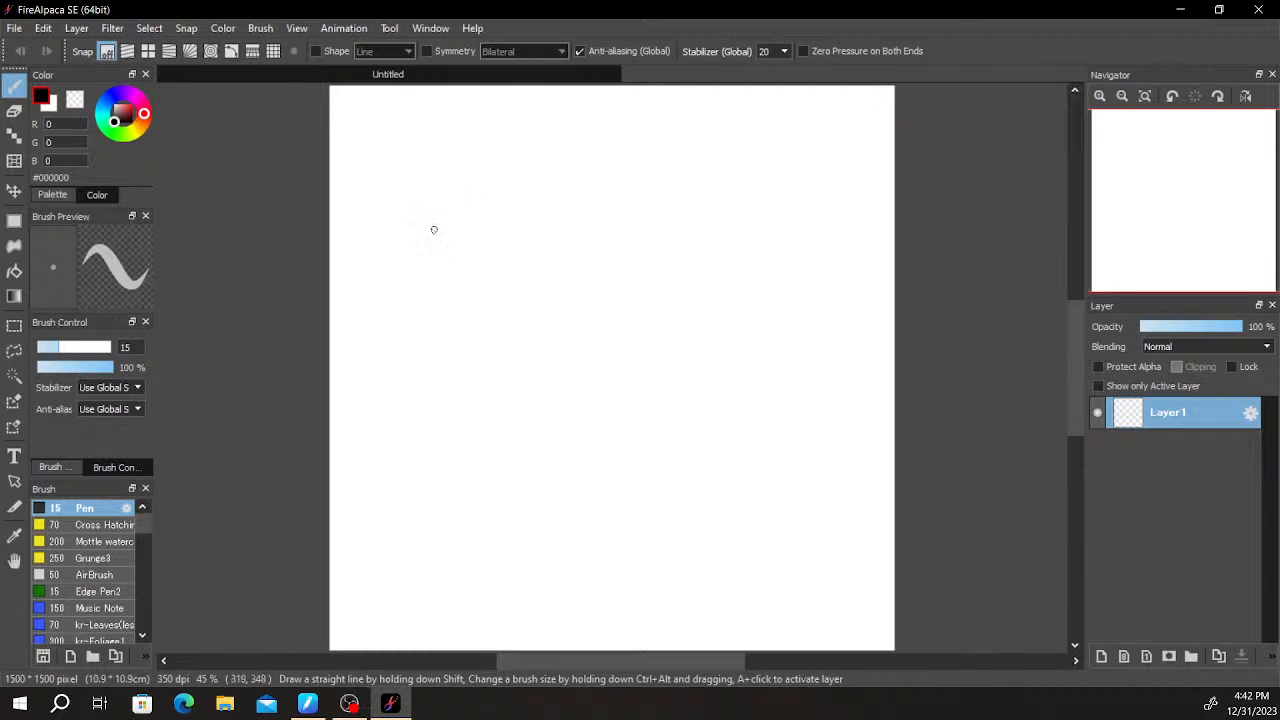
- Draw the two upper-arm contour lines entering from the canvas's upper-left corner with the 15 px black Pen
{"action": "scroll", "coordinate": [420, 195], "scroll_direction": "up", "scroll_amount": 6}
{"action": "scroll", "coordinate": [409, 180], "scroll_direction": "down", "scroll_amount": 6}
{"action": "key", "text": "space"}
{"action": "left_click_drag", "start_coordinate": [420, 178], "coordinate": [410, 390]}
{"action": "scroll", "coordinate": [410, 390], "scroll_direction": "up", "scroll_amount": 1}
{"action": "scroll", "coordinate": [357, 323], "scroll_direction": "up", "scroll_amount": 3}
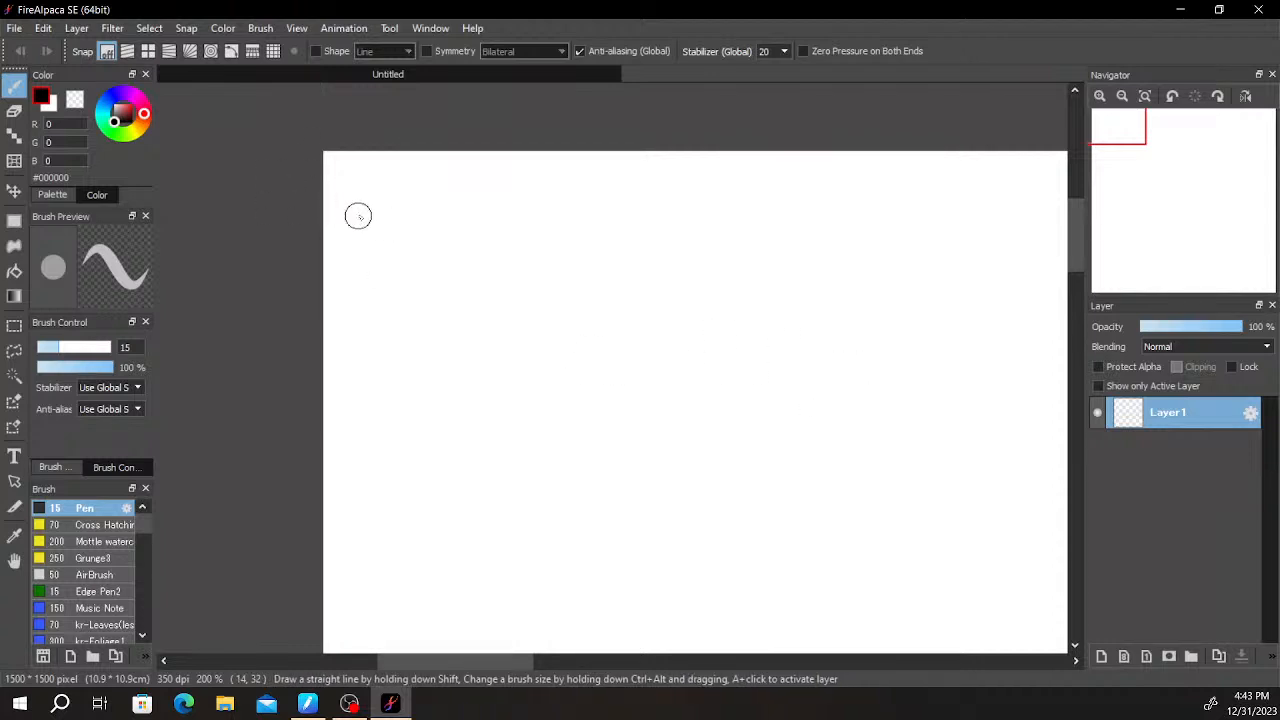
{"action": "left_click_drag", "start_coordinate": [319, 215], "coordinate": [427, 270]}
{"action": "key", "text": "ctrl+z"}
{"action": "key", "text": "ctrl+z"}
{"action": "key", "text": "ctrl+y"}
{"action": "left_click_drag", "start_coordinate": [343, 145], "coordinate": [434, 219]}
{"action": "key", "text": "ctrl+z"}
{"action": "mouse_move", "coordinate": [341, 145]}
{"action": "left_mouse_down"}
{"action": "mouse_move", "coordinate": [451, 226]}
{"action": "mouse_move", "coordinate": [397, 183]}
{"action": "mouse_move", "coordinate": [453, 264]}
{"action": "mouse_move", "coordinate": [380, 166]}
{"action": "mouse_move", "coordinate": [466, 232]}
{"action": "left_mouse_up"}
{"action": "key", "text": "ctrl+z"}
{"action": "key", "text": "ctrl+z"}
{"action": "key", "text": "ctrl+z"}
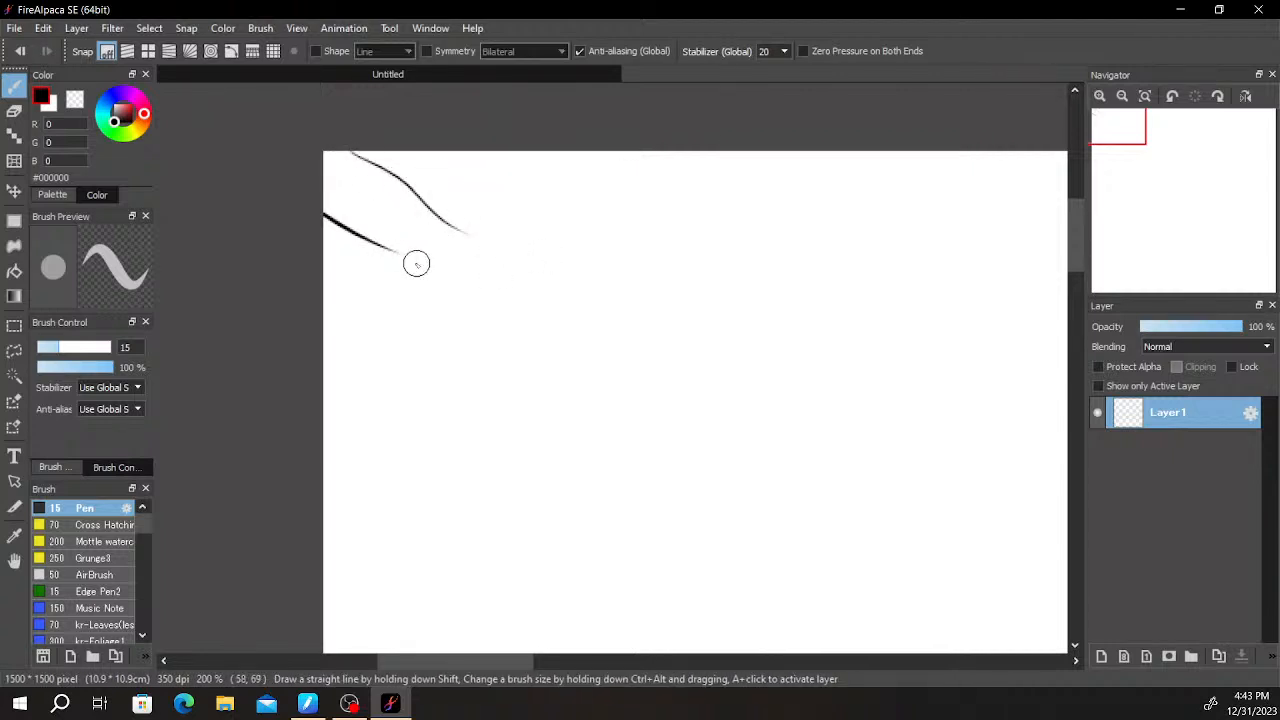
- Draw the inner and outer forearm contours down from the elbow, tapering towards the wrist
{"action": "left_click_drag", "start_coordinate": [409, 261], "coordinate": [424, 382]}
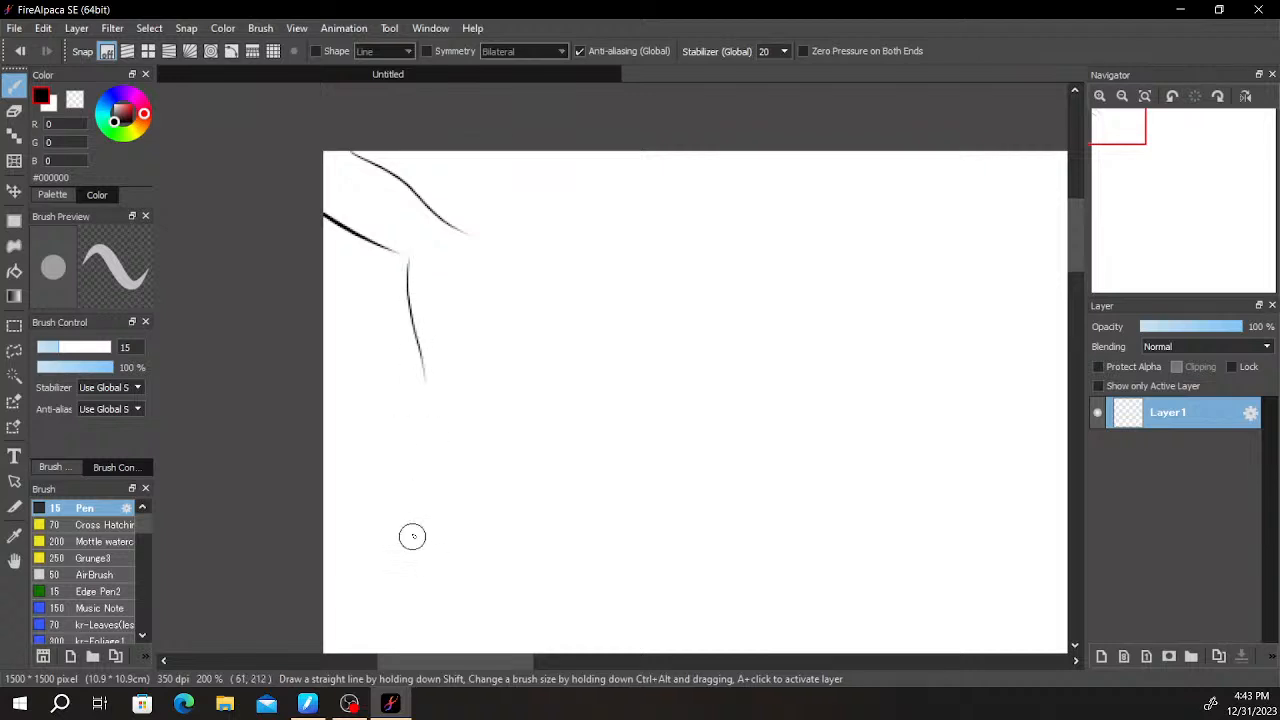
{"action": "left_click_drag", "start_coordinate": [466, 238], "coordinate": [443, 414]}
{"action": "left_click_drag", "start_coordinate": [417, 363], "coordinate": [417, 410]}
{"action": "key", "text": "ctrl+z"}
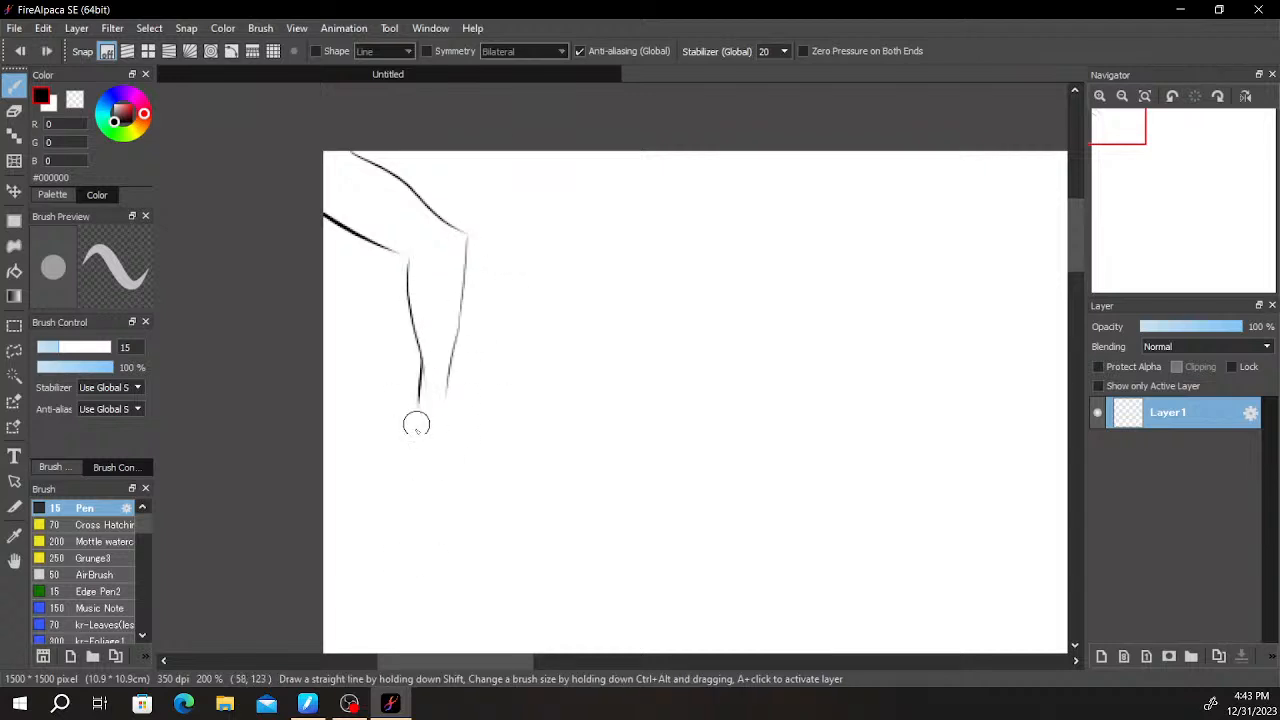
{"action": "left_click_drag", "start_coordinate": [417, 333], "coordinate": [406, 412]}
{"action": "left_click_drag", "start_coordinate": [411, 305], "coordinate": [417, 340]}
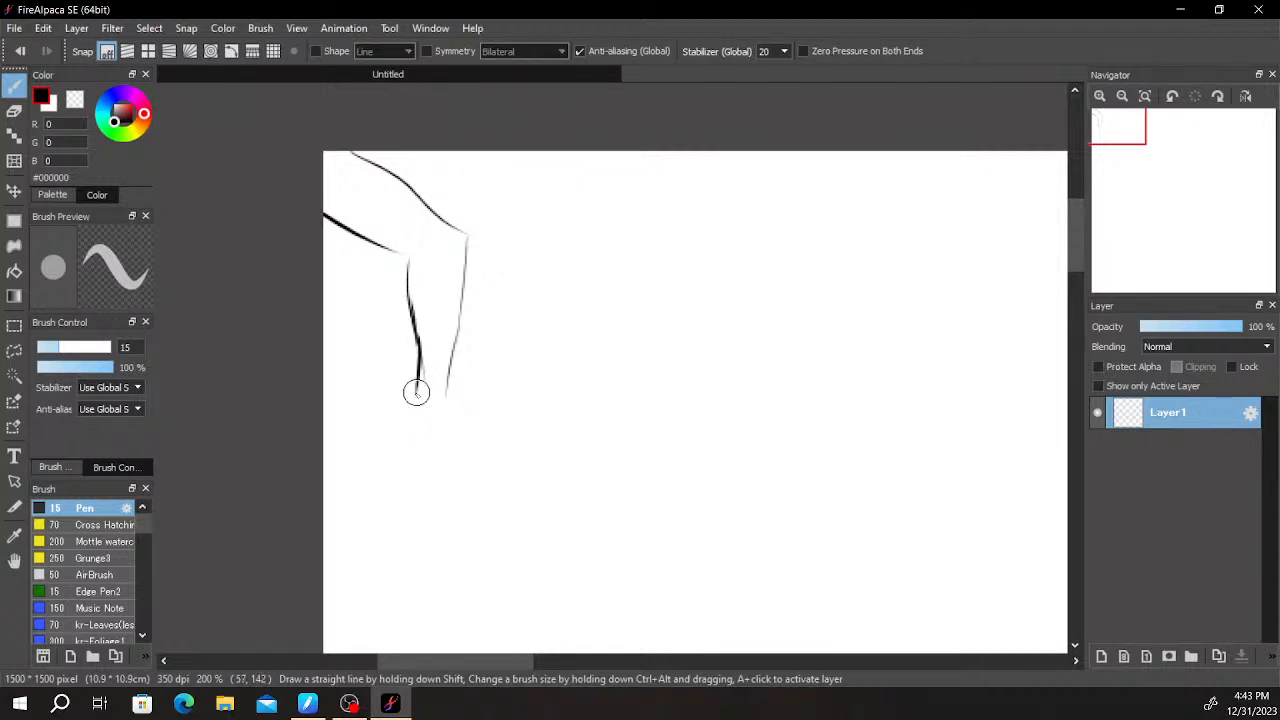
- Draw the thumb's outer edge from the wrist and a straight slanted line for the hand's opposite edge
{"action": "left_click_drag", "start_coordinate": [417, 389], "coordinate": [382, 423]}
{"action": "scroll", "coordinate": [400, 429], "scroll_direction": "up", "scroll_amount": 2}
{"action": "scroll", "coordinate": [417, 427], "scroll_direction": "down", "scroll_amount": 3}
{"action": "scroll", "coordinate": [375, 450], "scroll_direction": "up", "scroll_amount": 4}
{"action": "scroll", "coordinate": [554, 314], "scroll_direction": "down", "scroll_amount": 1}
{"action": "left_click_drag", "start_coordinate": [366, 477], "coordinate": [563, 329]}
{"action": "left_click_drag", "start_coordinate": [528, 377], "coordinate": [579, 318]}
{"action": "left_click_drag", "start_coordinate": [599, 262], "coordinate": [511, 451]}
{"action": "key", "text": "ctrl+z"}
{"action": "left_click_drag", "start_coordinate": [594, 262], "coordinate": [503, 463]}
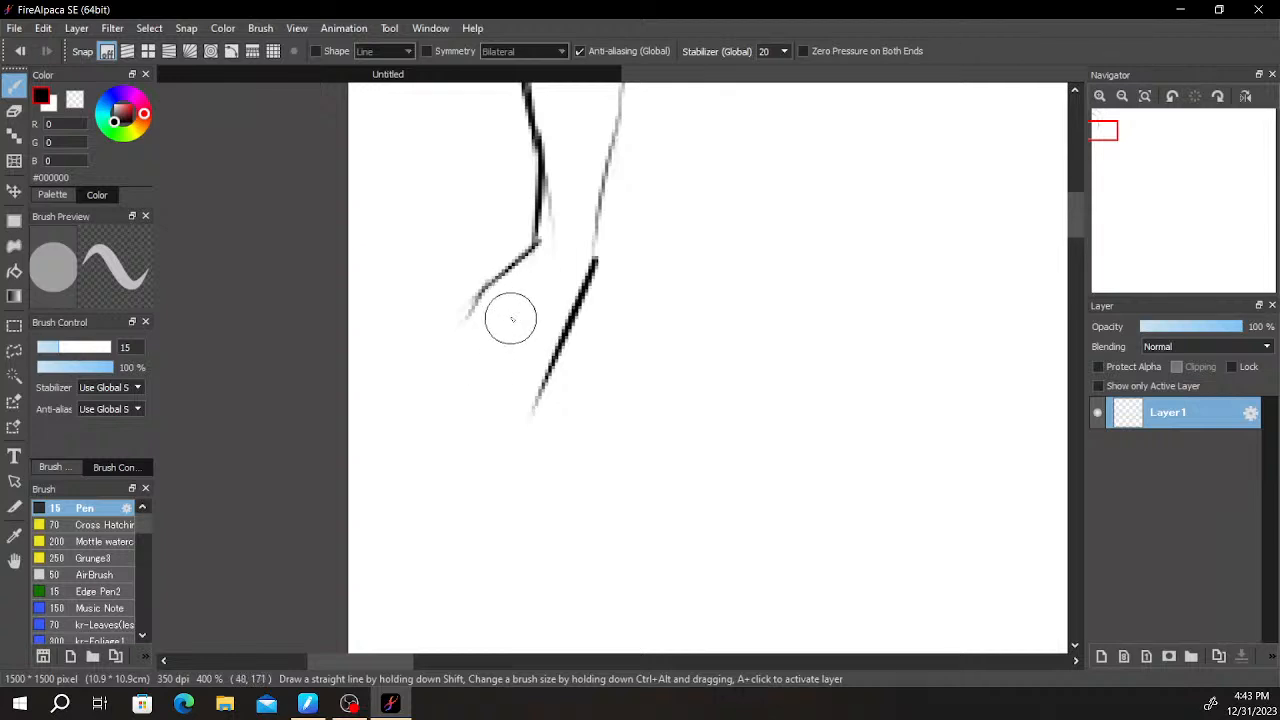
- Add short crease lines in the palm and outline the thumb's tip and underside
{"action": "mouse_move", "coordinate": [549, 296]}
{"action": "left_mouse_down"}
{"action": "mouse_move", "coordinate": [519, 379]}
{"action": "mouse_move", "coordinate": [556, 320]}
{"action": "mouse_move", "coordinate": [551, 299]}
{"action": "mouse_move", "coordinate": [552, 323]}
{"action": "mouse_move", "coordinate": [561, 304]}
{"action": "mouse_move", "coordinate": [547, 350]}
{"action": "mouse_move", "coordinate": [560, 280]}
{"action": "left_mouse_up"}
{"action": "key", "text": "ctrl+z"}
{"action": "mouse_move", "coordinate": [544, 357]}
{"action": "left_mouse_down"}
{"action": "mouse_move", "coordinate": [561, 280]}
{"action": "mouse_move", "coordinate": [542, 272]}
{"action": "left_mouse_up"}
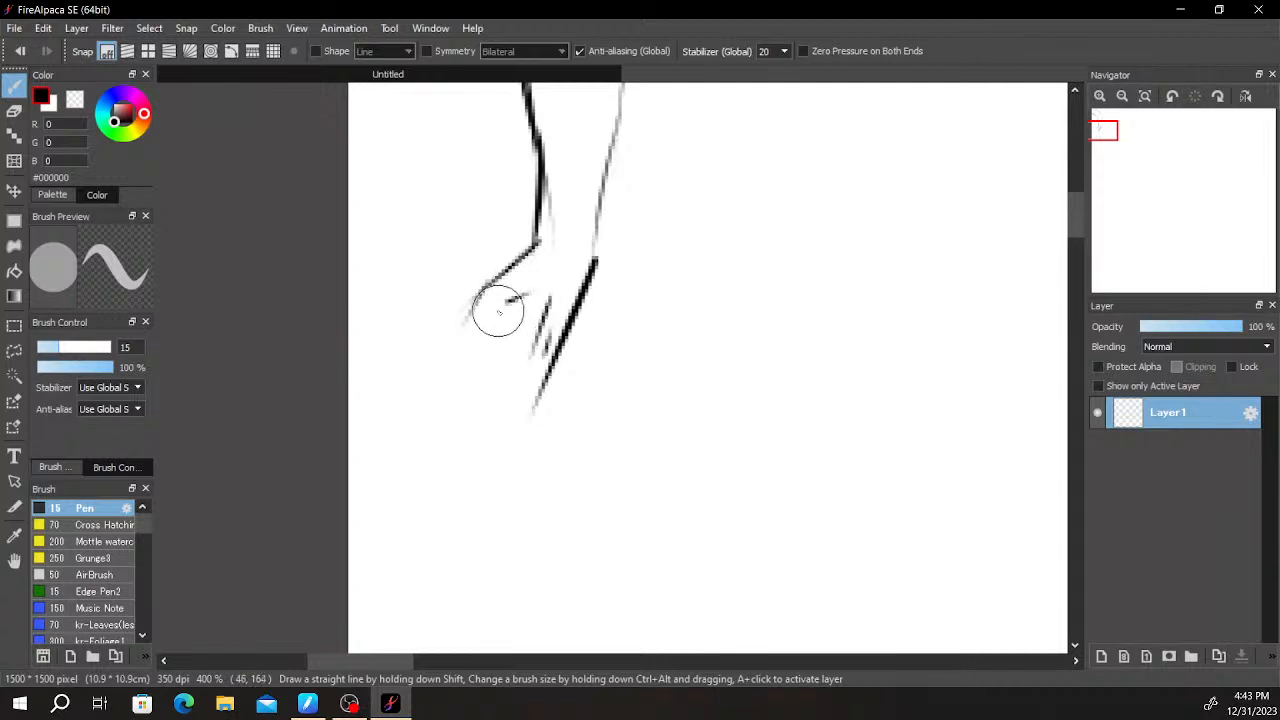
{"action": "mouse_move", "coordinate": [470, 330]}
{"action": "left_mouse_down"}
{"action": "mouse_move", "coordinate": [497, 320]}
{"action": "mouse_move", "coordinate": [503, 356]}
{"action": "left_mouse_up"}
{"action": "key", "text": "ctrl+z"}
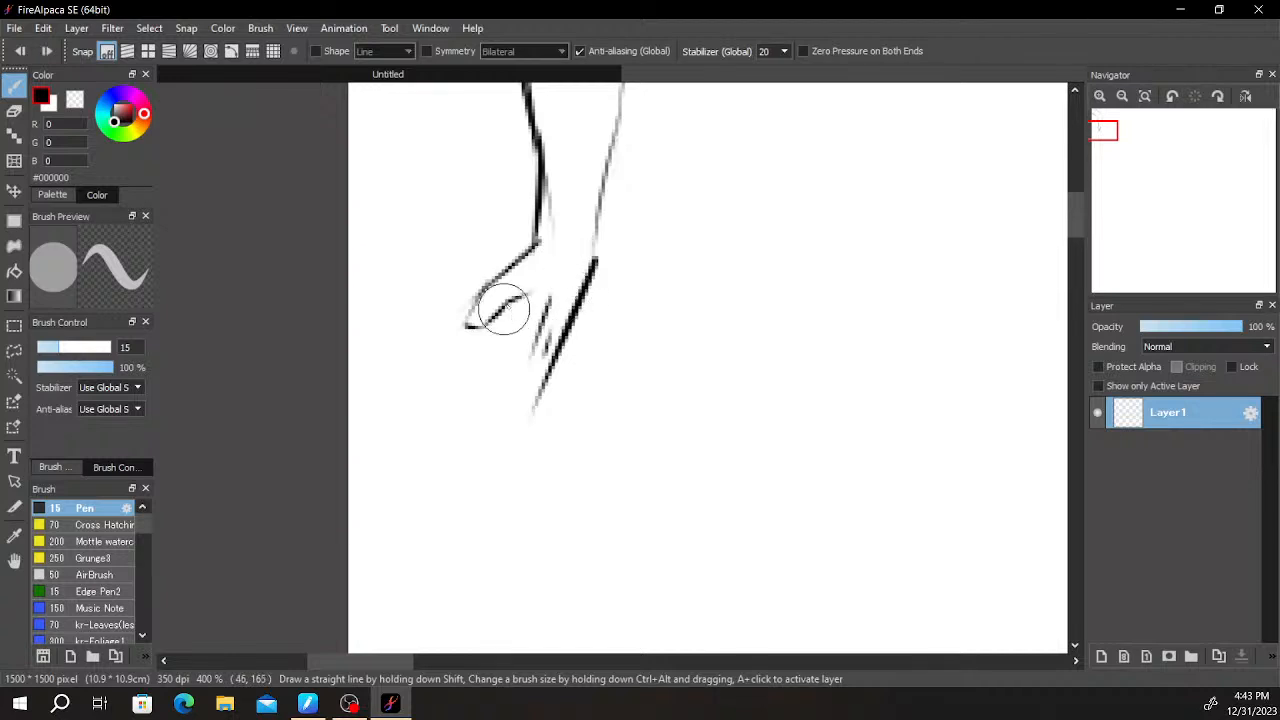
{"action": "left_click_drag", "start_coordinate": [522, 297], "coordinate": [484, 390]}
{"action": "key", "text": "ctrl+z"}
{"action": "left_click_drag", "start_coordinate": [517, 297], "coordinate": [493, 370]}
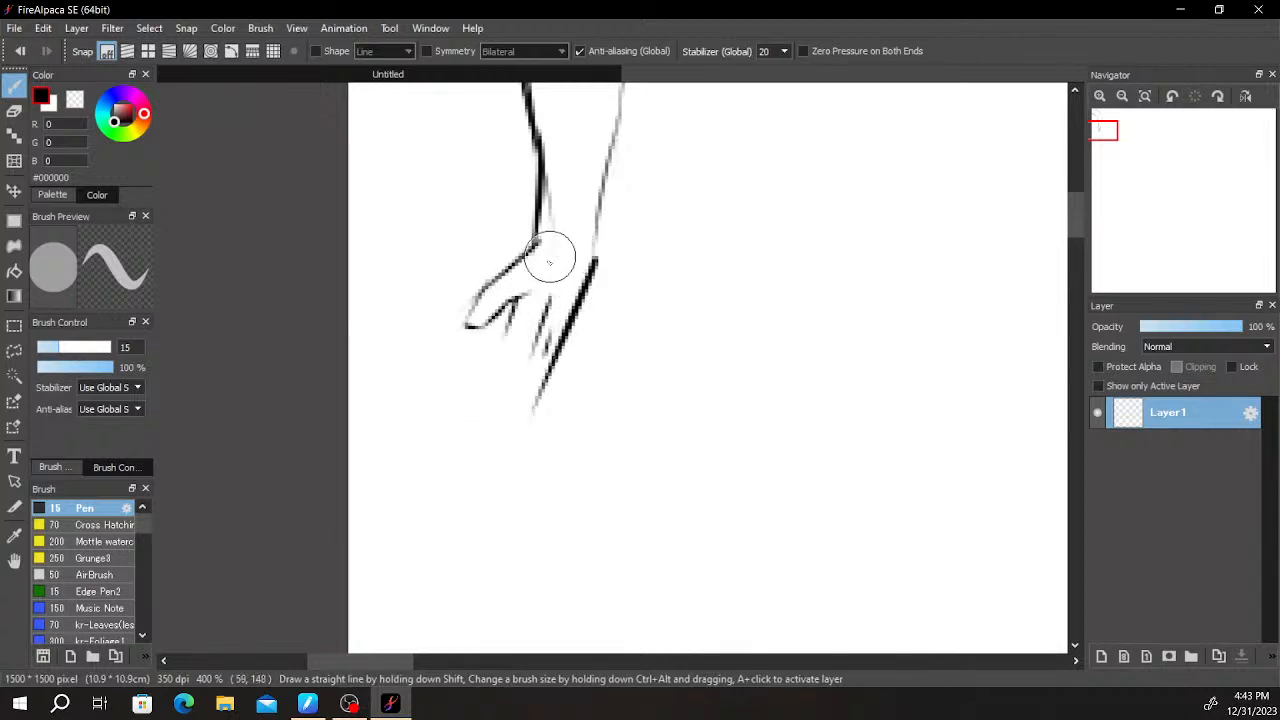
- Draw the bent index finger below the thumb, with its tip pointing away from the palm
{"action": "left_click_drag", "start_coordinate": [508, 341], "coordinate": [494, 400]}
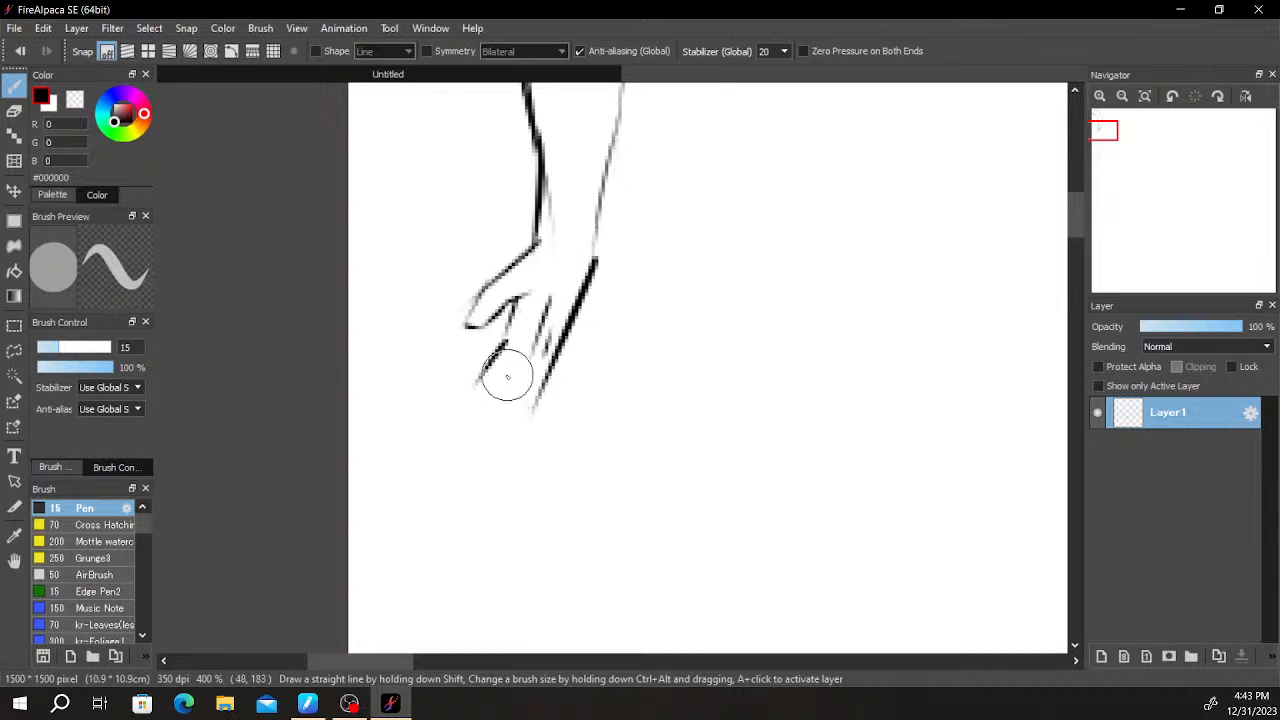
{"action": "mouse_move", "coordinate": [440, 435]}
{"action": "left_mouse_down"}
{"action": "mouse_move", "coordinate": [502, 400]}
{"action": "mouse_move", "coordinate": [475, 418]}
{"action": "mouse_move", "coordinate": [406, 386]}
{"action": "left_mouse_up"}
{"action": "key", "text": "ctrl+z"}
{"action": "mouse_move", "coordinate": [480, 373]}
{"action": "left_mouse_down"}
{"action": "mouse_move", "coordinate": [445, 381]}
{"action": "mouse_move", "coordinate": [510, 404]}
{"action": "left_mouse_up"}
{"action": "key", "text": "ctrl+z"}
{"action": "left_click_drag", "start_coordinate": [450, 377], "coordinate": [506, 384]}
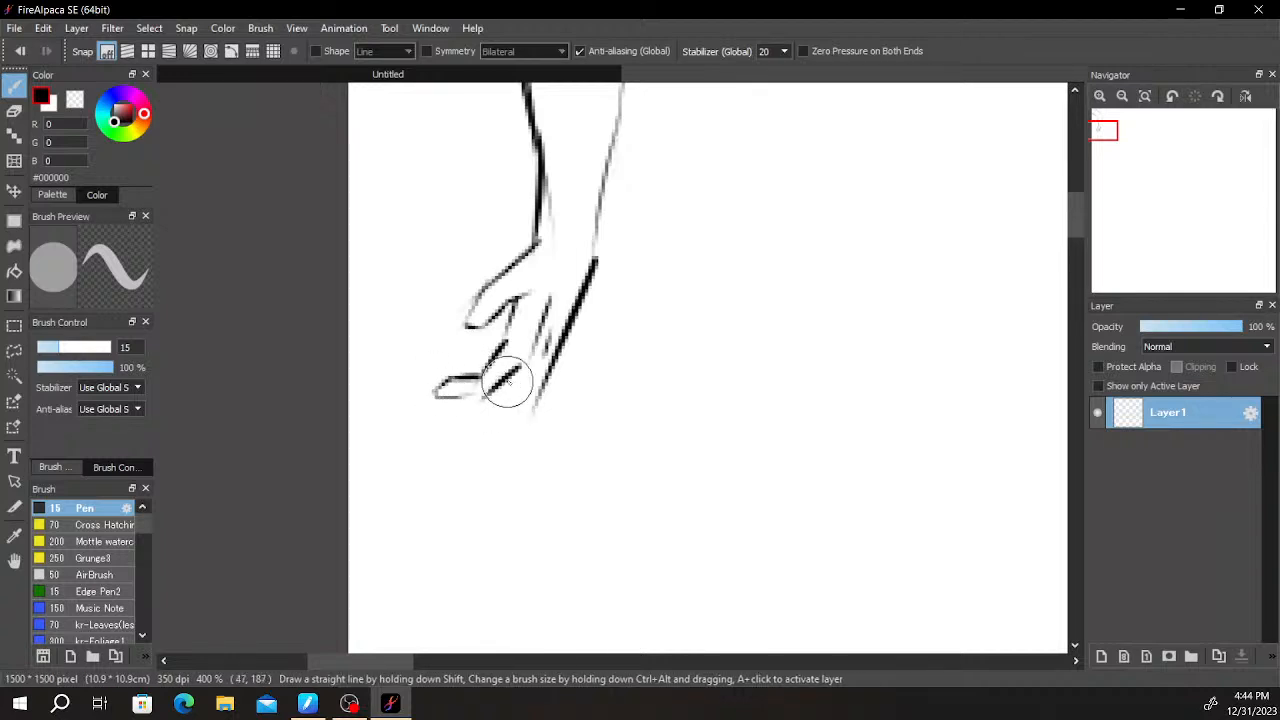
- Draw the second bent finger directly beneath the index finger
{"action": "scroll", "coordinate": [500, 380], "scroll_direction": "down", "scroll_amount": 5}
{"action": "scroll", "coordinate": [480, 380], "scroll_direction": "up", "scroll_amount": 5}
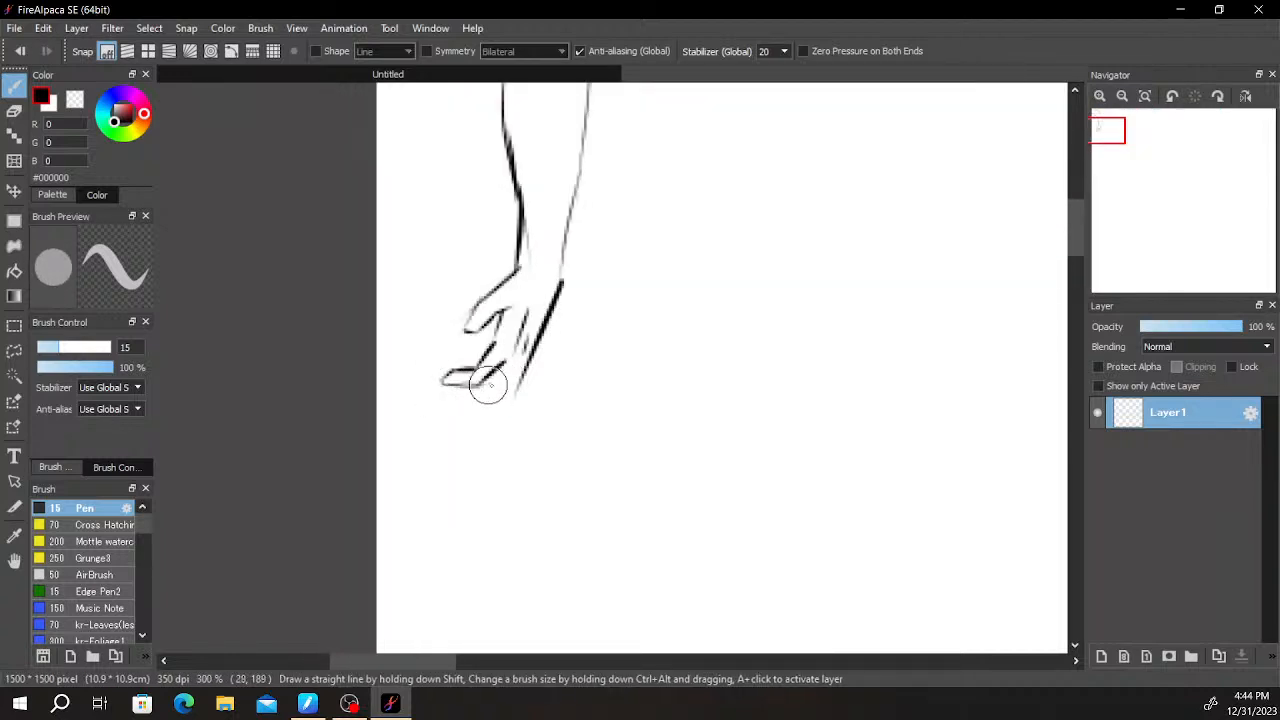
{"action": "left_click_drag", "start_coordinate": [453, 383], "coordinate": [508, 371]}
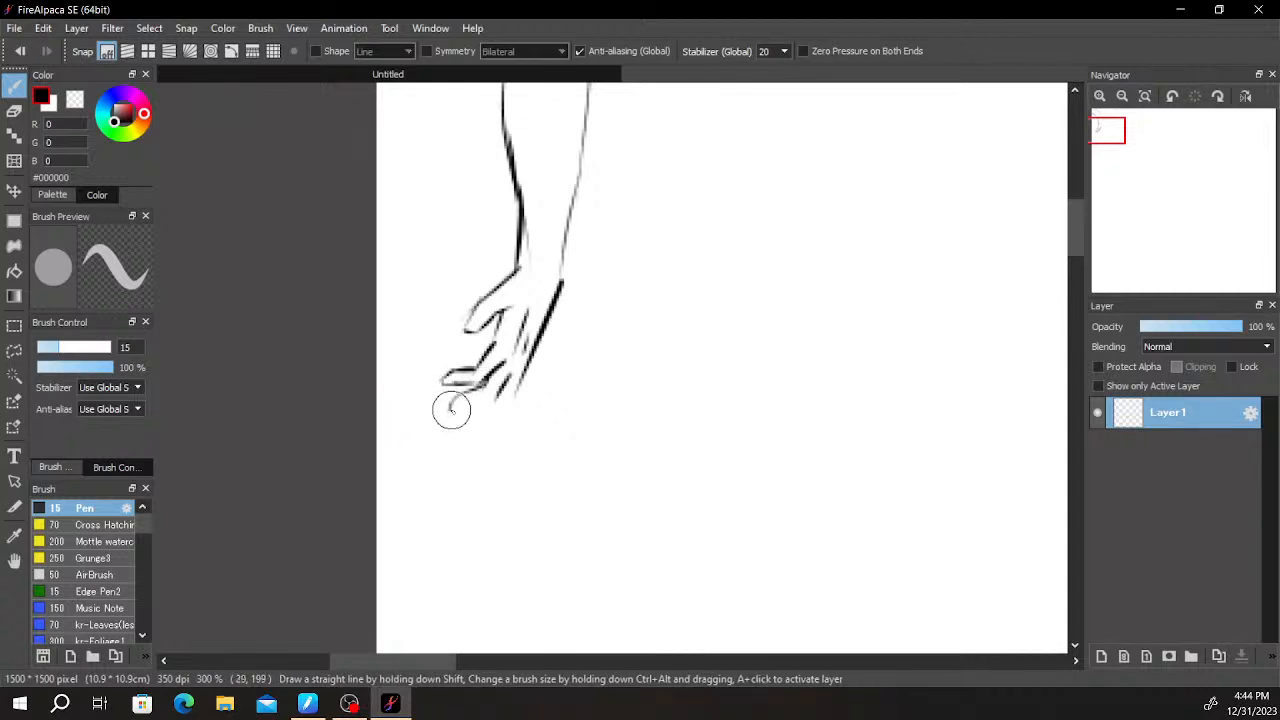
{"action": "key", "text": "ctrl+z"}
{"action": "left_click_drag", "start_coordinate": [455, 411], "coordinate": [514, 394]}
{"action": "key", "text": "ctrl+z"}
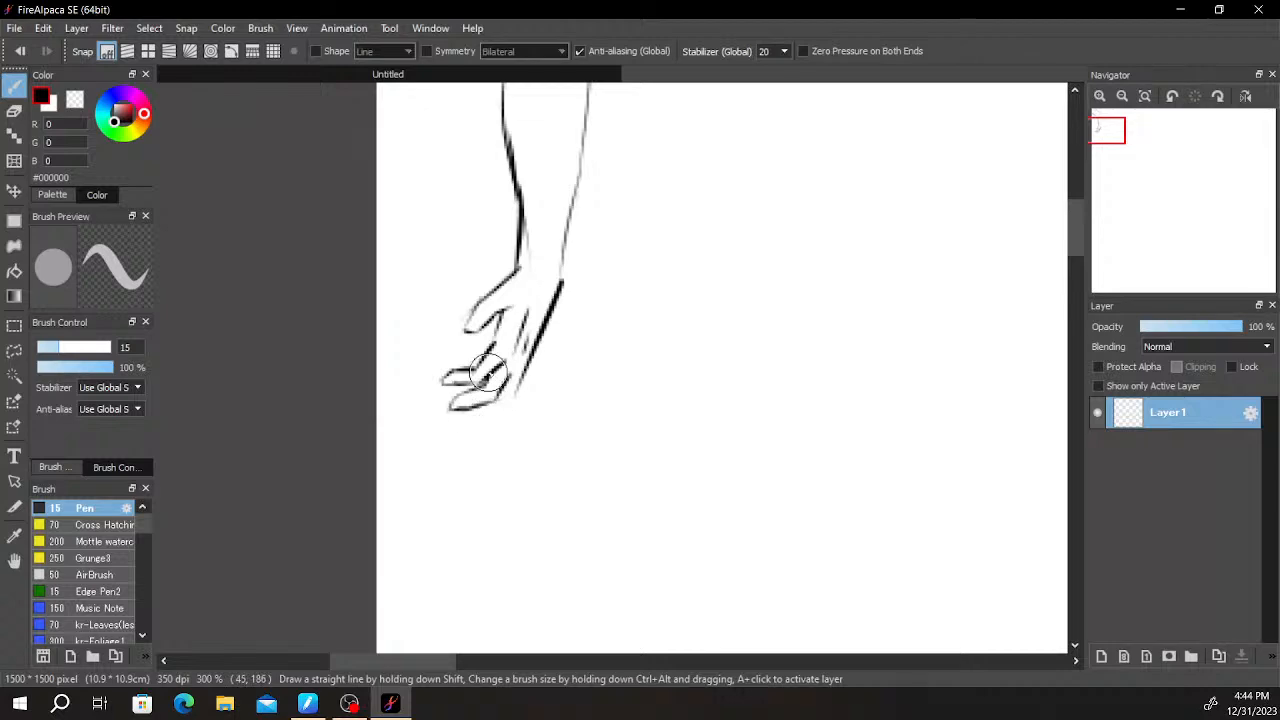
- Darken the upper outline of the second finger from its tip to the knuckle
{"action": "key", "text": "e"}
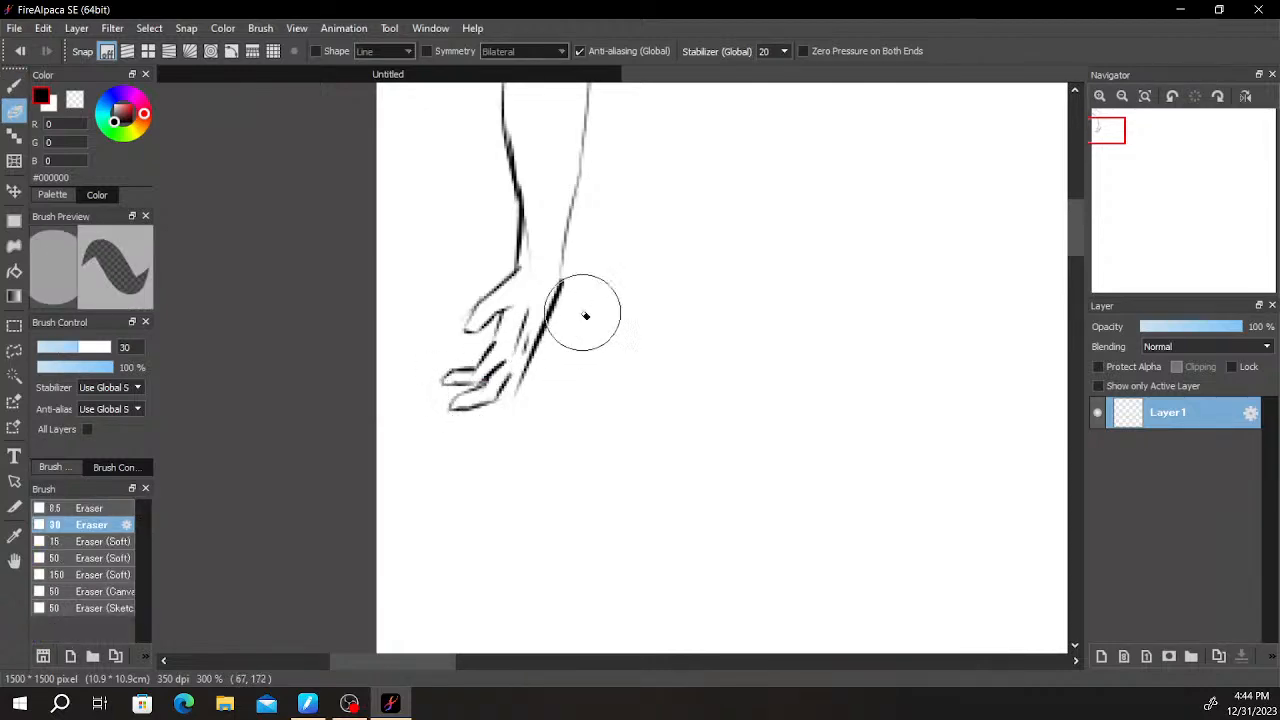
{"action": "key", "text": "b"}
{"action": "scroll", "coordinate": [490, 395], "scroll_direction": "up", "scroll_amount": 4}
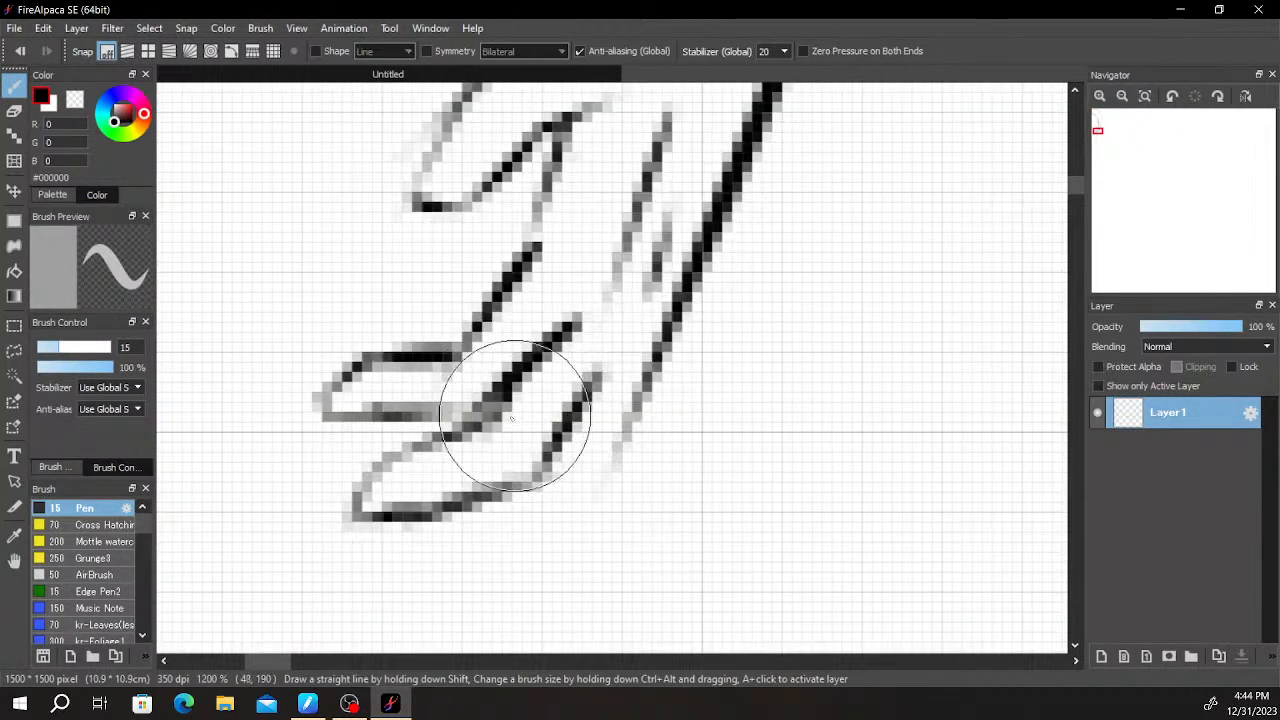
{"action": "key", "text": "e"}
{"action": "key", "text": "b"}
{"action": "mouse_move", "coordinate": [355, 508]}
{"action": "left_mouse_down"}
{"action": "mouse_move", "coordinate": [412, 460]}
{"action": "mouse_move", "coordinate": [372, 478]}
{"action": "mouse_move", "coordinate": [494, 428]}
{"action": "left_mouse_up"}
{"action": "mouse_move", "coordinate": [419, 451]}
{"action": "left_mouse_down"}
{"action": "mouse_move", "coordinate": [480, 430]}
{"action": "mouse_move", "coordinate": [611, 330]}
{"action": "left_mouse_up"}
- Clean up the second finger's tip by erasing the excess line around it
{"action": "scroll", "coordinate": [516, 424], "scroll_direction": "down", "scroll_amount": 2}
{"action": "scroll", "coordinate": [501, 420], "scroll_direction": "up", "scroll_amount": 3}
{"action": "scroll", "coordinate": [620, 339], "scroll_direction": "down", "scroll_amount": 3}
{"action": "scroll", "coordinate": [634, 396], "scroll_direction": "up", "scroll_amount": 2}
{"action": "key", "text": "e"}
{"action": "scroll", "coordinate": [379, 456], "scroll_direction": "down", "scroll_amount": 1}
{"action": "key", "text": "b"}
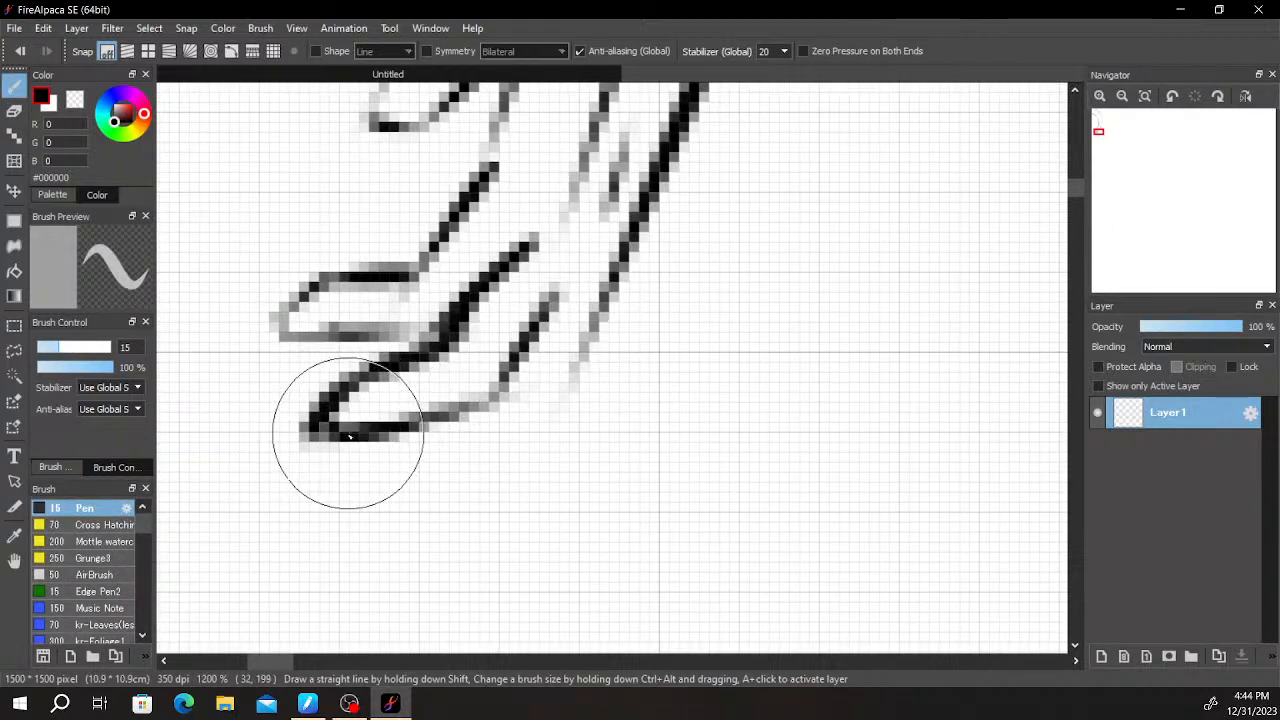
{"action": "key", "text": "e"}
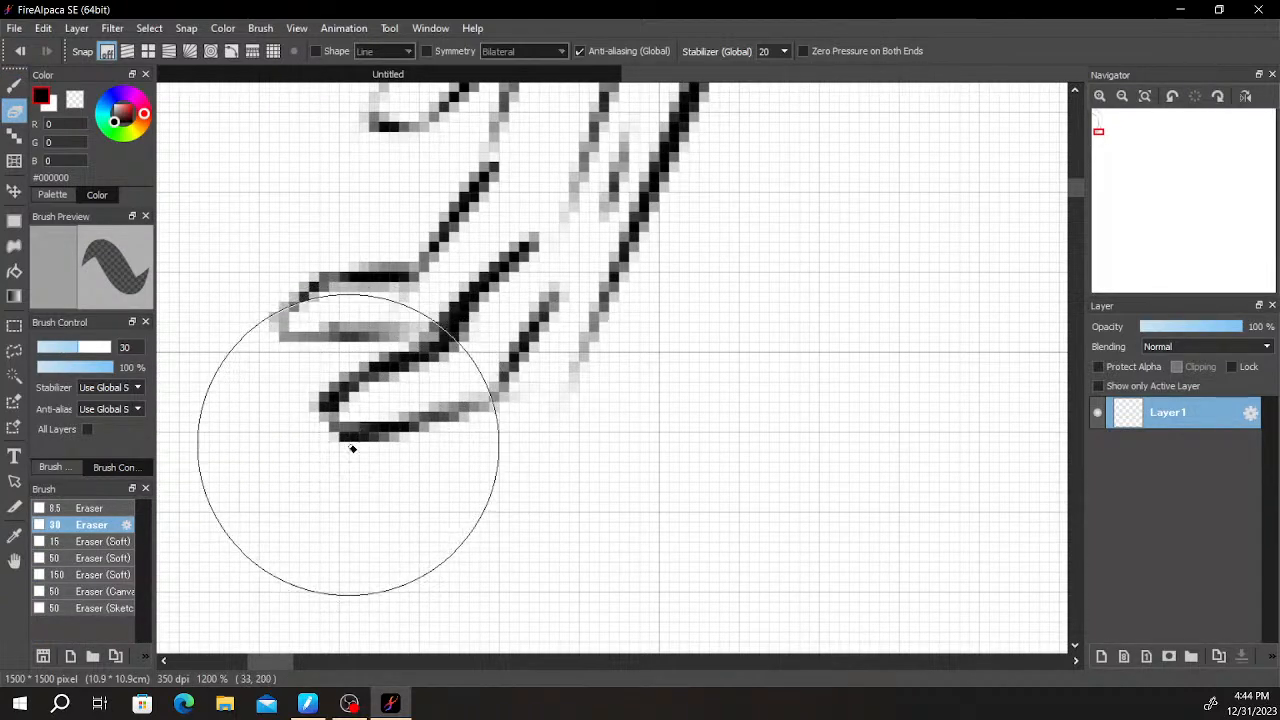
- Extend the hand's outer edge into the lowest finger and outline that finger's curled tip
{"action": "scroll", "coordinate": [355, 440], "scroll_direction": "down", "scroll_amount": 2}
{"action": "key", "text": "b"}
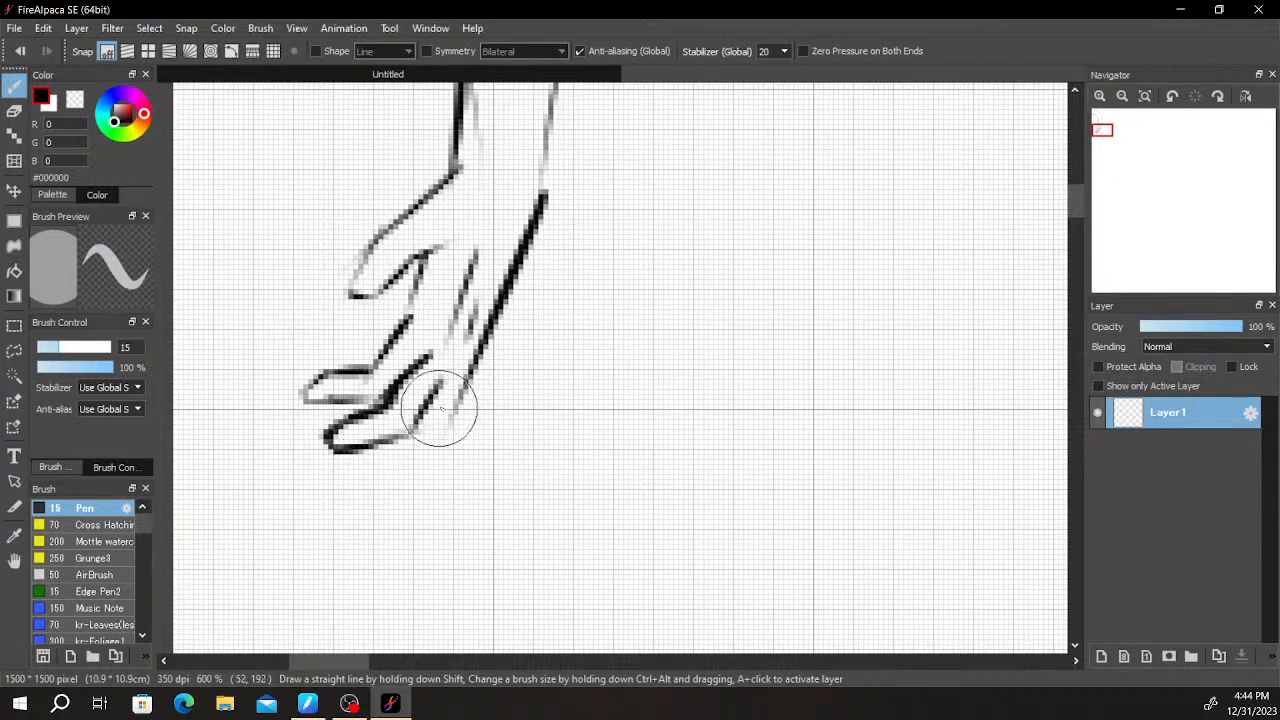
{"action": "left_click_drag", "start_coordinate": [459, 398], "coordinate": [426, 455]}
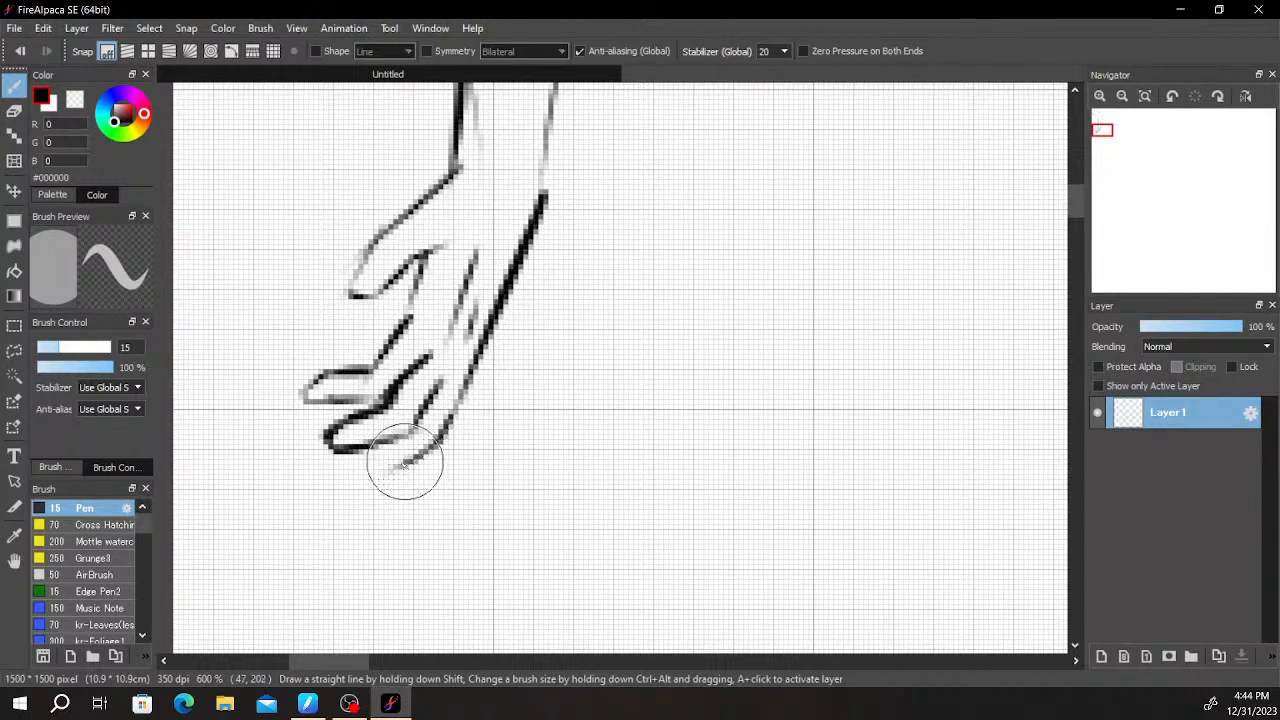
{"action": "left_click_drag", "start_coordinate": [340, 467], "coordinate": [400, 480]}
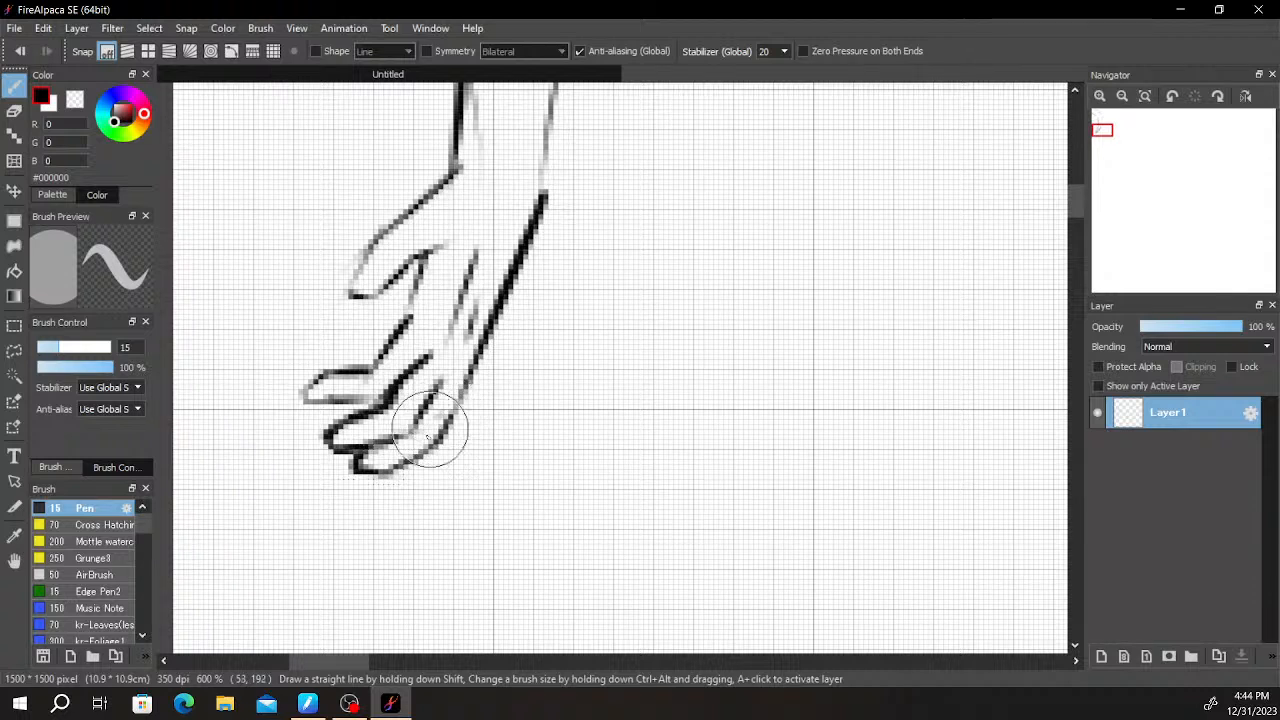
{"action": "scroll", "coordinate": [437, 434], "scroll_direction": "down", "scroll_amount": 6}
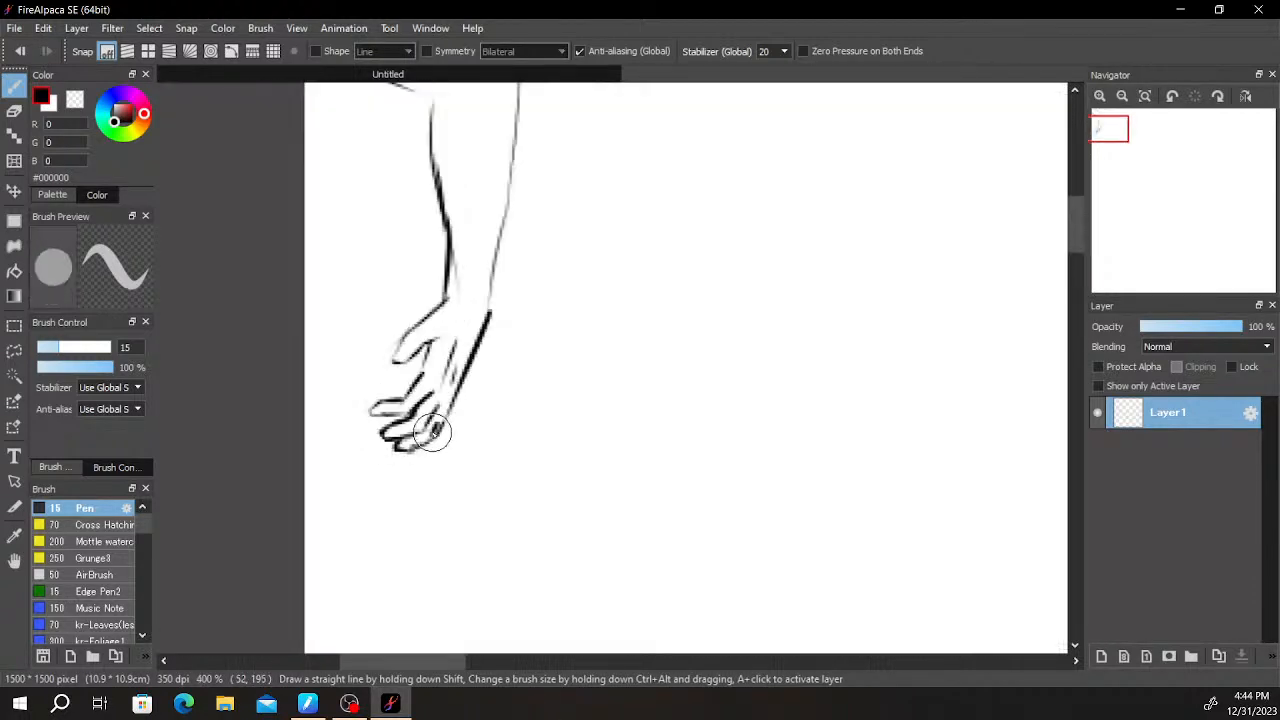
{"action": "scroll", "coordinate": [428, 423], "scroll_direction": "up", "scroll_amount": 4}
{"action": "left_click_drag", "start_coordinate": [393, 398], "coordinate": [490, 391]}
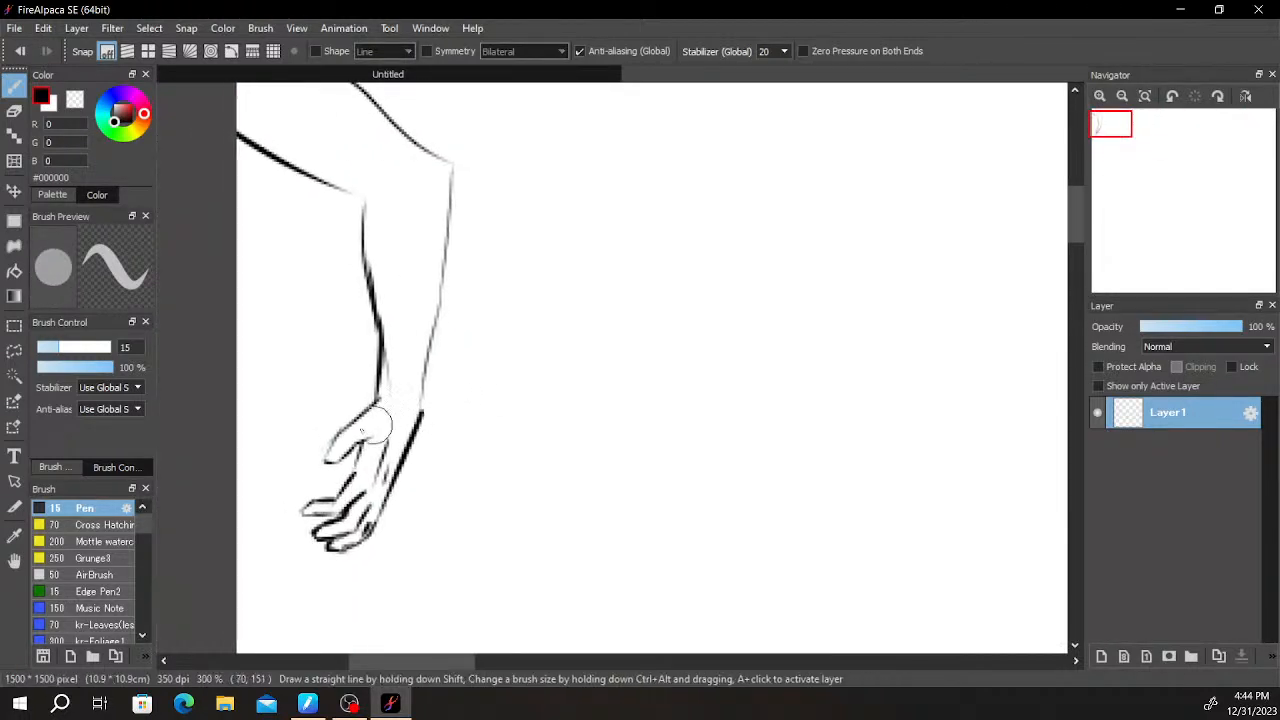
- Redraw the outer forearm contour from wrist to elbow as a darker line slightly inside the old one
{"action": "left_click_drag", "start_coordinate": [515, 342], "coordinate": [540, 368]}
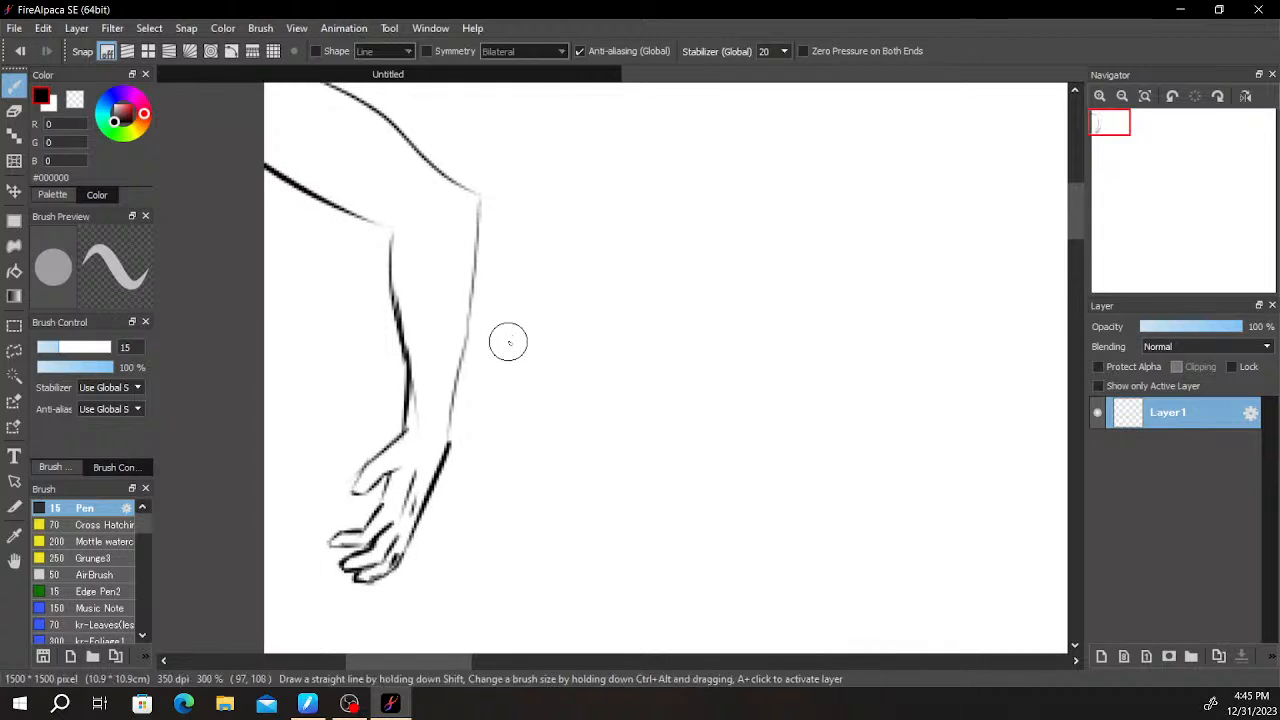
{"action": "scroll", "coordinate": [434, 427], "scroll_direction": "down", "scroll_amount": 1}
{"action": "mouse_move", "coordinate": [543, 414]}
{"action": "left_mouse_down"}
{"action": "mouse_move", "coordinate": [506, 388]}
{"action": "mouse_move", "coordinate": [530, 387]}
{"action": "left_mouse_up"}
{"action": "scroll", "coordinate": [446, 405], "scroll_direction": "up", "scroll_amount": 1}
{"action": "scroll", "coordinate": [446, 405], "scroll_direction": "down", "scroll_amount": 3}
{"action": "scroll", "coordinate": [443, 405], "scroll_direction": "up", "scroll_amount": 3}
{"action": "mouse_move", "coordinate": [445, 378]}
{"action": "left_mouse_down"}
{"action": "mouse_move", "coordinate": [442, 402]}
{"action": "mouse_move", "coordinate": [452, 280]}
{"action": "left_mouse_up"}
{"action": "mouse_move", "coordinate": [446, 326]}
{"action": "left_mouse_down"}
{"action": "mouse_move", "coordinate": [451, 186]}
{"action": "mouse_move", "coordinate": [469, 263]}
{"action": "mouse_move", "coordinate": [463, 316]}
{"action": "left_mouse_up"}
{"action": "key", "text": "ctrl+z"}
- Sketch a straighter outer upper-arm line from the elbow up towards the shoulder, inside the old contour
{"action": "mouse_move", "coordinate": [436, 386]}
{"action": "left_mouse_down"}
{"action": "mouse_move", "coordinate": [423, 284]}
{"action": "mouse_move", "coordinate": [421, 315]}
{"action": "mouse_move", "coordinate": [433, 316]}
{"action": "mouse_move", "coordinate": [386, 256]}
{"action": "mouse_move", "coordinate": [435, 316]}
{"action": "mouse_move", "coordinate": [360, 223]}
{"action": "left_mouse_up"}
{"action": "key", "text": "ctrl+z"}
{"action": "left_click_drag", "start_coordinate": [433, 299], "coordinate": [343, 214]}
{"action": "left_click_drag", "start_coordinate": [388, 265], "coordinate": [377, 246]}
{"action": "scroll", "coordinate": [486, 372], "scroll_direction": "up", "scroll_amount": 2}
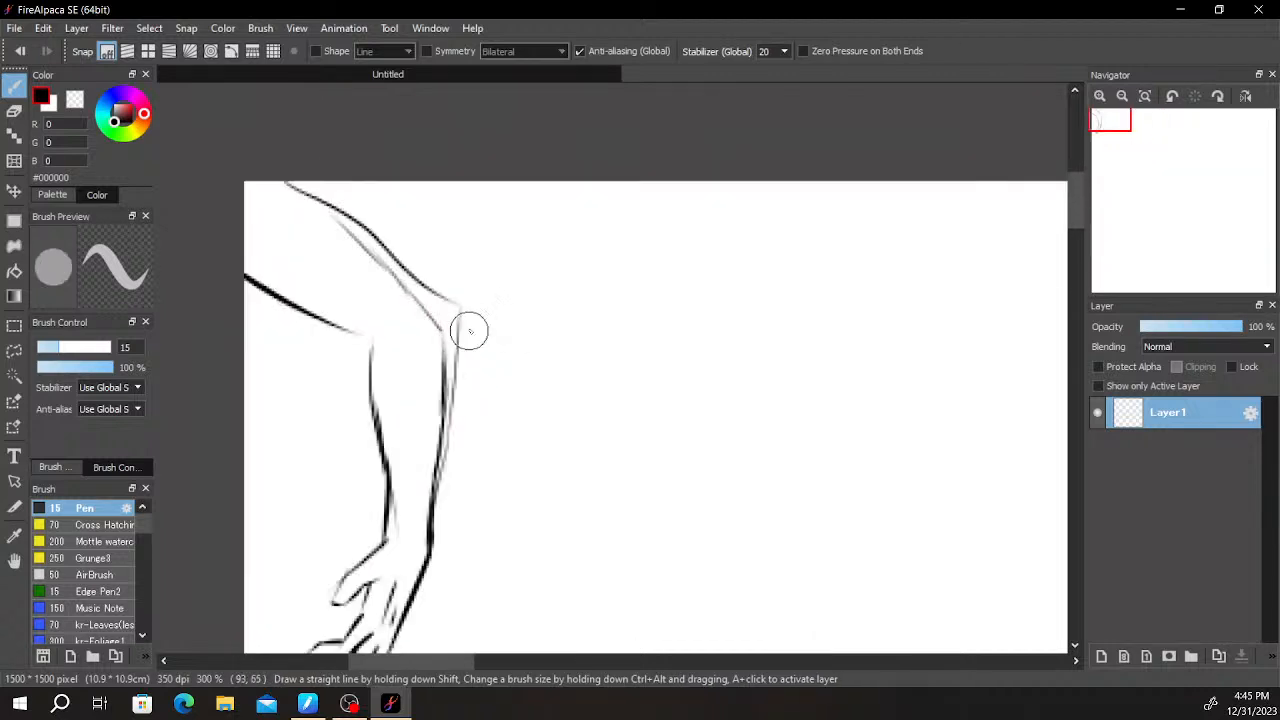
- Erase the old outer arm contours and redraw the upper arm's outer edge as one bold line to the elbow
{"action": "key", "text": "e"}
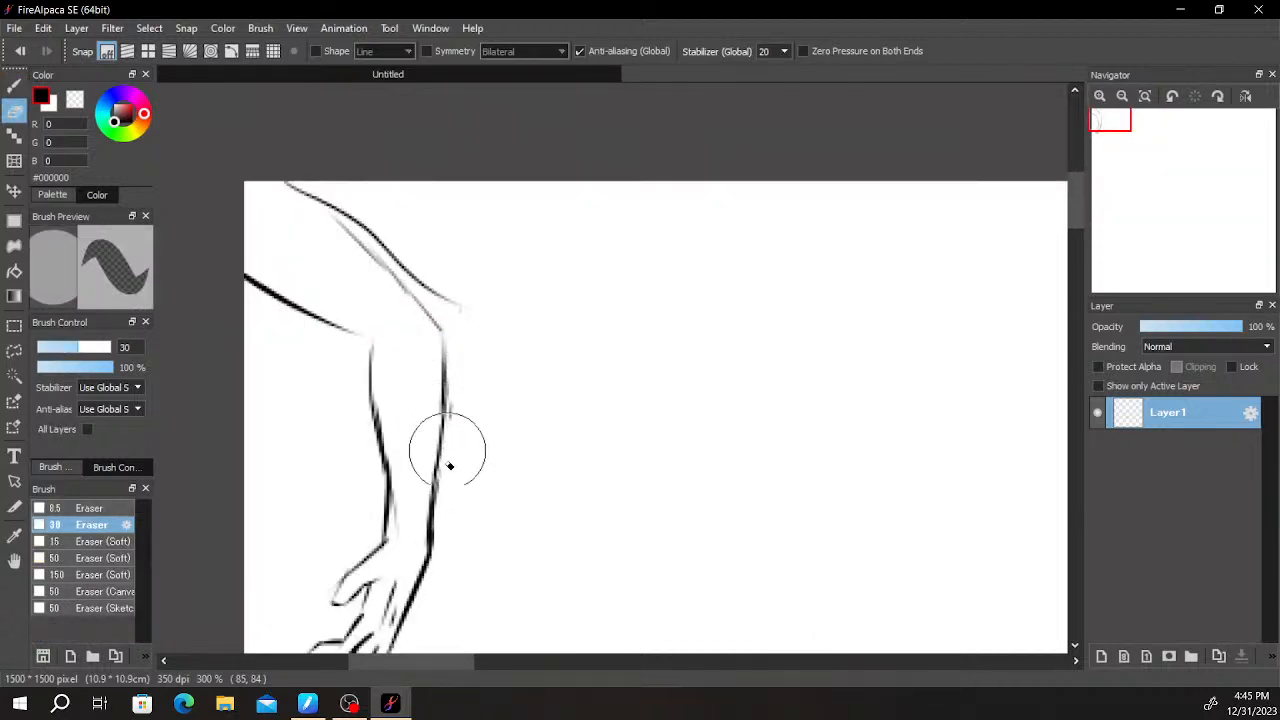
{"action": "mouse_move", "coordinate": [457, 309]}
{"action": "left_mouse_down"}
{"action": "mouse_move", "coordinate": [430, 264]}
{"action": "mouse_move", "coordinate": [358, 213]}
{"action": "mouse_move", "coordinate": [279, 183]}
{"action": "mouse_move", "coordinate": [339, 219]}
{"action": "mouse_move", "coordinate": [405, 305]}
{"action": "left_mouse_up"}
{"action": "key", "text": "b"}
{"action": "key", "text": "ctrl+z"}
{"action": "mouse_move", "coordinate": [286, 166]}
{"action": "left_mouse_down"}
{"action": "mouse_move", "coordinate": [451, 344]}
{"action": "mouse_move", "coordinate": [420, 393]}
{"action": "left_mouse_up"}
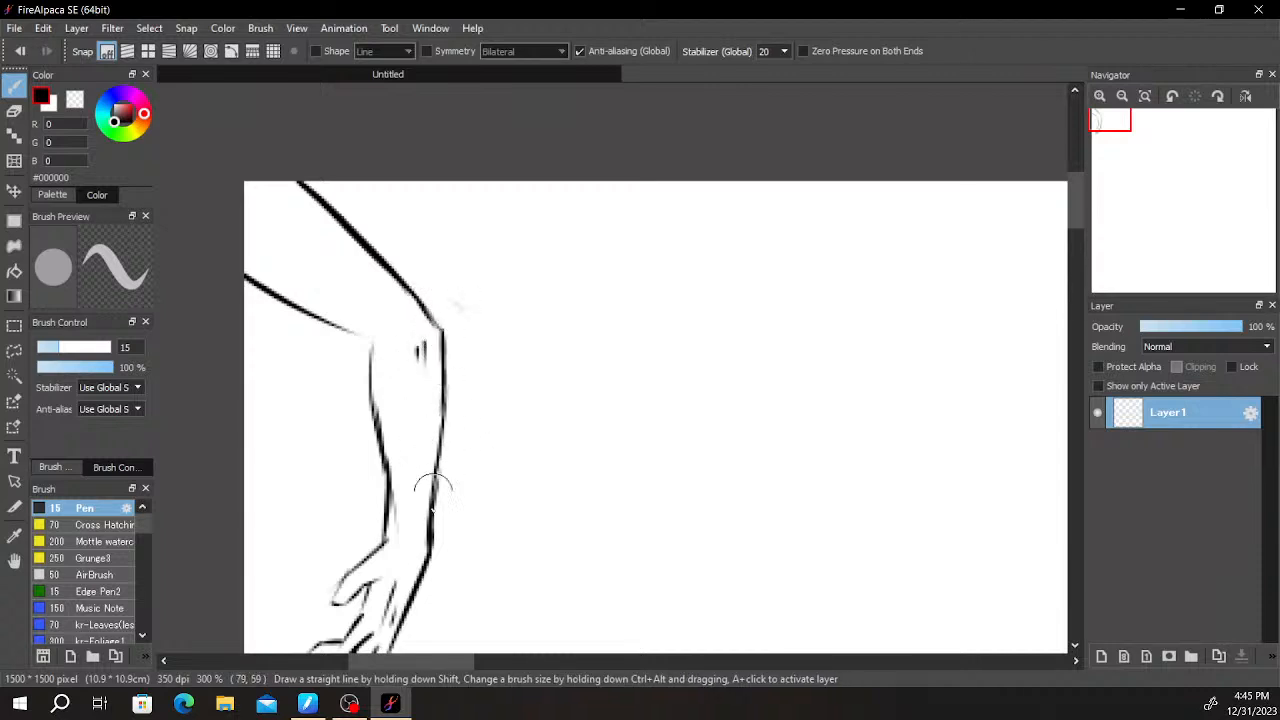
- Thicken the inner forearm contour from the elbow to the wrist and darken the thumb's outer edge
{"action": "mouse_move", "coordinate": [364, 350]}
{"action": "left_mouse_down"}
{"action": "mouse_move", "coordinate": [341, 328]}
{"action": "mouse_move", "coordinate": [377, 350]}
{"action": "mouse_move", "coordinate": [392, 497]}
{"action": "mouse_move", "coordinate": [374, 434]}
{"action": "mouse_move", "coordinate": [378, 492]}
{"action": "mouse_move", "coordinate": [373, 402]}
{"action": "mouse_move", "coordinate": [376, 465]}
{"action": "left_mouse_up"}
{"action": "key", "text": "ctrl+z"}
{"action": "left_click_drag", "start_coordinate": [375, 415], "coordinate": [377, 557]}
{"action": "left_click_drag", "start_coordinate": [383, 465], "coordinate": [381, 541]}
{"action": "left_click_drag", "start_coordinate": [464, 512], "coordinate": [554, 315]}
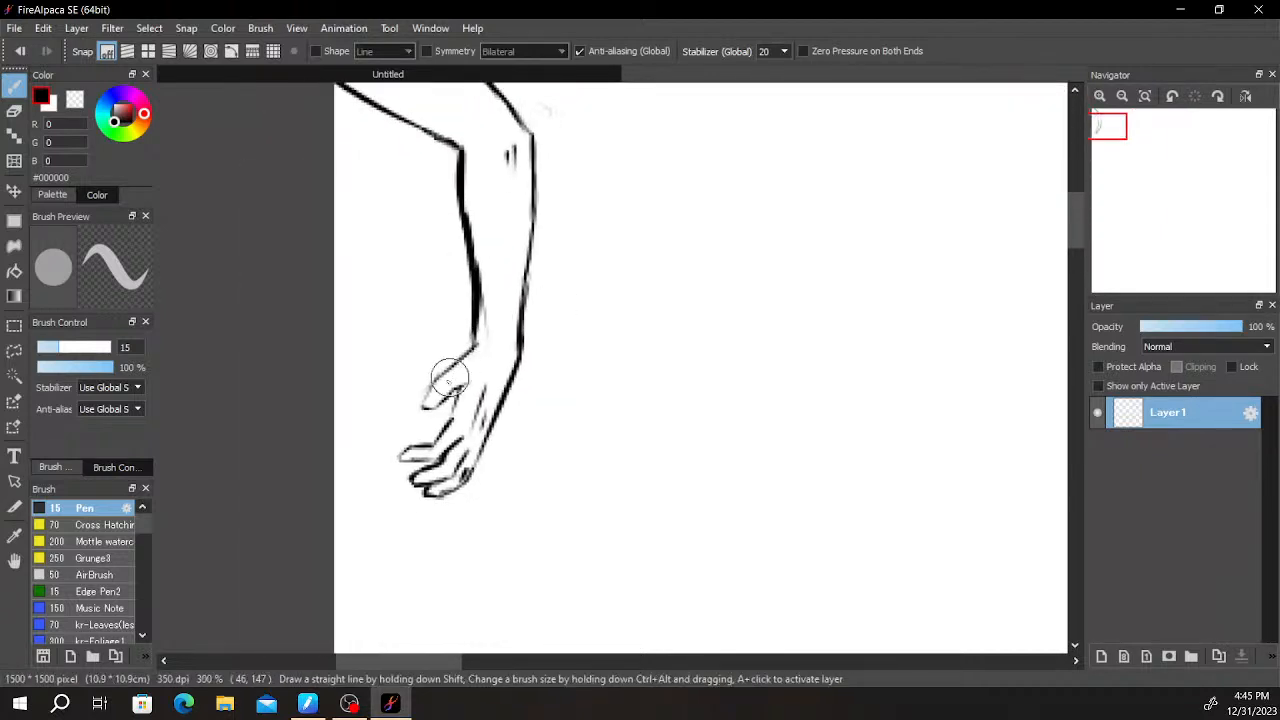
{"action": "left_click_drag", "start_coordinate": [420, 404], "coordinate": [472, 344]}
- Add thin muscle lines inside the forearm, running alongside its inner contour
{"action": "left_click_drag", "start_coordinate": [611, 348], "coordinate": [511, 498]}
{"action": "left_click_drag", "start_coordinate": [370, 328], "coordinate": [386, 420]}
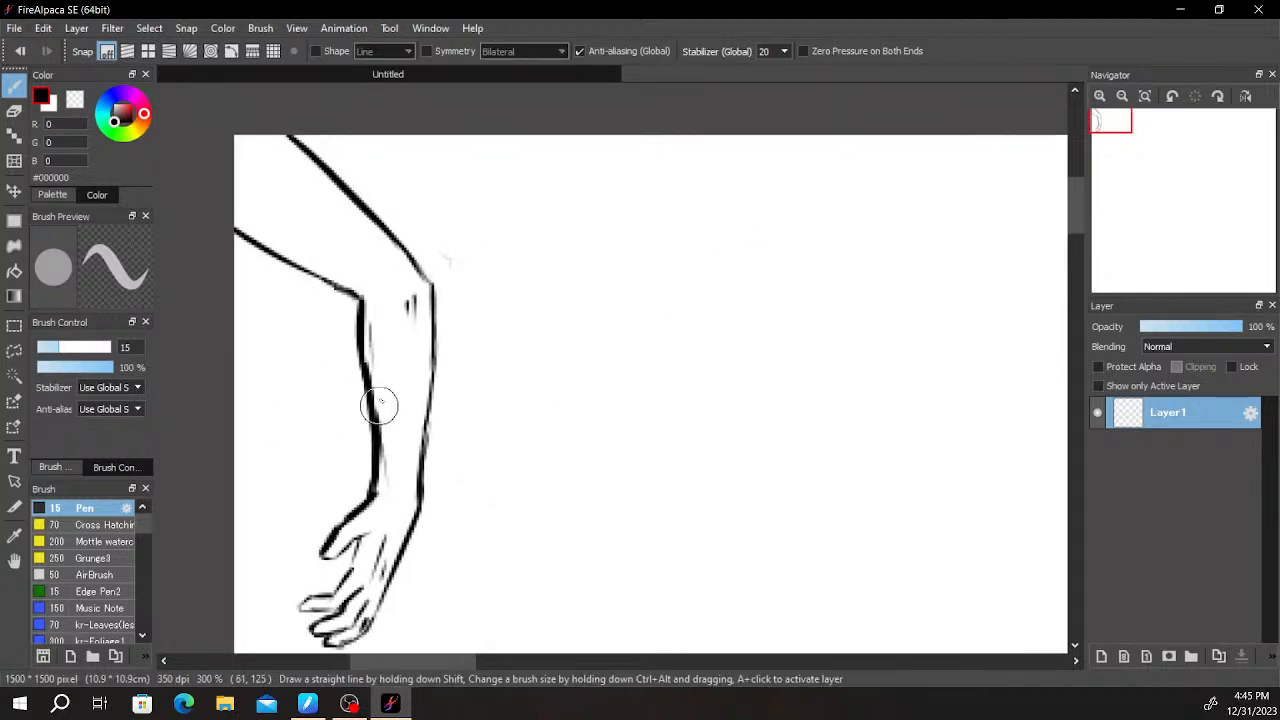
{"action": "key", "text": "ctrl+z"}
{"action": "left_click_drag", "start_coordinate": [372, 320], "coordinate": [395, 481]}
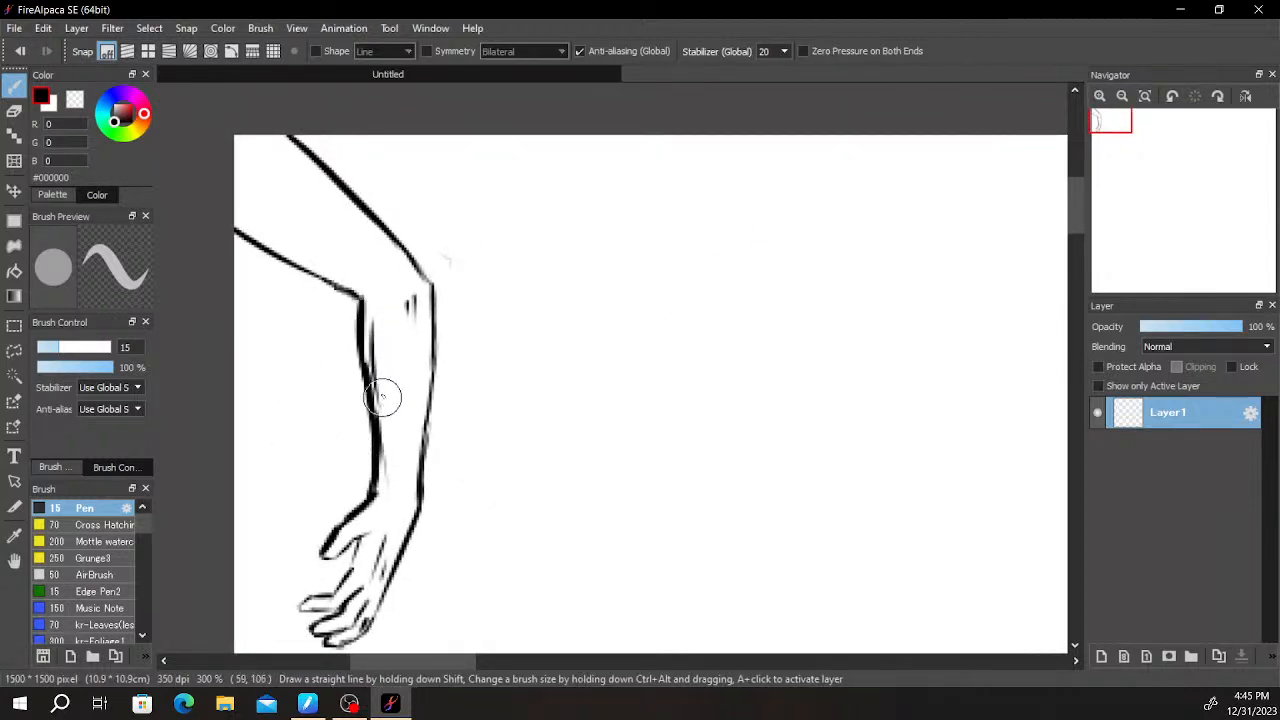
{"action": "left_click_drag", "start_coordinate": [379, 359], "coordinate": [401, 479]}
- Add faint muscle definition lines inside the upper arm
{"action": "left_click_drag", "start_coordinate": [594, 347], "coordinate": [715, 474]}
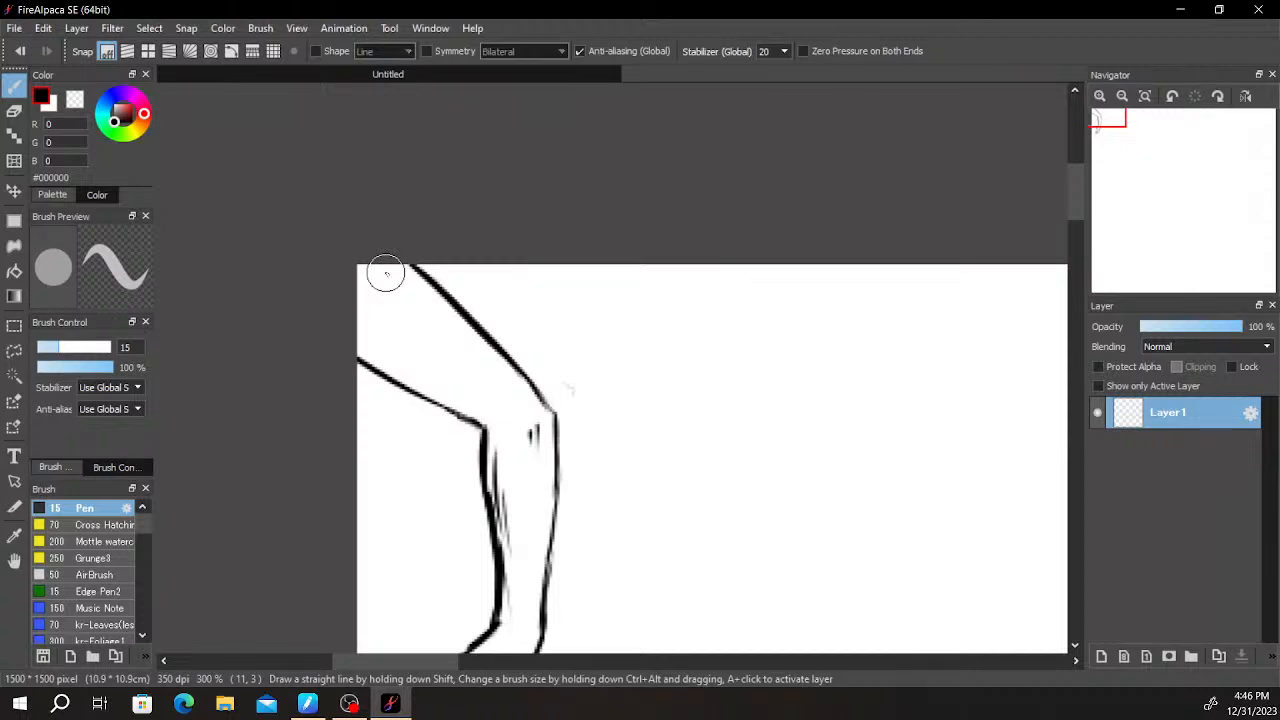
{"action": "left_click_drag", "start_coordinate": [390, 276], "coordinate": [394, 352]}
{"action": "left_click_drag", "start_coordinate": [396, 303], "coordinate": [400, 358]}
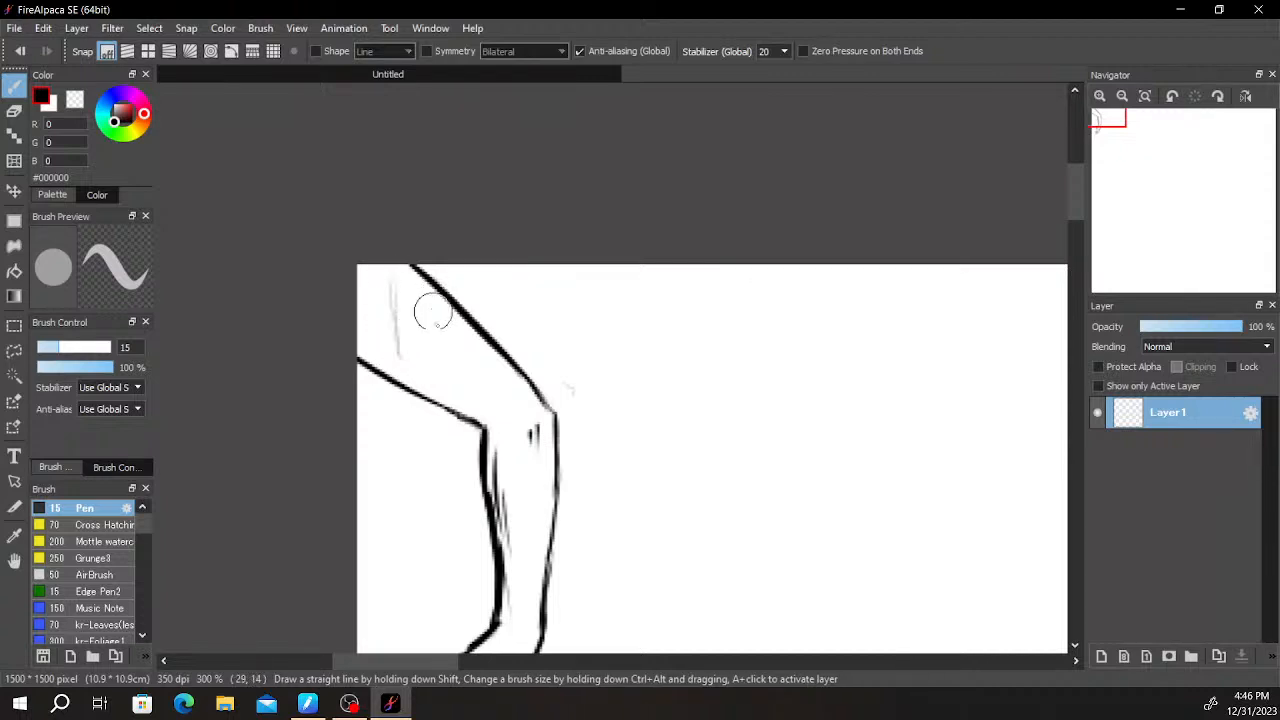
{"action": "left_click_drag", "start_coordinate": [433, 314], "coordinate": [460, 372]}
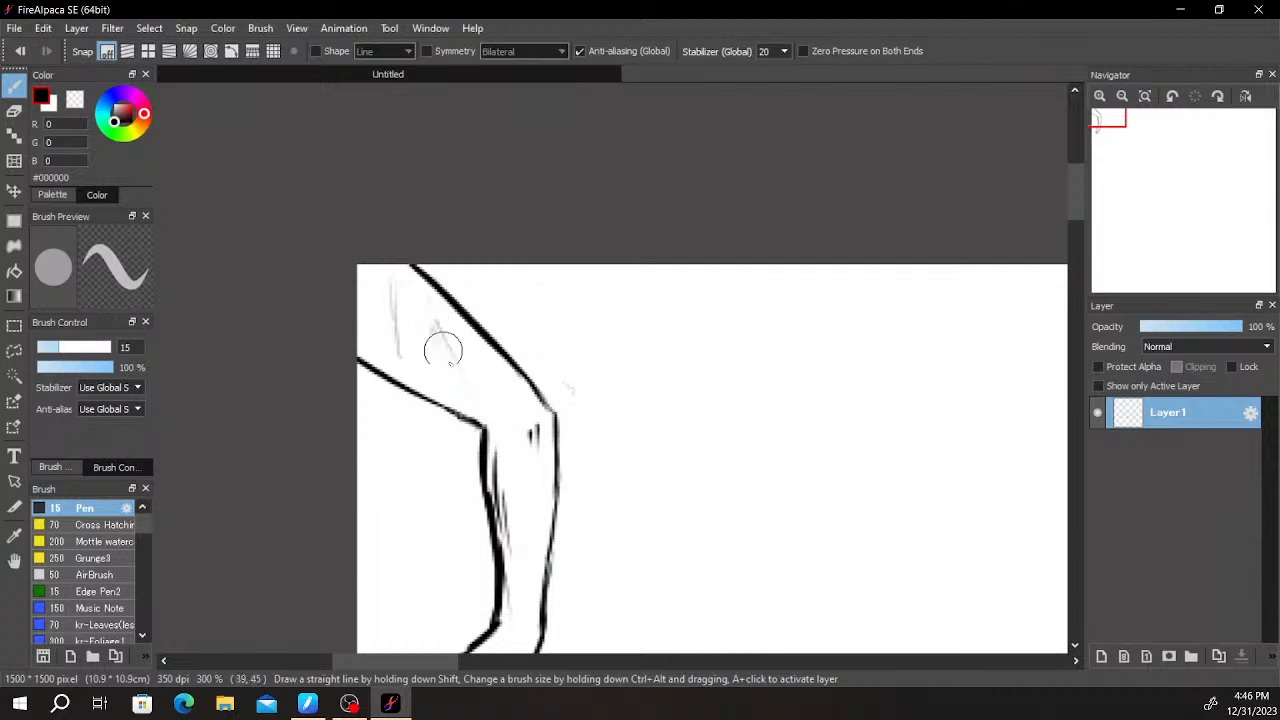
- Erase and redraw the upper arm's outer contour with a small dip near the canvas's top edge, then slim and even out the line
{"action": "key", "text": "e"}
{"action": "mouse_move", "coordinate": [472, 325]}
{"action": "left_mouse_down"}
{"action": "mouse_move", "coordinate": [414, 257]}
{"action": "mouse_move", "coordinate": [469, 323]}
{"action": "left_mouse_up"}
{"action": "key", "text": "b"}
{"action": "left_click_drag", "start_coordinate": [408, 263], "coordinate": [432, 290]}
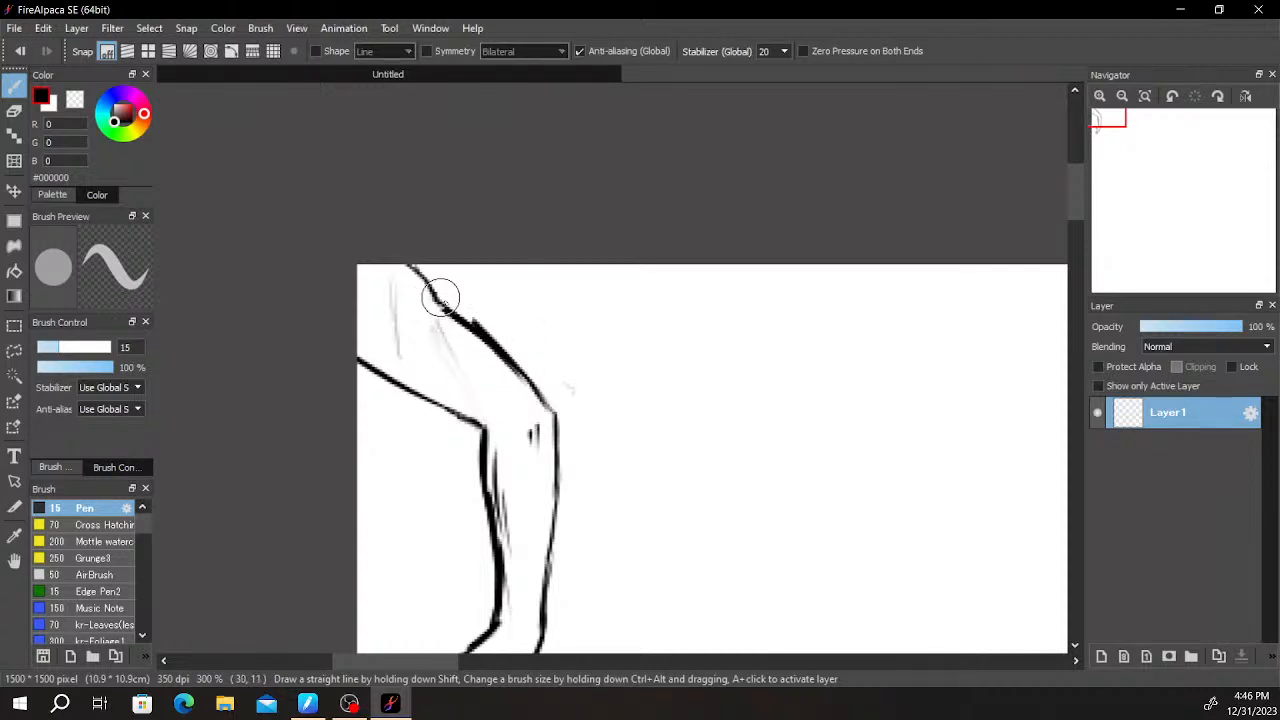
{"action": "key", "text": "e"}
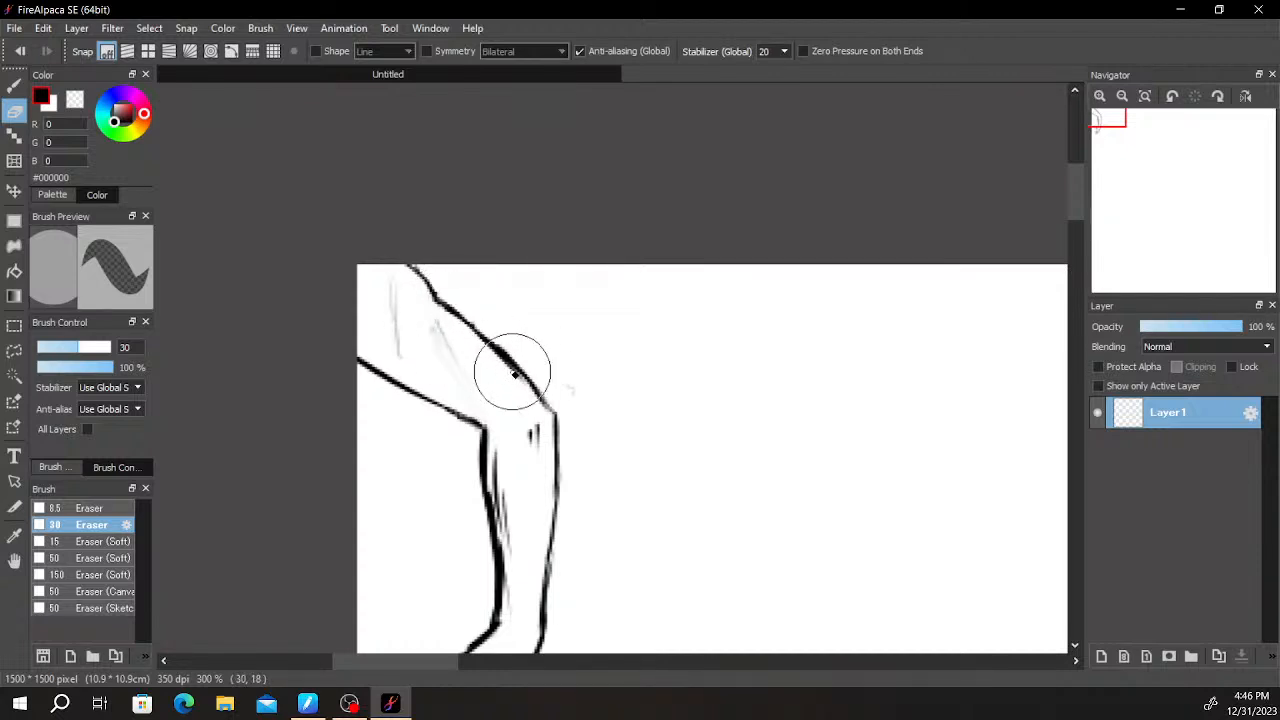
{"action": "mouse_move", "coordinate": [502, 370]}
{"action": "left_mouse_down"}
{"action": "mouse_move", "coordinate": [526, 389]}
{"action": "mouse_move", "coordinate": [505, 364]}
{"action": "mouse_move", "coordinate": [461, 349]}
{"action": "left_mouse_up"}
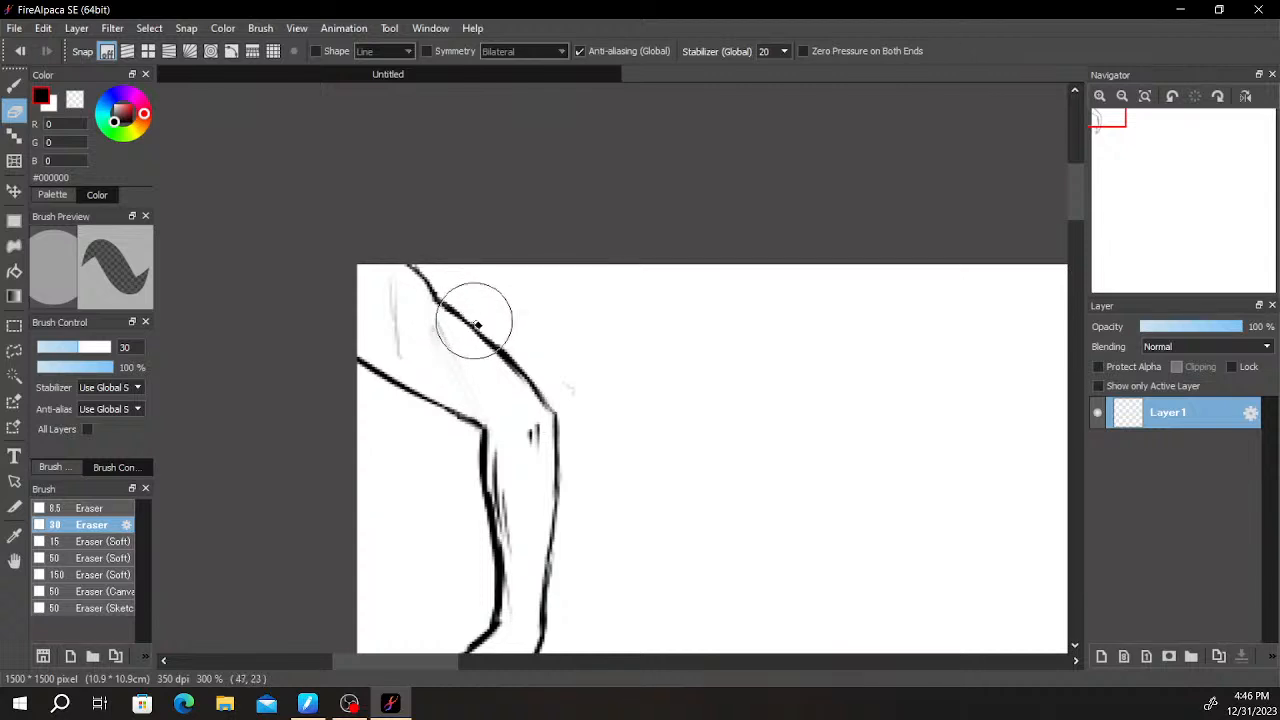
{"action": "key", "text": "b"}
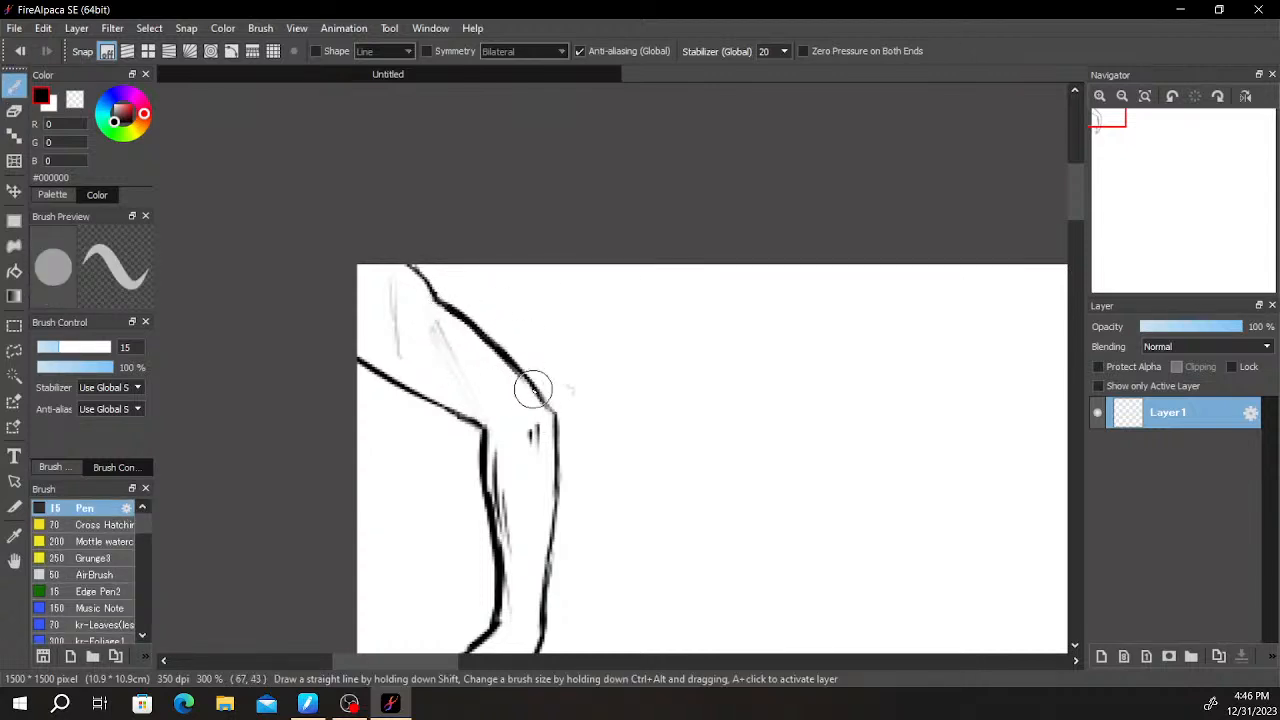
- Erase the faint muscle lines inside the upper arm and draw two short, near-vertical strokes near the shoulder
{"action": "key", "text": "e"}
{"action": "mouse_move", "coordinate": [427, 307]}
{"action": "left_mouse_down"}
{"action": "mouse_move", "coordinate": [445, 357]}
{"action": "mouse_move", "coordinate": [439, 322]}
{"action": "mouse_move", "coordinate": [379, 321]}
{"action": "mouse_move", "coordinate": [423, 343]}
{"action": "left_mouse_up"}
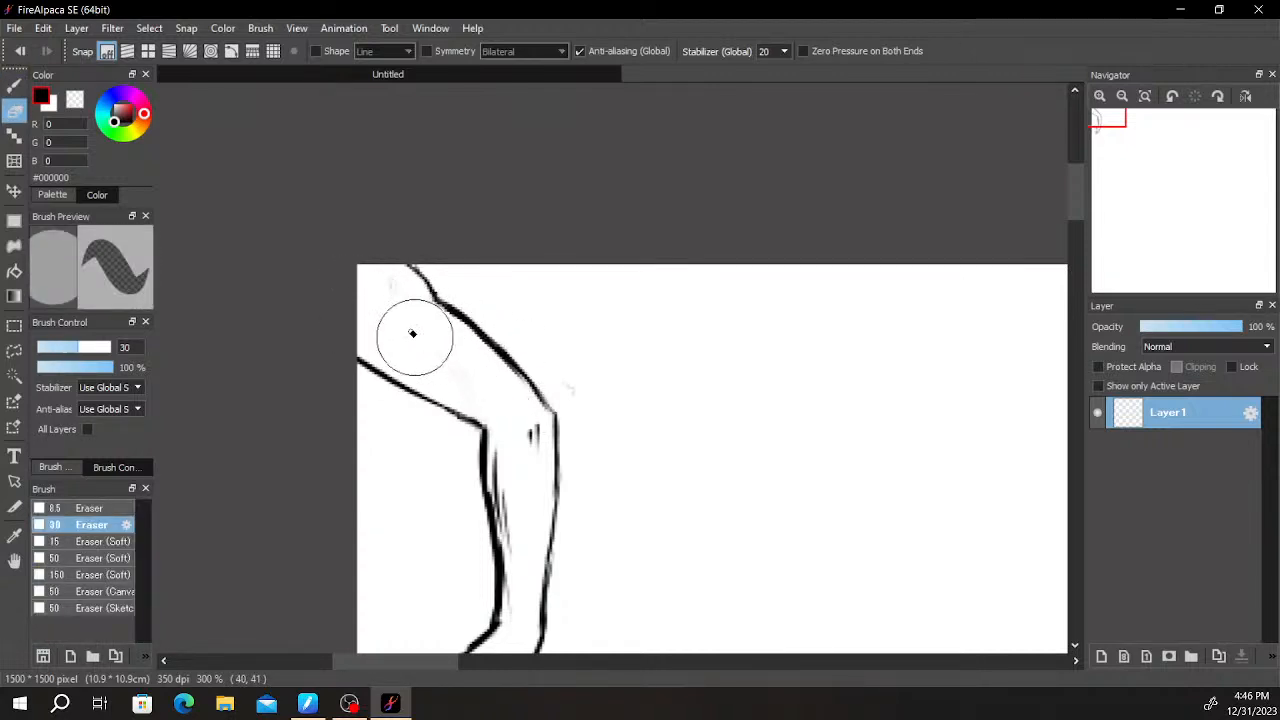
{"action": "key", "text": "b"}
{"action": "left_click_drag", "start_coordinate": [388, 286], "coordinate": [391, 326]}
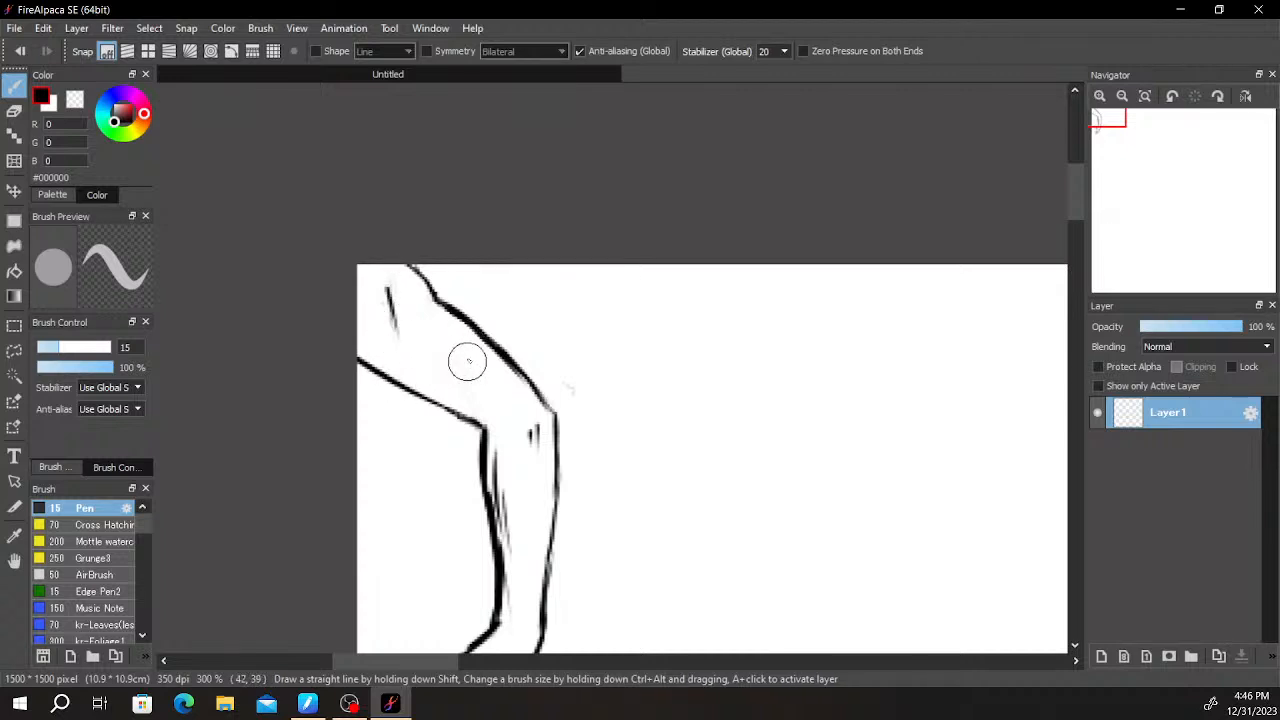
{"action": "left_click_drag", "start_coordinate": [433, 316], "coordinate": [431, 340]}
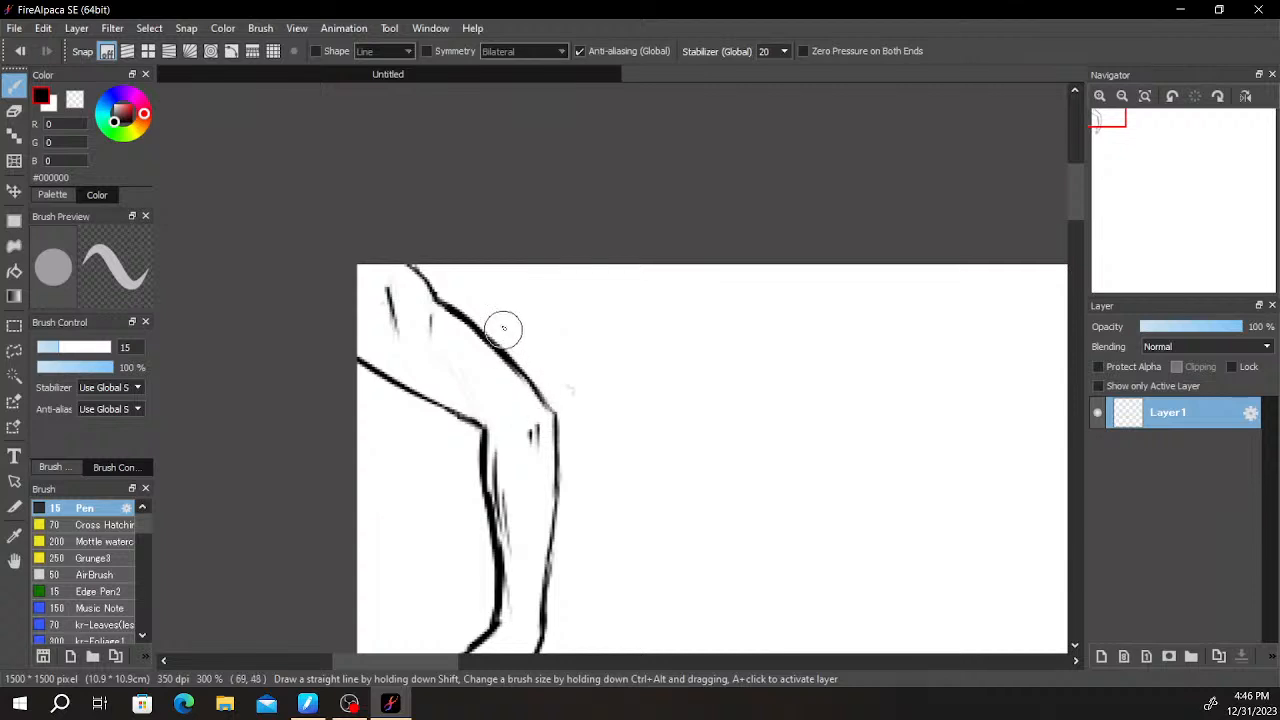
- Add a short slanted muscle line above the upper arm's lower edge and erase the dark short strokes near the shoulder
{"action": "scroll", "coordinate": [610, 372], "scroll_direction": "down", "scroll_amount": 2}
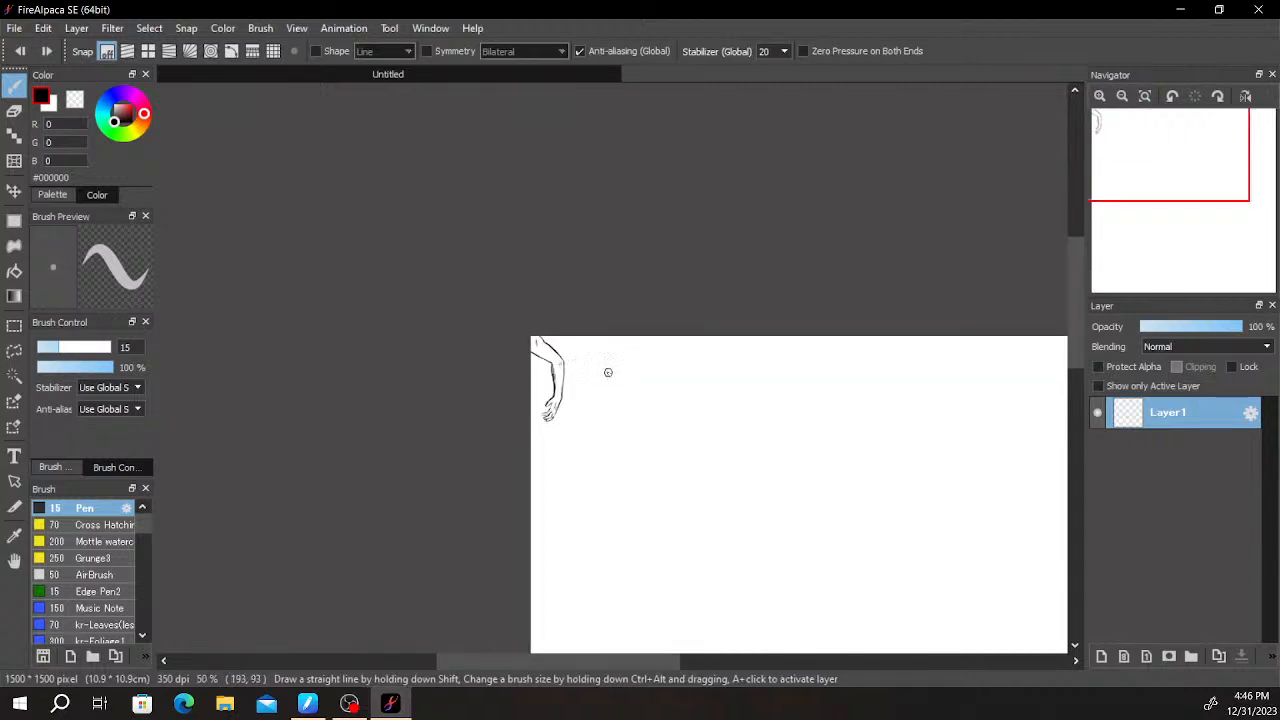
{"action": "scroll", "coordinate": [608, 371], "scroll_direction": "up", "scroll_amount": 2}
{"action": "left_click_drag", "start_coordinate": [472, 331], "coordinate": [617, 302]}
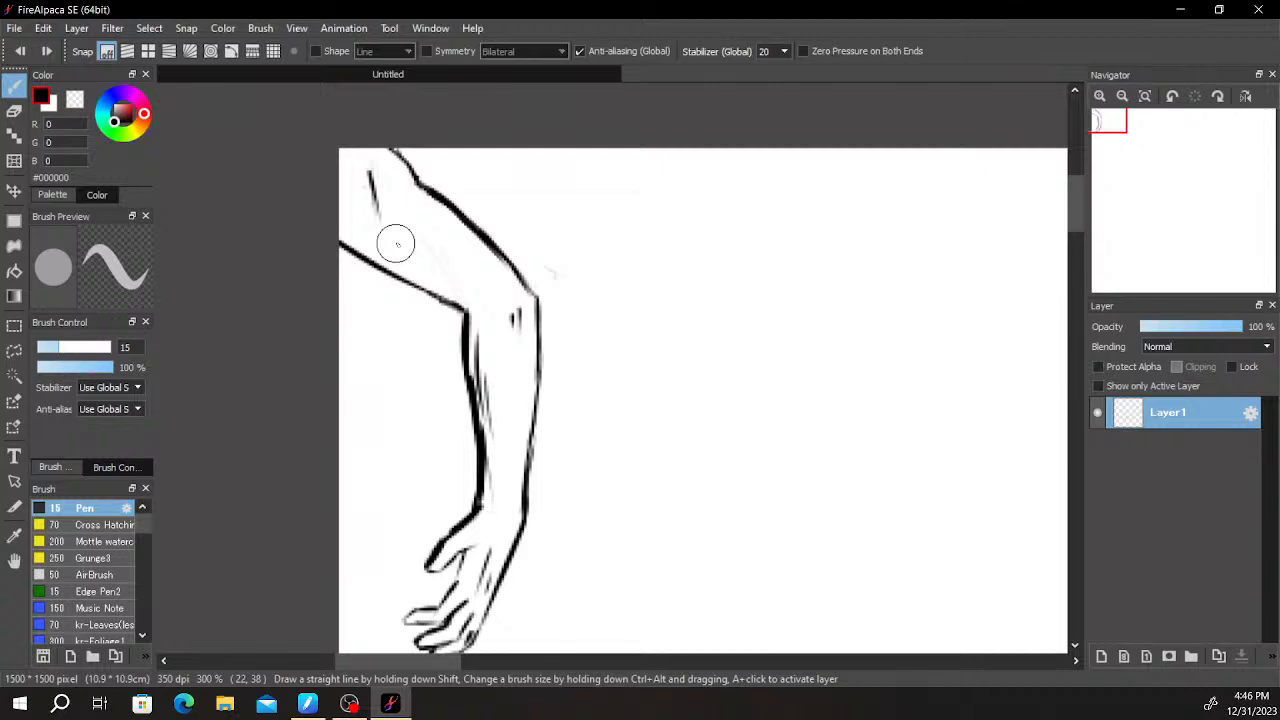
{"action": "left_click_drag", "start_coordinate": [387, 234], "coordinate": [414, 245]}
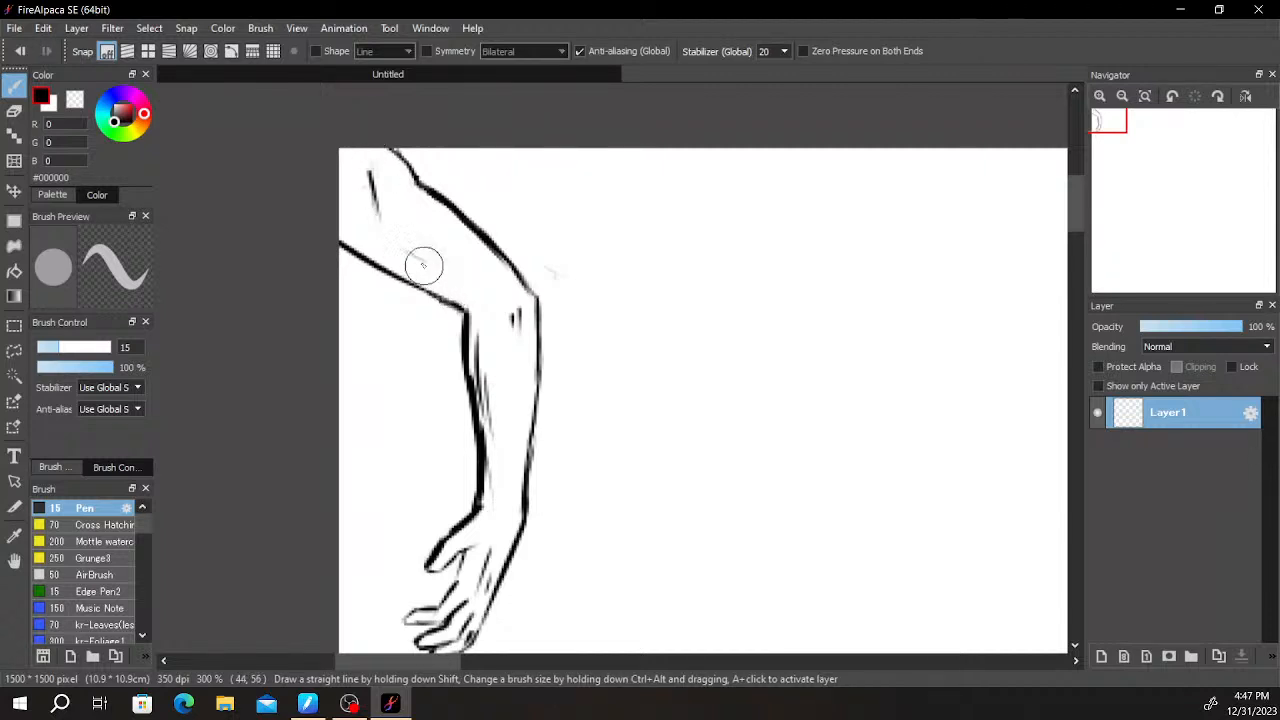
{"action": "scroll", "coordinate": [488, 196], "scroll_direction": "down", "scroll_amount": 1}
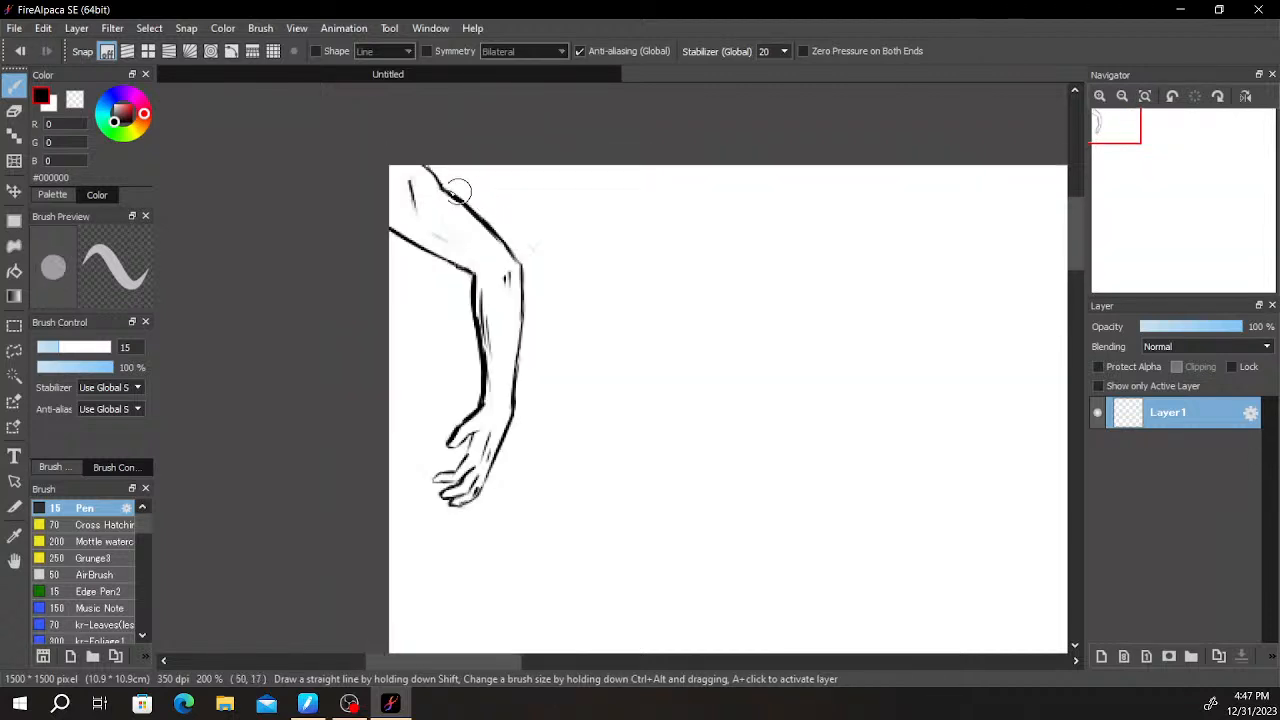
{"action": "scroll", "coordinate": [405, 198], "scroll_direction": "up", "scroll_amount": 3}
{"action": "key", "text": "e"}
{"action": "left_click_drag", "start_coordinate": [436, 180], "coordinate": [437, 226]}
{"action": "key", "text": "b"}
{"action": "mouse_move", "coordinate": [469, 286]}
{"action": "left_mouse_down"}
{"action": "mouse_move", "coordinate": [577, 347]}
{"action": "mouse_move", "coordinate": [525, 324]}
{"action": "mouse_move", "coordinate": [558, 346]}
{"action": "left_mouse_up"}
{"action": "key", "text": "ctrl+z"}
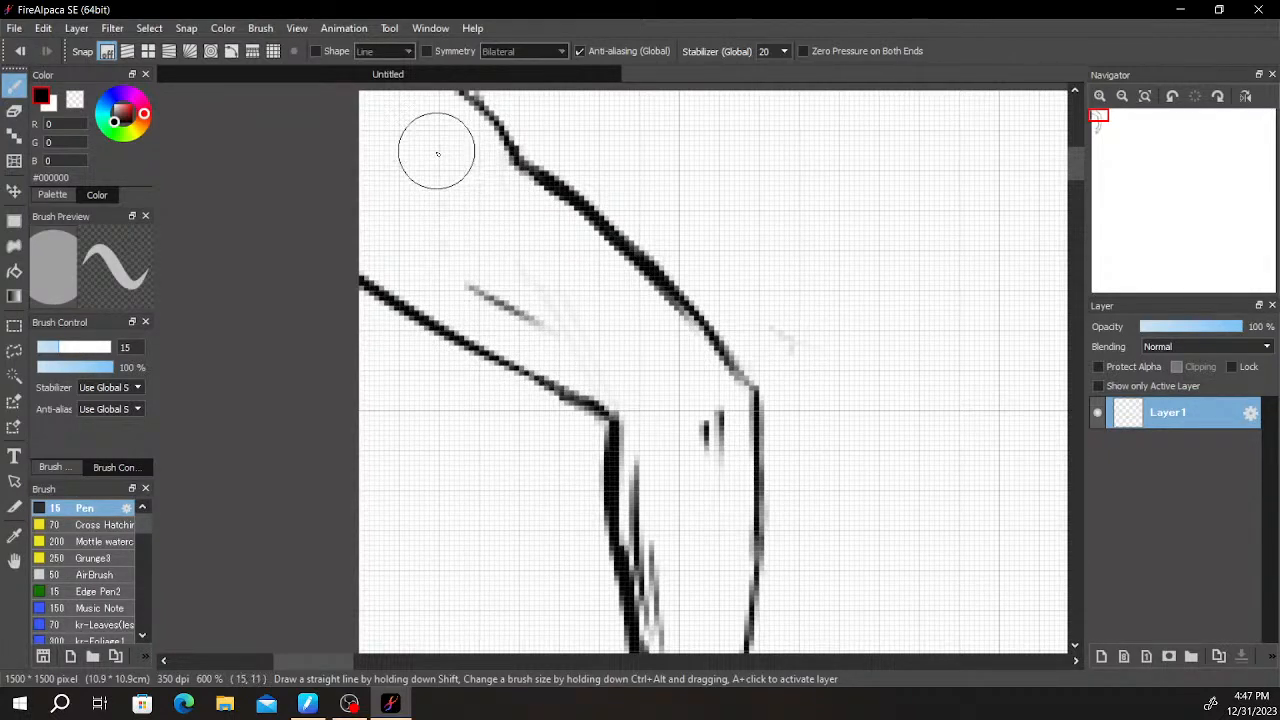
- Draw an angled body contour from the upper arm's underside straight down, bending toward the wrist
{"action": "scroll", "coordinate": [552, 181], "scroll_direction": "down", "scroll_amount": 4}
{"action": "scroll", "coordinate": [494, 149], "scroll_direction": "up", "scroll_amount": 5}
{"action": "left_click_drag", "start_coordinate": [414, 191], "coordinate": [514, 309]}
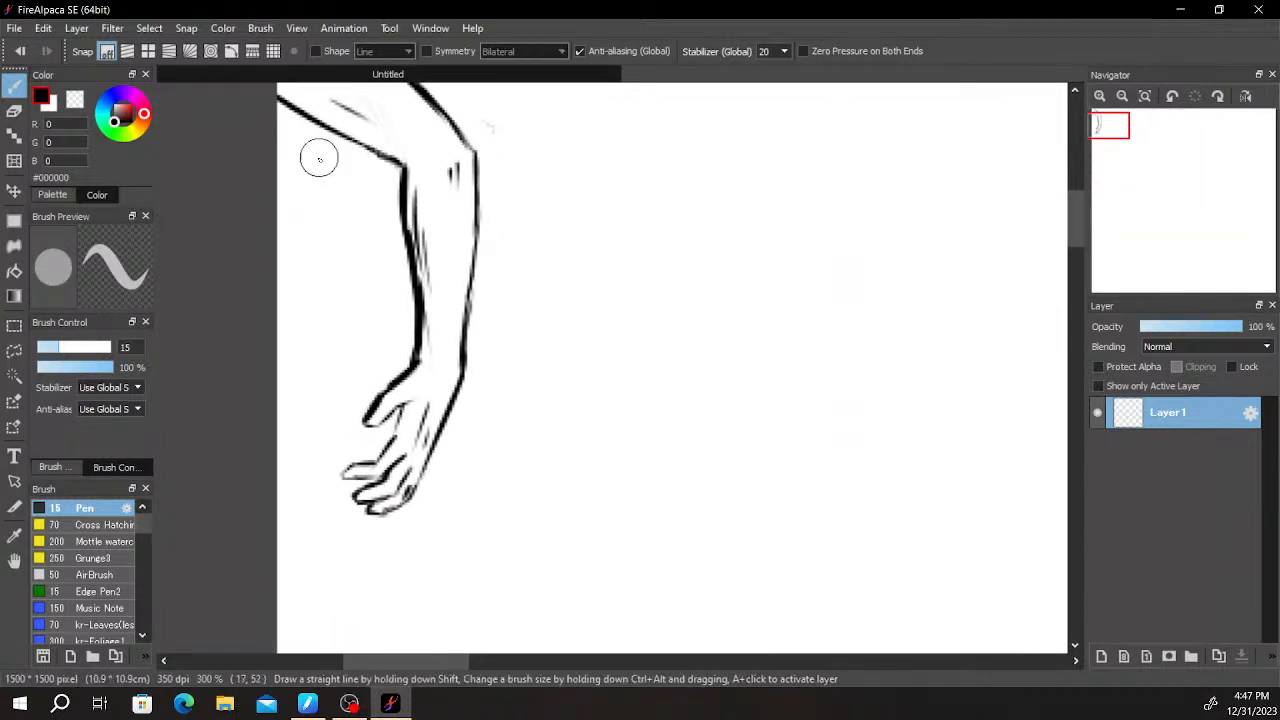
{"action": "left_click_drag", "start_coordinate": [394, 121], "coordinate": [337, 301]}
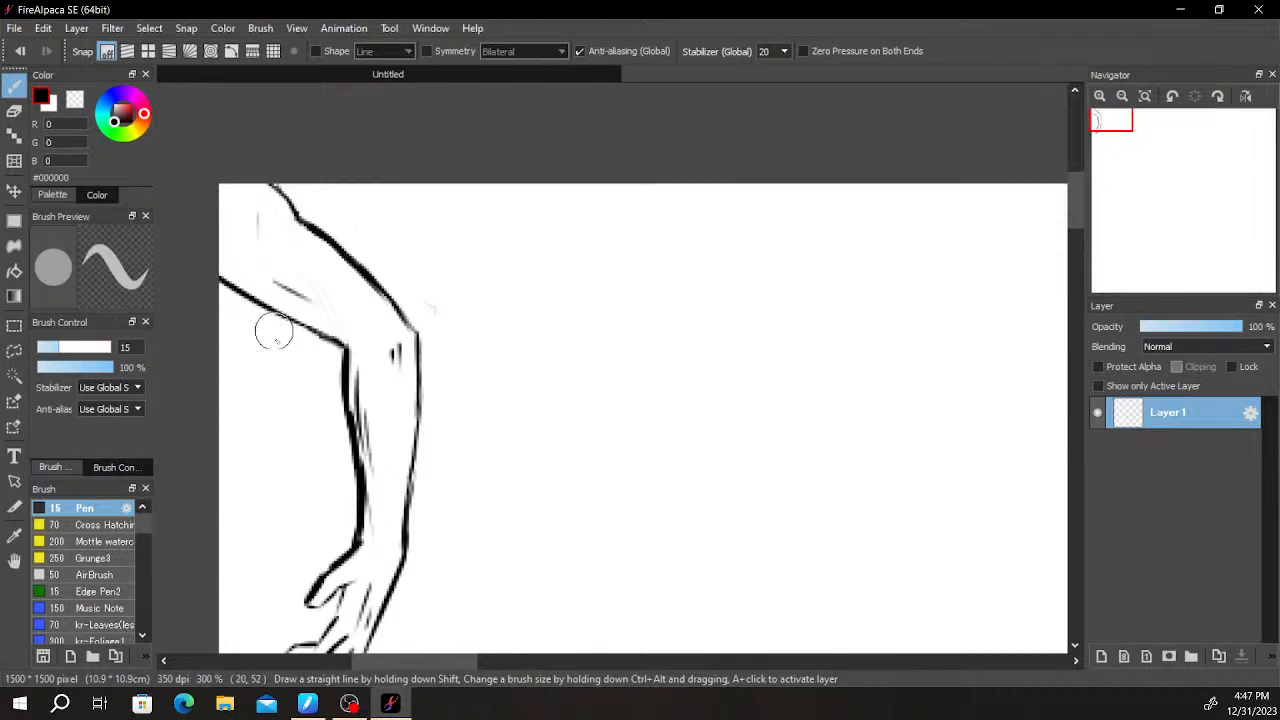
{"action": "mouse_move", "coordinate": [279, 366]}
{"action": "left_mouse_down"}
{"action": "mouse_move", "coordinate": [276, 317]}
{"action": "mouse_move", "coordinate": [289, 476]}
{"action": "mouse_move", "coordinate": [362, 580]}
{"action": "left_mouse_up"}
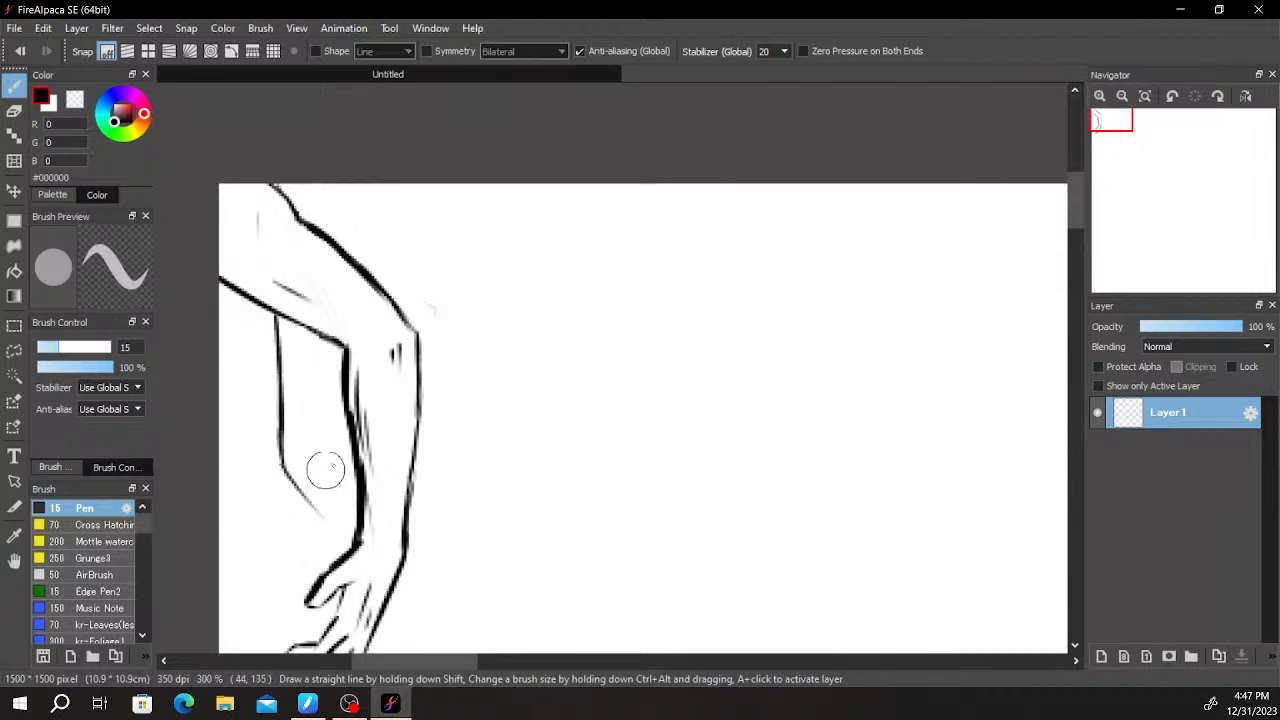
- Draw a second body contour from the canvas's left edge toward the thumb and thicken the first contour's top and lower slanted part
{"action": "left_click_drag", "start_coordinate": [368, 367], "coordinate": [420, 226]}
{"action": "mouse_move", "coordinate": [274, 292]}
{"action": "left_mouse_down"}
{"action": "mouse_move", "coordinate": [271, 259]}
{"action": "mouse_move", "coordinate": [291, 291]}
{"action": "mouse_move", "coordinate": [288, 357]}
{"action": "mouse_move", "coordinate": [360, 420]}
{"action": "left_mouse_up"}
{"action": "left_click_drag", "start_coordinate": [337, 329], "coordinate": [367, 366]}
{"action": "key", "text": "ctrl+z"}
{"action": "left_click_drag", "start_coordinate": [333, 324], "coordinate": [394, 389]}
{"action": "left_click_drag", "start_coordinate": [321, 174], "coordinate": [323, 204]}
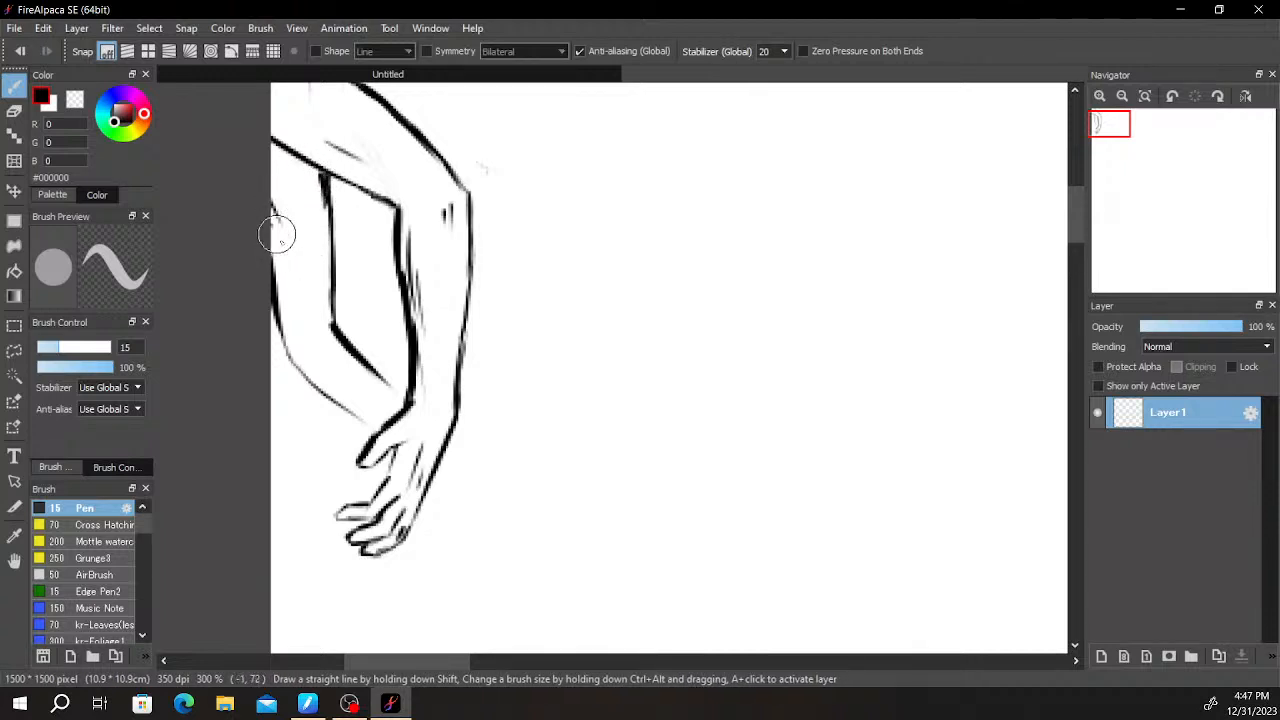
- Add short detail lines between the two body contours, one vertical beside the inner contour and one slanting from the canvas edge
{"action": "left_click_drag", "start_coordinate": [291, 282], "coordinate": [304, 258]}
{"action": "key", "text": "ctrl+z"}
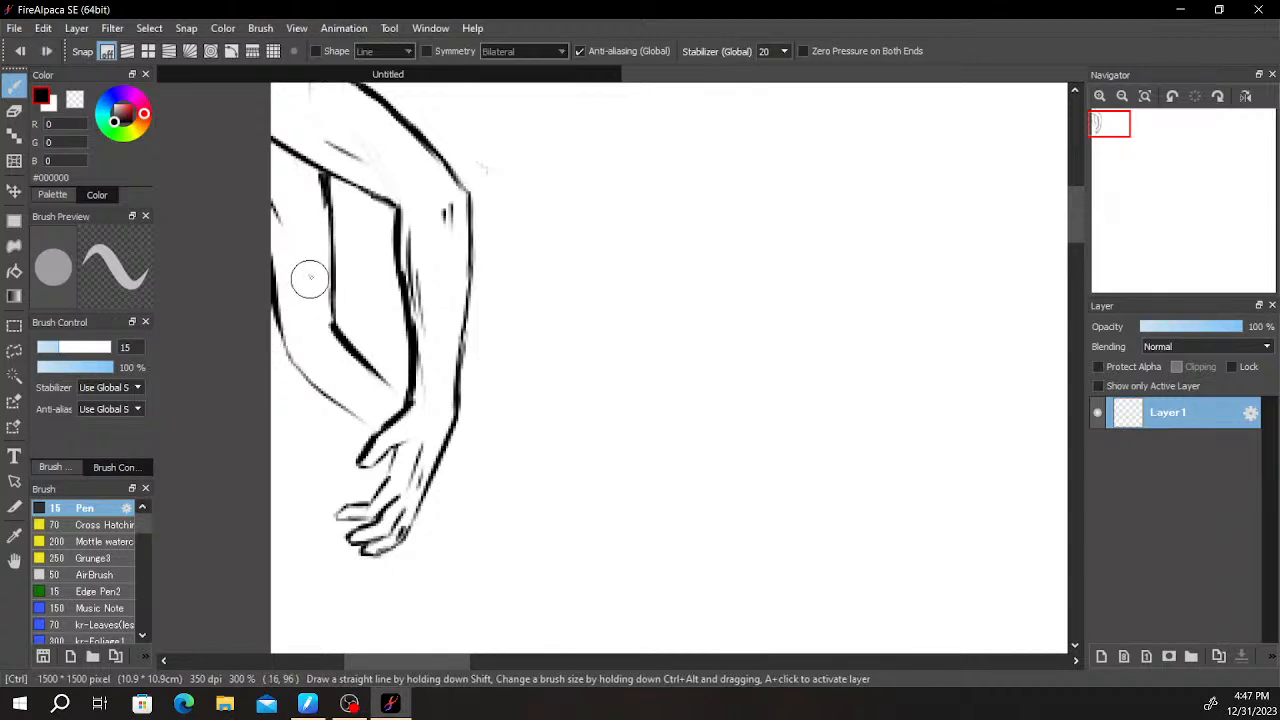
{"action": "left_click_drag", "start_coordinate": [313, 260], "coordinate": [313, 300]}
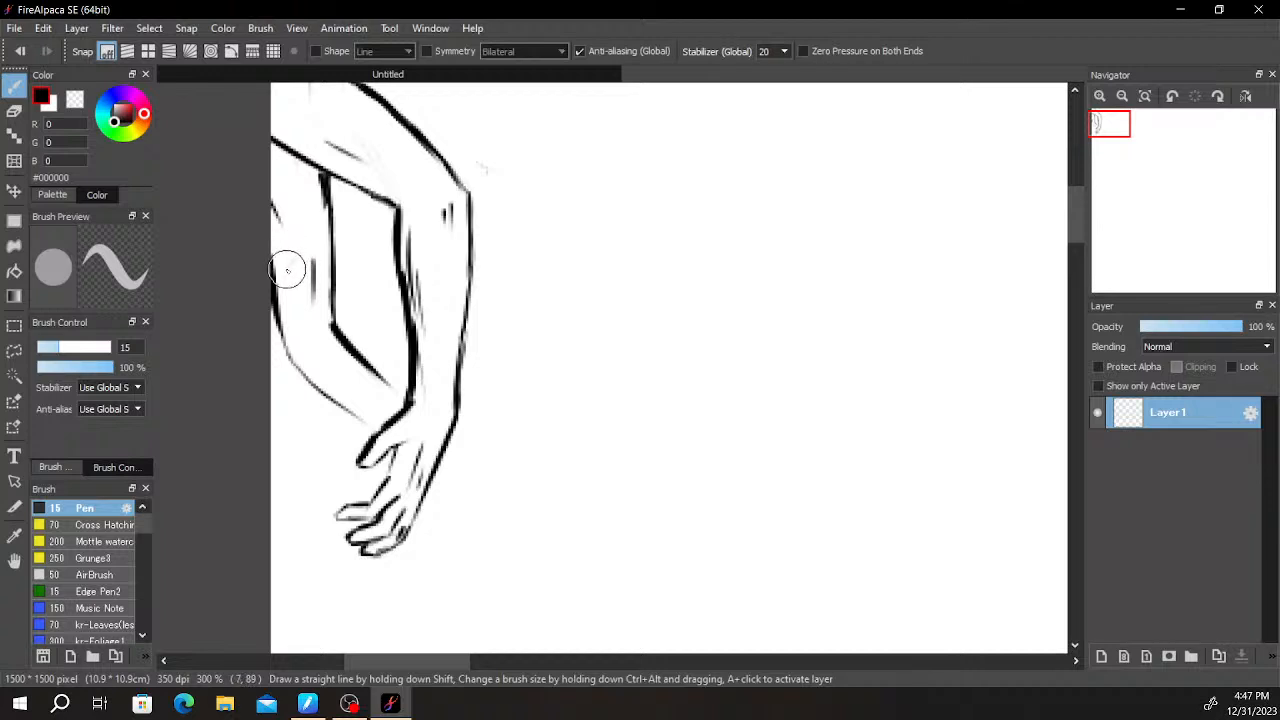
{"action": "key", "text": "ctrl+z"}
{"action": "left_click_drag", "start_coordinate": [274, 243], "coordinate": [300, 205]}
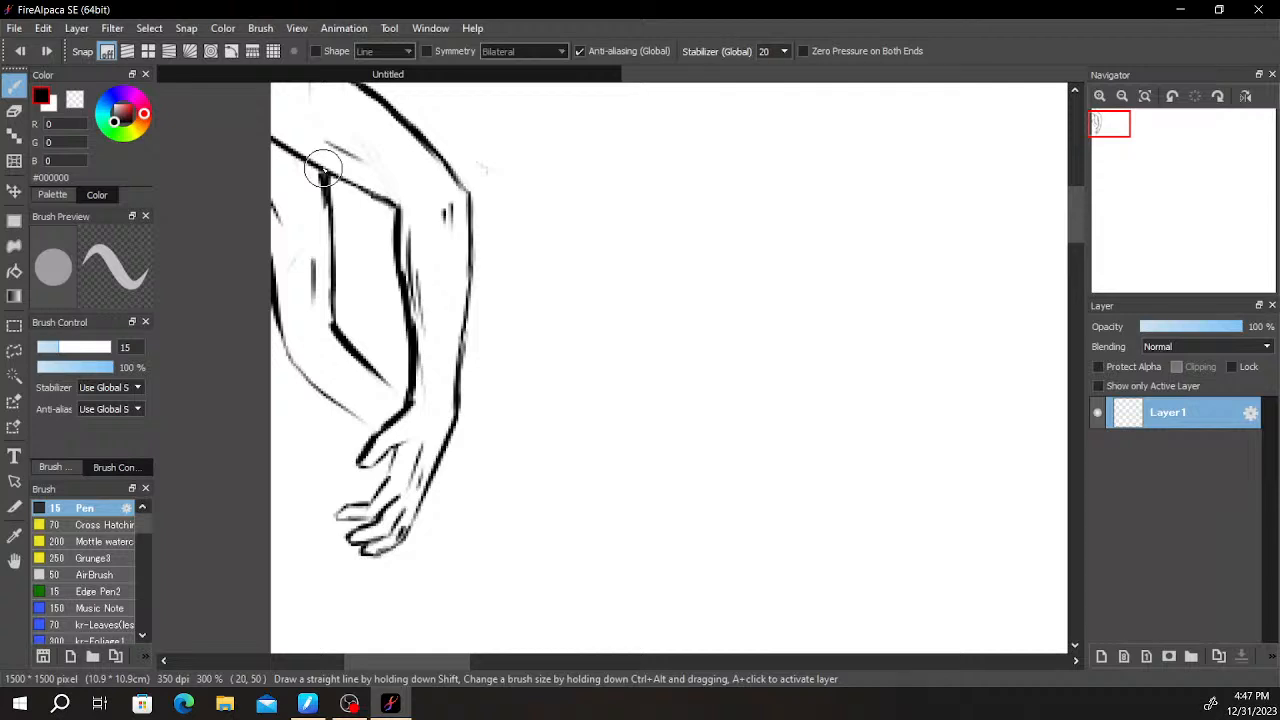
{"action": "left_click_drag", "start_coordinate": [323, 168], "coordinate": [325, 170]}
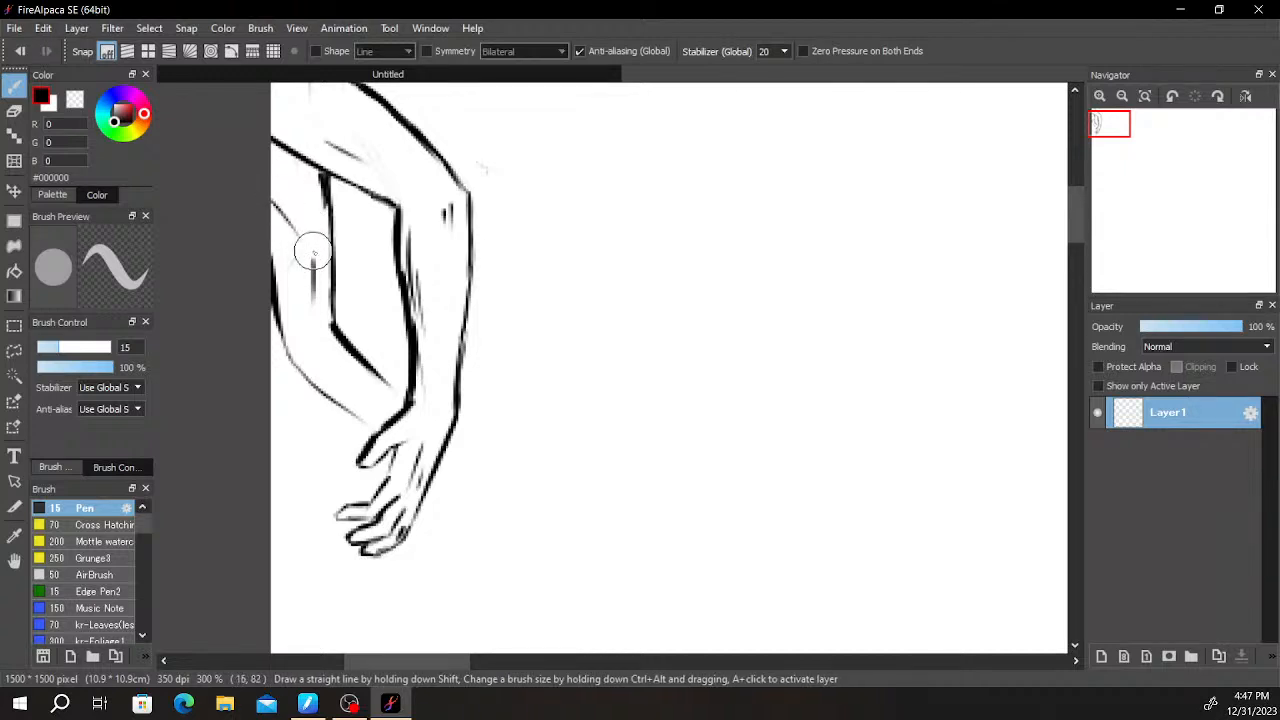
- Clean up and thicken the top end of the upper arm's outer contour where it meets the canvas's top edge
{"action": "scroll", "coordinate": [350, 205], "scroll_direction": "down", "scroll_amount": 2}
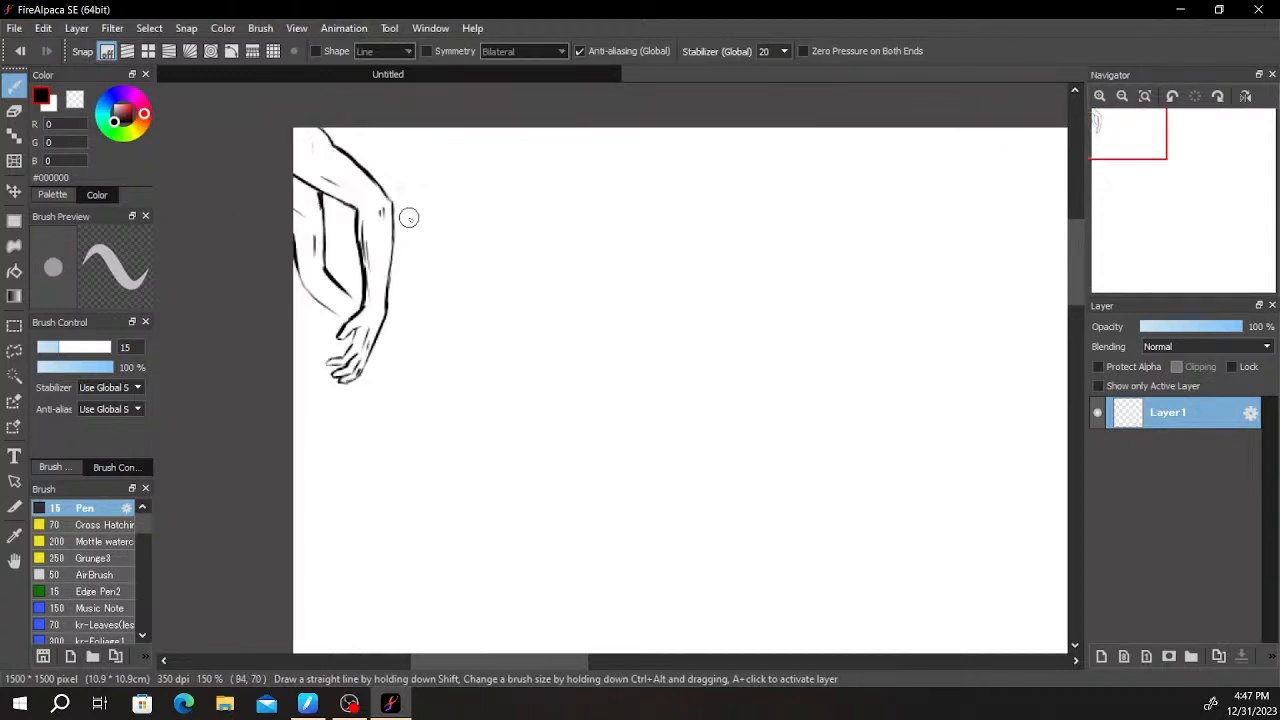
{"action": "scroll", "coordinate": [410, 216], "scroll_direction": "up", "scroll_amount": 2}
{"action": "left_click_drag", "start_coordinate": [383, 157], "coordinate": [360, 220]}
{"action": "key", "text": "e"}
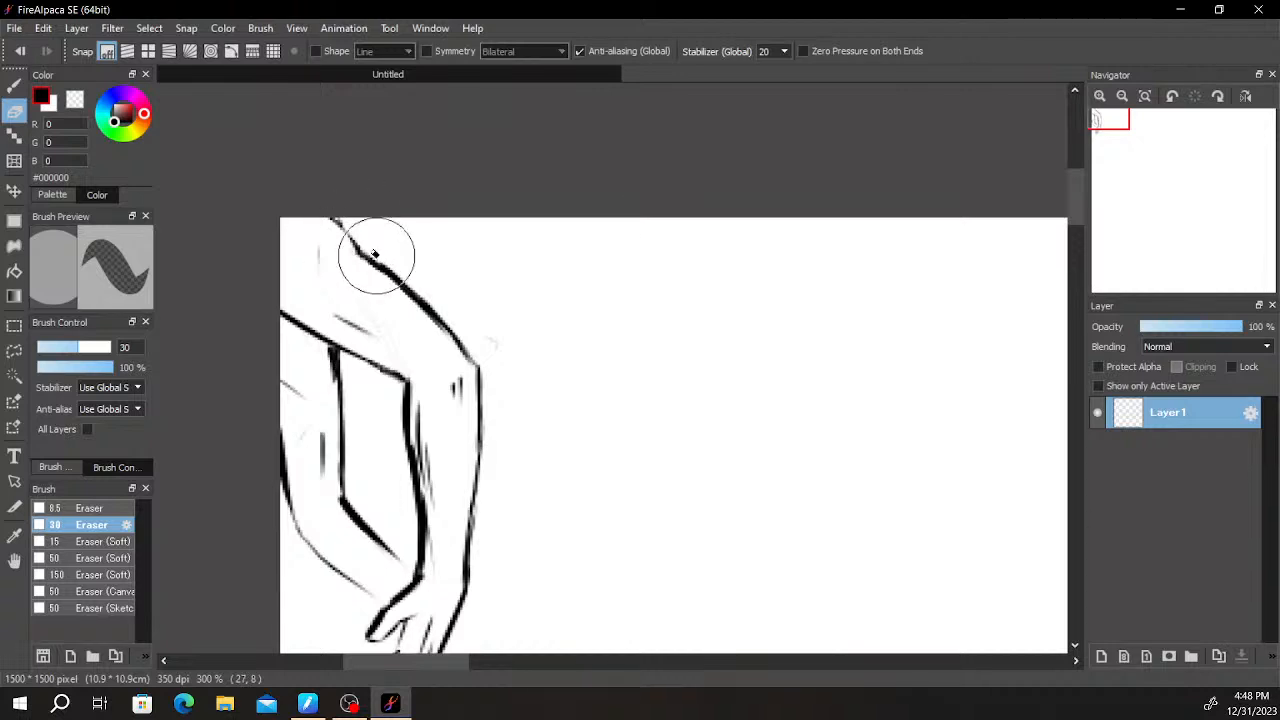
{"action": "key", "text": "b"}
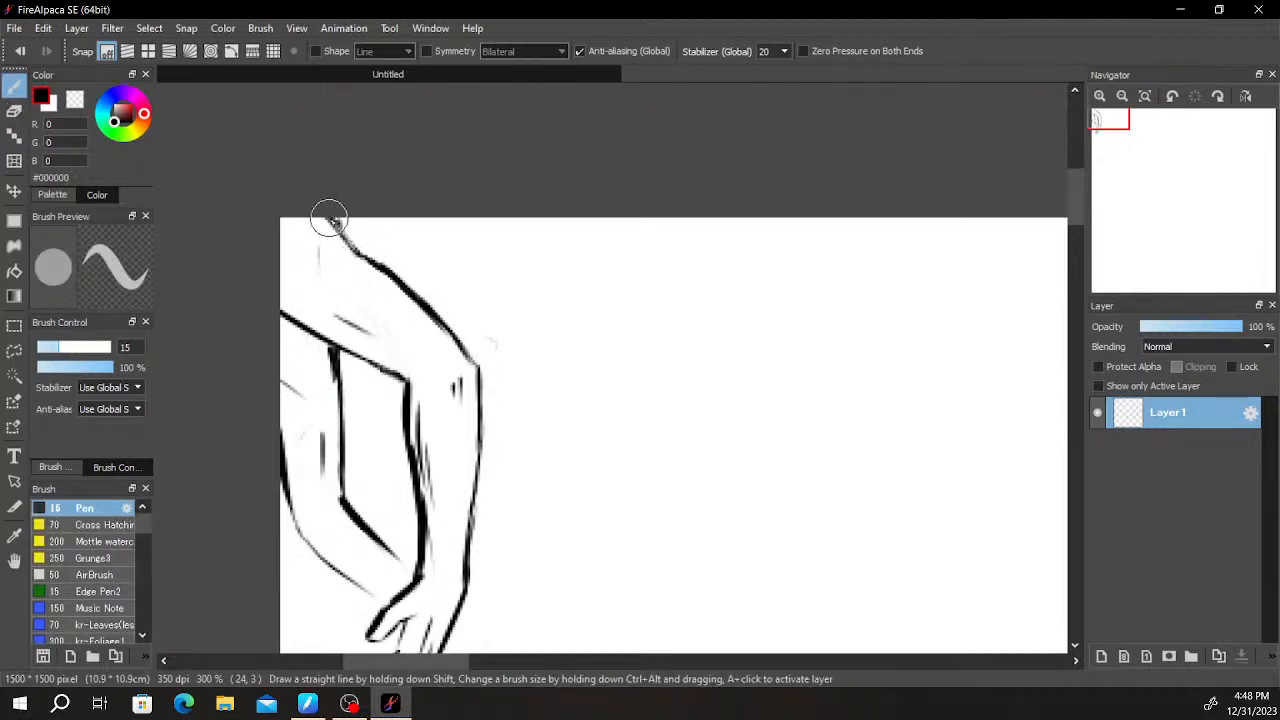
{"action": "key", "text": "e"}
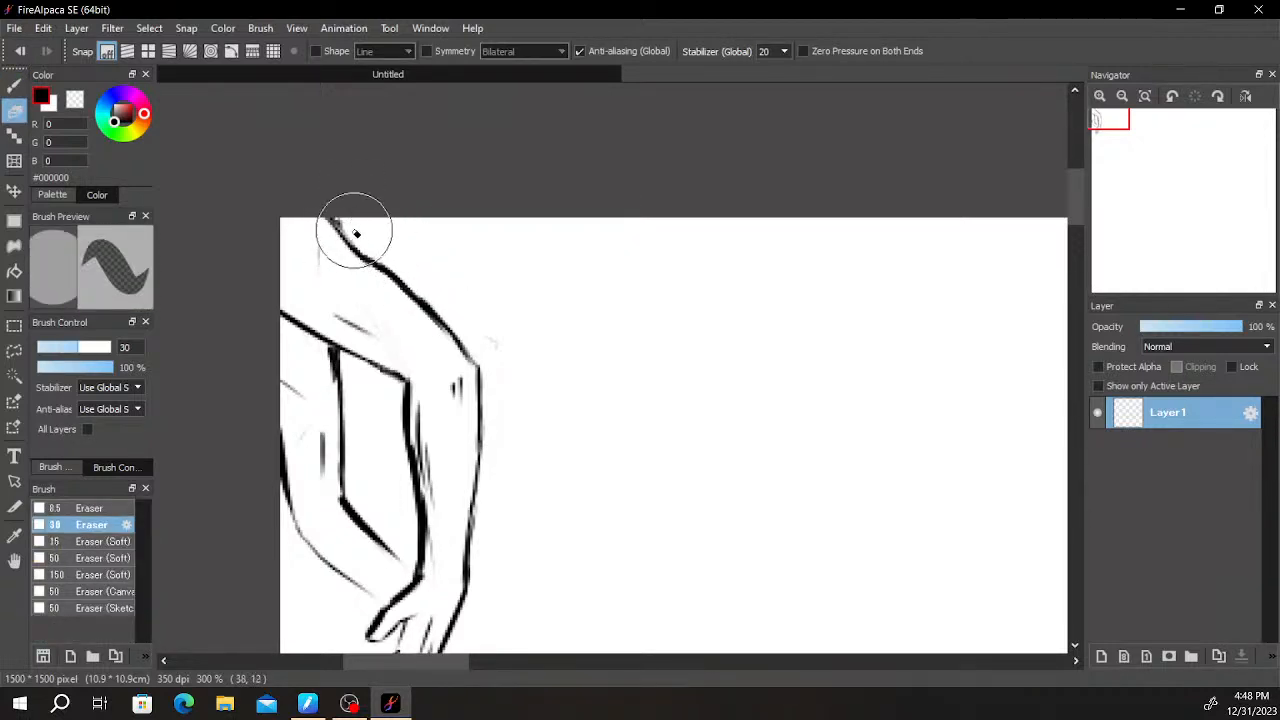
{"action": "key", "text": "b"}
{"action": "mouse_move", "coordinate": [350, 230]}
{"action": "left_mouse_down"}
{"action": "mouse_move", "coordinate": [338, 204]}
{"action": "mouse_move", "coordinate": [361, 256]}
{"action": "left_mouse_up"}
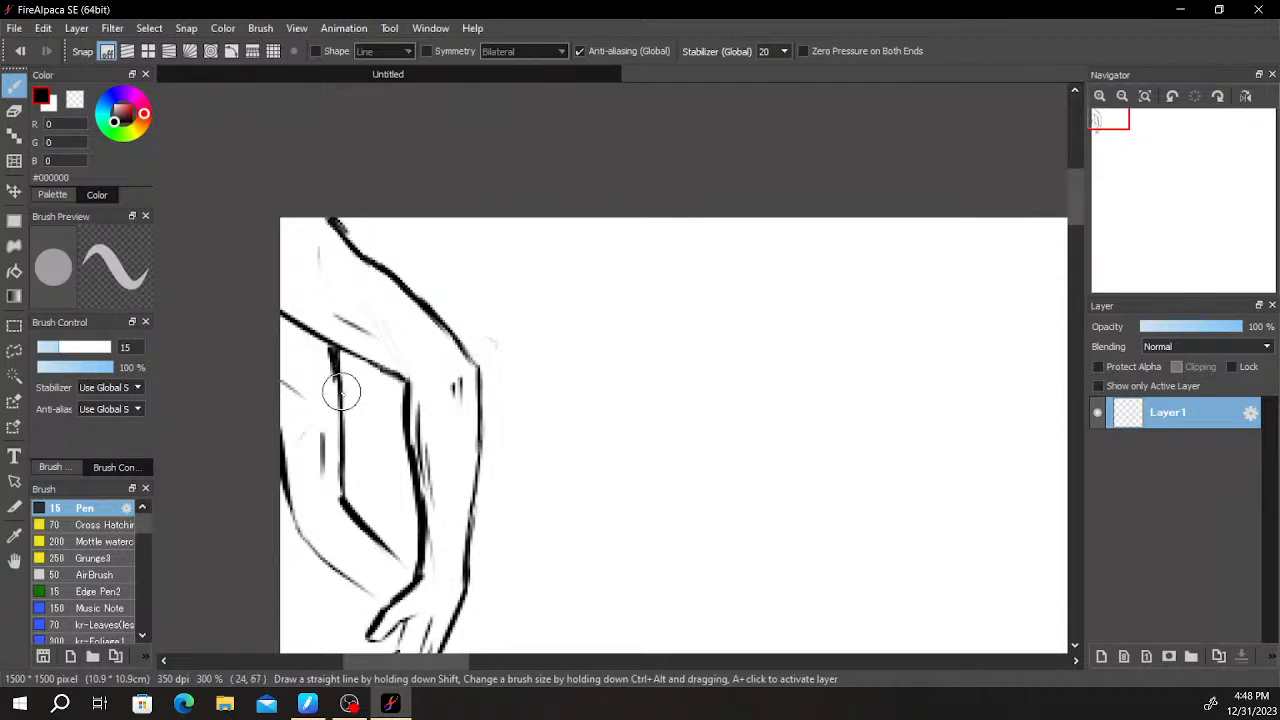
- Hatch short shading strokes beneath the upper arm, from the canvas's left edge to the body contour
{"action": "left_click_drag", "start_coordinate": [285, 327], "coordinate": [336, 359]}
{"action": "key", "text": "ctrl+z"}
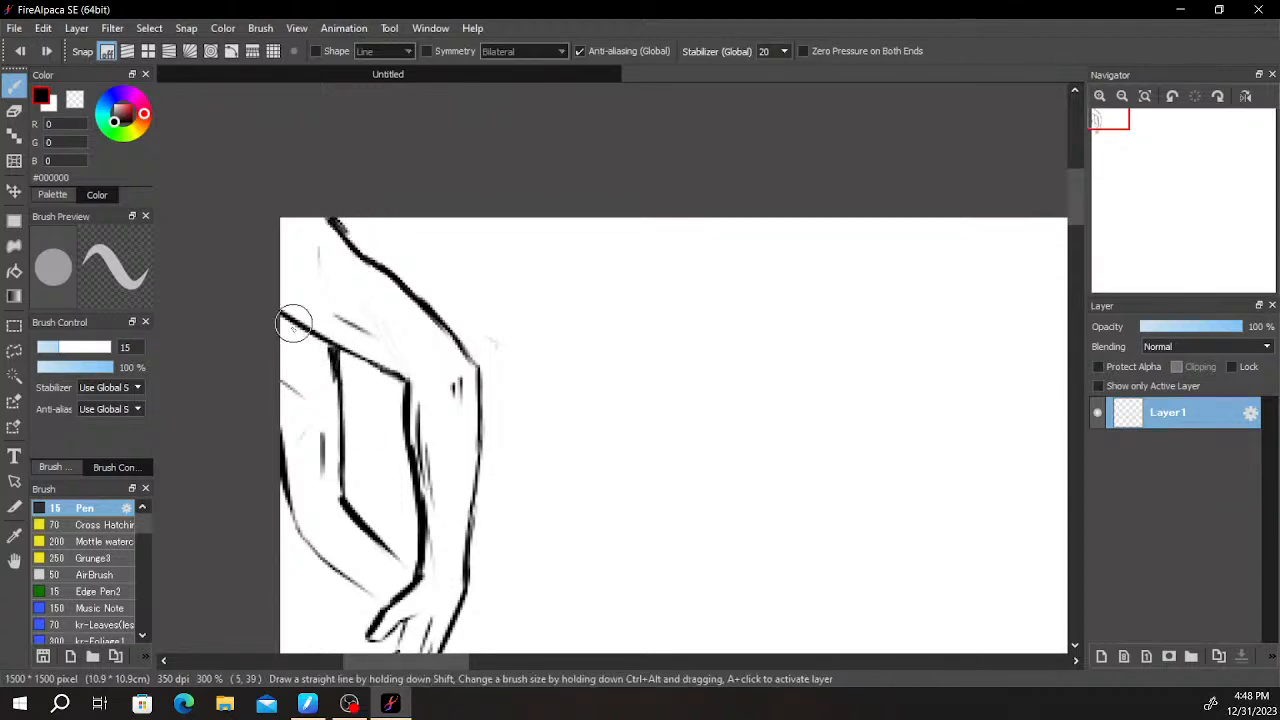
{"action": "mouse_move", "coordinate": [285, 319]}
{"action": "left_mouse_down"}
{"action": "mouse_move", "coordinate": [299, 365]}
{"action": "mouse_move", "coordinate": [306, 331]}
{"action": "mouse_move", "coordinate": [307, 367]}
{"action": "mouse_move", "coordinate": [325, 366]}
{"action": "left_mouse_up"}
{"action": "left_click_drag", "start_coordinate": [503, 291], "coordinate": [480, 213]}
- Thicken the inner body contour's slanted part, extend both body contours to the hand, and add a small mark inside the bend
{"action": "left_click_drag", "start_coordinate": [303, 393], "coordinate": [375, 472]}
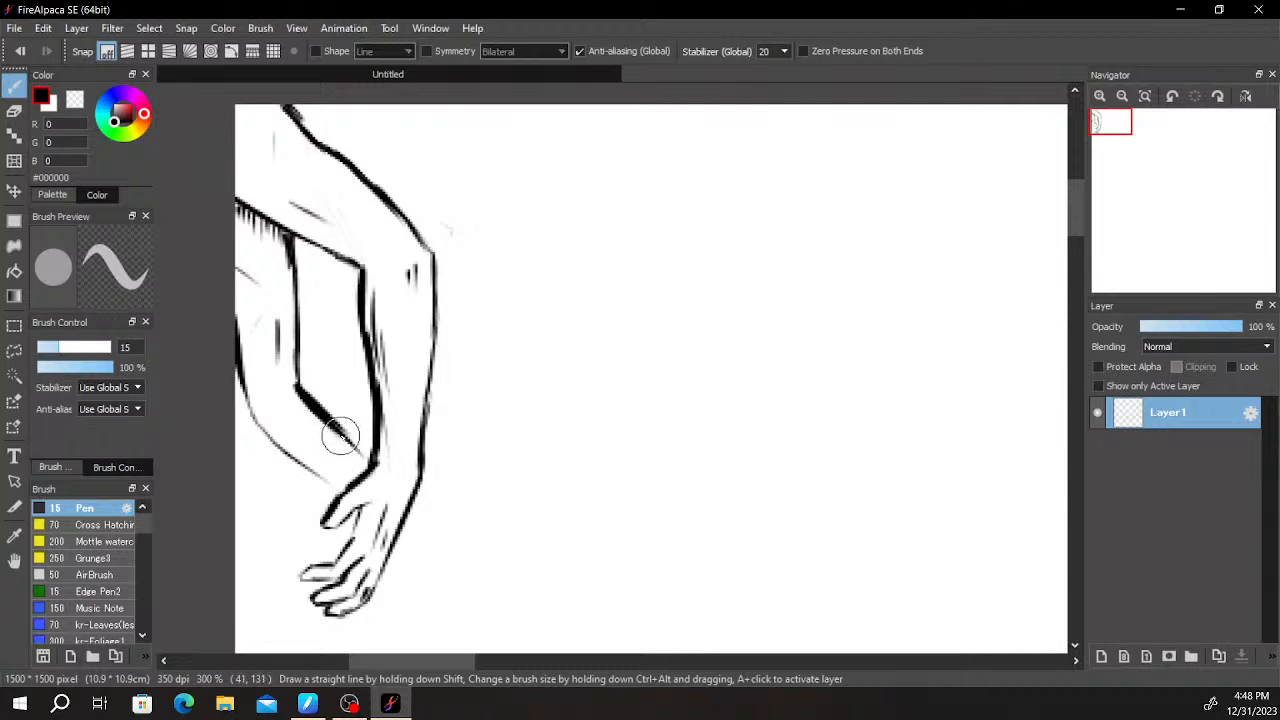
{"action": "mouse_move", "coordinate": [309, 394]}
{"action": "left_mouse_down"}
{"action": "mouse_move", "coordinate": [349, 451]}
{"action": "mouse_move", "coordinate": [343, 490]}
{"action": "mouse_move", "coordinate": [356, 500]}
{"action": "left_mouse_up"}
{"action": "key", "text": "ctrl+z"}
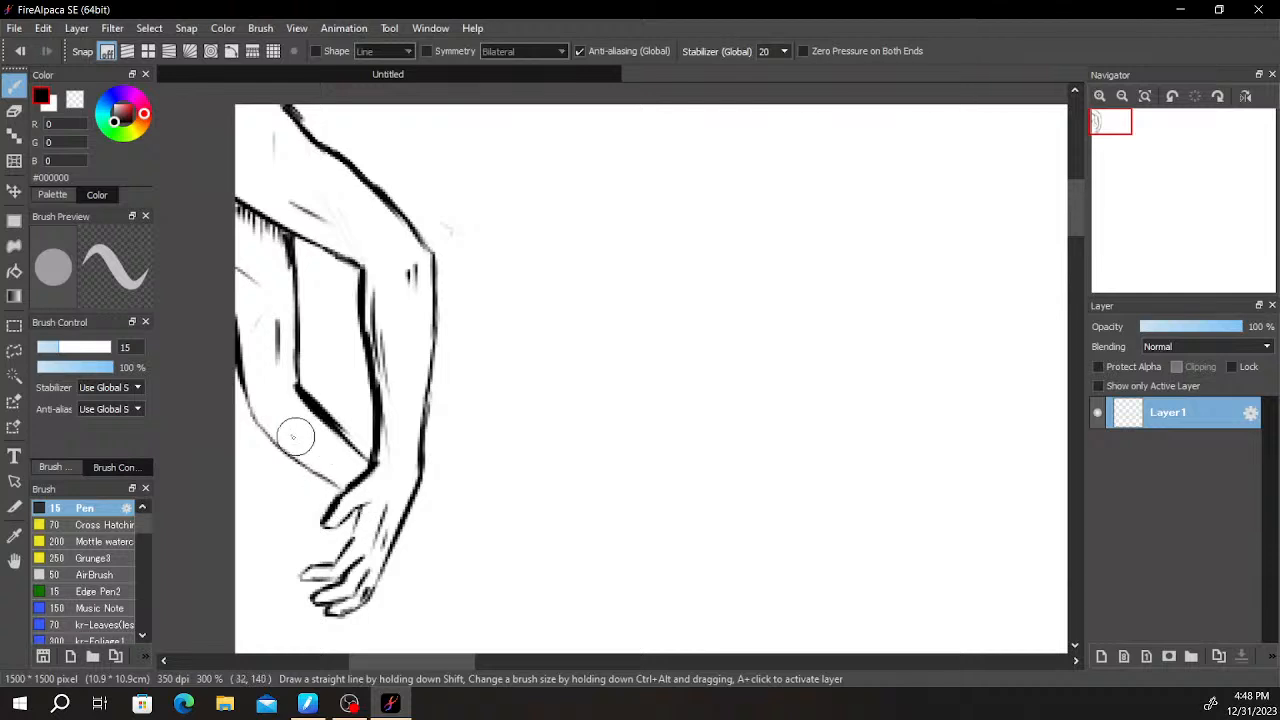
{"action": "left_click_drag", "start_coordinate": [271, 417], "coordinate": [277, 424]}
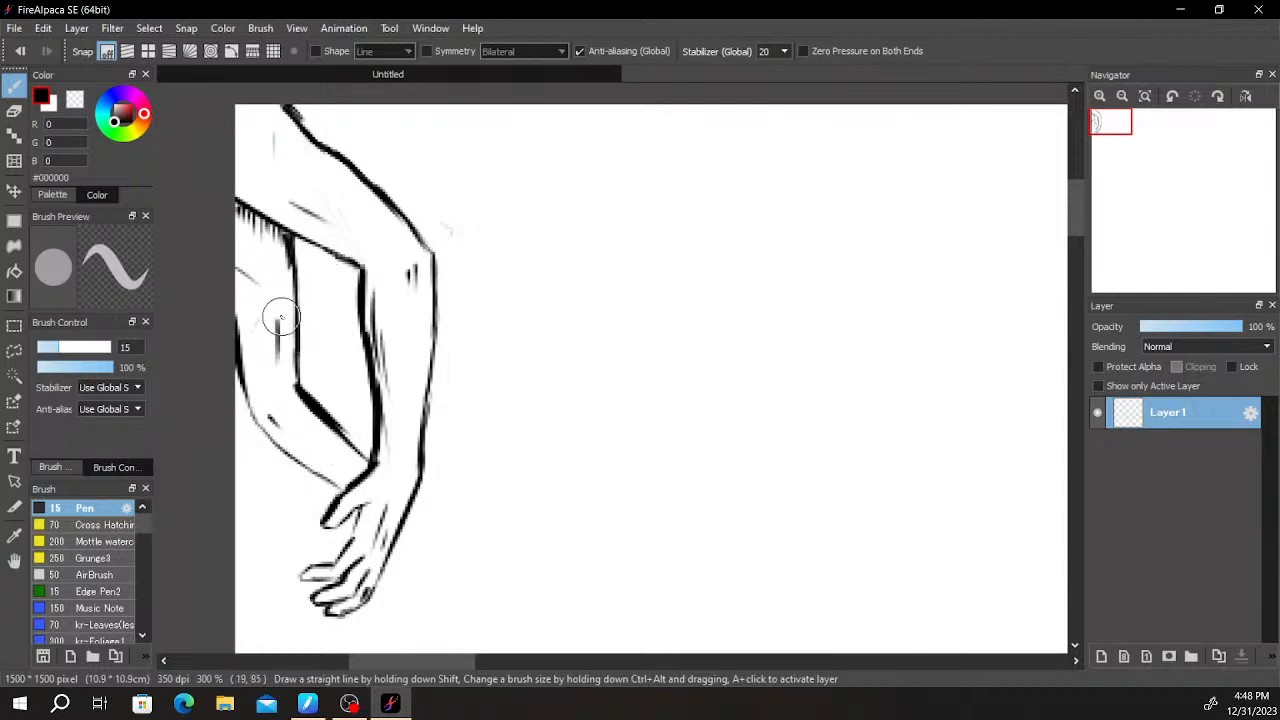
- Erase the upper part of the inner body contour and redraw it curving slightly inward below the upper arm
{"action": "key", "text": "e"}
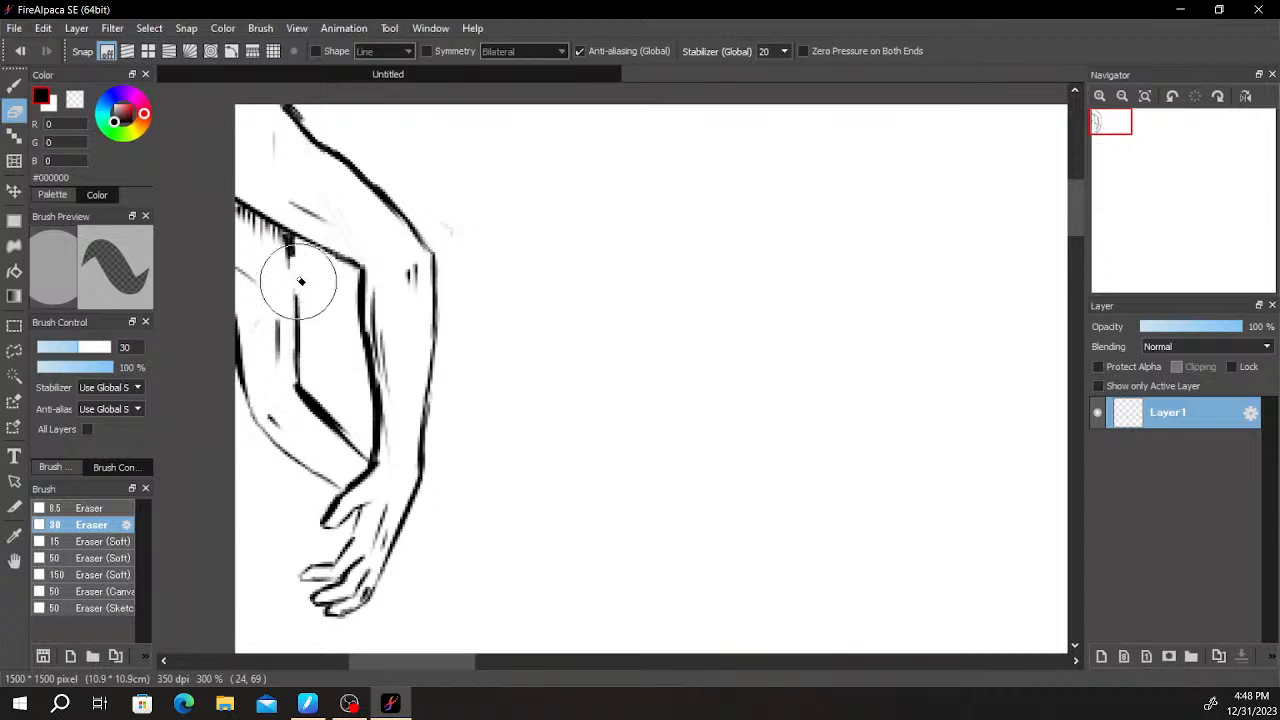
{"action": "key", "text": "b"}
{"action": "left_click_drag", "start_coordinate": [288, 276], "coordinate": [294, 317]}
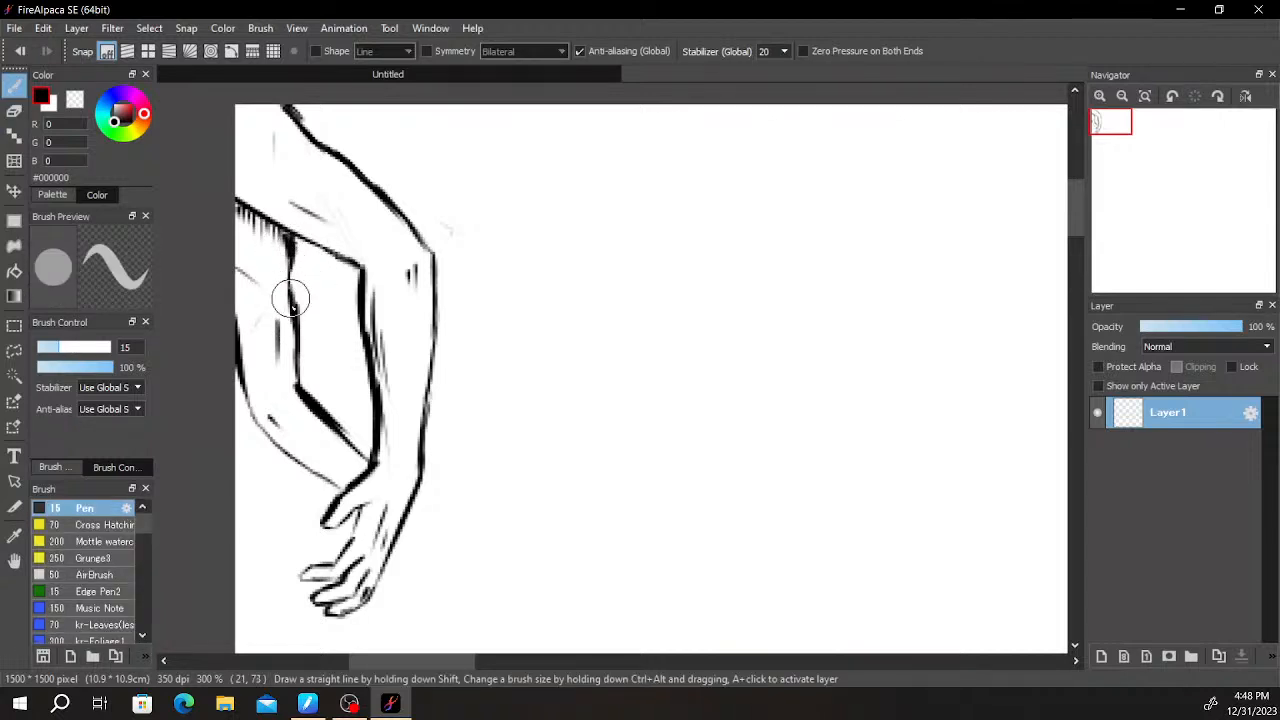
{"action": "key", "text": "e"}
{"action": "mouse_move", "coordinate": [299, 304]}
{"action": "left_mouse_down"}
{"action": "mouse_move", "coordinate": [307, 346]}
{"action": "mouse_move", "coordinate": [301, 296]}
{"action": "mouse_move", "coordinate": [307, 391]}
{"action": "left_mouse_up"}
{"action": "key", "text": "b"}
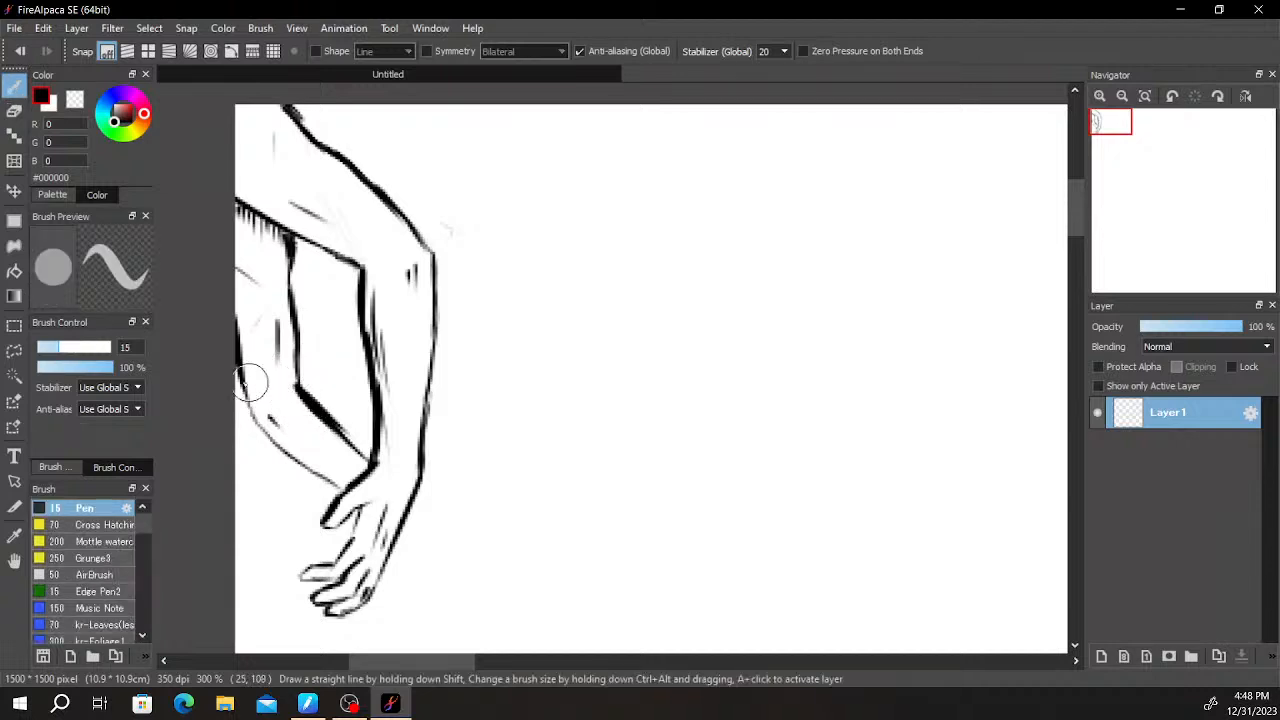
- Thicken the outer body contour from the canvas's left edge to the thumb and hatch shading at the shoulder in the canvas's top-left corner
{"action": "mouse_move", "coordinate": [234, 345]}
{"action": "left_mouse_down"}
{"action": "mouse_move", "coordinate": [253, 425]}
{"action": "mouse_move", "coordinate": [280, 453]}
{"action": "mouse_move", "coordinate": [249, 422]}
{"action": "mouse_move", "coordinate": [320, 480]}
{"action": "left_mouse_up"}
{"action": "key", "text": "ctrl+z"}
{"action": "key", "text": "ctrl+z"}
{"action": "key", "text": "ctrl+z"}
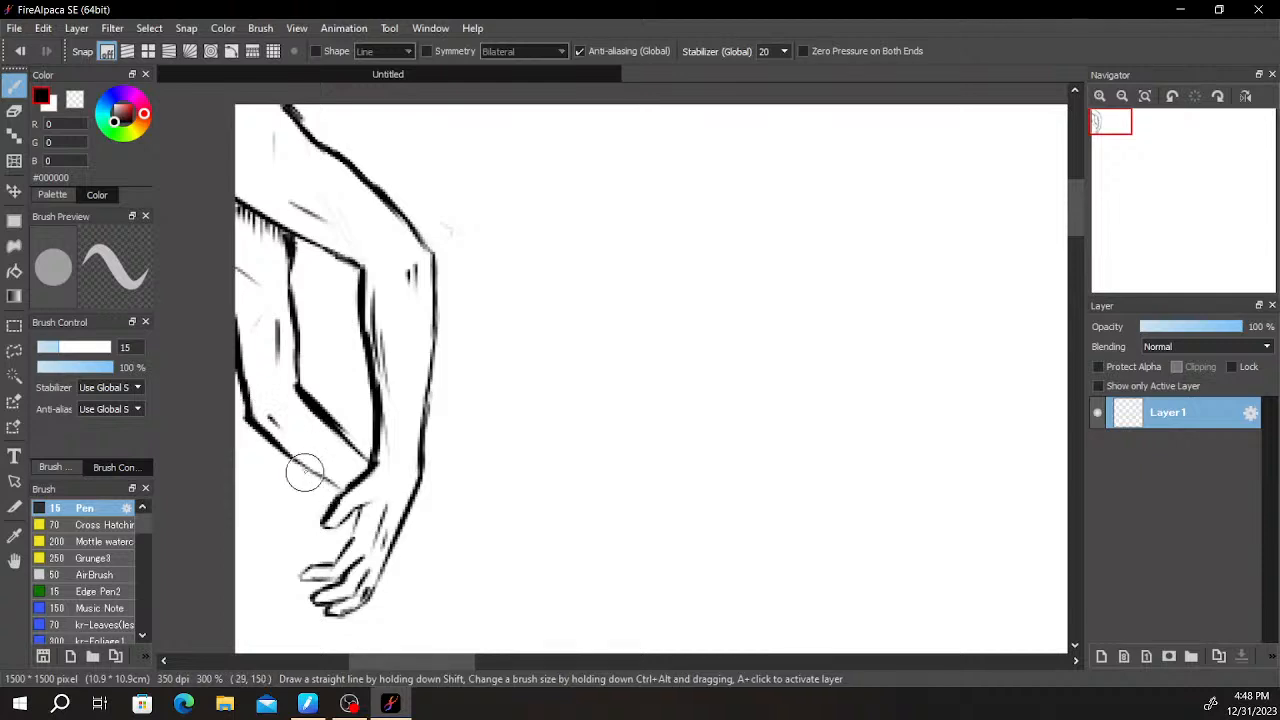
{"action": "key", "text": "ctrl+z"}
{"action": "left_click_drag", "start_coordinate": [249, 423], "coordinate": [294, 450]}
{"action": "key", "text": "ctrl+z"}
{"action": "left_click_drag", "start_coordinate": [250, 414], "coordinate": [346, 491]}
{"action": "key", "text": "ctrl+z"}
{"action": "key", "text": "ctrl+z"}
{"action": "key", "text": "ctrl+z"}
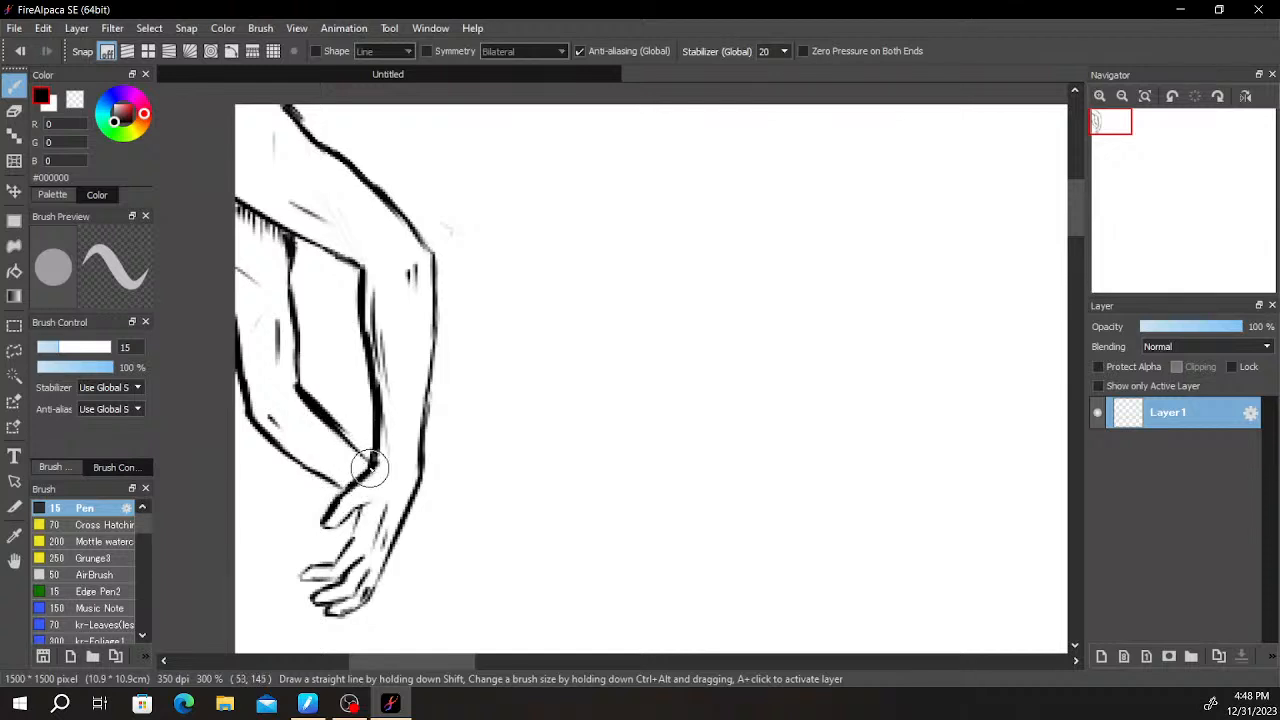
{"action": "key", "text": "ctrl+z"}
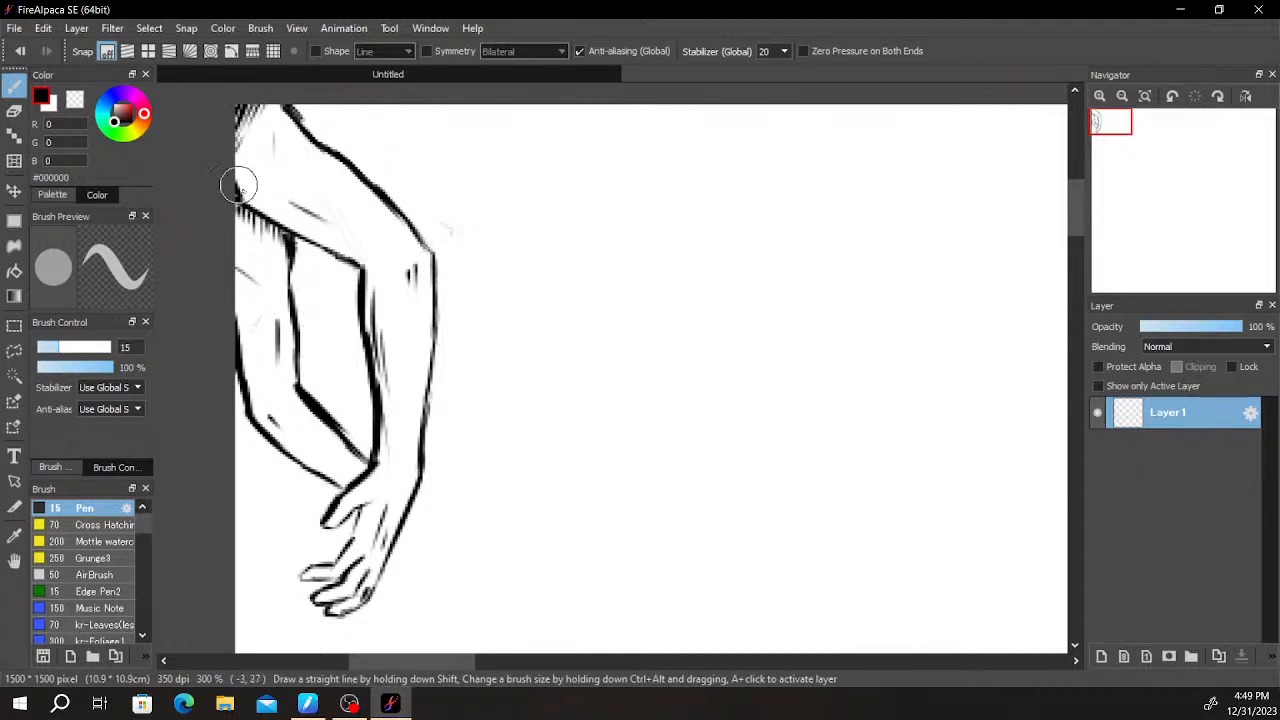
- Thicken the upper arm's lower contour at the canvas's left edge and hatch short shading strokes just above it
{"action": "left_click_drag", "start_coordinate": [240, 198], "coordinate": [275, 222]}
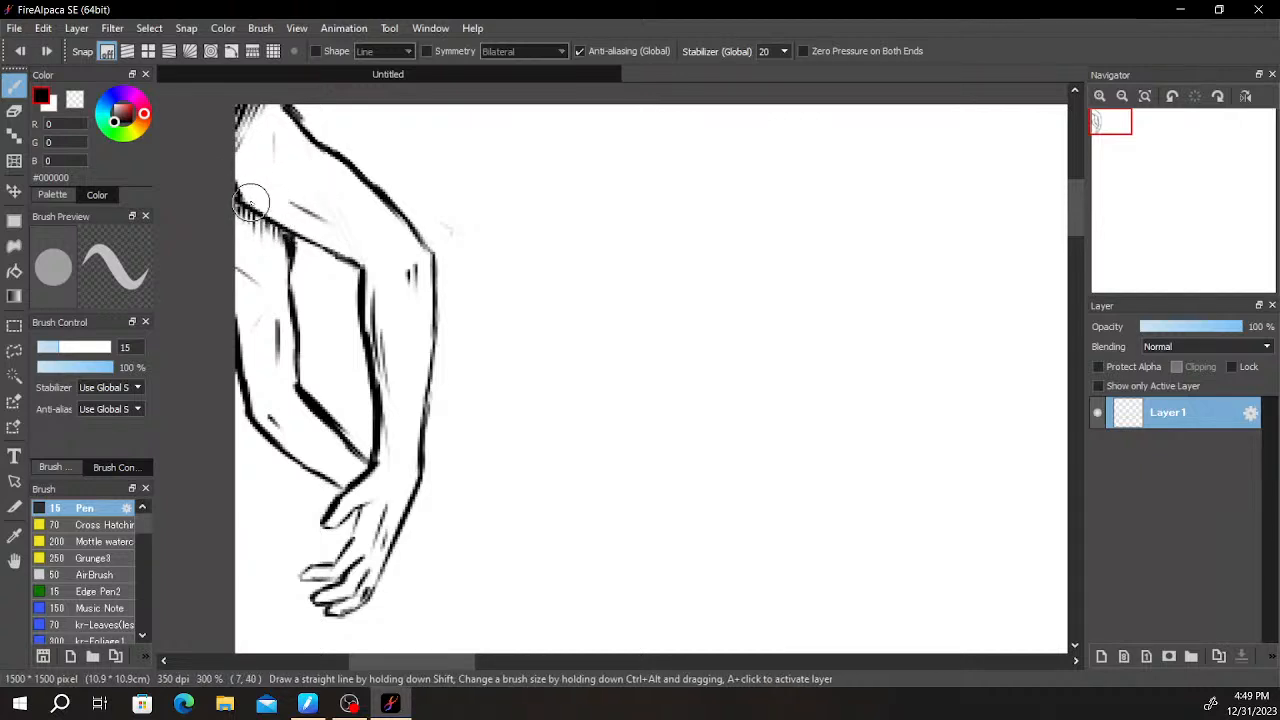
{"action": "left_click_drag", "start_coordinate": [252, 207], "coordinate": [254, 184]}
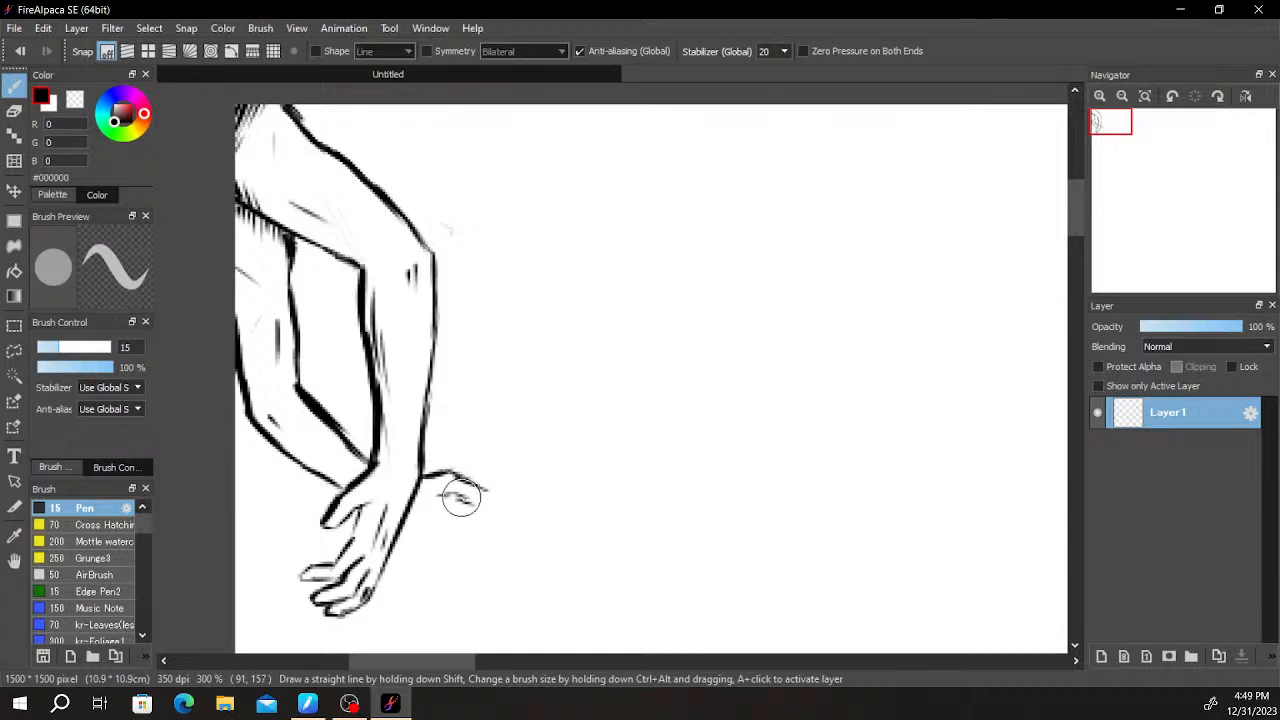
- Draw the thumb and index finger of a second hand spreading out from behind the wrist
{"action": "mouse_move", "coordinate": [473, 500]}
{"action": "left_mouse_down"}
{"action": "mouse_move", "coordinate": [448, 524]}
{"action": "mouse_move", "coordinate": [441, 502]}
{"action": "mouse_move", "coordinate": [463, 566]}
{"action": "mouse_move", "coordinate": [447, 516]}
{"action": "mouse_move", "coordinate": [474, 557]}
{"action": "mouse_move", "coordinate": [450, 542]}
{"action": "mouse_move", "coordinate": [523, 576]}
{"action": "mouse_move", "coordinate": [477, 559]}
{"action": "mouse_move", "coordinate": [522, 558]}
{"action": "mouse_move", "coordinate": [478, 557]}
{"action": "mouse_move", "coordinate": [513, 565]}
{"action": "left_mouse_up"}
{"action": "key", "text": "ctrl+z"}
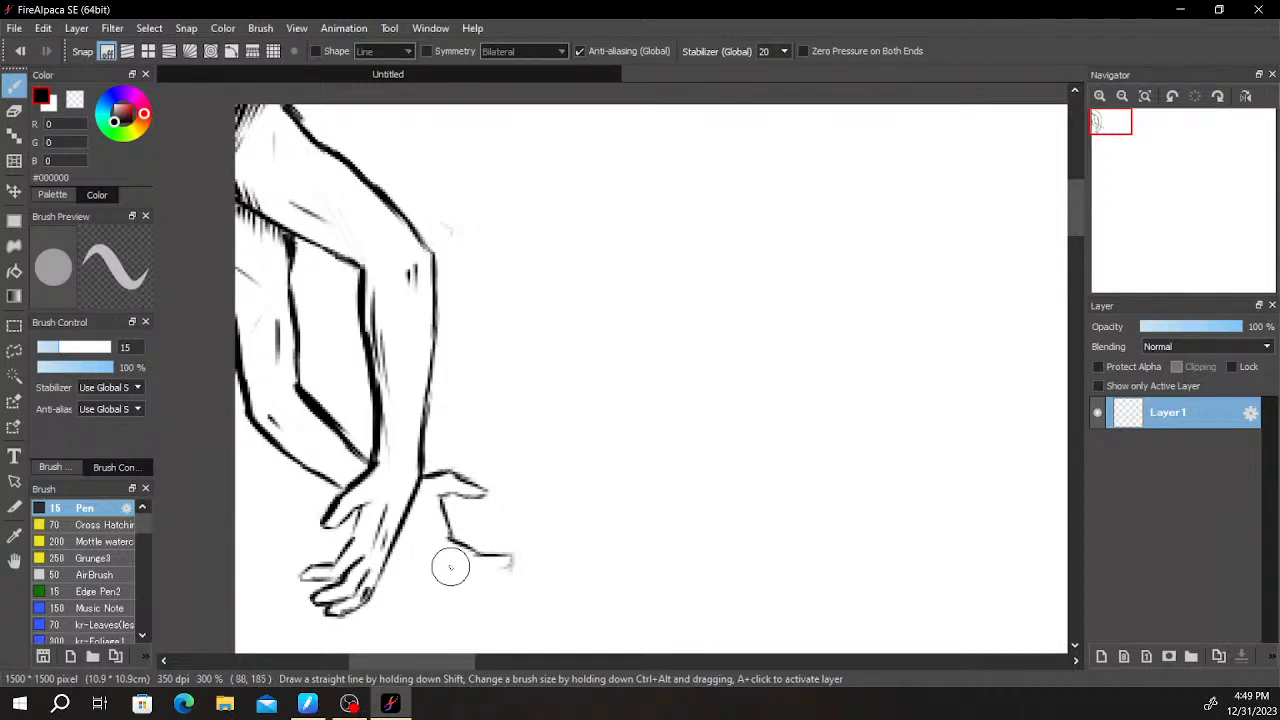
{"action": "key", "text": "ctrl+z"}
{"action": "mouse_move", "coordinate": [473, 573]}
{"action": "left_mouse_down"}
{"action": "mouse_move", "coordinate": [520, 562]}
{"action": "mouse_move", "coordinate": [449, 570]}
{"action": "left_mouse_up"}
{"action": "key", "text": "ctrl+z"}
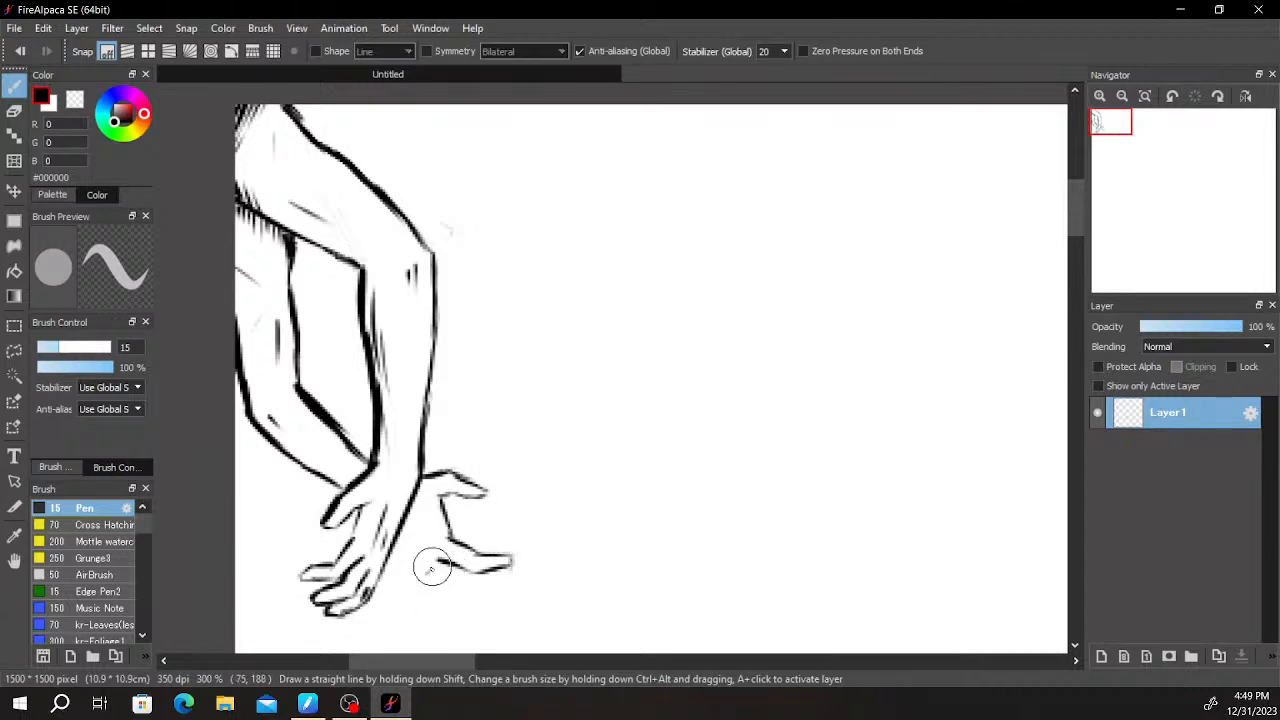
{"action": "key", "text": "ctrl+z"}
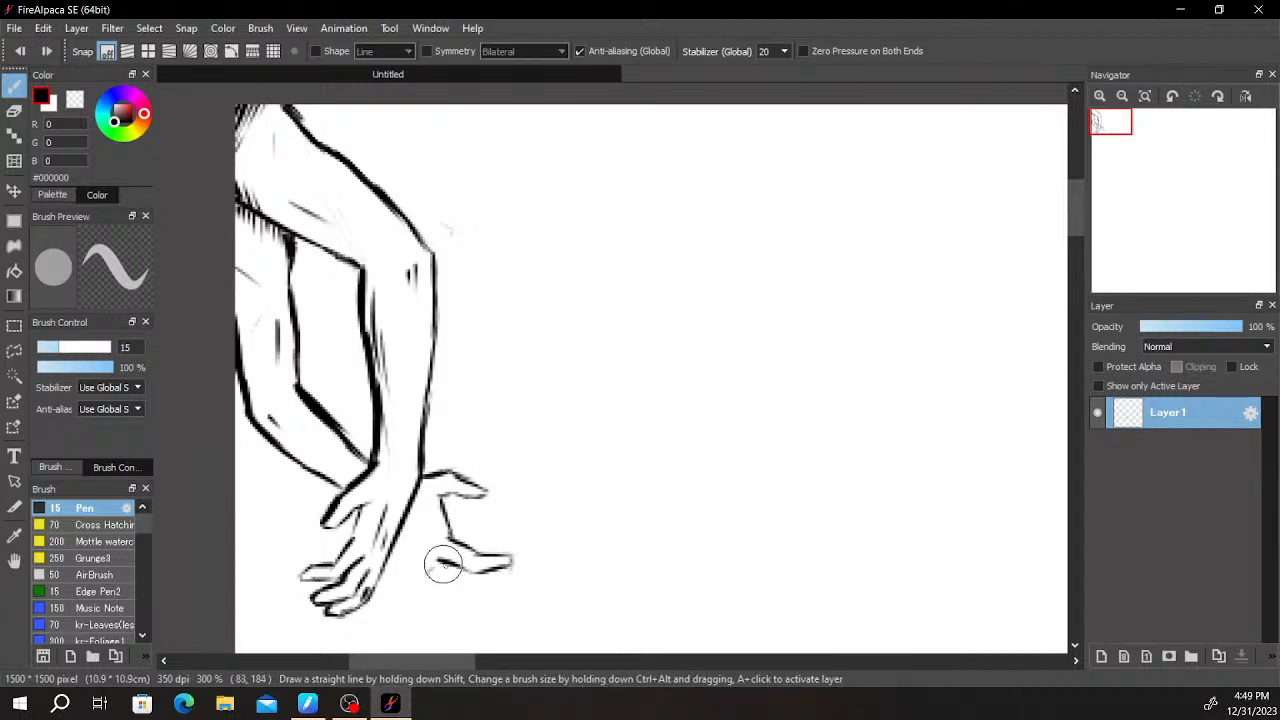
- Draw the second hand's remaining fingers below its index finger, fanning downward beside the first hand
{"action": "scroll", "coordinate": [471, 596], "scroll_direction": "down", "scroll_amount": 10}
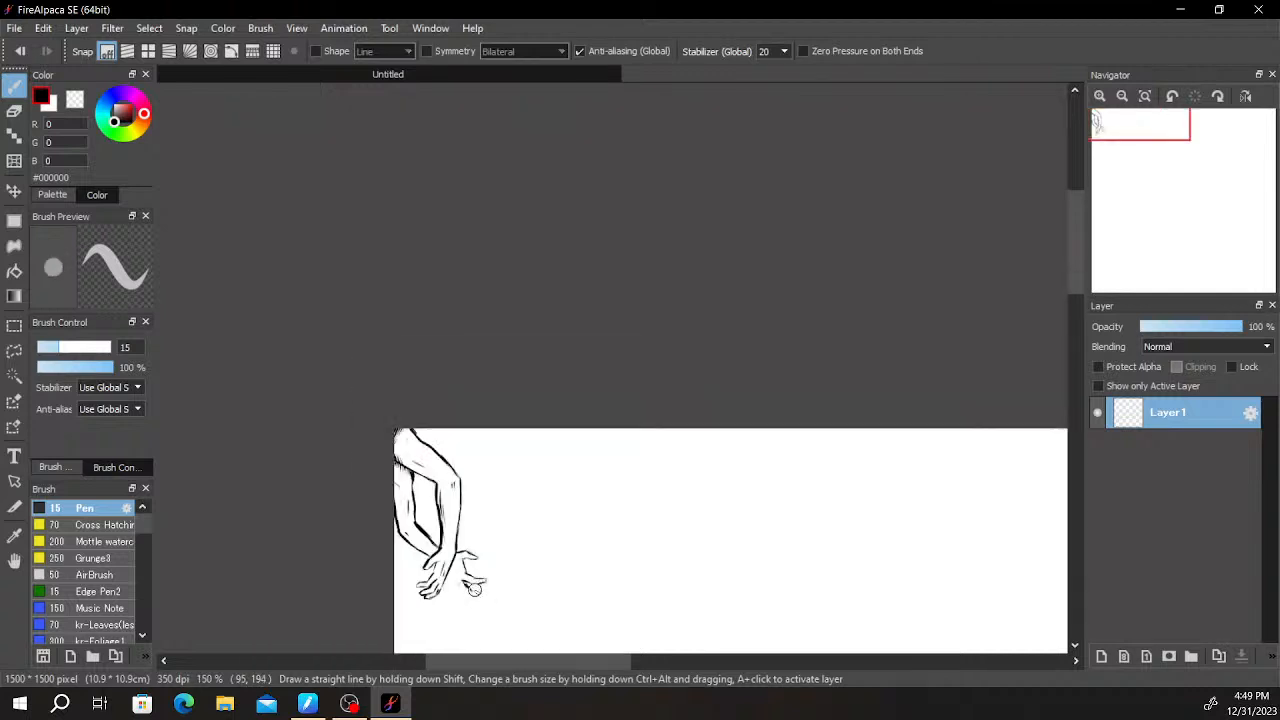
{"action": "left_click_drag", "start_coordinate": [649, 563], "coordinate": [566, 275]}
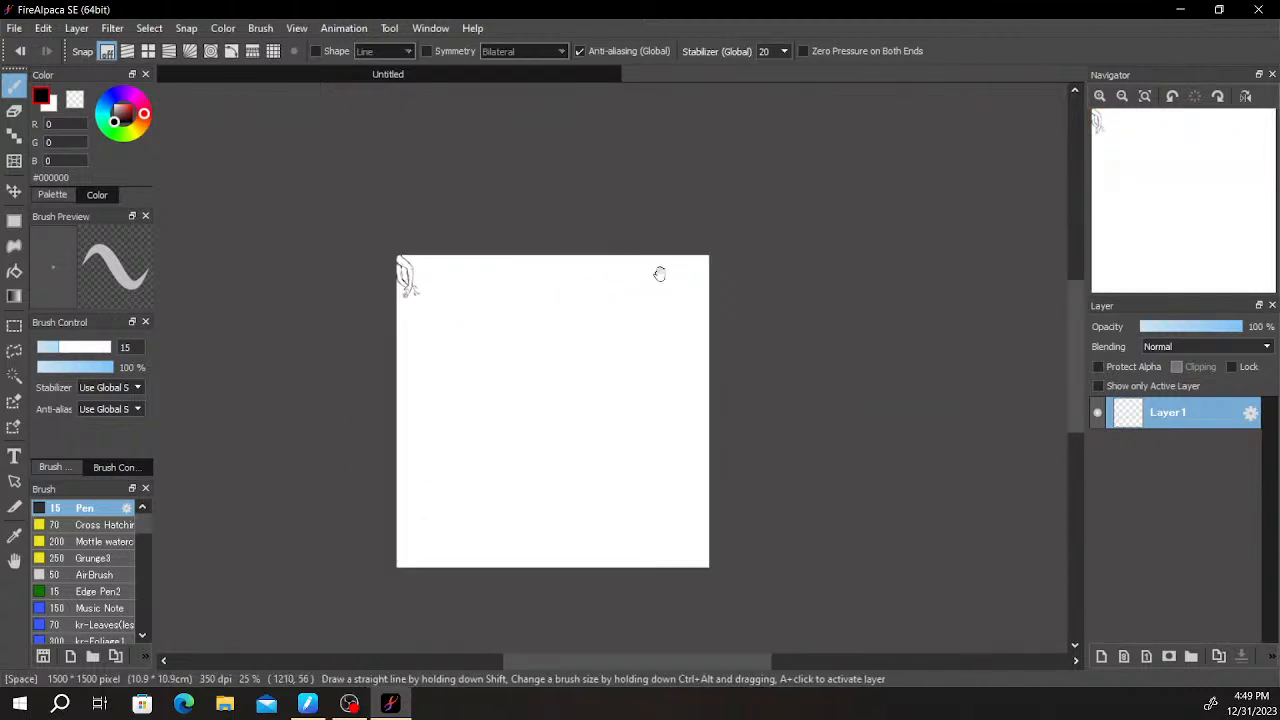
{"action": "scroll", "coordinate": [566, 380], "scroll_direction": "up", "scroll_amount": 5}
{"action": "scroll", "coordinate": [527, 419], "scroll_direction": "up", "scroll_amount": 2}
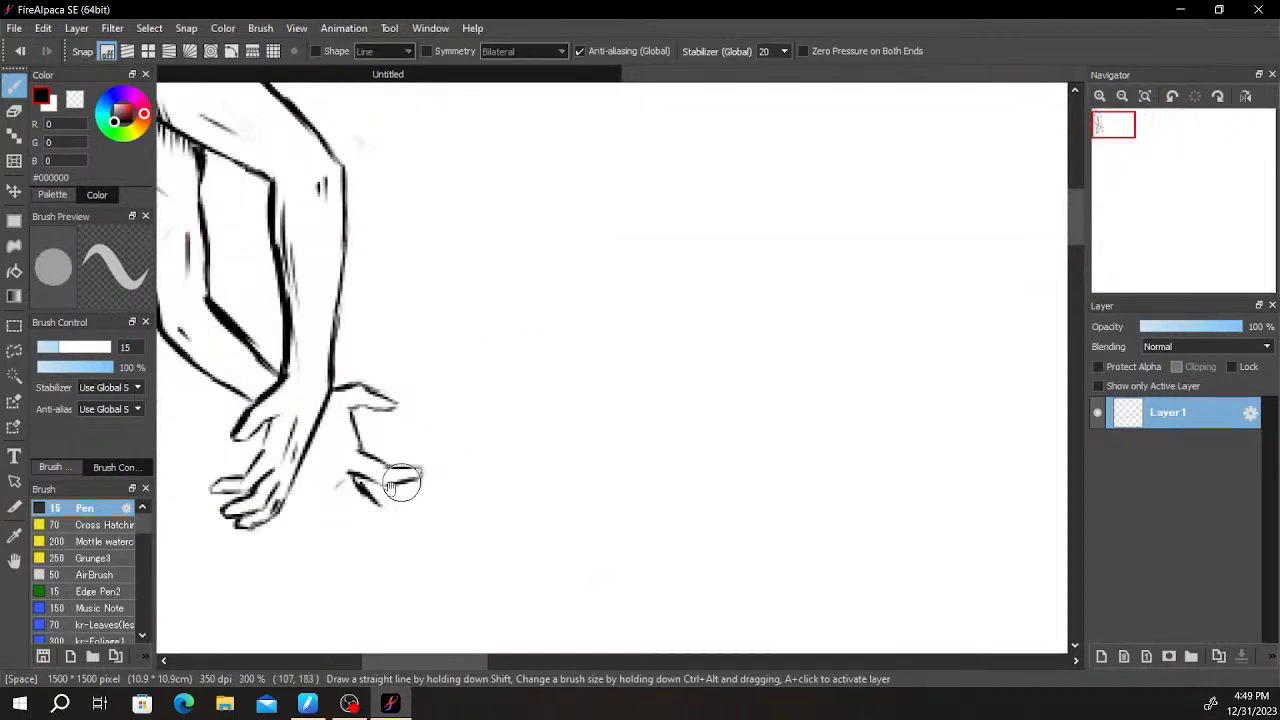
{"action": "key", "text": "e"}
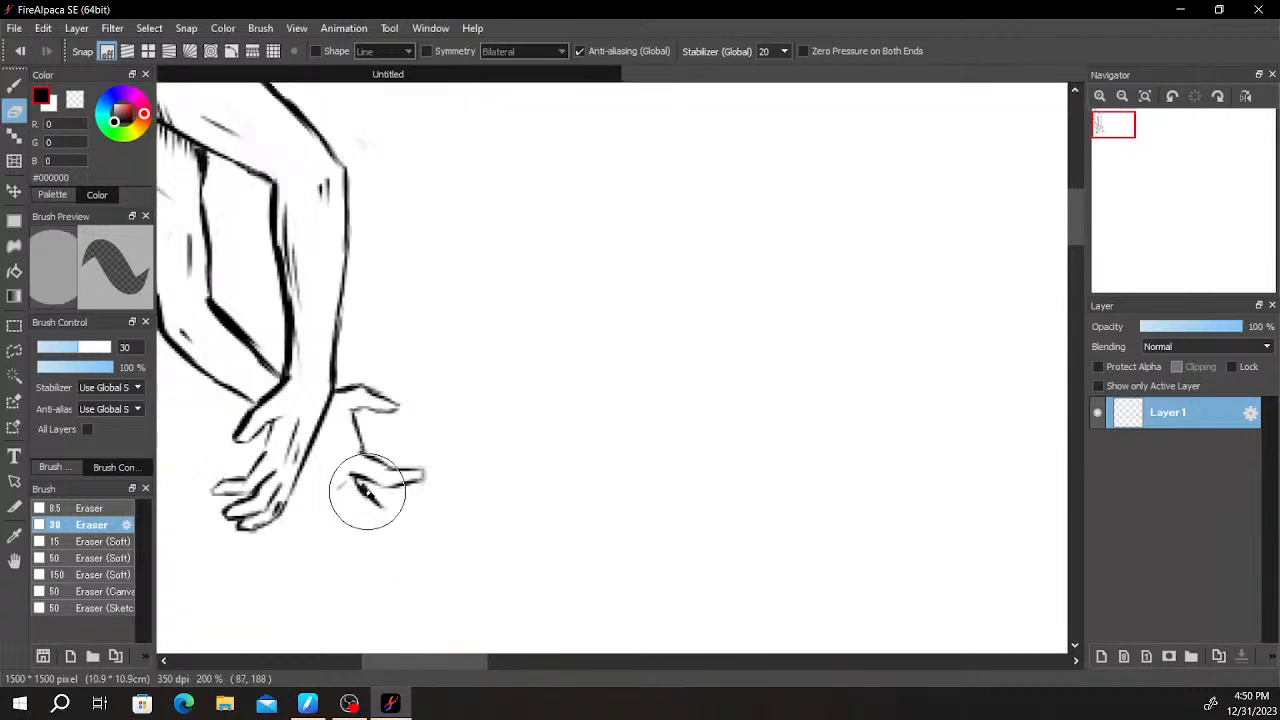
{"action": "scroll", "coordinate": [375, 488], "scroll_direction": "up", "scroll_amount": 1}
{"action": "key", "text": "b"}
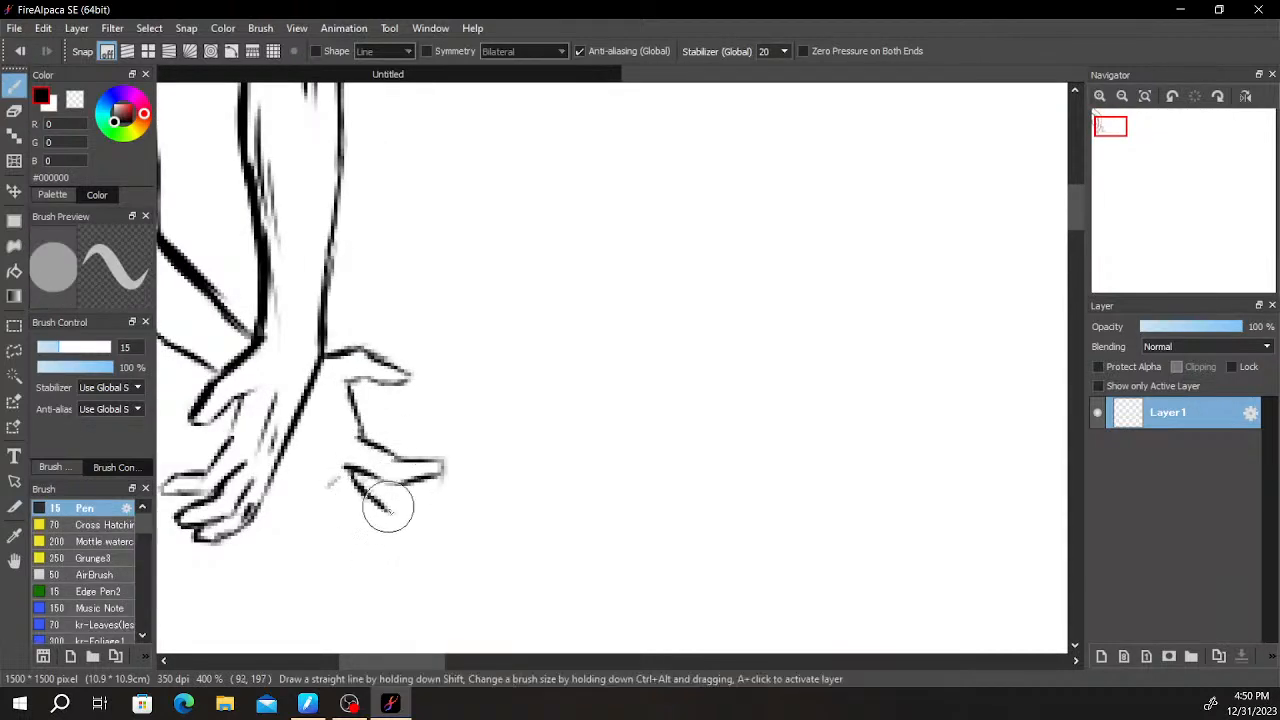
{"action": "mouse_move", "coordinate": [375, 507]}
{"action": "left_mouse_down"}
{"action": "mouse_move", "coordinate": [447, 511]}
{"action": "mouse_move", "coordinate": [432, 526]}
{"action": "mouse_move", "coordinate": [343, 526]}
{"action": "mouse_move", "coordinate": [433, 524]}
{"action": "mouse_move", "coordinate": [357, 536]}
{"action": "mouse_move", "coordinate": [413, 528]}
{"action": "mouse_move", "coordinate": [345, 526]}
{"action": "mouse_move", "coordinate": [327, 496]}
{"action": "mouse_move", "coordinate": [351, 523]}
{"action": "mouse_move", "coordinate": [317, 506]}
{"action": "mouse_move", "coordinate": [327, 541]}
{"action": "mouse_move", "coordinate": [307, 508]}
{"action": "mouse_move", "coordinate": [351, 577]}
{"action": "mouse_move", "coordinate": [325, 549]}
{"action": "mouse_move", "coordinate": [374, 563]}
{"action": "left_mouse_up"}
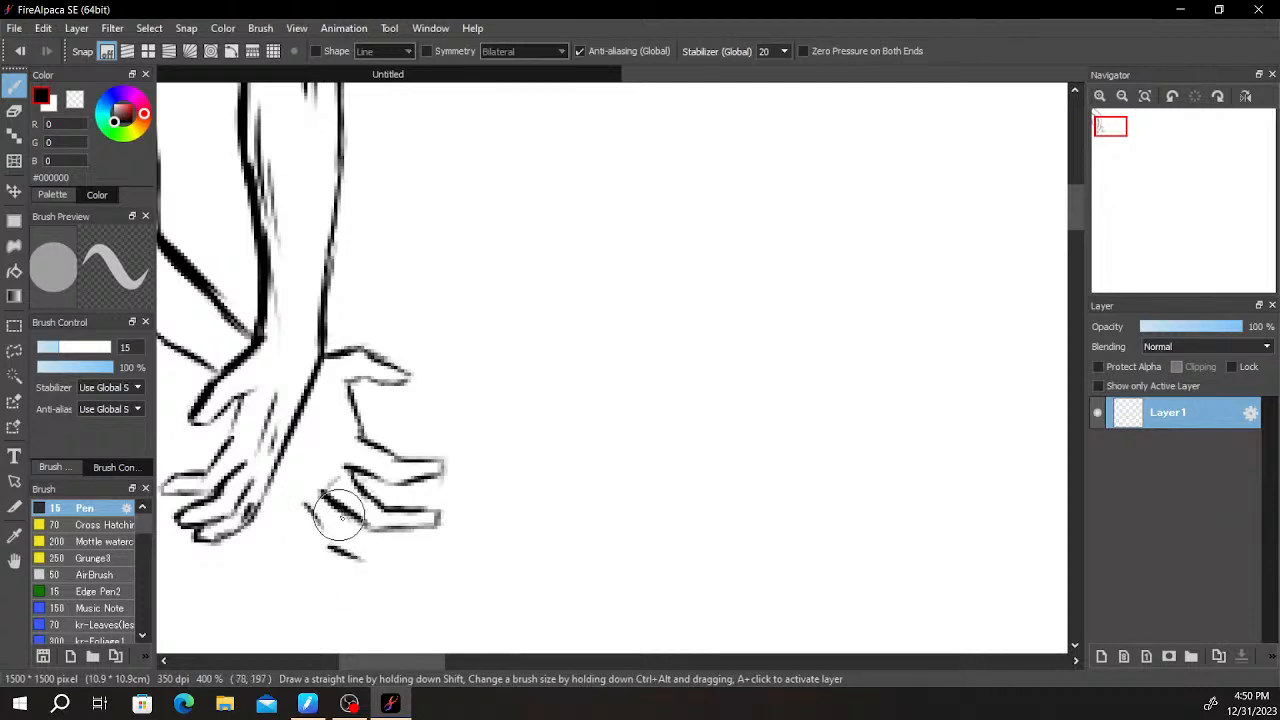
{"action": "left_click_drag", "start_coordinate": [347, 541], "coordinate": [374, 560]}
{"action": "mouse_move", "coordinate": [293, 519]}
{"action": "left_mouse_down"}
{"action": "mouse_move", "coordinate": [308, 554]}
{"action": "mouse_move", "coordinate": [355, 565]}
{"action": "left_mouse_up"}
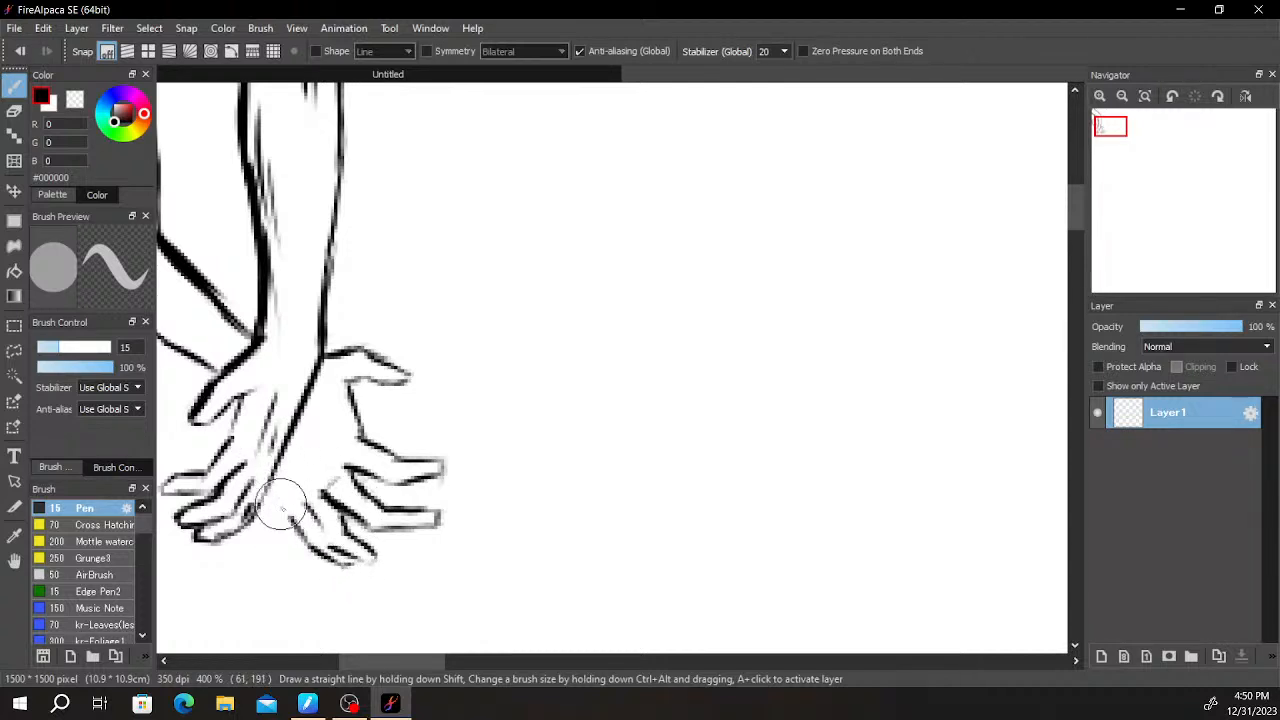
- Close the second hand's palm against the first hand, add a palm crease, and hatch the rear forearm at the wrist
{"action": "scroll", "coordinate": [272, 435], "scroll_direction": "down", "scroll_amount": 5}
{"action": "scroll", "coordinate": [274, 436], "scroll_direction": "up", "scroll_amount": 5}
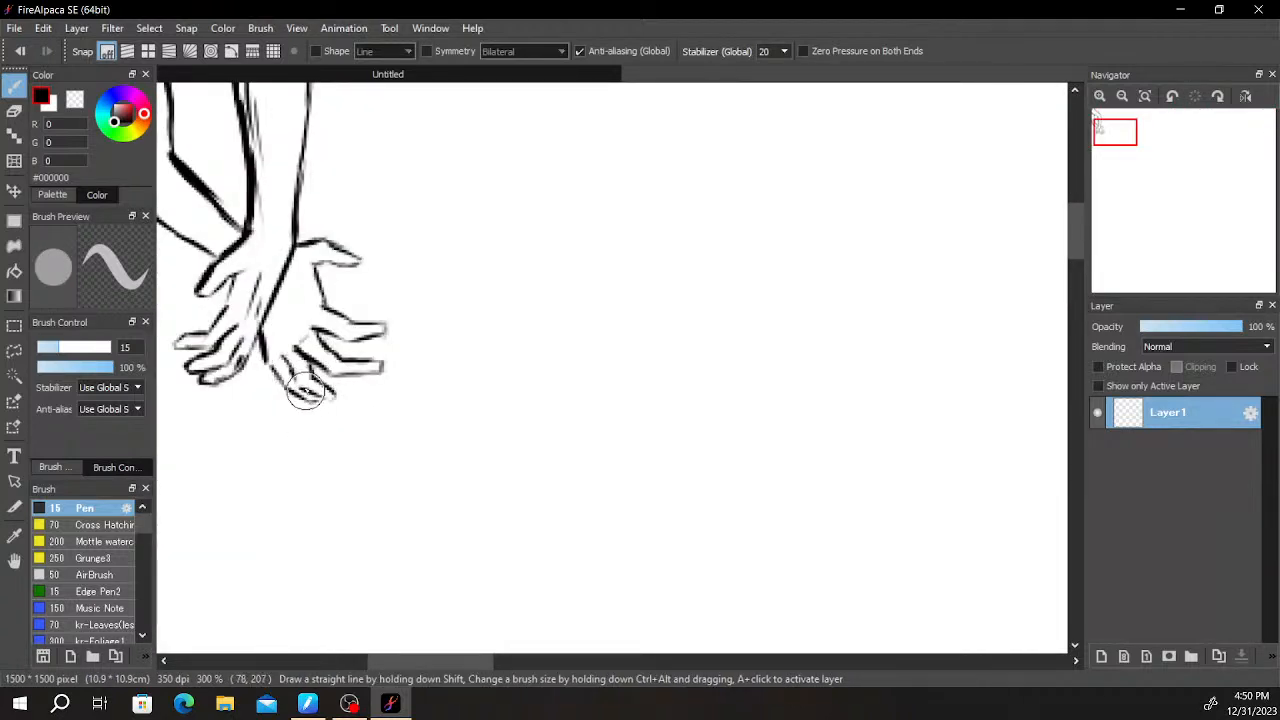
{"action": "left_click_drag", "start_coordinate": [424, 322], "coordinate": [505, 355]}
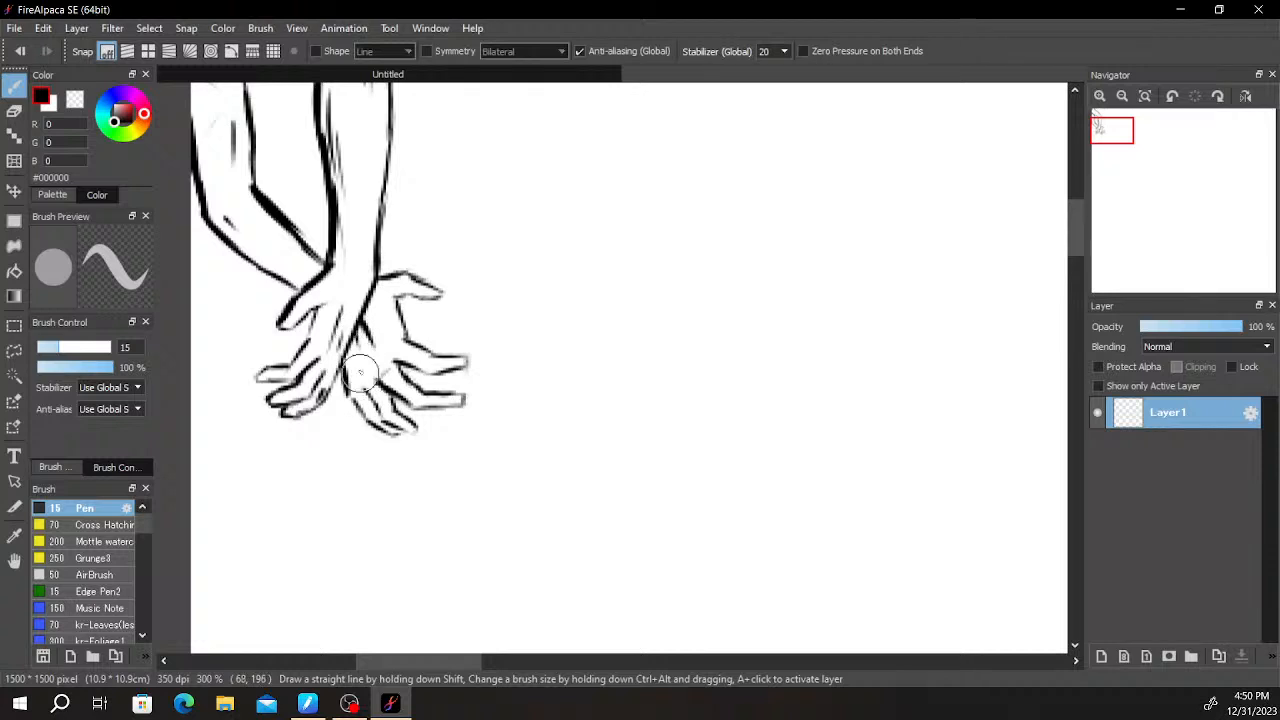
{"action": "left_click_drag", "start_coordinate": [338, 269], "coordinate": [364, 305]}
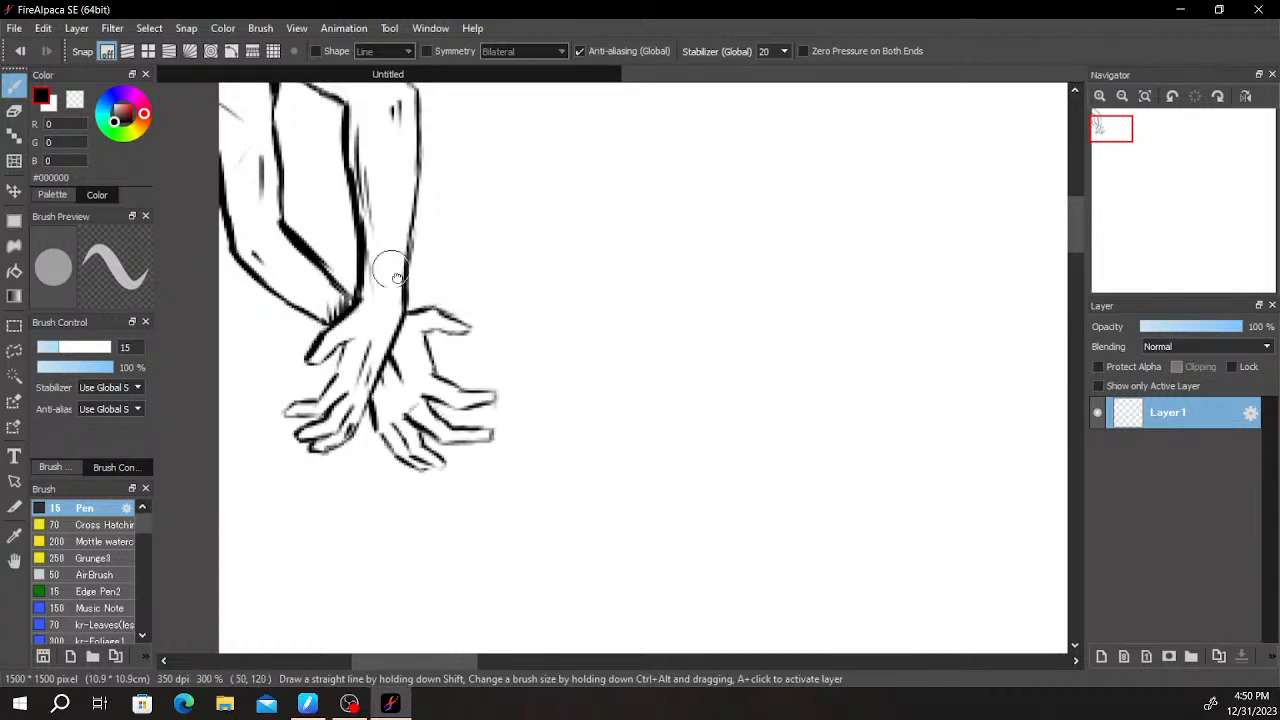
{"action": "left_click_drag", "start_coordinate": [384, 256], "coordinate": [471, 411]}
{"action": "mouse_move", "coordinate": [497, 276]}
{"action": "left_mouse_down"}
{"action": "mouse_move", "coordinate": [515, 326]}
{"action": "mouse_move", "coordinate": [578, 360]}
{"action": "left_mouse_up"}
{"action": "key", "text": "e"}
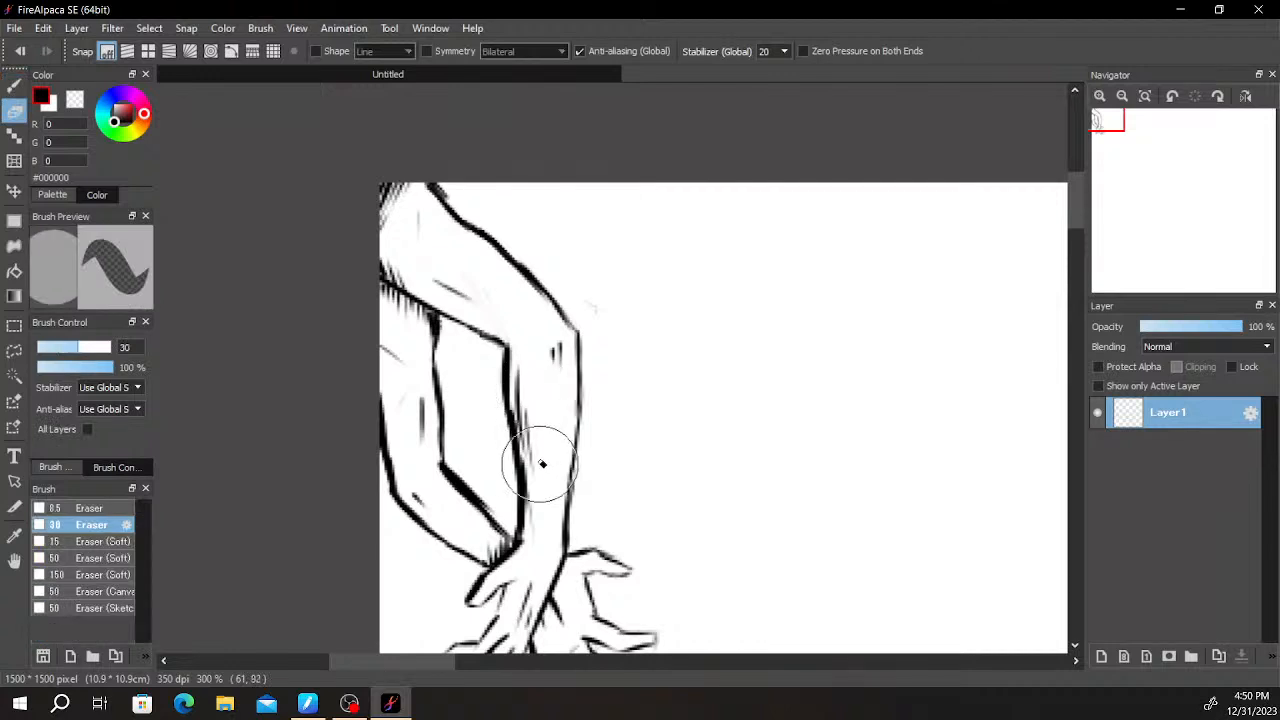
{"action": "key", "text": "b"}
{"action": "key", "text": "e"}
{"action": "key", "text": "b"}
{"action": "scroll", "coordinate": [591, 389], "scroll_direction": "down", "scroll_amount": 2}
{"action": "left_click_drag", "start_coordinate": [612, 370], "coordinate": [512, 302]}
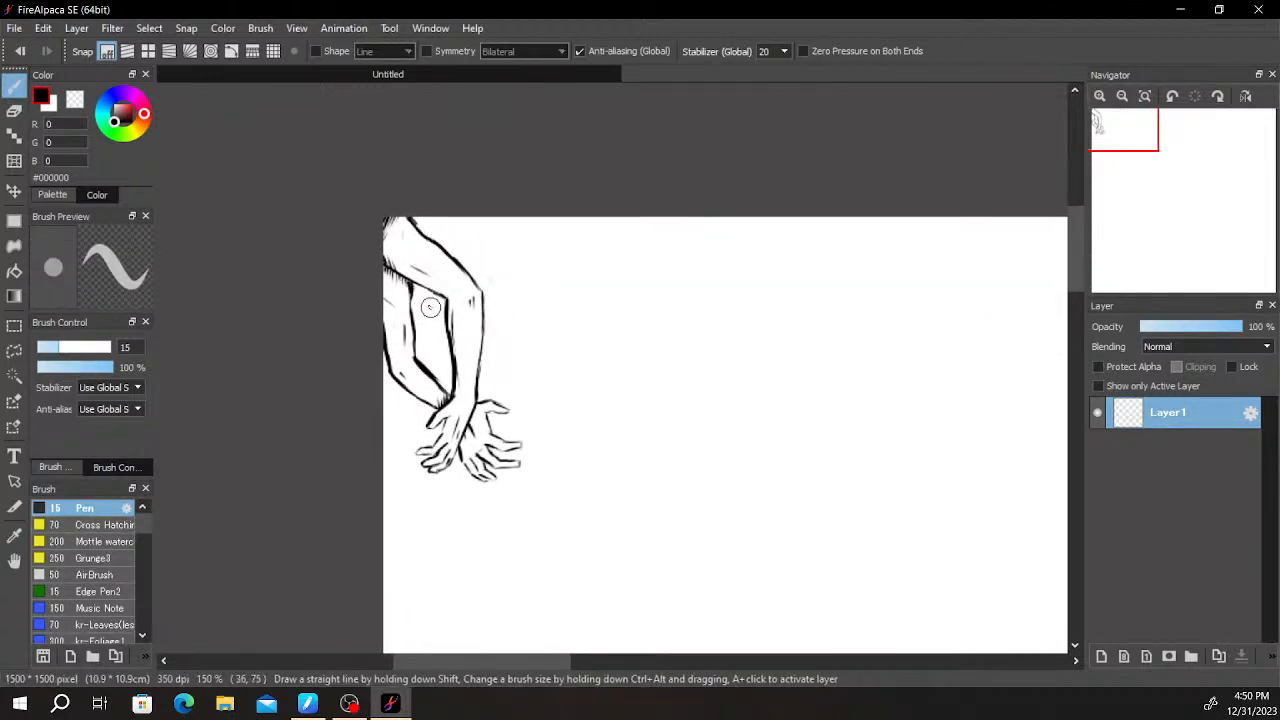
- Fill the corner beneath the upper arm with solid black and draw a slanted line across the gap below it
{"action": "scroll", "coordinate": [424, 309], "scroll_direction": "up", "scroll_amount": 3}
{"action": "left_click_drag", "start_coordinate": [414, 271], "coordinate": [459, 270]}
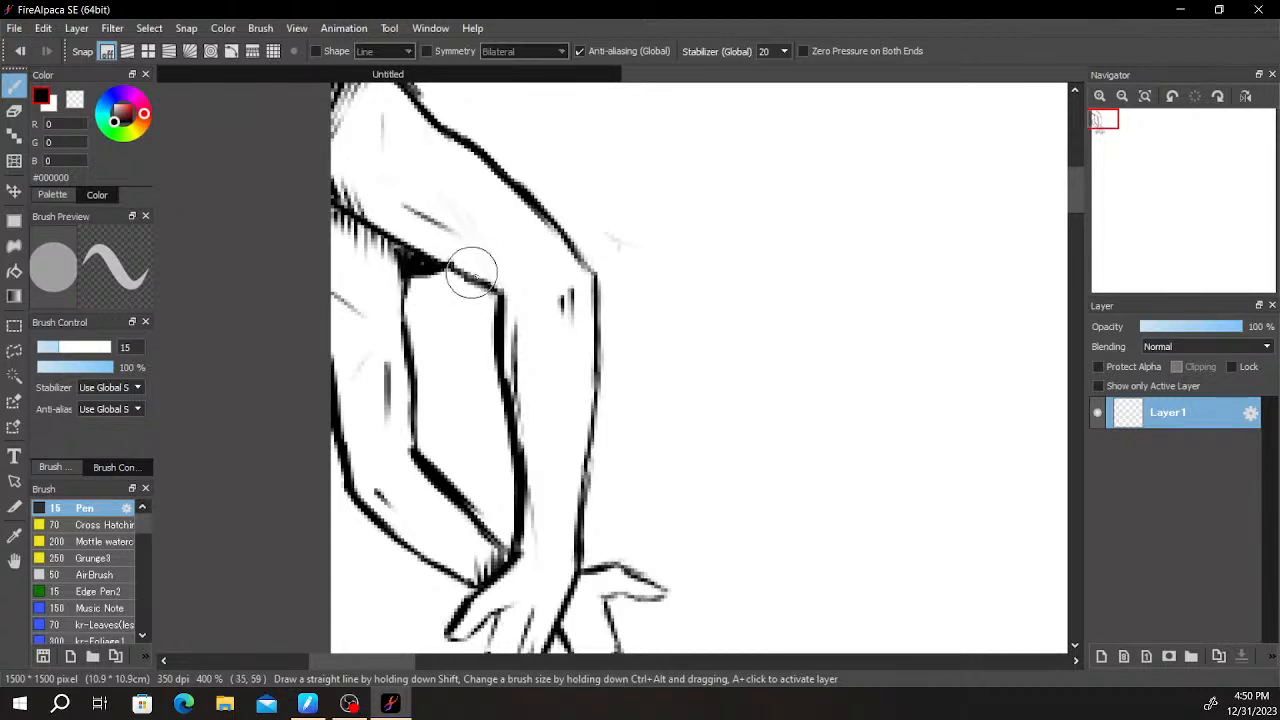
{"action": "left_click_drag", "start_coordinate": [453, 318], "coordinate": [370, 383]}
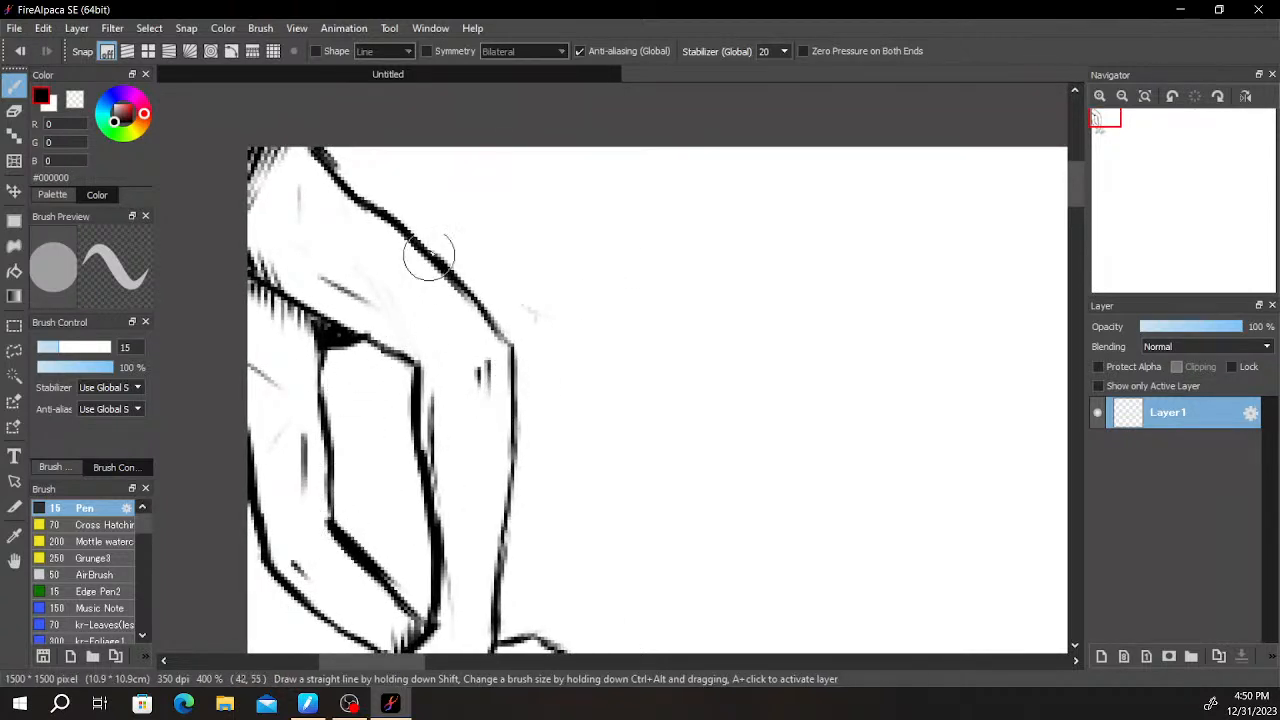
{"action": "left_click_drag", "start_coordinate": [336, 424], "coordinate": [410, 406]}
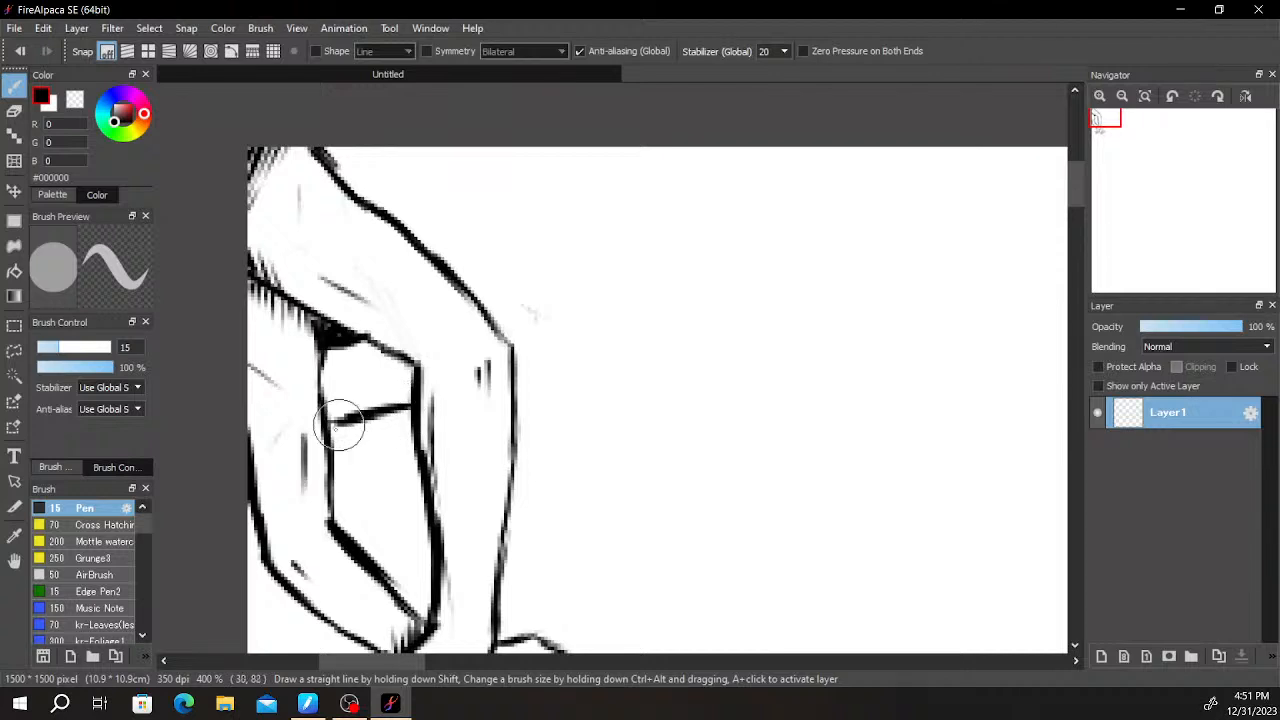
{"action": "left_click_drag", "start_coordinate": [327, 353], "coordinate": [371, 342]}
{"action": "mouse_move", "coordinate": [497, 323]}
{"action": "left_mouse_down"}
{"action": "mouse_move", "coordinate": [474, 302]}
{"action": "mouse_move", "coordinate": [496, 275]}
{"action": "left_mouse_up"}
{"action": "mouse_move", "coordinate": [320, 340]}
{"action": "left_mouse_down"}
{"action": "mouse_move", "coordinate": [357, 343]}
{"action": "mouse_move", "coordinate": [343, 349]}
{"action": "mouse_move", "coordinate": [371, 371]}
{"action": "mouse_move", "coordinate": [371, 357]}
{"action": "left_mouse_up"}
{"action": "key", "text": "e"}
{"action": "key", "text": "b"}
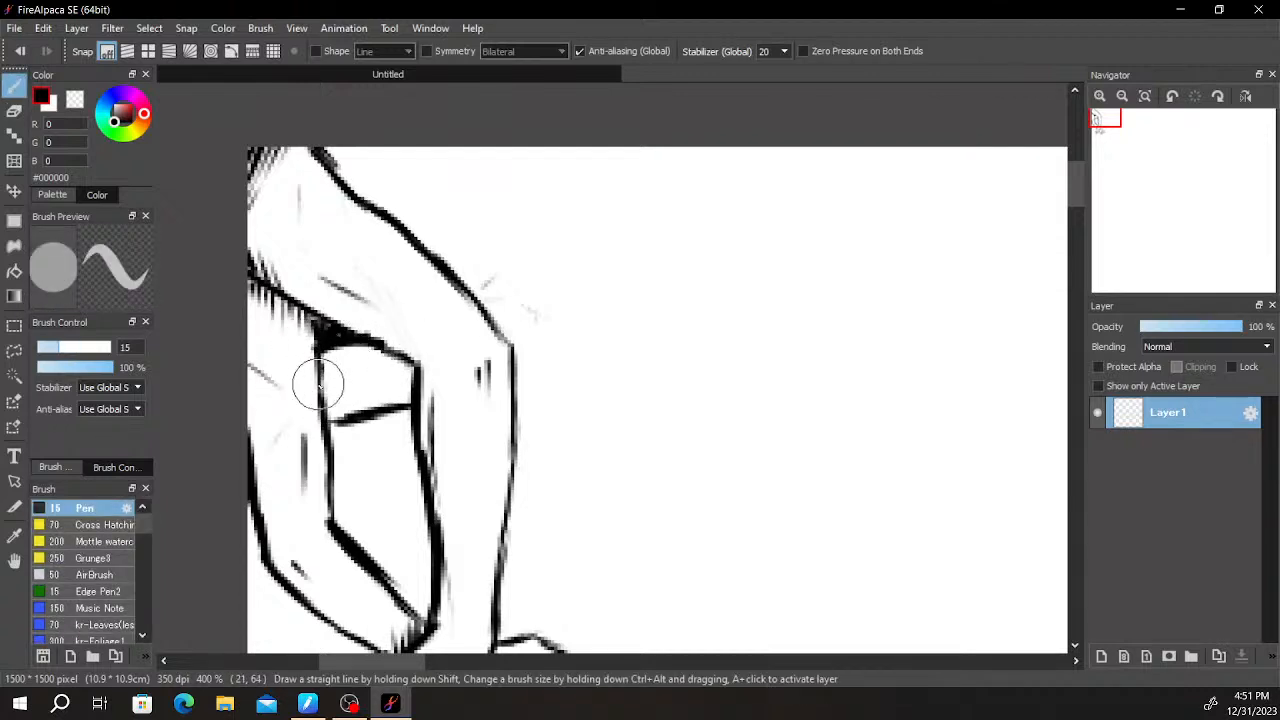
- Draw a third hand reaching out from behind the elbow, with a bent wrist and drooping fingers, undoing the unwanted strokes
{"action": "mouse_move", "coordinate": [484, 285]}
{"action": "left_mouse_down"}
{"action": "mouse_move", "coordinate": [541, 235]}
{"action": "mouse_move", "coordinate": [645, 247]}
{"action": "mouse_move", "coordinate": [597, 228]}
{"action": "mouse_move", "coordinate": [677, 243]}
{"action": "mouse_move", "coordinate": [701, 268]}
{"action": "mouse_move", "coordinate": [690, 244]}
{"action": "mouse_move", "coordinate": [746, 312]}
{"action": "mouse_move", "coordinate": [737, 306]}
{"action": "mouse_move", "coordinate": [730, 349]}
{"action": "left_mouse_up"}
{"action": "mouse_move", "coordinate": [672, 269]}
{"action": "left_mouse_down"}
{"action": "mouse_move", "coordinate": [714, 326]}
{"action": "mouse_move", "coordinate": [708, 367]}
{"action": "left_mouse_up"}
{"action": "mouse_move", "coordinate": [676, 440]}
{"action": "left_mouse_down"}
{"action": "mouse_move", "coordinate": [680, 231]}
{"action": "mouse_move", "coordinate": [640, 238]}
{"action": "mouse_move", "coordinate": [628, 278]}
{"action": "left_mouse_up"}
{"action": "mouse_move", "coordinate": [652, 212]}
{"action": "left_mouse_down"}
{"action": "mouse_move", "coordinate": [629, 176]}
{"action": "mouse_move", "coordinate": [634, 215]}
{"action": "mouse_move", "coordinate": [560, 373]}
{"action": "mouse_move", "coordinate": [569, 178]}
{"action": "mouse_move", "coordinate": [582, 196]}
{"action": "mouse_move", "coordinate": [579, 158]}
{"action": "mouse_move", "coordinate": [576, 232]}
{"action": "mouse_move", "coordinate": [553, 159]}
{"action": "mouse_move", "coordinate": [559, 170]}
{"action": "mouse_move", "coordinate": [602, 153]}
{"action": "mouse_move", "coordinate": [608, 175]}
{"action": "mouse_move", "coordinate": [585, 165]}
{"action": "mouse_move", "coordinate": [586, 195]}
{"action": "mouse_move", "coordinate": [582, 168]}
{"action": "mouse_move", "coordinate": [595, 217]}
{"action": "left_mouse_up"}
{"action": "key", "text": "ctrl+z"}
{"action": "key", "text": "ctrl+z"}
{"action": "key", "text": "ctrl+z"}
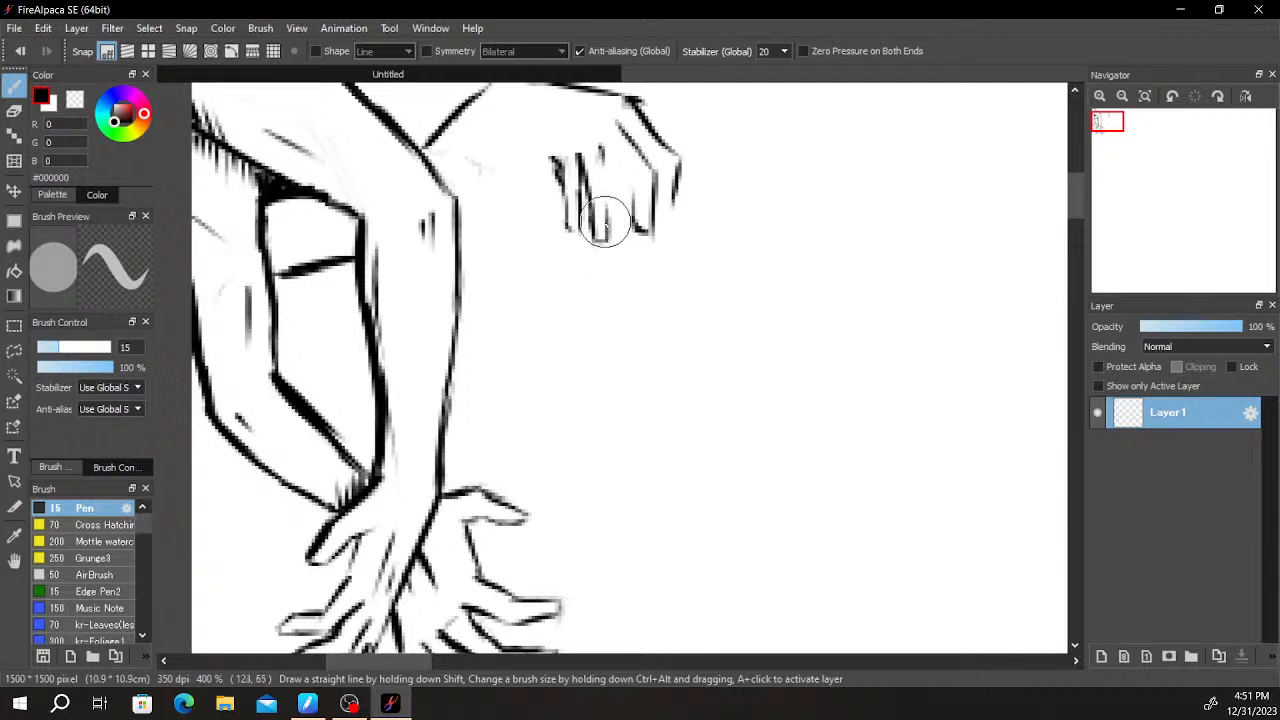
- Refine the drooping hand's fingers, then draw the underside of its palm and wrist back to the elbow
{"action": "mouse_move", "coordinate": [604, 174]}
{"action": "left_mouse_down"}
{"action": "mouse_move", "coordinate": [604, 151]}
{"action": "mouse_move", "coordinate": [639, 226]}
{"action": "mouse_move", "coordinate": [653, 180]}
{"action": "mouse_move", "coordinate": [643, 152]}
{"action": "mouse_move", "coordinate": [673, 192]}
{"action": "mouse_move", "coordinate": [654, 227]}
{"action": "mouse_move", "coordinate": [687, 145]}
{"action": "left_mouse_up"}
{"action": "key", "text": "e"}
{"action": "left_click_drag", "start_coordinate": [726, 198], "coordinate": [763, 272]}
{"action": "key", "text": "b"}
{"action": "left_click_drag", "start_coordinate": [587, 228], "coordinate": [589, 243]}
{"action": "left_click_drag", "start_coordinate": [527, 212], "coordinate": [590, 238]}
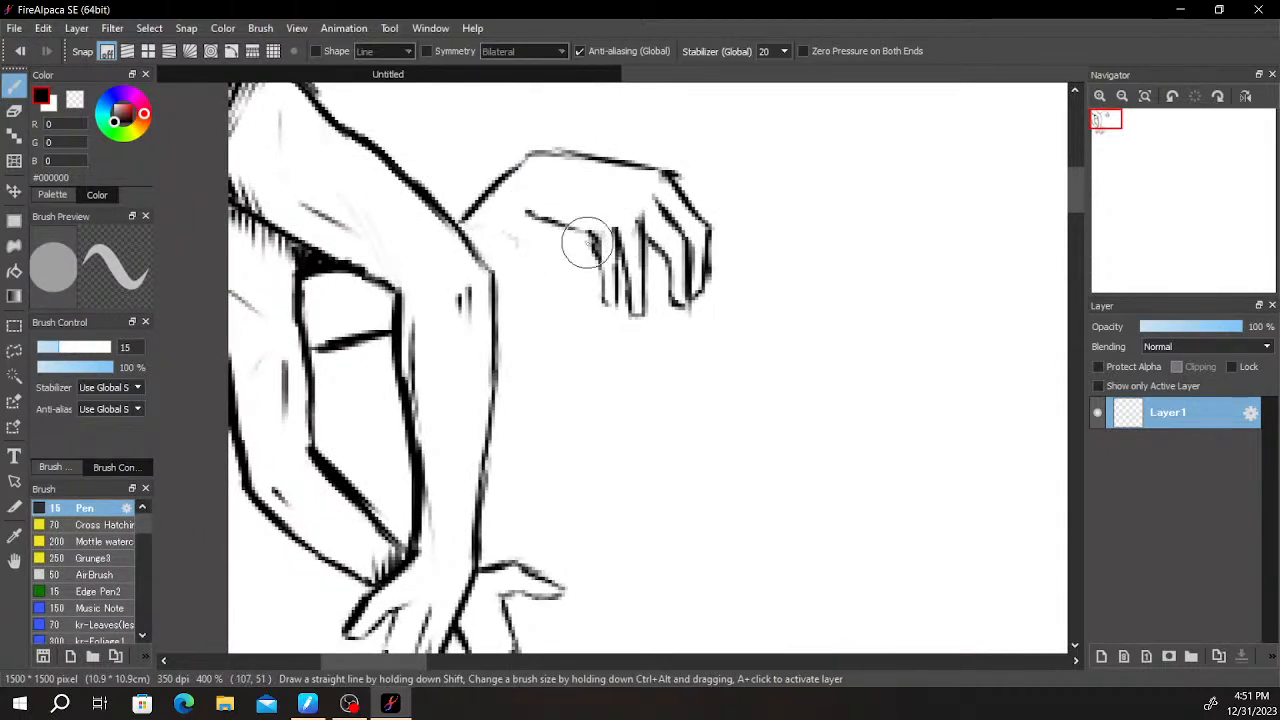
{"action": "mouse_move", "coordinate": [496, 271]}
{"action": "left_mouse_down"}
{"action": "mouse_move", "coordinate": [520, 230]}
{"action": "mouse_move", "coordinate": [496, 269]}
{"action": "left_mouse_up"}
{"action": "left_click_drag", "start_coordinate": [453, 220], "coordinate": [461, 219]}
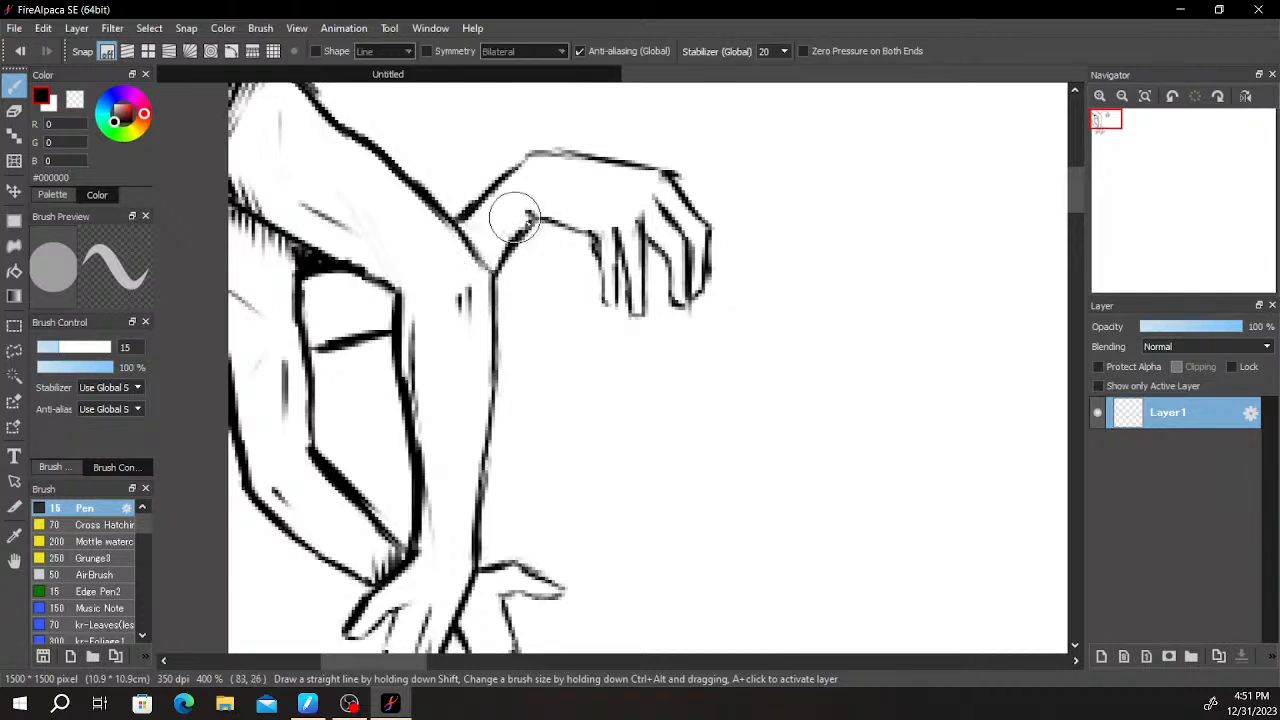
- Thicken the slanted line across the gap and darken the black corner beneath the upper arm
{"action": "left_click_drag", "start_coordinate": [320, 347], "coordinate": [319, 350]}
{"action": "mouse_move", "coordinate": [313, 266]}
{"action": "left_mouse_down"}
{"action": "mouse_move", "coordinate": [305, 251]}
{"action": "mouse_move", "coordinate": [335, 261]}
{"action": "left_mouse_up"}
{"action": "mouse_move", "coordinate": [525, 250]}
{"action": "left_mouse_down"}
{"action": "mouse_move", "coordinate": [577, 406]}
{"action": "mouse_move", "coordinate": [597, 418]}
{"action": "left_mouse_up"}
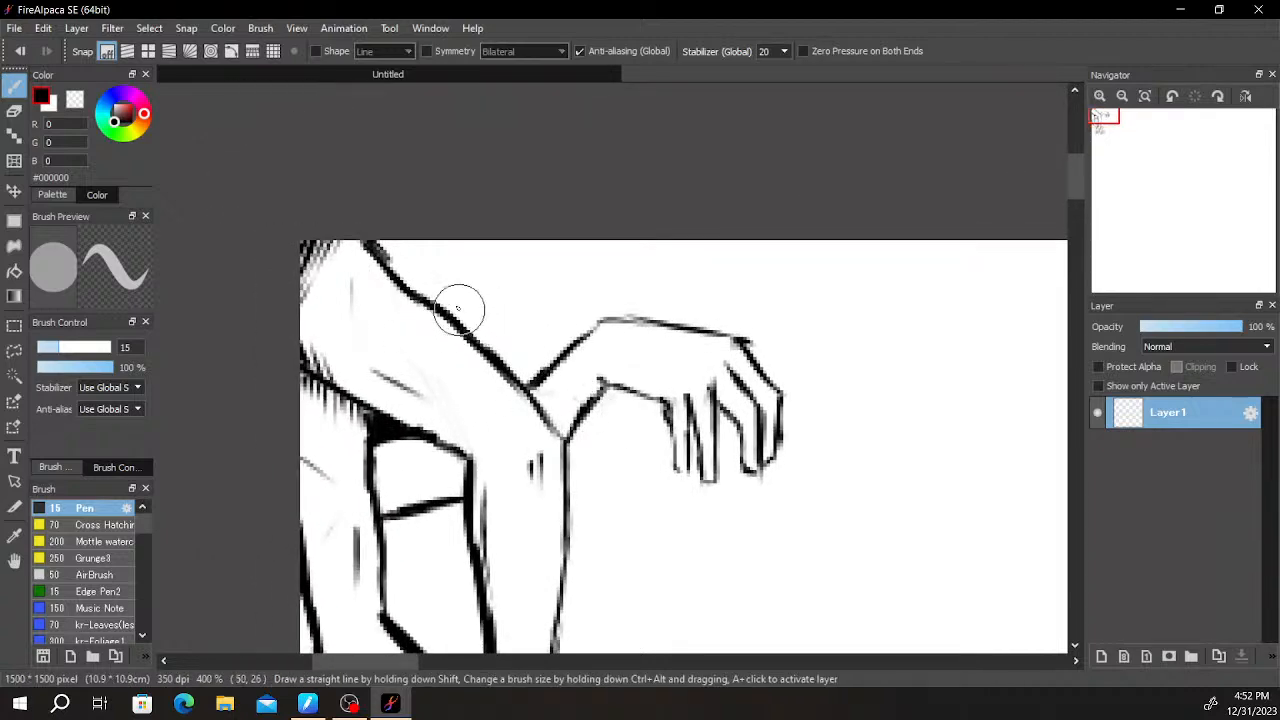
{"action": "key", "text": "e"}
{"action": "key", "text": "b"}
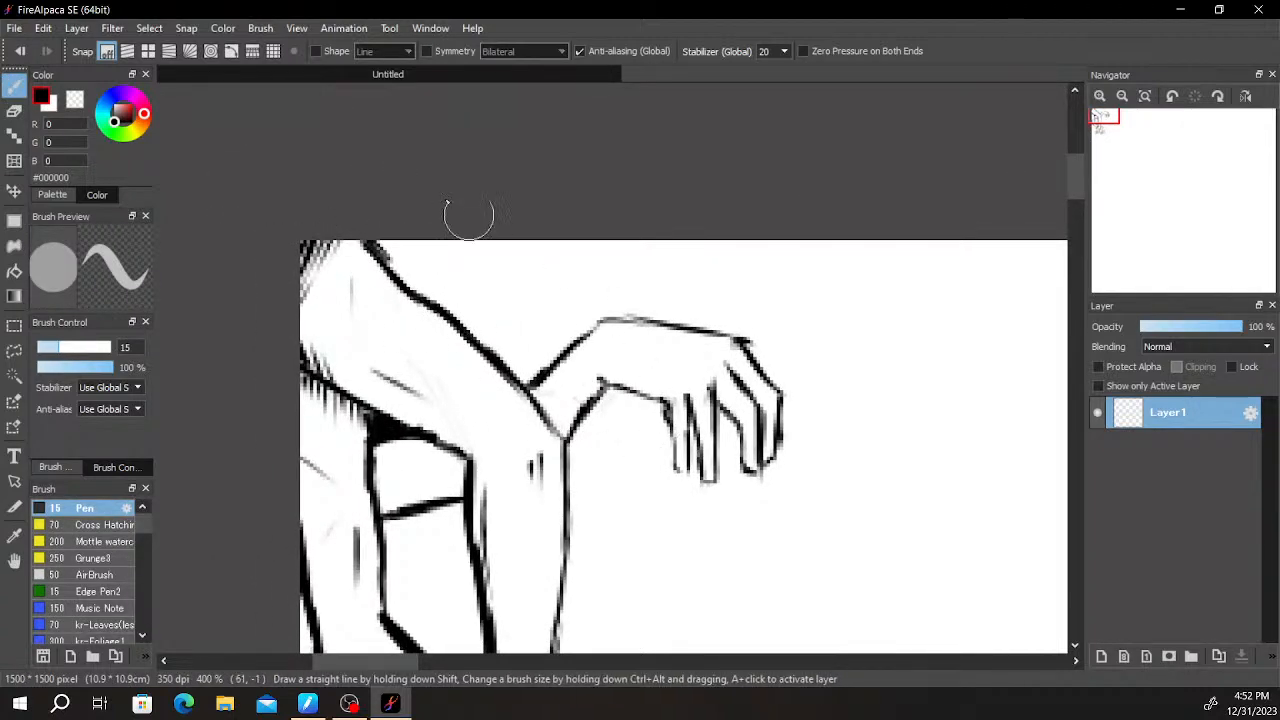
{"action": "left_click_drag", "start_coordinate": [666, 251], "coordinate": [608, 88]}
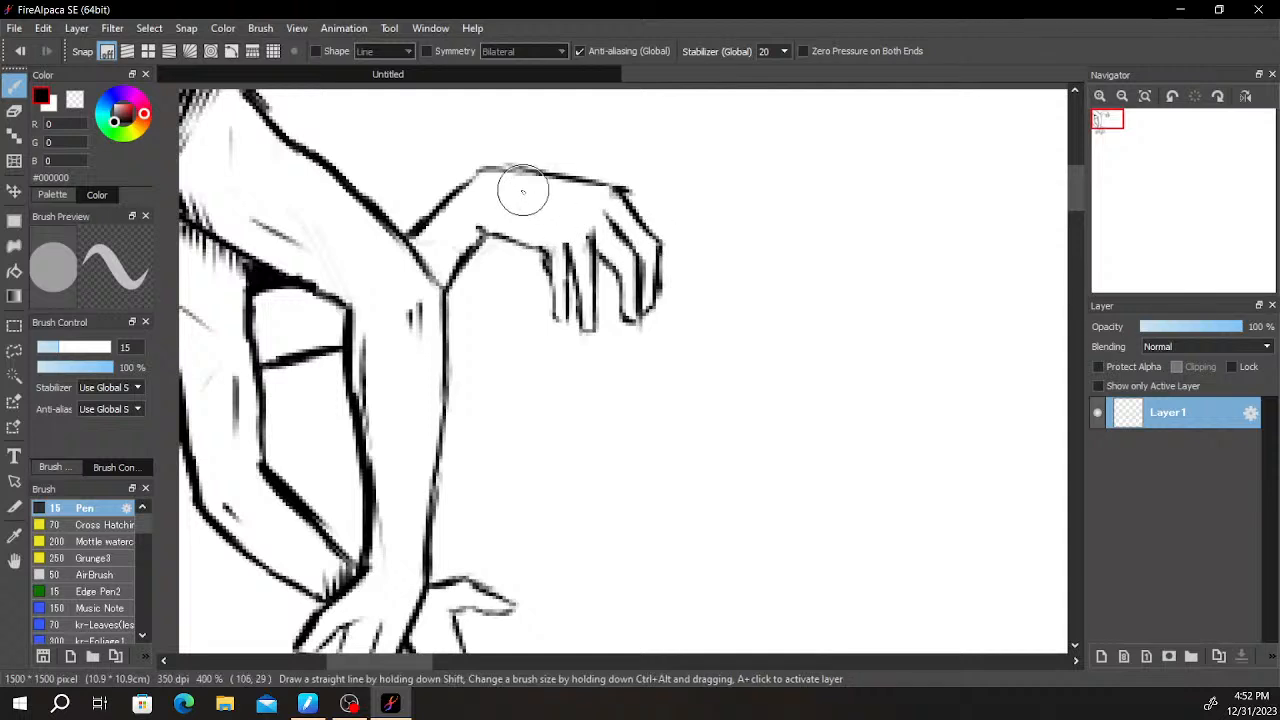
- Draw thin tendon lines and knuckle marks on the back of the drooping hand
{"action": "mouse_move", "coordinate": [517, 200]}
{"action": "left_mouse_down"}
{"action": "mouse_move", "coordinate": [575, 213]}
{"action": "mouse_move", "coordinate": [600, 201]}
{"action": "mouse_move", "coordinate": [581, 212]}
{"action": "left_mouse_up"}
{"action": "left_click_drag", "start_coordinate": [806, 276], "coordinate": [943, 206]}
{"action": "left_click_drag", "start_coordinate": [822, 358], "coordinate": [785, 348]}
{"action": "left_click_drag", "start_coordinate": [800, 411], "coordinate": [708, 360]}
{"action": "left_click_drag", "start_coordinate": [513, 305], "coordinate": [570, 434]}
- Hatch crosswise shading lines in the band between the black corner and the slanted line inside the bend
{"action": "mouse_move", "coordinate": [344, 292]}
{"action": "left_mouse_down"}
{"action": "mouse_move", "coordinate": [392, 297]}
{"action": "mouse_move", "coordinate": [355, 312]}
{"action": "mouse_move", "coordinate": [404, 303]}
{"action": "mouse_move", "coordinate": [367, 315]}
{"action": "mouse_move", "coordinate": [412, 310]}
{"action": "mouse_move", "coordinate": [378, 320]}
{"action": "mouse_move", "coordinate": [412, 324]}
{"action": "mouse_move", "coordinate": [371, 332]}
{"action": "mouse_move", "coordinate": [413, 336]}
{"action": "mouse_move", "coordinate": [324, 346]}
{"action": "mouse_move", "coordinate": [413, 320]}
{"action": "left_mouse_up"}
{"action": "mouse_move", "coordinate": [317, 296]}
{"action": "left_mouse_down"}
{"action": "mouse_move", "coordinate": [353, 299]}
{"action": "mouse_move", "coordinate": [317, 321]}
{"action": "mouse_move", "coordinate": [335, 319]}
{"action": "mouse_move", "coordinate": [318, 329]}
{"action": "mouse_move", "coordinate": [337, 336]}
{"action": "mouse_move", "coordinate": [325, 344]}
{"action": "mouse_move", "coordinate": [351, 342]}
{"action": "mouse_move", "coordinate": [325, 353]}
{"action": "mouse_move", "coordinate": [372, 347]}
{"action": "left_mouse_up"}
{"action": "scroll", "coordinate": [686, 314], "scroll_direction": "down", "scroll_amount": 6}
{"action": "scroll", "coordinate": [722, 332], "scroll_direction": "up", "scroll_amount": 2}
- Draw two short vertical contour lines from the canvas's upper edge down to the upper arm
{"action": "left_click_drag", "start_coordinate": [800, 340], "coordinate": [611, 266]}
{"action": "left_click_drag", "start_coordinate": [680, 350], "coordinate": [806, 446]}
{"action": "scroll", "coordinate": [720, 386], "scroll_direction": "up", "scroll_amount": 3}
{"action": "left_click_drag", "start_coordinate": [420, 314], "coordinate": [766, 377]}
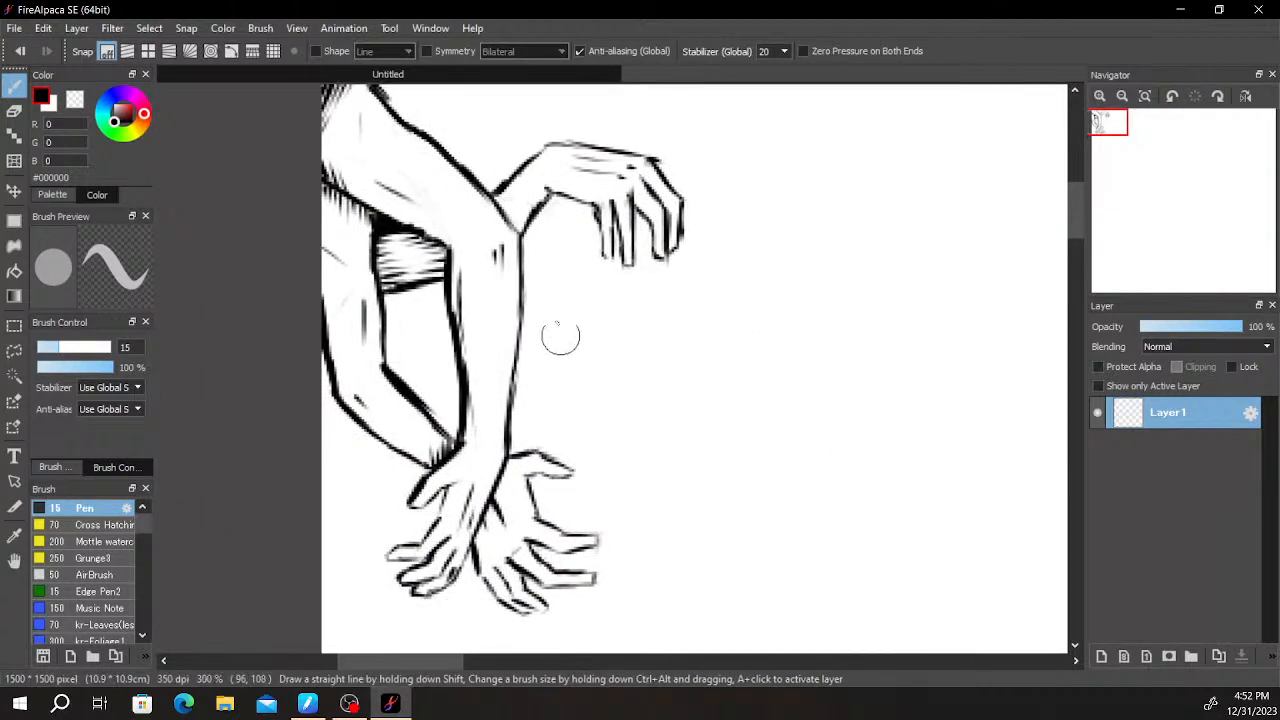
{"action": "left_click_drag", "start_coordinate": [497, 193], "coordinate": [474, 279]}
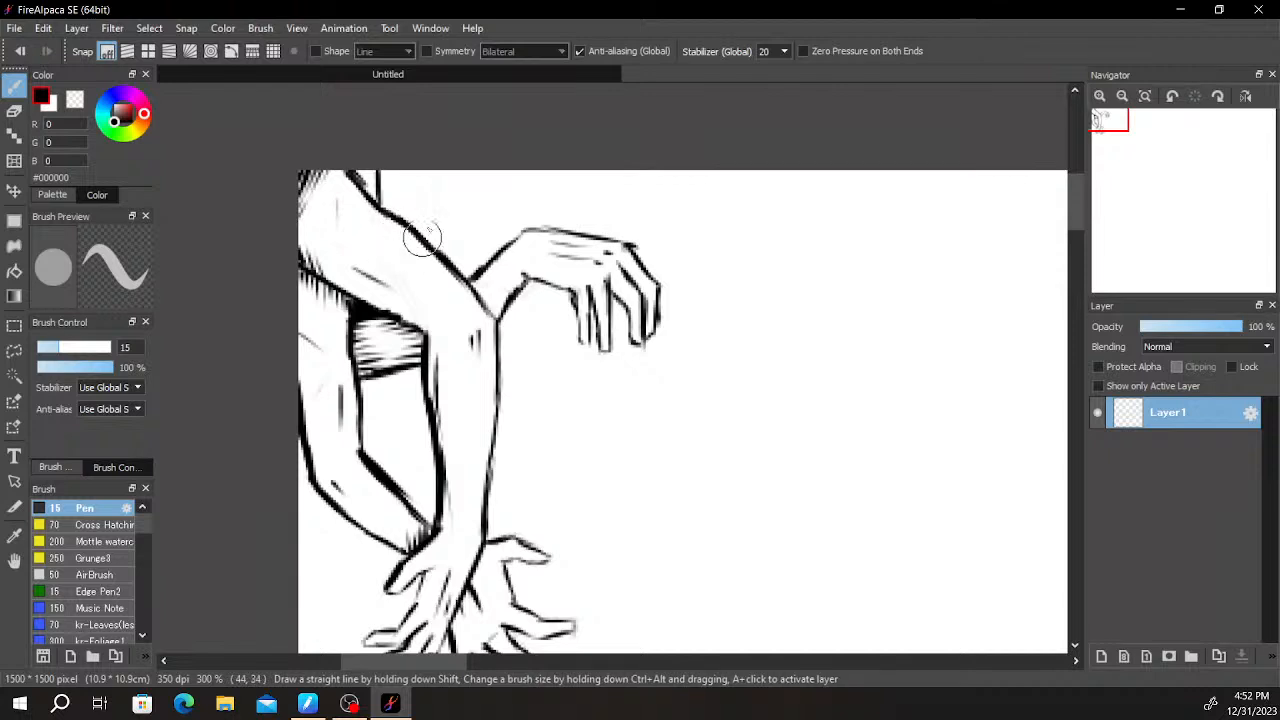
{"action": "left_click_drag", "start_coordinate": [434, 190], "coordinate": [435, 258]}
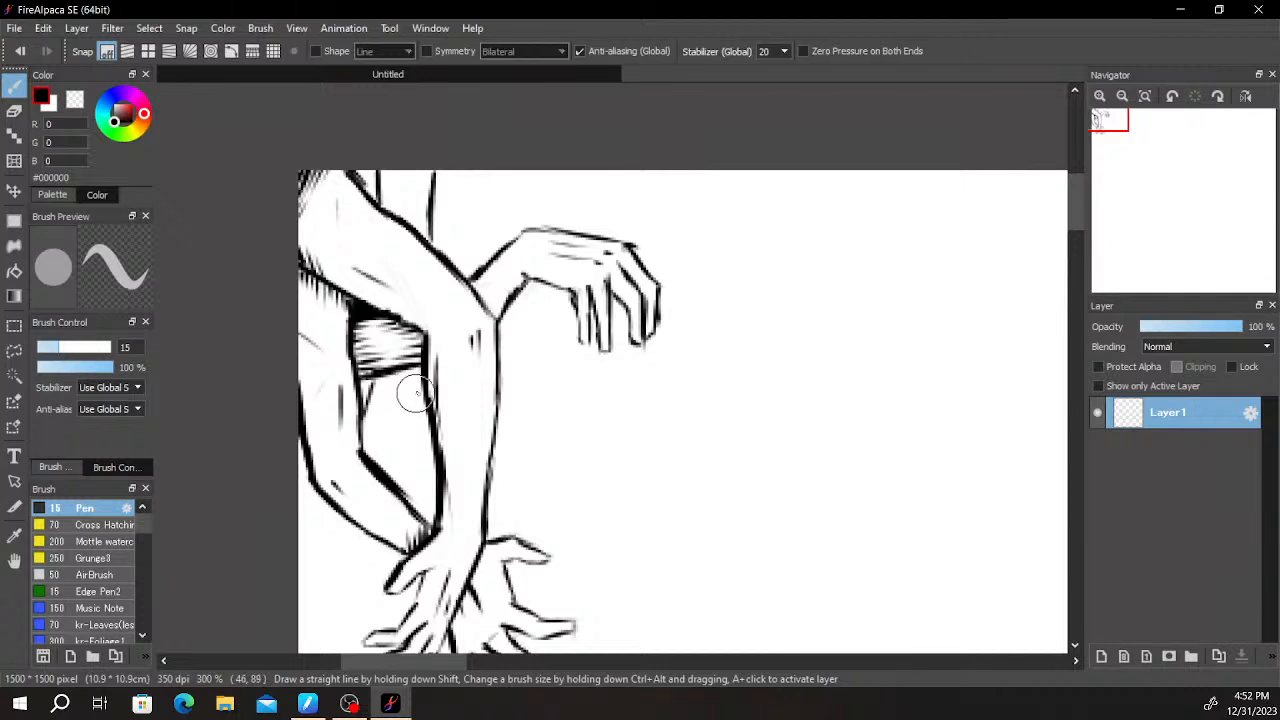
- Draw a small hand with curled fingers inside the bend below the hatched band, and shade it with hatching
{"action": "left_click_drag", "start_coordinate": [409, 395], "coordinate": [403, 421]}
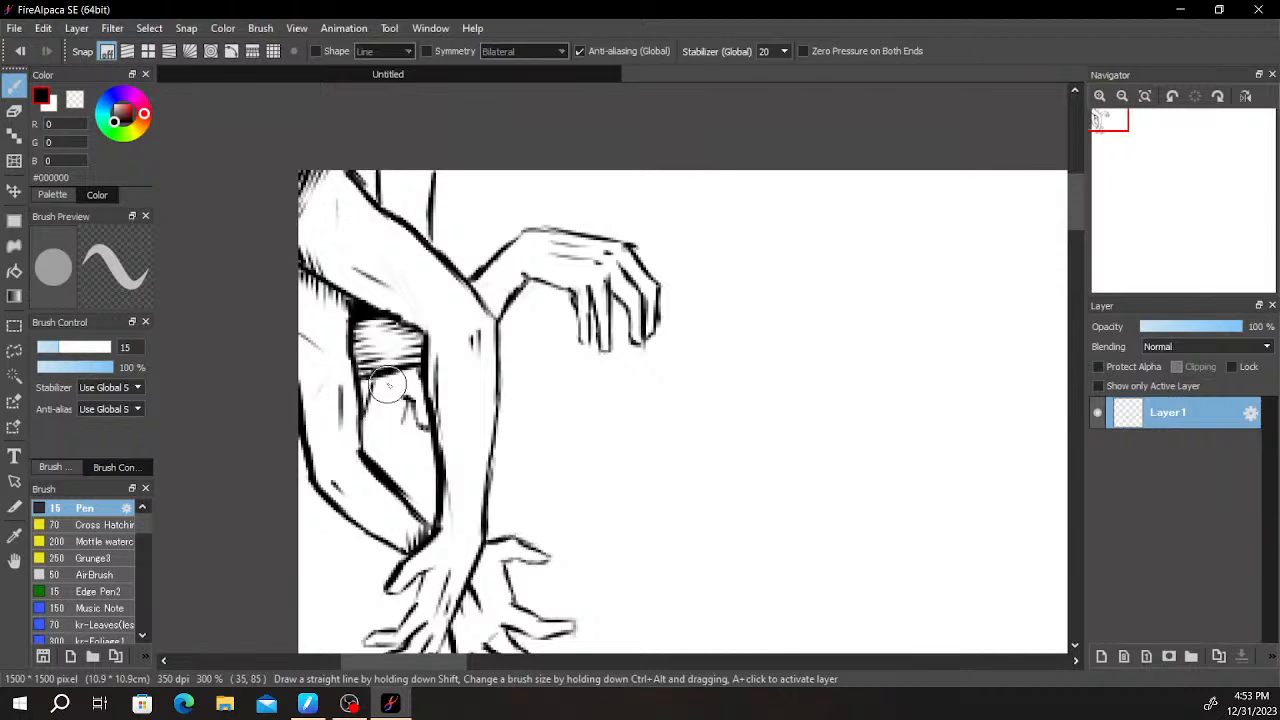
{"action": "mouse_move", "coordinate": [372, 382]}
{"action": "left_mouse_down"}
{"action": "mouse_move", "coordinate": [367, 432]}
{"action": "mouse_move", "coordinate": [388, 396]}
{"action": "left_mouse_up"}
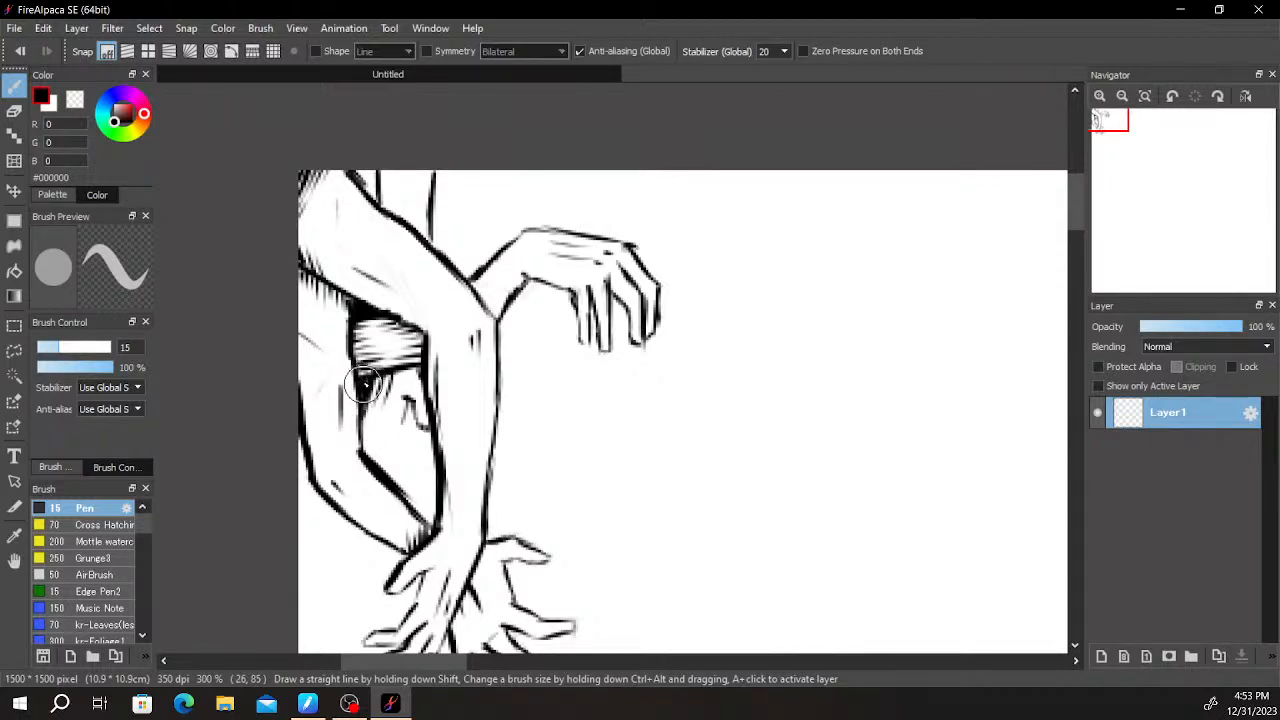
{"action": "mouse_move", "coordinate": [375, 353]}
{"action": "left_mouse_down"}
{"action": "mouse_move", "coordinate": [410, 351]}
{"action": "mouse_move", "coordinate": [430, 332]}
{"action": "left_mouse_up"}
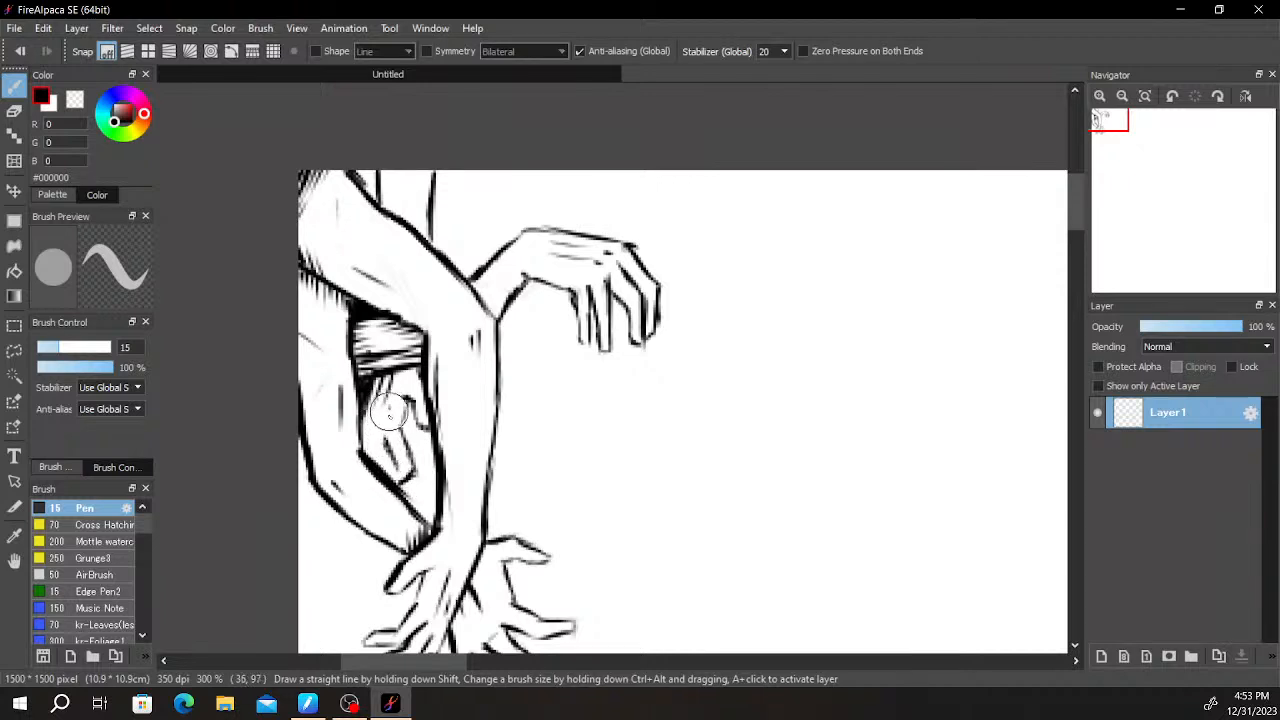
{"action": "mouse_move", "coordinate": [377, 420]}
{"action": "left_mouse_down"}
{"action": "mouse_move", "coordinate": [369, 451]}
{"action": "mouse_move", "coordinate": [378, 434]}
{"action": "mouse_move", "coordinate": [390, 490]}
{"action": "mouse_move", "coordinate": [366, 422]}
{"action": "left_mouse_up"}
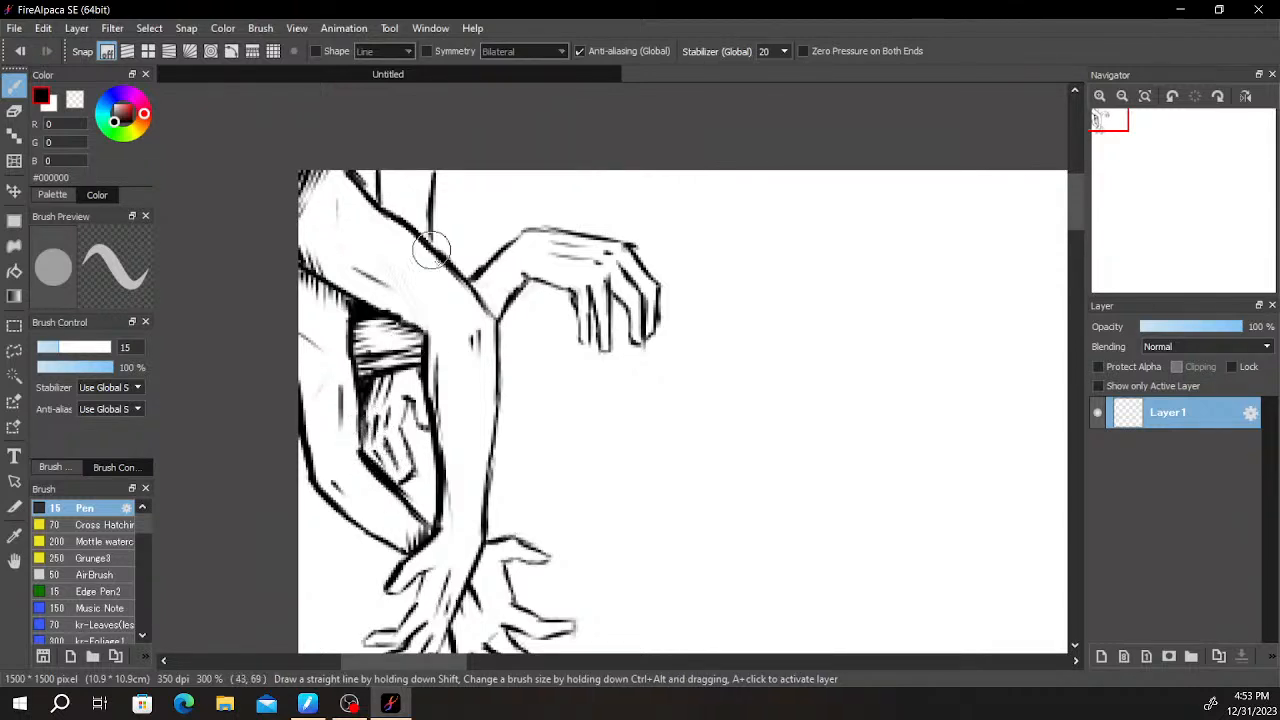
{"action": "left_click_drag", "start_coordinate": [490, 417], "coordinate": [478, 434]}
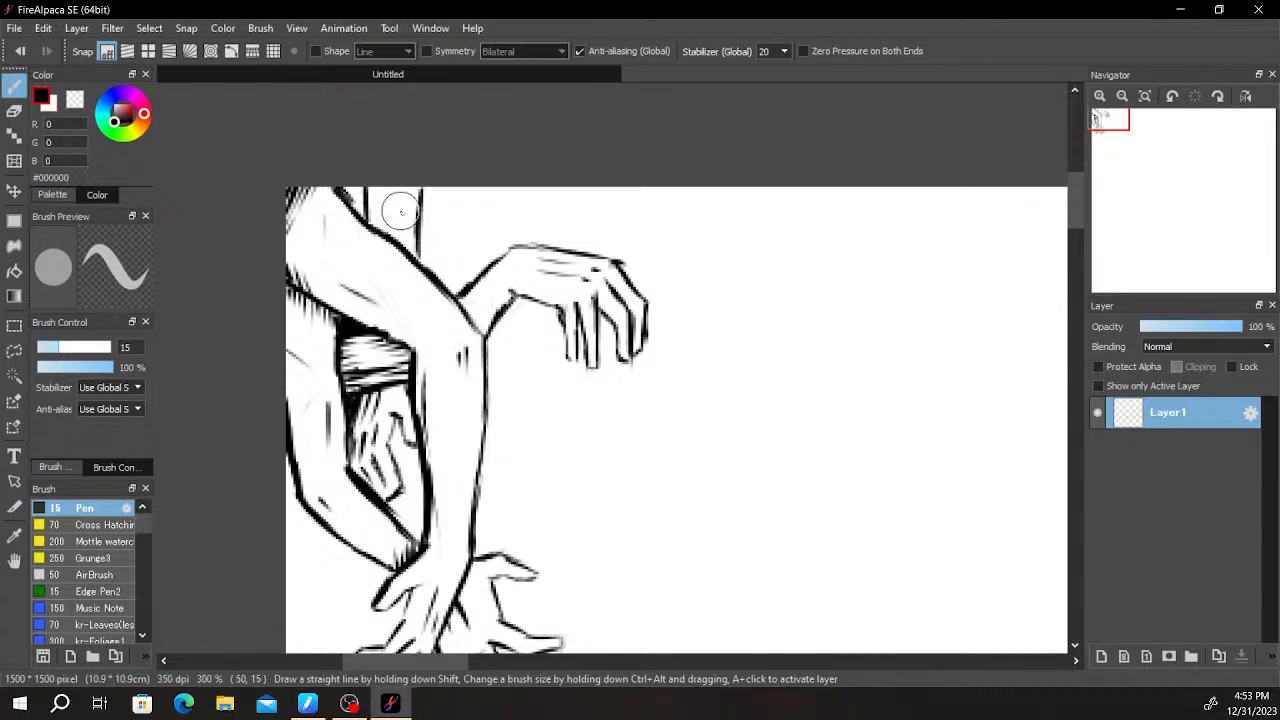
- Darken the strip between the vertical contour lines at the canvas's upper edge and hatch the wrist where the drooping hand meets the elbow
{"action": "left_click_drag", "start_coordinate": [371, 189], "coordinate": [377, 252]}
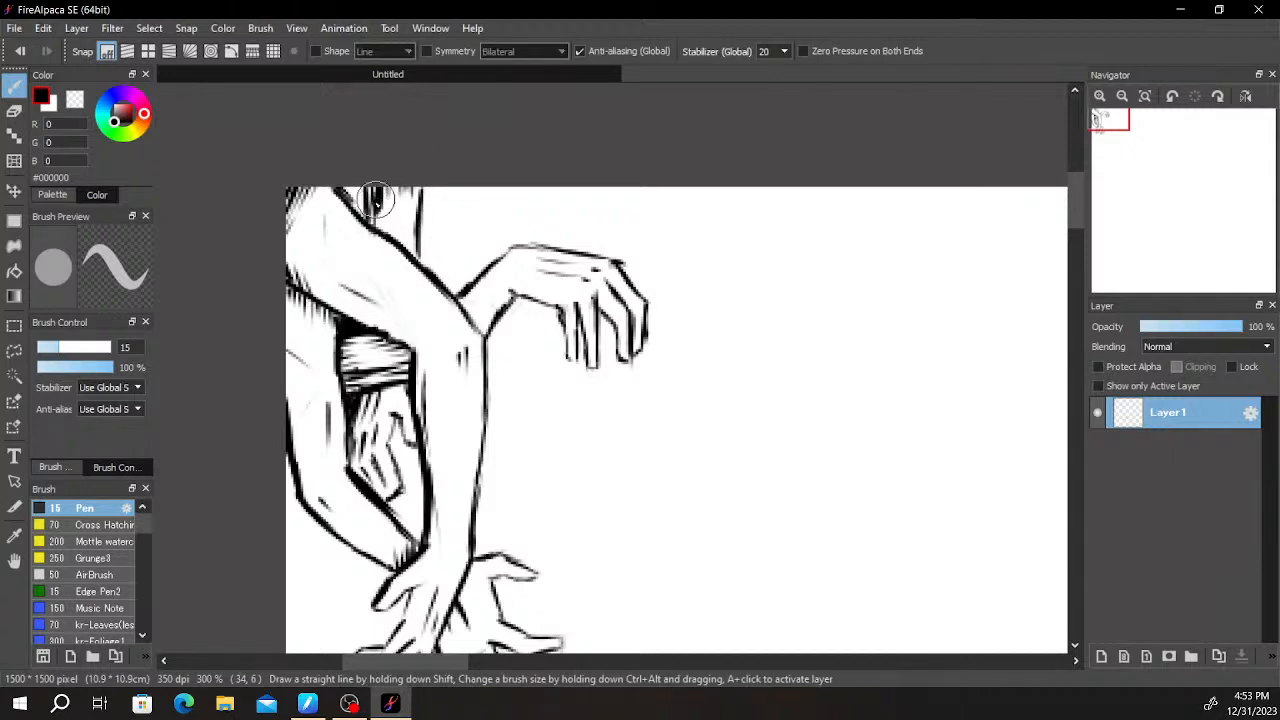
{"action": "mouse_move", "coordinate": [588, 276]}
{"action": "left_mouse_down"}
{"action": "mouse_move", "coordinate": [613, 232]}
{"action": "mouse_move", "coordinate": [637, 299]}
{"action": "left_mouse_up"}
{"action": "mouse_move", "coordinate": [504, 277]}
{"action": "left_mouse_down"}
{"action": "mouse_move", "coordinate": [525, 257]}
{"action": "mouse_move", "coordinate": [526, 282]}
{"action": "left_mouse_up"}
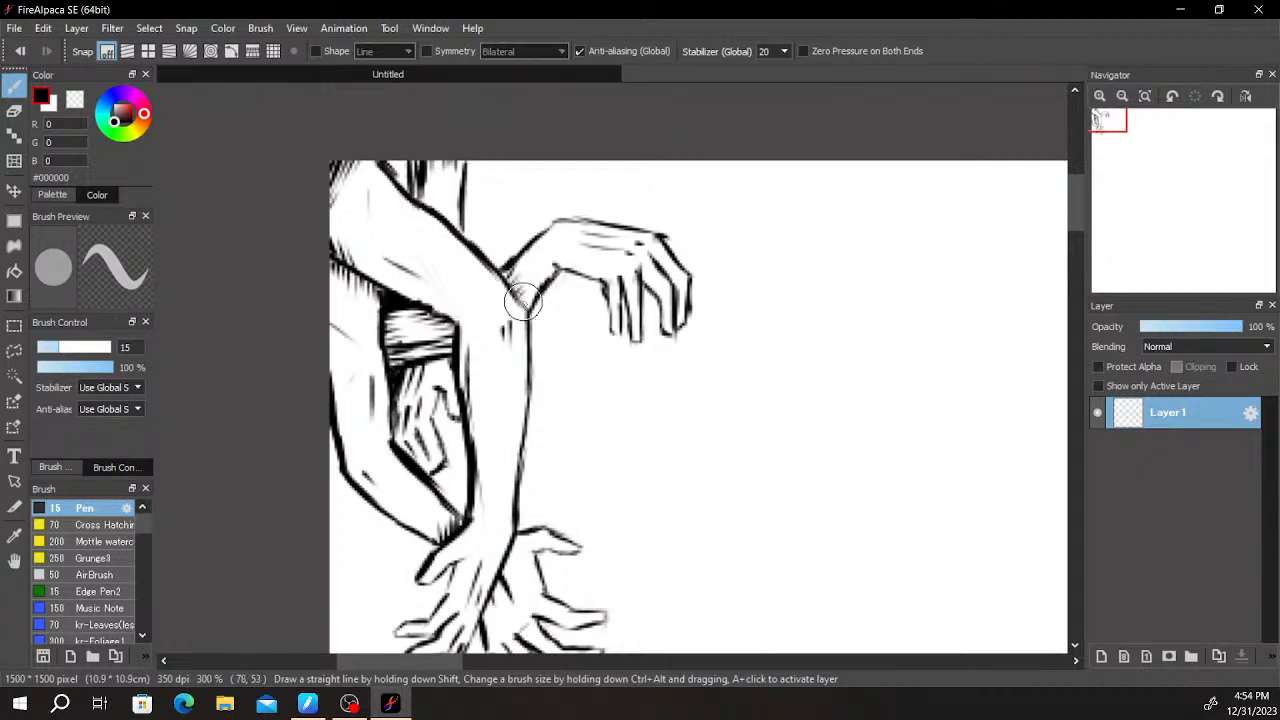
- Fill the gap between the small curled hand's fingers and the arm contour inside the bend with solid black
{"action": "mouse_move", "coordinate": [634, 370]}
{"action": "left_mouse_down"}
{"action": "mouse_move", "coordinate": [704, 254]}
{"action": "mouse_move", "coordinate": [644, 282]}
{"action": "left_mouse_up"}
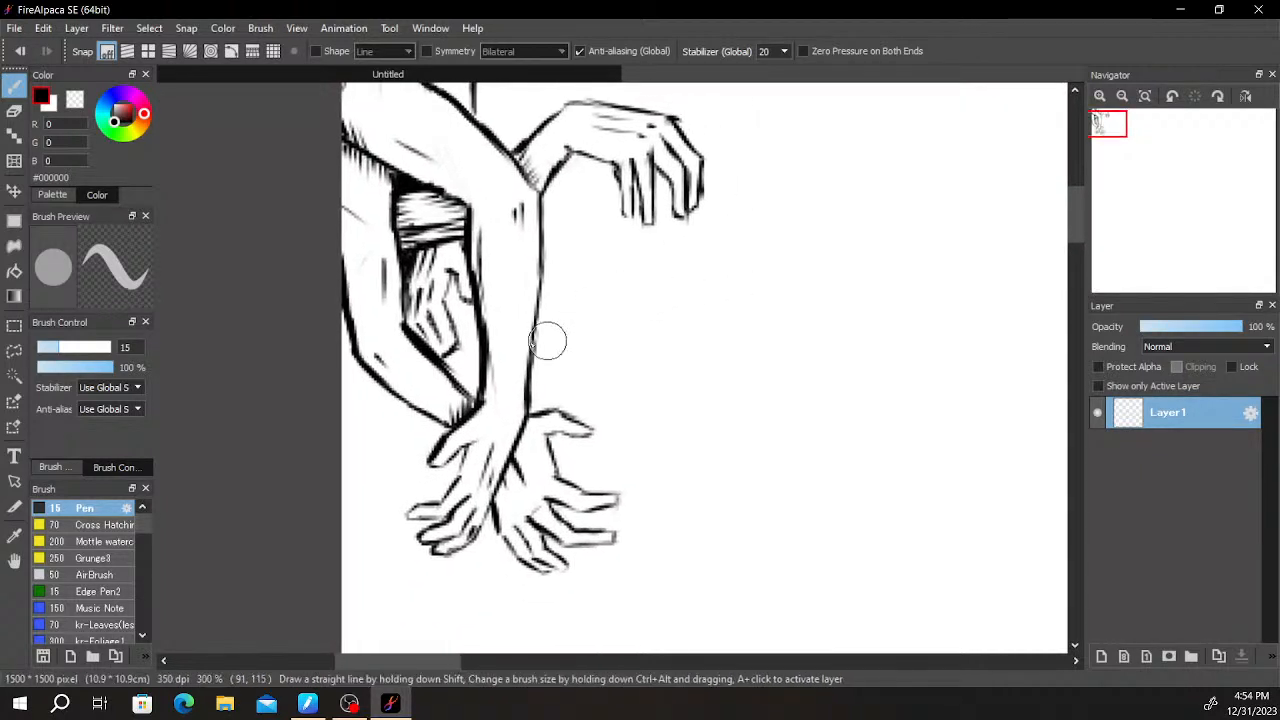
{"action": "left_click_drag", "start_coordinate": [452, 284], "coordinate": [463, 324]}
{"action": "scroll", "coordinate": [498, 253], "scroll_direction": "down", "scroll_amount": 6}
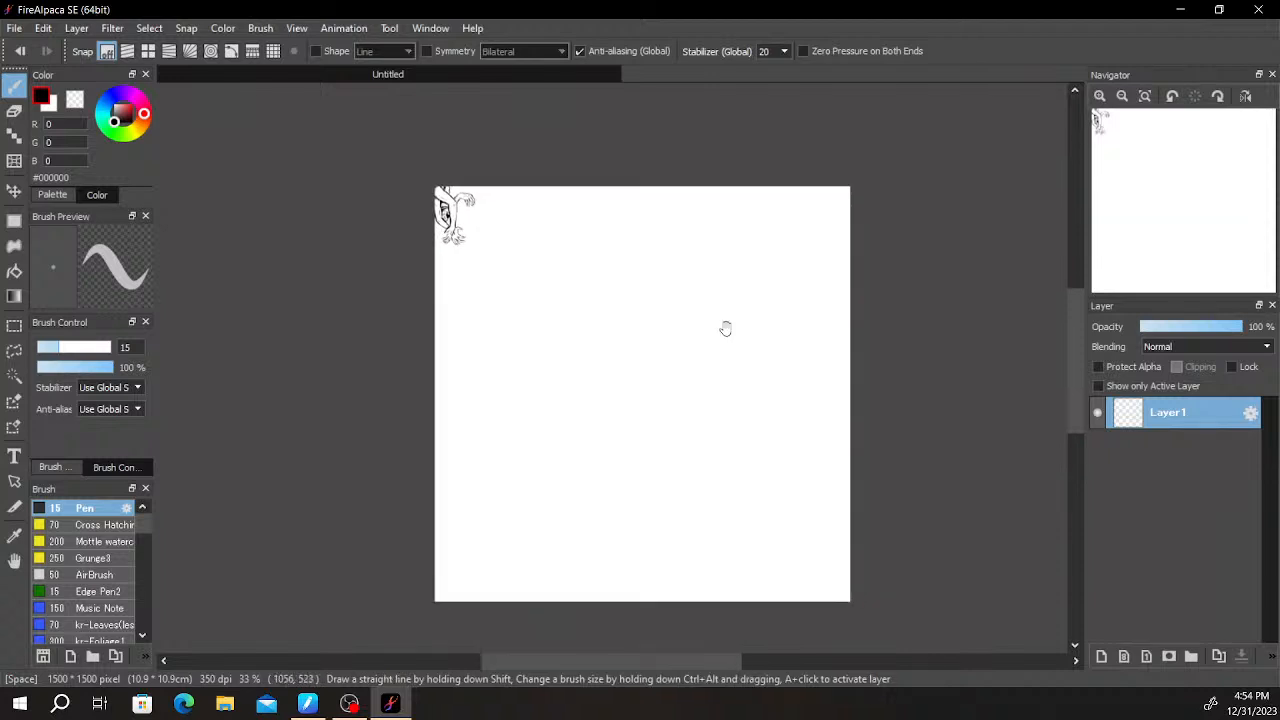
{"action": "scroll", "coordinate": [690, 330], "scroll_direction": "up", "scroll_amount": 2}
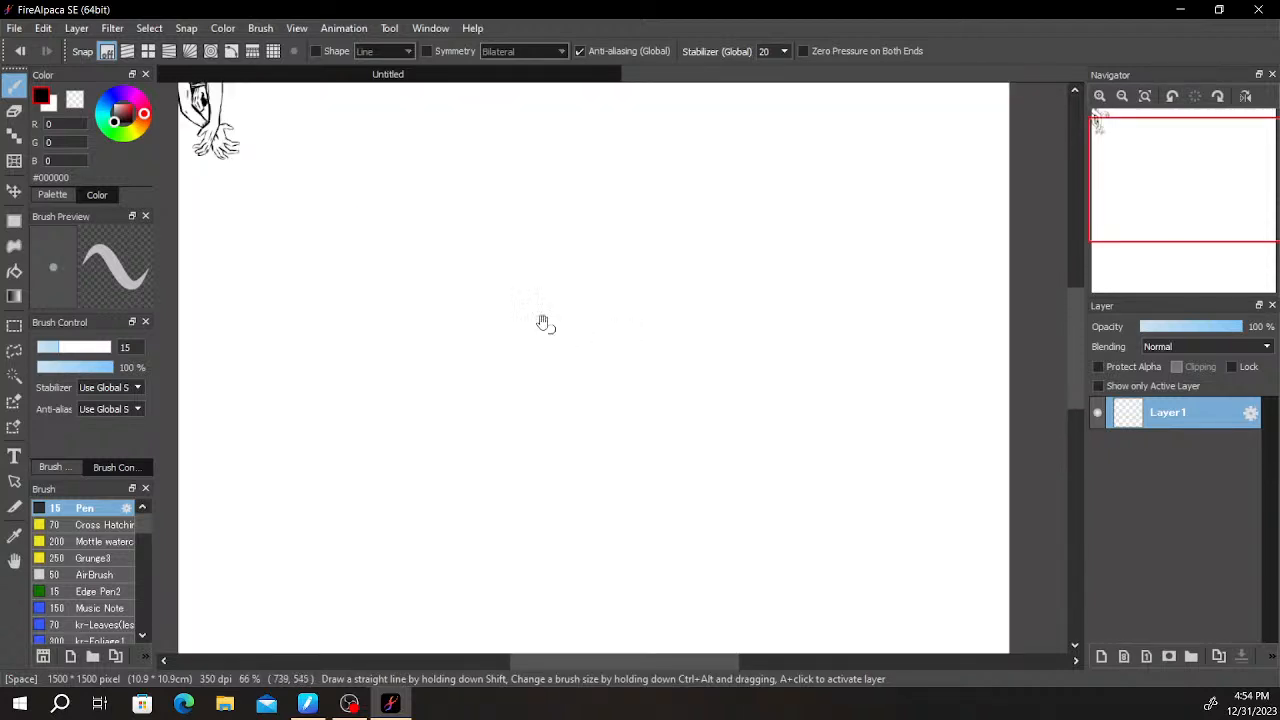
{"action": "left_click_drag", "start_coordinate": [387, 221], "coordinate": [483, 377]}
{"action": "scroll", "coordinate": [351, 322], "scroll_direction": "up", "scroll_amount": 3}
{"action": "left_click_drag", "start_coordinate": [258, 222], "coordinate": [464, 427]}
{"action": "left_click_drag", "start_coordinate": [397, 381], "coordinate": [416, 409]}
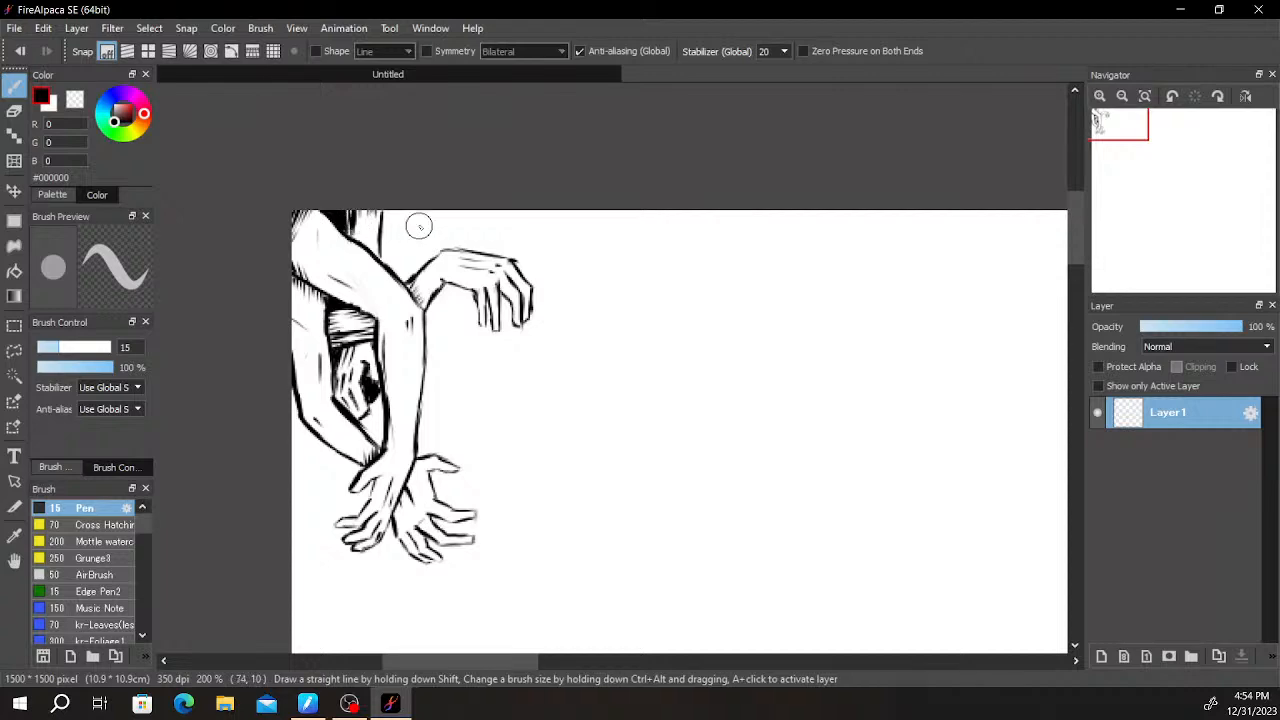
- Add small diagonal strokes across the white gap in the dark strip behind the upper arm
{"action": "scroll", "coordinate": [365, 250], "scroll_direction": "down", "scroll_amount": 2}
{"action": "scroll", "coordinate": [365, 240], "scroll_direction": "up", "scroll_amount": 5}
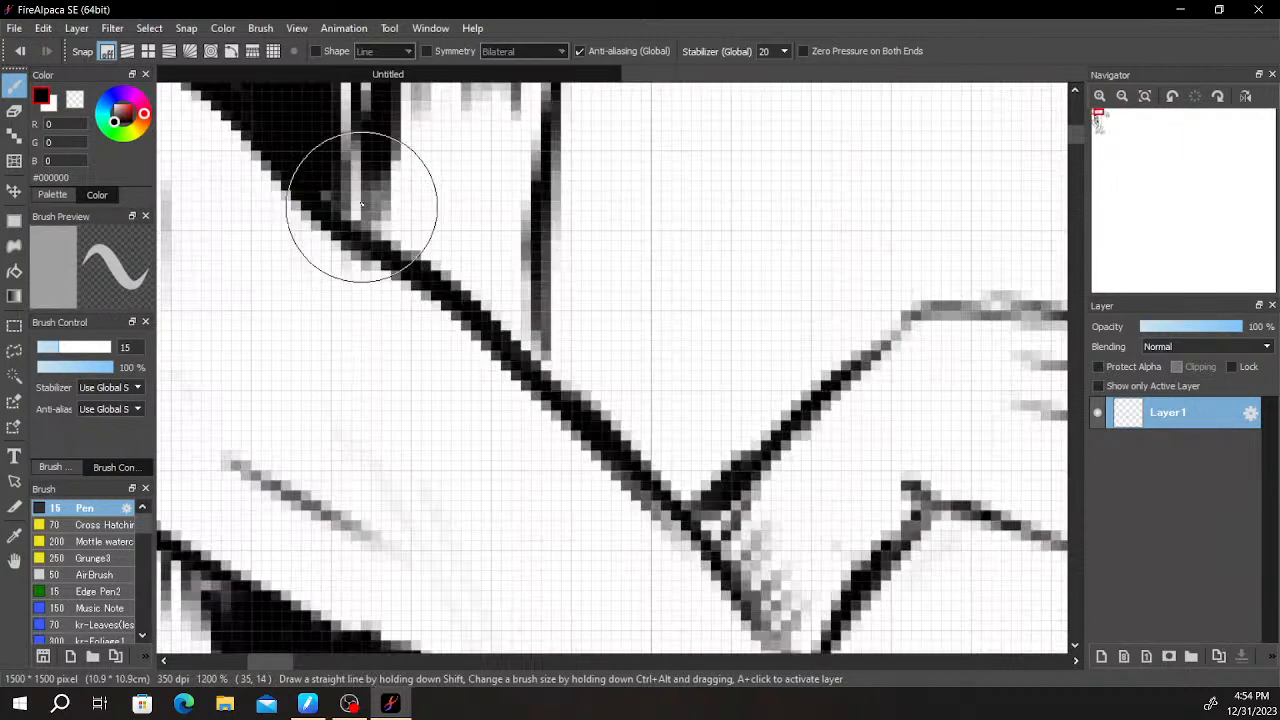
{"action": "scroll", "coordinate": [337, 266], "scroll_direction": "up", "scroll_amount": 2}
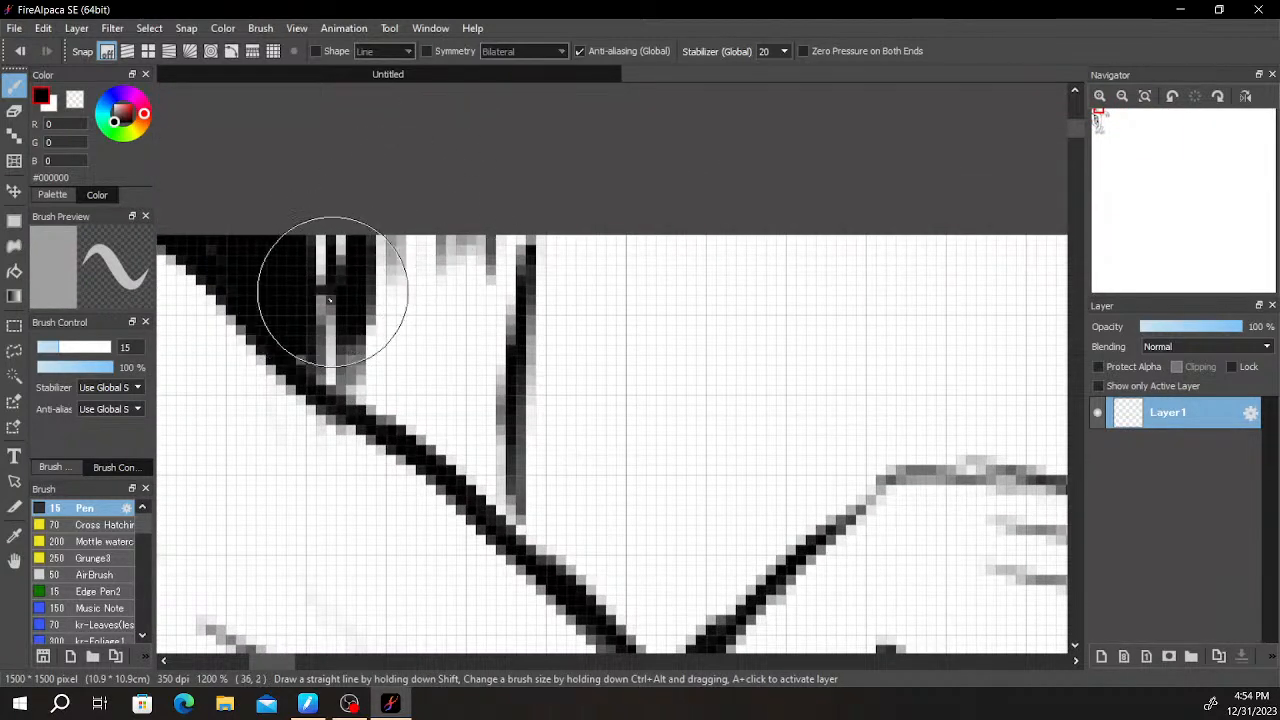
{"action": "key", "text": "e"}
{"action": "key", "text": "b"}
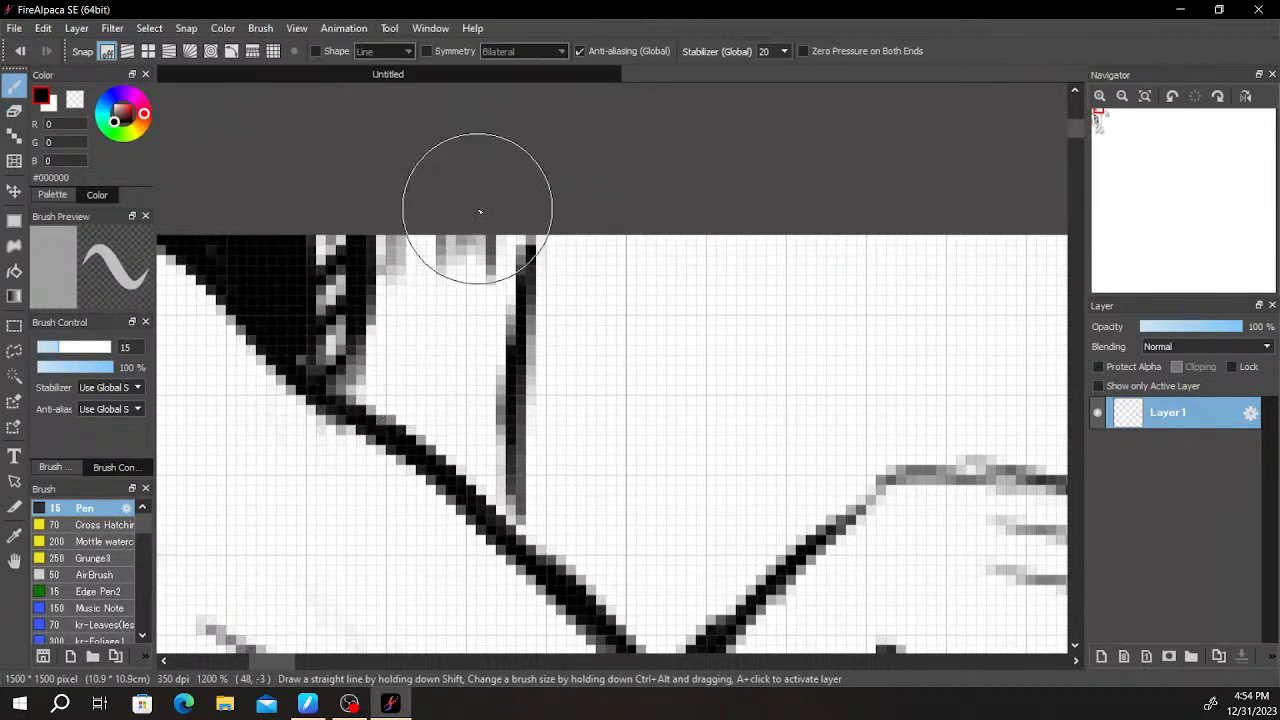
{"action": "scroll", "coordinate": [477, 211], "scroll_direction": "down", "scroll_amount": 6}
{"action": "left_click_drag", "start_coordinate": [618, 221], "coordinate": [568, 106]}
{"action": "scroll", "coordinate": [576, 152], "scroll_direction": "up", "scroll_amount": 4}
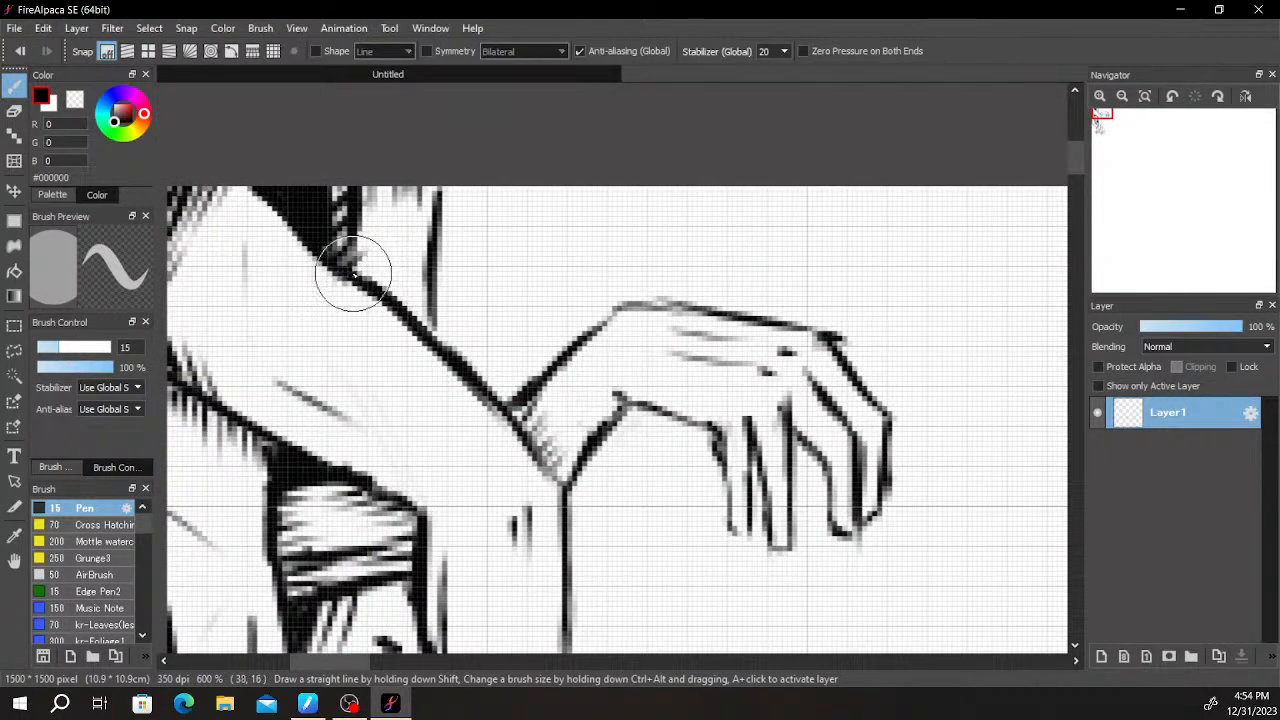
- Touch up the black area beside the small hand's fingers inside the bend
{"action": "left_click_drag", "start_coordinate": [674, 200], "coordinate": [561, 219]}
{"action": "scroll", "coordinate": [561, 219], "scroll_direction": "down", "scroll_amount": 5}
{"action": "left_click_drag", "start_coordinate": [594, 277], "coordinate": [657, 289]}
{"action": "scroll", "coordinate": [543, 206], "scroll_direction": "up", "scroll_amount": 4}
{"action": "scroll", "coordinate": [440, 240], "scroll_direction": "up", "scroll_amount": 1}
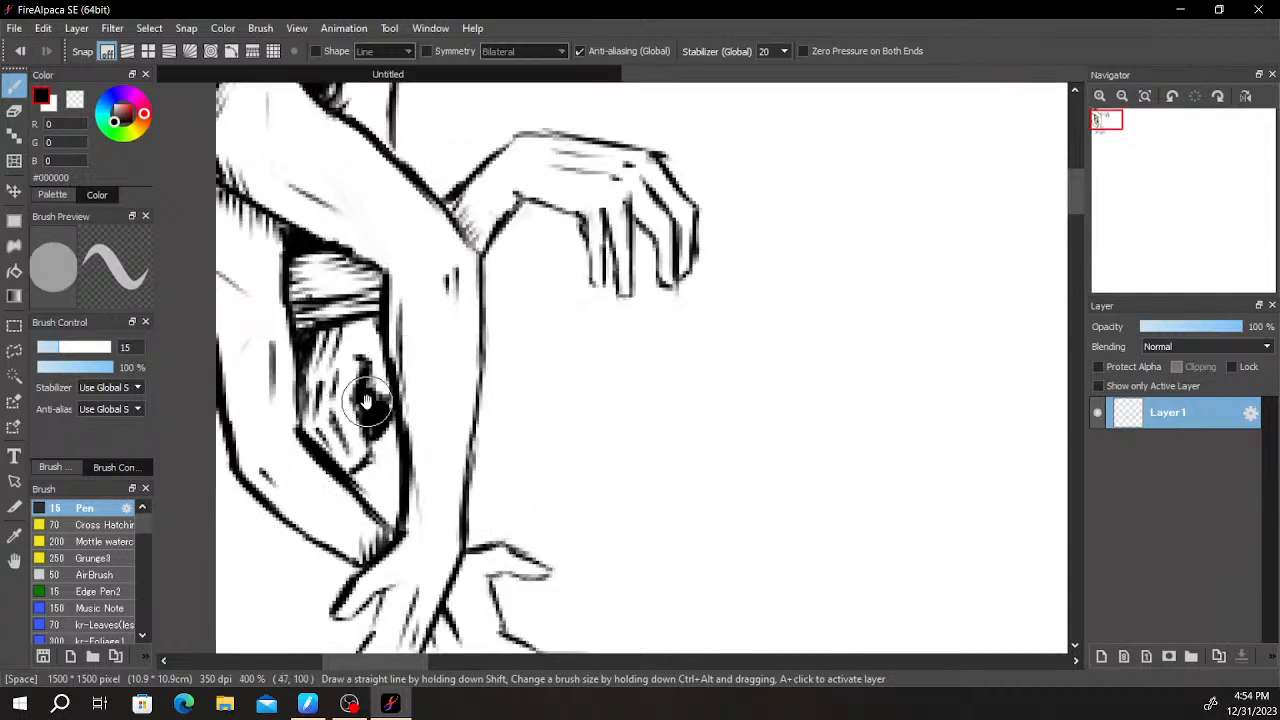
{"action": "key", "text": "e"}
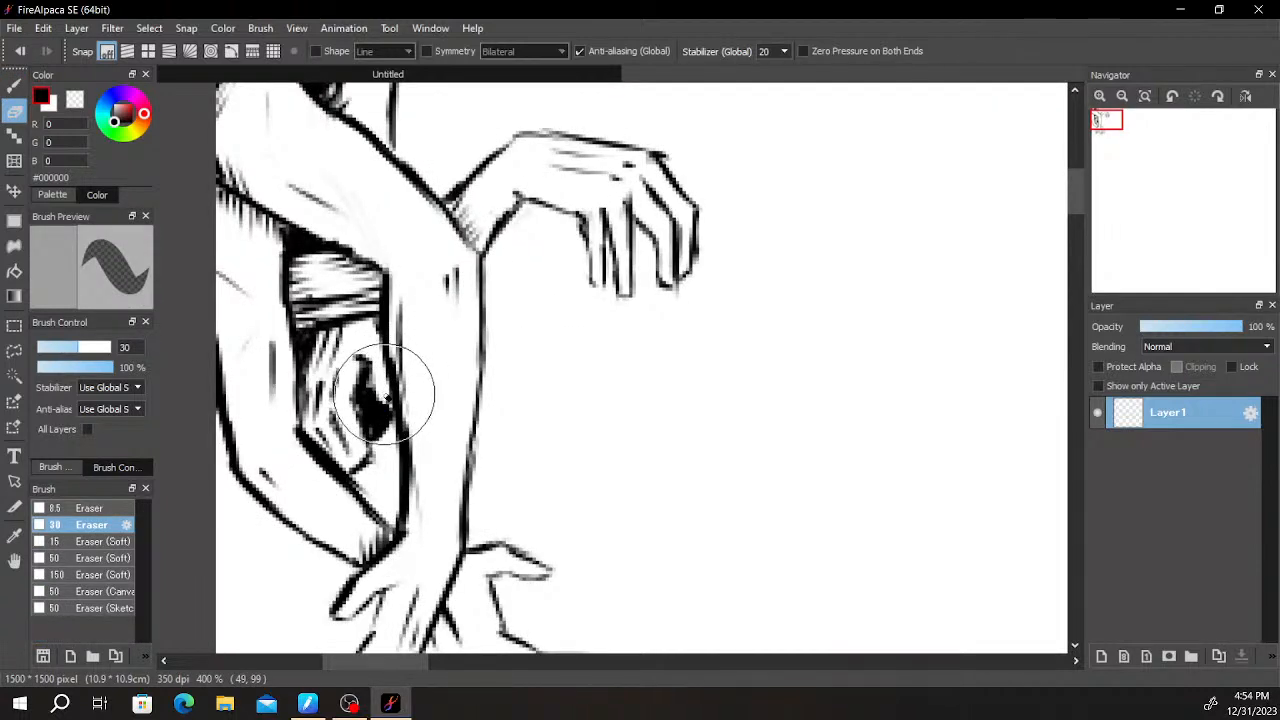
{"action": "key", "text": "b"}
{"action": "left_click_drag", "start_coordinate": [389, 407], "coordinate": [374, 439]}
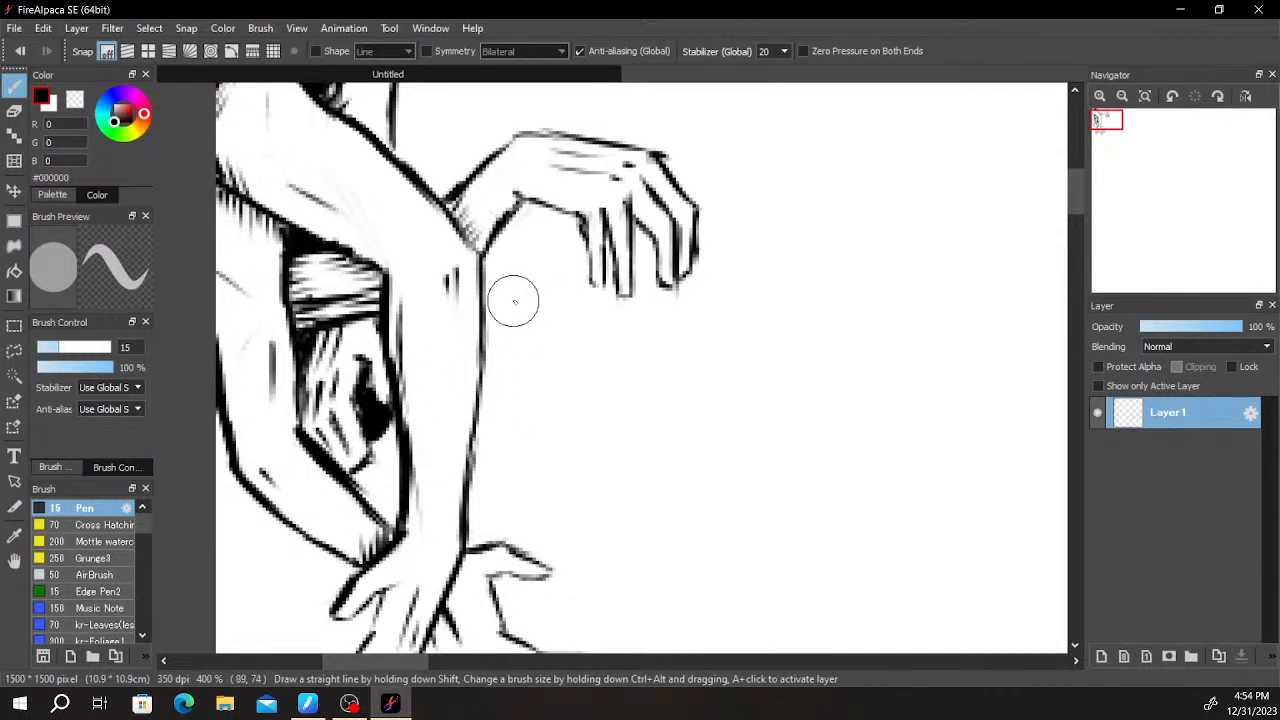
- Draw the upper contour of a second hand rising from the arm's outer edge to a thumb beneath the drooping hand
{"action": "mouse_move", "coordinate": [510, 305]}
{"action": "left_mouse_down"}
{"action": "mouse_move", "coordinate": [486, 320]}
{"action": "mouse_move", "coordinate": [520, 291]}
{"action": "mouse_move", "coordinate": [508, 289]}
{"action": "left_mouse_up"}
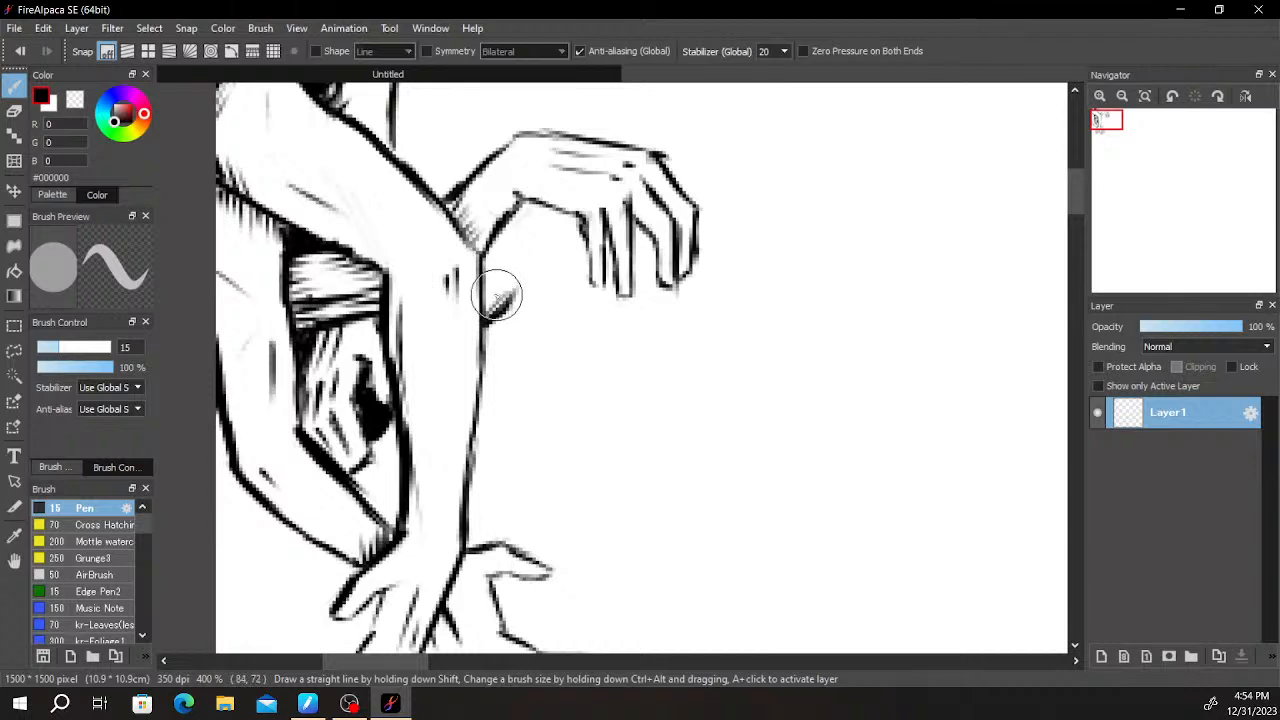
{"action": "key", "text": "e"}
{"action": "key", "text": "b"}
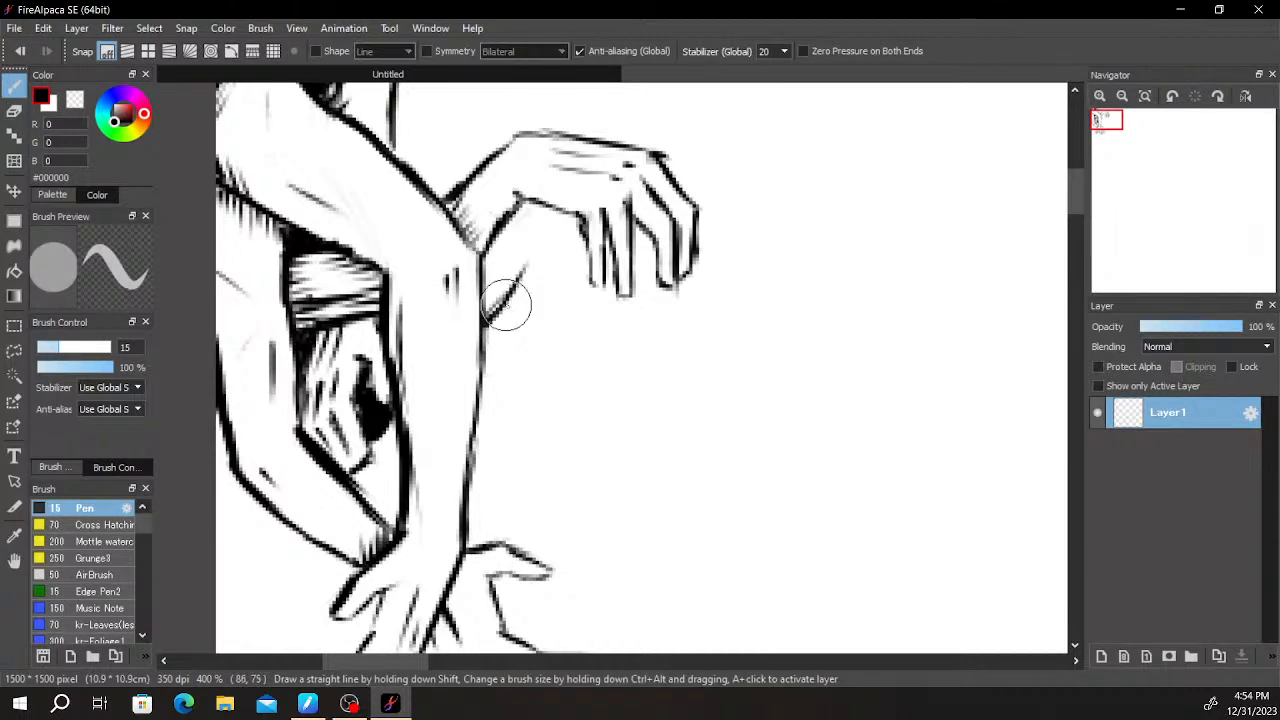
{"action": "mouse_move", "coordinate": [524, 259]}
{"action": "left_mouse_down"}
{"action": "mouse_move", "coordinate": [539, 226]}
{"action": "mouse_move", "coordinate": [557, 229]}
{"action": "mouse_move", "coordinate": [569, 262]}
{"action": "left_mouse_up"}
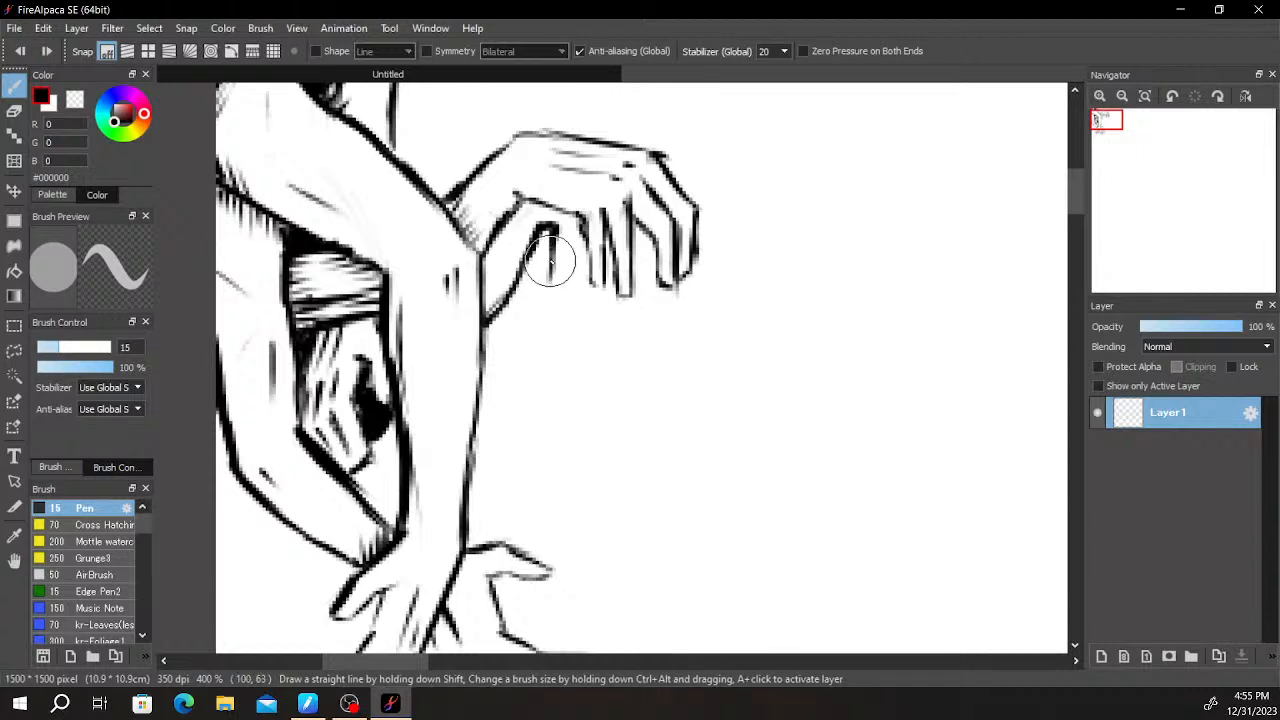
{"action": "key", "text": "e"}
{"action": "key", "text": "b"}
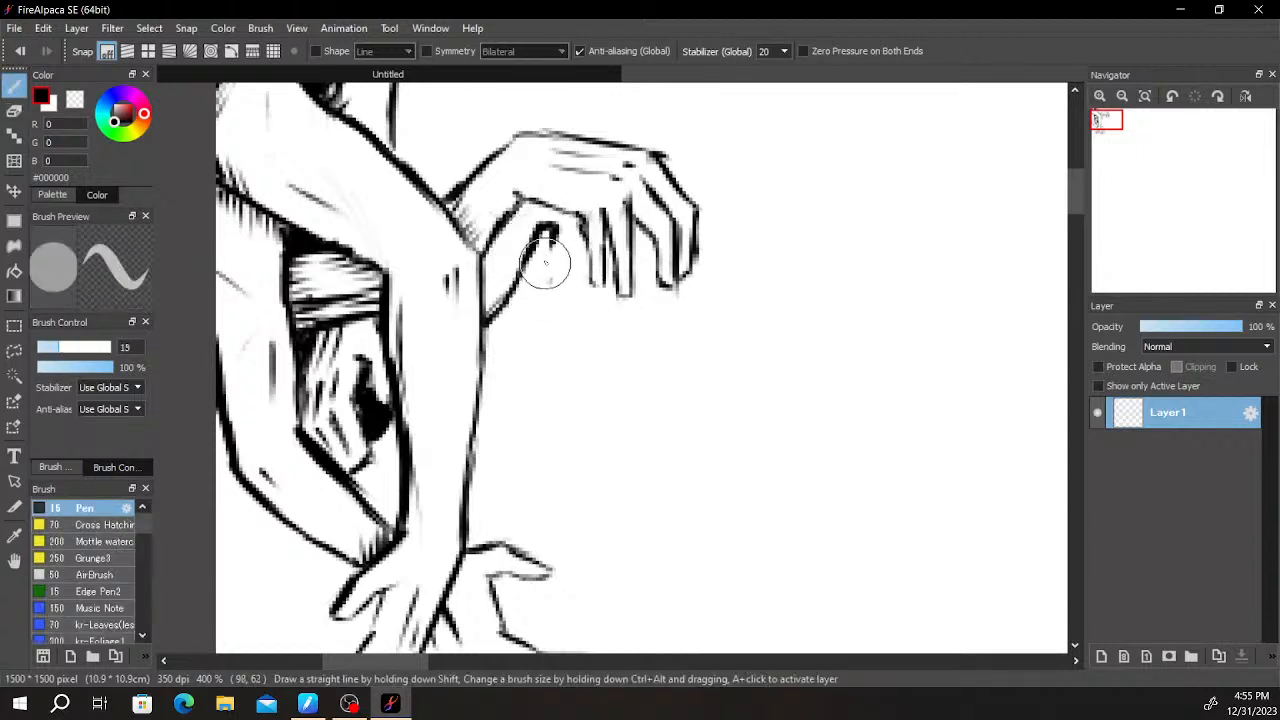
- Redraw the line below the second hand's thumb joint, add a curved line beside it, and shade the gaps between the drooping fingers
{"action": "key", "text": "ctrl+z"}
{"action": "left_click_drag", "start_coordinate": [556, 232], "coordinate": [549, 307]}
{"action": "key", "text": "ctrl+z"}
{"action": "mouse_move", "coordinate": [550, 269]}
{"action": "left_mouse_down"}
{"action": "mouse_move", "coordinate": [576, 263]}
{"action": "mouse_move", "coordinate": [586, 219]}
{"action": "left_mouse_up"}
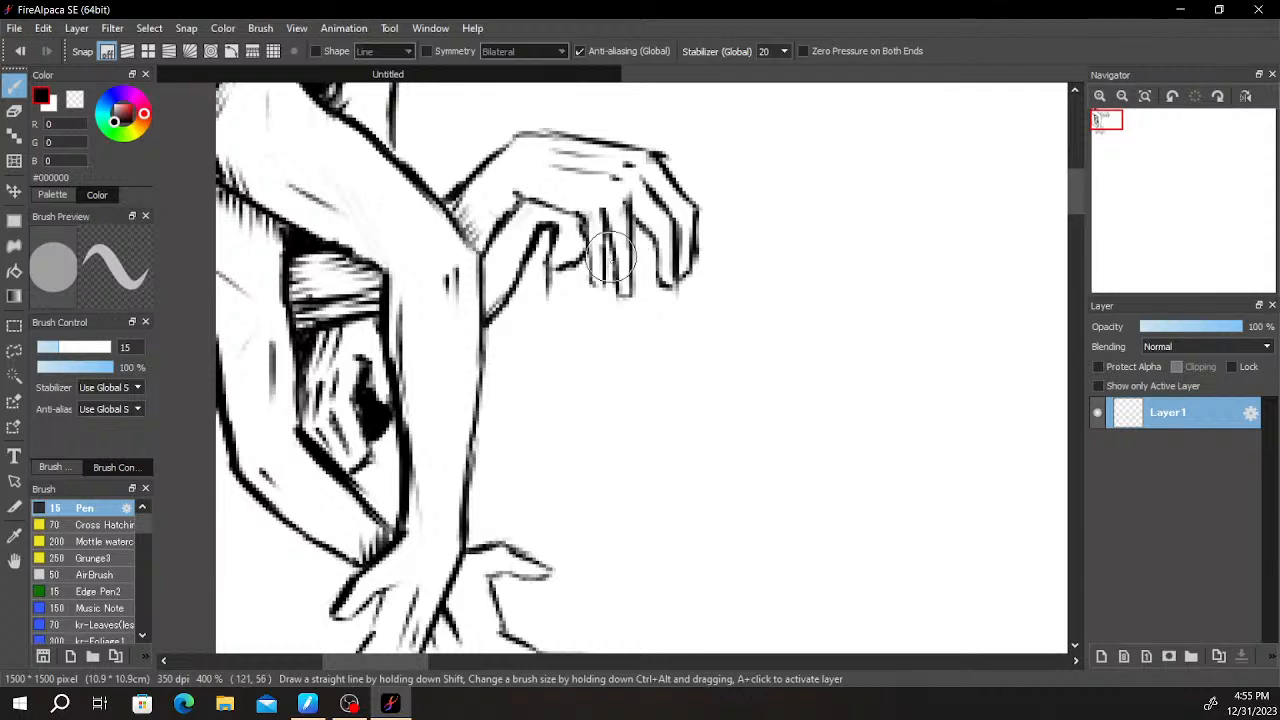
{"action": "left_click_drag", "start_coordinate": [598, 216], "coordinate": [591, 285]}
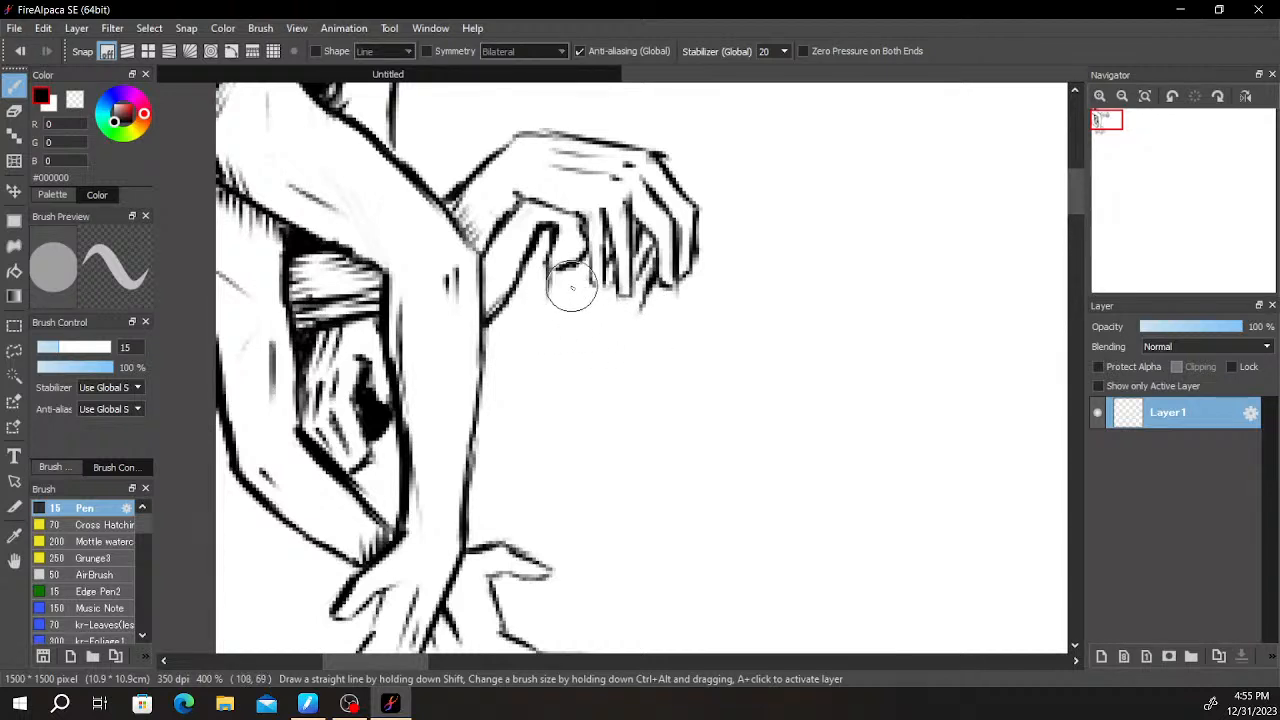
- Draw short palm lines and a slanted lower contour for the second hand beneath the drooping fingers
{"action": "key", "text": "ctrl+z"}
{"action": "left_click_drag", "start_coordinate": [571, 278], "coordinate": [613, 318]}
{"action": "key", "text": "ctrl+z"}
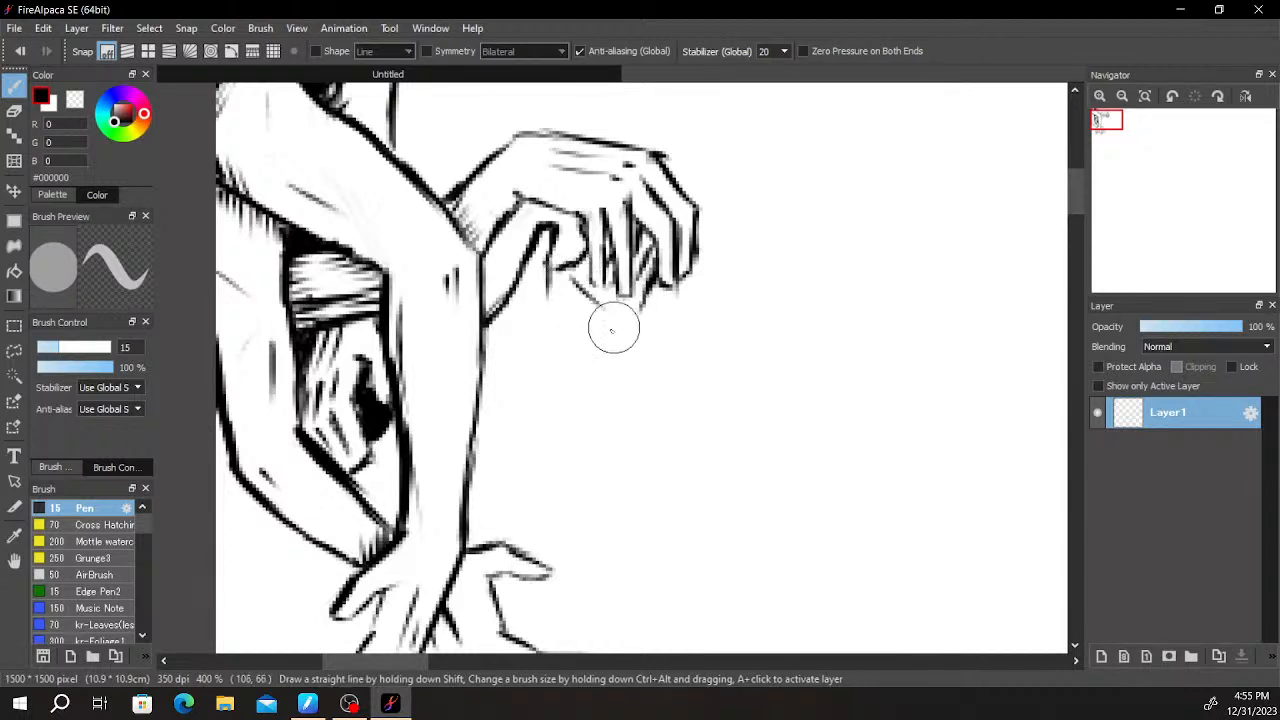
{"action": "mouse_move", "coordinate": [560, 278]}
{"action": "left_mouse_down"}
{"action": "mouse_move", "coordinate": [645, 321]}
{"action": "mouse_move", "coordinate": [554, 334]}
{"action": "mouse_move", "coordinate": [539, 360]}
{"action": "mouse_move", "coordinate": [556, 342]}
{"action": "mouse_move", "coordinate": [504, 370]}
{"action": "left_mouse_up"}
{"action": "key", "text": "ctrl+z"}
{"action": "key", "text": "ctrl+z"}
{"action": "key", "text": "ctrl+z"}
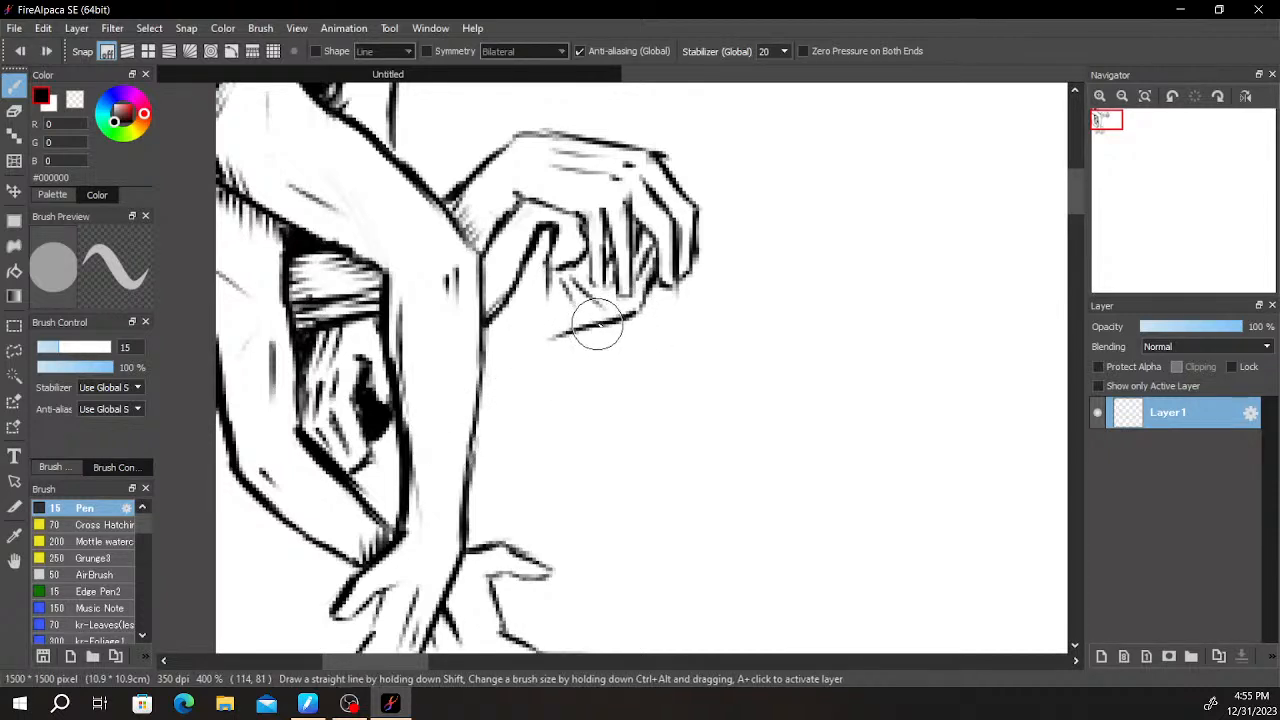
- Darken the shading between the drooping fingers and thicken the curved end of the second hand's lower contour
{"action": "key", "text": "e"}
{"action": "mouse_move", "coordinate": [648, 255]}
{"action": "left_mouse_down"}
{"action": "mouse_move", "coordinate": [658, 279]}
{"action": "mouse_move", "coordinate": [641, 272]}
{"action": "left_mouse_up"}
{"action": "key", "text": "b"}
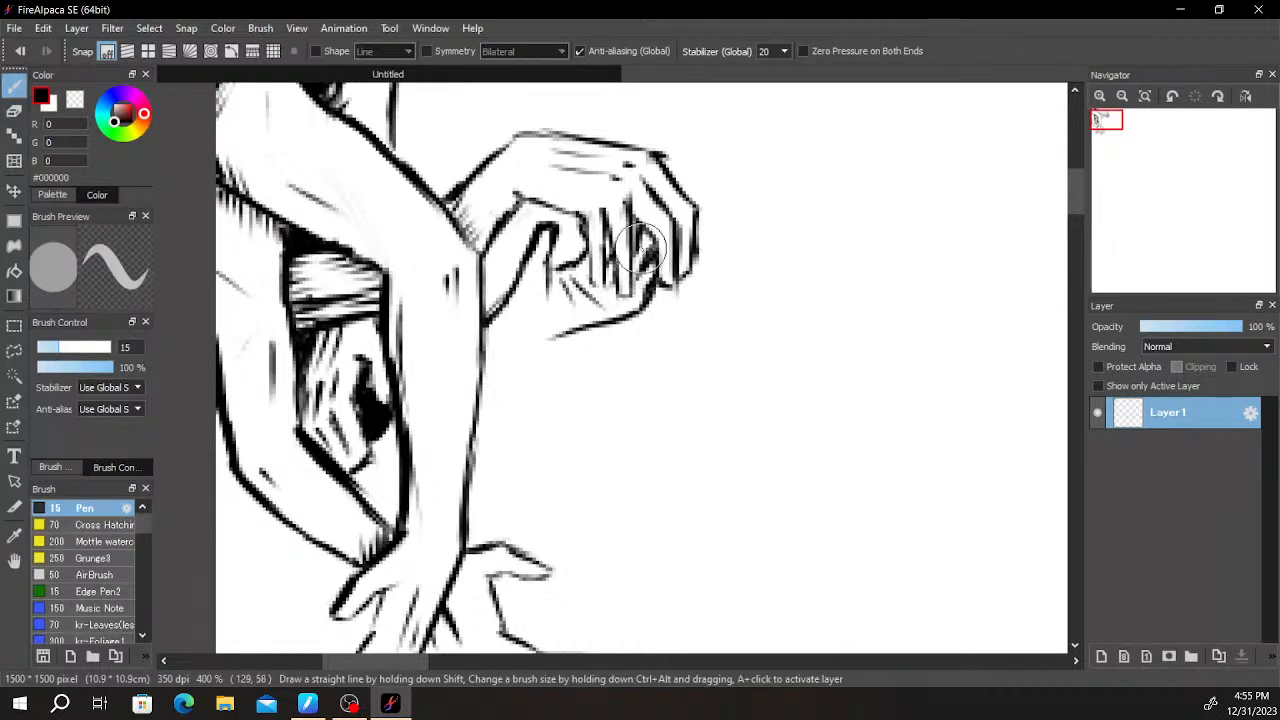
{"action": "mouse_move", "coordinate": [657, 228]}
{"action": "left_mouse_down"}
{"action": "mouse_move", "coordinate": [640, 270]}
{"action": "mouse_move", "coordinate": [651, 289]}
{"action": "mouse_move", "coordinate": [656, 259]}
{"action": "mouse_move", "coordinate": [651, 268]}
{"action": "left_mouse_up"}
{"action": "key", "text": "e"}
{"action": "key", "text": "b"}
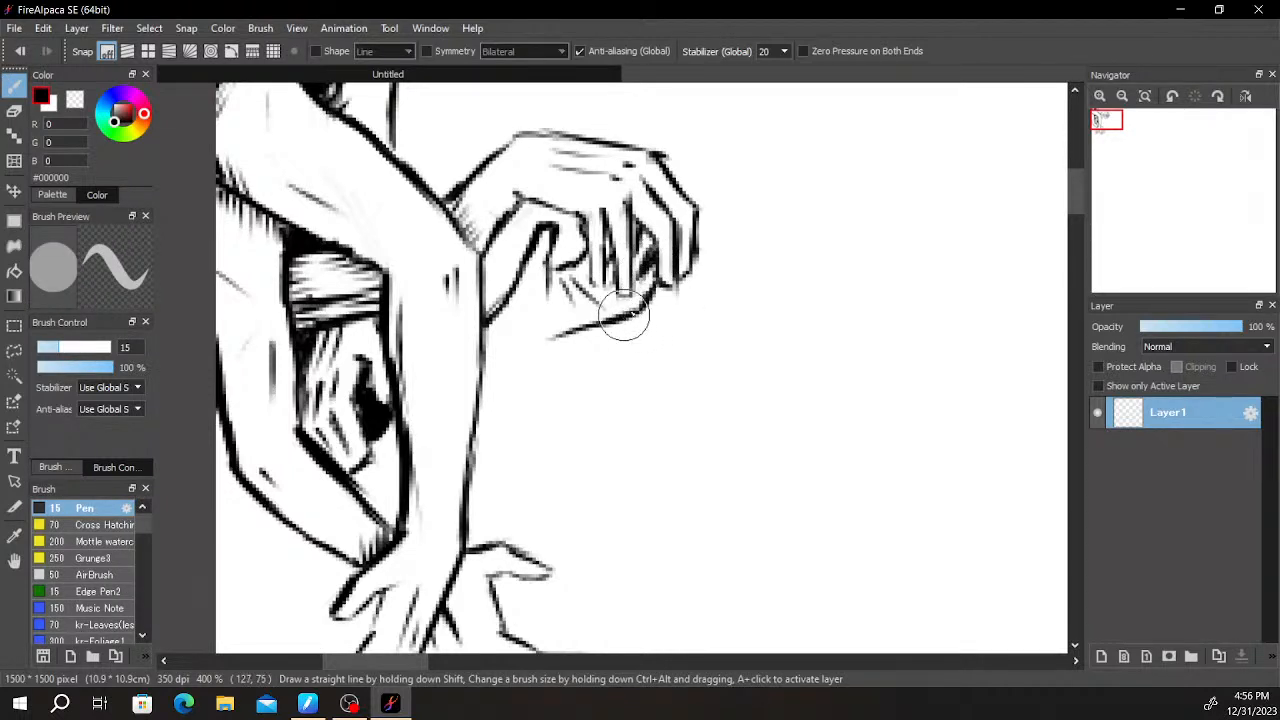
{"action": "key", "text": "e"}
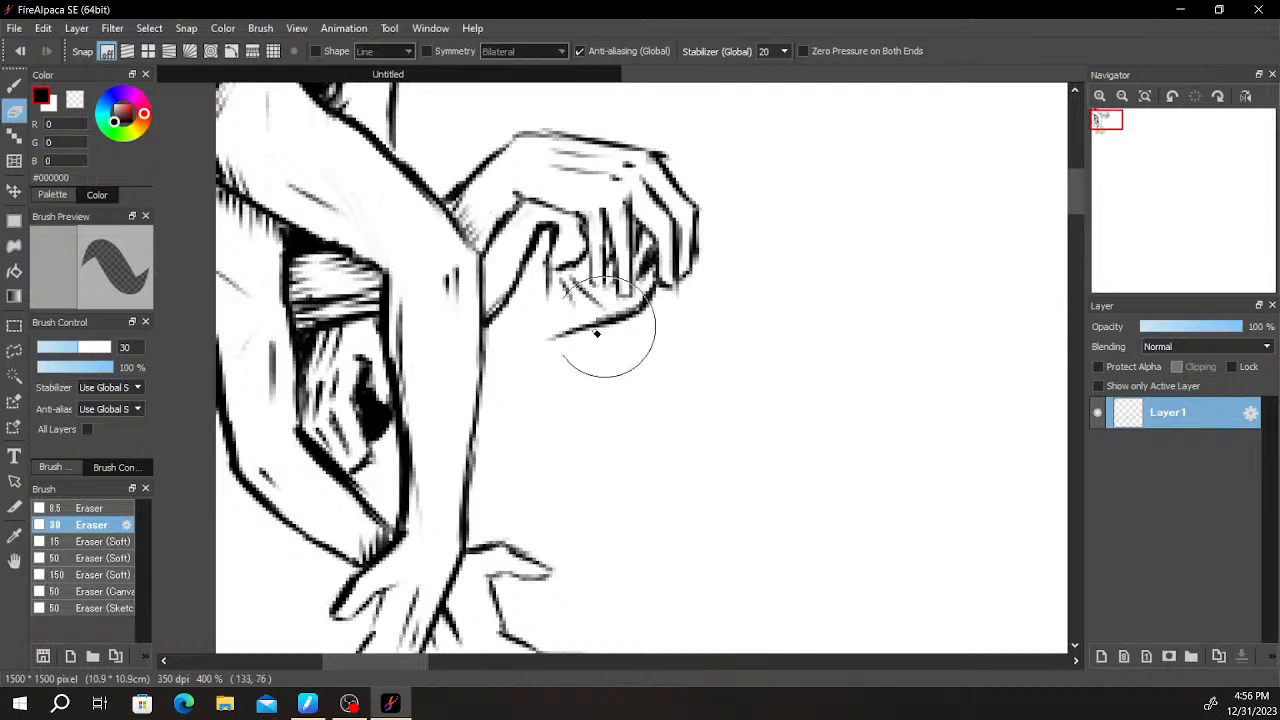
{"action": "key", "text": "b"}
- Extend the second hand's lower contour back to the arm and fill the area along its thumb with black
{"action": "mouse_move", "coordinate": [530, 302]}
{"action": "left_mouse_down"}
{"action": "mouse_move", "coordinate": [540, 298]}
{"action": "mouse_move", "coordinate": [486, 325]}
{"action": "left_mouse_up"}
{"action": "mouse_move", "coordinate": [580, 331]}
{"action": "left_mouse_down"}
{"action": "mouse_move", "coordinate": [405, 444]}
{"action": "mouse_move", "coordinate": [514, 373]}
{"action": "mouse_move", "coordinate": [462, 392]}
{"action": "mouse_move", "coordinate": [454, 428]}
{"action": "mouse_move", "coordinate": [501, 381]}
{"action": "mouse_move", "coordinate": [489, 368]}
{"action": "mouse_move", "coordinate": [467, 442]}
{"action": "left_mouse_up"}
{"action": "key", "text": "e"}
{"action": "key", "text": "b"}
{"action": "mouse_move", "coordinate": [471, 387]}
{"action": "left_mouse_down"}
{"action": "mouse_move", "coordinate": [464, 492]}
{"action": "mouse_move", "coordinate": [468, 394]}
{"action": "mouse_move", "coordinate": [468, 445]}
{"action": "left_mouse_up"}
{"action": "left_click_drag", "start_coordinate": [482, 335], "coordinate": [474, 402]}
- Hatch the second hand's wrist and palm with slanted parallel lines
{"action": "scroll", "coordinate": [506, 346], "scroll_direction": "down", "scroll_amount": 5}
{"action": "scroll", "coordinate": [522, 372], "scroll_direction": "up", "scroll_amount": 8}
{"action": "left_click_drag", "start_coordinate": [480, 130], "coordinate": [630, 600]}
{"action": "left_click_drag", "start_coordinate": [414, 366], "coordinate": [617, 602]}
{"action": "left_click_drag", "start_coordinate": [588, 200], "coordinate": [496, 397]}
{"action": "mouse_move", "coordinate": [573, 202]}
{"action": "left_mouse_down"}
{"action": "mouse_move", "coordinate": [532, 320]}
{"action": "mouse_move", "coordinate": [443, 457]}
{"action": "mouse_move", "coordinate": [557, 366]}
{"action": "left_mouse_up"}
{"action": "scroll", "coordinate": [557, 366], "scroll_direction": "down", "scroll_amount": 7}
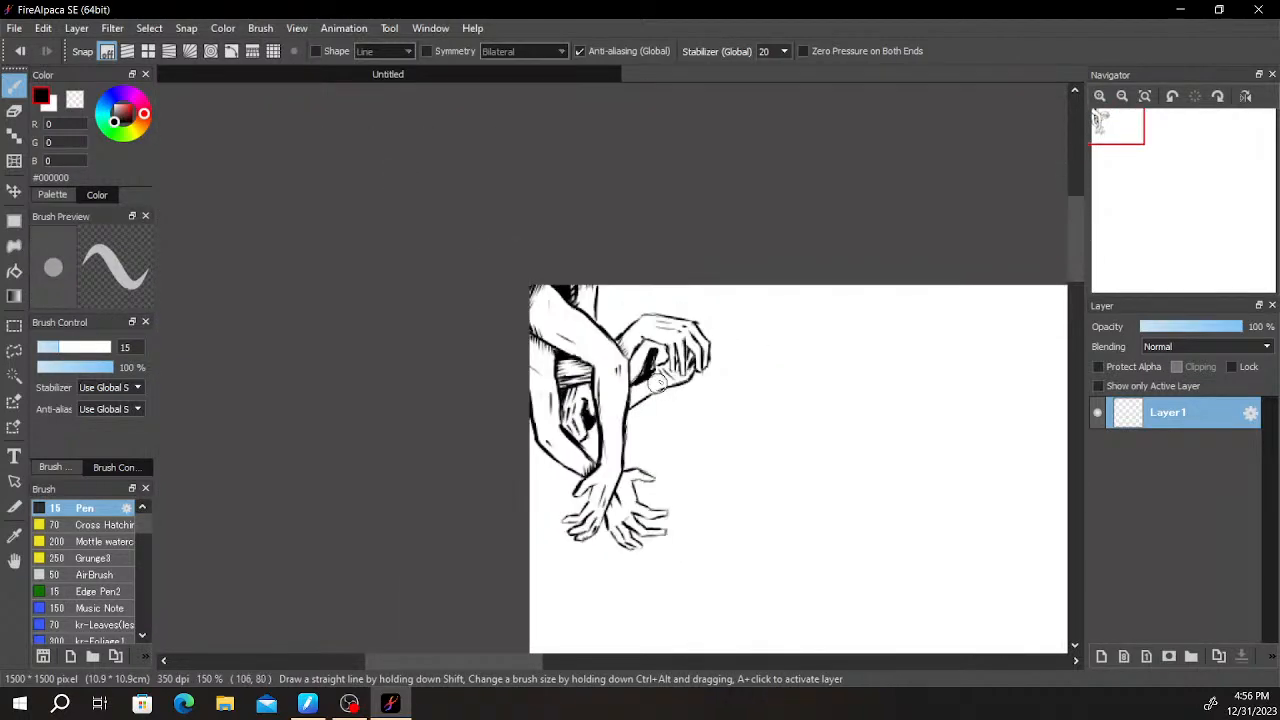
{"action": "scroll", "coordinate": [656, 388], "scroll_direction": "up", "scroll_amount": 4}
{"action": "scroll", "coordinate": [608, 406], "scroll_direction": "up", "scroll_amount": 4}
{"action": "mouse_move", "coordinate": [588, 447]}
{"action": "left_mouse_down"}
{"action": "mouse_move", "coordinate": [642, 369]}
{"action": "mouse_move", "coordinate": [577, 515]}
{"action": "mouse_move", "coordinate": [676, 355]}
{"action": "mouse_move", "coordinate": [667, 377]}
{"action": "mouse_move", "coordinate": [684, 376]}
{"action": "mouse_move", "coordinate": [714, 326]}
{"action": "mouse_move", "coordinate": [702, 368]}
{"action": "mouse_move", "coordinate": [753, 282]}
{"action": "mouse_move", "coordinate": [688, 433]}
{"action": "mouse_move", "coordinate": [790, 248]}
{"action": "mouse_move", "coordinate": [726, 423]}
{"action": "mouse_move", "coordinate": [828, 252]}
{"action": "mouse_move", "coordinate": [808, 400]}
{"action": "left_mouse_up"}
{"action": "scroll", "coordinate": [838, 360], "scroll_direction": "down", "scroll_amount": 6}
{"action": "scroll", "coordinate": [838, 360], "scroll_direction": "down", "scroll_amount": 2}
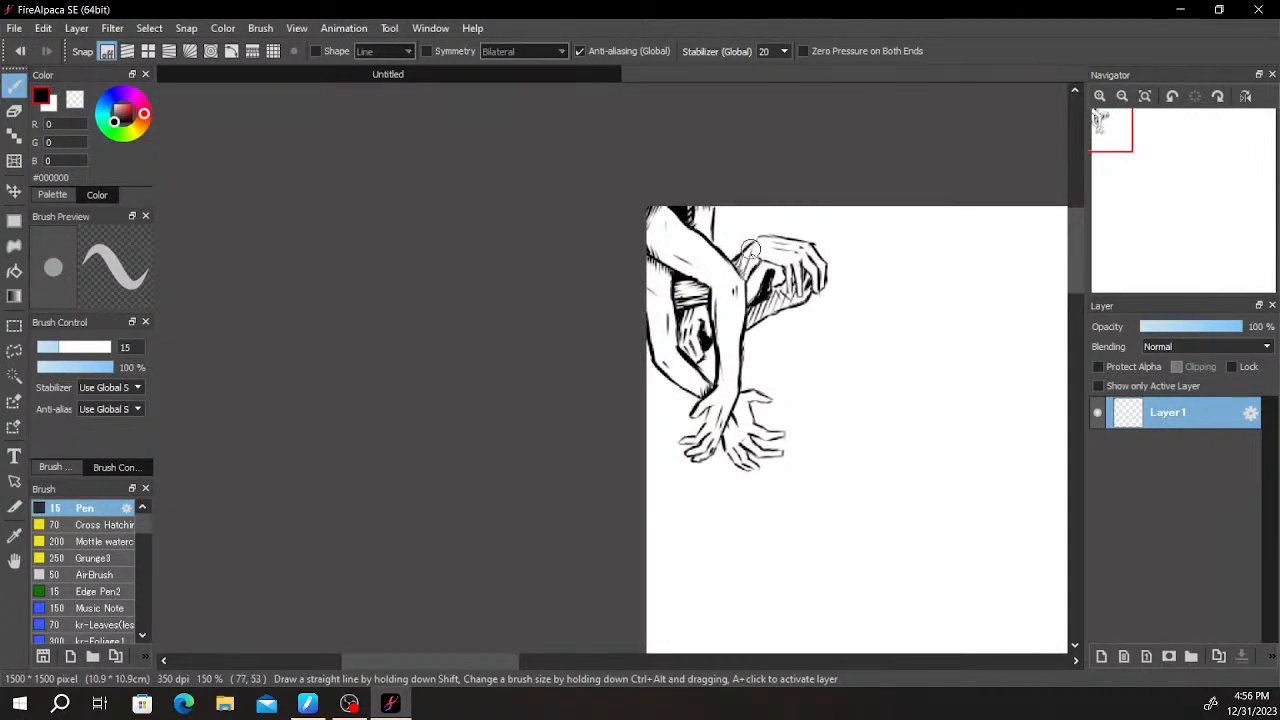
- Rework the shading on the drooping hand's wrist, erasing the messy strokes and redrawing them as clean slanted hatching
{"action": "left_click_drag", "start_coordinate": [740, 260], "coordinate": [739, 272]}
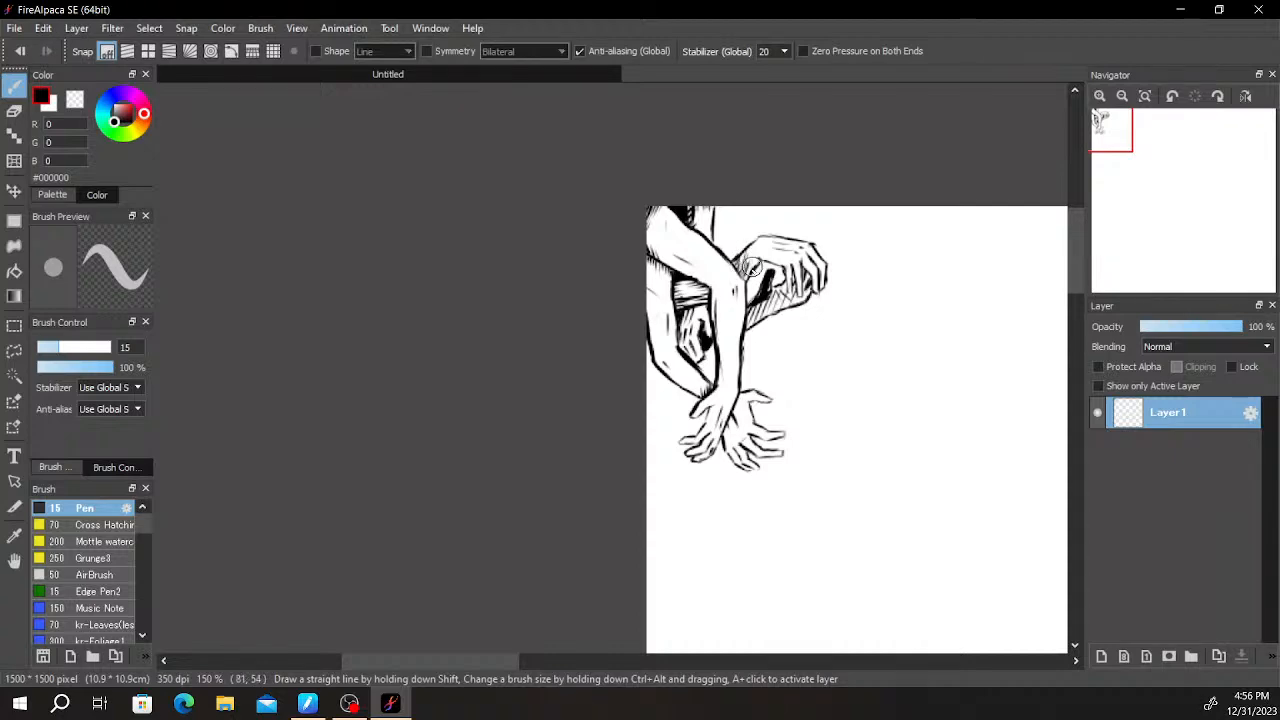
{"action": "scroll", "coordinate": [766, 224], "scroll_direction": "up", "scroll_amount": 6}
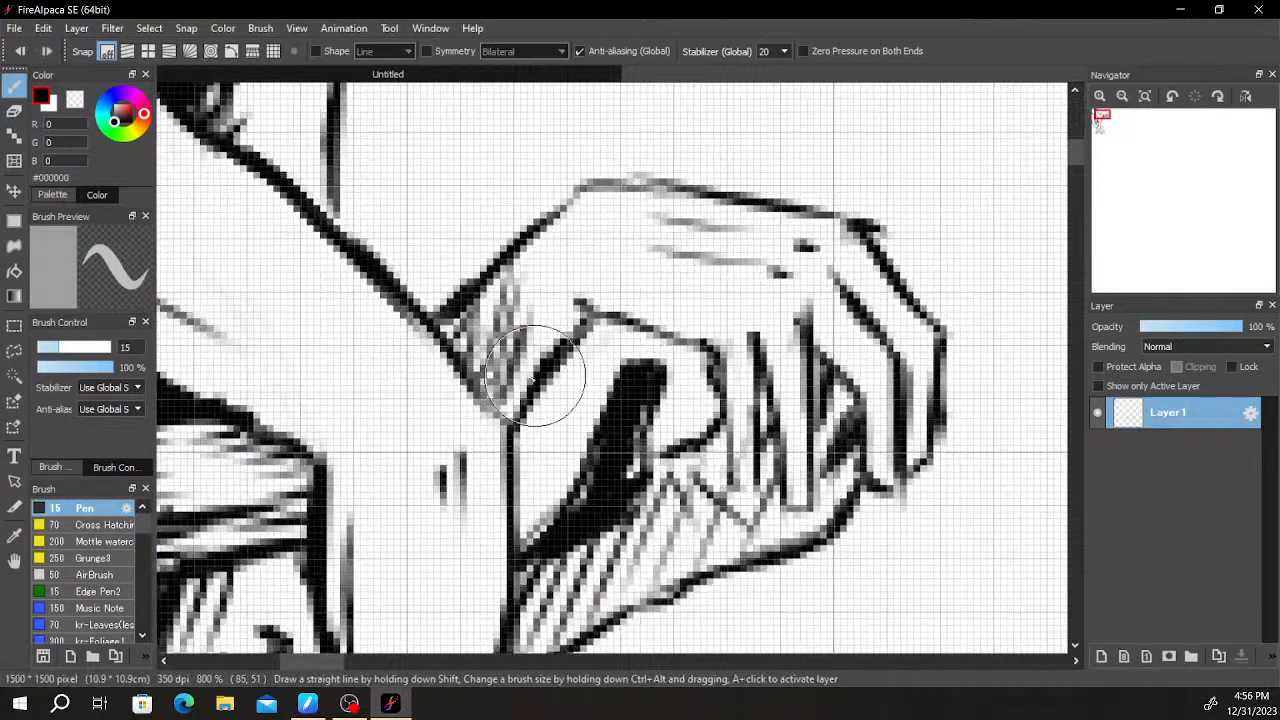
{"action": "left_click_drag", "start_coordinate": [520, 396], "coordinate": [542, 322]}
{"action": "mouse_move", "coordinate": [486, 279]}
{"action": "left_mouse_down"}
{"action": "mouse_move", "coordinate": [467, 352]}
{"action": "mouse_move", "coordinate": [490, 275]}
{"action": "mouse_move", "coordinate": [475, 372]}
{"action": "mouse_move", "coordinate": [503, 285]}
{"action": "mouse_move", "coordinate": [486, 392]}
{"action": "left_mouse_up"}
{"action": "scroll", "coordinate": [530, 293], "scroll_direction": "down", "scroll_amount": 4}
{"action": "mouse_move", "coordinate": [574, 306]}
{"action": "left_mouse_down"}
{"action": "mouse_move", "coordinate": [617, 283]}
{"action": "mouse_move", "coordinate": [700, 302]}
{"action": "left_mouse_up"}
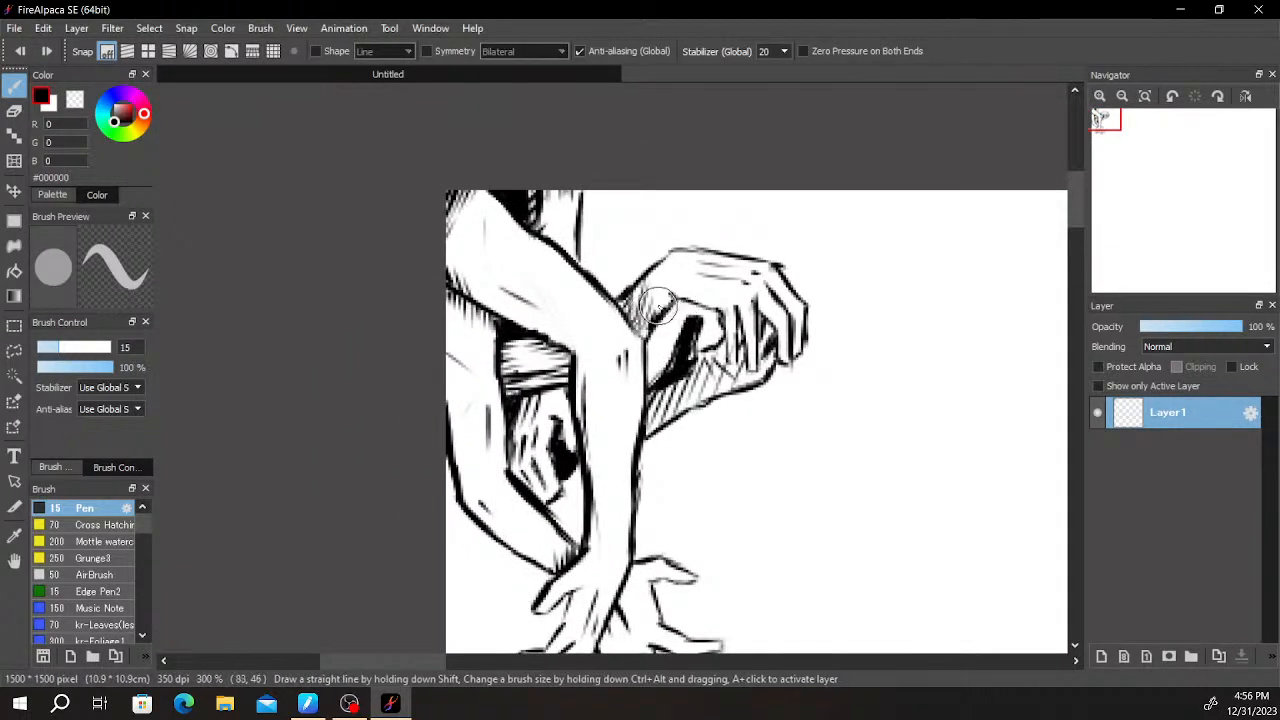
{"action": "key", "text": "e"}
{"action": "mouse_move", "coordinate": [640, 310]}
{"action": "left_mouse_down"}
{"action": "mouse_move", "coordinate": [649, 286]}
{"action": "mouse_move", "coordinate": [652, 312]}
{"action": "left_mouse_up"}
{"action": "key", "text": "b"}
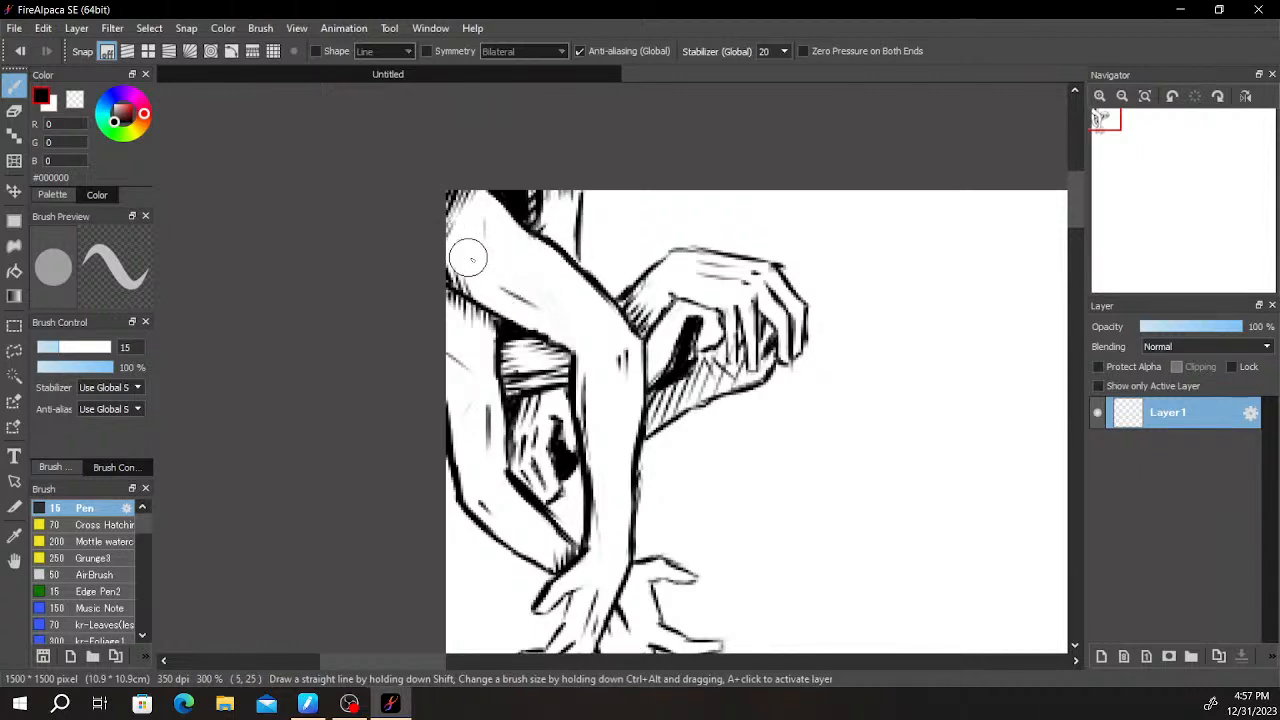
- Erase the faint vertical muscle line on the upper arm near the canvas corner
{"action": "key", "text": "e"}
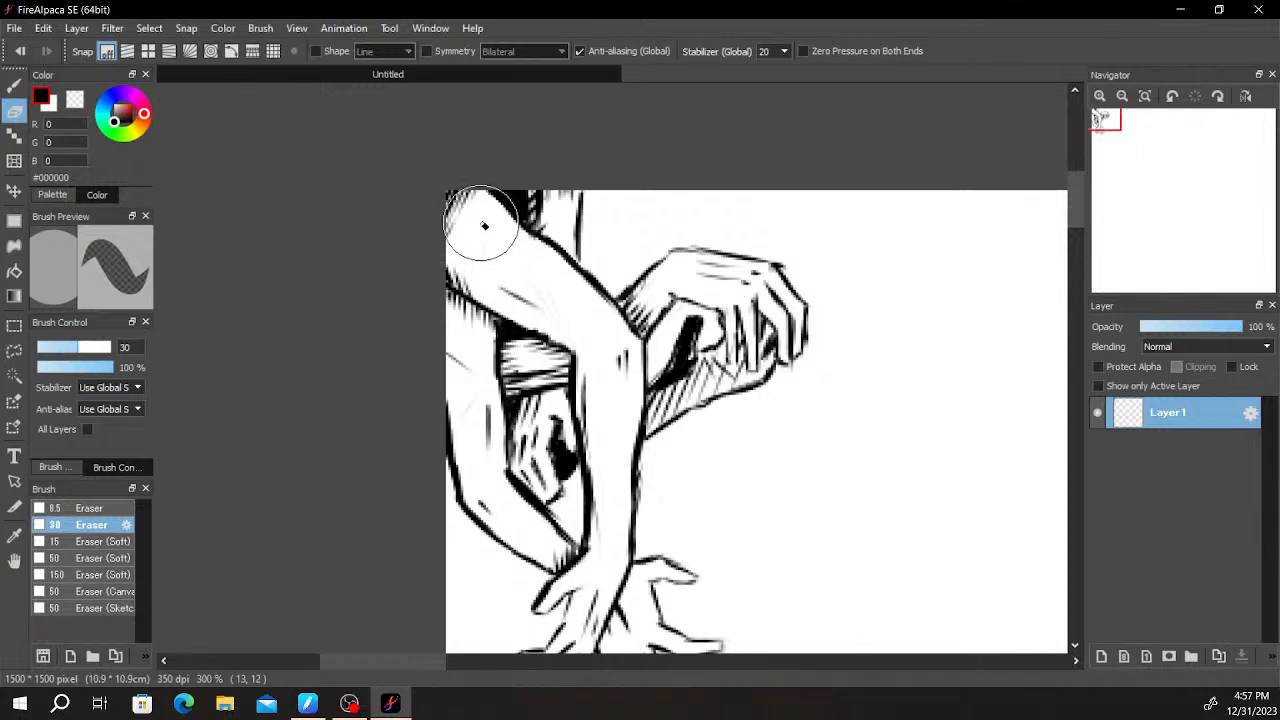
{"action": "key", "text": "b"}
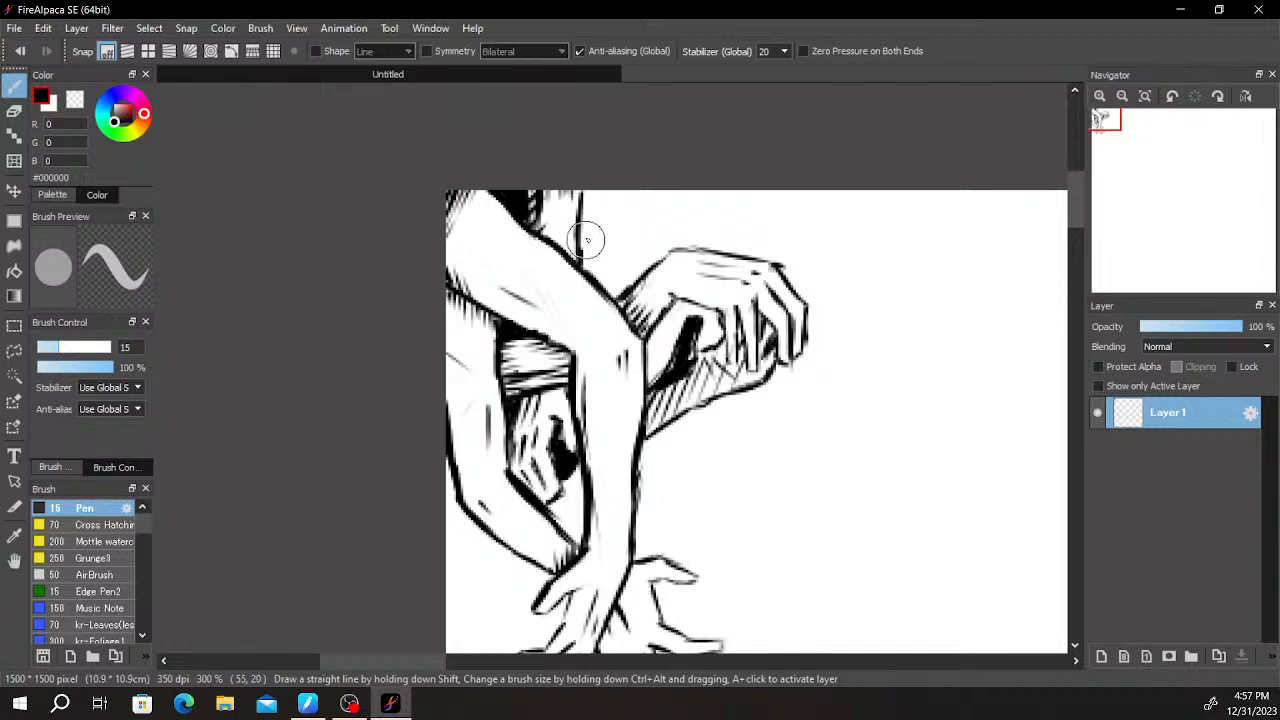
{"action": "left_click", "coordinate": [640, 254]}
- Erase the solid black along the second hand's thumb down to its outlines and redraw that area with thin shading lines
{"action": "scroll", "coordinate": [688, 376], "scroll_direction": "down", "scroll_amount": 1}
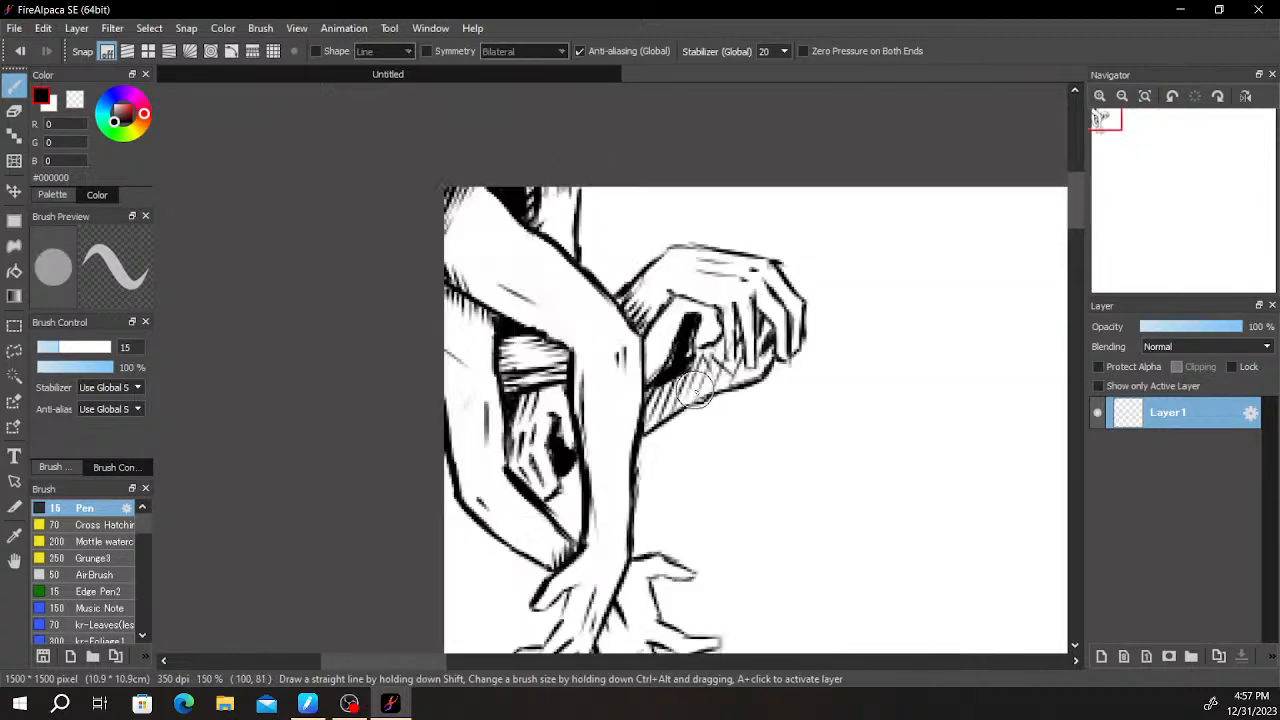
{"action": "scroll", "coordinate": [688, 376], "scroll_direction": "up", "scroll_amount": 4}
{"action": "key", "text": "e"}
{"action": "mouse_move", "coordinate": [667, 264]}
{"action": "left_mouse_down"}
{"action": "mouse_move", "coordinate": [600, 271]}
{"action": "mouse_move", "coordinate": [549, 357]}
{"action": "mouse_move", "coordinate": [586, 329]}
{"action": "mouse_move", "coordinate": [669, 320]}
{"action": "mouse_move", "coordinate": [677, 296]}
{"action": "left_mouse_up"}
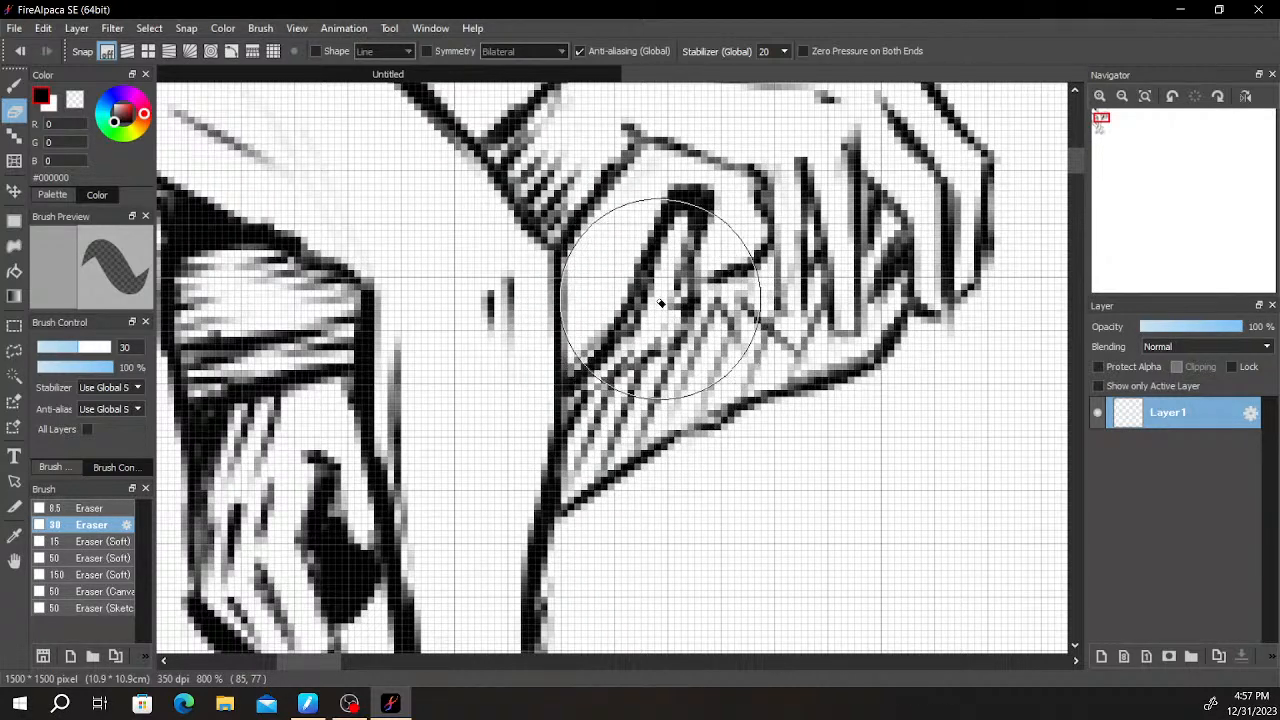
{"action": "key", "text": "b"}
{"action": "mouse_move", "coordinate": [622, 341]}
{"action": "left_mouse_down"}
{"action": "mouse_move", "coordinate": [653, 333]}
{"action": "mouse_move", "coordinate": [638, 378]}
{"action": "left_mouse_up"}
{"action": "mouse_move", "coordinate": [690, 262]}
{"action": "left_mouse_down"}
{"action": "mouse_move", "coordinate": [682, 205]}
{"action": "mouse_move", "coordinate": [692, 343]}
{"action": "mouse_move", "coordinate": [682, 335]}
{"action": "mouse_move", "coordinate": [693, 297]}
{"action": "mouse_move", "coordinate": [690, 323]}
{"action": "mouse_move", "coordinate": [748, 300]}
{"action": "mouse_move", "coordinate": [747, 338]}
{"action": "mouse_move", "coordinate": [738, 312]}
{"action": "mouse_move", "coordinate": [779, 342]}
{"action": "left_mouse_up"}
{"action": "scroll", "coordinate": [777, 350], "scroll_direction": "down", "scroll_amount": 6}
{"action": "scroll", "coordinate": [799, 313], "scroll_direction": "up", "scroll_amount": 1}
{"action": "scroll", "coordinate": [801, 313], "scroll_direction": "up", "scroll_amount": 1}
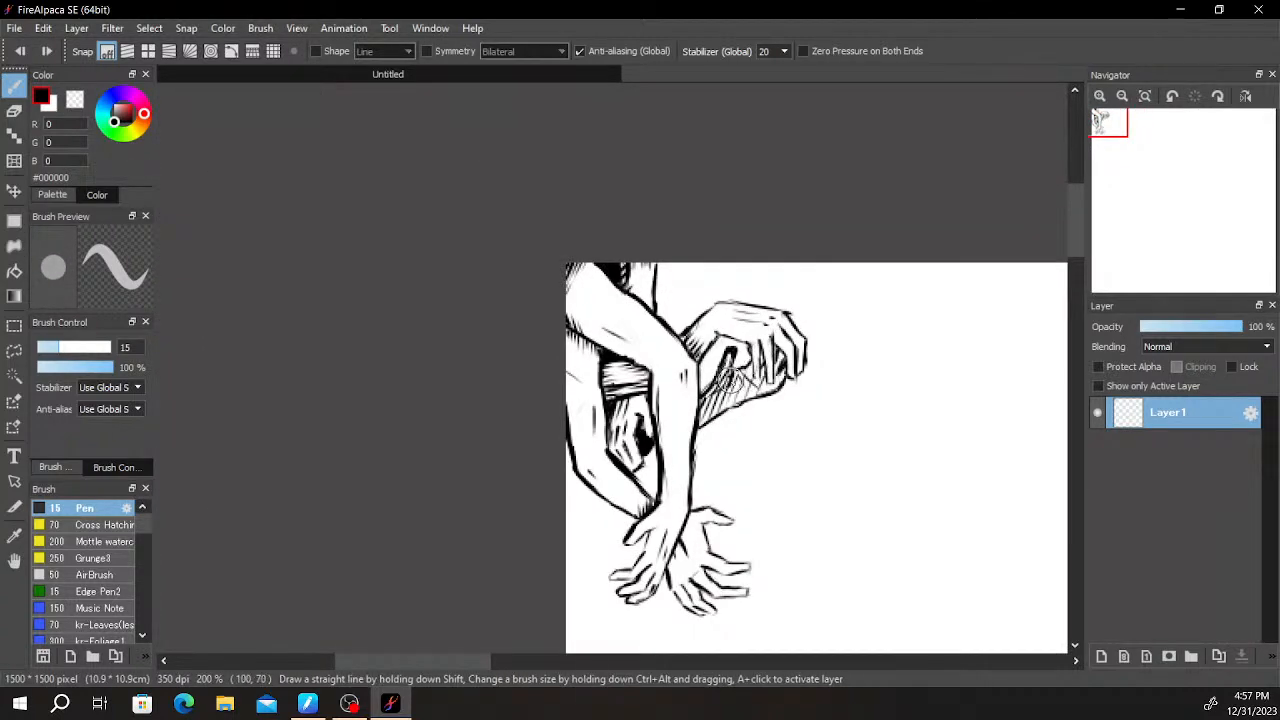
{"action": "key", "text": "e"}
{"action": "scroll", "coordinate": [729, 380], "scroll_direction": "down", "scroll_amount": 3}
{"action": "scroll", "coordinate": [690, 440], "scroll_direction": "up", "scroll_amount": 7}
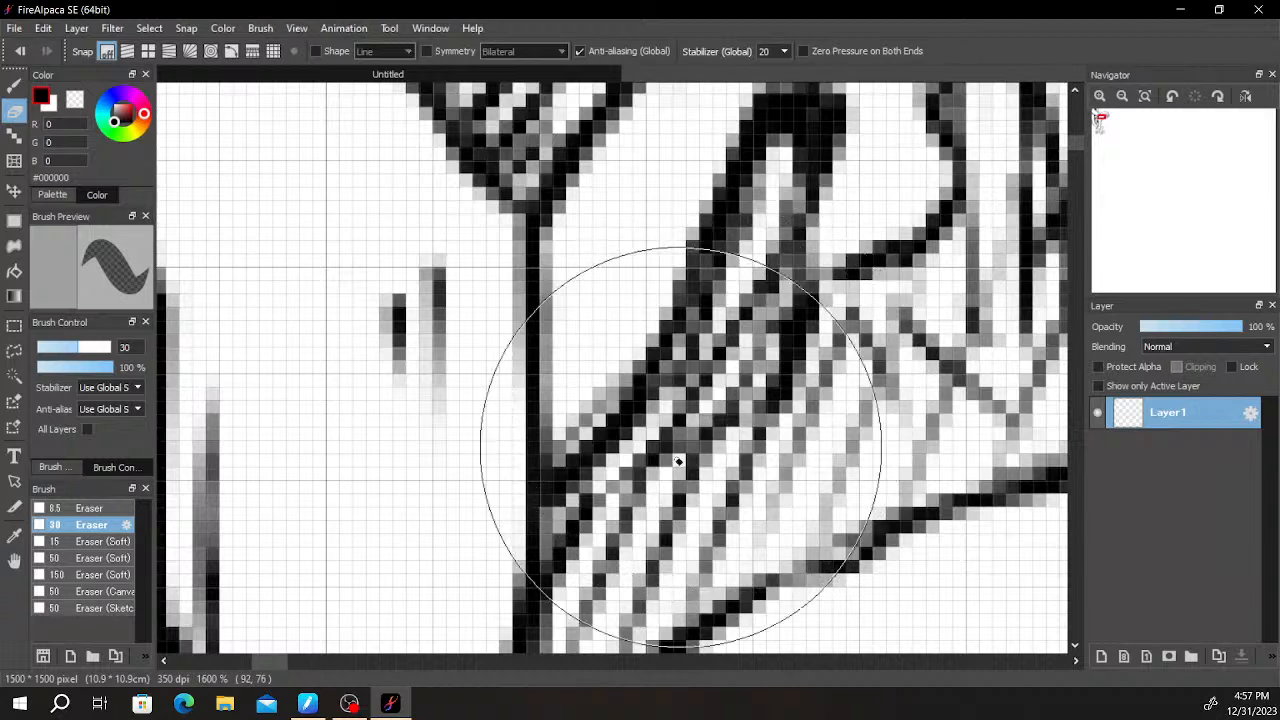
{"action": "scroll", "coordinate": [726, 423], "scroll_direction": "down", "scroll_amount": 5}
{"action": "key", "text": "b"}
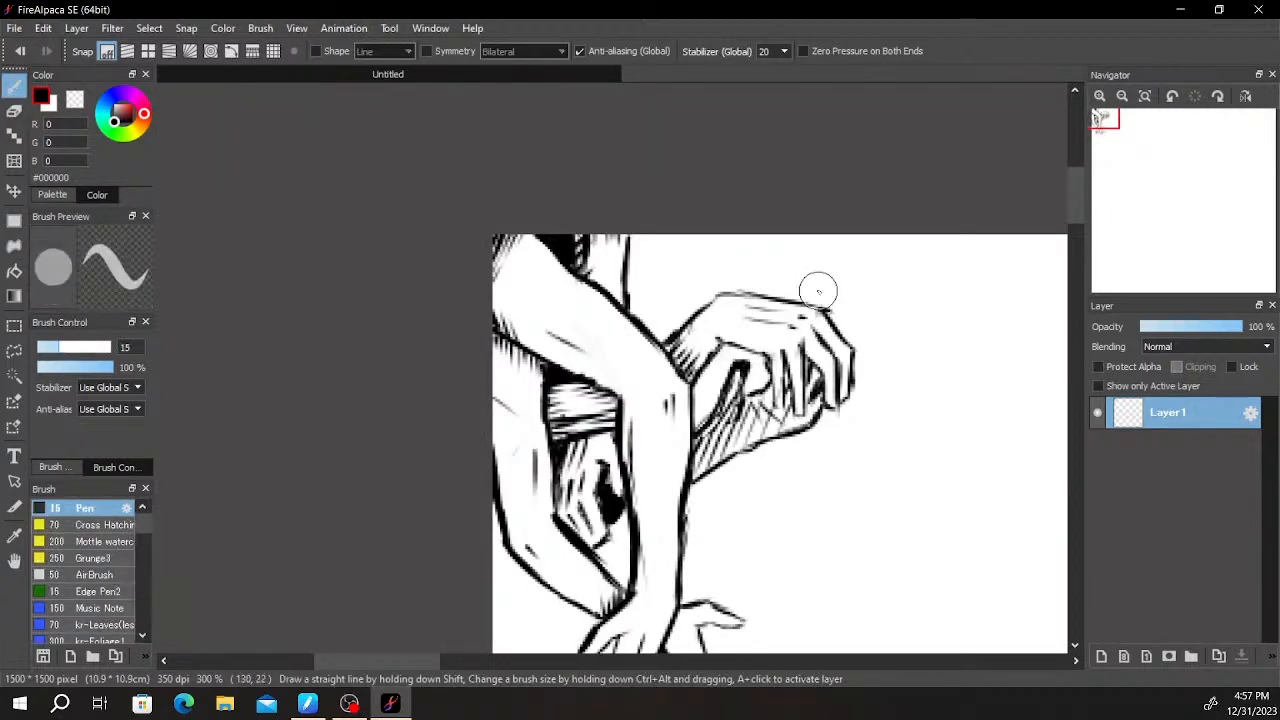
- Shade the gap between the bent arm and the drooping hand's wrist, and outline that hand's forearm up to the canvas edge
{"action": "scroll", "coordinate": [842, 311], "scroll_direction": "down", "scroll_amount": 2}
{"action": "key", "text": "space"}
{"action": "left_click_drag", "start_coordinate": [977, 348], "coordinate": [735, 275]}
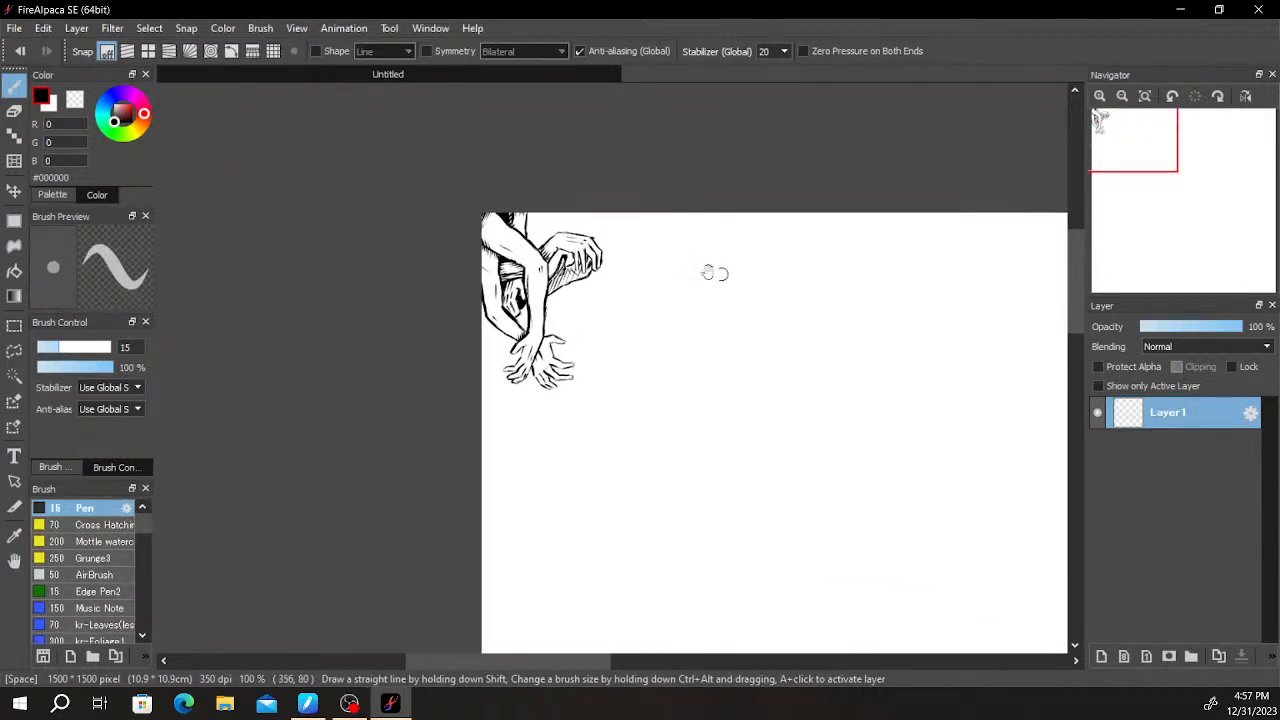
{"action": "scroll", "coordinate": [590, 243], "scroll_direction": "up", "scroll_amount": 2}
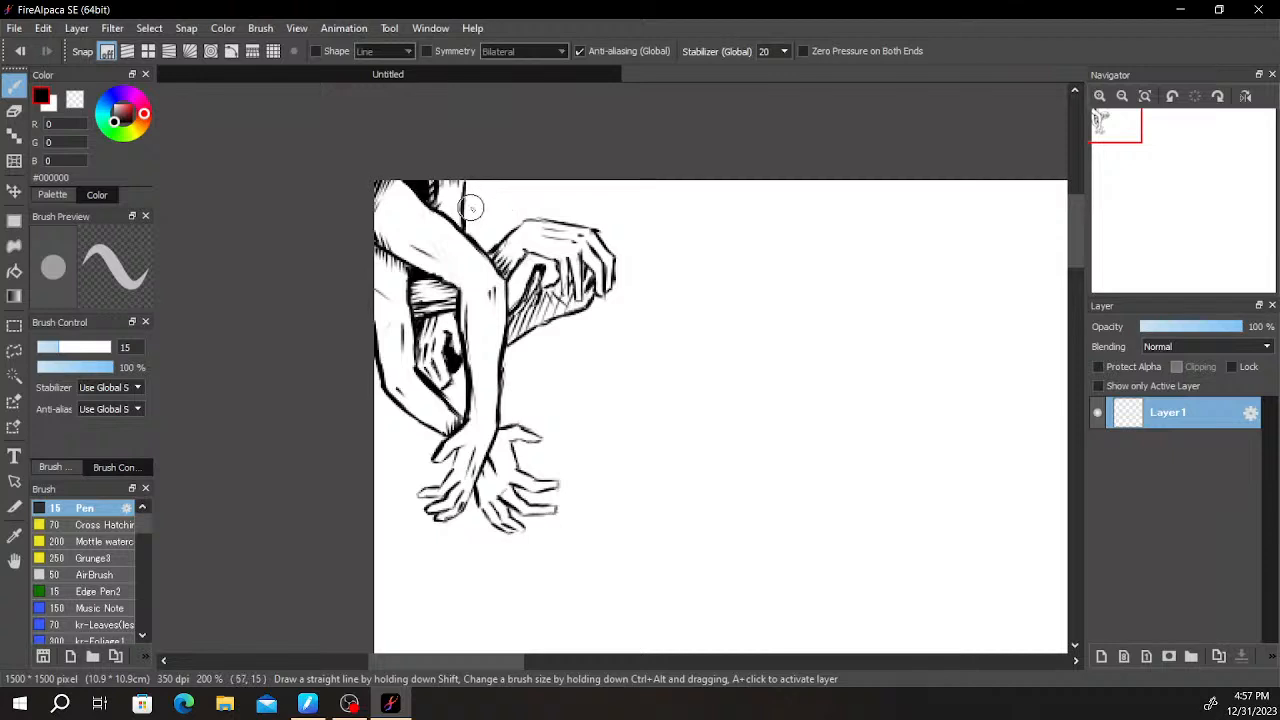
{"action": "mouse_move", "coordinate": [493, 243]}
{"action": "left_mouse_down"}
{"action": "mouse_move", "coordinate": [467, 220]}
{"action": "mouse_move", "coordinate": [486, 242]}
{"action": "left_mouse_up"}
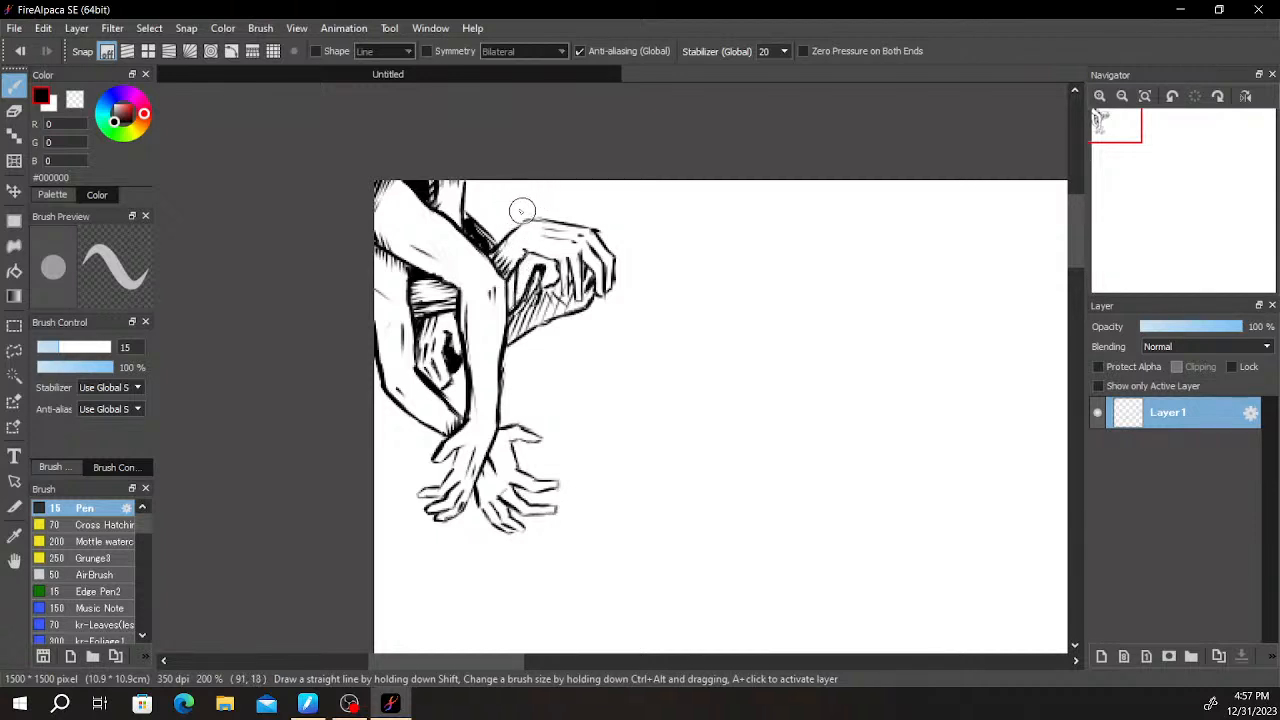
{"action": "left_click_drag", "start_coordinate": [521, 215], "coordinate": [492, 178]}
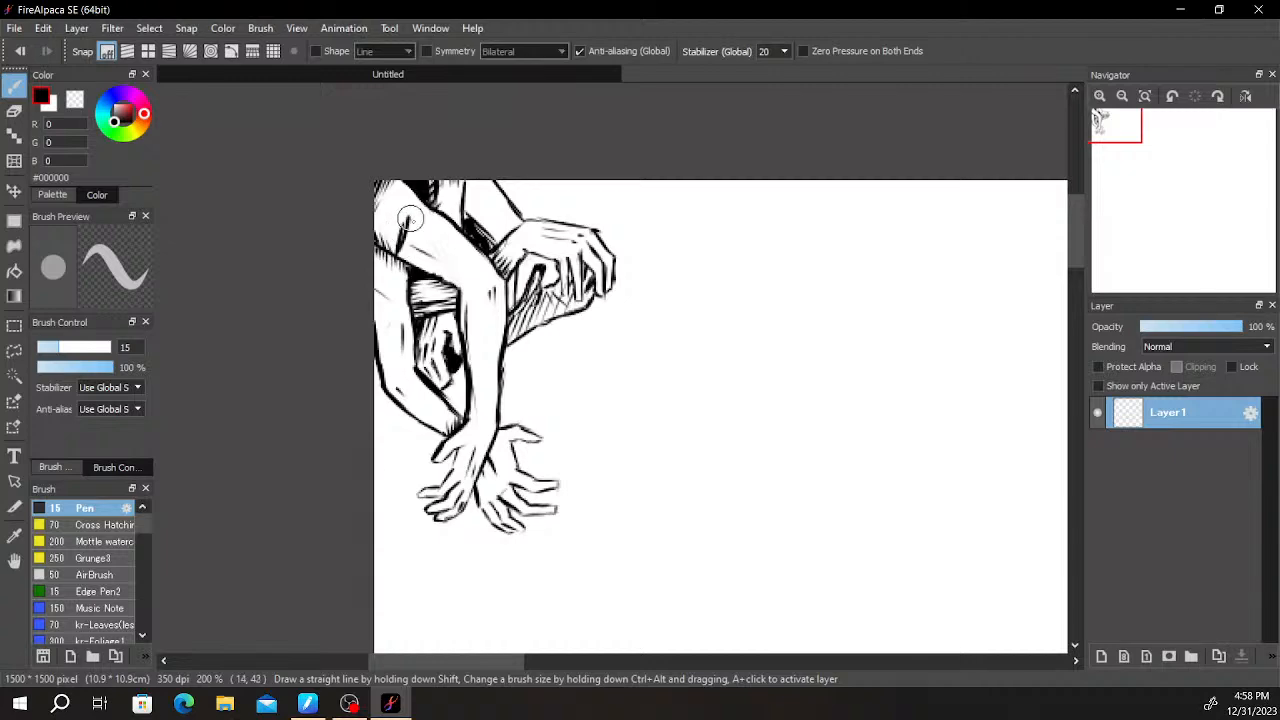
- Outline the wrist and back of a new hand crossing the bent upper arm, erasing the arm contour where its fingers go
{"action": "left_click_drag", "start_coordinate": [418, 214], "coordinate": [438, 202]}
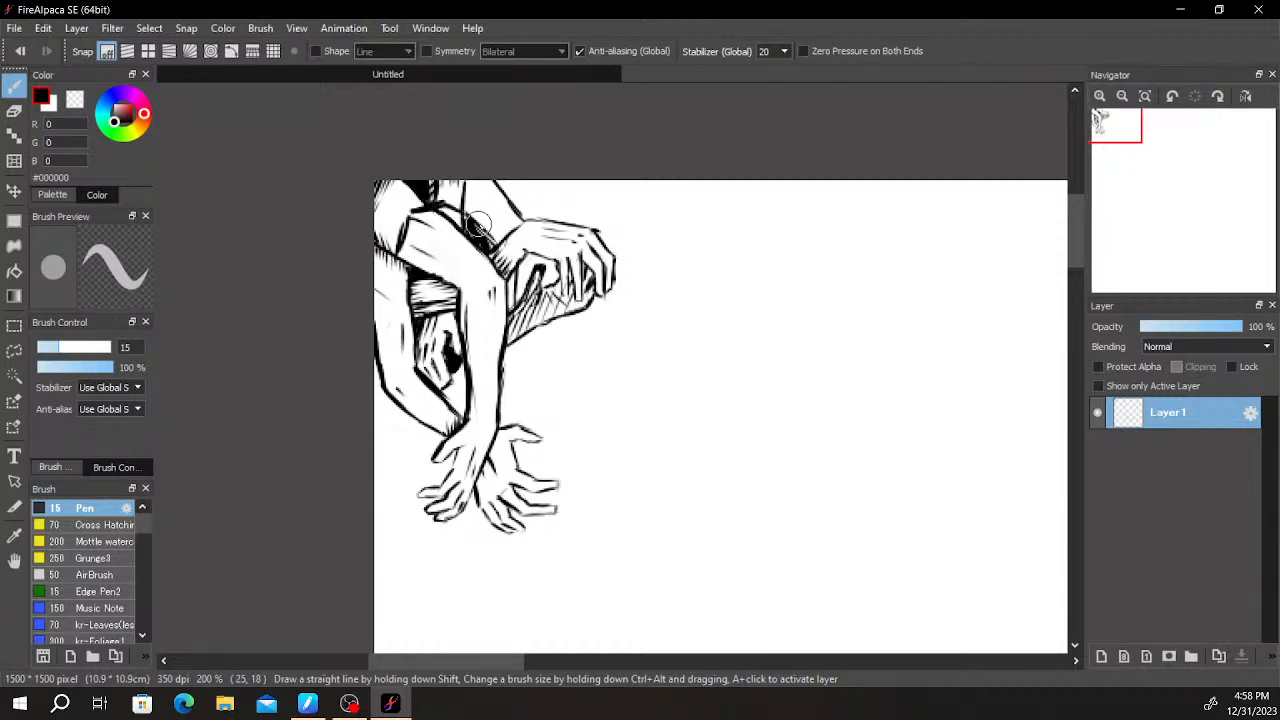
{"action": "key", "text": "e"}
{"action": "scroll", "coordinate": [456, 230], "scroll_direction": "down", "scroll_amount": 3}
{"action": "scroll", "coordinate": [457, 234], "scroll_direction": "up", "scroll_amount": 6}
{"action": "mouse_move", "coordinate": [349, 109]}
{"action": "left_mouse_down"}
{"action": "mouse_move", "coordinate": [413, 175]}
{"action": "mouse_move", "coordinate": [474, 162]}
{"action": "mouse_move", "coordinate": [533, 271]}
{"action": "left_mouse_up"}
{"action": "key", "text": "b"}
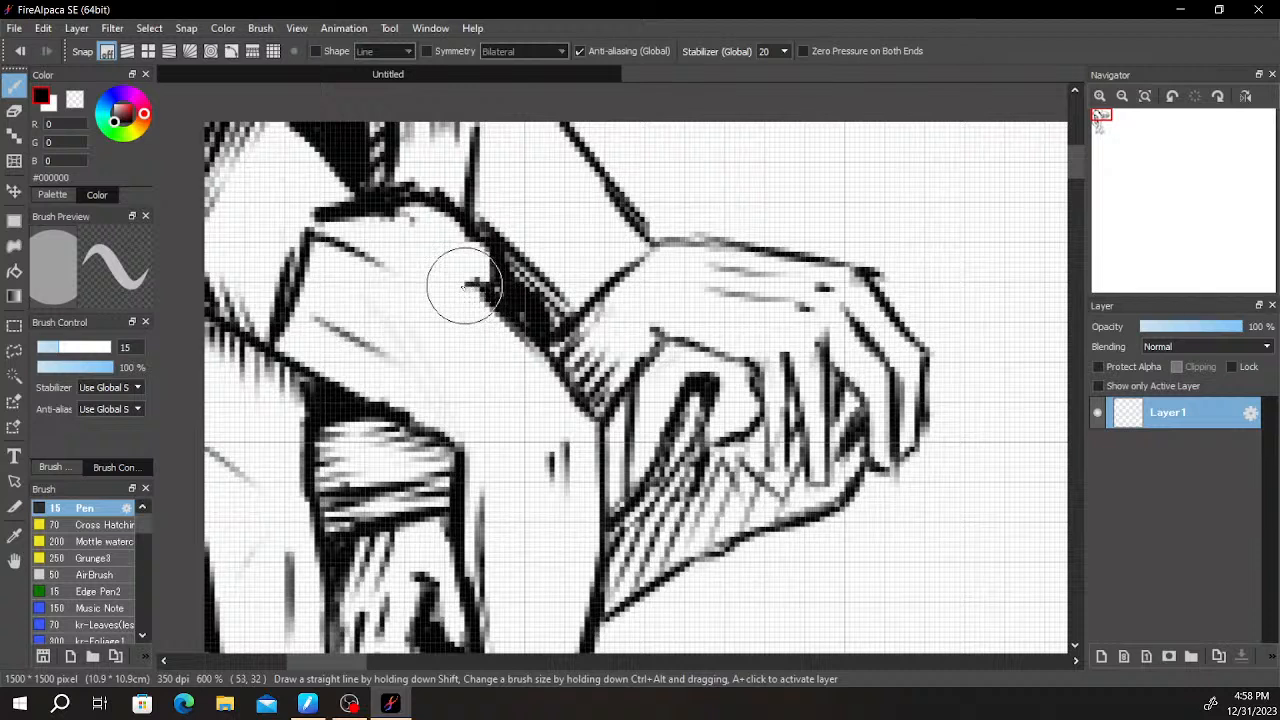
- Draw short finger lines where the new hand grips the bent arm, erasing and redrawing the misplaced strokes
{"action": "mouse_move", "coordinate": [446, 297]}
{"action": "left_mouse_down"}
{"action": "mouse_move", "coordinate": [422, 320]}
{"action": "mouse_move", "coordinate": [449, 289]}
{"action": "left_mouse_up"}
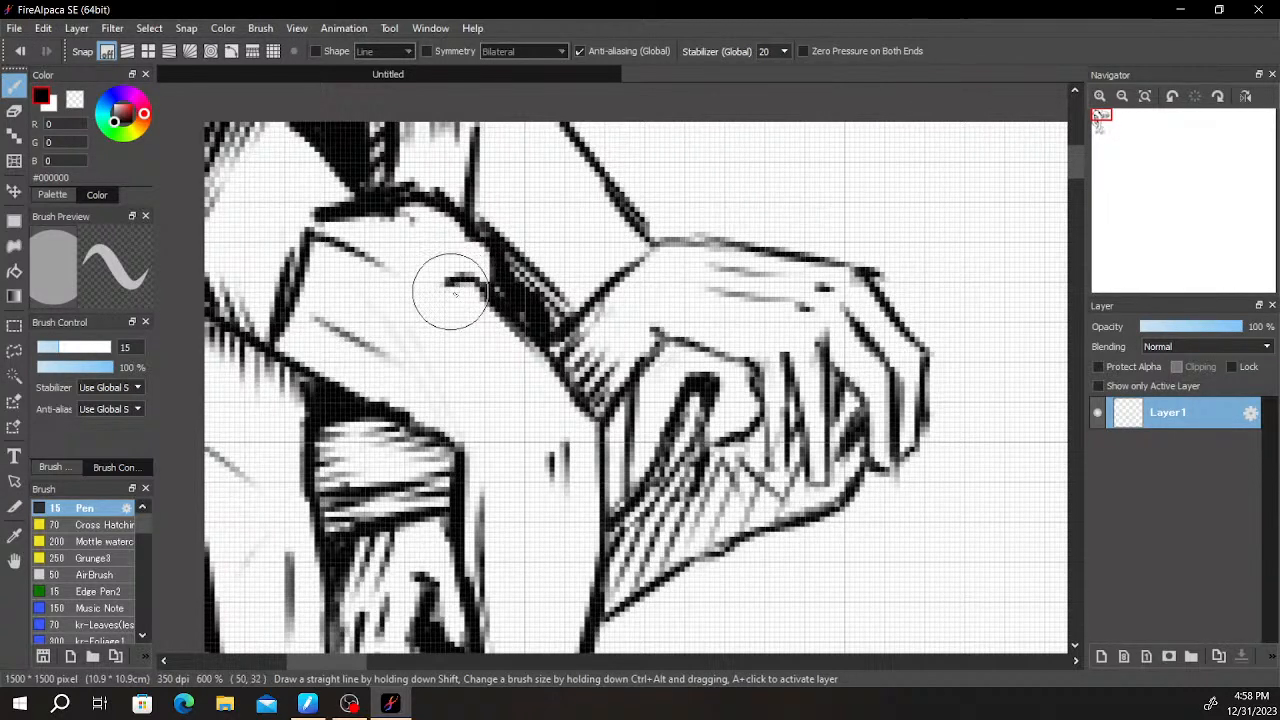
{"action": "key", "text": "e"}
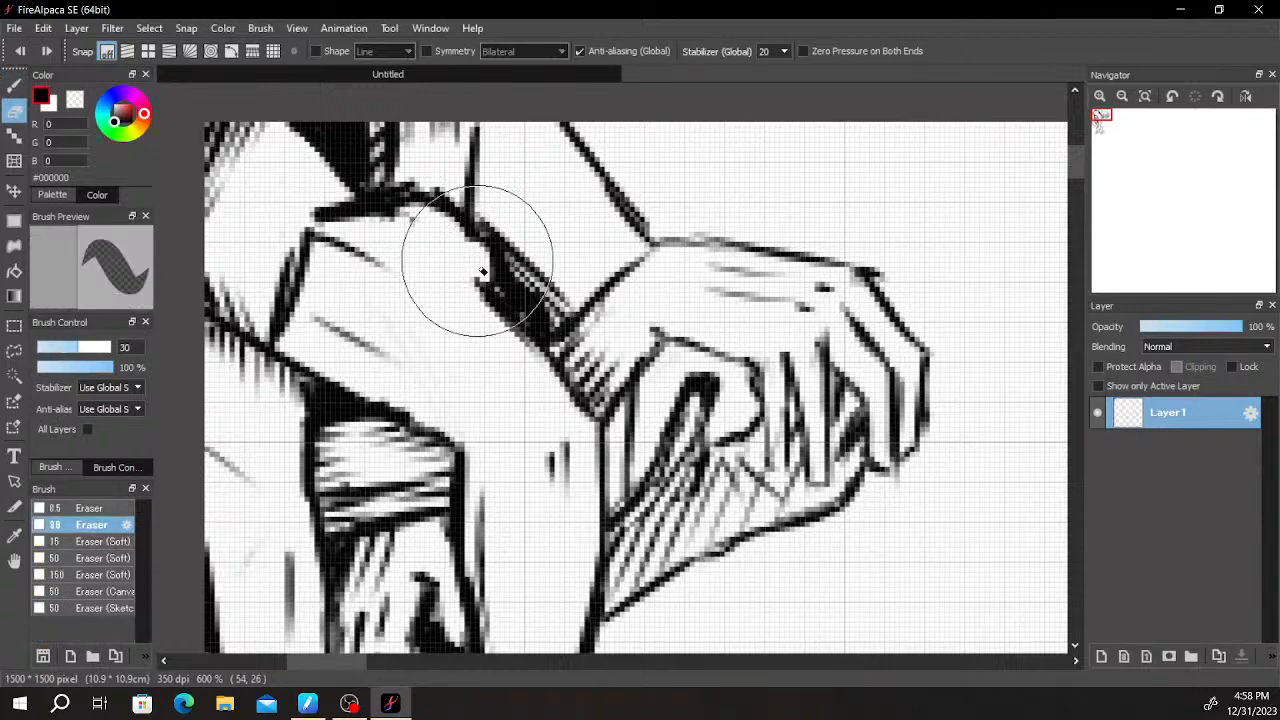
{"action": "key", "text": "b"}
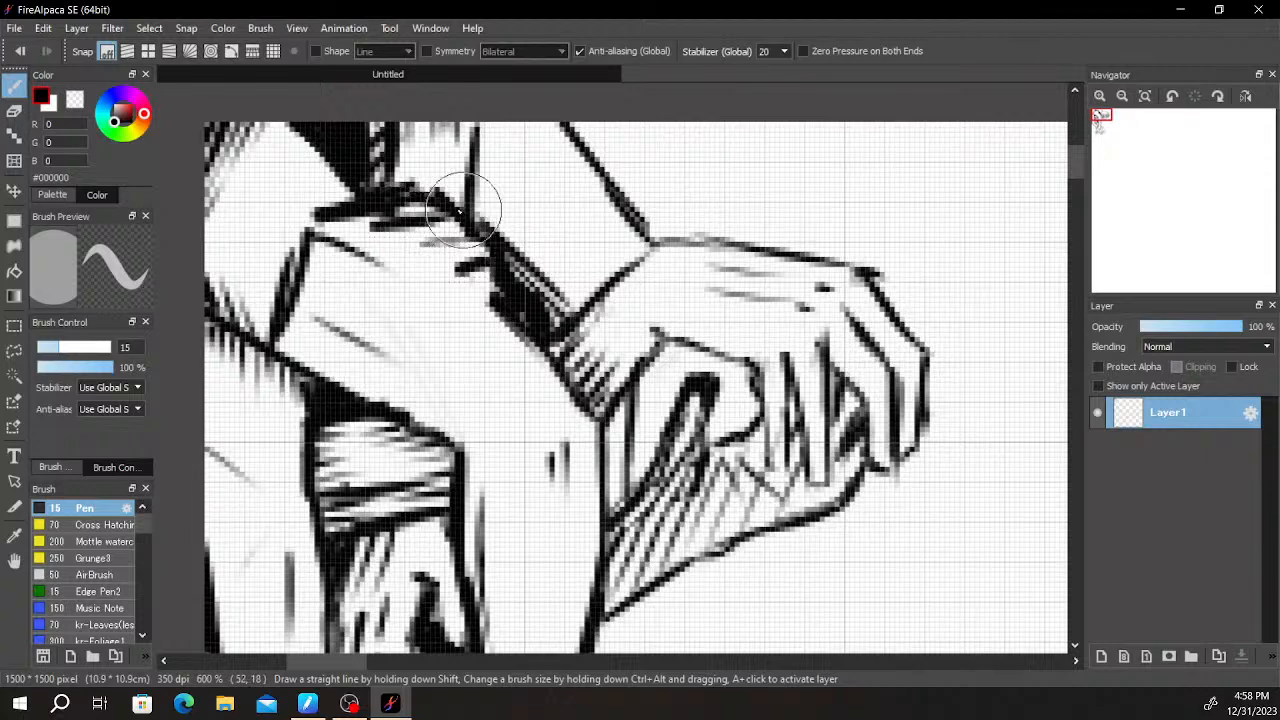
{"action": "key", "text": "e"}
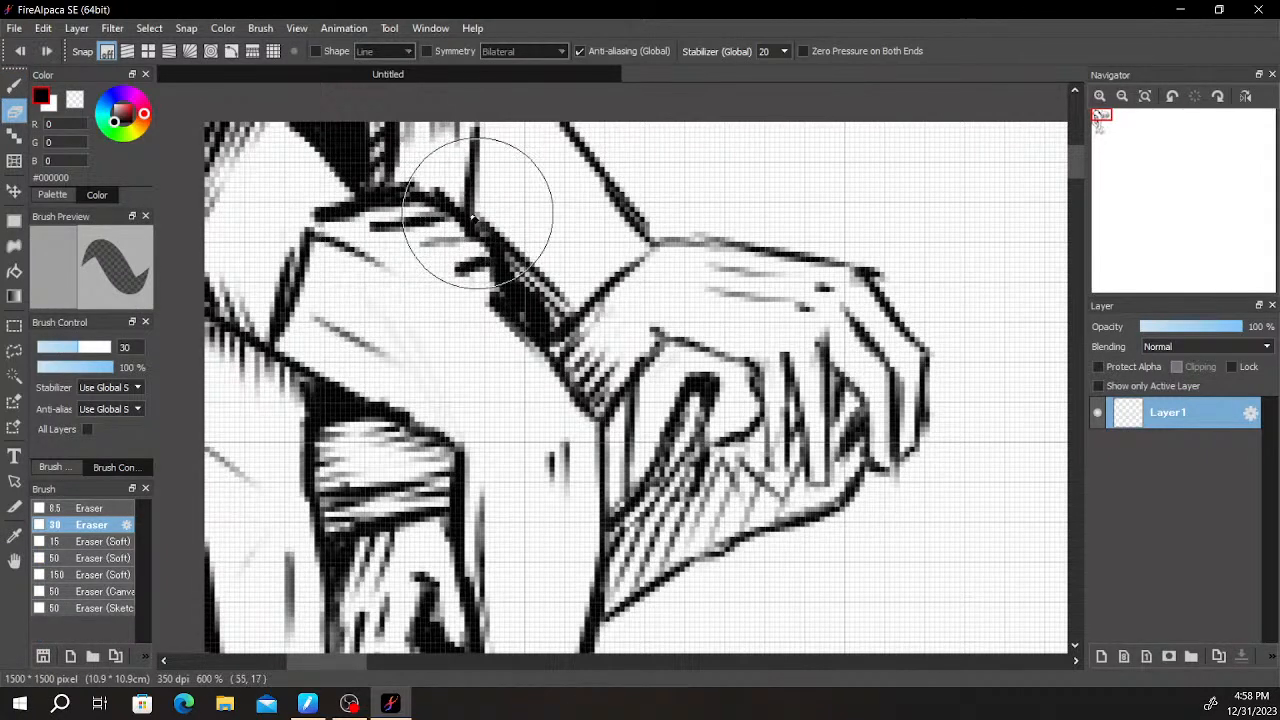
- Draw the gripping hand's diagonal lower edge, erase the muscle line inside it, and extend its forearm's upper edge to the canvas border
{"action": "key", "text": "b"}
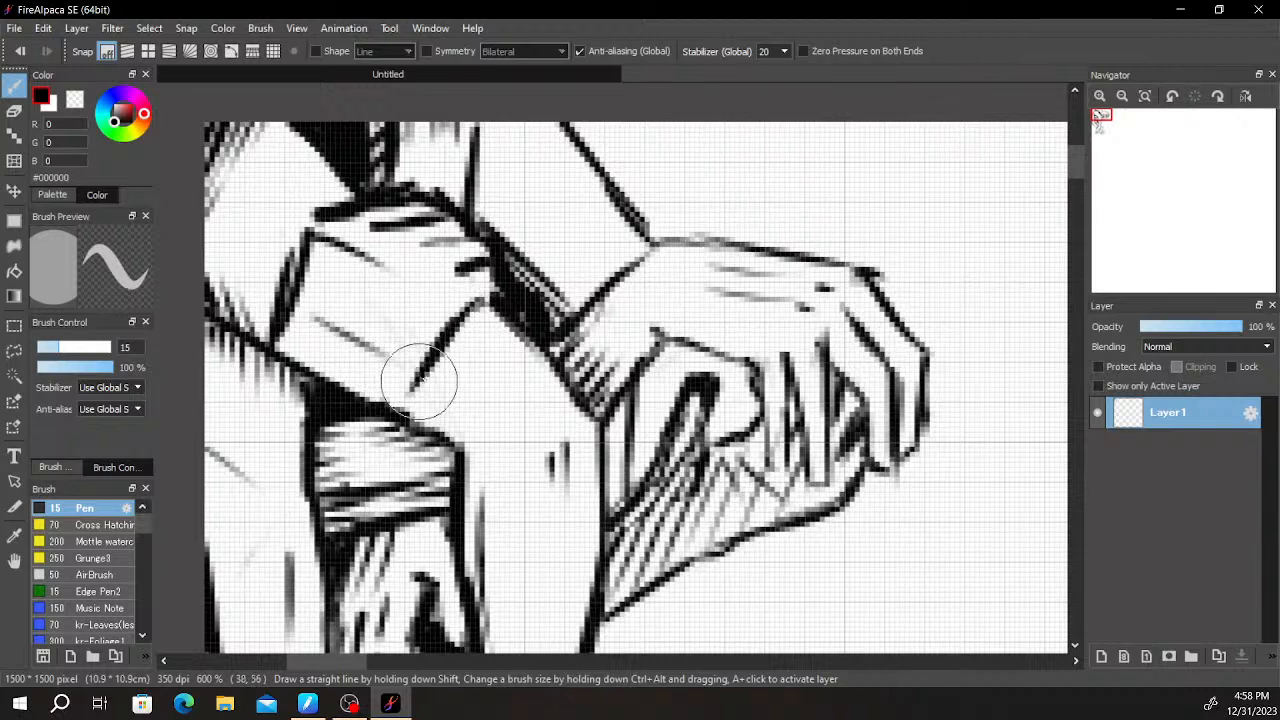
{"action": "left_click_drag", "start_coordinate": [365, 348], "coordinate": [518, 303]}
{"action": "key", "text": "e"}
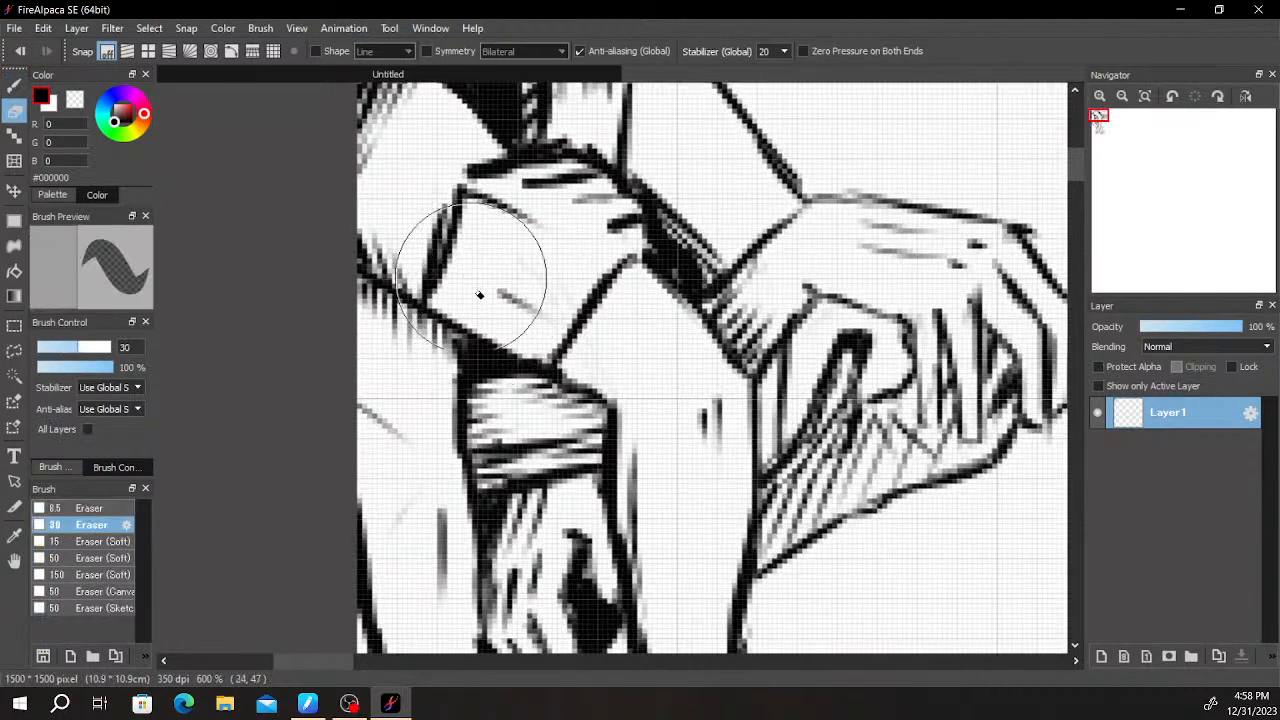
{"action": "key", "text": "b"}
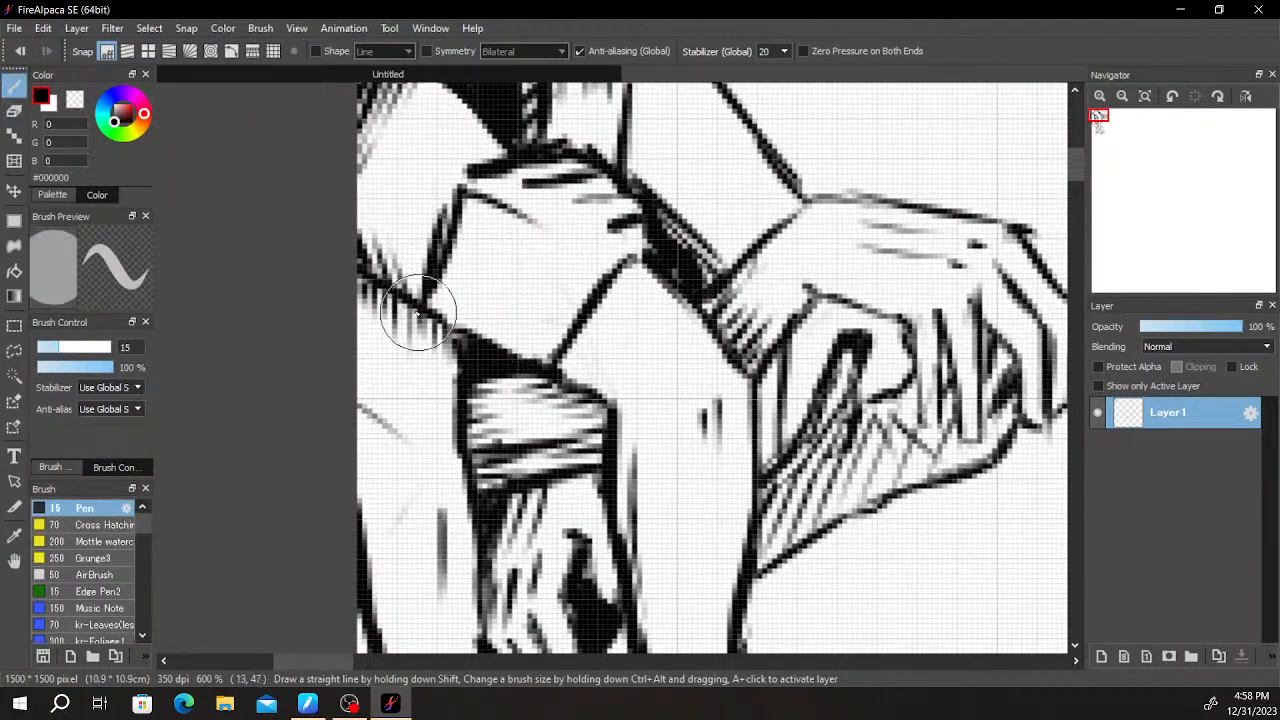
{"action": "left_click_drag", "start_coordinate": [424, 309], "coordinate": [358, 307]}
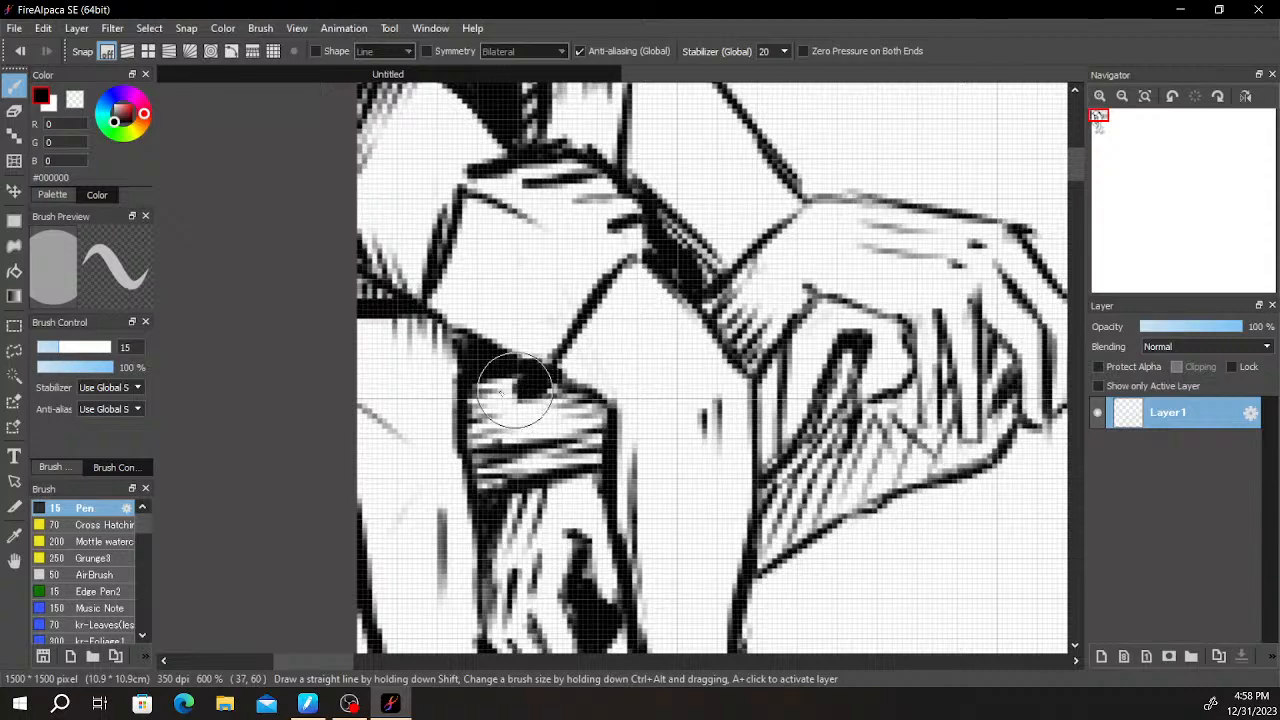
- Erase the old arm outline crossing the gripping forearm and draw the forearm's lower edge out to the canvas border
{"action": "scroll", "coordinate": [738, 433], "scroll_direction": "down", "scroll_amount": 4}
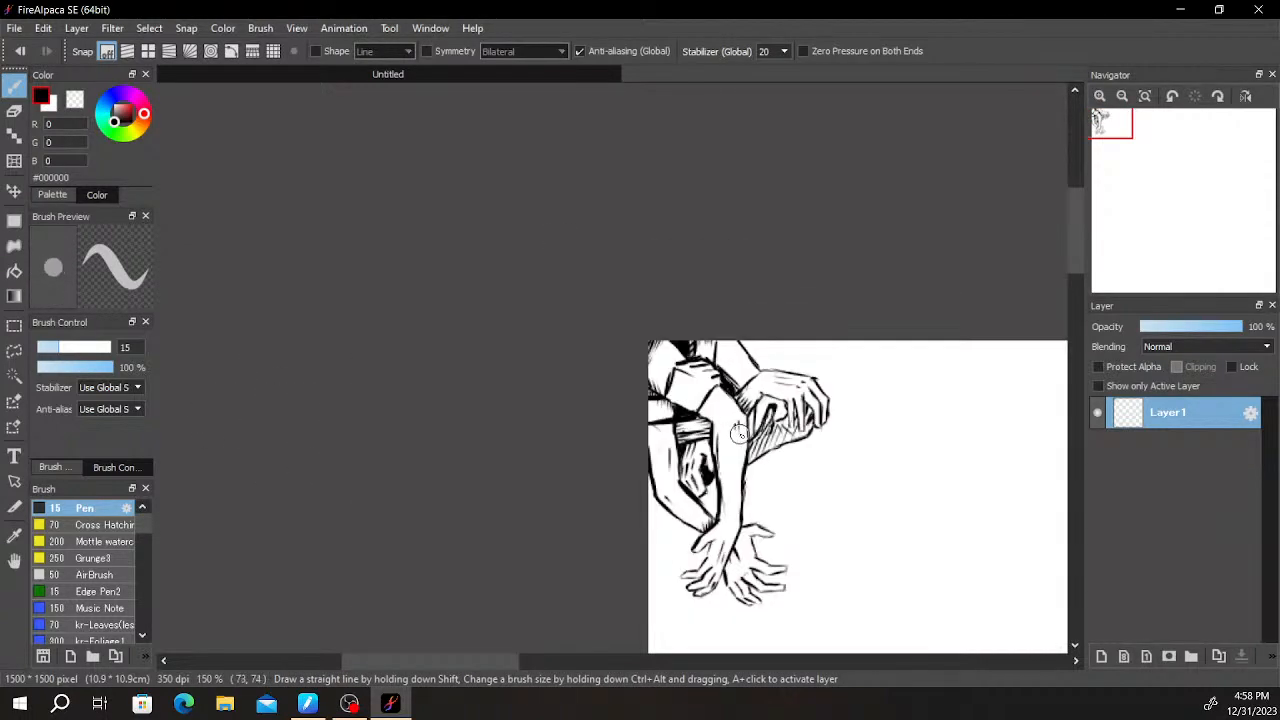
{"action": "scroll", "coordinate": [738, 433], "scroll_direction": "up", "scroll_amount": 6}
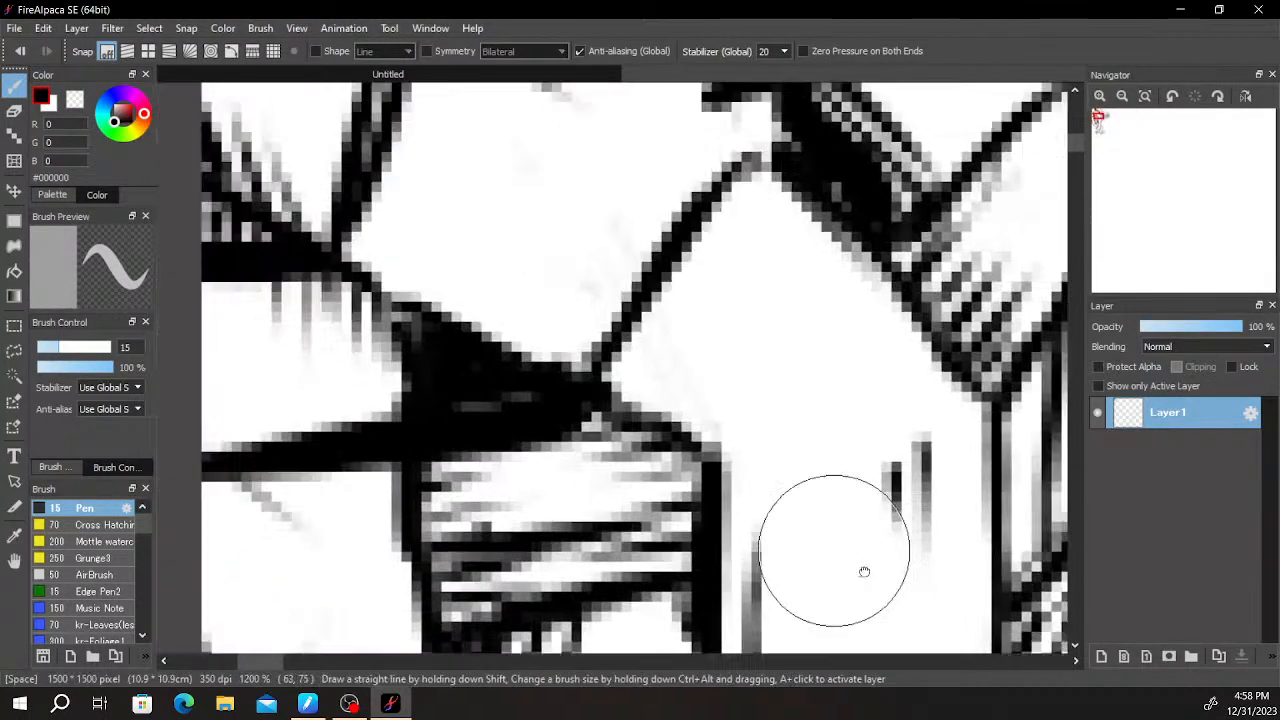
{"action": "left_click_drag", "start_coordinate": [864, 571], "coordinate": [984, 641]}
{"action": "key", "text": "e"}
{"action": "mouse_move", "coordinate": [505, 455]}
{"action": "left_mouse_down"}
{"action": "mouse_move", "coordinate": [541, 454]}
{"action": "mouse_move", "coordinate": [686, 415]}
{"action": "left_mouse_up"}
- Erase the doubled stroke beside the gripping hand's wrist and hatch the arm behind it with short strokes along that edge
{"action": "scroll", "coordinate": [604, 375], "scroll_direction": "down", "scroll_amount": 6}
{"action": "scroll", "coordinate": [604, 371], "scroll_direction": "up", "scroll_amount": 4}
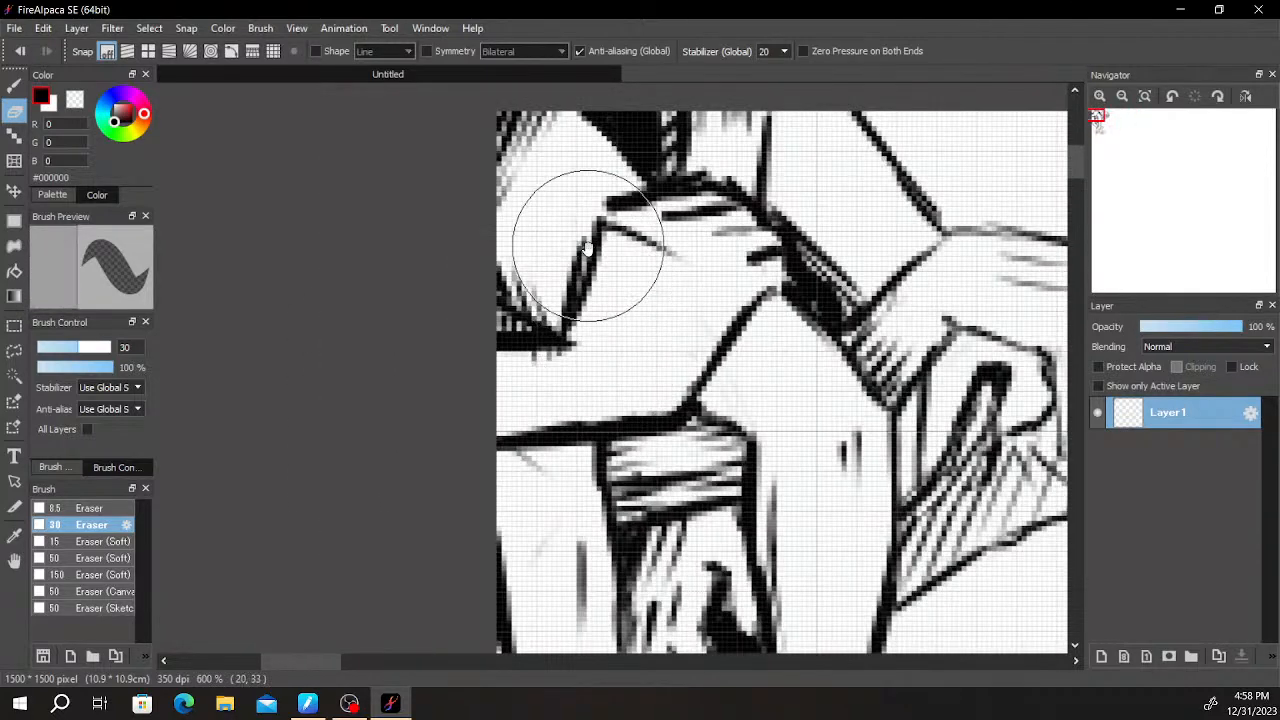
{"action": "left_click_drag", "start_coordinate": [588, 246], "coordinate": [586, 292]}
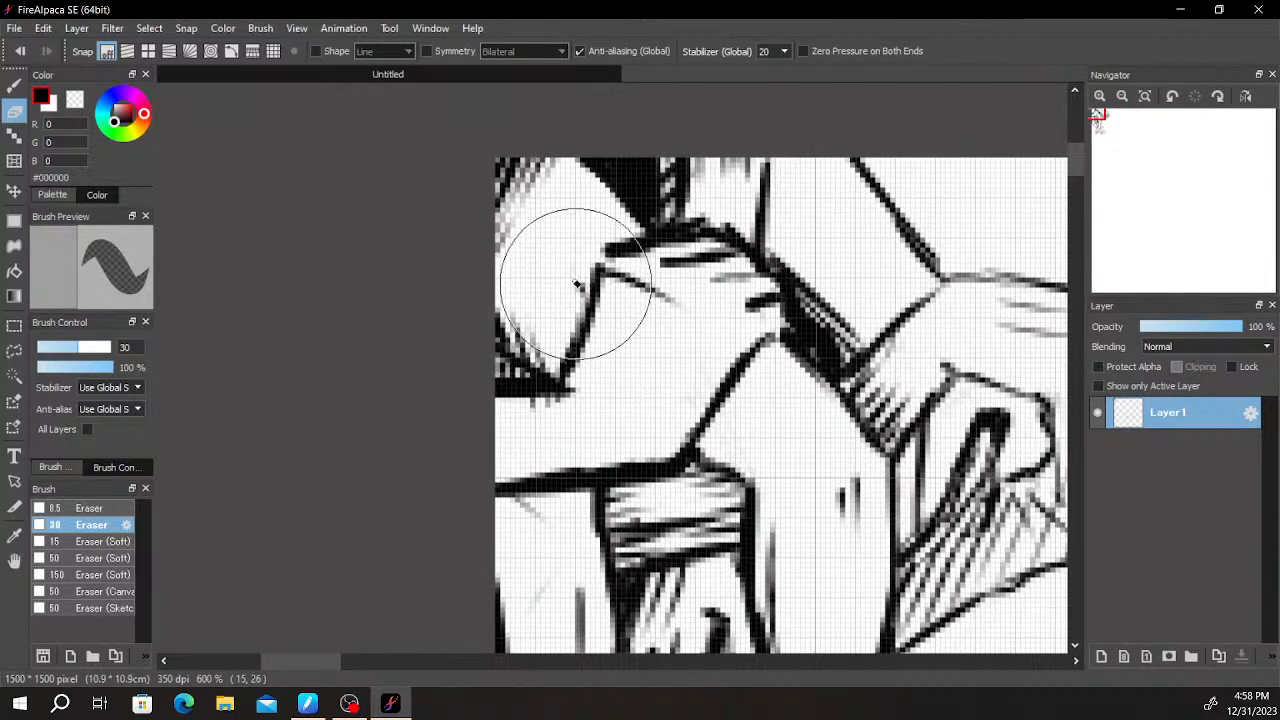
{"action": "key", "text": "b"}
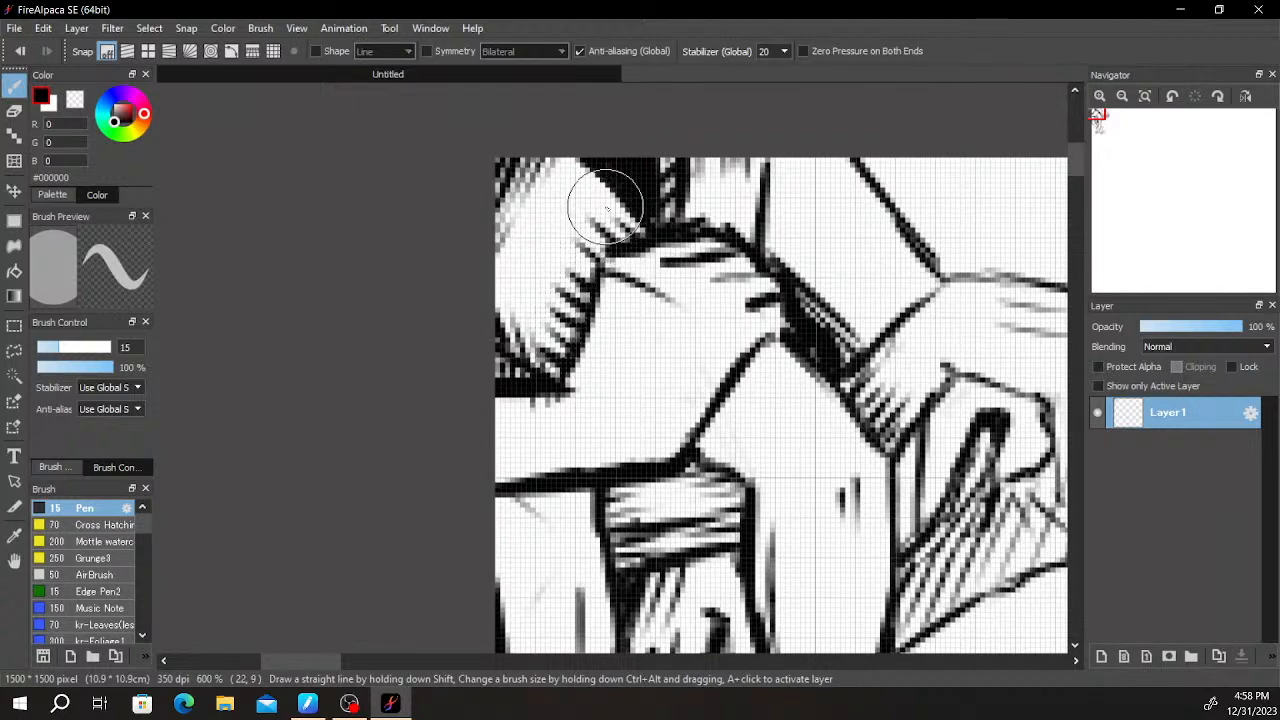
- Fill the narrow gap between the bent arm's elbow and the hatched hand below the drooping wrist with solid black, trimming its edge
{"action": "scroll", "coordinate": [690, 358], "scroll_direction": "down", "scroll_amount": 5}
{"action": "scroll", "coordinate": [708, 406], "scroll_direction": "up", "scroll_amount": 6}
{"action": "key", "text": "space"}
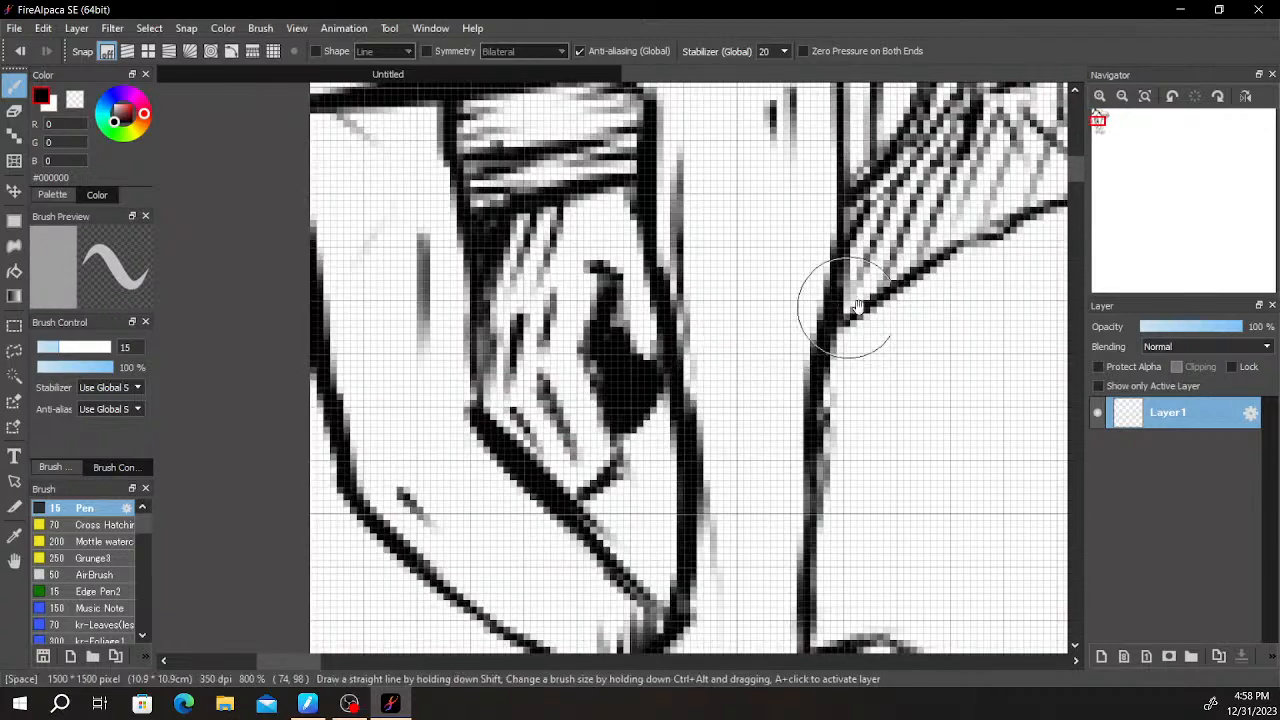
{"action": "left_click_drag", "start_coordinate": [833, 305], "coordinate": [578, 388]}
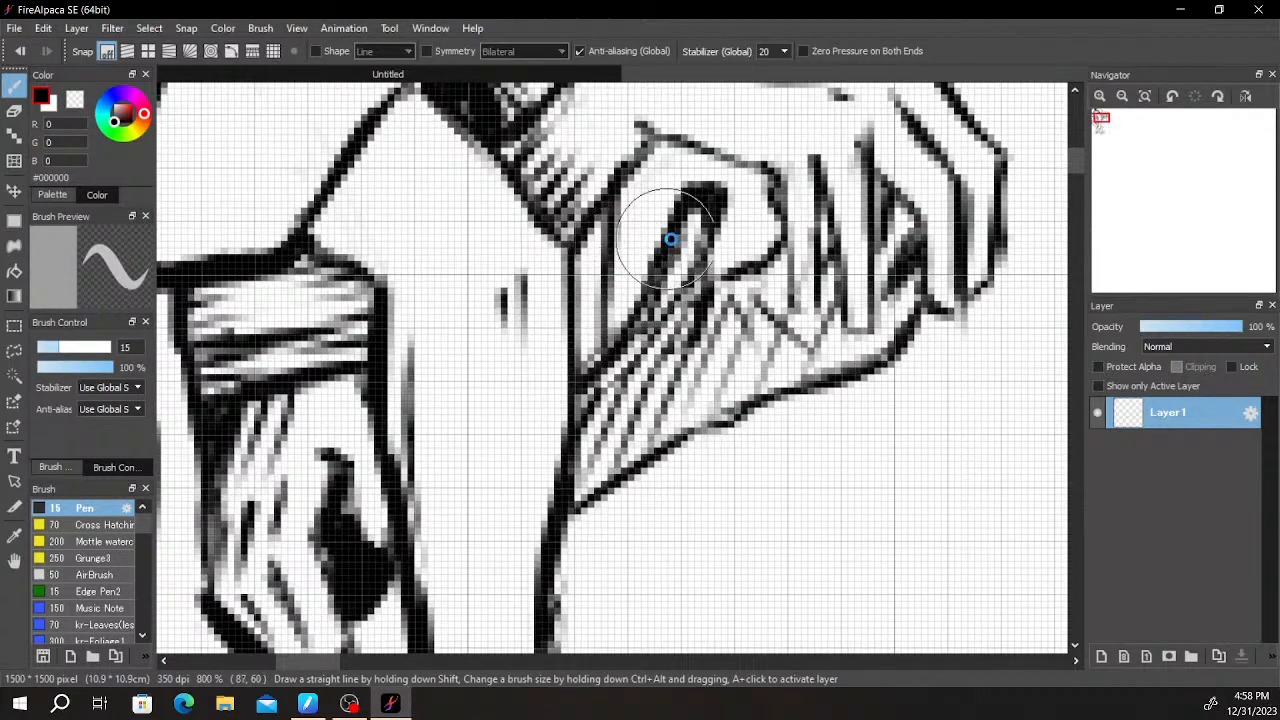
{"action": "scroll", "coordinate": [645, 243], "scroll_direction": "down", "scroll_amount": 5}
{"action": "scroll", "coordinate": [560, 290], "scroll_direction": "up", "scroll_amount": 4}
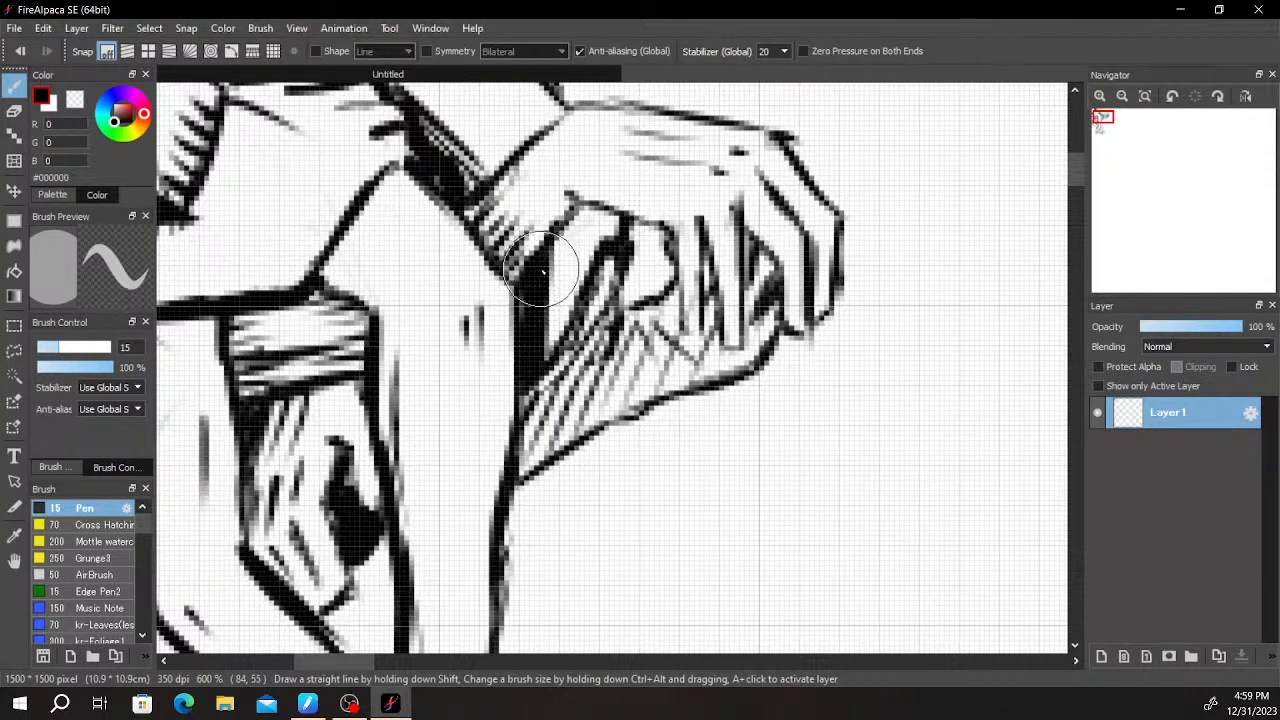
{"action": "key", "text": "e"}
{"action": "key", "text": "b"}
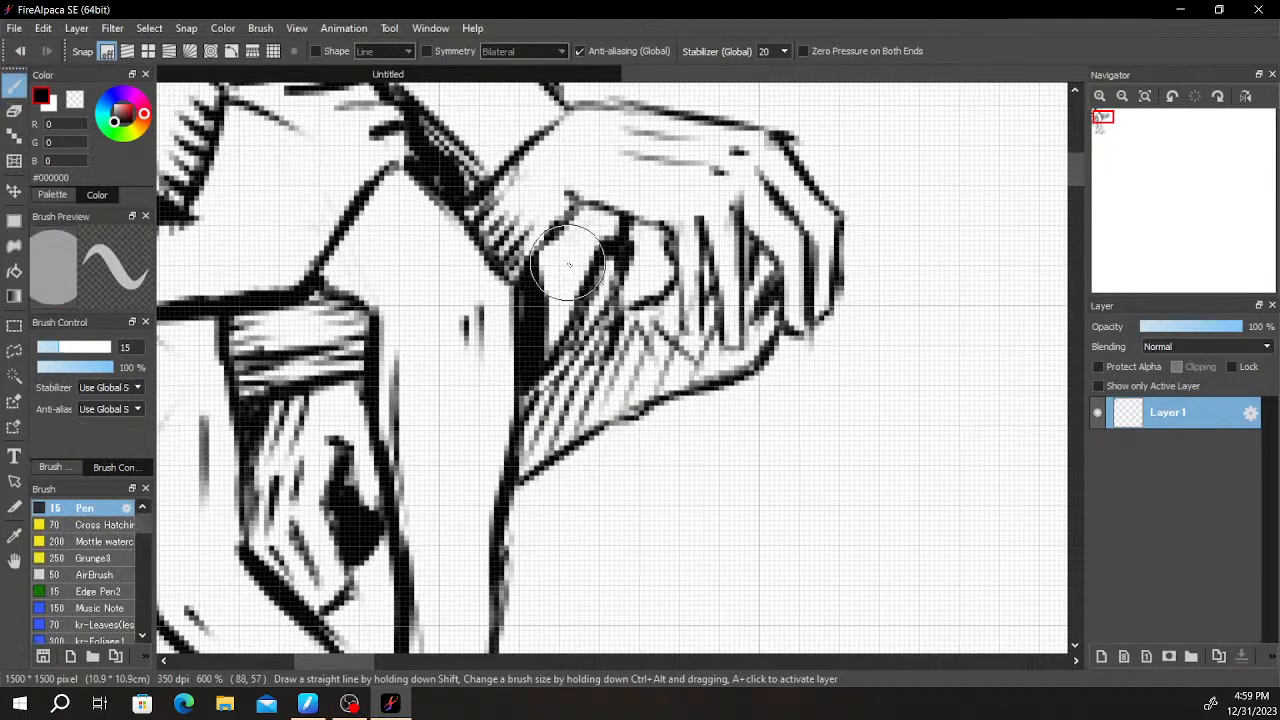
- Hatch the area between the new black fill and the thumb beneath the drooping hand, undoing the last three strokes
{"action": "scroll", "coordinate": [595, 228], "scroll_direction": "up", "scroll_amount": 1}
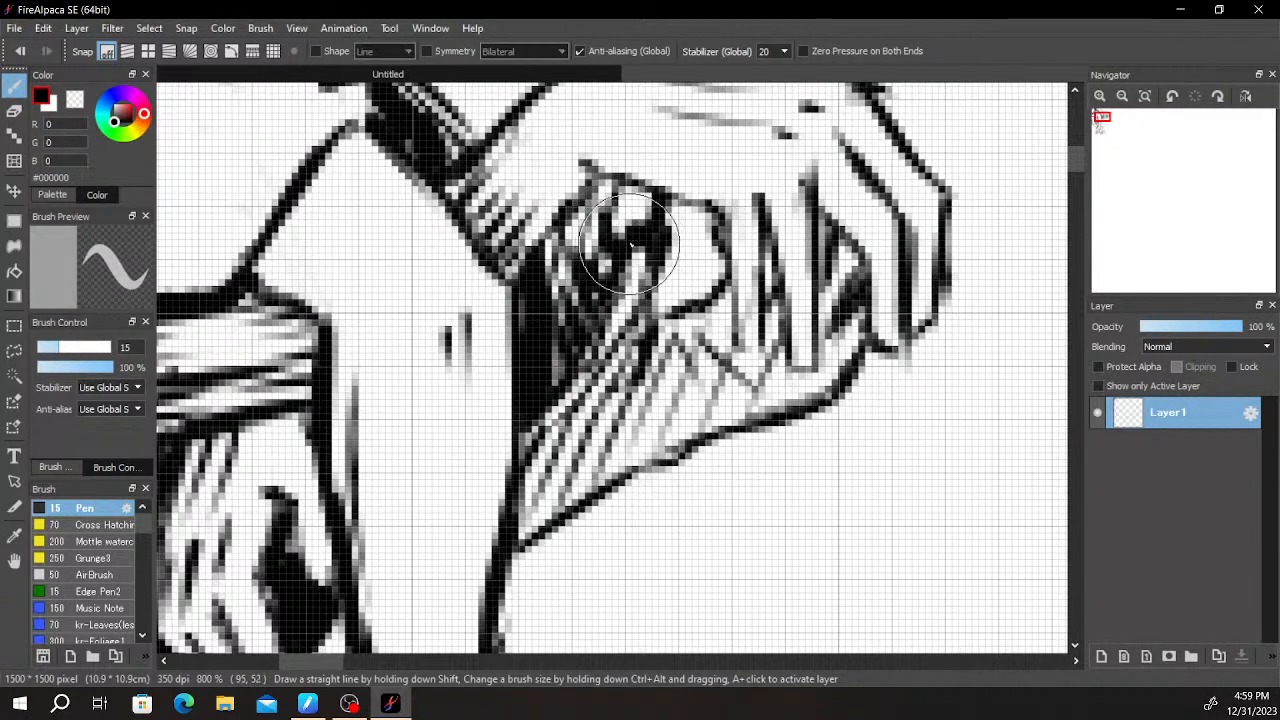
{"action": "scroll", "coordinate": [640, 240], "scroll_direction": "down", "scroll_amount": 4}
{"action": "scroll", "coordinate": [700, 310], "scroll_direction": "up", "scroll_amount": 3}
{"action": "left_click_drag", "start_coordinate": [666, 312], "coordinate": [740, 323]}
{"action": "key", "text": "ctrl+z"}
{"action": "key", "text": "ctrl+z"}
{"action": "key", "text": "ctrl+z"}
{"action": "key", "text": "ctrl+z"}
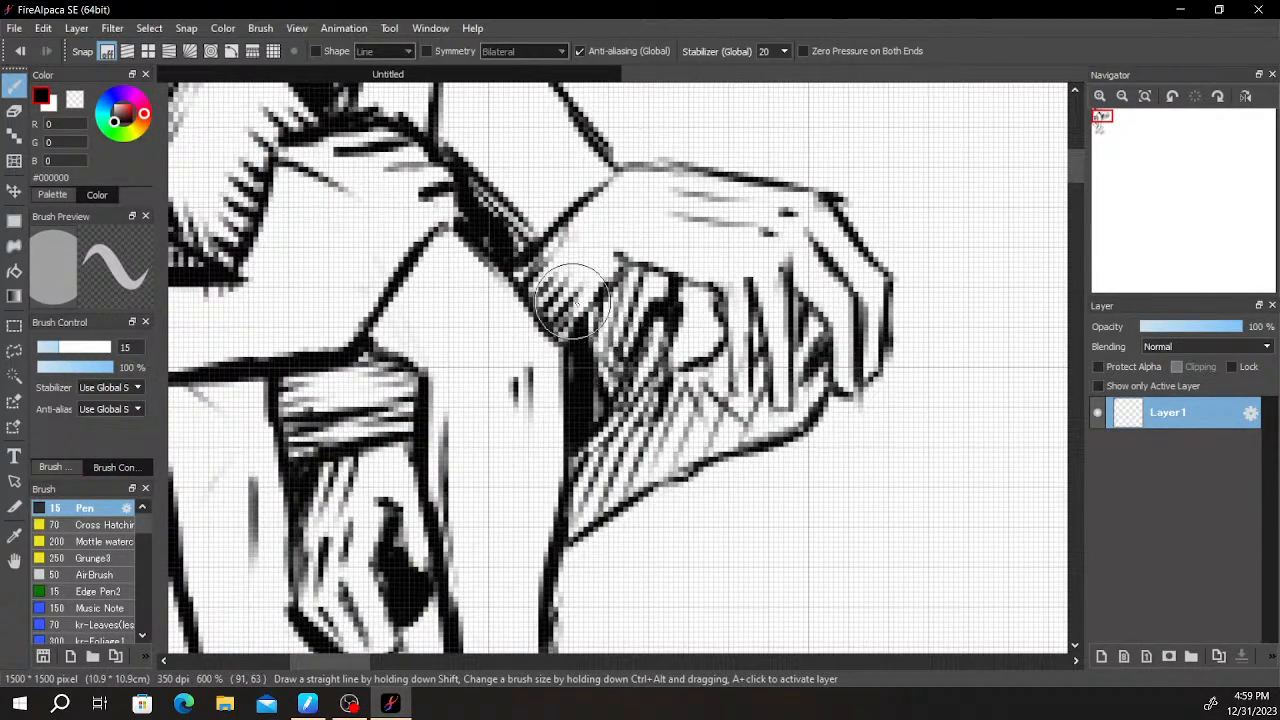
- Thicken the black shading along the thumb's edge beneath the drooping hand
{"action": "scroll", "coordinate": [653, 308], "scroll_direction": "down", "scroll_amount": 4}
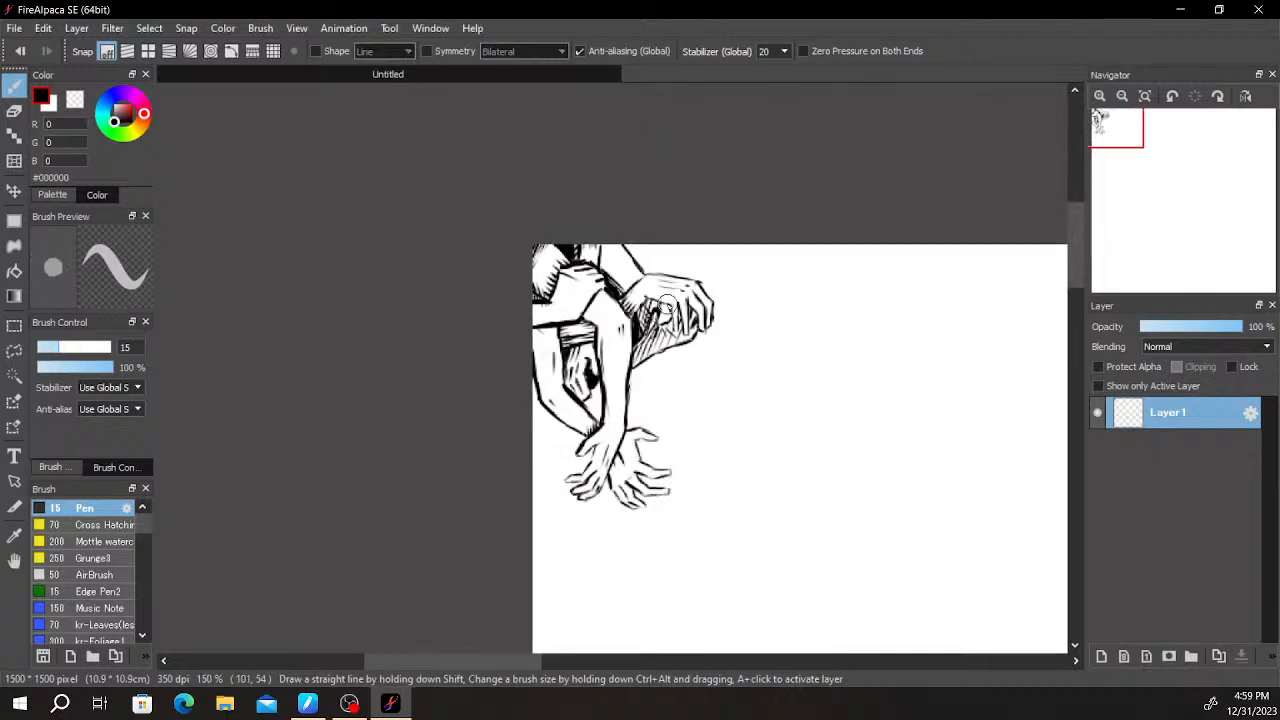
{"action": "scroll", "coordinate": [660, 255], "scroll_direction": "up", "scroll_amount": 5}
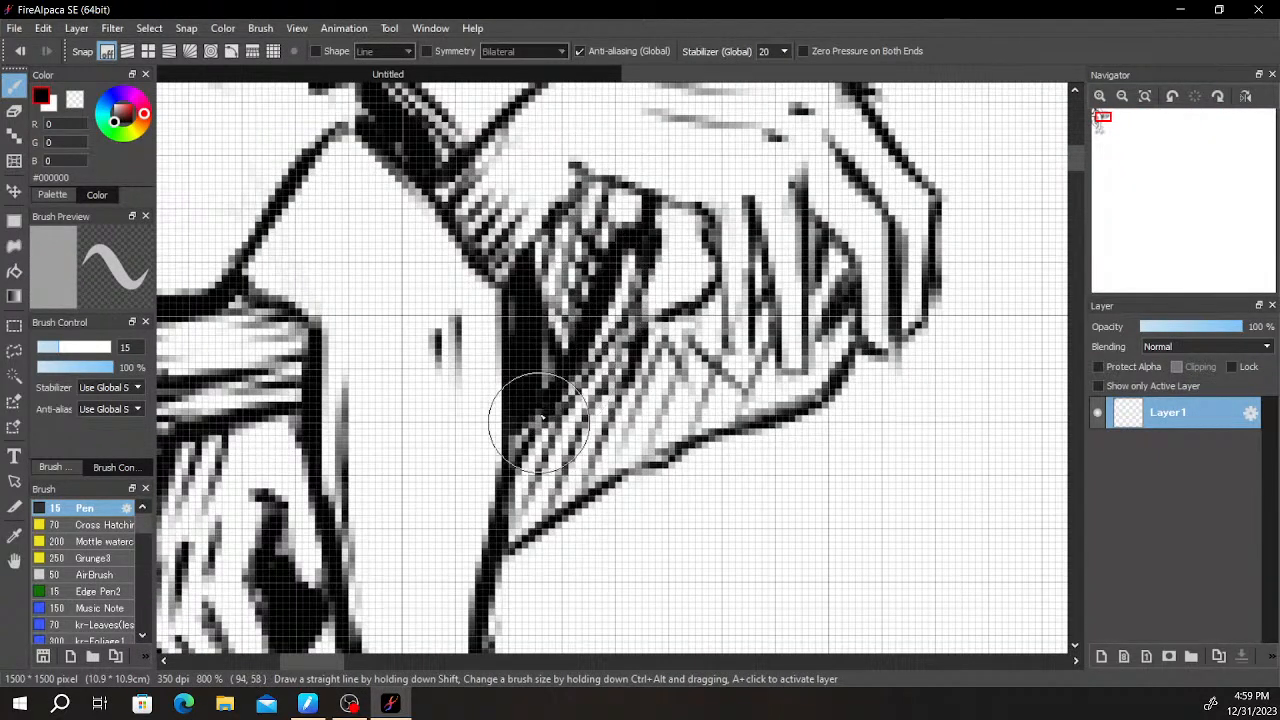
{"action": "scroll", "coordinate": [509, 403], "scroll_direction": "down", "scroll_amount": 2}
{"action": "scroll", "coordinate": [540, 418], "scroll_direction": "down", "scroll_amount": 2}
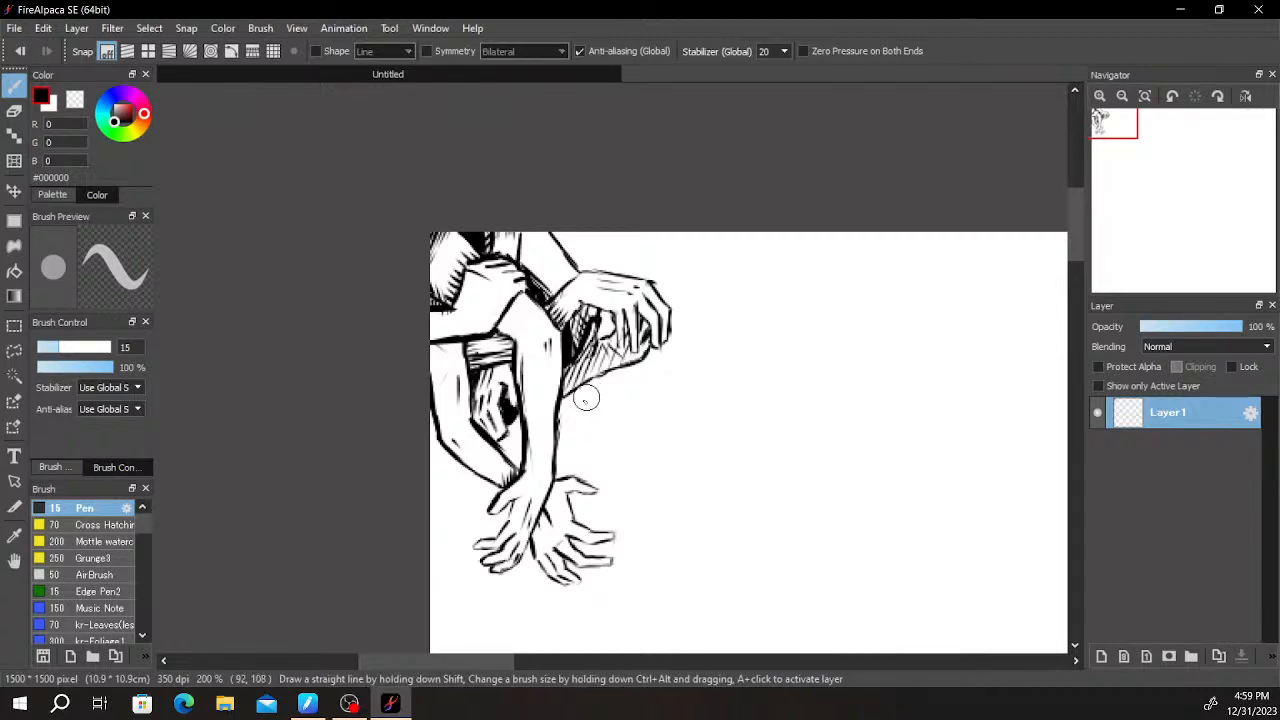
- Draw a small hand with curled fingers emerging from behind the vertical forearm below the hatched hand, shading it with short slanted strokes
{"action": "scroll", "coordinate": [572, 412], "scroll_direction": "up", "scroll_amount": 2}
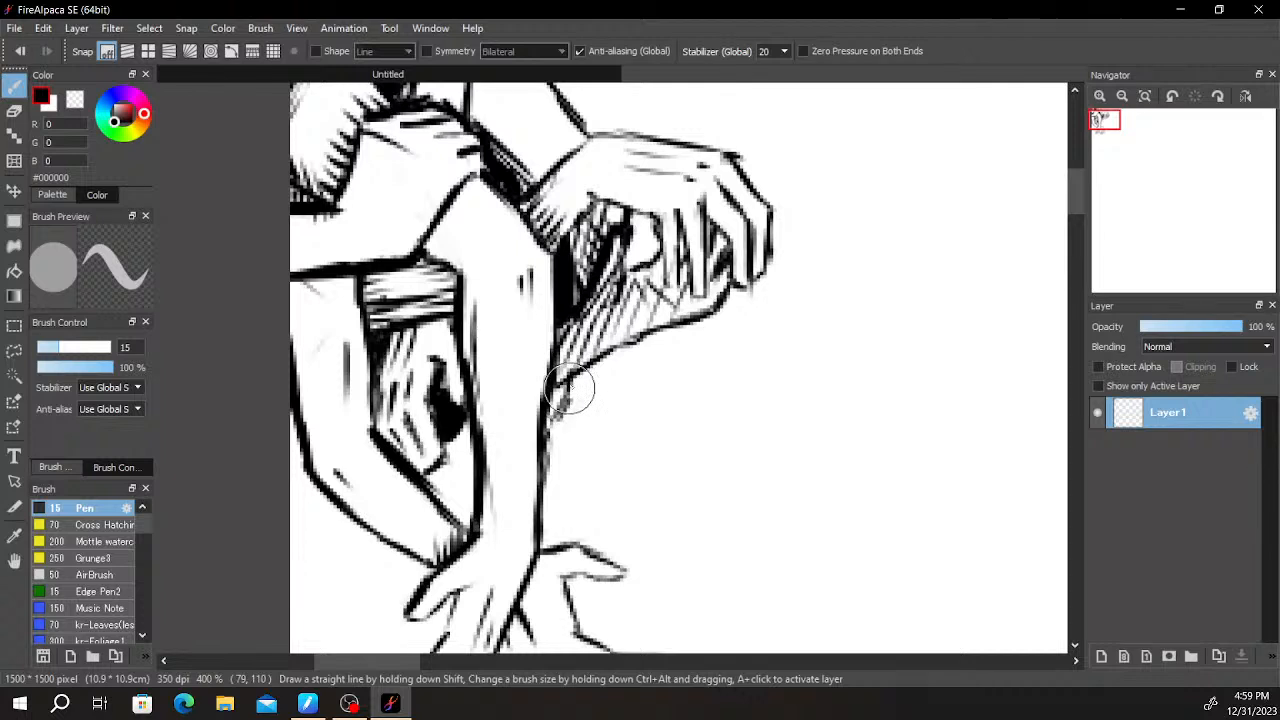
{"action": "key", "text": "e"}
{"action": "left_click_drag", "start_coordinate": [588, 272], "coordinate": [570, 304]}
{"action": "key", "text": "b"}
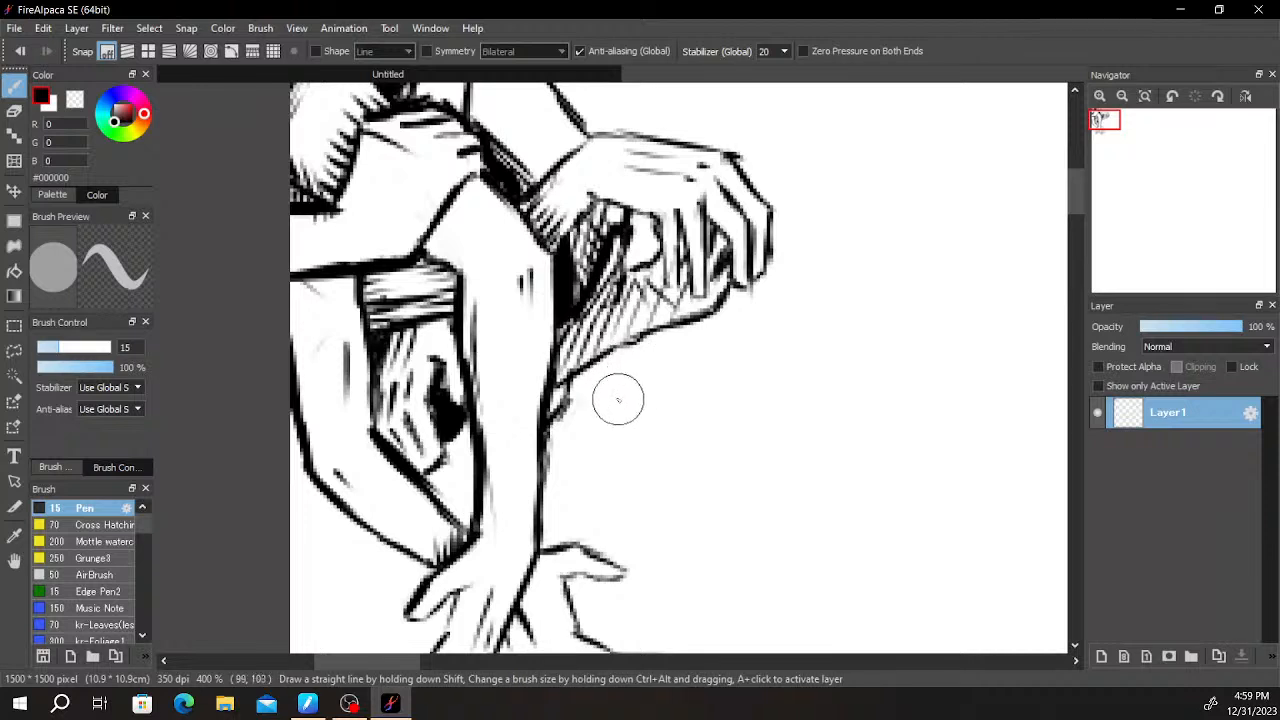
{"action": "mouse_move", "coordinate": [631, 347]}
{"action": "left_mouse_down"}
{"action": "mouse_move", "coordinate": [611, 431]}
{"action": "mouse_move", "coordinate": [622, 373]}
{"action": "mouse_move", "coordinate": [608, 424]}
{"action": "left_mouse_up"}
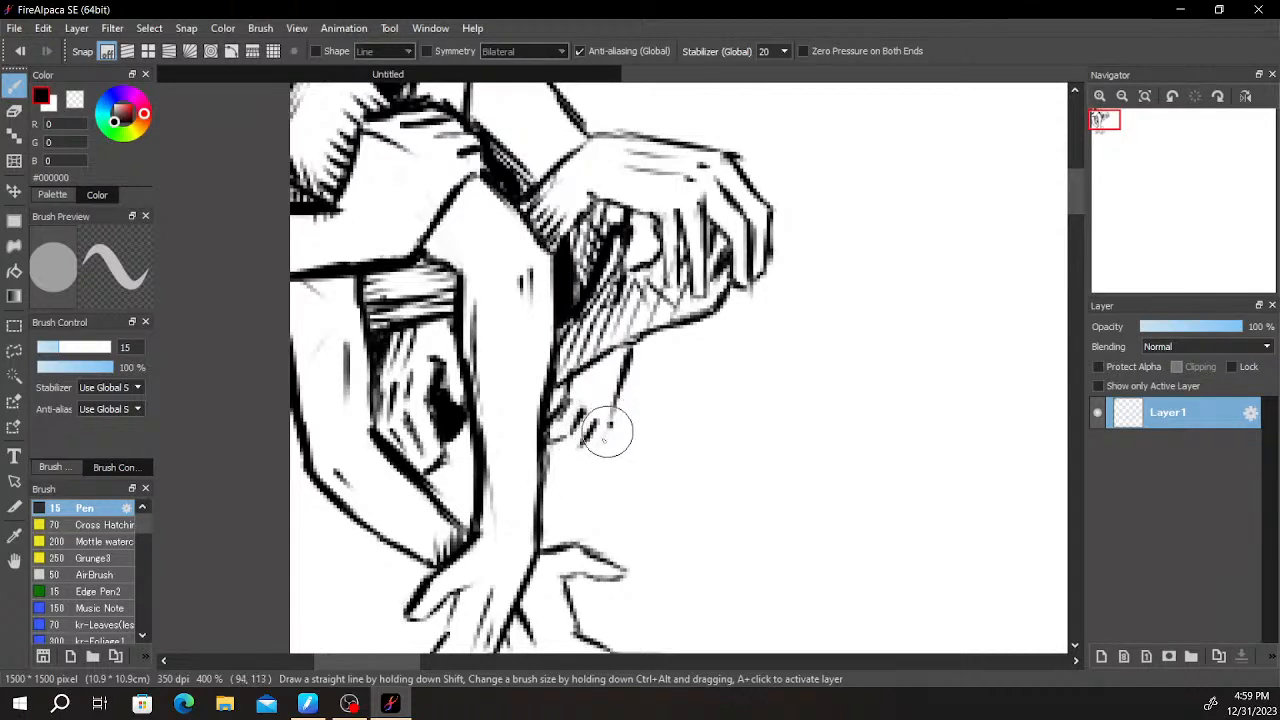
{"action": "left_click_drag", "start_coordinate": [589, 454], "coordinate": [548, 466]}
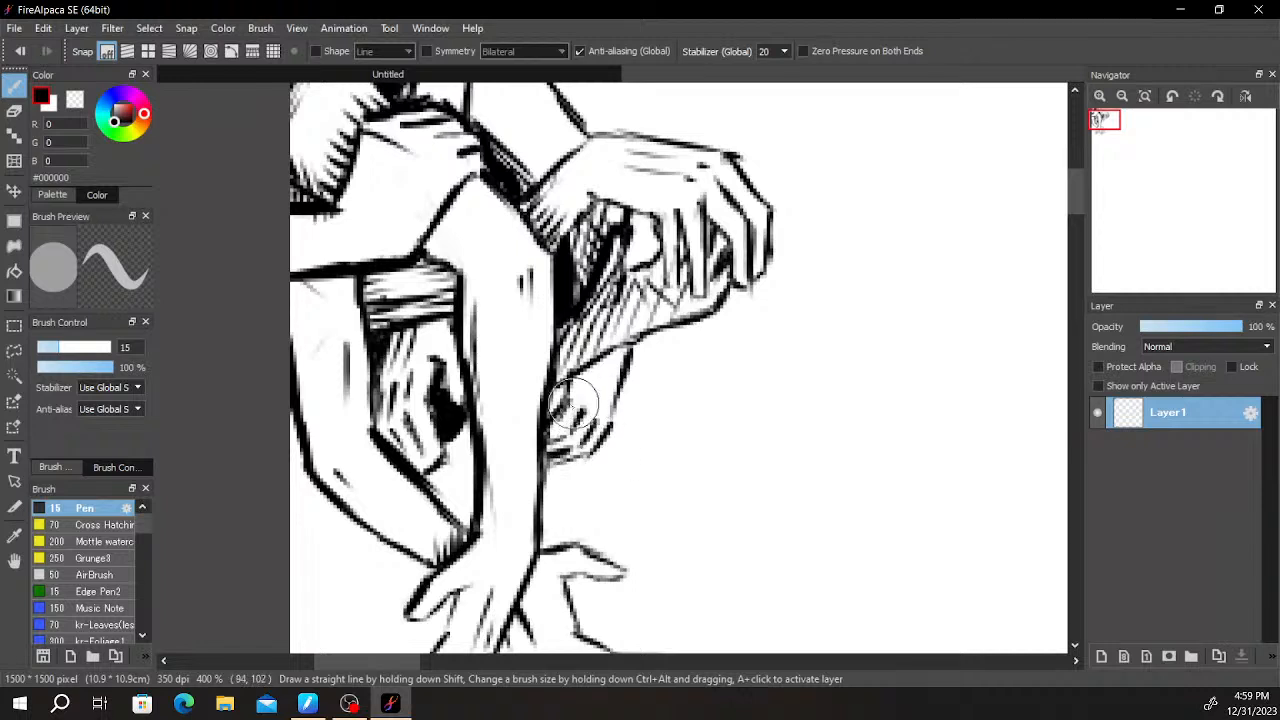
{"action": "left_click_drag", "start_coordinate": [563, 385], "coordinate": [556, 400]}
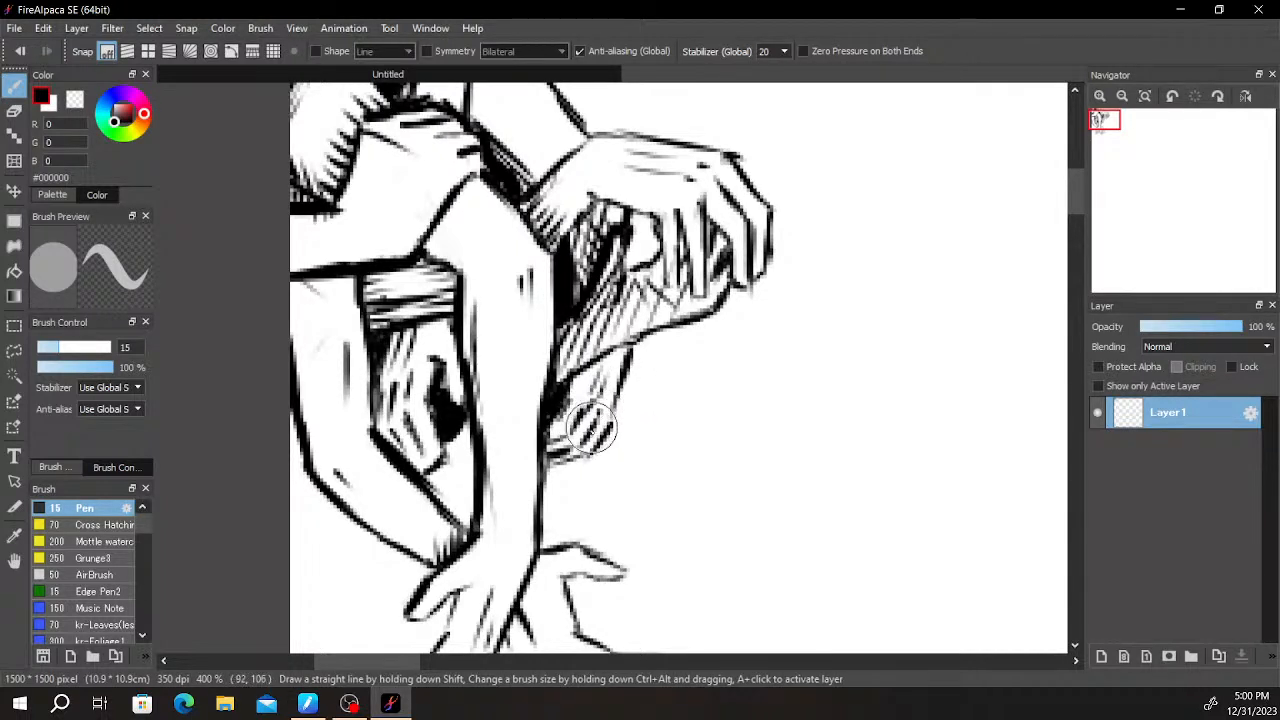
{"action": "scroll", "coordinate": [655, 382], "scroll_direction": "down", "scroll_amount": 5}
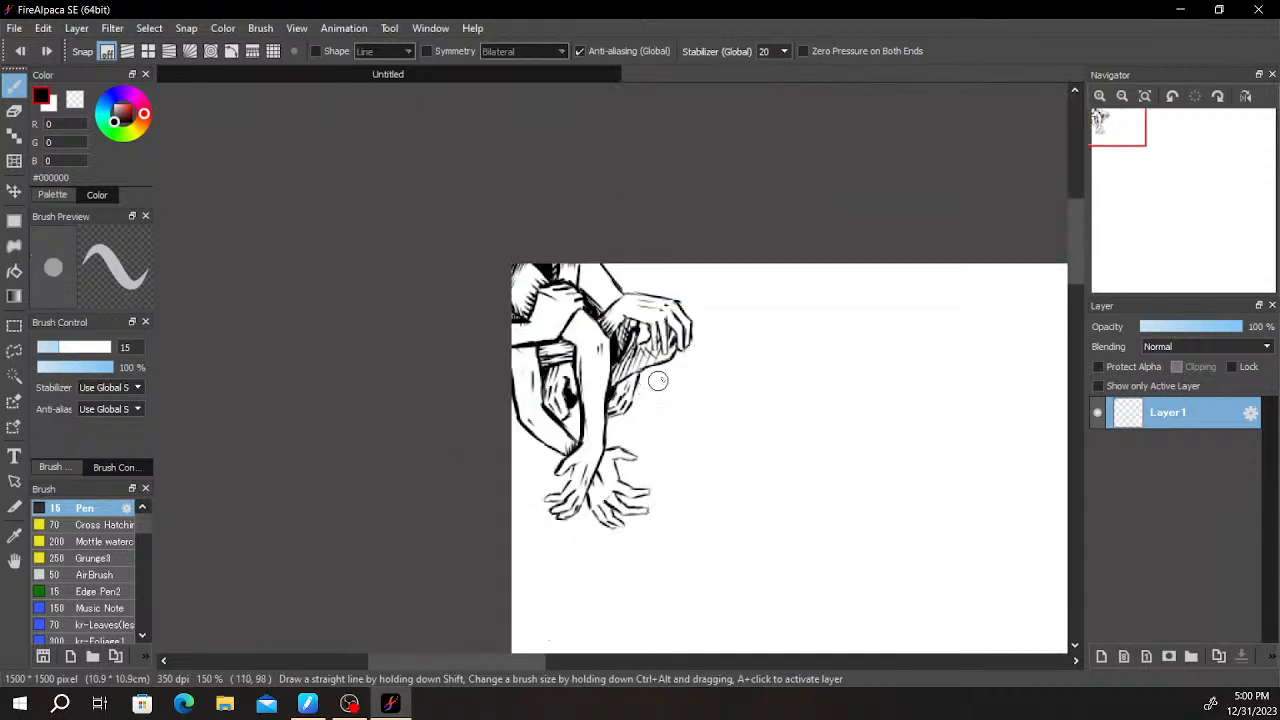
- Examine the small curled hand and the surrounding hatching both close up and as part of the whole drawing
{"action": "scroll", "coordinate": [713, 342], "scroll_direction": "up", "scroll_amount": 5}
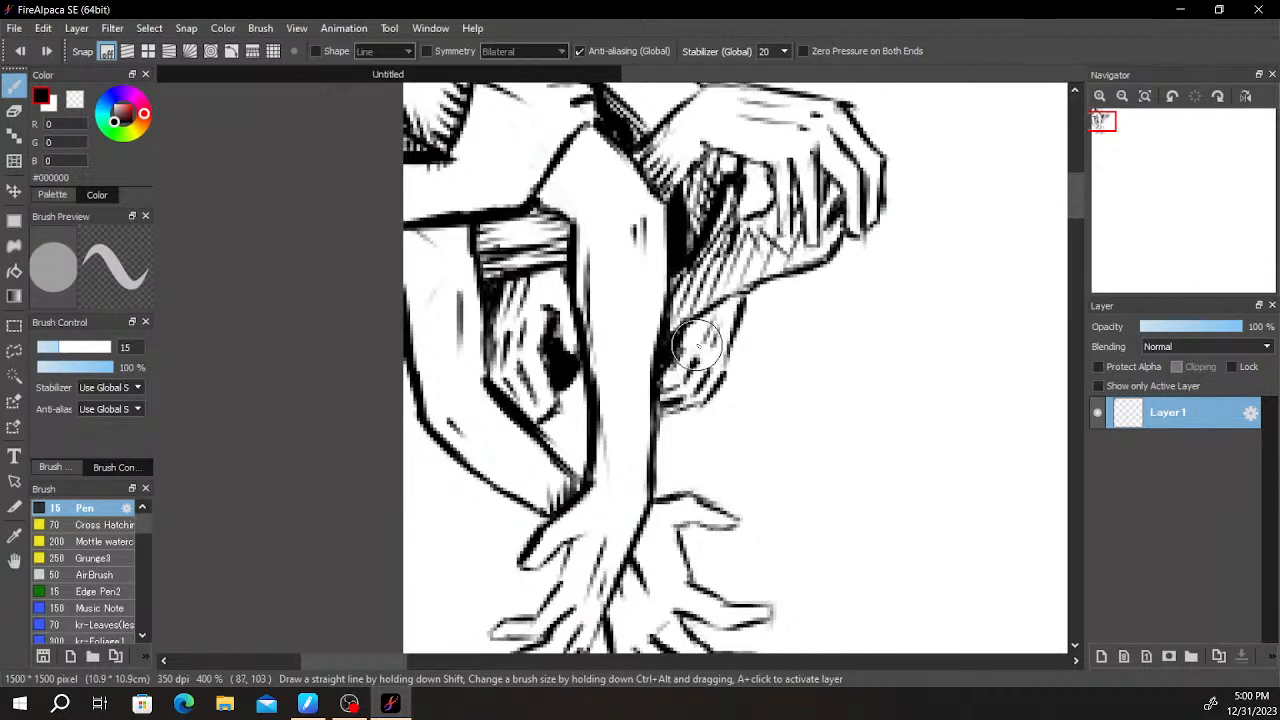
{"action": "scroll", "coordinate": [755, 310], "scroll_direction": "down", "scroll_amount": 4}
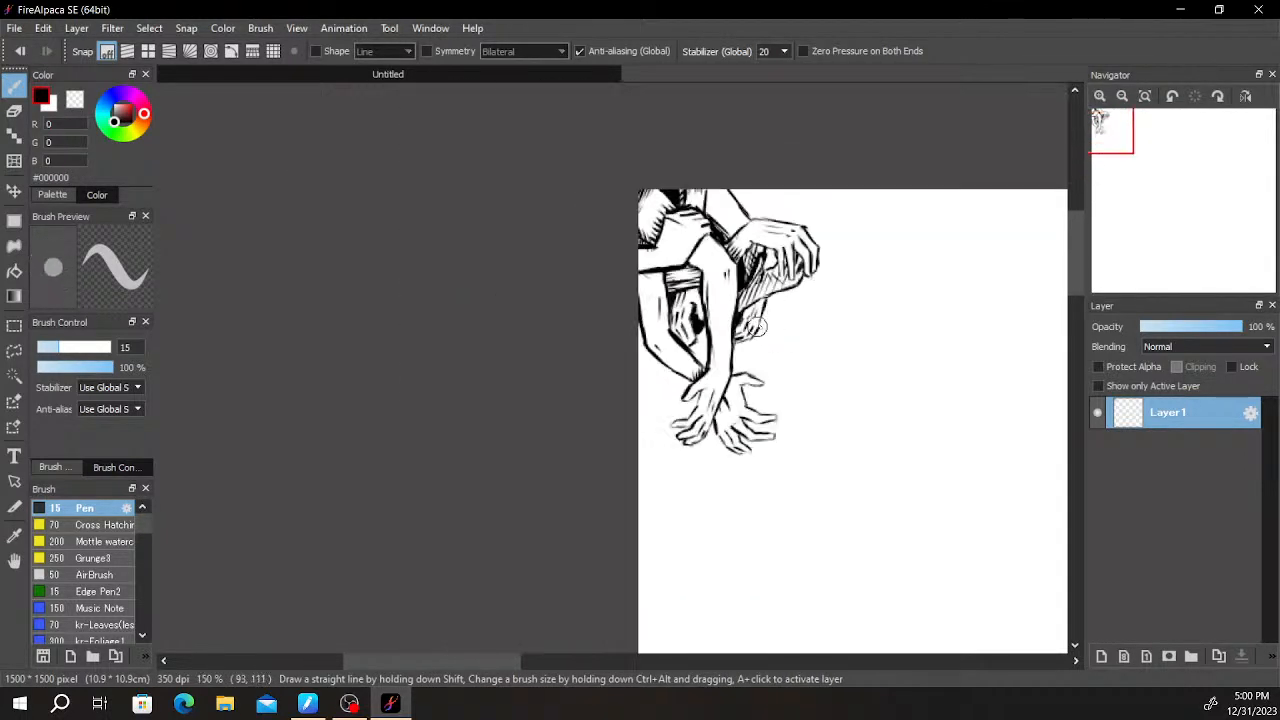
{"action": "scroll", "coordinate": [740, 310], "scroll_direction": "up", "scroll_amount": 4}
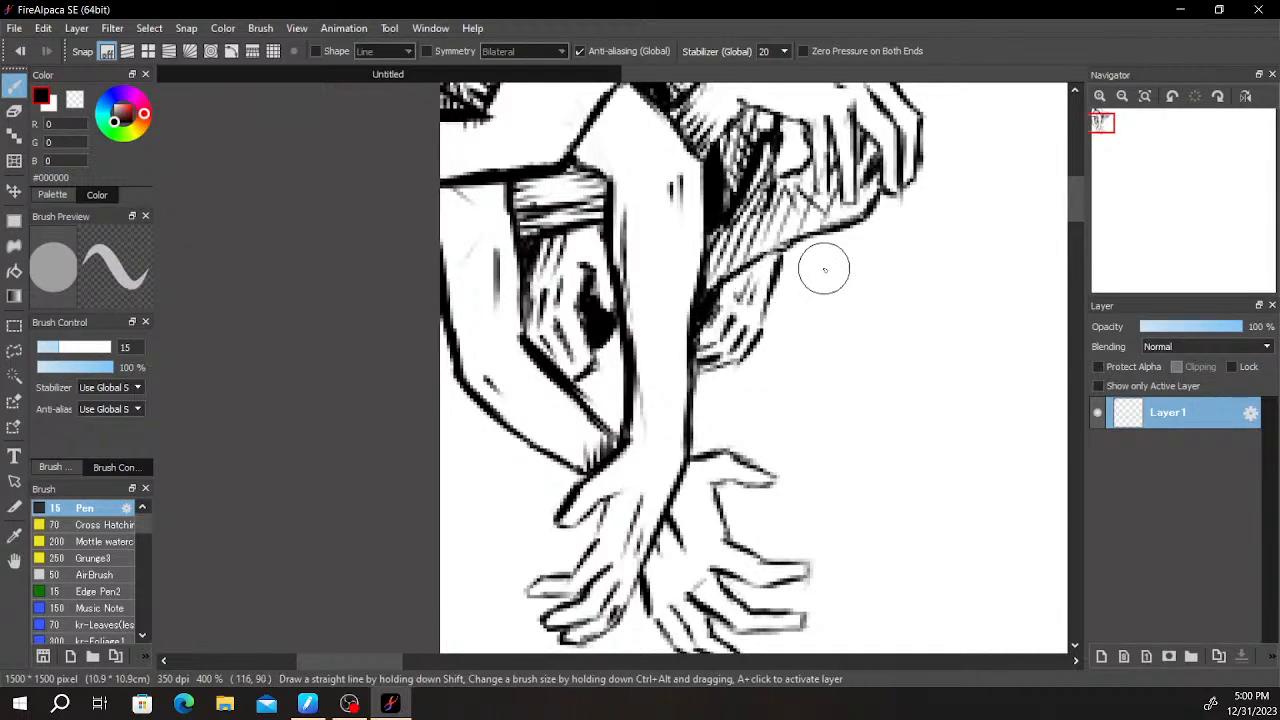
{"action": "scroll", "coordinate": [811, 281], "scroll_direction": "down", "scroll_amount": 1}
{"action": "scroll", "coordinate": [800, 290], "scroll_direction": "up", "scroll_amount": 4}
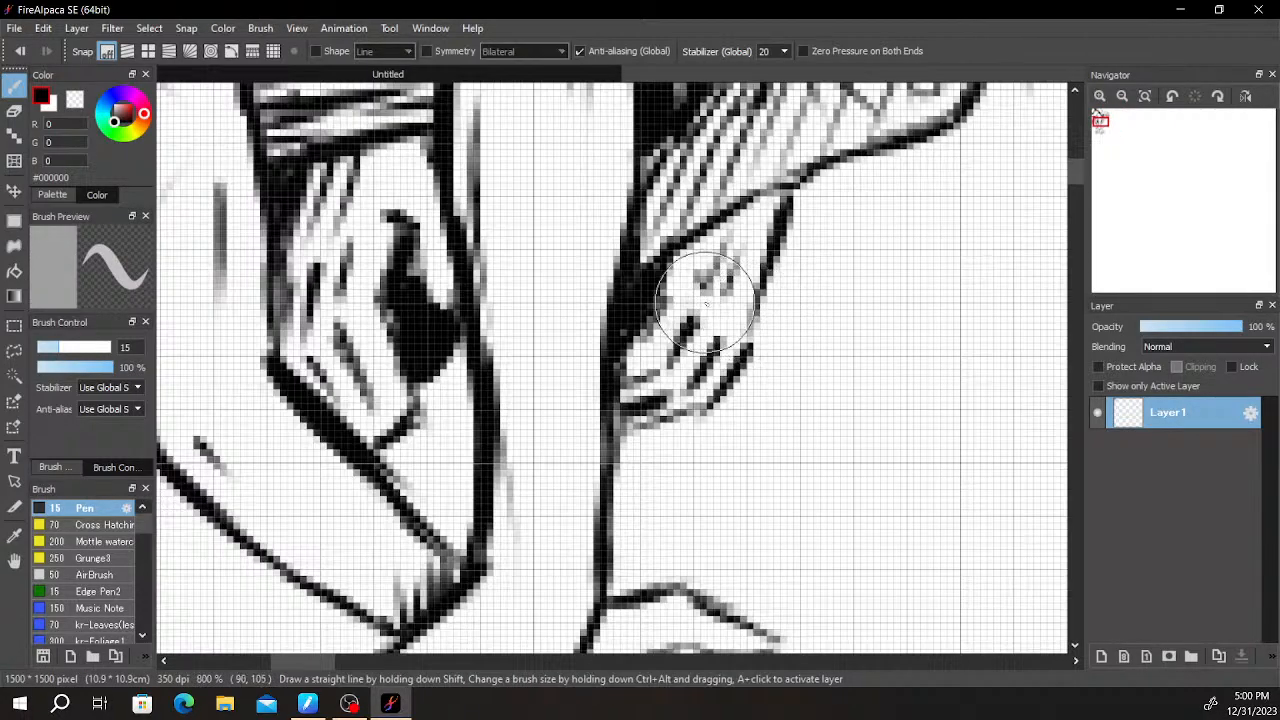
{"action": "scroll", "coordinate": [823, 549], "scroll_direction": "down", "scroll_amount": 3}
{"action": "mouse_move", "coordinate": [798, 426]}
{"action": "left_mouse_down"}
{"action": "mouse_move", "coordinate": [853, 356]}
{"action": "mouse_move", "coordinate": [797, 436]}
{"action": "left_mouse_up"}
{"action": "scroll", "coordinate": [672, 308], "scroll_direction": "down", "scroll_amount": 1}
{"action": "scroll", "coordinate": [668, 305], "scroll_direction": "up", "scroll_amount": 4}
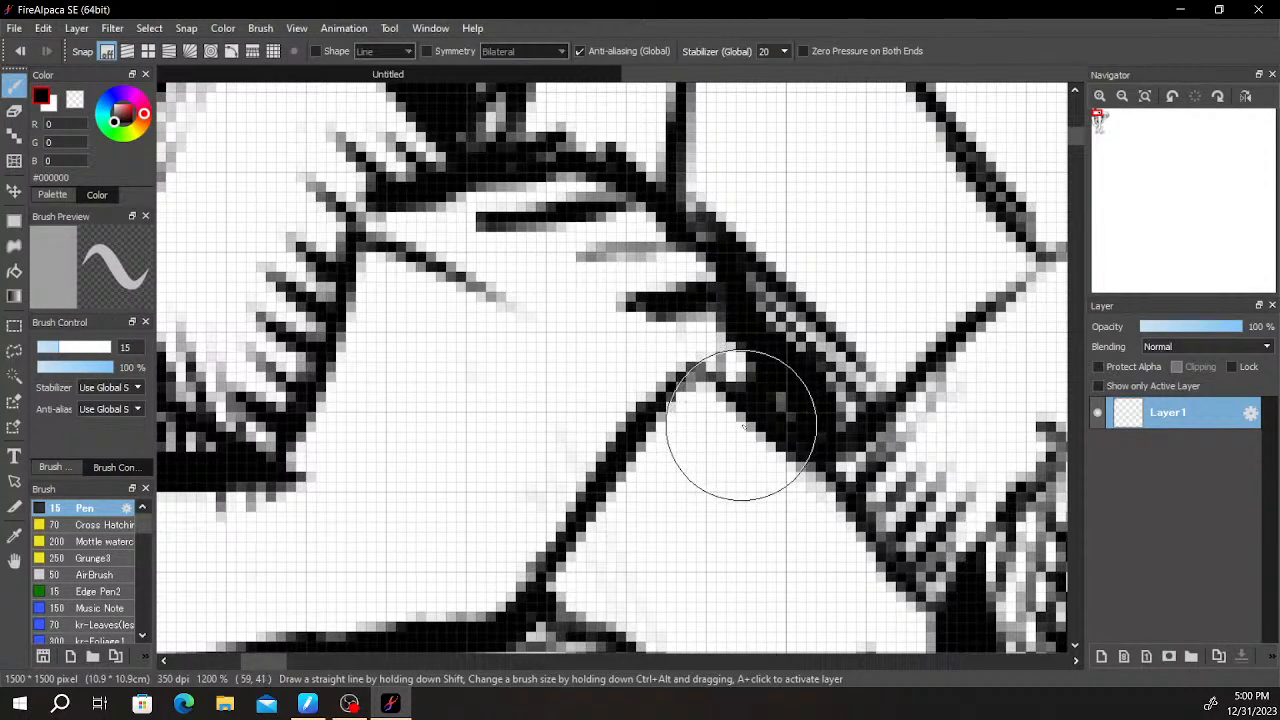
- Thicken the outer edge of the small curled hand beneath the hatched contour, redoing one stroke
{"action": "scroll", "coordinate": [745, 421], "scroll_direction": "down", "scroll_amount": 3}
{"action": "left_click_drag", "start_coordinate": [772, 371], "coordinate": [480, 85]}
{"action": "scroll", "coordinate": [619, 269], "scroll_direction": "up", "scroll_amount": 2}
{"action": "left_click_drag", "start_coordinate": [488, 342], "coordinate": [578, 318]}
{"action": "left_click_drag", "start_coordinate": [573, 242], "coordinate": [545, 331]}
{"action": "key", "text": "ctrl+z"}
{"action": "left_click_drag", "start_coordinate": [569, 230], "coordinate": [519, 384]}
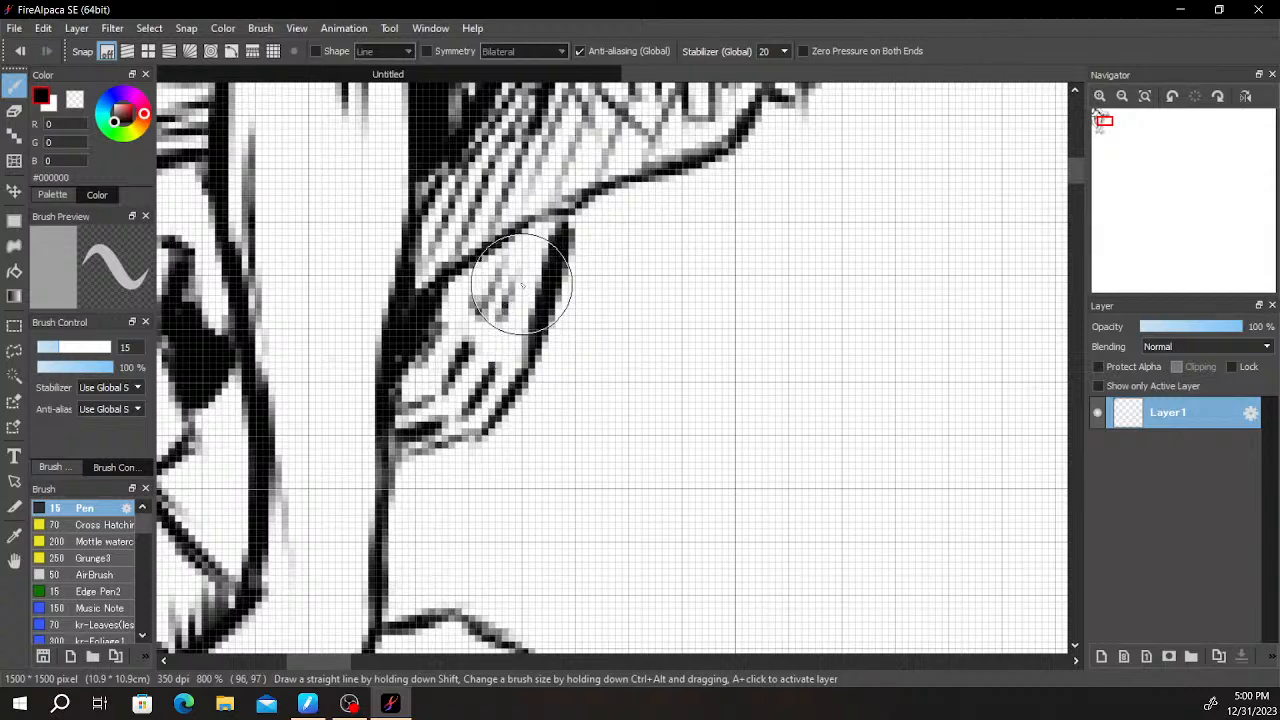
{"action": "key", "text": "e"}
{"action": "key", "text": "b"}
{"action": "mouse_move", "coordinate": [551, 230]}
{"action": "left_mouse_down"}
{"action": "mouse_move", "coordinate": [571, 234]}
{"action": "mouse_move", "coordinate": [623, 354]}
{"action": "mouse_move", "coordinate": [599, 348]}
{"action": "left_mouse_up"}
- Examine the whole drawing and its placement on the empty canvas
{"action": "scroll", "coordinate": [581, 228], "scroll_direction": "down", "scroll_amount": 3}
{"action": "scroll", "coordinate": [606, 328], "scroll_direction": "down", "scroll_amount": 2}
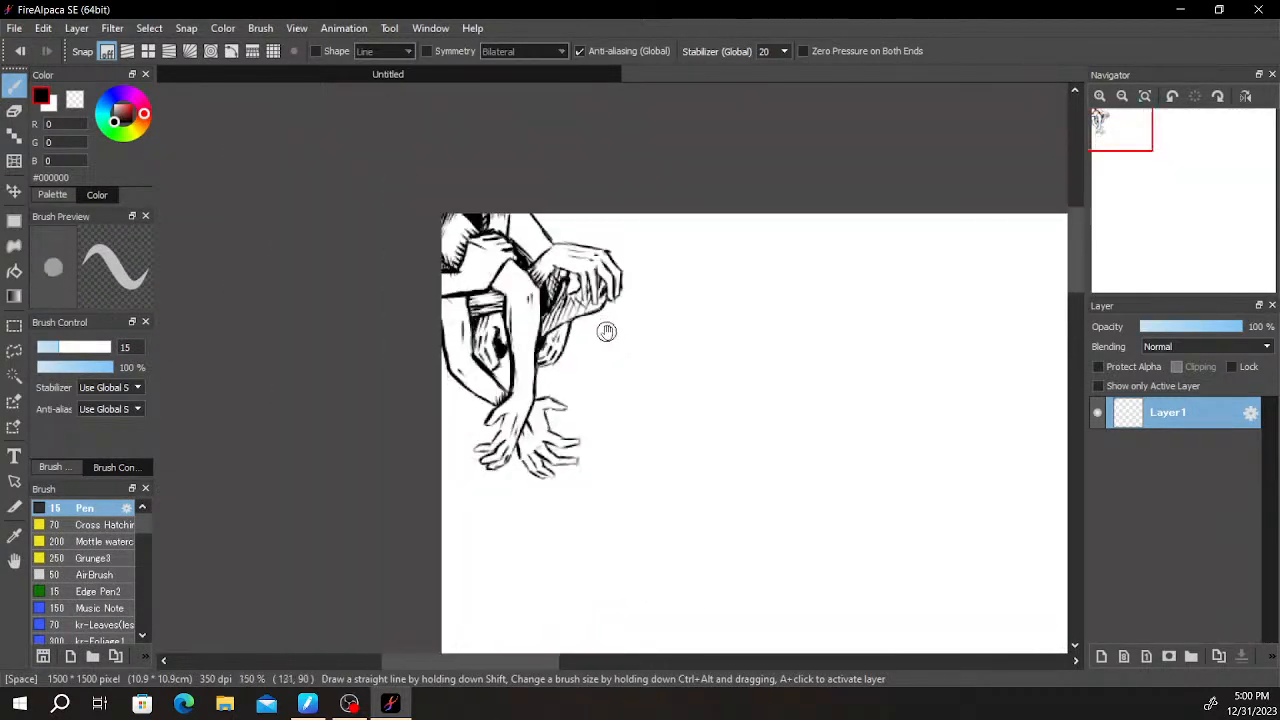
{"action": "scroll", "coordinate": [608, 325], "scroll_direction": "down", "scroll_amount": 1}
{"action": "left_click_drag", "start_coordinate": [700, 320], "coordinate": [563, 260]}
{"action": "left_click_drag", "start_coordinate": [655, 282], "coordinate": [460, 145]}
{"action": "scroll", "coordinate": [460, 145], "scroll_direction": "down", "scroll_amount": 1}
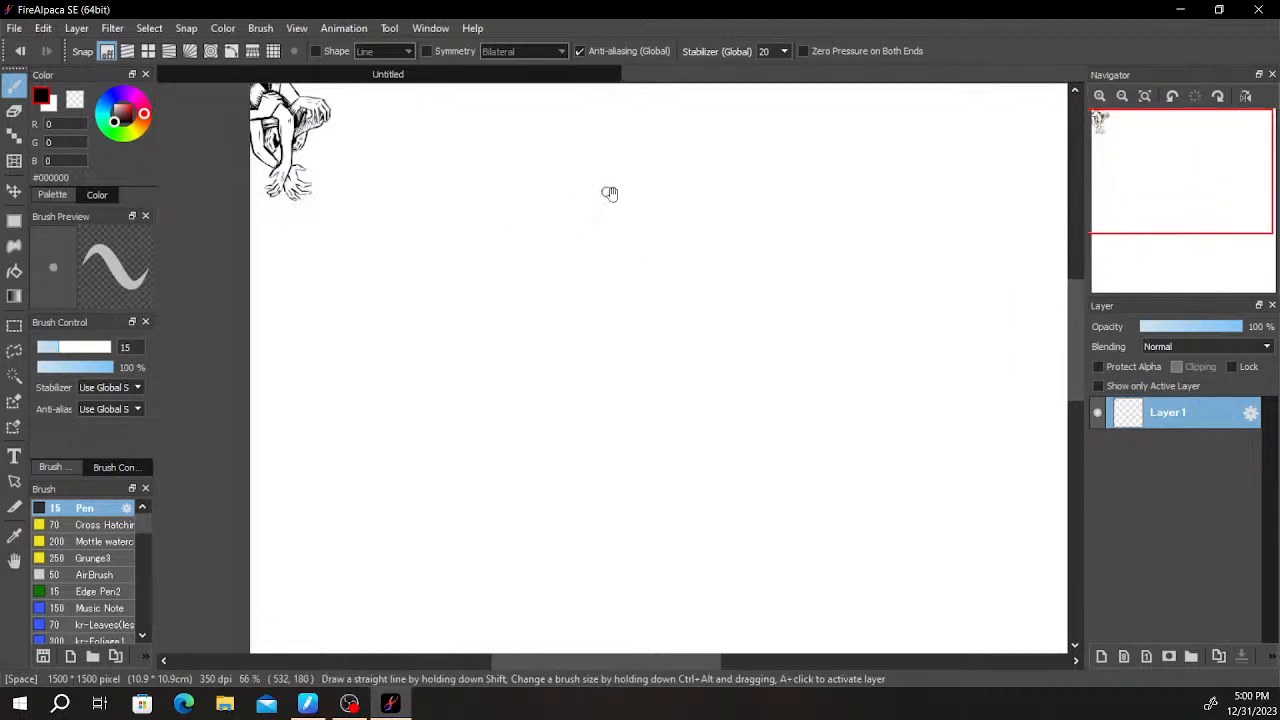
{"action": "scroll", "coordinate": [597, 189], "scroll_direction": "down", "scroll_amount": 1}
{"action": "left_click_drag", "start_coordinate": [733, 251], "coordinate": [657, 231]}
{"action": "mouse_move", "coordinate": [790, 305]}
{"action": "left_mouse_down"}
{"action": "mouse_move", "coordinate": [696, 215]}
{"action": "mouse_move", "coordinate": [821, 372]}
{"action": "left_mouse_up"}
{"action": "left_click_drag", "start_coordinate": [603, 312], "coordinate": [743, 383]}
{"action": "scroll", "coordinate": [680, 360], "scroll_direction": "up", "scroll_amount": 3}
{"action": "left_click_drag", "start_coordinate": [600, 270], "coordinate": [700, 440]}
{"action": "mouse_move", "coordinate": [440, 200]}
{"action": "left_mouse_down"}
{"action": "mouse_move", "coordinate": [546, 380]}
{"action": "mouse_move", "coordinate": [755, 335]}
{"action": "left_mouse_up"}
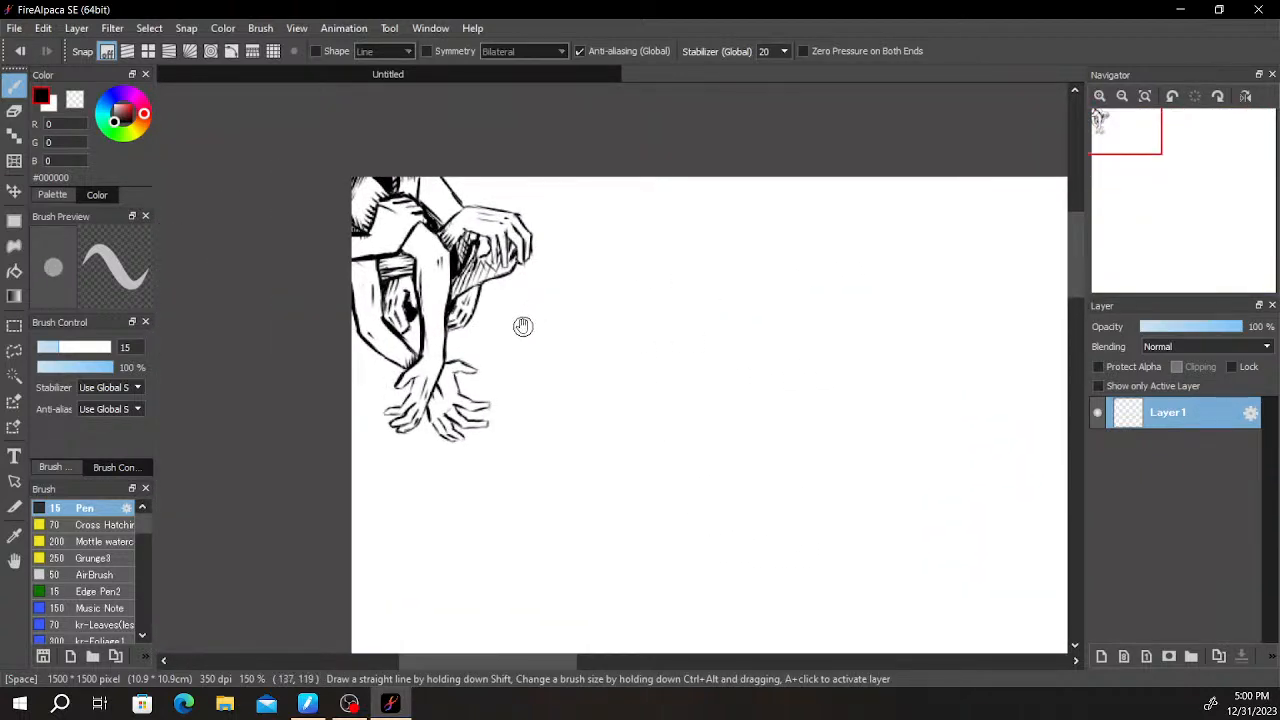
- Draw a second set of bent fingers emerging from behind the small curled hand, just below the hatched contour
{"action": "scroll", "coordinate": [481, 322], "scroll_direction": "up", "scroll_amount": 3}
{"action": "left_click_drag", "start_coordinate": [483, 358], "coordinate": [565, 327]}
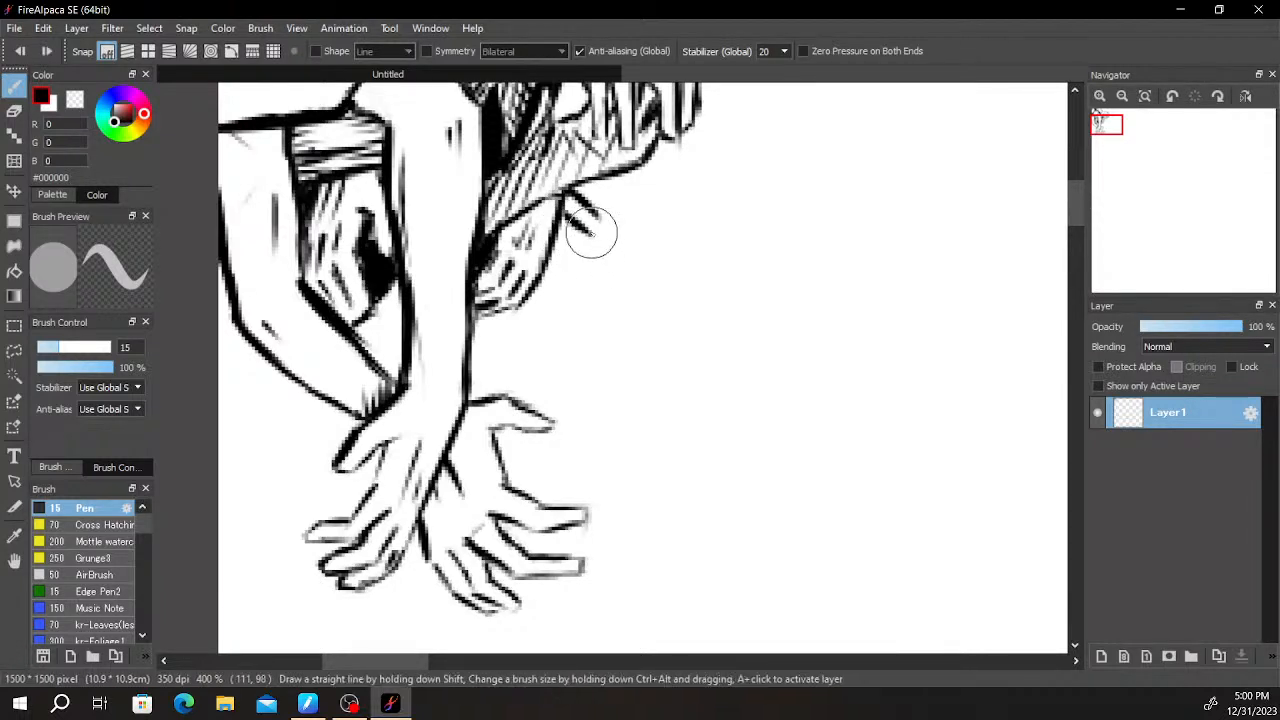
{"action": "left_click_drag", "start_coordinate": [598, 215], "coordinate": [596, 262]}
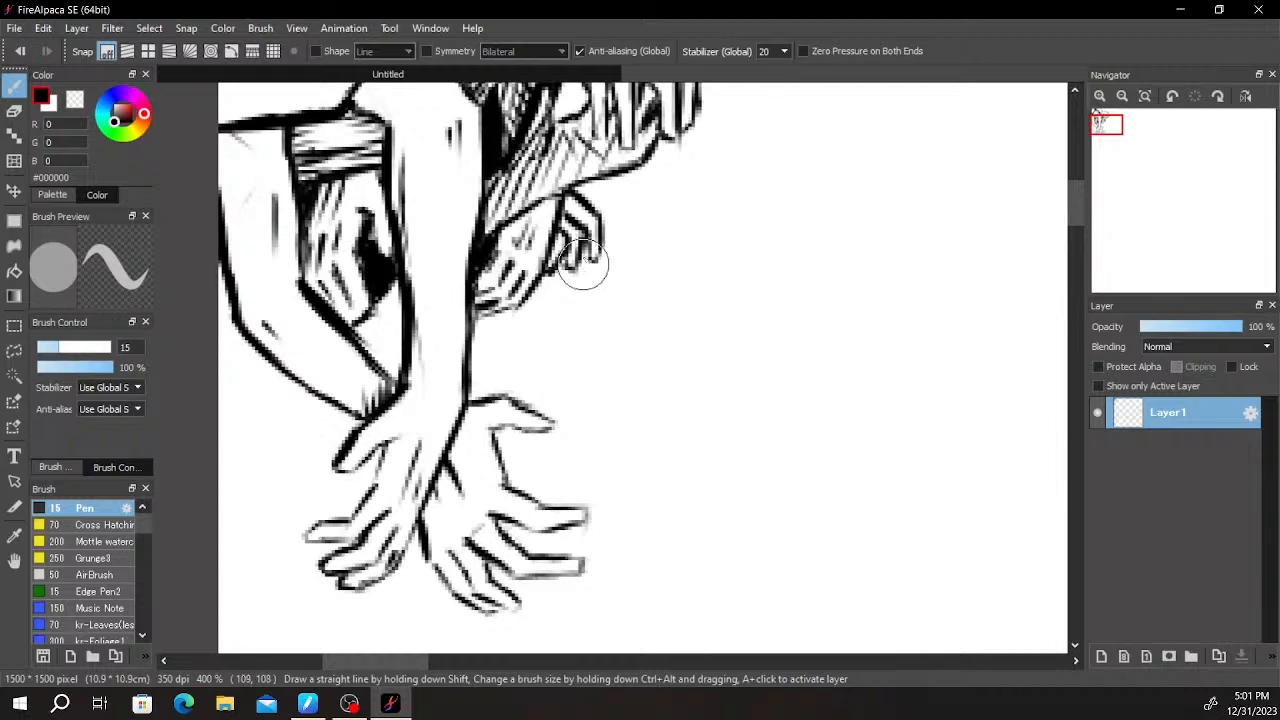
- Shade the area where the new bent fingers meet the contour above with solid black and short tapering strokes
{"action": "scroll", "coordinate": [600, 203], "scroll_direction": "down", "scroll_amount": 3}
{"action": "scroll", "coordinate": [596, 201], "scroll_direction": "up", "scroll_amount": 7}
{"action": "left_click_drag", "start_coordinate": [586, 209], "coordinate": [568, 305]}
{"action": "mouse_move", "coordinate": [465, 240]}
{"action": "left_mouse_down"}
{"action": "mouse_move", "coordinate": [513, 267]}
{"action": "mouse_move", "coordinate": [512, 285]}
{"action": "mouse_move", "coordinate": [530, 268]}
{"action": "mouse_move", "coordinate": [502, 246]}
{"action": "left_mouse_up"}
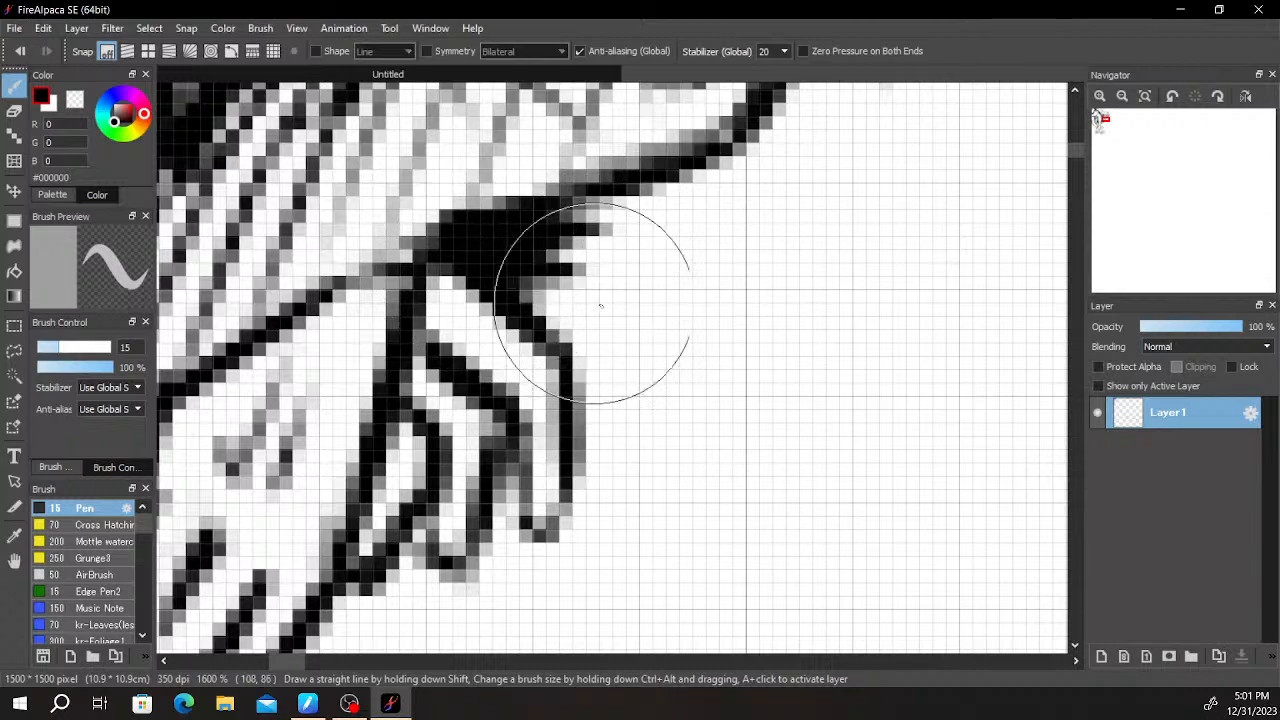
{"action": "scroll", "coordinate": [620, 298], "scroll_direction": "down", "scroll_amount": 5}
{"action": "mouse_move", "coordinate": [642, 299]}
{"action": "left_mouse_down"}
{"action": "mouse_move", "coordinate": [726, 131]}
{"action": "mouse_move", "coordinate": [738, 189]}
{"action": "mouse_move", "coordinate": [760, 157]}
{"action": "mouse_move", "coordinate": [658, 252]}
{"action": "left_mouse_up"}
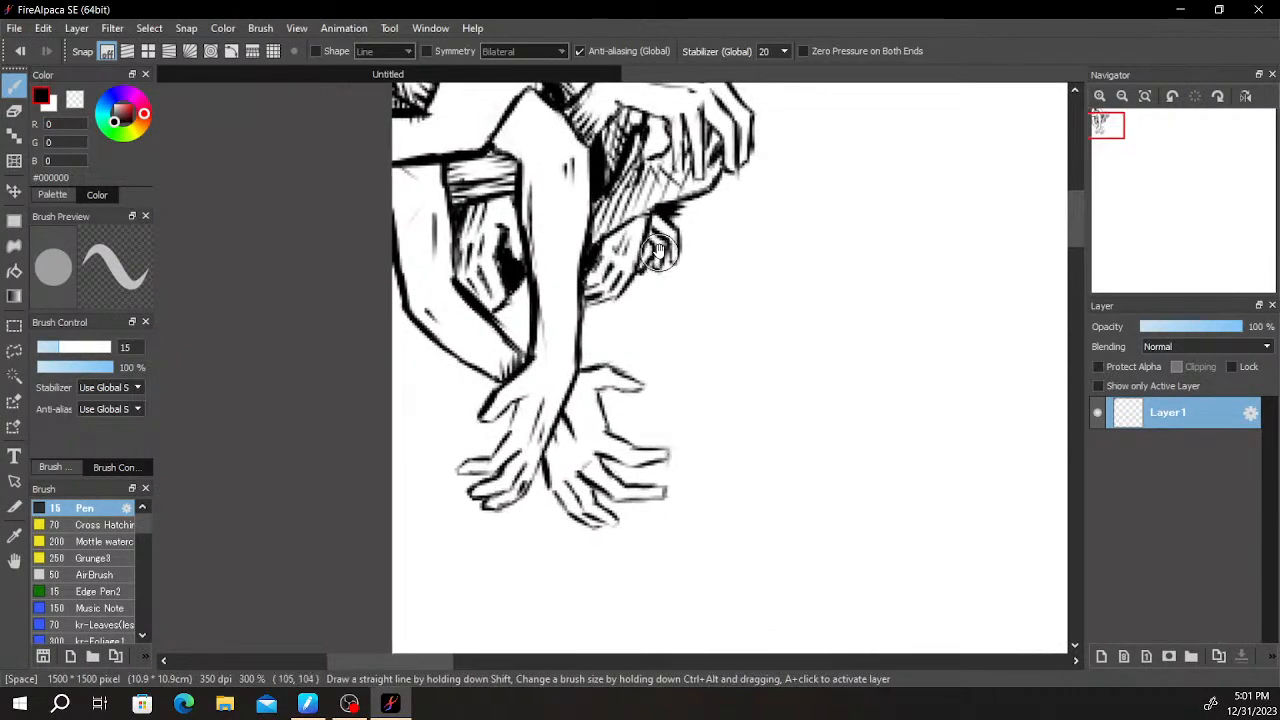
{"action": "scroll", "coordinate": [657, 250], "scroll_direction": "up", "scroll_amount": 2}
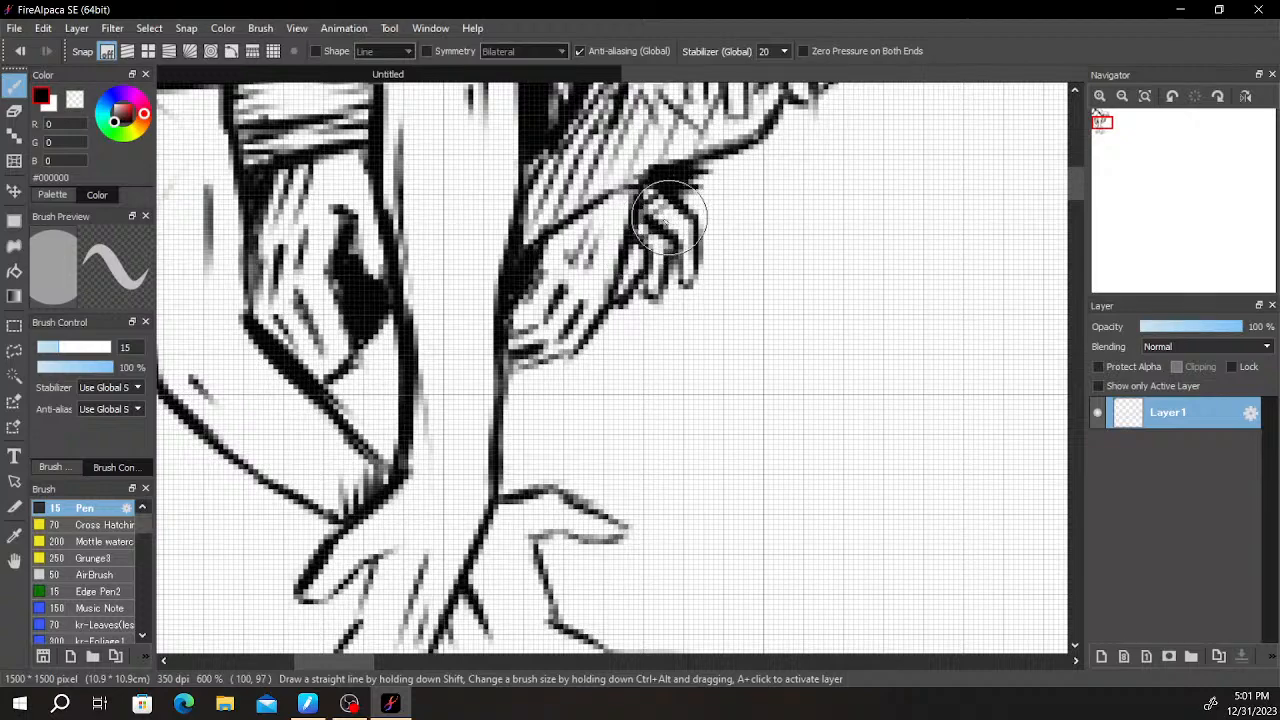
- Add short shading strokes inside the small triangular gap between the hatched hand's fingertips and the vertical forearm
{"action": "scroll", "coordinate": [646, 245], "scroll_direction": "down", "scroll_amount": 2}
{"action": "left_click_drag", "start_coordinate": [646, 245], "coordinate": [708, 252]}
{"action": "scroll", "coordinate": [702, 251], "scroll_direction": "up", "scroll_amount": 3}
{"action": "left_click_drag", "start_coordinate": [556, 305], "coordinate": [783, 163]}
{"action": "scroll", "coordinate": [740, 174], "scroll_direction": "down", "scroll_amount": 1}
{"action": "scroll", "coordinate": [666, 251], "scroll_direction": "up", "scroll_amount": 1}
{"action": "left_click_drag", "start_coordinate": [664, 254], "coordinate": [606, 306]}
{"action": "left_click_drag", "start_coordinate": [800, 362], "coordinate": [722, 415]}
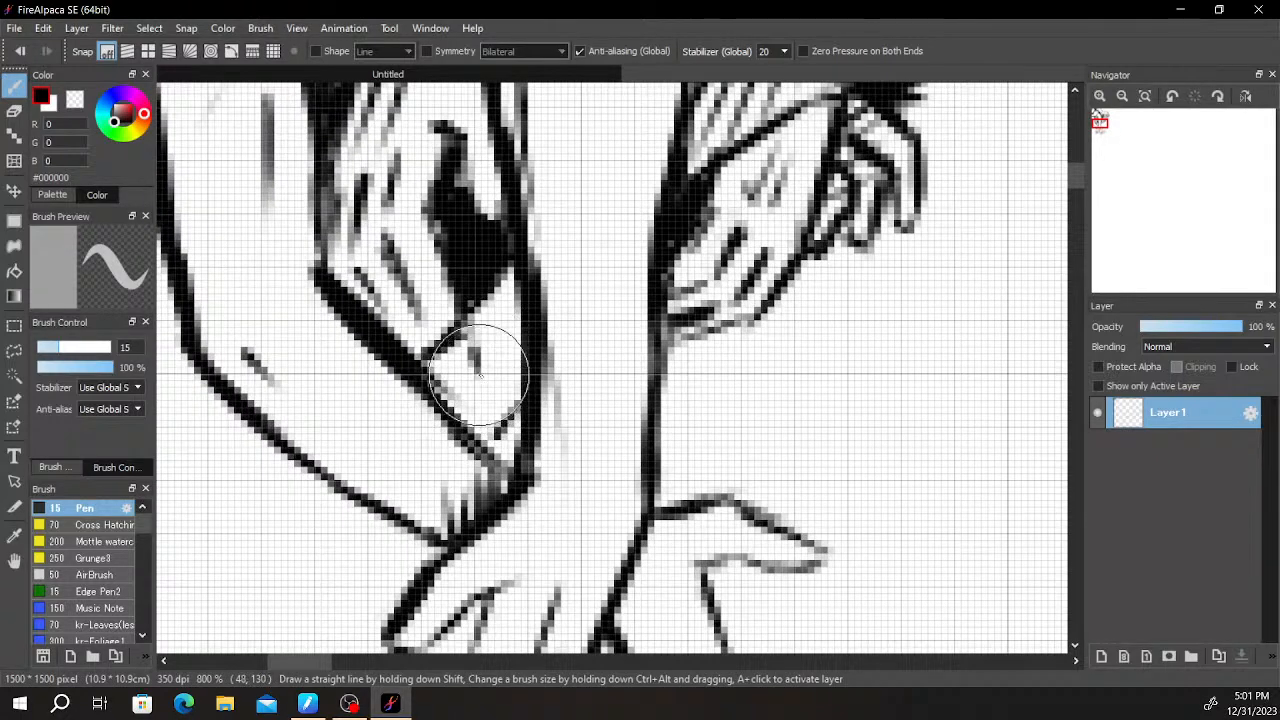
{"action": "scroll", "coordinate": [479, 376], "scroll_direction": "down", "scroll_amount": 2}
- Begin a new hand at the canvas edge below the lower bent arm, drawing its upper contour, a black wedge and a finger line
{"action": "scroll", "coordinate": [560, 360], "scroll_direction": "up", "scroll_amount": 2}
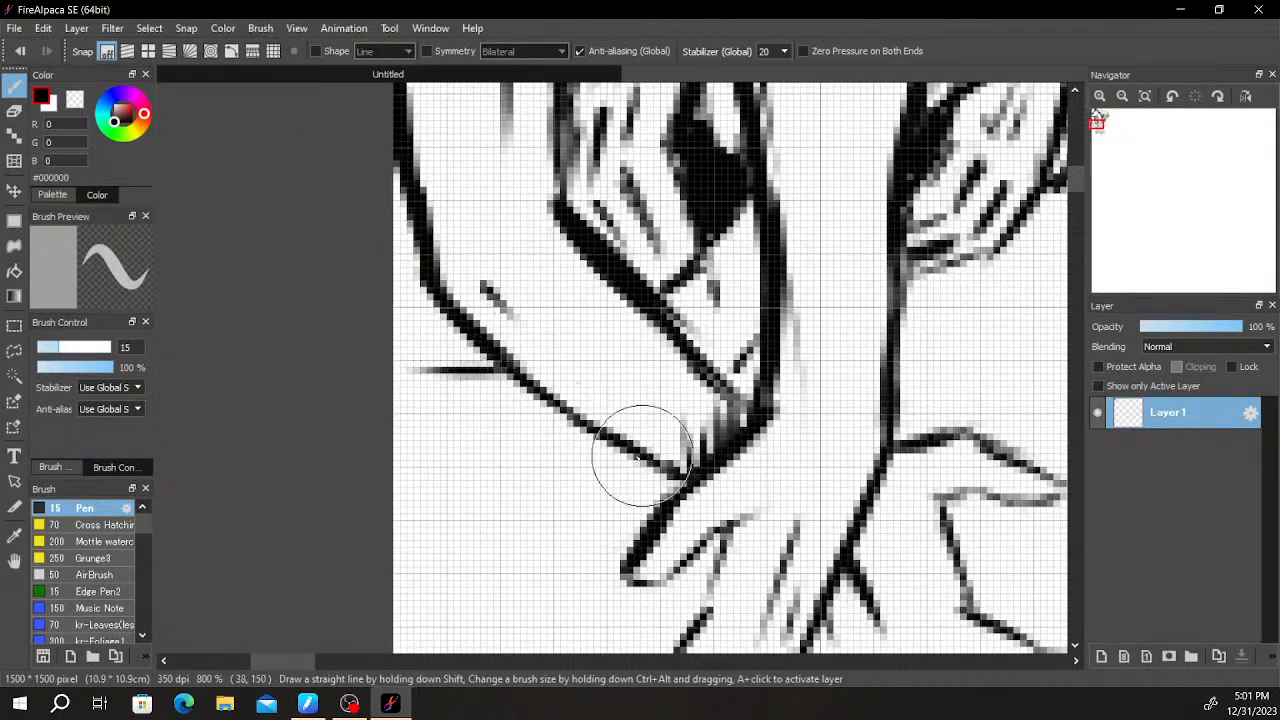
{"action": "left_click_drag", "start_coordinate": [614, 380], "coordinate": [590, 320]}
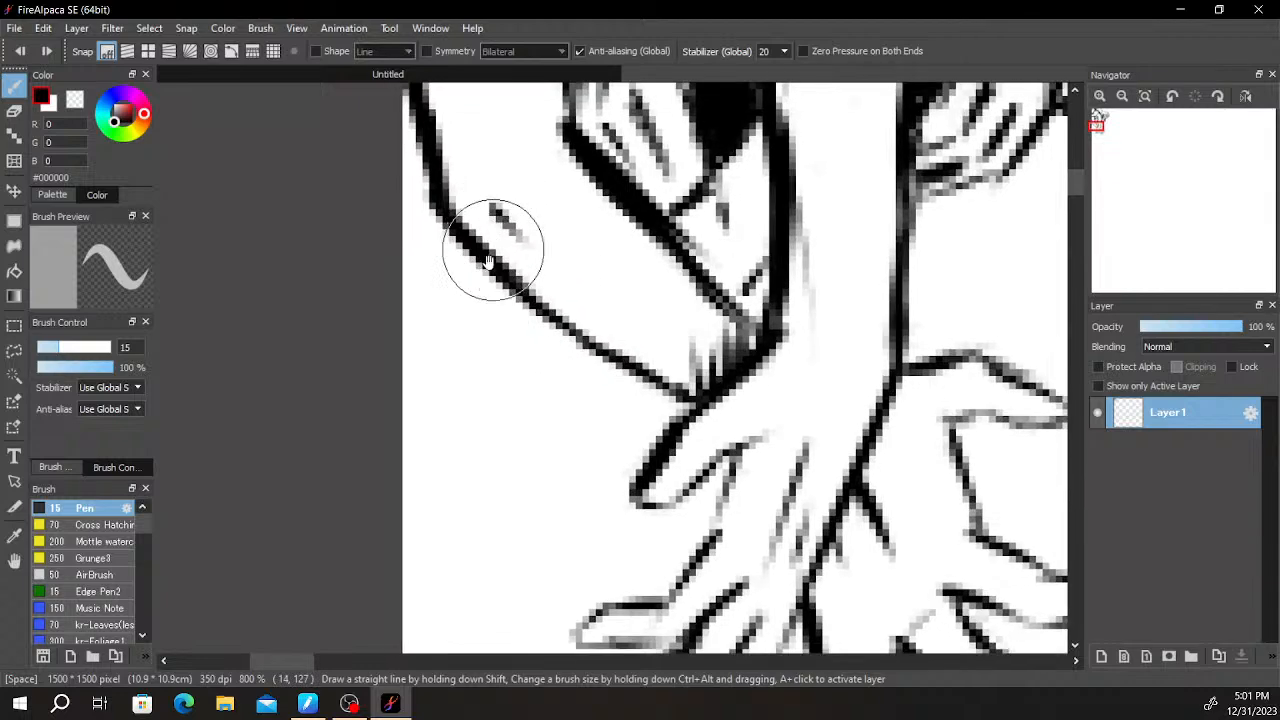
{"action": "left_click_drag", "start_coordinate": [492, 277], "coordinate": [390, 283]}
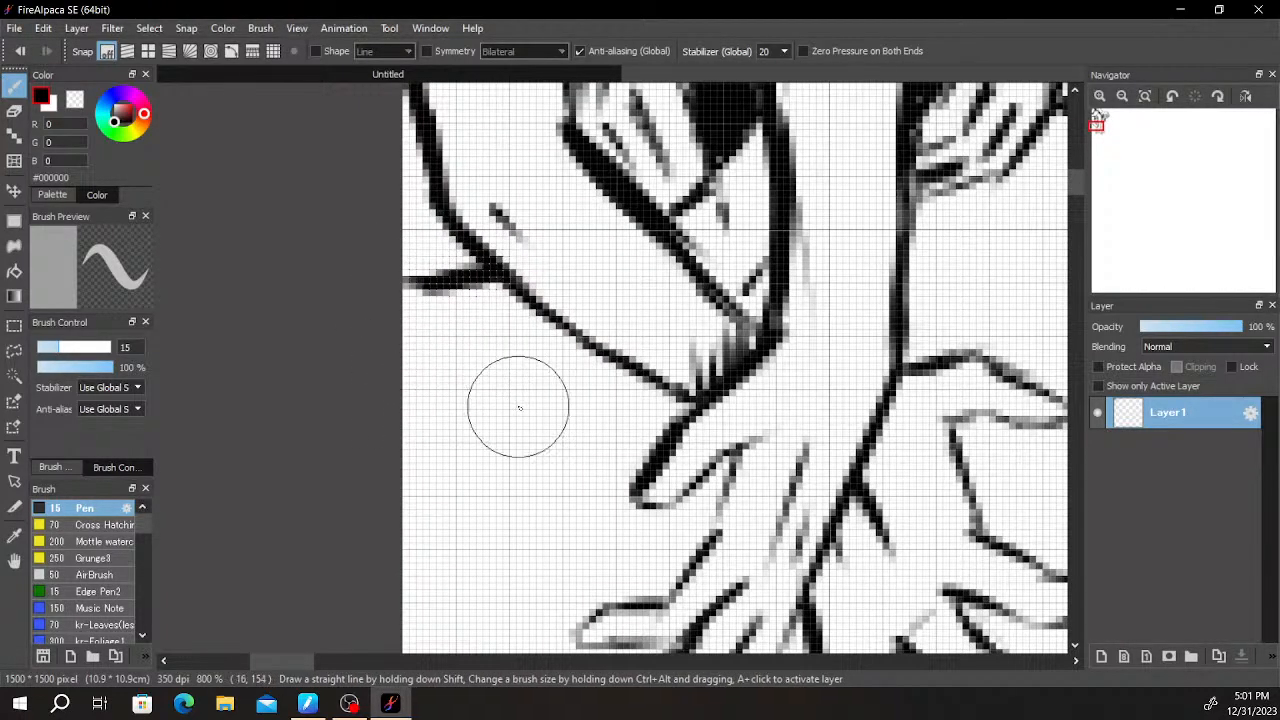
{"action": "left_click_drag", "start_coordinate": [450, 380], "coordinate": [400, 443]}
{"action": "mouse_move", "coordinate": [430, 337]}
{"action": "left_mouse_down"}
{"action": "mouse_move", "coordinate": [393, 398]}
{"action": "mouse_move", "coordinate": [398, 384]}
{"action": "left_mouse_up"}
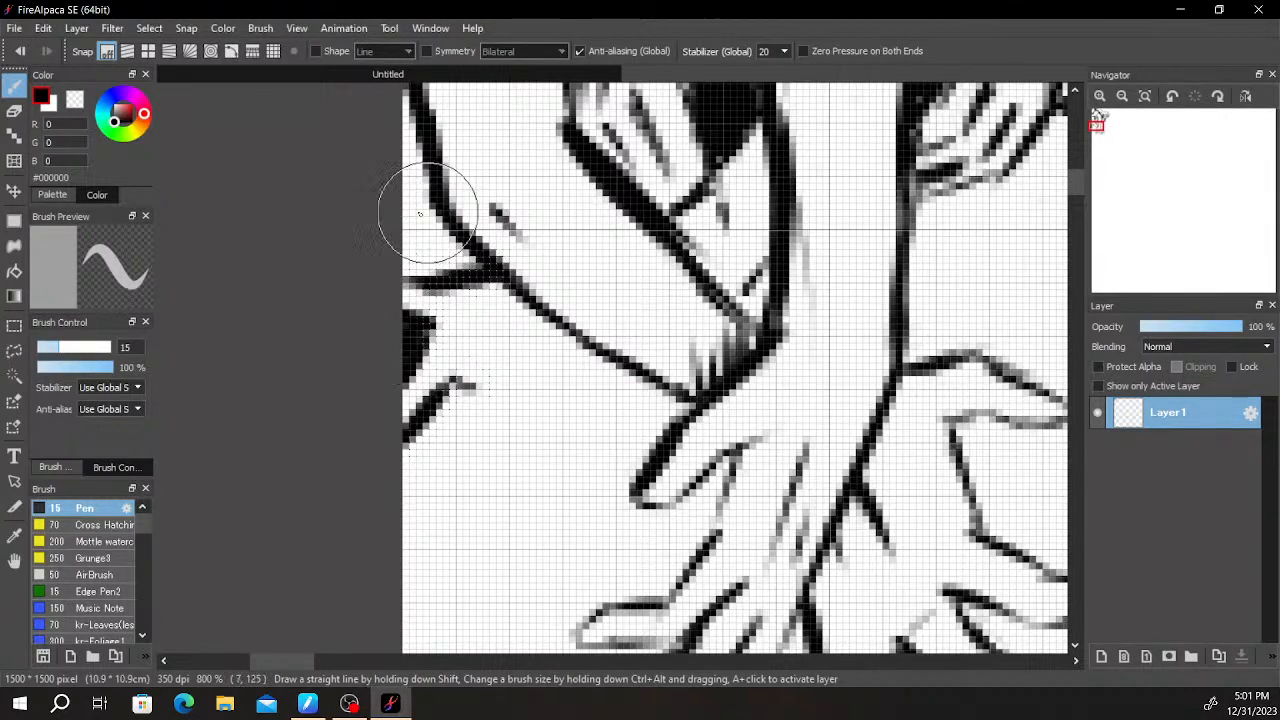
- Fill the gap between the lower bent arm, the canvas edge and the new hand's upper contour with solid black
{"action": "left_click_drag", "start_coordinate": [403, 132], "coordinate": [424, 288]}
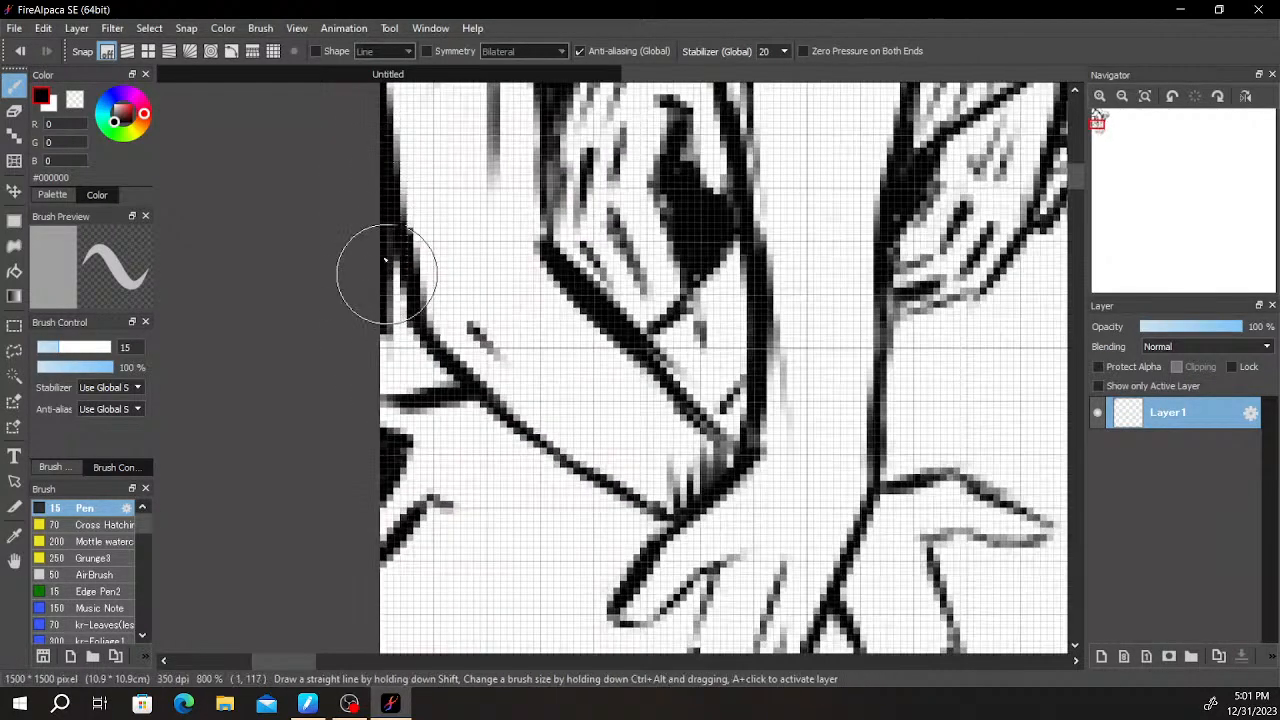
{"action": "mouse_move", "coordinate": [443, 381]}
{"action": "left_mouse_down"}
{"action": "mouse_move", "coordinate": [403, 374]}
{"action": "mouse_move", "coordinate": [423, 346]}
{"action": "mouse_move", "coordinate": [410, 352]}
{"action": "left_mouse_up"}
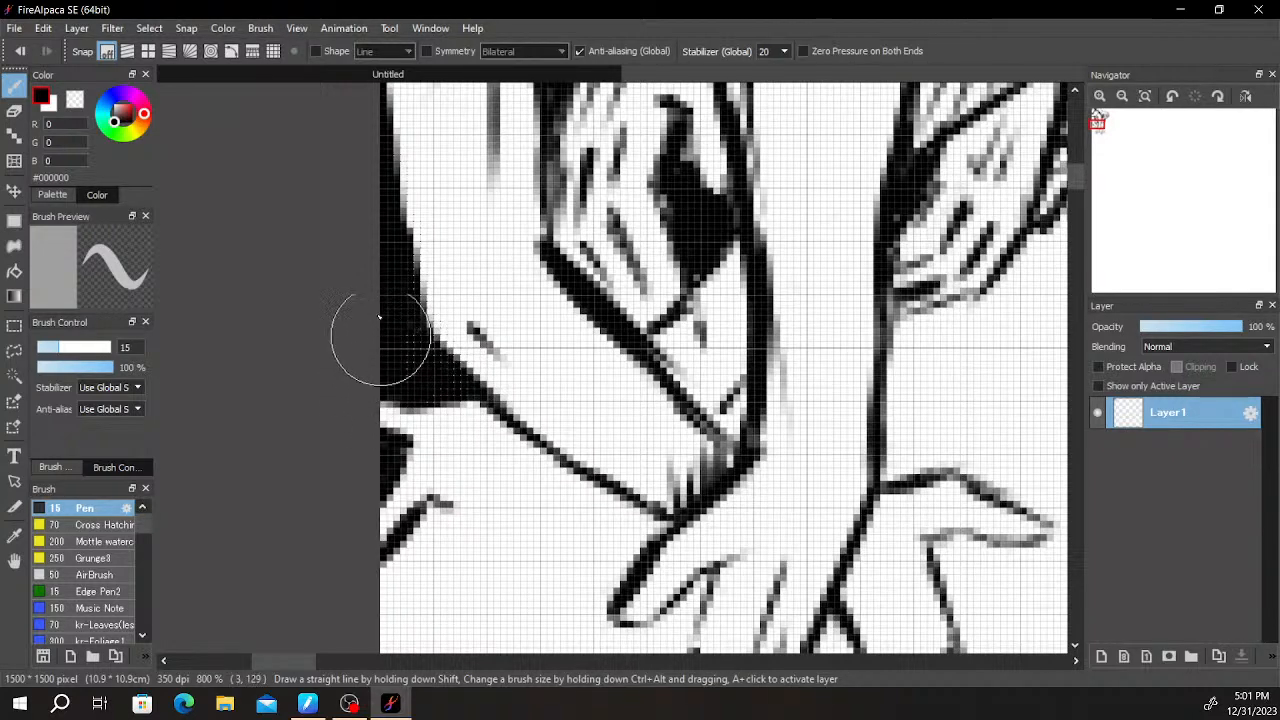
{"action": "scroll", "coordinate": [620, 380], "scroll_direction": "down", "scroll_amount": 1}
- Draw slanted finger lines on the new hand at the canvas edge and clean up the black areas around its upper contour
{"action": "left_click_drag", "start_coordinate": [639, 436], "coordinate": [675, 258]}
{"action": "mouse_move", "coordinate": [534, 294]}
{"action": "left_mouse_down"}
{"action": "mouse_move", "coordinate": [484, 394]}
{"action": "mouse_move", "coordinate": [553, 311]}
{"action": "left_mouse_up"}
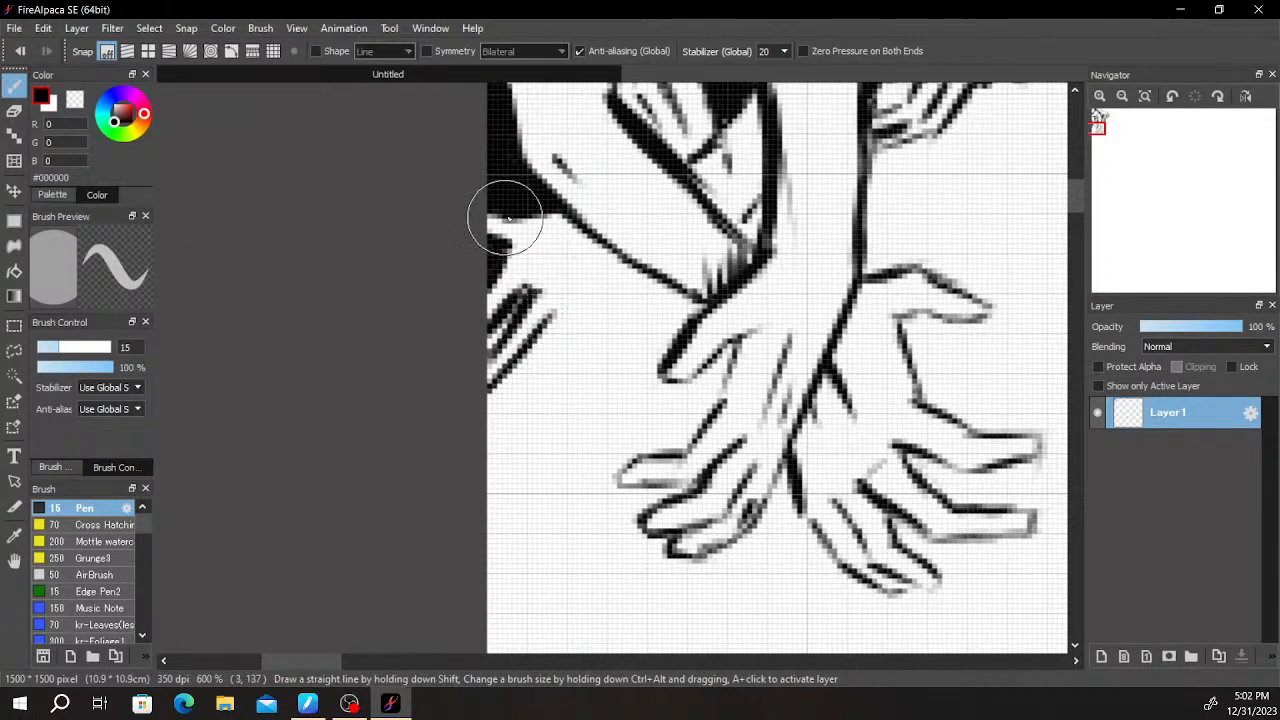
{"action": "key", "text": "e"}
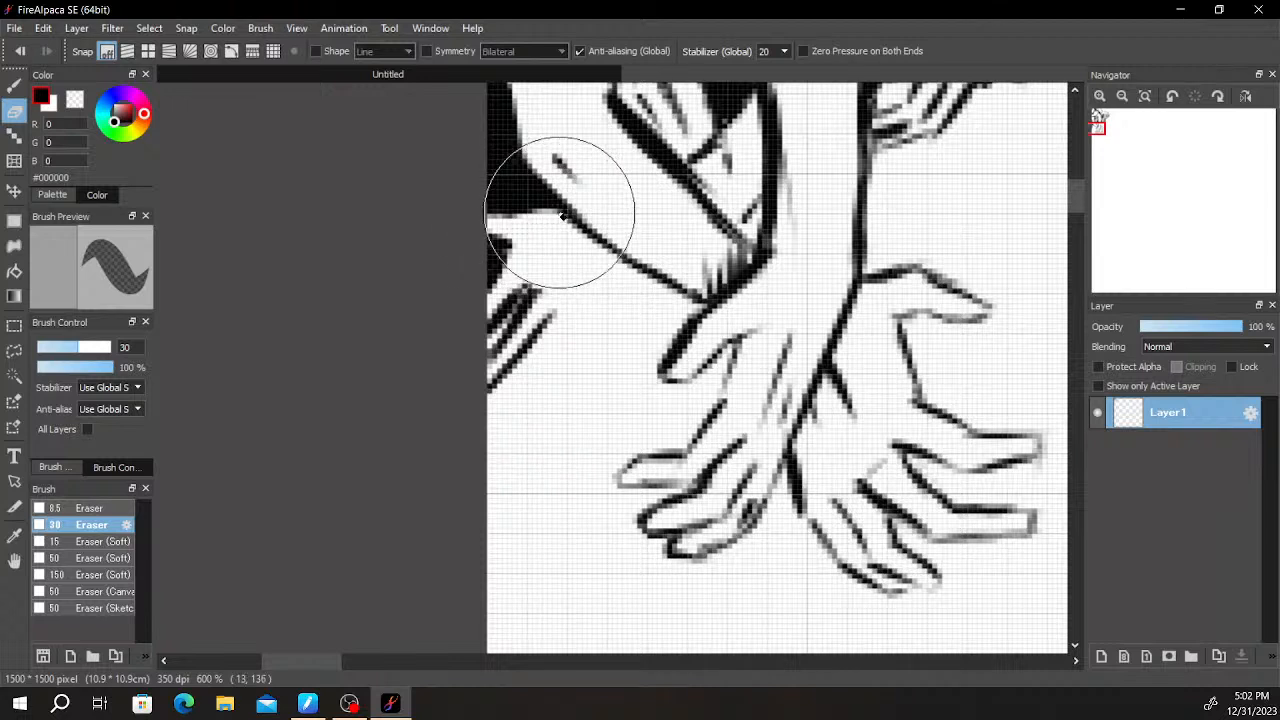
{"action": "key", "text": "b"}
{"action": "left_click_drag", "start_coordinate": [507, 255], "coordinate": [515, 250]}
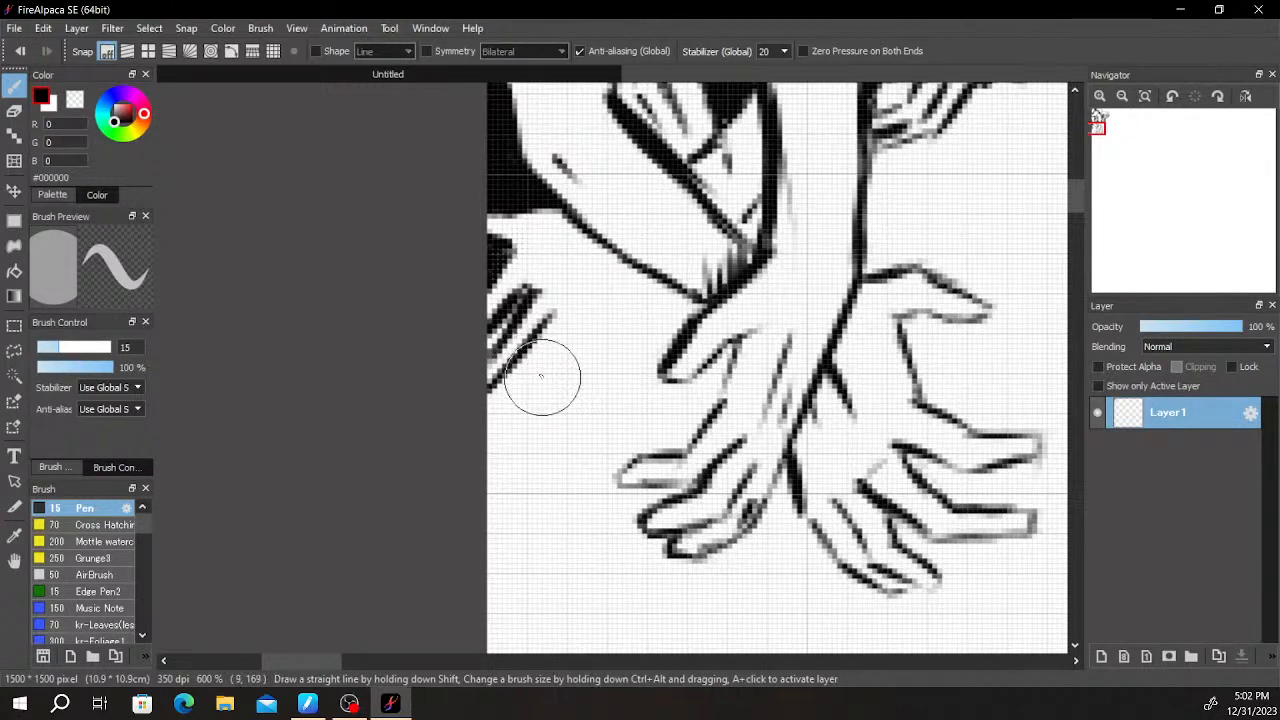
- Draw the new hand's remaining curled fingers and its lower edge running up to the bent arm's wrist, tidying the lines
{"action": "left_click_drag", "start_coordinate": [537, 379], "coordinate": [581, 392]}
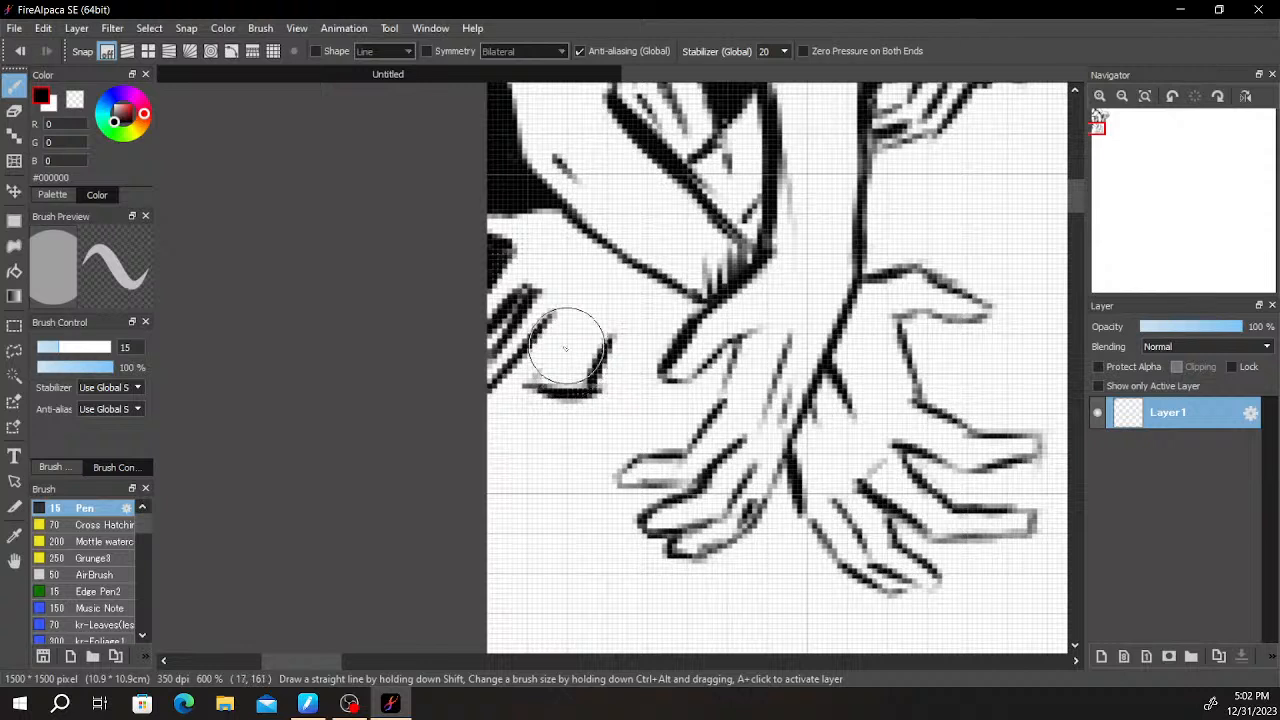
{"action": "left_click_drag", "start_coordinate": [532, 377], "coordinate": [562, 324]}
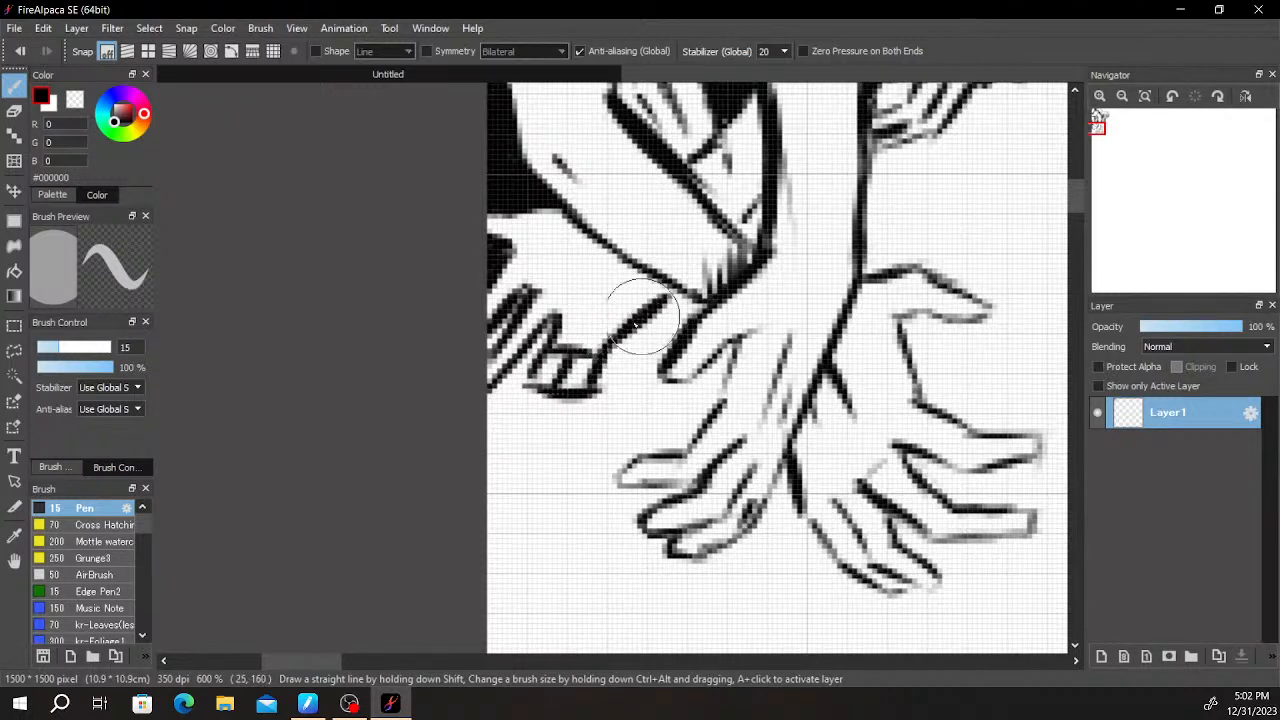
{"action": "key", "text": "e"}
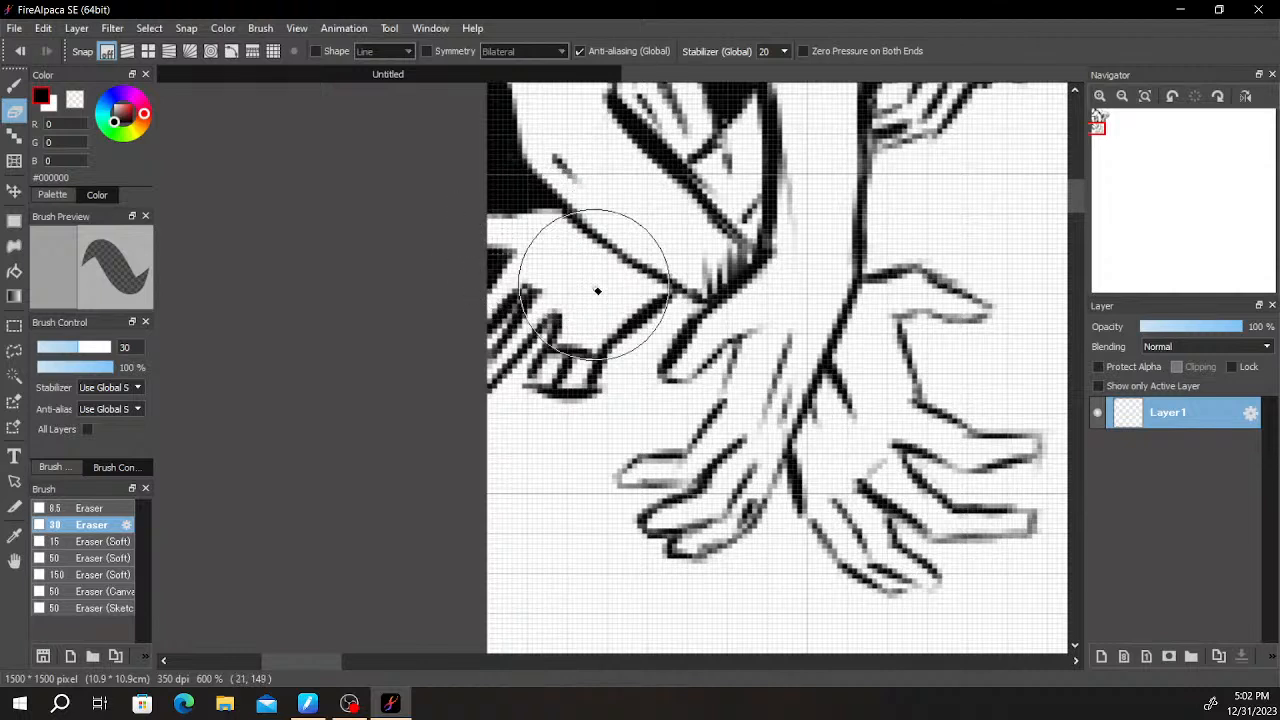
{"action": "key", "text": "b"}
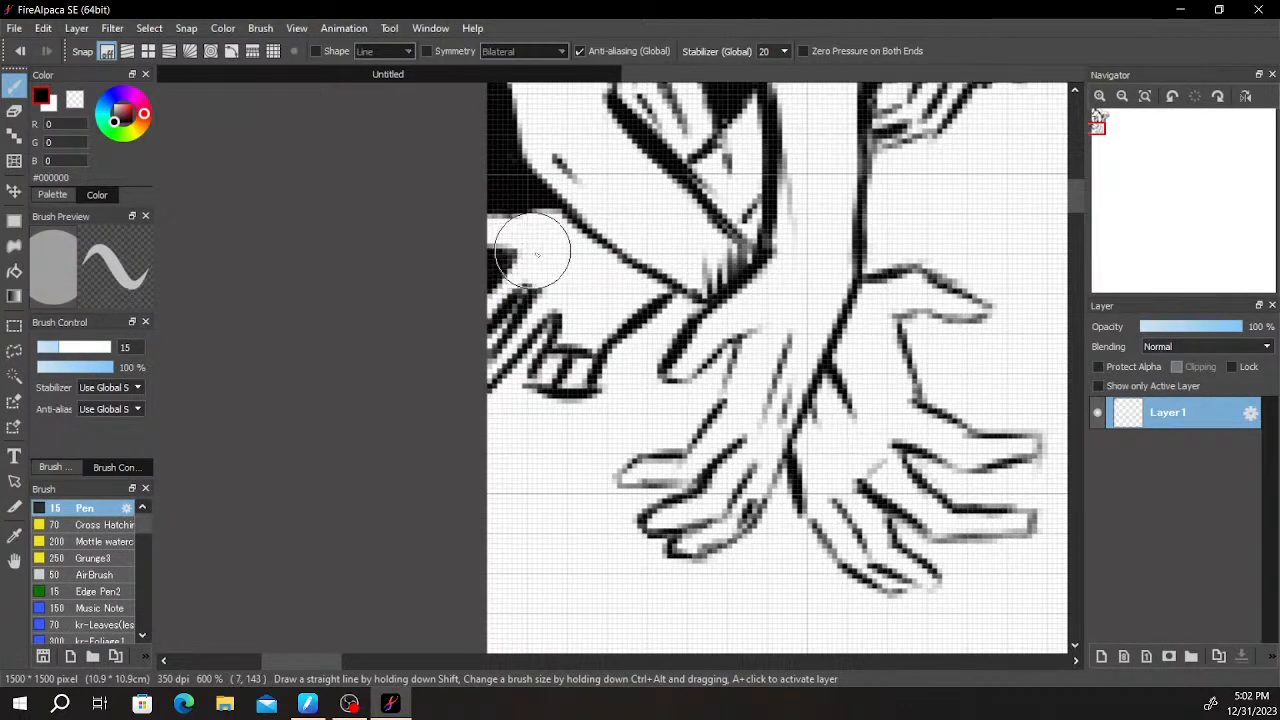
- Fill the gap between the new hand's slanted fingers with black, trimming and redrawing the edges near the canvas border
{"action": "mouse_move", "coordinate": [503, 347]}
{"action": "left_mouse_down"}
{"action": "mouse_move", "coordinate": [493, 337]}
{"action": "mouse_move", "coordinate": [523, 298]}
{"action": "left_mouse_up"}
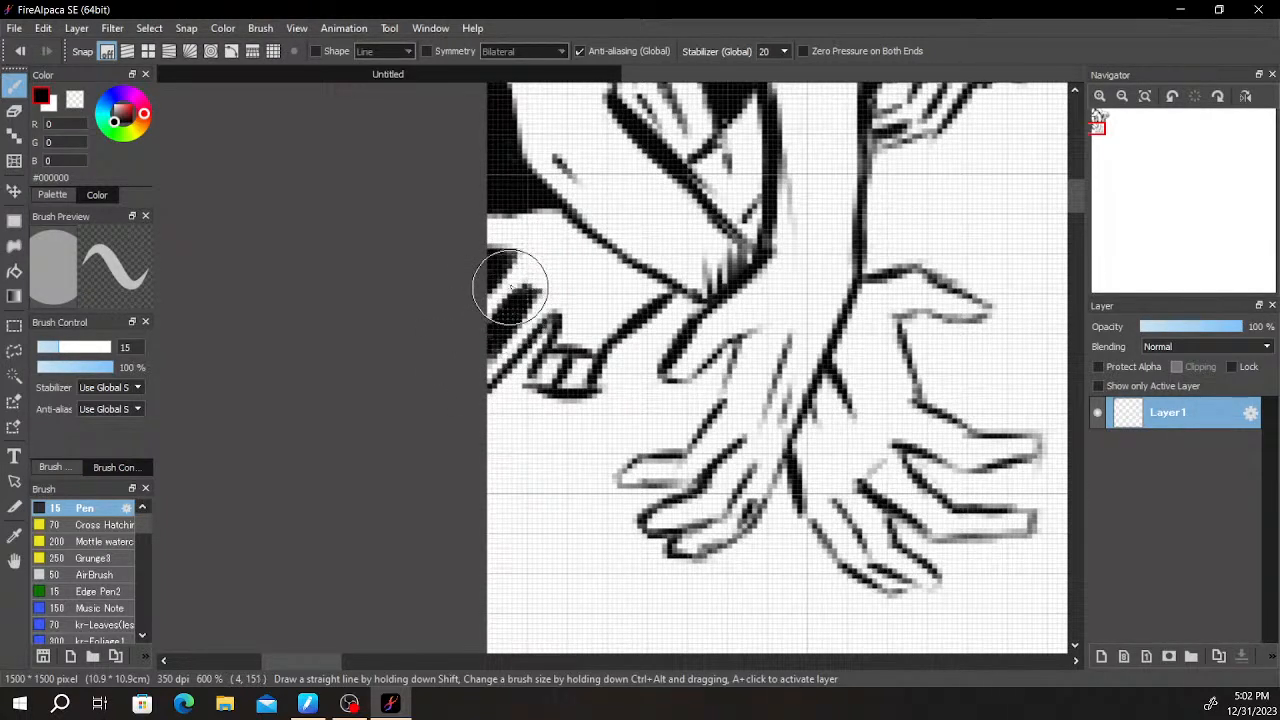
{"action": "scroll", "coordinate": [532, 305], "scroll_direction": "down", "scroll_amount": 4}
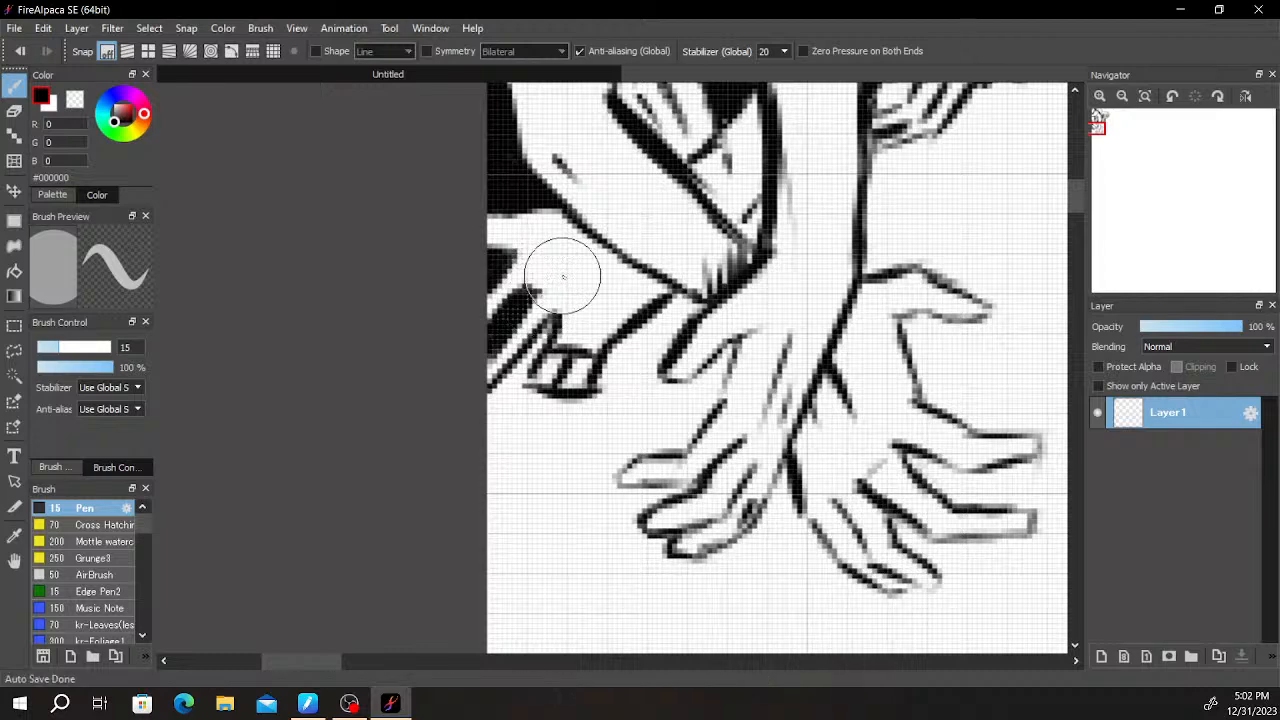
{"action": "scroll", "coordinate": [560, 275], "scroll_direction": "up", "scroll_amount": 3}
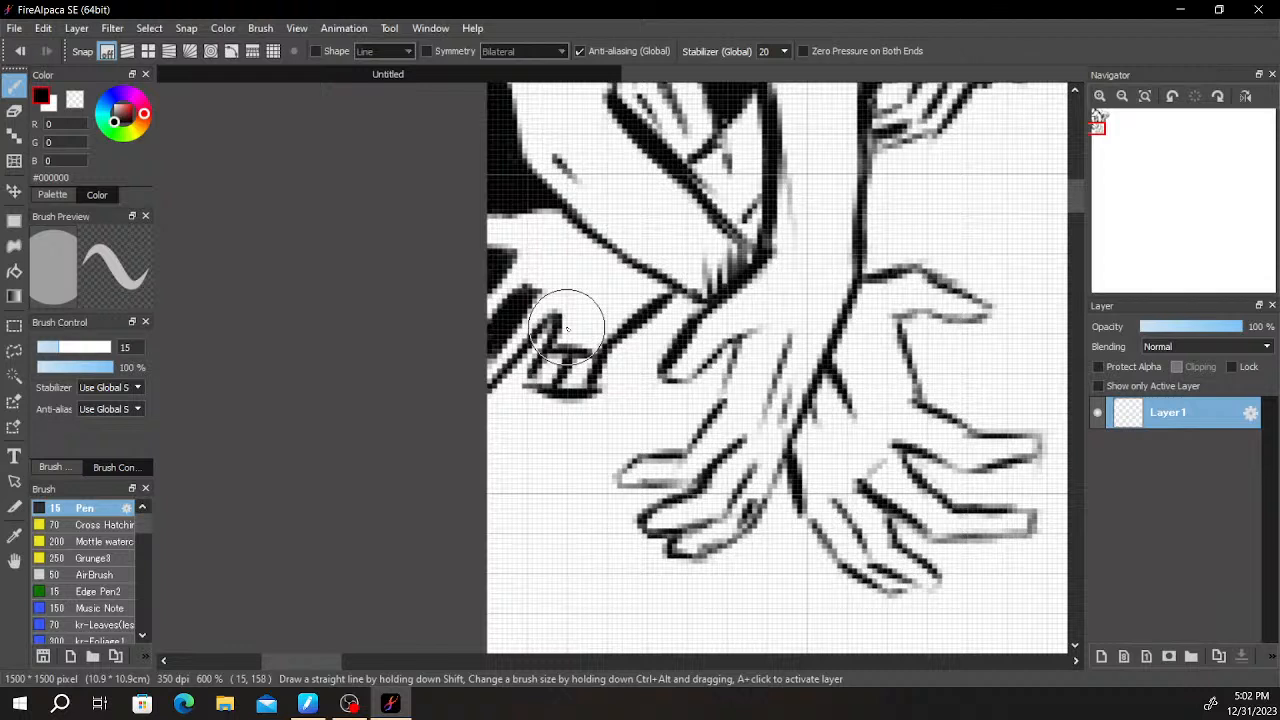
{"action": "key", "text": "e"}
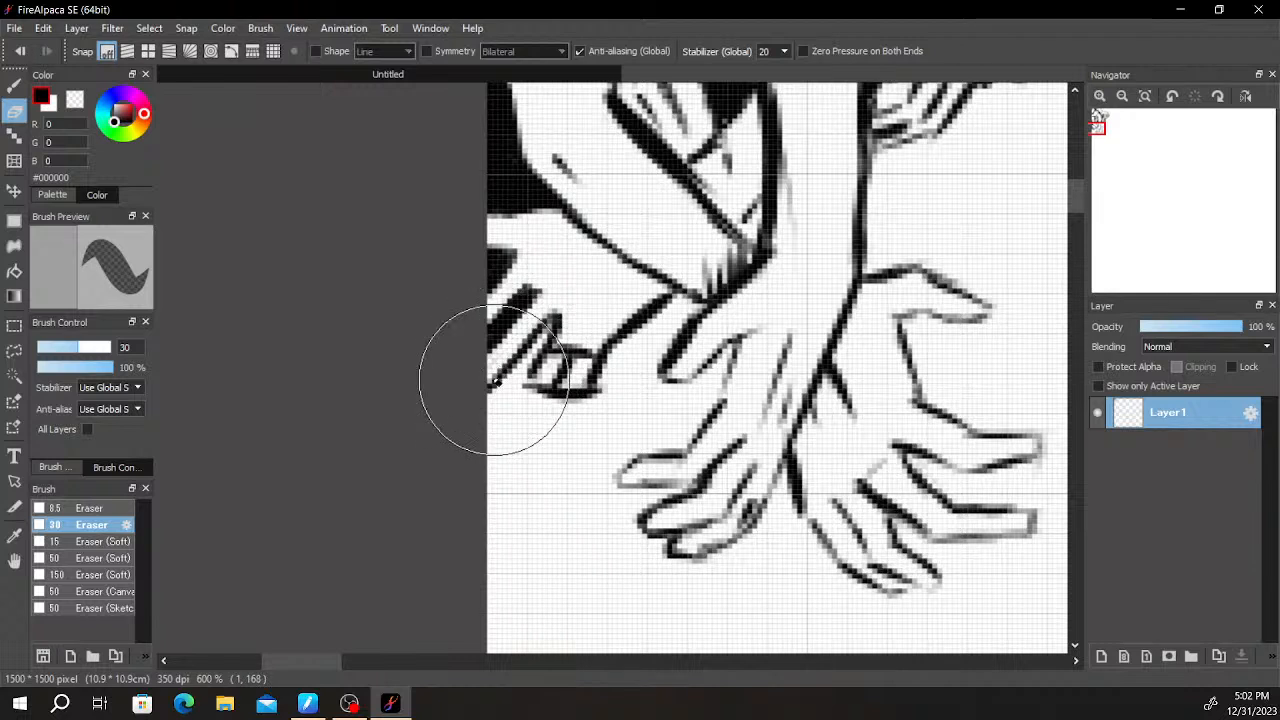
{"action": "key", "text": "b"}
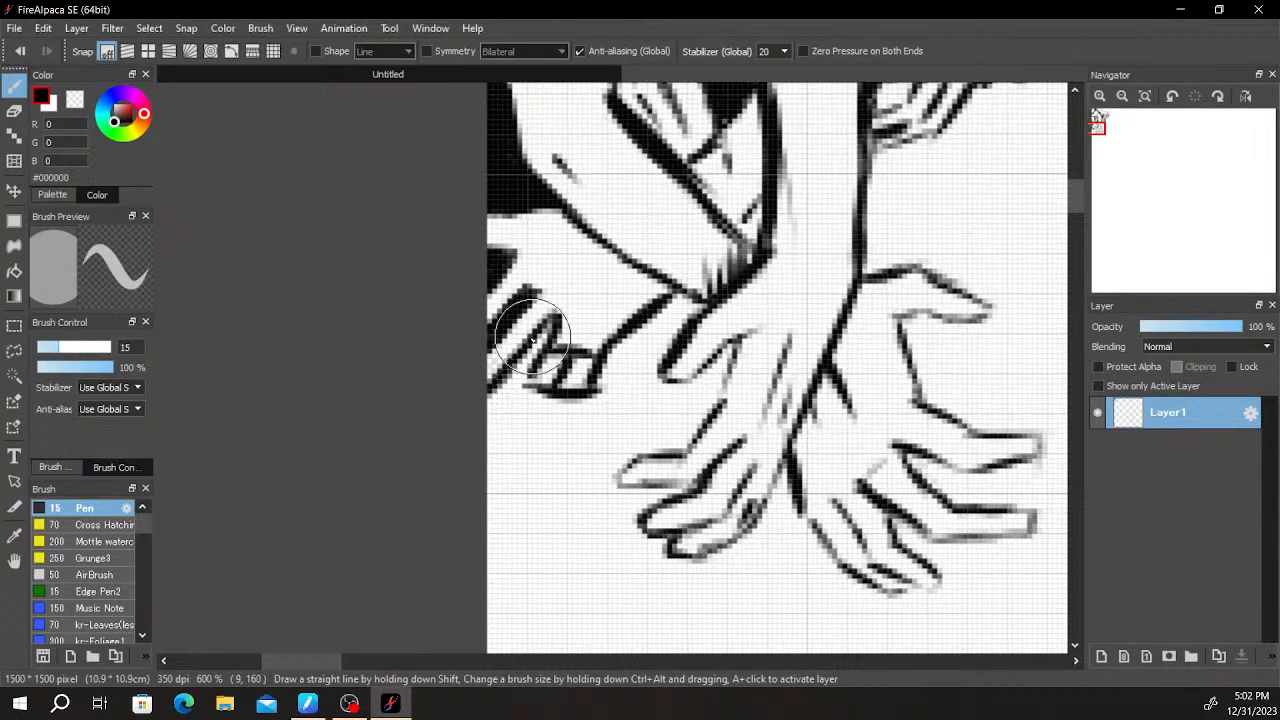
{"action": "key", "text": "e"}
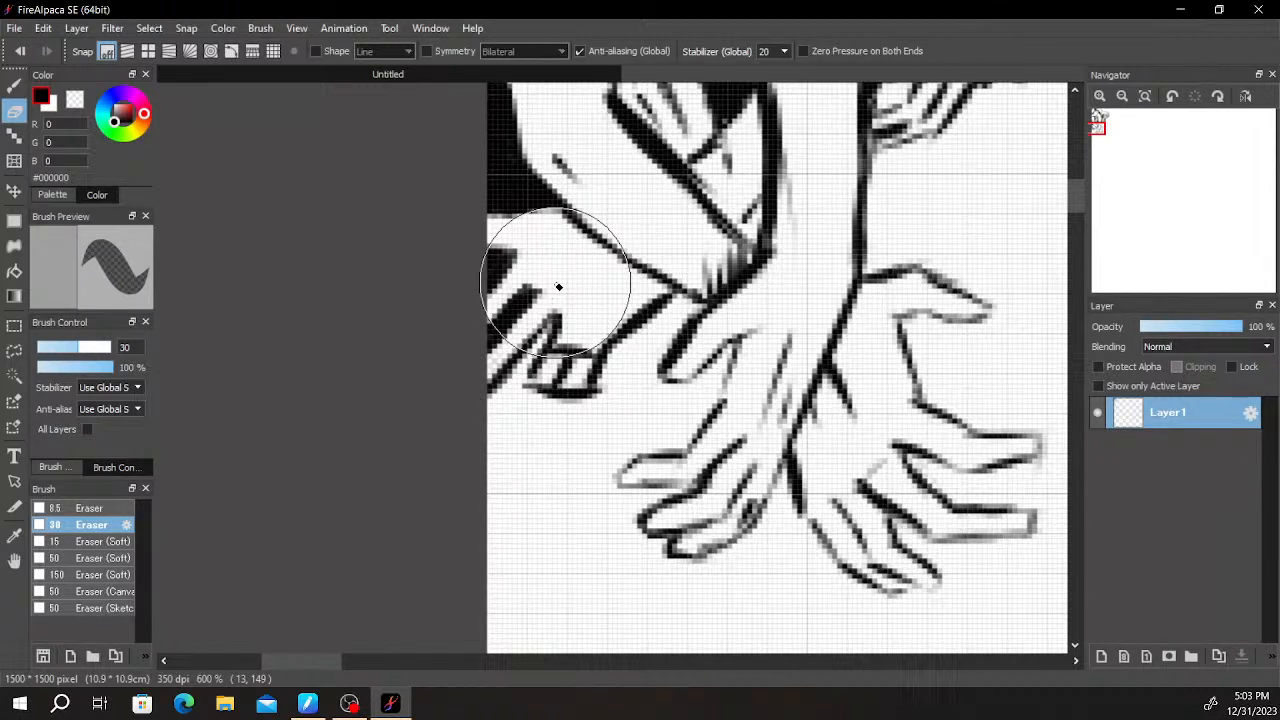
- Fill the small gap between the new hand's lower edge and the neighbouring hand's thumb with solid black
{"action": "key", "text": "b"}
{"action": "mouse_move", "coordinate": [670, 305]}
{"action": "left_mouse_down"}
{"action": "mouse_move", "coordinate": [697, 307]}
{"action": "mouse_move", "coordinate": [732, 280]}
{"action": "left_mouse_up"}
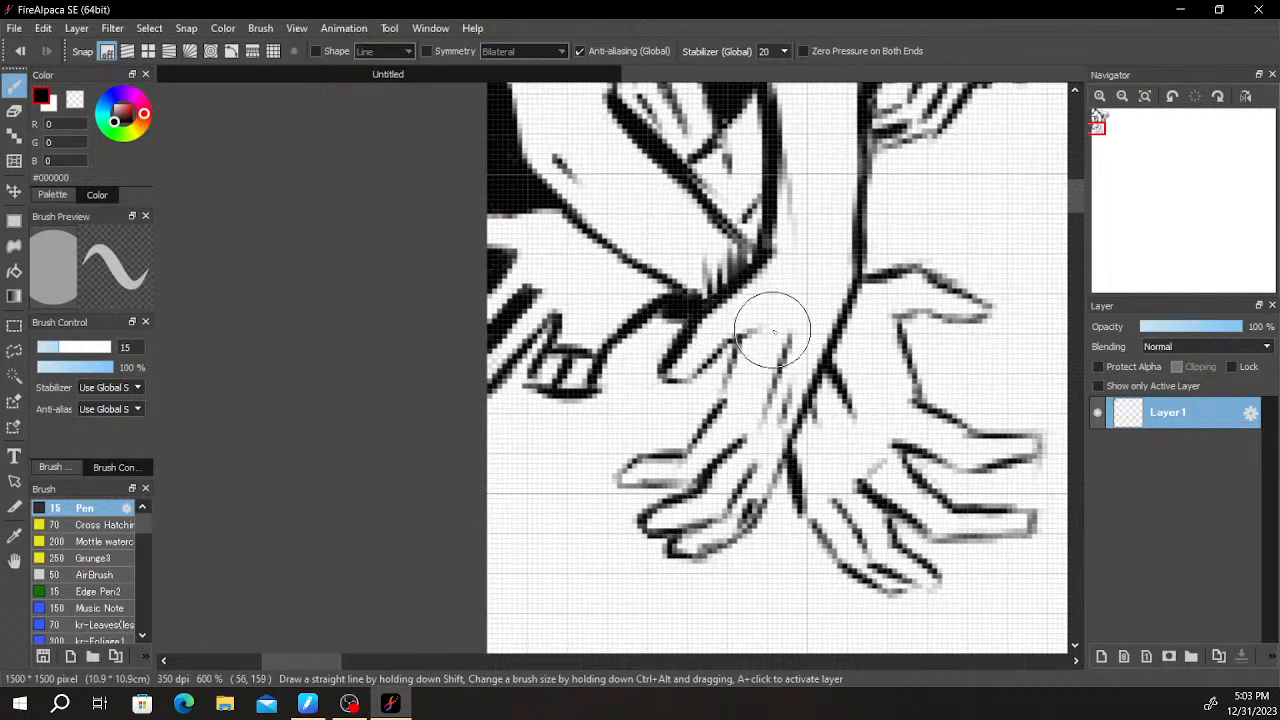
- Draw a long lower contour line from the canvas edge to the drooping hand's fingers, thickening and trimming its outer end
{"action": "scroll", "coordinate": [880, 300], "scroll_direction": "down", "scroll_amount": 2}
{"action": "scroll", "coordinate": [851, 300], "scroll_direction": "up", "scroll_amount": 2}
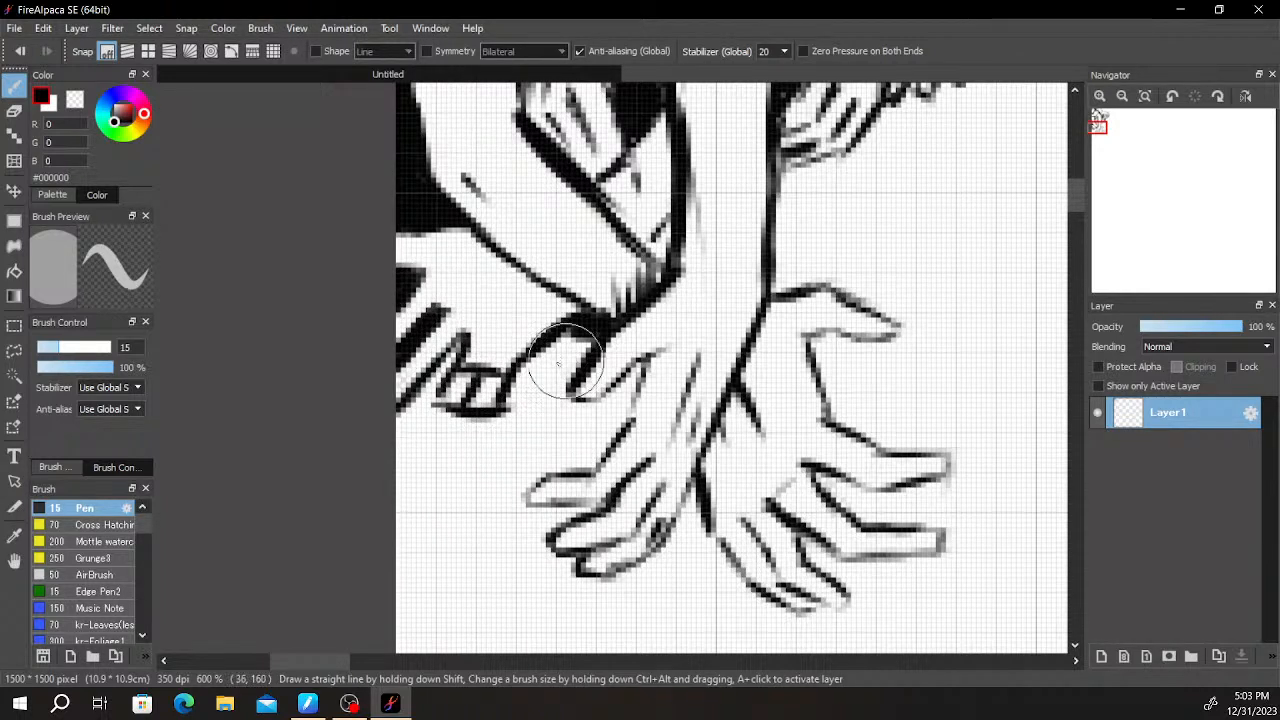
{"action": "mouse_move", "coordinate": [387, 427]}
{"action": "left_mouse_down"}
{"action": "mouse_move", "coordinate": [423, 443]}
{"action": "mouse_move", "coordinate": [586, 434]}
{"action": "mouse_move", "coordinate": [560, 428]}
{"action": "mouse_move", "coordinate": [585, 375]}
{"action": "left_mouse_up"}
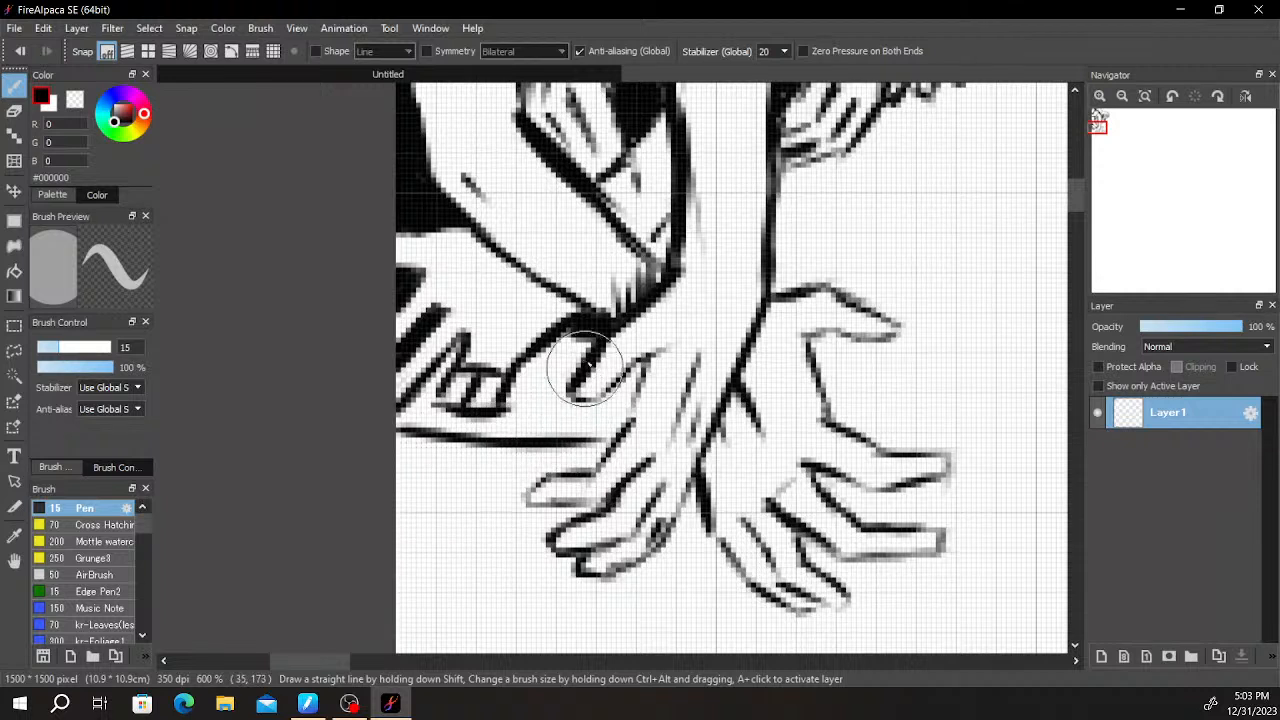
{"action": "key", "text": "e"}
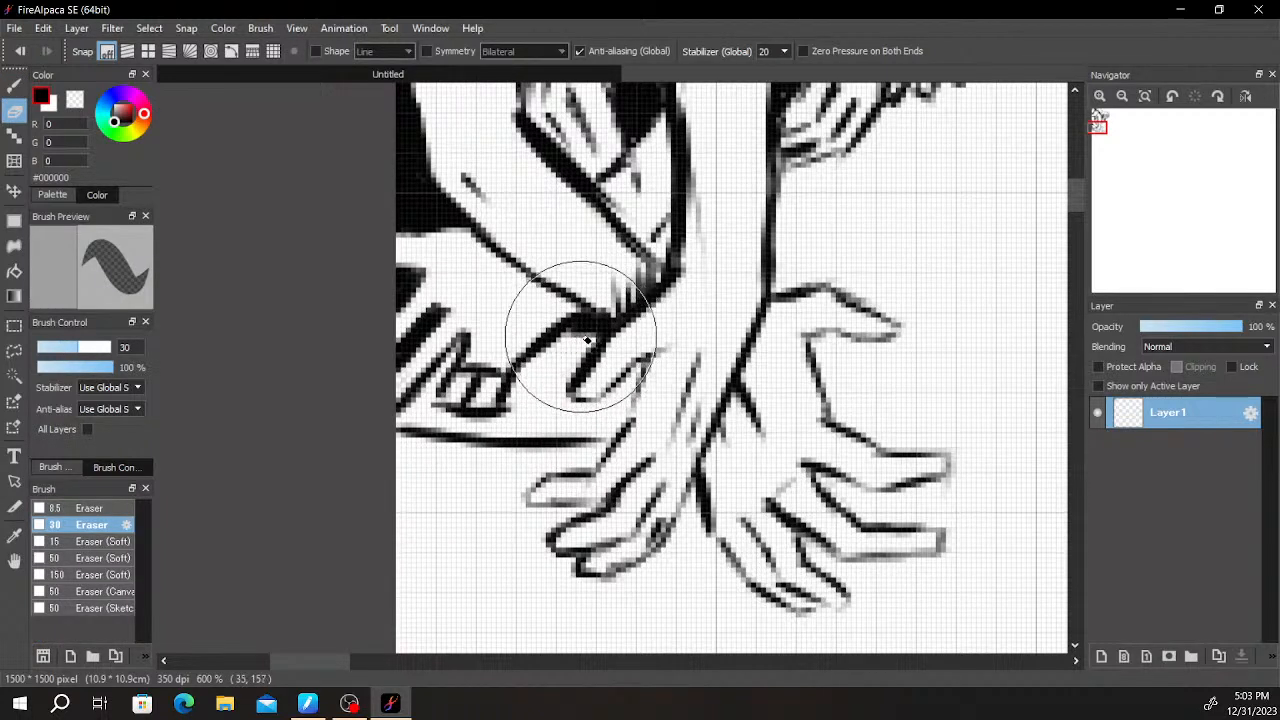
{"action": "key", "text": "b"}
{"action": "left_click_drag", "start_coordinate": [568, 338], "coordinate": [595, 330]}
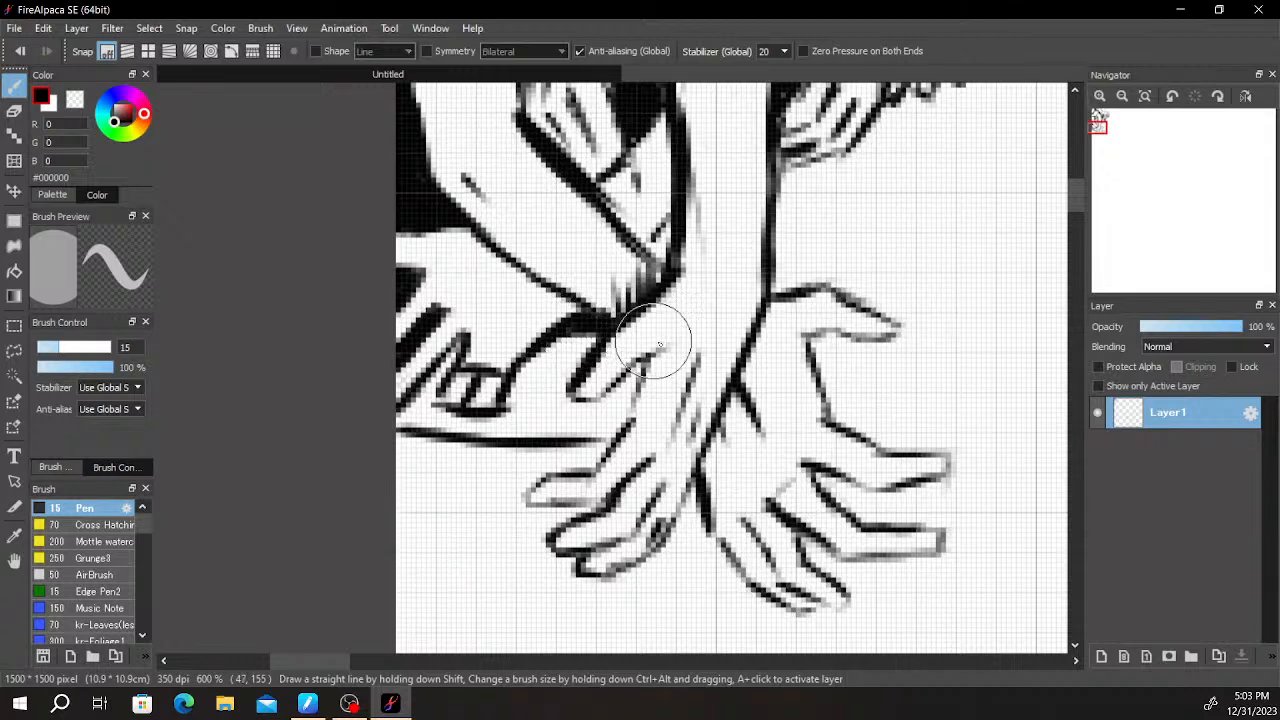
{"action": "left_click_drag", "start_coordinate": [392, 437], "coordinate": [477, 440]}
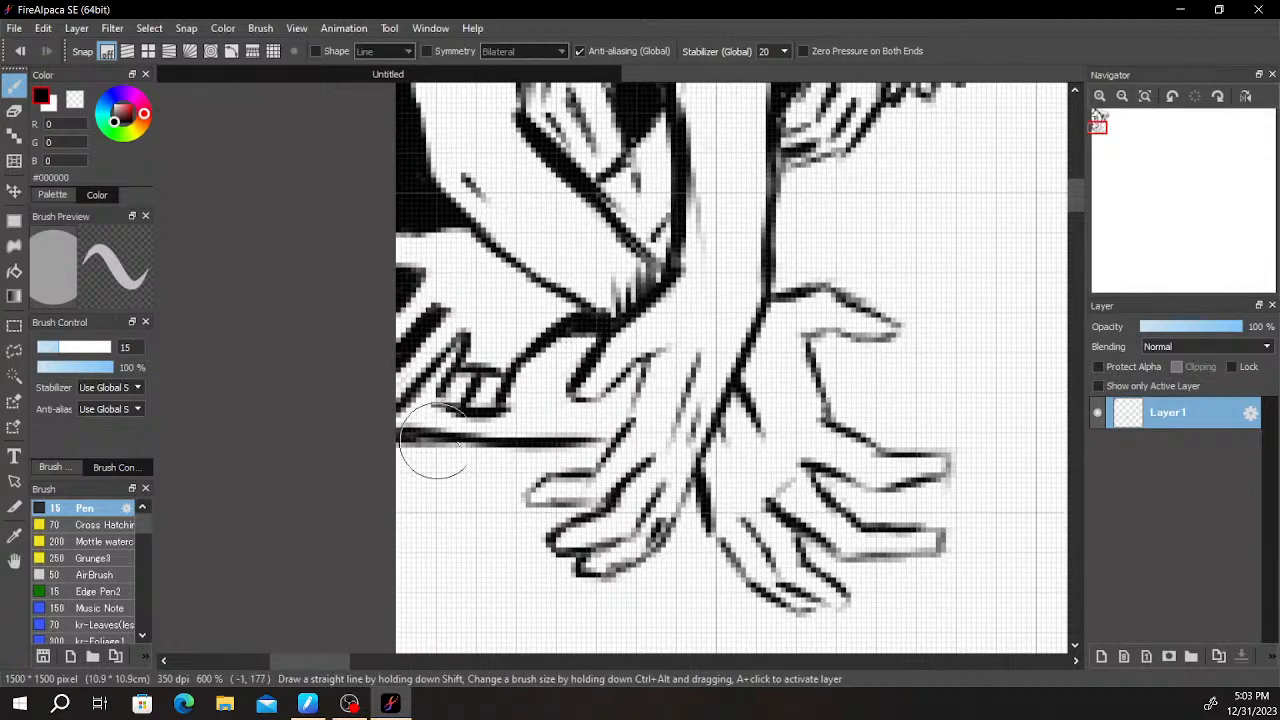
{"action": "key", "text": "e"}
{"action": "mouse_move", "coordinate": [382, 430]}
{"action": "left_mouse_down"}
{"action": "mouse_move", "coordinate": [476, 434]}
{"action": "mouse_move", "coordinate": [401, 433]}
{"action": "mouse_move", "coordinate": [460, 430]}
{"action": "mouse_move", "coordinate": [387, 451]}
{"action": "mouse_move", "coordinate": [429, 449]}
{"action": "left_mouse_up"}
- Hatch the strip between the long lower contour line and the edge hand's curled fingers up to the drooping hand's thumb
{"action": "key", "text": "b"}
{"action": "left_click_drag", "start_coordinate": [961, 333], "coordinate": [697, 421]}
{"action": "scroll", "coordinate": [771, 331], "scroll_direction": "down", "scroll_amount": 3}
{"action": "scroll", "coordinate": [684, 425], "scroll_direction": "up", "scroll_amount": 2}
{"action": "left_click_drag", "start_coordinate": [404, 432], "coordinate": [560, 392]}
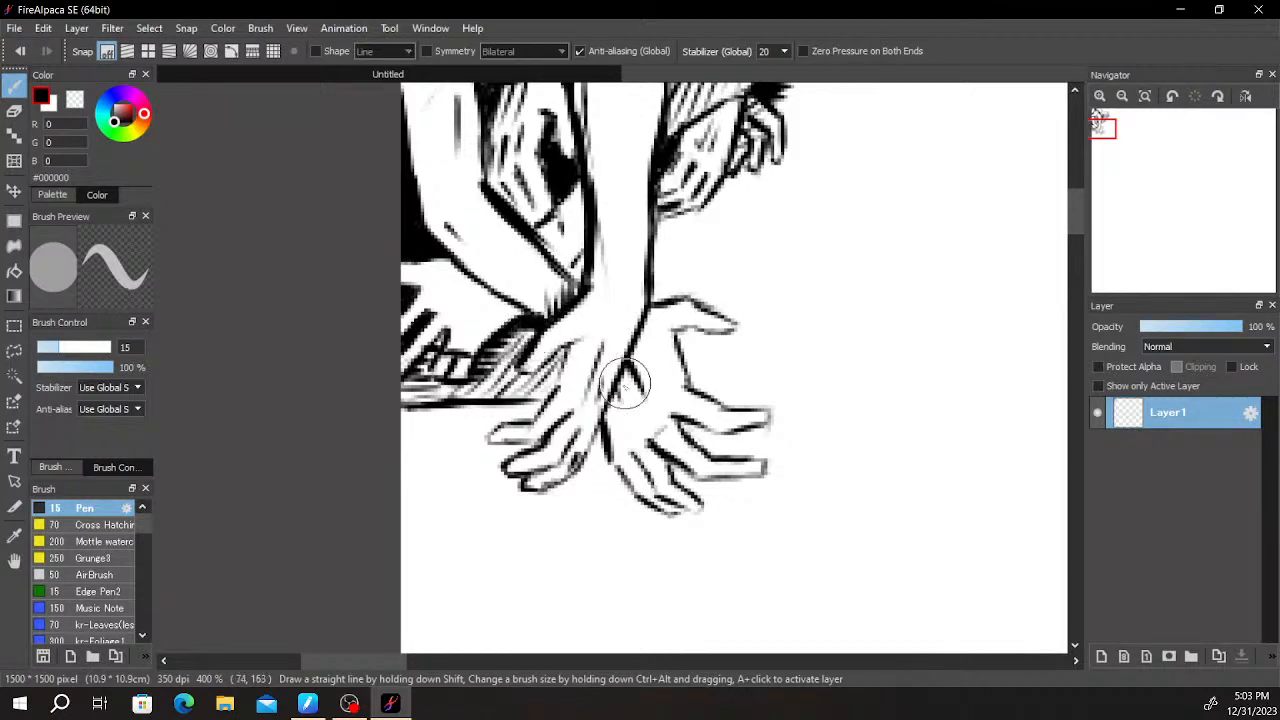
- Darken the lower tip of the triangular gap between the crossing forearms and trim the surrounding lines
{"action": "left_click_drag", "start_coordinate": [722, 315], "coordinate": [598, 408]}
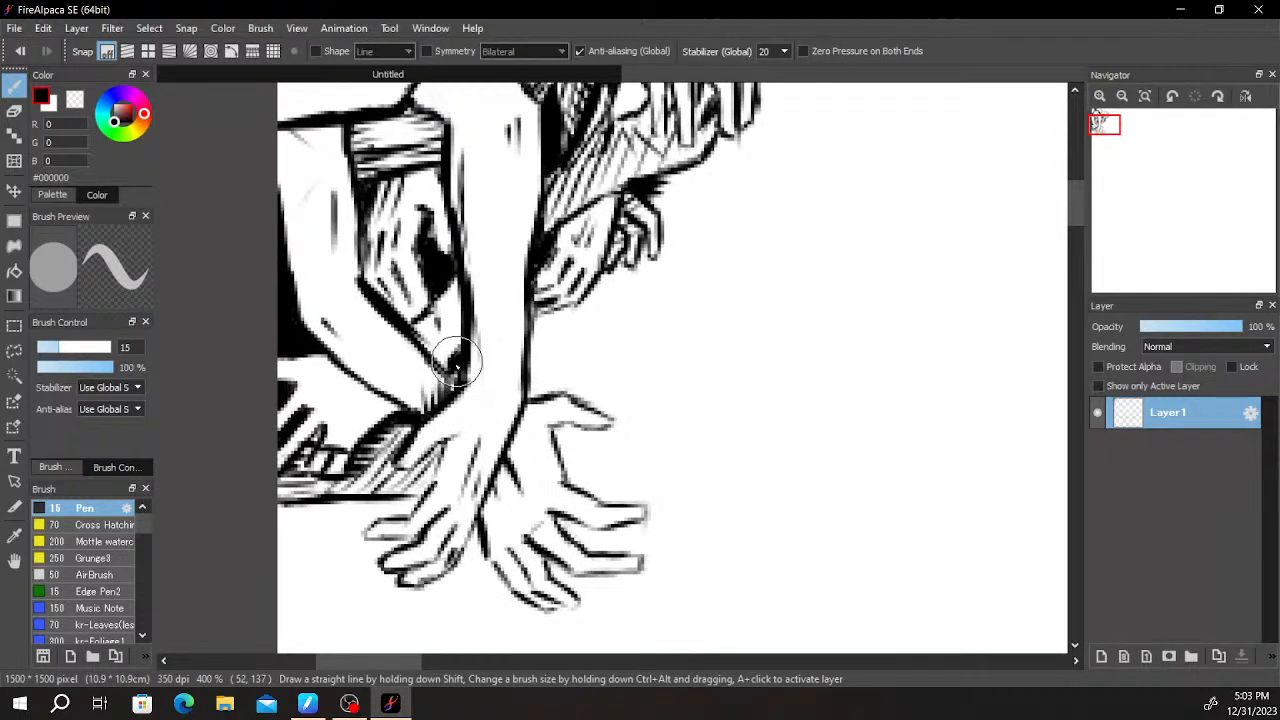
{"action": "key", "text": "e"}
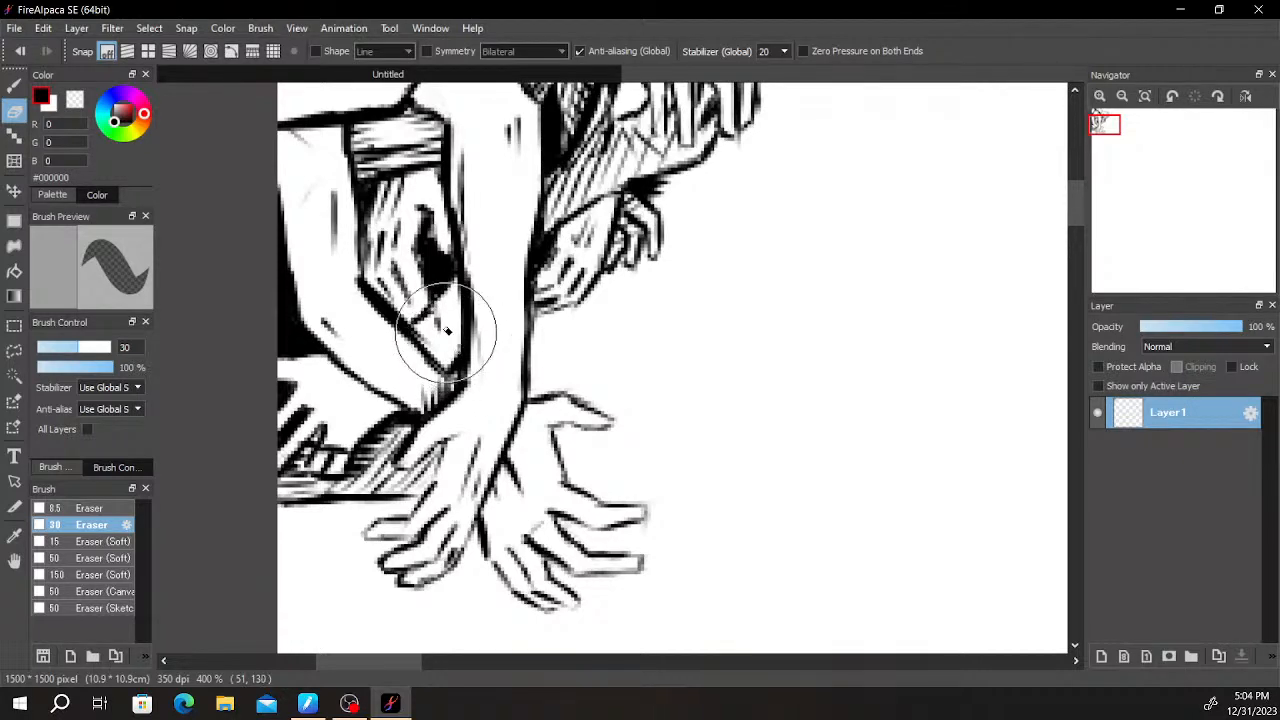
{"action": "mouse_move", "coordinate": [456, 368]}
{"action": "left_mouse_down"}
{"action": "mouse_move", "coordinate": [600, 290]}
{"action": "mouse_move", "coordinate": [632, 300]}
{"action": "left_mouse_up"}
{"action": "key", "text": "b"}
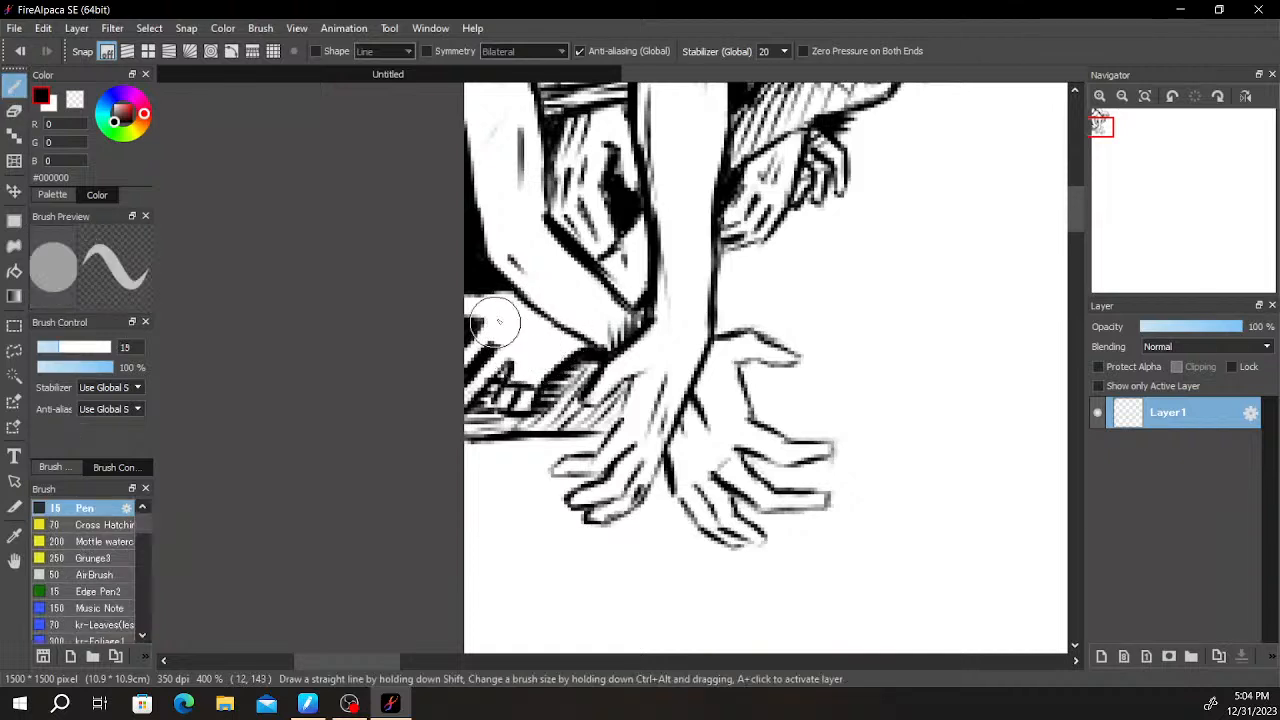
- Add a slanted contour line and dark hatching on the edge hand above its curled fingers, redoing unwanted strokes
{"action": "key", "text": "ctrl+z"}
{"action": "mouse_move", "coordinate": [489, 322]}
{"action": "left_mouse_down"}
{"action": "mouse_move", "coordinate": [550, 341]}
{"action": "mouse_move", "coordinate": [527, 360]}
{"action": "mouse_move", "coordinate": [486, 326]}
{"action": "mouse_move", "coordinate": [561, 313]}
{"action": "mouse_move", "coordinate": [533, 346]}
{"action": "mouse_move", "coordinate": [499, 333]}
{"action": "mouse_move", "coordinate": [565, 369]}
{"action": "mouse_move", "coordinate": [502, 335]}
{"action": "mouse_move", "coordinate": [544, 370]}
{"action": "left_mouse_up"}
{"action": "key", "text": "ctrl+z"}
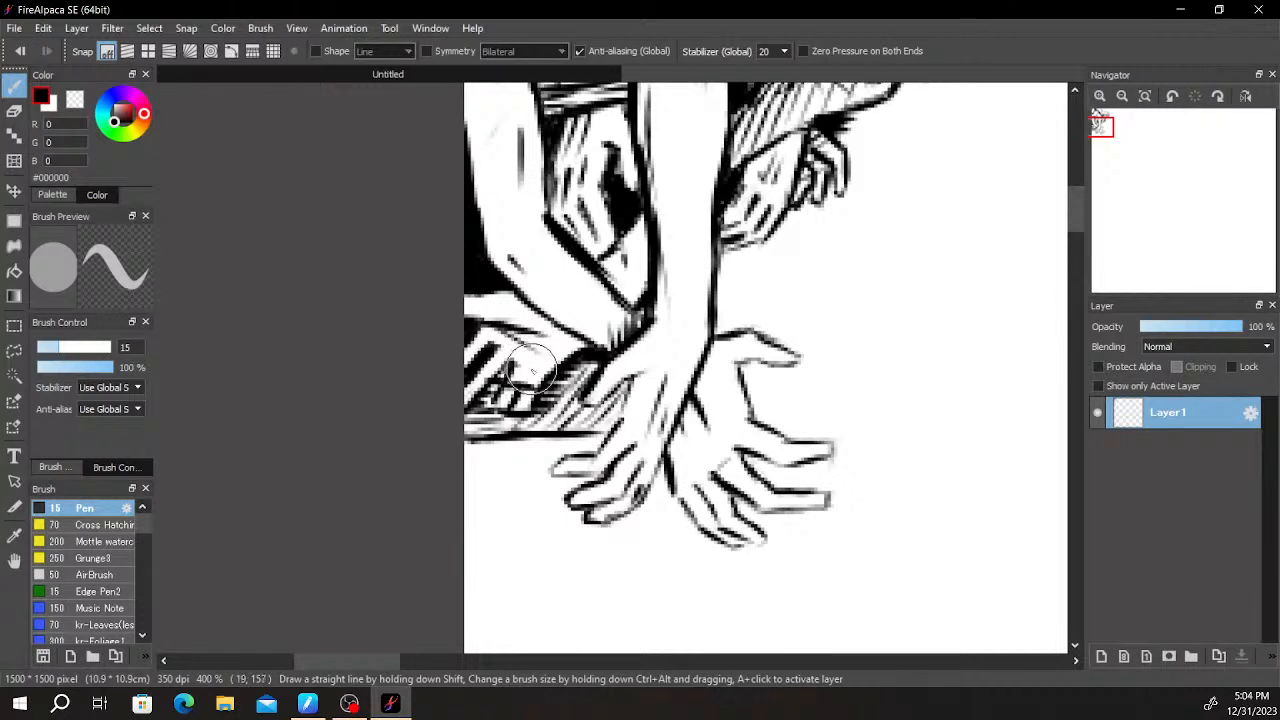
{"action": "mouse_move", "coordinate": [622, 330]}
{"action": "left_mouse_down"}
{"action": "mouse_move", "coordinate": [694, 343]}
{"action": "mouse_move", "coordinate": [749, 266]}
{"action": "mouse_move", "coordinate": [735, 252]}
{"action": "mouse_move", "coordinate": [726, 296]}
{"action": "mouse_move", "coordinate": [600, 372]}
{"action": "mouse_move", "coordinate": [545, 390]}
{"action": "mouse_move", "coordinate": [513, 380]}
{"action": "mouse_move", "coordinate": [514, 366]}
{"action": "mouse_move", "coordinate": [626, 343]}
{"action": "mouse_move", "coordinate": [651, 289]}
{"action": "left_mouse_up"}
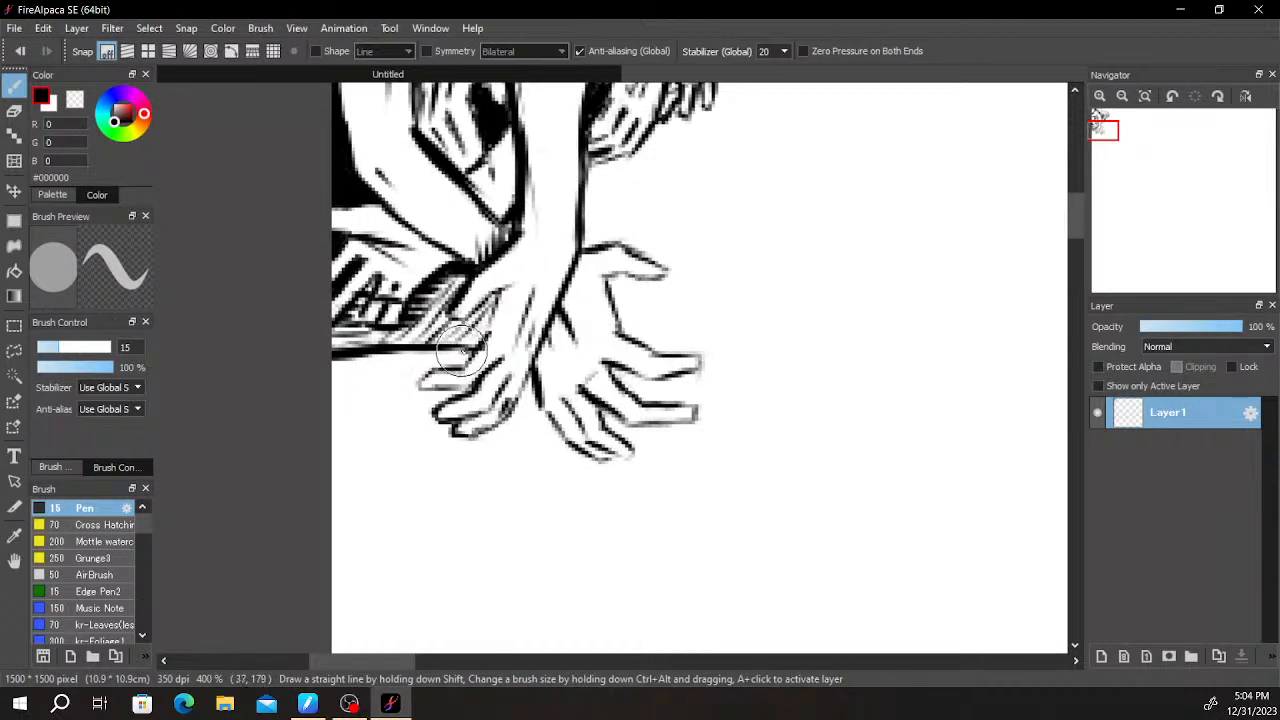
- Try hatching the space beside the vertical arm and inside the splayed hand's thumb gap, and undo the strokes
{"action": "left_click_drag", "start_coordinate": [691, 263], "coordinate": [520, 330]}
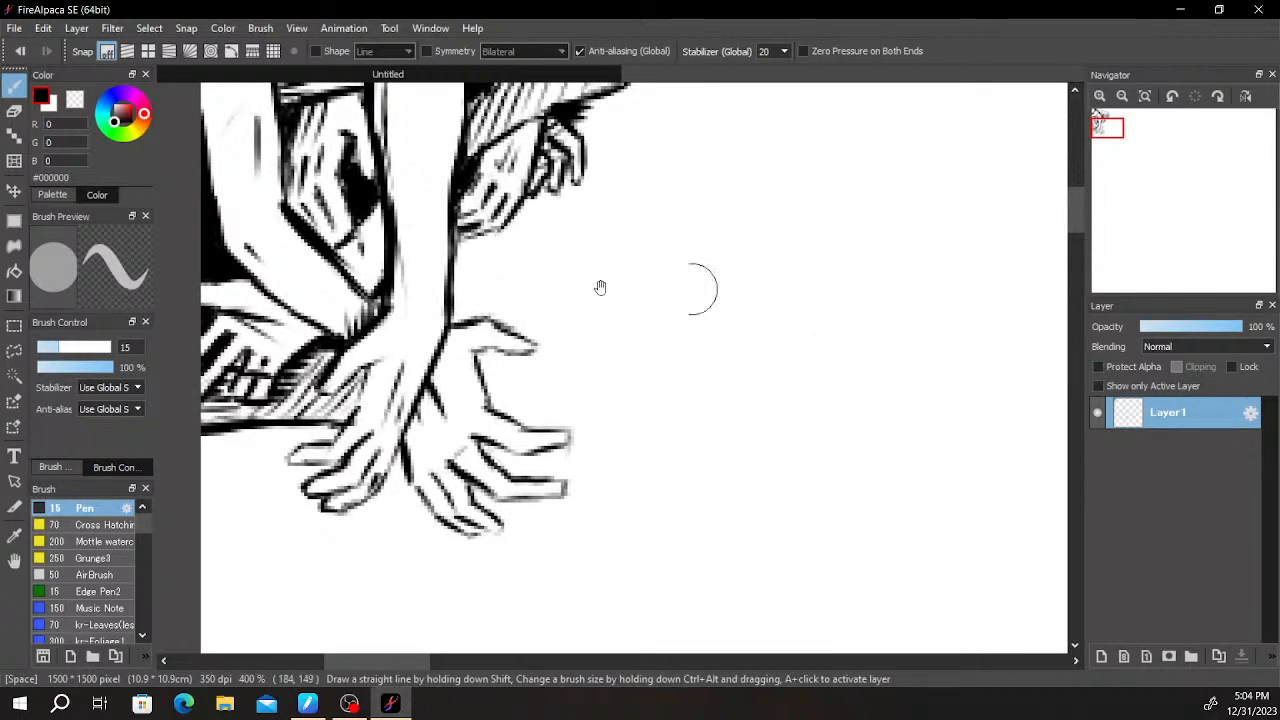
{"action": "left_click_drag", "start_coordinate": [541, 277], "coordinate": [603, 264]}
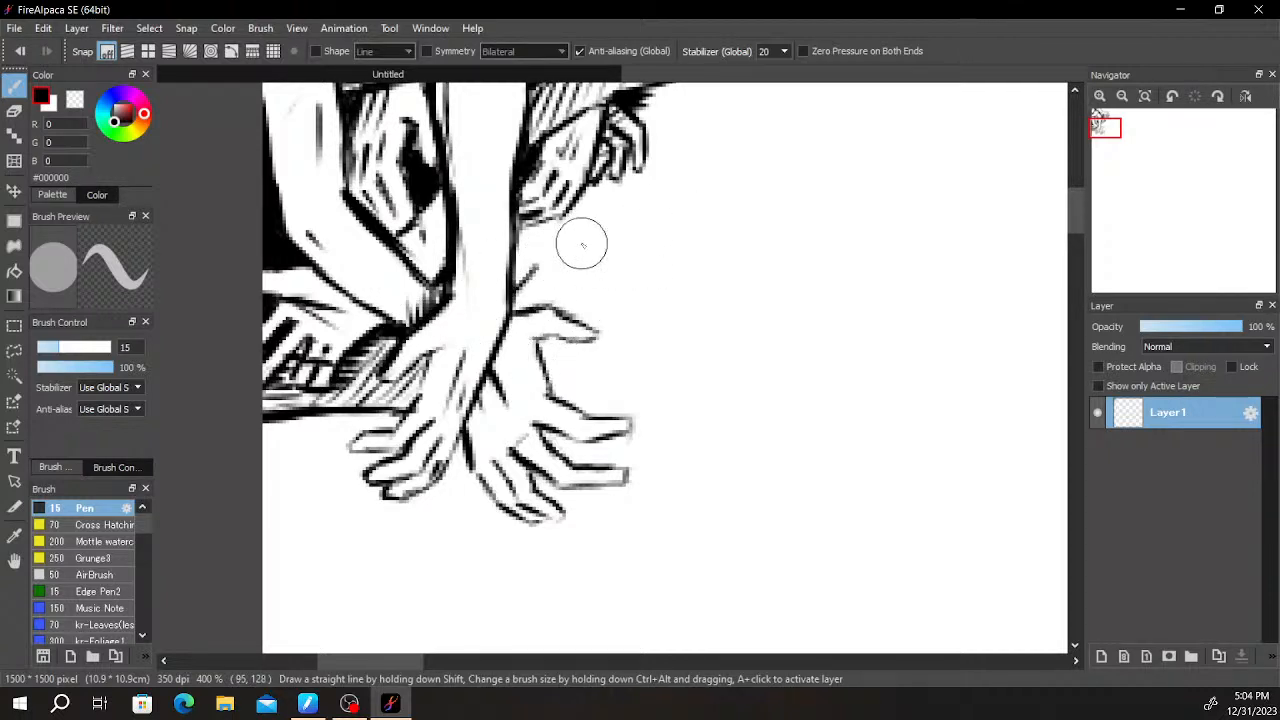
{"action": "mouse_move", "coordinate": [546, 366]}
{"action": "left_mouse_down"}
{"action": "mouse_move", "coordinate": [548, 346]}
{"action": "mouse_move", "coordinate": [560, 349]}
{"action": "mouse_move", "coordinate": [540, 347]}
{"action": "left_mouse_up"}
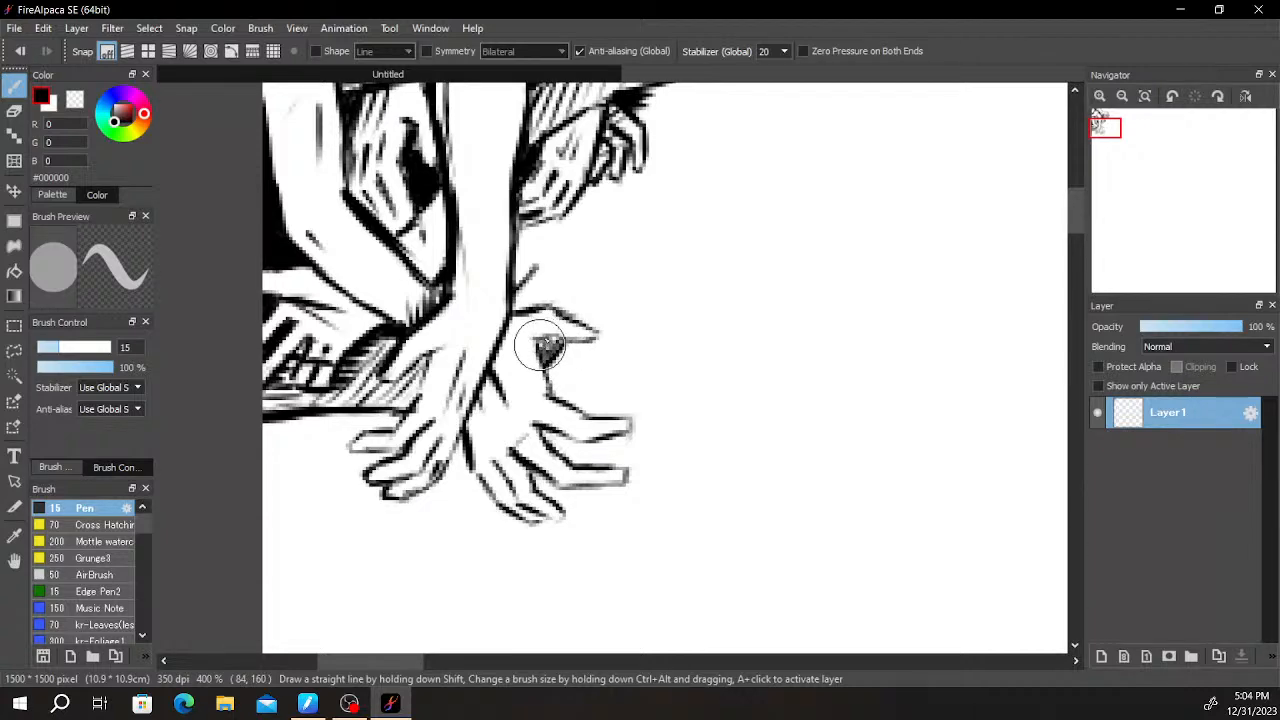
{"action": "mouse_move", "coordinate": [517, 288]}
{"action": "left_mouse_down"}
{"action": "mouse_move", "coordinate": [543, 277]}
{"action": "mouse_move", "coordinate": [557, 294]}
{"action": "mouse_move", "coordinate": [600, 253]}
{"action": "left_mouse_up"}
{"action": "scroll", "coordinate": [604, 305], "scroll_direction": "up", "scroll_amount": 3}
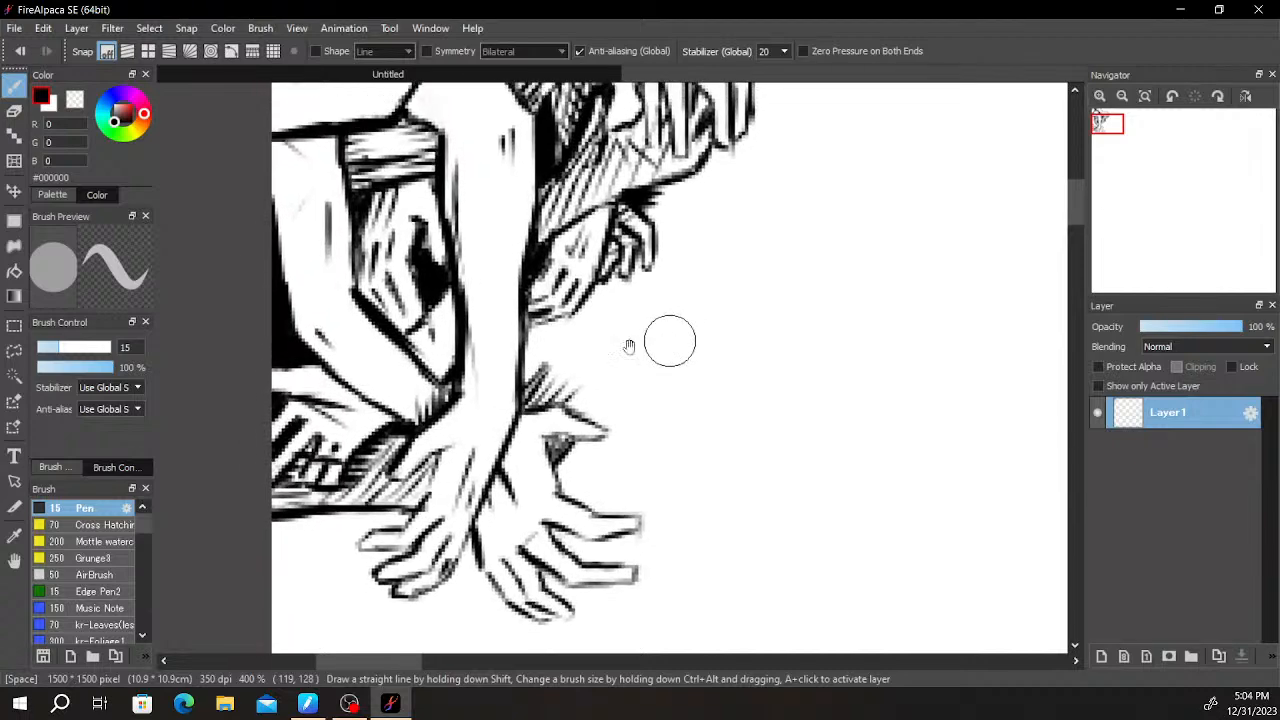
{"action": "key", "text": "ctrl+z"}
{"action": "key", "text": "ctrl+z"}
{"action": "key", "text": "ctrl+z"}
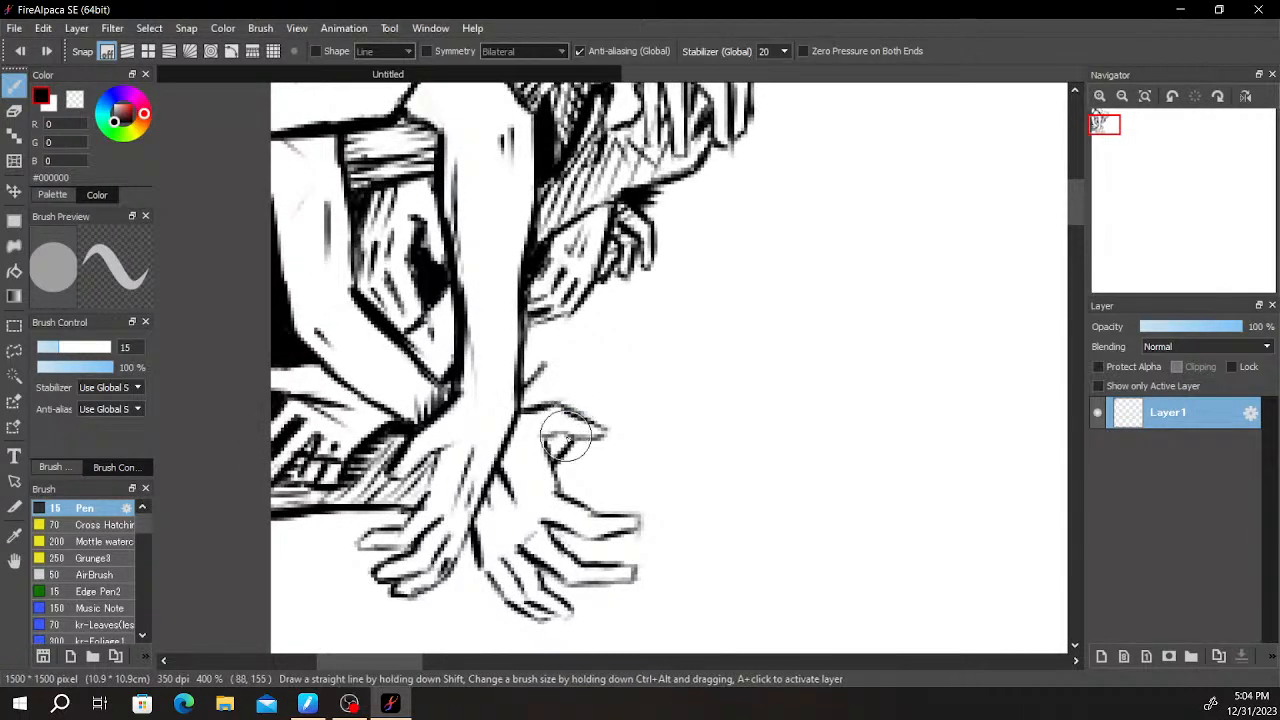
- Fill the splayed hand's thumb gap and the narrow wedge beside the vertical arm above it with solid black
{"action": "left_click_drag", "start_coordinate": [561, 445], "coordinate": [562, 477]}
{"action": "key", "text": "e"}
{"action": "key", "text": "b"}
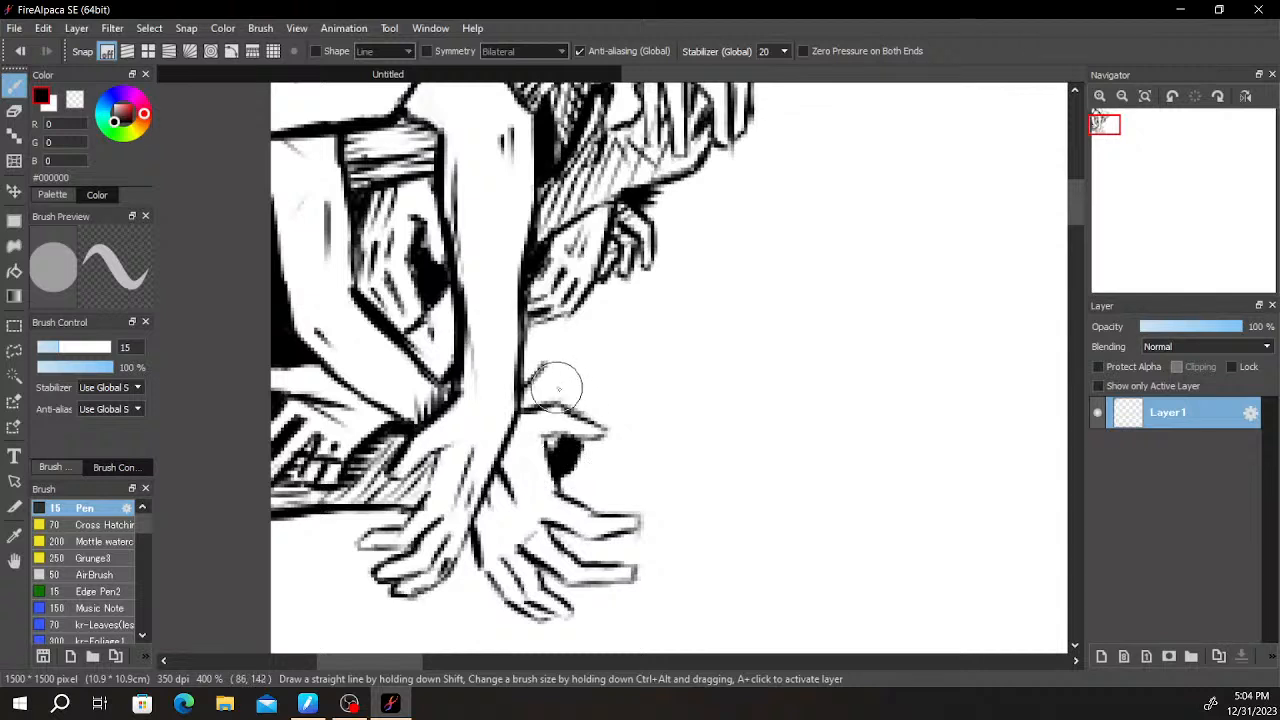
{"action": "mouse_move", "coordinate": [530, 378]}
{"action": "left_mouse_down"}
{"action": "mouse_move", "coordinate": [531, 337]}
{"action": "mouse_move", "coordinate": [555, 340]}
{"action": "mouse_move", "coordinate": [528, 357]}
{"action": "mouse_move", "coordinate": [537, 363]}
{"action": "mouse_move", "coordinate": [545, 342]}
{"action": "left_mouse_up"}
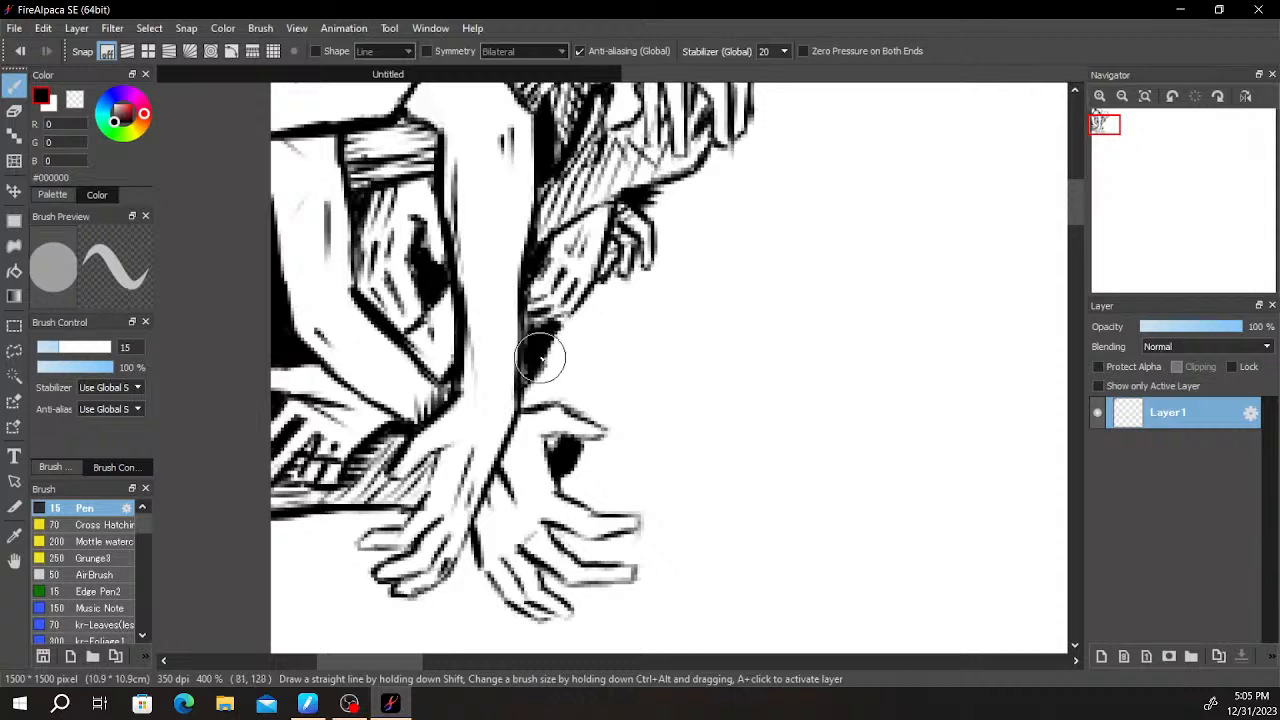
- Draw a raised hand's fingers beneath the two small hands, with knuckle lines and an outer edge running down to the splayed hand
{"action": "mouse_move", "coordinate": [608, 286]}
{"action": "left_mouse_down"}
{"action": "mouse_move", "coordinate": [612, 340]}
{"action": "mouse_move", "coordinate": [591, 302]}
{"action": "left_mouse_up"}
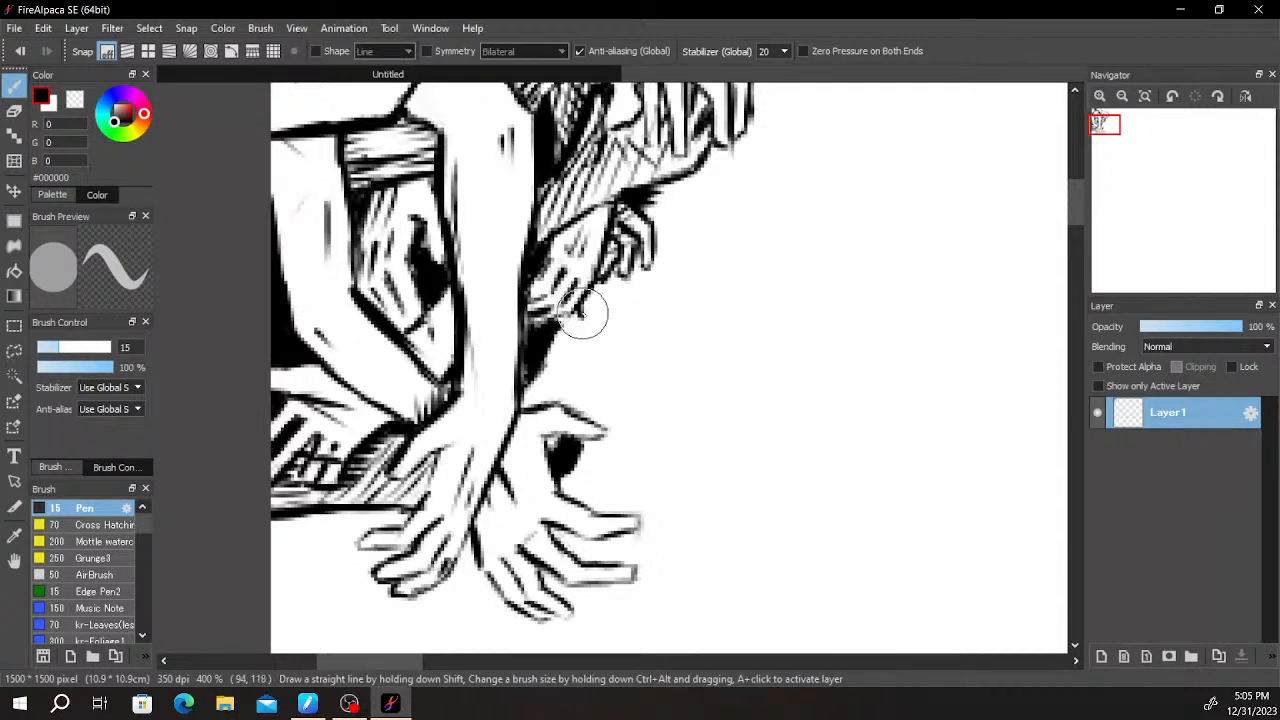
{"action": "left_click_drag", "start_coordinate": [599, 311], "coordinate": [616, 303]}
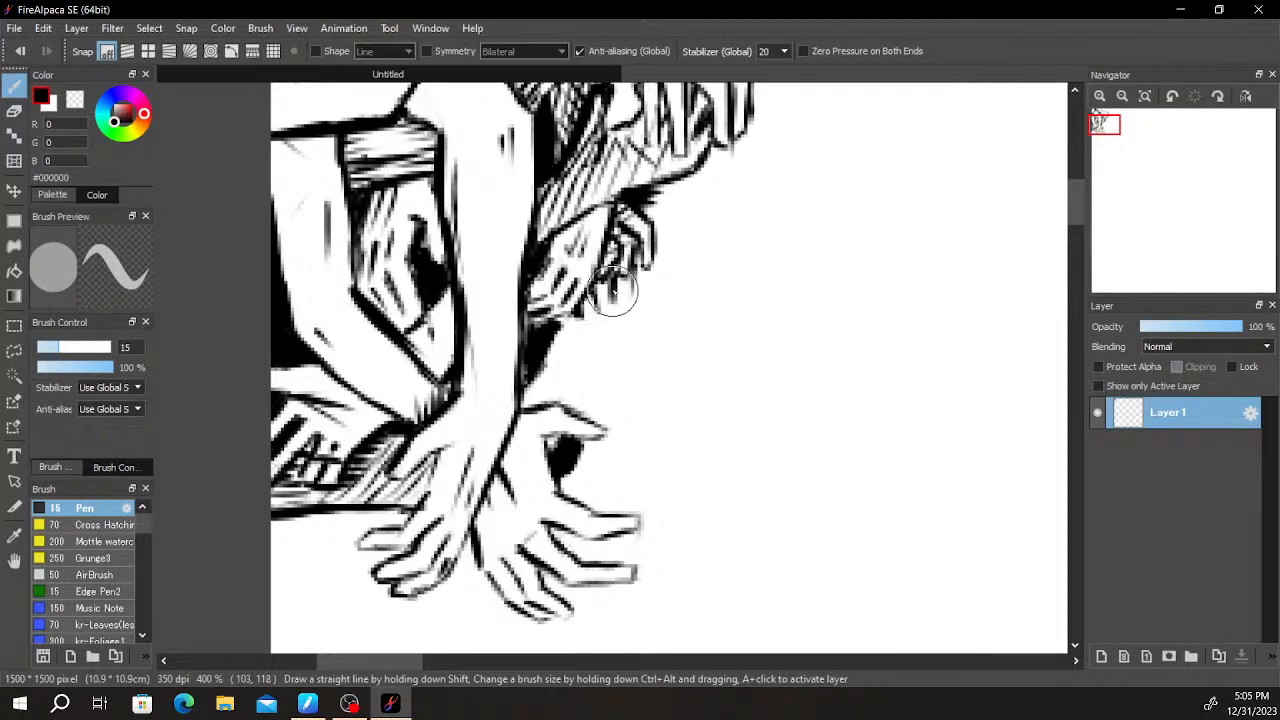
{"action": "mouse_move", "coordinate": [616, 300]}
{"action": "left_mouse_down"}
{"action": "mouse_move", "coordinate": [578, 358]}
{"action": "mouse_move", "coordinate": [587, 335]}
{"action": "mouse_move", "coordinate": [611, 325]}
{"action": "mouse_move", "coordinate": [580, 371]}
{"action": "left_mouse_up"}
{"action": "left_click_drag", "start_coordinate": [608, 330], "coordinate": [588, 353]}
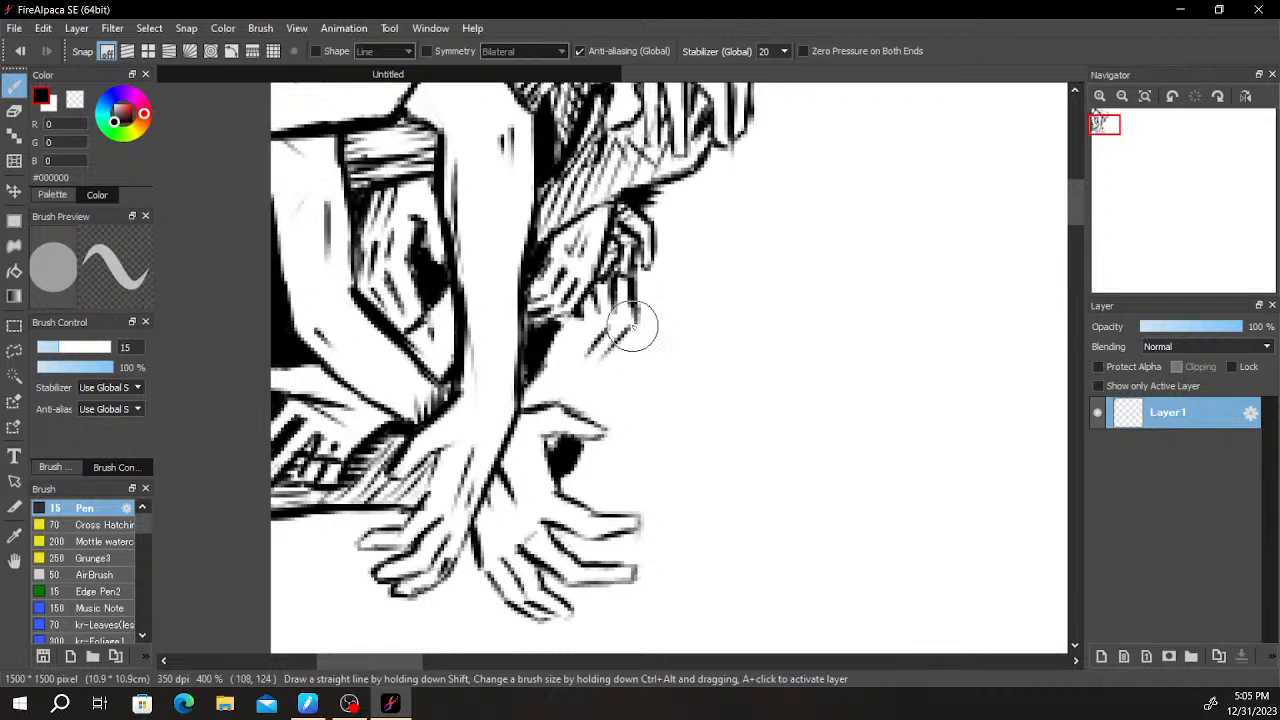
{"action": "mouse_move", "coordinate": [630, 332]}
{"action": "left_mouse_down"}
{"action": "mouse_move", "coordinate": [585, 395]}
{"action": "mouse_move", "coordinate": [611, 370]}
{"action": "mouse_move", "coordinate": [583, 396]}
{"action": "left_mouse_up"}
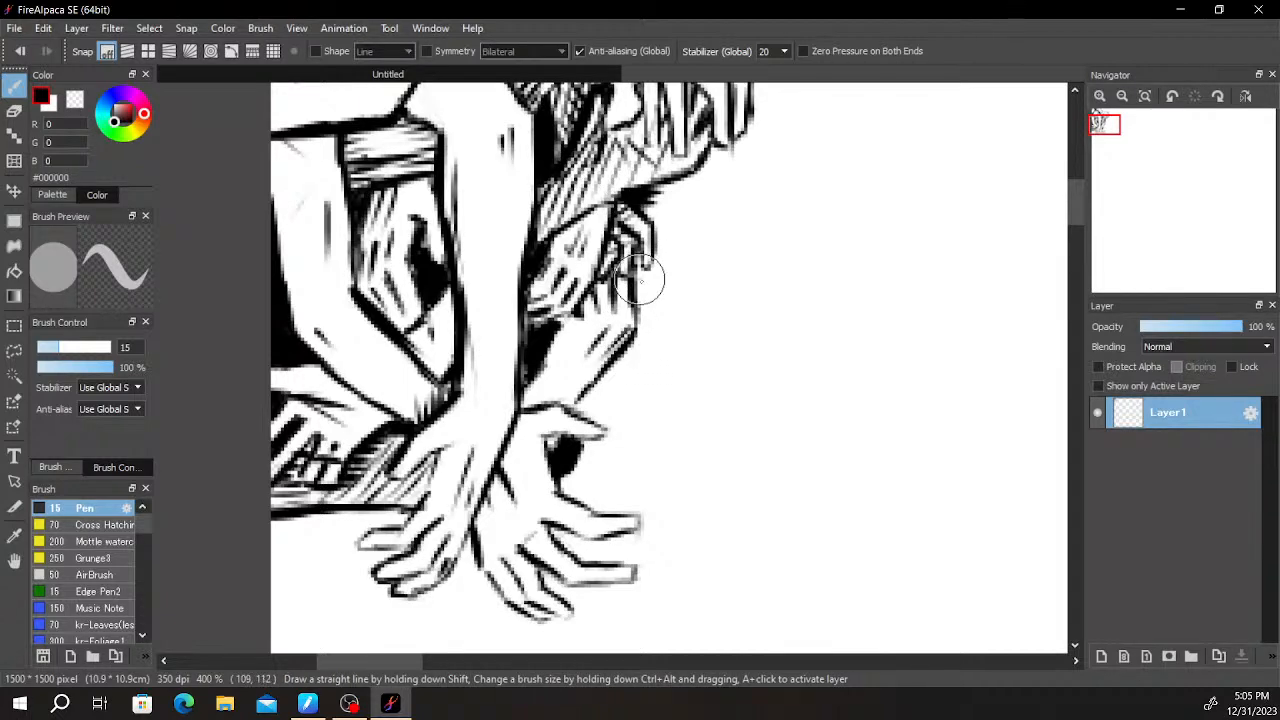
- Extend the black wedge beside the vertical arm up to the underside of the small hand above it
{"action": "scroll", "coordinate": [640, 346], "scroll_direction": "down", "scroll_amount": 1}
{"action": "scroll", "coordinate": [600, 364], "scroll_direction": "up", "scroll_amount": 3}
{"action": "left_click_drag", "start_coordinate": [678, 284], "coordinate": [724, 296]}
{"action": "mouse_move", "coordinate": [565, 350]}
{"action": "left_mouse_down"}
{"action": "mouse_move", "coordinate": [543, 371]}
{"action": "mouse_move", "coordinate": [549, 314]}
{"action": "mouse_move", "coordinate": [557, 325]}
{"action": "mouse_move", "coordinate": [594, 314]}
{"action": "left_mouse_up"}
{"action": "scroll", "coordinate": [592, 322], "scroll_direction": "down", "scroll_amount": 2}
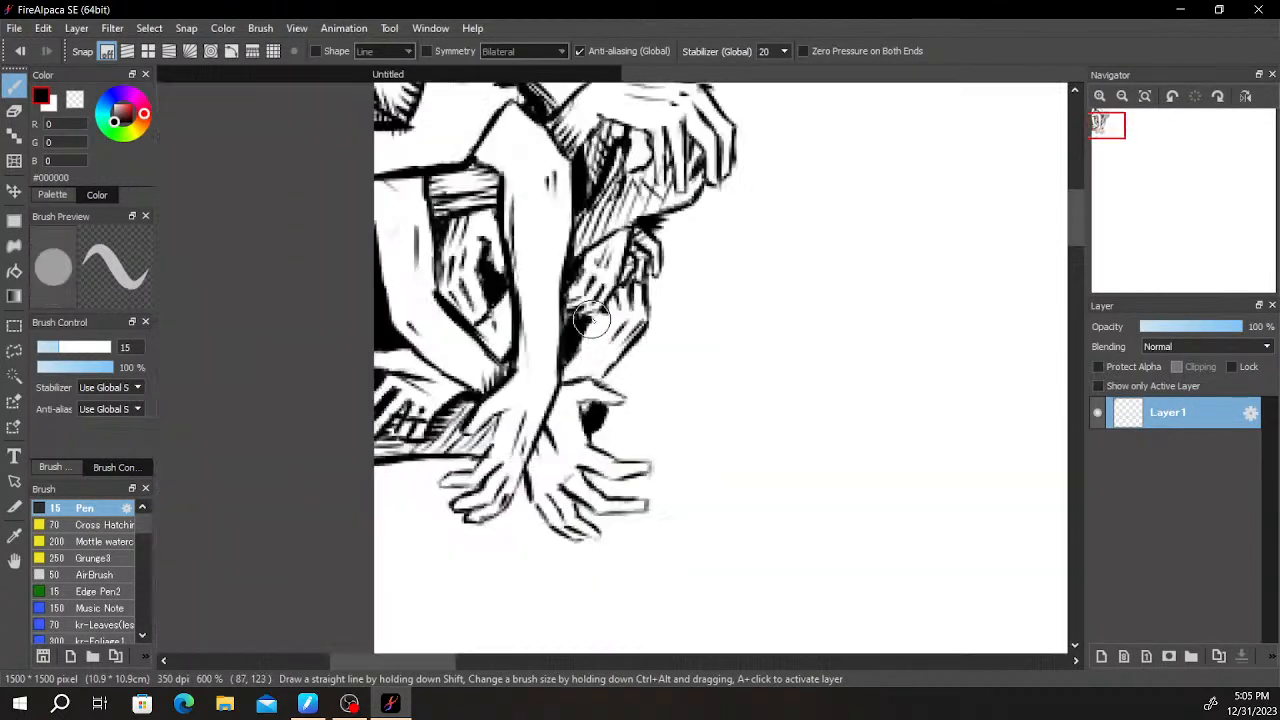
- Examine the small overlapping hands up close and the composition as a whole
{"action": "left_click_drag", "start_coordinate": [692, 279], "coordinate": [627, 341]}
{"action": "scroll", "coordinate": [632, 335], "scroll_direction": "up", "scroll_amount": 4}
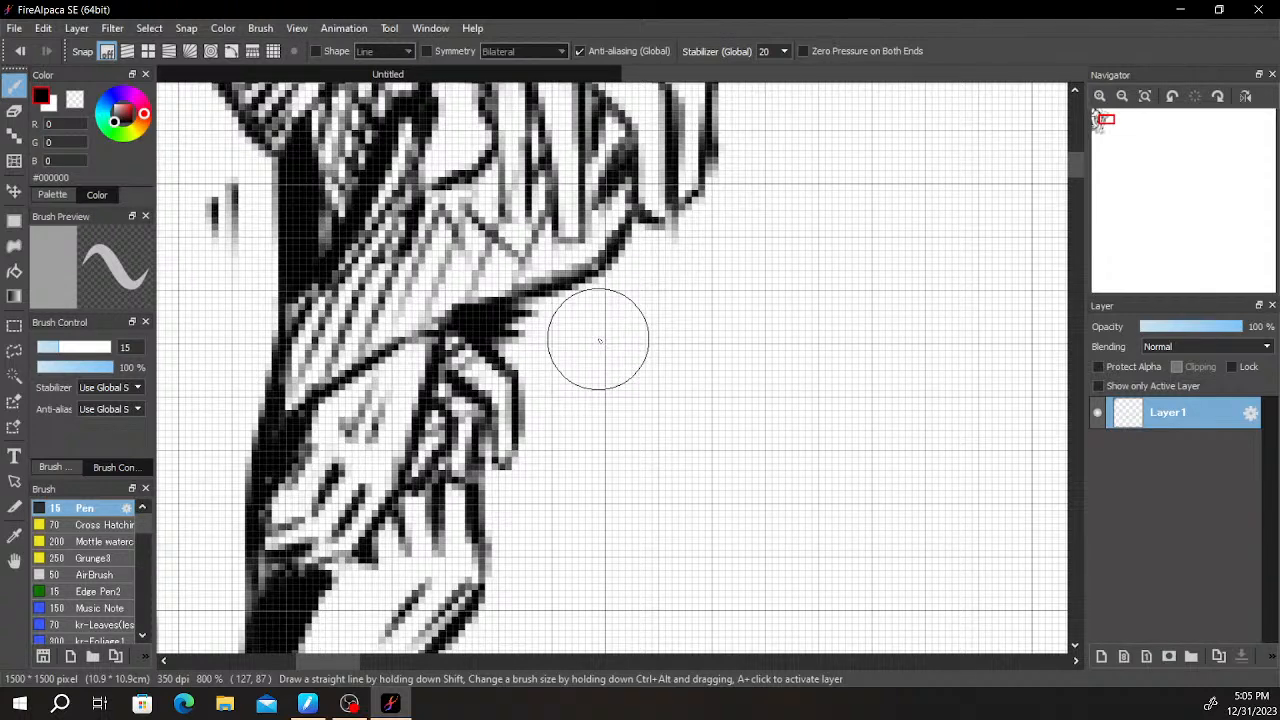
{"action": "scroll", "coordinate": [600, 340], "scroll_direction": "down", "scroll_amount": 1}
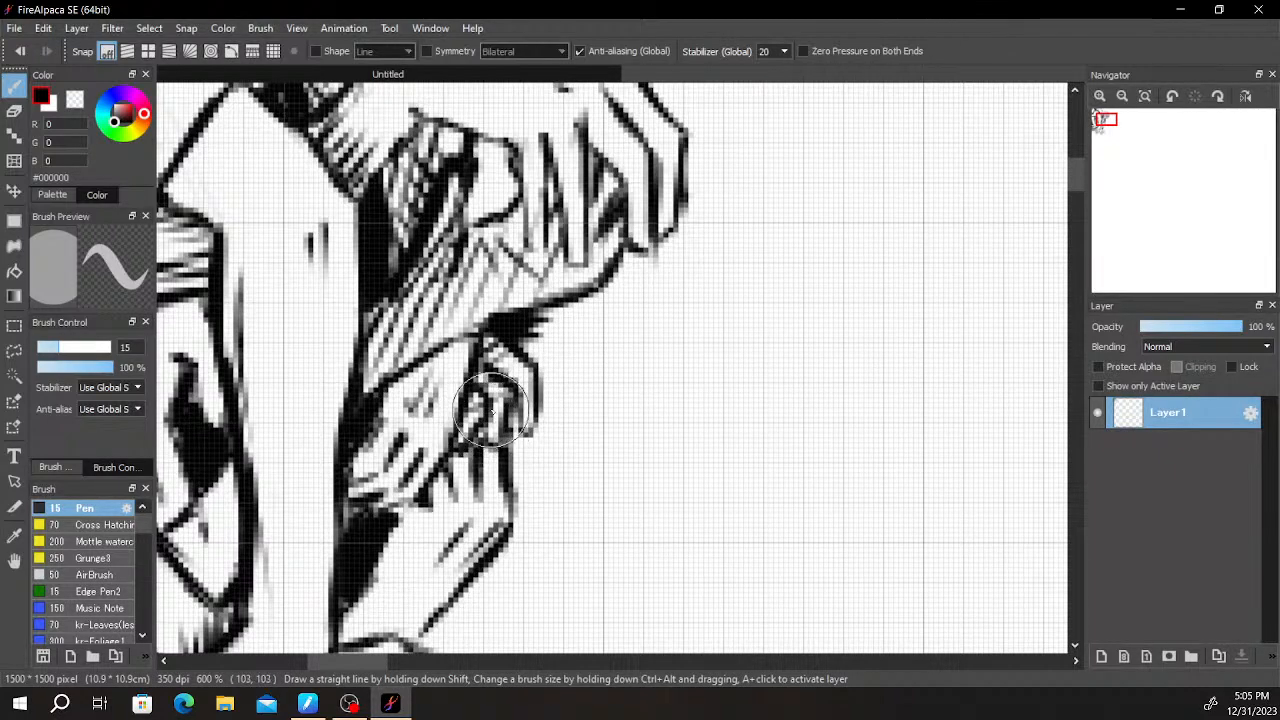
{"action": "scroll", "coordinate": [574, 401], "scroll_direction": "down", "scroll_amount": 2}
{"action": "scroll", "coordinate": [574, 401], "scroll_direction": "down", "scroll_amount": 2}
{"action": "scroll", "coordinate": [580, 400], "scroll_direction": "up", "scroll_amount": 5}
{"action": "scroll", "coordinate": [580, 400], "scroll_direction": "down", "scroll_amount": 5}
{"action": "scroll", "coordinate": [592, 391], "scroll_direction": "up", "scroll_amount": 2}
{"action": "scroll", "coordinate": [551, 331], "scroll_direction": "down", "scroll_amount": 2}
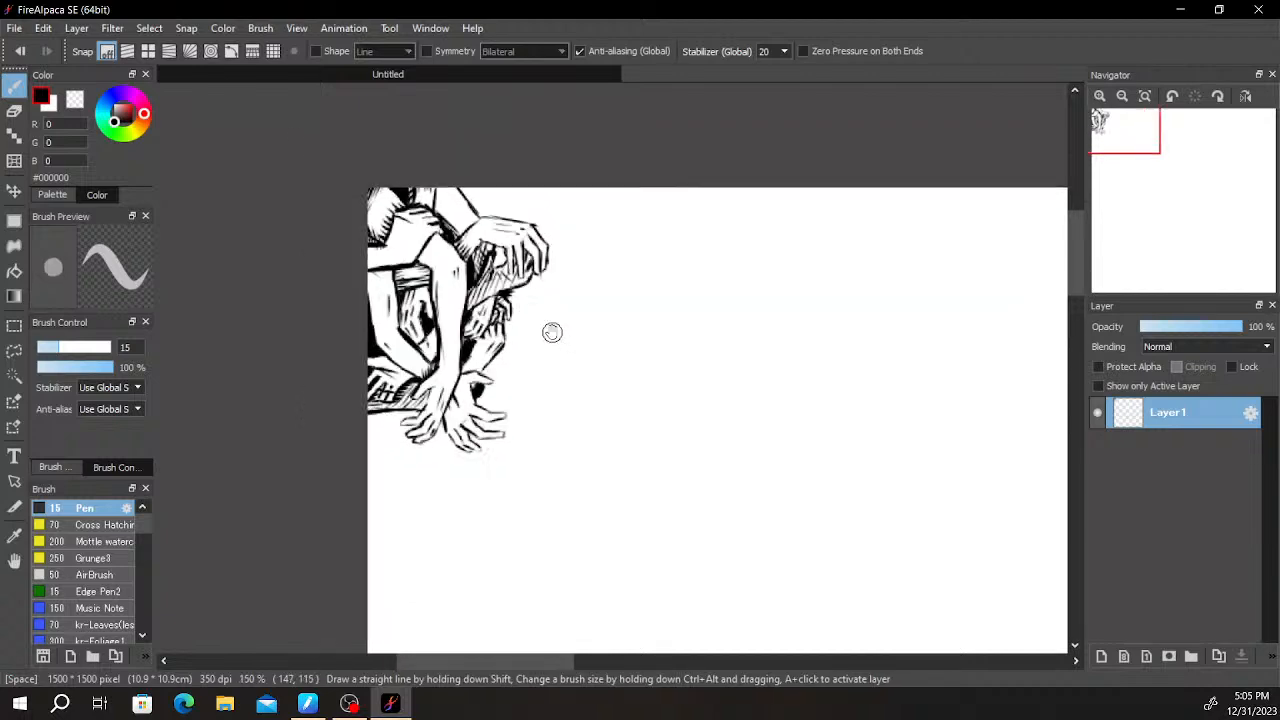
- Fill a black wedge along the upper arm's outer edge near the canvas top and the rounded gap behind the drooping fingers
{"action": "scroll", "coordinate": [508, 297], "scroll_direction": "up", "scroll_amount": 4}
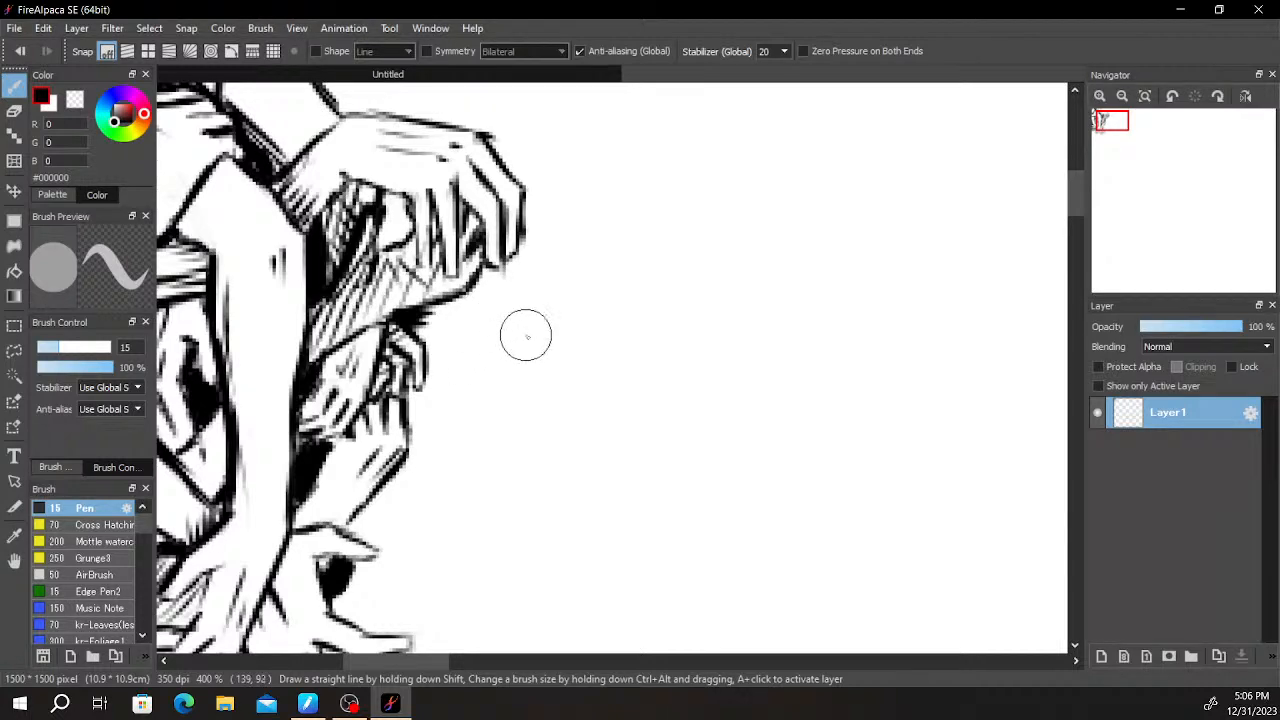
{"action": "scroll", "coordinate": [549, 243], "scroll_direction": "up", "scroll_amount": 3}
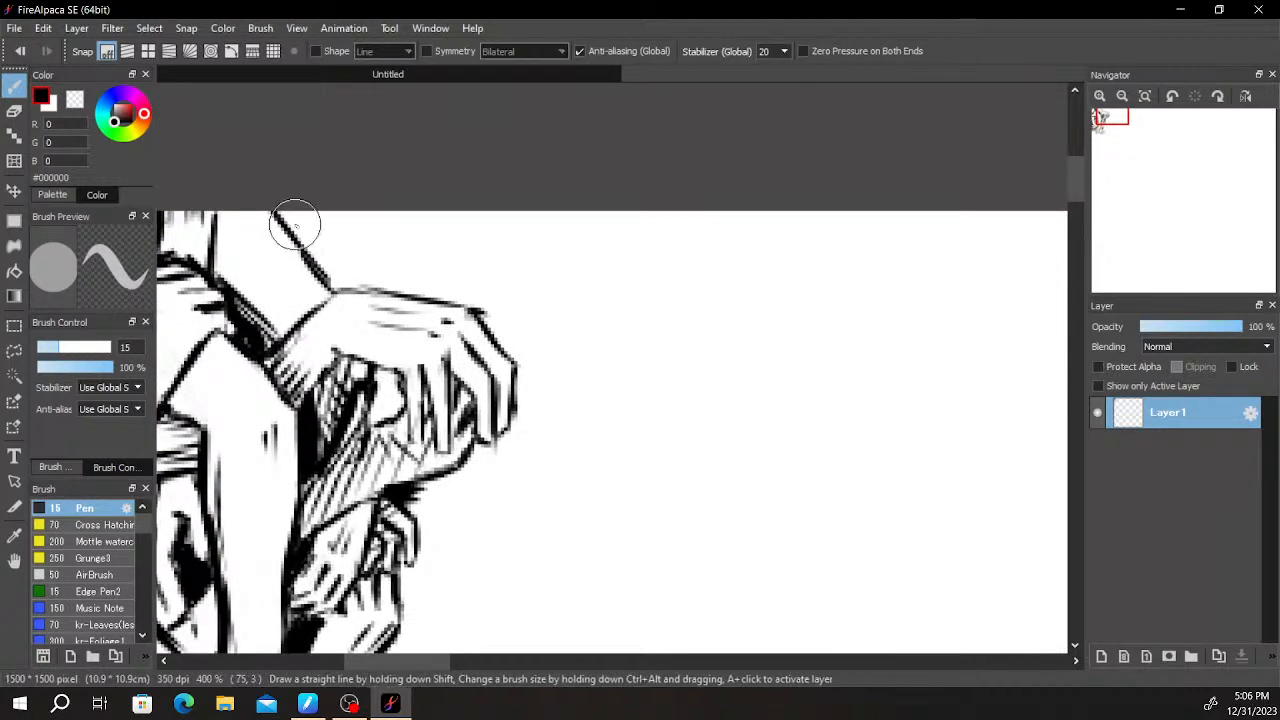
{"action": "mouse_move", "coordinate": [284, 222]}
{"action": "left_mouse_down"}
{"action": "mouse_move", "coordinate": [289, 207]}
{"action": "mouse_move", "coordinate": [313, 256]}
{"action": "left_mouse_up"}
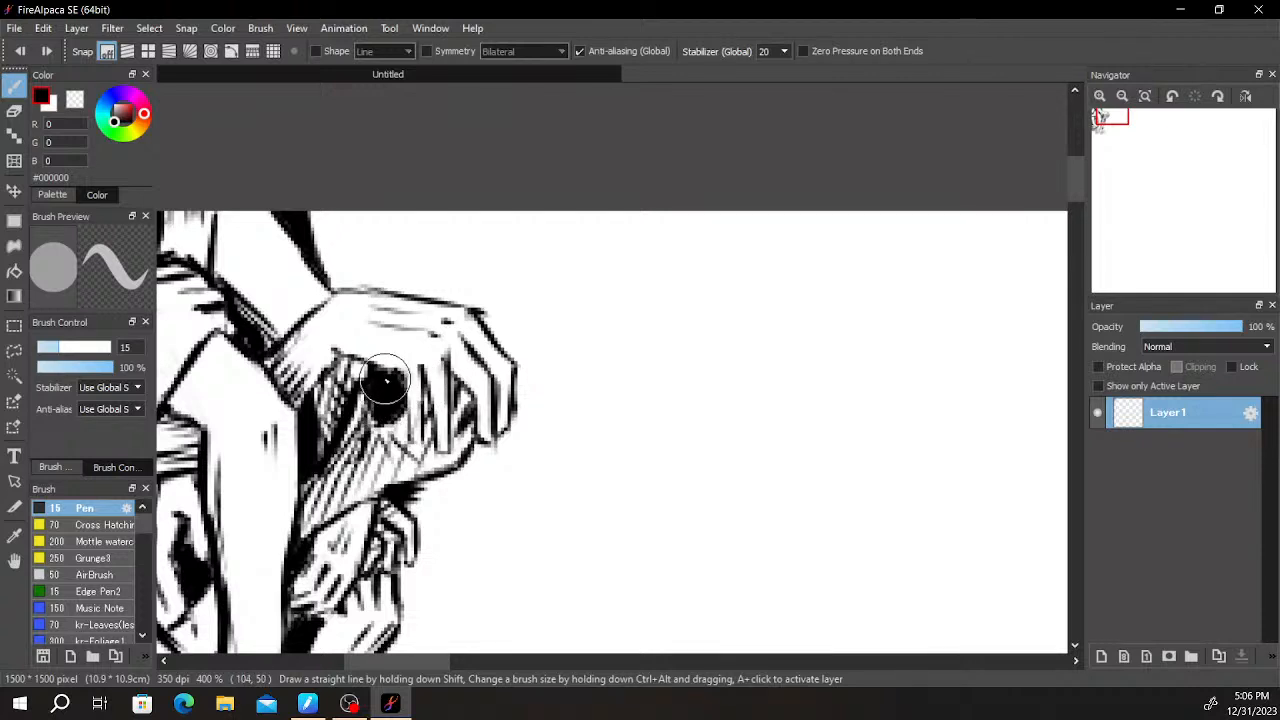
{"action": "key", "text": "e"}
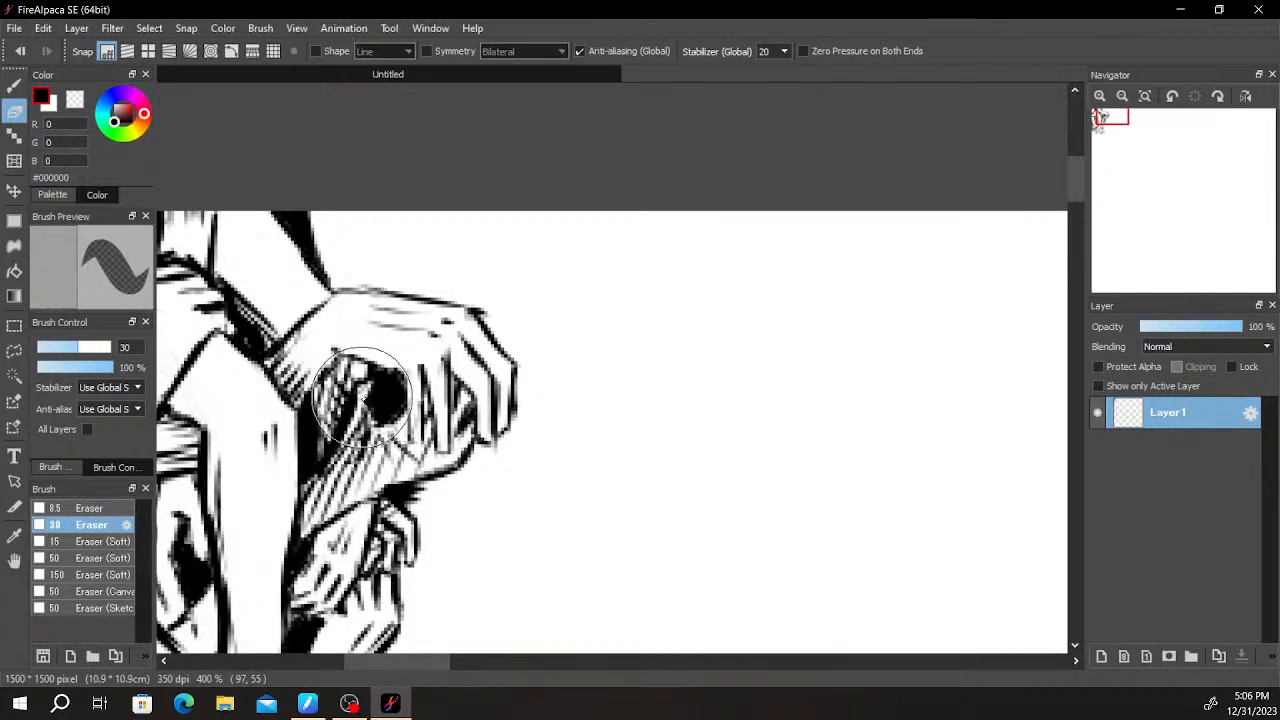
{"action": "key", "text": "b"}
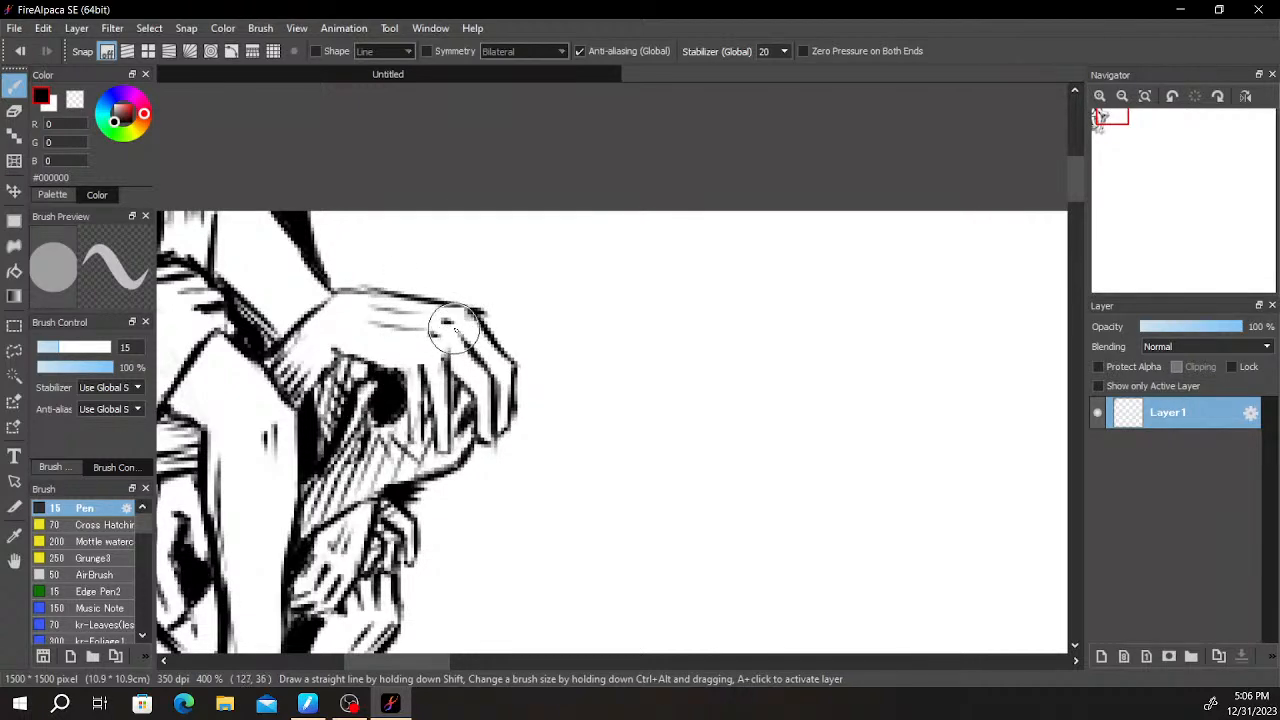
- Hatch short vertical shadow strokes across the top of the bent arm at the canvas edge, below the horizontal contour
{"action": "scroll", "coordinate": [487, 231], "scroll_direction": "down", "scroll_amount": 4}
{"action": "scroll", "coordinate": [502, 316], "scroll_direction": "up", "scroll_amount": 3}
{"action": "scroll", "coordinate": [382, 405], "scroll_direction": "up", "scroll_amount": 1}
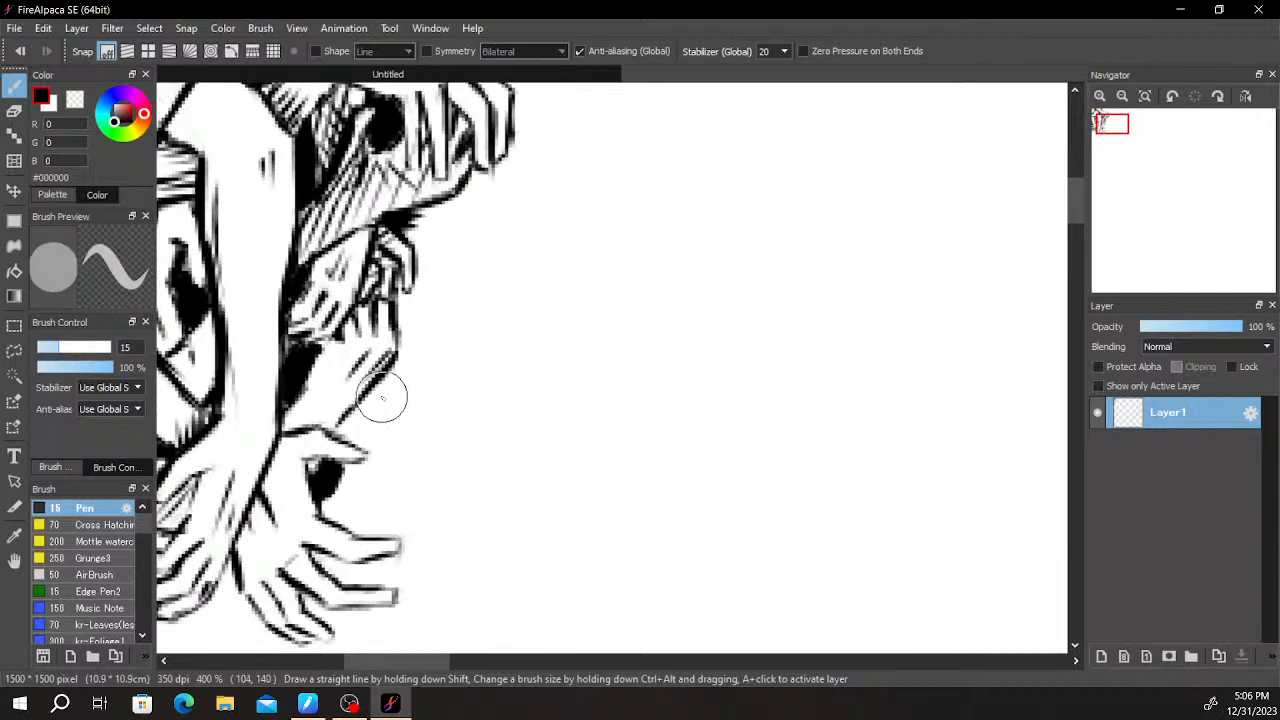
{"action": "left_click_drag", "start_coordinate": [301, 464], "coordinate": [491, 380]}
{"action": "left_click_drag", "start_coordinate": [342, 335], "coordinate": [335, 507]}
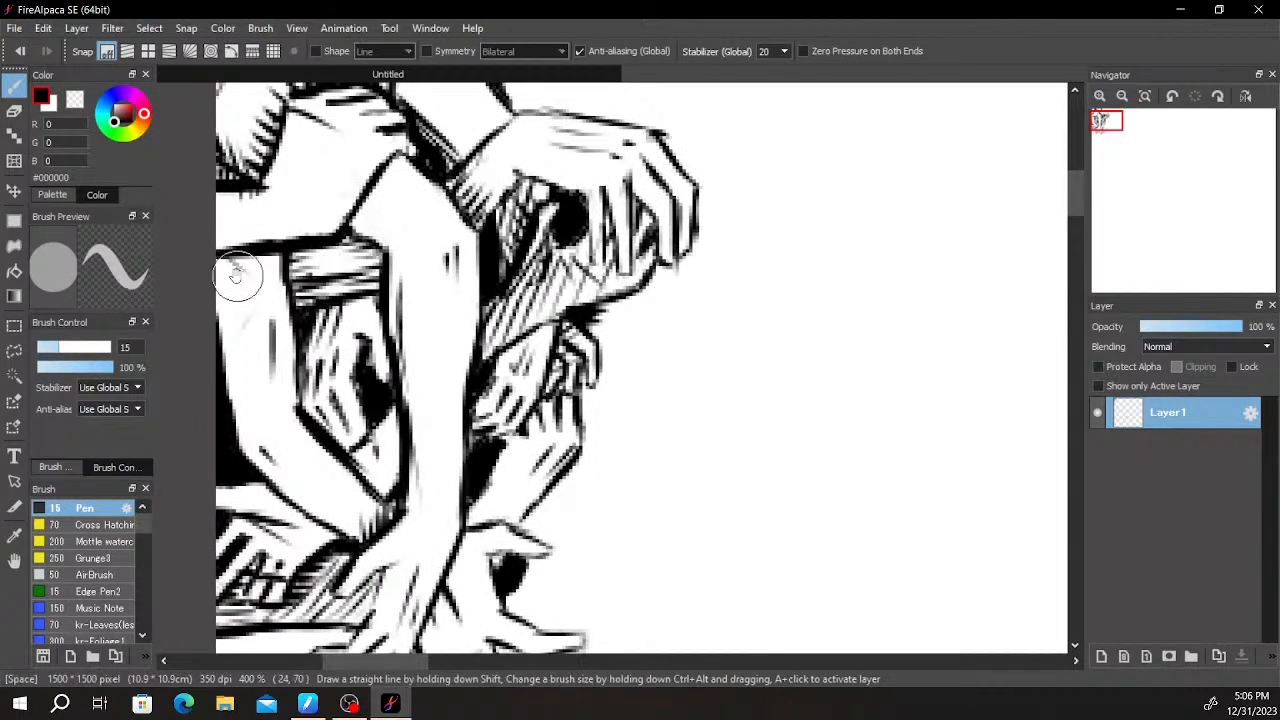
{"action": "mouse_move", "coordinate": [240, 256]}
{"action": "left_mouse_down"}
{"action": "mouse_move", "coordinate": [239, 302]}
{"action": "mouse_move", "coordinate": [257, 283]}
{"action": "mouse_move", "coordinate": [265, 292]}
{"action": "left_mouse_up"}
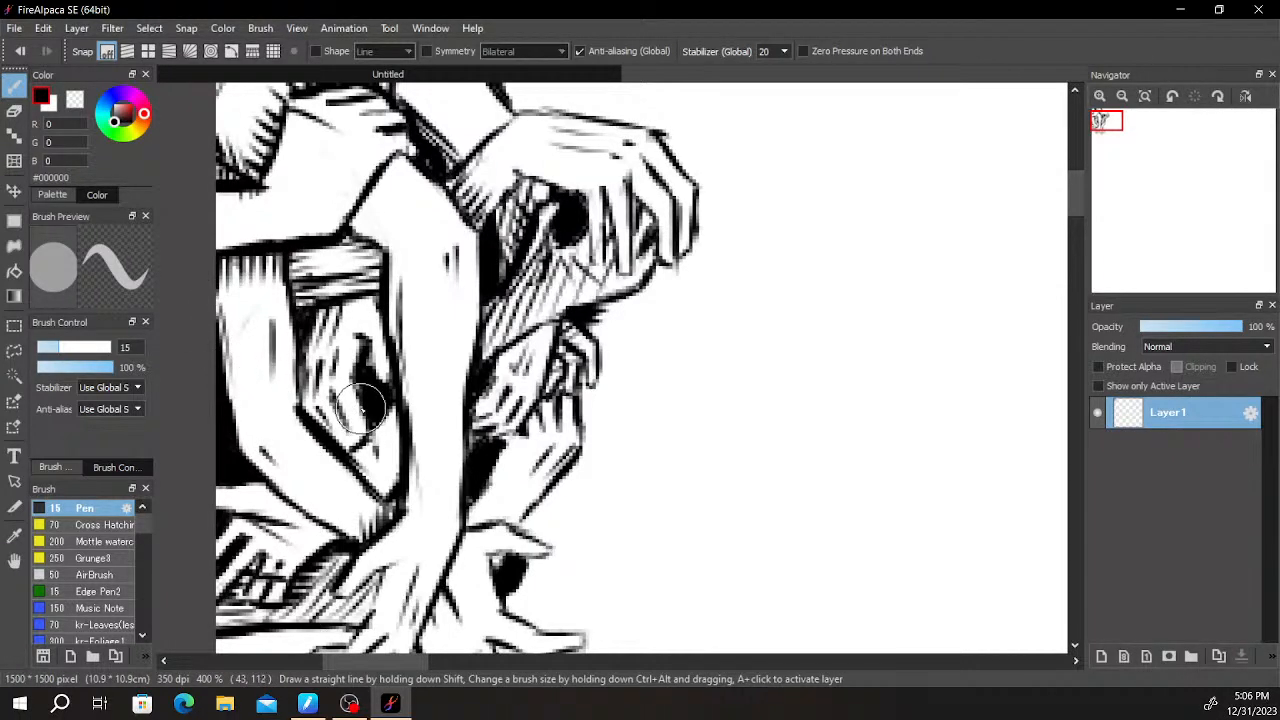
{"action": "scroll", "coordinate": [361, 408], "scroll_direction": "down", "scroll_amount": 2}
{"action": "scroll", "coordinate": [480, 218], "scroll_direction": "up", "scroll_amount": 1}
{"action": "left_click_drag", "start_coordinate": [504, 306], "coordinate": [562, 250]}
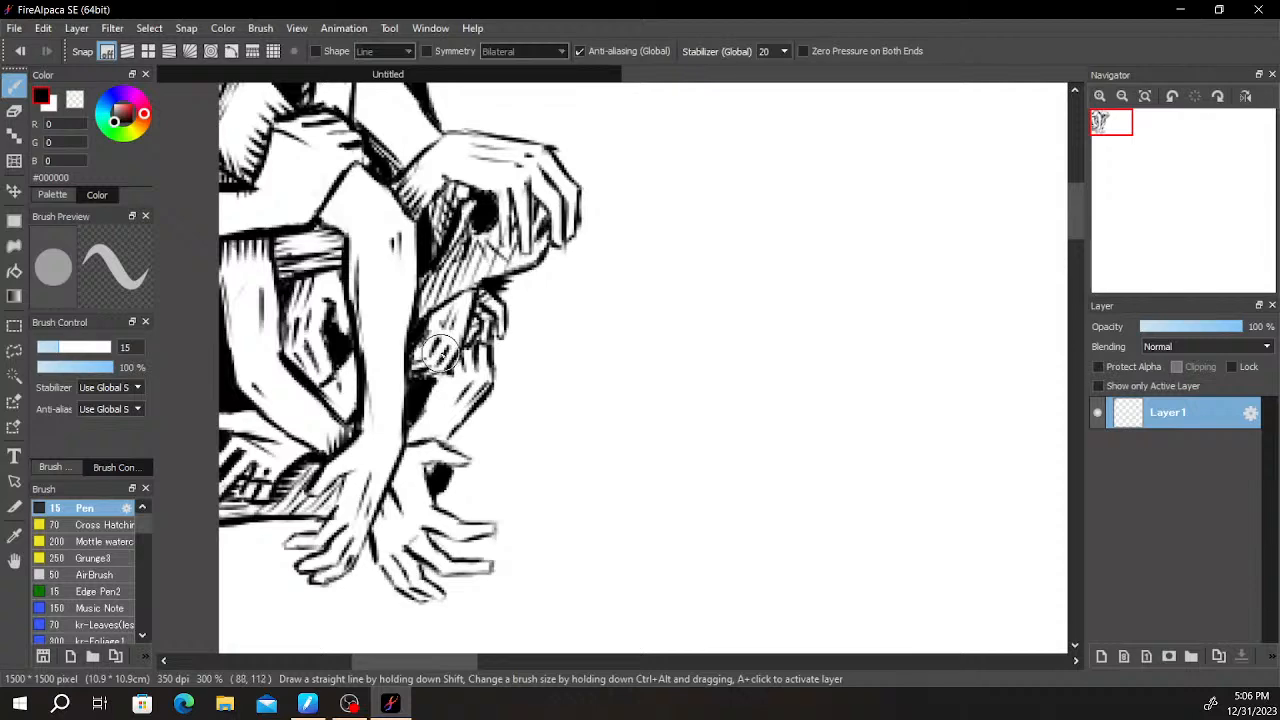
- Draw the outer contour of the upper forearm from the canvas top down to the back of the drooping hand
{"action": "left_click_drag", "start_coordinate": [532, 335], "coordinate": [523, 257]}
{"action": "scroll", "coordinate": [515, 258], "scroll_direction": "up", "scroll_amount": 1}
{"action": "scroll", "coordinate": [379, 378], "scroll_direction": "up", "scroll_amount": 1}
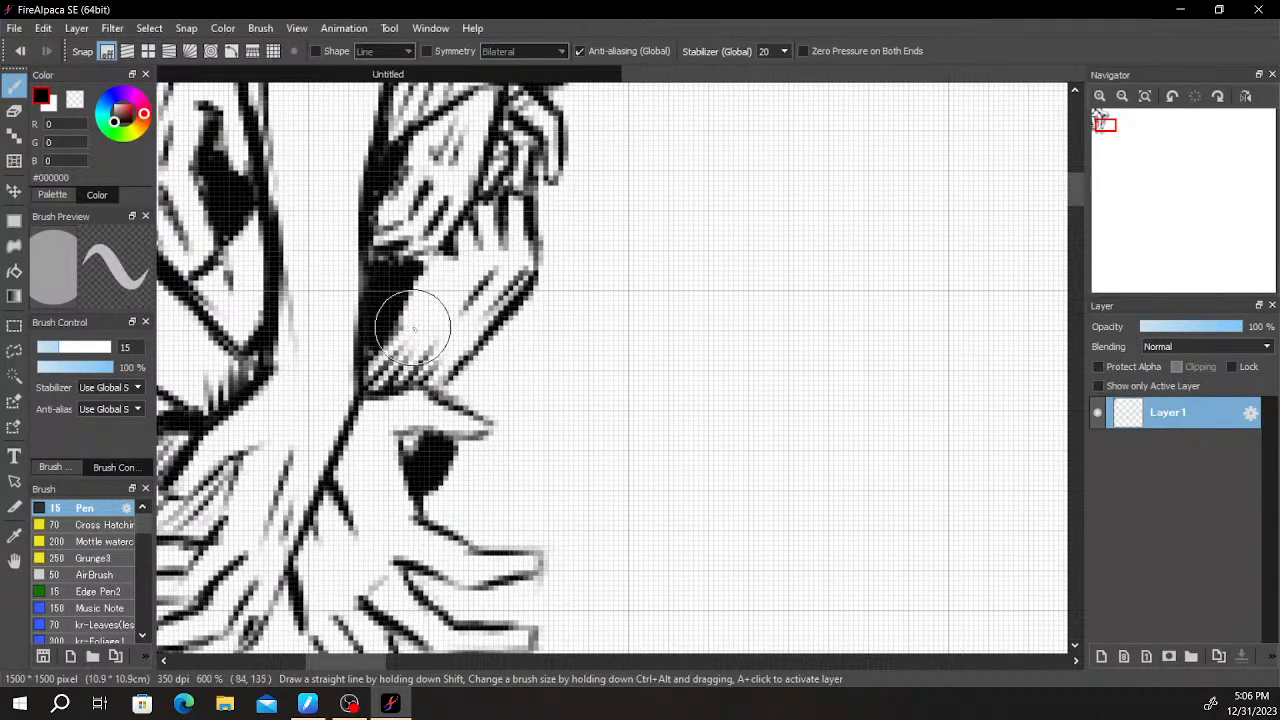
{"action": "mouse_move", "coordinate": [412, 330]}
{"action": "left_mouse_down"}
{"action": "mouse_move", "coordinate": [523, 357]}
{"action": "mouse_move", "coordinate": [531, 386]}
{"action": "mouse_move", "coordinate": [518, 321]}
{"action": "mouse_move", "coordinate": [543, 278]}
{"action": "mouse_move", "coordinate": [471, 400]}
{"action": "mouse_move", "coordinate": [546, 375]}
{"action": "mouse_move", "coordinate": [546, 348]}
{"action": "mouse_move", "coordinate": [572, 383]}
{"action": "left_mouse_up"}
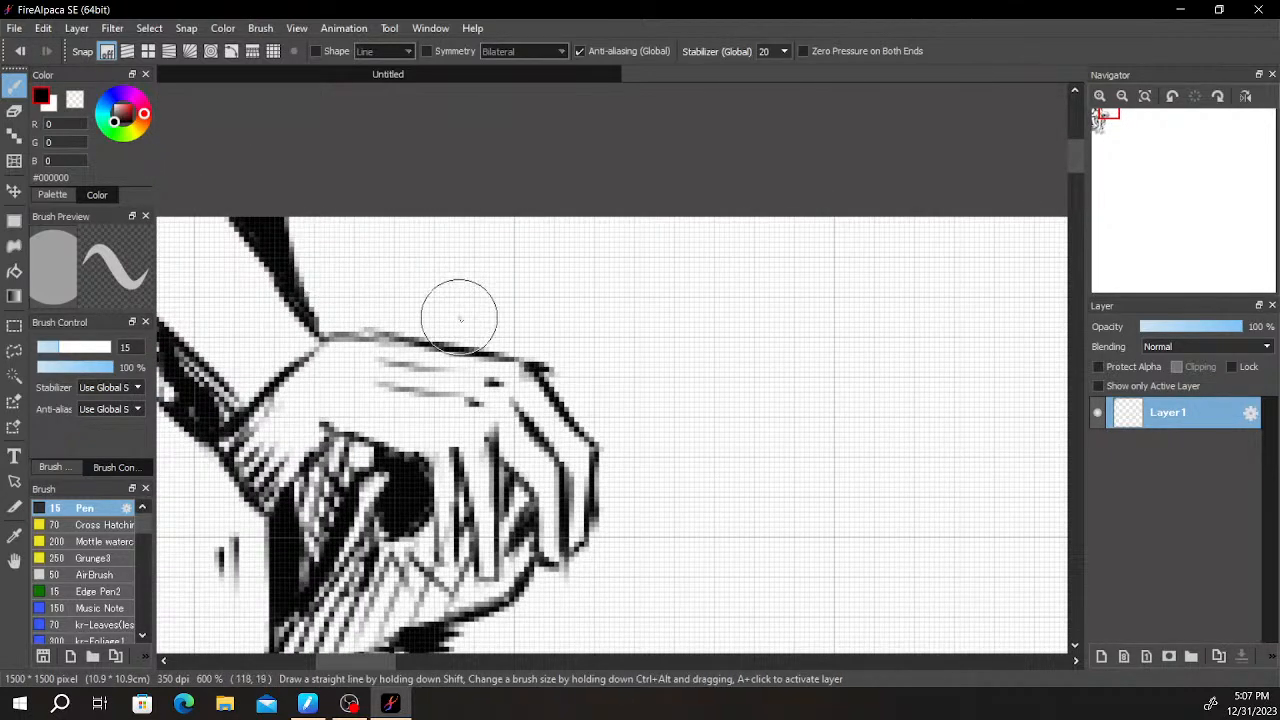
{"action": "mouse_move", "coordinate": [380, 218]}
{"action": "left_mouse_down"}
{"action": "mouse_move", "coordinate": [391, 278]}
{"action": "mouse_move", "coordinate": [400, 268]}
{"action": "left_mouse_up"}
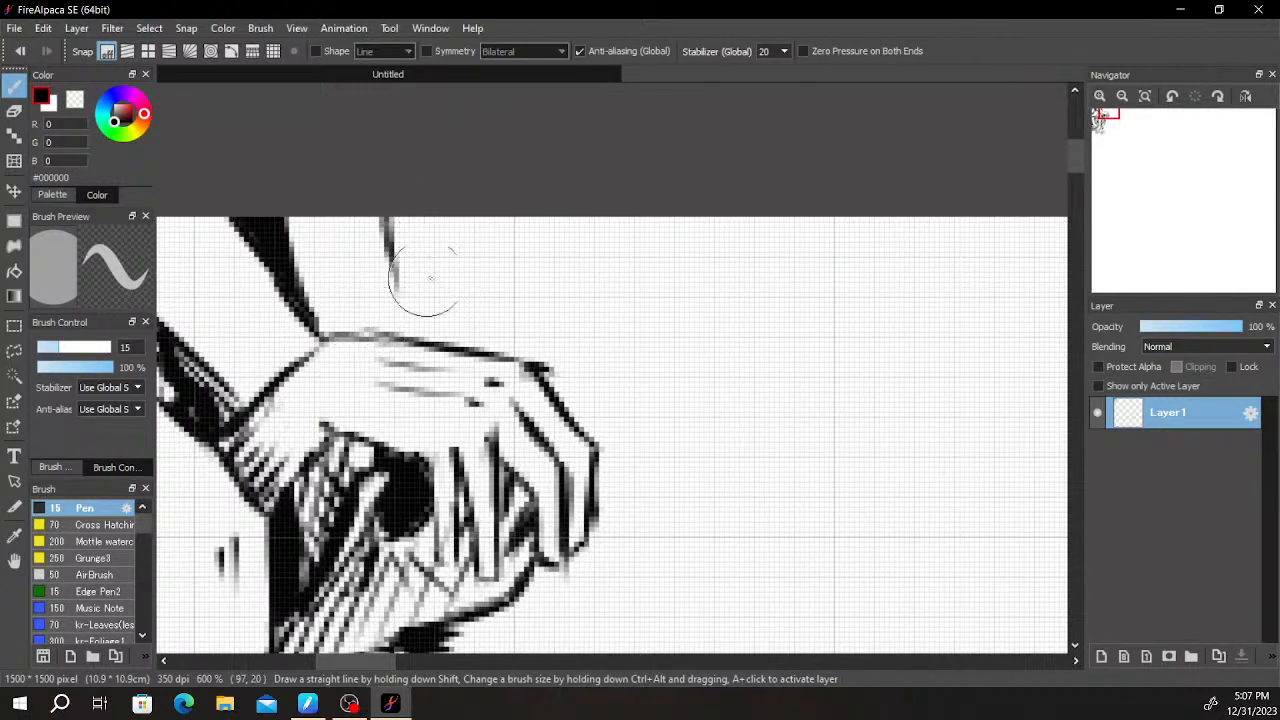
- Hatch diagonal shadow strokes across the forearm above the drooping hand, between the black wedge and the outer contour
{"action": "mouse_move", "coordinate": [314, 222]}
{"action": "left_mouse_down"}
{"action": "mouse_move", "coordinate": [290, 267]}
{"action": "mouse_move", "coordinate": [344, 204]}
{"action": "mouse_move", "coordinate": [300, 284]}
{"action": "left_mouse_up"}
{"action": "mouse_move", "coordinate": [358, 222]}
{"action": "left_mouse_down"}
{"action": "mouse_move", "coordinate": [312, 314]}
{"action": "mouse_move", "coordinate": [329, 292]}
{"action": "mouse_move", "coordinate": [328, 326]}
{"action": "left_mouse_up"}
{"action": "mouse_move", "coordinate": [368, 280]}
{"action": "left_mouse_down"}
{"action": "mouse_move", "coordinate": [344, 322]}
{"action": "mouse_move", "coordinate": [372, 330]}
{"action": "mouse_move", "coordinate": [392, 269]}
{"action": "mouse_move", "coordinate": [378, 203]}
{"action": "left_mouse_up"}
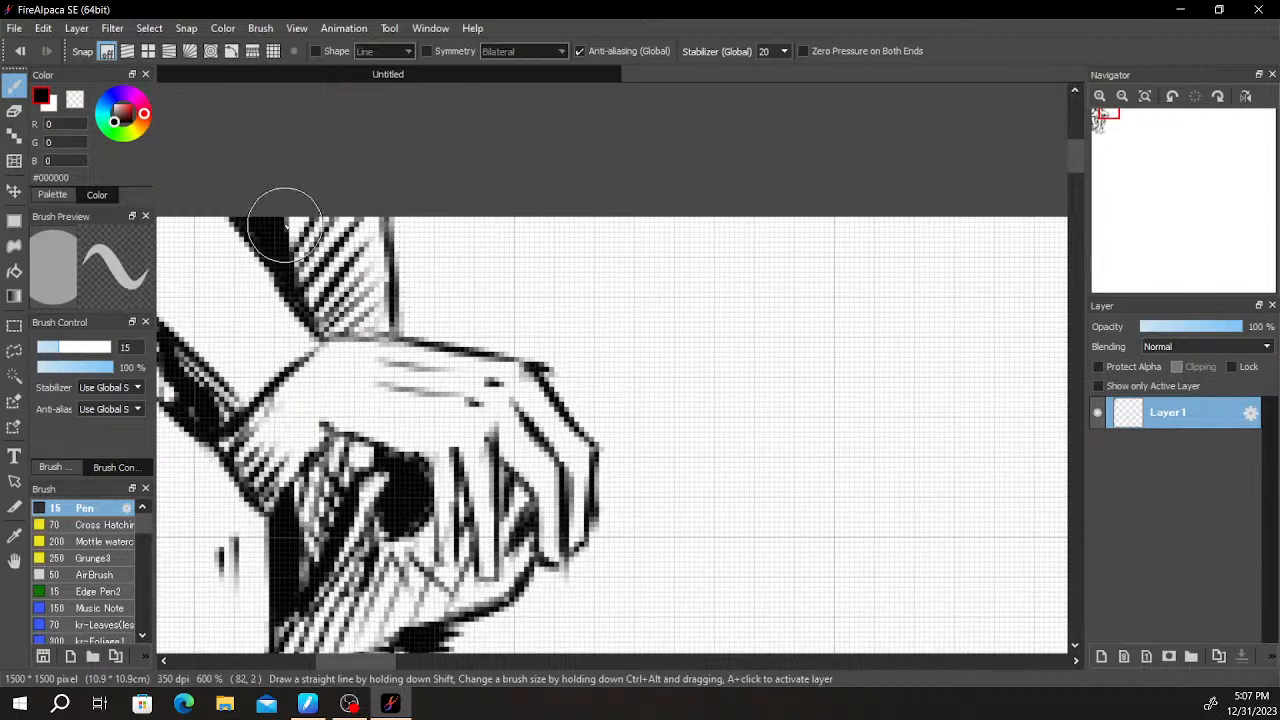
- Hatch shadow strokes between the drooping hand's fingers and across the sleeve-like form beneath them
{"action": "scroll", "coordinate": [313, 303], "scroll_direction": "down", "scroll_amount": 5}
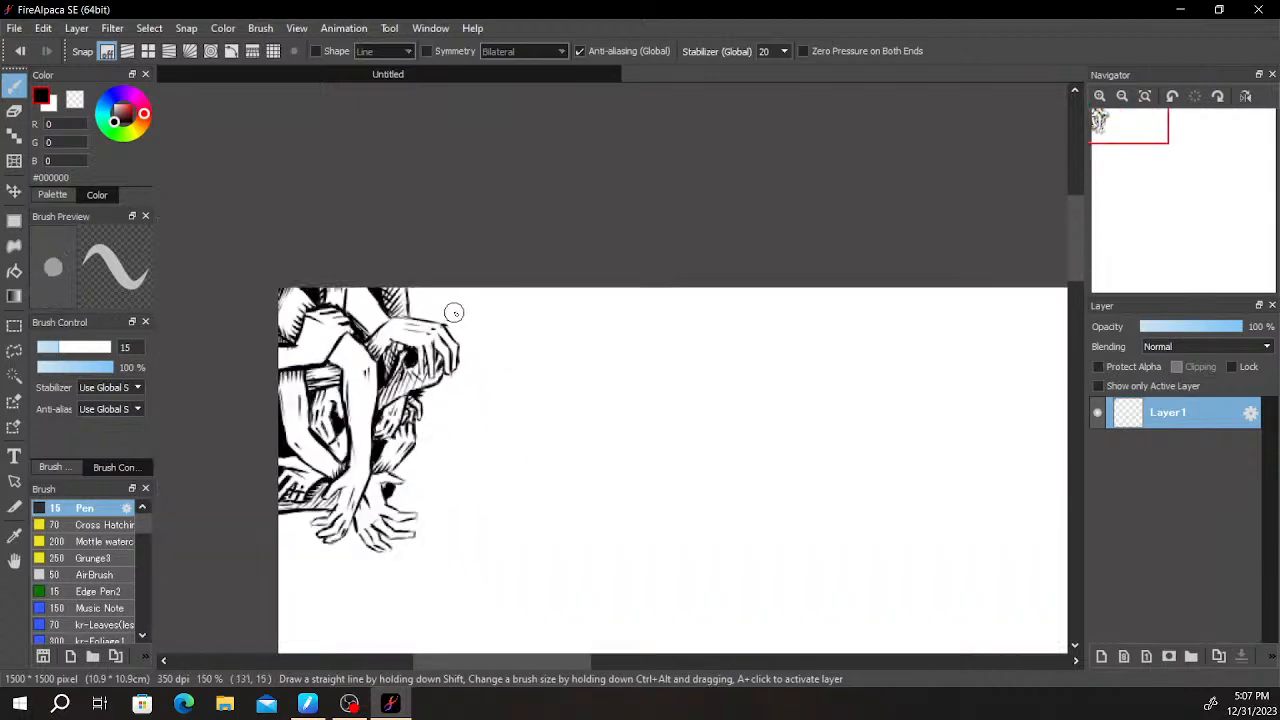
{"action": "scroll", "coordinate": [458, 321], "scroll_direction": "up", "scroll_amount": 5}
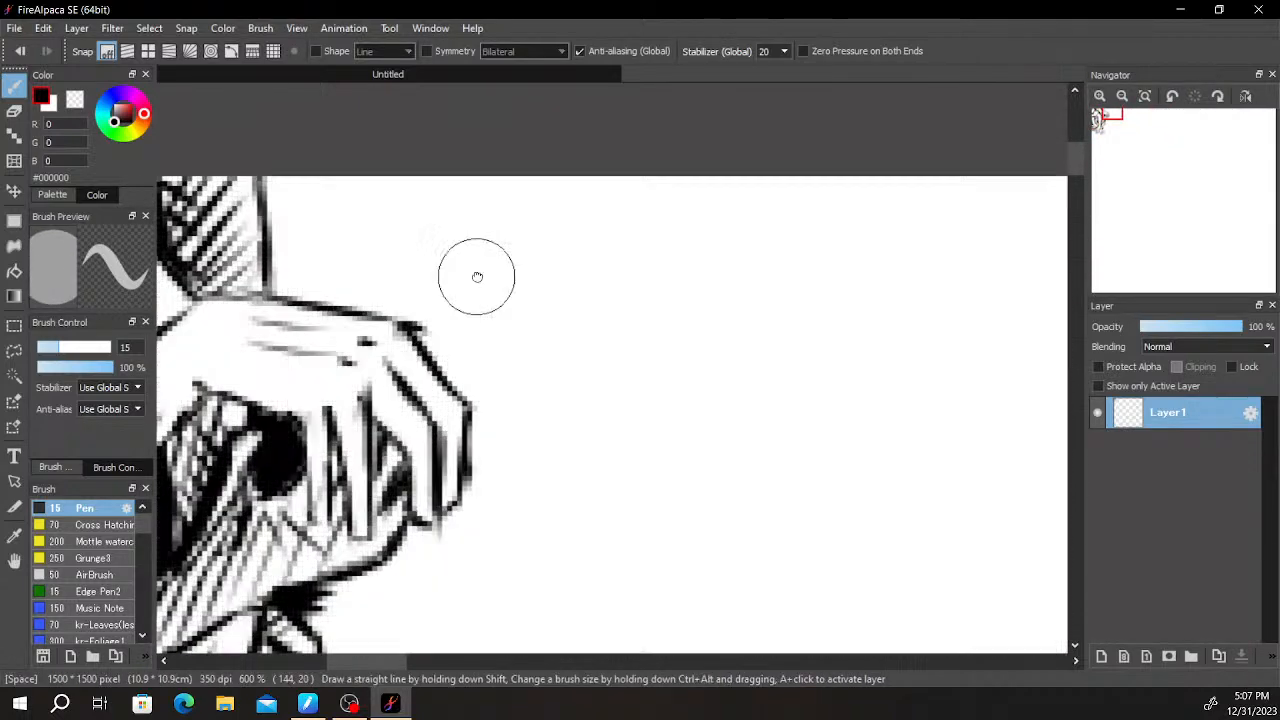
{"action": "left_click_drag", "start_coordinate": [469, 277], "coordinate": [564, 189]}
{"action": "left_click_drag", "start_coordinate": [611, 236], "coordinate": [606, 174]}
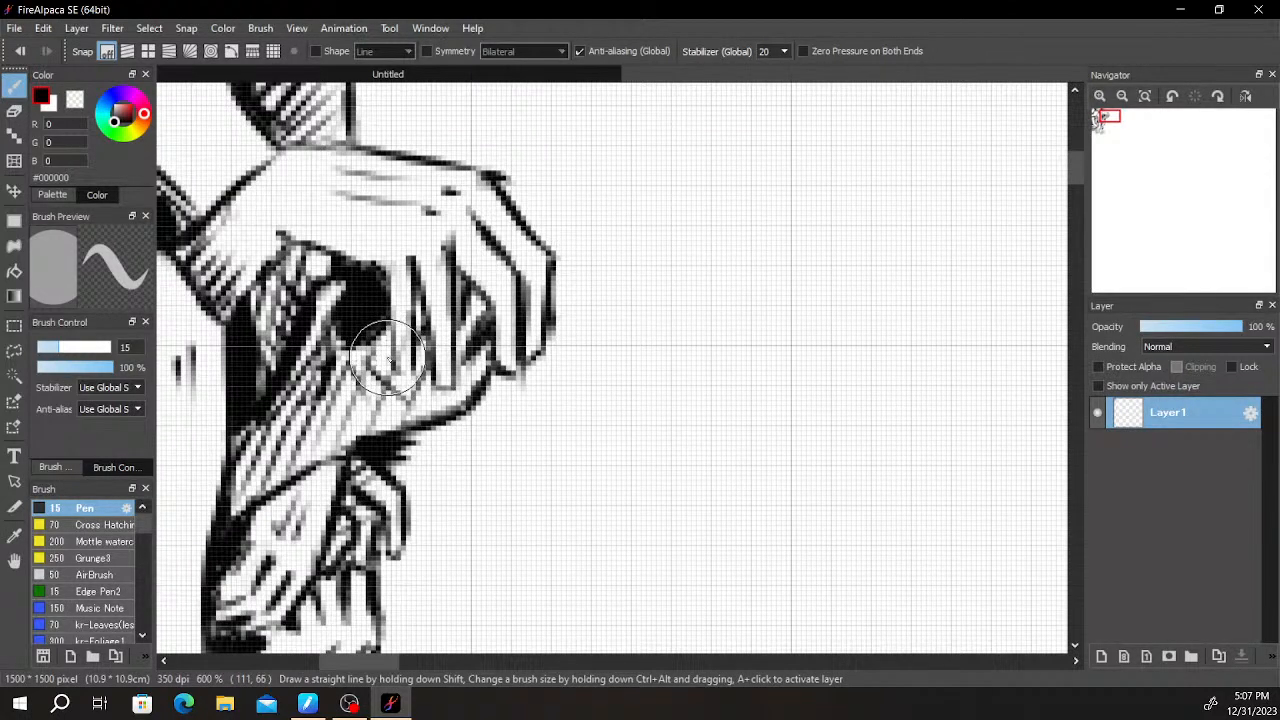
{"action": "left_click_drag", "start_coordinate": [447, 338], "coordinate": [468, 306]}
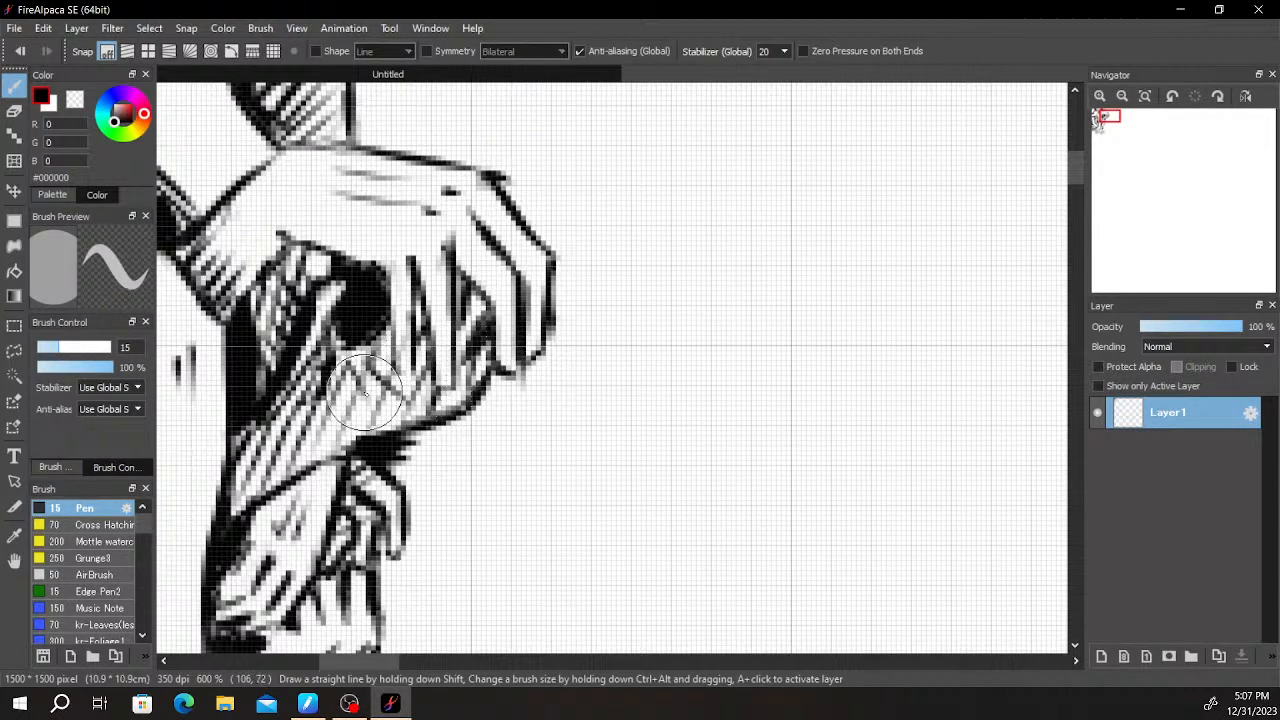
{"action": "mouse_move", "coordinate": [320, 440]}
{"action": "left_mouse_down"}
{"action": "mouse_move", "coordinate": [345, 354]}
{"action": "mouse_move", "coordinate": [383, 380]}
{"action": "mouse_move", "coordinate": [236, 443]}
{"action": "mouse_move", "coordinate": [290, 436]}
{"action": "mouse_move", "coordinate": [228, 450]}
{"action": "mouse_move", "coordinate": [251, 463]}
{"action": "mouse_move", "coordinate": [232, 466]}
{"action": "mouse_move", "coordinate": [251, 443]}
{"action": "mouse_move", "coordinate": [246, 465]}
{"action": "mouse_move", "coordinate": [278, 404]}
{"action": "mouse_move", "coordinate": [298, 402]}
{"action": "mouse_move", "coordinate": [300, 343]}
{"action": "mouse_move", "coordinate": [332, 280]}
{"action": "mouse_move", "coordinate": [303, 330]}
{"action": "mouse_move", "coordinate": [342, 295]}
{"action": "left_mouse_up"}
- Add a short shading stroke from the black wedge onto the back of the small lower hand beside the vertical arm
{"action": "scroll", "coordinate": [450, 240], "scroll_direction": "down", "scroll_amount": 3}
{"action": "scroll", "coordinate": [468, 245], "scroll_direction": "up", "scroll_amount": 1}
{"action": "left_click_drag", "start_coordinate": [455, 315], "coordinate": [565, 223]}
{"action": "scroll", "coordinate": [565, 223], "scroll_direction": "up", "scroll_amount": 1}
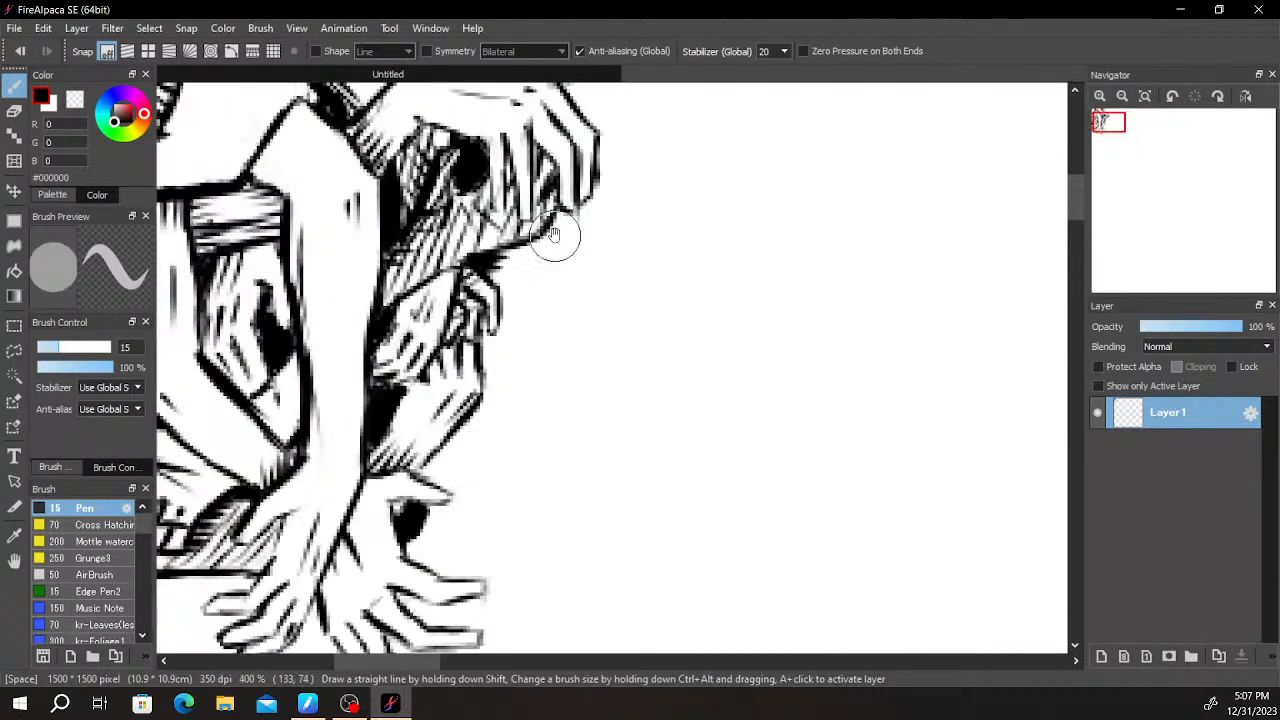
{"action": "scroll", "coordinate": [565, 223], "scroll_direction": "up", "scroll_amount": 2}
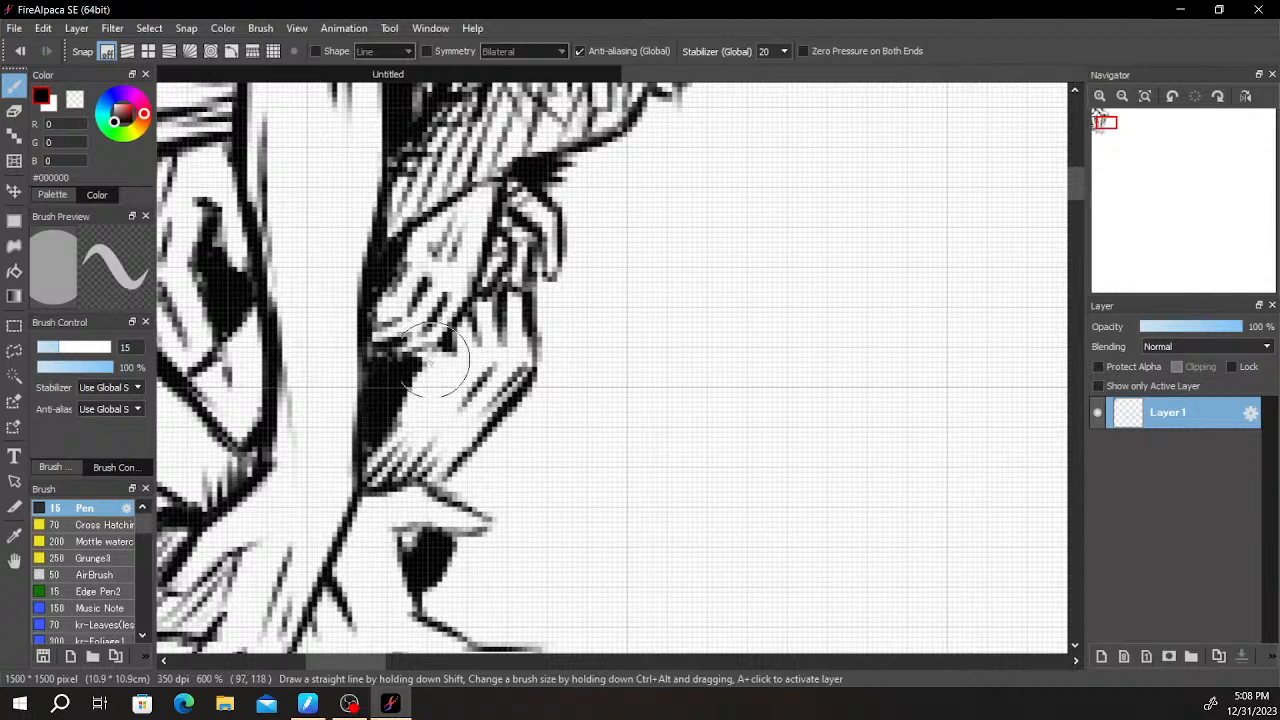
{"action": "left_click_drag", "start_coordinate": [391, 404], "coordinate": [505, 316]}
{"action": "key", "text": "ctrl+z"}
{"action": "left_click_drag", "start_coordinate": [387, 410], "coordinate": [490, 335]}
{"action": "key", "text": "ctrl+z"}
{"action": "mouse_move", "coordinate": [401, 425]}
{"action": "left_mouse_down"}
{"action": "mouse_move", "coordinate": [458, 346]}
{"action": "mouse_move", "coordinate": [394, 398]}
{"action": "mouse_move", "coordinate": [412, 377]}
{"action": "mouse_move", "coordinate": [447, 374]}
{"action": "left_mouse_up"}
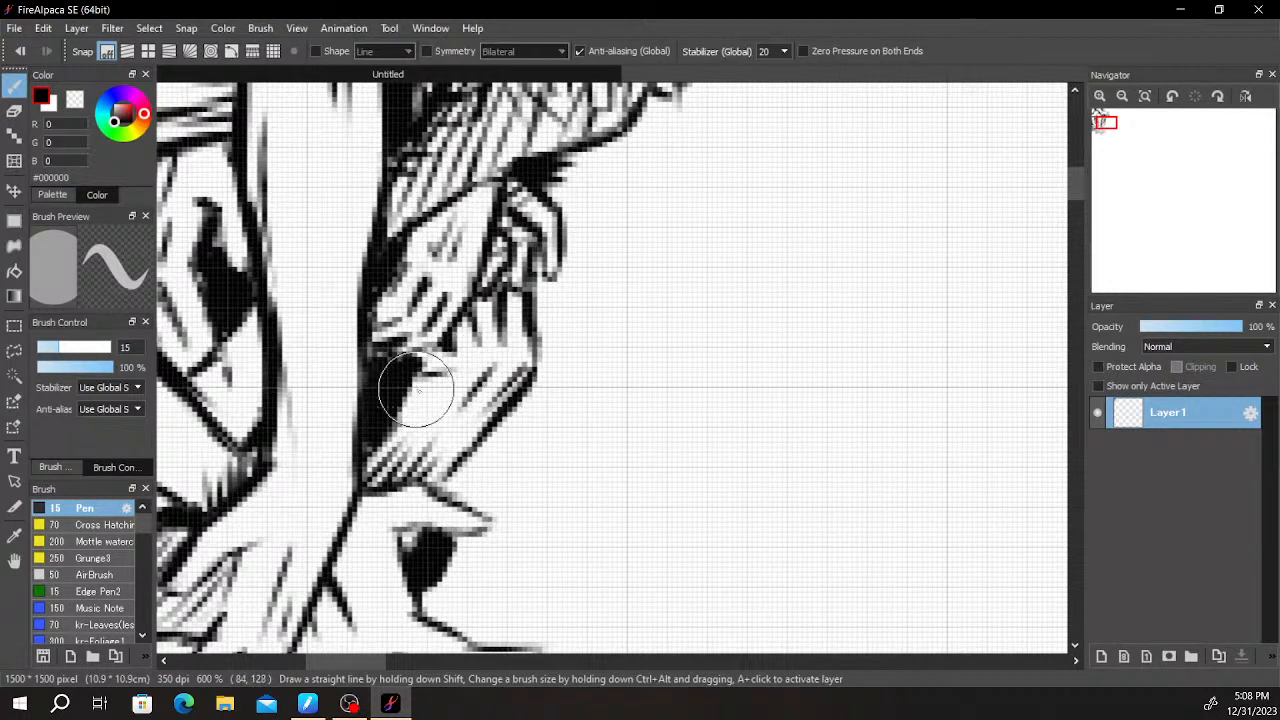
- Examine the whole cluster of arms against the blank canvas and the overlapping hands up close
{"action": "scroll", "coordinate": [533, 369], "scroll_direction": "down", "scroll_amount": 2}
{"action": "scroll", "coordinate": [533, 369], "scroll_direction": "down", "scroll_amount": 2}
{"action": "scroll", "coordinate": [557, 263], "scroll_direction": "up", "scroll_amount": 2}
{"action": "left_click_drag", "start_coordinate": [577, 349], "coordinate": [542, 273]}
{"action": "scroll", "coordinate": [542, 273], "scroll_direction": "down", "scroll_amount": 2}
{"action": "scroll", "coordinate": [542, 273], "scroll_direction": "up", "scroll_amount": 1}
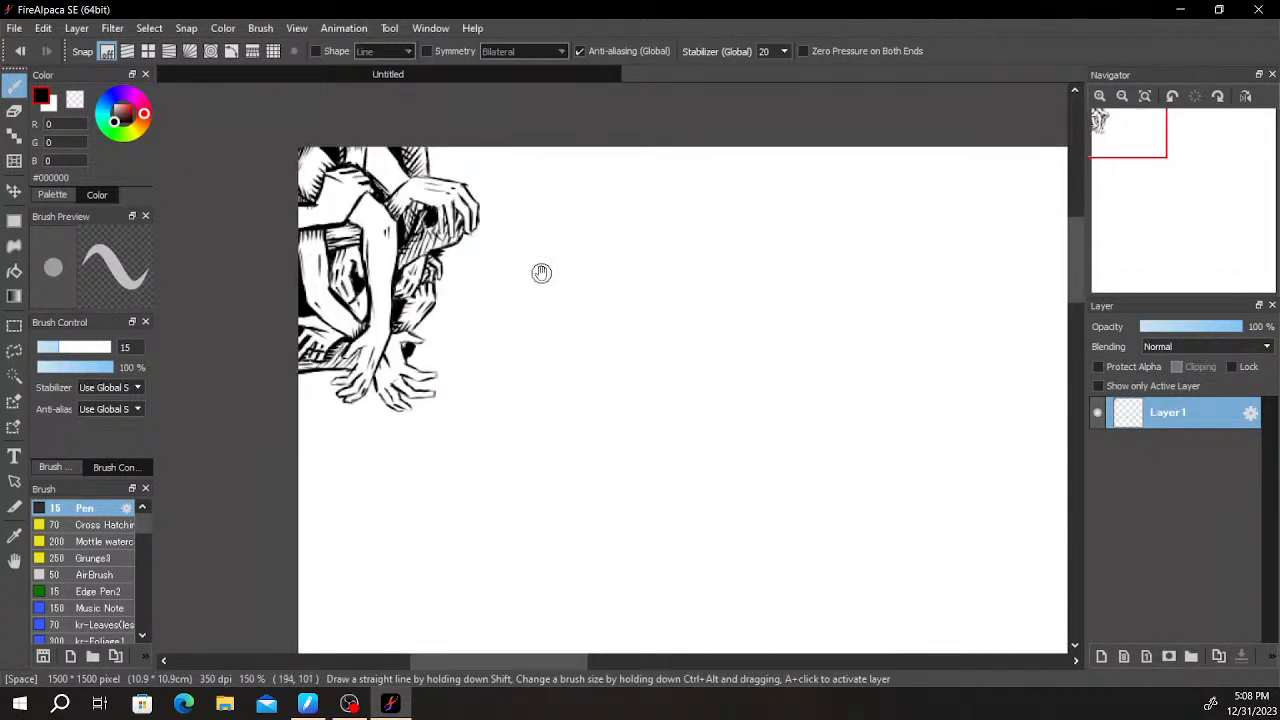
{"action": "left_click_drag", "start_coordinate": [758, 407], "coordinate": [614, 409]}
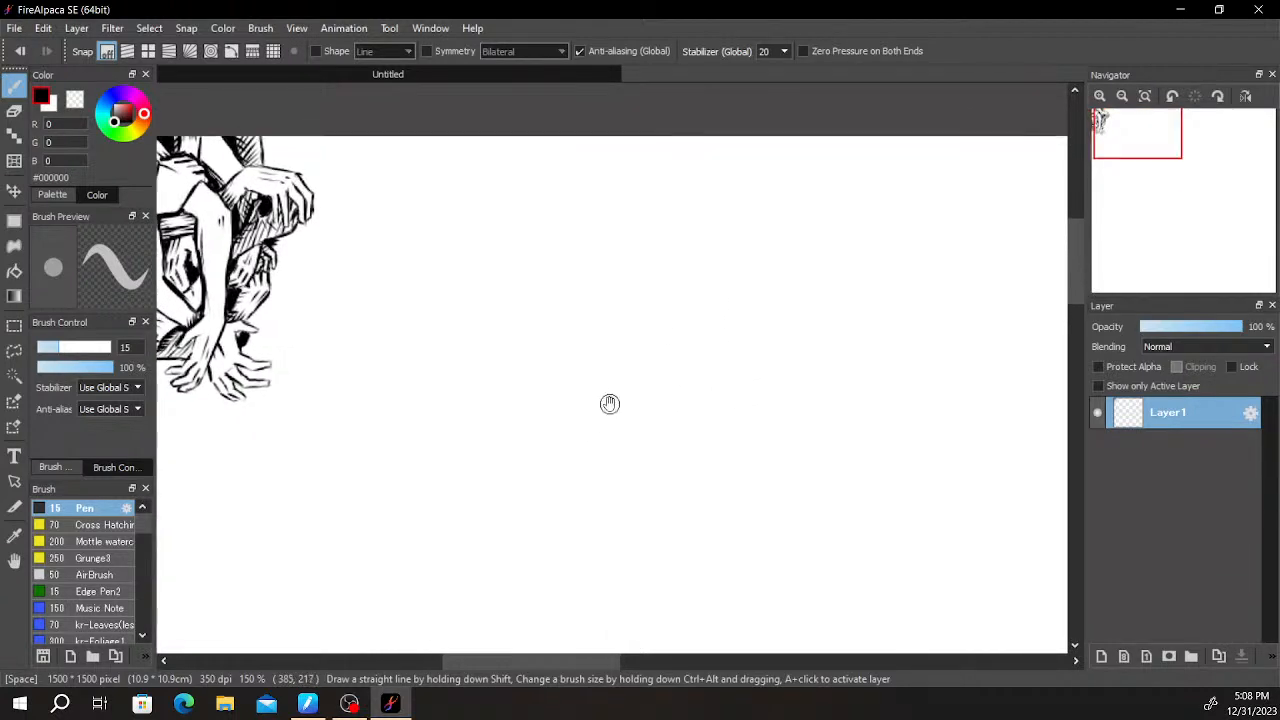
{"action": "scroll", "coordinate": [543, 249], "scroll_direction": "up", "scroll_amount": 3}
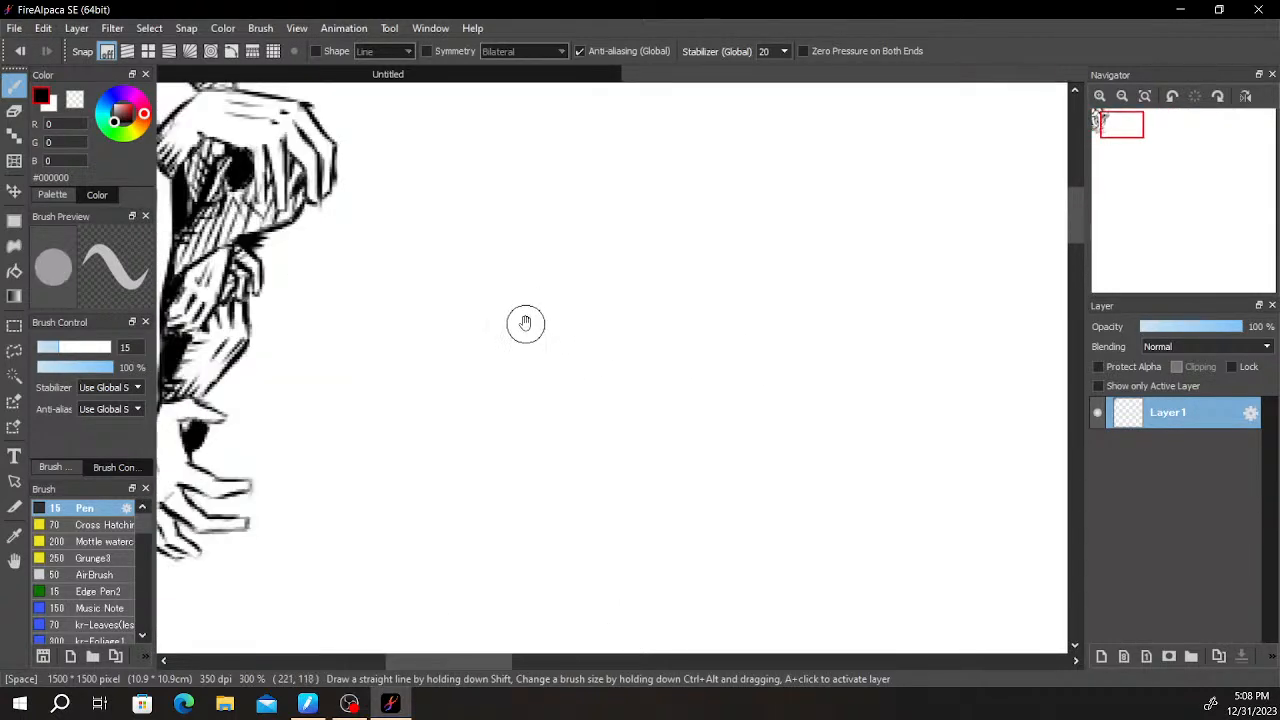
{"action": "scroll", "coordinate": [527, 323], "scroll_direction": "up", "scroll_amount": 1}
{"action": "left_click_drag", "start_coordinate": [436, 254], "coordinate": [739, 381]}
{"action": "scroll", "coordinate": [739, 381], "scroll_direction": "down", "scroll_amount": 1}
{"action": "scroll", "coordinate": [514, 264], "scroll_direction": "up", "scroll_amount": 2}
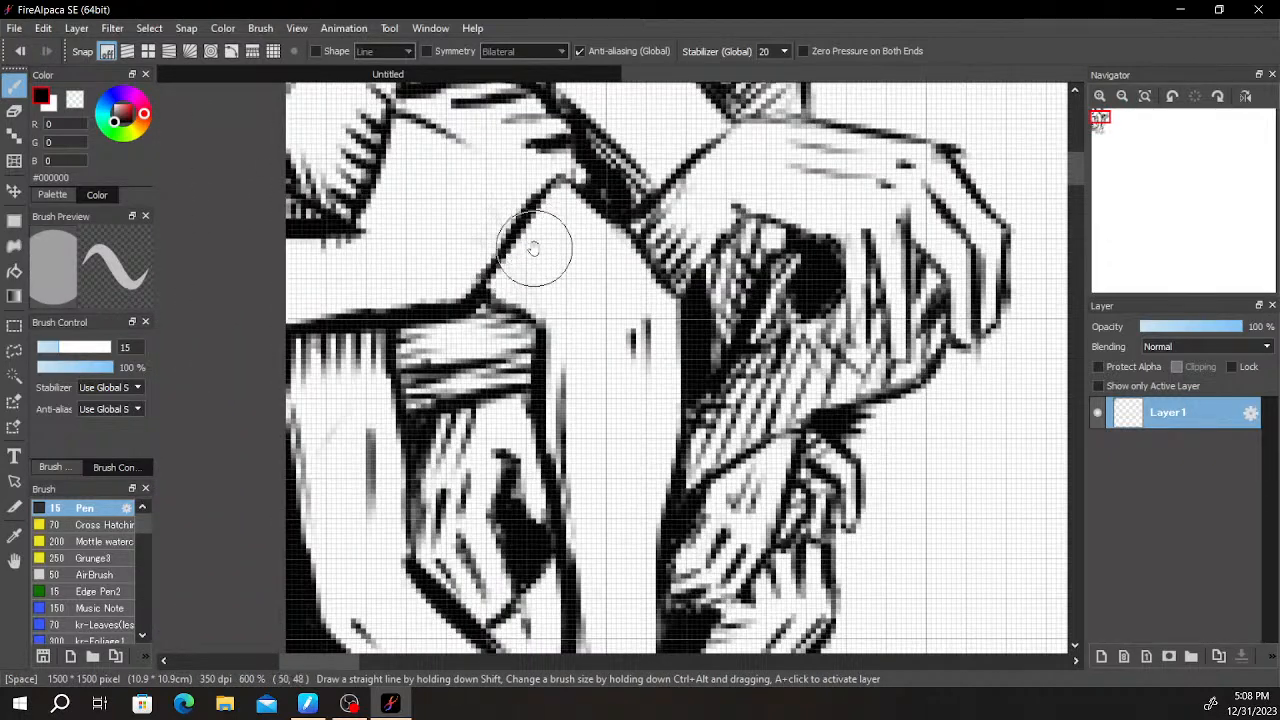
- Add thin shading strokes along the inner edge of the long vertical arm, above its wrist
{"action": "left_click_drag", "start_coordinate": [720, 396], "coordinate": [644, 188]}
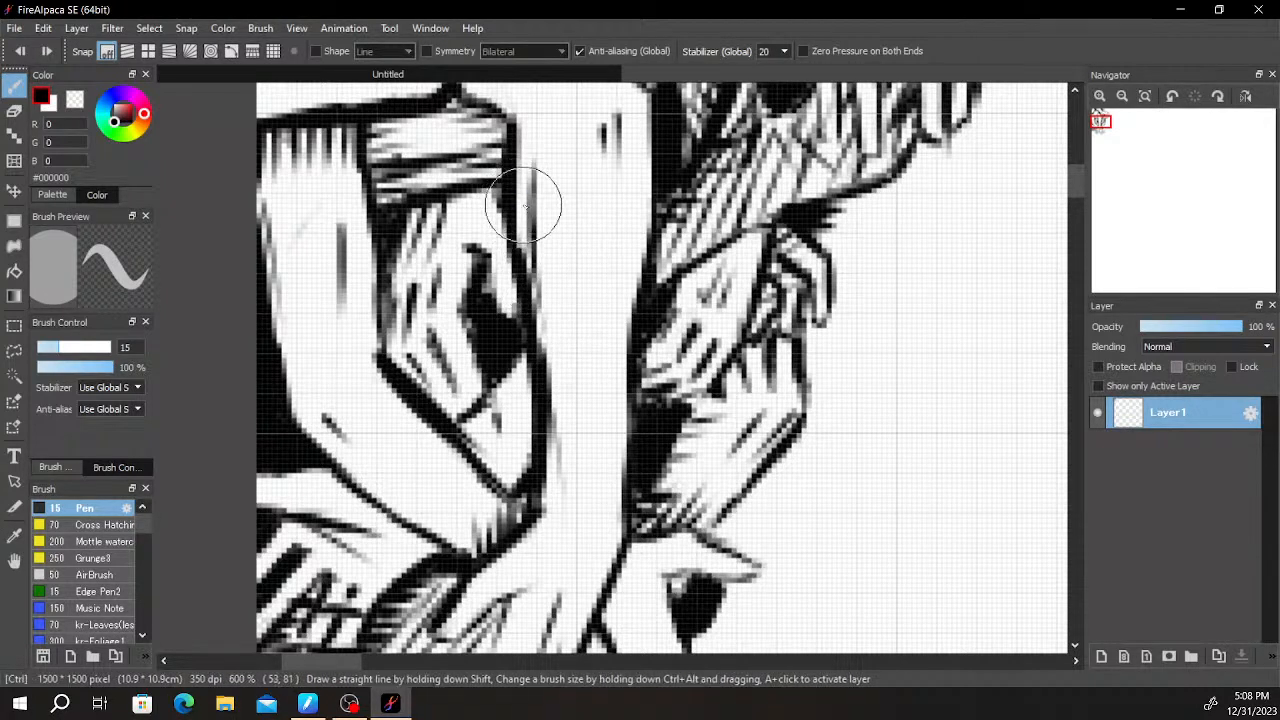
{"action": "mouse_move", "coordinate": [546, 384]}
{"action": "left_mouse_down"}
{"action": "mouse_move", "coordinate": [557, 466]}
{"action": "mouse_move", "coordinate": [543, 505]}
{"action": "mouse_move", "coordinate": [586, 422]}
{"action": "left_mouse_up"}
{"action": "left_click_drag", "start_coordinate": [543, 458], "coordinate": [595, 380]}
{"action": "key", "text": "space"}
{"action": "mouse_move", "coordinate": [695, 386]}
{"action": "left_mouse_down"}
{"action": "mouse_move", "coordinate": [726, 180]}
{"action": "mouse_move", "coordinate": [677, 355]}
{"action": "mouse_move", "coordinate": [611, 440]}
{"action": "mouse_move", "coordinate": [666, 304]}
{"action": "left_mouse_up"}
{"action": "scroll", "coordinate": [726, 180], "scroll_direction": "down", "scroll_amount": 2}
{"action": "mouse_move", "coordinate": [674, 277]}
{"action": "left_mouse_down"}
{"action": "mouse_move", "coordinate": [663, 349]}
{"action": "mouse_move", "coordinate": [620, 386]}
{"action": "mouse_move", "coordinate": [718, 510]}
{"action": "left_mouse_up"}
{"action": "mouse_move", "coordinate": [351, 226]}
{"action": "left_mouse_down"}
{"action": "mouse_move", "coordinate": [408, 230]}
{"action": "mouse_move", "coordinate": [375, 230]}
{"action": "mouse_move", "coordinate": [436, 251]}
{"action": "mouse_move", "coordinate": [354, 238]}
{"action": "mouse_move", "coordinate": [351, 226]}
{"action": "mouse_move", "coordinate": [276, 271]}
{"action": "left_mouse_up"}
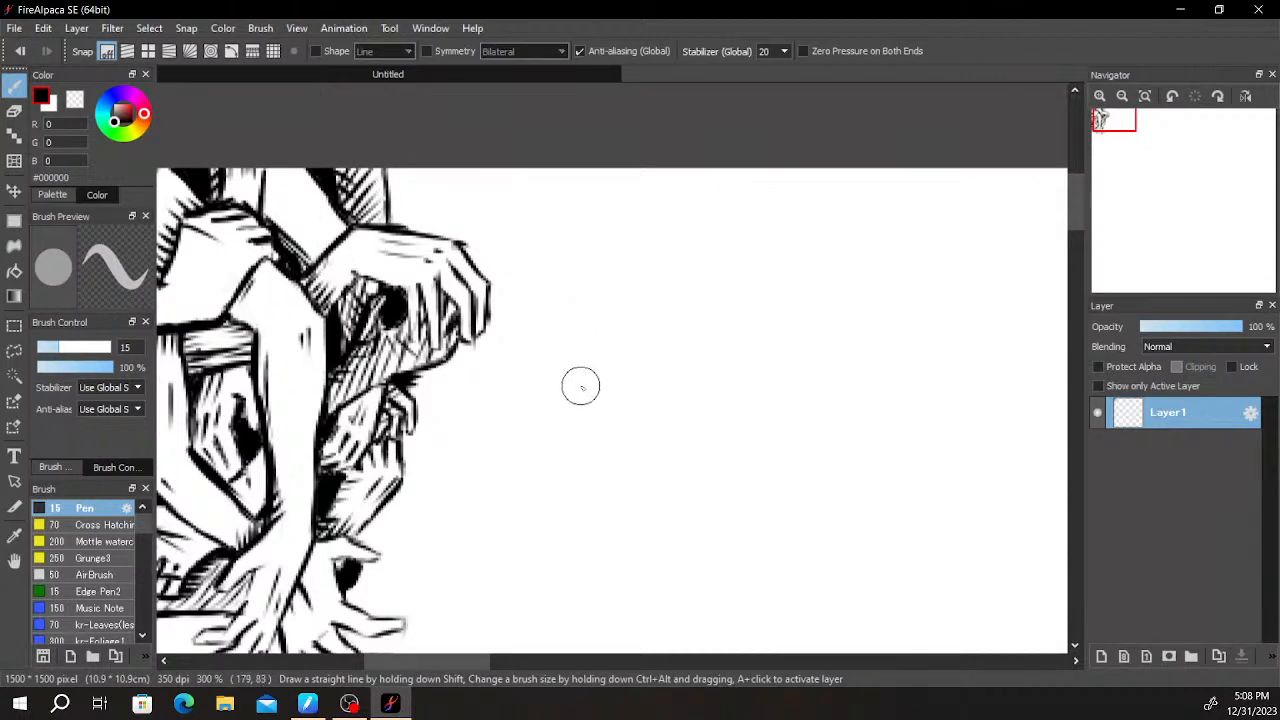
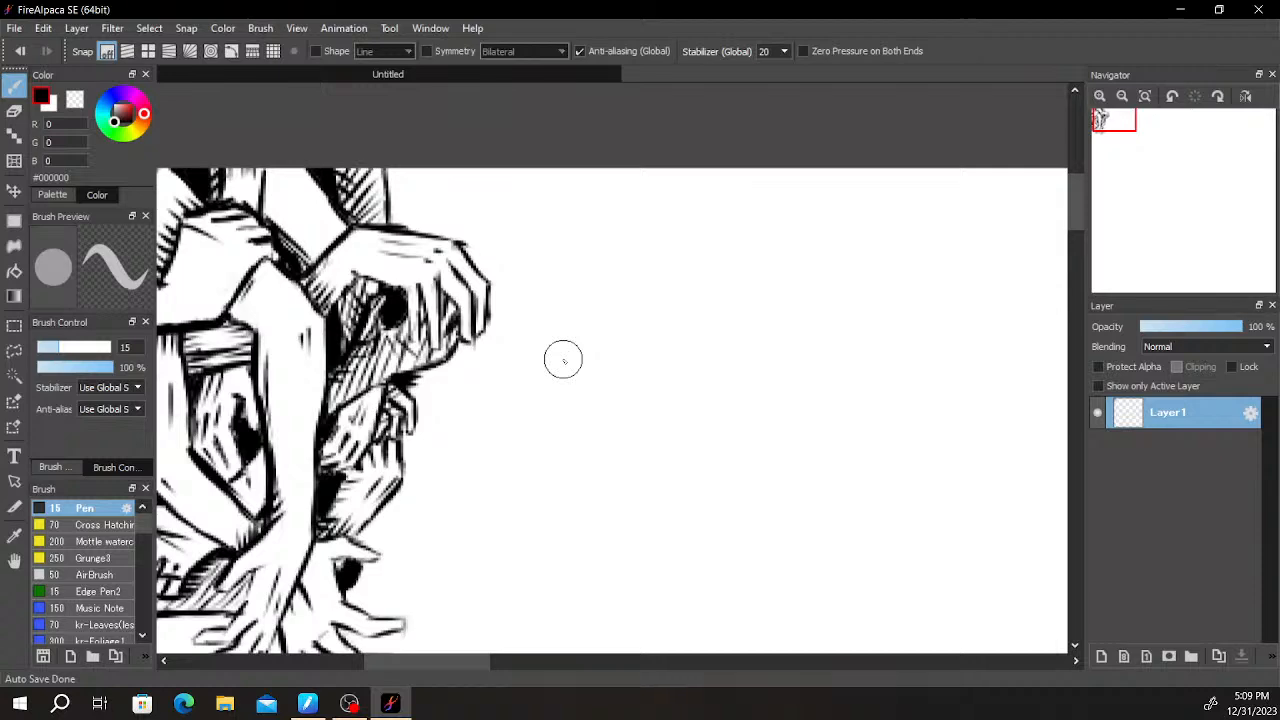
- Darken the gaps between the drooping hand's fingers with short black shading strokes
{"action": "scroll", "coordinate": [508, 494], "scroll_direction": "down", "scroll_amount": 2}
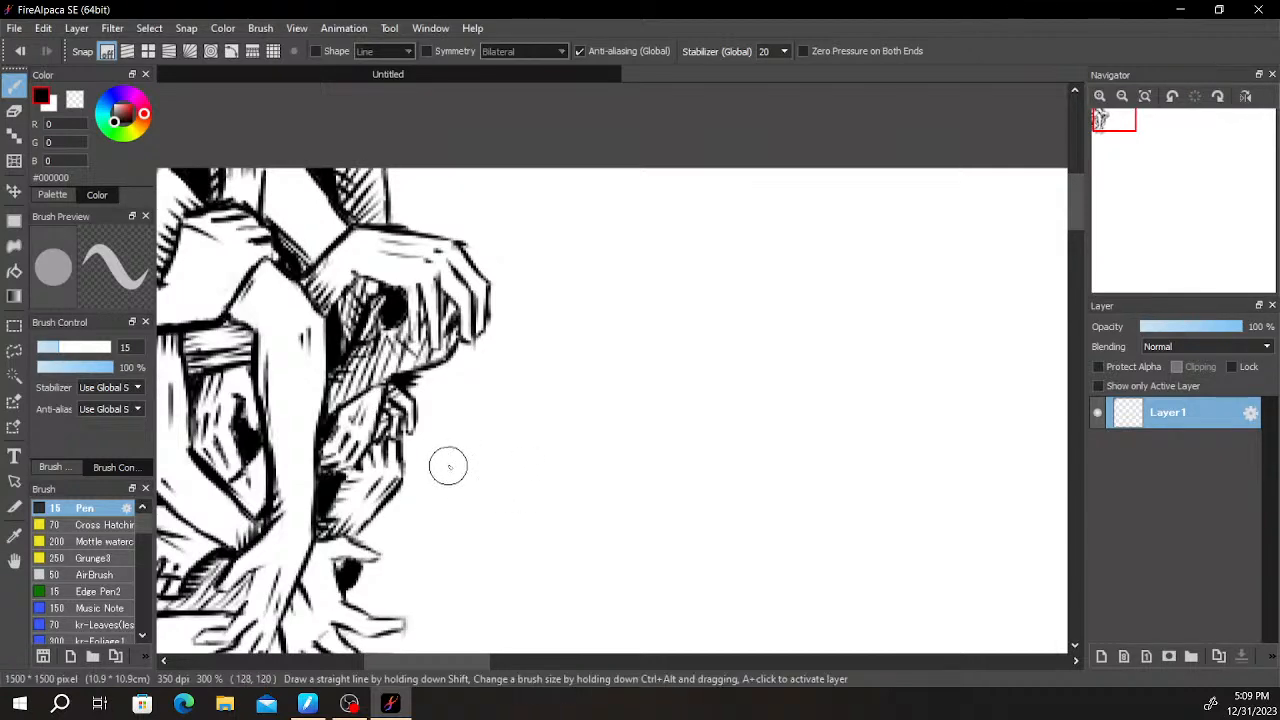
{"action": "scroll", "coordinate": [440, 466], "scroll_direction": "up", "scroll_amount": 5}
{"action": "scroll", "coordinate": [500, 374], "scroll_direction": "down", "scroll_amount": 2}
{"action": "scroll", "coordinate": [503, 374], "scroll_direction": "up", "scroll_amount": 4}
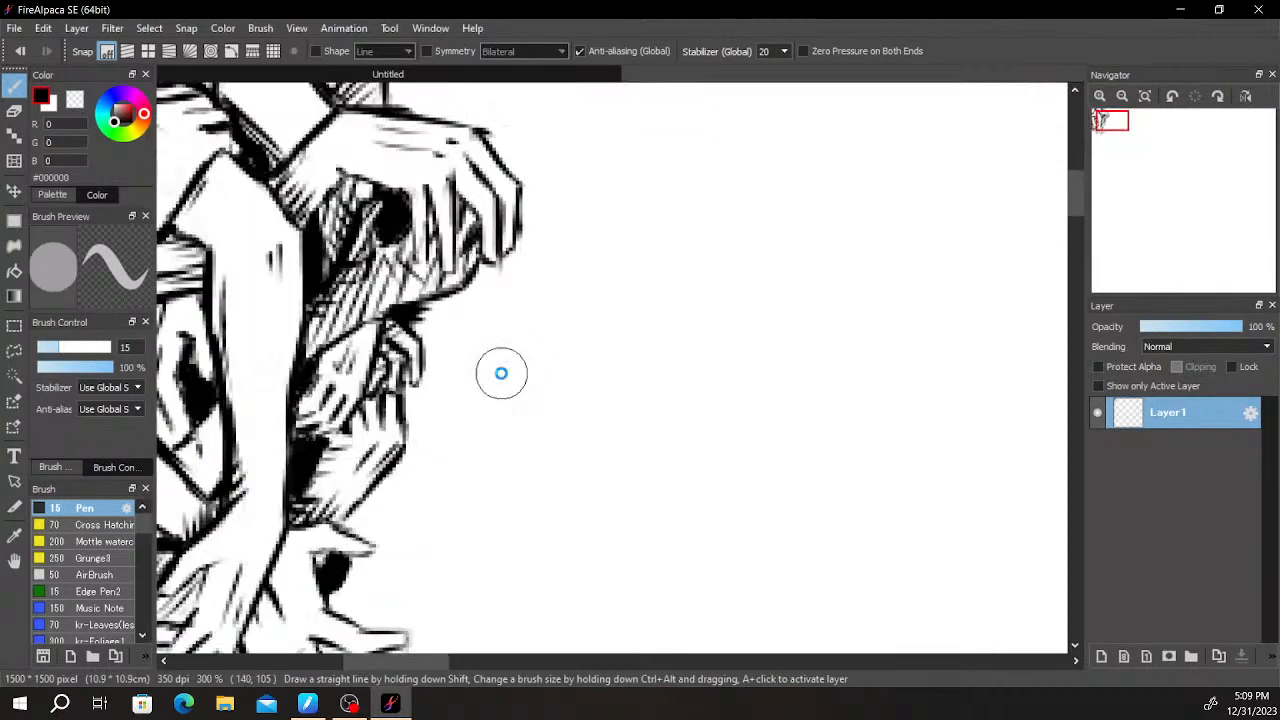
{"action": "mouse_move", "coordinate": [514, 320]}
{"action": "left_mouse_down"}
{"action": "mouse_move", "coordinate": [471, 537]}
{"action": "mouse_move", "coordinate": [502, 482]}
{"action": "left_mouse_up"}
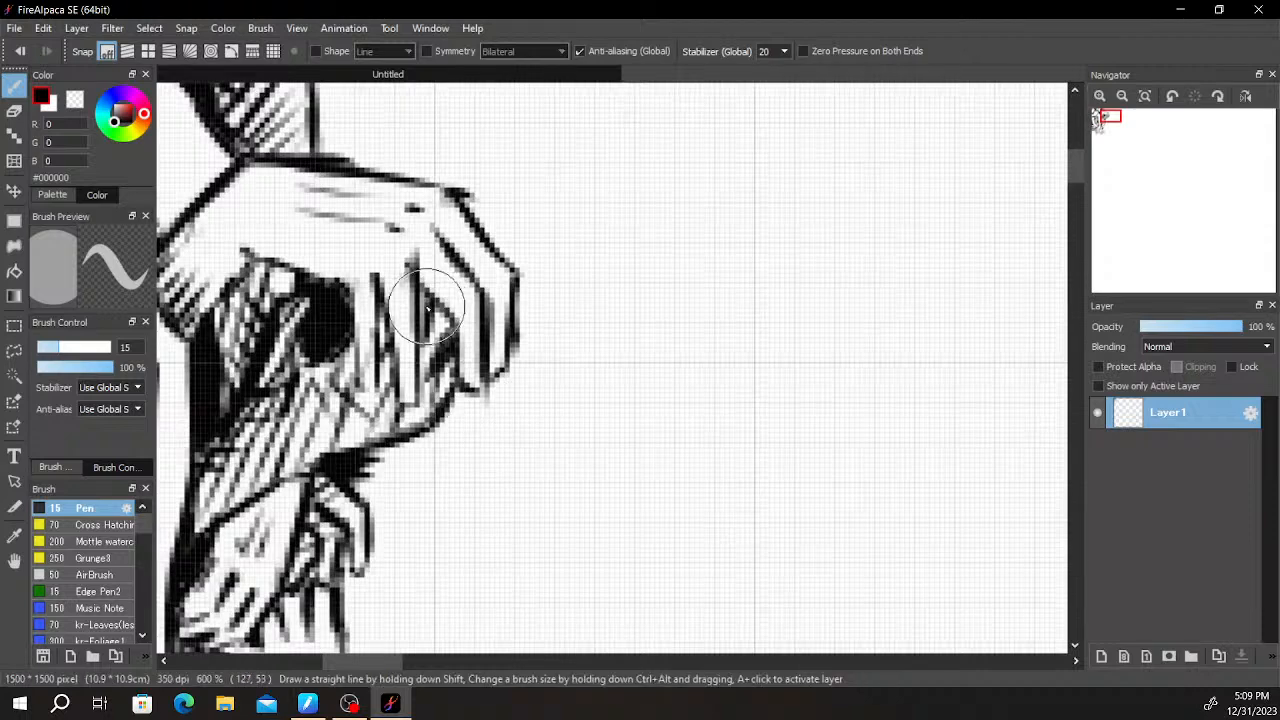
{"action": "key", "text": "ctrl+z"}
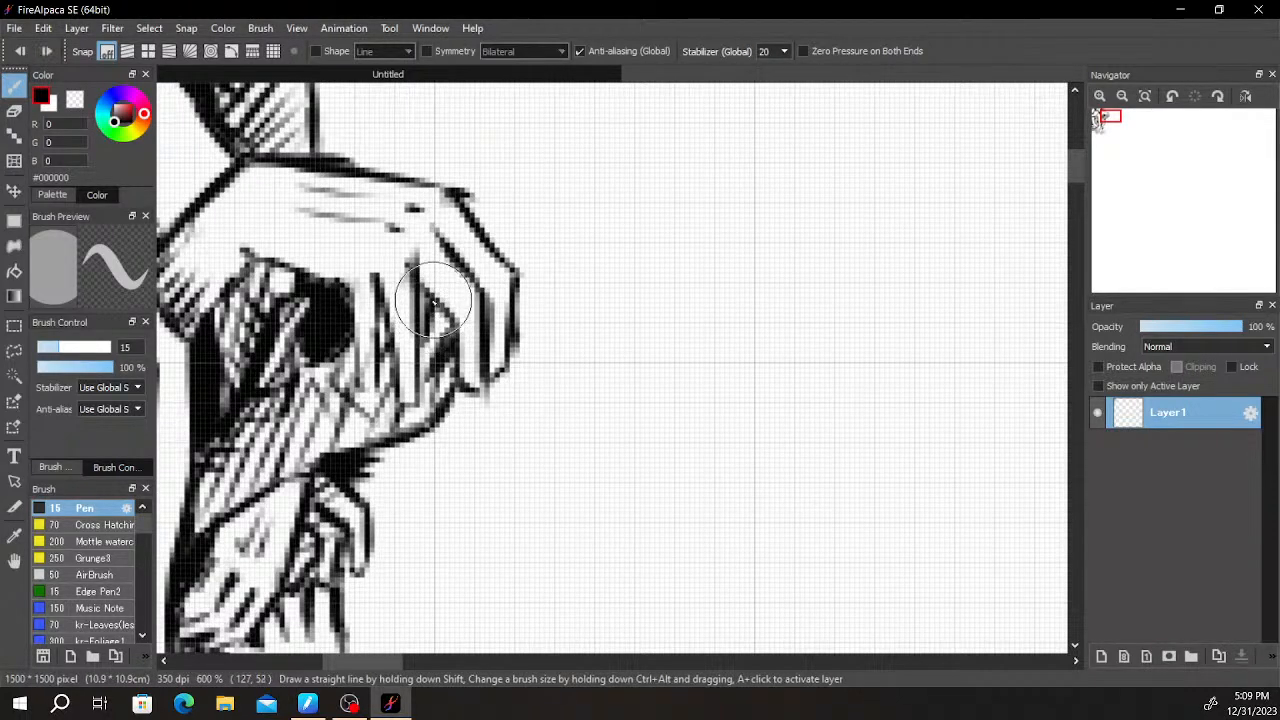
{"action": "left_click_drag", "start_coordinate": [425, 326], "coordinate": [420, 307]}
{"action": "left_click_drag", "start_coordinate": [545, 366], "coordinate": [577, 381]}
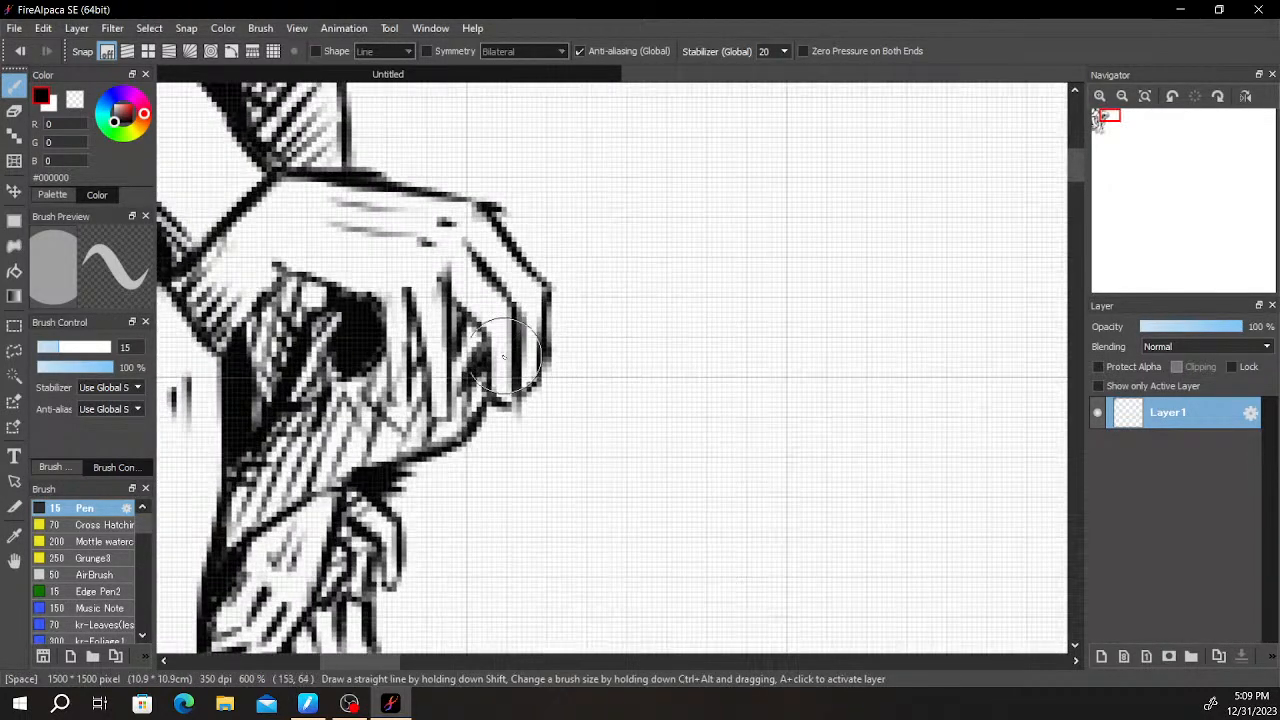
{"action": "left_click_drag", "start_coordinate": [470, 319], "coordinate": [464, 336]}
{"action": "mouse_move", "coordinate": [580, 390]}
{"action": "left_mouse_down"}
{"action": "mouse_move", "coordinate": [777, 366]}
{"action": "mouse_move", "coordinate": [800, 410]}
{"action": "mouse_move", "coordinate": [791, 437]}
{"action": "mouse_move", "coordinate": [614, 497]}
{"action": "left_mouse_up"}
{"action": "mouse_move", "coordinate": [609, 446]}
{"action": "left_mouse_down"}
{"action": "mouse_move", "coordinate": [615, 477]}
{"action": "mouse_move", "coordinate": [626, 449]}
{"action": "mouse_move", "coordinate": [614, 484]}
{"action": "mouse_move", "coordinate": [632, 467]}
{"action": "mouse_move", "coordinate": [622, 449]}
{"action": "mouse_move", "coordinate": [603, 508]}
{"action": "mouse_move", "coordinate": [631, 485]}
{"action": "mouse_move", "coordinate": [611, 552]}
{"action": "mouse_move", "coordinate": [626, 528]}
{"action": "mouse_move", "coordinate": [597, 565]}
{"action": "left_mouse_up"}
{"action": "key", "text": "ctrl+z"}
{"action": "left_click_drag", "start_coordinate": [637, 470], "coordinate": [630, 503]}
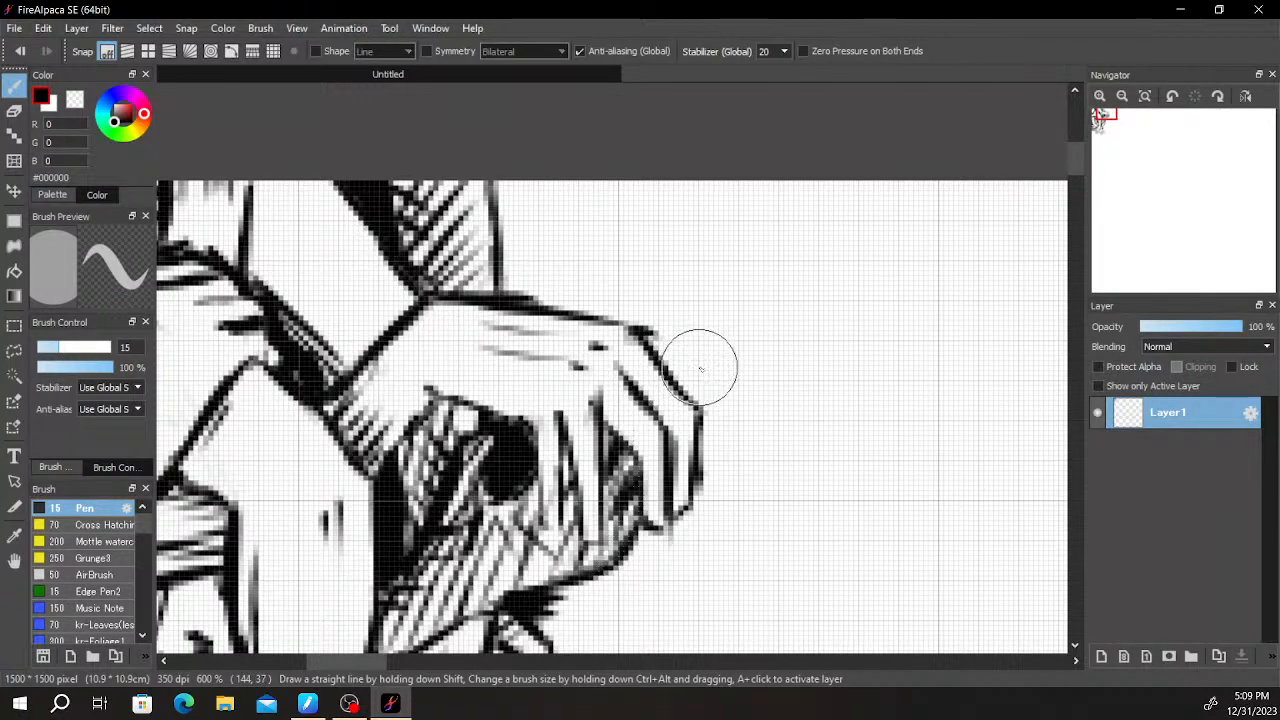
- Erase the stray line end sticking out at the drooping hand's outer knuckle
{"action": "scroll", "coordinate": [650, 330], "scroll_direction": "up", "scroll_amount": 1}
{"action": "key", "text": "e"}
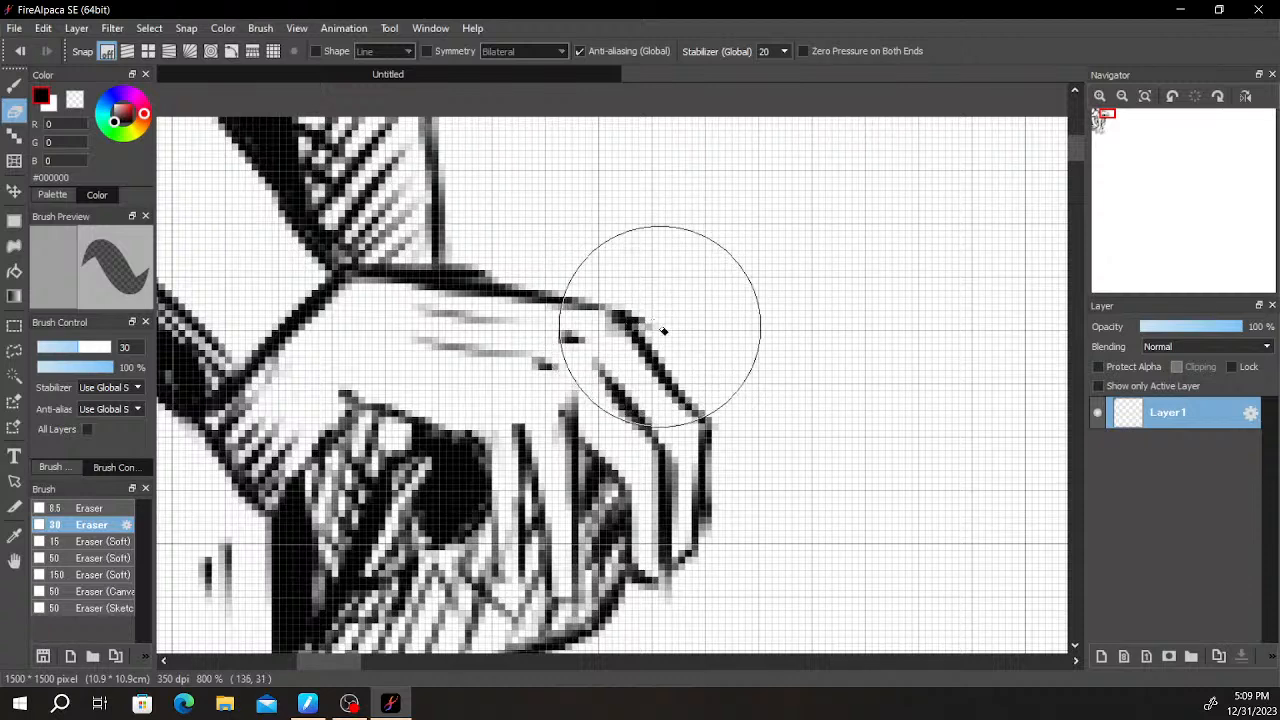
{"action": "scroll", "coordinate": [690, 313], "scroll_direction": "down", "scroll_amount": 3}
{"action": "scroll", "coordinate": [730, 321], "scroll_direction": "up", "scroll_amount": 2}
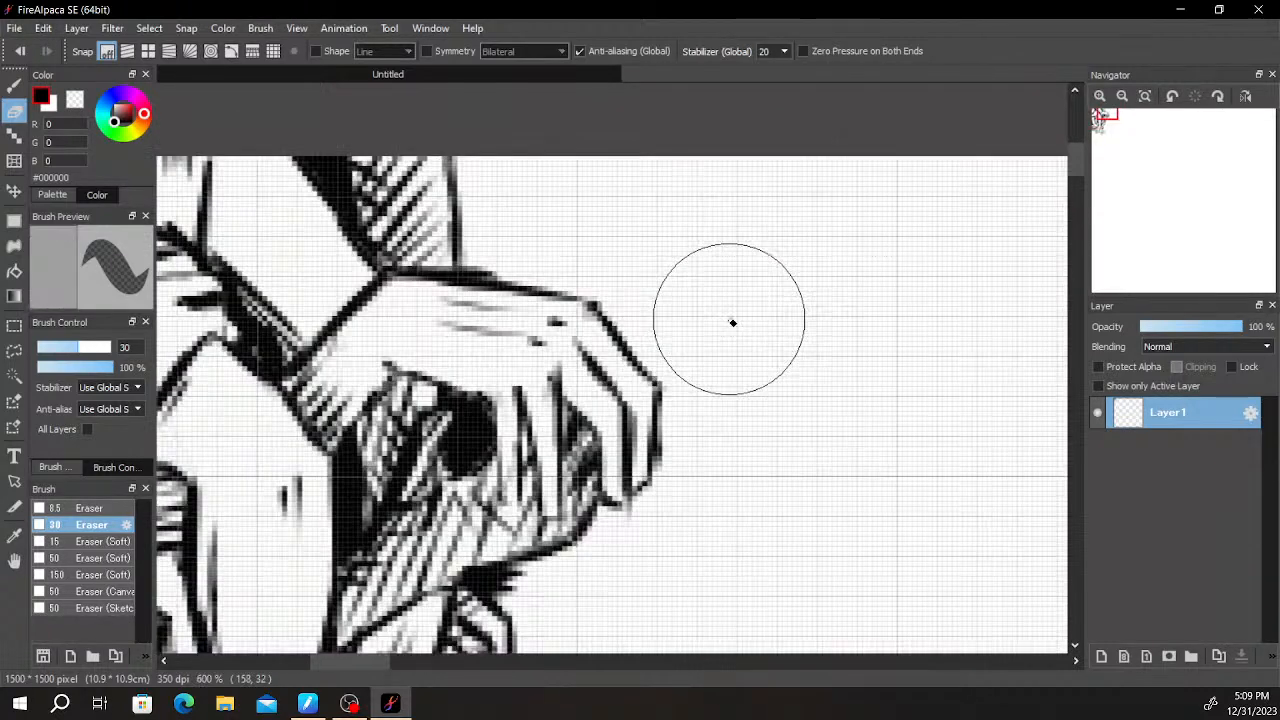
- Draw an angular contour from the small lower hand outward and up to the drooping hand's fingertips
{"action": "key", "text": "space"}
{"action": "left_click_drag", "start_coordinate": [743, 313], "coordinate": [806, 114]}
{"action": "scroll", "coordinate": [807, 188], "scroll_direction": "down", "scroll_amount": 2}
{"action": "left_click_drag", "start_coordinate": [814, 268], "coordinate": [709, 292]}
{"action": "mouse_move", "coordinate": [674, 331]}
{"action": "left_mouse_down"}
{"action": "mouse_move", "coordinate": [717, 206]}
{"action": "mouse_move", "coordinate": [625, 329]}
{"action": "mouse_move", "coordinate": [609, 394]}
{"action": "mouse_move", "coordinate": [706, 414]}
{"action": "mouse_move", "coordinate": [727, 364]}
{"action": "mouse_move", "coordinate": [663, 361]}
{"action": "left_mouse_up"}
{"action": "scroll", "coordinate": [608, 393], "scroll_direction": "up", "scroll_amount": 1}
{"action": "scroll", "coordinate": [740, 365], "scroll_direction": "down", "scroll_amount": 3}
{"action": "scroll", "coordinate": [749, 366], "scroll_direction": "up", "scroll_amount": 2}
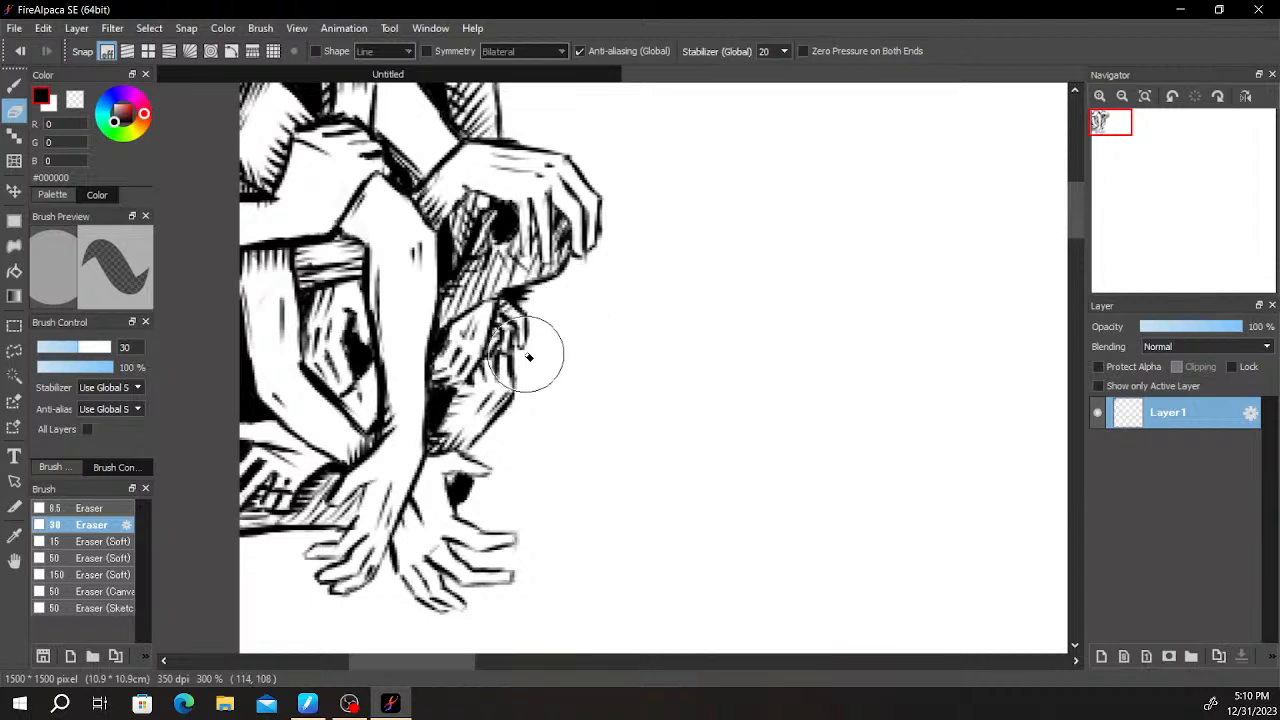
{"action": "key", "text": "b"}
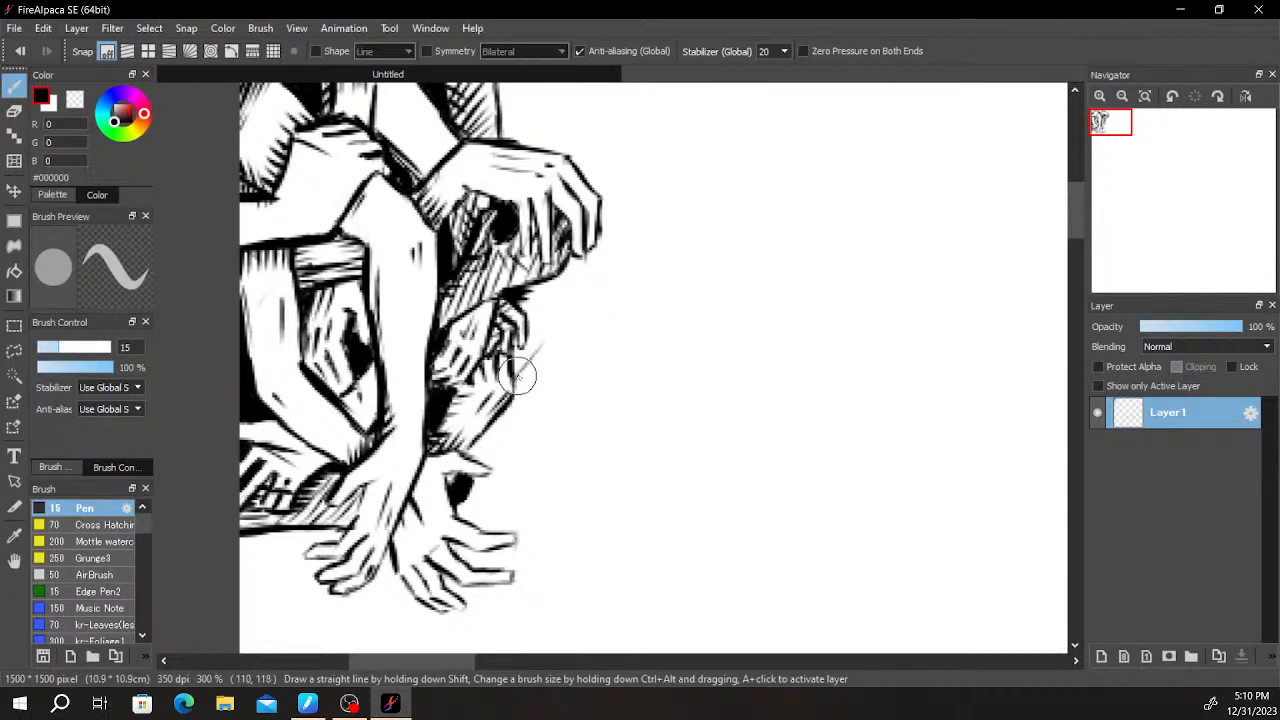
{"action": "mouse_move", "coordinate": [513, 377]}
{"action": "left_mouse_down"}
{"action": "mouse_move", "coordinate": [549, 346]}
{"action": "mouse_move", "coordinate": [571, 280]}
{"action": "mouse_move", "coordinate": [577, 337]}
{"action": "mouse_move", "coordinate": [569, 311]}
{"action": "left_mouse_up"}
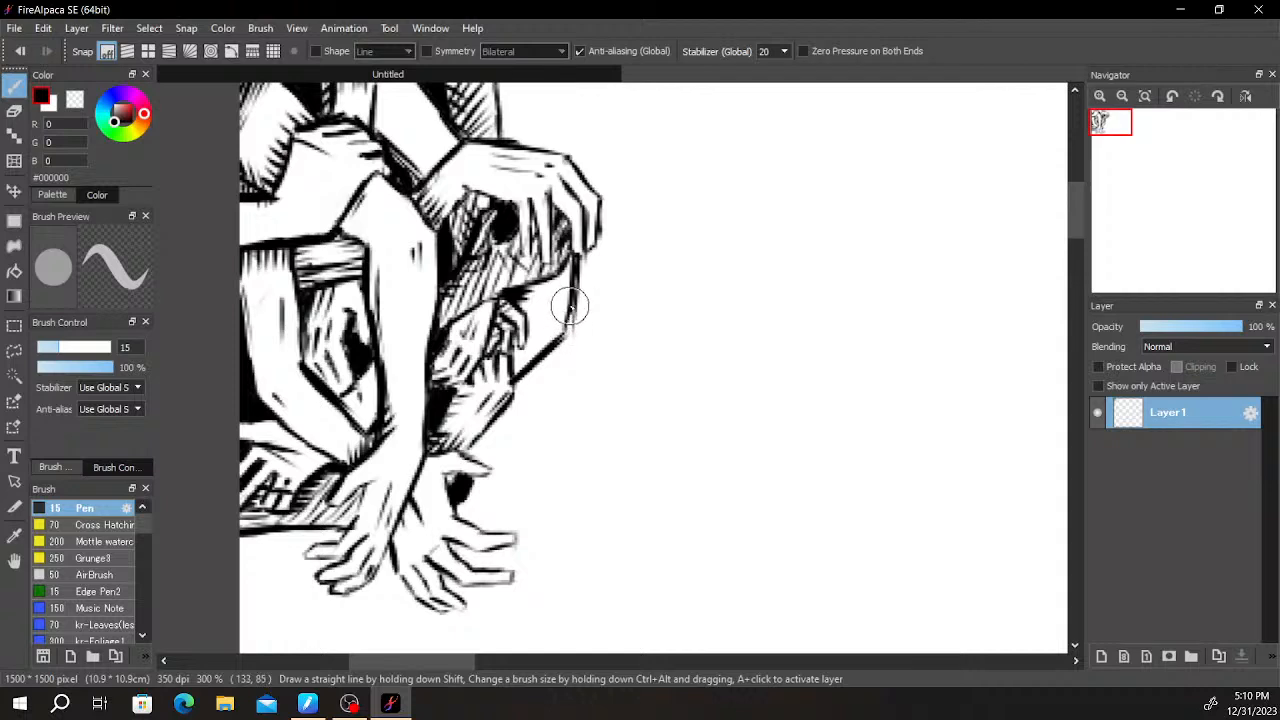
{"action": "key", "text": "ctrl+z"}
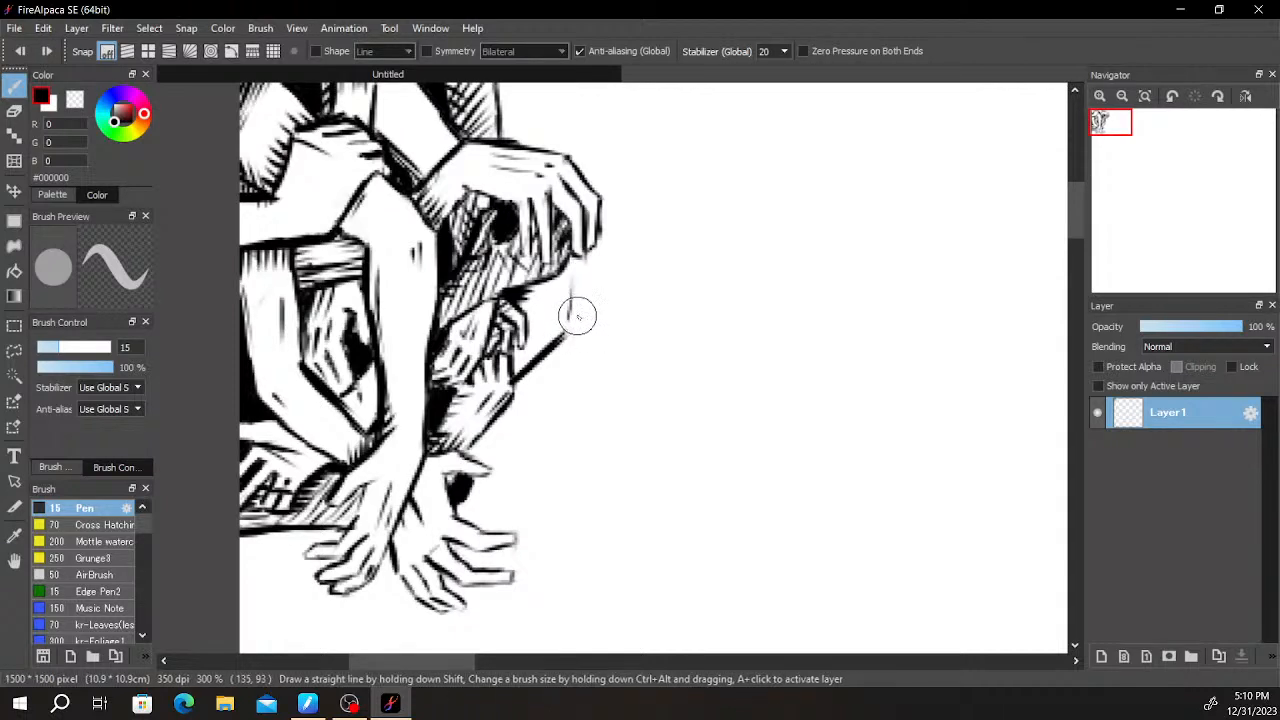
{"action": "left_click_drag", "start_coordinate": [566, 338], "coordinate": [578, 255]}
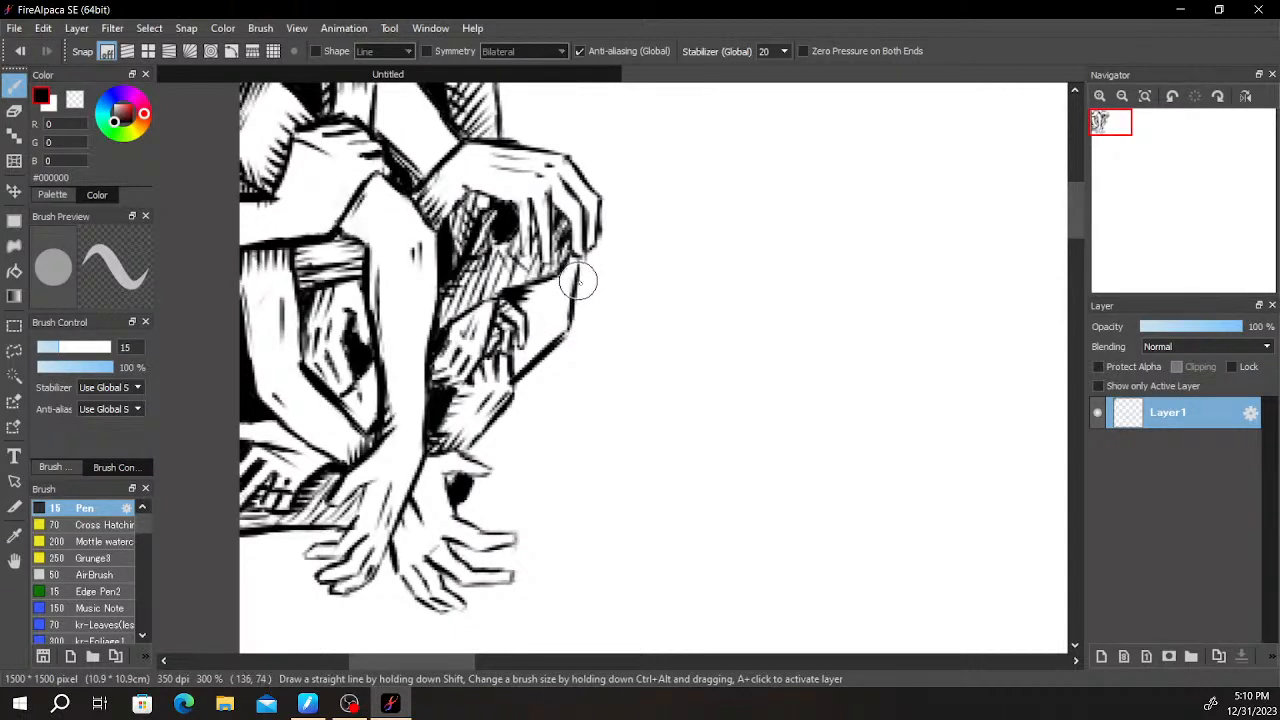
- Hatch shadow strokes inside the new contour, beneath the sleeve-like form and beside the small curled fingers
{"action": "left_click_drag", "start_coordinate": [627, 206], "coordinate": [617, 306]}
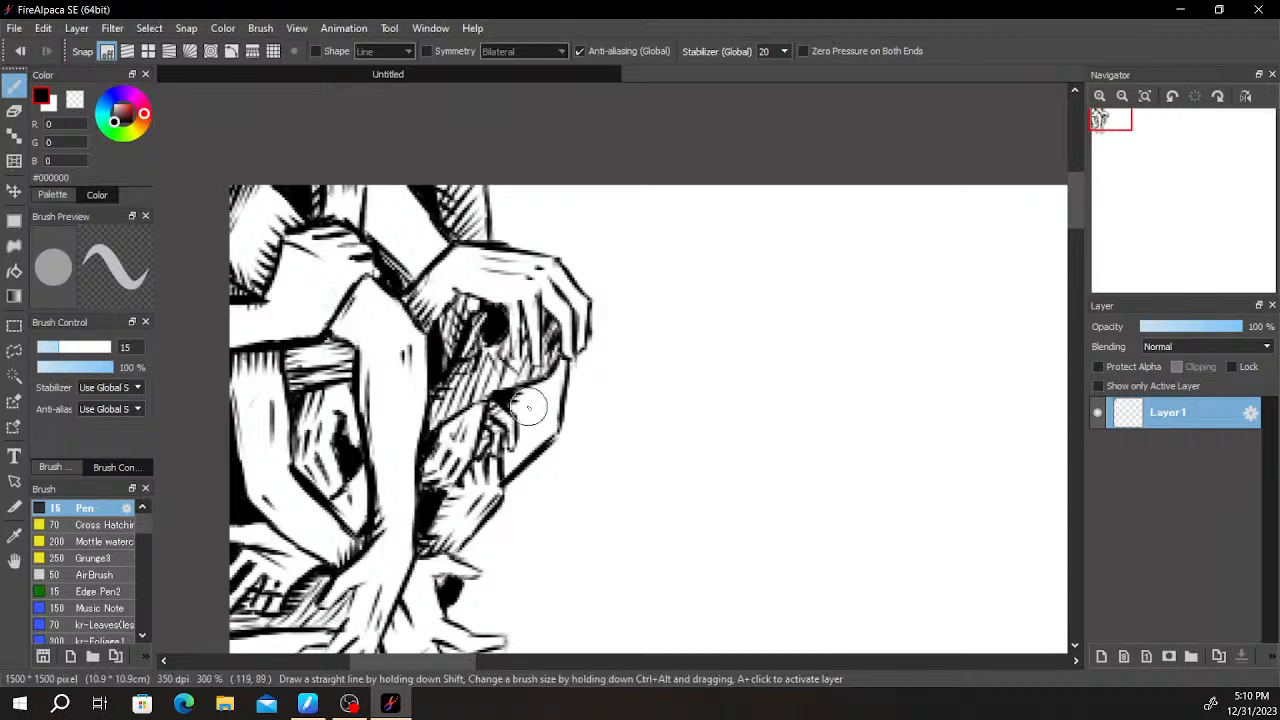
{"action": "mouse_move", "coordinate": [537, 383]}
{"action": "left_mouse_down"}
{"action": "mouse_move", "coordinate": [508, 403]}
{"action": "mouse_move", "coordinate": [530, 411]}
{"action": "mouse_move", "coordinate": [517, 394]}
{"action": "mouse_move", "coordinate": [543, 395]}
{"action": "mouse_move", "coordinate": [533, 383]}
{"action": "mouse_move", "coordinate": [514, 410]}
{"action": "mouse_move", "coordinate": [543, 379]}
{"action": "mouse_move", "coordinate": [517, 423]}
{"action": "mouse_move", "coordinate": [553, 373]}
{"action": "mouse_move", "coordinate": [522, 432]}
{"action": "left_mouse_up"}
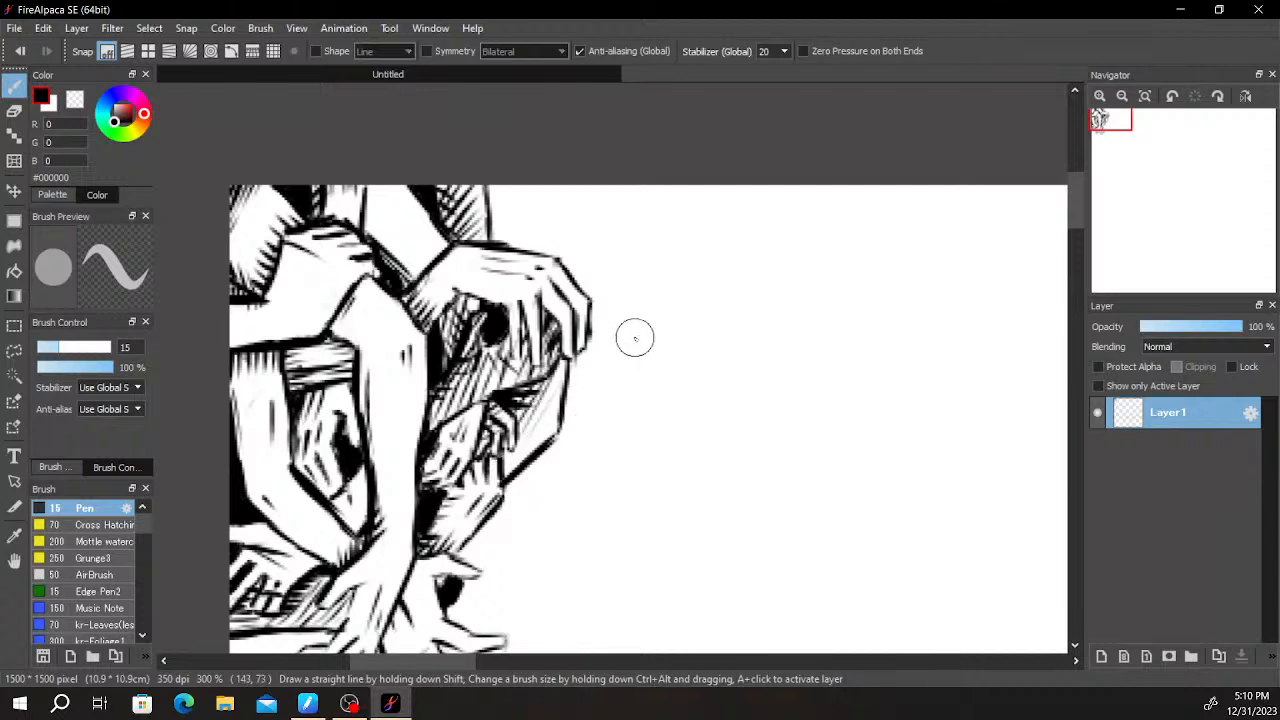
{"action": "left_click_drag", "start_coordinate": [676, 339], "coordinate": [660, 414]}
{"action": "left_click_drag", "start_coordinate": [544, 378], "coordinate": [527, 390]}
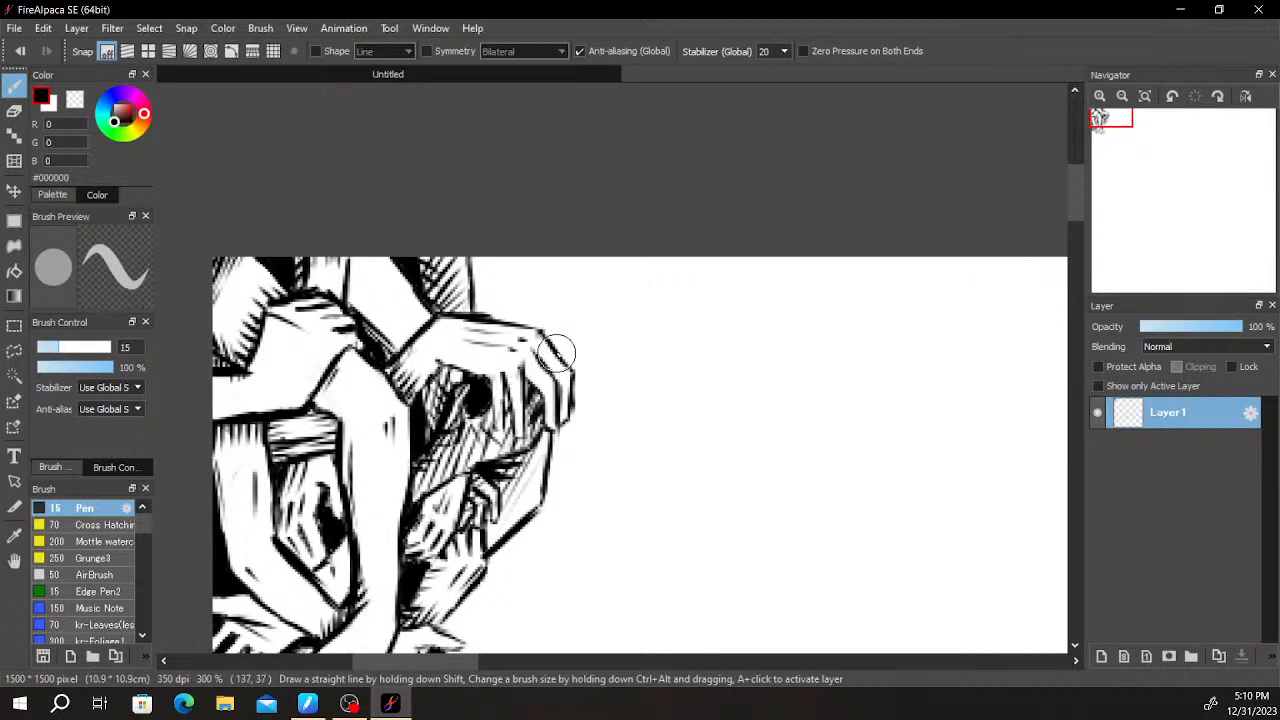
- Draw a ribbed cuff behind the drooping hand's knuckles, with a shaded sleeve running up to the canvas's upper edge
{"action": "left_click_drag", "start_coordinate": [551, 340], "coordinate": [554, 298]}
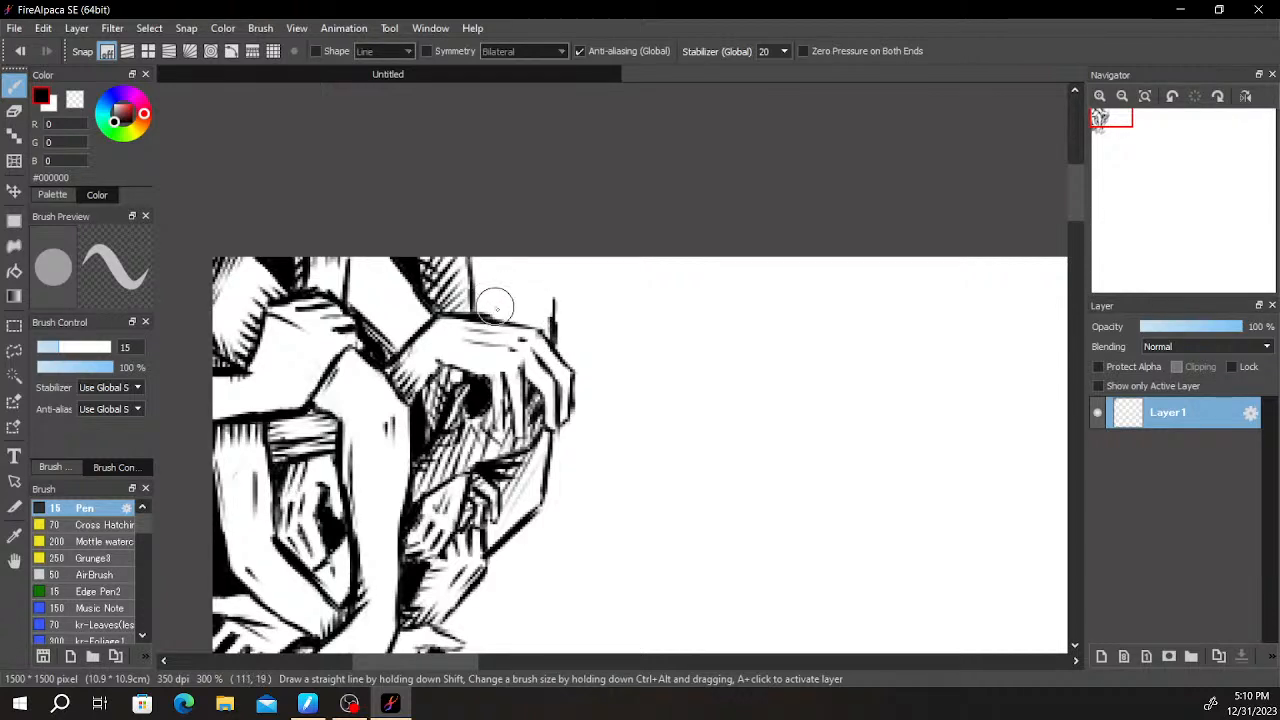
{"action": "left_click_drag", "start_coordinate": [488, 303], "coordinate": [518, 307]}
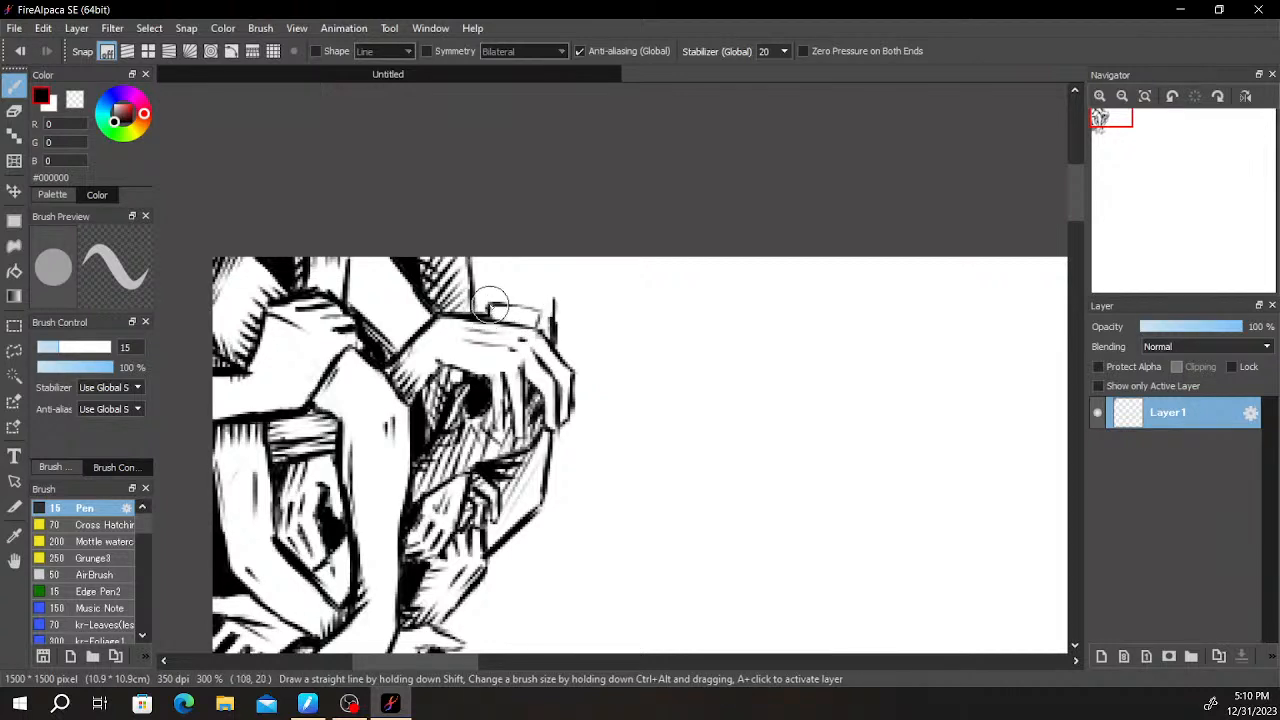
{"action": "mouse_move", "coordinate": [488, 303]}
{"action": "left_mouse_down"}
{"action": "mouse_move", "coordinate": [521, 294]}
{"action": "mouse_move", "coordinate": [505, 297]}
{"action": "left_mouse_up"}
{"action": "key", "text": "ctrl+z"}
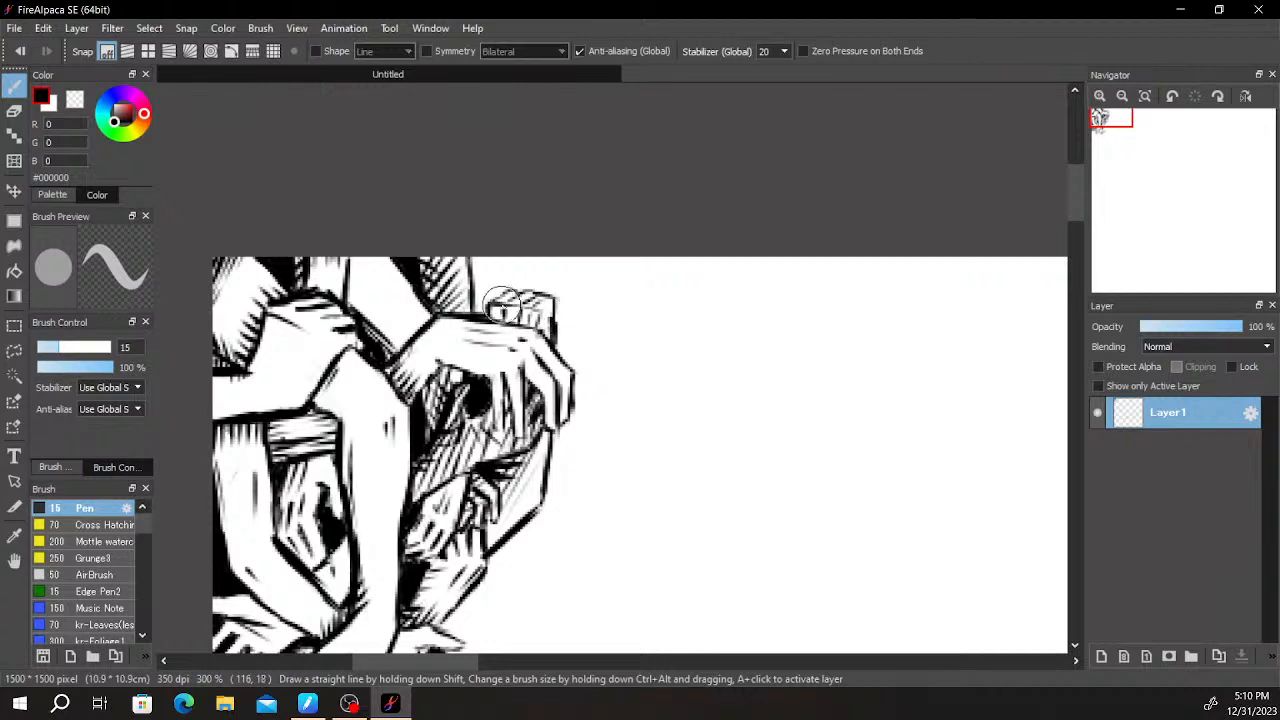
{"action": "mouse_move", "coordinate": [474, 262]}
{"action": "left_mouse_down"}
{"action": "mouse_move", "coordinate": [482, 308]}
{"action": "mouse_move", "coordinate": [484, 257]}
{"action": "mouse_move", "coordinate": [505, 266]}
{"action": "left_mouse_up"}
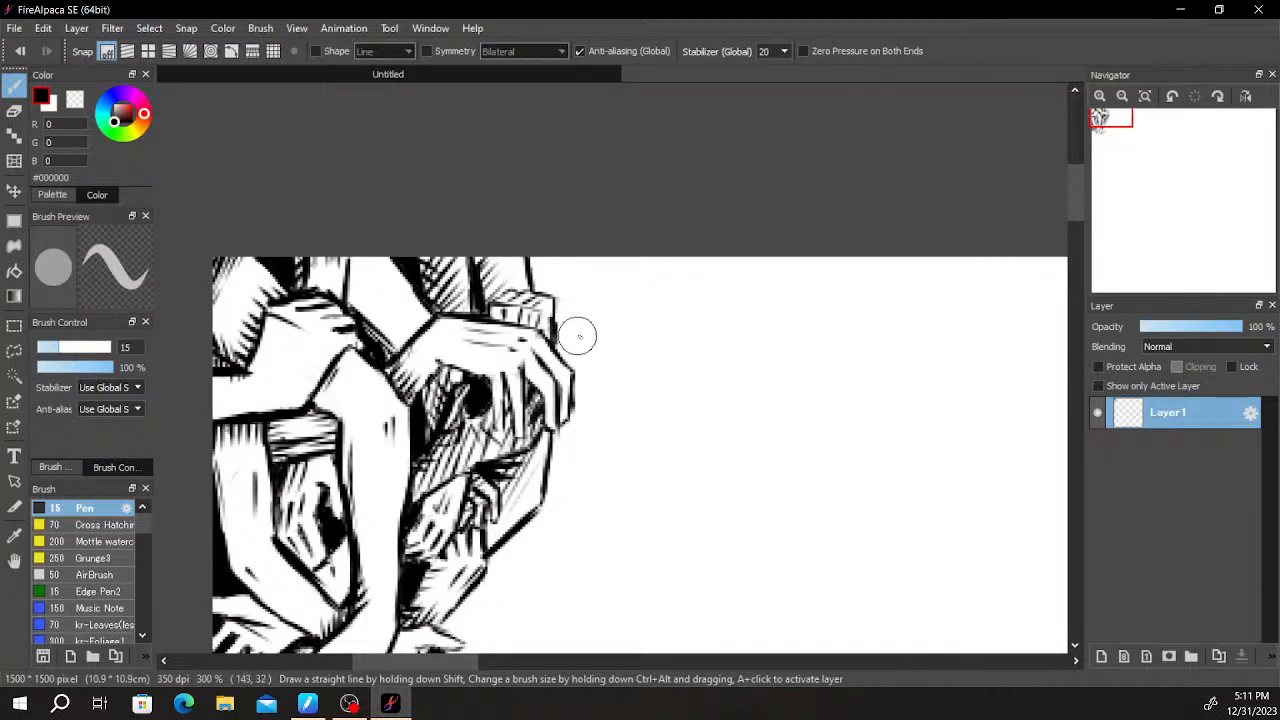
- Draw the upper and lower outlines of a forearm reaching outward from behind the drooping hand
{"action": "left_click_drag", "start_coordinate": [556, 330], "coordinate": [637, 317]}
{"action": "key", "text": "ctrl+z"}
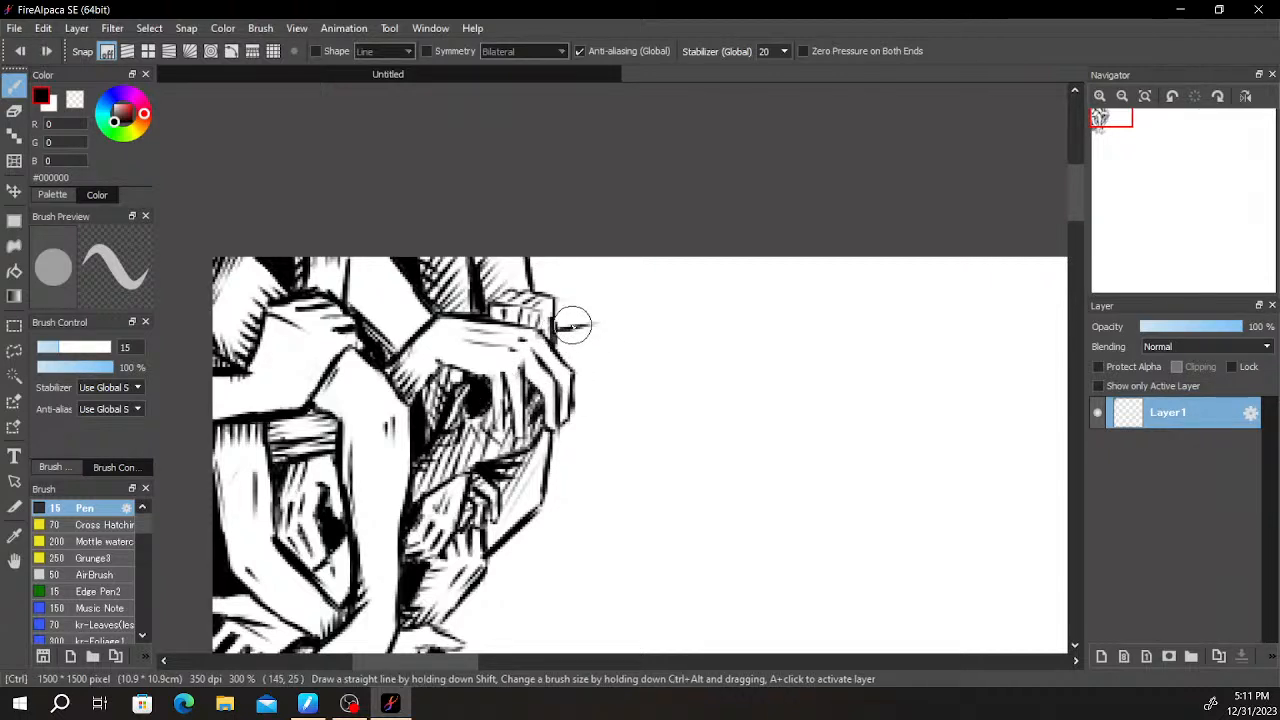
{"action": "left_click_drag", "start_coordinate": [553, 330], "coordinate": [700, 311]}
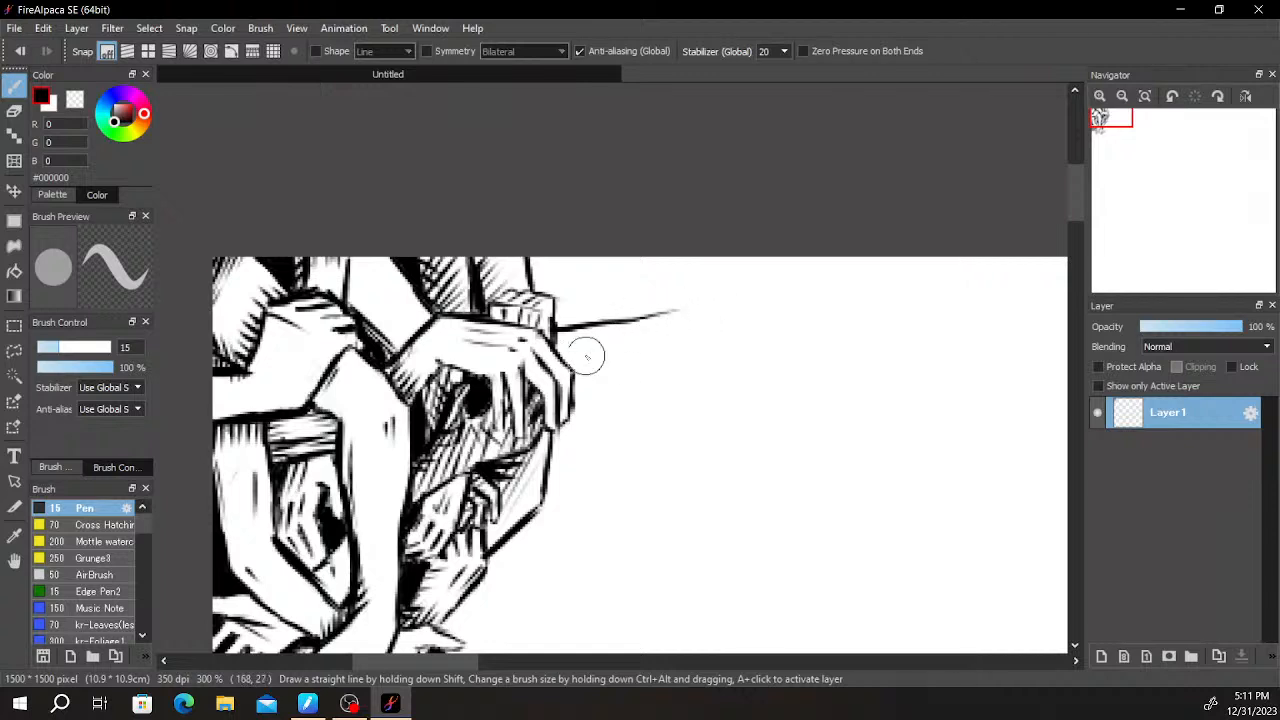
{"action": "left_click_drag", "start_coordinate": [575, 377], "coordinate": [678, 338]}
{"action": "key", "text": "ctrl+z"}
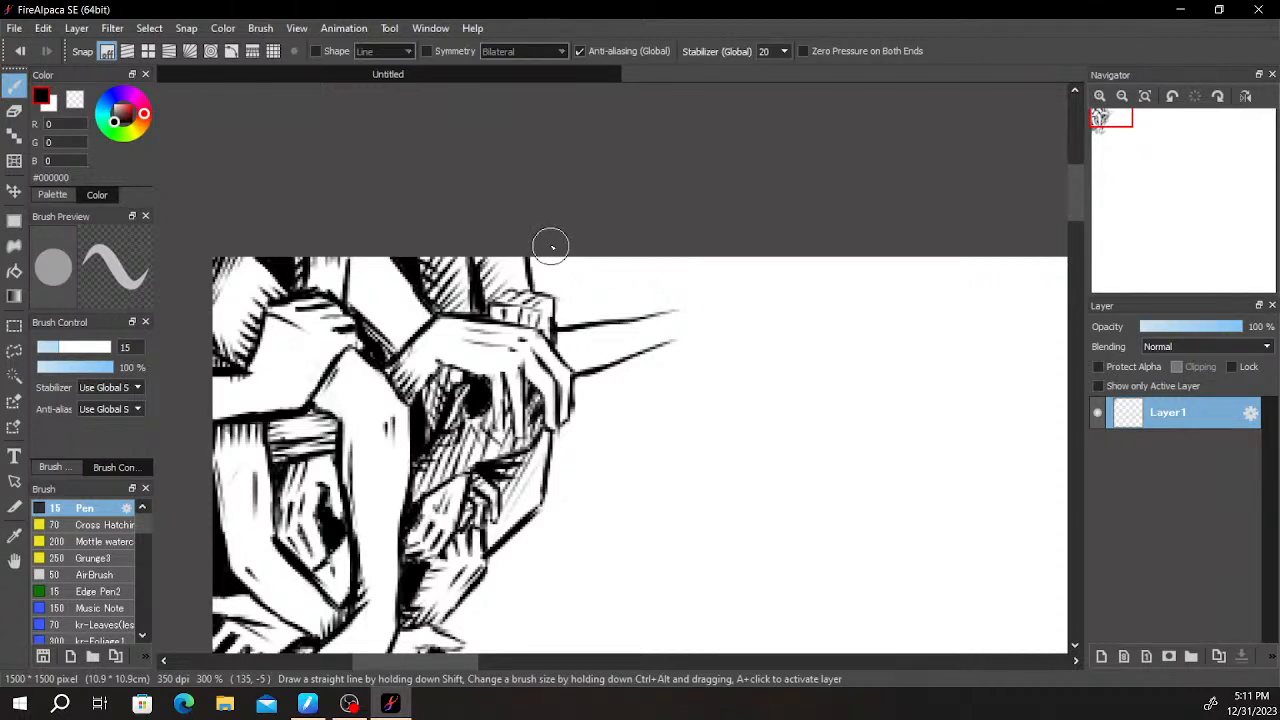
- Outline the outstretched arm's hand with a pointed thumb, a straight finger line and the lower palm edge
{"action": "mouse_move", "coordinate": [639, 319]}
{"action": "left_mouse_down"}
{"action": "mouse_move", "coordinate": [726, 286]}
{"action": "mouse_move", "coordinate": [715, 301]}
{"action": "left_mouse_up"}
{"action": "key", "text": "ctrl+z"}
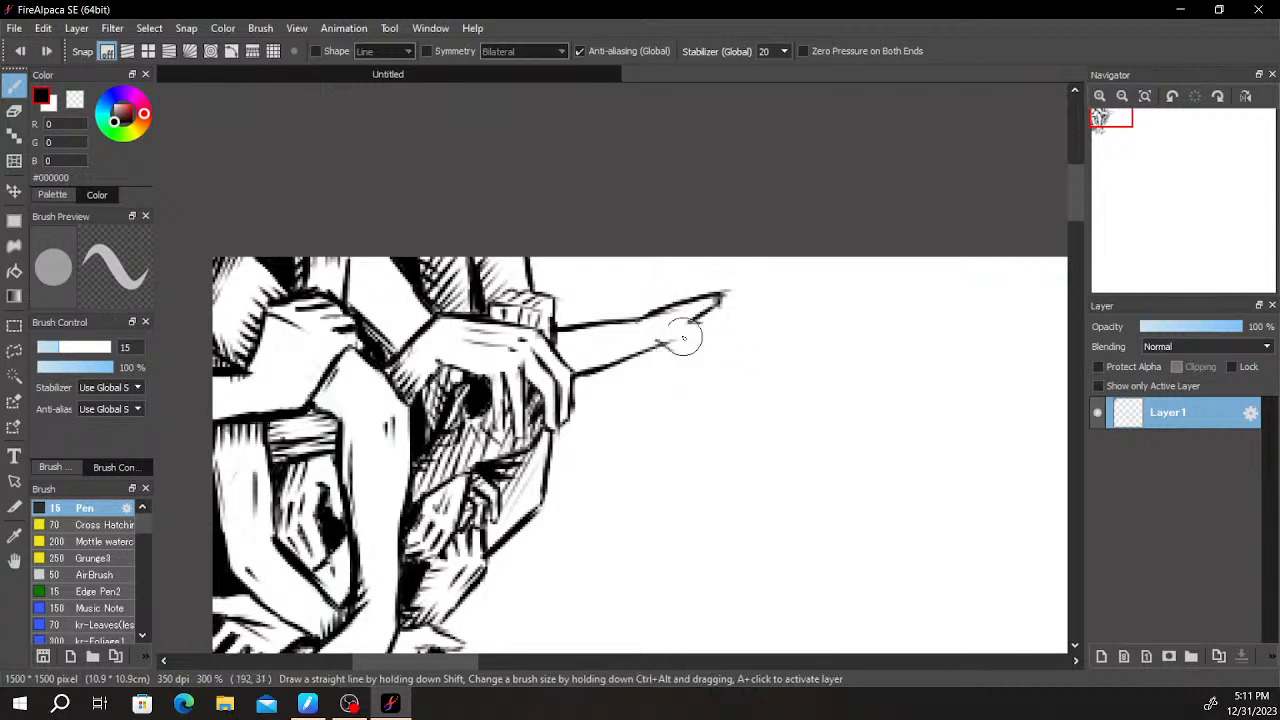
{"action": "left_click_drag", "start_coordinate": [655, 349], "coordinate": [708, 376]}
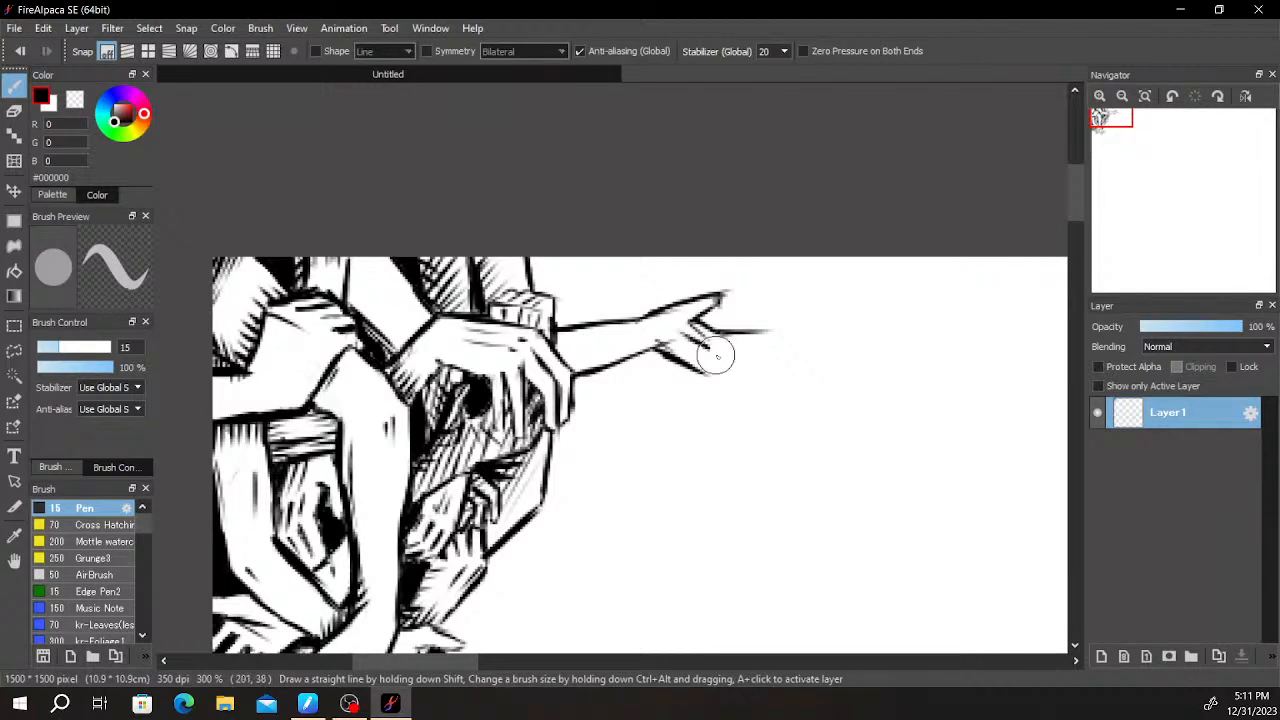
- Clean up the outstretched hand by erasing stray palm marks and adding a short crease at the wrist
{"action": "scroll", "coordinate": [665, 350], "scroll_direction": "down", "scroll_amount": 1}
{"action": "key", "text": "e"}
{"action": "scroll", "coordinate": [664, 342], "scroll_direction": "up", "scroll_amount": 3}
{"action": "left_click_drag", "start_coordinate": [675, 367], "coordinate": [669, 377]}
{"action": "key", "text": "b"}
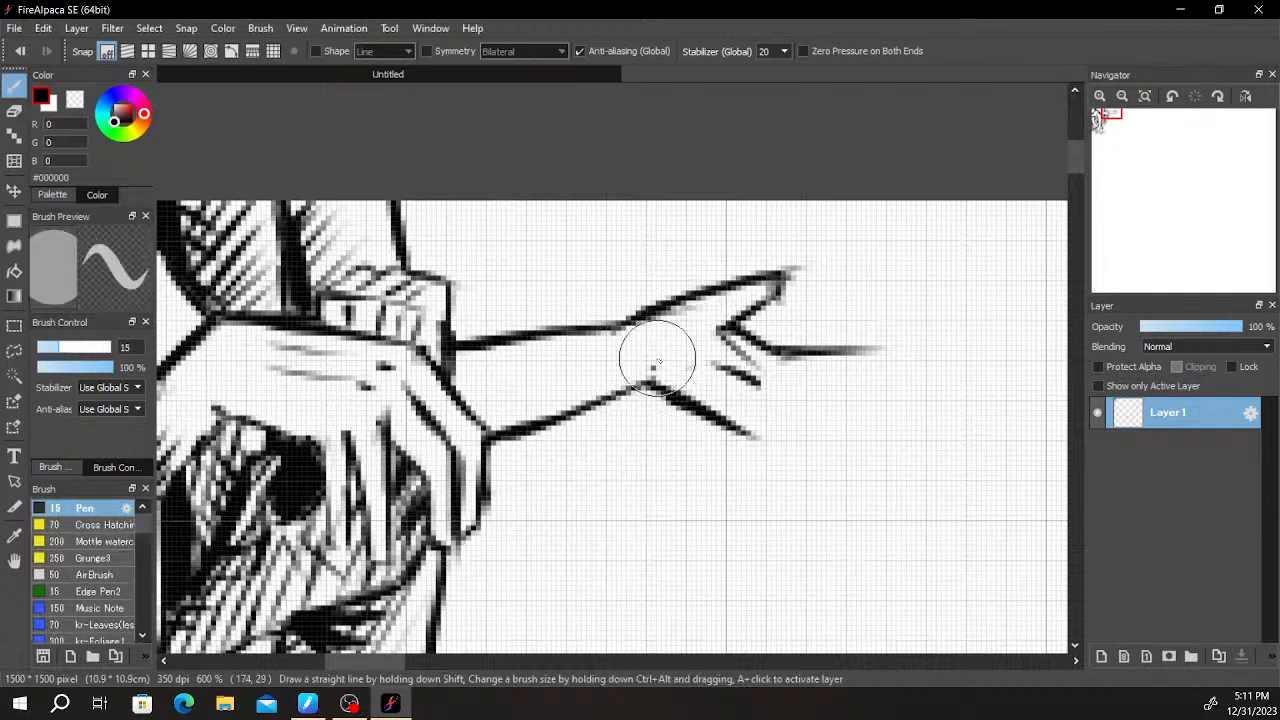
{"action": "left_click_drag", "start_coordinate": [641, 352], "coordinate": [645, 383]}
{"action": "key", "text": "e"}
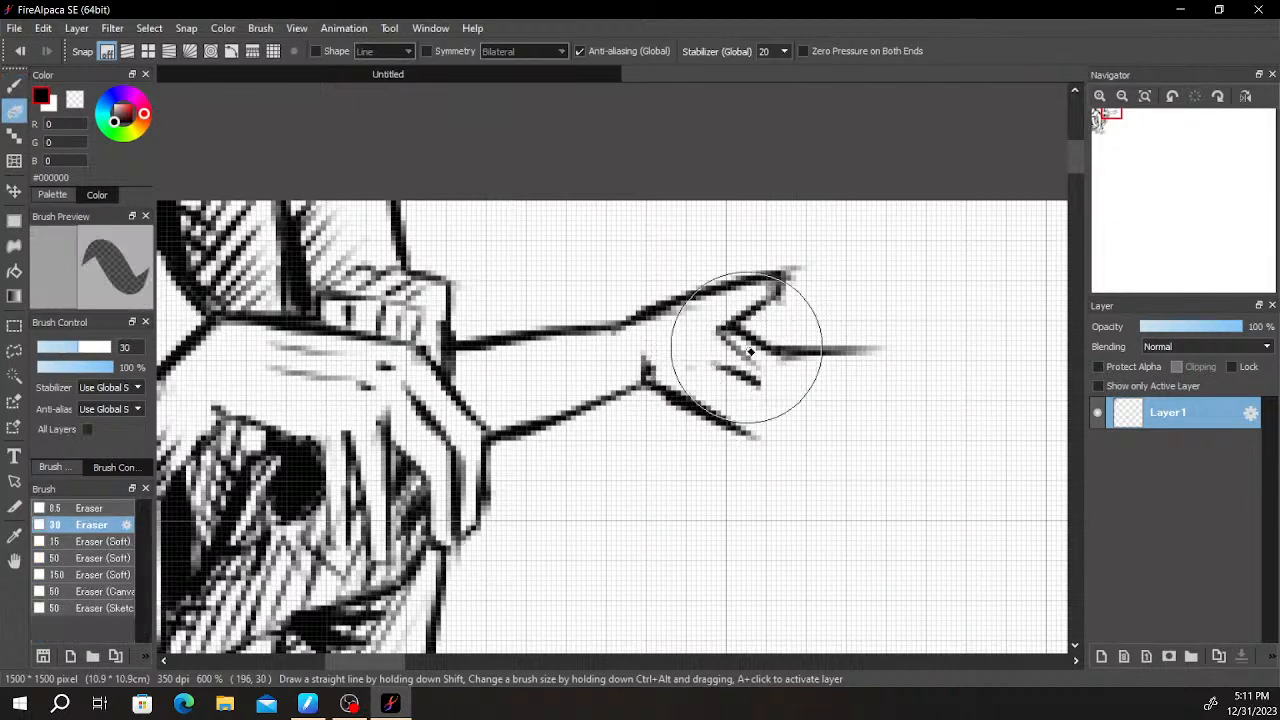
{"action": "left_click_drag", "start_coordinate": [720, 338], "coordinate": [774, 374]}
{"action": "key", "text": "b"}
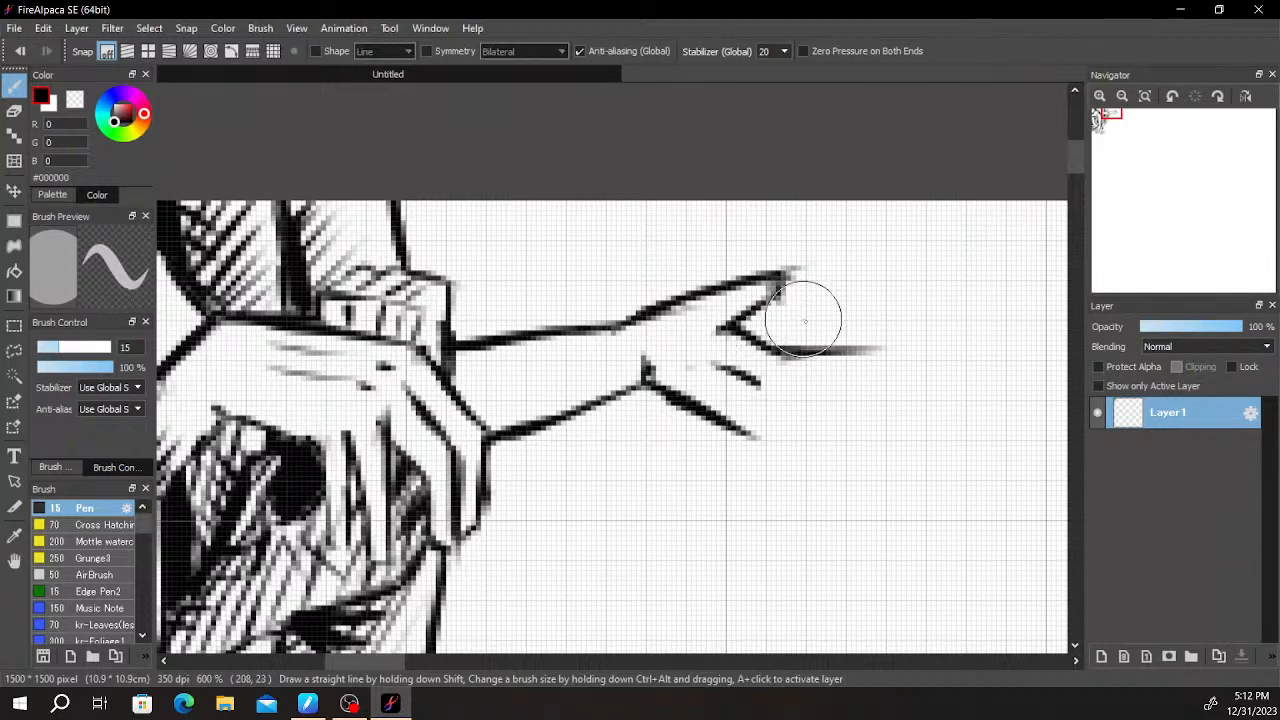
- Draw curled fingers under the outstretched hand's straight finger line, joining them to the lower palm edge
{"action": "scroll", "coordinate": [800, 310], "scroll_direction": "down", "scroll_amount": 5}
{"action": "left_click_drag", "start_coordinate": [817, 445], "coordinate": [630, 222]}
{"action": "mouse_move", "coordinate": [828, 355]}
{"action": "left_mouse_down"}
{"action": "mouse_move", "coordinate": [694, 386]}
{"action": "mouse_move", "coordinate": [731, 418]}
{"action": "mouse_move", "coordinate": [651, 371]}
{"action": "mouse_move", "coordinate": [647, 355]}
{"action": "mouse_move", "coordinate": [700, 360]}
{"action": "mouse_move", "coordinate": [682, 365]}
{"action": "mouse_move", "coordinate": [743, 303]}
{"action": "left_mouse_up"}
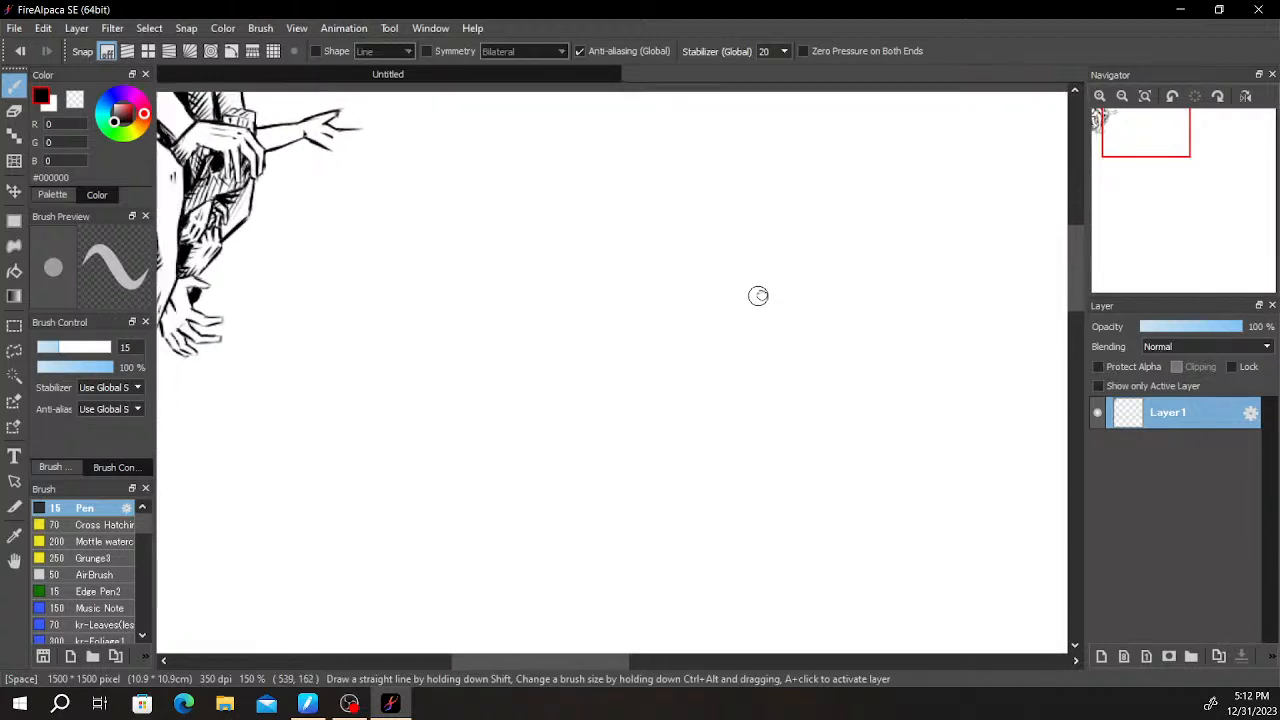
{"action": "left_click_drag", "start_coordinate": [628, 344], "coordinate": [854, 414]}
{"action": "scroll", "coordinate": [668, 368], "scroll_direction": "up", "scroll_amount": 3}
{"action": "left_click_drag", "start_coordinate": [471, 197], "coordinate": [566, 432]}
{"action": "scroll", "coordinate": [535, 380], "scroll_direction": "up", "scroll_amount": 2}
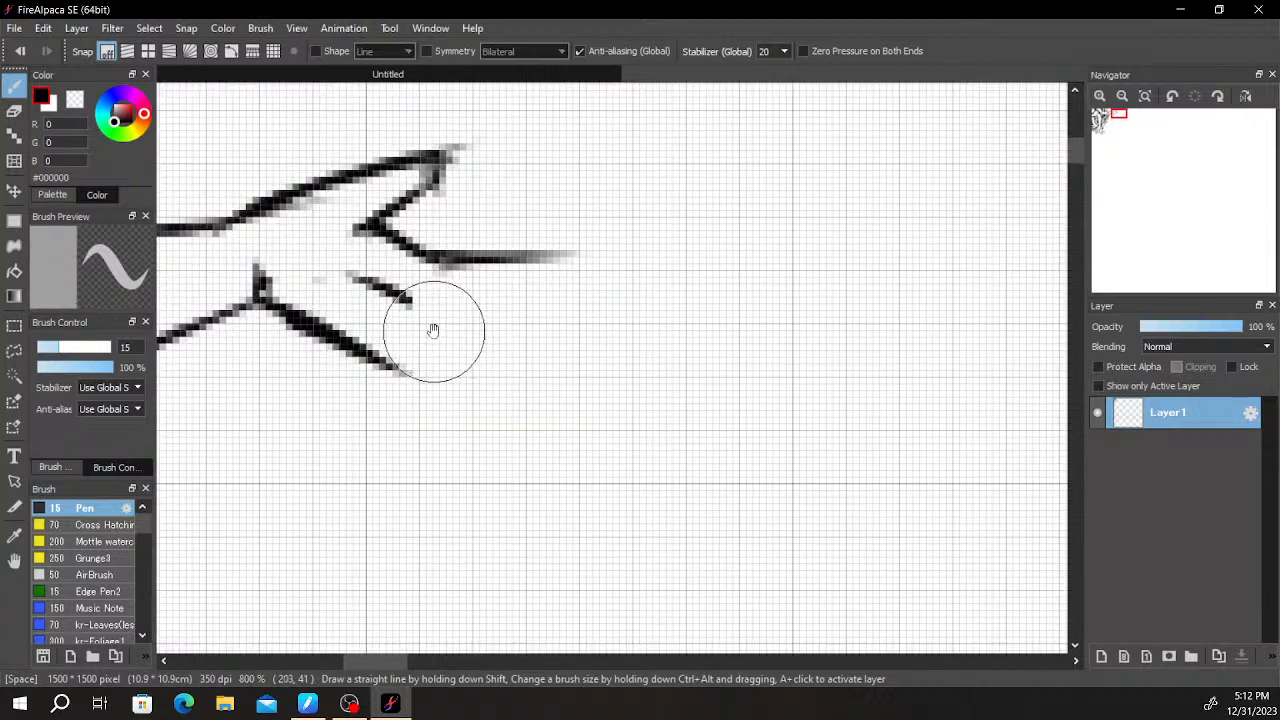
{"action": "mouse_move", "coordinate": [437, 342]}
{"action": "left_mouse_down"}
{"action": "mouse_move", "coordinate": [474, 320]}
{"action": "mouse_move", "coordinate": [495, 270]}
{"action": "mouse_move", "coordinate": [518, 269]}
{"action": "mouse_move", "coordinate": [514, 323]}
{"action": "mouse_move", "coordinate": [513, 306]}
{"action": "mouse_move", "coordinate": [454, 377]}
{"action": "mouse_move", "coordinate": [501, 338]}
{"action": "mouse_move", "coordinate": [458, 372]}
{"action": "mouse_move", "coordinate": [412, 375]}
{"action": "mouse_move", "coordinate": [452, 380]}
{"action": "mouse_move", "coordinate": [388, 363]}
{"action": "mouse_move", "coordinate": [425, 377]}
{"action": "left_mouse_up"}
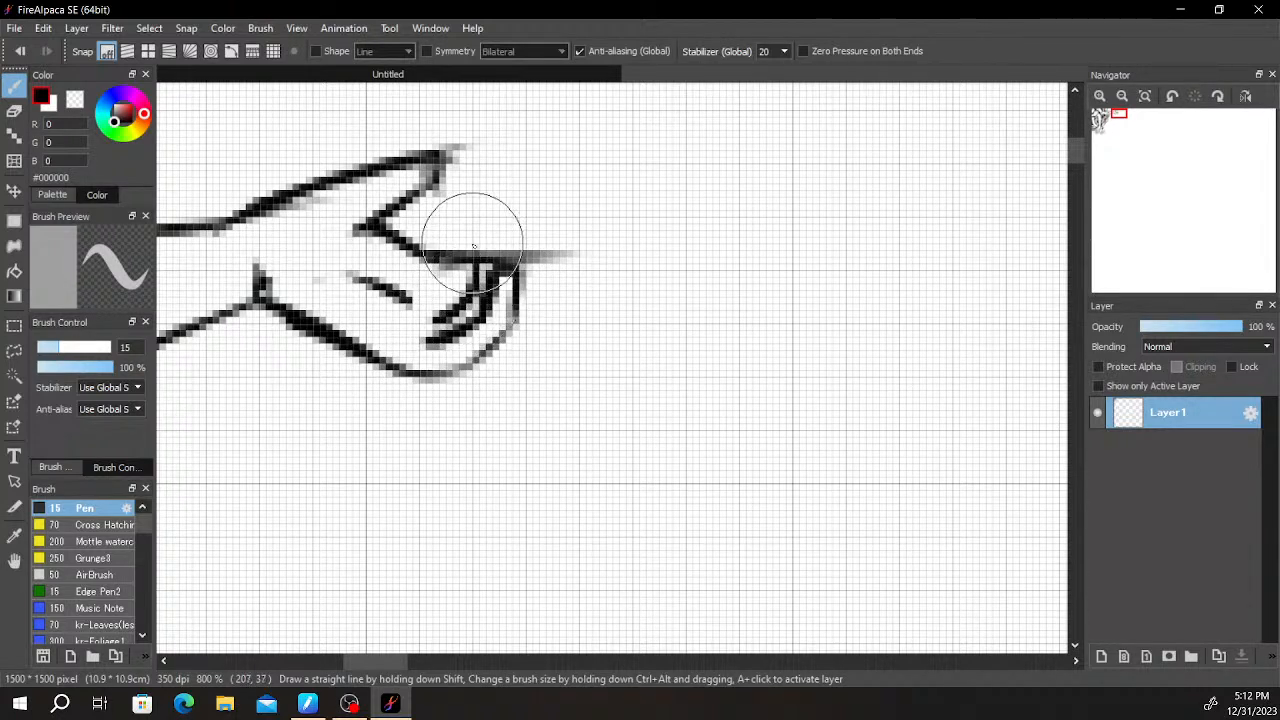
- Add a raised knuckle to the outstretched hand's curled fingers, just above the straight finger line
{"action": "key", "text": "e"}
{"action": "scroll", "coordinate": [497, 265], "scroll_direction": "down", "scroll_amount": 3}
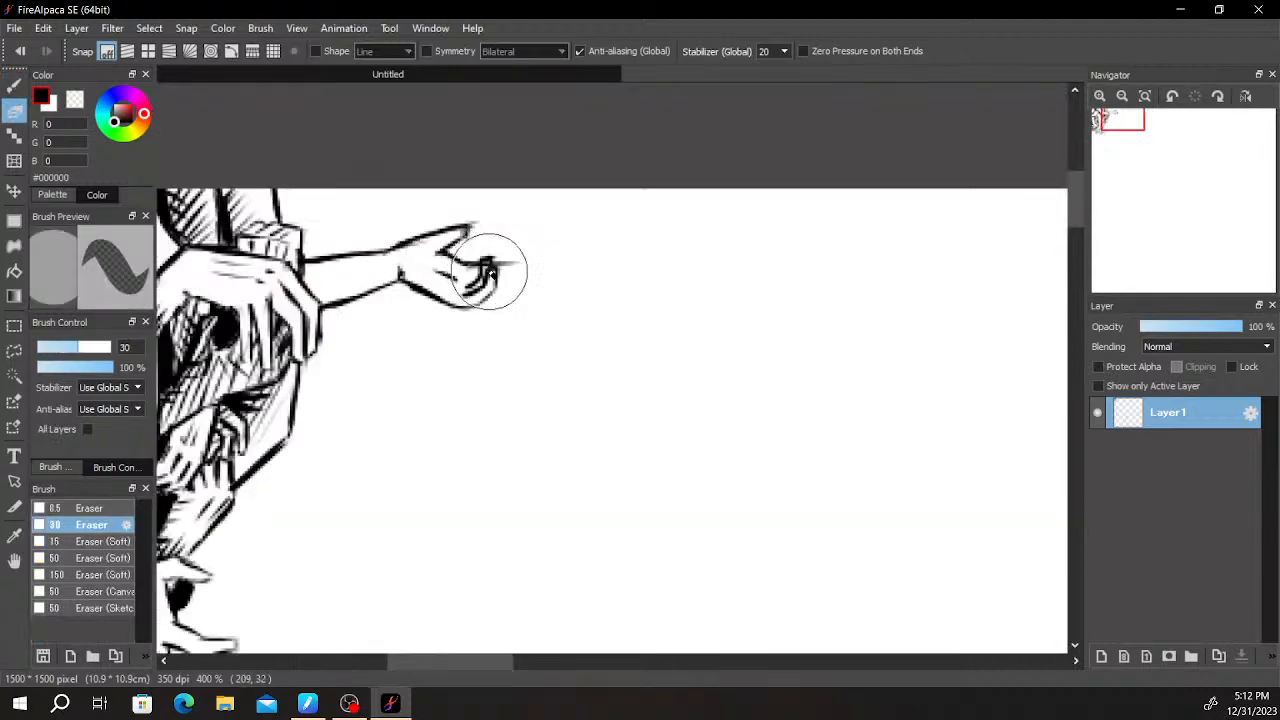
{"action": "scroll", "coordinate": [500, 267], "scroll_direction": "up", "scroll_amount": 3}
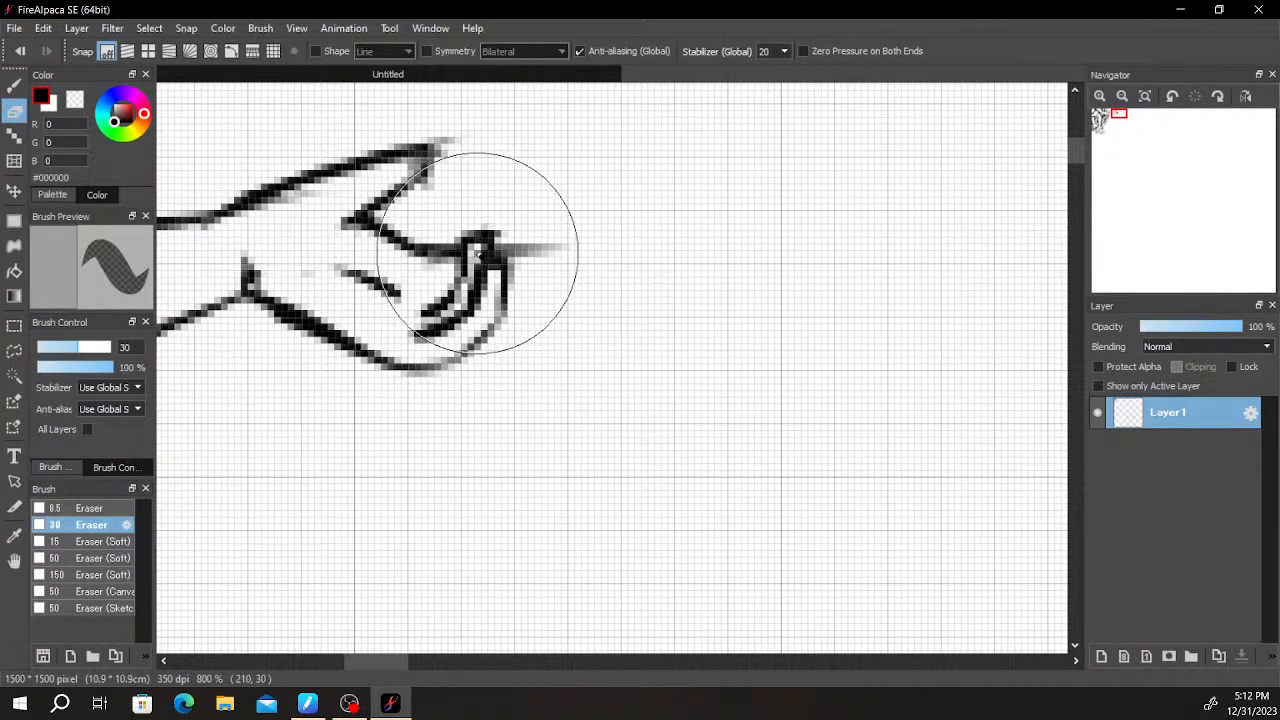
{"action": "key", "text": "b"}
{"action": "key", "text": "e"}
- Draw upturned fingers extending beyond the curled ones, trimming stray marks and adding a dividing line between them
{"action": "key", "text": "b"}
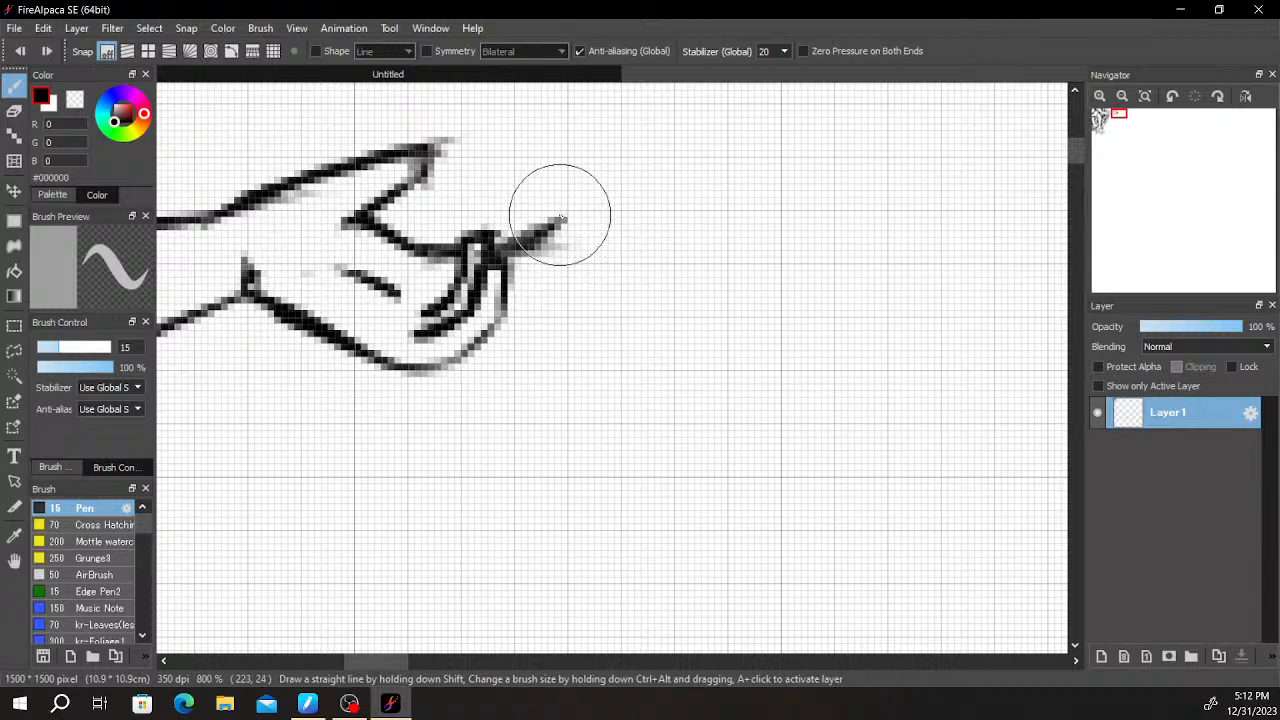
{"action": "key", "text": "e"}
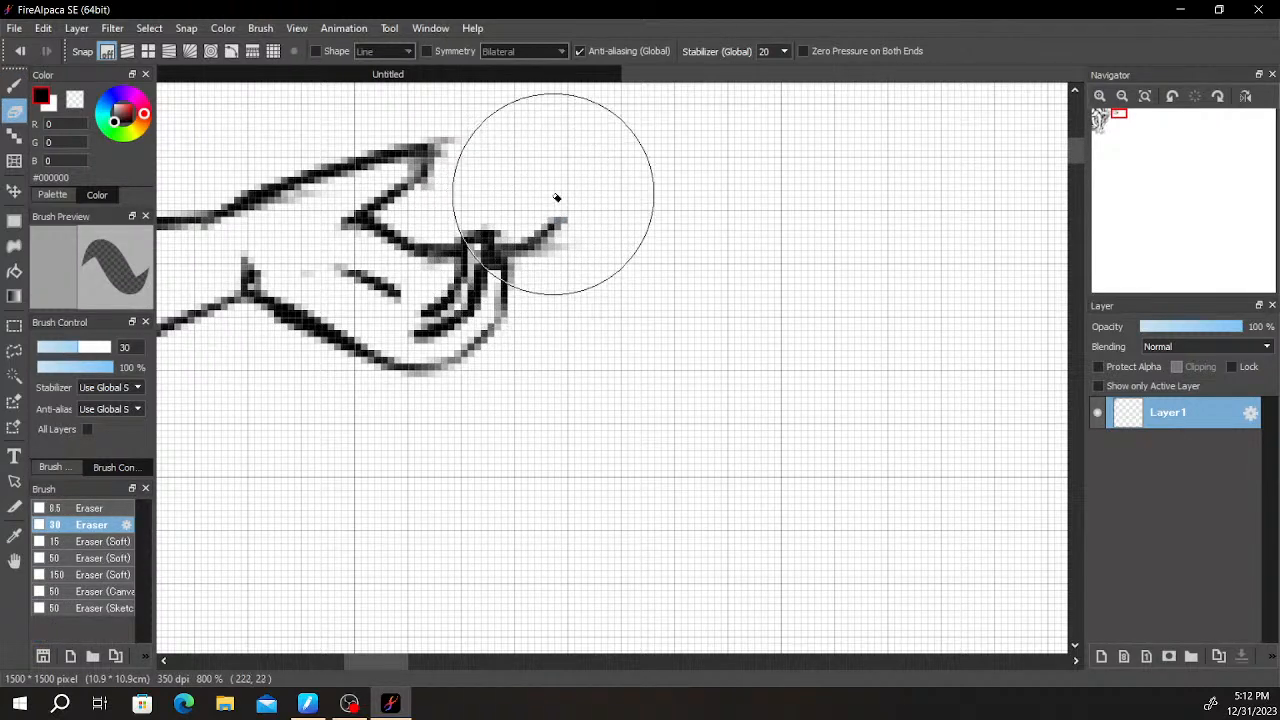
{"action": "key", "text": "b"}
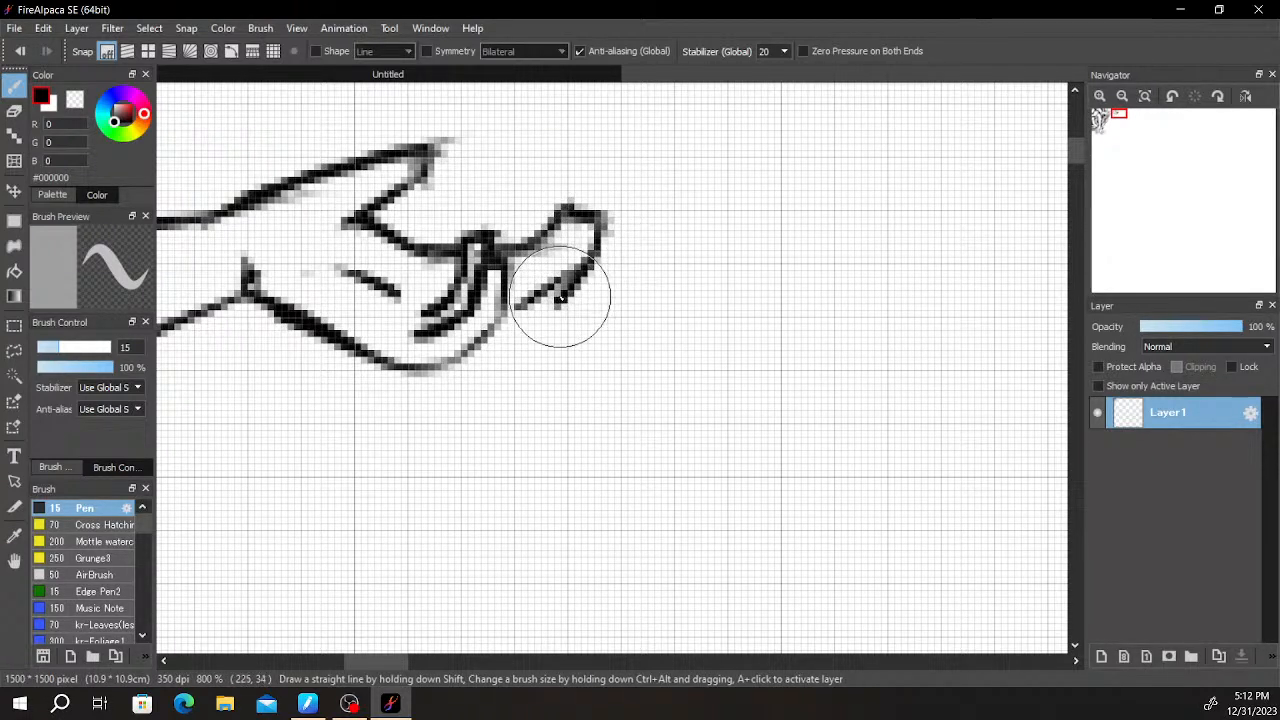
{"action": "key", "text": "e"}
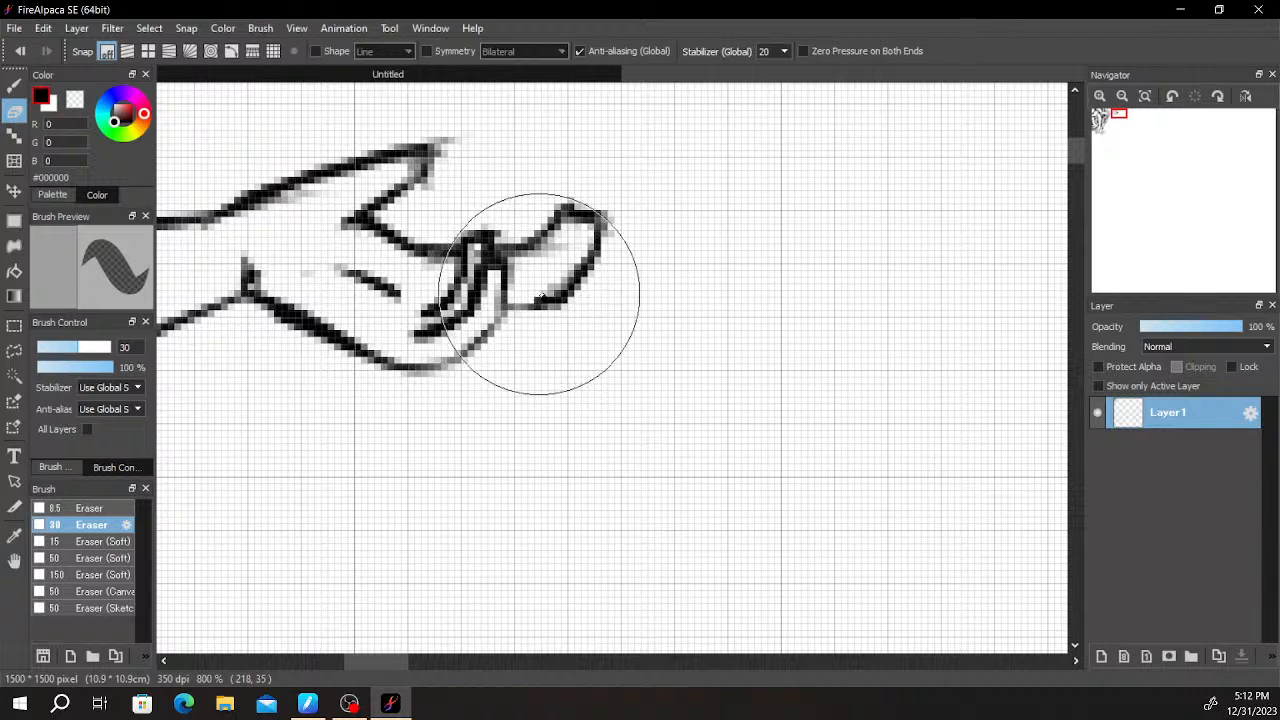
{"action": "key", "text": "b"}
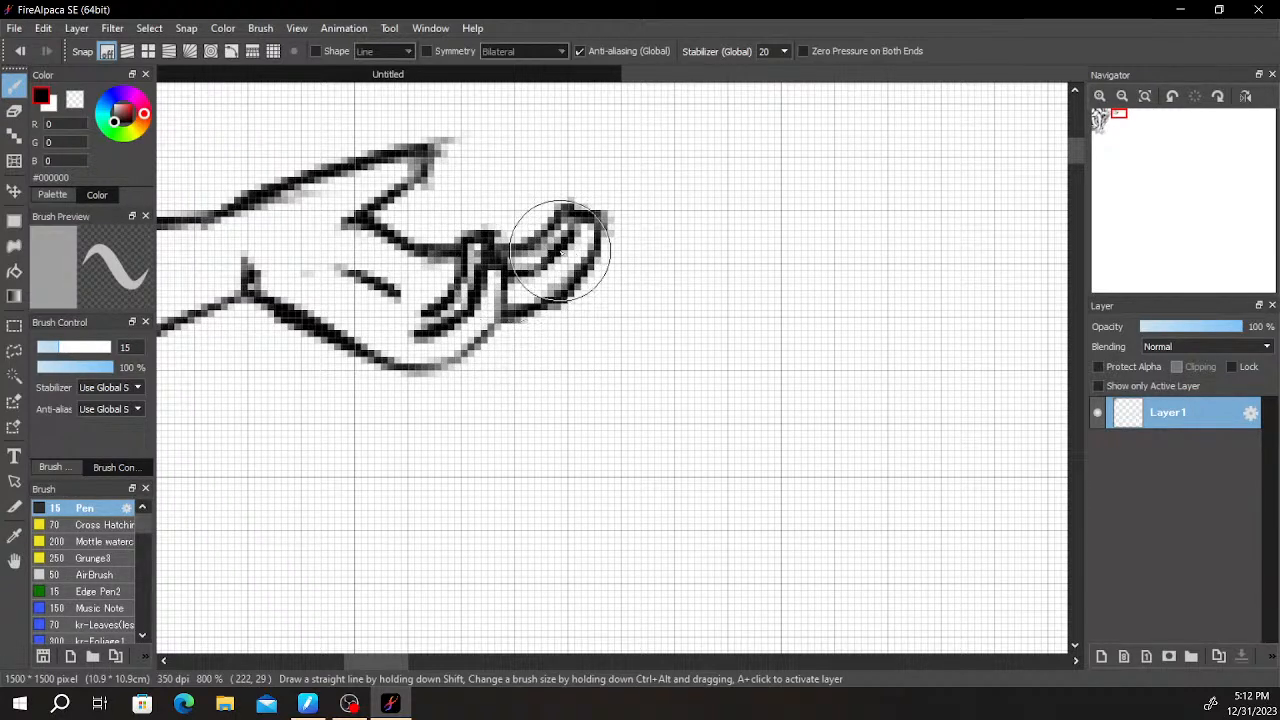
- Select the upturned fingers with a freehand outline, shift them 2 pixels toward the palm, and clear the selection
{"action": "scroll", "coordinate": [608, 217], "scroll_direction": "down", "scroll_amount": 5}
{"action": "left_click_drag", "start_coordinate": [668, 248], "coordinate": [708, 206]}
{"action": "scroll", "coordinate": [706, 208], "scroll_direction": "up", "scroll_amount": 3}
{"action": "left_click_drag", "start_coordinate": [600, 165], "coordinate": [606, 314]}
{"action": "scroll", "coordinate": [597, 292], "scroll_direction": "up", "scroll_amount": 1}
{"action": "left_click_drag", "start_coordinate": [489, 284], "coordinate": [561, 350]}
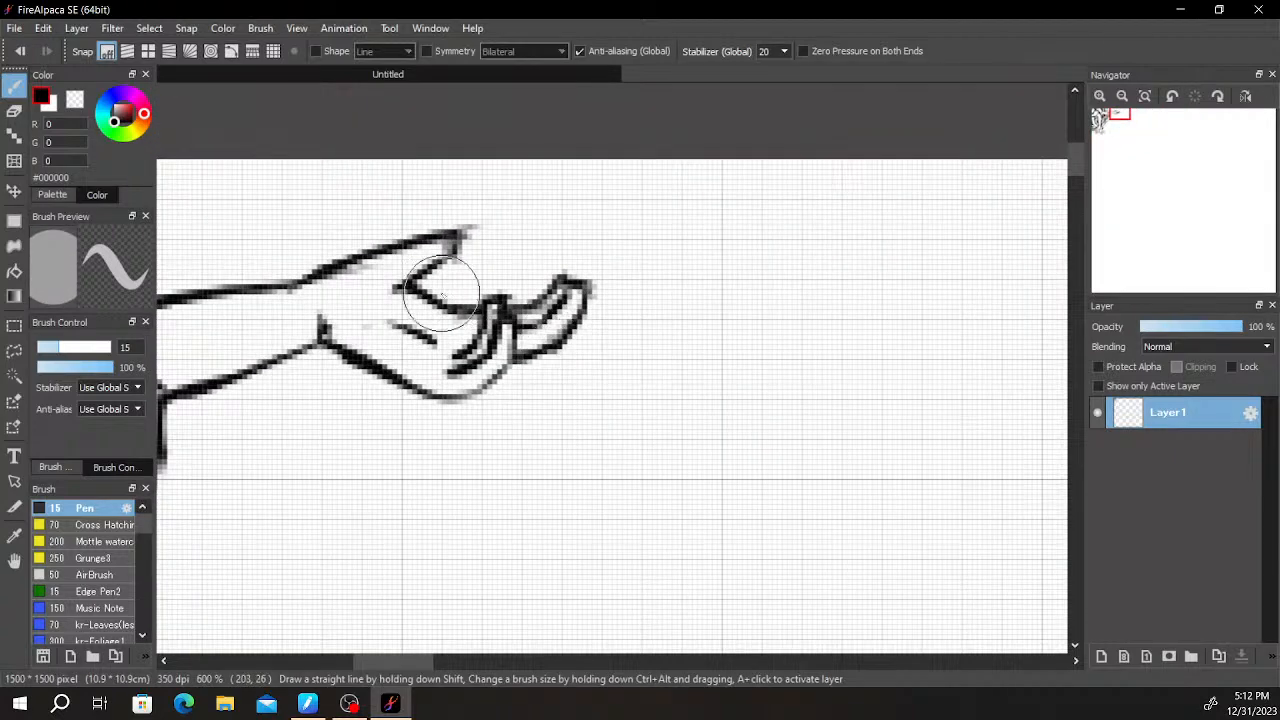
{"action": "key", "text": "m"}
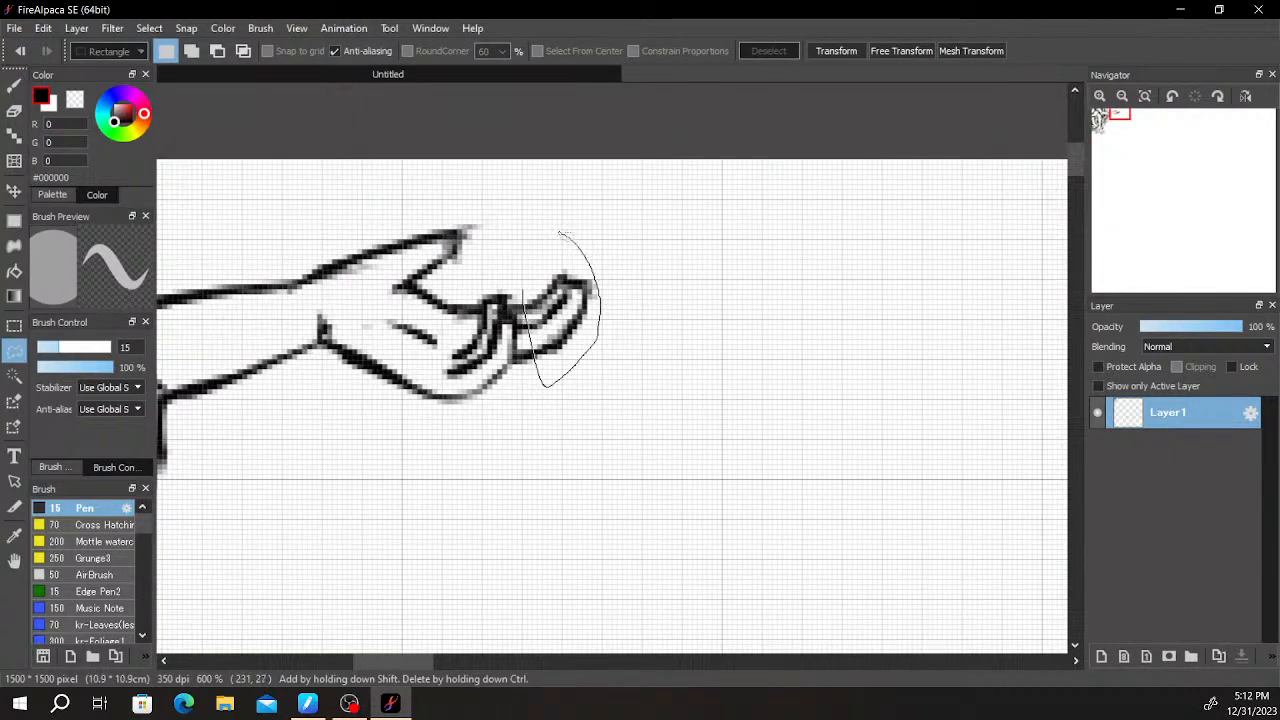
{"action": "left_click_drag", "start_coordinate": [522, 292], "coordinate": [538, 232]}
{"action": "key", "text": "ctrl+t"}
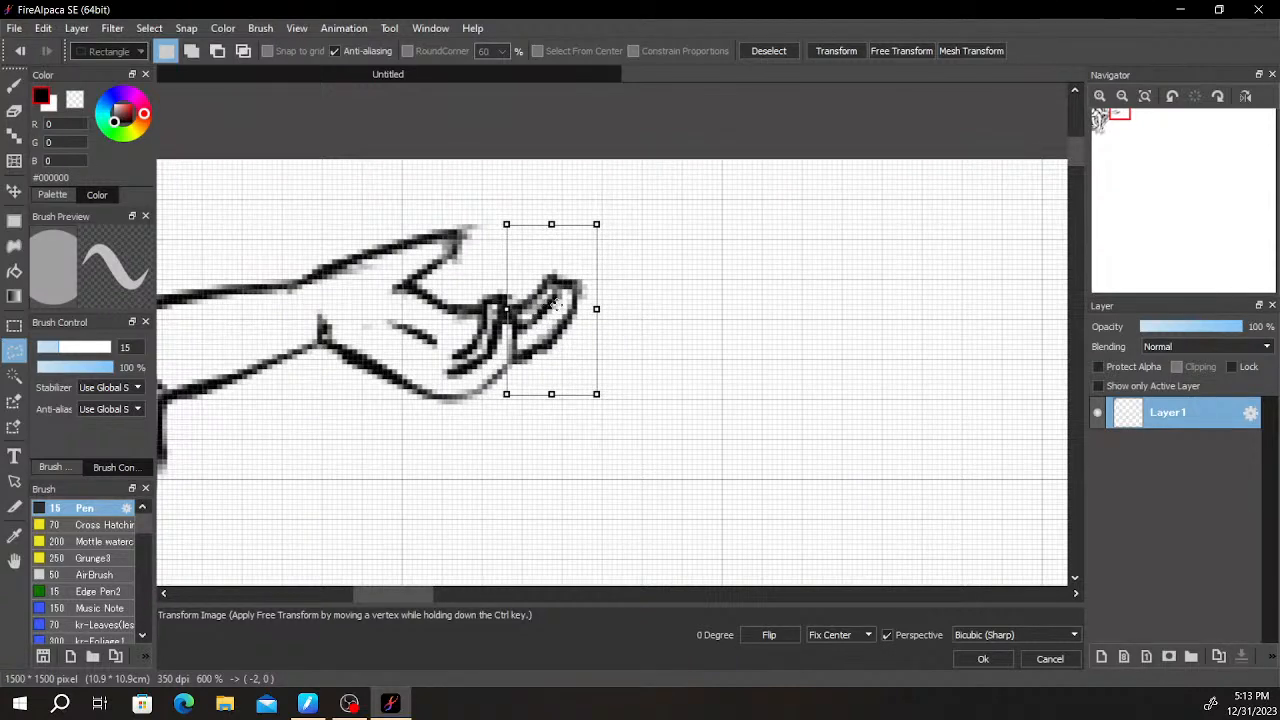
{"action": "key", "text": "Return"}
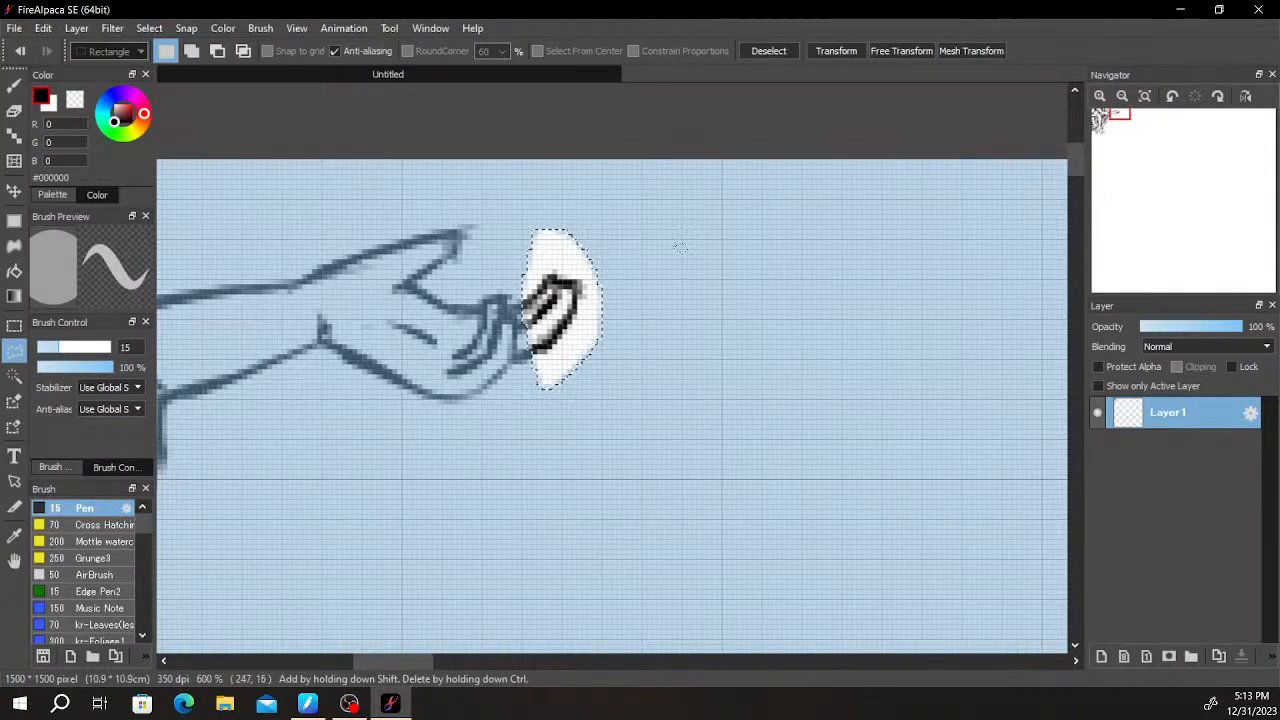
{"action": "key", "text": "ctrl+d"}
- Erase the inner curled finger and raised knuckle, reconnecting the upper palm line to the upturned fingers
{"action": "scroll", "coordinate": [497, 327], "scroll_direction": "up", "scroll_amount": 3}
{"action": "key", "text": "e"}
{"action": "left_click_drag", "start_coordinate": [446, 368], "coordinate": [519, 286]}
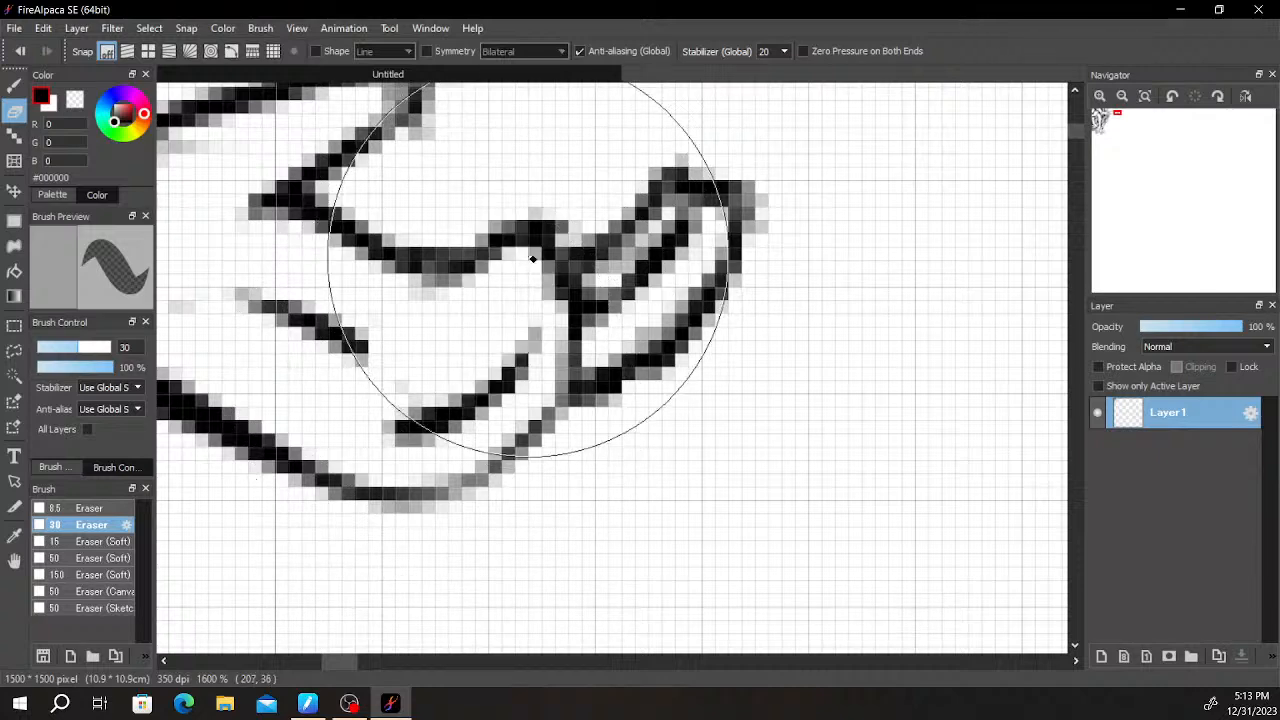
{"action": "key", "text": "b"}
{"action": "key", "text": "e"}
{"action": "left_click_drag", "start_coordinate": [500, 235], "coordinate": [548, 224]}
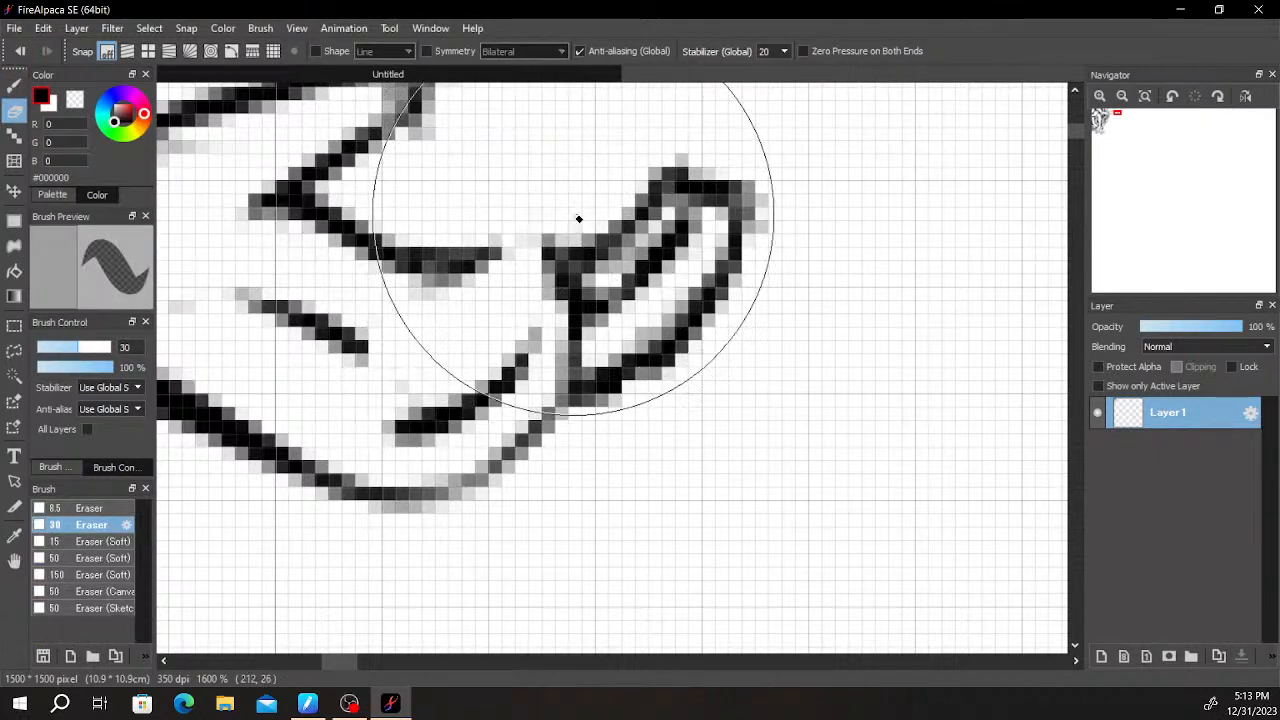
{"action": "scroll", "coordinate": [614, 300], "scroll_direction": "down", "scroll_amount": 2}
{"action": "key", "text": "b"}
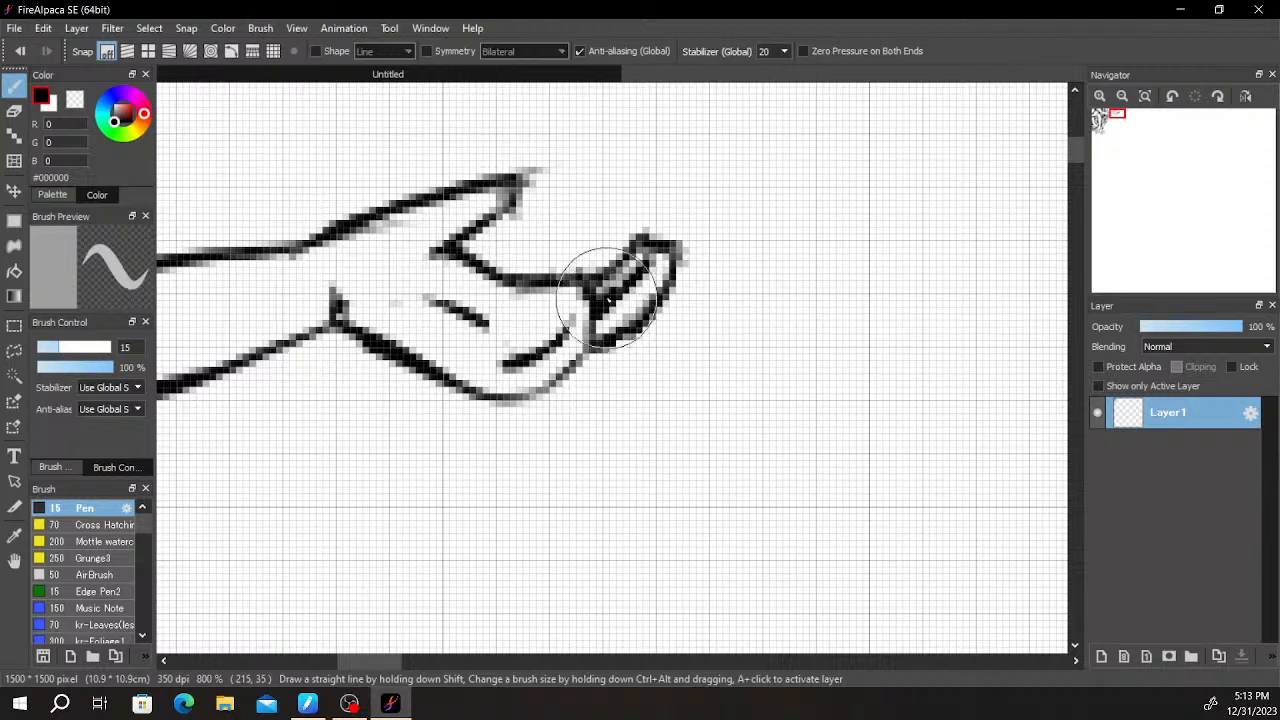
- Define the upturned fingers with dark dividing lines and a thicker lower edge, and extend the palm crease upward
{"action": "left_click_drag", "start_coordinate": [629, 296], "coordinate": [603, 346]}
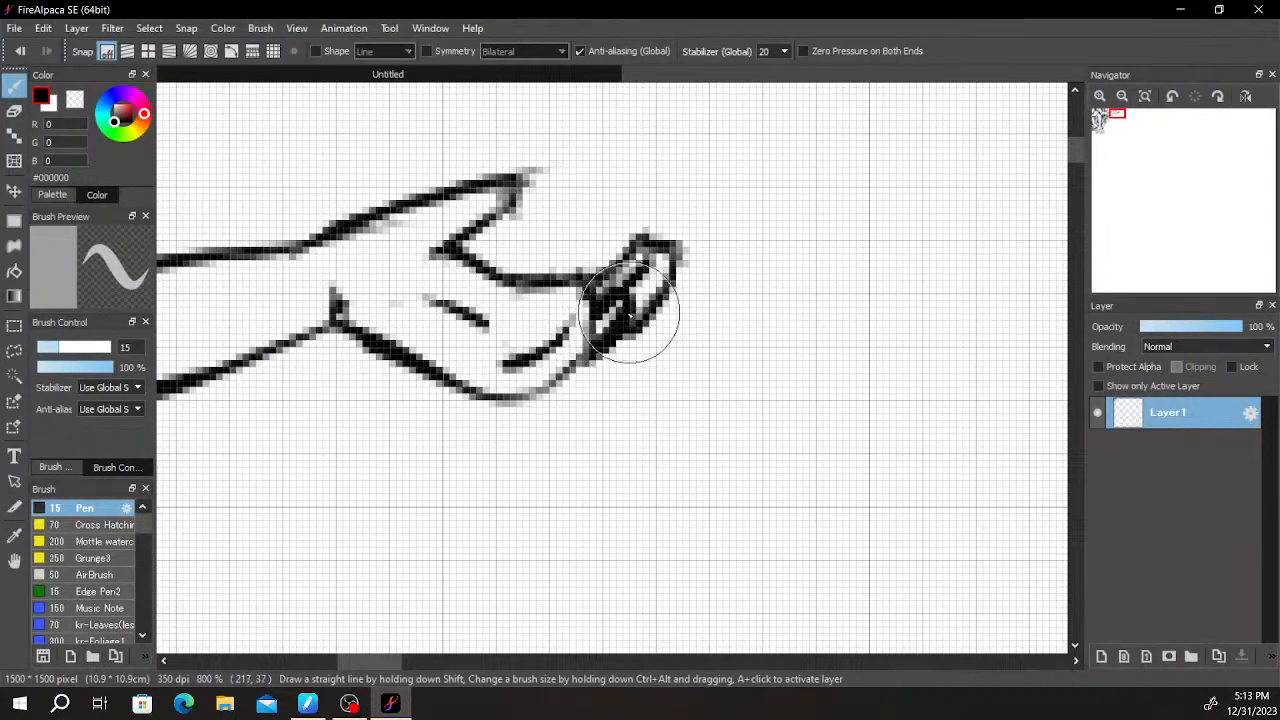
{"action": "key", "text": "e"}
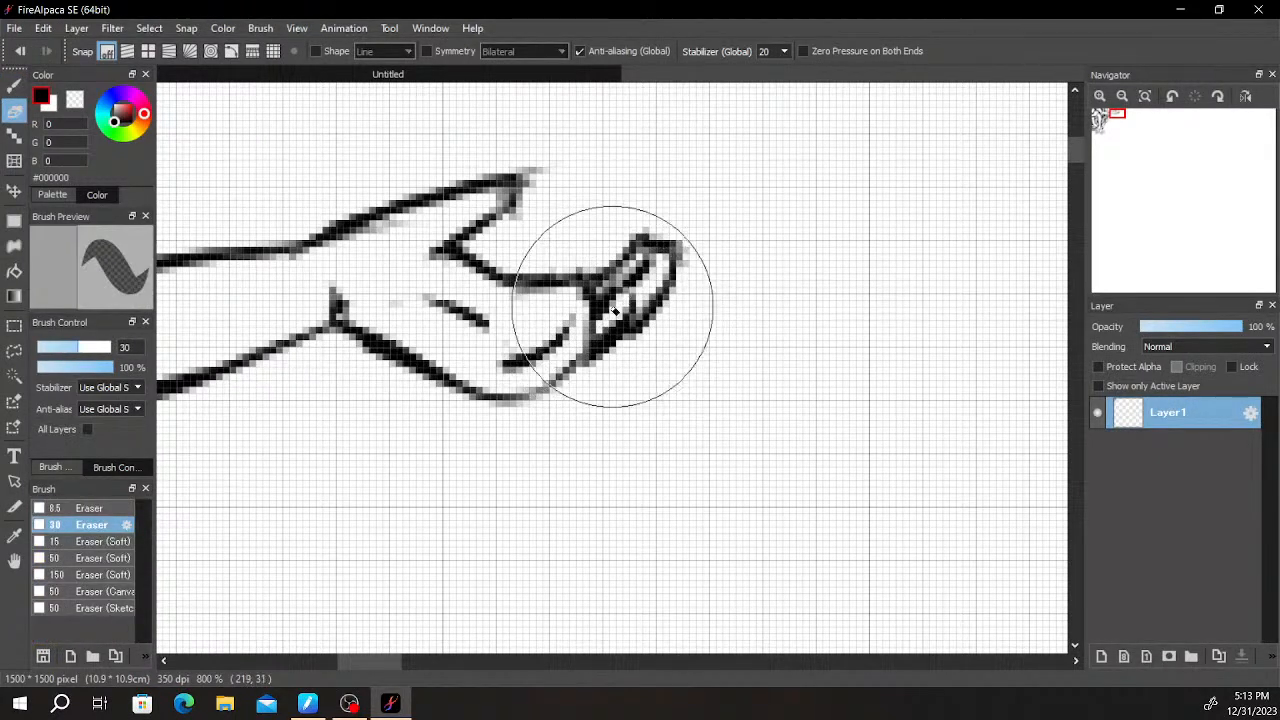
{"action": "key", "text": "b"}
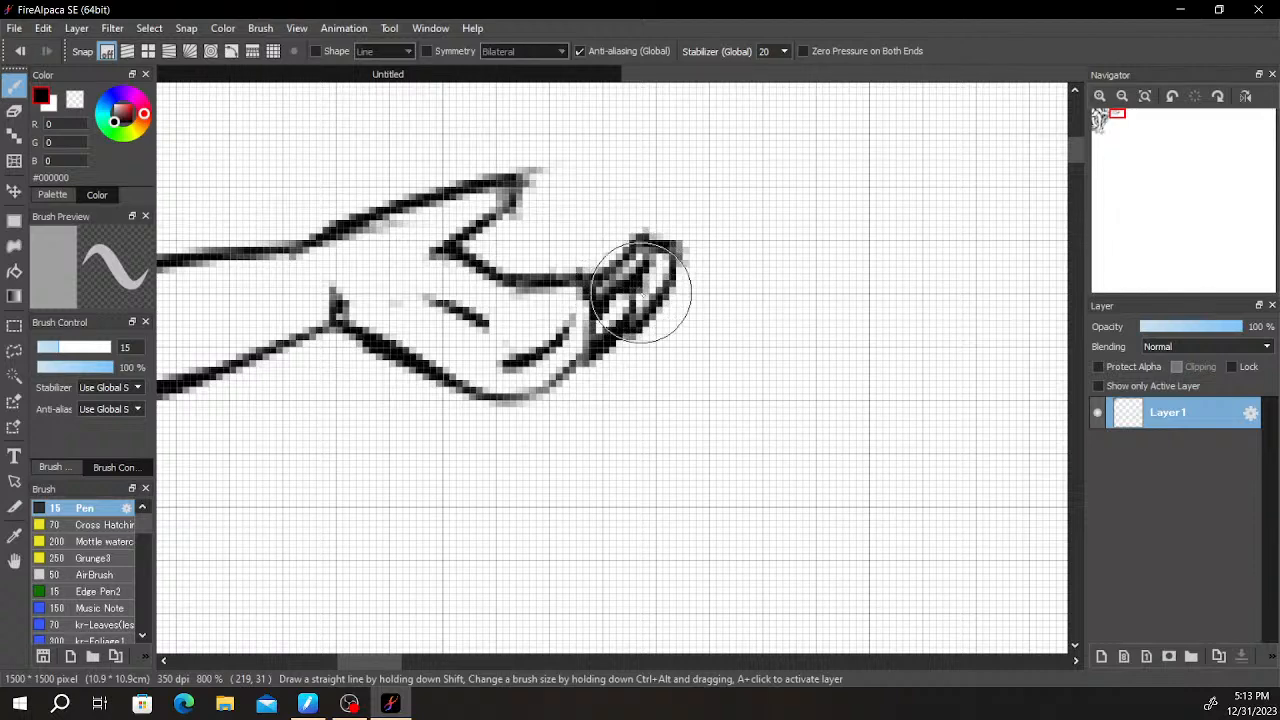
{"action": "key", "text": "e"}
{"action": "left_click_drag", "start_coordinate": [620, 306], "coordinate": [637, 289]}
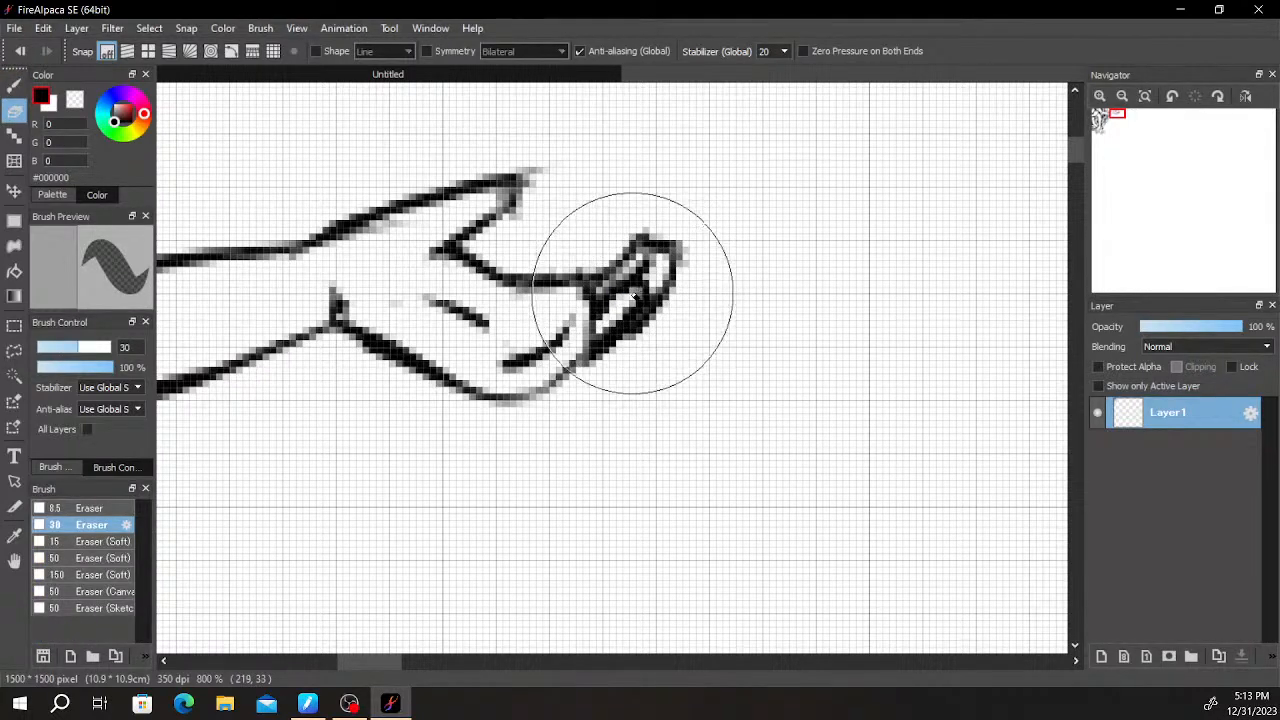
{"action": "key", "text": "b"}
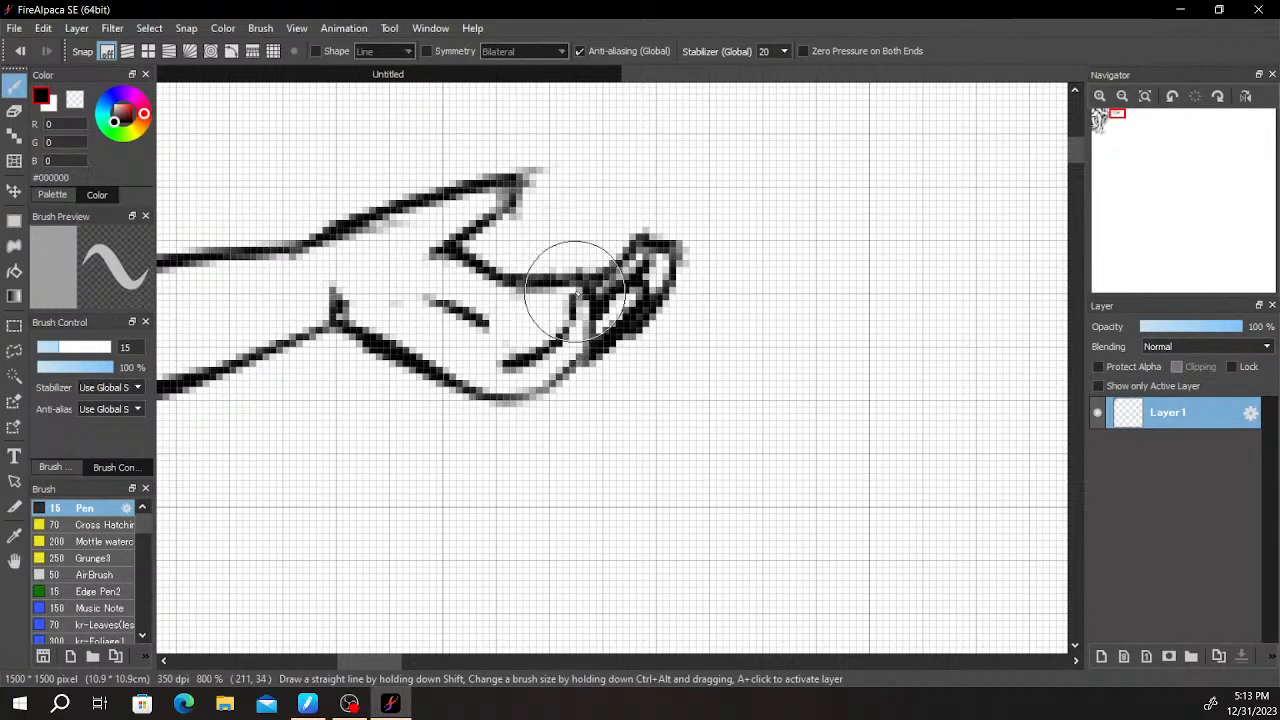
- Shade the outstretched forearm beside the drooping hand with short lengthwise strokes and light diagonal hatching
{"action": "scroll", "coordinate": [619, 296], "scroll_direction": "down", "scroll_amount": 3}
{"action": "mouse_move", "coordinate": [655, 305]}
{"action": "left_mouse_down"}
{"action": "mouse_move", "coordinate": [651, 209]}
{"action": "mouse_move", "coordinate": [780, 337]}
{"action": "left_mouse_up"}
{"action": "scroll", "coordinate": [719, 257], "scroll_direction": "up", "scroll_amount": 3}
{"action": "left_click_drag", "start_coordinate": [650, 362], "coordinate": [862, 258]}
{"action": "scroll", "coordinate": [797, 272], "scroll_direction": "down", "scroll_amount": 1}
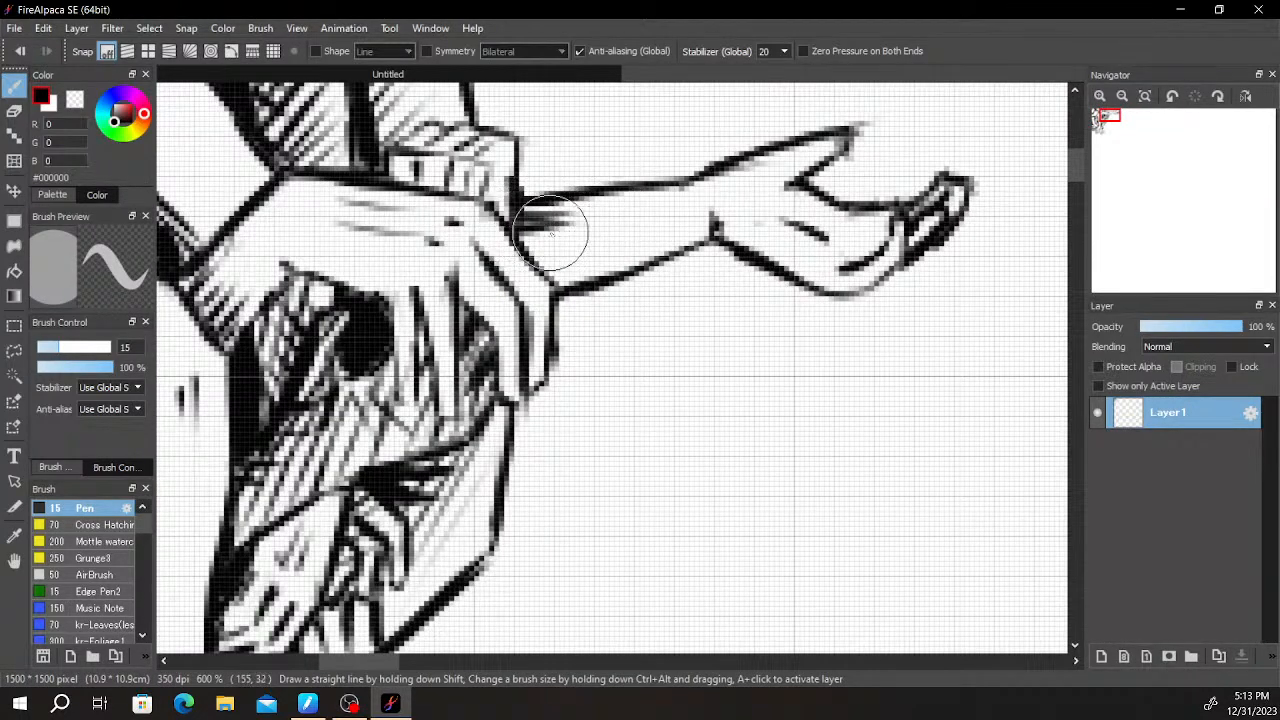
{"action": "mouse_move", "coordinate": [520, 243]}
{"action": "left_mouse_down"}
{"action": "mouse_move", "coordinate": [586, 242]}
{"action": "mouse_move", "coordinate": [610, 250]}
{"action": "mouse_move", "coordinate": [612, 268]}
{"action": "left_mouse_up"}
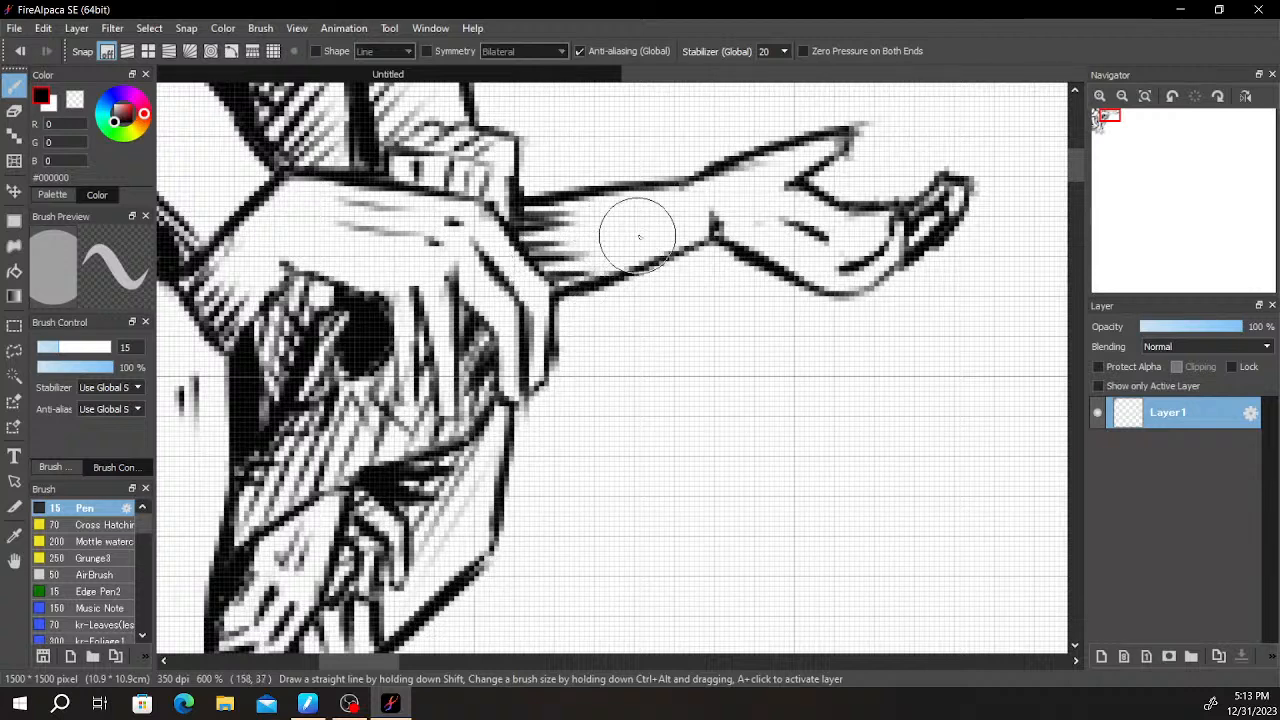
{"action": "scroll", "coordinate": [700, 270], "scroll_direction": "down", "scroll_amount": 1}
{"action": "scroll", "coordinate": [515, 295], "scroll_direction": "up", "scroll_amount": 1}
{"action": "mouse_move", "coordinate": [476, 272]}
{"action": "left_mouse_down"}
{"action": "mouse_move", "coordinate": [455, 329]}
{"action": "mouse_move", "coordinate": [471, 337]}
{"action": "mouse_move", "coordinate": [522, 243]}
{"action": "mouse_move", "coordinate": [487, 343]}
{"action": "left_mouse_up"}
{"action": "mouse_move", "coordinate": [527, 278]}
{"action": "left_mouse_down"}
{"action": "mouse_move", "coordinate": [498, 350]}
{"action": "mouse_move", "coordinate": [525, 312]}
{"action": "left_mouse_up"}
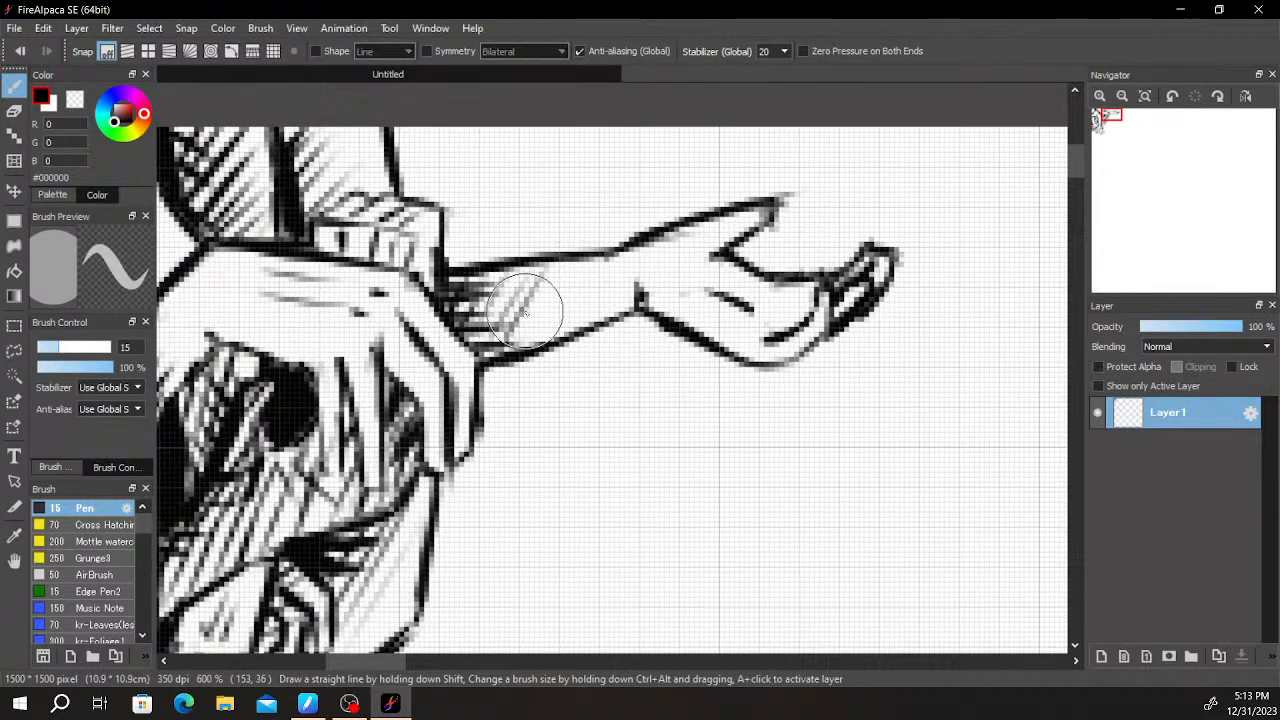
- Examine the whole group of arms and hands and the empty canvas area around it
{"action": "scroll", "coordinate": [744, 283], "scroll_direction": "down", "scroll_amount": 5}
{"action": "left_click_drag", "start_coordinate": [771, 342], "coordinate": [794, 234]}
{"action": "scroll", "coordinate": [799, 236], "scroll_direction": "up", "scroll_amount": 2}
{"action": "left_click_drag", "start_coordinate": [804, 280], "coordinate": [735, 325]}
{"action": "left_click_drag", "start_coordinate": [736, 376], "coordinate": [613, 190]}
{"action": "left_click_drag", "start_coordinate": [711, 348], "coordinate": [819, 424]}
{"action": "scroll", "coordinate": [668, 340], "scroll_direction": "up", "scroll_amount": 2}
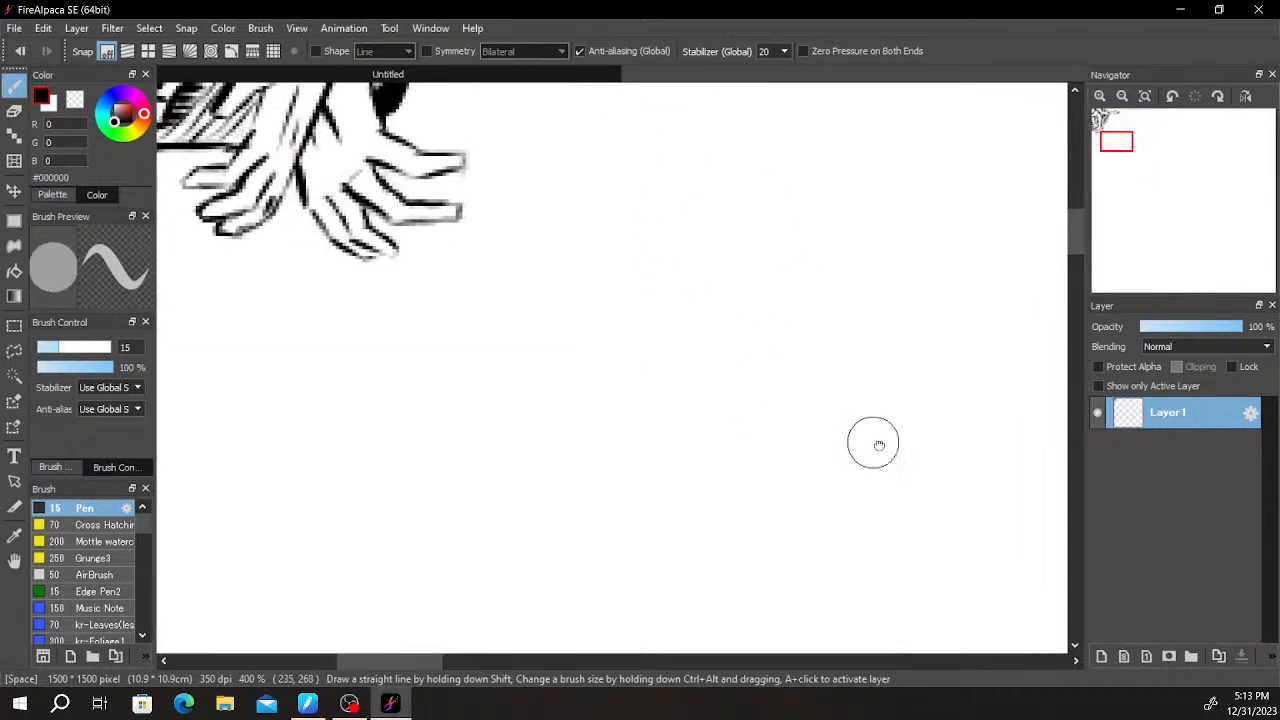
{"action": "scroll", "coordinate": [819, 424], "scroll_direction": "down", "scroll_amount": 2}
{"action": "left_click_drag", "start_coordinate": [694, 351], "coordinate": [660, 409]}
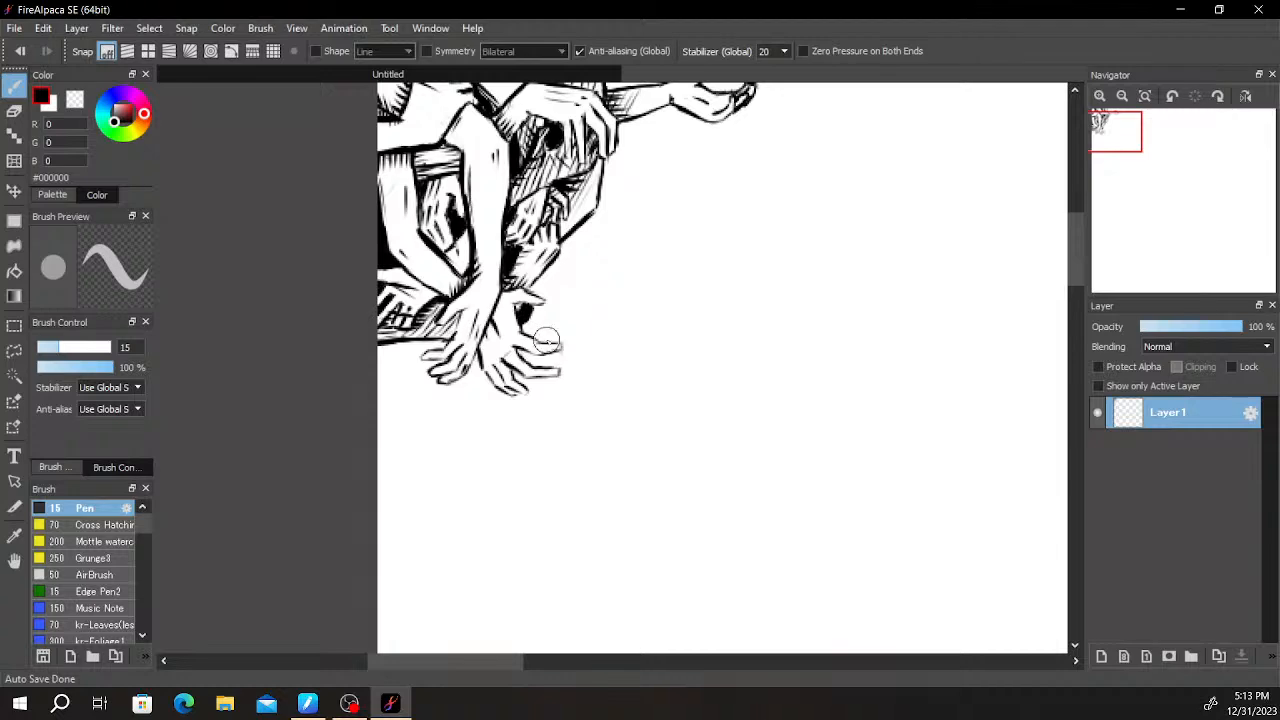
{"action": "scroll", "coordinate": [592, 343], "scroll_direction": "down", "scroll_amount": 2}
{"action": "left_click_drag", "start_coordinate": [721, 428], "coordinate": [609, 443]}
{"action": "scroll", "coordinate": [606, 362], "scroll_direction": "up", "scroll_amount": 1}
{"action": "left_click_drag", "start_coordinate": [577, 371], "coordinate": [638, 349]}
{"action": "scroll", "coordinate": [626, 303], "scroll_direction": "up", "scroll_amount": 2}
{"action": "scroll", "coordinate": [639, 350], "scroll_direction": "down", "scroll_amount": 2}
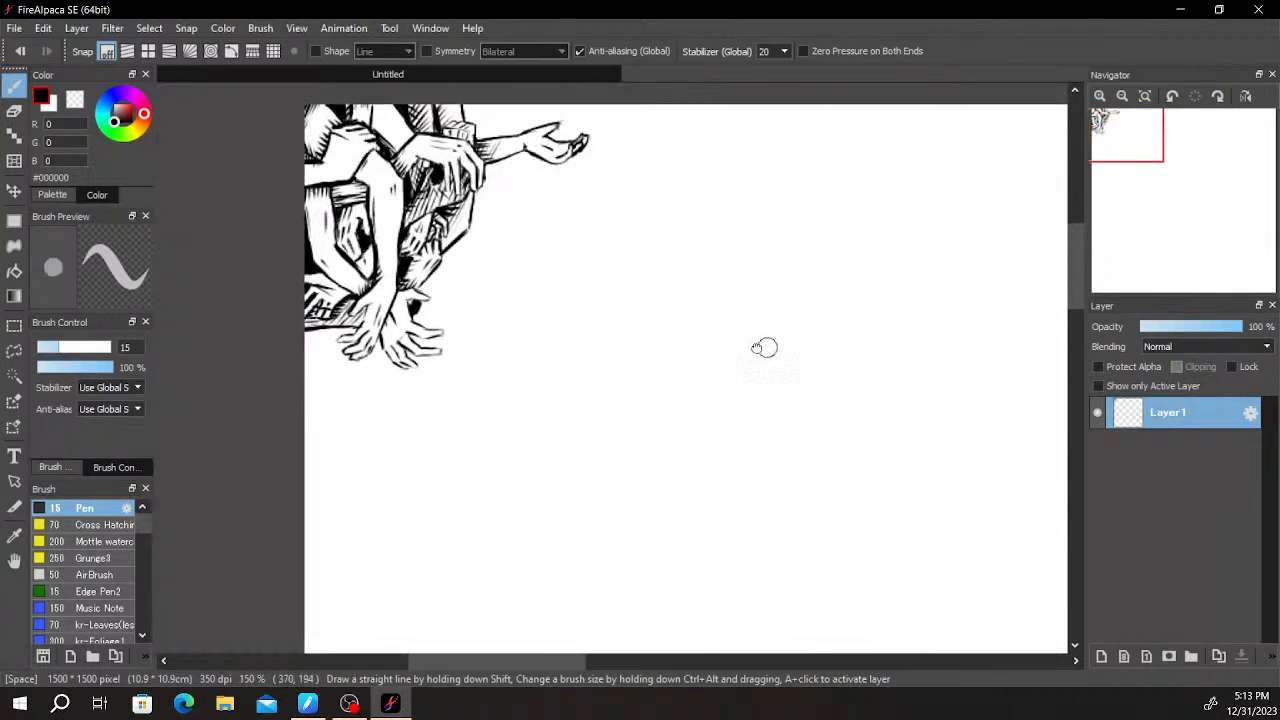
{"action": "left_click_drag", "start_coordinate": [793, 350], "coordinate": [595, 290]}
{"action": "left_click_drag", "start_coordinate": [677, 308], "coordinate": [629, 225]}
{"action": "scroll", "coordinate": [686, 400], "scroll_direction": "down", "scroll_amount": 3}
{"action": "left_click_drag", "start_coordinate": [737, 343], "coordinate": [677, 374]}
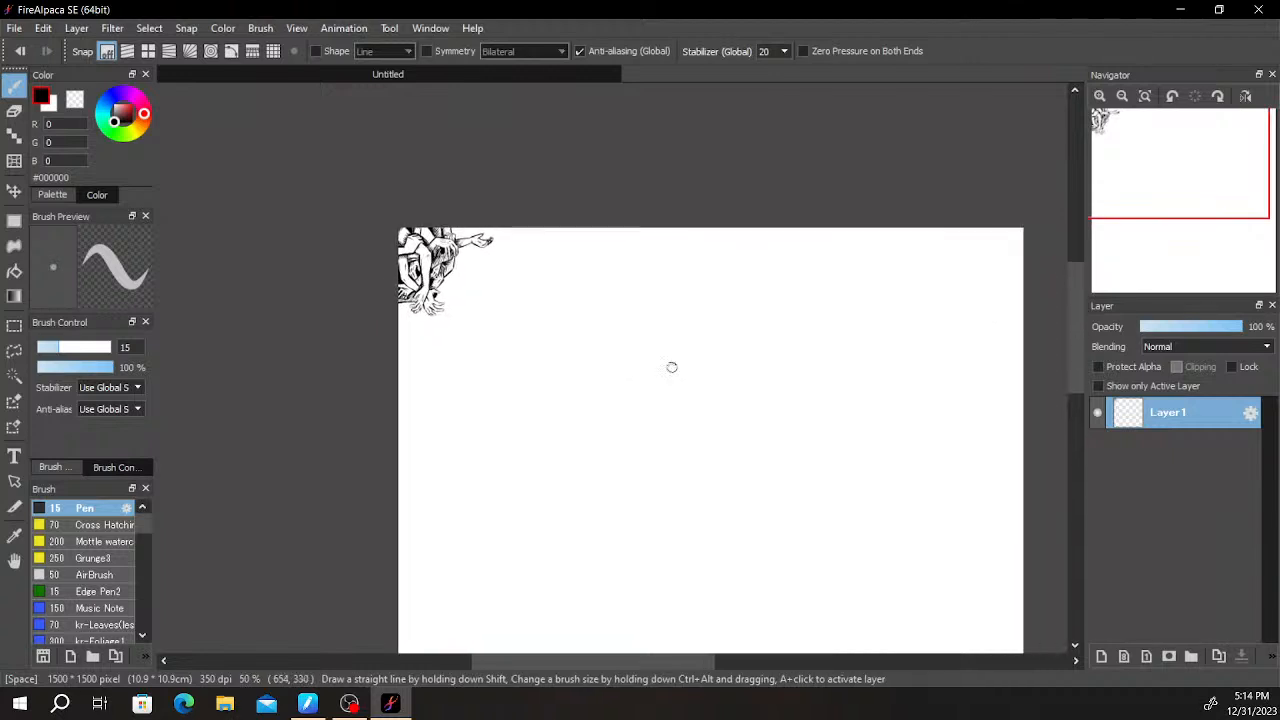
{"action": "scroll", "coordinate": [677, 374], "scroll_direction": "up", "scroll_amount": 2}
{"action": "left_click_drag", "start_coordinate": [697, 306], "coordinate": [708, 356]}
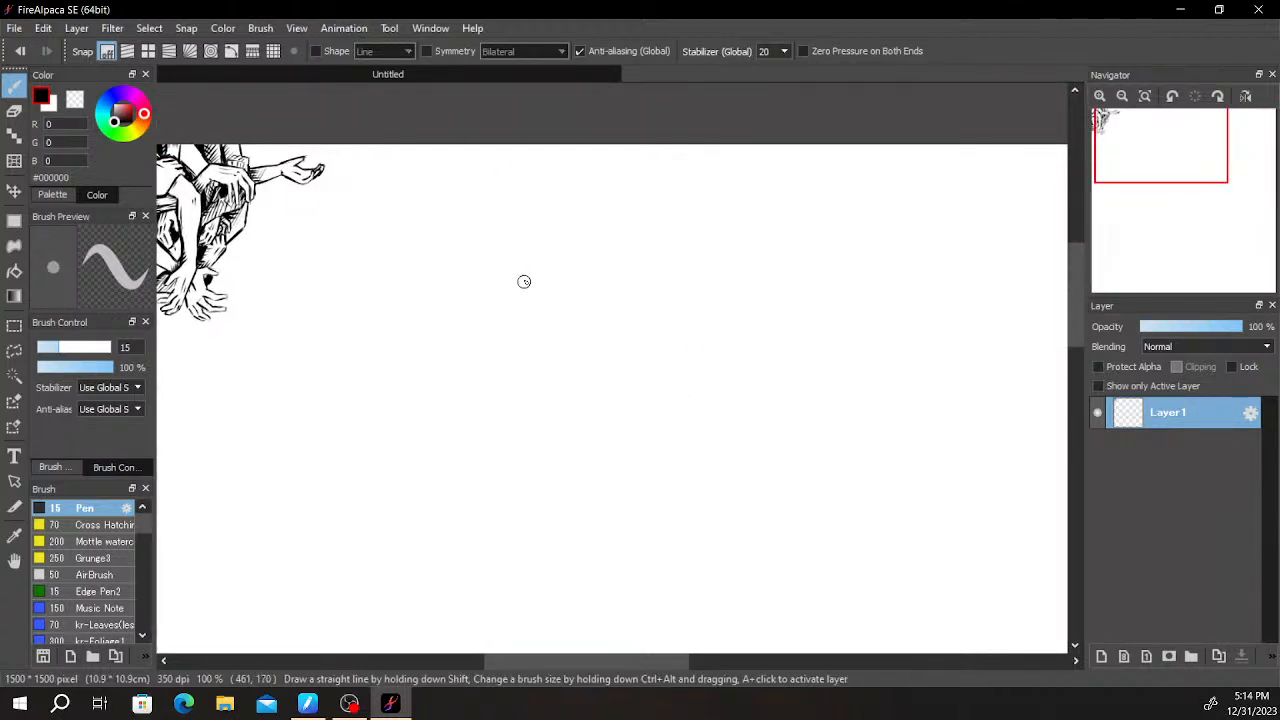
- Draw a long slanted rectangle with a narrow double edge at its upper end, on the empty canvas beside the arms
{"action": "scroll", "coordinate": [540, 251], "scroll_direction": "up", "scroll_amount": 4}
{"action": "left_click_drag", "start_coordinate": [534, 222], "coordinate": [806, 414]}
{"action": "key", "text": "ctrl+z"}
{"action": "mouse_move", "coordinate": [537, 232]}
{"action": "left_mouse_down"}
{"action": "mouse_move", "coordinate": [834, 455]}
{"action": "mouse_move", "coordinate": [819, 481]}
{"action": "mouse_move", "coordinate": [679, 327]}
{"action": "mouse_move", "coordinate": [920, 496]}
{"action": "mouse_move", "coordinate": [792, 633]}
{"action": "left_mouse_up"}
{"action": "key", "text": "ctrl+z"}
{"action": "mouse_move", "coordinate": [866, 562]}
{"action": "left_mouse_down"}
{"action": "mouse_move", "coordinate": [788, 637]}
{"action": "mouse_move", "coordinate": [566, 486]}
{"action": "mouse_move", "coordinate": [432, 372]}
{"action": "mouse_move", "coordinate": [430, 354]}
{"action": "left_mouse_up"}
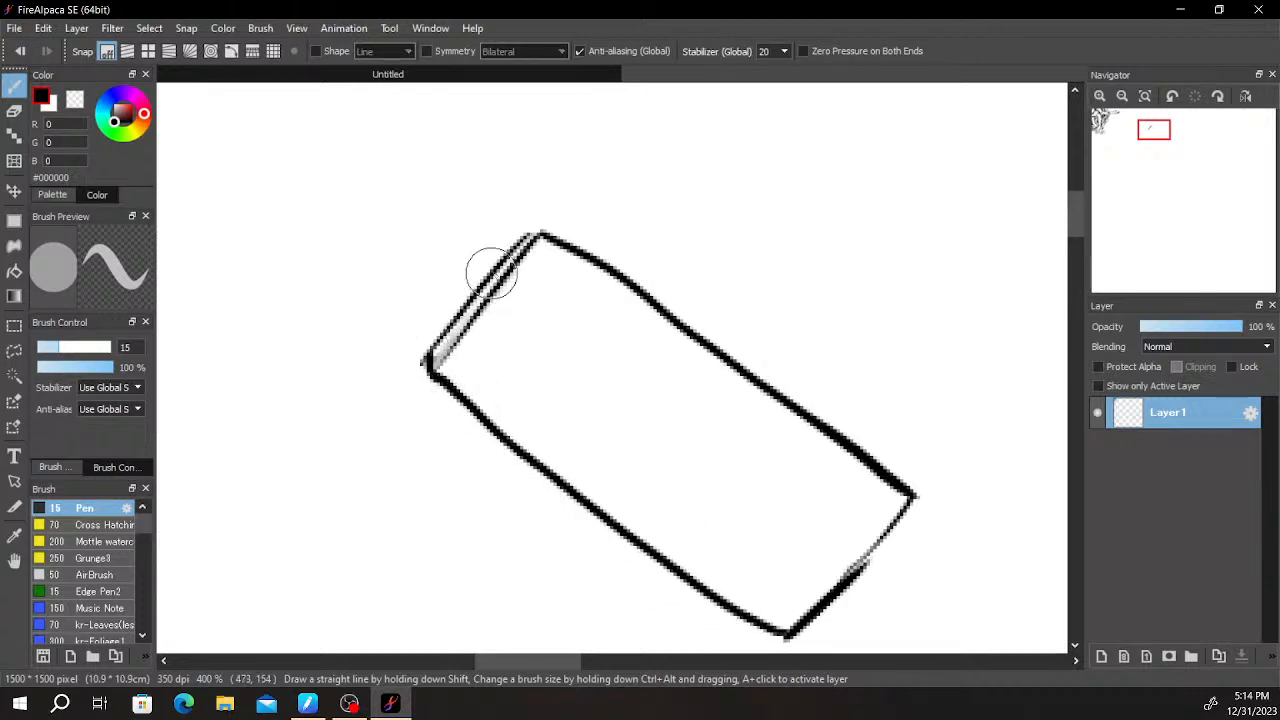
{"action": "key", "text": "e"}
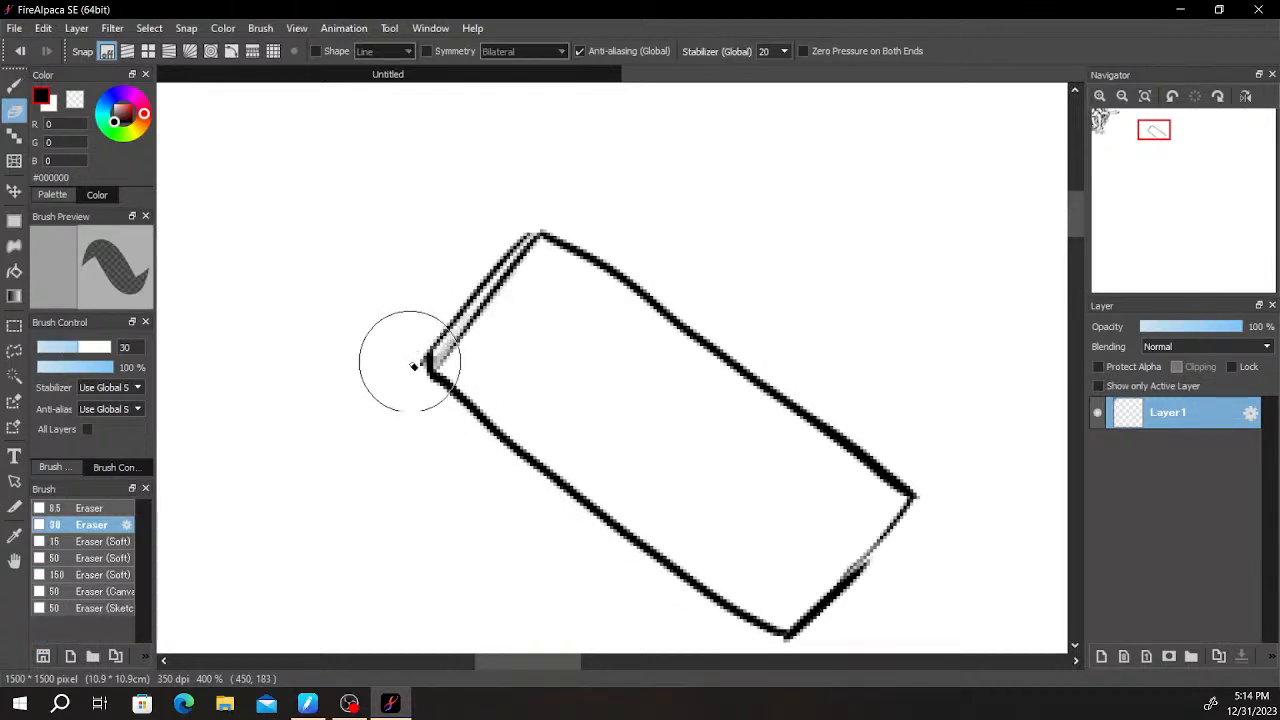
{"action": "key", "text": "b"}
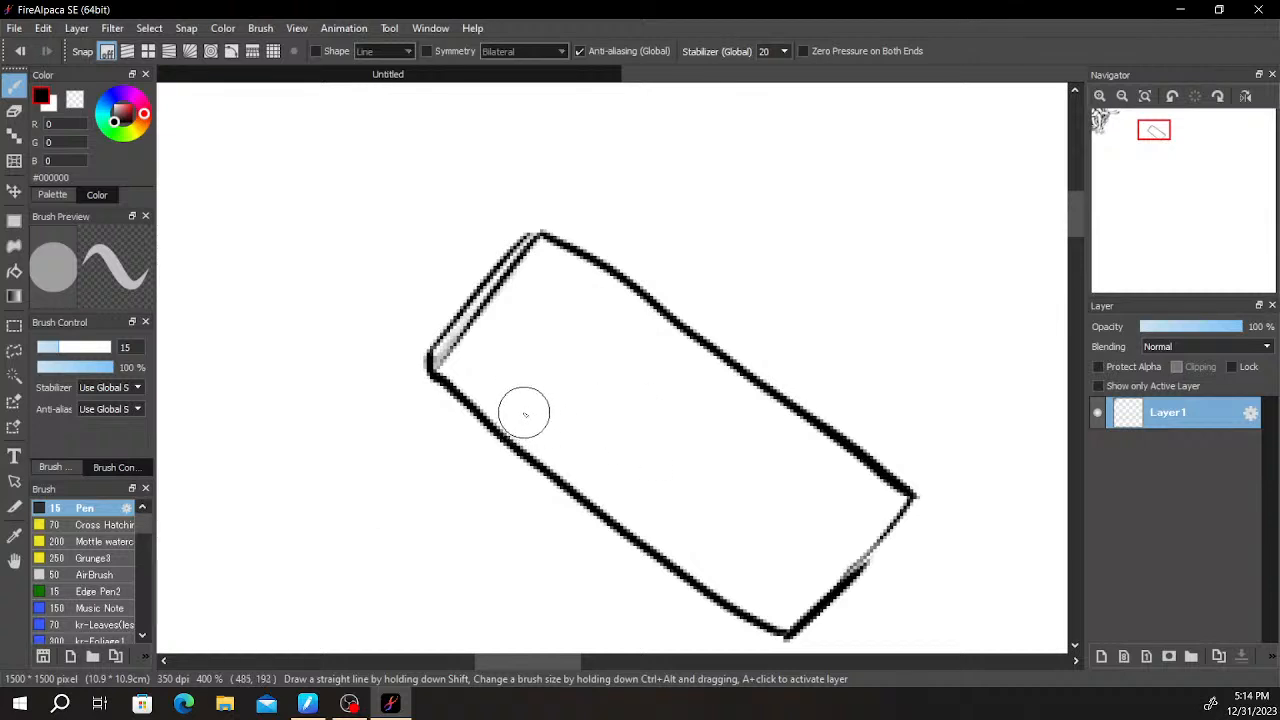
- Draw a small four-sided shape inside the slanted rectangle and a thick black bar along its lower side
{"action": "mouse_move", "coordinate": [589, 351]}
{"action": "left_mouse_down"}
{"action": "mouse_move", "coordinate": [551, 380]}
{"action": "mouse_move", "coordinate": [609, 420]}
{"action": "mouse_move", "coordinate": [632, 380]}
{"action": "mouse_move", "coordinate": [597, 363]}
{"action": "mouse_move", "coordinate": [542, 396]}
{"action": "left_mouse_up"}
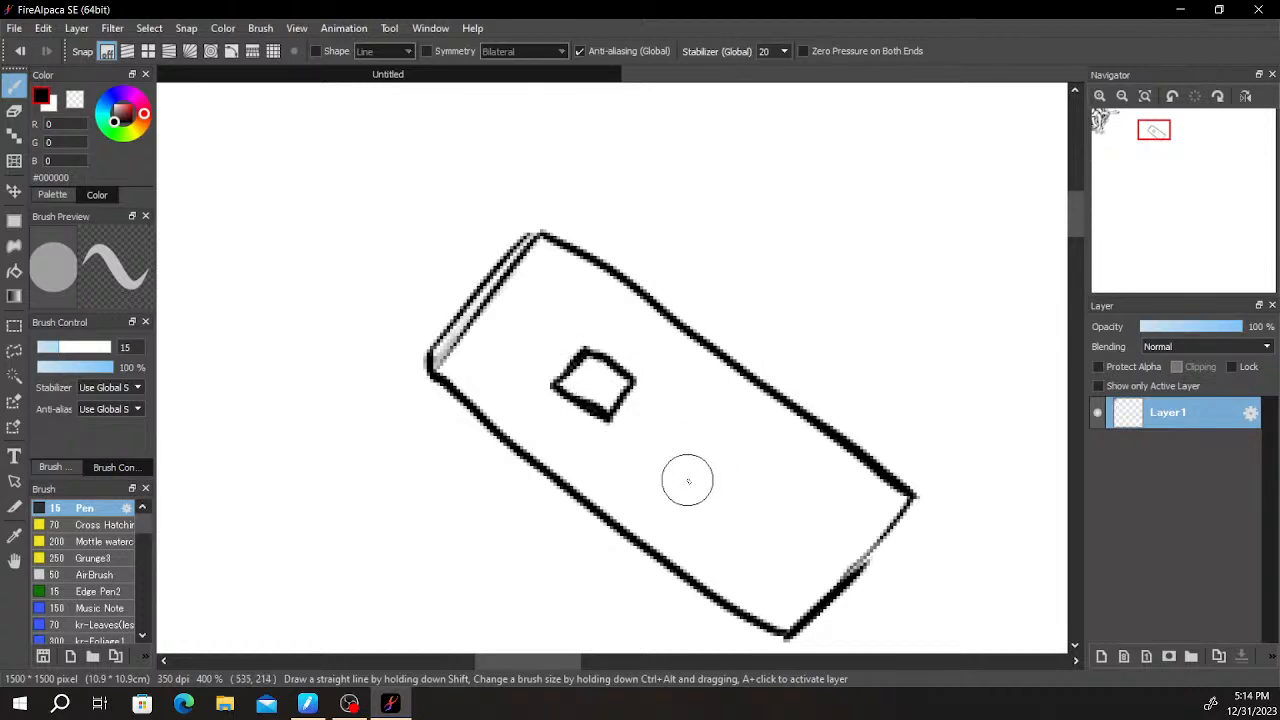
{"action": "mouse_move", "coordinate": [670, 468]}
{"action": "left_mouse_down"}
{"action": "mouse_move", "coordinate": [702, 432]}
{"action": "mouse_move", "coordinate": [777, 468]}
{"action": "mouse_move", "coordinate": [819, 503]}
{"action": "mouse_move", "coordinate": [786, 543]}
{"action": "left_mouse_up"}
{"action": "mouse_move", "coordinate": [690, 482]}
{"action": "left_mouse_down"}
{"action": "mouse_move", "coordinate": [556, 390]}
{"action": "mouse_move", "coordinate": [524, 405]}
{"action": "mouse_move", "coordinate": [655, 465]}
{"action": "mouse_move", "coordinate": [757, 580]}
{"action": "mouse_move", "coordinate": [780, 551]}
{"action": "mouse_move", "coordinate": [562, 403]}
{"action": "mouse_move", "coordinate": [545, 410]}
{"action": "mouse_move", "coordinate": [765, 570]}
{"action": "mouse_move", "coordinate": [540, 408]}
{"action": "mouse_move", "coordinate": [543, 391]}
{"action": "mouse_move", "coordinate": [670, 500]}
{"action": "left_mouse_up"}
- Draw a larger box above the black bar, dividing its faces with slanted lines and shading them with hatching
{"action": "mouse_move", "coordinate": [720, 460]}
{"action": "left_mouse_down"}
{"action": "mouse_move", "coordinate": [740, 524]}
{"action": "mouse_move", "coordinate": [769, 537]}
{"action": "left_mouse_up"}
{"action": "left_click_drag", "start_coordinate": [701, 436], "coordinate": [805, 516]}
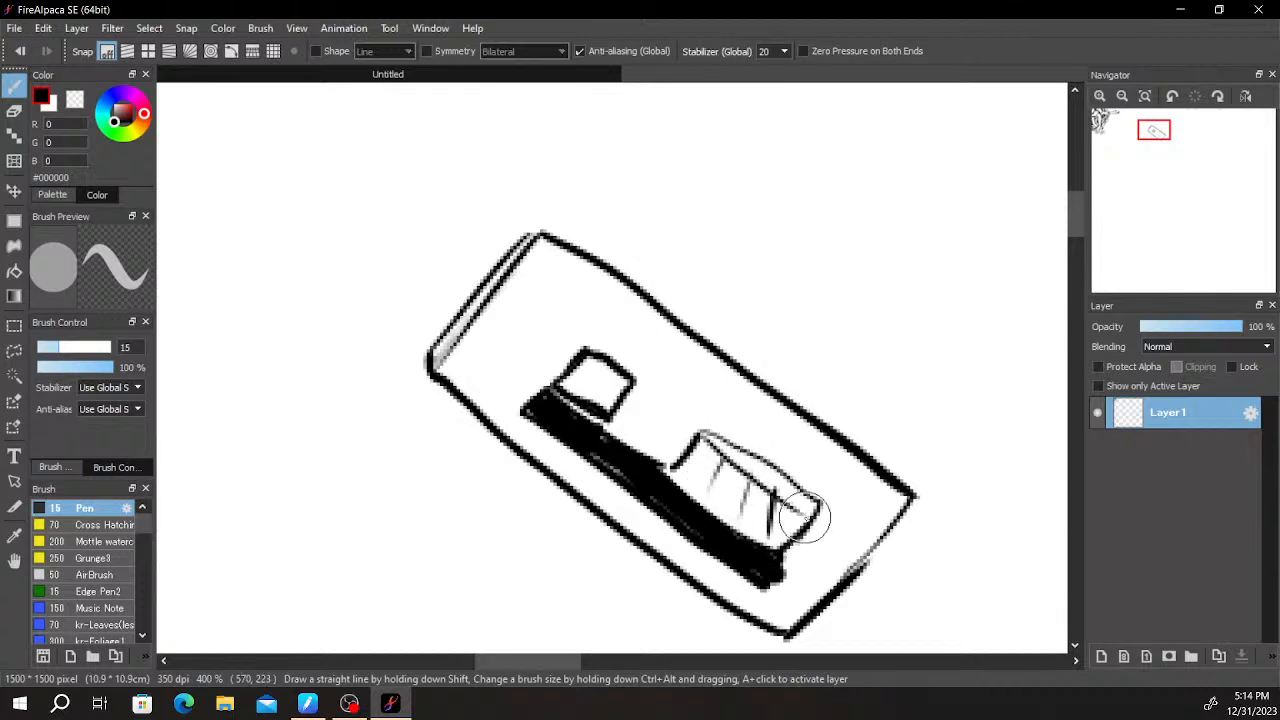
{"action": "left_click_drag", "start_coordinate": [695, 453], "coordinate": [779, 511]}
{"action": "mouse_move", "coordinate": [678, 463]}
{"action": "left_mouse_down"}
{"action": "mouse_move", "coordinate": [780, 513]}
{"action": "mouse_move", "coordinate": [774, 496]}
{"action": "mouse_move", "coordinate": [775, 543]}
{"action": "left_mouse_up"}
{"action": "key", "text": "e"}
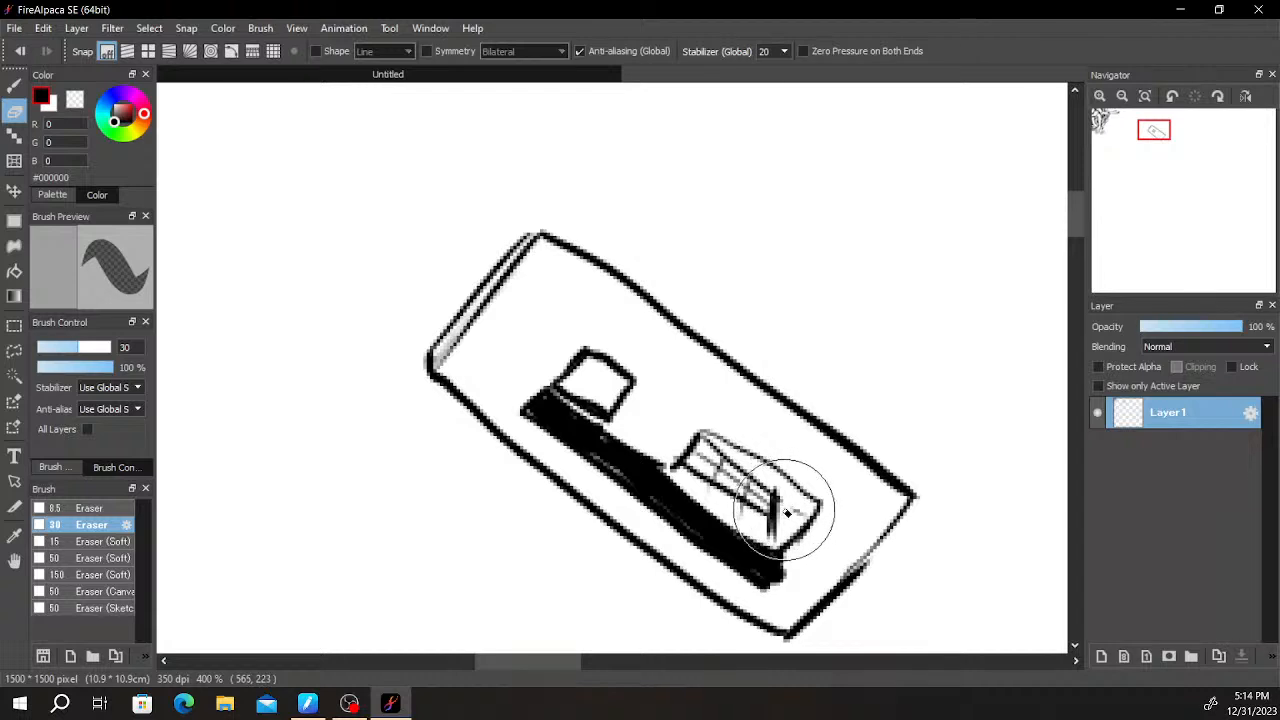
{"action": "key", "text": "b"}
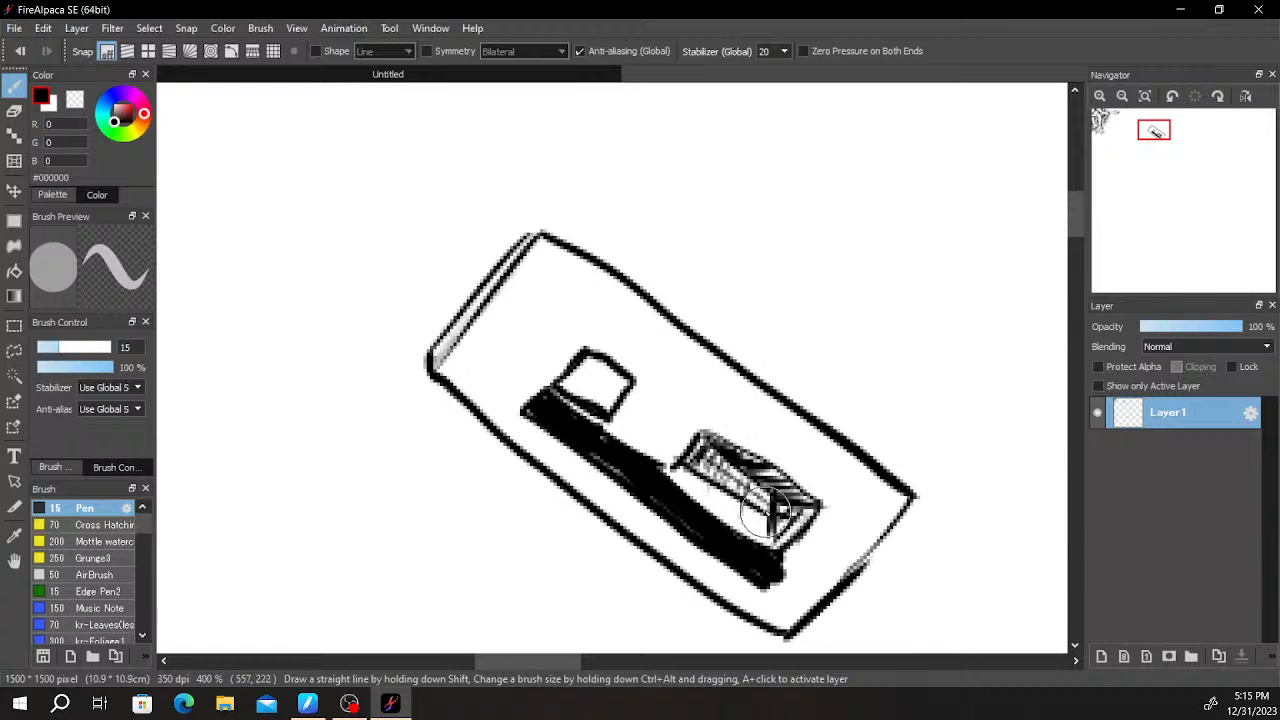
{"action": "mouse_move", "coordinate": [748, 478]}
{"action": "left_mouse_down"}
{"action": "mouse_move", "coordinate": [756, 535]}
{"action": "mouse_move", "coordinate": [713, 505]}
{"action": "left_mouse_up"}
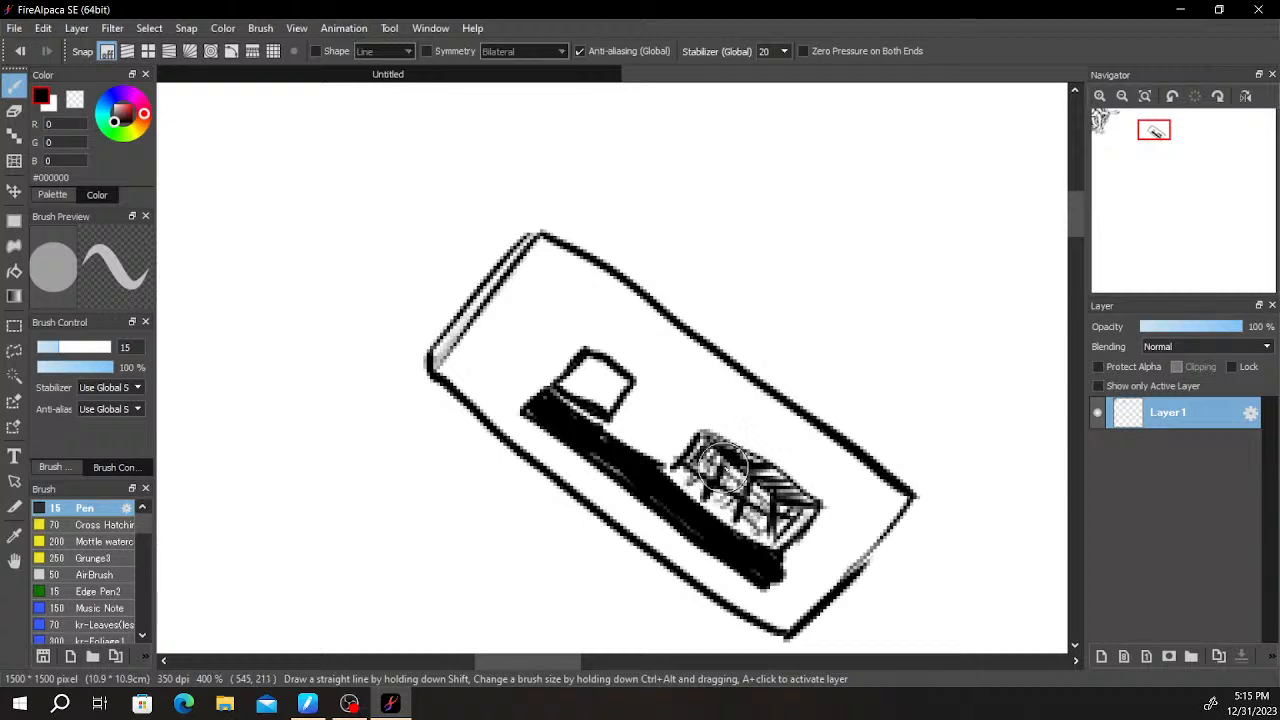
- Finish the small box's hatching, draw a line parallel to the slanted rectangle's upper long side, and hatch its narrow end strip
{"action": "left_click_drag", "start_coordinate": [685, 447], "coordinate": [706, 461]}
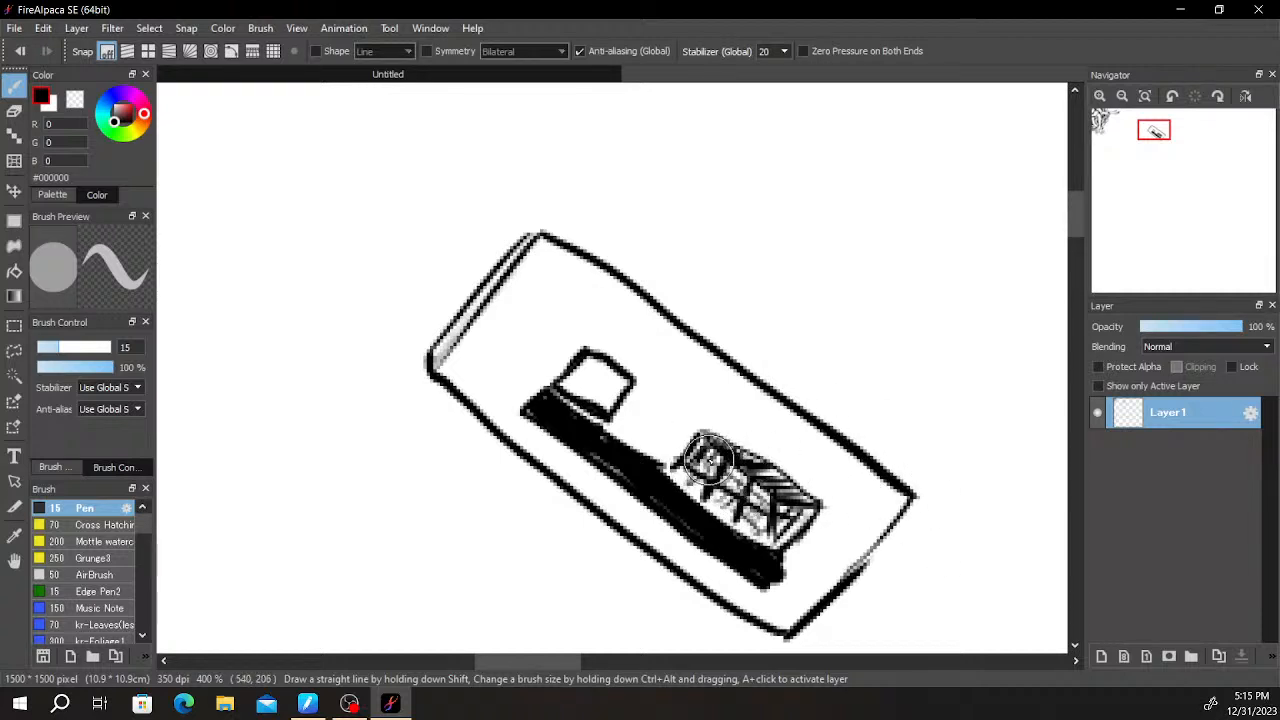
{"action": "left_click_drag", "start_coordinate": [523, 258], "coordinate": [900, 520]}
{"action": "mouse_move", "coordinate": [520, 245]}
{"action": "left_mouse_down"}
{"action": "mouse_move", "coordinate": [445, 343]}
{"action": "mouse_move", "coordinate": [515, 258]}
{"action": "left_mouse_up"}
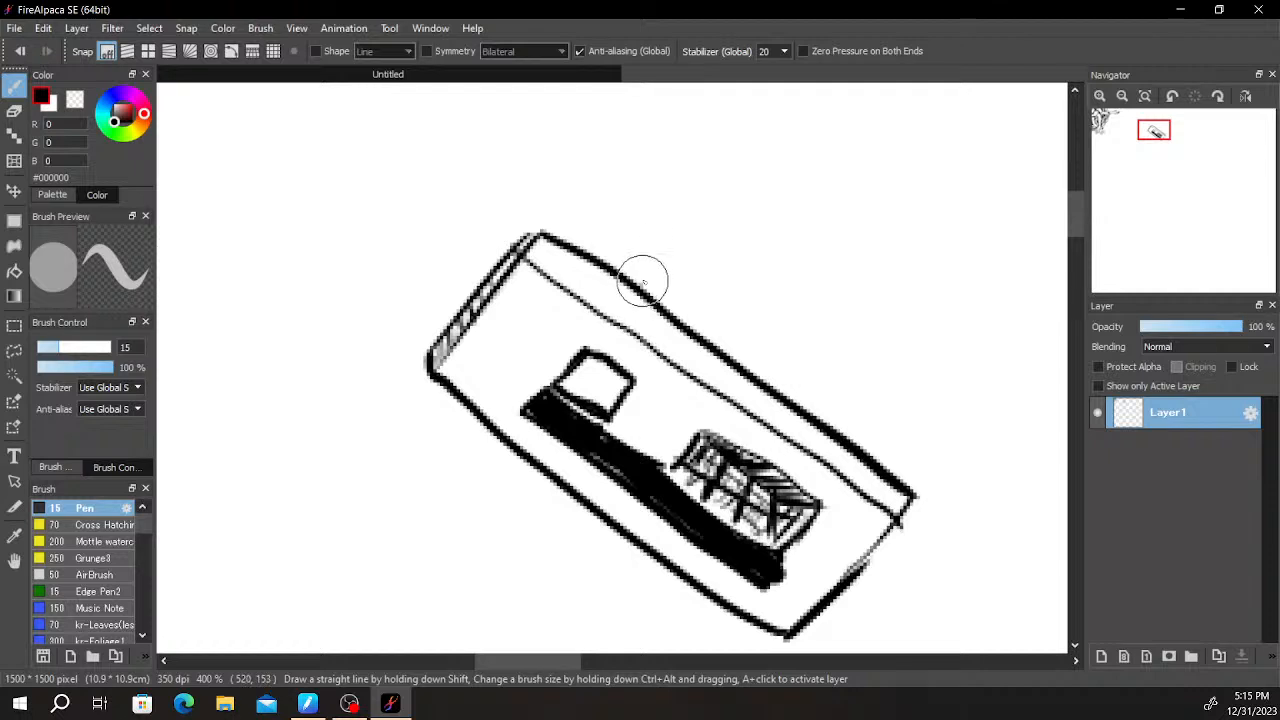
{"action": "left_click_drag", "start_coordinate": [642, 283], "coordinate": [660, 244]}
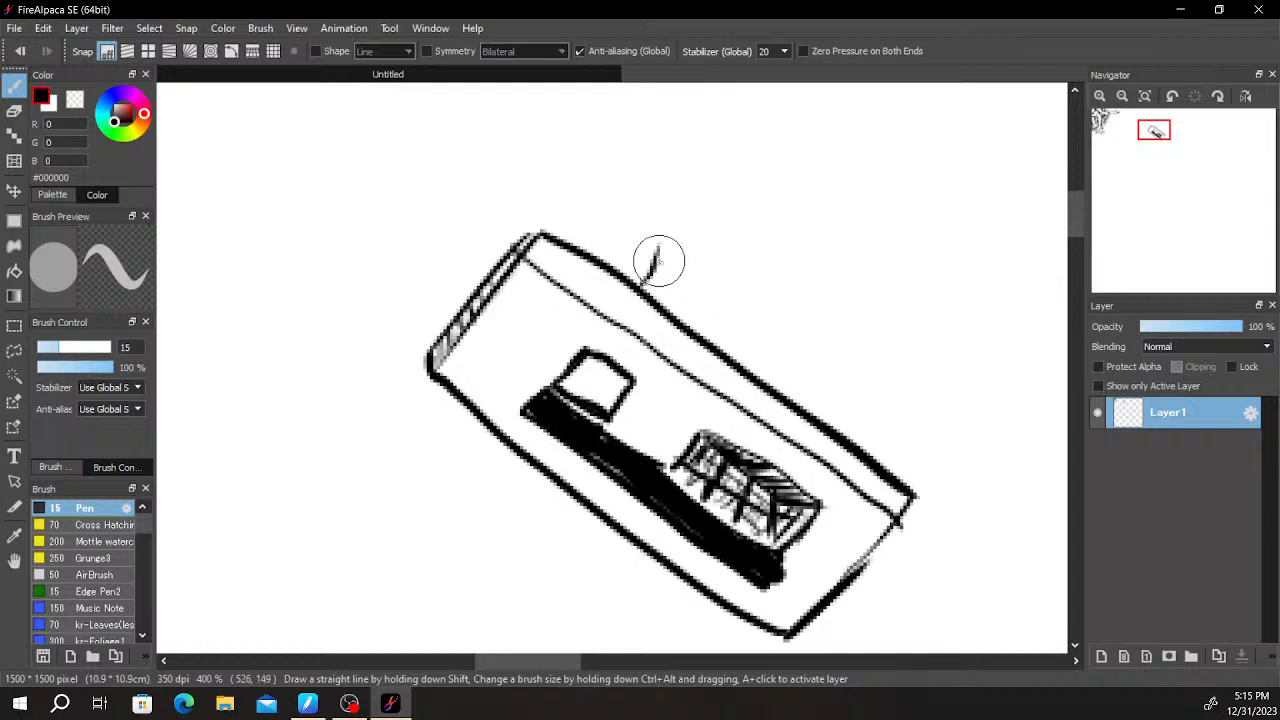
{"action": "key", "text": "e"}
{"action": "mouse_move", "coordinate": [654, 266]}
{"action": "left_mouse_down"}
{"action": "mouse_move", "coordinate": [651, 286]}
{"action": "mouse_move", "coordinate": [656, 252]}
{"action": "mouse_move", "coordinate": [645, 284]}
{"action": "left_mouse_up"}
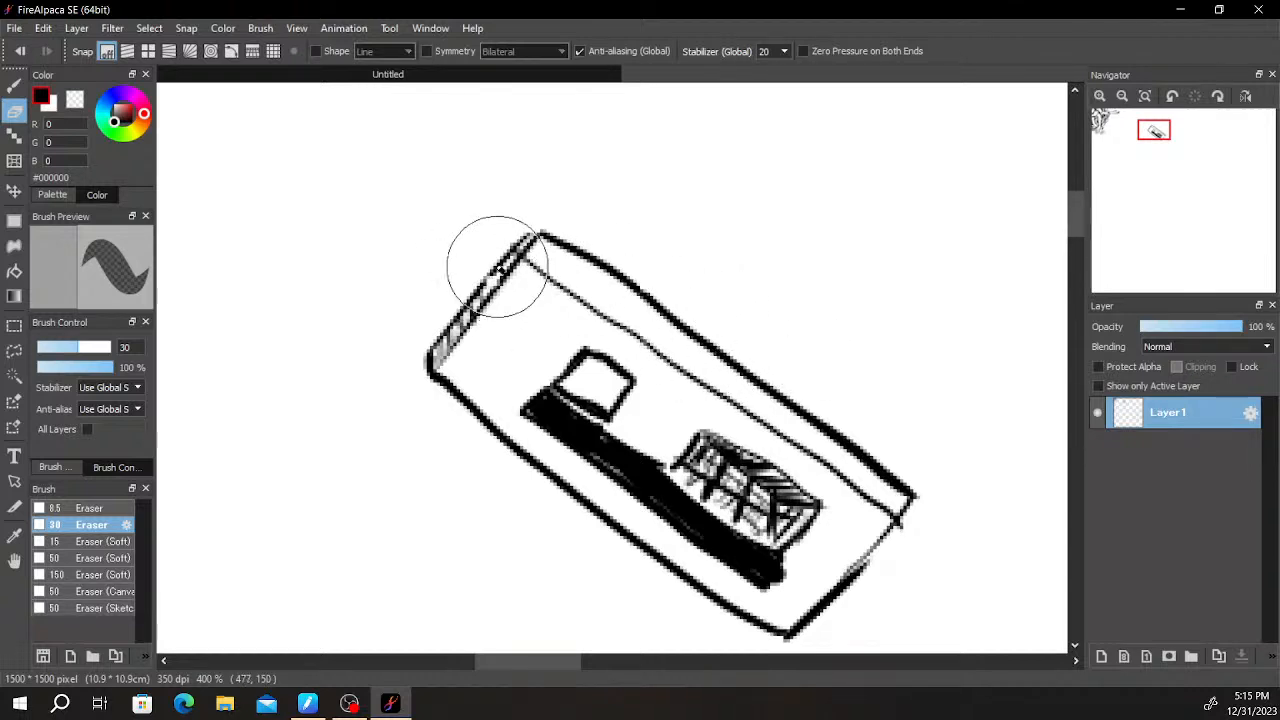
- Darken the hatching in the narrow strip at the slanted rectangle's upper end
{"action": "key", "text": "b"}
{"action": "left_click_drag", "start_coordinate": [493, 289], "coordinate": [533, 241]}
{"action": "left_click_drag", "start_coordinate": [679, 345], "coordinate": [779, 445]}
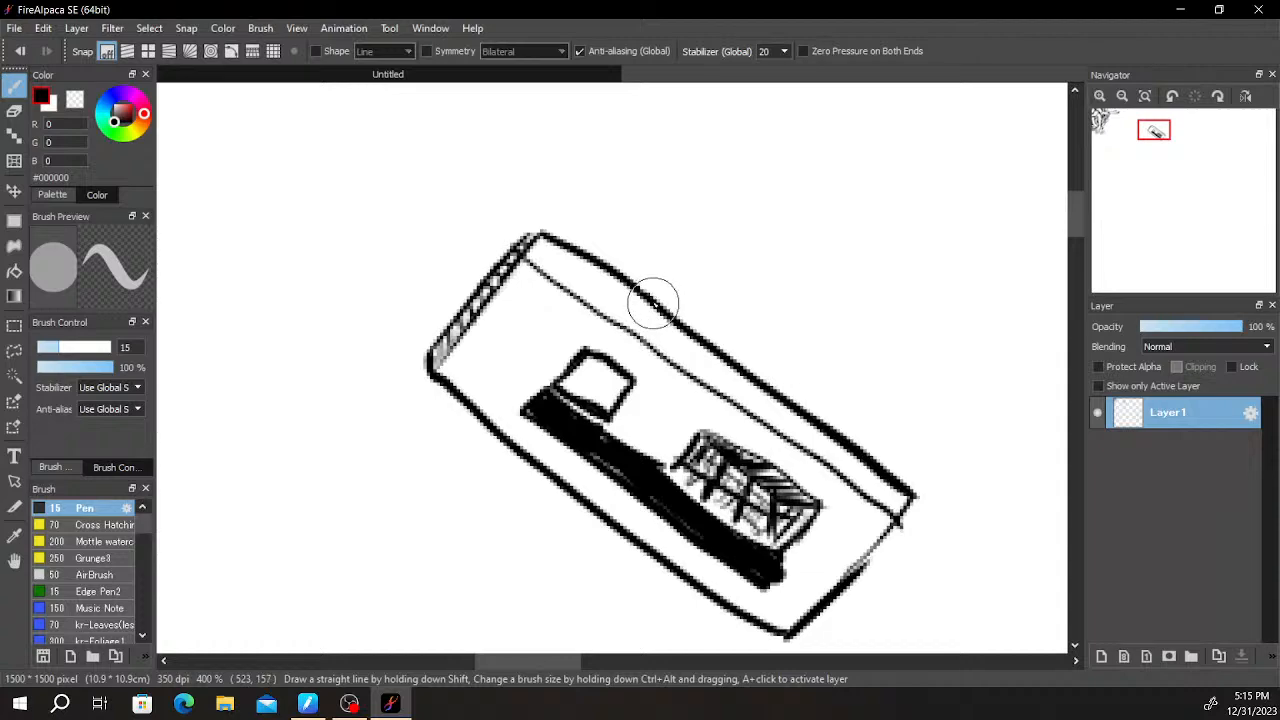
- Draw a curved sheet rising from the rectangle's upper long side and shade it with short strokes near its top and base
{"action": "scroll", "coordinate": [713, 315], "scroll_direction": "down", "scroll_amount": 3}
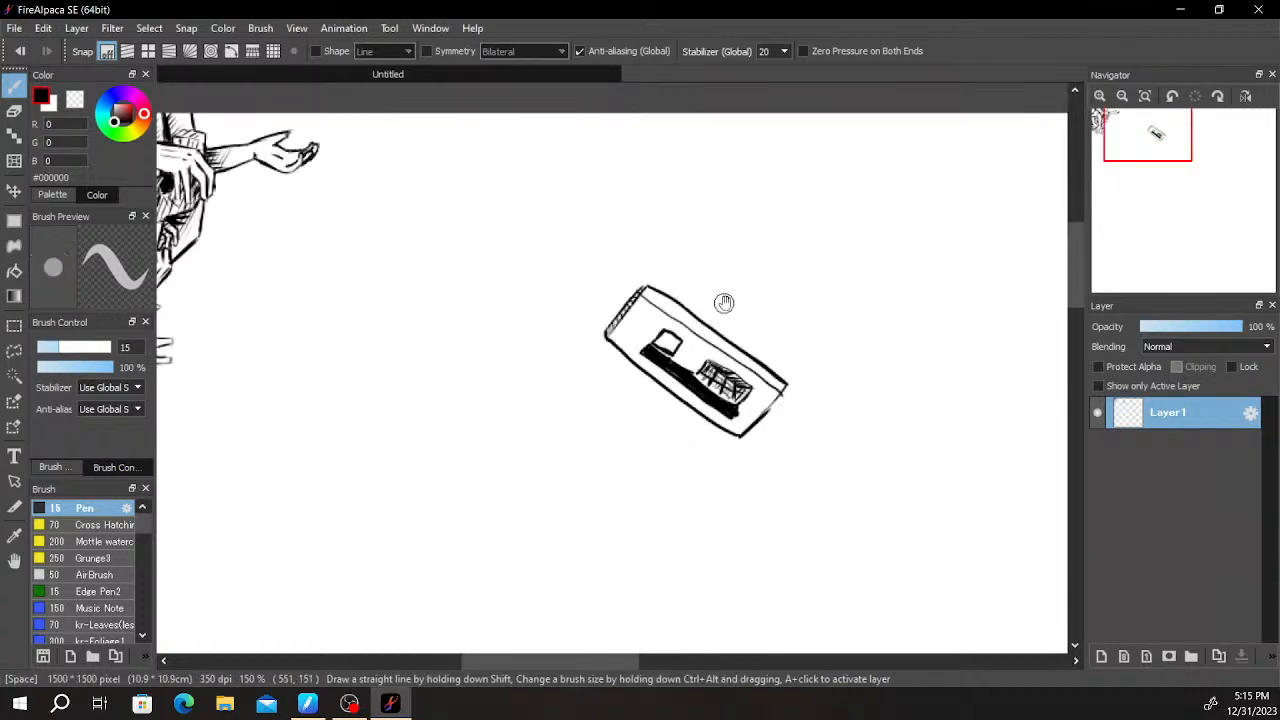
{"action": "scroll", "coordinate": [738, 277], "scroll_direction": "up", "scroll_amount": 3}
{"action": "mouse_move", "coordinate": [606, 369]}
{"action": "left_mouse_down"}
{"action": "mouse_move", "coordinate": [676, 230]}
{"action": "mouse_move", "coordinate": [671, 242]}
{"action": "mouse_move", "coordinate": [710, 277]}
{"action": "mouse_move", "coordinate": [853, 380]}
{"action": "mouse_move", "coordinate": [822, 411]}
{"action": "mouse_move", "coordinate": [799, 484]}
{"action": "left_mouse_up"}
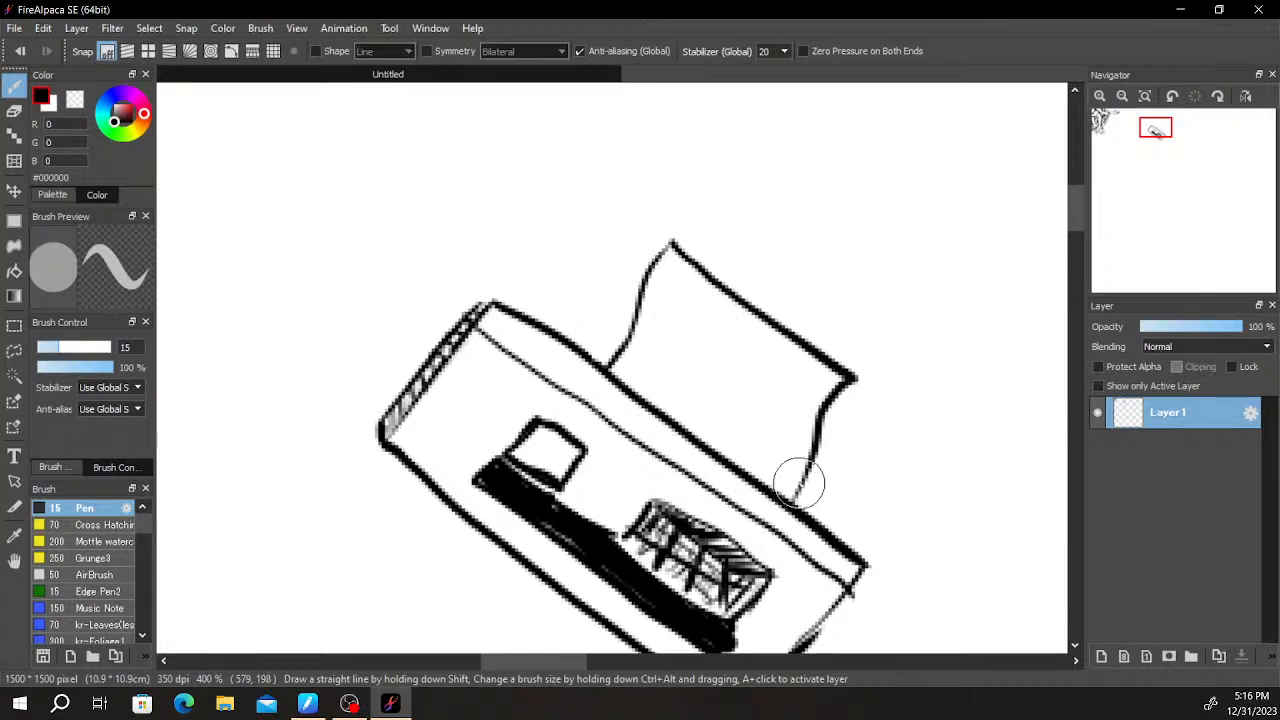
{"action": "mouse_move", "coordinate": [665, 286]}
{"action": "left_mouse_down"}
{"action": "mouse_move", "coordinate": [661, 306]}
{"action": "mouse_move", "coordinate": [692, 331]}
{"action": "left_mouse_up"}
{"action": "left_click_drag", "start_coordinate": [626, 385], "coordinate": [672, 366]}
{"action": "left_click_drag", "start_coordinate": [673, 421], "coordinate": [704, 394]}
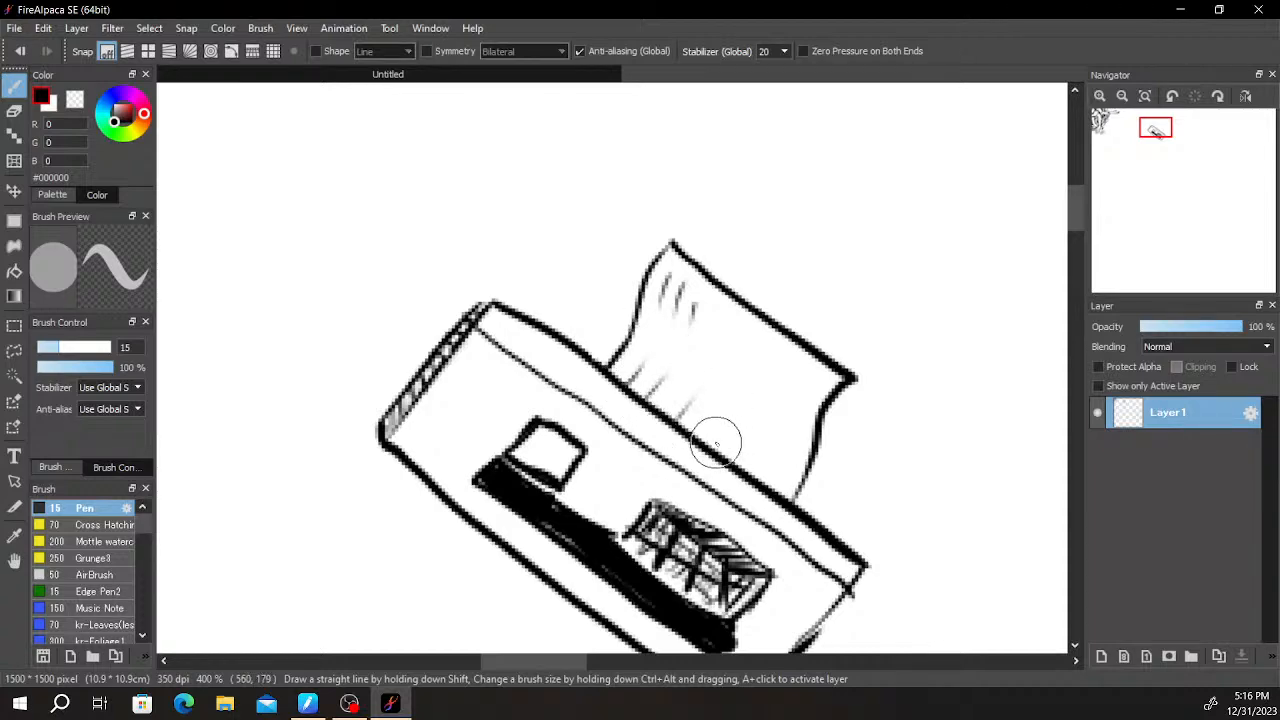
{"action": "mouse_move", "coordinate": [766, 267]}
{"action": "left_mouse_down"}
{"action": "mouse_move", "coordinate": [706, 371]}
{"action": "mouse_move", "coordinate": [702, 471]}
{"action": "left_mouse_up"}
- Hatch the slanted rectangle's face with nearly horizontal strokes from the narrow end strip down to the opposite end
{"action": "scroll", "coordinate": [677, 368], "scroll_direction": "down", "scroll_amount": 1}
{"action": "scroll", "coordinate": [677, 368], "scroll_direction": "down", "scroll_amount": 1}
{"action": "left_click_drag", "start_coordinate": [697, 353], "coordinate": [885, 131]}
{"action": "scroll", "coordinate": [729, 329], "scroll_direction": "up", "scroll_amount": 2}
{"action": "scroll", "coordinate": [796, 344], "scroll_direction": "down", "scroll_amount": 2}
{"action": "scroll", "coordinate": [797, 289], "scroll_direction": "up", "scroll_amount": 2}
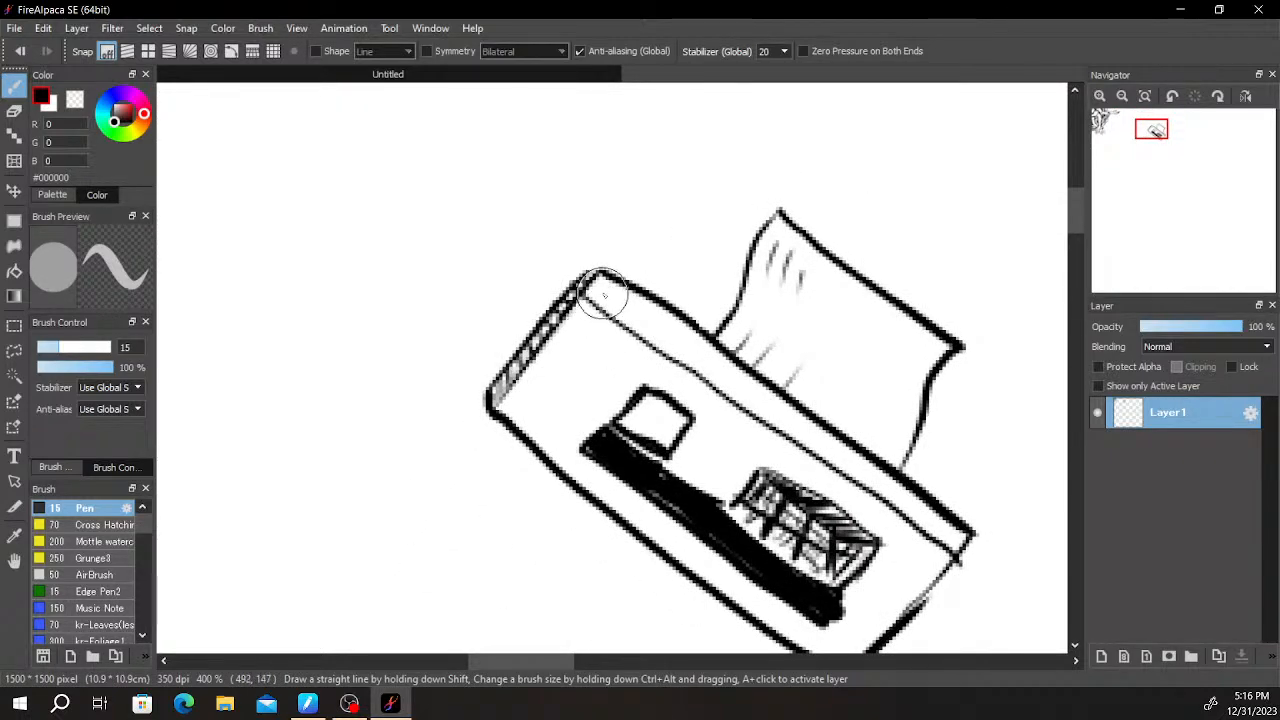
{"action": "scroll", "coordinate": [637, 312], "scroll_direction": "down", "scroll_amount": 3}
{"action": "left_click_drag", "start_coordinate": [792, 296], "coordinate": [823, 291]}
{"action": "scroll", "coordinate": [757, 352], "scroll_direction": "up", "scroll_amount": 1}
{"action": "scroll", "coordinate": [822, 290], "scroll_direction": "up", "scroll_amount": 2}
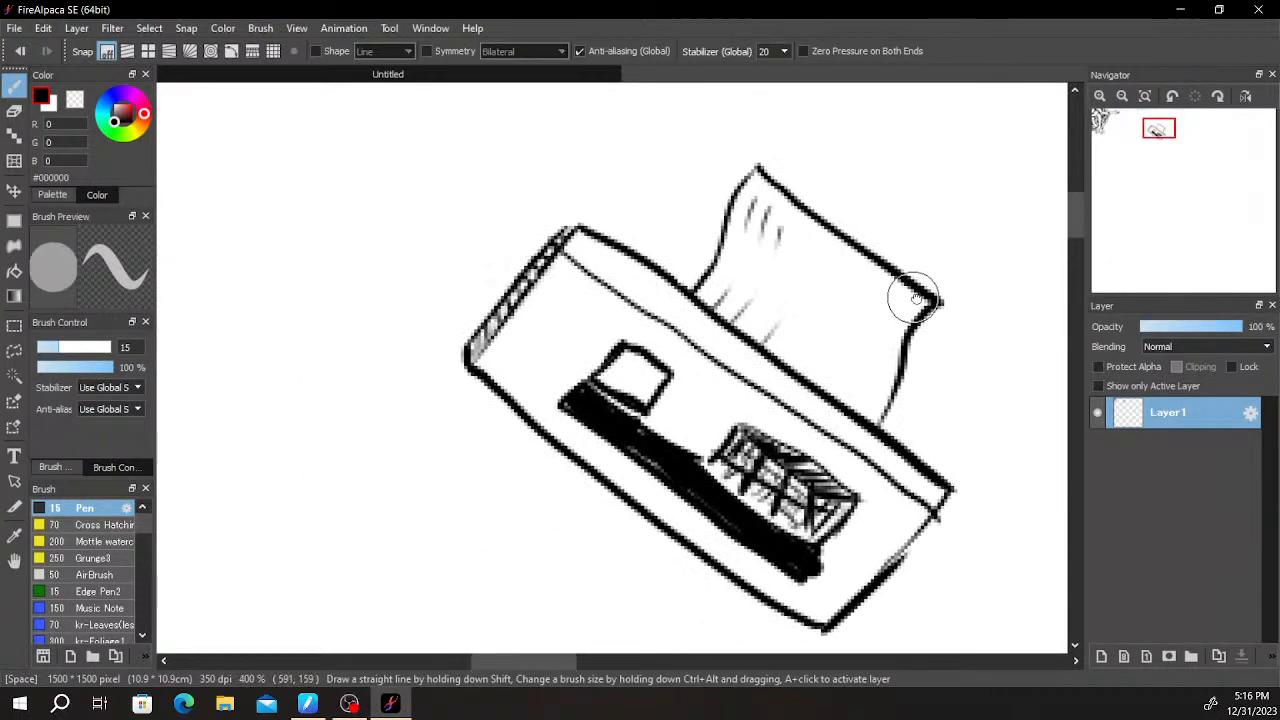
{"action": "left_click_drag", "start_coordinate": [529, 289], "coordinate": [696, 272]}
{"action": "mouse_move", "coordinate": [513, 316]}
{"action": "left_mouse_down"}
{"action": "mouse_move", "coordinate": [639, 302]}
{"action": "mouse_move", "coordinate": [523, 337]}
{"action": "mouse_move", "coordinate": [726, 324]}
{"action": "left_mouse_up"}
{"action": "left_click_drag", "start_coordinate": [487, 355], "coordinate": [610, 357]}
{"action": "left_click_drag", "start_coordinate": [507, 386], "coordinate": [597, 380]}
{"action": "mouse_move", "coordinate": [543, 418]}
{"action": "left_mouse_down"}
{"action": "mouse_move", "coordinate": [638, 427]}
{"action": "mouse_move", "coordinate": [724, 414]}
{"action": "left_mouse_up"}
{"action": "left_click_drag", "start_coordinate": [580, 456], "coordinate": [735, 443]}
{"action": "left_click_drag", "start_coordinate": [603, 475], "coordinate": [757, 465]}
{"action": "left_click_drag", "start_coordinate": [633, 502], "coordinate": [762, 490]}
{"action": "left_click_drag", "start_coordinate": [658, 526], "coordinate": [802, 513]}
{"action": "left_click_drag", "start_coordinate": [718, 560], "coordinate": [862, 546]}
{"action": "left_click_drag", "start_coordinate": [728, 590], "coordinate": [880, 572]}
{"action": "left_click_drag", "start_coordinate": [776, 612], "coordinate": [874, 600]}
{"action": "mouse_move", "coordinate": [652, 332]}
{"action": "left_mouse_down"}
{"action": "mouse_move", "coordinate": [755, 362]}
{"action": "mouse_move", "coordinate": [668, 390]}
{"action": "left_mouse_up"}
{"action": "left_click_drag", "start_coordinate": [830, 401], "coordinate": [681, 413]}
{"action": "left_click_drag", "start_coordinate": [868, 421], "coordinate": [772, 432]}
{"action": "left_click_drag", "start_coordinate": [883, 446], "coordinate": [838, 453]}
{"action": "left_click_drag", "start_coordinate": [918, 468], "coordinate": [861, 482]}
{"action": "left_click_drag", "start_coordinate": [937, 492], "coordinate": [851, 508]}
{"action": "left_click_drag", "start_coordinate": [934, 517], "coordinate": [806, 535]}
{"action": "mouse_move", "coordinate": [912, 539]}
{"action": "left_mouse_down"}
{"action": "mouse_move", "coordinate": [787, 556]}
{"action": "mouse_move", "coordinate": [801, 571]}
{"action": "left_mouse_up"}
- Cross-hatch the area beside the rectangle's narrow end strip with vertical strokes
{"action": "left_click_drag", "start_coordinate": [510, 312], "coordinate": [510, 366]}
{"action": "mouse_move", "coordinate": [532, 284]}
{"action": "left_mouse_down"}
{"action": "mouse_move", "coordinate": [534, 412]}
{"action": "mouse_move", "coordinate": [554, 408]}
{"action": "left_mouse_up"}
{"action": "mouse_move", "coordinate": [576, 254]}
{"action": "left_mouse_down"}
{"action": "mouse_move", "coordinate": [575, 370]}
{"action": "mouse_move", "coordinate": [590, 310]}
{"action": "left_mouse_up"}
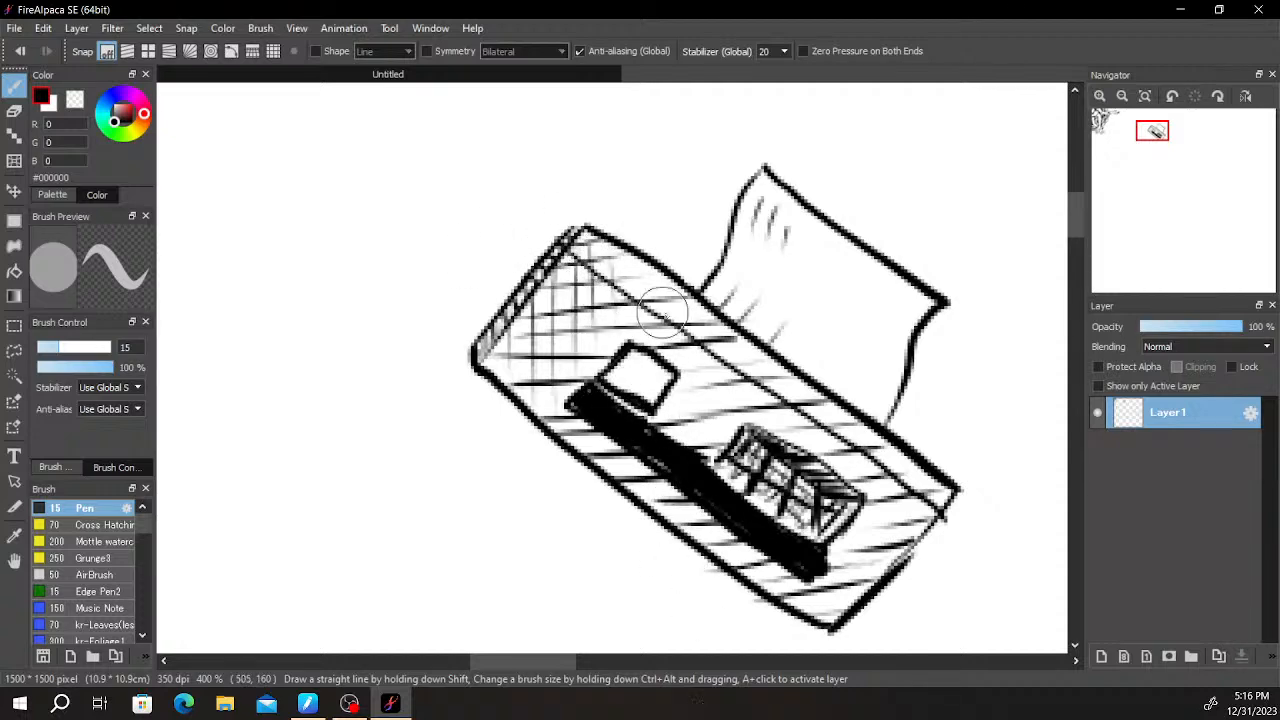
- Draw a wavy banner shape with a pointed end above the slanted rectangle and clean up its short closing edge
{"action": "scroll", "coordinate": [787, 337], "scroll_direction": "down", "scroll_amount": 4}
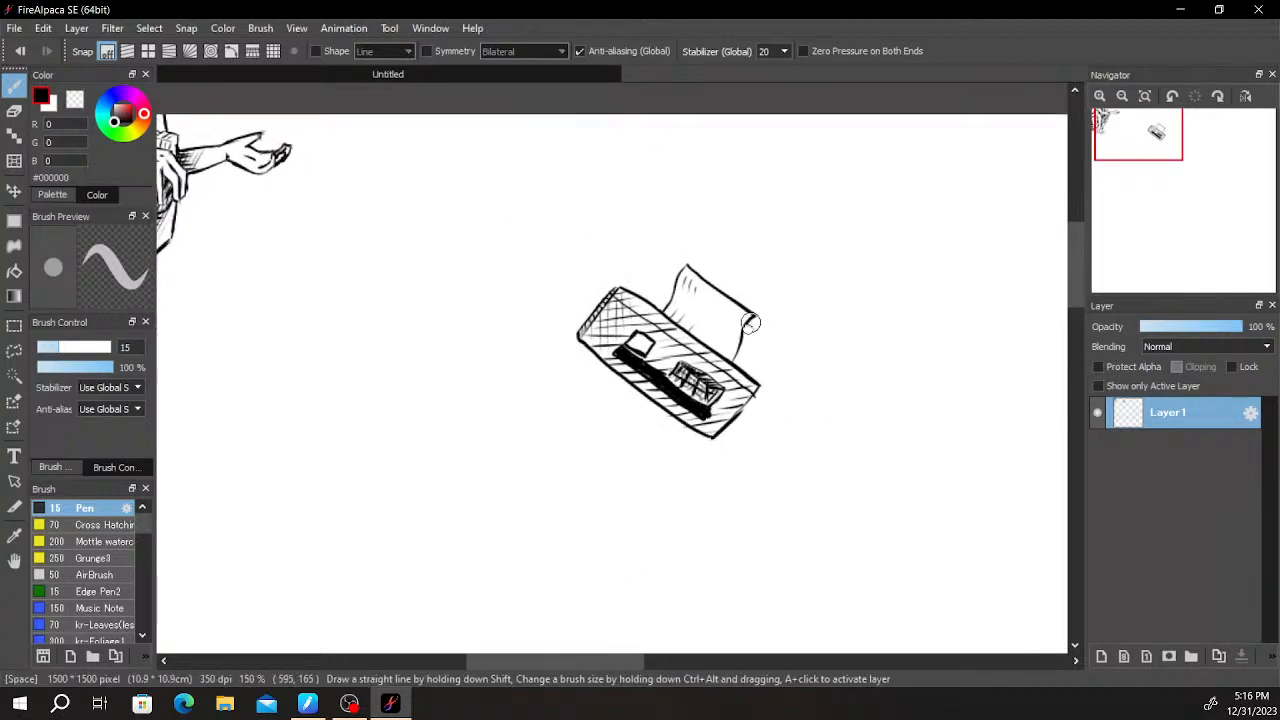
{"action": "mouse_move", "coordinate": [657, 309]}
{"action": "left_mouse_down"}
{"action": "mouse_move", "coordinate": [699, 307]}
{"action": "mouse_move", "coordinate": [705, 321]}
{"action": "left_mouse_up"}
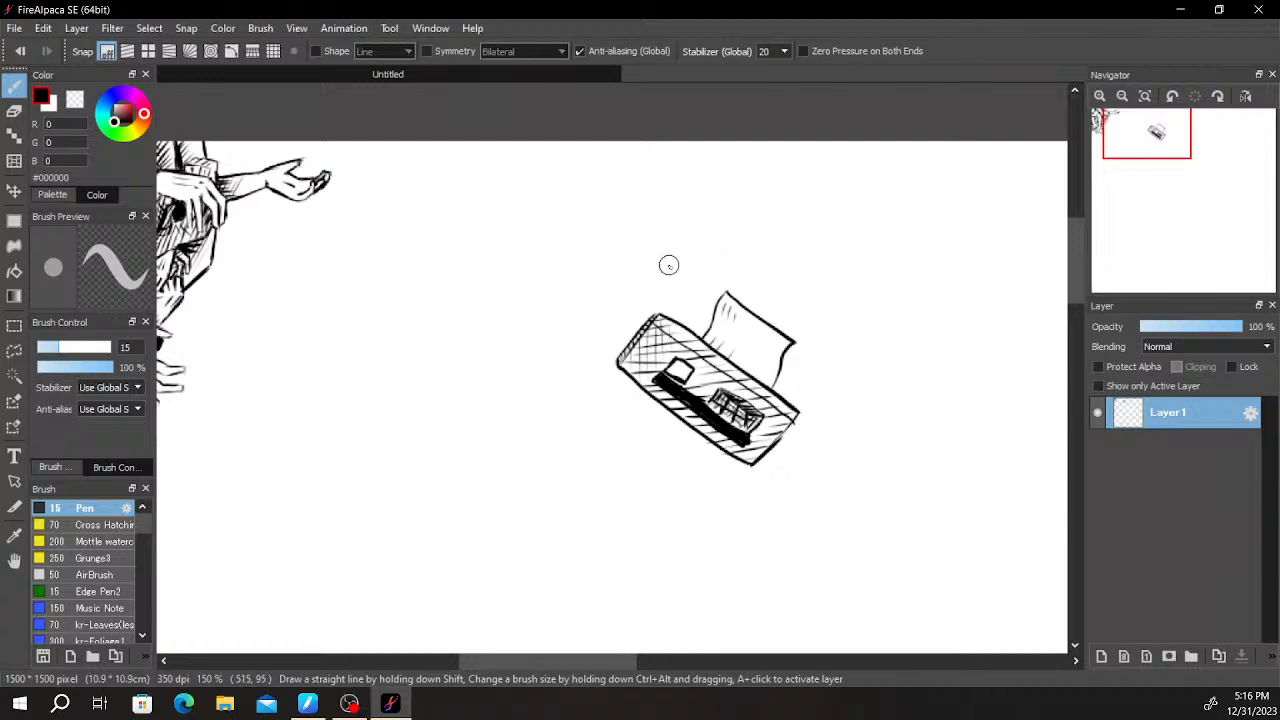
{"action": "mouse_move", "coordinate": [613, 224]}
{"action": "left_mouse_down"}
{"action": "mouse_move", "coordinate": [533, 254]}
{"action": "mouse_move", "coordinate": [547, 273]}
{"action": "mouse_move", "coordinate": [487, 254]}
{"action": "left_mouse_up"}
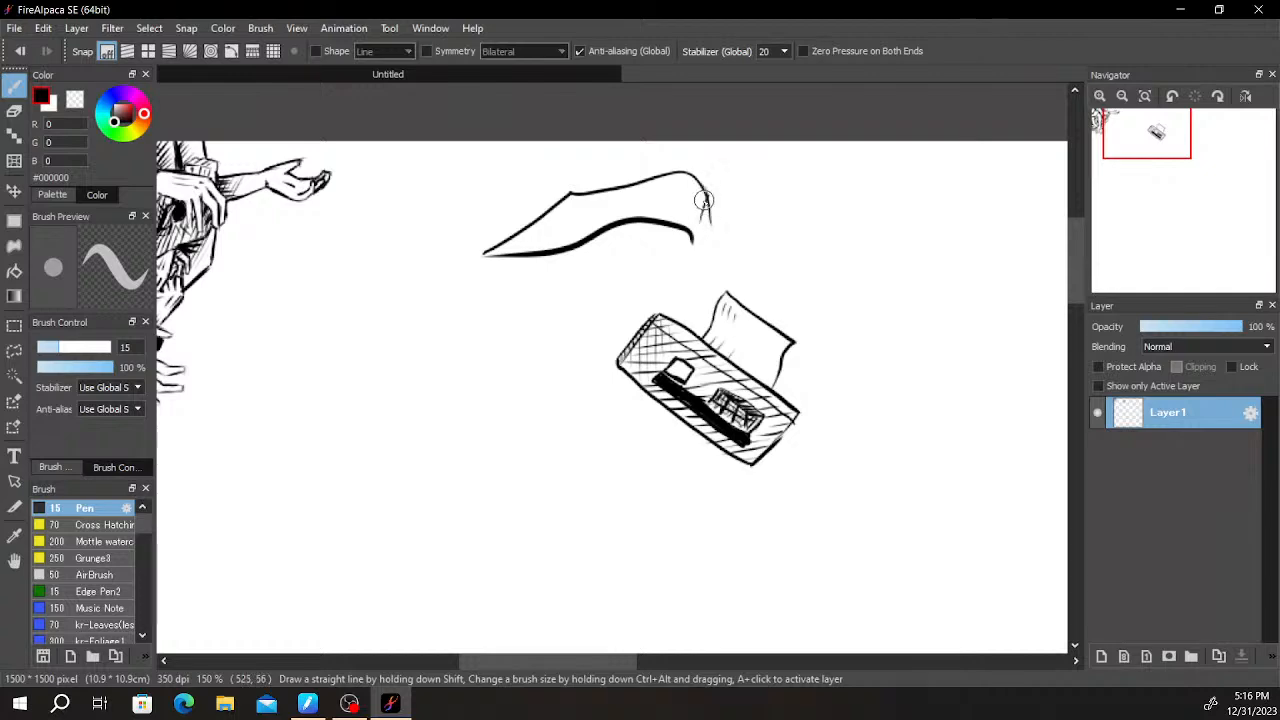
{"action": "key", "text": "e"}
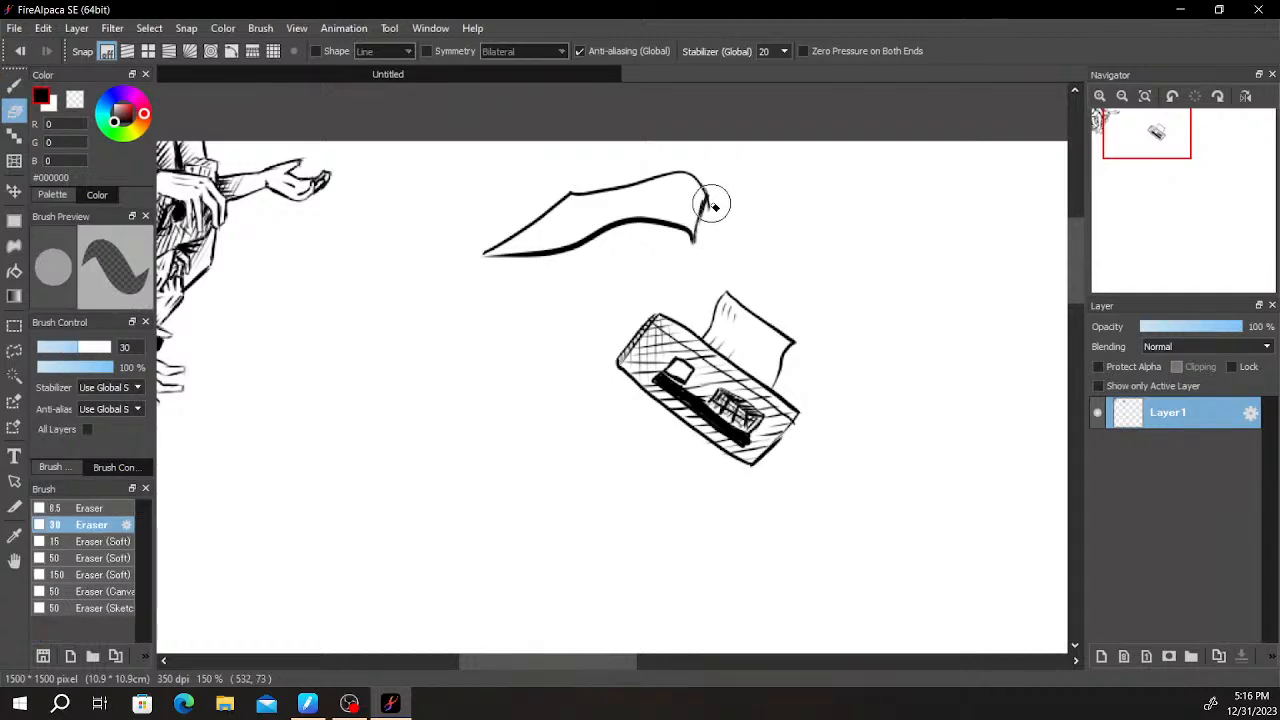
{"action": "key", "text": "b"}
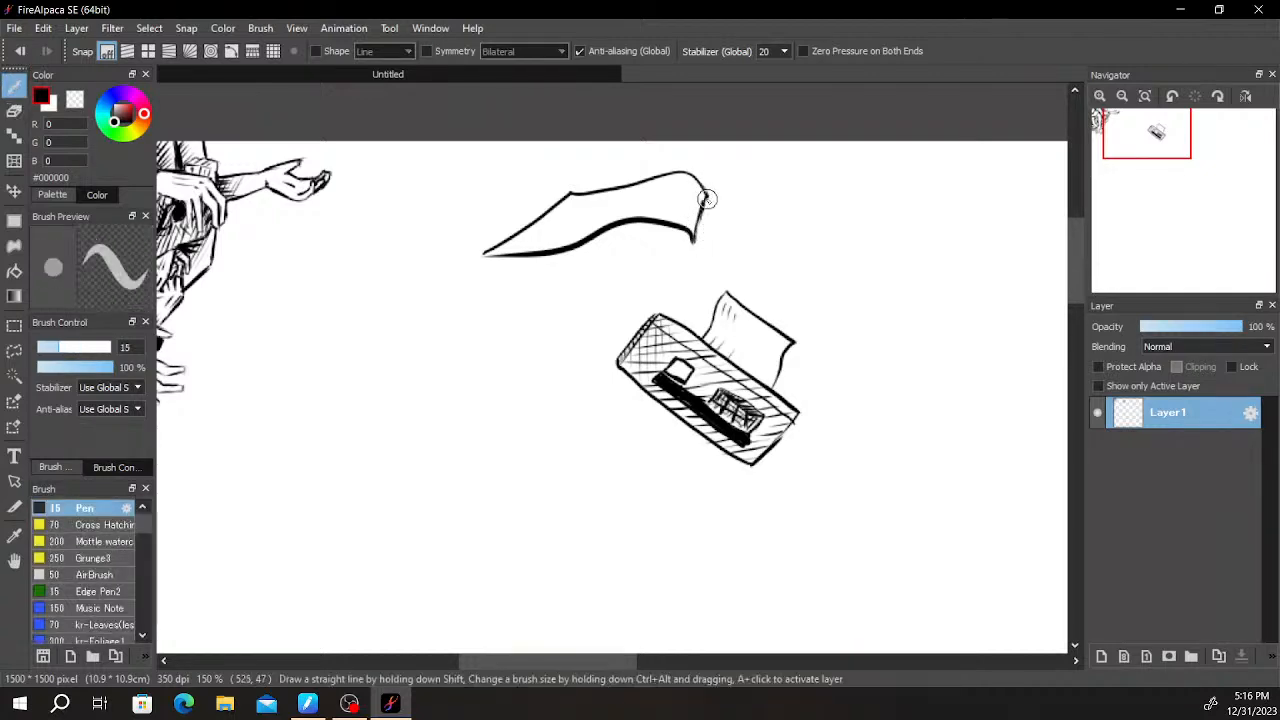
- Shade the banner shape just below its upper edge with short hatching strokes
{"action": "scroll", "coordinate": [705, 205], "scroll_direction": "down", "scroll_amount": 2}
{"action": "scroll", "coordinate": [705, 205], "scroll_direction": "up", "scroll_amount": 6}
{"action": "left_click_drag", "start_coordinate": [692, 188], "coordinate": [643, 337]}
{"action": "mouse_move", "coordinate": [650, 220]}
{"action": "left_mouse_down"}
{"action": "mouse_move", "coordinate": [797, 300]}
{"action": "mouse_move", "coordinate": [876, 300]}
{"action": "mouse_move", "coordinate": [375, 268]}
{"action": "left_mouse_up"}
{"action": "left_click_drag", "start_coordinate": [611, 251], "coordinate": [504, 272]}
{"action": "left_click_drag", "start_coordinate": [587, 268], "coordinate": [488, 290]}
{"action": "key", "text": "ctrl+z"}
{"action": "key", "text": "ctrl+z"}
{"action": "left_click_drag", "start_coordinate": [624, 251], "coordinate": [432, 285]}
{"action": "left_click_drag", "start_coordinate": [602, 279], "coordinate": [487, 294]}
- Draw two crossing S-shaped curves beside the banner shape to form a twisting ribbon
{"action": "scroll", "coordinate": [843, 306], "scroll_direction": "down", "scroll_amount": 6}
{"action": "left_click_drag", "start_coordinate": [942, 334], "coordinate": [718, 366]}
{"action": "scroll", "coordinate": [868, 303], "scroll_direction": "down", "scroll_amount": 2}
{"action": "scroll", "coordinate": [869, 303], "scroll_direction": "up", "scroll_amount": 3}
{"action": "mouse_move", "coordinate": [733, 261]}
{"action": "left_mouse_down"}
{"action": "mouse_move", "coordinate": [855, 285]}
{"action": "mouse_move", "coordinate": [875, 247]}
{"action": "left_mouse_up"}
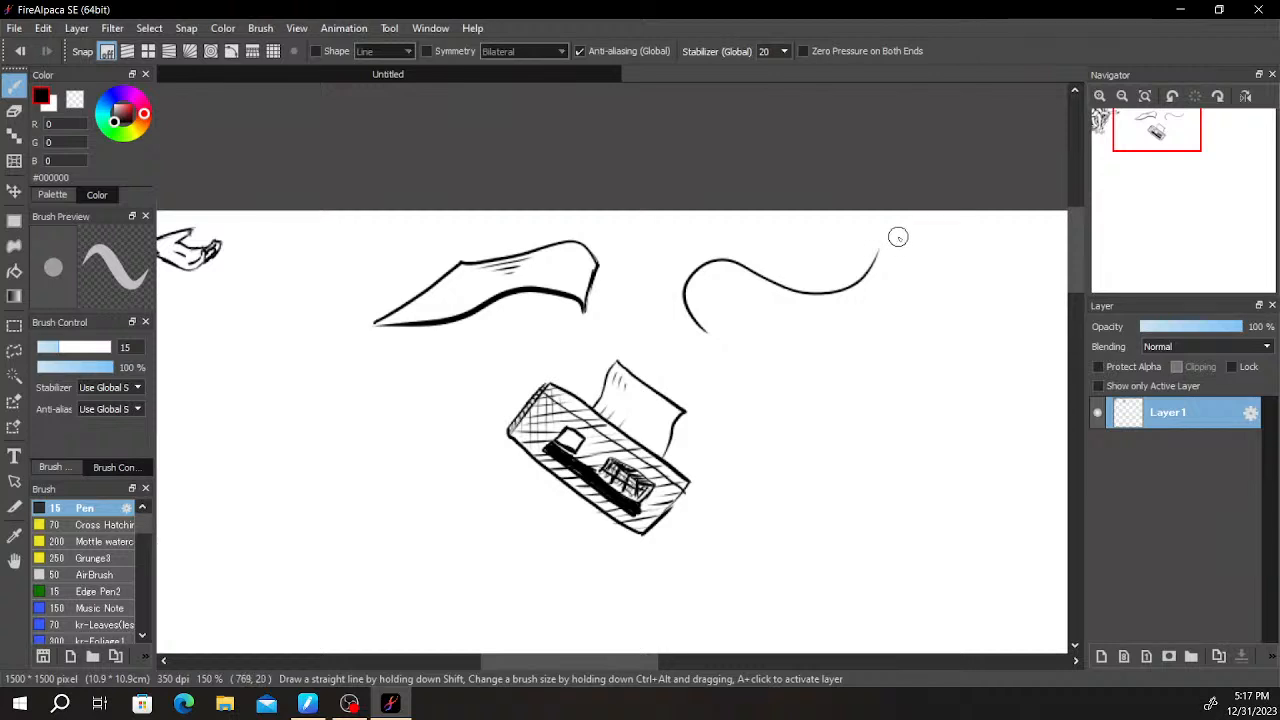
{"action": "key", "text": "ctrl+z"}
{"action": "key", "text": "ctrl+z"}
{"action": "mouse_move", "coordinate": [903, 237]}
{"action": "left_mouse_down"}
{"action": "mouse_move", "coordinate": [711, 334]}
{"action": "mouse_move", "coordinate": [731, 363]}
{"action": "left_mouse_up"}
{"action": "key", "text": "ctrl+z"}
{"action": "key", "text": "ctrl+z"}
- Close the ribbon's raised end with a short slanted line joining the two curves
{"action": "scroll", "coordinate": [755, 373], "scroll_direction": "down", "scroll_amount": 3}
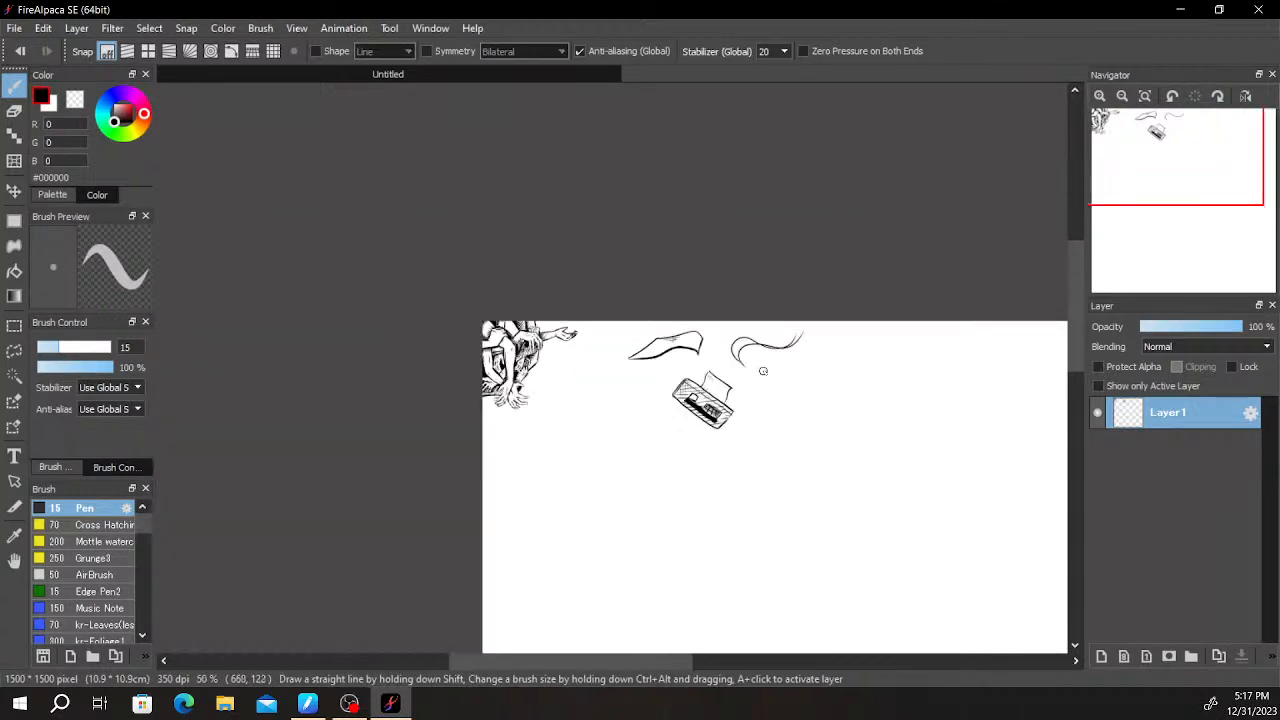
{"action": "scroll", "coordinate": [770, 367], "scroll_direction": "up", "scroll_amount": 4}
{"action": "scroll", "coordinate": [825, 307], "scroll_direction": "up", "scroll_amount": 2}
{"action": "key", "text": "e"}
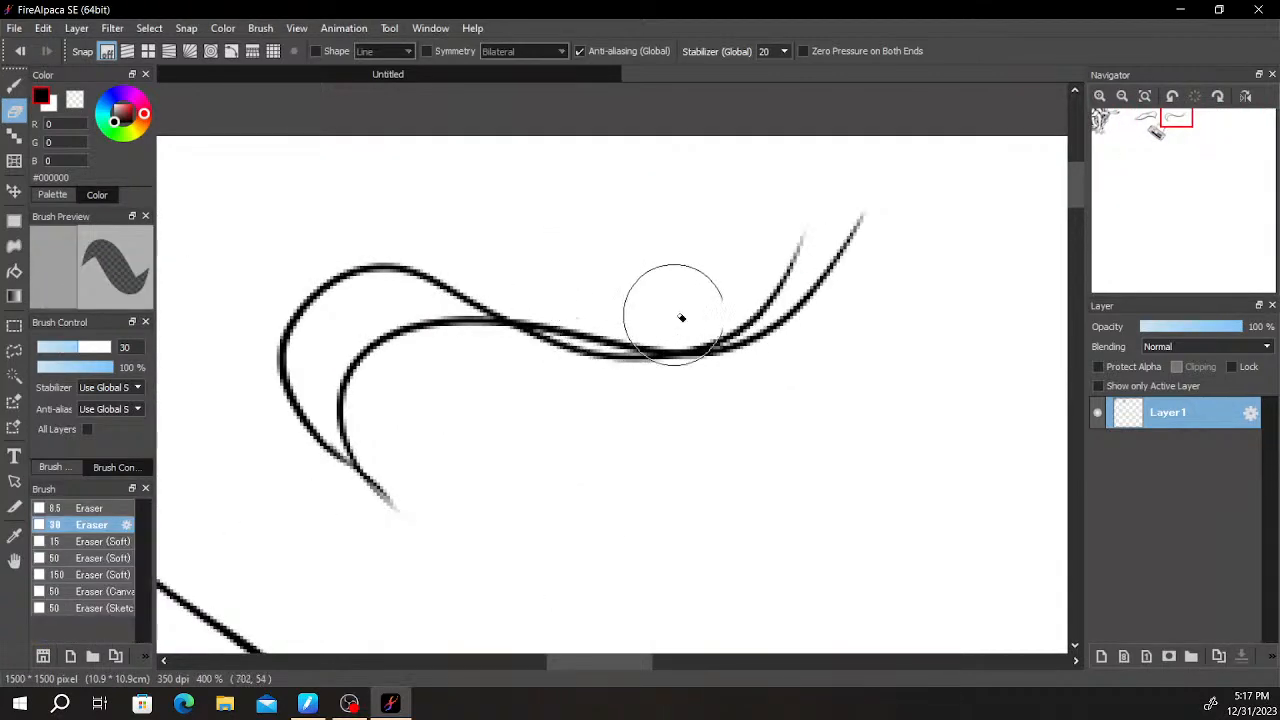
{"action": "key", "text": "b"}
{"action": "key", "text": "e"}
{"action": "key", "text": "b"}
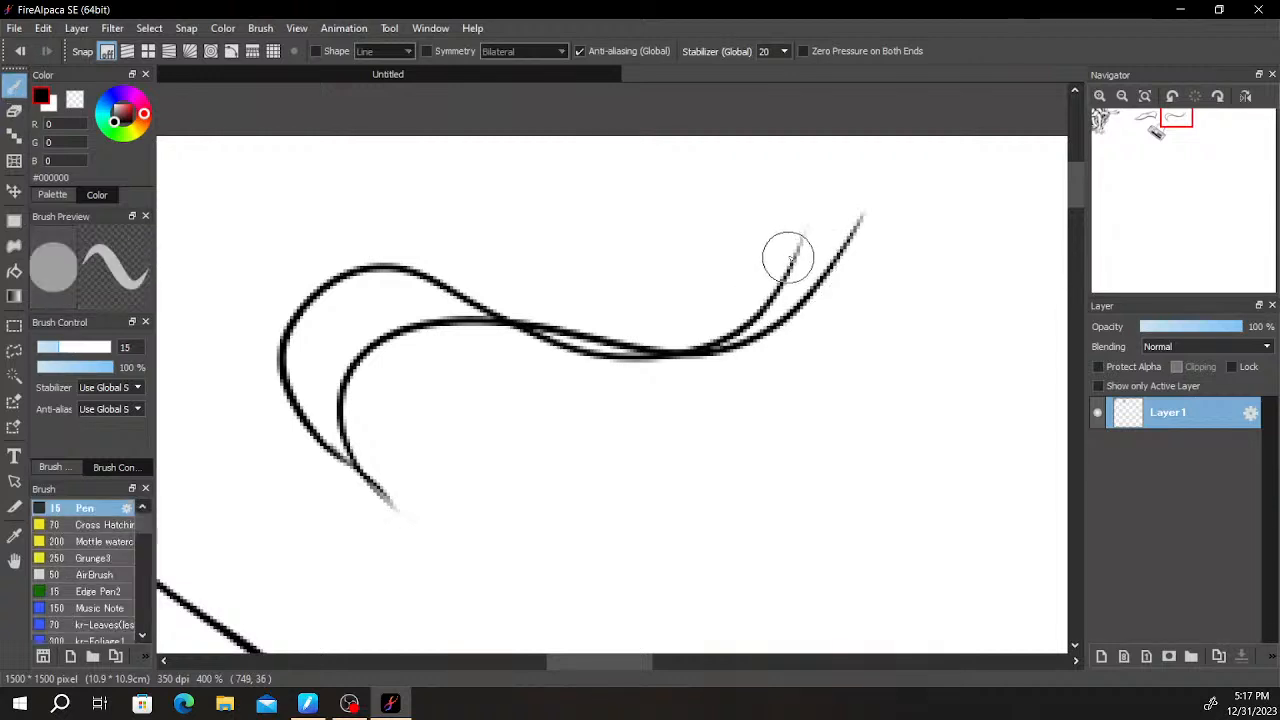
{"action": "left_click_drag", "start_coordinate": [845, 225], "coordinate": [862, 217]}
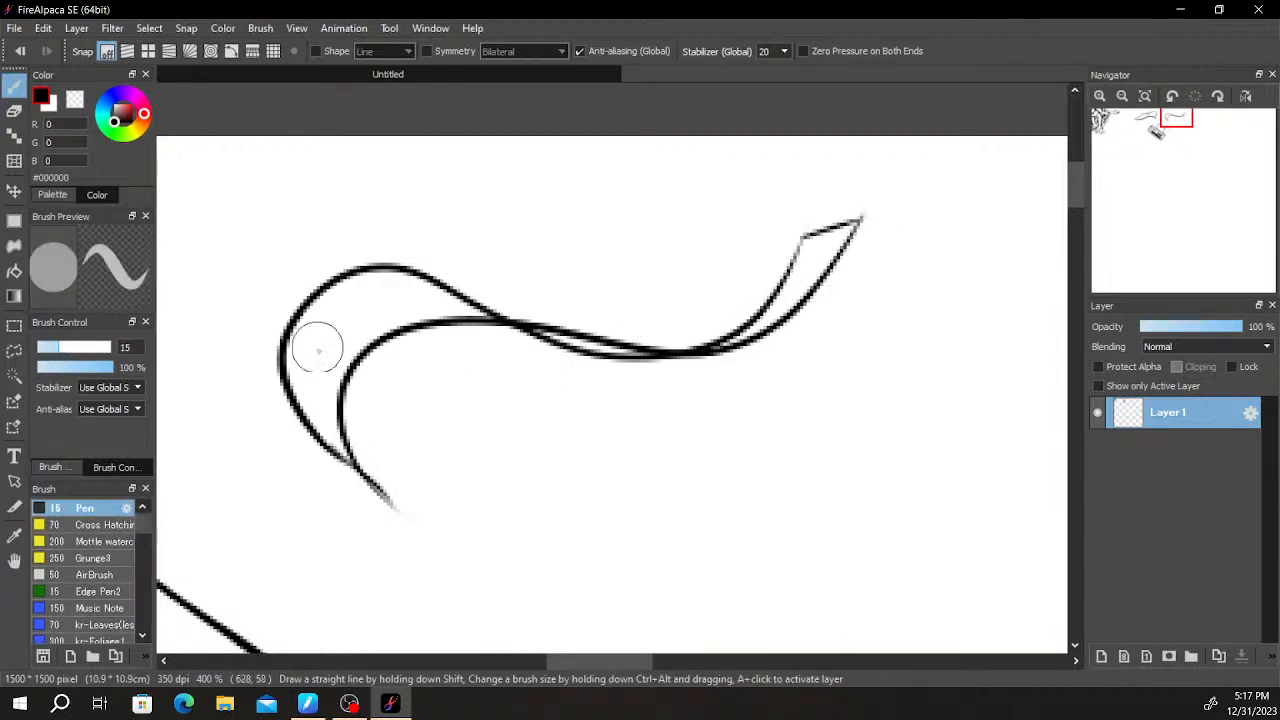
- Shade the ribbon with curved hatching, crossing strokes in its wide bend and adding strokes toward its raised end
{"action": "left_click_drag", "start_coordinate": [341, 440], "coordinate": [418, 286]}
{"action": "left_click_drag", "start_coordinate": [320, 430], "coordinate": [428, 290]}
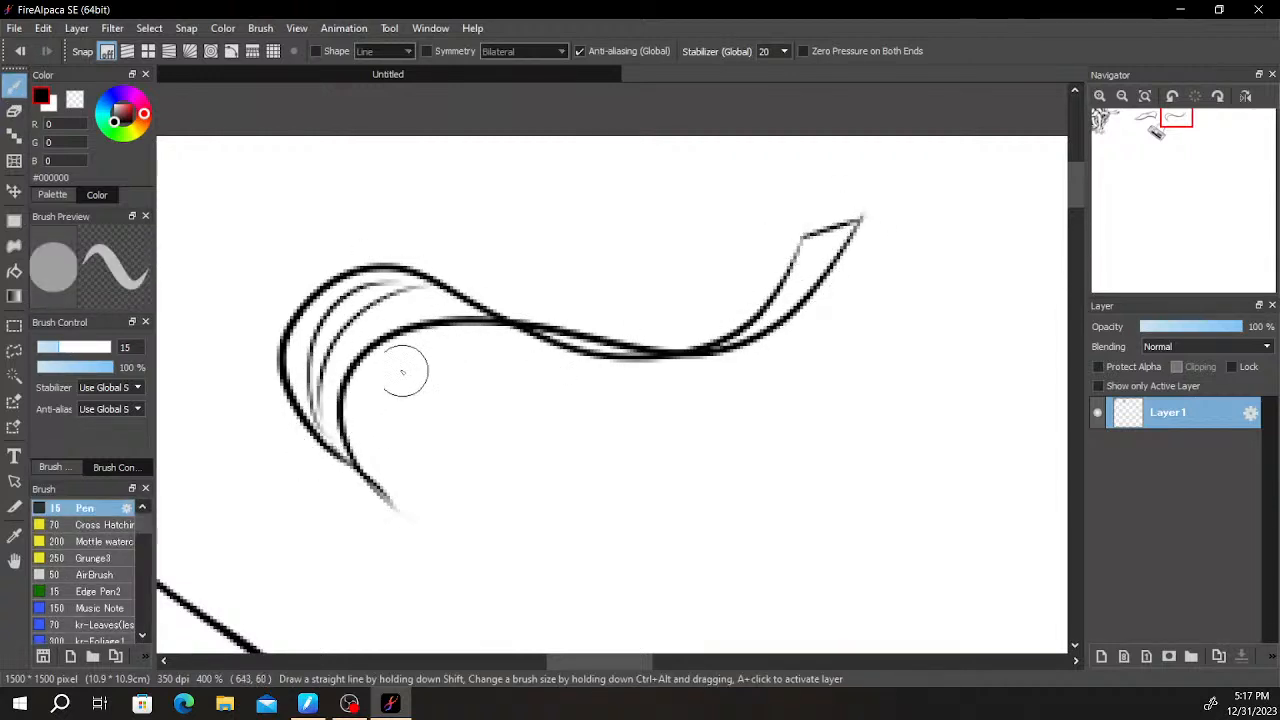
{"action": "mouse_move", "coordinate": [328, 375]}
{"action": "left_mouse_down"}
{"action": "mouse_move", "coordinate": [430, 303]}
{"action": "mouse_move", "coordinate": [362, 284]}
{"action": "left_mouse_up"}
{"action": "mouse_move", "coordinate": [456, 297]}
{"action": "left_mouse_down"}
{"action": "mouse_move", "coordinate": [362, 290]}
{"action": "mouse_move", "coordinate": [395, 300]}
{"action": "left_mouse_up"}
{"action": "left_click_drag", "start_coordinate": [497, 315], "coordinate": [400, 312]}
{"action": "left_click_drag", "start_coordinate": [304, 361], "coordinate": [307, 406]}
{"action": "mouse_move", "coordinate": [326, 296]}
{"action": "left_mouse_down"}
{"action": "mouse_move", "coordinate": [324, 350]}
{"action": "mouse_move", "coordinate": [364, 386]}
{"action": "mouse_move", "coordinate": [342, 442]}
{"action": "left_mouse_up"}
{"action": "left_click_drag", "start_coordinate": [293, 348], "coordinate": [351, 457]}
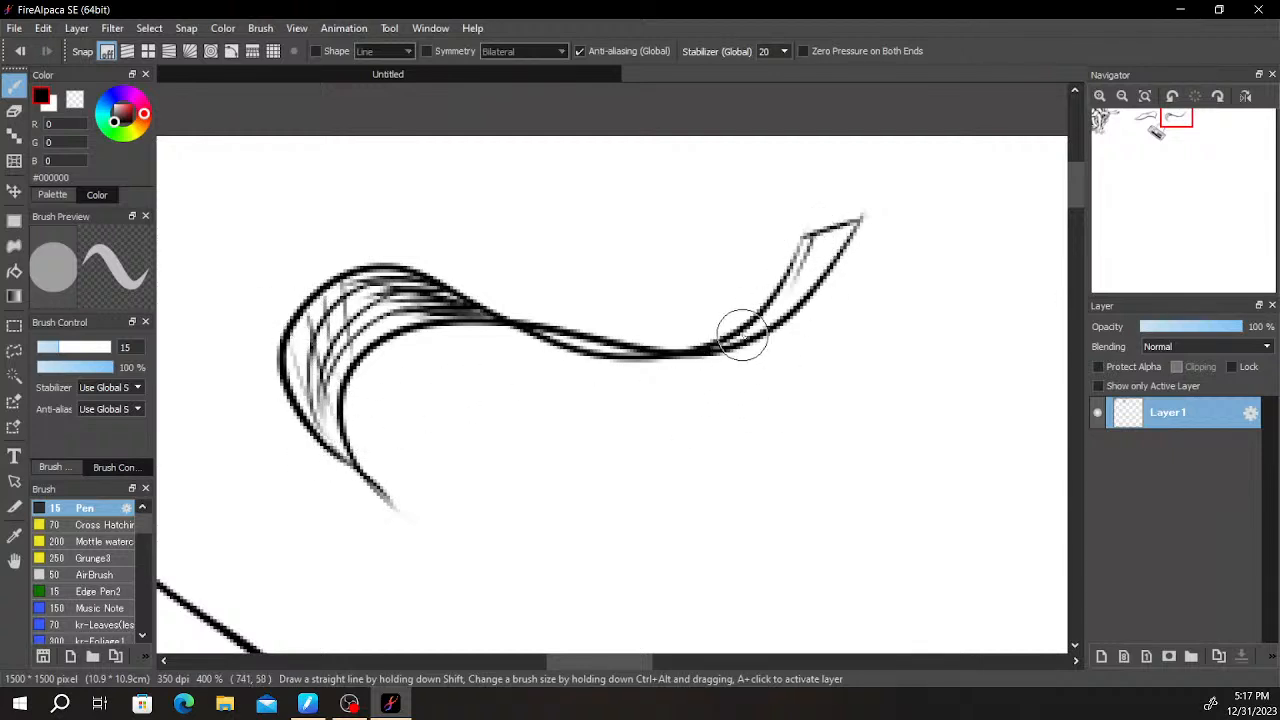
{"action": "mouse_move", "coordinate": [713, 344]}
{"action": "left_mouse_down"}
{"action": "mouse_move", "coordinate": [789, 276]}
{"action": "mouse_move", "coordinate": [806, 236]}
{"action": "left_mouse_up"}
{"action": "left_click_drag", "start_coordinate": [758, 317], "coordinate": [832, 217]}
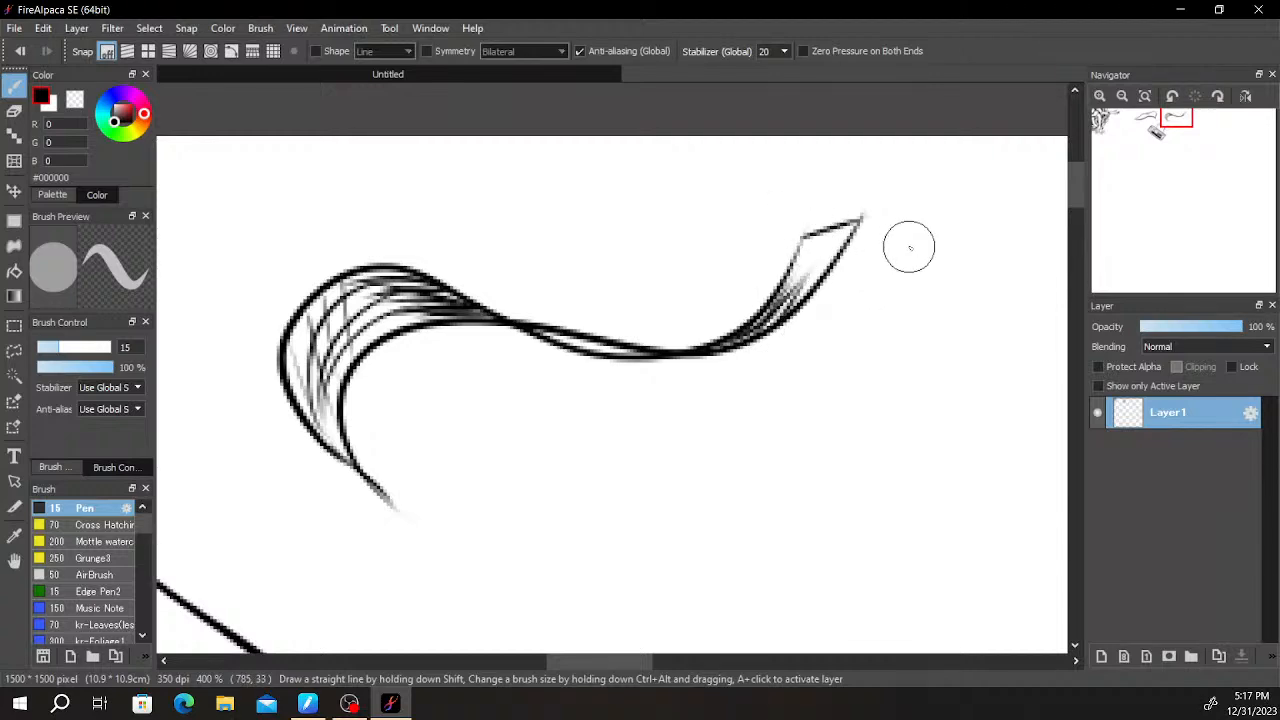
- Add short hatching strokes inside the pointed end of the banner shape
{"action": "scroll", "coordinate": [909, 247], "scroll_direction": "down", "scroll_amount": 4}
{"action": "scroll", "coordinate": [791, 366], "scroll_direction": "up", "scroll_amount": 5}
{"action": "left_click_drag", "start_coordinate": [829, 201], "coordinate": [580, 517]}
{"action": "left_click_drag", "start_coordinate": [759, 241], "coordinate": [955, 343]}
{"action": "scroll", "coordinate": [697, 429], "scroll_direction": "down", "scroll_amount": 4}
{"action": "left_click_drag", "start_coordinate": [765, 392], "coordinate": [951, 466]}
{"action": "scroll", "coordinate": [925, 448], "scroll_direction": "up", "scroll_amount": 3}
{"action": "left_click_drag", "start_coordinate": [686, 322], "coordinate": [810, 518]}
{"action": "left_click_drag", "start_coordinate": [459, 463], "coordinate": [642, 409]}
{"action": "left_click_drag", "start_coordinate": [558, 425], "coordinate": [640, 409]}
- Add a new layer beneath Layer1 and set the brush color to gray #6E6E6E
{"action": "scroll", "coordinate": [697, 388], "scroll_direction": "down", "scroll_amount": 5}
{"action": "left_click_drag", "start_coordinate": [895, 458], "coordinate": [827, 391]}
{"action": "scroll", "coordinate": [827, 391], "scroll_direction": "down", "scroll_amount": 2}
{"action": "scroll", "coordinate": [805, 405], "scroll_direction": "up", "scroll_amount": 6}
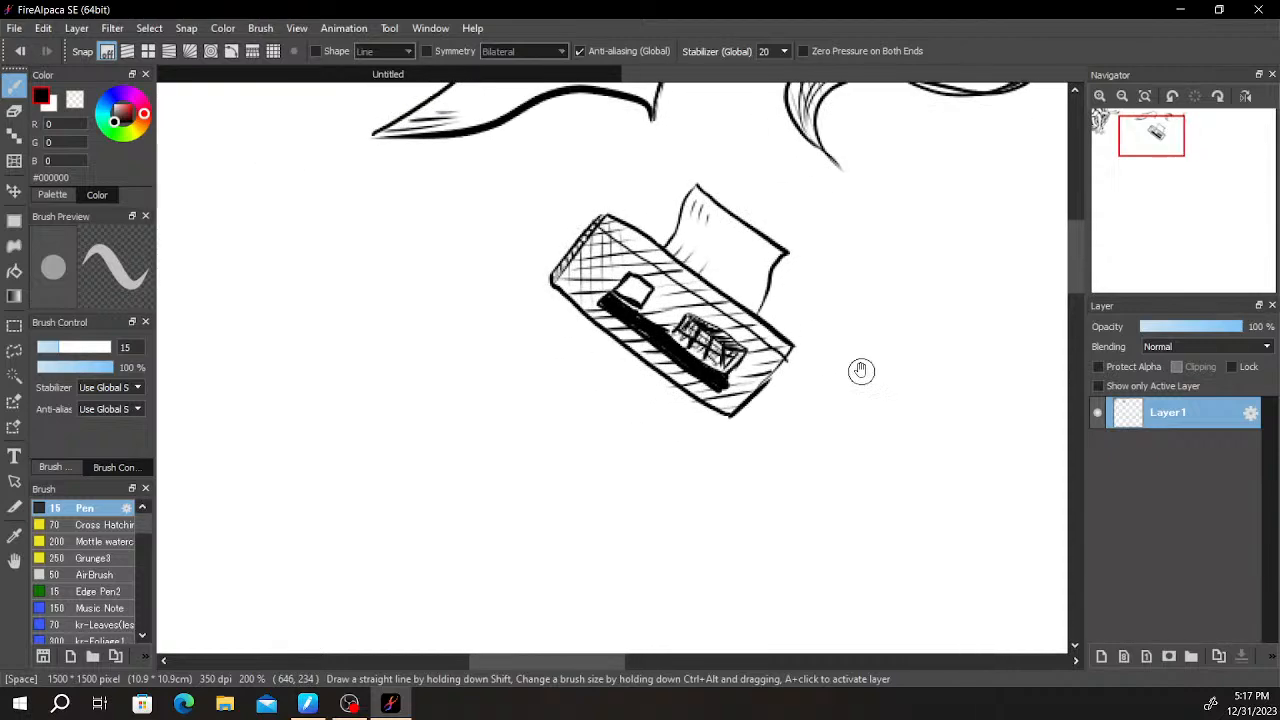
{"action": "scroll", "coordinate": [868, 380], "scroll_direction": "down", "scroll_amount": 3}
{"action": "scroll", "coordinate": [831, 363], "scroll_direction": "up", "scroll_amount": 3}
{"action": "mouse_move", "coordinate": [919, 399]}
{"action": "left_mouse_down"}
{"action": "mouse_move", "coordinate": [863, 403]}
{"action": "mouse_move", "coordinate": [775, 478]}
{"action": "left_mouse_up"}
{"action": "left_click", "coordinate": [1102, 656]}
{"action": "left_click_drag", "start_coordinate": [1170, 412], "coordinate": [1177, 442]}
{"action": "left_click_drag", "start_coordinate": [116, 120], "coordinate": [130, 108]}
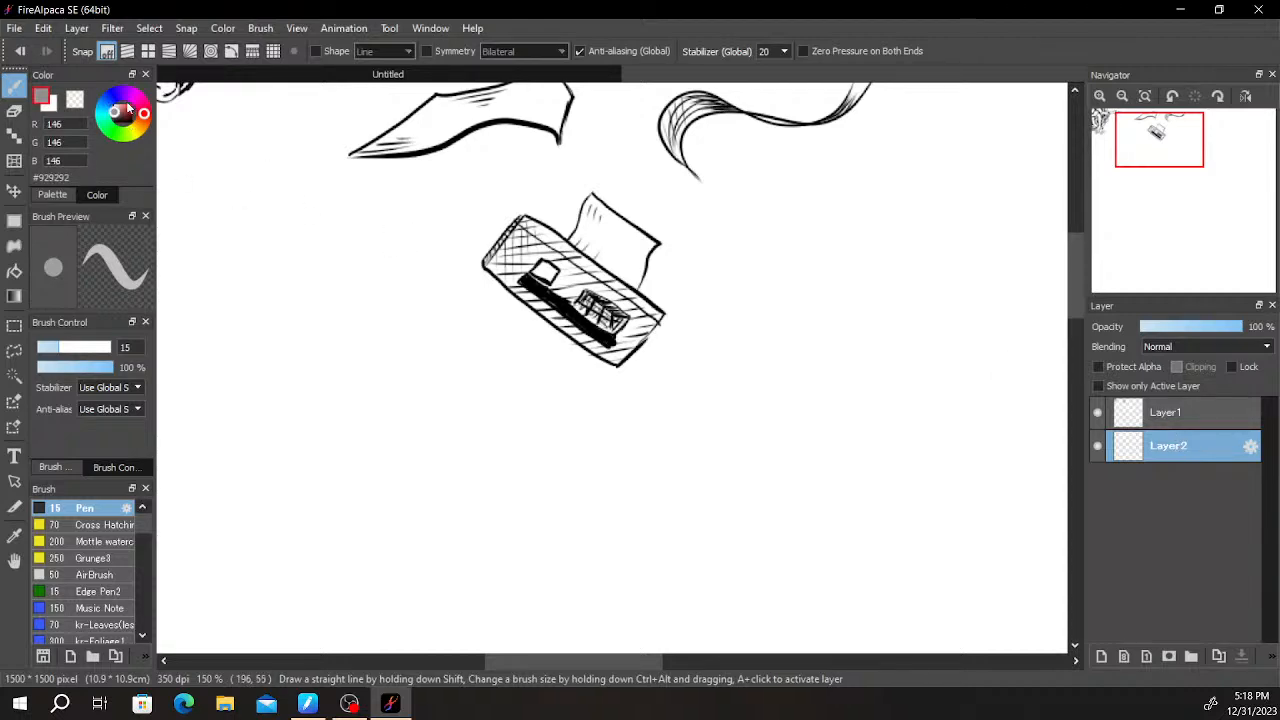
- Paint the slanted rectangle's face and hatched box gray on Layer2, leaving the small four-sided shape white
{"action": "scroll", "coordinate": [604, 321], "scroll_direction": "up", "scroll_amount": 4}
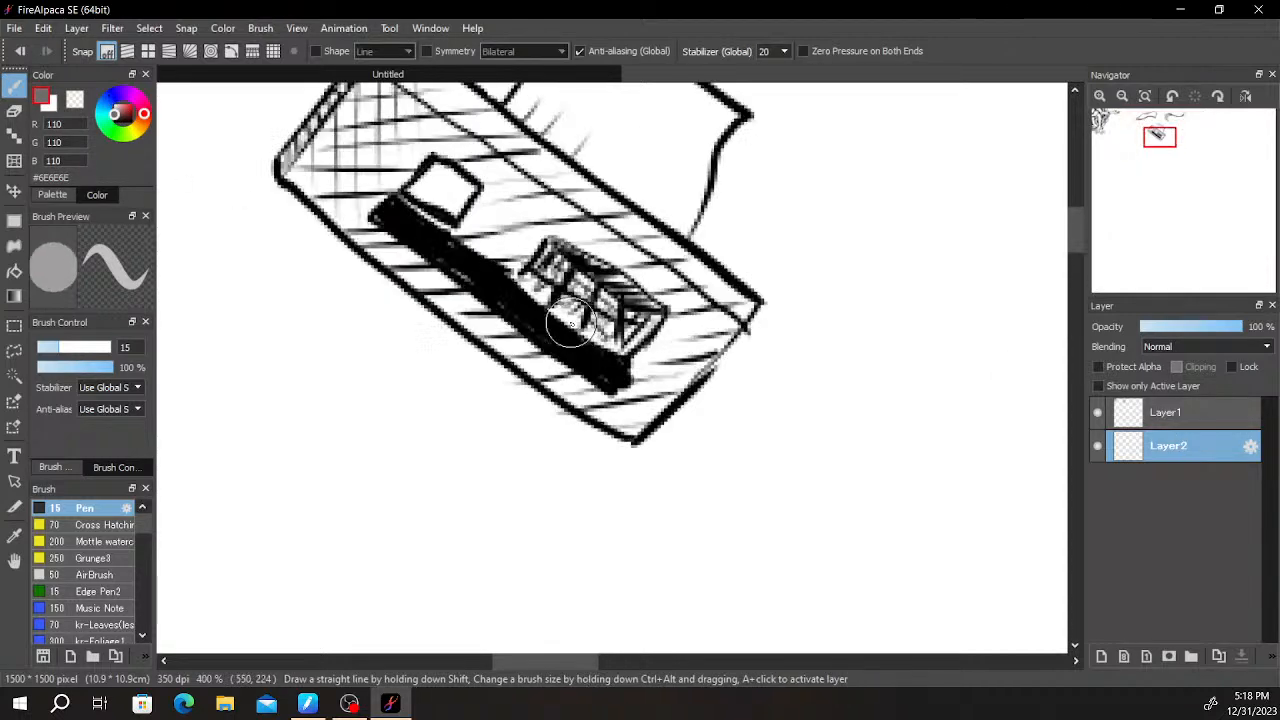
{"action": "scroll", "coordinate": [490, 280], "scroll_direction": "down", "scroll_amount": 3}
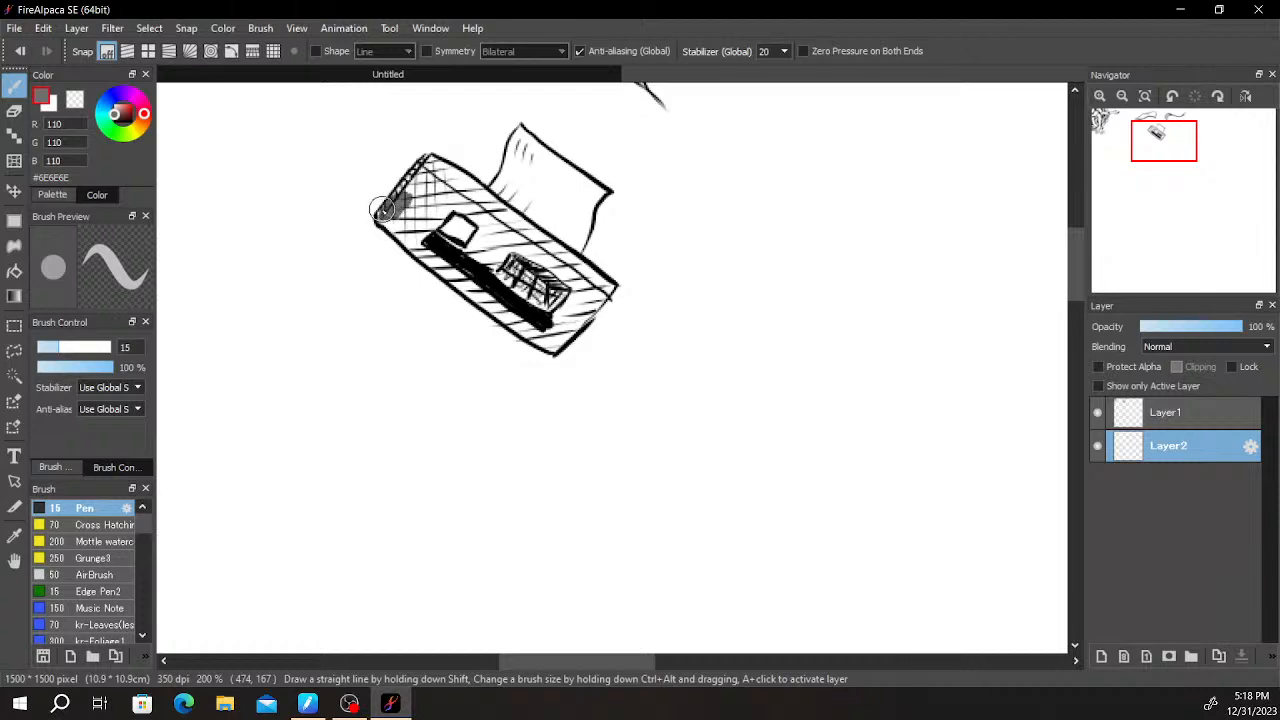
{"action": "mouse_move", "coordinate": [415, 172]}
{"action": "left_mouse_down"}
{"action": "mouse_move", "coordinate": [518, 220]}
{"action": "mouse_move", "coordinate": [592, 275]}
{"action": "mouse_move", "coordinate": [552, 345]}
{"action": "mouse_move", "coordinate": [596, 304]}
{"action": "left_mouse_up"}
{"action": "left_click_drag", "start_coordinate": [540, 340], "coordinate": [432, 250]}
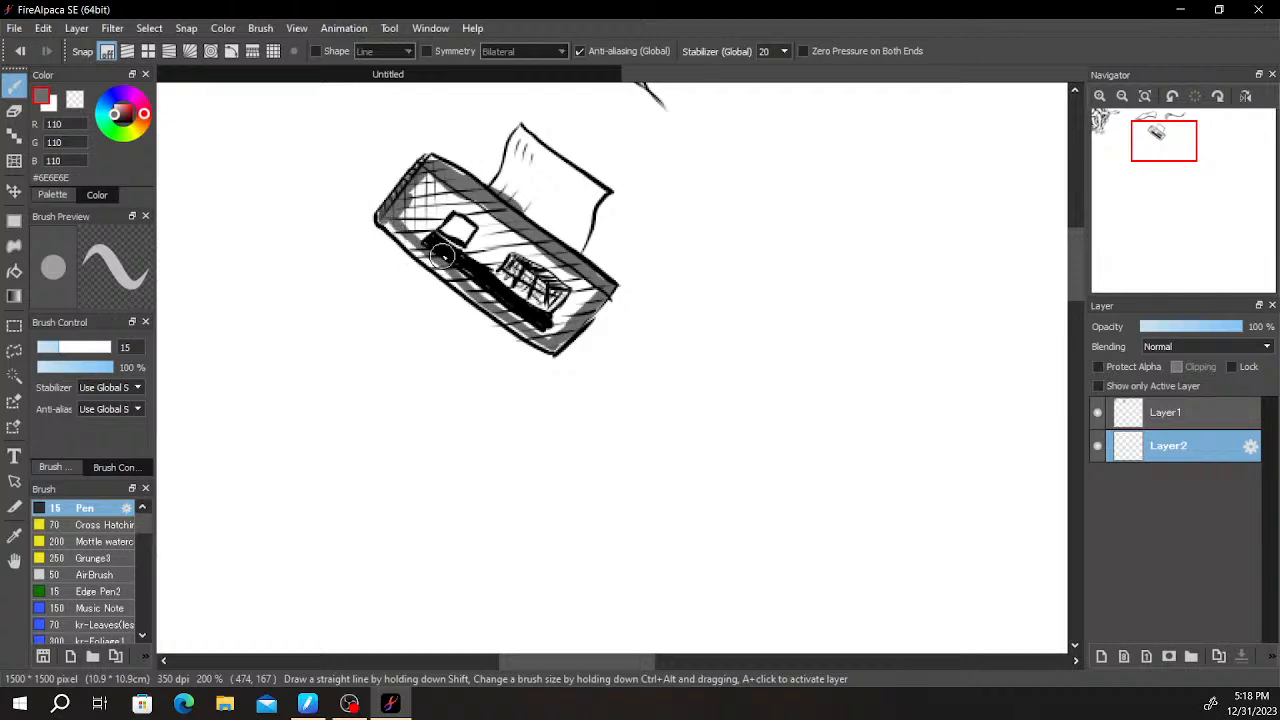
{"action": "left_click_drag", "start_coordinate": [519, 318], "coordinate": [464, 254]}
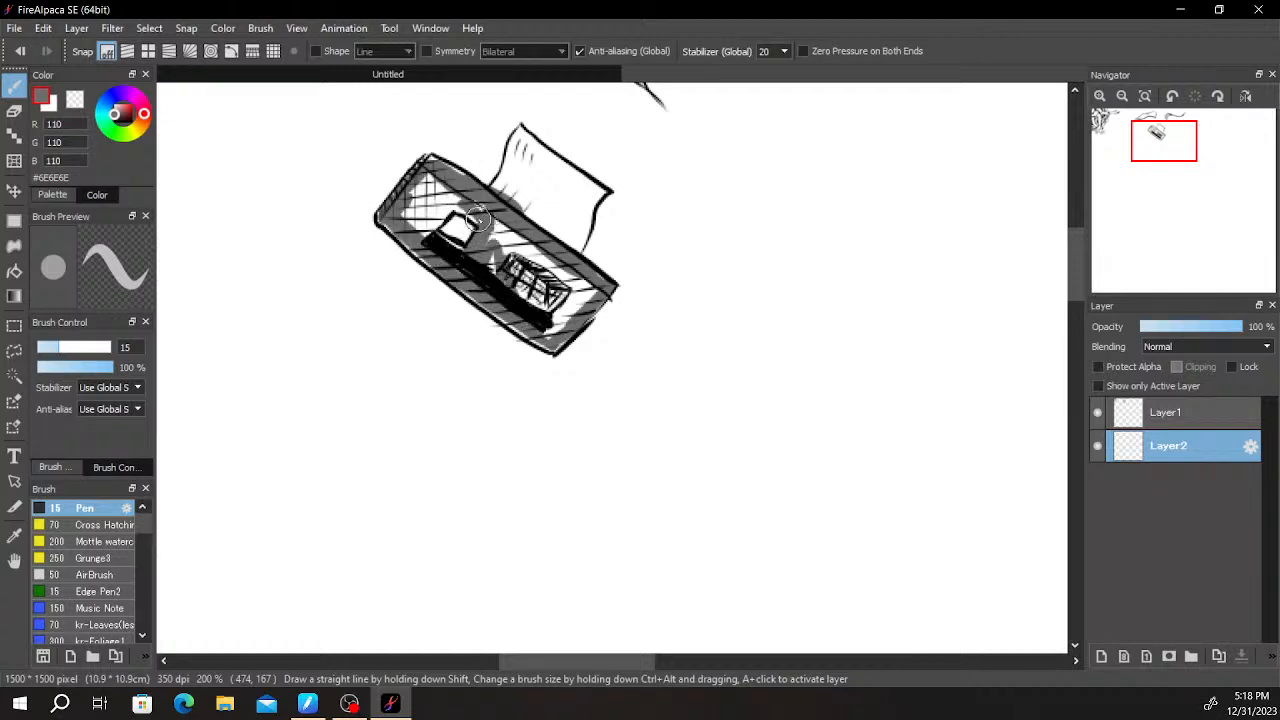
{"action": "mouse_move", "coordinate": [443, 210]}
{"action": "left_mouse_down"}
{"action": "mouse_move", "coordinate": [405, 215]}
{"action": "mouse_move", "coordinate": [449, 178]}
{"action": "left_mouse_up"}
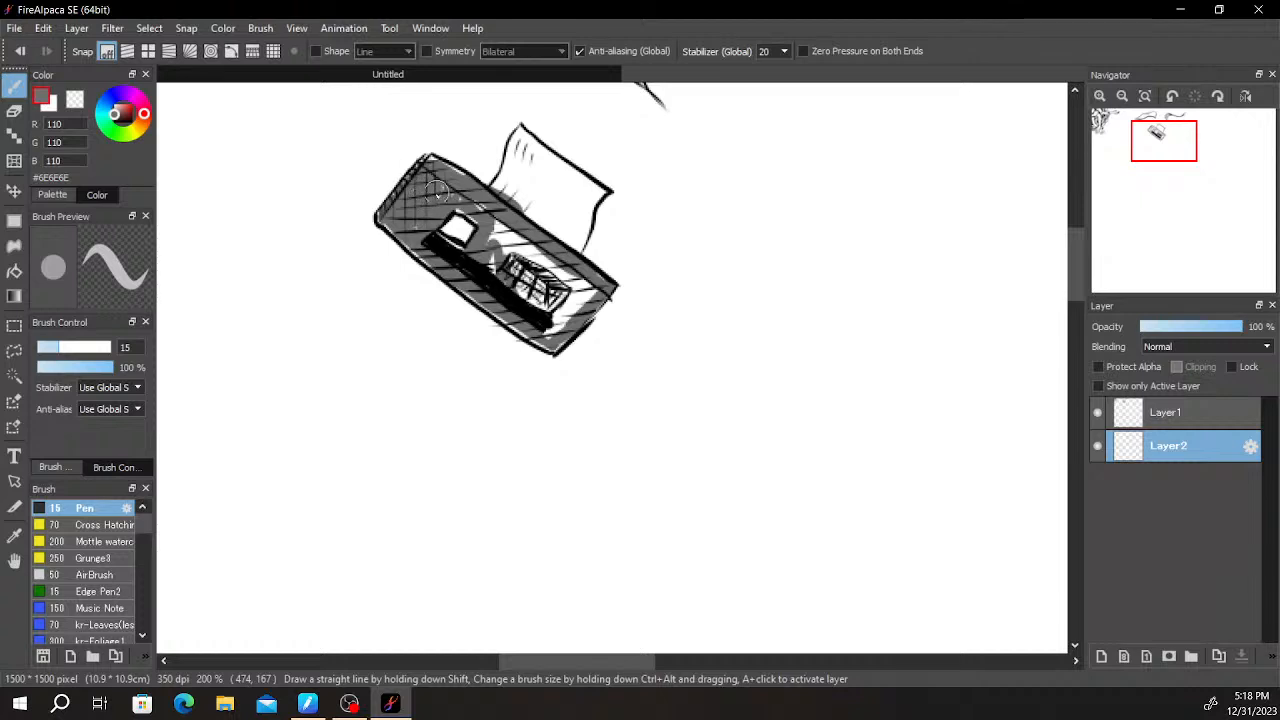
{"action": "mouse_move", "coordinate": [510, 258]}
{"action": "left_mouse_down"}
{"action": "mouse_move", "coordinate": [495, 268]}
{"action": "mouse_move", "coordinate": [515, 283]}
{"action": "mouse_move", "coordinate": [594, 277]}
{"action": "left_mouse_up"}
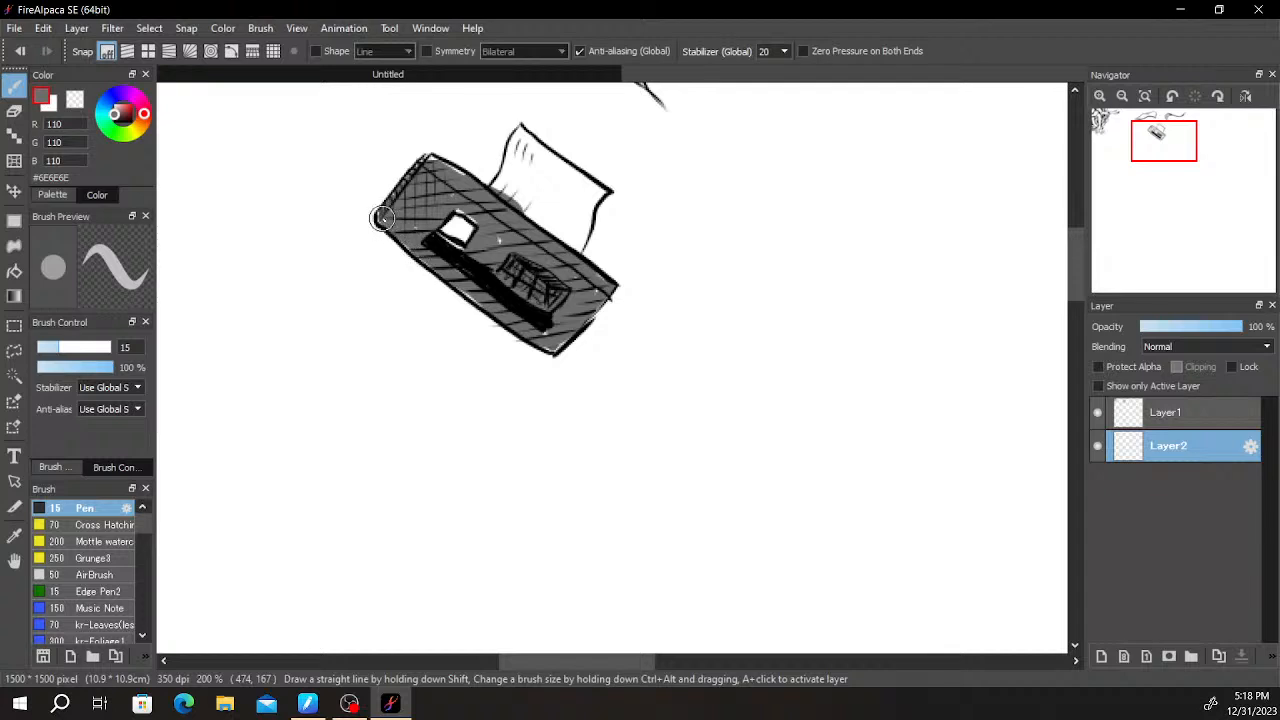
- Examine the whole set of drawings and the edges of the slanted rectangle's gray fill
{"action": "scroll", "coordinate": [448, 114], "scroll_direction": "down", "scroll_amount": 3}
{"action": "scroll", "coordinate": [695, 254], "scroll_direction": "up", "scroll_amount": 1}
{"action": "left_click_drag", "start_coordinate": [561, 167], "coordinate": [741, 279]}
{"action": "left_click_drag", "start_coordinate": [689, 361], "coordinate": [650, 306]}
{"action": "scroll", "coordinate": [624, 309], "scroll_direction": "up", "scroll_amount": 1}
{"action": "scroll", "coordinate": [624, 309], "scroll_direction": "up", "scroll_amount": 1}
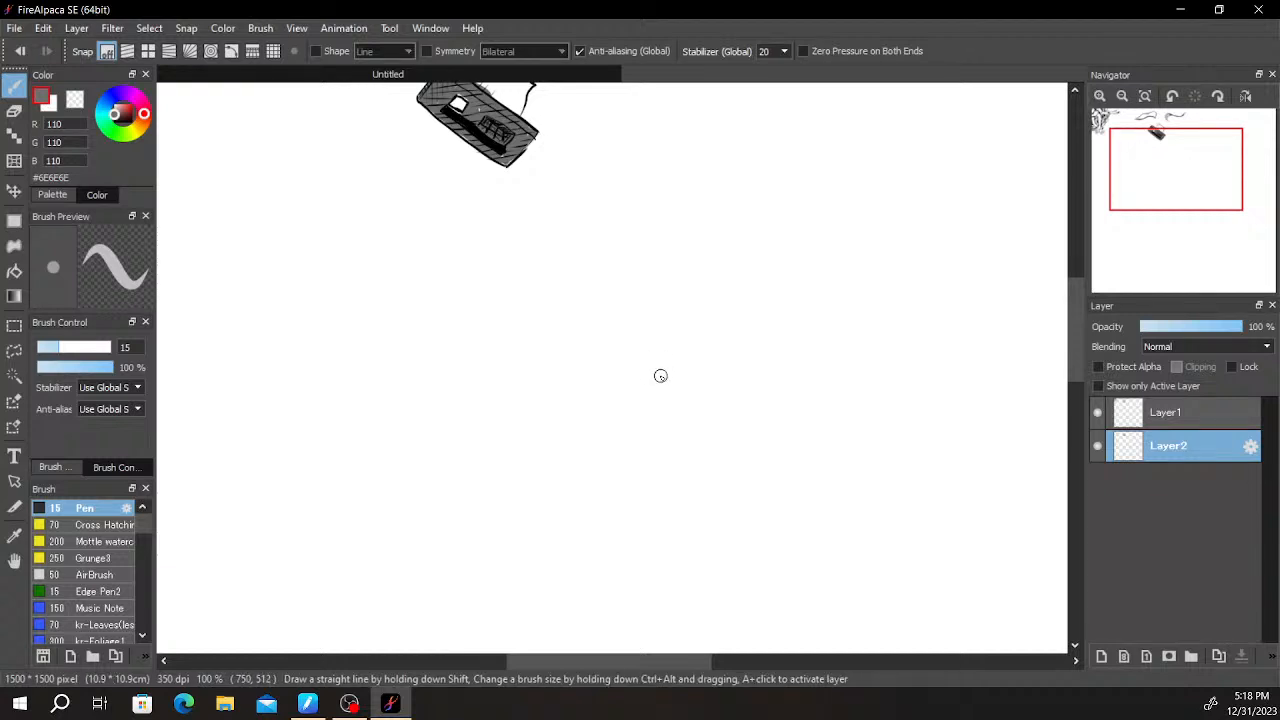
{"action": "scroll", "coordinate": [623, 280], "scroll_direction": "up", "scroll_amount": 10}
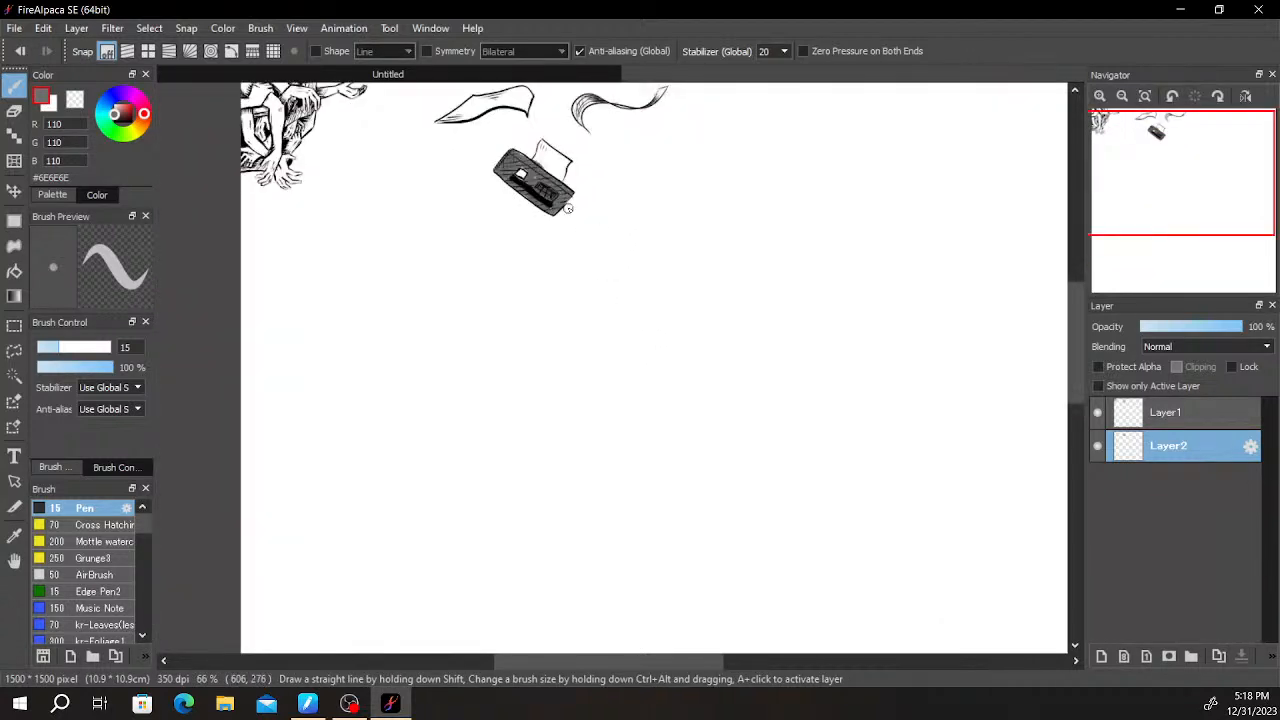
{"action": "scroll", "coordinate": [545, 330], "scroll_direction": "down", "scroll_amount": 8}
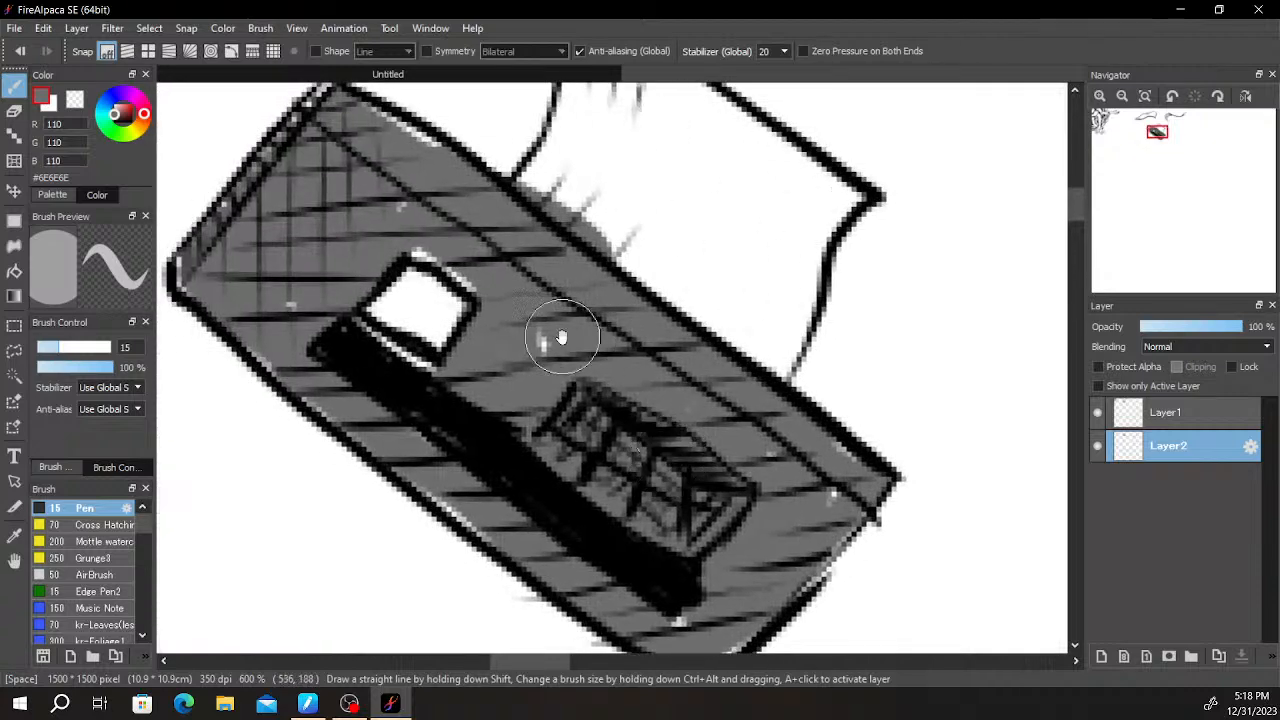
- Examine the gray-filled slanted rectangle, the blank area around it and the lower hands of the arm drawing
{"action": "scroll", "coordinate": [533, 375], "scroll_direction": "up", "scroll_amount": 5}
{"action": "left_click_drag", "start_coordinate": [533, 375], "coordinate": [433, 387]}
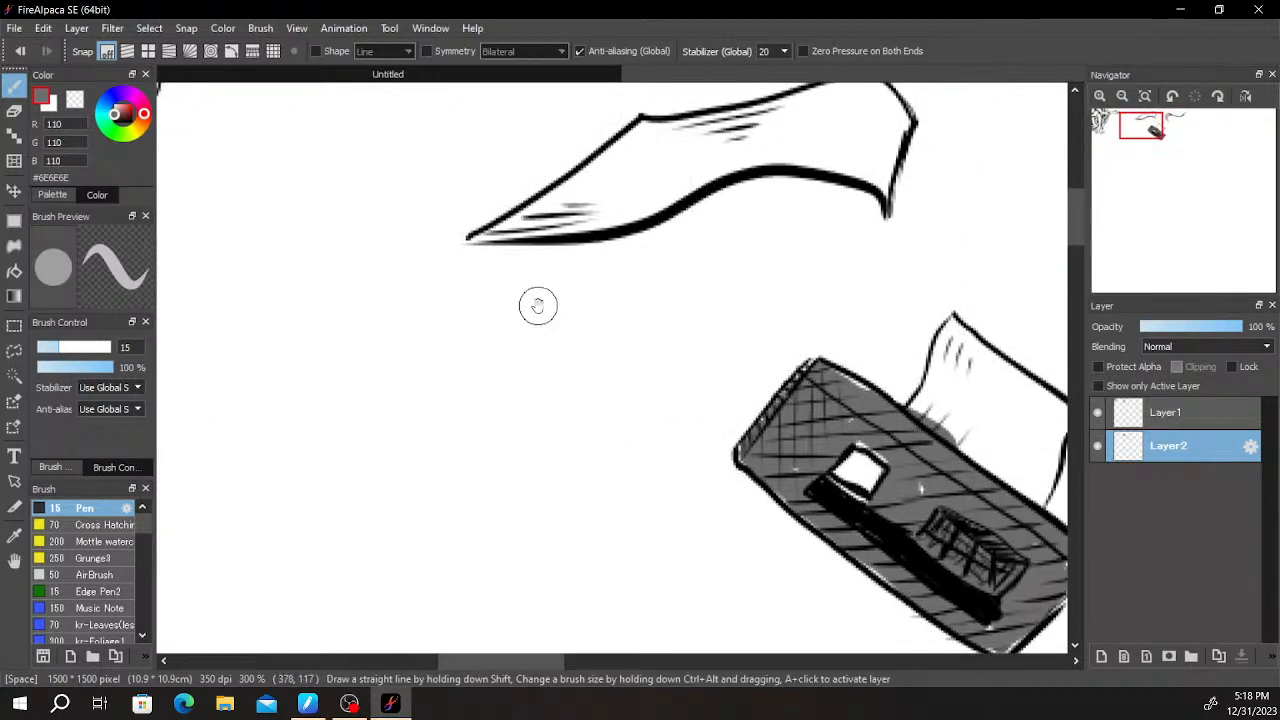
{"action": "left_click", "coordinate": [1151, 418]}
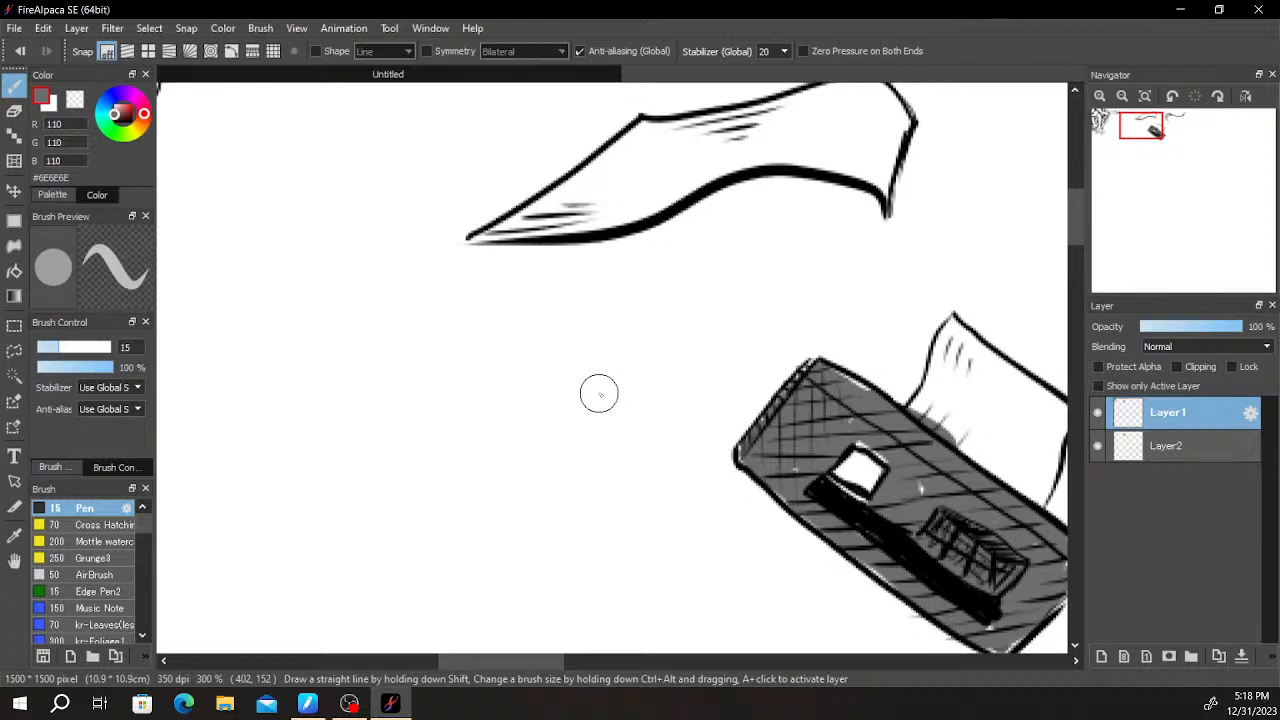
{"action": "scroll", "coordinate": [498, 358], "scroll_direction": "down", "scroll_amount": 4}
{"action": "scroll", "coordinate": [560, 330], "scroll_direction": "up", "scroll_amount": 2}
{"action": "mouse_move", "coordinate": [700, 331]}
{"action": "left_mouse_down"}
{"action": "mouse_move", "coordinate": [779, 350]}
{"action": "mouse_move", "coordinate": [965, 337]}
{"action": "left_mouse_up"}
{"action": "left_click_drag", "start_coordinate": [638, 359], "coordinate": [886, 302]}
{"action": "scroll", "coordinate": [622, 287], "scroll_direction": "up", "scroll_amount": 2}
{"action": "left_click_drag", "start_coordinate": [642, 306], "coordinate": [678, 354]}
{"action": "left_click_drag", "start_coordinate": [616, 394], "coordinate": [569, 338]}
{"action": "left_click_drag", "start_coordinate": [692, 430], "coordinate": [540, 311]}
{"action": "mouse_move", "coordinate": [706, 312]}
{"action": "left_mouse_down"}
{"action": "mouse_move", "coordinate": [622, 398]}
{"action": "mouse_move", "coordinate": [604, 448]}
{"action": "left_mouse_up"}
{"action": "mouse_move", "coordinate": [692, 408]}
{"action": "left_mouse_down"}
{"action": "mouse_move", "coordinate": [645, 545]}
{"action": "mouse_move", "coordinate": [737, 474]}
{"action": "mouse_move", "coordinate": [569, 369]}
{"action": "left_mouse_up"}
{"action": "mouse_move", "coordinate": [702, 480]}
{"action": "left_mouse_down"}
{"action": "mouse_move", "coordinate": [660, 377]}
{"action": "mouse_move", "coordinate": [571, 345]}
{"action": "left_mouse_up"}
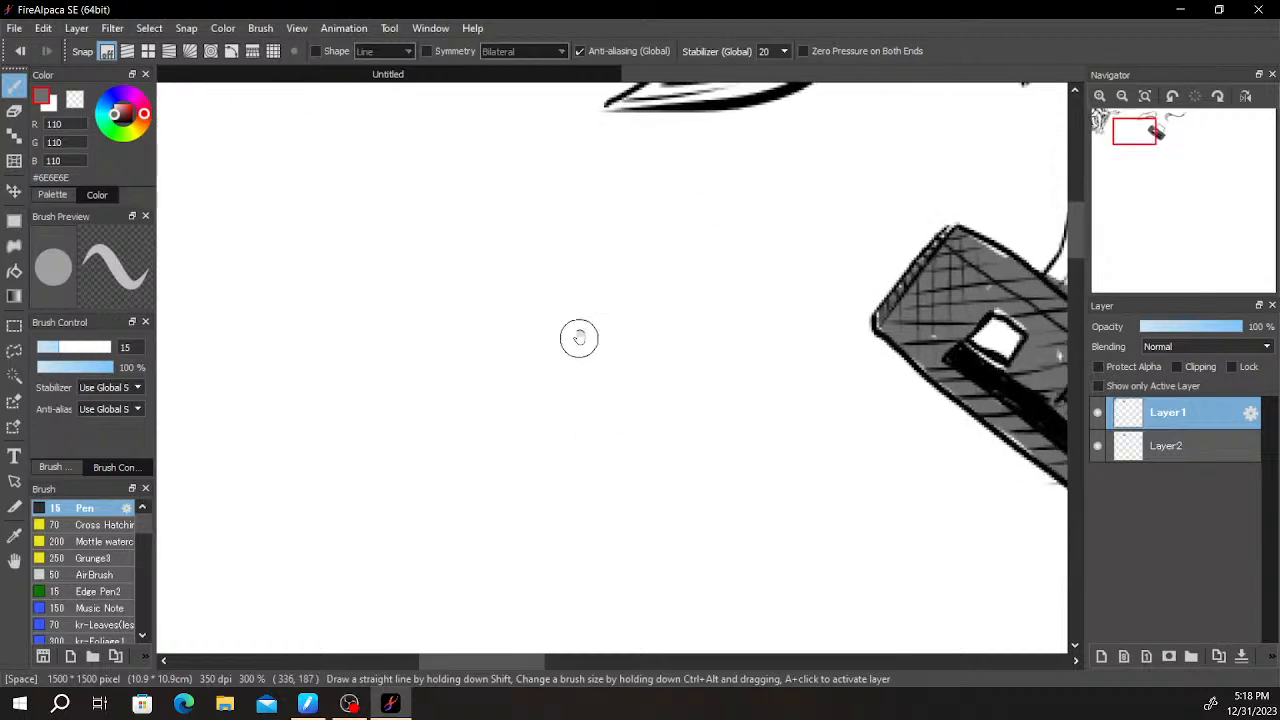
{"action": "scroll", "coordinate": [709, 414], "scroll_direction": "down", "scroll_amount": 3}
{"action": "left_click_drag", "start_coordinate": [677, 533], "coordinate": [757, 417]}
{"action": "scroll", "coordinate": [722, 410], "scroll_direction": "up", "scroll_amount": 2}
{"action": "mouse_move", "coordinate": [677, 345]}
{"action": "left_mouse_down"}
{"action": "mouse_move", "coordinate": [728, 500]}
{"action": "mouse_move", "coordinate": [771, 486]}
{"action": "left_mouse_up"}
{"action": "scroll", "coordinate": [390, 335], "scroll_direction": "up", "scroll_amount": 3}
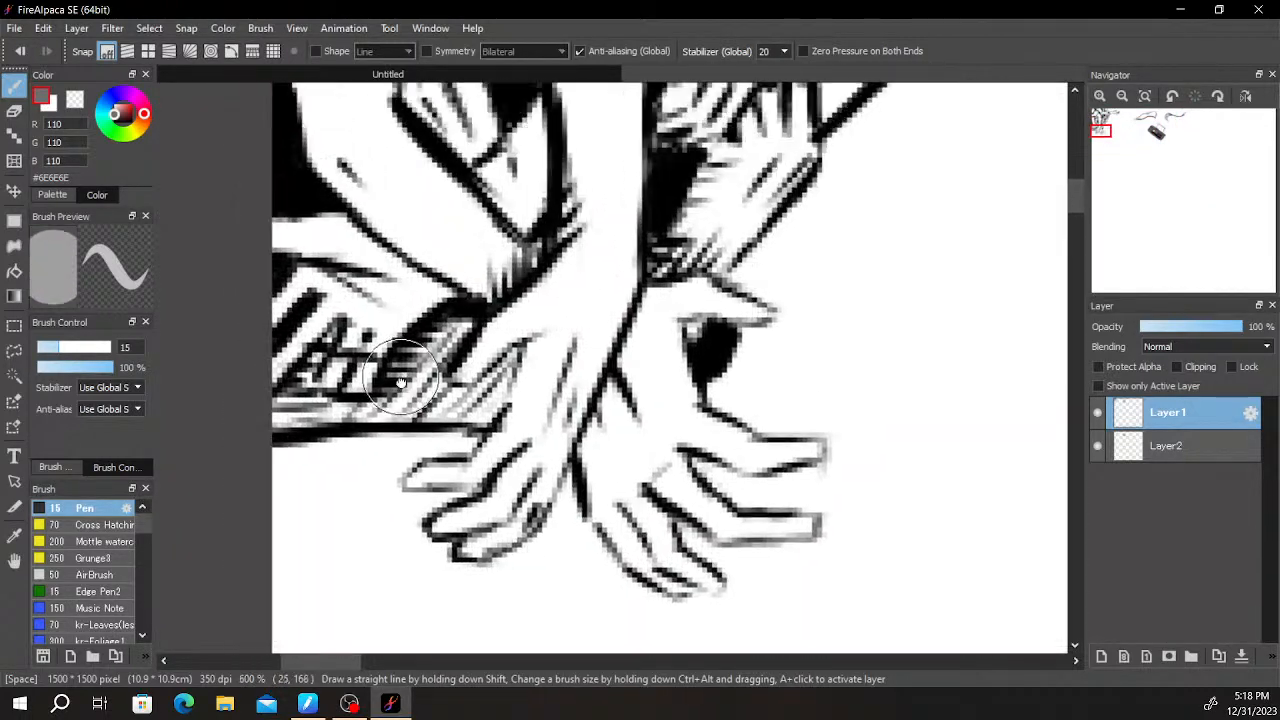
{"action": "scroll", "coordinate": [391, 340], "scroll_direction": "up", "scroll_amount": 2}
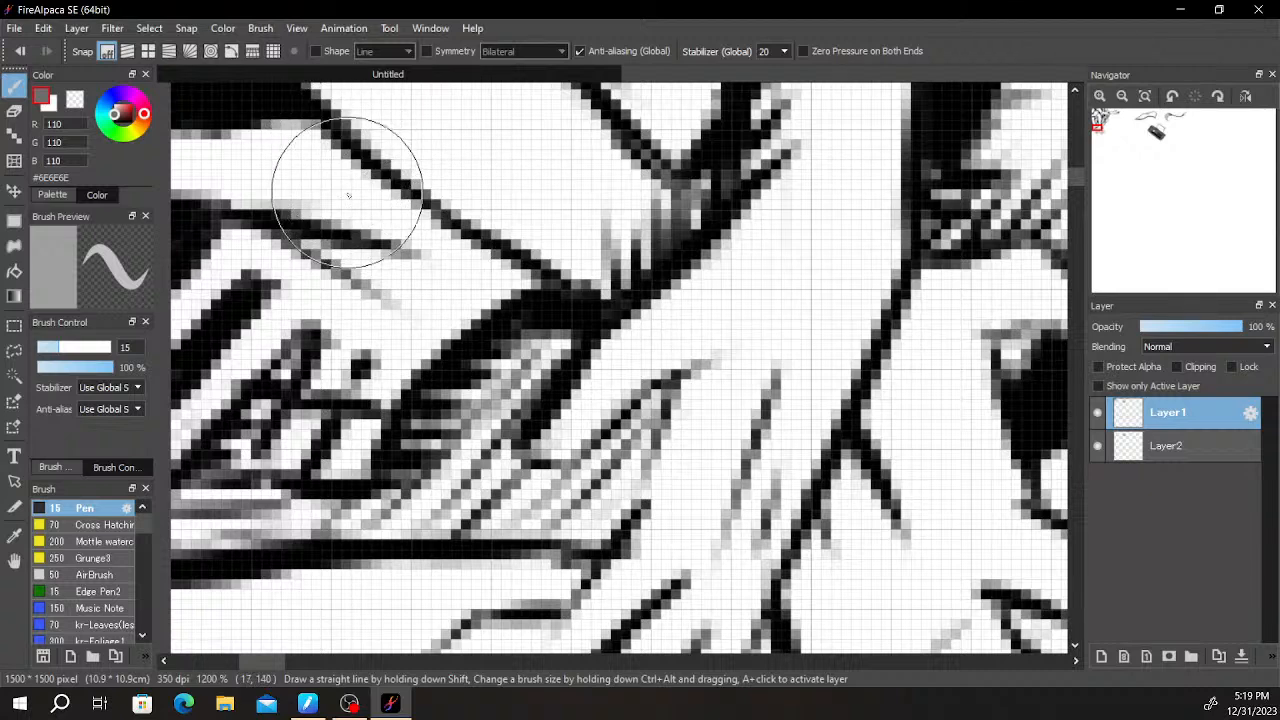
- Make Layer1 active, pick black from the linework and add short hatching strokes under the forearm above the "Ai" box
{"action": "left_click", "coordinate": [1150, 443]}
{"action": "left_click", "coordinate": [1157, 416]}
{"action": "left_click", "coordinate": [1099, 414]}
{"action": "left_click", "coordinate": [1099, 414]}
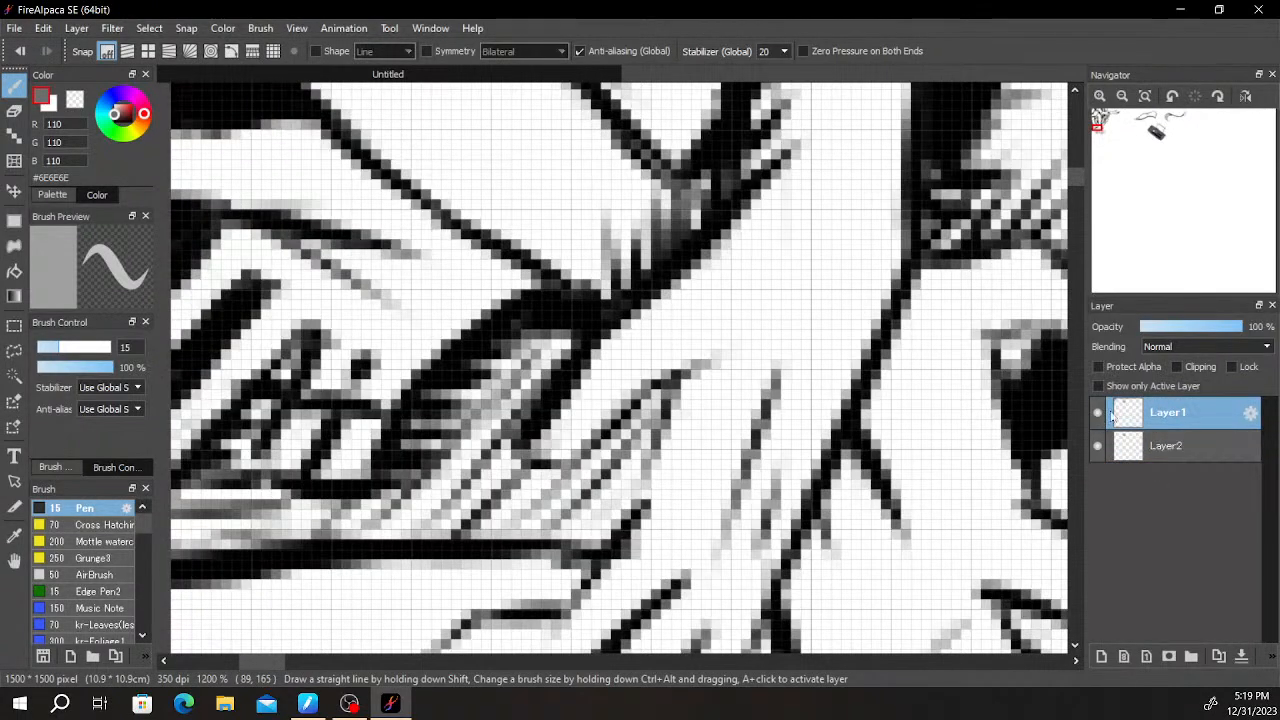
{"action": "left_click", "coordinate": [338, 145], "text": "alt"}
{"action": "mouse_move", "coordinate": [338, 145]}
{"action": "left_mouse_down"}
{"action": "mouse_move", "coordinate": [380, 159]}
{"action": "mouse_move", "coordinate": [274, 188]}
{"action": "mouse_move", "coordinate": [400, 186]}
{"action": "mouse_move", "coordinate": [303, 214]}
{"action": "mouse_move", "coordinate": [439, 217]}
{"action": "mouse_move", "coordinate": [321, 245]}
{"action": "mouse_move", "coordinate": [472, 236]}
{"action": "mouse_move", "coordinate": [348, 278]}
{"action": "mouse_move", "coordinate": [509, 268]}
{"action": "mouse_move", "coordinate": [430, 291]}
{"action": "mouse_move", "coordinate": [485, 253]}
{"action": "mouse_move", "coordinate": [480, 237]}
{"action": "mouse_move", "coordinate": [371, 273]}
{"action": "mouse_move", "coordinate": [556, 252]}
{"action": "mouse_move", "coordinate": [421, 284]}
{"action": "mouse_move", "coordinate": [525, 241]}
{"action": "left_mouse_up"}
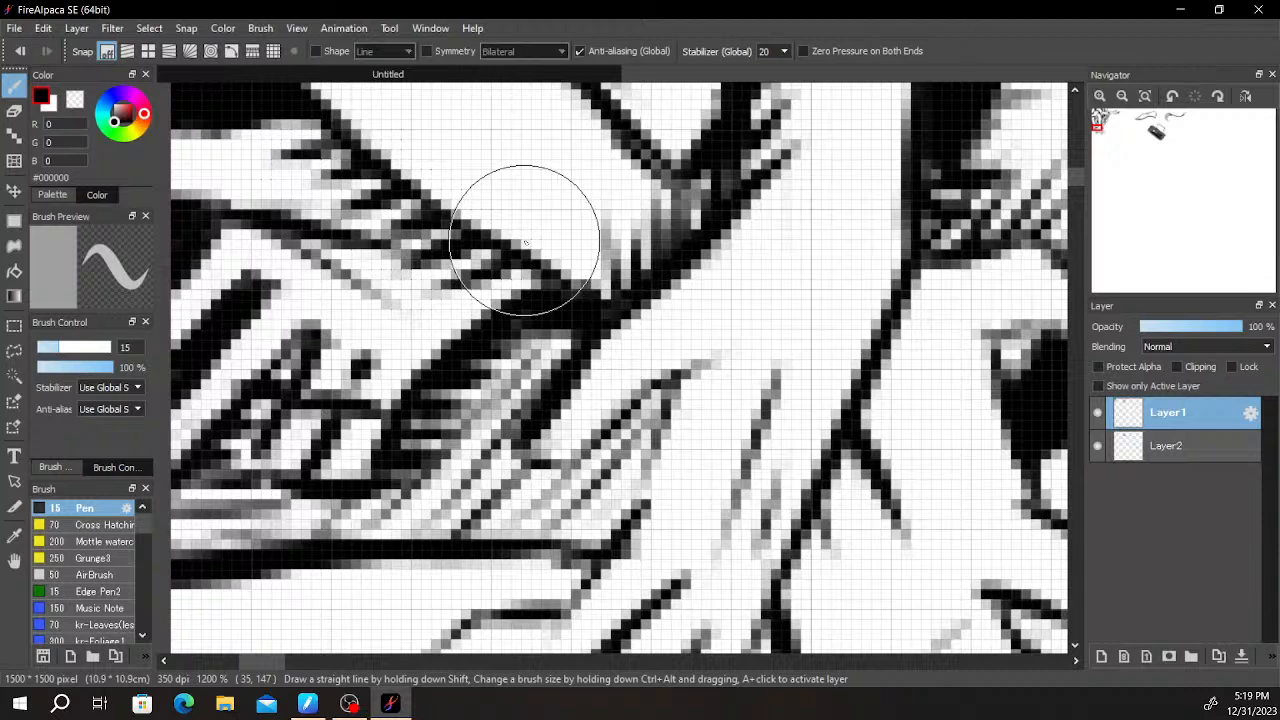
- Fill the gap between the thumb and palm of the lower-left hand with black strokes
{"action": "scroll", "coordinate": [663, 320], "scroll_direction": "down", "scroll_amount": 8}
{"action": "scroll", "coordinate": [492, 322], "scroll_direction": "up", "scroll_amount": 10}
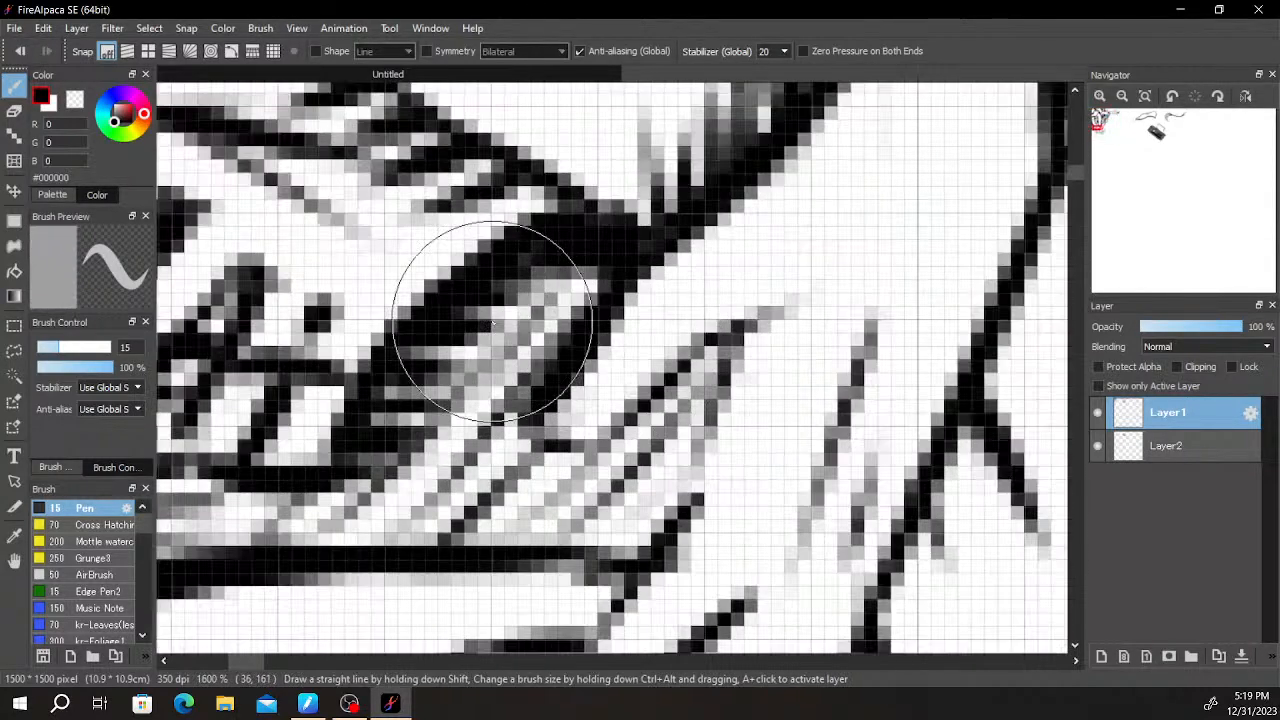
{"action": "mouse_move", "coordinate": [492, 322]}
{"action": "left_mouse_down"}
{"action": "mouse_move", "coordinate": [579, 293]}
{"action": "mouse_move", "coordinate": [484, 293]}
{"action": "mouse_move", "coordinate": [602, 287]}
{"action": "mouse_move", "coordinate": [455, 327]}
{"action": "mouse_move", "coordinate": [607, 302]}
{"action": "mouse_move", "coordinate": [639, 315]}
{"action": "mouse_move", "coordinate": [700, 432]}
{"action": "left_mouse_up"}
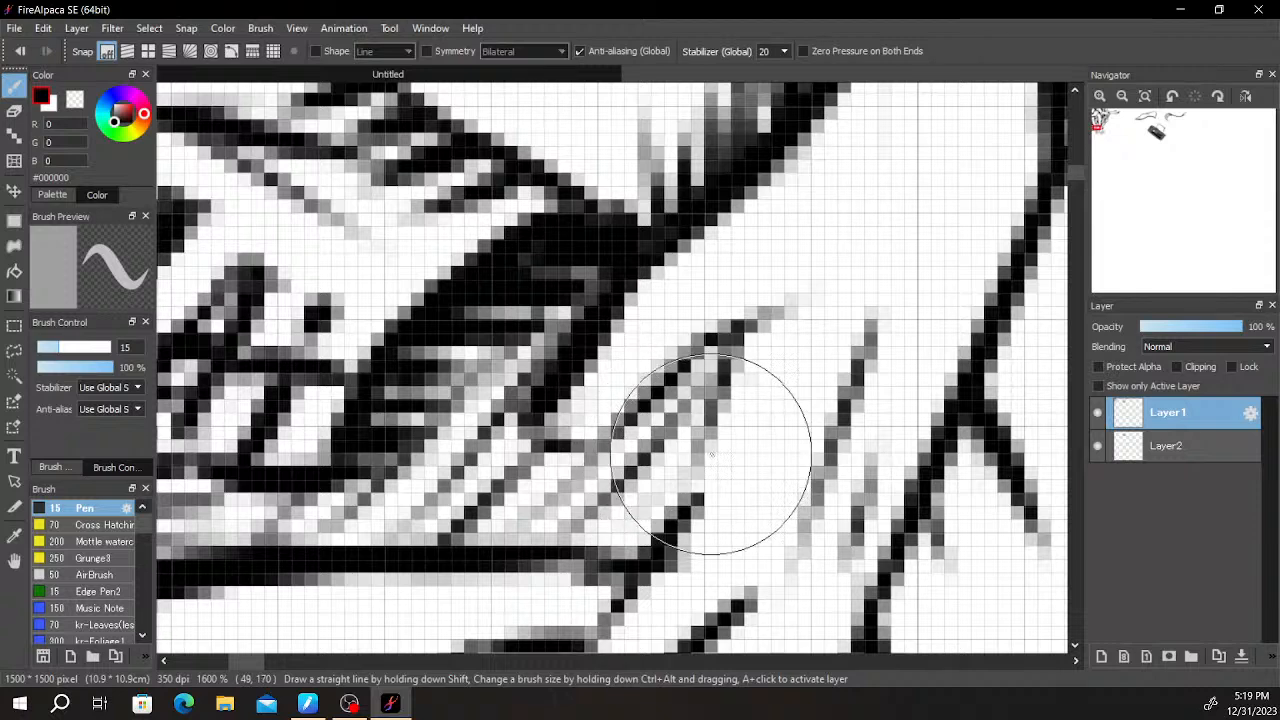
{"action": "scroll", "coordinate": [714, 456], "scroll_direction": "down", "scroll_amount": 1}
{"action": "mouse_move", "coordinate": [717, 365]}
{"action": "left_mouse_down"}
{"action": "mouse_move", "coordinate": [612, 432]}
{"action": "mouse_move", "coordinate": [693, 378]}
{"action": "mouse_move", "coordinate": [705, 399]}
{"action": "mouse_move", "coordinate": [670, 408]}
{"action": "mouse_move", "coordinate": [701, 427]}
{"action": "mouse_move", "coordinate": [700, 453]}
{"action": "mouse_move", "coordinate": [705, 411]}
{"action": "mouse_move", "coordinate": [694, 463]}
{"action": "mouse_move", "coordinate": [660, 472]}
{"action": "left_mouse_up"}
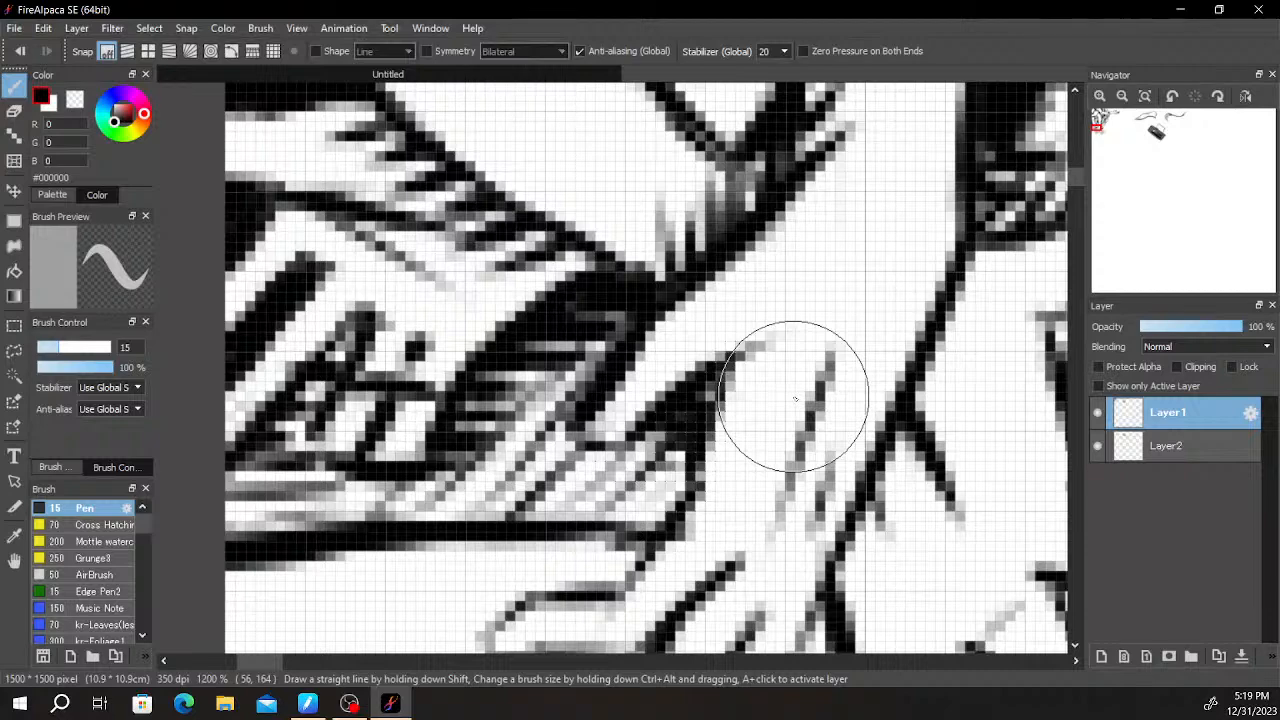
- Blacken the small notch between the lower-right hand's thumb and the hatched wrist above it
{"action": "scroll", "coordinate": [795, 398], "scroll_direction": "down", "scroll_amount": 3}
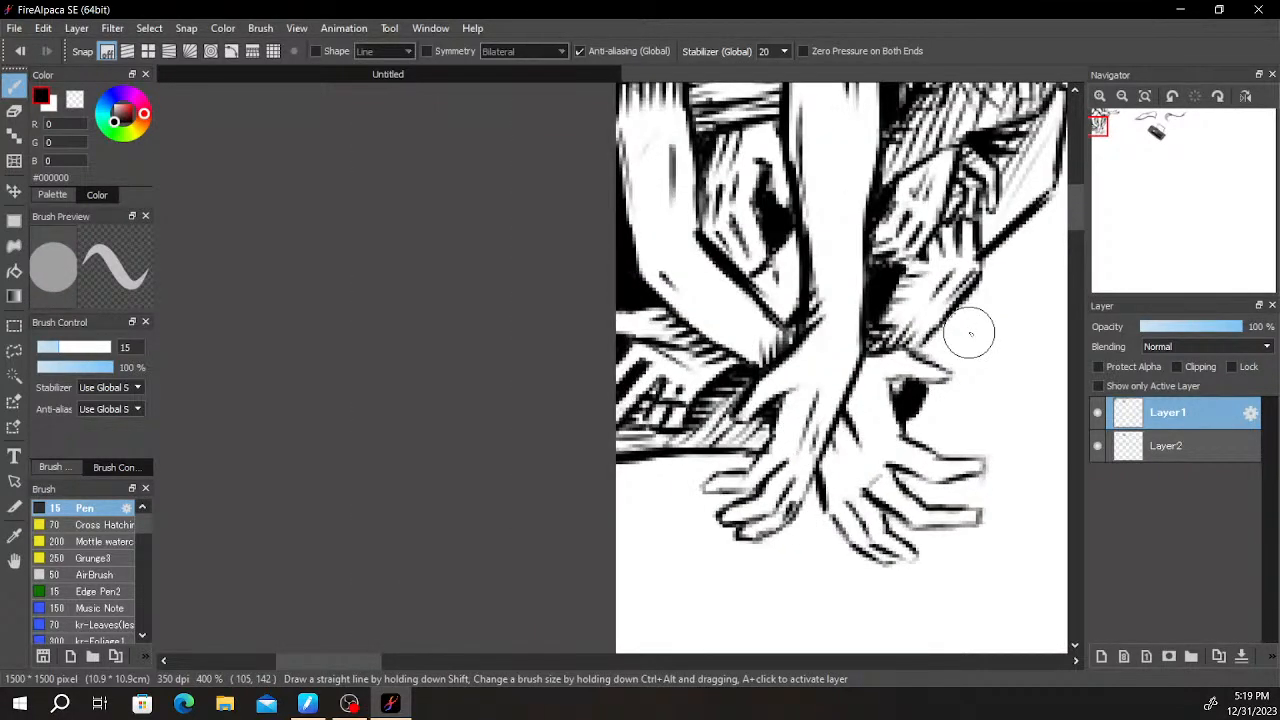
{"action": "scroll", "coordinate": [969, 334], "scroll_direction": "up", "scroll_amount": 1}
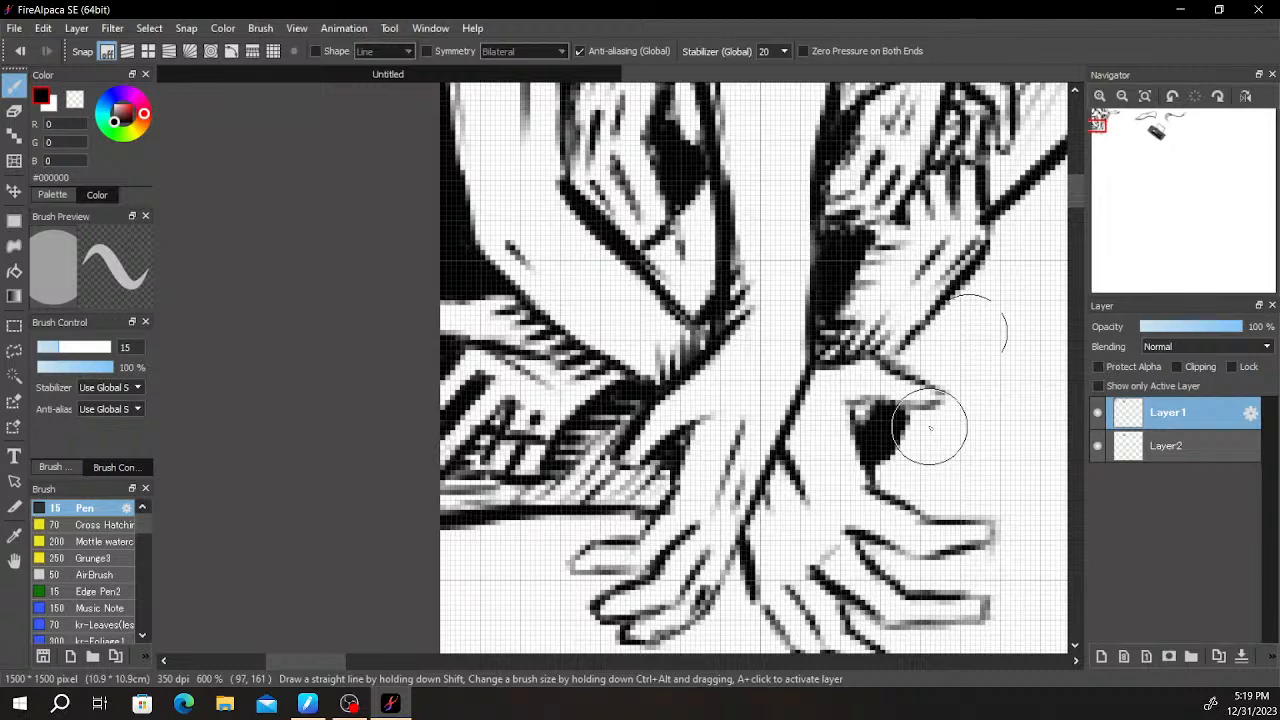
{"action": "mouse_move", "coordinate": [927, 427]}
{"action": "left_mouse_down"}
{"action": "mouse_move", "coordinate": [893, 371]}
{"action": "mouse_move", "coordinate": [846, 500]}
{"action": "mouse_move", "coordinate": [829, 509]}
{"action": "left_mouse_up"}
{"action": "scroll", "coordinate": [814, 500], "scroll_direction": "up", "scroll_amount": 1}
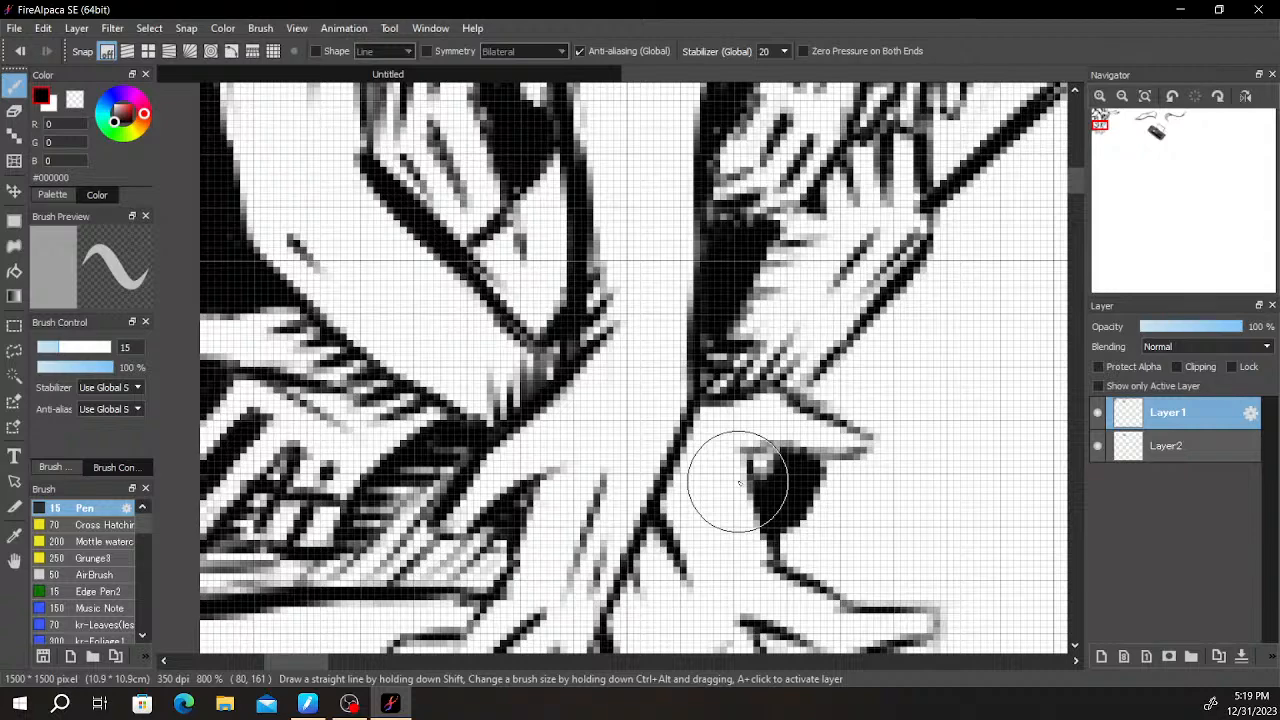
{"action": "scroll", "coordinate": [740, 484], "scroll_direction": "down", "scroll_amount": 2}
{"action": "scroll", "coordinate": [780, 458], "scroll_direction": "up", "scroll_amount": 3}
{"action": "mouse_move", "coordinate": [825, 474]}
{"action": "left_mouse_down"}
{"action": "mouse_move", "coordinate": [786, 426]}
{"action": "mouse_move", "coordinate": [602, 340]}
{"action": "mouse_move", "coordinate": [589, 329]}
{"action": "mouse_move", "coordinate": [603, 304]}
{"action": "mouse_move", "coordinate": [589, 343]}
{"action": "mouse_move", "coordinate": [614, 357]}
{"action": "left_mouse_up"}
{"action": "mouse_move", "coordinate": [706, 323]}
{"action": "left_mouse_down"}
{"action": "mouse_move", "coordinate": [694, 380]}
{"action": "mouse_move", "coordinate": [616, 353]}
{"action": "left_mouse_up"}
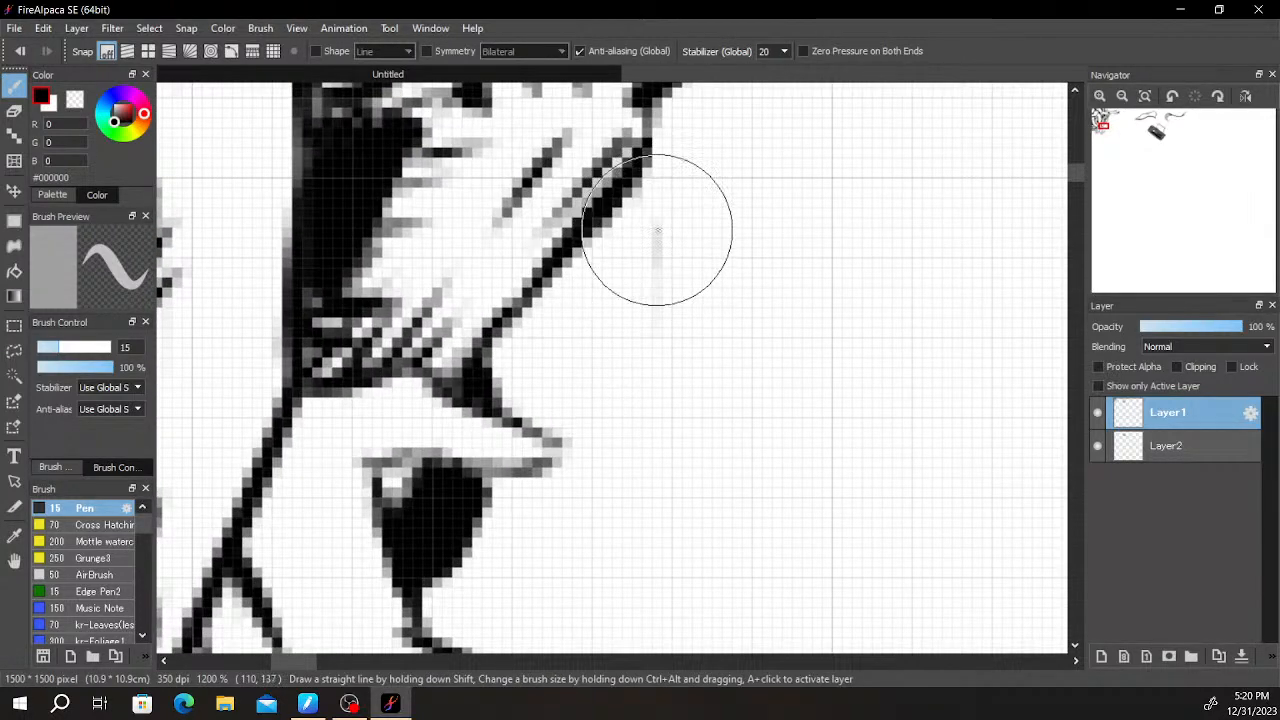
- Draw a curved outline bulging from the hatched wrist down to the index finger of the lower-right hand
{"action": "mouse_move", "coordinate": [650, 218]}
{"action": "left_mouse_down"}
{"action": "mouse_move", "coordinate": [640, 198]}
{"action": "mouse_move", "coordinate": [669, 221]}
{"action": "left_mouse_up"}
{"action": "scroll", "coordinate": [662, 318], "scroll_direction": "down", "scroll_amount": 2}
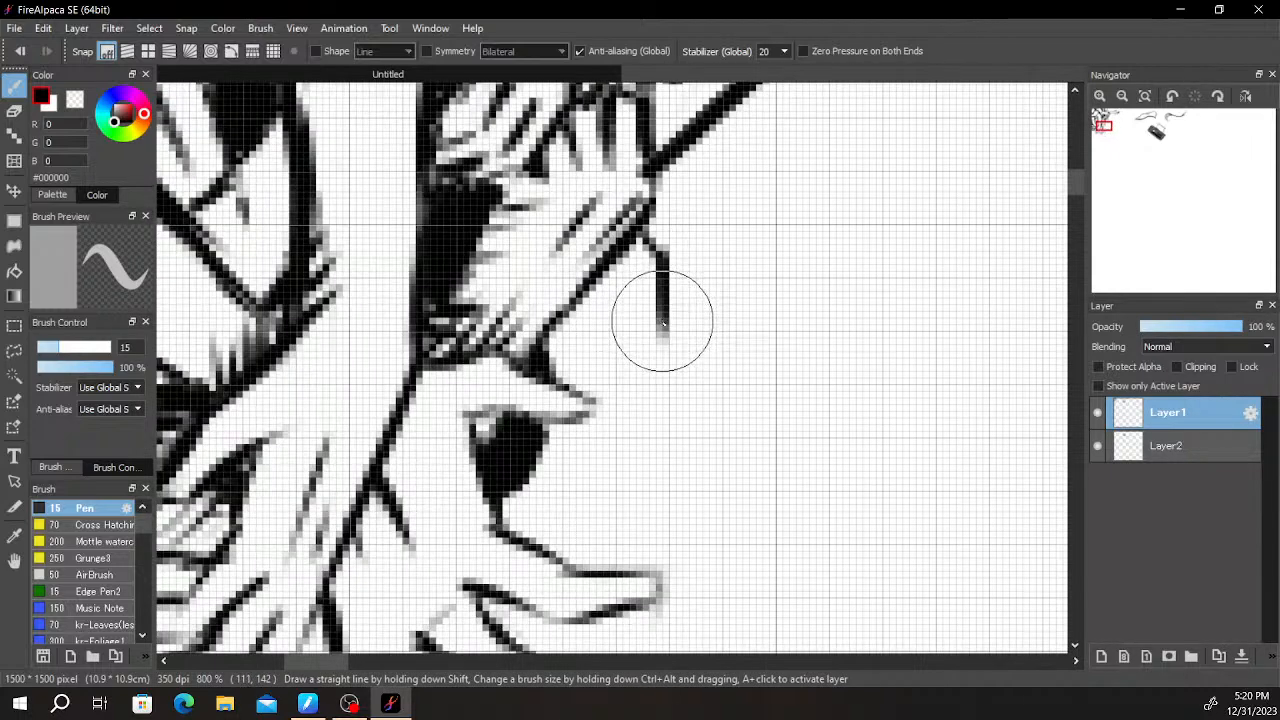
{"action": "scroll", "coordinate": [662, 335], "scroll_direction": "up", "scroll_amount": 2}
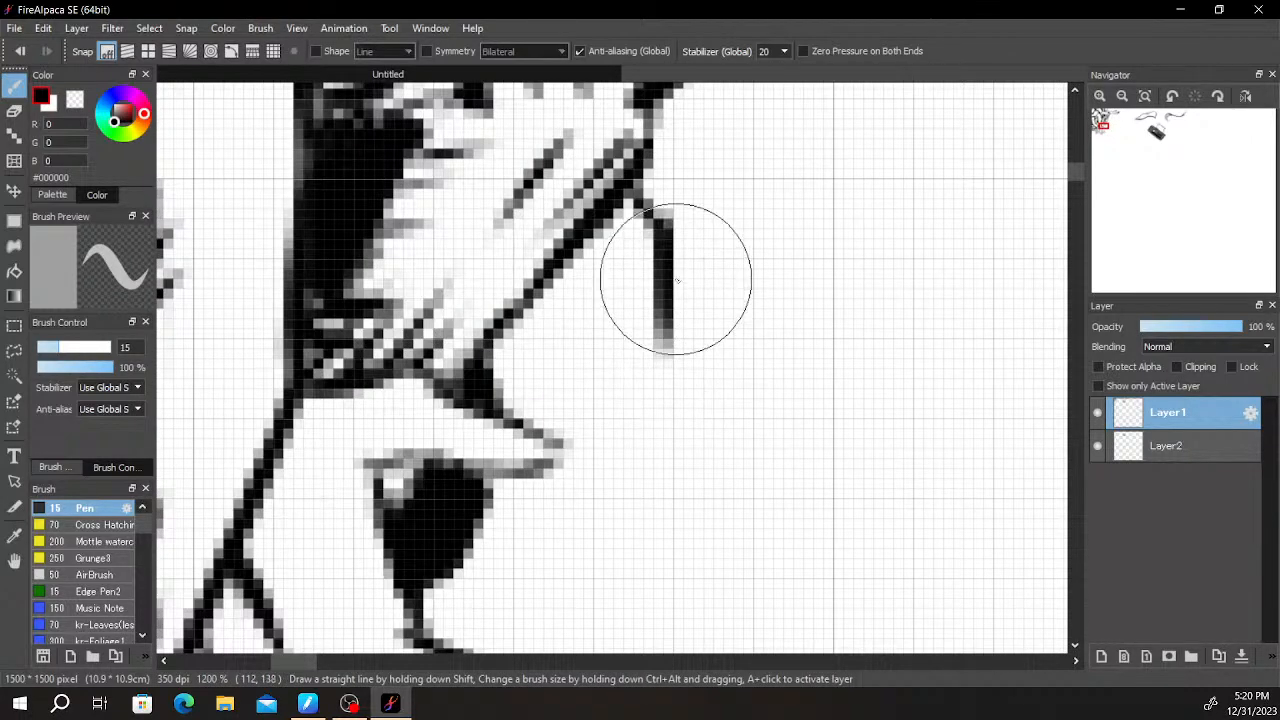
{"action": "left_click_drag", "start_coordinate": [700, 327], "coordinate": [682, 402]}
{"action": "key", "text": "space"}
{"action": "left_click_drag", "start_coordinate": [659, 348], "coordinate": [739, 218]}
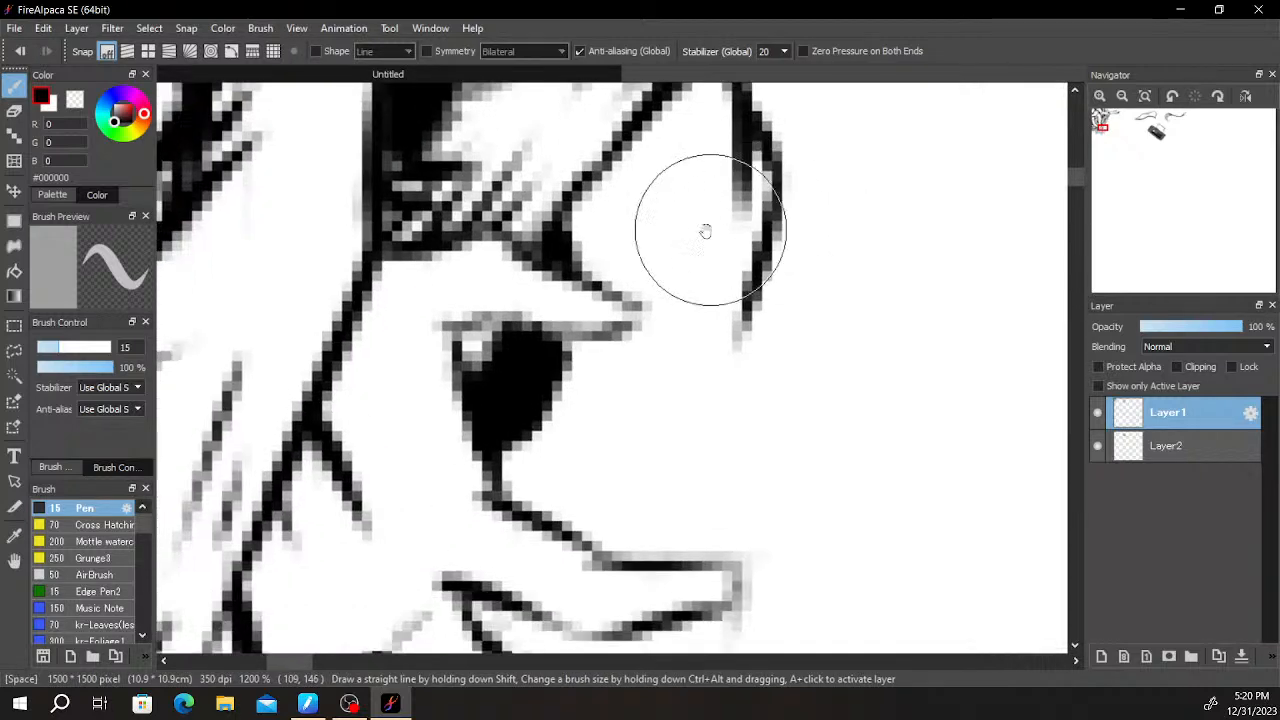
{"action": "mouse_move", "coordinate": [697, 126]}
{"action": "left_mouse_down"}
{"action": "mouse_move", "coordinate": [692, 245]}
{"action": "mouse_move", "coordinate": [673, 250]}
{"action": "left_mouse_up"}
{"action": "key", "text": "ctrl+z"}
{"action": "left_click_drag", "start_coordinate": [651, 138], "coordinate": [647, 252]}
{"action": "mouse_move", "coordinate": [746, 315]}
{"action": "left_mouse_down"}
{"action": "mouse_move", "coordinate": [722, 410]}
{"action": "mouse_move", "coordinate": [620, 520]}
{"action": "left_mouse_up"}
- Hatch the inside of the new curved shape along its lower edge, beside the thumb and under the wrist
{"action": "left_click_drag", "start_coordinate": [672, 467], "coordinate": [594, 546]}
{"action": "mouse_move", "coordinate": [557, 438]}
{"action": "left_mouse_down"}
{"action": "mouse_move", "coordinate": [500, 471]}
{"action": "mouse_move", "coordinate": [511, 507]}
{"action": "left_mouse_up"}
{"action": "mouse_move", "coordinate": [590, 480]}
{"action": "left_mouse_down"}
{"action": "mouse_move", "coordinate": [545, 515]}
{"action": "mouse_move", "coordinate": [628, 449]}
{"action": "mouse_move", "coordinate": [567, 531]}
{"action": "left_mouse_up"}
{"action": "mouse_move", "coordinate": [694, 383]}
{"action": "left_mouse_down"}
{"action": "mouse_move", "coordinate": [697, 463]}
{"action": "mouse_move", "coordinate": [724, 495]}
{"action": "left_mouse_up"}
{"action": "mouse_move", "coordinate": [653, 284]}
{"action": "left_mouse_down"}
{"action": "mouse_move", "coordinate": [592, 352]}
{"action": "mouse_move", "coordinate": [612, 361]}
{"action": "mouse_move", "coordinate": [605, 373]}
{"action": "left_mouse_up"}
{"action": "left_click_drag", "start_coordinate": [657, 330], "coordinate": [623, 372]}
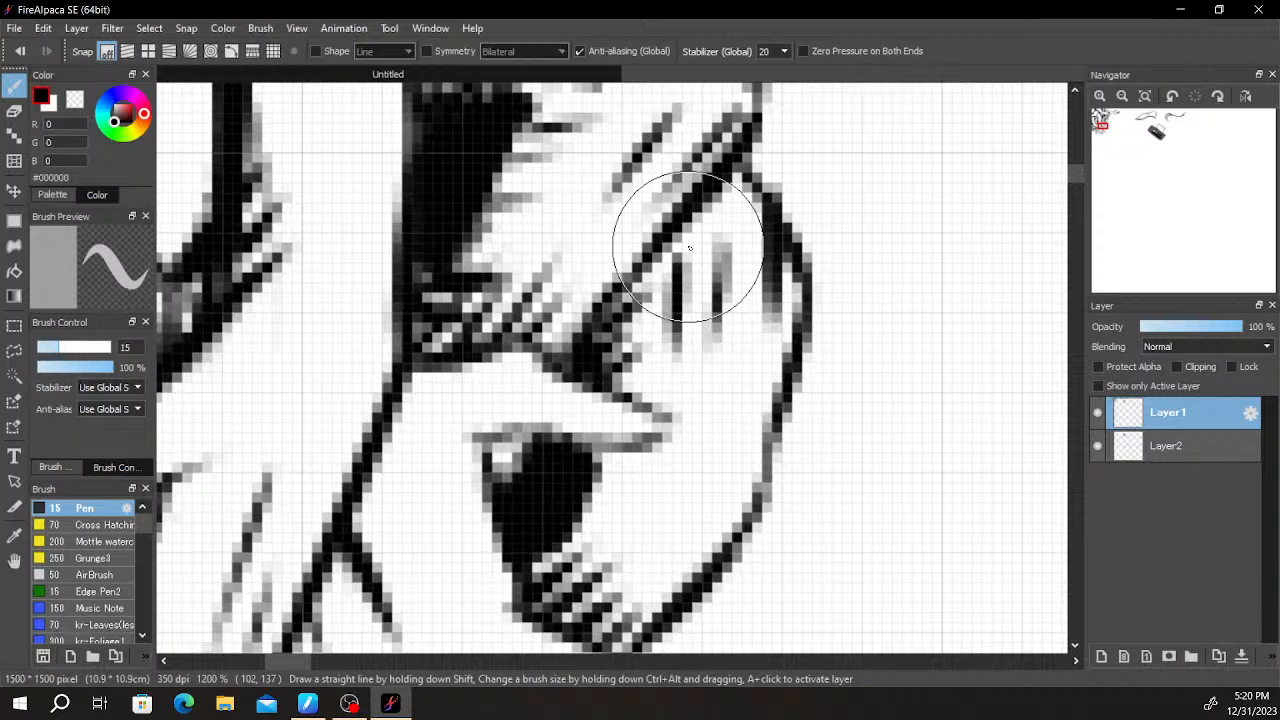
- Darken the bottom edge of the "Ai" box with additional horizontal strokes
{"action": "scroll", "coordinate": [706, 360], "scroll_direction": "down", "scroll_amount": 6}
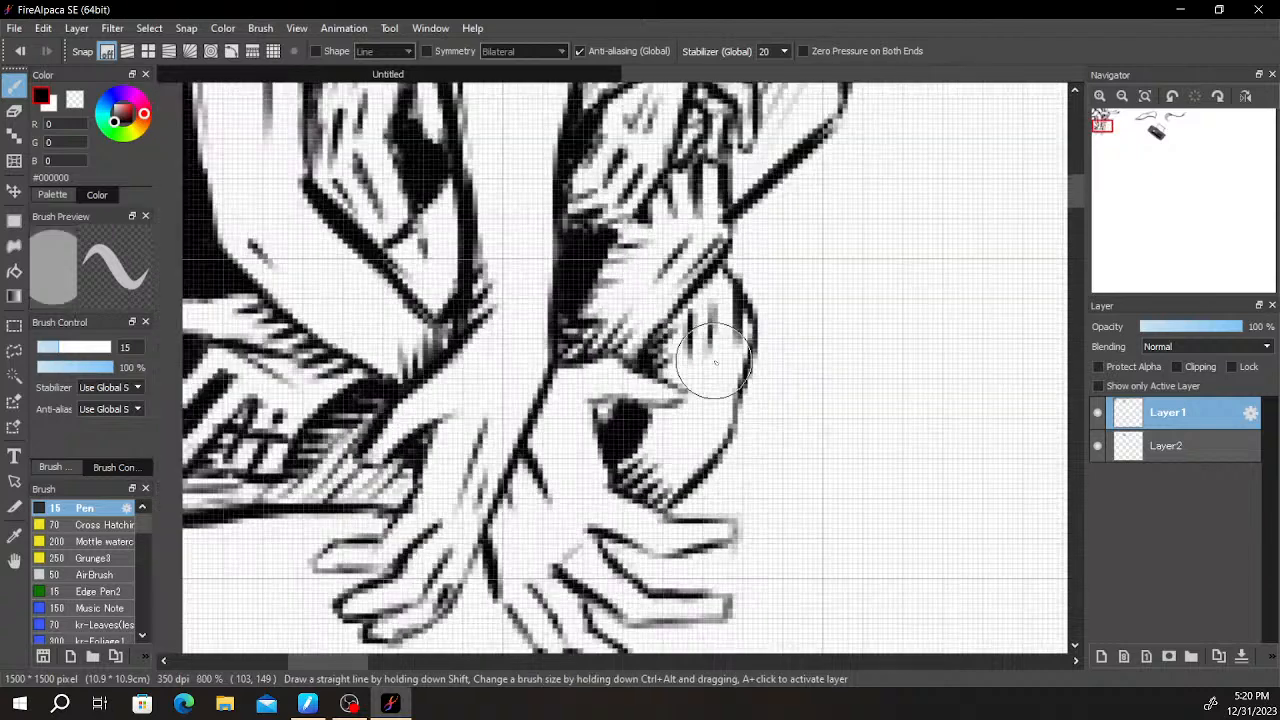
{"action": "scroll", "coordinate": [751, 361], "scroll_direction": "up", "scroll_amount": 1}
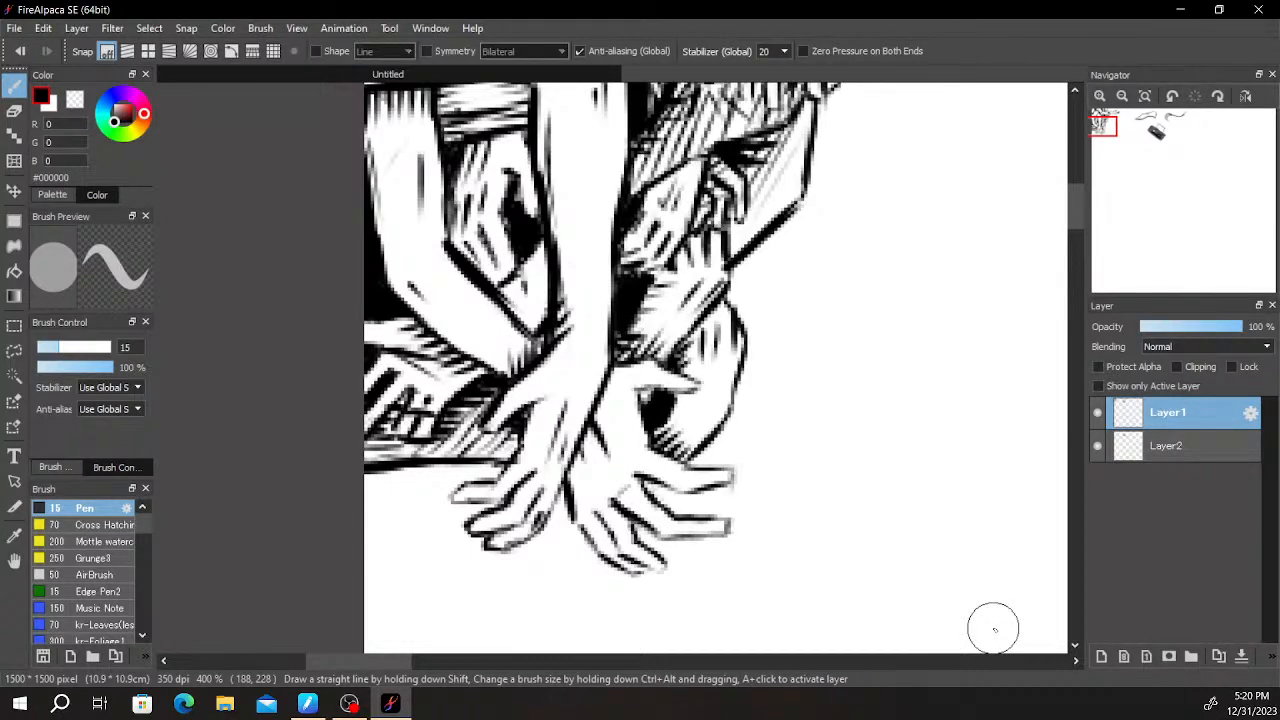
{"action": "scroll", "coordinate": [650, 389], "scroll_direction": "down", "scroll_amount": 4}
{"action": "scroll", "coordinate": [628, 394], "scroll_direction": "up", "scroll_amount": 6}
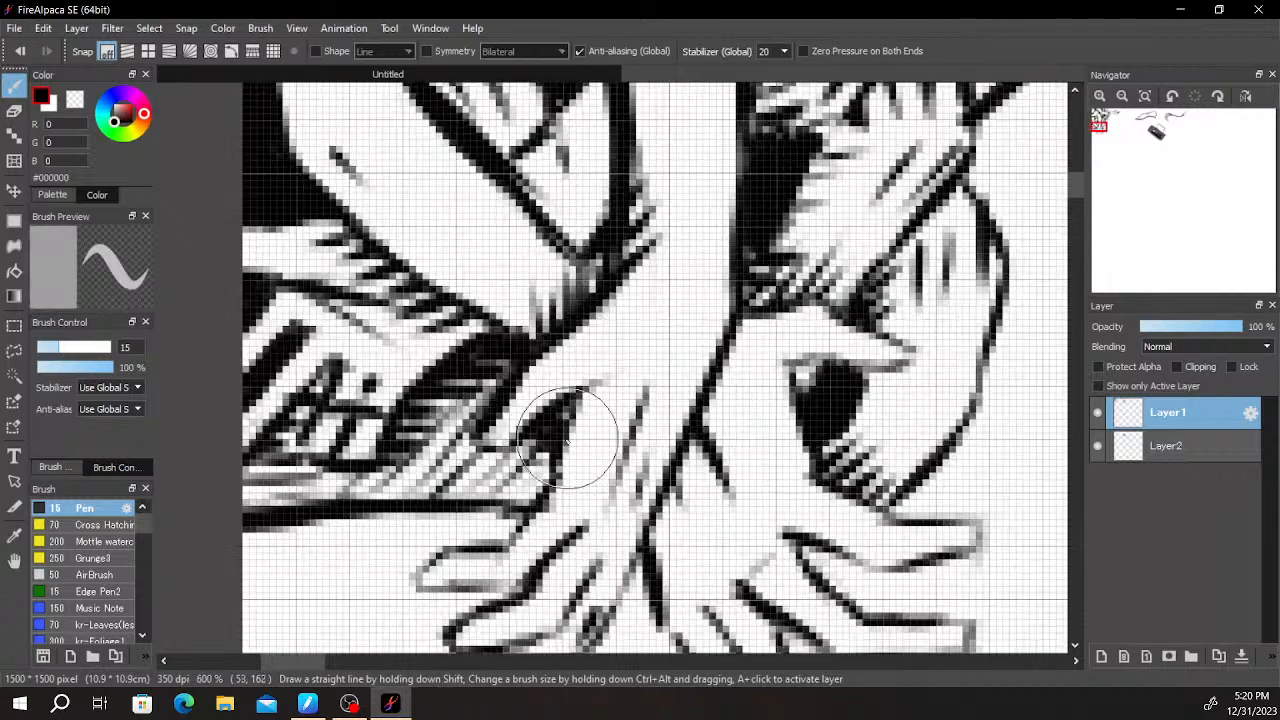
{"action": "scroll", "coordinate": [404, 487], "scroll_direction": "up", "scroll_amount": 2}
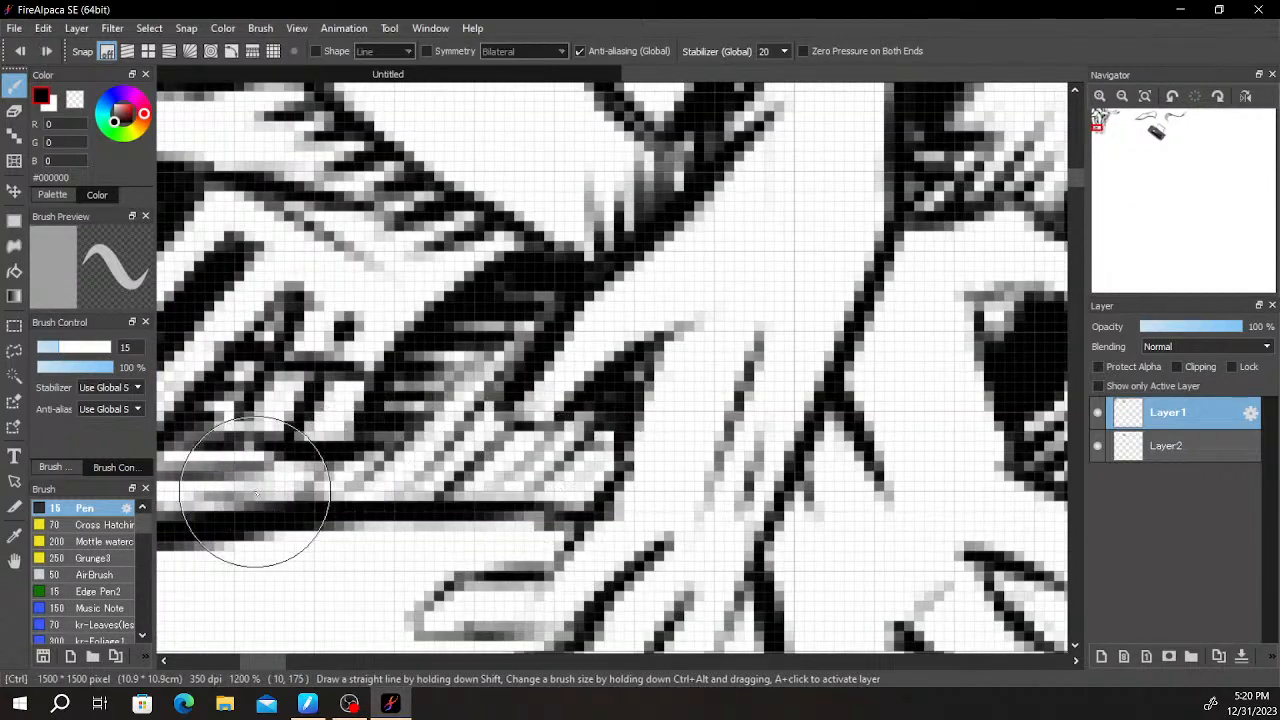
{"action": "scroll", "coordinate": [600, 450], "scroll_direction": "down", "scroll_amount": 6}
{"action": "key", "text": "space"}
{"action": "scroll", "coordinate": [604, 494], "scroll_direction": "up", "scroll_amount": 5}
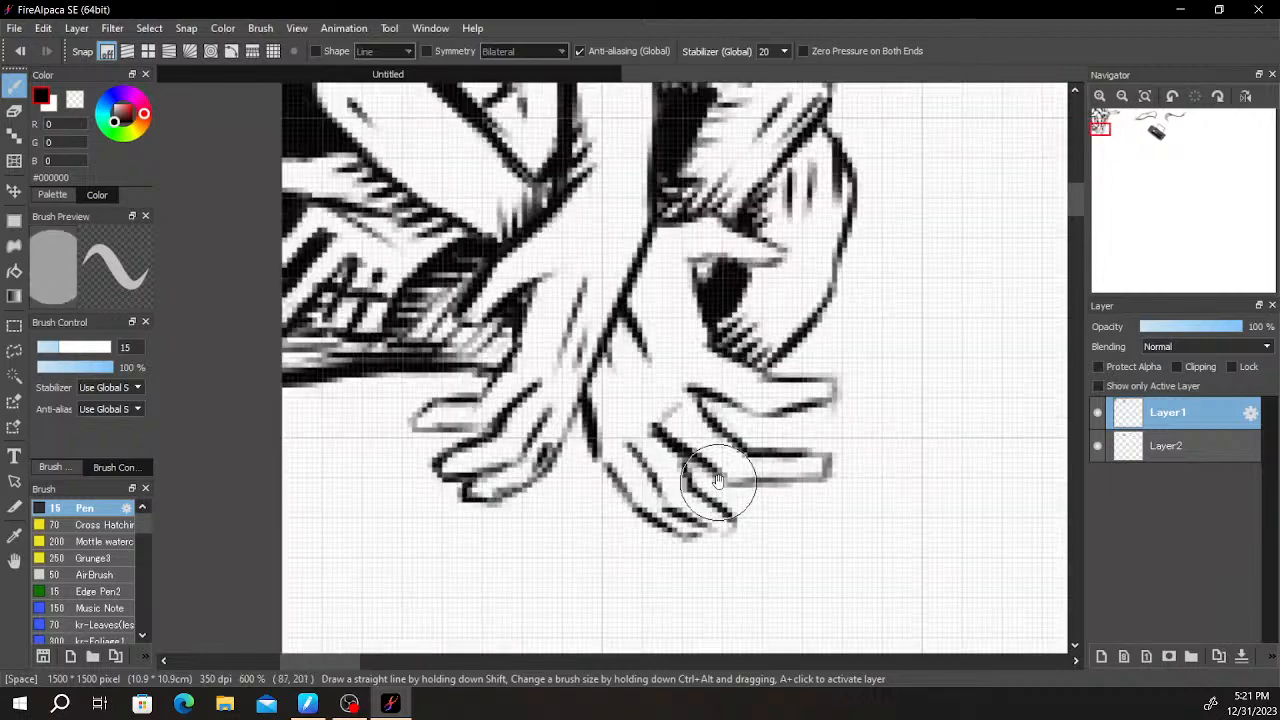
- Draw the upper and lower outlines of a forearm running from the canvas's left edge to the two lower hands
{"action": "scroll", "coordinate": [576, 608], "scroll_direction": "down", "scroll_amount": 1}
{"action": "key", "text": "e"}
{"action": "scroll", "coordinate": [634, 476], "scroll_direction": "down", "scroll_amount": 2}
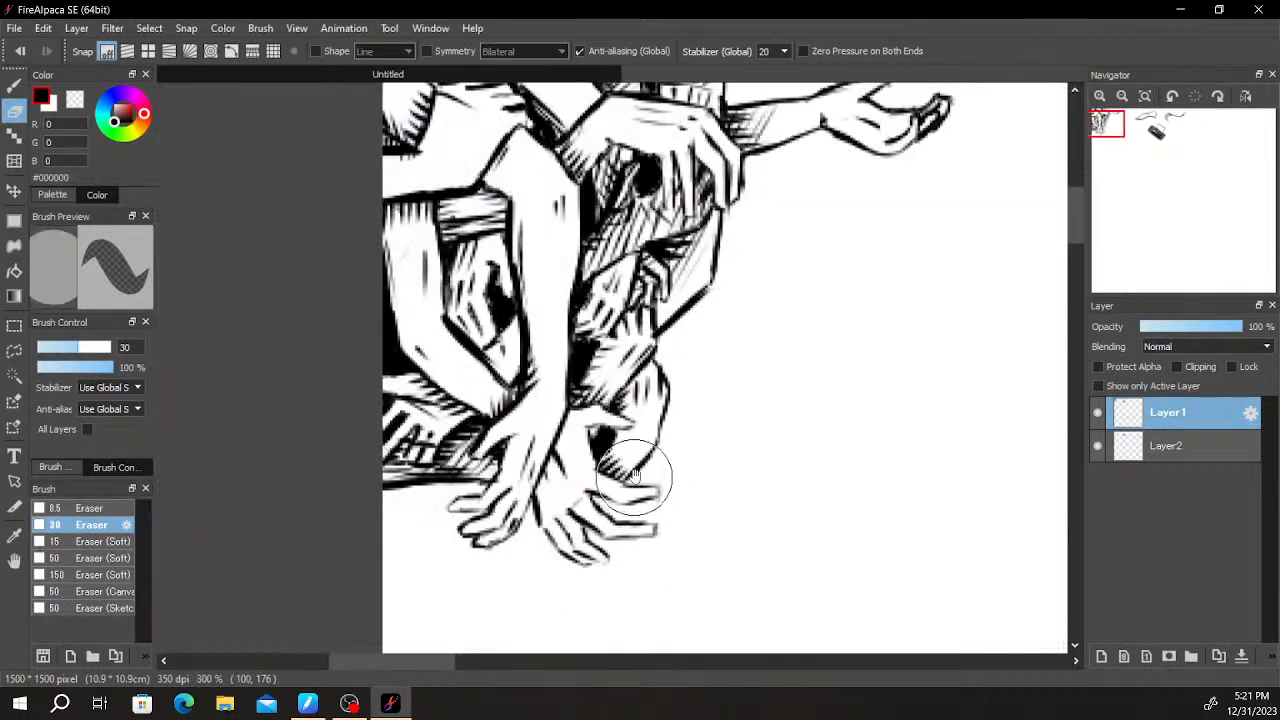
{"action": "key", "text": "space"}
{"action": "left_click_drag", "start_coordinate": [632, 476], "coordinate": [688, 399]}
{"action": "key", "text": "b"}
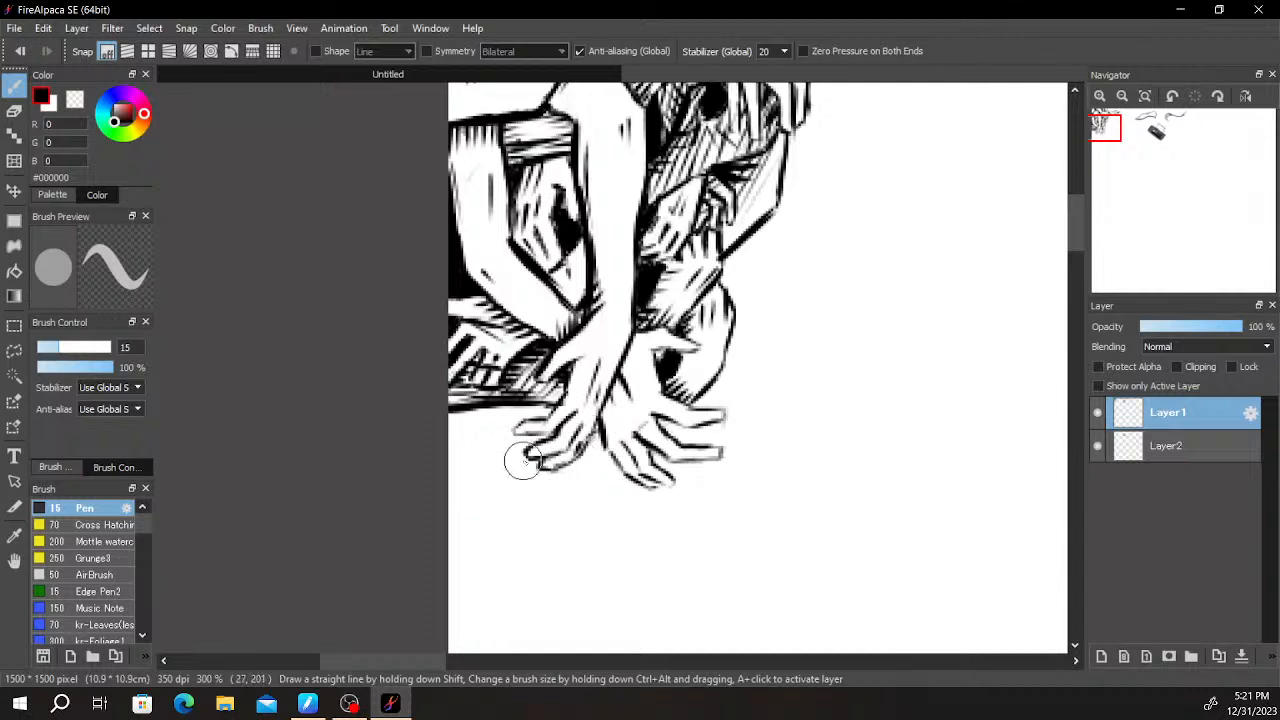
{"action": "left_click_drag", "start_coordinate": [512, 459], "coordinate": [420, 474]}
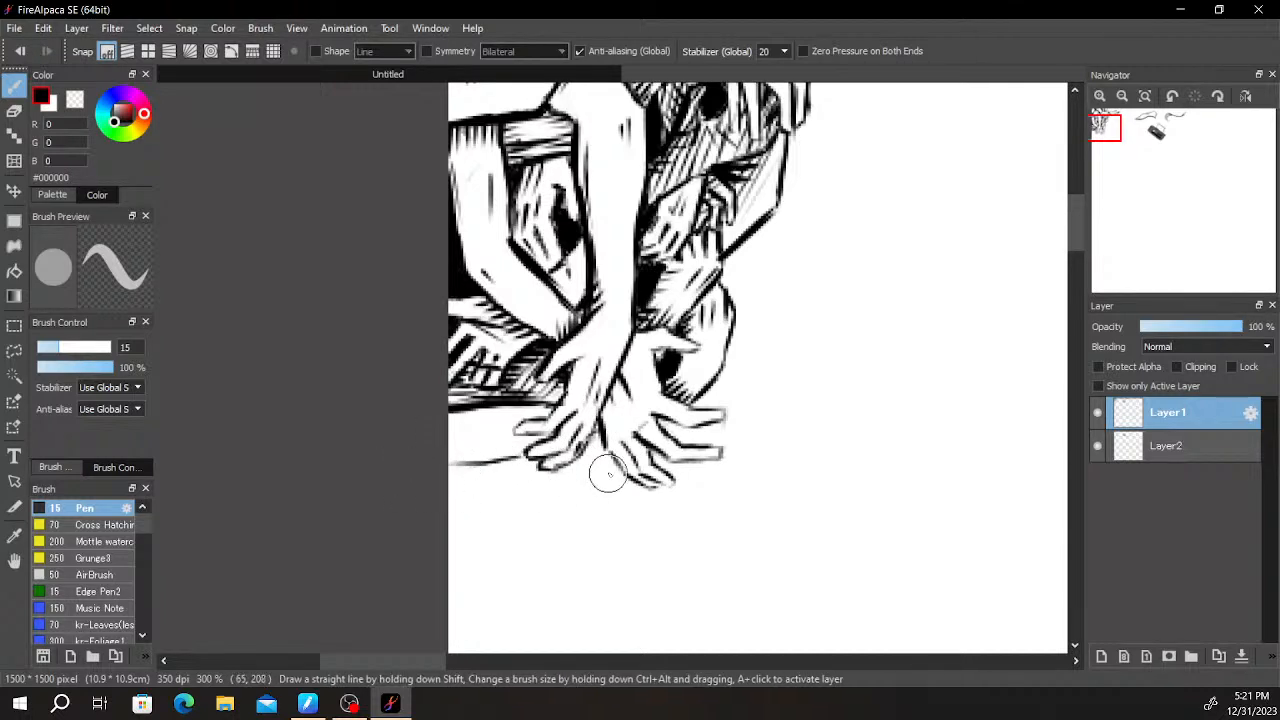
{"action": "mouse_move", "coordinate": [582, 497]}
{"action": "left_mouse_down"}
{"action": "mouse_move", "coordinate": [457, 521]}
{"action": "mouse_move", "coordinate": [503, 515]}
{"action": "left_mouse_up"}
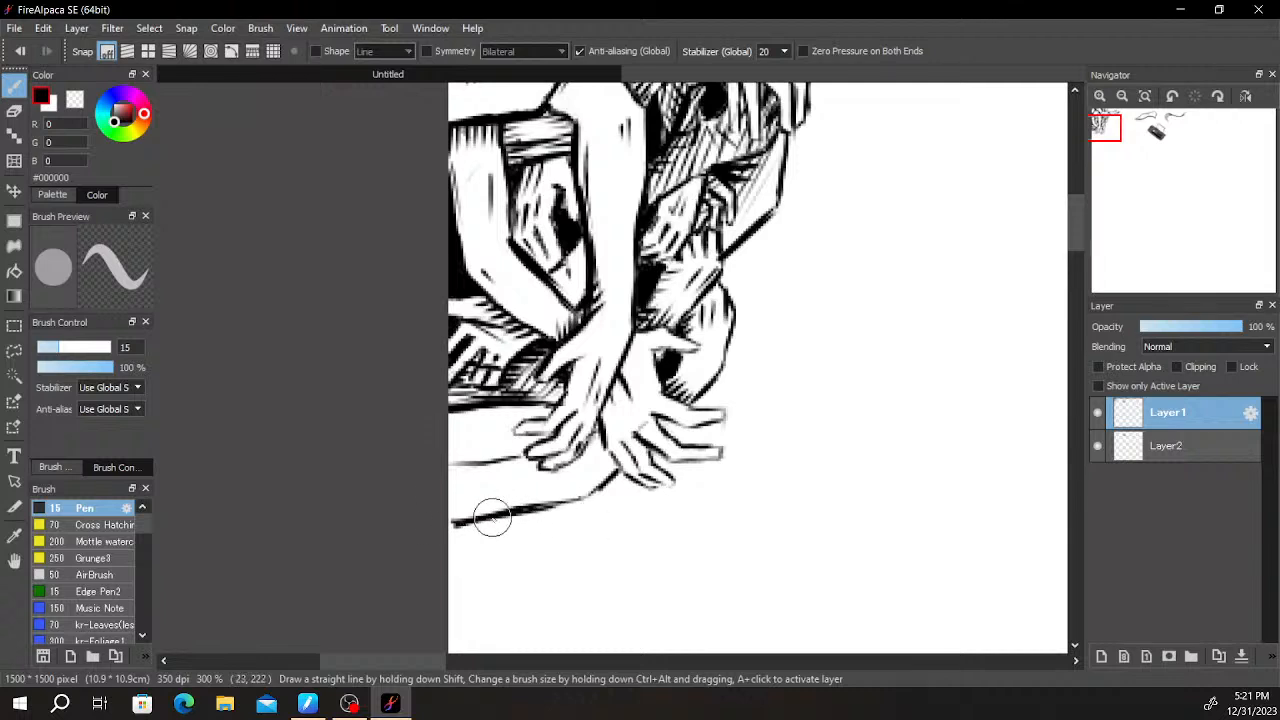
{"action": "left_click_drag", "start_coordinate": [465, 465], "coordinate": [421, 470]}
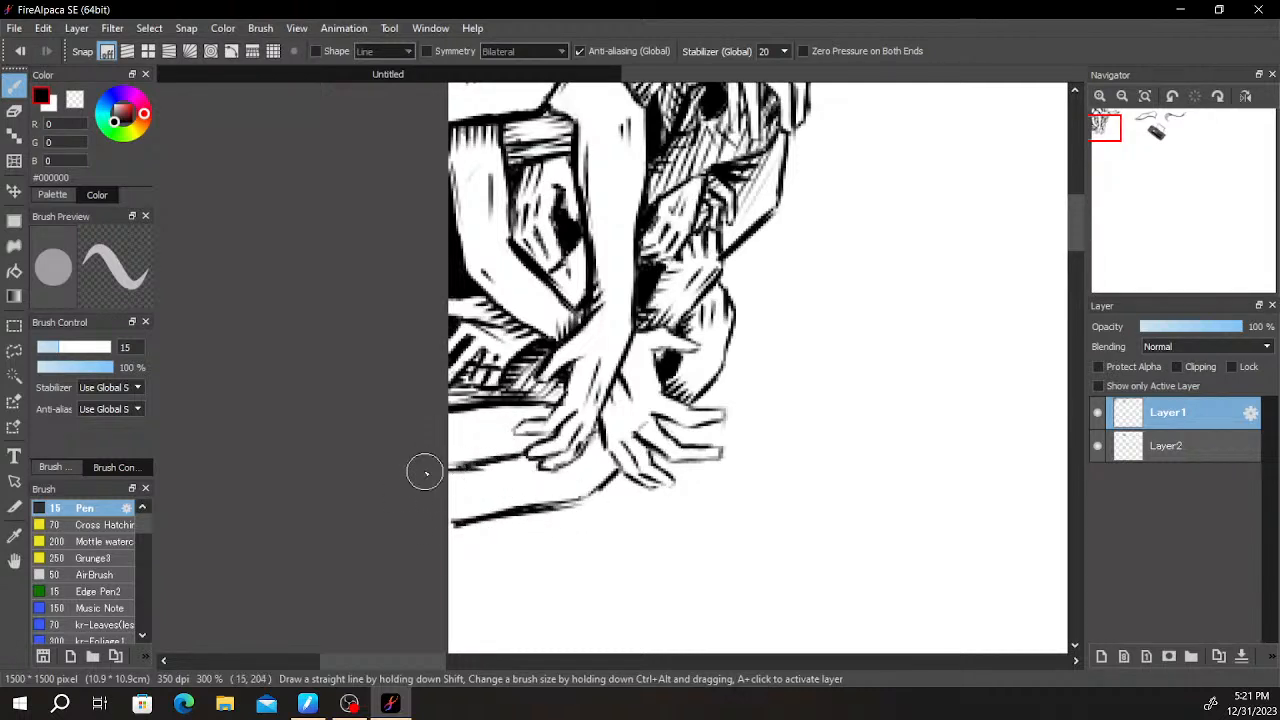
- Trim the stray edges of the new forearm's outline with the size 30 eraser and redraw its bend near the wrist
{"action": "key", "text": "e"}
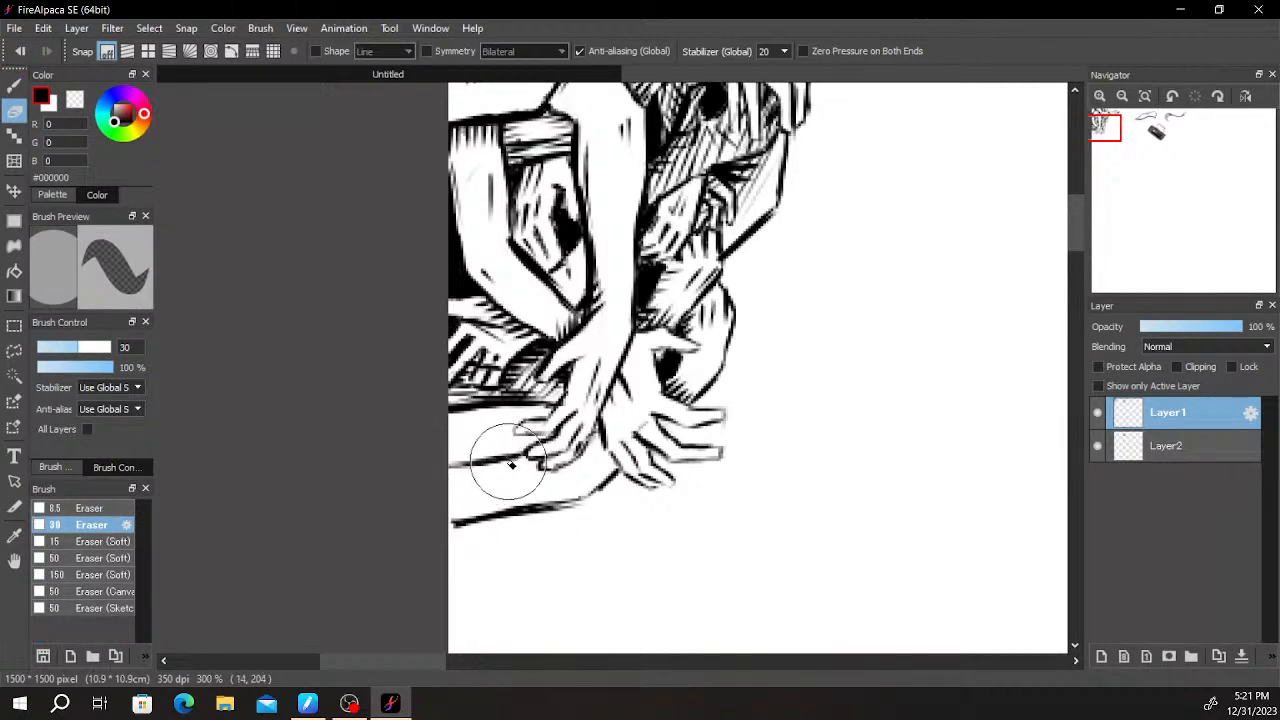
{"action": "key", "text": "b"}
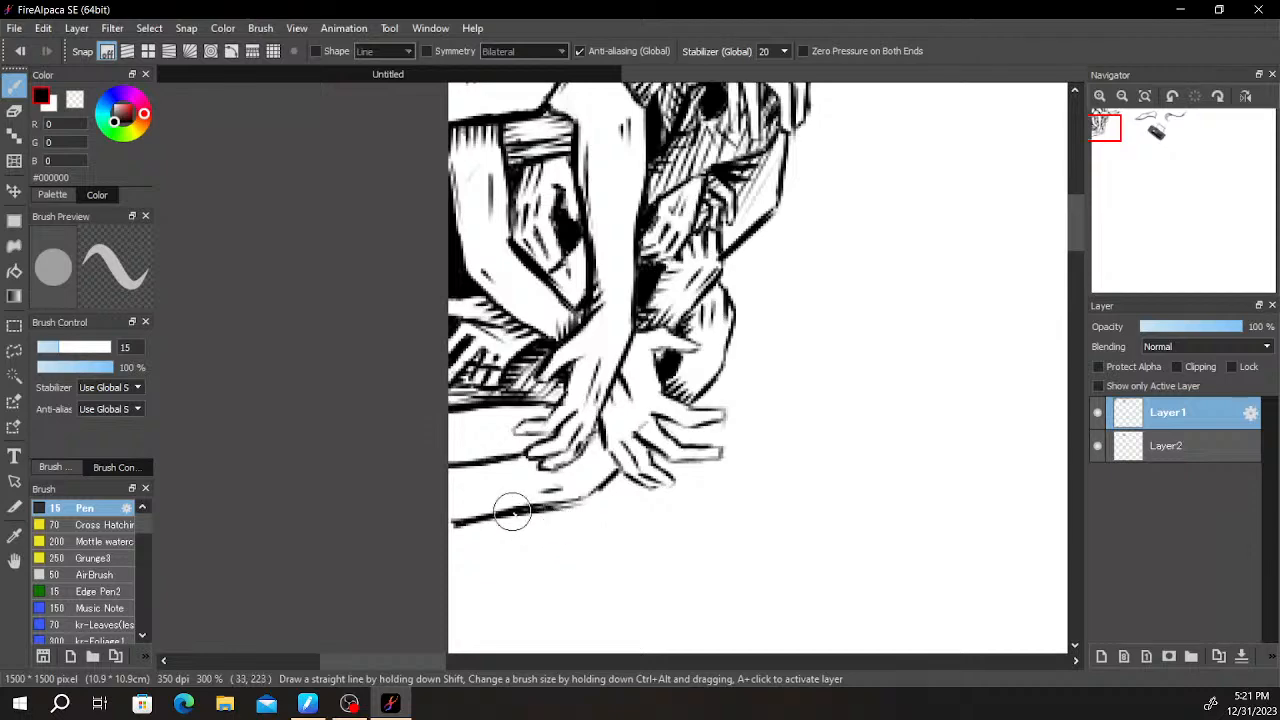
{"action": "scroll", "coordinate": [570, 512], "scroll_direction": "up", "scroll_amount": 4}
{"action": "key", "text": "e"}
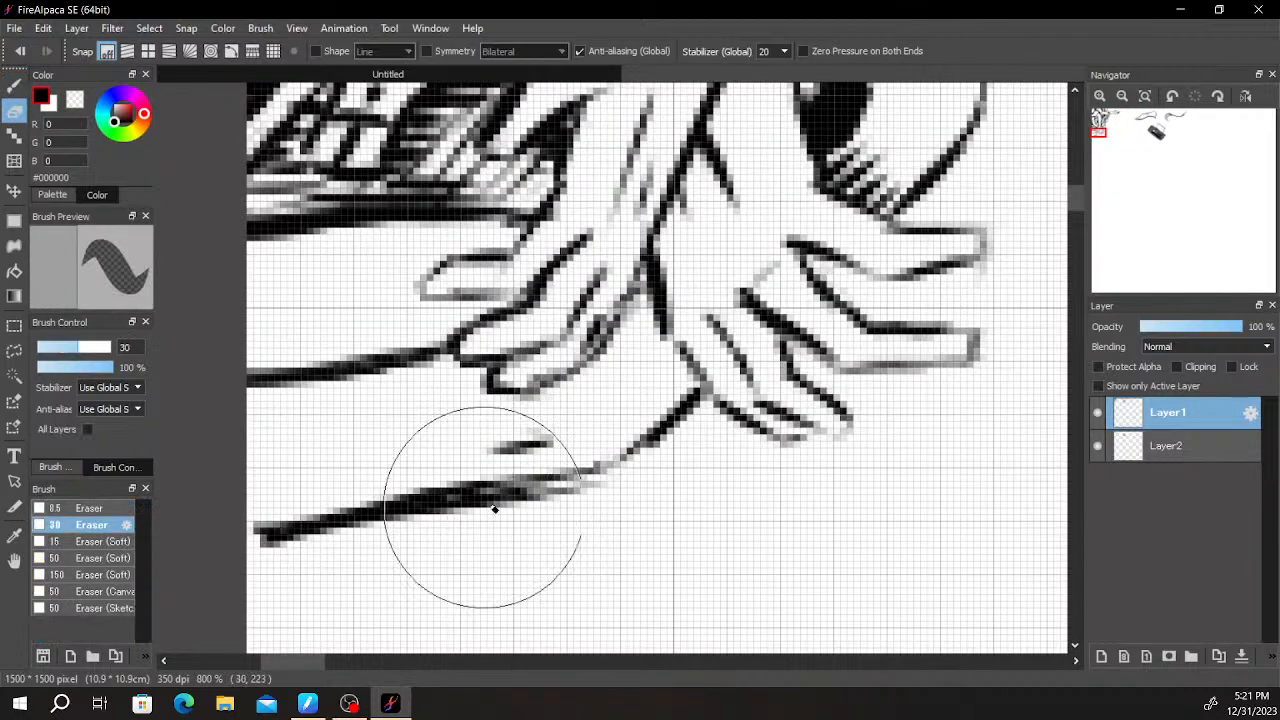
{"action": "key", "text": "b"}
{"action": "mouse_move", "coordinate": [614, 466]}
{"action": "left_mouse_down"}
{"action": "mouse_move", "coordinate": [358, 513]}
{"action": "mouse_move", "coordinate": [579, 486]}
{"action": "mouse_move", "coordinate": [636, 463]}
{"action": "mouse_move", "coordinate": [615, 466]}
{"action": "mouse_move", "coordinate": [666, 431]}
{"action": "left_mouse_up"}
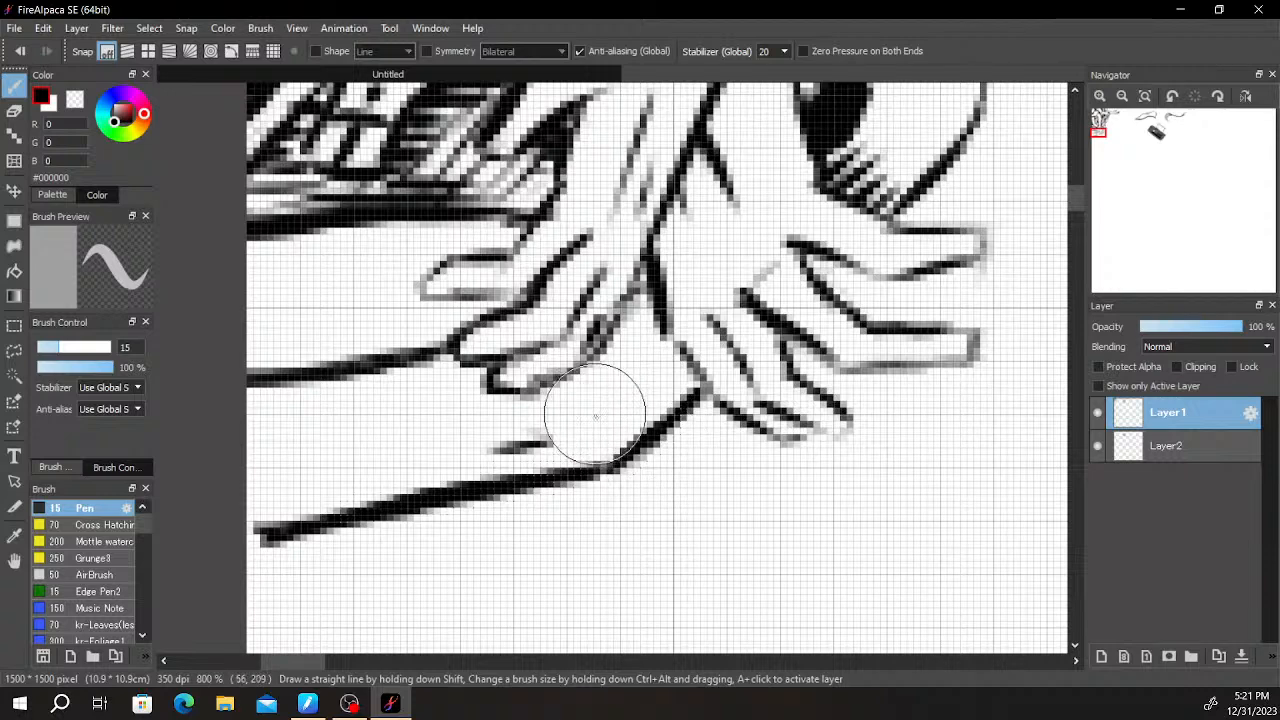
- Fill the gap between the "Ai" box and the forearm below it with dense black cross-hatching
{"action": "key", "text": "space"}
{"action": "left_click_drag", "start_coordinate": [423, 370], "coordinate": [584, 481]}
{"action": "mouse_move", "coordinate": [417, 341]}
{"action": "left_mouse_down"}
{"action": "mouse_move", "coordinate": [395, 505]}
{"action": "mouse_move", "coordinate": [448, 338]}
{"action": "mouse_move", "coordinate": [415, 477]}
{"action": "left_mouse_up"}
{"action": "left_click_drag", "start_coordinate": [475, 344], "coordinate": [443, 490]}
{"action": "mouse_move", "coordinate": [516, 334]}
{"action": "left_mouse_down"}
{"action": "mouse_move", "coordinate": [474, 482]}
{"action": "mouse_move", "coordinate": [497, 478]}
{"action": "left_mouse_up"}
{"action": "mouse_move", "coordinate": [560, 340]}
{"action": "left_mouse_down"}
{"action": "mouse_move", "coordinate": [517, 480]}
{"action": "mouse_move", "coordinate": [535, 482]}
{"action": "left_mouse_up"}
{"action": "mouse_move", "coordinate": [600, 330]}
{"action": "left_mouse_down"}
{"action": "mouse_move", "coordinate": [552, 465]}
{"action": "mouse_move", "coordinate": [640, 339]}
{"action": "mouse_move", "coordinate": [620, 336]}
{"action": "mouse_move", "coordinate": [590, 386]}
{"action": "left_mouse_up"}
{"action": "mouse_move", "coordinate": [641, 330]}
{"action": "left_mouse_down"}
{"action": "mouse_move", "coordinate": [668, 353]}
{"action": "mouse_move", "coordinate": [598, 418]}
{"action": "mouse_move", "coordinate": [578, 475]}
{"action": "mouse_move", "coordinate": [627, 412]}
{"action": "mouse_move", "coordinate": [605, 463]}
{"action": "mouse_move", "coordinate": [638, 415]}
{"action": "mouse_move", "coordinate": [603, 381]}
{"action": "mouse_move", "coordinate": [407, 354]}
{"action": "mouse_move", "coordinate": [628, 358]}
{"action": "mouse_move", "coordinate": [398, 370]}
{"action": "mouse_move", "coordinate": [664, 342]}
{"action": "mouse_move", "coordinate": [384, 385]}
{"action": "left_mouse_up"}
{"action": "mouse_move", "coordinate": [545, 385]}
{"action": "left_mouse_down"}
{"action": "mouse_move", "coordinate": [383, 409]}
{"action": "mouse_move", "coordinate": [423, 417]}
{"action": "mouse_move", "coordinate": [391, 436]}
{"action": "left_mouse_up"}
{"action": "mouse_move", "coordinate": [525, 427]}
{"action": "left_mouse_down"}
{"action": "mouse_move", "coordinate": [398, 459]}
{"action": "mouse_move", "coordinate": [595, 445]}
{"action": "mouse_move", "coordinate": [468, 480]}
{"action": "mouse_move", "coordinate": [391, 473]}
{"action": "mouse_move", "coordinate": [563, 457]}
{"action": "left_mouse_up"}
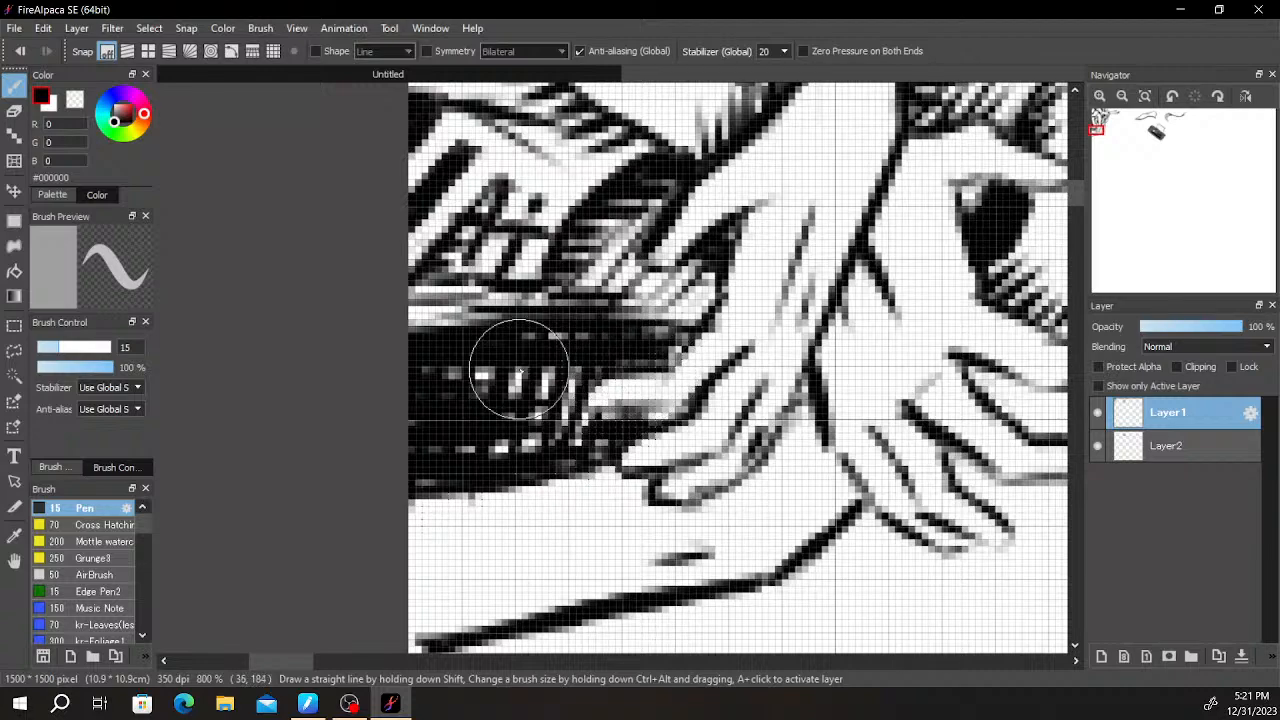
{"action": "scroll", "coordinate": [632, 442], "scroll_direction": "down", "scroll_amount": 6}
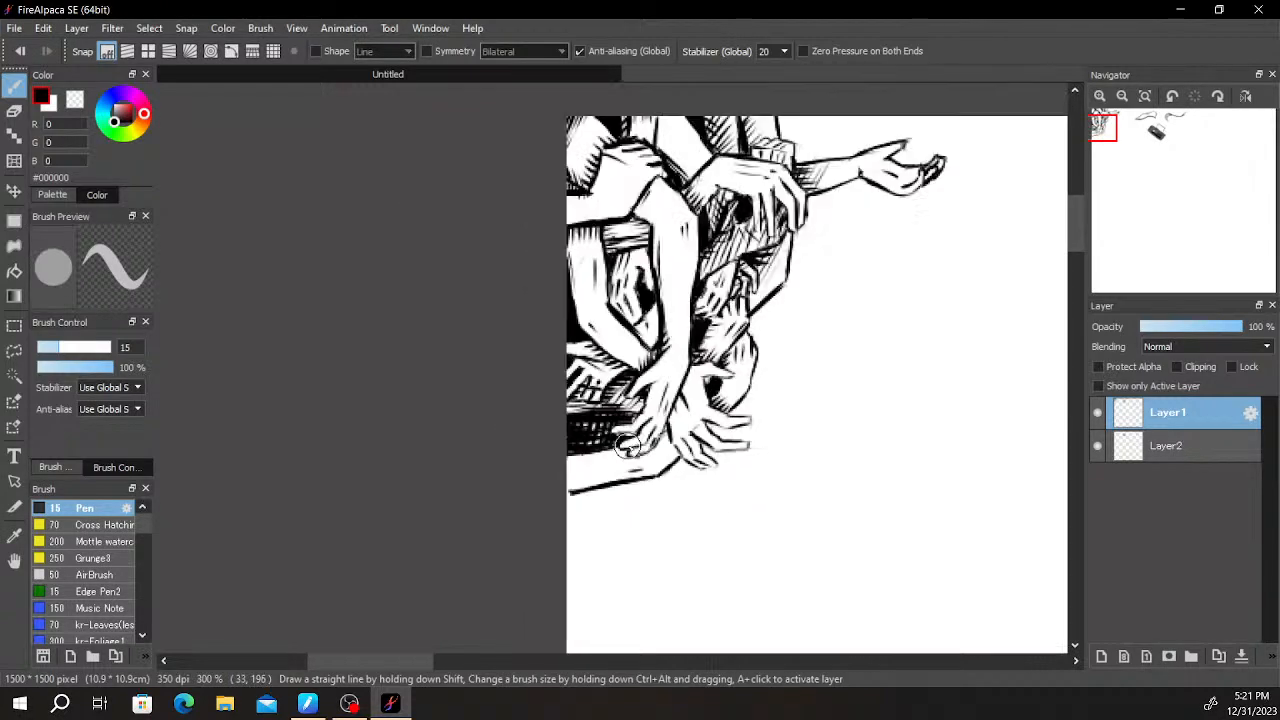
{"action": "scroll", "coordinate": [700, 451], "scroll_direction": "up", "scroll_amount": 6}
{"action": "left_click_drag", "start_coordinate": [265, 397], "coordinate": [454, 409]}
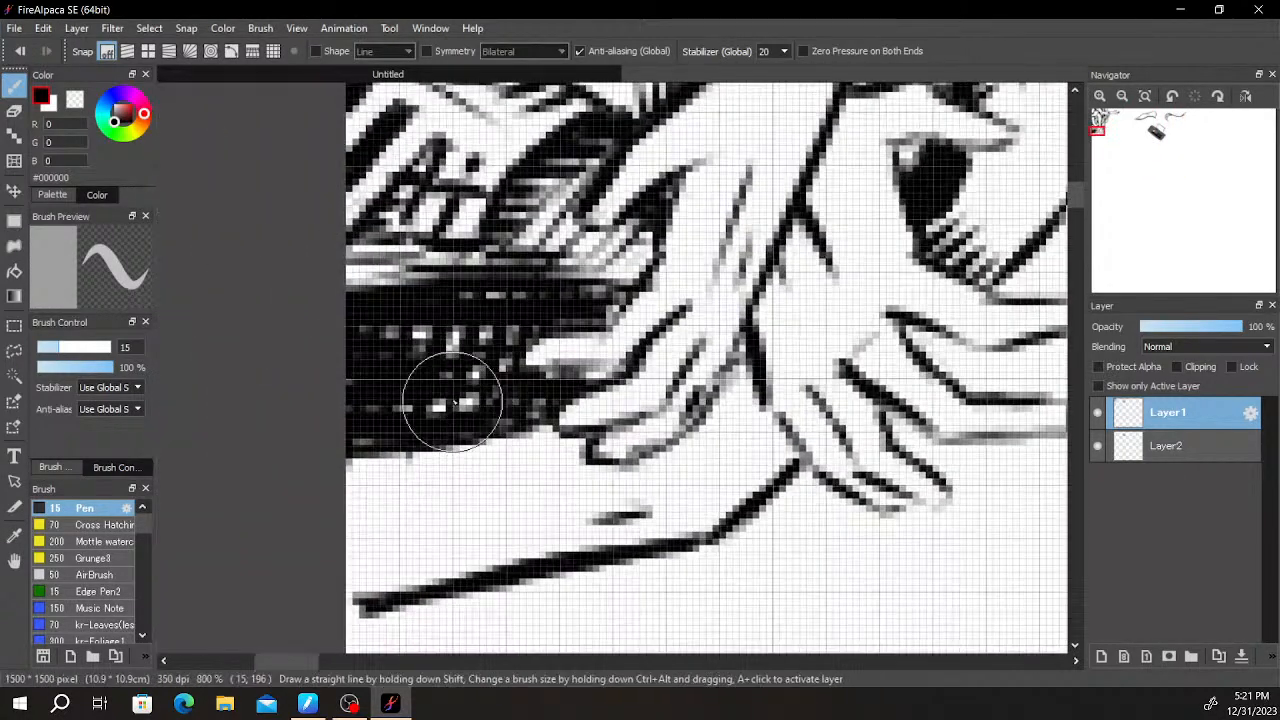
- Break up the black area under the "Ai" box into a speckled texture with size 30 eraser flecks and short pen strokes
{"action": "key", "text": "e"}
{"action": "mouse_move", "coordinate": [433, 425]}
{"action": "left_mouse_down"}
{"action": "mouse_move", "coordinate": [384, 353]}
{"action": "mouse_move", "coordinate": [494, 423]}
{"action": "mouse_move", "coordinate": [401, 341]}
{"action": "mouse_move", "coordinate": [533, 401]}
{"action": "mouse_move", "coordinate": [443, 340]}
{"action": "left_mouse_up"}
{"action": "key", "text": "b"}
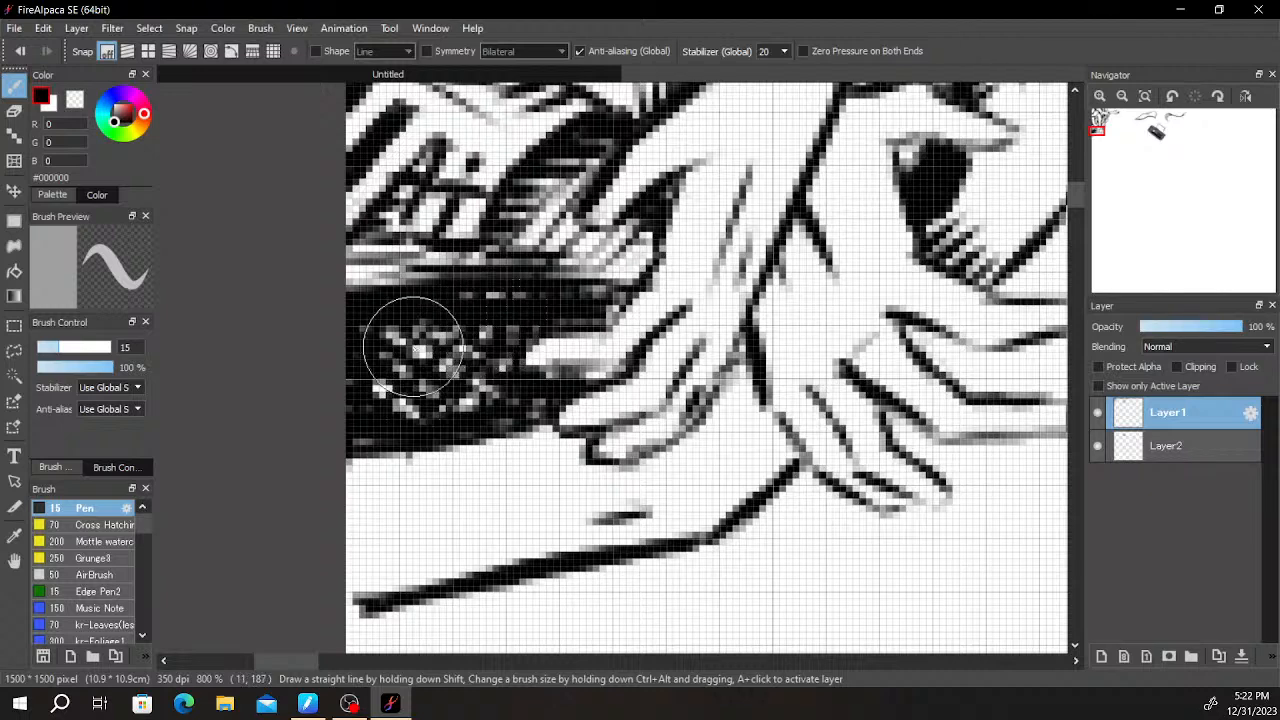
{"action": "key", "text": "e"}
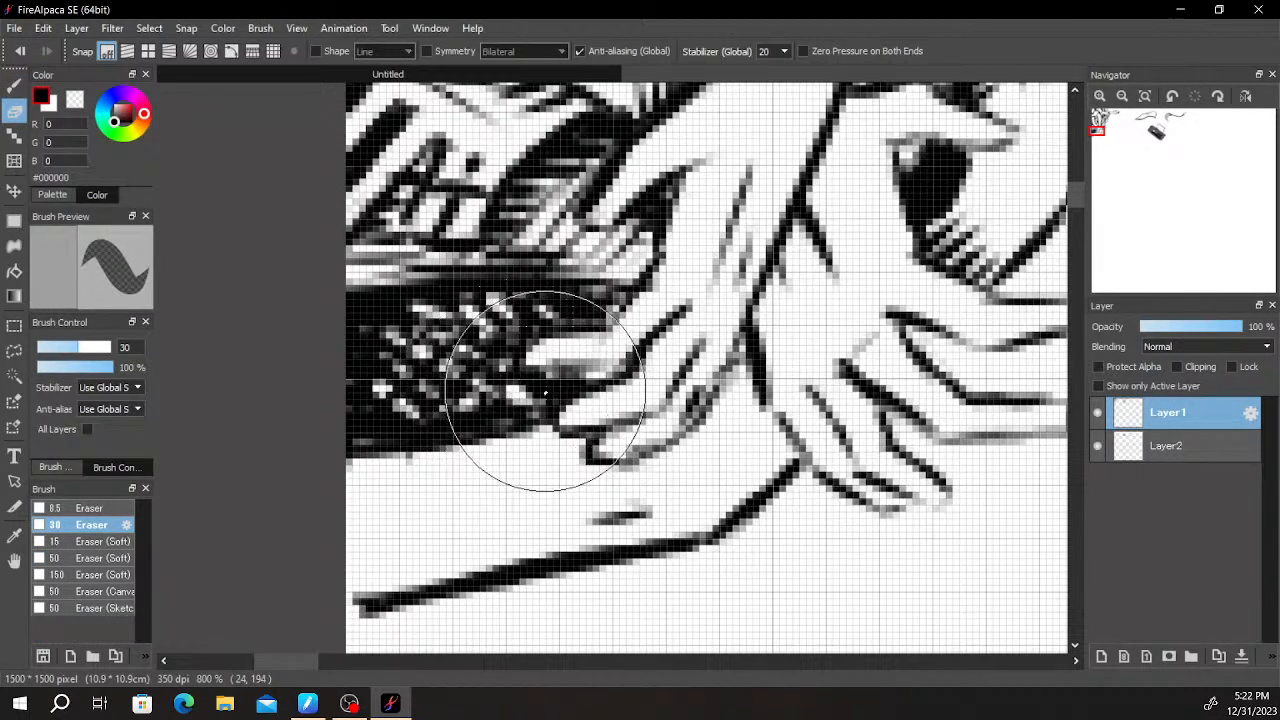
{"action": "key", "text": "b"}
{"action": "scroll", "coordinate": [505, 403], "scroll_direction": "down", "scroll_amount": 5}
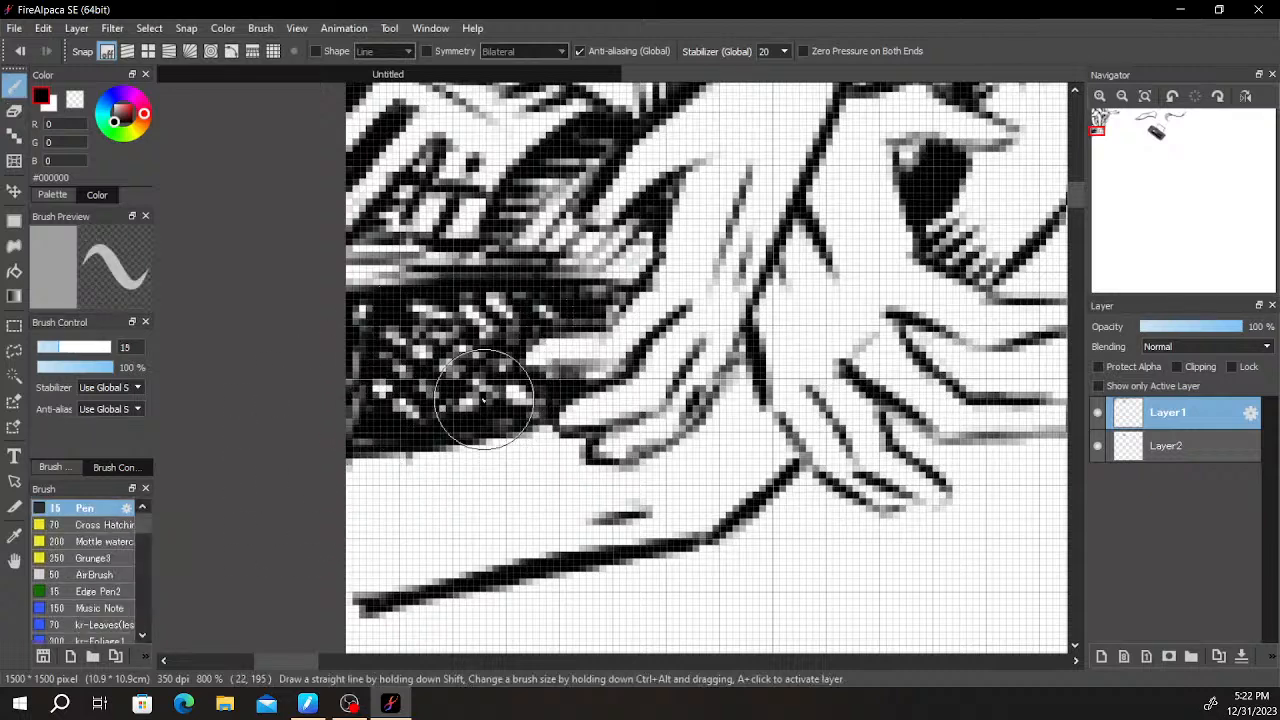
{"action": "scroll", "coordinate": [613, 405], "scroll_direction": "up", "scroll_amount": 3}
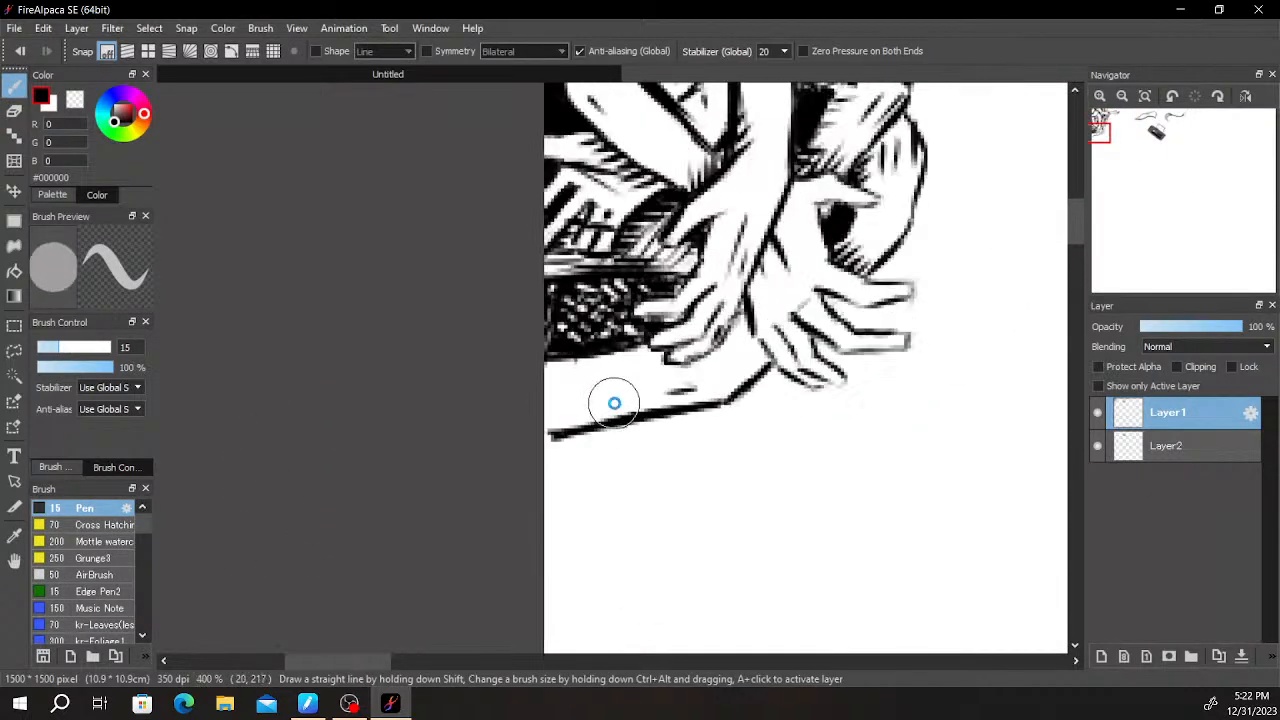
{"action": "scroll", "coordinate": [613, 405], "scroll_direction": "up", "scroll_amount": 2}
{"action": "key", "text": "e"}
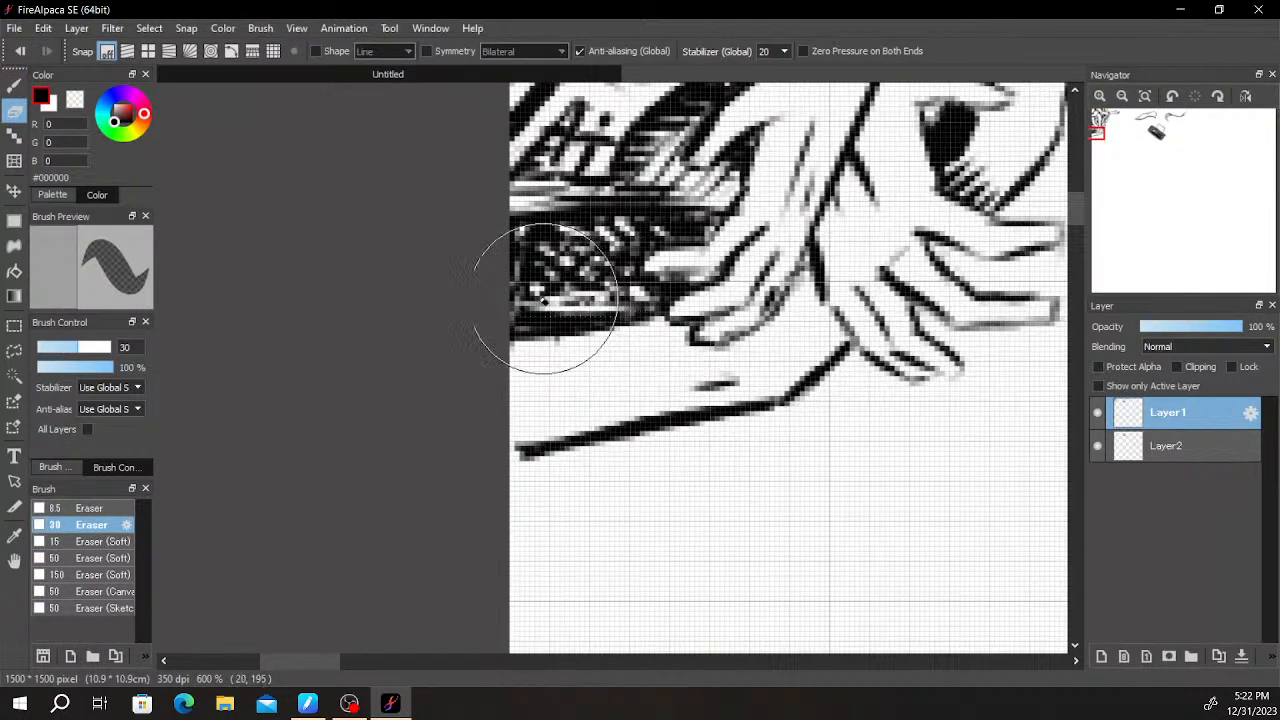
{"action": "key", "text": "b"}
{"action": "mouse_move", "coordinate": [573, 302]}
{"action": "left_mouse_down"}
{"action": "mouse_move", "coordinate": [555, 301]}
{"action": "mouse_move", "coordinate": [578, 293]}
{"action": "mouse_move", "coordinate": [617, 316]}
{"action": "mouse_move", "coordinate": [604, 296]}
{"action": "left_mouse_up"}
{"action": "mouse_move", "coordinate": [528, 253]}
{"action": "left_mouse_down"}
{"action": "mouse_move", "coordinate": [666, 219]}
{"action": "mouse_move", "coordinate": [573, 230]}
{"action": "mouse_move", "coordinate": [541, 217]}
{"action": "mouse_move", "coordinate": [665, 219]}
{"action": "mouse_move", "coordinate": [648, 190]}
{"action": "mouse_move", "coordinate": [775, 248]}
{"action": "mouse_move", "coordinate": [835, 172]}
{"action": "left_mouse_up"}
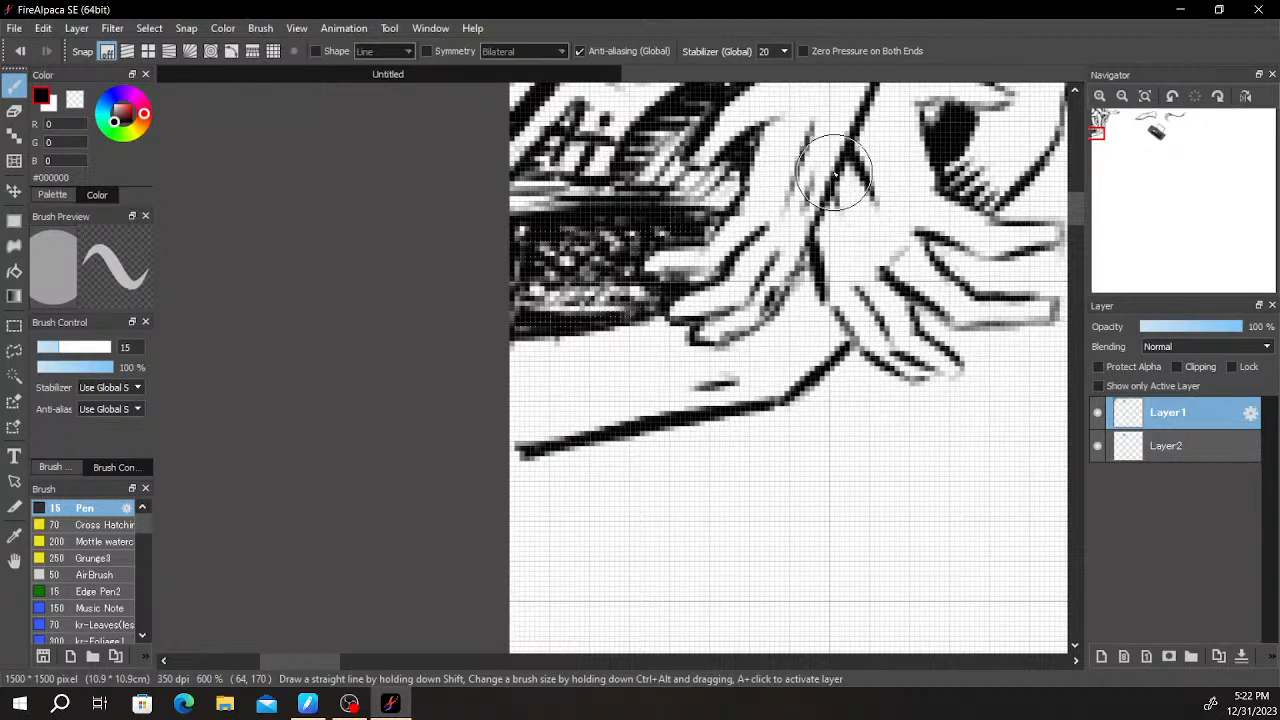
- Hatch short slanted strokes along the lowest forearm's upper edge, from the canvas edge to the fingers
{"action": "scroll", "coordinate": [835, 172], "scroll_direction": "down", "scroll_amount": 1}
{"action": "scroll", "coordinate": [643, 260], "scroll_direction": "up", "scroll_amount": 2}
{"action": "mouse_move", "coordinate": [623, 321]}
{"action": "left_mouse_down"}
{"action": "mouse_move", "coordinate": [653, 303]}
{"action": "mouse_move", "coordinate": [655, 357]}
{"action": "mouse_move", "coordinate": [672, 322]}
{"action": "mouse_move", "coordinate": [641, 310]}
{"action": "mouse_move", "coordinate": [627, 354]}
{"action": "mouse_move", "coordinate": [661, 337]}
{"action": "mouse_move", "coordinate": [672, 313]}
{"action": "mouse_move", "coordinate": [662, 309]}
{"action": "mouse_move", "coordinate": [643, 368]}
{"action": "mouse_move", "coordinate": [698, 298]}
{"action": "mouse_move", "coordinate": [645, 373]}
{"action": "mouse_move", "coordinate": [720, 296]}
{"action": "mouse_move", "coordinate": [718, 319]}
{"action": "mouse_move", "coordinate": [736, 299]}
{"action": "mouse_move", "coordinate": [697, 346]}
{"action": "mouse_move", "coordinate": [771, 282]}
{"action": "mouse_move", "coordinate": [719, 356]}
{"action": "mouse_move", "coordinate": [791, 286]}
{"action": "mouse_move", "coordinate": [745, 342]}
{"action": "mouse_move", "coordinate": [807, 292]}
{"action": "mouse_move", "coordinate": [772, 352]}
{"action": "mouse_move", "coordinate": [828, 298]}
{"action": "mouse_move", "coordinate": [794, 344]}
{"action": "mouse_move", "coordinate": [717, 360]}
{"action": "left_mouse_up"}
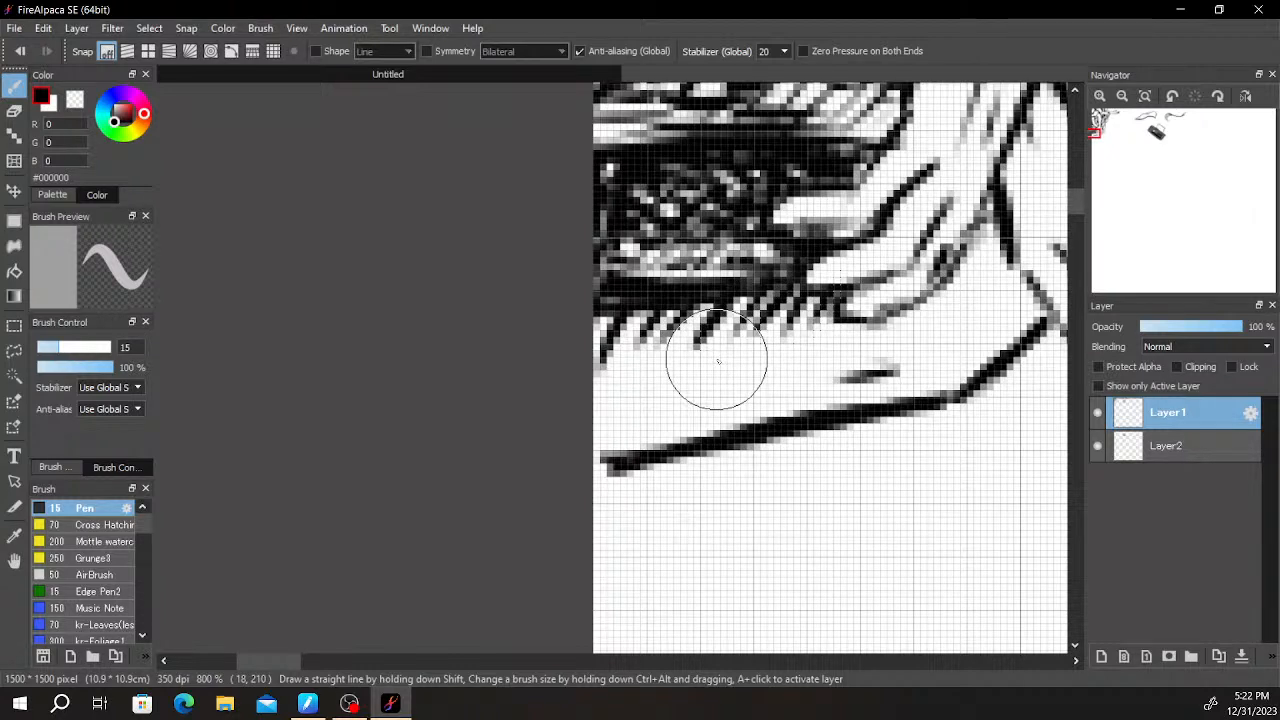
- Add long shading strokes inside the lowest forearm and thicken its lower outline from the canvas edge
{"action": "left_click_drag", "start_coordinate": [570, 397], "coordinate": [740, 356]}
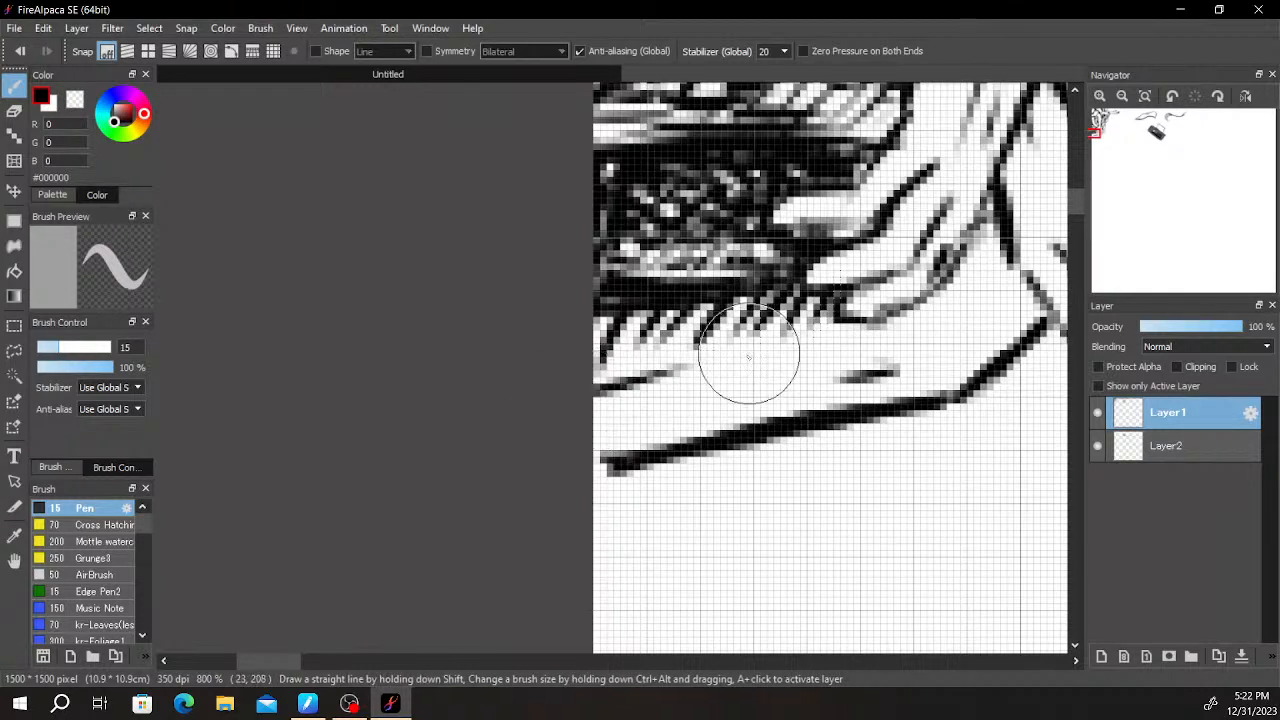
{"action": "left_click_drag", "start_coordinate": [594, 472], "coordinate": [663, 446]}
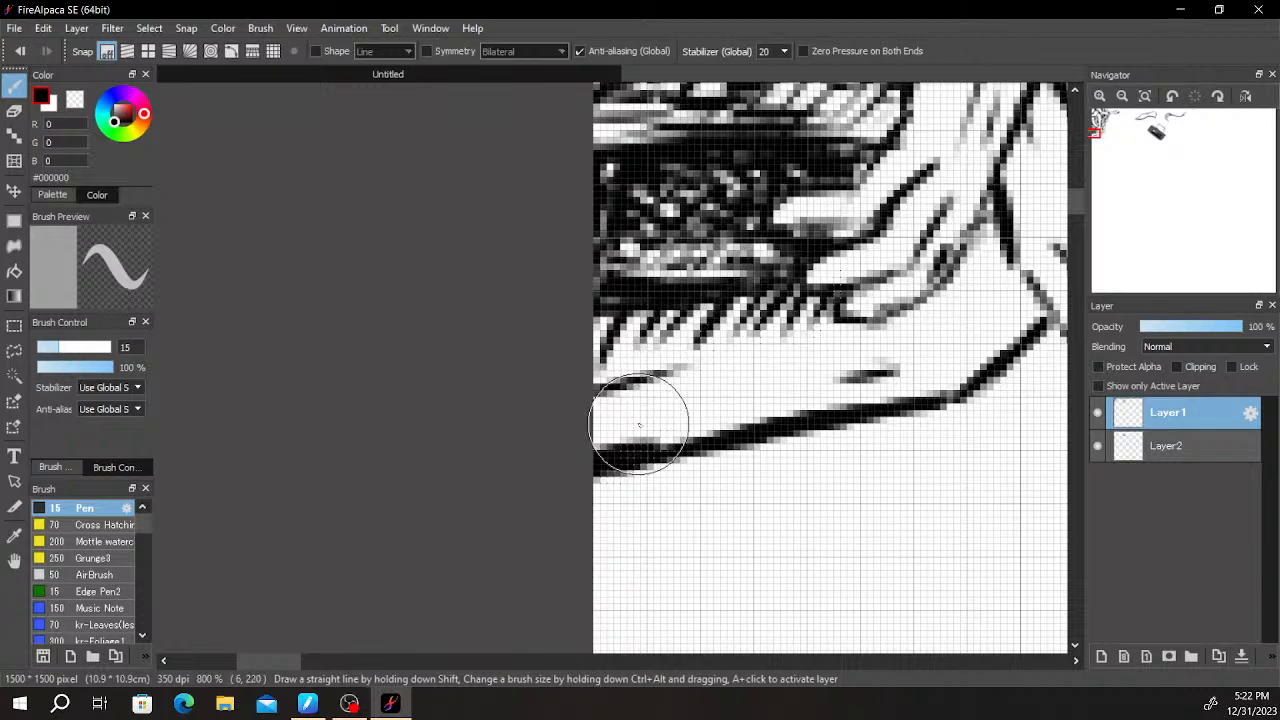
{"action": "left_click_drag", "start_coordinate": [583, 431], "coordinate": [686, 395]}
{"action": "key", "text": "ctrl+z"}
{"action": "left_click_drag", "start_coordinate": [562, 417], "coordinate": [708, 389]}
{"action": "mouse_move", "coordinate": [577, 437]}
{"action": "left_mouse_down"}
{"action": "mouse_move", "coordinate": [650, 436]}
{"action": "mouse_move", "coordinate": [783, 396]}
{"action": "left_mouse_up"}
{"action": "left_click_drag", "start_coordinate": [594, 440], "coordinate": [866, 369]}
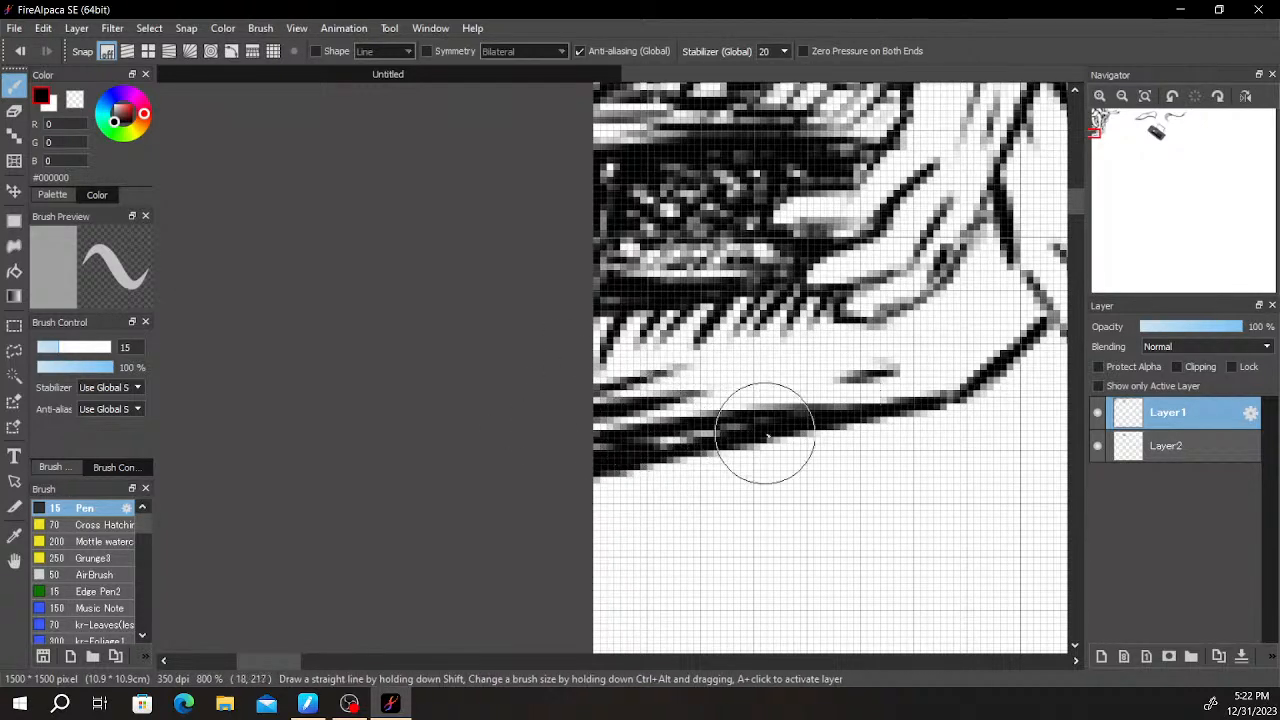
- Hatch the shadow between the two lower hands, then shade the curved shape beside the thumb and thicken its outer outline
{"action": "left_click_drag", "start_coordinate": [934, 412], "coordinate": [508, 535]}
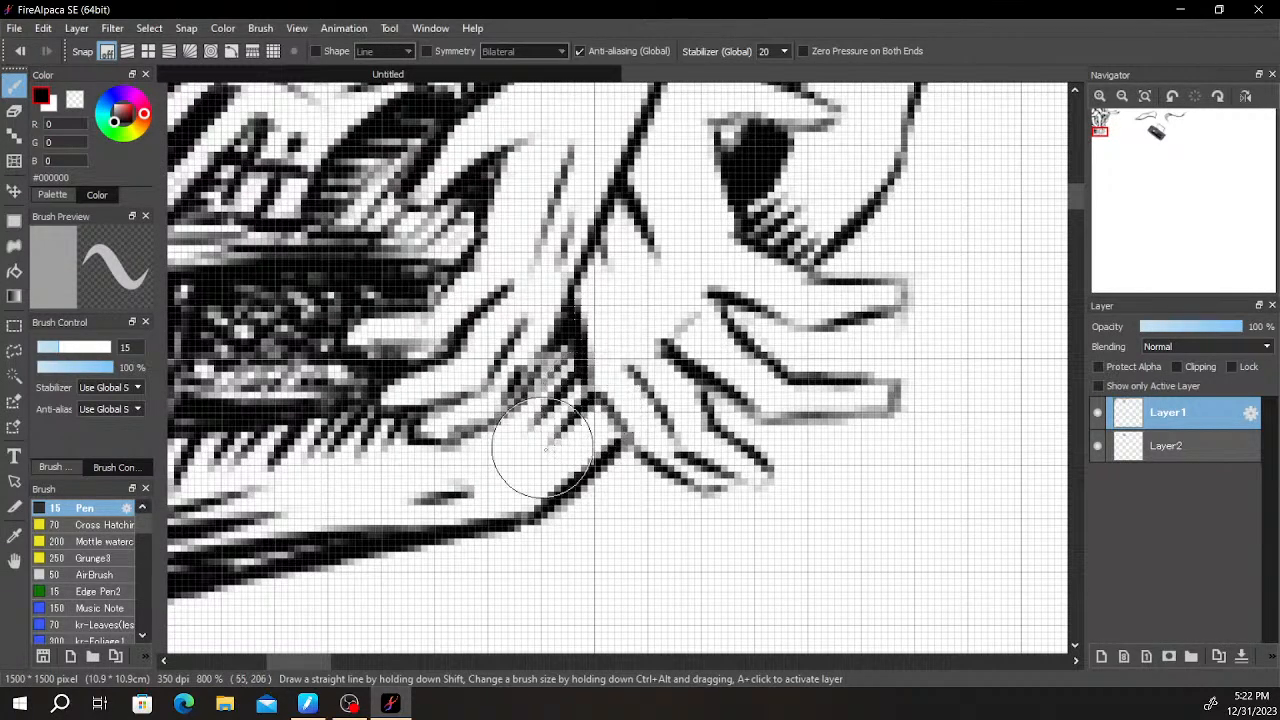
{"action": "left_click_drag", "start_coordinate": [713, 333], "coordinate": [556, 593]}
{"action": "left_click_drag", "start_coordinate": [670, 446], "coordinate": [600, 400]}
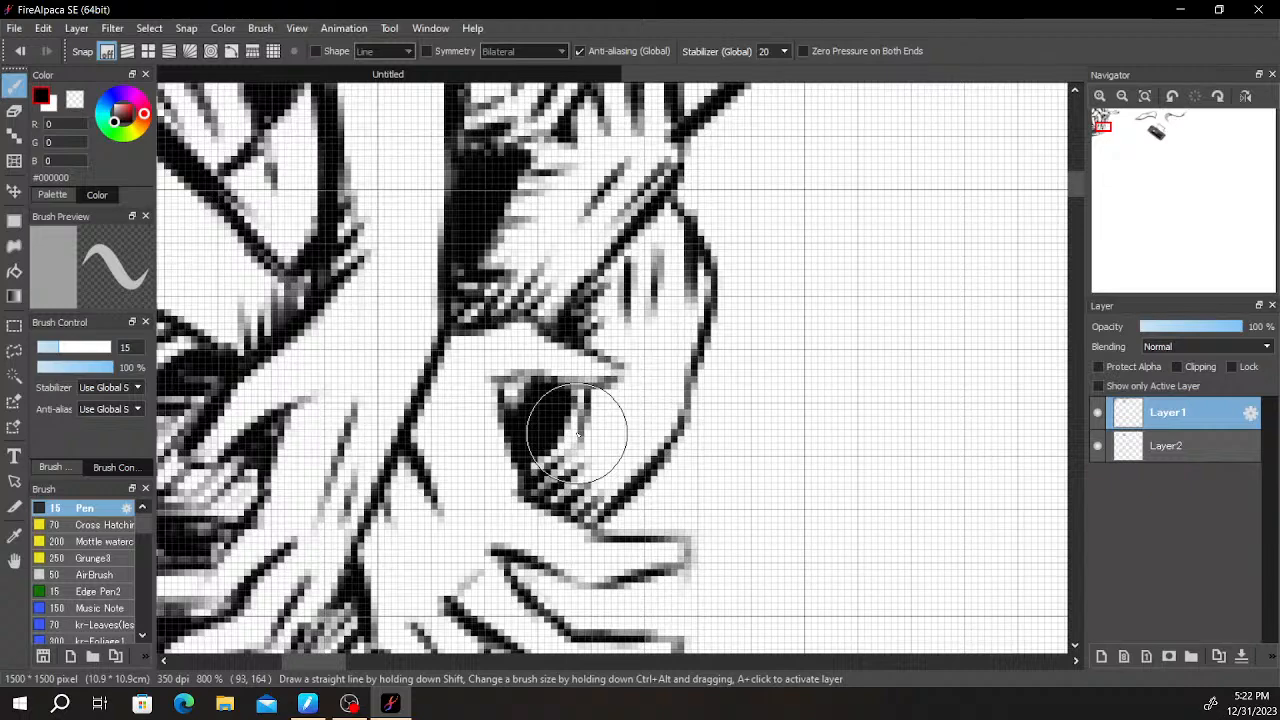
{"action": "scroll", "coordinate": [578, 433], "scroll_direction": "down", "scroll_amount": 1}
{"action": "scroll", "coordinate": [587, 435], "scroll_direction": "up", "scroll_amount": 3}
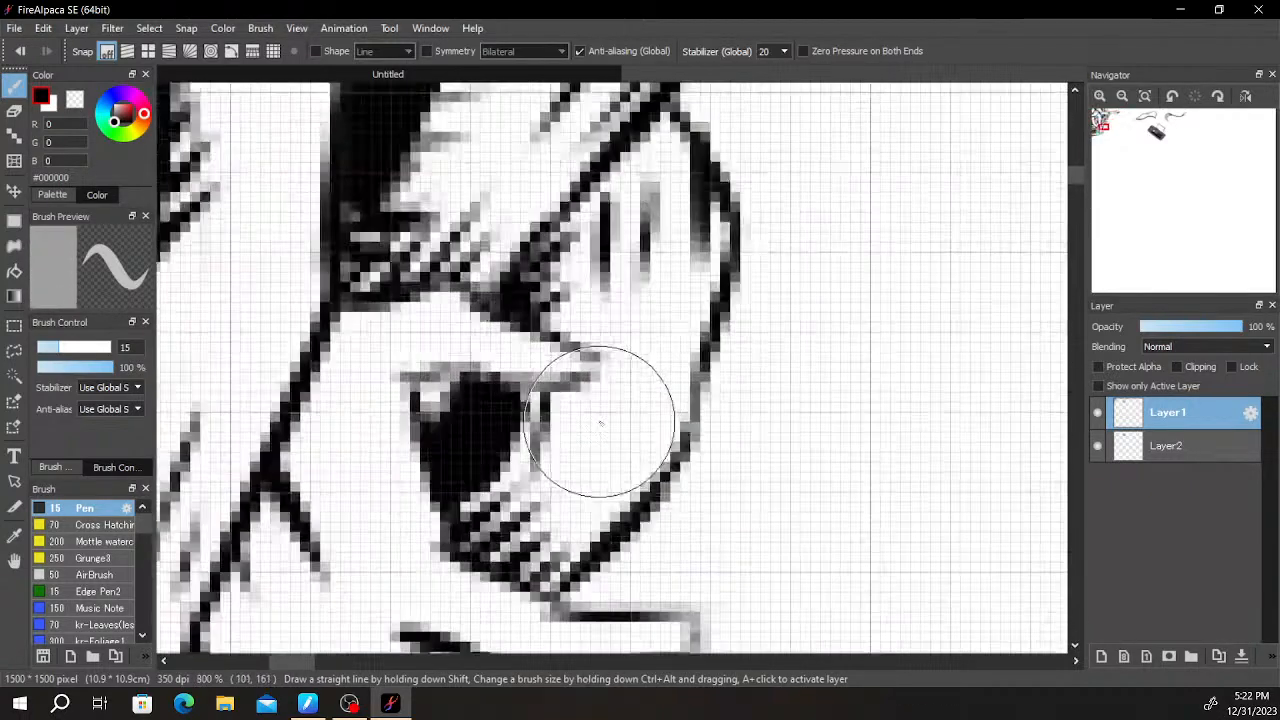
{"action": "mouse_move", "coordinate": [681, 435]}
{"action": "left_mouse_down"}
{"action": "mouse_move", "coordinate": [717, 336]}
{"action": "mouse_move", "coordinate": [703, 412]}
{"action": "mouse_move", "coordinate": [707, 360]}
{"action": "mouse_move", "coordinate": [692, 400]}
{"action": "left_mouse_up"}
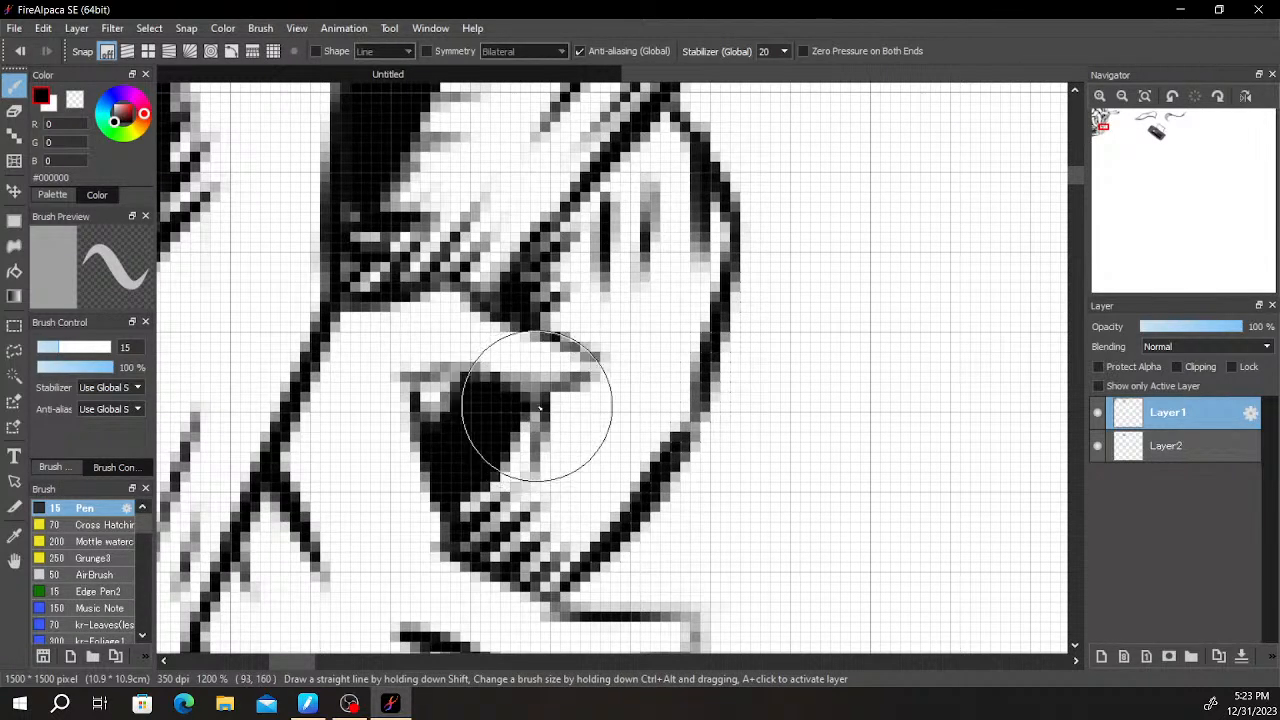
- Add short hatching strokes along the lower corner of the pointed arm above the small overlapping hands
{"action": "scroll", "coordinate": [567, 486], "scroll_direction": "down", "scroll_amount": 4}
{"action": "key", "text": "space"}
{"action": "left_click_drag", "start_coordinate": [668, 354], "coordinate": [637, 460]}
{"action": "scroll", "coordinate": [637, 460], "scroll_direction": "up", "scroll_amount": 3}
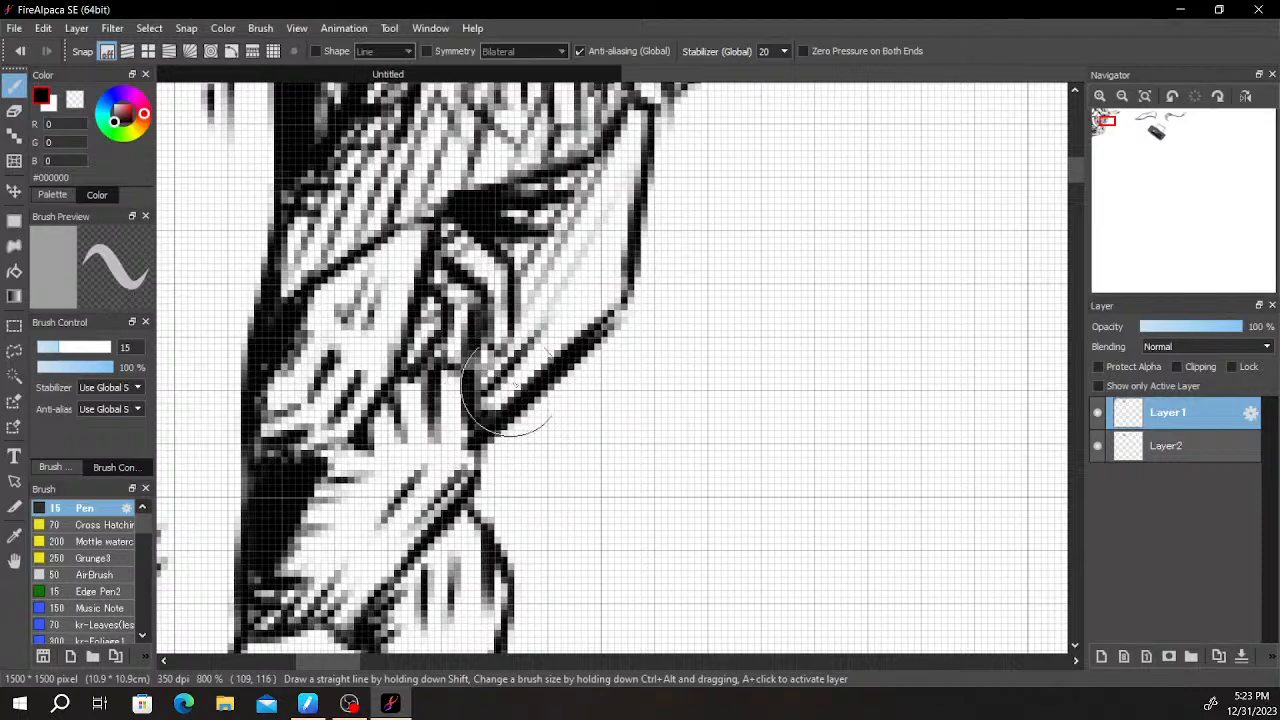
{"action": "left_click_drag", "start_coordinate": [478, 420], "coordinate": [568, 307]}
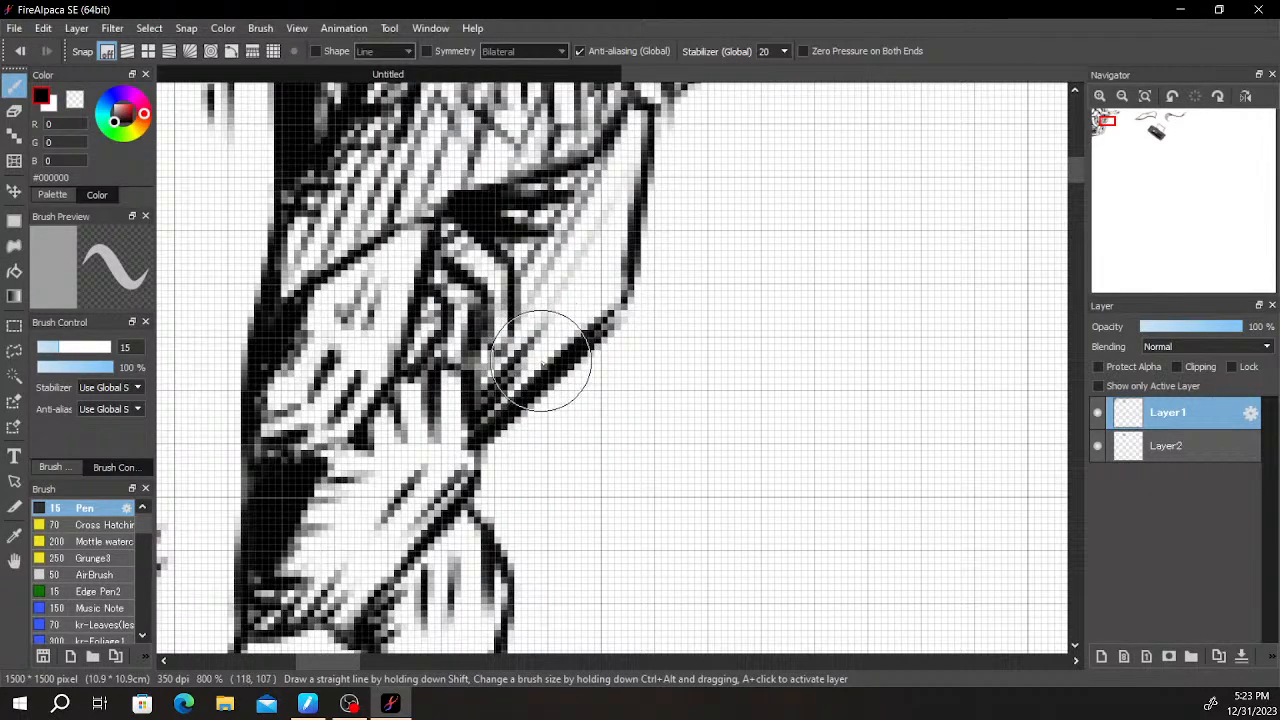
- Darken the finger outlines of the large hanging hand and close the fingertip beside the black spot
{"action": "left_click_drag", "start_coordinate": [662, 208], "coordinate": [573, 490]}
{"action": "scroll", "coordinate": [620, 370], "scroll_direction": "down", "scroll_amount": 4}
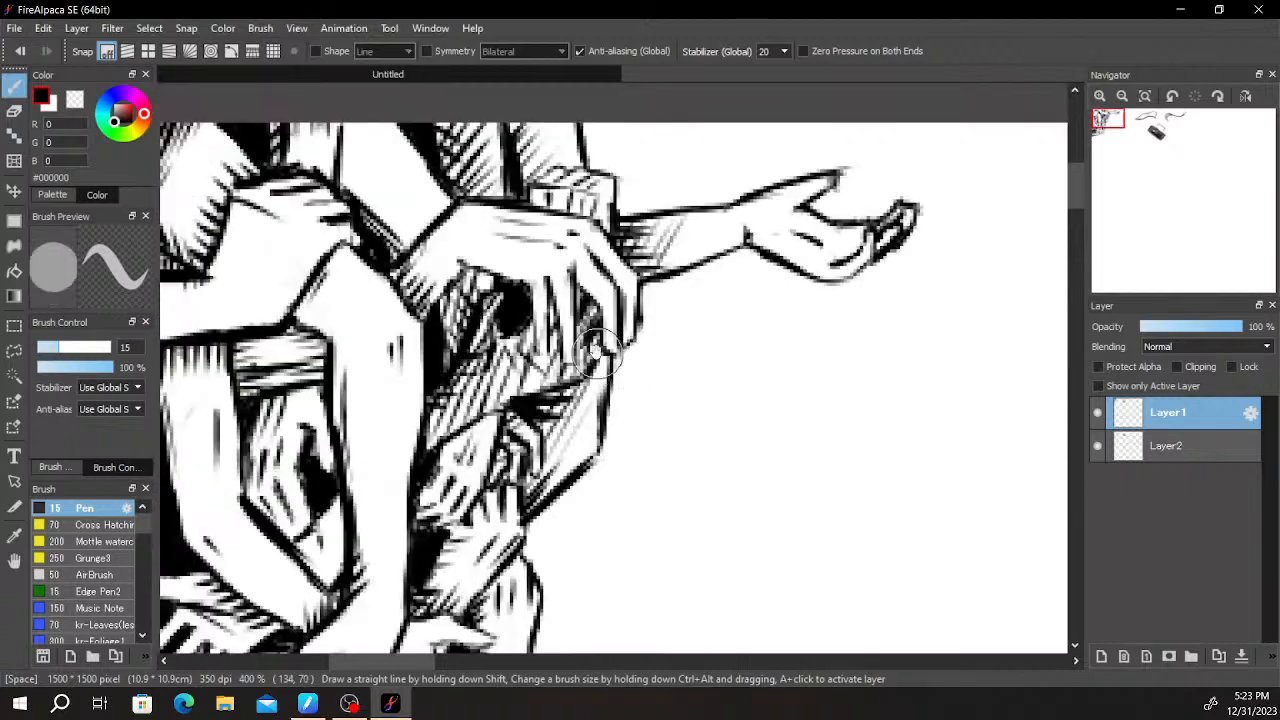
{"action": "scroll", "coordinate": [529, 314], "scroll_direction": "up", "scroll_amount": 5}
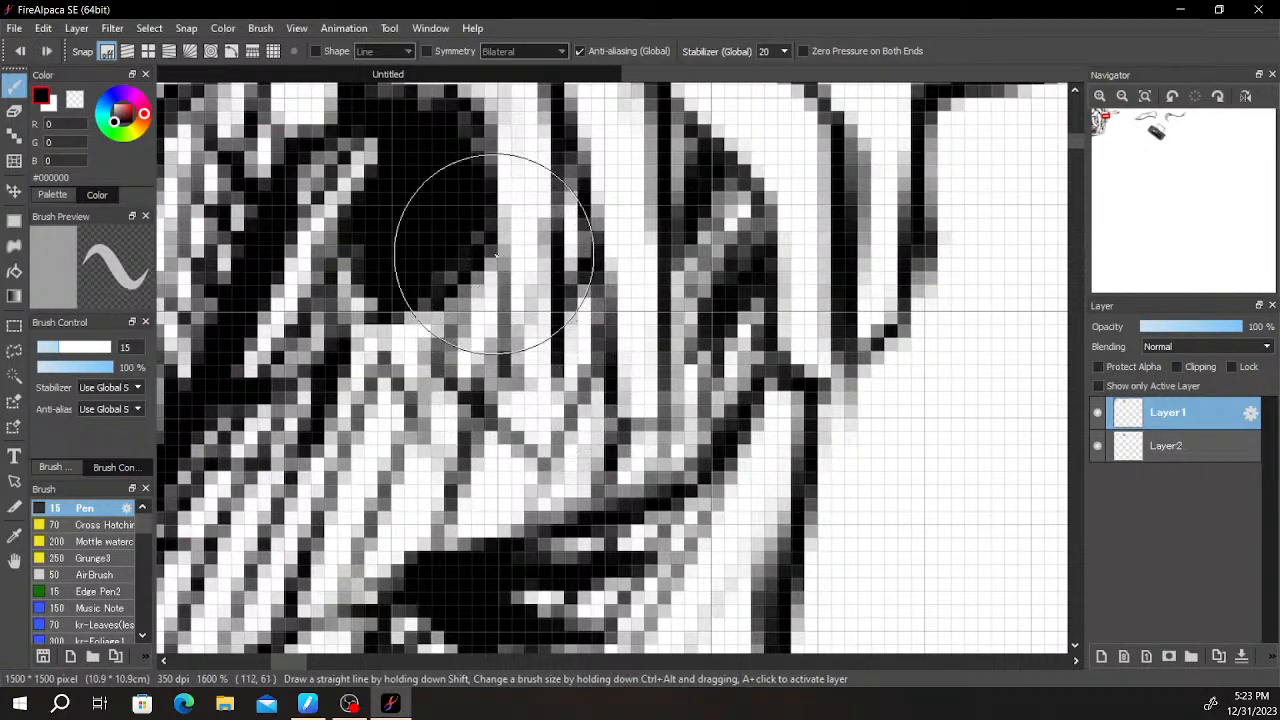
{"action": "left_click_drag", "start_coordinate": [525, 384], "coordinate": [557, 271]}
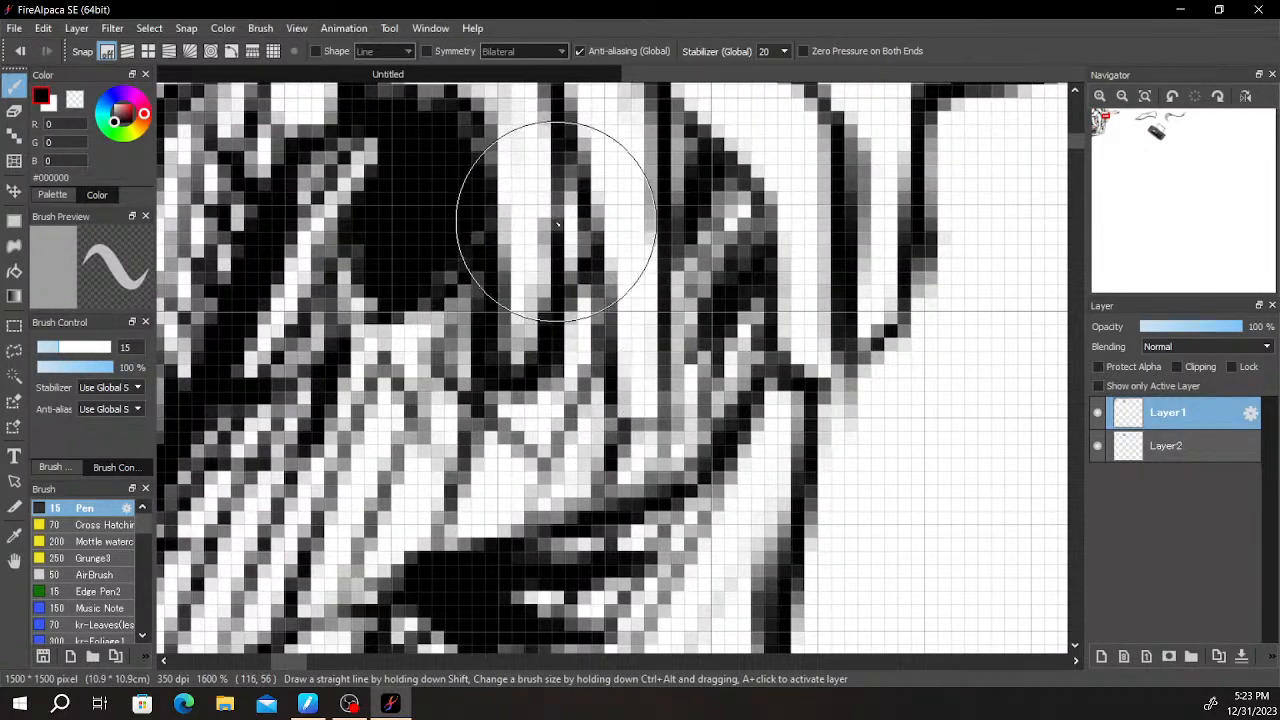
{"action": "scroll", "coordinate": [588, 222], "scroll_direction": "down", "scroll_amount": 2}
{"action": "left_click_drag", "start_coordinate": [582, 183], "coordinate": [591, 264]}
{"action": "left_click_drag", "start_coordinate": [577, 208], "coordinate": [606, 298]}
{"action": "left_click_drag", "start_coordinate": [701, 212], "coordinate": [721, 442]}
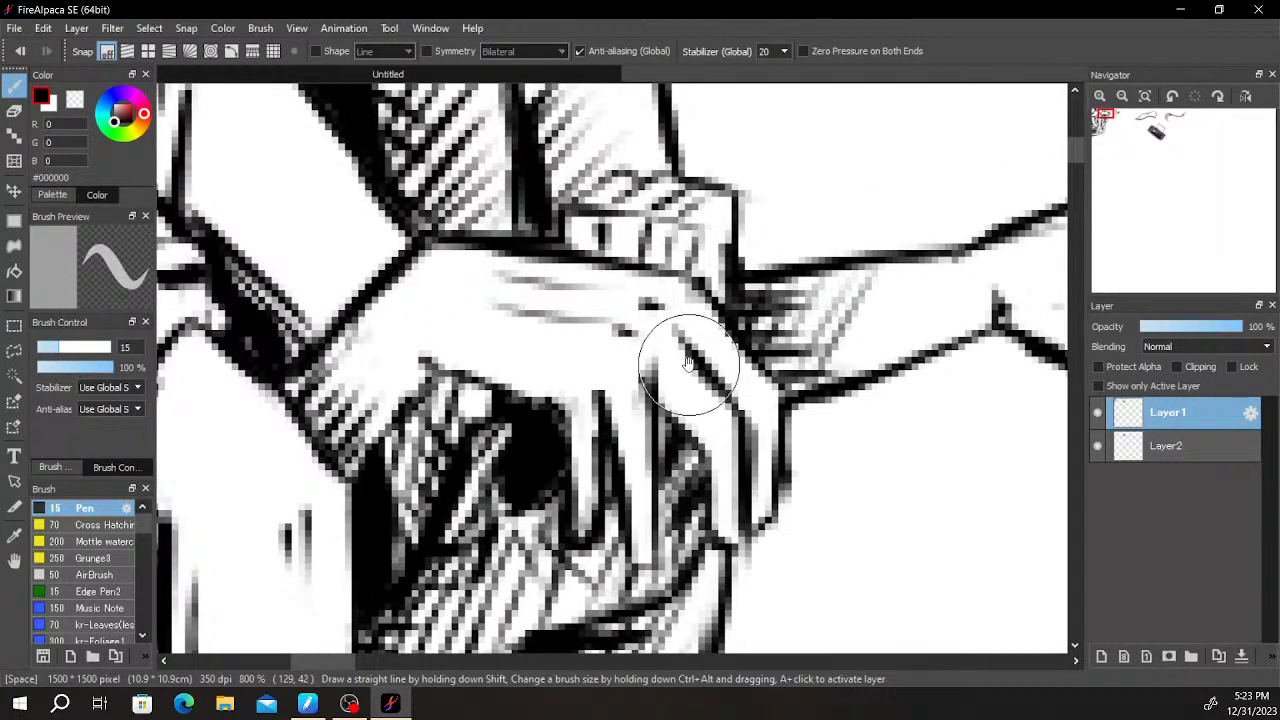
- Add slanted cross-hatching strokes across the upper end of the gray rectangular object, around its small white opening
{"action": "left_click_drag", "start_coordinate": [769, 369], "coordinate": [689, 460]}
{"action": "scroll", "coordinate": [706, 433], "scroll_direction": "down", "scroll_amount": 6}
{"action": "left_click_drag", "start_coordinate": [779, 462], "coordinate": [689, 335]}
{"action": "left_click_drag", "start_coordinate": [774, 406], "coordinate": [701, 302]}
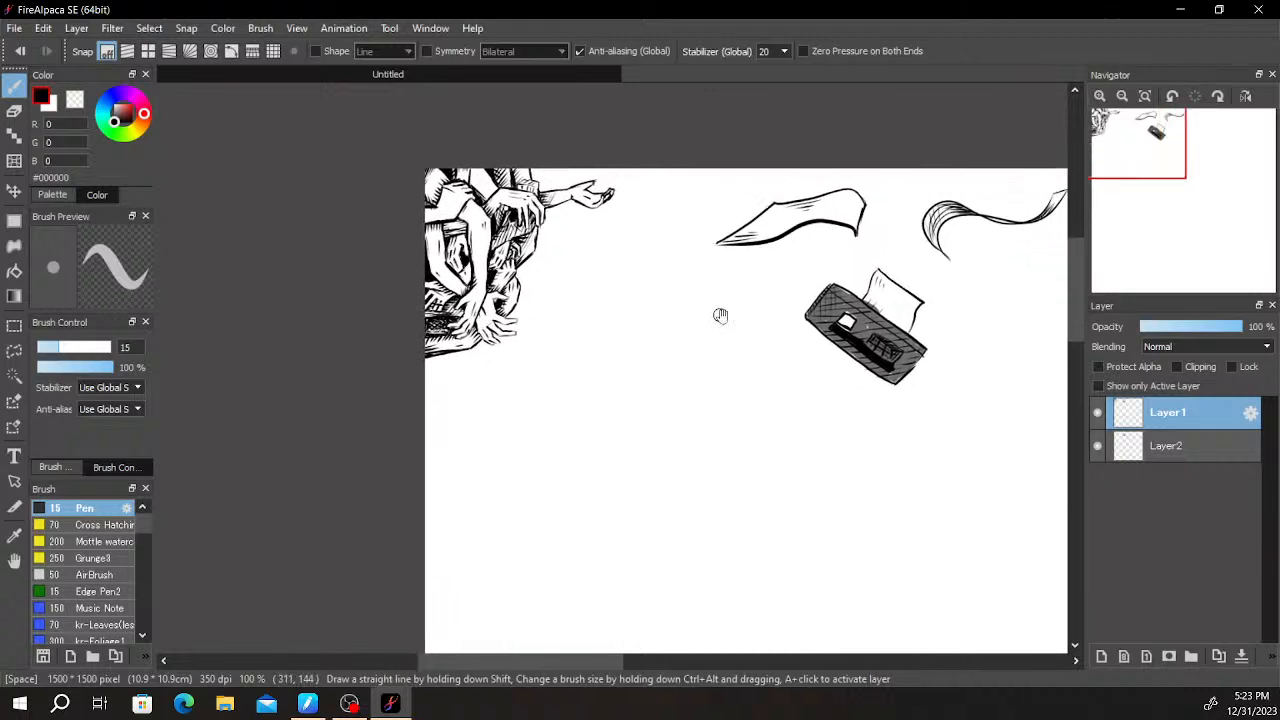
{"action": "scroll", "coordinate": [936, 308], "scroll_direction": "up", "scroll_amount": 5}
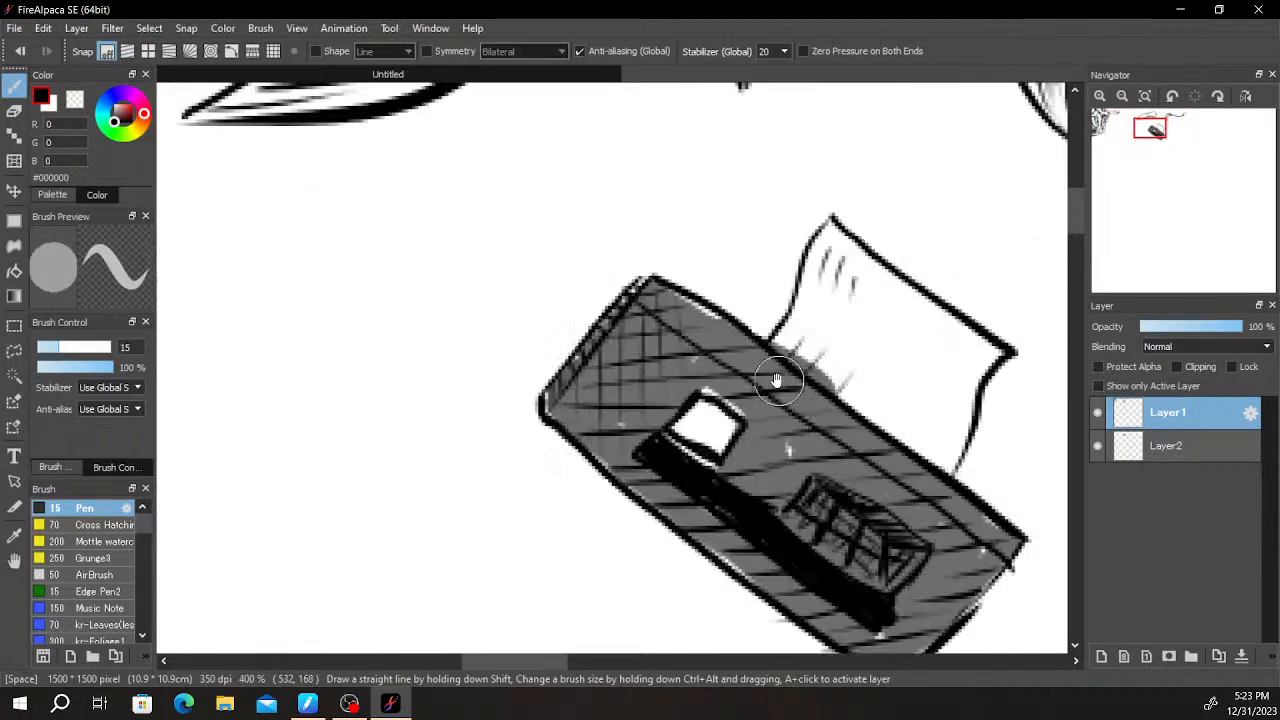
{"action": "left_click_drag", "start_coordinate": [562, 411], "coordinate": [689, 291]}
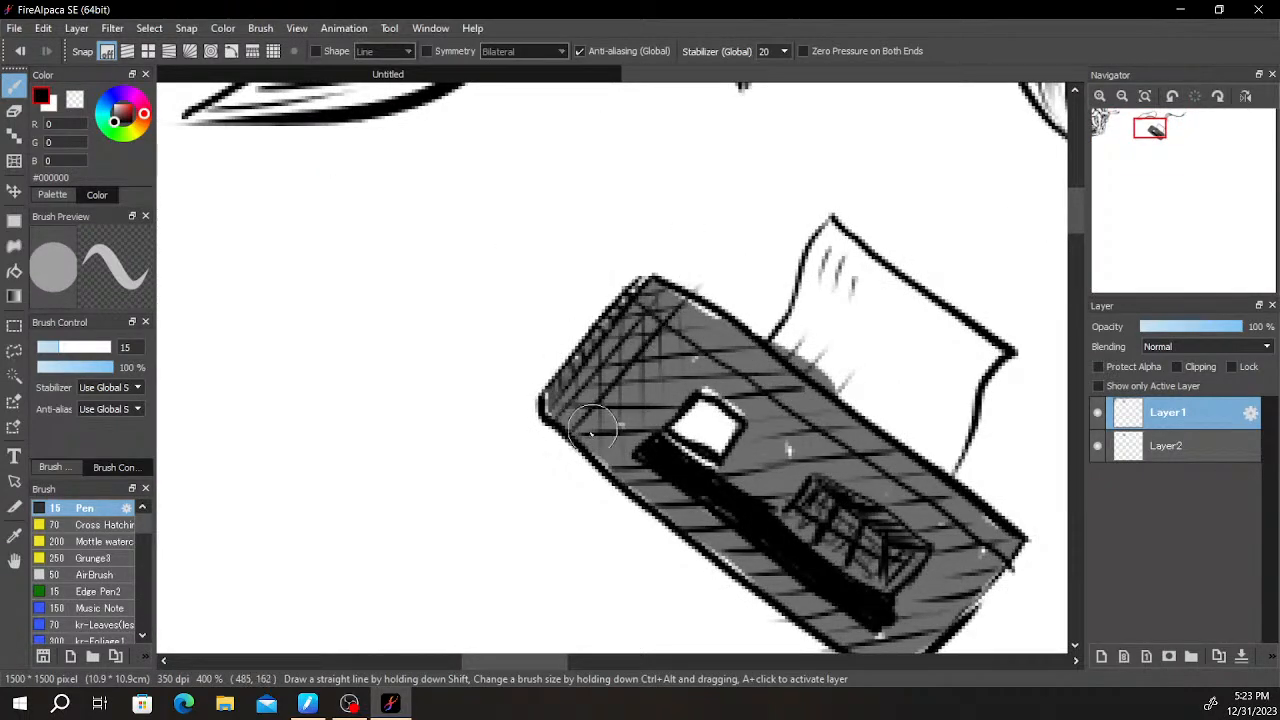
{"action": "left_click_drag", "start_coordinate": [587, 439], "coordinate": [716, 287]}
{"action": "left_click_drag", "start_coordinate": [594, 466], "coordinate": [711, 338]}
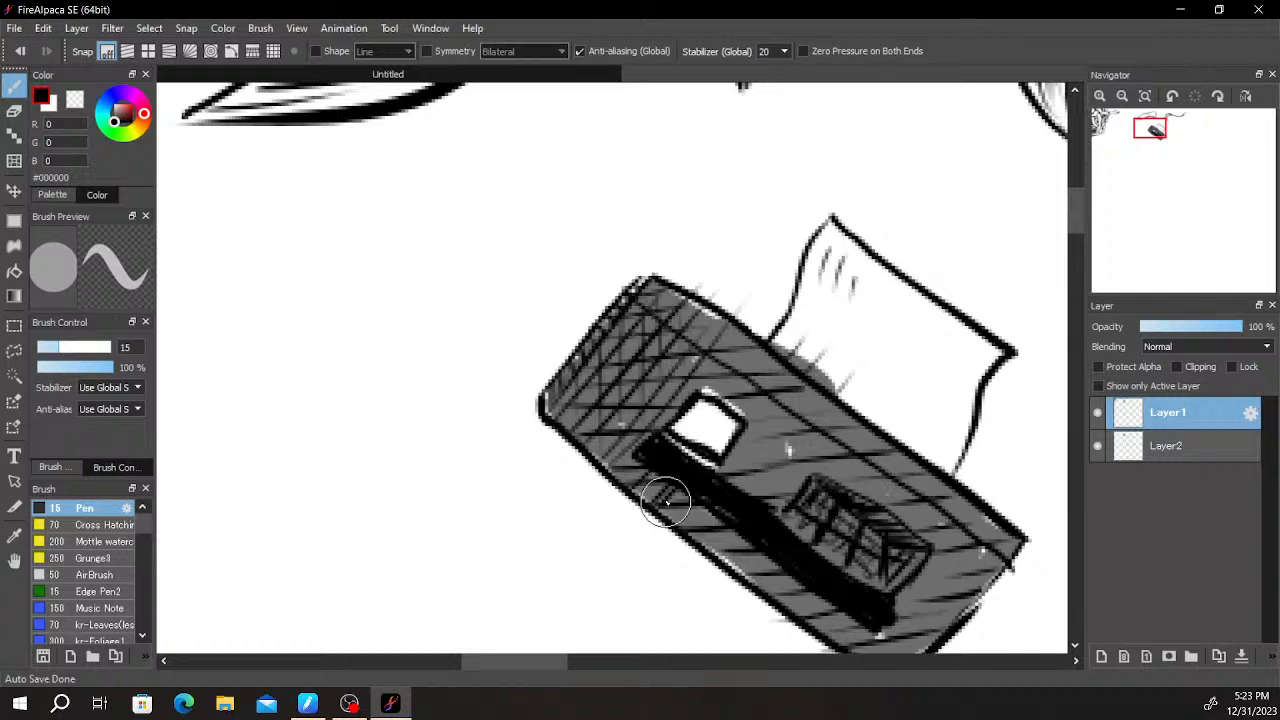
{"action": "scroll", "coordinate": [665, 502], "scroll_direction": "down", "scroll_amount": 1}
{"action": "scroll", "coordinate": [760, 402], "scroll_direction": "up", "scroll_amount": 2}
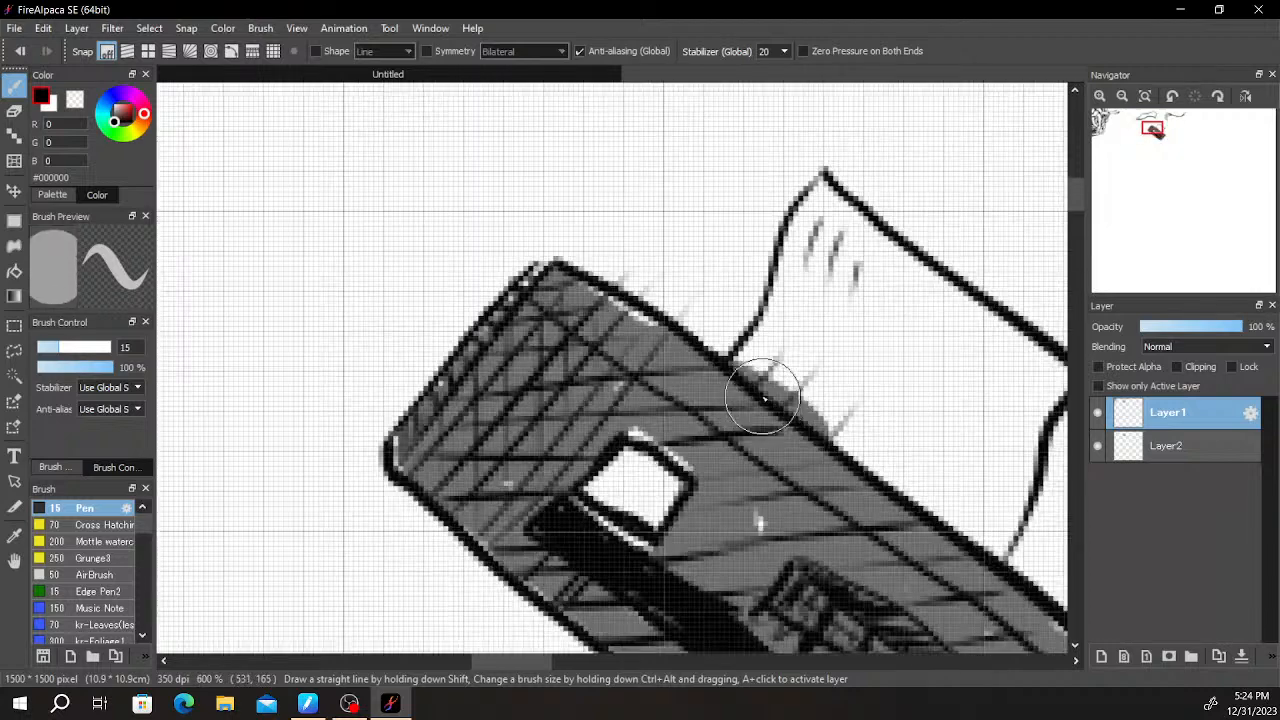
{"action": "key", "text": "e"}
{"action": "left_click", "coordinate": [1150, 447]}
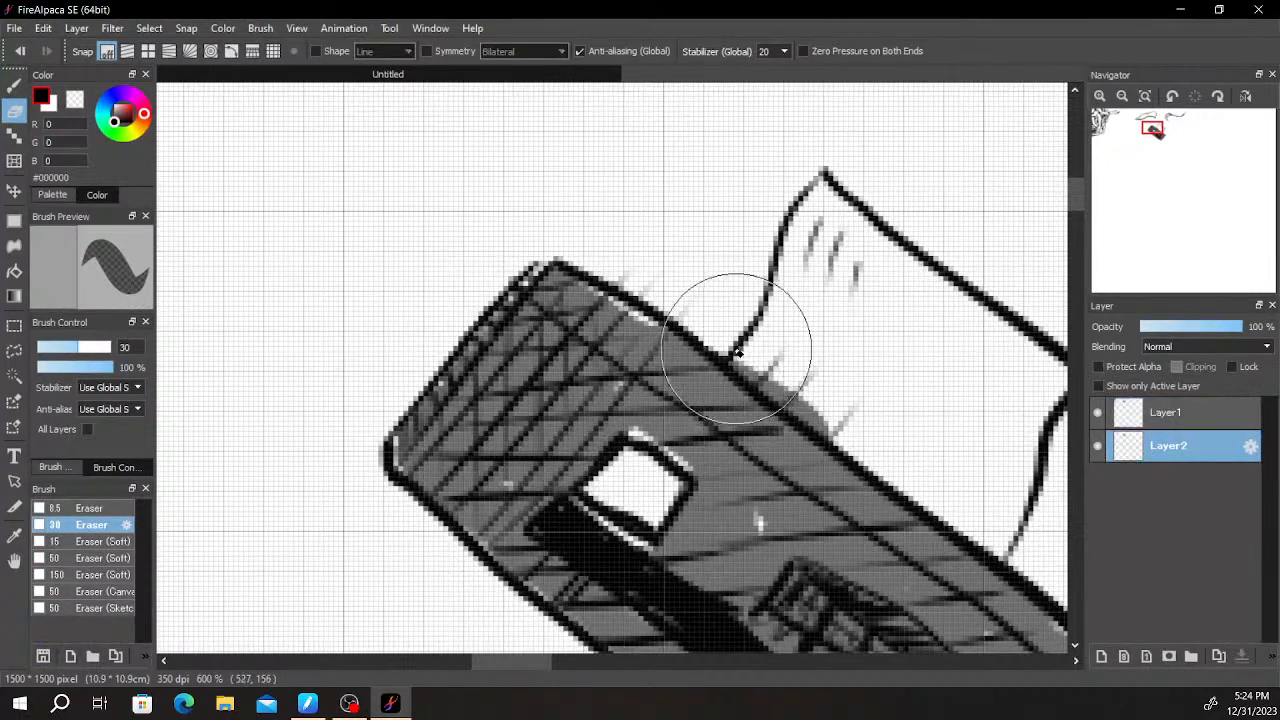
{"action": "left_click", "coordinate": [1180, 412]}
- Draw the two outlines of a new upper arm extending outward below the pointed arm, using the size 15 Pen
{"action": "scroll", "coordinate": [612, 301], "scroll_direction": "down", "scroll_amount": 5}
{"action": "left_click_drag", "start_coordinate": [411, 295], "coordinate": [704, 381]}
{"action": "scroll", "coordinate": [405, 263], "scroll_direction": "up", "scroll_amount": 2}
{"action": "scroll", "coordinate": [623, 377], "scroll_direction": "up", "scroll_amount": 1}
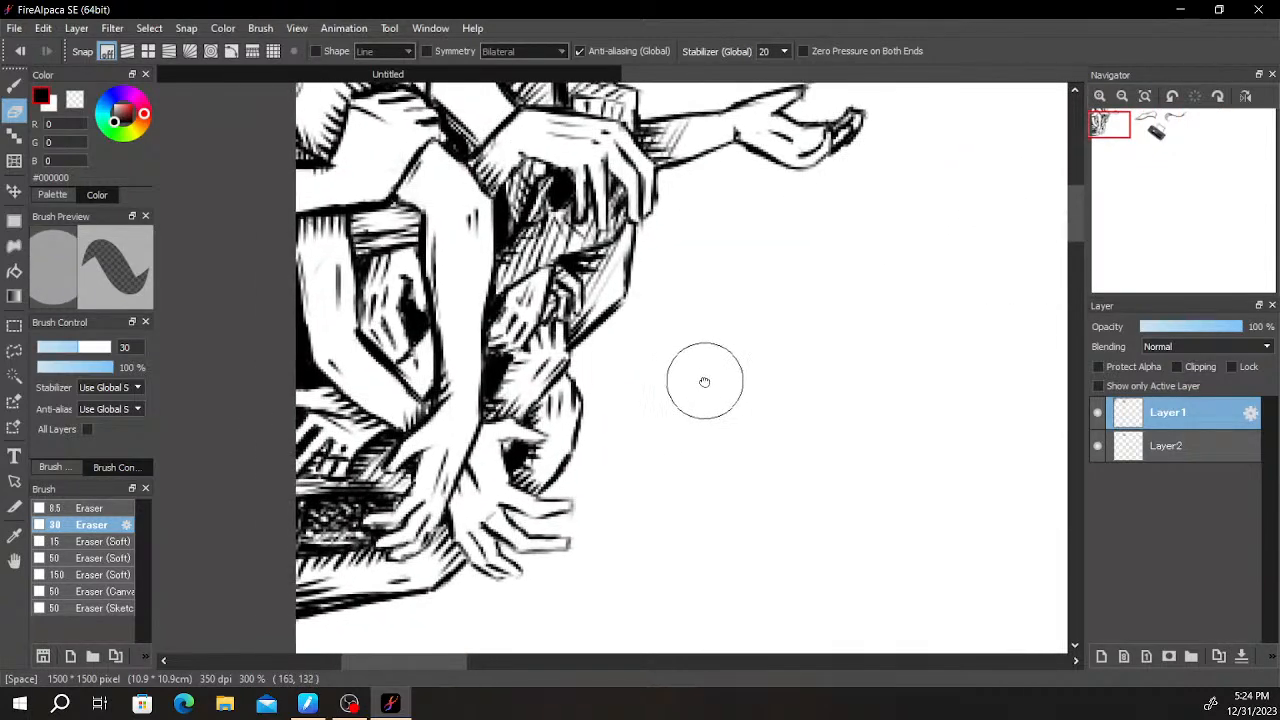
{"action": "scroll", "coordinate": [642, 386], "scroll_direction": "up", "scroll_amount": 1}
{"action": "key", "text": "b"}
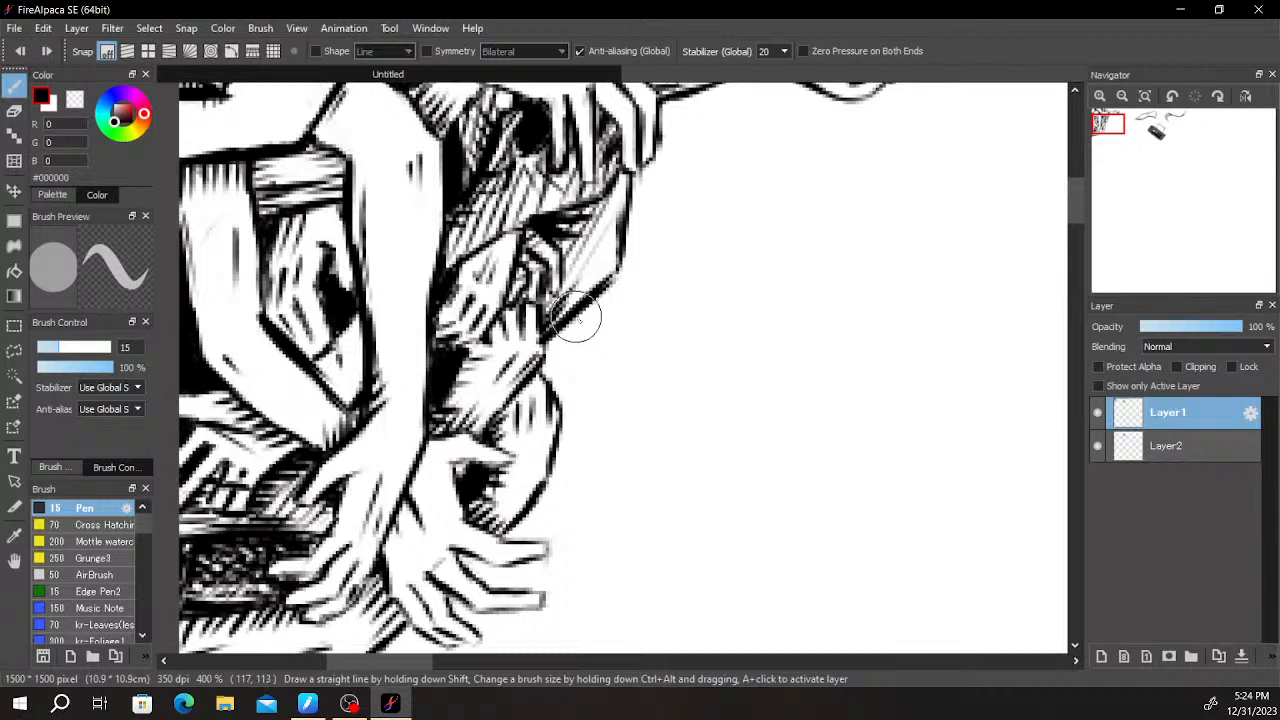
{"action": "mouse_move", "coordinate": [549, 327]}
{"action": "left_mouse_down"}
{"action": "mouse_move", "coordinate": [583, 320]}
{"action": "mouse_move", "coordinate": [662, 382]}
{"action": "left_mouse_up"}
{"action": "left_click_drag", "start_coordinate": [555, 408], "coordinate": [646, 437]}
- Extend both outlines of the new arm into a long forearm slanting downward, redrawing the strokes that miss
{"action": "left_click_drag", "start_coordinate": [666, 383], "coordinate": [780, 388]}
{"action": "key", "text": "ctrl+z"}
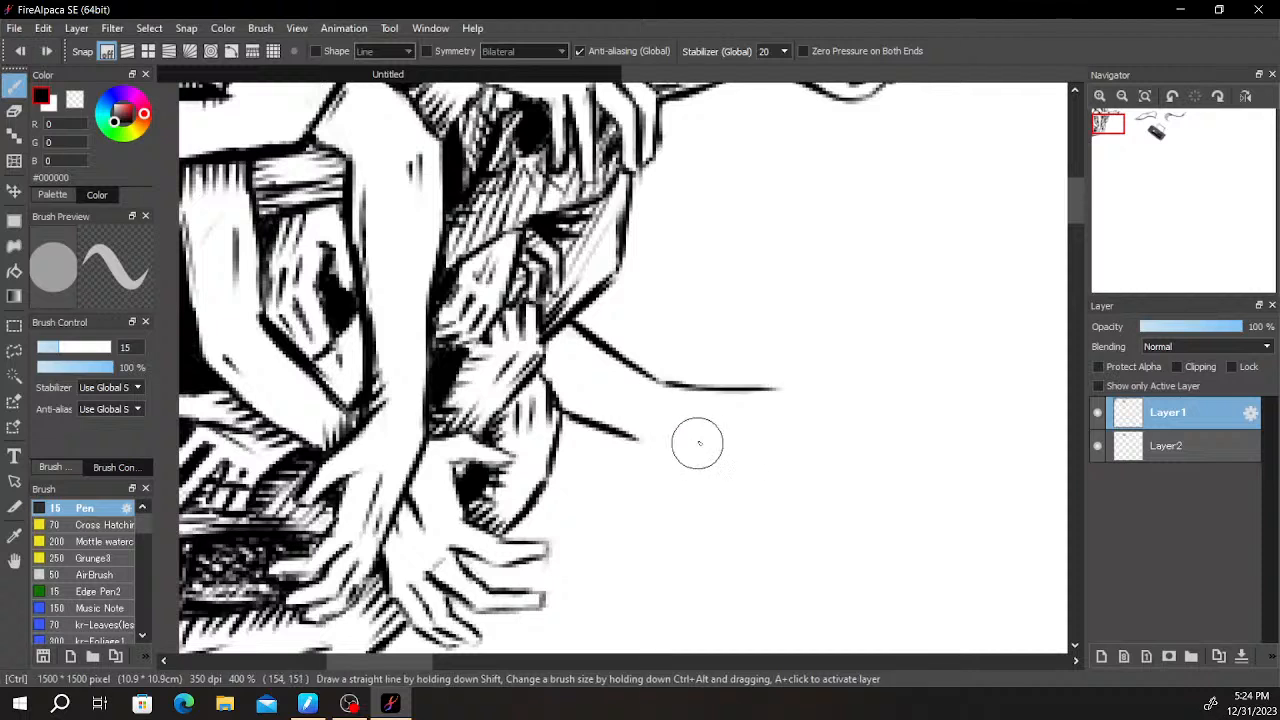
{"action": "mouse_move", "coordinate": [672, 383]}
{"action": "left_mouse_down"}
{"action": "mouse_move", "coordinate": [833, 425]}
{"action": "mouse_move", "coordinate": [865, 469]}
{"action": "mouse_move", "coordinate": [728, 403]}
{"action": "mouse_move", "coordinate": [873, 473]}
{"action": "left_mouse_up"}
{"action": "key", "text": "ctrl+z"}
{"action": "key", "text": "ctrl+z"}
{"action": "key", "text": "ctrl+z"}
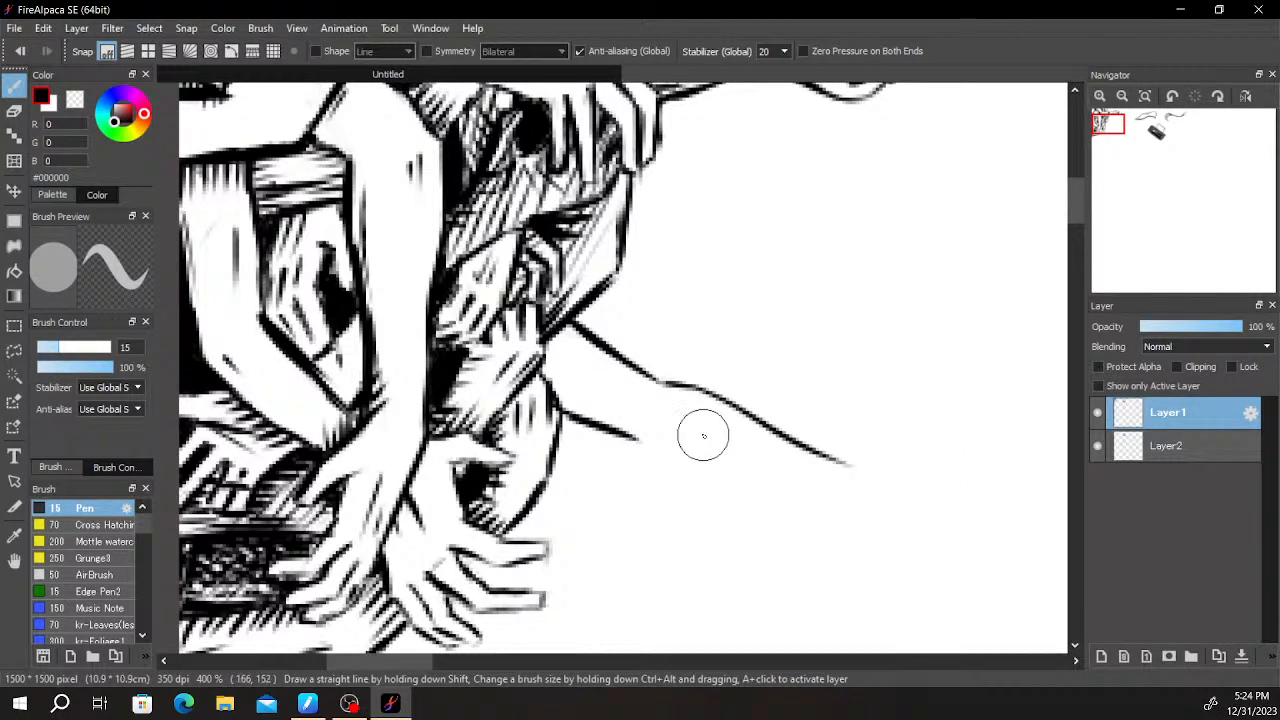
{"action": "left_click_drag", "start_coordinate": [632, 440], "coordinate": [840, 503]}
{"action": "key", "text": "ctrl+z"}
{"action": "left_click_drag", "start_coordinate": [631, 443], "coordinate": [865, 513]}
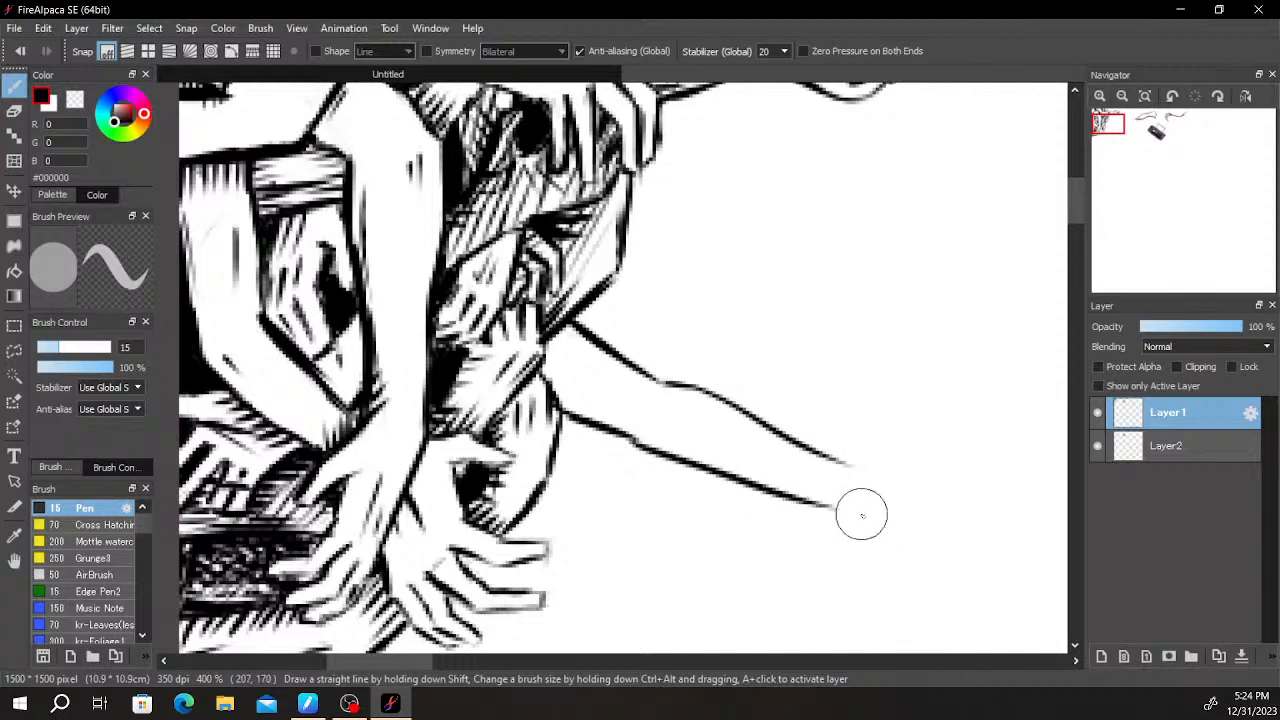
- Draw the thumb's upper edge outward from the new arm's wrist and erase the stray line ends around the wrist
{"action": "left_click_drag", "start_coordinate": [827, 458], "coordinate": [914, 431]}
{"action": "mouse_move", "coordinate": [818, 448]}
{"action": "left_mouse_down"}
{"action": "mouse_move", "coordinate": [919, 440]}
{"action": "mouse_move", "coordinate": [930, 452]}
{"action": "mouse_move", "coordinate": [788, 369]}
{"action": "left_mouse_up"}
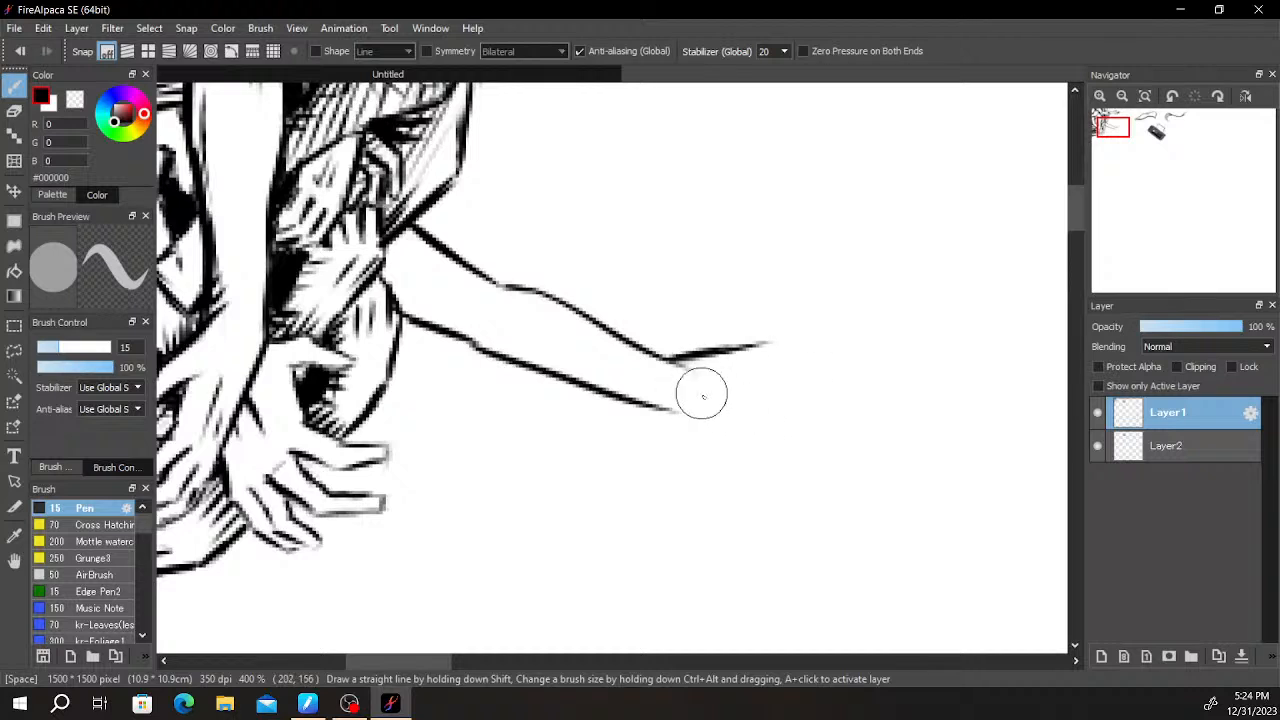
{"action": "key", "text": "e"}
{"action": "left_click_drag", "start_coordinate": [713, 386], "coordinate": [702, 387]}
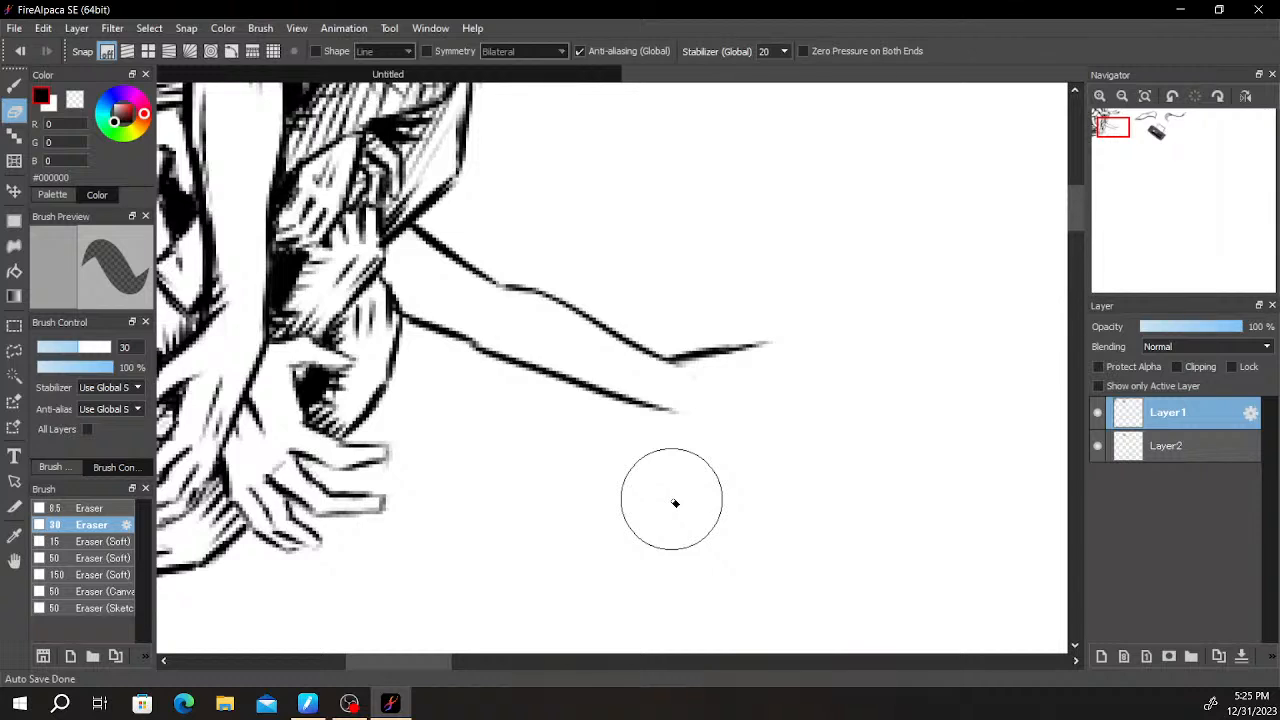
{"action": "left_click_drag", "start_coordinate": [664, 405], "coordinate": [671, 433]}
{"action": "key", "text": "b"}
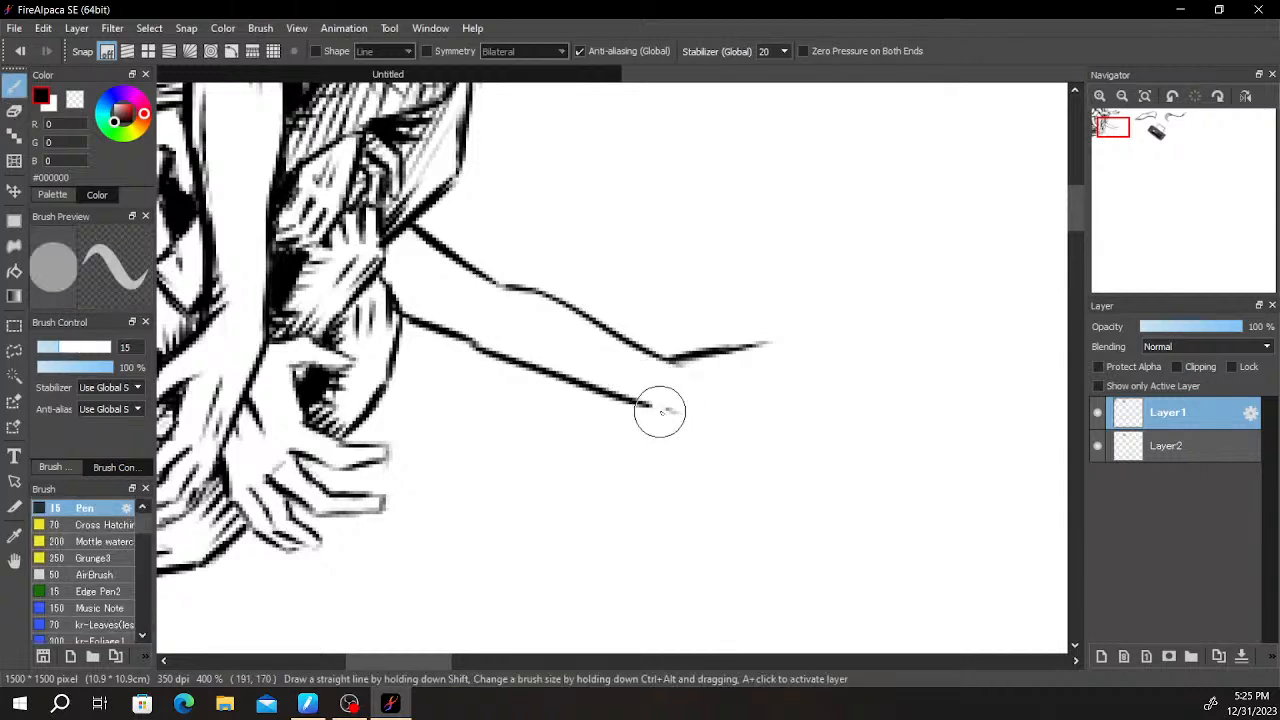
- Draw the palm's lower edge slanting down from the wrist with the size 15 Pen, redrawing the strokes that miss
{"action": "left_click_drag", "start_coordinate": [674, 423], "coordinate": [738, 453]}
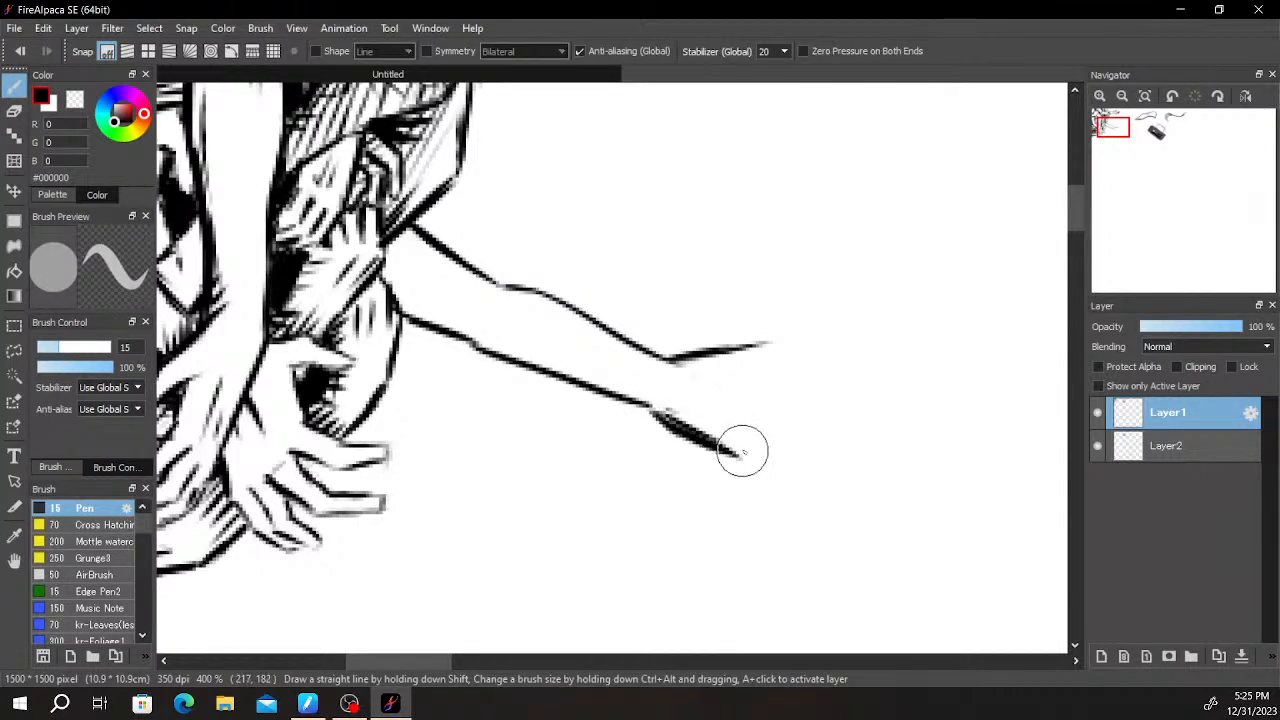
{"action": "key", "text": "ctrl+z"}
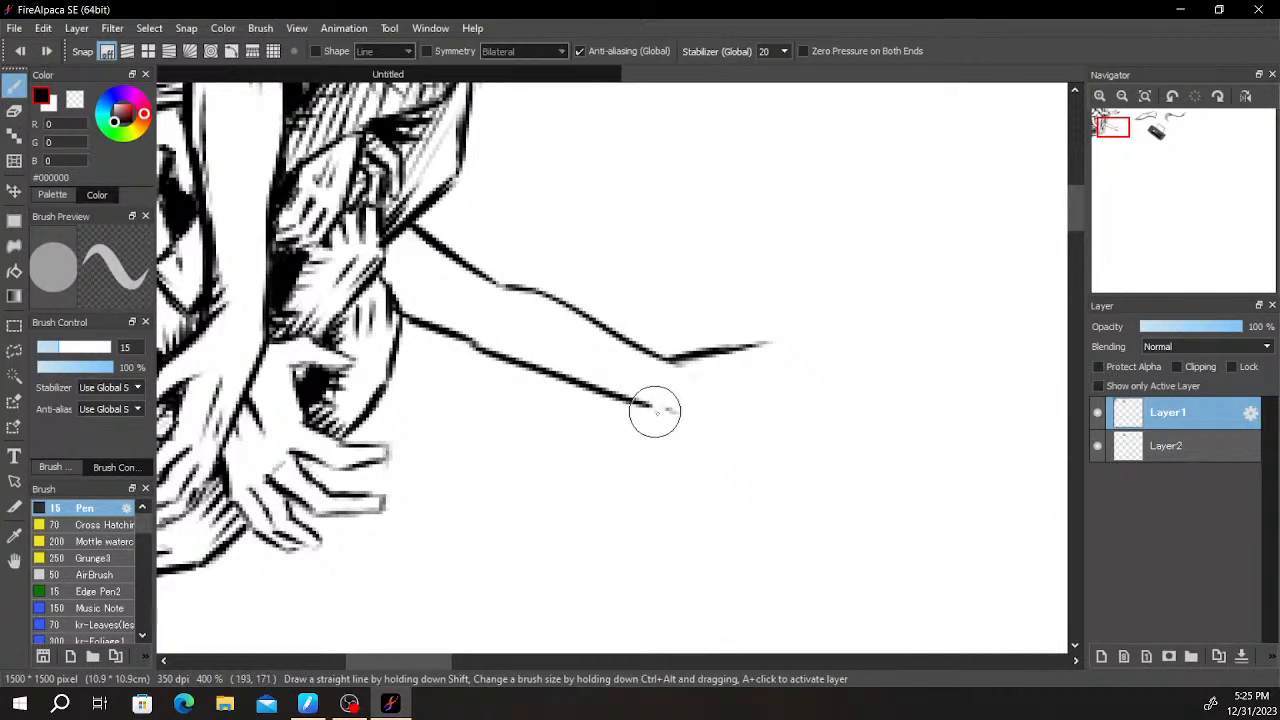
{"action": "left_click_drag", "start_coordinate": [652, 410], "coordinate": [748, 484]}
{"action": "key", "text": "ctrl+z"}
{"action": "left_click_drag", "start_coordinate": [649, 409], "coordinate": [722, 468]}
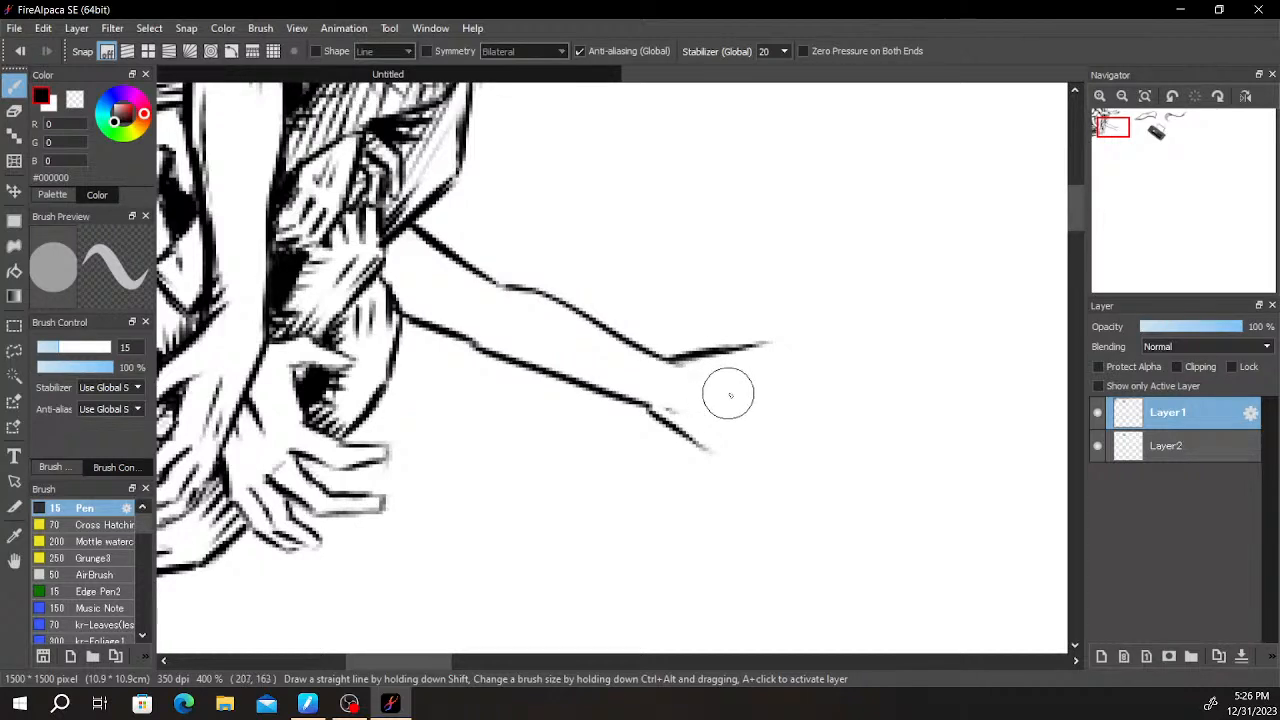
- Round off the thumb tip and draw its inner edge back down to the start of the palm
{"action": "mouse_move", "coordinate": [736, 362]}
{"action": "left_mouse_down"}
{"action": "mouse_move", "coordinate": [775, 347]}
{"action": "mouse_move", "coordinate": [751, 341]}
{"action": "mouse_move", "coordinate": [770, 352]}
{"action": "mouse_move", "coordinate": [739, 386]}
{"action": "mouse_move", "coordinate": [724, 377]}
{"action": "mouse_move", "coordinate": [746, 365]}
{"action": "left_mouse_up"}
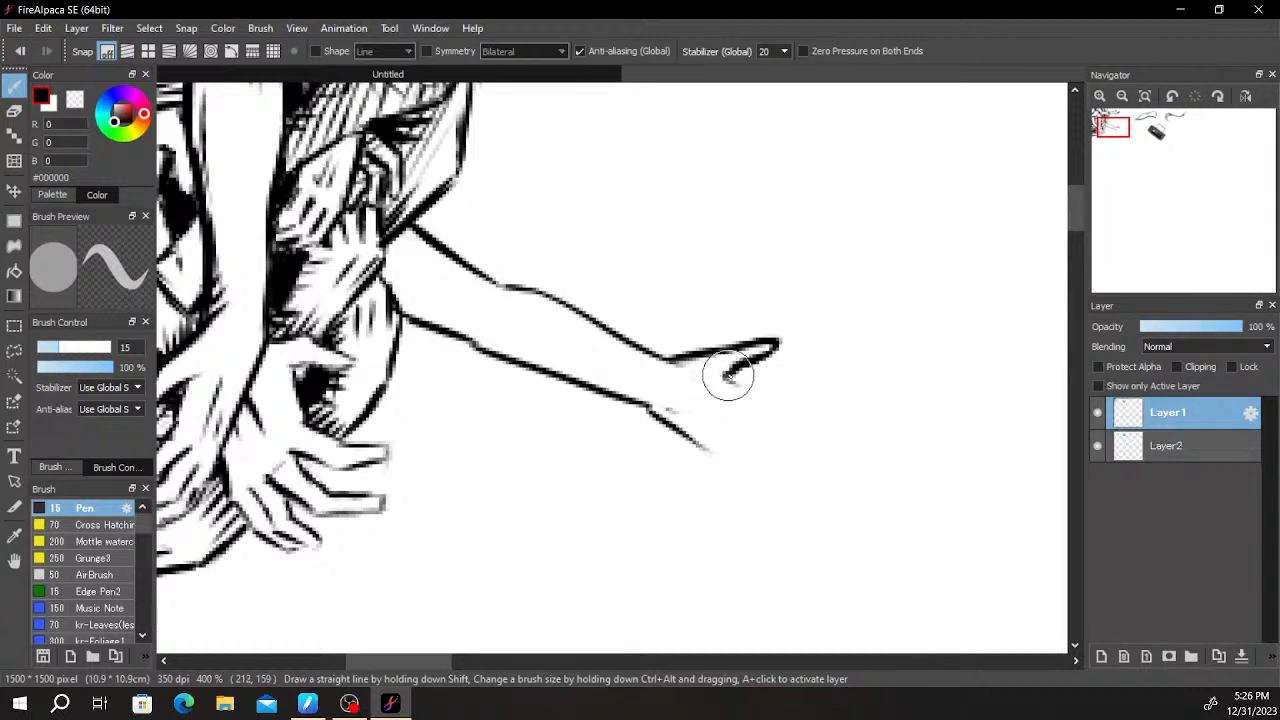
{"action": "key", "text": "ctrl+z"}
{"action": "left_click_drag", "start_coordinate": [731, 378], "coordinate": [758, 396]}
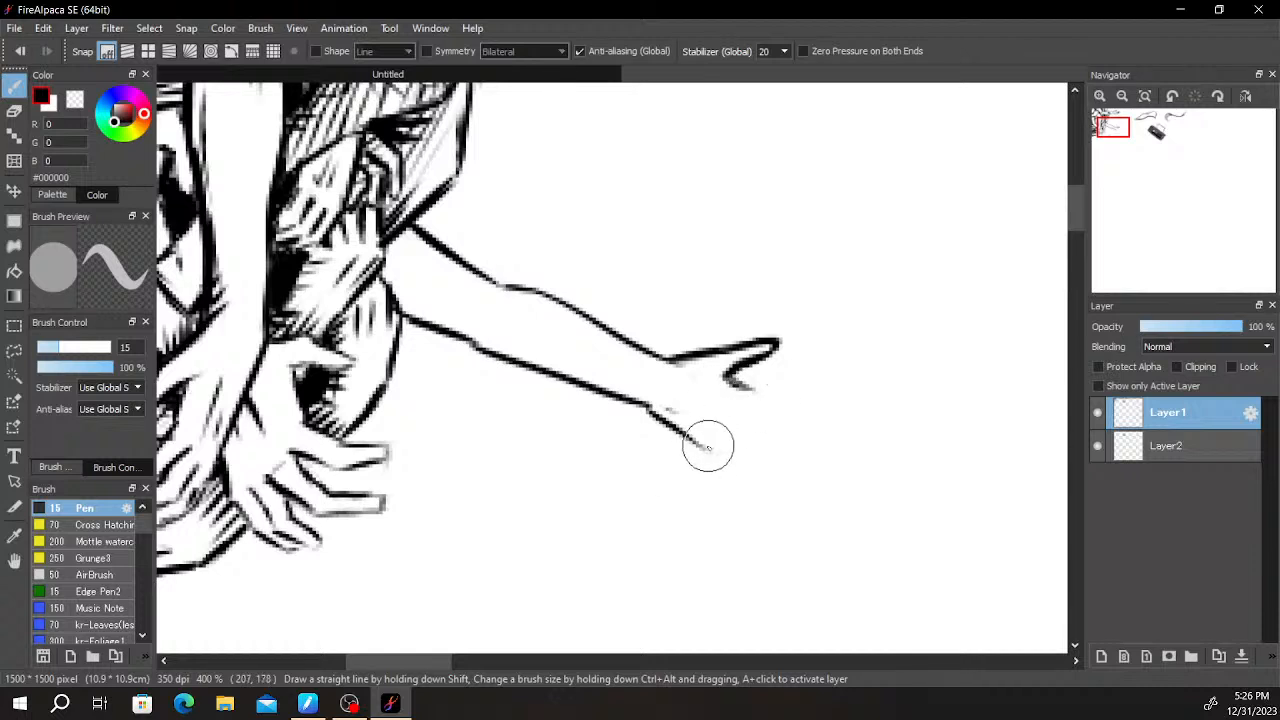
- Outline the lowest finger as a narrow pointed shape continuing from the palm's lower edge, redrawing and trimming its strokes
{"action": "left_click_drag", "start_coordinate": [714, 437], "coordinate": [755, 460]}
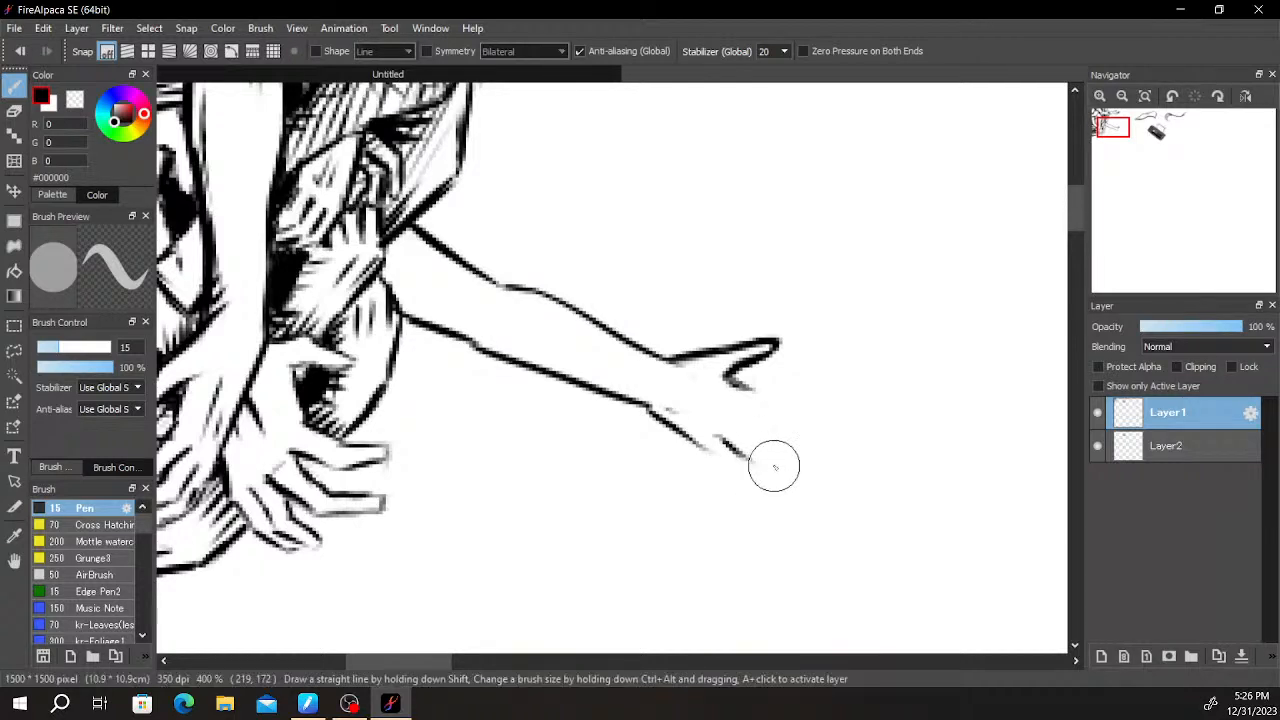
{"action": "left_click_drag", "start_coordinate": [703, 446], "coordinate": [760, 493]}
{"action": "key", "text": "ctrl+z"}
{"action": "key", "text": "ctrl+z"}
{"action": "mouse_move", "coordinate": [734, 451]}
{"action": "left_mouse_down"}
{"action": "mouse_move", "coordinate": [767, 486]}
{"action": "mouse_move", "coordinate": [736, 481]}
{"action": "left_mouse_up"}
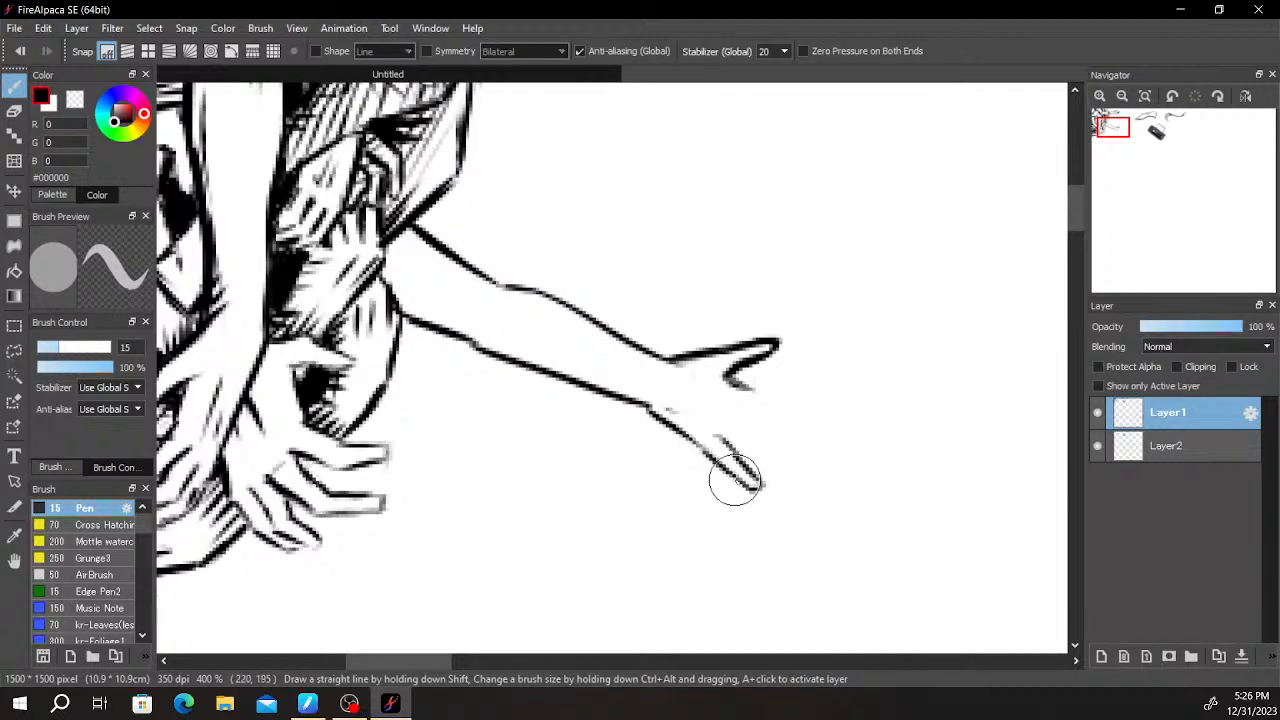
{"action": "left_click_drag", "start_coordinate": [726, 438], "coordinate": [737, 453]}
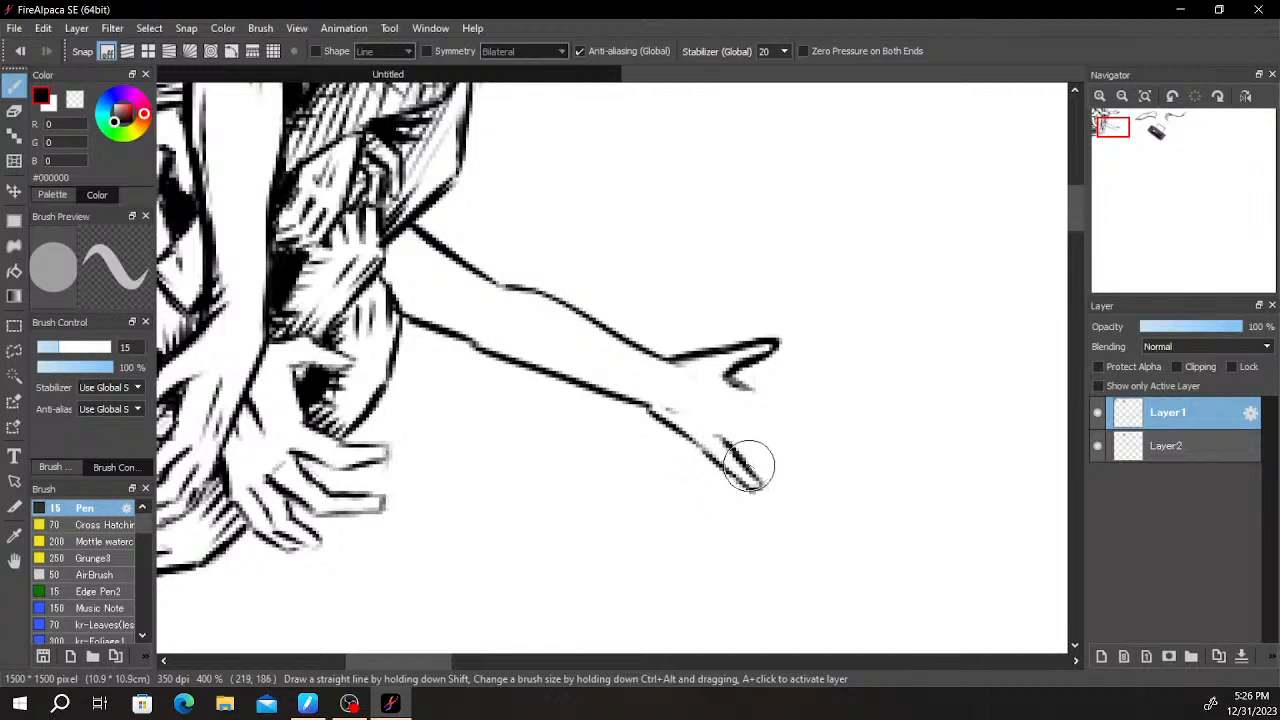
{"action": "key", "text": "e"}
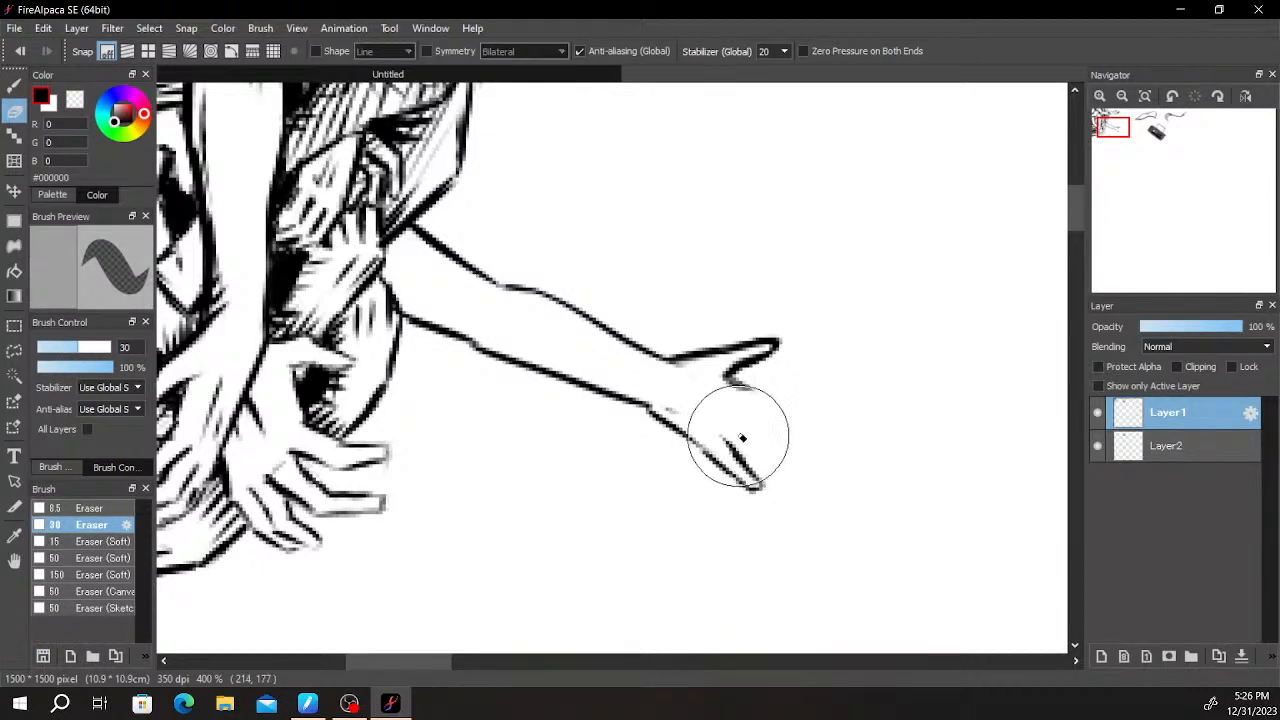
{"action": "key", "text": "b"}
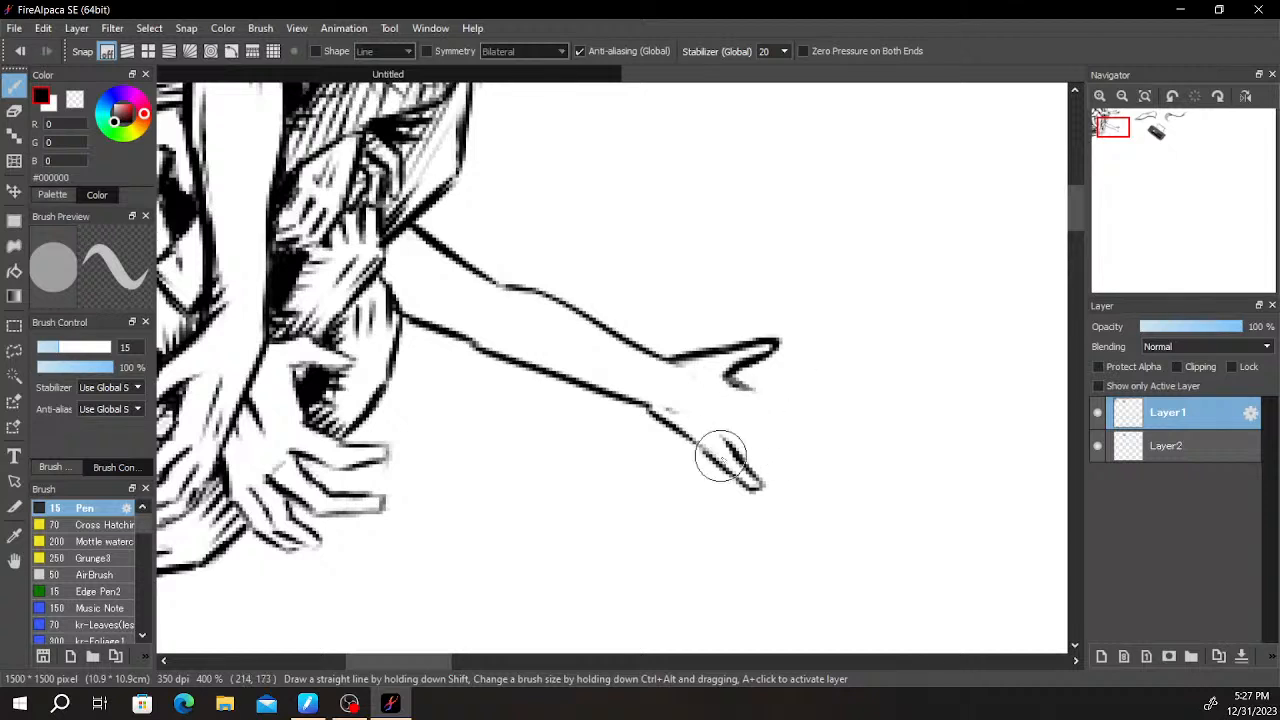
- Outline the finger next to the lowest one and begin the edge of the finger above it
{"action": "mouse_move", "coordinate": [728, 441]}
{"action": "left_mouse_down"}
{"action": "mouse_move", "coordinate": [788, 475]}
{"action": "mouse_move", "coordinate": [808, 460]}
{"action": "mouse_move", "coordinate": [799, 470]}
{"action": "mouse_move", "coordinate": [762, 425]}
{"action": "mouse_move", "coordinate": [794, 458]}
{"action": "left_mouse_up"}
{"action": "key", "text": "ctrl+z"}
{"action": "key", "text": "ctrl+z"}
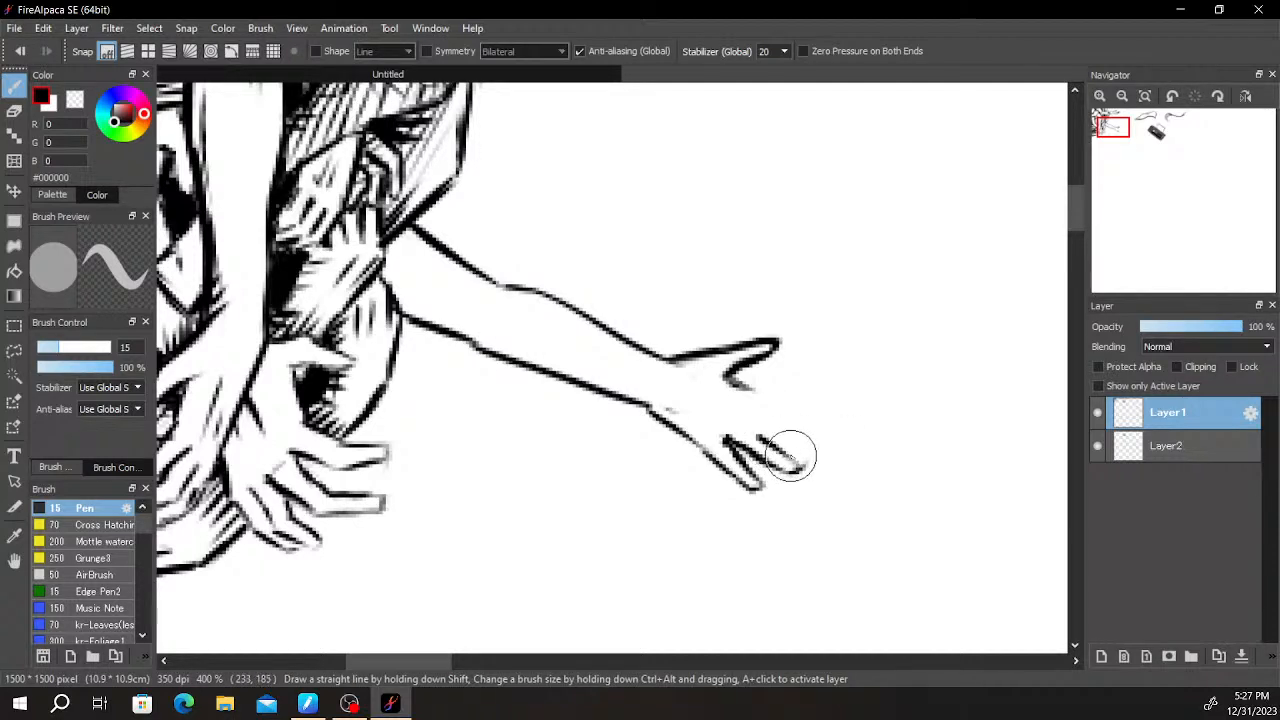
{"action": "left_click_drag", "start_coordinate": [738, 421], "coordinate": [763, 436]}
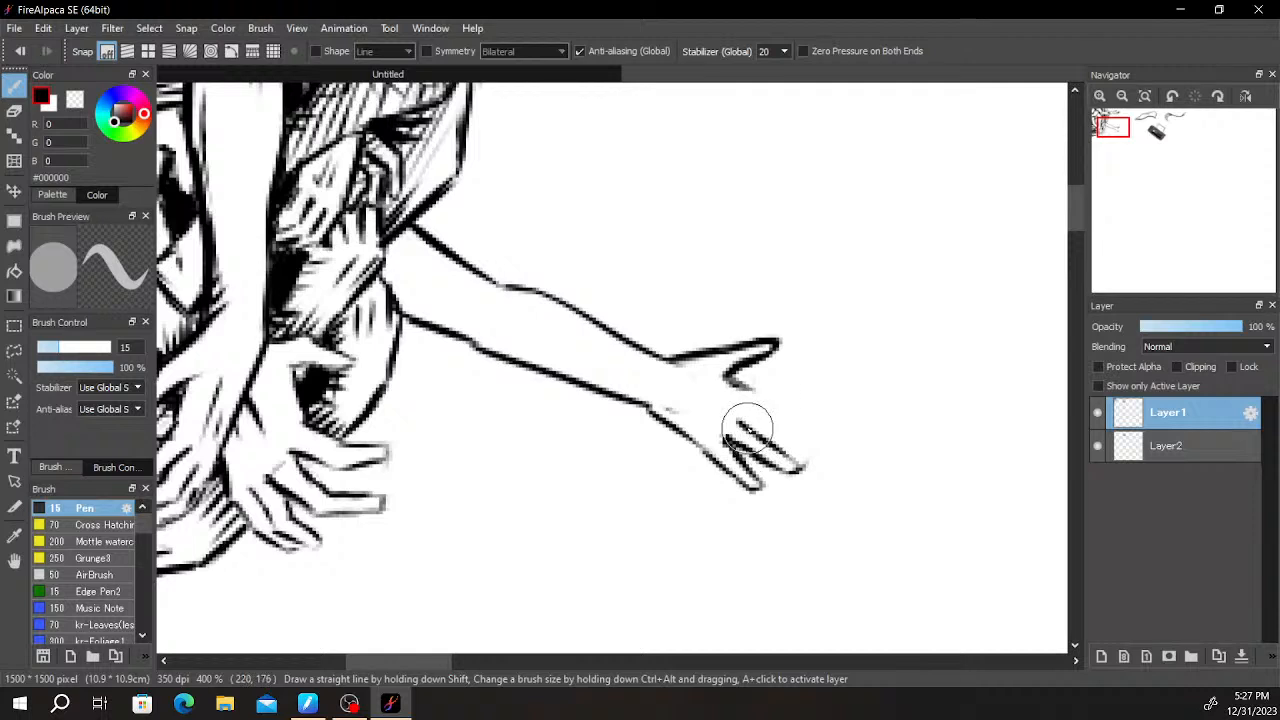
{"action": "key", "text": "e"}
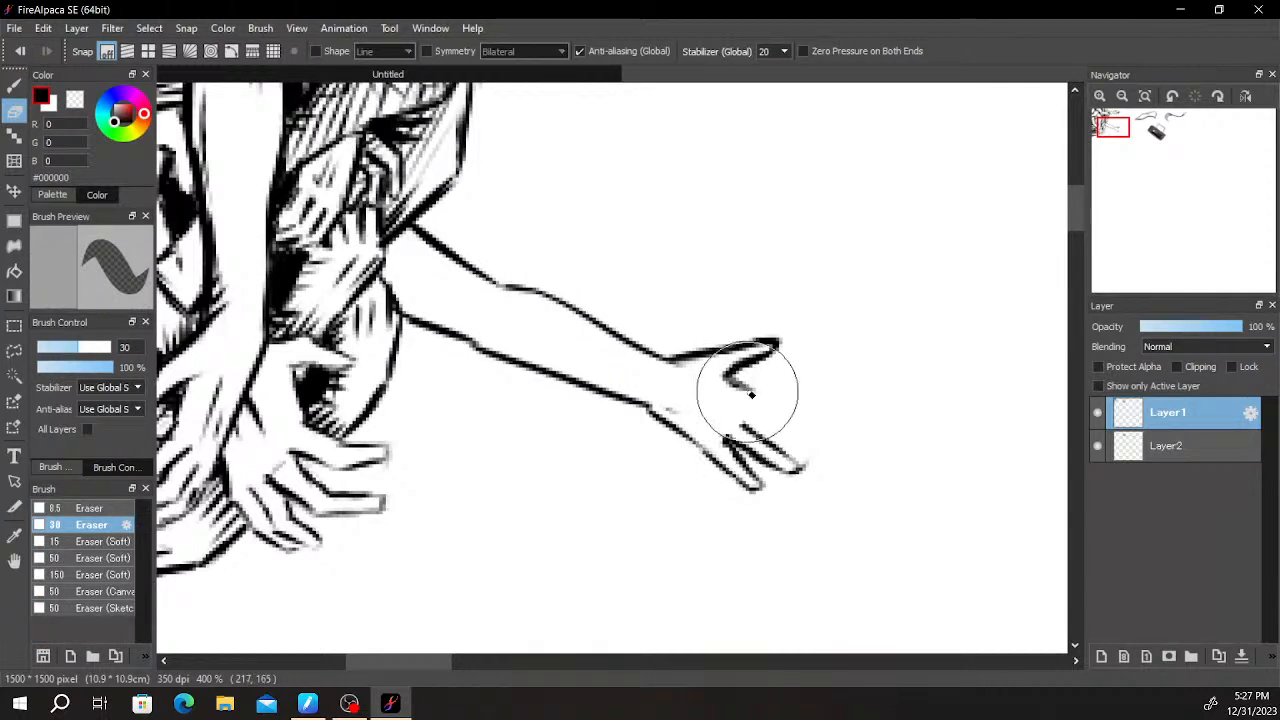
{"action": "key", "text": "b"}
{"action": "left_click_drag", "start_coordinate": [755, 427], "coordinate": [782, 435]}
- Draw the remaining two fingers below the thumb and close their tips to complete the open hand
{"action": "left_click_drag", "start_coordinate": [731, 377], "coordinate": [753, 391]}
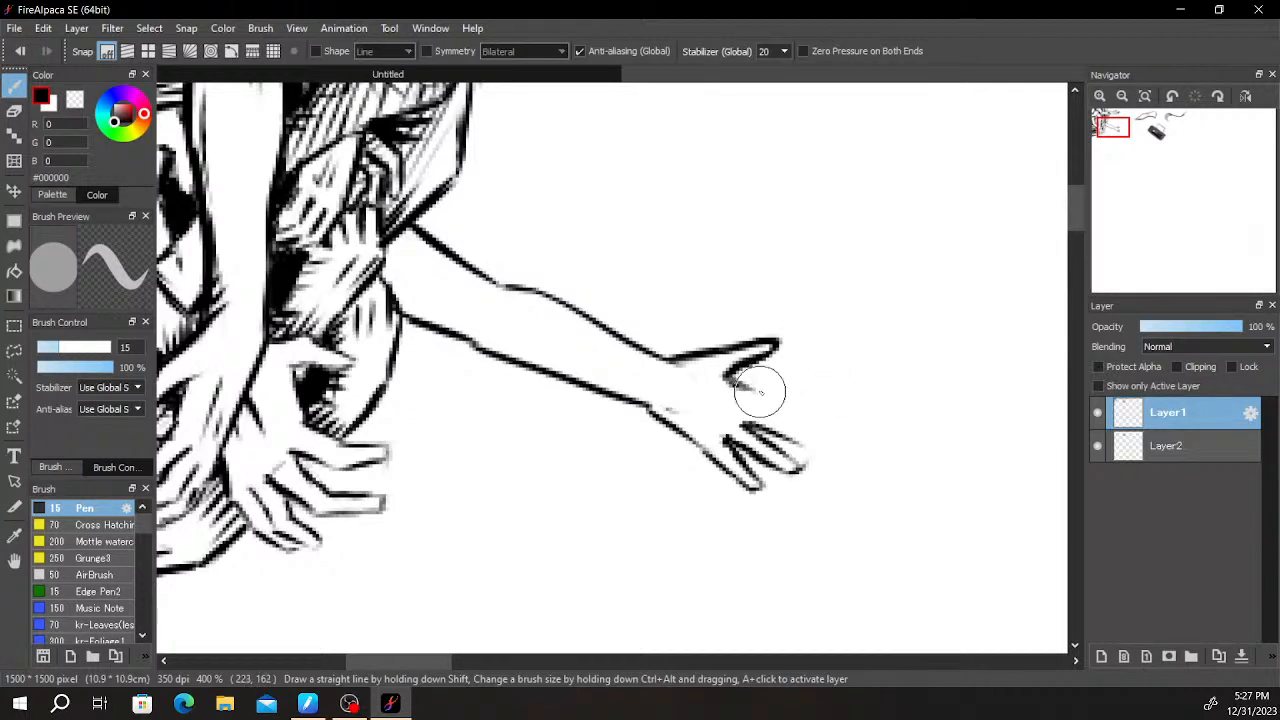
{"action": "mouse_move", "coordinate": [749, 388]}
{"action": "left_mouse_down"}
{"action": "mouse_move", "coordinate": [825, 404]}
{"action": "mouse_move", "coordinate": [795, 400]}
{"action": "mouse_move", "coordinate": [813, 406]}
{"action": "mouse_move", "coordinate": [811, 422]}
{"action": "mouse_move", "coordinate": [742, 411]}
{"action": "mouse_move", "coordinate": [830, 415]}
{"action": "mouse_move", "coordinate": [778, 420]}
{"action": "left_mouse_up"}
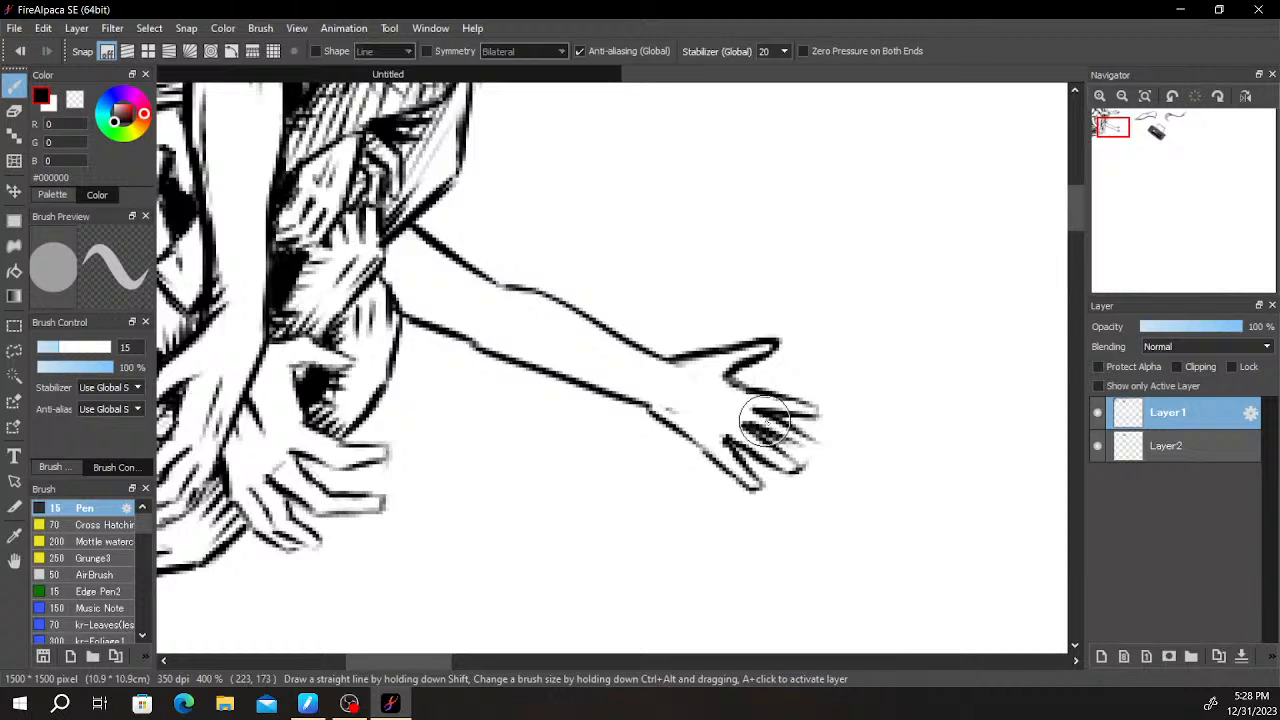
{"action": "key", "text": "e"}
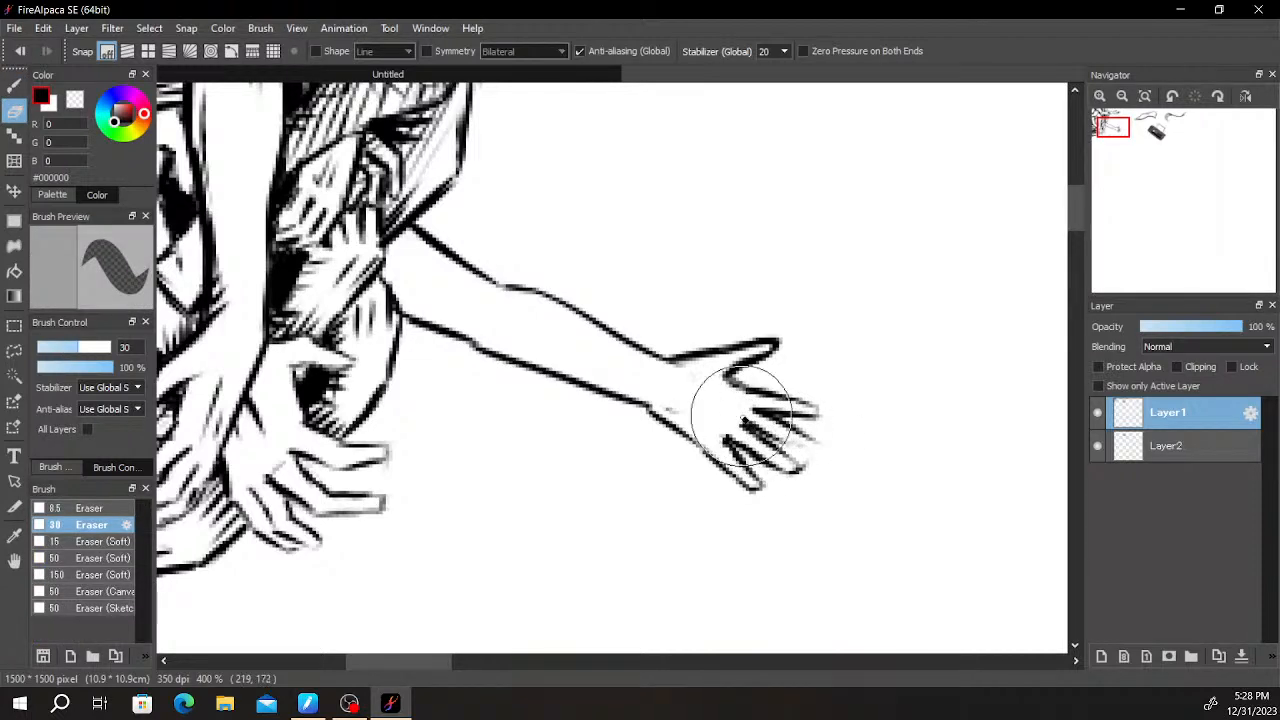
{"action": "key", "text": "b"}
{"action": "mouse_move", "coordinate": [742, 427]}
{"action": "left_mouse_down"}
{"action": "mouse_move", "coordinate": [768, 443]}
{"action": "mouse_move", "coordinate": [793, 430]}
{"action": "mouse_move", "coordinate": [778, 433]}
{"action": "mouse_move", "coordinate": [818, 452]}
{"action": "left_mouse_up"}
{"action": "key", "text": "ctrl+z"}
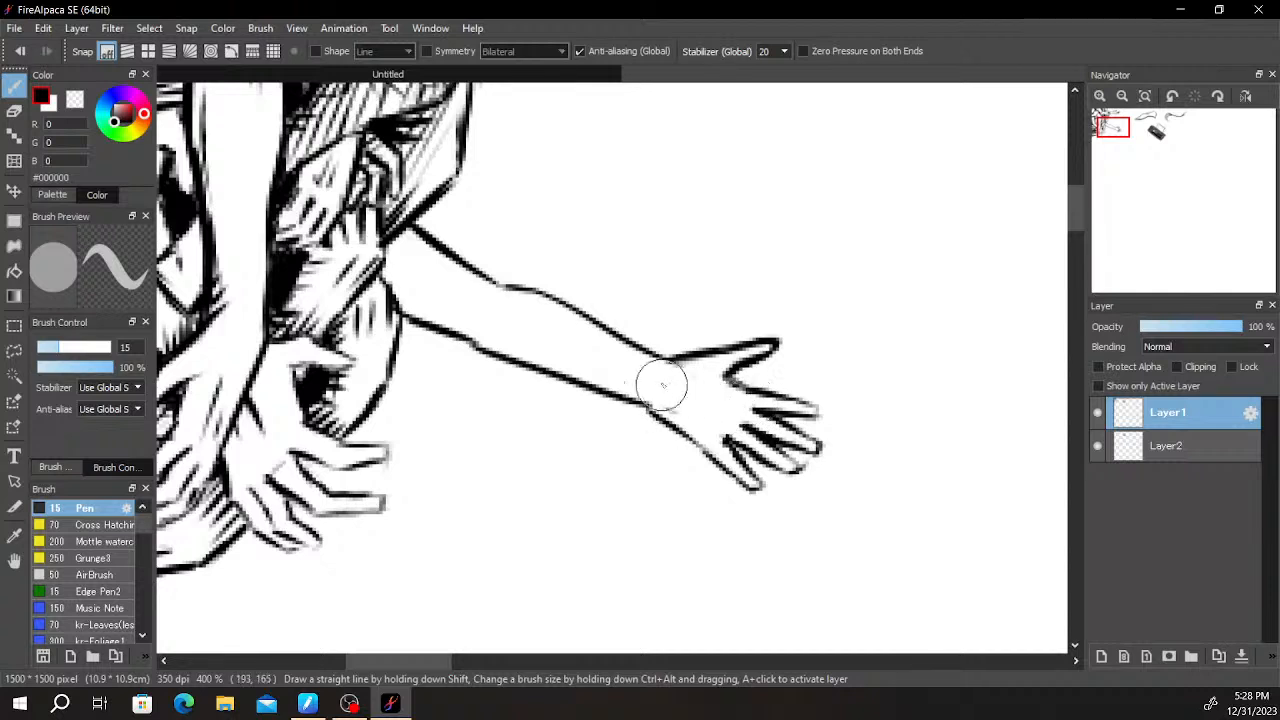
- Erase the stray mark inside the wrist and draw short slanted crease lines across the palm
{"action": "key", "text": "e"}
{"action": "left_click_drag", "start_coordinate": [674, 409], "coordinate": [685, 416]}
{"action": "key", "text": "b"}
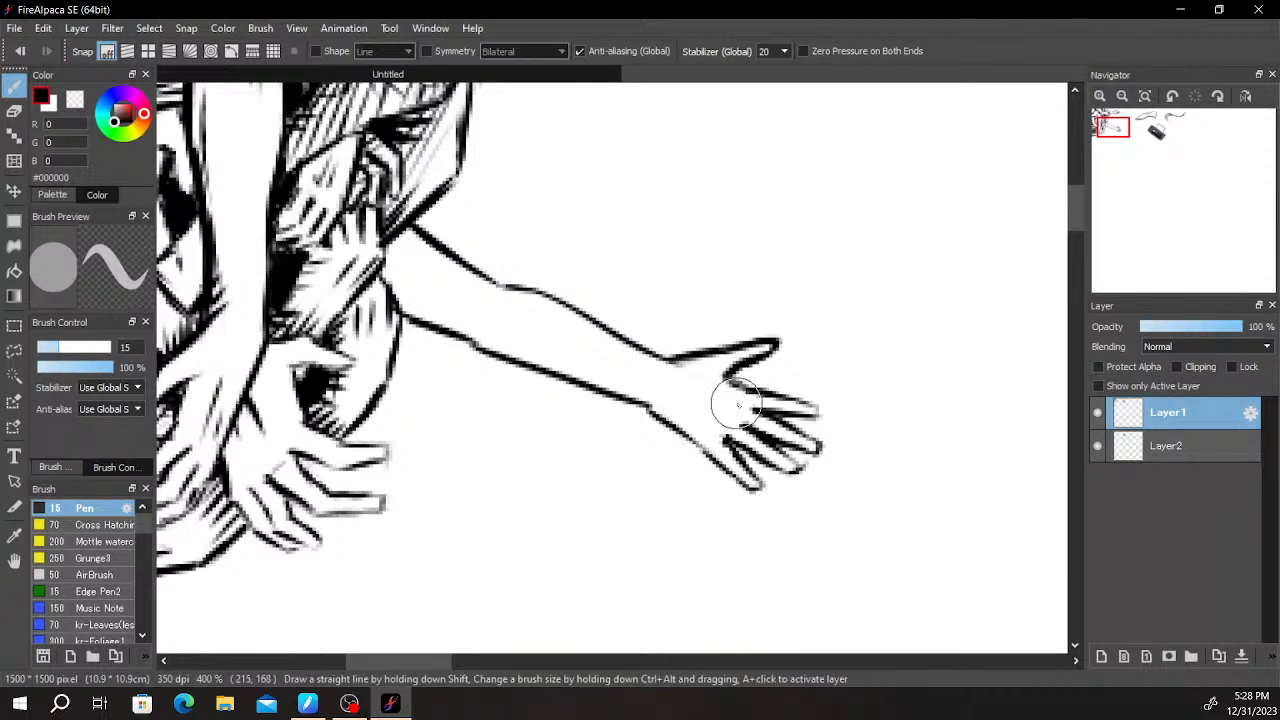
{"action": "left_click_drag", "start_coordinate": [691, 384], "coordinate": [739, 417]}
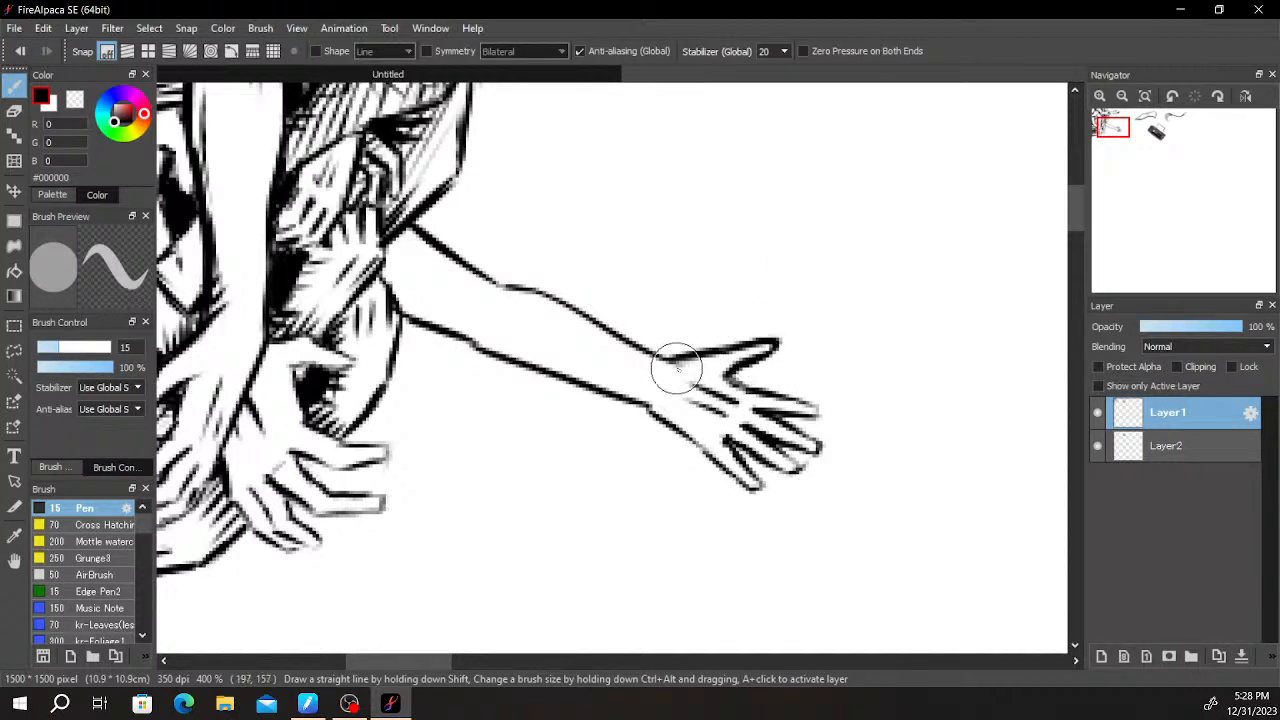
- Add short hatching strokes at the new arm's inner end and darken the edge of the object above it
{"action": "key", "text": "e"}
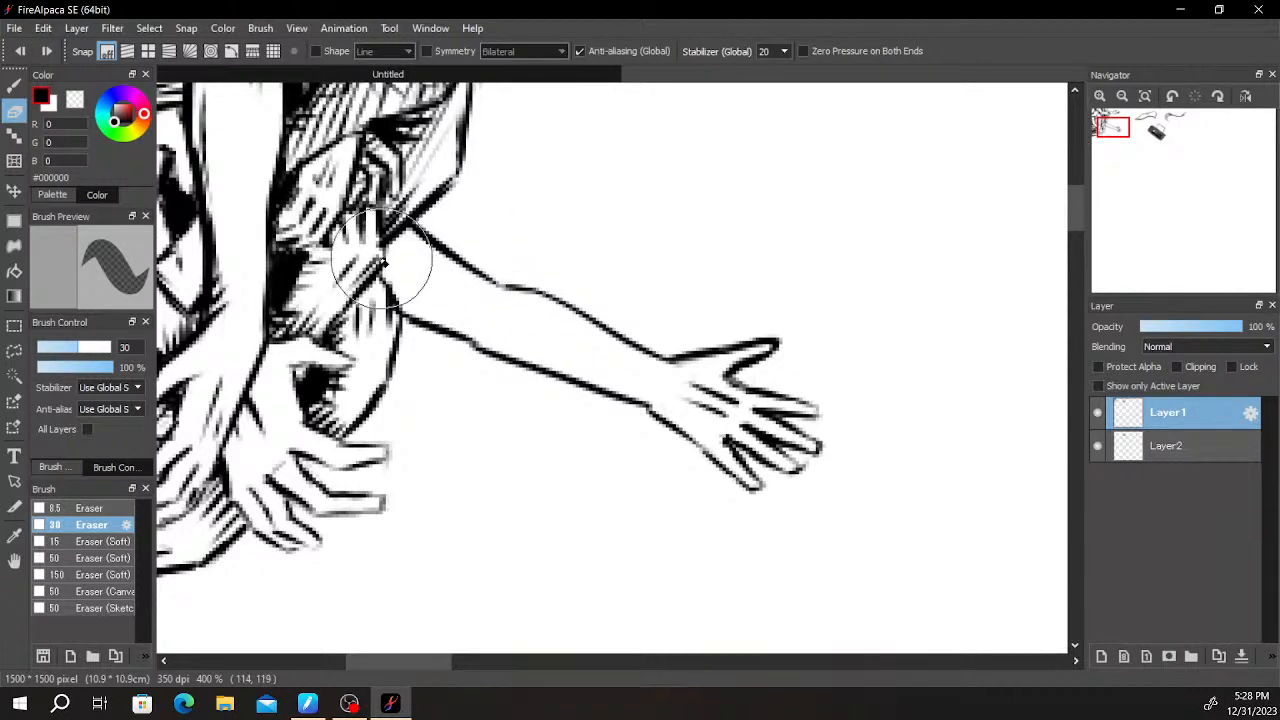
{"action": "key", "text": "b"}
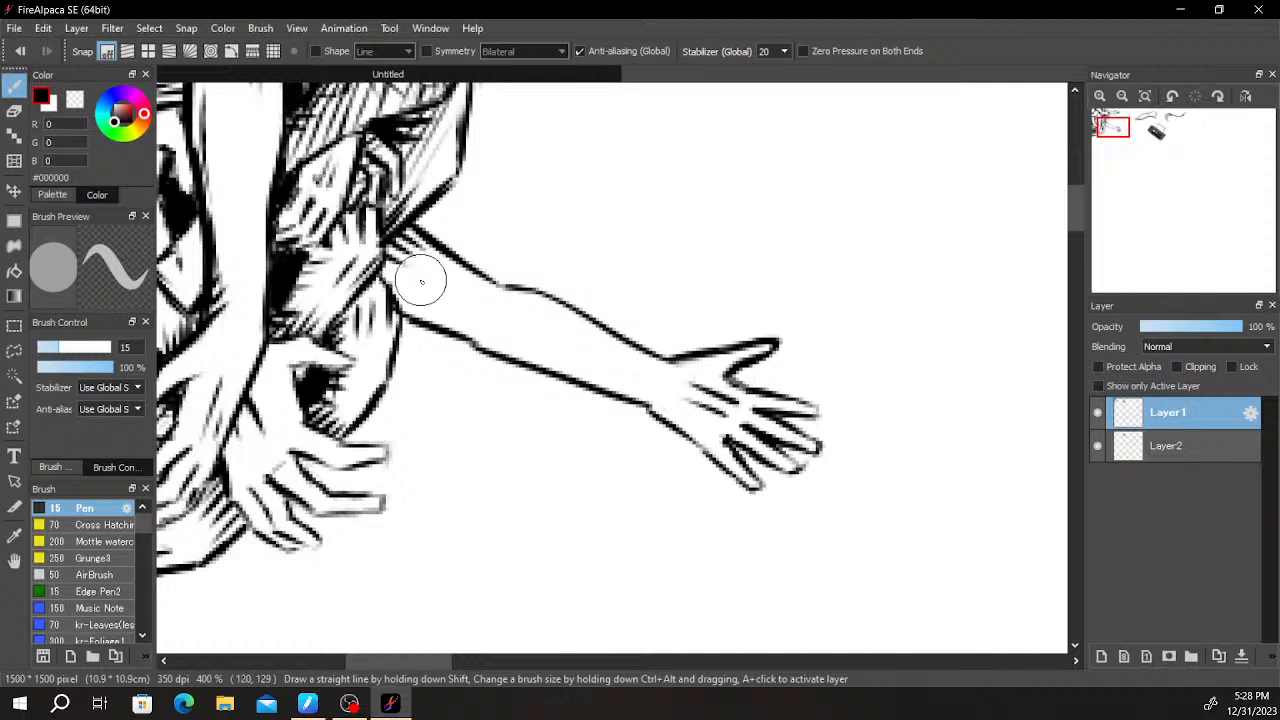
{"action": "mouse_move", "coordinate": [382, 265]}
{"action": "left_mouse_down"}
{"action": "mouse_move", "coordinate": [421, 298]}
{"action": "mouse_move", "coordinate": [387, 283]}
{"action": "mouse_move", "coordinate": [430, 307]}
{"action": "mouse_move", "coordinate": [401, 302]}
{"action": "mouse_move", "coordinate": [429, 315]}
{"action": "left_mouse_up"}
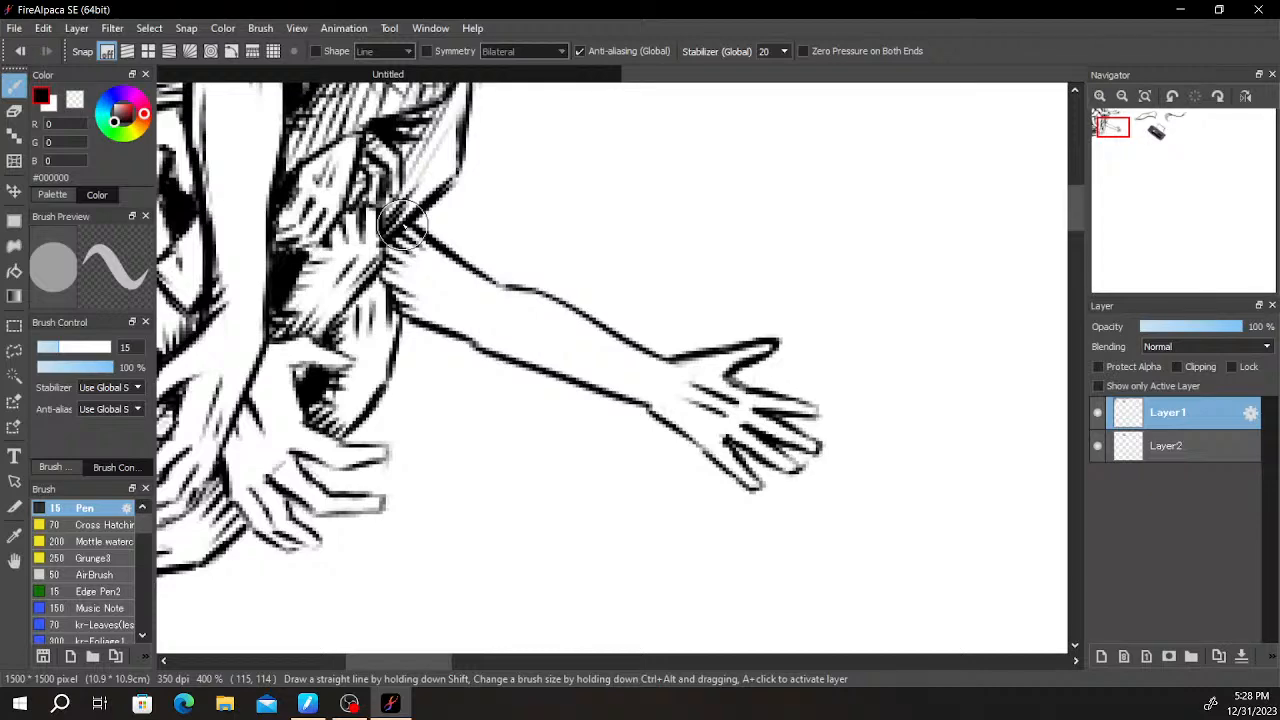
{"action": "left_click_drag", "start_coordinate": [400, 230], "coordinate": [440, 196]}
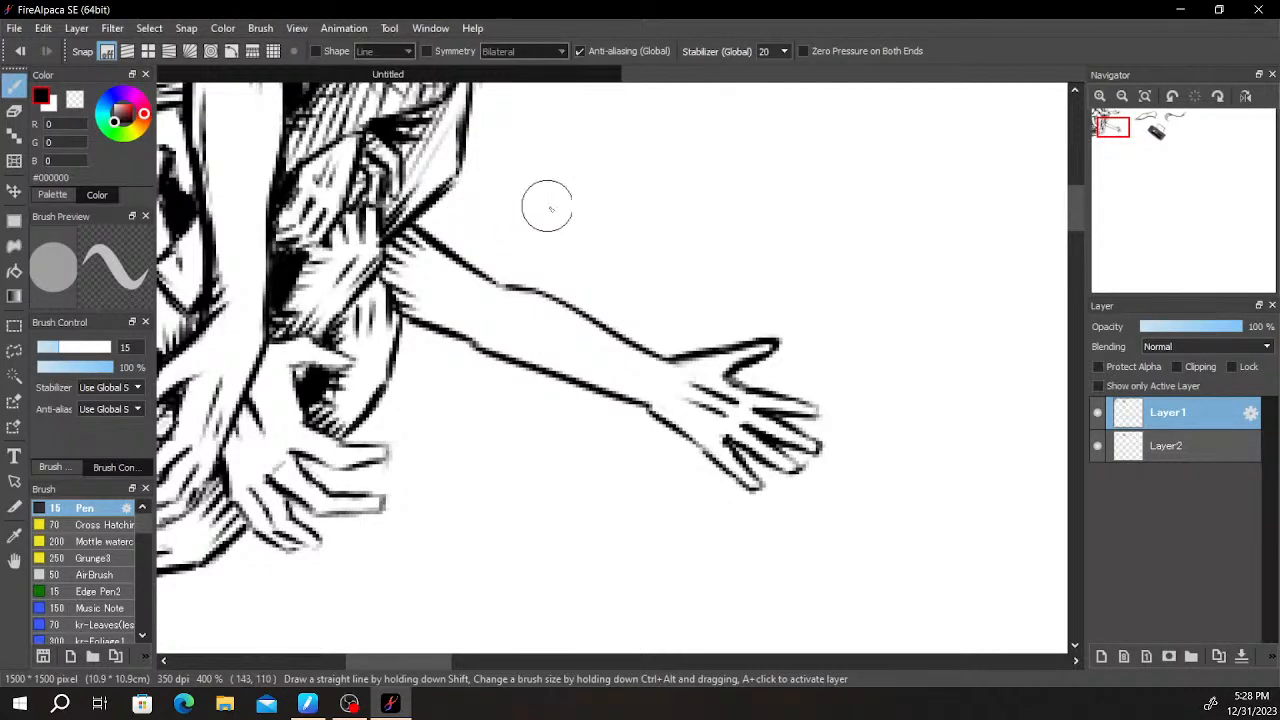
- Draw a short slanted crease mark inside the new arm near the elbow, just above its lower outline
{"action": "scroll", "coordinate": [491, 273], "scroll_direction": "down", "scroll_amount": 1}
{"action": "scroll", "coordinate": [480, 279], "scroll_direction": "up", "scroll_amount": 1}
{"action": "scroll", "coordinate": [480, 279], "scroll_direction": "up", "scroll_amount": 2}
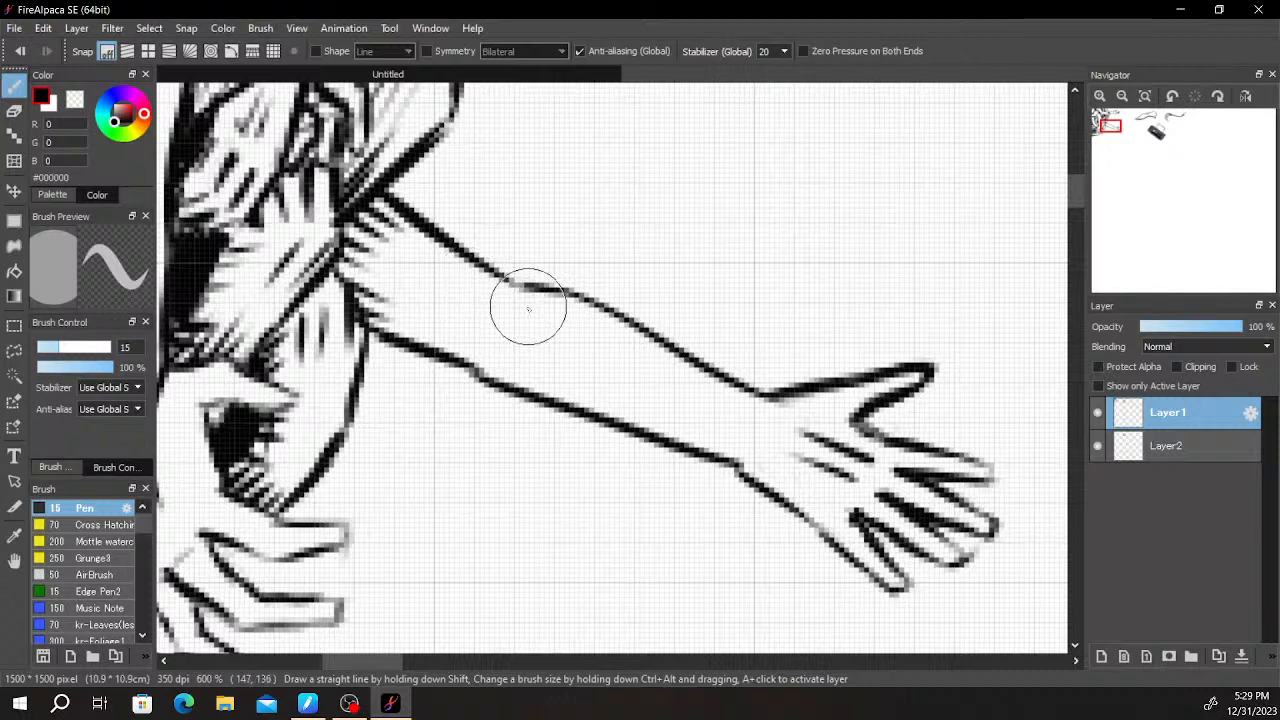
{"action": "left_click_drag", "start_coordinate": [500, 343], "coordinate": [545, 388]}
{"action": "scroll", "coordinate": [808, 205], "scroll_direction": "down", "scroll_amount": 3}
{"action": "scroll", "coordinate": [806, 217], "scroll_direction": "up", "scroll_amount": 3}
{"action": "key", "text": "space"}
{"action": "left_click_drag", "start_coordinate": [788, 203], "coordinate": [598, 480]}
{"action": "scroll", "coordinate": [606, 345], "scroll_direction": "down", "scroll_amount": 2}
{"action": "left_click_drag", "start_coordinate": [615, 332], "coordinate": [704, 281]}
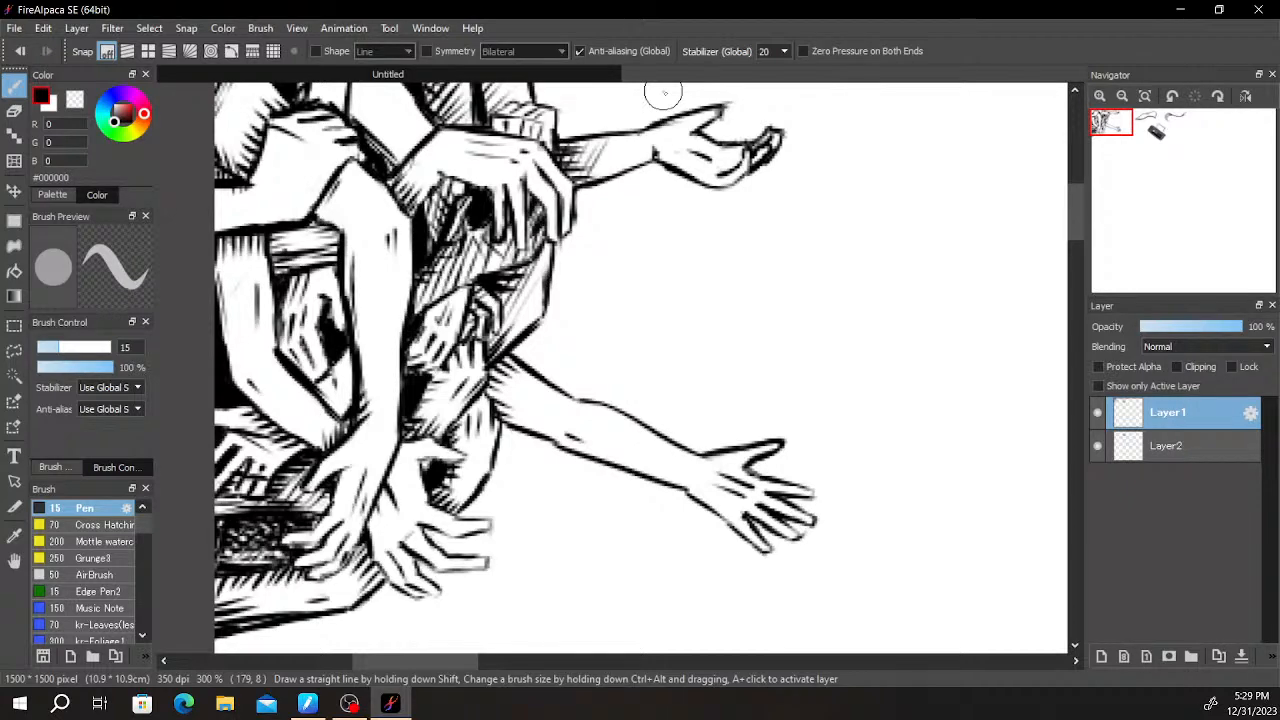
- Add longer hatching strokes running along the new upper arm from where it meets the gray object
{"action": "scroll", "coordinate": [655, 206], "scroll_direction": "down", "scroll_amount": 2}
{"action": "scroll", "coordinate": [734, 281], "scroll_direction": "up", "scroll_amount": 2}
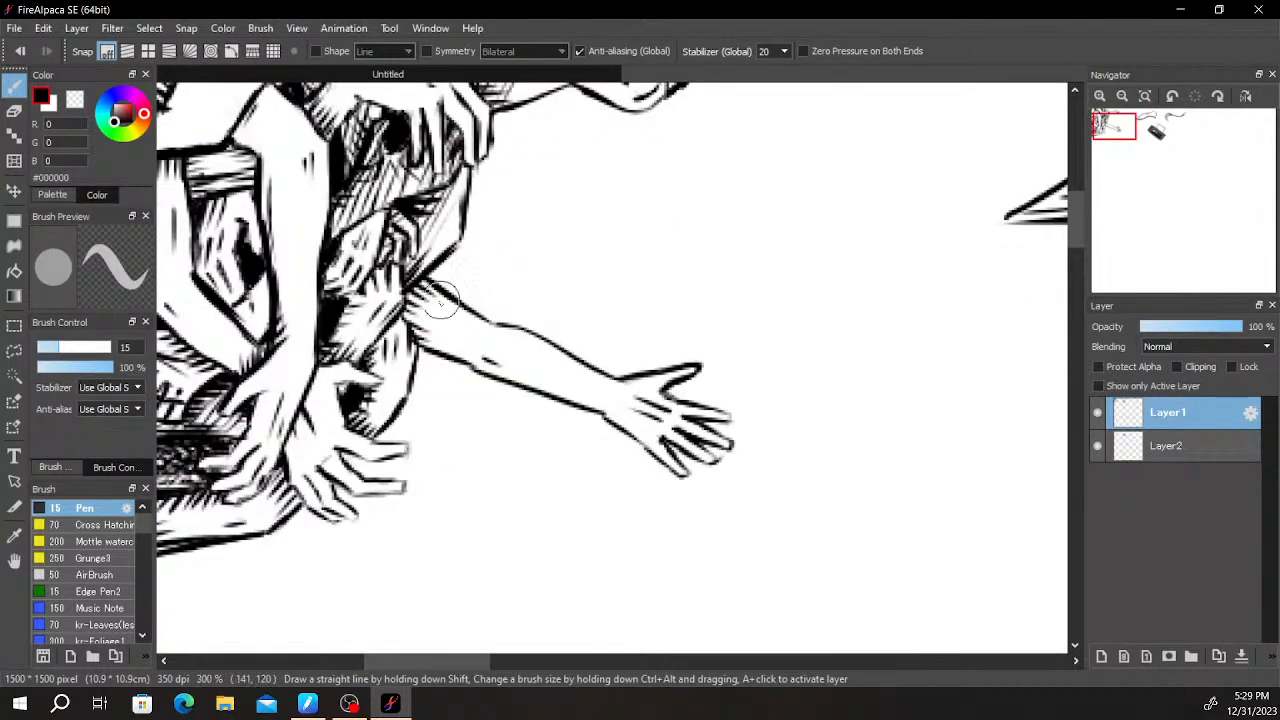
{"action": "scroll", "coordinate": [442, 326], "scroll_direction": "up", "scroll_amount": 1}
{"action": "scroll", "coordinate": [415, 330], "scroll_direction": "up", "scroll_amount": 2}
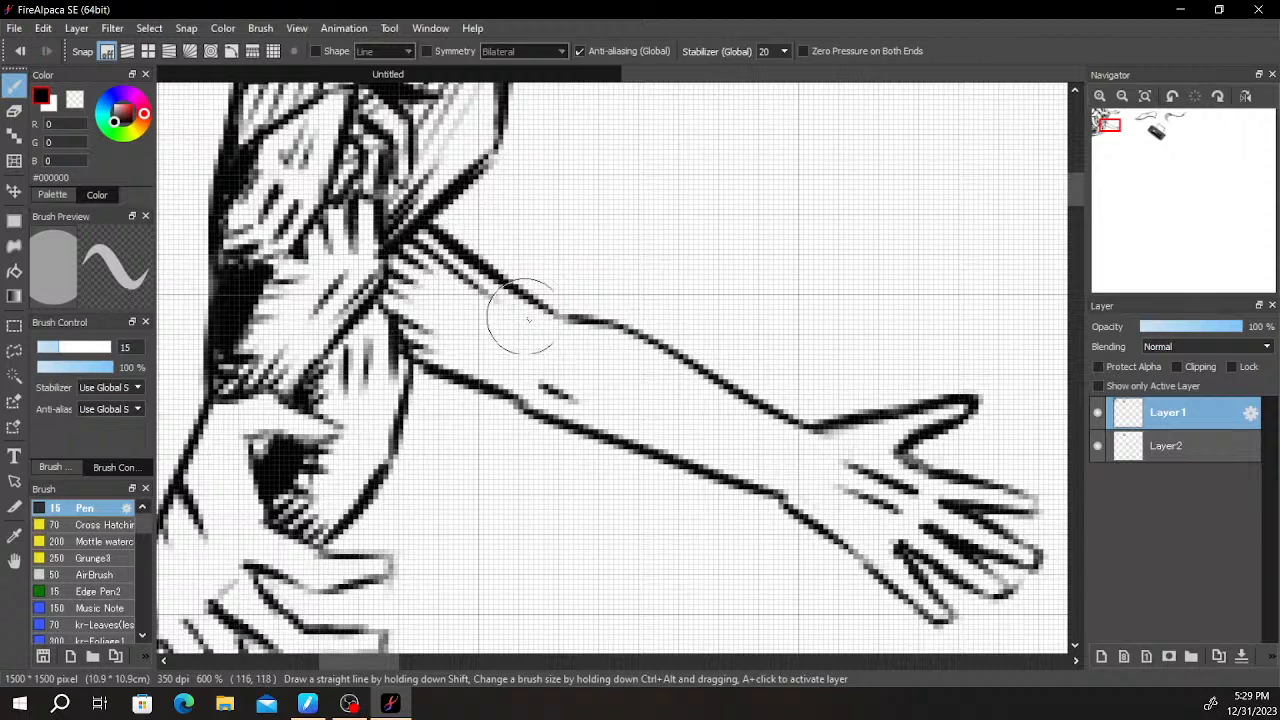
{"action": "mouse_move", "coordinate": [415, 269]}
{"action": "left_mouse_down"}
{"action": "mouse_move", "coordinate": [477, 308]}
{"action": "mouse_move", "coordinate": [397, 279]}
{"action": "mouse_move", "coordinate": [478, 321]}
{"action": "left_mouse_up"}
{"action": "mouse_move", "coordinate": [395, 295]}
{"action": "left_mouse_down"}
{"action": "mouse_move", "coordinate": [435, 353]}
{"action": "mouse_move", "coordinate": [417, 338]}
{"action": "mouse_move", "coordinate": [486, 360]}
{"action": "left_mouse_up"}
{"action": "left_click_drag", "start_coordinate": [403, 322], "coordinate": [503, 373]}
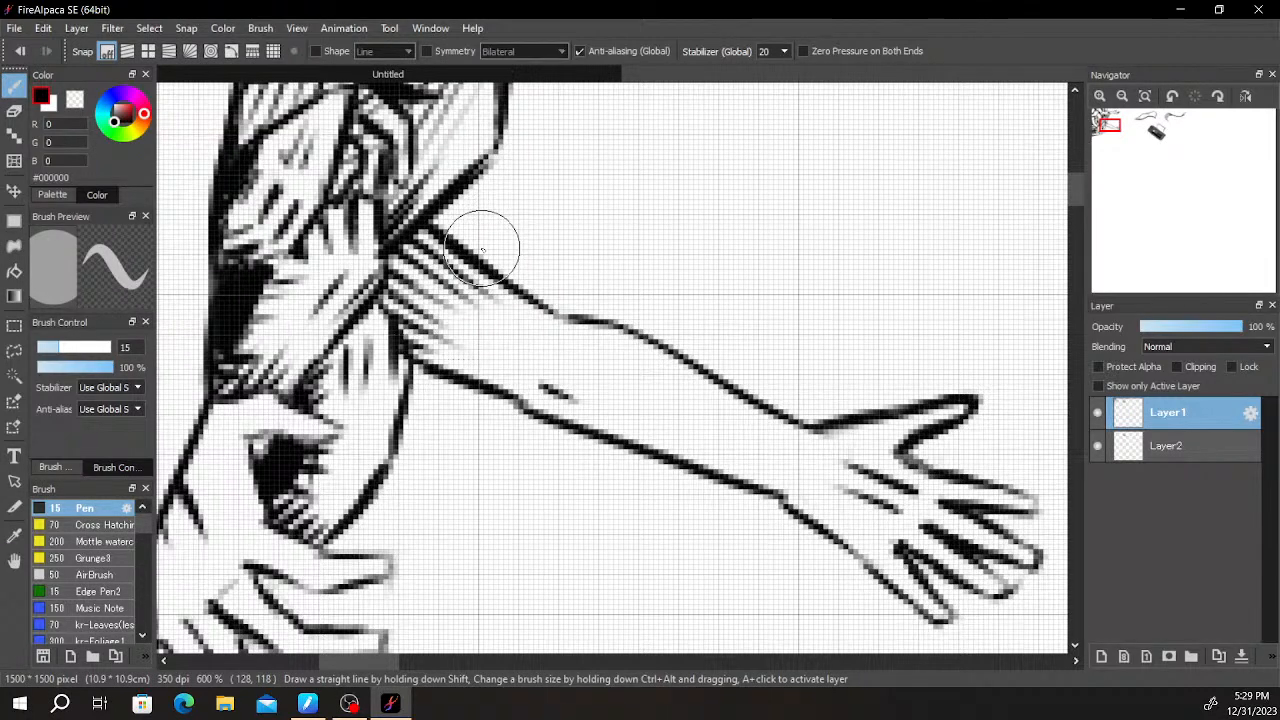
- Cross the upper arm's hatching with short strokes in the opposite direction at its inner end
{"action": "mouse_move", "coordinate": [388, 270]}
{"action": "left_mouse_down"}
{"action": "mouse_move", "coordinate": [414, 252]}
{"action": "mouse_move", "coordinate": [388, 300]}
{"action": "mouse_move", "coordinate": [442, 252]}
{"action": "left_mouse_up"}
{"action": "left_click_drag", "start_coordinate": [396, 318], "coordinate": [446, 300]}
{"action": "left_click_drag", "start_coordinate": [410, 350], "coordinate": [472, 306]}
{"action": "scroll", "coordinate": [670, 248], "scroll_direction": "down", "scroll_amount": 4}
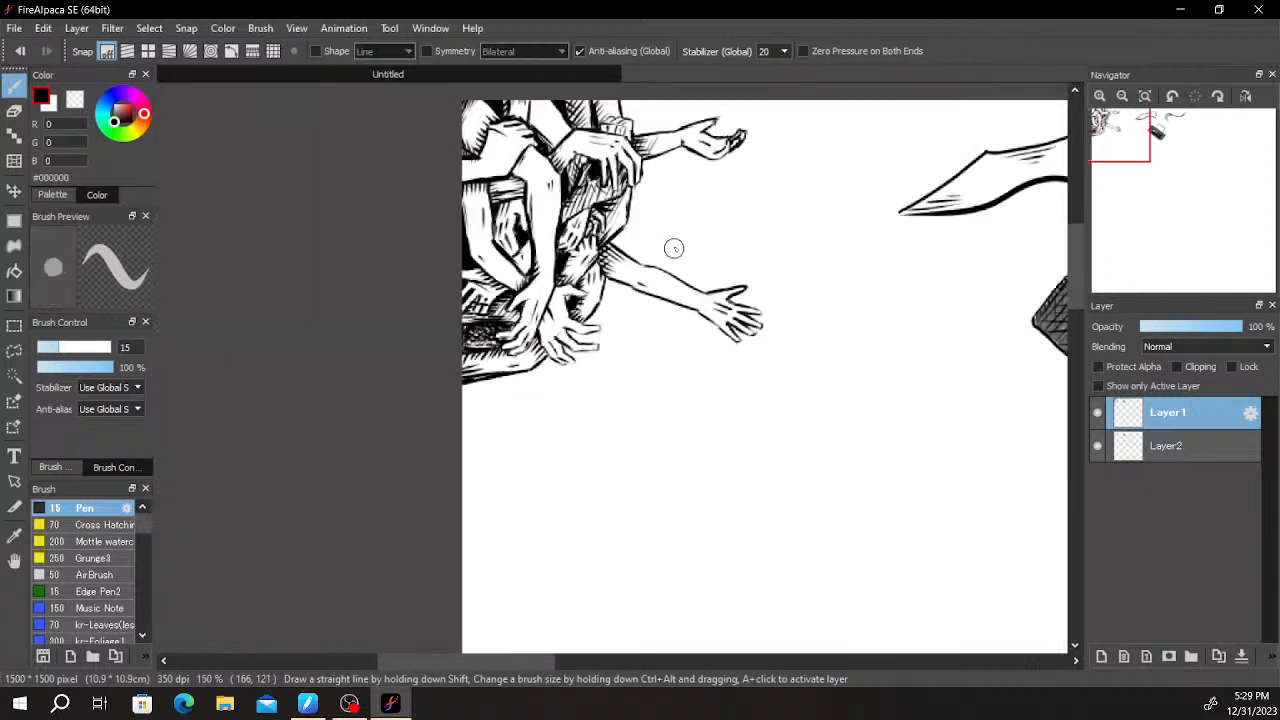
{"action": "left_click_drag", "start_coordinate": [669, 246], "coordinate": [650, 277]}
{"action": "scroll", "coordinate": [633, 285], "scroll_direction": "up", "scroll_amount": 4}
{"action": "scroll", "coordinate": [510, 230], "scroll_direction": "up", "scroll_amount": 4}
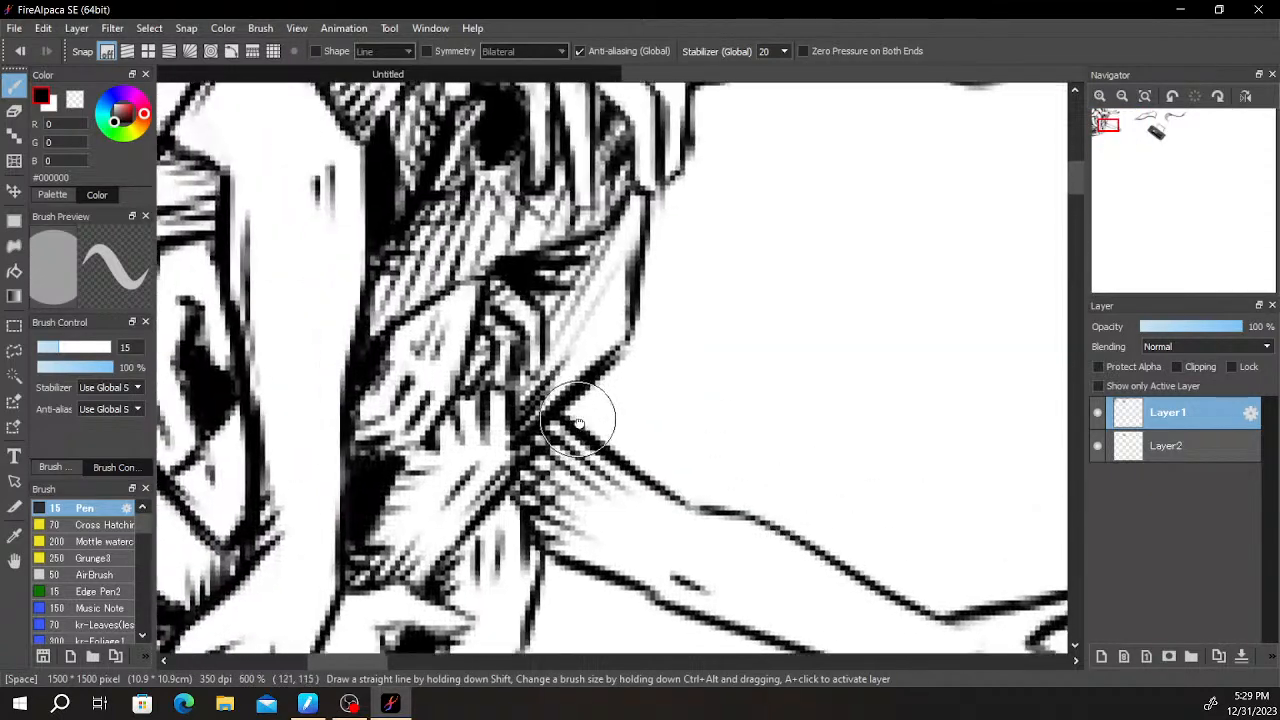
{"action": "mouse_move", "coordinate": [449, 302]}
{"action": "left_mouse_down"}
{"action": "mouse_move", "coordinate": [440, 326]}
{"action": "mouse_move", "coordinate": [446, 312]}
{"action": "left_mouse_up"}
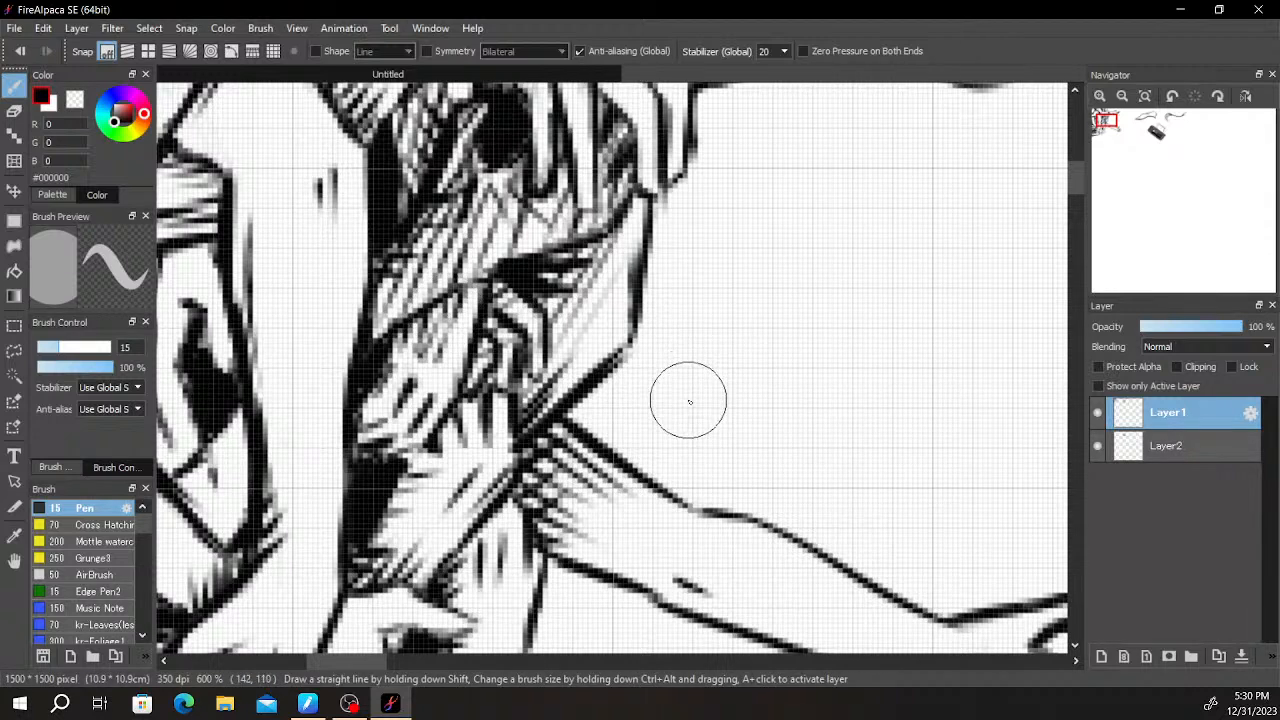
{"action": "scroll", "coordinate": [689, 400], "scroll_direction": "down", "scroll_amount": 5}
{"action": "scroll", "coordinate": [690, 425], "scroll_direction": "up", "scroll_amount": 6}
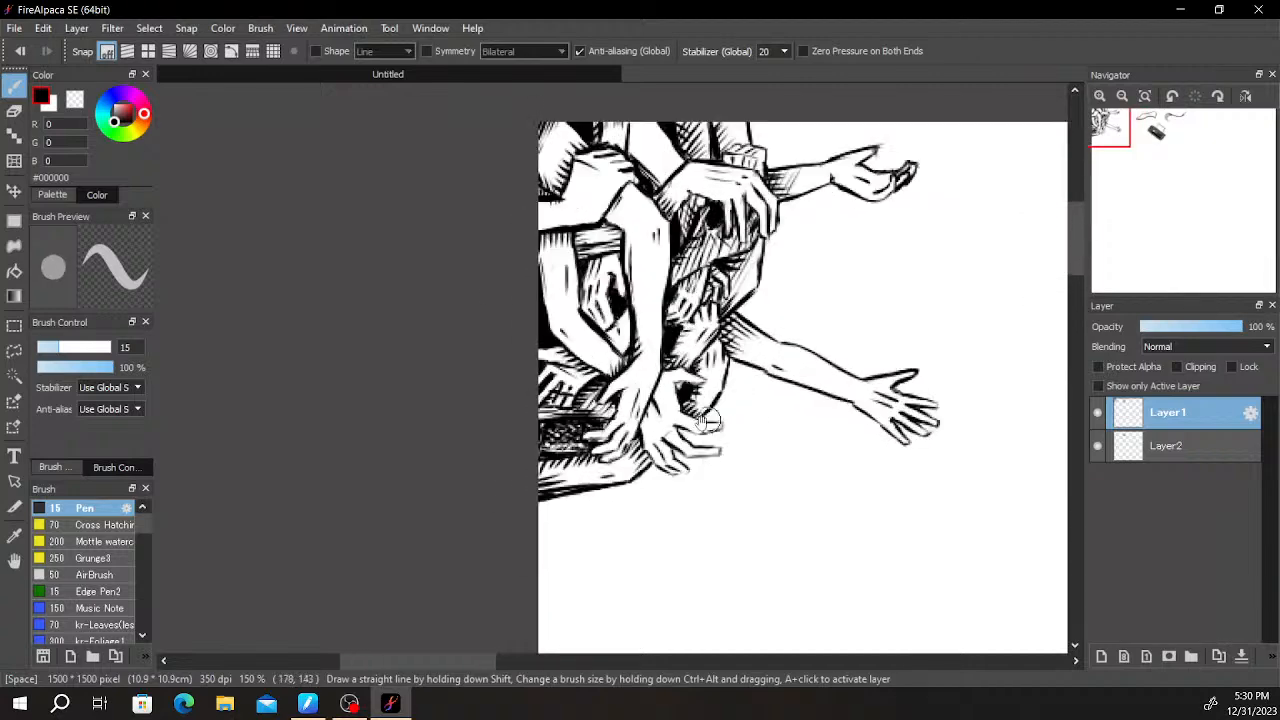
- Look over the whole drawing, from the cluster of arms to the ribbons and the slanted rectangular object
{"action": "left_click_drag", "start_coordinate": [503, 352], "coordinate": [508, 432]}
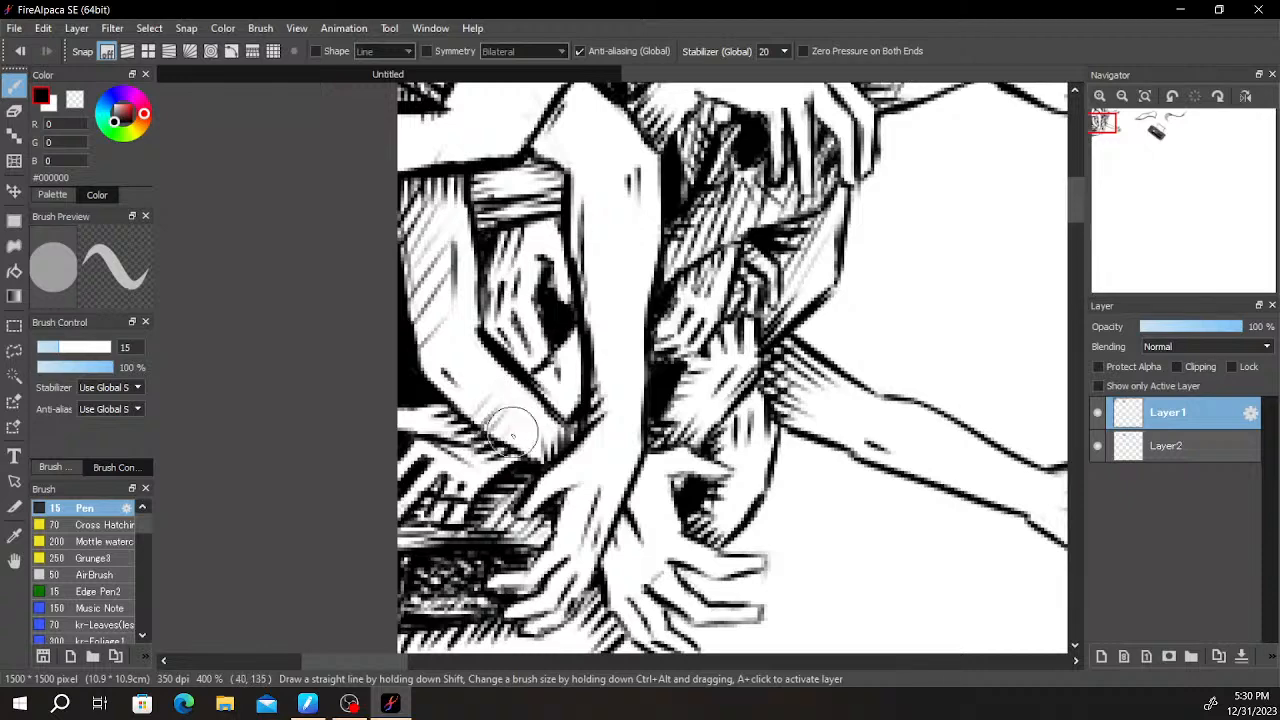
{"action": "scroll", "coordinate": [600, 328], "scroll_direction": "down", "scroll_amount": 4}
{"action": "scroll", "coordinate": [800, 294], "scroll_direction": "up", "scroll_amount": 2}
{"action": "left_click_drag", "start_coordinate": [824, 288], "coordinate": [694, 280]}
{"action": "scroll", "coordinate": [780, 262], "scroll_direction": "down", "scroll_amount": 1}
{"action": "left_click_drag", "start_coordinate": [840, 259], "coordinate": [800, 174]}
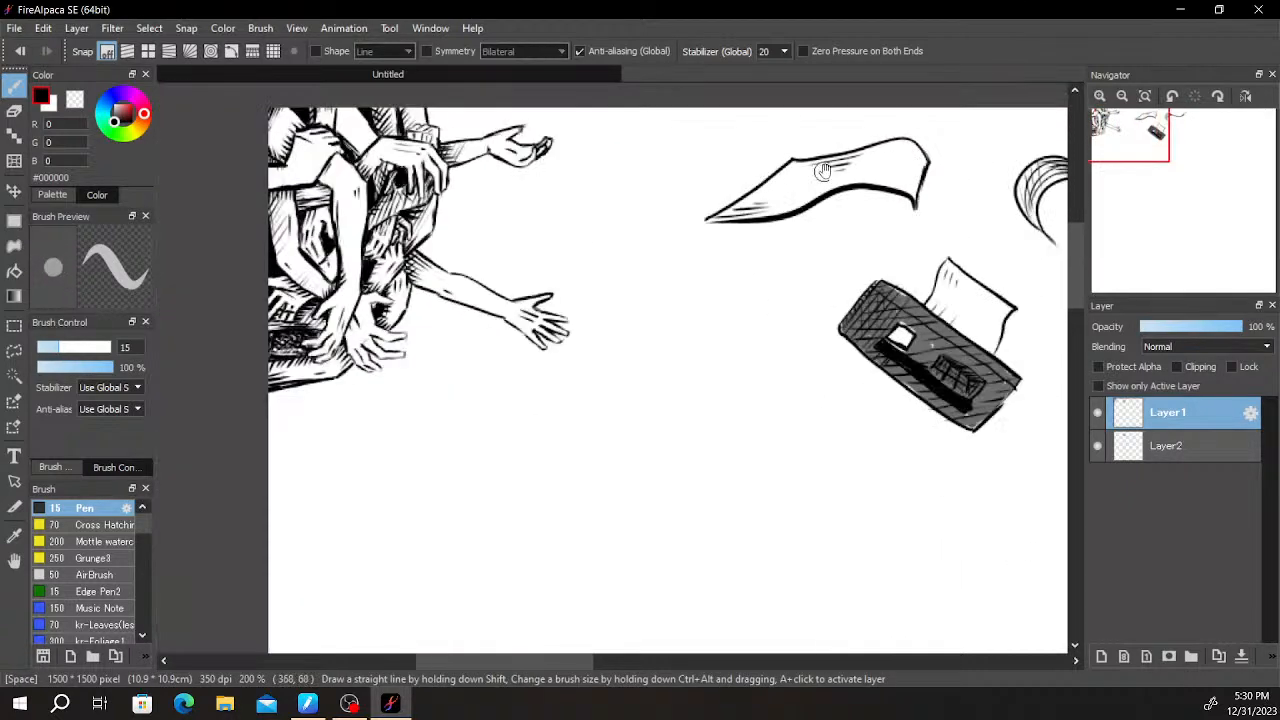
{"action": "scroll", "coordinate": [840, 168], "scroll_direction": "down", "scroll_amount": 1}
{"action": "left_click_drag", "start_coordinate": [819, 253], "coordinate": [804, 220]}
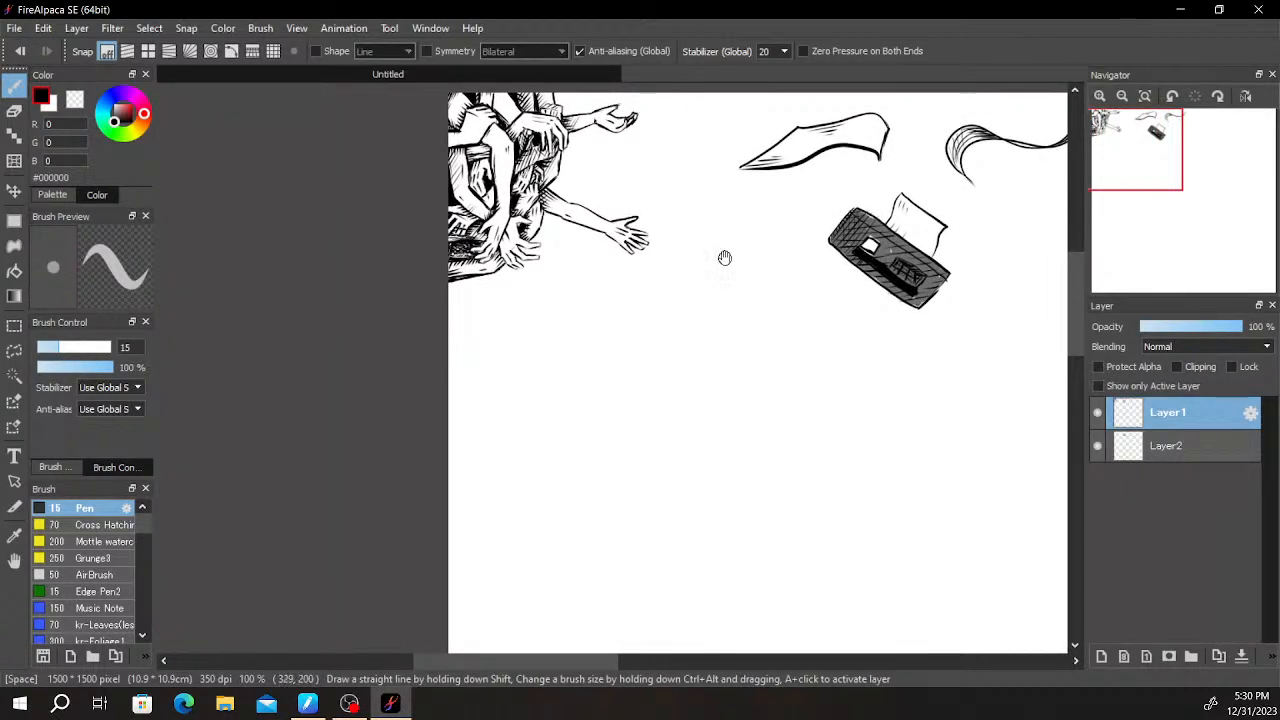
{"action": "left_click_drag", "start_coordinate": [698, 292], "coordinate": [660, 335]}
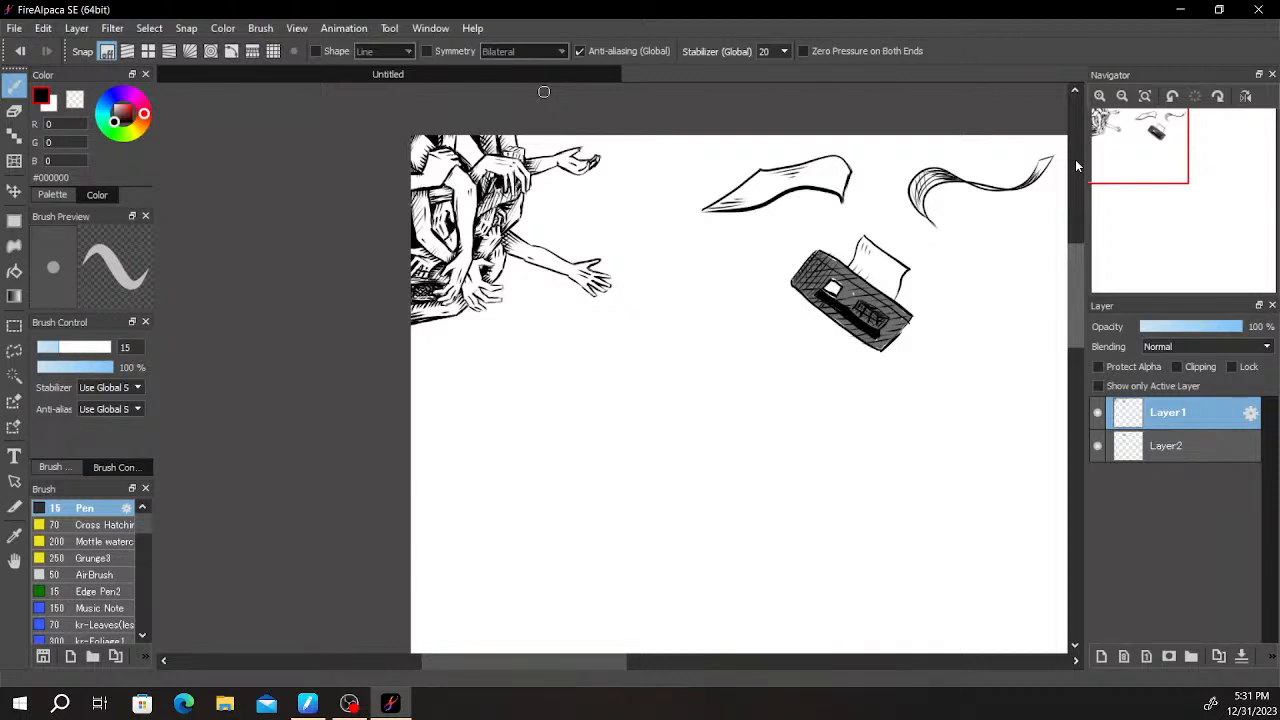
{"action": "mouse_move", "coordinate": [1157, 150]}
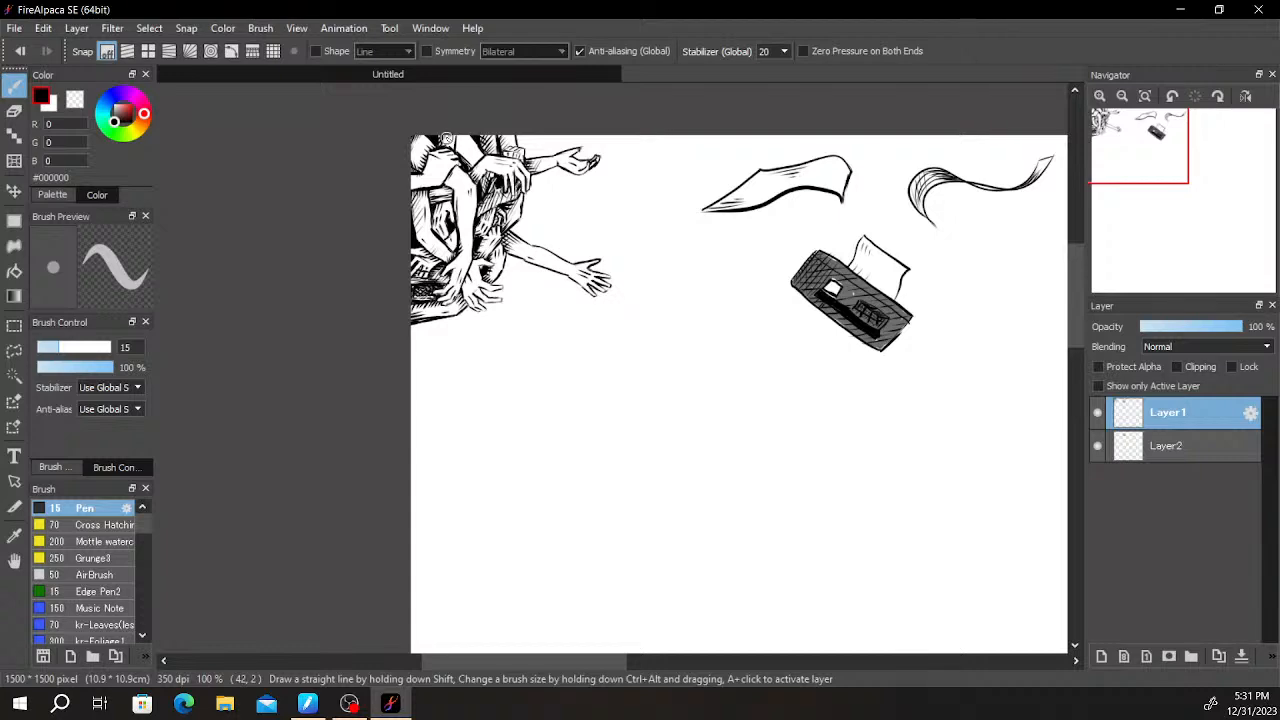
- Draw short tendon and knuckle strokes on the back of the gripping hand near the canvas's upper-left corner
{"action": "scroll", "coordinate": [405, 146], "scroll_direction": "down", "scroll_amount": 3}
{"action": "scroll", "coordinate": [442, 172], "scroll_direction": "up", "scroll_amount": 6}
{"action": "left_click_drag", "start_coordinate": [307, 98], "coordinate": [537, 373]}
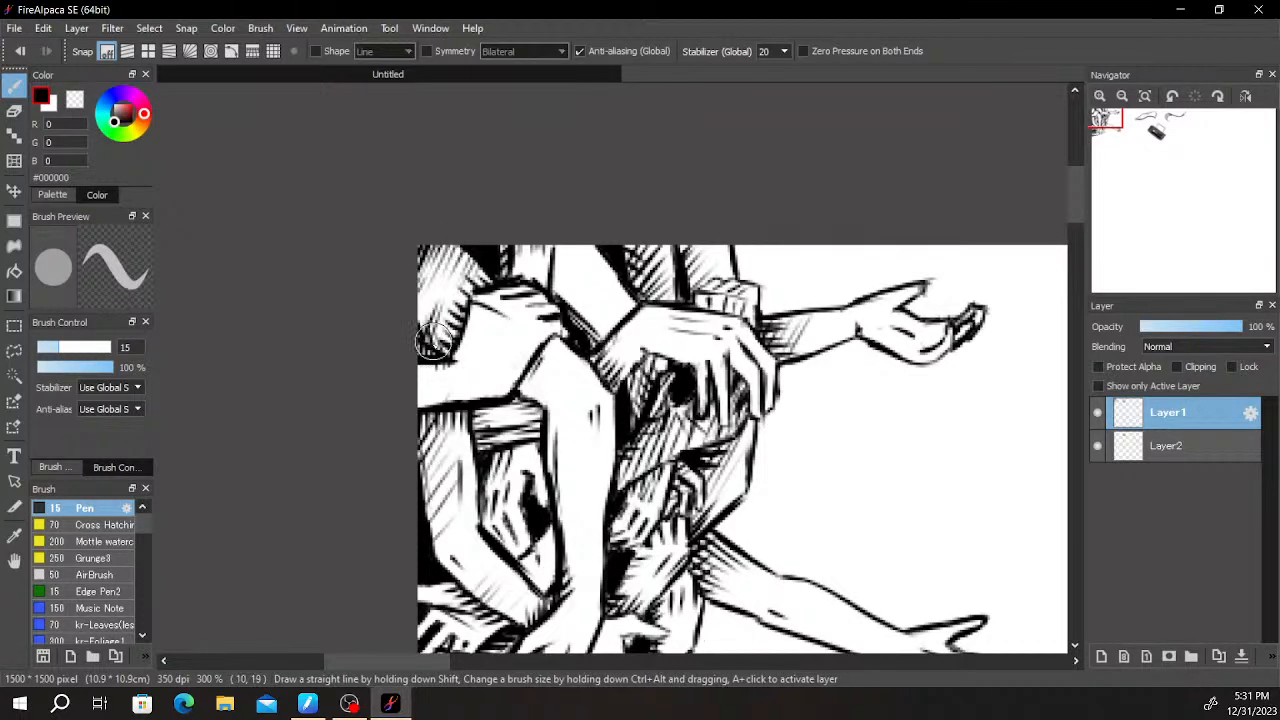
{"action": "scroll", "coordinate": [505, 312], "scroll_direction": "down", "scroll_amount": 2}
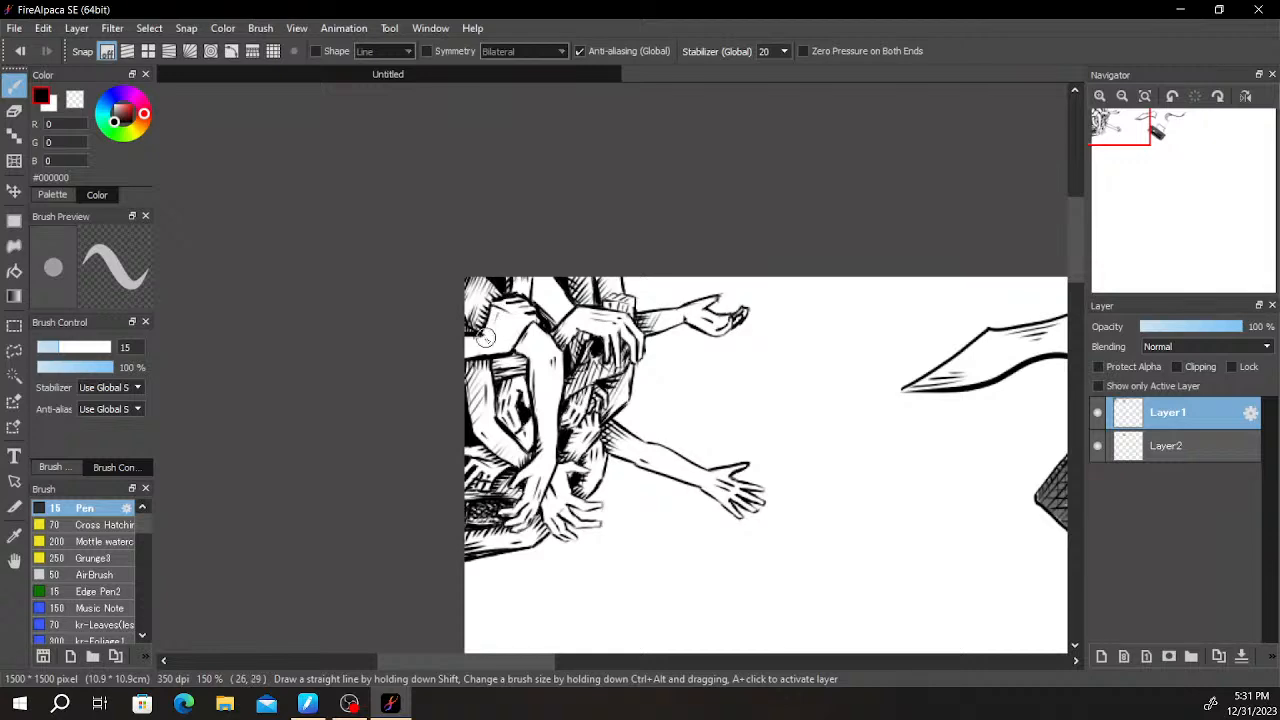
{"action": "scroll", "coordinate": [496, 315], "scroll_direction": "up", "scroll_amount": 4}
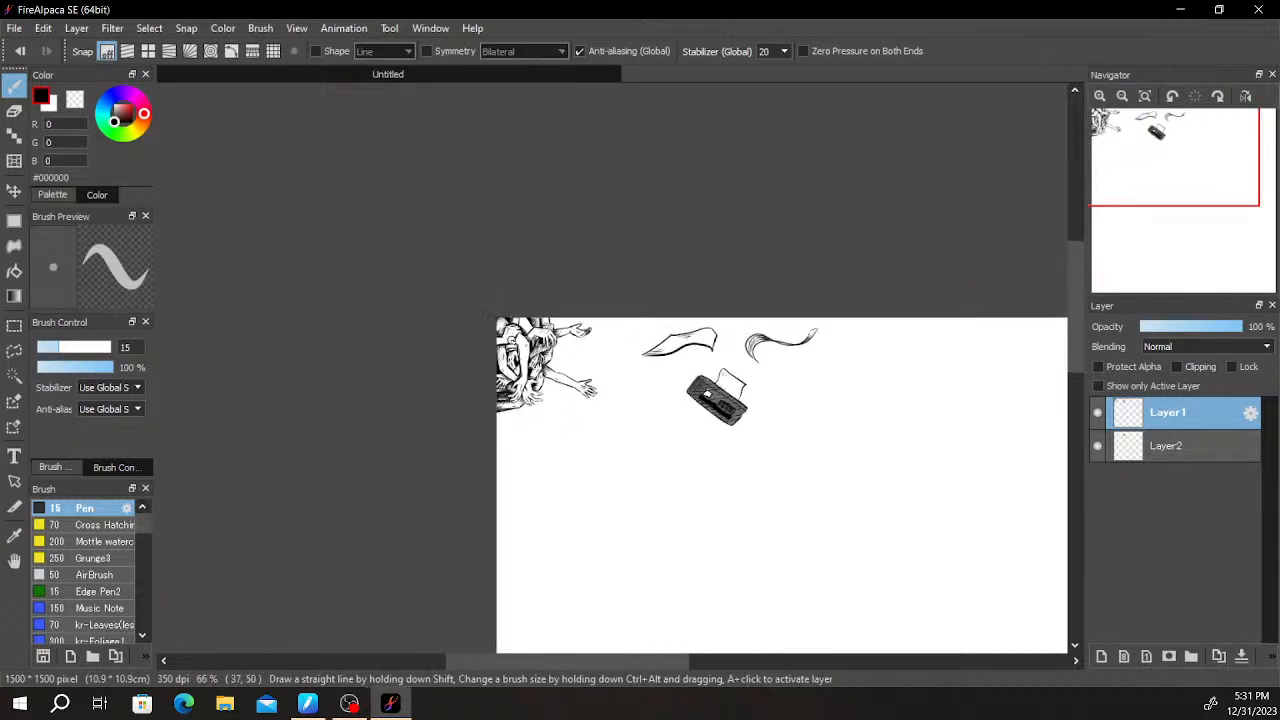
{"action": "key", "text": "e"}
{"action": "mouse_move", "coordinate": [510, 330]}
{"action": "left_mouse_down"}
{"action": "mouse_move", "coordinate": [484, 312]}
{"action": "mouse_move", "coordinate": [473, 320]}
{"action": "mouse_move", "coordinate": [477, 288]}
{"action": "left_mouse_up"}
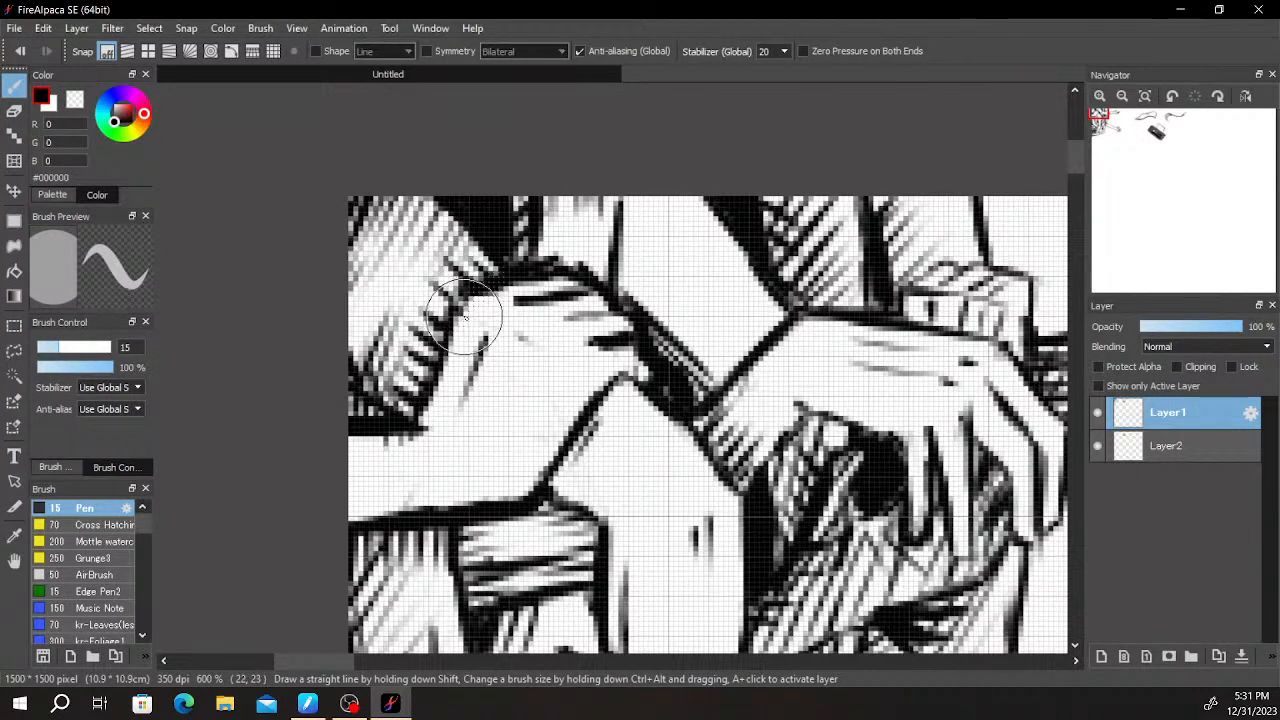
{"action": "left_click_drag", "start_coordinate": [508, 346], "coordinate": [481, 415]}
{"action": "key", "text": "ctrl+z"}
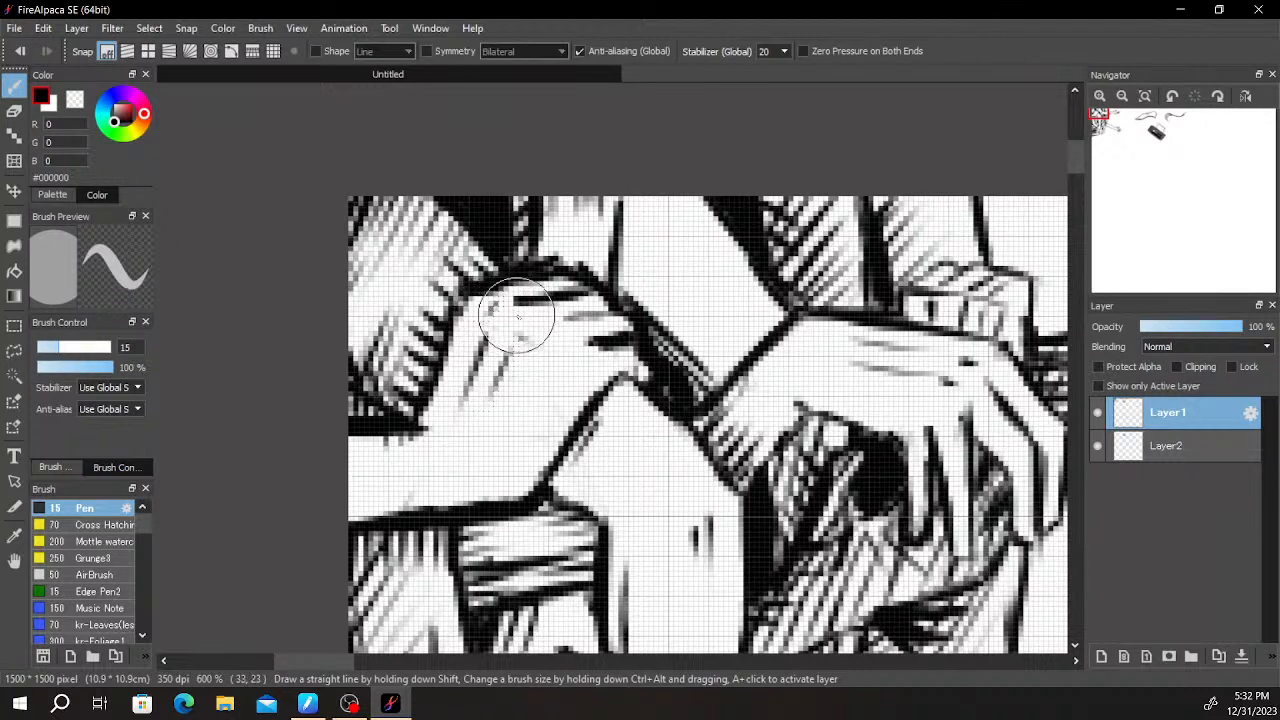
{"action": "mouse_move", "coordinate": [528, 323]}
{"action": "left_mouse_down"}
{"action": "mouse_move", "coordinate": [604, 313]}
{"action": "mouse_move", "coordinate": [642, 335]}
{"action": "mouse_move", "coordinate": [566, 348]}
{"action": "mouse_move", "coordinate": [522, 329]}
{"action": "left_mouse_up"}
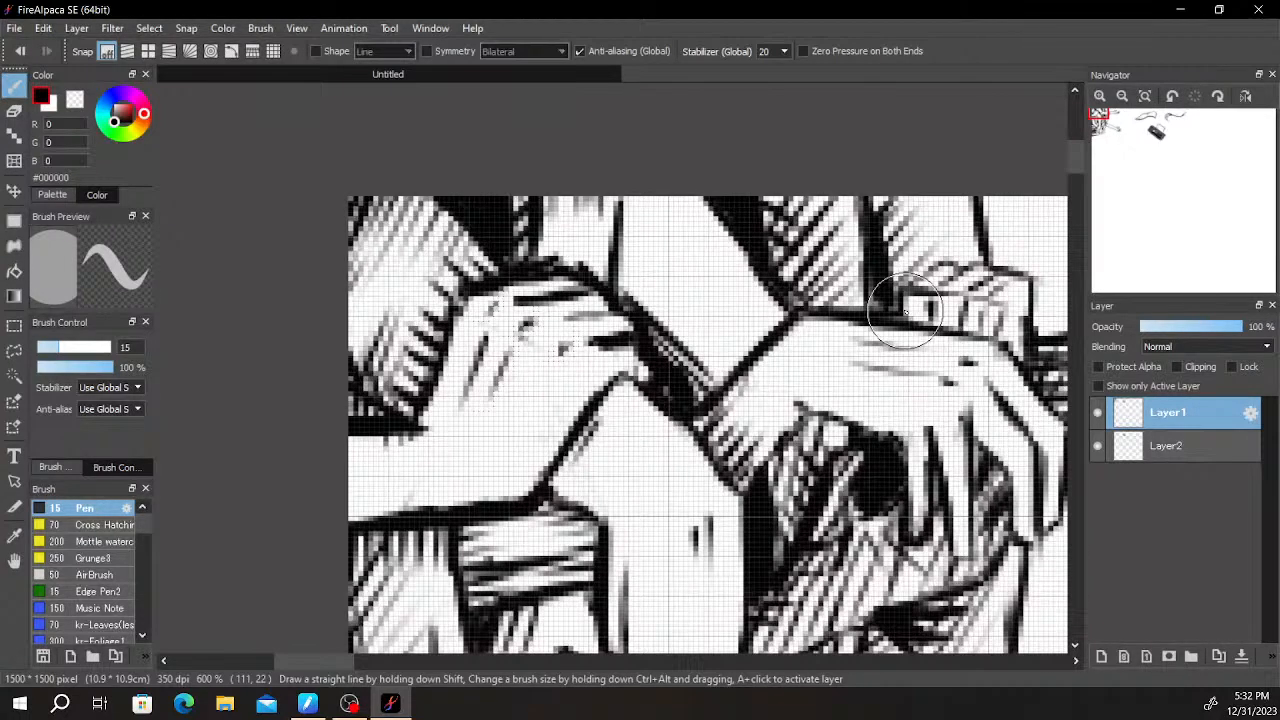
{"action": "key", "text": "Delete"}
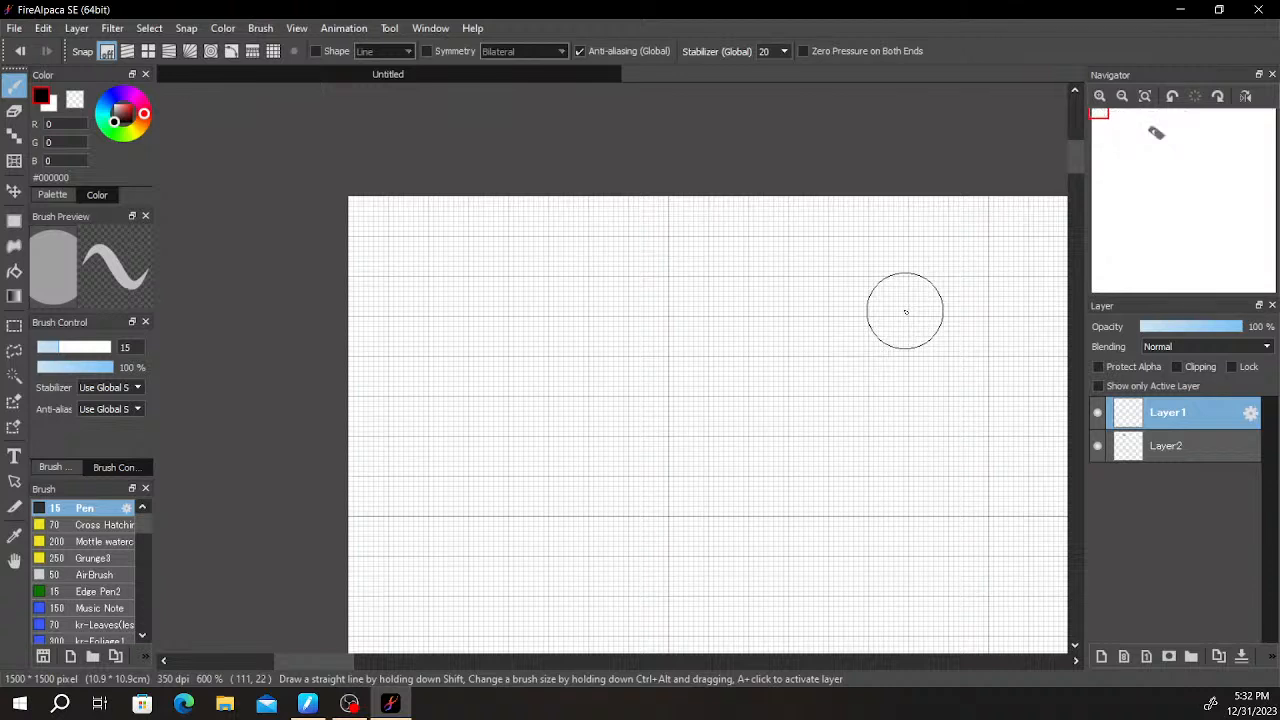
{"action": "scroll", "coordinate": [905, 311], "scroll_direction": "down", "scroll_amount": 3}
{"action": "scroll", "coordinate": [917, 441], "scroll_direction": "down", "scroll_amount": 3}
{"action": "key", "text": "space"}
{"action": "left_click_drag", "start_coordinate": [937, 399], "coordinate": [420, 203]}
{"action": "left_click_drag", "start_coordinate": [753, 341], "coordinate": [749, 338]}
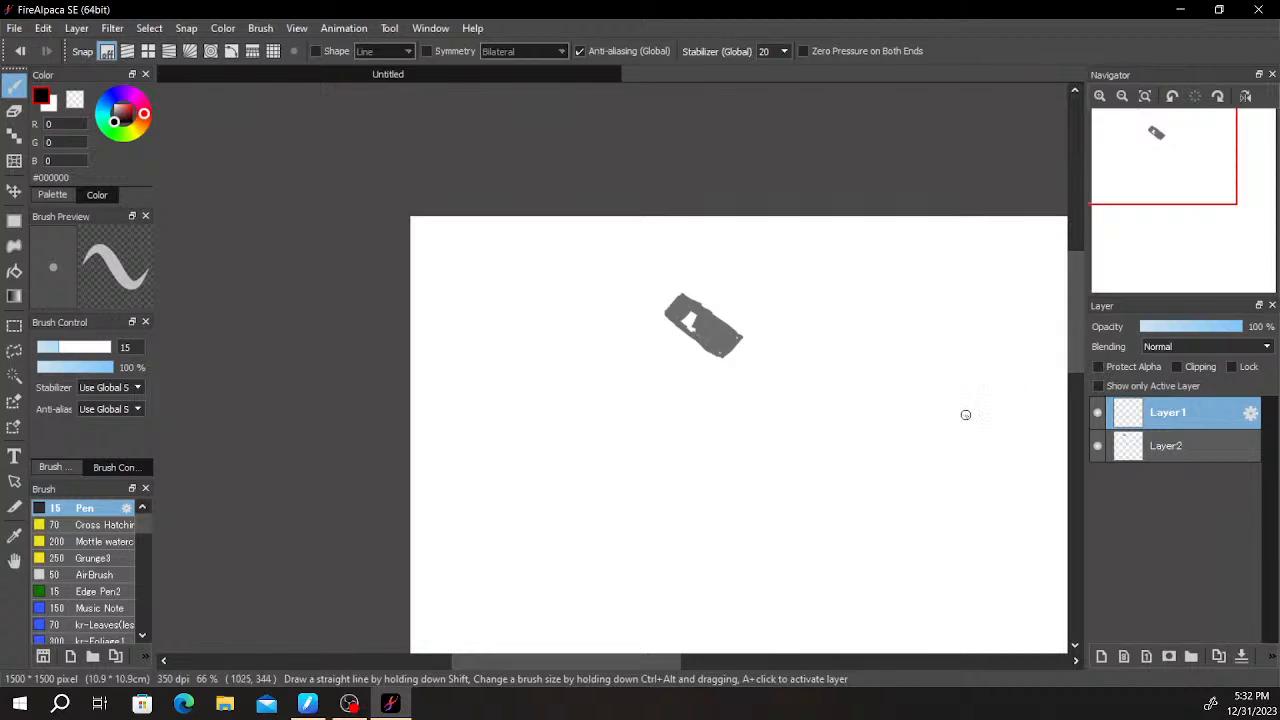
{"action": "scroll", "coordinate": [473, 304], "scroll_direction": "down", "scroll_amount": 2}
{"action": "scroll", "coordinate": [480, 306], "scroll_direction": "up", "scroll_amount": 5}
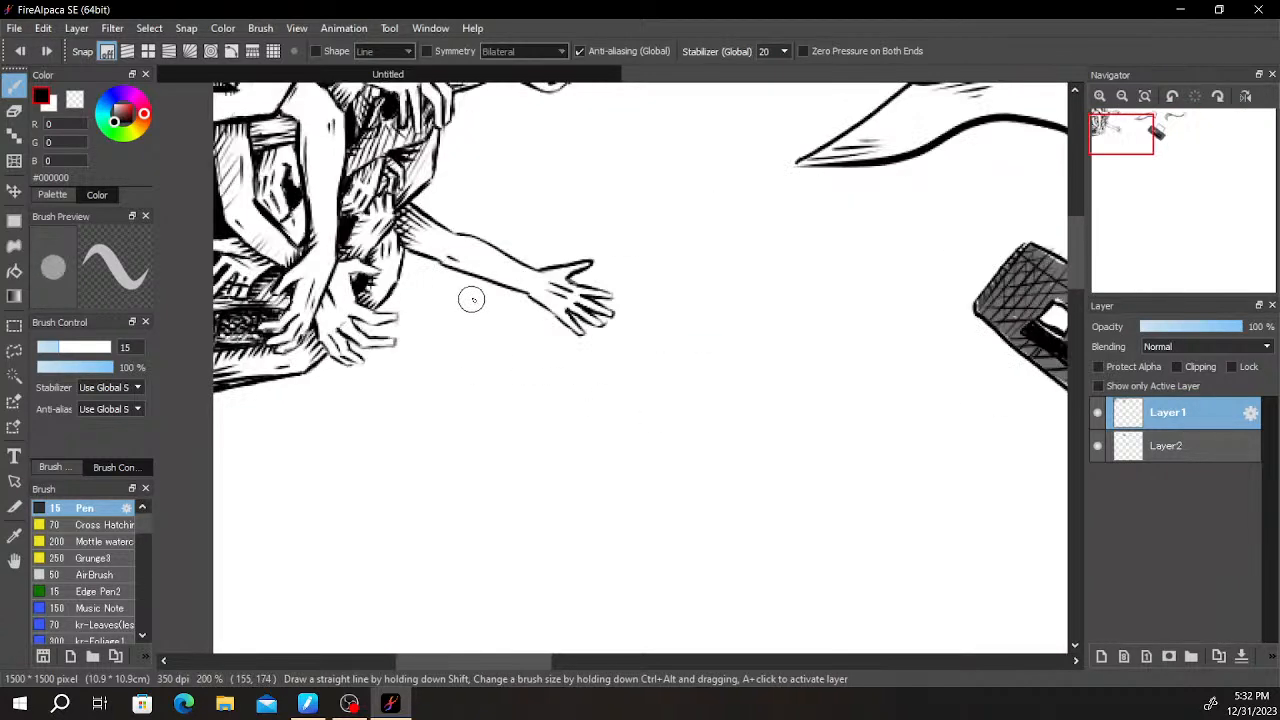
- Darken the gap between the outstretched fingers of the lowest hand and thicken the adjoining finger outline
{"action": "mouse_move", "coordinate": [469, 343]}
{"action": "left_mouse_down"}
{"action": "mouse_move", "coordinate": [589, 463]}
{"action": "mouse_move", "coordinate": [626, 426]}
{"action": "left_mouse_up"}
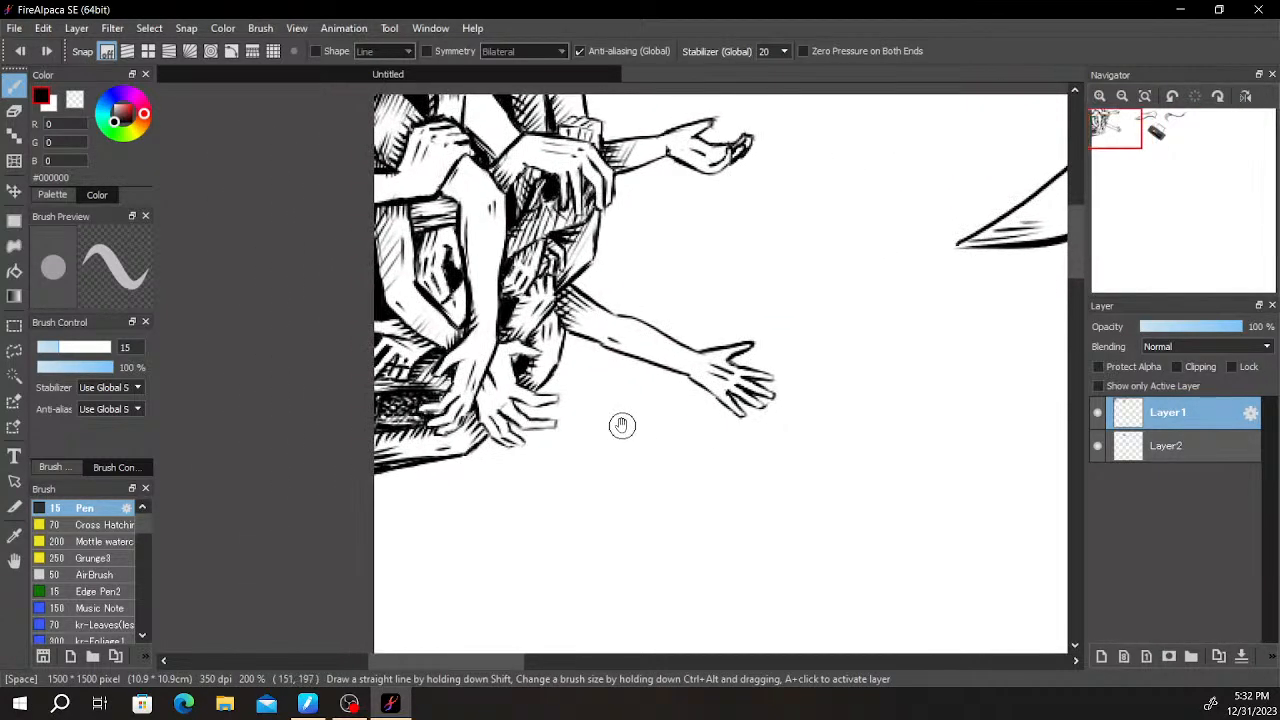
{"action": "scroll", "coordinate": [536, 442], "scroll_direction": "up", "scroll_amount": 4}
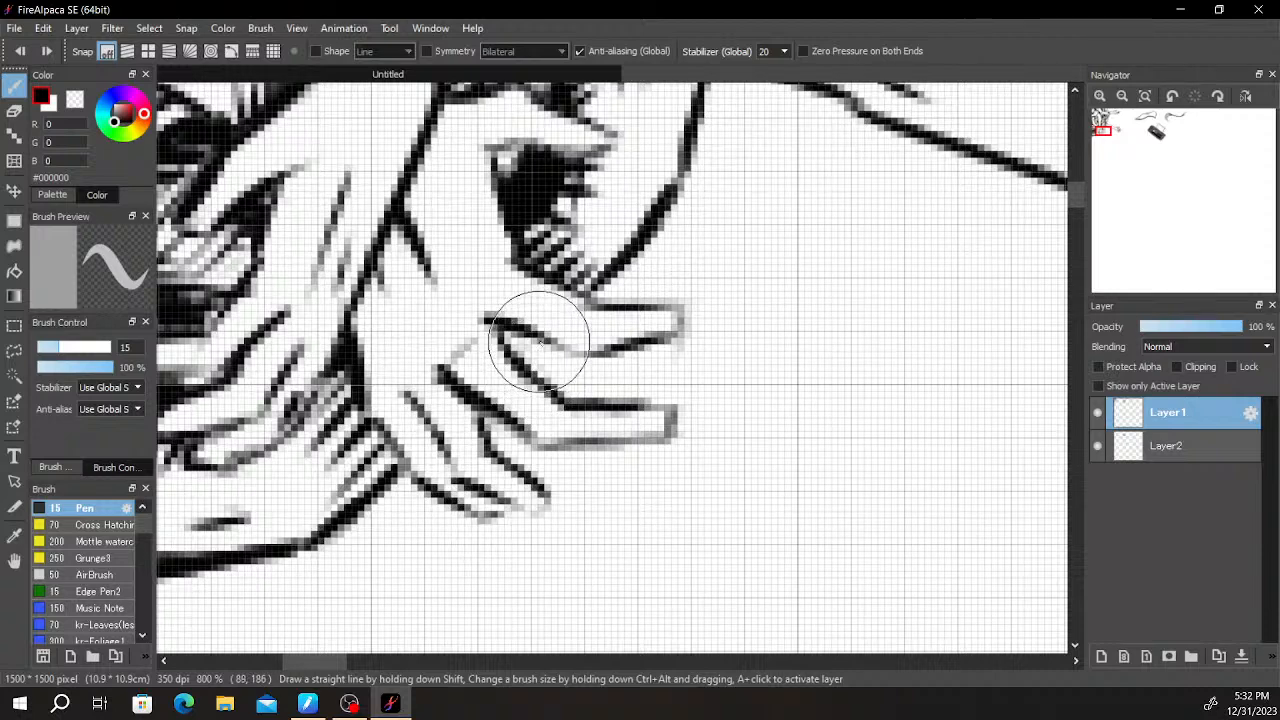
{"action": "scroll", "coordinate": [535, 340], "scroll_direction": "down", "scroll_amount": 1}
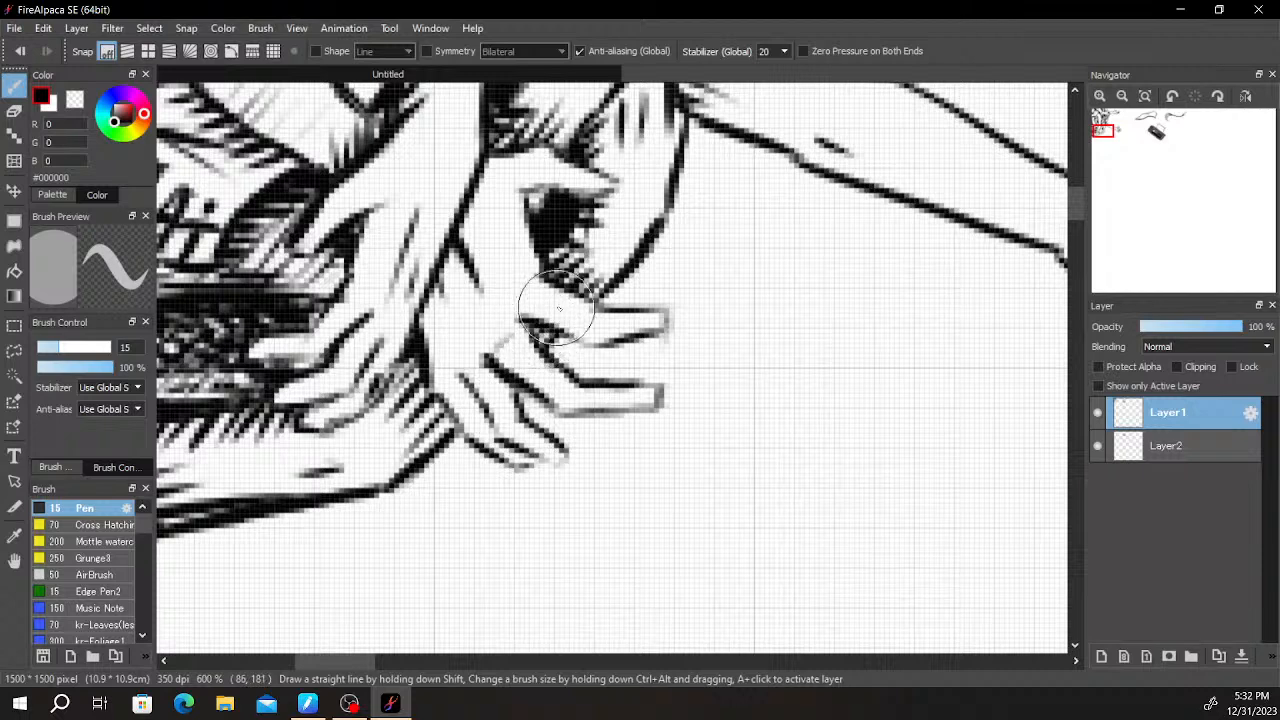
{"action": "scroll", "coordinate": [643, 243], "scroll_direction": "down", "scroll_amount": 3}
{"action": "left_click_drag", "start_coordinate": [680, 277], "coordinate": [680, 347]}
{"action": "scroll", "coordinate": [576, 393], "scroll_direction": "up", "scroll_amount": 2}
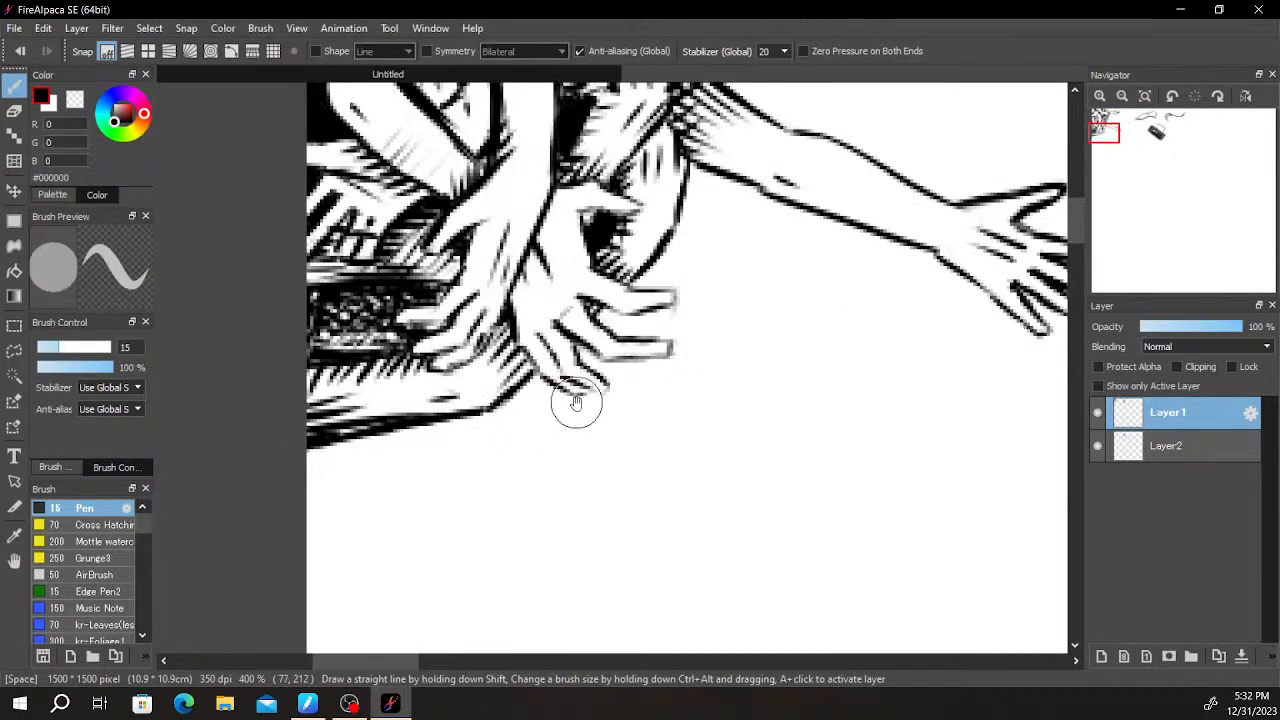
{"action": "left_click_drag", "start_coordinate": [611, 394], "coordinate": [557, 360]}
{"action": "left_click_drag", "start_coordinate": [631, 343], "coordinate": [560, 363]}
{"action": "mouse_move", "coordinate": [667, 288]}
{"action": "left_mouse_down"}
{"action": "mouse_move", "coordinate": [693, 403]}
{"action": "mouse_move", "coordinate": [743, 434]}
{"action": "left_mouse_up"}
{"action": "mouse_move", "coordinate": [643, 218]}
{"action": "left_mouse_down"}
{"action": "mouse_move", "coordinate": [608, 322]}
{"action": "mouse_move", "coordinate": [617, 309]}
{"action": "mouse_move", "coordinate": [543, 386]}
{"action": "mouse_move", "coordinate": [570, 415]}
{"action": "left_mouse_up"}
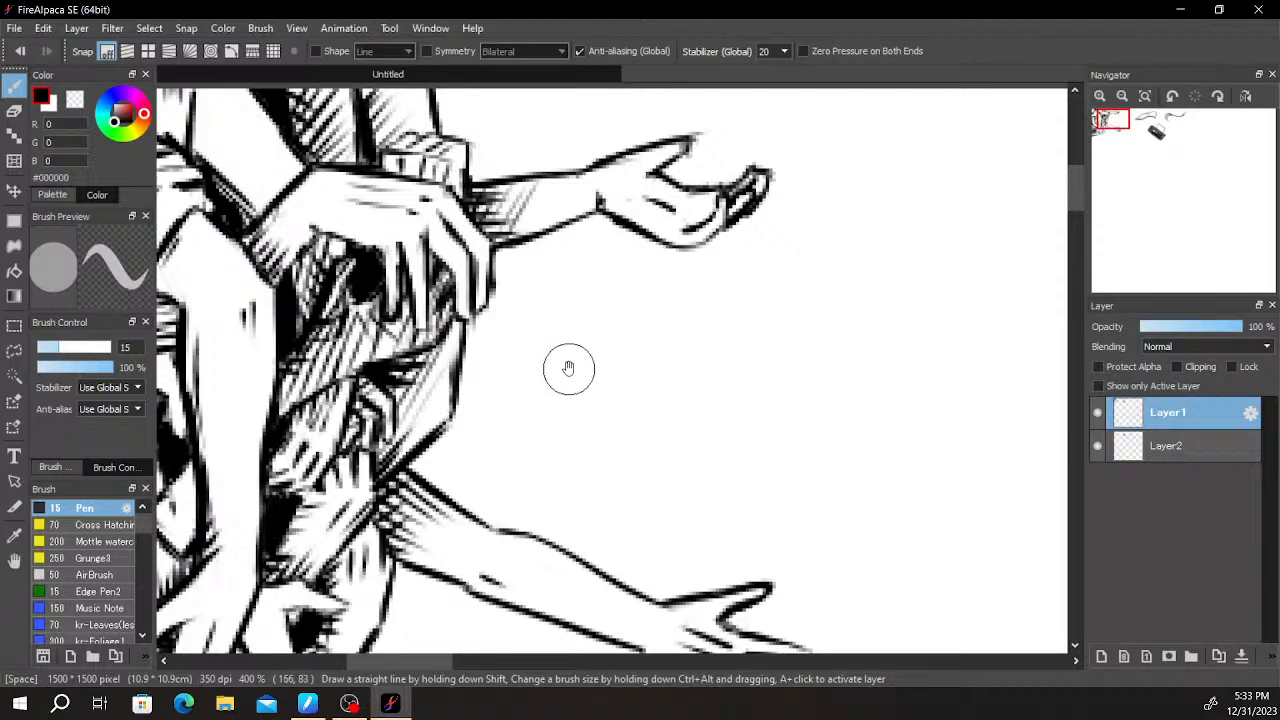
{"action": "mouse_move", "coordinate": [636, 360]}
{"action": "left_mouse_down"}
{"action": "mouse_move", "coordinate": [543, 466]}
{"action": "mouse_move", "coordinate": [686, 483]}
{"action": "mouse_move", "coordinate": [729, 409]}
{"action": "mouse_move", "coordinate": [685, 508]}
{"action": "mouse_move", "coordinate": [791, 434]}
{"action": "mouse_move", "coordinate": [834, 460]}
{"action": "mouse_move", "coordinate": [840, 507]}
{"action": "left_mouse_up"}
{"action": "scroll", "coordinate": [603, 500], "scroll_direction": "up", "scroll_amount": 5}
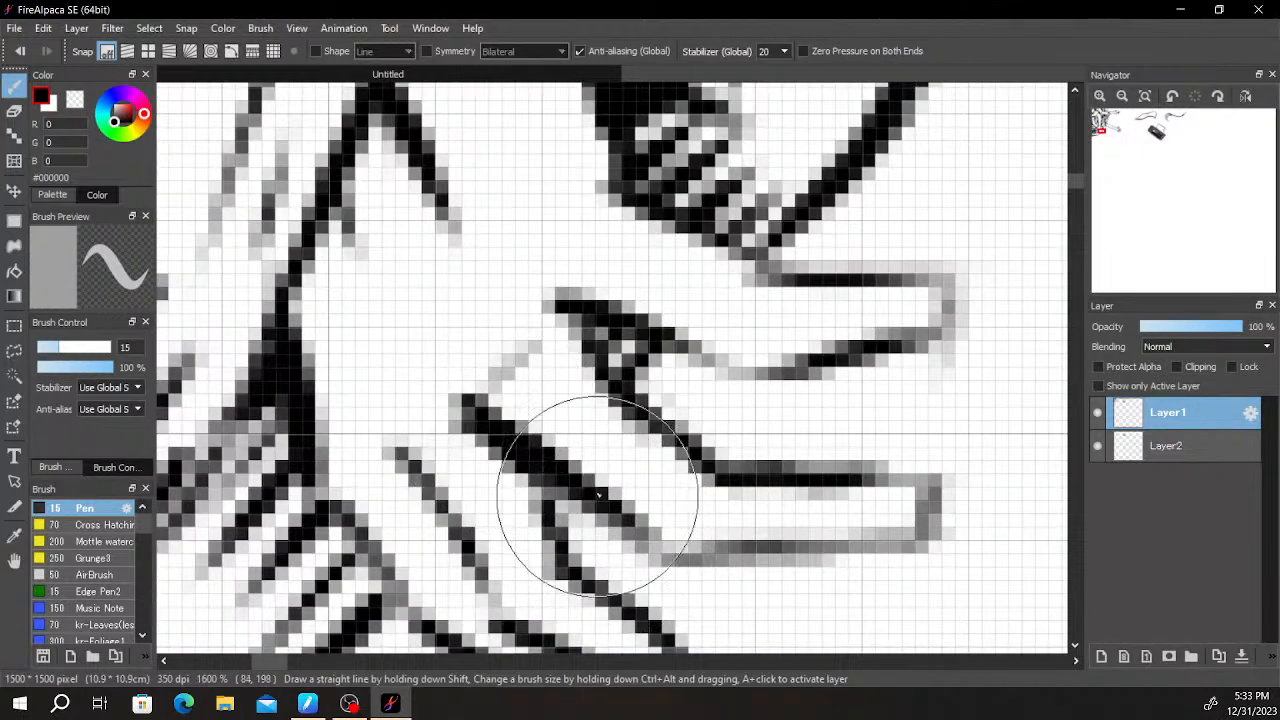
{"action": "mouse_move", "coordinate": [578, 342]}
{"action": "left_mouse_down"}
{"action": "mouse_move", "coordinate": [697, 462]}
{"action": "mouse_move", "coordinate": [672, 442]}
{"action": "mouse_move", "coordinate": [648, 403]}
{"action": "mouse_move", "coordinate": [713, 455]}
{"action": "left_mouse_up"}
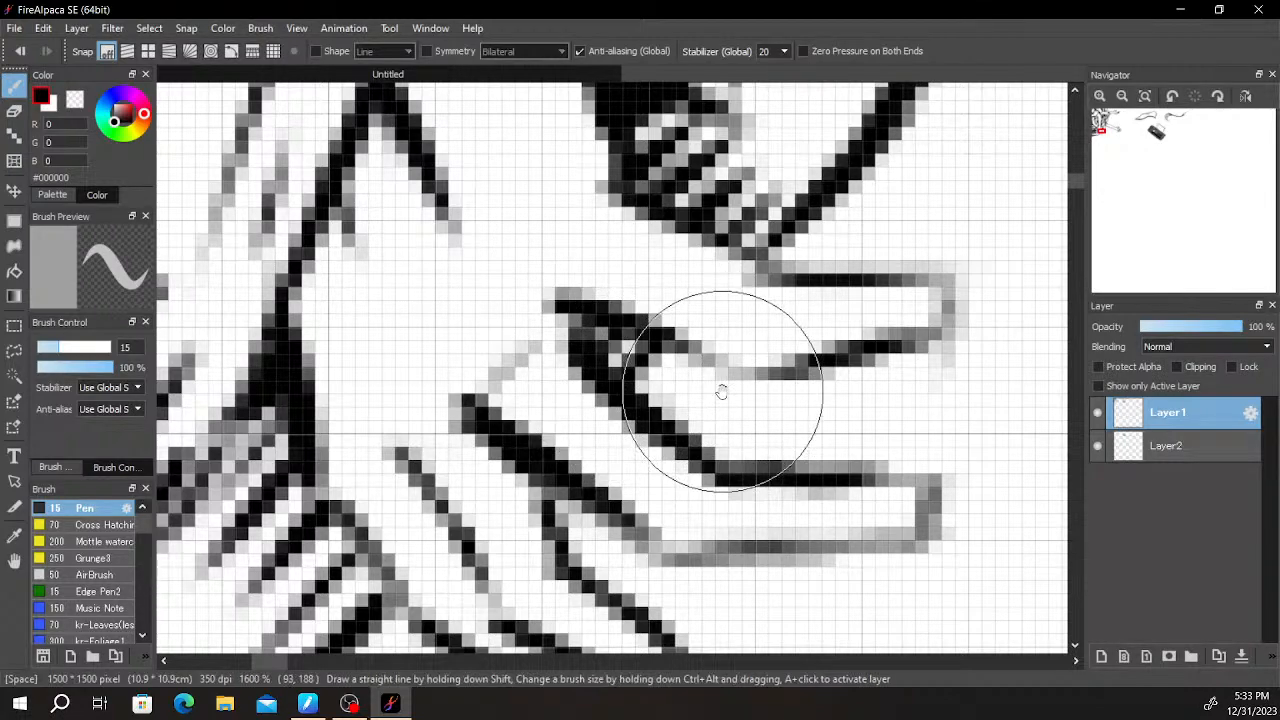
- Examine the lower hands, the outstretched arm and the empty canvas area beneath them
{"action": "scroll", "coordinate": [735, 385], "scroll_direction": "down", "scroll_amount": 2}
{"action": "left_click_drag", "start_coordinate": [766, 403], "coordinate": [648, 334]}
{"action": "left_click_drag", "start_coordinate": [850, 241], "coordinate": [524, 486]}
{"action": "left_click_drag", "start_coordinate": [479, 365], "coordinate": [628, 204]}
{"action": "scroll", "coordinate": [640, 240], "scroll_direction": "down", "scroll_amount": 4}
{"action": "mouse_move", "coordinate": [697, 252]}
{"action": "left_mouse_down"}
{"action": "mouse_move", "coordinate": [611, 362]}
{"action": "mouse_move", "coordinate": [637, 306]}
{"action": "left_mouse_up"}
{"action": "scroll", "coordinate": [603, 286], "scroll_direction": "up", "scroll_amount": 2}
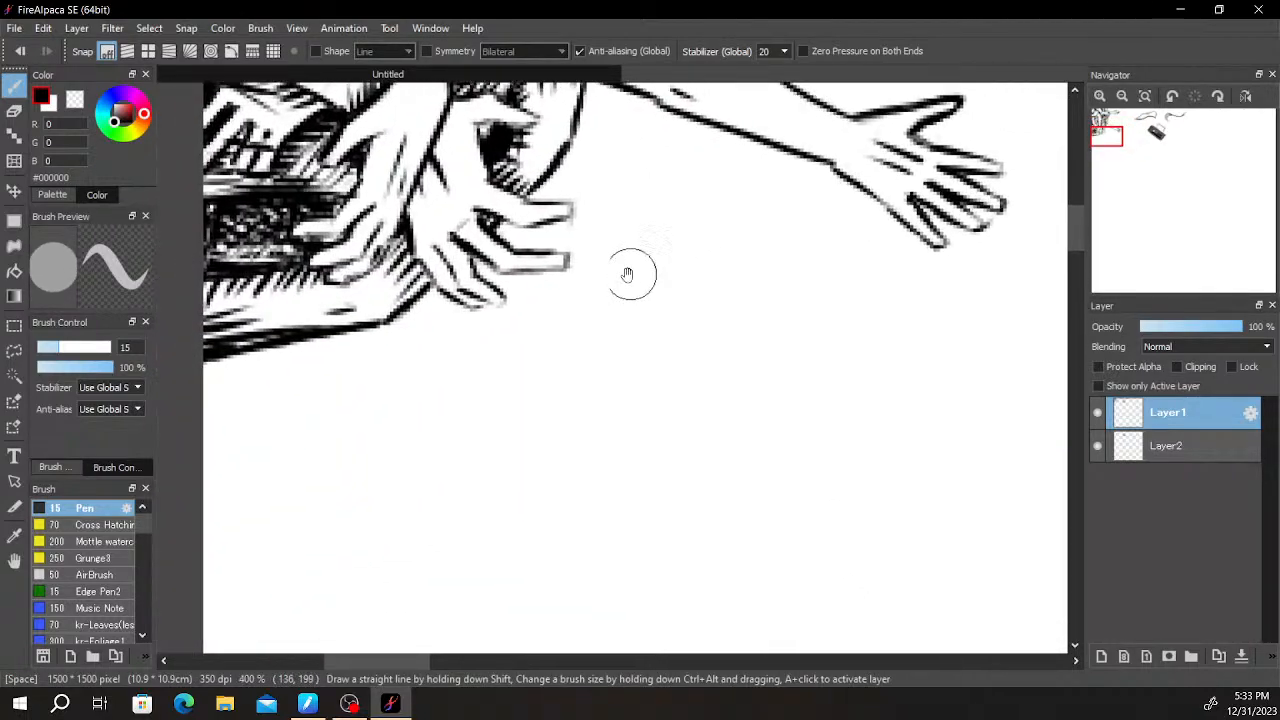
{"action": "left_click_drag", "start_coordinate": [623, 277], "coordinate": [594, 354]}
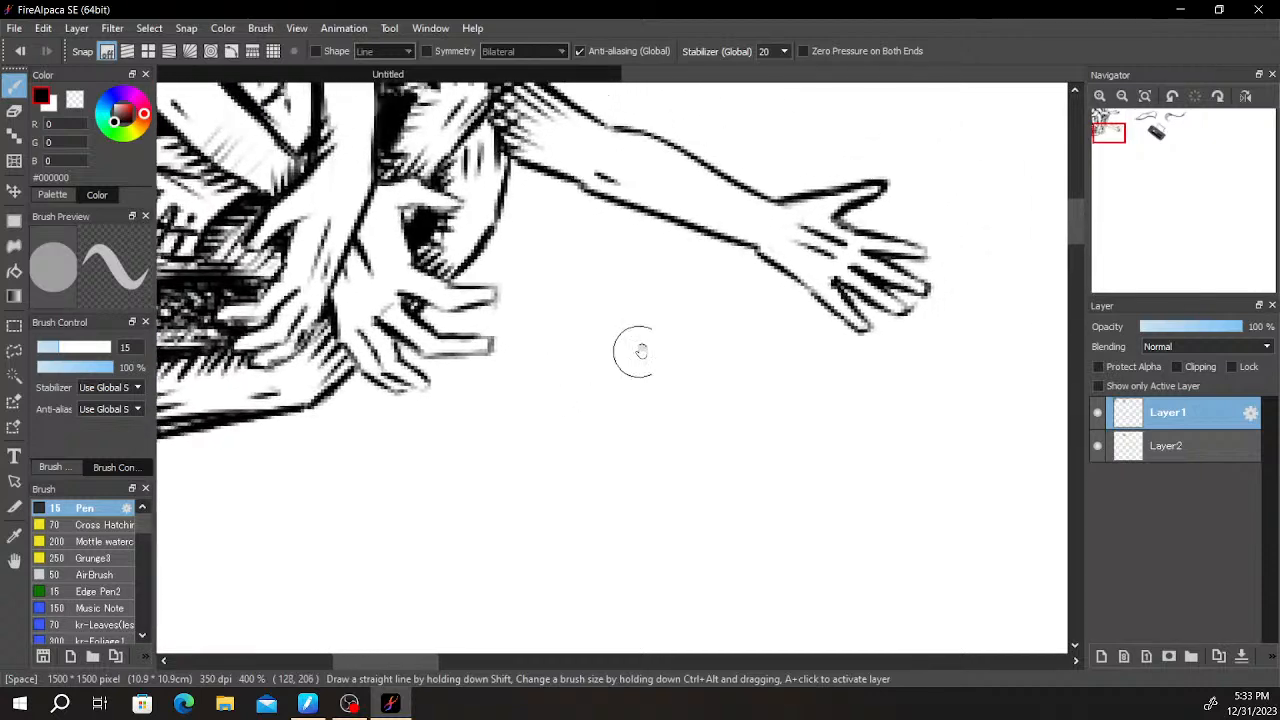
{"action": "scroll", "coordinate": [597, 400], "scroll_direction": "down", "scroll_amount": 1}
{"action": "left_click_drag", "start_coordinate": [466, 416], "coordinate": [539, 316]}
{"action": "scroll", "coordinate": [537, 319], "scroll_direction": "up", "scroll_amount": 1}
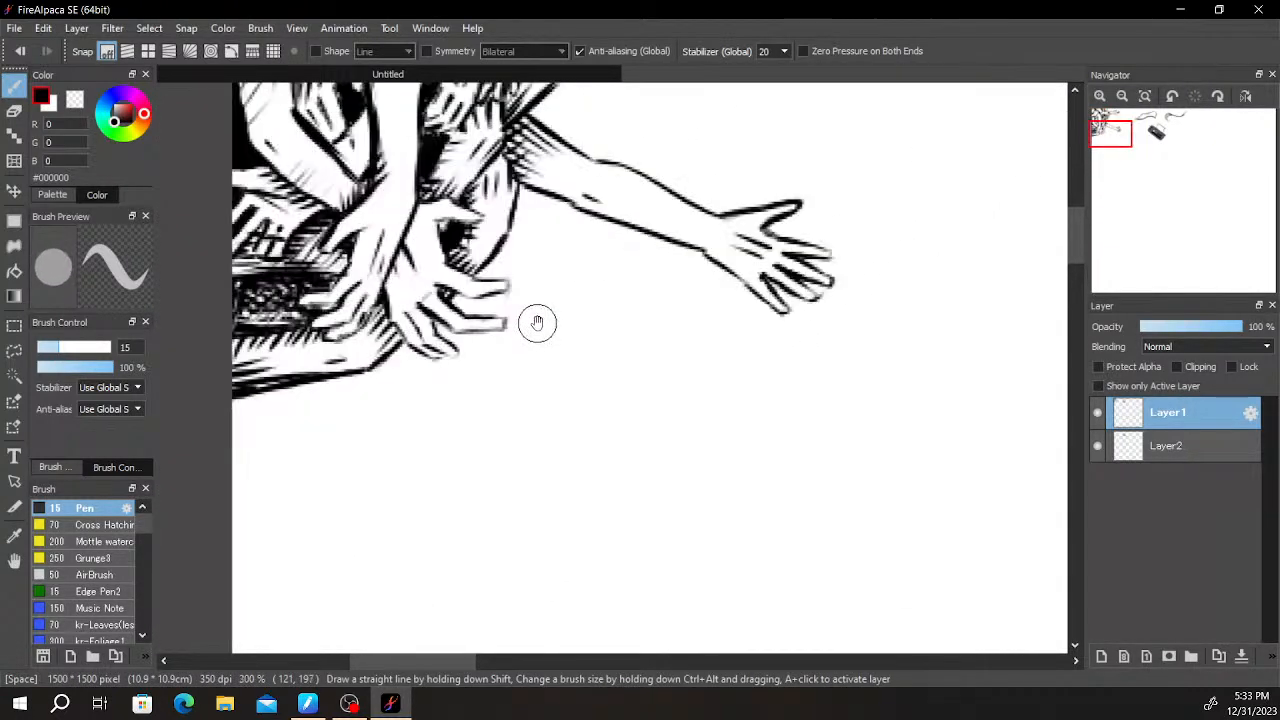
{"action": "left_click_drag", "start_coordinate": [645, 386], "coordinate": [582, 230]}
{"action": "scroll", "coordinate": [596, 345], "scroll_direction": "down", "scroll_amount": 2}
{"action": "left_click_drag", "start_coordinate": [589, 366], "coordinate": [550, 100]}
{"action": "mouse_move", "coordinate": [592, 560]}
{"action": "left_mouse_down"}
{"action": "mouse_move", "coordinate": [504, 291]}
{"action": "mouse_move", "coordinate": [506, 100]}
{"action": "left_mouse_up"}
{"action": "left_click_drag", "start_coordinate": [507, 380], "coordinate": [517, 191]}
{"action": "scroll", "coordinate": [551, 471], "scroll_direction": "down", "scroll_amount": 1}
{"action": "scroll", "coordinate": [556, 467], "scroll_direction": "up", "scroll_amount": 3}
{"action": "scroll", "coordinate": [560, 463], "scroll_direction": "down", "scroll_amount": 4}
{"action": "left_click_drag", "start_coordinate": [656, 404], "coordinate": [535, 540]}
{"action": "left_click_drag", "start_coordinate": [599, 310], "coordinate": [554, 480]}
{"action": "left_click_drag", "start_coordinate": [572, 380], "coordinate": [644, 371]}
{"action": "scroll", "coordinate": [628, 370], "scroll_direction": "up", "scroll_amount": 3}
{"action": "left_click_drag", "start_coordinate": [355, 295], "coordinate": [722, 545]}
{"action": "left_click_drag", "start_coordinate": [426, 425], "coordinate": [723, 378]}
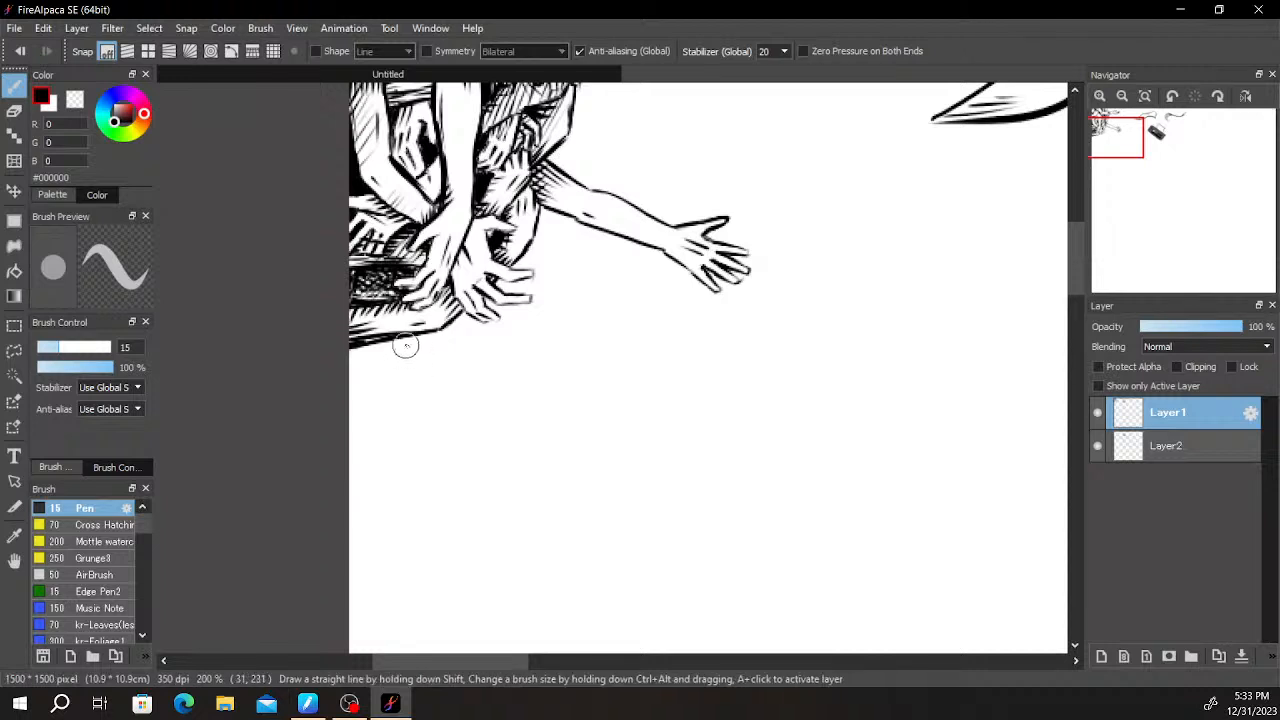
- Draw the upper outline of a new bent arm below the lowest arm, slanting down to an elbow and continuing horizontally
{"action": "key", "text": "ctrl+z"}
{"action": "key", "text": "ctrl+z"}
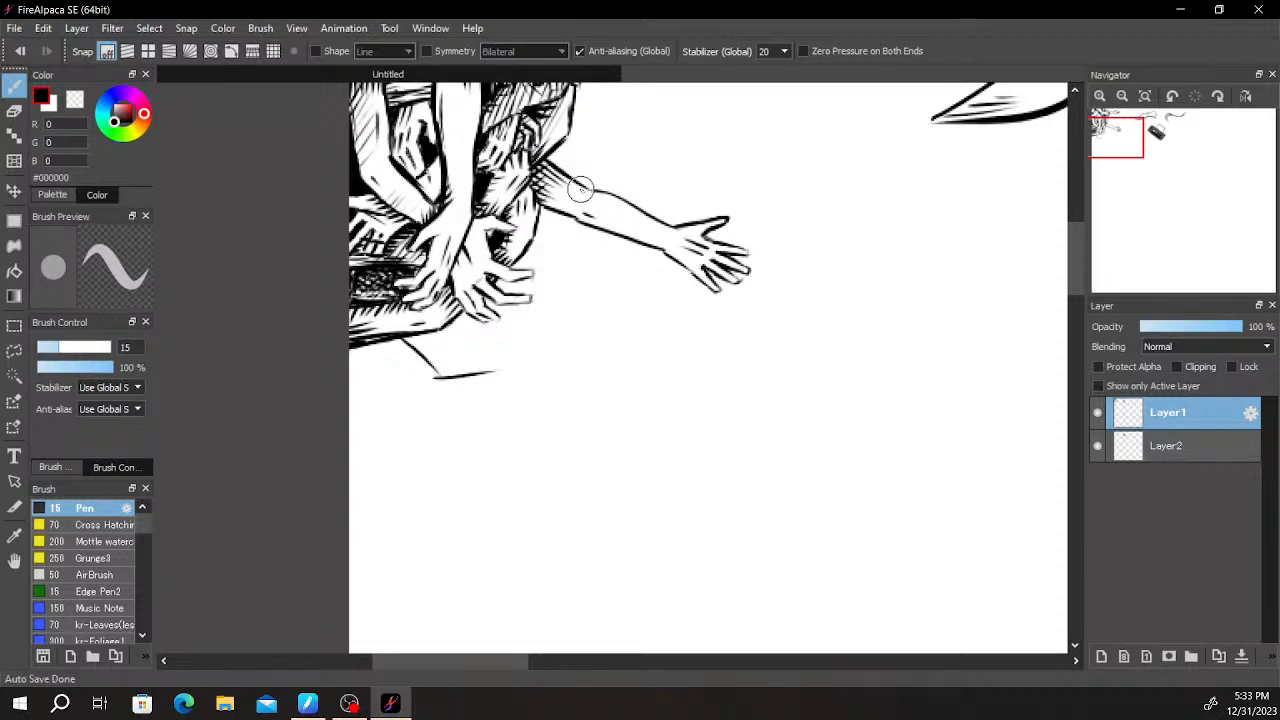
{"action": "scroll", "coordinate": [580, 189], "scroll_direction": "down", "scroll_amount": 1}
{"action": "scroll", "coordinate": [578, 191], "scroll_direction": "up", "scroll_amount": 3}
{"action": "key", "text": "space"}
{"action": "left_click_drag", "start_coordinate": [446, 420], "coordinate": [680, 271]}
{"action": "left_click_drag", "start_coordinate": [491, 366], "coordinate": [585, 357]}
{"action": "key", "text": "ctrl+z"}
- Trim the underside of the new forearm's upper line with the size 30 eraser and strengthen its outer end
{"action": "key", "text": "e"}
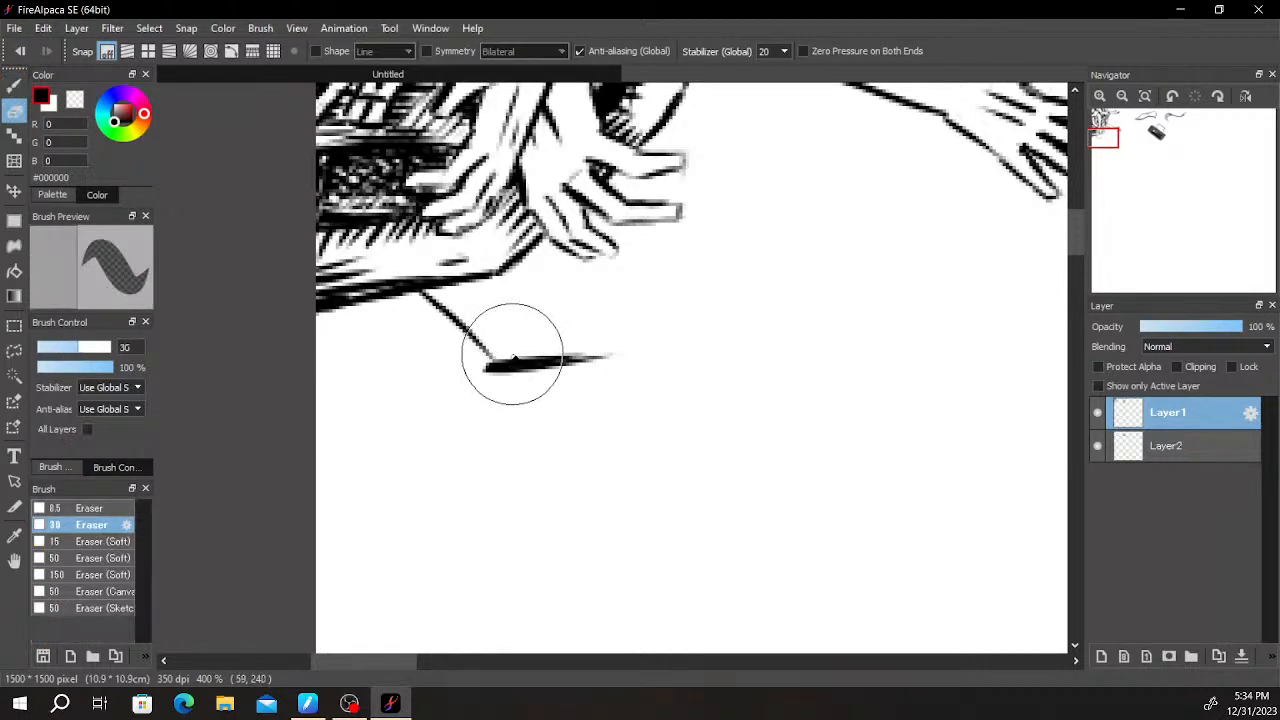
{"action": "left_click_drag", "start_coordinate": [463, 377], "coordinate": [597, 374]}
{"action": "key", "text": "ctrl+z"}
{"action": "key", "text": "b"}
{"action": "key", "text": "e"}
{"action": "mouse_move", "coordinate": [450, 395]}
{"action": "left_mouse_down"}
{"action": "mouse_move", "coordinate": [574, 378]}
{"action": "mouse_move", "coordinate": [481, 386]}
{"action": "left_mouse_up"}
{"action": "key", "text": "b"}
{"action": "left_click_drag", "start_coordinate": [574, 354], "coordinate": [653, 349]}
- Draw the new upper arm's lower outline as a line slanting down from the canvas's left edge toward the elbow
{"action": "mouse_move", "coordinate": [730, 326]}
{"action": "left_mouse_down"}
{"action": "mouse_move", "coordinate": [629, 389]}
{"action": "mouse_move", "coordinate": [691, 332]}
{"action": "left_mouse_up"}
{"action": "left_click_drag", "start_coordinate": [282, 338], "coordinate": [397, 384]}
{"action": "key", "text": "ctrl+z"}
{"action": "key", "text": "ctrl+z"}
{"action": "left_click_drag", "start_coordinate": [277, 327], "coordinate": [430, 419]}
{"action": "left_click_drag", "start_coordinate": [354, 380], "coordinate": [437, 430]}
{"action": "left_click_drag", "start_coordinate": [360, 384], "coordinate": [433, 420]}
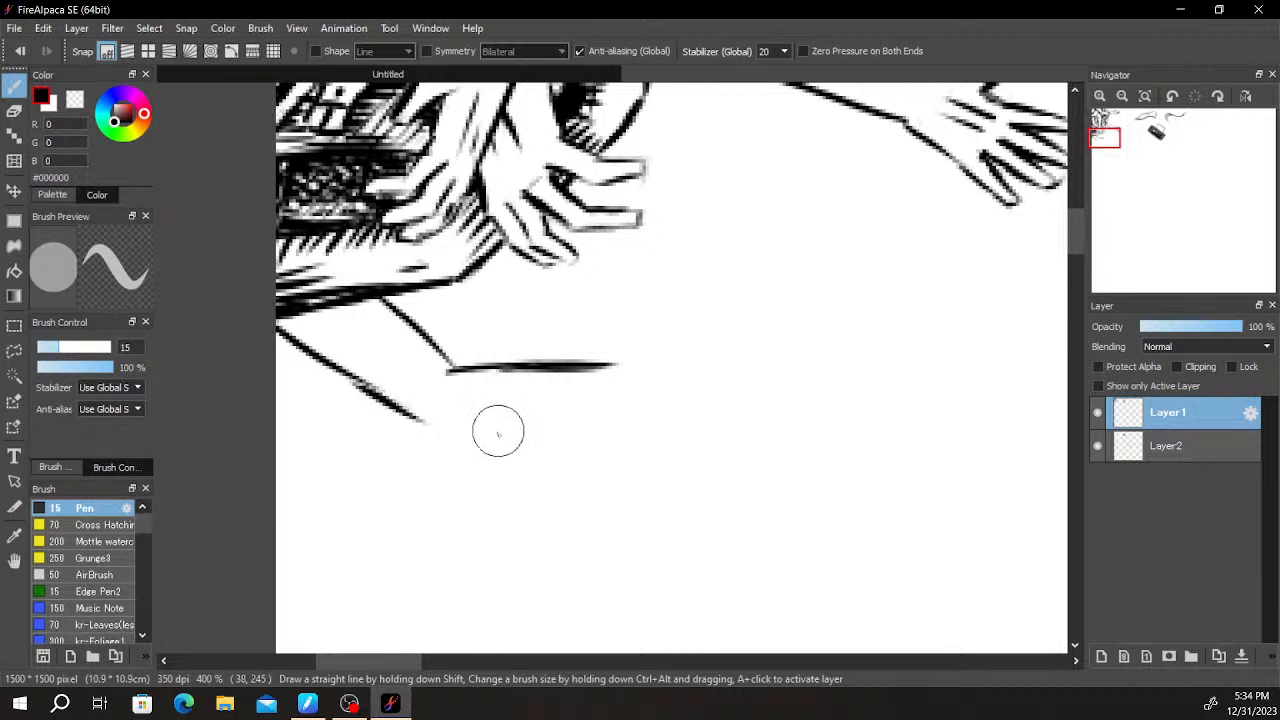
- Rework the middle of the new upper arm's slanted lower outline with a short thickening stroke
{"action": "left_click_drag", "start_coordinate": [348, 377], "coordinate": [403, 414]}
{"action": "left_click_drag", "start_coordinate": [342, 377], "coordinate": [388, 398]}
{"action": "key", "text": "ctrl+z"}
{"action": "key", "text": "ctrl+z"}
{"action": "key", "text": "ctrl+z"}
{"action": "key", "text": "e"}
{"action": "key", "text": "b"}
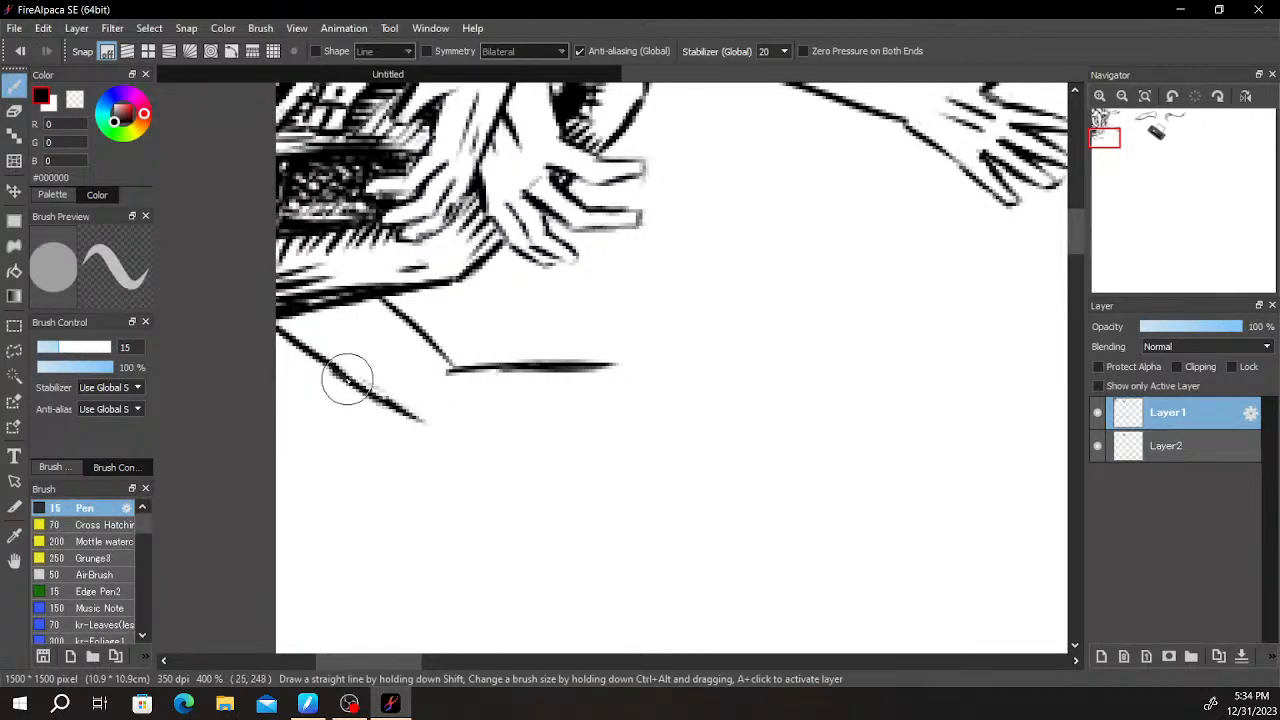
{"action": "left_click_drag", "start_coordinate": [331, 372], "coordinate": [355, 383]}
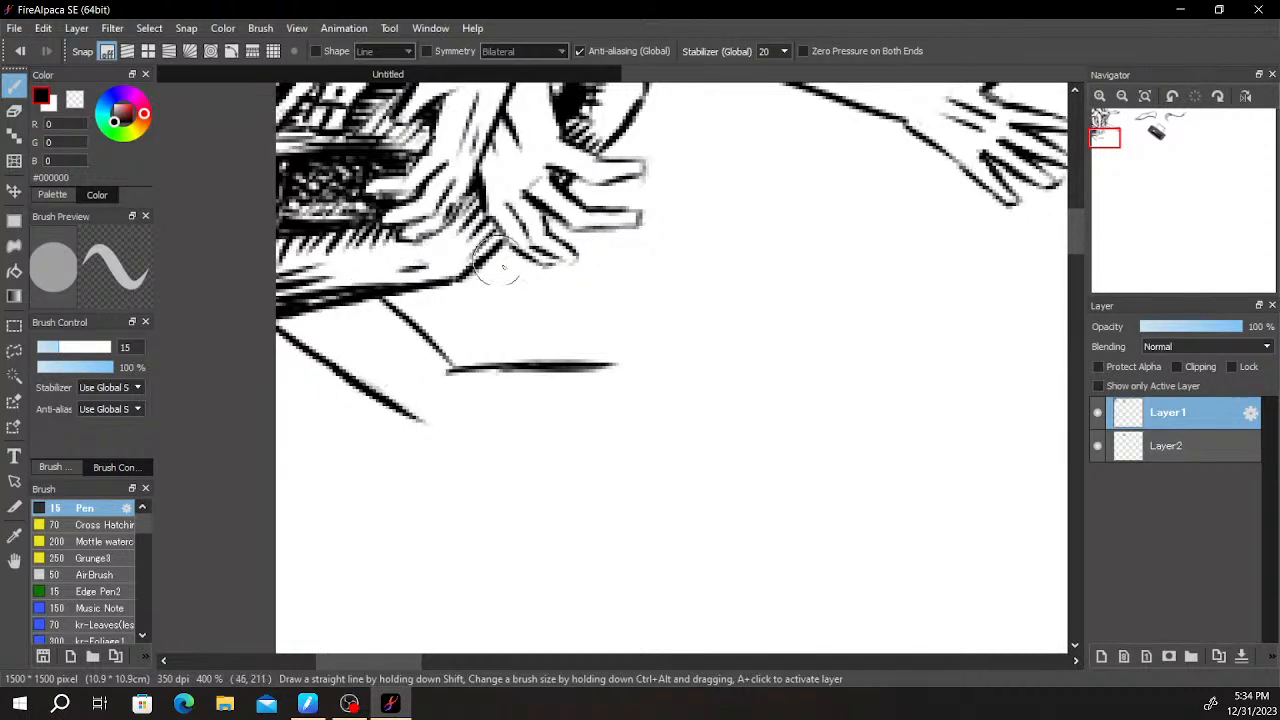
- Redraw the forearm's upper line from the elbow and erase the excess along its underside
{"action": "mouse_move", "coordinate": [449, 364]}
{"action": "left_mouse_down"}
{"action": "mouse_move", "coordinate": [496, 360]}
{"action": "mouse_move", "coordinate": [445, 363]}
{"action": "mouse_move", "coordinate": [576, 361]}
{"action": "left_mouse_up"}
{"action": "key", "text": "ctrl+z"}
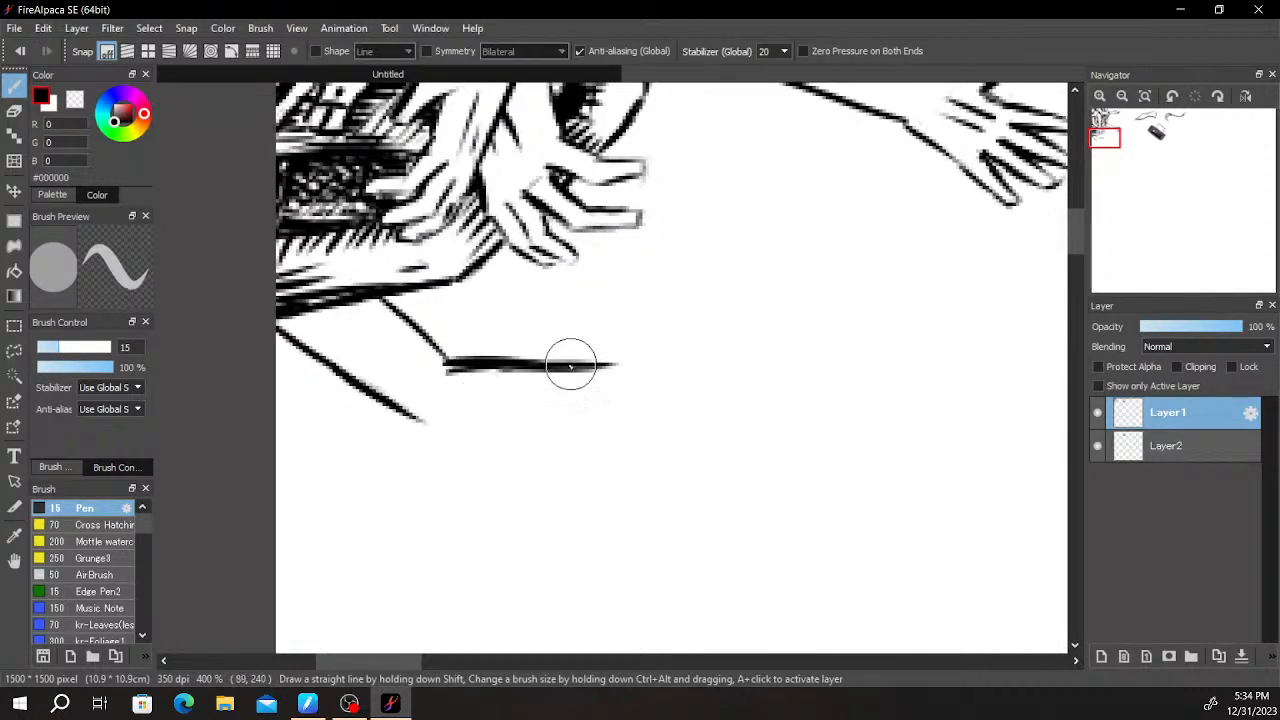
{"action": "key", "text": "e"}
{"action": "left_click_drag", "start_coordinate": [429, 373], "coordinate": [588, 384]}
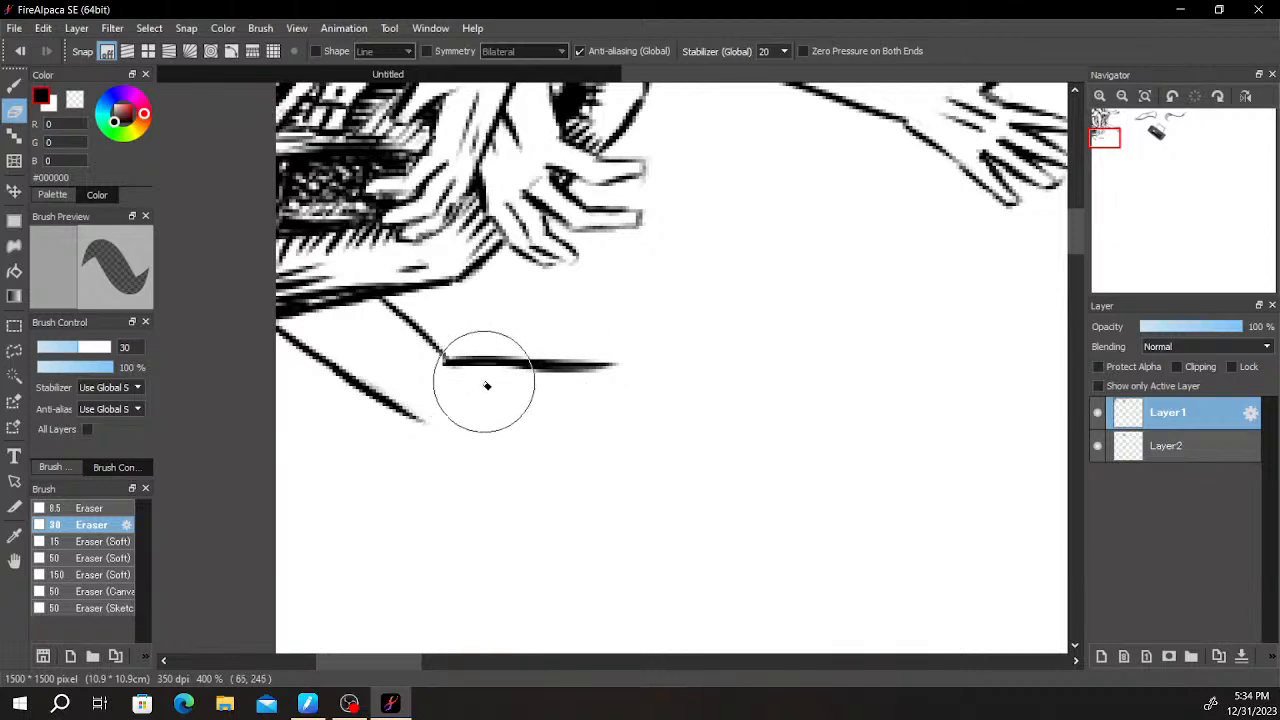
- Draw the forearm's lower outline from the end of the slanted line, rising slightly toward the wrist
{"action": "key", "text": "b"}
{"action": "left_click_drag", "start_coordinate": [420, 423], "coordinate": [590, 415]}
{"action": "key", "text": "ctrl+z"}
{"action": "key", "text": "ctrl+z"}
{"action": "left_click_drag", "start_coordinate": [420, 424], "coordinate": [636, 406]}
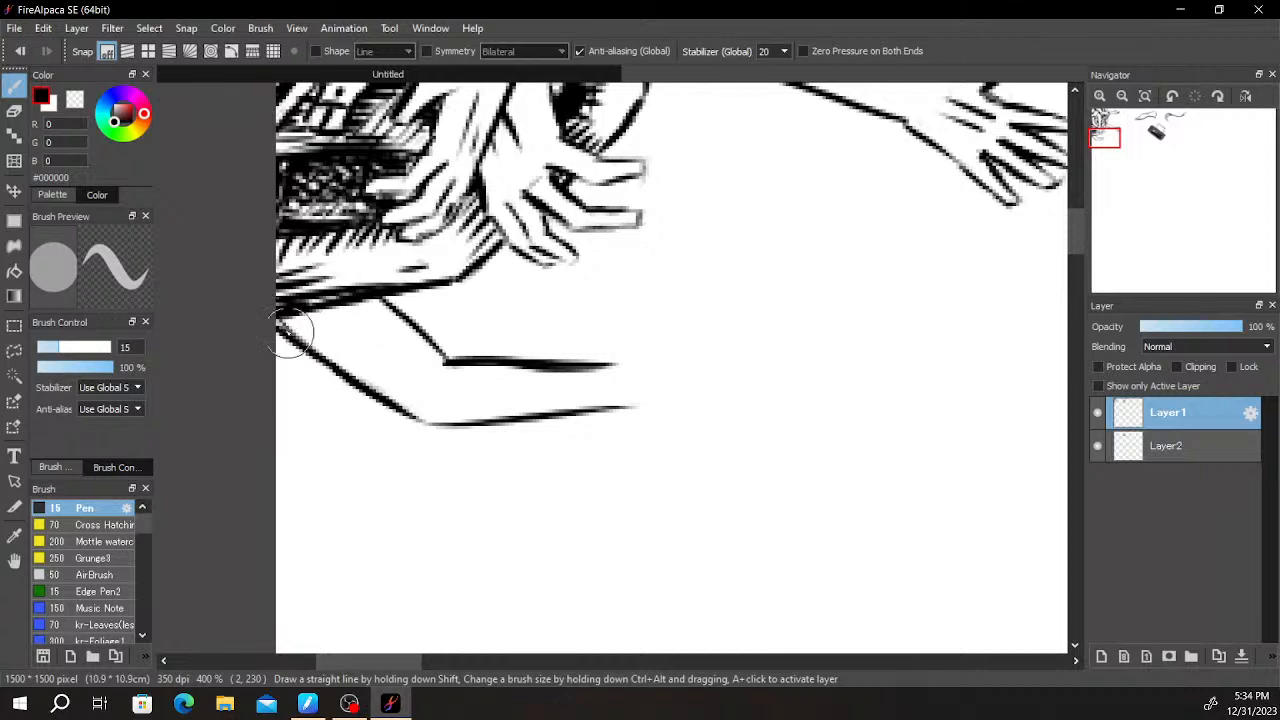
- Thicken the new upper arm's slanted lower outline and clean up its outer edge with the eraser
{"action": "left_click_drag", "start_coordinate": [320, 357], "coordinate": [413, 416]}
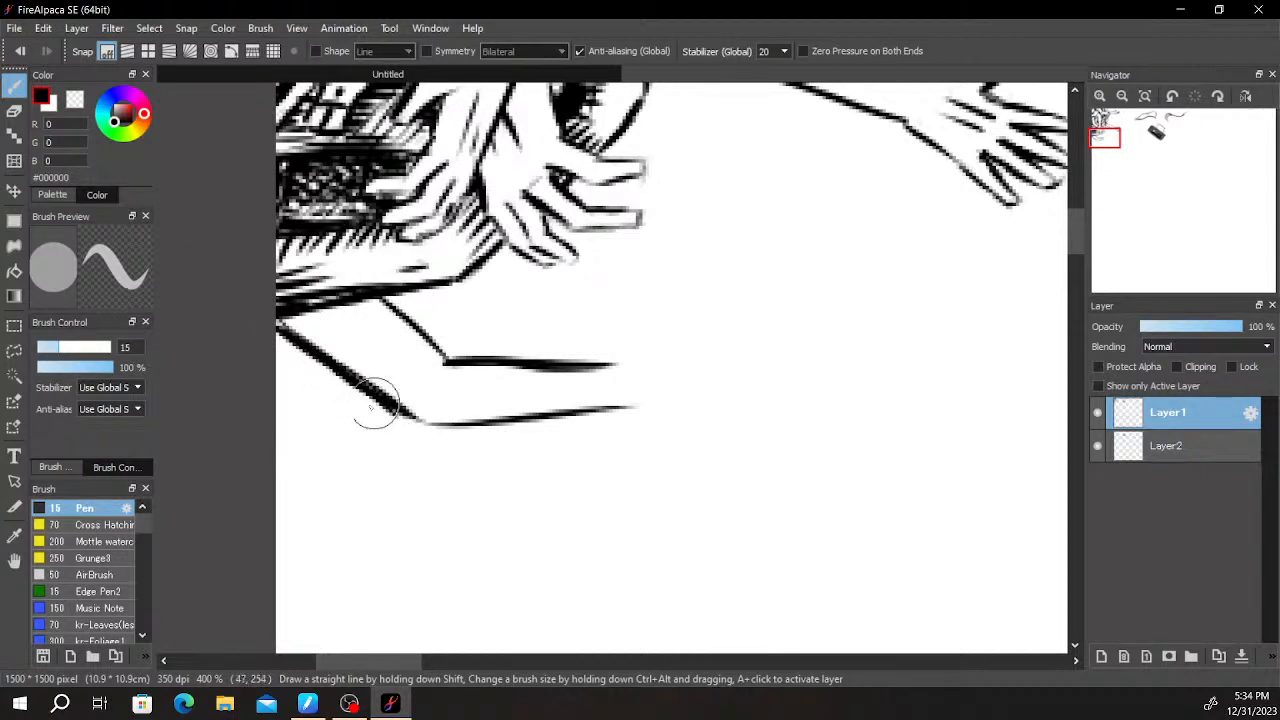
{"action": "key", "text": "e"}
{"action": "mouse_move", "coordinate": [351, 395]}
{"action": "left_mouse_down"}
{"action": "mouse_move", "coordinate": [320, 357]}
{"action": "mouse_move", "coordinate": [277, 349]}
{"action": "mouse_move", "coordinate": [331, 354]}
{"action": "mouse_move", "coordinate": [400, 409]}
{"action": "left_mouse_up"}
{"action": "key", "text": "b"}
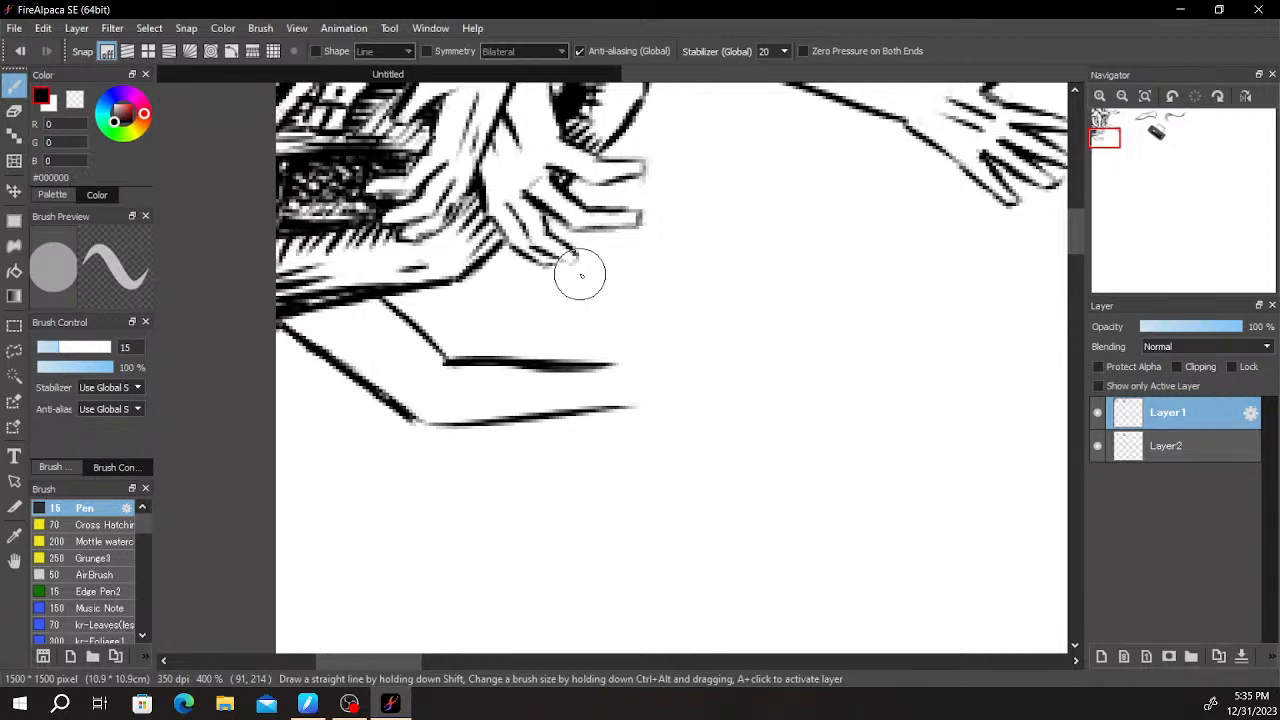
- Thin the underside of the forearm's upper line near the elbow with the eraser and redraw that stretch with the pen
{"action": "key", "text": "e"}
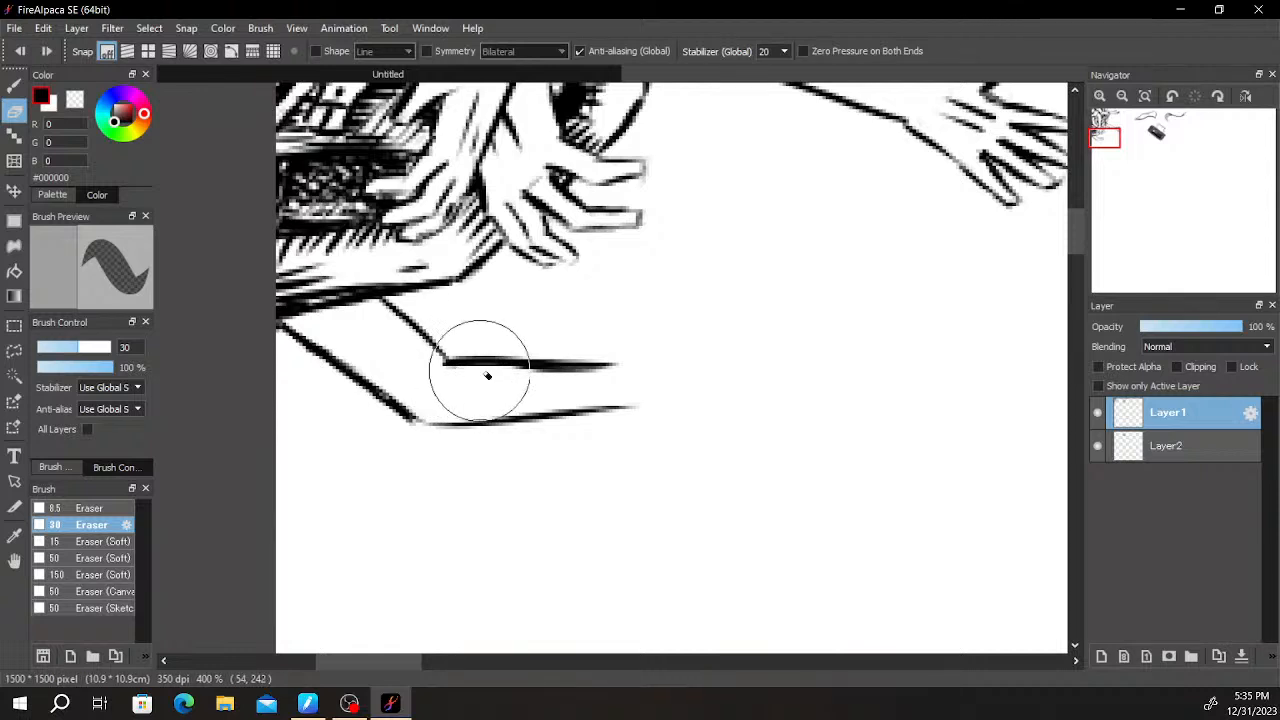
{"action": "mouse_move", "coordinate": [440, 374]}
{"action": "left_mouse_down"}
{"action": "mouse_move", "coordinate": [607, 389]}
{"action": "mouse_move", "coordinate": [500, 373]}
{"action": "mouse_move", "coordinate": [604, 386]}
{"action": "mouse_move", "coordinate": [529, 380]}
{"action": "left_mouse_up"}
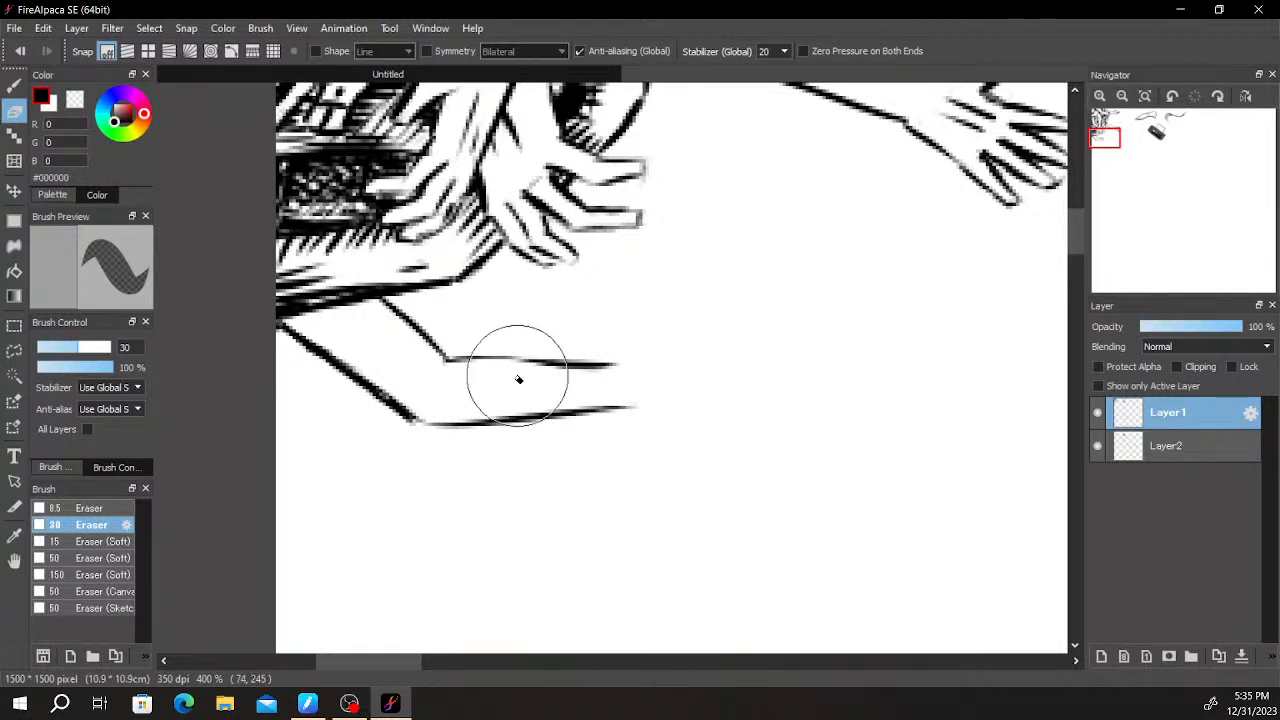
{"action": "key", "text": "b"}
{"action": "left_click_drag", "start_coordinate": [451, 354], "coordinate": [599, 343]}
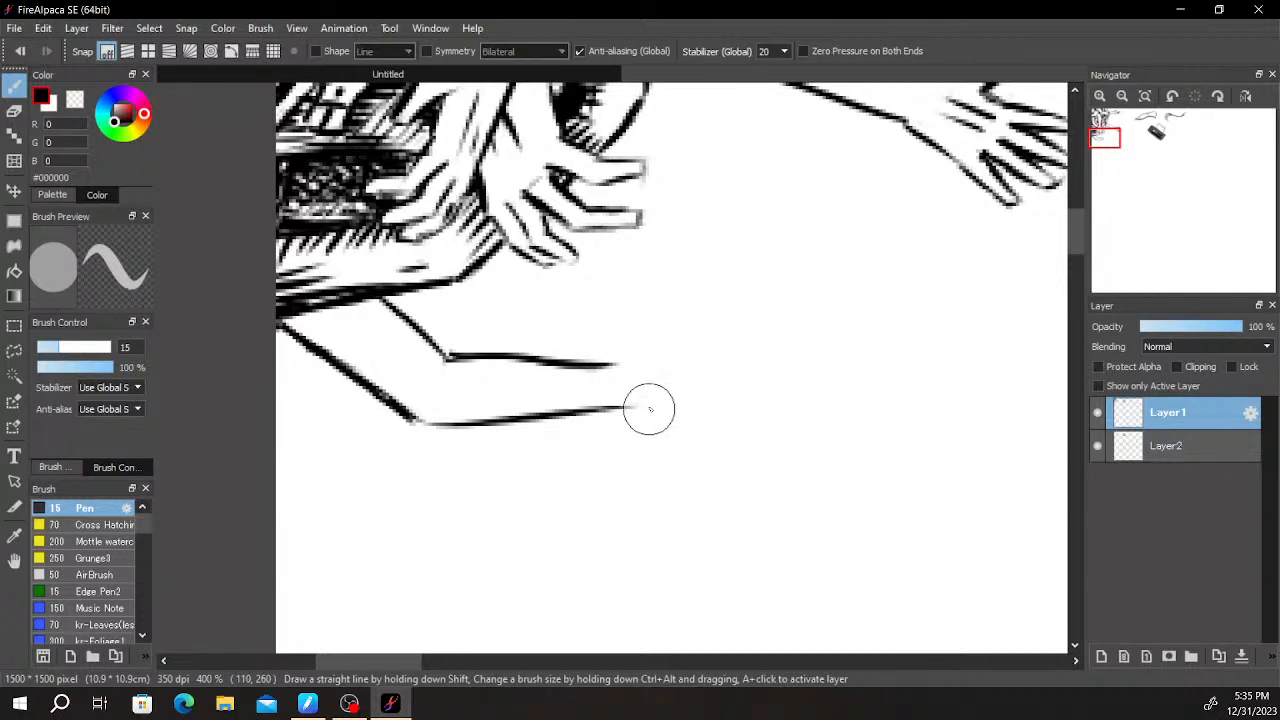
- Draw the new hand's thumb rising from the forearm's upper line, with a bent finger beside it and short dark strokes at the finger's base
{"action": "mouse_move", "coordinate": [615, 337]}
{"action": "left_mouse_down"}
{"action": "mouse_move", "coordinate": [656, 274]}
{"action": "mouse_move", "coordinate": [646, 345]}
{"action": "mouse_move", "coordinate": [685, 319]}
{"action": "mouse_move", "coordinate": [702, 277]}
{"action": "mouse_move", "coordinate": [691, 307]}
{"action": "mouse_move", "coordinate": [689, 258]}
{"action": "mouse_move", "coordinate": [712, 254]}
{"action": "mouse_move", "coordinate": [746, 283]}
{"action": "mouse_move", "coordinate": [713, 258]}
{"action": "mouse_move", "coordinate": [739, 293]}
{"action": "mouse_move", "coordinate": [705, 283]}
{"action": "left_mouse_up"}
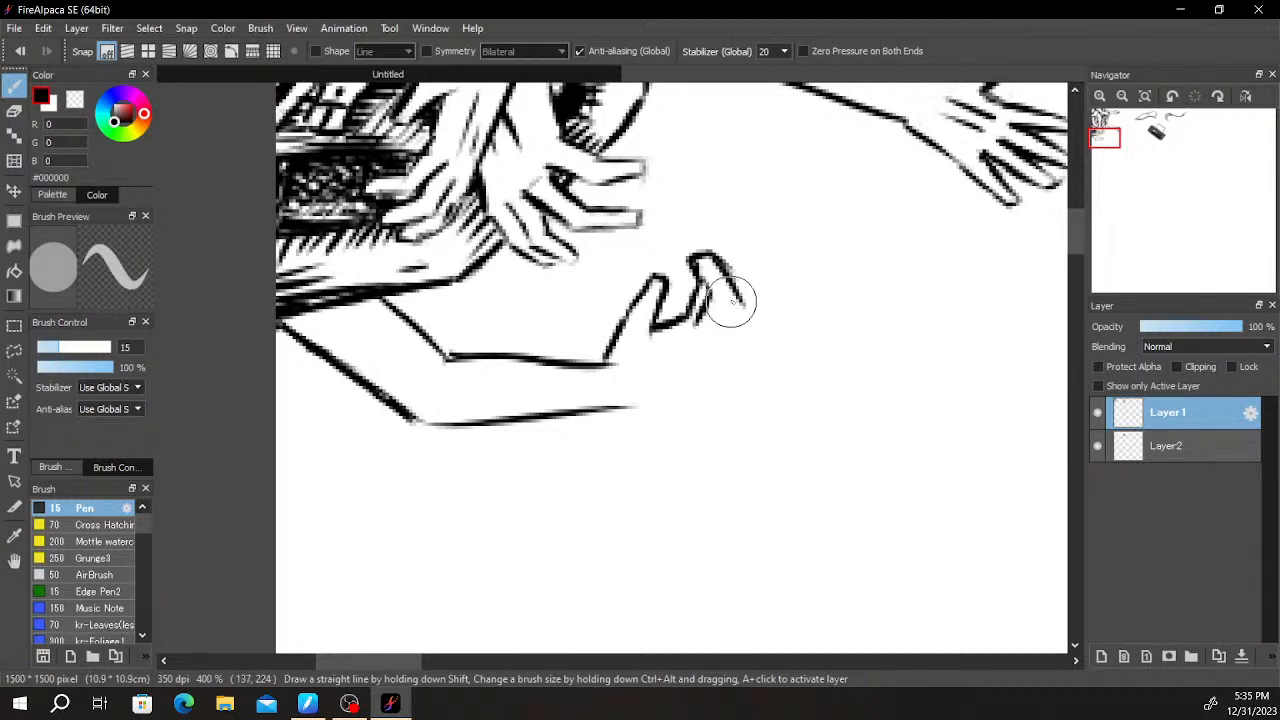
{"action": "mouse_move", "coordinate": [700, 269]}
{"action": "left_mouse_down"}
{"action": "mouse_move", "coordinate": [730, 294]}
{"action": "mouse_move", "coordinate": [719, 328]}
{"action": "mouse_move", "coordinate": [700, 337]}
{"action": "mouse_move", "coordinate": [709, 321]}
{"action": "mouse_move", "coordinate": [664, 329]}
{"action": "left_mouse_up"}
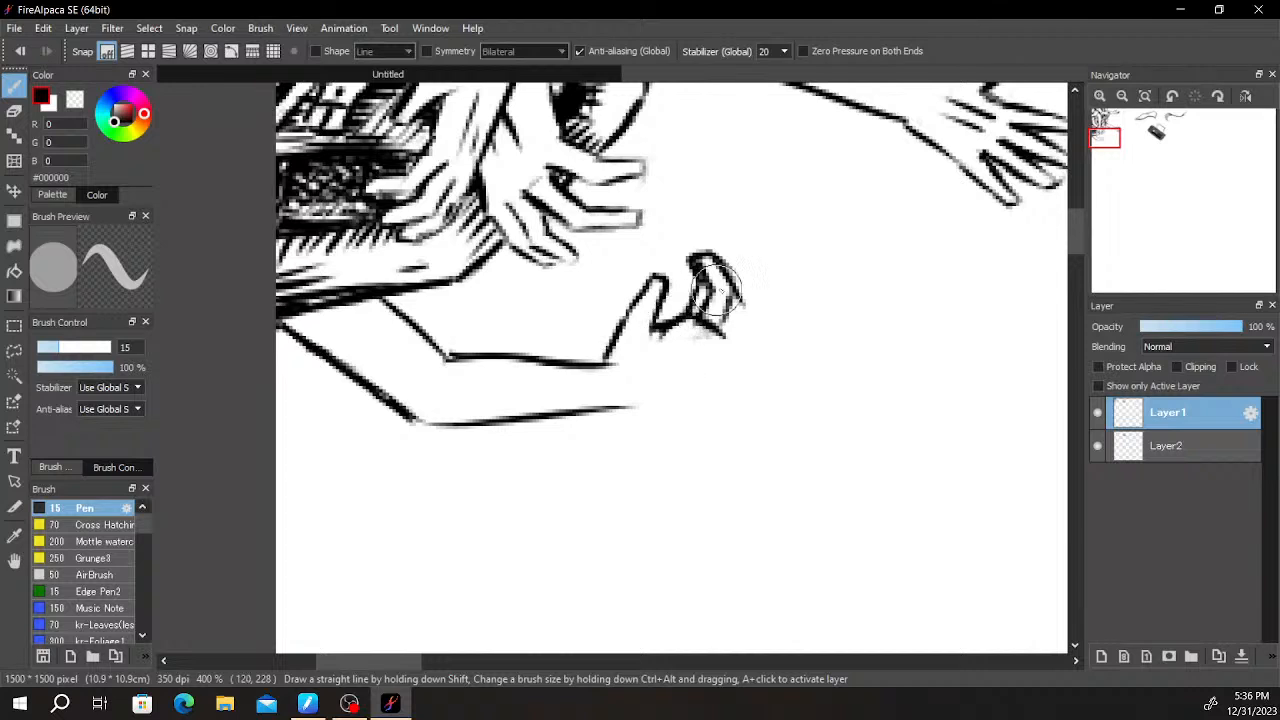
{"action": "scroll", "coordinate": [703, 298], "scroll_direction": "down", "scroll_amount": 1}
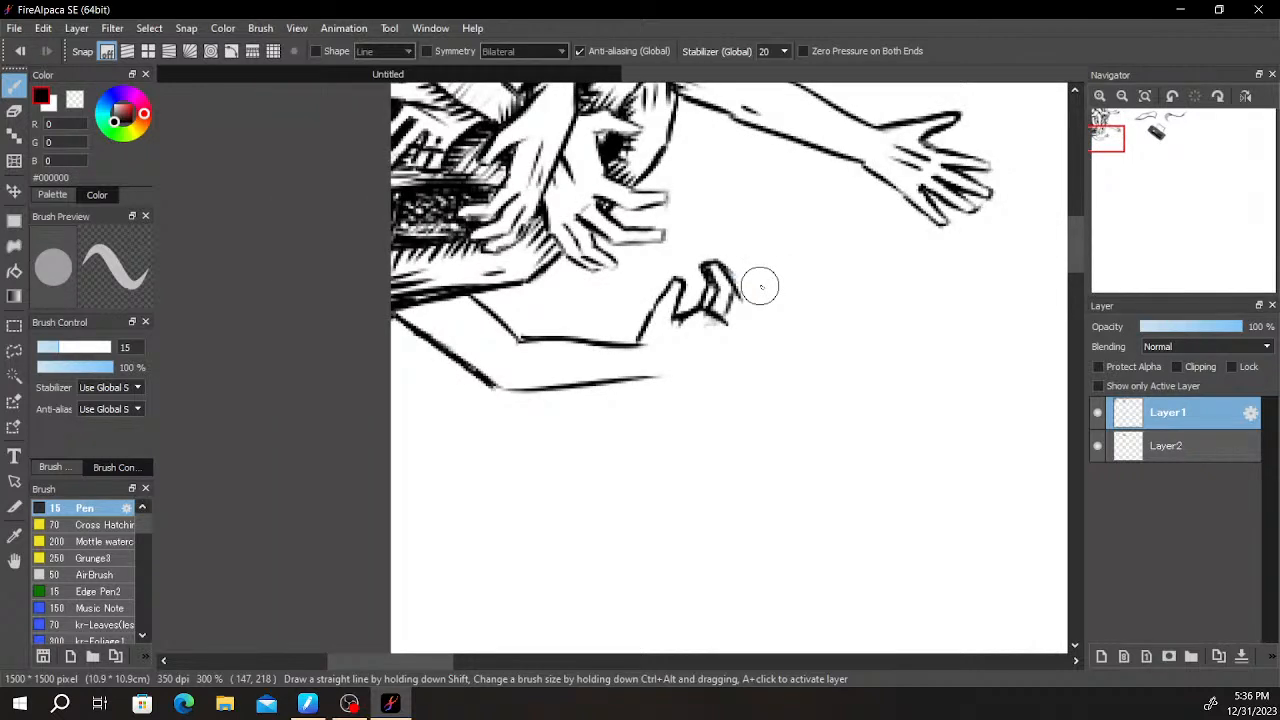
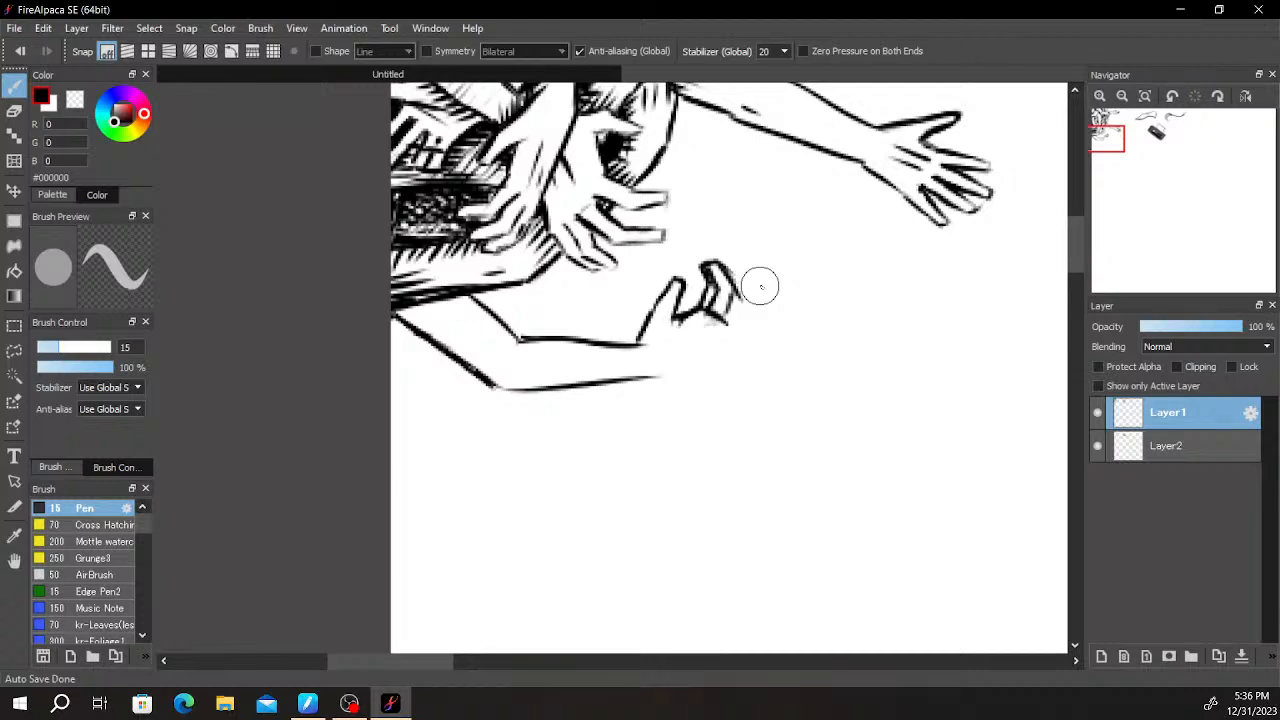
- Draw a short crooked finger line below the base of the new hand's bent finger
{"action": "scroll", "coordinate": [700, 275], "scroll_direction": "up", "scroll_amount": 5}
{"action": "left_click_drag", "start_coordinate": [672, 234], "coordinate": [636, 284]}
{"action": "key", "text": "ctrl+z"}
{"action": "mouse_move", "coordinate": [700, 223]}
{"action": "left_mouse_down"}
{"action": "mouse_move", "coordinate": [641, 230]}
{"action": "mouse_move", "coordinate": [672, 224]}
{"action": "mouse_move", "coordinate": [634, 293]}
{"action": "mouse_move", "coordinate": [658, 322]}
{"action": "left_mouse_up"}
{"action": "mouse_move", "coordinate": [627, 262]}
{"action": "left_mouse_down"}
{"action": "mouse_move", "coordinate": [635, 305]}
{"action": "mouse_move", "coordinate": [730, 334]}
{"action": "left_mouse_up"}
{"action": "mouse_move", "coordinate": [641, 311]}
{"action": "left_mouse_down"}
{"action": "mouse_move", "coordinate": [714, 321]}
{"action": "mouse_move", "coordinate": [719, 358]}
{"action": "mouse_move", "coordinate": [711, 322]}
{"action": "mouse_move", "coordinate": [696, 323]}
{"action": "mouse_move", "coordinate": [720, 329]}
{"action": "mouse_move", "coordinate": [701, 322]}
{"action": "mouse_move", "coordinate": [723, 337]}
{"action": "mouse_move", "coordinate": [724, 375]}
{"action": "mouse_move", "coordinate": [710, 341]}
{"action": "mouse_move", "coordinate": [698, 379]}
{"action": "mouse_move", "coordinate": [709, 328]}
{"action": "mouse_move", "coordinate": [694, 391]}
{"action": "left_mouse_up"}
{"action": "key", "text": "ctrl+z"}
{"action": "key", "text": "ctrl+z"}
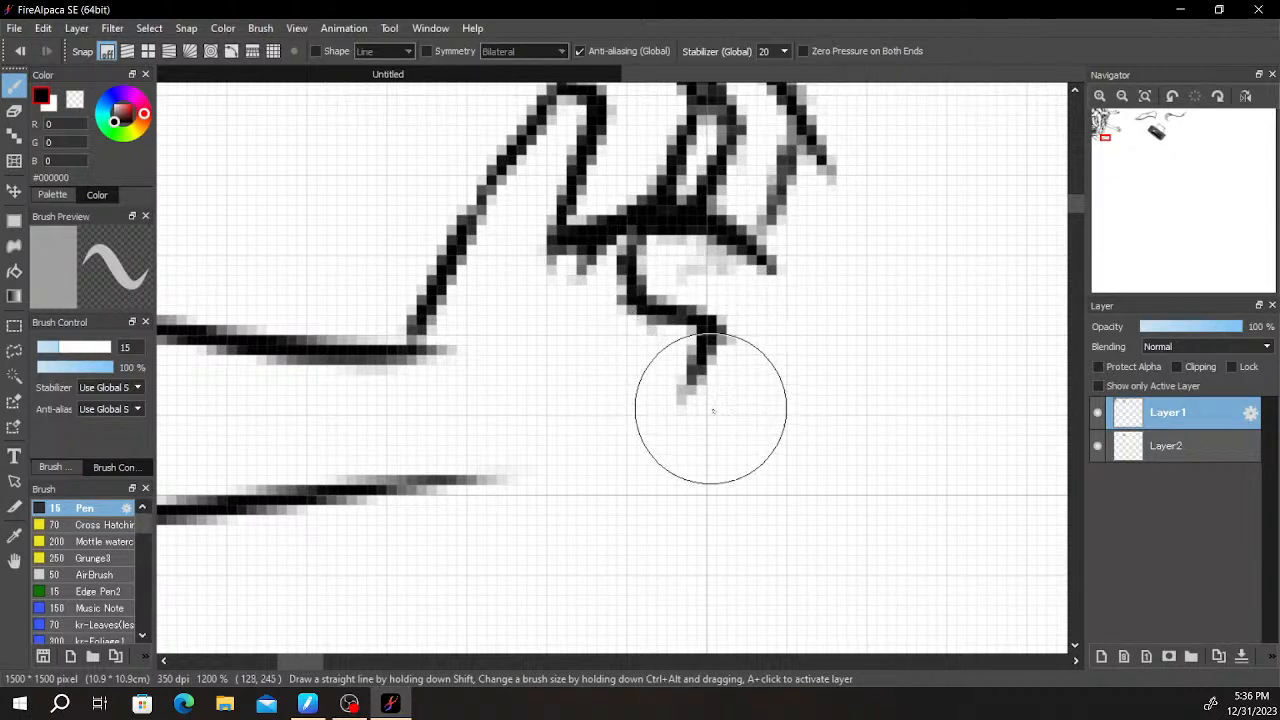
- Extend the forearm's lower line into the palm and curve it up to the fingers, with a curved stroke below the finger base
{"action": "mouse_move", "coordinate": [510, 470]}
{"action": "left_mouse_down"}
{"action": "mouse_move", "coordinate": [745, 453]}
{"action": "mouse_move", "coordinate": [656, 479]}
{"action": "mouse_move", "coordinate": [728, 458]}
{"action": "mouse_move", "coordinate": [801, 312]}
{"action": "mouse_move", "coordinate": [764, 429]}
{"action": "mouse_move", "coordinate": [792, 308]}
{"action": "mouse_move", "coordinate": [643, 247]}
{"action": "mouse_move", "coordinate": [755, 245]}
{"action": "left_mouse_up"}
{"action": "mouse_move", "coordinate": [644, 248]}
{"action": "left_mouse_down"}
{"action": "mouse_move", "coordinate": [623, 274]}
{"action": "mouse_move", "coordinate": [746, 283]}
{"action": "left_mouse_up"}
{"action": "key", "text": "ctrl+z"}
{"action": "left_click_drag", "start_coordinate": [652, 257], "coordinate": [793, 318]}
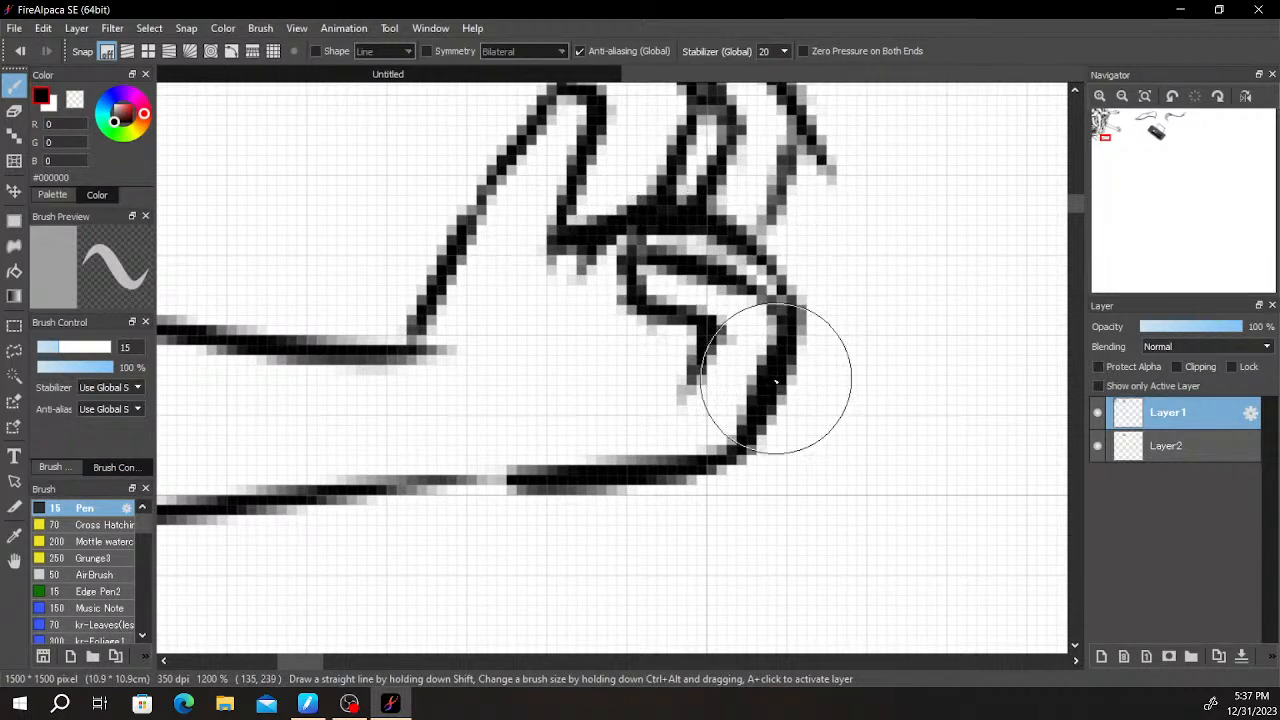
{"action": "scroll", "coordinate": [750, 315], "scroll_direction": "down", "scroll_amount": 1}
{"action": "key", "text": "space"}
{"action": "mouse_move", "coordinate": [828, 399]}
{"action": "left_mouse_down"}
{"action": "mouse_move", "coordinate": [766, 384]}
{"action": "mouse_move", "coordinate": [752, 351]}
{"action": "mouse_move", "coordinate": [694, 508]}
{"action": "mouse_move", "coordinate": [702, 445]}
{"action": "left_mouse_up"}
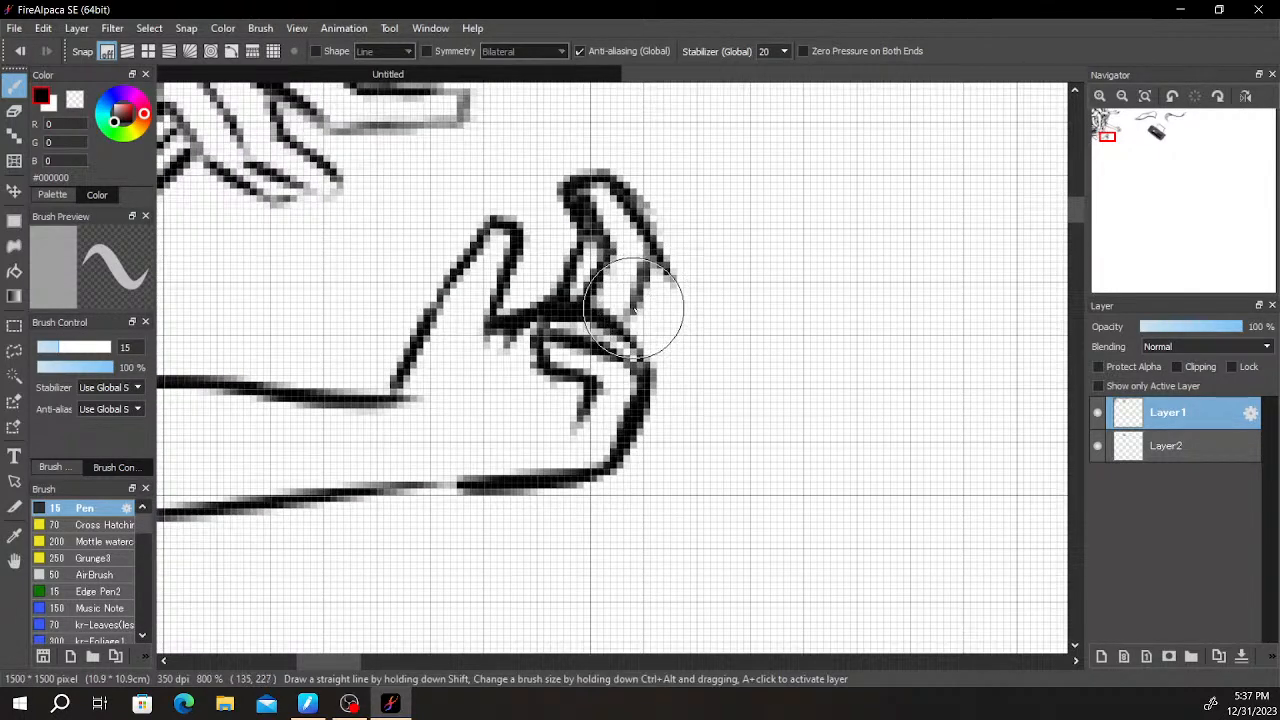
- Erase the upright finger's outer tip and left edge and redraw the finger shorter with a pointed tip
{"action": "key", "text": "e"}
{"action": "mouse_move", "coordinate": [680, 257]}
{"action": "left_mouse_down"}
{"action": "mouse_move", "coordinate": [675, 240]}
{"action": "mouse_move", "coordinate": [763, 308]}
{"action": "left_mouse_up"}
{"action": "key", "text": "space"}
{"action": "mouse_move", "coordinate": [661, 234]}
{"action": "left_mouse_down"}
{"action": "mouse_move", "coordinate": [678, 214]}
{"action": "mouse_move", "coordinate": [715, 207]}
{"action": "left_mouse_up"}
{"action": "key", "text": "b"}
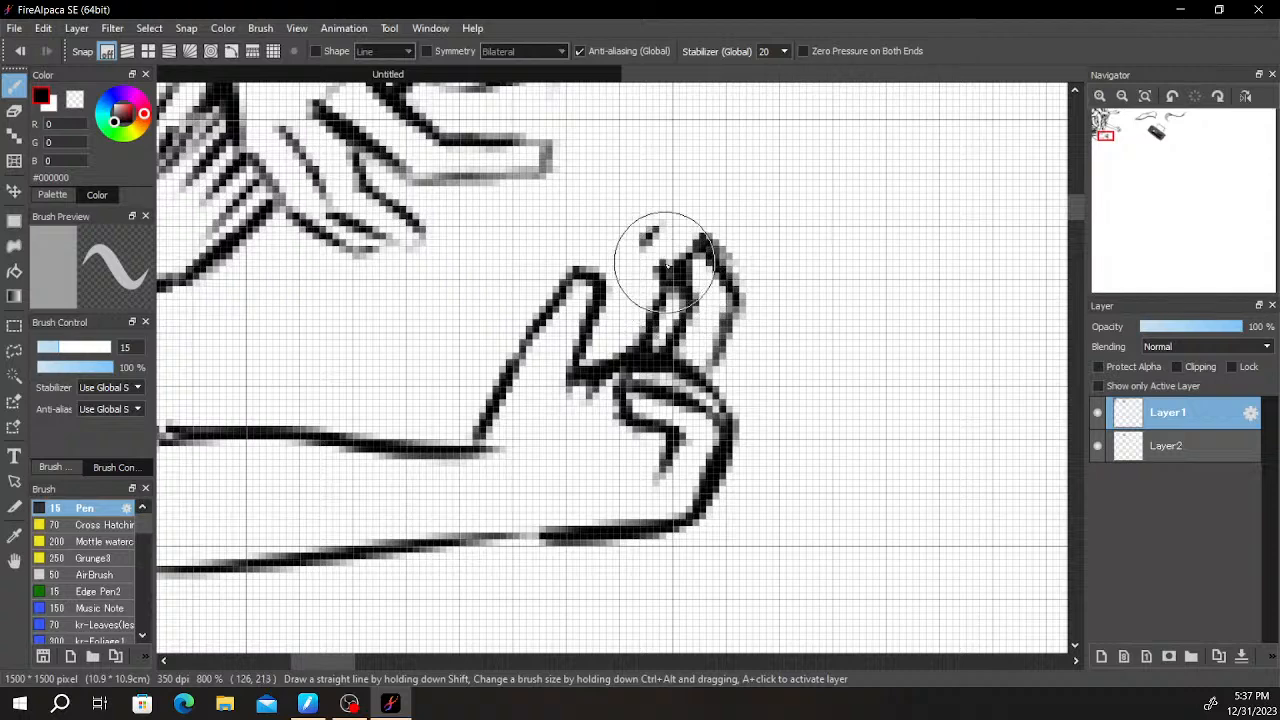
{"action": "key", "text": "e"}
{"action": "left_click_drag", "start_coordinate": [648, 227], "coordinate": [667, 247]}
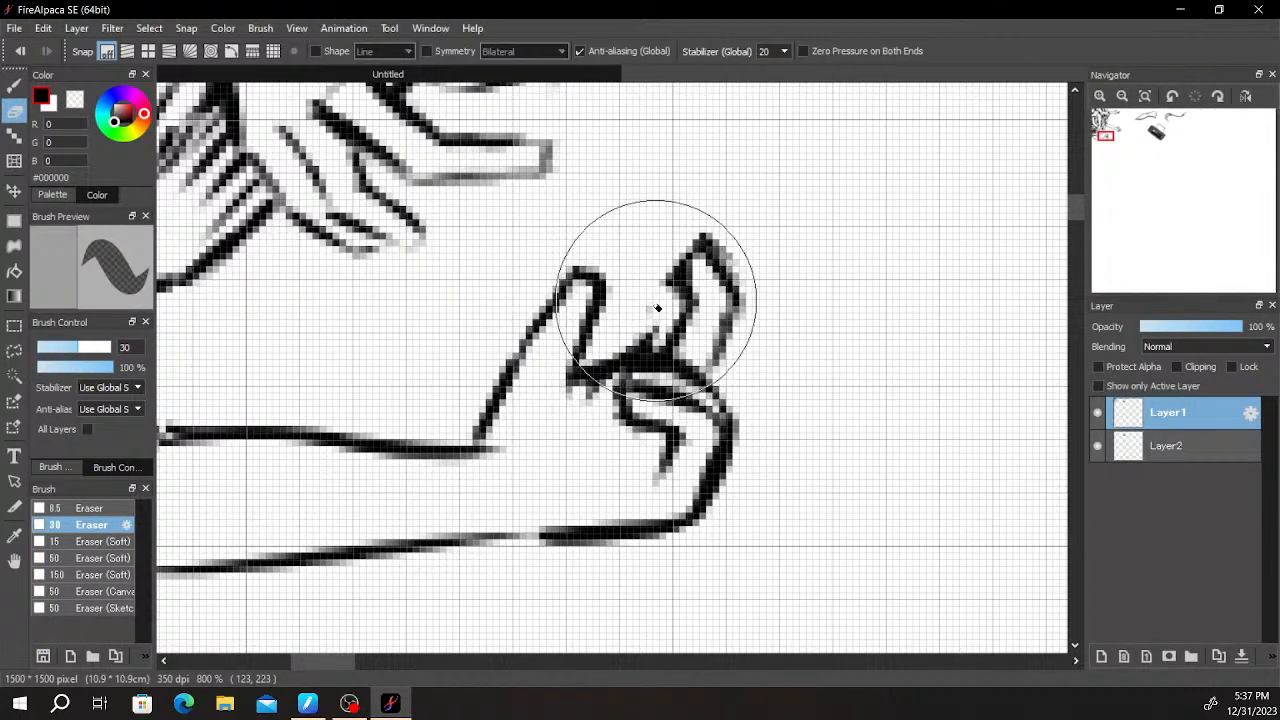
{"action": "key", "text": "b"}
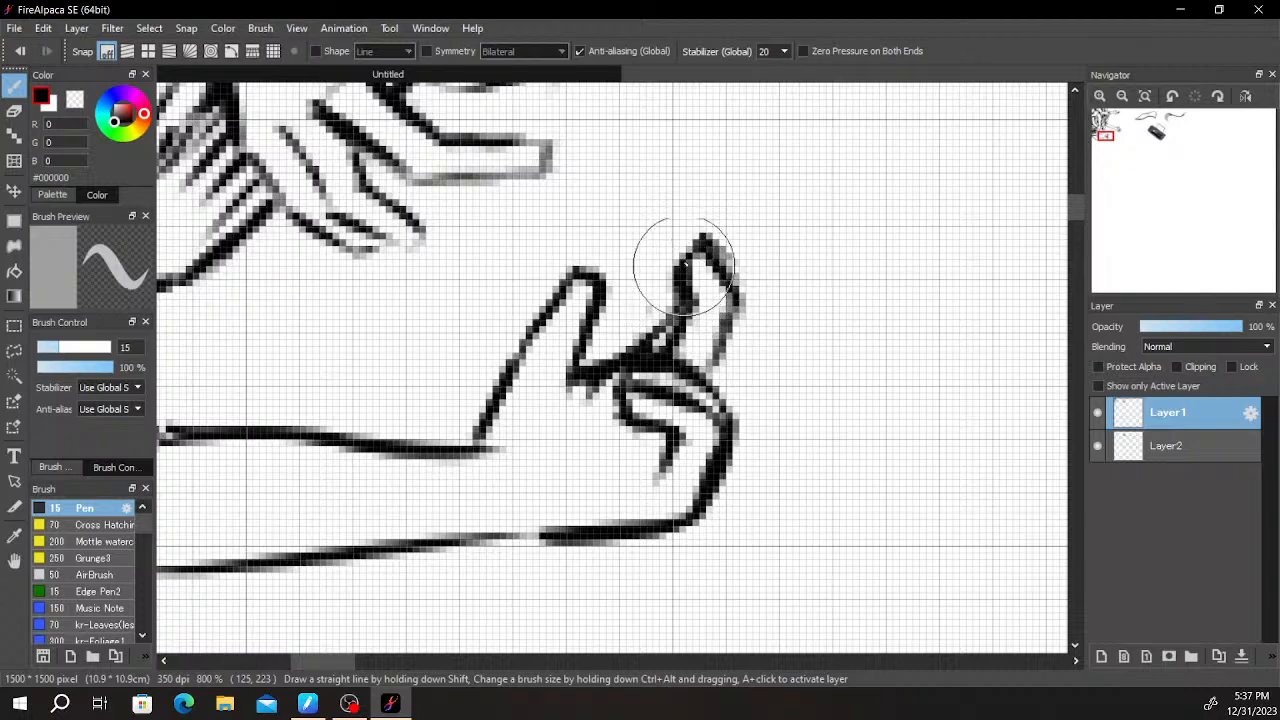
{"action": "left_click_drag", "start_coordinate": [680, 273], "coordinate": [645, 345]}
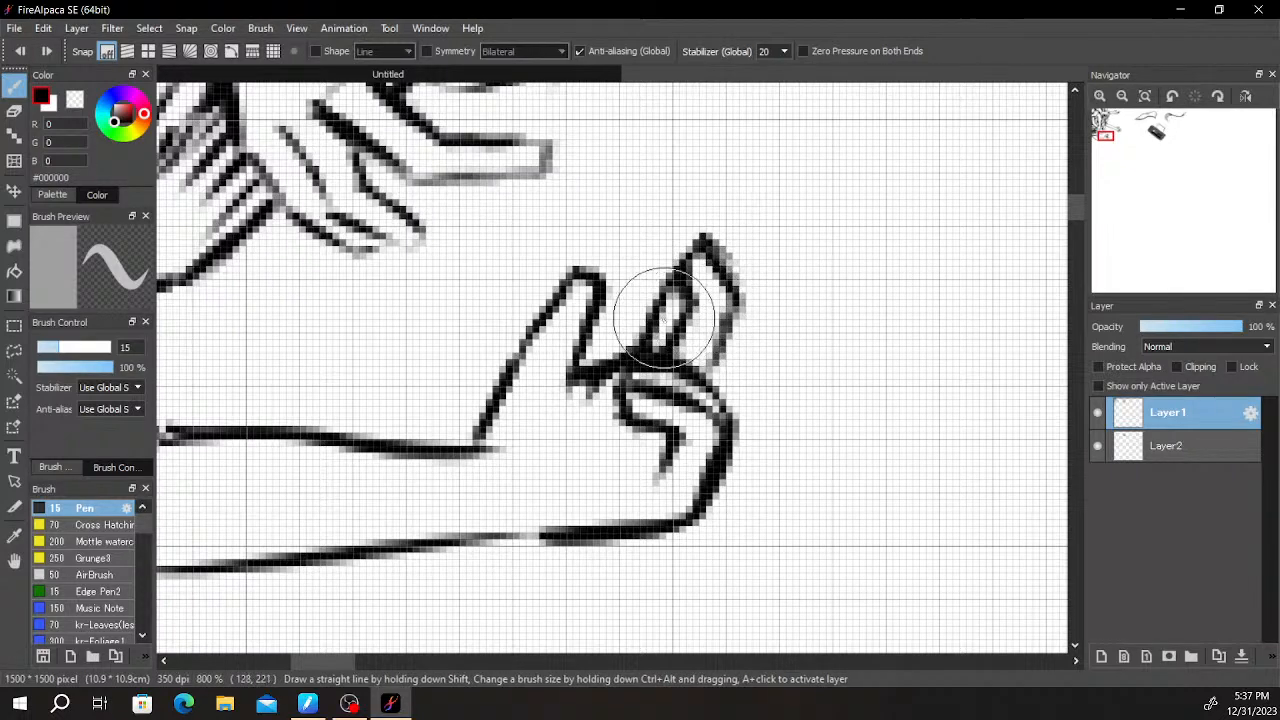
{"action": "key", "text": "e"}
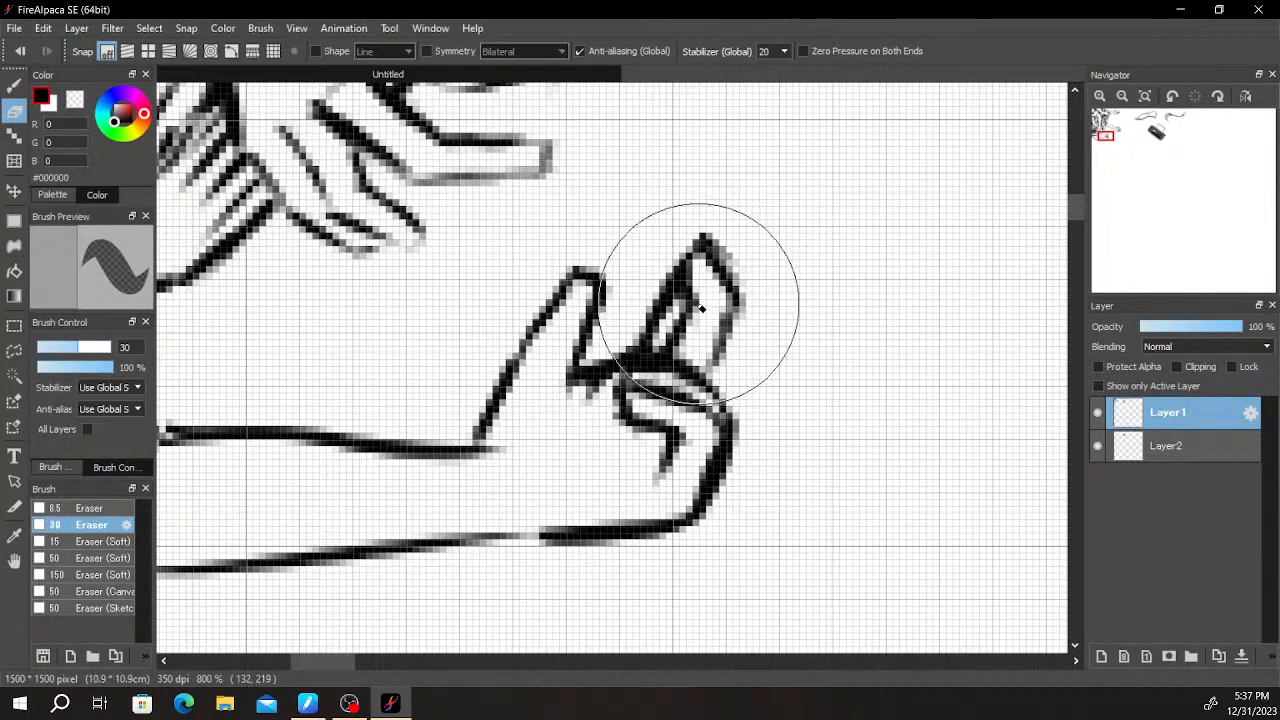
{"action": "key", "text": "b"}
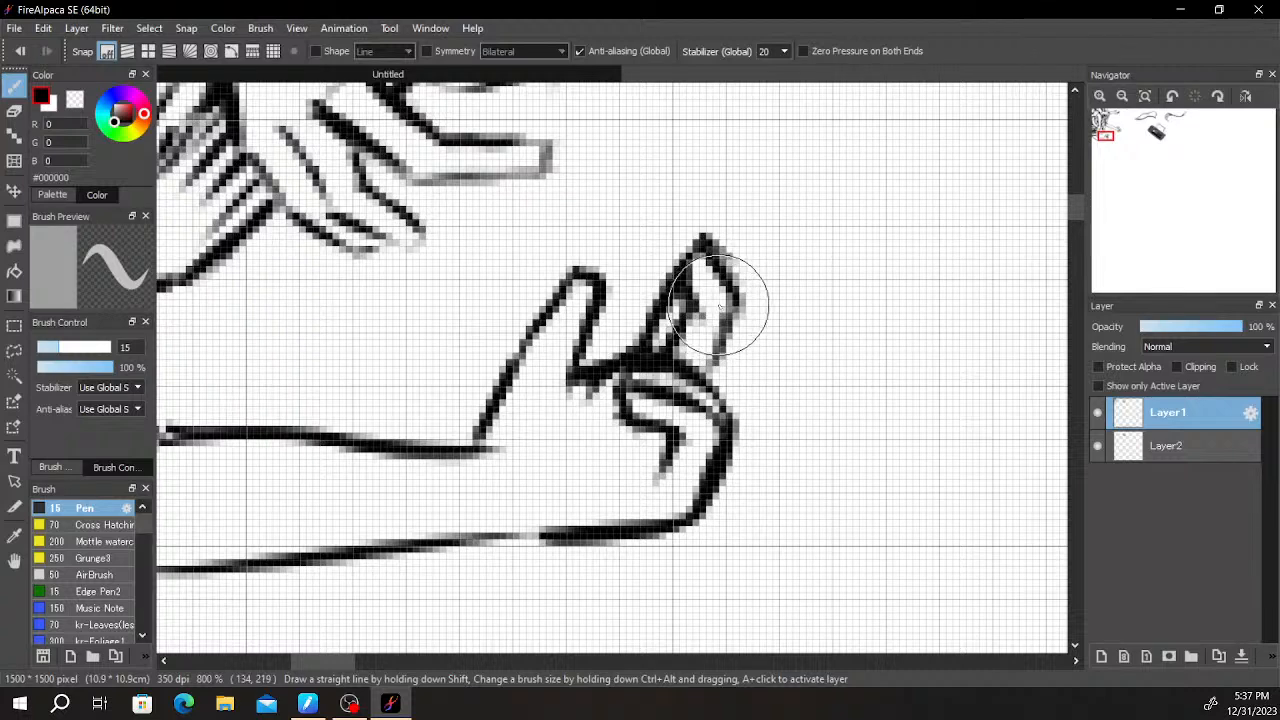
- Erase the upright finger's inner lines and left edge, and redraw it narrower with dark strokes inside
{"action": "scroll", "coordinate": [730, 275], "scroll_direction": "down", "scroll_amount": 3}
{"action": "scroll", "coordinate": [760, 282], "scroll_direction": "up", "scroll_amount": 3}
{"action": "key", "text": "e"}
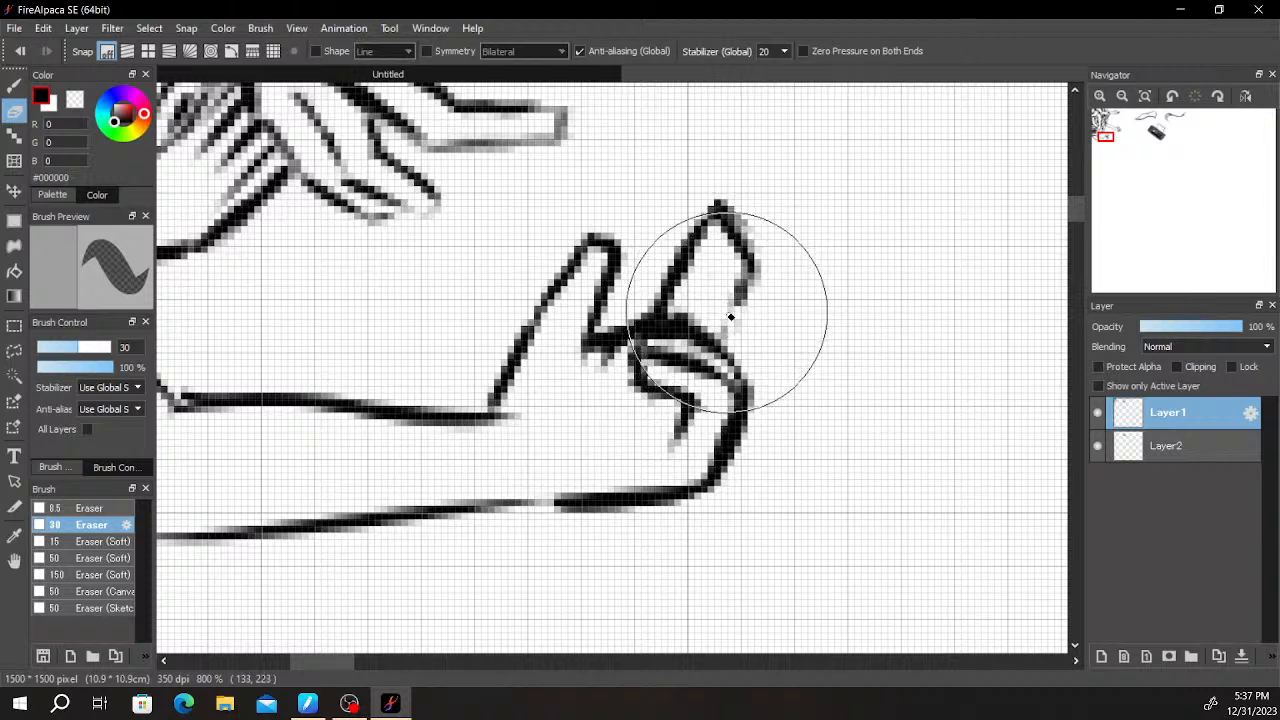
{"action": "key", "text": "b"}
{"action": "key", "text": "e"}
{"action": "left_click_drag", "start_coordinate": [656, 298], "coordinate": [677, 280]}
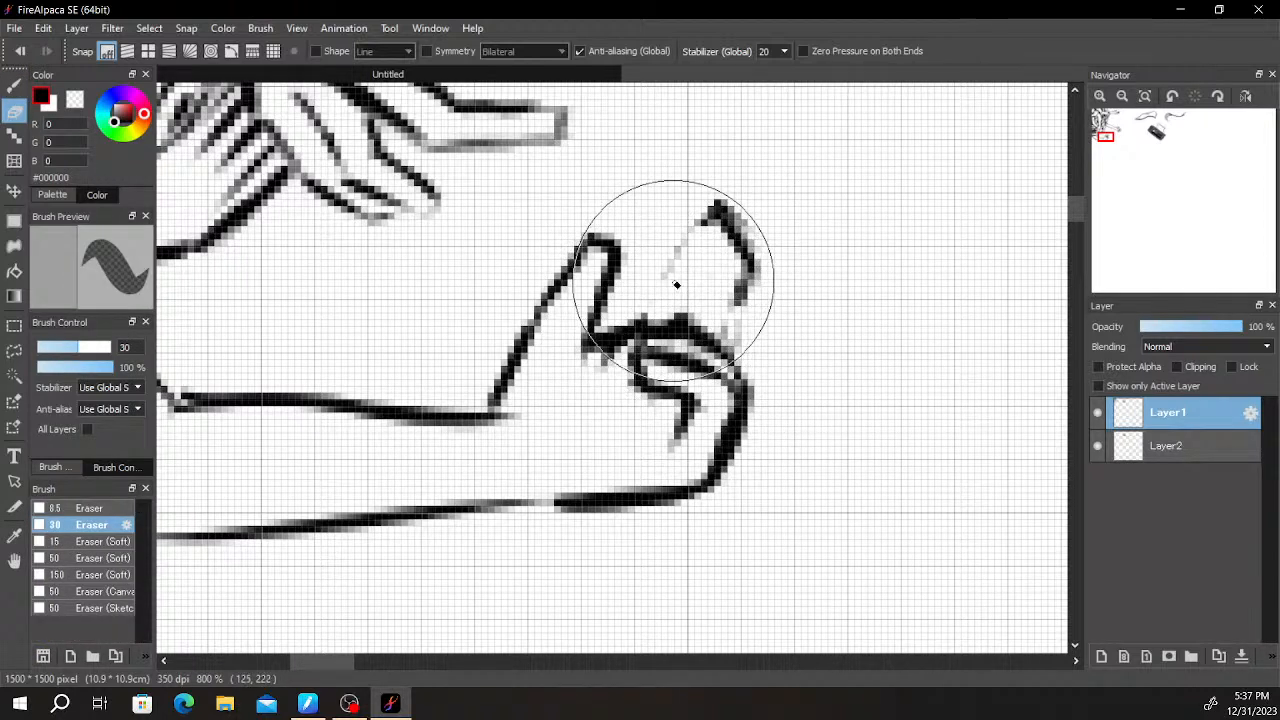
{"action": "key", "text": "b"}
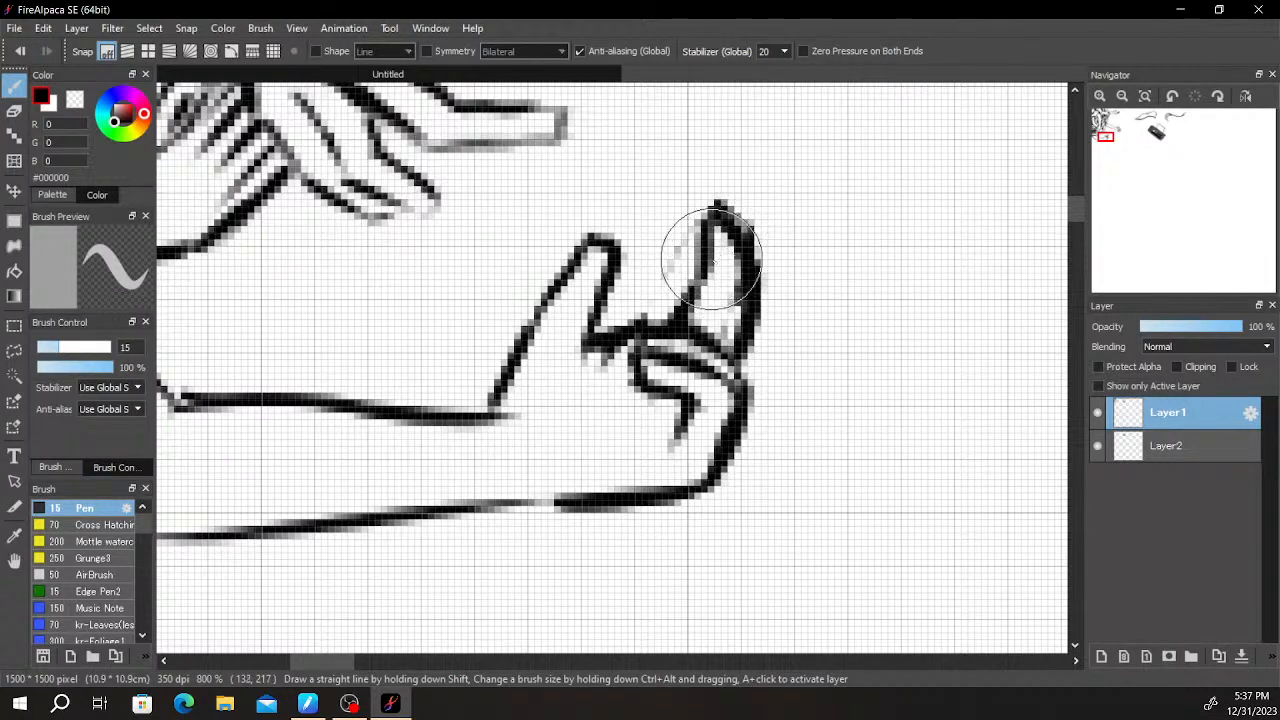
{"action": "key", "text": "e"}
{"action": "key", "text": "b"}
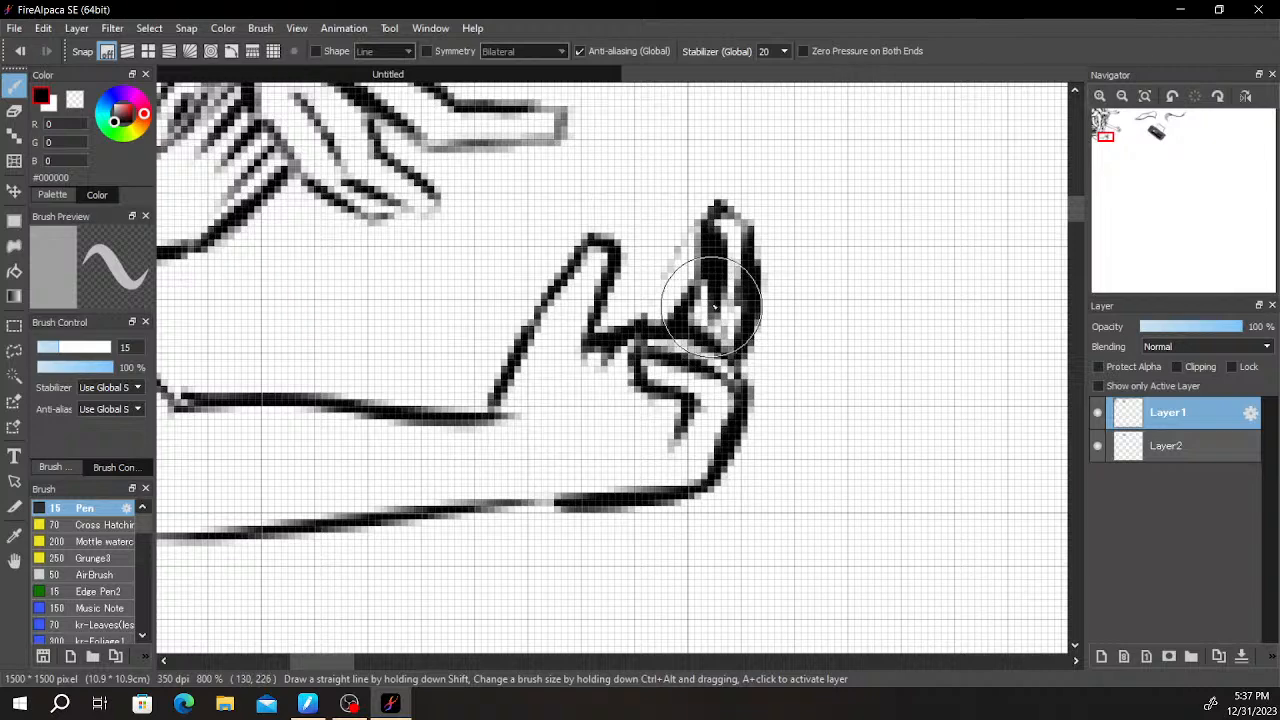
{"action": "scroll", "coordinate": [705, 305], "scroll_direction": "down", "scroll_amount": 6}
{"action": "scroll", "coordinate": [802, 247], "scroll_direction": "up", "scroll_amount": 1}
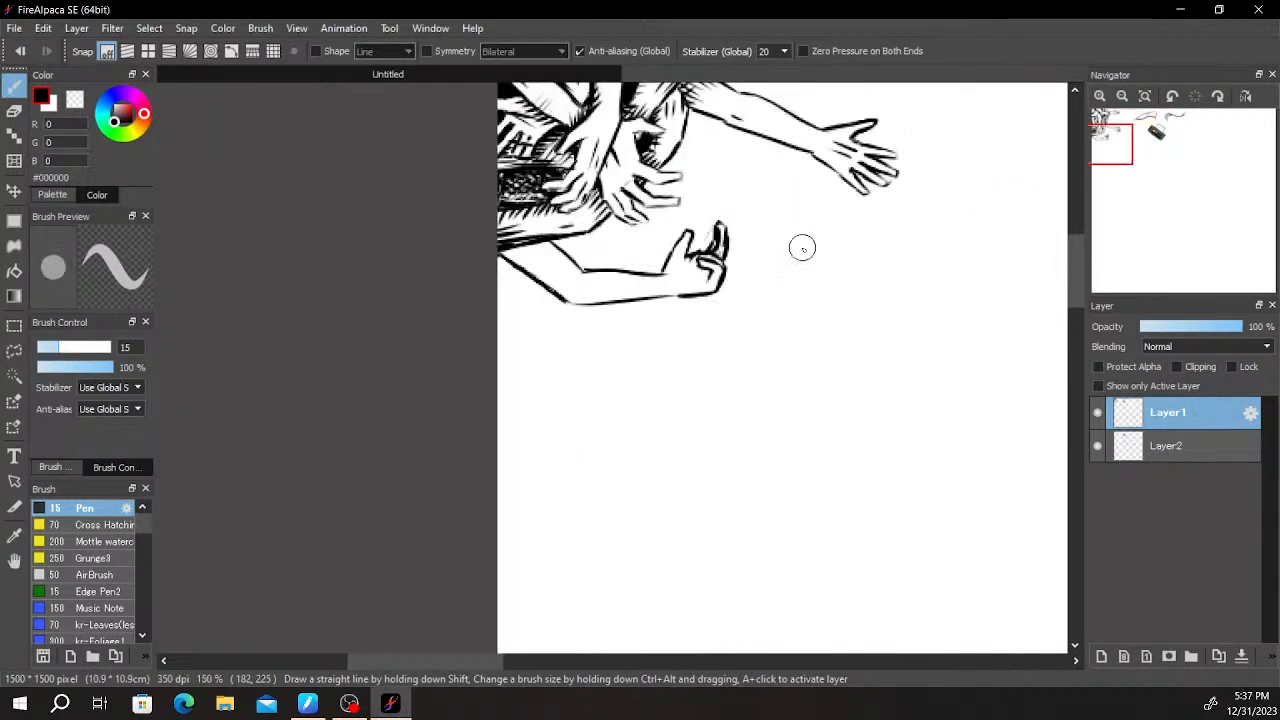
- Erase the new hand's fingers and the palm's outer edge, keeping the thumb and the forearm lines
{"action": "key", "text": "e"}
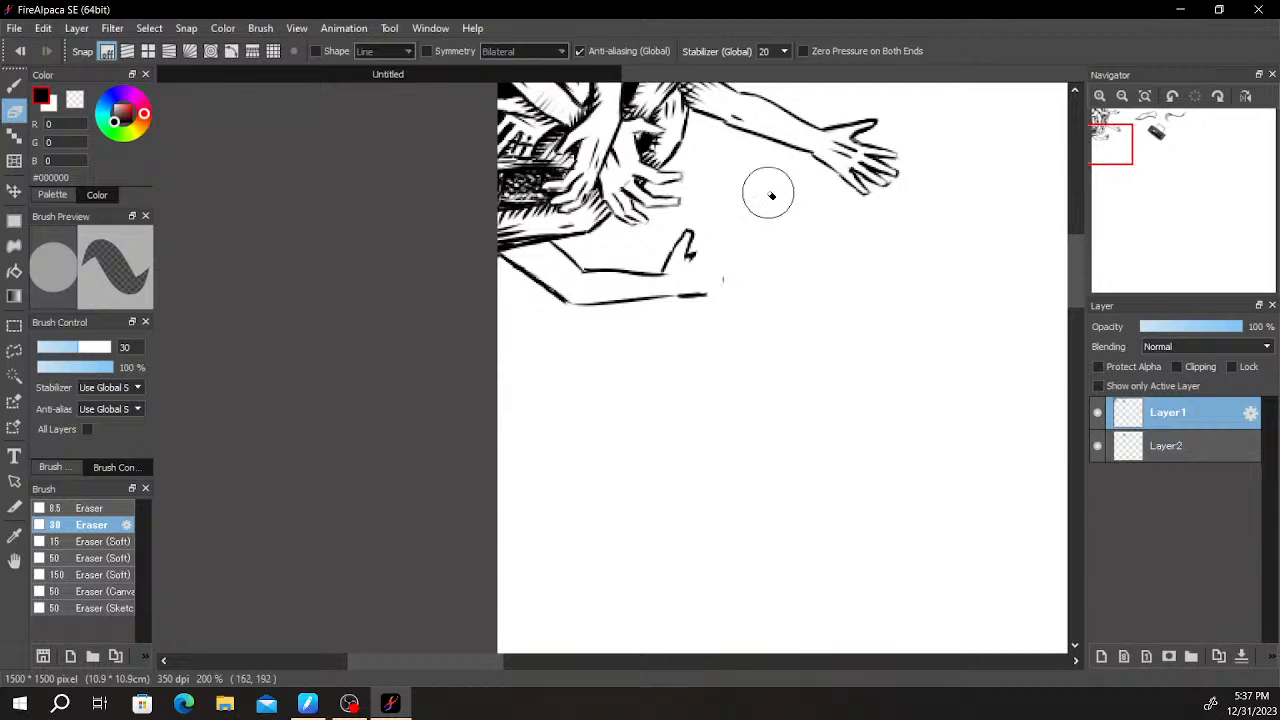
{"action": "scroll", "coordinate": [754, 278], "scroll_direction": "up", "scroll_amount": 1}
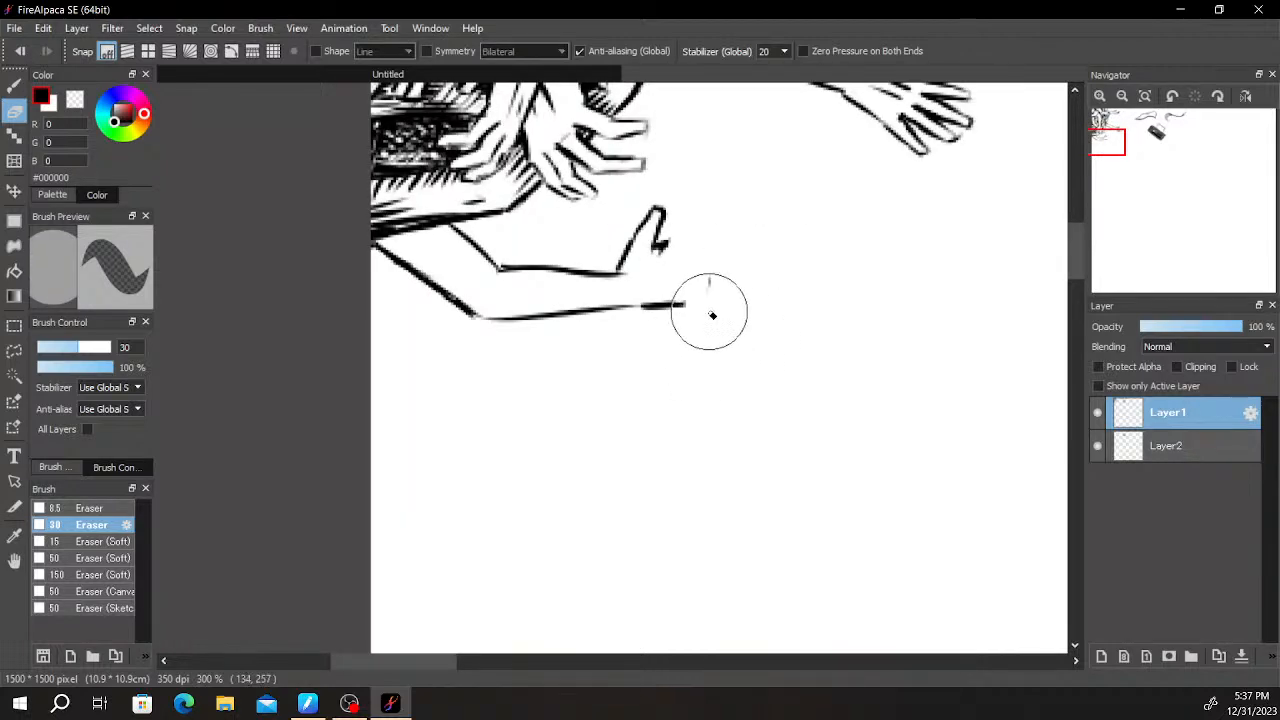
{"action": "scroll", "coordinate": [712, 315], "scroll_direction": "up", "scroll_amount": 2}
- Sketch the palm with a horizontal line from the thumb's base, a short crease under the thumb and a slanted lower edge
{"action": "key", "text": "b"}
{"action": "left_click", "coordinate": [547, 323]}
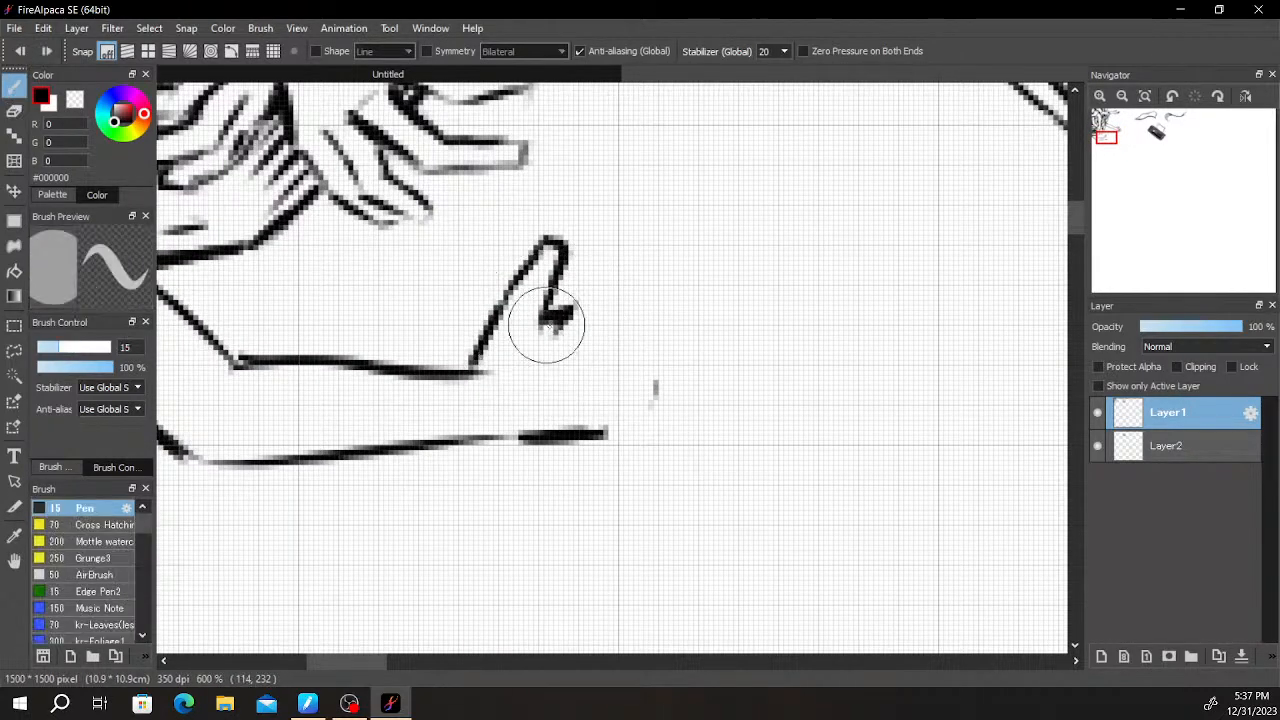
{"action": "key", "text": "ctrl+z"}
{"action": "left_click_drag", "start_coordinate": [548, 322], "coordinate": [535, 392]}
{"action": "key", "text": "ctrl+z"}
{"action": "mouse_move", "coordinate": [546, 328]}
{"action": "left_mouse_down"}
{"action": "mouse_move", "coordinate": [537, 381]}
{"action": "mouse_move", "coordinate": [600, 312]}
{"action": "mouse_move", "coordinate": [666, 317]}
{"action": "mouse_move", "coordinate": [708, 347]}
{"action": "mouse_move", "coordinate": [654, 314]}
{"action": "mouse_move", "coordinate": [697, 291]}
{"action": "mouse_move", "coordinate": [694, 310]}
{"action": "left_mouse_up"}
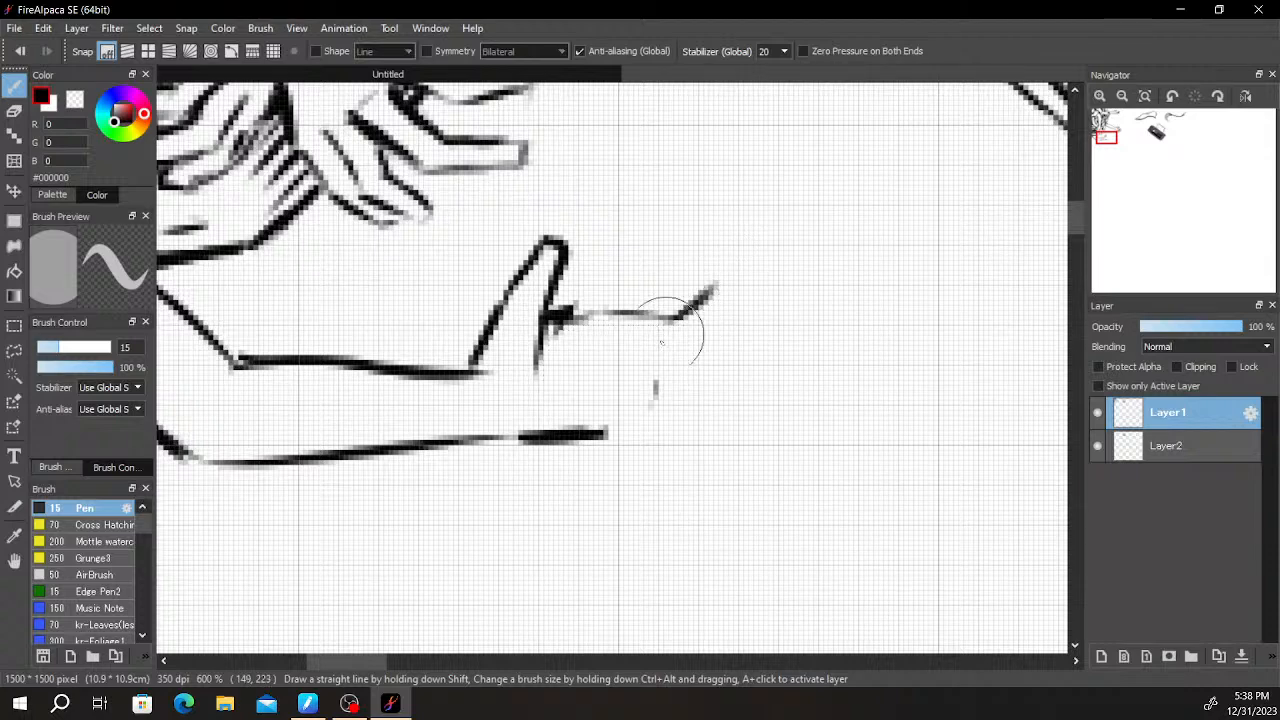
{"action": "left_click_drag", "start_coordinate": [614, 440], "coordinate": [672, 508]}
- Outline the top finger with a rounded tip and extend the palm's lower edge into an upturned end
{"action": "scroll", "coordinate": [828, 360], "scroll_direction": "down", "scroll_amount": 6}
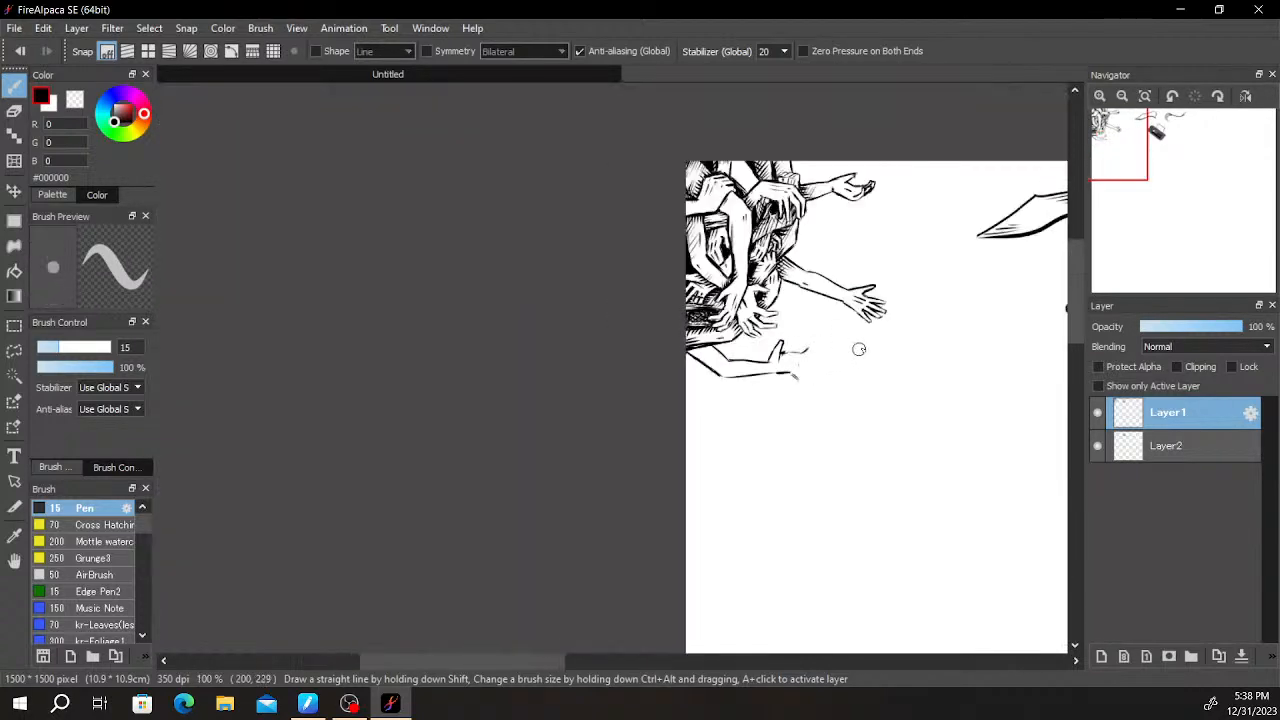
{"action": "scroll", "coordinate": [852, 353], "scroll_direction": "up", "scroll_amount": 5}
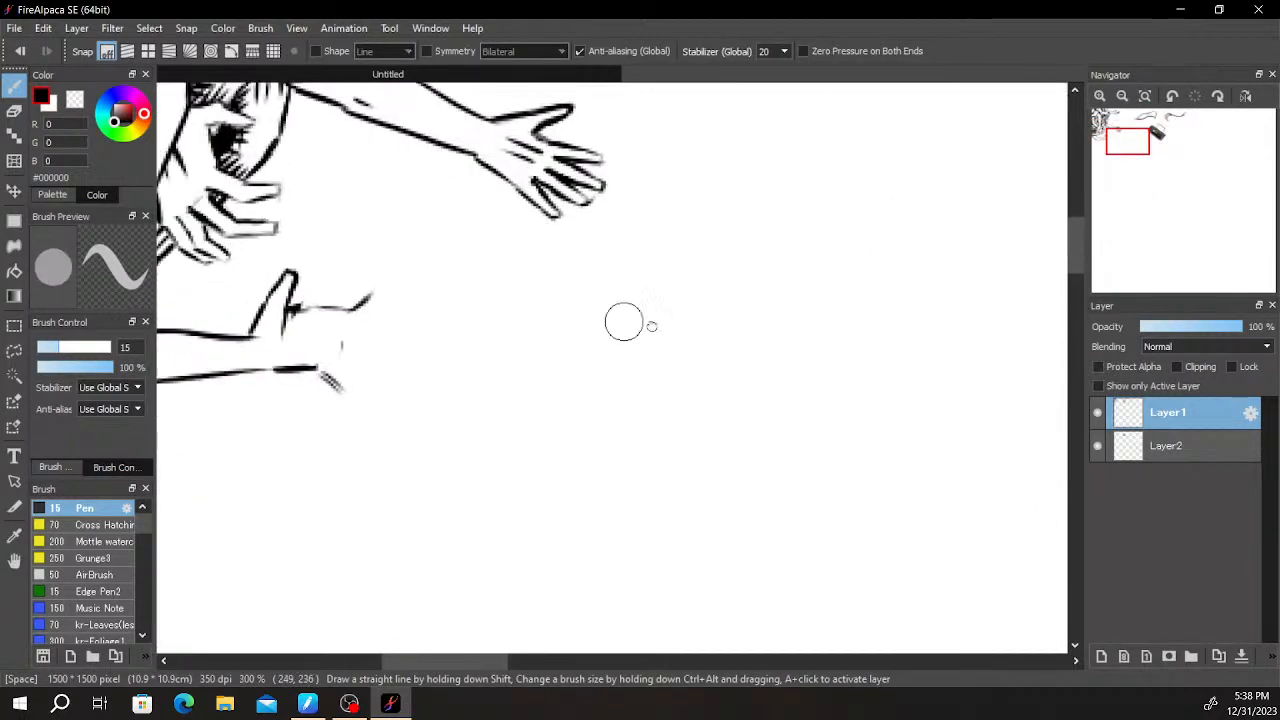
{"action": "scroll", "coordinate": [566, 312], "scroll_direction": "up", "scroll_amount": 3}
{"action": "mouse_move", "coordinate": [553, 415]}
{"action": "left_mouse_down"}
{"action": "mouse_move", "coordinate": [571, 414]}
{"action": "mouse_move", "coordinate": [586, 380]}
{"action": "left_mouse_up"}
{"action": "mouse_move", "coordinate": [523, 243]}
{"action": "left_mouse_down"}
{"action": "mouse_move", "coordinate": [559, 241]}
{"action": "mouse_move", "coordinate": [510, 261]}
{"action": "mouse_move", "coordinate": [542, 276]}
{"action": "mouse_move", "coordinate": [512, 259]}
{"action": "mouse_move", "coordinate": [604, 253]}
{"action": "mouse_move", "coordinate": [607, 271]}
{"action": "mouse_move", "coordinate": [585, 289]}
{"action": "mouse_move", "coordinate": [600, 279]}
{"action": "mouse_move", "coordinate": [519, 295]}
{"action": "left_mouse_up"}
{"action": "key", "text": "ctrl+z"}
{"action": "key", "text": "ctrl+z"}
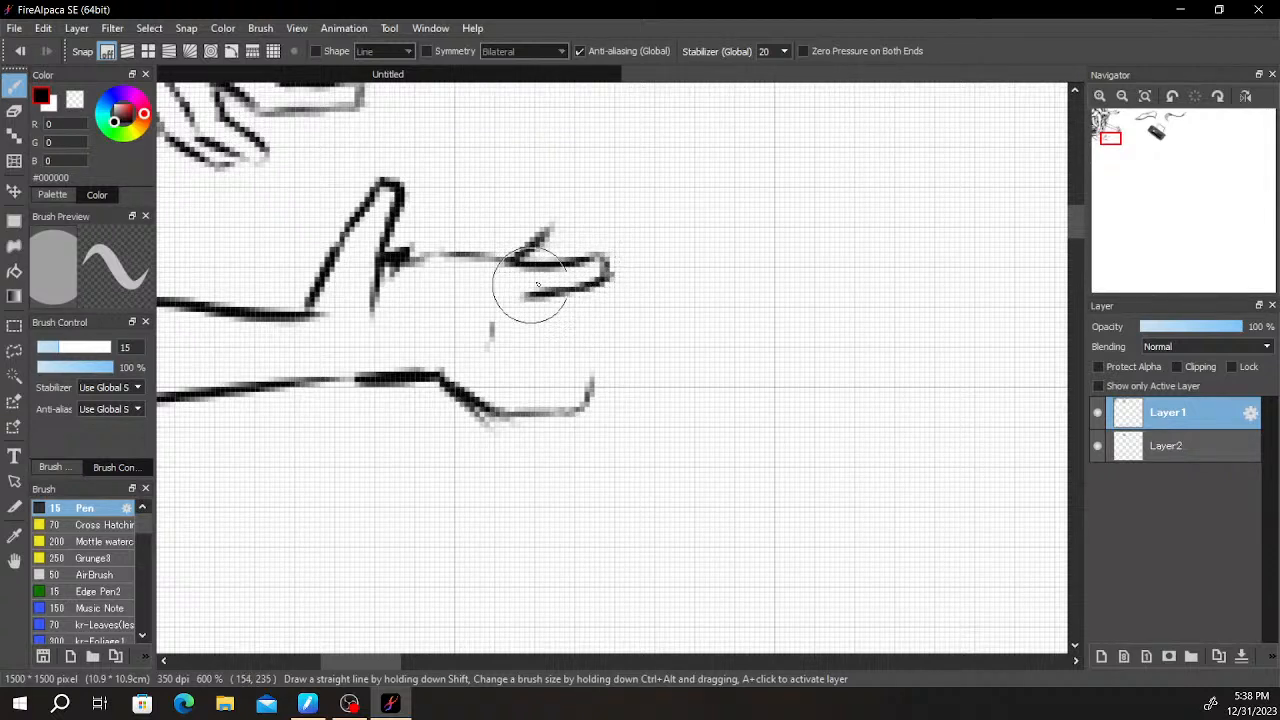
{"action": "mouse_move", "coordinate": [518, 248]}
{"action": "left_mouse_down"}
{"action": "mouse_move", "coordinate": [535, 236]}
{"action": "mouse_move", "coordinate": [506, 234]}
{"action": "mouse_move", "coordinate": [547, 241]}
{"action": "mouse_move", "coordinate": [522, 230]}
{"action": "left_mouse_up"}
{"action": "key", "text": "e"}
- Draw two thin vertical lines between the curved sheet and the tilted dark box drawing
{"action": "scroll", "coordinate": [578, 200], "scroll_direction": "down", "scroll_amount": 5}
{"action": "left_click_drag", "start_coordinate": [655, 226], "coordinate": [618, 413]}
{"action": "scroll", "coordinate": [628, 346], "scroll_direction": "up", "scroll_amount": 1}
{"action": "left_click_drag", "start_coordinate": [711, 314], "coordinate": [493, 249]}
{"action": "left_click_drag", "start_coordinate": [674, 203], "coordinate": [463, 156]}
{"action": "left_click_drag", "start_coordinate": [664, 264], "coordinate": [597, 433]}
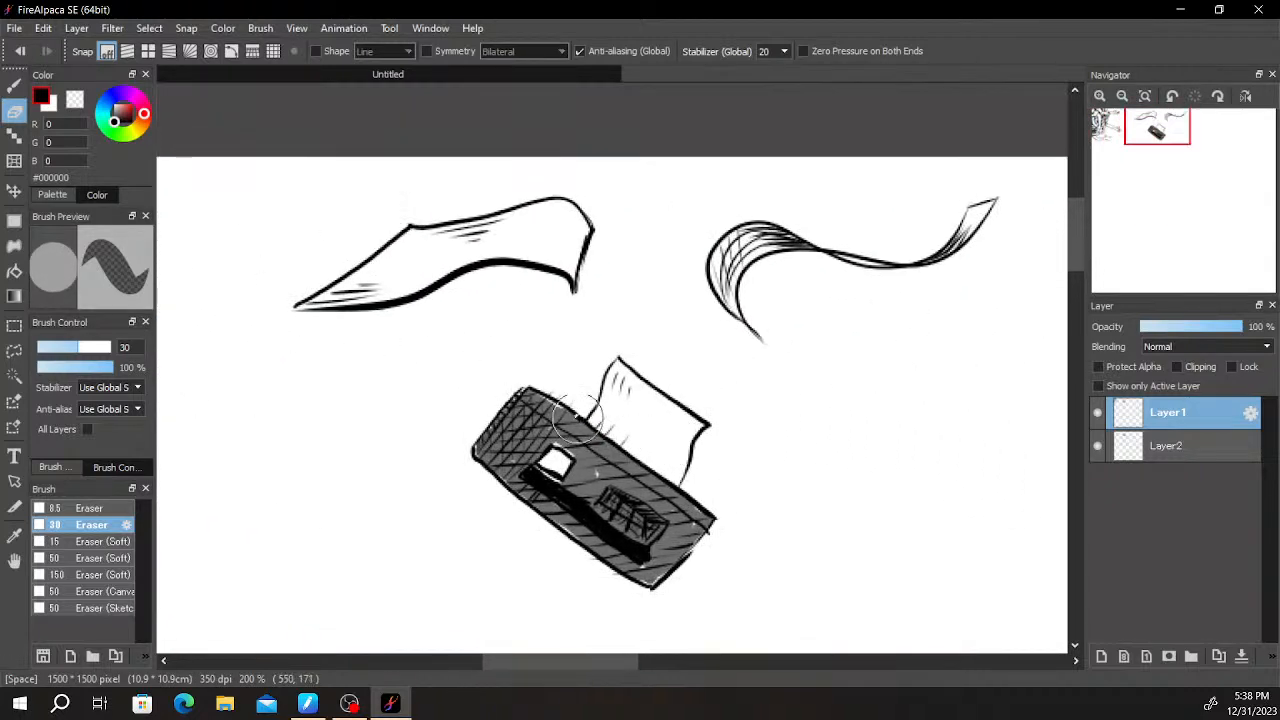
{"action": "key", "text": "b"}
{"action": "key", "text": "ctrl+z"}
{"action": "left_click_drag", "start_coordinate": [481, 418], "coordinate": [483, 302]}
{"action": "key", "text": "ctrl+z"}
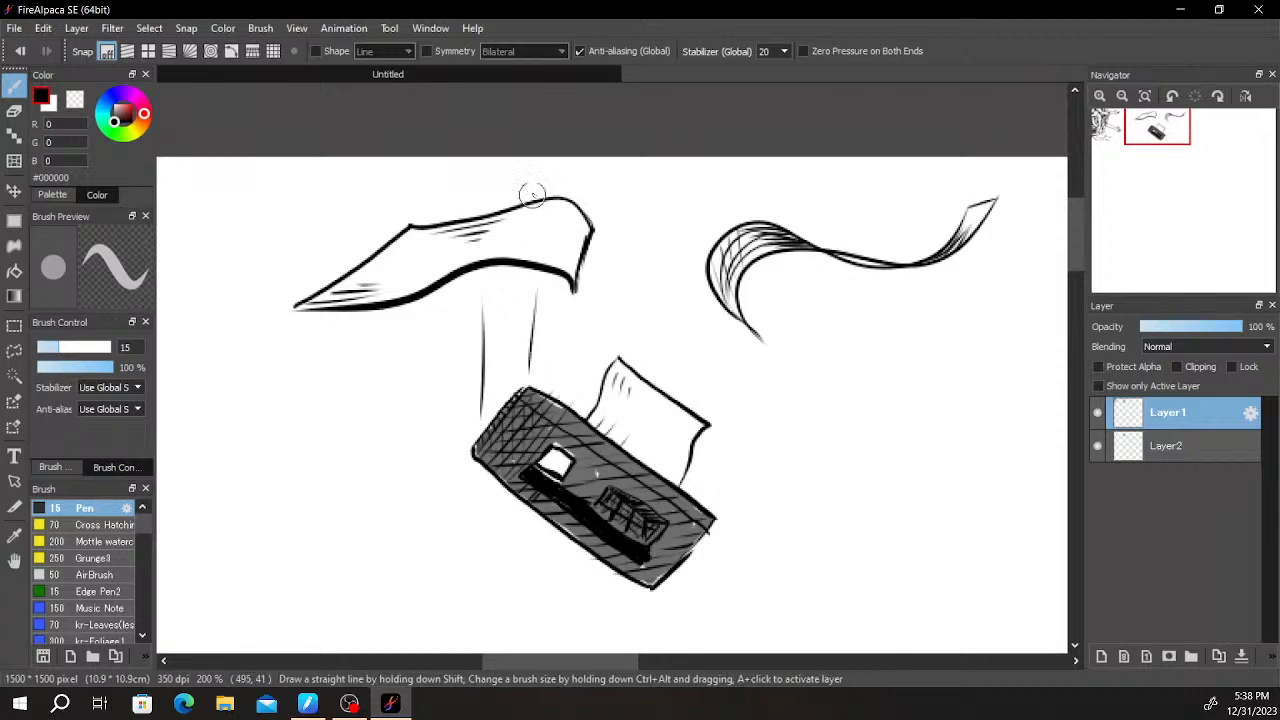
{"action": "left_click_drag", "start_coordinate": [721, 497], "coordinate": [719, 362]}
{"action": "left_click_drag", "start_coordinate": [613, 292], "coordinate": [744, 172]}
{"action": "mouse_move", "coordinate": [600, 336]}
{"action": "left_mouse_down"}
{"action": "mouse_move", "coordinate": [745, 230]}
{"action": "mouse_move", "coordinate": [874, 165]}
{"action": "left_mouse_up"}
{"action": "left_click_drag", "start_coordinate": [677, 414], "coordinate": [887, 404]}
{"action": "scroll", "coordinate": [766, 411], "scroll_direction": "up", "scroll_amount": 3}
{"action": "left_click_drag", "start_coordinate": [640, 394], "coordinate": [797, 493]}
{"action": "scroll", "coordinate": [672, 422], "scroll_direction": "up", "scroll_amount": 1}
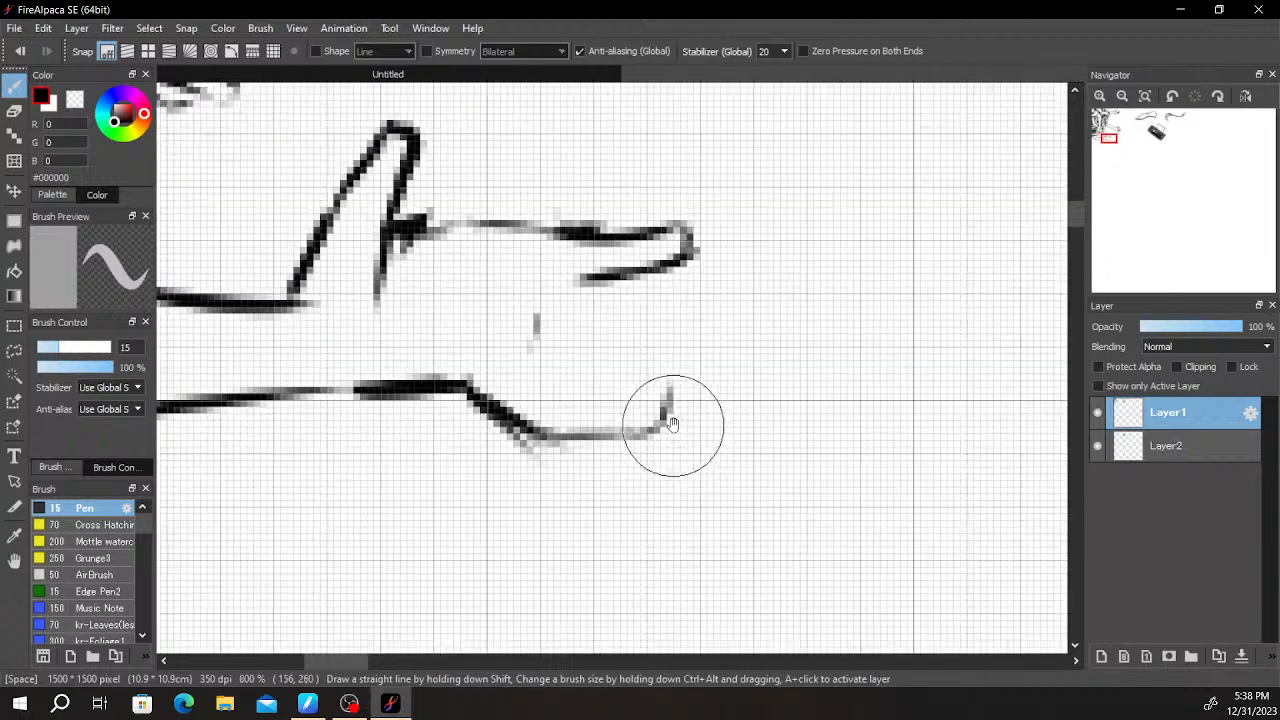
- Close the lowest finger with its tip and thick upper edge, and darken the palm line at the thumb's base
{"action": "left_click_drag", "start_coordinate": [665, 413], "coordinate": [743, 321]}
{"action": "key", "text": "ctrl+z"}
{"action": "mouse_move", "coordinate": [531, 348]}
{"action": "left_mouse_down"}
{"action": "mouse_move", "coordinate": [593, 380]}
{"action": "mouse_move", "coordinate": [570, 349]}
{"action": "mouse_move", "coordinate": [550, 351]}
{"action": "mouse_move", "coordinate": [626, 369]}
{"action": "mouse_move", "coordinate": [587, 370]}
{"action": "mouse_move", "coordinate": [699, 358]}
{"action": "left_mouse_up"}
{"action": "key", "text": "ctrl+z"}
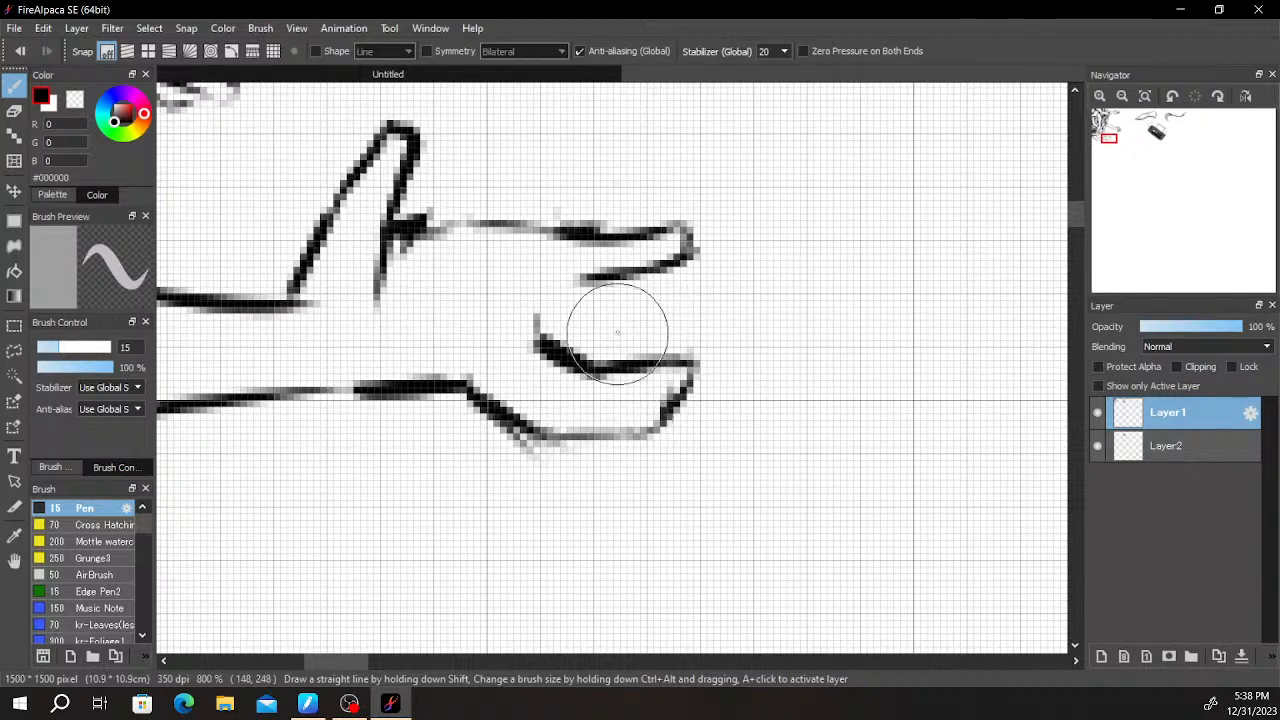
{"action": "mouse_move", "coordinate": [395, 252]}
{"action": "left_mouse_down"}
{"action": "mouse_move", "coordinate": [478, 238]}
{"action": "mouse_move", "coordinate": [428, 235]}
{"action": "mouse_move", "coordinate": [460, 240]}
{"action": "left_mouse_up"}
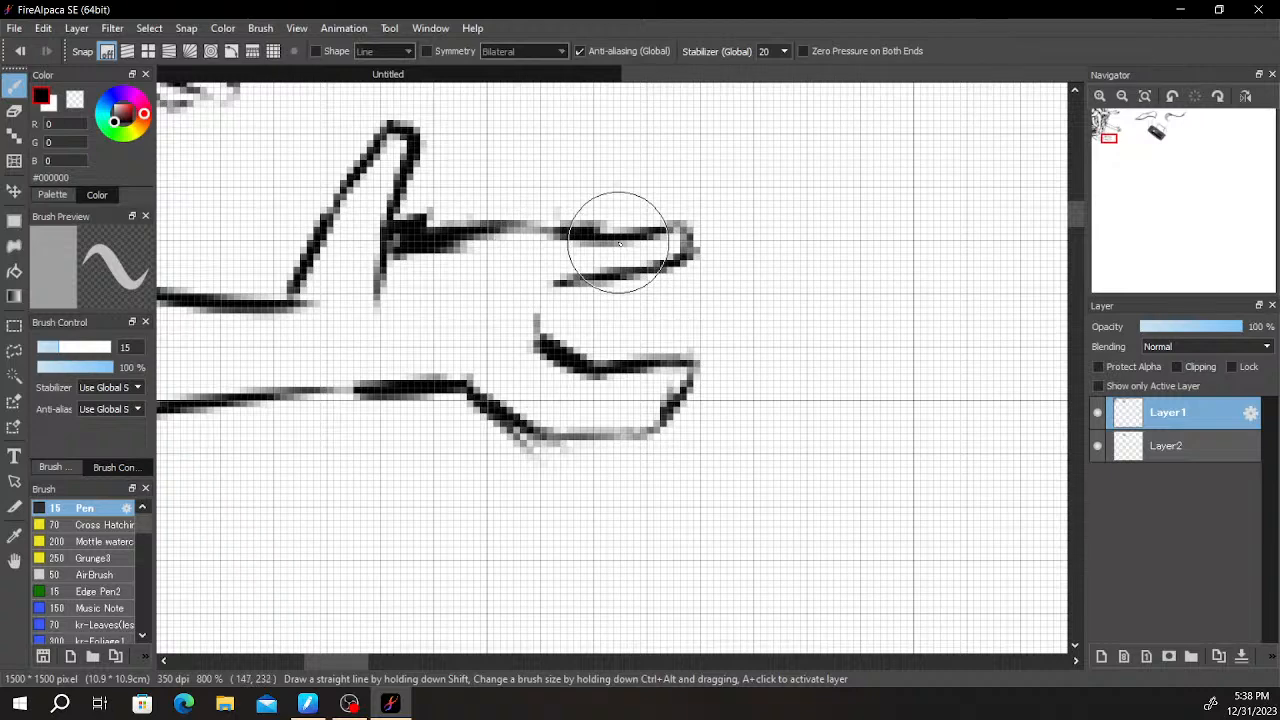
- Erase the sharp corner where the thumb meets the forearm and redraw it as a smooth curve
{"action": "scroll", "coordinate": [650, 290], "scroll_direction": "down", "scroll_amount": 5}
{"action": "scroll", "coordinate": [642, 297], "scroll_direction": "up", "scroll_amount": 5}
{"action": "key", "text": "e"}
{"action": "left_click_drag", "start_coordinate": [348, 275], "coordinate": [333, 280]}
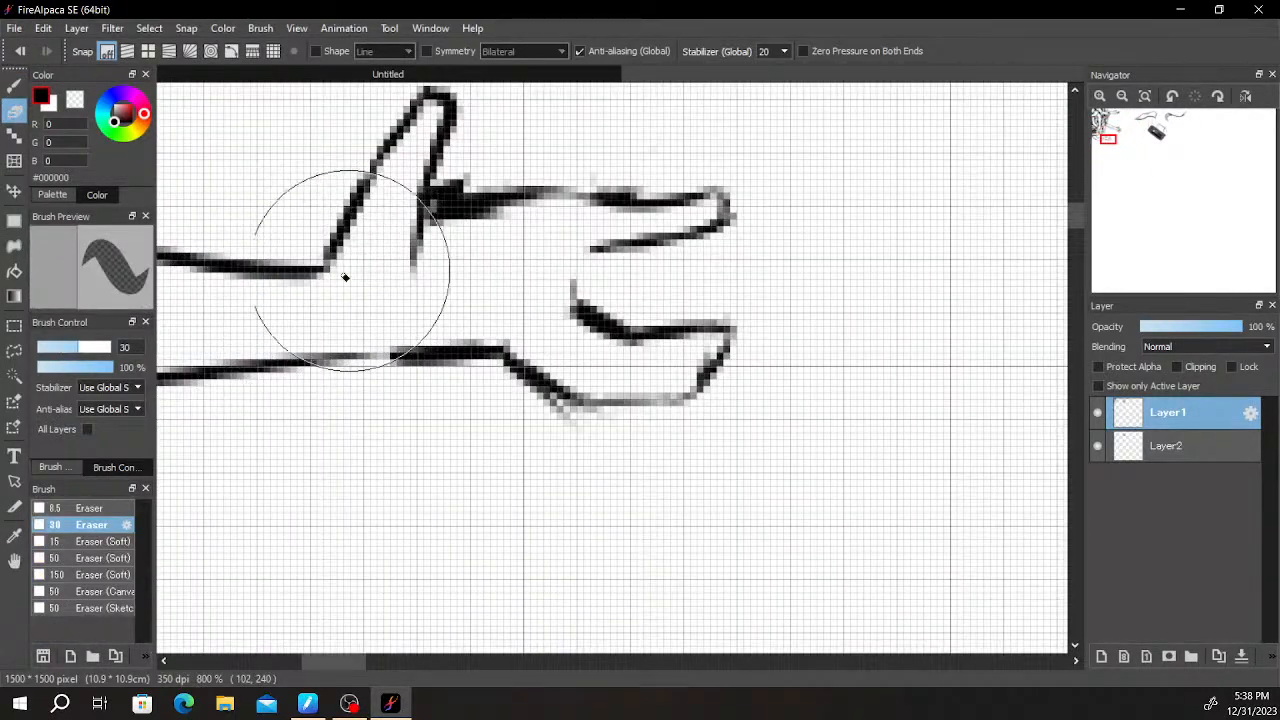
{"action": "key", "text": "b"}
{"action": "mouse_move", "coordinate": [340, 220]}
{"action": "left_mouse_down"}
{"action": "mouse_move", "coordinate": [258, 276]}
{"action": "mouse_move", "coordinate": [335, 242]}
{"action": "mouse_move", "coordinate": [268, 266]}
{"action": "mouse_move", "coordinate": [350, 254]}
{"action": "mouse_move", "coordinate": [340, 237]}
{"action": "mouse_move", "coordinate": [297, 256]}
{"action": "mouse_move", "coordinate": [327, 251]}
{"action": "mouse_move", "coordinate": [313, 258]}
{"action": "mouse_move", "coordinate": [236, 270]}
{"action": "left_mouse_up"}
{"action": "key", "text": "ctrl+z"}
{"action": "key", "text": "e"}
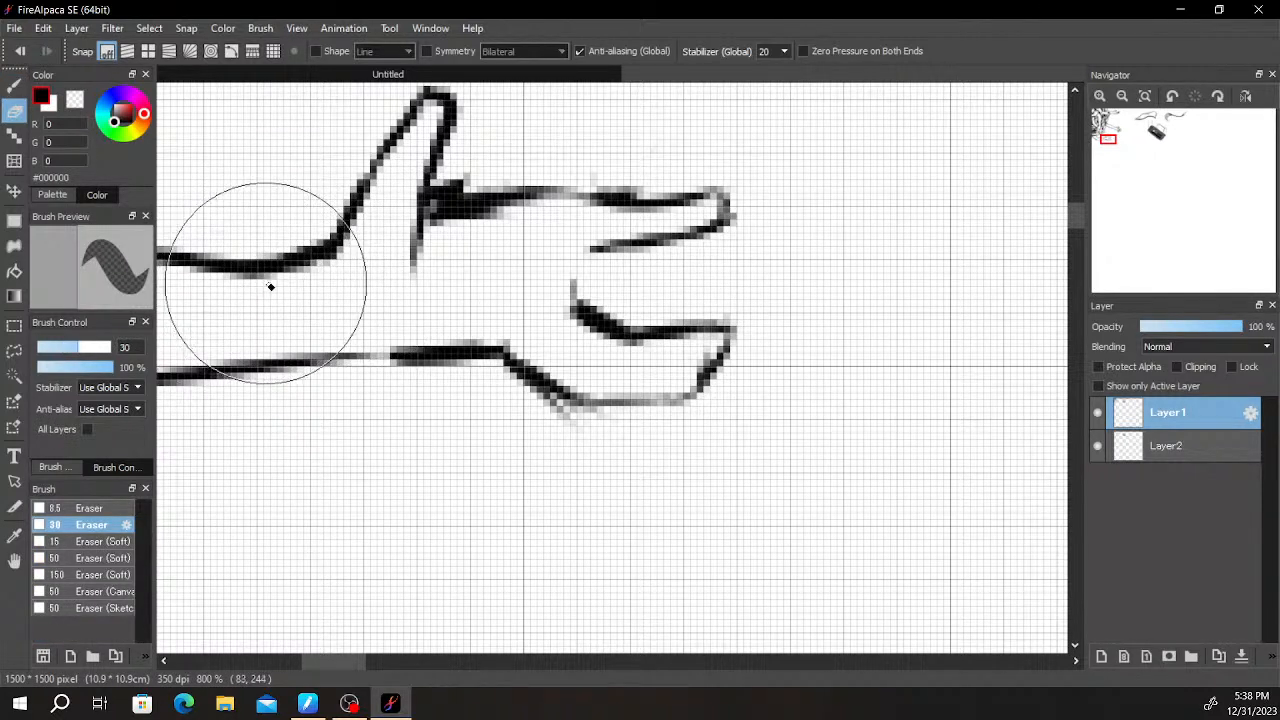
{"action": "key", "text": "b"}
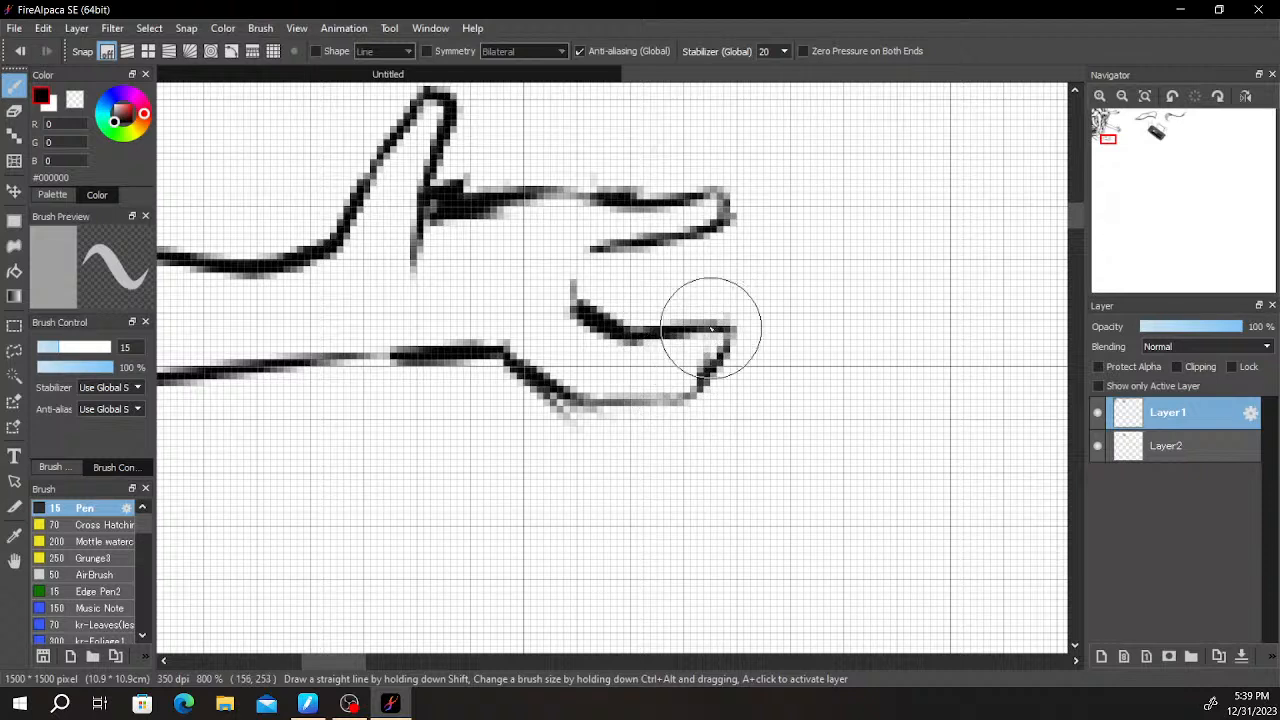
- Replace the rough dark line along the top of the palm with a cleaner one and draw the middle fingers below it
{"action": "key", "text": "e"}
{"action": "mouse_move", "coordinate": [456, 200]}
{"action": "left_mouse_down"}
{"action": "mouse_move", "coordinate": [628, 187]}
{"action": "mouse_move", "coordinate": [436, 191]}
{"action": "left_mouse_up"}
{"action": "mouse_move", "coordinate": [540, 199]}
{"action": "left_mouse_down"}
{"action": "mouse_move", "coordinate": [729, 190]}
{"action": "mouse_move", "coordinate": [669, 200]}
{"action": "mouse_move", "coordinate": [733, 196]}
{"action": "mouse_move", "coordinate": [708, 212]}
{"action": "mouse_move", "coordinate": [726, 207]}
{"action": "mouse_move", "coordinate": [667, 208]}
{"action": "mouse_move", "coordinate": [761, 226]}
{"action": "mouse_move", "coordinate": [700, 250]}
{"action": "mouse_move", "coordinate": [679, 207]}
{"action": "mouse_move", "coordinate": [689, 212]}
{"action": "mouse_move", "coordinate": [466, 220]}
{"action": "left_mouse_up"}
{"action": "key", "text": "b"}
{"action": "left_click_drag", "start_coordinate": [592, 254], "coordinate": [665, 277]}
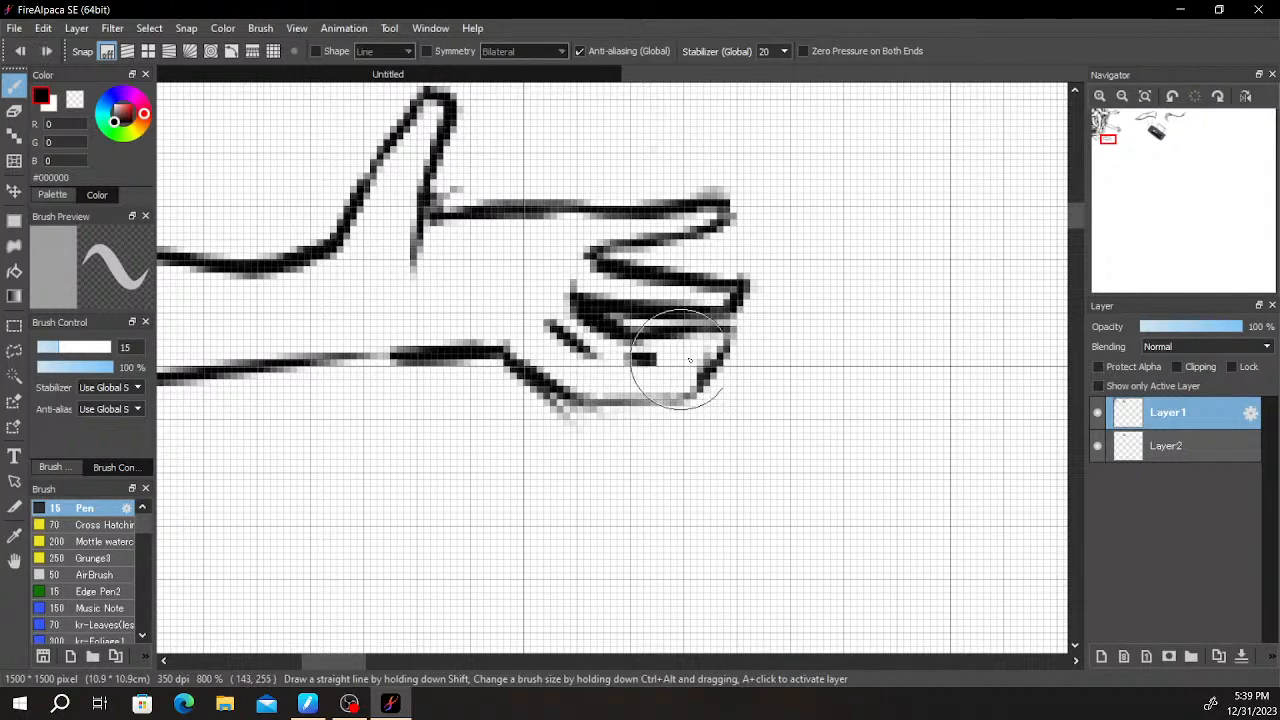
- Try dark shading strokes inside the lowest finger and a thicker diagonal mark on the palm
{"action": "left_click_drag", "start_coordinate": [712, 362], "coordinate": [637, 360]}
{"action": "scroll", "coordinate": [737, 312], "scroll_direction": "down", "scroll_amount": 5}
{"action": "scroll", "coordinate": [720, 340], "scroll_direction": "up", "scroll_amount": 7}
{"action": "key", "text": "space"}
{"action": "left_click_drag", "start_coordinate": [541, 293], "coordinate": [703, 374]}
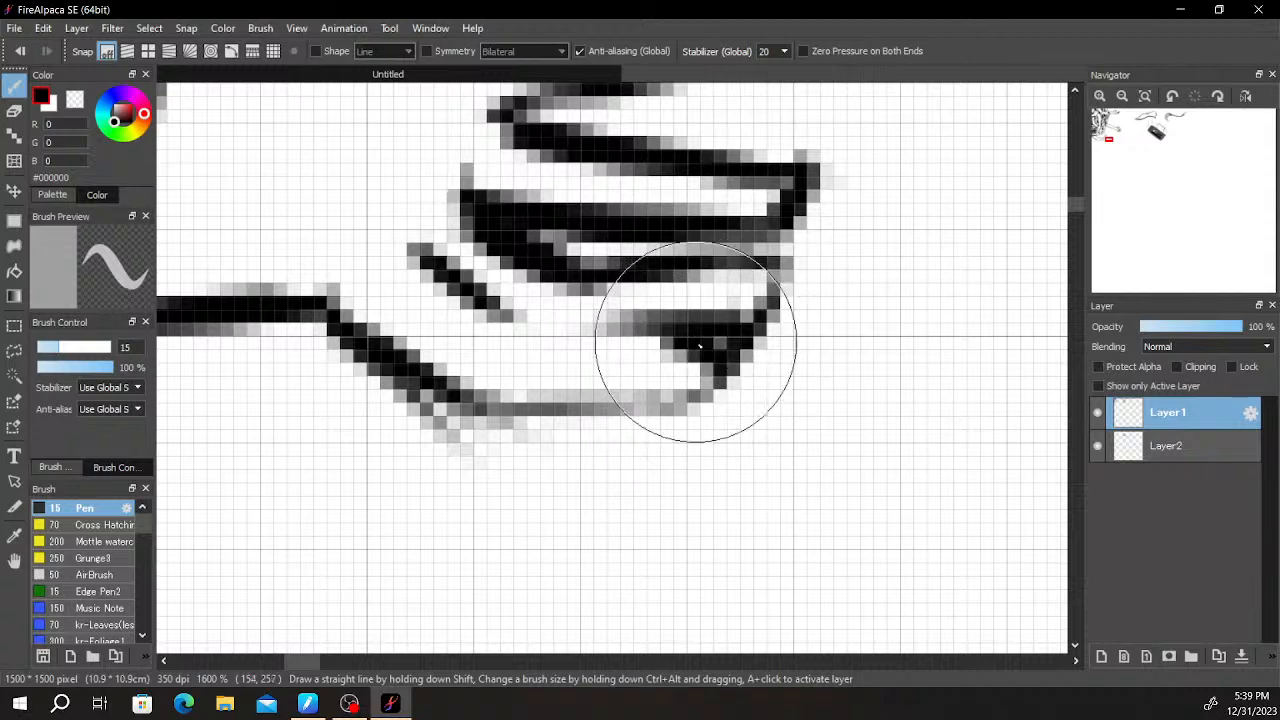
{"action": "key", "text": "ctrl+z"}
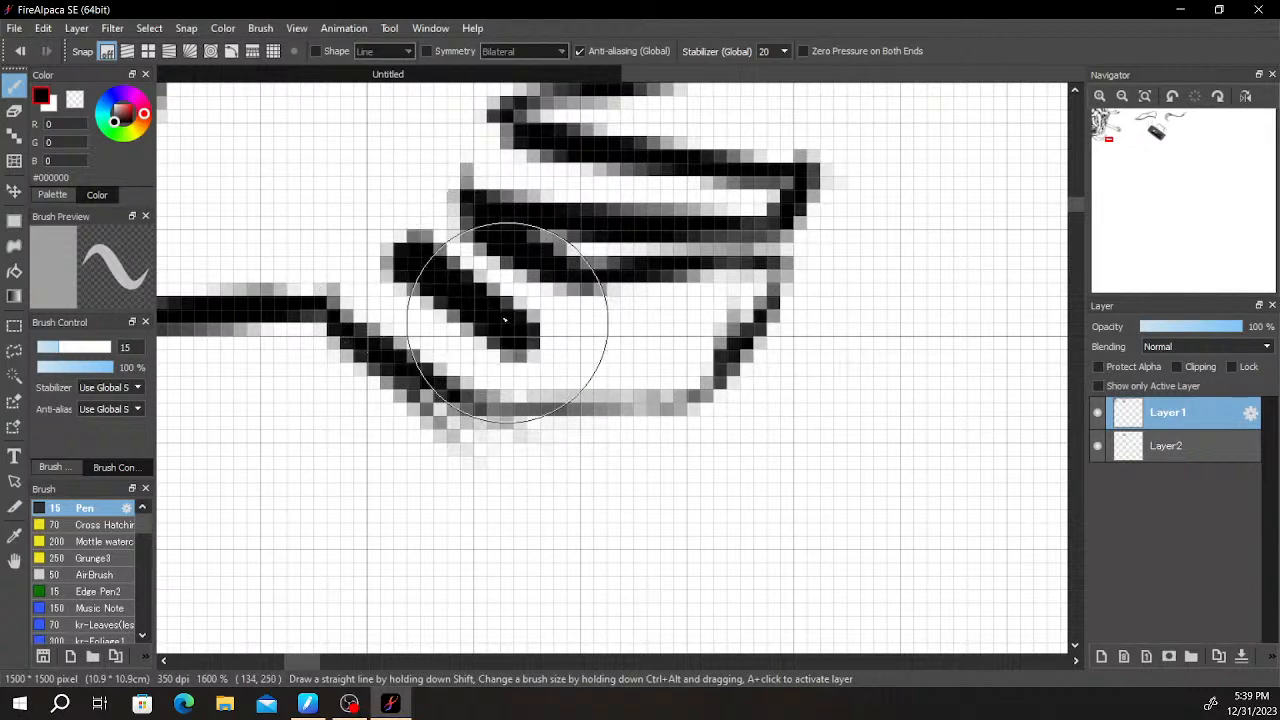
- Erase the diagonal mark on the palm and the hand's slanted lower outline up to the lowest fingertip
{"action": "key", "text": "e"}
{"action": "mouse_move", "coordinate": [400, 240]}
{"action": "left_mouse_down"}
{"action": "mouse_move", "coordinate": [510, 336]}
{"action": "mouse_move", "coordinate": [551, 349]}
{"action": "left_mouse_up"}
{"action": "mouse_move", "coordinate": [708, 362]}
{"action": "left_mouse_down"}
{"action": "mouse_move", "coordinate": [517, 395]}
{"action": "mouse_move", "coordinate": [539, 430]}
{"action": "mouse_move", "coordinate": [375, 355]}
{"action": "mouse_move", "coordinate": [381, 387]}
{"action": "mouse_move", "coordinate": [348, 358]}
{"action": "mouse_move", "coordinate": [363, 307]}
{"action": "mouse_move", "coordinate": [275, 296]}
{"action": "left_mouse_up"}
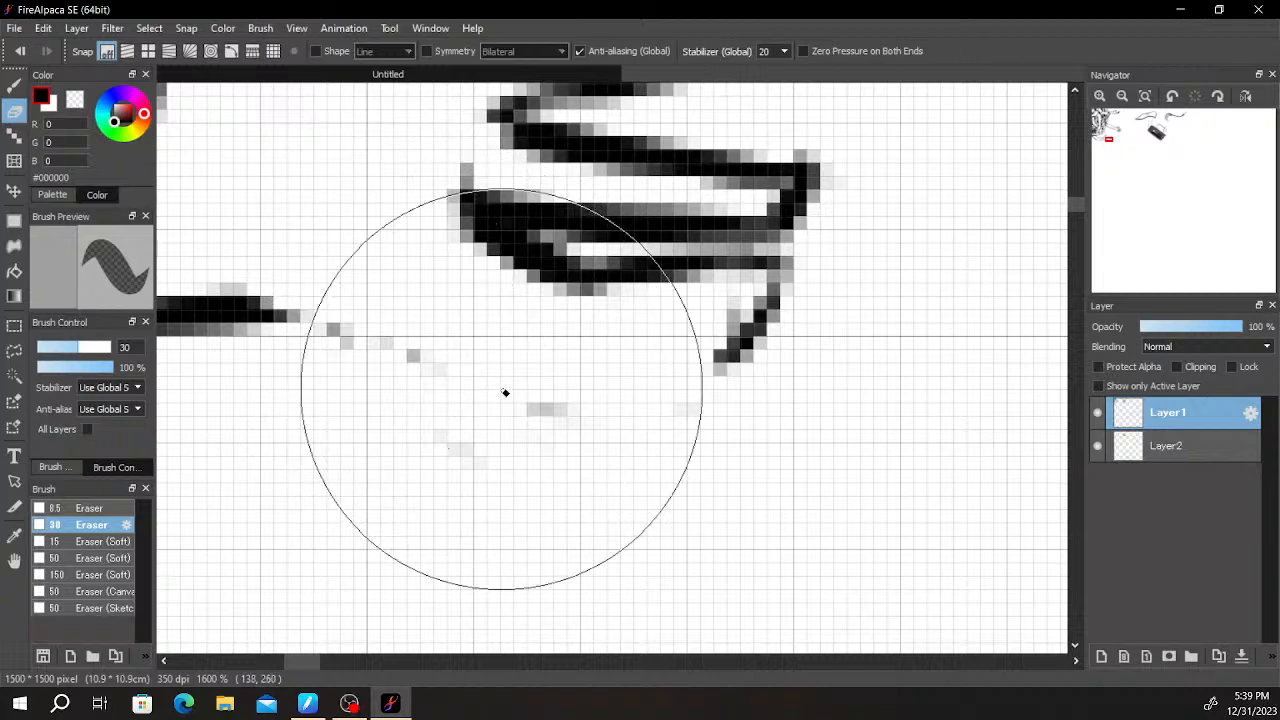
{"action": "scroll", "coordinate": [600, 377], "scroll_direction": "down", "scroll_amount": 4}
{"action": "scroll", "coordinate": [620, 388], "scroll_direction": "up", "scroll_amount": 2}
{"action": "scroll", "coordinate": [620, 388], "scroll_direction": "up", "scroll_amount": 2}
{"action": "mouse_move", "coordinate": [617, 285]}
{"action": "left_mouse_down"}
{"action": "mouse_move", "coordinate": [629, 285]}
{"action": "mouse_move", "coordinate": [569, 340]}
{"action": "mouse_move", "coordinate": [670, 453]}
{"action": "left_mouse_up"}
- Redraw the hand's lower outline as a thick curve from the wrist and finish it with a small rounded fingertip
{"action": "key", "text": "b"}
{"action": "mouse_move", "coordinate": [281, 369]}
{"action": "left_mouse_down"}
{"action": "mouse_move", "coordinate": [435, 419]}
{"action": "mouse_move", "coordinate": [316, 372]}
{"action": "mouse_move", "coordinate": [467, 418]}
{"action": "left_mouse_up"}
{"action": "key", "text": "ctrl+z"}
{"action": "key", "text": "ctrl+z"}
{"action": "left_click_drag", "start_coordinate": [325, 390], "coordinate": [443, 400]}
{"action": "key", "text": "ctrl+z"}
{"action": "mouse_move", "coordinate": [329, 386]}
{"action": "left_mouse_down"}
{"action": "mouse_move", "coordinate": [556, 422]}
{"action": "mouse_move", "coordinate": [396, 406]}
{"action": "mouse_move", "coordinate": [643, 412]}
{"action": "mouse_move", "coordinate": [517, 409]}
{"action": "mouse_move", "coordinate": [599, 412]}
{"action": "mouse_move", "coordinate": [635, 389]}
{"action": "mouse_move", "coordinate": [633, 367]}
{"action": "mouse_move", "coordinate": [622, 350]}
{"action": "mouse_move", "coordinate": [508, 329]}
{"action": "mouse_move", "coordinate": [667, 321]}
{"action": "mouse_move", "coordinate": [683, 362]}
{"action": "mouse_move", "coordinate": [581, 336]}
{"action": "mouse_move", "coordinate": [705, 345]}
{"action": "mouse_move", "coordinate": [678, 383]}
{"action": "mouse_move", "coordinate": [627, 402]}
{"action": "mouse_move", "coordinate": [694, 371]}
{"action": "left_mouse_up"}
{"action": "key", "text": "e"}
{"action": "key", "text": "b"}
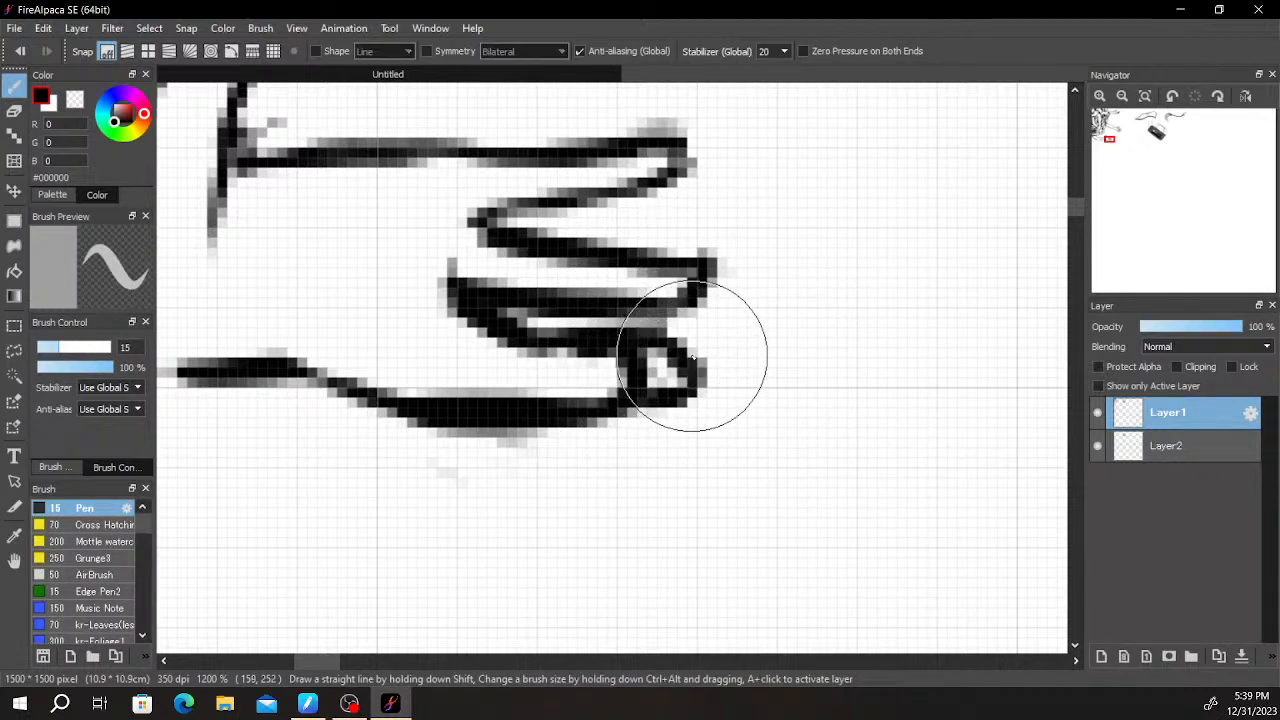
{"action": "scroll", "coordinate": [700, 380], "scroll_direction": "down", "scroll_amount": 5}
{"action": "scroll", "coordinate": [700, 400], "scroll_direction": "up", "scroll_amount": 6}
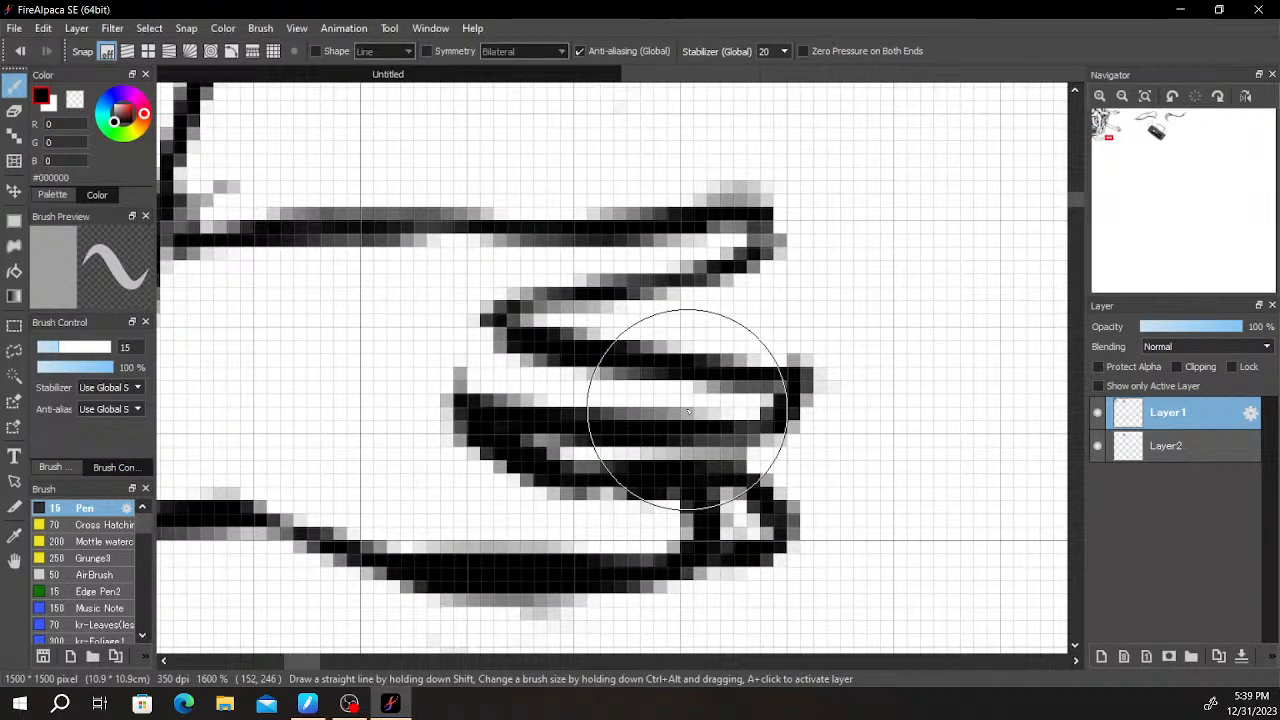
- Draw a short slanted palm crease beside the lowest fingers and extend it into the dark base of the lowest finger
{"action": "left_click_drag", "start_coordinate": [543, 432], "coordinate": [738, 430]}
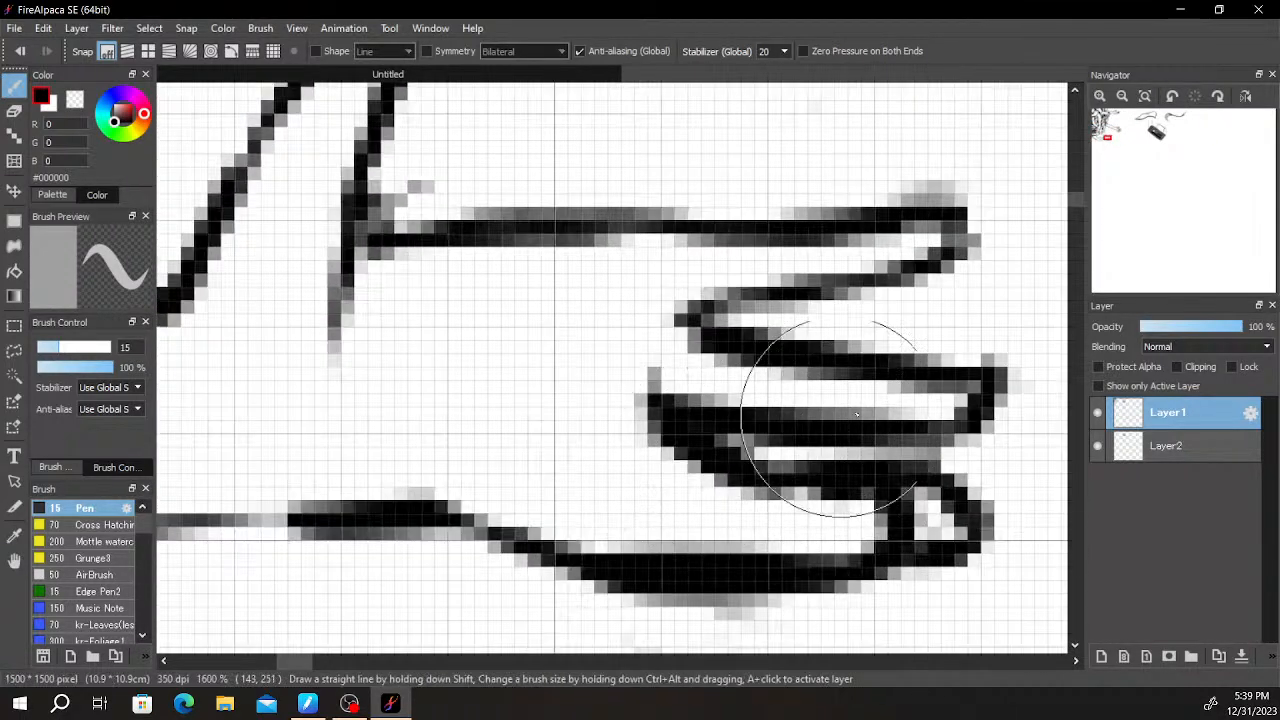
{"action": "mouse_move", "coordinate": [571, 423]}
{"action": "left_mouse_down"}
{"action": "mouse_move", "coordinate": [774, 492]}
{"action": "mouse_move", "coordinate": [687, 450]}
{"action": "mouse_move", "coordinate": [803, 512]}
{"action": "left_mouse_up"}
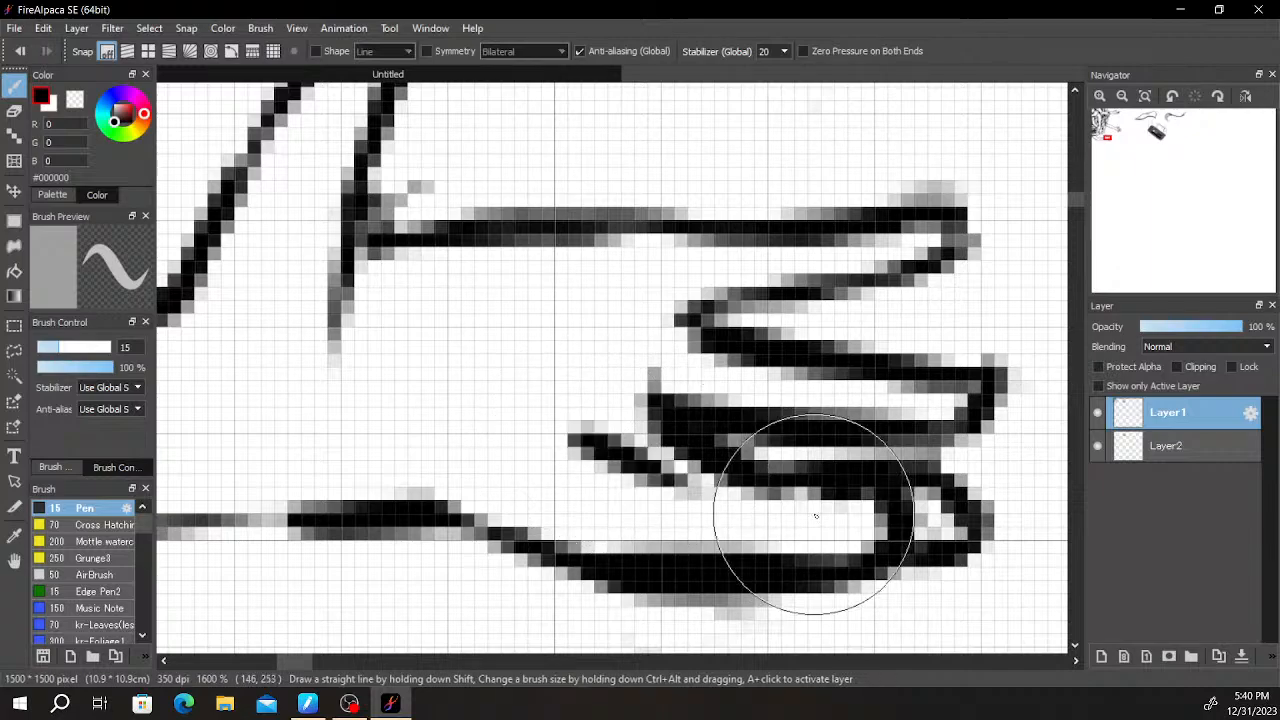
{"action": "left_click_drag", "start_coordinate": [626, 468], "coordinate": [772, 526]}
{"action": "key", "text": "ctrl+z"}
{"action": "left_click_drag", "start_coordinate": [626, 464], "coordinate": [800, 494]}
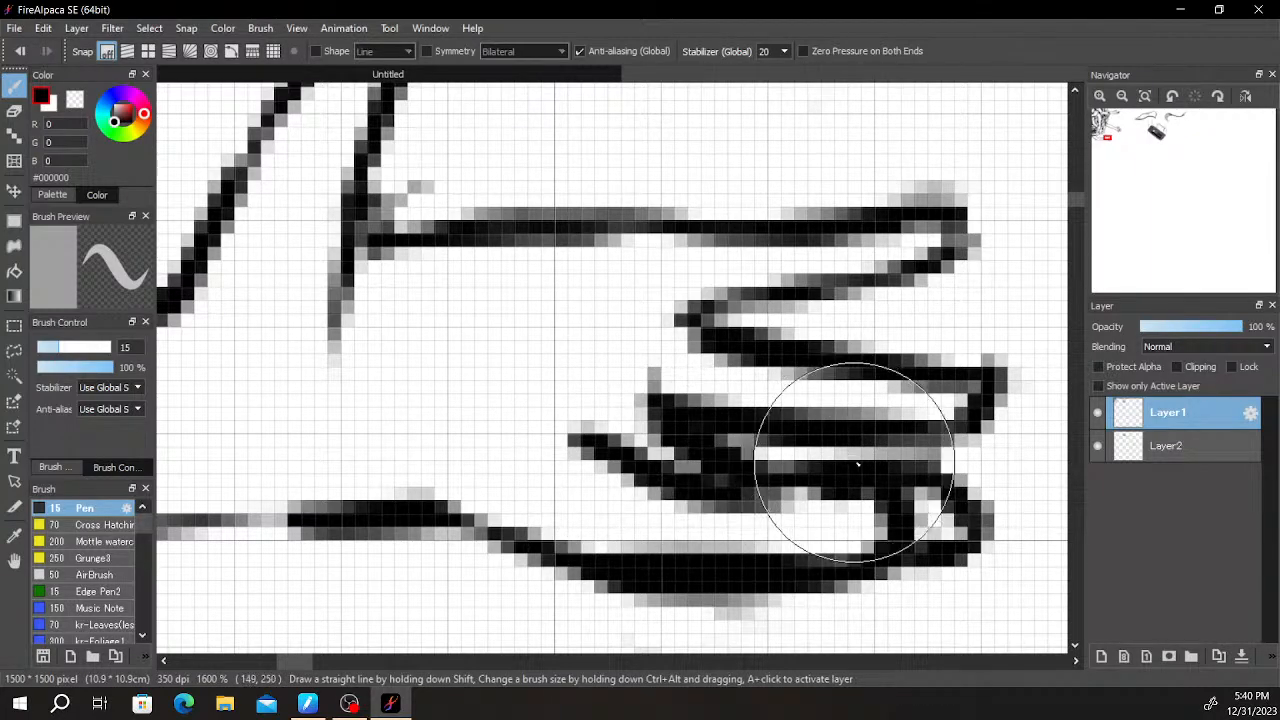
{"action": "scroll", "coordinate": [848, 465], "scroll_direction": "down", "scroll_amount": 5}
{"action": "scroll", "coordinate": [855, 495], "scroll_direction": "up", "scroll_amount": 5}
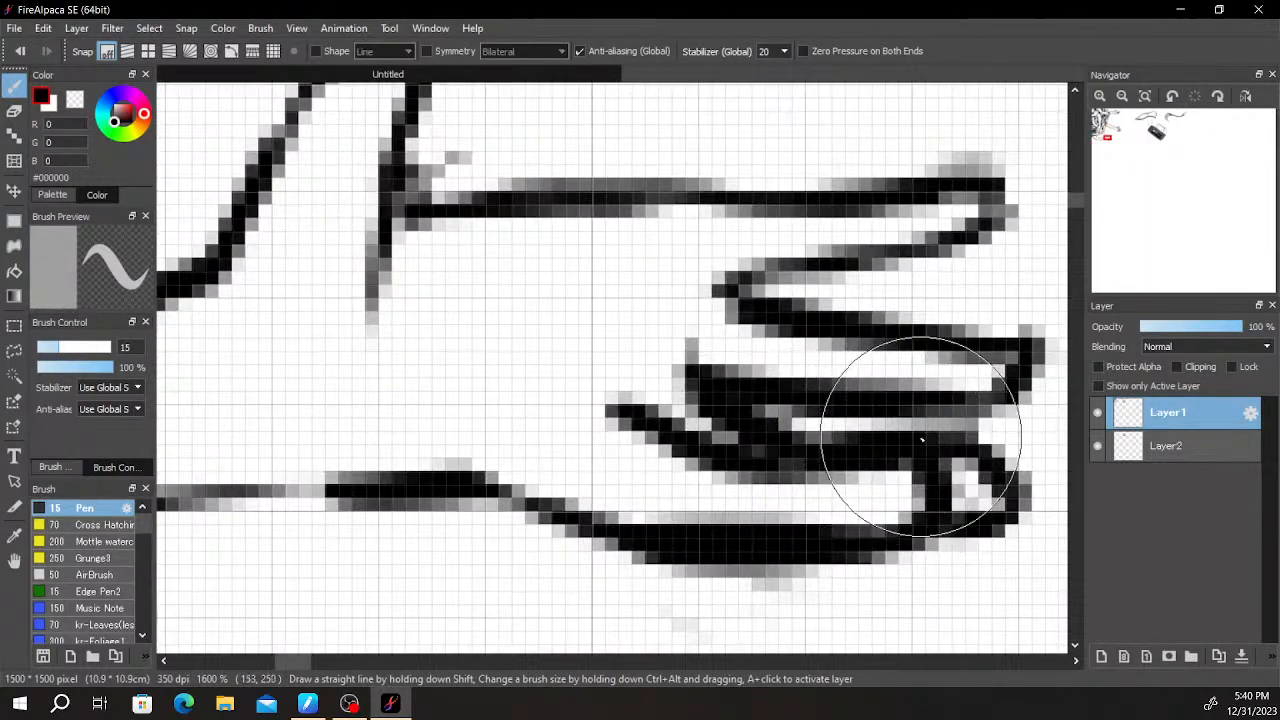
{"action": "scroll", "coordinate": [920, 451], "scroll_direction": "down", "scroll_amount": 5}
{"action": "scroll", "coordinate": [894, 363], "scroll_direction": "up", "scroll_amount": 4}
{"action": "scroll", "coordinate": [773, 447], "scroll_direction": "up", "scroll_amount": 2}
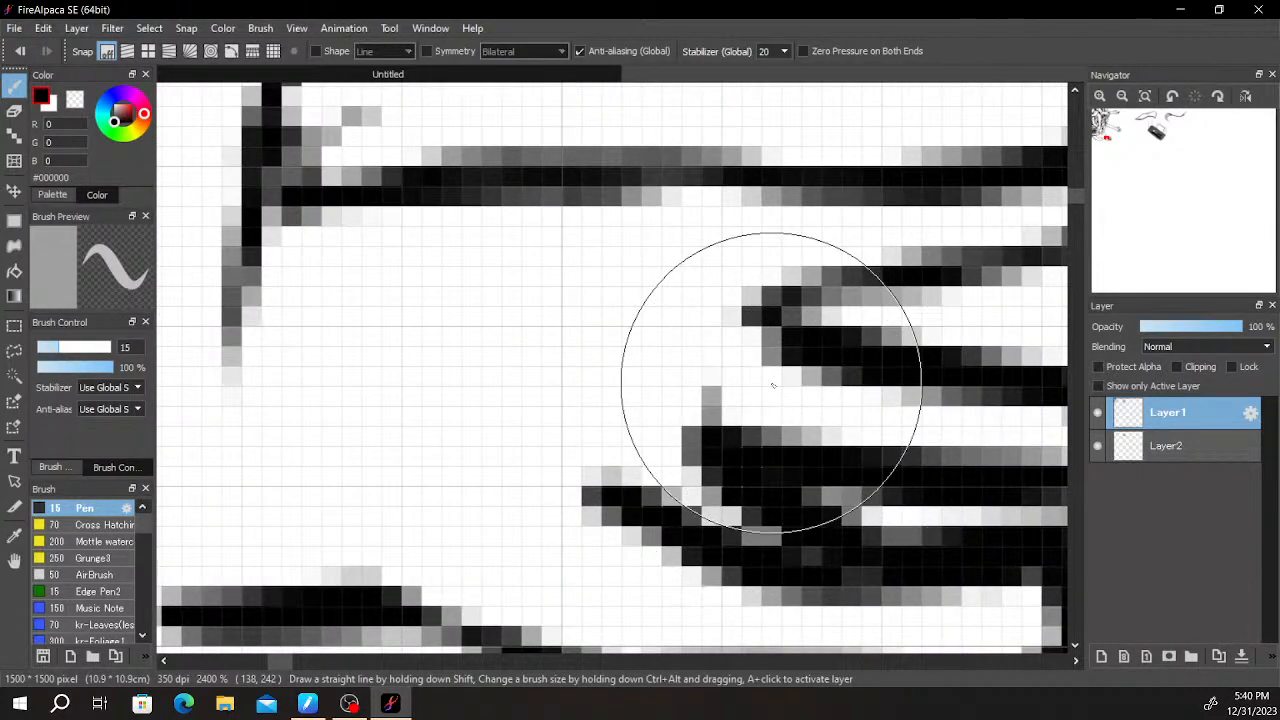
- Erase the tail of the thumb's inner line and redraw it as a hooked fold joining the top edge of the palm
{"action": "scroll", "coordinate": [772, 383], "scroll_direction": "down", "scroll_amount": 2}
{"action": "mouse_move", "coordinate": [622, 350]}
{"action": "left_mouse_down"}
{"action": "mouse_move", "coordinate": [791, 346]}
{"action": "mouse_move", "coordinate": [746, 362]}
{"action": "left_mouse_up"}
{"action": "key", "text": "e"}
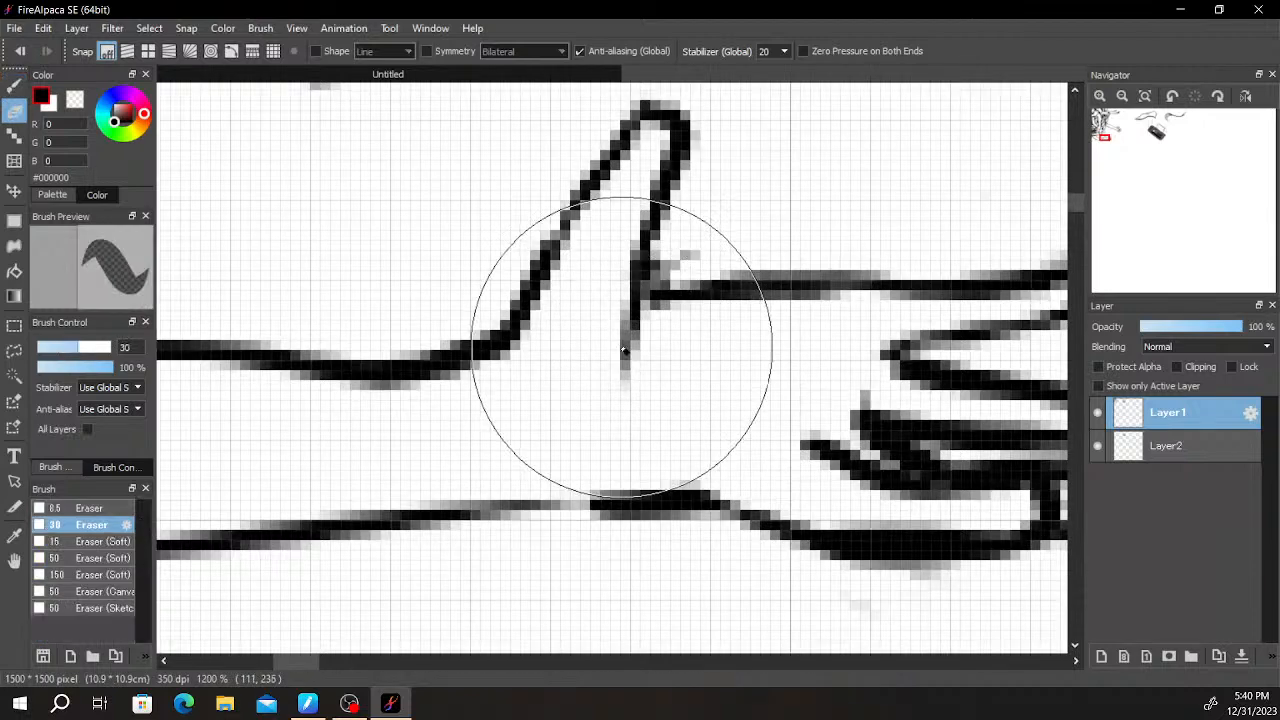
{"action": "left_click_drag", "start_coordinate": [624, 350], "coordinate": [617, 323]}
{"action": "key", "text": "b"}
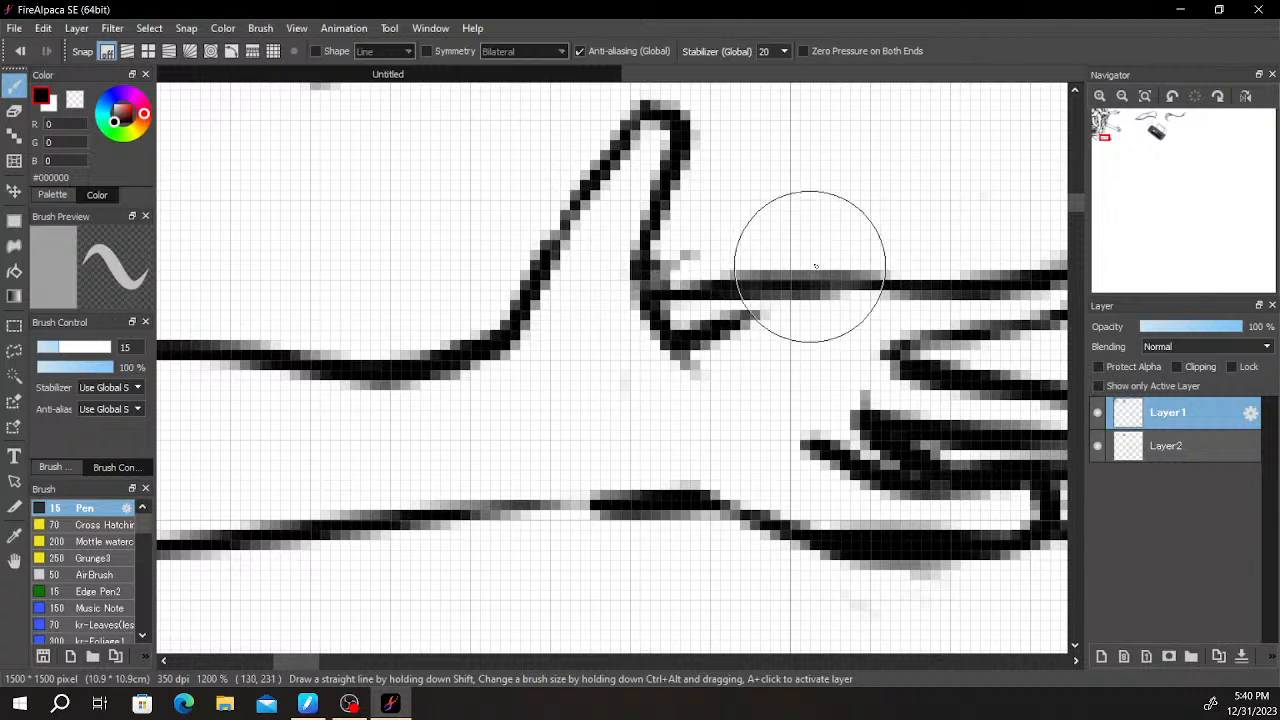
{"action": "scroll", "coordinate": [902, 243], "scroll_direction": "down", "scroll_amount": 3}
{"action": "scroll", "coordinate": [895, 244], "scroll_direction": "up", "scroll_amount": 3}
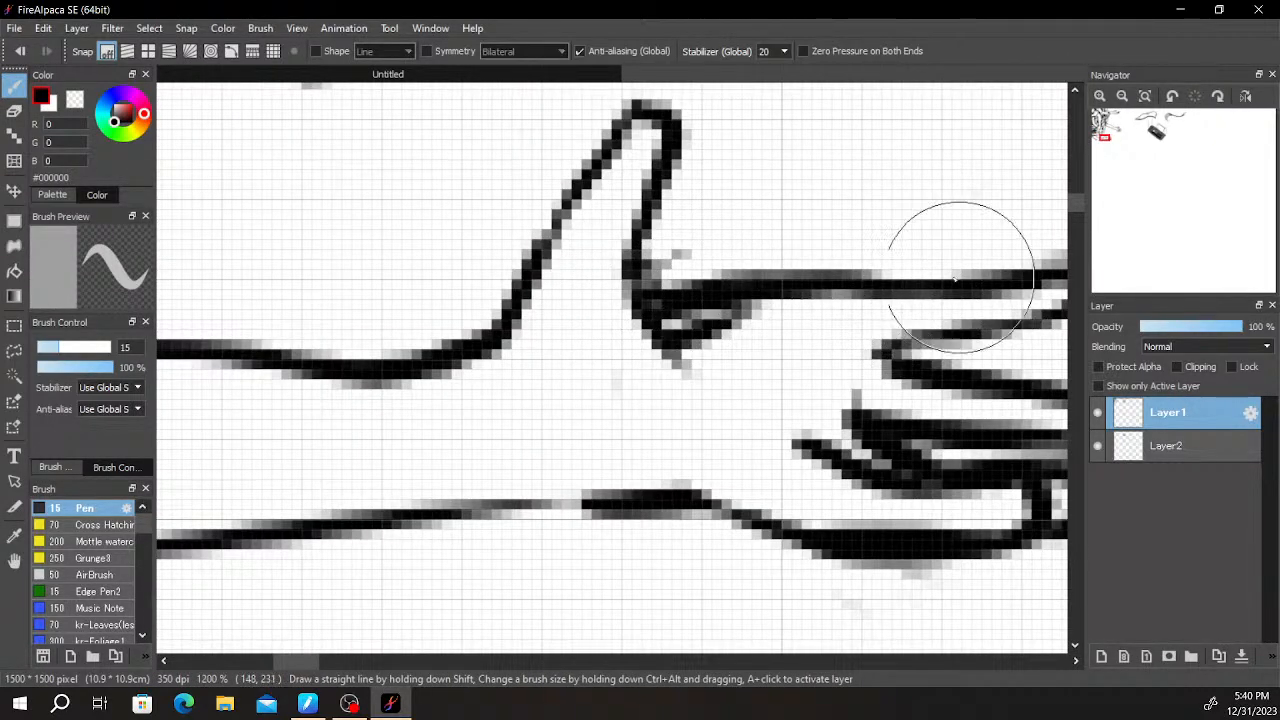
- Erase the stray mark above the thumb's fold and draw a short slanted crease below it on the palm
{"action": "key", "text": "e"}
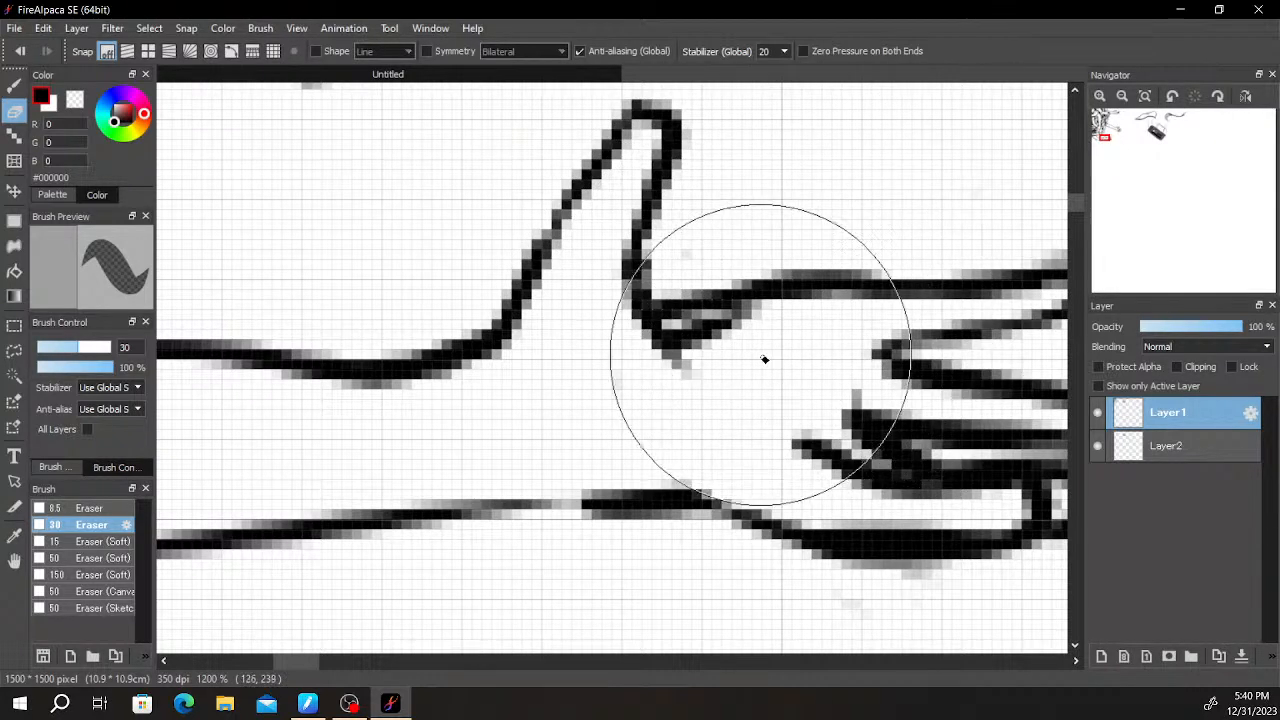
{"action": "key", "text": "b"}
{"action": "key", "text": "ctrl+z"}
{"action": "left_click_drag", "start_coordinate": [706, 366], "coordinate": [828, 318]}
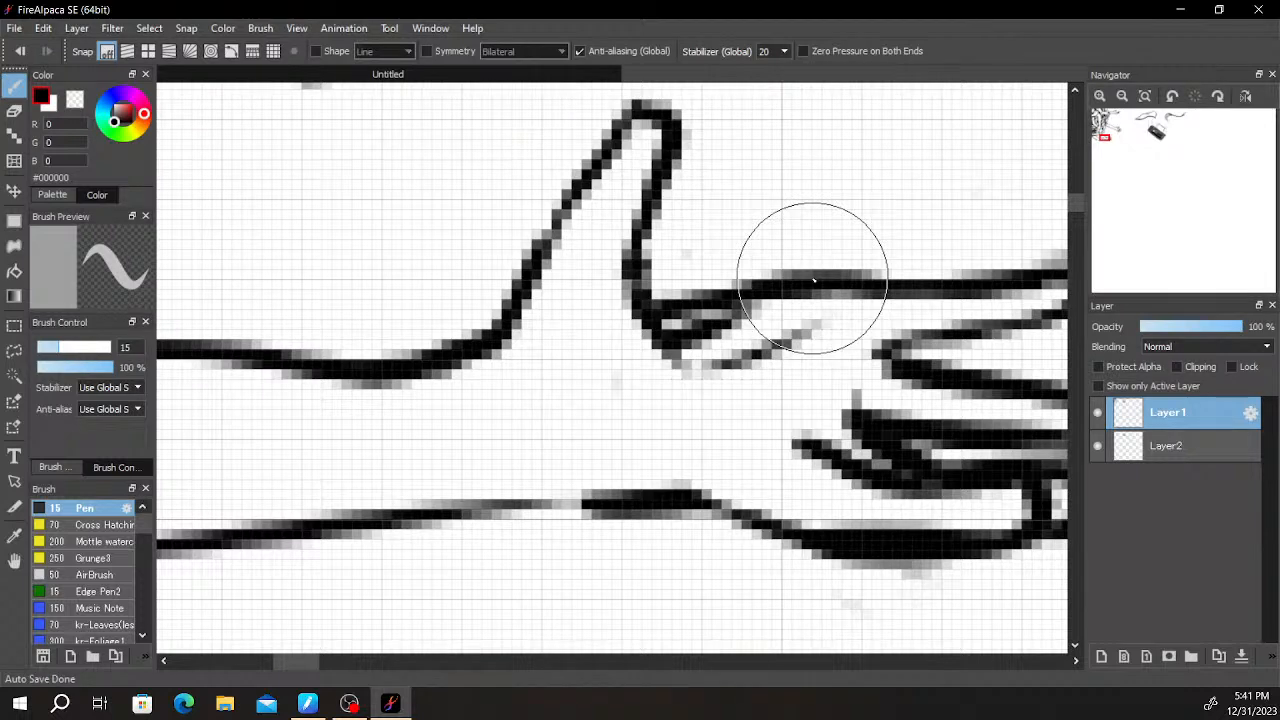
- Look over the new bent arm, the rest of the arm cluster and the neighbouring objects on the canvas
{"action": "scroll", "coordinate": [811, 279], "scroll_direction": "down", "scroll_amount": 5}
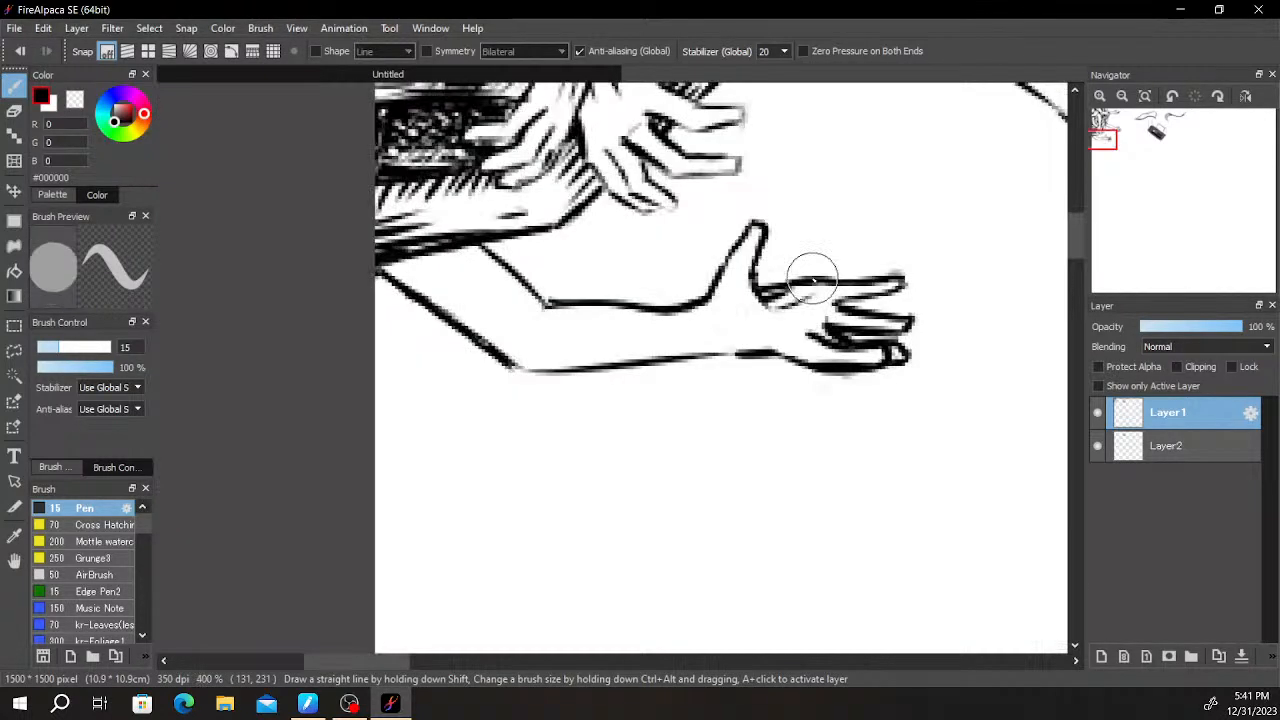
{"action": "scroll", "coordinate": [870, 302], "scroll_direction": "up", "scroll_amount": 2}
{"action": "scroll", "coordinate": [871, 386], "scroll_direction": "up", "scroll_amount": 3}
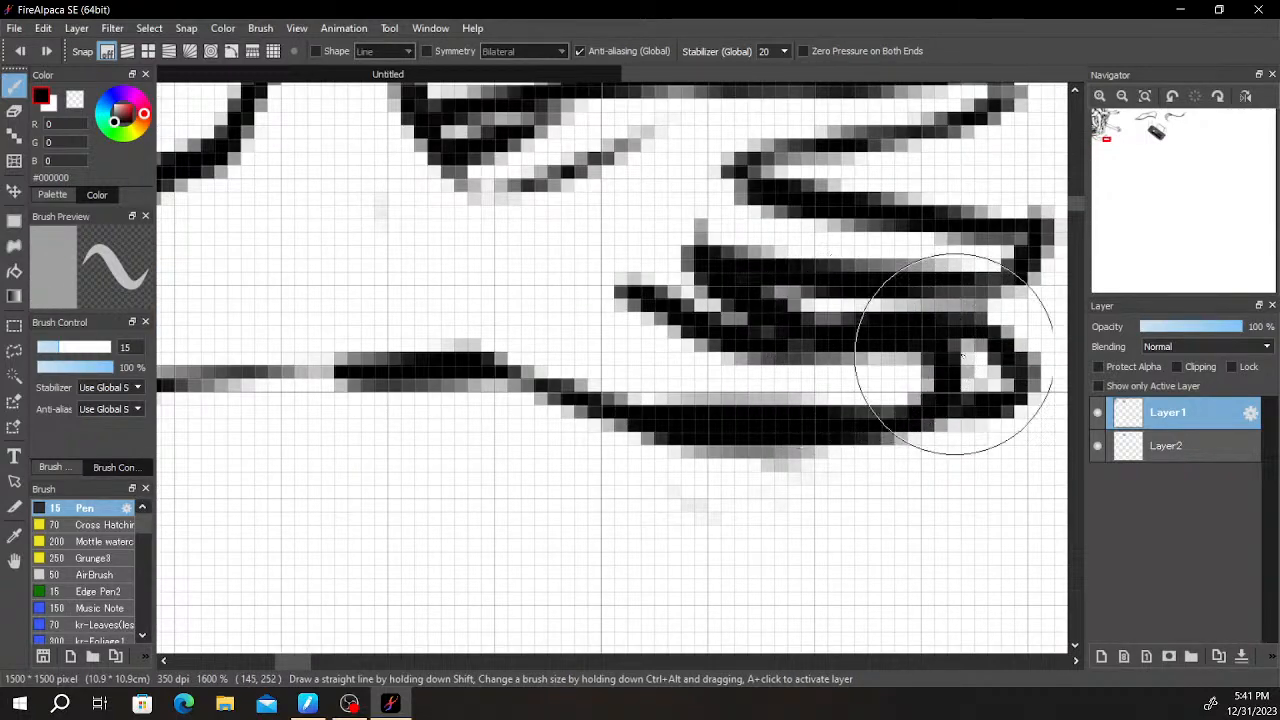
{"action": "scroll", "coordinate": [934, 355], "scroll_direction": "down", "scroll_amount": 4}
{"action": "left_click_drag", "start_coordinate": [866, 394], "coordinate": [829, 515]}
{"action": "left_click_drag", "start_coordinate": [826, 362], "coordinate": [799, 489]}
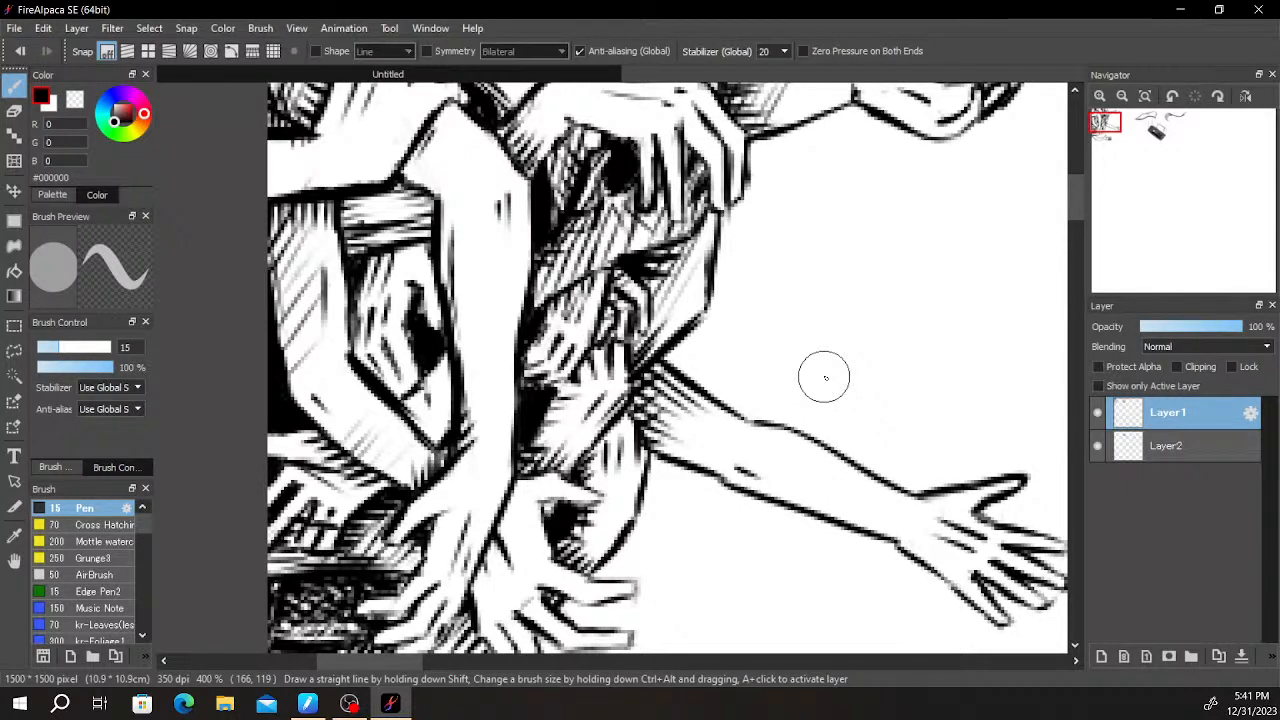
{"action": "scroll", "coordinate": [826, 378], "scroll_direction": "down", "scroll_amount": 1}
{"action": "scroll", "coordinate": [823, 371], "scroll_direction": "up", "scroll_amount": 3}
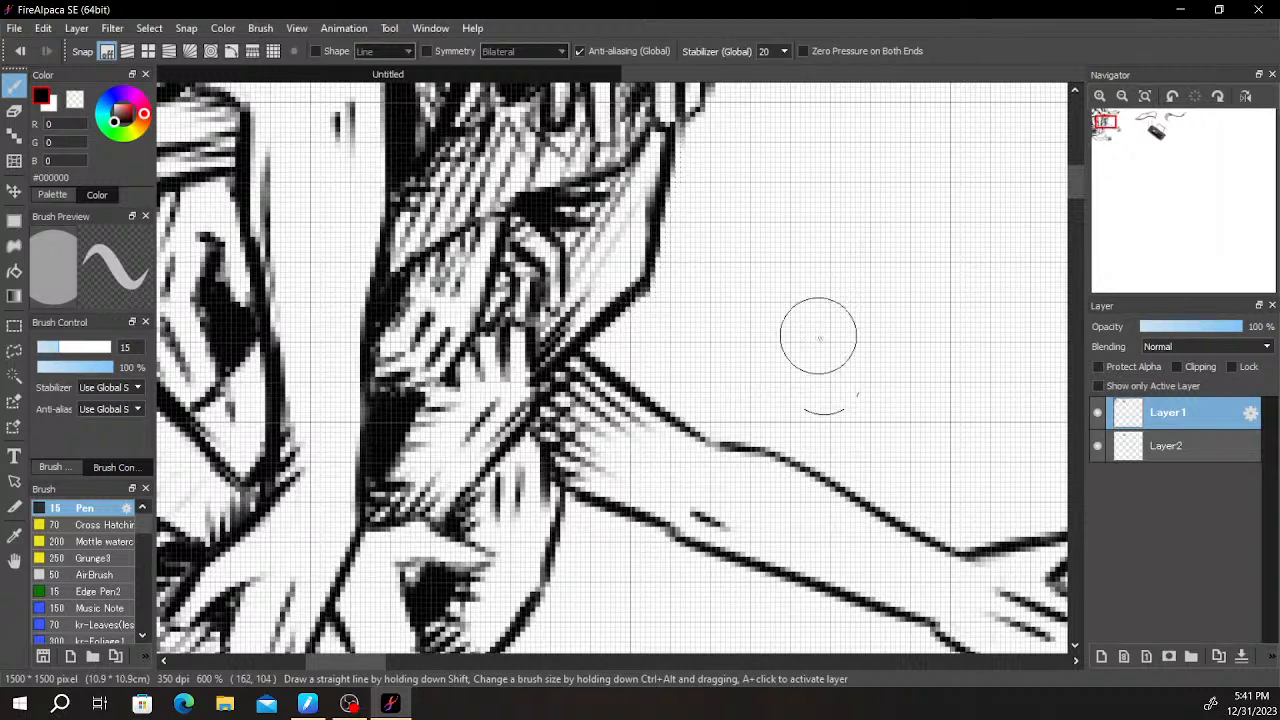
{"action": "mouse_move", "coordinate": [815, 325]}
{"action": "left_mouse_down"}
{"action": "mouse_move", "coordinate": [694, 434]}
{"action": "mouse_move", "coordinate": [760, 398]}
{"action": "left_mouse_up"}
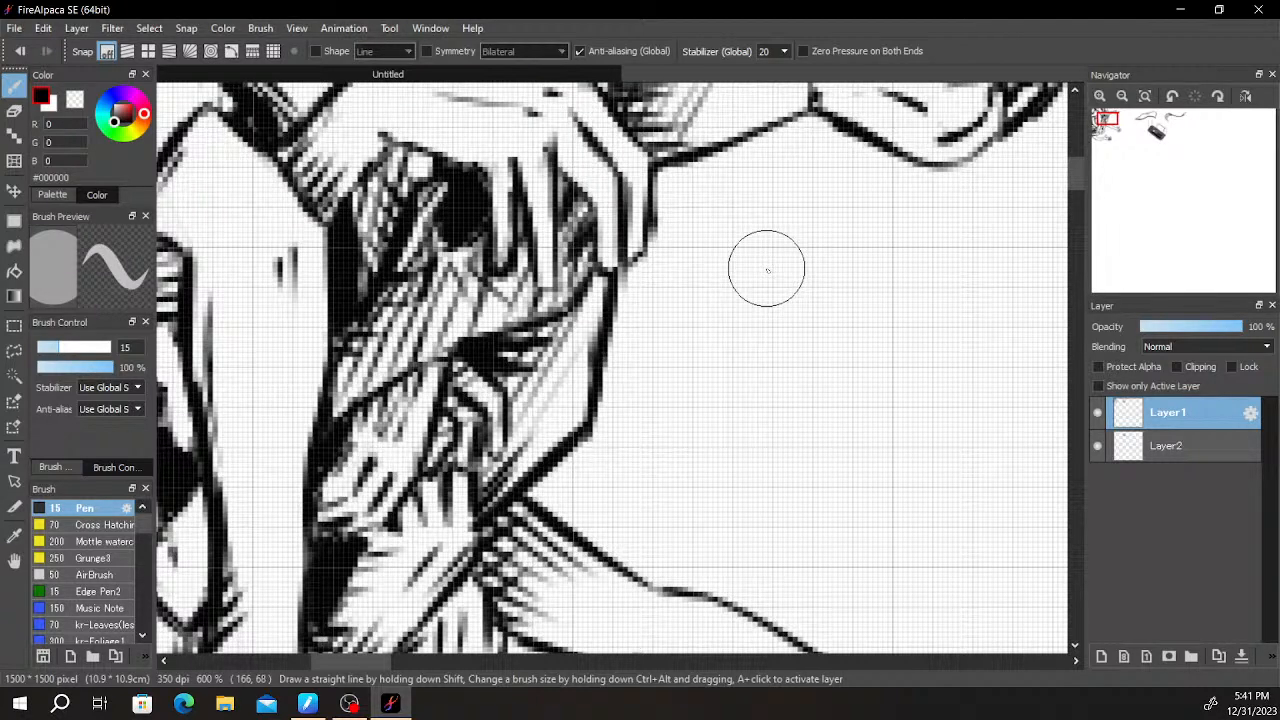
{"action": "scroll", "coordinate": [767, 269], "scroll_direction": "down", "scroll_amount": 4}
{"action": "mouse_move", "coordinate": [873, 347]}
{"action": "left_mouse_down"}
{"action": "mouse_move", "coordinate": [783, 400]}
{"action": "mouse_move", "coordinate": [714, 375]}
{"action": "left_mouse_up"}
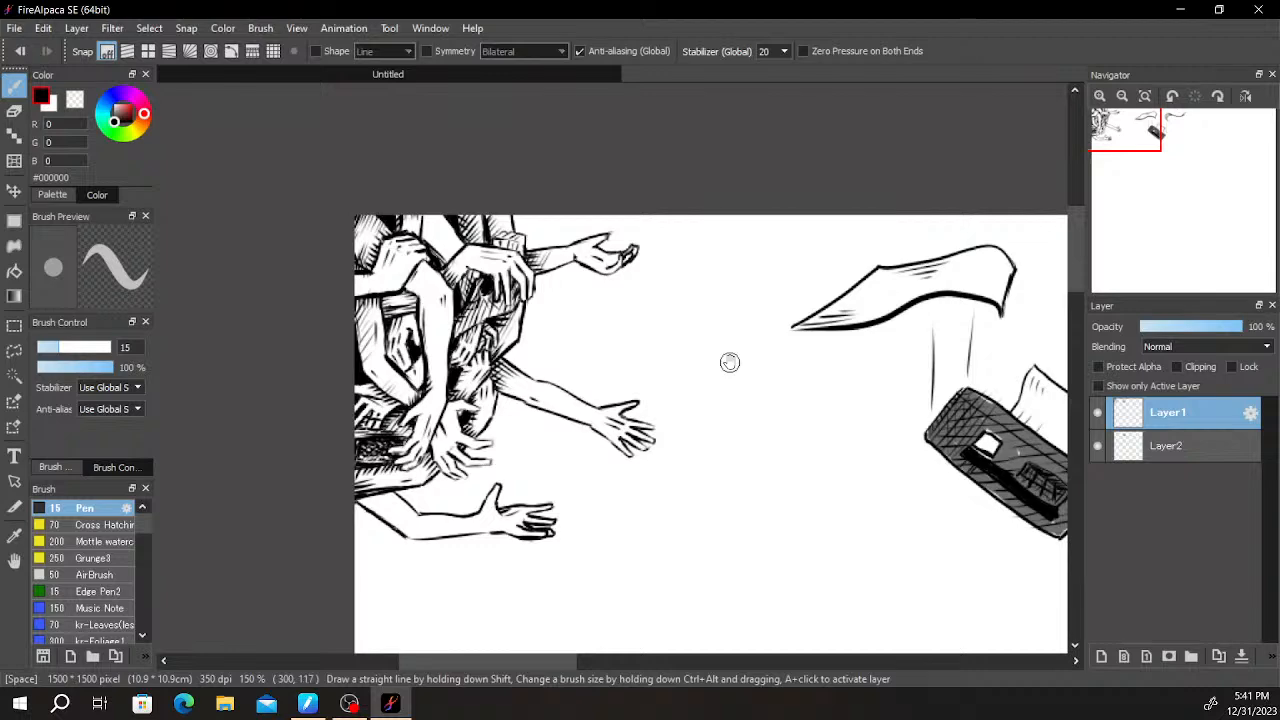
{"action": "left_click_drag", "start_coordinate": [821, 397], "coordinate": [756, 314]}
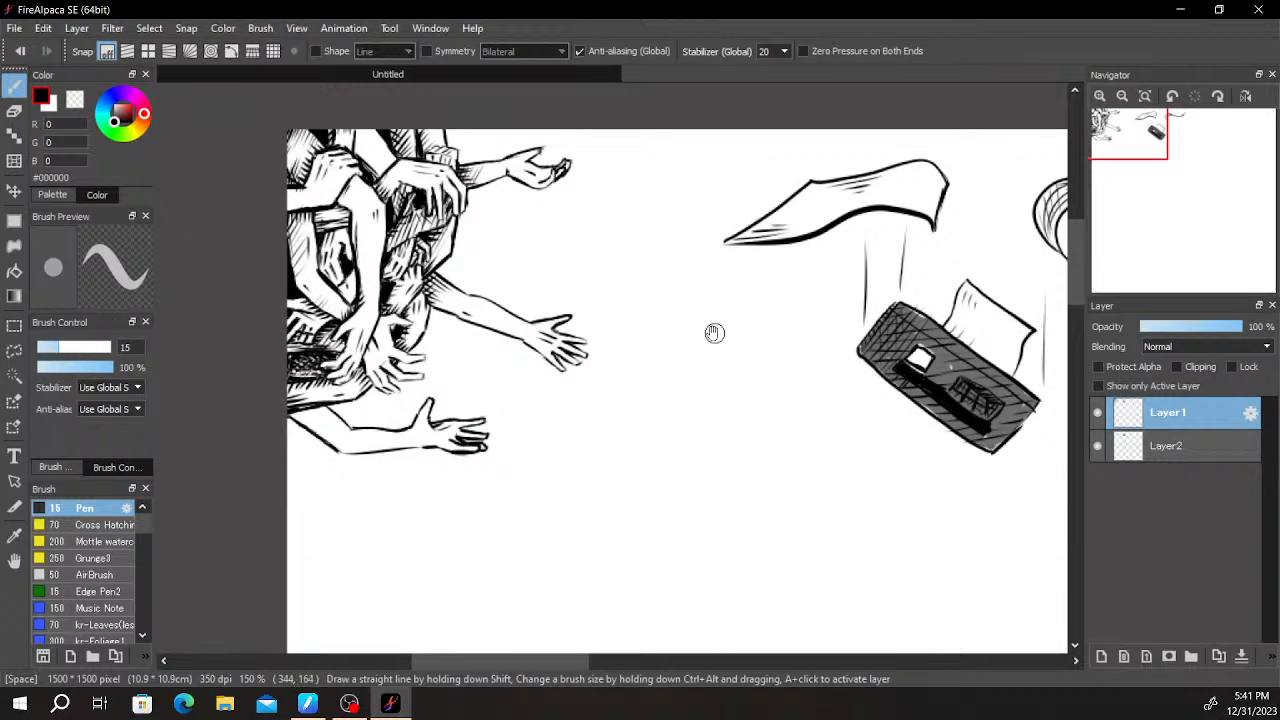
- Hatch the bent arm's upper part with vertical strokes beneath the overlapping forearm and short strokes along its lower edge
{"action": "scroll", "coordinate": [440, 432], "scroll_direction": "up", "scroll_amount": 4}
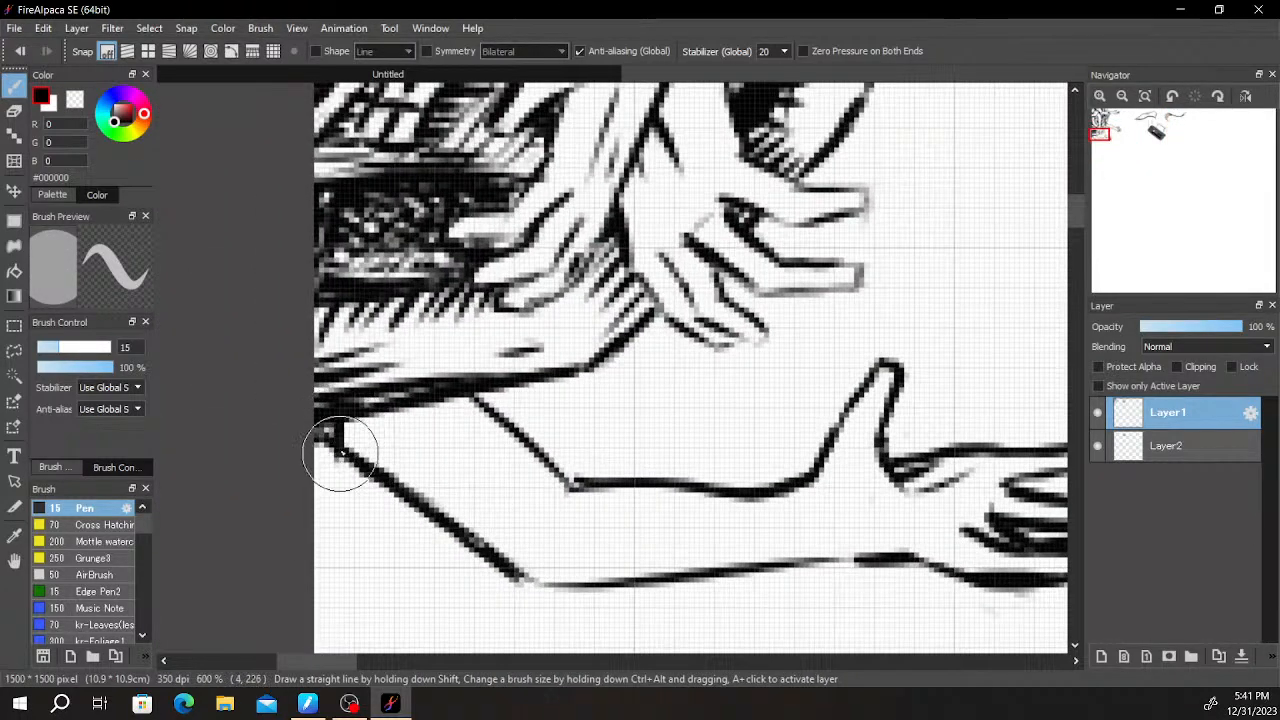
{"action": "key", "text": "ctrl+t"}
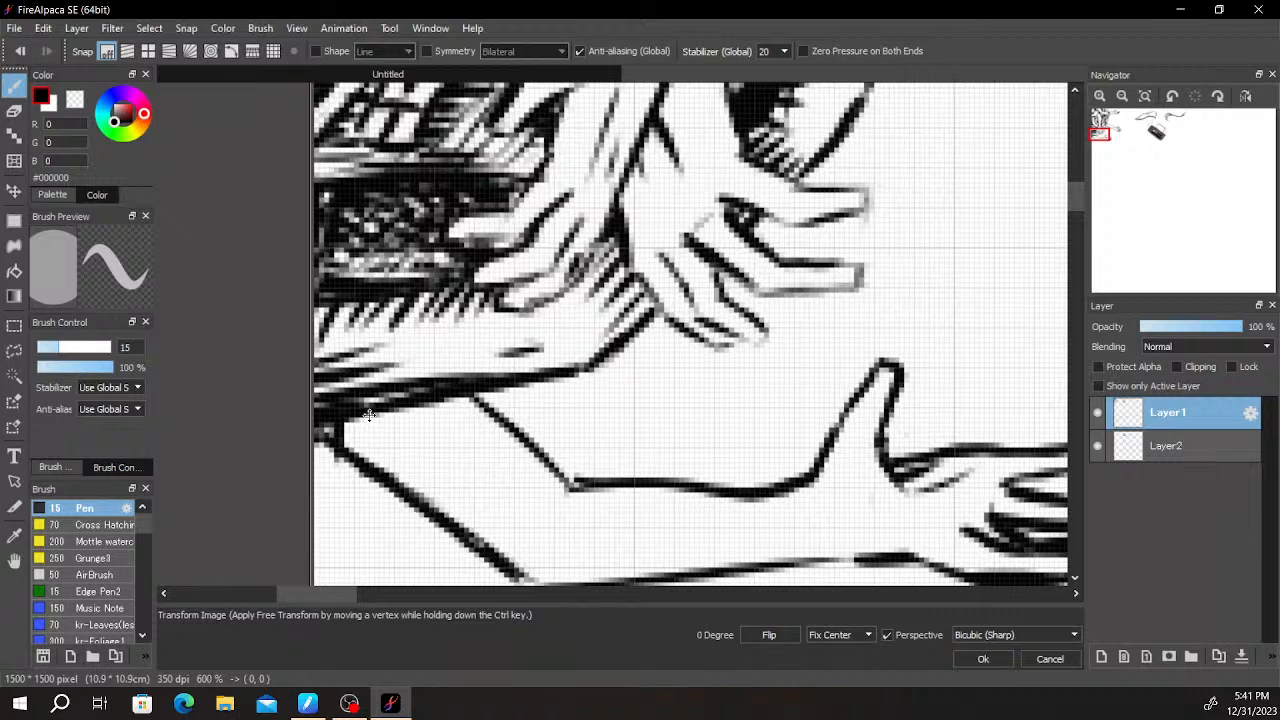
{"action": "key", "text": "Return"}
{"action": "left_click_drag", "start_coordinate": [361, 413], "coordinate": [378, 483]}
{"action": "mouse_move", "coordinate": [411, 409]}
{"action": "left_mouse_down"}
{"action": "mouse_move", "coordinate": [402, 489]}
{"action": "mouse_move", "coordinate": [432, 493]}
{"action": "mouse_move", "coordinate": [407, 464]}
{"action": "left_mouse_up"}
{"action": "mouse_move", "coordinate": [441, 397]}
{"action": "left_mouse_down"}
{"action": "mouse_move", "coordinate": [437, 462]}
{"action": "mouse_move", "coordinate": [459, 484]}
{"action": "left_mouse_up"}
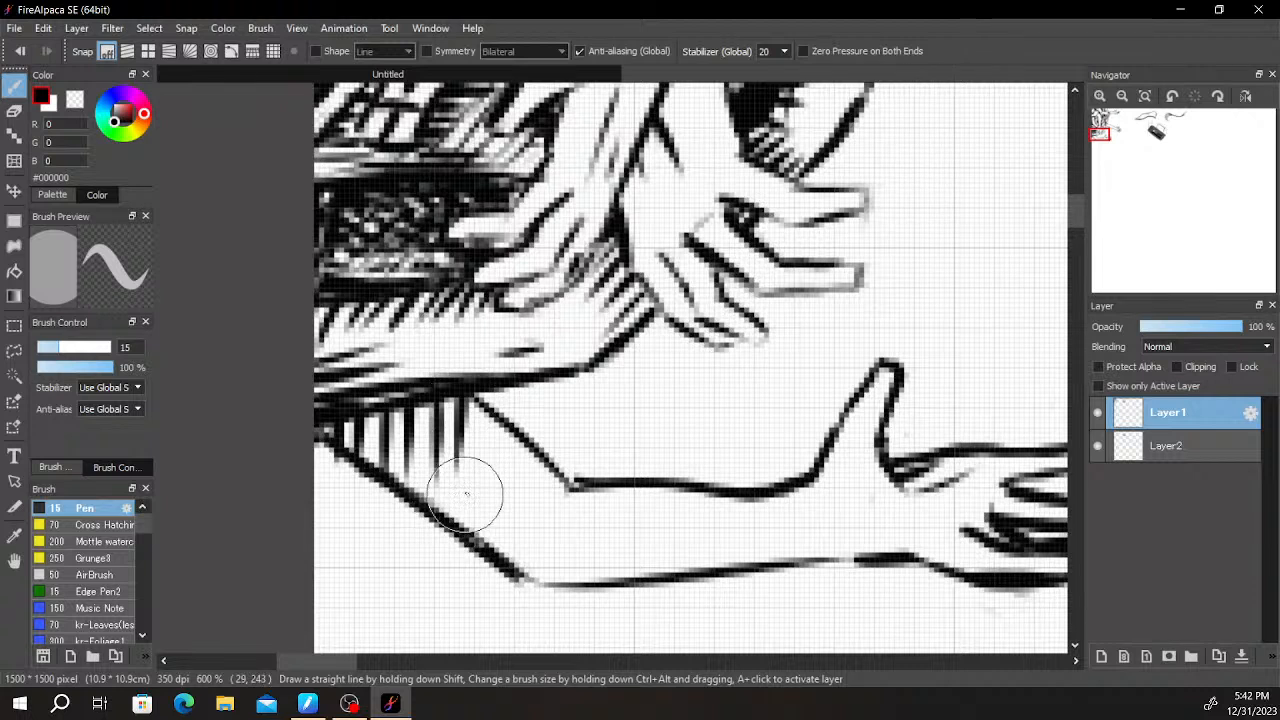
{"action": "left_click_drag", "start_coordinate": [482, 405], "coordinate": [478, 460]}
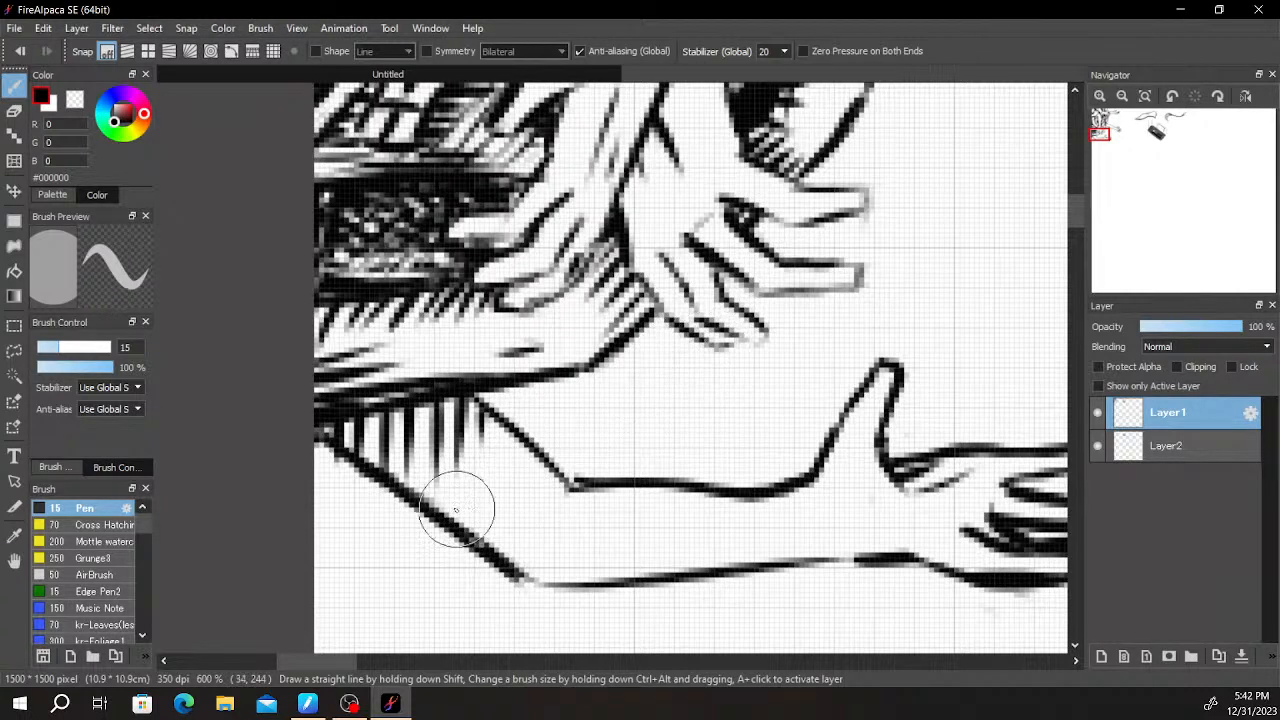
{"action": "left_click_drag", "start_coordinate": [324, 438], "coordinate": [384, 476]}
{"action": "mouse_move", "coordinate": [346, 438]}
{"action": "left_mouse_down"}
{"action": "mouse_move", "coordinate": [420, 456]}
{"action": "mouse_move", "coordinate": [359, 462]}
{"action": "mouse_move", "coordinate": [407, 472]}
{"action": "mouse_move", "coordinate": [399, 482]}
{"action": "mouse_move", "coordinate": [477, 484]}
{"action": "mouse_move", "coordinate": [429, 500]}
{"action": "mouse_move", "coordinate": [489, 505]}
{"action": "mouse_move", "coordinate": [469, 518]}
{"action": "mouse_move", "coordinate": [475, 531]}
{"action": "mouse_move", "coordinate": [523, 534]}
{"action": "mouse_move", "coordinate": [526, 566]}
{"action": "left_mouse_up"}
- Rework the bent arm's small lowest fingertip and connect it to the end of the finger above with a short line
{"action": "scroll", "coordinate": [632, 505], "scroll_direction": "down", "scroll_amount": 4}
{"action": "left_click_drag", "start_coordinate": [788, 396], "coordinate": [785, 252]}
{"action": "mouse_move", "coordinate": [753, 309]}
{"action": "left_mouse_down"}
{"action": "mouse_move", "coordinate": [663, 480]}
{"action": "mouse_move", "coordinate": [849, 263]}
{"action": "mouse_move", "coordinate": [834, 343]}
{"action": "mouse_move", "coordinate": [849, 261]}
{"action": "left_mouse_up"}
{"action": "scroll", "coordinate": [671, 323], "scroll_direction": "up", "scroll_amount": 4}
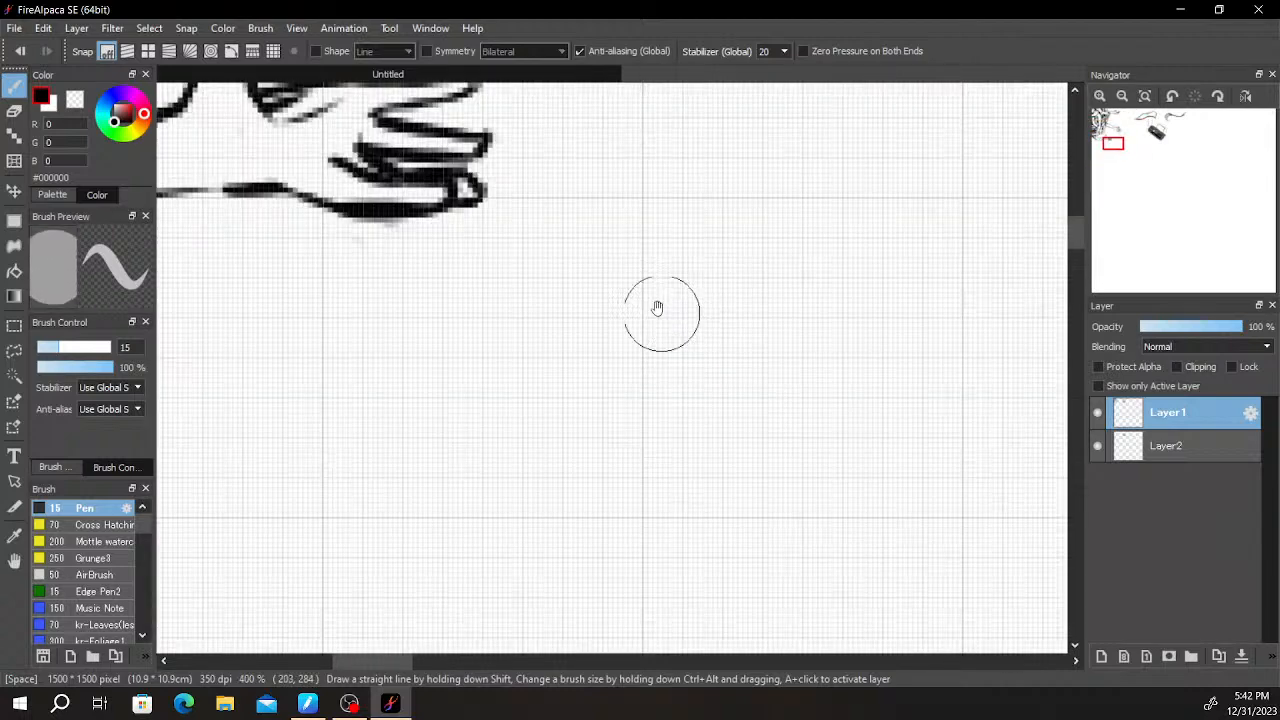
{"action": "key", "text": "e"}
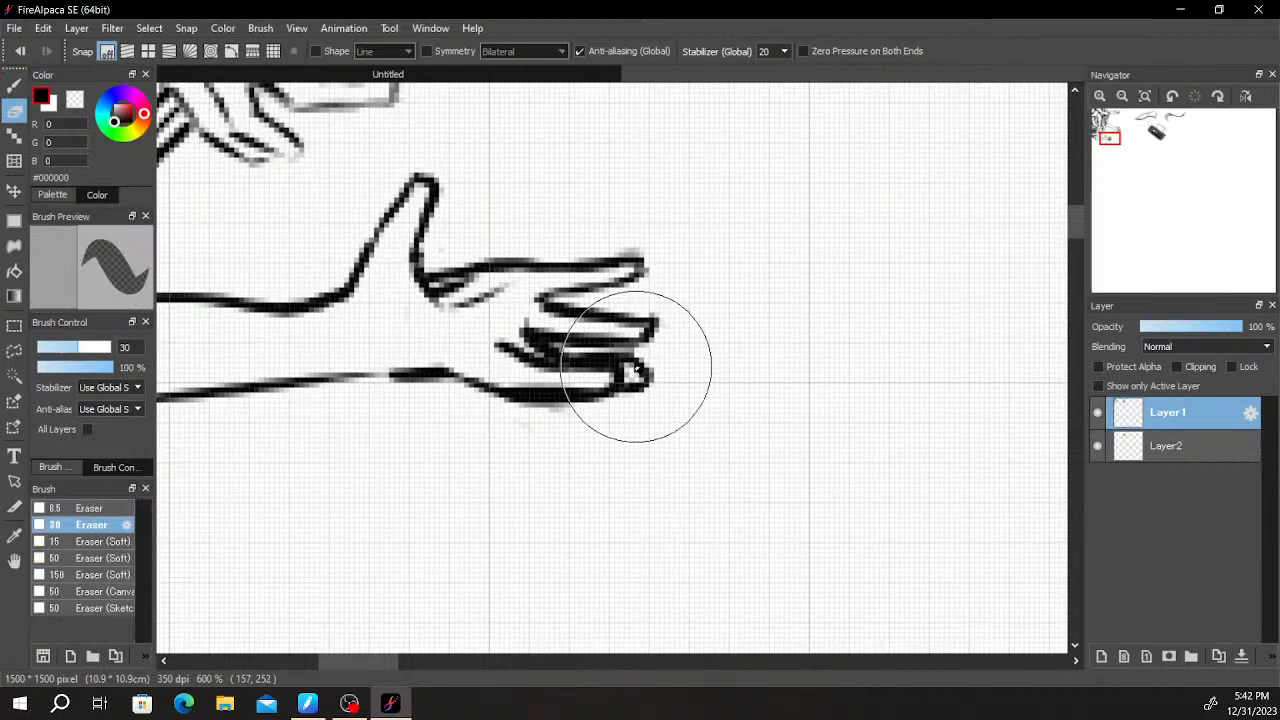
{"action": "key", "text": "b"}
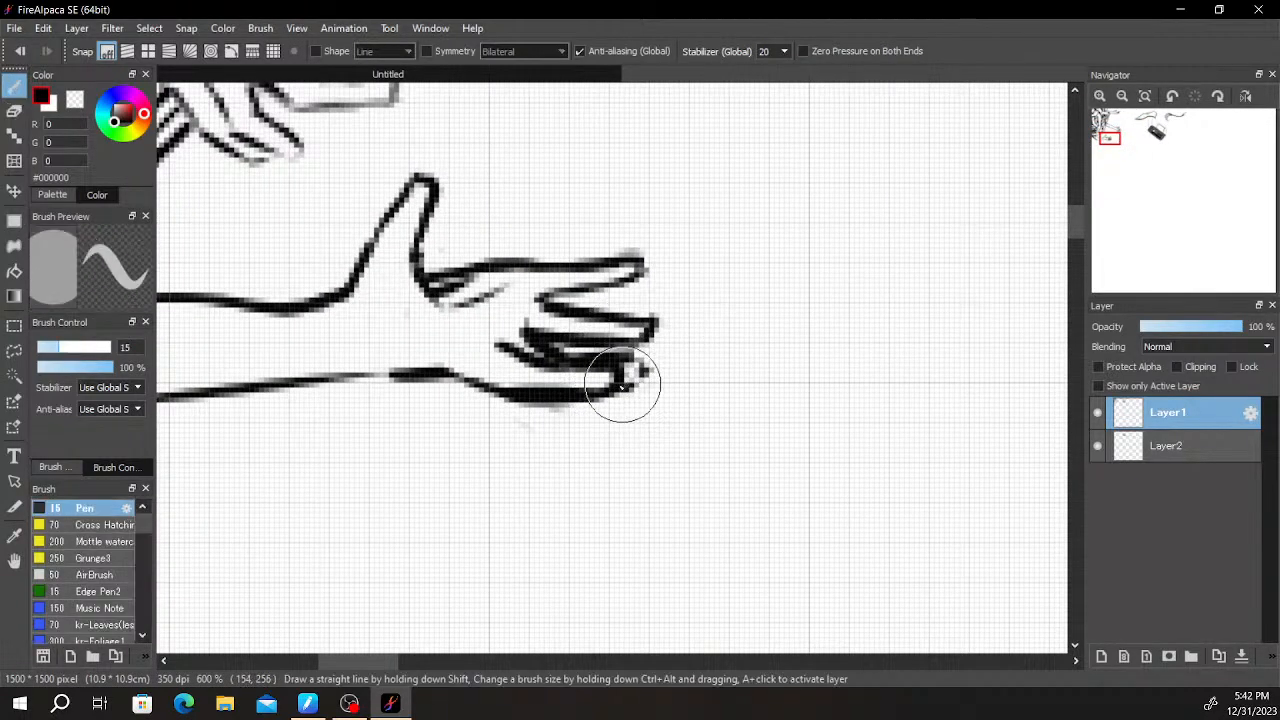
{"action": "key", "text": "e"}
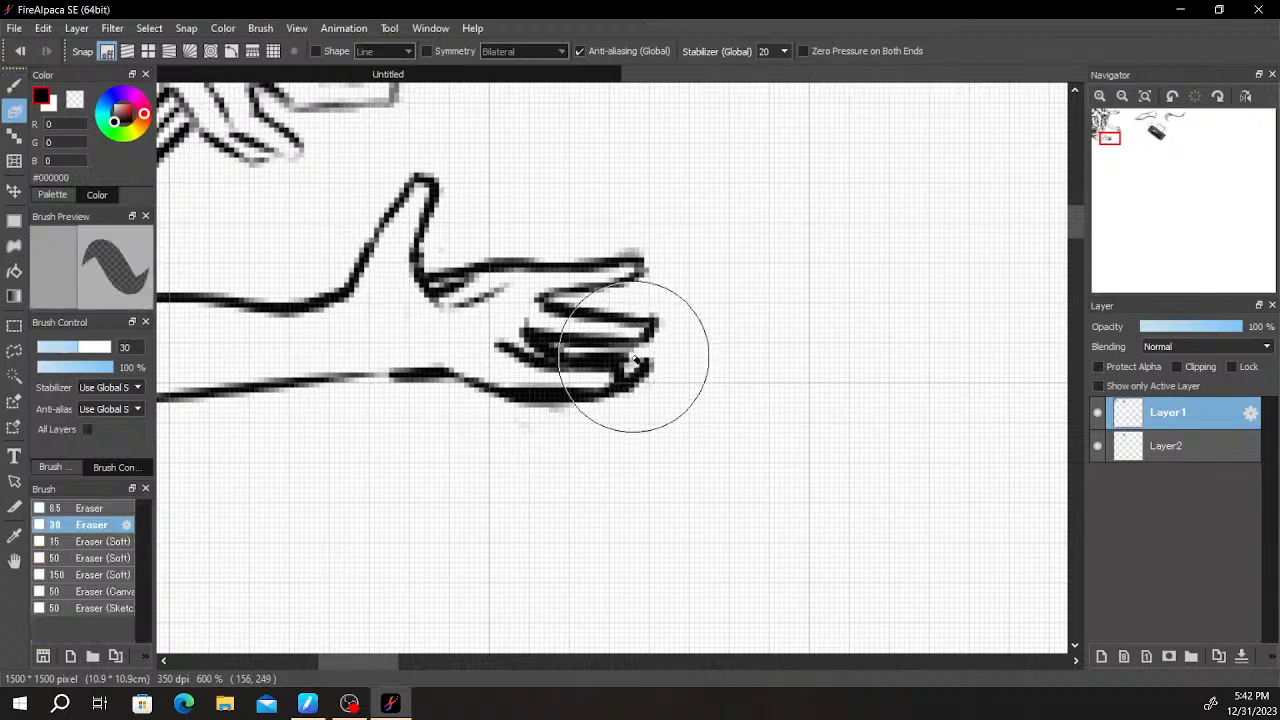
{"action": "key", "text": "b"}
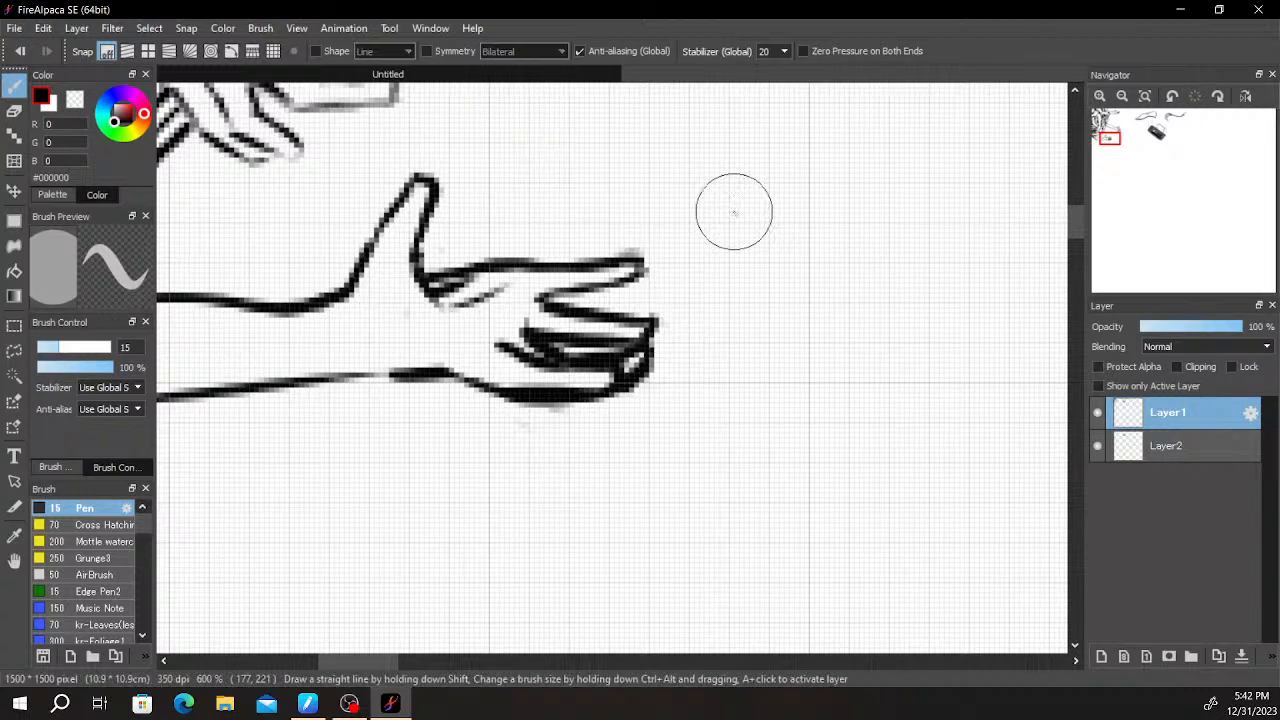
{"action": "scroll", "coordinate": [754, 249], "scroll_direction": "down", "scroll_amount": 3}
{"action": "scroll", "coordinate": [755, 250], "scroll_direction": "up", "scroll_amount": 4}
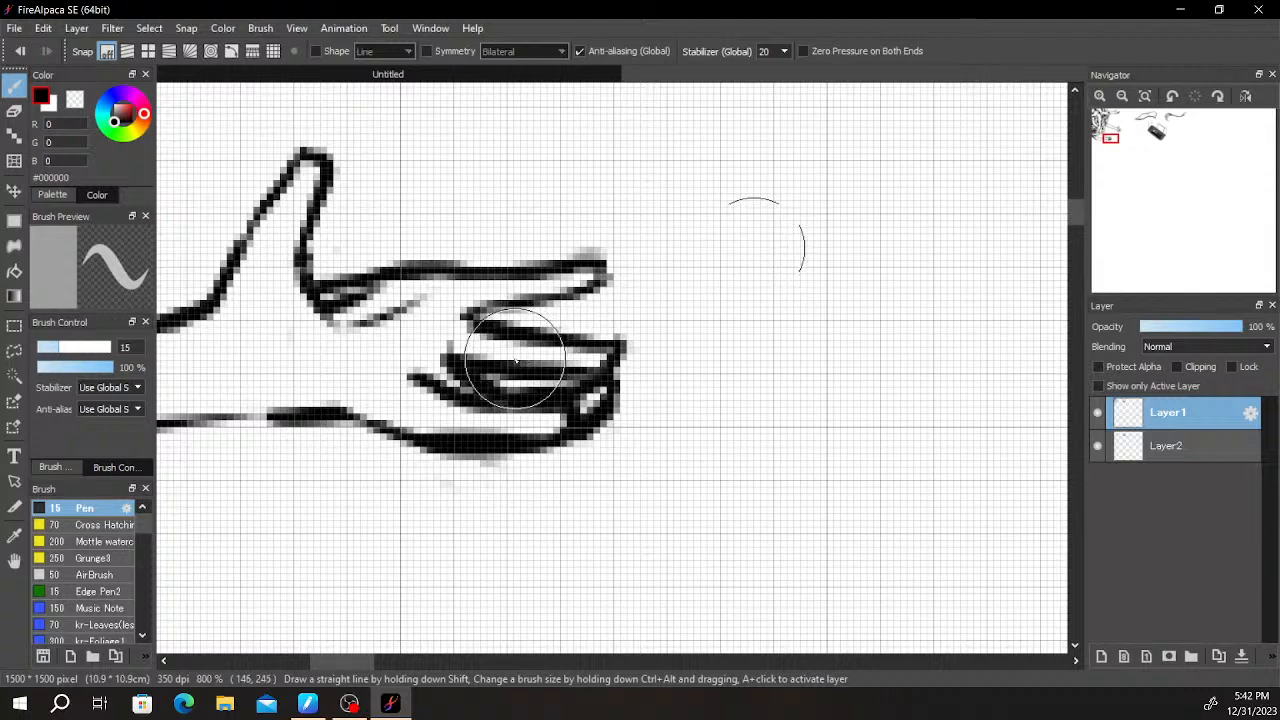
- Draw short horizontal shadow strokes outward from the bent arm's upper edge and the cluster's edge below the outstretched middle arm
{"action": "scroll", "coordinate": [755, 249], "scroll_direction": "down", "scroll_amount": 5}
{"action": "left_click_drag", "start_coordinate": [594, 323], "coordinate": [693, 383]}
{"action": "scroll", "coordinate": [693, 383], "scroll_direction": "up", "scroll_amount": 3}
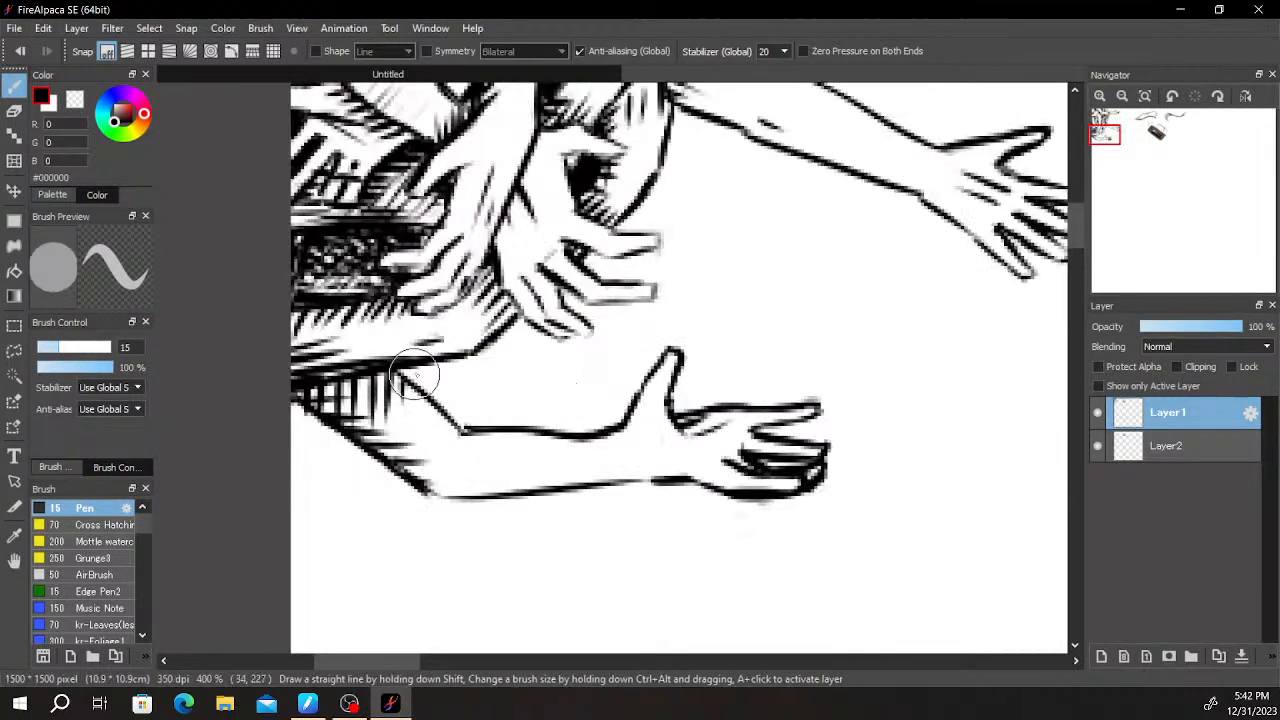
{"action": "mouse_move", "coordinate": [402, 369]}
{"action": "left_mouse_down"}
{"action": "mouse_move", "coordinate": [500, 372]}
{"action": "mouse_move", "coordinate": [507, 384]}
{"action": "left_mouse_up"}
{"action": "left_click_drag", "start_coordinate": [424, 397], "coordinate": [513, 409]}
{"action": "left_click_drag", "start_coordinate": [287, 407], "coordinate": [345, 446]}
{"action": "left_click_drag", "start_coordinate": [619, 384], "coordinate": [471, 483]}
{"action": "left_click_drag", "start_coordinate": [339, 448], "coordinate": [437, 436]}
{"action": "left_click_drag", "start_coordinate": [552, 324], "coordinate": [446, 397]}
{"action": "mouse_move", "coordinate": [415, 295]}
{"action": "left_mouse_down"}
{"action": "mouse_move", "coordinate": [439, 318]}
{"action": "mouse_move", "coordinate": [404, 331]}
{"action": "mouse_move", "coordinate": [454, 338]}
{"action": "mouse_move", "coordinate": [393, 354]}
{"action": "mouse_move", "coordinate": [438, 355]}
{"action": "left_mouse_up"}
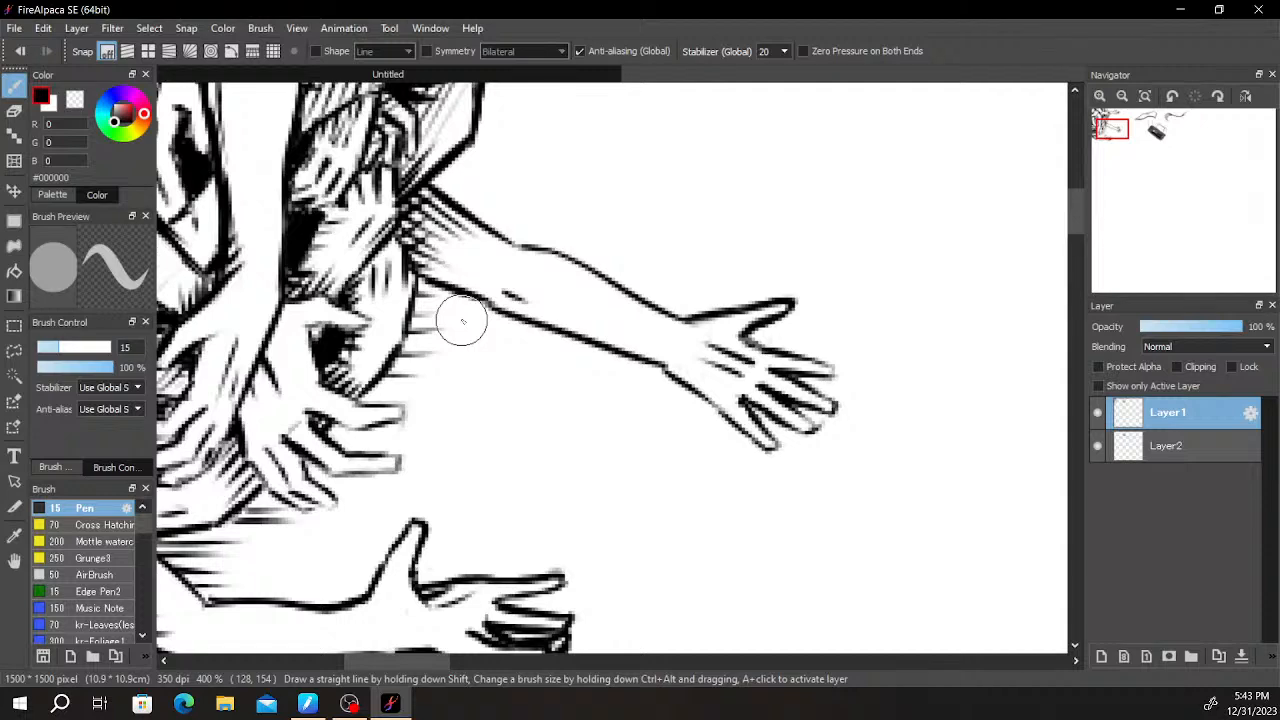
- Continue the short horizontal shadow strokes up the cluster's outer edge, past the upper outstretched arm to the canvas top
{"action": "scroll", "coordinate": [462, 318], "scroll_direction": "up", "scroll_amount": 5}
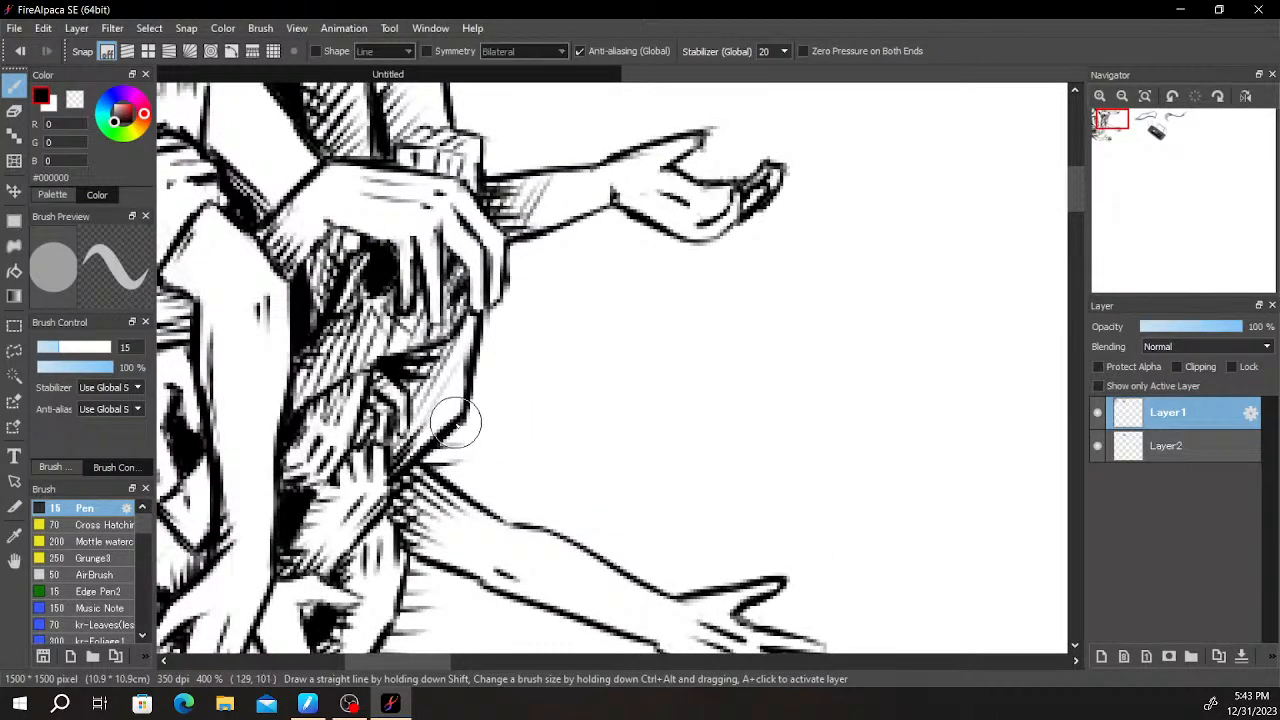
{"action": "mouse_move", "coordinate": [474, 343]}
{"action": "left_mouse_down"}
{"action": "mouse_move", "coordinate": [515, 330]}
{"action": "mouse_move", "coordinate": [484, 323]}
{"action": "mouse_move", "coordinate": [559, 293]}
{"action": "mouse_move", "coordinate": [501, 291]}
{"action": "mouse_move", "coordinate": [566, 286]}
{"action": "mouse_move", "coordinate": [514, 266]}
{"action": "mouse_move", "coordinate": [534, 256]}
{"action": "mouse_move", "coordinate": [503, 295]}
{"action": "mouse_move", "coordinate": [550, 298]}
{"action": "mouse_move", "coordinate": [508, 263]}
{"action": "mouse_move", "coordinate": [553, 255]}
{"action": "left_mouse_up"}
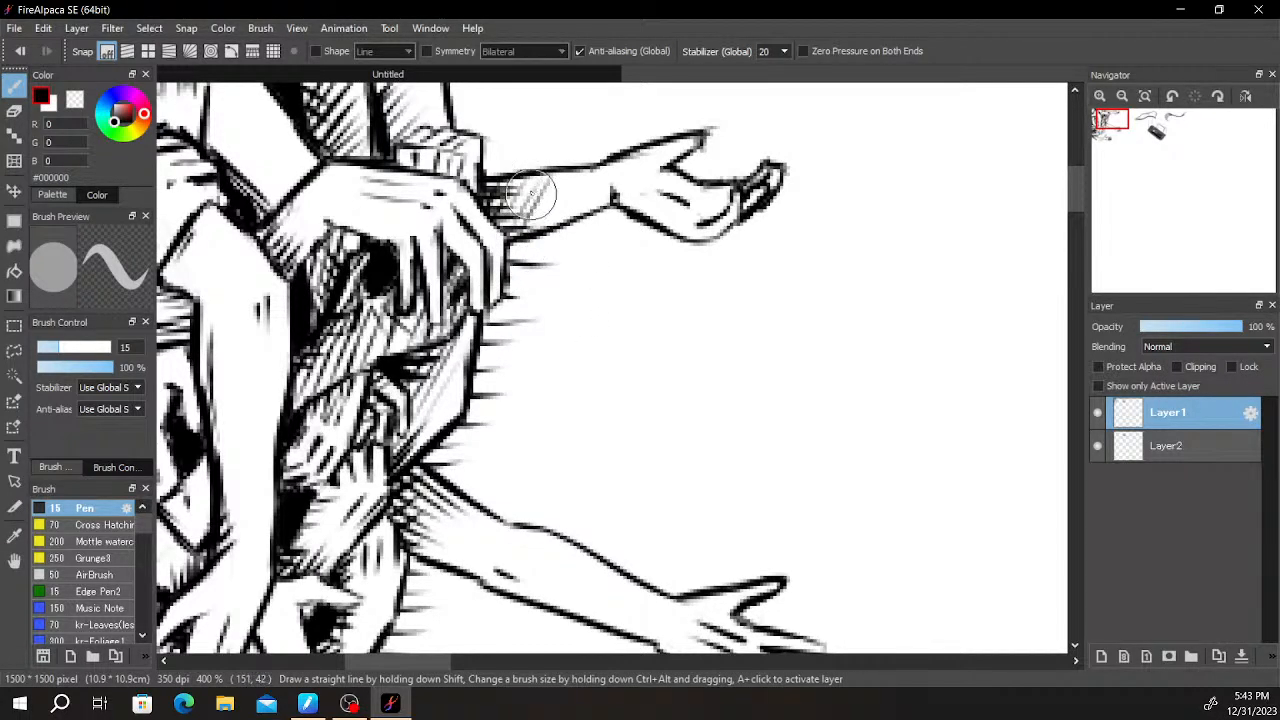
{"action": "left_click_drag", "start_coordinate": [526, 144], "coordinate": [471, 309]}
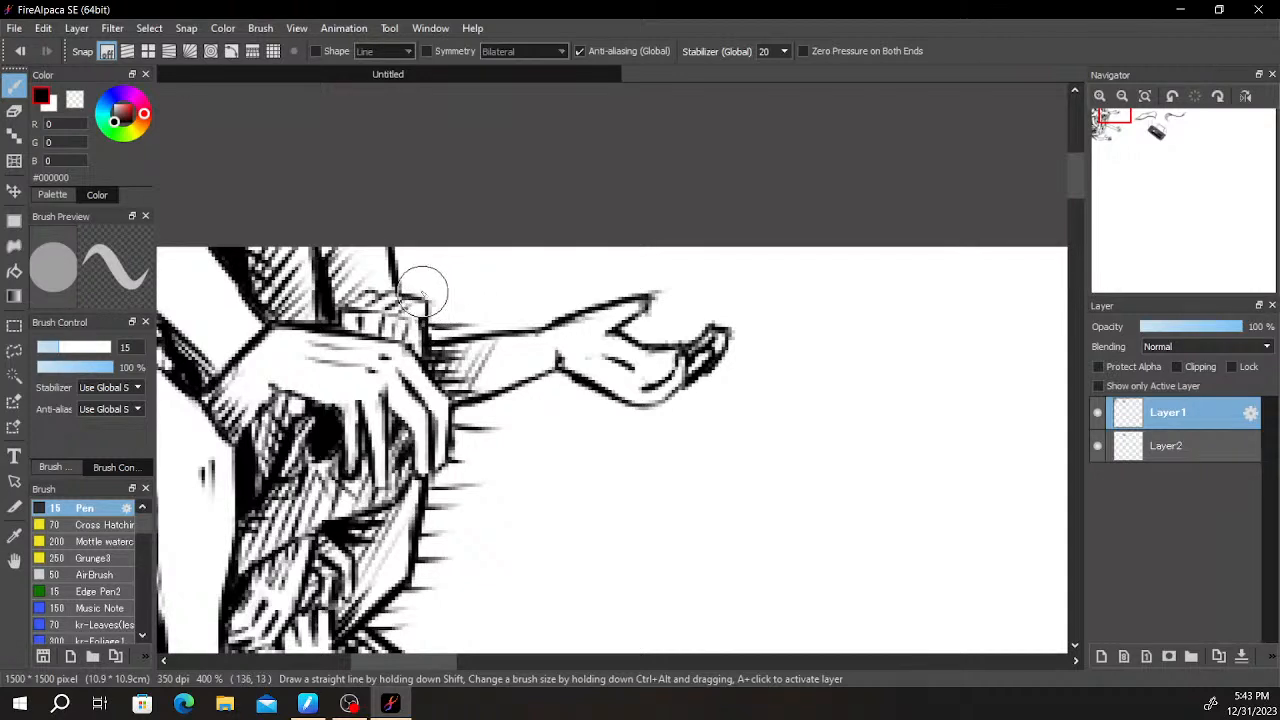
{"action": "mouse_move", "coordinate": [403, 289]}
{"action": "left_mouse_down"}
{"action": "mouse_move", "coordinate": [449, 289]}
{"action": "mouse_move", "coordinate": [456, 271]}
{"action": "mouse_move", "coordinate": [416, 256]}
{"action": "mouse_move", "coordinate": [460, 268]}
{"action": "mouse_move", "coordinate": [452, 247]}
{"action": "left_mouse_up"}
{"action": "key", "text": "ctrl+z"}
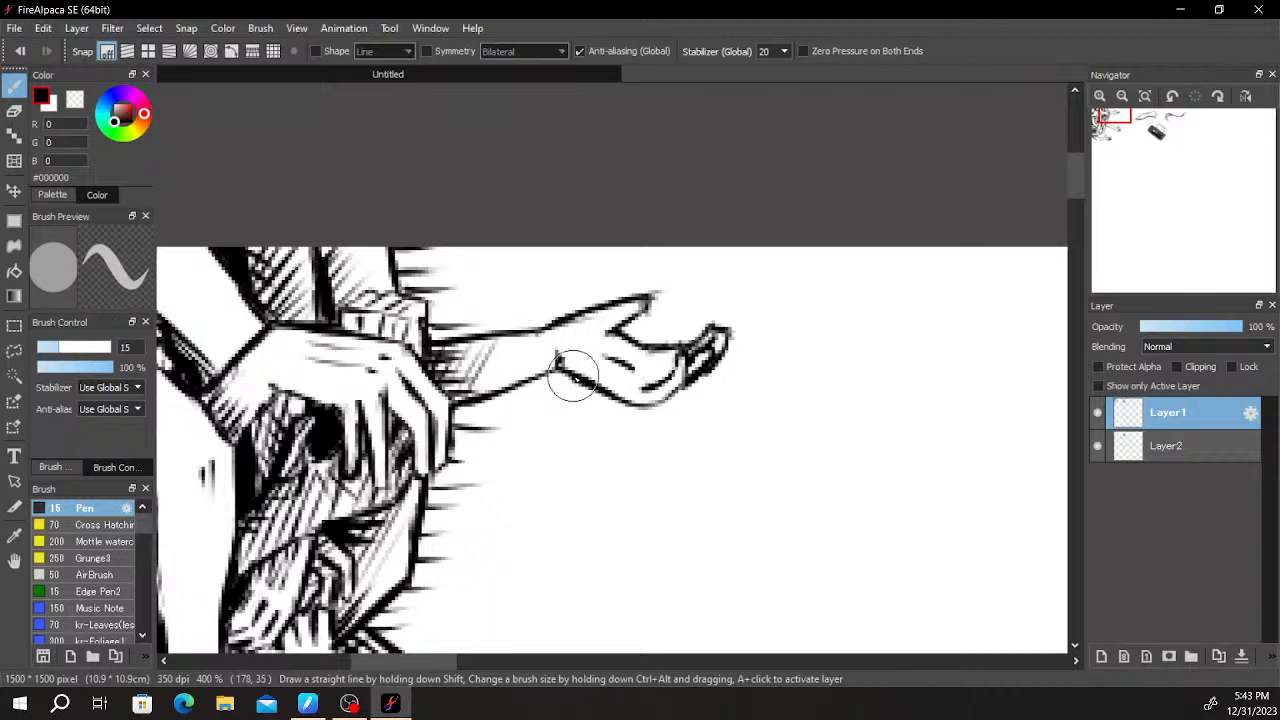
- Inspect the shadow strokes around the cluster and the hands between the middle and bottom arms
{"action": "scroll", "coordinate": [566, 417], "scroll_direction": "down", "scroll_amount": 1}
{"action": "left_click_drag", "start_coordinate": [551, 453], "coordinate": [790, 270]}
{"action": "left_click_drag", "start_coordinate": [703, 384], "coordinate": [594, 420]}
{"action": "scroll", "coordinate": [720, 415], "scroll_direction": "up", "scroll_amount": 1}
{"action": "mouse_move", "coordinate": [900, 235]}
{"action": "left_mouse_down"}
{"action": "mouse_move", "coordinate": [714, 320]}
{"action": "mouse_move", "coordinate": [590, 396]}
{"action": "left_mouse_up"}
{"action": "mouse_move", "coordinate": [660, 392]}
{"action": "left_mouse_down"}
{"action": "mouse_move", "coordinate": [740, 406]}
{"action": "mouse_move", "coordinate": [761, 449]}
{"action": "left_mouse_up"}
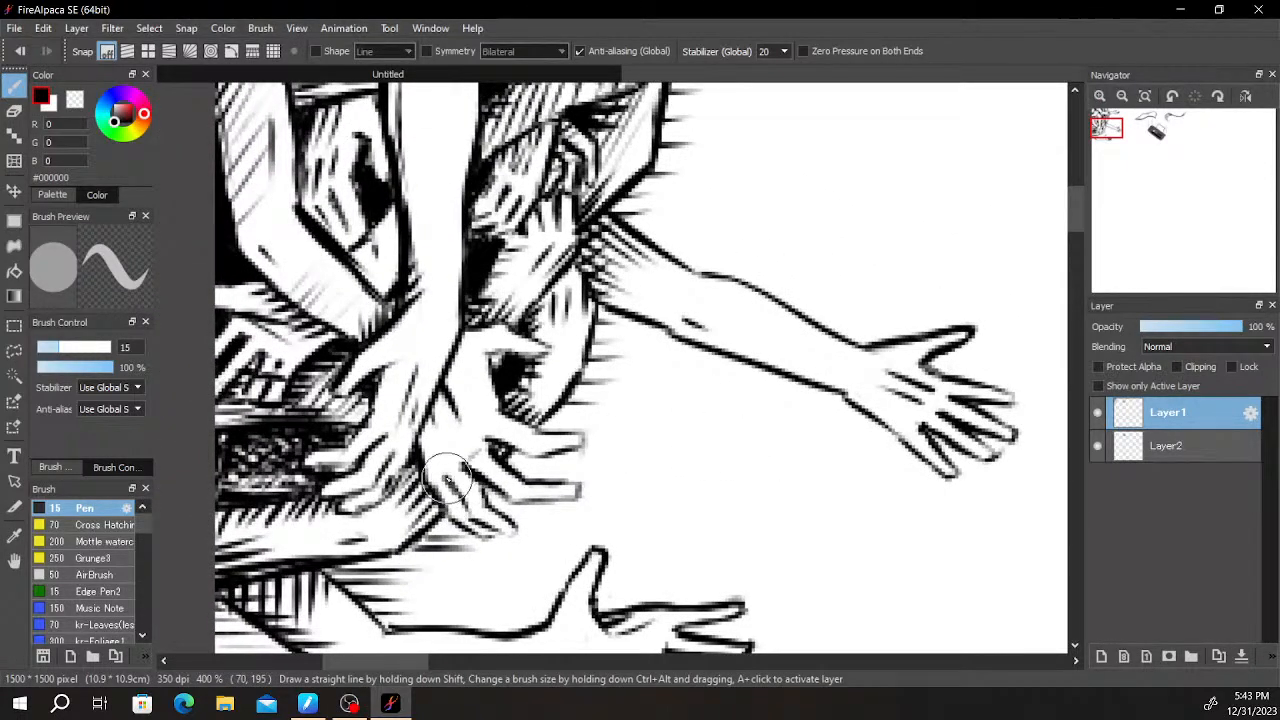
{"action": "left_click_drag", "start_coordinate": [663, 398], "coordinate": [836, 382]}
{"action": "left_click_drag", "start_coordinate": [624, 395], "coordinate": [649, 418]}
{"action": "left_click_drag", "start_coordinate": [655, 322], "coordinate": [614, 526]}
- Look over the remaining canvas from the drawn objects down to the empty lower corner
{"action": "scroll", "coordinate": [662, 450], "scroll_direction": "down", "scroll_amount": 2}
{"action": "scroll", "coordinate": [715, 362], "scroll_direction": "down", "scroll_amount": 2}
{"action": "left_click_drag", "start_coordinate": [816, 340], "coordinate": [766, 306]}
{"action": "left_click_drag", "start_coordinate": [917, 357], "coordinate": [731, 263]}
{"action": "mouse_move", "coordinate": [941, 259]}
{"action": "left_mouse_down"}
{"action": "mouse_move", "coordinate": [897, 249]}
{"action": "mouse_move", "coordinate": [851, 215]}
{"action": "mouse_move", "coordinate": [906, 229]}
{"action": "left_mouse_up"}
{"action": "scroll", "coordinate": [906, 229], "scroll_direction": "up", "scroll_amount": 1}
{"action": "left_click_drag", "start_coordinate": [694, 306], "coordinate": [890, 208]}
{"action": "left_click_drag", "start_coordinate": [794, 357], "coordinate": [776, 181]}
{"action": "scroll", "coordinate": [776, 181], "scroll_direction": "down", "scroll_amount": 3}
{"action": "left_click_drag", "start_coordinate": [817, 248], "coordinate": [617, 489]}
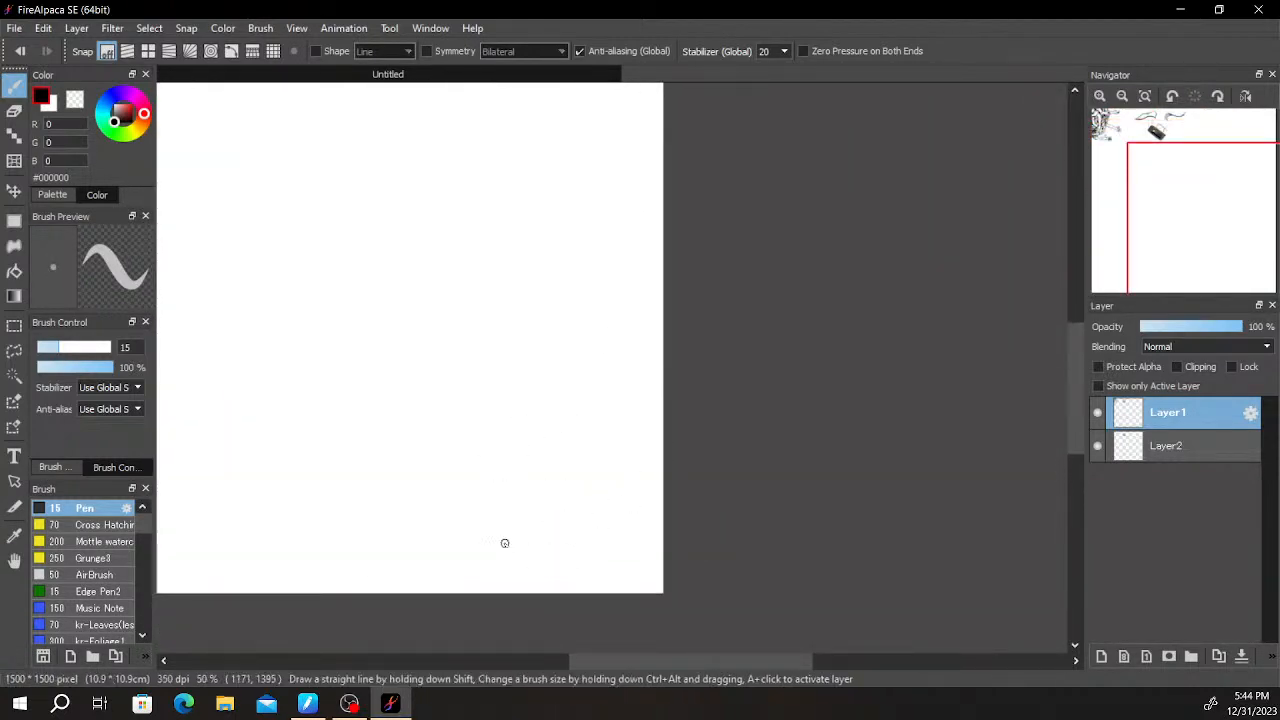
- Examine the empty lower canvas and the overall placement of the drawn objects
{"action": "left_click_drag", "start_coordinate": [501, 557], "coordinate": [512, 448]}
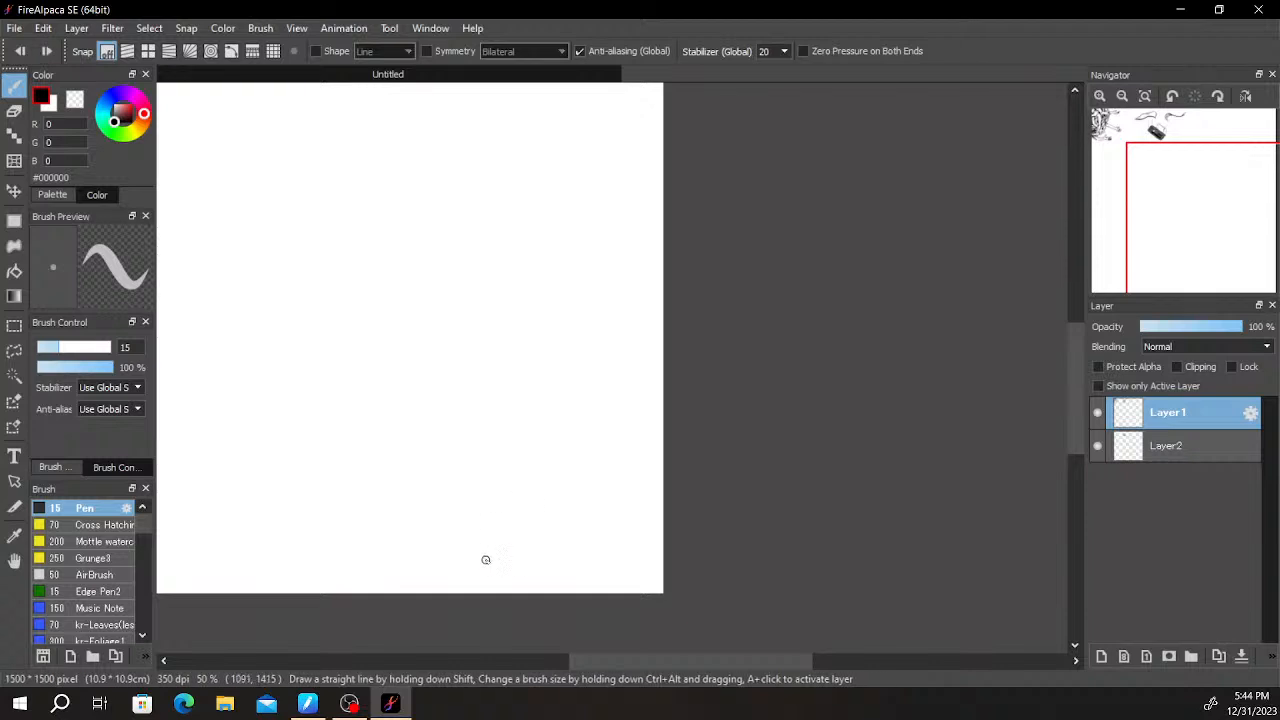
{"action": "left_click_drag", "start_coordinate": [656, 514], "coordinate": [739, 494]}
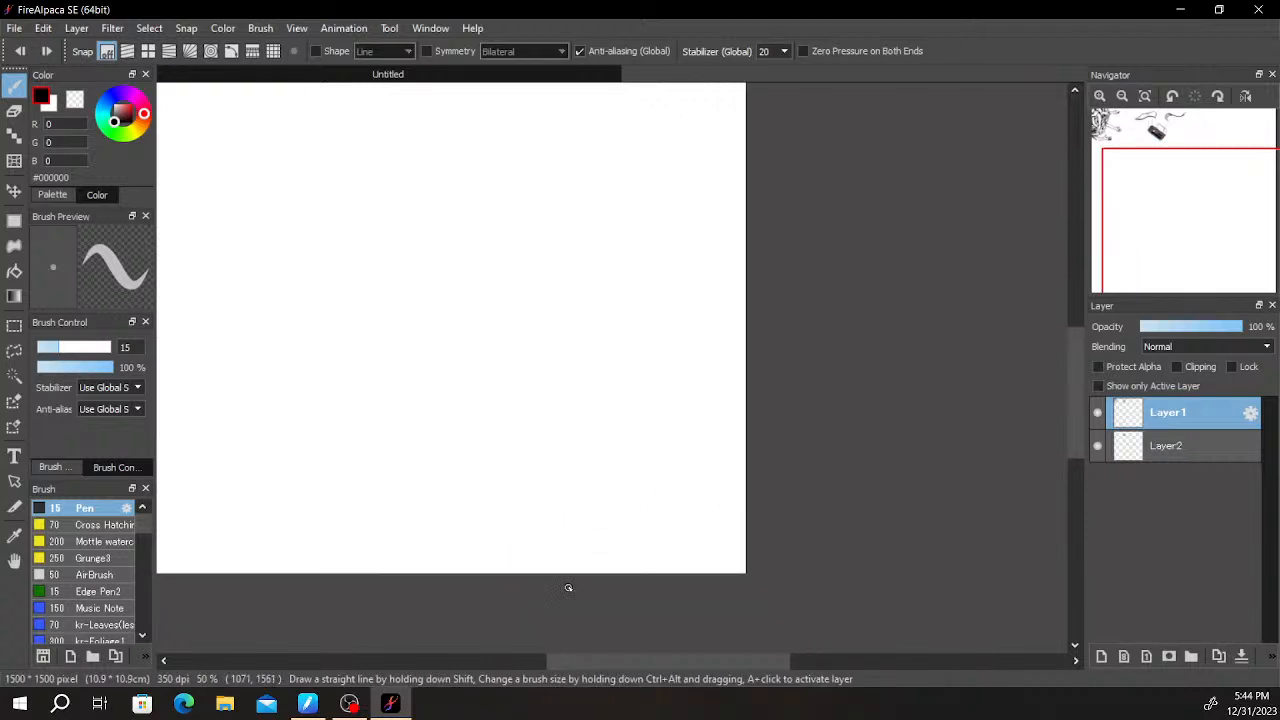
{"action": "scroll", "coordinate": [632, 444], "scroll_direction": "down", "scroll_amount": 2}
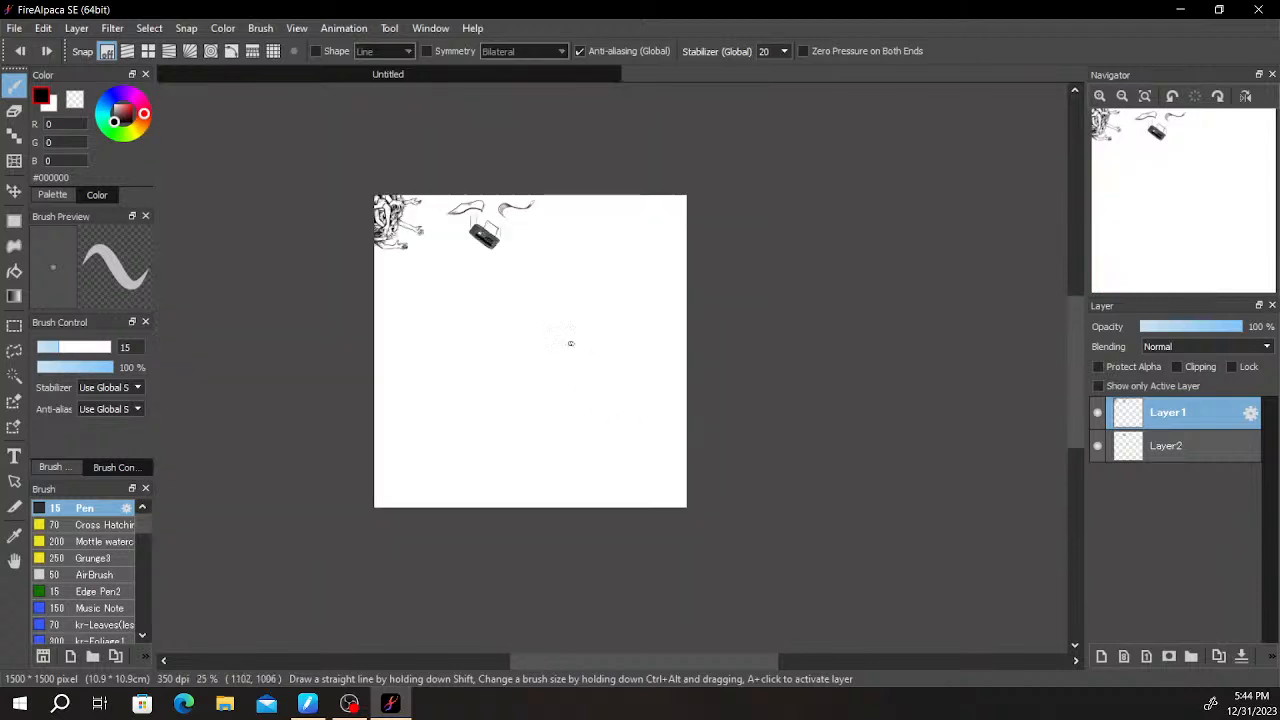
{"action": "left_click_drag", "start_coordinate": [574, 360], "coordinate": [616, 450]}
{"action": "scroll", "coordinate": [543, 440], "scroll_direction": "up", "scroll_amount": 4}
{"action": "left_click_drag", "start_coordinate": [543, 466], "coordinate": [603, 487]}
{"action": "left_click_drag", "start_coordinate": [690, 483], "coordinate": [573, 396]}
{"action": "left_click_drag", "start_coordinate": [679, 420], "coordinate": [603, 429]}
{"action": "scroll", "coordinate": [623, 517], "scroll_direction": "down", "scroll_amount": 2}
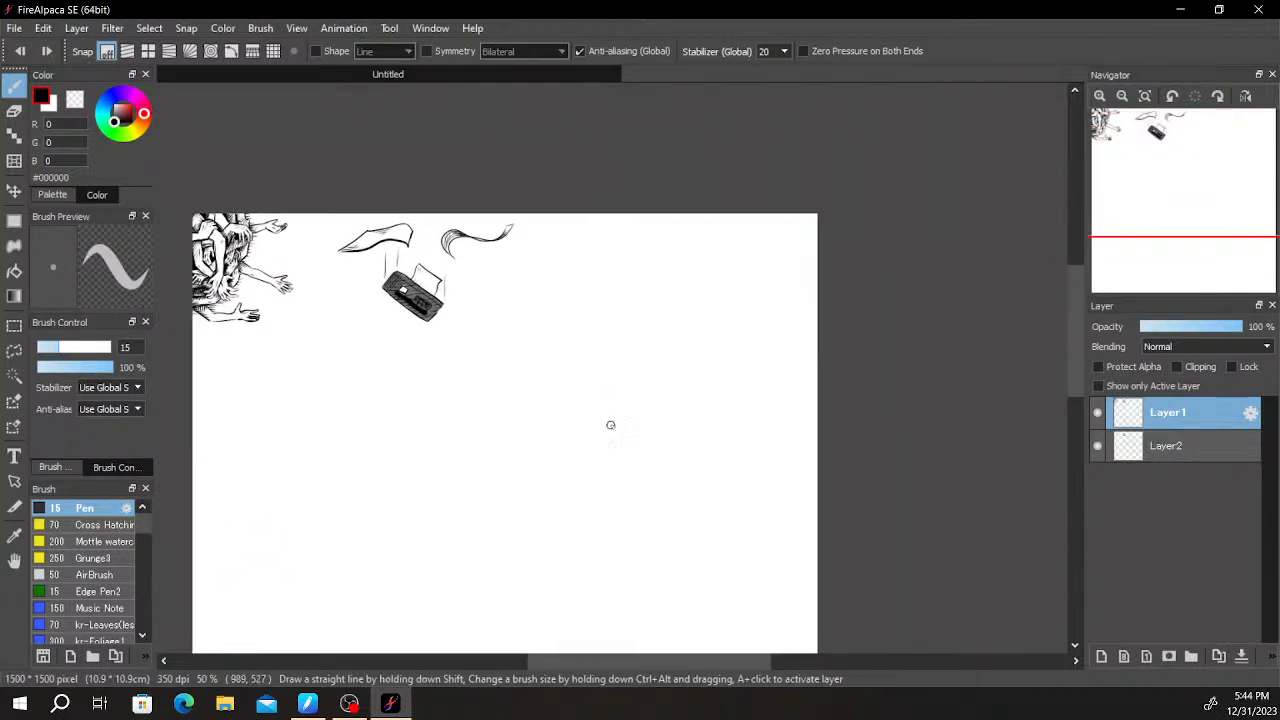
- Select the line art of the box and the two ribbon-like sheets on Layer1 and move it about 192 px right and 14 px down
{"action": "key", "text": "l"}
{"action": "mouse_move", "coordinate": [330, 205]}
{"action": "left_mouse_down"}
{"action": "mouse_move", "coordinate": [491, 429]}
{"action": "mouse_move", "coordinate": [409, 139]}
{"action": "left_mouse_up"}
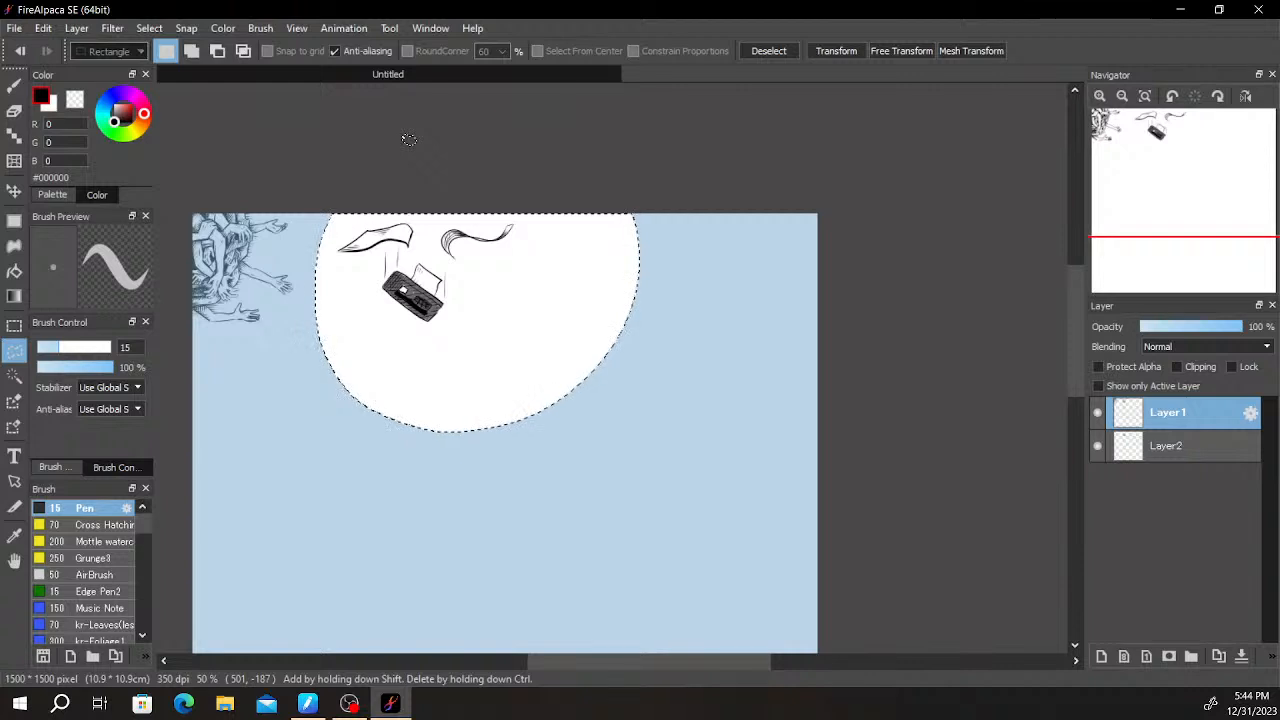
{"action": "key", "text": "ctrl+t"}
{"action": "left_click_drag", "start_coordinate": [502, 309], "coordinate": [588, 327]}
{"action": "mouse_move", "coordinate": [649, 360]}
{"action": "left_mouse_down"}
{"action": "mouse_move", "coordinate": [660, 360]}
{"action": "mouse_move", "coordinate": [630, 346]}
{"action": "mouse_move", "coordinate": [640, 357]}
{"action": "left_mouse_up"}
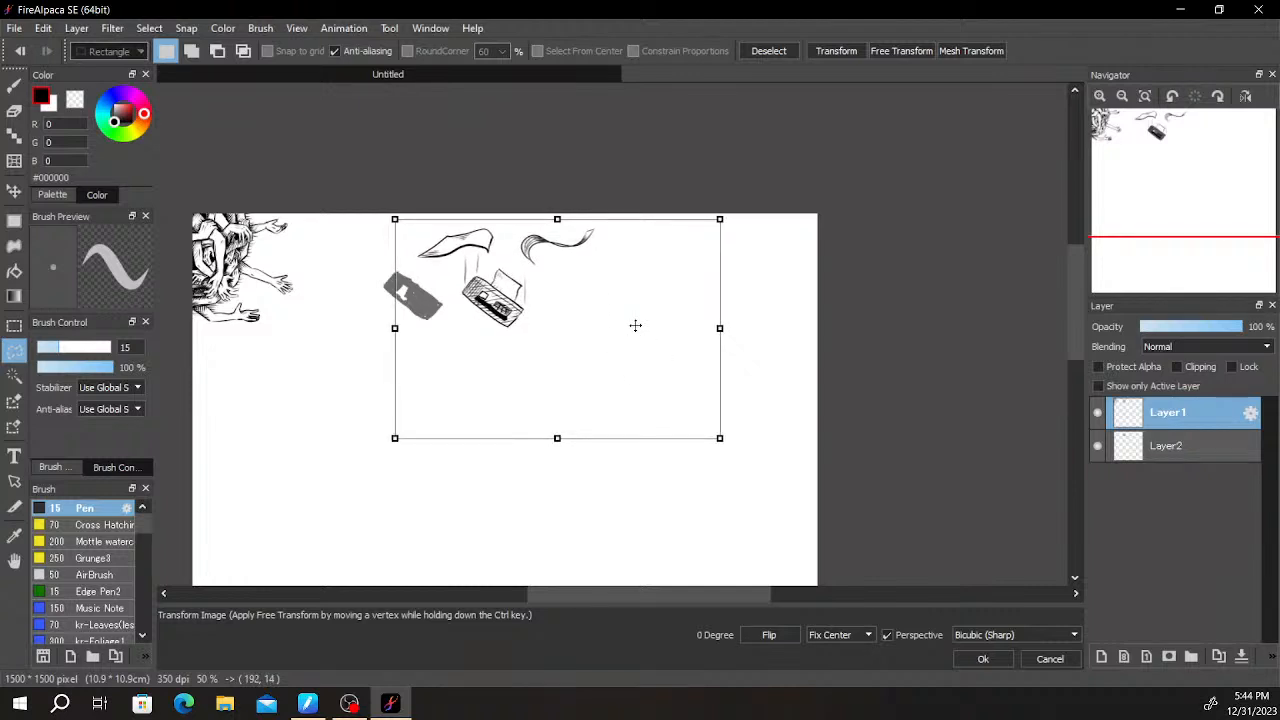
{"action": "key", "text": "Return"}
{"action": "key", "text": "ctrl+d"}
- Move the box's gray shading on Layer2 about 190 px right and 16 px down to line up with its line art
{"action": "left_click", "coordinate": [1165, 446]}
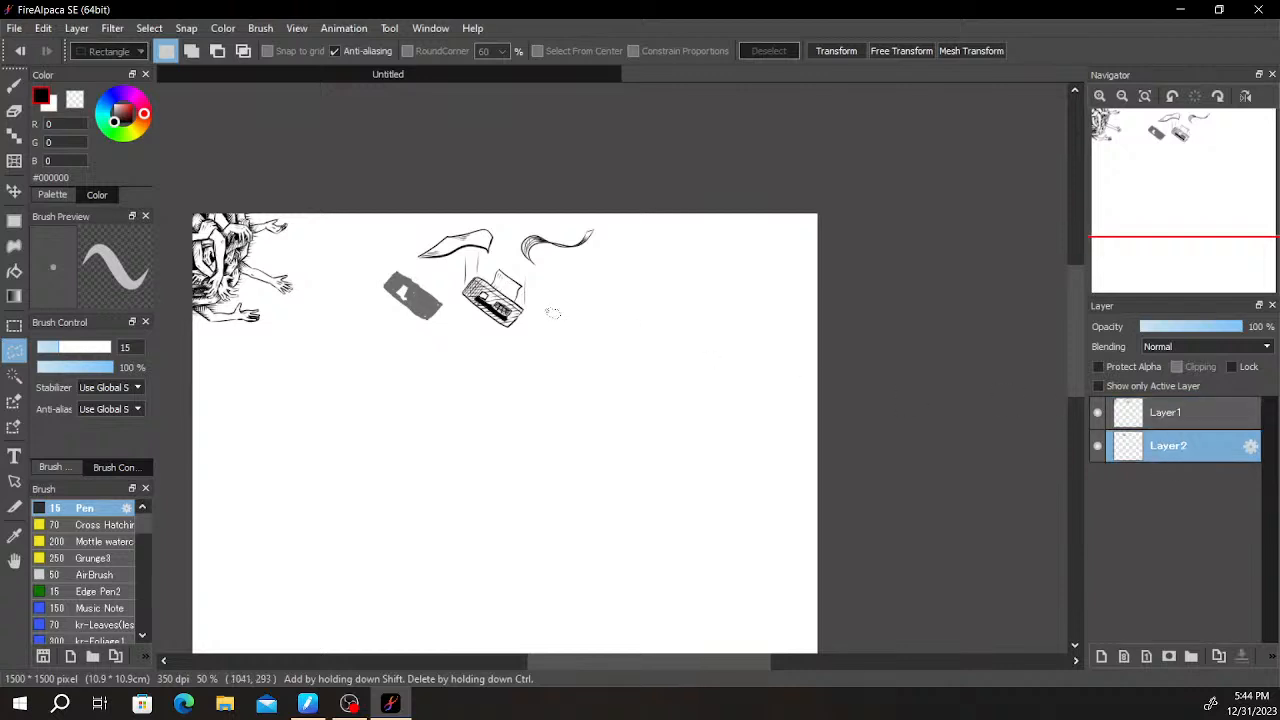
{"action": "left_click_drag", "start_coordinate": [438, 272], "coordinate": [434, 276]}
{"action": "key", "text": "ctrl+t"}
{"action": "mouse_move", "coordinate": [430, 326]}
{"action": "left_mouse_down"}
{"action": "mouse_move", "coordinate": [470, 320]}
{"action": "mouse_move", "coordinate": [506, 335]}
{"action": "left_mouse_up"}
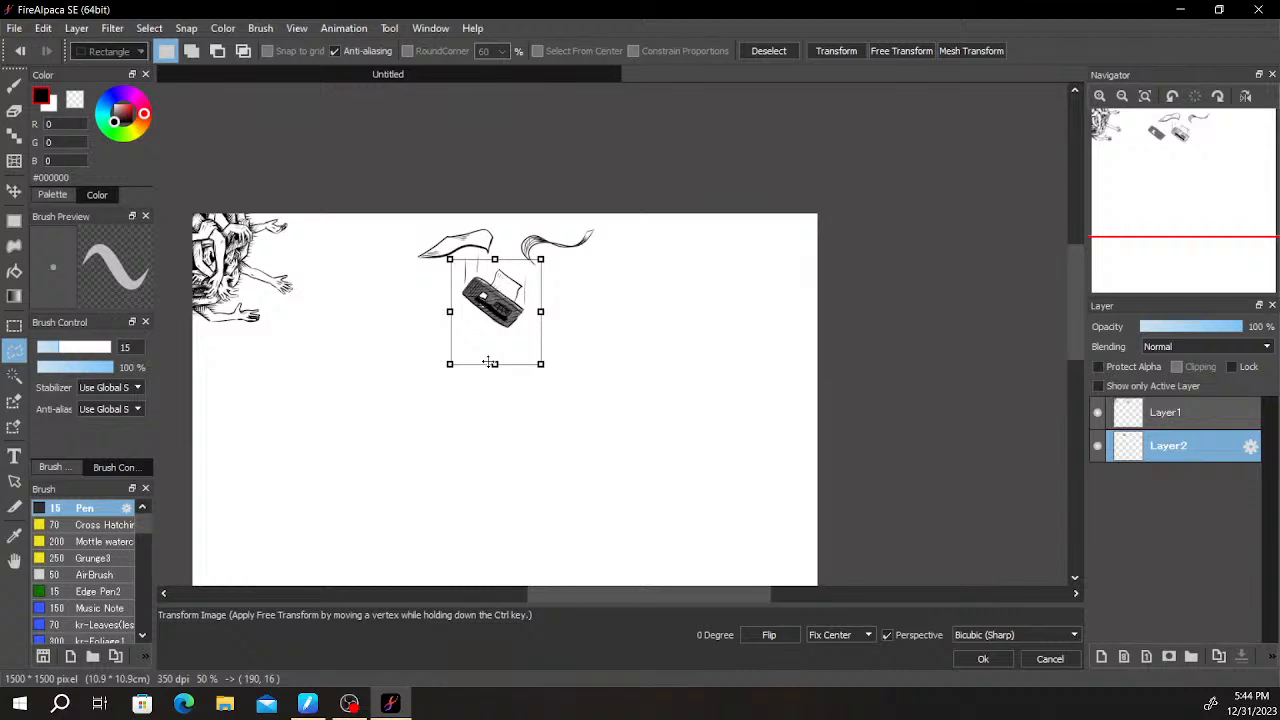
{"action": "key", "text": "Return"}
{"action": "key", "text": "ctrl+d"}
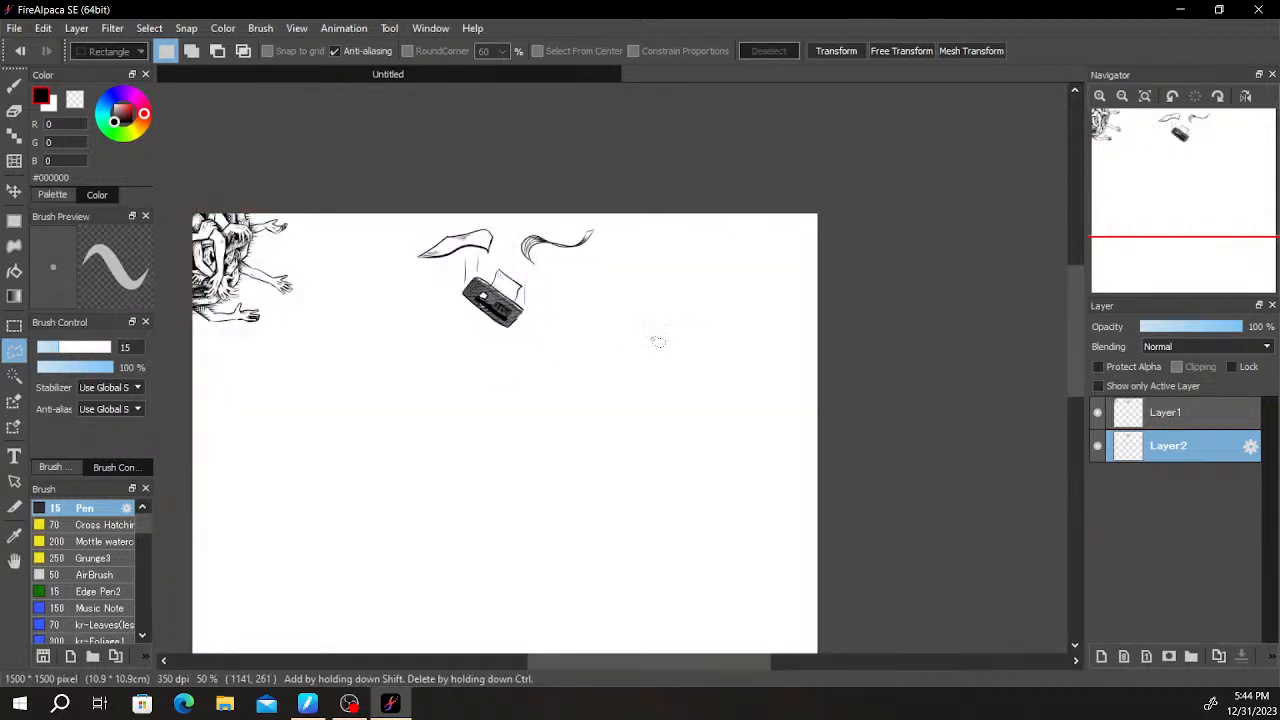
{"action": "scroll", "coordinate": [537, 350], "scroll_direction": "up", "scroll_amount": 3}
{"action": "scroll", "coordinate": [457, 343], "scroll_direction": "down", "scroll_amount": 2}
{"action": "left_click_drag", "start_coordinate": [565, 400], "coordinate": [631, 240]}
{"action": "scroll", "coordinate": [601, 235], "scroll_direction": "down", "scroll_amount": 1}
{"action": "mouse_move", "coordinate": [663, 332]}
{"action": "left_mouse_down"}
{"action": "mouse_move", "coordinate": [601, 235]}
{"action": "mouse_move", "coordinate": [575, 239]}
{"action": "left_mouse_up"}
{"action": "left_click_drag", "start_coordinate": [315, 502], "coordinate": [435, 447]}
{"action": "key", "text": "b"}
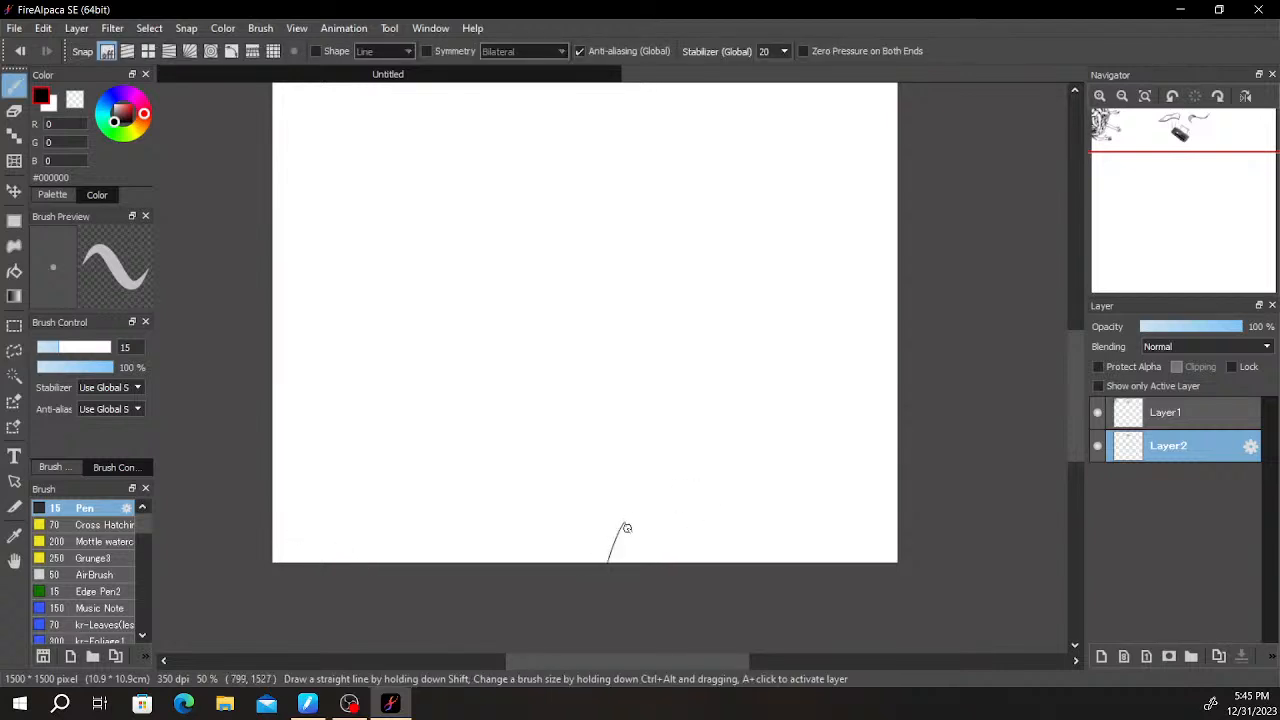
{"action": "scroll", "coordinate": [490, 483], "scroll_direction": "down", "scroll_amount": 1}
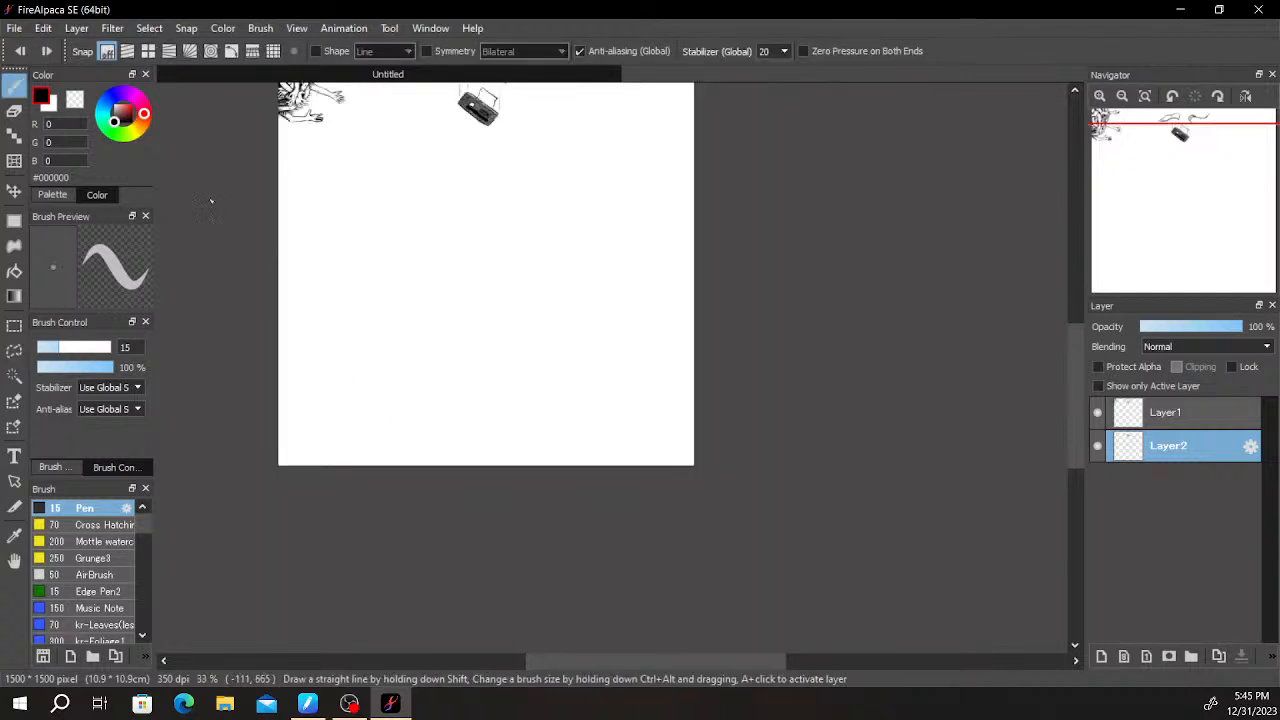
{"action": "left_click_drag", "start_coordinate": [583, 360], "coordinate": [595, 429]}
{"action": "scroll", "coordinate": [595, 429], "scroll_direction": "up", "scroll_amount": 1}
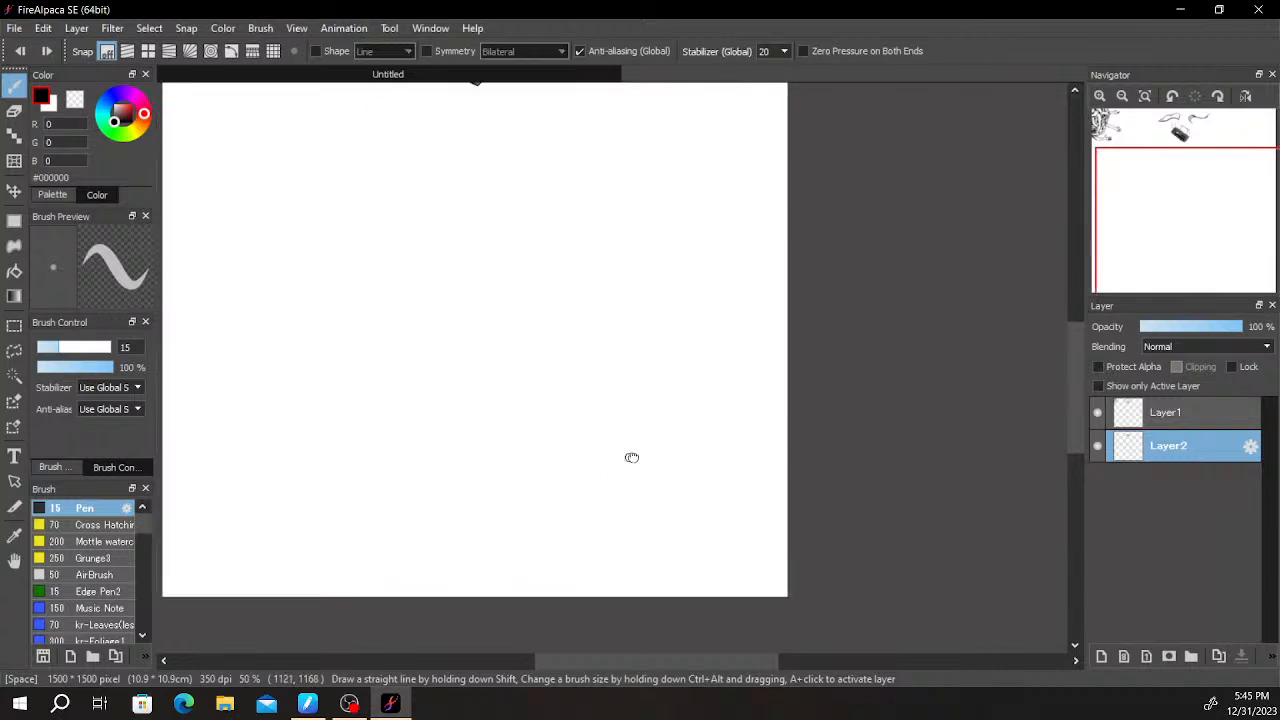
- Fill a jagged black hill rising to the right across the canvas's lower right corner with a freehand filled shape on Layer2
{"action": "left_click", "coordinate": [16, 353]}
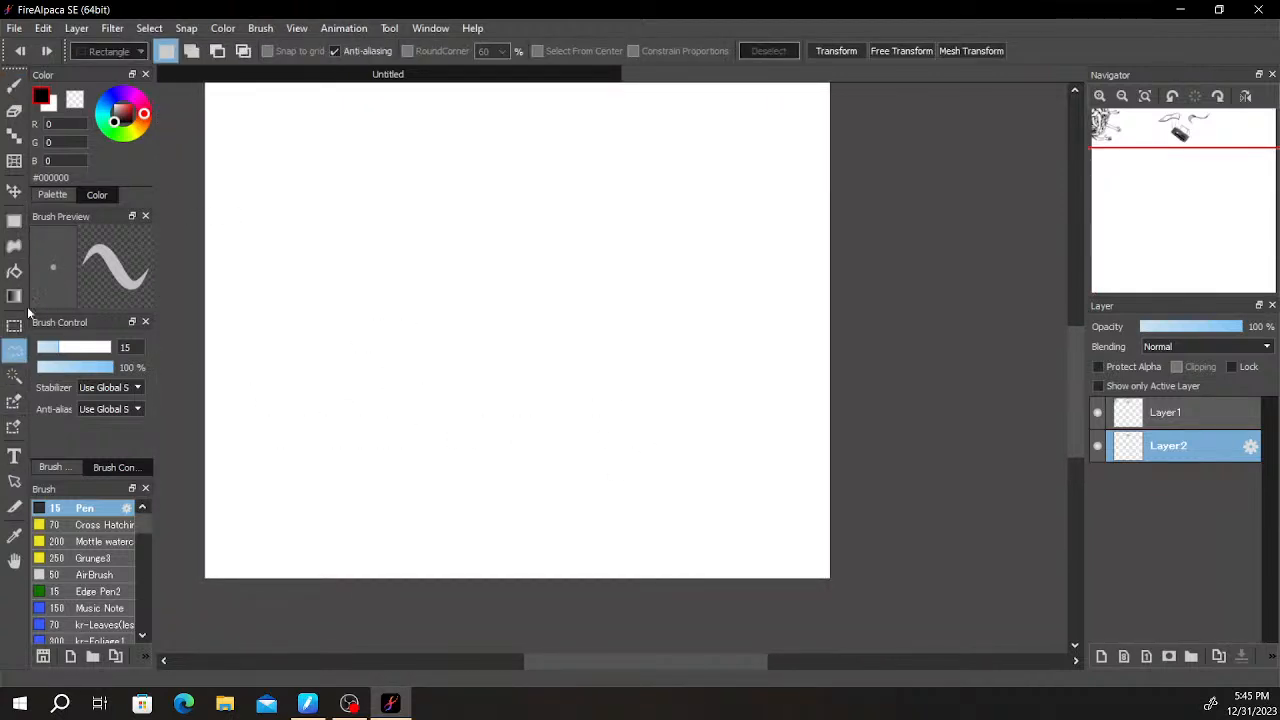
{"action": "left_click", "coordinate": [15, 243]}
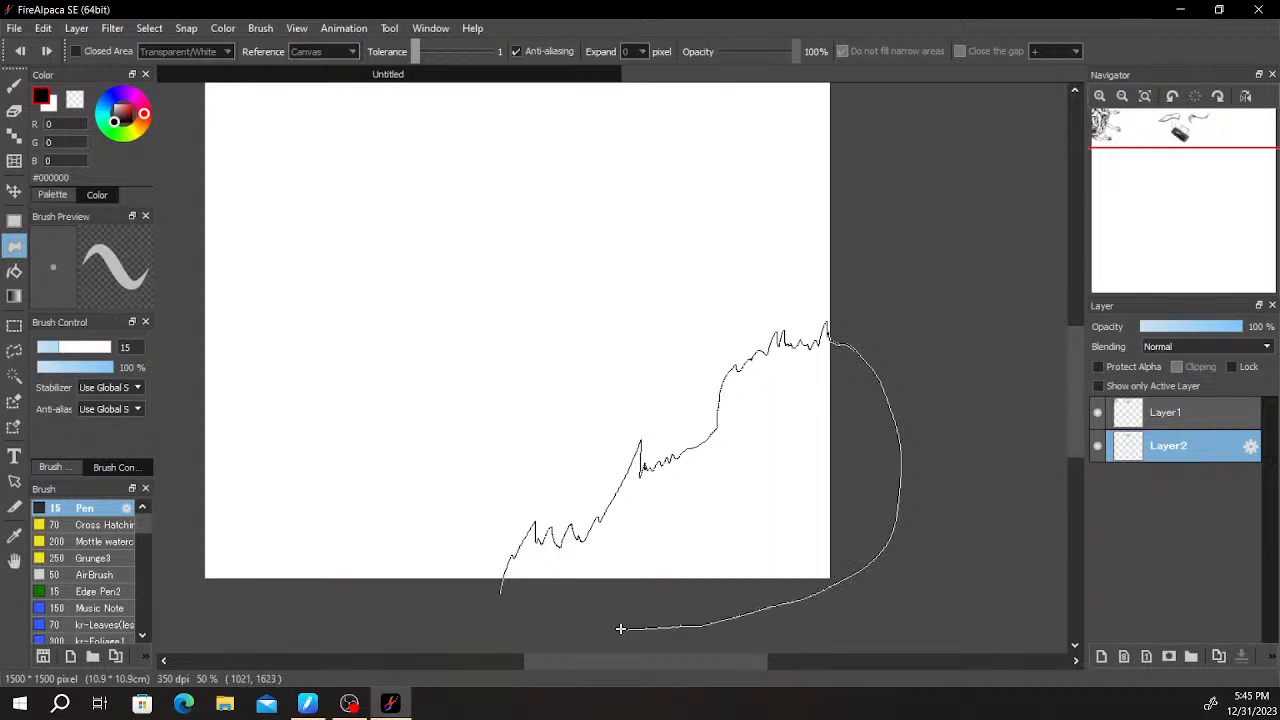
{"action": "left_click_drag", "start_coordinate": [521, 622], "coordinate": [512, 610]}
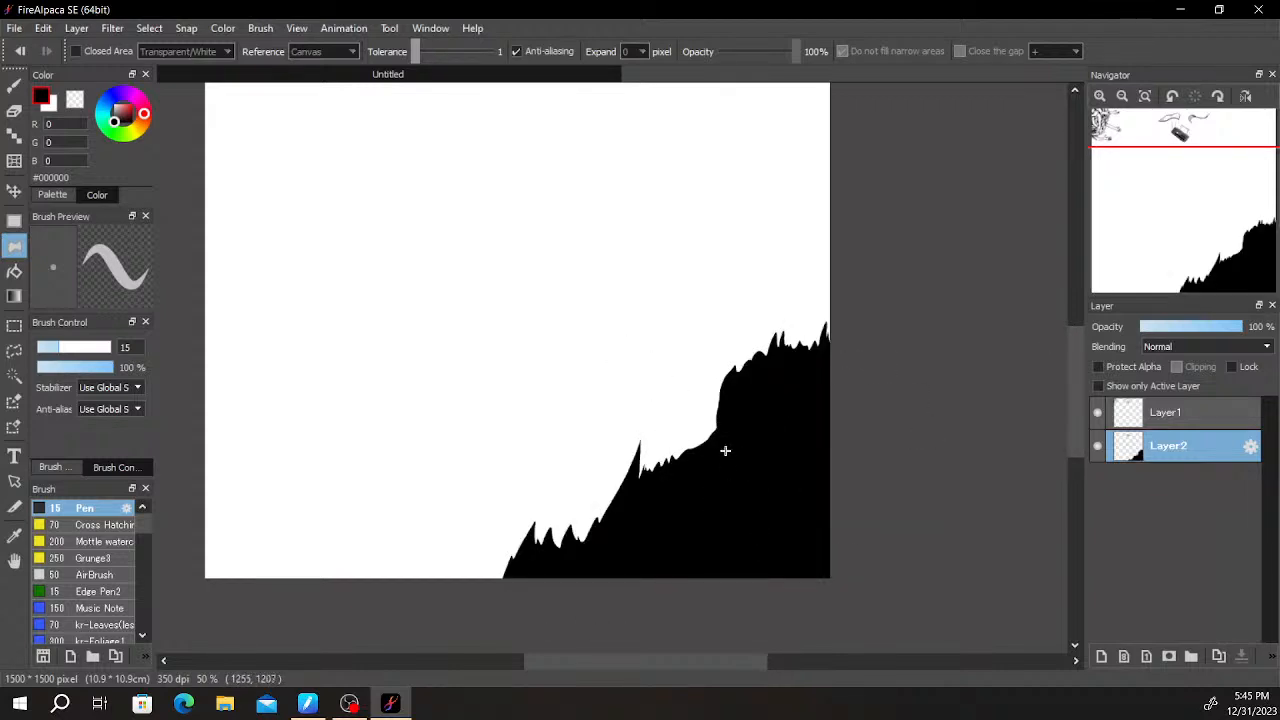
- Fill a smaller jagged black hill in the canvas's lower left corner, redoing its outline until the slope fits
{"action": "left_click_drag", "start_coordinate": [735, 354], "coordinate": [866, 317]}
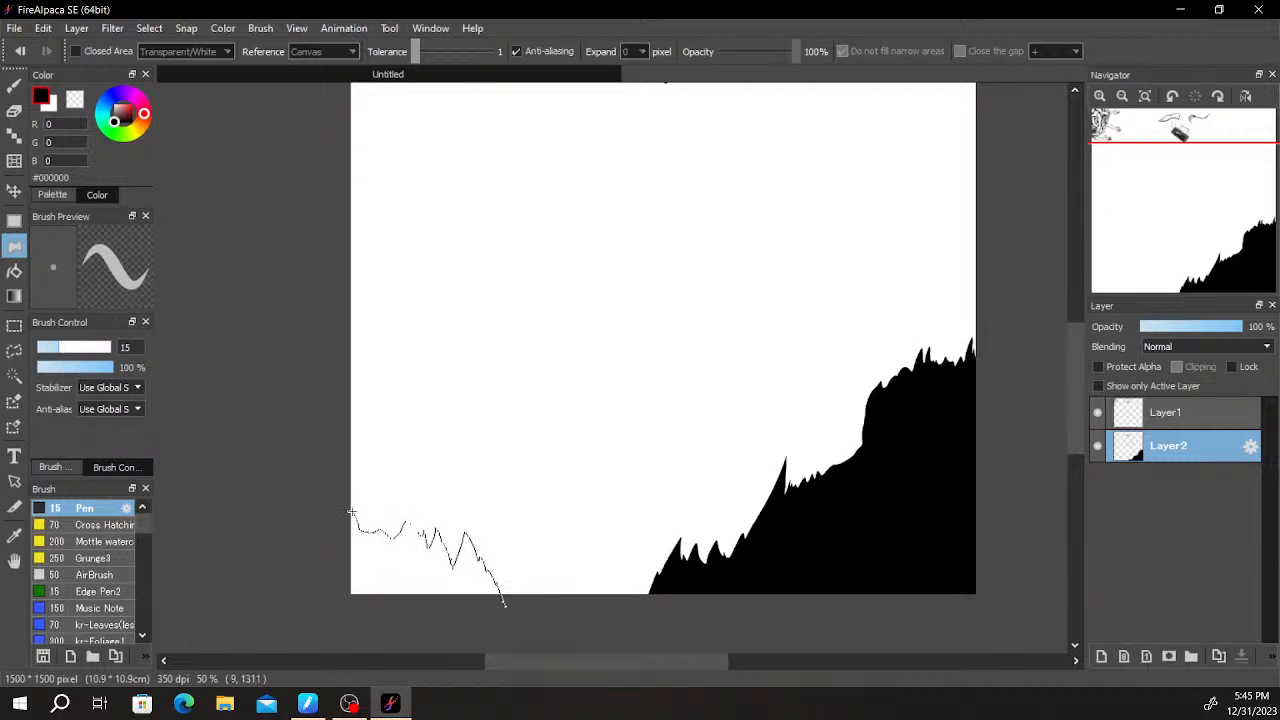
{"action": "left_click_drag", "start_coordinate": [504, 603], "coordinate": [340, 477]}
{"action": "key", "text": "ctrl+z"}
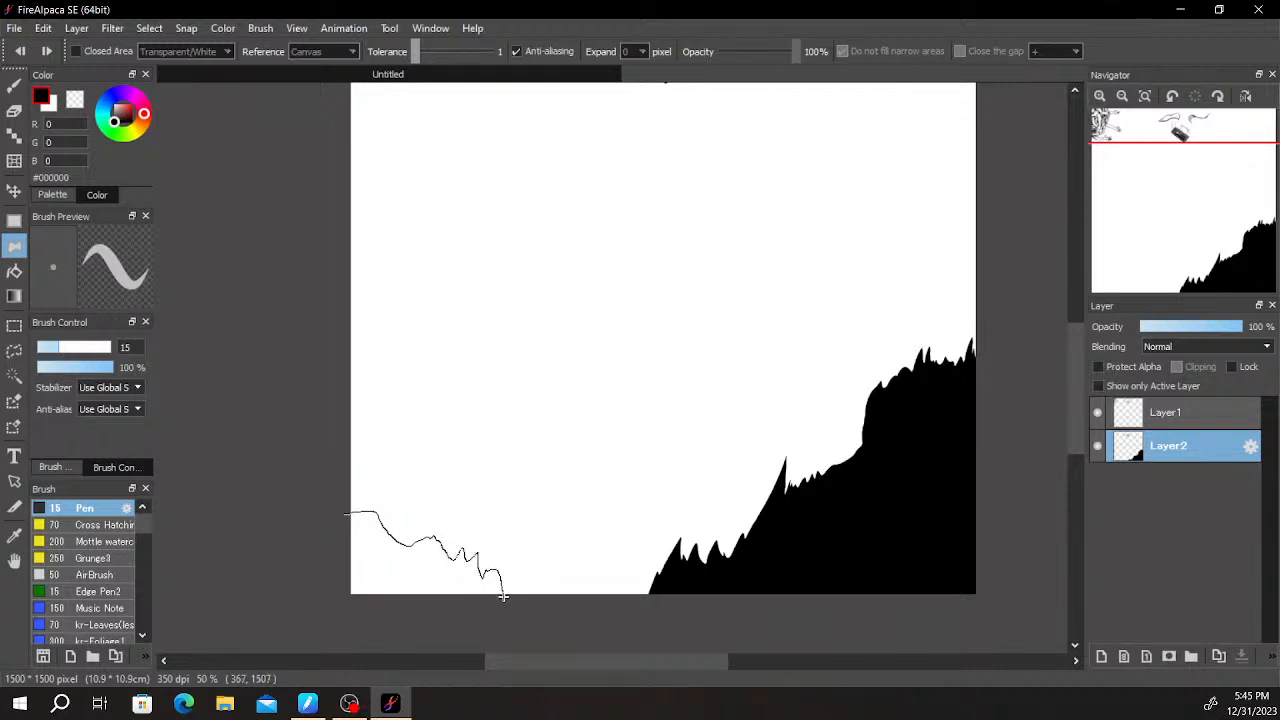
{"action": "left_click_drag", "start_coordinate": [503, 597], "coordinate": [501, 594]}
{"action": "key", "text": "ctrl+z"}
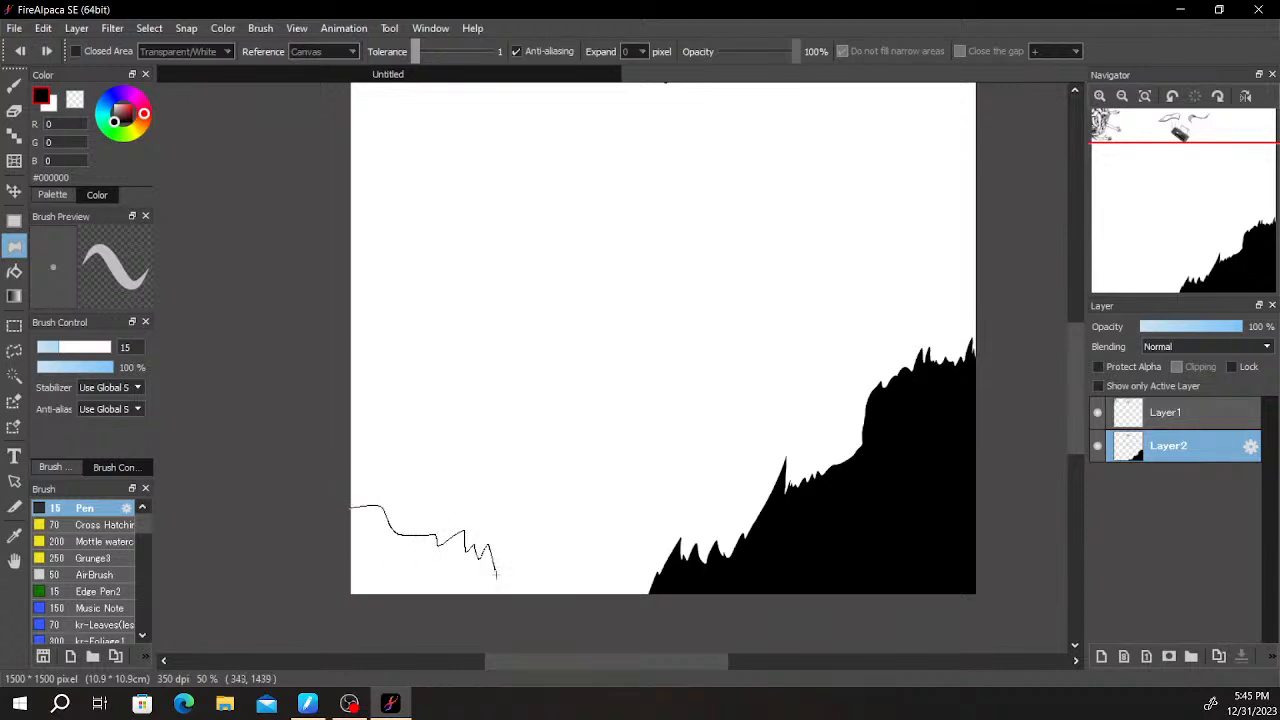
{"action": "mouse_move", "coordinate": [418, 648]}
{"action": "left_mouse_down"}
{"action": "mouse_move", "coordinate": [290, 491]}
{"action": "mouse_move", "coordinate": [683, 514]}
{"action": "mouse_move", "coordinate": [694, 309]}
{"action": "mouse_move", "coordinate": [739, 363]}
{"action": "mouse_move", "coordinate": [783, 337]}
{"action": "left_mouse_up"}
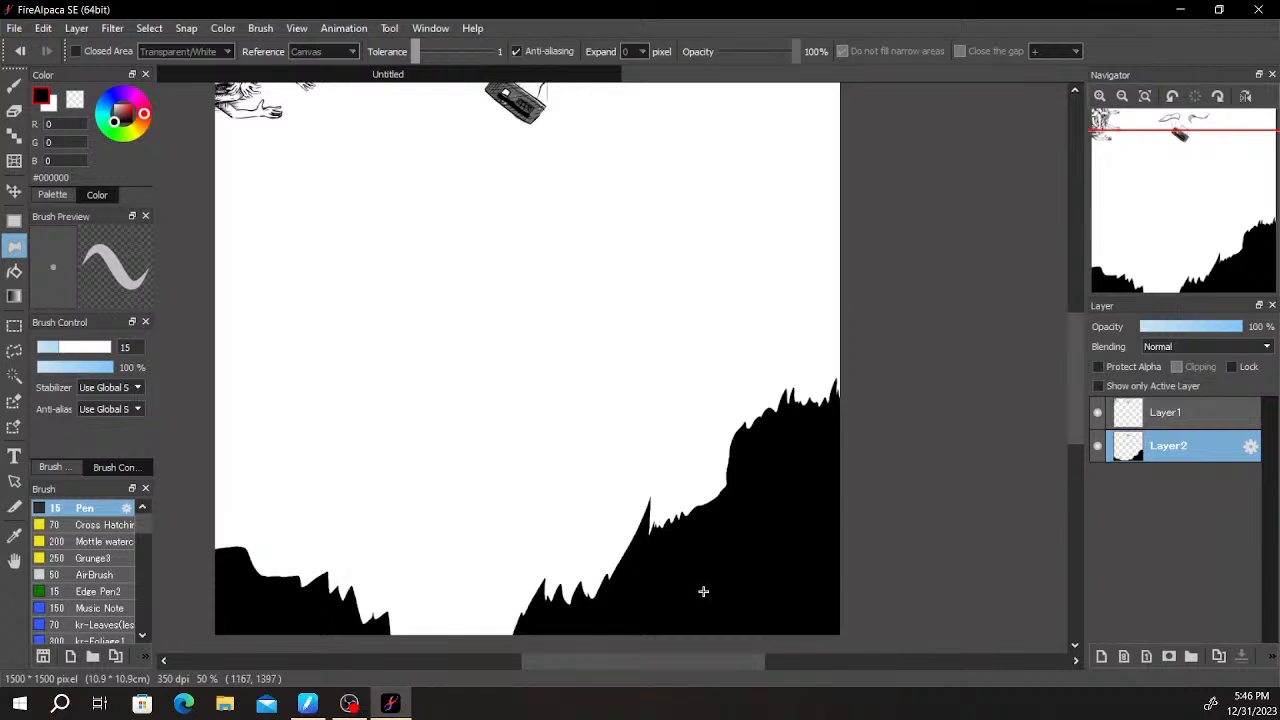
- Erase a thin vertical trunk edge with a curved knot out of the right black hill using the size 30 eraser
{"action": "key", "text": "e"}
{"action": "left_click_drag", "start_coordinate": [699, 632], "coordinate": [701, 593]}
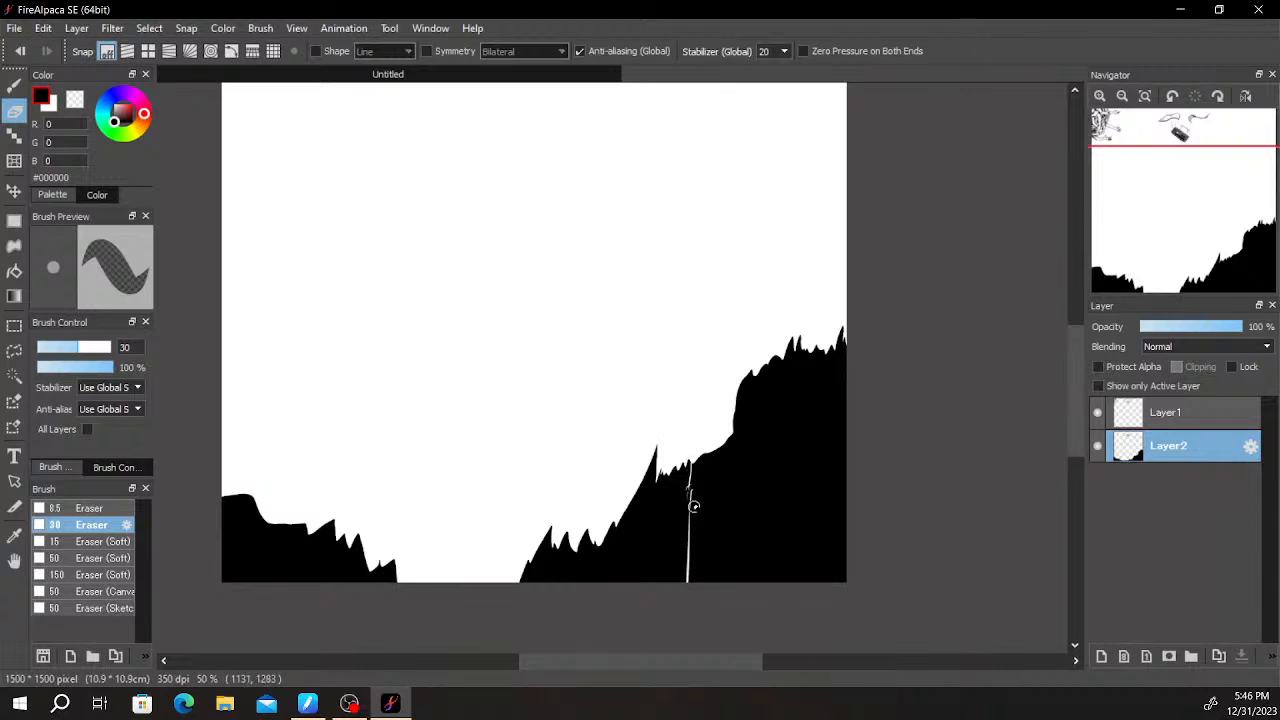
{"action": "scroll", "coordinate": [694, 514], "scroll_direction": "up", "scroll_amount": 4}
{"action": "mouse_move", "coordinate": [680, 480]}
{"action": "left_mouse_down"}
{"action": "mouse_move", "coordinate": [667, 426]}
{"action": "mouse_move", "coordinate": [668, 467]}
{"action": "left_mouse_up"}
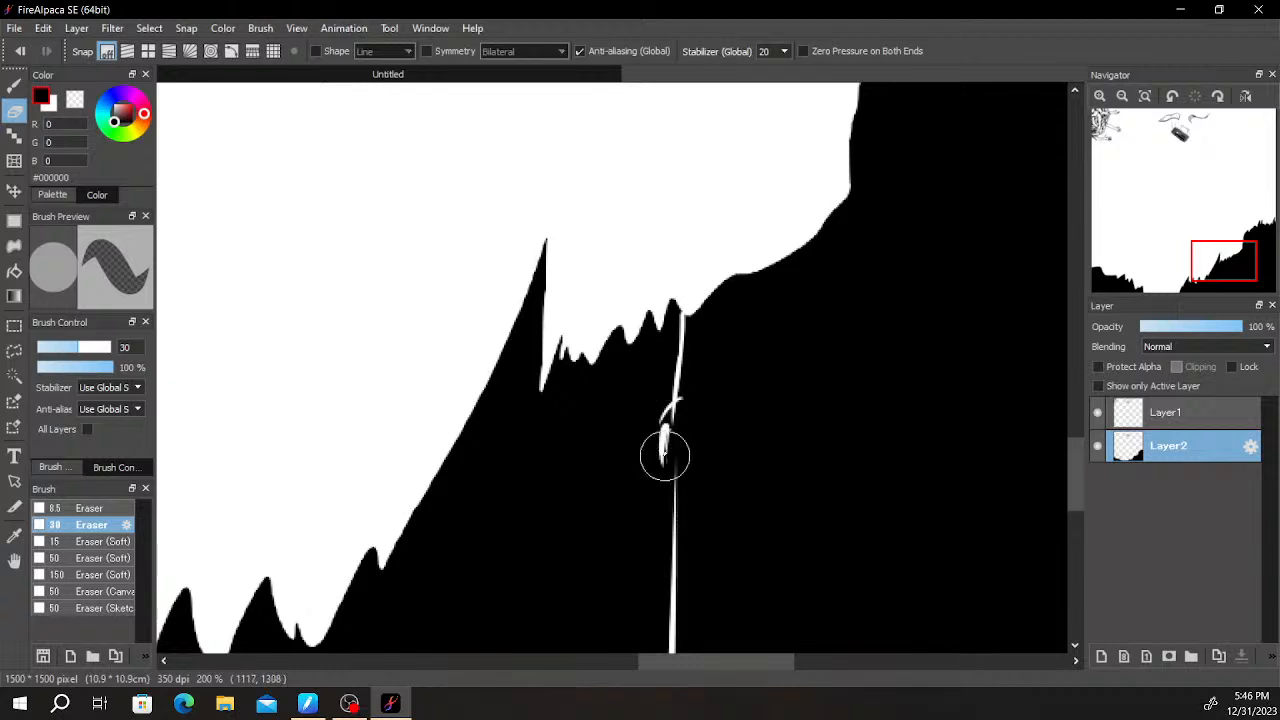
{"action": "key", "text": "ctrl+z"}
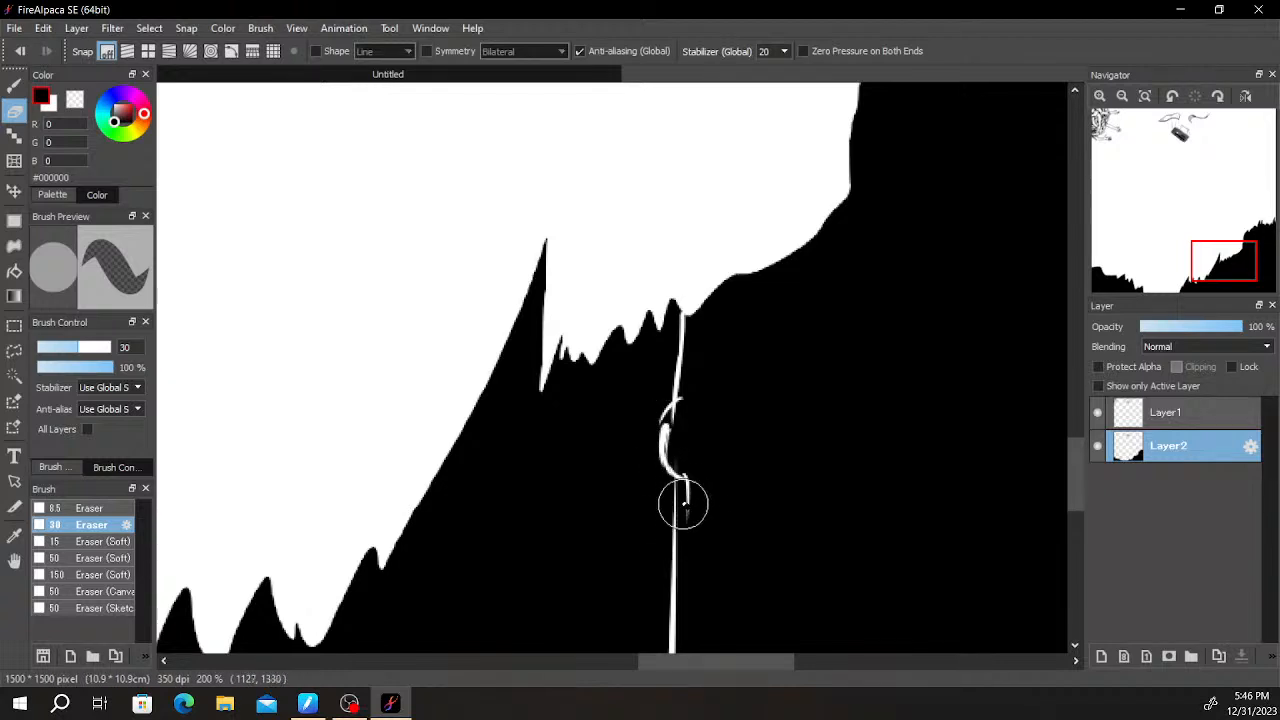
{"action": "left_click_drag", "start_coordinate": [675, 478], "coordinate": [678, 589]}
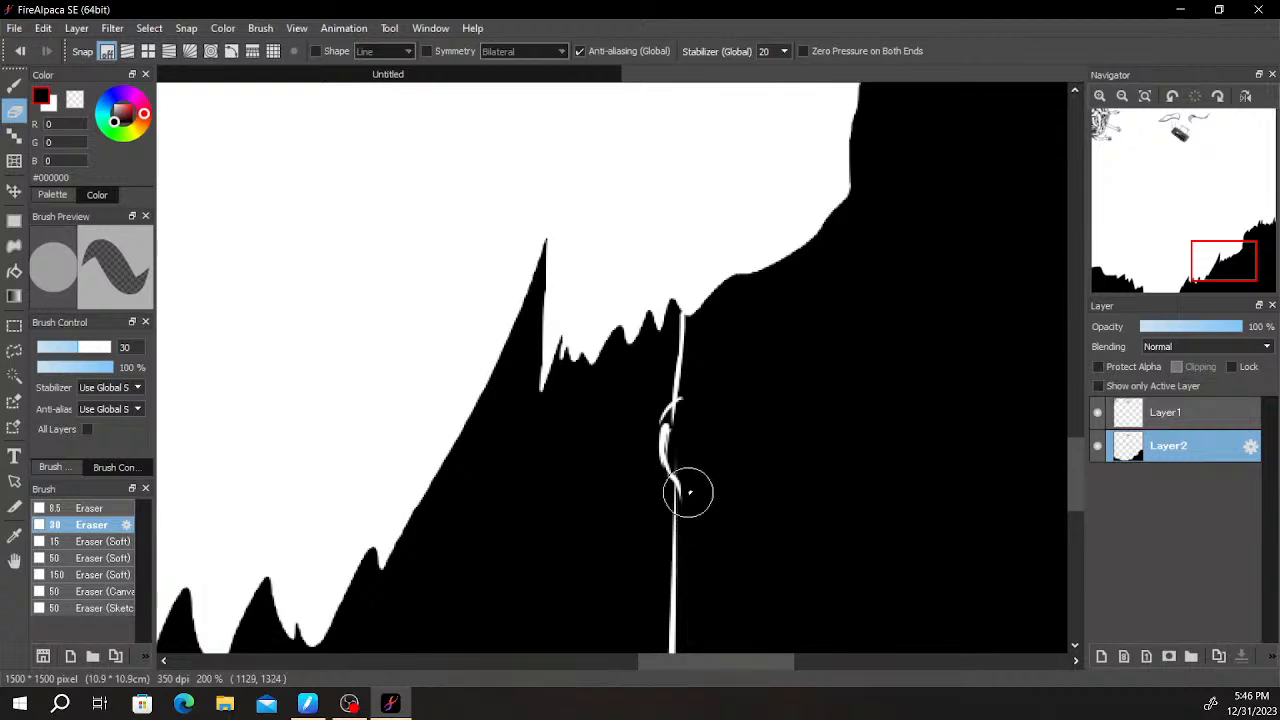
{"action": "key", "text": "ctrl+z"}
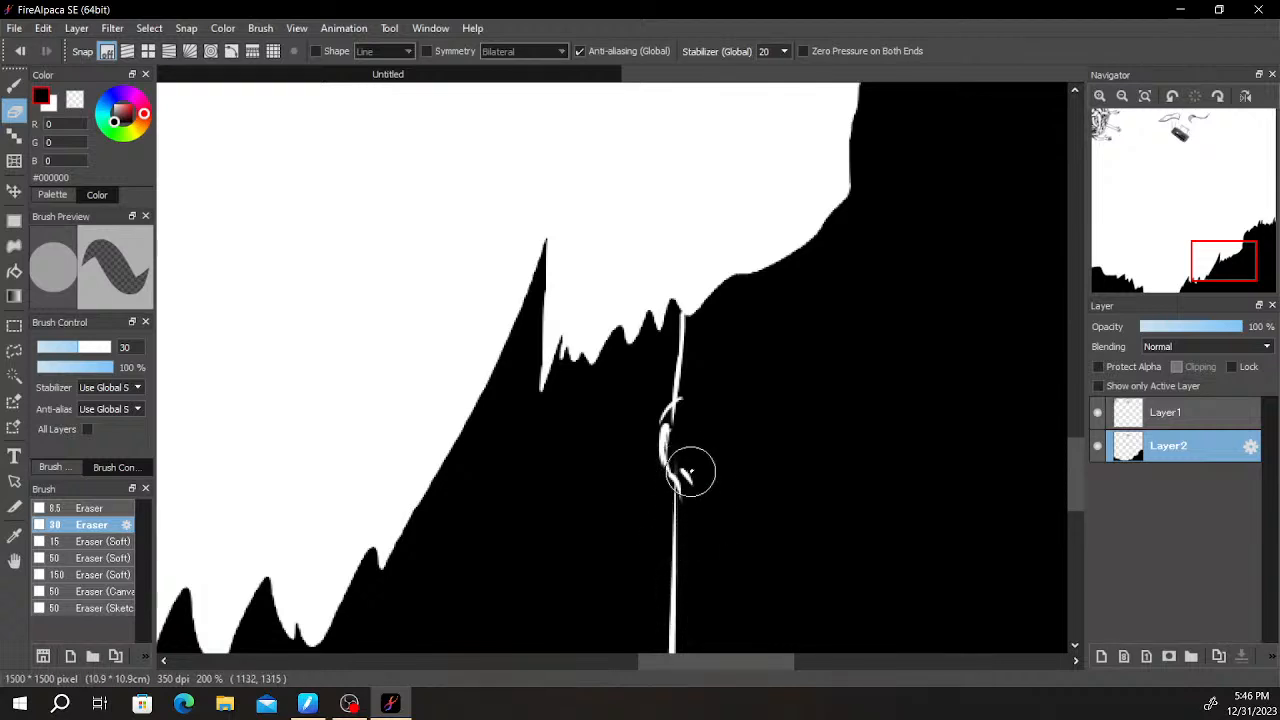
{"action": "scroll", "coordinate": [698, 583], "scroll_direction": "down", "scroll_amount": 3}
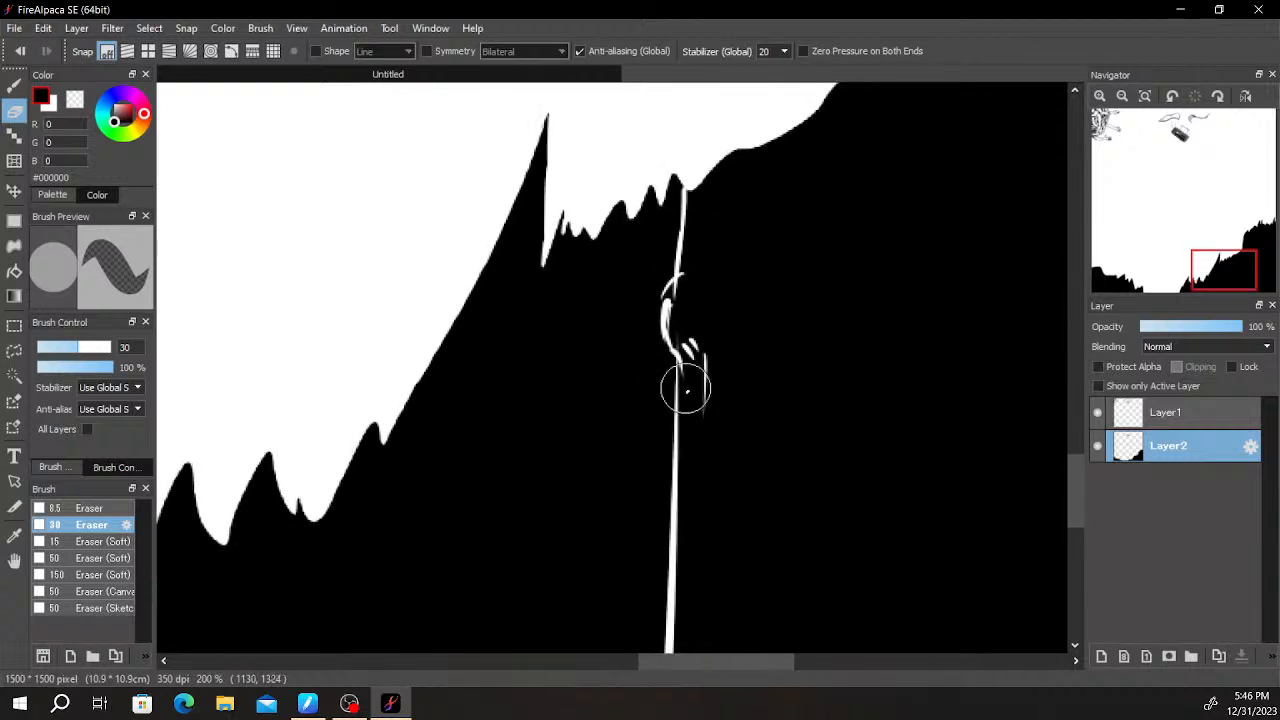
- Erase thin vertical bark lines beneath the trunk's knot down to the canvas's bottom edge
{"action": "left_click_drag", "start_coordinate": [703, 420], "coordinate": [705, 475]}
{"action": "scroll", "coordinate": [691, 609], "scroll_direction": "down", "scroll_amount": 3}
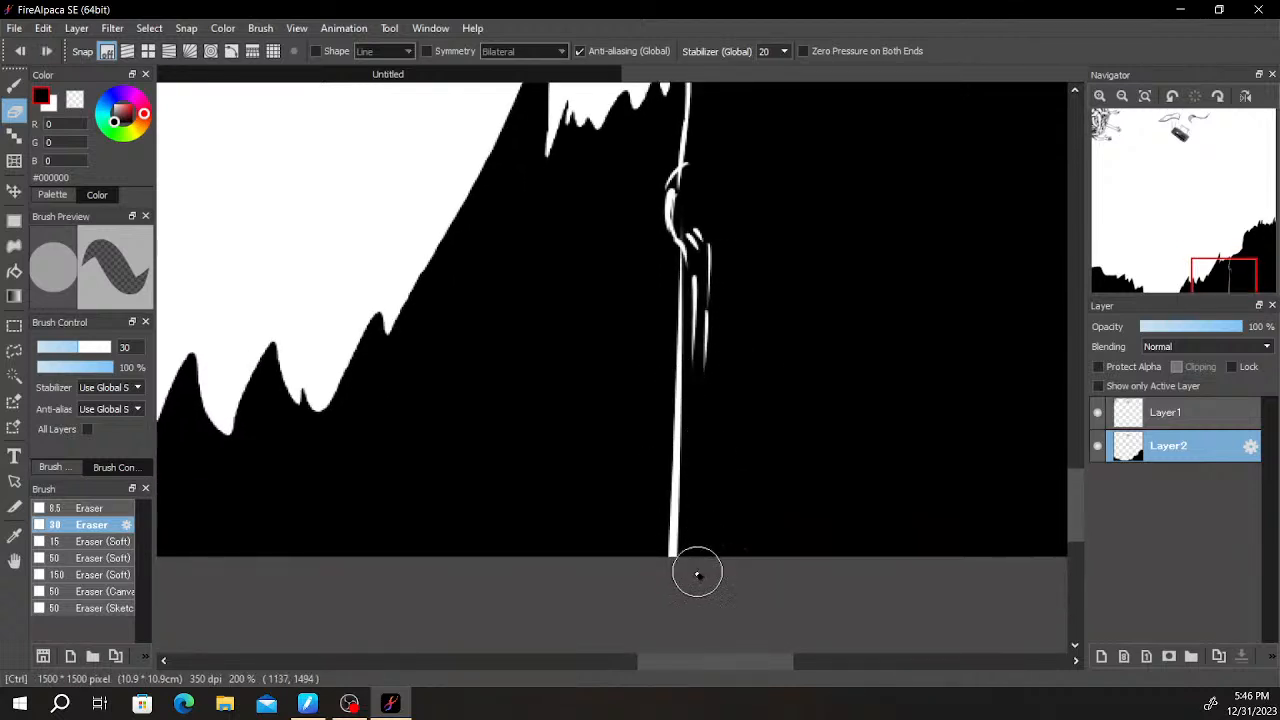
{"action": "left_click_drag", "start_coordinate": [700, 566], "coordinate": [691, 443]}
{"action": "key", "text": "ctrl+z"}
{"action": "left_click_drag", "start_coordinate": [691, 391], "coordinate": [680, 517]}
{"action": "key", "text": "ctrl+z"}
{"action": "left_click_drag", "start_coordinate": [692, 388], "coordinate": [681, 492]}
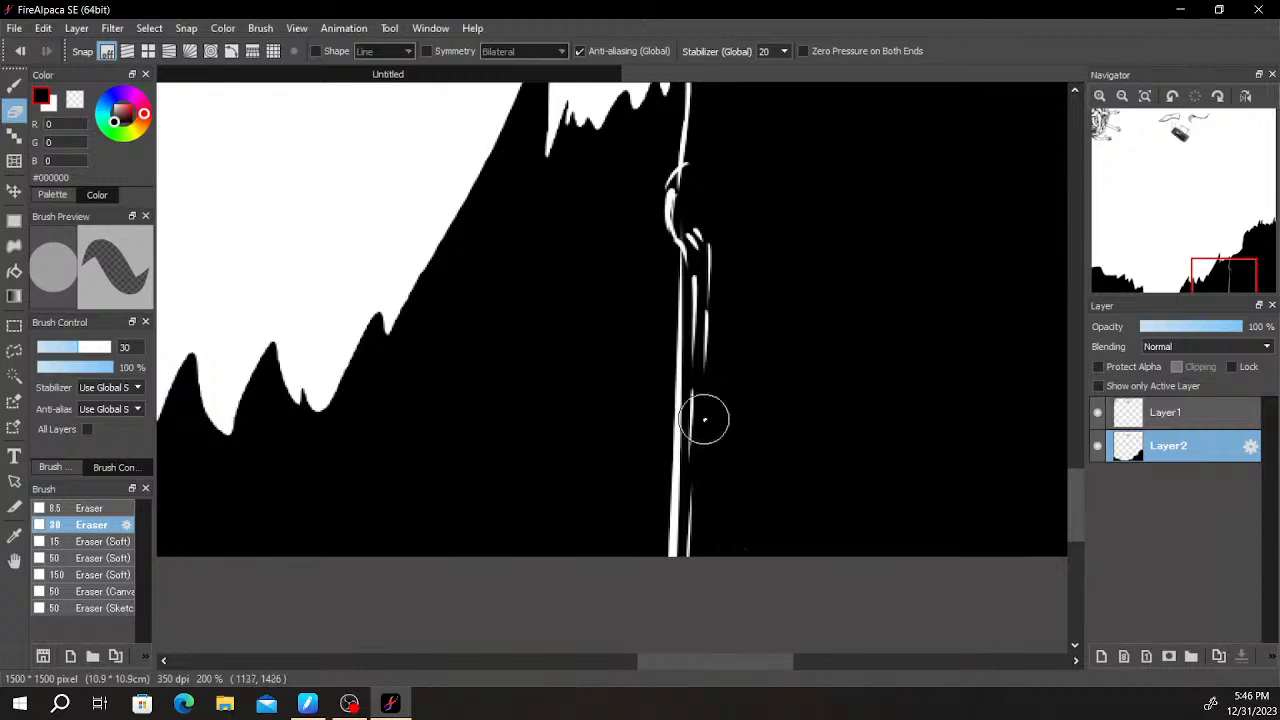
{"action": "left_click_drag", "start_coordinate": [707, 427], "coordinate": [704, 505]}
- Erase a dense group of long vertical bark strokes along the trunk's right side and lower part
{"action": "left_click_drag", "start_coordinate": [768, 398], "coordinate": [730, 499]}
{"action": "left_click_drag", "start_coordinate": [783, 447], "coordinate": [655, 386]}
{"action": "left_click_drag", "start_coordinate": [706, 266], "coordinate": [706, 434]}
{"action": "left_click_drag", "start_coordinate": [710, 266], "coordinate": [706, 491]}
{"action": "left_click_drag", "start_coordinate": [716, 308], "coordinate": [717, 502]}
{"action": "left_click_drag", "start_coordinate": [718, 349], "coordinate": [718, 493]}
{"action": "left_click_drag", "start_coordinate": [718, 393], "coordinate": [715, 594]}
{"action": "mouse_move", "coordinate": [704, 430]}
{"action": "left_mouse_down"}
{"action": "mouse_move", "coordinate": [700, 626]}
{"action": "mouse_move", "coordinate": [691, 600]}
{"action": "left_mouse_up"}
{"action": "left_click_drag", "start_coordinate": [707, 445], "coordinate": [702, 590]}
{"action": "left_click_drag", "start_coordinate": [694, 347], "coordinate": [684, 622]}
{"action": "left_click_drag", "start_coordinate": [678, 407], "coordinate": [671, 548]}
{"action": "left_click_drag", "start_coordinate": [675, 438], "coordinate": [669, 548]}
{"action": "left_click_drag", "start_coordinate": [685, 611], "coordinate": [684, 336]}
{"action": "mouse_move", "coordinate": [696, 384]}
{"action": "left_mouse_down"}
{"action": "mouse_move", "coordinate": [688, 258]}
{"action": "mouse_move", "coordinate": [659, 479]}
{"action": "left_mouse_up"}
{"action": "left_click_drag", "start_coordinate": [673, 545], "coordinate": [666, 610]}
- Erase the lower edge of a branch rising from the trunk's right side and bending slightly downward at its outer end
{"action": "mouse_move", "coordinate": [675, 545]}
{"action": "left_mouse_down"}
{"action": "mouse_move", "coordinate": [677, 531]}
{"action": "mouse_move", "coordinate": [829, 457]}
{"action": "mouse_move", "coordinate": [920, 483]}
{"action": "left_mouse_up"}
{"action": "key", "text": "ctrl+z"}
{"action": "left_click_drag", "start_coordinate": [834, 461], "coordinate": [957, 480]}
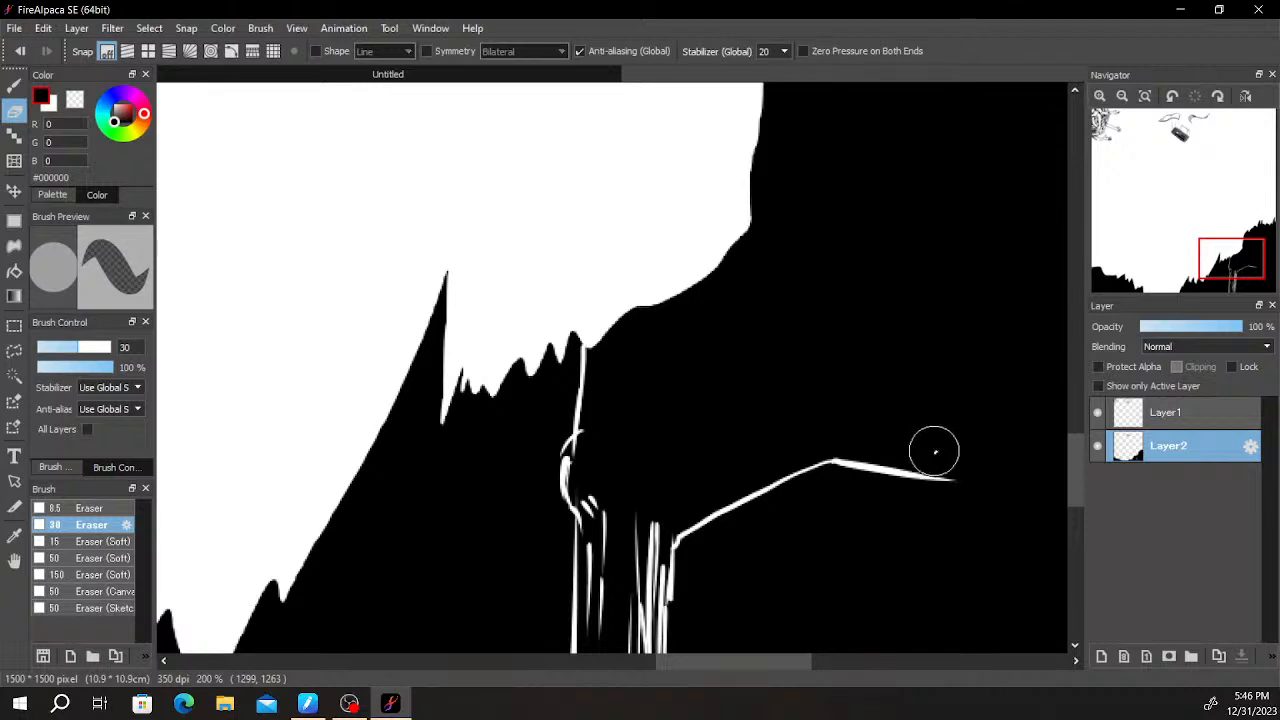
{"action": "left_click_drag", "start_coordinate": [953, 481], "coordinate": [1012, 523]}
{"action": "key", "text": "ctrl+z"}
{"action": "left_click_drag", "start_coordinate": [954, 482], "coordinate": [1042, 529]}
{"action": "key", "text": "ctrl+z"}
{"action": "left_click_drag", "start_coordinate": [954, 481], "coordinate": [1012, 527]}
{"action": "key", "text": "ctrl+z"}
{"action": "left_click_drag", "start_coordinate": [955, 483], "coordinate": [1029, 510]}
{"action": "key", "text": "ctrl+z"}
{"action": "left_click_drag", "start_coordinate": [956, 484], "coordinate": [1016, 507]}
{"action": "key", "text": "ctrl+z"}
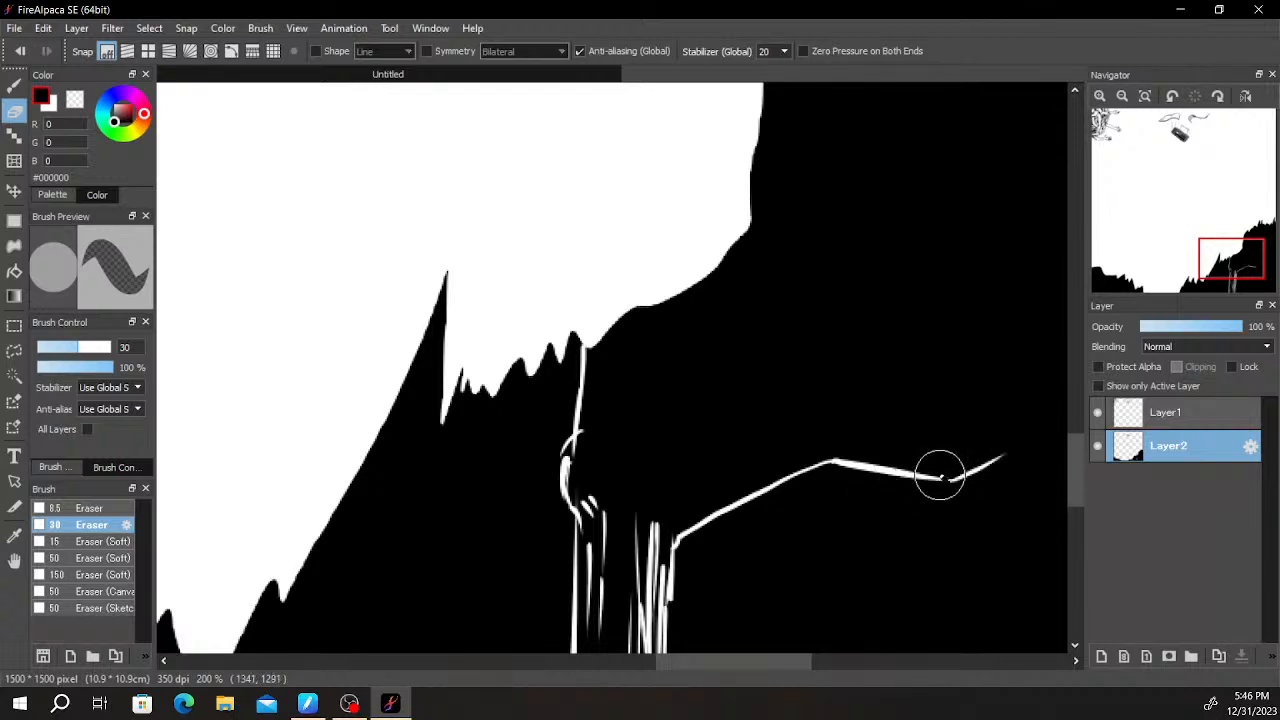
- Erase short slanted lines at the branch's outer end to form a forked tip
{"action": "left_click_drag", "start_coordinate": [951, 464], "coordinate": [986, 430]}
{"action": "key", "text": "ctrl+z"}
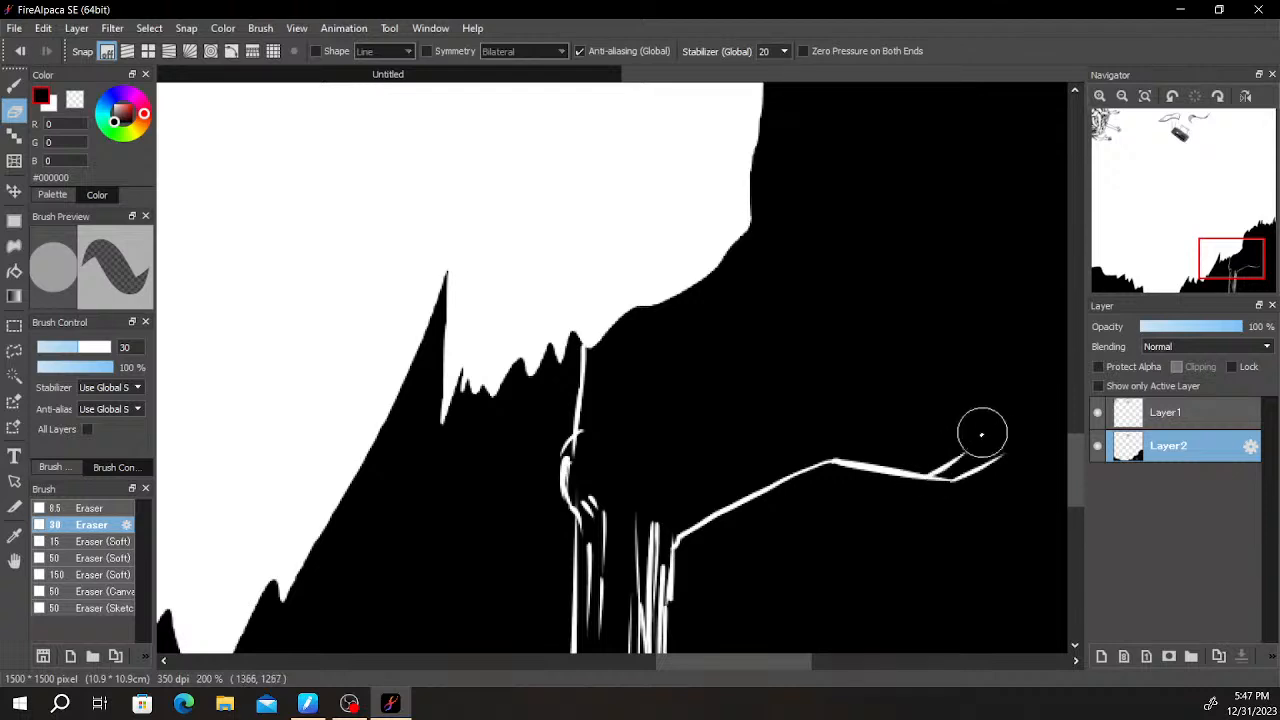
{"action": "key", "text": "ctrl+z"}
{"action": "mouse_move", "coordinate": [942, 470]}
{"action": "left_mouse_down"}
{"action": "mouse_move", "coordinate": [925, 435]}
{"action": "mouse_move", "coordinate": [1000, 423]}
{"action": "left_mouse_up"}
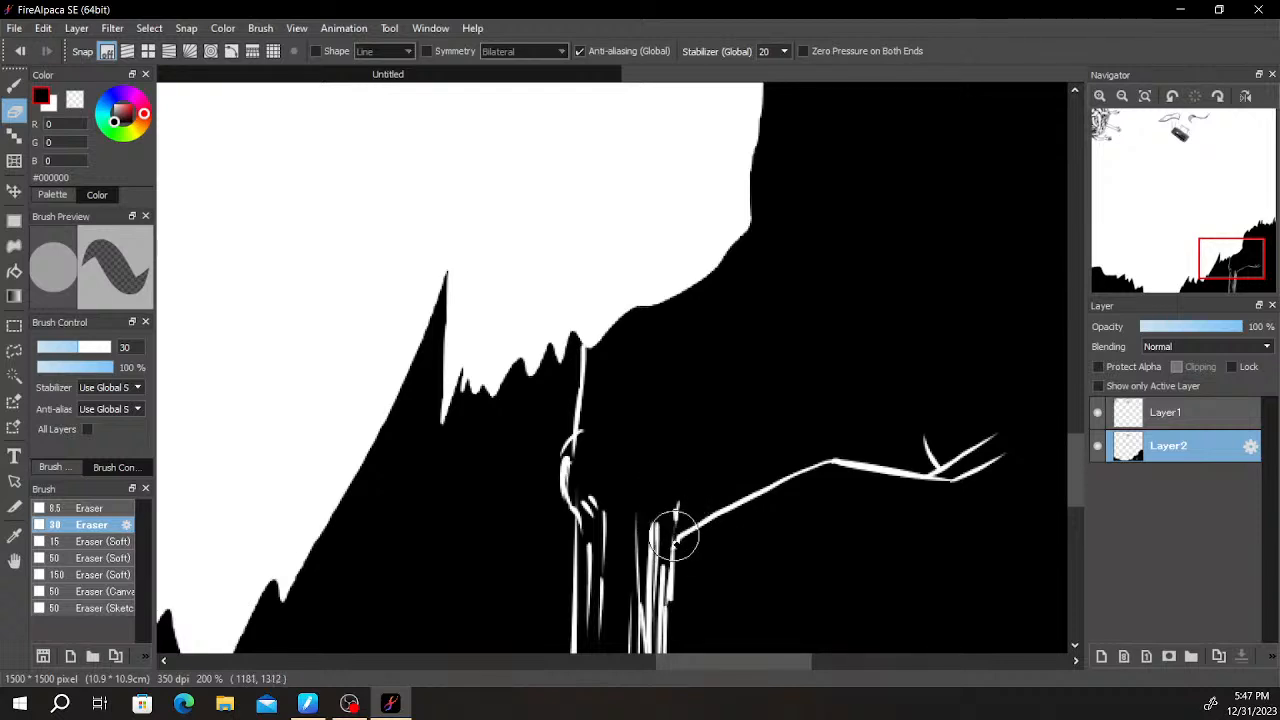
- Extend the trunk's right edge from the branch base straight up to the hill's outline
{"action": "left_click_drag", "start_coordinate": [674, 520], "coordinate": [681, 371]}
{"action": "key", "text": "ctrl+z"}
{"action": "key", "text": "ctrl+z"}
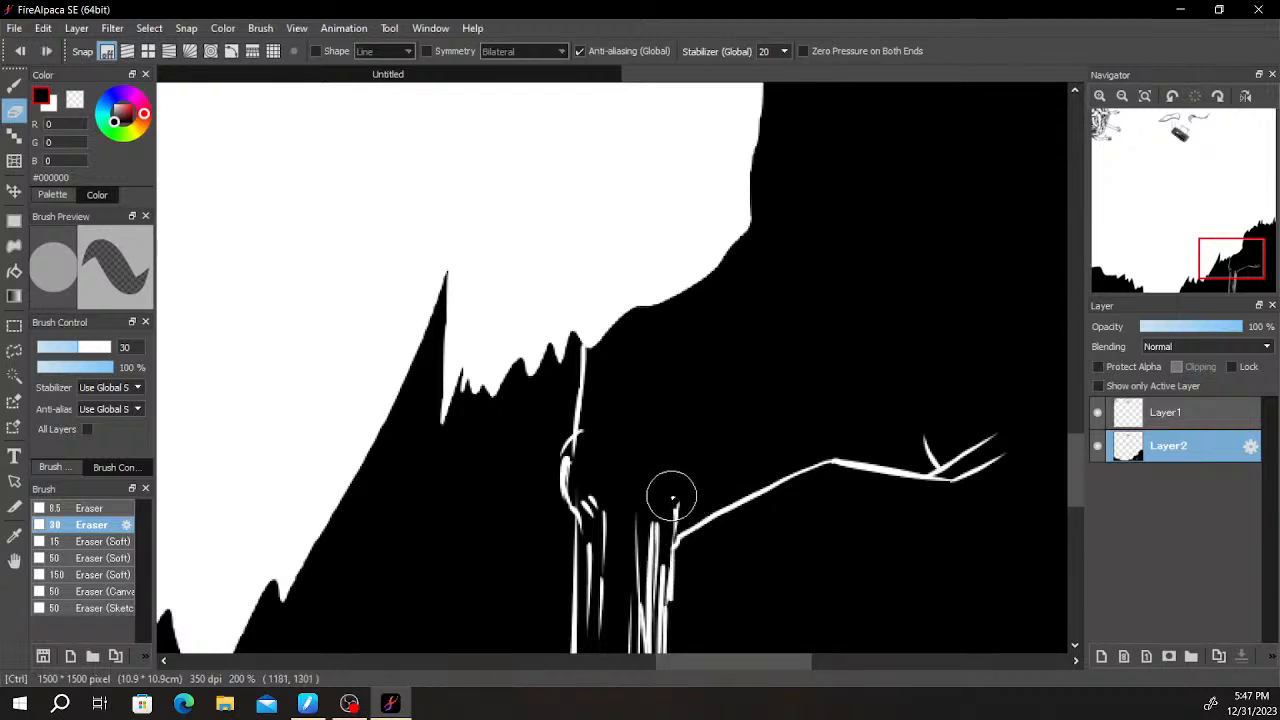
{"action": "left_click_drag", "start_coordinate": [675, 504], "coordinate": [683, 283]}
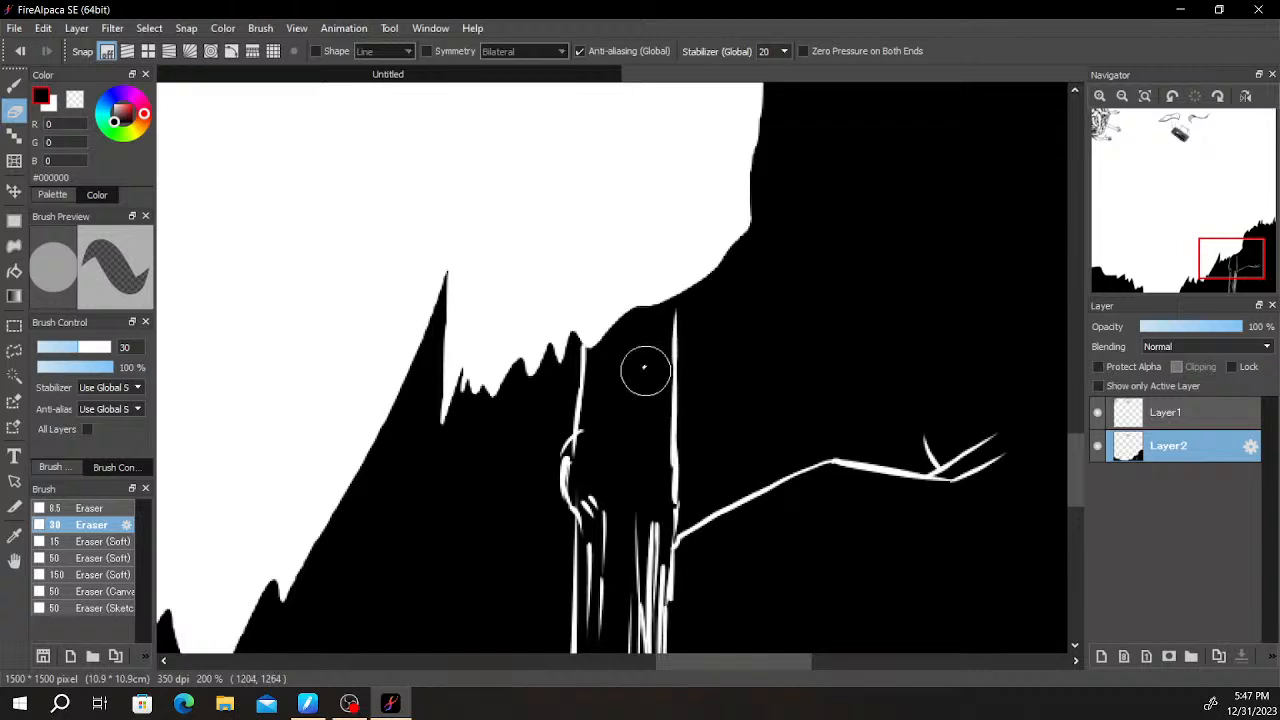
- Erase the branch's upper edge from the trunk outward, ending in a short upward twig
{"action": "left_click_drag", "start_coordinate": [677, 498], "coordinate": [804, 444]}
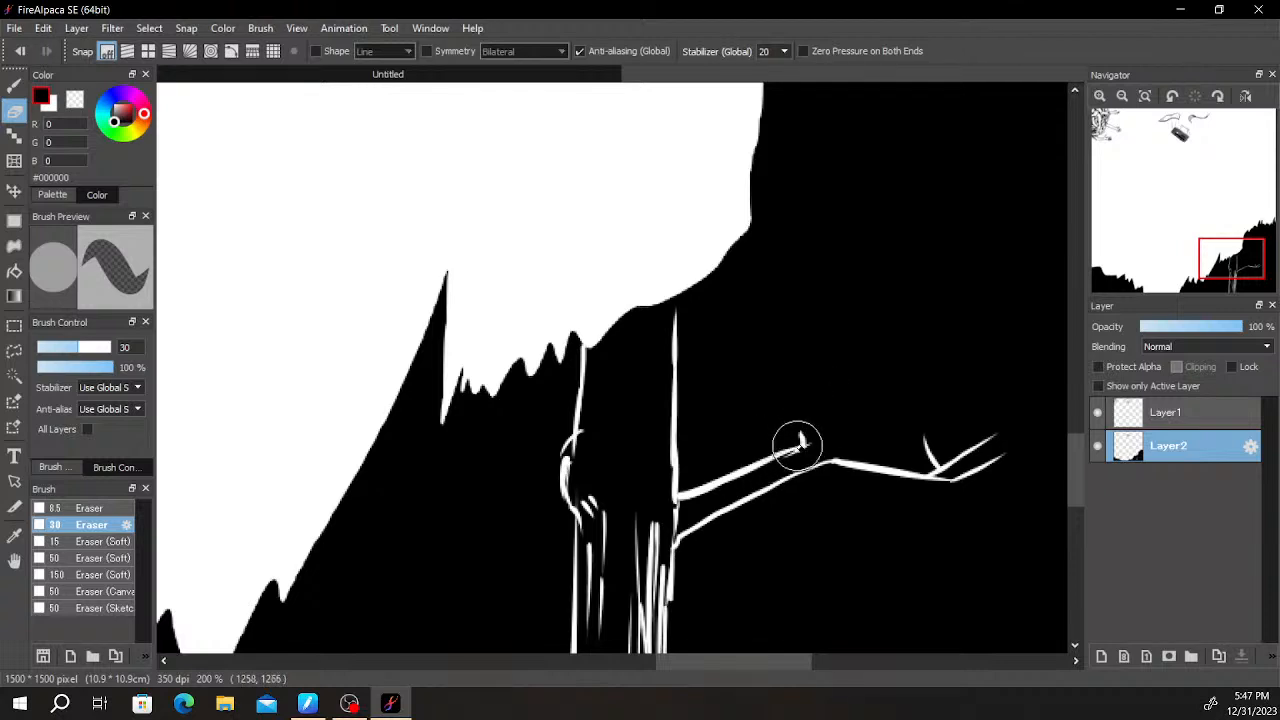
{"action": "mouse_move", "coordinate": [770, 458]}
{"action": "left_mouse_down"}
{"action": "mouse_move", "coordinate": [766, 424]}
{"action": "mouse_move", "coordinate": [816, 447]}
{"action": "mouse_move", "coordinate": [771, 429]}
{"action": "mouse_move", "coordinate": [802, 451]}
{"action": "mouse_move", "coordinate": [759, 441]}
{"action": "mouse_move", "coordinate": [771, 432]}
{"action": "mouse_move", "coordinate": [731, 419]}
{"action": "mouse_move", "coordinate": [894, 449]}
{"action": "mouse_move", "coordinate": [951, 436]}
{"action": "mouse_move", "coordinate": [911, 441]}
{"action": "mouse_move", "coordinate": [988, 441]}
{"action": "left_mouse_up"}
{"action": "key", "text": "ctrl+z"}
{"action": "key", "text": "ctrl+z"}
{"action": "mouse_move", "coordinate": [845, 435]}
{"action": "left_mouse_down"}
{"action": "mouse_move", "coordinate": [950, 480]}
{"action": "mouse_move", "coordinate": [1050, 467]}
{"action": "left_mouse_up"}
{"action": "mouse_move", "coordinate": [719, 413]}
{"action": "left_mouse_down"}
{"action": "mouse_move", "coordinate": [687, 389]}
{"action": "mouse_move", "coordinate": [684, 345]}
{"action": "mouse_move", "coordinate": [758, 290]}
{"action": "left_mouse_up"}
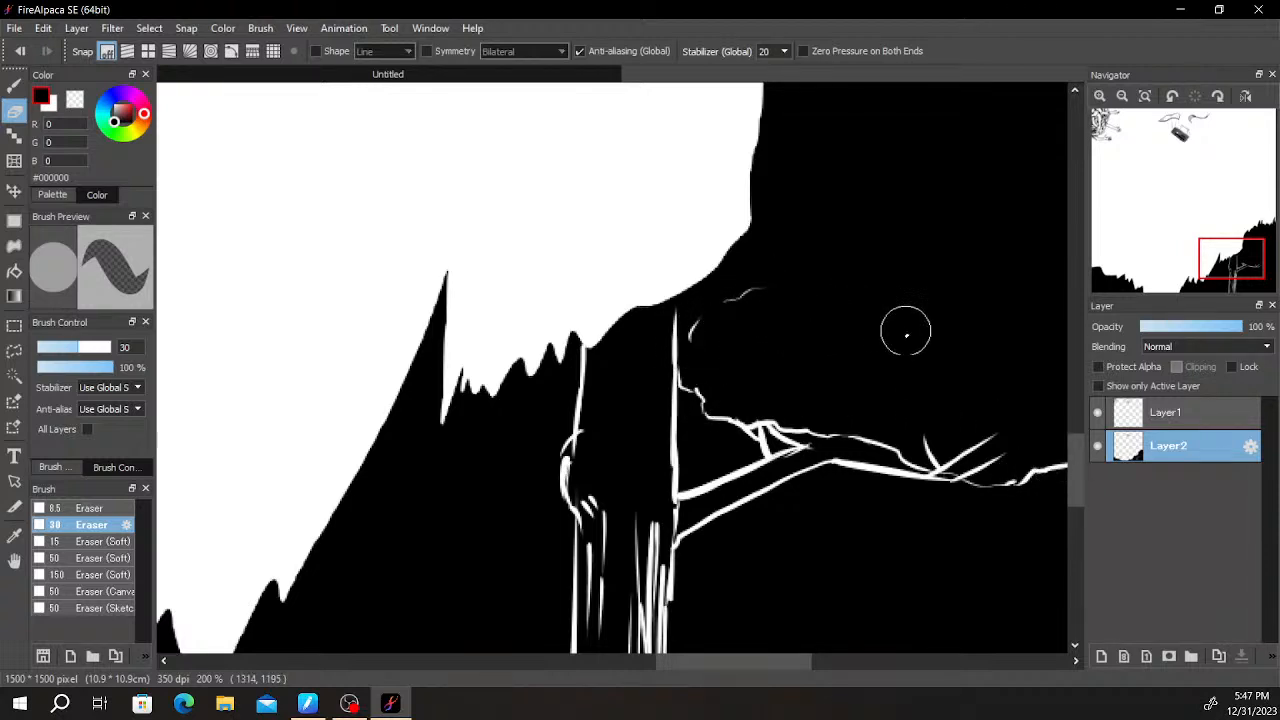
{"action": "mouse_move", "coordinate": [919, 428]}
{"action": "left_mouse_down"}
{"action": "mouse_move", "coordinate": [946, 383]}
{"action": "mouse_move", "coordinate": [957, 389]}
{"action": "mouse_move", "coordinate": [914, 443]}
{"action": "mouse_move", "coordinate": [846, 437]}
{"action": "left_mouse_up"}
{"action": "key", "text": "ctrl+z"}
{"action": "key", "text": "ctrl+z"}
- Erase dense fans of pine needles around the forked twigs at the branch's outer end
{"action": "mouse_move", "coordinate": [857, 268]}
{"action": "left_mouse_down"}
{"action": "mouse_move", "coordinate": [779, 400]}
{"action": "mouse_move", "coordinate": [726, 409]}
{"action": "mouse_move", "coordinate": [746, 420]}
{"action": "mouse_move", "coordinate": [731, 337]}
{"action": "mouse_move", "coordinate": [737, 400]}
{"action": "mouse_move", "coordinate": [729, 371]}
{"action": "mouse_move", "coordinate": [714, 380]}
{"action": "mouse_move", "coordinate": [770, 405]}
{"action": "mouse_move", "coordinate": [808, 366]}
{"action": "mouse_move", "coordinate": [822, 397]}
{"action": "mouse_move", "coordinate": [766, 303]}
{"action": "mouse_move", "coordinate": [754, 314]}
{"action": "mouse_move", "coordinate": [790, 340]}
{"action": "mouse_move", "coordinate": [767, 372]}
{"action": "mouse_move", "coordinate": [846, 423]}
{"action": "mouse_move", "coordinate": [897, 434]}
{"action": "mouse_move", "coordinate": [834, 440]}
{"action": "mouse_move", "coordinate": [909, 440]}
{"action": "mouse_move", "coordinate": [900, 445]}
{"action": "mouse_move", "coordinate": [971, 429]}
{"action": "mouse_move", "coordinate": [991, 423]}
{"action": "mouse_move", "coordinate": [987, 403]}
{"action": "left_mouse_up"}
{"action": "left_click_drag", "start_coordinate": [966, 446], "coordinate": [997, 432]}
{"action": "mouse_move", "coordinate": [800, 420]}
{"action": "left_mouse_down"}
{"action": "mouse_move", "coordinate": [856, 382]}
{"action": "mouse_move", "coordinate": [795, 412]}
{"action": "mouse_move", "coordinate": [917, 380]}
{"action": "mouse_move", "coordinate": [896, 402]}
{"action": "left_mouse_up"}
{"action": "mouse_move", "coordinate": [804, 394]}
{"action": "left_mouse_down"}
{"action": "mouse_move", "coordinate": [791, 346]}
{"action": "mouse_move", "coordinate": [857, 371]}
{"action": "mouse_move", "coordinate": [908, 346]}
{"action": "mouse_move", "coordinate": [891, 366]}
{"action": "mouse_move", "coordinate": [959, 357]}
{"action": "left_mouse_up"}
- Erase a small fan of pine needles around the short twig nearer the trunk
{"action": "left_click_drag", "start_coordinate": [703, 444], "coordinate": [910, 455]}
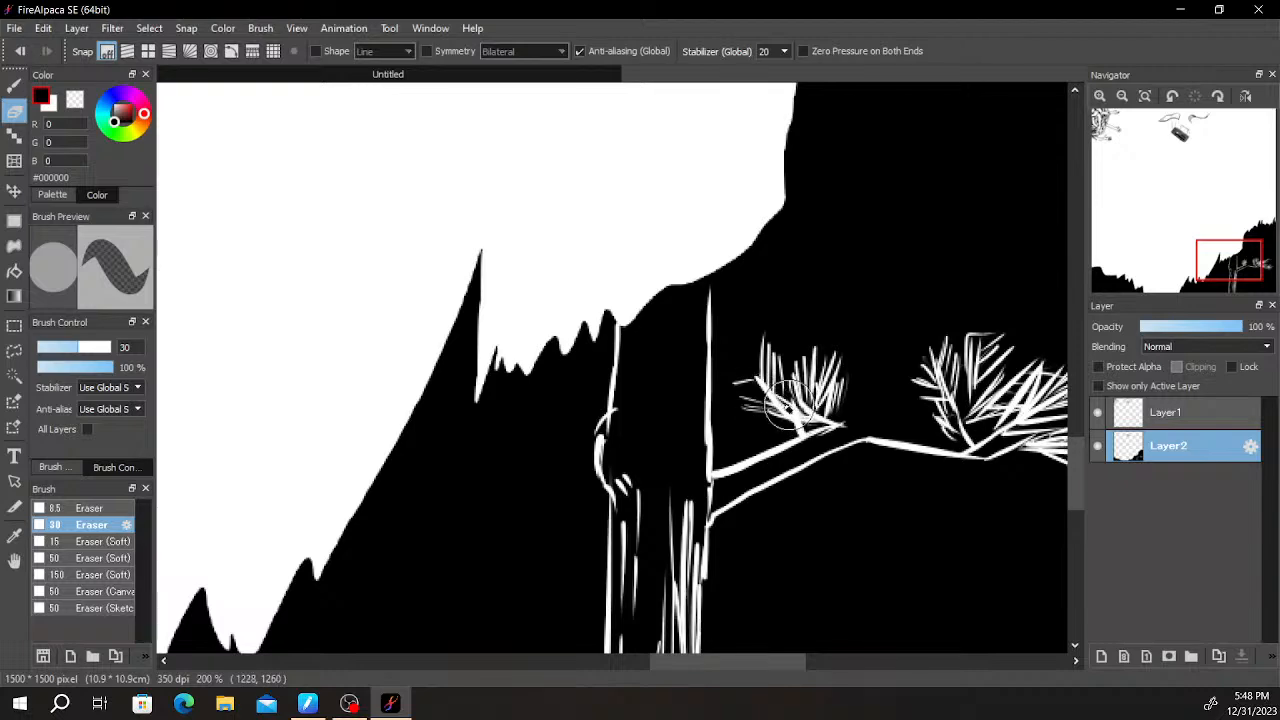
{"action": "mouse_move", "coordinate": [769, 403]}
{"action": "left_mouse_down"}
{"action": "mouse_move", "coordinate": [736, 371]}
{"action": "mouse_move", "coordinate": [739, 347]}
{"action": "left_mouse_up"}
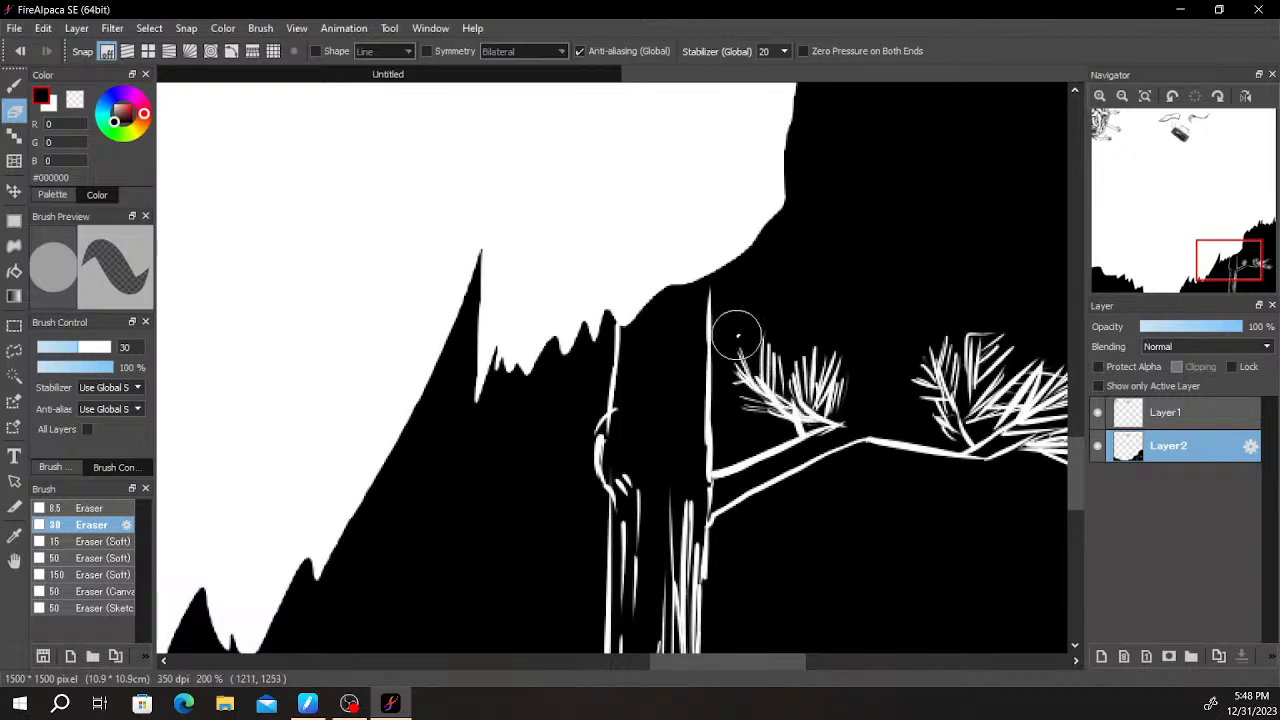
{"action": "left_click_drag", "start_coordinate": [830, 365], "coordinate": [800, 420]}
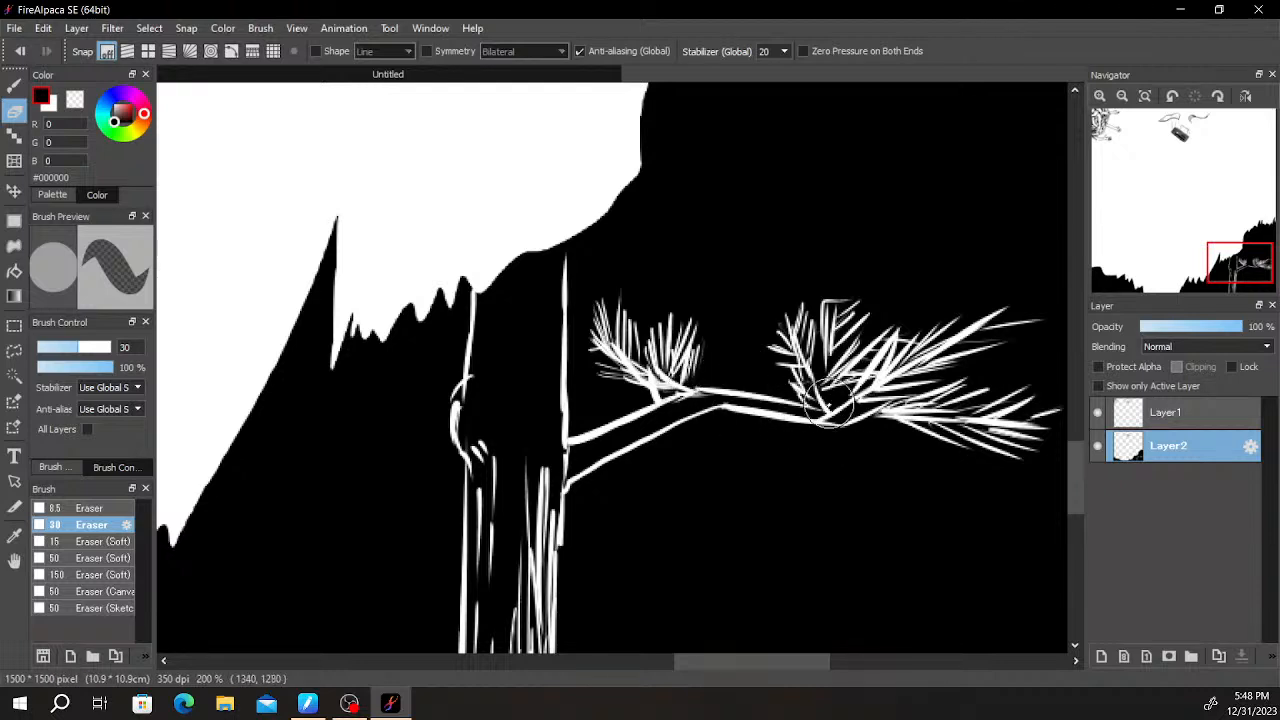
- Erase the missing upper edge between the branch's two needle clusters and add grain lines along the branch
{"action": "left_click_drag", "start_coordinate": [704, 388], "coordinate": [828, 412]}
{"action": "key", "text": "ctrl+z"}
{"action": "left_click_drag", "start_coordinate": [691, 388], "coordinate": [828, 412]}
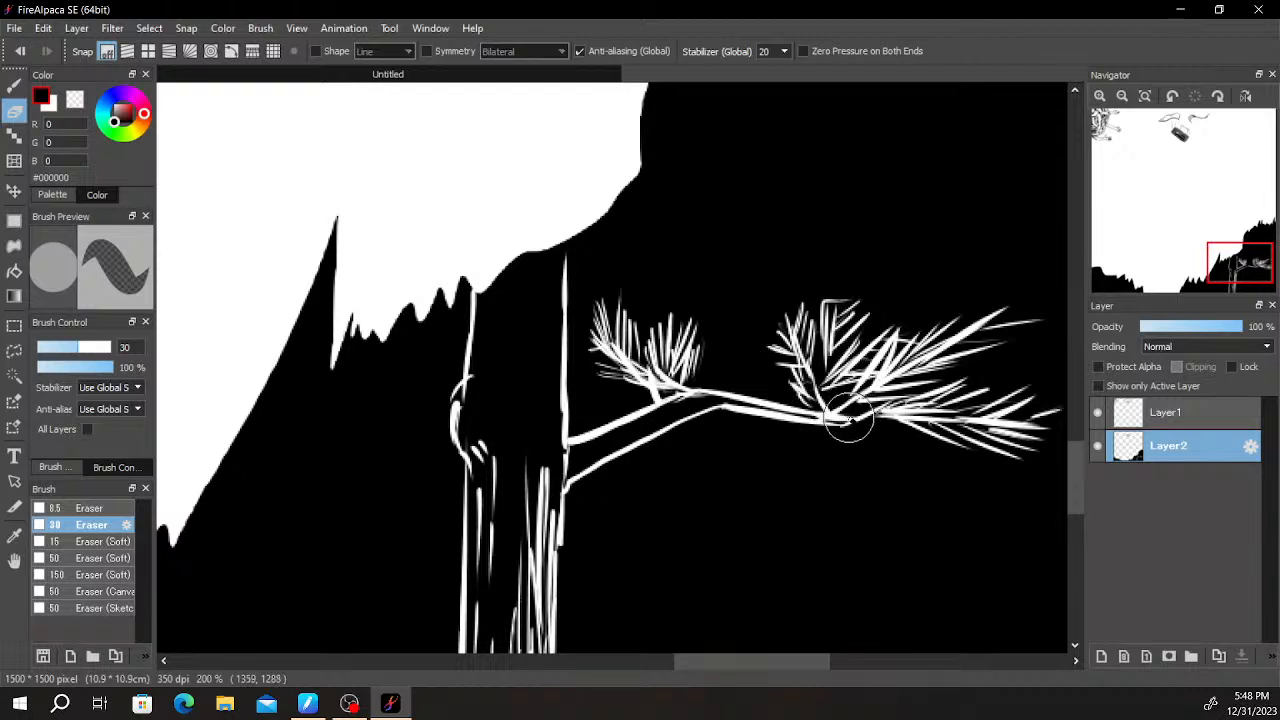
{"action": "key", "text": "ctrl+z"}
{"action": "mouse_move", "coordinate": [576, 455]}
{"action": "left_mouse_down"}
{"action": "mouse_move", "coordinate": [635, 438]}
{"action": "mouse_move", "coordinate": [617, 437]}
{"action": "mouse_move", "coordinate": [680, 400]}
{"action": "left_mouse_up"}
{"action": "key", "text": "ctrl+z"}
{"action": "key", "text": "ctrl+z"}
{"action": "key", "text": "ctrl+z"}
{"action": "mouse_move", "coordinate": [613, 439]}
{"action": "left_mouse_down"}
{"action": "mouse_move", "coordinate": [663, 414]}
{"action": "mouse_move", "coordinate": [593, 437]}
{"action": "mouse_move", "coordinate": [604, 429]}
{"action": "mouse_move", "coordinate": [578, 474]}
{"action": "mouse_move", "coordinate": [665, 409]}
{"action": "mouse_move", "coordinate": [753, 391]}
{"action": "mouse_move", "coordinate": [715, 398]}
{"action": "mouse_move", "coordinate": [725, 394]}
{"action": "mouse_move", "coordinate": [807, 413]}
{"action": "mouse_move", "coordinate": [803, 399]}
{"action": "mouse_move", "coordinate": [909, 432]}
{"action": "left_mouse_up"}
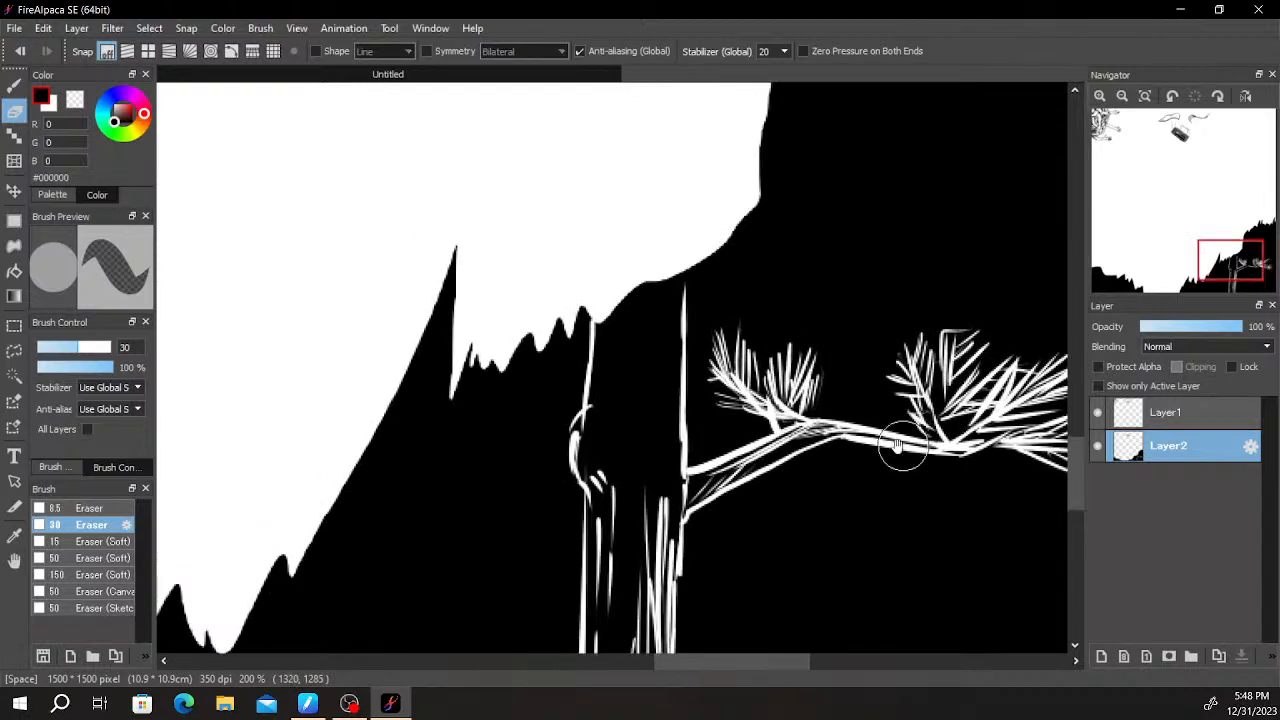
- Erase long vertical bark strokes in the upper part of the trunk, reaching up to the hill's outline
{"action": "mouse_move", "coordinate": [673, 310]}
{"action": "left_mouse_down"}
{"action": "mouse_move", "coordinate": [647, 502]}
{"action": "mouse_move", "coordinate": [668, 326]}
{"action": "mouse_move", "coordinate": [663, 532]}
{"action": "mouse_move", "coordinate": [664, 323]}
{"action": "mouse_move", "coordinate": [668, 508]}
{"action": "mouse_move", "coordinate": [676, 310]}
{"action": "mouse_move", "coordinate": [642, 372]}
{"action": "mouse_move", "coordinate": [645, 460]}
{"action": "left_mouse_up"}
{"action": "key", "text": "ctrl+z"}
{"action": "mouse_move", "coordinate": [653, 295]}
{"action": "left_mouse_down"}
{"action": "mouse_move", "coordinate": [648, 440]}
{"action": "mouse_move", "coordinate": [669, 281]}
{"action": "left_mouse_up"}
{"action": "left_click_drag", "start_coordinate": [681, 340], "coordinate": [676, 281]}
{"action": "left_click_drag", "start_coordinate": [653, 392], "coordinate": [660, 283]}
{"action": "left_click_drag", "start_coordinate": [634, 440], "coordinate": [643, 285]}
{"action": "left_click_drag", "start_coordinate": [661, 395], "coordinate": [650, 519]}
{"action": "mouse_move", "coordinate": [728, 277]}
{"action": "left_mouse_down"}
{"action": "mouse_move", "coordinate": [720, 551]}
{"action": "mouse_move", "coordinate": [742, 426]}
{"action": "left_mouse_up"}
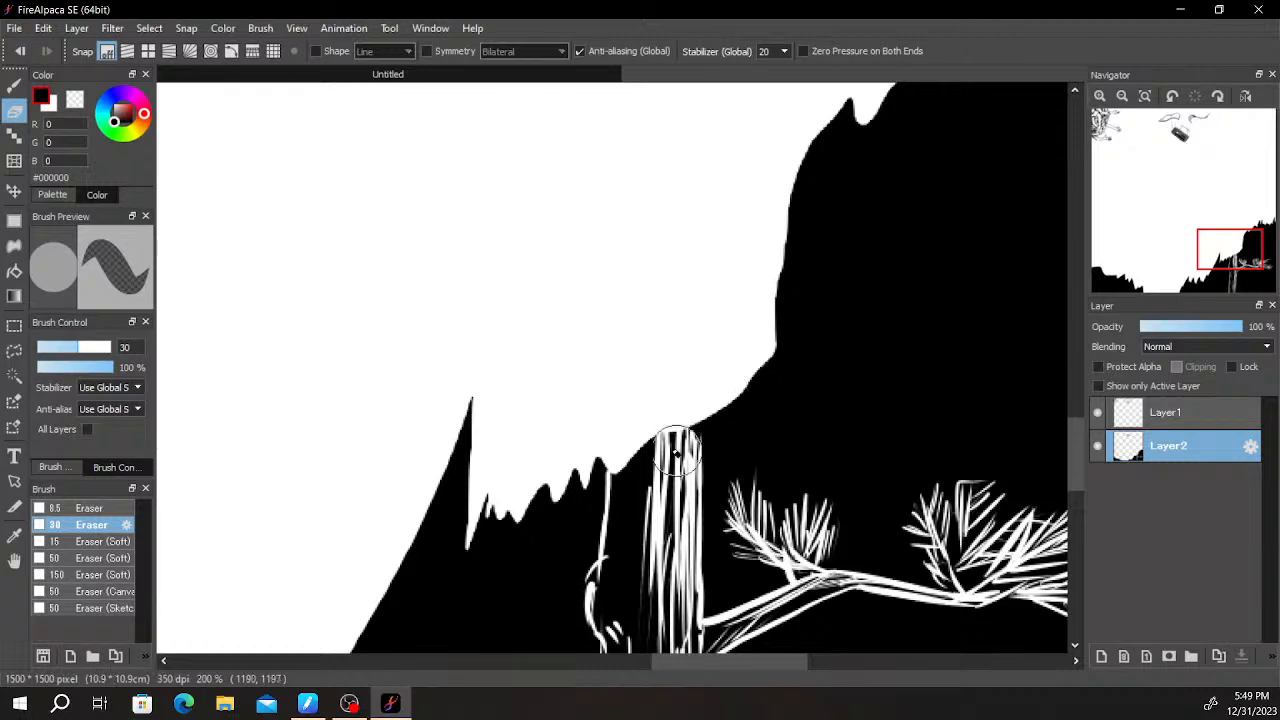
- With the black 15 px Pen, continue the trunk's left edge above the hill and add a diagonal branch line rising to the left
{"action": "key", "text": "b"}
{"action": "left_click_drag", "start_coordinate": [607, 474], "coordinate": [613, 238]}
{"action": "left_click_drag", "start_coordinate": [740, 340], "coordinate": [749, 401]}
{"action": "left_click_drag", "start_coordinate": [609, 366], "coordinate": [501, 236]}
{"action": "left_click_drag", "start_coordinate": [733, 411], "coordinate": [663, 366]}
- Draw the trunk's right edge as a long line rising from the hill's outline into the white sky
{"action": "left_click_drag", "start_coordinate": [641, 460], "coordinate": [624, 140]}
{"action": "key", "text": "ctrl+z"}
{"action": "left_click_drag", "start_coordinate": [636, 446], "coordinate": [630, 354]}
{"action": "key", "text": "ctrl+z"}
{"action": "left_click_drag", "start_coordinate": [636, 441], "coordinate": [648, 195]}
{"action": "mouse_move", "coordinate": [658, 242]}
{"action": "left_mouse_down"}
{"action": "mouse_move", "coordinate": [600, 415]}
{"action": "mouse_move", "coordinate": [597, 328]}
{"action": "left_mouse_up"}
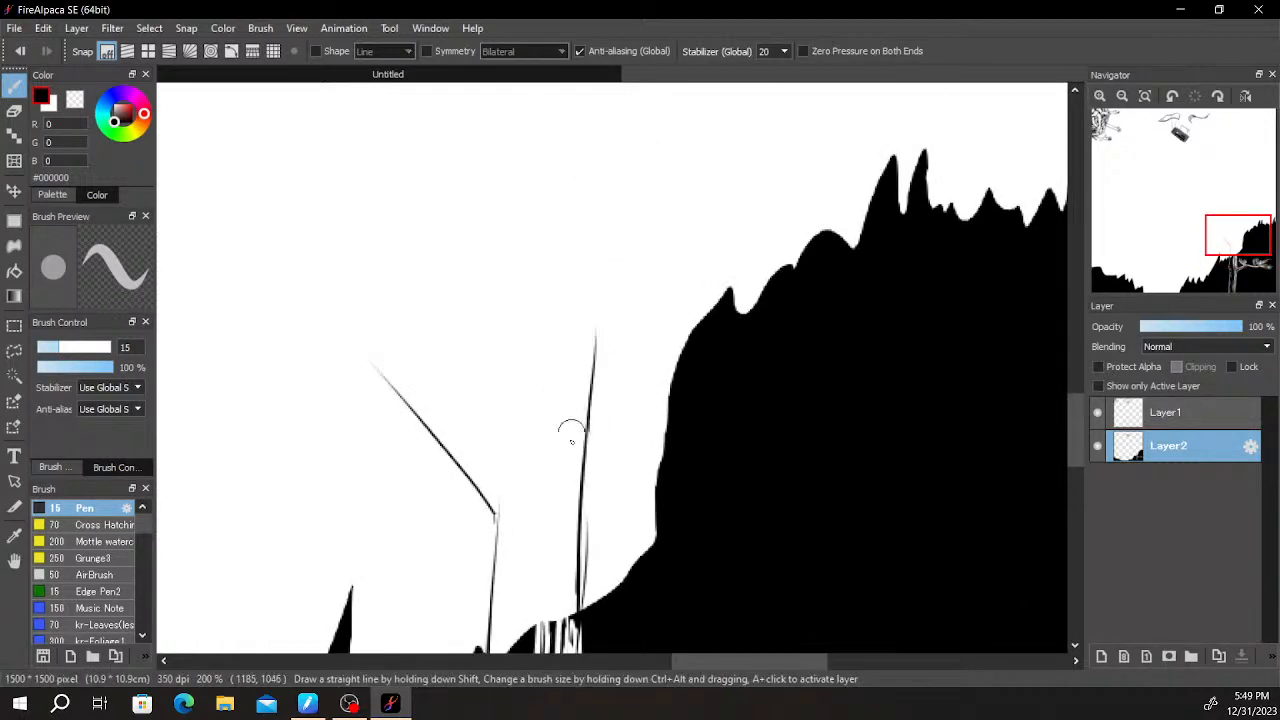
- Draw thin vertical bark strokes between the trunk's two edges just above the hill's outline
{"action": "left_click_drag", "start_coordinate": [588, 502], "coordinate": [624, 257]}
{"action": "left_click_drag", "start_coordinate": [549, 401], "coordinate": [544, 315]}
{"action": "left_click_drag", "start_coordinate": [538, 410], "coordinate": [549, 305]}
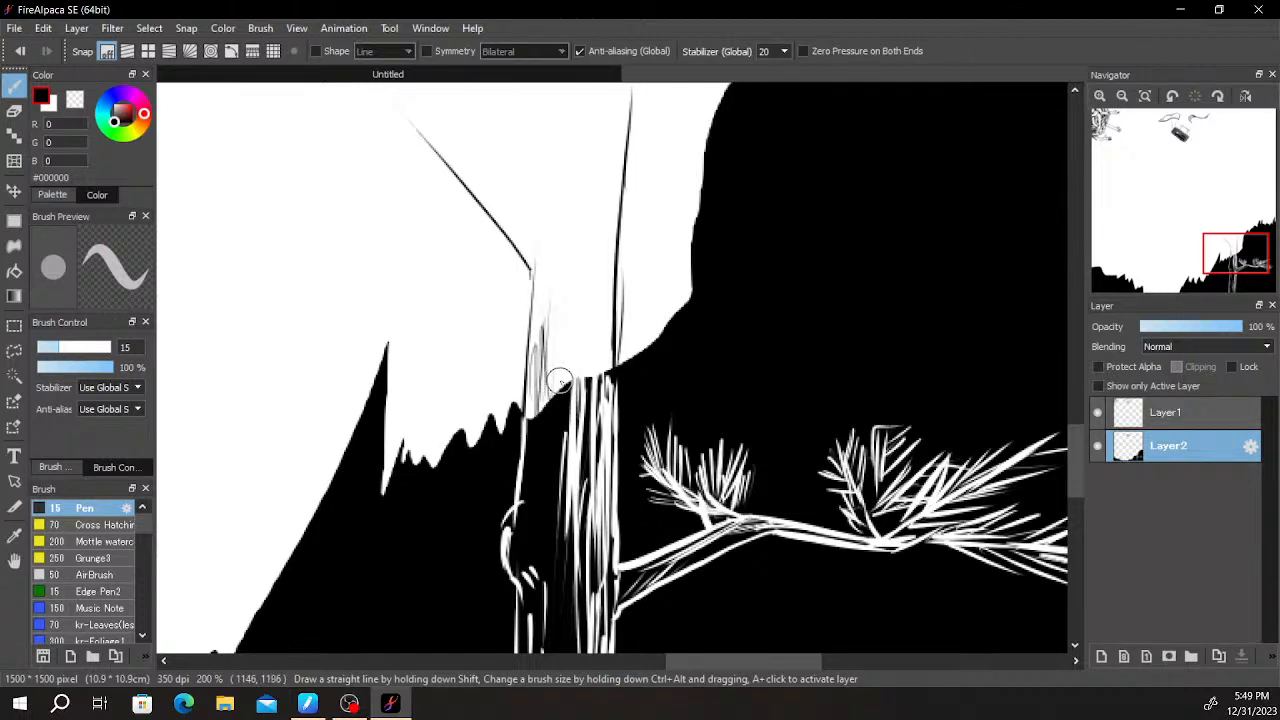
{"action": "left_click_drag", "start_coordinate": [556, 322], "coordinate": [556, 215]}
{"action": "left_click_drag", "start_coordinate": [568, 355], "coordinate": [574, 233]}
{"action": "left_click_drag", "start_coordinate": [607, 334], "coordinate": [611, 200]}
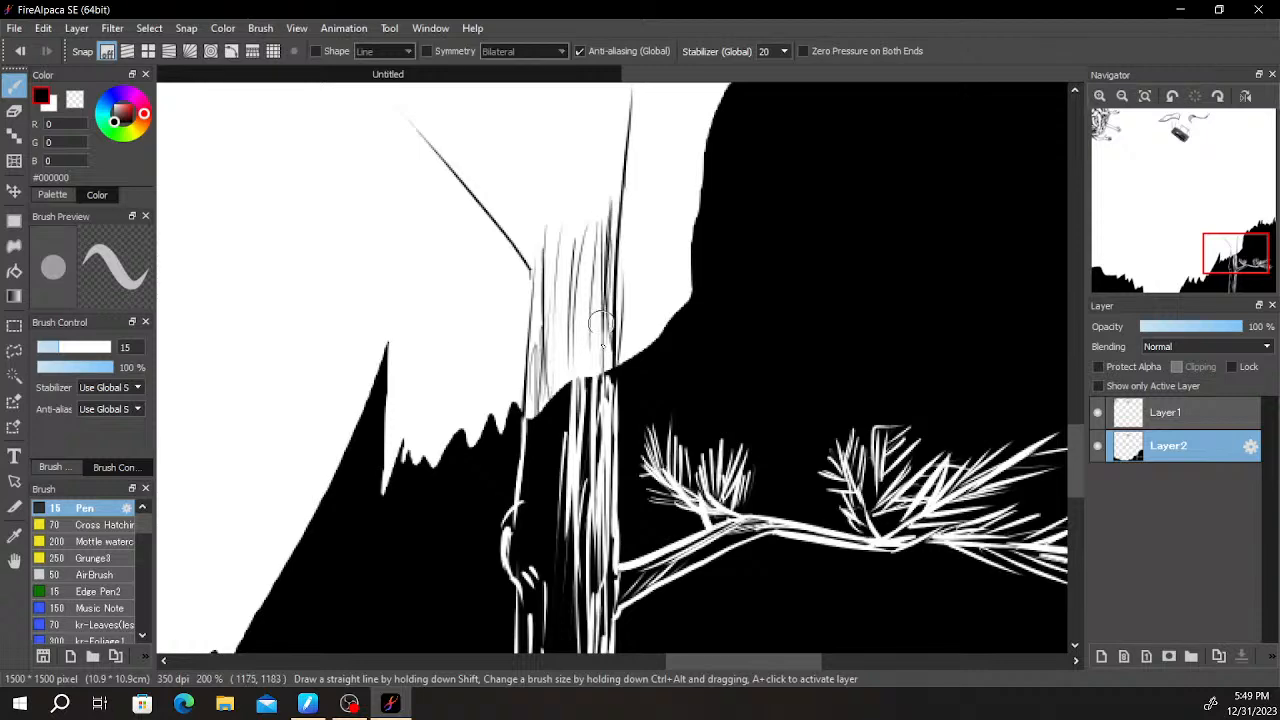
{"action": "left_click_drag", "start_coordinate": [606, 292], "coordinate": [586, 394]}
{"action": "left_click_drag", "start_coordinate": [563, 525], "coordinate": [569, 405]}
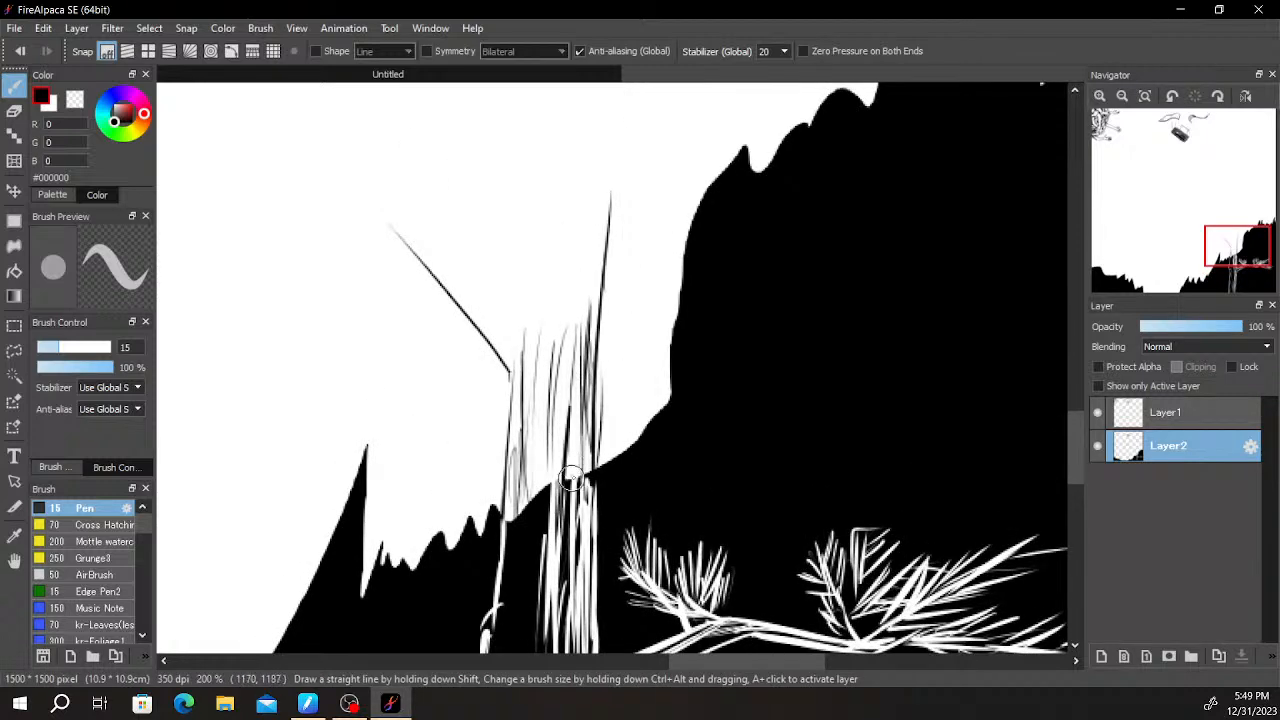
{"action": "left_click_drag", "start_coordinate": [574, 543], "coordinate": [581, 430]}
{"action": "scroll", "coordinate": [577, 580], "scroll_direction": "up", "scroll_amount": 3}
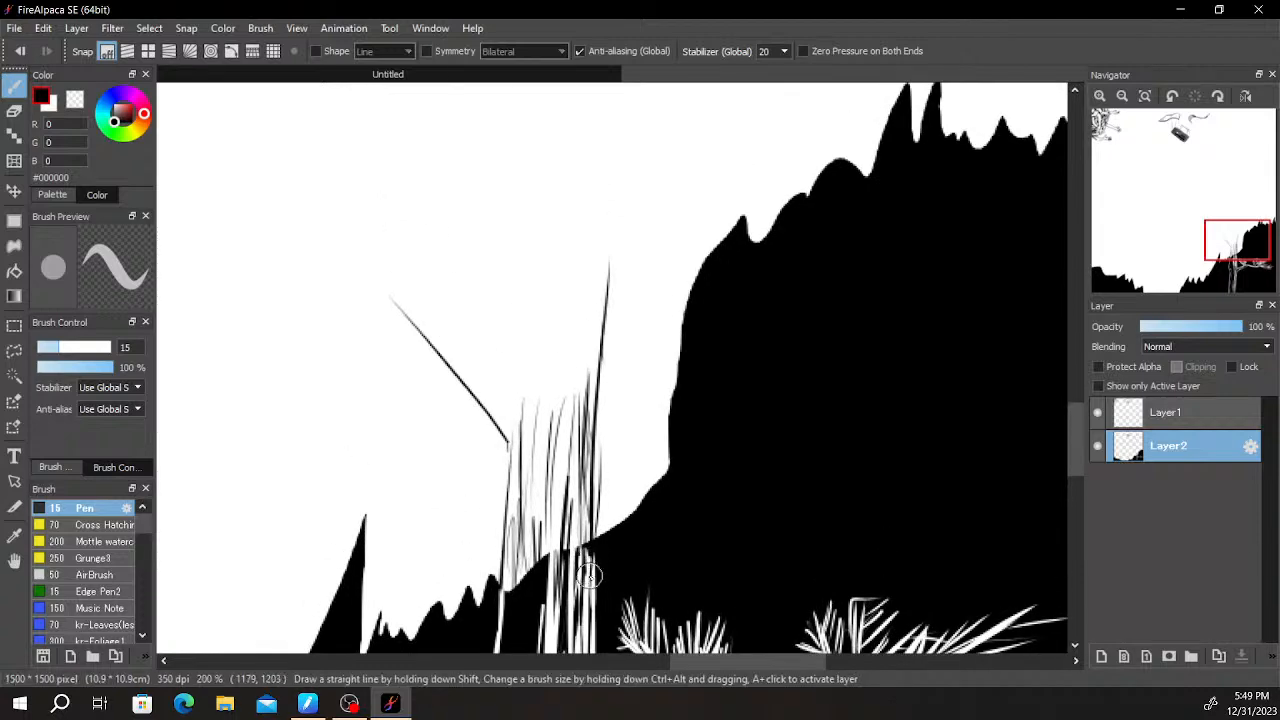
- Try to draw the trunk's left edge continuing upward above the diagonal branch
{"action": "left_click_drag", "start_coordinate": [519, 380], "coordinate": [545, 215]}
{"action": "left_click_drag", "start_coordinate": [628, 290], "coordinate": [600, 278]}
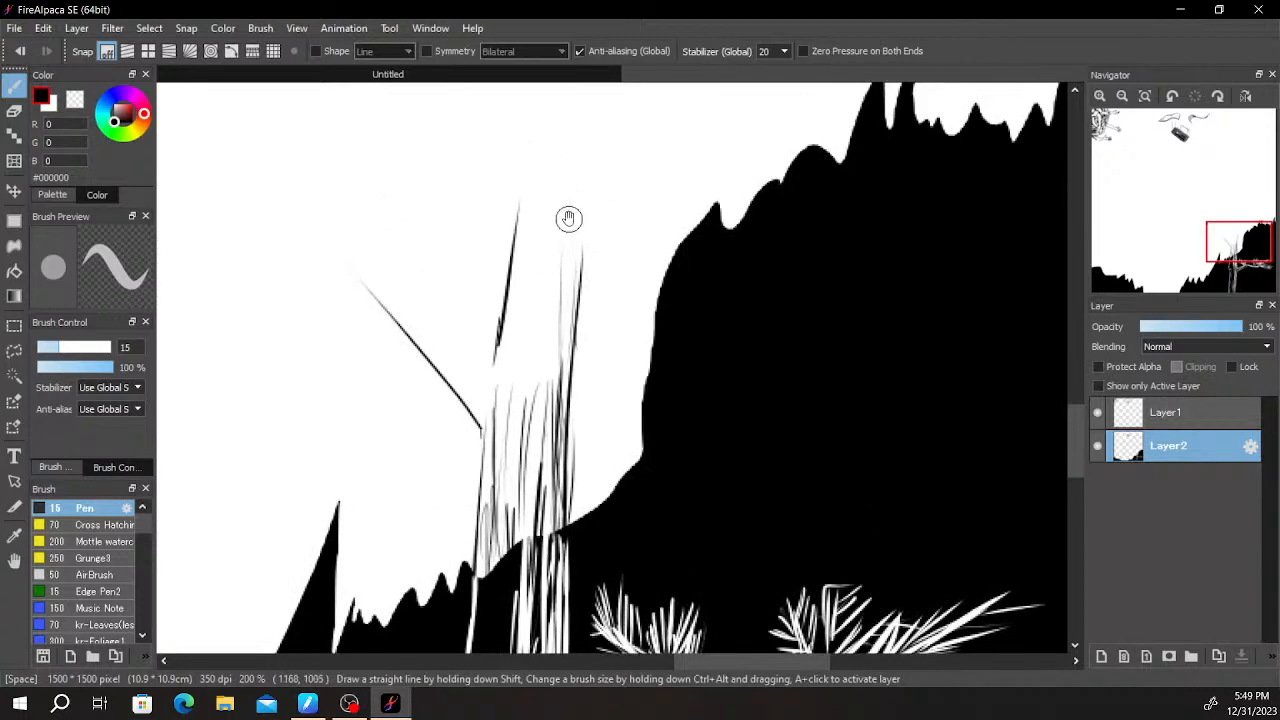
{"action": "left_click_drag", "start_coordinate": [630, 550], "coordinate": [640, 180]}
{"action": "scroll", "coordinate": [640, 180], "scroll_direction": "down", "scroll_amount": 2}
{"action": "scroll", "coordinate": [693, 400], "scroll_direction": "down", "scroll_amount": 3}
{"action": "left_click_drag", "start_coordinate": [711, 409], "coordinate": [696, 510]}
{"action": "scroll", "coordinate": [662, 510], "scroll_direction": "up", "scroll_amount": 3}
{"action": "left_click_drag", "start_coordinate": [566, 266], "coordinate": [566, 506]}
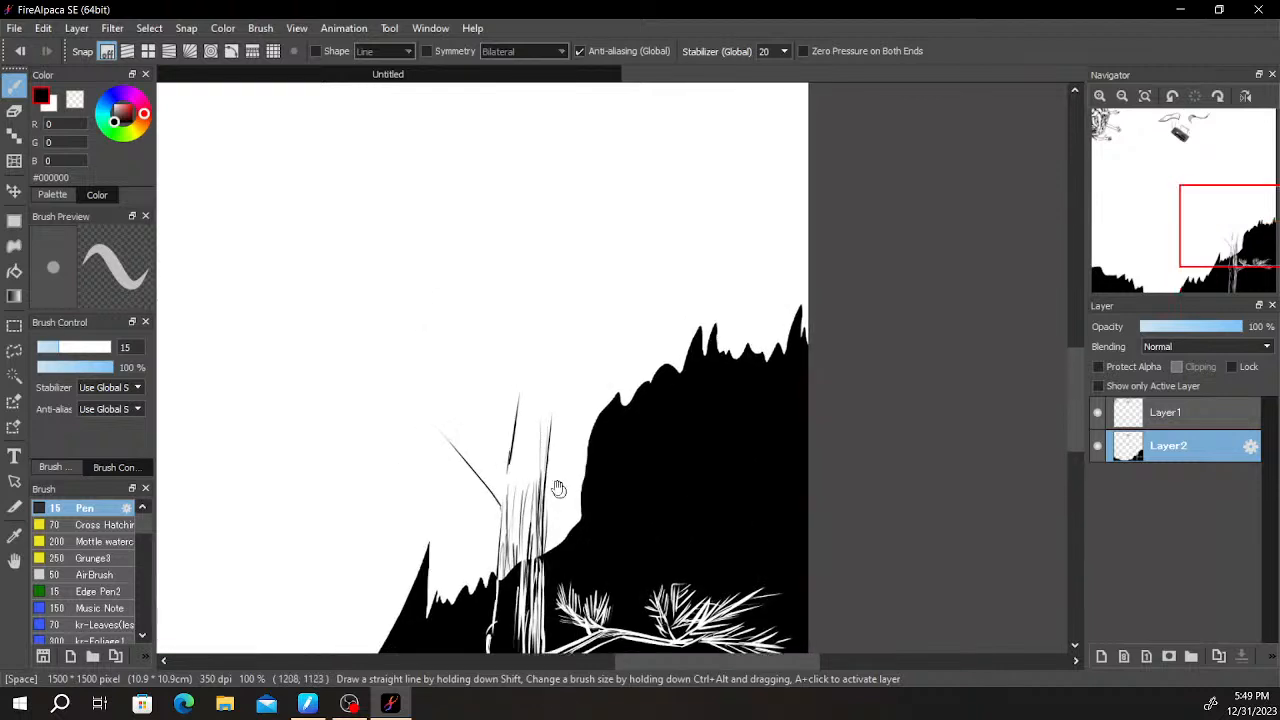
{"action": "scroll", "coordinate": [552, 440], "scroll_direction": "up", "scroll_amount": 1}
{"action": "key", "text": "ctrl+z"}
- Draw a curved left edge for the trunk above the branch base and extend the right edge further upward
{"action": "scroll", "coordinate": [525, 460], "scroll_direction": "up", "scroll_amount": 1}
{"action": "left_click_drag", "start_coordinate": [477, 498], "coordinate": [506, 360]}
{"action": "key", "text": "ctrl+z"}
{"action": "left_click_drag", "start_coordinate": [480, 492], "coordinate": [505, 298]}
{"action": "left_click_drag", "start_coordinate": [568, 392], "coordinate": [581, 212]}
{"action": "mouse_move", "coordinate": [551, 374]}
{"action": "left_mouse_down"}
{"action": "mouse_move", "coordinate": [579, 355]}
{"action": "mouse_move", "coordinate": [734, 380]}
{"action": "left_mouse_up"}
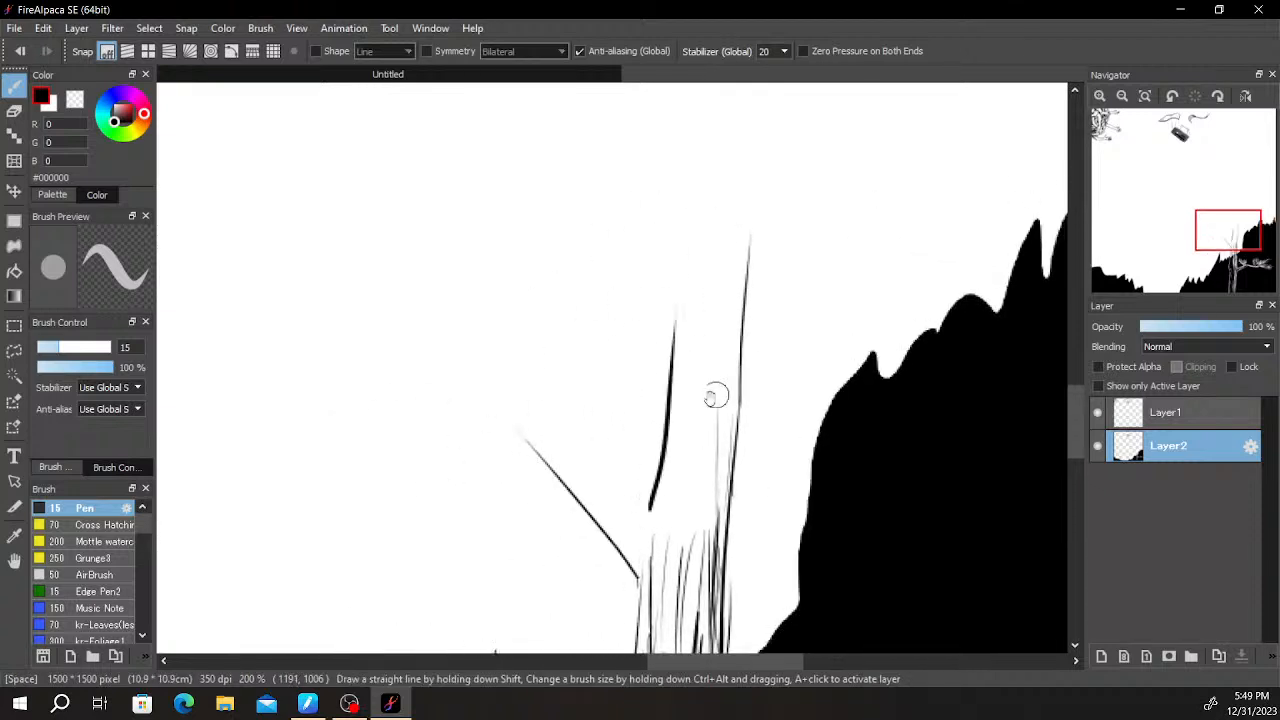
- Extend the left branch's lower edge outward in a gentle curve and finish it with a three-pronged fork
{"action": "mouse_move", "coordinate": [643, 514]}
{"action": "left_mouse_down"}
{"action": "mouse_move", "coordinate": [520, 397]}
{"action": "mouse_move", "coordinate": [530, 420]}
{"action": "mouse_move", "coordinate": [464, 427]}
{"action": "mouse_move", "coordinate": [240, 358]}
{"action": "mouse_move", "coordinate": [268, 370]}
{"action": "mouse_move", "coordinate": [152, 274]}
{"action": "mouse_move", "coordinate": [350, 352]}
{"action": "left_mouse_up"}
{"action": "key", "text": "ctrl+z"}
{"action": "mouse_move", "coordinate": [314, 243]}
{"action": "left_mouse_down"}
{"action": "mouse_move", "coordinate": [364, 353]}
{"action": "mouse_move", "coordinate": [301, 228]}
{"action": "left_mouse_up"}
{"action": "key", "text": "ctrl+z"}
{"action": "key", "text": "ctrl+z"}
{"action": "left_click_drag", "start_coordinate": [355, 350], "coordinate": [300, 232]}
{"action": "left_click_drag", "start_coordinate": [330, 308], "coordinate": [343, 224]}
- Draw the left branch's upper edge parallel to the lower one, reaching almost to the fork
{"action": "left_click_drag", "start_coordinate": [702, 371], "coordinate": [778, 383]}
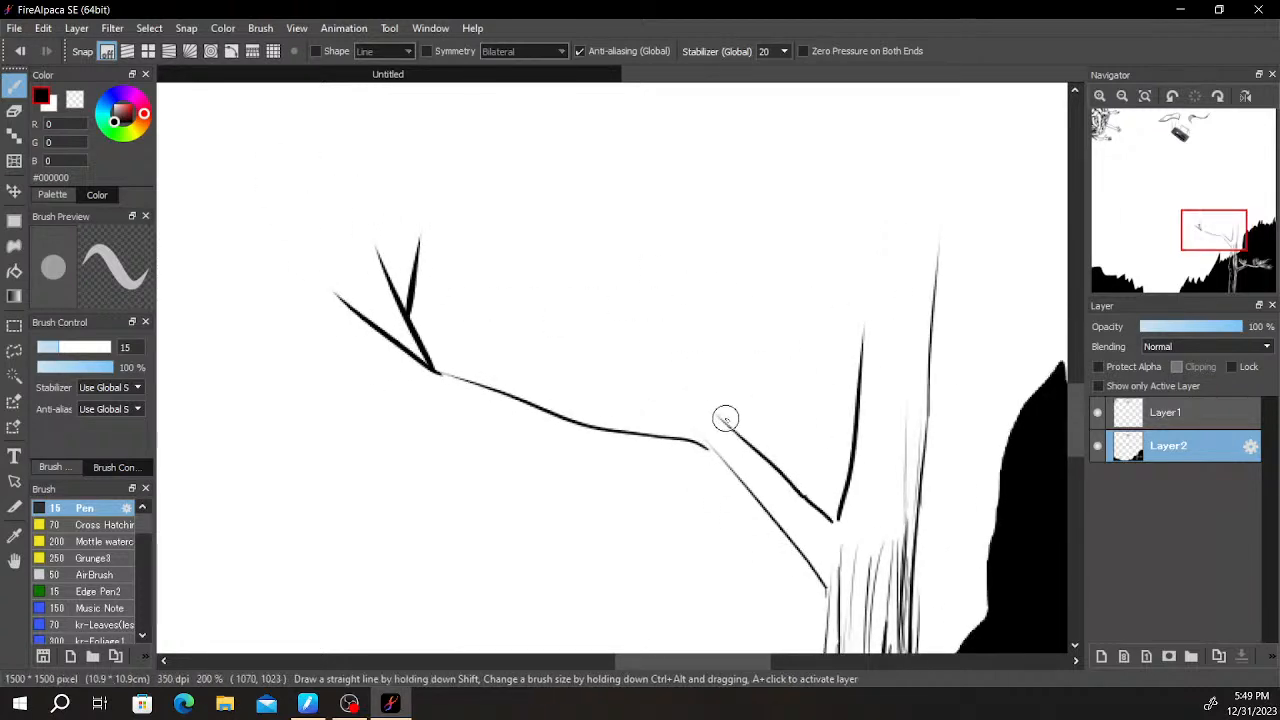
{"action": "left_click_drag", "start_coordinate": [561, 400], "coordinate": [465, 368]}
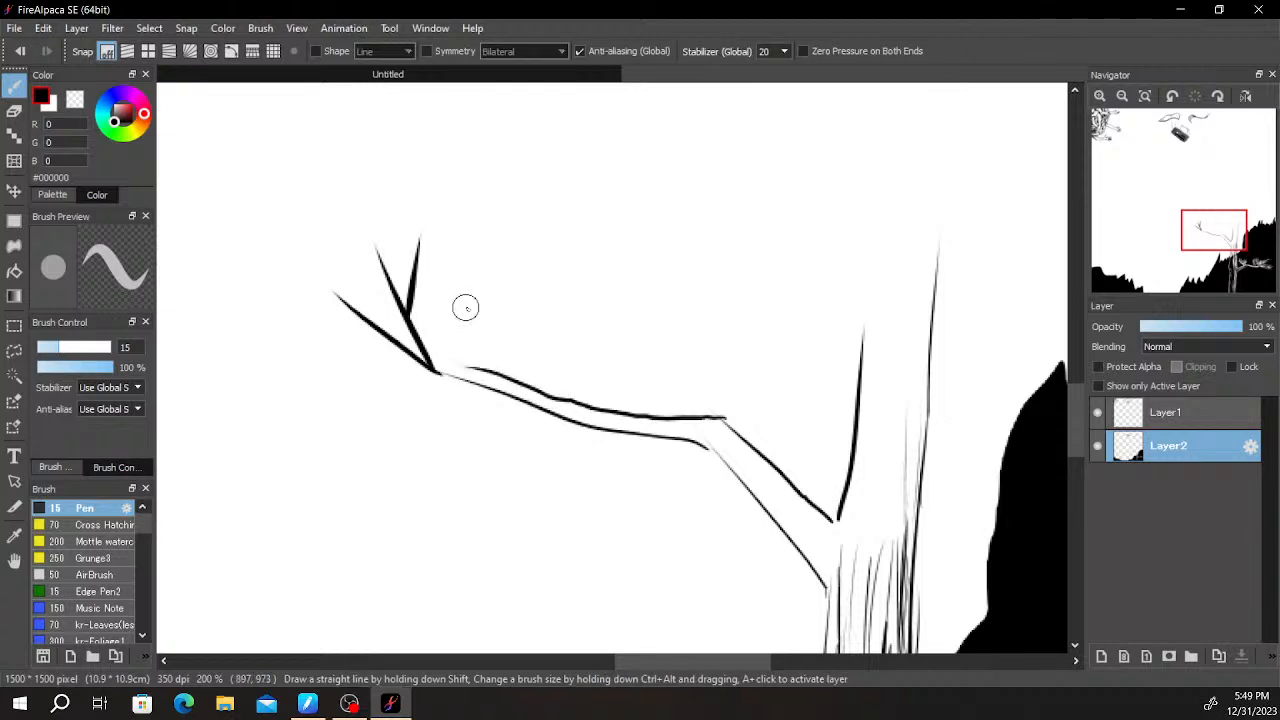
{"action": "left_click_drag", "start_coordinate": [569, 403], "coordinate": [538, 305]}
{"action": "key", "text": "ctrl+z"}
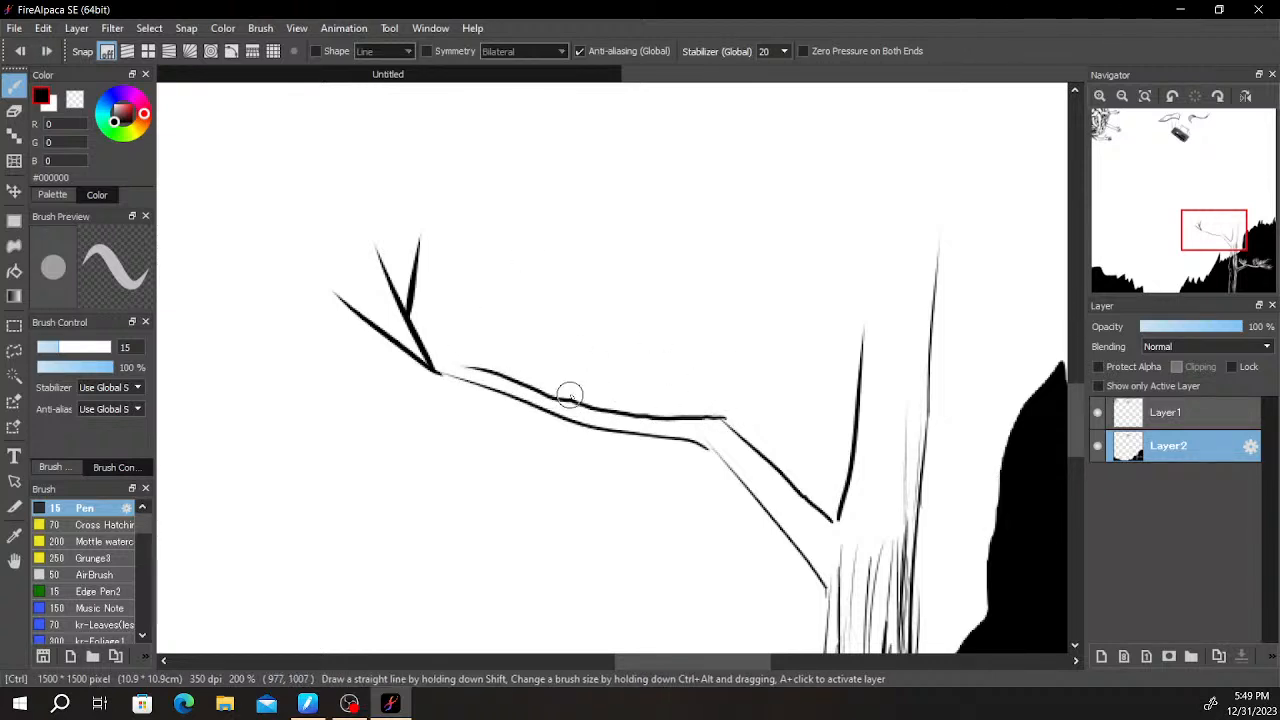
- Draw a double-lined side branch below the left branch, bending downward into a short twig
{"action": "mouse_move", "coordinate": [517, 437]}
{"action": "left_mouse_down"}
{"action": "mouse_move", "coordinate": [439, 465]}
{"action": "mouse_move", "coordinate": [526, 420]}
{"action": "mouse_move", "coordinate": [477, 430]}
{"action": "mouse_move", "coordinate": [526, 435]}
{"action": "mouse_move", "coordinate": [413, 461]}
{"action": "mouse_move", "coordinate": [364, 534]}
{"action": "mouse_move", "coordinate": [438, 430]}
{"action": "left_mouse_up"}
{"action": "key", "text": "ctrl+z"}
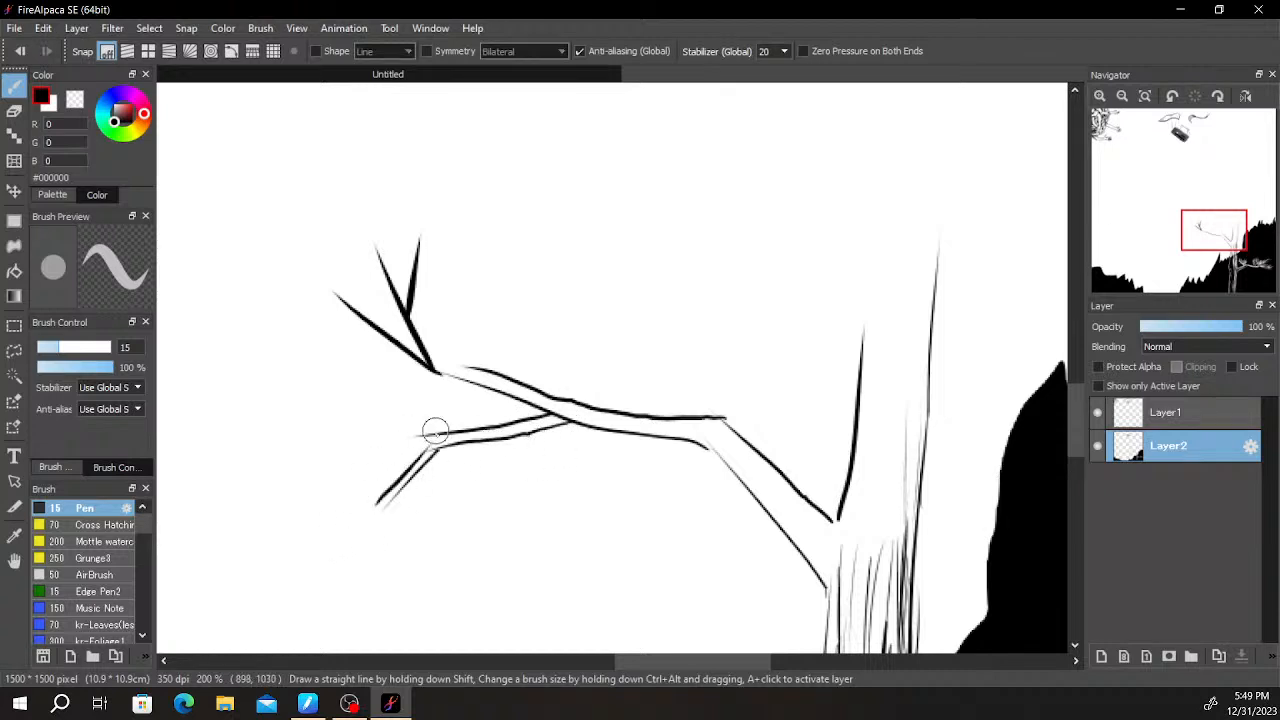
{"action": "key", "text": "ctrl+z"}
{"action": "left_click_drag", "start_coordinate": [378, 508], "coordinate": [434, 434]}
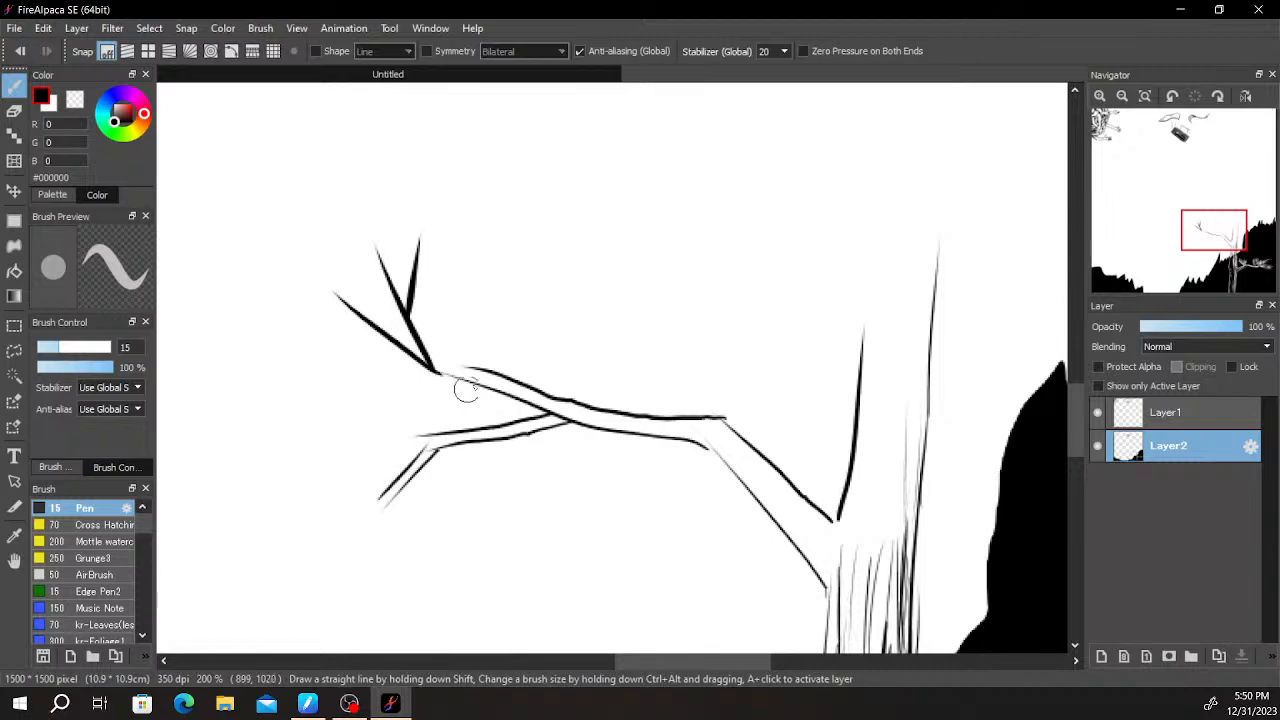
{"action": "scroll", "coordinate": [588, 337], "scroll_direction": "down", "scroll_amount": 5}
{"action": "left_click_drag", "start_coordinate": [686, 373], "coordinate": [711, 420]}
{"action": "scroll", "coordinate": [673, 425], "scroll_direction": "up", "scroll_amount": 4}
{"action": "left_click_drag", "start_coordinate": [430, 354], "coordinate": [677, 443]}
{"action": "scroll", "coordinate": [690, 448], "scroll_direction": "down", "scroll_amount": 3}
{"action": "scroll", "coordinate": [621, 528], "scroll_direction": "up", "scroll_amount": 4}
{"action": "left_click_drag", "start_coordinate": [624, 512], "coordinate": [653, 367]}
{"action": "left_click_drag", "start_coordinate": [642, 442], "coordinate": [700, 349]}
{"action": "left_click_drag", "start_coordinate": [672, 414], "coordinate": [631, 434]}
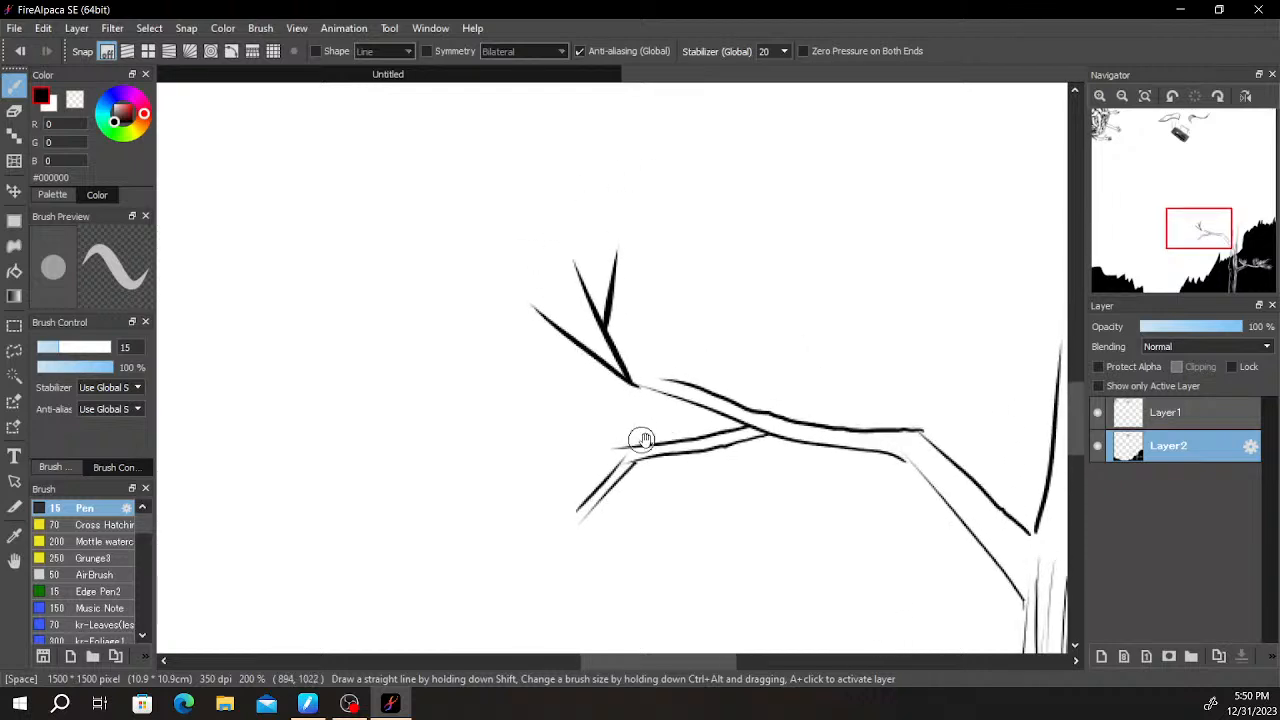
- Fork the end of the downward twig and extend the side branch in a long curve with a lower twig and a forked tip
{"action": "left_click_drag", "start_coordinate": [575, 518], "coordinate": [630, 452]}
{"action": "left_click_drag", "start_coordinate": [574, 521], "coordinate": [477, 543]}
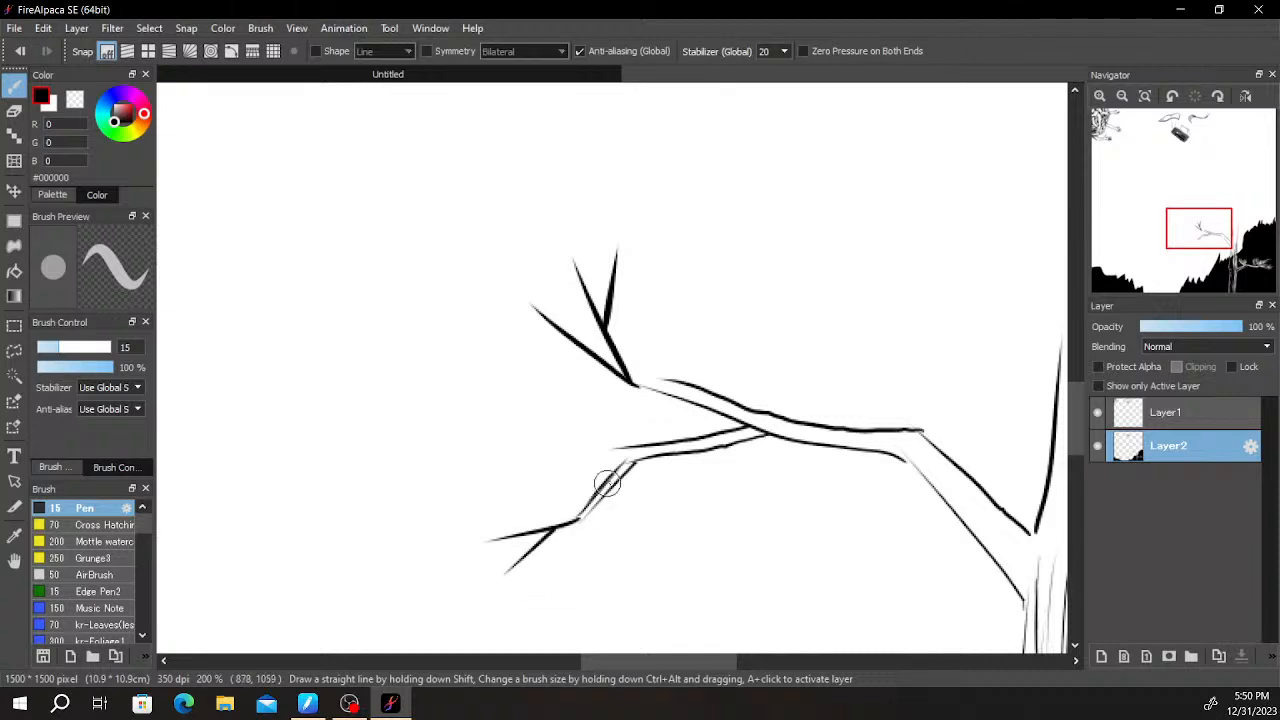
{"action": "left_click_drag", "start_coordinate": [615, 452], "coordinate": [392, 424]}
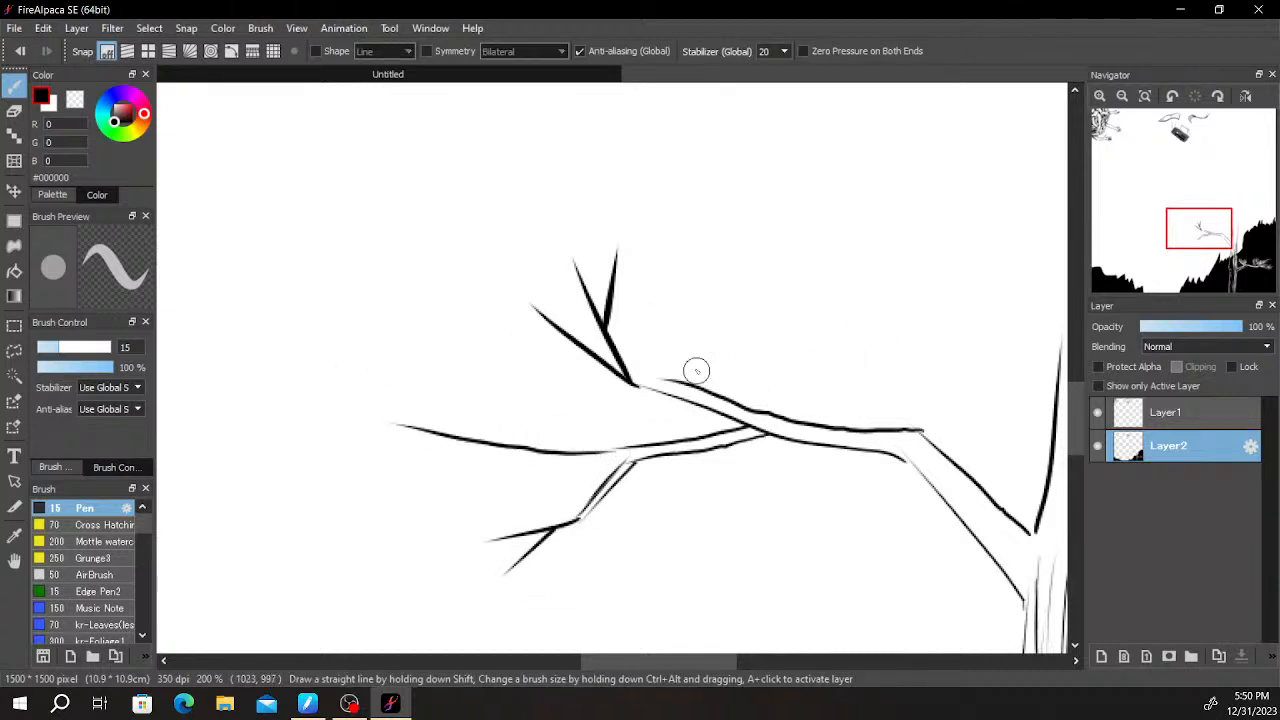
{"action": "left_click_drag", "start_coordinate": [446, 437], "coordinate": [655, 459]}
{"action": "left_click_drag", "start_coordinate": [497, 453], "coordinate": [345, 508]}
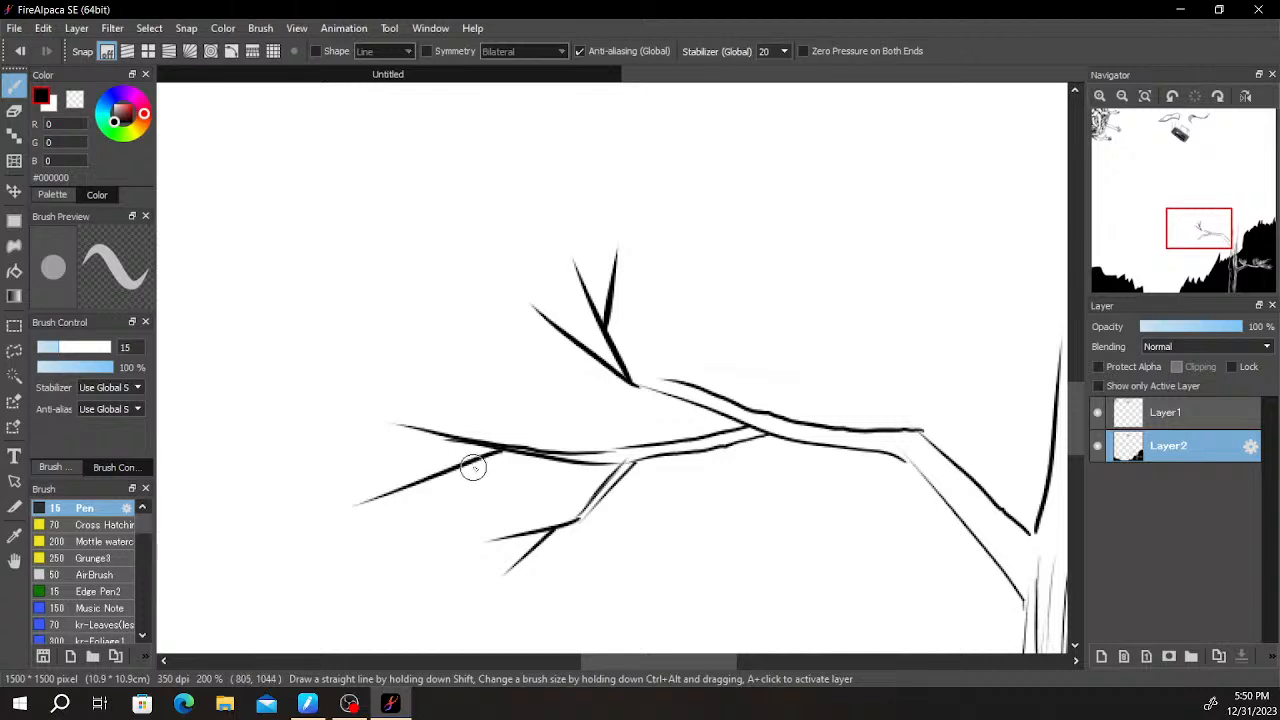
{"action": "mouse_move", "coordinate": [435, 433]}
{"action": "left_mouse_down"}
{"action": "mouse_move", "coordinate": [329, 400]}
{"action": "mouse_move", "coordinate": [278, 365]}
{"action": "left_mouse_up"}
{"action": "left_click_drag", "start_coordinate": [343, 407], "coordinate": [327, 335]}
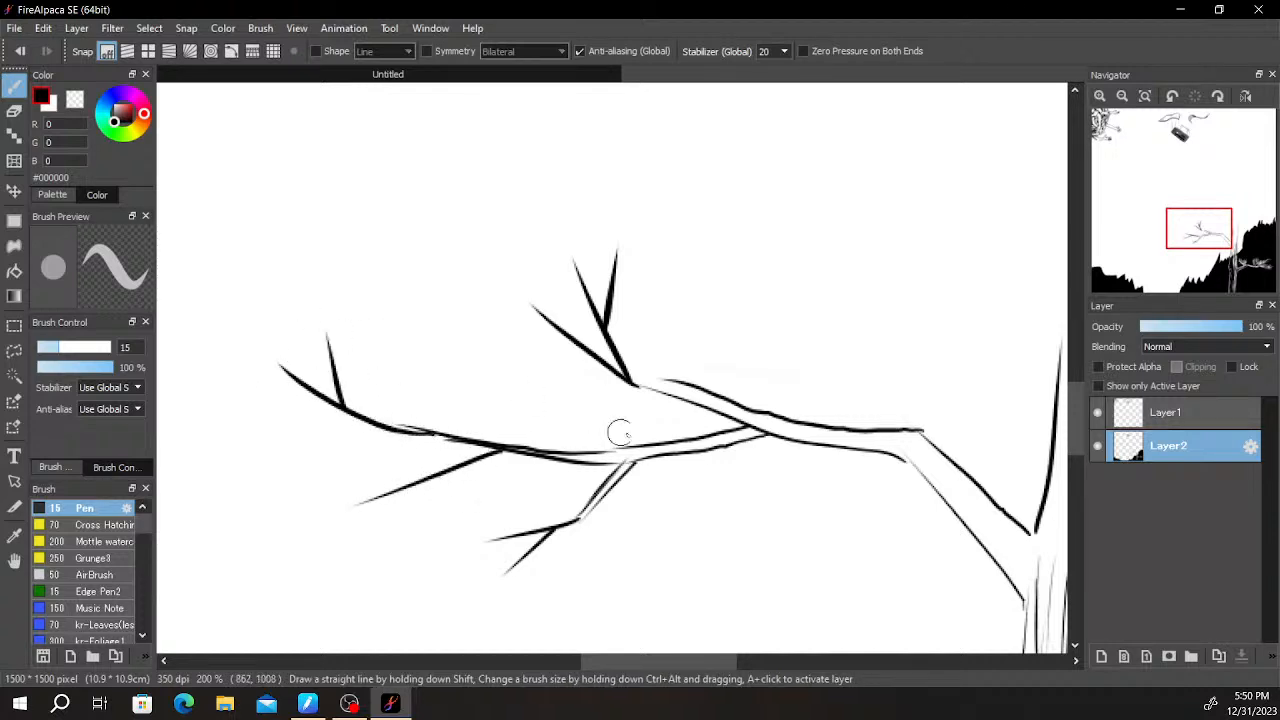
- Examine the tree and its new branches against the hills and the whole canvas
{"action": "scroll", "coordinate": [738, 388], "scroll_direction": "down", "scroll_amount": 6}
{"action": "left_click_drag", "start_coordinate": [859, 355], "coordinate": [774, 300]}
{"action": "scroll", "coordinate": [758, 291], "scroll_direction": "up", "scroll_amount": 5}
{"action": "left_click_drag", "start_coordinate": [711, 372], "coordinate": [767, 238]}
{"action": "left_click_drag", "start_coordinate": [722, 500], "coordinate": [748, 185]}
{"action": "left_click_drag", "start_coordinate": [809, 337], "coordinate": [915, 345]}
{"action": "left_click_drag", "start_coordinate": [722, 393], "coordinate": [808, 487]}
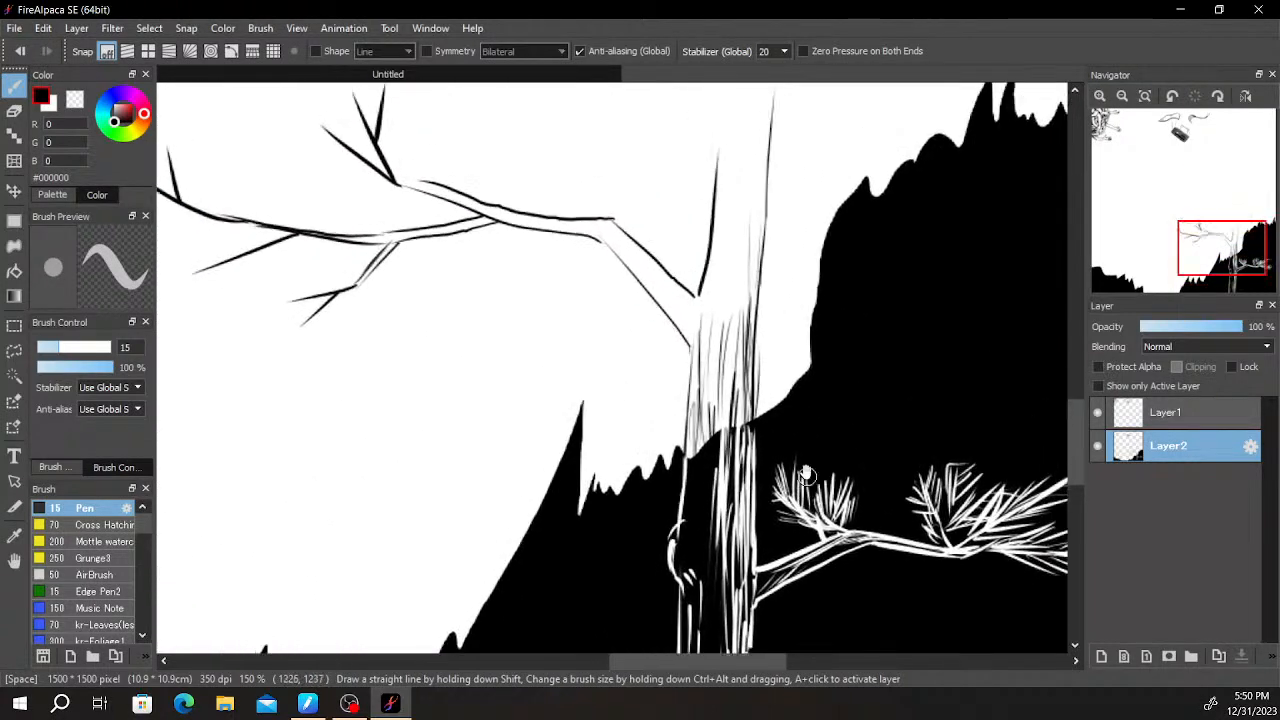
{"action": "scroll", "coordinate": [808, 487], "scroll_direction": "down", "scroll_amount": 3}
{"action": "scroll", "coordinate": [941, 391], "scroll_direction": "down", "scroll_amount": 2}
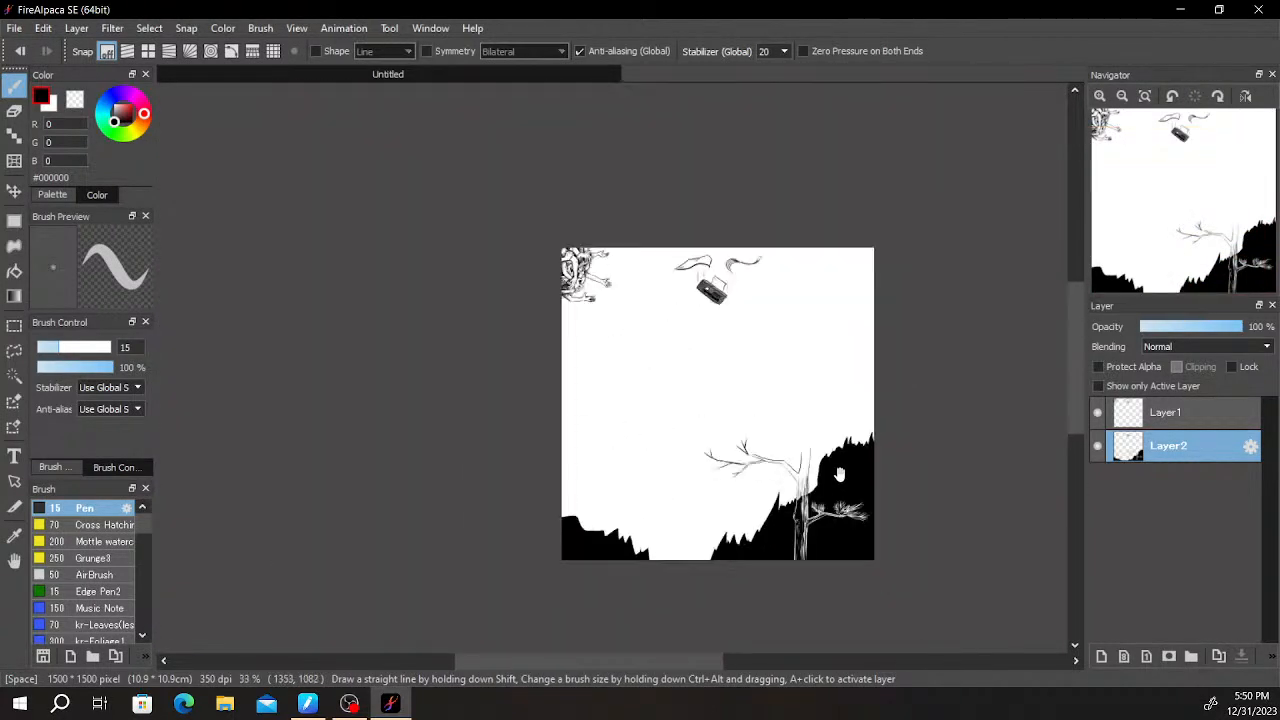
{"action": "left_click_drag", "start_coordinate": [903, 423], "coordinate": [911, 380]}
{"action": "scroll", "coordinate": [741, 455], "scroll_direction": "up", "scroll_amount": 4}
{"action": "left_click_drag", "start_coordinate": [741, 455], "coordinate": [717, 289]}
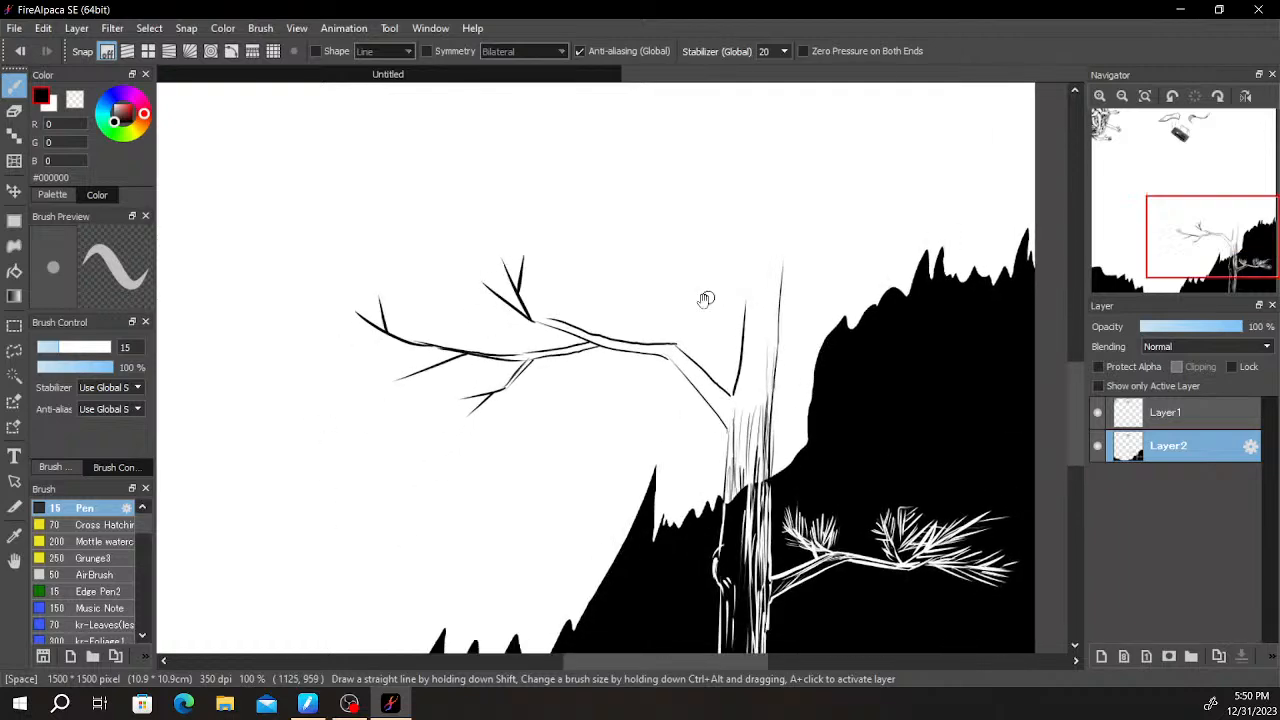
{"action": "mouse_move", "coordinate": [743, 371]}
{"action": "left_mouse_down"}
{"action": "mouse_move", "coordinate": [623, 394]}
{"action": "mouse_move", "coordinate": [697, 387]}
{"action": "left_mouse_up"}
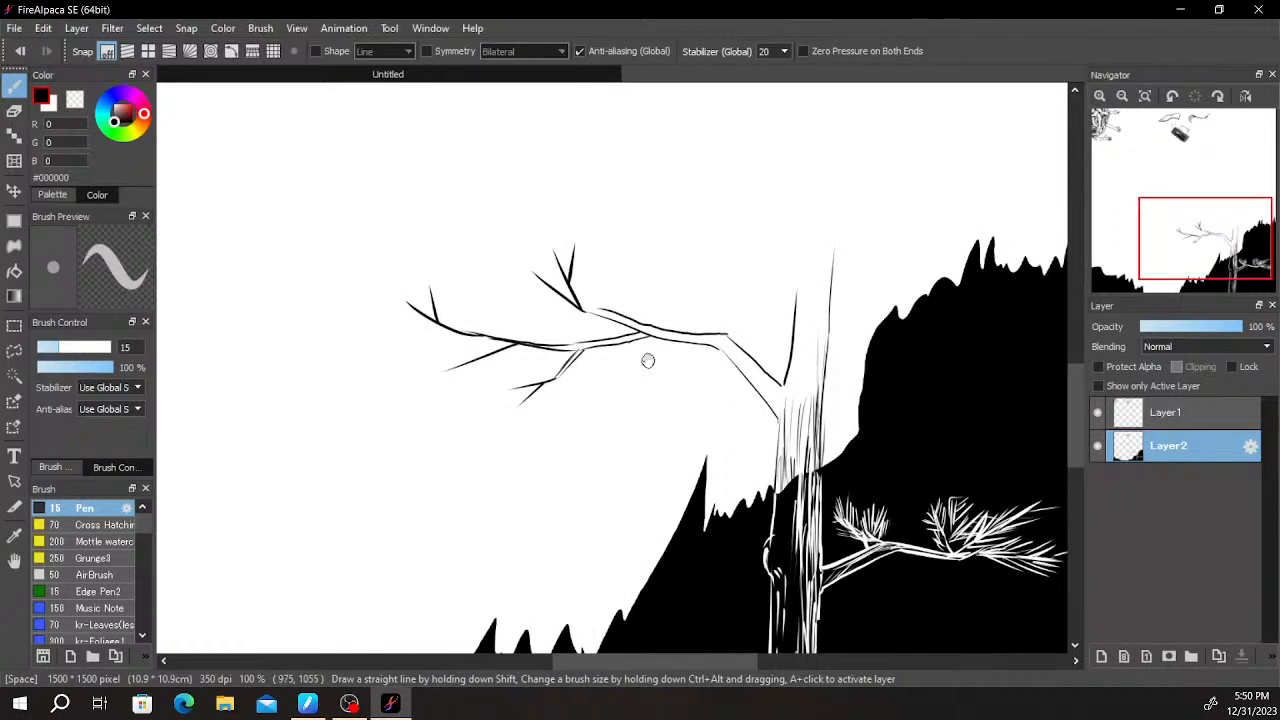
{"action": "scroll", "coordinate": [648, 360], "scroll_direction": "up", "scroll_amount": 2}
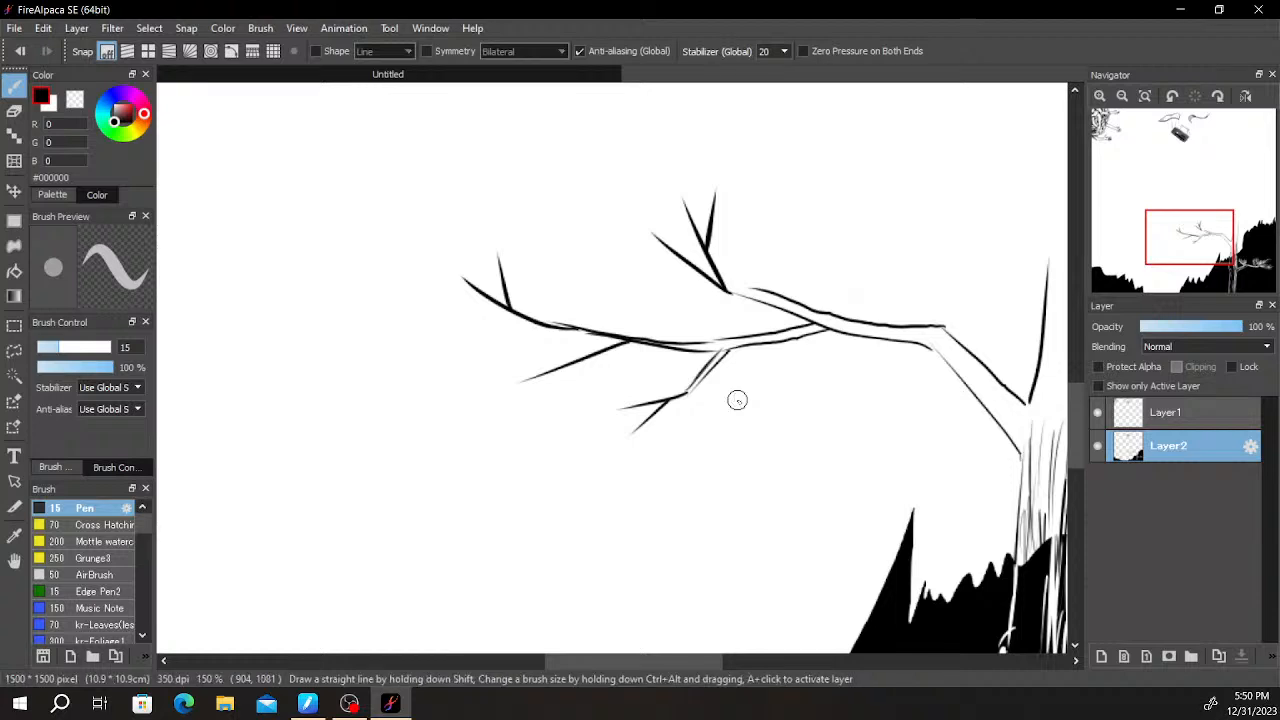
- Draw dense fans of black pine needles along the three prongs of the left branch's upper fork
{"action": "left_click_drag", "start_coordinate": [702, 398], "coordinate": [771, 349]}
{"action": "scroll", "coordinate": [744, 354], "scroll_direction": "up", "scroll_amount": 2}
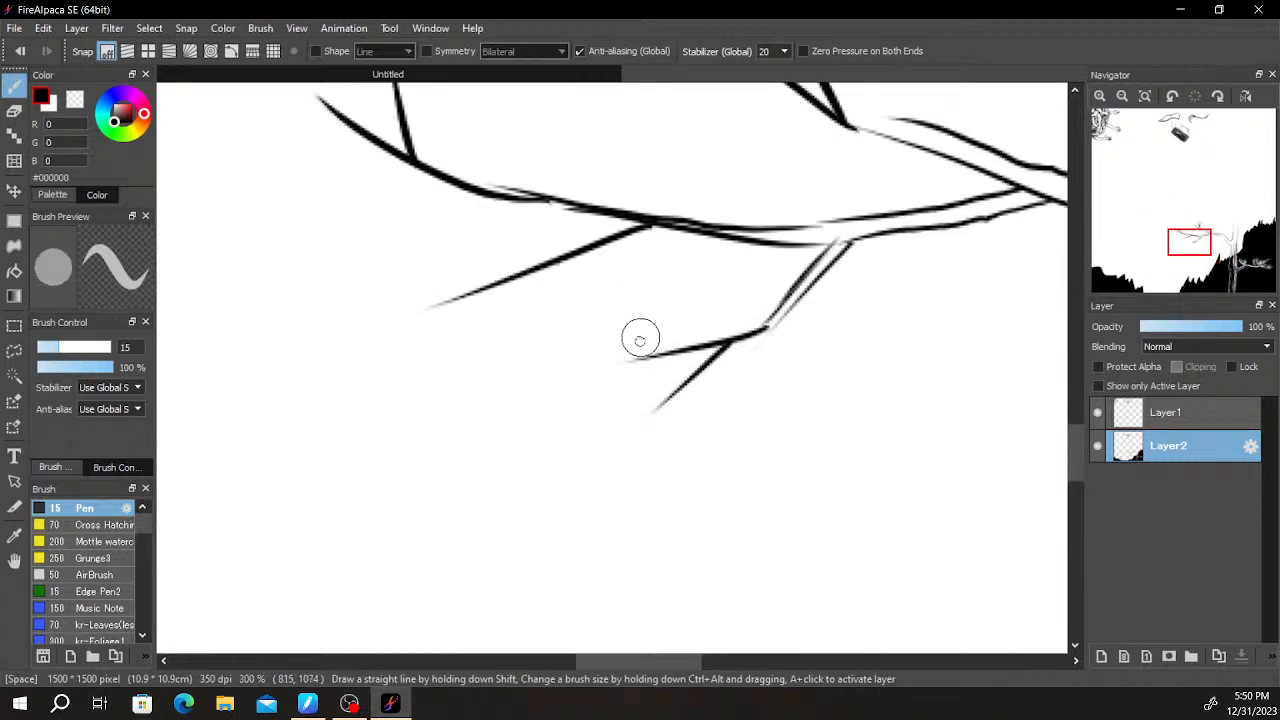
{"action": "left_click_drag", "start_coordinate": [640, 333], "coordinate": [636, 464]}
{"action": "left_click_drag", "start_coordinate": [828, 254], "coordinate": [585, 433]}
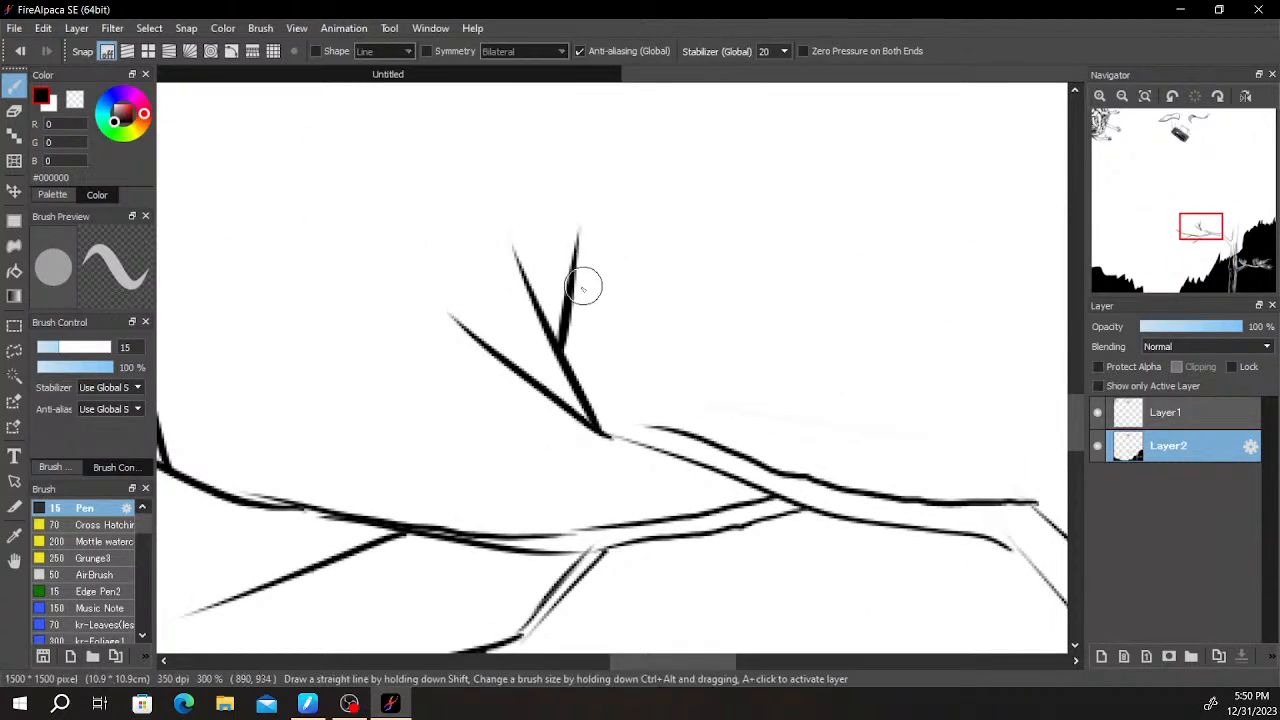
{"action": "left_click_drag", "start_coordinate": [572, 298], "coordinate": [739, 83]}
{"action": "left_click_drag", "start_coordinate": [612, 244], "coordinate": [731, 113]}
{"action": "left_click_drag", "start_coordinate": [688, 163], "coordinate": [791, 130]}
{"action": "left_click_drag", "start_coordinate": [674, 188], "coordinate": [733, 160]}
{"action": "left_click_drag", "start_coordinate": [640, 213], "coordinate": [716, 184]}
{"action": "left_click_drag", "start_coordinate": [611, 245], "coordinate": [731, 198]}
{"action": "left_click_drag", "start_coordinate": [602, 271], "coordinate": [702, 222]}
{"action": "mouse_move", "coordinate": [576, 296]}
{"action": "left_mouse_down"}
{"action": "mouse_move", "coordinate": [652, 246]}
{"action": "mouse_move", "coordinate": [614, 129]}
{"action": "left_mouse_up"}
{"action": "left_click_drag", "start_coordinate": [619, 232], "coordinate": [629, 109]}
{"action": "mouse_move", "coordinate": [625, 216]}
{"action": "left_mouse_down"}
{"action": "mouse_move", "coordinate": [647, 95]}
{"action": "mouse_move", "coordinate": [669, 84]}
{"action": "left_mouse_up"}
{"action": "left_click_drag", "start_coordinate": [669, 150], "coordinate": [680, 84]}
{"action": "scroll", "coordinate": [670, 145], "scroll_direction": "down", "scroll_amount": 3}
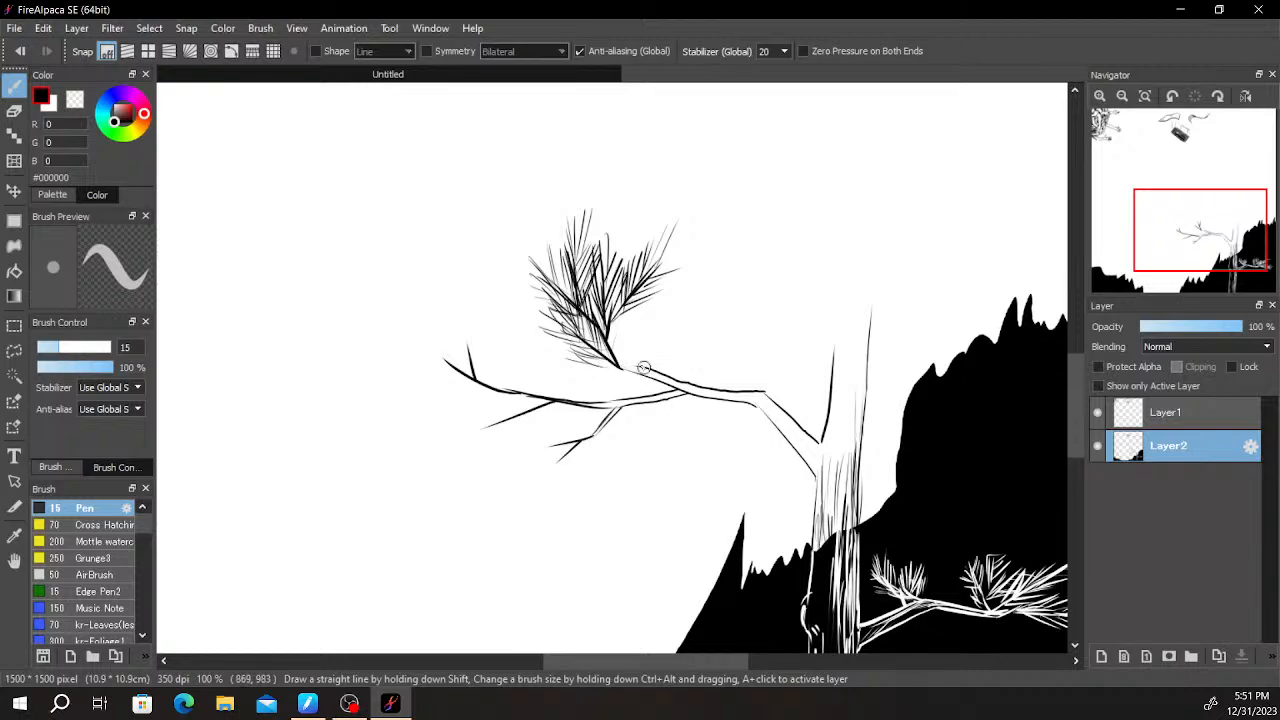
{"action": "scroll", "coordinate": [800, 460], "scroll_direction": "up", "scroll_amount": 5}
{"action": "scroll", "coordinate": [790, 480], "scroll_direction": "down", "scroll_amount": 2}
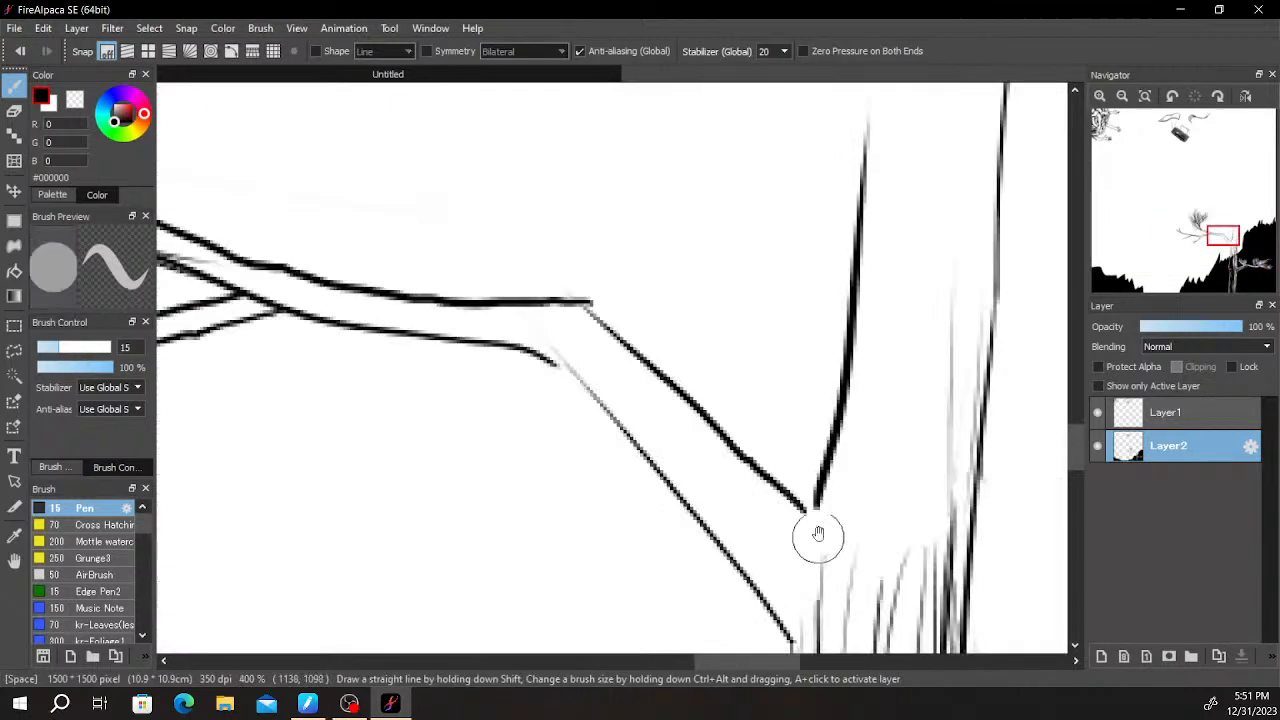
- Add short bark marks at the left branch's joint with the trunk and hatch the underside of its slanted base section
{"action": "mouse_move", "coordinate": [806, 538]}
{"action": "left_mouse_down"}
{"action": "mouse_move", "coordinate": [820, 555]}
{"action": "mouse_move", "coordinate": [792, 640]}
{"action": "mouse_move", "coordinate": [889, 523]}
{"action": "mouse_move", "coordinate": [885, 557]}
{"action": "left_mouse_up"}
{"action": "left_click_drag", "start_coordinate": [877, 487], "coordinate": [900, 555]}
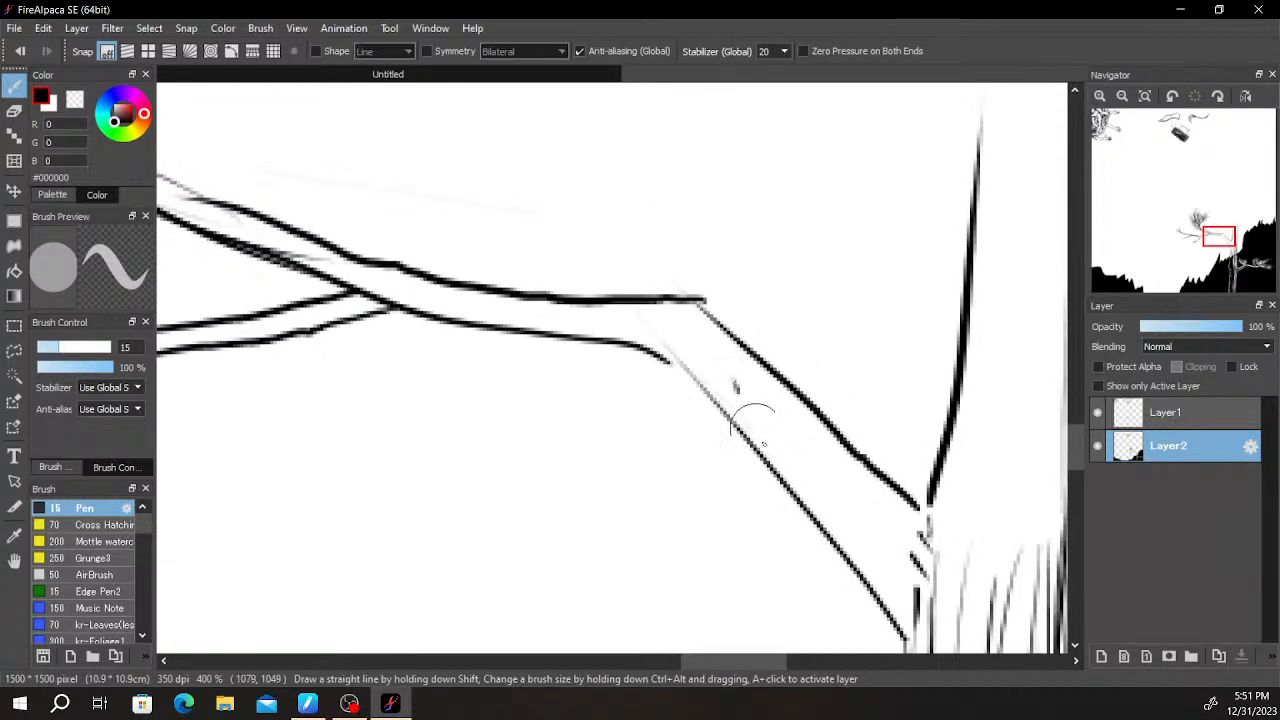
{"action": "key", "text": "ctrl+minus"}
{"action": "left_click_drag", "start_coordinate": [719, 372], "coordinate": [821, 519]}
{"action": "key", "text": "ctrl+z"}
{"action": "left_click_drag", "start_coordinate": [723, 400], "coordinate": [846, 546]}
{"action": "left_click_drag", "start_coordinate": [779, 449], "coordinate": [857, 550]}
{"action": "left_click_drag", "start_coordinate": [810, 488], "coordinate": [860, 547]}
- Shade the rest of the left branch and its side branch with black lines running lengthwise between the outlines
{"action": "mouse_move", "coordinate": [798, 466]}
{"action": "left_mouse_down"}
{"action": "mouse_move", "coordinate": [722, 378]}
{"action": "mouse_move", "coordinate": [740, 430]}
{"action": "left_mouse_up"}
{"action": "mouse_move", "coordinate": [512, 326]}
{"action": "left_mouse_down"}
{"action": "mouse_move", "coordinate": [680, 349]}
{"action": "mouse_move", "coordinate": [340, 257]}
{"action": "left_mouse_up"}
{"action": "mouse_move", "coordinate": [274, 234]}
{"action": "left_mouse_down"}
{"action": "mouse_move", "coordinate": [460, 315]}
{"action": "mouse_move", "coordinate": [592, 328]}
{"action": "left_mouse_up"}
{"action": "mouse_move", "coordinate": [484, 322]}
{"action": "left_mouse_down"}
{"action": "mouse_move", "coordinate": [690, 348]}
{"action": "mouse_move", "coordinate": [848, 487]}
{"action": "left_mouse_up"}
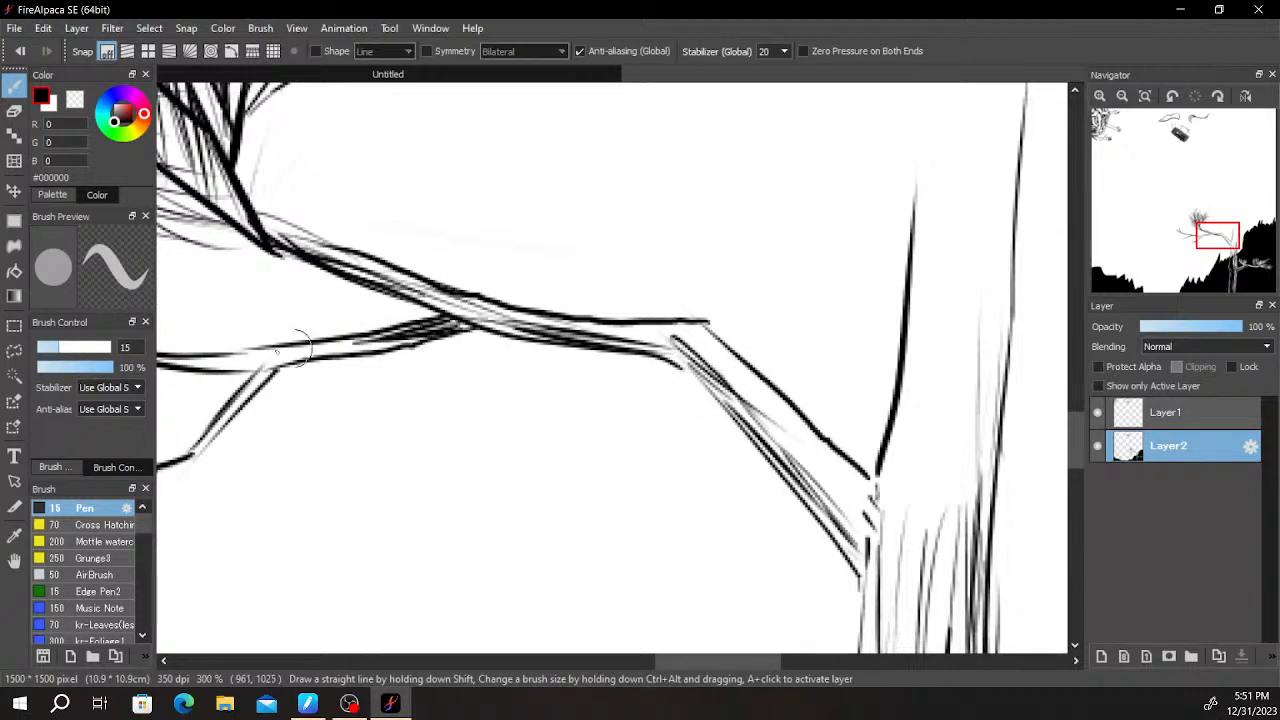
- Darken the trunk's bark lines around the left branch joint and close the trunk with a jagged, broken top
{"action": "scroll", "coordinate": [362, 360], "scroll_direction": "down", "scroll_amount": 2}
{"action": "scroll", "coordinate": [362, 363], "scroll_direction": "down", "scroll_amount": 2}
{"action": "scroll", "coordinate": [555, 375], "scroll_direction": "up", "scroll_amount": 3}
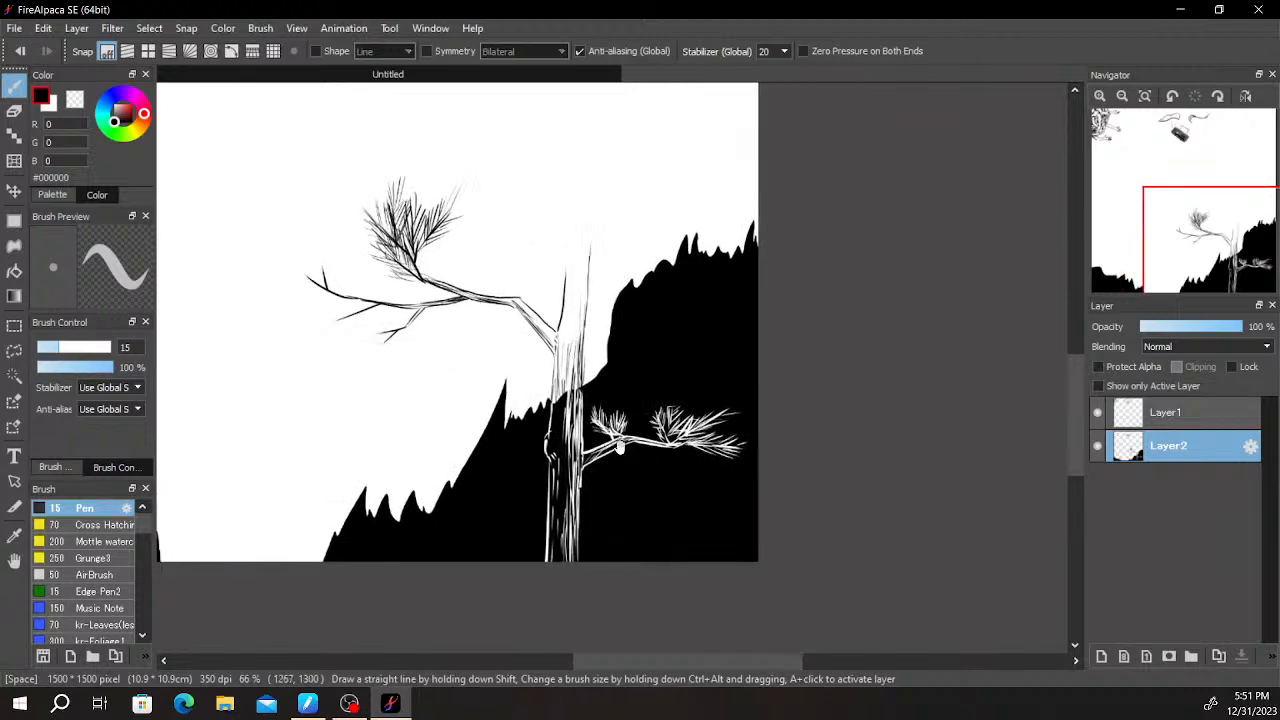
{"action": "mouse_move", "coordinate": [570, 302]}
{"action": "left_mouse_down"}
{"action": "mouse_move", "coordinate": [566, 400]}
{"action": "mouse_move", "coordinate": [590, 280]}
{"action": "mouse_move", "coordinate": [587, 157]}
{"action": "left_mouse_up"}
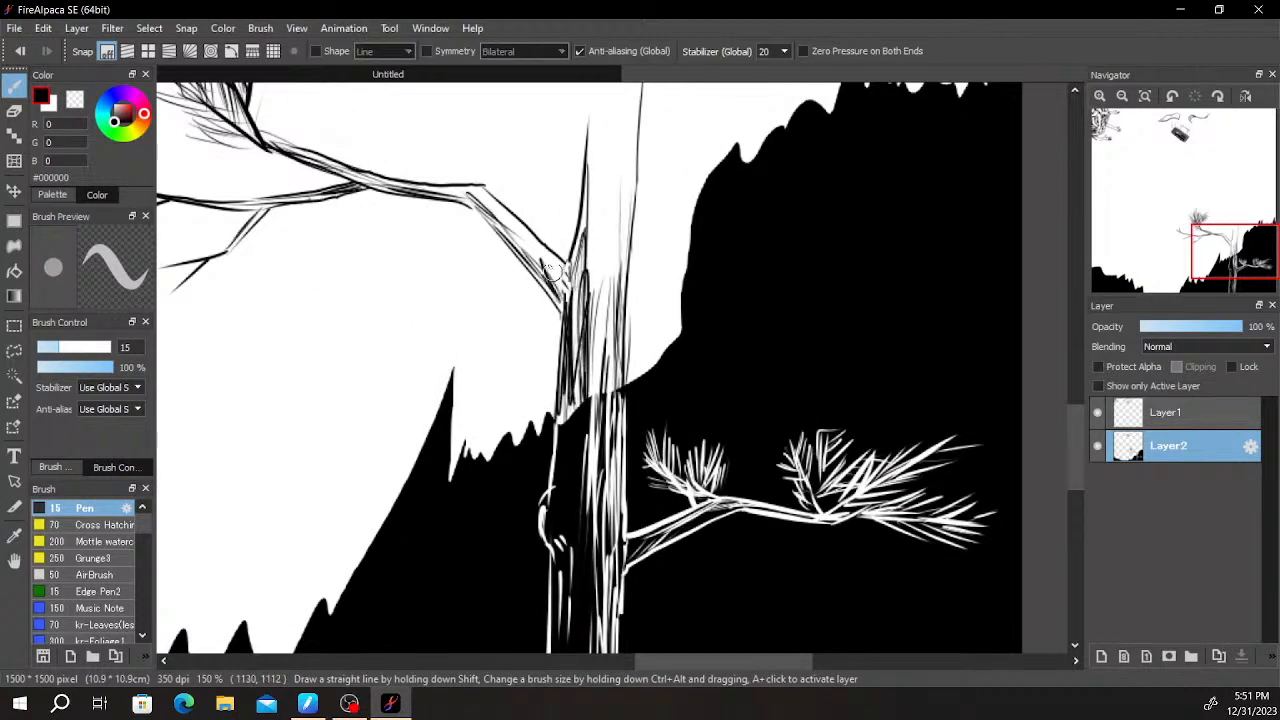
{"action": "left_click_drag", "start_coordinate": [584, 276], "coordinate": [594, 132]}
{"action": "left_click_drag", "start_coordinate": [585, 262], "coordinate": [601, 106]}
{"action": "scroll", "coordinate": [581, 341], "scroll_direction": "up", "scroll_amount": 3}
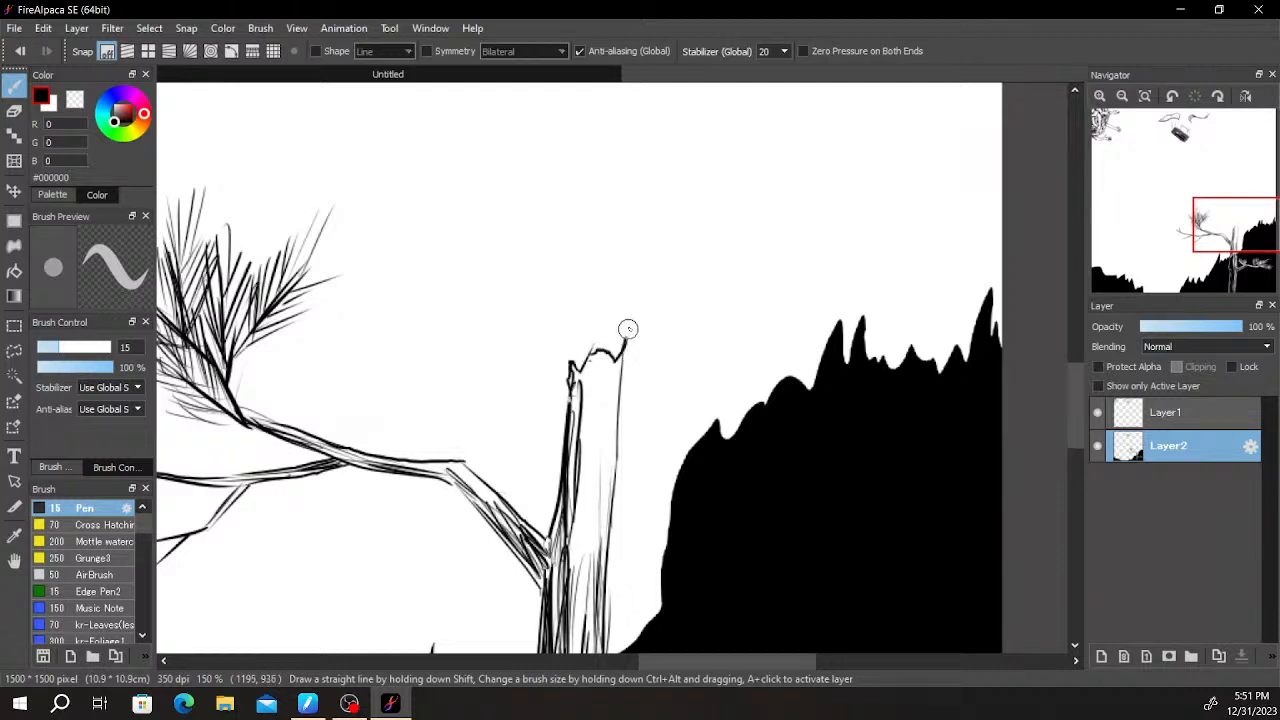
{"action": "left_click_drag", "start_coordinate": [628, 343], "coordinate": [607, 476]}
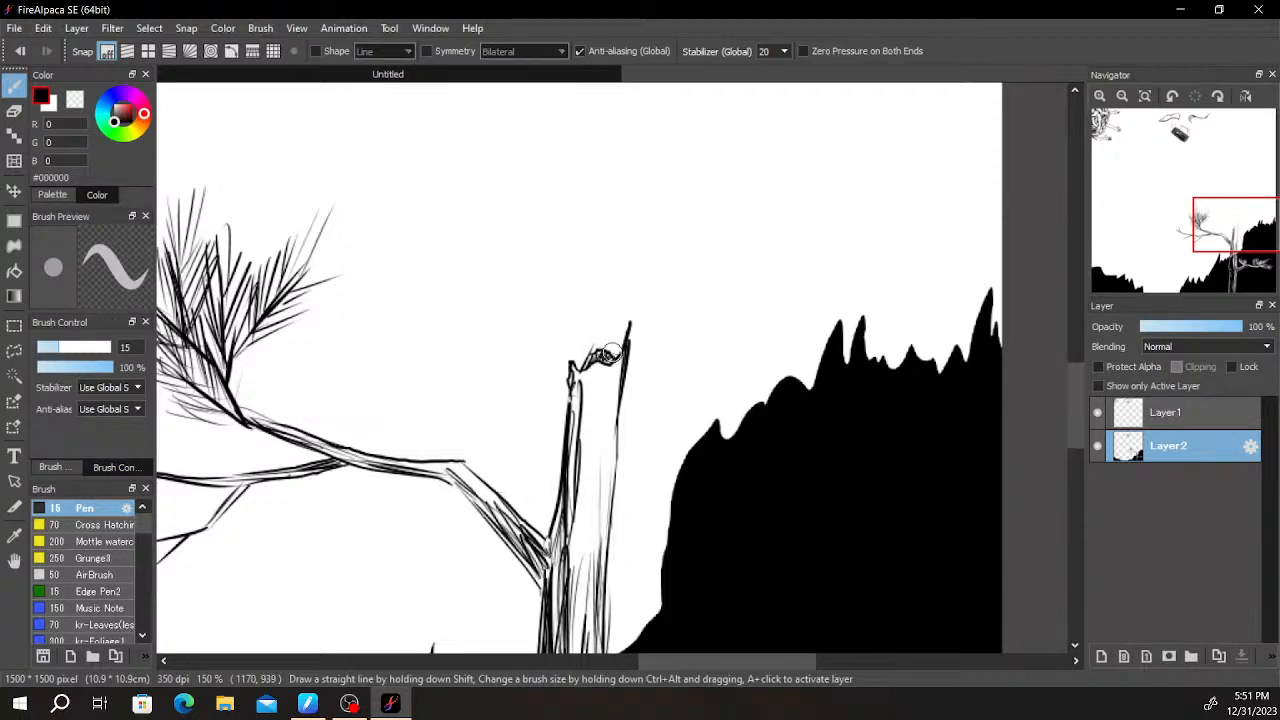
- Draw thick black branching cracks down the upper trunk and hatch the bark plates between them
{"action": "left_click_drag", "start_coordinate": [704, 321], "coordinate": [760, 226]}
{"action": "scroll", "coordinate": [750, 226], "scroll_direction": "down", "scroll_amount": 3}
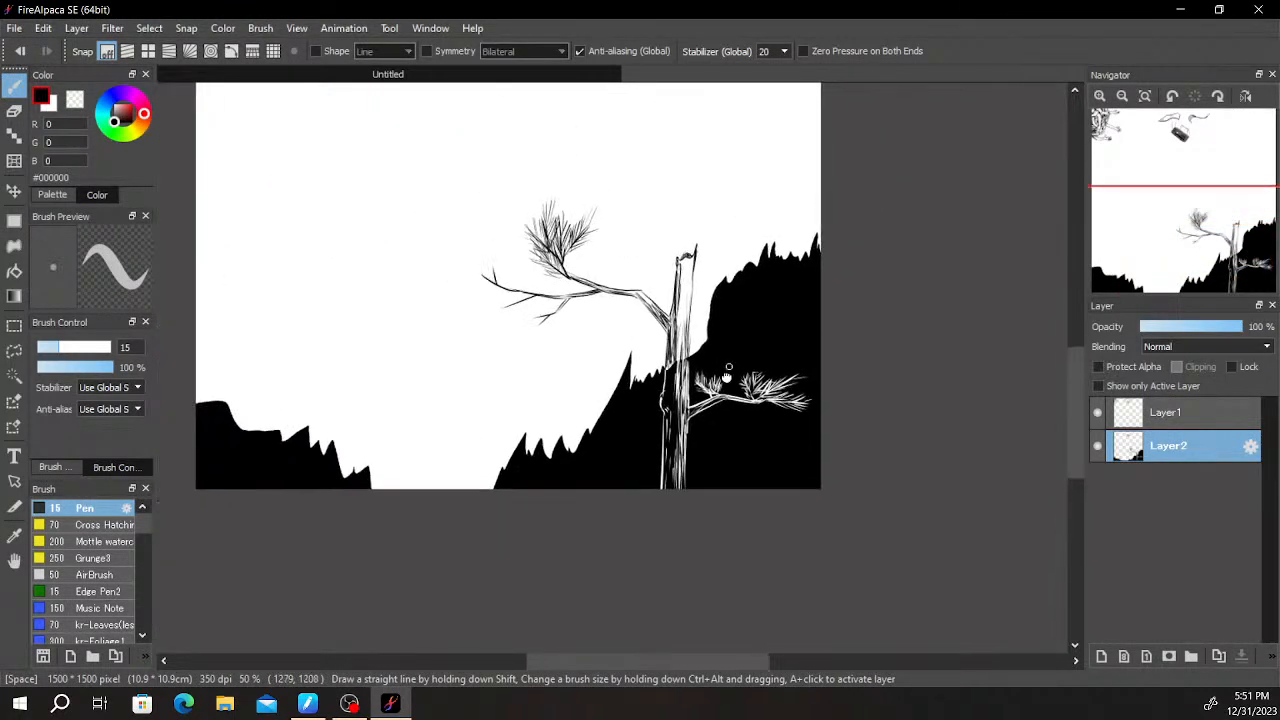
{"action": "scroll", "coordinate": [735, 300], "scroll_direction": "up", "scroll_amount": 3}
{"action": "left_click_drag", "start_coordinate": [699, 288], "coordinate": [704, 507]}
{"action": "mouse_move", "coordinate": [589, 354]}
{"action": "left_mouse_down"}
{"action": "mouse_move", "coordinate": [581, 403]}
{"action": "mouse_move", "coordinate": [597, 445]}
{"action": "mouse_move", "coordinate": [599, 555]}
{"action": "left_mouse_up"}
{"action": "left_click_drag", "start_coordinate": [589, 478], "coordinate": [532, 596]}
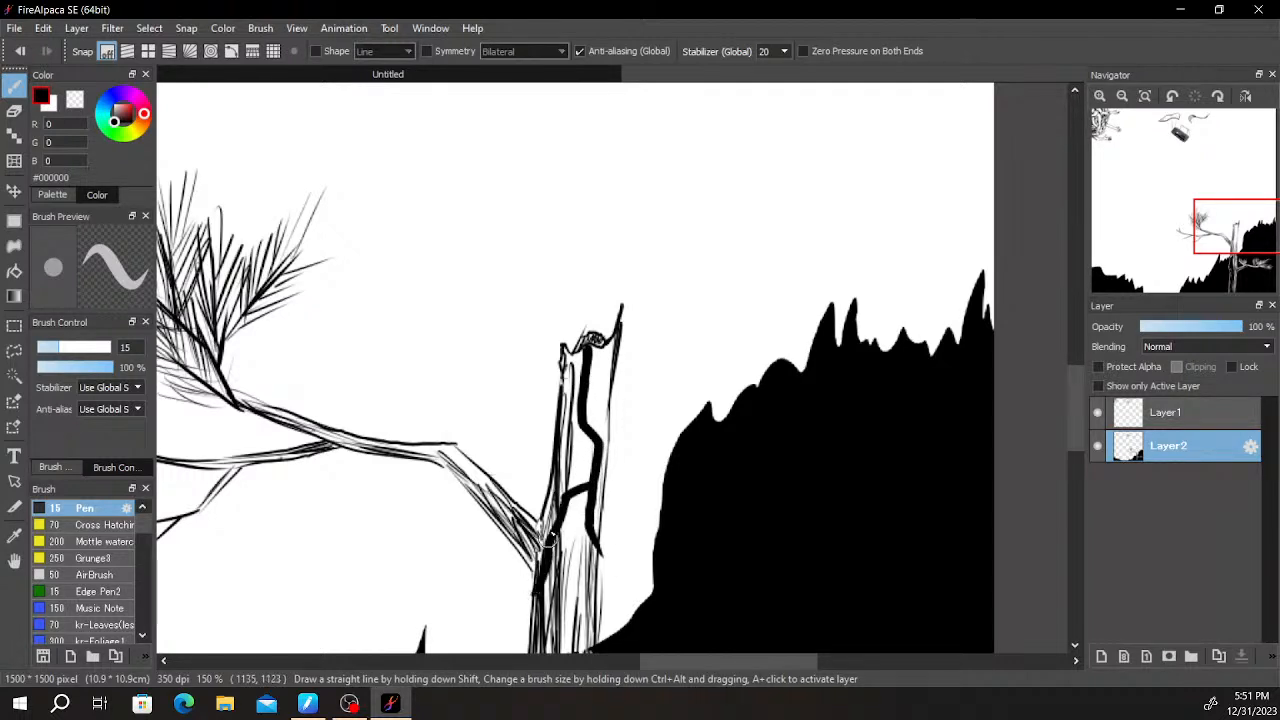
{"action": "left_click_drag", "start_coordinate": [572, 485], "coordinate": [530, 569]}
{"action": "left_click_drag", "start_coordinate": [571, 524], "coordinate": [581, 555]}
{"action": "left_click_drag", "start_coordinate": [570, 434], "coordinate": [560, 481]}
{"action": "left_click_drag", "start_coordinate": [588, 392], "coordinate": [610, 402]}
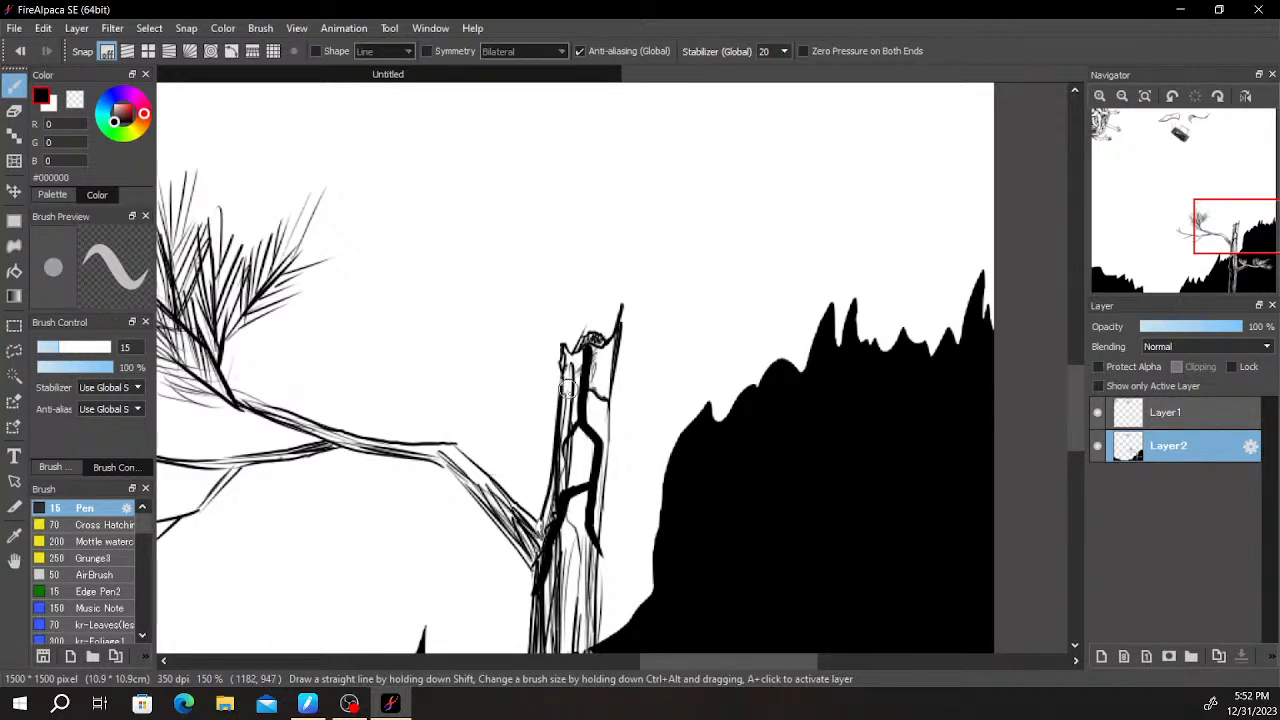
{"action": "mouse_move", "coordinate": [557, 458]}
{"action": "left_mouse_down"}
{"action": "mouse_move", "coordinate": [593, 438]}
{"action": "mouse_move", "coordinate": [557, 525]}
{"action": "left_mouse_up"}
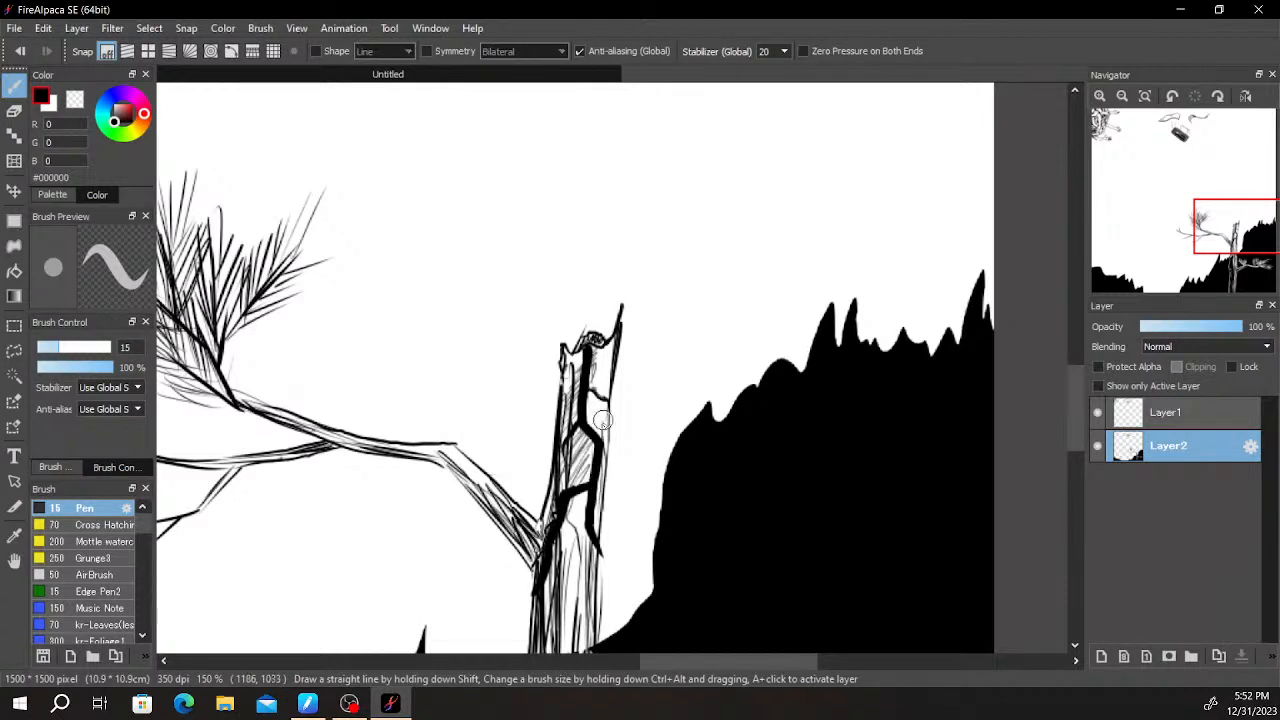
- Extend a black crack down the trunk from the branch joint to the hill's edge
{"action": "scroll", "coordinate": [709, 274], "scroll_direction": "down", "scroll_amount": 4}
{"action": "key", "text": "space"}
{"action": "left_click_drag", "start_coordinate": [743, 386], "coordinate": [793, 350]}
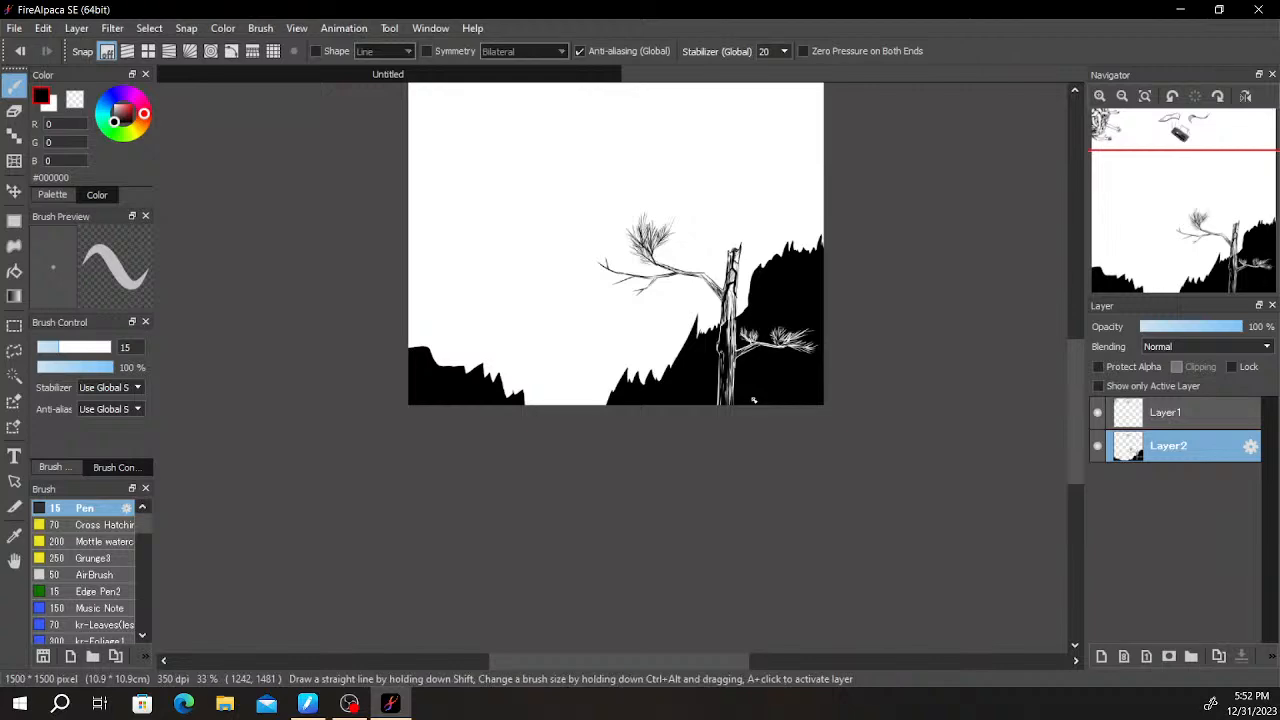
{"action": "scroll", "coordinate": [788, 368], "scroll_direction": "up", "scroll_amount": 4}
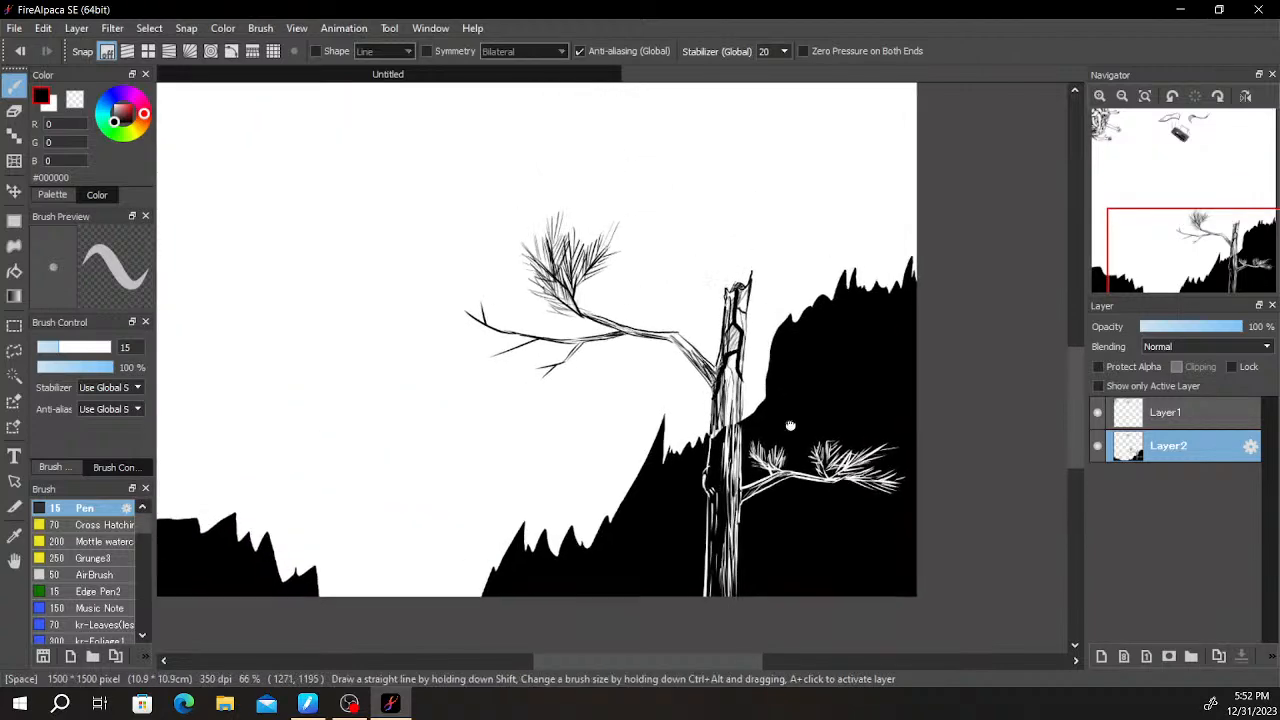
{"action": "mouse_move", "coordinate": [678, 453]}
{"action": "left_mouse_down"}
{"action": "mouse_move", "coordinate": [670, 510]}
{"action": "mouse_move", "coordinate": [692, 617]}
{"action": "left_mouse_up"}
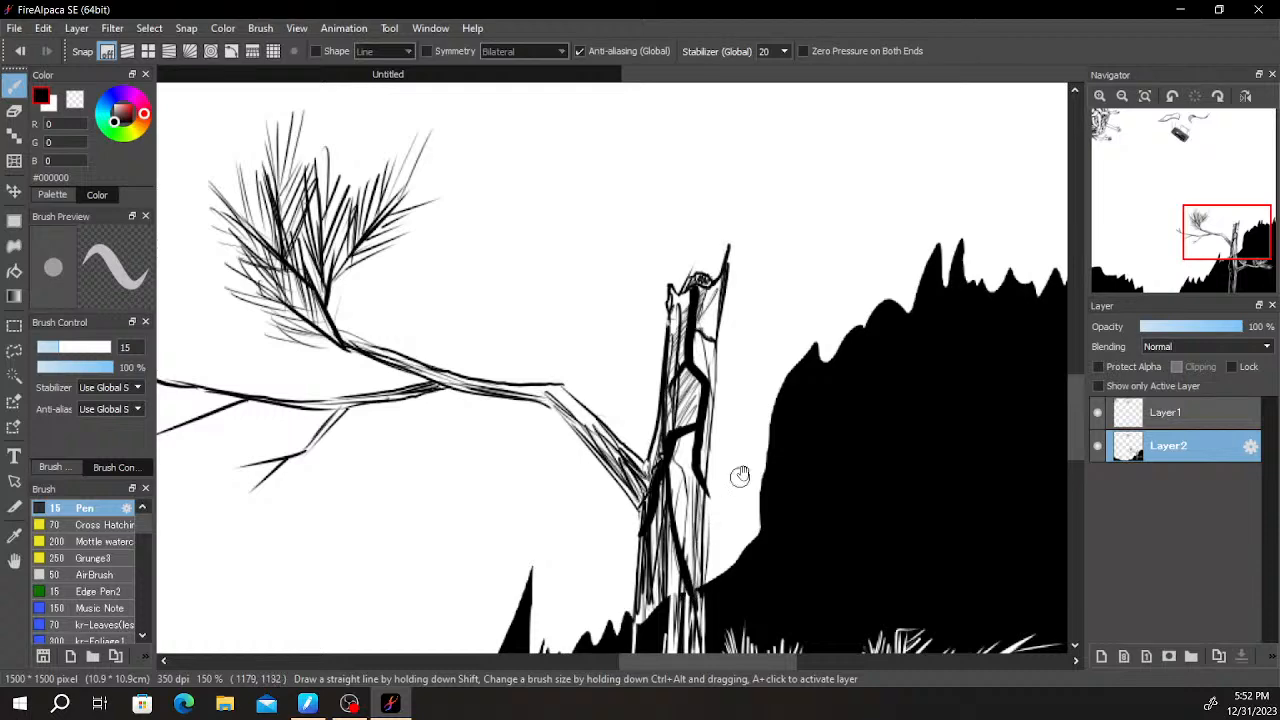
- Erase short vertical white highlight strokes into the right hill's steep edge beside the trunk
{"action": "scroll", "coordinate": [726, 486], "scroll_direction": "down", "scroll_amount": 4}
{"action": "scroll", "coordinate": [874, 288], "scroll_direction": "up", "scroll_amount": 1}
{"action": "left_click_drag", "start_coordinate": [817, 285], "coordinate": [849, 396]}
{"action": "left_click_drag", "start_coordinate": [879, 318], "coordinate": [831, 457]}
{"action": "scroll", "coordinate": [831, 457], "scroll_direction": "down", "scroll_amount": 1}
{"action": "mouse_move", "coordinate": [810, 368]}
{"action": "left_mouse_down"}
{"action": "mouse_move", "coordinate": [847, 314]}
{"action": "mouse_move", "coordinate": [907, 284]}
{"action": "mouse_move", "coordinate": [919, 334]}
{"action": "mouse_move", "coordinate": [863, 391]}
{"action": "mouse_move", "coordinate": [804, 358]}
{"action": "left_mouse_up"}
{"action": "scroll", "coordinate": [804, 358], "scroll_direction": "up", "scroll_amount": 3}
{"action": "key", "text": "e"}
{"action": "mouse_move", "coordinate": [811, 466]}
{"action": "left_mouse_down"}
{"action": "mouse_move", "coordinate": [703, 443]}
{"action": "mouse_move", "coordinate": [669, 457]}
{"action": "mouse_move", "coordinate": [677, 431]}
{"action": "mouse_move", "coordinate": [681, 446]}
{"action": "left_mouse_up"}
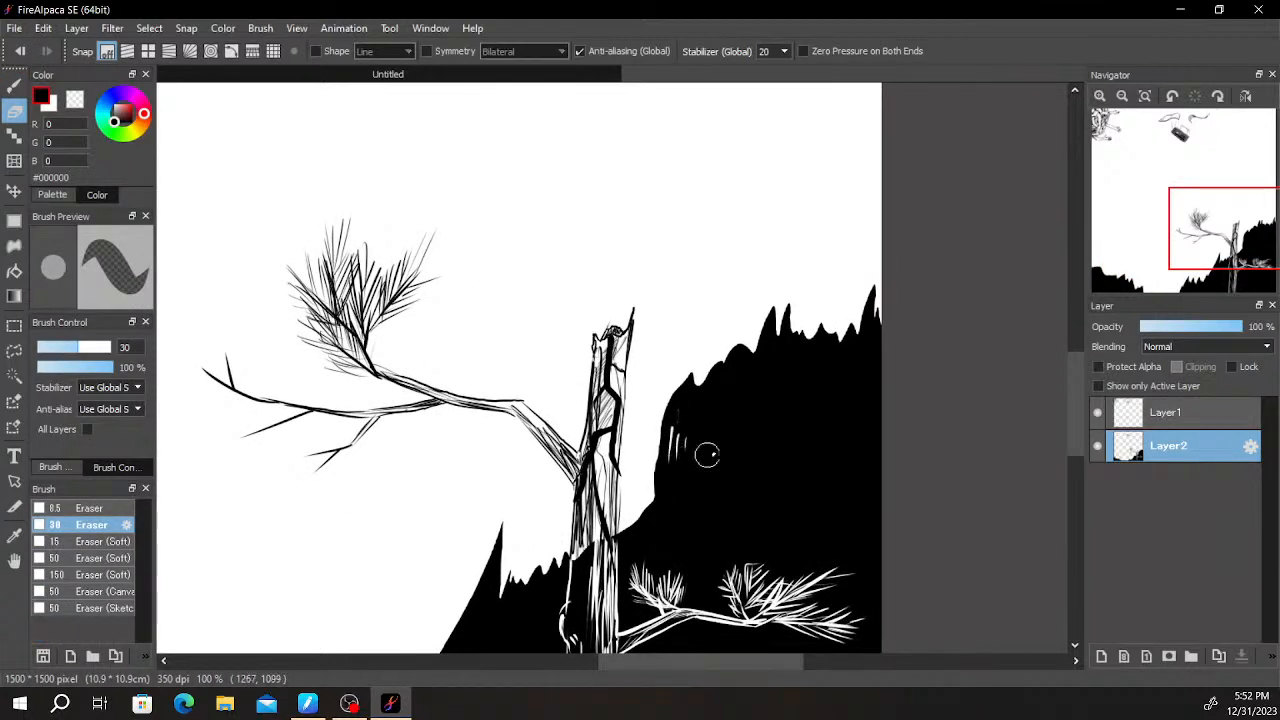
- Undo the last eraser mark and cut thin white highlights into the ridge spikes on the slope beside the trunk
{"action": "scroll", "coordinate": [690, 455], "scroll_direction": "down", "scroll_amount": 5}
{"action": "scroll", "coordinate": [670, 360], "scroll_direction": "left", "scroll_amount": 4}
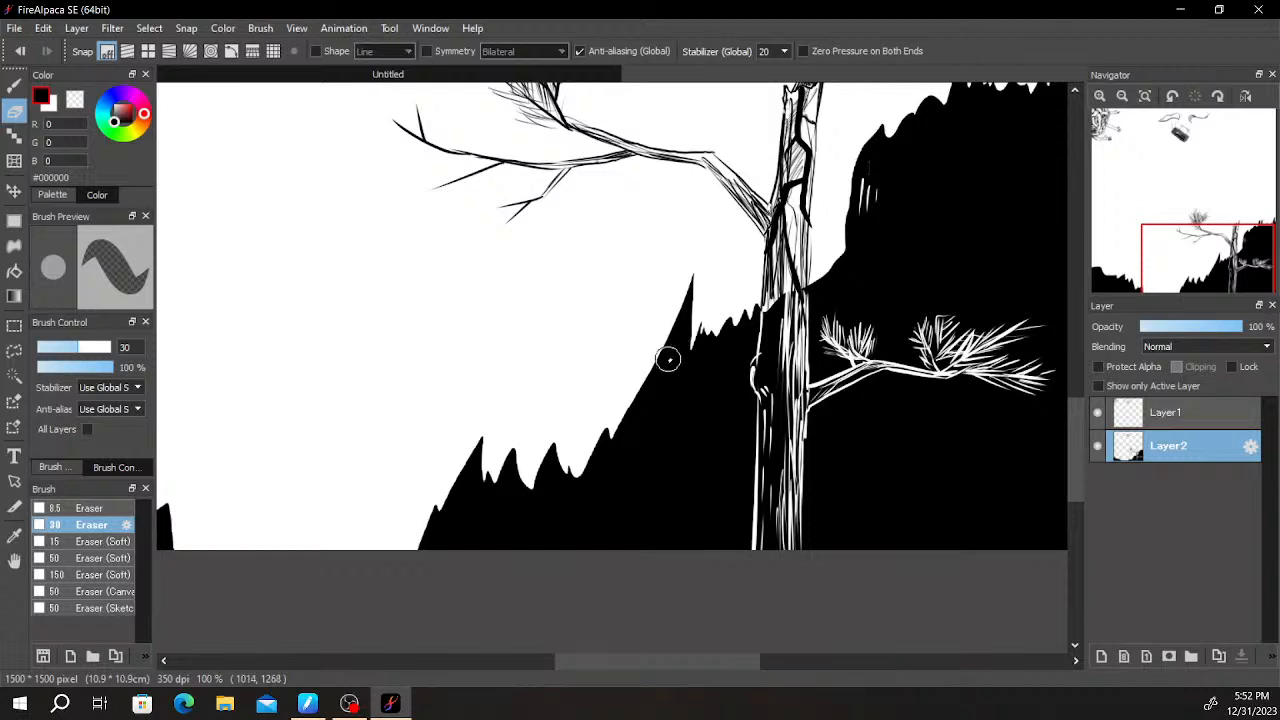
{"action": "key", "text": "ctrl+z"}
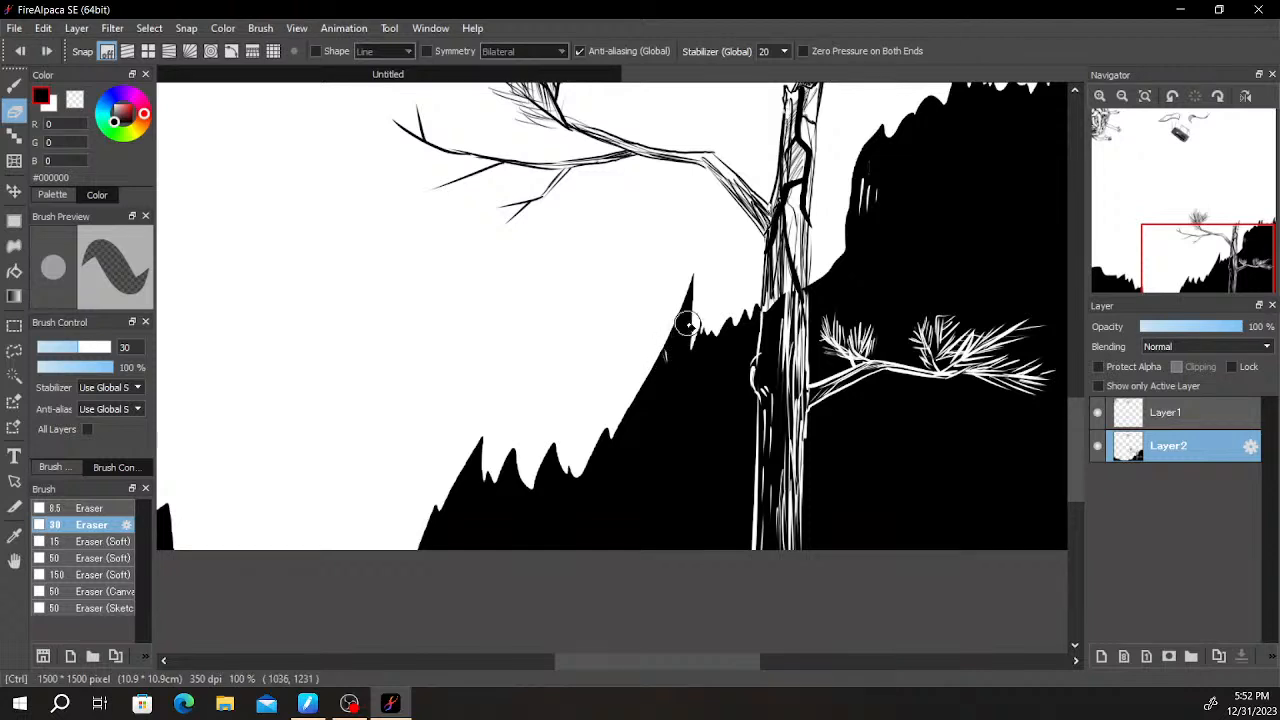
{"action": "left_click_drag", "start_coordinate": [689, 303], "coordinate": [684, 347]}
{"action": "mouse_move", "coordinate": [556, 452]}
{"action": "left_mouse_down"}
{"action": "mouse_move", "coordinate": [521, 462]}
{"action": "mouse_move", "coordinate": [513, 452]}
{"action": "mouse_move", "coordinate": [513, 490]}
{"action": "left_mouse_up"}
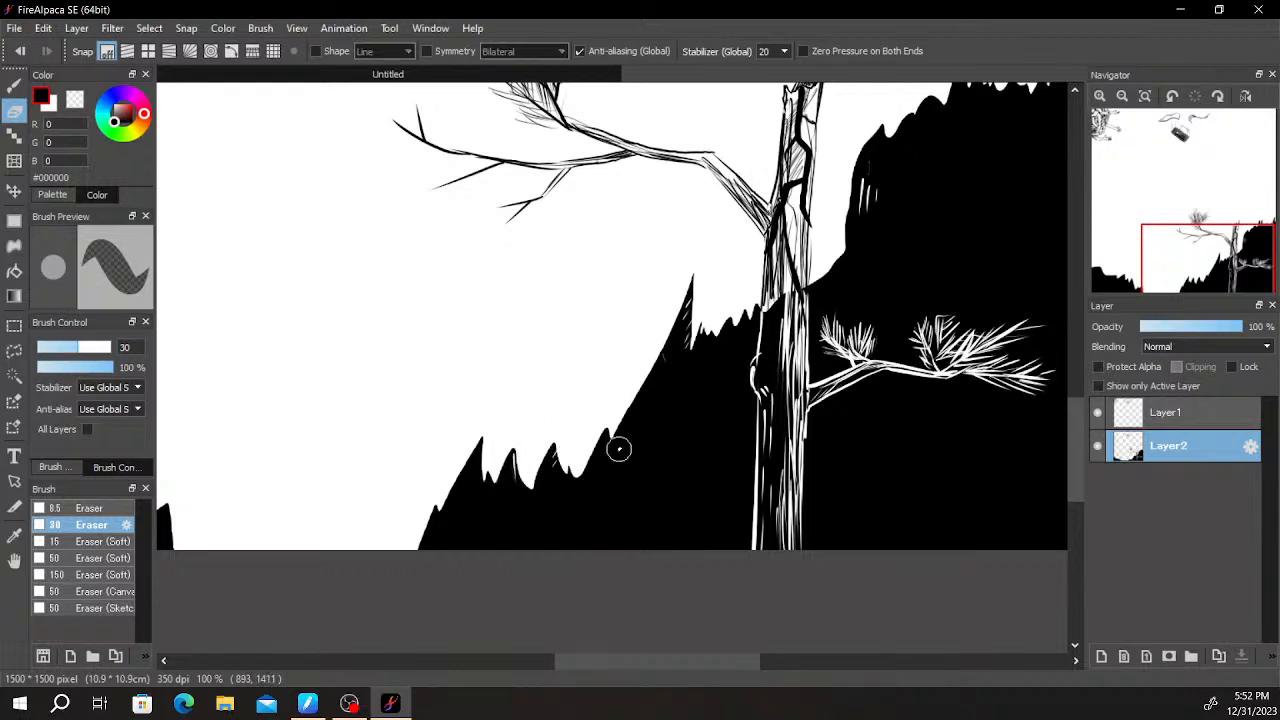
- Erase thin highlights into the right hill's upper peaks and add slanted white strokes on its dark face
{"action": "scroll", "coordinate": [636, 442], "scroll_direction": "down", "scroll_amount": 4}
{"action": "left_click_drag", "start_coordinate": [757, 372], "coordinate": [786, 366]}
{"action": "scroll", "coordinate": [795, 362], "scroll_direction": "up", "scroll_amount": 2}
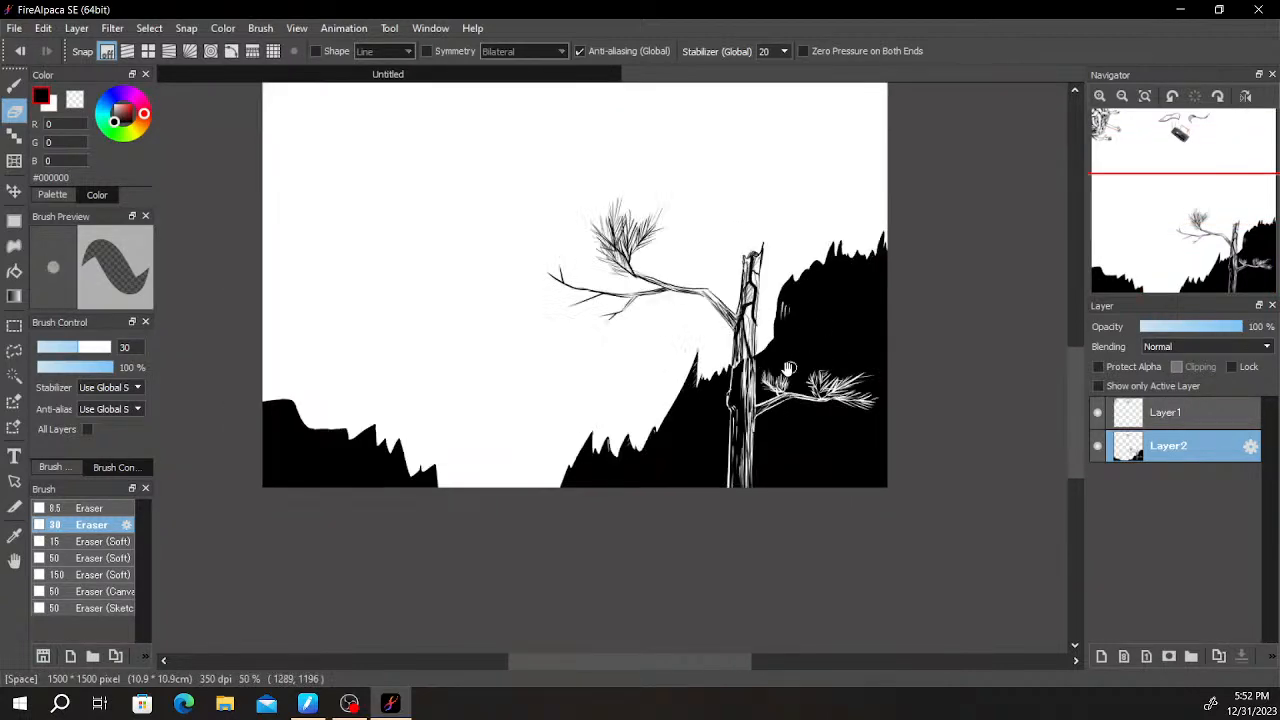
{"action": "scroll", "coordinate": [801, 360], "scroll_direction": "up", "scroll_amount": 3}
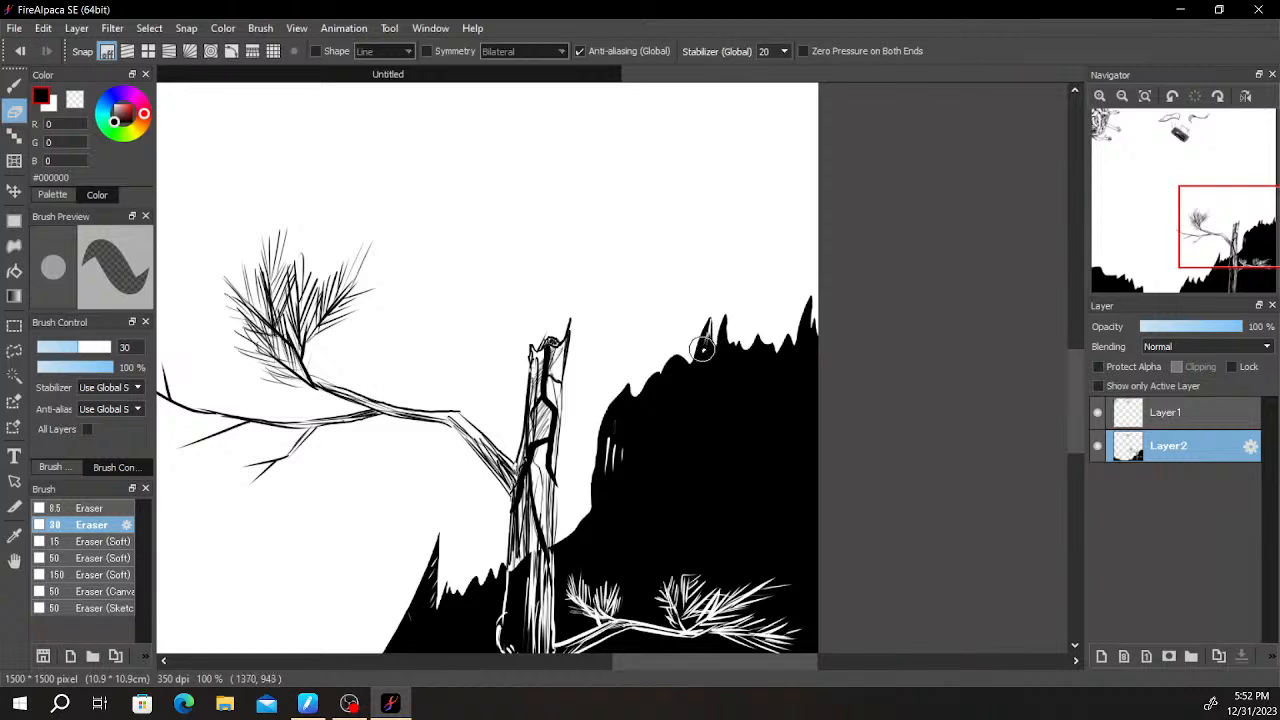
{"action": "scroll", "coordinate": [728, 340], "scroll_direction": "down", "scroll_amount": 2}
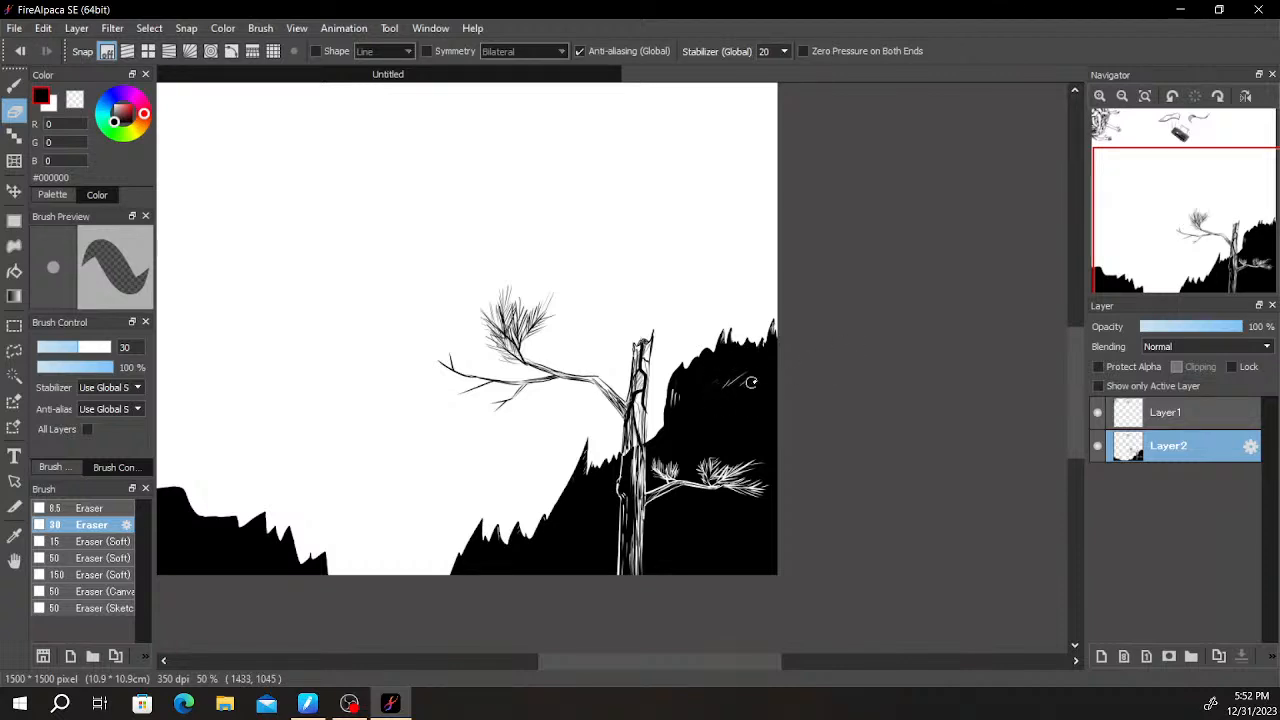
- Erase white highlight strokes into the left hill's jagged peaks and the shoulder of its rounded top
{"action": "left_click_drag", "start_coordinate": [799, 365], "coordinate": [1022, 310]}
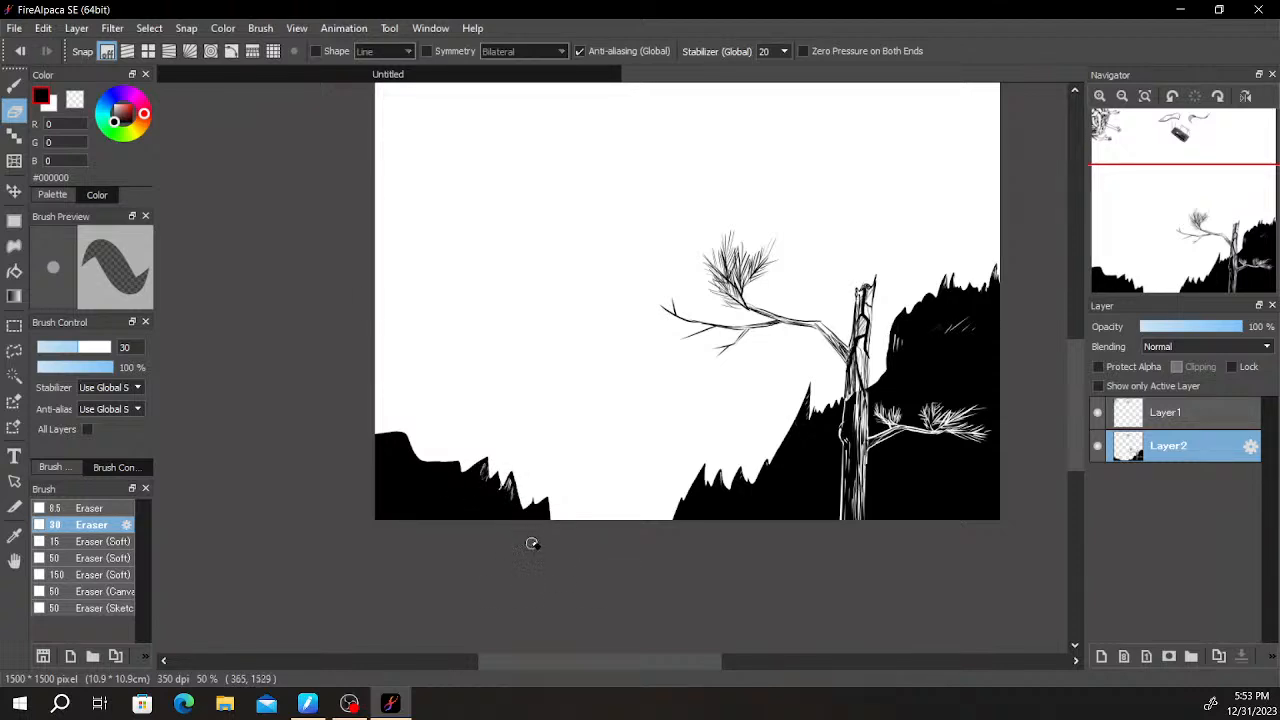
{"action": "scroll", "coordinate": [553, 528], "scroll_direction": "down", "scroll_amount": 2}
{"action": "scroll", "coordinate": [470, 485], "scroll_direction": "up", "scroll_amount": 3}
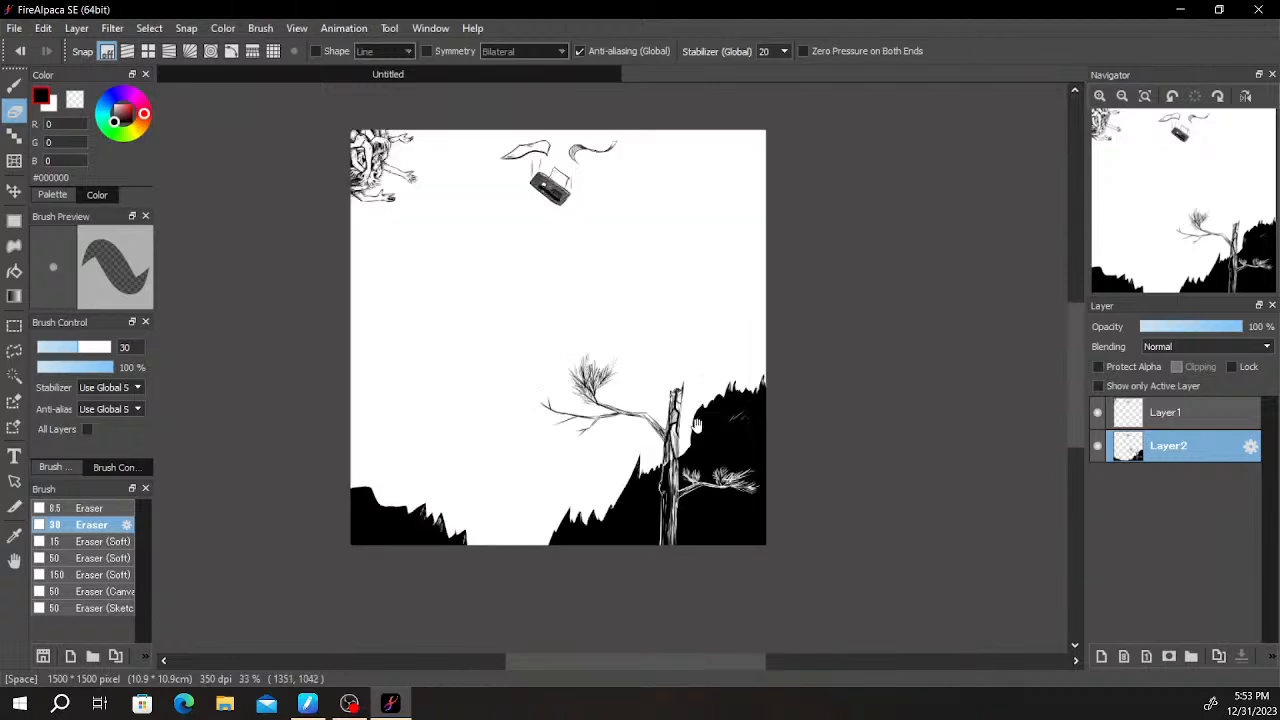
{"action": "left_click_drag", "start_coordinate": [490, 474], "coordinate": [704, 423]}
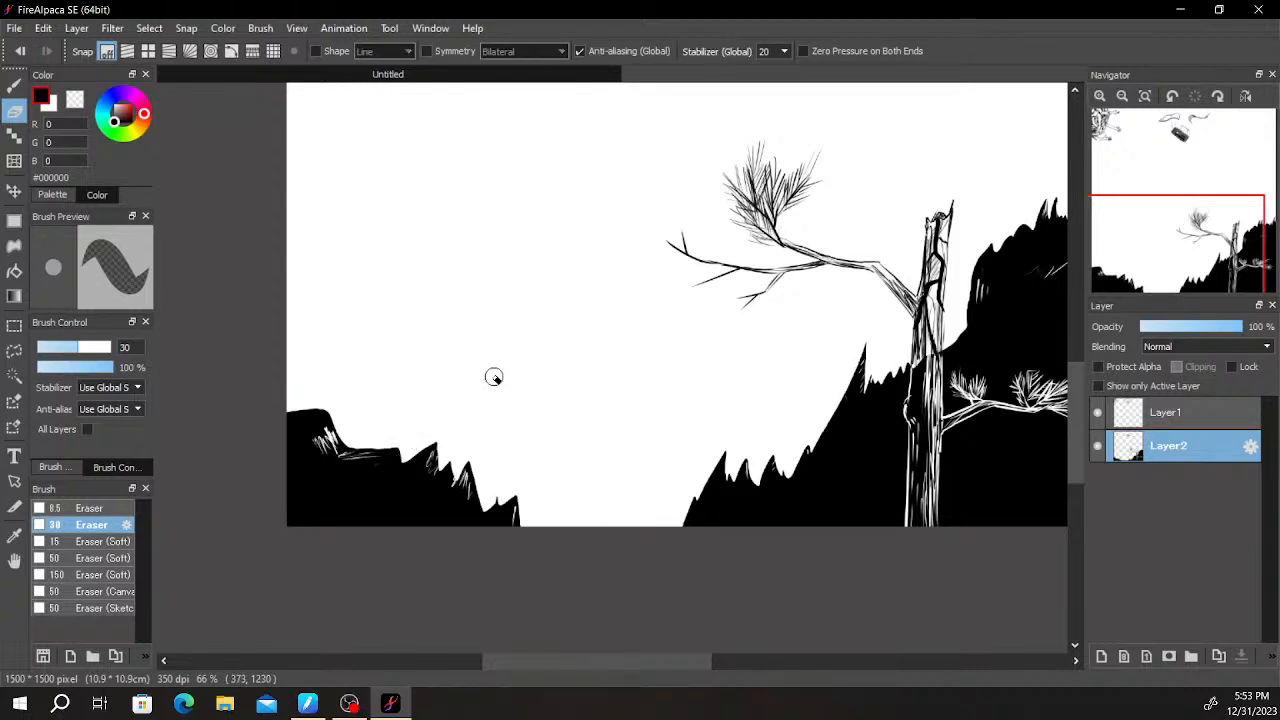
{"action": "scroll", "coordinate": [494, 377], "scroll_direction": "down", "scroll_amount": 3}
{"action": "scroll", "coordinate": [621, 423], "scroll_direction": "up", "scroll_amount": 3}
{"action": "left_click_drag", "start_coordinate": [434, 409], "coordinate": [738, 449]}
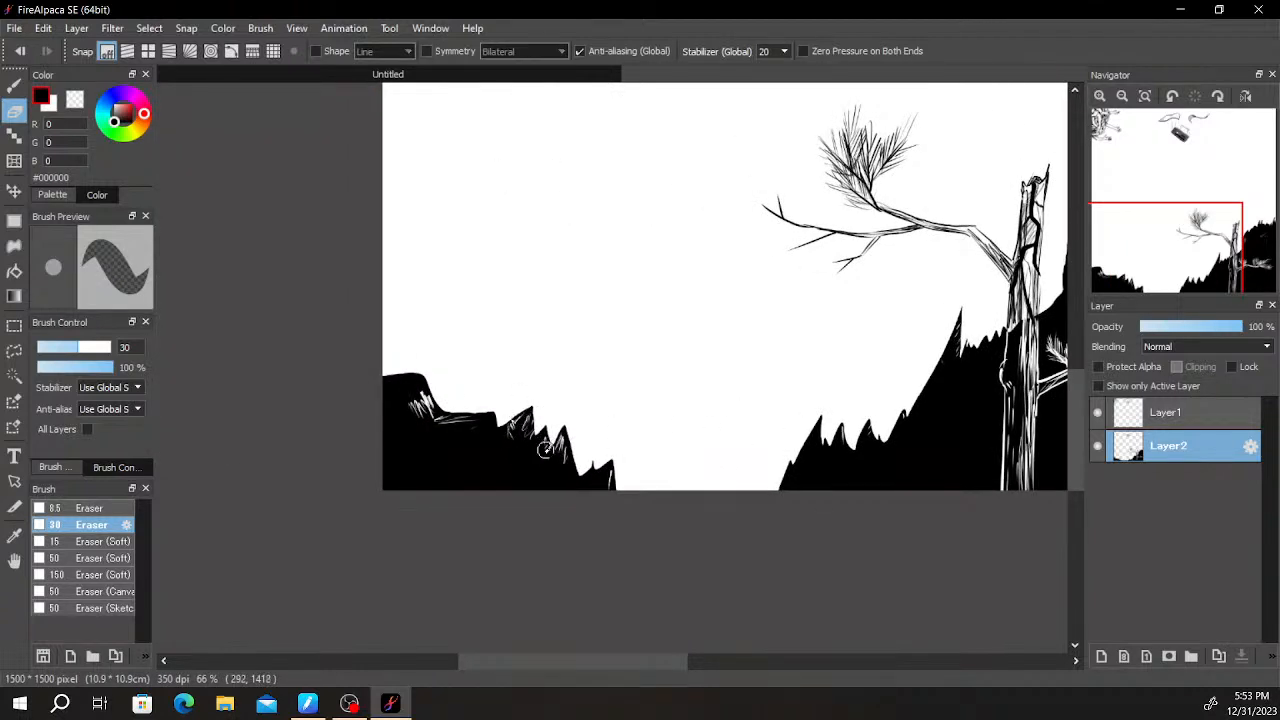
- Erase more white highlights into the lower spikes and along the slope of the hill beside the tree
{"action": "scroll", "coordinate": [560, 503], "scroll_direction": "down", "scroll_amount": 2}
{"action": "left_click_drag", "start_coordinate": [849, 372], "coordinate": [795, 405]}
{"action": "scroll", "coordinate": [781, 405], "scroll_direction": "up", "scroll_amount": 1}
{"action": "scroll", "coordinate": [758, 437], "scroll_direction": "up", "scroll_amount": 1}
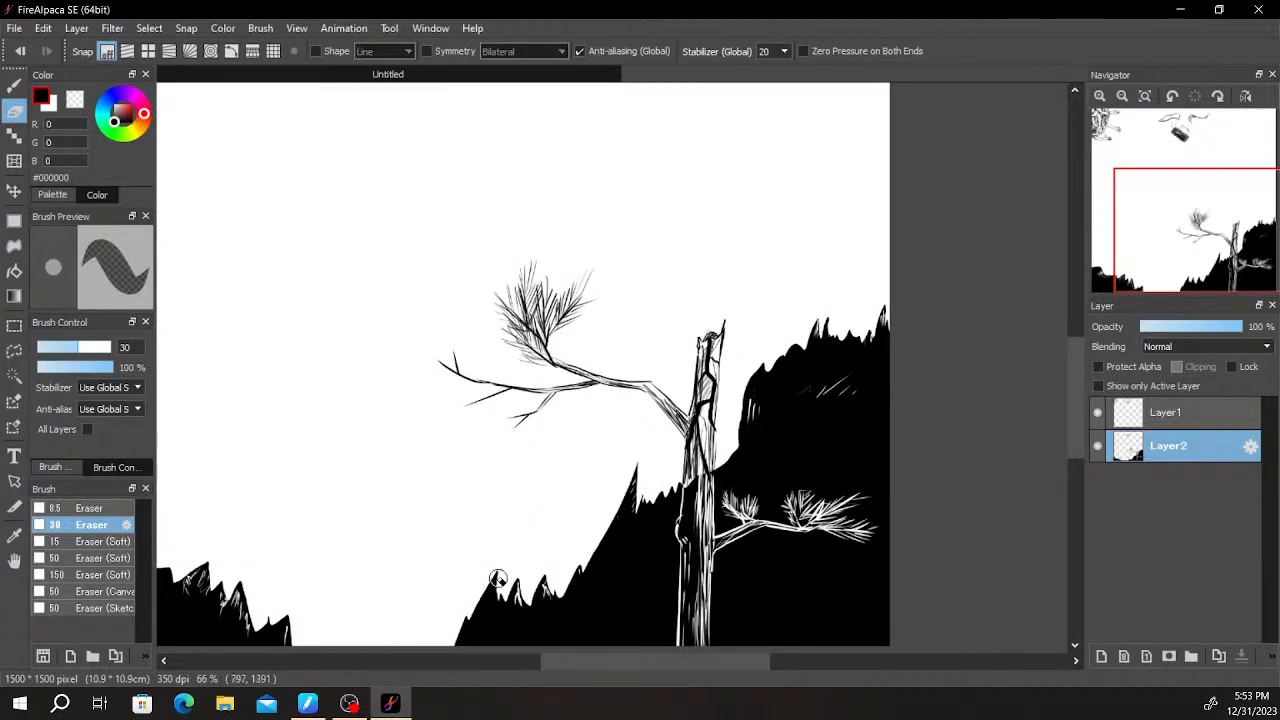
{"action": "left_click_drag", "start_coordinate": [650, 556], "coordinate": [660, 495]}
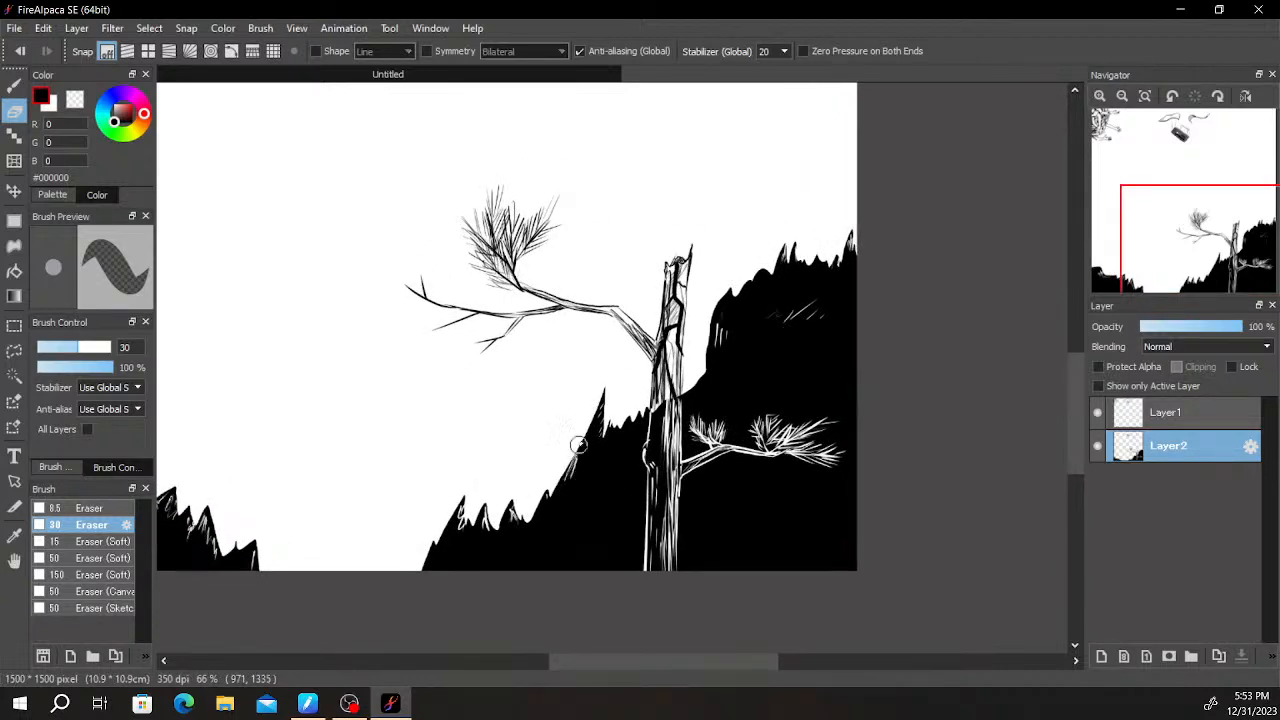
- Examine the highlighted hills, the tree, the arms and the falling objects across the whole canvas
{"action": "left_click_drag", "start_coordinate": [694, 449], "coordinate": [790, 325]}
{"action": "left_click_drag", "start_coordinate": [749, 350], "coordinate": [697, 486]}
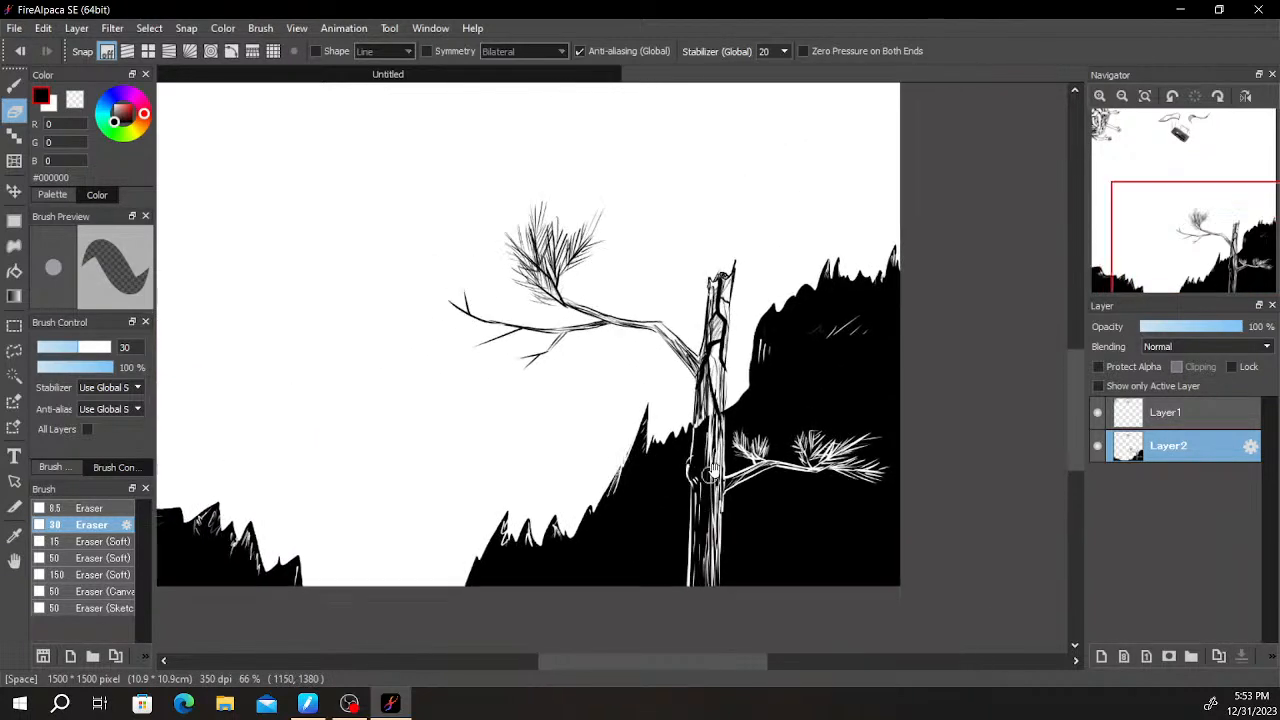
{"action": "left_click_drag", "start_coordinate": [806, 389], "coordinate": [857, 529]}
{"action": "left_click_drag", "start_coordinate": [791, 443], "coordinate": [828, 588]}
{"action": "scroll", "coordinate": [822, 530], "scroll_direction": "down", "scroll_amount": 1}
{"action": "left_click_drag", "start_coordinate": [853, 450], "coordinate": [900, 354]}
{"action": "scroll", "coordinate": [780, 390], "scroll_direction": "up", "scroll_amount": 1}
{"action": "left_click_drag", "start_coordinate": [700, 337], "coordinate": [779, 634]}
{"action": "scroll", "coordinate": [443, 314], "scroll_direction": "up", "scroll_amount": 1}
{"action": "left_click_drag", "start_coordinate": [524, 439], "coordinate": [534, 277]}
{"action": "scroll", "coordinate": [506, 311], "scroll_direction": "up", "scroll_amount": 1}
{"action": "left_click_drag", "start_coordinate": [420, 366], "coordinate": [450, 443]}
{"action": "scroll", "coordinate": [486, 451], "scroll_direction": "up", "scroll_amount": 1}
{"action": "scroll", "coordinate": [491, 420], "scroll_direction": "down", "scroll_amount": 3}
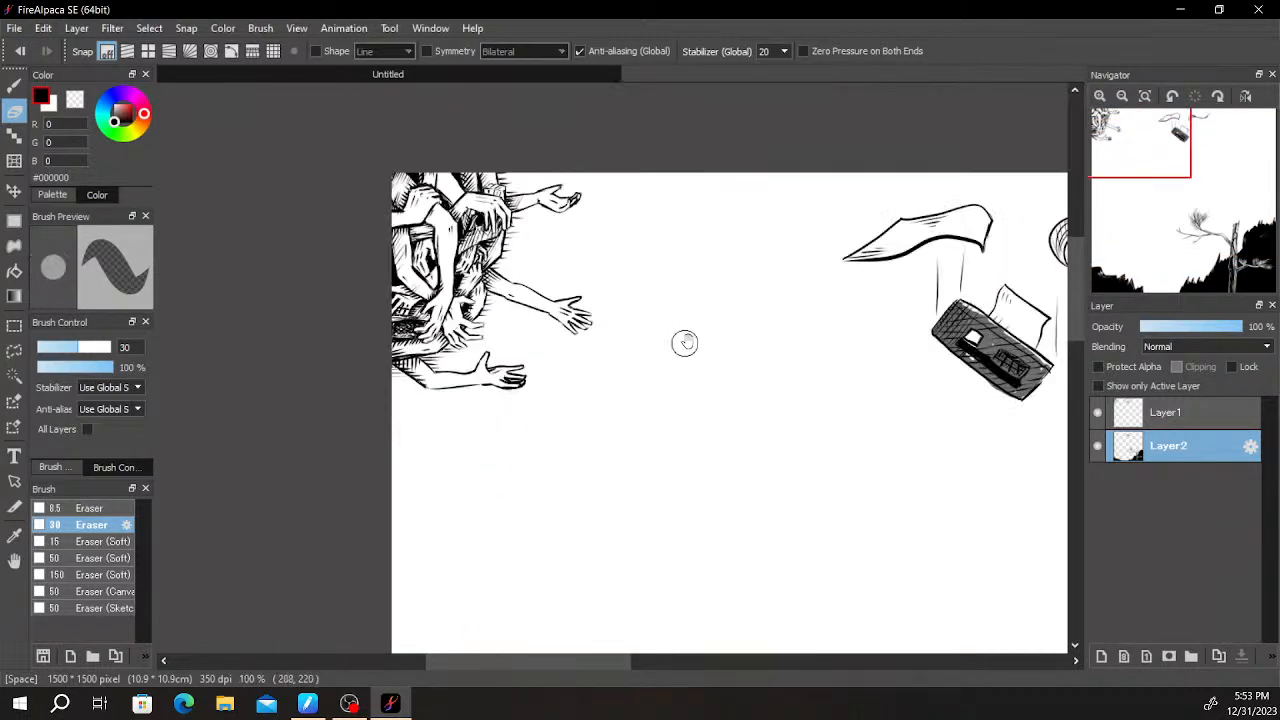
{"action": "left_click_drag", "start_coordinate": [694, 334], "coordinate": [477, 320]}
{"action": "scroll", "coordinate": [709, 278], "scroll_direction": "down", "scroll_amount": 2}
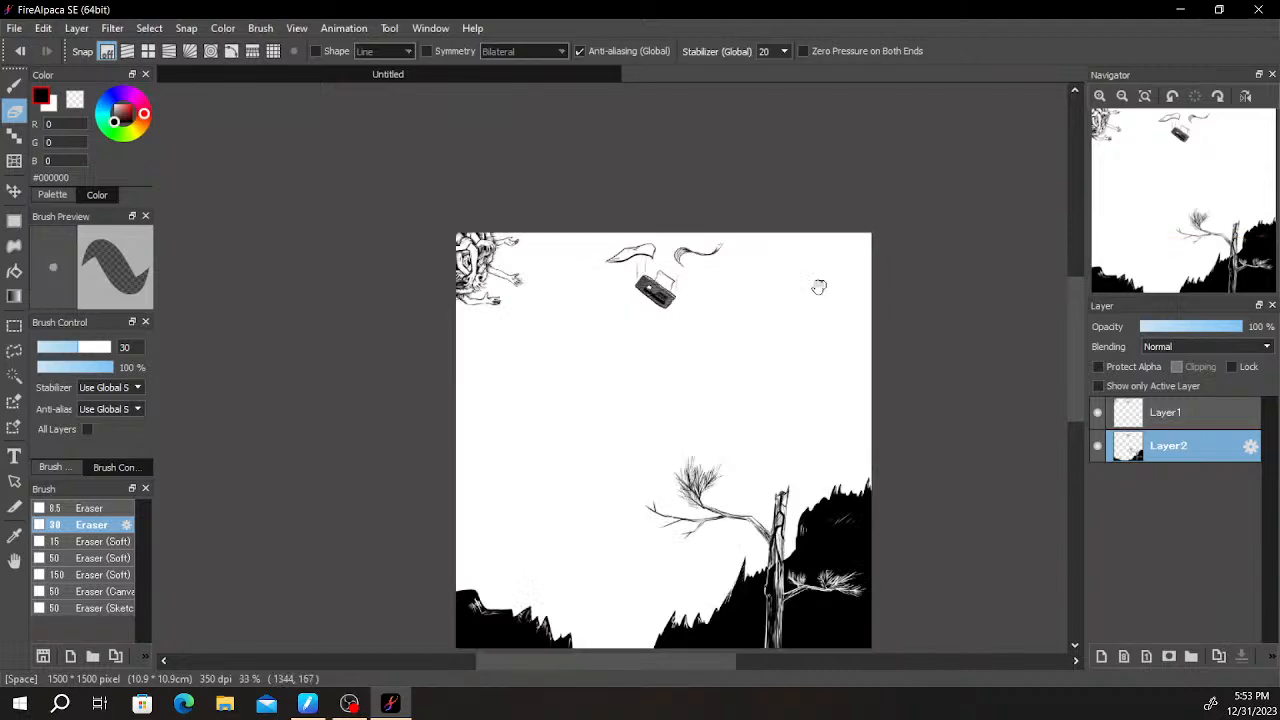
- Add black shading strokes with the Pen between the lowest drooping hand and the outstretched arm beneath it
{"action": "scroll", "coordinate": [715, 387], "scroll_direction": "up", "scroll_amount": 2}
{"action": "left_click_drag", "start_coordinate": [660, 354], "coordinate": [830, 258]}
{"action": "left_click_drag", "start_coordinate": [611, 224], "coordinate": [616, 474]}
{"action": "scroll", "coordinate": [616, 474], "scroll_direction": "up", "scroll_amount": 3}
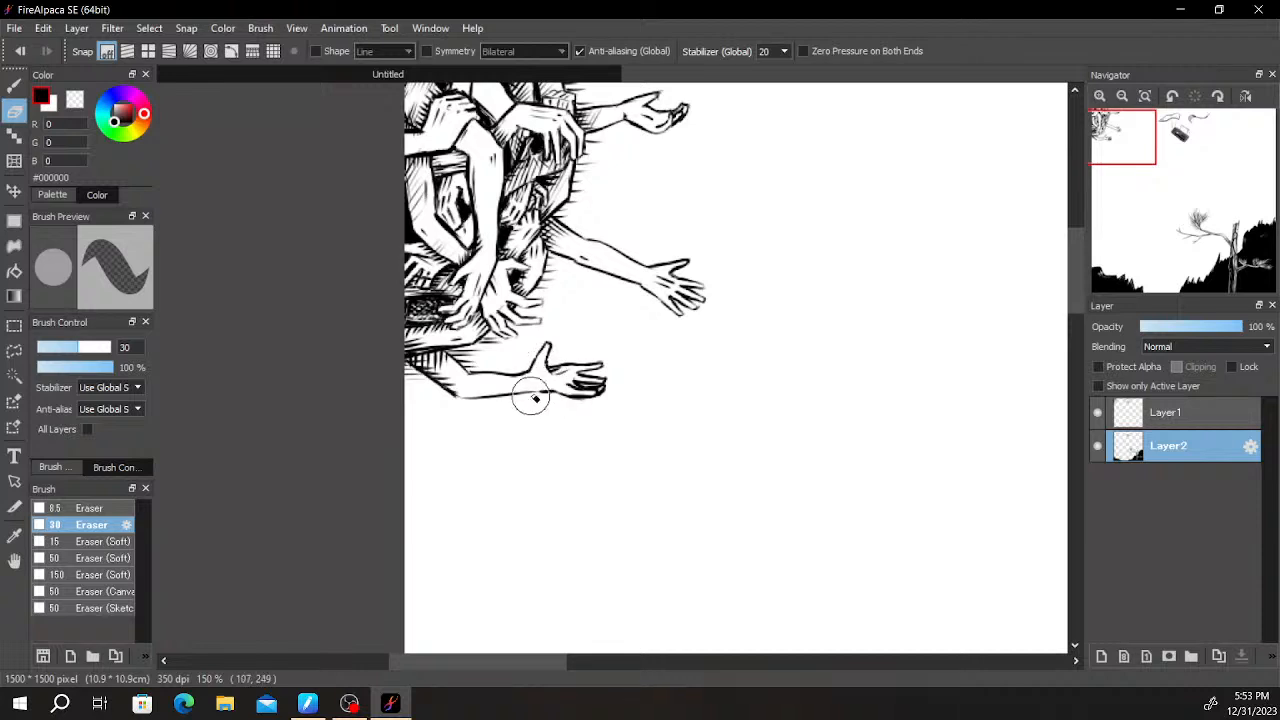
{"action": "key", "text": "b"}
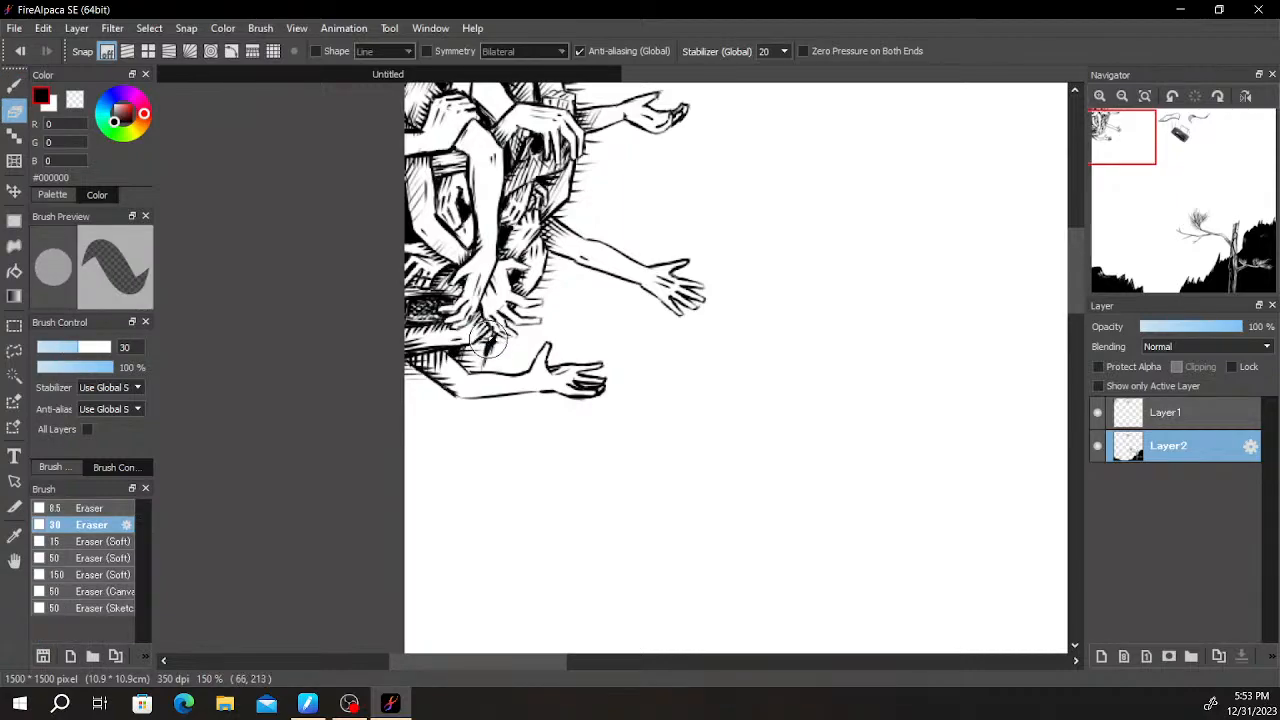
{"action": "scroll", "coordinate": [483, 335], "scroll_direction": "up", "scroll_amount": 5}
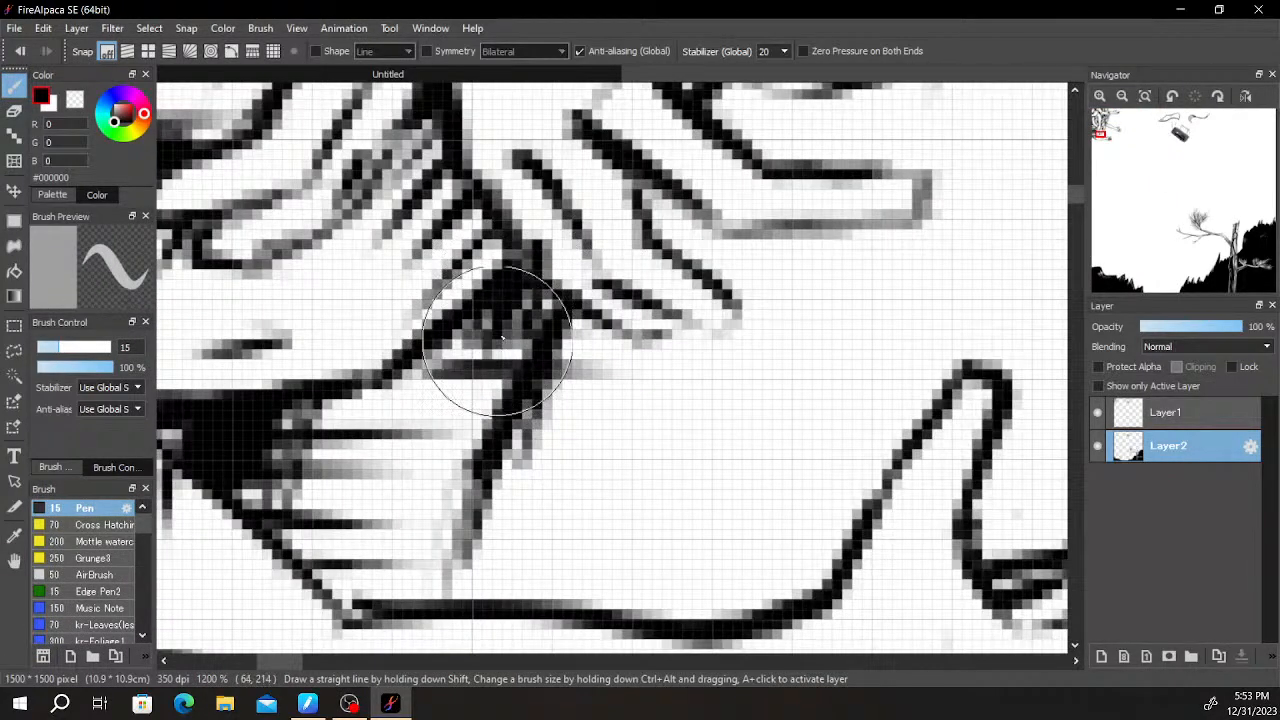
{"action": "scroll", "coordinate": [523, 426], "scroll_direction": "down", "scroll_amount": 4}
{"action": "scroll", "coordinate": [523, 426], "scroll_direction": "down", "scroll_amount": 2}
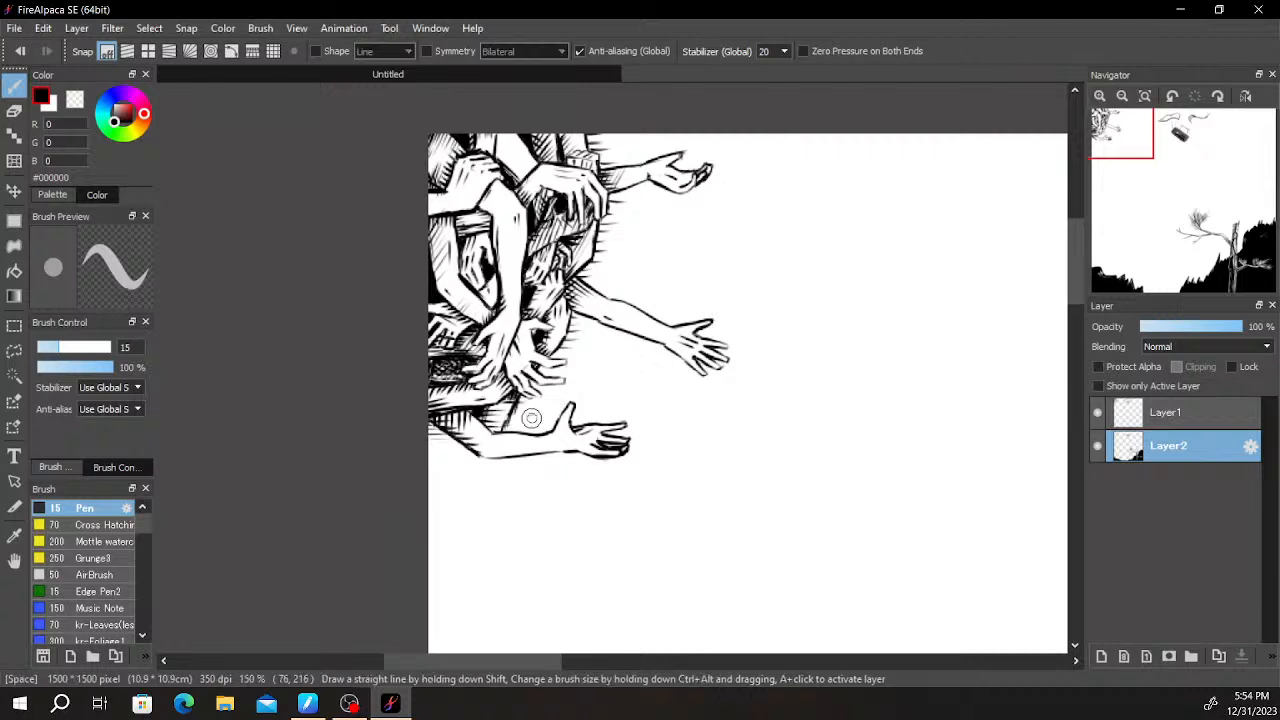
- Outline a forearm hanging straight down beneath the outstretched arm's elbow with the Pen and trim its wrist ends with the Eraser
{"action": "left_click_drag", "start_coordinate": [496, 359], "coordinate": [497, 484]}
{"action": "key", "text": "ctrl+z"}
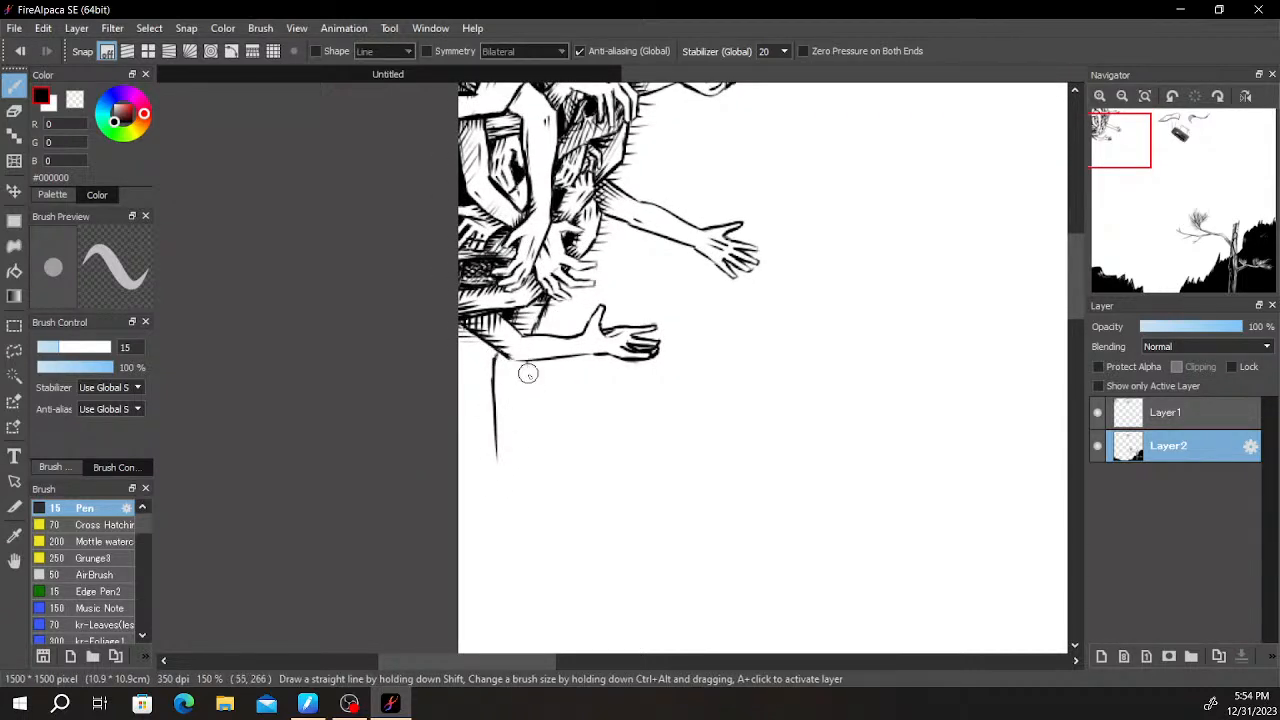
{"action": "mouse_move", "coordinate": [529, 357]}
{"action": "left_mouse_down"}
{"action": "mouse_move", "coordinate": [505, 453]}
{"action": "mouse_move", "coordinate": [526, 450]}
{"action": "mouse_move", "coordinate": [500, 445]}
{"action": "left_mouse_up"}
{"action": "key", "text": "e"}
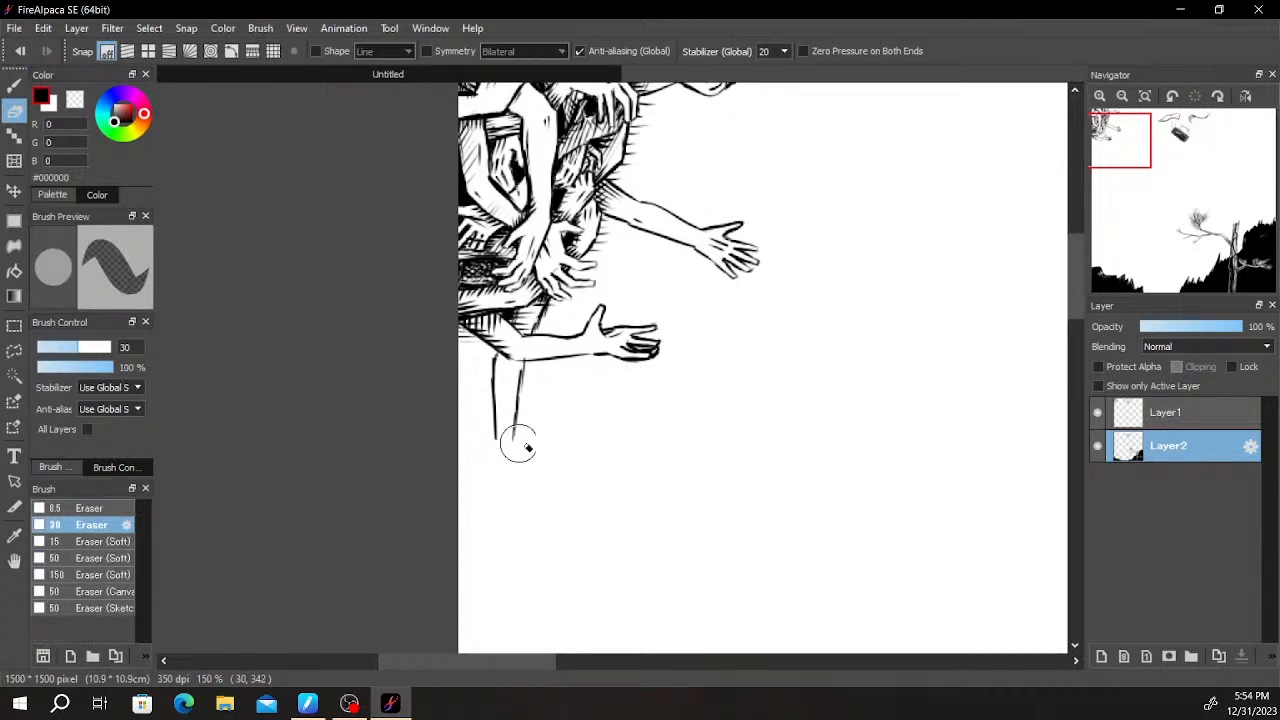
{"action": "key", "text": "b"}
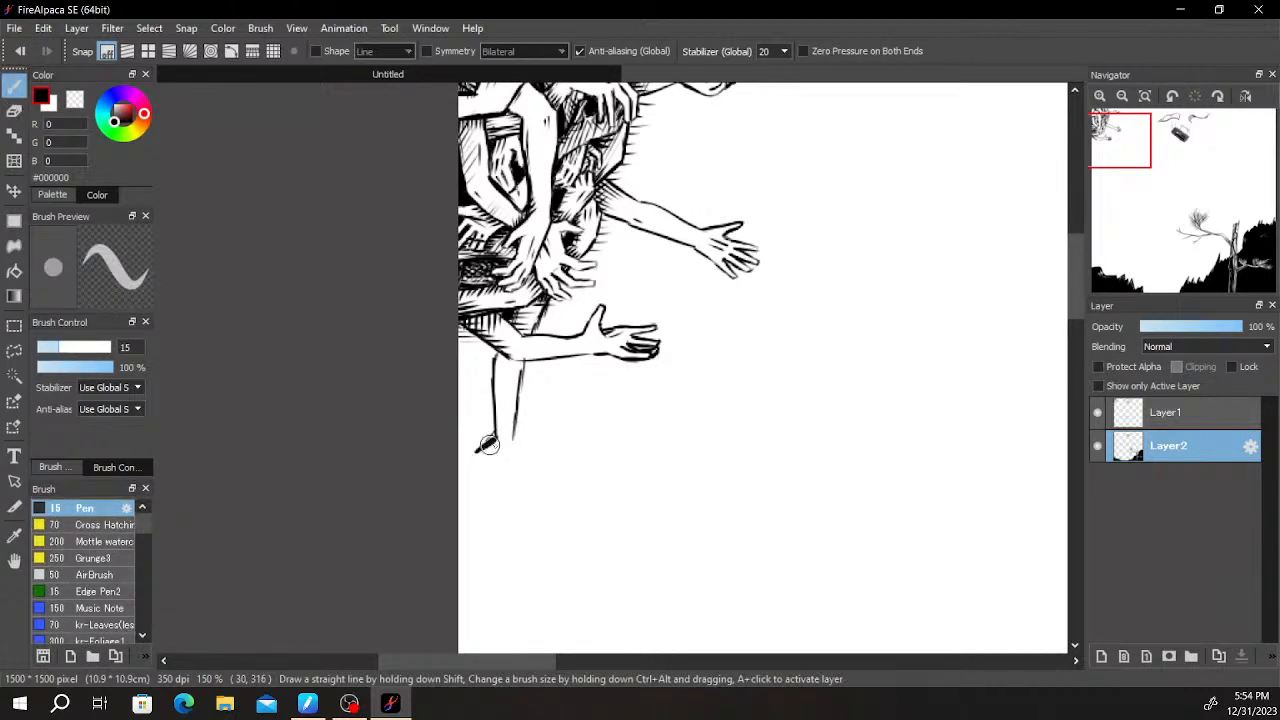
- Draw the hanging arm's hand with a spread thumb and long fingers reaching toward the canvas's left edge
{"action": "left_click_drag", "start_coordinate": [513, 437], "coordinate": [531, 462]}
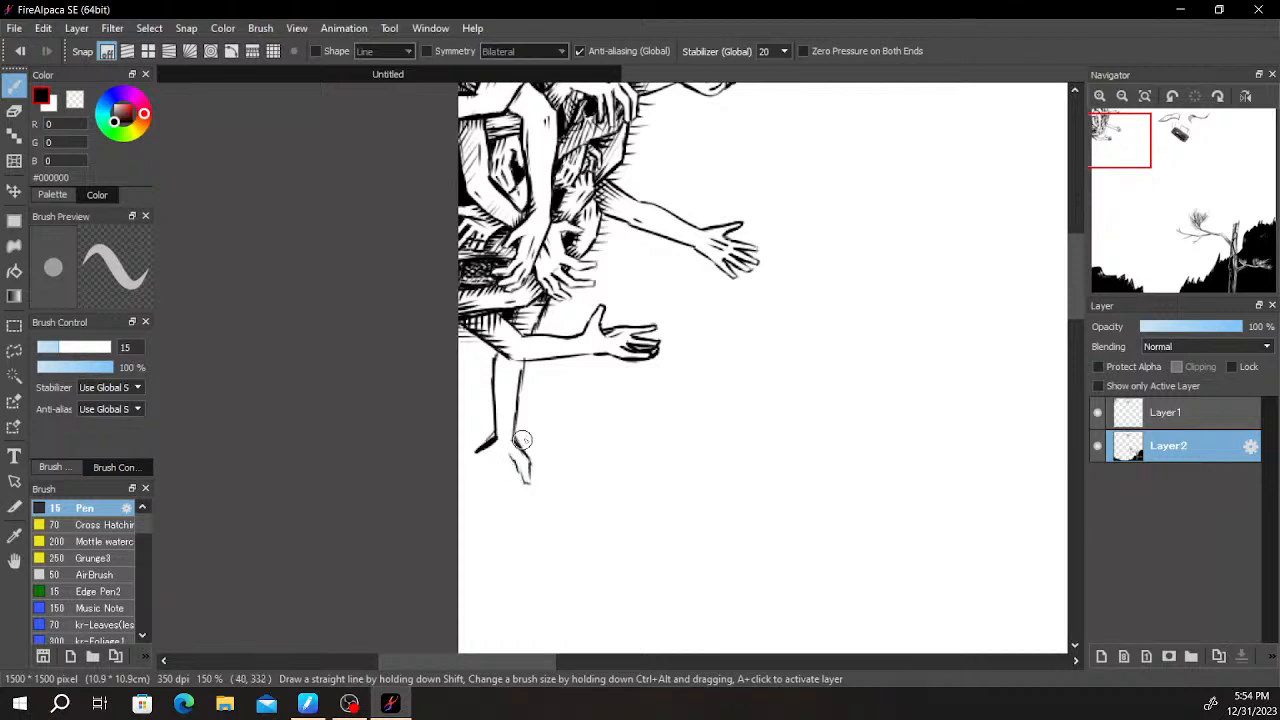
{"action": "key", "text": "ctrl+z"}
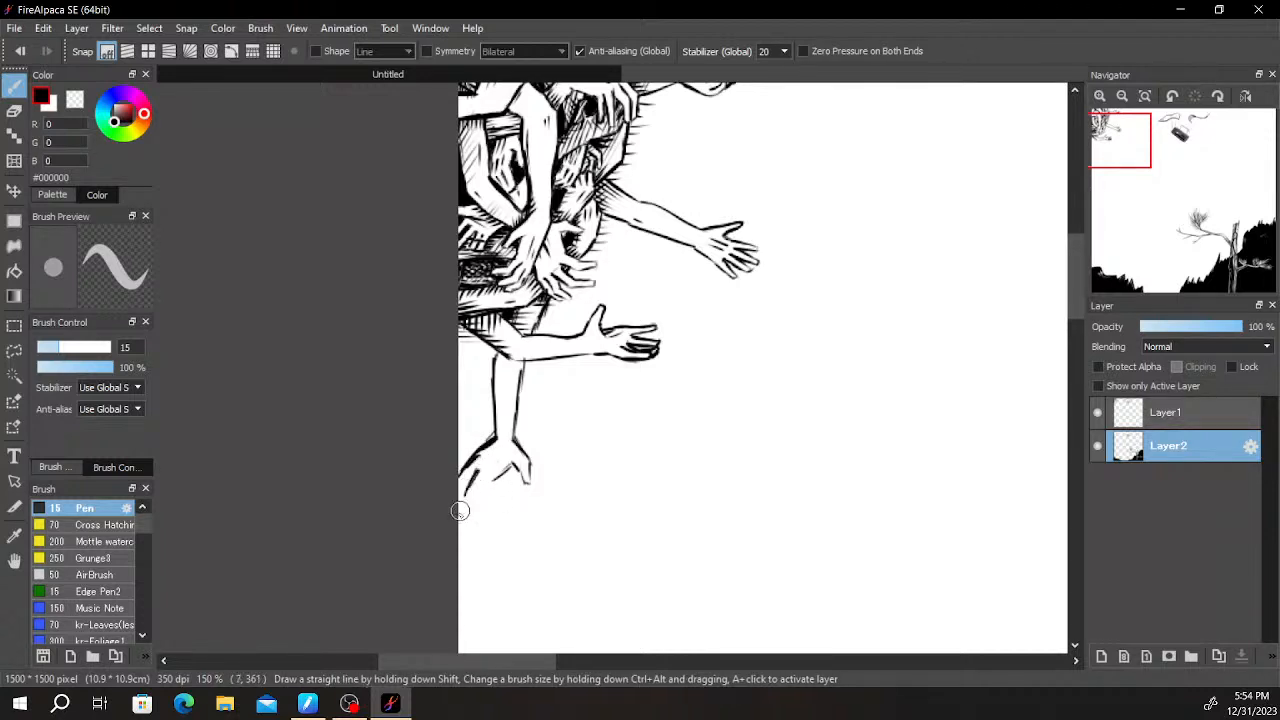
{"action": "left_click_drag", "start_coordinate": [494, 482], "coordinate": [467, 512]}
{"action": "key", "text": "ctrl+z"}
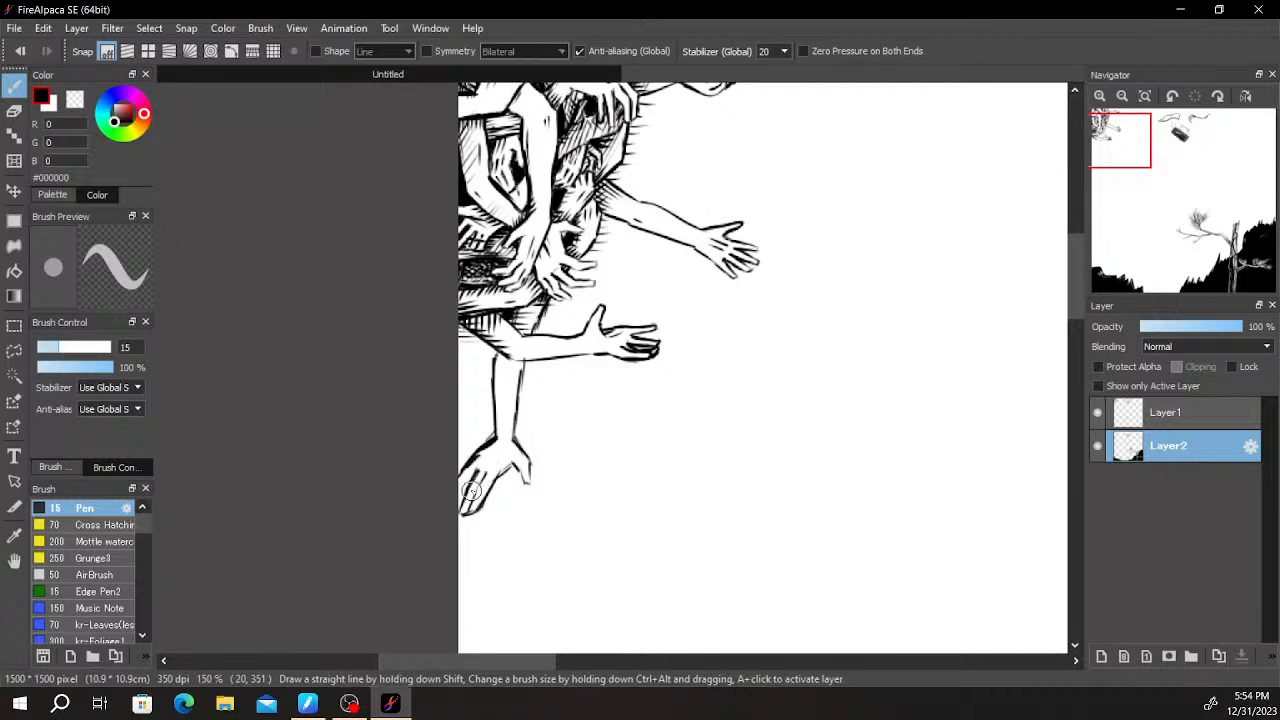
{"action": "key", "text": "ctrl+z"}
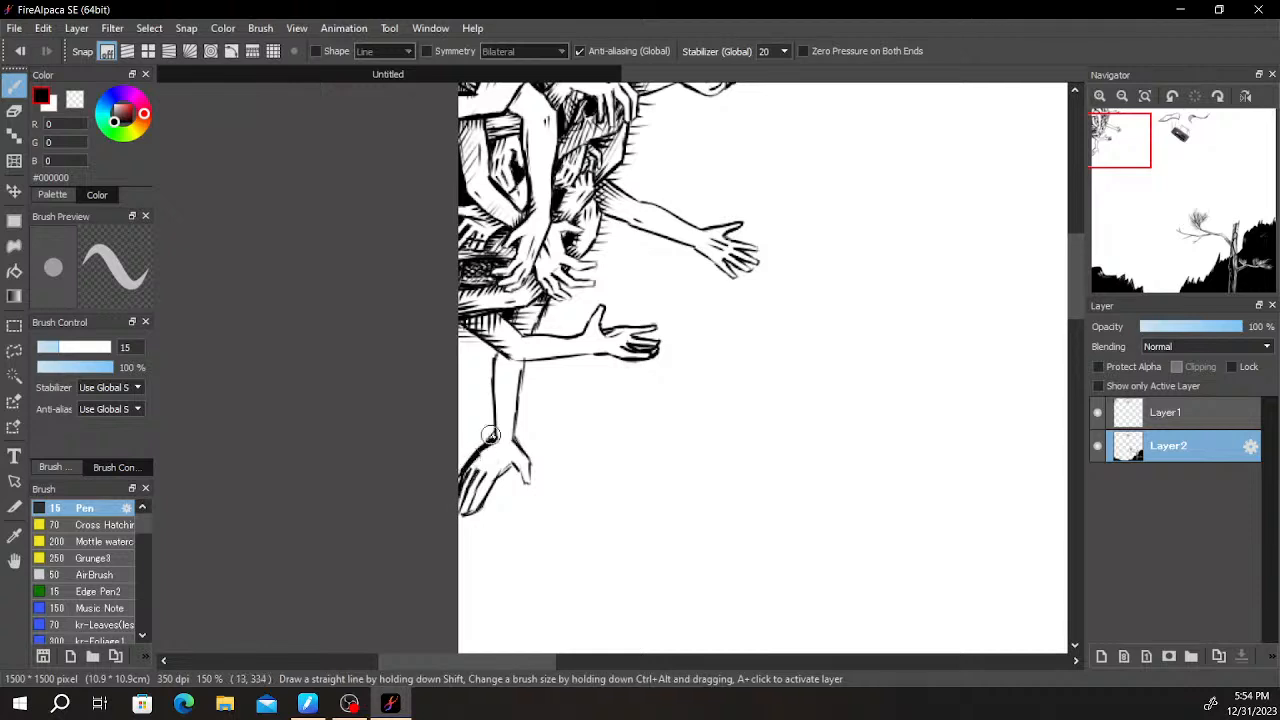
- Clean up the hanging arm's wrist with the Eraser and add short tendon strokes on the back of its hand
{"action": "key", "text": "e"}
{"action": "left_click_drag", "start_coordinate": [485, 450], "coordinate": [500, 438]}
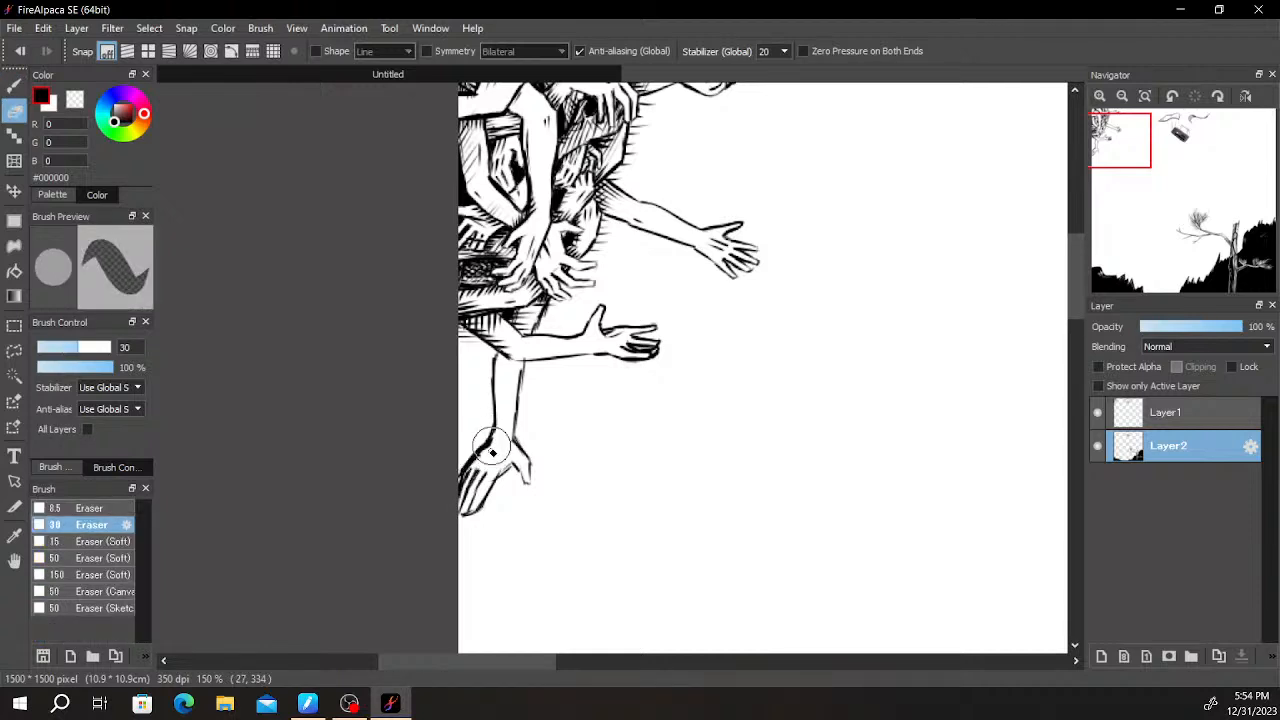
{"action": "key", "text": "b"}
{"action": "scroll", "coordinate": [500, 438], "scroll_direction": "up", "scroll_amount": 3}
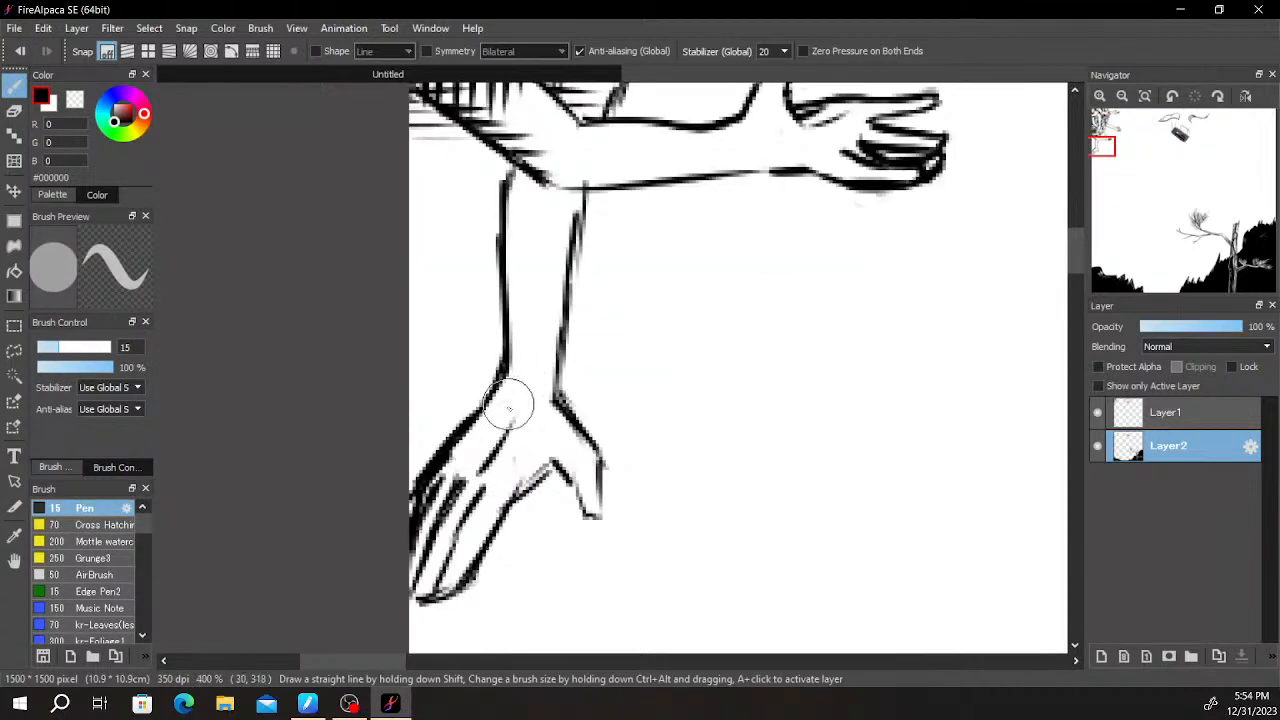
{"action": "left_click_drag", "start_coordinate": [475, 457], "coordinate": [497, 426]}
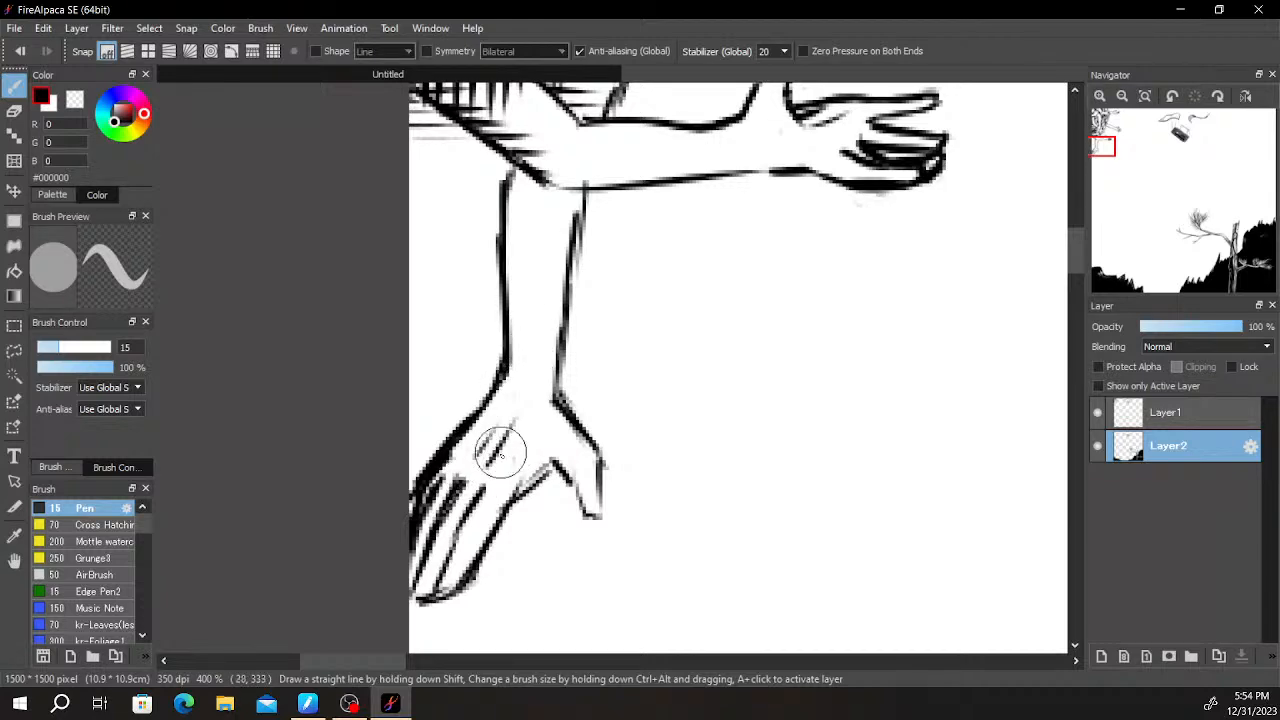
{"action": "scroll", "coordinate": [628, 437], "scroll_direction": "down", "scroll_amount": 1}
{"action": "scroll", "coordinate": [623, 437], "scroll_direction": "up", "scroll_amount": 2}
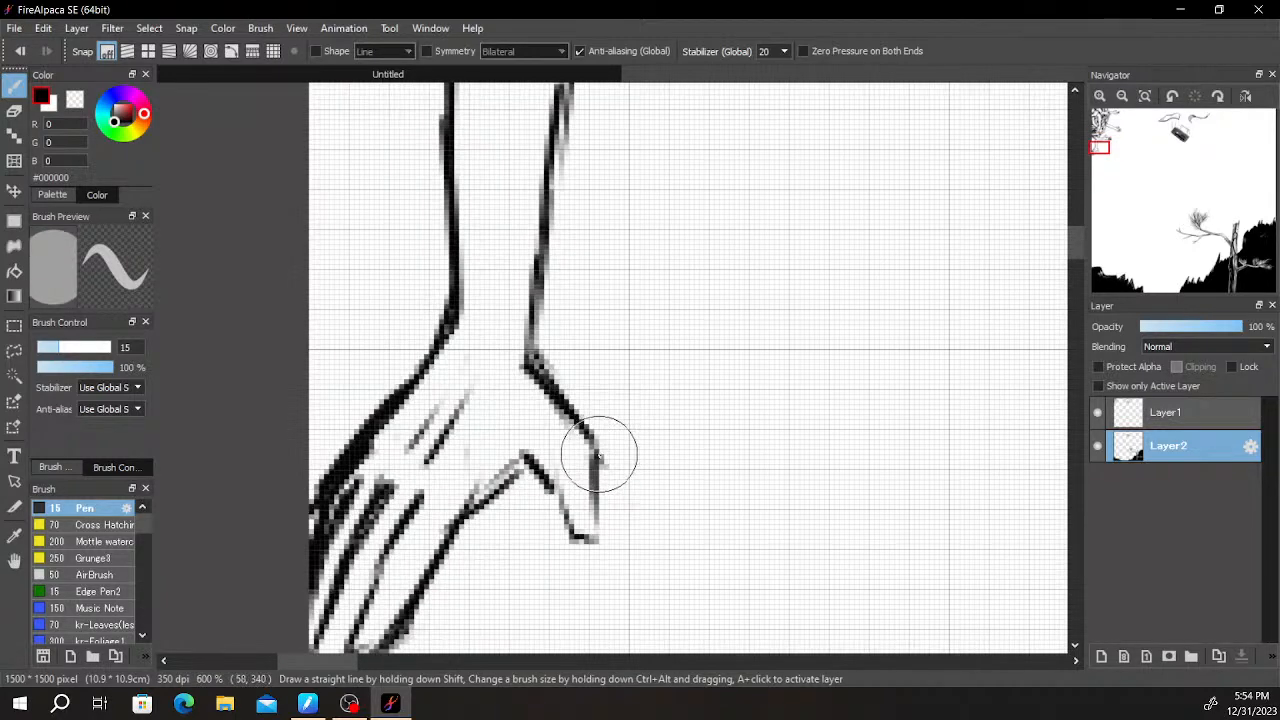
- Erase the outer side of the hanging hand's thumb and redraw the thumb slimmer and tapered with the Pen
{"action": "key", "text": "e"}
{"action": "mouse_move", "coordinate": [560, 386]}
{"action": "left_mouse_down"}
{"action": "mouse_move", "coordinate": [600, 483]}
{"action": "mouse_move", "coordinate": [596, 445]}
{"action": "mouse_move", "coordinate": [597, 518]}
{"action": "left_mouse_up"}
{"action": "key", "text": "b"}
{"action": "left_click_drag", "start_coordinate": [540, 474], "coordinate": [574, 537]}
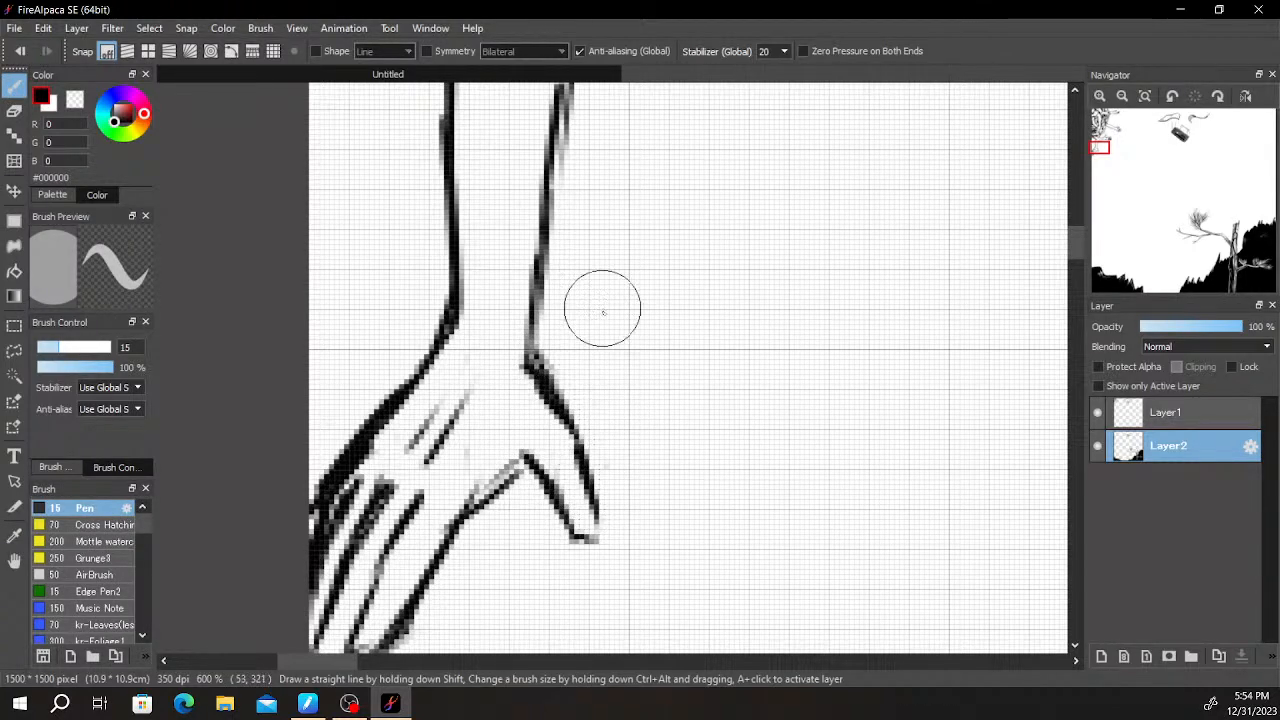
- Darken the web between the hanging hand's thumb and palm and refine the outline of the neighbouring finger
{"action": "scroll", "coordinate": [601, 307], "scroll_direction": "down", "scroll_amount": 1}
{"action": "scroll", "coordinate": [563, 380], "scroll_direction": "up", "scroll_amount": 1}
{"action": "key", "text": "e"}
{"action": "key", "text": "b"}
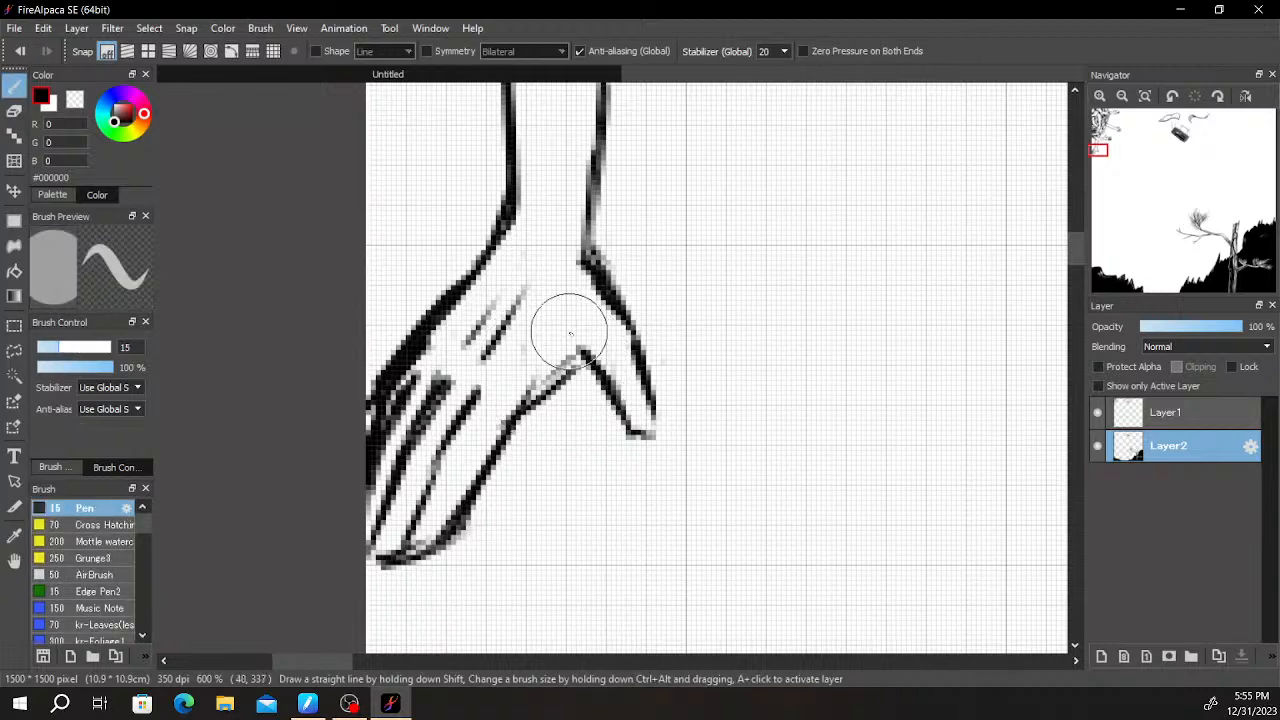
{"action": "mouse_move", "coordinate": [560, 387]}
{"action": "left_mouse_down"}
{"action": "mouse_move", "coordinate": [530, 401]}
{"action": "mouse_move", "coordinate": [565, 373]}
{"action": "left_mouse_up"}
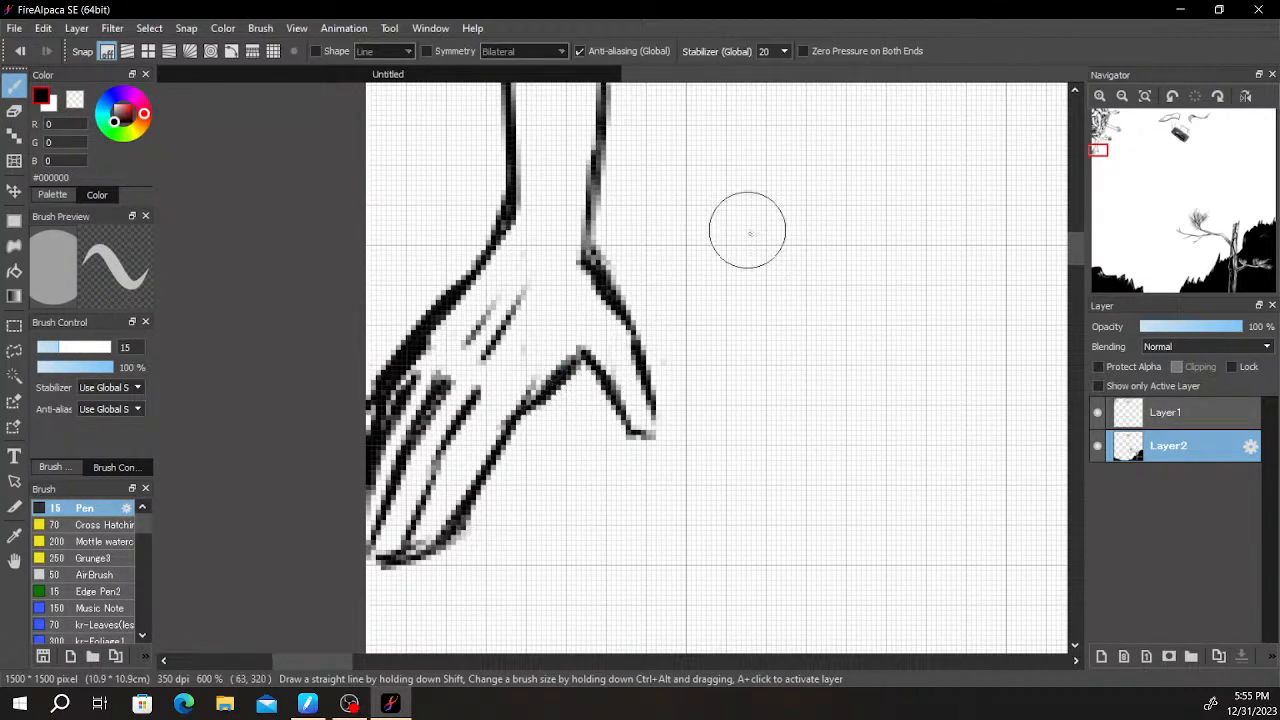
{"action": "left_click_drag", "start_coordinate": [740, 225], "coordinate": [714, 300]}
{"action": "key", "text": "e"}
{"action": "left_click_drag", "start_coordinate": [493, 468], "coordinate": [554, 395]}
{"action": "key", "text": "b"}
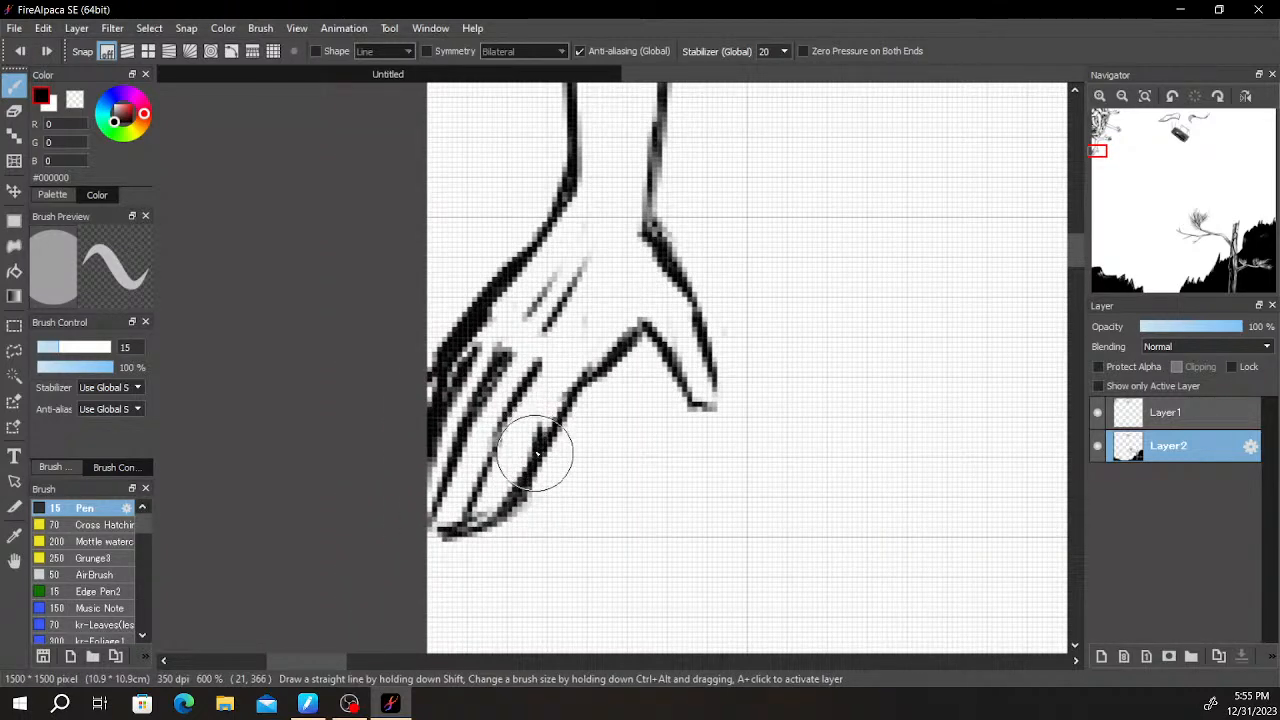
{"action": "left_click_drag", "start_coordinate": [729, 328], "coordinate": [720, 403]}
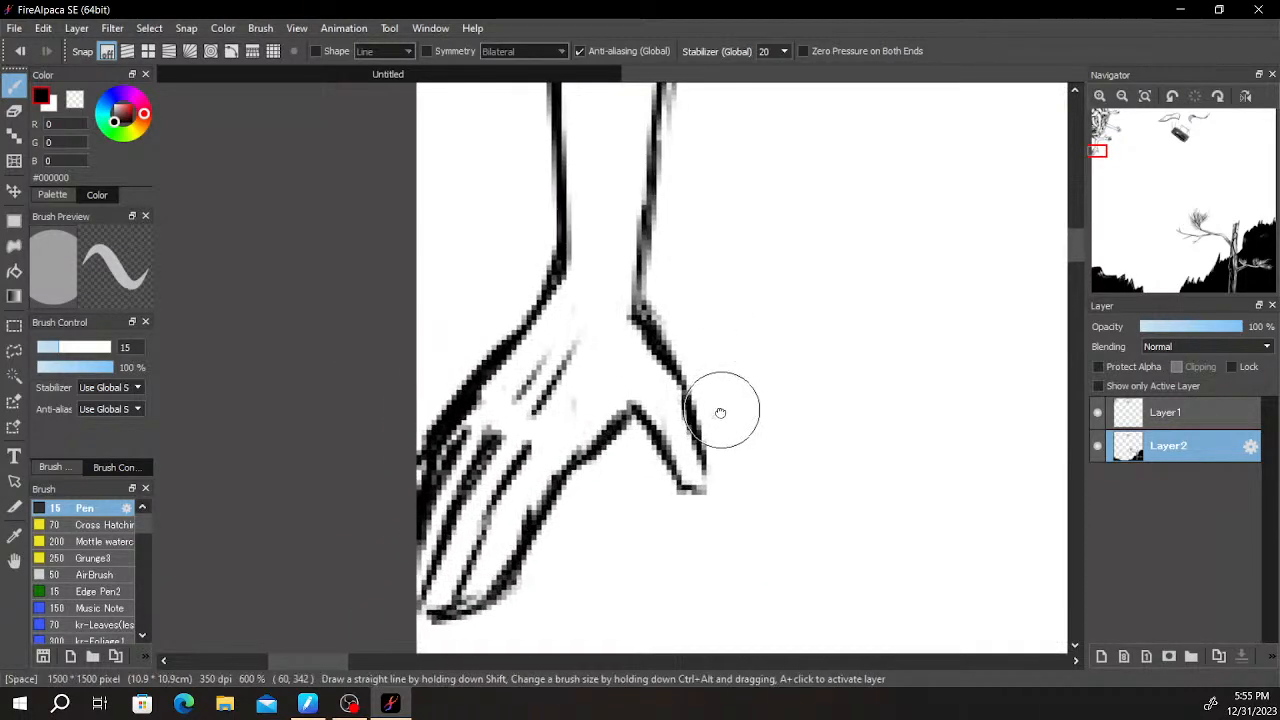
{"action": "left_click_drag", "start_coordinate": [633, 412], "coordinate": [686, 305]}
{"action": "left_click_drag", "start_coordinate": [477, 503], "coordinate": [478, 496]}
- Hatch short shading strokes across the top of the hanging forearm, just beneath the outstretched arm's elbow
{"action": "scroll", "coordinate": [668, 322], "scroll_direction": "down", "scroll_amount": 1}
{"action": "mouse_move", "coordinate": [780, 230]}
{"action": "left_mouse_down"}
{"action": "mouse_move", "coordinate": [640, 463]}
{"action": "mouse_move", "coordinate": [634, 565]}
{"action": "left_mouse_up"}
{"action": "scroll", "coordinate": [640, 455], "scroll_direction": "down", "scroll_amount": 1}
{"action": "left_click_drag", "start_coordinate": [565, 333], "coordinate": [596, 312]}
{"action": "key", "text": "ctrl+z"}
{"action": "mouse_move", "coordinate": [524, 403]}
{"action": "left_mouse_down"}
{"action": "mouse_move", "coordinate": [509, 439]}
{"action": "mouse_move", "coordinate": [540, 419]}
{"action": "left_mouse_up"}
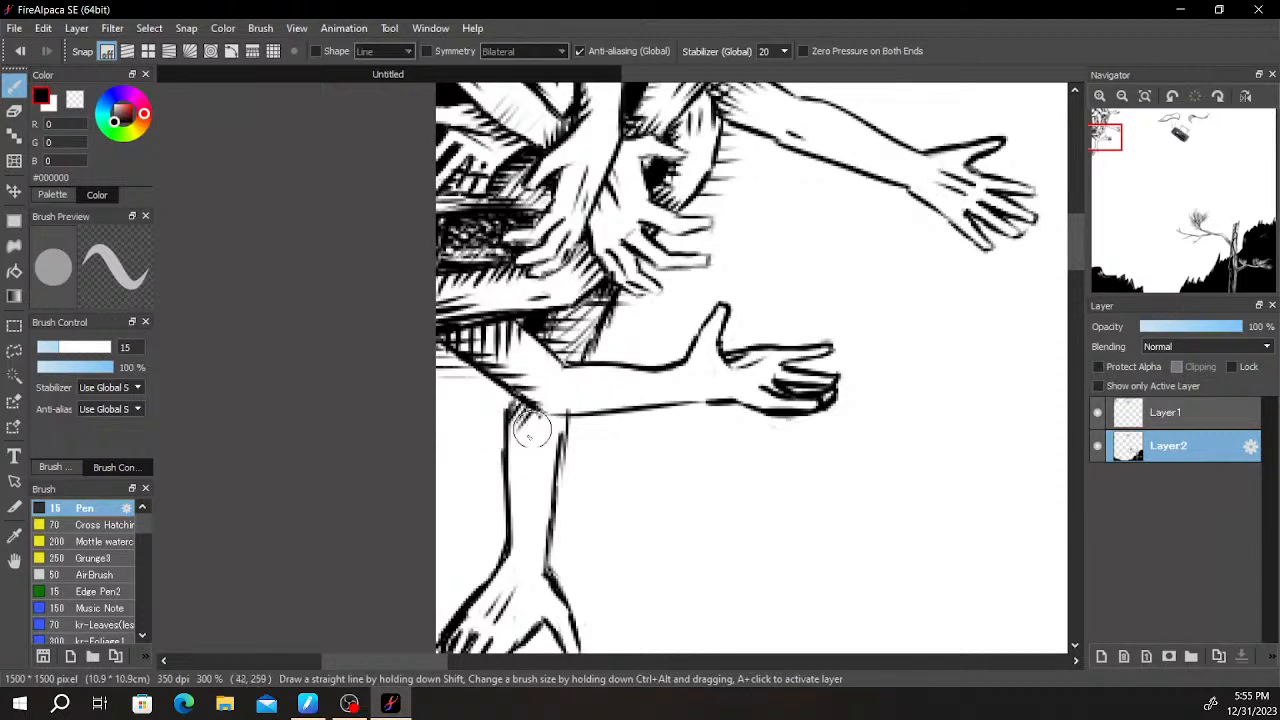
{"action": "mouse_move", "coordinate": [520, 463]}
{"action": "left_mouse_down"}
{"action": "mouse_move", "coordinate": [558, 421]}
{"action": "mouse_move", "coordinate": [531, 466]}
{"action": "left_mouse_up"}
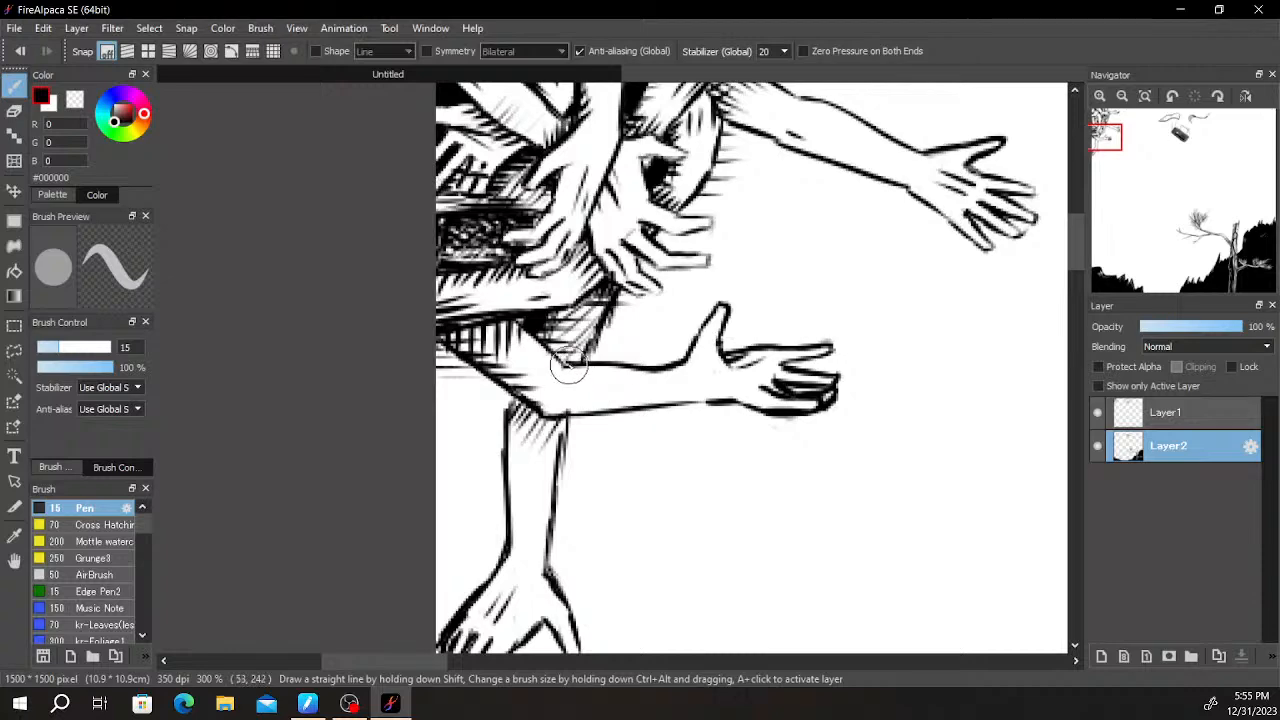
- Hatch vertical tapering strokes beneath the outstretched upper arm, from the canvas's left edge to the hanging forearm
{"action": "scroll", "coordinate": [444, 345], "scroll_direction": "down", "scroll_amount": 1}
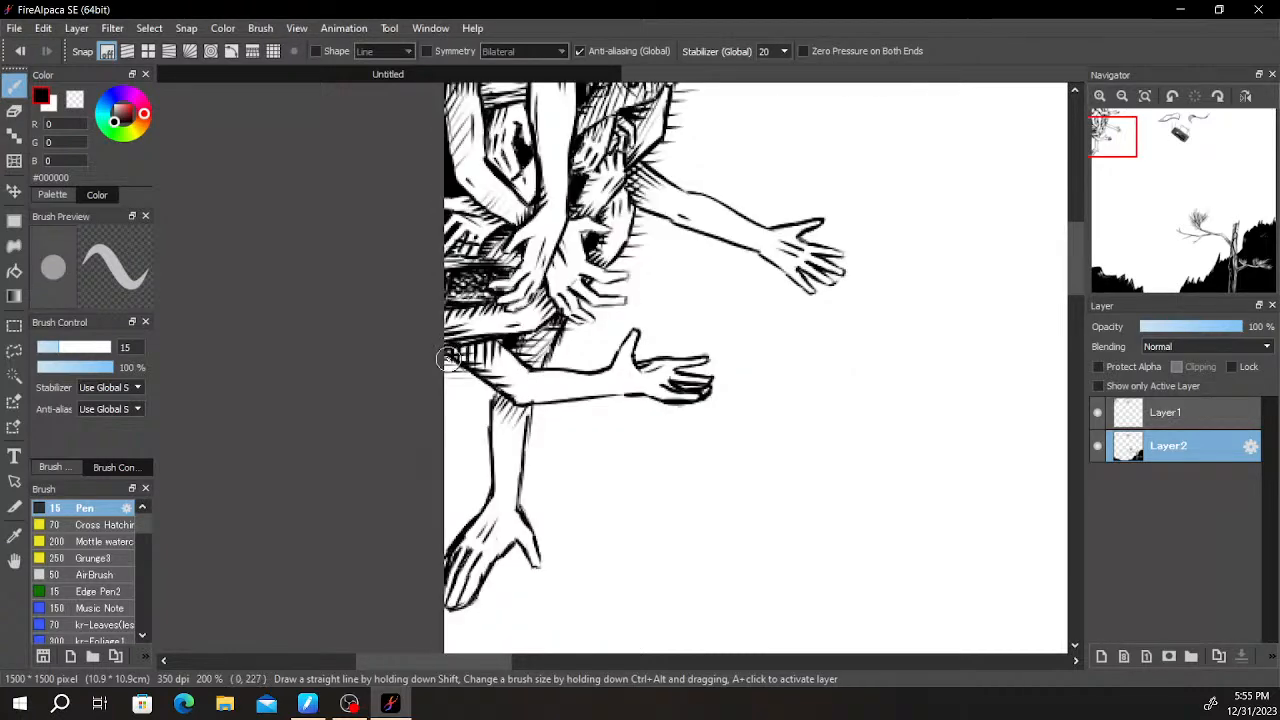
{"action": "scroll", "coordinate": [455, 365], "scroll_direction": "up", "scroll_amount": 2}
{"action": "mouse_move", "coordinate": [438, 350]}
{"action": "left_mouse_down"}
{"action": "mouse_move", "coordinate": [438, 402]}
{"action": "mouse_move", "coordinate": [458, 424]}
{"action": "left_mouse_up"}
{"action": "left_click_drag", "start_coordinate": [471, 374], "coordinate": [470, 440]}
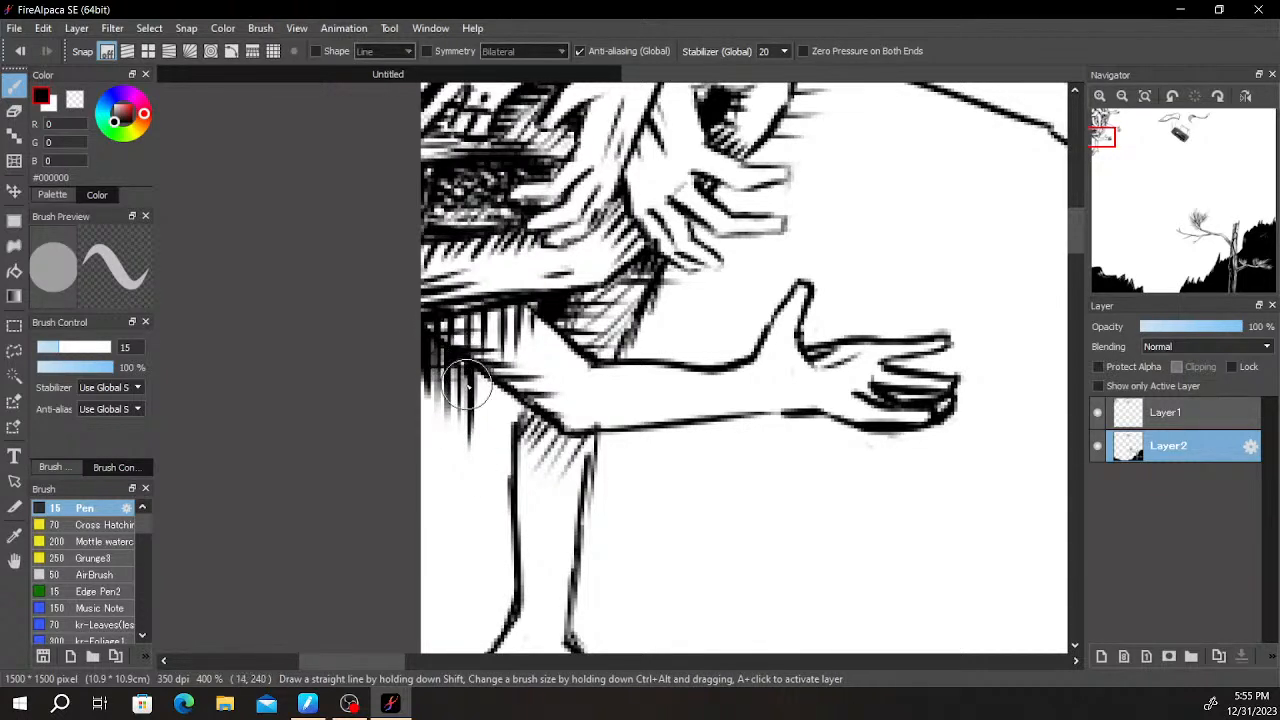
{"action": "left_click_drag", "start_coordinate": [472, 375], "coordinate": [471, 463]}
{"action": "key", "text": "ctrl+z"}
{"action": "left_click_drag", "start_coordinate": [483, 379], "coordinate": [475, 454]}
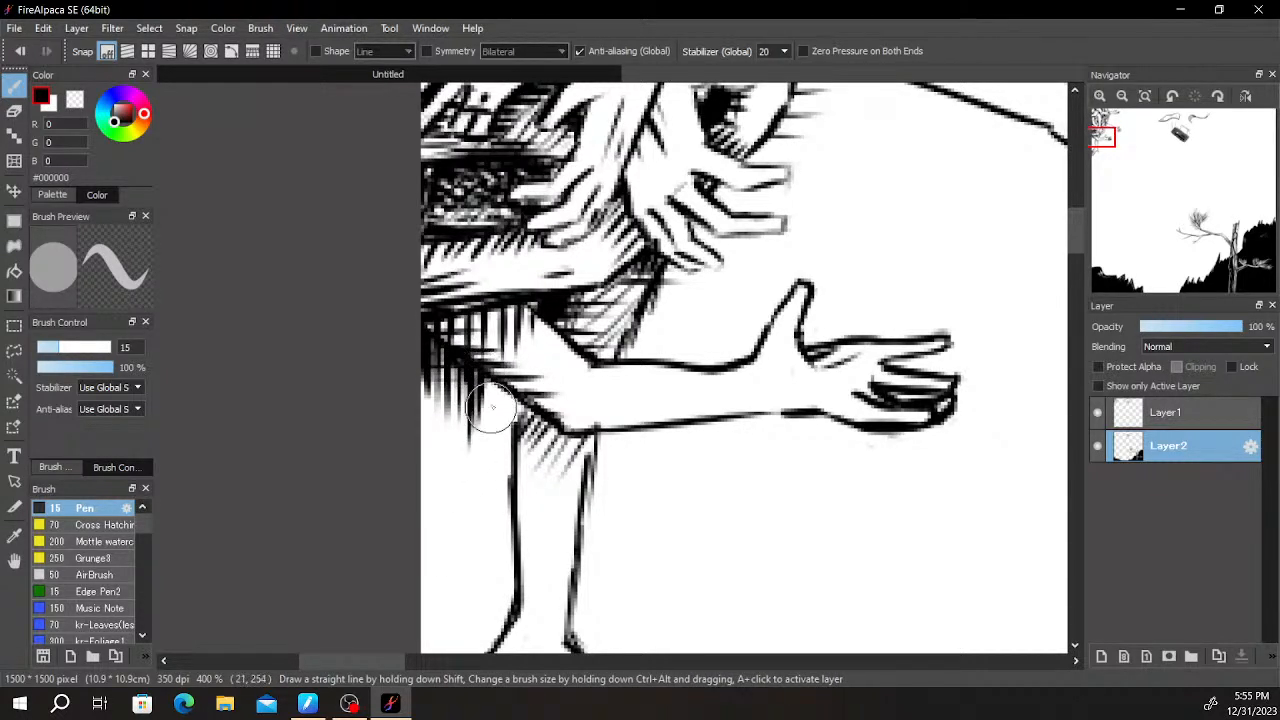
{"action": "key", "text": "ctrl+z"}
{"action": "left_click_drag", "start_coordinate": [492, 386], "coordinate": [485, 489]}
{"action": "mouse_move", "coordinate": [507, 393]}
{"action": "left_mouse_down"}
{"action": "mouse_move", "coordinate": [502, 447]}
{"action": "mouse_move", "coordinate": [513, 400]}
{"action": "mouse_move", "coordinate": [513, 439]}
{"action": "mouse_move", "coordinate": [516, 403]}
{"action": "left_mouse_up"}
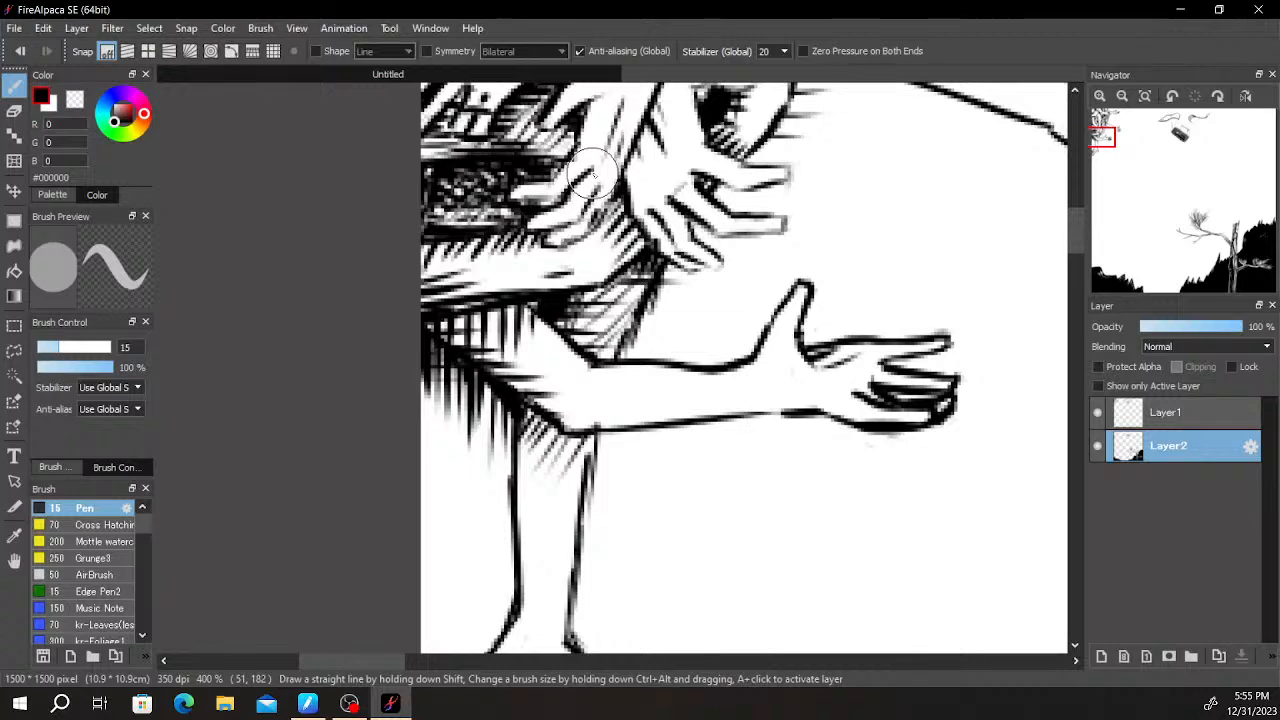
- Add a shading stroke along the hanging forearm's right edge near the elbow
{"action": "scroll", "coordinate": [700, 378], "scroll_direction": "down", "scroll_amount": 1}
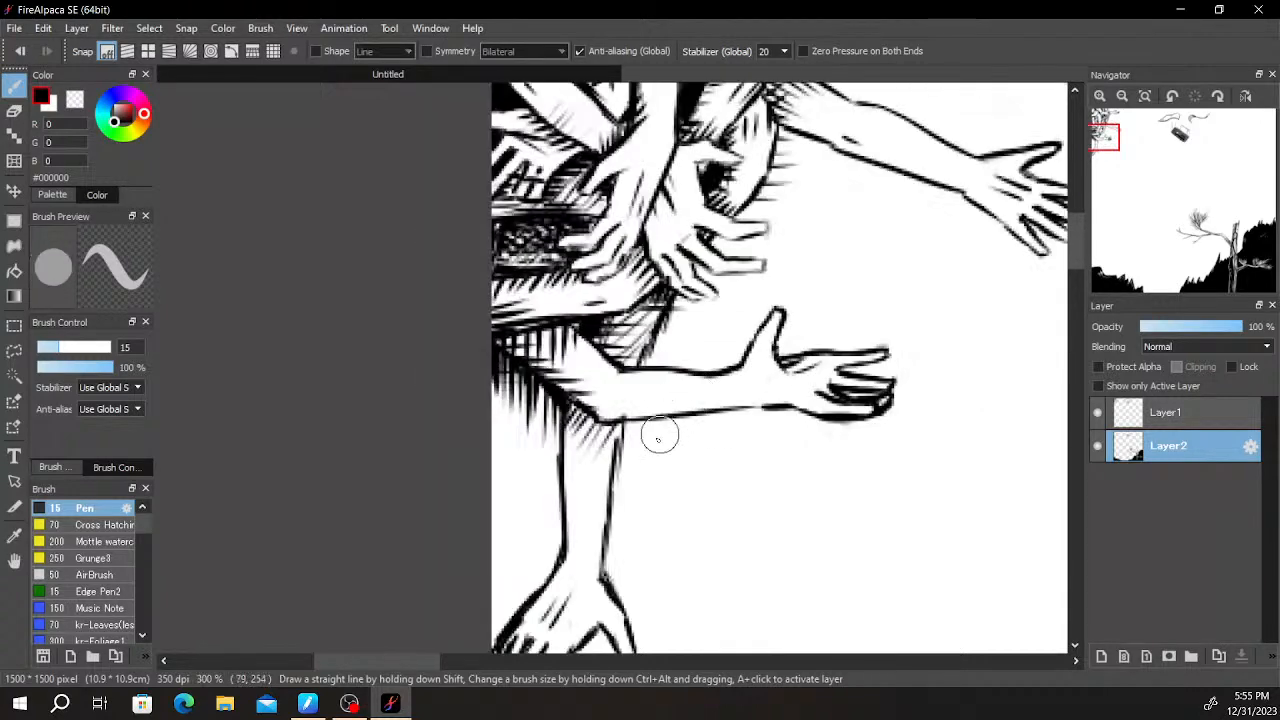
{"action": "scroll", "coordinate": [624, 455], "scroll_direction": "up", "scroll_amount": 1}
{"action": "left_click_drag", "start_coordinate": [625, 405], "coordinate": [611, 483]}
{"action": "scroll", "coordinate": [645, 409], "scroll_direction": "down", "scroll_amount": 4}
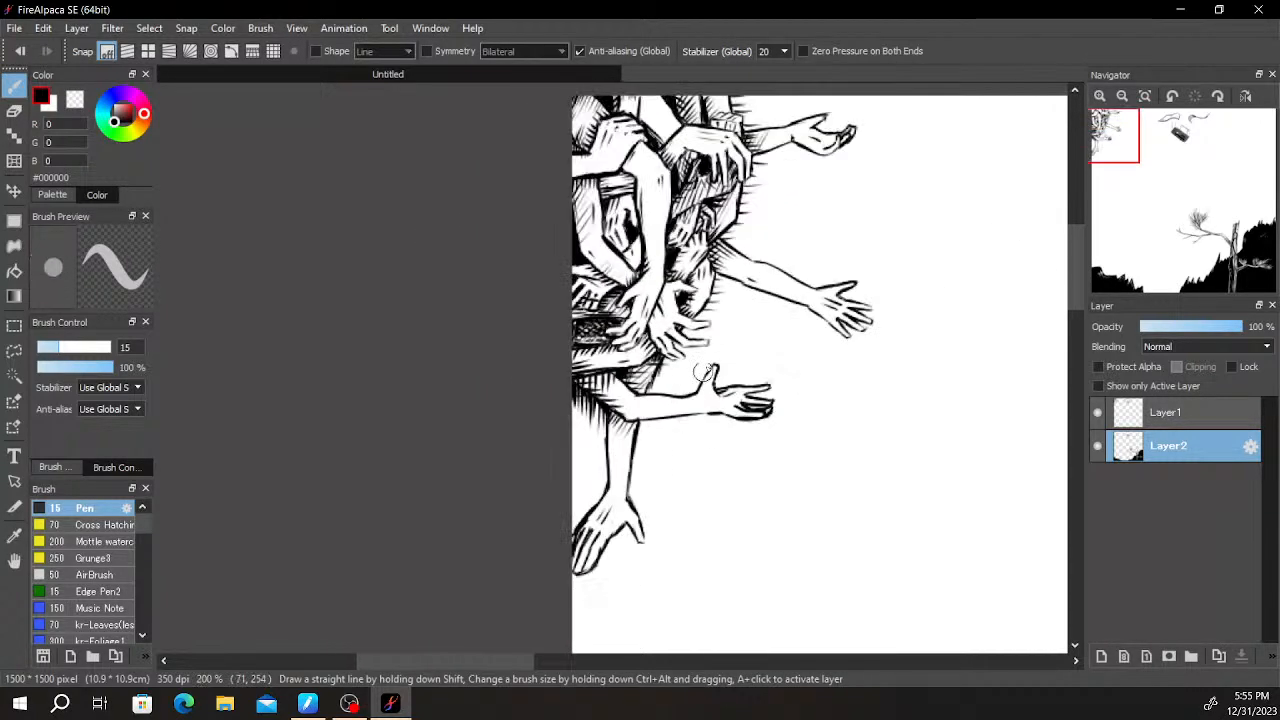
- Add a short contour stroke at the cluster's edge above the lowest drooping hand and blacken the gap between its fingers
{"action": "left_click_drag", "start_coordinate": [764, 318], "coordinate": [711, 257]}
{"action": "left_click_drag", "start_coordinate": [837, 263], "coordinate": [786, 294]}
{"action": "scroll", "coordinate": [848, 243], "scroll_direction": "up", "scroll_amount": 2}
{"action": "left_click_drag", "start_coordinate": [660, 383], "coordinate": [988, 365]}
{"action": "mouse_move", "coordinate": [830, 370]}
{"action": "left_mouse_down"}
{"action": "mouse_move", "coordinate": [886, 349]}
{"action": "mouse_move", "coordinate": [863, 369]}
{"action": "mouse_move", "coordinate": [889, 371]}
{"action": "mouse_move", "coordinate": [863, 326]}
{"action": "mouse_move", "coordinate": [792, 354]}
{"action": "left_mouse_up"}
{"action": "scroll", "coordinate": [864, 320], "scroll_direction": "down", "scroll_amount": 1}
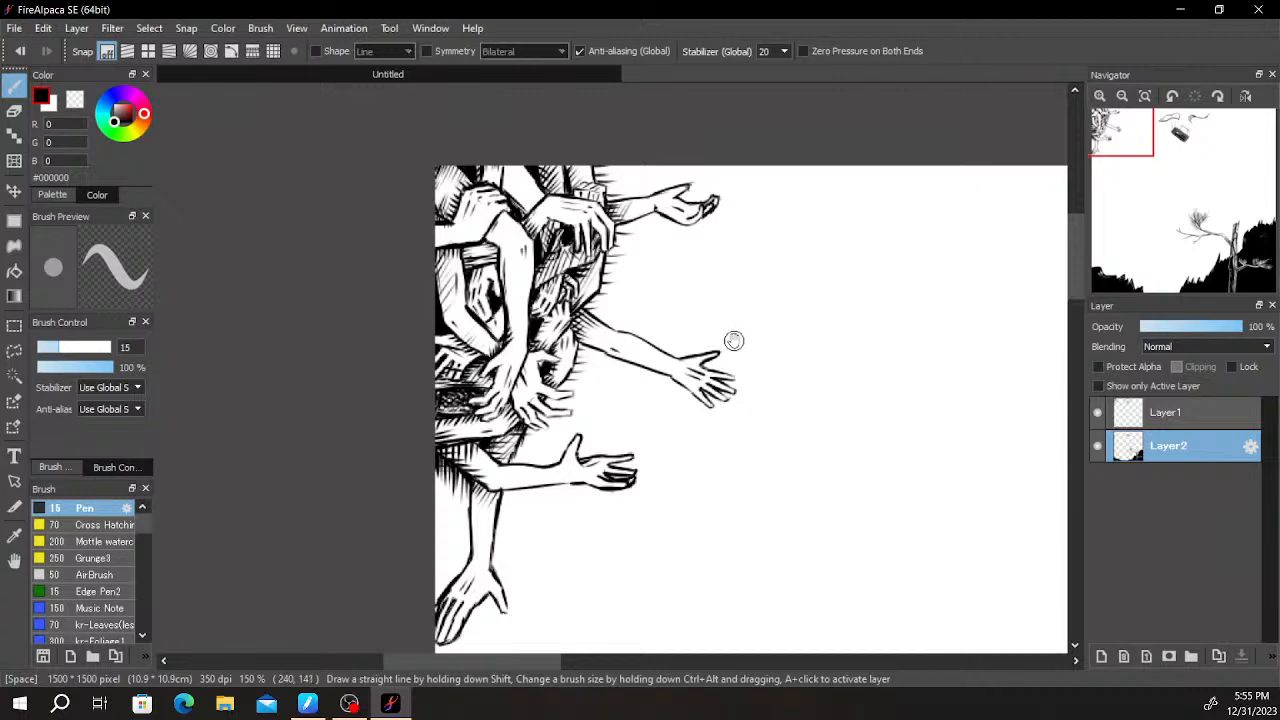
{"action": "scroll", "coordinate": [735, 340], "scroll_direction": "up", "scroll_amount": 1}
{"action": "scroll", "coordinate": [658, 369], "scroll_direction": "up", "scroll_amount": 3}
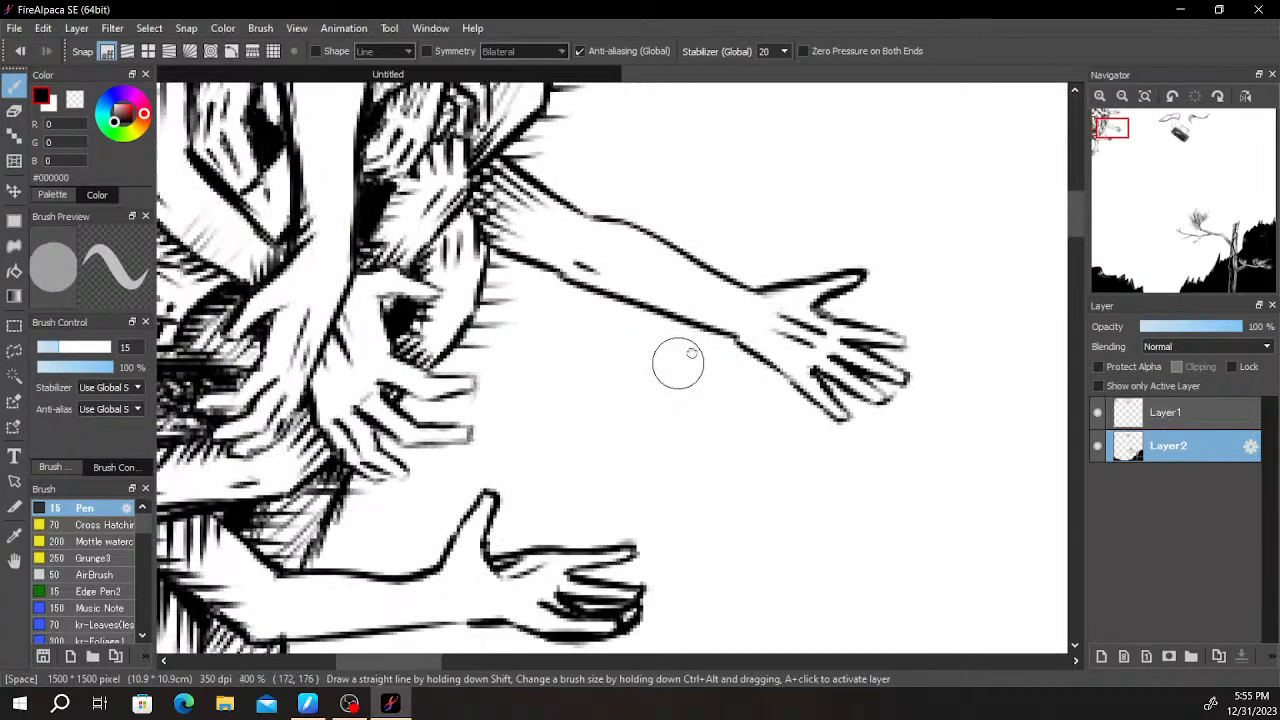
{"action": "left_click_drag", "start_coordinate": [609, 380], "coordinate": [538, 437]}
{"action": "key", "text": "ctrl+z"}
{"action": "left_click_drag", "start_coordinate": [513, 295], "coordinate": [529, 317]}
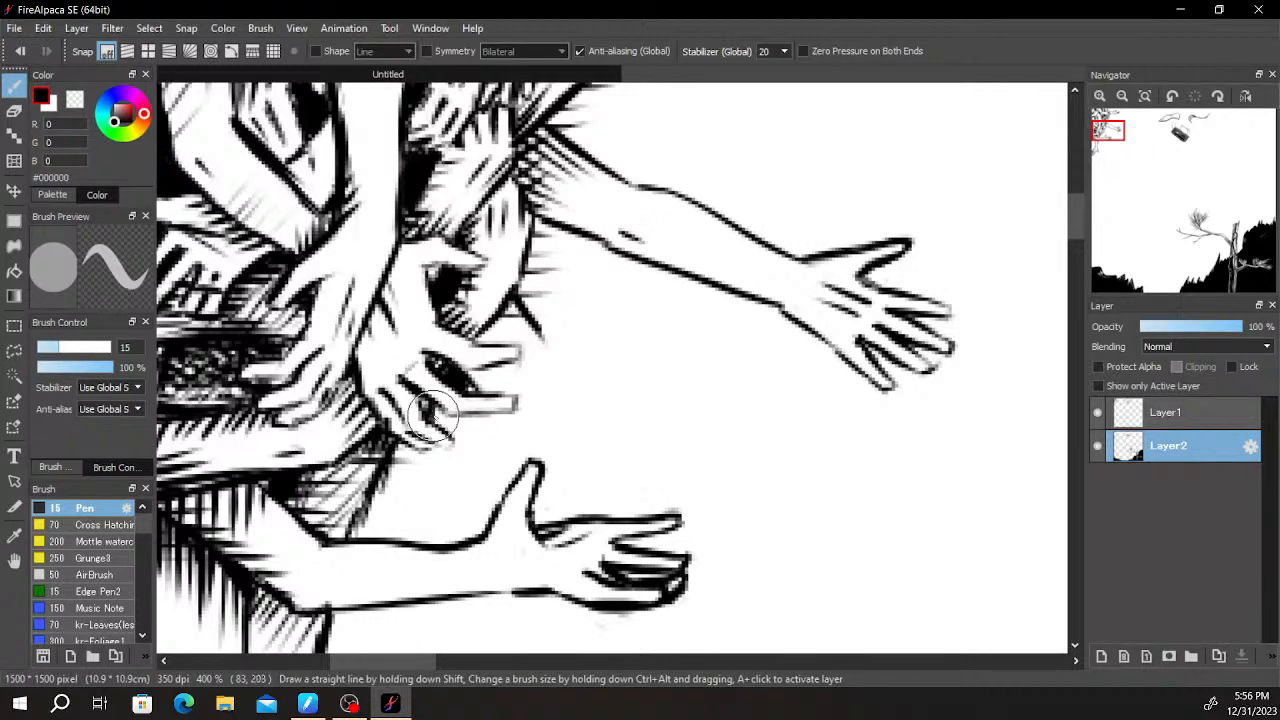
- Hatch the areas below and above the drooping hand's extended fingers and deepen the black gap between them
{"action": "mouse_move", "coordinate": [460, 418]}
{"action": "left_mouse_down"}
{"action": "mouse_move", "coordinate": [468, 460]}
{"action": "mouse_move", "coordinate": [467, 422]}
{"action": "mouse_move", "coordinate": [449, 411]}
{"action": "mouse_move", "coordinate": [505, 408]}
{"action": "left_mouse_up"}
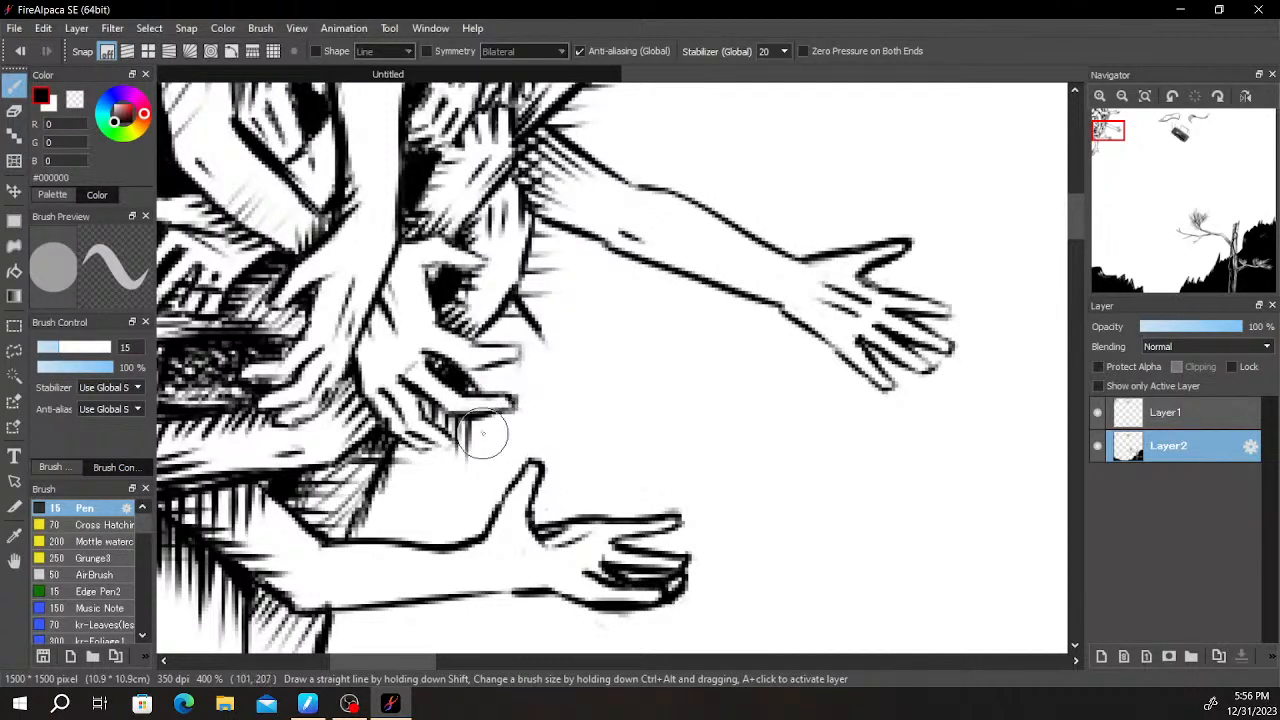
{"action": "left_click_drag", "start_coordinate": [480, 417], "coordinate": [479, 469]}
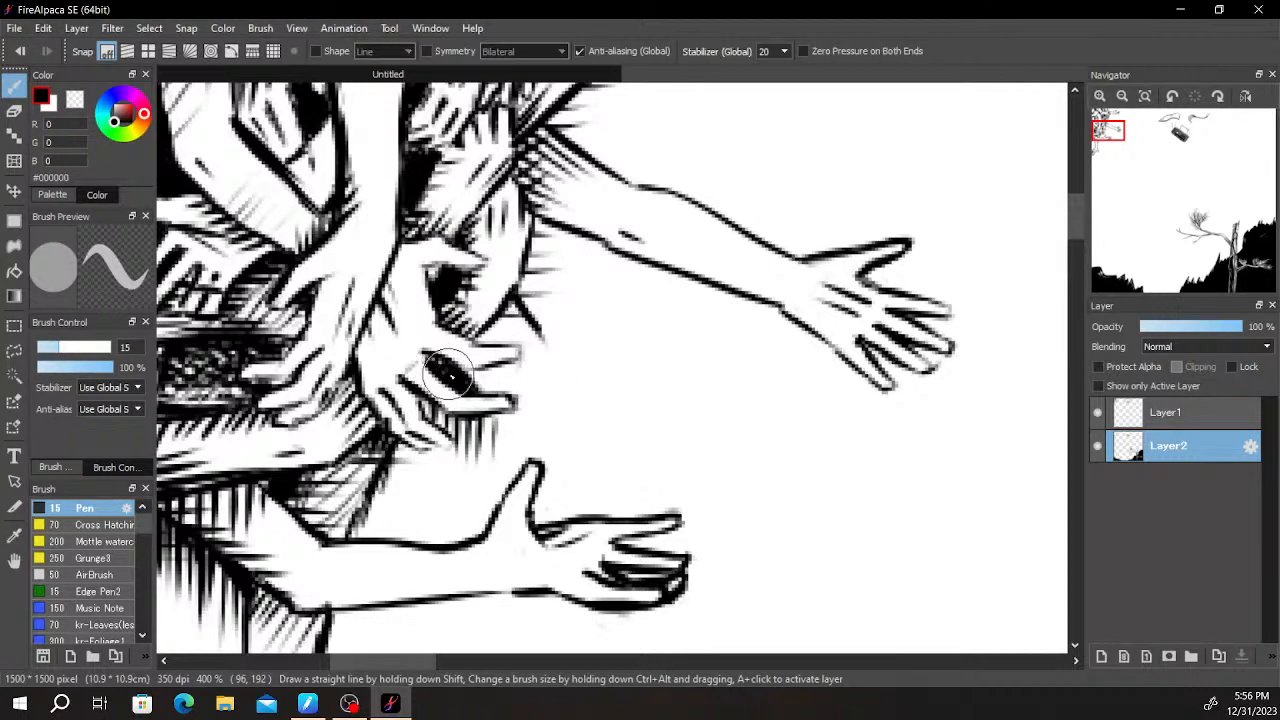
{"action": "left_click_drag", "start_coordinate": [501, 311], "coordinate": [496, 340]}
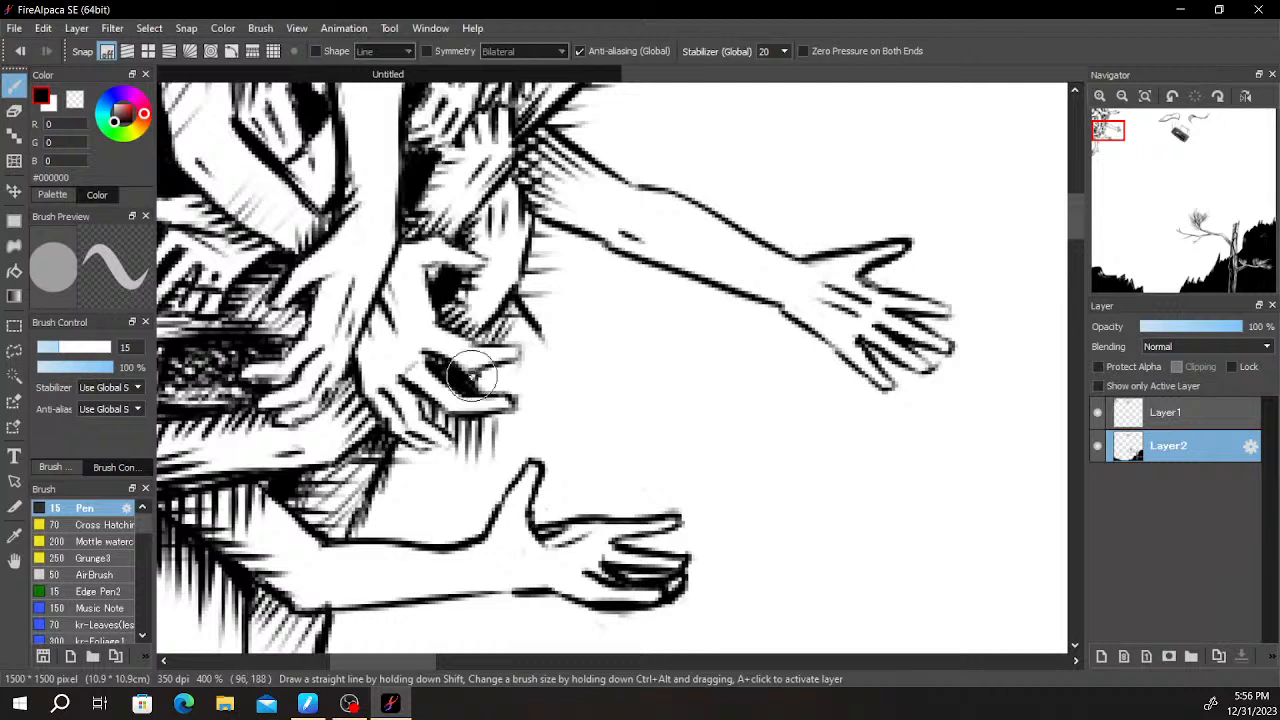
{"action": "mouse_move", "coordinate": [494, 366]}
{"action": "left_mouse_down"}
{"action": "mouse_move", "coordinate": [481, 389]}
{"action": "mouse_move", "coordinate": [492, 388]}
{"action": "left_mouse_up"}
{"action": "left_click_drag", "start_coordinate": [518, 318], "coordinate": [516, 341]}
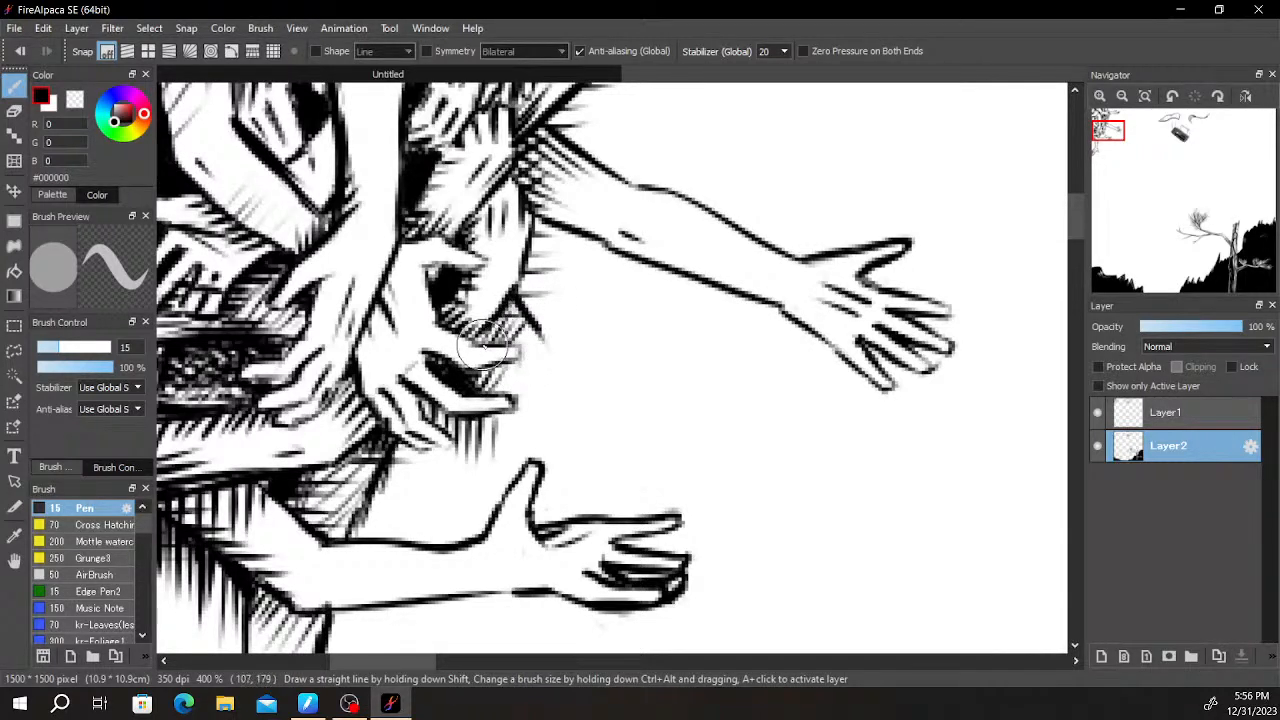
{"action": "key", "text": "ctrl+z"}
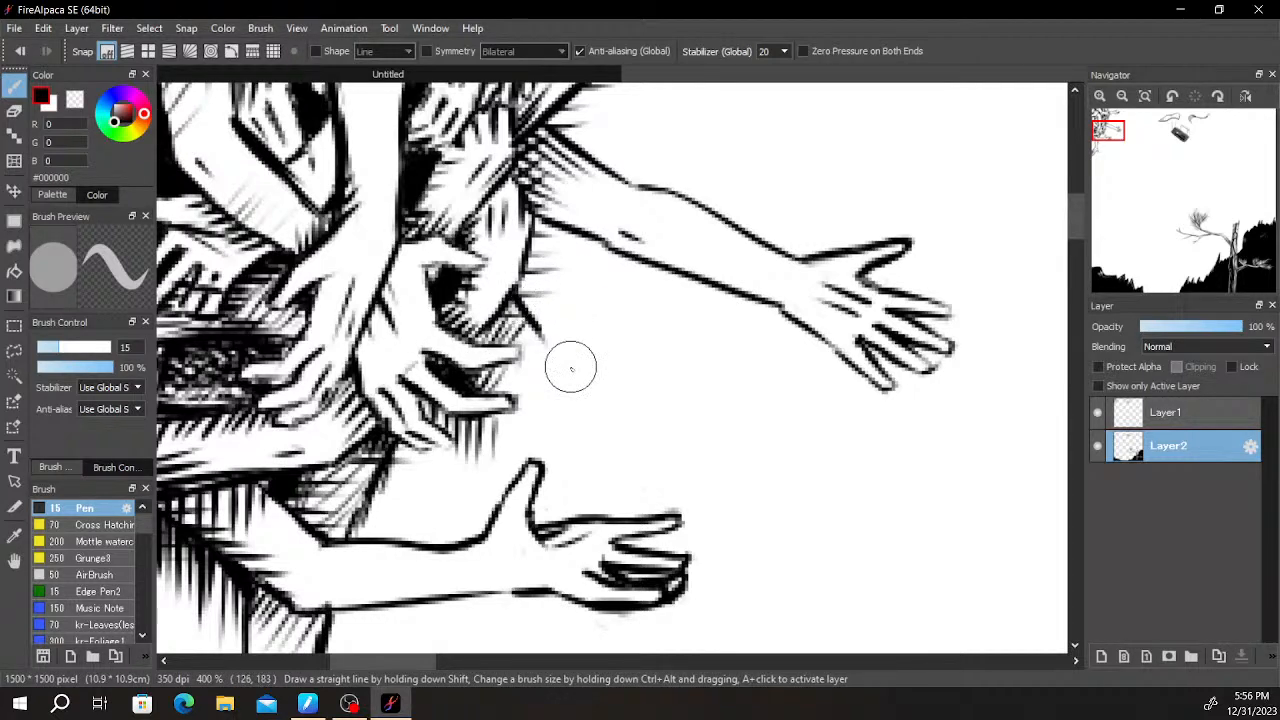
- Draw the edge of another arm from the drooping hand's fingertip down behind the outstretched hand's thumb
{"action": "left_click_drag", "start_coordinate": [503, 413], "coordinate": [526, 432]}
{"action": "left_click_drag", "start_coordinate": [753, 317], "coordinate": [762, 283]}
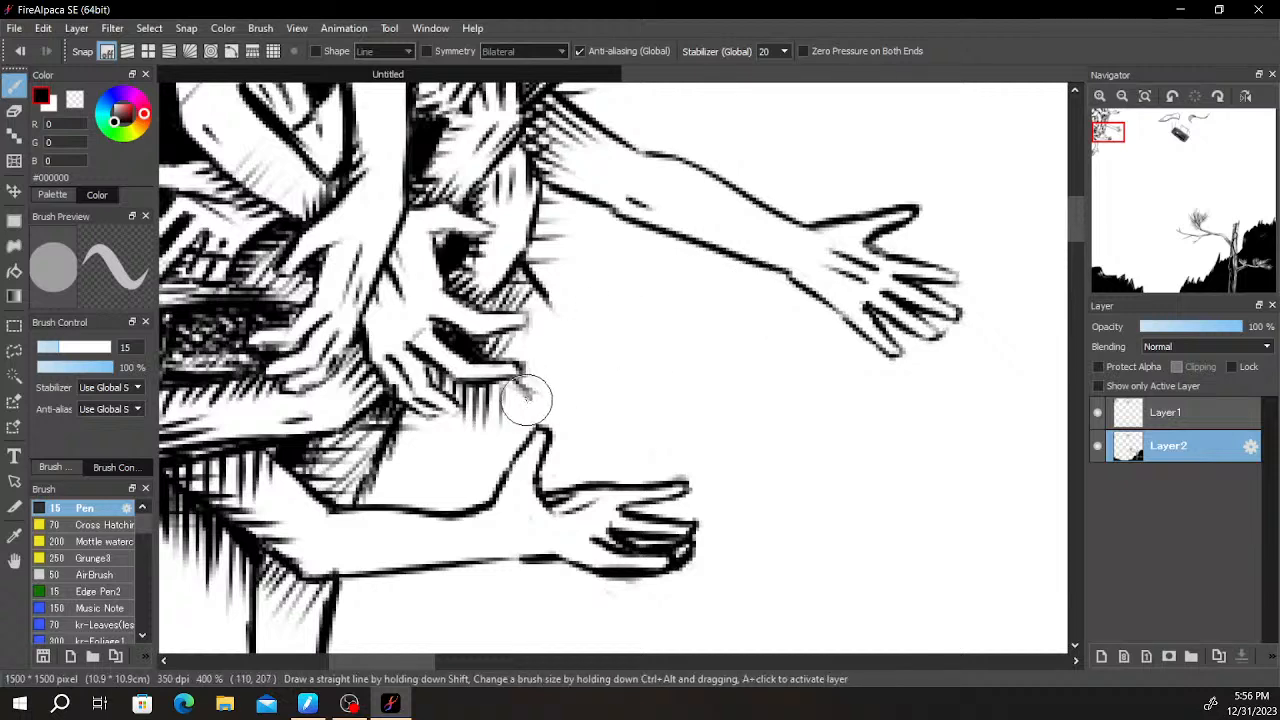
{"action": "mouse_move", "coordinate": [521, 474]}
{"action": "left_mouse_down"}
{"action": "mouse_move", "coordinate": [721, 237]}
{"action": "mouse_move", "coordinate": [663, 242]}
{"action": "left_mouse_up"}
- Draw the arm edge behind the outstretched hand's thumb and the drooping fingers of its hand beneath the forearm
{"action": "left_click_drag", "start_coordinate": [522, 396], "coordinate": [490, 440]}
{"action": "key", "text": "ctrl+z"}
{"action": "left_click_drag", "start_coordinate": [511, 387], "coordinate": [485, 437]}
{"action": "mouse_move", "coordinate": [539, 469]}
{"action": "left_mouse_down"}
{"action": "mouse_move", "coordinate": [583, 436]}
{"action": "mouse_move", "coordinate": [603, 455]}
{"action": "mouse_move", "coordinate": [606, 440]}
{"action": "mouse_move", "coordinate": [602, 476]}
{"action": "left_mouse_up"}
{"action": "mouse_move", "coordinate": [513, 429]}
{"action": "left_mouse_down"}
{"action": "mouse_move", "coordinate": [494, 473]}
{"action": "mouse_move", "coordinate": [485, 438]}
{"action": "mouse_move", "coordinate": [475, 465]}
{"action": "mouse_move", "coordinate": [482, 450]}
{"action": "mouse_move", "coordinate": [486, 478]}
{"action": "mouse_move", "coordinate": [521, 431]}
{"action": "mouse_move", "coordinate": [505, 494]}
{"action": "mouse_move", "coordinate": [515, 505]}
{"action": "mouse_move", "coordinate": [551, 423]}
{"action": "left_mouse_up"}
{"action": "mouse_move", "coordinate": [522, 491]}
{"action": "left_mouse_down"}
{"action": "mouse_move", "coordinate": [556, 422]}
{"action": "mouse_move", "coordinate": [563, 442]}
{"action": "mouse_move", "coordinate": [566, 427]}
{"action": "mouse_move", "coordinate": [546, 499]}
{"action": "mouse_move", "coordinate": [569, 480]}
{"action": "left_mouse_up"}
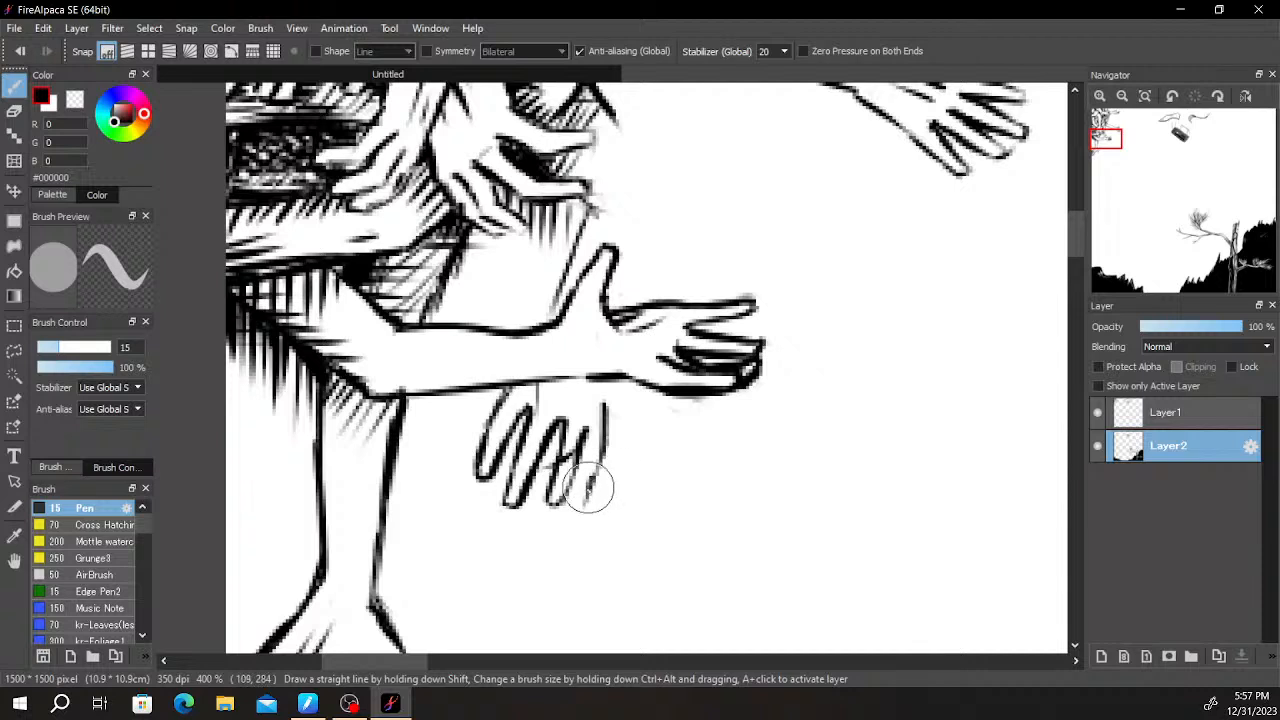
{"action": "left_click_drag", "start_coordinate": [572, 490], "coordinate": [585, 430]}
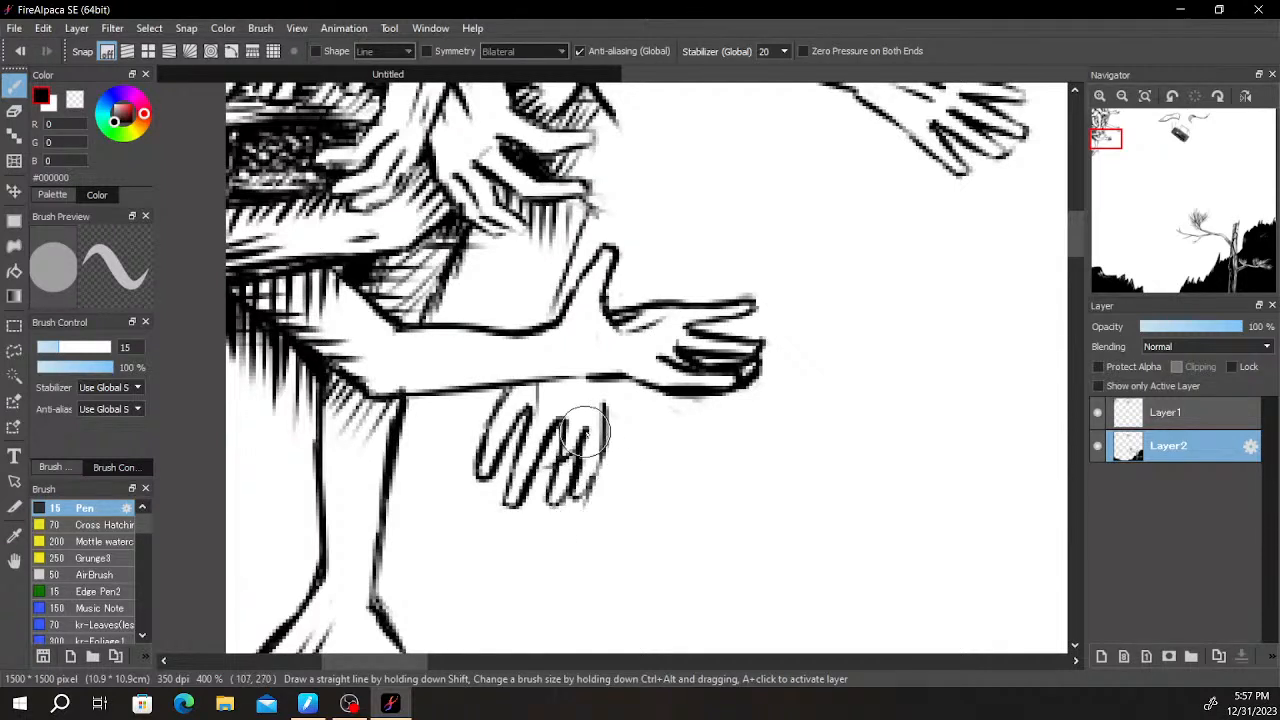
- Clean up the drooping hand's outer finger, then hatch the tops of its fingers just beneath the overlapping forearm
{"action": "key", "text": "e"}
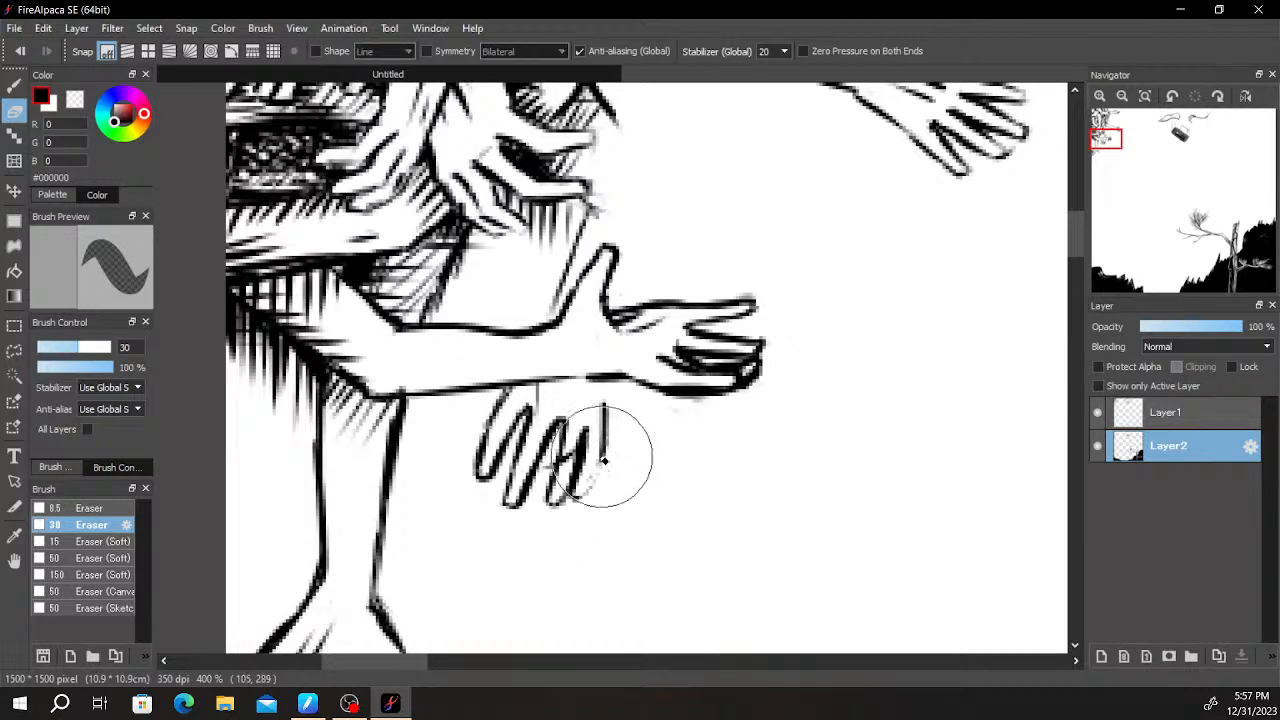
{"action": "key", "text": "b"}
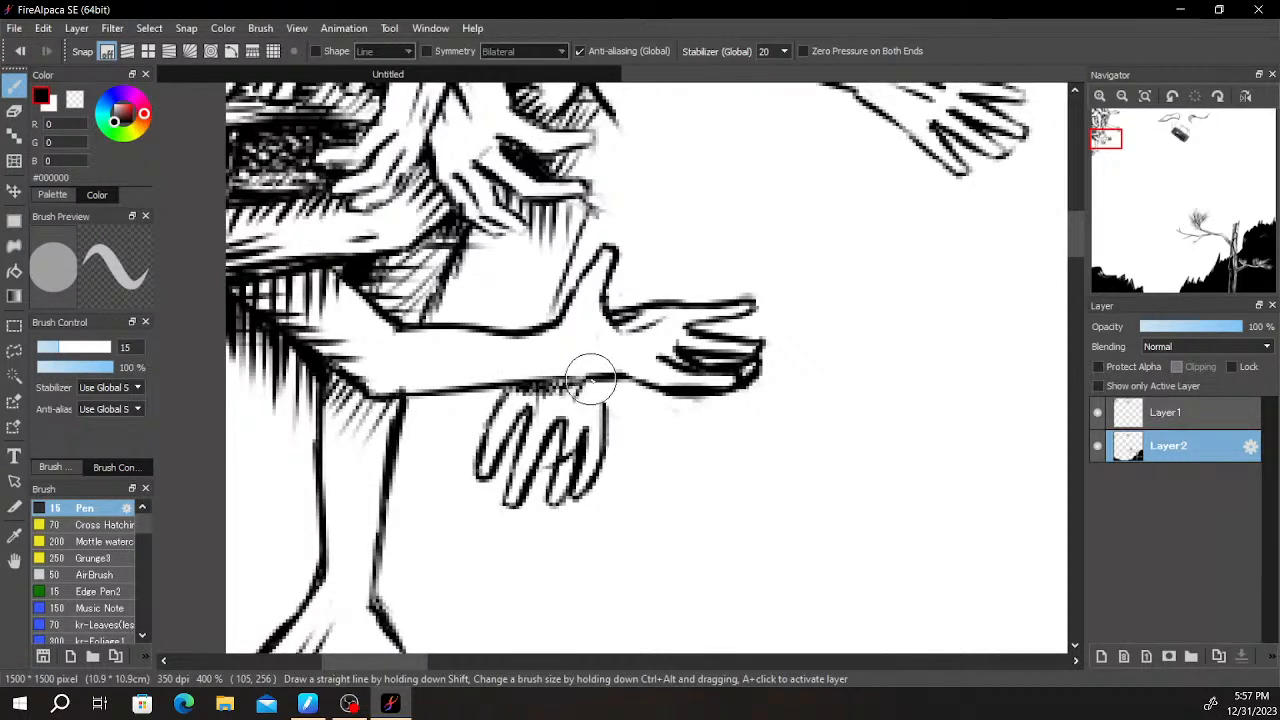
{"action": "left_click_drag", "start_coordinate": [605, 380], "coordinate": [605, 408]}
{"action": "mouse_move", "coordinate": [519, 388]}
{"action": "left_mouse_down"}
{"action": "mouse_move", "coordinate": [502, 423]}
{"action": "mouse_move", "coordinate": [545, 387]}
{"action": "mouse_move", "coordinate": [561, 418]}
{"action": "left_mouse_up"}
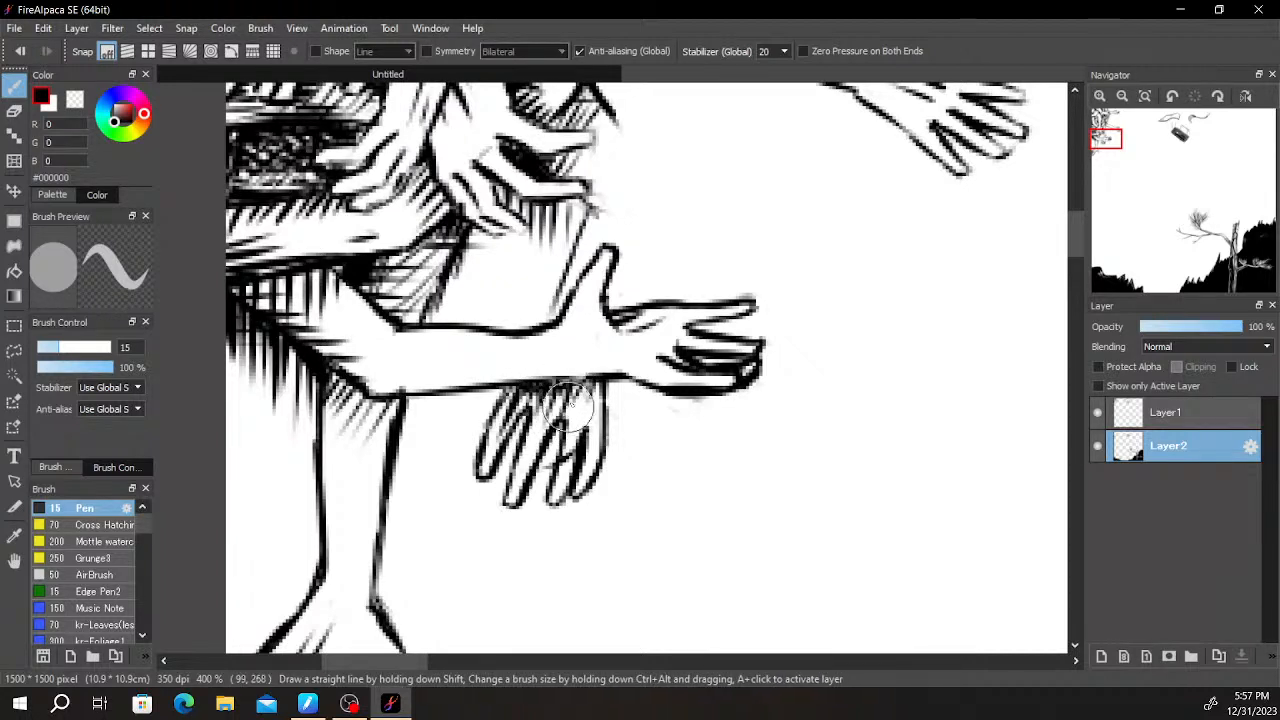
{"action": "key", "text": "e"}
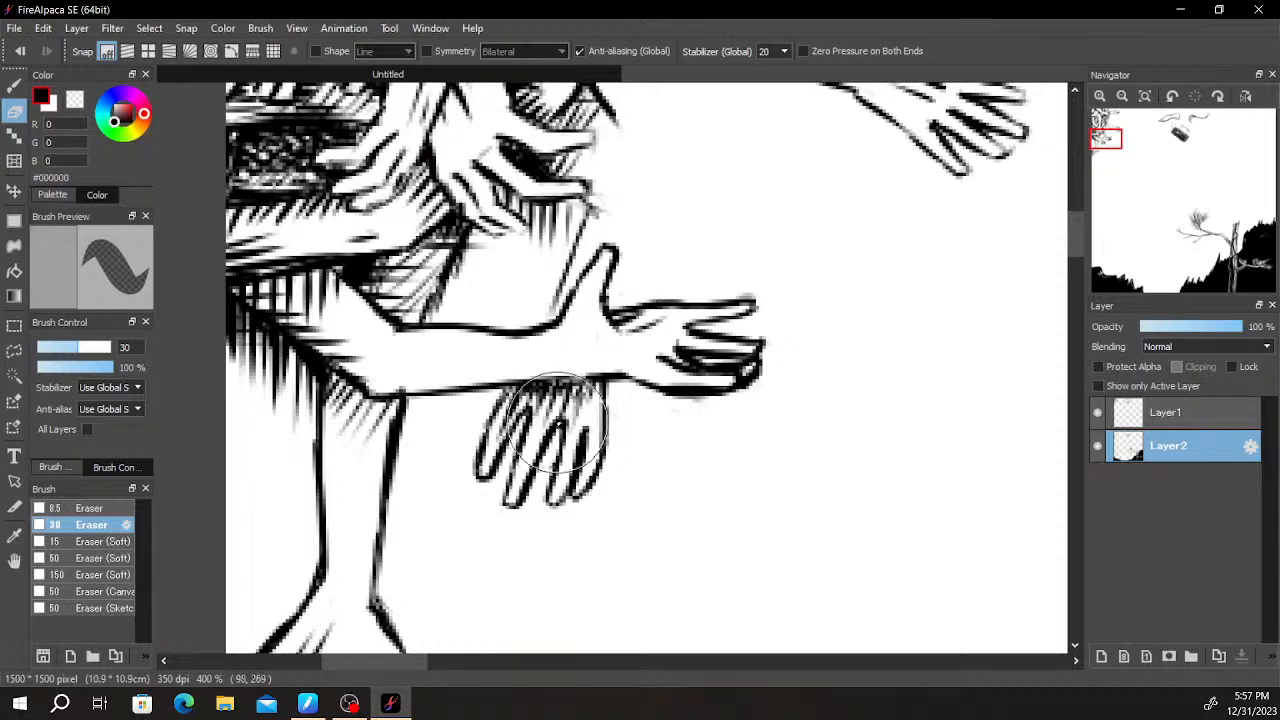
- Draw arm contours from the canvas's upper edge down to the topmost outstretched arm and blacken the narrow gap between them
{"action": "scroll", "coordinate": [557, 422], "scroll_direction": "down", "scroll_amount": 5}
{"action": "scroll", "coordinate": [817, 331], "scroll_direction": "down", "scroll_amount": 2}
{"action": "scroll", "coordinate": [760, 360], "scroll_direction": "up", "scroll_amount": 2}
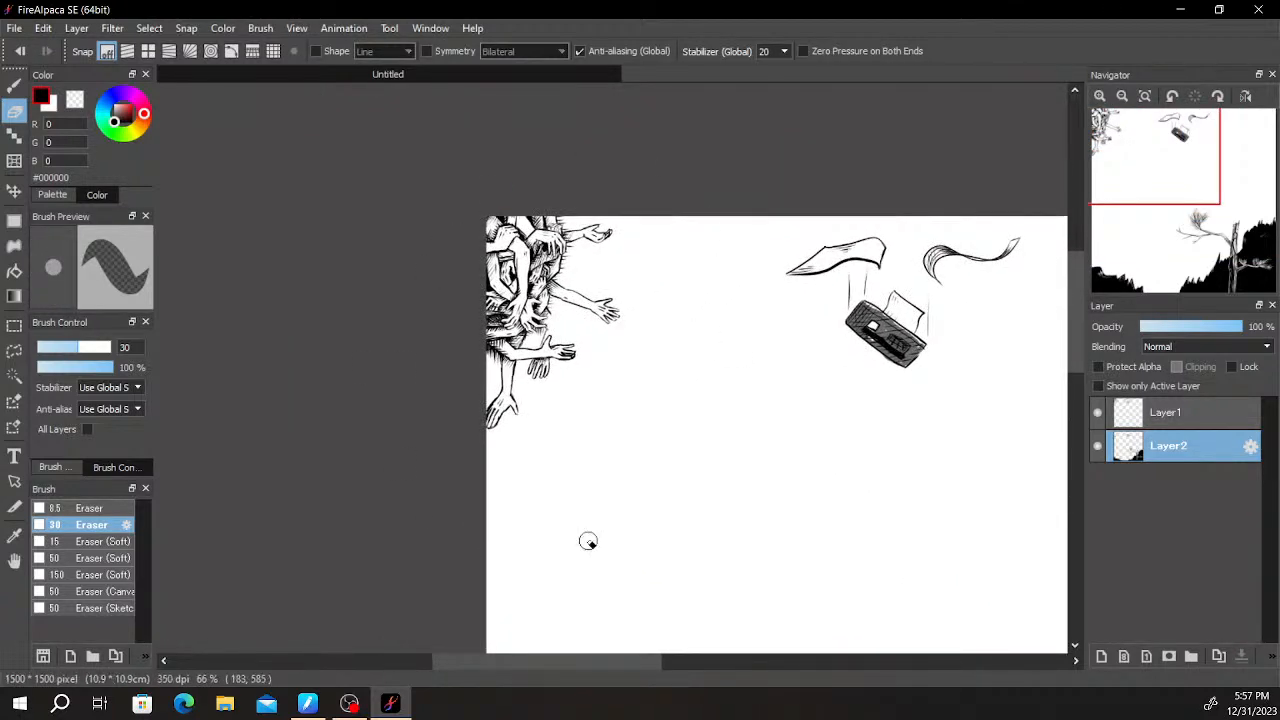
{"action": "key", "text": "space"}
{"action": "left_click_drag", "start_coordinate": [746, 388], "coordinate": [528, 234]}
{"action": "left_click_drag", "start_coordinate": [779, 305], "coordinate": [771, 436]}
{"action": "left_click_drag", "start_coordinate": [599, 415], "coordinate": [814, 469]}
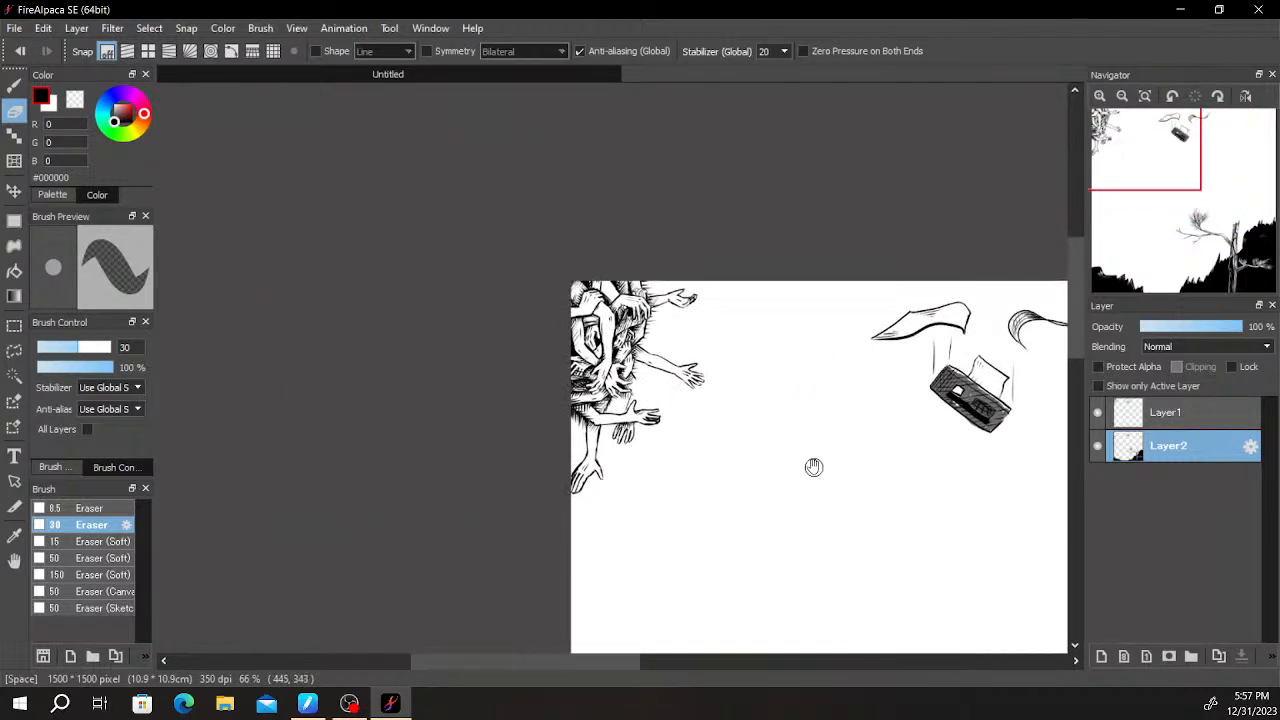
{"action": "scroll", "coordinate": [815, 469], "scroll_direction": "up", "scroll_amount": 2}
{"action": "left_click_drag", "start_coordinate": [668, 379], "coordinate": [763, 637]}
{"action": "left_click_drag", "start_coordinate": [690, 460], "coordinate": [765, 461]}
{"action": "scroll", "coordinate": [758, 447], "scroll_direction": "up", "scroll_amount": 2}
{"action": "left_click_drag", "start_coordinate": [740, 420], "coordinate": [780, 528]}
{"action": "left_click_drag", "start_coordinate": [656, 458], "coordinate": [694, 521]}
{"action": "key", "text": "b"}
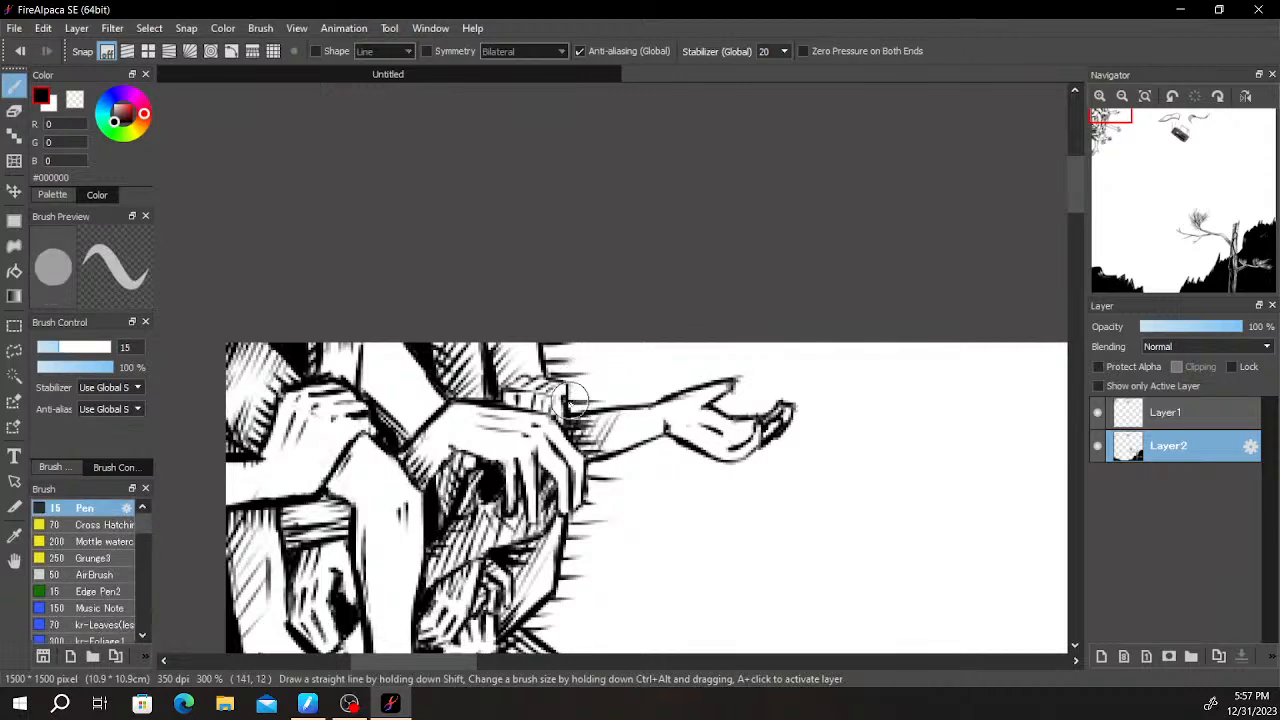
{"action": "left_click_drag", "start_coordinate": [613, 344], "coordinate": [585, 408]}
{"action": "left_click_drag", "start_coordinate": [628, 350], "coordinate": [656, 406]}
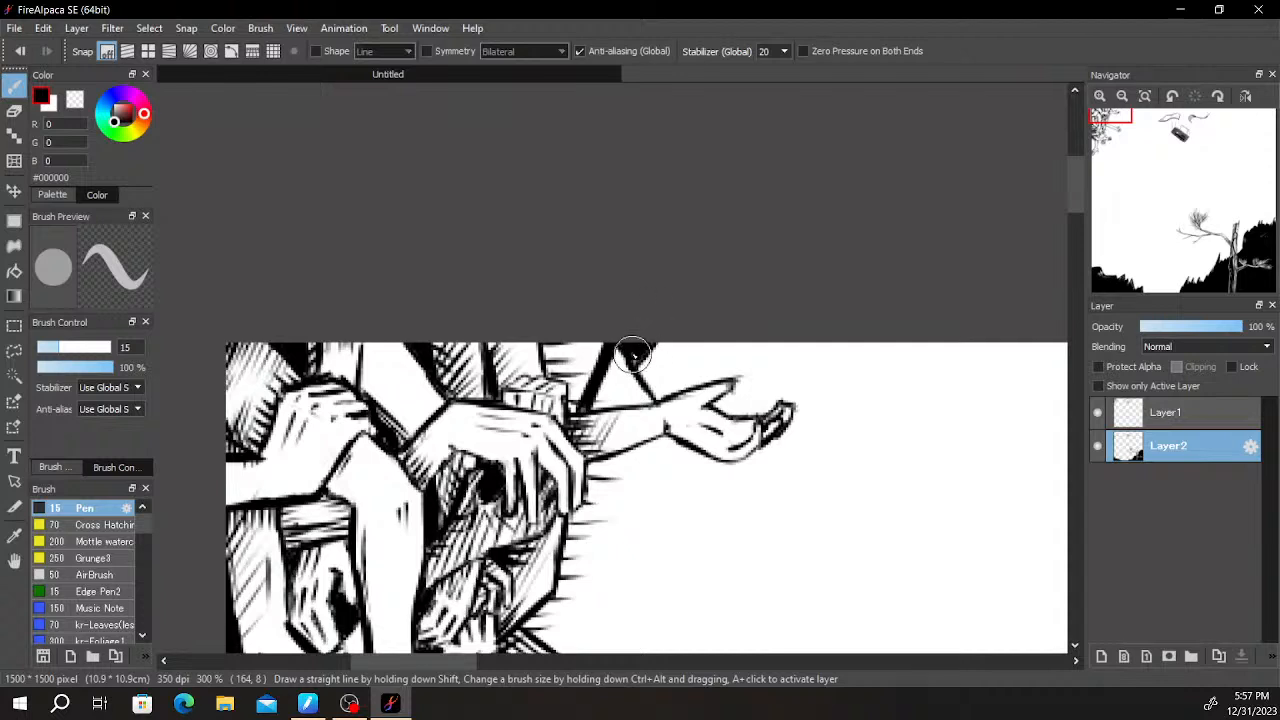
{"action": "left_click_drag", "start_coordinate": [677, 414], "coordinate": [729, 297]}
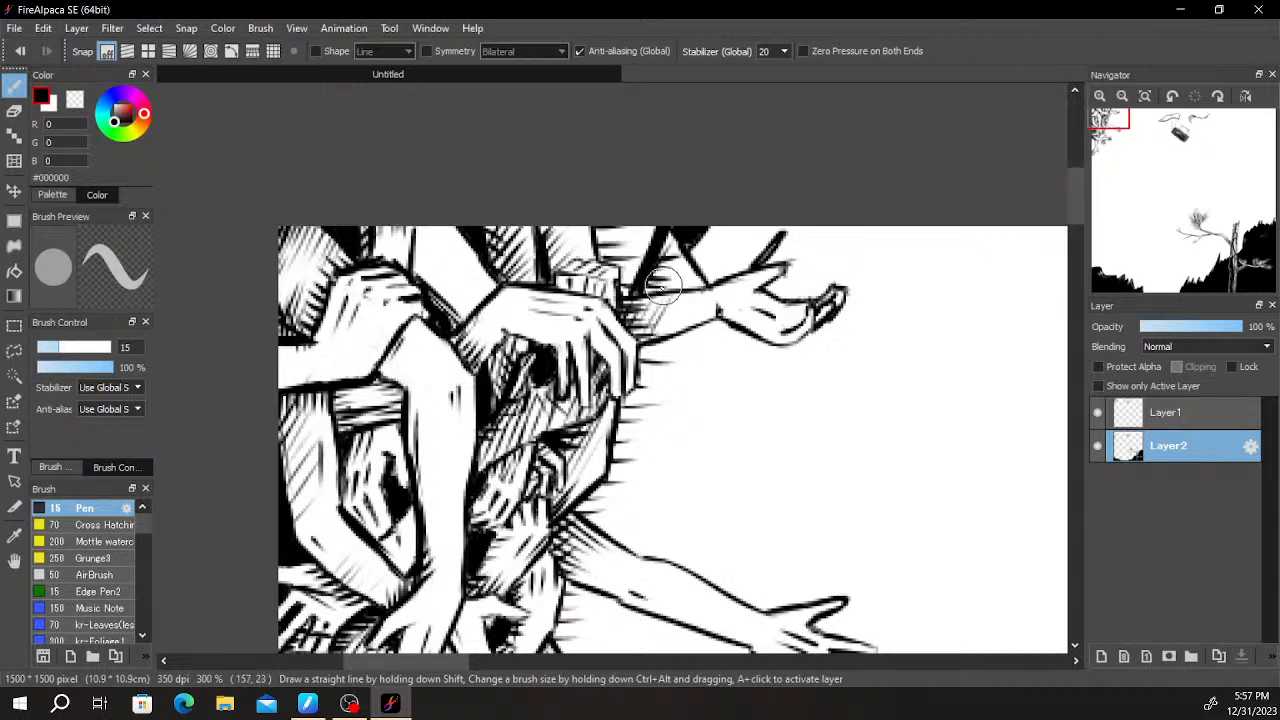
- Hatch the gaps between the arms along the canvas's upper edge and darken the contour above the gripping hand
{"action": "left_click_drag", "start_coordinate": [672, 274], "coordinate": [697, 268]}
{"action": "mouse_move", "coordinate": [618, 224]}
{"action": "left_mouse_down"}
{"action": "mouse_move", "coordinate": [650, 238]}
{"action": "mouse_move", "coordinate": [625, 285]}
{"action": "mouse_move", "coordinate": [605, 250]}
{"action": "left_mouse_up"}
{"action": "mouse_move", "coordinate": [612, 300]}
{"action": "left_mouse_down"}
{"action": "mouse_move", "coordinate": [600, 246]}
{"action": "mouse_move", "coordinate": [588, 260]}
{"action": "left_mouse_up"}
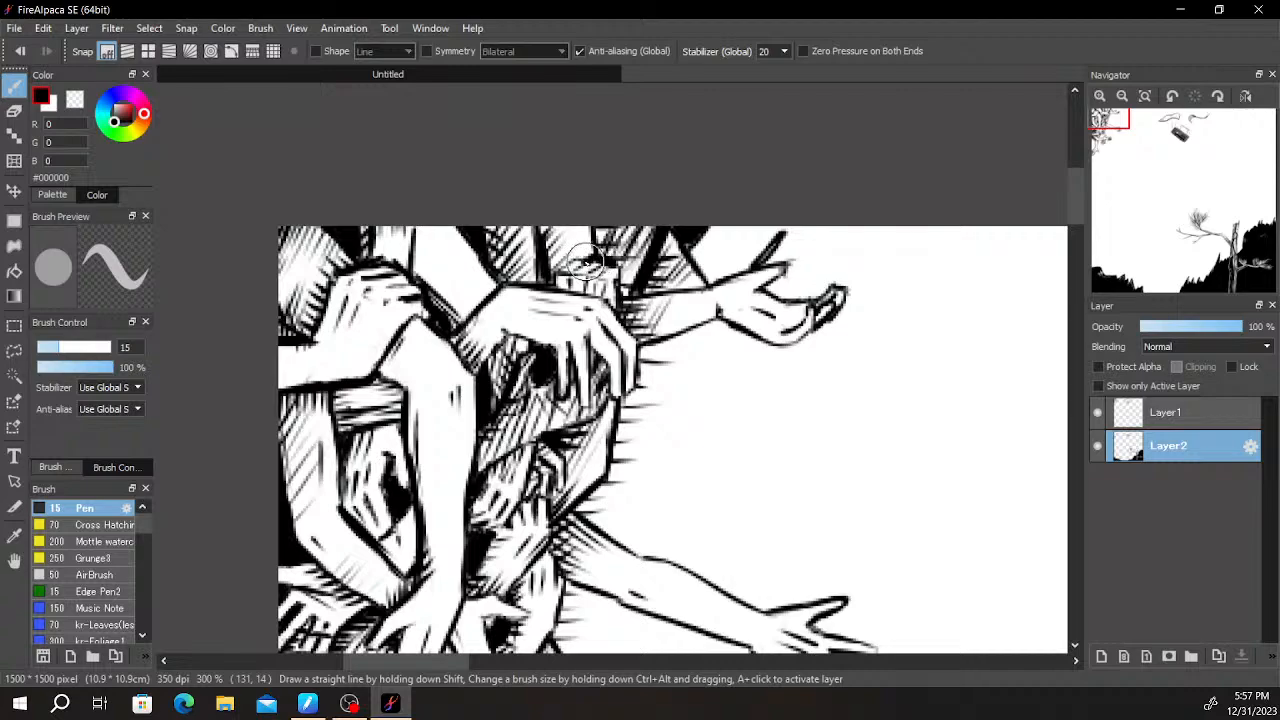
{"action": "scroll", "coordinate": [595, 290], "scroll_direction": "up", "scroll_amount": 5}
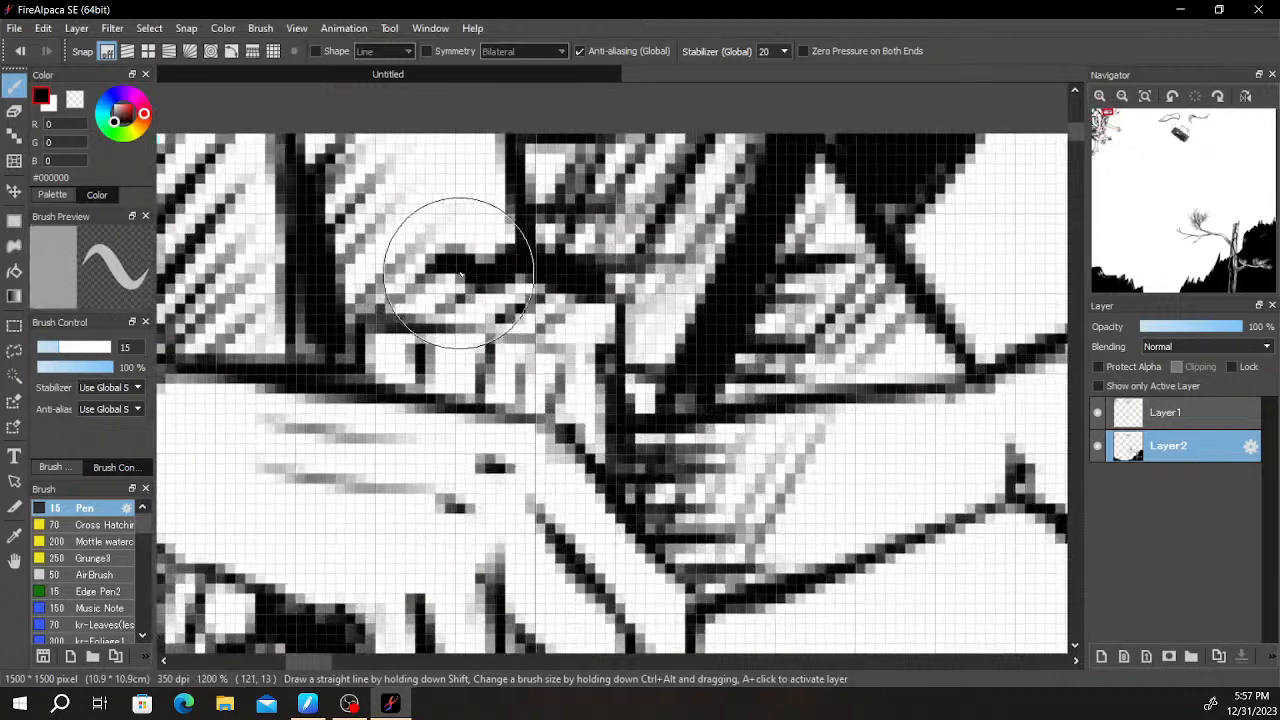
{"action": "scroll", "coordinate": [740, 280], "scroll_direction": "down", "scroll_amount": 5}
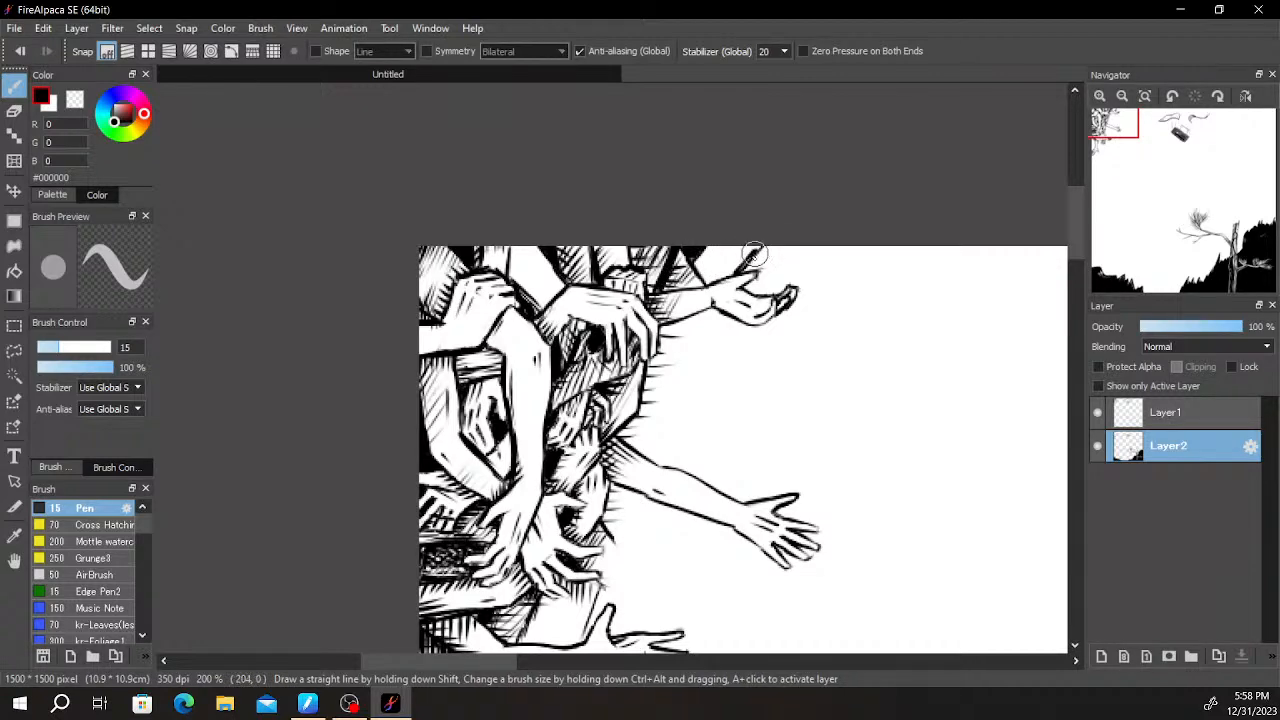
- Draw the right edge of an arm hanging beneath the topmost outstretched hand's wrist, undoing the misplaced strokes beside it
{"action": "scroll", "coordinate": [723, 250], "scroll_direction": "up", "scroll_amount": 1}
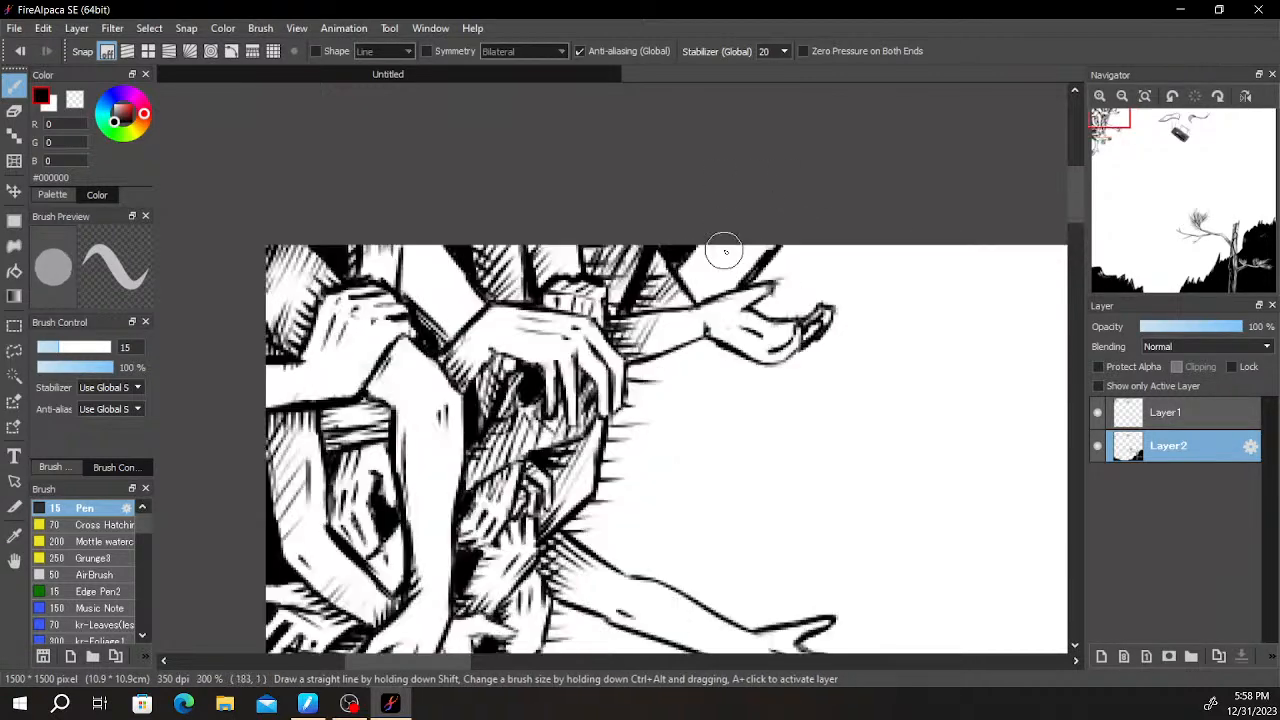
{"action": "scroll", "coordinate": [737, 248], "scroll_direction": "down", "scroll_amount": 2}
{"action": "left_click_drag", "start_coordinate": [960, 285], "coordinate": [790, 247]}
{"action": "scroll", "coordinate": [789, 247], "scroll_direction": "down", "scroll_amount": 2}
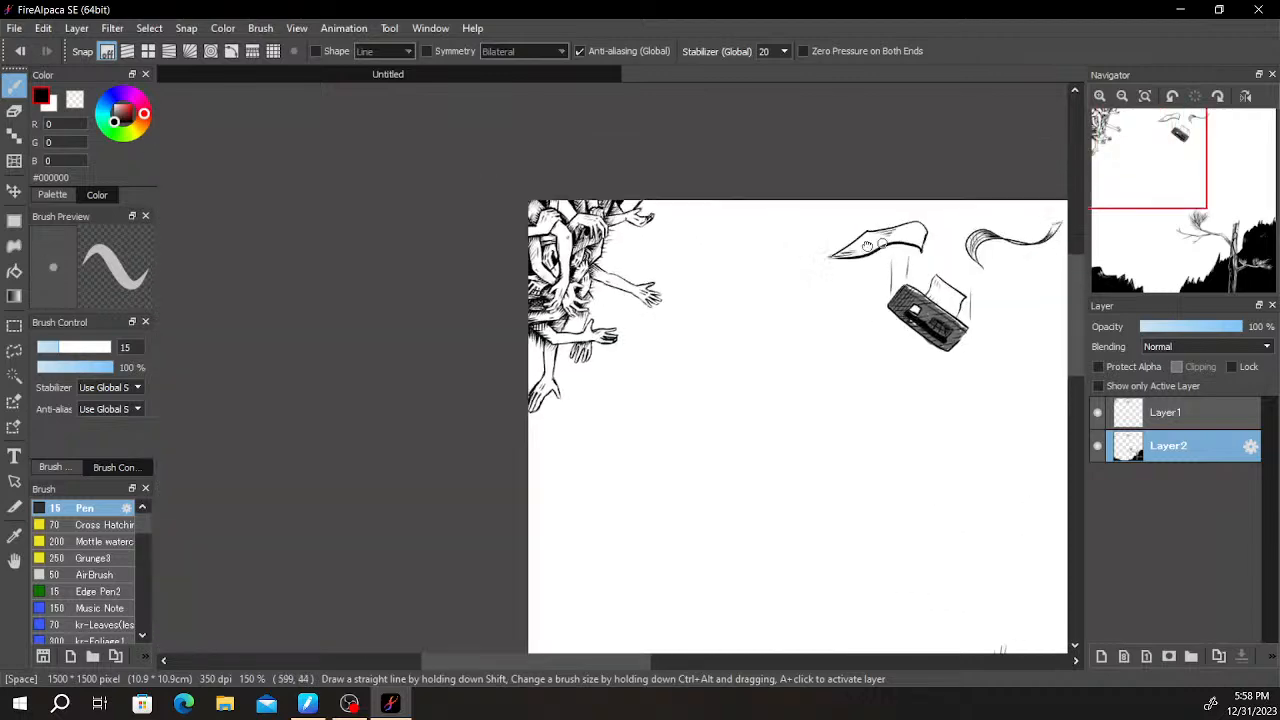
{"action": "left_click_drag", "start_coordinate": [842, 280], "coordinate": [640, 303]}
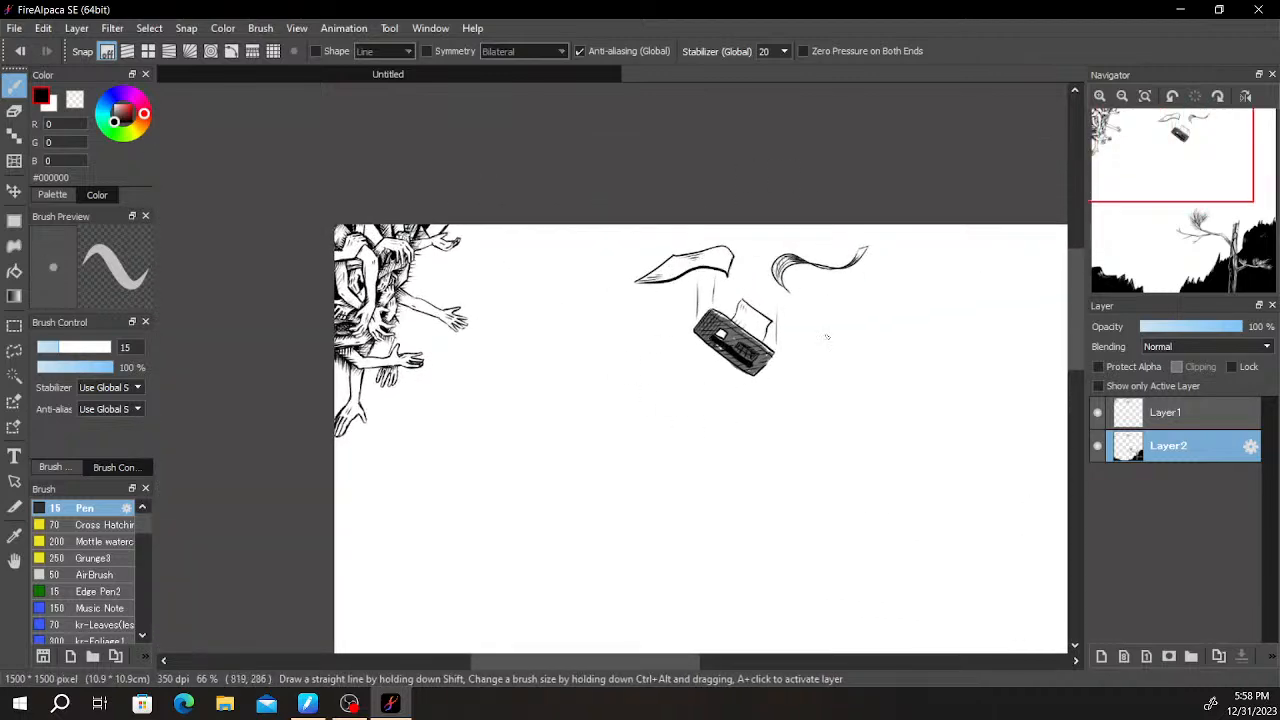
{"action": "mouse_move", "coordinate": [480, 296]}
{"action": "left_mouse_down"}
{"action": "mouse_move", "coordinate": [712, 463]}
{"action": "mouse_move", "coordinate": [674, 321]}
{"action": "mouse_move", "coordinate": [713, 496]}
{"action": "left_mouse_up"}
{"action": "scroll", "coordinate": [712, 463], "scroll_direction": "up", "scroll_amount": 6}
{"action": "left_click_drag", "start_coordinate": [729, 340], "coordinate": [717, 543]}
{"action": "left_click_drag", "start_coordinate": [717, 385], "coordinate": [701, 592]}
{"action": "left_click_drag", "start_coordinate": [715, 456], "coordinate": [795, 265]}
{"action": "mouse_move", "coordinate": [724, 398]}
{"action": "left_mouse_down"}
{"action": "mouse_move", "coordinate": [638, 409]}
{"action": "mouse_move", "coordinate": [746, 403]}
{"action": "left_mouse_up"}
{"action": "key", "text": "ctrl+z"}
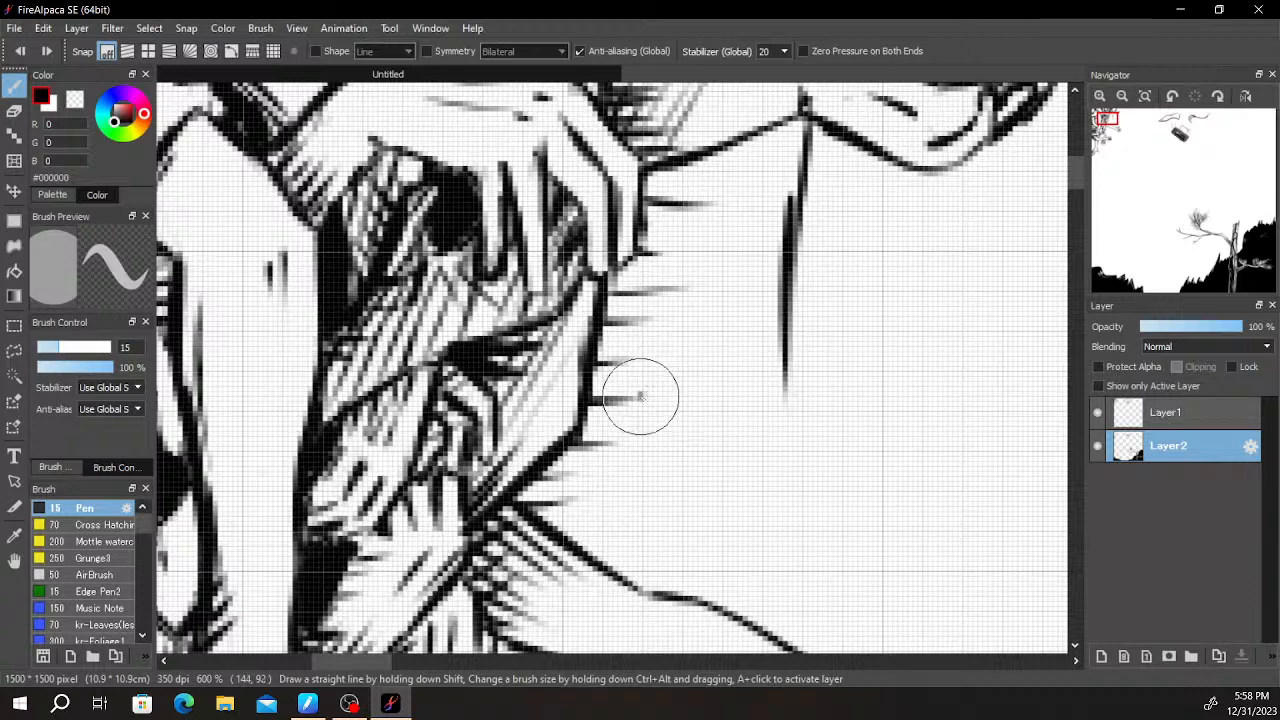
{"action": "key", "text": "ctrl+z"}
- Sketch the first contour strokes for the bent lower end of the hanging arm, undoing the misplaced ones
{"action": "left_click_drag", "start_coordinate": [656, 391], "coordinate": [736, 375]}
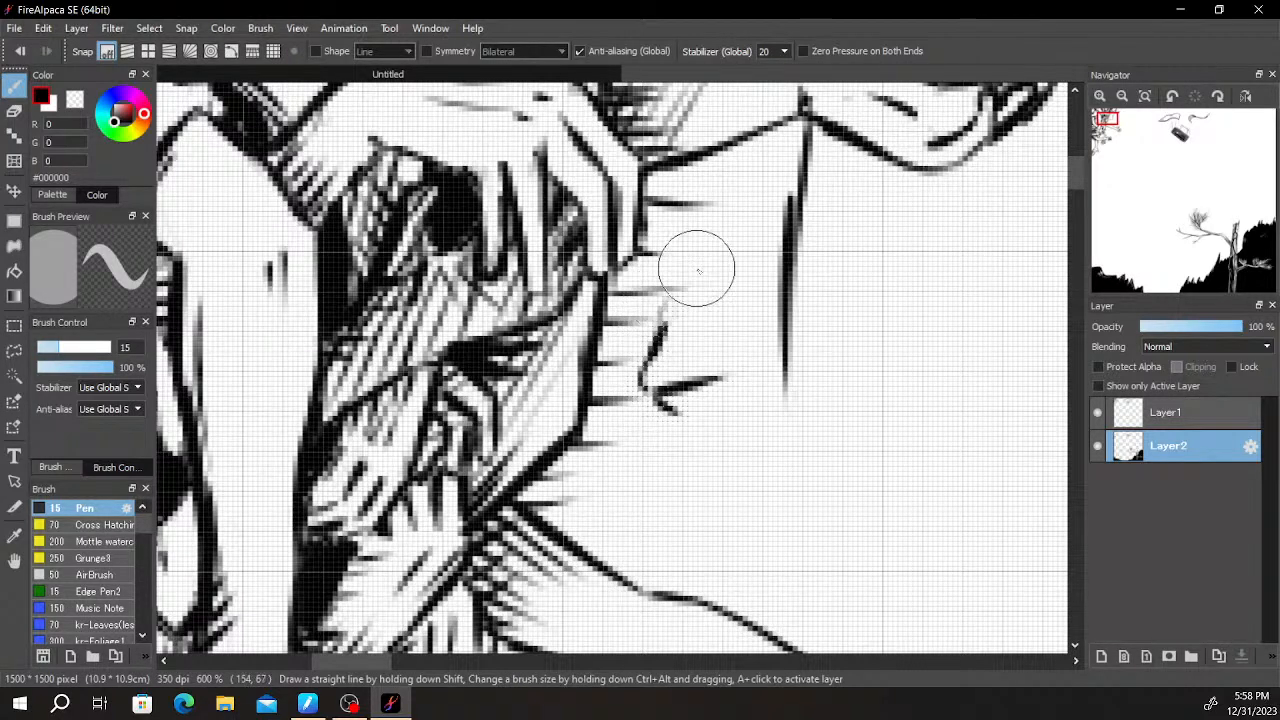
{"action": "key", "text": "ctrl+z"}
{"action": "left_click_drag", "start_coordinate": [727, 243], "coordinate": [649, 309]}
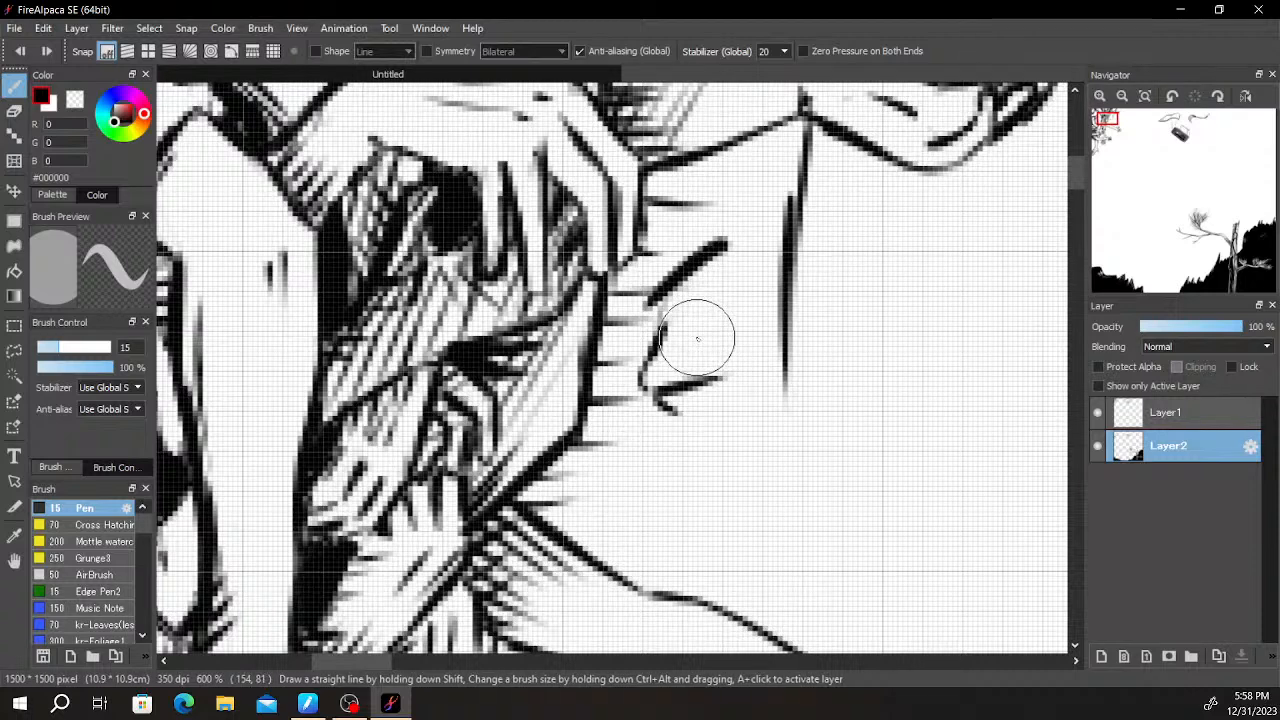
{"action": "key", "text": "ctrl+z"}
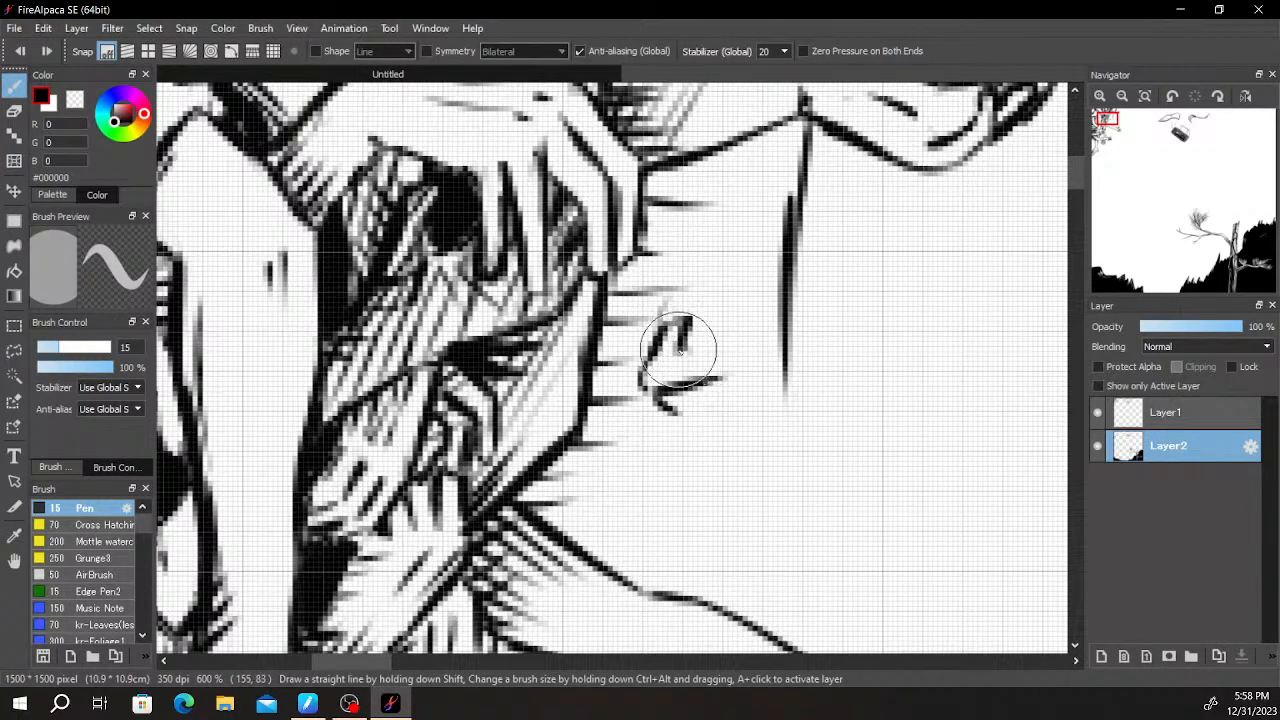
{"action": "key", "text": "ctrl+z"}
- Complete the hanging arm's left edge and bent lower outline, and blacken the gap beside the gripping hand's fingers
{"action": "mouse_move", "coordinate": [685, 348]}
{"action": "left_mouse_down"}
{"action": "mouse_move", "coordinate": [730, 321]}
{"action": "mouse_move", "coordinate": [688, 316]}
{"action": "mouse_move", "coordinate": [706, 332]}
{"action": "mouse_move", "coordinate": [668, 320]}
{"action": "mouse_move", "coordinate": [685, 334]}
{"action": "mouse_move", "coordinate": [687, 233]}
{"action": "mouse_move", "coordinate": [697, 292]}
{"action": "mouse_move", "coordinate": [680, 334]}
{"action": "mouse_move", "coordinate": [716, 186]}
{"action": "left_mouse_up"}
{"action": "key", "text": "ctrl+z"}
{"action": "mouse_move", "coordinate": [693, 244]}
{"action": "left_mouse_down"}
{"action": "mouse_move", "coordinate": [719, 135]}
{"action": "mouse_move", "coordinate": [804, 163]}
{"action": "mouse_move", "coordinate": [678, 219]}
{"action": "mouse_move", "coordinate": [675, 174]}
{"action": "mouse_move", "coordinate": [653, 178]}
{"action": "mouse_move", "coordinate": [672, 185]}
{"action": "mouse_move", "coordinate": [712, 159]}
{"action": "mouse_move", "coordinate": [619, 302]}
{"action": "mouse_move", "coordinate": [659, 236]}
{"action": "mouse_move", "coordinate": [648, 240]}
{"action": "mouse_move", "coordinate": [704, 194]}
{"action": "mouse_move", "coordinate": [650, 250]}
{"action": "left_mouse_up"}
{"action": "left_click_drag", "start_coordinate": [598, 357], "coordinate": [674, 310]}
{"action": "key", "text": "ctrl+z"}
{"action": "mouse_move", "coordinate": [581, 374]}
{"action": "left_mouse_down"}
{"action": "mouse_move", "coordinate": [670, 320]}
{"action": "mouse_move", "coordinate": [675, 240]}
{"action": "mouse_move", "coordinate": [669, 331]}
{"action": "mouse_move", "coordinate": [637, 381]}
{"action": "mouse_move", "coordinate": [674, 429]}
{"action": "mouse_move", "coordinate": [657, 408]}
{"action": "mouse_move", "coordinate": [664, 437]}
{"action": "mouse_move", "coordinate": [664, 405]}
{"action": "mouse_move", "coordinate": [705, 456]}
{"action": "mouse_move", "coordinate": [673, 420]}
{"action": "mouse_move", "coordinate": [707, 446]}
{"action": "mouse_move", "coordinate": [784, 440]}
{"action": "mouse_move", "coordinate": [716, 443]}
{"action": "mouse_move", "coordinate": [783, 451]}
{"action": "left_mouse_up"}
{"action": "key", "text": "ctrl+z"}
{"action": "left_click_drag", "start_coordinate": [785, 360], "coordinate": [791, 417]}
- Erase the stray marks inside the hanging arm's bent lower end and shade it with short horizontal strokes
{"action": "mouse_move", "coordinate": [784, 322]}
{"action": "left_mouse_down"}
{"action": "mouse_move", "coordinate": [712, 432]}
{"action": "mouse_move", "coordinate": [759, 432]}
{"action": "mouse_move", "coordinate": [703, 418]}
{"action": "left_mouse_up"}
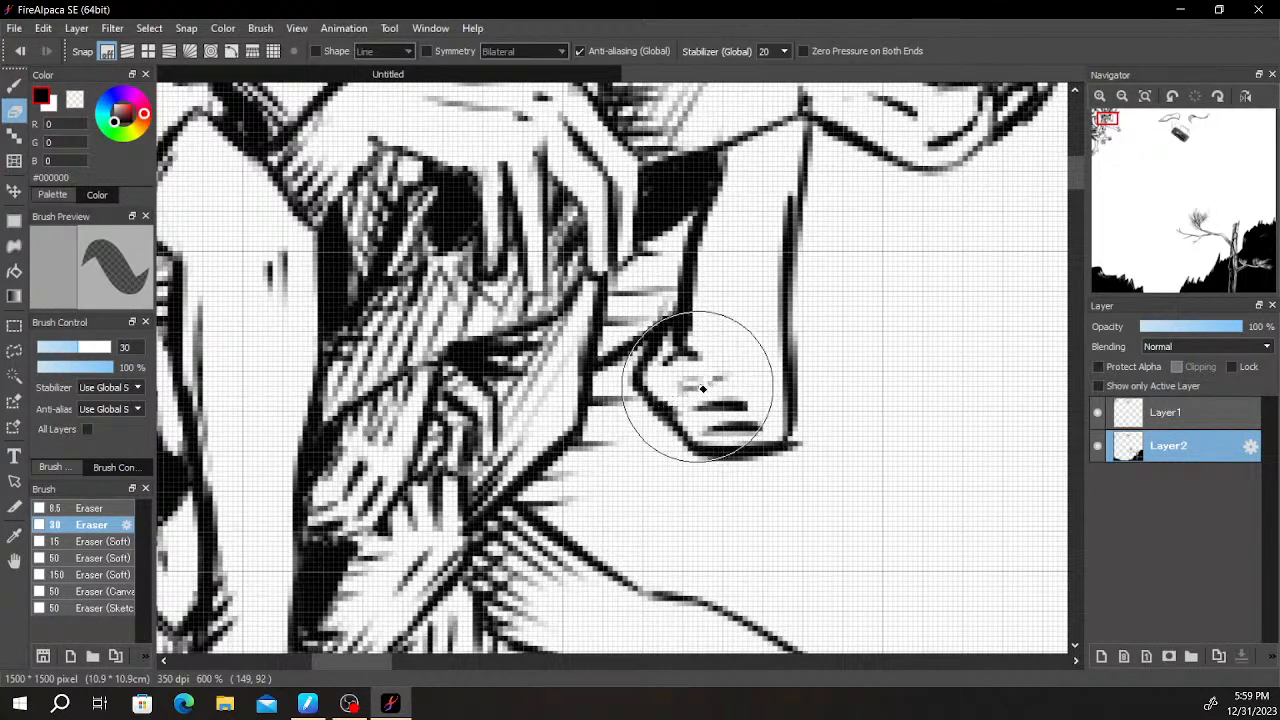
{"action": "left_click_drag", "start_coordinate": [720, 382], "coordinate": [673, 387]}
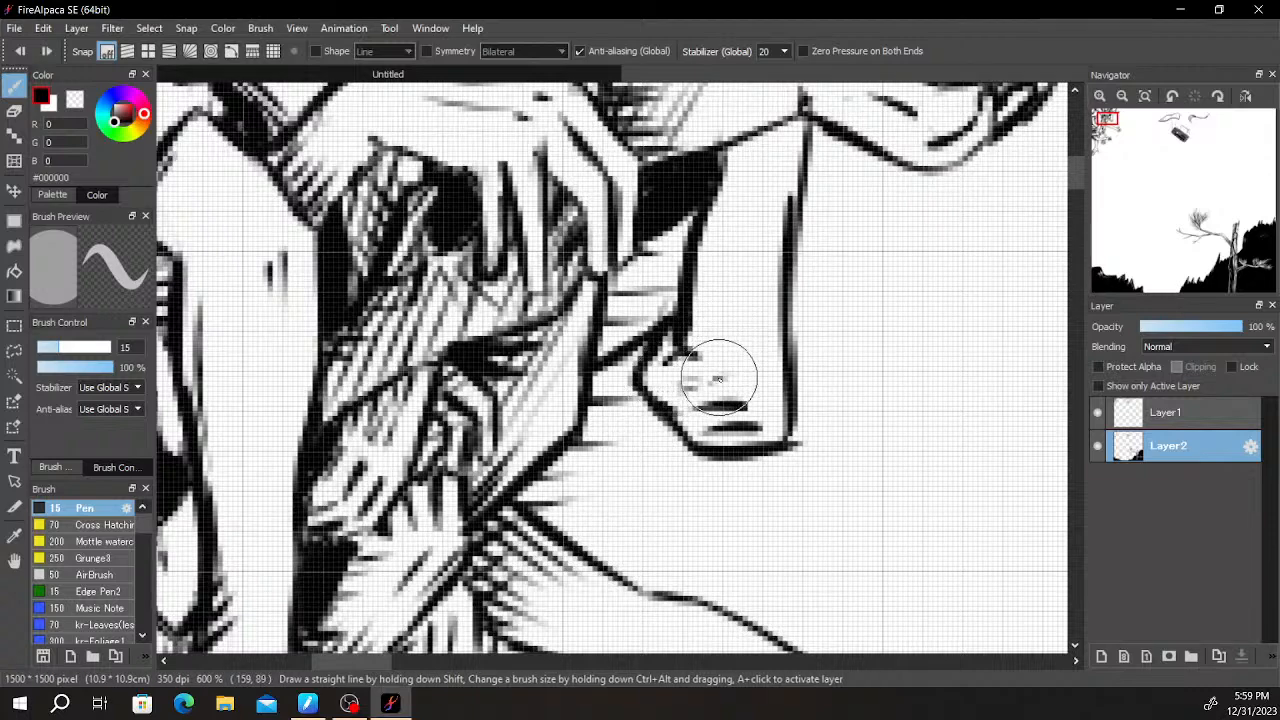
{"action": "scroll", "coordinate": [808, 379], "scroll_direction": "down", "scroll_amount": 5}
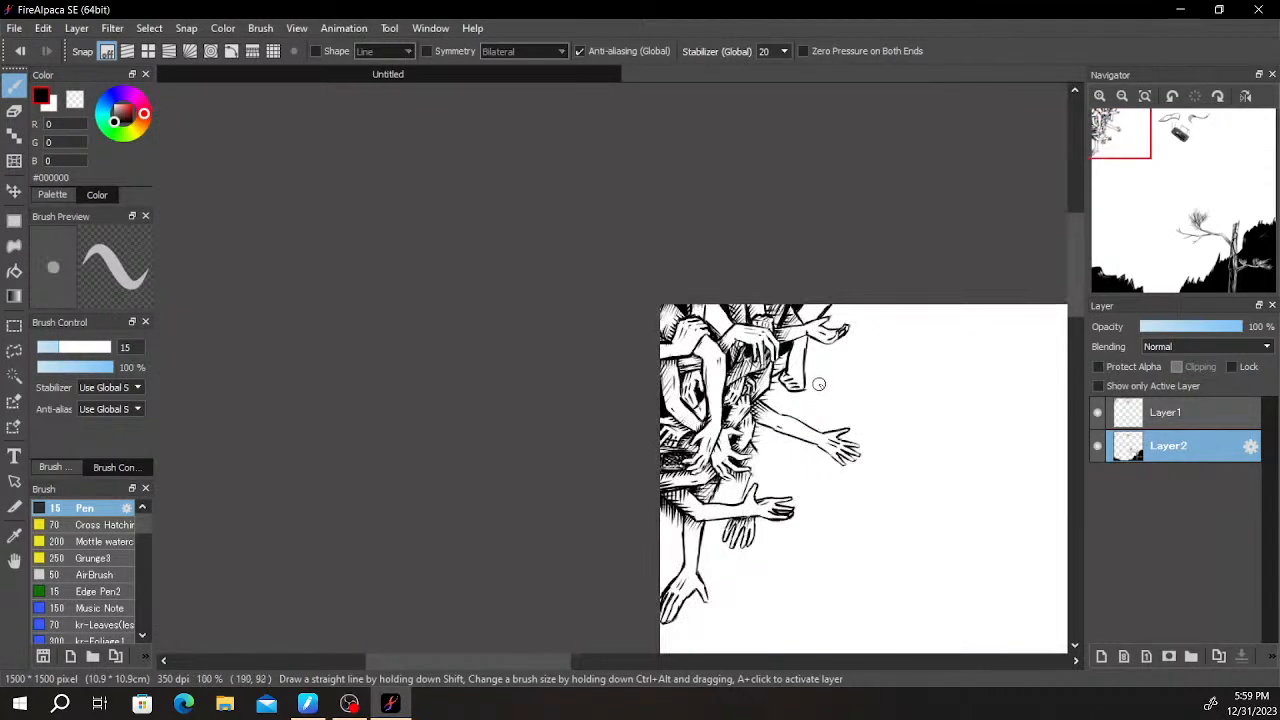
{"action": "scroll", "coordinate": [817, 382], "scroll_direction": "up", "scroll_amount": 5}
{"action": "key", "text": "e"}
{"action": "key", "text": "b"}
- Add vertical hatching inside the hanging arm along its right edge
{"action": "left_click_drag", "start_coordinate": [711, 357], "coordinate": [711, 206]}
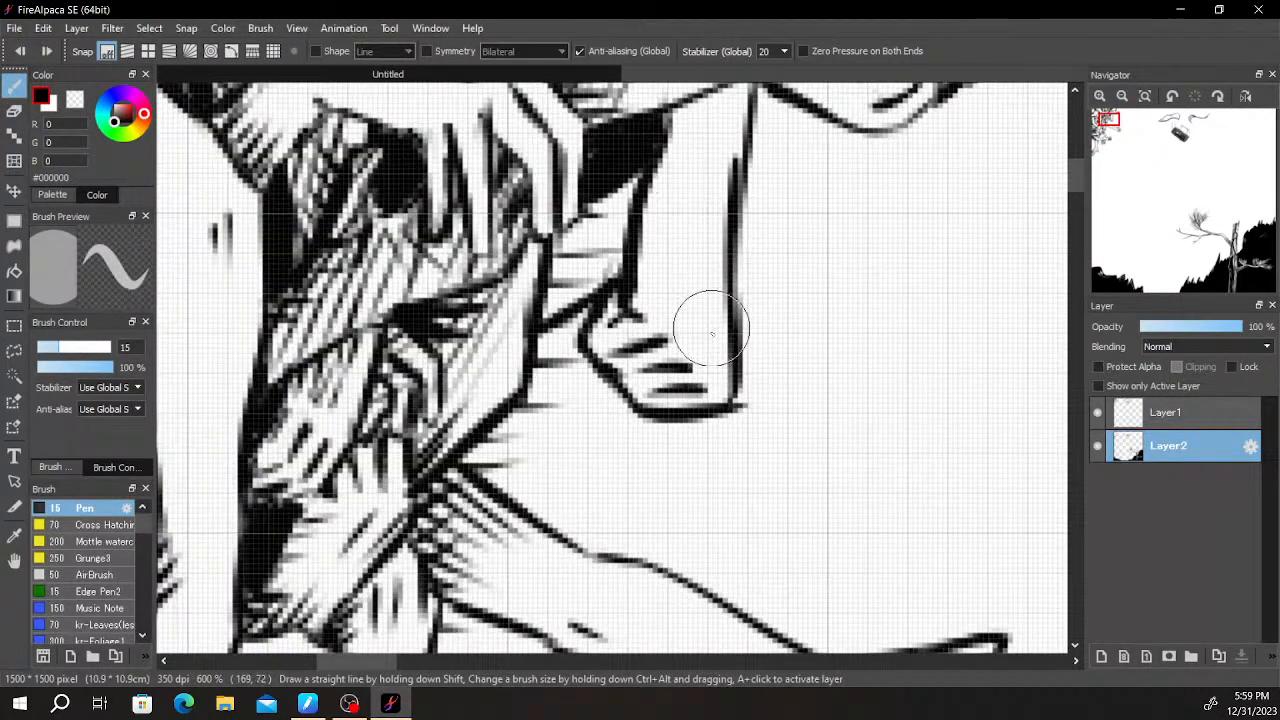
{"action": "left_click_drag", "start_coordinate": [717, 318], "coordinate": [711, 218]}
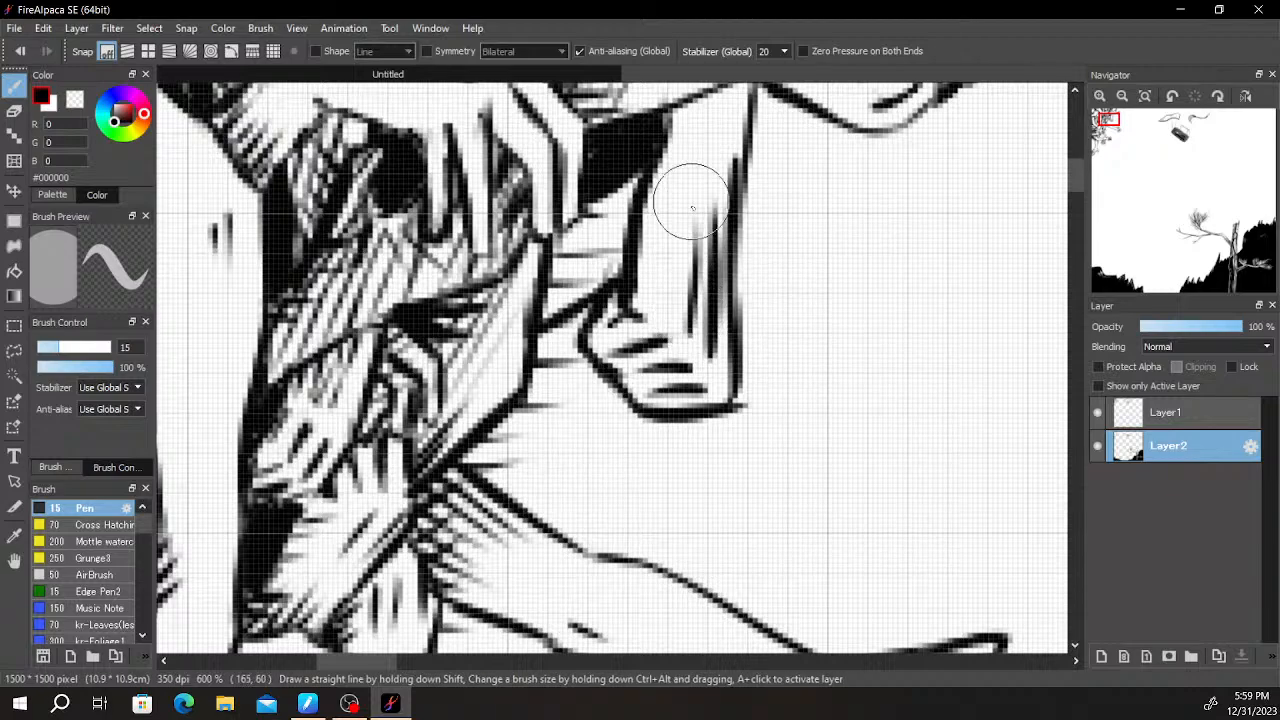
{"action": "left_click_drag", "start_coordinate": [690, 335], "coordinate": [692, 216]}
- Clean up and redraw the upper right edge of the hanging arm and sharpen the black gap's corner on its left
{"action": "scroll", "coordinate": [731, 187], "scroll_direction": "up", "scroll_amount": 1}
{"action": "key", "text": "space"}
{"action": "mouse_move", "coordinate": [766, 257]}
{"action": "left_mouse_down"}
{"action": "mouse_move", "coordinate": [777, 414]}
{"action": "mouse_move", "coordinate": [849, 311]}
{"action": "mouse_move", "coordinate": [876, 371]}
{"action": "left_mouse_up"}
{"action": "scroll", "coordinate": [849, 311], "scroll_direction": "down", "scroll_amount": 5}
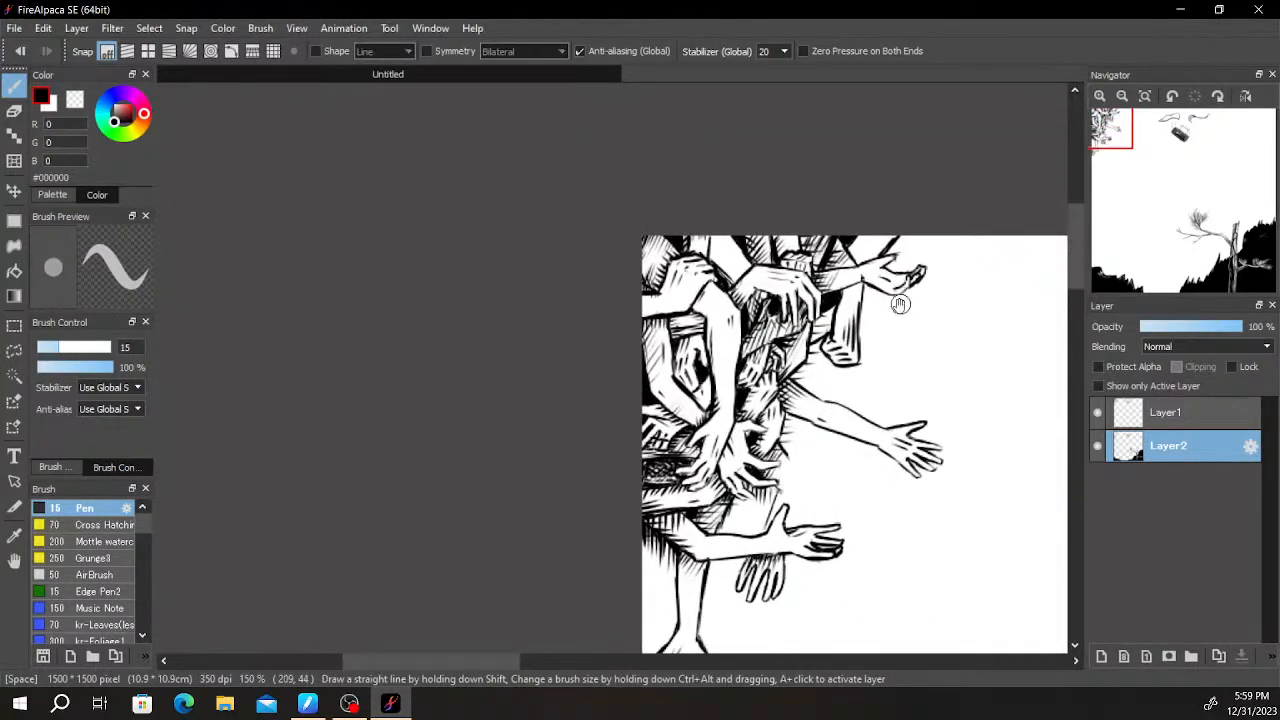
{"action": "scroll", "coordinate": [866, 417], "scroll_direction": "up", "scroll_amount": 3}
{"action": "scroll", "coordinate": [737, 309], "scroll_direction": "up", "scroll_amount": 2}
{"action": "key", "text": "e"}
{"action": "left_click_drag", "start_coordinate": [718, 322], "coordinate": [718, 316]}
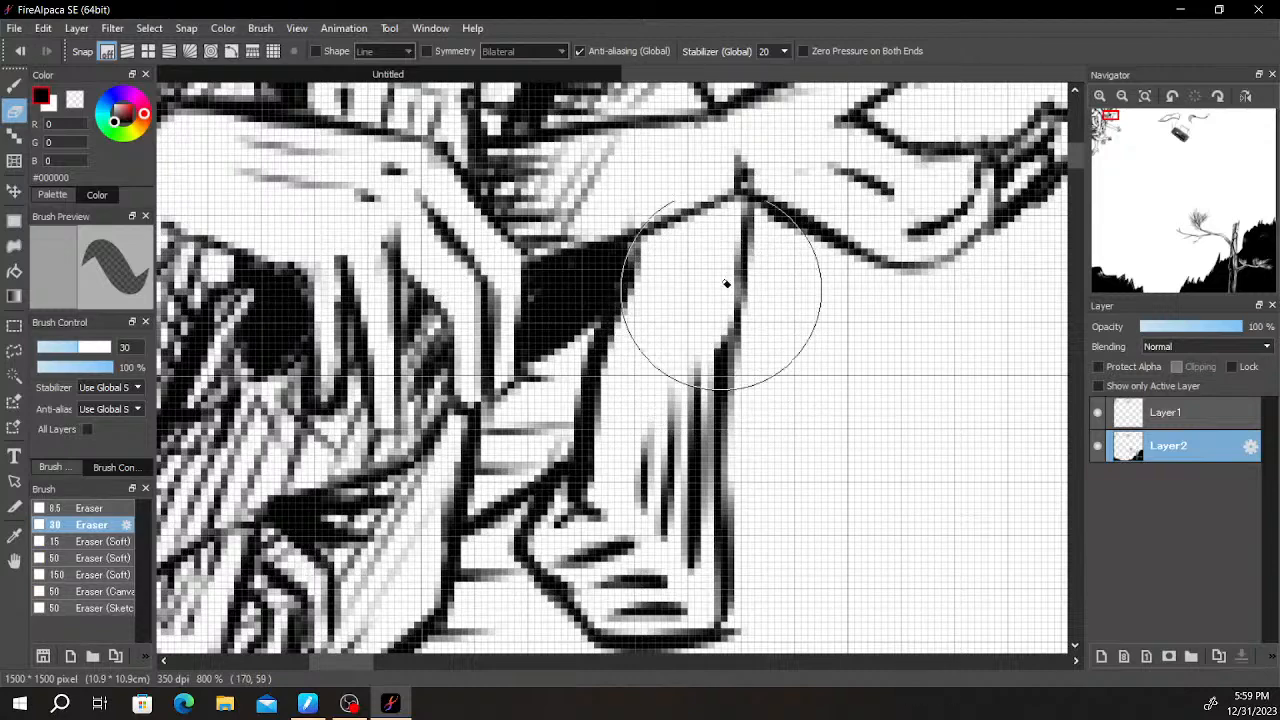
{"action": "key", "text": "b"}
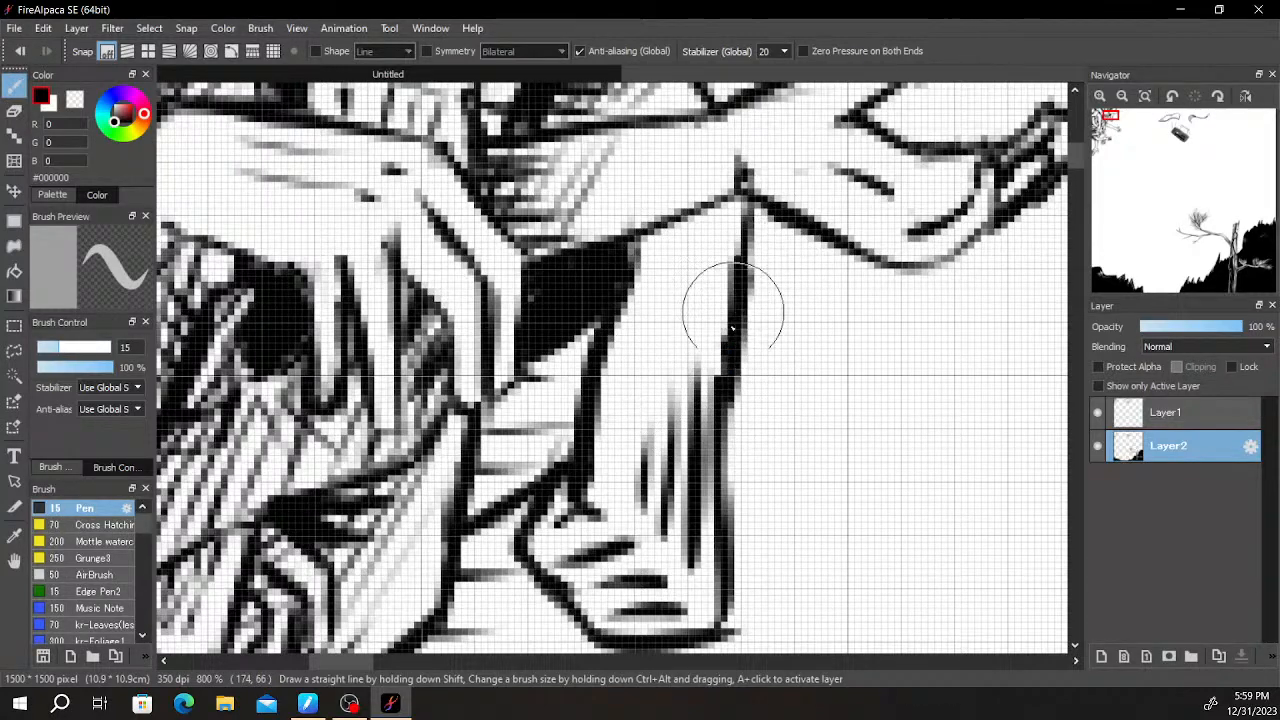
{"action": "left_click_drag", "start_coordinate": [634, 260], "coordinate": [627, 246]}
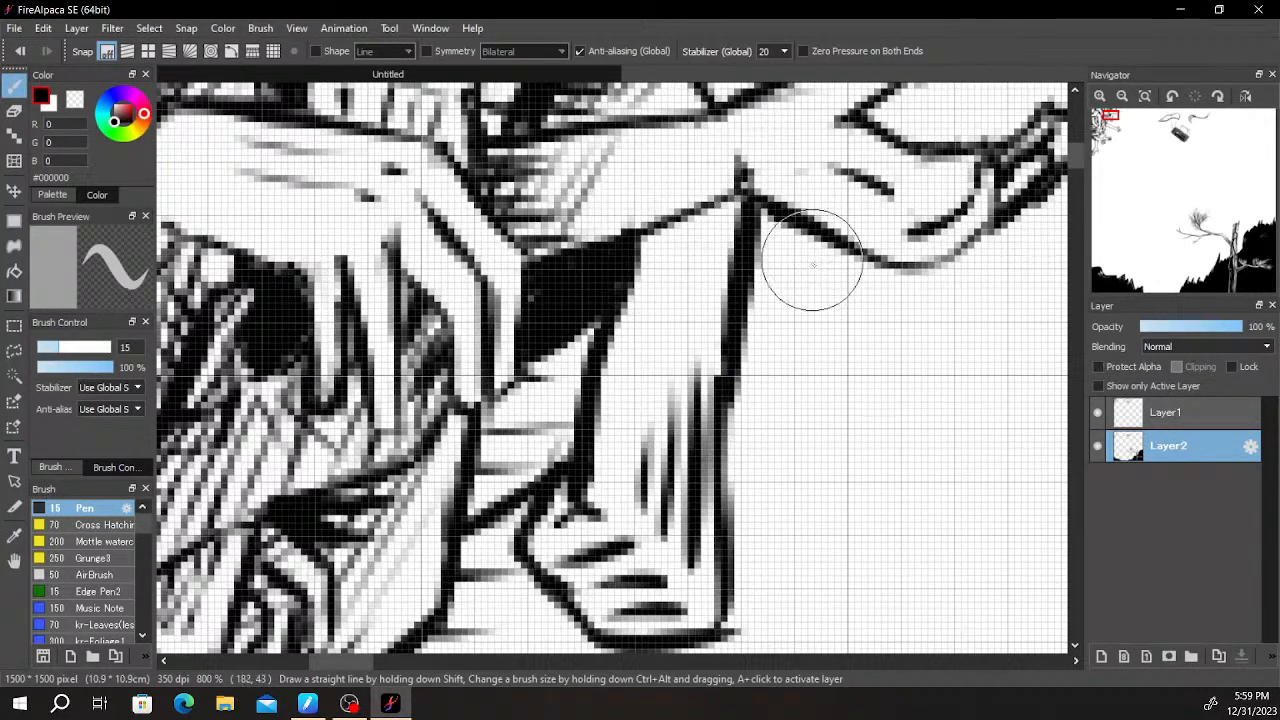
- Hatch the space below the black gap between the gripping hand's fingertips and the hanging arm
{"action": "left_click_drag", "start_coordinate": [639, 373], "coordinate": [774, 266]}
{"action": "left_click_drag", "start_coordinate": [672, 283], "coordinate": [716, 235]}
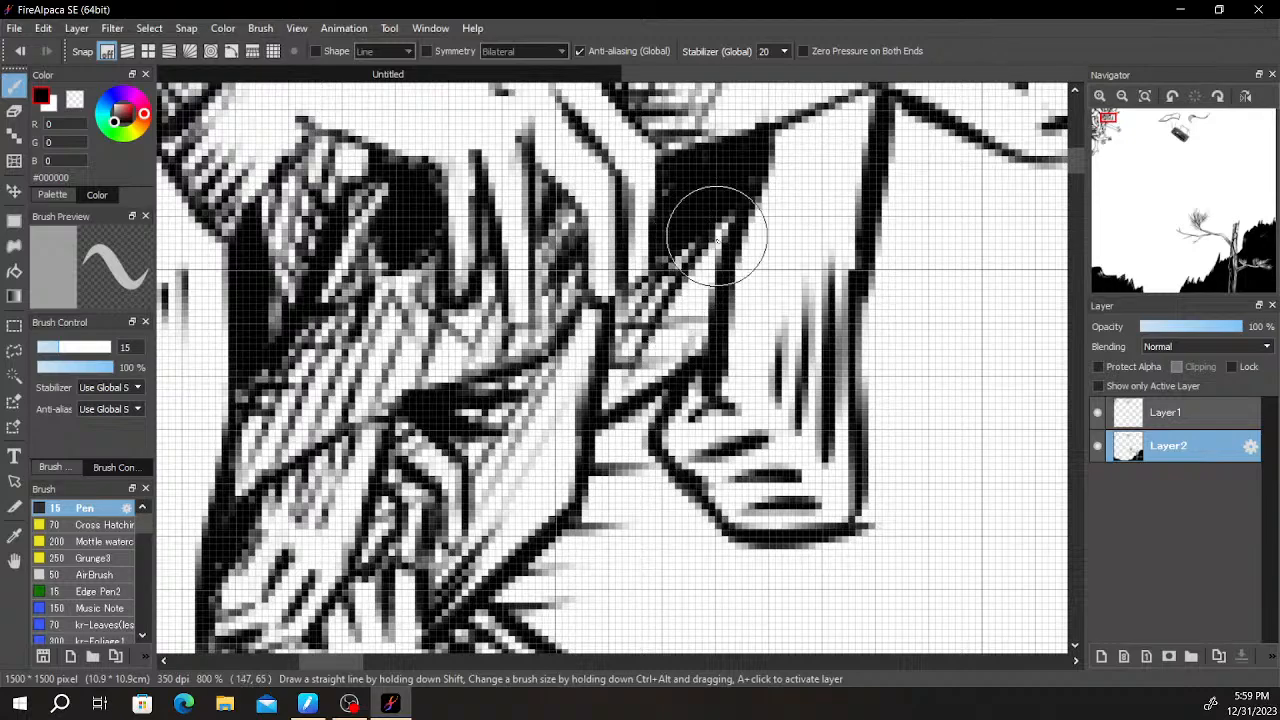
{"action": "scroll", "coordinate": [667, 349], "scroll_direction": "down", "scroll_amount": 5}
{"action": "scroll", "coordinate": [648, 336], "scroll_direction": "up", "scroll_amount": 5}
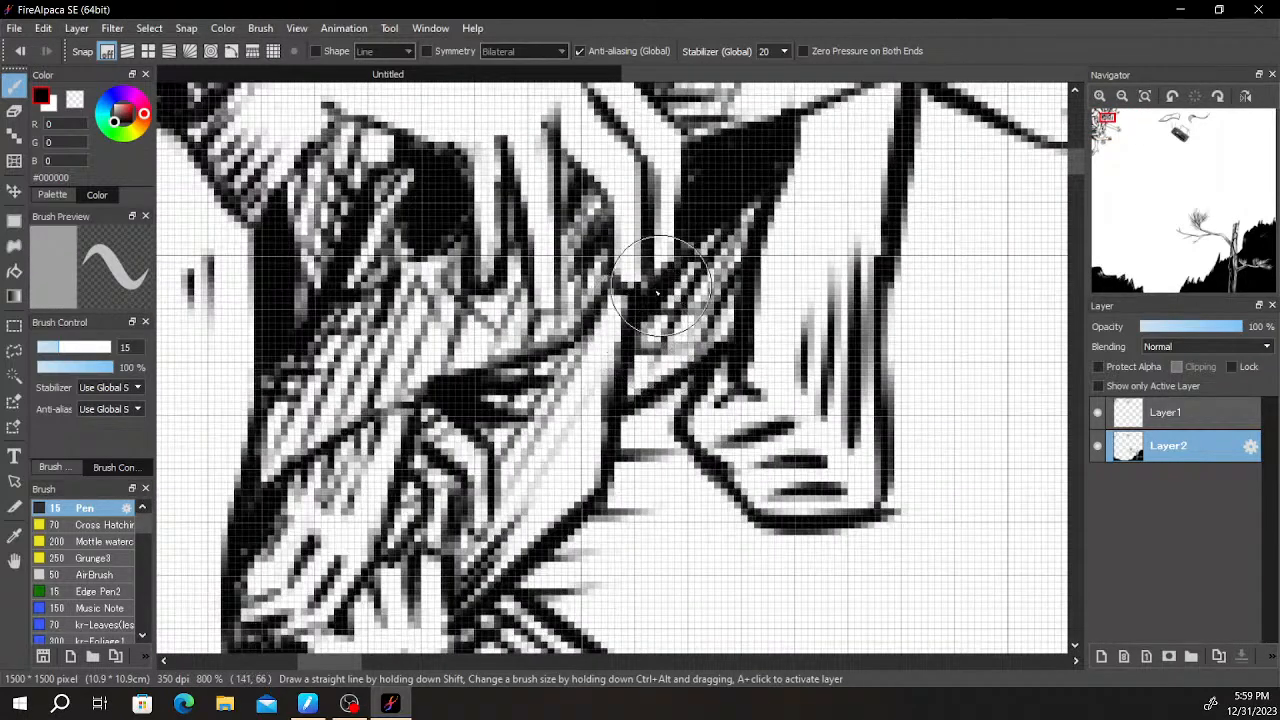
- Draw an edge from the hanging arm's bent end down to the lower outstretched forearm and blacken the area beneath the bend
{"action": "mouse_move", "coordinate": [647, 474]}
{"action": "left_mouse_down"}
{"action": "mouse_move", "coordinate": [735, 315]}
{"action": "mouse_move", "coordinate": [695, 472]}
{"action": "left_mouse_up"}
{"action": "left_click_drag", "start_coordinate": [778, 312], "coordinate": [691, 478]}
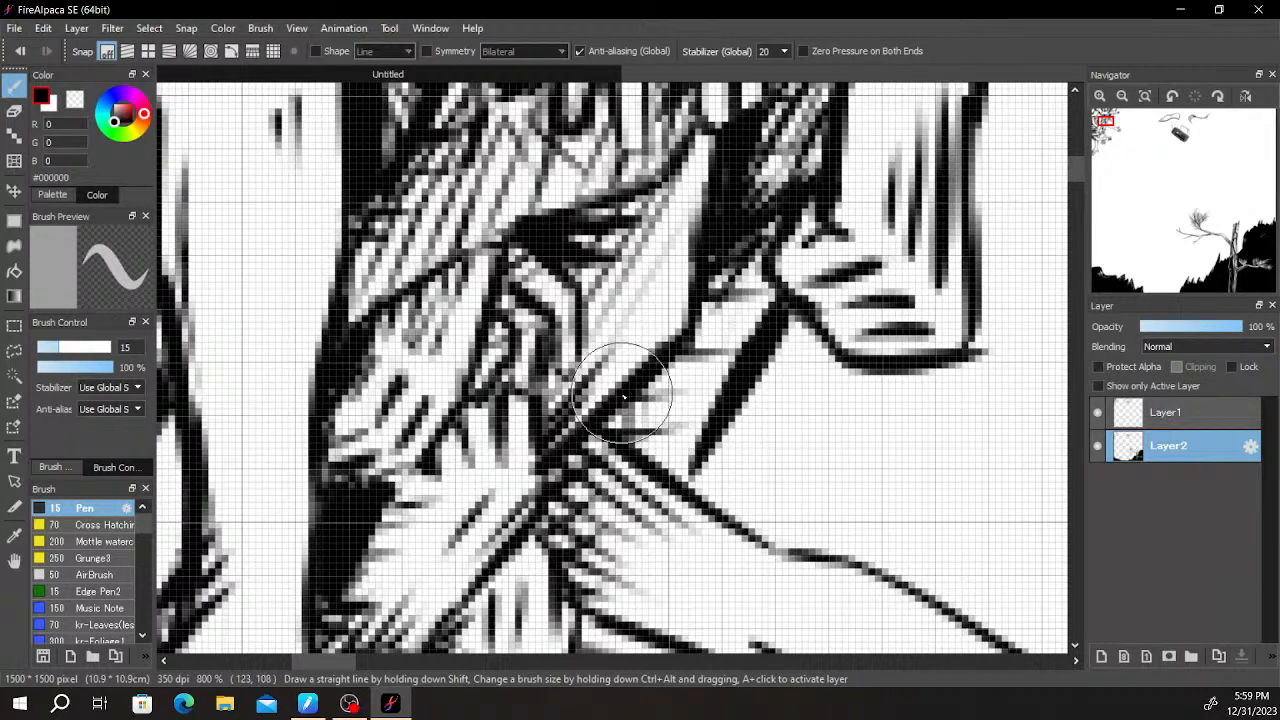
{"action": "mouse_move", "coordinate": [693, 492]}
{"action": "left_mouse_down"}
{"action": "mouse_move", "coordinate": [823, 346]}
{"action": "mouse_move", "coordinate": [809, 366]}
{"action": "mouse_move", "coordinate": [866, 380]}
{"action": "left_mouse_up"}
{"action": "left_click_drag", "start_coordinate": [930, 417], "coordinate": [738, 303]}
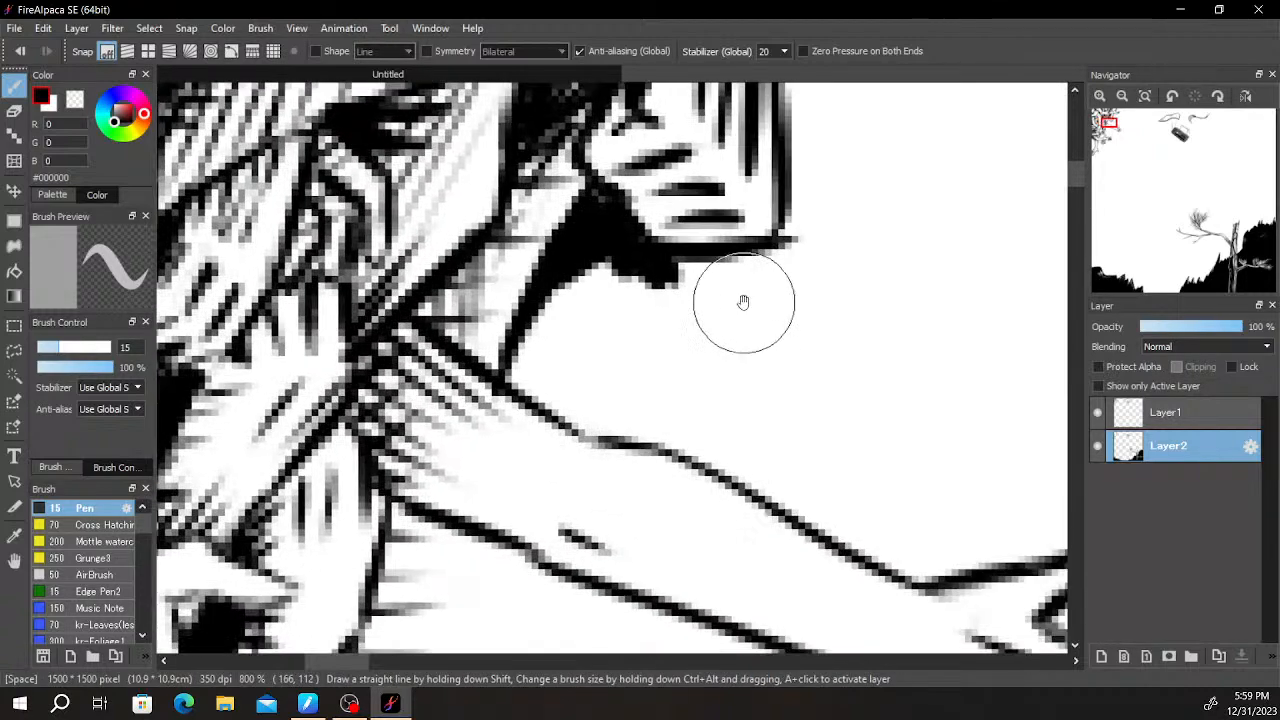
- Draw a tapering diagonal line from the black area beneath the hanging arm's bend out above the lower outstretched forearm
{"action": "mouse_move", "coordinate": [657, 288]}
{"action": "left_mouse_down"}
{"action": "mouse_move", "coordinate": [819, 431]}
{"action": "mouse_move", "coordinate": [851, 294]}
{"action": "left_mouse_up"}
{"action": "left_click_drag", "start_coordinate": [957, 318], "coordinate": [821, 232]}
{"action": "left_click_drag", "start_coordinate": [922, 268], "coordinate": [906, 354]}
{"action": "left_click_drag", "start_coordinate": [820, 340], "coordinate": [923, 417]}
{"action": "left_click_drag", "start_coordinate": [617, 514], "coordinate": [720, 369]}
{"action": "left_click_drag", "start_coordinate": [722, 285], "coordinate": [674, 480]}
{"action": "left_click_drag", "start_coordinate": [698, 400], "coordinate": [806, 283]}
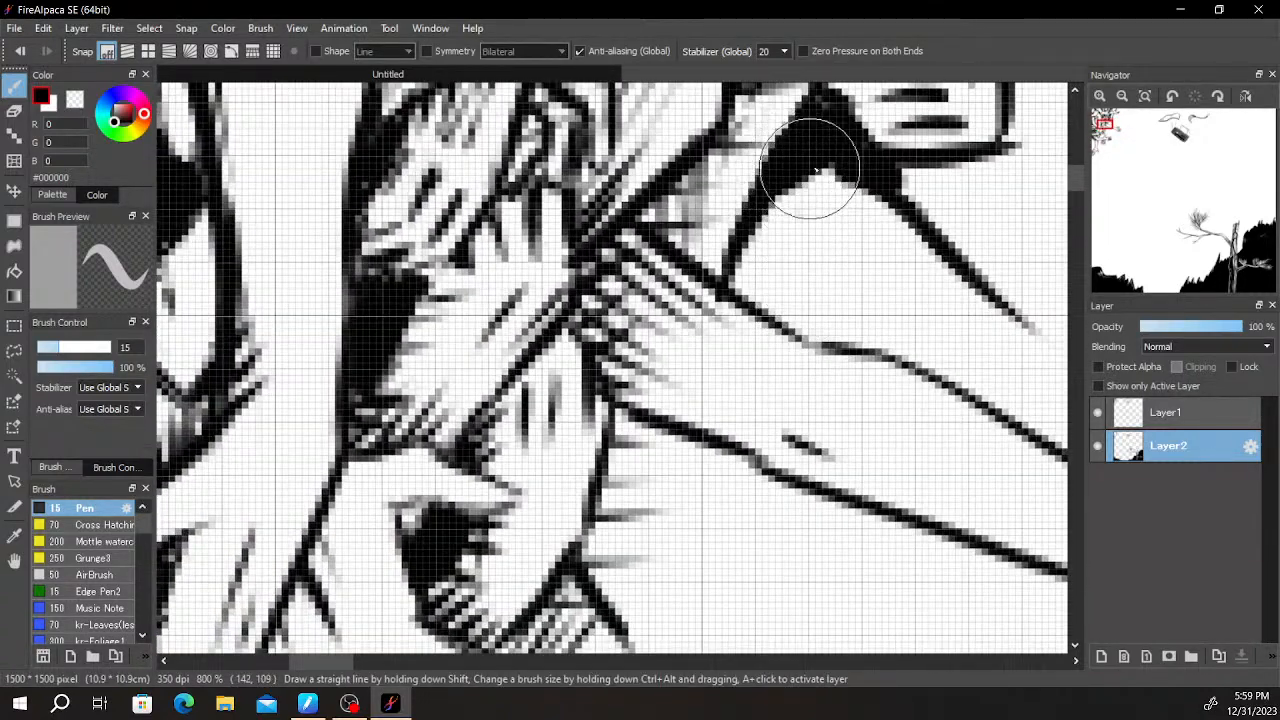
{"action": "left_click_drag", "start_coordinate": [757, 472], "coordinate": [734, 269]}
{"action": "left_click_drag", "start_coordinate": [706, 322], "coordinate": [721, 333]}
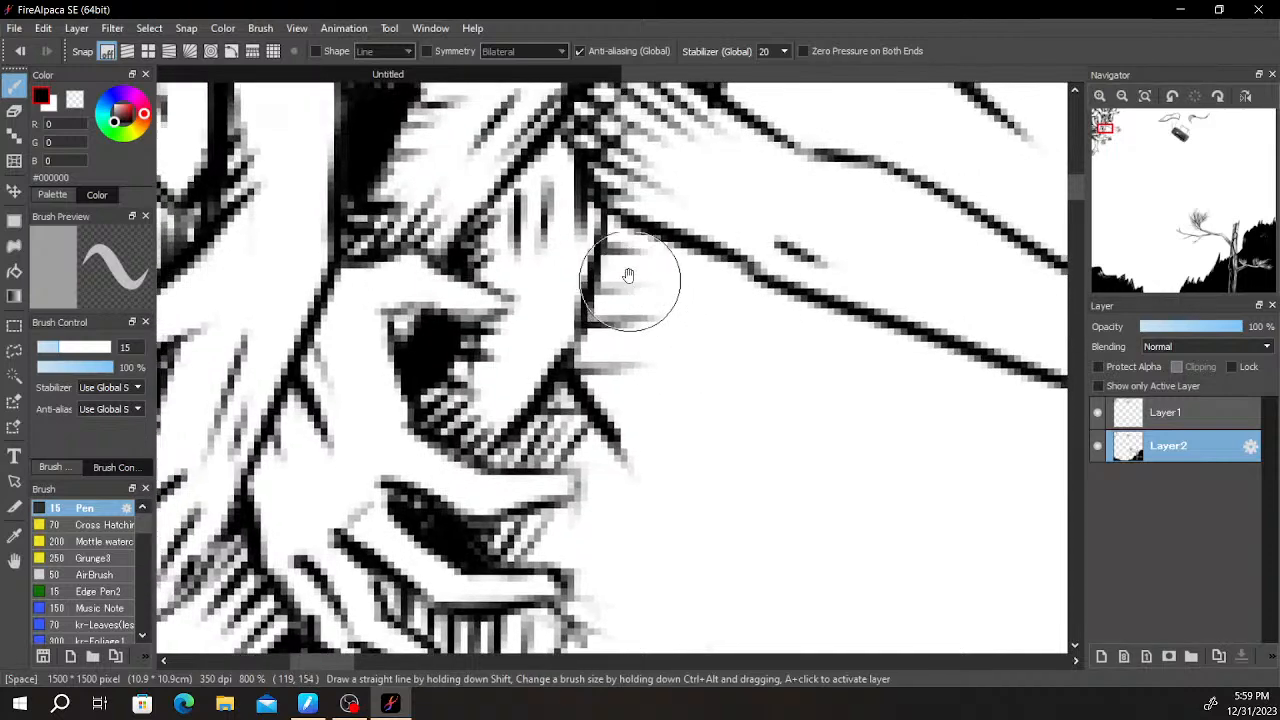
- Draw the thick right edge of a new arm hanging down from beneath the outstretched forearm
{"action": "left_click_drag", "start_coordinate": [684, 246], "coordinate": [711, 400]}
{"action": "left_click_drag", "start_coordinate": [682, 246], "coordinate": [728, 460]}
{"action": "key", "text": "ctrl+z"}
{"action": "left_click_drag", "start_coordinate": [700, 260], "coordinate": [728, 430]}
{"action": "left_click_drag", "start_coordinate": [702, 313], "coordinate": [740, 454]}
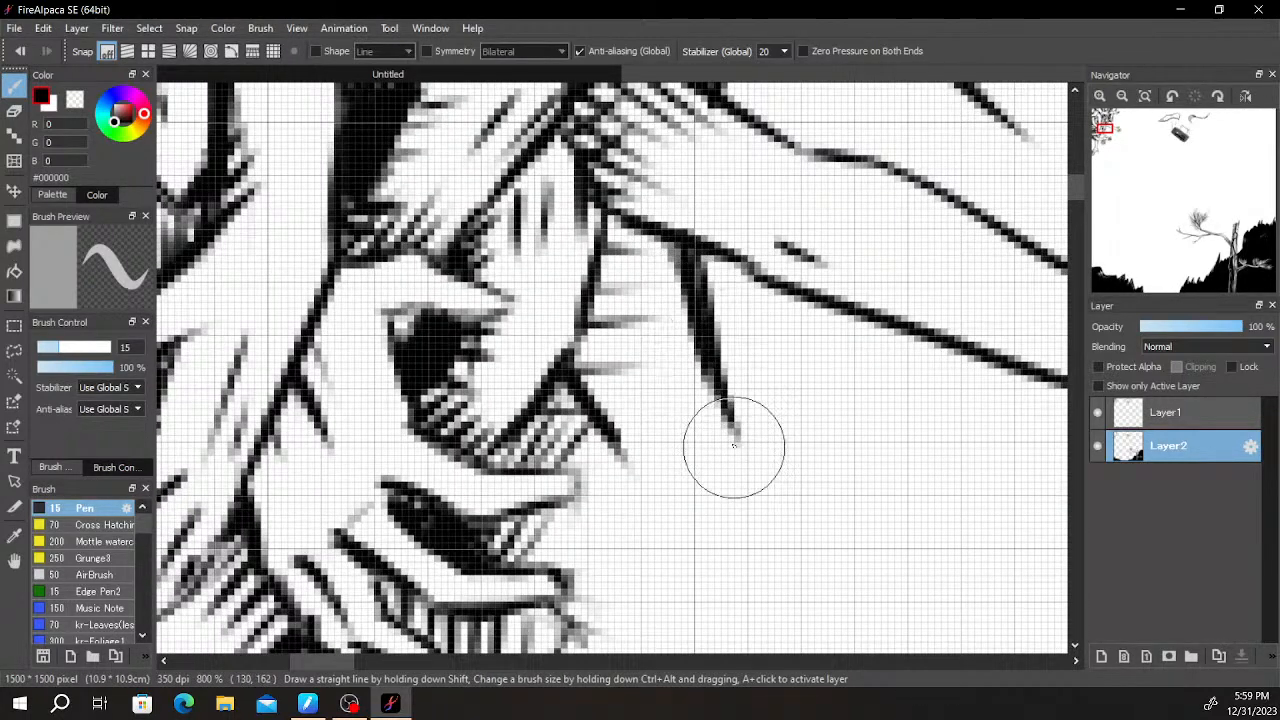
- Examine the whole composition, from the arm cluster across the falling objects to the hills and pine tree
{"action": "scroll", "coordinate": [723, 438], "scroll_direction": "down", "scroll_amount": 6}
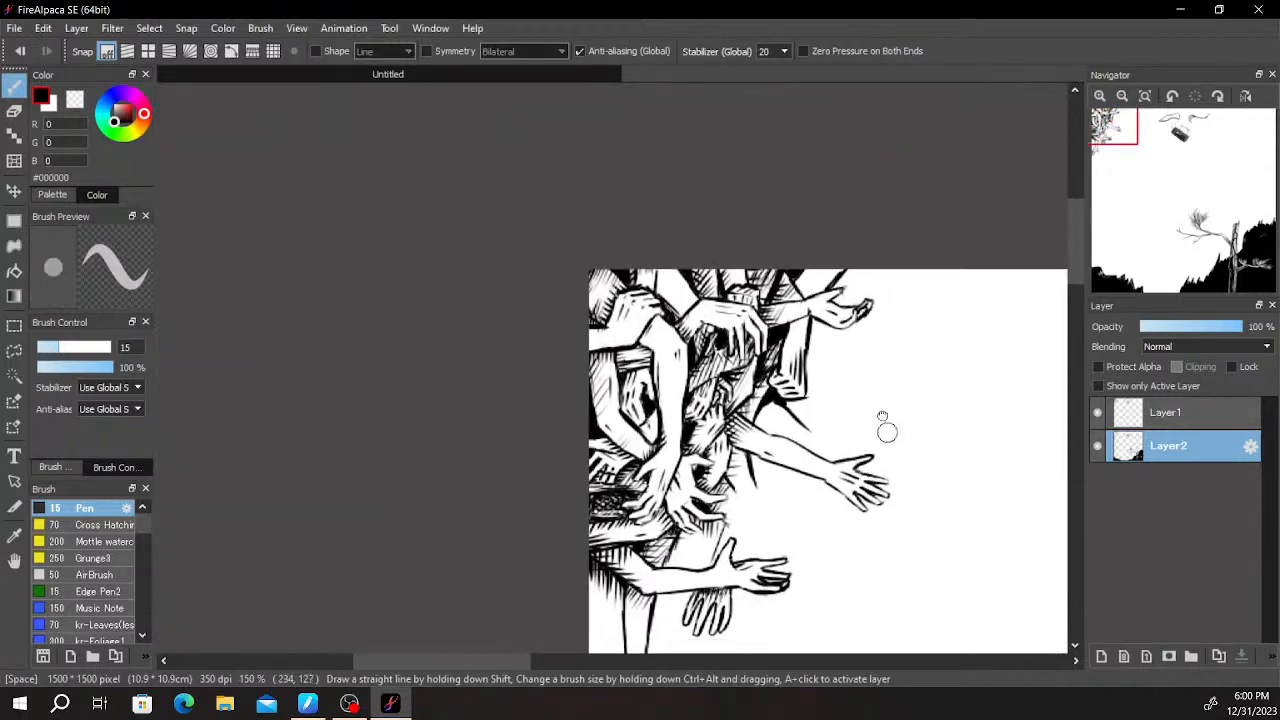
{"action": "left_click_drag", "start_coordinate": [976, 436], "coordinate": [891, 303]}
{"action": "scroll", "coordinate": [891, 303], "scroll_direction": "down", "scroll_amount": 1}
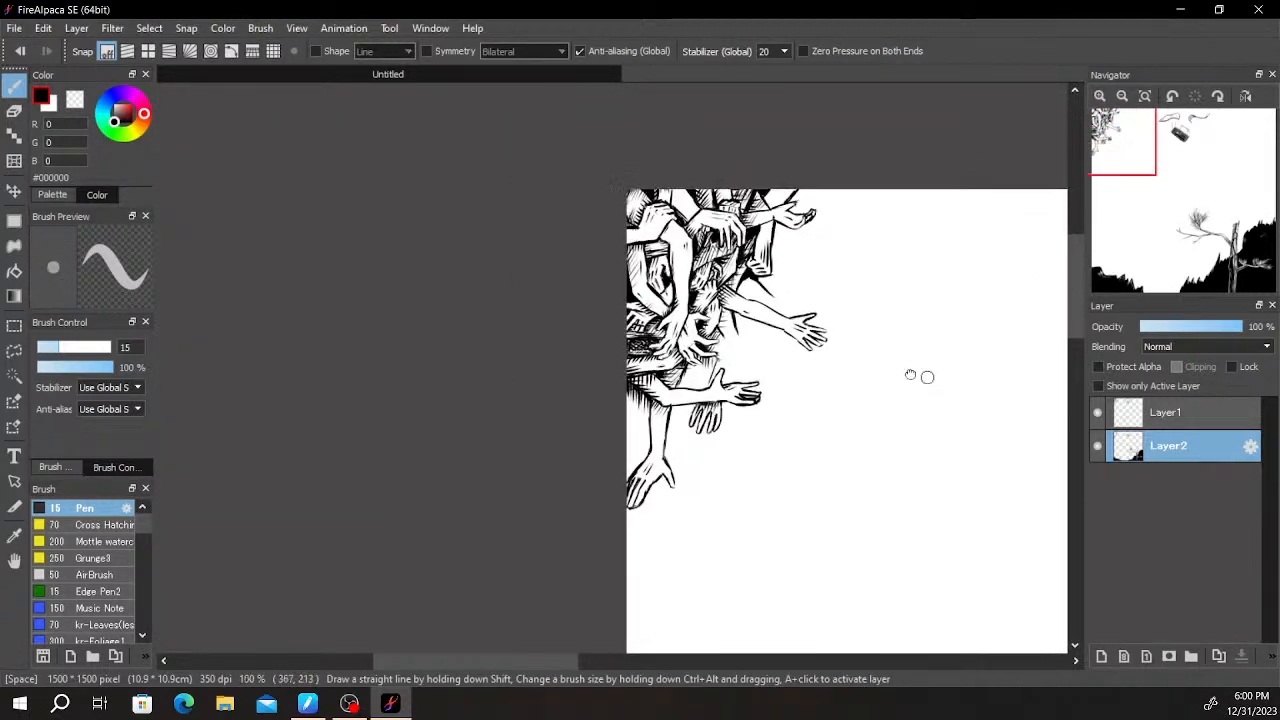
{"action": "left_click_drag", "start_coordinate": [940, 374], "coordinate": [790, 314]}
{"action": "scroll", "coordinate": [832, 327], "scroll_direction": "down", "scroll_amount": 1}
{"action": "left_click_drag", "start_coordinate": [890, 361], "coordinate": [752, 383]}
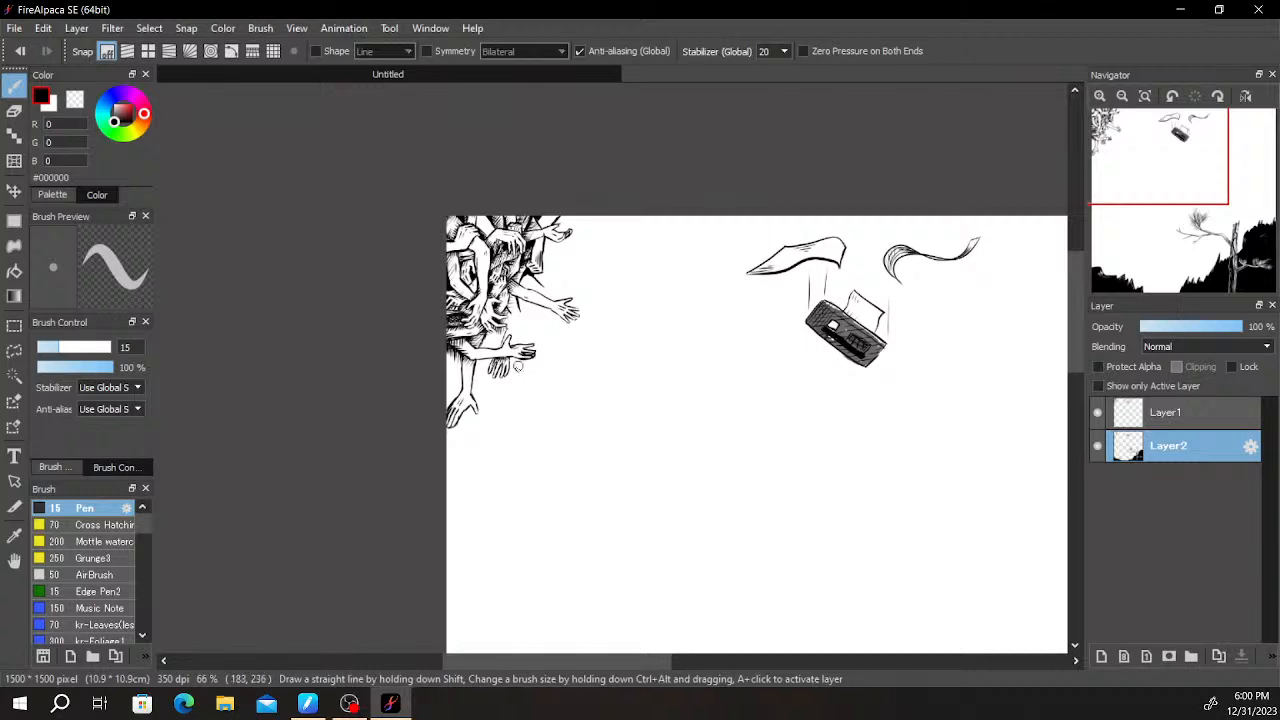
{"action": "scroll", "coordinate": [632, 228], "scroll_direction": "down", "scroll_amount": 3}
{"action": "left_click_drag", "start_coordinate": [876, 382], "coordinate": [879, 469]}
{"action": "scroll", "coordinate": [840, 377], "scroll_direction": "up", "scroll_amount": 2}
{"action": "scroll", "coordinate": [879, 469], "scroll_direction": "down", "scroll_amount": 1}
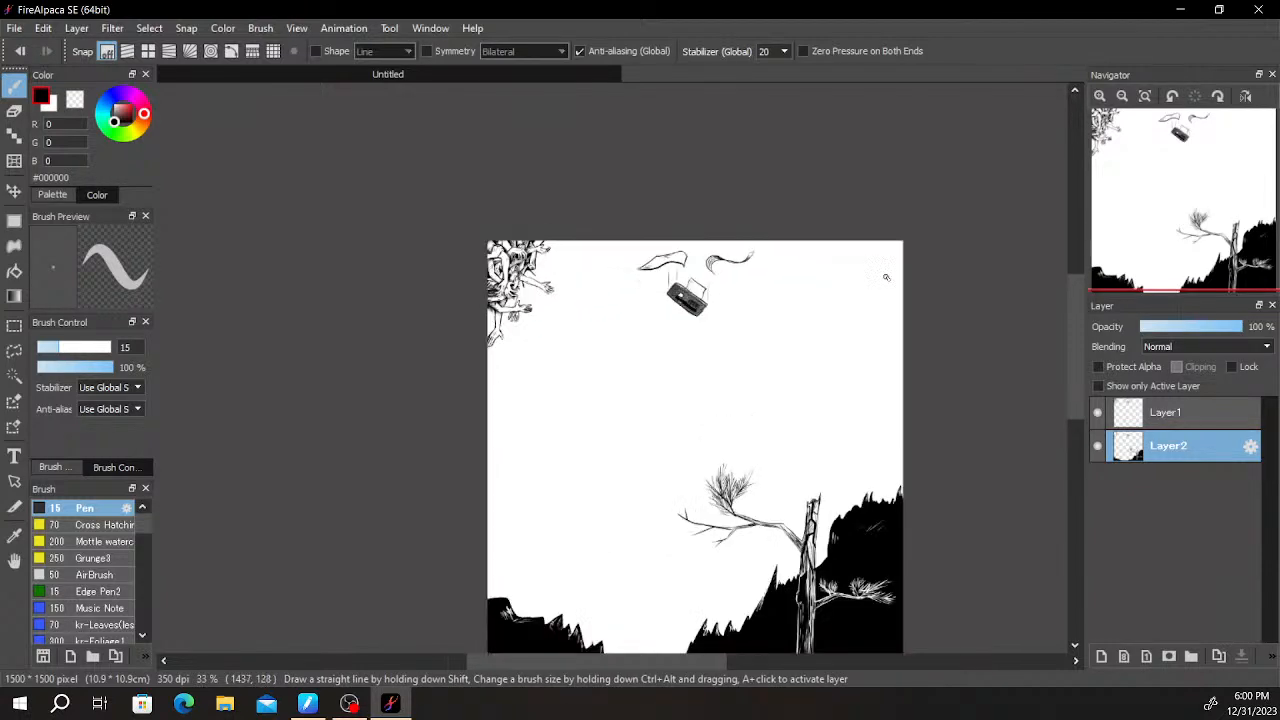
{"action": "scroll", "coordinate": [892, 270], "scroll_direction": "up", "scroll_amount": 1}
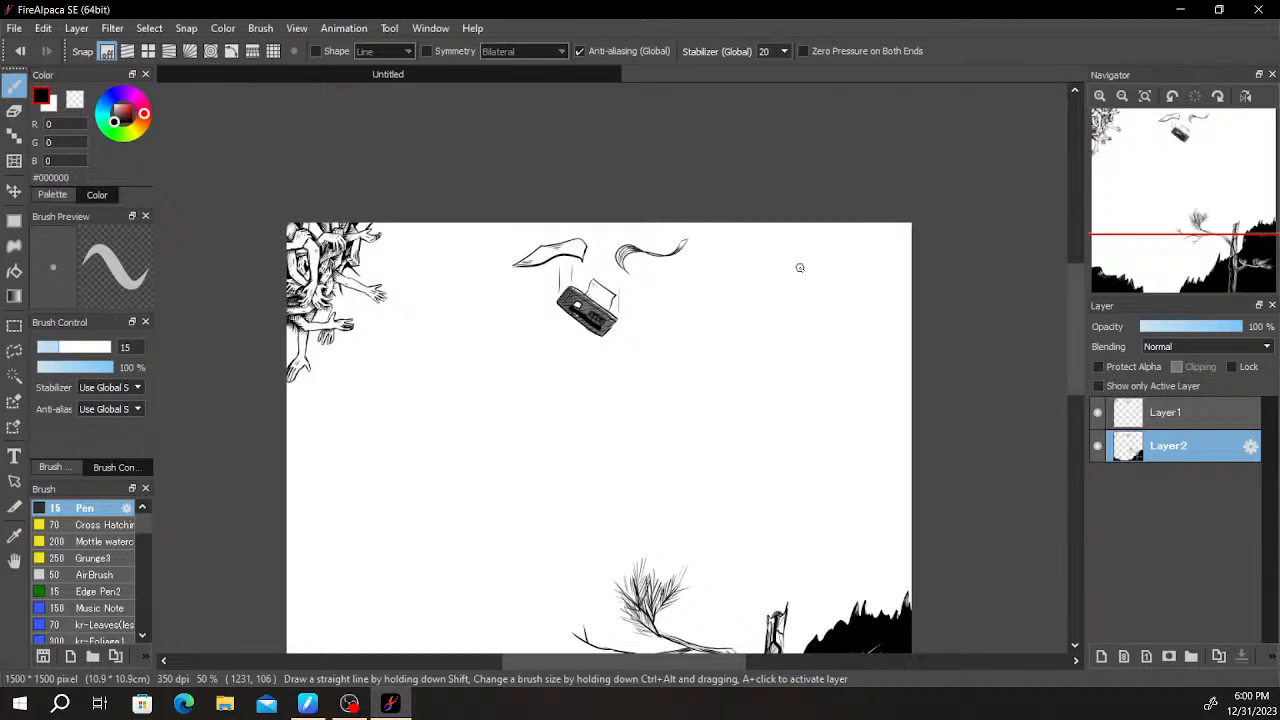
- Extend both edges of the new hanging arm downward and angle its left edge back to the thumb of the hand below
{"action": "scroll", "coordinate": [366, 326], "scroll_direction": "up", "scroll_amount": 3}
{"action": "scroll", "coordinate": [334, 483], "scroll_direction": "up", "scroll_amount": 3}
{"action": "mouse_move", "coordinate": [328, 266]}
{"action": "left_mouse_down"}
{"action": "mouse_move", "coordinate": [334, 483]}
{"action": "mouse_move", "coordinate": [389, 471]}
{"action": "mouse_move", "coordinate": [466, 426]}
{"action": "left_mouse_up"}
{"action": "left_click_drag", "start_coordinate": [383, 416], "coordinate": [394, 456]}
{"action": "left_click_drag", "start_coordinate": [432, 368], "coordinate": [458, 460]}
{"action": "left_click_drag", "start_coordinate": [383, 441], "coordinate": [416, 498]}
{"action": "key", "text": "ctrl+z"}
{"action": "left_click_drag", "start_coordinate": [391, 423], "coordinate": [416, 498]}
{"action": "left_click_drag", "start_coordinate": [428, 390], "coordinate": [460, 461]}
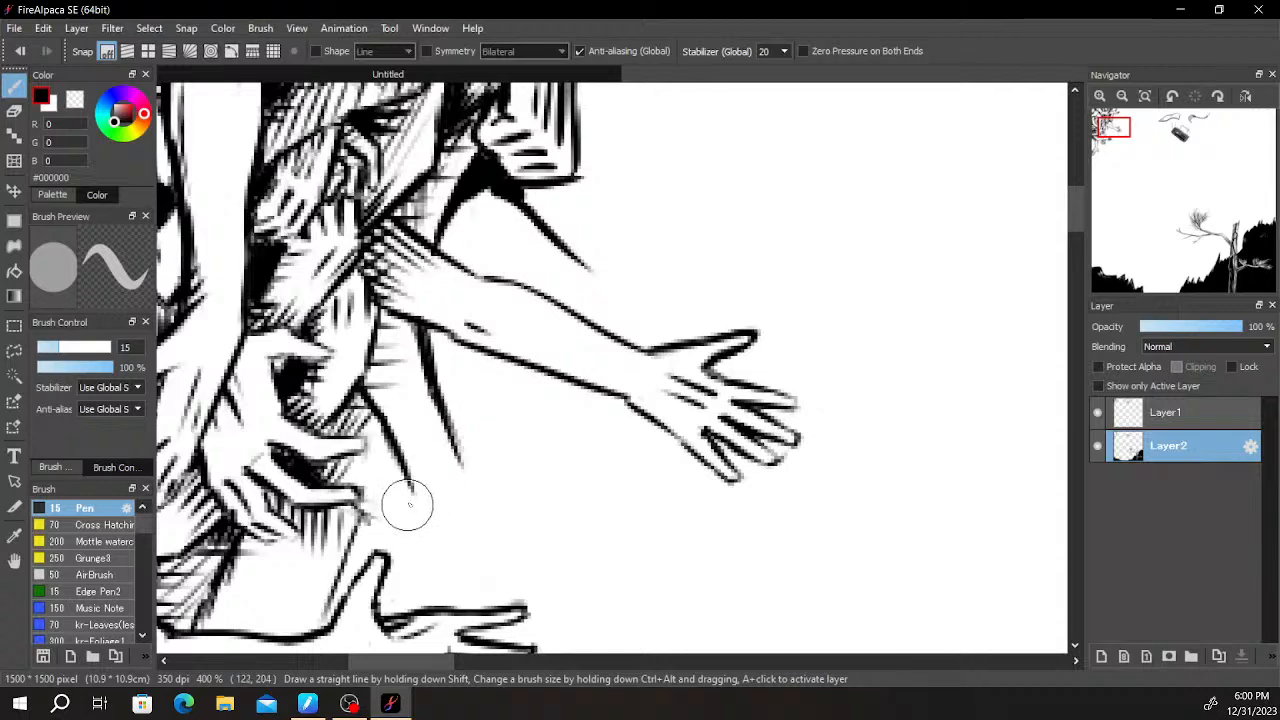
{"action": "left_click_drag", "start_coordinate": [411, 489], "coordinate": [383, 544]}
- Draw a short diagonal stroke rising from the lower hand's thumb toward the new arm
{"action": "left_click_drag", "start_coordinate": [532, 461], "coordinate": [606, 306]}
{"action": "left_click_drag", "start_coordinate": [469, 409], "coordinate": [517, 363]}
{"action": "key", "text": "ctrl+z"}
{"action": "left_click_drag", "start_coordinate": [466, 417], "coordinate": [534, 360]}
{"action": "key", "text": "ctrl+z"}
{"action": "left_click_drag", "start_coordinate": [465, 416], "coordinate": [515, 374]}
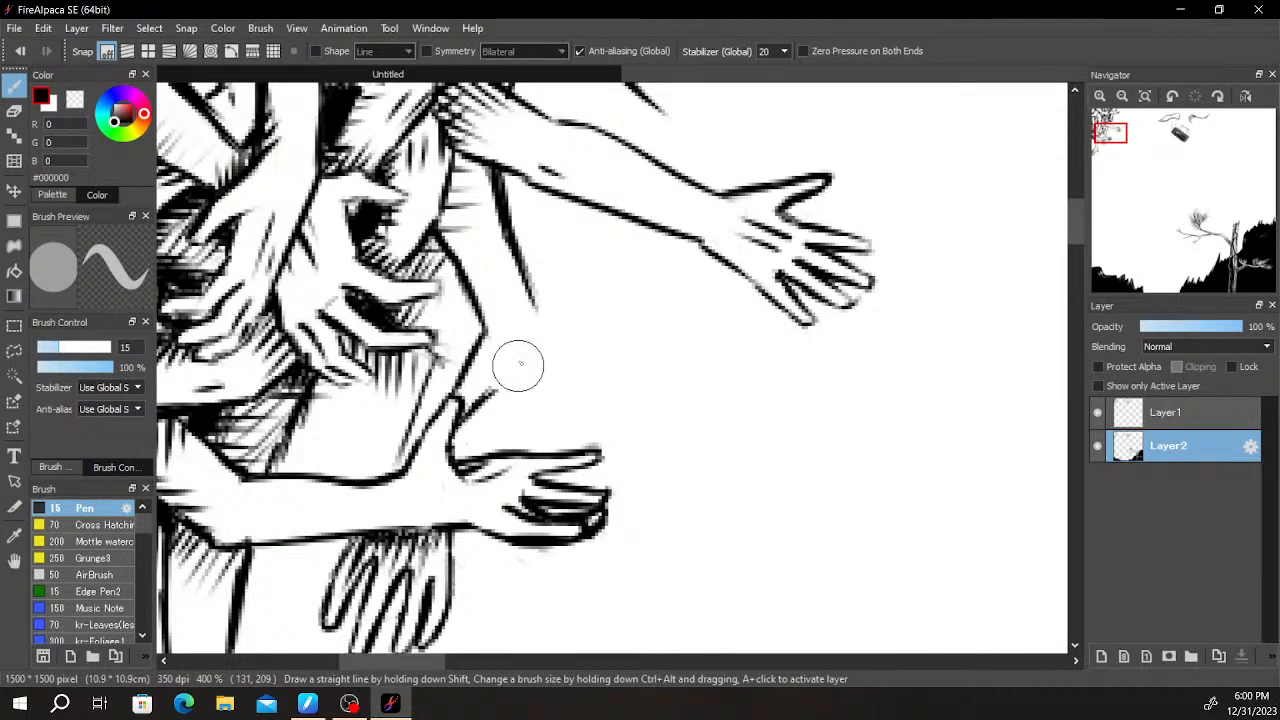
- Review the arm cluster and its new hanging arm against the rest of the scene
{"action": "left_click_drag", "start_coordinate": [591, 351], "coordinate": [460, 384]}
{"action": "scroll", "coordinate": [460, 384], "scroll_direction": "down", "scroll_amount": 2}
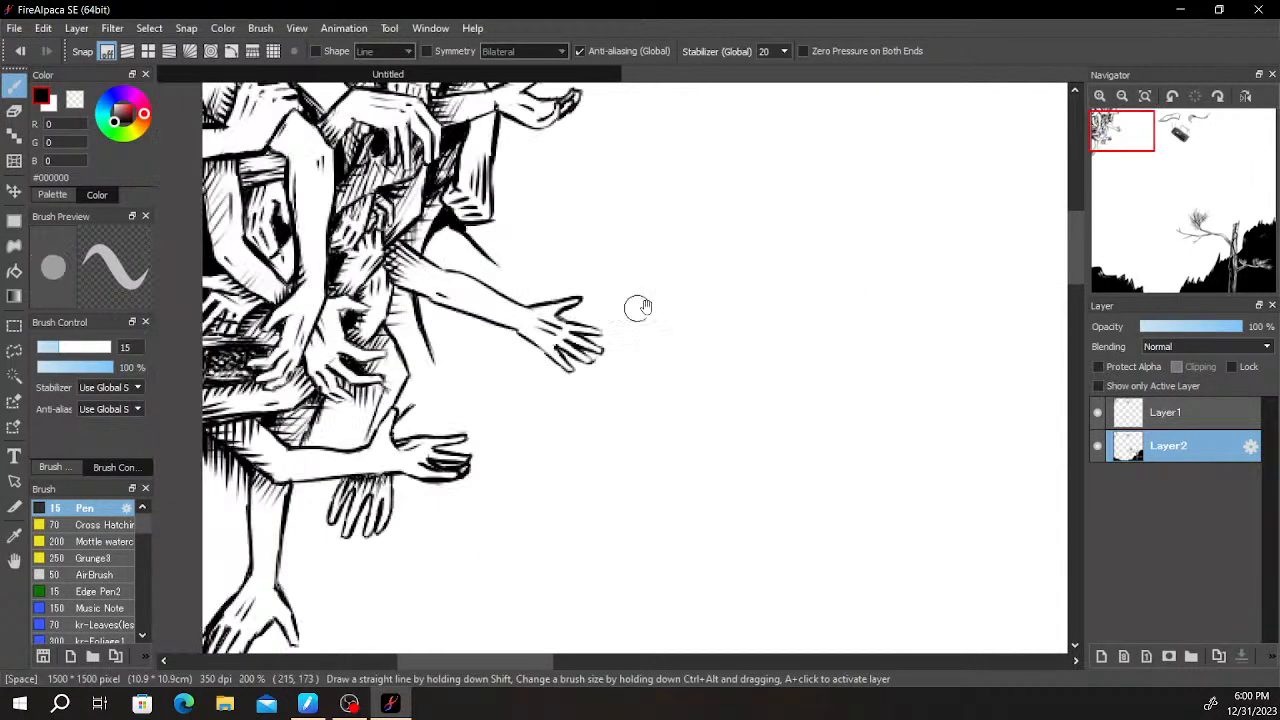
{"action": "scroll", "coordinate": [617, 312], "scroll_direction": "down", "scroll_amount": 2}
{"action": "scroll", "coordinate": [544, 452], "scroll_direction": "down", "scroll_amount": 2}
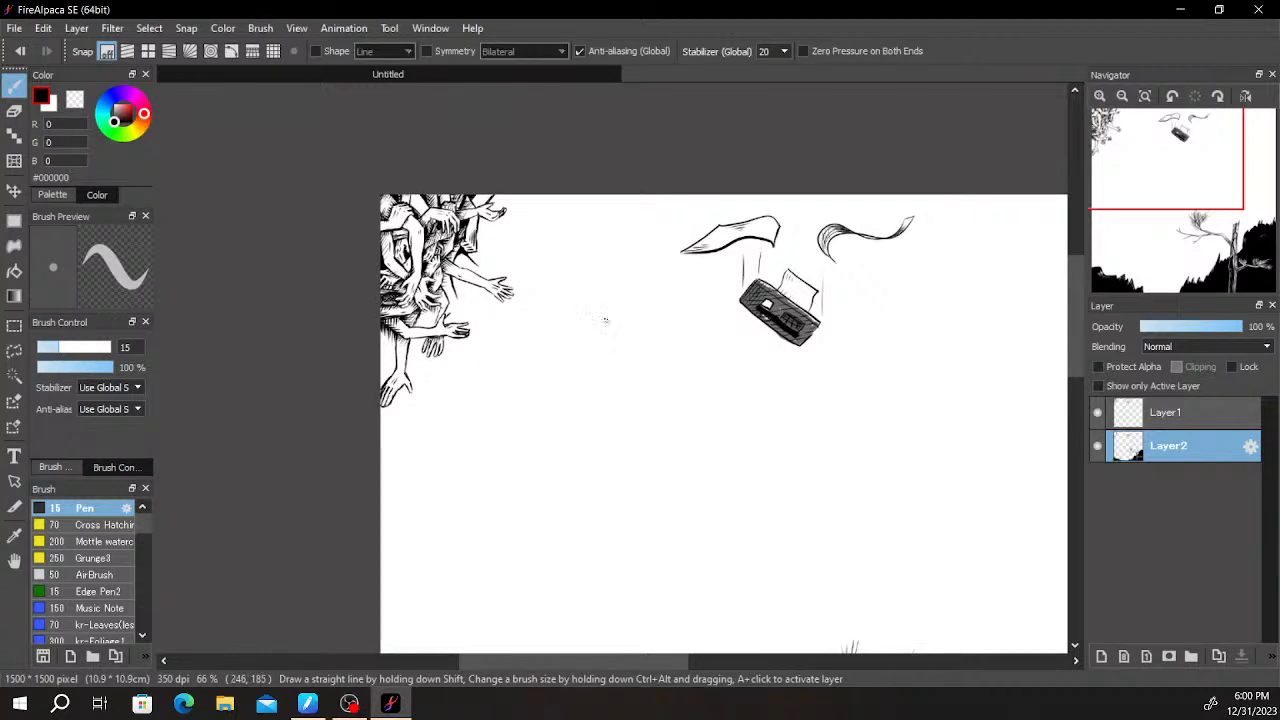
{"action": "left_click_drag", "start_coordinate": [883, 423], "coordinate": [815, 404]}
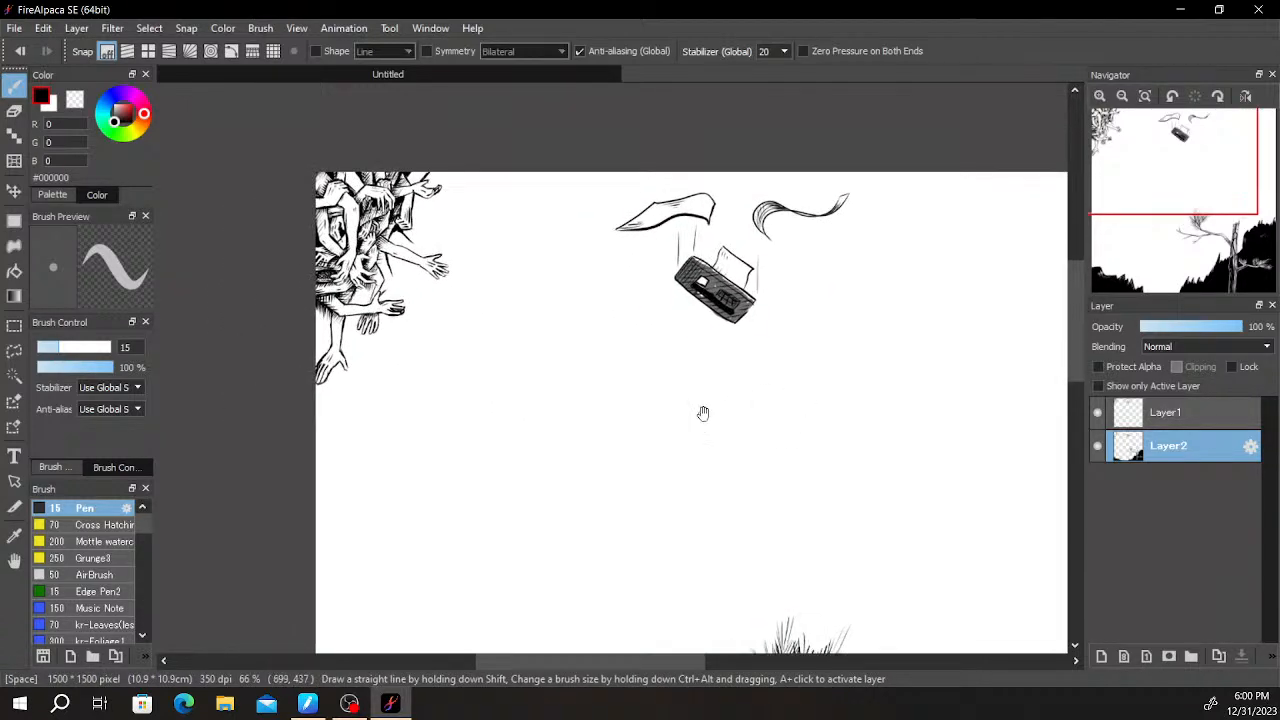
{"action": "scroll", "coordinate": [703, 413], "scroll_direction": "up", "scroll_amount": 3}
{"action": "left_click_drag", "start_coordinate": [204, 186], "coordinate": [734, 625]}
{"action": "left_click_drag", "start_coordinate": [488, 405], "coordinate": [662, 487]}
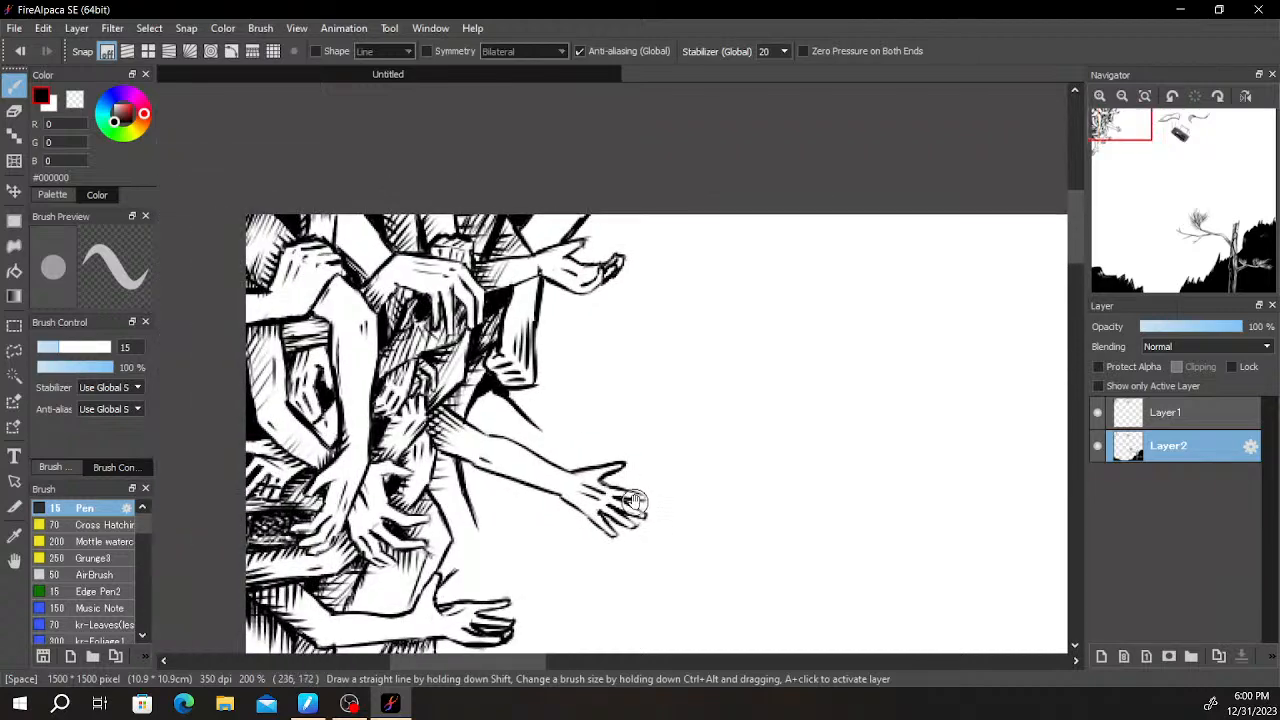
{"action": "left_click_drag", "start_coordinate": [609, 446], "coordinate": [619, 290]}
{"action": "scroll", "coordinate": [486, 332], "scroll_direction": "up", "scroll_amount": 1}
- Draw the new arm's hand behind the lower outstretched hand, with a curved outer edge and bent fingers
{"action": "mouse_move", "coordinate": [486, 332]}
{"action": "left_mouse_down"}
{"action": "mouse_move", "coordinate": [600, 337]}
{"action": "mouse_move", "coordinate": [608, 289]}
{"action": "left_mouse_up"}
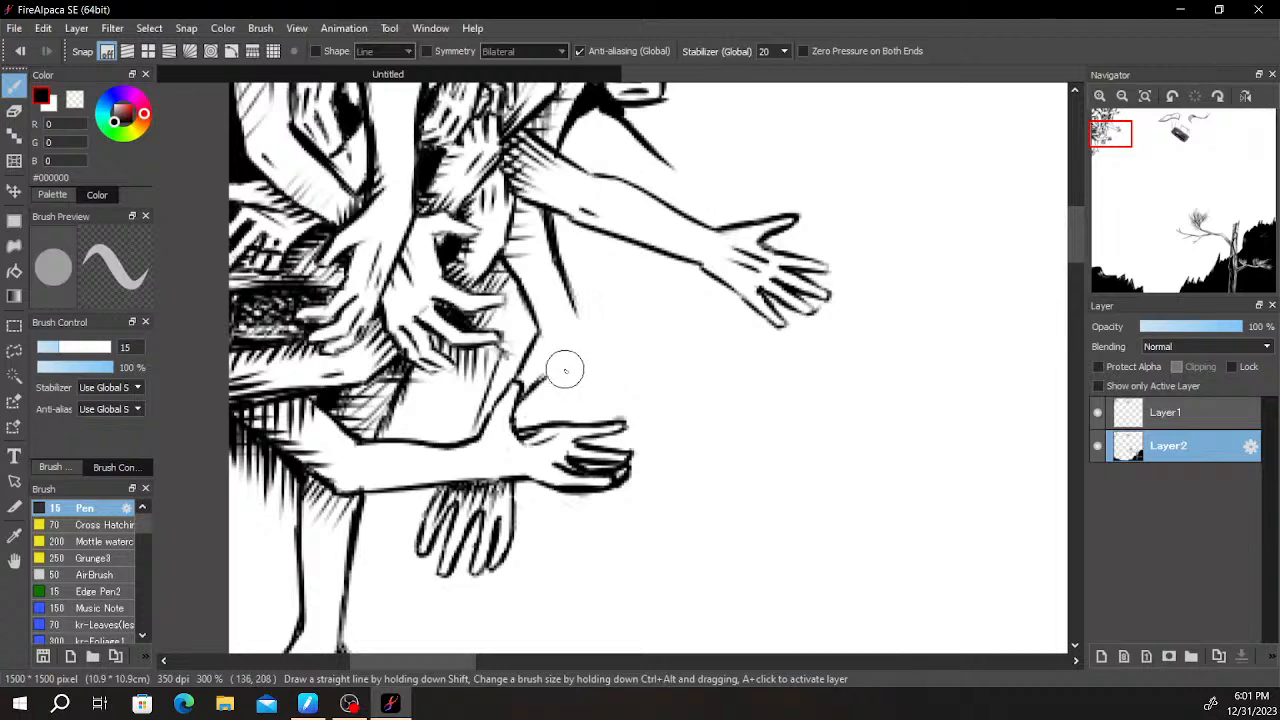
{"action": "mouse_move", "coordinate": [612, 339]}
{"action": "left_mouse_down"}
{"action": "mouse_move", "coordinate": [646, 400]}
{"action": "mouse_move", "coordinate": [694, 331]}
{"action": "left_mouse_up"}
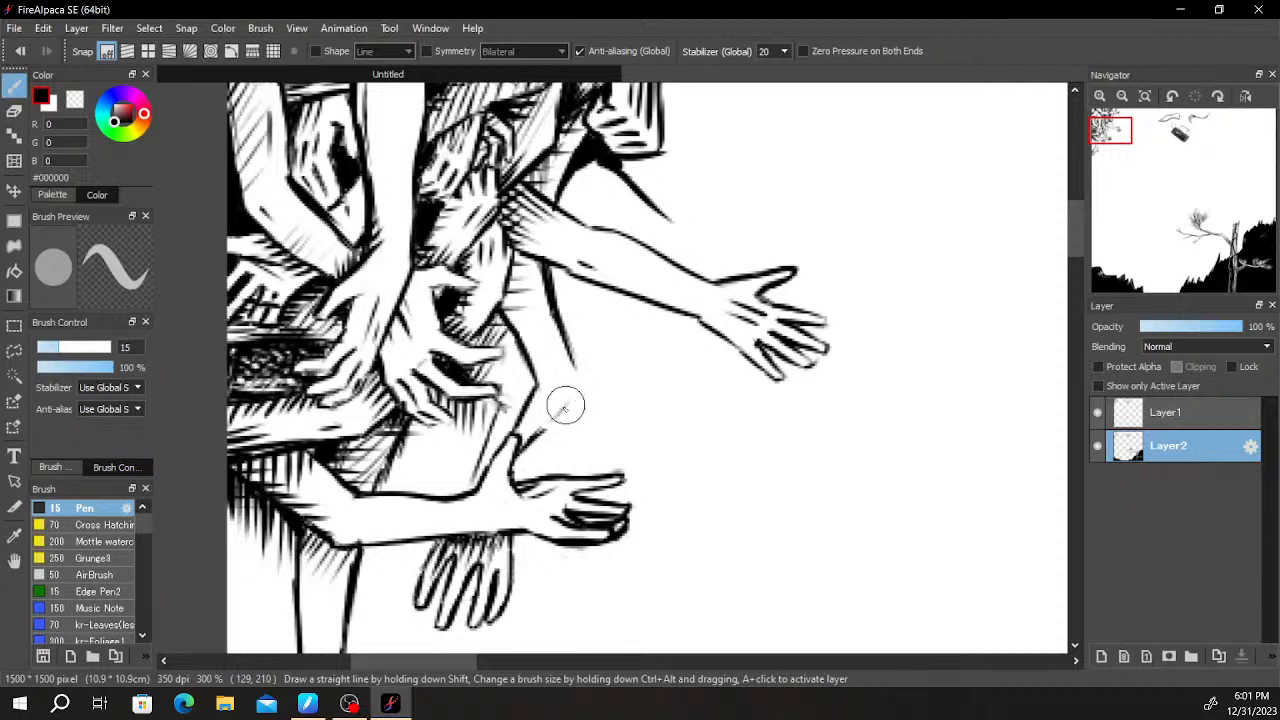
{"action": "left_click_drag", "start_coordinate": [587, 381], "coordinate": [585, 377]}
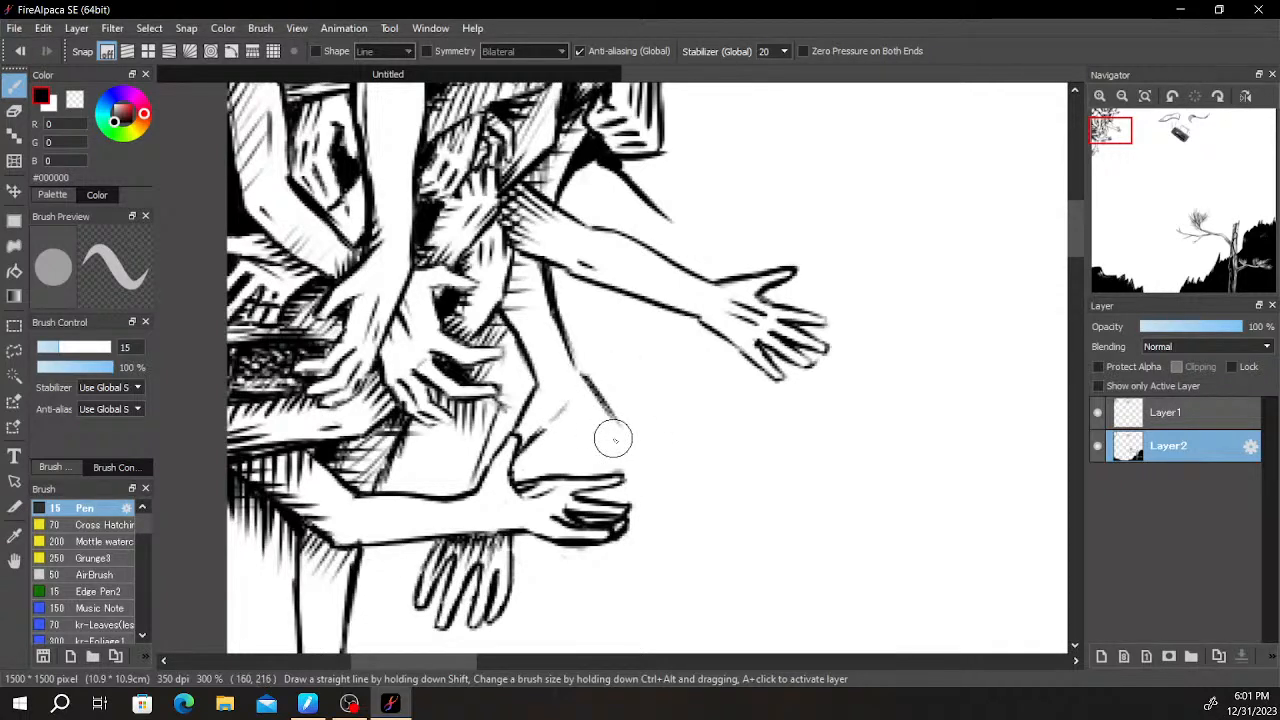
{"action": "key", "text": "ctrl+z"}
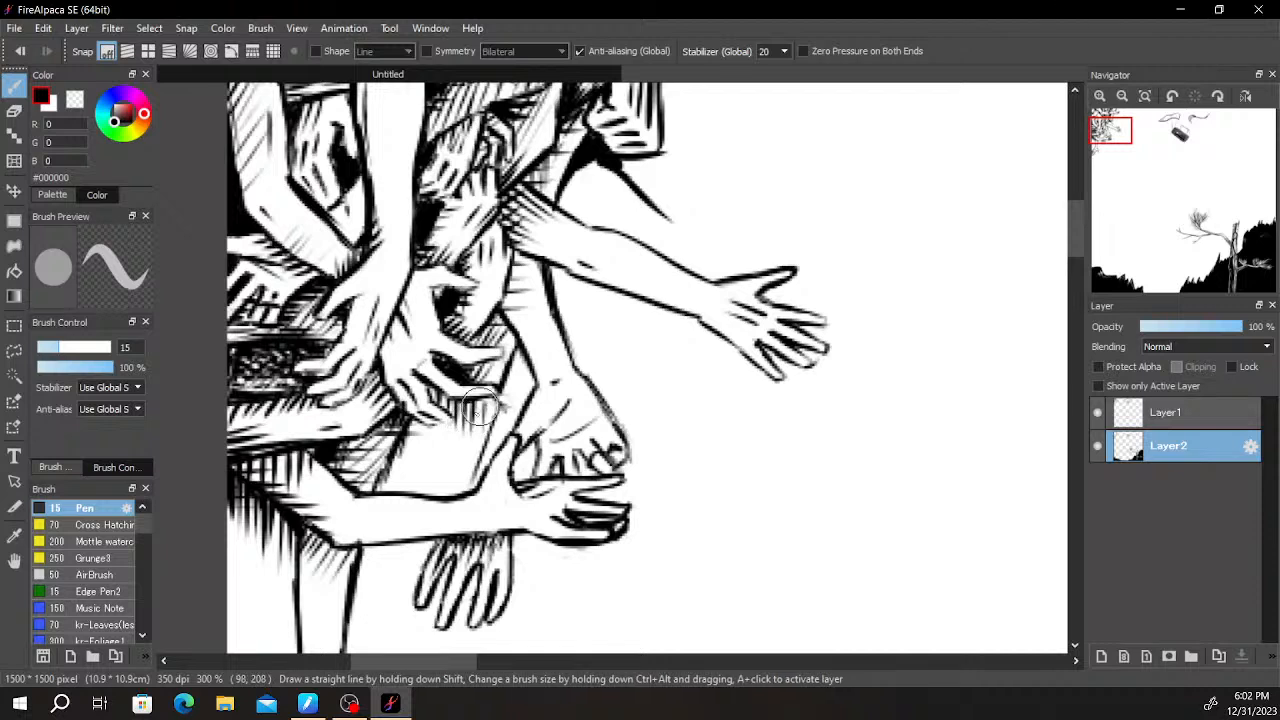
- Draw a diagonal edge from the gripping hand's fingertips down to the lower forearm and add hatching beside it
{"action": "left_click_drag", "start_coordinate": [441, 441], "coordinate": [389, 488]}
{"action": "mouse_move", "coordinate": [484, 400]}
{"action": "left_mouse_down"}
{"action": "mouse_move", "coordinate": [430, 450]}
{"action": "mouse_move", "coordinate": [393, 462]}
{"action": "mouse_move", "coordinate": [440, 425]}
{"action": "mouse_move", "coordinate": [446, 492]}
{"action": "left_mouse_up"}
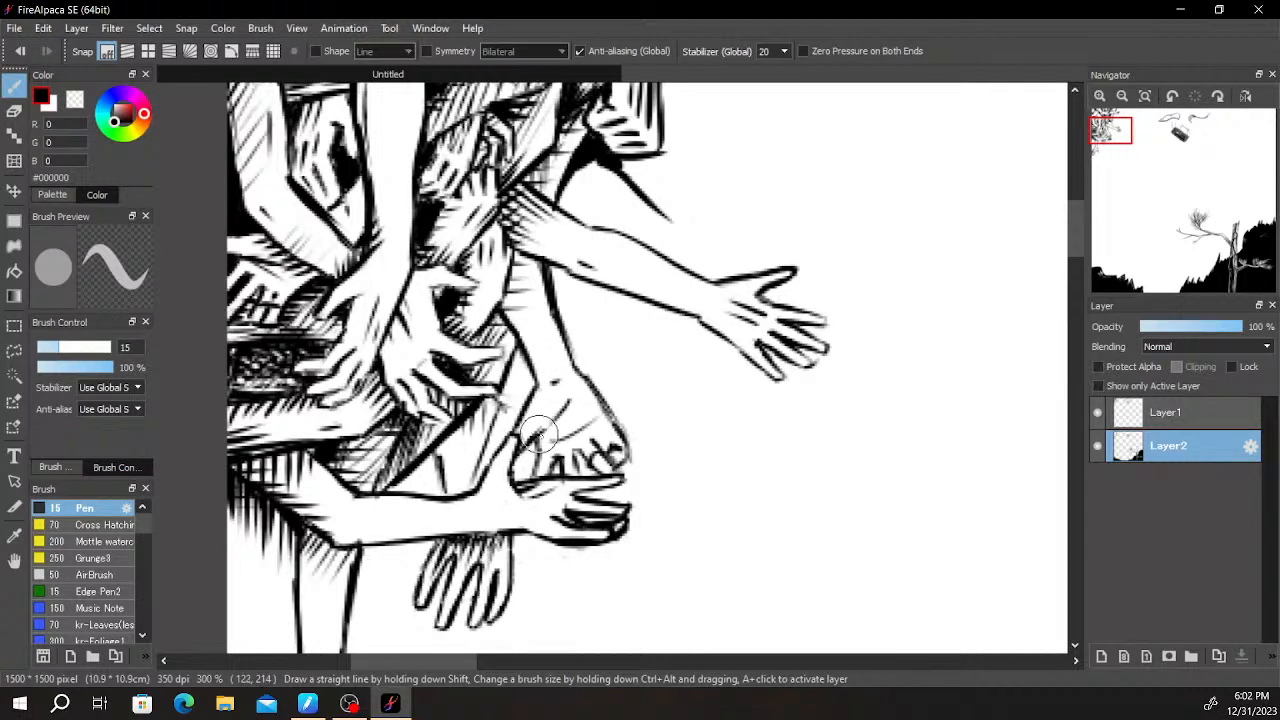
{"action": "left_click_drag", "start_coordinate": [435, 470], "coordinate": [444, 492]}
{"action": "key", "text": "ctrl+z"}
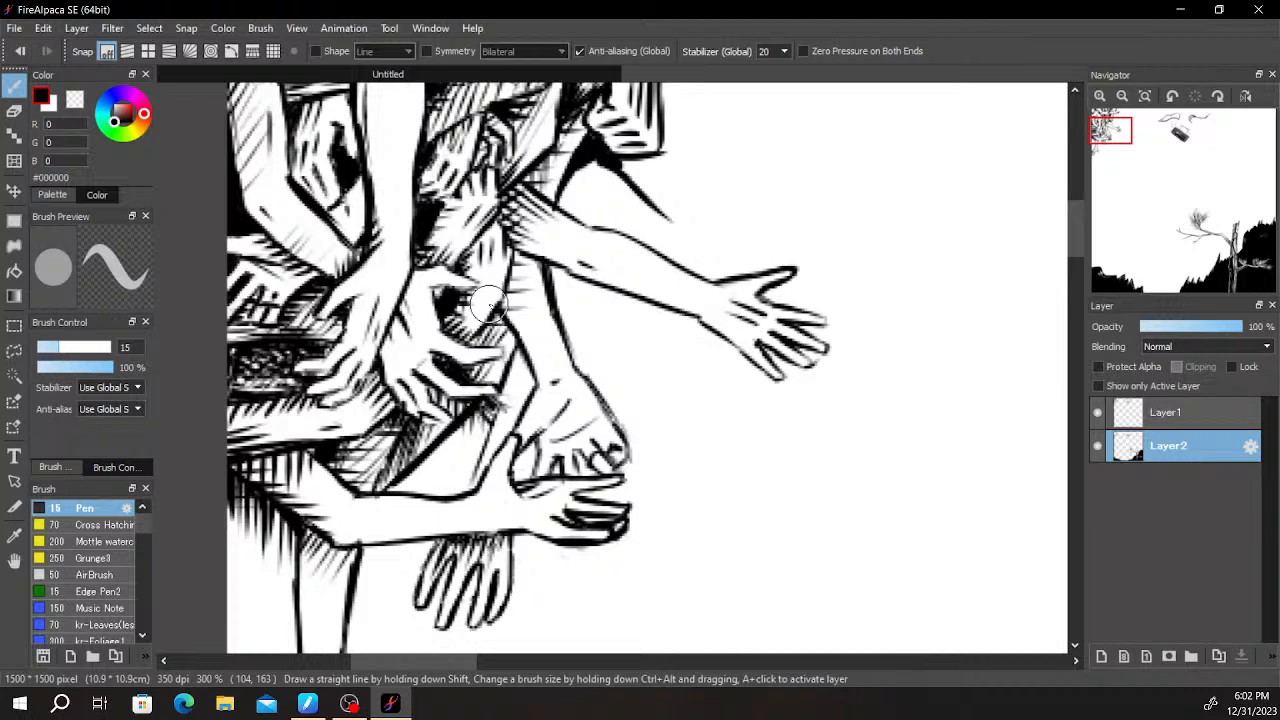
- Write "BRB" in thick black letters in the blank space beside the lower hand
{"action": "mouse_move", "coordinate": [720, 449]}
{"action": "left_mouse_down"}
{"action": "mouse_move", "coordinate": [726, 524]}
{"action": "mouse_move", "coordinate": [737, 491]}
{"action": "mouse_move", "coordinate": [745, 515]}
{"action": "left_mouse_up"}
{"action": "left_click_drag", "start_coordinate": [792, 432], "coordinate": [790, 520]}
{"action": "mouse_move", "coordinate": [795, 440]}
{"action": "left_mouse_down"}
{"action": "mouse_move", "coordinate": [846, 463]}
{"action": "mouse_move", "coordinate": [886, 535]}
{"action": "left_mouse_up"}
{"action": "left_click_drag", "start_coordinate": [884, 415], "coordinate": [886, 535]}
{"action": "mouse_move", "coordinate": [888, 420]}
{"action": "left_mouse_down"}
{"action": "mouse_move", "coordinate": [920, 470]}
{"action": "mouse_move", "coordinate": [871, 501]}
{"action": "mouse_move", "coordinate": [890, 525]}
{"action": "left_mouse_up"}
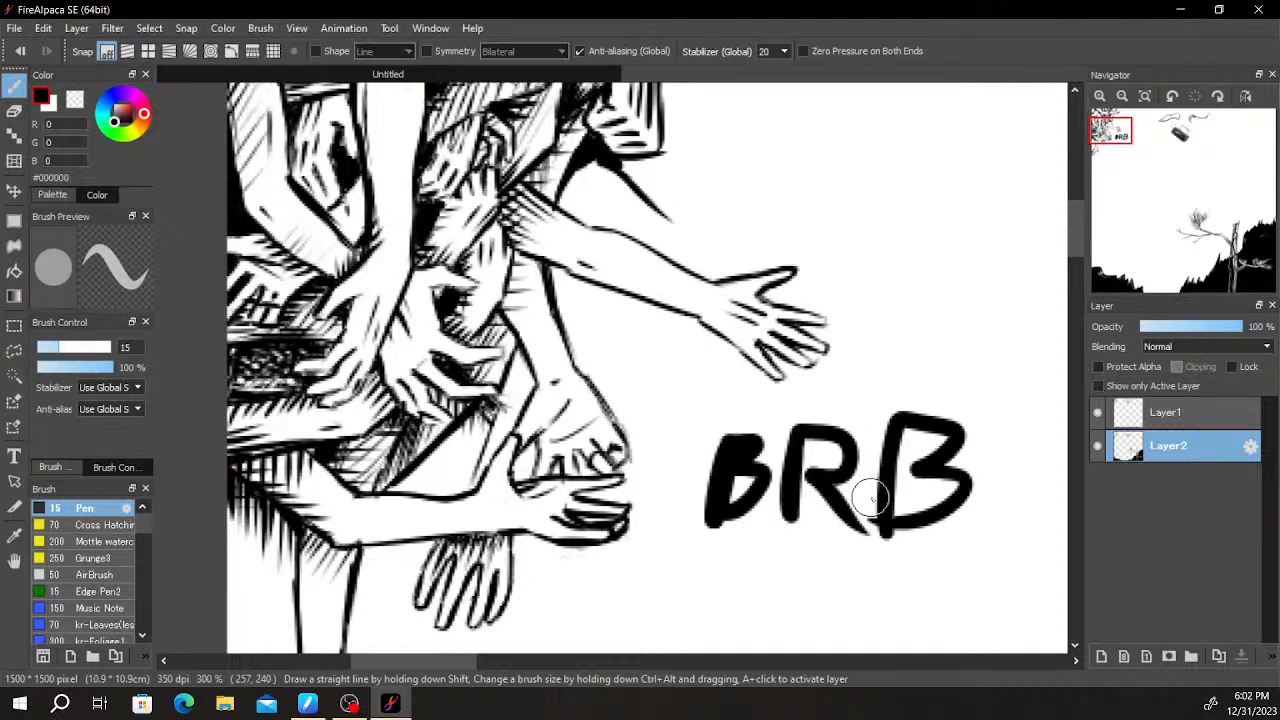
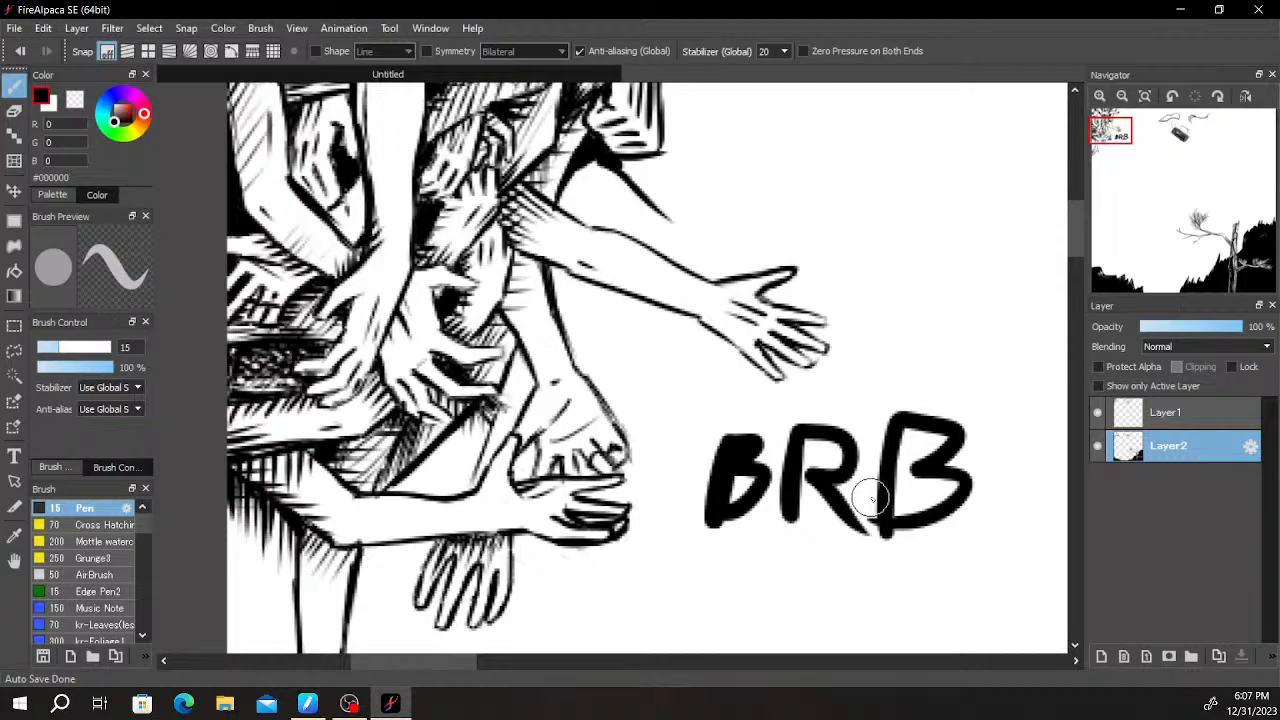
- Undo the "BRB" lettering in the blank space beside the lower hand
{"action": "scroll", "coordinate": [612, 370], "scroll_direction": "down", "scroll_amount": 4}
{"action": "scroll", "coordinate": [665, 366], "scroll_direction": "up", "scroll_amount": 4}
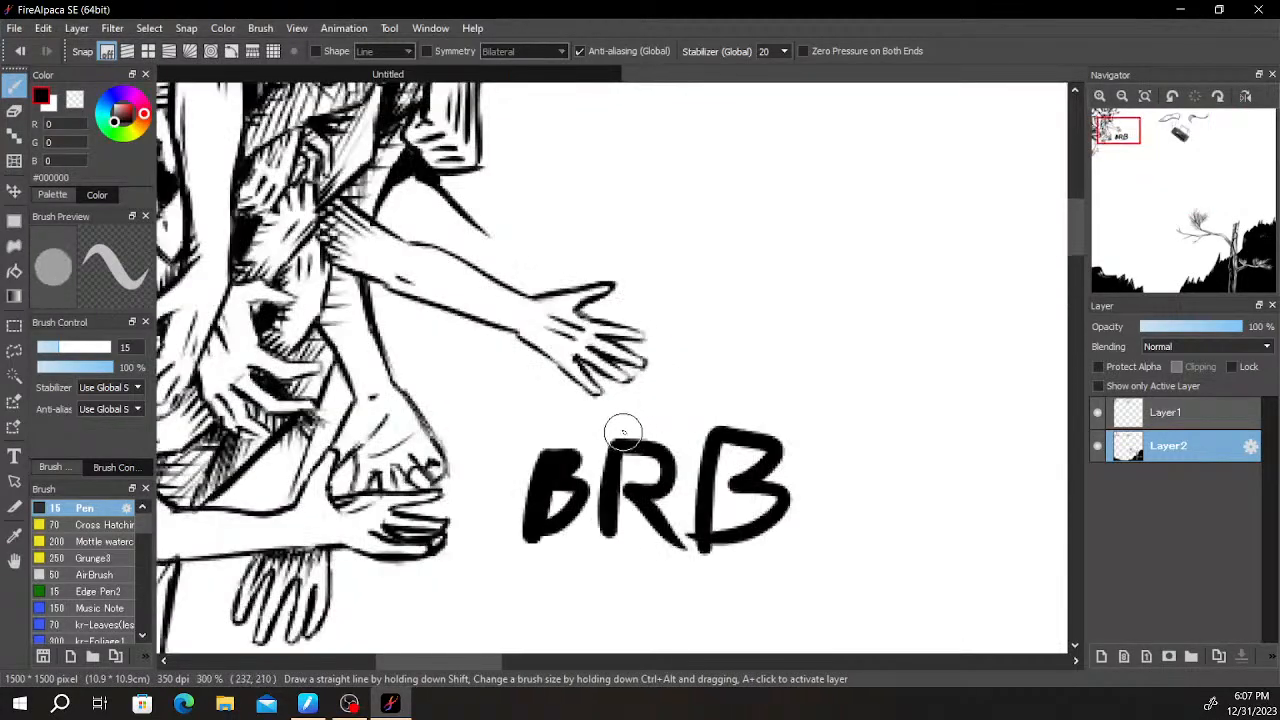
{"action": "key", "text": "e"}
{"action": "key", "text": "ctrl+z"}
{"action": "key", "text": "ctrl+z"}
{"action": "key", "text": "ctrl+z"}
{"action": "key", "text": "b"}
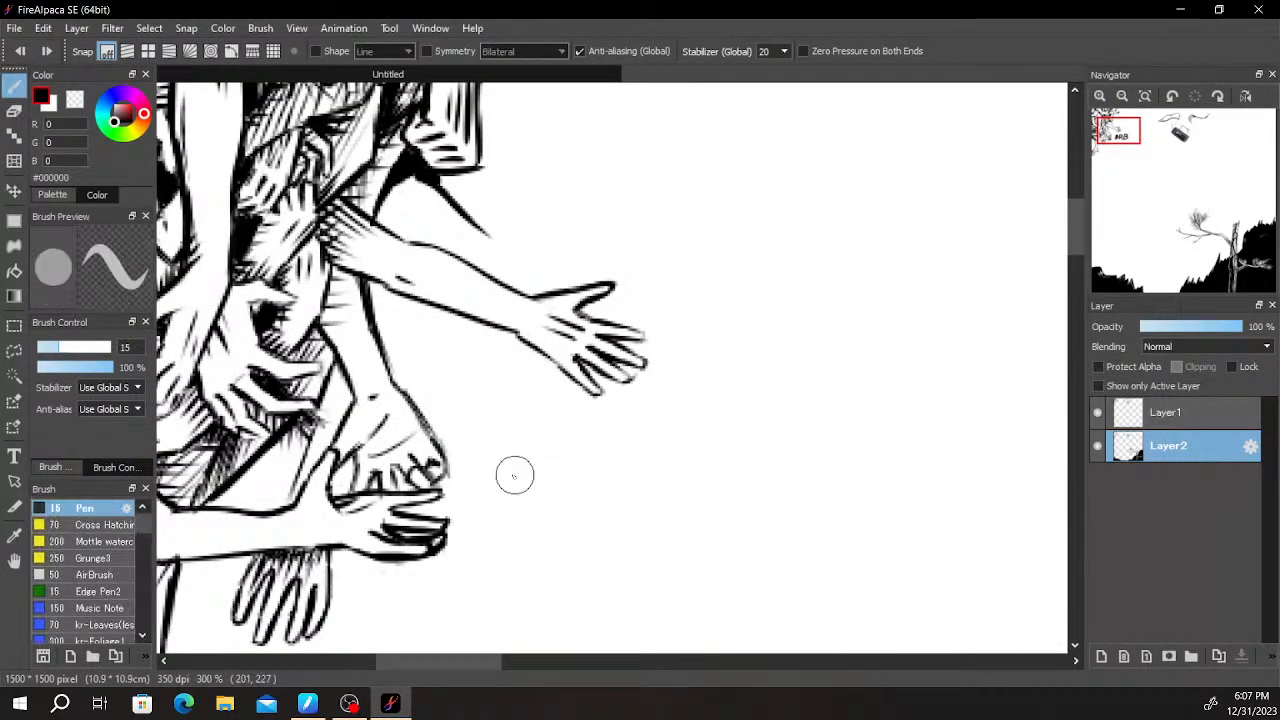
- Draw short bent fingers and dense hatching in the gap between the gripping hand and the lower forearm
{"action": "scroll", "coordinate": [518, 450], "scroll_direction": "down", "scroll_amount": 3}
{"action": "scroll", "coordinate": [522, 428], "scroll_direction": "up", "scroll_amount": 4}
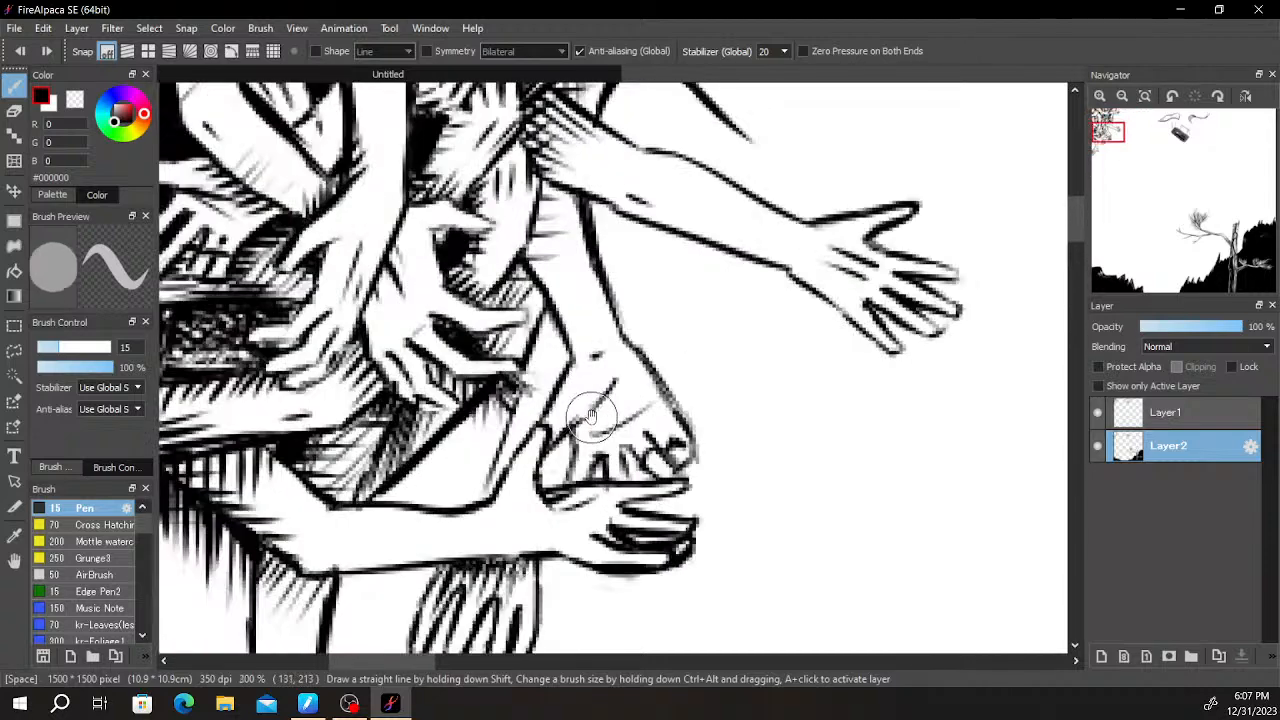
{"action": "mouse_move", "coordinate": [560, 420]}
{"action": "left_mouse_down"}
{"action": "mouse_move", "coordinate": [584, 364]}
{"action": "mouse_move", "coordinate": [605, 374]}
{"action": "mouse_move", "coordinate": [599, 360]}
{"action": "mouse_move", "coordinate": [588, 372]}
{"action": "mouse_move", "coordinate": [592, 346]}
{"action": "mouse_move", "coordinate": [611, 345]}
{"action": "mouse_move", "coordinate": [597, 328]}
{"action": "mouse_move", "coordinate": [630, 353]}
{"action": "mouse_move", "coordinate": [597, 310]}
{"action": "mouse_move", "coordinate": [620, 250]}
{"action": "mouse_move", "coordinate": [609, 280]}
{"action": "mouse_move", "coordinate": [615, 269]}
{"action": "mouse_move", "coordinate": [614, 284]}
{"action": "mouse_move", "coordinate": [626, 281]}
{"action": "mouse_move", "coordinate": [605, 290]}
{"action": "mouse_move", "coordinate": [622, 298]}
{"action": "mouse_move", "coordinate": [600, 303]}
{"action": "mouse_move", "coordinate": [618, 307]}
{"action": "mouse_move", "coordinate": [614, 320]}
{"action": "mouse_move", "coordinate": [598, 311]}
{"action": "mouse_move", "coordinate": [638, 337]}
{"action": "mouse_move", "coordinate": [602, 297]}
{"action": "mouse_move", "coordinate": [634, 308]}
{"action": "mouse_move", "coordinate": [614, 270]}
{"action": "mouse_move", "coordinate": [645, 286]}
{"action": "mouse_move", "coordinate": [614, 296]}
{"action": "left_mouse_up"}
{"action": "mouse_move", "coordinate": [636, 250]}
{"action": "left_mouse_down"}
{"action": "mouse_move", "coordinate": [644, 294]}
{"action": "mouse_move", "coordinate": [615, 263]}
{"action": "mouse_move", "coordinate": [631, 262]}
{"action": "mouse_move", "coordinate": [611, 281]}
{"action": "mouse_move", "coordinate": [626, 289]}
{"action": "mouse_move", "coordinate": [612, 287]}
{"action": "mouse_move", "coordinate": [631, 282]}
{"action": "mouse_move", "coordinate": [613, 290]}
{"action": "mouse_move", "coordinate": [810, 264]}
{"action": "mouse_move", "coordinate": [742, 255]}
{"action": "mouse_move", "coordinate": [644, 330]}
{"action": "mouse_move", "coordinate": [869, 311]}
{"action": "left_mouse_up"}
{"action": "scroll", "coordinate": [731, 286], "scroll_direction": "down", "scroll_amount": 5}
{"action": "scroll", "coordinate": [811, 263], "scroll_direction": "up", "scroll_amount": 3}
{"action": "scroll", "coordinate": [645, 358], "scroll_direction": "up", "scroll_amount": 2}
{"action": "left_click_drag", "start_coordinate": [489, 344], "coordinate": [506, 382]}
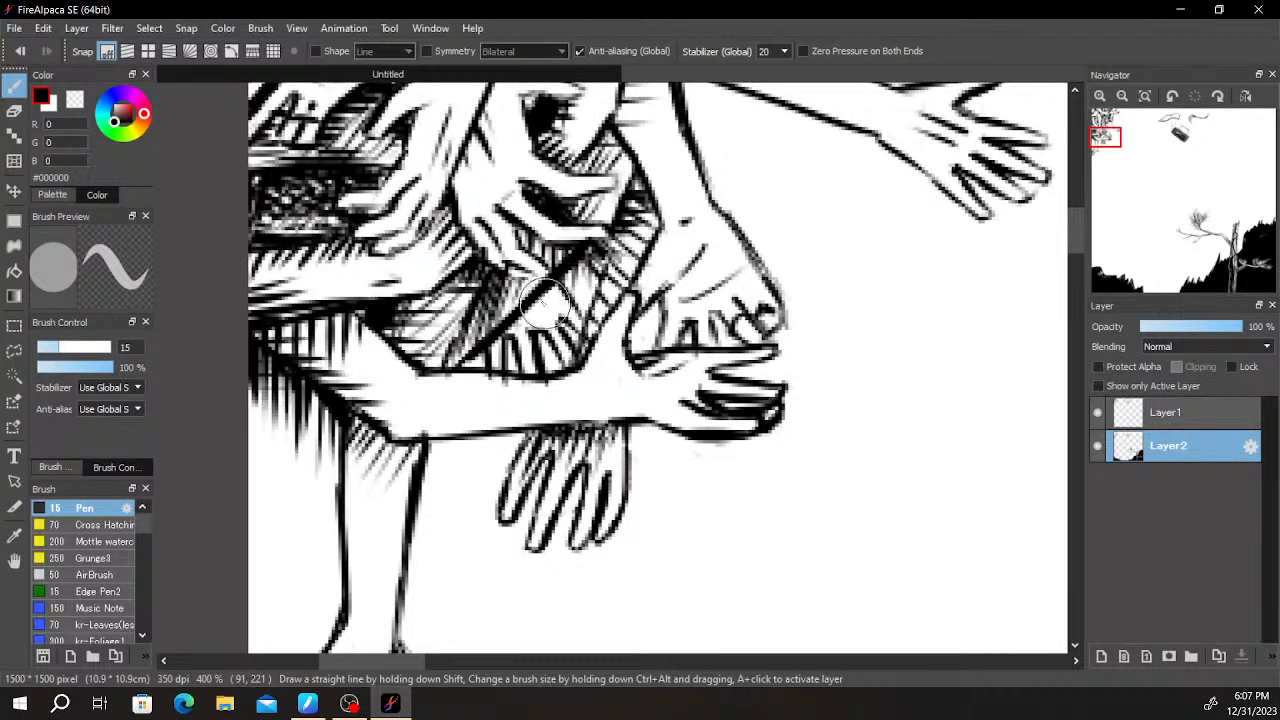
{"action": "scroll", "coordinate": [552, 309], "scroll_direction": "down", "scroll_amount": 2}
{"action": "scroll", "coordinate": [520, 330], "scroll_direction": "up", "scroll_amount": 4}
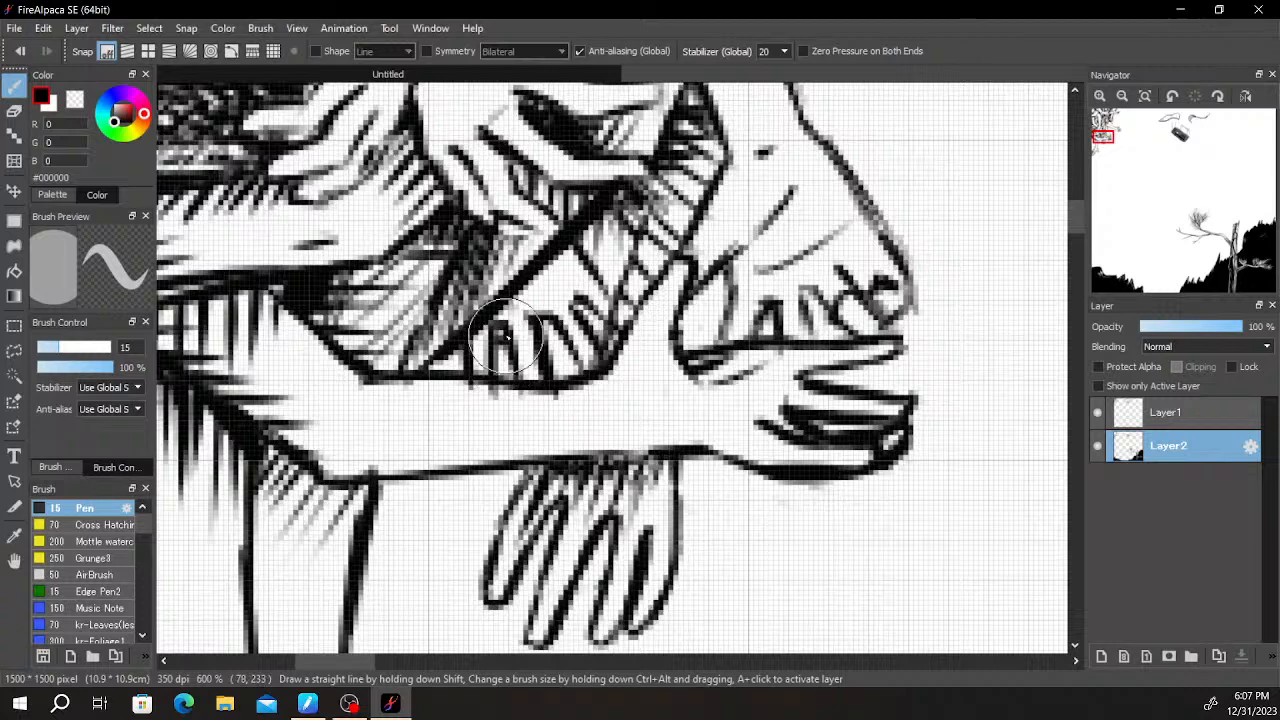
{"action": "left_click_drag", "start_coordinate": [463, 348], "coordinate": [452, 366]}
{"action": "mouse_move", "coordinate": [577, 243]}
{"action": "left_mouse_down"}
{"action": "mouse_move", "coordinate": [601, 228]}
{"action": "mouse_move", "coordinate": [597, 266]}
{"action": "mouse_move", "coordinate": [631, 245]}
{"action": "left_mouse_up"}
- Add vertical hatching strokes hanging beneath the lower forearm and hand and beneath the outstretched arm
{"action": "scroll", "coordinate": [674, 222], "scroll_direction": "down", "scroll_amount": 4}
{"action": "mouse_move", "coordinate": [820, 219]}
{"action": "left_mouse_down"}
{"action": "mouse_move", "coordinate": [803, 217]}
{"action": "mouse_move", "coordinate": [715, 308]}
{"action": "left_mouse_up"}
{"action": "scroll", "coordinate": [690, 262], "scroll_direction": "down", "scroll_amount": 3}
{"action": "scroll", "coordinate": [634, 340], "scroll_direction": "up", "scroll_amount": 4}
{"action": "mouse_move", "coordinate": [455, 357]}
{"action": "left_mouse_down"}
{"action": "mouse_move", "coordinate": [462, 390]}
{"action": "mouse_move", "coordinate": [480, 399]}
{"action": "left_mouse_up"}
{"action": "left_click_drag", "start_coordinate": [490, 348], "coordinate": [488, 395]}
{"action": "mouse_move", "coordinate": [552, 335]}
{"action": "left_mouse_down"}
{"action": "mouse_move", "coordinate": [548, 375]}
{"action": "mouse_move", "coordinate": [556, 392]}
{"action": "mouse_move", "coordinate": [567, 364]}
{"action": "mouse_move", "coordinate": [570, 394]}
{"action": "mouse_move", "coordinate": [580, 376]}
{"action": "mouse_move", "coordinate": [580, 408]}
{"action": "left_mouse_up"}
{"action": "mouse_move", "coordinate": [594, 350]}
{"action": "left_mouse_down"}
{"action": "mouse_move", "coordinate": [593, 394]}
{"action": "mouse_move", "coordinate": [612, 415]}
{"action": "left_mouse_up"}
{"action": "key", "text": "ctrl+z"}
{"action": "left_click_drag", "start_coordinate": [610, 358], "coordinate": [611, 400]}
{"action": "scroll", "coordinate": [660, 309], "scroll_direction": "up", "scroll_amount": 3}
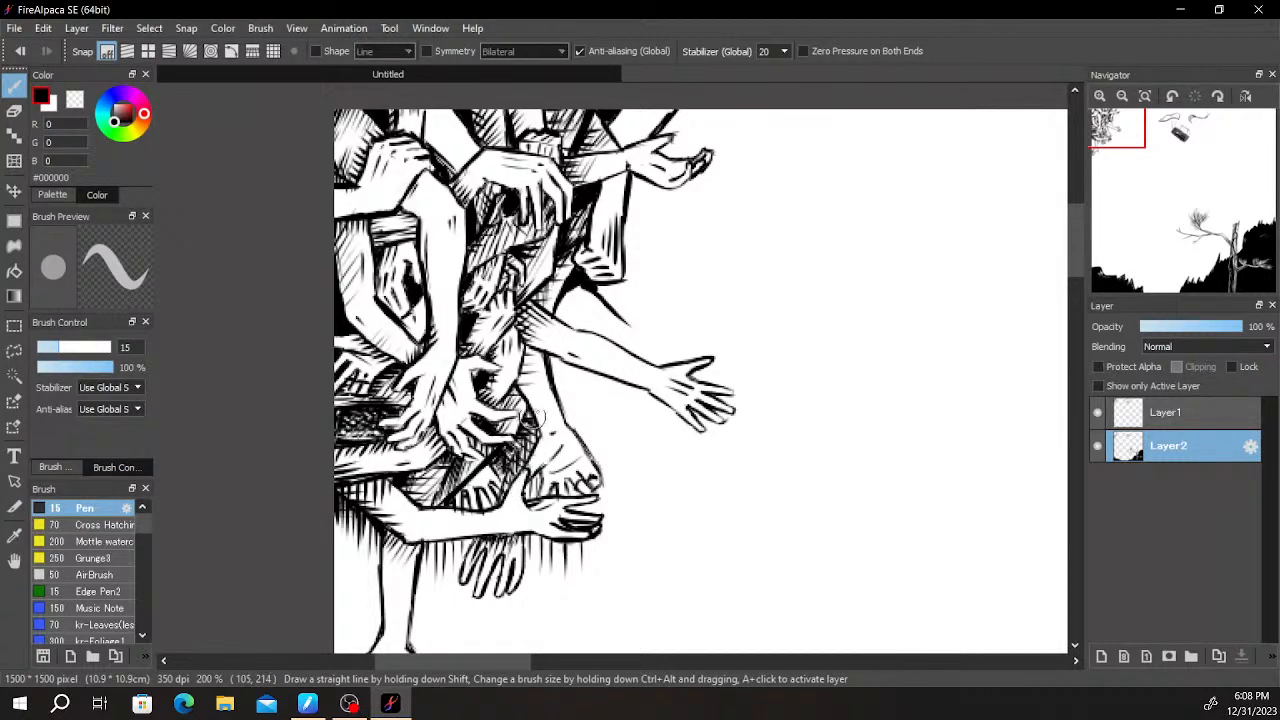
{"action": "left_click_drag", "start_coordinate": [572, 381], "coordinate": [573, 397]}
{"action": "mouse_move", "coordinate": [578, 371]}
{"action": "left_mouse_down"}
{"action": "mouse_move", "coordinate": [595, 404]}
{"action": "mouse_move", "coordinate": [597, 378]}
{"action": "mouse_move", "coordinate": [605, 399]}
{"action": "mouse_move", "coordinate": [614, 380]}
{"action": "mouse_move", "coordinate": [658, 430]}
{"action": "left_mouse_up"}
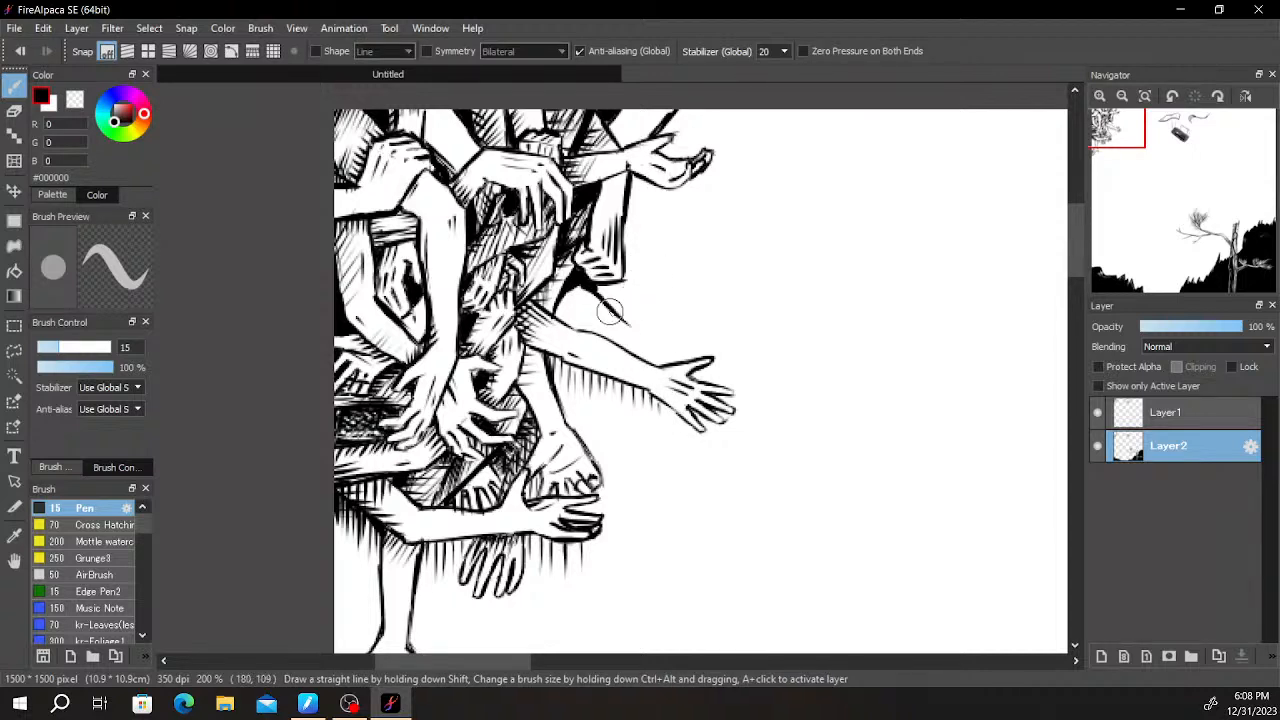
- Erase the stray diagonal line below the upper bent limb and hatch beneath that limb and the upper open hand
{"action": "key", "text": "e"}
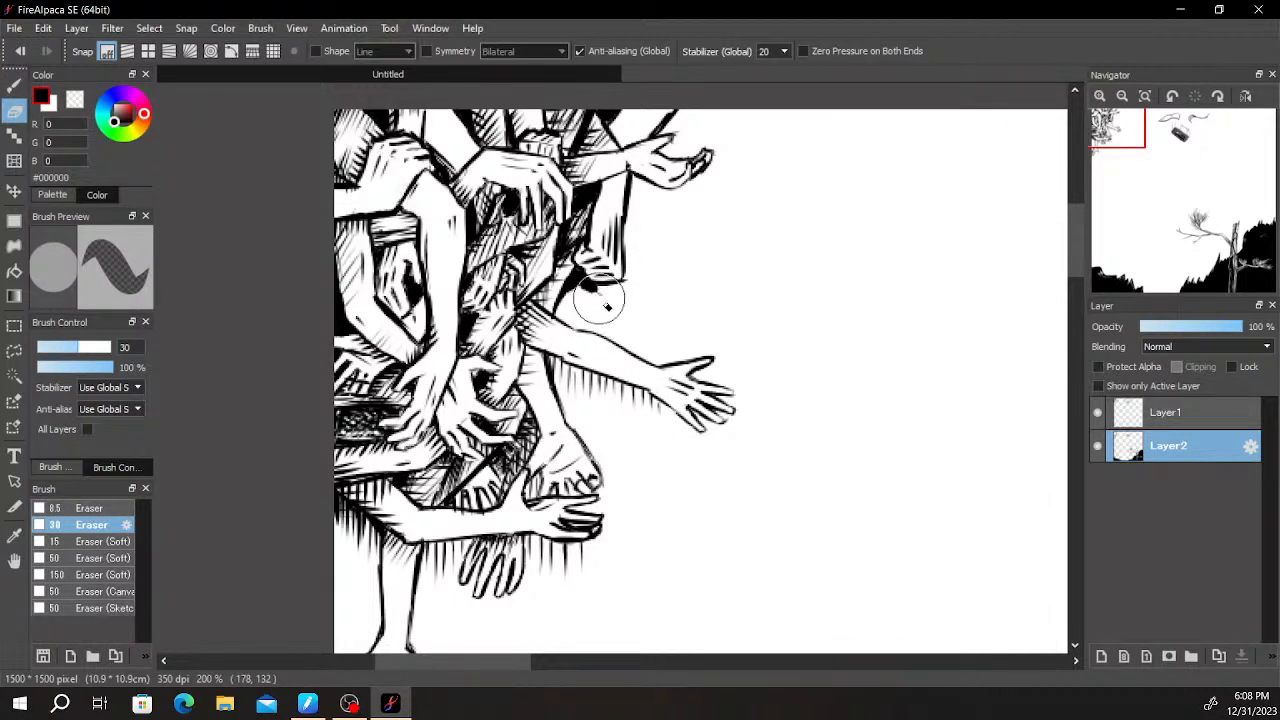
{"action": "key", "text": "b"}
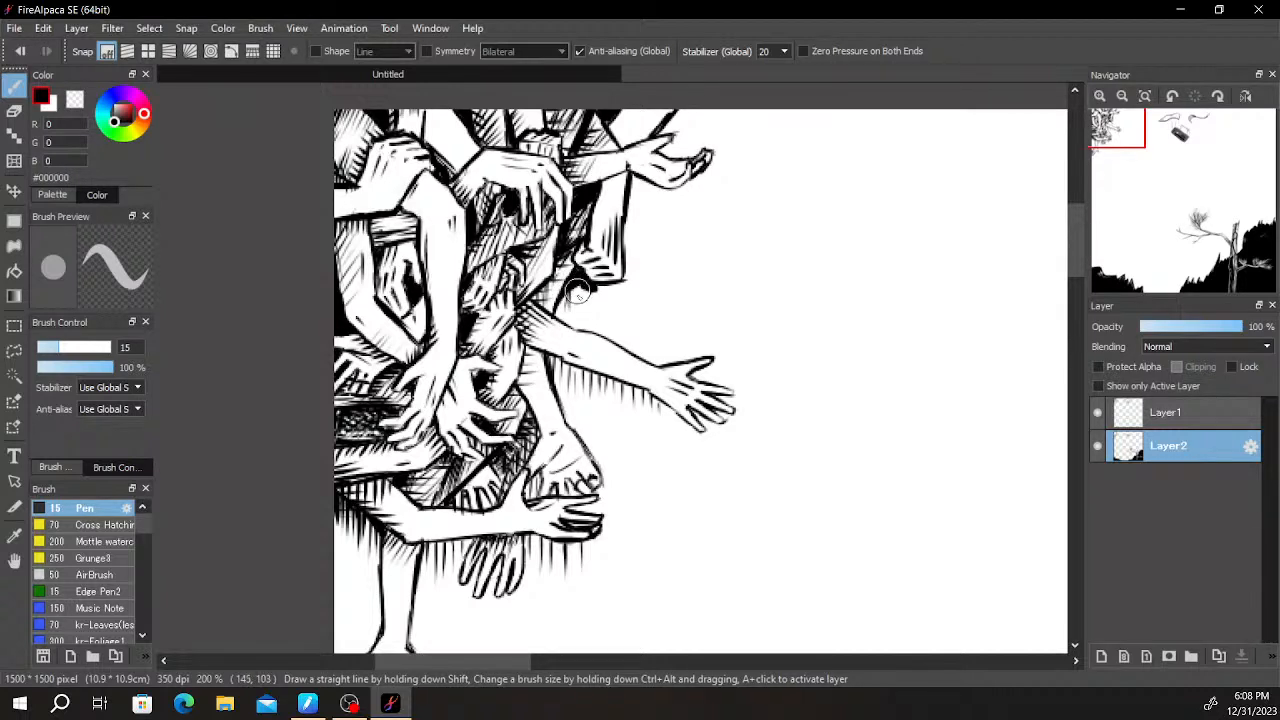
{"action": "left_click_drag", "start_coordinate": [598, 292], "coordinate": [600, 303]}
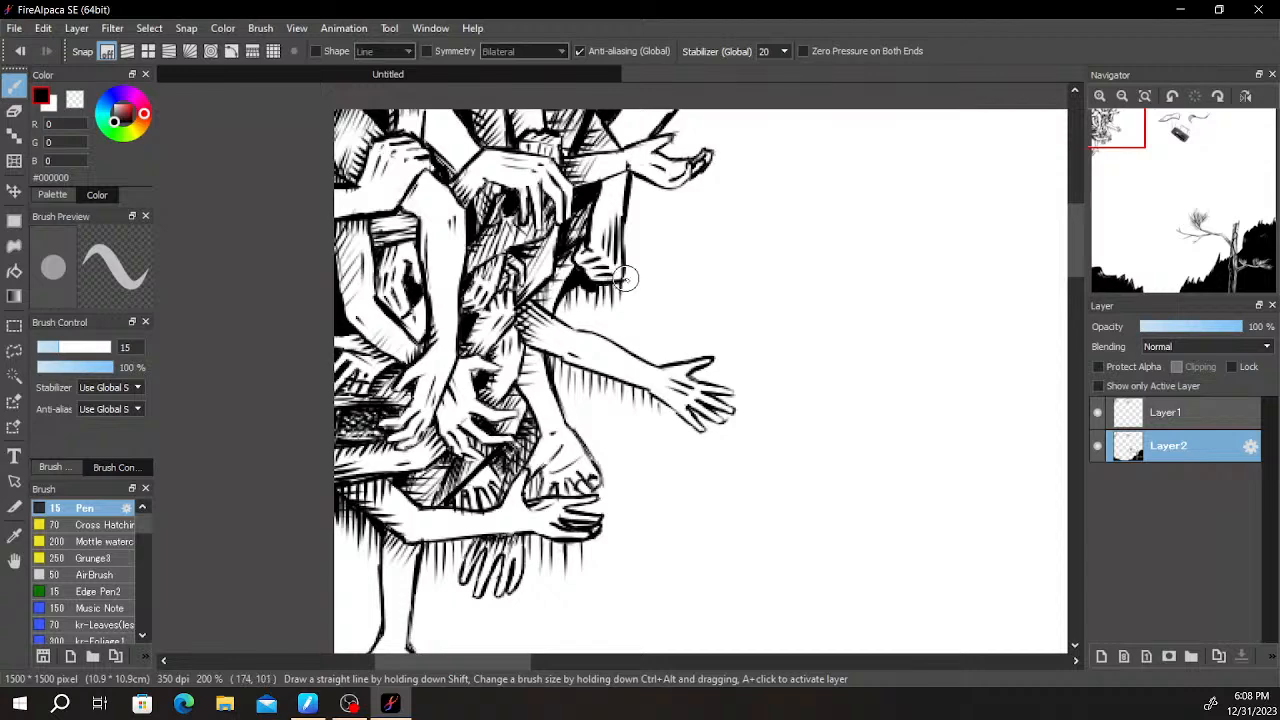
{"action": "scroll", "coordinate": [651, 257], "scroll_direction": "up", "scroll_amount": 3}
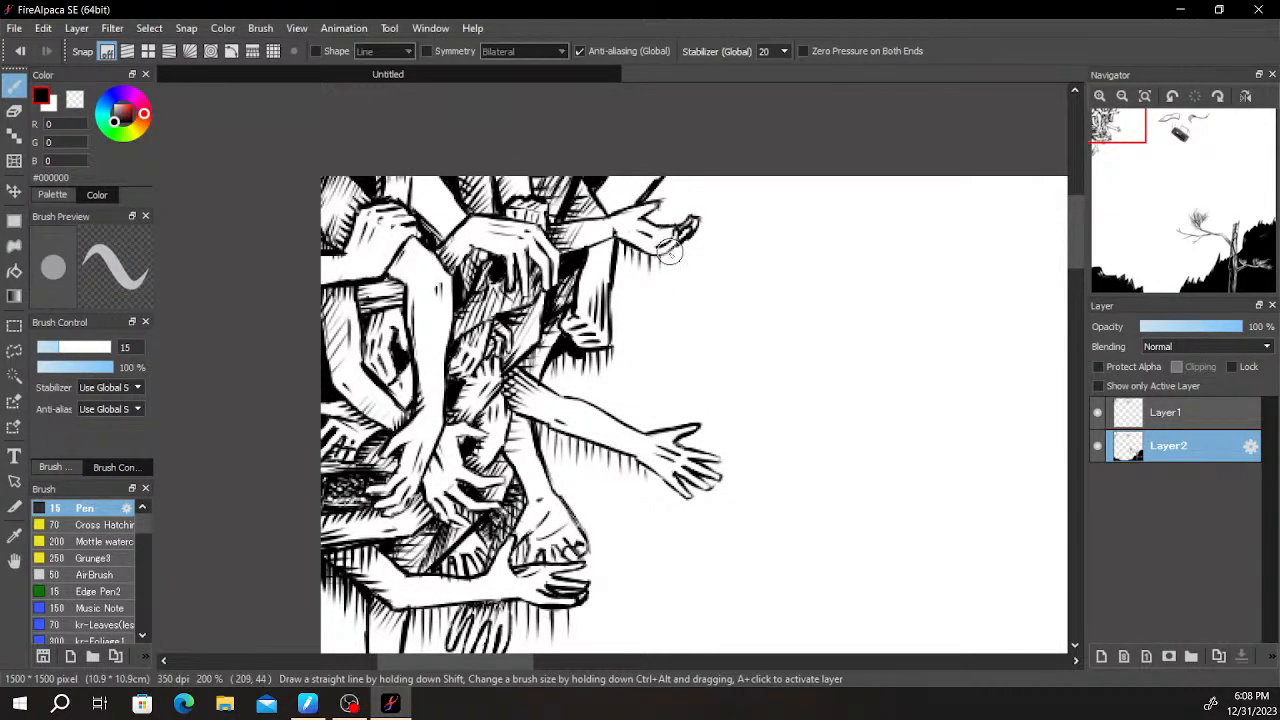
{"action": "left_click_drag", "start_coordinate": [691, 292], "coordinate": [614, 342]}
- Examine the shaded arm cluster against the rest of the scene, toggling Layer2's visibility off and on
{"action": "scroll", "coordinate": [614, 342], "scroll_direction": "up", "scroll_amount": 2}
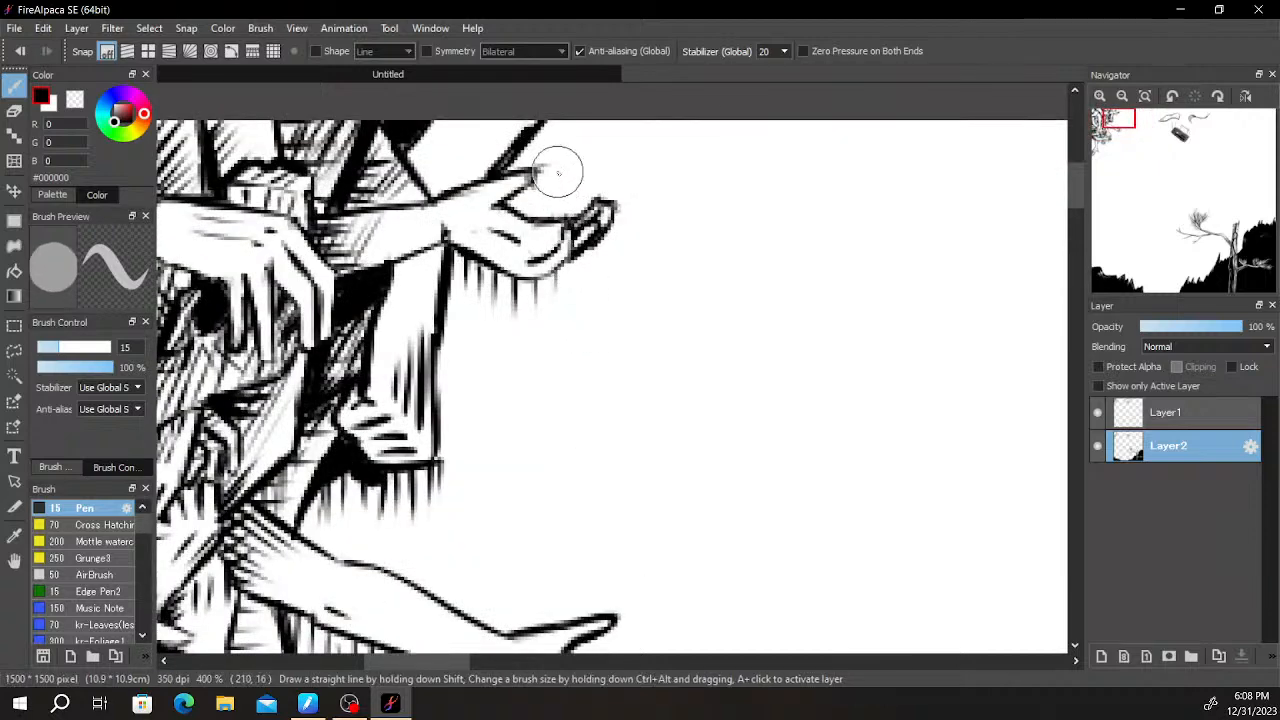
{"action": "key", "text": "e"}
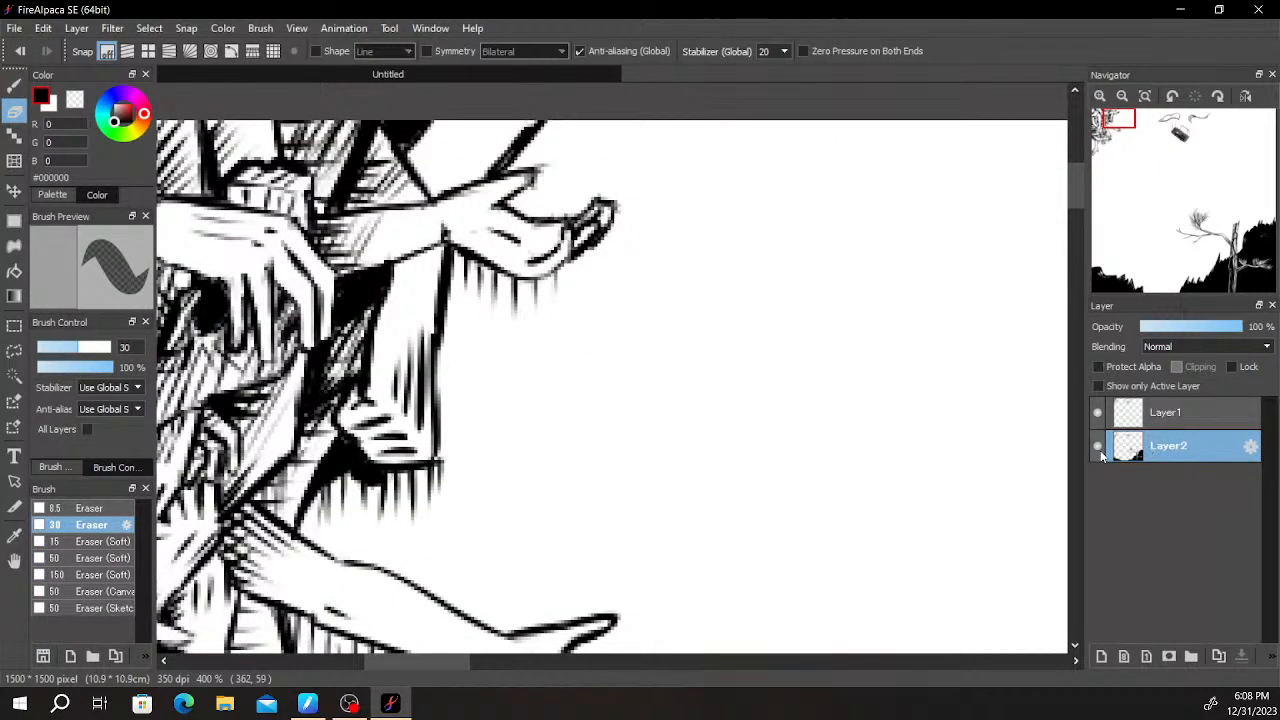
{"action": "scroll", "coordinate": [952, 437], "scroll_direction": "up", "scroll_amount": 4}
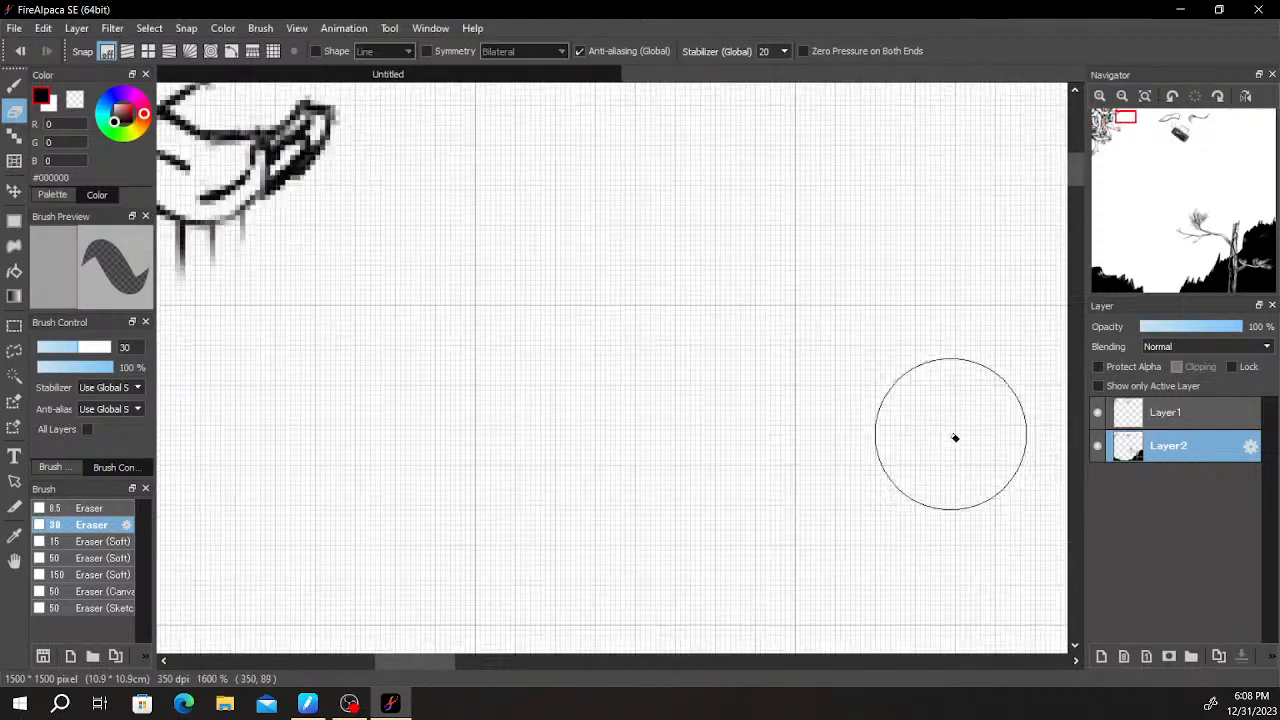
{"action": "scroll", "coordinate": [952, 437], "scroll_direction": "down", "scroll_amount": 7}
{"action": "left_click_drag", "start_coordinate": [1042, 549], "coordinate": [905, 313]}
{"action": "left_click", "coordinate": [1098, 446]}
{"action": "left_click", "coordinate": [1098, 446]}
{"action": "scroll", "coordinate": [381, 526], "scroll_direction": "up", "scroll_amount": 2}
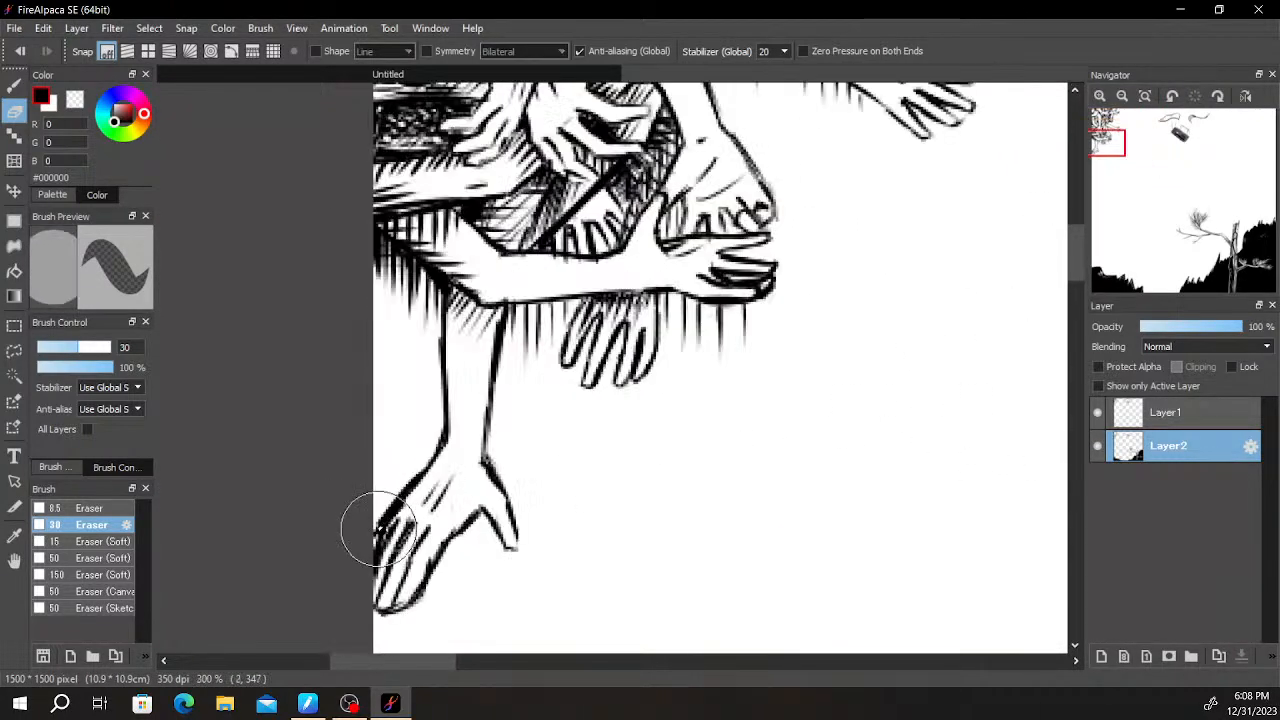
{"action": "scroll", "coordinate": [381, 526], "scroll_direction": "up", "scroll_amount": 1}
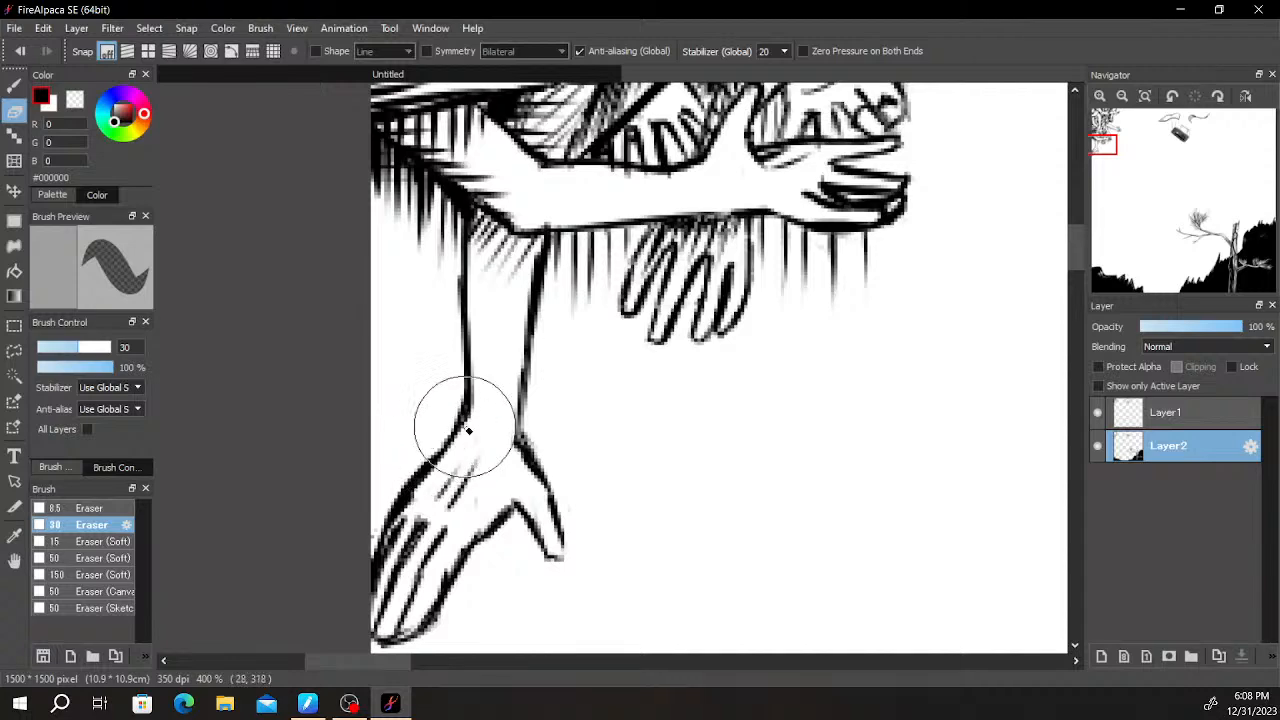
{"action": "scroll", "coordinate": [690, 352], "scroll_direction": "down", "scroll_amount": 4}
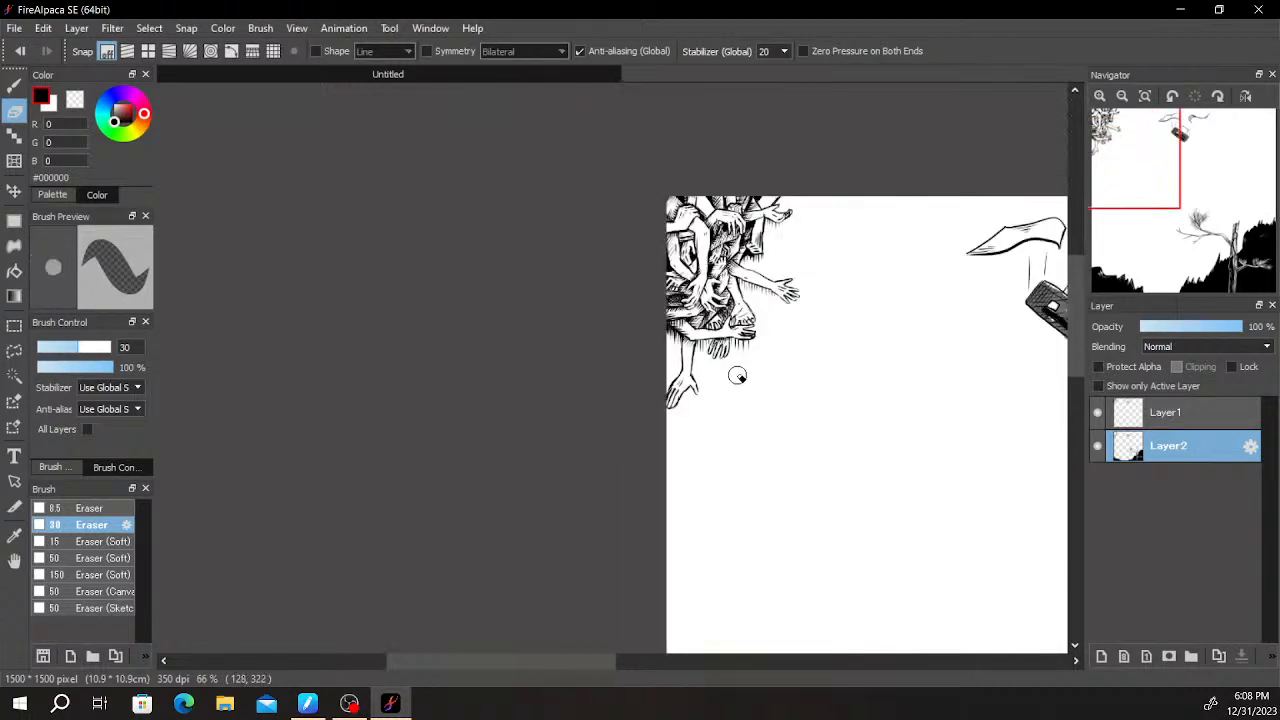
{"action": "scroll", "coordinate": [740, 377], "scroll_direction": "up", "scroll_amount": 1}
{"action": "mouse_move", "coordinate": [783, 386]}
{"action": "left_mouse_down"}
{"action": "mouse_move", "coordinate": [609, 369]}
{"action": "mouse_move", "coordinate": [680, 351]}
{"action": "mouse_move", "coordinate": [655, 368]}
{"action": "mouse_move", "coordinate": [597, 354]}
{"action": "left_mouse_up"}
{"action": "left_click_drag", "start_coordinate": [734, 404], "coordinate": [634, 374]}
{"action": "left_click_drag", "start_coordinate": [816, 370], "coordinate": [734, 374]}
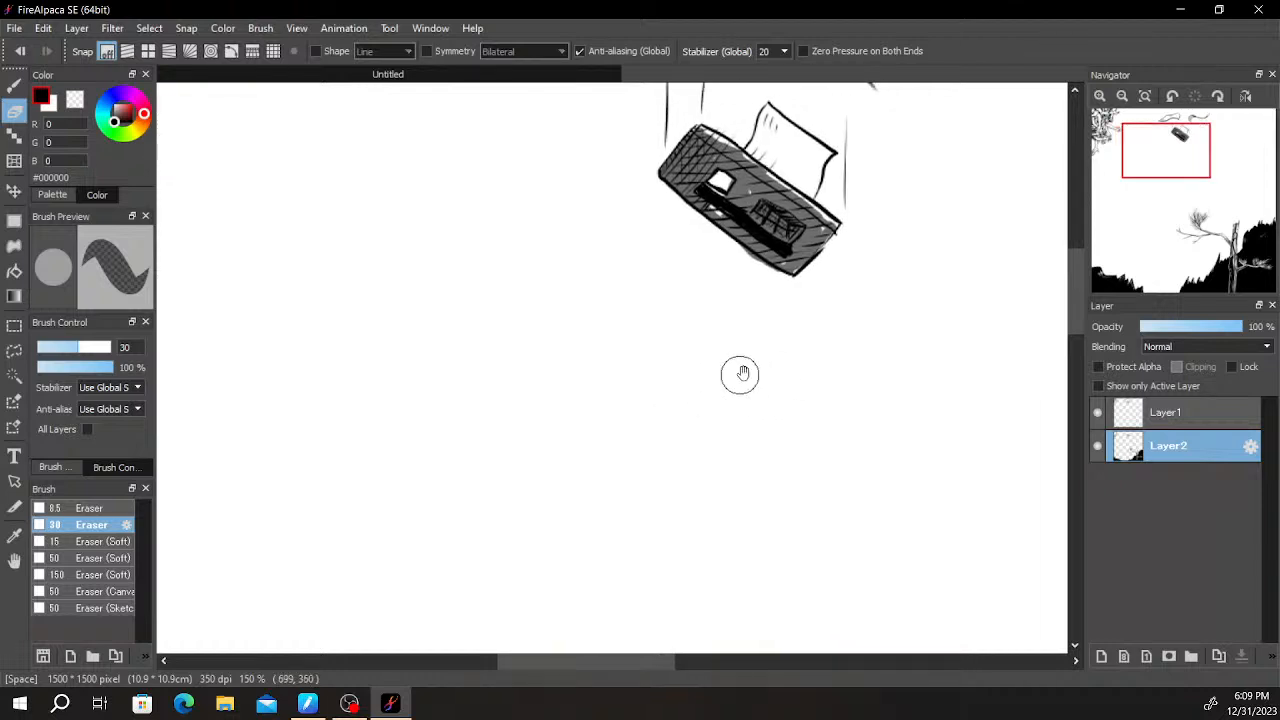
{"action": "scroll", "coordinate": [849, 318], "scroll_direction": "down", "scroll_amount": 2}
{"action": "left_click_drag", "start_coordinate": [849, 318], "coordinate": [876, 292]}
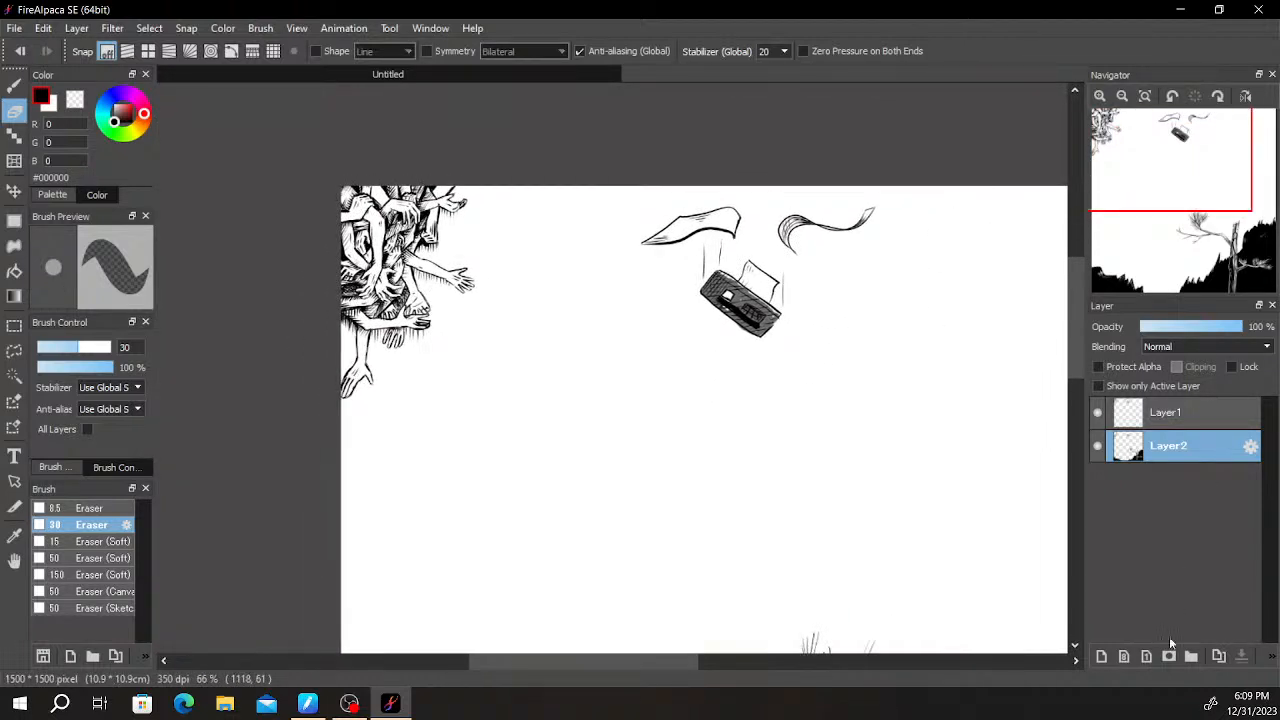
- Merge Layer1 down into Layer2 and place a new empty layer beneath the merged artwork
{"action": "left_click", "coordinate": [1210, 414]}
{"action": "left_click", "coordinate": [1240, 657]}
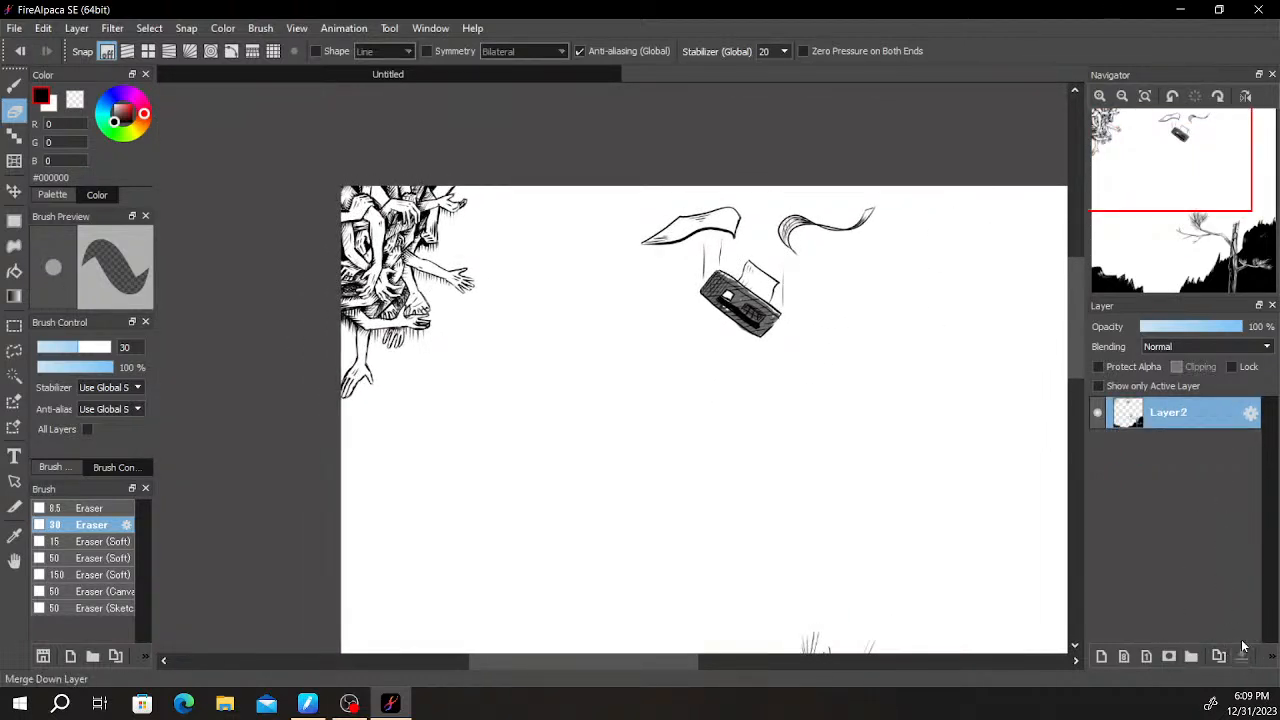
{"action": "left_click", "coordinate": [1101, 657]}
{"action": "left_click_drag", "start_coordinate": [1178, 420], "coordinate": [1184, 458]}
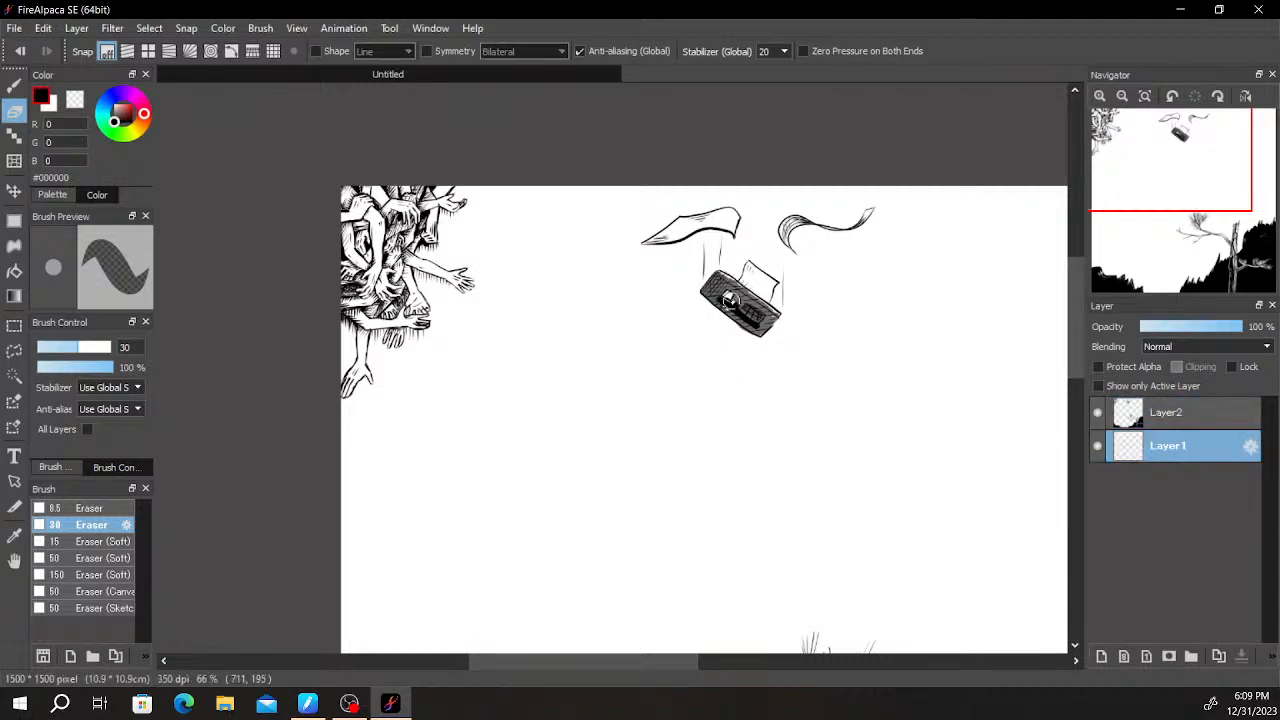
- Sketch faint slanted guide lines beside the arm cluster and a long curved edge in the blank space with the 15 px Pen
{"action": "scroll", "coordinate": [1000, 560], "scroll_direction": "down", "scroll_amount": 1}
{"action": "scroll", "coordinate": [640, 400], "scroll_direction": "up", "scroll_amount": 3}
{"action": "scroll", "coordinate": [622, 325], "scroll_direction": "down", "scroll_amount": 3}
{"action": "left_click_drag", "start_coordinate": [753, 298], "coordinate": [885, 410]}
{"action": "scroll", "coordinate": [780, 350], "scroll_direction": "up", "scroll_amount": 3}
{"action": "left_click_drag", "start_coordinate": [400, 170], "coordinate": [827, 407]}
{"action": "key", "text": "b"}
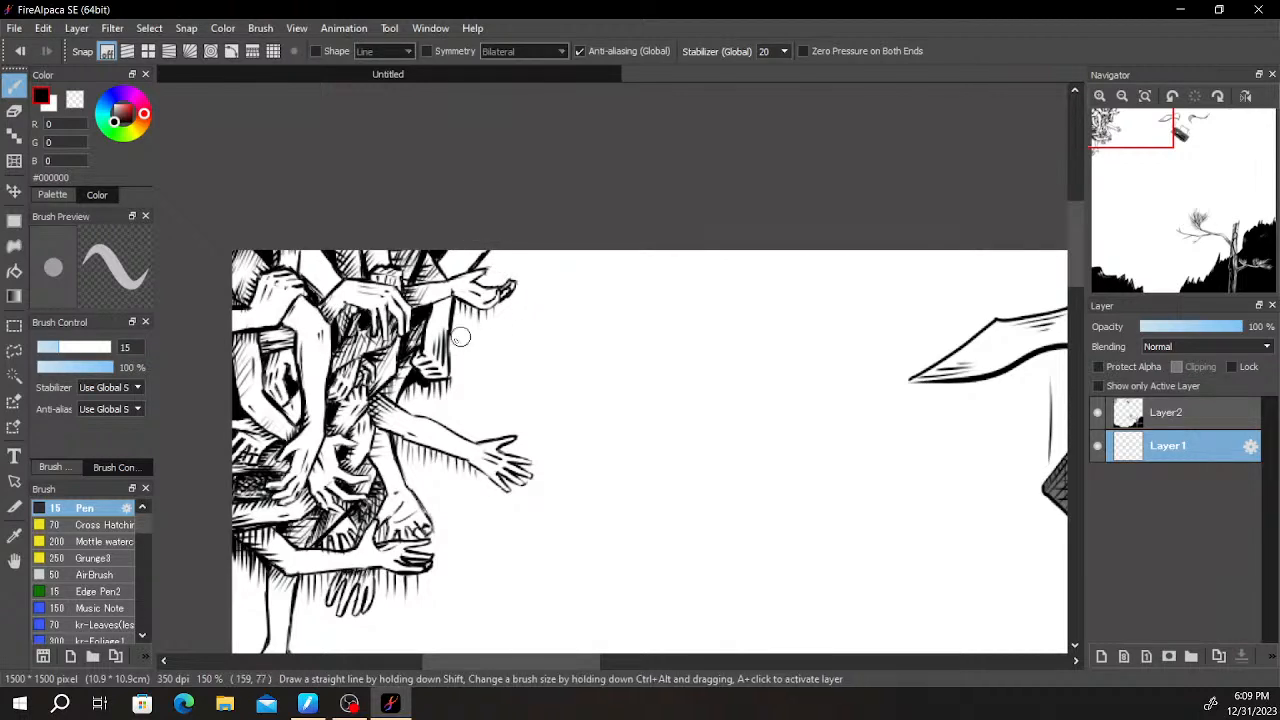
{"action": "mouse_move", "coordinate": [460, 356]}
{"action": "left_mouse_down"}
{"action": "mouse_move", "coordinate": [549, 363]}
{"action": "mouse_move", "coordinate": [608, 414]}
{"action": "left_mouse_up"}
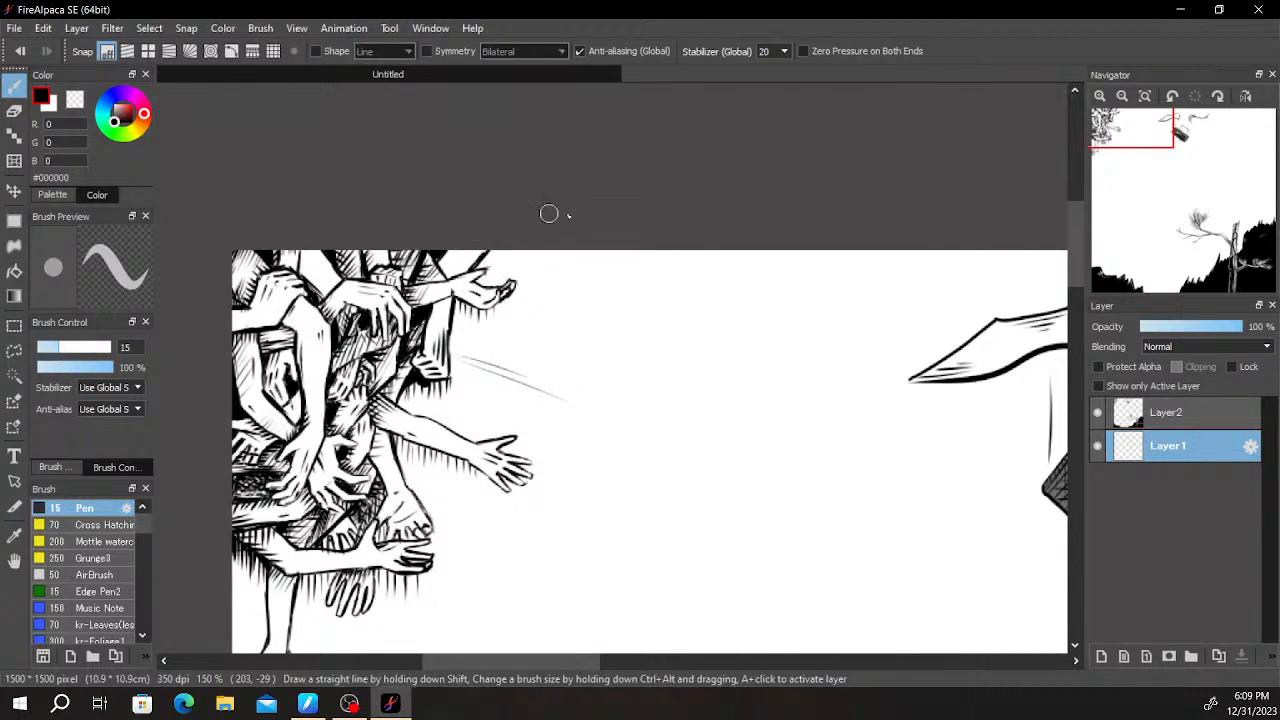
{"action": "mouse_move", "coordinate": [795, 252]}
{"action": "left_mouse_down"}
{"action": "mouse_move", "coordinate": [779, 365]}
{"action": "mouse_move", "coordinate": [688, 630]}
{"action": "left_mouse_up"}
- Sketch the remaining curved edges of a large horn-like shape that tapers to a point below the arm cluster
{"action": "scroll", "coordinate": [820, 277], "scroll_direction": "down", "scroll_amount": 5}
{"action": "scroll", "coordinate": [820, 277], "scroll_direction": "left", "scroll_amount": 2}
{"action": "left_click_drag", "start_coordinate": [660, 256], "coordinate": [570, 635]}
{"action": "left_click_drag", "start_coordinate": [733, 411], "coordinate": [791, 214]}
{"action": "left_click_drag", "start_coordinate": [684, 353], "coordinate": [617, 469]}
{"action": "key", "text": "ctrl+z"}
{"action": "mouse_move", "coordinate": [677, 364]}
{"action": "left_mouse_down"}
{"action": "mouse_move", "coordinate": [580, 554]}
{"action": "mouse_move", "coordinate": [722, 450]}
{"action": "mouse_move", "coordinate": [834, 236]}
{"action": "left_mouse_up"}
{"action": "scroll", "coordinate": [855, 230], "scroll_direction": "down", "scroll_amount": 3}
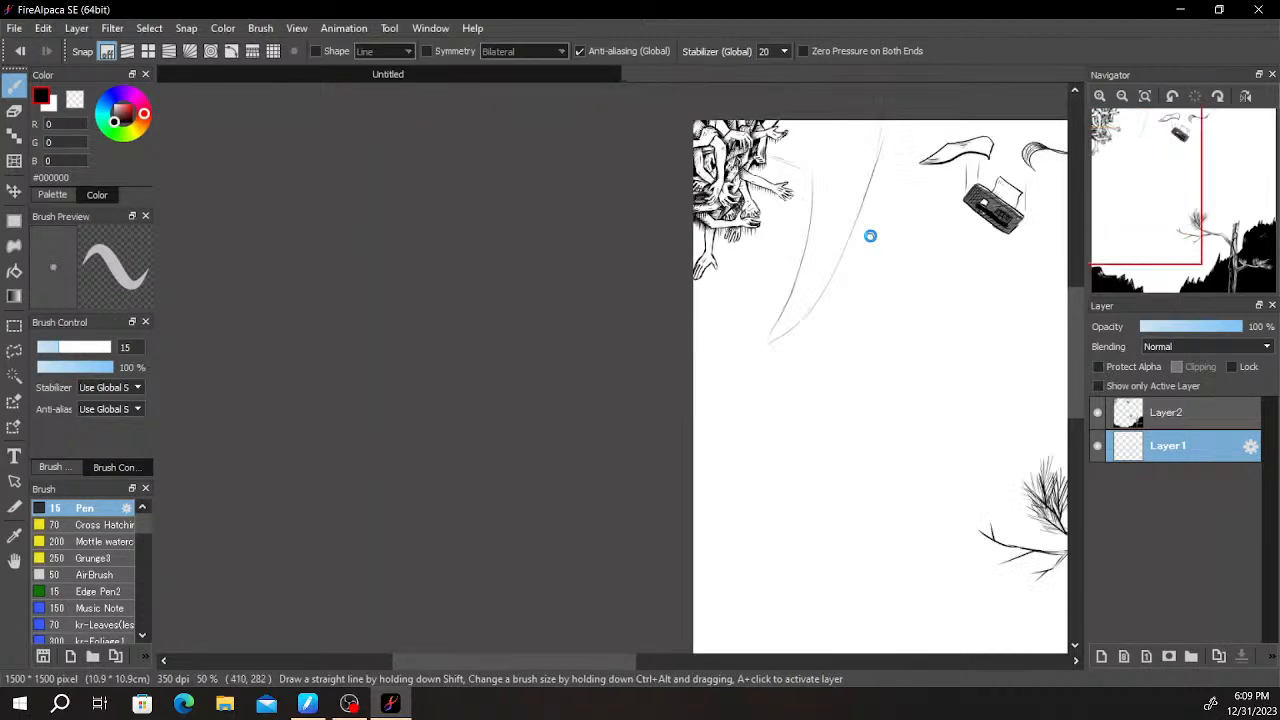
{"action": "scroll", "coordinate": [866, 238], "scroll_direction": "up", "scroll_amount": 3}
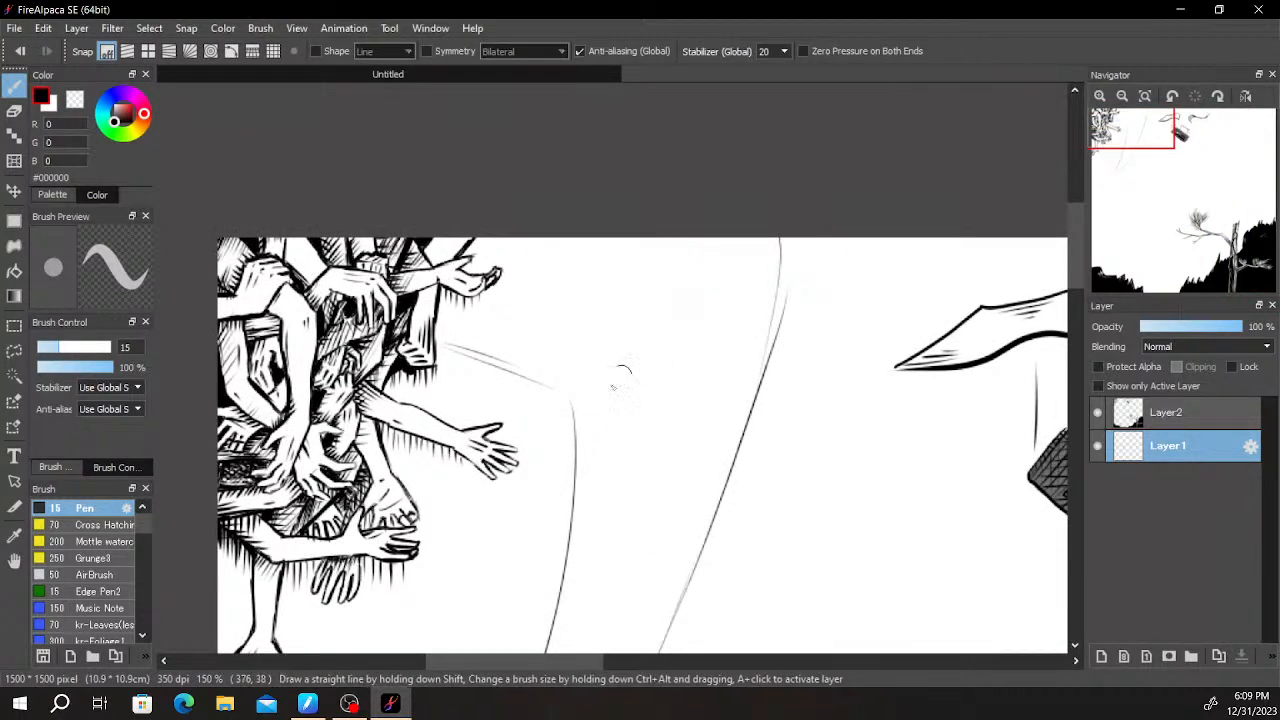
- Draw jagged fur strokes along the horn's upper edge and a zigzag fur line across its upper part
{"action": "left_click_drag", "start_coordinate": [600, 312], "coordinate": [572, 417]}
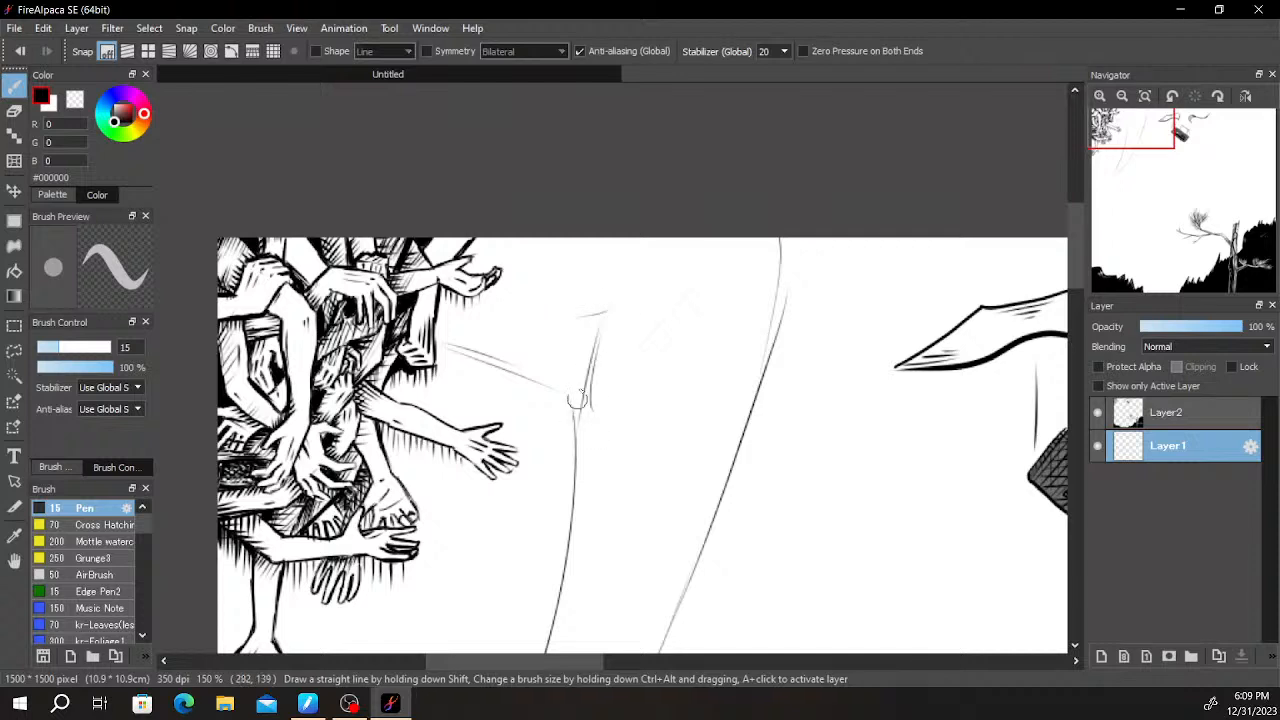
{"action": "mouse_move", "coordinate": [652, 295]}
{"action": "left_mouse_down"}
{"action": "mouse_move", "coordinate": [588, 358]}
{"action": "mouse_move", "coordinate": [611, 337]}
{"action": "mouse_move", "coordinate": [595, 403]}
{"action": "left_mouse_up"}
{"action": "mouse_move", "coordinate": [622, 335]}
{"action": "left_mouse_down"}
{"action": "mouse_move", "coordinate": [573, 522]}
{"action": "mouse_move", "coordinate": [614, 343]}
{"action": "mouse_move", "coordinate": [709, 248]}
{"action": "mouse_move", "coordinate": [780, 250]}
{"action": "mouse_move", "coordinate": [777, 263]}
{"action": "mouse_move", "coordinate": [783, 246]}
{"action": "mouse_move", "coordinate": [684, 314]}
{"action": "mouse_move", "coordinate": [650, 377]}
{"action": "mouse_move", "coordinate": [667, 391]}
{"action": "mouse_move", "coordinate": [641, 467]}
{"action": "mouse_move", "coordinate": [673, 415]}
{"action": "mouse_move", "coordinate": [701, 440]}
{"action": "mouse_move", "coordinate": [751, 428]}
{"action": "mouse_move", "coordinate": [706, 424]}
{"action": "mouse_move", "coordinate": [712, 437]}
{"action": "mouse_move", "coordinate": [723, 429]}
{"action": "mouse_move", "coordinate": [692, 459]}
{"action": "mouse_move", "coordinate": [719, 410]}
{"action": "mouse_move", "coordinate": [712, 461]}
{"action": "mouse_move", "coordinate": [737, 407]}
{"action": "mouse_move", "coordinate": [752, 418]}
{"action": "left_mouse_up"}
{"action": "scroll", "coordinate": [851, 297], "scroll_direction": "left", "scroll_amount": 3}
{"action": "key", "text": "ctrl+z"}
{"action": "key", "text": "ctrl+z"}
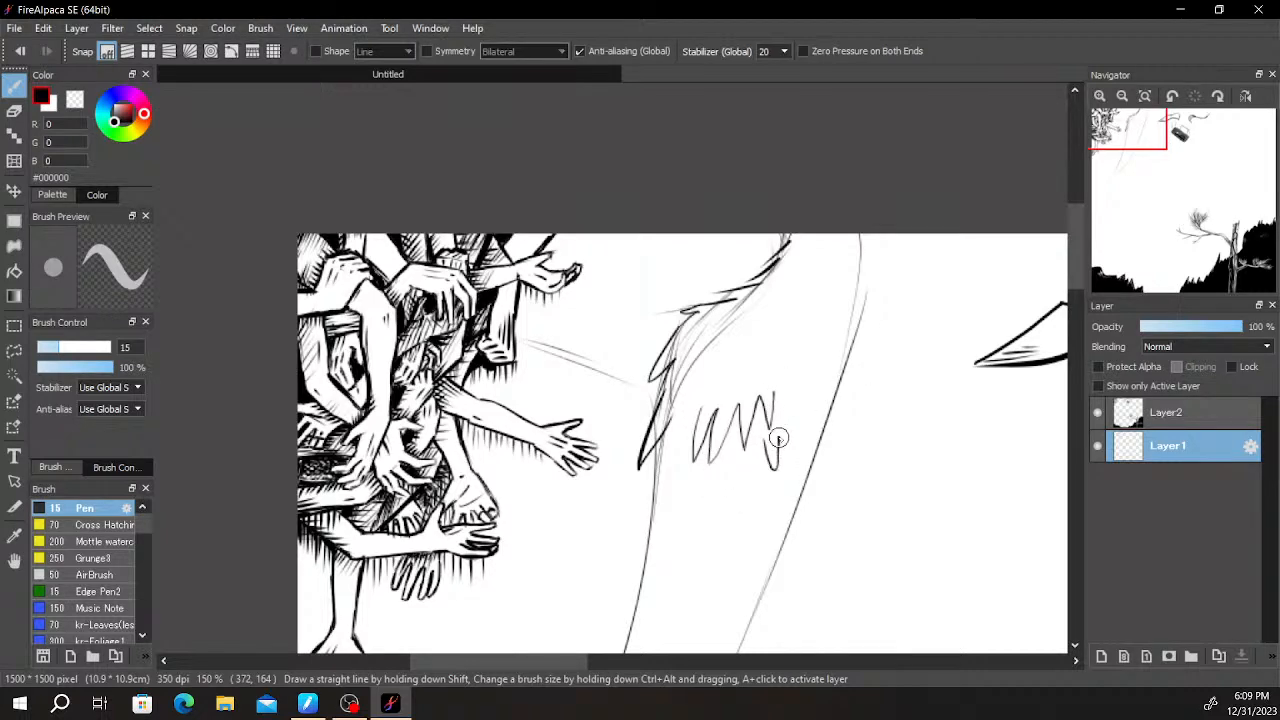
- Draw a thin inner contour and a thick broken ridge line down the length of the horn to its tip
{"action": "scroll", "coordinate": [810, 392], "scroll_direction": "down", "scroll_amount": 5}
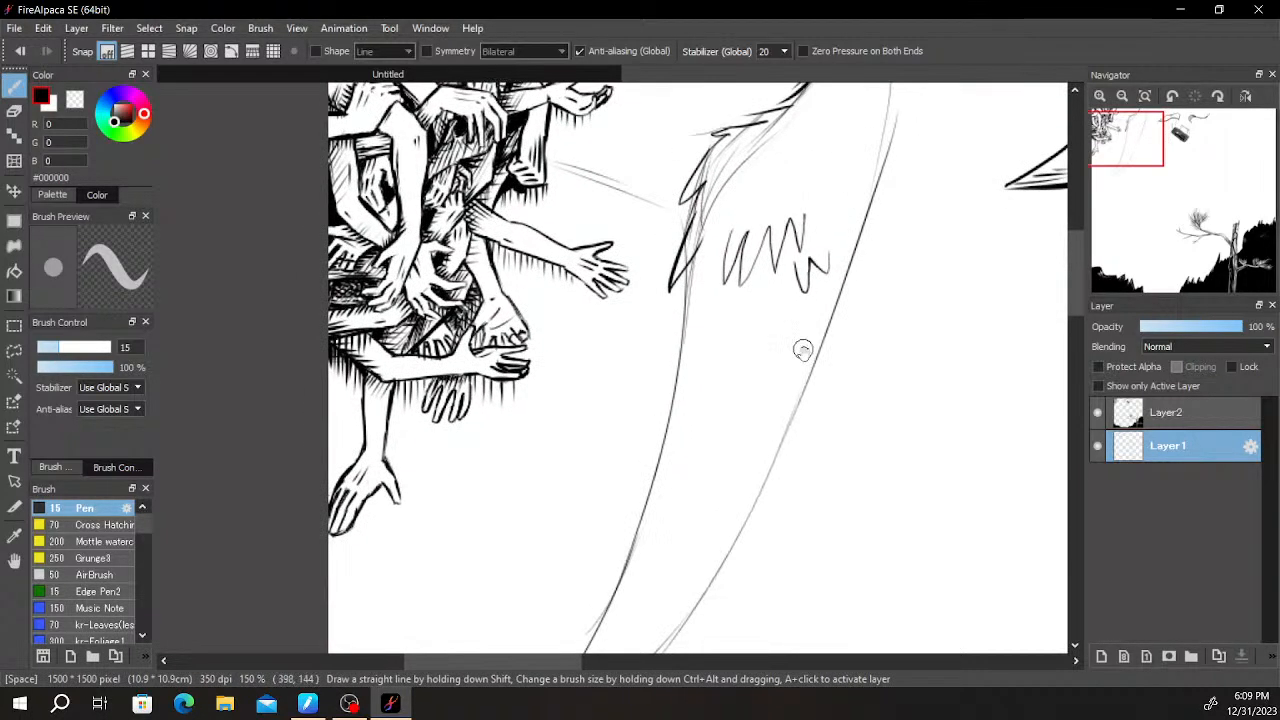
{"action": "left_click_drag", "start_coordinate": [802, 190], "coordinate": [752, 412]}
{"action": "key", "text": "ctrl+z"}
{"action": "mouse_move", "coordinate": [800, 232]}
{"action": "left_mouse_down"}
{"action": "mouse_move", "coordinate": [740, 468]}
{"action": "mouse_move", "coordinate": [616, 622]}
{"action": "mouse_move", "coordinate": [616, 601]}
{"action": "mouse_move", "coordinate": [684, 530]}
{"action": "mouse_move", "coordinate": [740, 404]}
{"action": "left_mouse_up"}
{"action": "key", "text": "ctrl+z"}
{"action": "left_click_drag", "start_coordinate": [778, 179], "coordinate": [703, 480]}
{"action": "key", "text": "ctrl+z"}
{"action": "left_click_drag", "start_coordinate": [773, 212], "coordinate": [705, 500]}
{"action": "left_click_drag", "start_coordinate": [717, 440], "coordinate": [645, 598]}
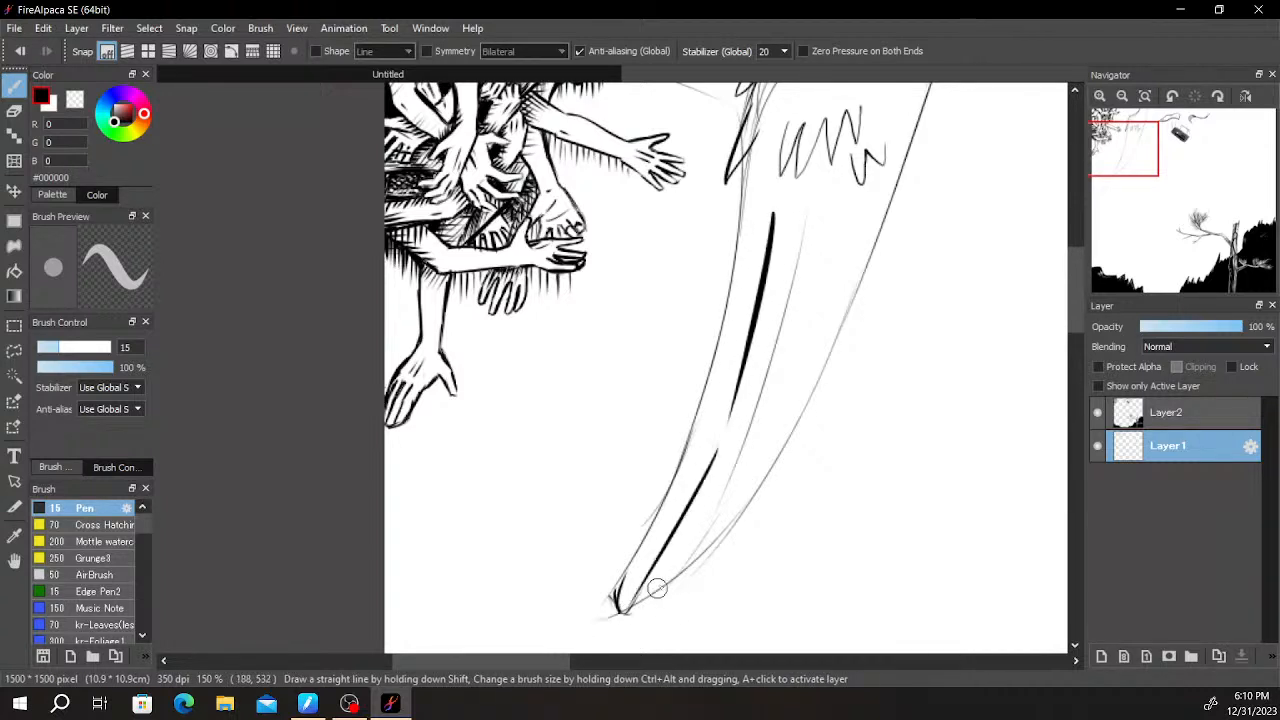
- Add short slanted strokes beside the break in the horn's ridge line
{"action": "left_click_drag", "start_coordinate": [737, 390], "coordinate": [749, 445]}
{"action": "key", "text": "ctrl+z"}
{"action": "left_click_drag", "start_coordinate": [737, 390], "coordinate": [749, 457]}
{"action": "mouse_move", "coordinate": [740, 405]}
{"action": "left_mouse_down"}
{"action": "mouse_move", "coordinate": [730, 468]}
{"action": "mouse_move", "coordinate": [741, 504]}
{"action": "left_mouse_up"}
{"action": "key", "text": "ctrl+z"}
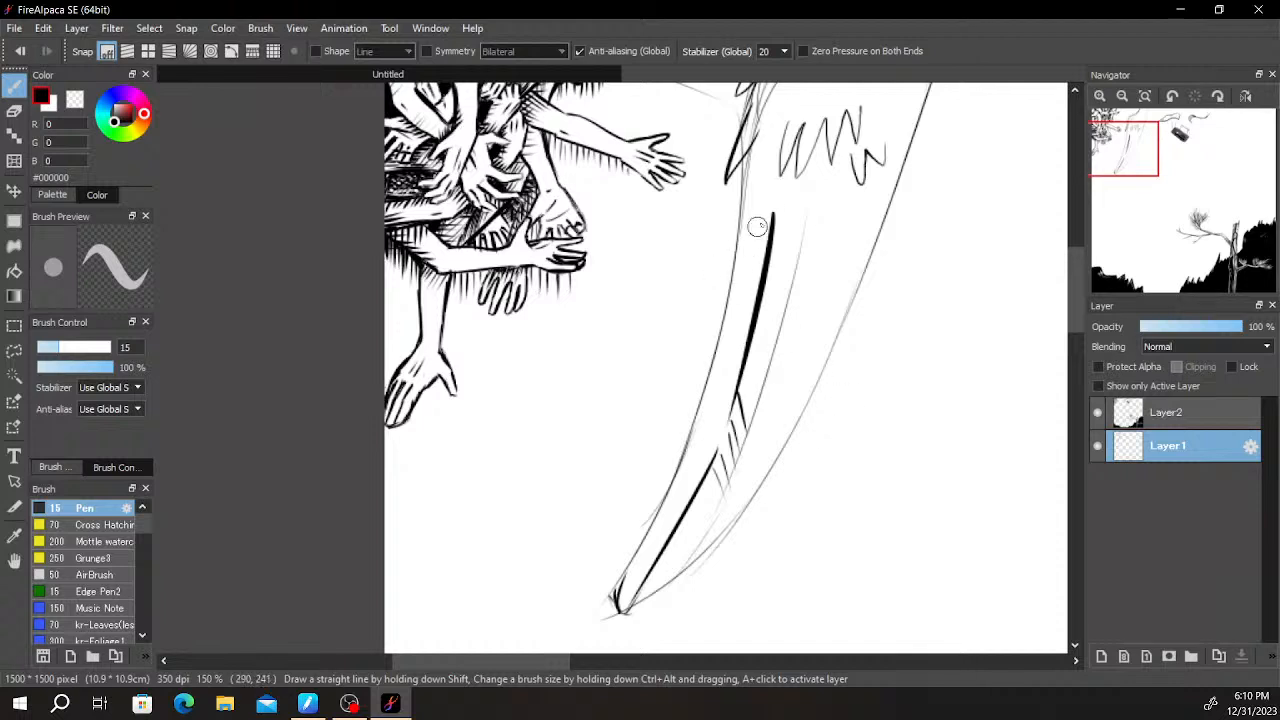
- Fill the narrow band between the horn's outer edge and its ridge line with diagonal hatching down to the tip
{"action": "mouse_move", "coordinate": [770, 150]}
{"action": "left_mouse_down"}
{"action": "mouse_move", "coordinate": [734, 199]}
{"action": "mouse_move", "coordinate": [775, 170]}
{"action": "mouse_move", "coordinate": [731, 213]}
{"action": "mouse_move", "coordinate": [777, 183]}
{"action": "mouse_move", "coordinate": [730, 225]}
{"action": "mouse_move", "coordinate": [774, 195]}
{"action": "mouse_move", "coordinate": [764, 229]}
{"action": "mouse_move", "coordinate": [704, 289]}
{"action": "mouse_move", "coordinate": [765, 264]}
{"action": "mouse_move", "coordinate": [718, 308]}
{"action": "mouse_move", "coordinate": [758, 279]}
{"action": "mouse_move", "coordinate": [721, 317]}
{"action": "mouse_move", "coordinate": [755, 293]}
{"action": "mouse_move", "coordinate": [723, 326]}
{"action": "mouse_move", "coordinate": [751, 309]}
{"action": "mouse_move", "coordinate": [728, 342]}
{"action": "mouse_move", "coordinate": [751, 322]}
{"action": "mouse_move", "coordinate": [719, 352]}
{"action": "mouse_move", "coordinate": [751, 333]}
{"action": "mouse_move", "coordinate": [712, 388]}
{"action": "left_mouse_up"}
{"action": "mouse_move", "coordinate": [750, 370]}
{"action": "left_mouse_down"}
{"action": "mouse_move", "coordinate": [671, 440]}
{"action": "mouse_move", "coordinate": [729, 396]}
{"action": "mouse_move", "coordinate": [672, 490]}
{"action": "mouse_move", "coordinate": [717, 438]}
{"action": "mouse_move", "coordinate": [688, 500]}
{"action": "left_mouse_up"}
{"action": "mouse_move", "coordinate": [708, 486]}
{"action": "left_mouse_down"}
{"action": "mouse_move", "coordinate": [658, 520]}
{"action": "mouse_move", "coordinate": [618, 614]}
{"action": "left_mouse_up"}
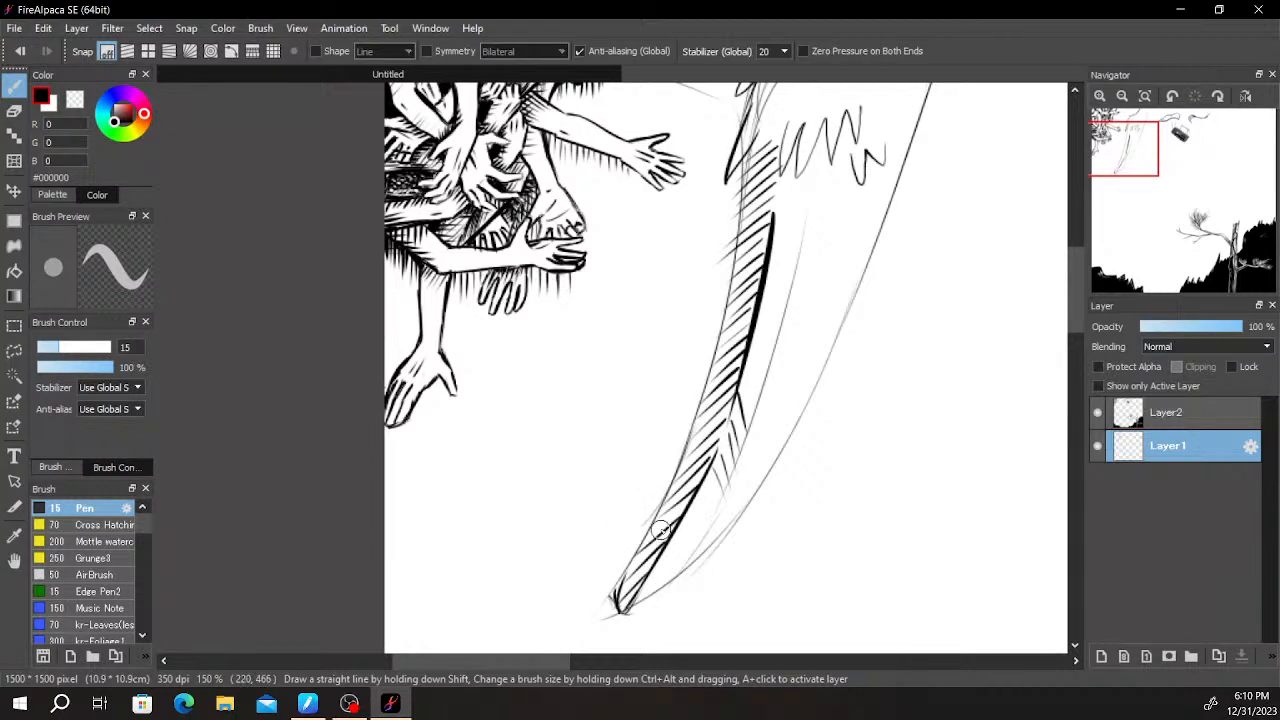
- Darken the horn's outer edge and reinforce the hatching along the upper part of the band
{"action": "scroll", "coordinate": [773, 210], "scroll_direction": "down", "scroll_amount": 2}
{"action": "scroll", "coordinate": [791, 231], "scroll_direction": "up", "scroll_amount": 2}
{"action": "key", "text": "e"}
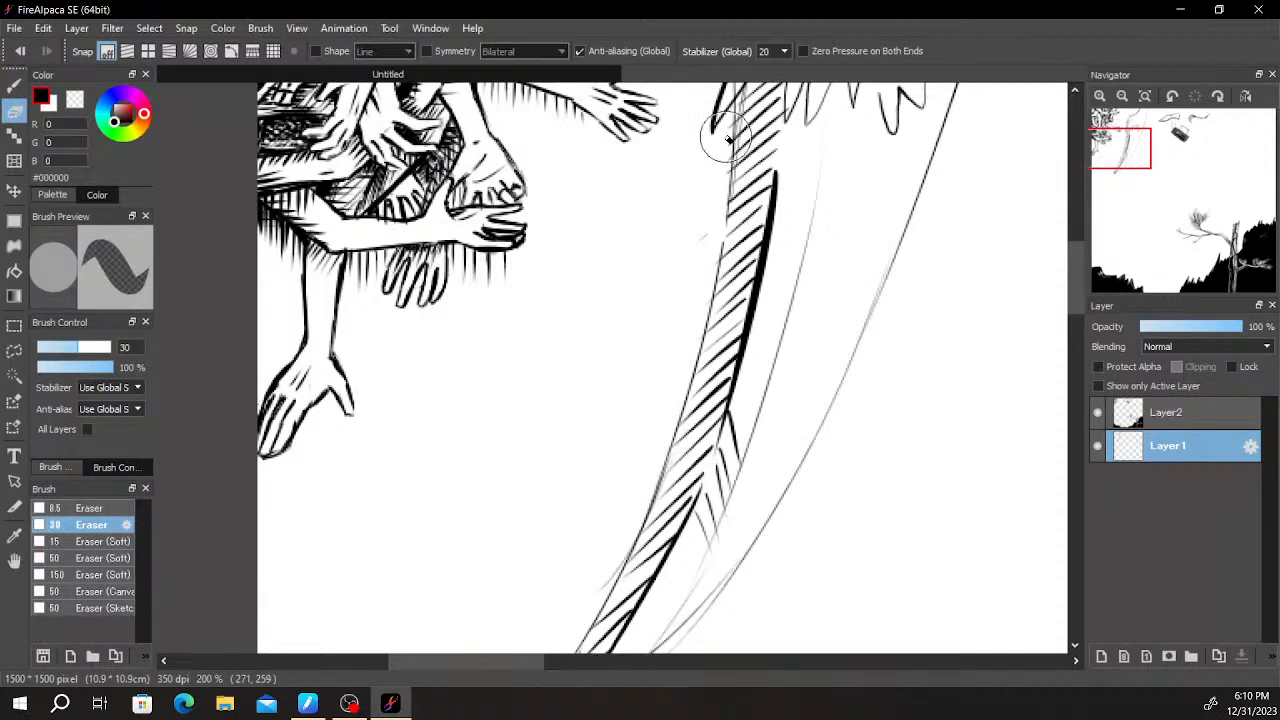
{"action": "key", "text": "b"}
{"action": "left_click_drag", "start_coordinate": [729, 210], "coordinate": [720, 281]}
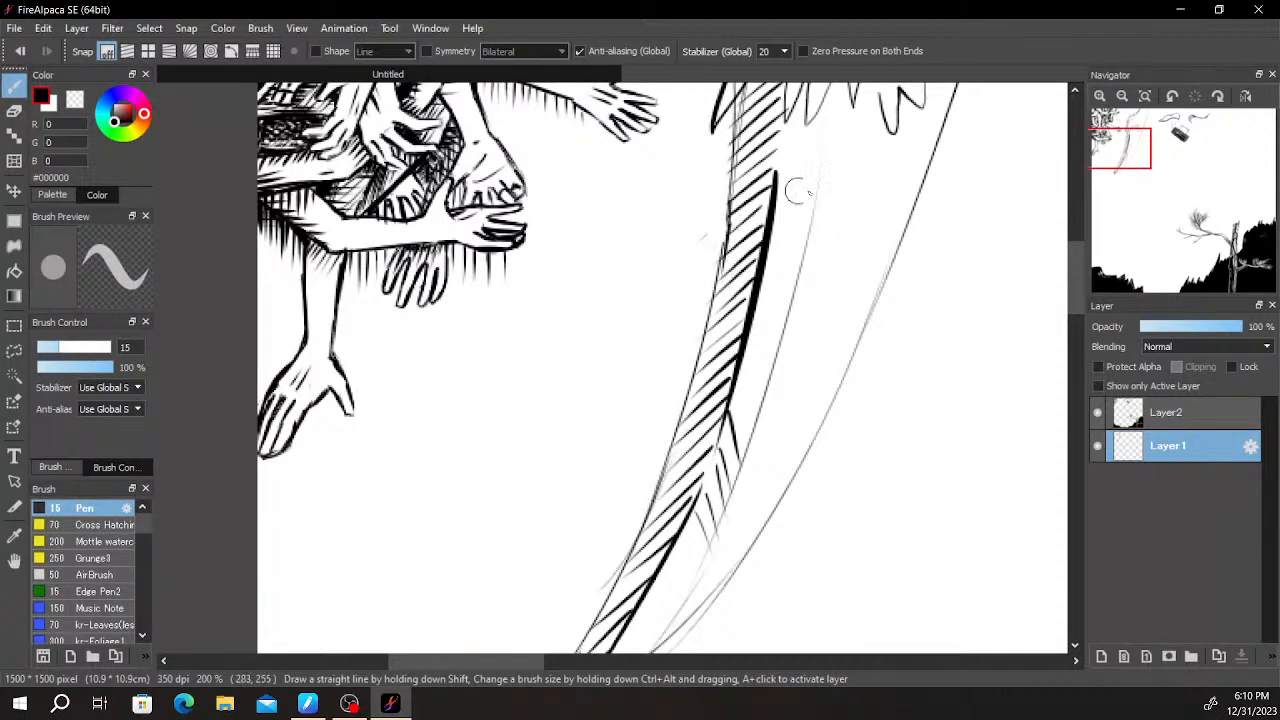
{"action": "left_click_drag", "start_coordinate": [768, 199], "coordinate": [703, 332]}
{"action": "left_click_drag", "start_coordinate": [719, 254], "coordinate": [706, 344]}
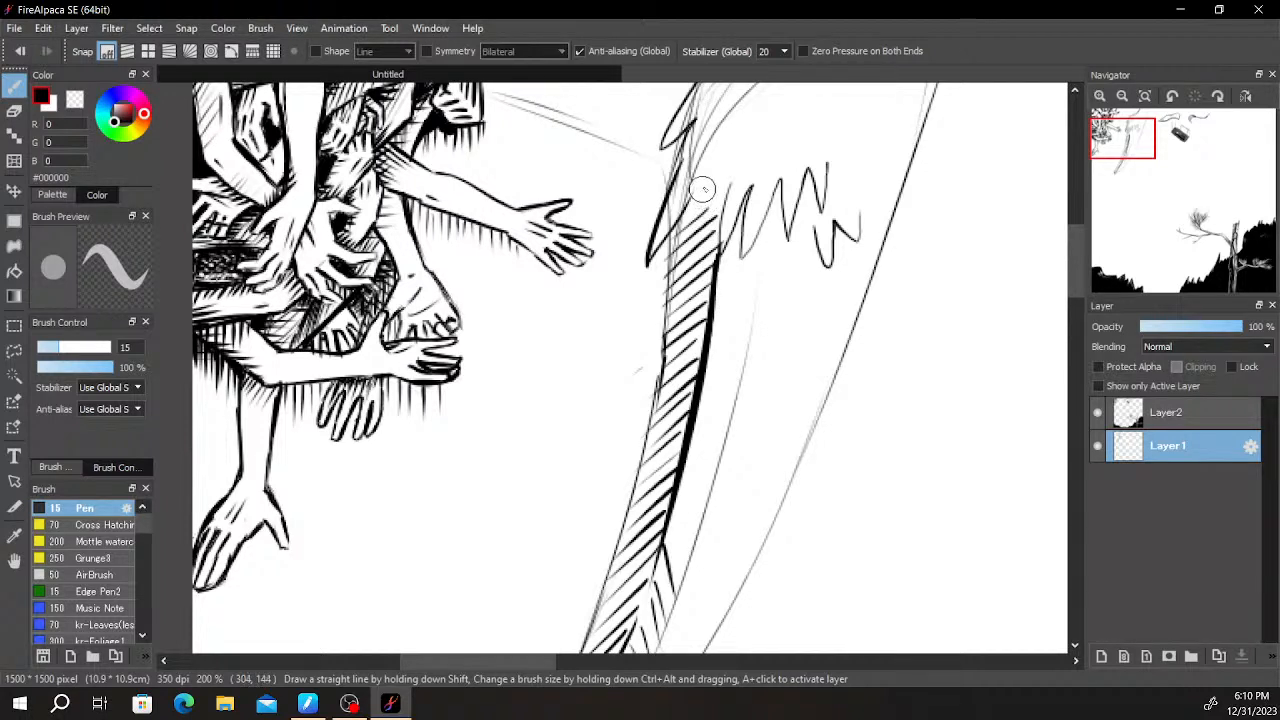
- Draw dark fur tufts over the top of the horn's hatched band
{"action": "mouse_move", "coordinate": [697, 178]}
{"action": "left_mouse_down"}
{"action": "mouse_move", "coordinate": [719, 187]}
{"action": "mouse_move", "coordinate": [708, 224]}
{"action": "mouse_move", "coordinate": [742, 186]}
{"action": "mouse_move", "coordinate": [735, 232]}
{"action": "mouse_move", "coordinate": [751, 186]}
{"action": "left_mouse_up"}
{"action": "mouse_move", "coordinate": [886, 188]}
{"action": "left_mouse_down"}
{"action": "mouse_move", "coordinate": [763, 406]}
{"action": "mouse_move", "coordinate": [775, 414]}
{"action": "mouse_move", "coordinate": [886, 282]}
{"action": "left_mouse_up"}
{"action": "scroll", "coordinate": [904, 254], "scroll_direction": "down", "scroll_amount": 4}
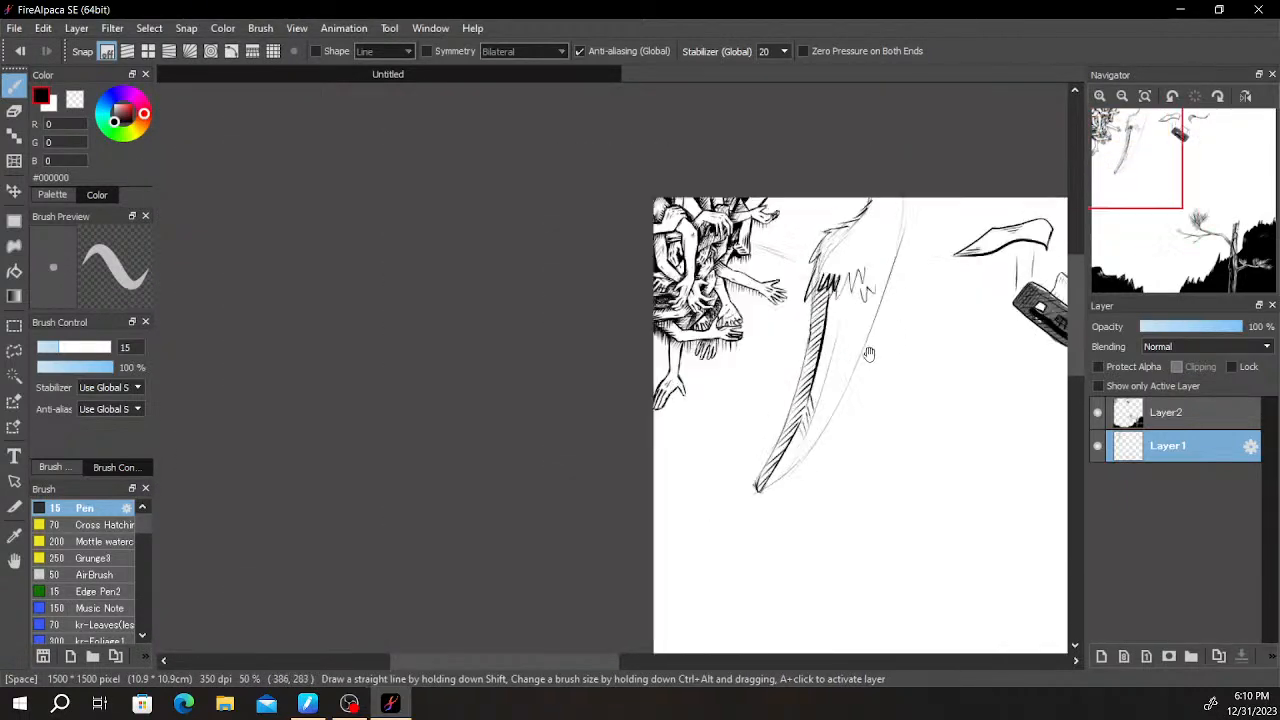
- Draw a thick tapering second ridge line from the fur's lower edge partway down the middle of the horn
{"action": "scroll", "coordinate": [869, 353], "scroll_direction": "up", "scroll_amount": 2}
{"action": "scroll", "coordinate": [836, 301], "scroll_direction": "up", "scroll_amount": 1}
{"action": "left_click_drag", "start_coordinate": [868, 240], "coordinate": [754, 588]}
{"action": "key", "text": "ctrl+z"}
{"action": "left_click_drag", "start_coordinate": [862, 245], "coordinate": [800, 512]}
{"action": "key", "text": "ctrl+z"}
{"action": "left_click_drag", "start_coordinate": [864, 241], "coordinate": [812, 460]}
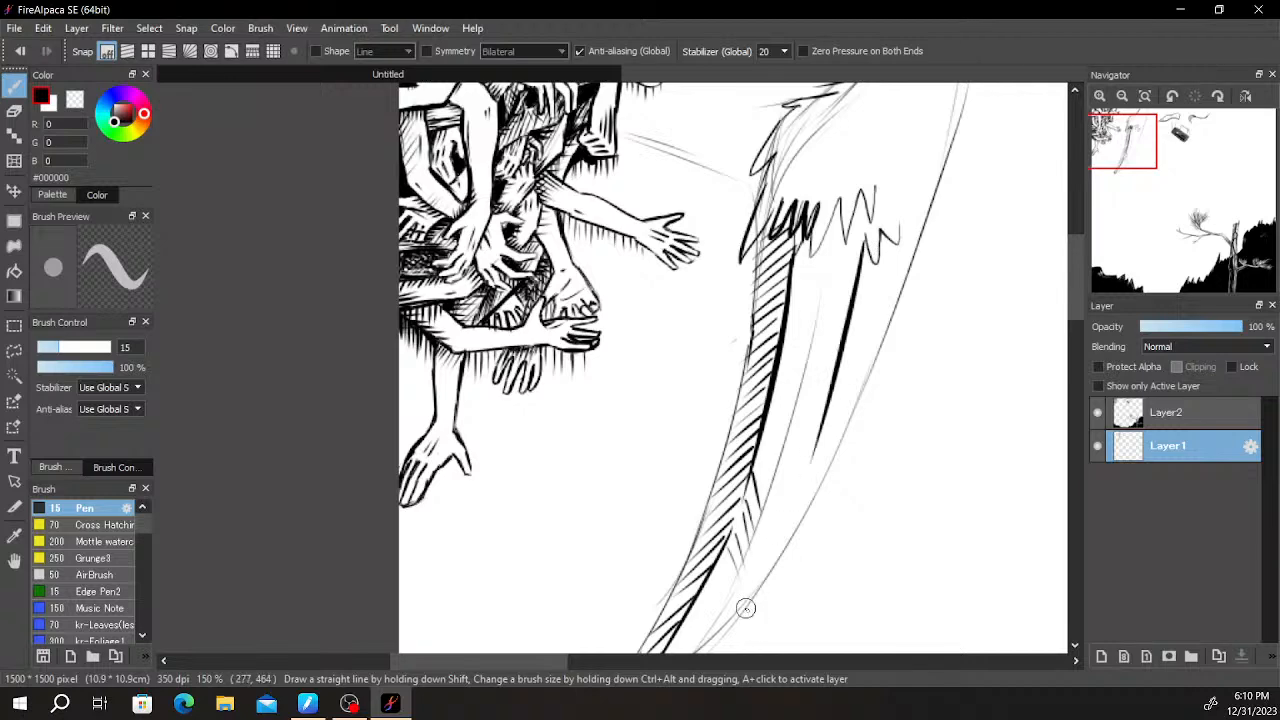
- Extend the second ridge line with a separate tapering stroke along the lower part of the horn
{"action": "left_click_drag", "start_coordinate": [746, 606], "coordinate": [774, 462]}
{"action": "left_click_drag", "start_coordinate": [835, 320], "coordinate": [763, 510]}
{"action": "key", "text": "ctrl+z"}
{"action": "left_click_drag", "start_coordinate": [769, 461], "coordinate": [809, 372]}
{"action": "left_click_drag", "start_coordinate": [776, 440], "coordinate": [830, 338]}
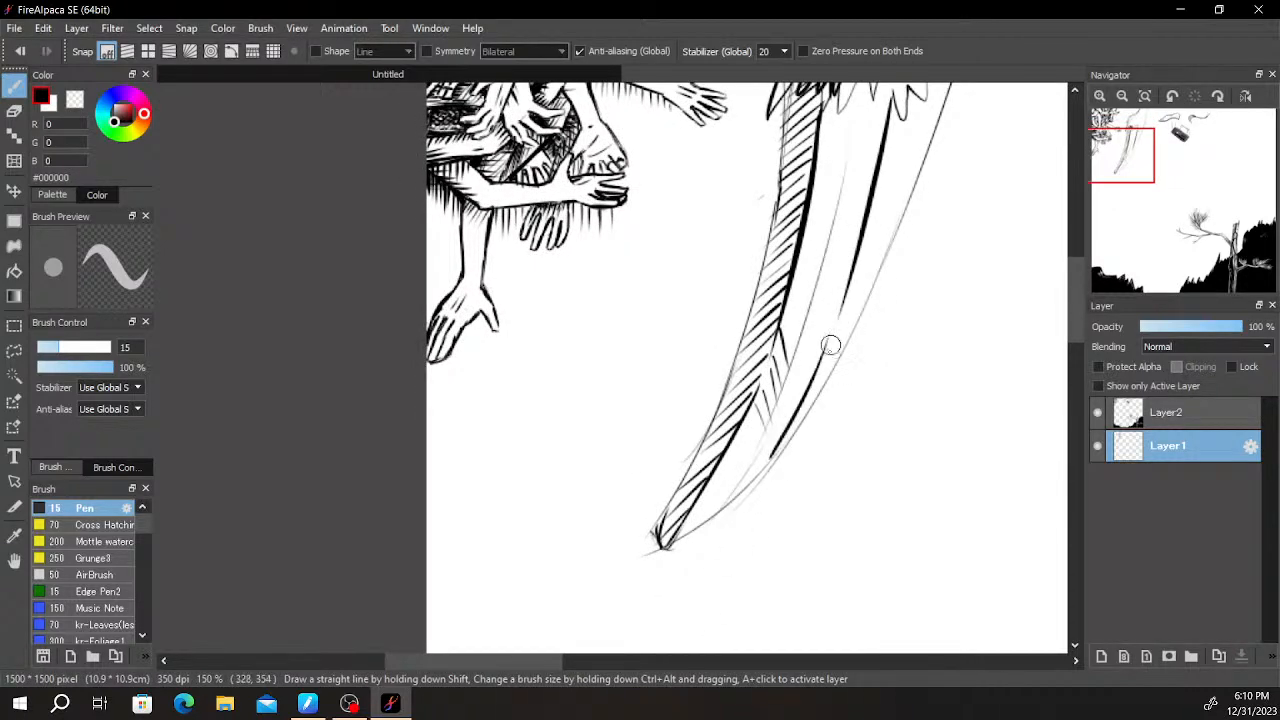
{"action": "left_click_drag", "start_coordinate": [854, 281], "coordinate": [832, 464]}
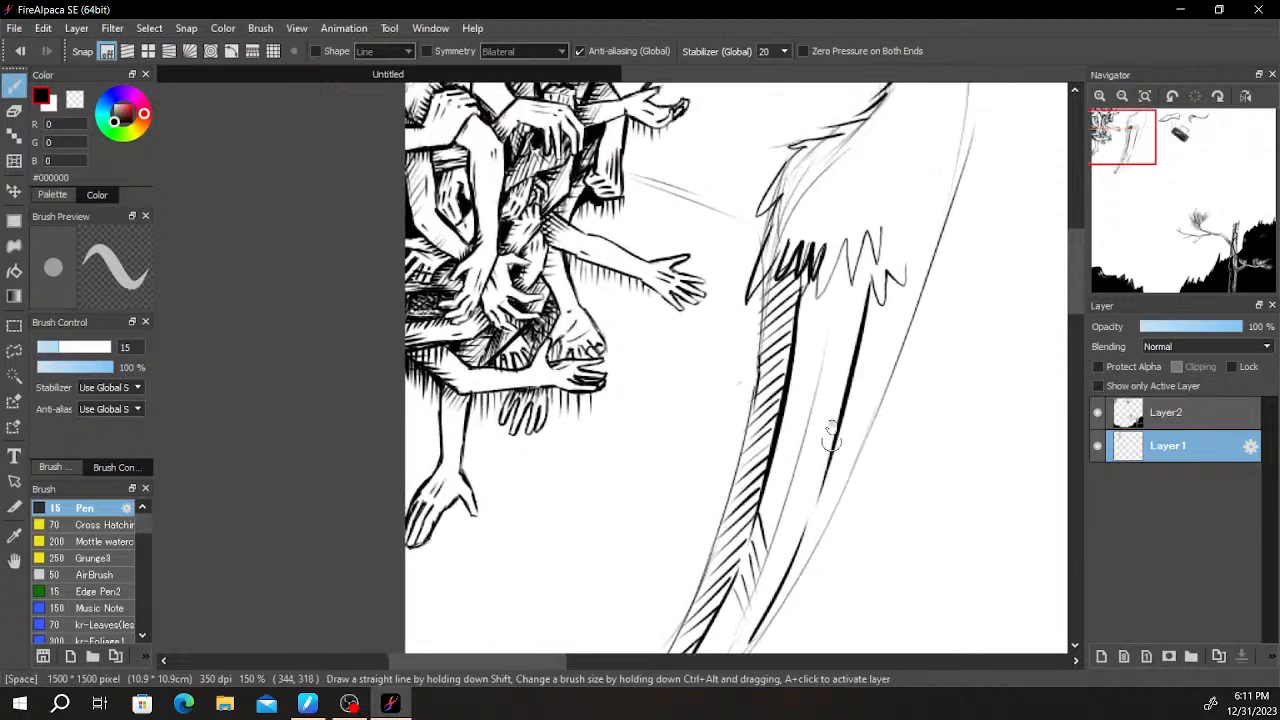
- Hatch the inner side of the second ridge line with diagonal strokes from below the fur to mid-horn
{"action": "mouse_move", "coordinate": [868, 275]}
{"action": "left_mouse_down"}
{"action": "mouse_move", "coordinate": [820, 352]}
{"action": "mouse_move", "coordinate": [826, 391]}
{"action": "mouse_move", "coordinate": [807, 409]}
{"action": "left_mouse_up"}
{"action": "key", "text": "ctrl+z"}
{"action": "left_click_drag", "start_coordinate": [855, 356], "coordinate": [800, 432]}
{"action": "left_click_drag", "start_coordinate": [850, 388], "coordinate": [797, 446]}
{"action": "left_click_drag", "start_coordinate": [850, 410], "coordinate": [806, 470]}
{"action": "left_click_drag", "start_coordinate": [844, 432], "coordinate": [785, 506]}
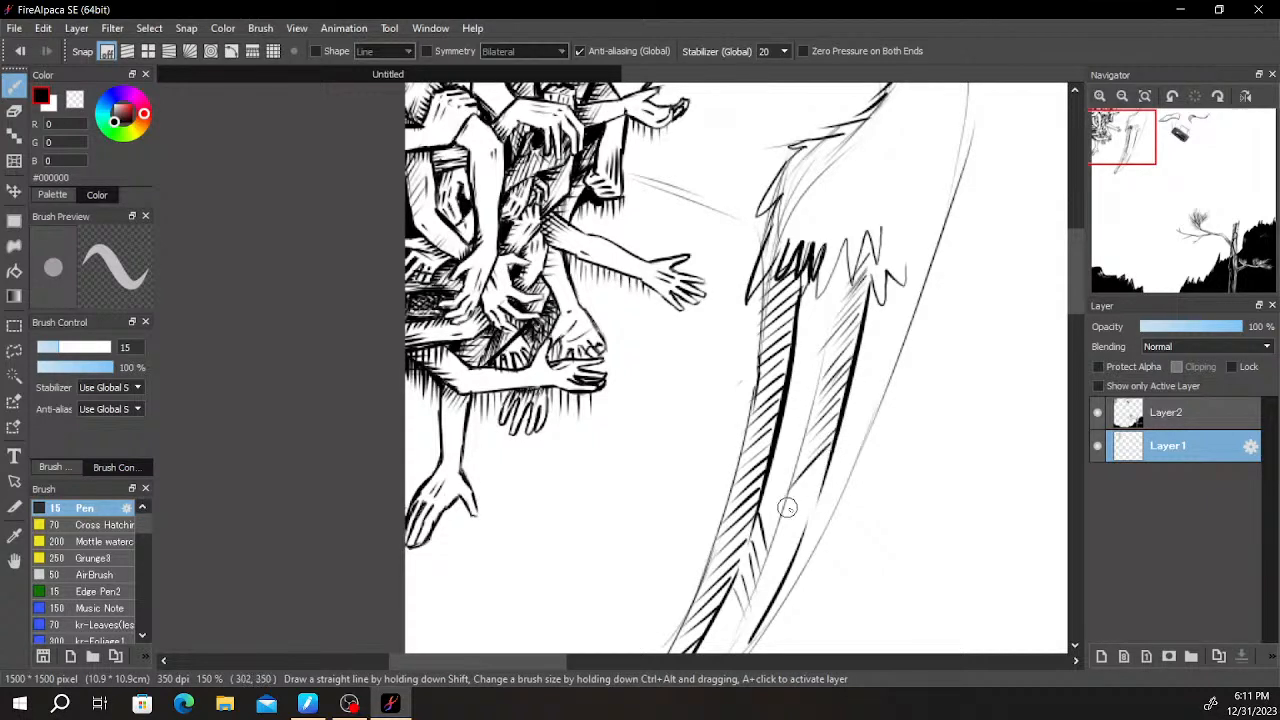
- Continue the diagonal hatching along the second ridge line's lower stroke toward the horn's tip
{"action": "mouse_move", "coordinate": [838, 450]}
{"action": "left_mouse_down"}
{"action": "mouse_move", "coordinate": [758, 551]}
{"action": "mouse_move", "coordinate": [853, 424]}
{"action": "mouse_move", "coordinate": [819, 455]}
{"action": "mouse_move", "coordinate": [826, 472]}
{"action": "left_mouse_up"}
{"action": "left_click_drag", "start_coordinate": [870, 435], "coordinate": [801, 513]}
{"action": "left_click_drag", "start_coordinate": [860, 464], "coordinate": [799, 539]}
{"action": "left_click_drag", "start_coordinate": [841, 500], "coordinate": [784, 562]}
{"action": "left_click_drag", "start_coordinate": [825, 484], "coordinate": [781, 584]}
{"action": "key", "text": "ctrl+z"}
{"action": "left_click_drag", "start_coordinate": [835, 460], "coordinate": [770, 588]}
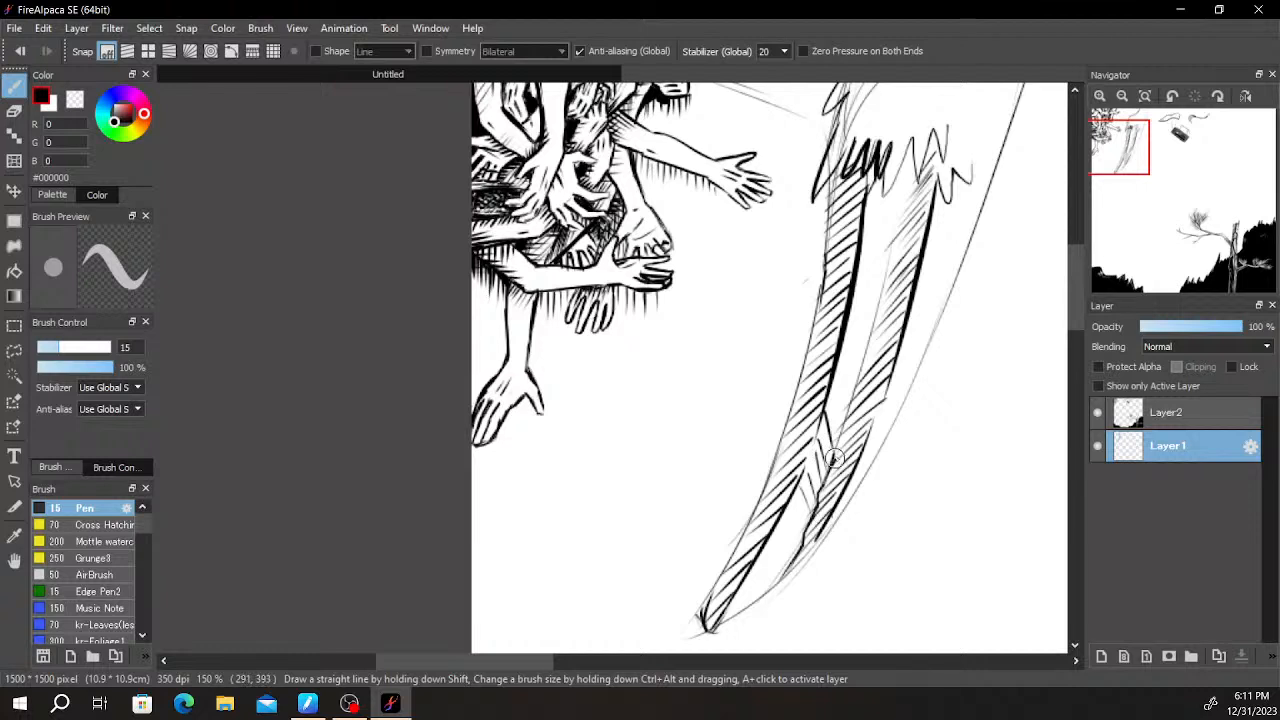
- Outline the inner edge of the second hatched band and darken a few of its hatching strokes
{"action": "left_click_drag", "start_coordinate": [894, 205], "coordinate": [858, 392]}
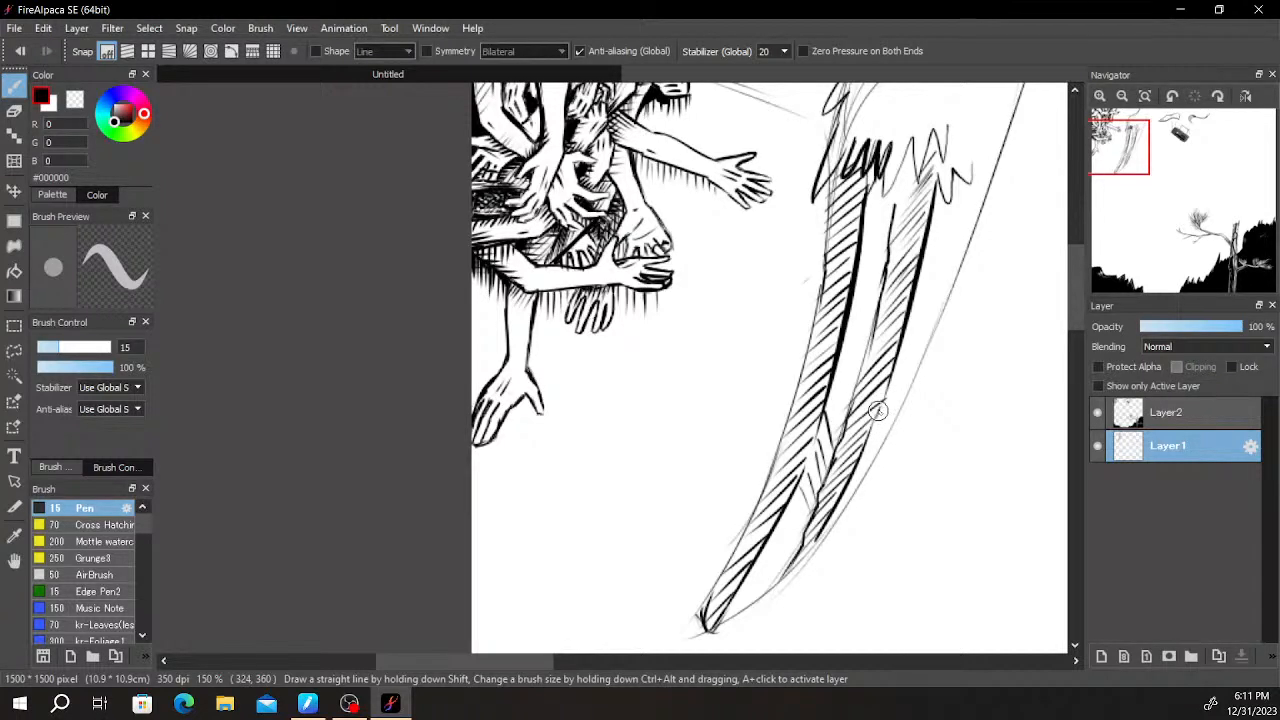
{"action": "key", "text": "ctrl+z"}
{"action": "left_click_drag", "start_coordinate": [879, 404], "coordinate": [850, 432]}
{"action": "left_click_drag", "start_coordinate": [885, 383], "coordinate": [862, 400]}
{"action": "key", "text": "ctrl+z"}
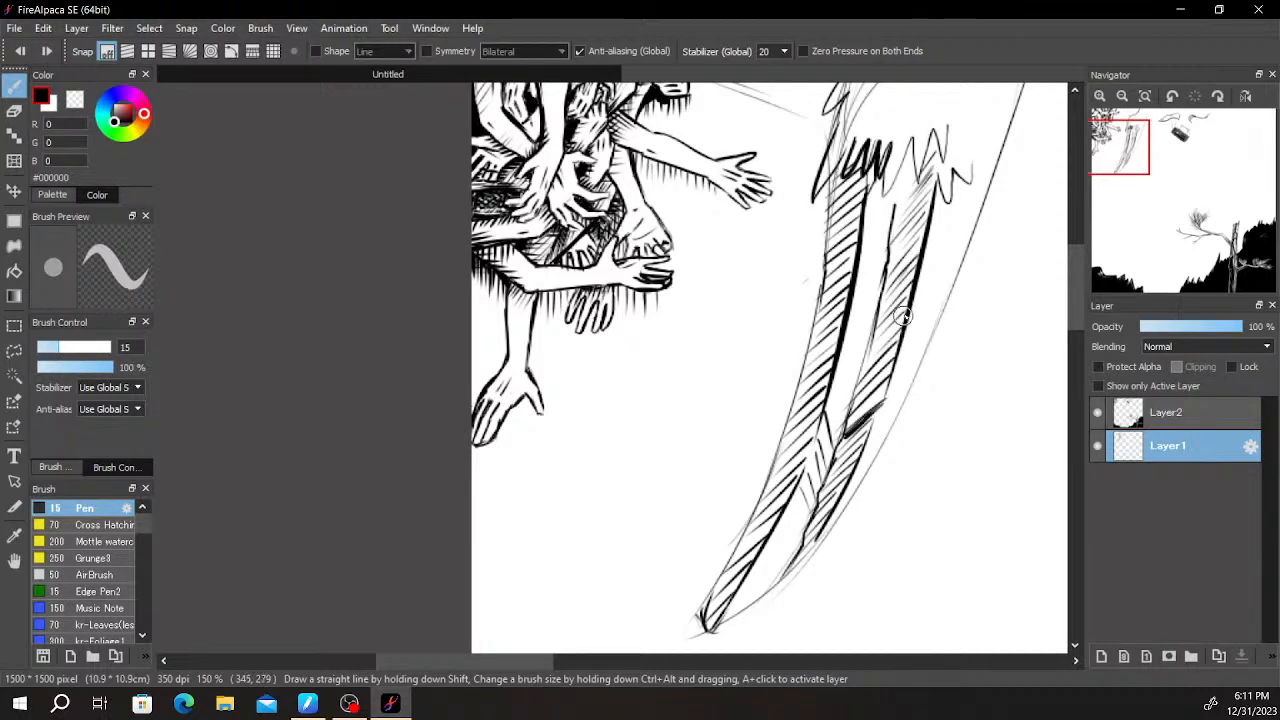
{"action": "left_click_drag", "start_coordinate": [904, 307], "coordinate": [882, 334]}
{"action": "left_click_drag", "start_coordinate": [945, 204], "coordinate": [964, 252]}
{"action": "left_click_drag", "start_coordinate": [937, 206], "coordinate": [949, 266]}
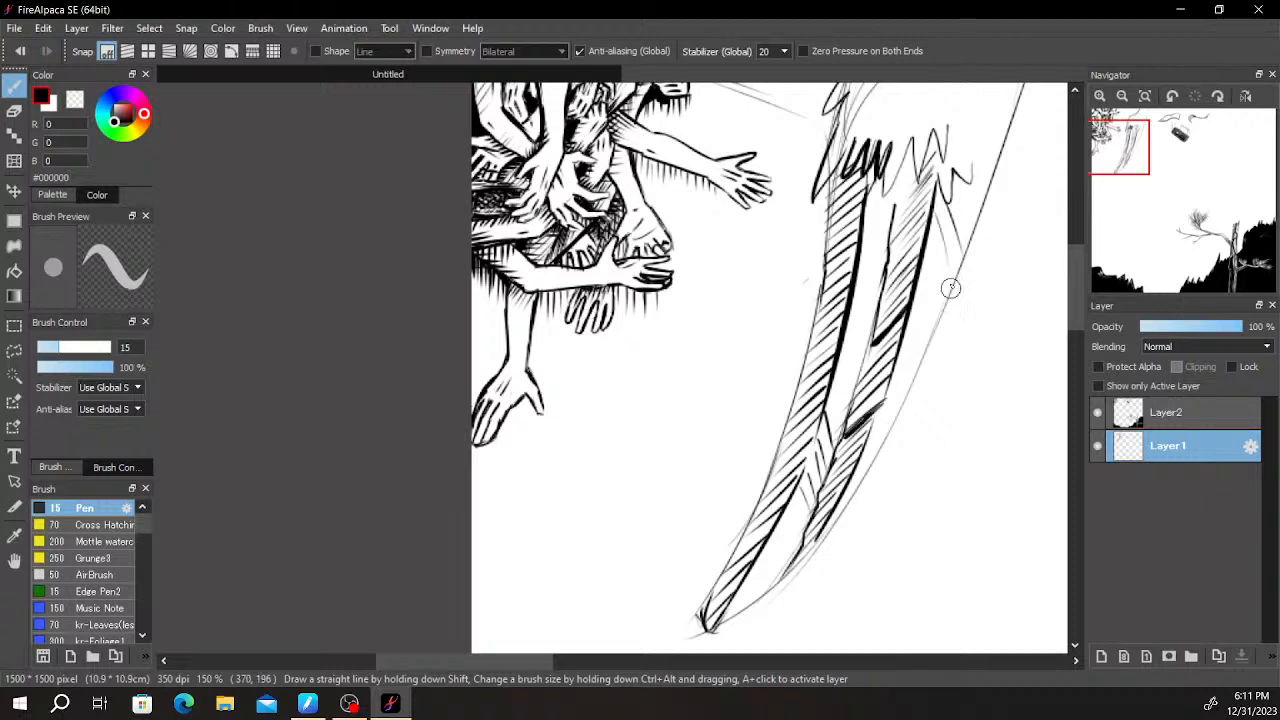
{"action": "key", "text": "ctrl+z"}
{"action": "key", "text": "ctrl+z"}
{"action": "left_click_drag", "start_coordinate": [970, 188], "coordinate": [943, 298]}
{"action": "key", "text": "ctrl+z"}
{"action": "left_click_drag", "start_coordinate": [970, 183], "coordinate": [926, 342]}
{"action": "key", "text": "ctrl+z"}
{"action": "left_click_drag", "start_coordinate": [966, 184], "coordinate": [903, 400]}
{"action": "key", "text": "ctrl+z"}
{"action": "mouse_move", "coordinate": [962, 184]}
{"action": "left_mouse_down"}
{"action": "mouse_move", "coordinate": [887, 423]}
{"action": "mouse_move", "coordinate": [966, 192]}
{"action": "left_mouse_up"}
{"action": "key", "text": "ctrl+z"}
- Draw two long tapering lines from the fur's edge down the outer side of the horn
{"action": "key", "text": "ctrl+z"}
{"action": "left_click_drag", "start_coordinate": [963, 182], "coordinate": [870, 440]}
{"action": "key", "text": "ctrl+z"}
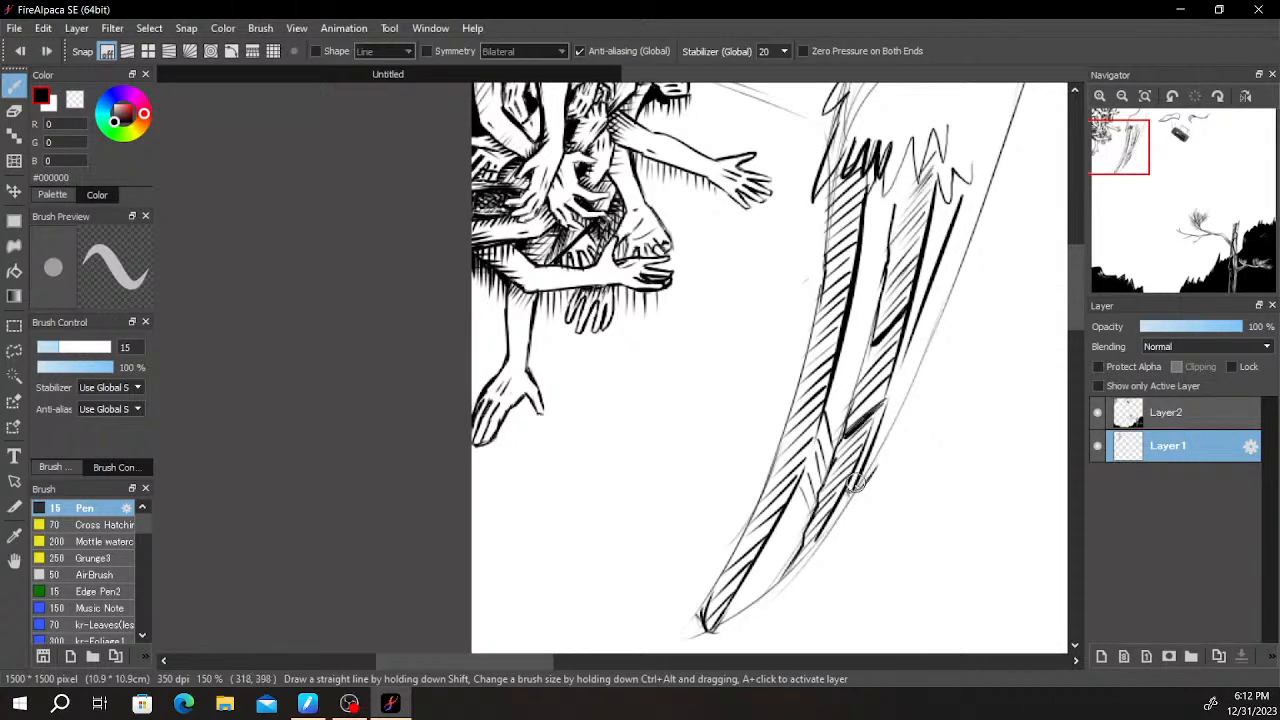
{"action": "left_click_drag", "start_coordinate": [937, 268], "coordinate": [896, 415]}
{"action": "left_click_drag", "start_coordinate": [984, 200], "coordinate": [905, 418]}
{"action": "key", "text": "ctrl+z"}
{"action": "left_click_drag", "start_coordinate": [982, 216], "coordinate": [869, 480]}
{"action": "key", "text": "ctrl+z"}
{"action": "left_click_drag", "start_coordinate": [973, 209], "coordinate": [929, 343]}
{"action": "left_click_drag", "start_coordinate": [958, 243], "coordinate": [903, 382]}
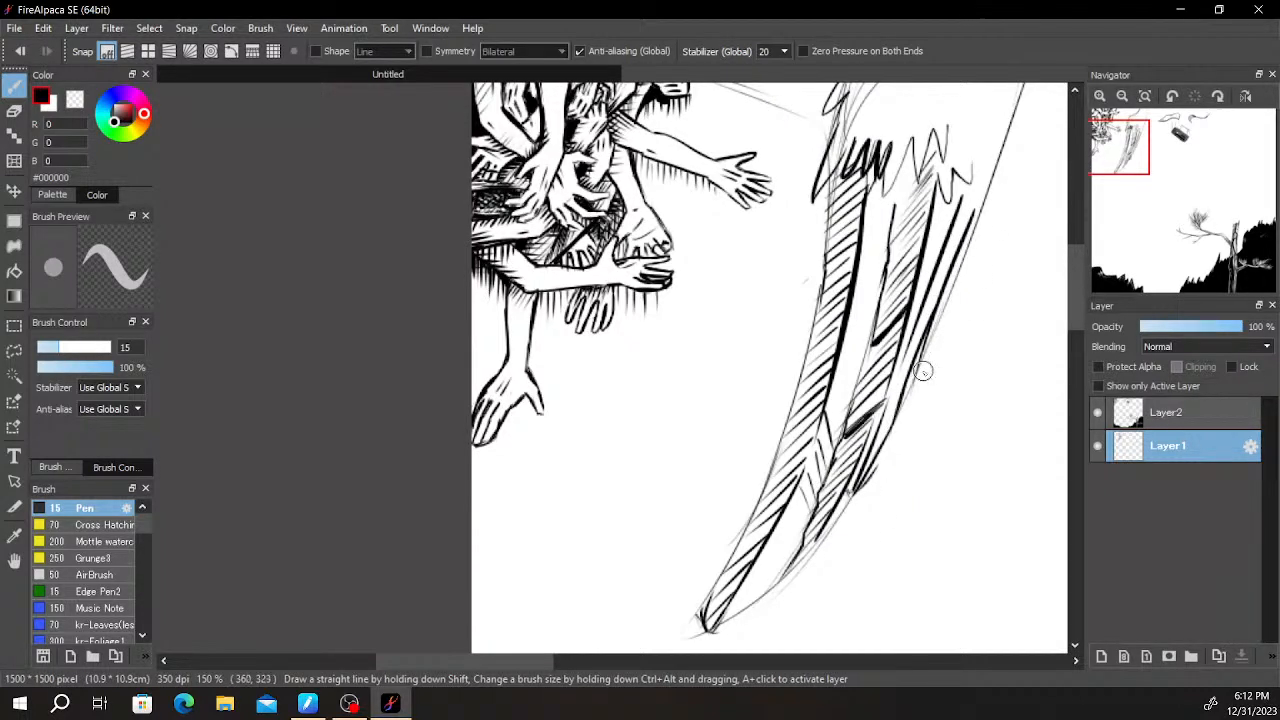
- Erase part of the loose sketch line along the outer side of the horn with the Eraser
{"action": "key", "text": "e"}
{"action": "scroll", "coordinate": [938, 350], "scroll_direction": "up", "scroll_amount": 2}
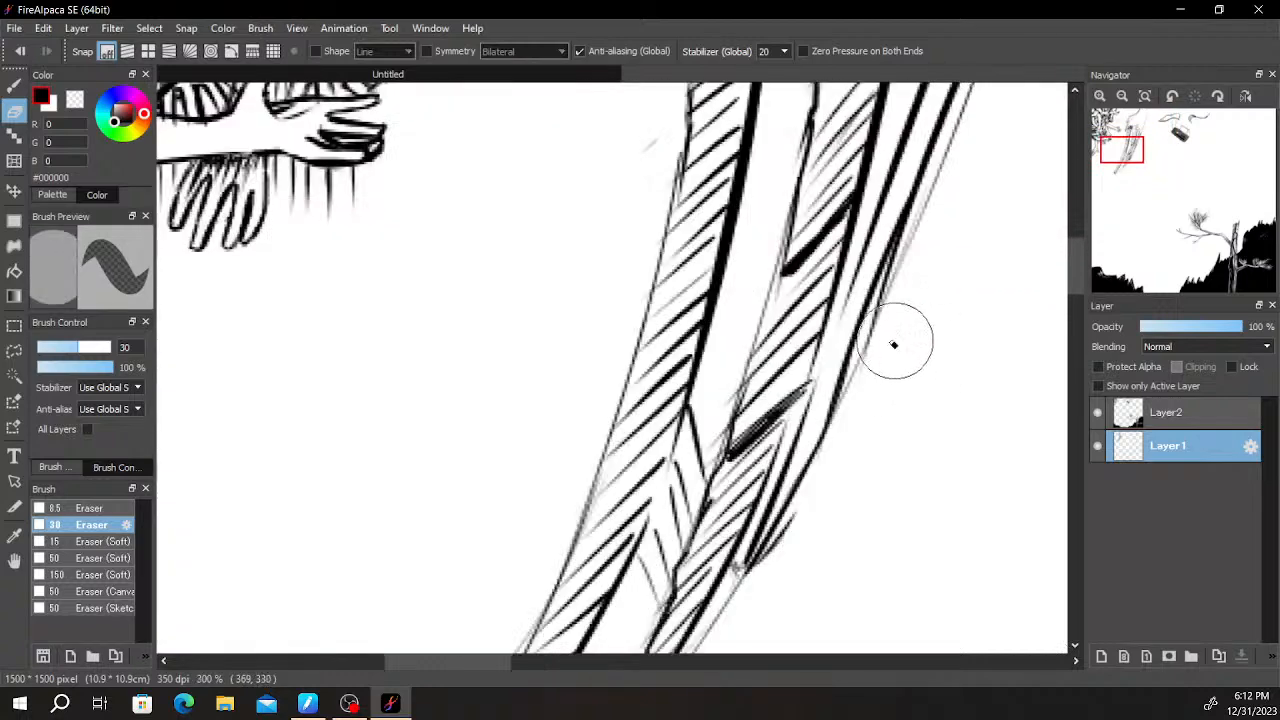
{"action": "left_click_drag", "start_coordinate": [914, 238], "coordinate": [892, 290]}
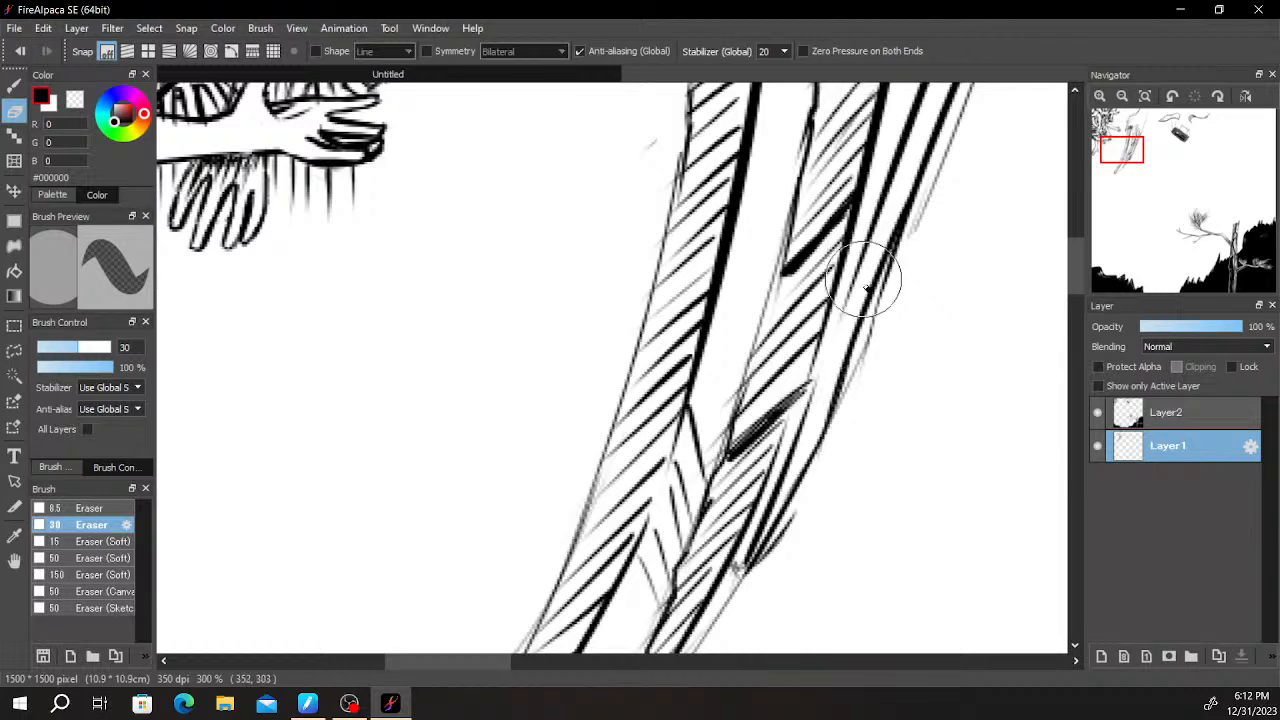
{"action": "scroll", "coordinate": [808, 489], "scroll_direction": "down", "scroll_amount": 2}
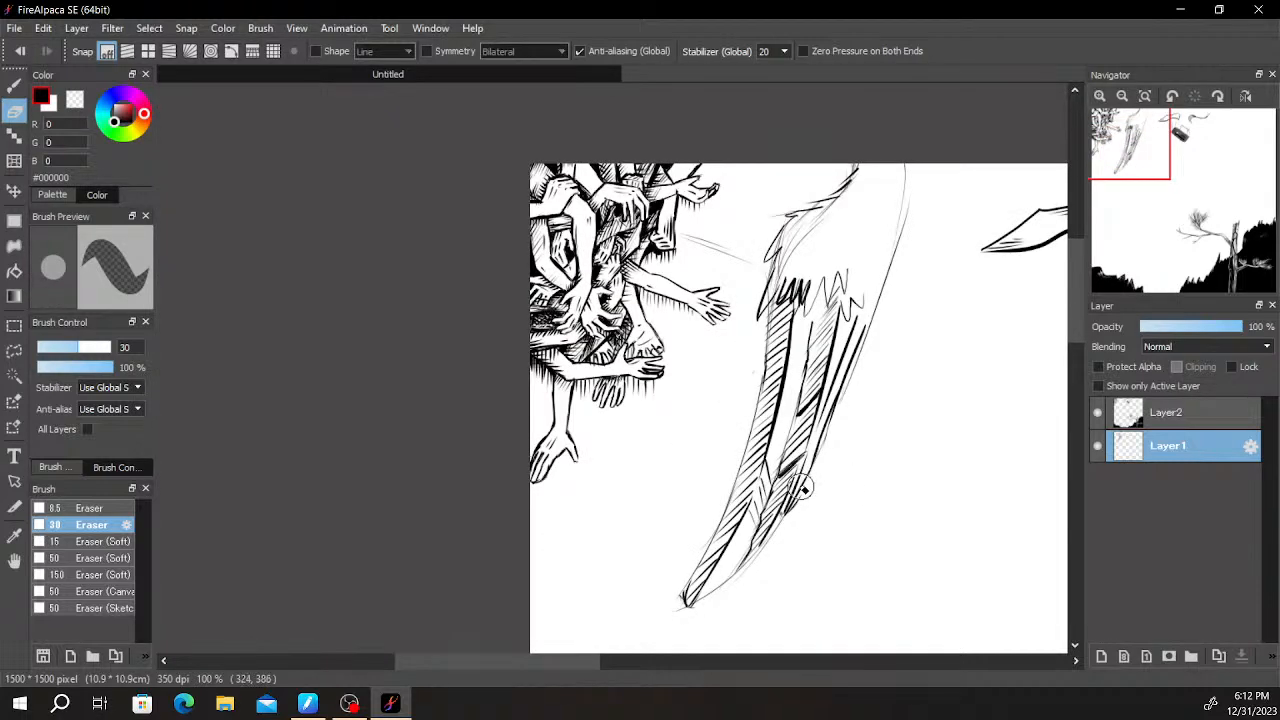
{"action": "scroll", "coordinate": [808, 489], "scroll_direction": "up", "scroll_amount": 3}
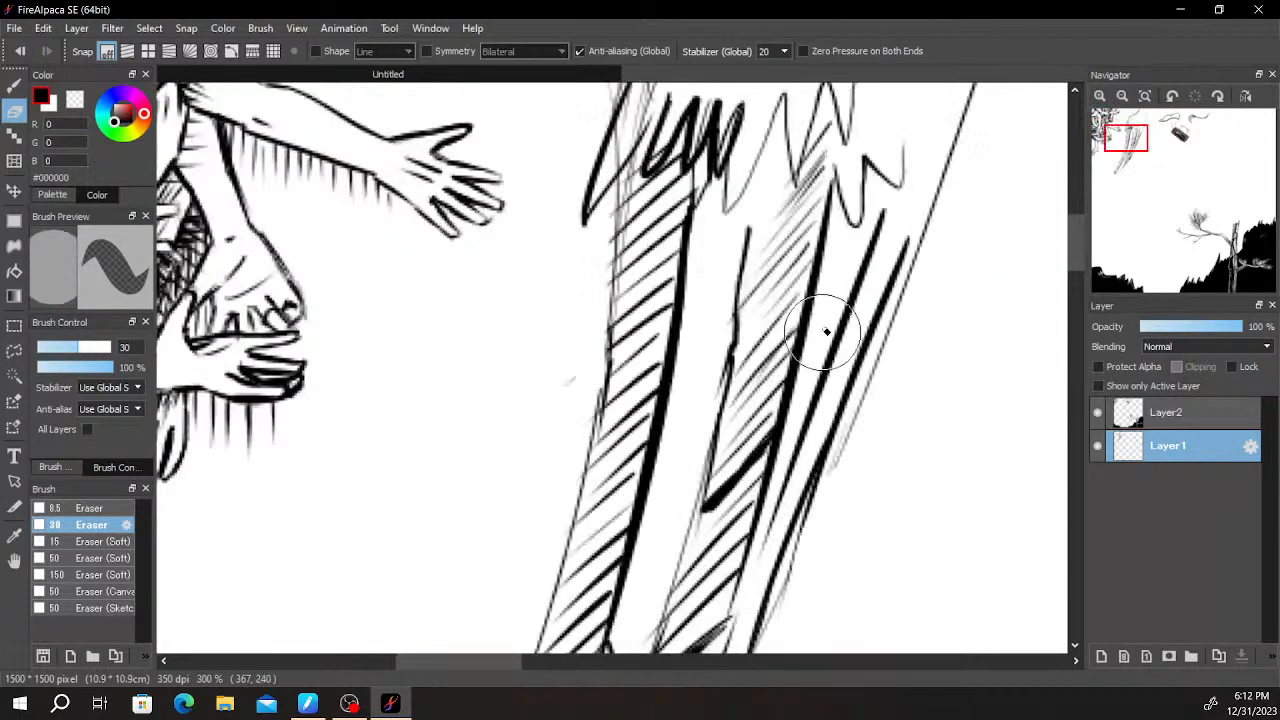
- Fill the gap beside the second ridge line, directly below the zigzag fur, with dense diagonal Pen hatching
{"action": "key", "text": "b"}
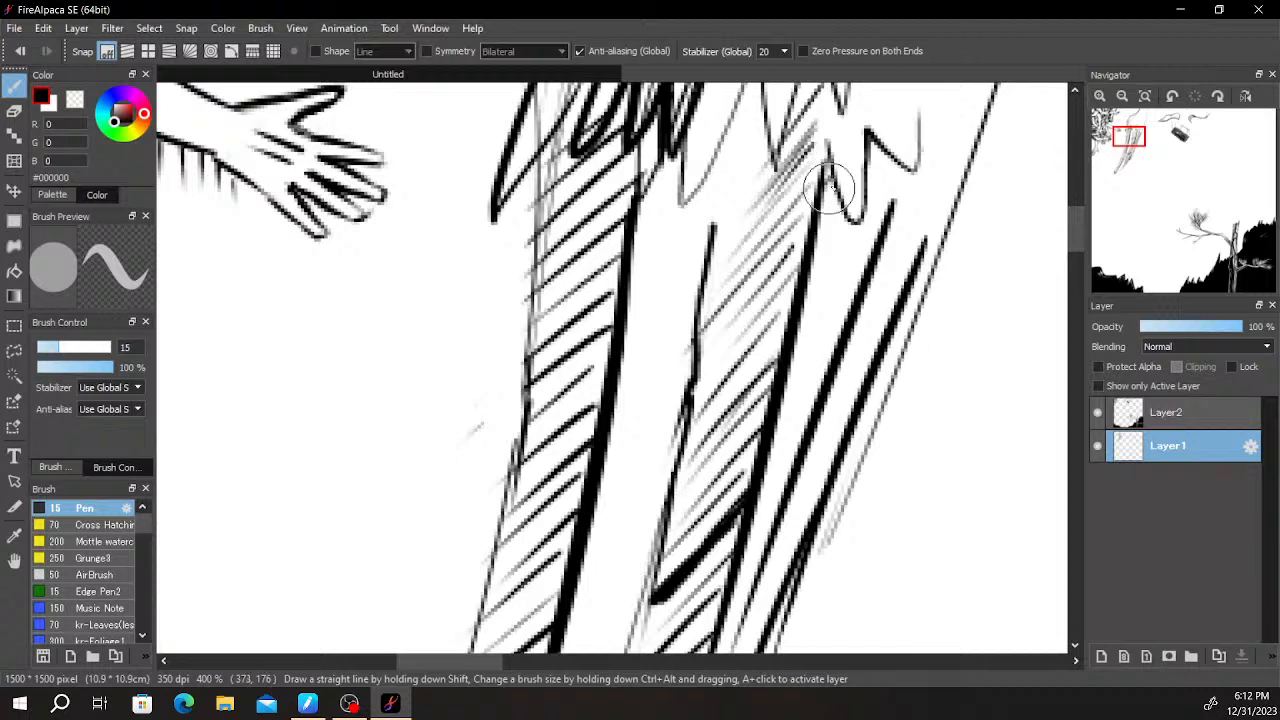
{"action": "left_click_drag", "start_coordinate": [826, 212], "coordinate": [850, 215]}
{"action": "mouse_move", "coordinate": [882, 145]}
{"action": "left_mouse_down"}
{"action": "mouse_move", "coordinate": [862, 175]}
{"action": "mouse_move", "coordinate": [893, 156]}
{"action": "mouse_move", "coordinate": [854, 227]}
{"action": "mouse_move", "coordinate": [903, 166]}
{"action": "mouse_move", "coordinate": [899, 180]}
{"action": "mouse_move", "coordinate": [801, 312]}
{"action": "mouse_move", "coordinate": [873, 228]}
{"action": "mouse_move", "coordinate": [799, 350]}
{"action": "mouse_move", "coordinate": [828, 320]}
{"action": "mouse_move", "coordinate": [832, 360]}
{"action": "mouse_move", "coordinate": [758, 478]}
{"action": "mouse_move", "coordinate": [805, 410]}
{"action": "mouse_move", "coordinate": [735, 572]}
{"action": "left_mouse_up"}
{"action": "mouse_move", "coordinate": [848, 238]}
{"action": "left_mouse_down"}
{"action": "mouse_move", "coordinate": [838, 228]}
{"action": "mouse_move", "coordinate": [816, 250]}
{"action": "left_mouse_up"}
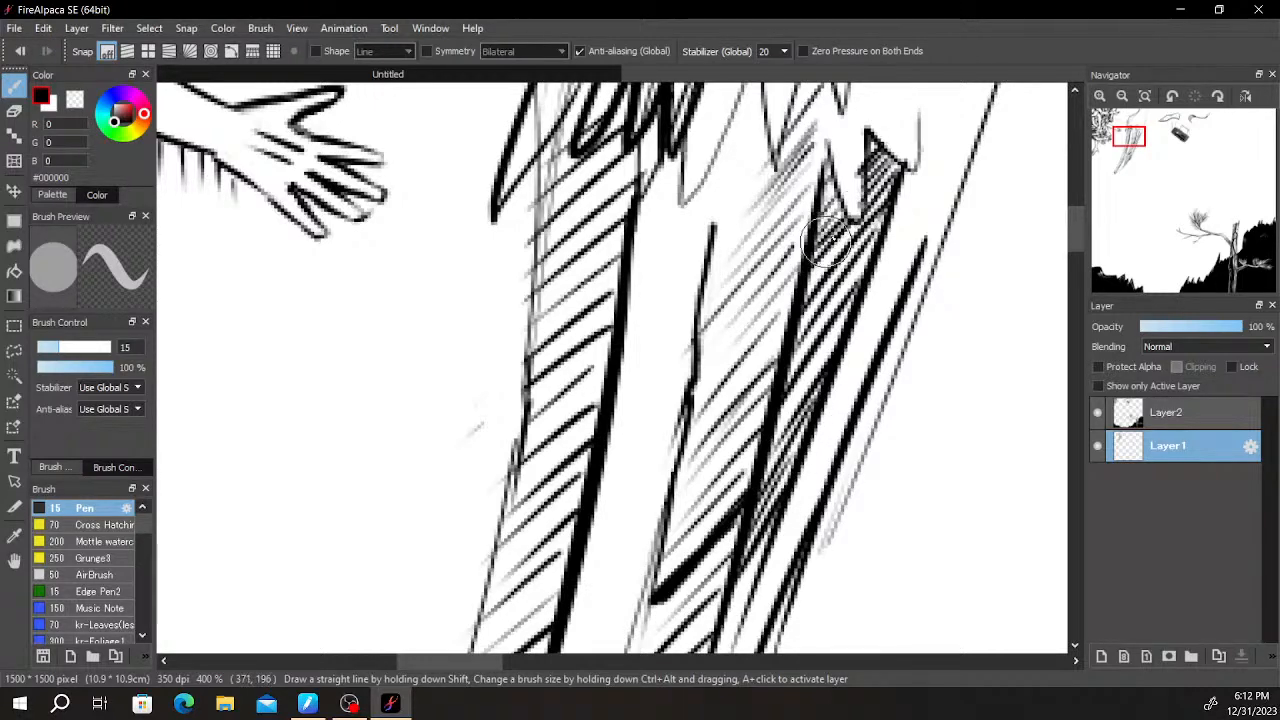
{"action": "mouse_move", "coordinate": [913, 189]}
{"action": "left_mouse_down"}
{"action": "mouse_move", "coordinate": [917, 268]}
{"action": "mouse_move", "coordinate": [888, 210]}
{"action": "mouse_move", "coordinate": [832, 373]}
{"action": "mouse_move", "coordinate": [830, 428]}
{"action": "left_mouse_up"}
- Continue the fine hatching down the narrow gaps between the lines on the horn's outer side
{"action": "scroll", "coordinate": [830, 428], "scroll_direction": "down", "scroll_amount": 3}
{"action": "mouse_move", "coordinate": [862, 290]}
{"action": "left_mouse_down"}
{"action": "mouse_move", "coordinate": [840, 387]}
{"action": "mouse_move", "coordinate": [765, 505]}
{"action": "left_mouse_up"}
{"action": "scroll", "coordinate": [767, 445], "scroll_direction": "down", "scroll_amount": 3}
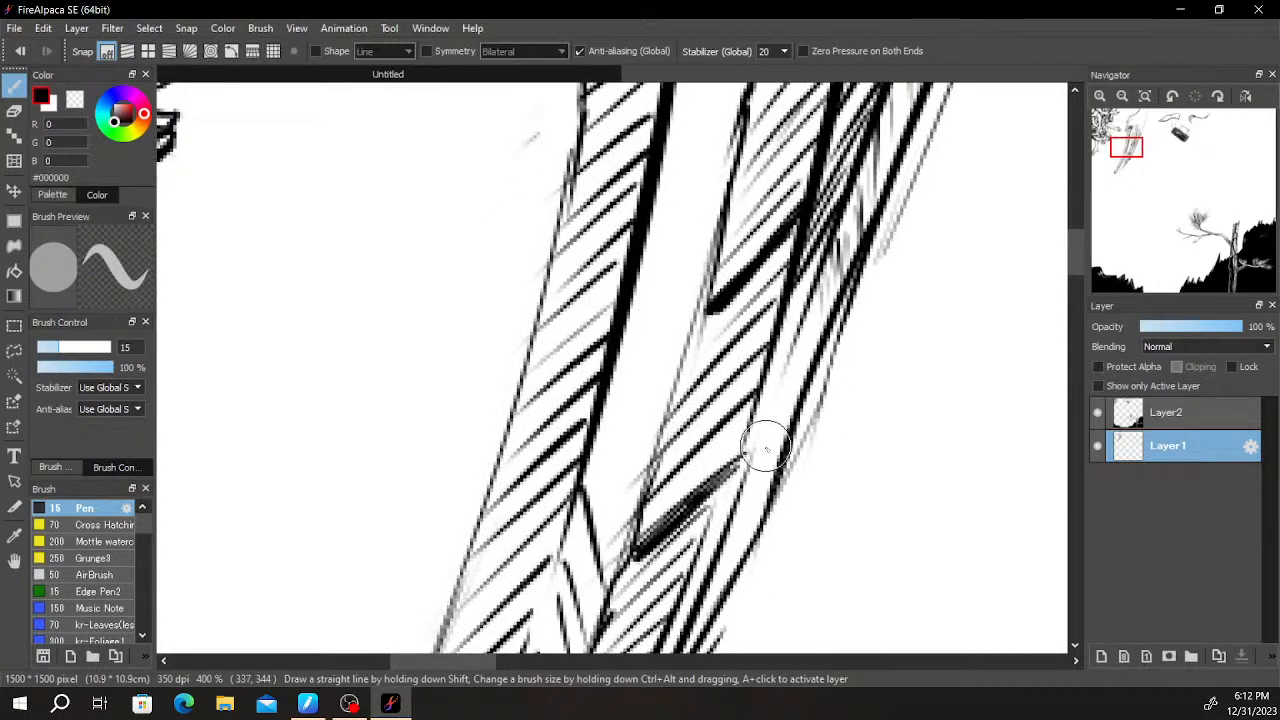
{"action": "mouse_move", "coordinate": [727, 585]}
{"action": "left_mouse_down"}
{"action": "mouse_move", "coordinate": [744, 435]}
{"action": "mouse_move", "coordinate": [726, 522]}
{"action": "mouse_move", "coordinate": [765, 407]}
{"action": "left_mouse_up"}
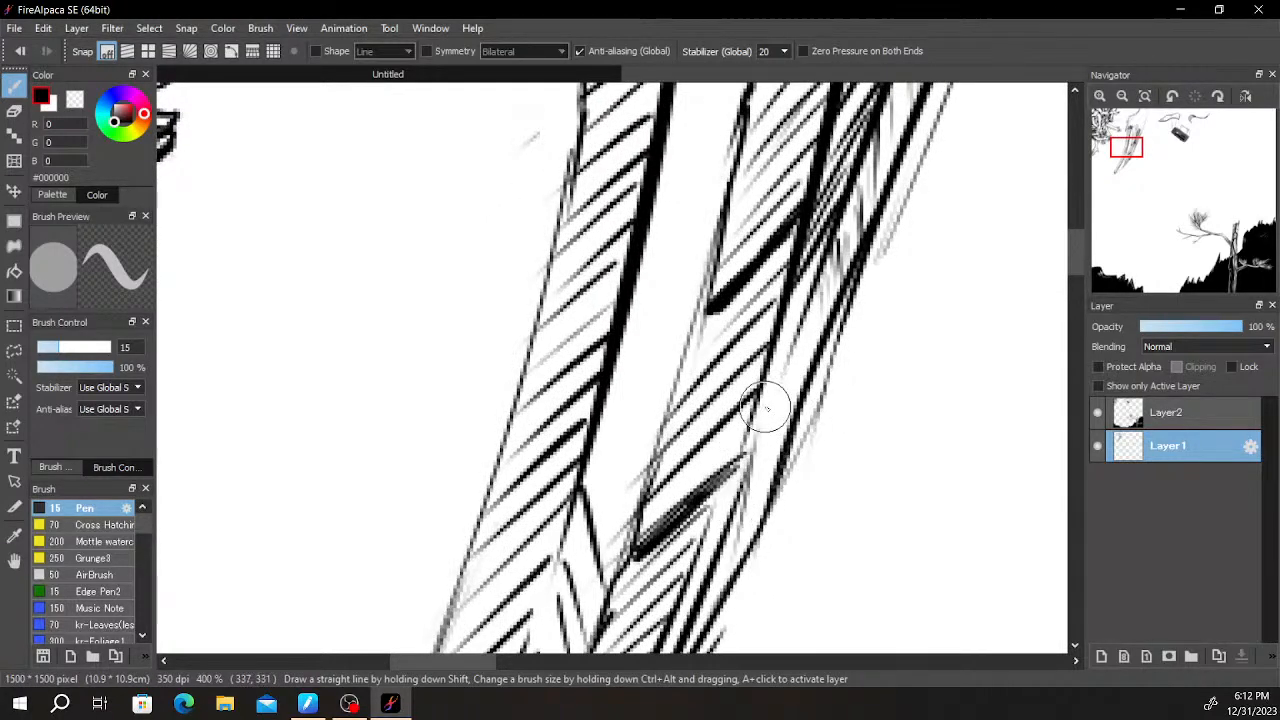
{"action": "mouse_move", "coordinate": [787, 341]}
{"action": "left_mouse_down"}
{"action": "mouse_move", "coordinate": [764, 376]}
{"action": "mouse_move", "coordinate": [781, 378]}
{"action": "mouse_move", "coordinate": [752, 433]}
{"action": "left_mouse_up"}
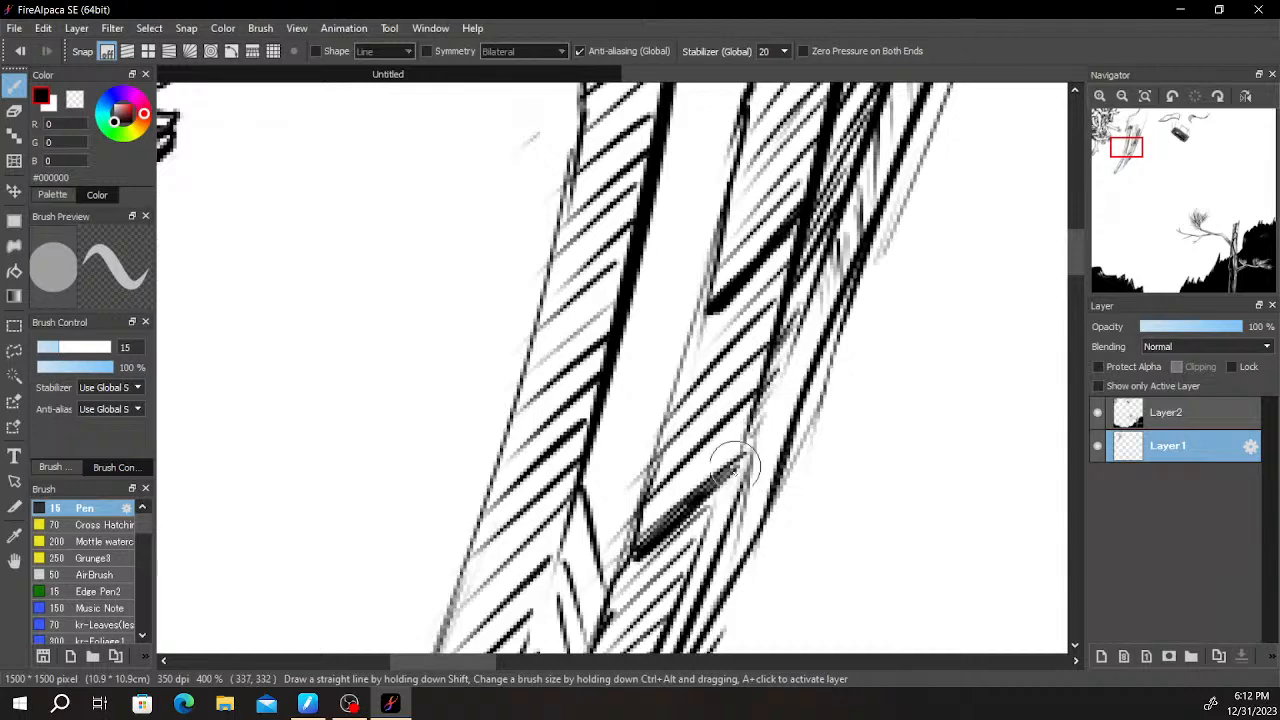
{"action": "left_click_drag", "start_coordinate": [703, 538], "coordinate": [669, 628]}
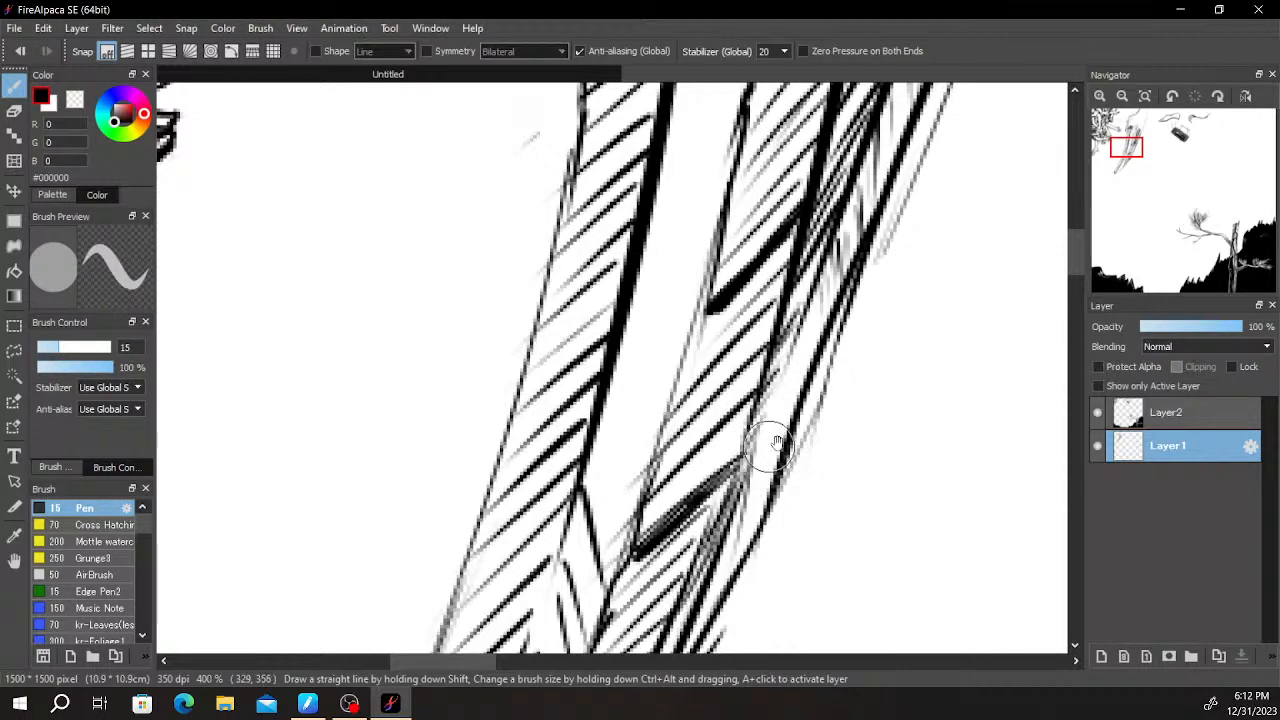
- Hatch and darken the lower end of the second band and its outer edge near the horn's tip
{"action": "scroll", "coordinate": [897, 283], "scroll_direction": "down", "scroll_amount": 7}
{"action": "scroll", "coordinate": [911, 292], "scroll_direction": "up", "scroll_amount": 6}
{"action": "left_click_drag", "start_coordinate": [911, 294], "coordinate": [831, 450]}
{"action": "mouse_move", "coordinate": [753, 577]}
{"action": "left_mouse_down"}
{"action": "mouse_move", "coordinate": [739, 603]}
{"action": "mouse_move", "coordinate": [744, 508]}
{"action": "left_mouse_up"}
{"action": "left_click_drag", "start_coordinate": [690, 582], "coordinate": [745, 512]}
{"action": "left_click_drag", "start_coordinate": [705, 578], "coordinate": [678, 612]}
{"action": "left_click_drag", "start_coordinate": [680, 617], "coordinate": [745, 507]}
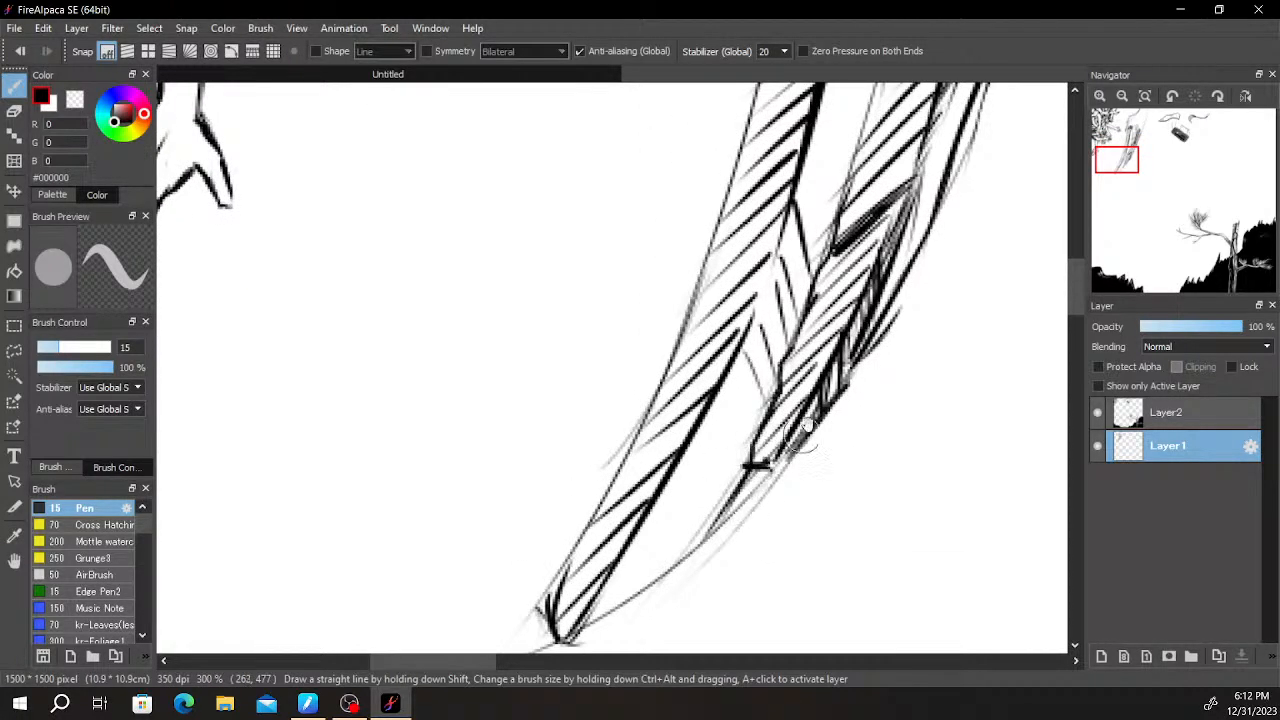
- Shade the fur along the horn's upper edge facing the arms with slanted strokes up to the canvas border
{"action": "scroll", "coordinate": [780, 455], "scroll_direction": "down", "scroll_amount": 15}
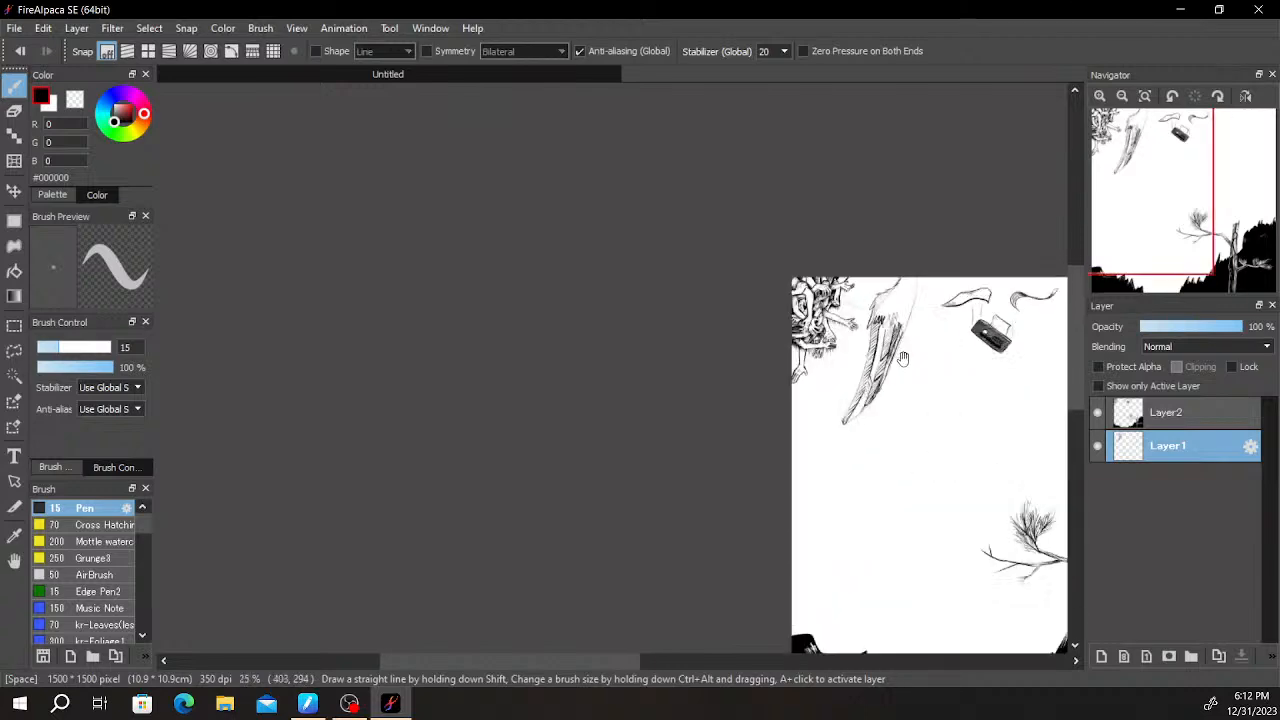
{"action": "scroll", "coordinate": [900, 357], "scroll_direction": "up", "scroll_amount": 12}
{"action": "mouse_move", "coordinate": [762, 372]}
{"action": "left_mouse_down"}
{"action": "mouse_move", "coordinate": [725, 425]}
{"action": "mouse_move", "coordinate": [731, 458]}
{"action": "left_mouse_up"}
{"action": "left_click_drag", "start_coordinate": [769, 417], "coordinate": [729, 480]}
{"action": "mouse_move", "coordinate": [772, 428]}
{"action": "left_mouse_down"}
{"action": "mouse_move", "coordinate": [710, 530]}
{"action": "mouse_move", "coordinate": [737, 510]}
{"action": "left_mouse_up"}
{"action": "left_click_drag", "start_coordinate": [788, 455], "coordinate": [755, 502]}
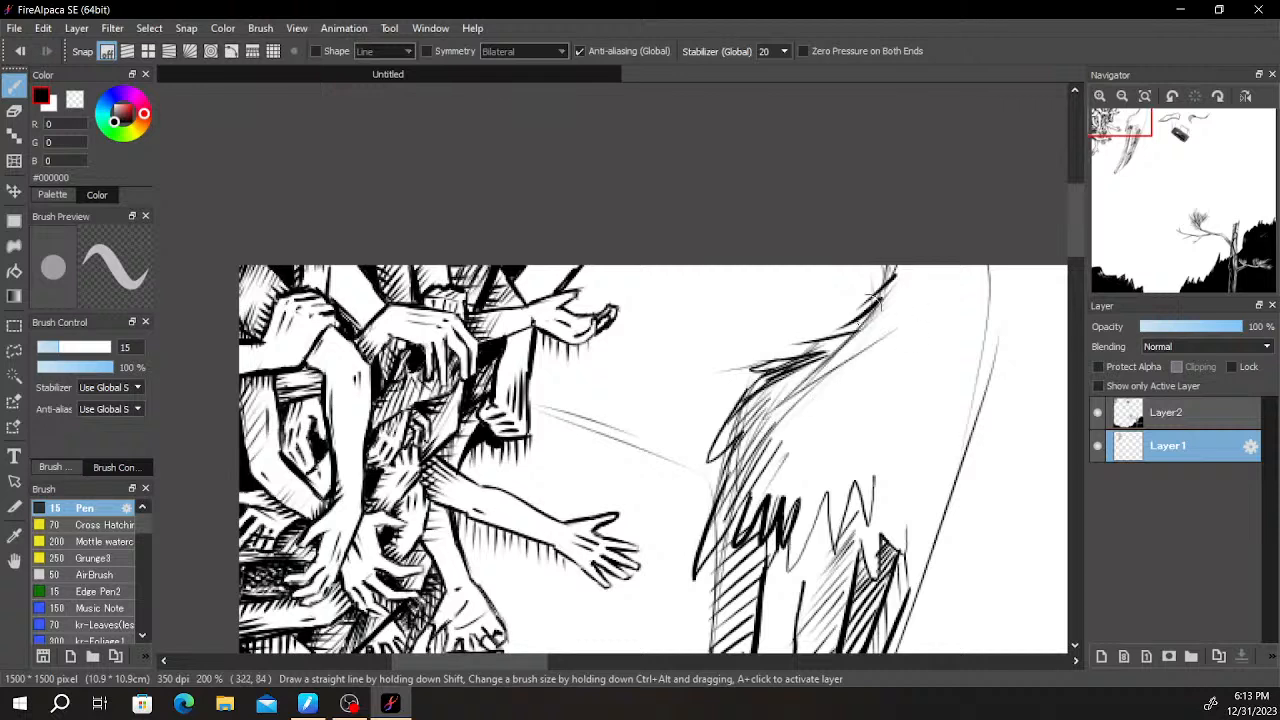
{"action": "left_click_drag", "start_coordinate": [902, 296], "coordinate": [840, 352]}
{"action": "left_click_drag", "start_coordinate": [890, 312], "coordinate": [832, 353]}
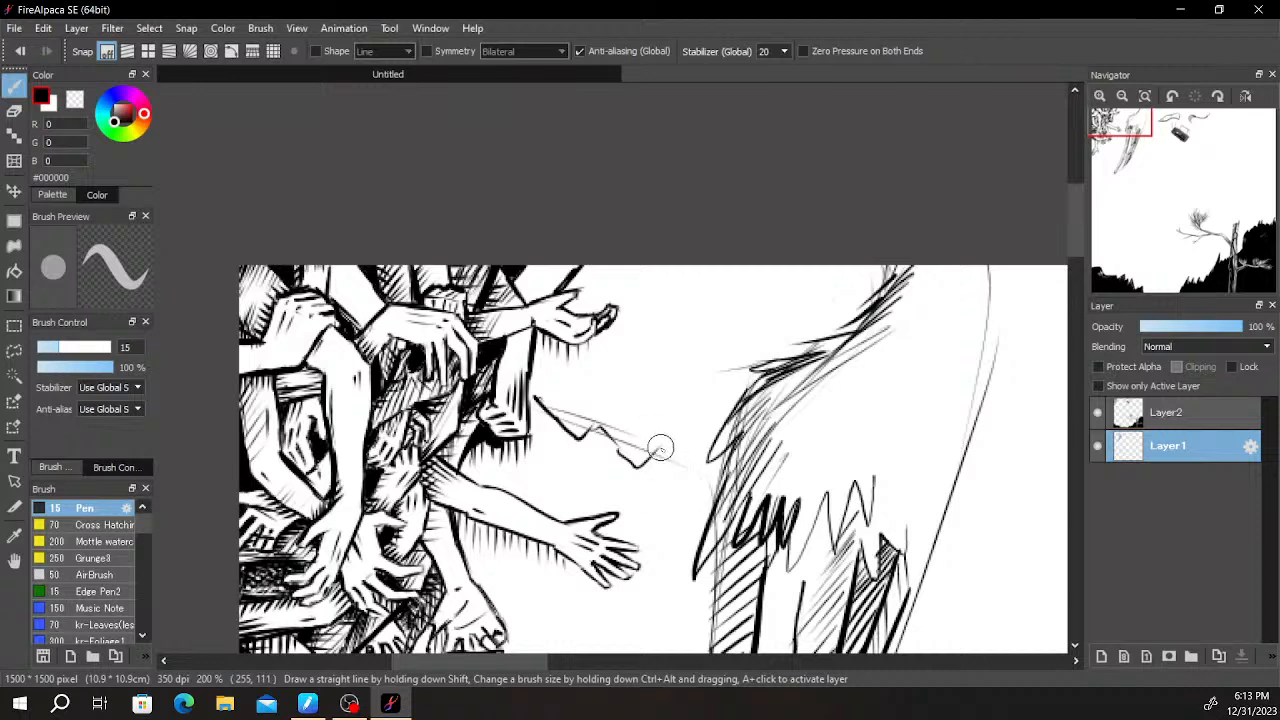
- Finish the jagged edge between the arms and the horn and draw two thin slanted strokes rising from its peaks
{"action": "left_click_drag", "start_coordinate": [708, 483], "coordinate": [716, 479]}
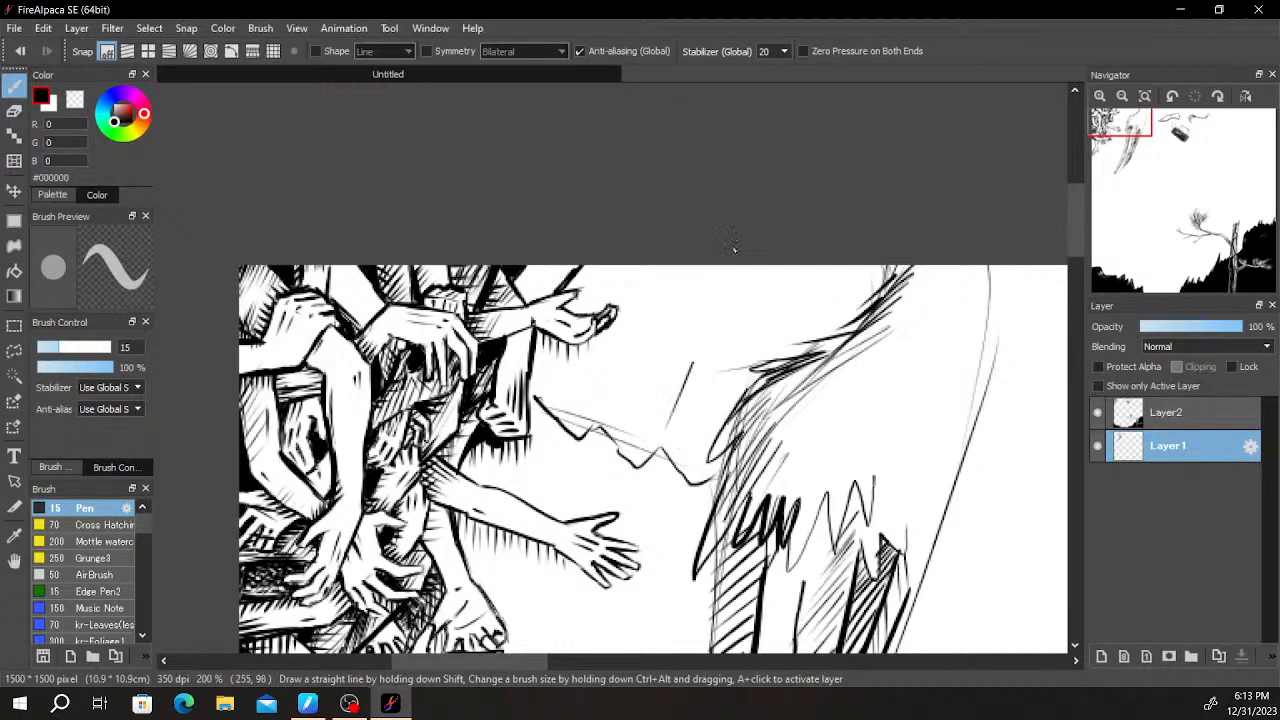
{"action": "left_click_drag", "start_coordinate": [664, 446], "coordinate": [703, 310]}
{"action": "left_click_drag", "start_coordinate": [605, 410], "coordinate": [642, 312]}
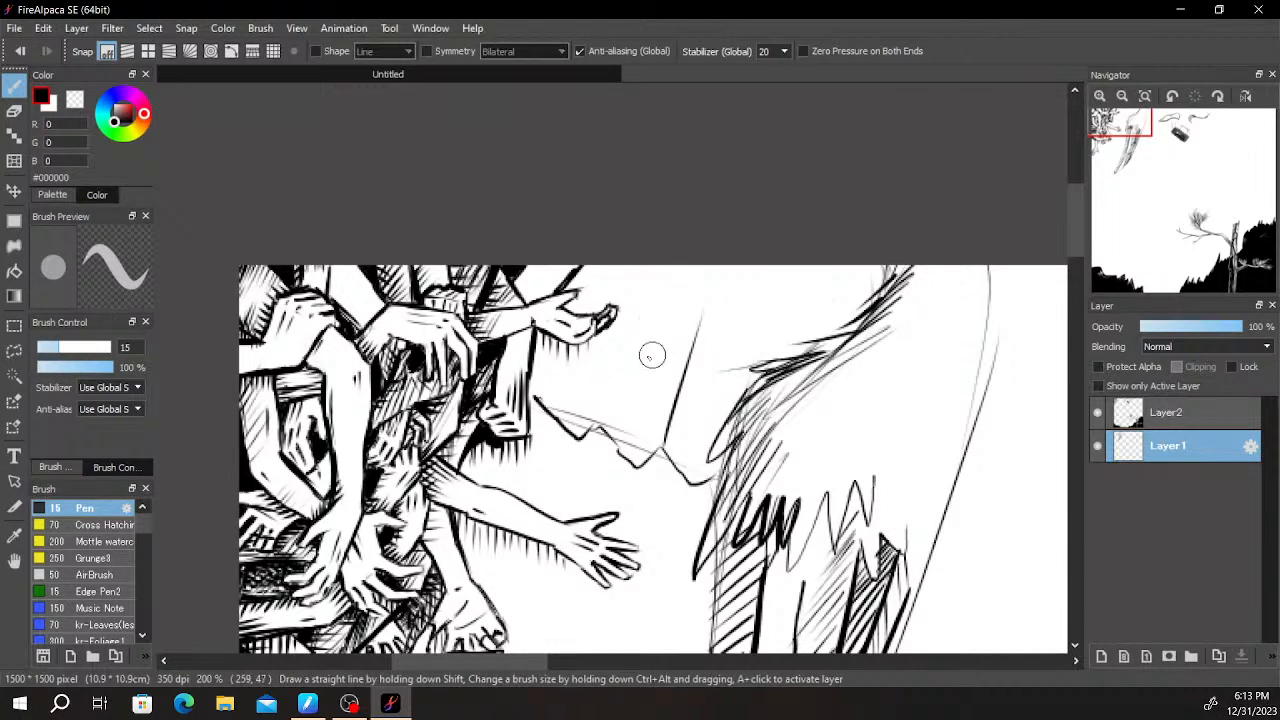
{"action": "left_click_drag", "start_coordinate": [847, 353], "coordinate": [868, 351]}
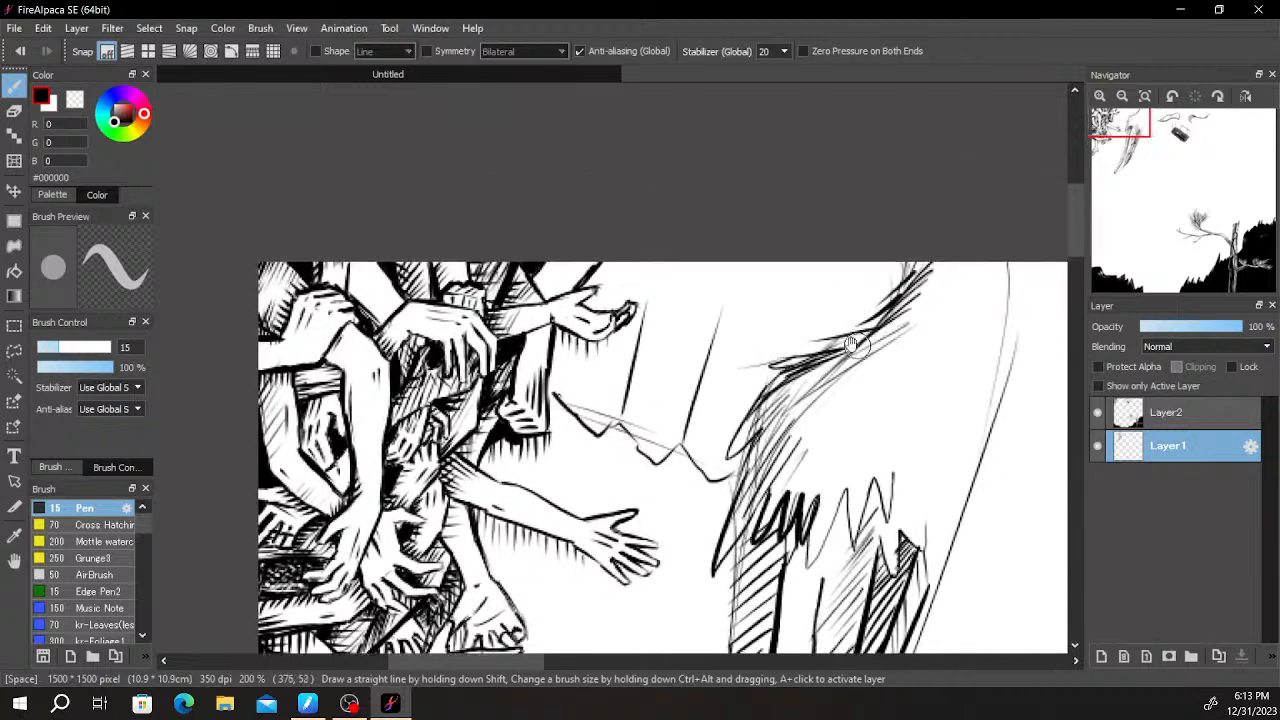
- Add two thick slanted strokes above the jagged edge, one mid-gap and one beside the horn
{"action": "left_click_drag", "start_coordinate": [692, 284], "coordinate": [646, 494]}
{"action": "key", "text": "ctrl+z"}
{"action": "key", "text": "ctrl+z"}
{"action": "left_click_drag", "start_coordinate": [694, 277], "coordinate": [651, 449]}
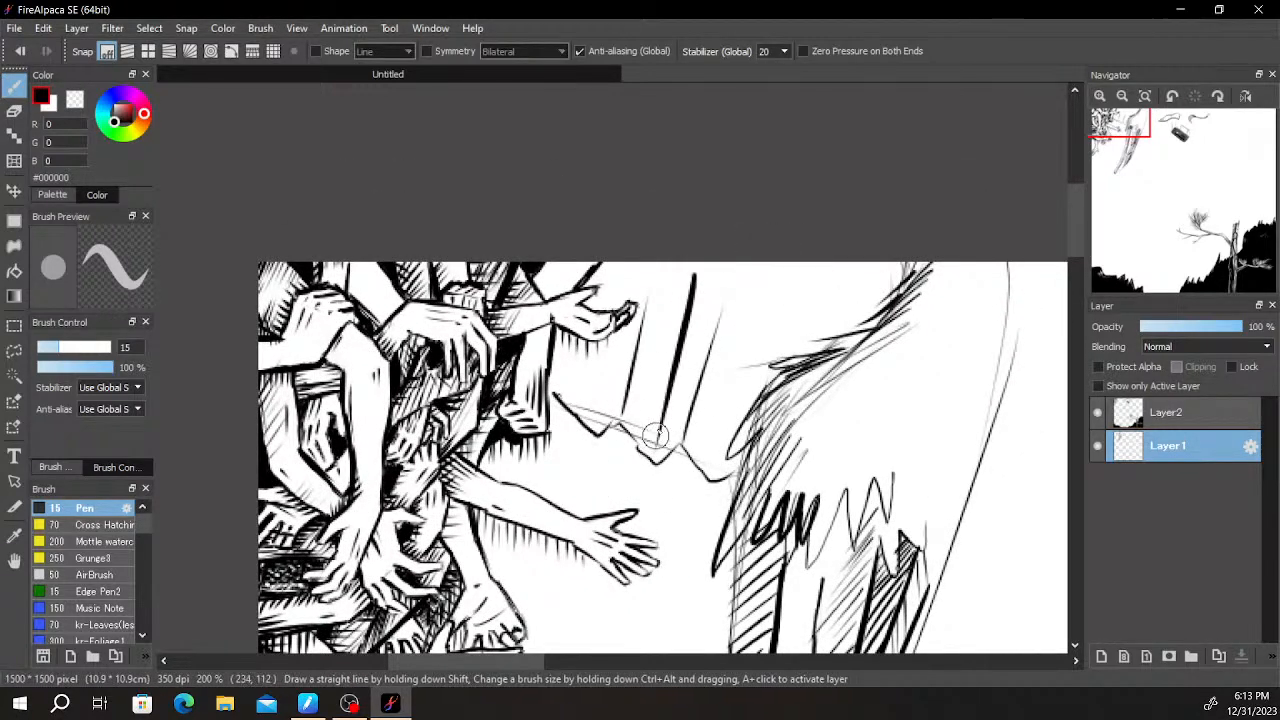
{"action": "left_click_drag", "start_coordinate": [780, 305], "coordinate": [724, 468]}
{"action": "key", "text": "ctrl+z"}
{"action": "left_click_drag", "start_coordinate": [771, 294], "coordinate": [712, 484]}
{"action": "left_click_drag", "start_coordinate": [730, 420], "coordinate": [718, 467]}
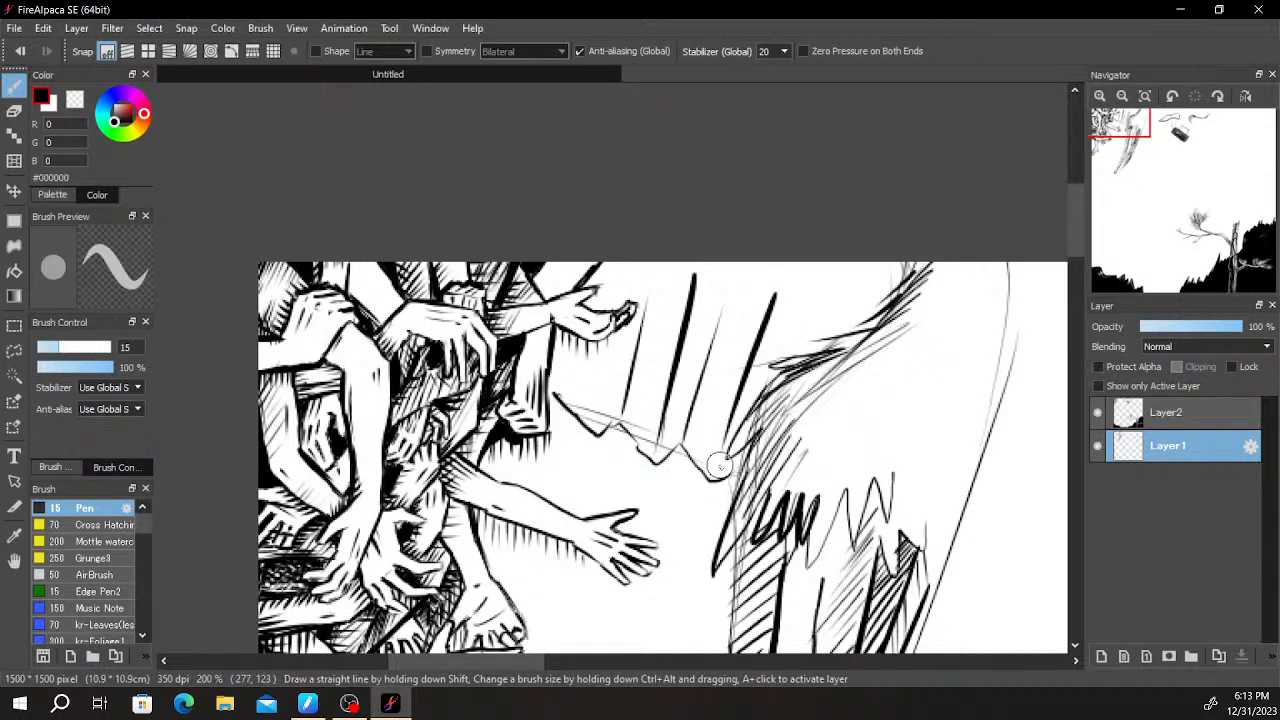
- Draw vertical fold lines from beneath the upturned hand down to the jagged edge
{"action": "left_click_drag", "start_coordinate": [607, 340], "coordinate": [592, 441]}
{"action": "key", "text": "ctrl+z"}
{"action": "left_click_drag", "start_coordinate": [606, 341], "coordinate": [591, 443]}
{"action": "key", "text": "ctrl+z"}
{"action": "left_click_drag", "start_coordinate": [605, 342], "coordinate": [592, 440]}
{"action": "key", "text": "ctrl+z"}
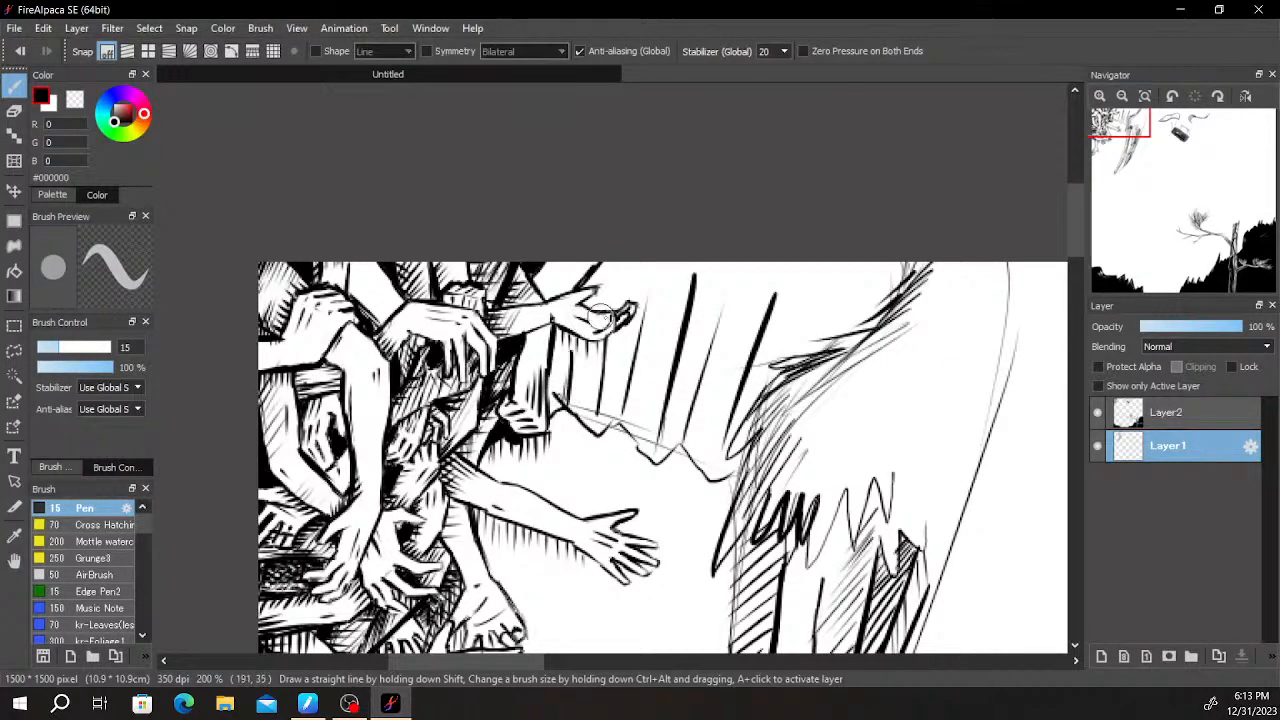
- Fill the strip between the fold lines beneath the upturned hand with diagonal hatching
{"action": "scroll", "coordinate": [658, 332], "scroll_direction": "down", "scroll_amount": 1}
{"action": "scroll", "coordinate": [675, 523], "scroll_direction": "up", "scroll_amount": 1}
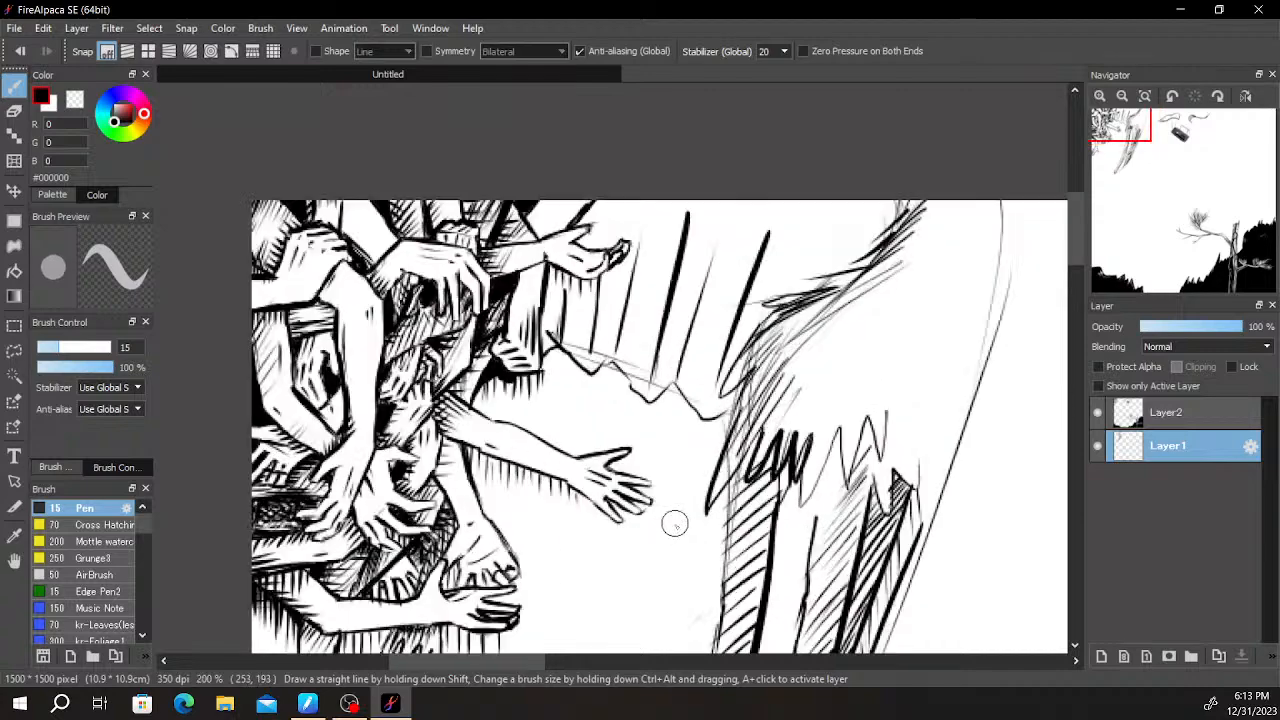
{"action": "scroll", "coordinate": [618, 305], "scroll_direction": "down", "scroll_amount": 1}
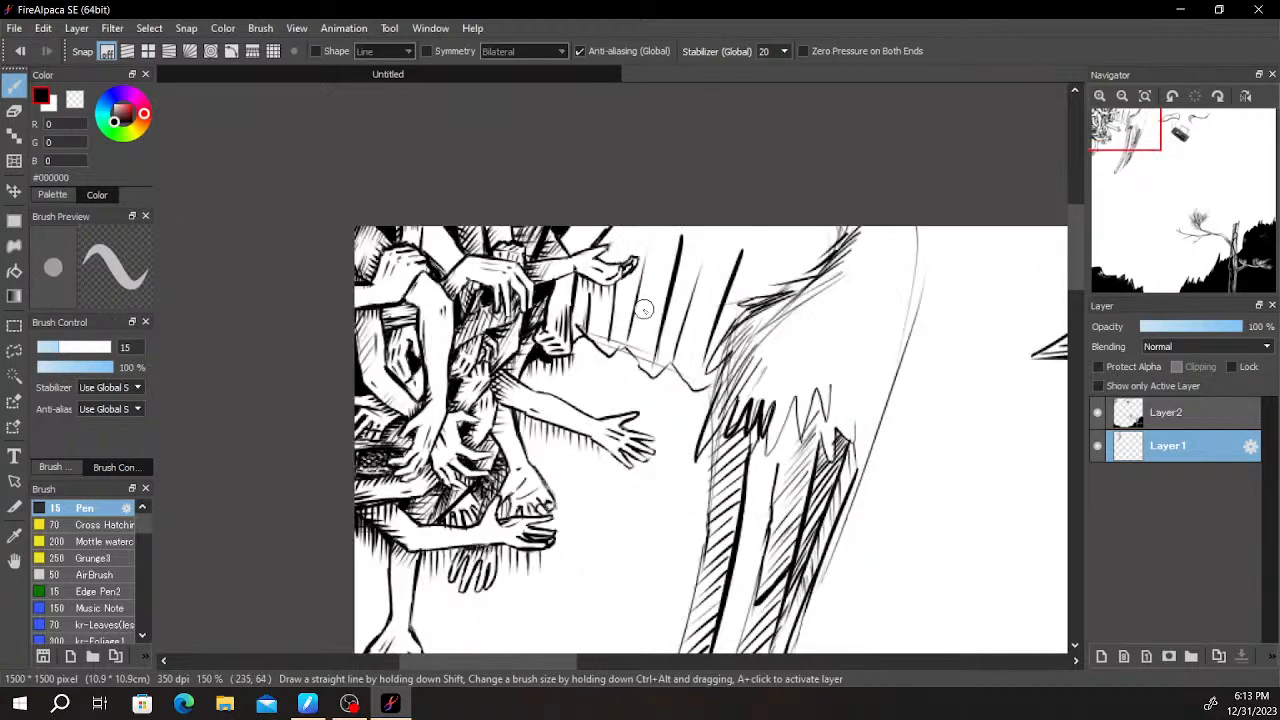
{"action": "scroll", "coordinate": [594, 310], "scroll_direction": "up", "scroll_amount": 2}
{"action": "scroll", "coordinate": [579, 271], "scroll_direction": "up", "scroll_amount": 2}
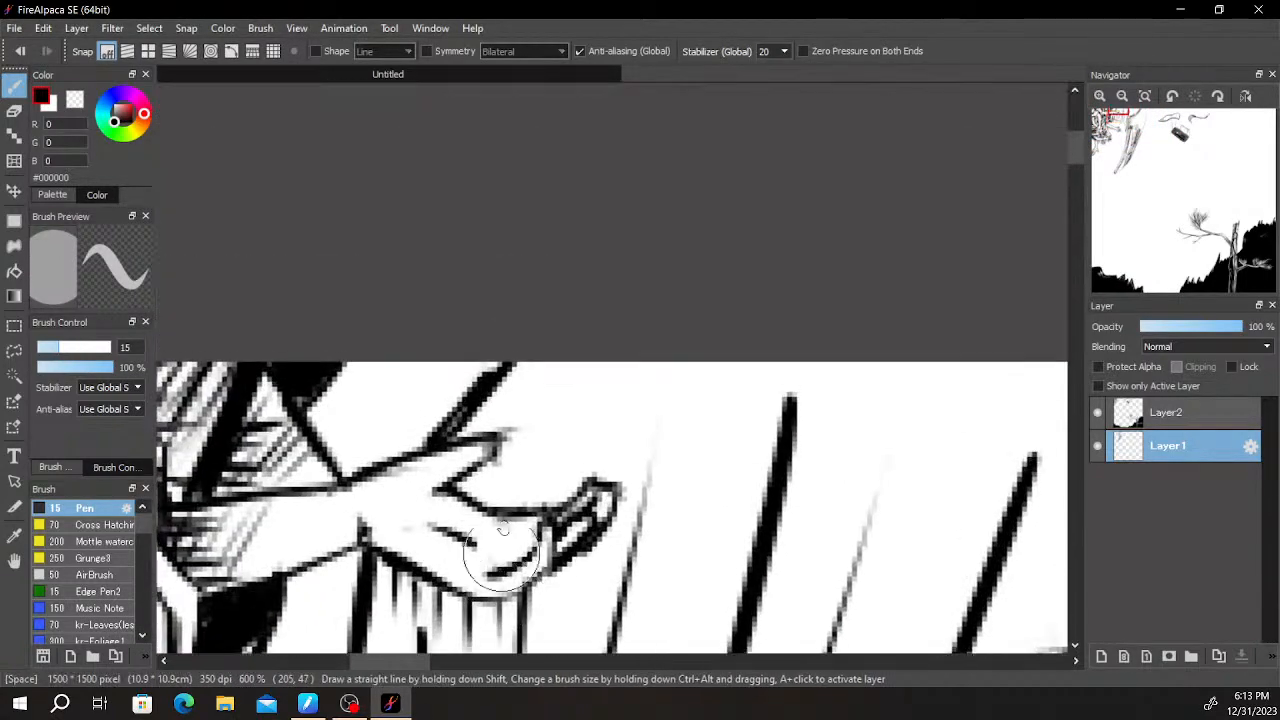
{"action": "mouse_move", "coordinate": [600, 325]}
{"action": "left_mouse_down"}
{"action": "mouse_move", "coordinate": [558, 370]}
{"action": "mouse_move", "coordinate": [575, 443]}
{"action": "left_mouse_up"}
{"action": "key", "text": "space"}
{"action": "mouse_move", "coordinate": [497, 563]}
{"action": "left_mouse_down"}
{"action": "mouse_move", "coordinate": [583, 430]}
{"action": "mouse_move", "coordinate": [638, 388]}
{"action": "left_mouse_up"}
{"action": "left_click_drag", "start_coordinate": [600, 450], "coordinate": [645, 408]}
{"action": "left_click_drag", "start_coordinate": [599, 475], "coordinate": [664, 412]}
{"action": "left_click_drag", "start_coordinate": [598, 500], "coordinate": [676, 420]}
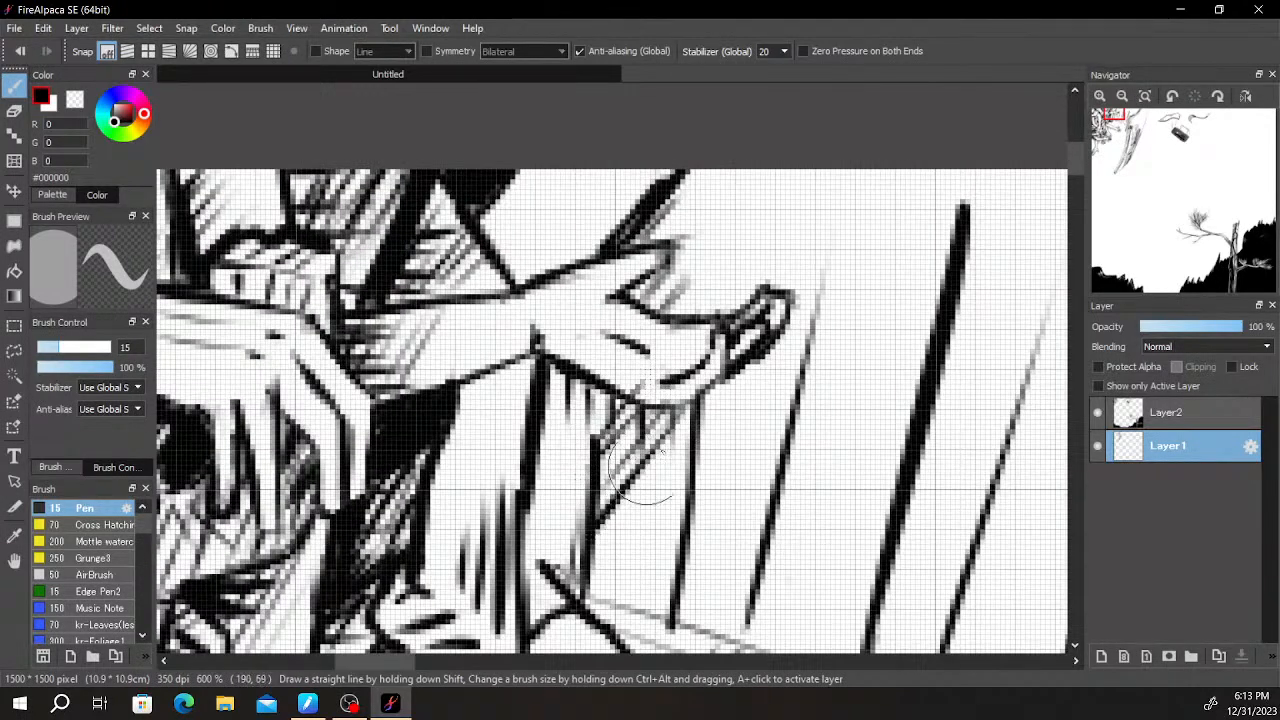
{"action": "left_click_drag", "start_coordinate": [597, 525], "coordinate": [678, 440]}
{"action": "left_click_drag", "start_coordinate": [596, 552], "coordinate": [680, 466]}
{"action": "left_click_drag", "start_coordinate": [590, 588], "coordinate": [678, 490]}
{"action": "mouse_move", "coordinate": [608, 606]}
{"action": "left_mouse_down"}
{"action": "mouse_move", "coordinate": [676, 520]}
{"action": "mouse_move", "coordinate": [644, 618]}
{"action": "left_mouse_up"}
{"action": "key", "text": "space"}
{"action": "left_click_drag", "start_coordinate": [744, 446], "coordinate": [634, 477]}
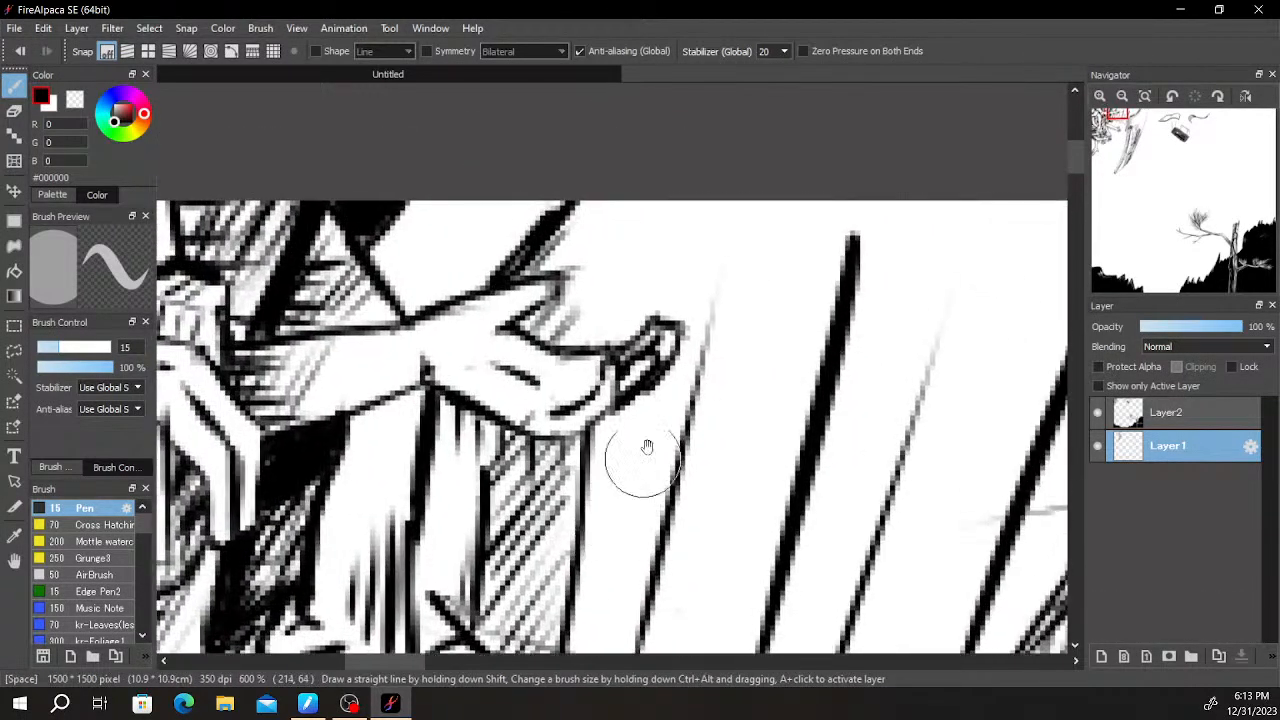
- Hatch the area around the upturned hand's fingers with diagonal strokes, from the canvas edge down past the fingertips
{"action": "mouse_move", "coordinate": [609, 346]}
{"action": "left_mouse_down"}
{"action": "mouse_move", "coordinate": [600, 212]}
{"action": "mouse_move", "coordinate": [597, 332]}
{"action": "left_mouse_up"}
{"action": "left_click_drag", "start_coordinate": [605, 210], "coordinate": [620, 240]}
{"action": "mouse_move", "coordinate": [625, 200]}
{"action": "left_mouse_down"}
{"action": "mouse_move", "coordinate": [684, 322]}
{"action": "mouse_move", "coordinate": [668, 305]}
{"action": "left_mouse_up"}
{"action": "left_click_drag", "start_coordinate": [606, 222], "coordinate": [652, 318]}
{"action": "left_click_drag", "start_coordinate": [604, 250], "coordinate": [638, 338]}
{"action": "left_click_drag", "start_coordinate": [604, 290], "coordinate": [630, 365]}
{"action": "mouse_move", "coordinate": [604, 420]}
{"action": "left_mouse_down"}
{"action": "mouse_move", "coordinate": [655, 501]}
{"action": "mouse_move", "coordinate": [660, 482]}
{"action": "left_mouse_up"}
{"action": "mouse_move", "coordinate": [624, 408]}
{"action": "left_mouse_down"}
{"action": "mouse_move", "coordinate": [664, 466]}
{"action": "mouse_move", "coordinate": [668, 450]}
{"action": "left_mouse_up"}
{"action": "mouse_move", "coordinate": [644, 395]}
{"action": "left_mouse_down"}
{"action": "mouse_move", "coordinate": [673, 436]}
{"action": "mouse_move", "coordinate": [664, 245]}
{"action": "left_mouse_up"}
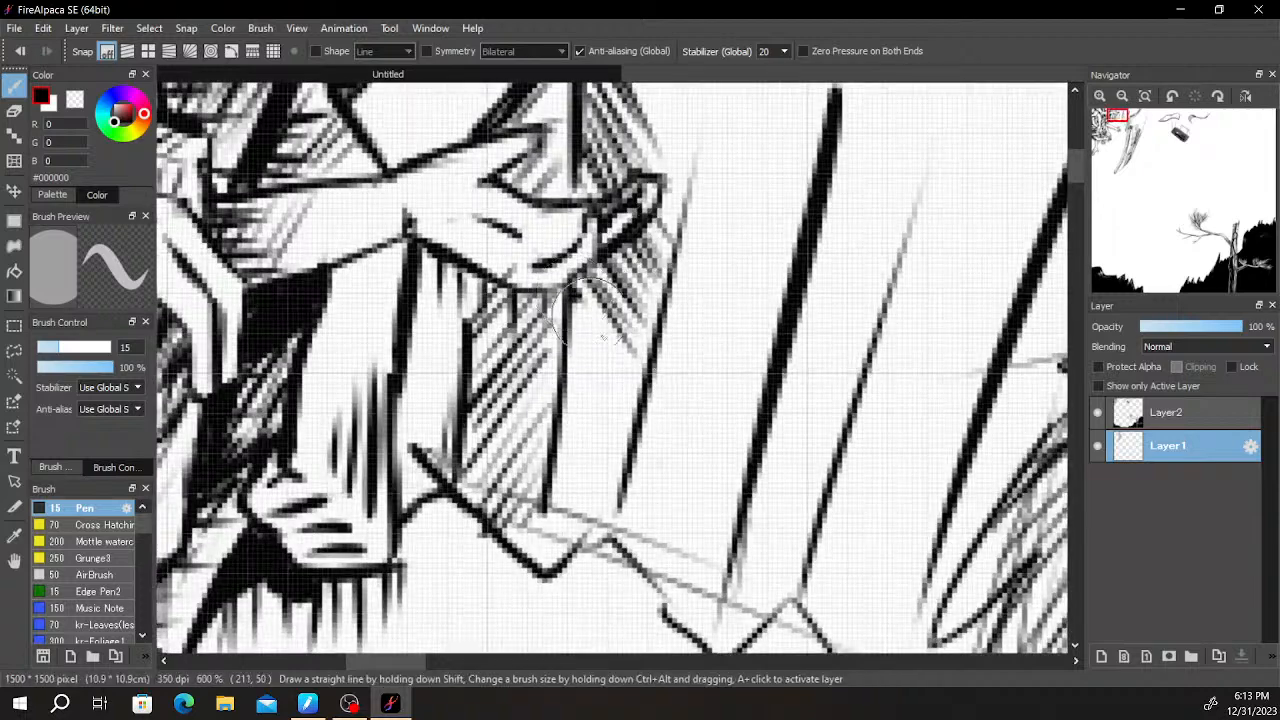
- Continue diagonal hatching beneath the fingertips, filling the narrow strip beside the fold line down to the jagged edge
{"action": "left_click_drag", "start_coordinate": [571, 290], "coordinate": [630, 441]}
{"action": "left_click_drag", "start_coordinate": [577, 322], "coordinate": [623, 428]}
{"action": "left_click_drag", "start_coordinate": [574, 348], "coordinate": [621, 447]}
{"action": "left_click_drag", "start_coordinate": [571, 362], "coordinate": [613, 478]}
{"action": "mouse_move", "coordinate": [566, 396]}
{"action": "left_mouse_down"}
{"action": "mouse_move", "coordinate": [609, 508]}
{"action": "mouse_move", "coordinate": [600, 520]}
{"action": "left_mouse_up"}
{"action": "left_click_drag", "start_coordinate": [558, 436], "coordinate": [590, 542]}
{"action": "left_click_drag", "start_coordinate": [553, 460], "coordinate": [580, 550]}
{"action": "left_click_drag", "start_coordinate": [548, 485], "coordinate": [565, 558]}
- Fill the strips on both sides of the first thick slanted stroke with opposing diagonal hatching down to the jagged edge
{"action": "left_click_drag", "start_coordinate": [742, 203], "coordinate": [610, 355]}
{"action": "mouse_move", "coordinate": [578, 289]}
{"action": "left_mouse_down"}
{"action": "mouse_move", "coordinate": [578, 178]}
{"action": "mouse_move", "coordinate": [660, 169]}
{"action": "left_mouse_up"}
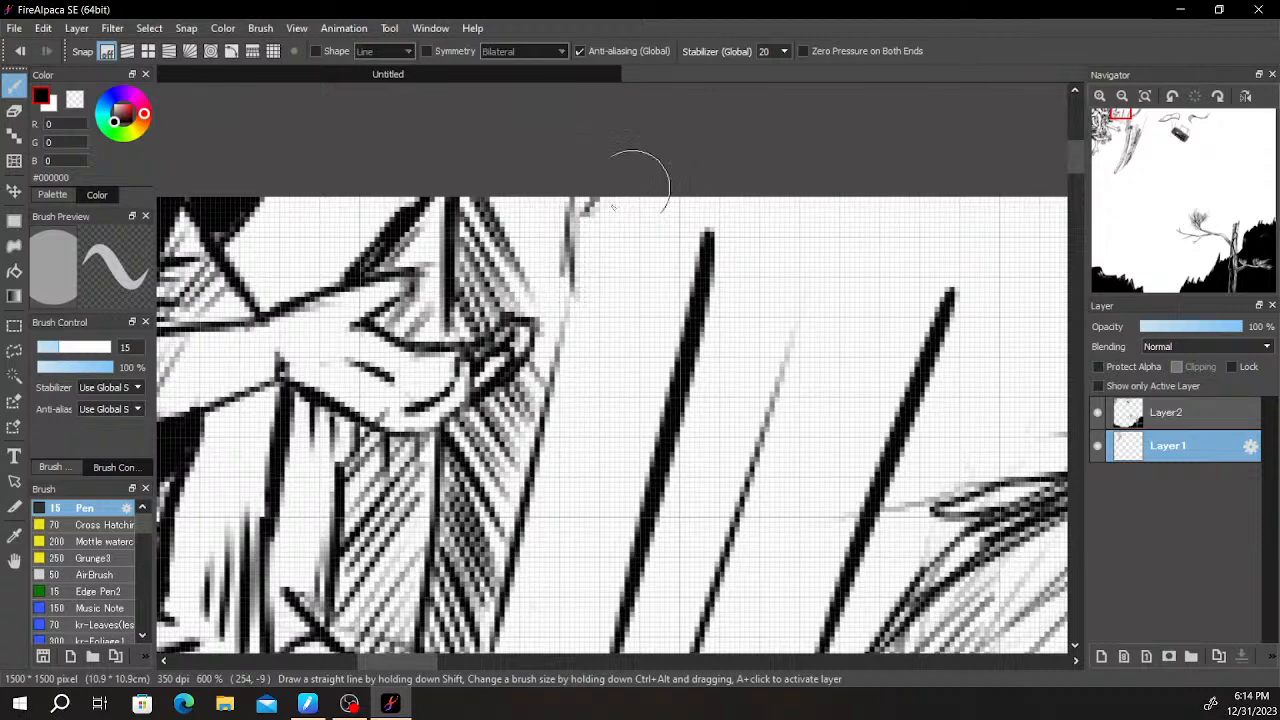
{"action": "left_click_drag", "start_coordinate": [576, 242], "coordinate": [700, 150]}
{"action": "left_click_drag", "start_coordinate": [574, 272], "coordinate": [723, 171]}
{"action": "left_click_drag", "start_coordinate": [578, 296], "coordinate": [702, 190]}
{"action": "mouse_move", "coordinate": [573, 328]}
{"action": "left_mouse_down"}
{"action": "mouse_move", "coordinate": [712, 198]}
{"action": "mouse_move", "coordinate": [710, 236]}
{"action": "left_mouse_up"}
{"action": "left_click_drag", "start_coordinate": [574, 364], "coordinate": [698, 260]}
{"action": "left_click_drag", "start_coordinate": [562, 398], "coordinate": [692, 288]}
{"action": "left_click_drag", "start_coordinate": [552, 422], "coordinate": [686, 326]}
{"action": "left_click_drag", "start_coordinate": [562, 446], "coordinate": [682, 340]}
{"action": "left_click_drag", "start_coordinate": [560, 464], "coordinate": [676, 366]}
{"action": "left_click_drag", "start_coordinate": [540, 524], "coordinate": [660, 418]}
{"action": "left_click_drag", "start_coordinate": [695, 368], "coordinate": [763, 226]}
{"action": "left_click_drag", "start_coordinate": [598, 410], "coordinate": [728, 296]}
{"action": "left_click_drag", "start_coordinate": [590, 426], "coordinate": [706, 346]}
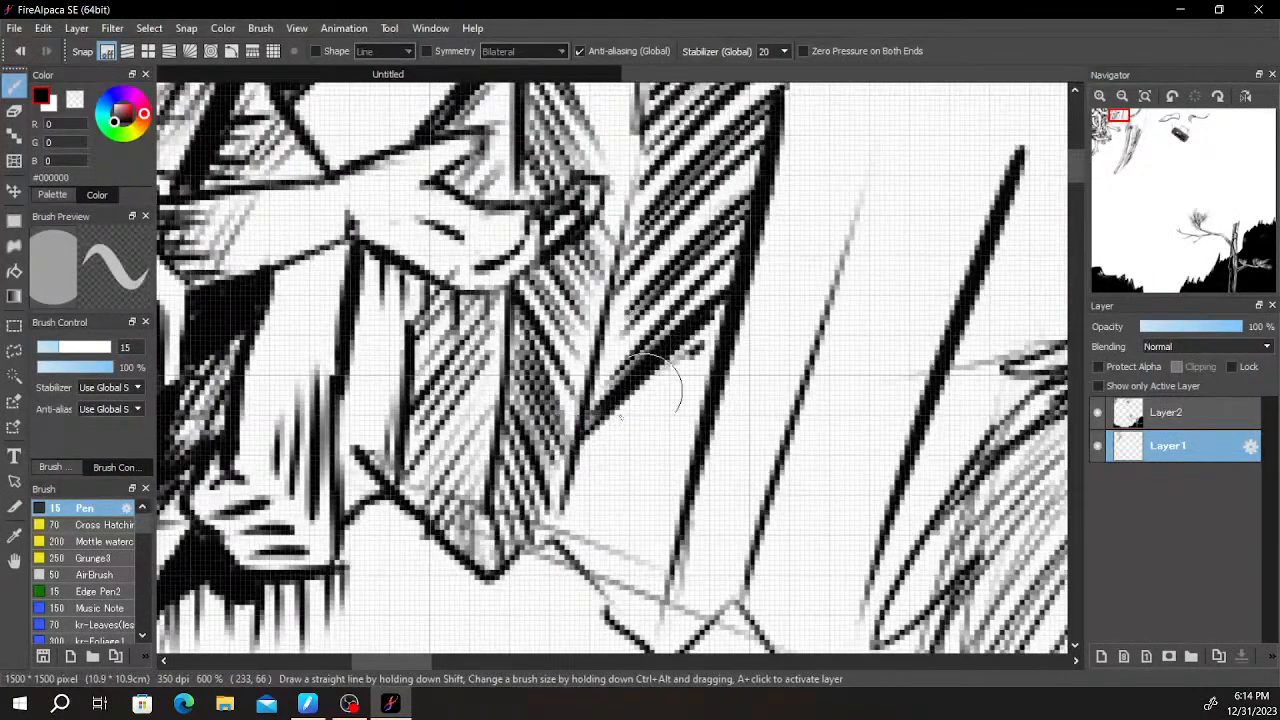
{"action": "left_click_drag", "start_coordinate": [584, 454], "coordinate": [712, 358]}
{"action": "left_click_drag", "start_coordinate": [580, 470], "coordinate": [710, 382]}
{"action": "left_click_drag", "start_coordinate": [580, 502], "coordinate": [704, 404]}
{"action": "mouse_move", "coordinate": [578, 536]}
{"action": "left_mouse_down"}
{"action": "mouse_move", "coordinate": [698, 422]}
{"action": "mouse_move", "coordinate": [694, 440]}
{"action": "left_mouse_up"}
{"action": "left_click_drag", "start_coordinate": [590, 574], "coordinate": [686, 466]}
{"action": "left_click_drag", "start_coordinate": [594, 598], "coordinate": [682, 500]}
{"action": "mouse_move", "coordinate": [604, 628]}
{"action": "left_mouse_down"}
{"action": "mouse_move", "coordinate": [680, 526]}
{"action": "mouse_move", "coordinate": [672, 566]}
{"action": "left_mouse_up"}
- Hatch the strip leading up to the thick slanted stroke beside the horn, from the canvas edge to the jagged edge
{"action": "mouse_move", "coordinate": [838, 306]}
{"action": "left_mouse_down"}
{"action": "mouse_move", "coordinate": [794, 331]}
{"action": "mouse_move", "coordinate": [575, 380]}
{"action": "left_mouse_up"}
{"action": "scroll", "coordinate": [575, 380], "scroll_direction": "down", "scroll_amount": 1}
{"action": "scroll", "coordinate": [575, 378], "scroll_direction": "down", "scroll_amount": 1}
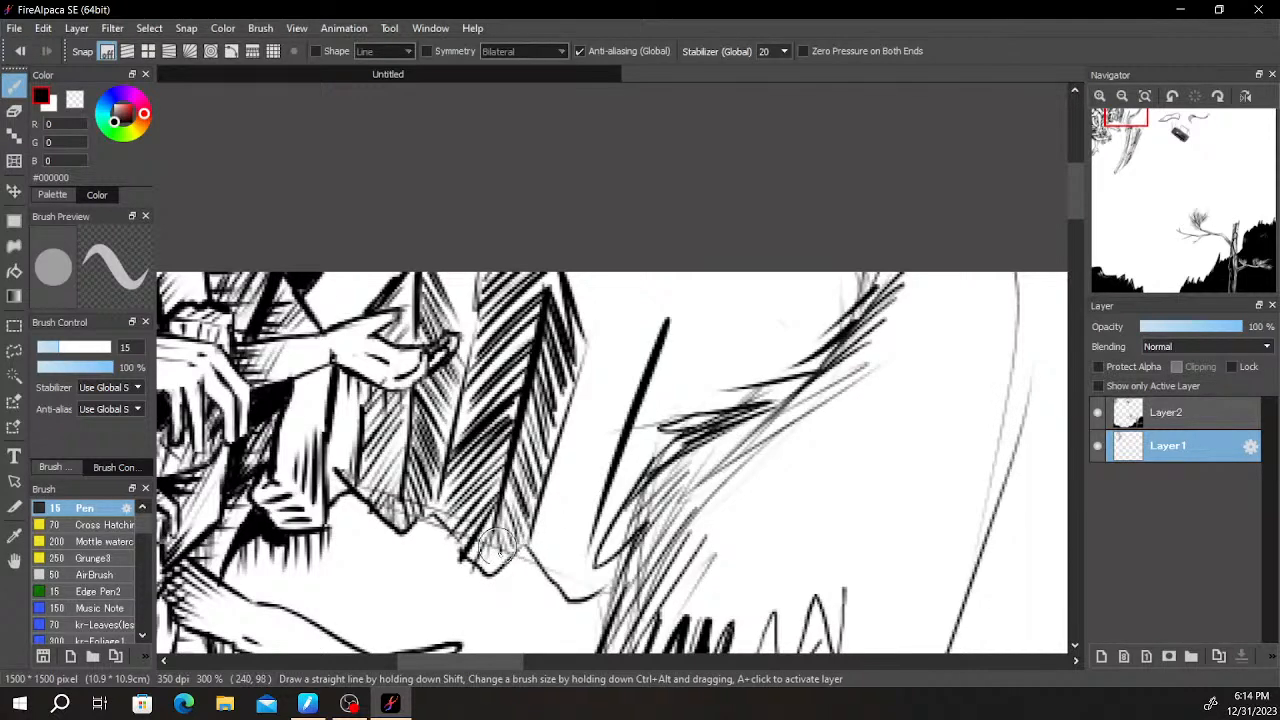
{"action": "left_click_drag", "start_coordinate": [751, 353], "coordinate": [677, 273]}
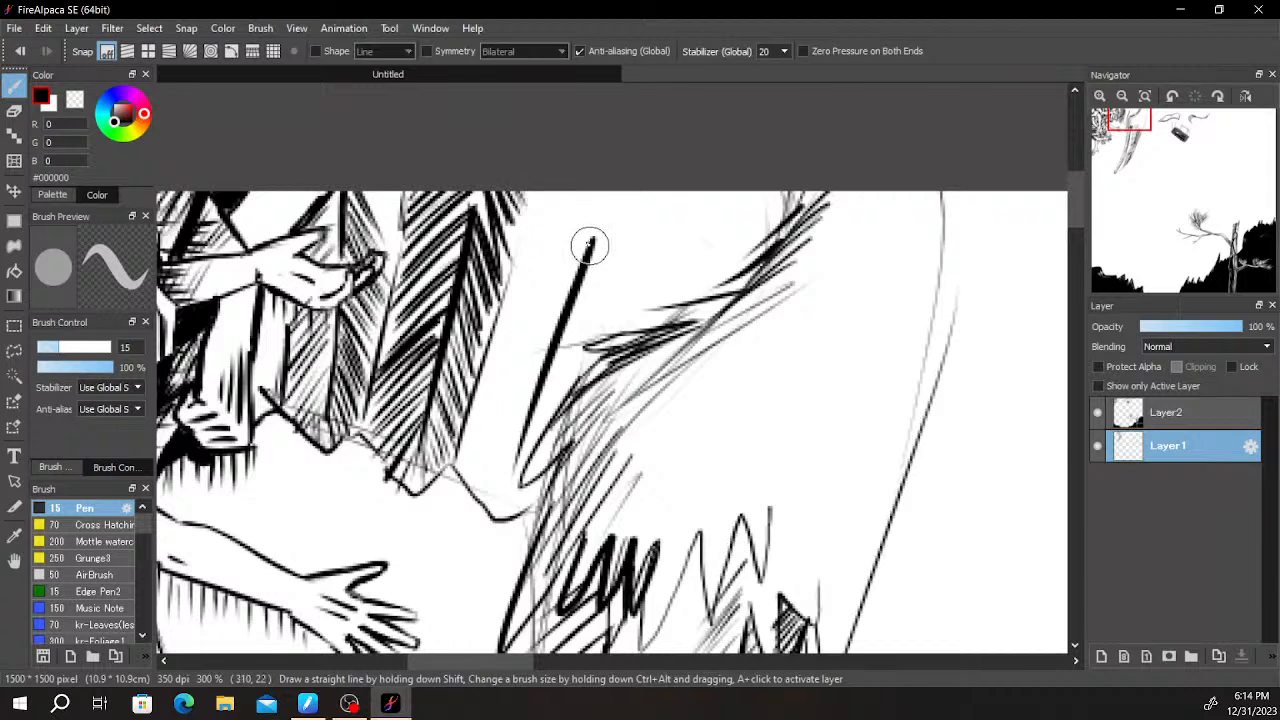
{"action": "left_click_drag", "start_coordinate": [589, 184], "coordinate": [537, 210]}
{"action": "left_click_drag", "start_coordinate": [597, 192], "coordinate": [520, 240]}
{"action": "mouse_move", "coordinate": [585, 210]}
{"action": "left_mouse_down"}
{"action": "mouse_move", "coordinate": [511, 255]}
{"action": "mouse_move", "coordinate": [485, 318]}
{"action": "left_mouse_up"}
{"action": "left_click_drag", "start_coordinate": [590, 250], "coordinate": [480, 350]}
{"action": "left_click_drag", "start_coordinate": [578, 275], "coordinate": [470, 365]}
{"action": "mouse_move", "coordinate": [565, 310]}
{"action": "left_mouse_down"}
{"action": "mouse_move", "coordinate": [458, 428]}
{"action": "mouse_move", "coordinate": [450, 458]}
{"action": "left_mouse_up"}
{"action": "left_click_drag", "start_coordinate": [540, 380], "coordinate": [462, 492]}
{"action": "mouse_move", "coordinate": [520, 418]}
{"action": "left_mouse_down"}
{"action": "mouse_move", "coordinate": [465, 518]}
{"action": "mouse_move", "coordinate": [478, 515]}
{"action": "left_mouse_up"}
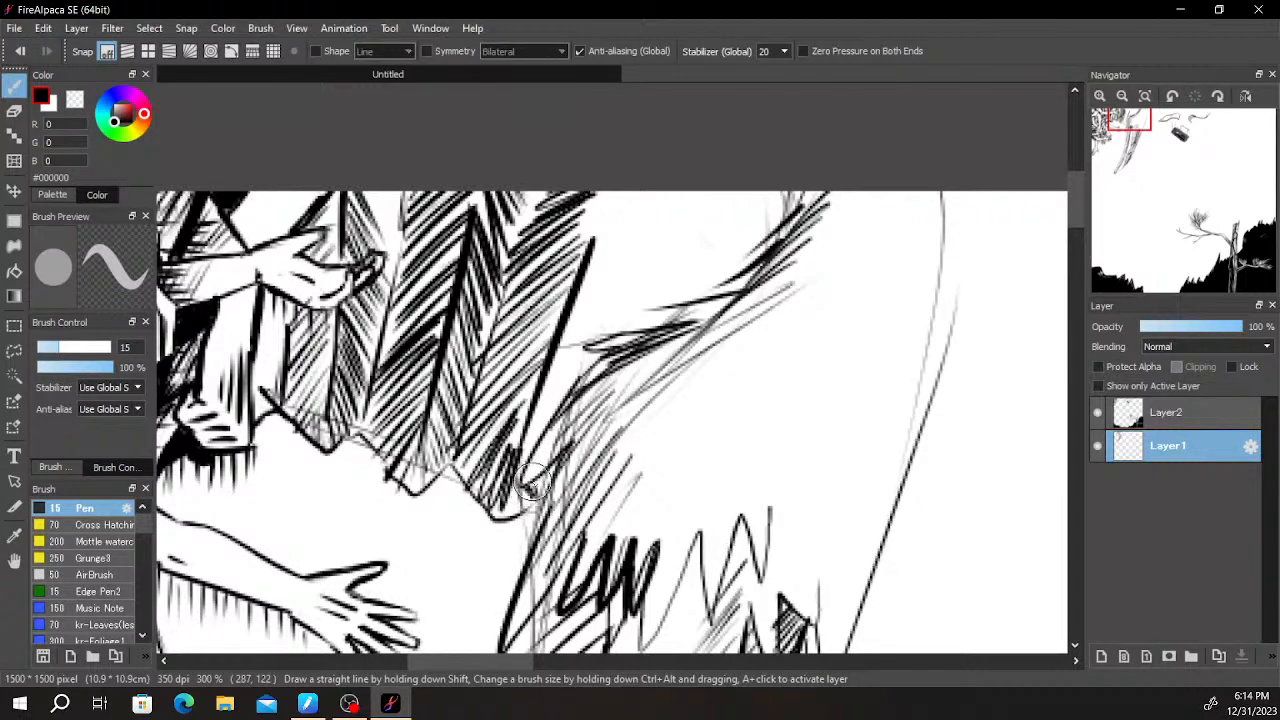
- Hatch the gap between the last thick stroke and the horn's fur, adding bold slanted strokes near the canvas edge
{"action": "mouse_move", "coordinate": [522, 460]}
{"action": "left_mouse_down"}
{"action": "mouse_move", "coordinate": [543, 393]}
{"action": "mouse_move", "coordinate": [592, 330]}
{"action": "mouse_move", "coordinate": [599, 282]}
{"action": "left_mouse_up"}
{"action": "mouse_move", "coordinate": [570, 340]}
{"action": "left_mouse_down"}
{"action": "mouse_move", "coordinate": [602, 242]}
{"action": "mouse_move", "coordinate": [630, 228]}
{"action": "left_mouse_up"}
{"action": "left_click_drag", "start_coordinate": [608, 316], "coordinate": [650, 196]}
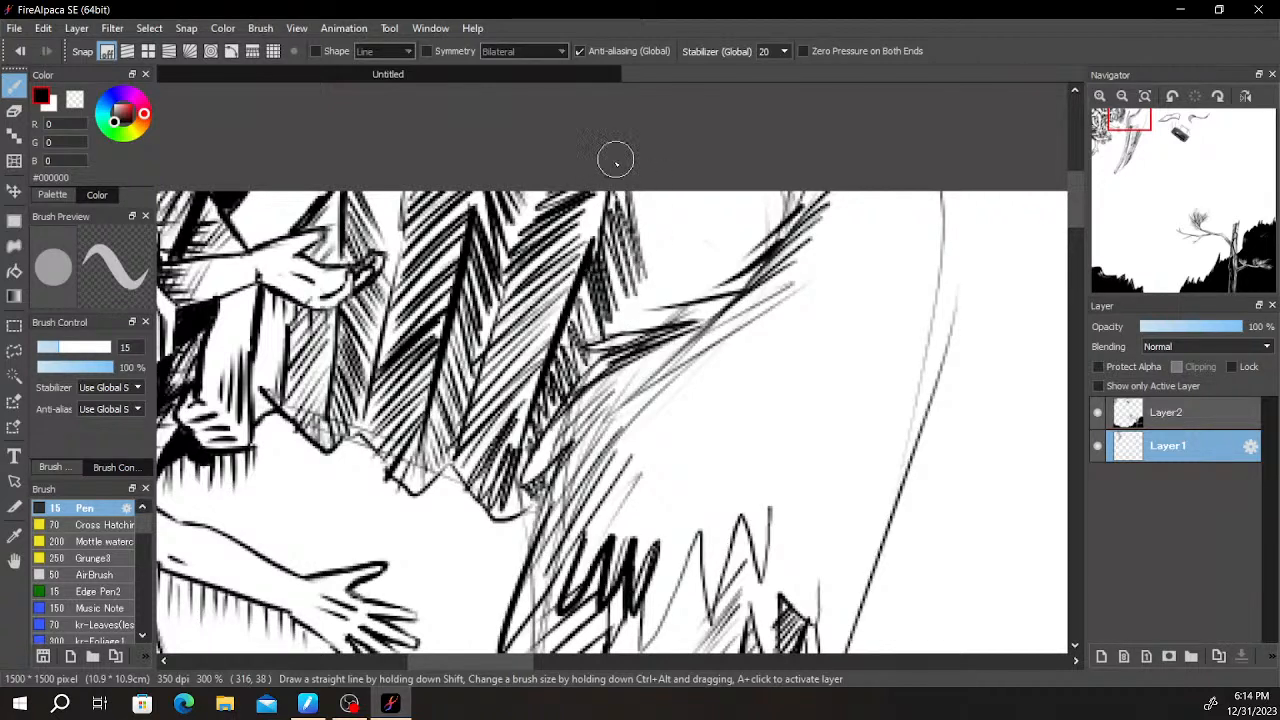
{"action": "mouse_move", "coordinate": [640, 310]}
{"action": "left_mouse_down"}
{"action": "mouse_move", "coordinate": [668, 195]}
{"action": "mouse_move", "coordinate": [688, 192]}
{"action": "left_mouse_up"}
{"action": "left_click_drag", "start_coordinate": [680, 316], "coordinate": [715, 192]}
{"action": "left_click_drag", "start_coordinate": [690, 252], "coordinate": [714, 194]}
- Fill the corner above the horn's fur with solid black and cross-hatch the strips next to it
{"action": "mouse_move", "coordinate": [712, 292]}
{"action": "left_mouse_down"}
{"action": "mouse_move", "coordinate": [742, 194]}
{"action": "mouse_move", "coordinate": [734, 232]}
{"action": "mouse_move", "coordinate": [788, 211]}
{"action": "left_mouse_up"}
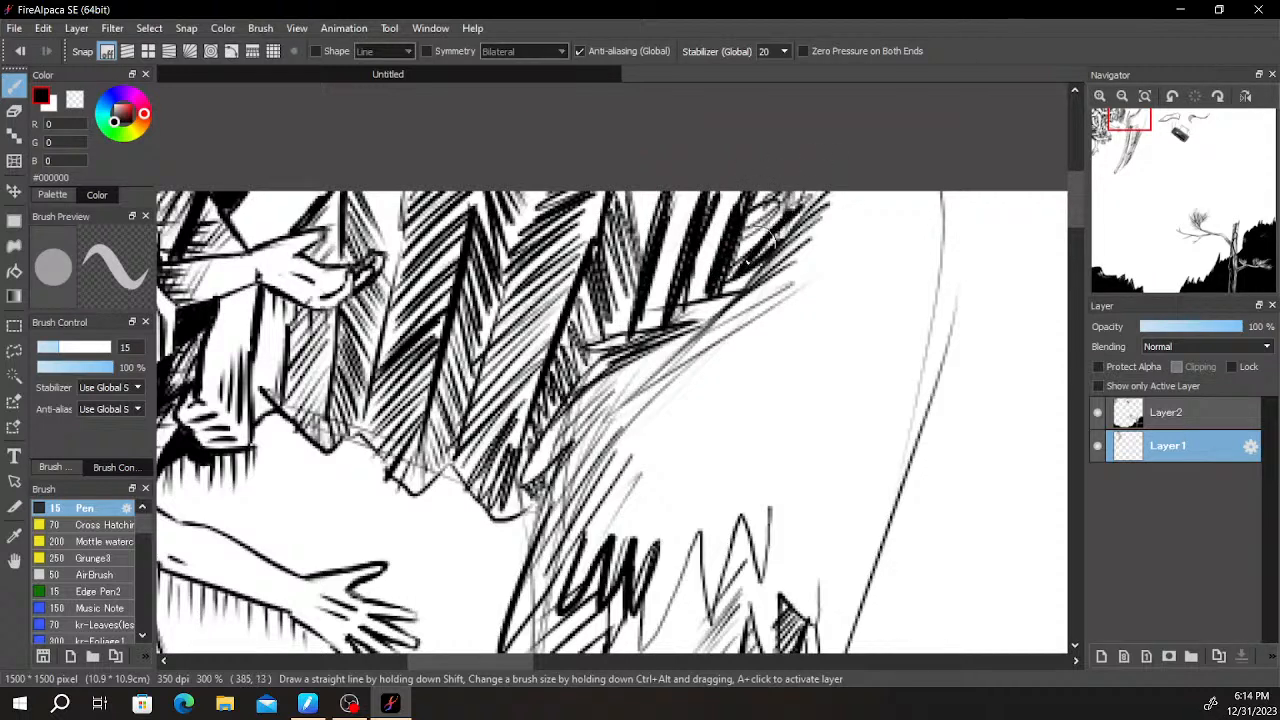
{"action": "left_click_drag", "start_coordinate": [727, 285], "coordinate": [795, 196]}
{"action": "left_click_drag", "start_coordinate": [700, 266], "coordinate": [748, 196]}
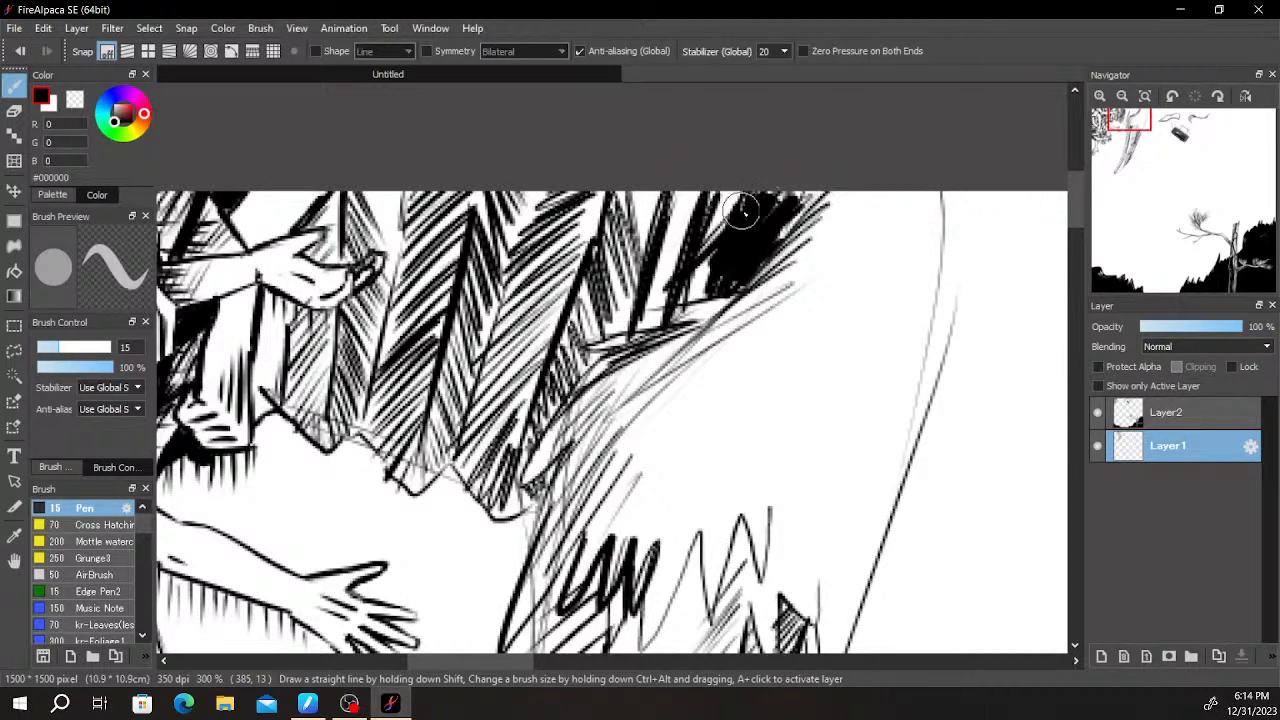
{"action": "left_click_drag", "start_coordinate": [656, 278], "coordinate": [702, 200]}
{"action": "left_click_drag", "start_coordinate": [612, 288], "coordinate": [694, 194]}
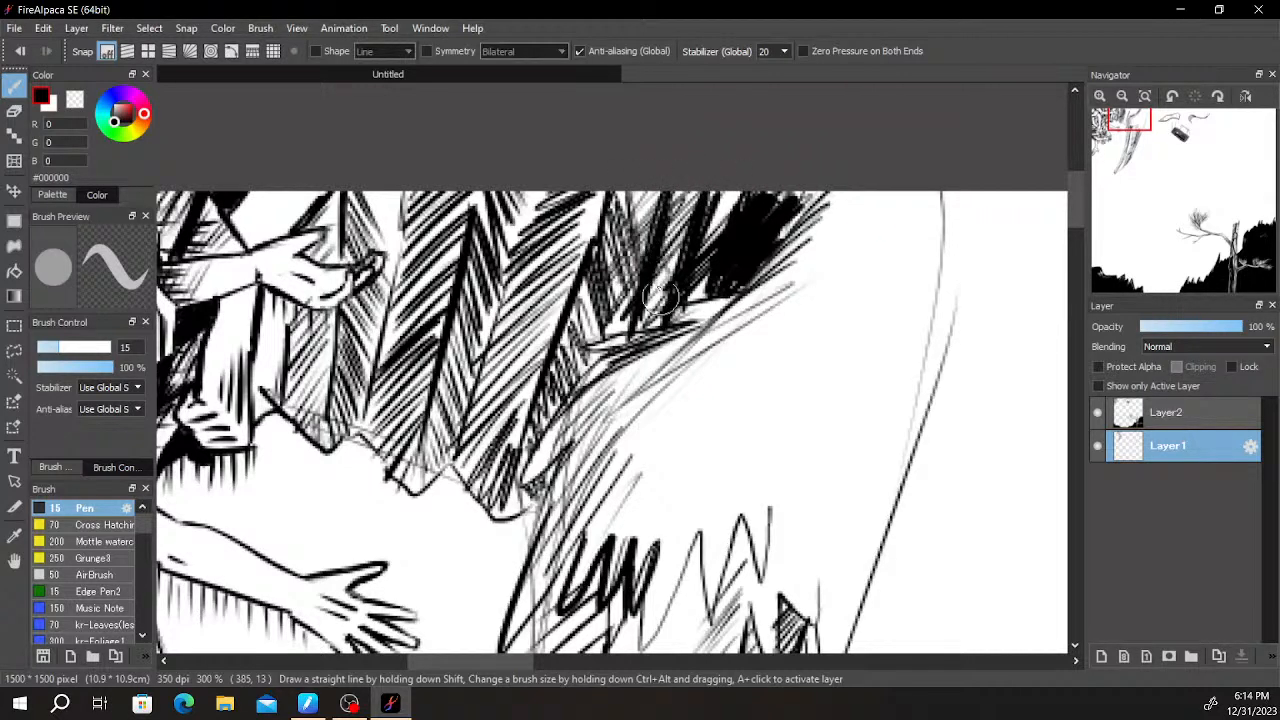
{"action": "left_click_drag", "start_coordinate": [690, 213], "coordinate": [722, 254]}
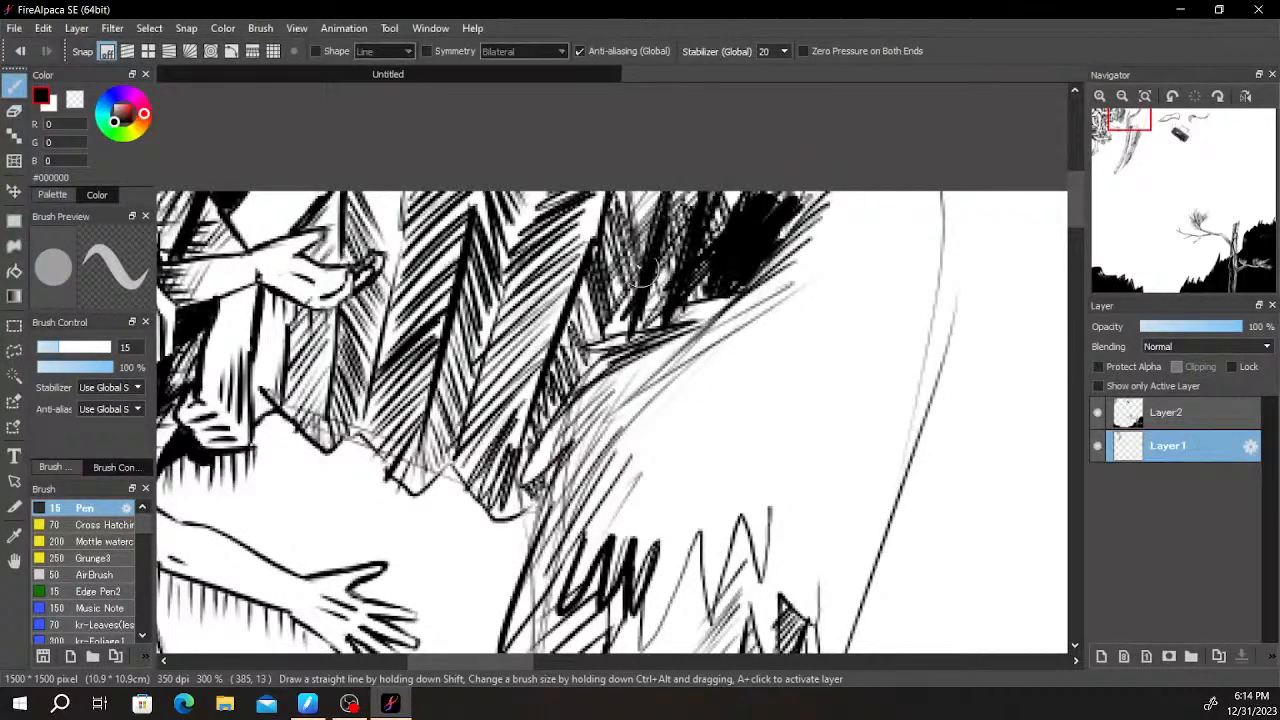
- Draw jagged fur strokes down the horn's outer side to meet the existing fur fringe, with a few fine strands inside
{"action": "scroll", "coordinate": [613, 300], "scroll_direction": "down", "scroll_amount": 5}
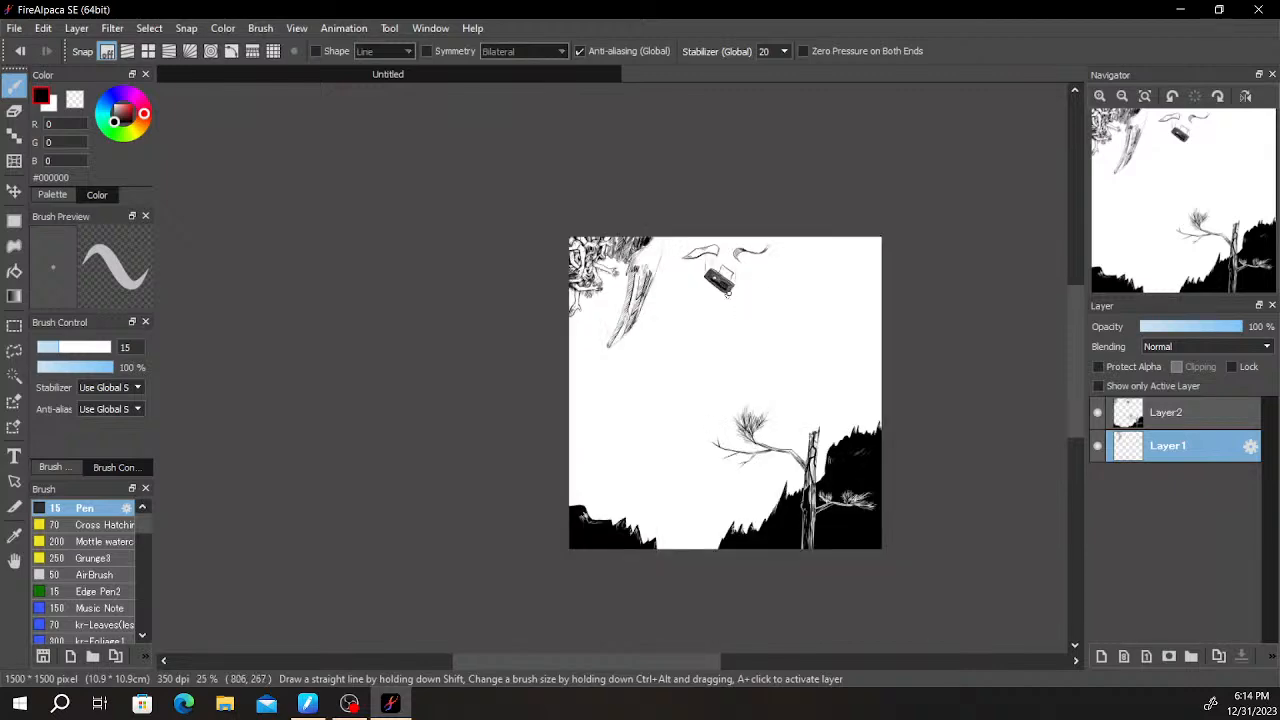
{"action": "scroll", "coordinate": [634, 222], "scroll_direction": "up", "scroll_amount": 3}
{"action": "scroll", "coordinate": [634, 222], "scroll_direction": "up", "scroll_amount": 2}
{"action": "left_click_drag", "start_coordinate": [752, 170], "coordinate": [768, 258]}
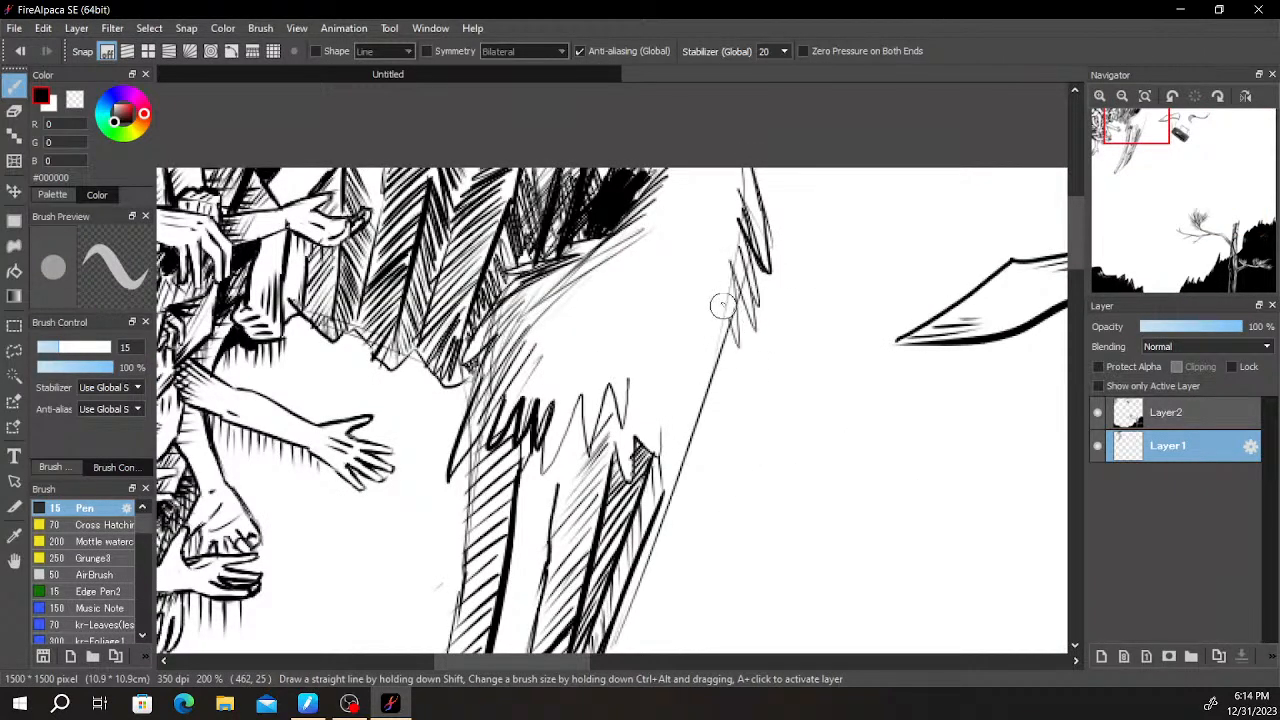
{"action": "left_click_drag", "start_coordinate": [688, 326], "coordinate": [661, 368]}
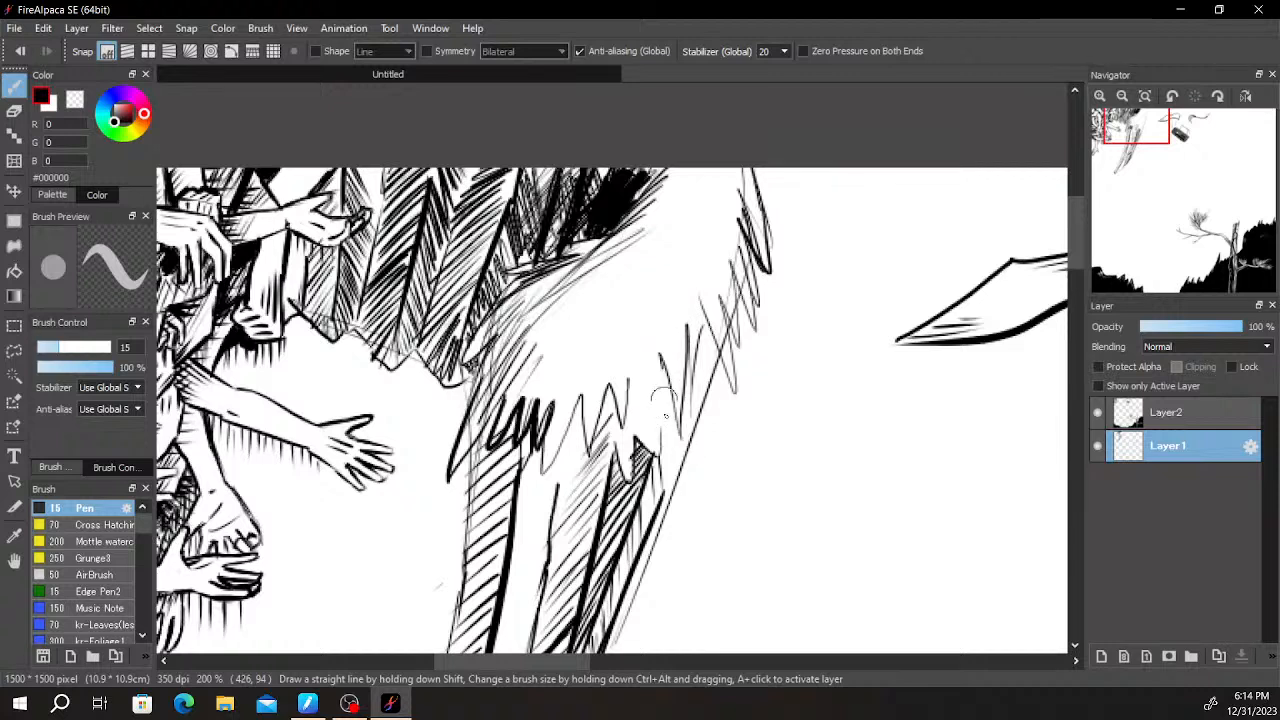
{"action": "left_click_drag", "start_coordinate": [646, 431], "coordinate": [628, 382]}
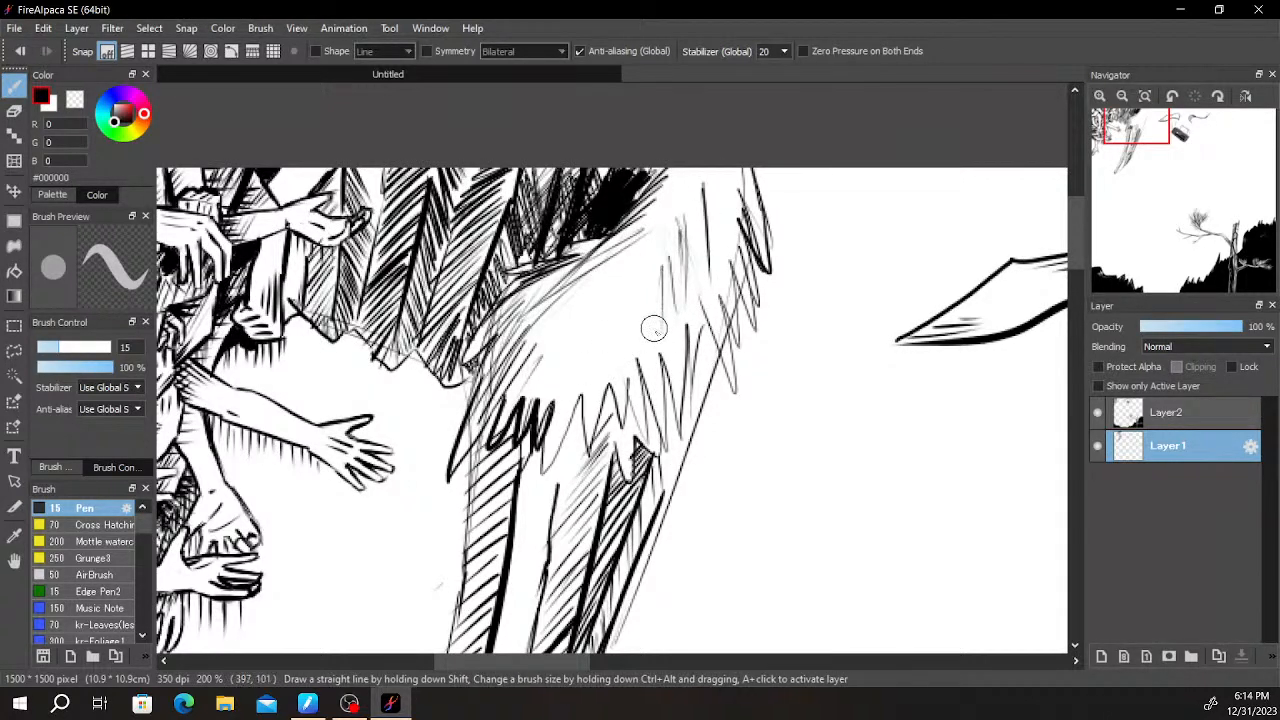
- Thicken the horn's outer edge below the fur with a black band and shade further down it with fine hatching
{"action": "mouse_move", "coordinate": [698, 368]}
{"action": "left_mouse_down"}
{"action": "mouse_move", "coordinate": [670, 505]}
{"action": "mouse_move", "coordinate": [712, 382]}
{"action": "left_mouse_up"}
{"action": "left_click_drag", "start_coordinate": [695, 476], "coordinate": [672, 520]}
{"action": "left_click_drag", "start_coordinate": [656, 576], "coordinate": [677, 352]}
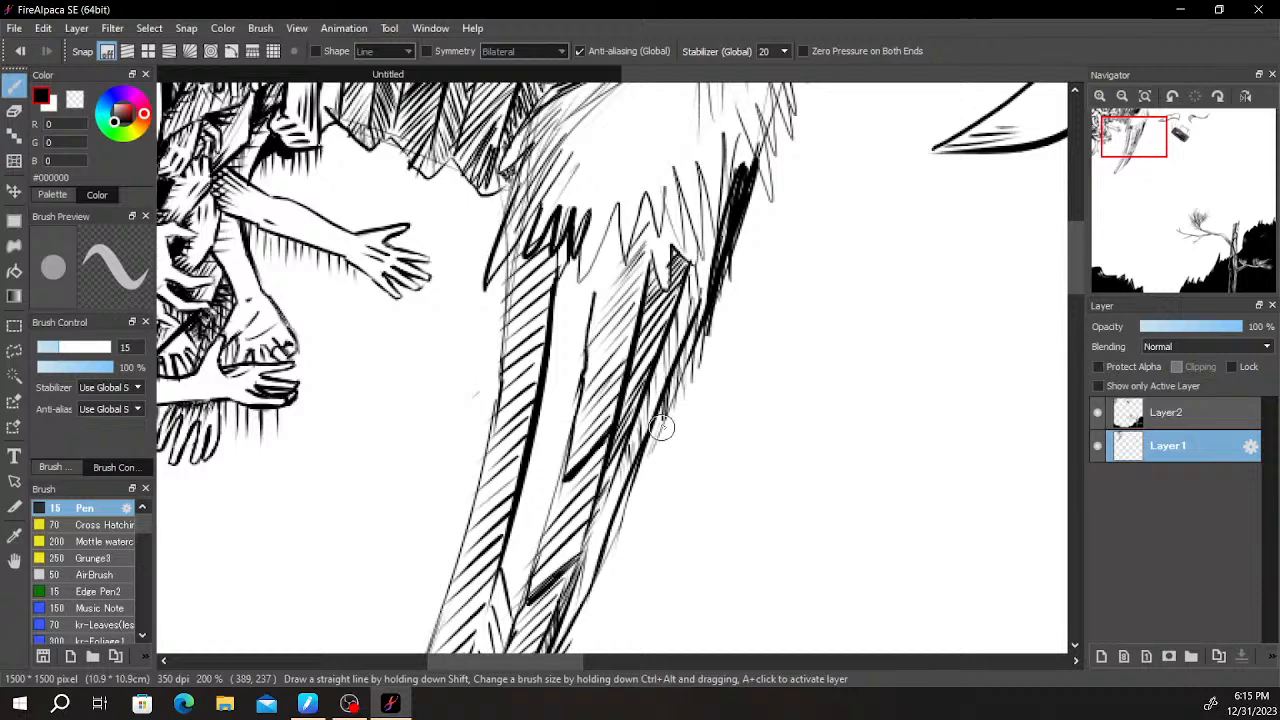
{"action": "left_click_drag", "start_coordinate": [643, 446], "coordinate": [646, 474]}
{"action": "left_click_drag", "start_coordinate": [702, 346], "coordinate": [661, 470]}
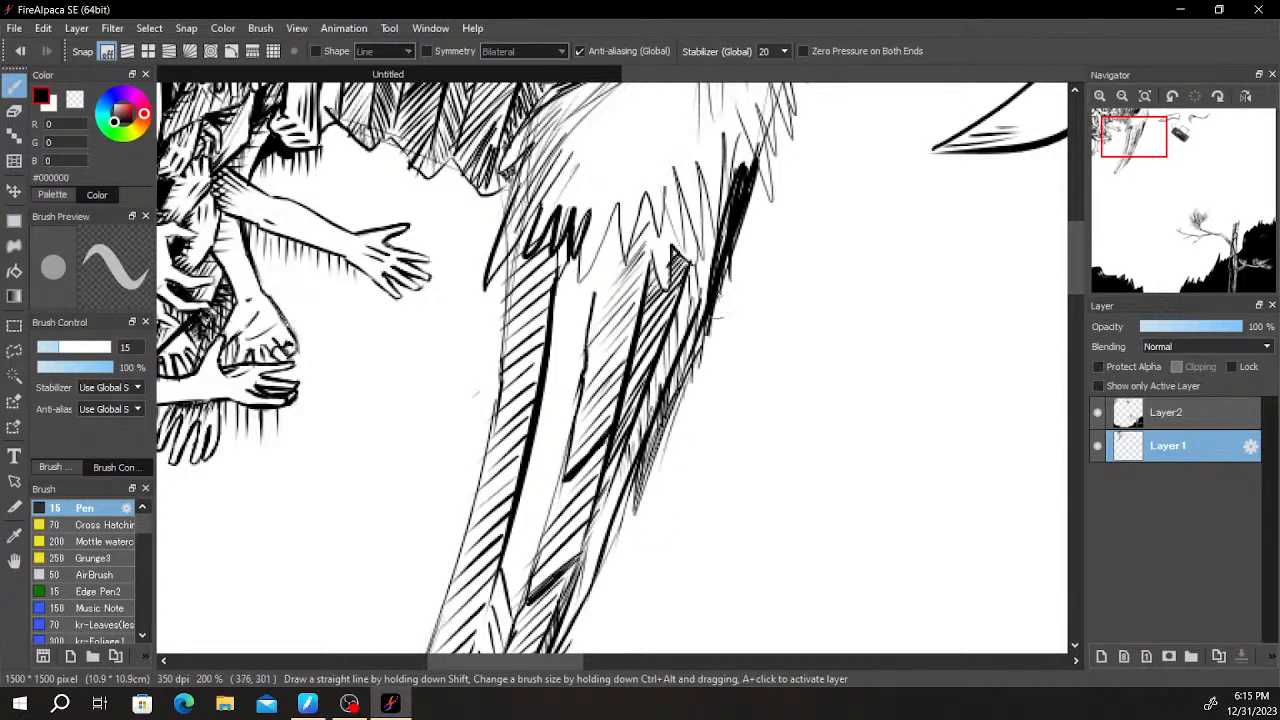
- Darken the gaps beside the arm beneath the upturned hand and fill the space above that hand with black
{"action": "scroll", "coordinate": [696, 283], "scroll_direction": "down", "scroll_amount": 5}
{"action": "mouse_move", "coordinate": [825, 287]}
{"action": "left_mouse_down"}
{"action": "mouse_move", "coordinate": [811, 271]}
{"action": "mouse_move", "coordinate": [857, 251]}
{"action": "left_mouse_up"}
{"action": "scroll", "coordinate": [810, 270], "scroll_direction": "up", "scroll_amount": 1}
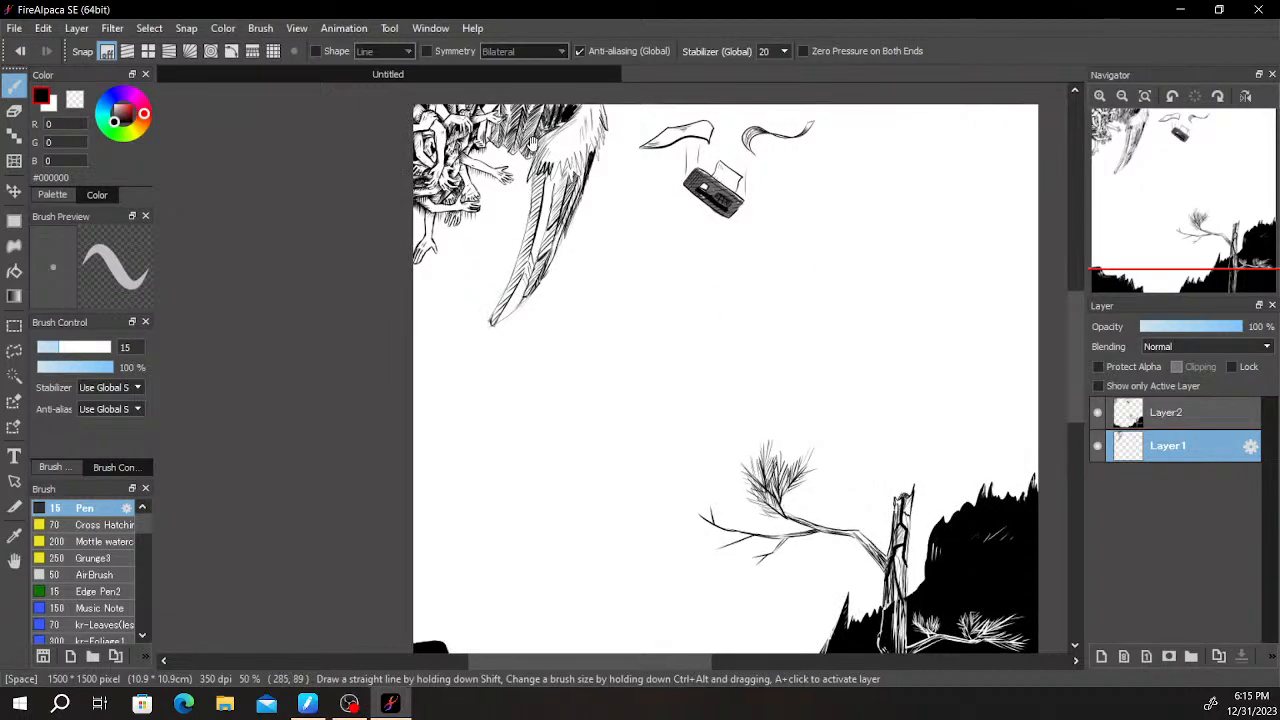
{"action": "scroll", "coordinate": [530, 155], "scroll_direction": "up", "scroll_amount": 2}
{"action": "left_click_drag", "start_coordinate": [503, 92], "coordinate": [566, 358]}
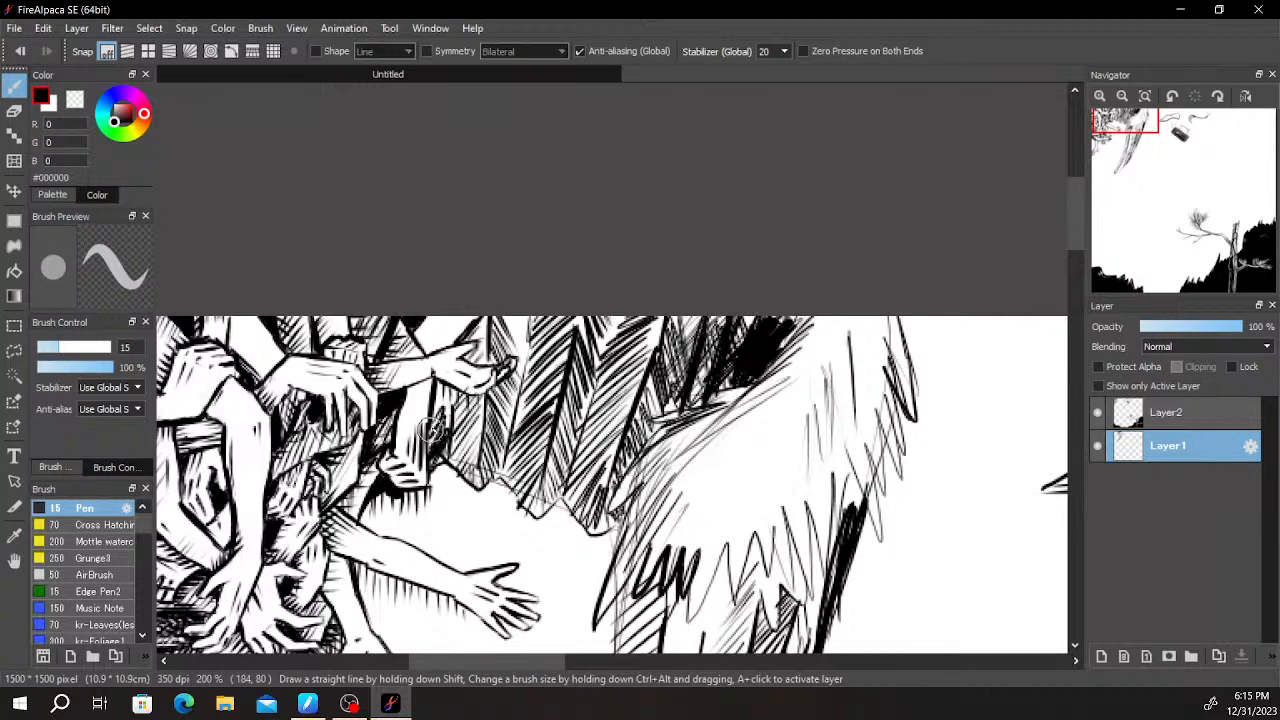
{"action": "left_click_drag", "start_coordinate": [437, 400], "coordinate": [432, 455]}
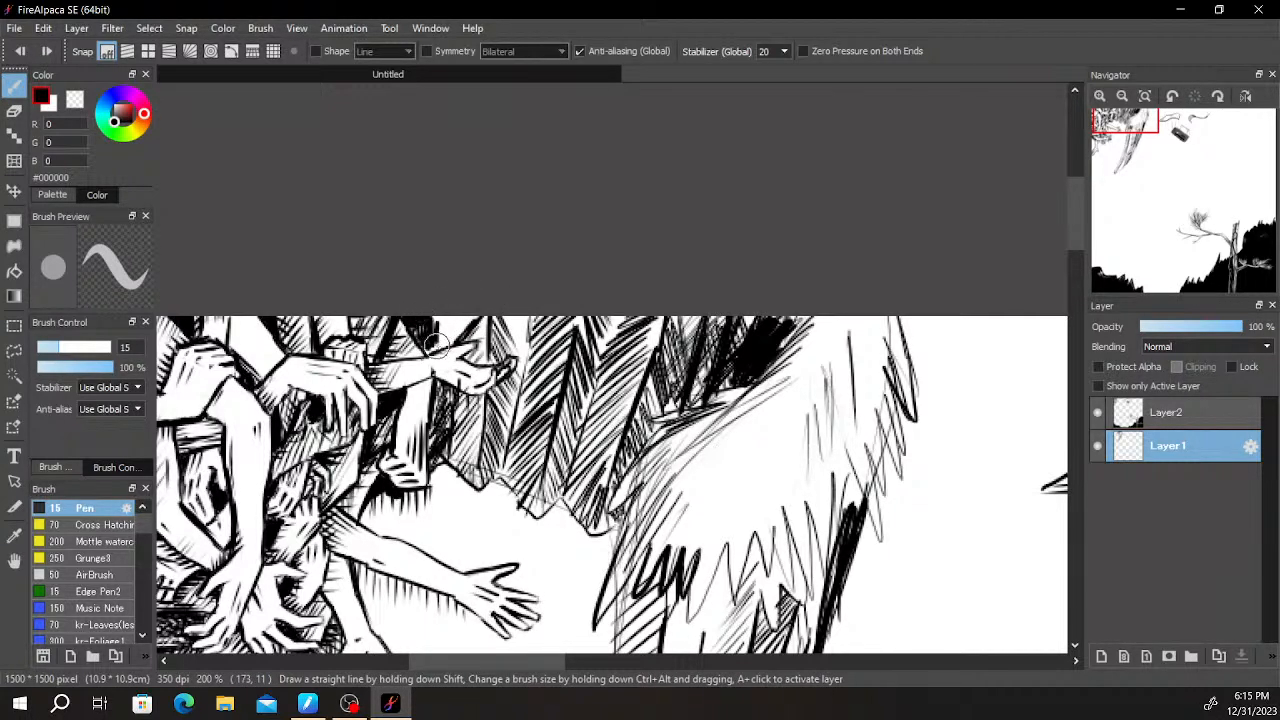
{"action": "left_click_drag", "start_coordinate": [443, 311], "coordinate": [455, 338]}
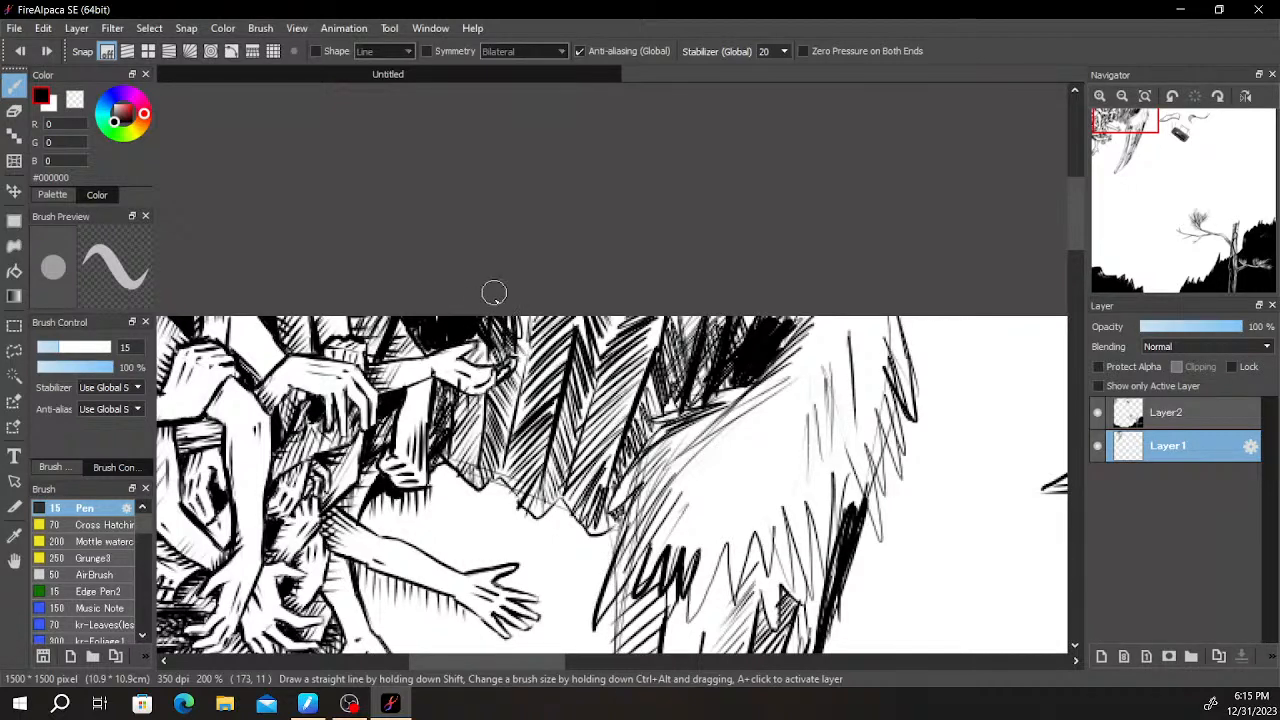
- Cross-hatch the folds between the upturned hand and the horn with steep strokes from the canvas edge to the jagged edge
{"action": "left_click_drag", "start_coordinate": [528, 316], "coordinate": [528, 376]}
{"action": "mouse_move", "coordinate": [540, 284]}
{"action": "left_mouse_down"}
{"action": "mouse_move", "coordinate": [538, 346]}
{"action": "mouse_move", "coordinate": [556, 374]}
{"action": "left_mouse_up"}
{"action": "left_click_drag", "start_coordinate": [562, 300], "coordinate": [567, 370]}
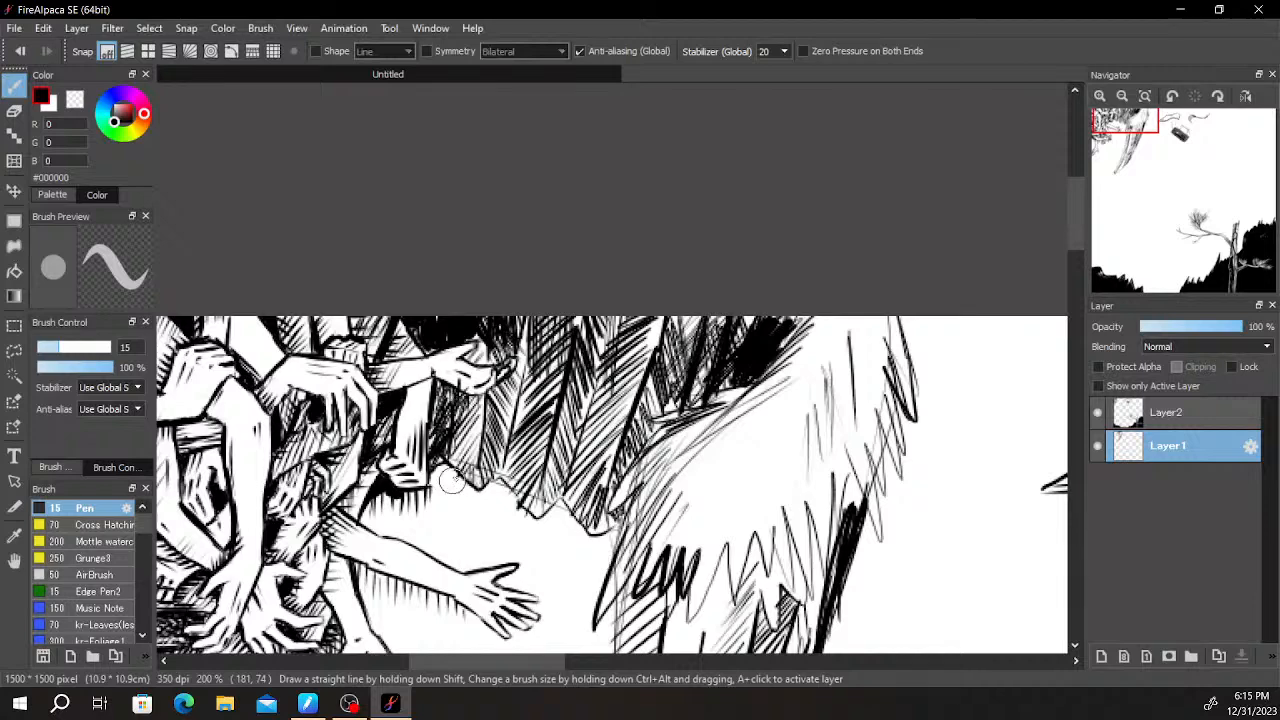
{"action": "left_click_drag", "start_coordinate": [480, 388], "coordinate": [446, 470]}
{"action": "mouse_move", "coordinate": [516, 368]}
{"action": "left_mouse_down"}
{"action": "mouse_move", "coordinate": [470, 478]}
{"action": "mouse_move", "coordinate": [502, 470]}
{"action": "left_mouse_up"}
{"action": "left_click_drag", "start_coordinate": [556, 378], "coordinate": [540, 490]}
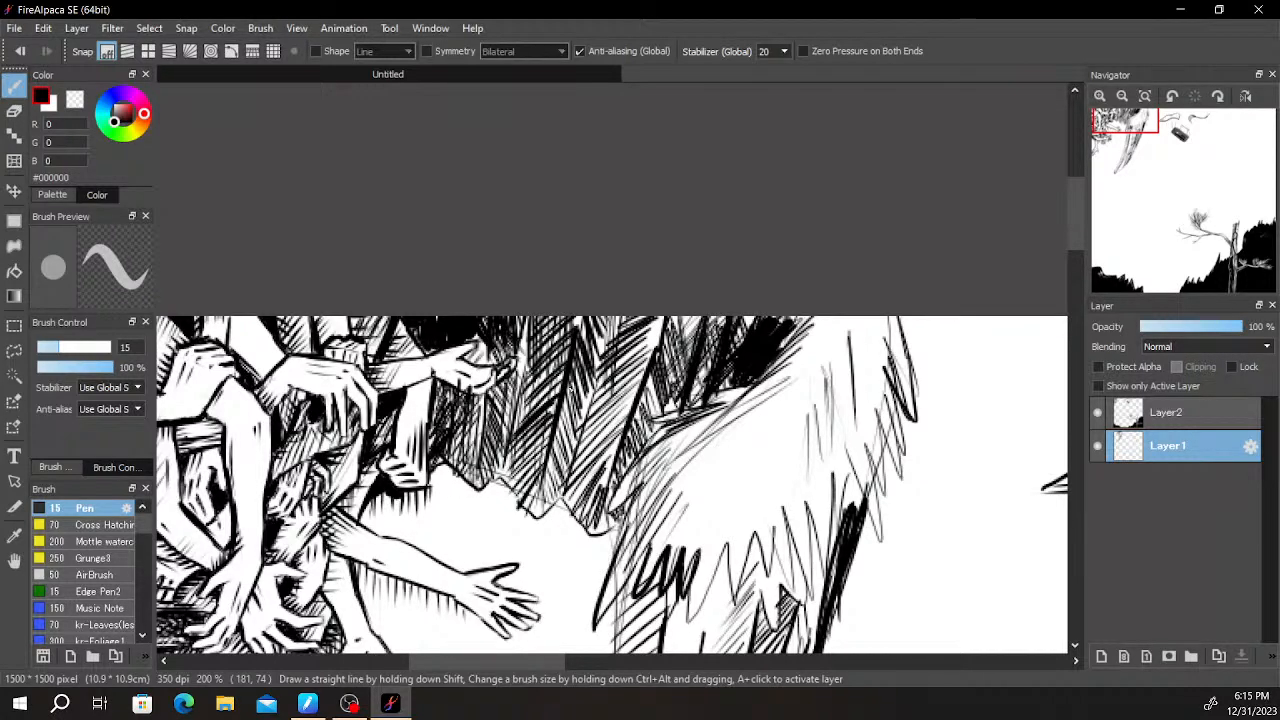
{"action": "left_click_drag", "start_coordinate": [606, 378], "coordinate": [572, 470]}
{"action": "mouse_move", "coordinate": [620, 350]}
{"action": "left_mouse_down"}
{"action": "mouse_move", "coordinate": [584, 488]}
{"action": "mouse_move", "coordinate": [602, 504]}
{"action": "left_mouse_up"}
{"action": "mouse_move", "coordinate": [652, 376]}
{"action": "left_mouse_down"}
{"action": "mouse_move", "coordinate": [620, 496]}
{"action": "mouse_move", "coordinate": [630, 460]}
{"action": "left_mouse_up"}
- Outline the horn's inner edge from fur to tip with a thicker line and add black bands across its hatched strip
{"action": "scroll", "coordinate": [701, 260], "scroll_direction": "down", "scroll_amount": 4}
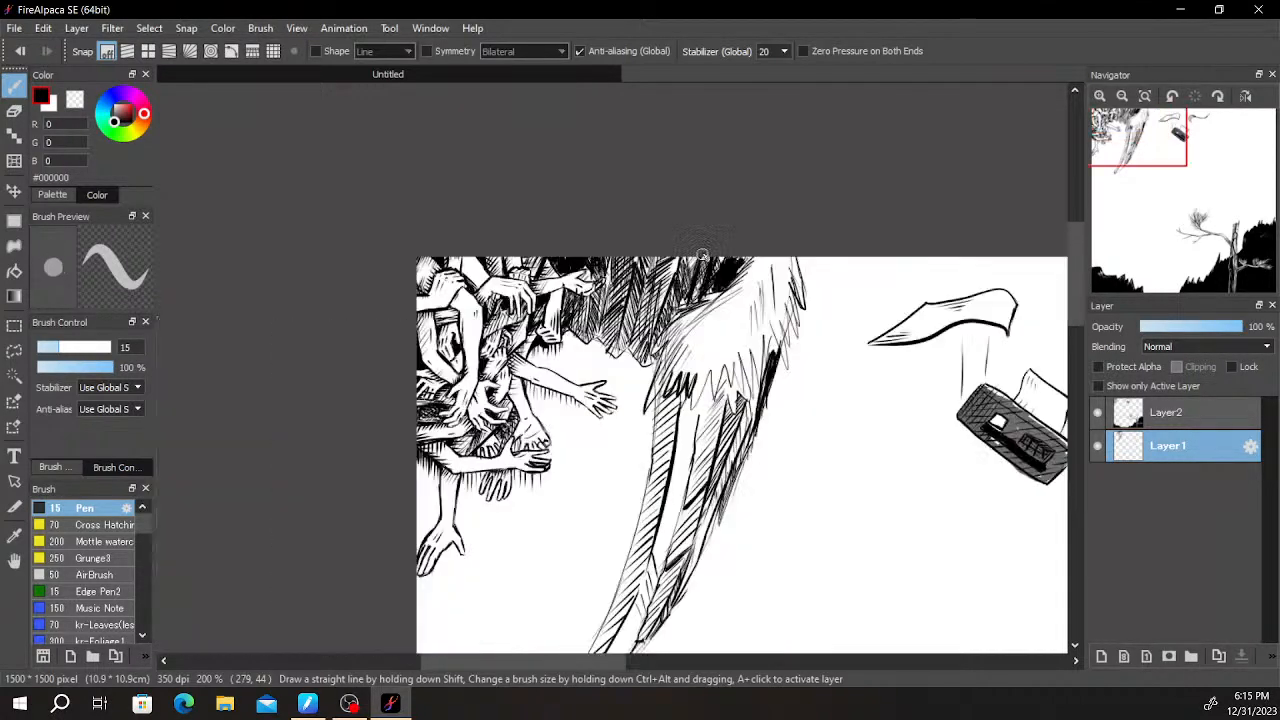
{"action": "left_click_drag", "start_coordinate": [828, 376], "coordinate": [832, 269]}
{"action": "left_click_drag", "start_coordinate": [880, 348], "coordinate": [798, 234]}
{"action": "scroll", "coordinate": [882, 247], "scroll_direction": "down", "scroll_amount": 1}
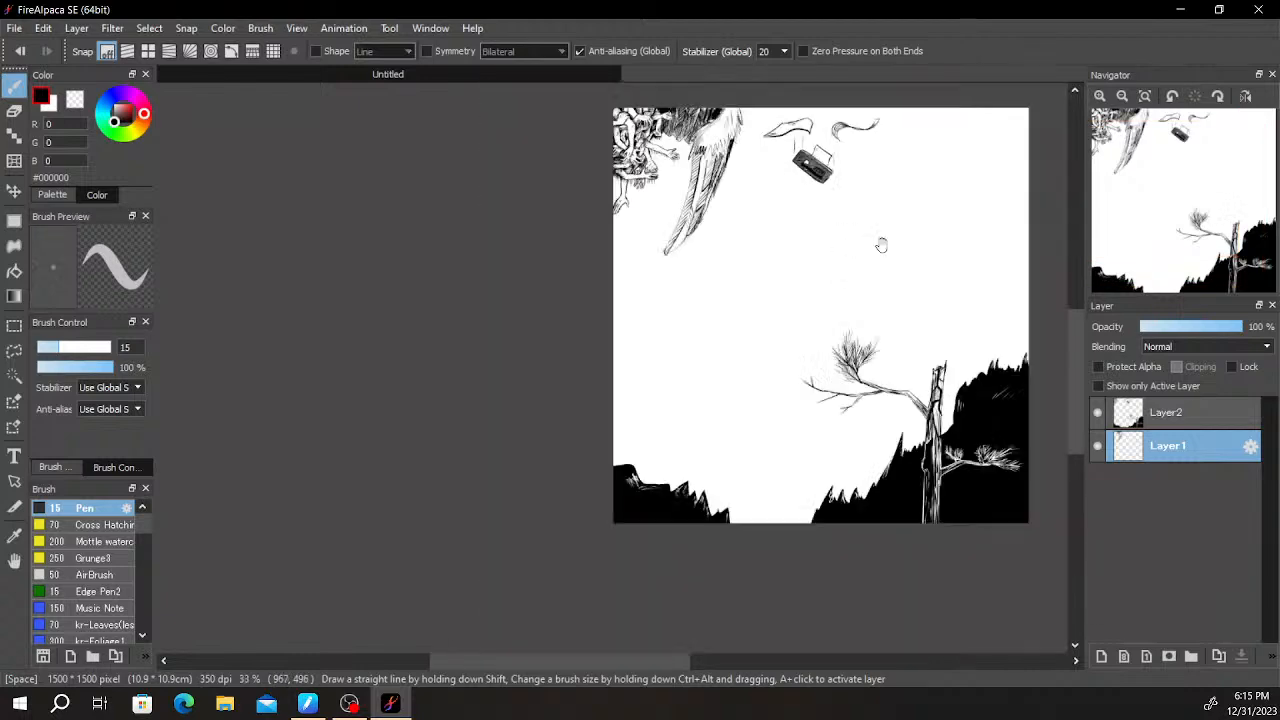
{"action": "left_click_drag", "start_coordinate": [882, 250], "coordinate": [799, 322]}
{"action": "scroll", "coordinate": [651, 477], "scroll_direction": "up", "scroll_amount": 4}
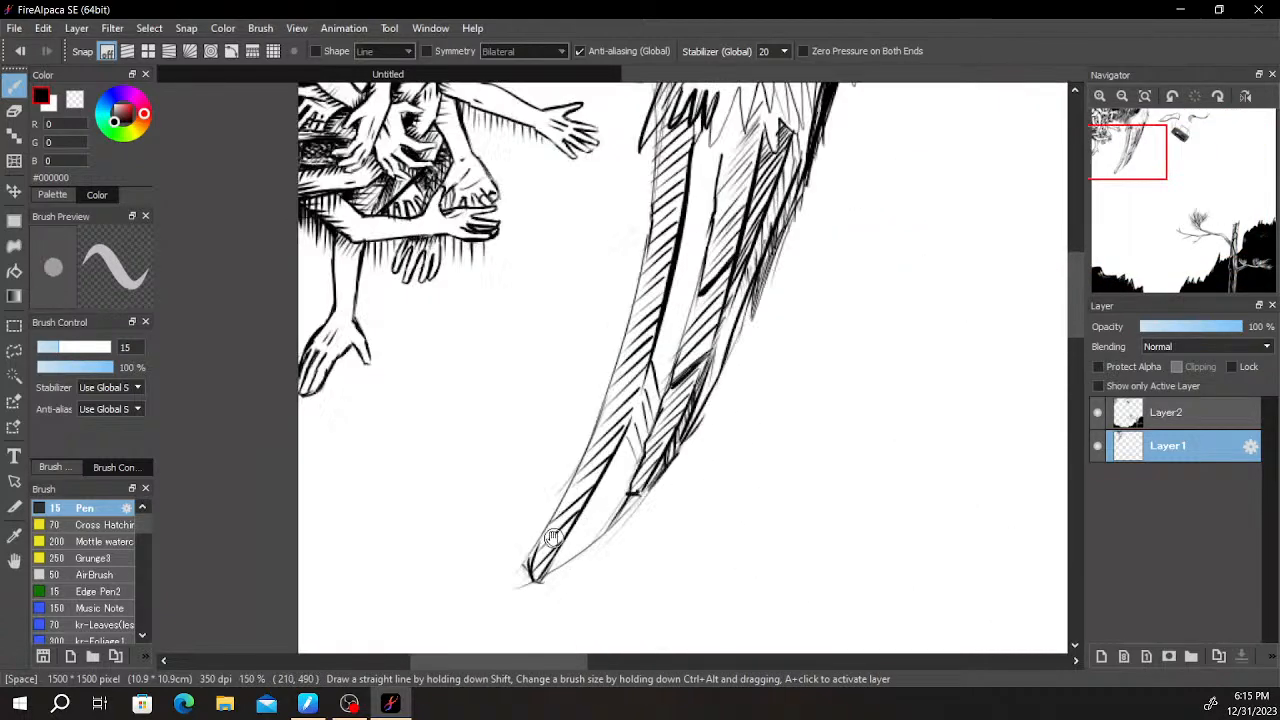
{"action": "left_click_drag", "start_coordinate": [527, 568], "coordinate": [601, 415]}
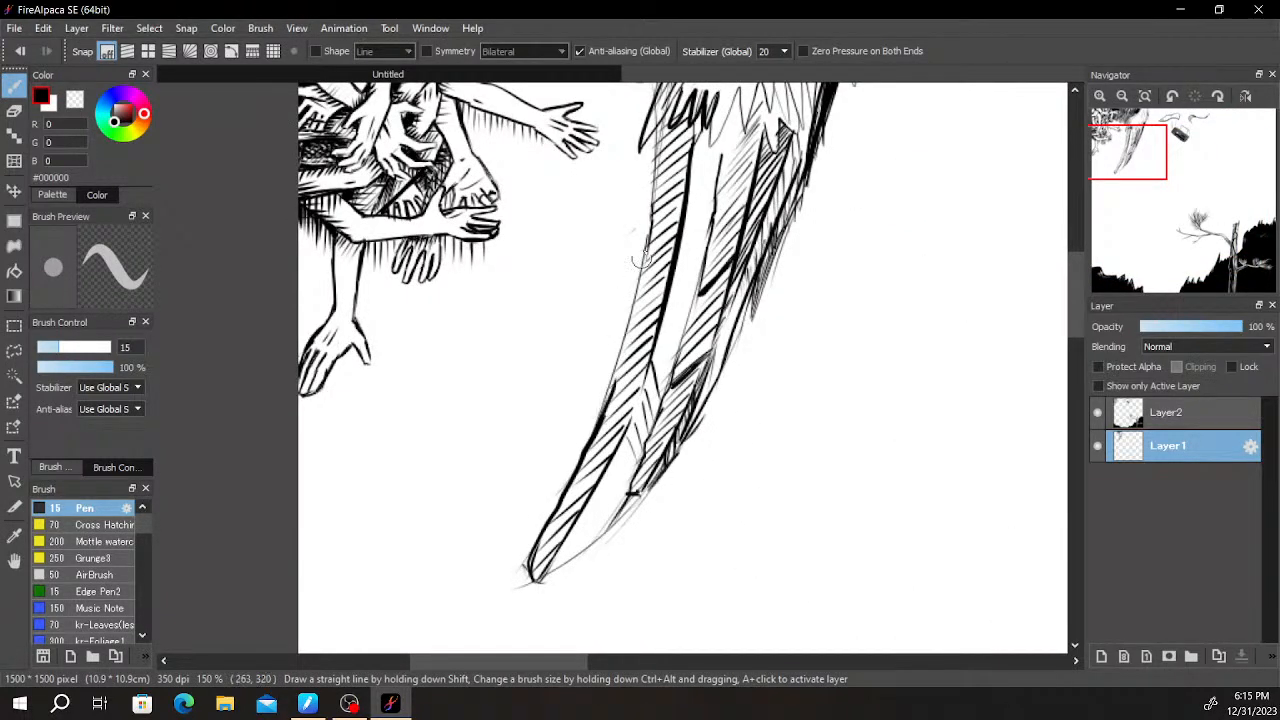
{"action": "left_click_drag", "start_coordinate": [658, 142], "coordinate": [640, 259]}
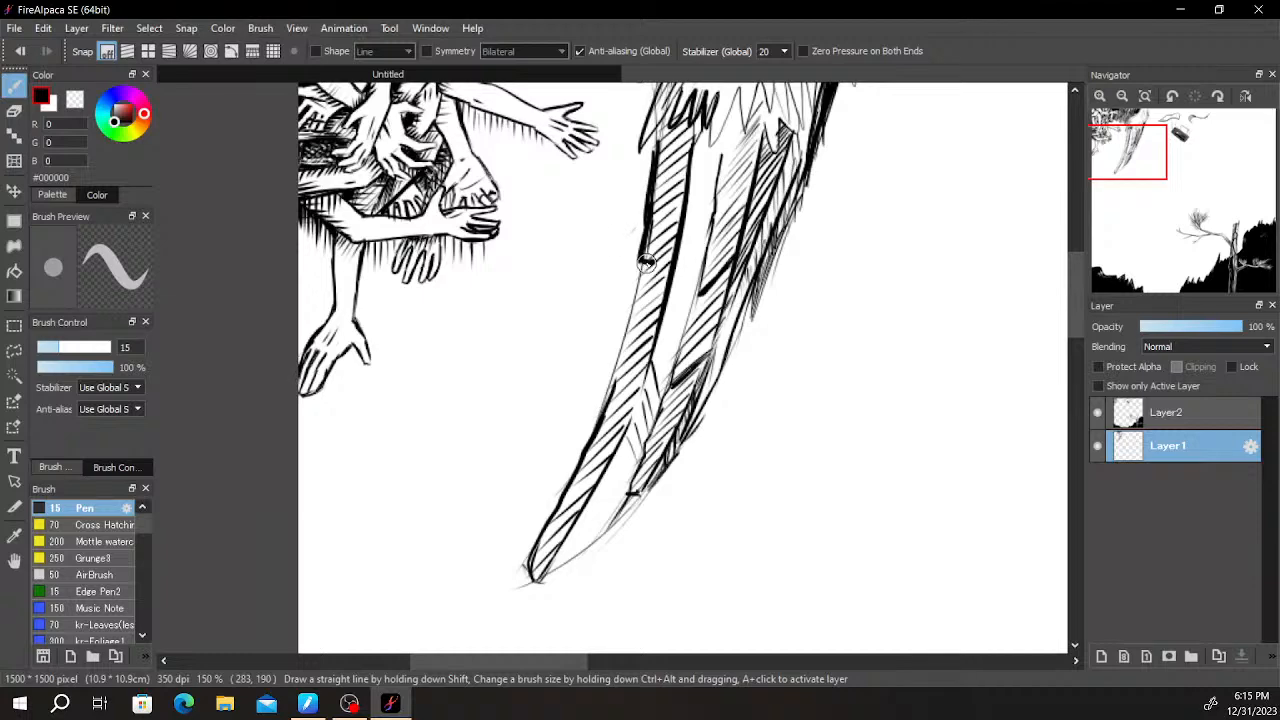
{"action": "mouse_move", "coordinate": [627, 314]}
{"action": "left_mouse_down"}
{"action": "mouse_move", "coordinate": [613, 380]}
{"action": "mouse_move", "coordinate": [646, 349]}
{"action": "mouse_move", "coordinate": [611, 397]}
{"action": "mouse_move", "coordinate": [632, 370]}
{"action": "left_mouse_up"}
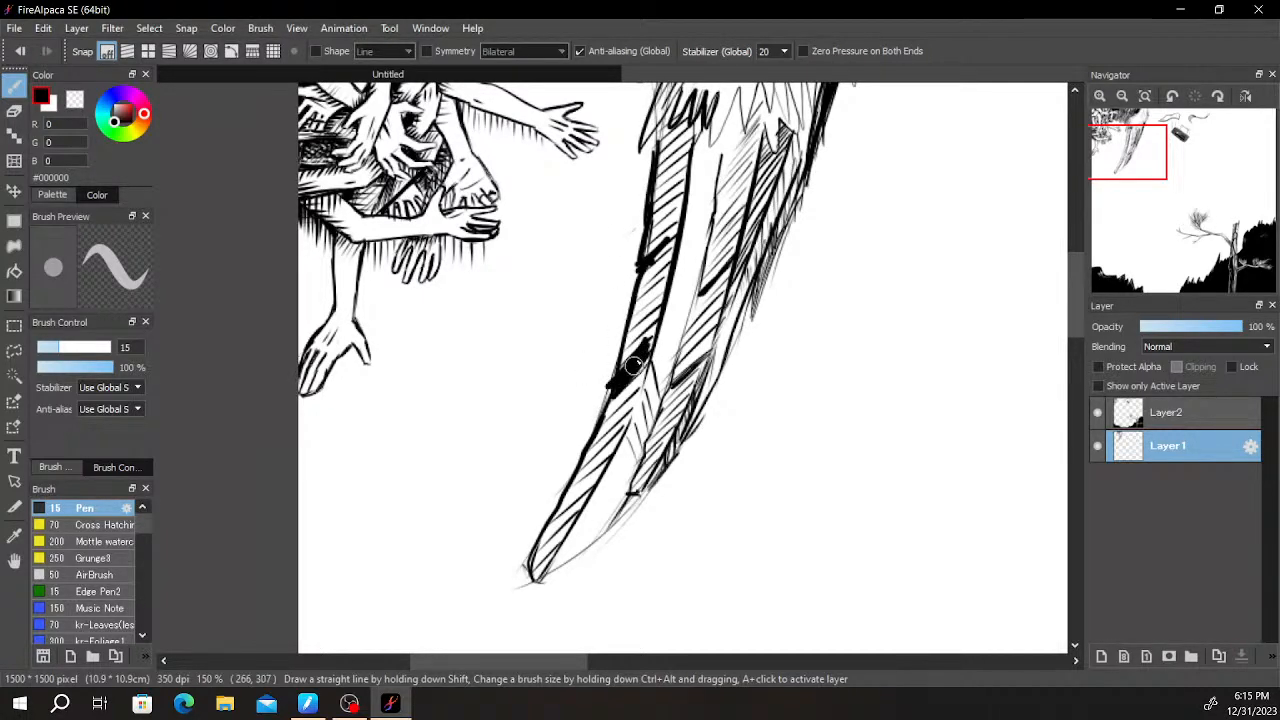
- Add denser hatching along the horn's inner strip to the tip and light slanted strokes in its blank central strip
{"action": "scroll", "coordinate": [631, 370], "scroll_direction": "down", "scroll_amount": 5}
{"action": "scroll", "coordinate": [655, 301], "scroll_direction": "up", "scroll_amount": 5}
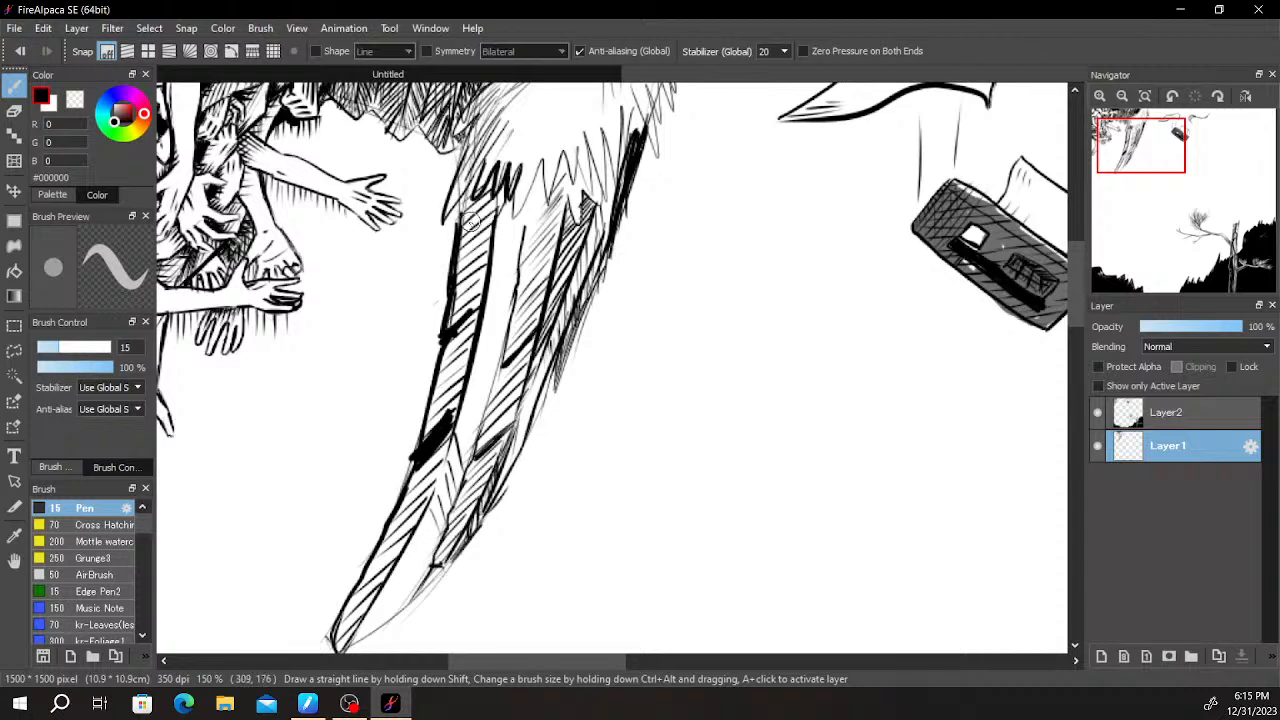
{"action": "mouse_move", "coordinate": [490, 243]}
{"action": "left_mouse_down"}
{"action": "mouse_move", "coordinate": [445, 328]}
{"action": "mouse_move", "coordinate": [473, 312]}
{"action": "mouse_move", "coordinate": [420, 415]}
{"action": "mouse_move", "coordinate": [451, 414]}
{"action": "mouse_move", "coordinate": [393, 523]}
{"action": "mouse_move", "coordinate": [411, 528]}
{"action": "mouse_move", "coordinate": [378, 576]}
{"action": "left_mouse_up"}
{"action": "left_click_drag", "start_coordinate": [330, 636], "coordinate": [332, 640]}
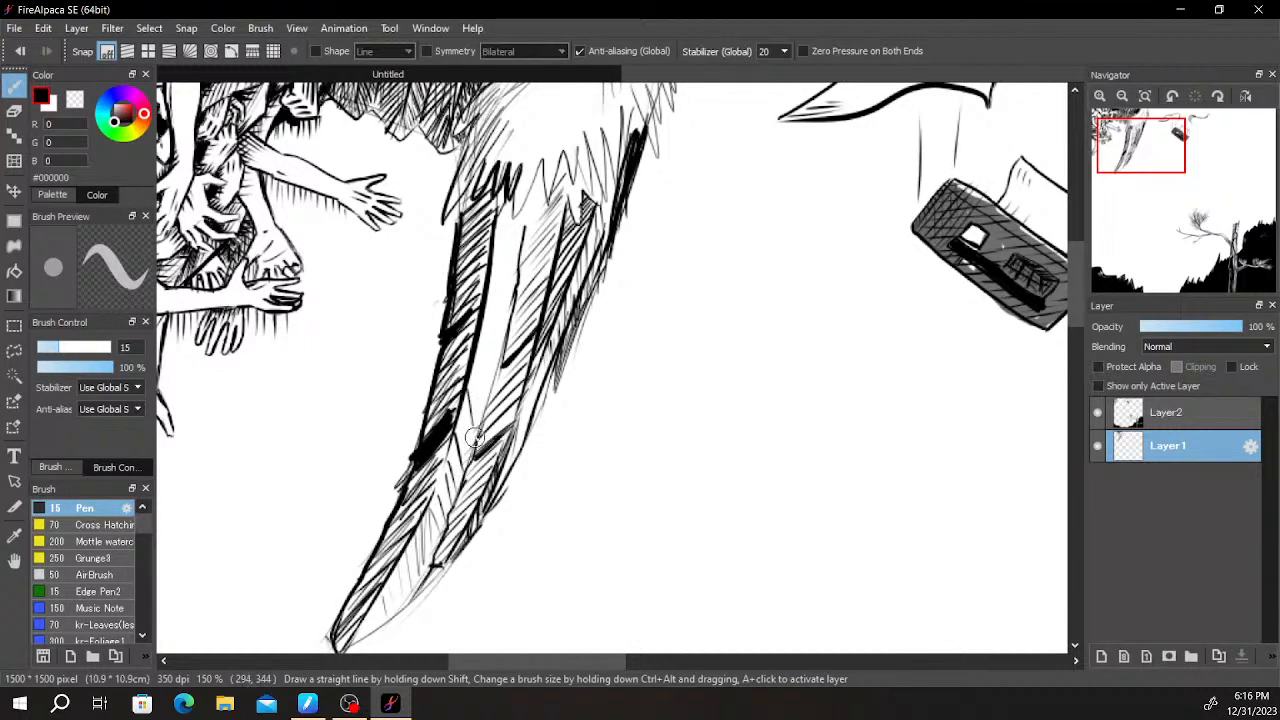
{"action": "left_click_drag", "start_coordinate": [497, 262], "coordinate": [490, 322]}
- Shade the fur at the horn's base with fine strokes following the fur's direction
{"action": "mouse_move", "coordinate": [505, 205]}
{"action": "left_mouse_down"}
{"action": "mouse_move", "coordinate": [496, 276]}
{"action": "mouse_move", "coordinate": [507, 250]}
{"action": "mouse_move", "coordinate": [823, 337]}
{"action": "mouse_move", "coordinate": [867, 512]}
{"action": "left_mouse_up"}
{"action": "scroll", "coordinate": [510, 312], "scroll_direction": "down", "scroll_amount": 3}
{"action": "scroll", "coordinate": [616, 300], "scroll_direction": "up", "scroll_amount": 3}
{"action": "left_click_drag", "start_coordinate": [657, 380], "coordinate": [629, 441]}
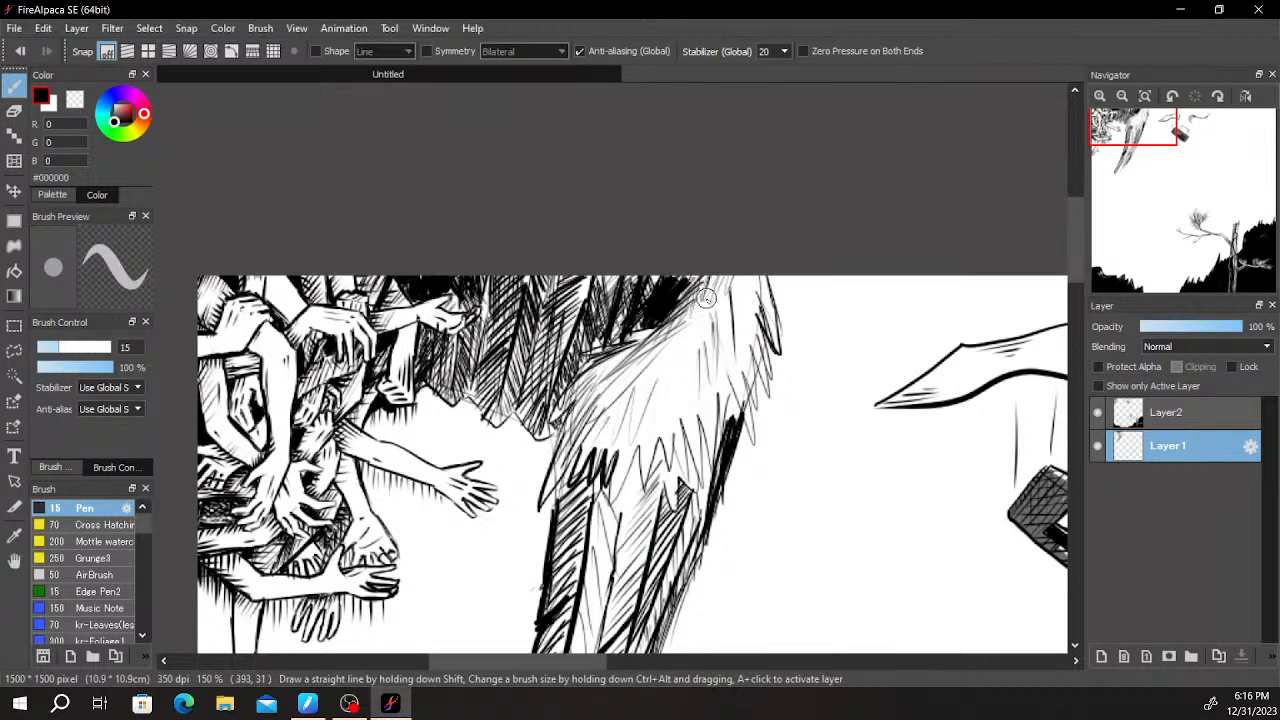
- Examine the whole composition, from the arms, horn and falling objects down to the pine tree and black hills
{"action": "scroll", "coordinate": [800, 211], "scroll_direction": "down", "scroll_amount": 4}
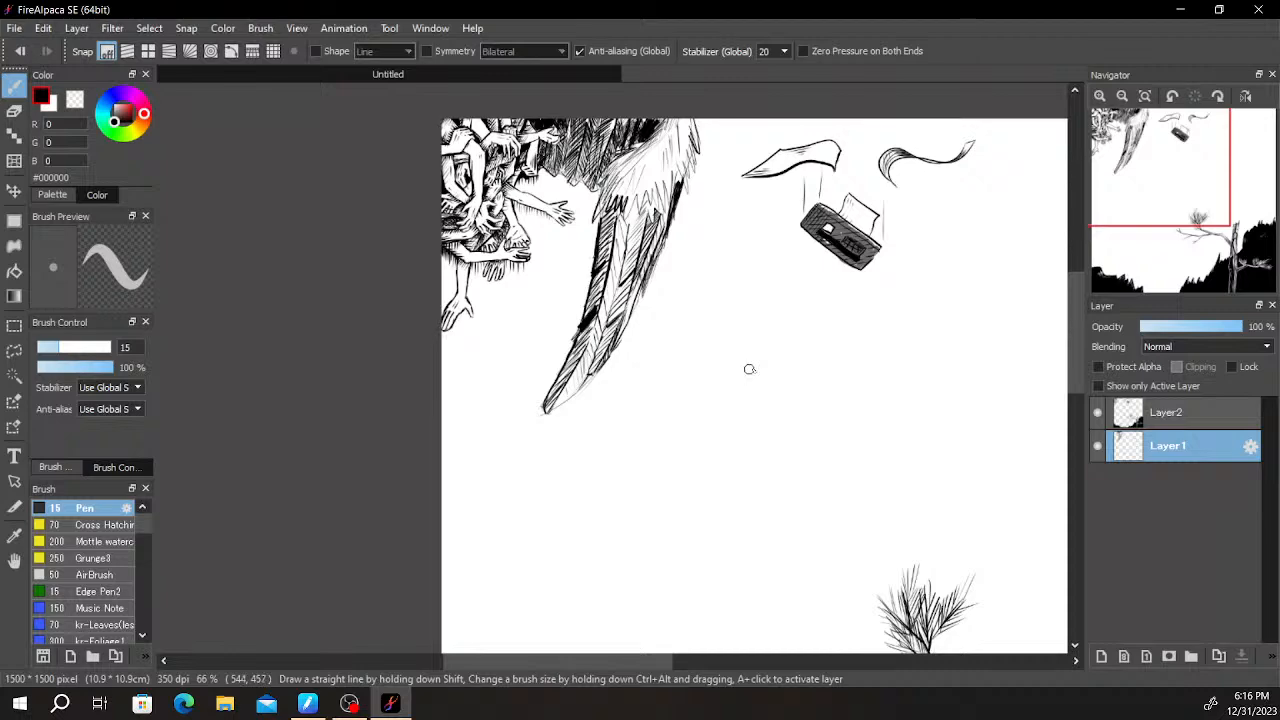
{"action": "scroll", "coordinate": [793, 354], "scroll_direction": "down", "scroll_amount": 2}
{"action": "scroll", "coordinate": [900, 325], "scroll_direction": "up", "scroll_amount": 2}
{"action": "left_click_drag", "start_coordinate": [900, 326], "coordinate": [769, 223]}
{"action": "left_click_drag", "start_coordinate": [893, 357], "coordinate": [799, 131]}
{"action": "left_click_drag", "start_coordinate": [802, 238], "coordinate": [926, 259]}
{"action": "scroll", "coordinate": [859, 257], "scroll_direction": "down", "scroll_amount": 2}
{"action": "left_click_drag", "start_coordinate": [763, 329], "coordinate": [776, 281]}
{"action": "scroll", "coordinate": [774, 283], "scroll_direction": "up", "scroll_amount": 1}
{"action": "left_click_drag", "start_coordinate": [708, 343], "coordinate": [651, 418]}
{"action": "left_click_drag", "start_coordinate": [829, 362], "coordinate": [595, 390]}
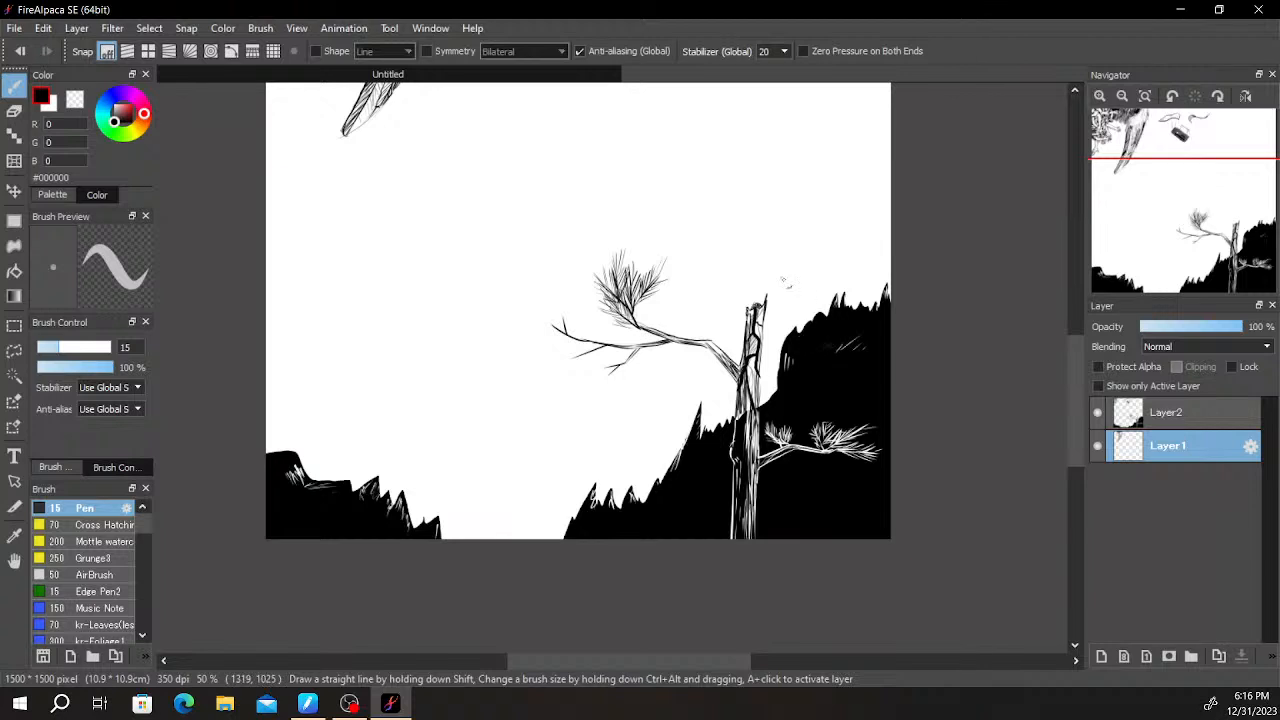
{"action": "scroll", "coordinate": [788, 440], "scroll_direction": "up", "scroll_amount": 4}
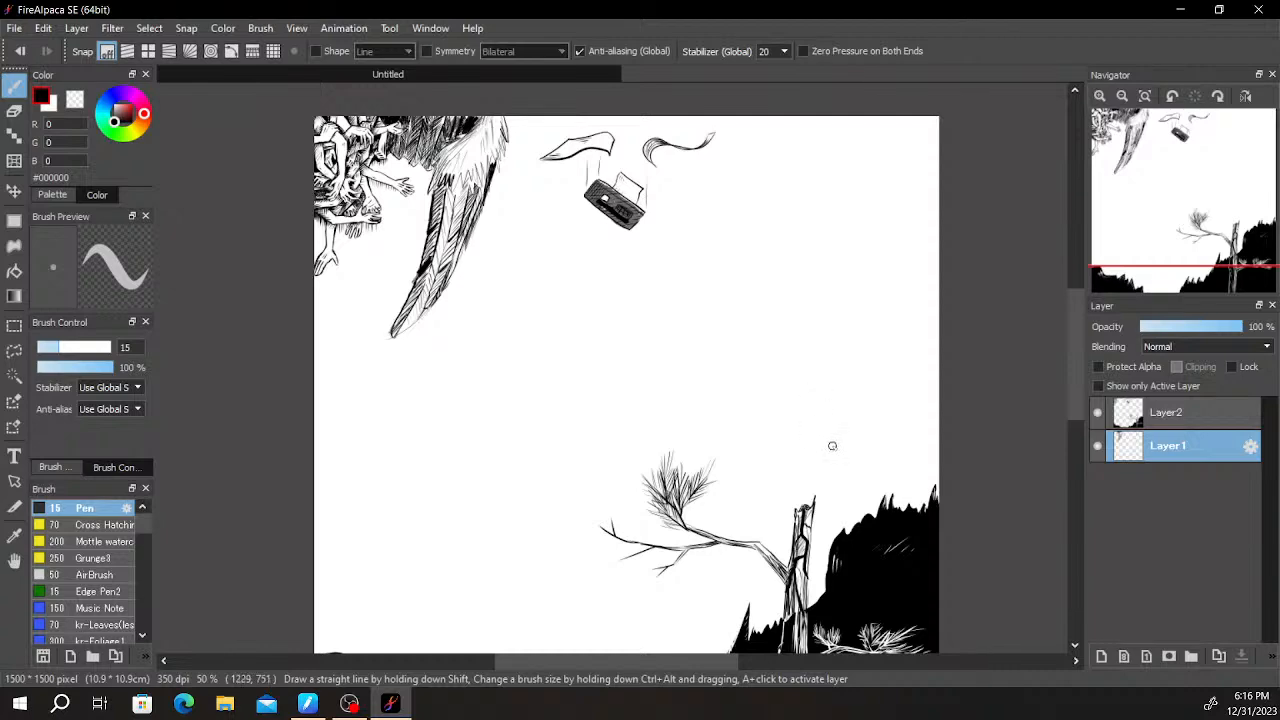
- Examine the pine tree's lower trunk and branch against the black hill
{"action": "scroll", "coordinate": [830, 442], "scroll_direction": "down", "scroll_amount": 2}
{"action": "scroll", "coordinate": [832, 455], "scroll_direction": "up", "scroll_amount": 2}
{"action": "left_click_drag", "start_coordinate": [843, 457], "coordinate": [788, 366]}
{"action": "scroll", "coordinate": [906, 282], "scroll_direction": "down", "scroll_amount": 2}
{"action": "scroll", "coordinate": [913, 283], "scroll_direction": "up", "scroll_amount": 4}
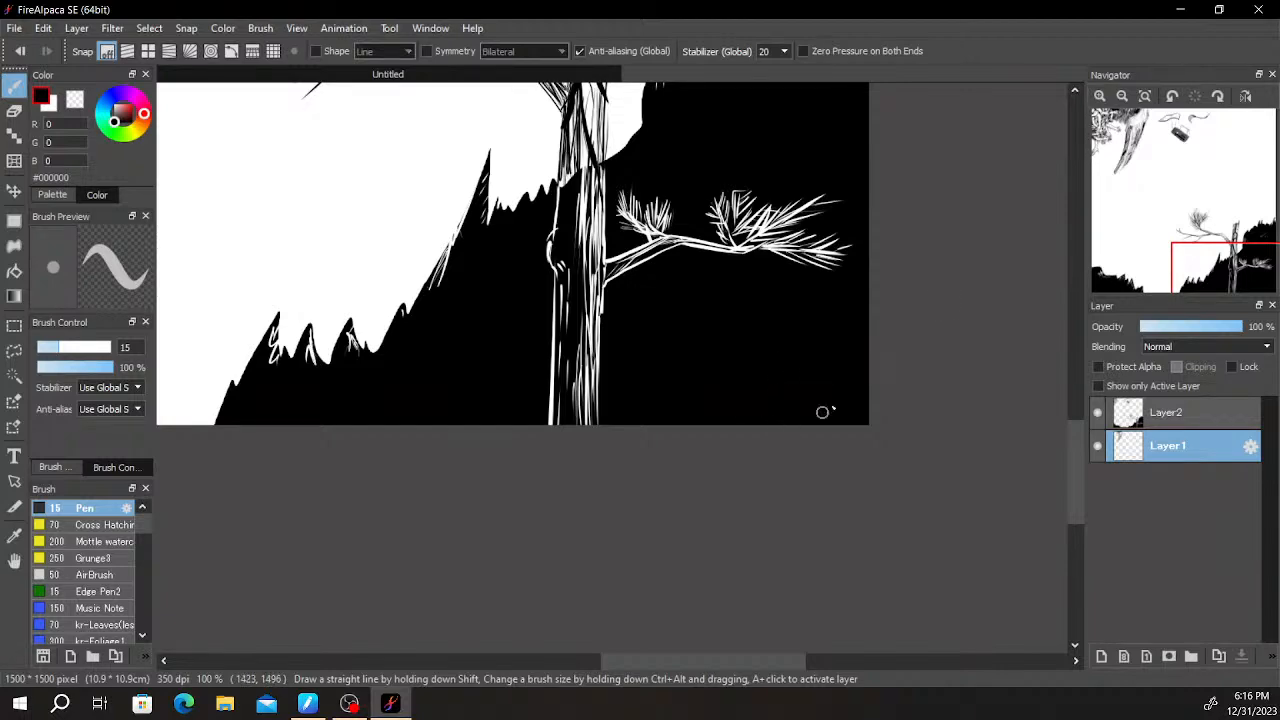
{"action": "scroll", "coordinate": [849, 551], "scroll_direction": "down", "scroll_amount": 1}
{"action": "scroll", "coordinate": [713, 475], "scroll_direction": "up", "scroll_amount": 1}
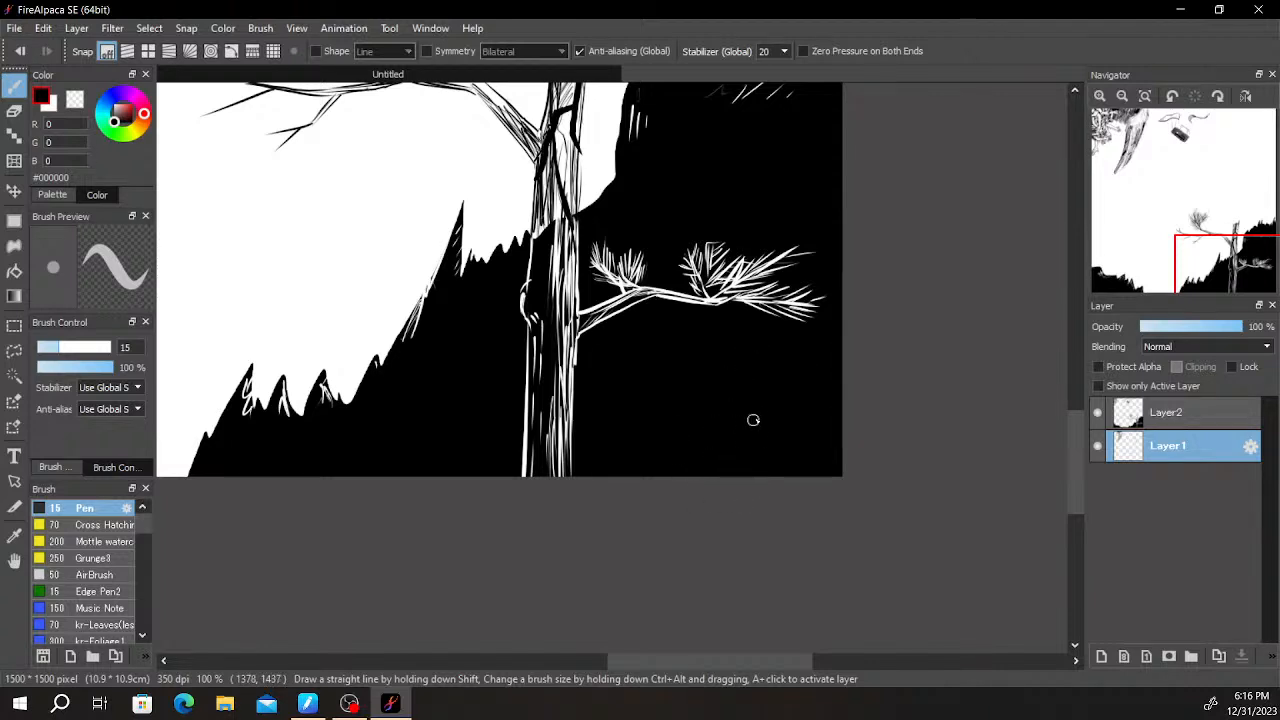
- Check Layer1's content by hiding and showing it, and merge Layer2 into Layer1
{"action": "key", "text": "e"}
{"action": "left_click", "coordinate": [1164, 418]}
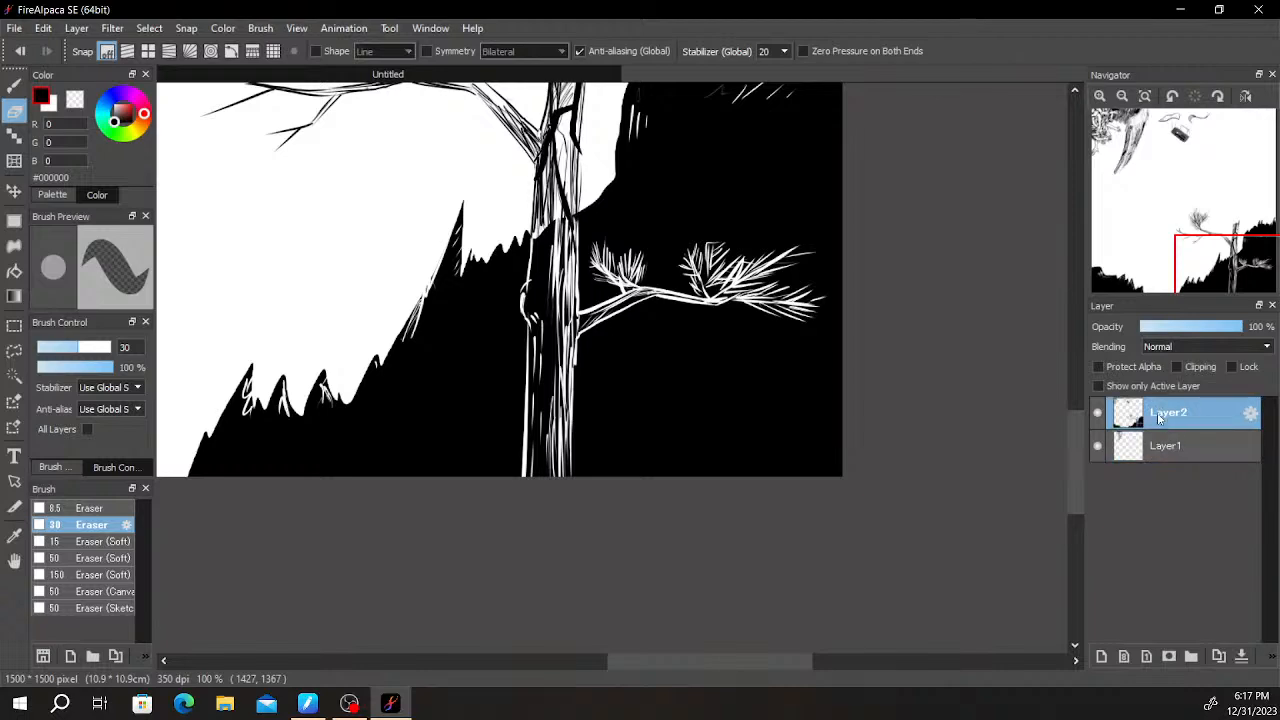
{"action": "left_click", "coordinate": [1121, 447]}
{"action": "scroll", "coordinate": [1040, 402], "scroll_direction": "up", "scroll_amount": 1}
{"action": "scroll", "coordinate": [860, 397], "scroll_direction": "down", "scroll_amount": 6}
{"action": "scroll", "coordinate": [860, 398], "scroll_direction": "up", "scroll_amount": 1}
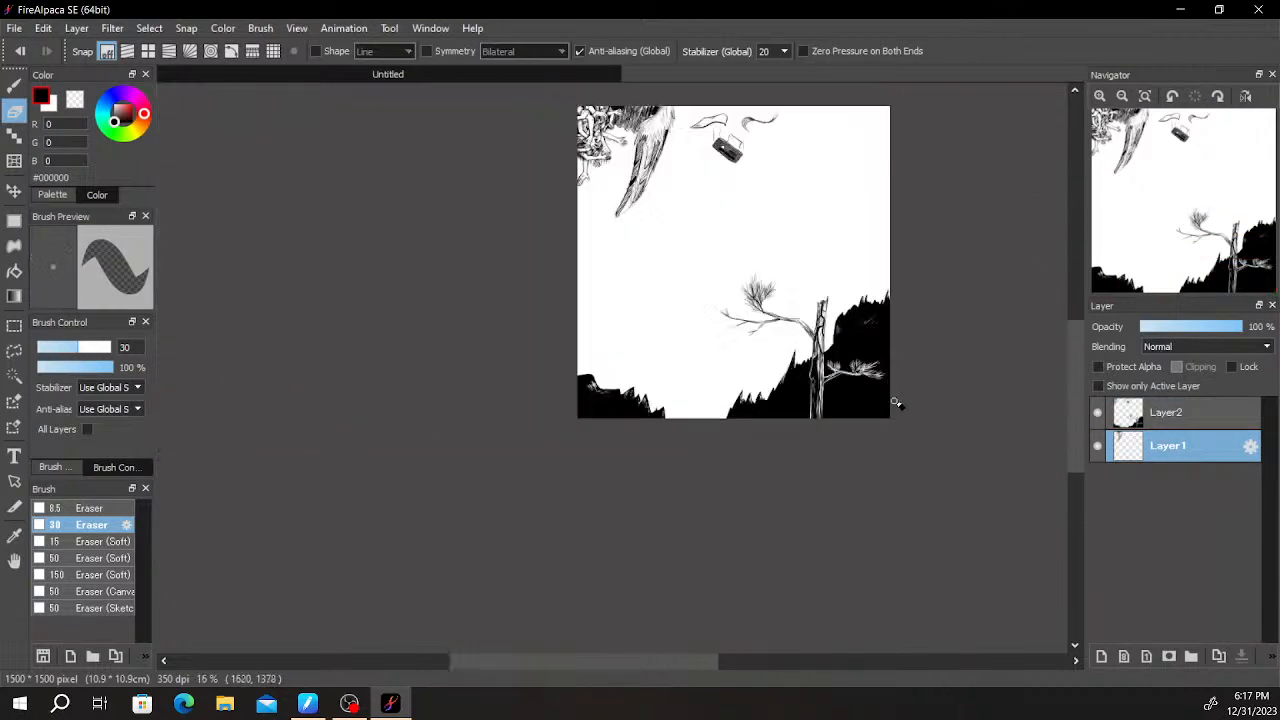
{"action": "left_click", "coordinate": [1099, 449]}
{"action": "left_click", "coordinate": [1098, 448]}
{"action": "left_click", "coordinate": [1098, 448]}
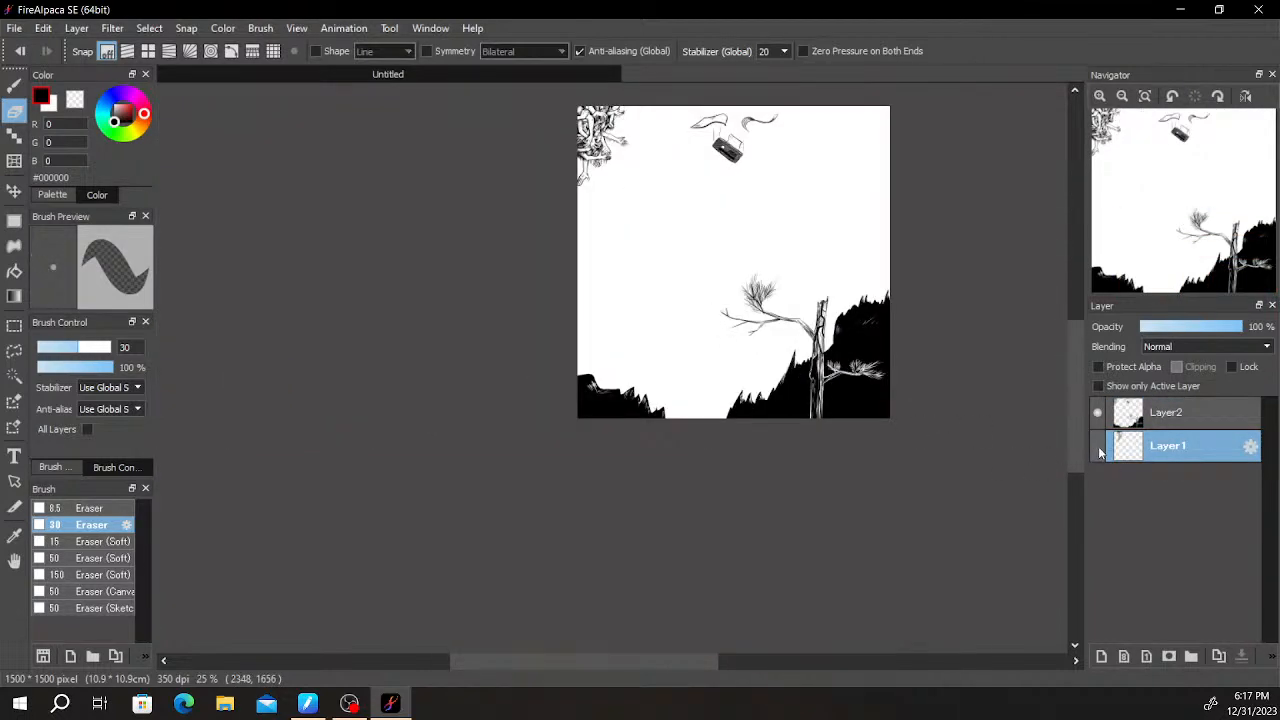
{"action": "left_click", "coordinate": [1098, 448]}
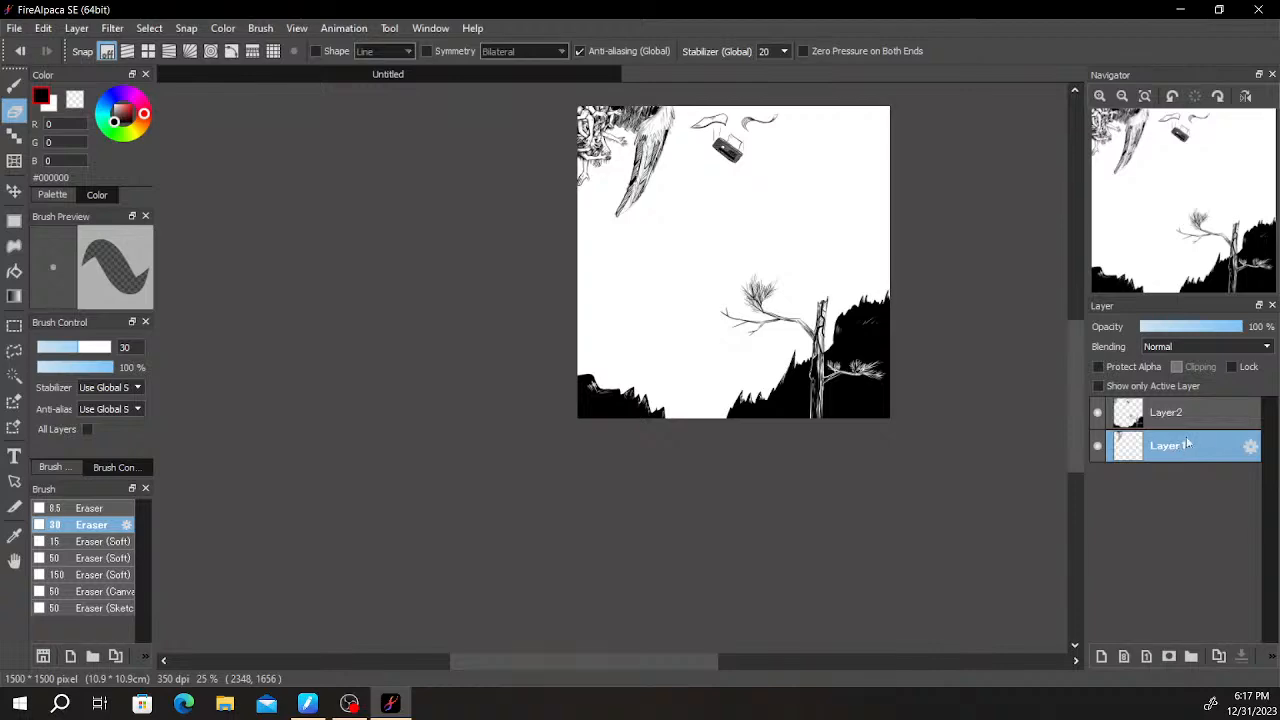
{"action": "left_click", "coordinate": [1202, 416]}
{"action": "left_click", "coordinate": [1220, 655]}
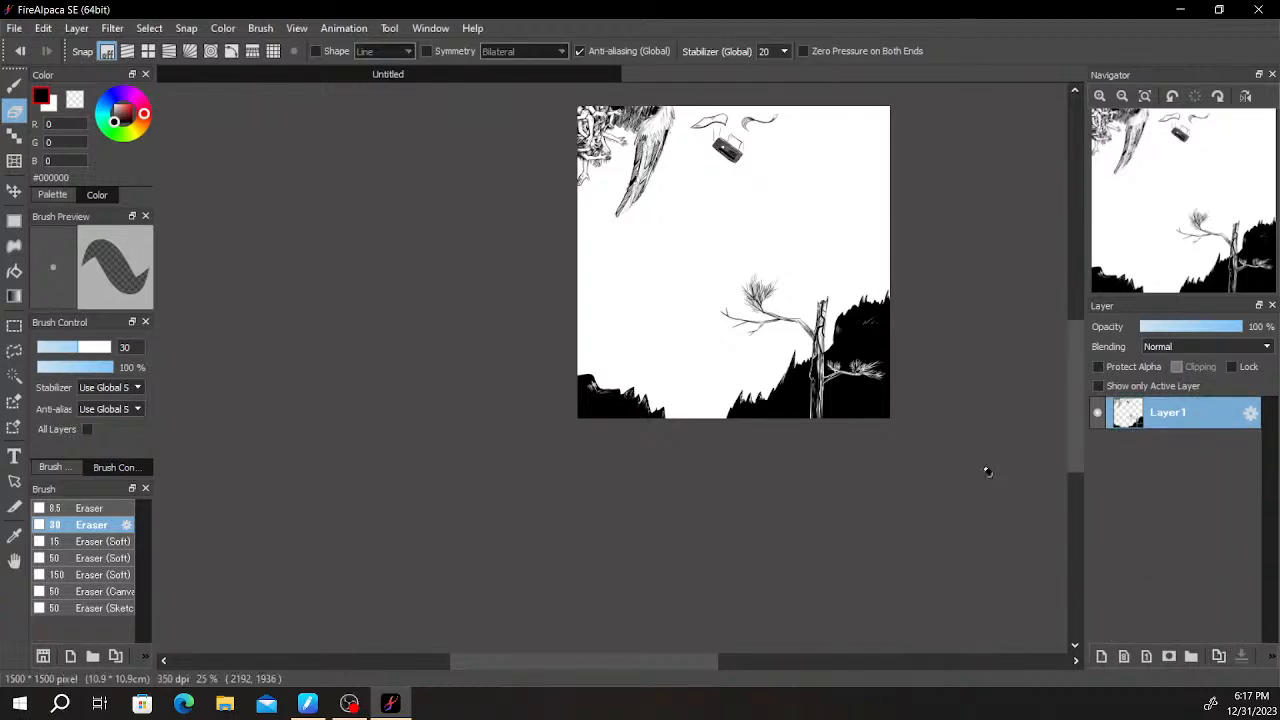
- Erase a thin upright white stem into the black hill, right of the trunk and below its needled branch
{"action": "scroll", "coordinate": [849, 383], "scroll_direction": "up", "scroll_amount": 5}
{"action": "key", "text": "space"}
{"action": "left_click_drag", "start_coordinate": [1034, 453], "coordinate": [830, 353]}
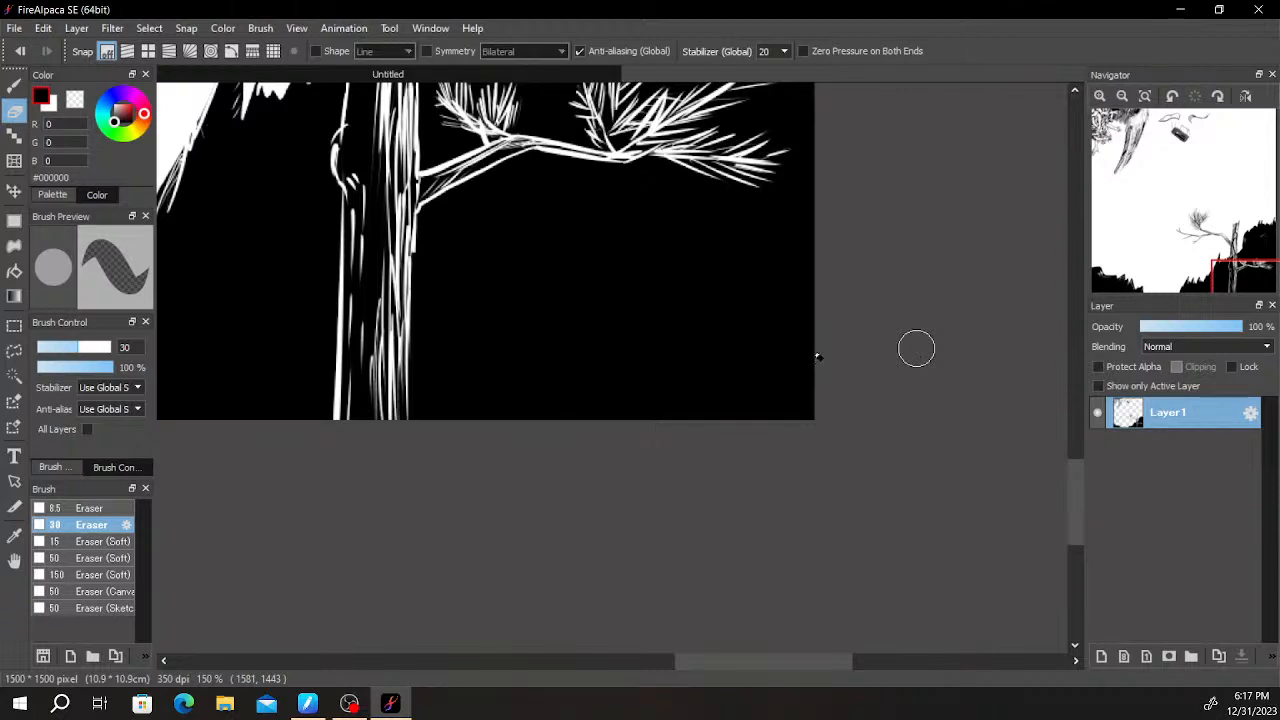
{"action": "scroll", "coordinate": [766, 429], "scroll_direction": "up", "scroll_amount": 3}
{"action": "mouse_move", "coordinate": [634, 480]}
{"action": "left_mouse_down"}
{"action": "mouse_move", "coordinate": [642, 402]}
{"action": "mouse_move", "coordinate": [639, 586]}
{"action": "left_mouse_up"}
{"action": "key", "text": "ctrl+z"}
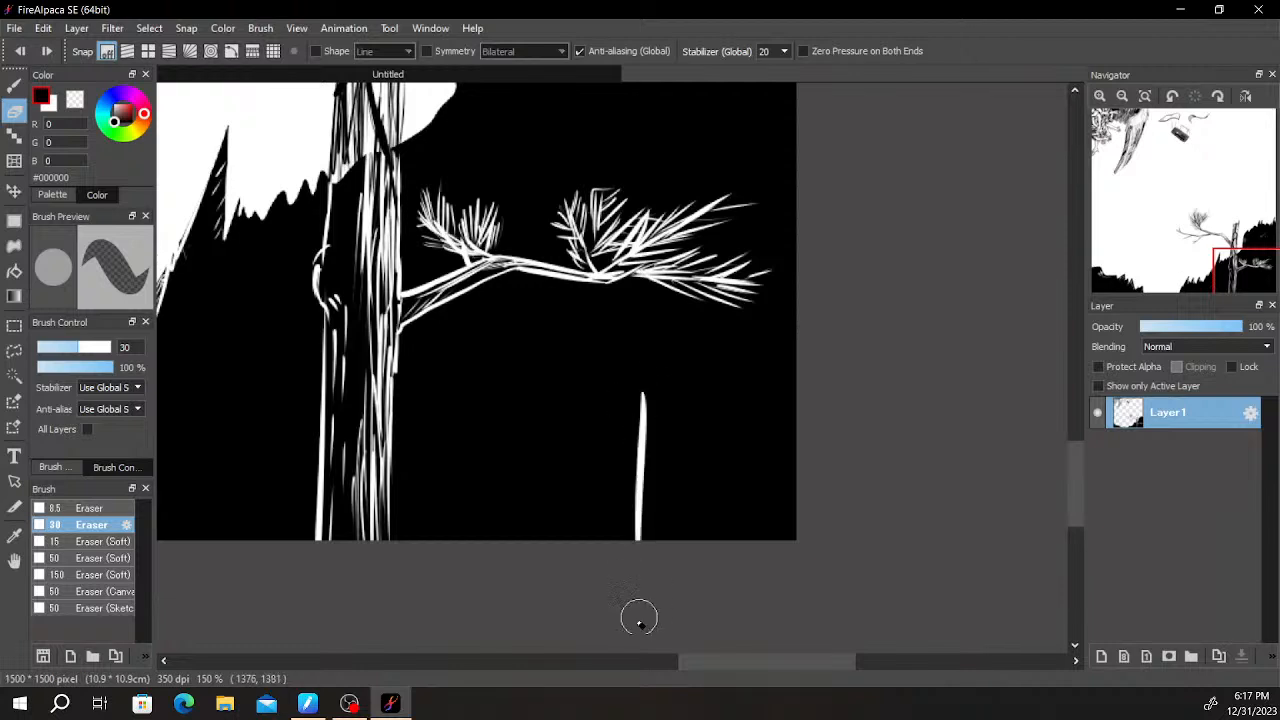
- Erase upward-slanting needles along the right side of the white stem, from its tip to the canvas edge
{"action": "mouse_move", "coordinate": [643, 397]}
{"action": "left_mouse_down"}
{"action": "mouse_move", "coordinate": [667, 340]}
{"action": "mouse_move", "coordinate": [667, 361]}
{"action": "left_mouse_up"}
{"action": "left_click_drag", "start_coordinate": [642, 430], "coordinate": [670, 372]}
{"action": "left_click_drag", "start_coordinate": [643, 453], "coordinate": [673, 392]}
{"action": "mouse_move", "coordinate": [641, 482]}
{"action": "left_mouse_down"}
{"action": "mouse_move", "coordinate": [663, 460]}
{"action": "mouse_move", "coordinate": [686, 427]}
{"action": "left_mouse_up"}
{"action": "left_click_drag", "start_coordinate": [642, 510], "coordinate": [672, 455]}
{"action": "left_click_drag", "start_coordinate": [634, 541], "coordinate": [668, 486]}
- Erase needles along the stem's left side and around its tip, and thicken its lower part with white strokes
{"action": "mouse_move", "coordinate": [641, 541]}
{"action": "left_mouse_down"}
{"action": "mouse_move", "coordinate": [690, 493]}
{"action": "mouse_move", "coordinate": [609, 480]}
{"action": "mouse_move", "coordinate": [605, 459]}
{"action": "left_mouse_up"}
{"action": "left_click_drag", "start_coordinate": [636, 509], "coordinate": [612, 421]}
{"action": "left_click_drag", "start_coordinate": [639, 480], "coordinate": [617, 400]}
{"action": "left_click_drag", "start_coordinate": [640, 447], "coordinate": [620, 375]}
{"action": "left_click_drag", "start_coordinate": [641, 426], "coordinate": [634, 334]}
{"action": "left_click_drag", "start_coordinate": [643, 398], "coordinate": [653, 326]}
{"action": "left_click_drag", "start_coordinate": [645, 400], "coordinate": [666, 342]}
{"action": "mouse_move", "coordinate": [641, 540]}
{"action": "left_mouse_down"}
{"action": "mouse_move", "coordinate": [607, 530]}
{"action": "mouse_move", "coordinate": [624, 518]}
{"action": "mouse_move", "coordinate": [625, 490]}
{"action": "mouse_move", "coordinate": [637, 492]}
{"action": "mouse_move", "coordinate": [637, 524]}
{"action": "mouse_move", "coordinate": [642, 452]}
{"action": "left_mouse_up"}
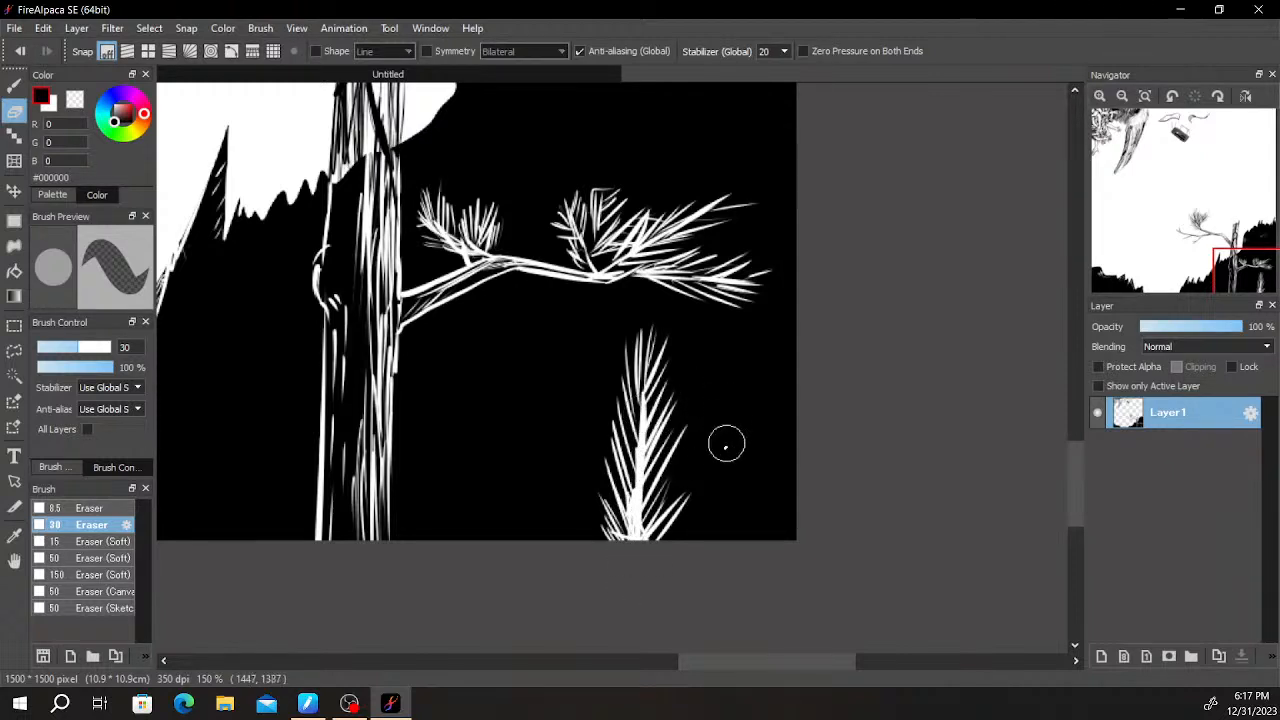
{"action": "mouse_move", "coordinate": [628, 530]}
{"action": "left_mouse_down"}
{"action": "mouse_move", "coordinate": [642, 390]}
{"action": "mouse_move", "coordinate": [637, 443]}
{"action": "left_mouse_up"}
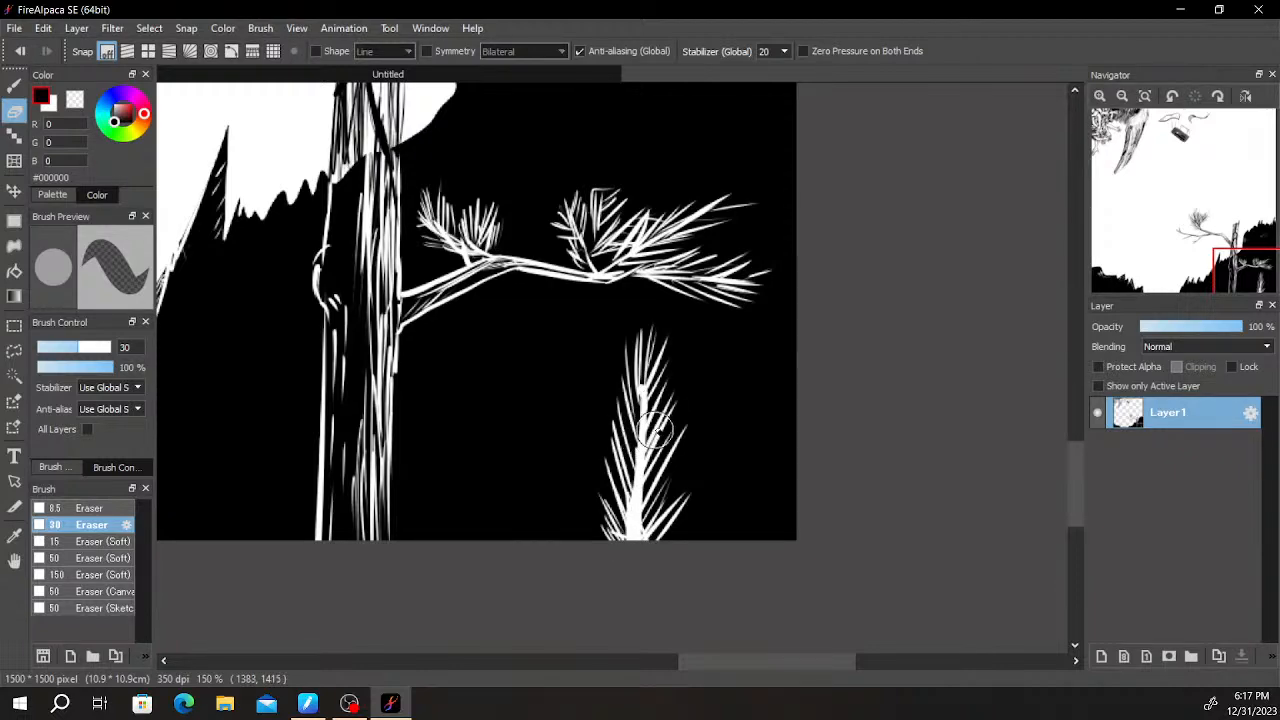
- Erase partial needle sprigs at the hill's bottom edge, in the right corner and between the trunk and the upright sprig
{"action": "scroll", "coordinate": [645, 440], "scroll_direction": "down", "scroll_amount": 3}
{"action": "scroll", "coordinate": [680, 456], "scroll_direction": "up", "scroll_amount": 1}
{"action": "scroll", "coordinate": [680, 456], "scroll_direction": "up", "scroll_amount": 3}
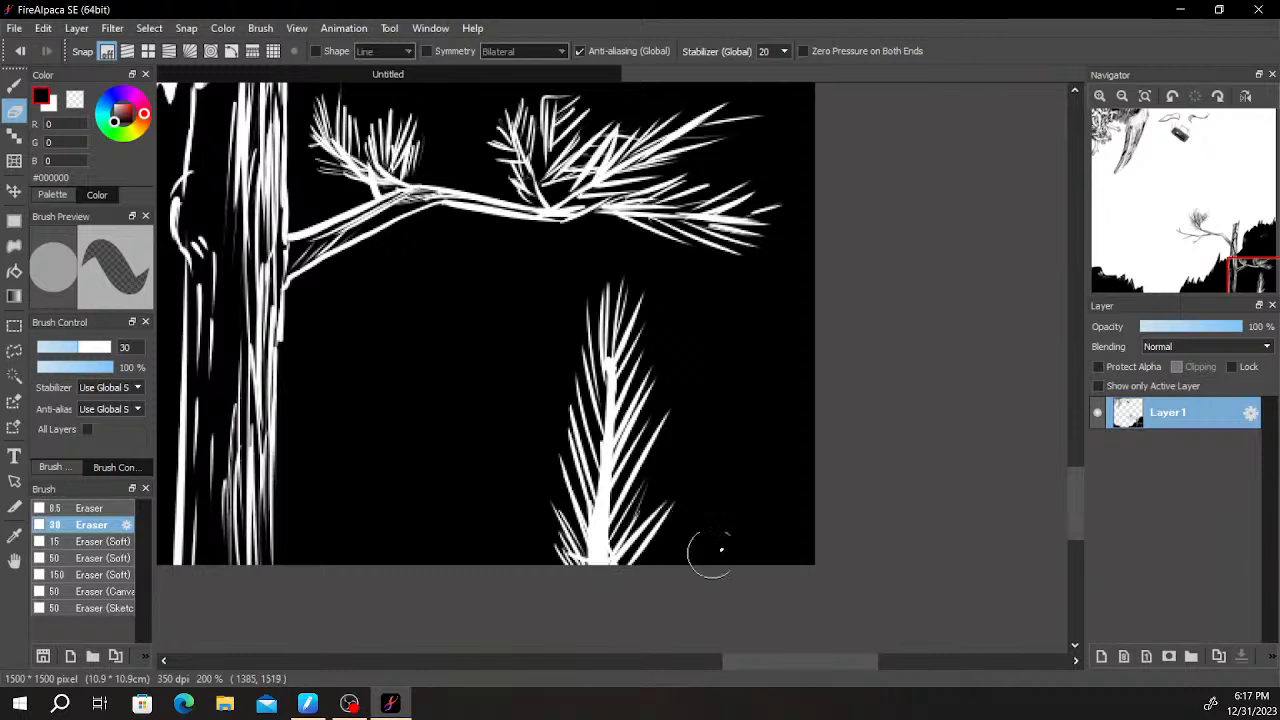
{"action": "mouse_move", "coordinate": [696, 588]}
{"action": "left_mouse_down"}
{"action": "mouse_move", "coordinate": [735, 482]}
{"action": "mouse_move", "coordinate": [734, 571]}
{"action": "mouse_move", "coordinate": [777, 557]}
{"action": "mouse_move", "coordinate": [731, 598]}
{"action": "mouse_move", "coordinate": [812, 538]}
{"action": "left_mouse_up"}
{"action": "left_click_drag", "start_coordinate": [748, 583], "coordinate": [810, 510]}
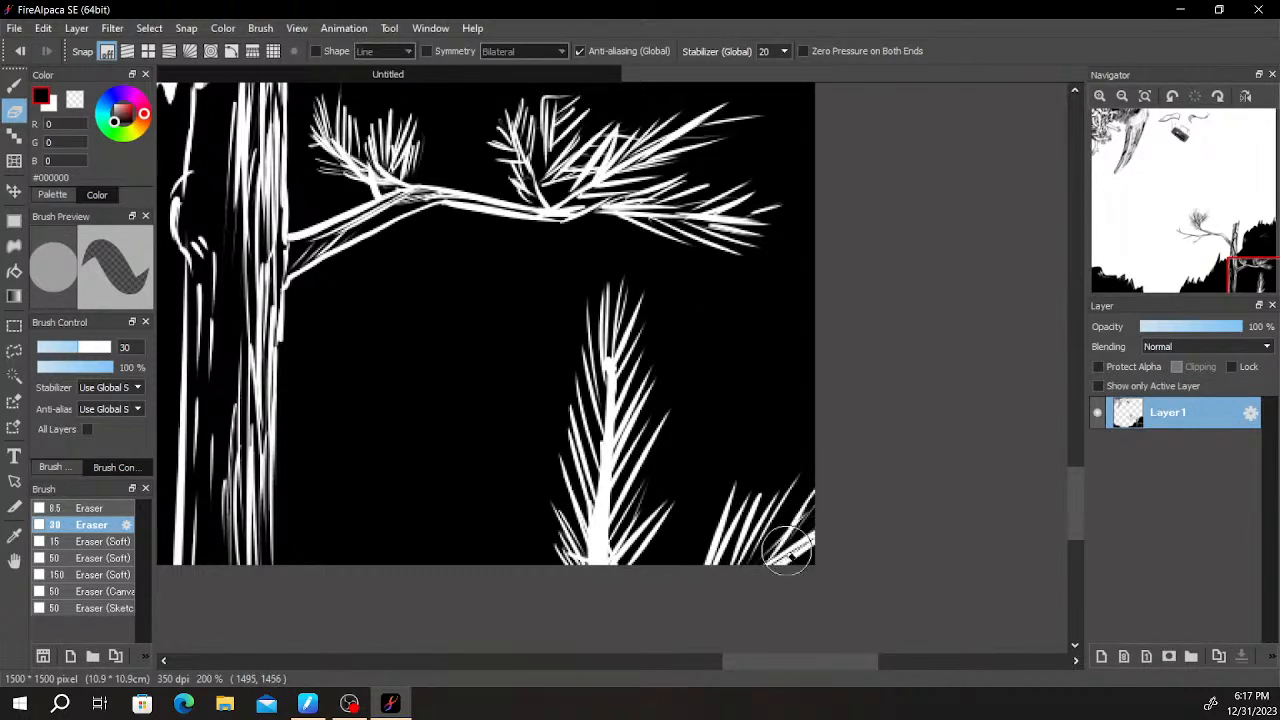
{"action": "mouse_move", "coordinate": [456, 566]}
{"action": "left_mouse_down"}
{"action": "mouse_move", "coordinate": [370, 498]}
{"action": "mouse_move", "coordinate": [366, 463]}
{"action": "mouse_move", "coordinate": [423, 509]}
{"action": "mouse_move", "coordinate": [429, 486]}
{"action": "mouse_move", "coordinate": [451, 484]}
{"action": "mouse_move", "coordinate": [531, 549]}
{"action": "mouse_move", "coordinate": [493, 581]}
{"action": "mouse_move", "coordinate": [329, 506]}
{"action": "mouse_move", "coordinate": [366, 563]}
{"action": "mouse_move", "coordinate": [404, 580]}
{"action": "left_mouse_up"}
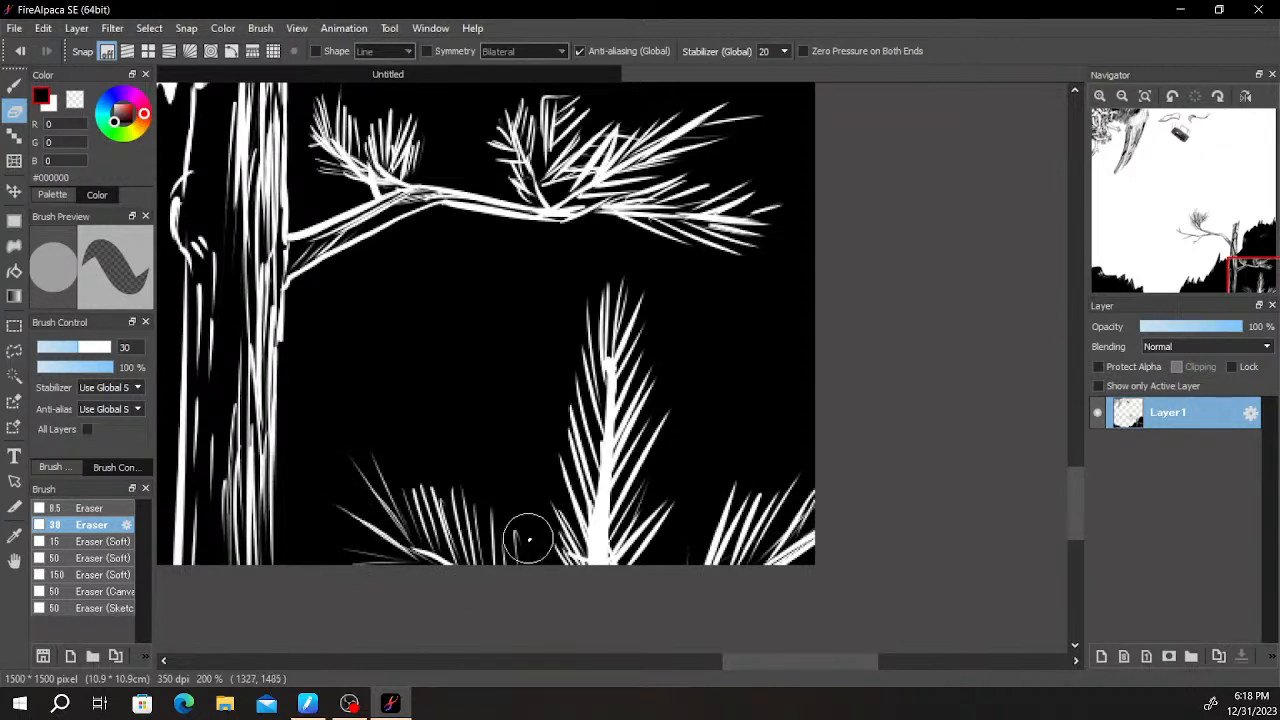
{"action": "scroll", "coordinate": [543, 551], "scroll_direction": "down", "scroll_amount": 3}
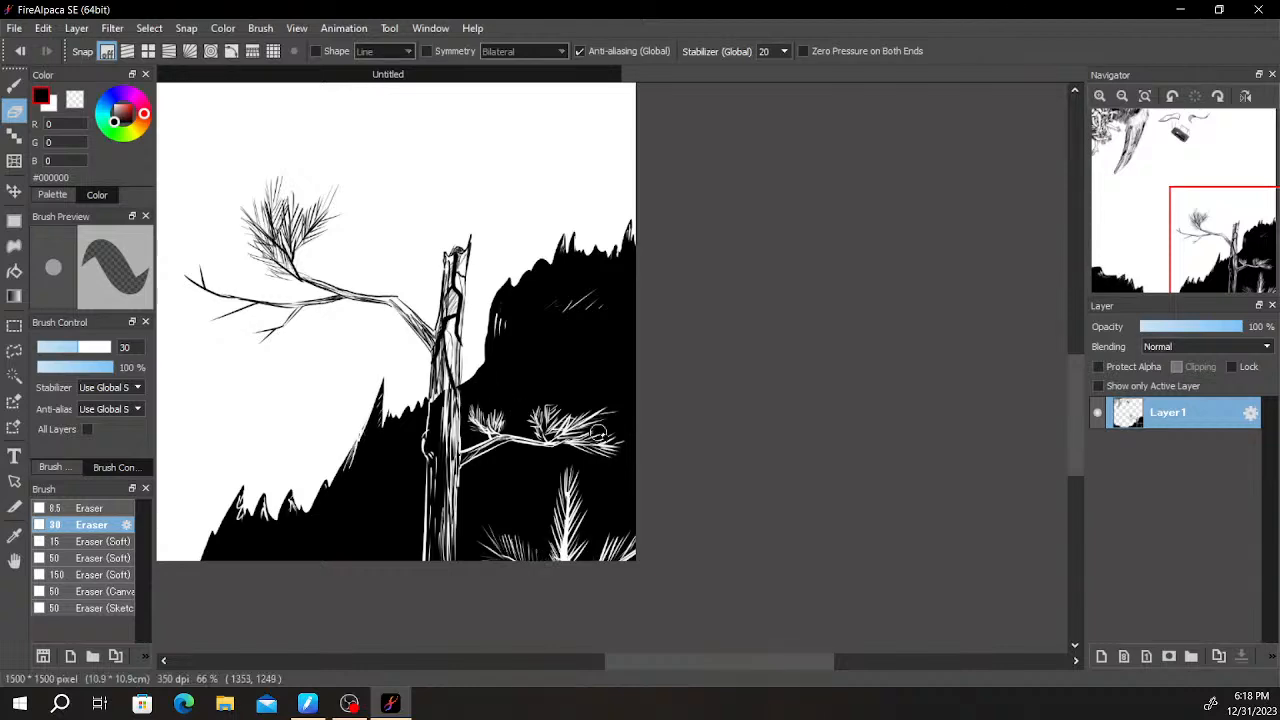
{"action": "scroll", "coordinate": [543, 558], "scroll_direction": "up", "scroll_amount": 3}
{"action": "scroll", "coordinate": [560, 580], "scroll_direction": "down", "scroll_amount": 2}
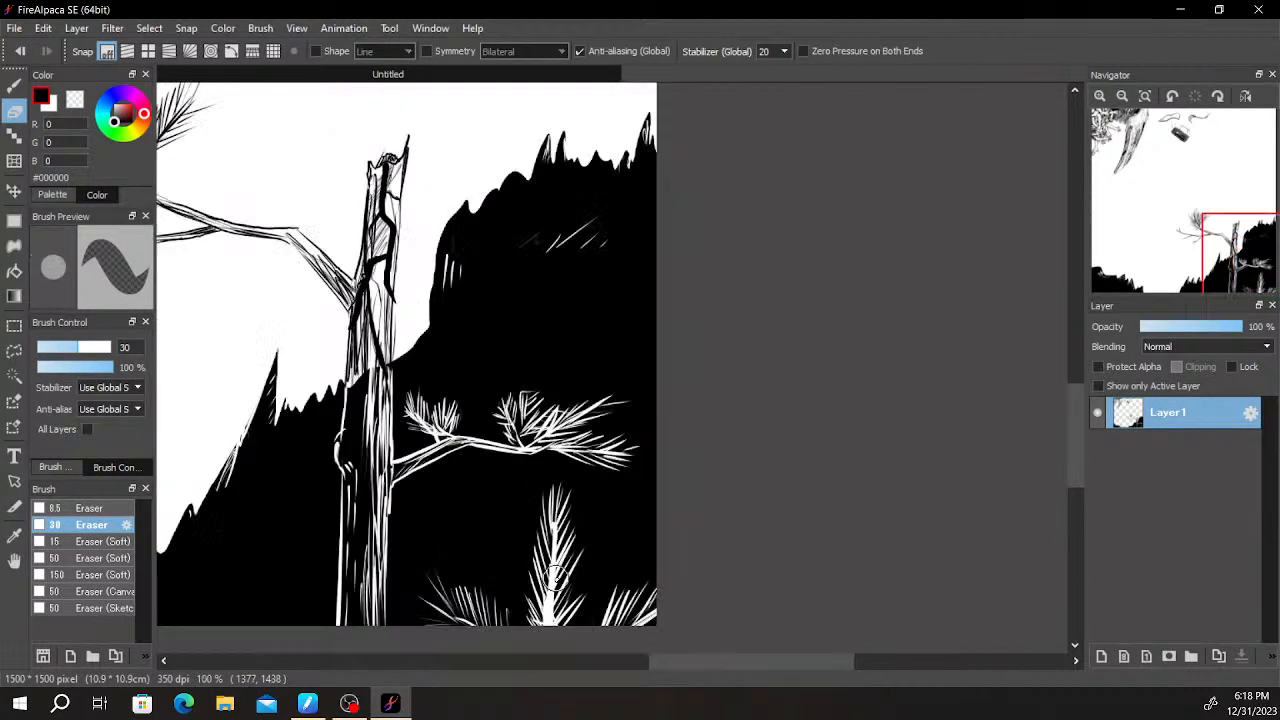
- Draw thin black Pen strokes over the upright sprig's thick white stem to break it up
{"action": "key", "text": "b"}
{"action": "scroll", "coordinate": [558, 582], "scroll_direction": "up", "scroll_amount": 3}
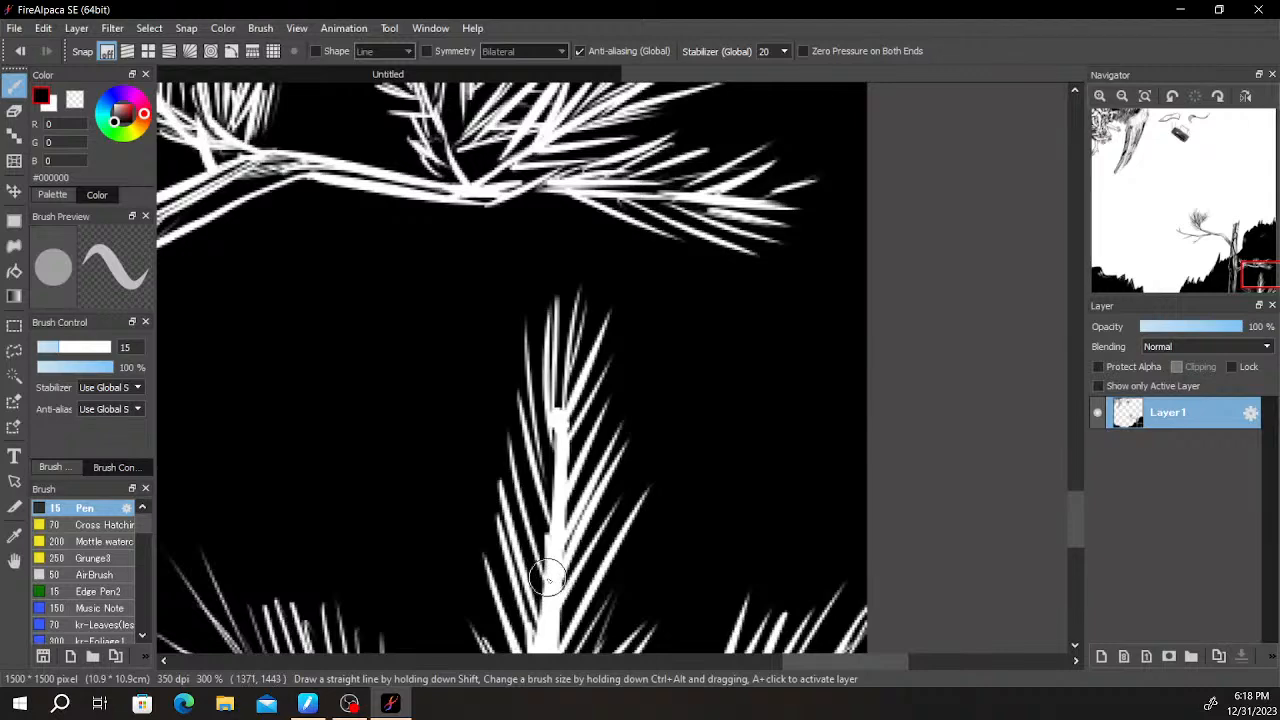
{"action": "left_click_drag", "start_coordinate": [561, 586], "coordinate": [590, 425]}
{"action": "mouse_move", "coordinate": [570, 521]}
{"action": "left_mouse_down"}
{"action": "mouse_move", "coordinate": [575, 255]}
{"action": "mouse_move", "coordinate": [608, 213]}
{"action": "mouse_move", "coordinate": [610, 271]}
{"action": "left_mouse_up"}
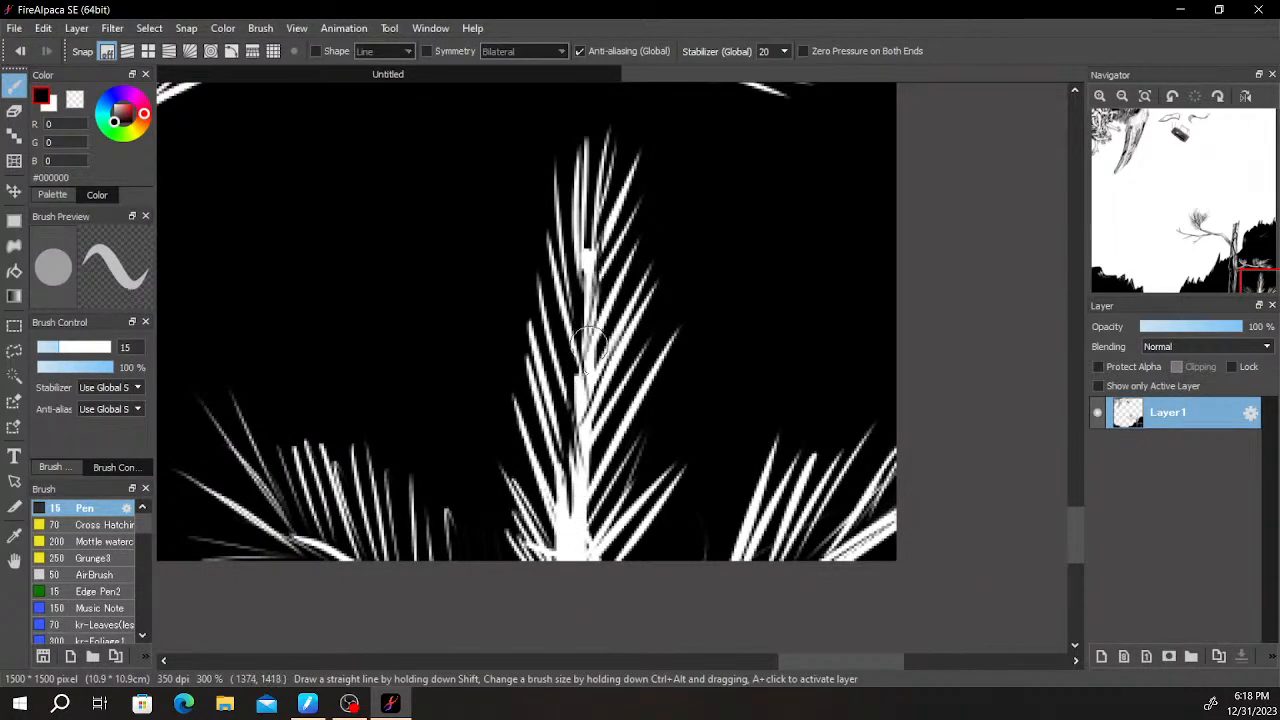
{"action": "mouse_move", "coordinate": [575, 523]}
{"action": "left_mouse_down"}
{"action": "mouse_move", "coordinate": [568, 572]}
{"action": "mouse_move", "coordinate": [590, 452]}
{"action": "left_mouse_up"}
{"action": "left_click_drag", "start_coordinate": [413, 508], "coordinate": [636, 401]}
{"action": "left_click_drag", "start_coordinate": [554, 232], "coordinate": [694, 443]}
{"action": "scroll", "coordinate": [694, 443], "scroll_direction": "down", "scroll_amount": 1}
{"action": "left_click_drag", "start_coordinate": [648, 318], "coordinate": [755, 478]}
{"action": "scroll", "coordinate": [755, 478], "scroll_direction": "down", "scroll_amount": 1}
{"action": "scroll", "coordinate": [638, 420], "scroll_direction": "up", "scroll_amount": 3}
{"action": "key", "text": "e"}
{"action": "mouse_move", "coordinate": [641, 386]}
{"action": "left_mouse_down"}
{"action": "mouse_move", "coordinate": [640, 450]}
{"action": "mouse_move", "coordinate": [655, 354]}
{"action": "left_mouse_up"}
{"action": "left_click_drag", "start_coordinate": [650, 336], "coordinate": [665, 220]}
{"action": "left_click_drag", "start_coordinate": [653, 318], "coordinate": [671, 200]}
{"action": "mouse_move", "coordinate": [670, 282]}
{"action": "left_mouse_down"}
{"action": "mouse_move", "coordinate": [735, 251]}
{"action": "mouse_move", "coordinate": [818, 258]}
{"action": "mouse_move", "coordinate": [754, 262]}
{"action": "mouse_move", "coordinate": [687, 319]}
{"action": "mouse_move", "coordinate": [703, 371]}
{"action": "left_mouse_up"}
{"action": "key", "text": "ctrl+z"}
{"action": "key", "text": "ctrl+z"}
- Examine the hills and pine tree along the lower canvas, and continue up to the arms, horn and falling objects
{"action": "key", "text": "space"}
{"action": "left_click_drag", "start_coordinate": [785, 286], "coordinate": [875, 402]}
{"action": "scroll", "coordinate": [873, 401], "scroll_direction": "down", "scroll_amount": 8}
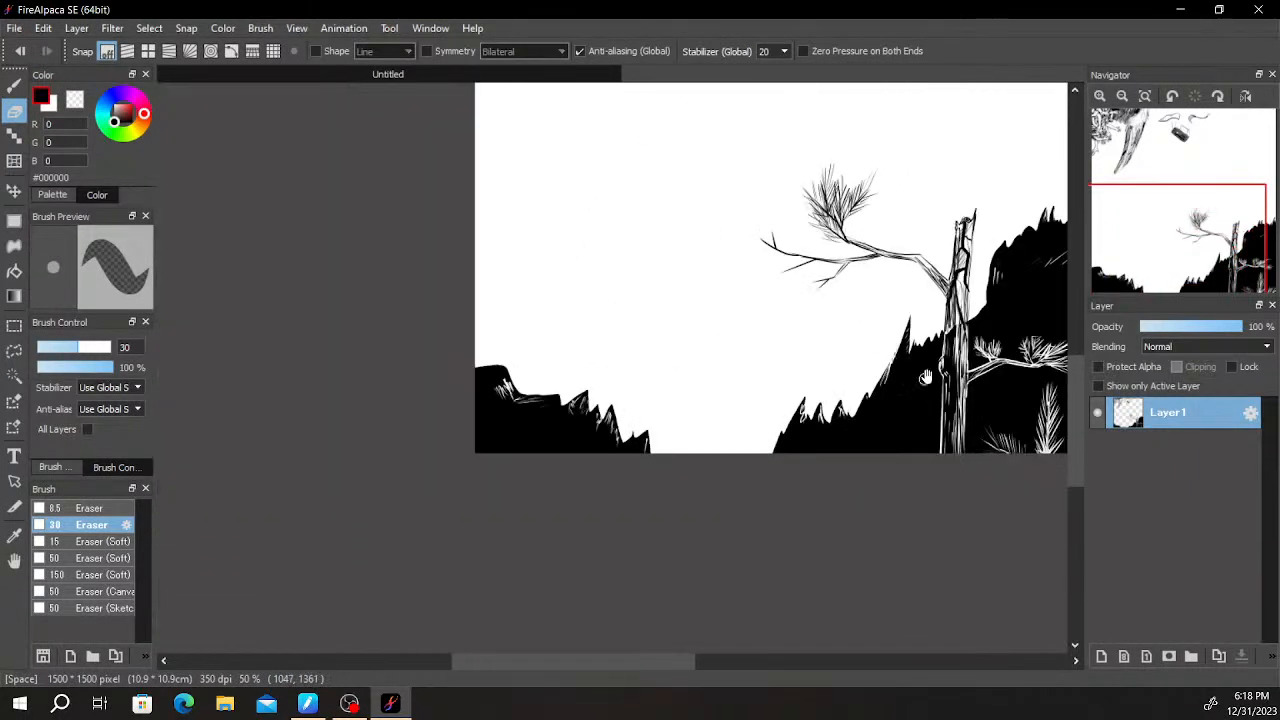
{"action": "scroll", "coordinate": [838, 395], "scroll_direction": "up", "scroll_amount": 3}
{"action": "scroll", "coordinate": [838, 398], "scroll_direction": "down", "scroll_amount": 3}
{"action": "left_click_drag", "start_coordinate": [978, 258], "coordinate": [911, 237]}
{"action": "scroll", "coordinate": [903, 236], "scroll_direction": "up", "scroll_amount": 1}
{"action": "left_click_drag", "start_coordinate": [885, 302], "coordinate": [978, 203]}
{"action": "mouse_move", "coordinate": [794, 343]}
{"action": "left_mouse_down"}
{"action": "mouse_move", "coordinate": [755, 337]}
{"action": "mouse_move", "coordinate": [754, 296]}
{"action": "left_mouse_up"}
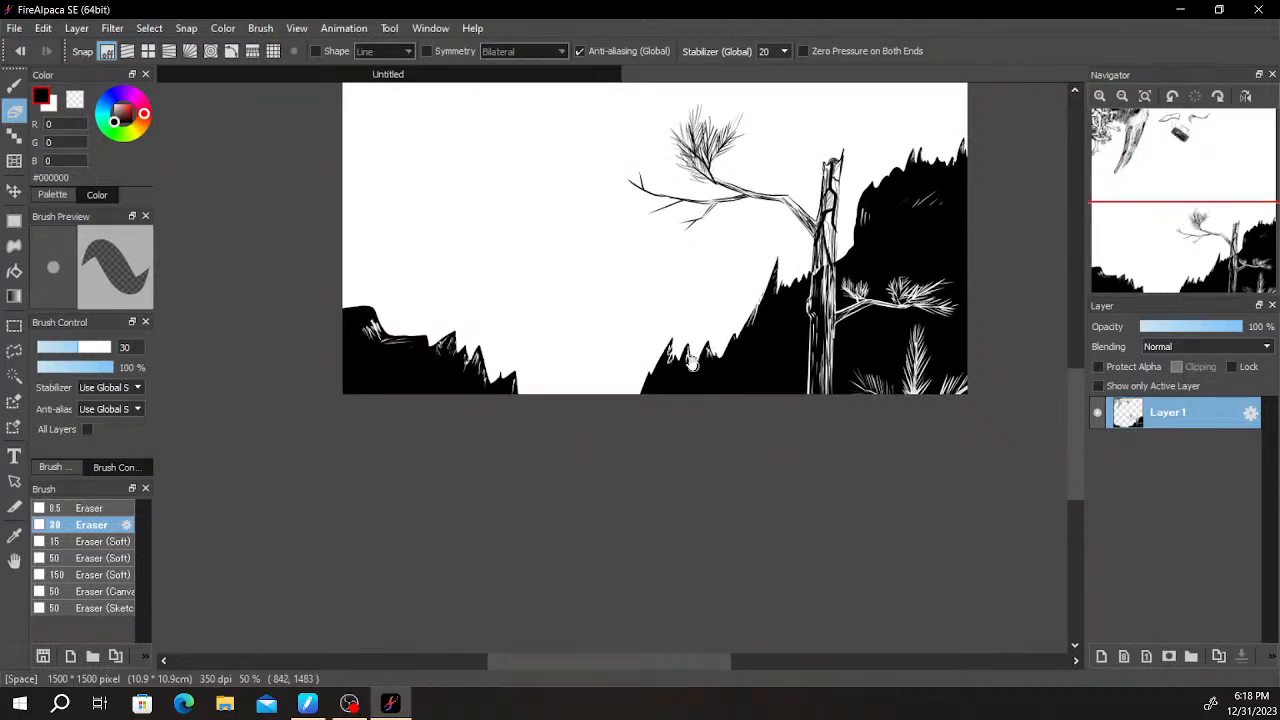
{"action": "left_click_drag", "start_coordinate": [718, 214], "coordinate": [597, 537]}
{"action": "scroll", "coordinate": [695, 535], "scroll_direction": "down", "scroll_amount": 1}
{"action": "scroll", "coordinate": [695, 535], "scroll_direction": "up", "scroll_amount": 2}
{"action": "mouse_move", "coordinate": [712, 406]}
{"action": "left_mouse_down"}
{"action": "mouse_move", "coordinate": [761, 529]}
{"action": "mouse_move", "coordinate": [816, 568]}
{"action": "left_mouse_up"}
{"action": "left_click_drag", "start_coordinate": [797, 390], "coordinate": [849, 460]}
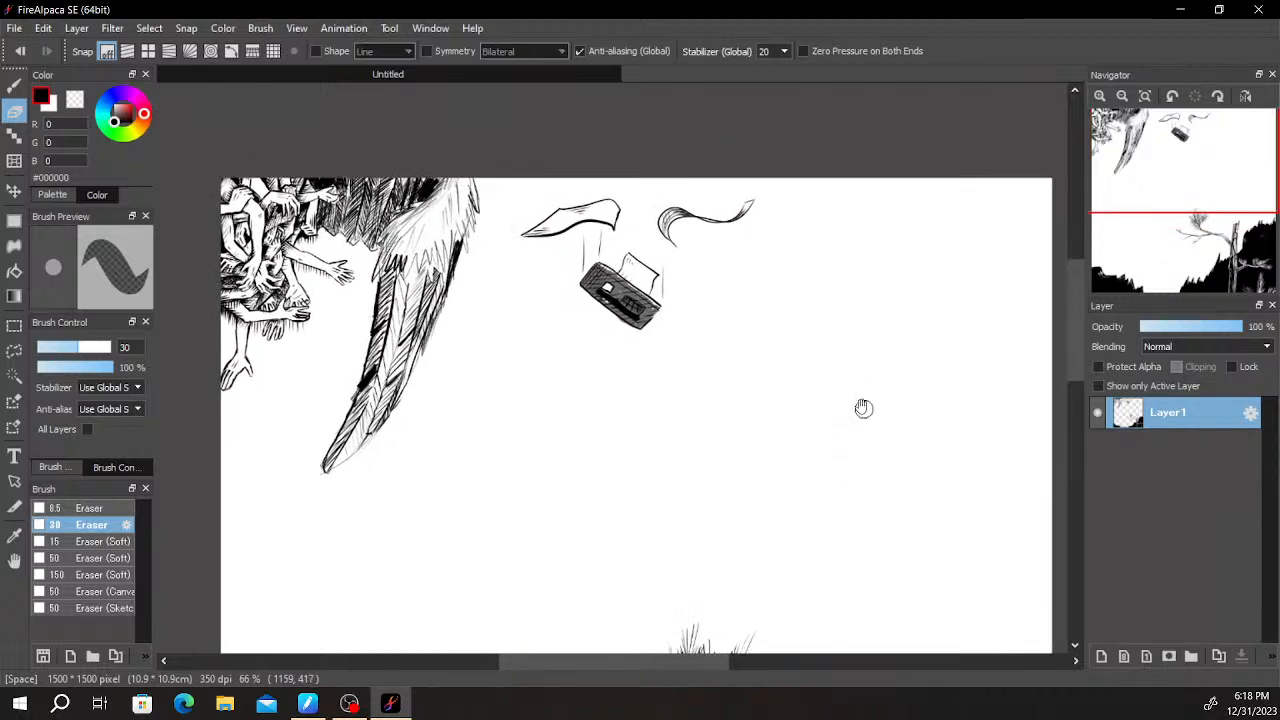
- Examine the blank space beside the falling objects and how it balances against the whole composition
{"action": "left_click_drag", "start_coordinate": [932, 342], "coordinate": [872, 325]}
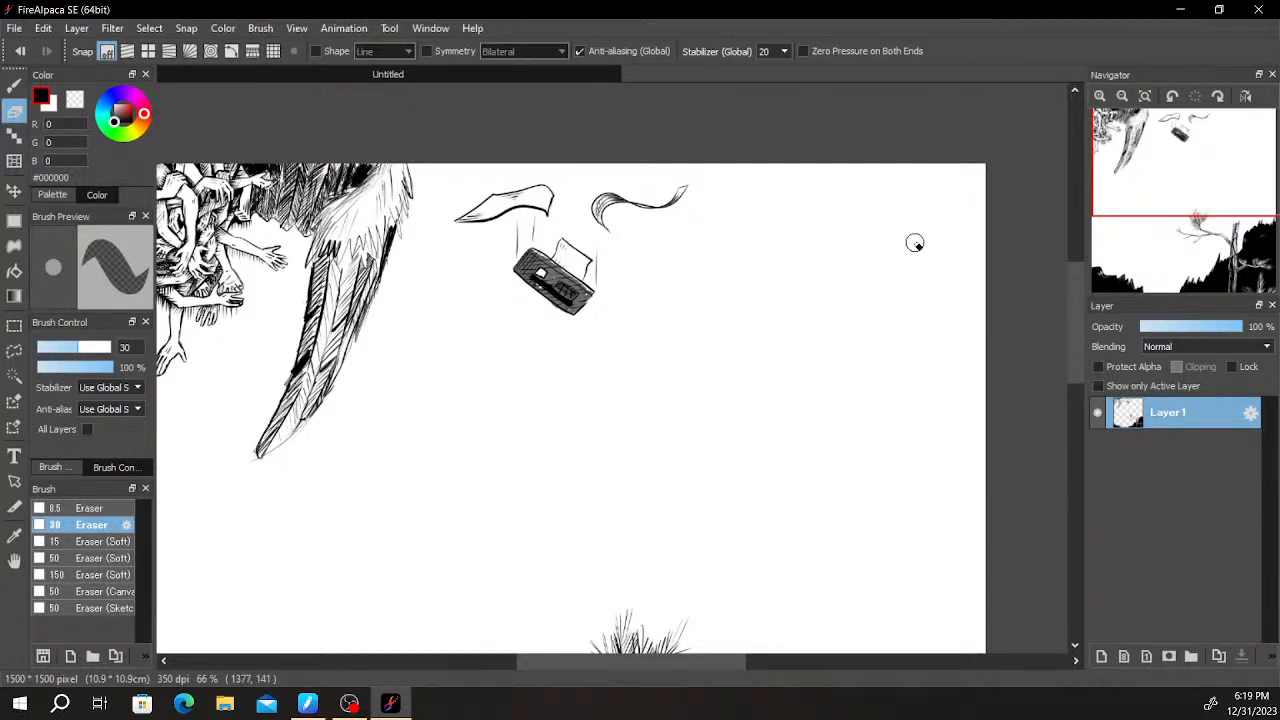
{"action": "scroll", "coordinate": [899, 265], "scroll_direction": "up", "scroll_amount": 1}
{"action": "scroll", "coordinate": [895, 274], "scroll_direction": "down", "scroll_amount": 1}
{"action": "scroll", "coordinate": [888, 279], "scroll_direction": "up", "scroll_amount": 1}
{"action": "scroll", "coordinate": [885, 281], "scroll_direction": "down", "scroll_amount": 1}
{"action": "scroll", "coordinate": [879, 286], "scroll_direction": "up", "scroll_amount": 1}
{"action": "scroll", "coordinate": [877, 288], "scroll_direction": "down", "scroll_amount": 1}
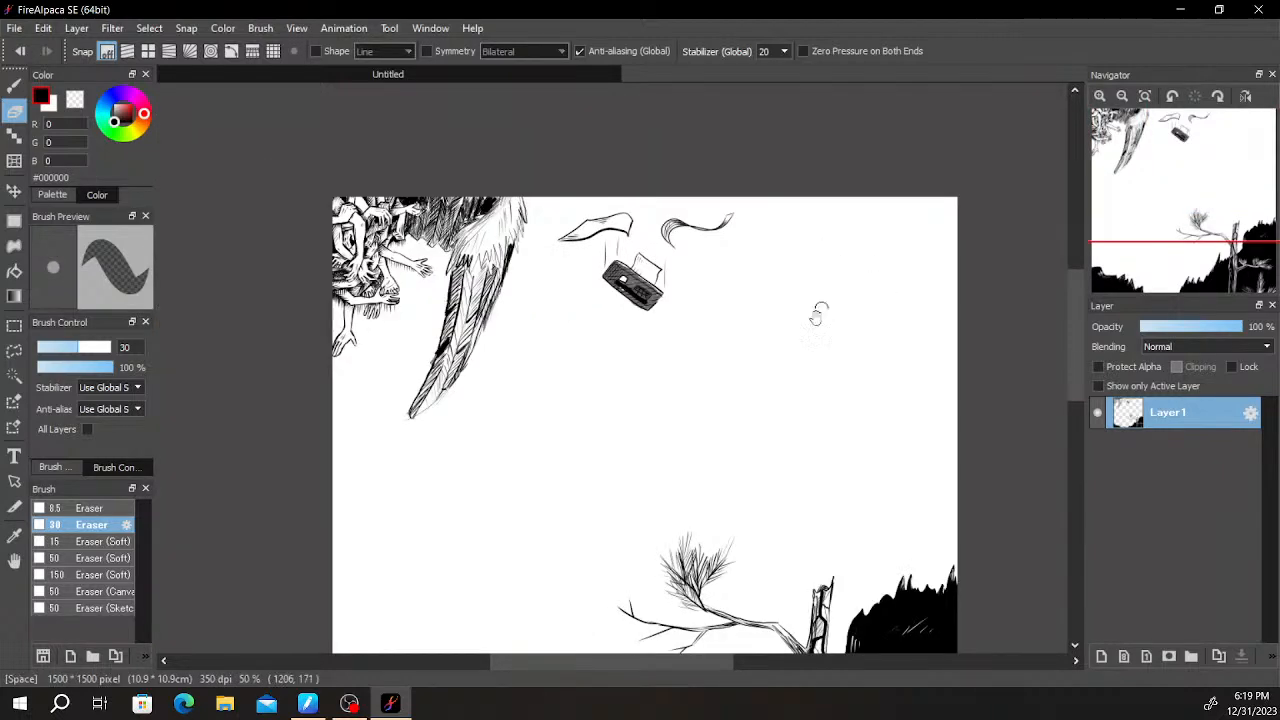
{"action": "left_click_drag", "start_coordinate": [801, 377], "coordinate": [777, 457]}
{"action": "scroll", "coordinate": [795, 444], "scroll_direction": "up", "scroll_amount": 2}
{"action": "mouse_move", "coordinate": [847, 375]}
{"action": "left_mouse_down"}
{"action": "mouse_move", "coordinate": [692, 463]}
{"action": "mouse_move", "coordinate": [886, 374]}
{"action": "left_mouse_up"}
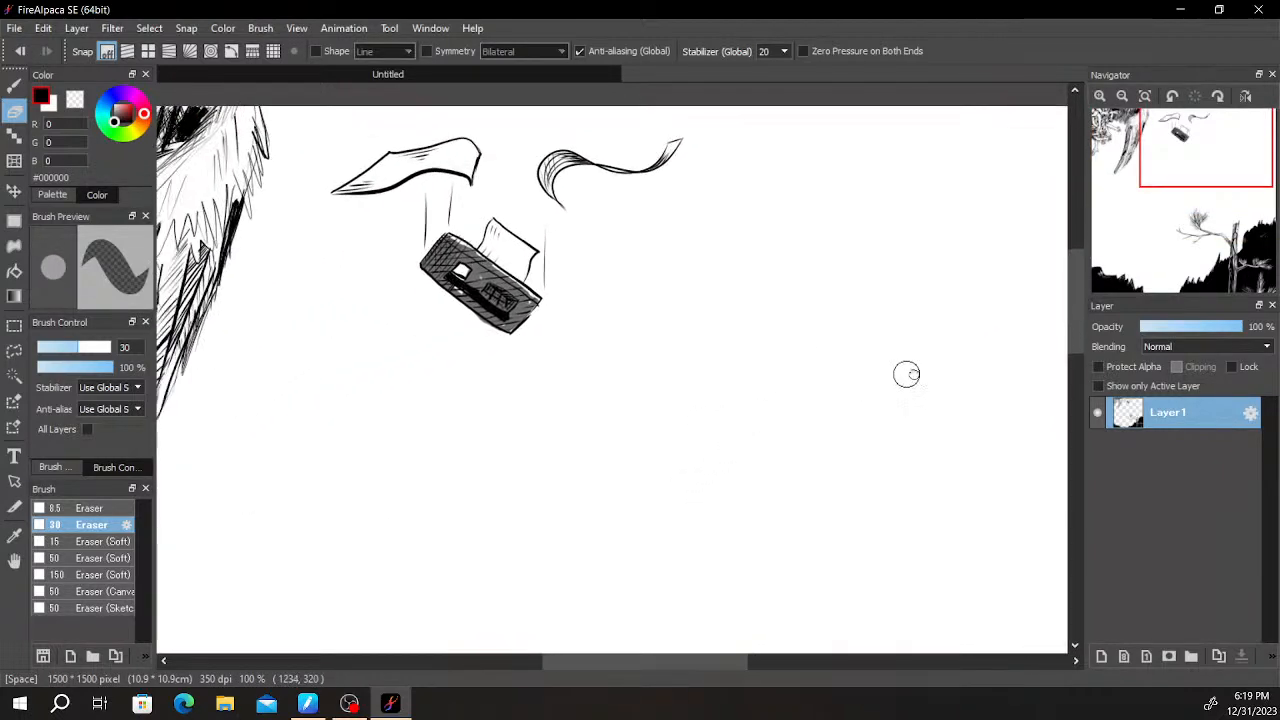
{"action": "scroll", "coordinate": [901, 360], "scroll_direction": "down", "scroll_amount": 1}
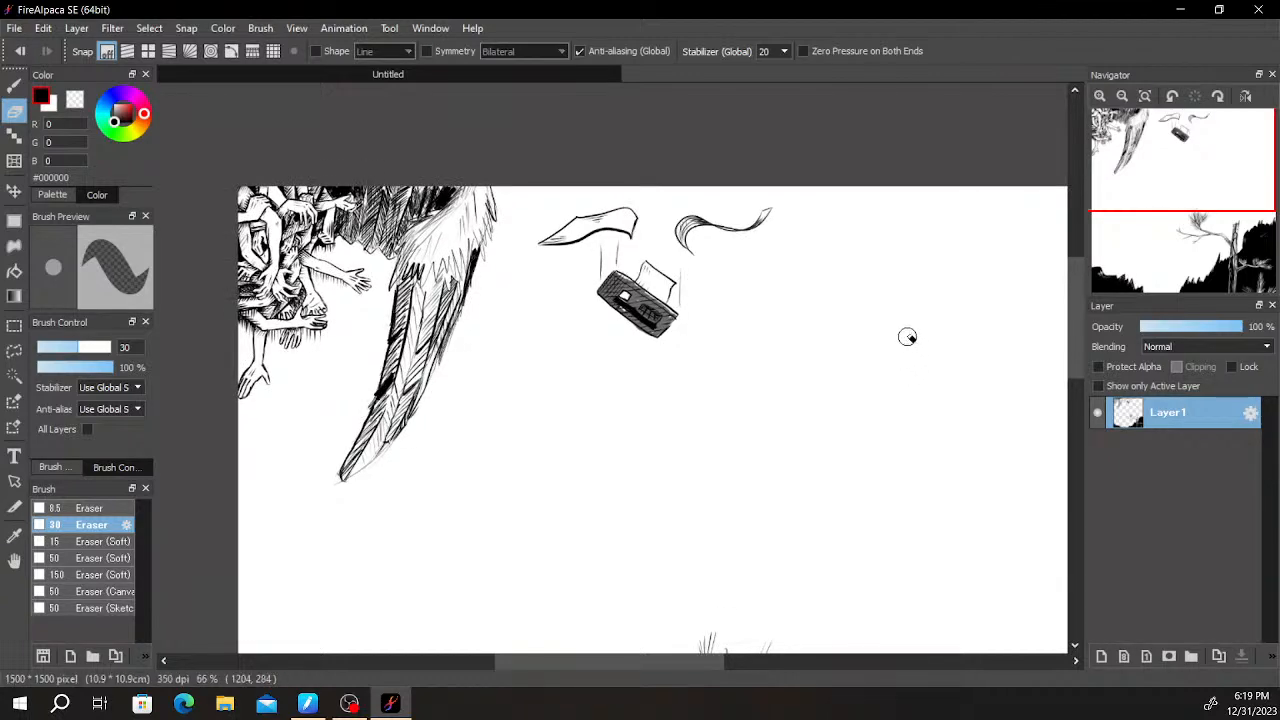
{"action": "left_click_drag", "start_coordinate": [864, 308], "coordinate": [831, 260]}
{"action": "left_click_drag", "start_coordinate": [674, 315], "coordinate": [660, 323]}
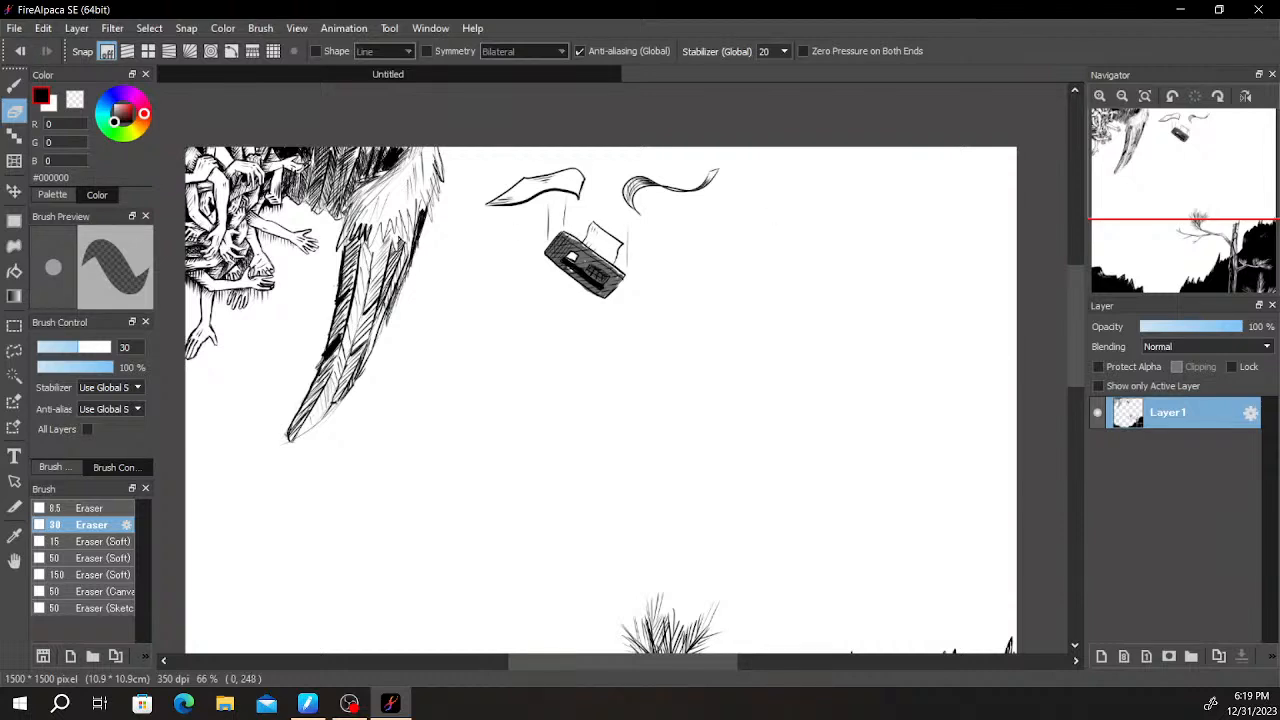
{"action": "scroll", "coordinate": [624, 509], "scroll_direction": "down", "scroll_amount": 4}
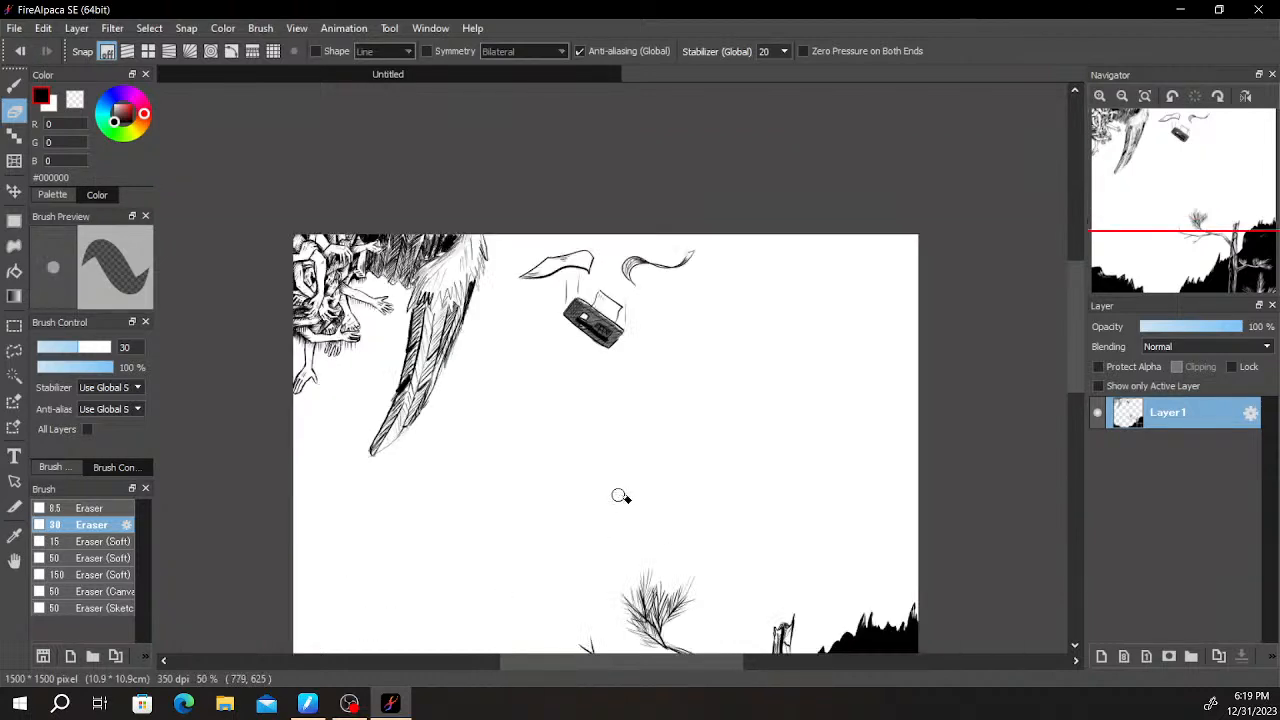
{"action": "scroll", "coordinate": [636, 516], "scroll_direction": "up", "scroll_amount": 3}
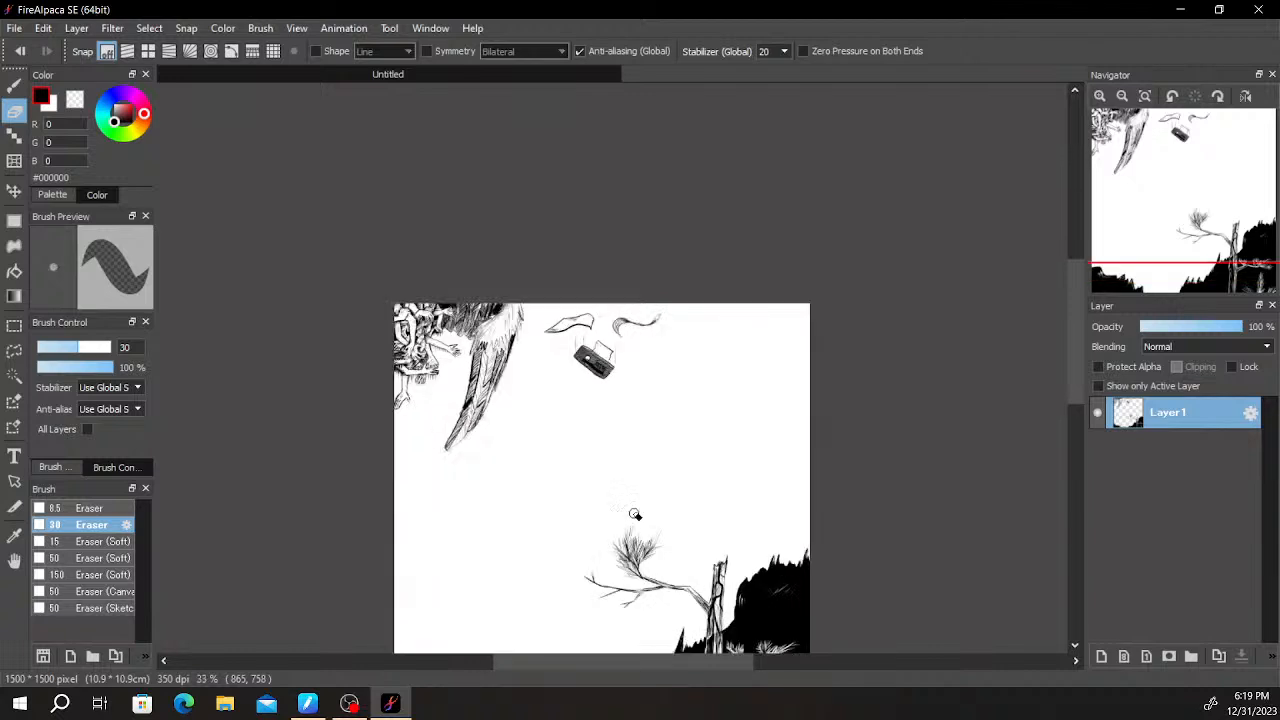
{"action": "scroll", "coordinate": [905, 450], "scroll_direction": "up", "scroll_amount": 1}
{"action": "scroll", "coordinate": [930, 410], "scroll_direction": "down", "scroll_amount": 1}
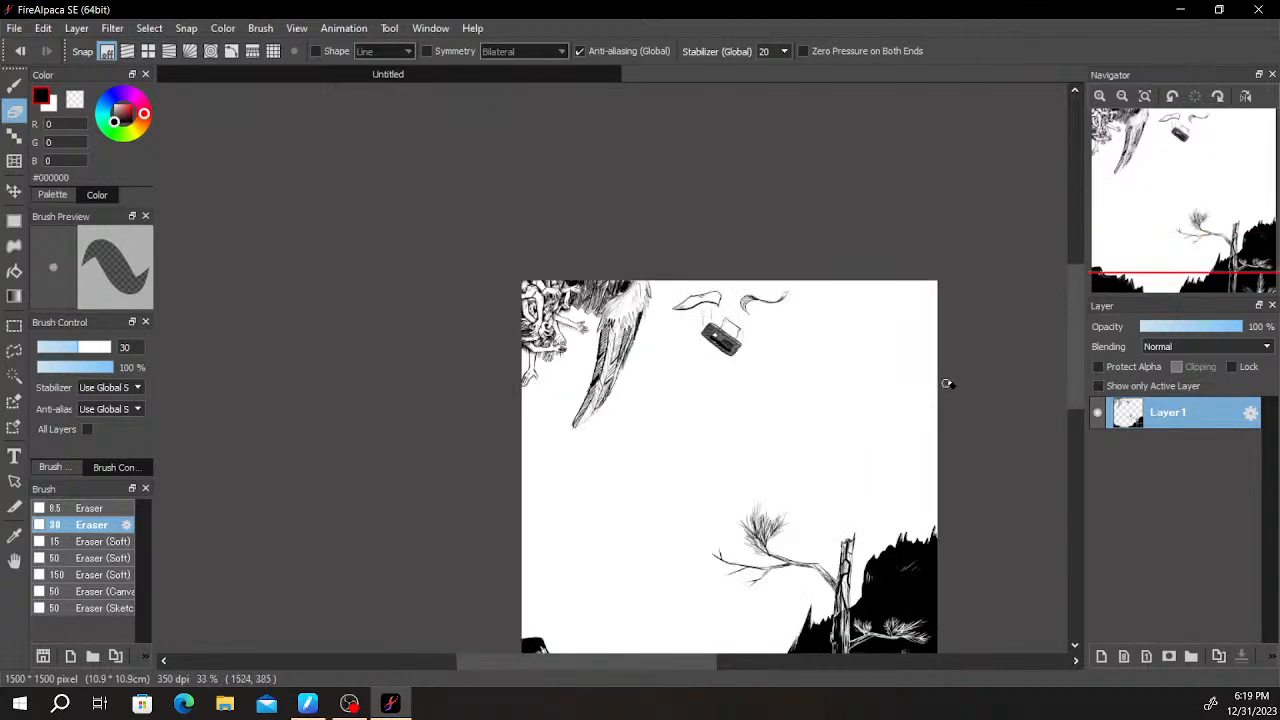
{"action": "left_click_drag", "start_coordinate": [1083, 344], "coordinate": [1083, 372]}
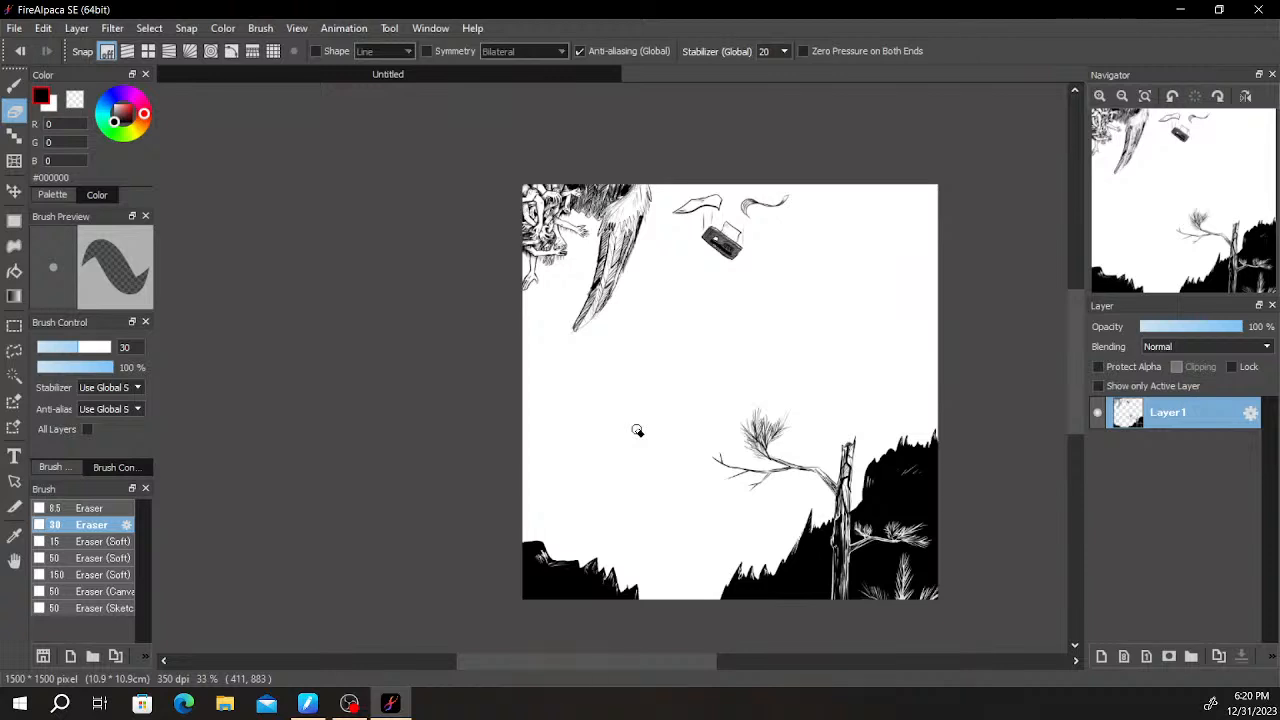
{"action": "scroll", "coordinate": [868, 286], "scroll_direction": "up", "scroll_amount": 3}
{"action": "scroll", "coordinate": [874, 295], "scroll_direction": "down", "scroll_amount": 1}
- Sketch a creature's open-jawed head with the Pen below the falling cassette, and erase the stray lines around its jaws
{"action": "mouse_move", "coordinate": [883, 311]}
{"action": "left_mouse_down"}
{"action": "mouse_move", "coordinate": [678, 449]}
{"action": "mouse_move", "coordinate": [769, 390]}
{"action": "mouse_move", "coordinate": [826, 411]}
{"action": "left_mouse_up"}
{"action": "scroll", "coordinate": [692, 440], "scroll_direction": "up", "scroll_amount": 1}
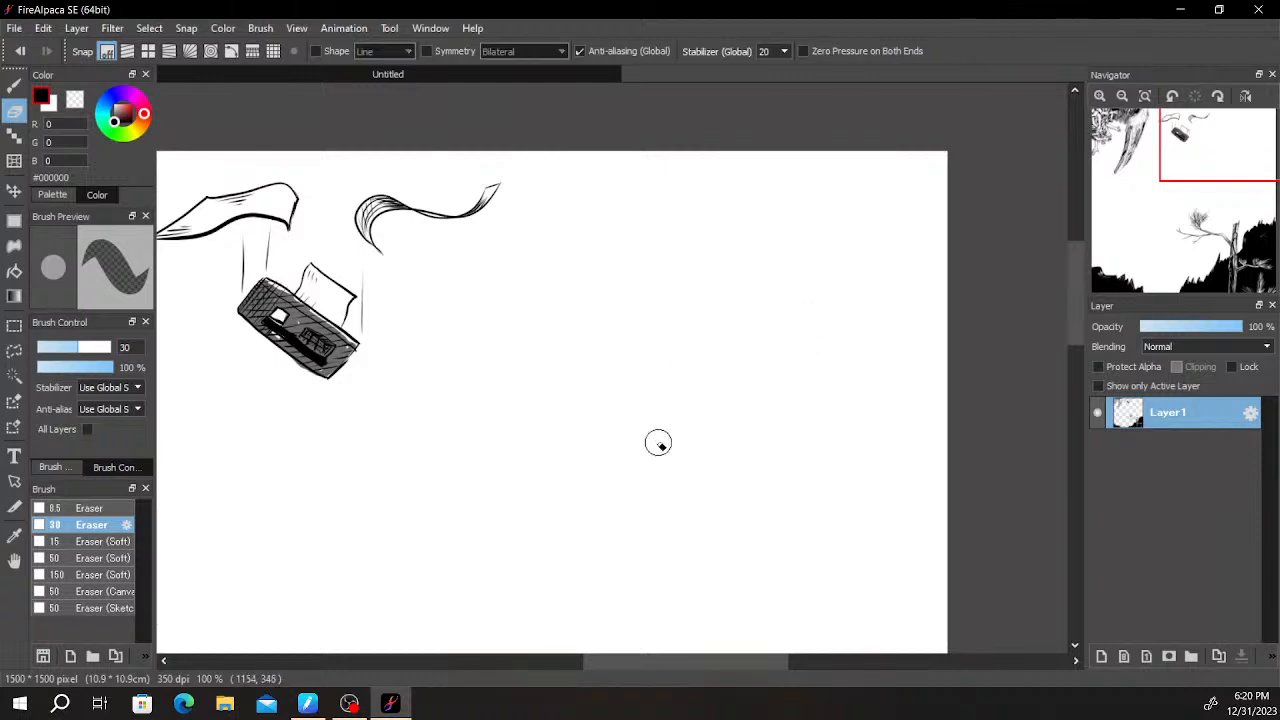
{"action": "mouse_move", "coordinate": [651, 449]}
{"action": "left_mouse_down"}
{"action": "mouse_move", "coordinate": [706, 369]}
{"action": "mouse_move", "coordinate": [769, 320]}
{"action": "mouse_move", "coordinate": [780, 374]}
{"action": "left_mouse_up"}
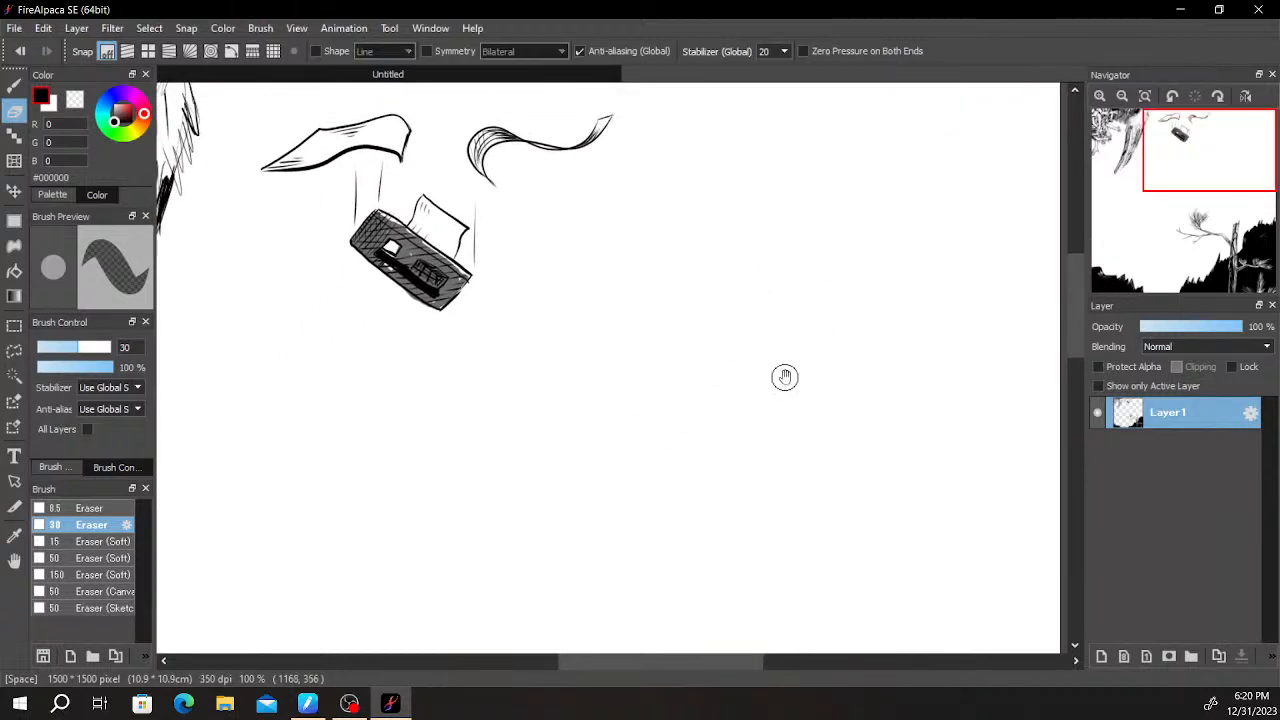
{"action": "left_click_drag", "start_coordinate": [849, 346], "coordinate": [805, 398]}
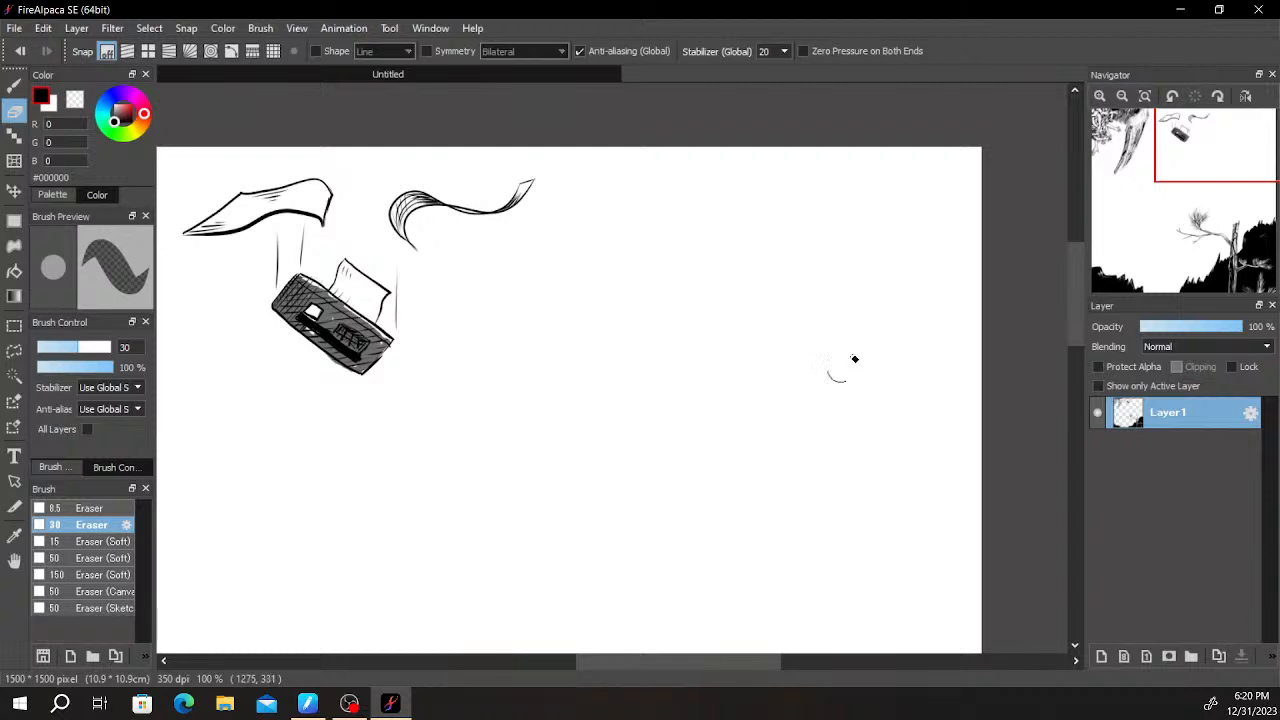
{"action": "key", "text": "b"}
{"action": "mouse_move", "coordinate": [760, 414]}
{"action": "left_mouse_down"}
{"action": "mouse_move", "coordinate": [911, 289]}
{"action": "mouse_move", "coordinate": [864, 361]}
{"action": "left_mouse_up"}
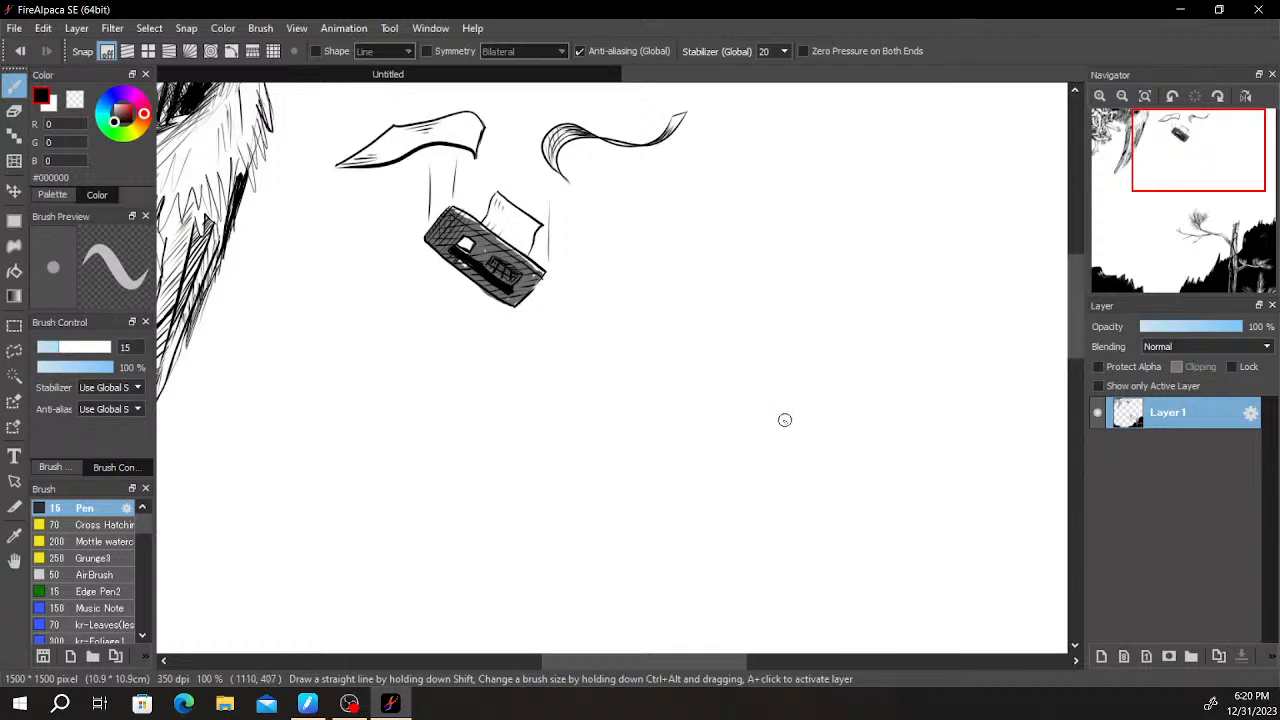
{"action": "left_click_drag", "start_coordinate": [688, 408], "coordinate": [828, 465]}
{"action": "mouse_move", "coordinate": [685, 418]}
{"action": "left_mouse_down"}
{"action": "mouse_move", "coordinate": [733, 440]}
{"action": "mouse_move", "coordinate": [594, 480]}
{"action": "left_mouse_up"}
{"action": "key", "text": "ctrl+z"}
{"action": "mouse_move", "coordinate": [753, 488]}
{"action": "left_mouse_down"}
{"action": "mouse_move", "coordinate": [672, 497]}
{"action": "mouse_move", "coordinate": [653, 513]}
{"action": "mouse_move", "coordinate": [661, 558]}
{"action": "mouse_move", "coordinate": [645, 528]}
{"action": "mouse_move", "coordinate": [735, 513]}
{"action": "left_mouse_up"}
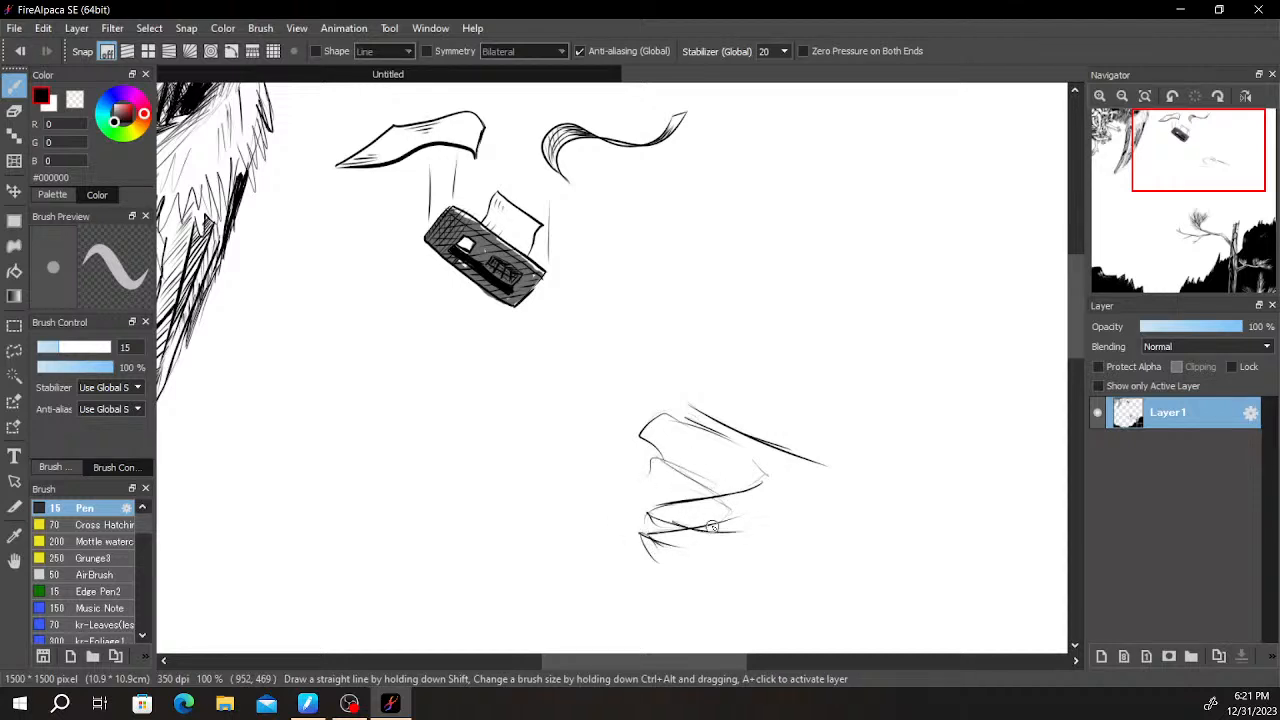
{"action": "key", "text": "e"}
{"action": "mouse_move", "coordinate": [690, 552]}
{"action": "left_mouse_down"}
{"action": "mouse_move", "coordinate": [648, 536]}
{"action": "mouse_move", "coordinate": [669, 545]}
{"action": "mouse_move", "coordinate": [748, 522]}
{"action": "mouse_move", "coordinate": [716, 507]}
{"action": "mouse_move", "coordinate": [746, 500]}
{"action": "mouse_move", "coordinate": [674, 479]}
{"action": "mouse_move", "coordinate": [712, 452]}
{"action": "left_mouse_up"}
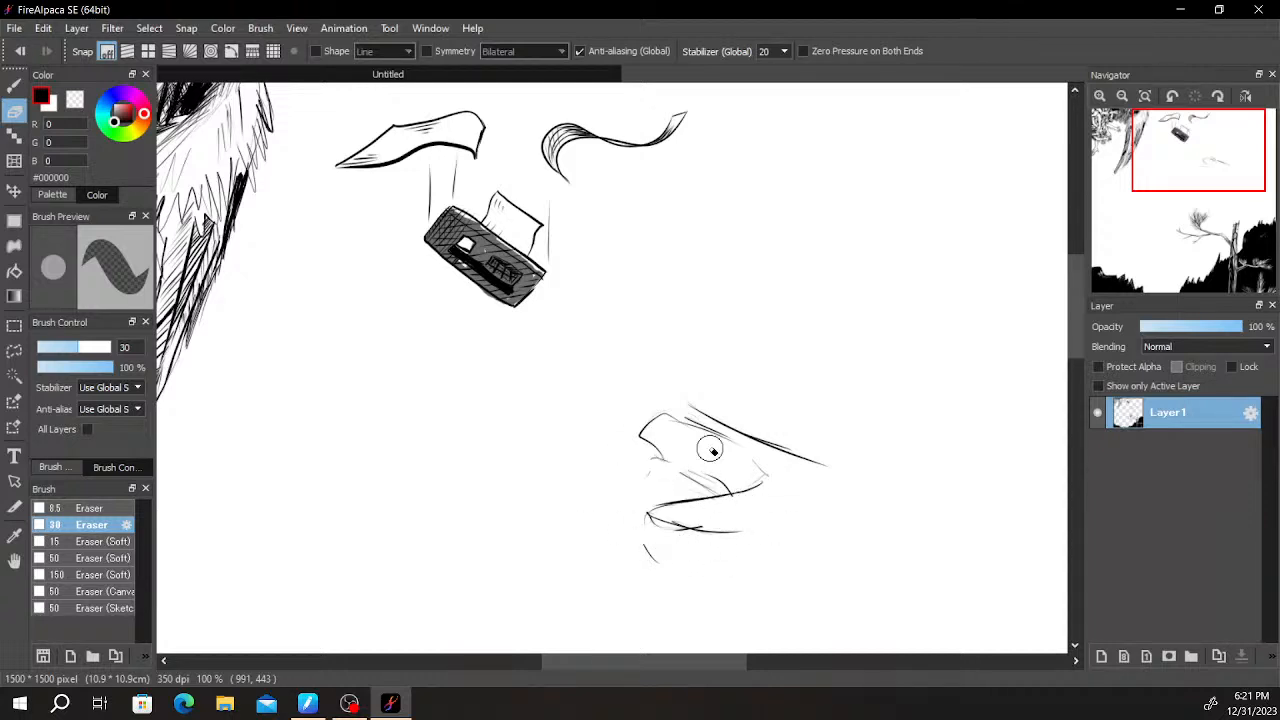
- Try dark Pen strokes running down inside the upper jaw from its ridge line
{"action": "scroll", "coordinate": [712, 452], "scroll_direction": "up", "scroll_amount": 3}
{"action": "key", "text": "b"}
{"action": "left_click_drag", "start_coordinate": [577, 362], "coordinate": [577, 478]}
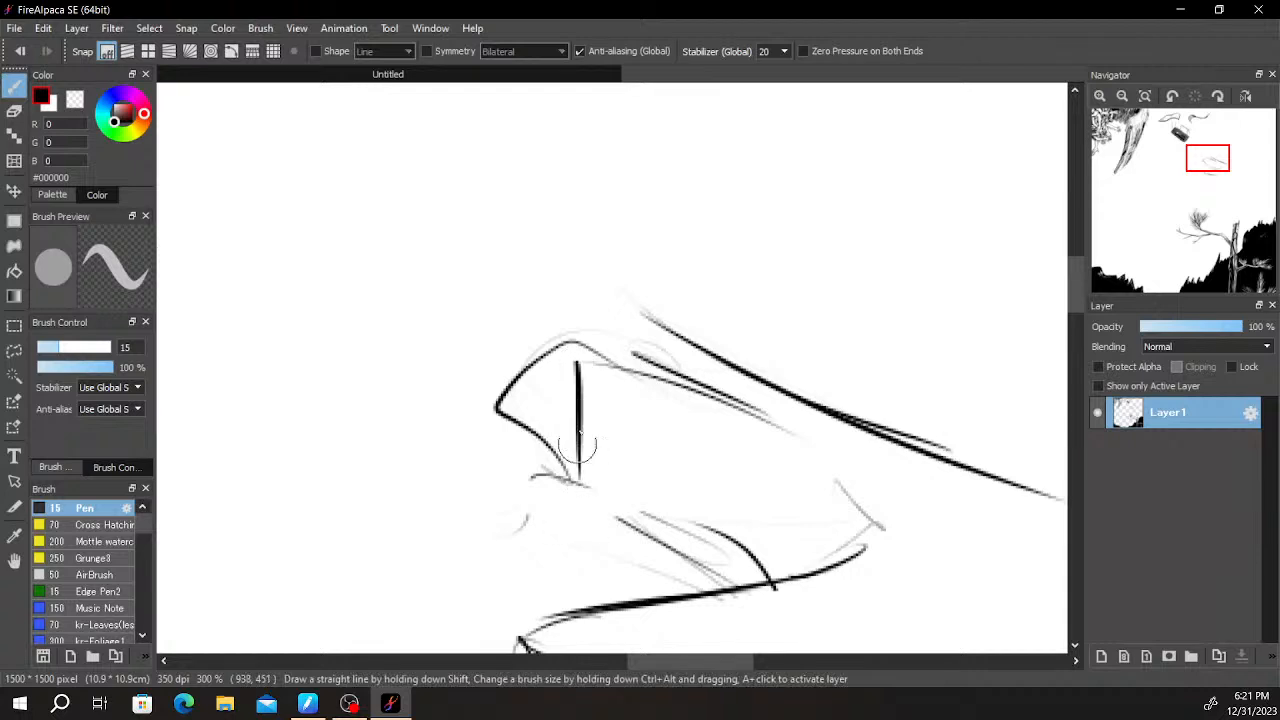
{"action": "key", "text": "ctrl+z"}
{"action": "left_click_drag", "start_coordinate": [586, 354], "coordinate": [589, 424]}
{"action": "key", "text": "ctrl+z"}
{"action": "left_click_drag", "start_coordinate": [580, 363], "coordinate": [638, 482]}
{"action": "mouse_move", "coordinate": [600, 394]}
{"action": "left_mouse_down"}
{"action": "mouse_move", "coordinate": [640, 491]}
{"action": "mouse_move", "coordinate": [655, 438]}
{"action": "left_mouse_up"}
{"action": "key", "text": "ctrl+z"}
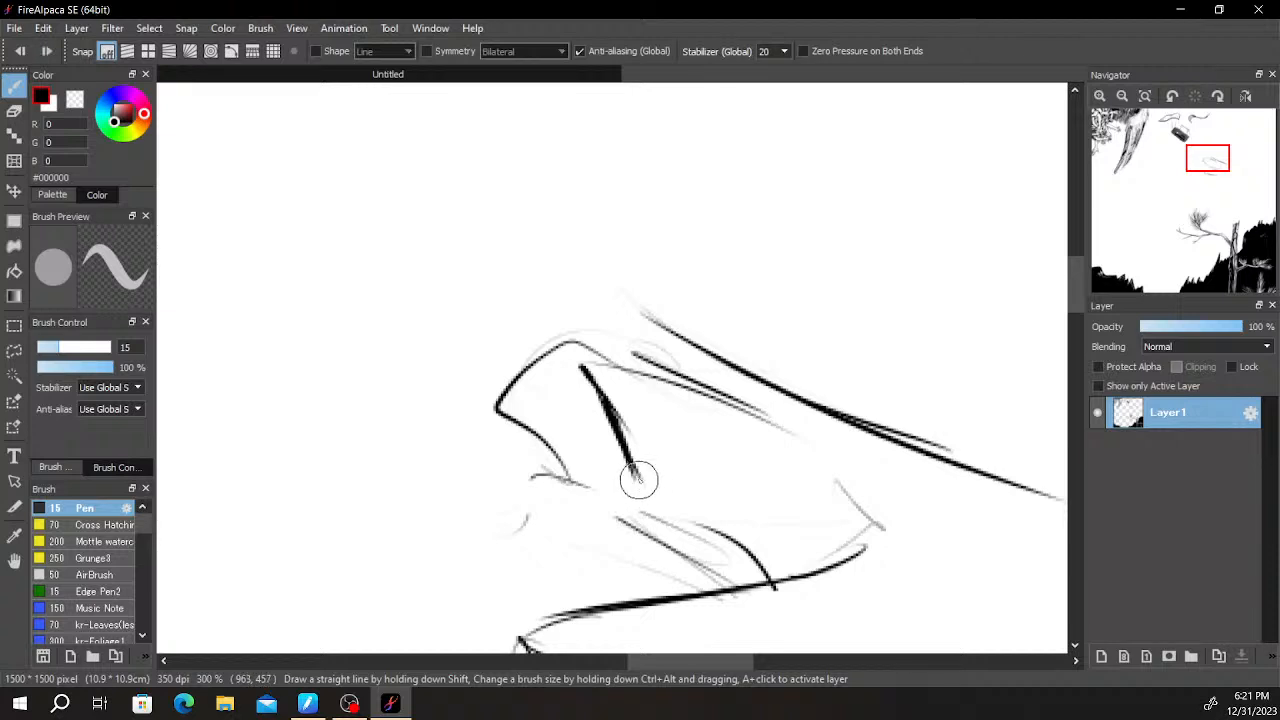
{"action": "left_click_drag", "start_coordinate": [646, 488], "coordinate": [638, 392]}
{"action": "key", "text": "ctrl+z"}
{"action": "mouse_move", "coordinate": [642, 484]}
{"action": "left_mouse_down"}
{"action": "mouse_move", "coordinate": [645, 400]}
{"action": "mouse_move", "coordinate": [641, 425]}
{"action": "mouse_move", "coordinate": [631, 377]}
{"action": "mouse_move", "coordinate": [597, 365]}
{"action": "mouse_move", "coordinate": [676, 381]}
{"action": "mouse_move", "coordinate": [654, 383]}
{"action": "mouse_move", "coordinate": [679, 446]}
{"action": "left_mouse_up"}
{"action": "key", "text": "ctrl+z"}
- Draw small jagged tooth marks along the upper jaw's inner line and erase the excess strokes
{"action": "mouse_move", "coordinate": [665, 403]}
{"action": "left_mouse_down"}
{"action": "mouse_move", "coordinate": [682, 460]}
{"action": "mouse_move", "coordinate": [703, 391]}
{"action": "mouse_move", "coordinate": [727, 403]}
{"action": "mouse_move", "coordinate": [714, 402]}
{"action": "mouse_move", "coordinate": [723, 472]}
{"action": "mouse_move", "coordinate": [738, 468]}
{"action": "mouse_move", "coordinate": [751, 425]}
{"action": "mouse_move", "coordinate": [723, 476]}
{"action": "mouse_move", "coordinate": [764, 421]}
{"action": "mouse_move", "coordinate": [770, 488]}
{"action": "mouse_move", "coordinate": [797, 426]}
{"action": "left_mouse_up"}
{"action": "scroll", "coordinate": [810, 430], "scroll_direction": "down", "scroll_amount": 5}
{"action": "scroll", "coordinate": [840, 388], "scroll_direction": "up", "scroll_amount": 3}
{"action": "key", "text": "e"}
{"action": "scroll", "coordinate": [697, 490], "scroll_direction": "up", "scroll_amount": 2}
{"action": "mouse_move", "coordinate": [588, 484]}
{"action": "left_mouse_down"}
{"action": "mouse_move", "coordinate": [610, 488]}
{"action": "mouse_move", "coordinate": [605, 469]}
{"action": "mouse_move", "coordinate": [654, 457]}
{"action": "mouse_move", "coordinate": [749, 520]}
{"action": "mouse_move", "coordinate": [700, 476]}
{"action": "mouse_move", "coordinate": [635, 511]}
{"action": "left_mouse_up"}
{"action": "scroll", "coordinate": [622, 498], "scroll_direction": "down", "scroll_amount": 2}
- Clean up the lower jaw sketch and draw its long underside with a curve rising behind the cheek
{"action": "left_click_drag", "start_coordinate": [771, 506], "coordinate": [717, 303]}
{"action": "key", "text": "b"}
{"action": "key", "text": "e"}
{"action": "mouse_move", "coordinate": [587, 408]}
{"action": "left_mouse_down"}
{"action": "mouse_move", "coordinate": [560, 410]}
{"action": "mouse_move", "coordinate": [649, 406]}
{"action": "mouse_move", "coordinate": [529, 417]}
{"action": "mouse_move", "coordinate": [616, 460]}
{"action": "left_mouse_up"}
{"action": "key", "text": "b"}
{"action": "key", "text": "ctrl+z"}
{"action": "left_click_drag", "start_coordinate": [505, 400], "coordinate": [637, 433]}
{"action": "mouse_move", "coordinate": [540, 409]}
{"action": "left_mouse_down"}
{"action": "mouse_move", "coordinate": [697, 475]}
{"action": "mouse_move", "coordinate": [709, 458]}
{"action": "left_mouse_up"}
{"action": "mouse_move", "coordinate": [704, 456]}
{"action": "left_mouse_down"}
{"action": "mouse_move", "coordinate": [766, 397]}
{"action": "mouse_move", "coordinate": [750, 333]}
{"action": "left_mouse_up"}
{"action": "left_click_drag", "start_coordinate": [683, 455], "coordinate": [772, 430]}
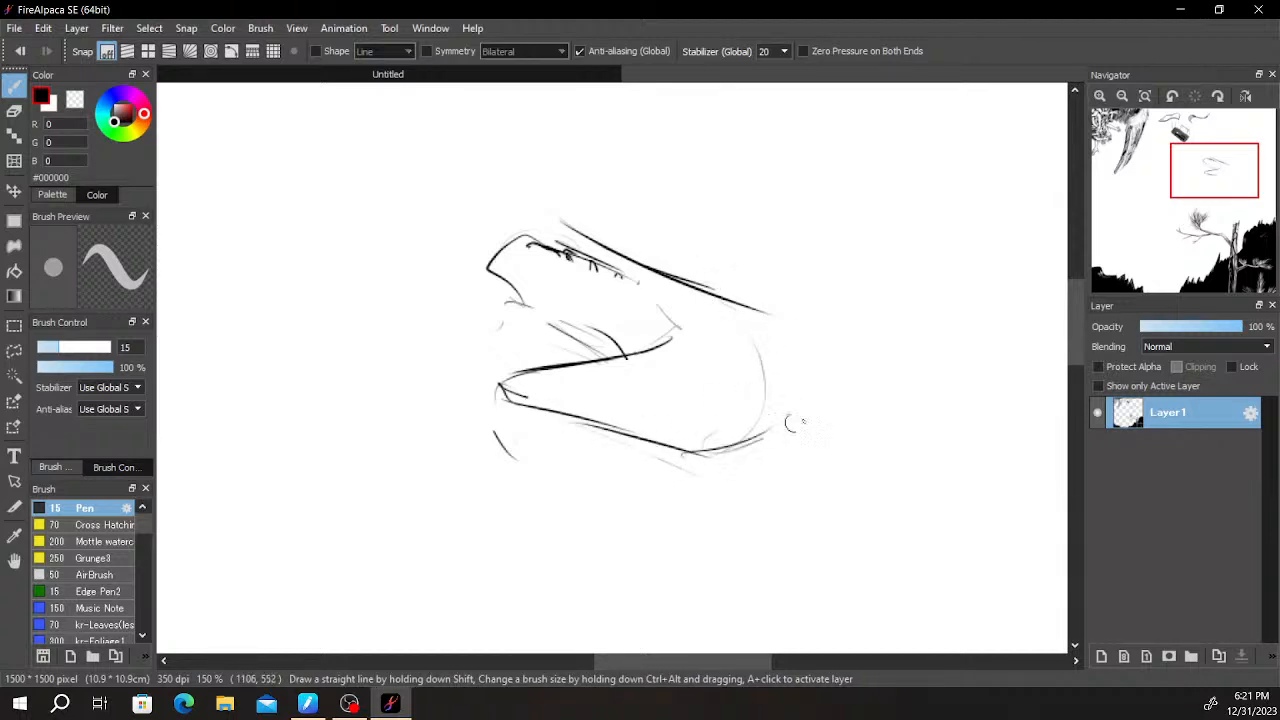
- Draw a zigzag mark for the eye and triangular points under the lower jaw, erasing the smudge on the last point
{"action": "left_click_drag", "start_coordinate": [796, 357], "coordinate": [854, 389]}
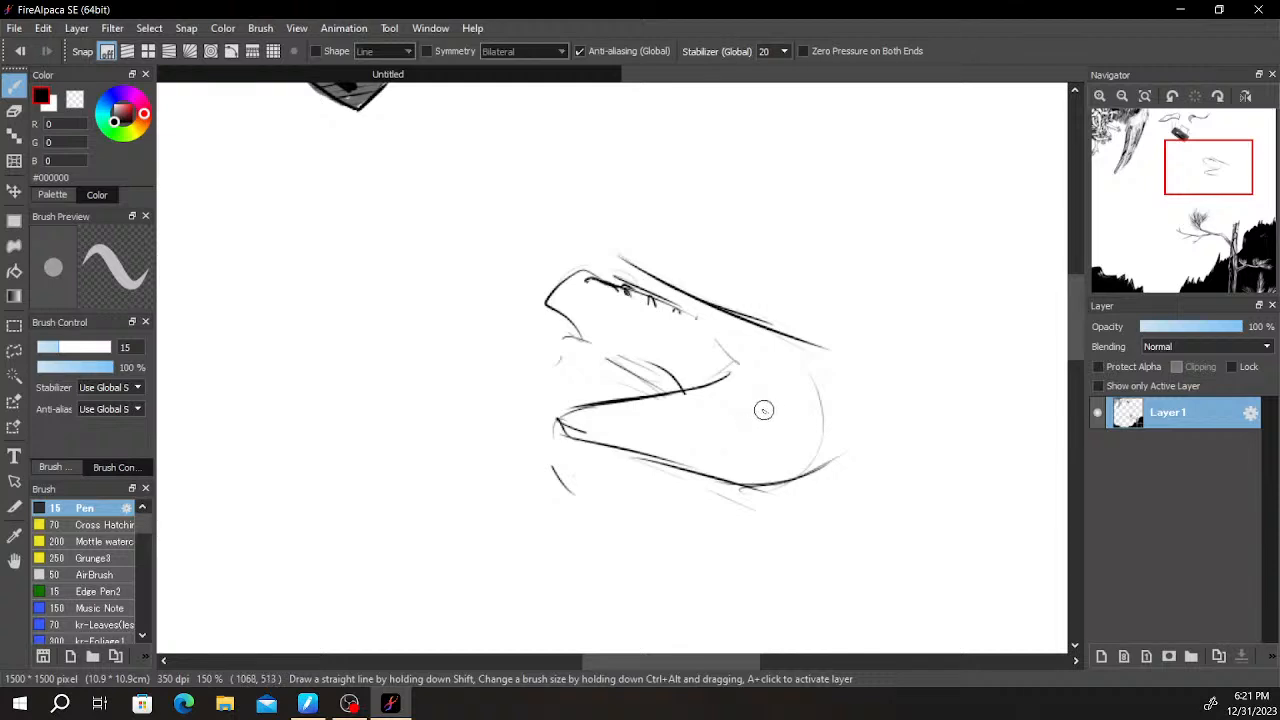
{"action": "key", "text": "ctrl+z"}
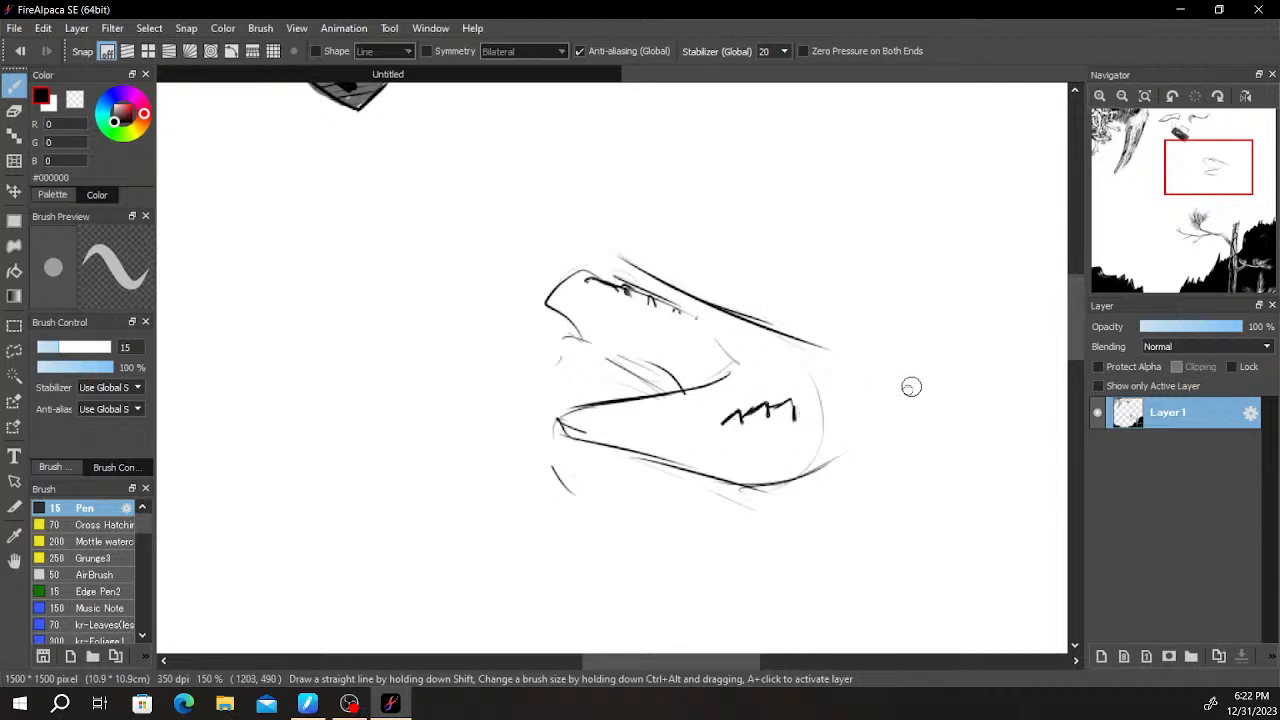
{"action": "left_click_drag", "start_coordinate": [916, 381], "coordinate": [841, 368]}
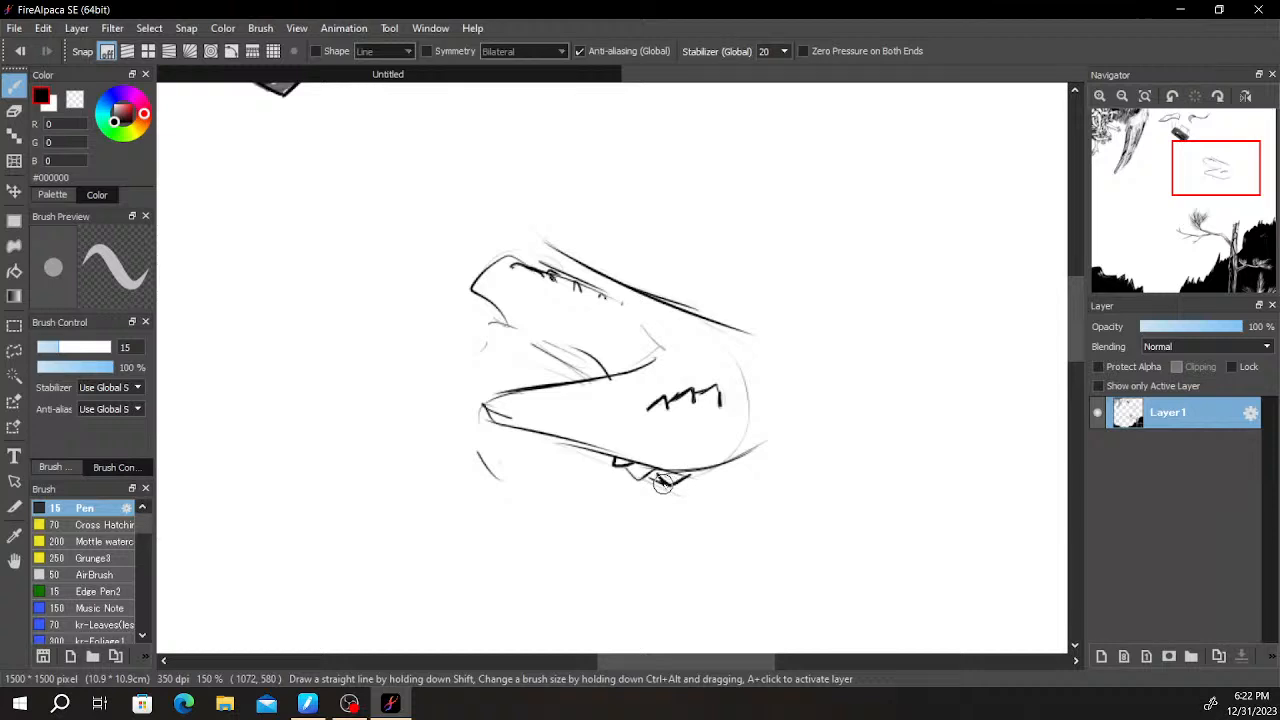
{"action": "scroll", "coordinate": [665, 482], "scroll_direction": "up", "scroll_amount": 3}
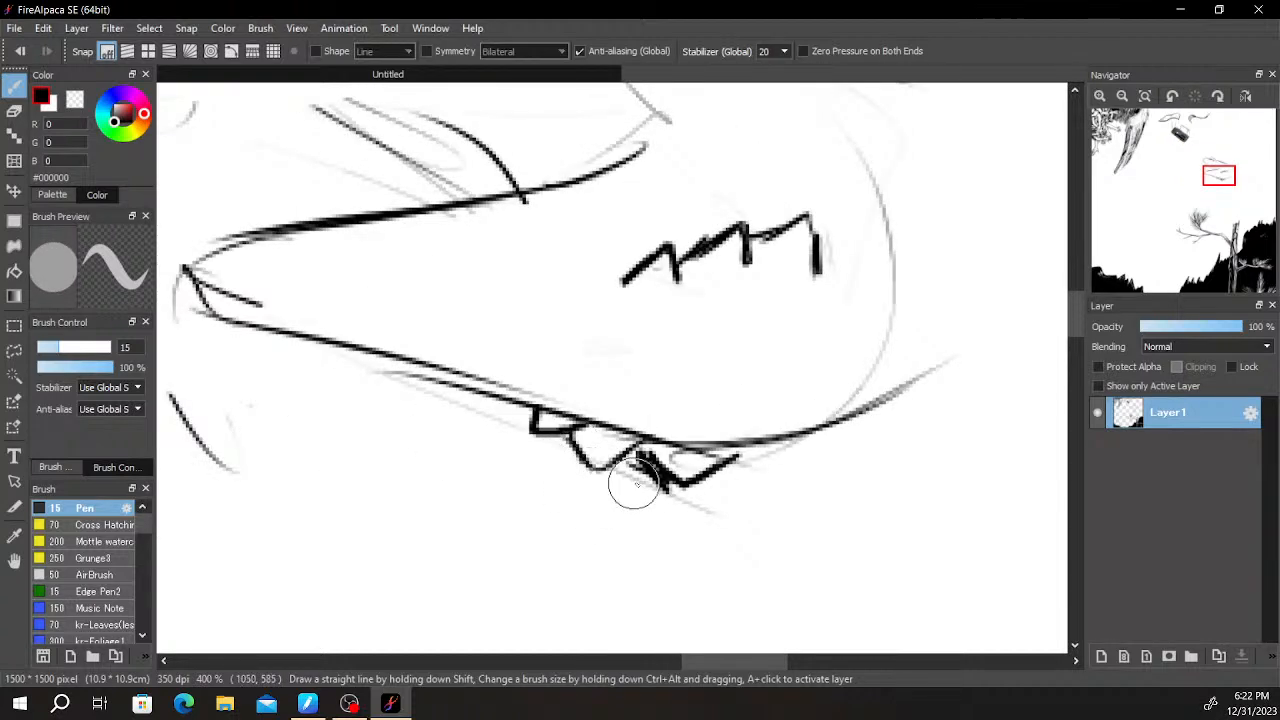
{"action": "key", "text": "e"}
{"action": "left_click_drag", "start_coordinate": [634, 471], "coordinate": [690, 500]}
{"action": "key", "text": "b"}
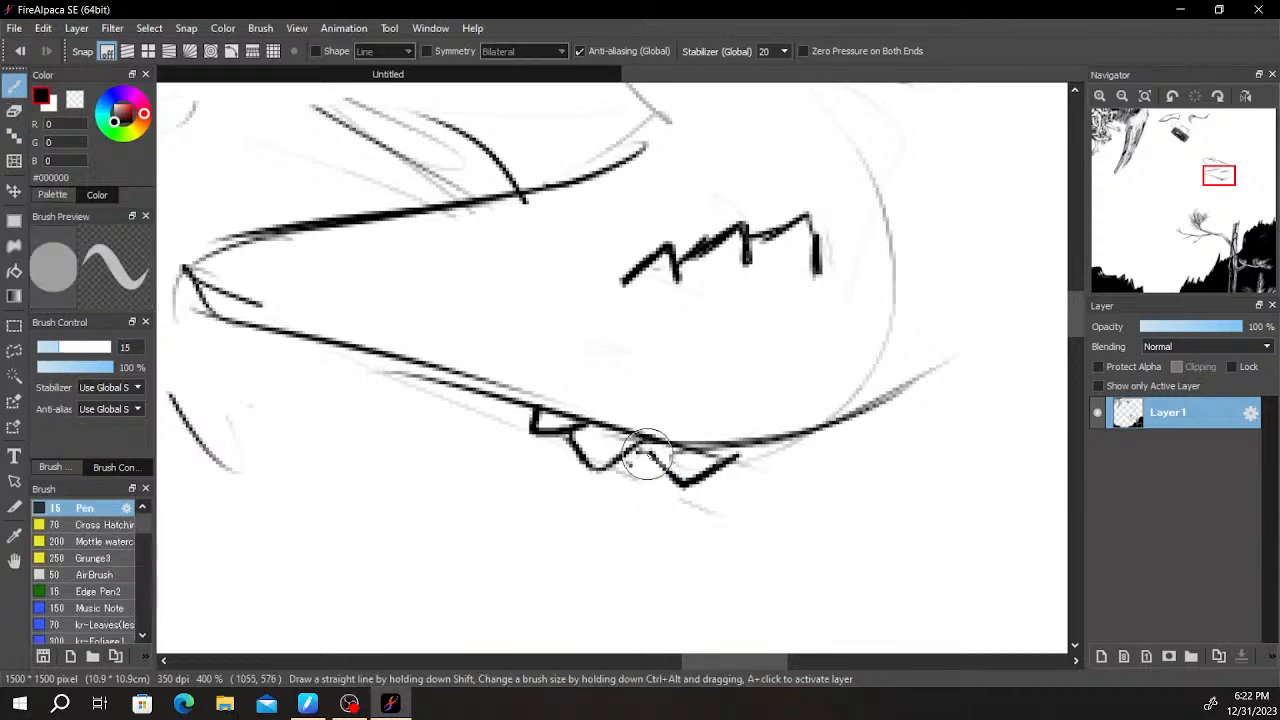
- Sketch the creature's neck curving up from the head, with loose construction strokes above it for the shoulder
{"action": "scroll", "coordinate": [724, 450], "scroll_direction": "down", "scroll_amount": 4}
{"action": "left_click_drag", "start_coordinate": [769, 448], "coordinate": [657, 400]}
{"action": "scroll", "coordinate": [650, 378], "scroll_direction": "up", "scroll_amount": 1}
{"action": "left_click_drag", "start_coordinate": [646, 357], "coordinate": [667, 479]}
{"action": "scroll", "coordinate": [667, 479], "scroll_direction": "down", "scroll_amount": 2}
{"action": "scroll", "coordinate": [637, 464], "scroll_direction": "down", "scroll_amount": 1}
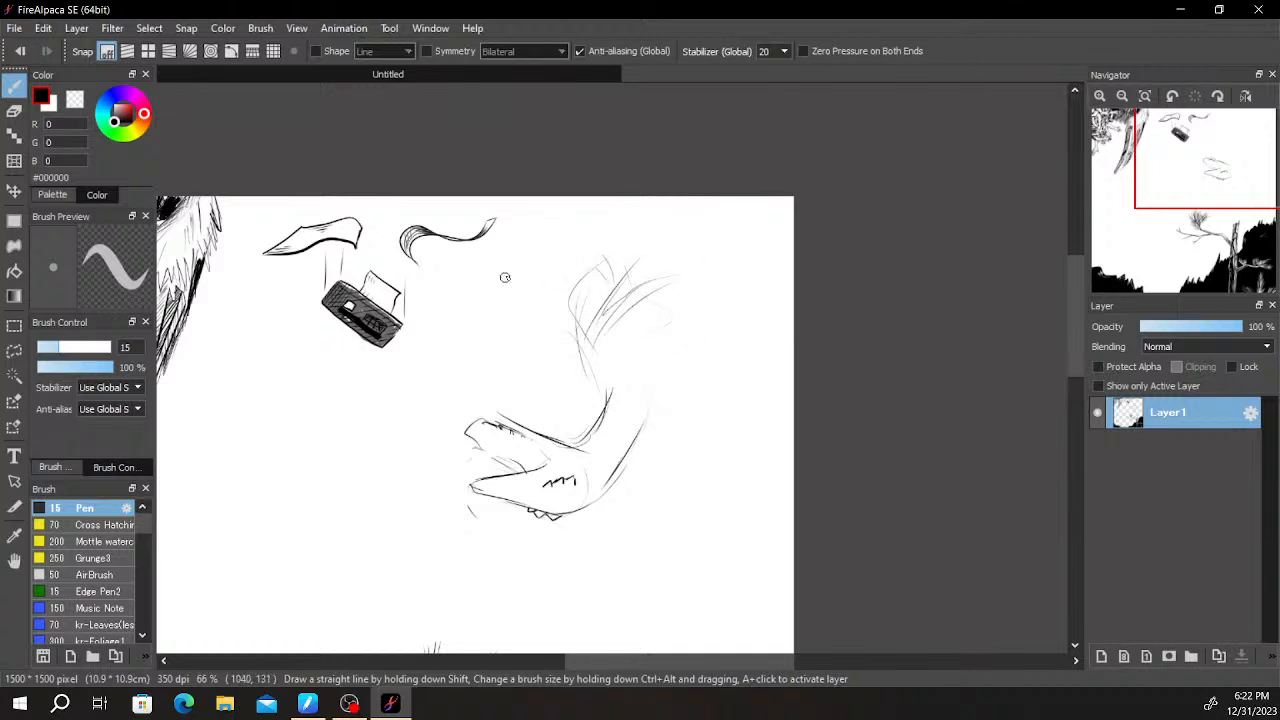
- Sketch a hand with bent fingers beside the falling ribbon and extend its forearm back across the loose shoulder strokes
{"action": "scroll", "coordinate": [469, 274], "scroll_direction": "up", "scroll_amount": 3}
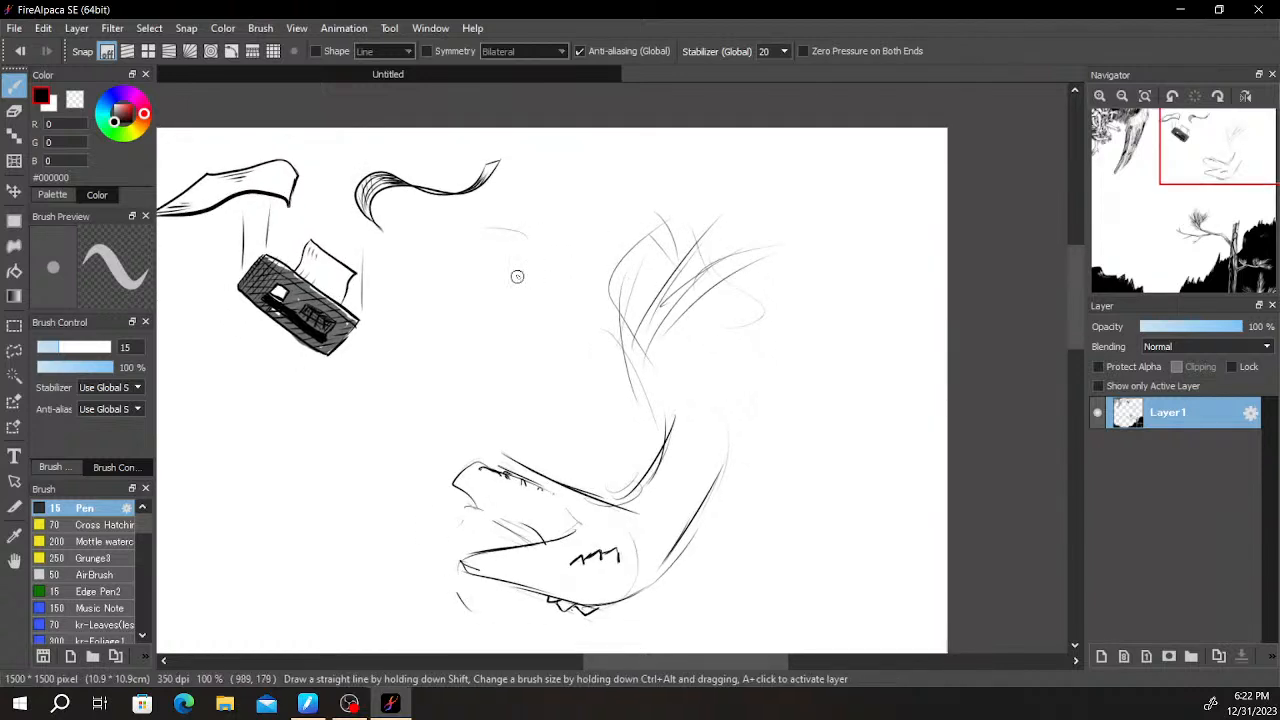
{"action": "left_click_drag", "start_coordinate": [490, 291], "coordinate": [476, 297]}
{"action": "left_click_drag", "start_coordinate": [470, 208], "coordinate": [434, 219]}
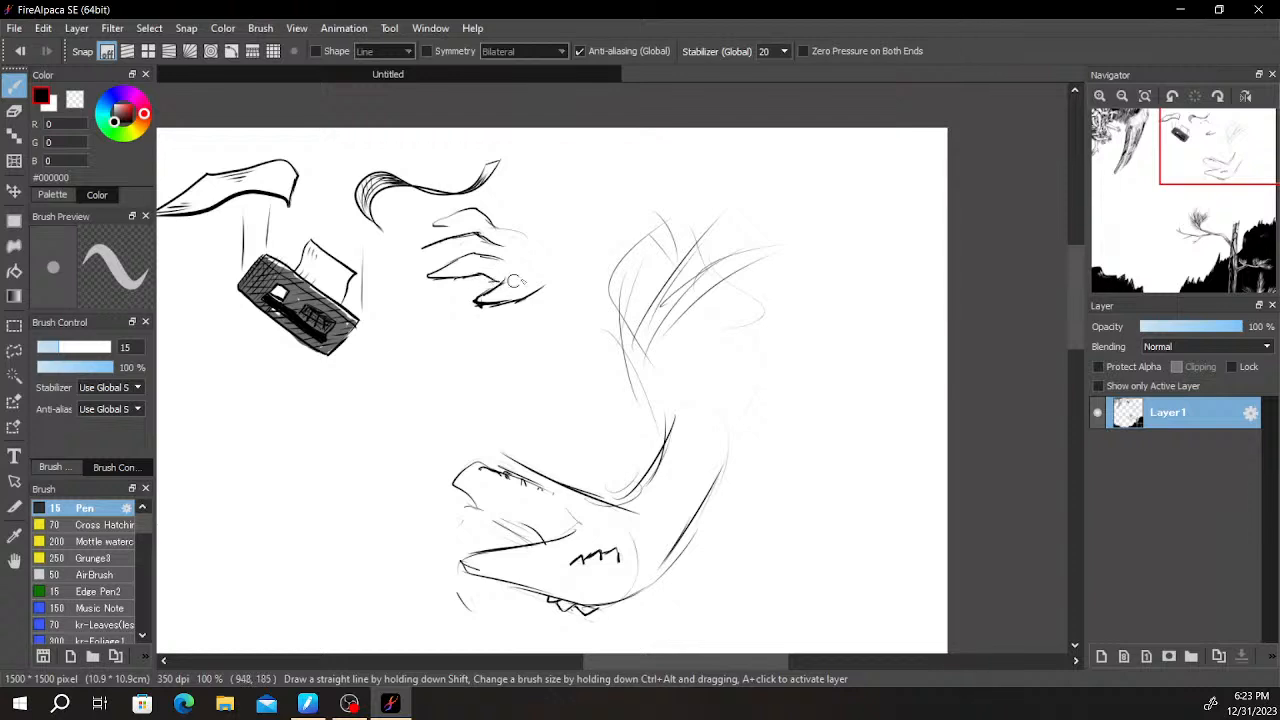
{"action": "left_click_drag", "start_coordinate": [506, 230], "coordinate": [548, 236]}
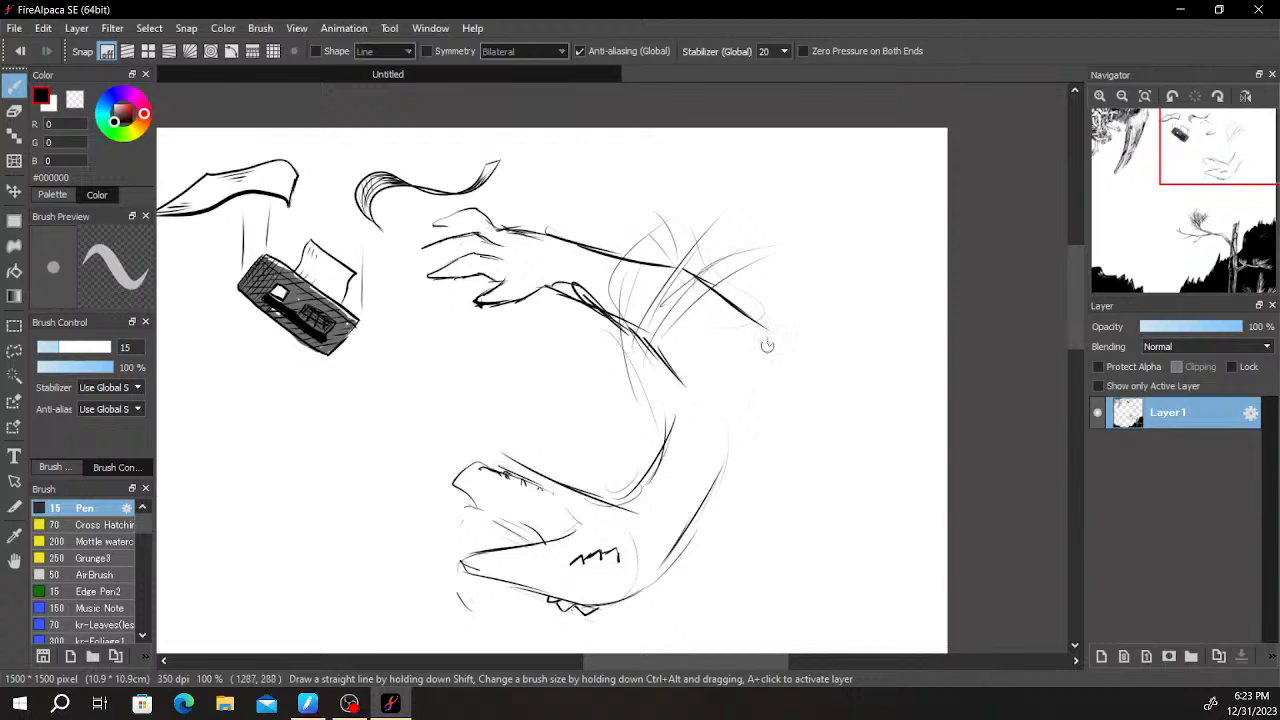
- Draw a curved claw on the hand's lowest finger and fill it black
{"action": "left_click_drag", "start_coordinate": [604, 377], "coordinate": [741, 357]}
{"action": "scroll", "coordinate": [700, 330], "scroll_direction": "up", "scroll_amount": 4}
{"action": "mouse_move", "coordinate": [528, 270]}
{"action": "left_mouse_down"}
{"action": "mouse_move", "coordinate": [460, 341]}
{"action": "mouse_move", "coordinate": [577, 280]}
{"action": "left_mouse_up"}
{"action": "key", "text": "ctrl+z"}
{"action": "mouse_move", "coordinate": [465, 341]}
{"action": "left_mouse_down"}
{"action": "mouse_move", "coordinate": [525, 302]}
{"action": "mouse_move", "coordinate": [522, 314]}
{"action": "mouse_move", "coordinate": [520, 273]}
{"action": "mouse_move", "coordinate": [512, 291]}
{"action": "mouse_move", "coordinate": [500, 275]}
{"action": "left_mouse_up"}
{"action": "key", "text": "ctrl+z"}
- Draw pointed dark claws on the two upper fingers, undoing the strokes that miss their shape
{"action": "left_click_drag", "start_coordinate": [467, 207], "coordinate": [443, 277]}
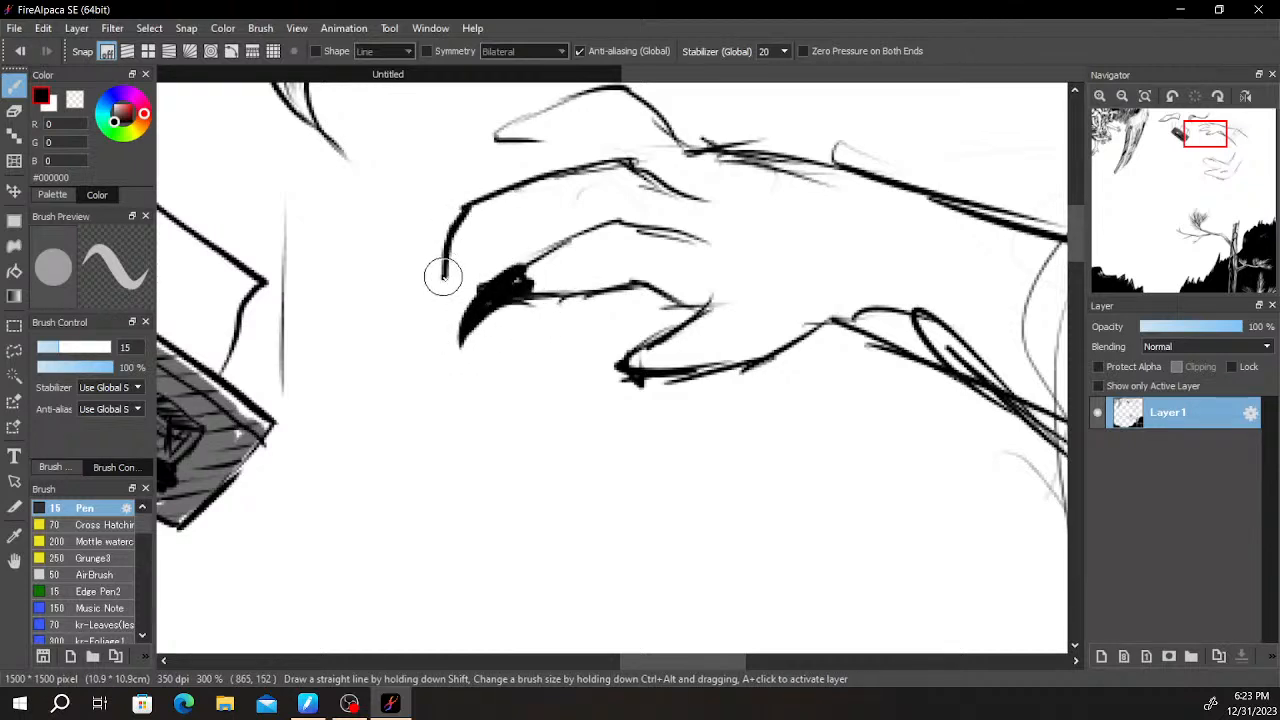
{"action": "key", "text": "ctrl+z"}
{"action": "mouse_move", "coordinate": [462, 214]}
{"action": "left_mouse_down"}
{"action": "mouse_move", "coordinate": [442, 286]}
{"action": "mouse_move", "coordinate": [450, 259]}
{"action": "mouse_move", "coordinate": [504, 255]}
{"action": "mouse_move", "coordinate": [485, 234]}
{"action": "mouse_move", "coordinate": [453, 270]}
{"action": "mouse_move", "coordinate": [496, 236]}
{"action": "left_mouse_up"}
{"action": "key", "text": "ctrl+z"}
{"action": "key", "text": "ctrl+z"}
{"action": "mouse_move", "coordinate": [442, 283]}
{"action": "left_mouse_down"}
{"action": "mouse_move", "coordinate": [507, 238]}
{"action": "mouse_move", "coordinate": [492, 198]}
{"action": "mouse_move", "coordinate": [462, 217]}
{"action": "mouse_move", "coordinate": [498, 238]}
{"action": "mouse_move", "coordinate": [622, 221]}
{"action": "left_mouse_up"}
{"action": "left_click_drag", "start_coordinate": [590, 162], "coordinate": [620, 239]}
{"action": "mouse_move", "coordinate": [530, 211]}
{"action": "left_mouse_down"}
{"action": "mouse_move", "coordinate": [481, 258]}
{"action": "mouse_move", "coordinate": [485, 276]}
{"action": "left_mouse_up"}
{"action": "mouse_move", "coordinate": [486, 273]}
{"action": "left_mouse_down"}
{"action": "mouse_move", "coordinate": [524, 237]}
{"action": "mouse_move", "coordinate": [568, 229]}
{"action": "mouse_move", "coordinate": [530, 215]}
{"action": "mouse_move", "coordinate": [540, 200]}
{"action": "mouse_move", "coordinate": [512, 238]}
{"action": "mouse_move", "coordinate": [543, 222]}
{"action": "mouse_move", "coordinate": [490, 252]}
{"action": "mouse_move", "coordinate": [556, 222]}
{"action": "mouse_move", "coordinate": [655, 235]}
{"action": "mouse_move", "coordinate": [571, 192]}
{"action": "mouse_move", "coordinate": [605, 180]}
{"action": "left_mouse_up"}
{"action": "scroll", "coordinate": [800, 222], "scroll_direction": "down", "scroll_amount": 5}
- Build up the zigzag mark on the head into a dark, heavy-lidded eye
{"action": "scroll", "coordinate": [764, 231], "scroll_direction": "up", "scroll_amount": 3}
{"action": "key", "text": "space"}
{"action": "left_click_drag", "start_coordinate": [764, 240], "coordinate": [762, 328]}
{"action": "scroll", "coordinate": [700, 467], "scroll_direction": "up", "scroll_amount": 1}
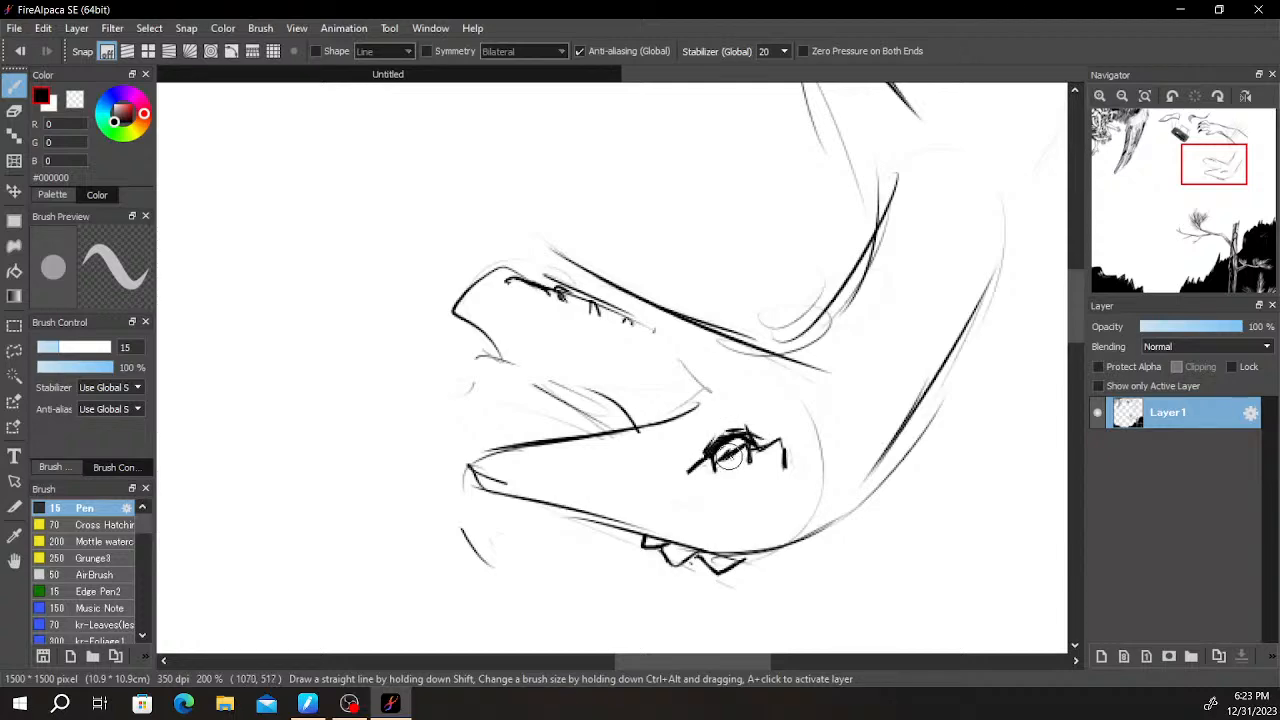
{"action": "scroll", "coordinate": [729, 457], "scroll_direction": "up", "scroll_amount": 2}
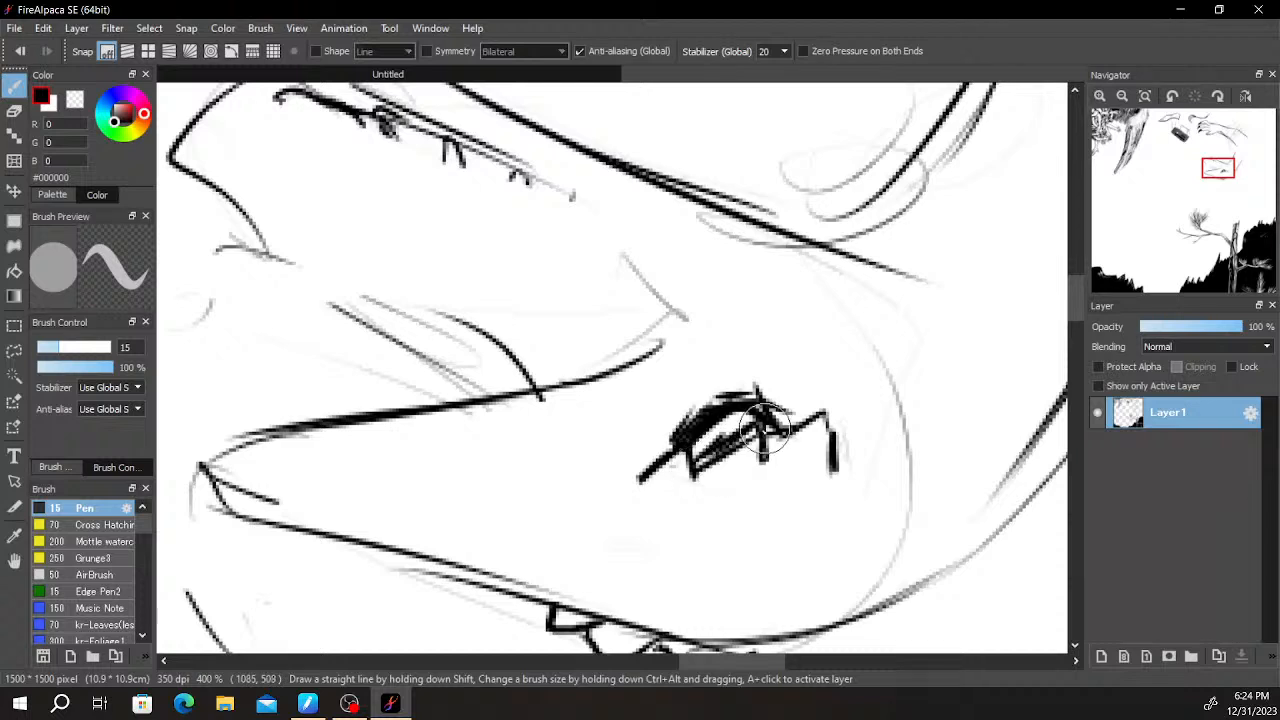
{"action": "mouse_move", "coordinate": [650, 478]}
{"action": "left_mouse_down"}
{"action": "mouse_move", "coordinate": [791, 448]}
{"action": "mouse_move", "coordinate": [771, 446]}
{"action": "mouse_move", "coordinate": [832, 418]}
{"action": "mouse_move", "coordinate": [767, 456]}
{"action": "mouse_move", "coordinate": [800, 450]}
{"action": "mouse_move", "coordinate": [776, 441]}
{"action": "mouse_move", "coordinate": [786, 428]}
{"action": "mouse_move", "coordinate": [770, 441]}
{"action": "mouse_move", "coordinate": [759, 411]}
{"action": "mouse_move", "coordinate": [742, 412]}
{"action": "mouse_move", "coordinate": [770, 413]}
{"action": "mouse_move", "coordinate": [740, 405]}
{"action": "mouse_move", "coordinate": [686, 420]}
{"action": "mouse_move", "coordinate": [669, 440]}
{"action": "mouse_move", "coordinate": [679, 413]}
{"action": "mouse_move", "coordinate": [709, 446]}
{"action": "mouse_move", "coordinate": [686, 422]}
{"action": "mouse_move", "coordinate": [669, 432]}
{"action": "mouse_move", "coordinate": [688, 403]}
{"action": "mouse_move", "coordinate": [675, 424]}
{"action": "mouse_move", "coordinate": [723, 389]}
{"action": "mouse_move", "coordinate": [772, 420]}
{"action": "left_mouse_up"}
{"action": "mouse_move", "coordinate": [765, 370]}
{"action": "left_mouse_down"}
{"action": "mouse_move", "coordinate": [743, 451]}
{"action": "mouse_move", "coordinate": [758, 381]}
{"action": "left_mouse_up"}
- Add short dark strokes in the crease where the top of the head meets the neck
{"action": "left_click_drag", "start_coordinate": [846, 289], "coordinate": [886, 324]}
{"action": "left_click_drag", "start_coordinate": [832, 276], "coordinate": [889, 330]}
{"action": "mouse_move", "coordinate": [988, 219]}
{"action": "left_mouse_down"}
{"action": "mouse_move", "coordinate": [906, 371]}
{"action": "mouse_move", "coordinate": [857, 347]}
{"action": "left_mouse_up"}
{"action": "mouse_move", "coordinate": [679, 378]}
{"action": "left_mouse_down"}
{"action": "mouse_move", "coordinate": [703, 358]}
{"action": "mouse_move", "coordinate": [765, 308]}
{"action": "mouse_move", "coordinate": [748, 318]}
{"action": "mouse_move", "coordinate": [724, 406]}
{"action": "mouse_move", "coordinate": [743, 430]}
{"action": "mouse_move", "coordinate": [693, 358]}
{"action": "mouse_move", "coordinate": [741, 411]}
{"action": "left_mouse_up"}
{"action": "mouse_move", "coordinate": [735, 350]}
{"action": "left_mouse_down"}
{"action": "mouse_move", "coordinate": [764, 394]}
{"action": "mouse_move", "coordinate": [746, 363]}
{"action": "left_mouse_up"}
{"action": "left_click_drag", "start_coordinate": [912, 288], "coordinate": [837, 399]}
{"action": "scroll", "coordinate": [837, 399], "scroll_direction": "down", "scroll_amount": 5}
{"action": "scroll", "coordinate": [857, 397], "scroll_direction": "up", "scroll_amount": 2}
{"action": "left_click_drag", "start_coordinate": [889, 361], "coordinate": [834, 343]}
{"action": "left_click_drag", "start_coordinate": [883, 272], "coordinate": [837, 395]}
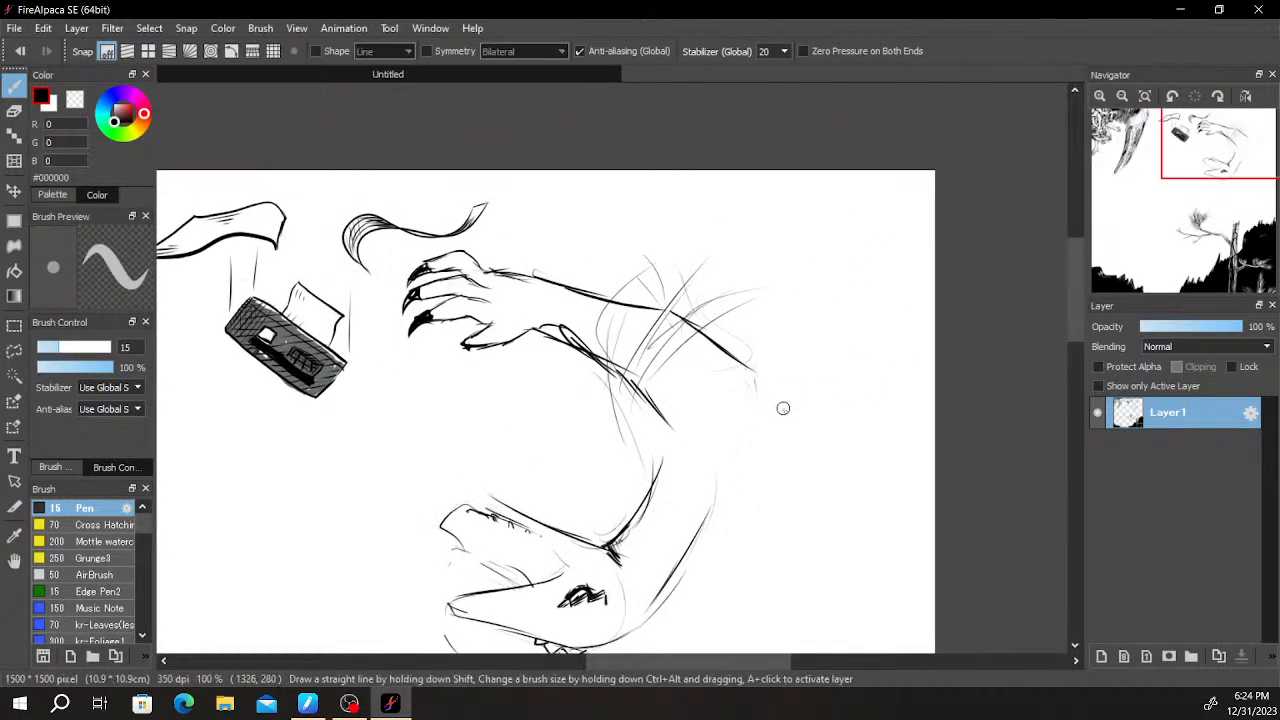
- Thicken the lower outline of the lowest clawed finger with black Pen strokes
{"action": "scroll", "coordinate": [793, 391], "scroll_direction": "up", "scroll_amount": 3}
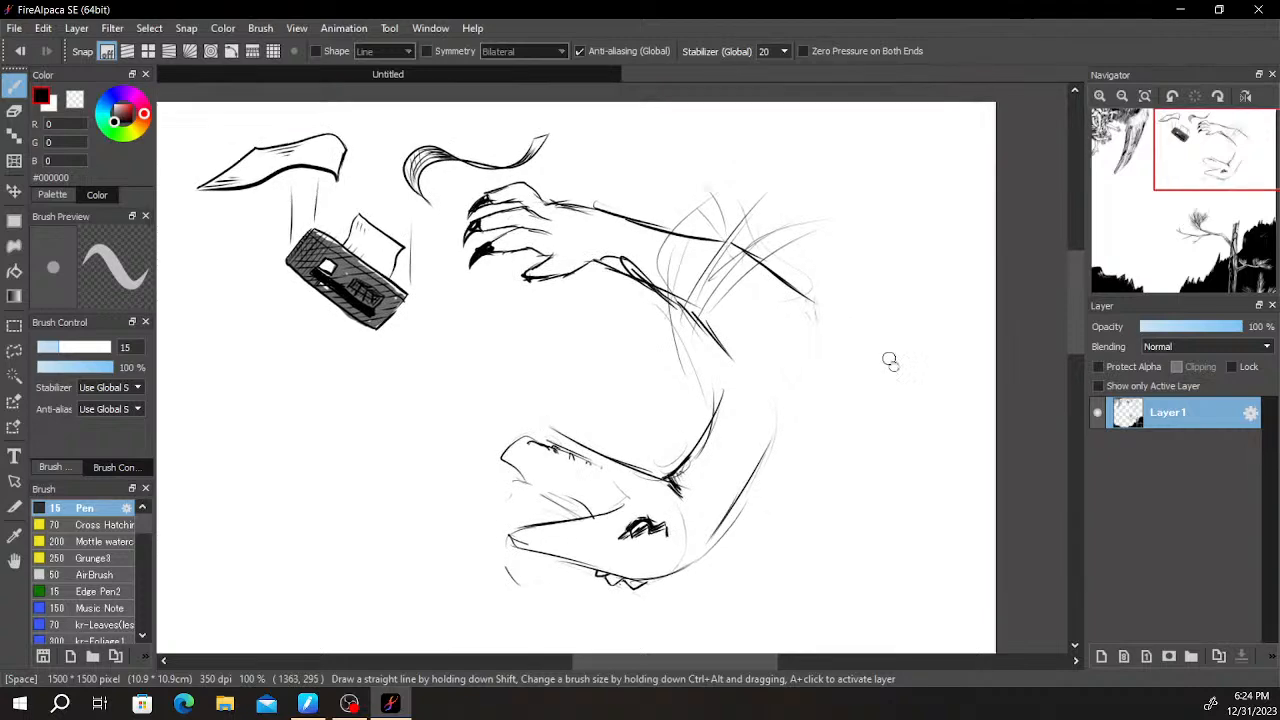
{"action": "scroll", "coordinate": [603, 299], "scroll_direction": "up", "scroll_amount": 3}
{"action": "scroll", "coordinate": [590, 365], "scroll_direction": "down", "scroll_amount": 3}
{"action": "scroll", "coordinate": [579, 367], "scroll_direction": "up", "scroll_amount": 1}
{"action": "scroll", "coordinate": [579, 367], "scroll_direction": "up", "scroll_amount": 2}
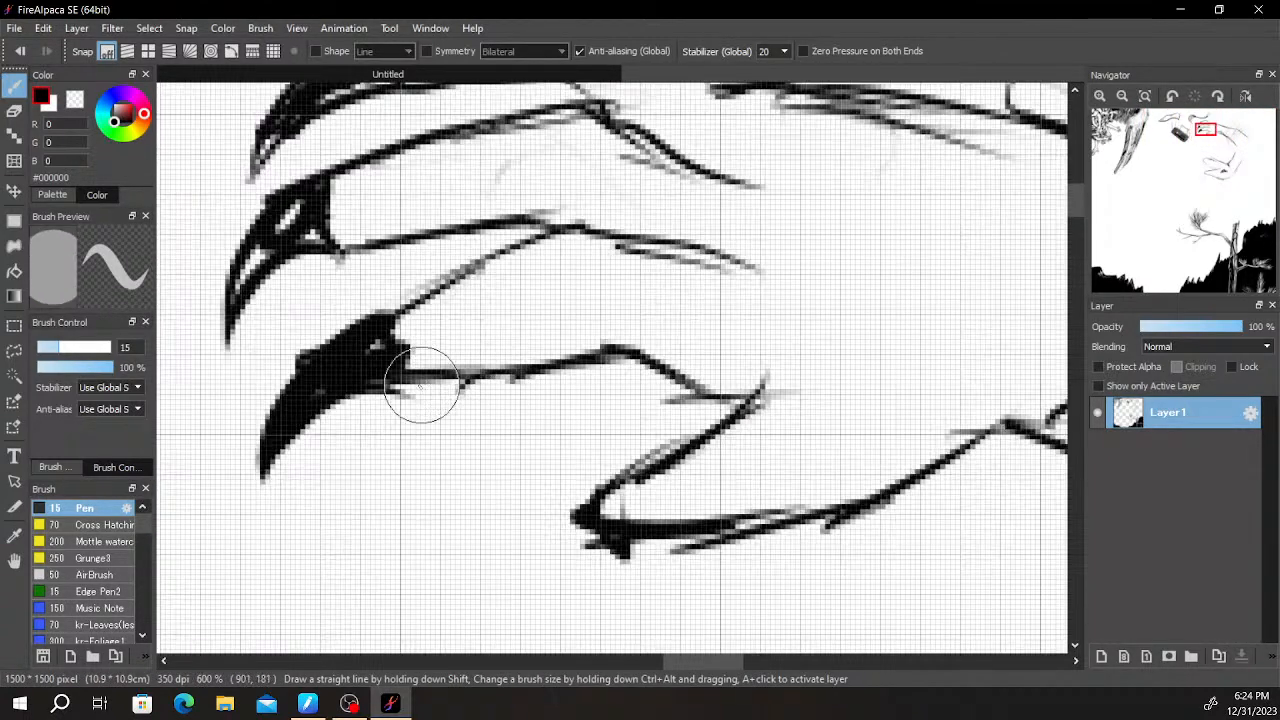
{"action": "mouse_move", "coordinate": [588, 343]}
{"action": "left_mouse_down"}
{"action": "mouse_move", "coordinate": [635, 354]}
{"action": "mouse_move", "coordinate": [594, 347]}
{"action": "mouse_move", "coordinate": [612, 365]}
{"action": "mouse_move", "coordinate": [669, 383]}
{"action": "left_mouse_up"}
{"action": "mouse_move", "coordinate": [366, 294]}
{"action": "left_mouse_down"}
{"action": "mouse_move", "coordinate": [486, 245]}
{"action": "mouse_move", "coordinate": [437, 286]}
{"action": "mouse_move", "coordinate": [577, 215]}
{"action": "mouse_move", "coordinate": [643, 257]}
{"action": "mouse_move", "coordinate": [596, 222]}
{"action": "mouse_move", "coordinate": [789, 295]}
{"action": "left_mouse_up"}
{"action": "left_click_drag", "start_coordinate": [677, 377], "coordinate": [743, 386]}
{"action": "key", "text": "space"}
{"action": "mouse_move", "coordinate": [588, 342]}
{"action": "left_mouse_down"}
{"action": "mouse_move", "coordinate": [683, 453]}
{"action": "mouse_move", "coordinate": [630, 500]}
{"action": "mouse_move", "coordinate": [602, 506]}
{"action": "mouse_move", "coordinate": [681, 493]}
{"action": "mouse_move", "coordinate": [788, 500]}
{"action": "left_mouse_up"}
- Thicken the upper outline of the lowest finger and the underside of the finger above it
{"action": "key", "text": "e"}
{"action": "key", "text": "b"}
{"action": "left_click_drag", "start_coordinate": [432, 283], "coordinate": [638, 222]}
{"action": "mouse_move", "coordinate": [420, 355]}
{"action": "left_mouse_down"}
{"action": "mouse_move", "coordinate": [523, 356]}
{"action": "mouse_move", "coordinate": [500, 359]}
{"action": "mouse_move", "coordinate": [668, 322]}
{"action": "left_mouse_up"}
{"action": "key", "text": "e"}
{"action": "key", "text": "b"}
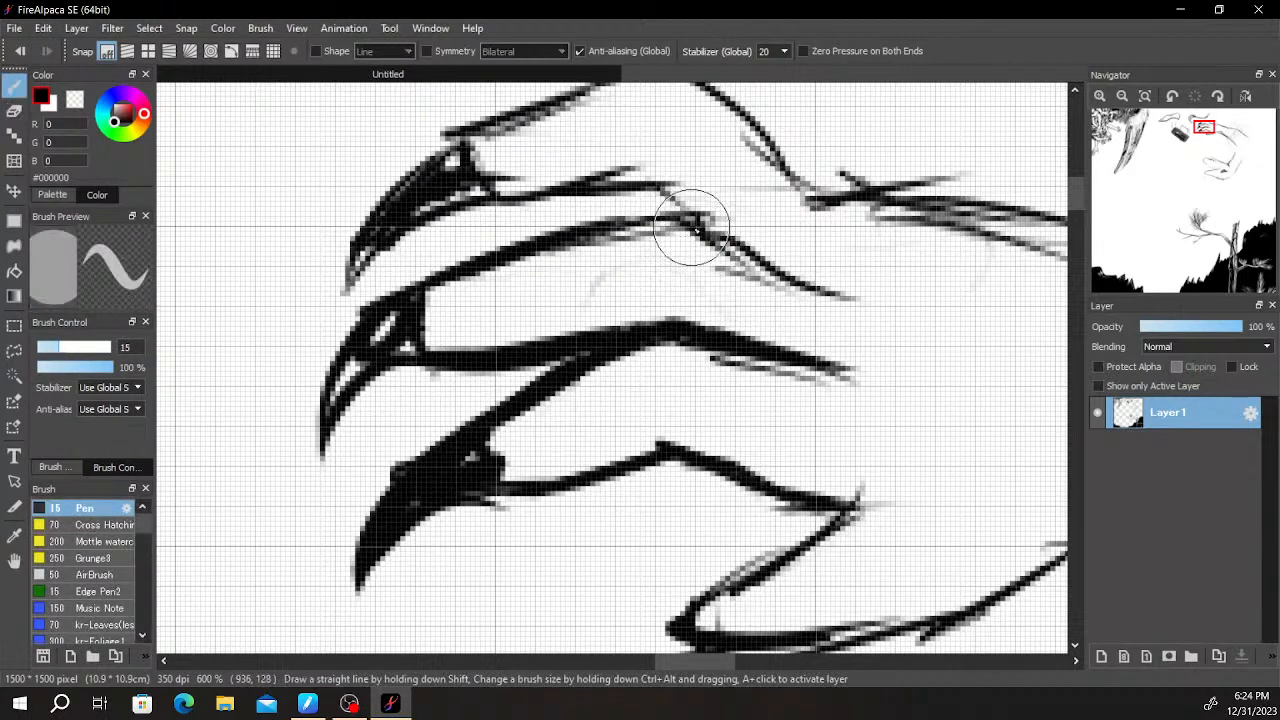
- Thicken the upper outline of the middle clawed finger down to its knuckle
{"action": "left_click_drag", "start_coordinate": [693, 225], "coordinate": [797, 266]}
{"action": "left_click_drag", "start_coordinate": [644, 216], "coordinate": [848, 290]}
{"action": "key", "text": "ctrl+z"}
{"action": "left_click_drag", "start_coordinate": [720, 250], "coordinate": [880, 282]}
{"action": "left_click_drag", "start_coordinate": [548, 230], "coordinate": [640, 212]}
- Thicken the top finger's upper outline over the bend and down to the back of the hand
{"action": "key", "text": "space"}
{"action": "left_click_drag", "start_coordinate": [738, 225], "coordinate": [610, 405]}
{"action": "left_click_drag", "start_coordinate": [383, 286], "coordinate": [560, 245]}
{"action": "mouse_move", "coordinate": [451, 268]}
{"action": "left_mouse_down"}
{"action": "mouse_move", "coordinate": [672, 306]}
{"action": "mouse_move", "coordinate": [700, 368]}
{"action": "mouse_move", "coordinate": [871, 343]}
{"action": "mouse_move", "coordinate": [877, 405]}
{"action": "left_mouse_up"}
- Erase the sketchy lines on the back of the hand and redraw it as one bold outline to the wrist
{"action": "key", "text": "e"}
{"action": "scroll", "coordinate": [877, 405], "scroll_direction": "down", "scroll_amount": 4}
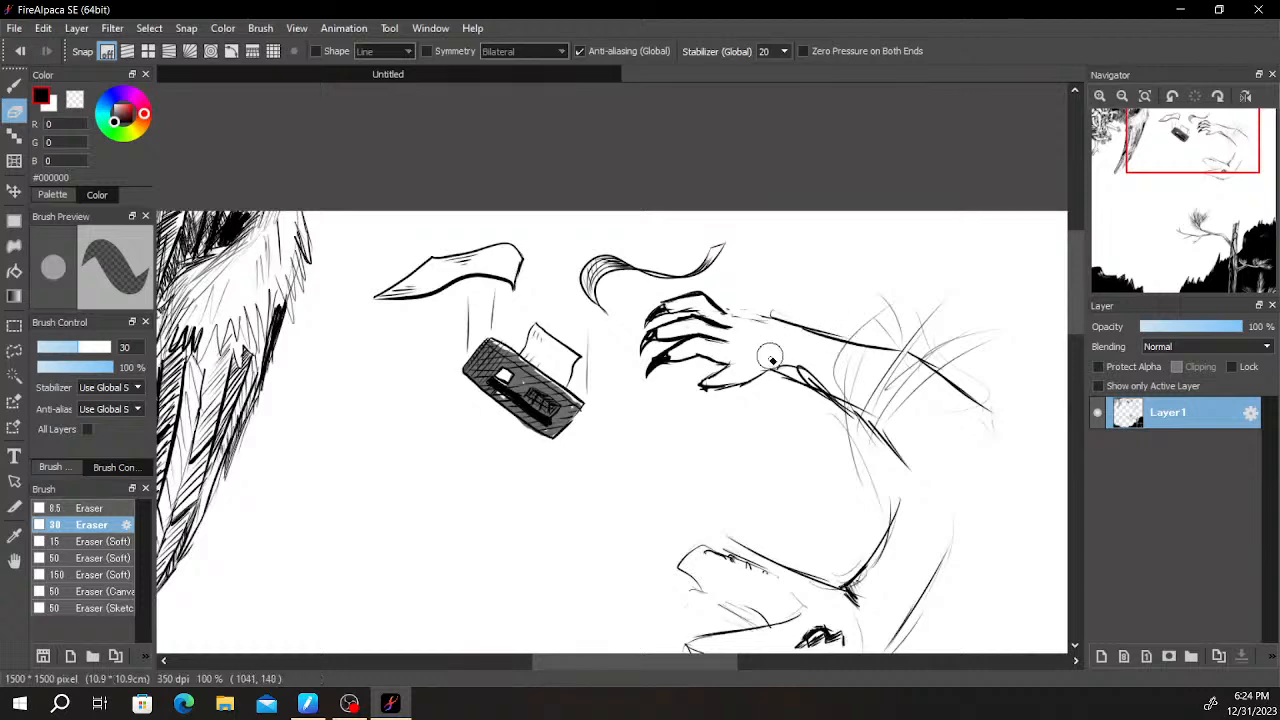
{"action": "scroll", "coordinate": [571, 414], "scroll_direction": "up", "scroll_amount": 4}
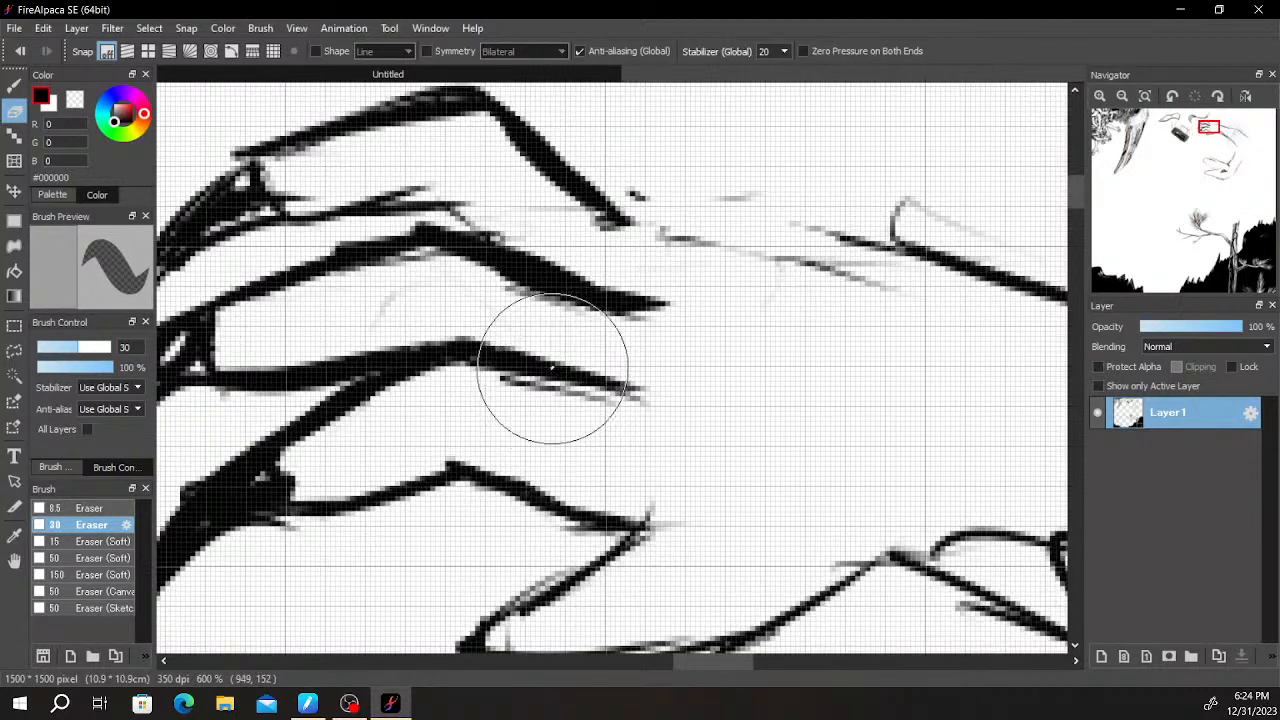
{"action": "key", "text": "b"}
{"action": "left_click_drag", "start_coordinate": [630, 310], "coordinate": [700, 225]}
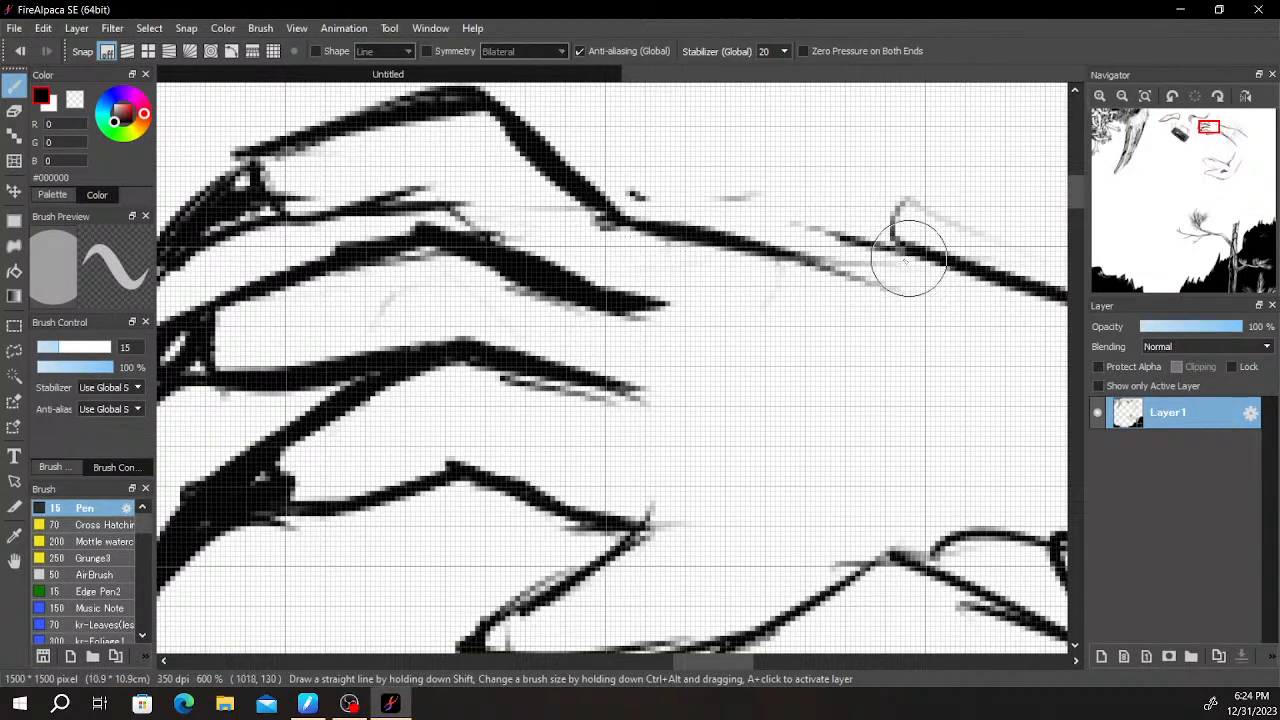
{"action": "scroll", "coordinate": [901, 250], "scroll_direction": "down", "scroll_amount": 4}
{"action": "scroll", "coordinate": [901, 250], "scroll_direction": "down", "scroll_amount": 2}
{"action": "scroll", "coordinate": [957, 278], "scroll_direction": "up", "scroll_amount": 6}
- Erase the excess inner ends of the finger lines where they run into the palm
{"action": "key", "text": "e"}
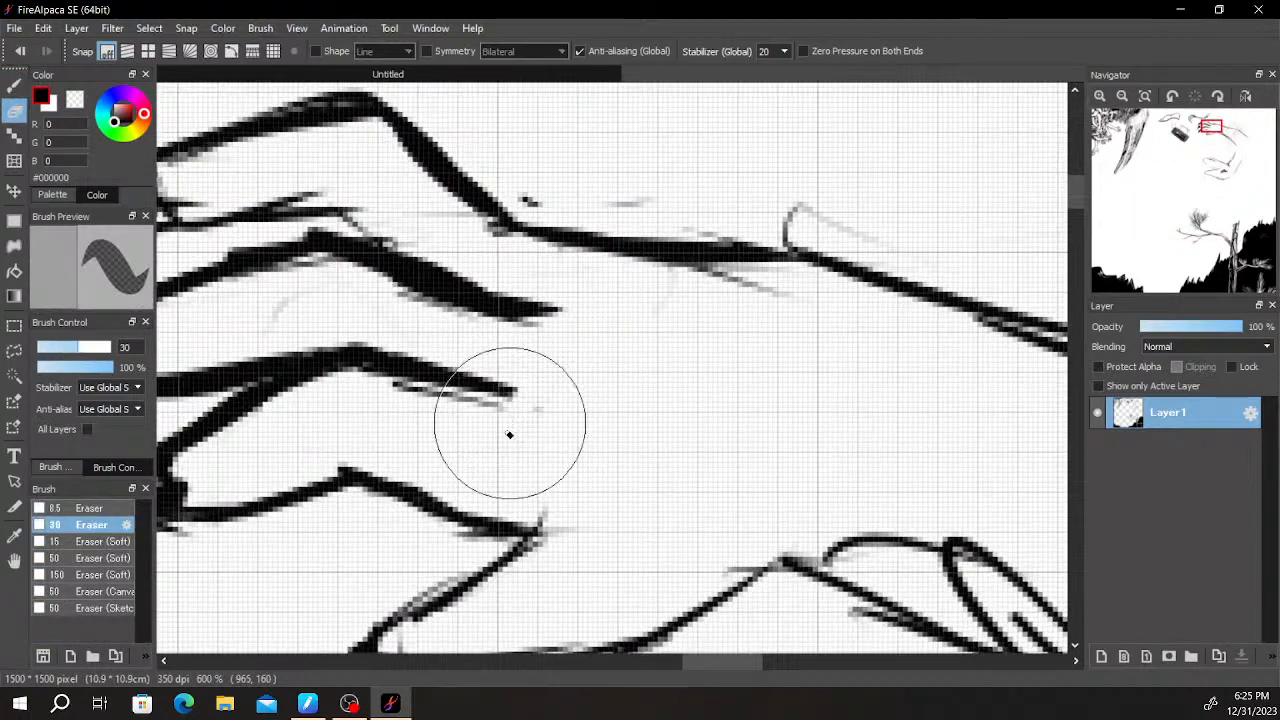
{"action": "scroll", "coordinate": [560, 310], "scroll_direction": "down", "scroll_amount": 5}
{"action": "scroll", "coordinate": [637, 265], "scroll_direction": "up", "scroll_amount": 3}
{"action": "left_click_drag", "start_coordinate": [475, 358], "coordinate": [479, 337]}
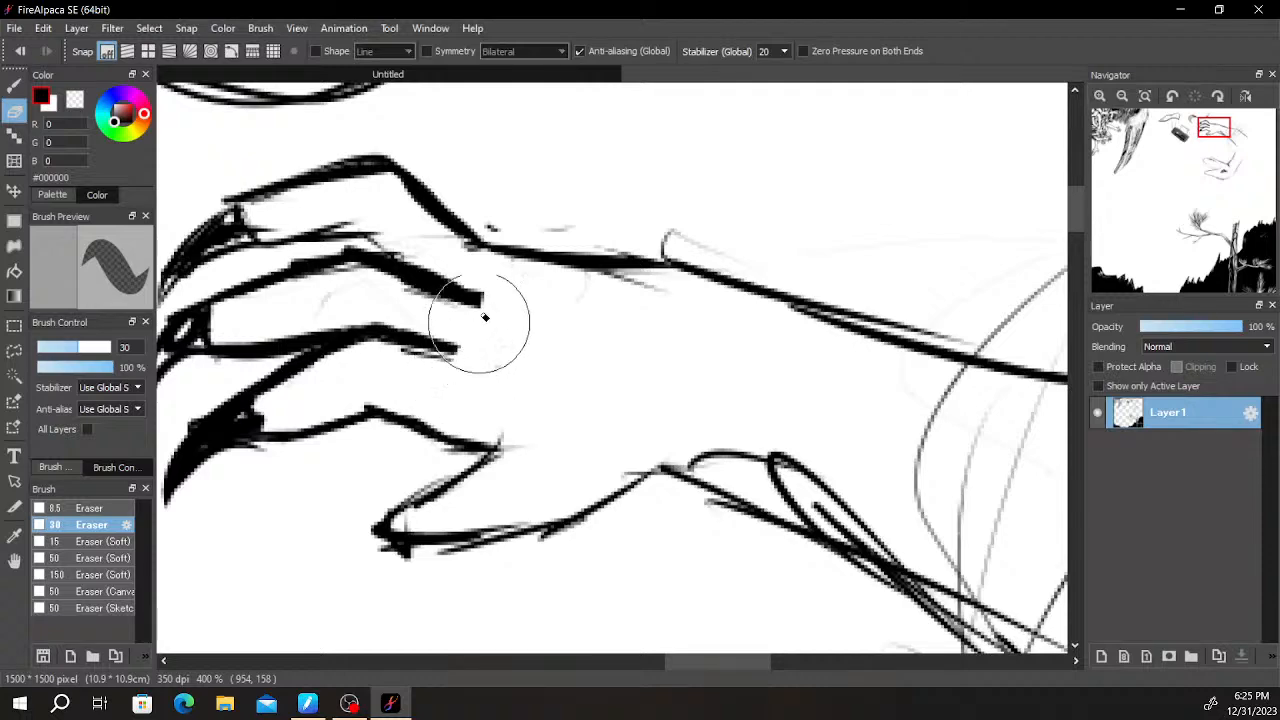
{"action": "scroll", "coordinate": [490, 290], "scroll_direction": "down", "scroll_amount": 2}
{"action": "scroll", "coordinate": [477, 243], "scroll_direction": "up", "scroll_amount": 2}
- Add short upturned ticks at the inner ends of two finger lines and draw a curved black claw on the thumb
{"action": "key", "text": "b"}
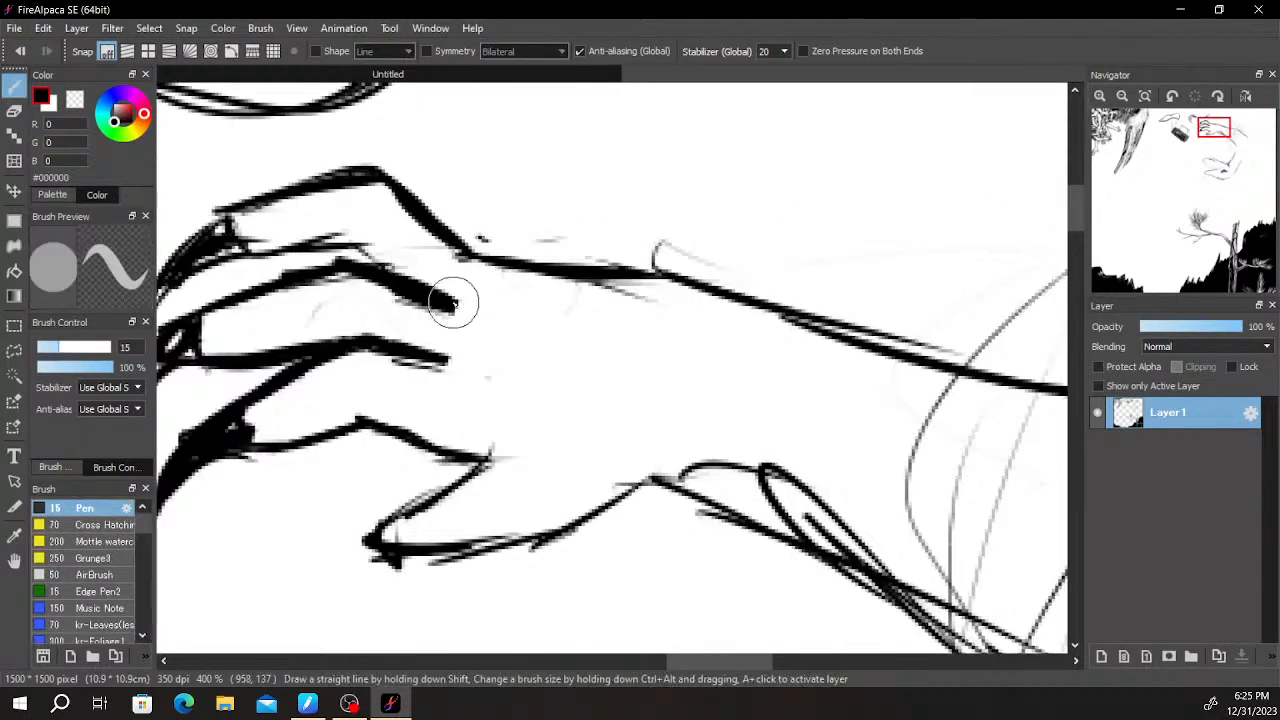
{"action": "left_click_drag", "start_coordinate": [628, 322], "coordinate": [757, 245]}
{"action": "scroll", "coordinate": [830, 268], "scroll_direction": "down", "scroll_amount": 1}
{"action": "left_click_drag", "start_coordinate": [836, 272], "coordinate": [784, 232]}
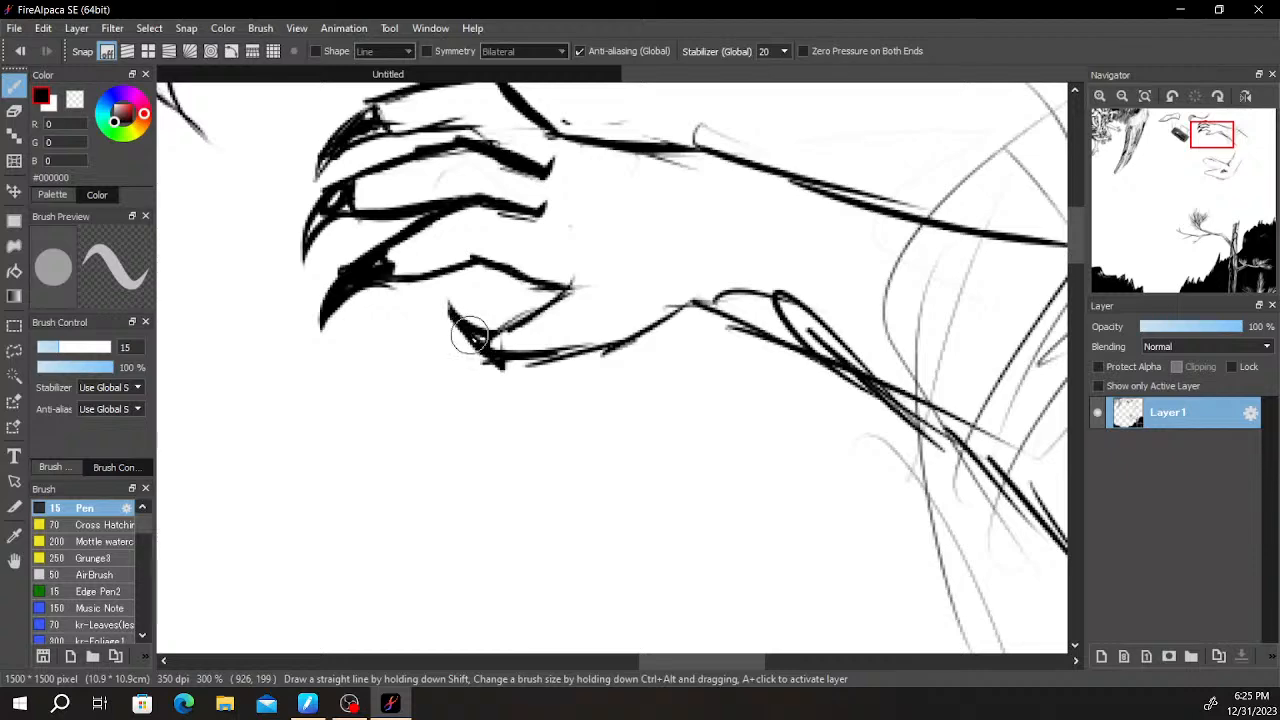
- Select the top finger with its claw, rotate it about -12.3 degrees onto the finger below, and deselect it
{"action": "scroll", "coordinate": [490, 347], "scroll_direction": "down", "scroll_amount": 5}
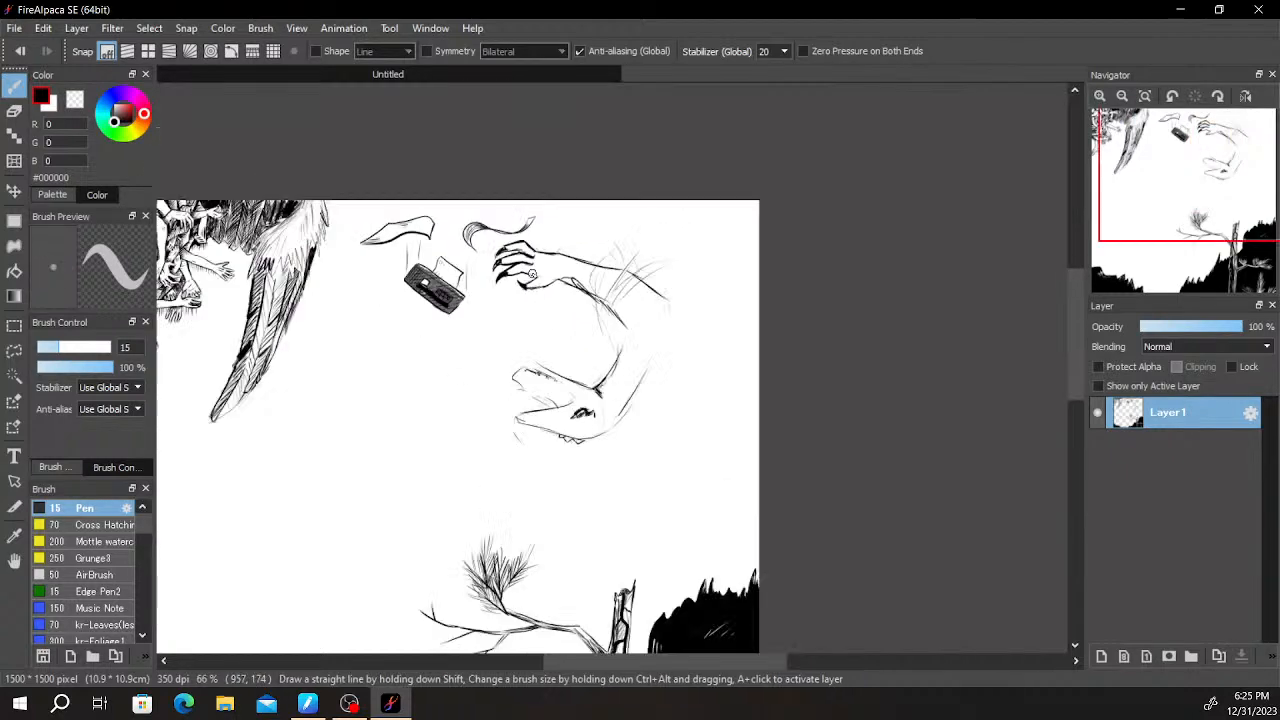
{"action": "scroll", "coordinate": [537, 263], "scroll_direction": "up", "scroll_amount": 5}
{"action": "scroll", "coordinate": [610, 355], "scroll_direction": "up", "scroll_amount": 4}
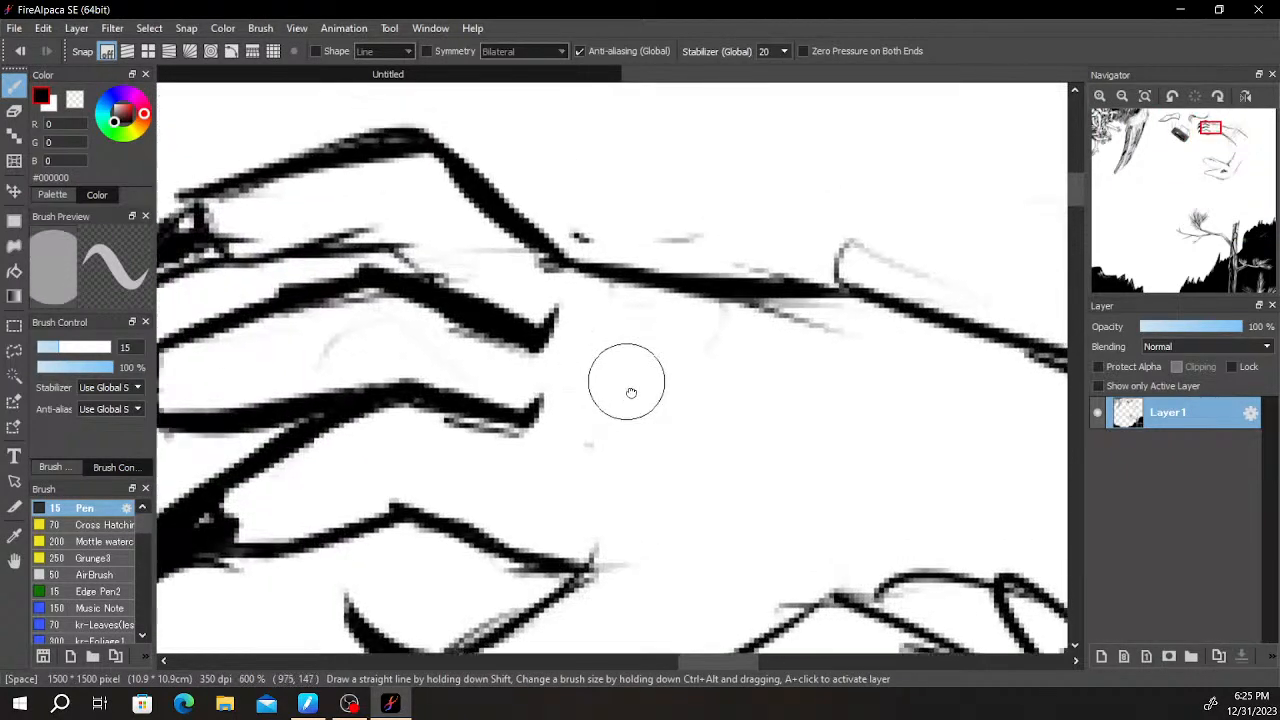
{"action": "key", "text": "e"}
{"action": "scroll", "coordinate": [500, 320], "scroll_direction": "down", "scroll_amount": 4}
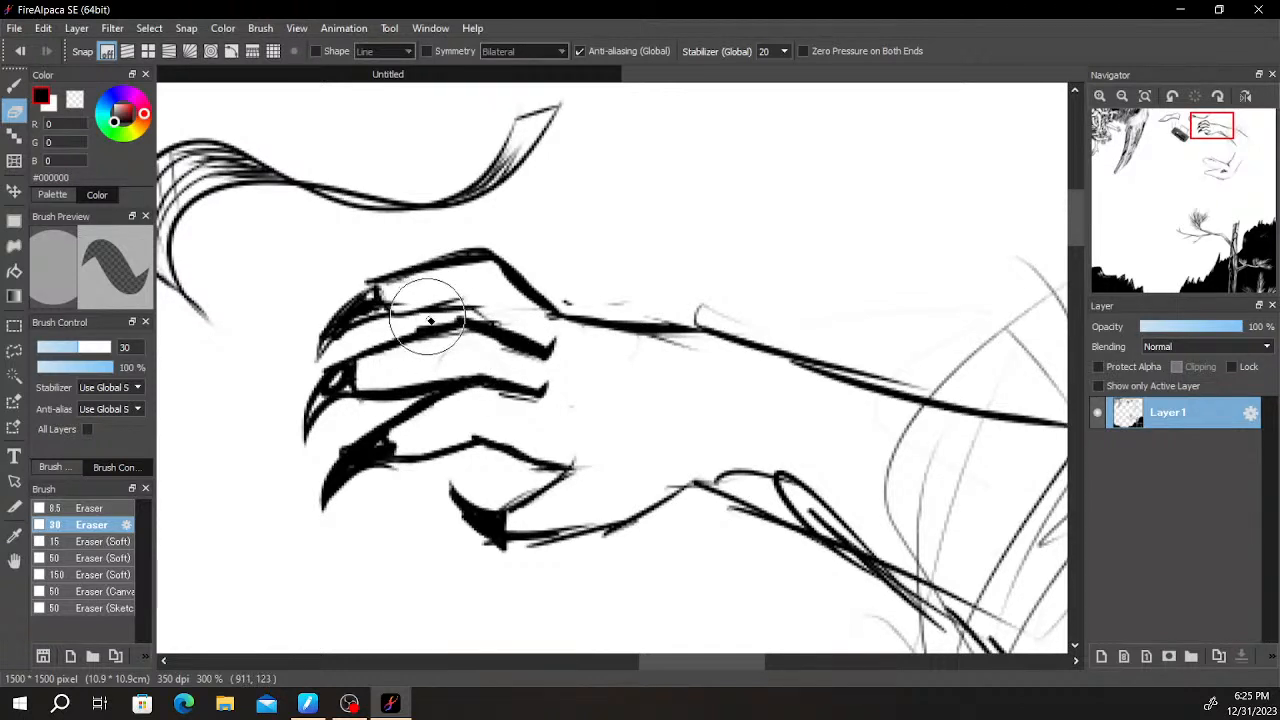
{"action": "key", "text": "m"}
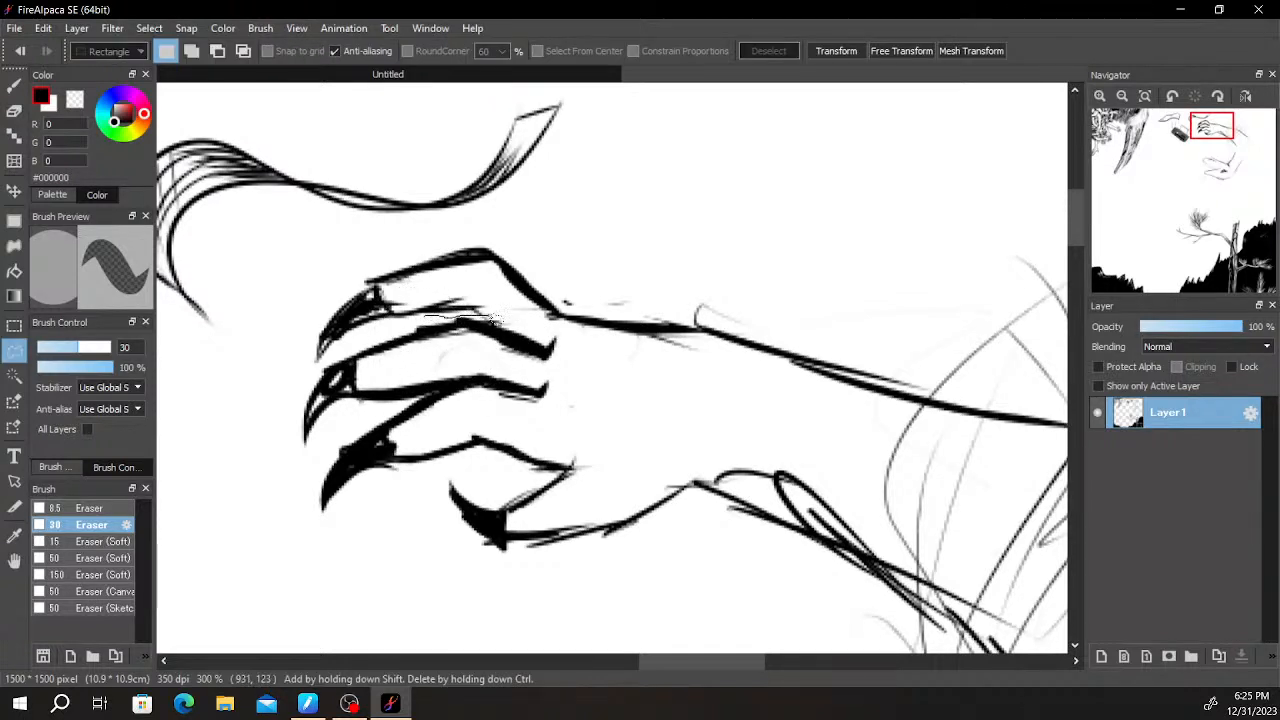
{"action": "mouse_move", "coordinate": [560, 325]}
{"action": "left_mouse_down"}
{"action": "mouse_move", "coordinate": [503, 248]}
{"action": "mouse_move", "coordinate": [395, 249]}
{"action": "mouse_move", "coordinate": [288, 375]}
{"action": "left_mouse_up"}
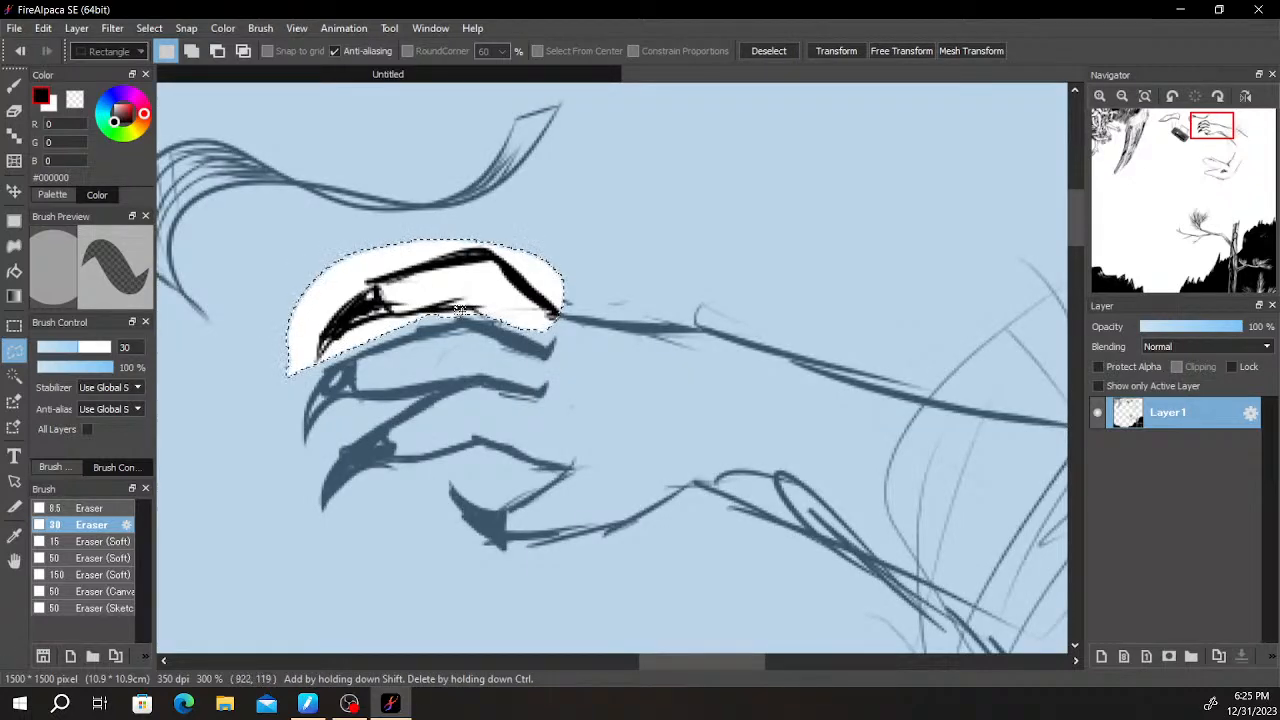
{"action": "key", "text": "ctrl+t"}
{"action": "left_click_drag", "start_coordinate": [631, 309], "coordinate": [614, 343]}
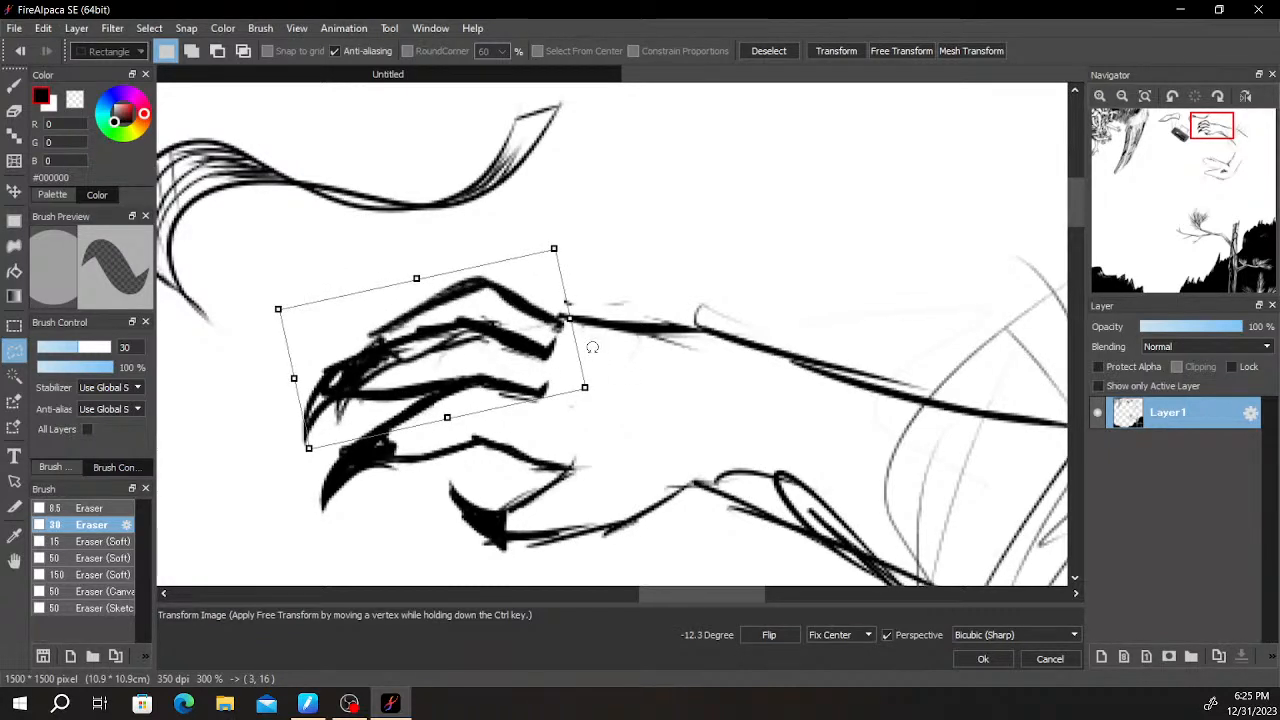
{"action": "key", "text": "Return"}
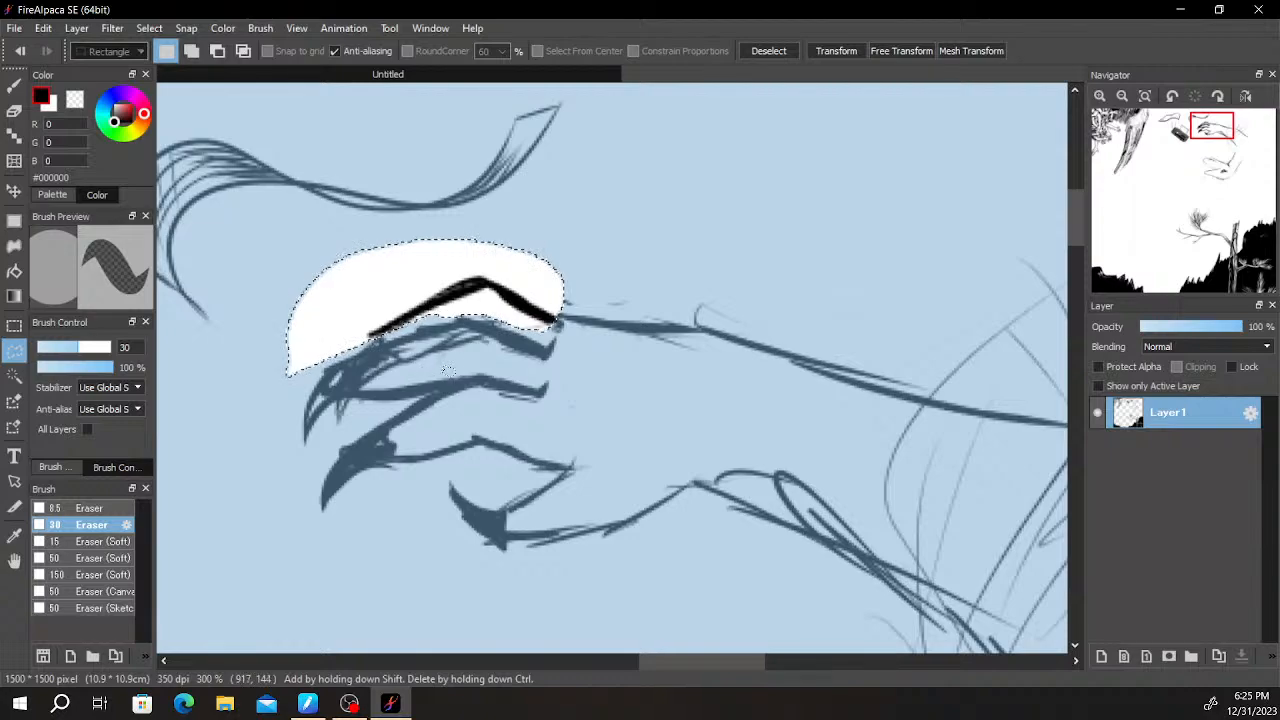
{"action": "key", "text": "ctrl+d"}
- Erase the moved finger's overlapping lines inside the second finger so only its upper outline remains
{"action": "key", "text": "e"}
{"action": "scroll", "coordinate": [376, 397], "scroll_direction": "up", "scroll_amount": 4}
{"action": "mouse_move", "coordinate": [345, 318]}
{"action": "left_mouse_down"}
{"action": "mouse_move", "coordinate": [349, 350]}
{"action": "mouse_move", "coordinate": [370, 258]}
{"action": "mouse_move", "coordinate": [517, 271]}
{"action": "mouse_move", "coordinate": [791, 214]}
{"action": "mouse_move", "coordinate": [774, 192]}
{"action": "mouse_move", "coordinate": [688, 251]}
{"action": "left_mouse_up"}
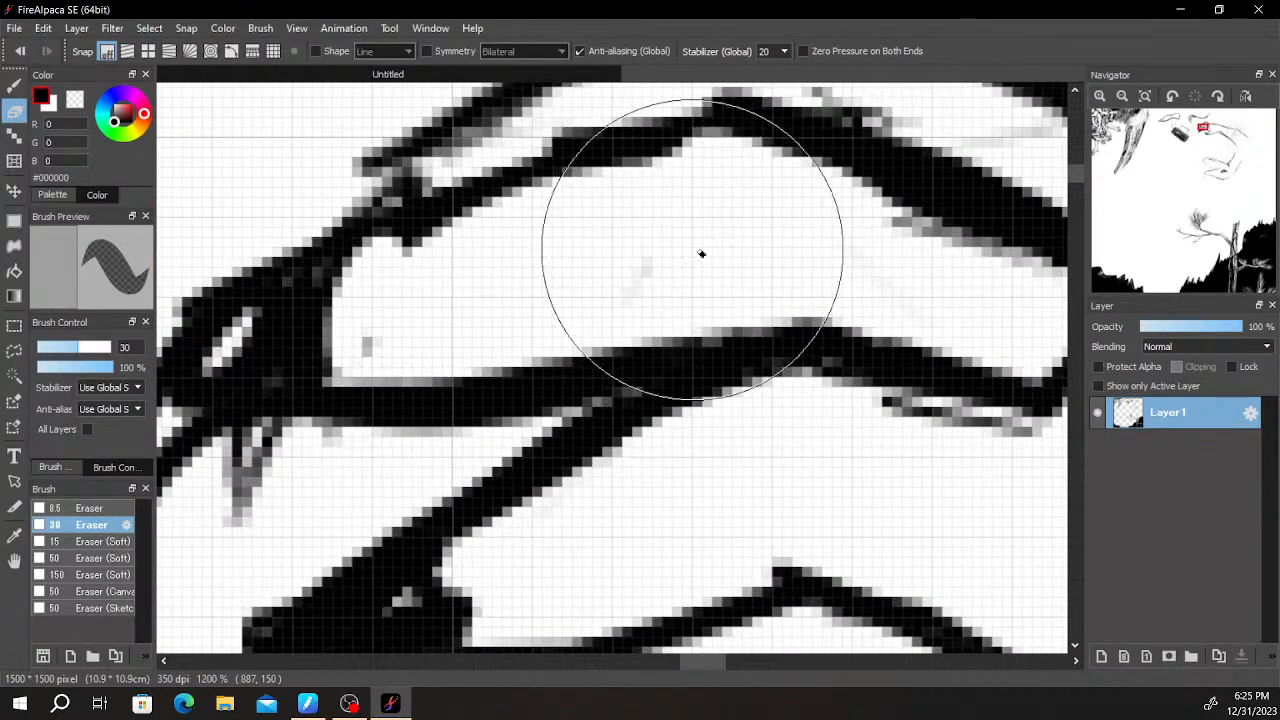
{"action": "scroll", "coordinate": [596, 305], "scroll_direction": "down", "scroll_amount": 3}
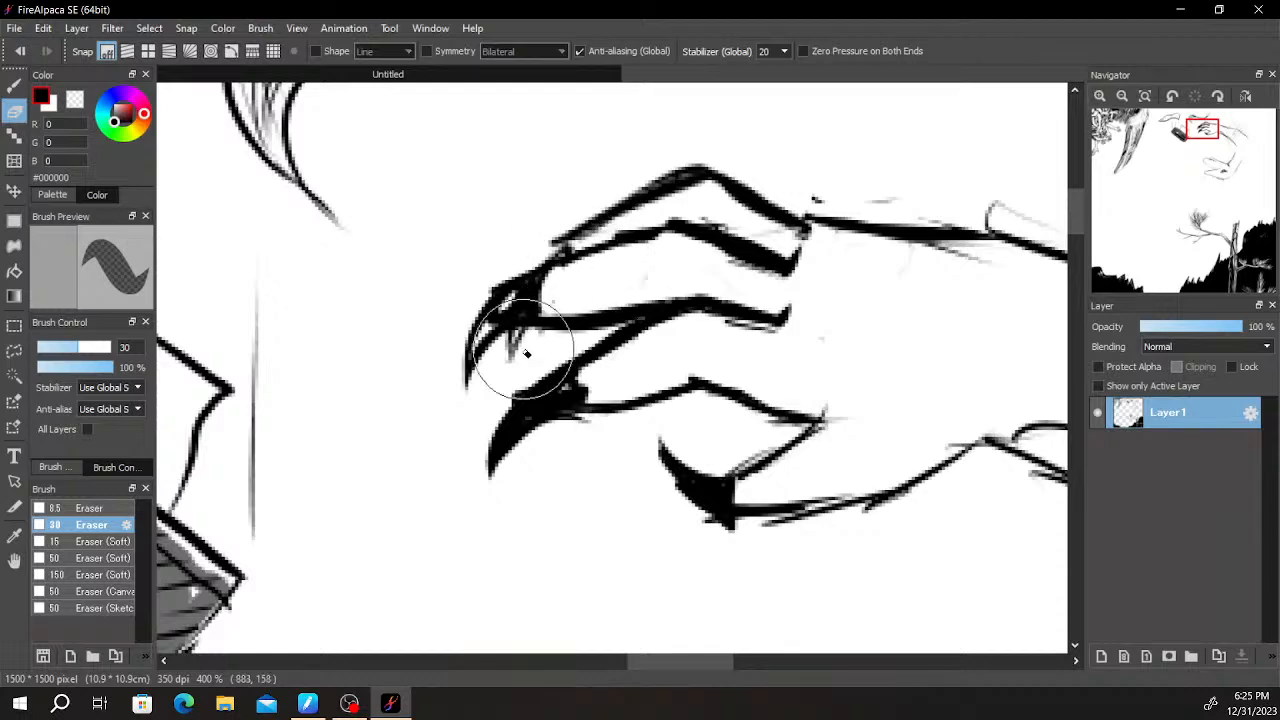
{"action": "key", "text": "b"}
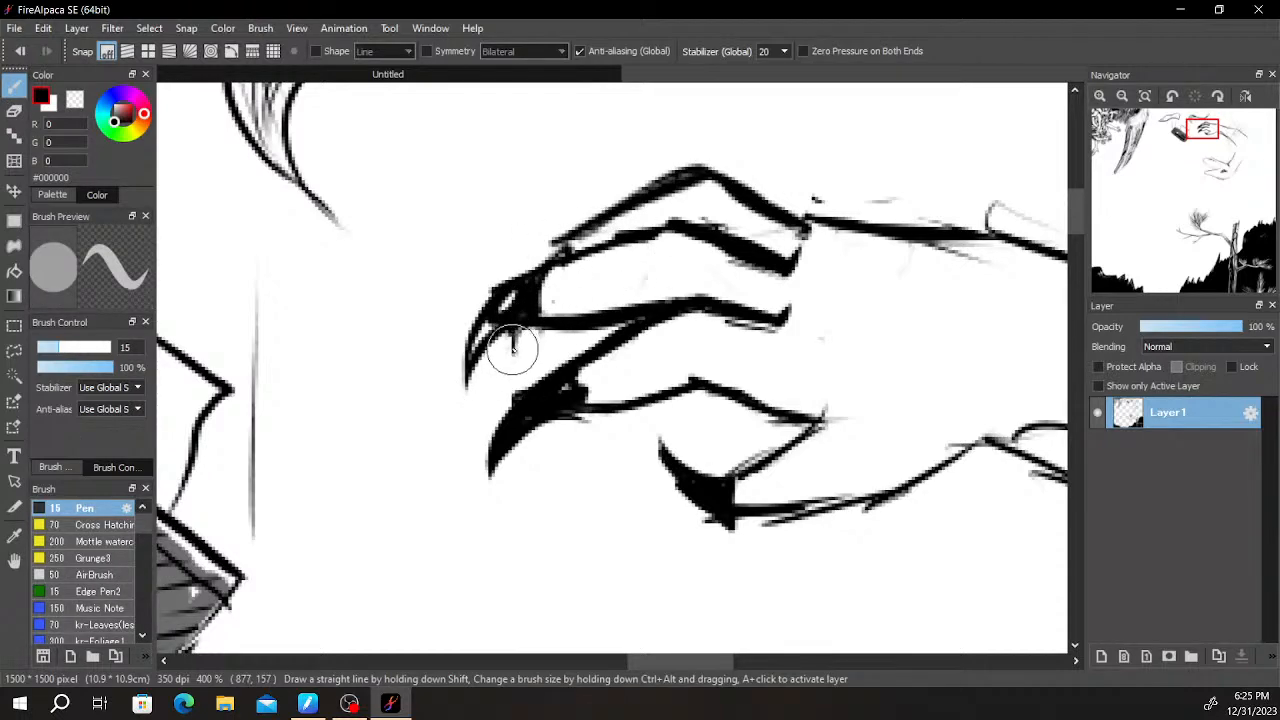
{"action": "scroll", "coordinate": [754, 220], "scroll_direction": "down", "scroll_amount": 5}
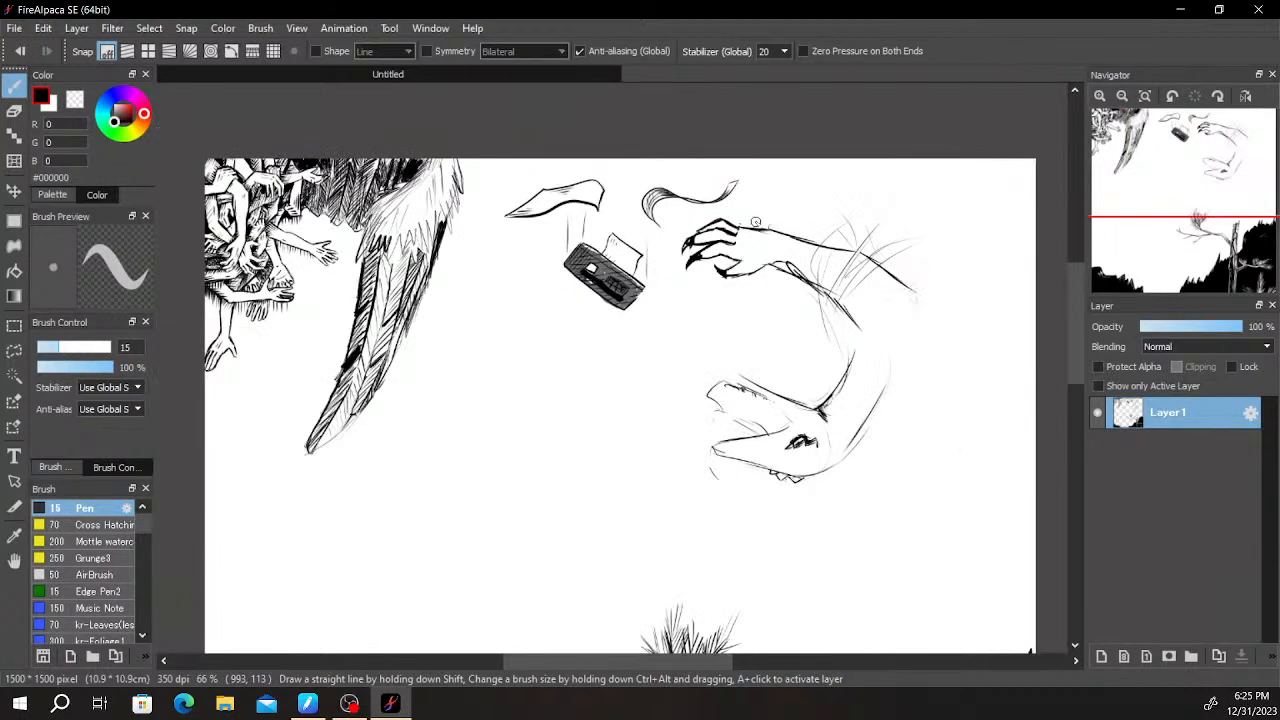
- Redraw the top finger's outline so it joins the back of the hand smoothly, and erase the leftover line at the knuckle
{"action": "scroll", "coordinate": [754, 220], "scroll_direction": "up", "scroll_amount": 5}
{"action": "mouse_move", "coordinate": [845, 346]}
{"action": "left_mouse_down"}
{"action": "mouse_move", "coordinate": [809, 343]}
{"action": "mouse_move", "coordinate": [768, 396]}
{"action": "left_mouse_up"}
{"action": "key", "text": "ctrl+z"}
{"action": "left_click_drag", "start_coordinate": [571, 294], "coordinate": [745, 302]}
{"action": "key", "text": "ctrl+z"}
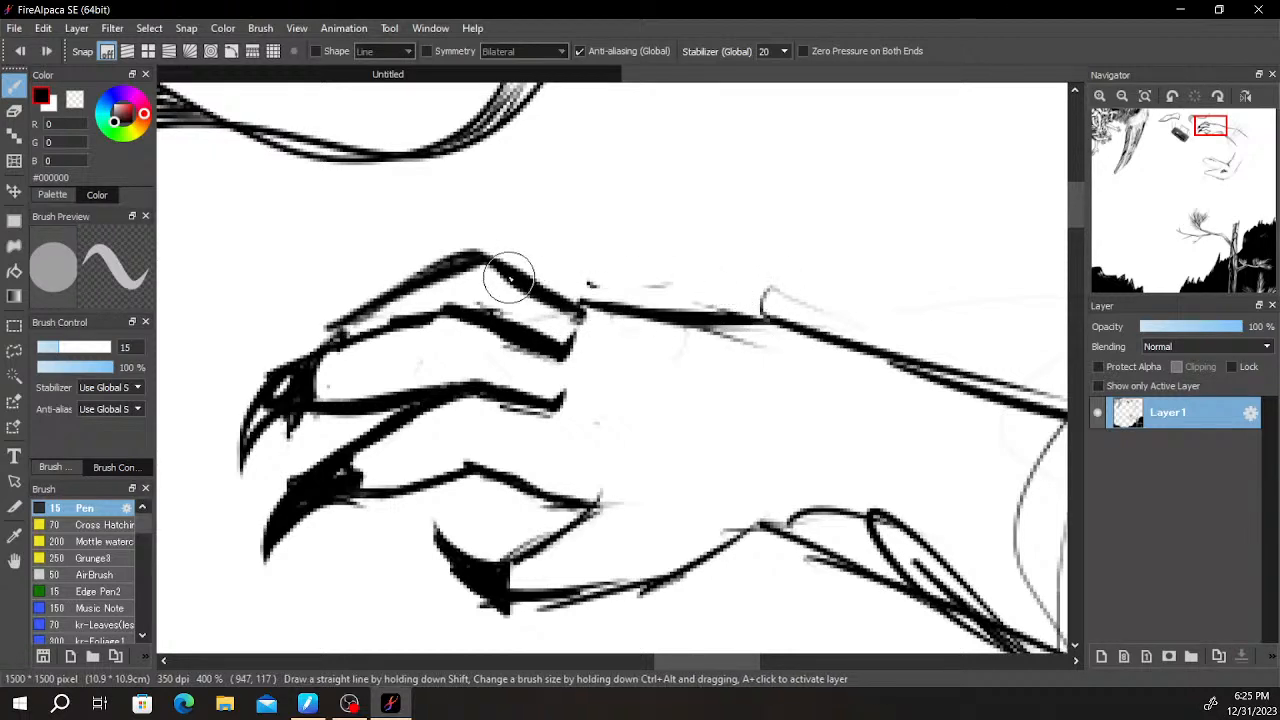
{"action": "key", "text": "e"}
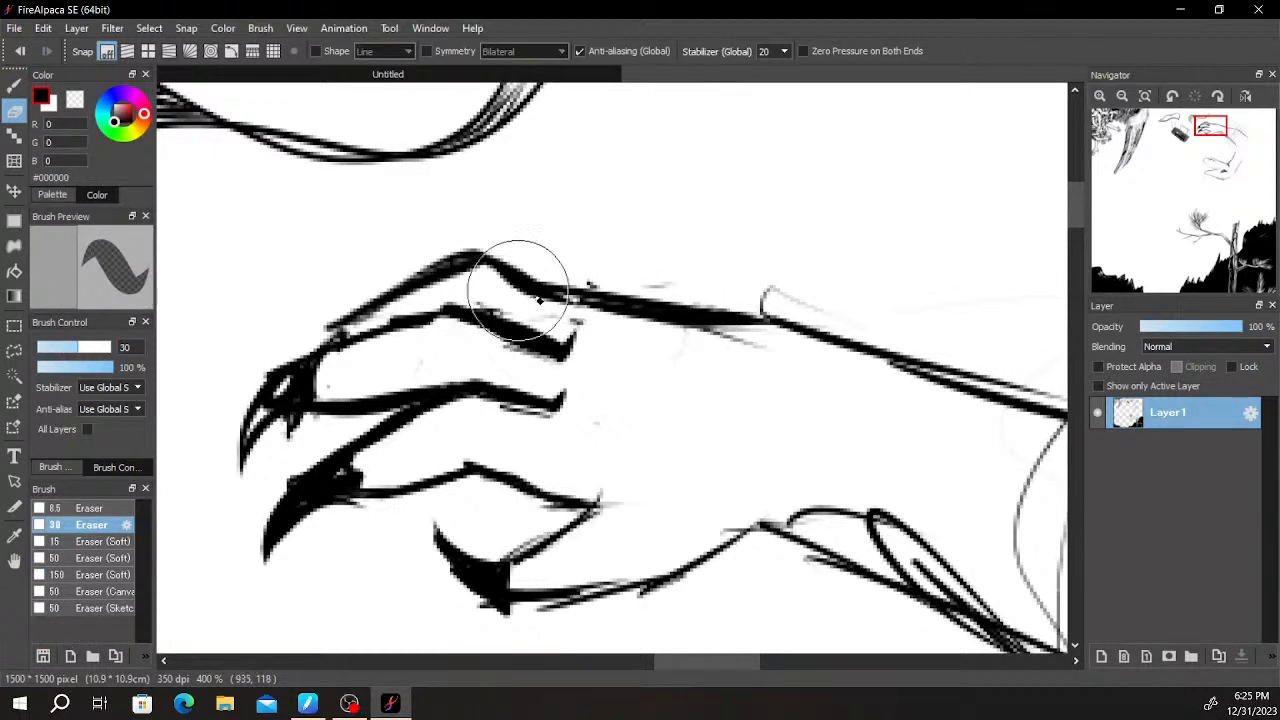
{"action": "mouse_move", "coordinate": [604, 329]}
{"action": "left_mouse_down"}
{"action": "mouse_move", "coordinate": [718, 340]}
{"action": "mouse_move", "coordinate": [835, 377]}
{"action": "mouse_move", "coordinate": [741, 300]}
{"action": "mouse_move", "coordinate": [760, 309]}
{"action": "mouse_move", "coordinate": [786, 297]}
{"action": "mouse_move", "coordinate": [611, 280]}
{"action": "left_mouse_up"}
- Erase the looped sketch lines under the wrist and redraw the forearm's underside as one thick curve toward the elbow
{"action": "scroll", "coordinate": [704, 277], "scroll_direction": "down", "scroll_amount": 2}
{"action": "key", "text": "space"}
{"action": "mouse_move", "coordinate": [766, 347]}
{"action": "left_mouse_down"}
{"action": "mouse_move", "coordinate": [687, 318]}
{"action": "mouse_move", "coordinate": [706, 343]}
{"action": "mouse_move", "coordinate": [526, 252]}
{"action": "left_mouse_up"}
{"action": "scroll", "coordinate": [757, 356], "scroll_direction": "up", "scroll_amount": 2}
{"action": "scroll", "coordinate": [747, 264], "scroll_direction": "down", "scroll_amount": 3}
{"action": "left_click_drag", "start_coordinate": [751, 277], "coordinate": [672, 272]}
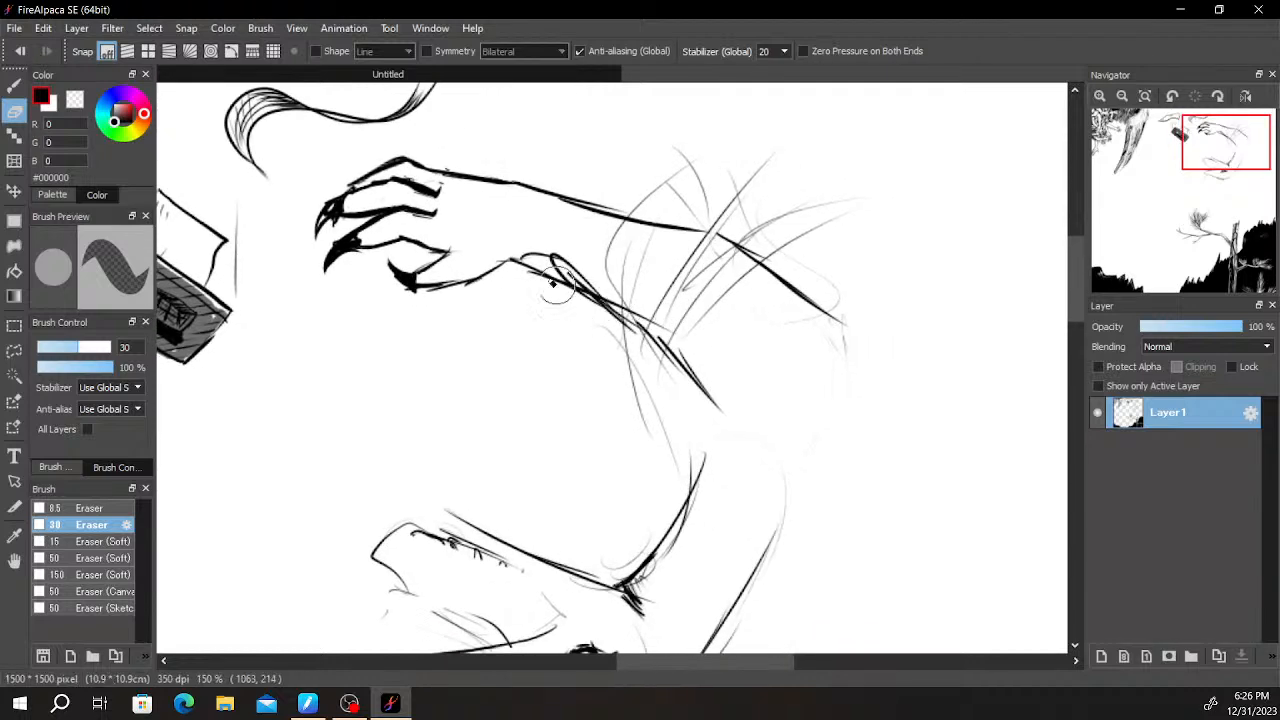
{"action": "scroll", "coordinate": [571, 292], "scroll_direction": "up", "scroll_amount": 3}
{"action": "mouse_move", "coordinate": [523, 277]}
{"action": "left_mouse_down"}
{"action": "mouse_move", "coordinate": [523, 266]}
{"action": "mouse_move", "coordinate": [623, 300]}
{"action": "mouse_move", "coordinate": [675, 343]}
{"action": "left_mouse_up"}
{"action": "mouse_move", "coordinate": [602, 282]}
{"action": "left_mouse_down"}
{"action": "mouse_move", "coordinate": [568, 243]}
{"action": "mouse_move", "coordinate": [604, 256]}
{"action": "mouse_move", "coordinate": [664, 341]}
{"action": "mouse_move", "coordinate": [705, 370]}
{"action": "mouse_move", "coordinate": [657, 309]}
{"action": "left_mouse_up"}
{"action": "key", "text": "b"}
{"action": "mouse_move", "coordinate": [577, 217]}
{"action": "left_mouse_down"}
{"action": "mouse_move", "coordinate": [480, 224]}
{"action": "mouse_move", "coordinate": [570, 219]}
{"action": "mouse_move", "coordinate": [535, 217]}
{"action": "mouse_move", "coordinate": [709, 322]}
{"action": "mouse_move", "coordinate": [628, 249]}
{"action": "mouse_move", "coordinate": [785, 405]}
{"action": "mouse_move", "coordinate": [684, 310]}
{"action": "mouse_move", "coordinate": [850, 428]}
{"action": "mouse_move", "coordinate": [770, 384]}
{"action": "mouse_move", "coordinate": [925, 530]}
{"action": "left_mouse_up"}
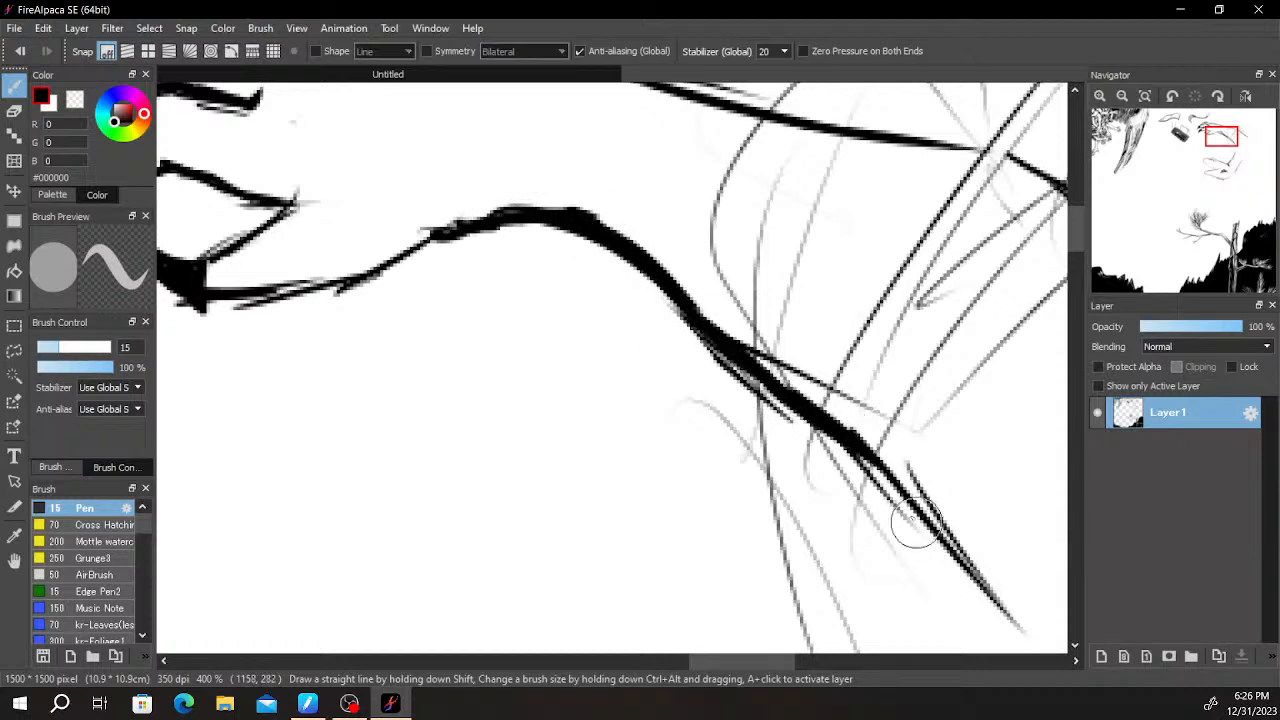
- Draw a tall pointed horn and a smaller curved spike on the tip of the creature's upper jaw
{"action": "scroll", "coordinate": [847, 360], "scroll_direction": "down", "scroll_amount": 7}
{"action": "scroll", "coordinate": [843, 360], "scroll_direction": "up", "scroll_amount": 5}
{"action": "scroll", "coordinate": [845, 358], "scroll_direction": "down", "scroll_amount": 4}
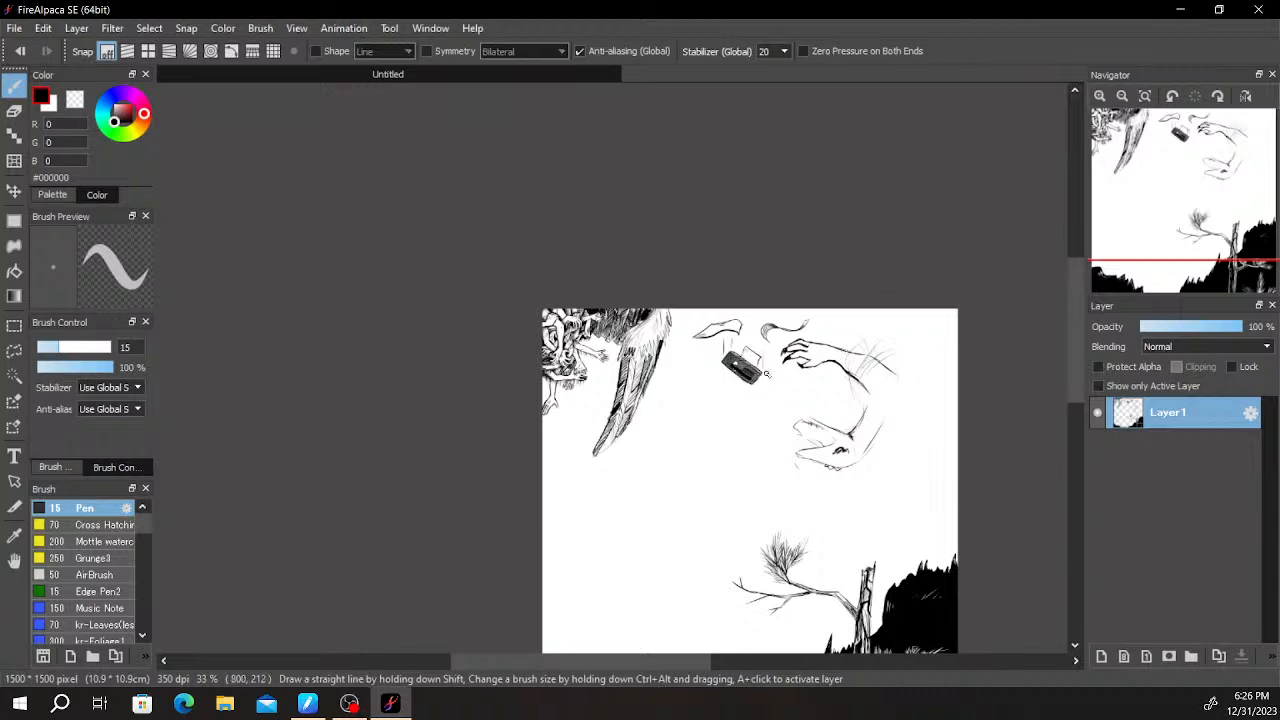
{"action": "scroll", "coordinate": [843, 352], "scroll_direction": "down", "scroll_amount": 1}
{"action": "scroll", "coordinate": [820, 353], "scroll_direction": "up", "scroll_amount": 3}
{"action": "left_click_drag", "start_coordinate": [838, 345], "coordinate": [840, 294]}
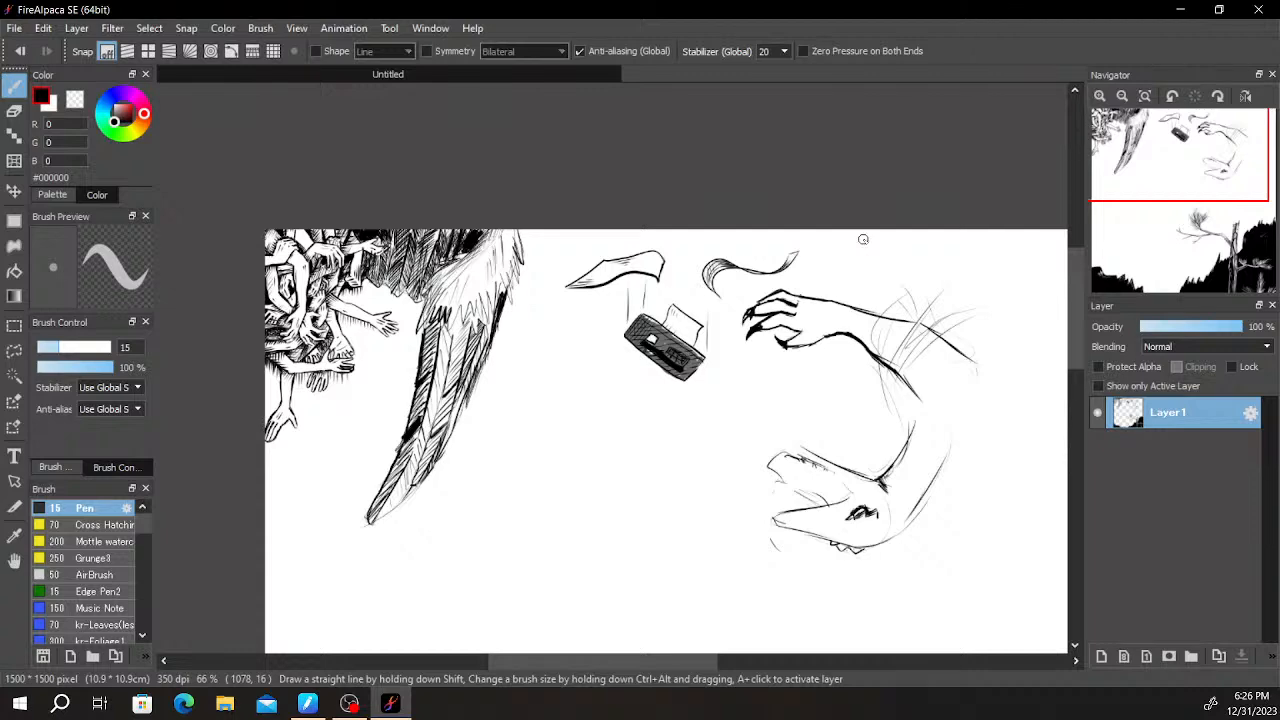
{"action": "scroll", "coordinate": [786, 430], "scroll_direction": "up", "scroll_amount": 5}
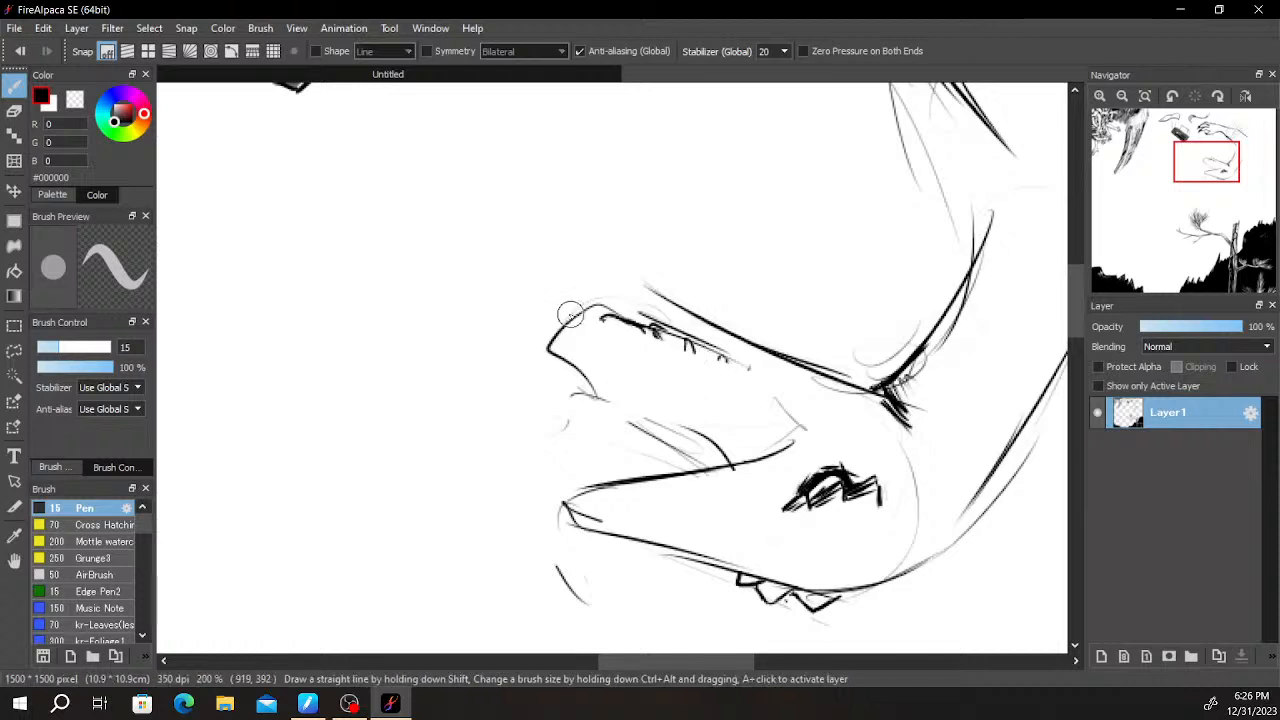
{"action": "mouse_move", "coordinate": [555, 300]}
{"action": "left_mouse_down"}
{"action": "mouse_move", "coordinate": [564, 271]}
{"action": "mouse_move", "coordinate": [553, 312]}
{"action": "mouse_move", "coordinate": [508, 281]}
{"action": "mouse_move", "coordinate": [520, 265]}
{"action": "mouse_move", "coordinate": [512, 279]}
{"action": "mouse_move", "coordinate": [536, 296]}
{"action": "mouse_move", "coordinate": [505, 287]}
{"action": "mouse_move", "coordinate": [520, 268]}
{"action": "mouse_move", "coordinate": [517, 280]}
{"action": "mouse_move", "coordinate": [550, 274]}
{"action": "mouse_move", "coordinate": [535, 278]}
{"action": "mouse_move", "coordinate": [573, 292]}
{"action": "mouse_move", "coordinate": [598, 266]}
{"action": "mouse_move", "coordinate": [602, 228]}
{"action": "mouse_move", "coordinate": [657, 292]}
{"action": "left_mouse_up"}
{"action": "key", "text": "ctrl+z"}
{"action": "key", "text": "ctrl+z"}
{"action": "mouse_move", "coordinate": [560, 280]}
{"action": "left_mouse_down"}
{"action": "mouse_move", "coordinate": [601, 270]}
{"action": "mouse_move", "coordinate": [563, 289]}
{"action": "left_mouse_up"}
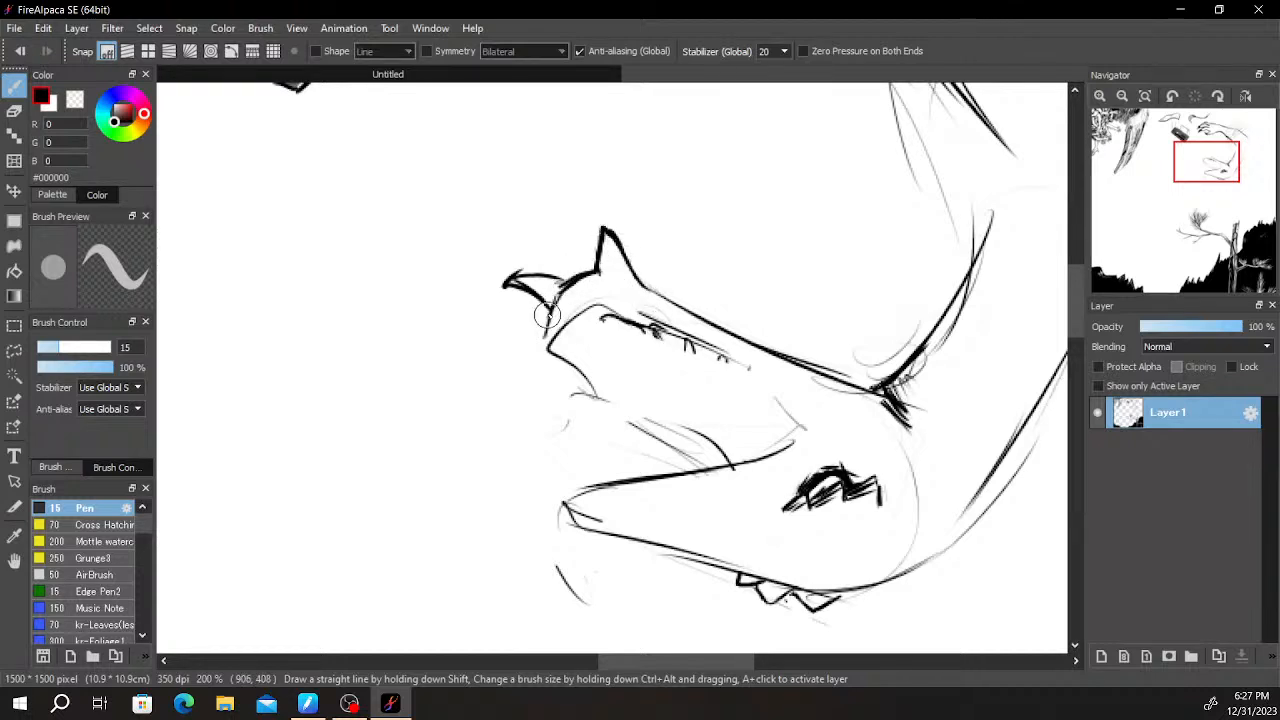
{"action": "key", "text": "space"}
{"action": "left_click_drag", "start_coordinate": [881, 263], "coordinate": [877, 146]}
{"action": "left_click_drag", "start_coordinate": [698, 351], "coordinate": [726, 263]}
{"action": "left_click_drag", "start_coordinate": [823, 282], "coordinate": [766, 268]}
{"action": "left_click_drag", "start_coordinate": [564, 313], "coordinate": [655, 377]}
{"action": "key", "text": "ctrl+z"}
{"action": "key", "text": "ctrl+z"}
{"action": "left_click_drag", "start_coordinate": [567, 308], "coordinate": [631, 376]}
{"action": "left_click_drag", "start_coordinate": [584, 332], "coordinate": [666, 391]}
{"action": "key", "text": "ctrl+z"}
{"action": "key", "text": "ctrl+z"}
- Draw a long curved fang hanging from the front of the lower jaw, with a short thick mark above it
{"action": "left_click_drag", "start_coordinate": [563, 305], "coordinate": [666, 378]}
{"action": "mouse_move", "coordinate": [615, 345]}
{"action": "left_mouse_down"}
{"action": "mouse_move", "coordinate": [675, 383]}
{"action": "mouse_move", "coordinate": [616, 301]}
{"action": "left_mouse_up"}
{"action": "left_click_drag", "start_coordinate": [648, 351], "coordinate": [614, 300]}
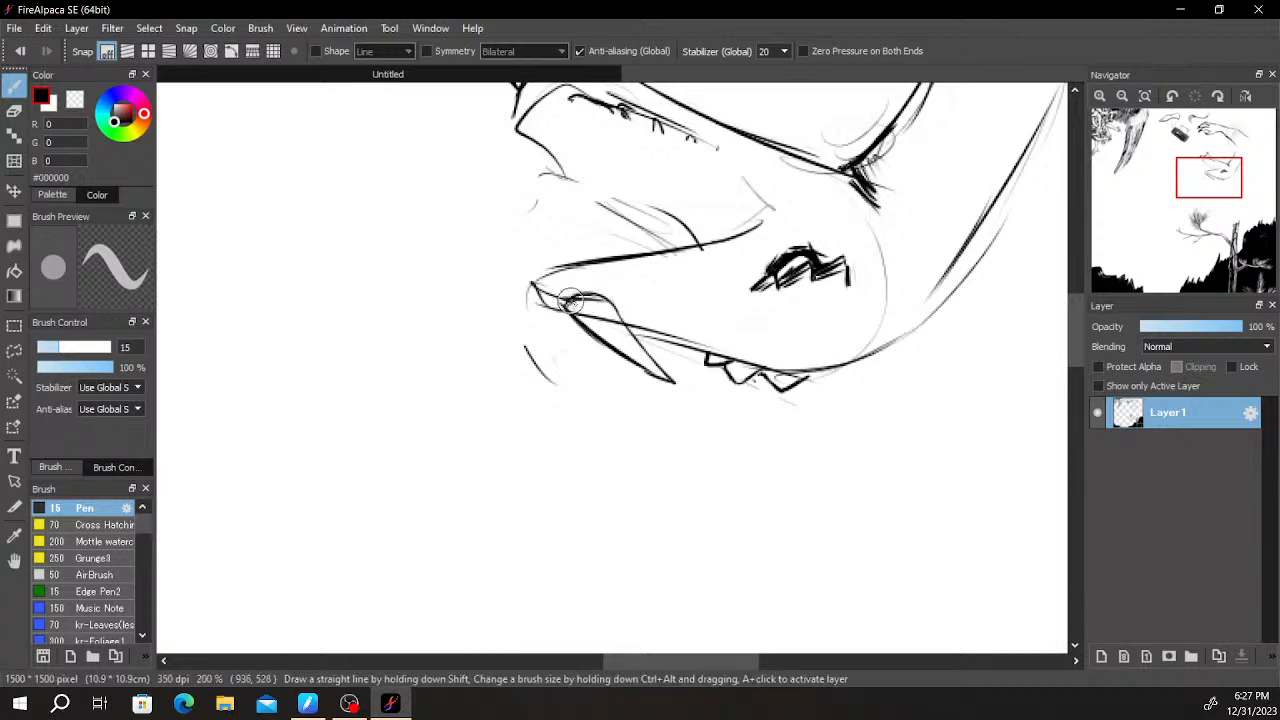
{"action": "left_click_drag", "start_coordinate": [572, 277], "coordinate": [600, 283]}
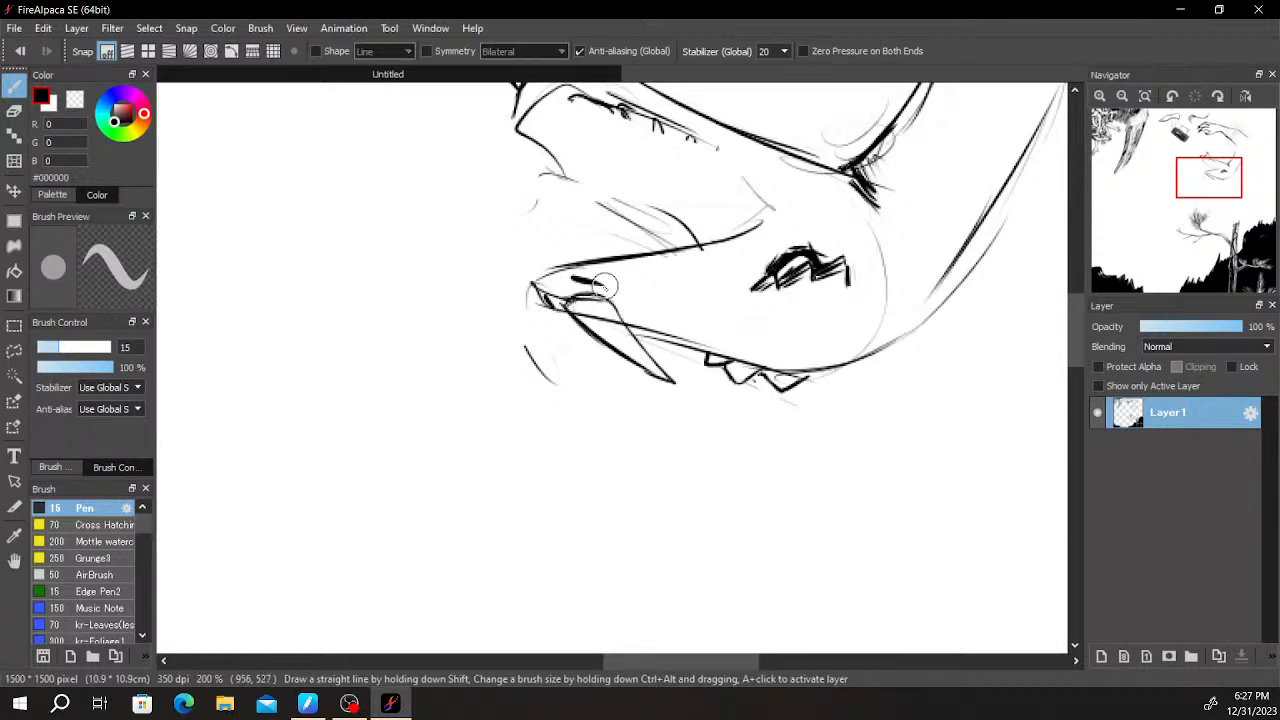
- Thicken the fang's base, erase the stray lines around the lower jaw's tip, and darken the tip
{"action": "scroll", "coordinate": [580, 316], "scroll_direction": "up", "scroll_amount": 3}
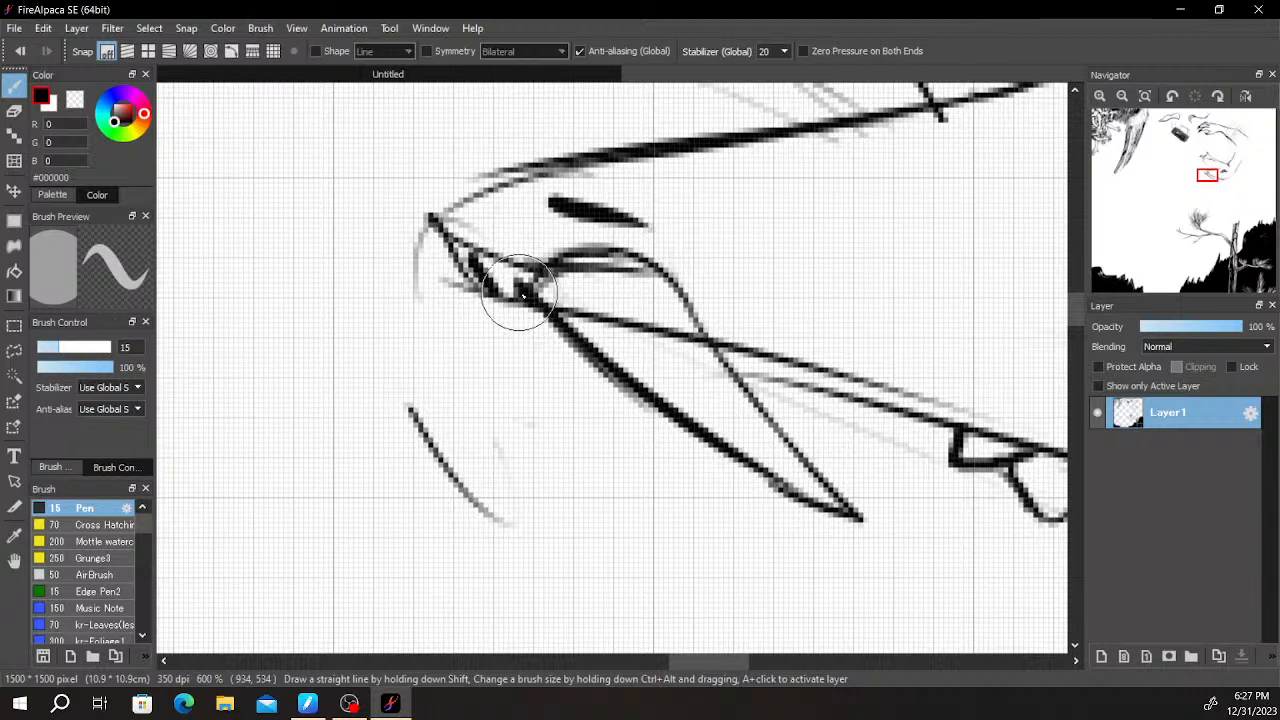
{"action": "mouse_move", "coordinate": [662, 262]}
{"action": "left_mouse_down"}
{"action": "mouse_move", "coordinate": [680, 284]}
{"action": "mouse_move", "coordinate": [558, 283]}
{"action": "left_mouse_up"}
{"action": "key", "text": "e"}
{"action": "left_click_drag", "start_coordinate": [472, 243], "coordinate": [525, 259]}
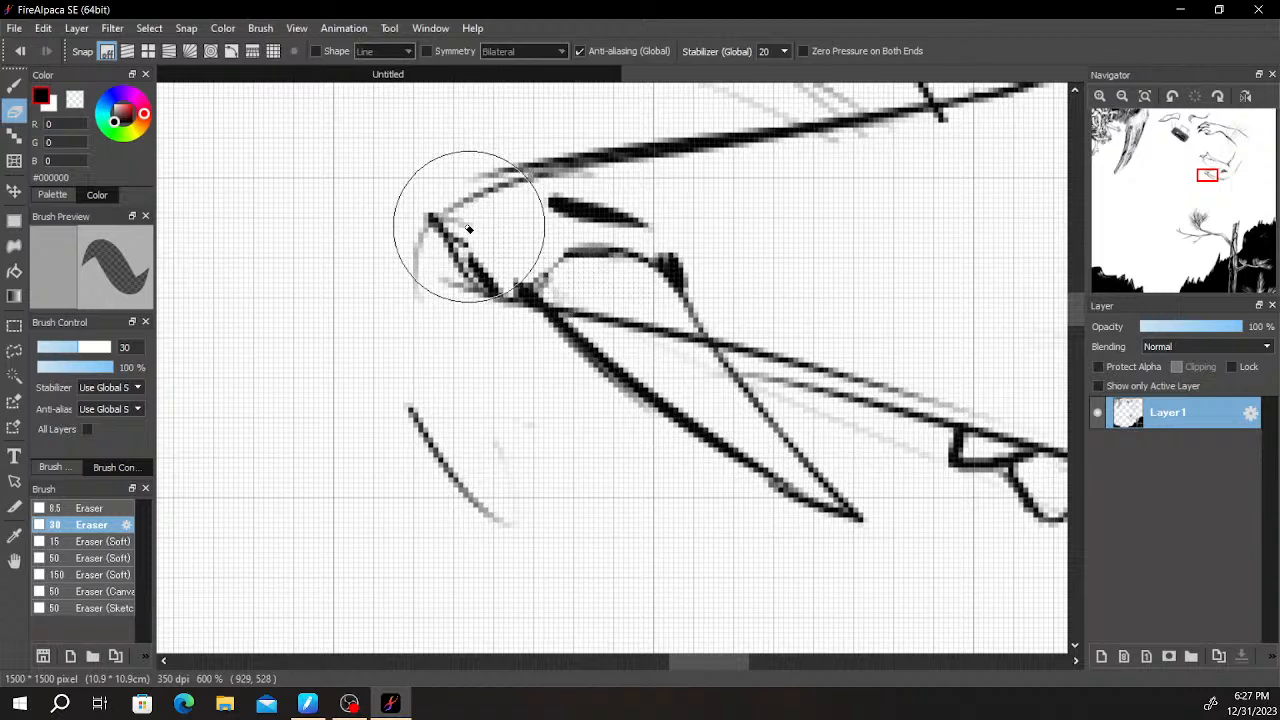
{"action": "scroll", "coordinate": [560, 183], "scroll_direction": "down", "scroll_amount": 3}
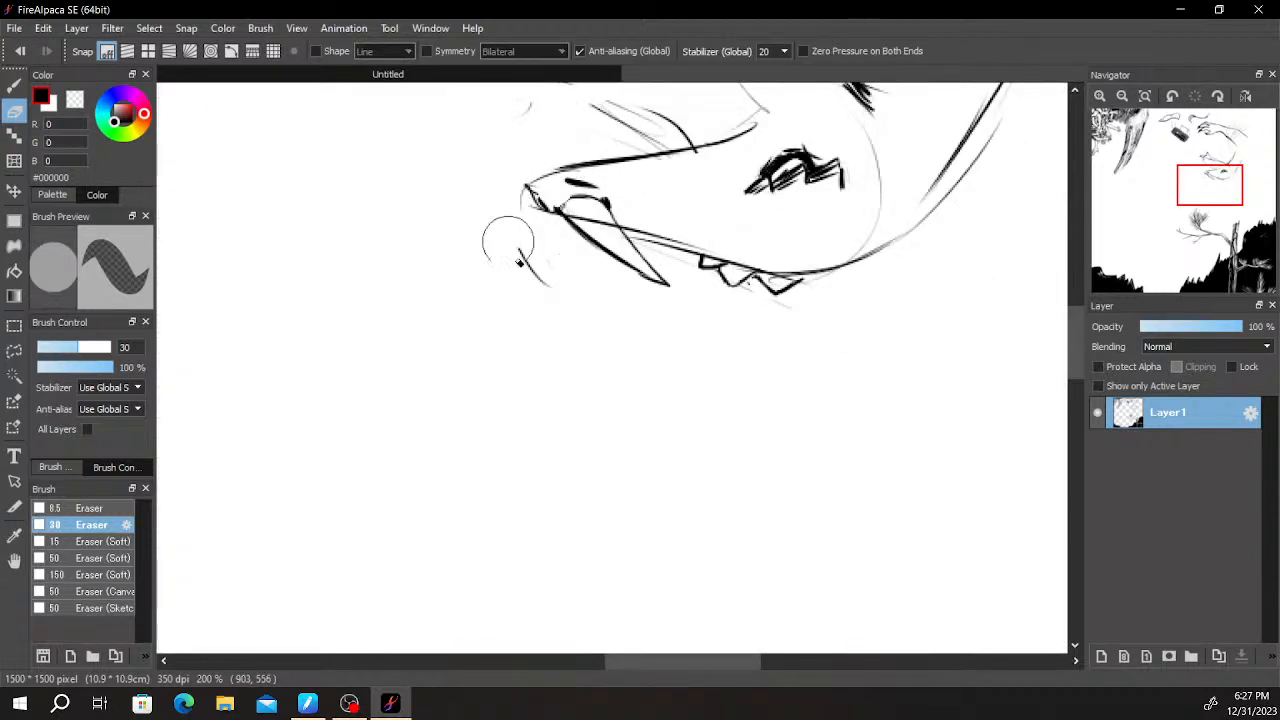
{"action": "key", "text": "b"}
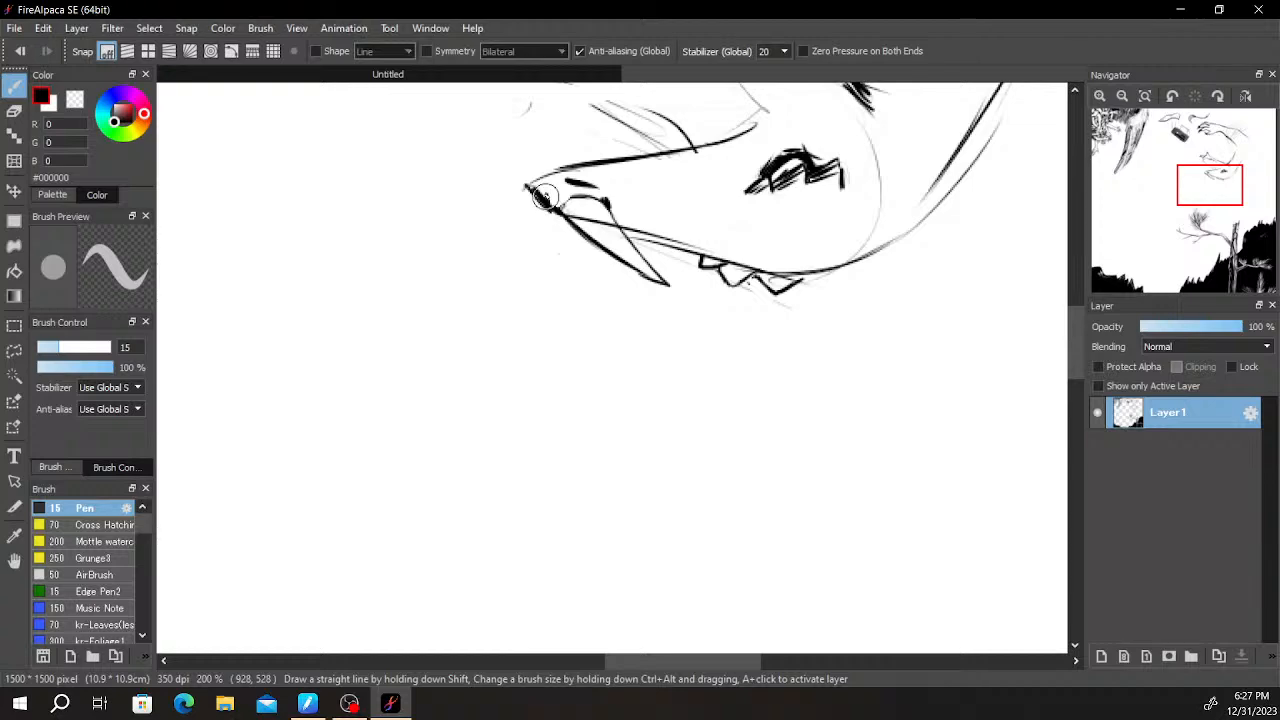
{"action": "left_click_drag", "start_coordinate": [800, 282], "coordinate": [751, 403]}
{"action": "left_click_drag", "start_coordinate": [806, 340], "coordinate": [826, 418]}
{"action": "scroll", "coordinate": [815, 382], "scroll_direction": "up", "scroll_amount": 1}
{"action": "scroll", "coordinate": [745, 346], "scroll_direction": "up", "scroll_amount": 1}
{"action": "left_click_drag", "start_coordinate": [460, 280], "coordinate": [657, 446]}
{"action": "scroll", "coordinate": [448, 378], "scroll_direction": "down", "scroll_amount": 4}
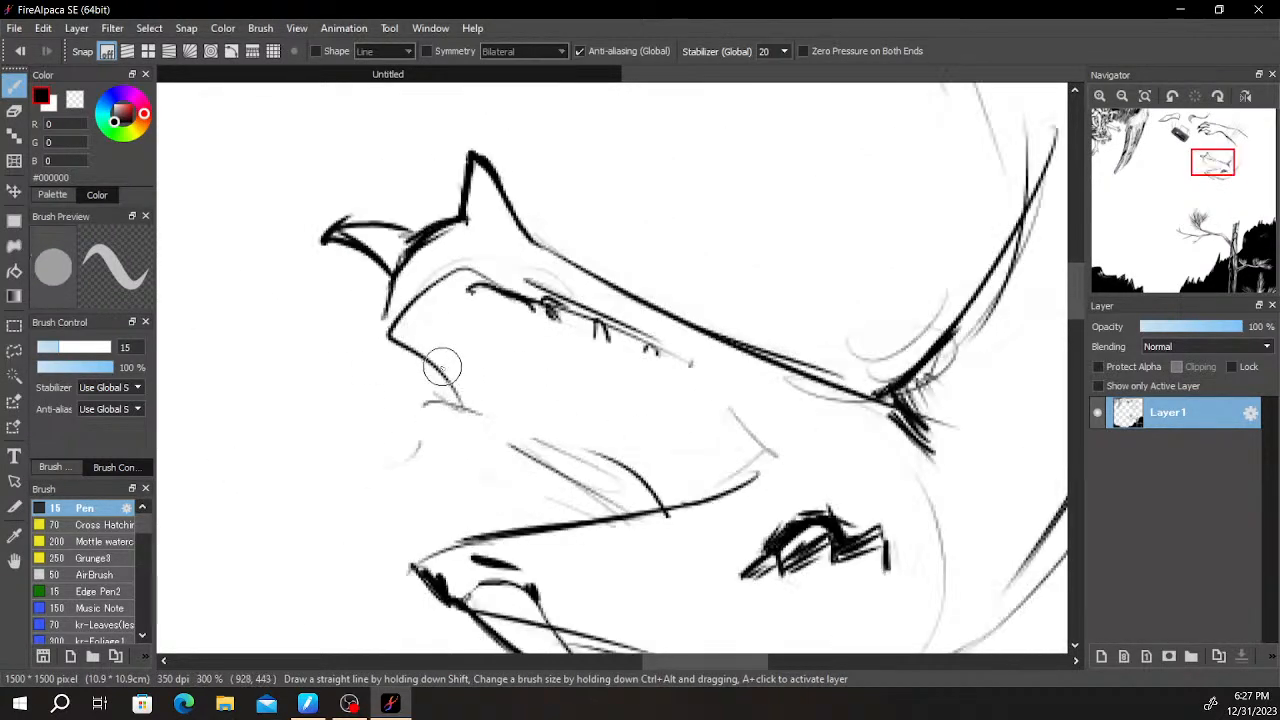
{"action": "scroll", "coordinate": [525, 345], "scroll_direction": "down", "scroll_amount": 2}
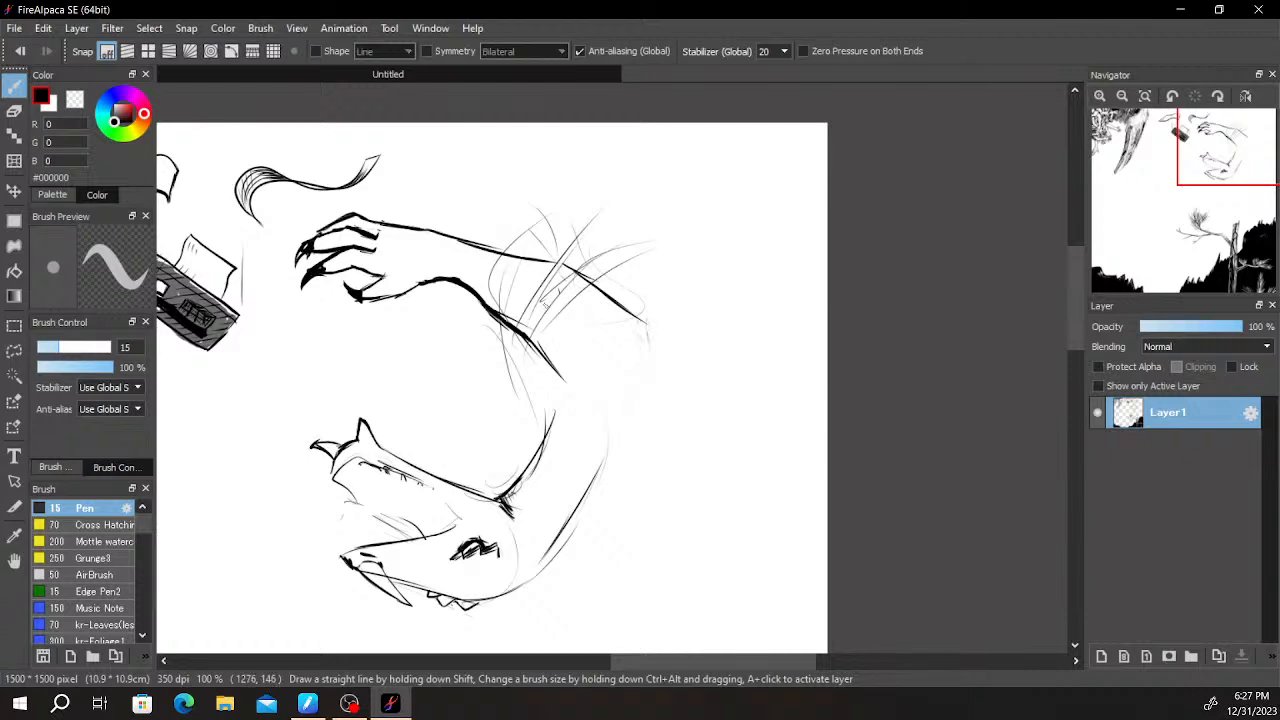
{"action": "left_click_drag", "start_coordinate": [667, 296], "coordinate": [736, 306]}
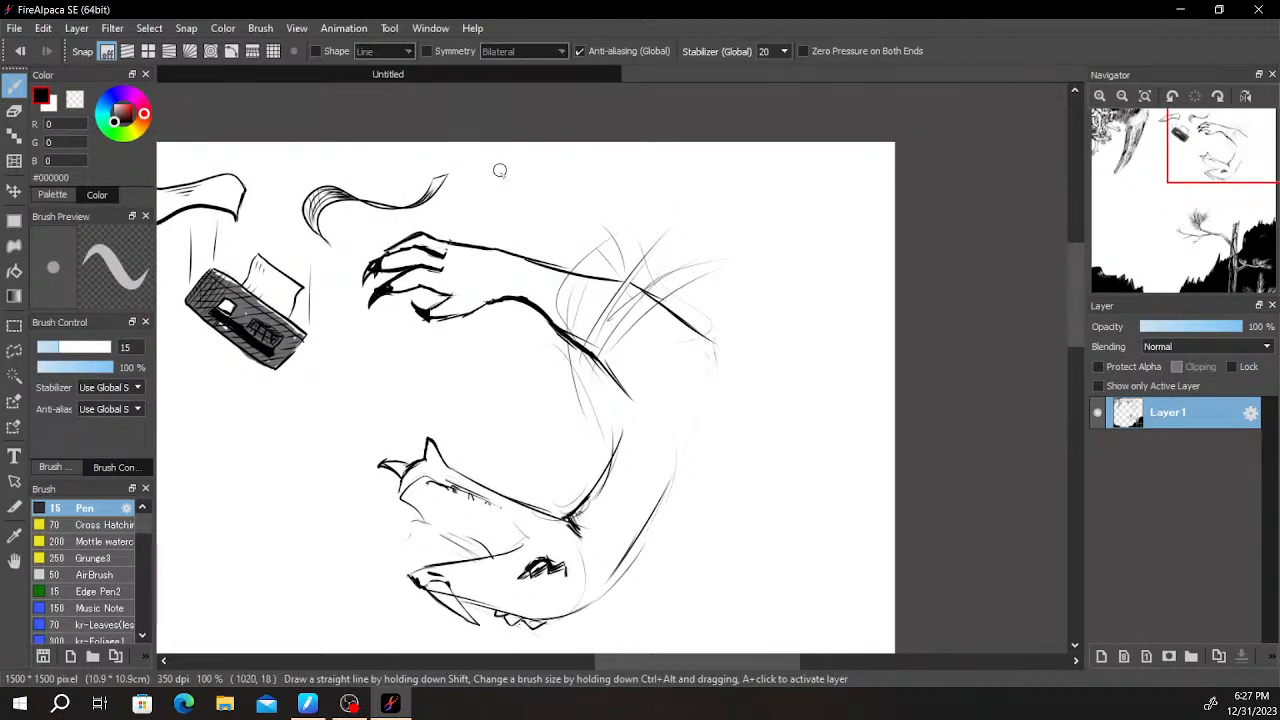
{"action": "left_click_drag", "start_coordinate": [468, 143], "coordinate": [535, 258]}
{"action": "key", "text": "ctrl+z"}
{"action": "left_click_drag", "start_coordinate": [486, 145], "coordinate": [562, 310]}
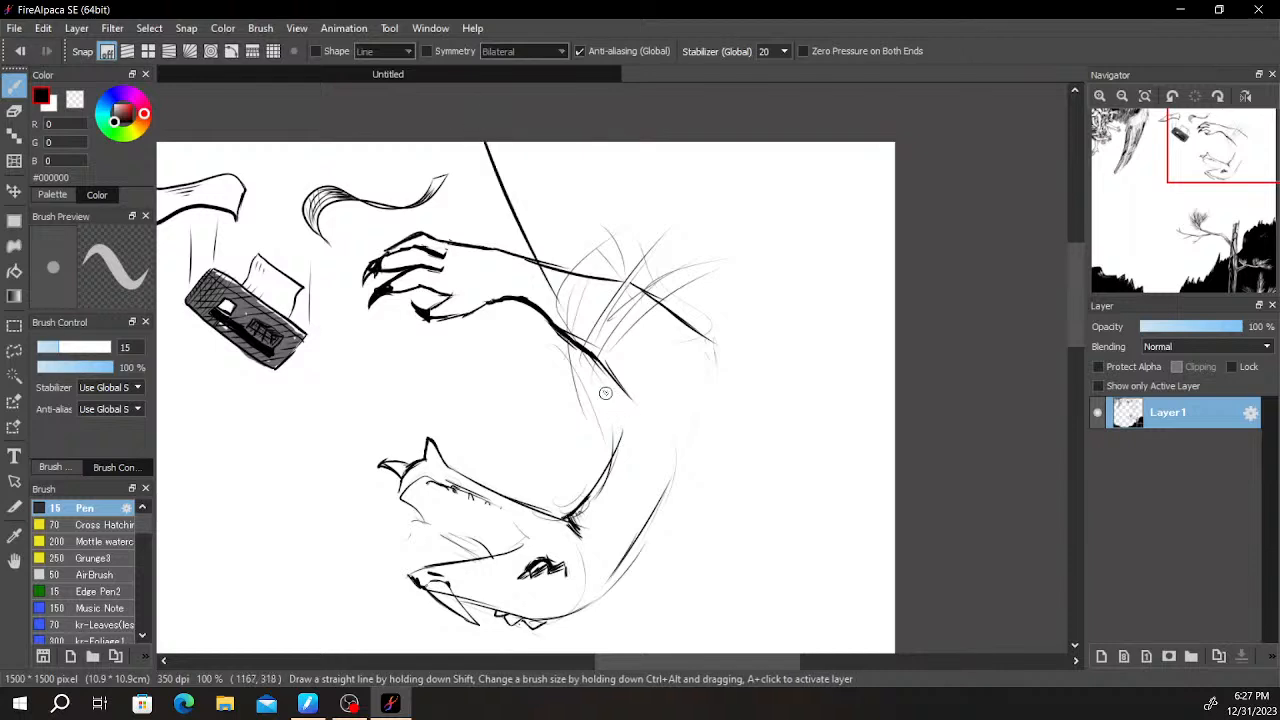
{"action": "key", "text": "ctrl+z"}
- Draw two long, narrow limbs descending from the canvas top across the clawed arm, the one nearer the hand ending in a hook
{"action": "left_click_drag", "start_coordinate": [488, 143], "coordinate": [530, 302]}
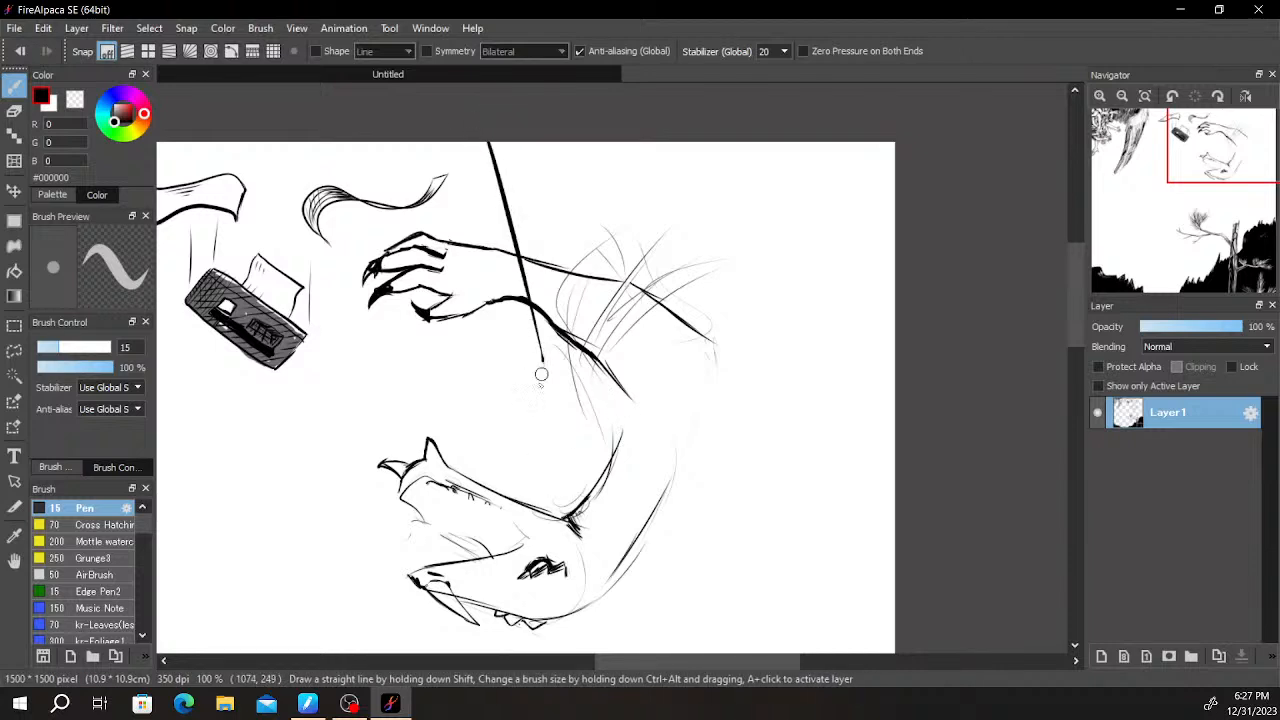
{"action": "left_click_drag", "start_coordinate": [519, 410], "coordinate": [556, 381]}
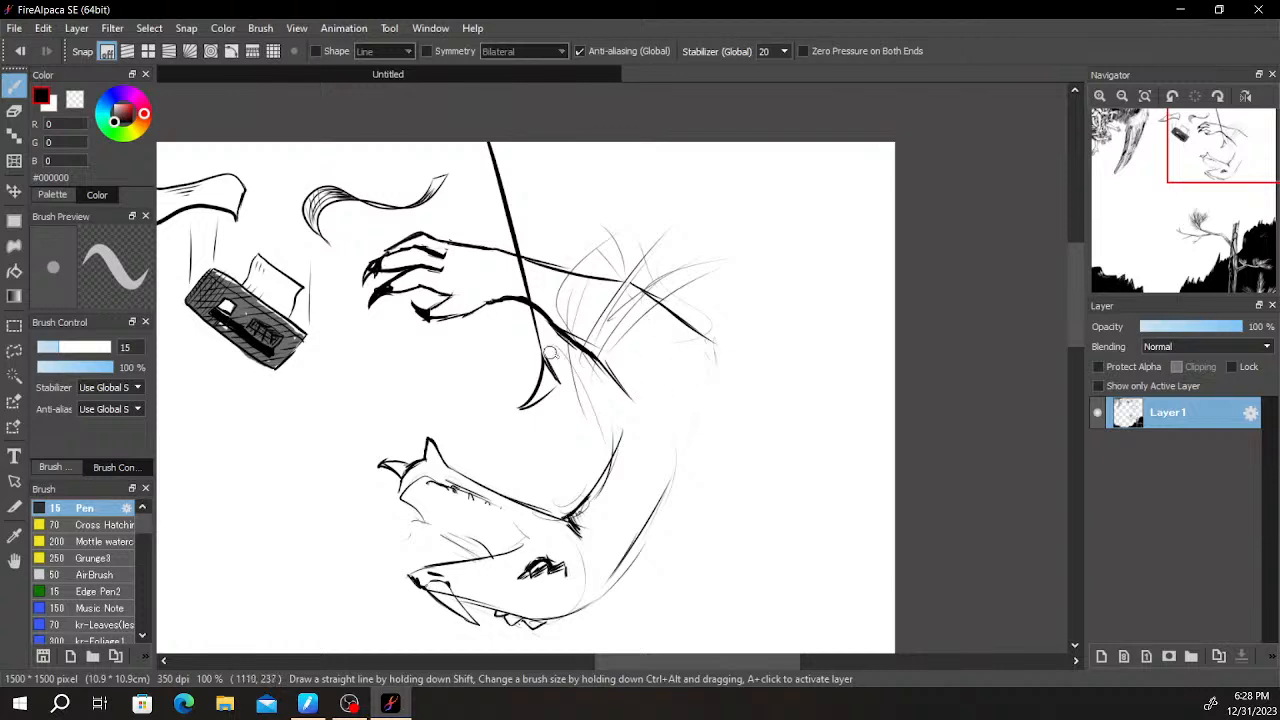
{"action": "mouse_move", "coordinate": [580, 348]}
{"action": "left_mouse_down"}
{"action": "mouse_move", "coordinate": [670, 120]}
{"action": "mouse_move", "coordinate": [650, 238]}
{"action": "mouse_move", "coordinate": [596, 381]}
{"action": "mouse_move", "coordinate": [504, 132]}
{"action": "left_mouse_up"}
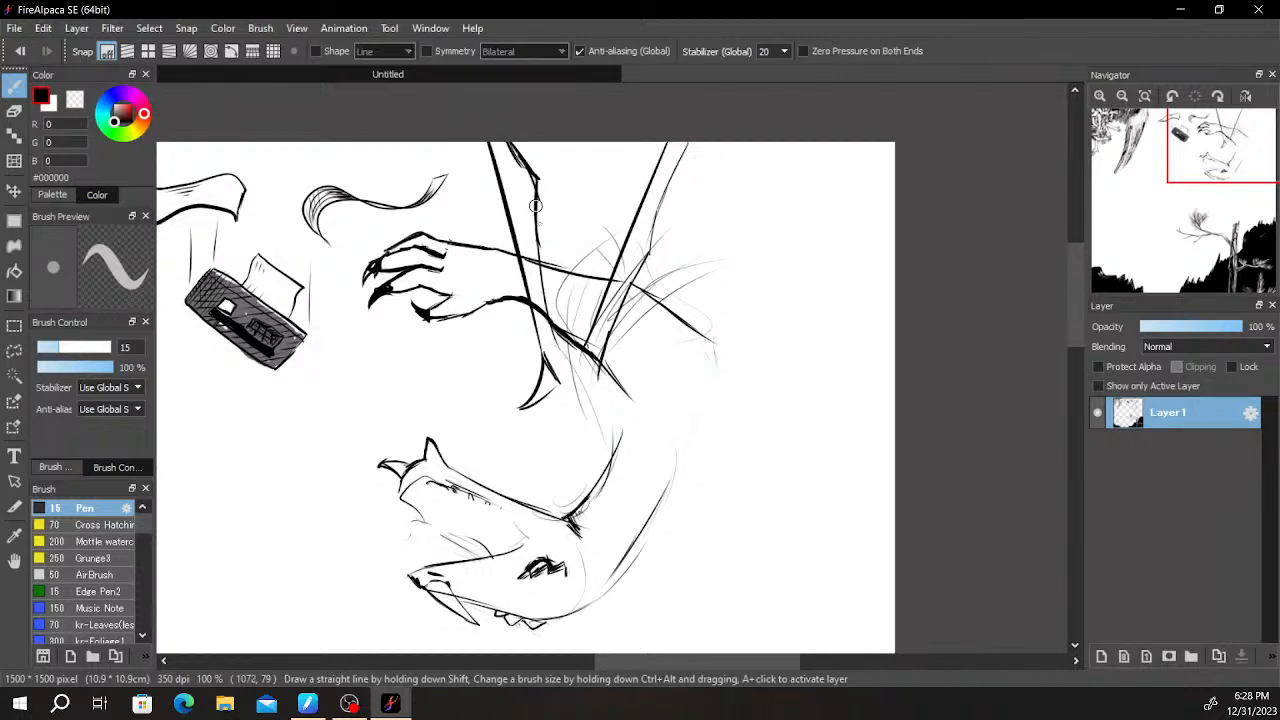
- Clean up and thicken the joint on the hooked limb's upper edge, and erase the arm outline where the other limb crosses it
{"action": "key", "text": "e"}
{"action": "scroll", "coordinate": [530, 200], "scroll_direction": "up", "scroll_amount": 3}
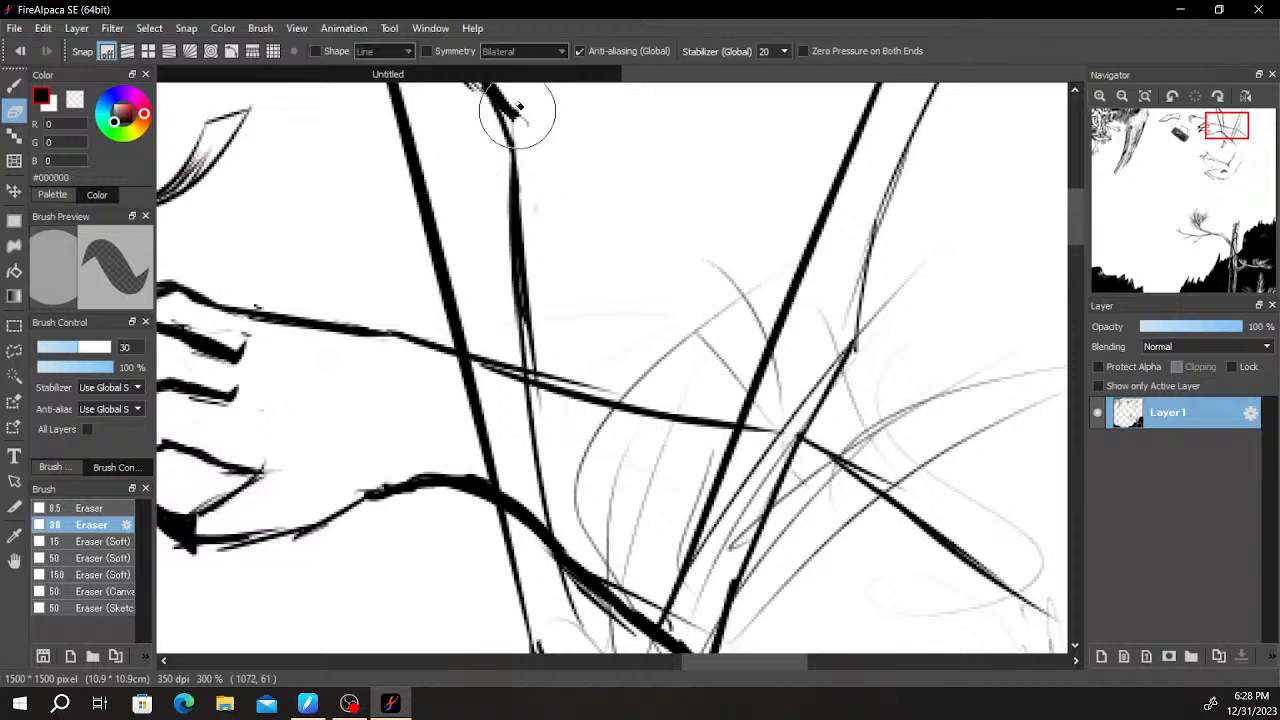
{"action": "scroll", "coordinate": [540, 180], "scroll_direction": "up", "scroll_amount": 4}
{"action": "mouse_move", "coordinate": [491, 300]}
{"action": "left_mouse_down"}
{"action": "mouse_move", "coordinate": [503, 331]}
{"action": "mouse_move", "coordinate": [477, 360]}
{"action": "mouse_move", "coordinate": [442, 256]}
{"action": "mouse_move", "coordinate": [480, 320]}
{"action": "left_mouse_up"}
{"action": "key", "text": "b"}
{"action": "mouse_move", "coordinate": [466, 276]}
{"action": "left_mouse_down"}
{"action": "mouse_move", "coordinate": [510, 354]}
{"action": "mouse_move", "coordinate": [563, 197]}
{"action": "left_mouse_up"}
{"action": "scroll", "coordinate": [517, 303], "scroll_direction": "down", "scroll_amount": 3}
{"action": "left_click_drag", "start_coordinate": [813, 271], "coordinate": [651, 280]}
{"action": "scroll", "coordinate": [651, 280], "scroll_direction": "up", "scroll_amount": 1}
{"action": "left_click_drag", "start_coordinate": [542, 280], "coordinate": [694, 364]}
{"action": "key", "text": "e"}
{"action": "left_click_drag", "start_coordinate": [535, 364], "coordinate": [545, 341]}
- Draw a large tapering shape from the forearm and canvas top toward the right canvas edge, with a small black tip
{"action": "key", "text": "b"}
{"action": "mouse_move", "coordinate": [479, 506]}
{"action": "left_mouse_down"}
{"action": "mouse_move", "coordinate": [577, 476]}
{"action": "mouse_move", "coordinate": [504, 519]}
{"action": "mouse_move", "coordinate": [650, 441]}
{"action": "left_mouse_up"}
{"action": "left_click_drag", "start_coordinate": [578, 477], "coordinate": [890, 297]}
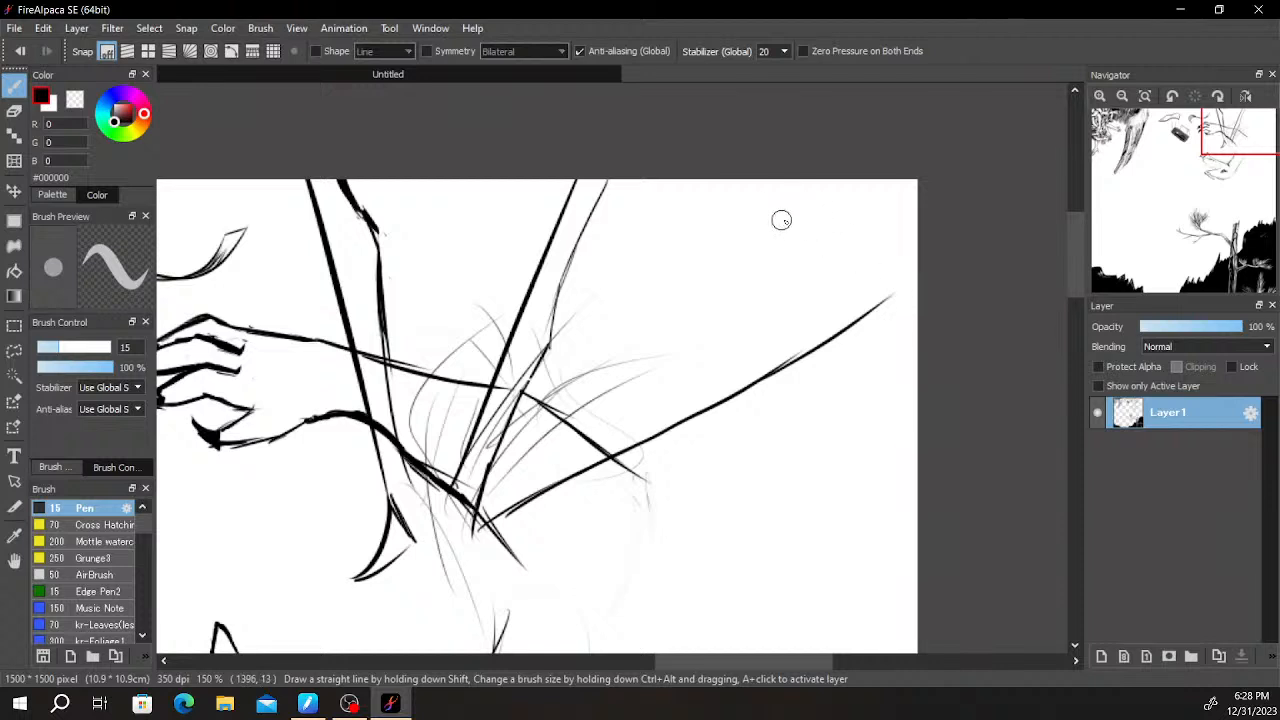
{"action": "mouse_move", "coordinate": [657, 160]}
{"action": "left_mouse_down"}
{"action": "mouse_move", "coordinate": [894, 286]}
{"action": "mouse_move", "coordinate": [928, 260]}
{"action": "mouse_move", "coordinate": [907, 295]}
{"action": "left_mouse_up"}
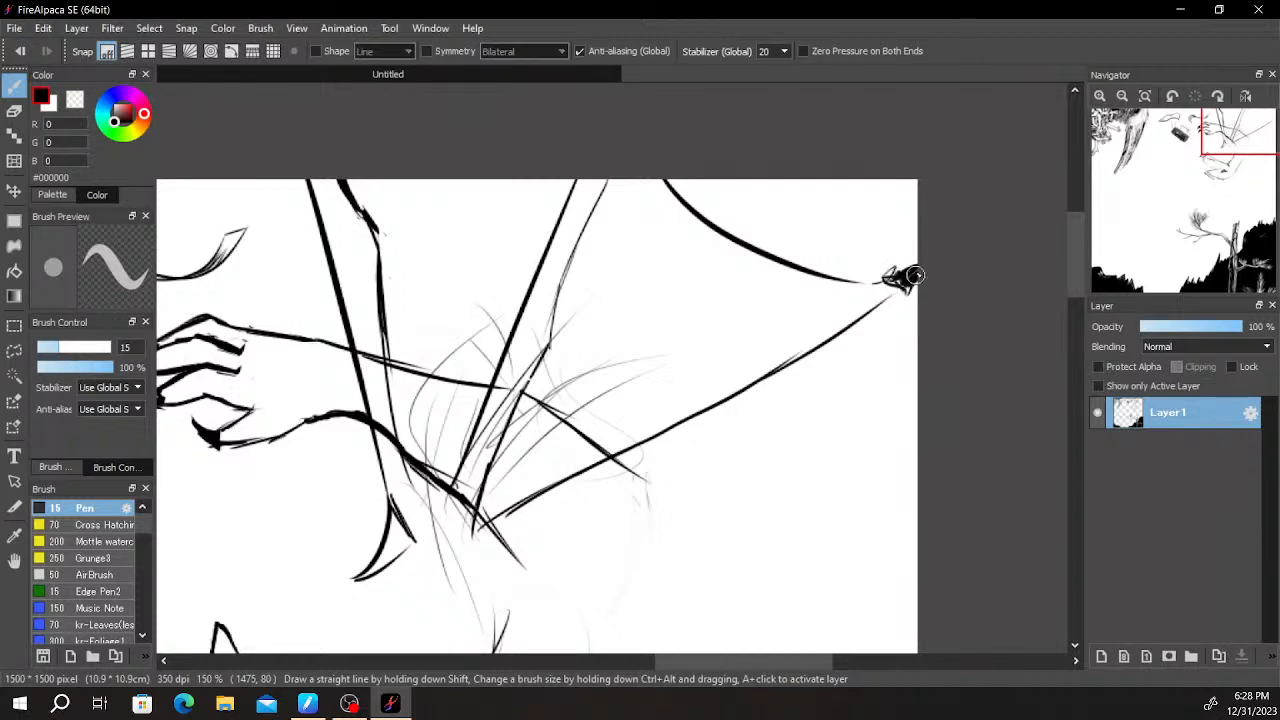
- Extend the black tip to the canvas edge with a short line below it, and outline the tapering limb's lower edge back to the forearm
{"action": "left_click_drag", "start_coordinate": [911, 283], "coordinate": [933, 328]}
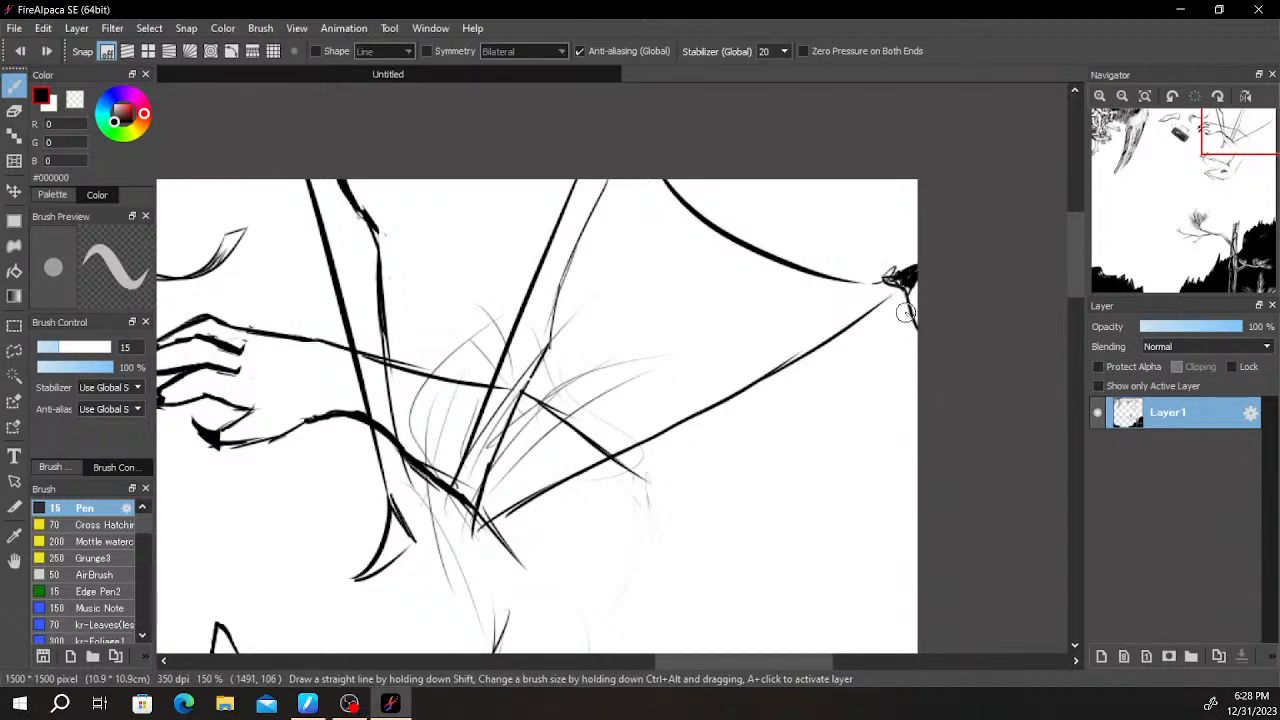
{"action": "left_click_drag", "start_coordinate": [823, 366], "coordinate": [1011, 197]}
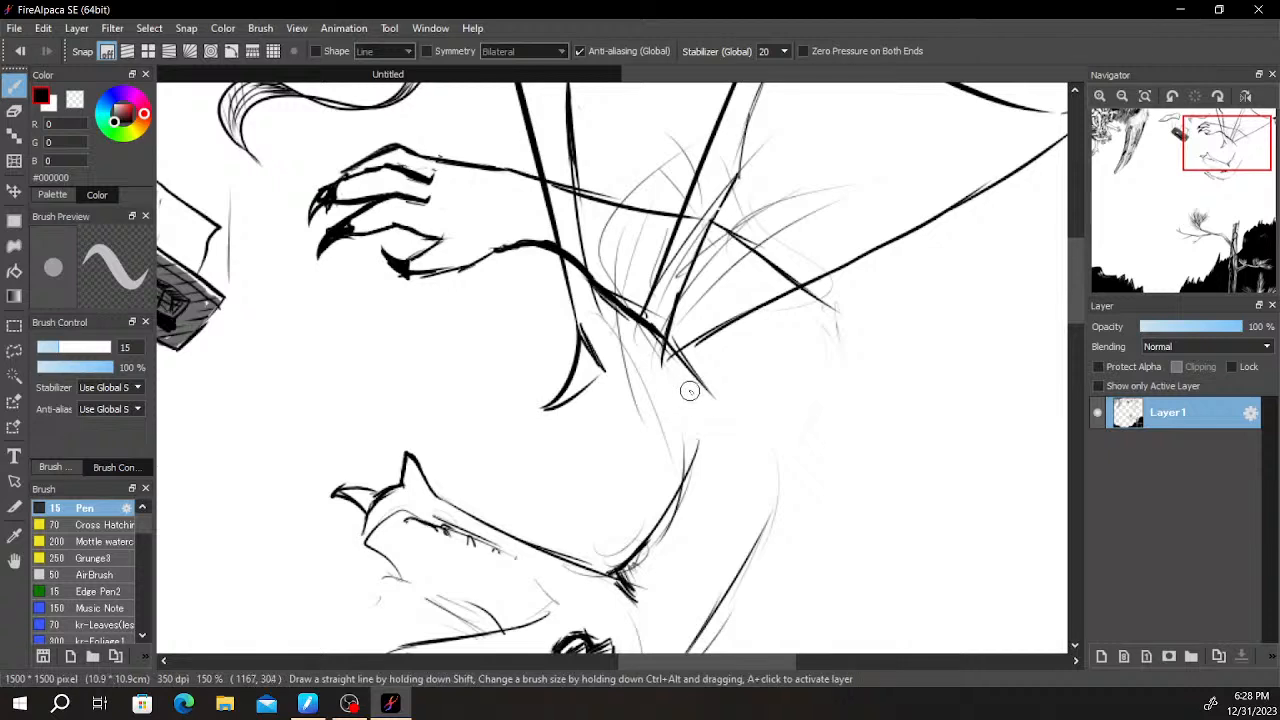
{"action": "left_click_drag", "start_coordinate": [846, 303], "coordinate": [631, 408]}
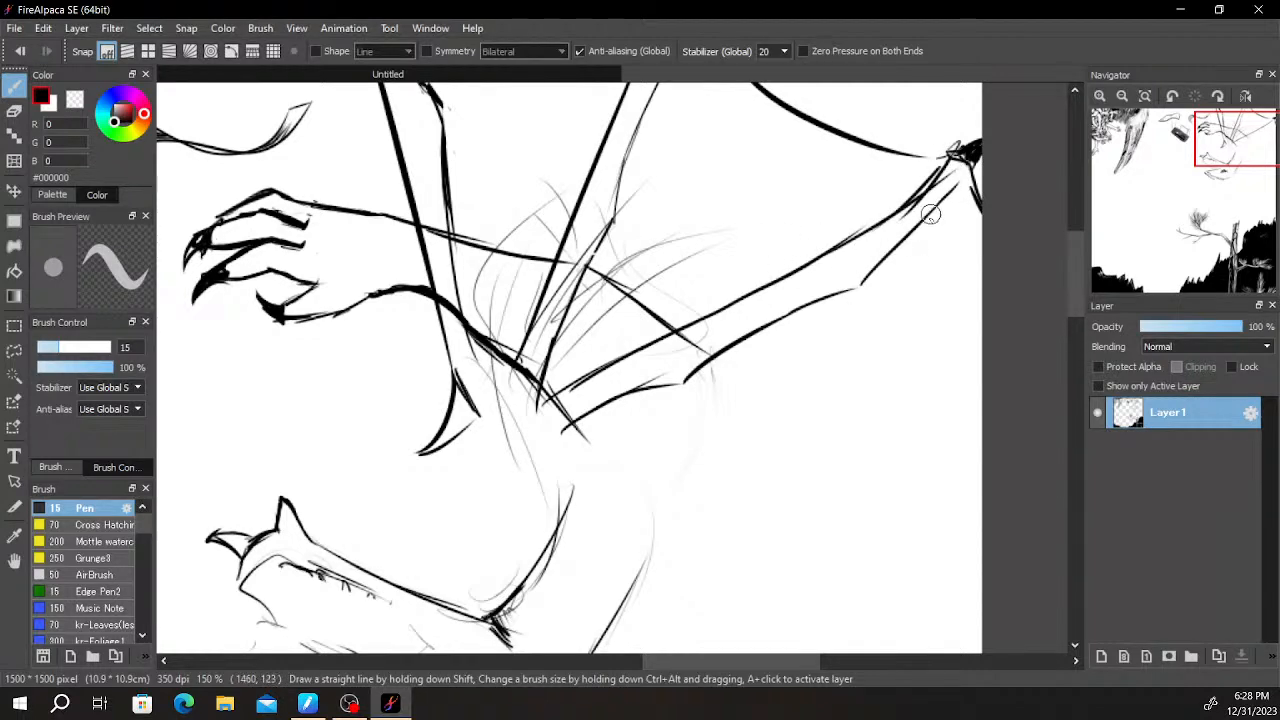
- Join the lower ends of the hooked limb and the middle limb with a rounded U-shaped curve
{"action": "scroll", "coordinate": [905, 265], "scroll_direction": "down", "scroll_amount": 3}
{"action": "key", "text": "space"}
{"action": "mouse_move", "coordinate": [761, 436]}
{"action": "left_mouse_down"}
{"action": "mouse_move", "coordinate": [672, 402]}
{"action": "mouse_move", "coordinate": [693, 376]}
{"action": "left_mouse_up"}
{"action": "scroll", "coordinate": [764, 357], "scroll_direction": "up", "scroll_amount": 4}
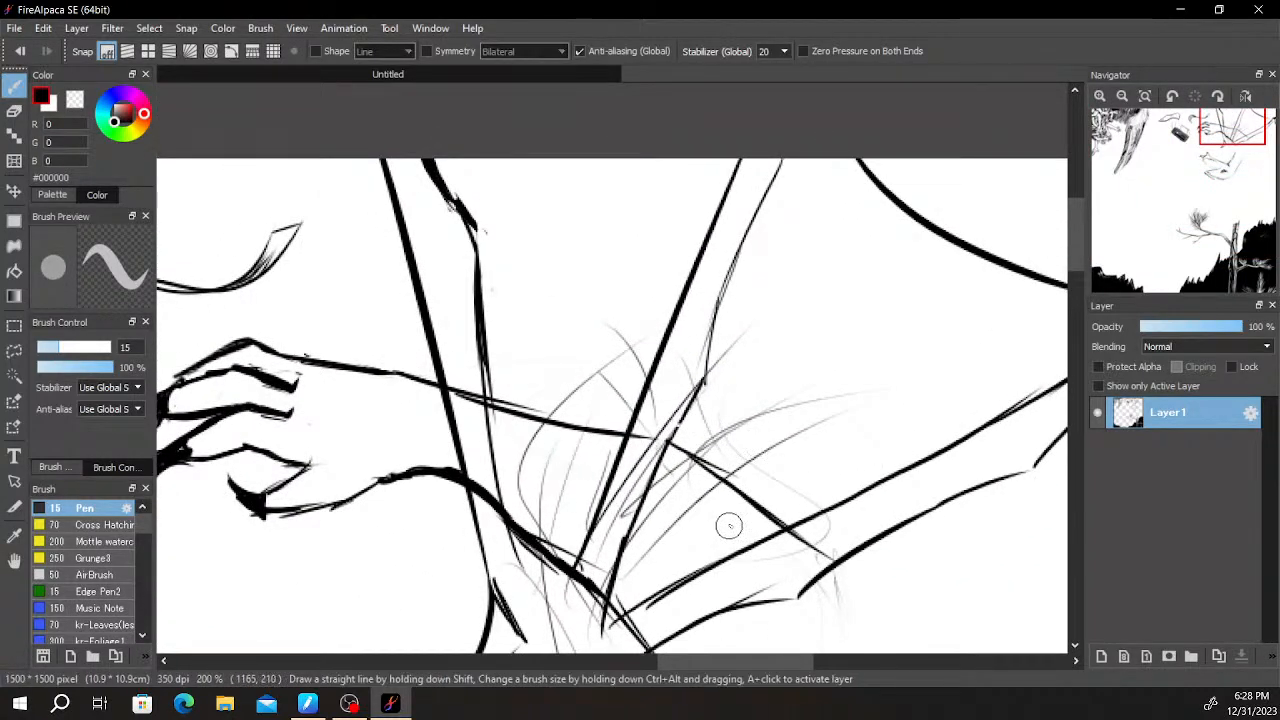
{"action": "key", "text": "e"}
{"action": "scroll", "coordinate": [550, 560], "scroll_direction": "down", "scroll_amount": 2}
{"action": "scroll", "coordinate": [555, 572], "scroll_direction": "up", "scroll_amount": 3}
{"action": "left_click_drag", "start_coordinate": [546, 463], "coordinate": [538, 366]}
{"action": "key", "text": "b"}
{"action": "mouse_move", "coordinate": [491, 445]}
{"action": "left_mouse_down"}
{"action": "mouse_move", "coordinate": [532, 477]}
{"action": "mouse_move", "coordinate": [567, 409]}
{"action": "left_mouse_up"}
{"action": "key", "text": "ctrl+z"}
{"action": "mouse_move", "coordinate": [482, 439]}
{"action": "left_mouse_down"}
{"action": "mouse_move", "coordinate": [523, 470]}
{"action": "mouse_move", "coordinate": [564, 422]}
{"action": "left_mouse_up"}
- Thicken the lower end of the middle limb's outer edge and join it to the tapering limb in a sharp corner
{"action": "mouse_move", "coordinate": [612, 548]}
{"action": "left_mouse_down"}
{"action": "mouse_move", "coordinate": [598, 504]}
{"action": "mouse_move", "coordinate": [608, 531]}
{"action": "mouse_move", "coordinate": [612, 448]}
{"action": "left_mouse_up"}
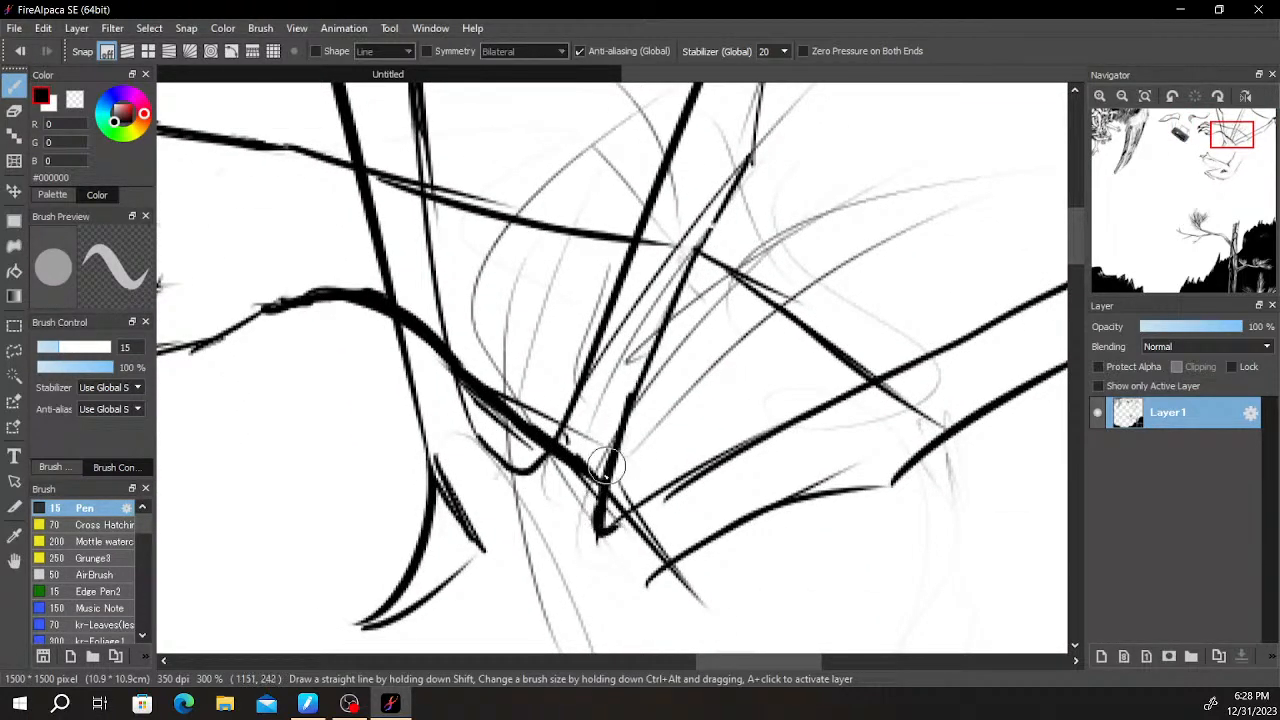
{"action": "left_click_drag", "start_coordinate": [602, 531], "coordinate": [745, 457]}
{"action": "key", "text": "ctrl+z"}
{"action": "left_click_drag", "start_coordinate": [600, 532], "coordinate": [722, 463]}
- Erase the arm outline and stray sketch lines inside the hooked limb and between it and the middle limb
{"action": "key", "text": "e"}
{"action": "mouse_move", "coordinate": [600, 514]}
{"action": "left_mouse_down"}
{"action": "mouse_move", "coordinate": [690, 472]}
{"action": "mouse_move", "coordinate": [633, 508]}
{"action": "mouse_move", "coordinate": [633, 483]}
{"action": "mouse_move", "coordinate": [620, 497]}
{"action": "mouse_move", "coordinate": [597, 448]}
{"action": "mouse_move", "coordinate": [558, 466]}
{"action": "mouse_move", "coordinate": [548, 493]}
{"action": "mouse_move", "coordinate": [580, 482]}
{"action": "mouse_move", "coordinate": [611, 415]}
{"action": "mouse_move", "coordinate": [617, 370]}
{"action": "mouse_move", "coordinate": [604, 352]}
{"action": "mouse_move", "coordinate": [503, 378]}
{"action": "mouse_move", "coordinate": [471, 341]}
{"action": "mouse_move", "coordinate": [466, 366]}
{"action": "mouse_move", "coordinate": [511, 434]}
{"action": "mouse_move", "coordinate": [548, 396]}
{"action": "mouse_move", "coordinate": [551, 356]}
{"action": "mouse_move", "coordinate": [519, 302]}
{"action": "mouse_move", "coordinate": [514, 195]}
{"action": "mouse_move", "coordinate": [495, 388]}
{"action": "left_mouse_up"}
{"action": "key", "text": "Down"}
{"action": "key", "text": "space"}
{"action": "scroll", "coordinate": [501, 346], "scroll_direction": "down", "scroll_amount": 4}
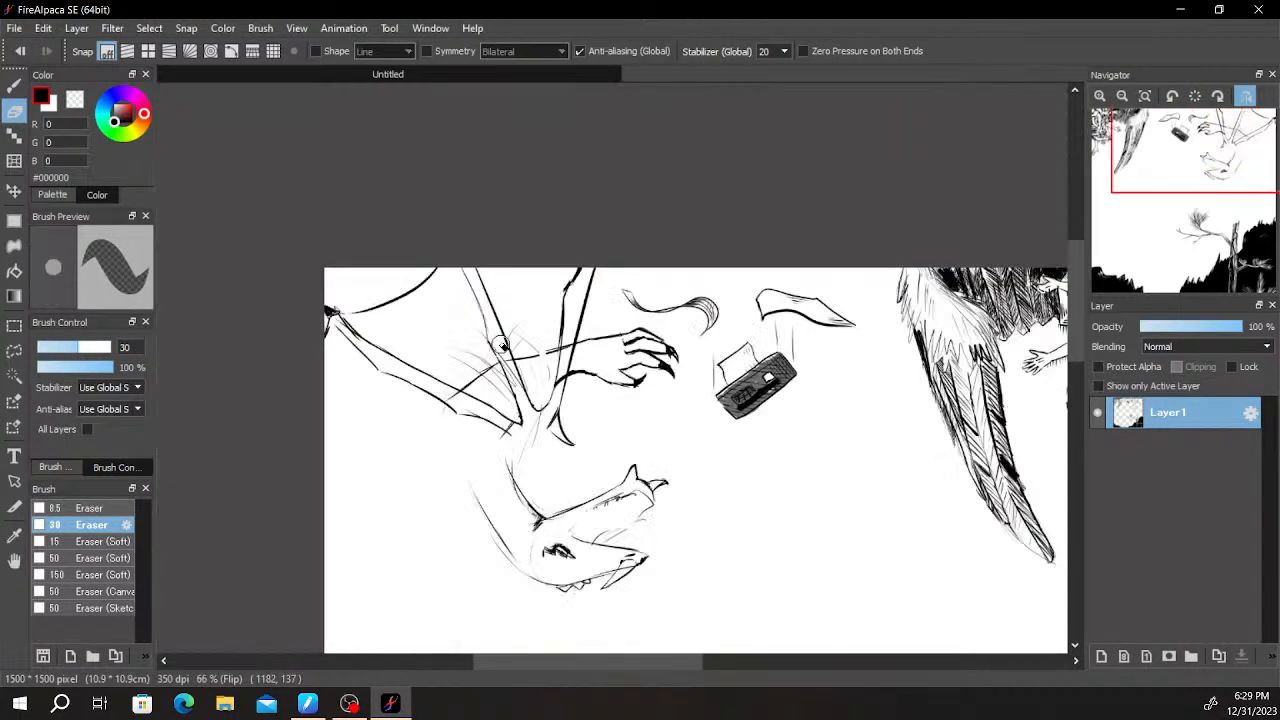
{"action": "key", "text": "Down"}
{"action": "scroll", "coordinate": [621, 387], "scroll_direction": "down", "scroll_amount": 2}
{"action": "scroll", "coordinate": [690, 363], "scroll_direction": "up", "scroll_amount": 5}
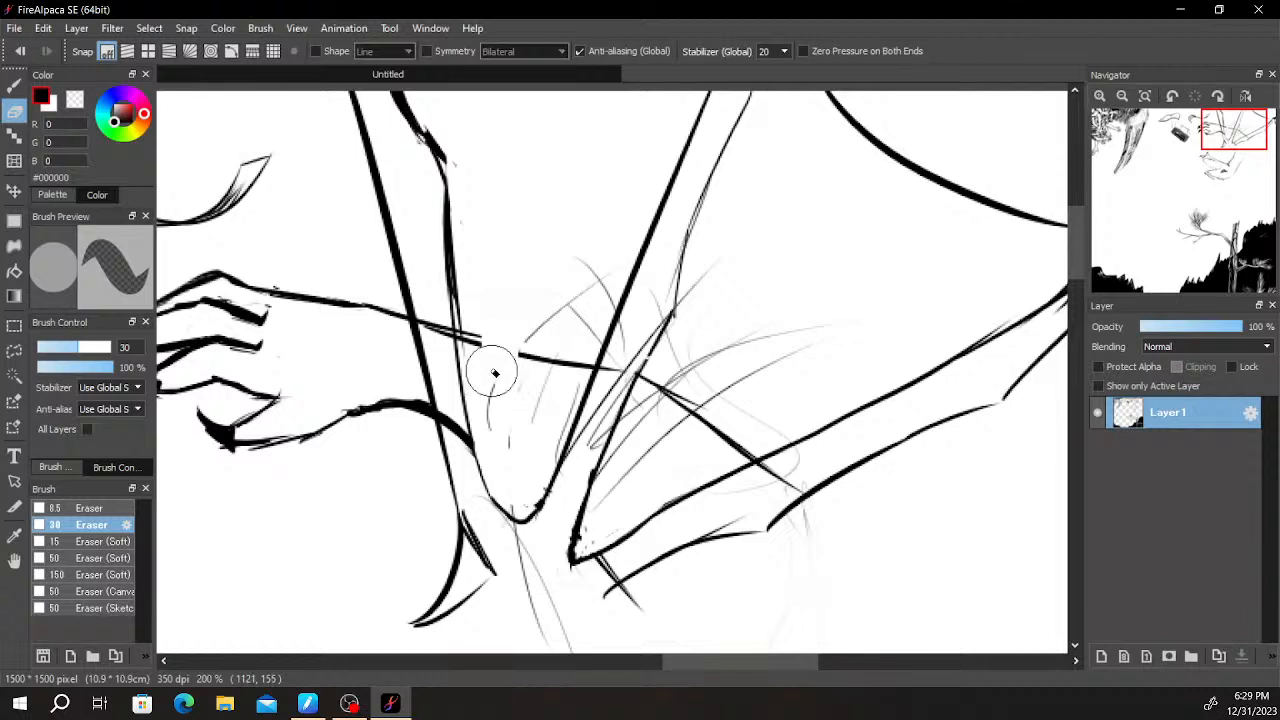
{"action": "mouse_move", "coordinate": [470, 289]}
{"action": "left_mouse_down"}
{"action": "mouse_move", "coordinate": [515, 277]}
{"action": "mouse_move", "coordinate": [541, 401]}
{"action": "mouse_move", "coordinate": [606, 308]}
{"action": "mouse_move", "coordinate": [558, 397]}
{"action": "mouse_move", "coordinate": [494, 423]}
{"action": "mouse_move", "coordinate": [550, 381]}
{"action": "left_mouse_up"}
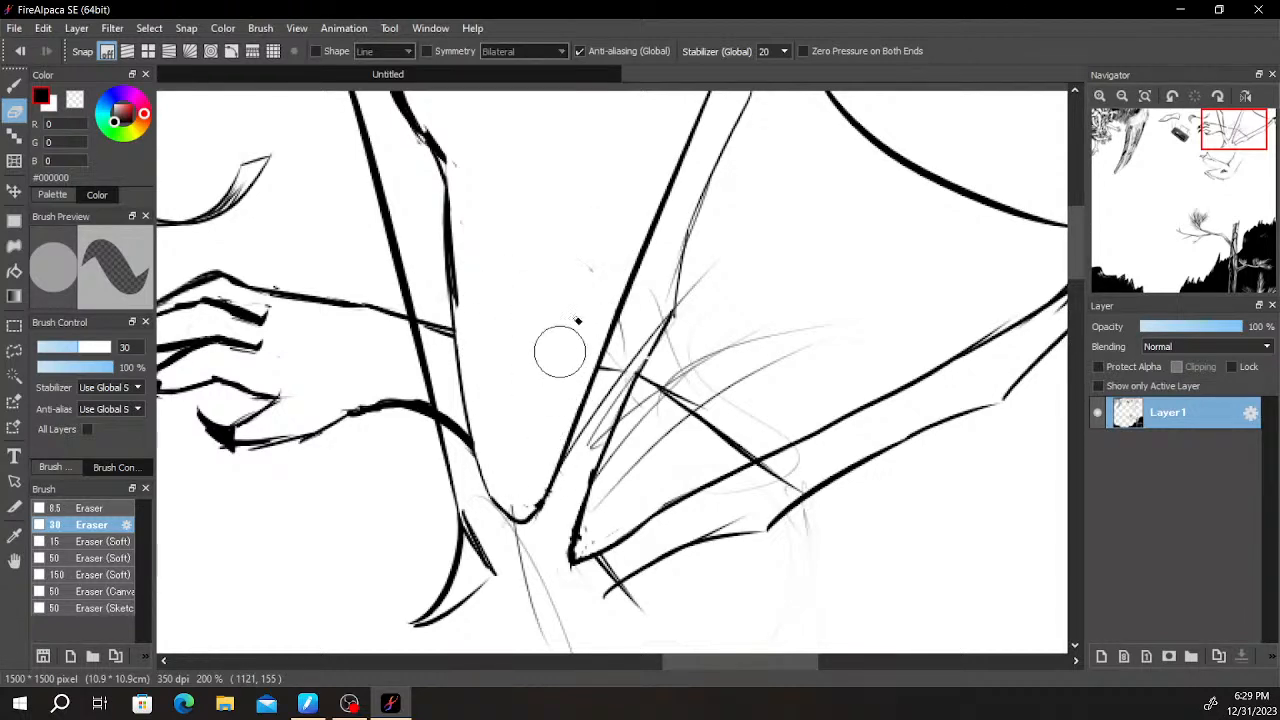
{"action": "mouse_move", "coordinate": [413, 360]}
{"action": "left_mouse_down"}
{"action": "mouse_move", "coordinate": [623, 355]}
{"action": "mouse_move", "coordinate": [638, 310]}
{"action": "mouse_move", "coordinate": [651, 351]}
{"action": "left_mouse_up"}
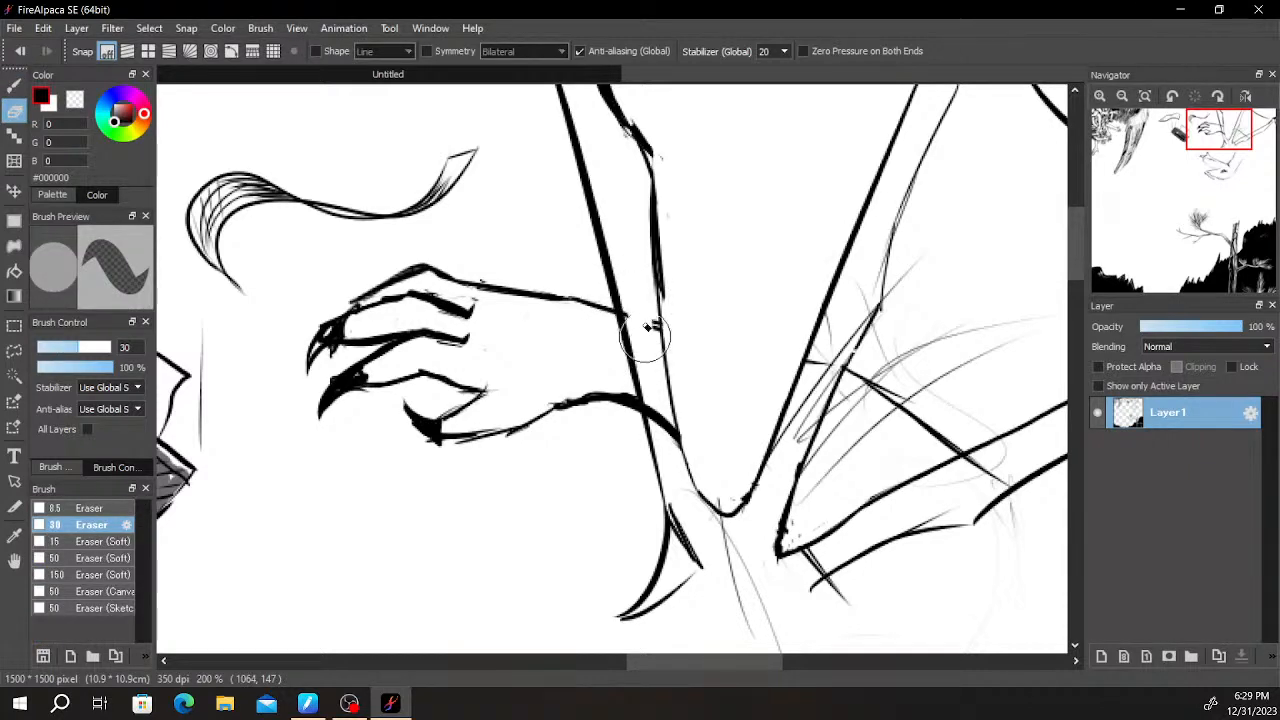
- Draw short horizontal hatching strokes on the forearm where it meets the hooked limb, making one of them thicker
{"action": "key", "text": "b"}
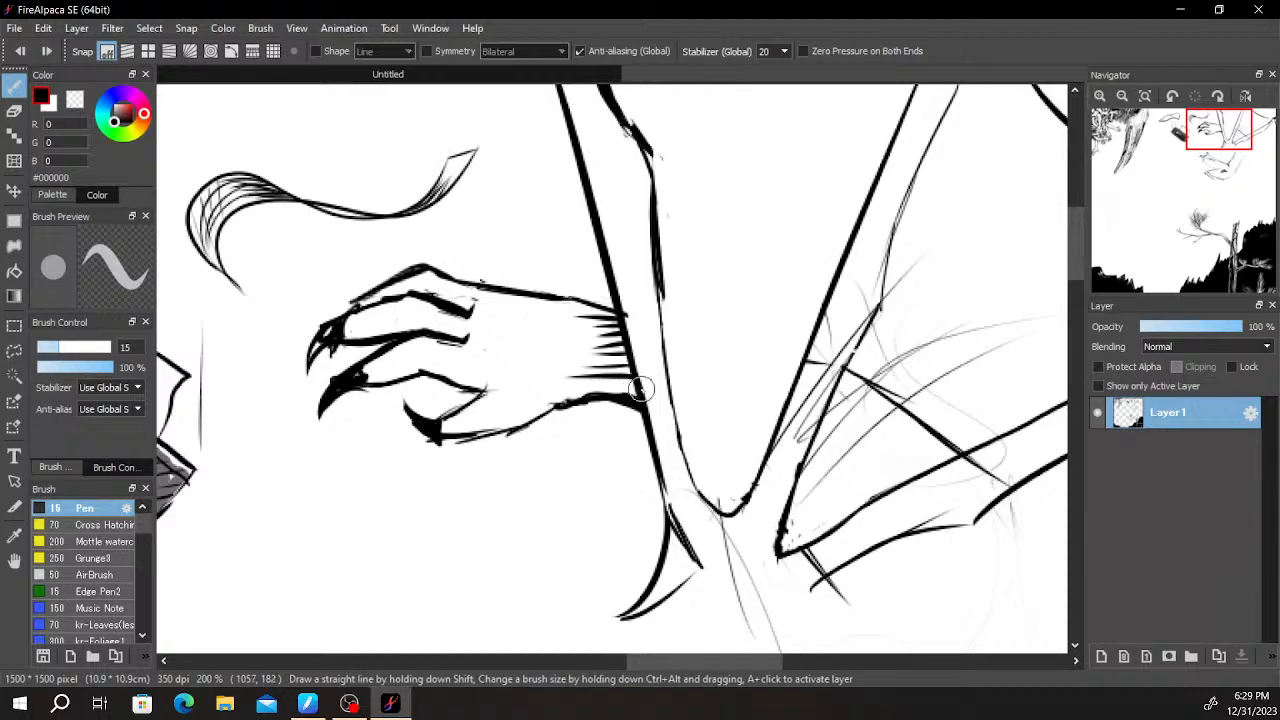
{"action": "left_click_drag", "start_coordinate": [636, 388], "coordinate": [571, 389]}
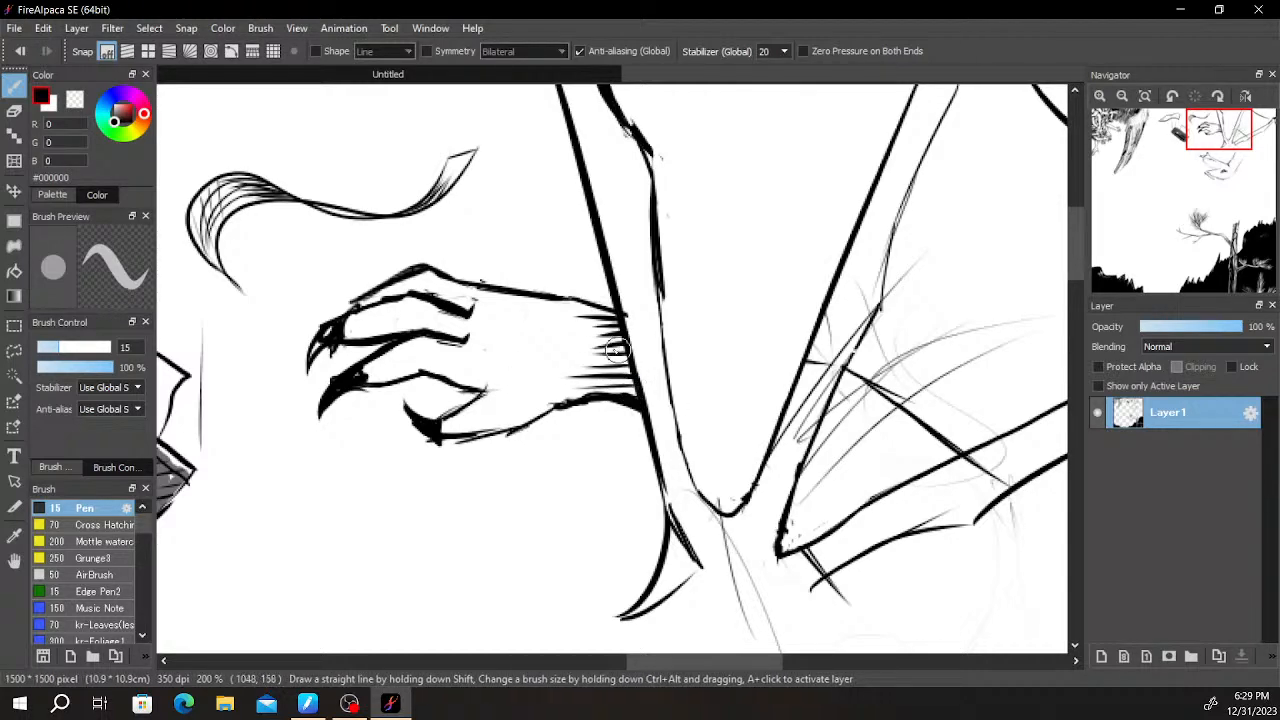
{"action": "scroll", "coordinate": [620, 348], "scroll_direction": "up", "scroll_amount": 3}
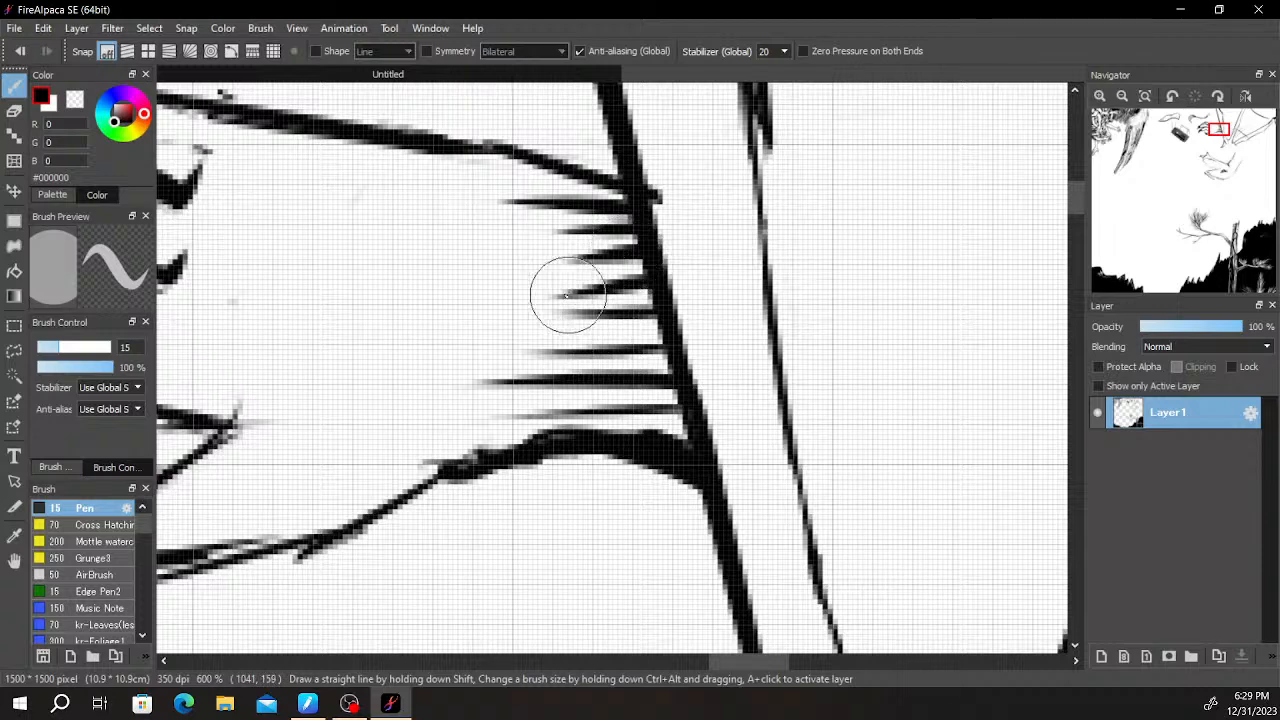
{"action": "left_click_drag", "start_coordinate": [650, 288], "coordinate": [465, 284]}
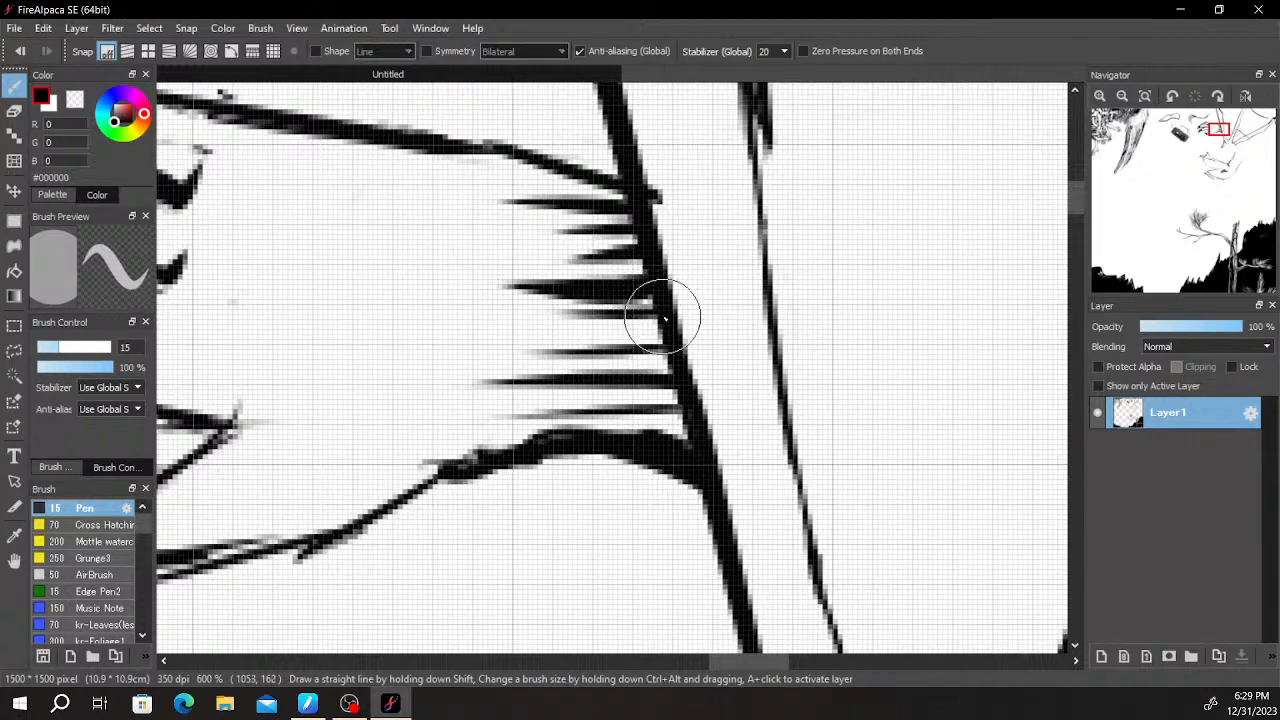
- Fill in a dark shadow strip across the forearm along the hooked limb's edge
{"action": "left_click_drag", "start_coordinate": [607, 204], "coordinate": [663, 411]}
{"action": "key", "text": "ctrl+z"}
{"action": "left_click_drag", "start_coordinate": [607, 202], "coordinate": [672, 468]}
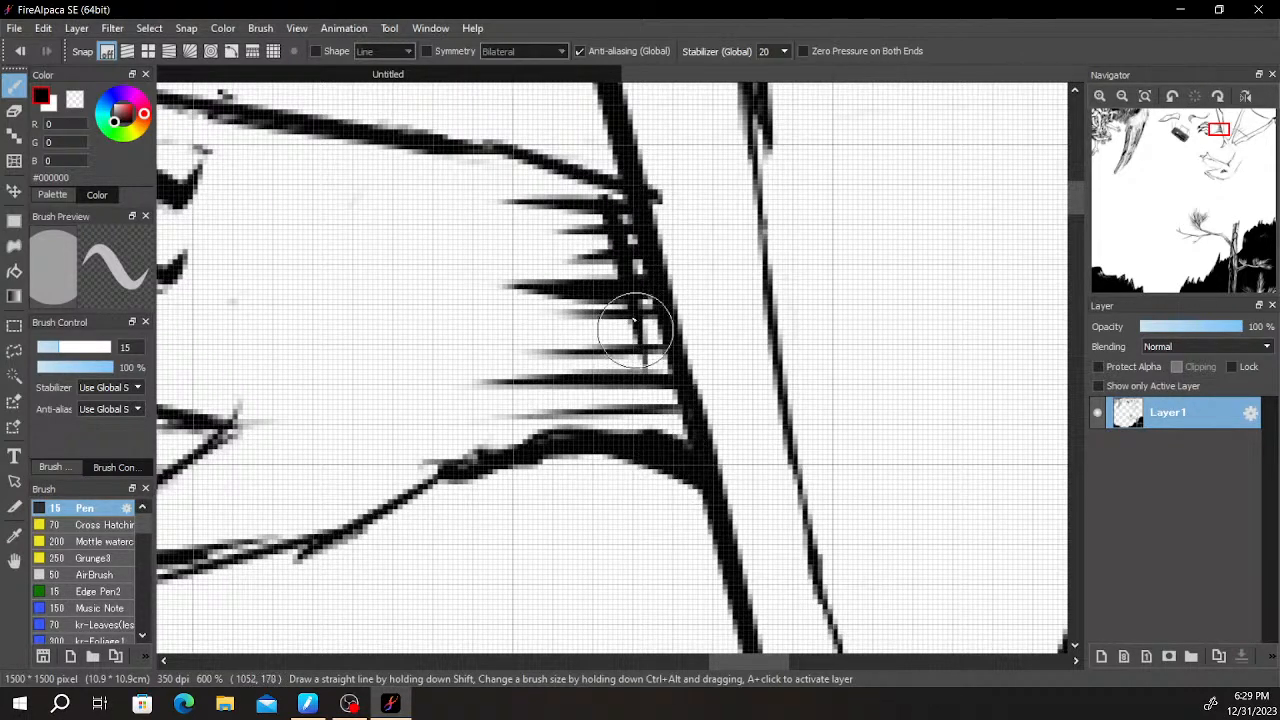
{"action": "mouse_move", "coordinate": [653, 380]}
{"action": "left_mouse_down"}
{"action": "mouse_move", "coordinate": [682, 438]}
{"action": "mouse_move", "coordinate": [634, 271]}
{"action": "mouse_move", "coordinate": [662, 386]}
{"action": "mouse_move", "coordinate": [650, 298]}
{"action": "left_mouse_up"}
{"action": "left_click_drag", "start_coordinate": [607, 216], "coordinate": [624, 350]}
{"action": "left_click_drag", "start_coordinate": [596, 261], "coordinate": [657, 458]}
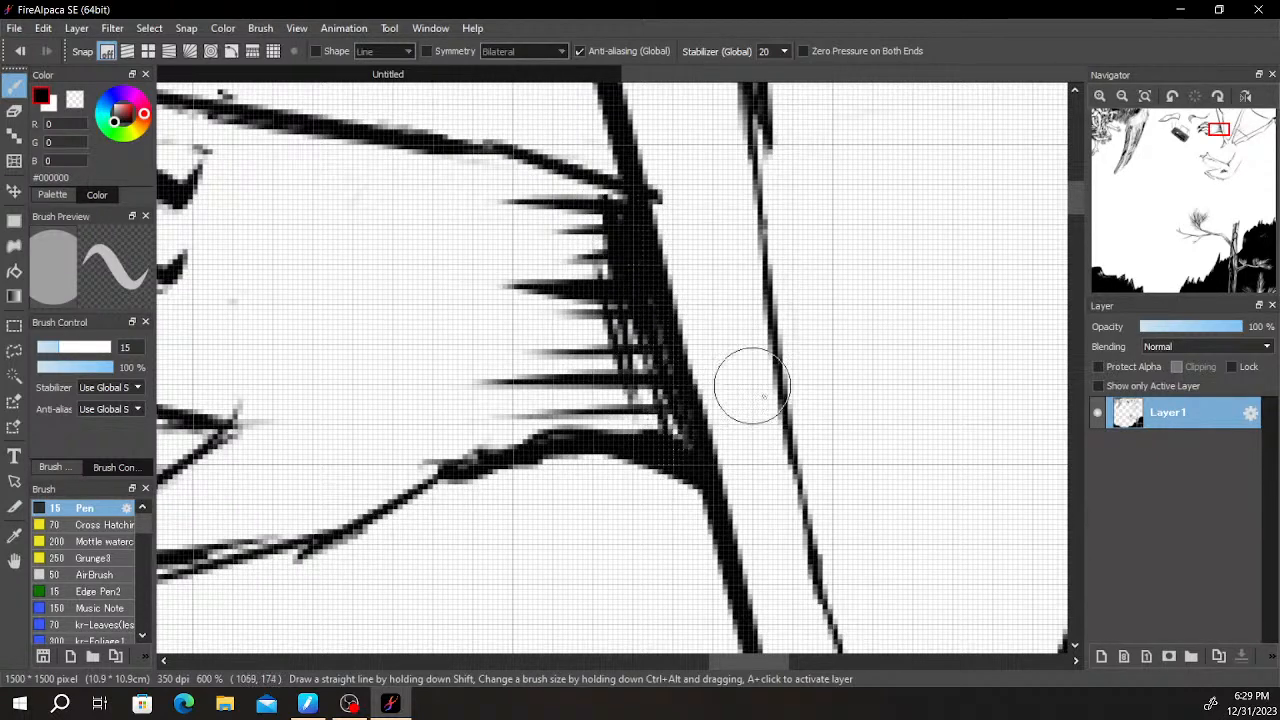
- Erase the sketch lines and arm outline inside the middle limb and between it and the tapering limb
{"action": "scroll", "coordinate": [812, 441], "scroll_direction": "down", "scroll_amount": 3}
{"action": "left_click_drag", "start_coordinate": [930, 382], "coordinate": [785, 287]}
{"action": "scroll", "coordinate": [980, 372], "scroll_direction": "up", "scroll_amount": 2}
{"action": "left_click_drag", "start_coordinate": [994, 373], "coordinate": [831, 360]}
{"action": "left_click_drag", "start_coordinate": [660, 335], "coordinate": [743, 409]}
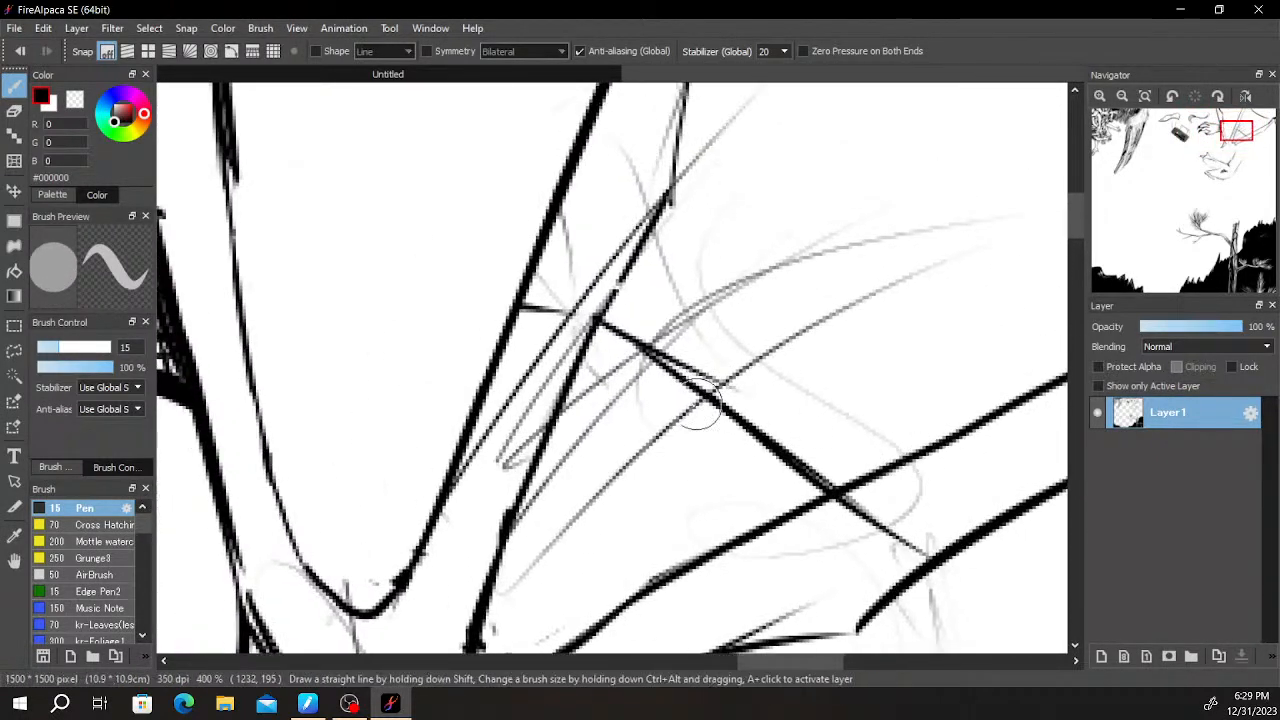
{"action": "key", "text": "e"}
{"action": "mouse_move", "coordinate": [578, 271]}
{"action": "left_mouse_down"}
{"action": "mouse_move", "coordinate": [527, 413]}
{"action": "mouse_move", "coordinate": [549, 381]}
{"action": "mouse_move", "coordinate": [549, 342]}
{"action": "mouse_move", "coordinate": [517, 374]}
{"action": "left_mouse_up"}
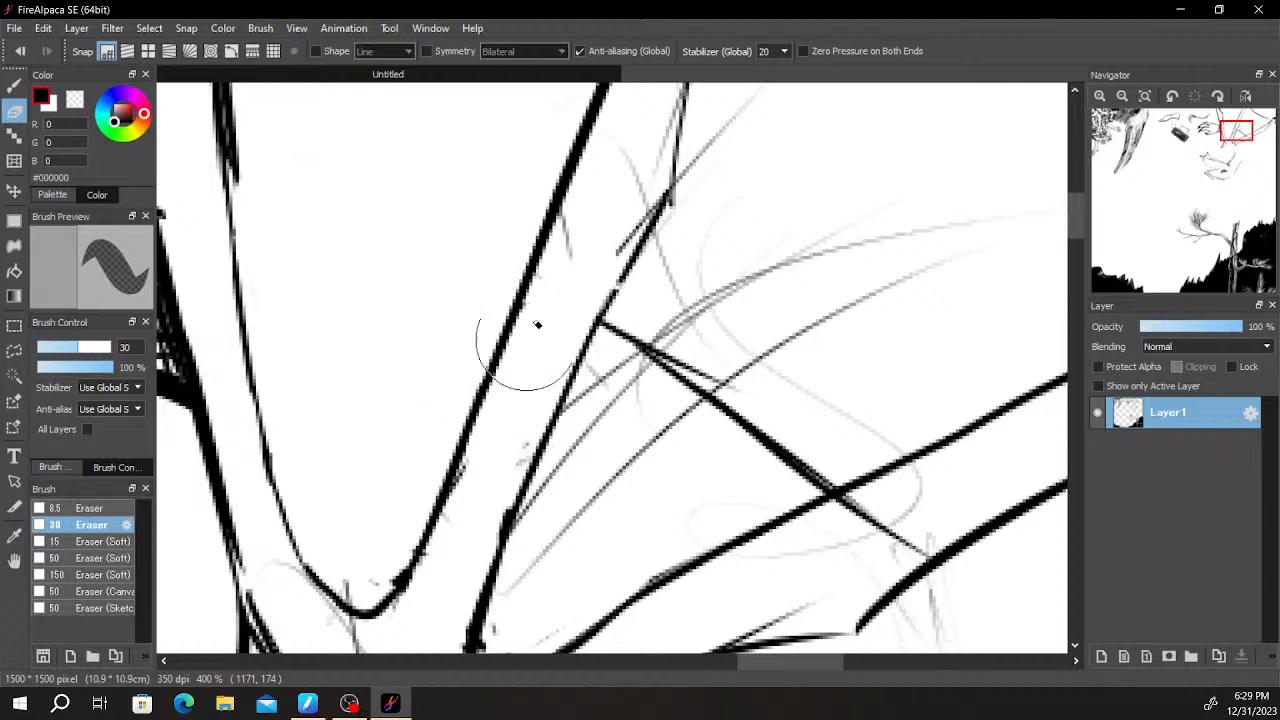
{"action": "left_click_drag", "start_coordinate": [745, 449], "coordinate": [611, 406]}
{"action": "left_click_drag", "start_coordinate": [568, 325], "coordinate": [457, 431]}
{"action": "left_click_drag", "start_coordinate": [508, 305], "coordinate": [437, 416]}
{"action": "mouse_move", "coordinate": [480, 335]}
{"action": "left_mouse_down"}
{"action": "mouse_move", "coordinate": [433, 400]}
{"action": "mouse_move", "coordinate": [394, 551]}
{"action": "mouse_move", "coordinate": [377, 560]}
{"action": "mouse_move", "coordinate": [571, 411]}
{"action": "mouse_move", "coordinate": [603, 266]}
{"action": "mouse_move", "coordinate": [577, 186]}
{"action": "mouse_move", "coordinate": [528, 229]}
{"action": "mouse_move", "coordinate": [612, 383]}
{"action": "mouse_move", "coordinate": [686, 437]}
{"action": "mouse_move", "coordinate": [663, 357]}
{"action": "left_mouse_up"}
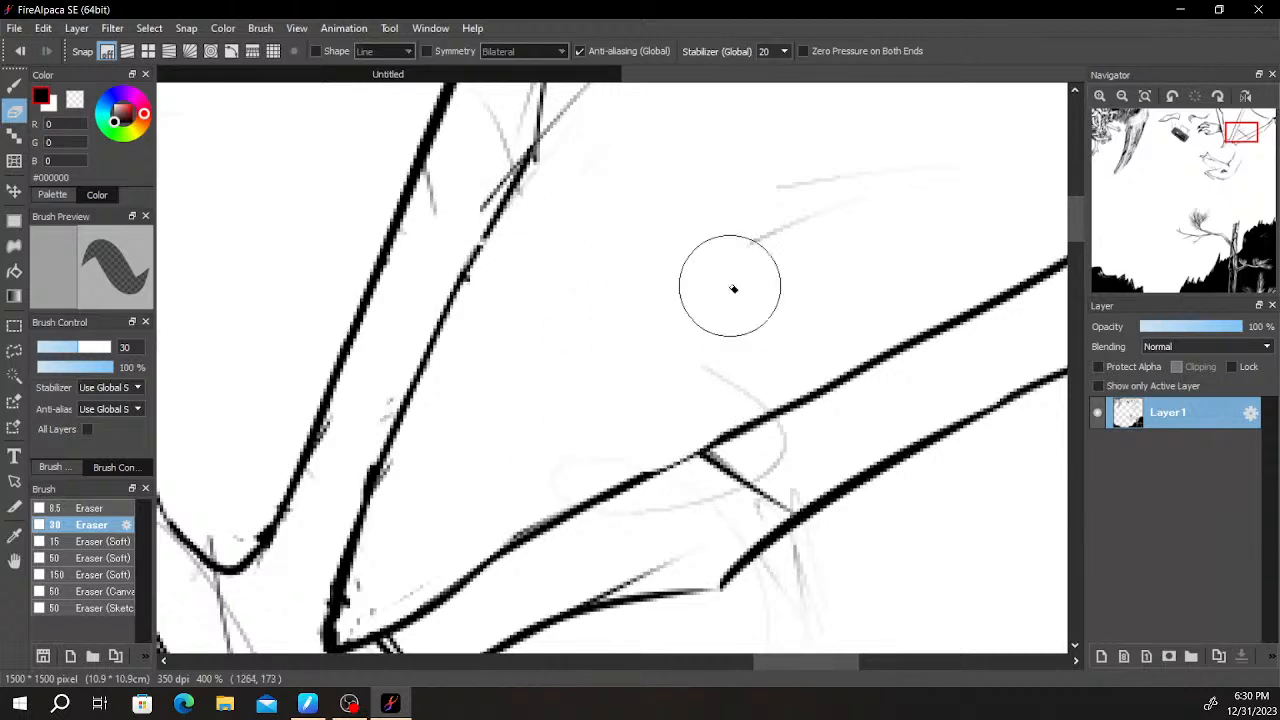
- Redraw the tapering limb's upper edge as one thick line and erase the leftover arm outline and stray lines inside it
{"action": "scroll", "coordinate": [554, 535], "scroll_direction": "down", "scroll_amount": 3}
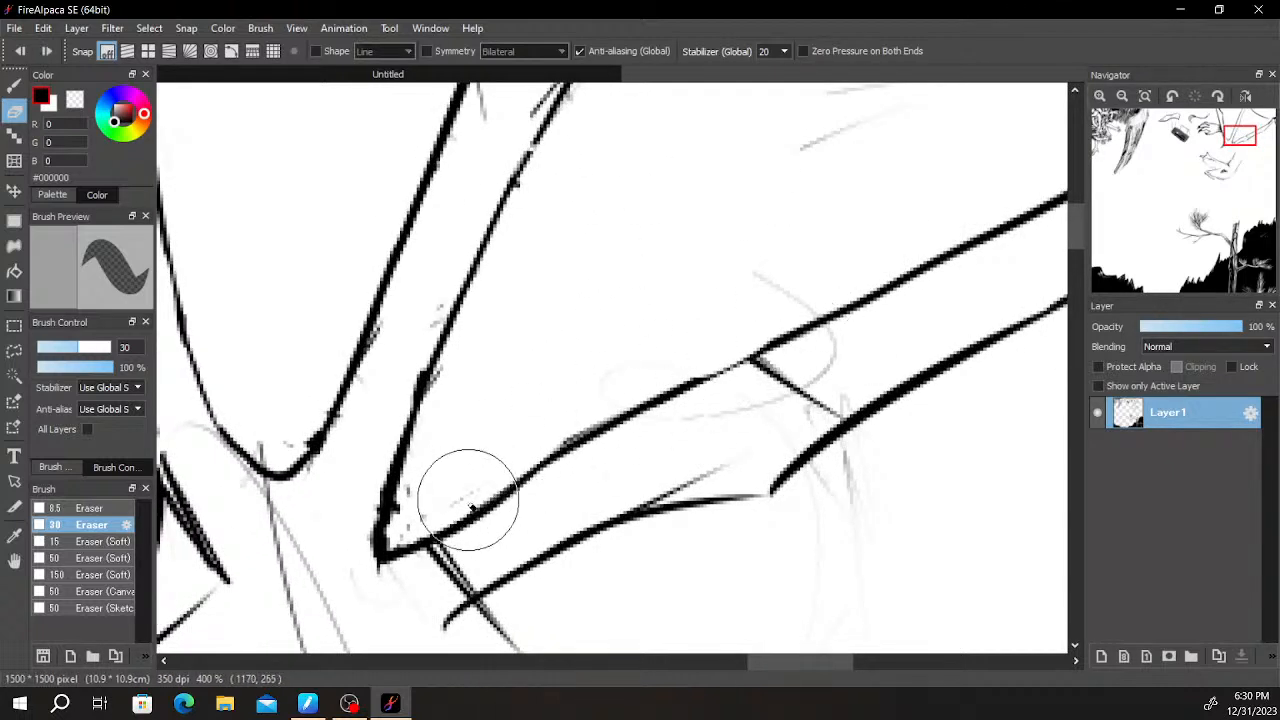
{"action": "key", "text": "b"}
{"action": "key", "text": "ctrl+z"}
{"action": "left_click_drag", "start_coordinate": [441, 538], "coordinate": [834, 312]}
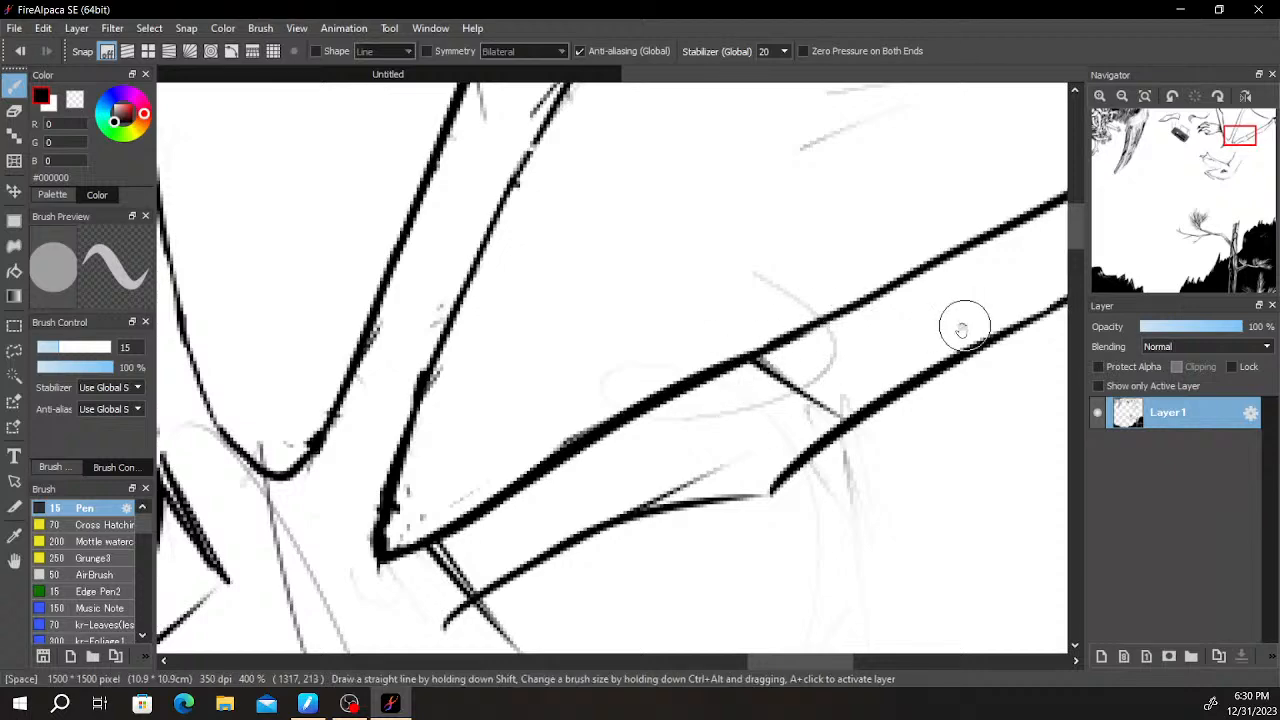
{"action": "left_click_drag", "start_coordinate": [963, 324], "coordinate": [787, 352]}
{"action": "key", "text": "e"}
{"action": "mouse_move", "coordinate": [550, 449]}
{"action": "left_mouse_down"}
{"action": "mouse_move", "coordinate": [666, 389]}
{"action": "mouse_move", "coordinate": [618, 403]}
{"action": "mouse_move", "coordinate": [676, 367]}
{"action": "mouse_move", "coordinate": [618, 444]}
{"action": "mouse_move", "coordinate": [680, 428]}
{"action": "left_mouse_up"}
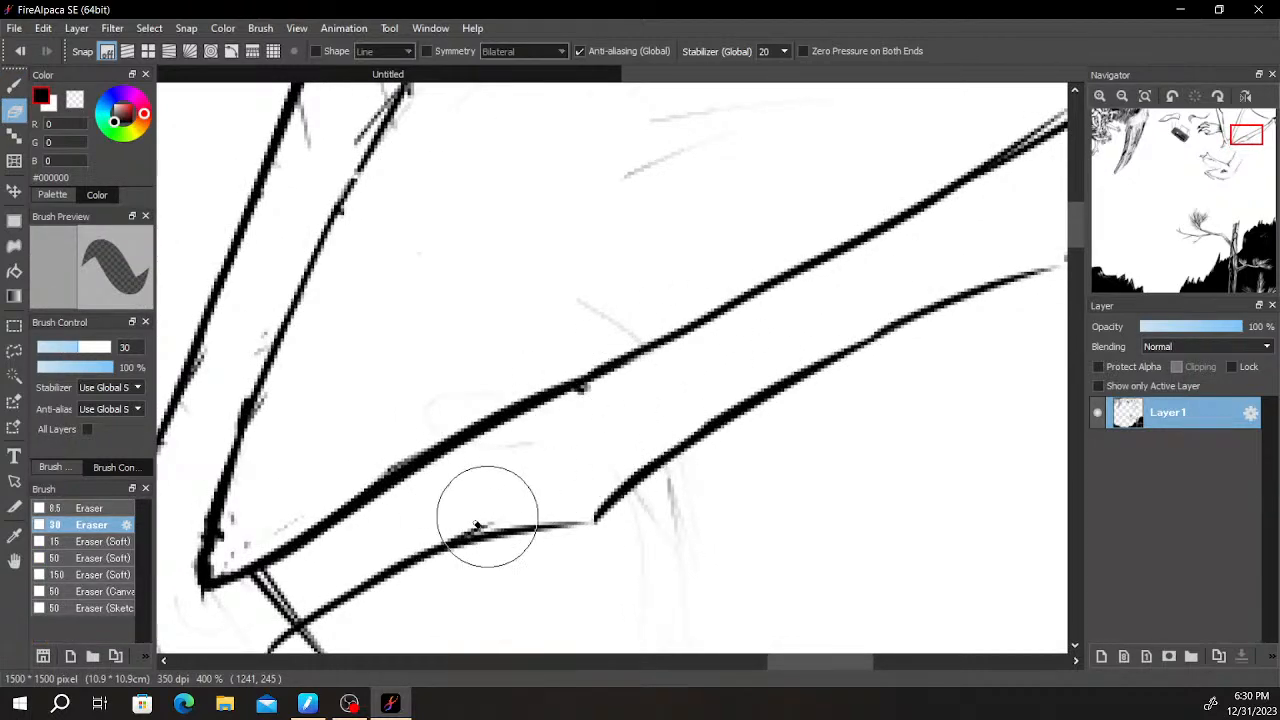
{"action": "scroll", "coordinate": [740, 480], "scroll_direction": "down", "scroll_amount": 4}
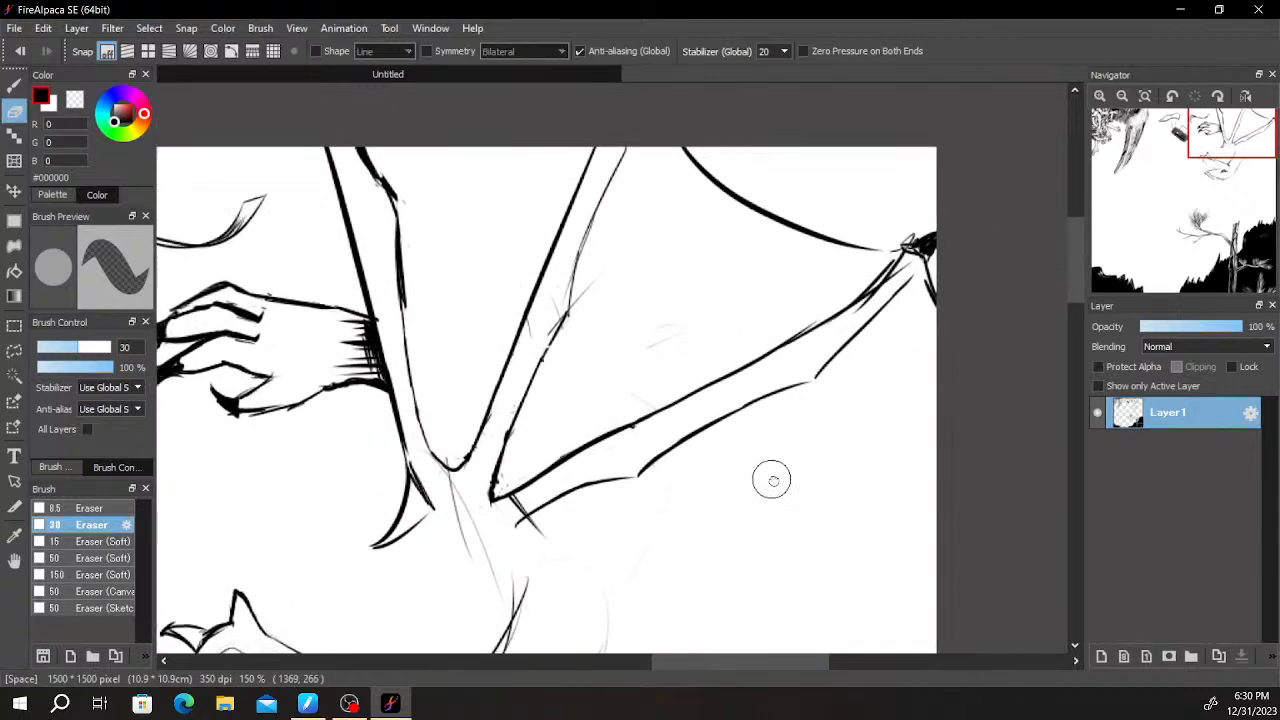
- Draw a long diagonal line from below the limb joint toward the lower right, crossing the creature's neck sketch
{"action": "left_click_drag", "start_coordinate": [738, 468], "coordinate": [893, 316]}
{"action": "left_click_drag", "start_coordinate": [766, 382], "coordinate": [762, 342]}
{"action": "key", "text": "b"}
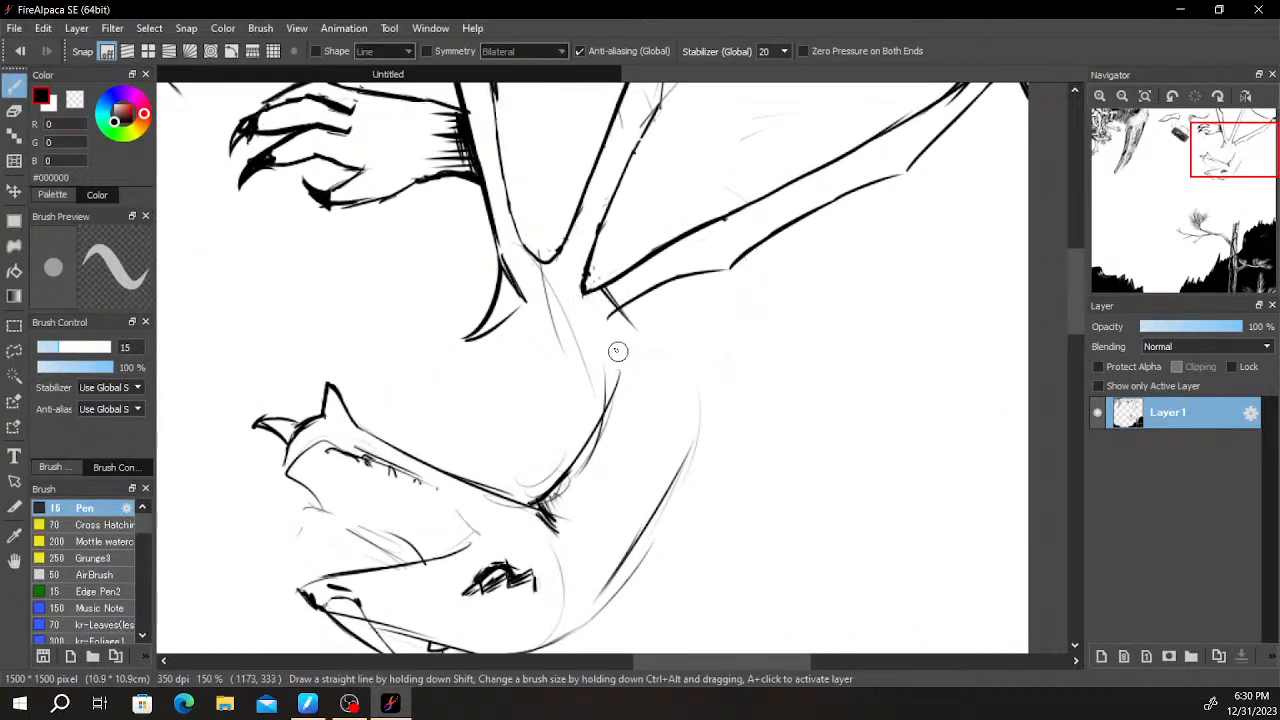
{"action": "left_click_drag", "start_coordinate": [551, 322], "coordinate": [831, 526]}
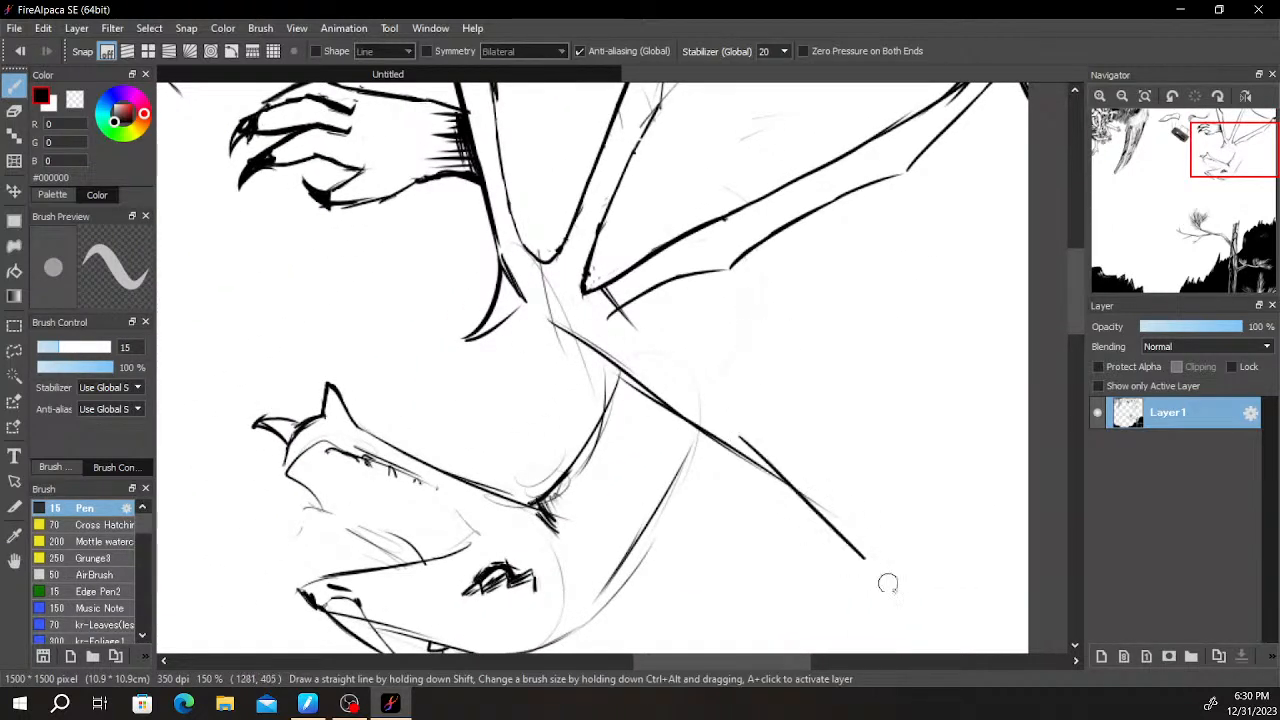
{"action": "key", "text": "ctrl+z"}
{"action": "left_click_drag", "start_coordinate": [724, 455], "coordinate": [892, 559]}
{"action": "mouse_move", "coordinate": [832, 521]}
{"action": "left_mouse_down"}
{"action": "mouse_move", "coordinate": [909, 594]}
{"action": "mouse_move", "coordinate": [865, 587]}
{"action": "left_mouse_up"}
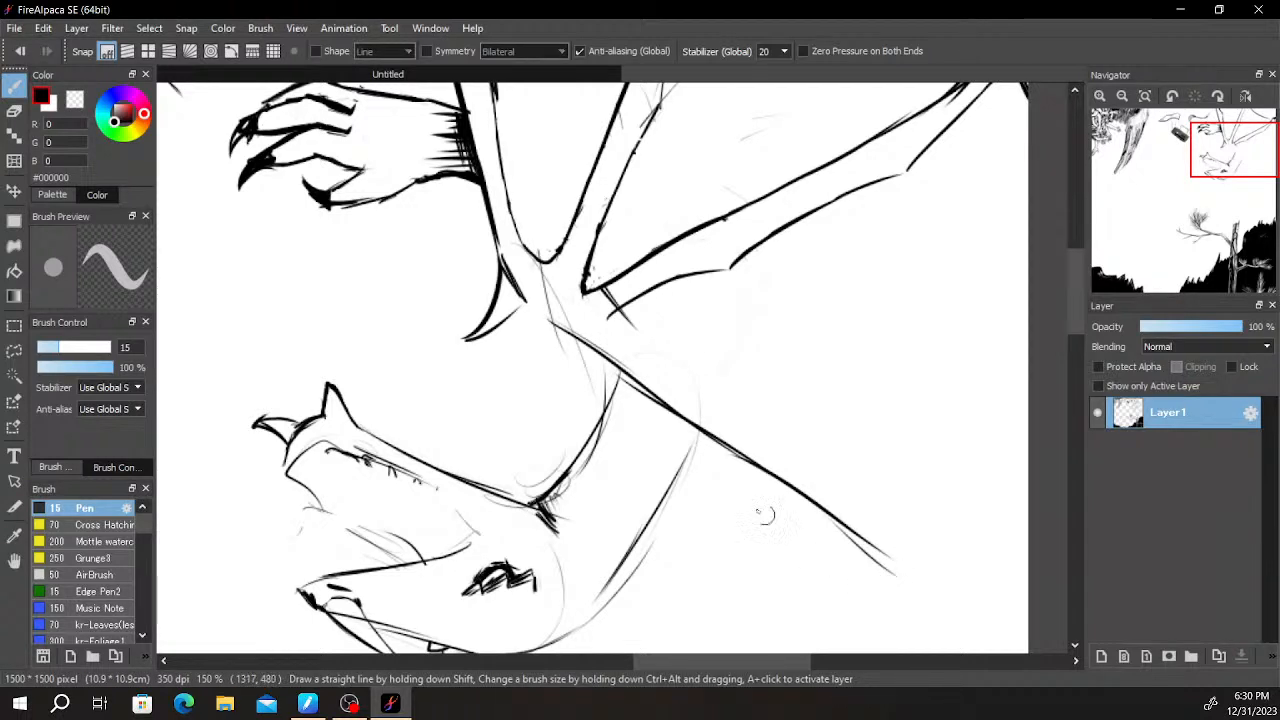
{"action": "key", "text": "ctrl+z"}
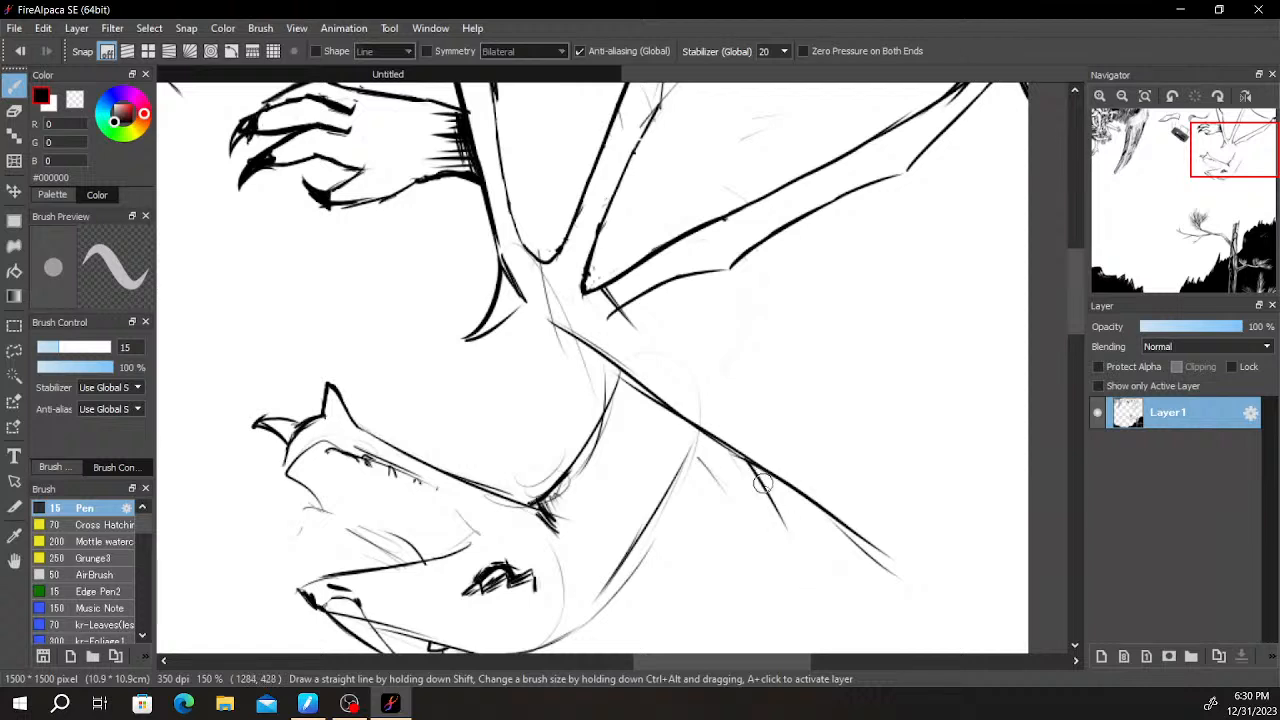
- Branch a thick lower edge off the diagonal line and add a small dark fork at the diagonal's end
{"action": "key", "text": "ctrl+z"}
{"action": "left_click_drag", "start_coordinate": [803, 518], "coordinate": [868, 606]}
{"action": "key", "text": "ctrl+z"}
{"action": "left_click_drag", "start_coordinate": [760, 472], "coordinate": [817, 556]}
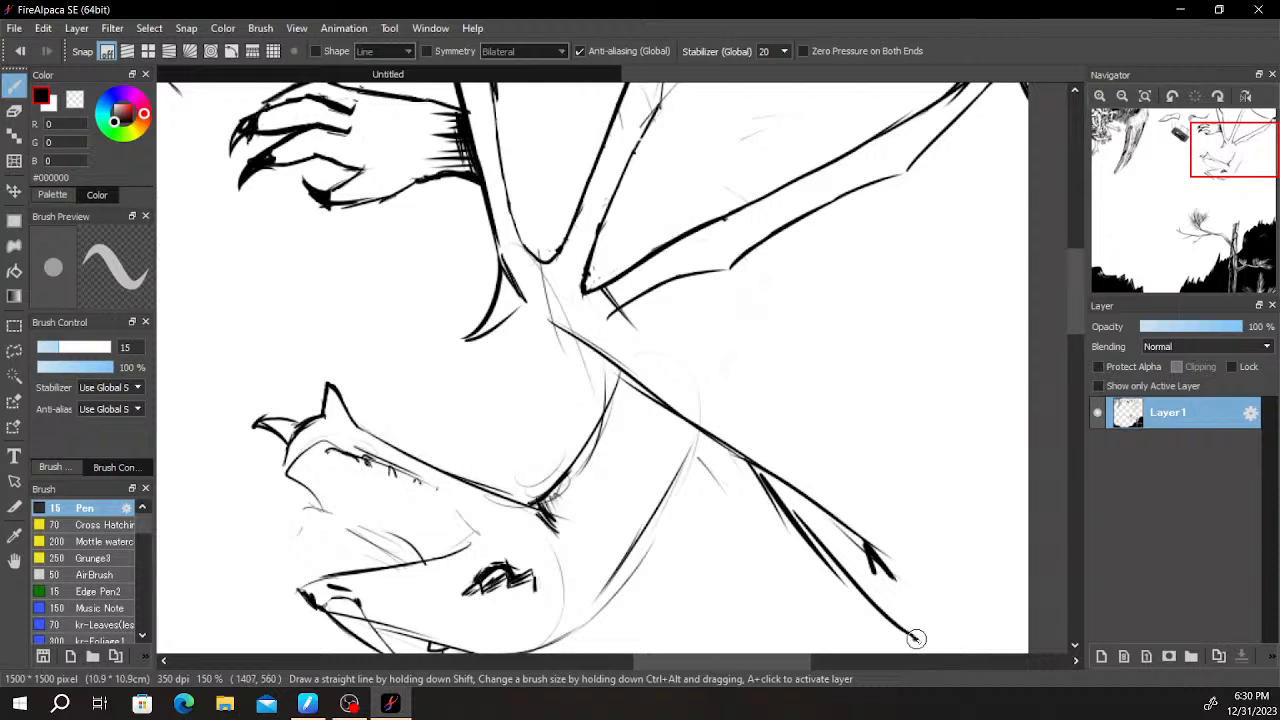
- Outline the new limb's broad end and upper edge back to the joint, and add short contour lines inside it
{"action": "left_click_drag", "start_coordinate": [962, 609], "coordinate": [819, 424]}
{"action": "key", "text": "ctrl+z"}
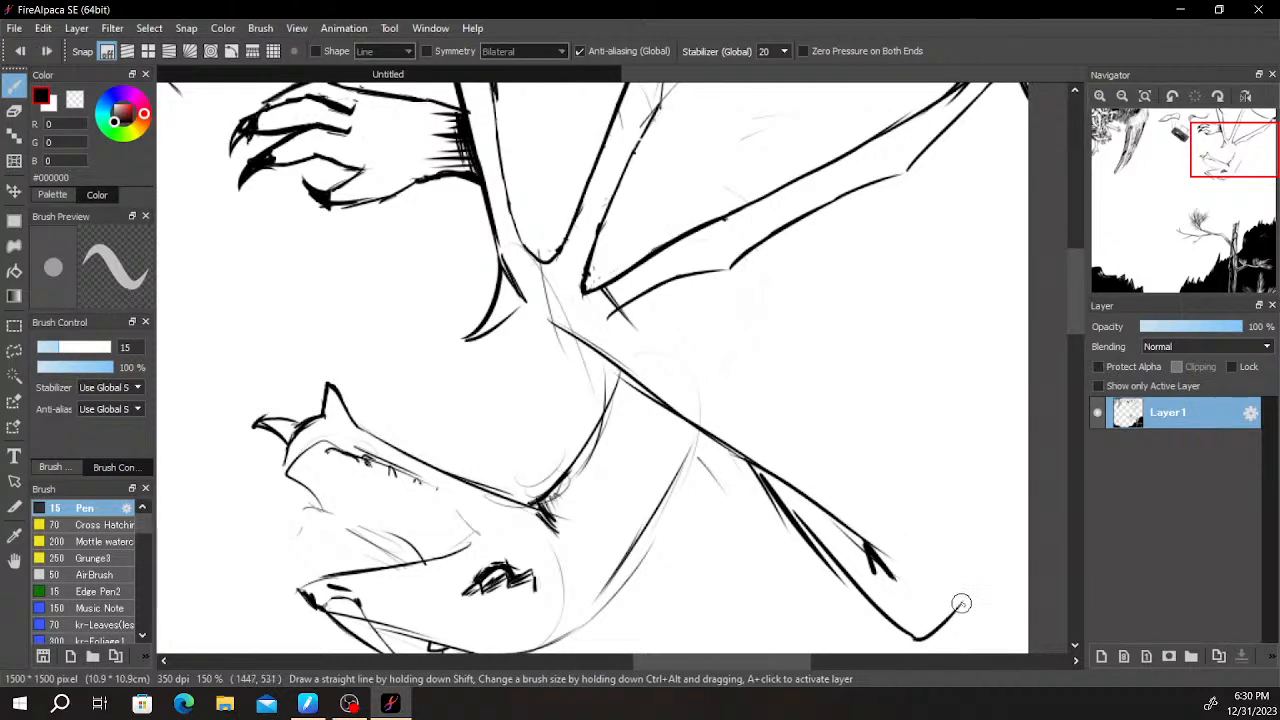
{"action": "mouse_move", "coordinate": [958, 561]}
{"action": "left_mouse_down"}
{"action": "mouse_move", "coordinate": [778, 400]}
{"action": "mouse_move", "coordinate": [908, 495]}
{"action": "mouse_move", "coordinate": [959, 567]}
{"action": "mouse_move", "coordinate": [925, 470]}
{"action": "mouse_move", "coordinate": [728, 365]}
{"action": "left_mouse_up"}
{"action": "key", "text": "ctrl+z"}
{"action": "key", "text": "ctrl+z"}
{"action": "mouse_move", "coordinate": [620, 335]}
{"action": "left_mouse_down"}
{"action": "mouse_move", "coordinate": [606, 316]}
{"action": "mouse_move", "coordinate": [750, 360]}
{"action": "mouse_move", "coordinate": [740, 379]}
{"action": "left_mouse_up"}
{"action": "key", "text": "ctrl+z"}
{"action": "key", "text": "ctrl+z"}
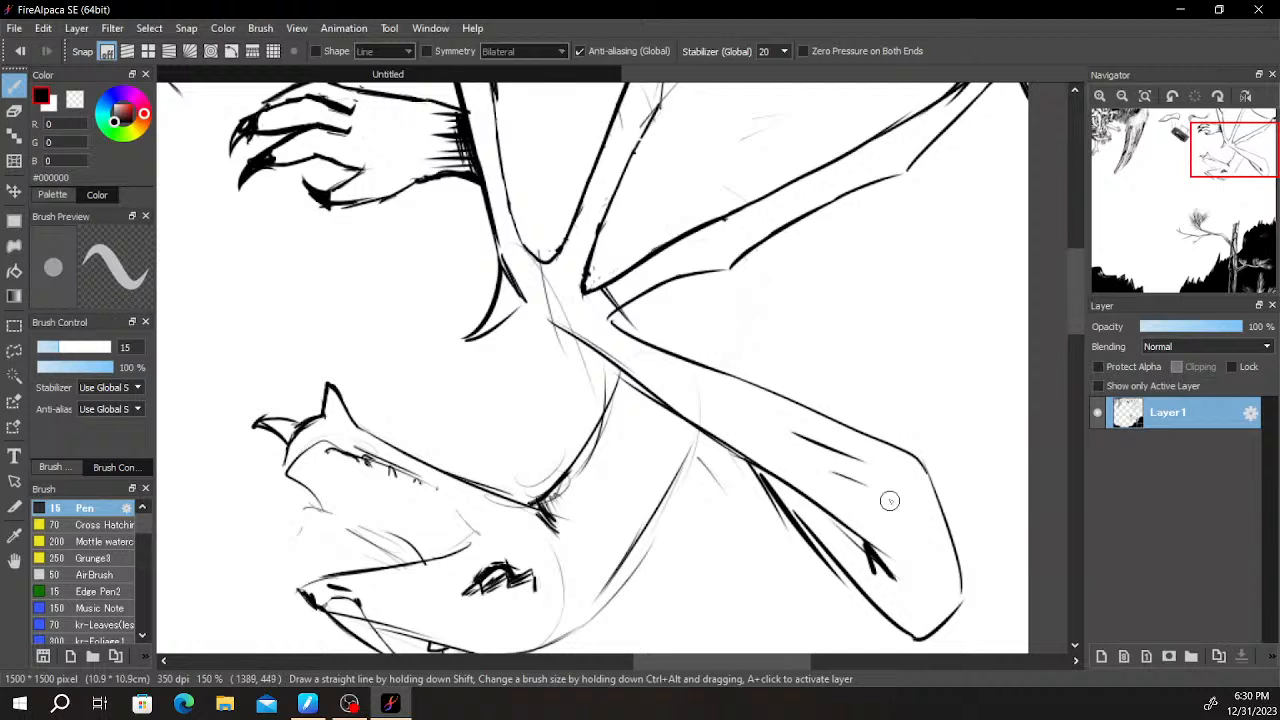
- Erase the new limb's broad end and redraw it with a flatter underside and a more pointed lower corner
{"action": "key", "text": "e"}
{"action": "left_click_drag", "start_coordinate": [938, 537], "coordinate": [941, 494]}
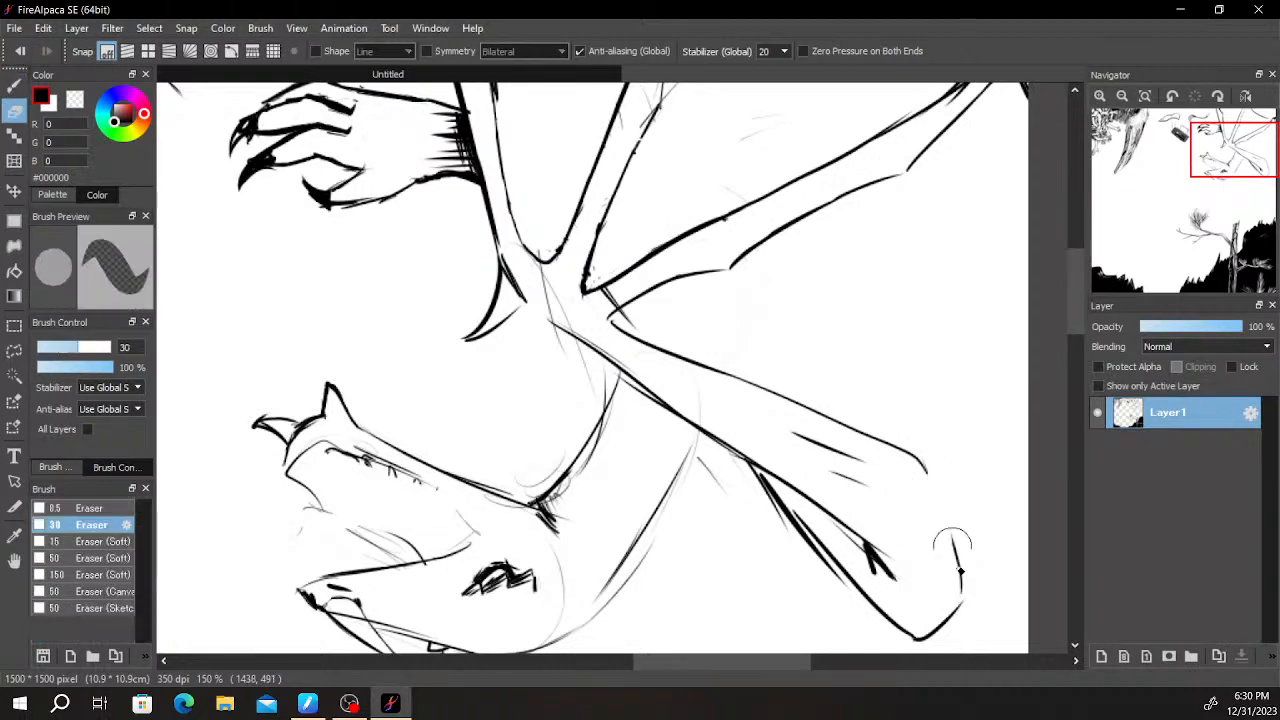
{"action": "left_click_drag", "start_coordinate": [945, 597], "coordinate": [882, 637]}
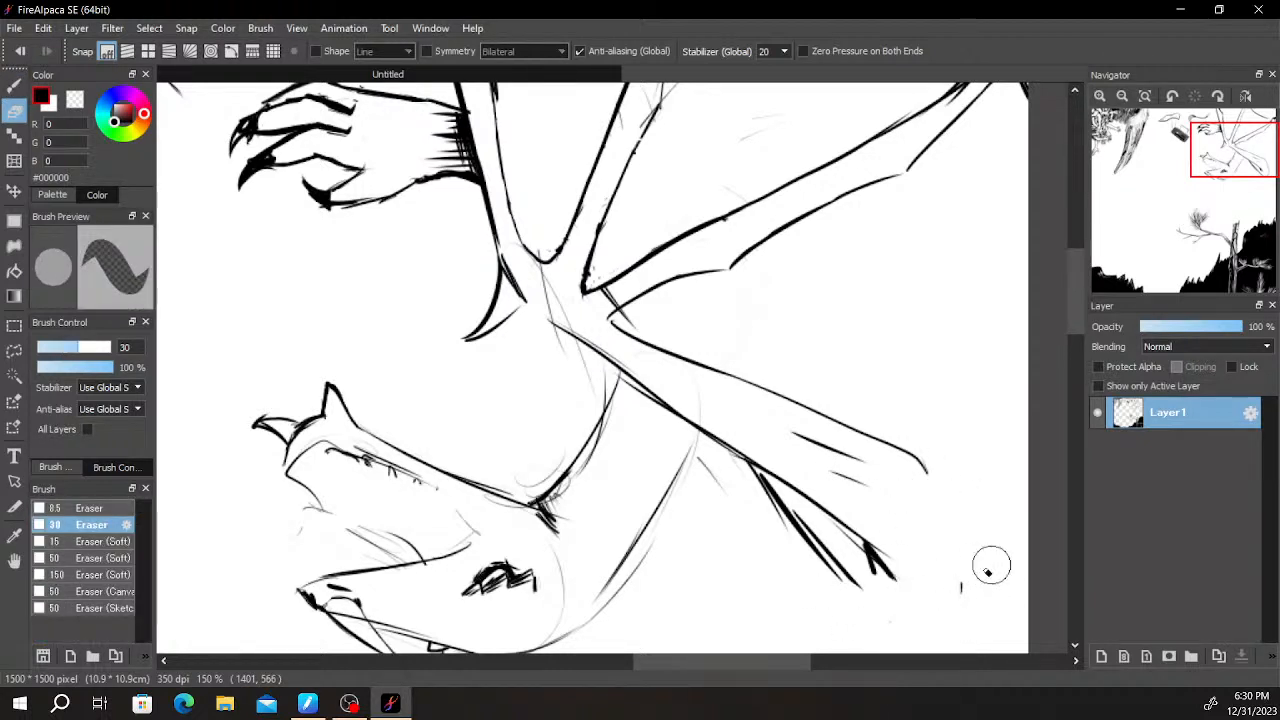
{"action": "key", "text": "b"}
{"action": "left_click_drag", "start_coordinate": [858, 580], "coordinate": [991, 583]}
{"action": "key", "text": "ctrl+z"}
{"action": "mouse_move", "coordinate": [858, 580]}
{"action": "left_mouse_down"}
{"action": "mouse_move", "coordinate": [1007, 594]}
{"action": "mouse_move", "coordinate": [920, 445]}
{"action": "mouse_move", "coordinate": [914, 470]}
{"action": "left_mouse_up"}
{"action": "key", "text": "ctrl+z"}
- Redraw the new limb's upper edge as a thicker line running from the joint toward its bend
{"action": "key", "text": "ctrl+z"}
{"action": "left_click_drag", "start_coordinate": [820, 416], "coordinate": [902, 468]}
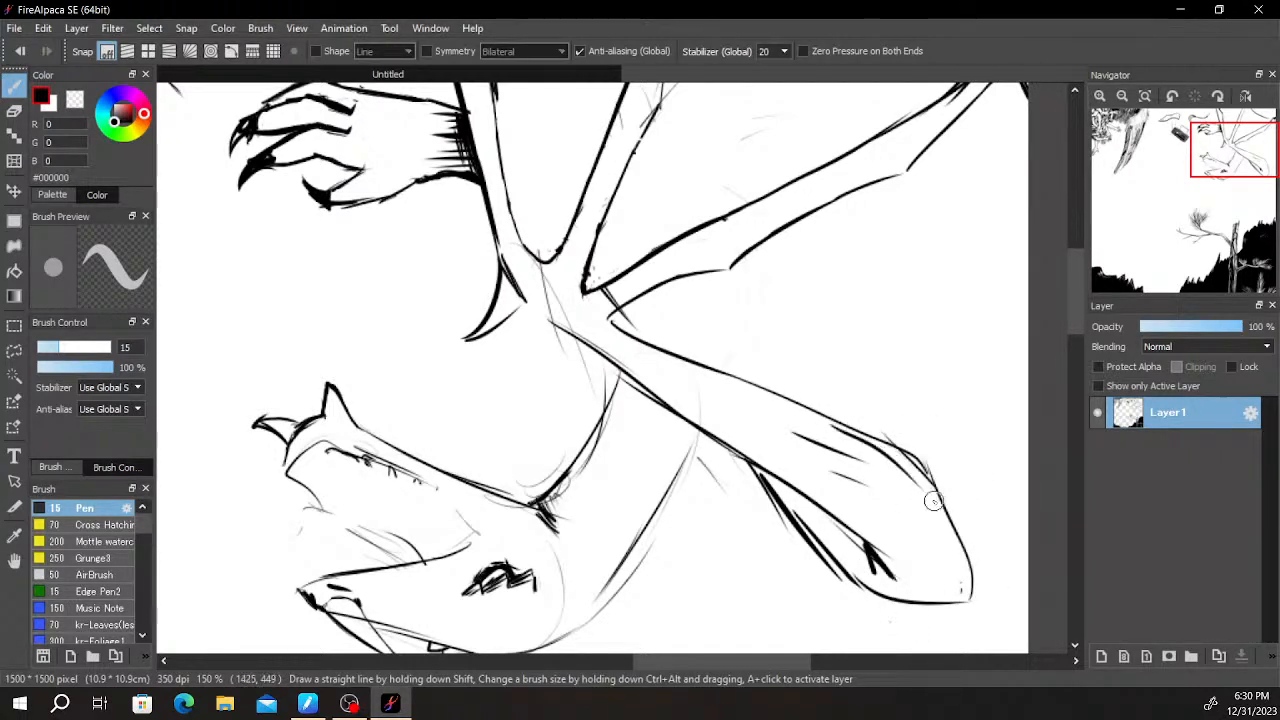
{"action": "key", "text": "ctrl+z"}
{"action": "left_click_drag", "start_coordinate": [690, 366], "coordinate": [895, 445]}
{"action": "key", "text": "ctrl+z"}
{"action": "left_click_drag", "start_coordinate": [692, 363], "coordinate": [934, 455]}
{"action": "key", "text": "ctrl+z"}
{"action": "key", "text": "ctrl+z"}
{"action": "mouse_move", "coordinate": [683, 359]}
{"action": "left_mouse_down"}
{"action": "mouse_move", "coordinate": [904, 450]}
{"action": "mouse_move", "coordinate": [815, 422]}
{"action": "mouse_move", "coordinate": [890, 430]}
{"action": "left_mouse_up"}
{"action": "key", "text": "ctrl+z"}
{"action": "key", "text": "ctrl+z"}
{"action": "key", "text": "ctrl+z"}
{"action": "left_click_drag", "start_coordinate": [763, 404], "coordinate": [872, 422]}
{"action": "key", "text": "ctrl+z"}
{"action": "left_click_drag", "start_coordinate": [680, 357], "coordinate": [858, 430]}
- Erase the stray strokes around the broad end of the lower limb and redraw its upper bend as one clean contour
{"action": "key", "text": "e"}
{"action": "scroll", "coordinate": [786, 402], "scroll_direction": "down", "scroll_amount": 1}
{"action": "scroll", "coordinate": [785, 392], "scroll_direction": "up", "scroll_amount": 3}
{"action": "mouse_move", "coordinate": [738, 388]}
{"action": "left_mouse_down"}
{"action": "mouse_move", "coordinate": [630, 353]}
{"action": "mouse_move", "coordinate": [803, 431]}
{"action": "mouse_move", "coordinate": [914, 463]}
{"action": "left_mouse_up"}
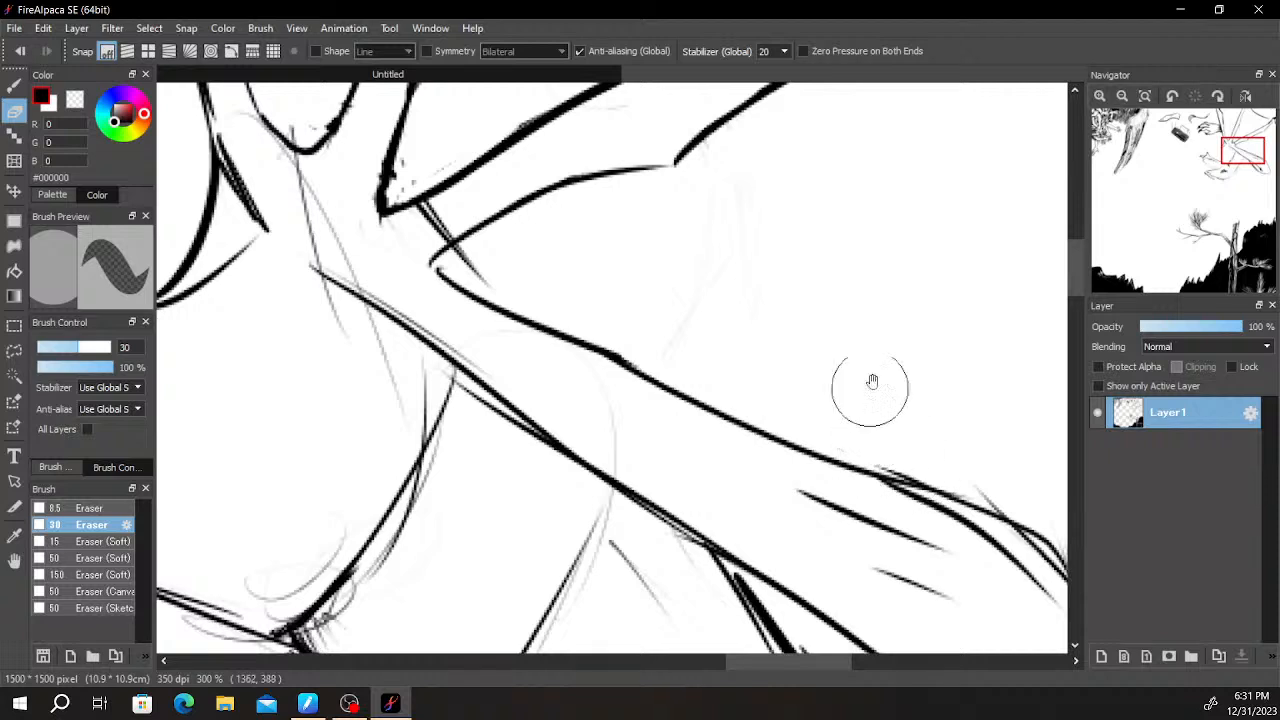
{"action": "left_click_drag", "start_coordinate": [876, 412], "coordinate": [625, 290]}
{"action": "mouse_move", "coordinate": [784, 457]}
{"action": "left_mouse_down"}
{"action": "mouse_move", "coordinate": [812, 487]}
{"action": "mouse_move", "coordinate": [820, 466]}
{"action": "mouse_move", "coordinate": [802, 446]}
{"action": "mouse_move", "coordinate": [660, 383]}
{"action": "mouse_move", "coordinate": [647, 347]}
{"action": "mouse_move", "coordinate": [760, 383]}
{"action": "mouse_move", "coordinate": [846, 453]}
{"action": "mouse_move", "coordinate": [834, 471]}
{"action": "left_mouse_up"}
{"action": "key", "text": "b"}
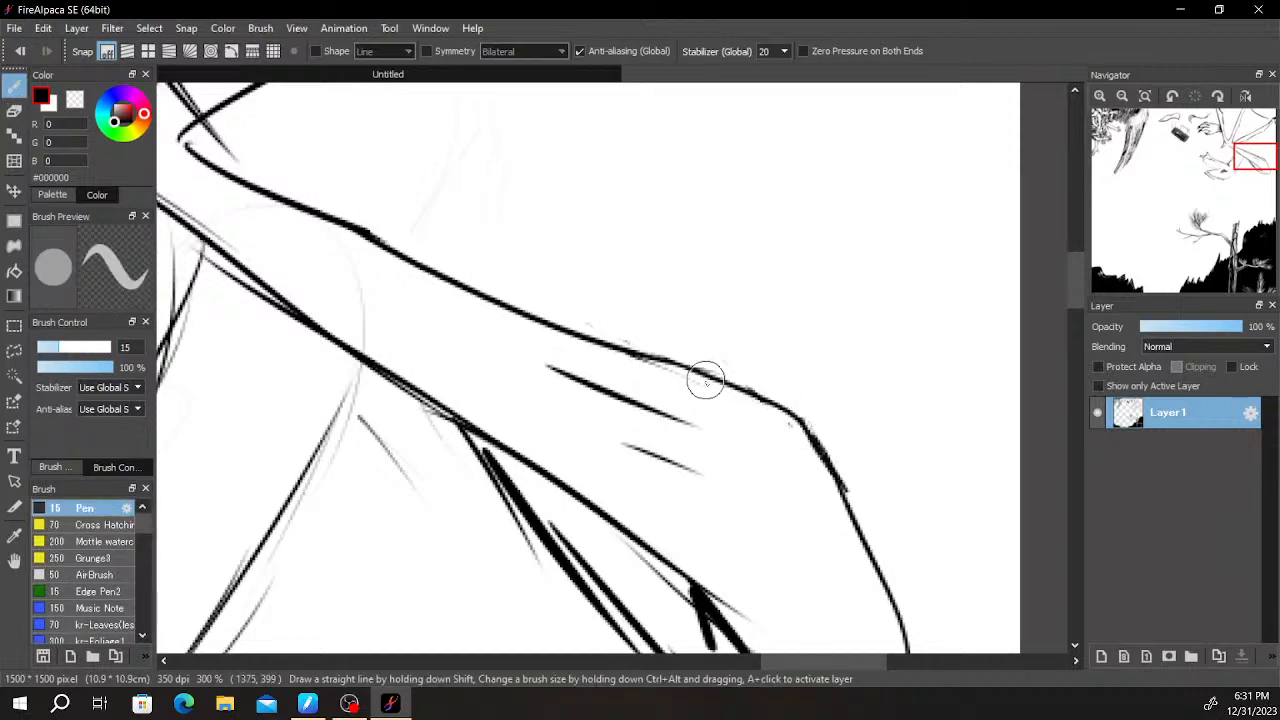
{"action": "scroll", "coordinate": [708, 379], "scroll_direction": "down", "scroll_amount": 3}
{"action": "scroll", "coordinate": [756, 473], "scroll_direction": "up", "scroll_amount": 3}
{"action": "key", "text": "e"}
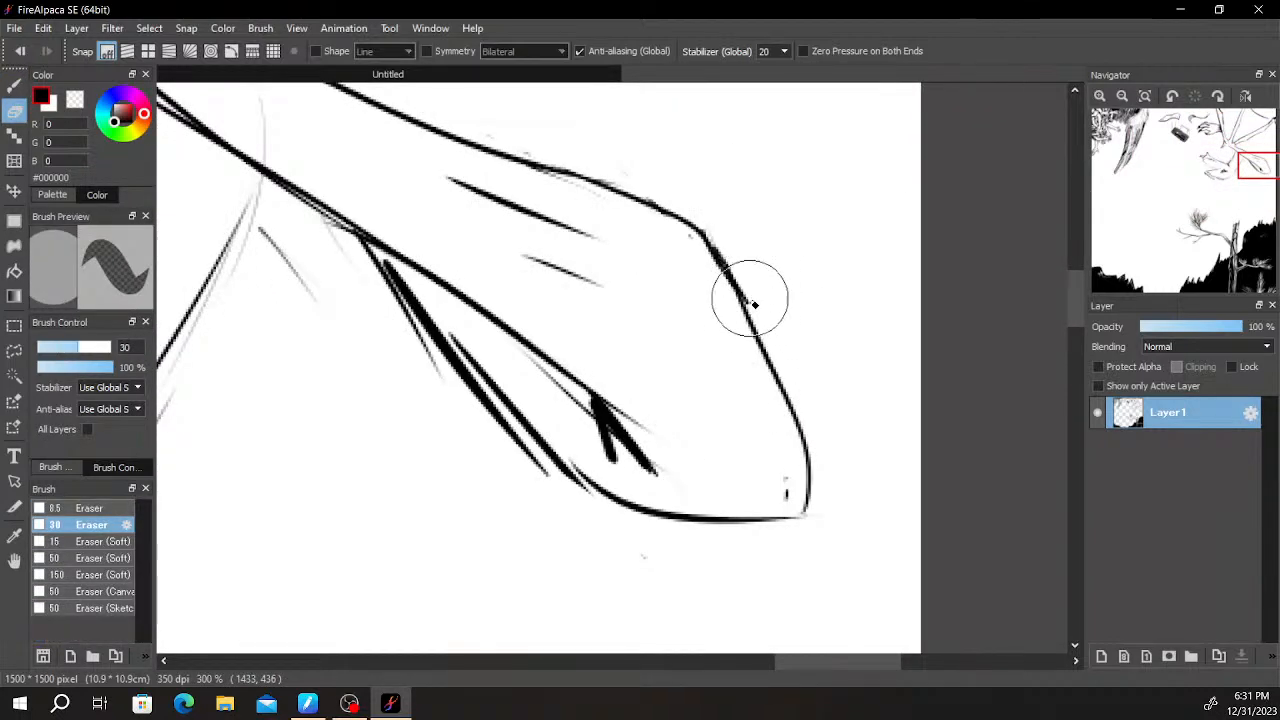
- Thicken the limb's lower edge from its fork down to the broad end and erase the loose lines beside it
{"action": "key", "text": "b"}
{"action": "mouse_move", "coordinate": [390, 282]}
{"action": "left_mouse_down"}
{"action": "mouse_move", "coordinate": [595, 497]}
{"action": "mouse_move", "coordinate": [737, 517]}
{"action": "left_mouse_up"}
{"action": "key", "text": "e"}
{"action": "mouse_move", "coordinate": [543, 480]}
{"action": "left_mouse_down"}
{"action": "mouse_move", "coordinate": [349, 263]}
{"action": "mouse_move", "coordinate": [531, 466]}
{"action": "mouse_move", "coordinate": [447, 386]}
{"action": "left_mouse_up"}
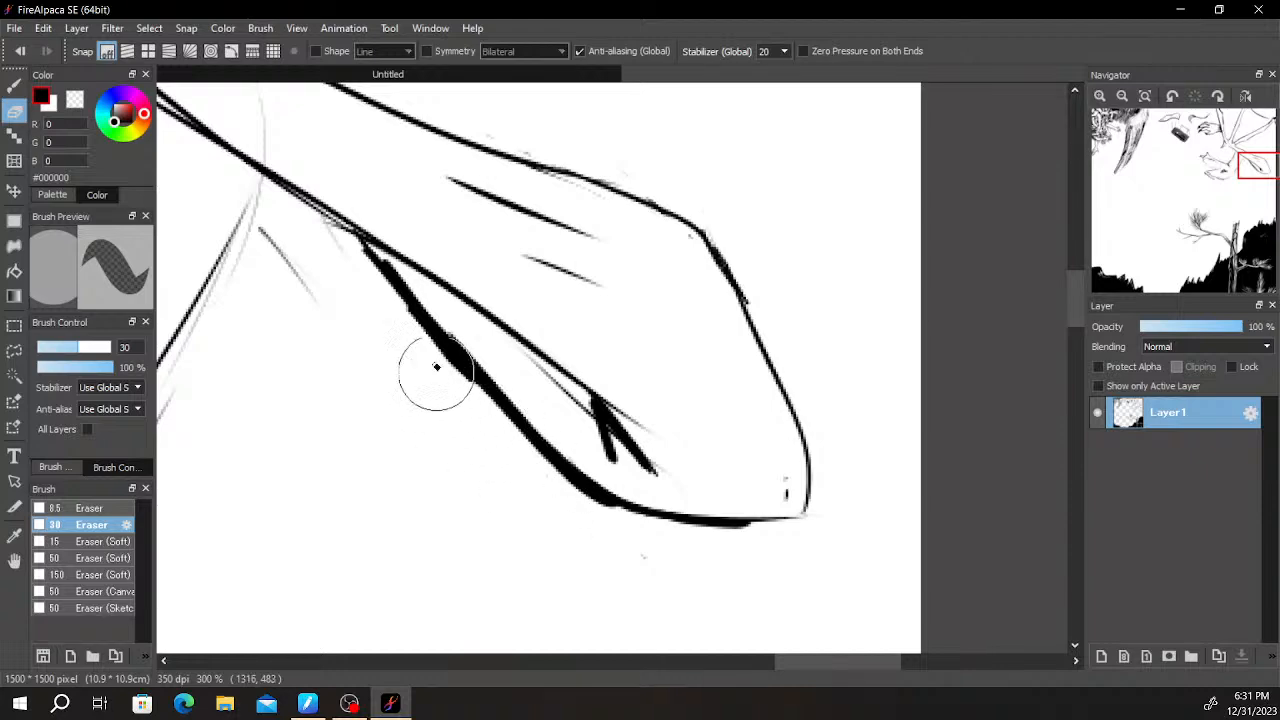
- Redraw the outer edge of the creature's neck as a thick curve from behind the head spikes up to the diagonal limb
{"action": "scroll", "coordinate": [447, 386], "scroll_direction": "down", "scroll_amount": 1}
{"action": "key", "text": "b"}
{"action": "left_click_drag", "start_coordinate": [418, 318], "coordinate": [780, 316]}
{"action": "left_click_drag", "start_coordinate": [618, 424], "coordinate": [715, 362]}
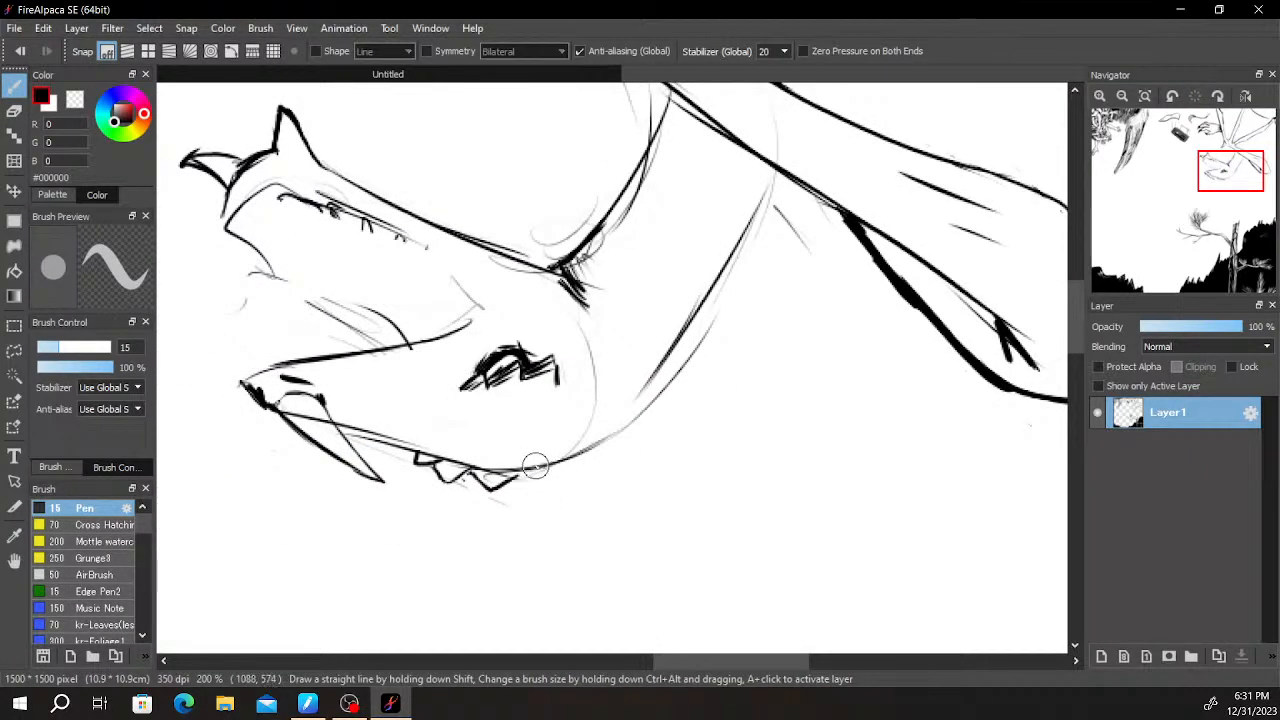
{"action": "mouse_move", "coordinate": [549, 466]}
{"action": "left_mouse_down"}
{"action": "mouse_move", "coordinate": [638, 432]}
{"action": "mouse_move", "coordinate": [714, 306]}
{"action": "left_mouse_up"}
{"action": "key", "text": "ctrl+z"}
{"action": "key", "text": "ctrl+z"}
{"action": "mouse_move", "coordinate": [553, 470]}
{"action": "left_mouse_down"}
{"action": "mouse_move", "coordinate": [665, 400]}
{"action": "mouse_move", "coordinate": [737, 200]}
{"action": "left_mouse_up"}
{"action": "key", "text": "ctrl+z"}
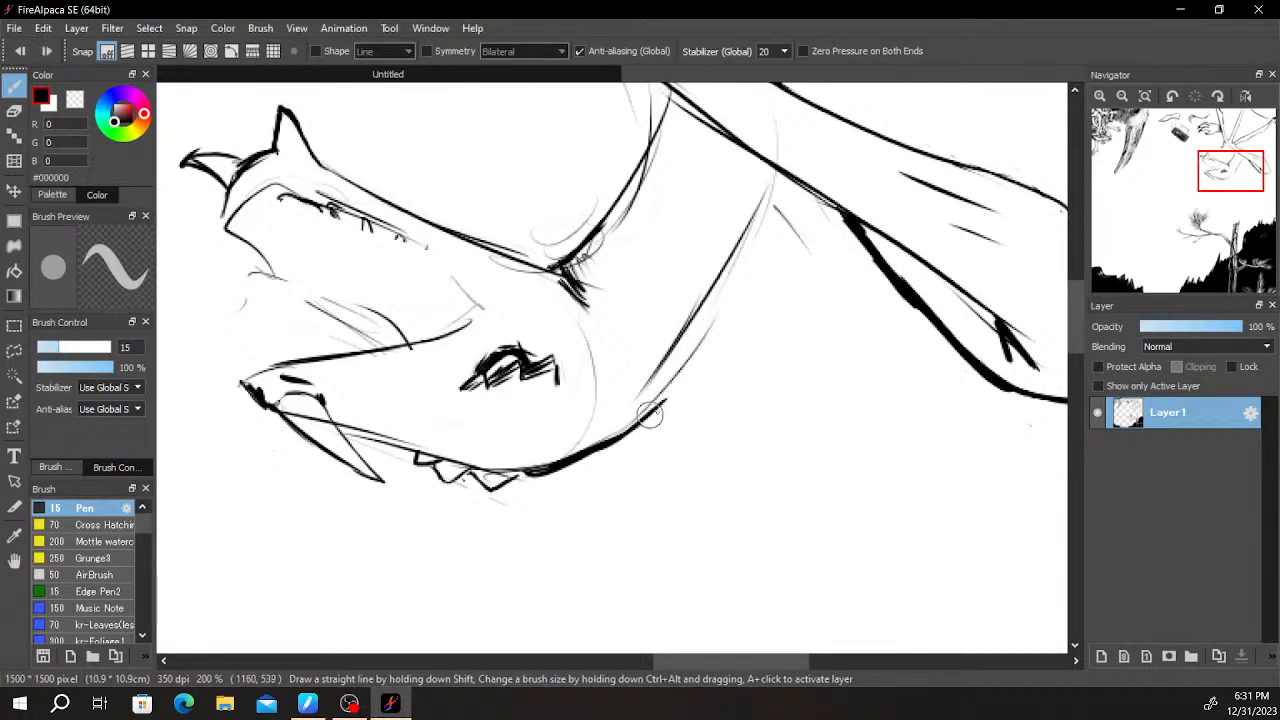
{"action": "left_click_drag", "start_coordinate": [645, 417], "coordinate": [782, 204]}
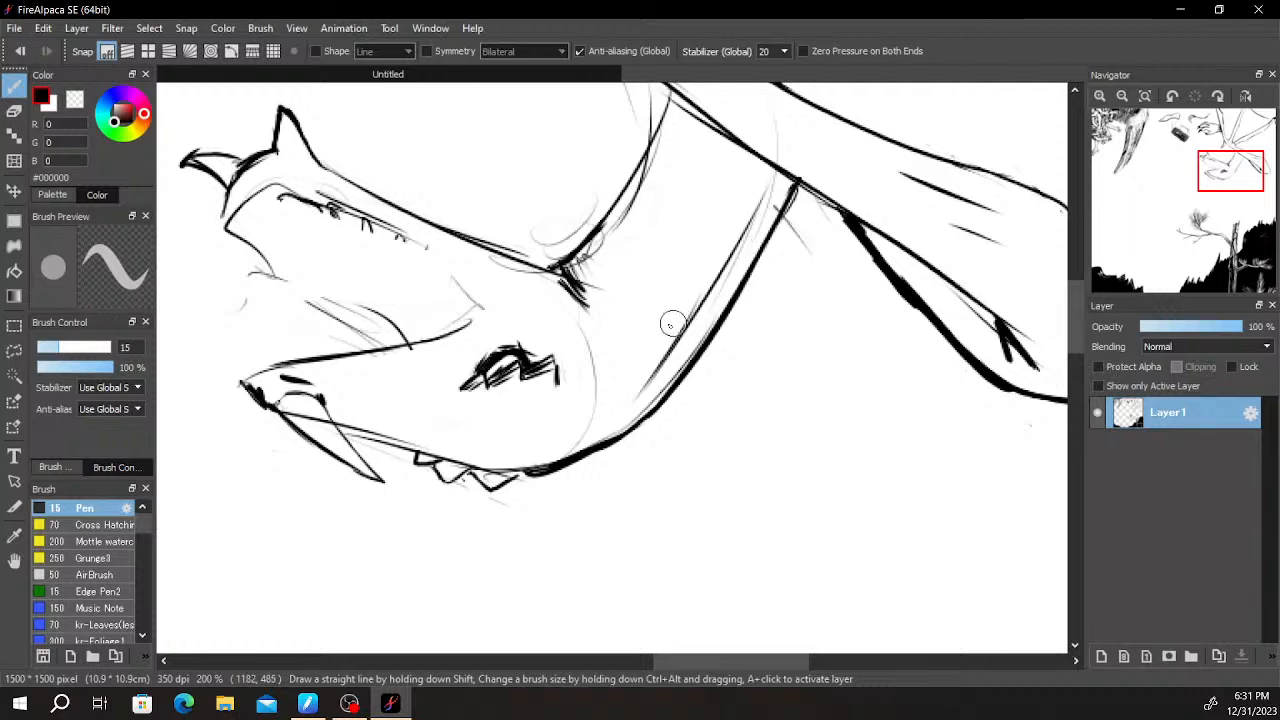
- Fill the long snout horn and the two small horns on the opposite jaw with solid black
{"action": "left_click_drag", "start_coordinate": [683, 324], "coordinate": [791, 302]}
{"action": "left_click_drag", "start_coordinate": [388, 381], "coordinate": [401, 397]}
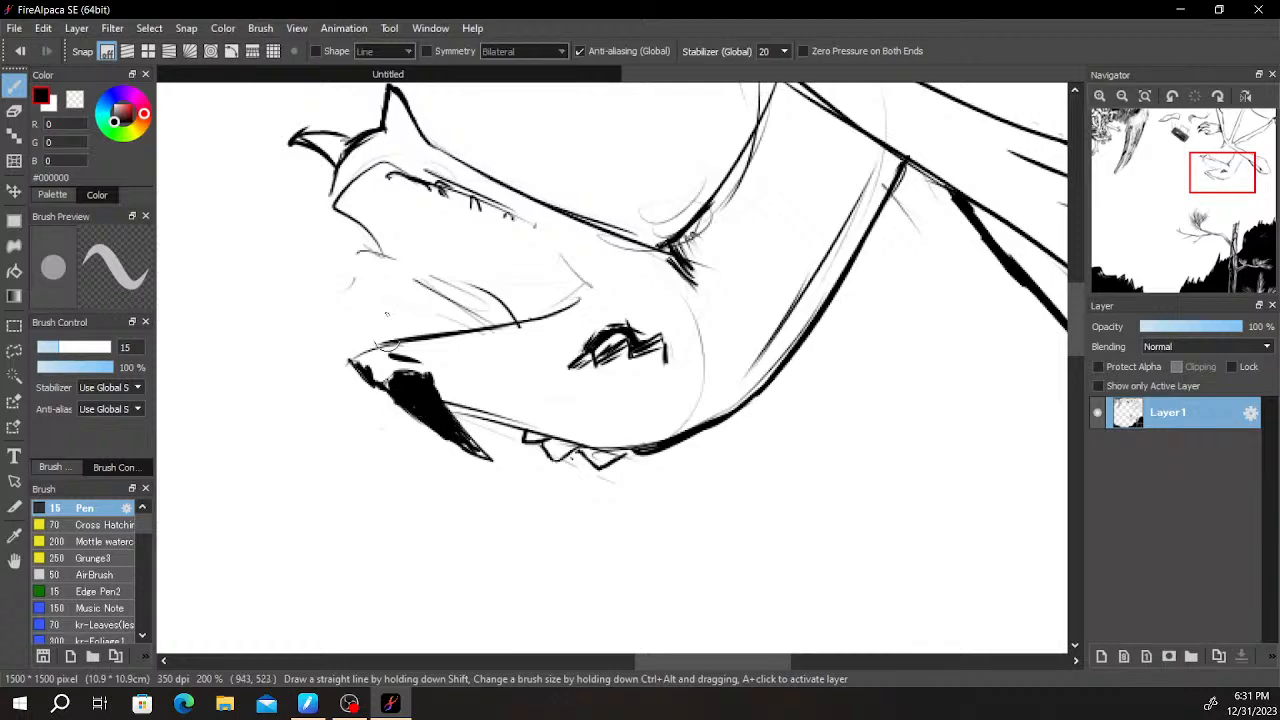
{"action": "left_click_drag", "start_coordinate": [449, 202], "coordinate": [440, 326]}
{"action": "left_click_drag", "start_coordinate": [378, 244], "coordinate": [405, 264]}
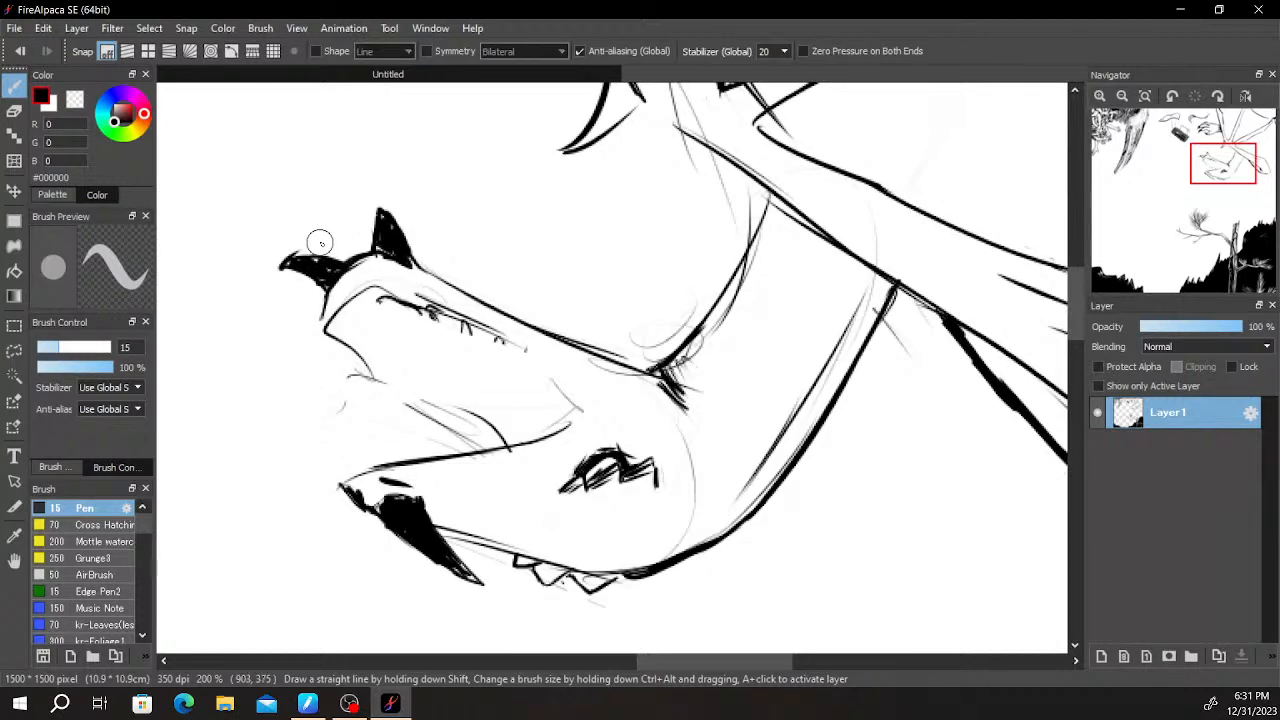
- Cross-hatch the top of the neck with short strokes where it meets the diagonal limb
{"action": "scroll", "coordinate": [952, 325], "scroll_direction": "up", "scroll_amount": 1}
{"action": "scroll", "coordinate": [664, 275], "scroll_direction": "down", "scroll_amount": 2}
{"action": "scroll", "coordinate": [770, 350], "scroll_direction": "up", "scroll_amount": 2}
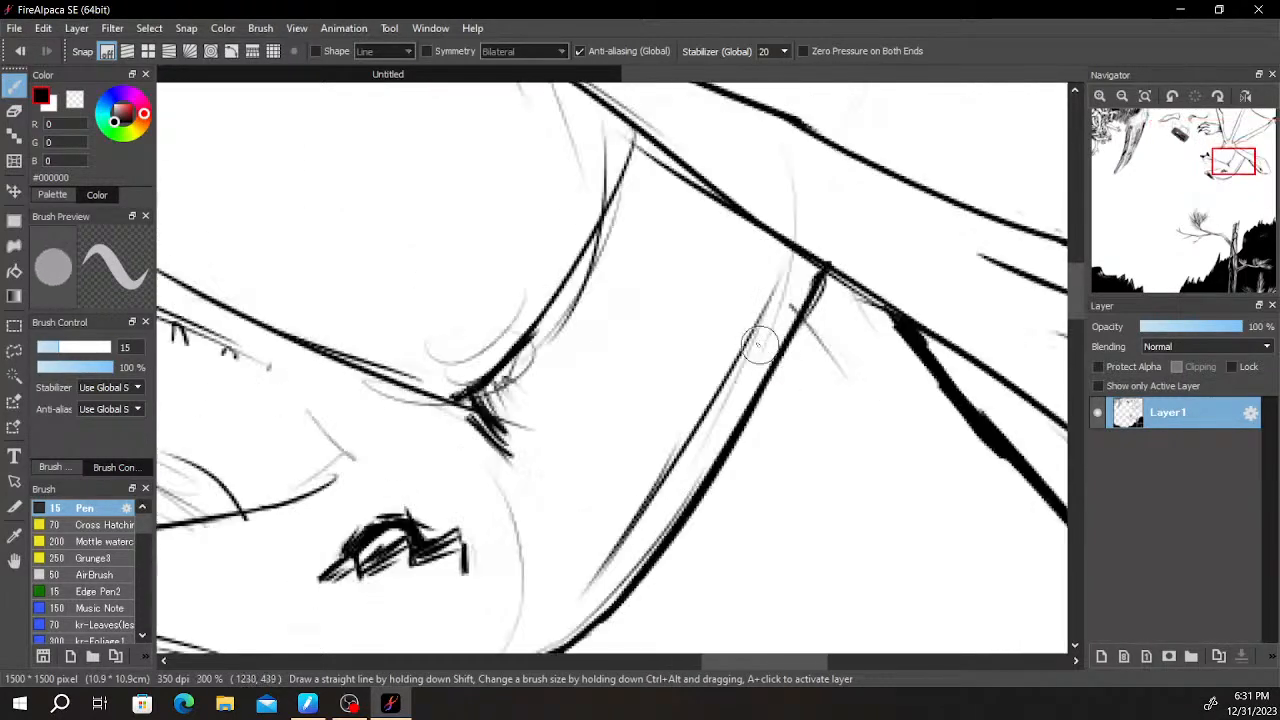
{"action": "mouse_move", "coordinate": [650, 139]}
{"action": "left_mouse_down"}
{"action": "mouse_move", "coordinate": [632, 200]}
{"action": "mouse_move", "coordinate": [647, 204]}
{"action": "left_mouse_up"}
{"action": "mouse_move", "coordinate": [678, 162]}
{"action": "left_mouse_down"}
{"action": "mouse_move", "coordinate": [634, 265]}
{"action": "mouse_move", "coordinate": [693, 174]}
{"action": "mouse_move", "coordinate": [667, 247]}
{"action": "left_mouse_up"}
{"action": "left_click_drag", "start_coordinate": [706, 182], "coordinate": [680, 245]}
{"action": "left_click_drag", "start_coordinate": [714, 195], "coordinate": [668, 296]}
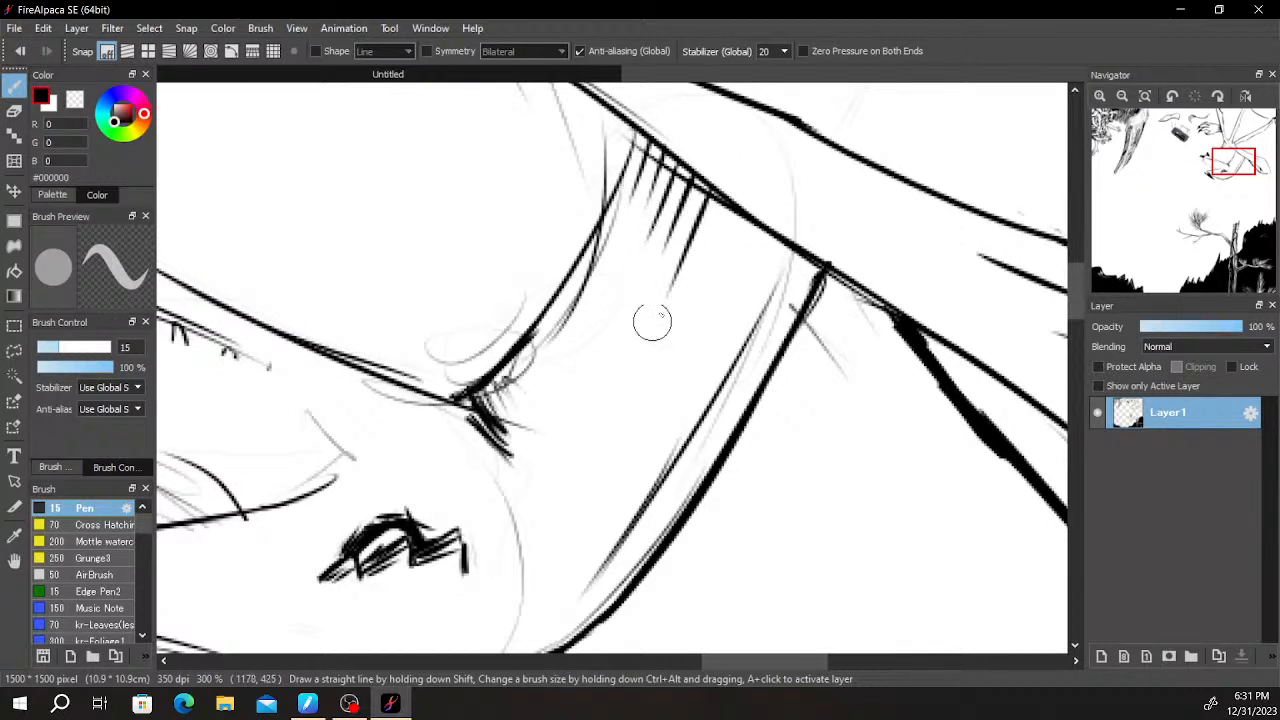
{"action": "mouse_move", "coordinate": [728, 206]}
{"action": "left_mouse_down"}
{"action": "mouse_move", "coordinate": [683, 308]}
{"action": "mouse_move", "coordinate": [744, 218]}
{"action": "mouse_move", "coordinate": [721, 286]}
{"action": "left_mouse_up"}
{"action": "mouse_move", "coordinate": [760, 240]}
{"action": "left_mouse_down"}
{"action": "mouse_move", "coordinate": [742, 292]}
{"action": "mouse_move", "coordinate": [757, 300]}
{"action": "left_mouse_up"}
{"action": "mouse_move", "coordinate": [790, 254]}
{"action": "left_mouse_down"}
{"action": "mouse_move", "coordinate": [772, 308]}
{"action": "mouse_move", "coordinate": [790, 314]}
{"action": "left_mouse_up"}
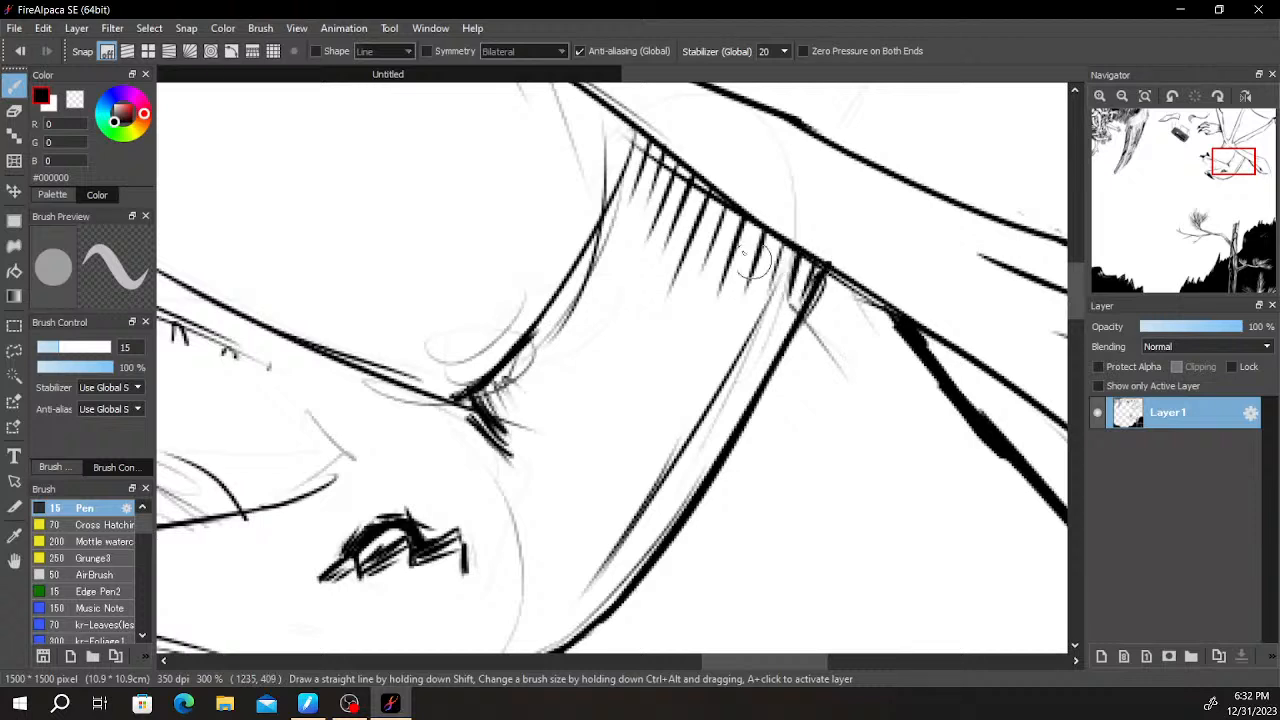
{"action": "mouse_move", "coordinate": [638, 136]}
{"action": "left_mouse_down"}
{"action": "mouse_move", "coordinate": [672, 214]}
{"action": "mouse_move", "coordinate": [692, 226]}
{"action": "left_mouse_up"}
{"action": "mouse_move", "coordinate": [668, 160]}
{"action": "left_mouse_down"}
{"action": "mouse_move", "coordinate": [716, 250]}
{"action": "mouse_move", "coordinate": [745, 268]}
{"action": "left_mouse_up"}
{"action": "mouse_move", "coordinate": [728, 206]}
{"action": "left_mouse_down"}
{"action": "mouse_move", "coordinate": [778, 284]}
{"action": "mouse_move", "coordinate": [808, 298]}
{"action": "mouse_move", "coordinate": [814, 276]}
{"action": "mouse_move", "coordinate": [758, 236]}
{"action": "mouse_move", "coordinate": [814, 270]}
{"action": "left_mouse_up"}
- Add hatching strokes at the inner corner between jaw and neck and along the neck's thick outer edge
{"action": "scroll", "coordinate": [770, 272], "scroll_direction": "up", "scroll_amount": 1}
{"action": "scroll", "coordinate": [660, 405], "scroll_direction": "down", "scroll_amount": 2}
{"action": "left_click_drag", "start_coordinate": [660, 426], "coordinate": [768, 376]}
{"action": "mouse_move", "coordinate": [642, 364]}
{"action": "left_mouse_down"}
{"action": "mouse_move", "coordinate": [664, 382]}
{"action": "mouse_move", "coordinate": [713, 346]}
{"action": "left_mouse_up"}
{"action": "left_click_drag", "start_coordinate": [638, 370], "coordinate": [715, 326]}
{"action": "left_click_drag", "start_coordinate": [727, 520], "coordinate": [822, 244]}
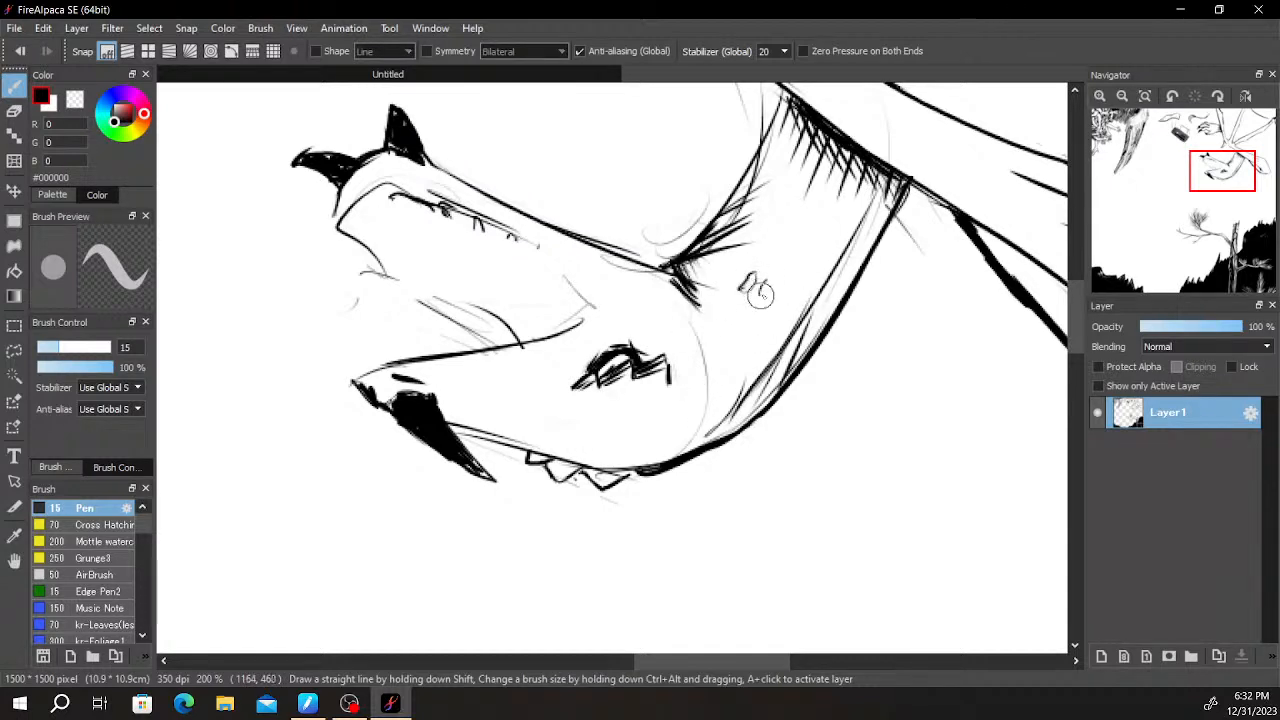
- Scatter small oval spots over the creature's limbs and the back of its clawed hand
{"action": "left_click_drag", "start_coordinate": [830, 233], "coordinate": [696, 472]}
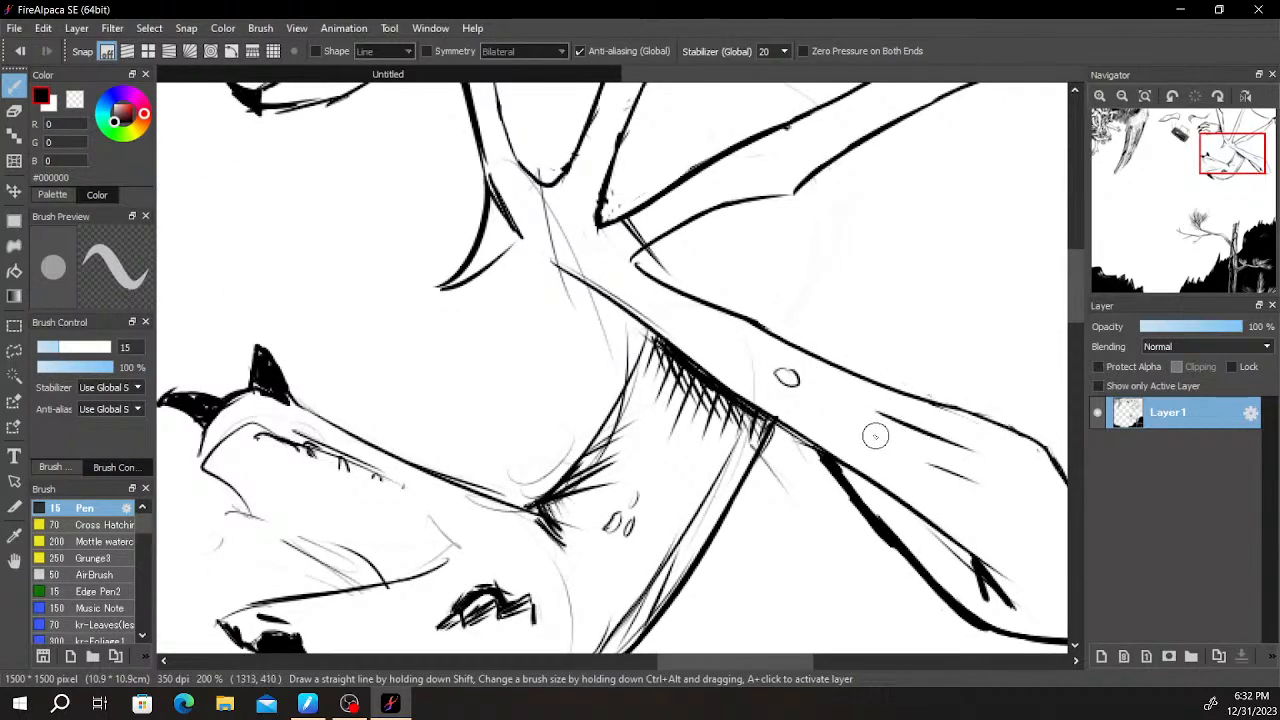
{"action": "left_click_drag", "start_coordinate": [671, 304], "coordinate": [759, 393]}
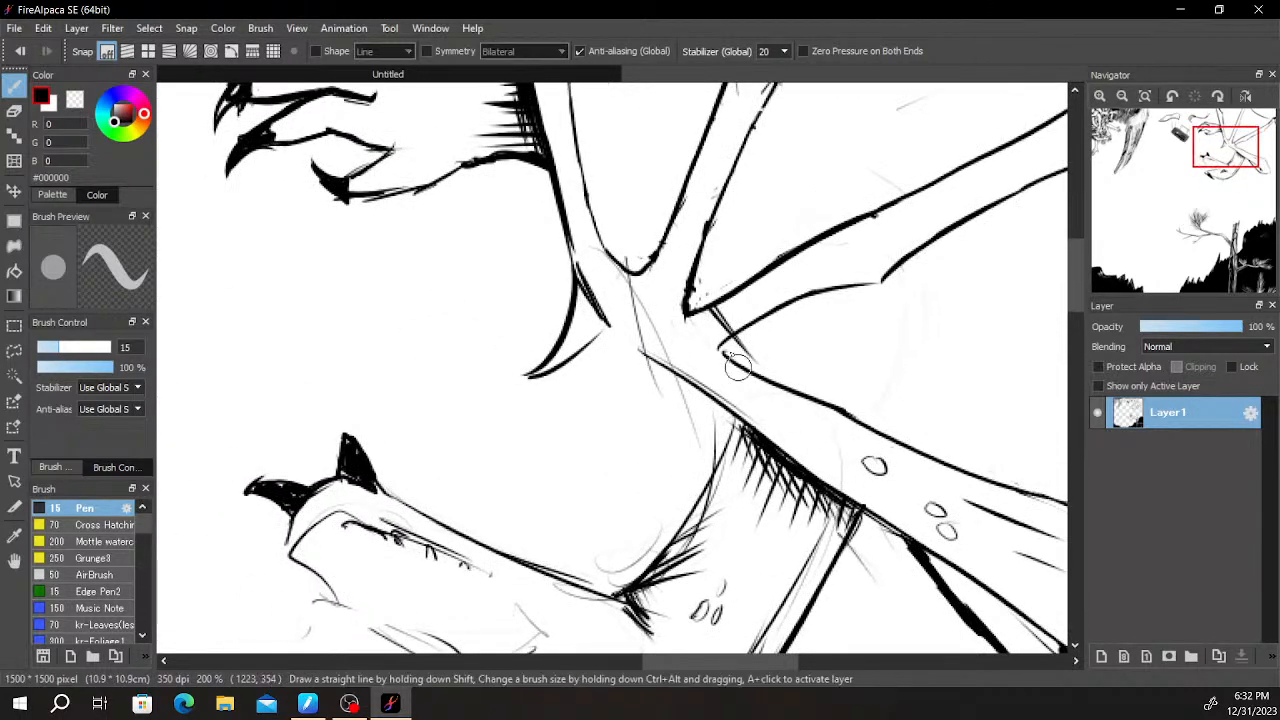
{"action": "left_click_drag", "start_coordinate": [872, 228], "coordinate": [740, 321]}
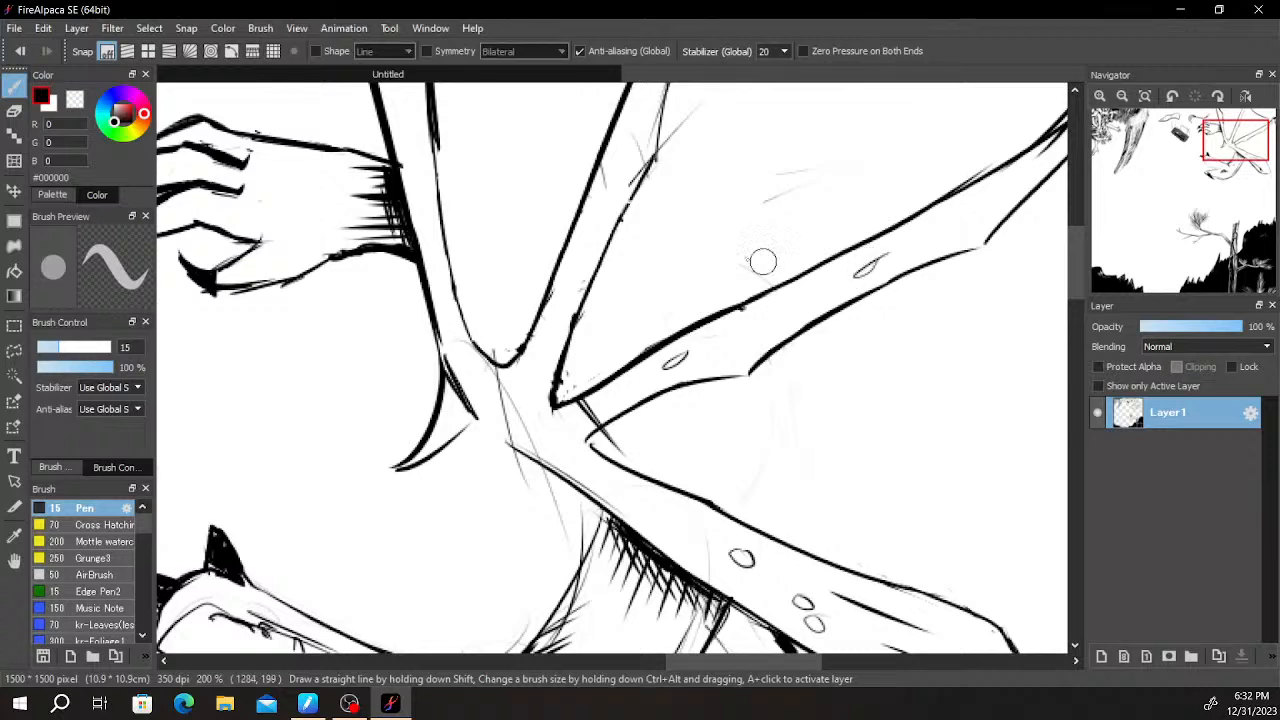
{"action": "scroll", "coordinate": [631, 164], "scroll_direction": "down", "scroll_amount": 3}
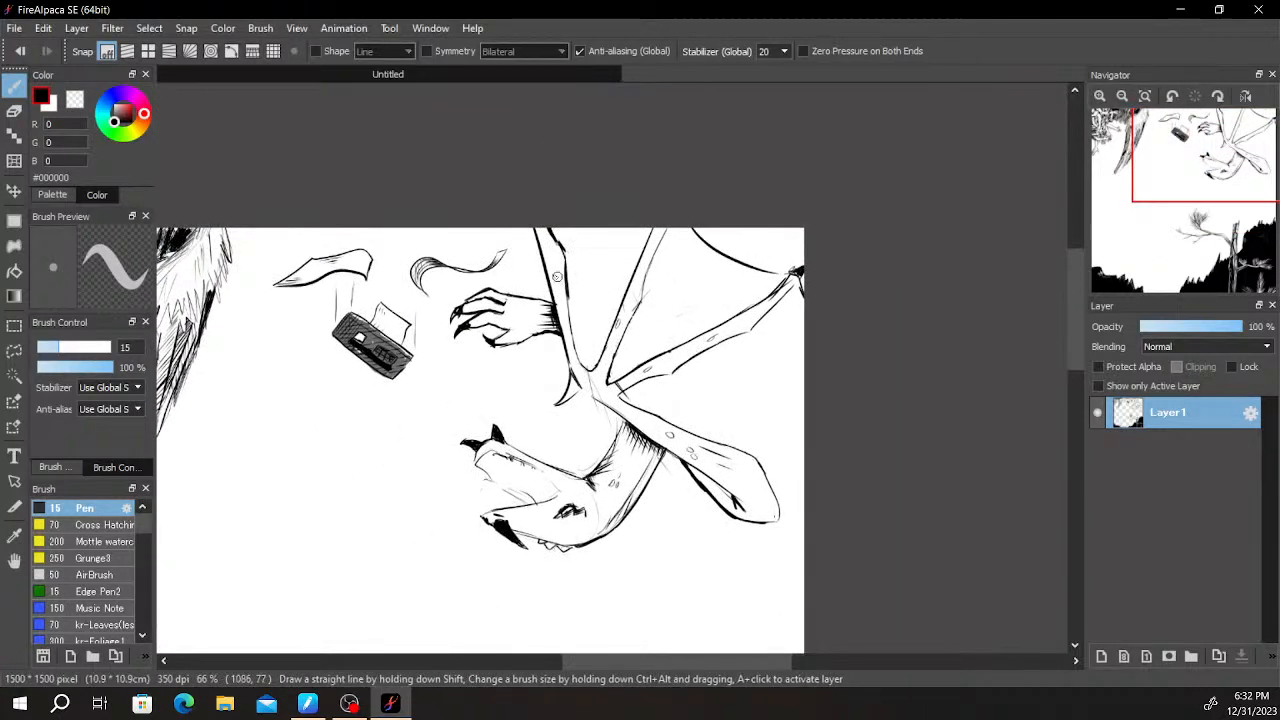
{"action": "scroll", "coordinate": [829, 206], "scroll_direction": "up", "scroll_amount": 3}
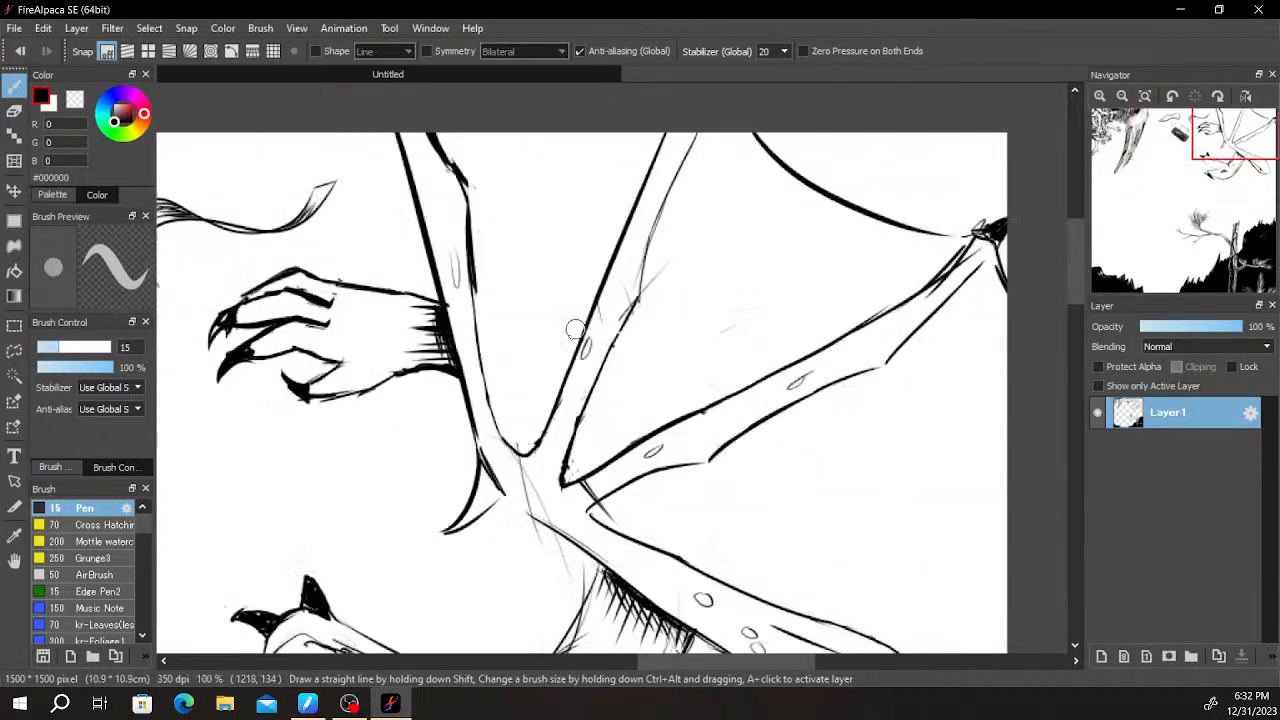
{"action": "mouse_move", "coordinate": [586, 316]}
{"action": "left_mouse_down"}
{"action": "mouse_move", "coordinate": [602, 327]}
{"action": "mouse_move", "coordinate": [676, 315]}
{"action": "mouse_move", "coordinate": [785, 270]}
{"action": "mouse_move", "coordinate": [788, 306]}
{"action": "mouse_move", "coordinate": [861, 351]}
{"action": "left_mouse_up"}
{"action": "scroll", "coordinate": [618, 328], "scroll_direction": "down", "scroll_amount": 1}
{"action": "scroll", "coordinate": [772, 278], "scroll_direction": "up", "scroll_amount": 2}
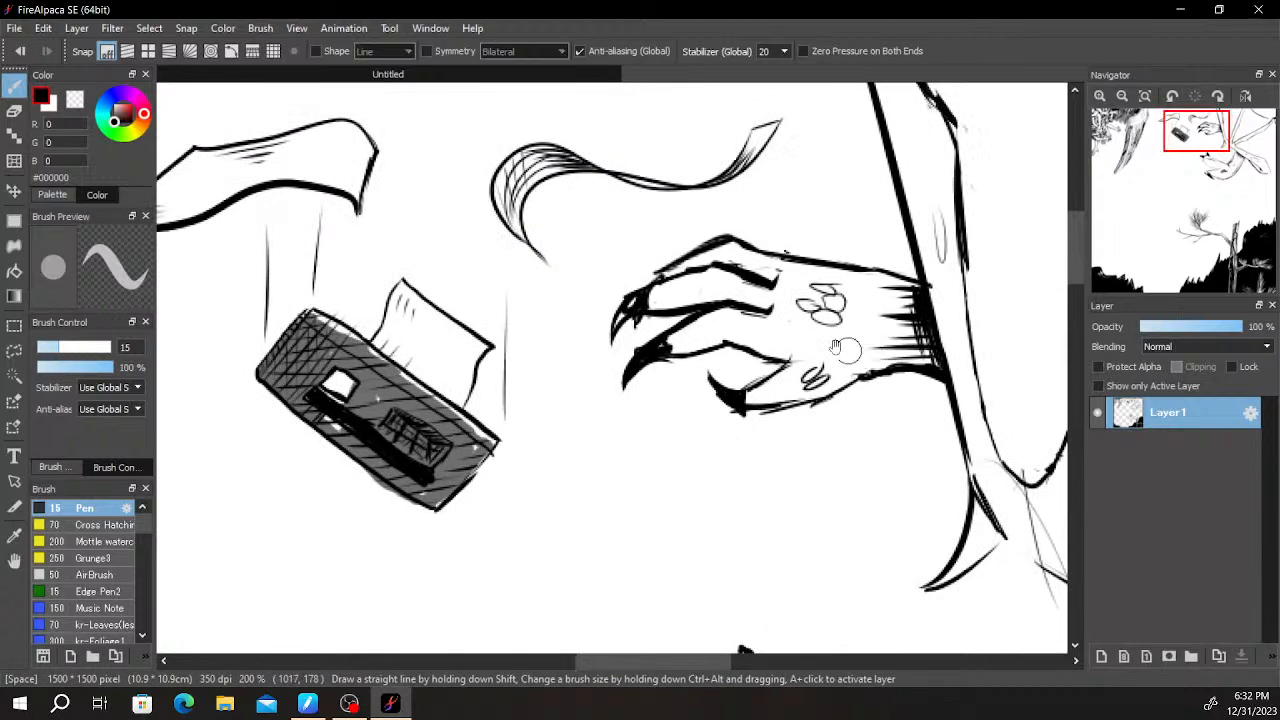
{"action": "left_click_drag", "start_coordinate": [790, 306], "coordinate": [845, 333]}
- Draw one tall fang and a row of small pointed teeth along the front of the snout's mouth edge
{"action": "scroll", "coordinate": [910, 308], "scroll_direction": "down", "scroll_amount": 2}
{"action": "left_click_drag", "start_coordinate": [1035, 405], "coordinate": [850, 425]}
{"action": "scroll", "coordinate": [892, 325], "scroll_direction": "up", "scroll_amount": 3}
{"action": "left_click_drag", "start_coordinate": [510, 563], "coordinate": [714, 351]}
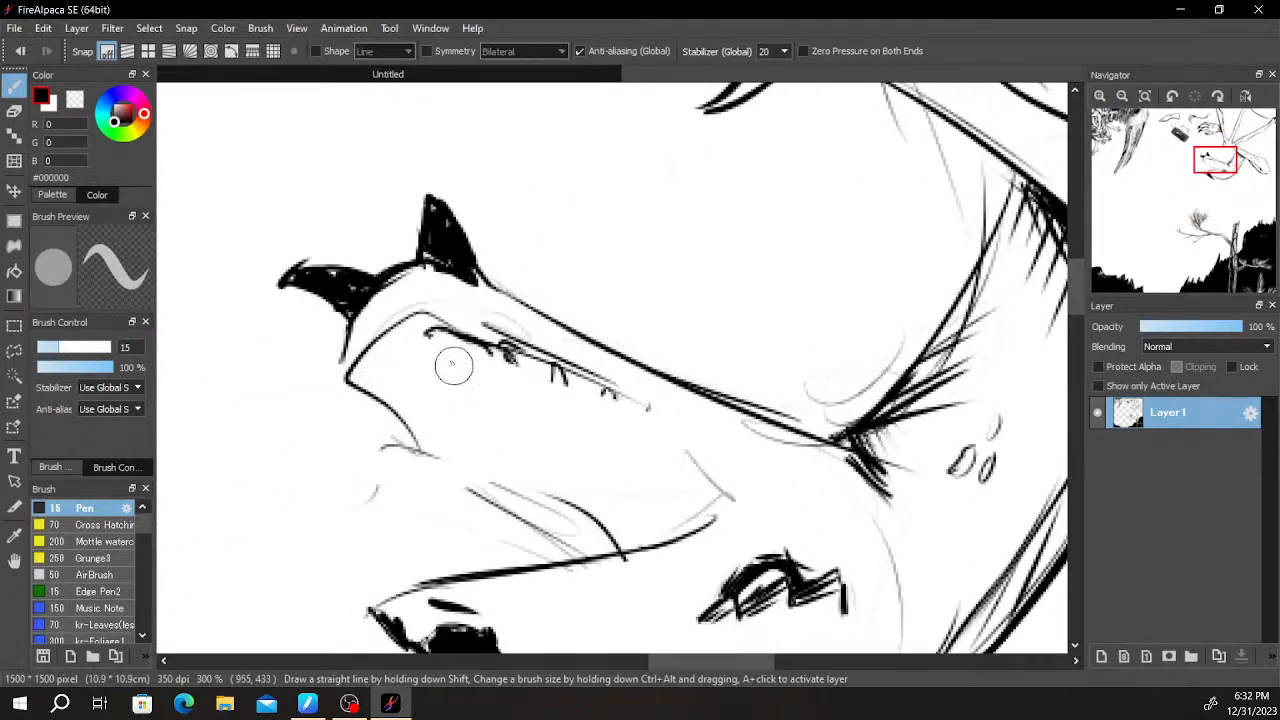
{"action": "scroll", "coordinate": [492, 366], "scroll_direction": "down", "scroll_amount": 1}
{"action": "left_click_drag", "start_coordinate": [480, 566], "coordinate": [506, 431]}
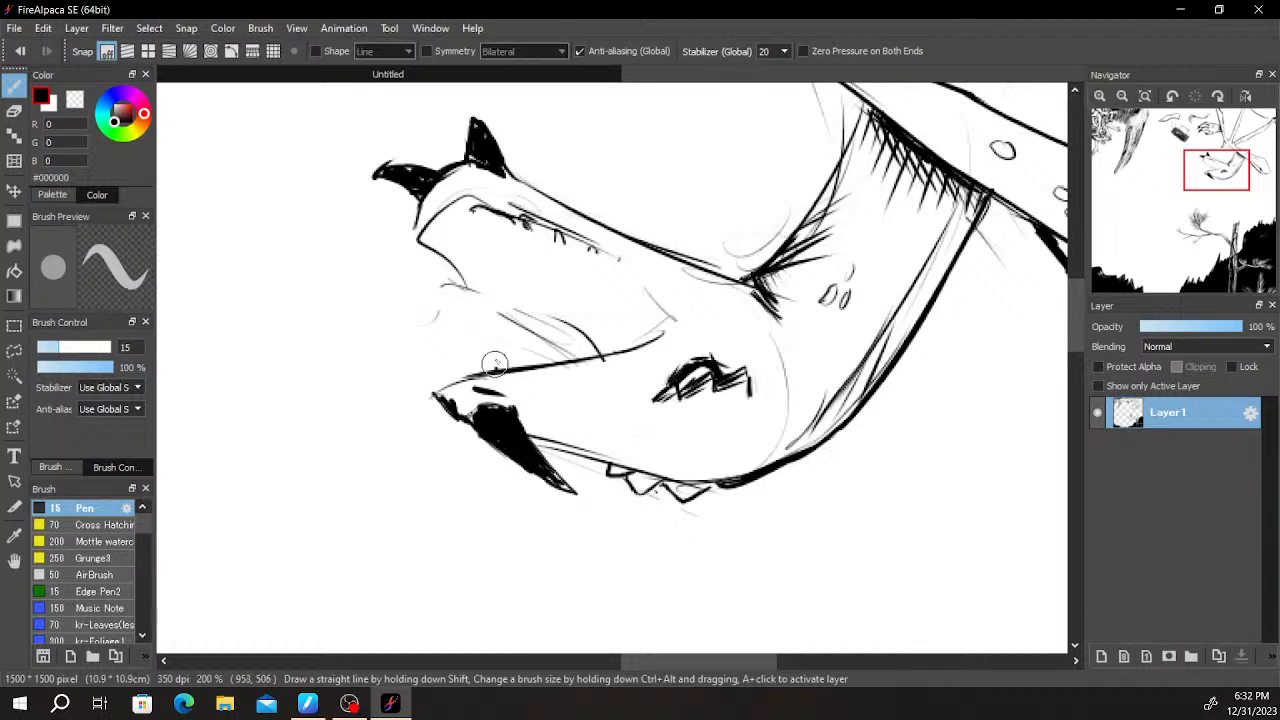
{"action": "left_click_drag", "start_coordinate": [500, 357], "coordinate": [510, 304]}
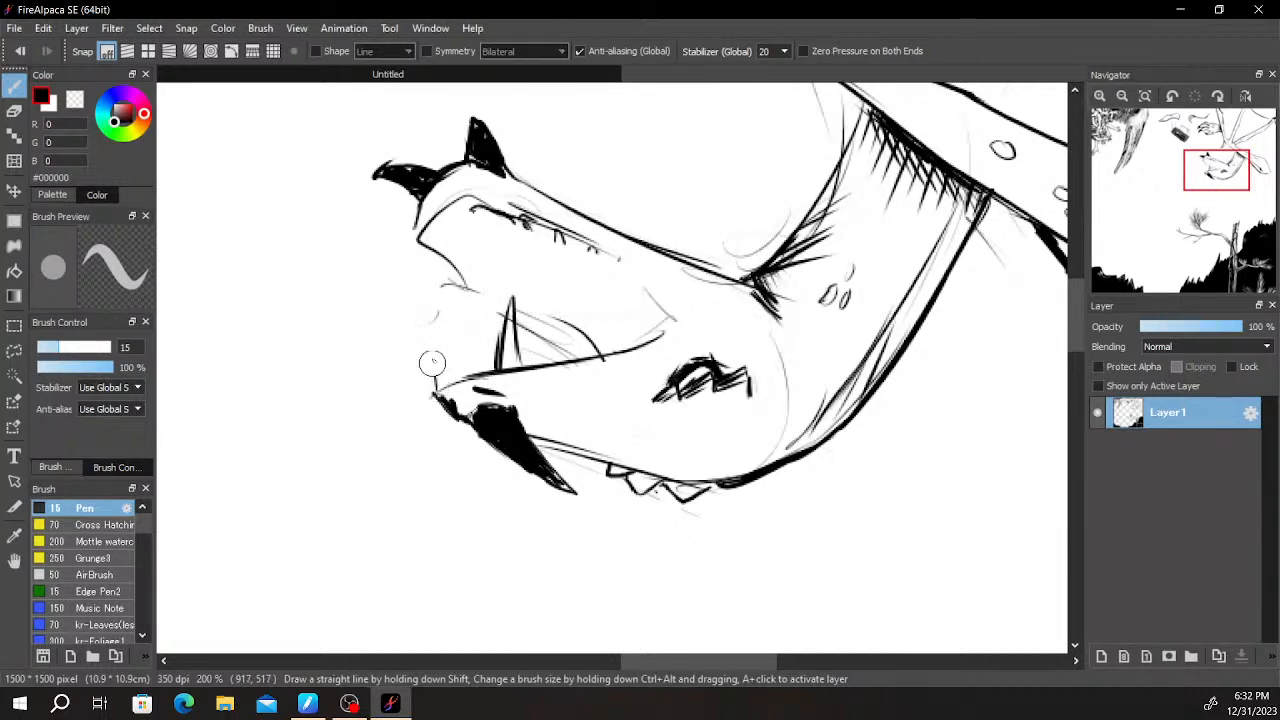
{"action": "left_click_drag", "start_coordinate": [449, 384], "coordinate": [451, 364]}
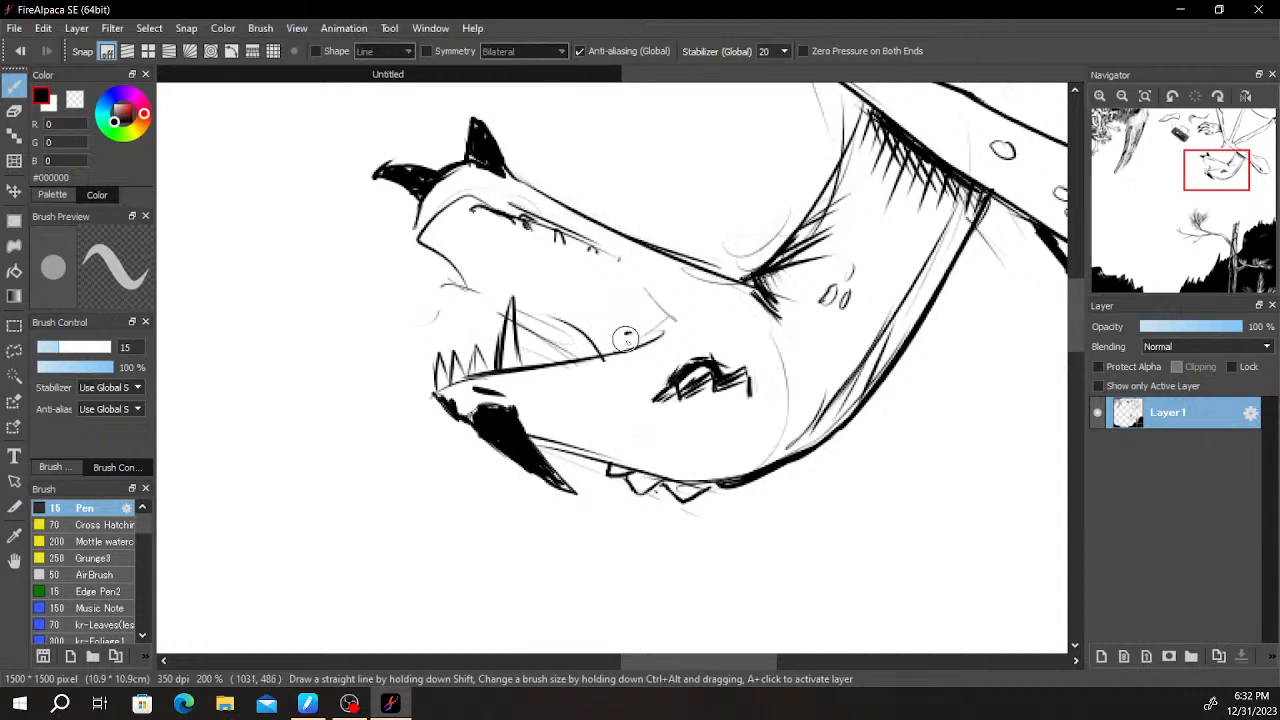
- Redraw the near edge of the opposite jaw as a bold line from the mouth corner toward the jaw tip
{"action": "left_click_drag", "start_coordinate": [594, 320], "coordinate": [446, 328]}
{"action": "key", "text": "ctrl+z"}
{"action": "left_click_drag", "start_coordinate": [620, 350], "coordinate": [398, 300]}
{"action": "key", "text": "ctrl+z"}
{"action": "left_click_drag", "start_coordinate": [506, 312], "coordinate": [416, 279]}
{"action": "key", "text": "ctrl+z"}
{"action": "left_click_drag", "start_coordinate": [506, 302], "coordinate": [424, 277]}
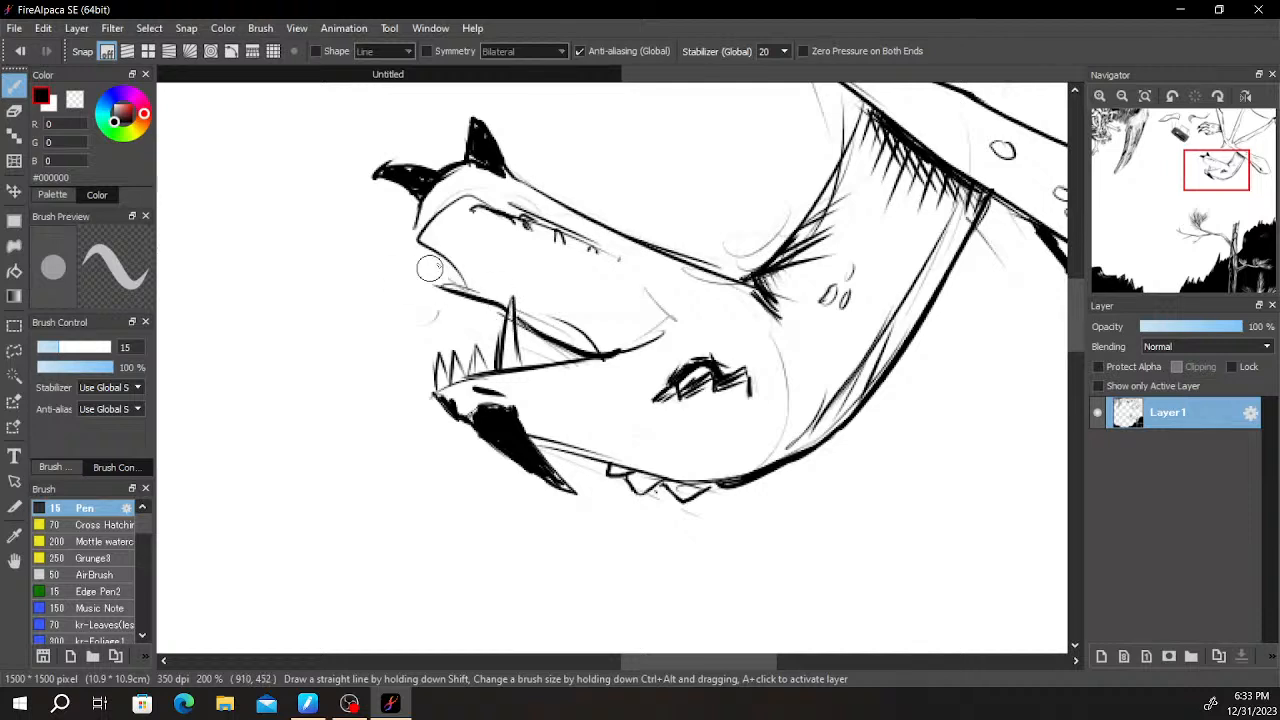
{"action": "key", "text": "ctrl+z"}
{"action": "left_click_drag", "start_coordinate": [506, 306], "coordinate": [462, 268]}
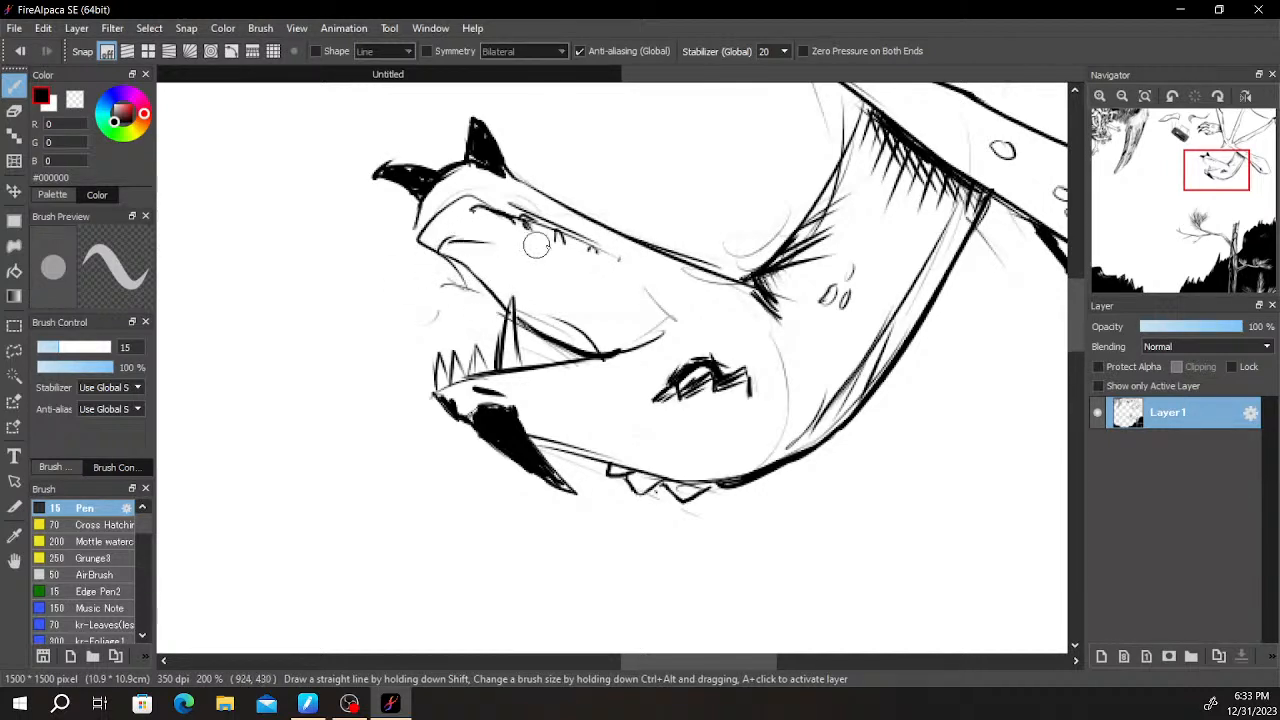
- Draw the tongue's upper contour as a long curve running from the jaw tip back toward the mouth corner
{"action": "left_click_drag", "start_coordinate": [478, 239], "coordinate": [560, 280]}
{"action": "key", "text": "ctrl+z"}
{"action": "left_click_drag", "start_coordinate": [480, 241], "coordinate": [597, 312]}
{"action": "key", "text": "ctrl+z"}
{"action": "left_click_drag", "start_coordinate": [534, 262], "coordinate": [690, 337]}
{"action": "key", "text": "ctrl+z"}
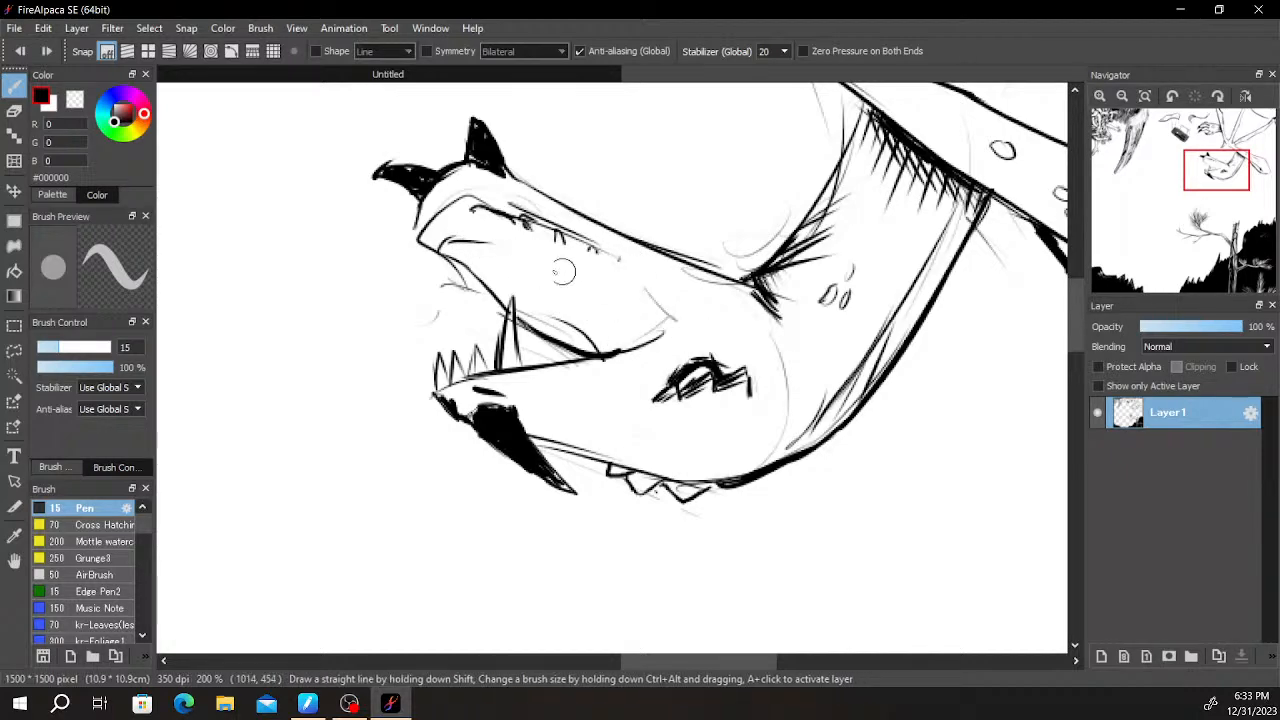
{"action": "left_click_drag", "start_coordinate": [526, 257], "coordinate": [678, 339]}
- Blacken and hatch the back corner of the mouth and add short contour lines along the tongue
{"action": "scroll", "coordinate": [686, 386], "scroll_direction": "up", "scroll_amount": 3}
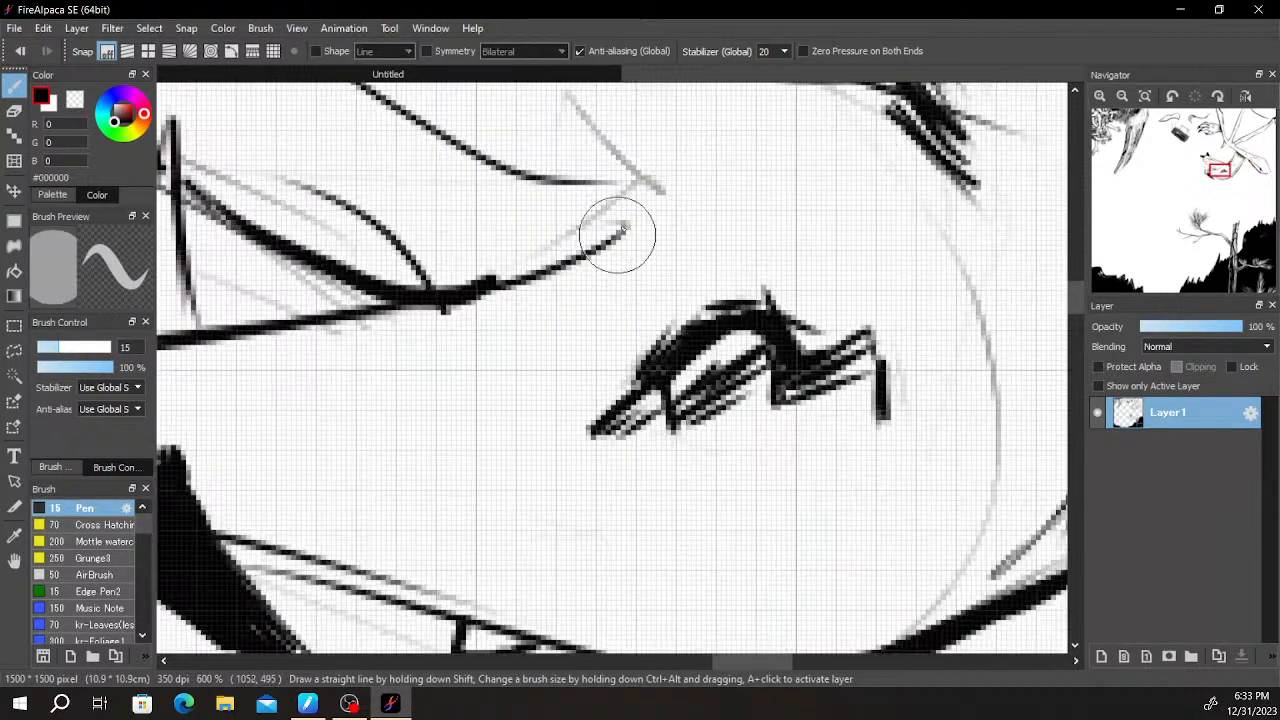
{"action": "mouse_move", "coordinate": [629, 186]}
{"action": "left_mouse_down"}
{"action": "mouse_move", "coordinate": [617, 214]}
{"action": "mouse_move", "coordinate": [617, 202]}
{"action": "mouse_move", "coordinate": [431, 287]}
{"action": "mouse_move", "coordinate": [414, 214]}
{"action": "mouse_move", "coordinate": [338, 236]}
{"action": "left_mouse_up"}
{"action": "mouse_move", "coordinate": [563, 185]}
{"action": "left_mouse_down"}
{"action": "mouse_move", "coordinate": [543, 265]}
{"action": "mouse_move", "coordinate": [592, 229]}
{"action": "mouse_move", "coordinate": [542, 258]}
{"action": "left_mouse_up"}
{"action": "scroll", "coordinate": [636, 205], "scroll_direction": "down", "scroll_amount": 2}
{"action": "key", "text": "space"}
{"action": "mouse_move", "coordinate": [622, 245]}
{"action": "left_mouse_down"}
{"action": "mouse_move", "coordinate": [654, 356]}
{"action": "mouse_move", "coordinate": [714, 471]}
{"action": "left_mouse_up"}
{"action": "mouse_move", "coordinate": [453, 352]}
{"action": "left_mouse_down"}
{"action": "mouse_move", "coordinate": [492, 383]}
{"action": "mouse_move", "coordinate": [454, 361]}
{"action": "mouse_move", "coordinate": [536, 380]}
{"action": "mouse_move", "coordinate": [510, 393]}
{"action": "mouse_move", "coordinate": [570, 418]}
{"action": "mouse_move", "coordinate": [458, 337]}
{"action": "mouse_move", "coordinate": [524, 361]}
{"action": "mouse_move", "coordinate": [584, 400]}
{"action": "mouse_move", "coordinate": [491, 358]}
{"action": "mouse_move", "coordinate": [521, 361]}
{"action": "mouse_move", "coordinate": [626, 459]}
{"action": "mouse_move", "coordinate": [579, 394]}
{"action": "left_mouse_up"}
{"action": "key", "text": "ctrl+z"}
{"action": "key", "text": "ctrl+z"}
{"action": "left_click_drag", "start_coordinate": [709, 374], "coordinate": [880, 414]}
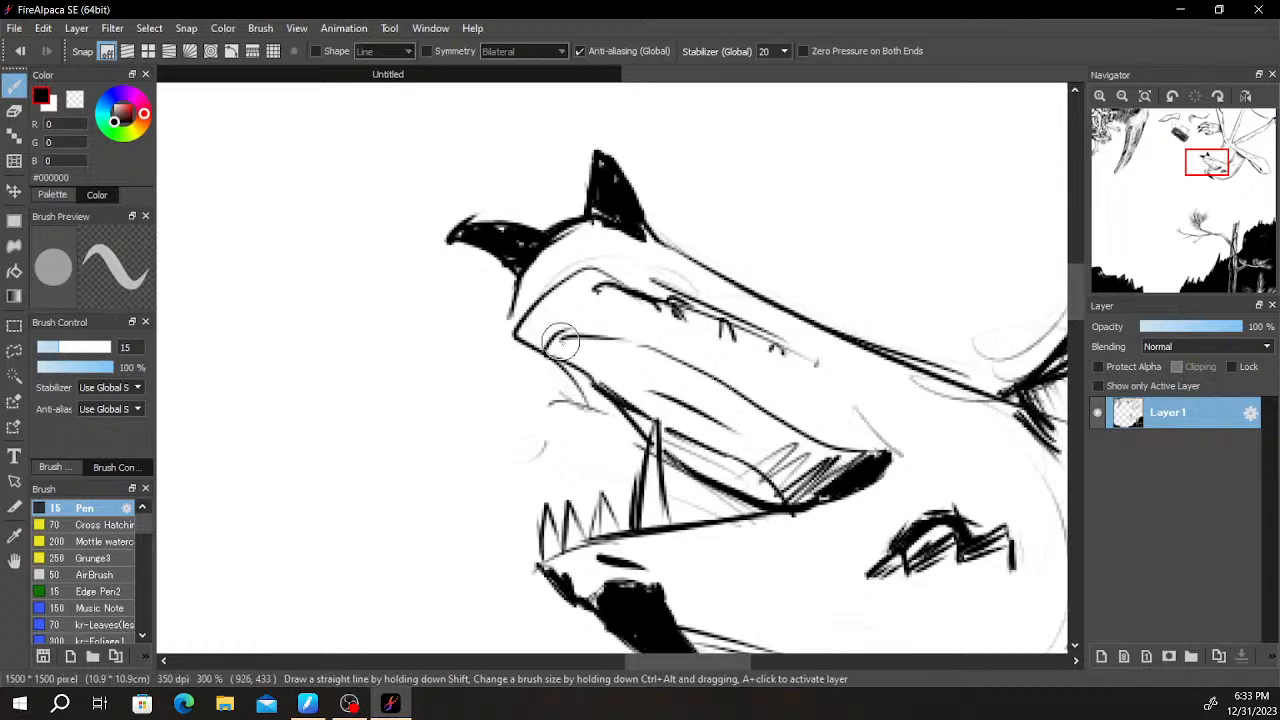
- Darken the tongue's front edge and draw two long fangs on the horned jaw, erasing the lines that overlap them
{"action": "left_click_drag", "start_coordinate": [565, 330], "coordinate": [676, 350]}
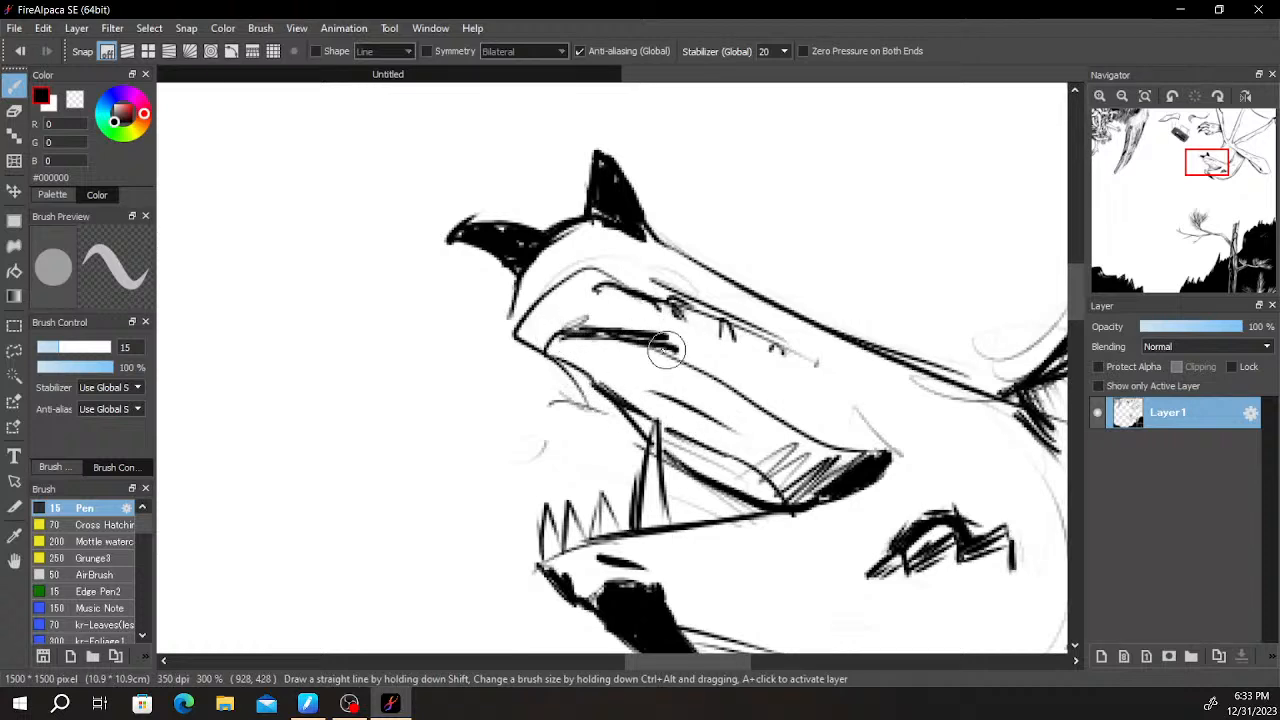
{"action": "mouse_move", "coordinate": [611, 290]}
{"action": "left_mouse_down"}
{"action": "mouse_move", "coordinate": [615, 370]}
{"action": "mouse_move", "coordinate": [645, 308]}
{"action": "mouse_move", "coordinate": [629, 350]}
{"action": "mouse_move", "coordinate": [578, 394]}
{"action": "left_mouse_up"}
{"action": "key", "text": "e"}
{"action": "key", "text": "b"}
{"action": "key", "text": "e"}
{"action": "key", "text": "b"}
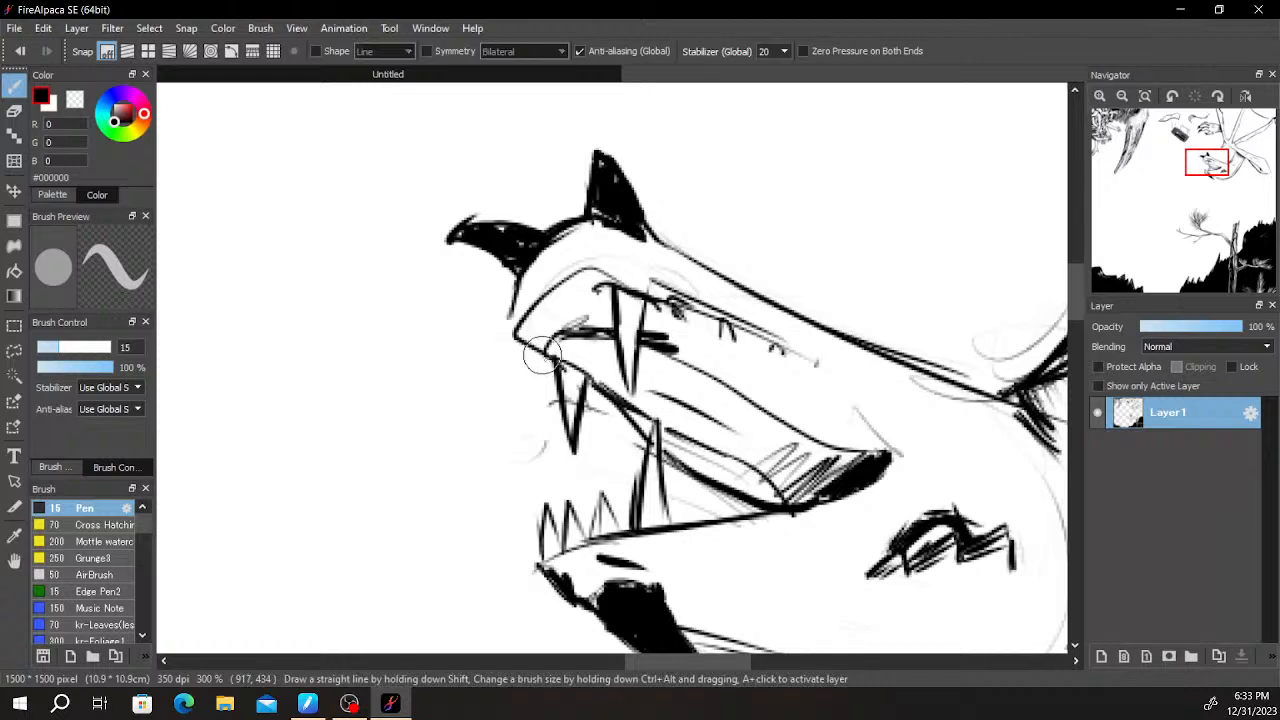
- Draw zigzag teeth at the front and along the far rim of the horned jaw, plus a few on the snout's rear mouth edge
{"action": "mouse_move", "coordinate": [529, 347]}
{"action": "left_mouse_down"}
{"action": "mouse_move", "coordinate": [532, 312]}
{"action": "mouse_move", "coordinate": [546, 330]}
{"action": "mouse_move", "coordinate": [533, 330]}
{"action": "mouse_move", "coordinate": [539, 370]}
{"action": "mouse_move", "coordinate": [549, 355]}
{"action": "mouse_move", "coordinate": [528, 351]}
{"action": "mouse_move", "coordinate": [526, 325]}
{"action": "mouse_move", "coordinate": [543, 337]}
{"action": "mouse_move", "coordinate": [548, 276]}
{"action": "mouse_move", "coordinate": [570, 312]}
{"action": "mouse_move", "coordinate": [576, 272]}
{"action": "mouse_move", "coordinate": [613, 279]}
{"action": "left_mouse_up"}
{"action": "left_click_drag", "start_coordinate": [751, 345], "coordinate": [731, 408]}
{"action": "key", "text": "ctrl+z"}
{"action": "mouse_move", "coordinate": [558, 338]}
{"action": "left_mouse_down"}
{"action": "mouse_move", "coordinate": [567, 354]}
{"action": "mouse_move", "coordinate": [596, 344]}
{"action": "left_mouse_up"}
{"action": "left_click_drag", "start_coordinate": [772, 414], "coordinate": [769, 331]}
{"action": "mouse_move", "coordinate": [664, 503]}
{"action": "left_mouse_down"}
{"action": "mouse_move", "coordinate": [652, 430]}
{"action": "mouse_move", "coordinate": [712, 398]}
{"action": "mouse_move", "coordinate": [756, 413]}
{"action": "mouse_move", "coordinate": [784, 394]}
{"action": "mouse_move", "coordinate": [817, 402]}
{"action": "left_mouse_up"}
- Close the mouth corner with a dark curve and add small teeth beside it, at the jaw tip and along the near jaw edge
{"action": "mouse_move", "coordinate": [628, 207]}
{"action": "left_mouse_down"}
{"action": "mouse_move", "coordinate": [640, 248]}
{"action": "mouse_move", "coordinate": [706, 228]}
{"action": "mouse_move", "coordinate": [722, 278]}
{"action": "mouse_move", "coordinate": [748, 256]}
{"action": "mouse_move", "coordinate": [772, 285]}
{"action": "mouse_move", "coordinate": [782, 265]}
{"action": "mouse_move", "coordinate": [806, 305]}
{"action": "mouse_move", "coordinate": [830, 306]}
{"action": "mouse_move", "coordinate": [800, 270]}
{"action": "mouse_move", "coordinate": [855, 337]}
{"action": "left_mouse_up"}
{"action": "key", "text": "ctrl+z"}
{"action": "mouse_move", "coordinate": [797, 273]}
{"action": "left_mouse_down"}
{"action": "mouse_move", "coordinate": [846, 297]}
{"action": "mouse_move", "coordinate": [866, 376]}
{"action": "left_mouse_up"}
{"action": "left_click_drag", "start_coordinate": [833, 307], "coordinate": [862, 316]}
{"action": "mouse_move", "coordinate": [693, 207]}
{"action": "left_mouse_down"}
{"action": "mouse_move", "coordinate": [546, 165]}
{"action": "mouse_move", "coordinate": [515, 232]}
{"action": "left_mouse_up"}
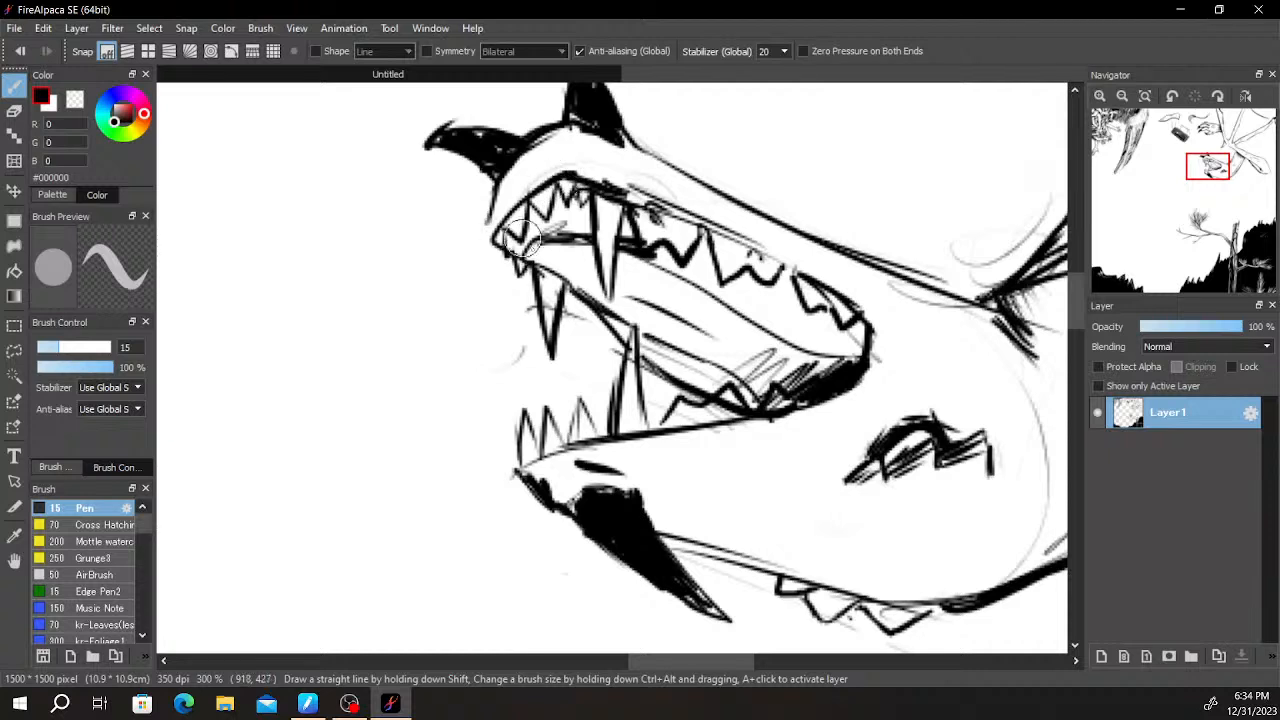
{"action": "mouse_move", "coordinate": [575, 293]}
{"action": "left_mouse_down"}
{"action": "mouse_move", "coordinate": [622, 340]}
{"action": "mouse_move", "coordinate": [657, 345]}
{"action": "mouse_move", "coordinate": [672, 378]}
{"action": "mouse_move", "coordinate": [690, 362]}
{"action": "mouse_move", "coordinate": [705, 385]}
{"action": "mouse_move", "coordinate": [720, 377]}
{"action": "left_mouse_up"}
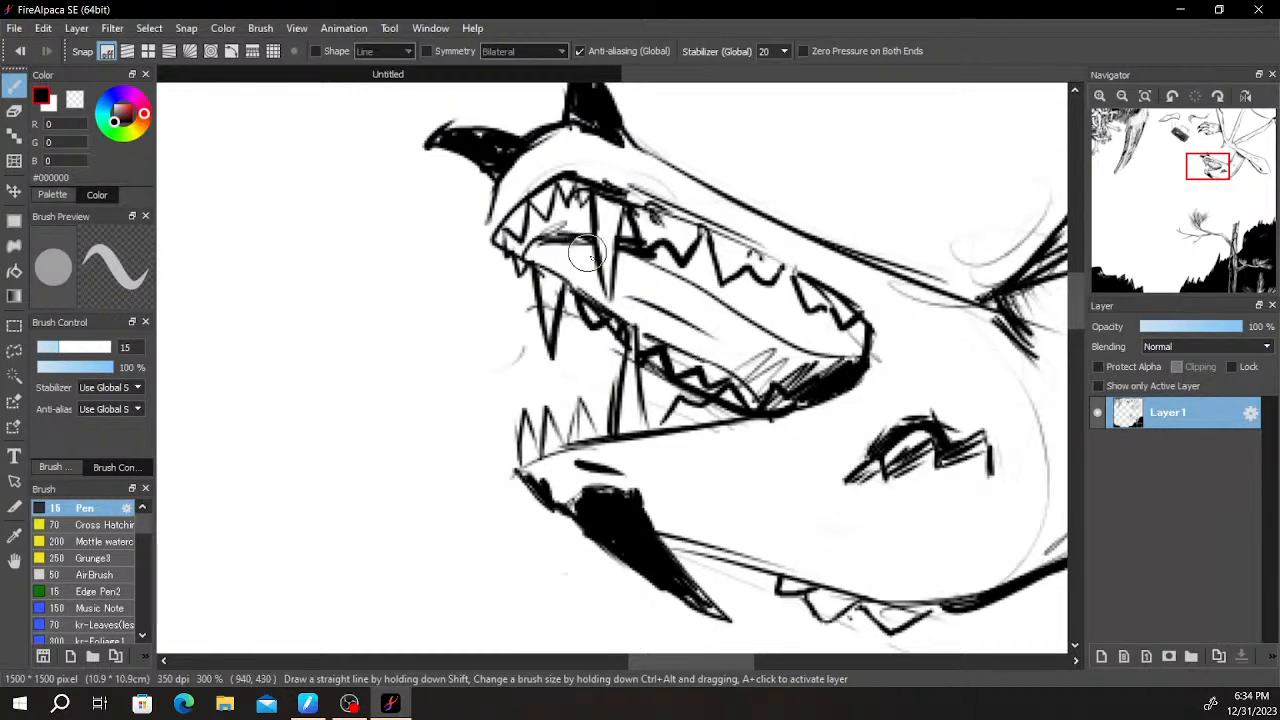
{"action": "left_click_drag", "start_coordinate": [531, 261], "coordinate": [562, 225]}
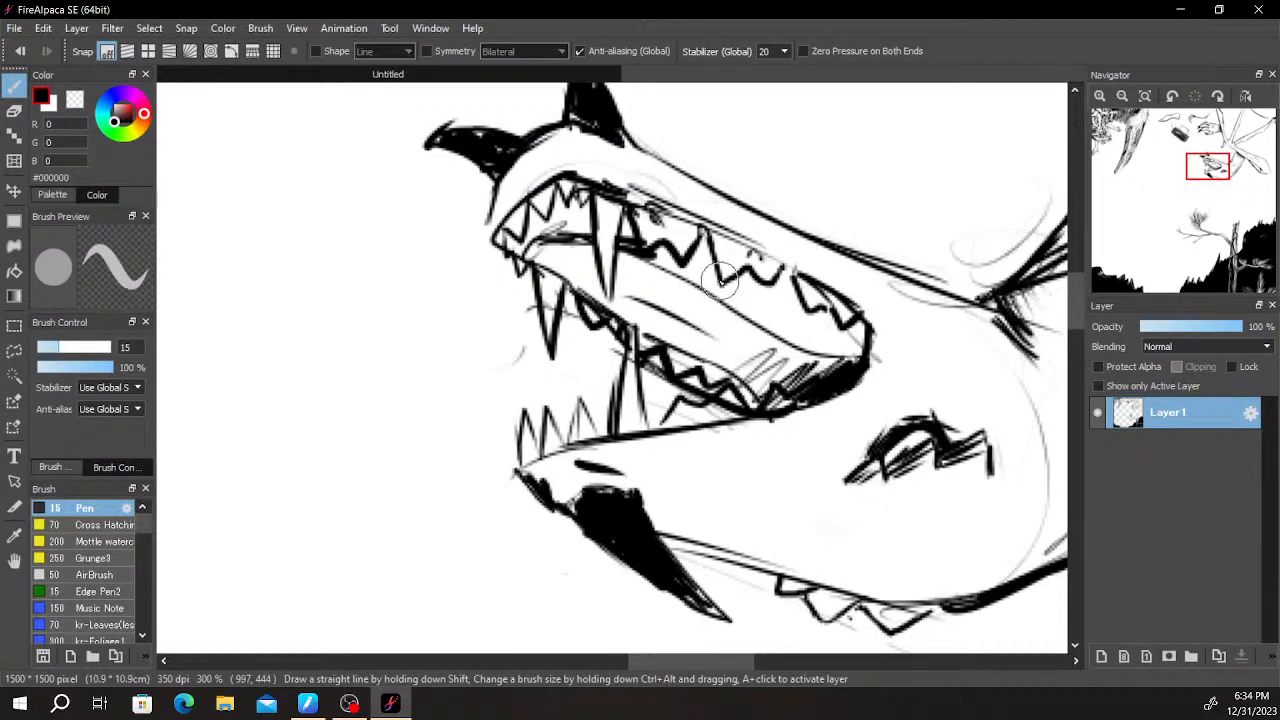
- Rotate the canvas view half a turn so that the creature's head is upright
{"action": "scroll", "coordinate": [719, 281], "scroll_direction": "down", "scroll_amount": 1}
{"action": "scroll", "coordinate": [719, 281], "scroll_direction": "up", "scroll_amount": 1}
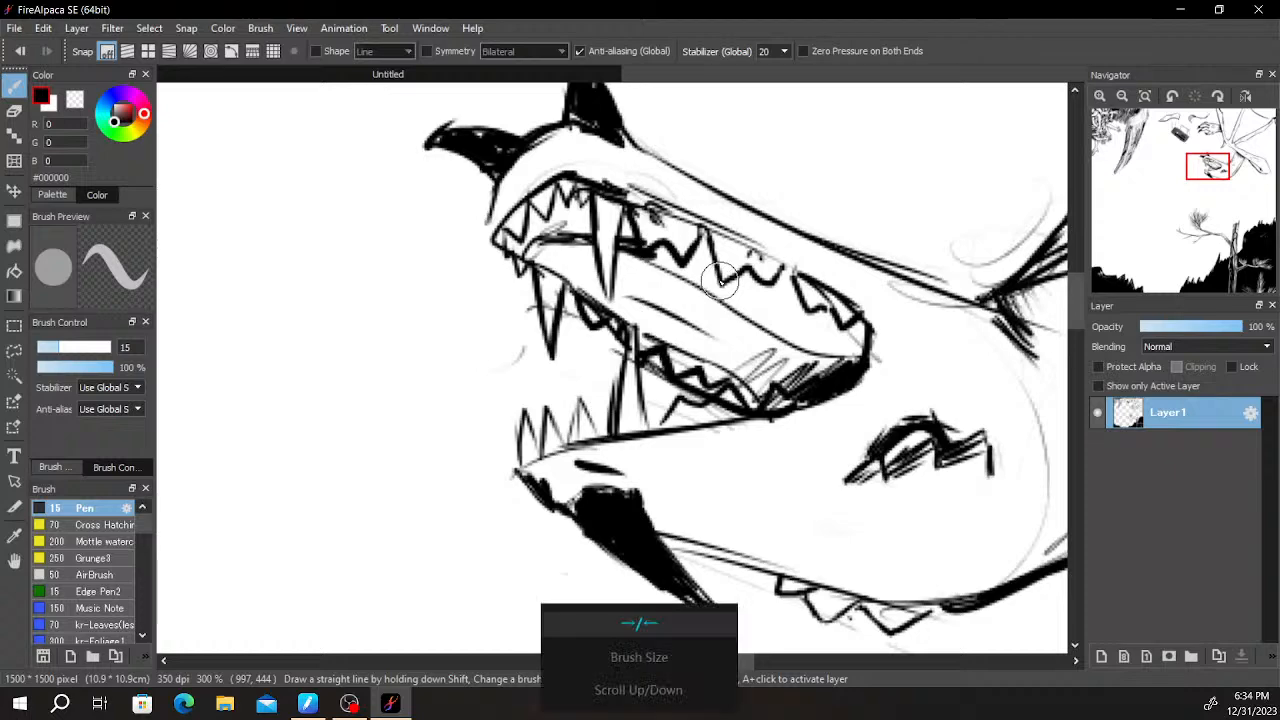
{"action": "key", "text": "Left"}
{"action": "key", "text": "Left"}
{"action": "key", "text": "Left"}
{"action": "key", "text": "Left"}
{"action": "key", "text": "Left"}
{"action": "key", "text": "Left"}
{"action": "key", "text": "Left"}
{"action": "key", "text": "Left"}
{"action": "key", "text": "Left"}
{"action": "key", "text": "Left"}
{"action": "key", "text": "Left"}
{"action": "key", "text": "Left"}
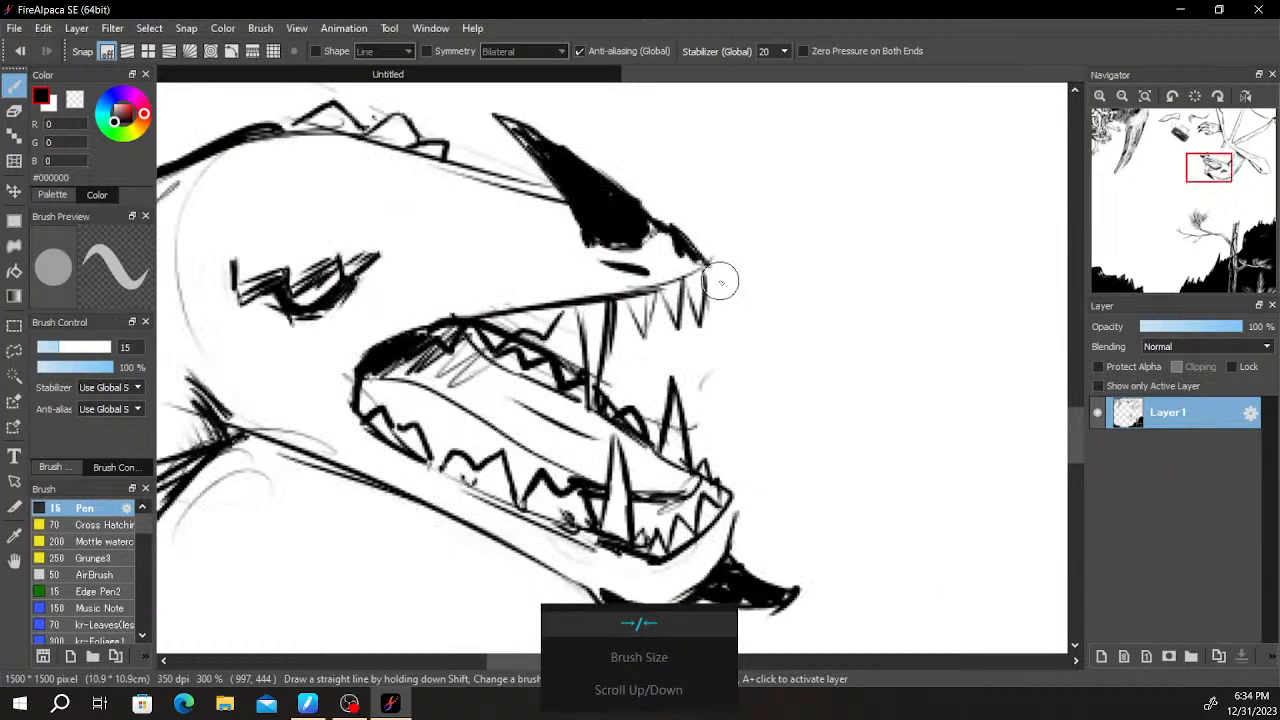
- Draw an angular outline above the creature's eye, split by two upright lines into three segments and pointed at the front
{"action": "scroll", "coordinate": [720, 281], "scroll_direction": "down", "scroll_amount": 1}
{"action": "mouse_move", "coordinate": [696, 412]}
{"action": "left_mouse_down"}
{"action": "mouse_move", "coordinate": [931, 276]}
{"action": "mouse_move", "coordinate": [860, 411]}
{"action": "left_mouse_up"}
{"action": "scroll", "coordinate": [620, 269], "scroll_direction": "up", "scroll_amount": 3}
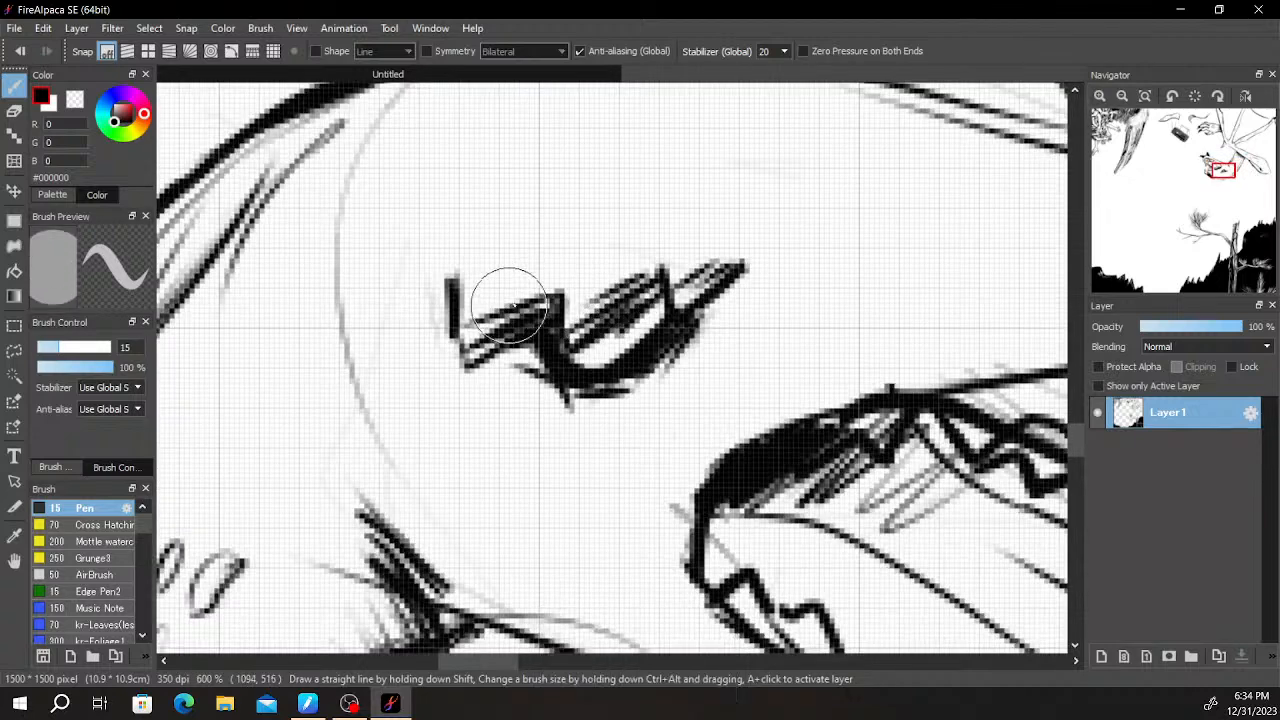
{"action": "mouse_move", "coordinate": [457, 286]}
{"action": "left_mouse_down"}
{"action": "mouse_move", "coordinate": [491, 220]}
{"action": "mouse_move", "coordinate": [600, 298]}
{"action": "left_mouse_up"}
{"action": "mouse_move", "coordinate": [572, 198]}
{"action": "left_mouse_down"}
{"action": "mouse_move", "coordinate": [680, 178]}
{"action": "mouse_move", "coordinate": [659, 254]}
{"action": "left_mouse_up"}
{"action": "mouse_move", "coordinate": [655, 189]}
{"action": "left_mouse_down"}
{"action": "mouse_move", "coordinate": [757, 195]}
{"action": "mouse_move", "coordinate": [752, 208]}
{"action": "mouse_move", "coordinate": [790, 246]}
{"action": "mouse_move", "coordinate": [748, 268]}
{"action": "left_mouse_up"}
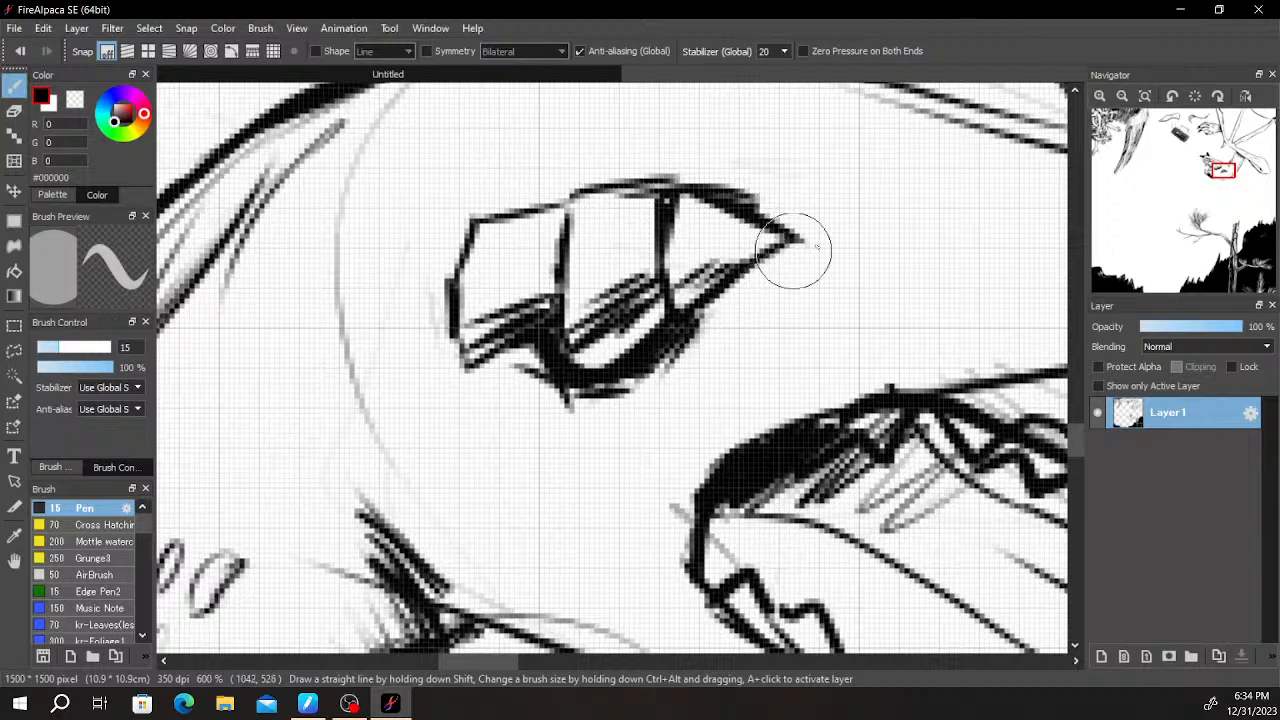
{"action": "scroll", "coordinate": [738, 272], "scroll_direction": "down", "scroll_amount": 4}
{"action": "left_click_drag", "start_coordinate": [708, 376], "coordinate": [920, 287]}
{"action": "scroll", "coordinate": [823, 336], "scroll_direction": "up", "scroll_amount": 2}
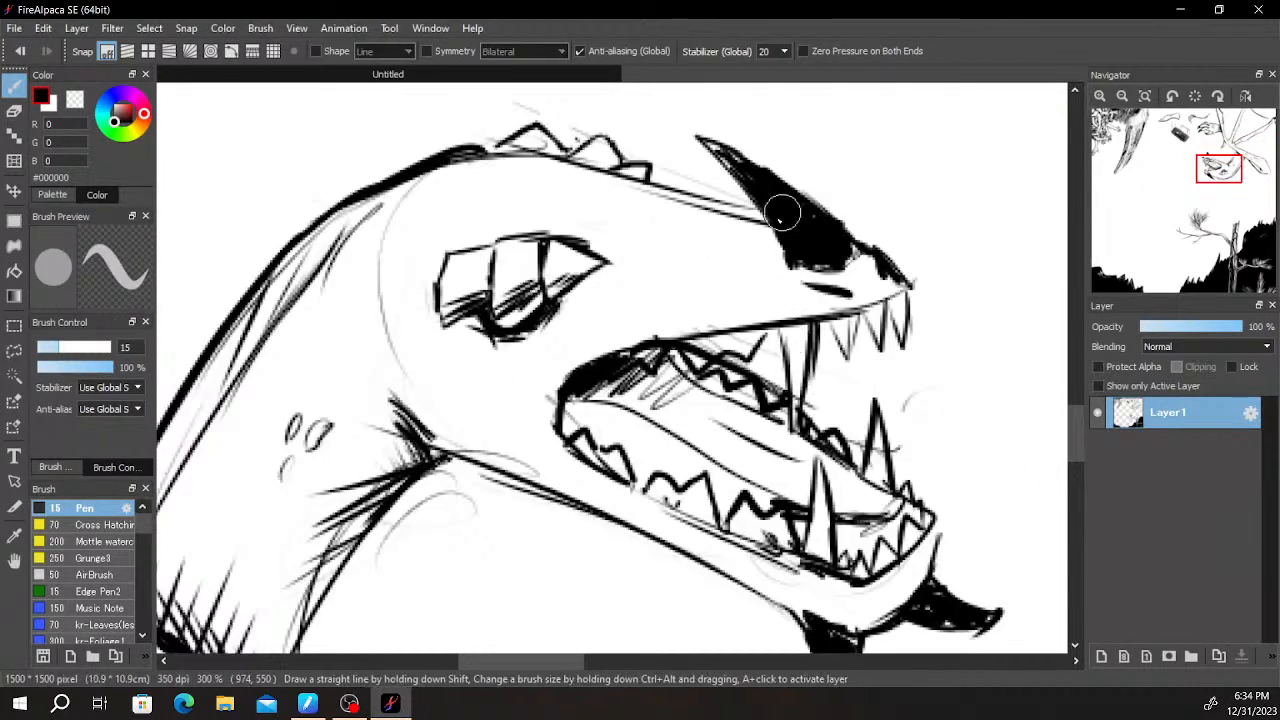
{"action": "left_click_drag", "start_coordinate": [767, 220], "coordinate": [702, 250]}
{"action": "mouse_move", "coordinate": [775, 218]}
{"action": "left_mouse_down"}
{"action": "mouse_move", "coordinate": [708, 274]}
{"action": "mouse_move", "coordinate": [711, 254]}
{"action": "left_mouse_up"}
{"action": "key", "text": "ctrl+z"}
{"action": "key", "text": "ctrl+z"}
{"action": "key", "text": "ctrl+z"}
- Draw a segmented plate along the top of the snout from the horn back over the eye and fill it with light hatching
{"action": "mouse_move", "coordinate": [770, 208]}
{"action": "left_mouse_down"}
{"action": "mouse_move", "coordinate": [702, 255]}
{"action": "mouse_move", "coordinate": [711, 273]}
{"action": "mouse_move", "coordinate": [811, 283]}
{"action": "mouse_move", "coordinate": [737, 200]}
{"action": "mouse_move", "coordinate": [640, 190]}
{"action": "mouse_move", "coordinate": [607, 237]}
{"action": "mouse_move", "coordinate": [704, 266]}
{"action": "left_mouse_up"}
{"action": "mouse_move", "coordinate": [543, 149]}
{"action": "left_mouse_down"}
{"action": "mouse_move", "coordinate": [505, 218]}
{"action": "mouse_move", "coordinate": [607, 250]}
{"action": "left_mouse_up"}
{"action": "mouse_move", "coordinate": [547, 158]}
{"action": "left_mouse_down"}
{"action": "mouse_move", "coordinate": [518, 218]}
{"action": "mouse_move", "coordinate": [755, 243]}
{"action": "left_mouse_up"}
{"action": "scroll", "coordinate": [914, 332], "scroll_direction": "down", "scroll_amount": 4}
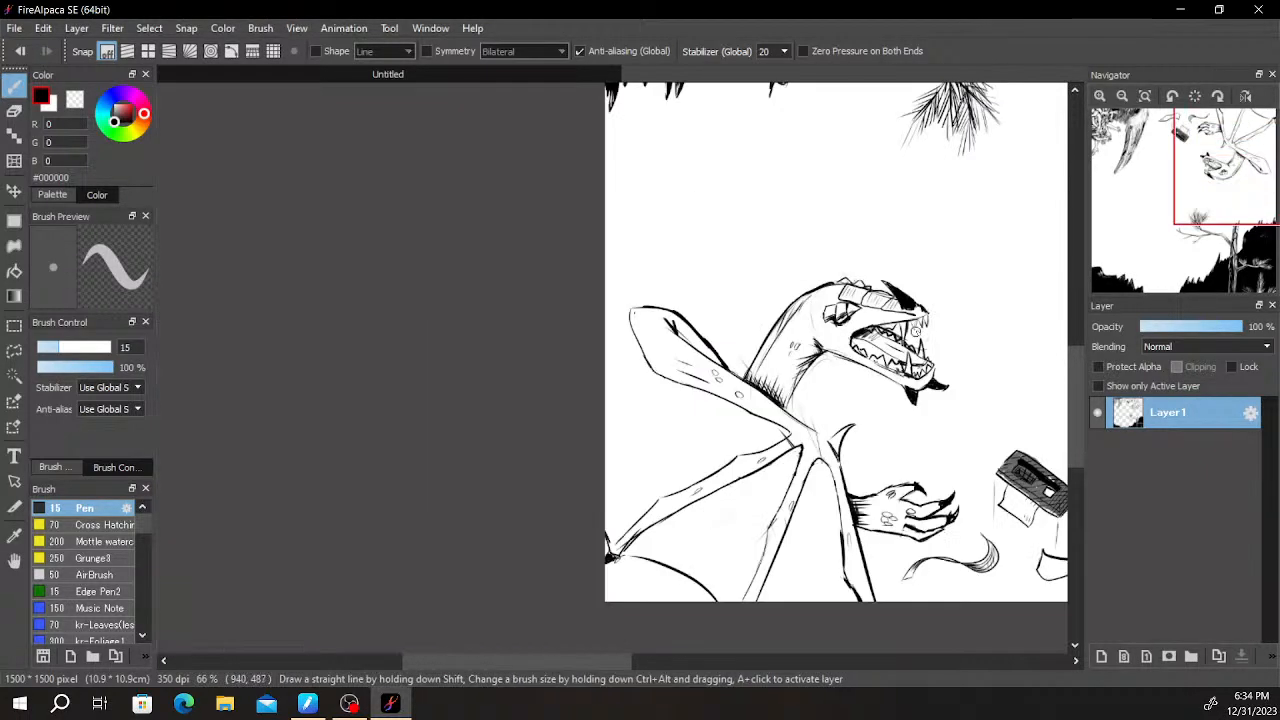
- Rotate the canvas view back half a turn to the scene's original orientation
{"action": "scroll", "coordinate": [918, 341], "scroll_direction": "down", "scroll_amount": 1}
{"action": "scroll", "coordinate": [916, 345], "scroll_direction": "up", "scroll_amount": 1}
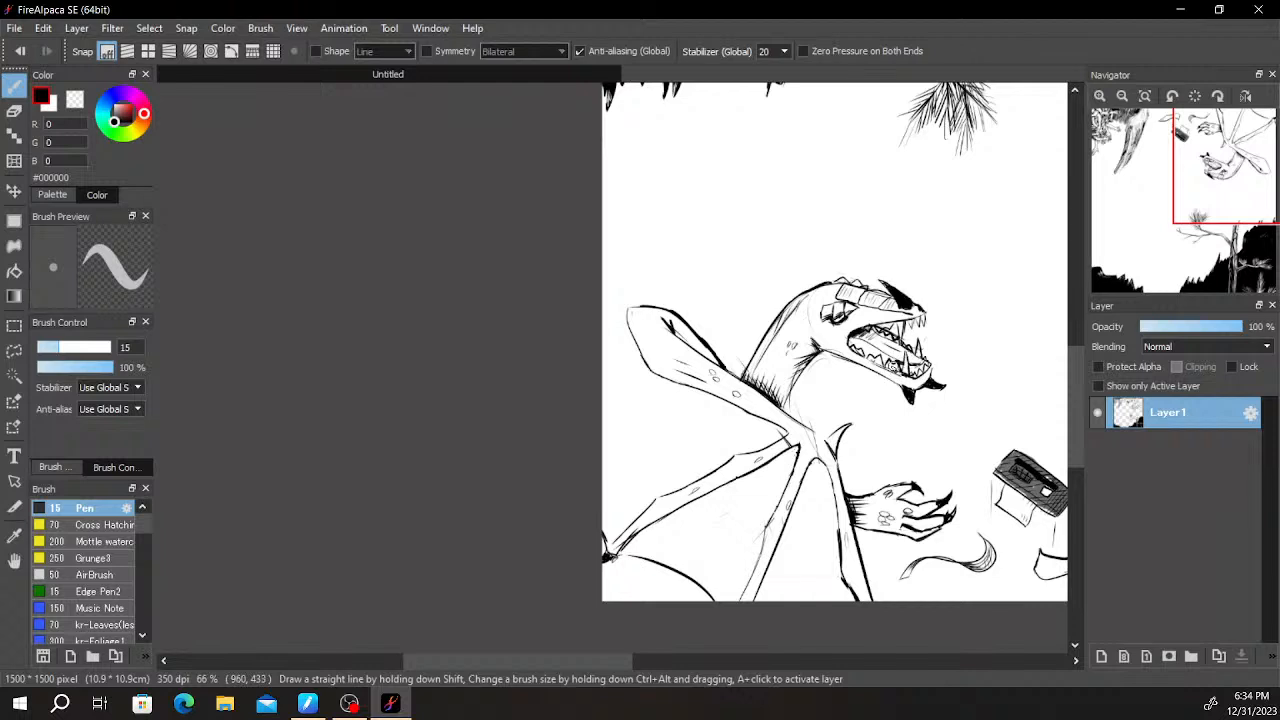
{"action": "scroll", "coordinate": [892, 367], "scroll_direction": "up", "scroll_amount": 1}
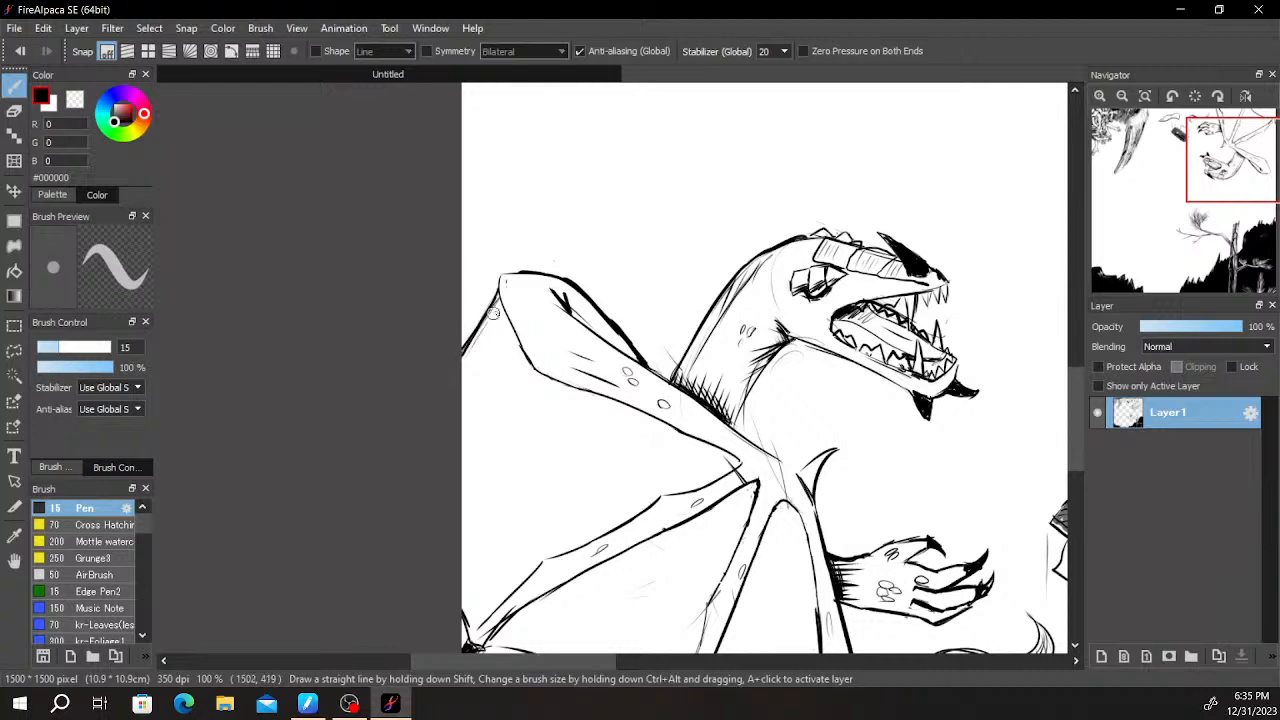
{"action": "scroll", "coordinate": [855, 154], "scroll_direction": "down", "scroll_amount": 3}
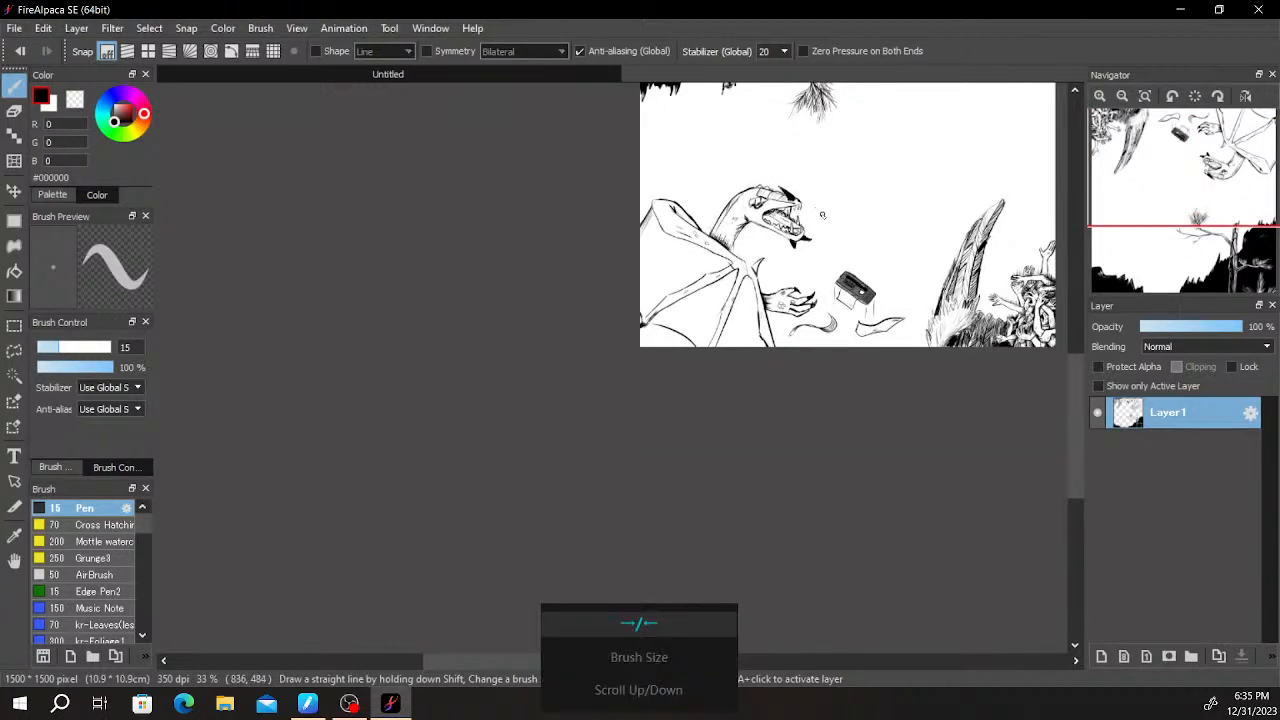
{"action": "key", "text": "Right"}
{"action": "key", "text": "Right"}
{"action": "key", "text": "Right"}
{"action": "key", "text": "Right"}
{"action": "key", "text": "Right"}
{"action": "key", "text": "Right"}
{"action": "key", "text": "Right"}
{"action": "key", "text": "Right"}
{"action": "key", "text": "Right"}
{"action": "key", "text": "Right"}
{"action": "key", "text": "Right"}
{"action": "key", "text": "Right"}
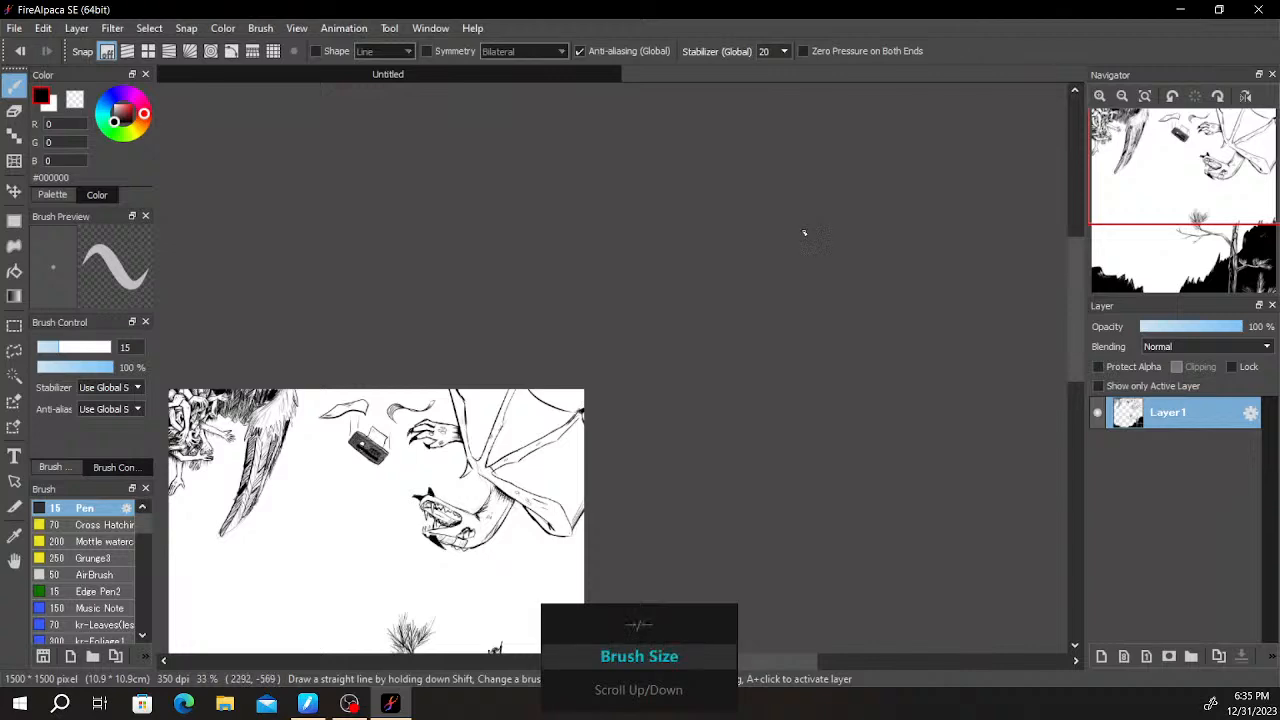
- Fill the gap between the near jaw's teeth and the tongue solid black, from the jaw tip back to the mouth corner
{"action": "scroll", "coordinate": [709, 289], "scroll_direction": "up", "scroll_amount": 3}
{"action": "left_click_drag", "start_coordinate": [662, 322], "coordinate": [838, 182]}
{"action": "scroll", "coordinate": [615, 366], "scroll_direction": "up", "scroll_amount": 1}
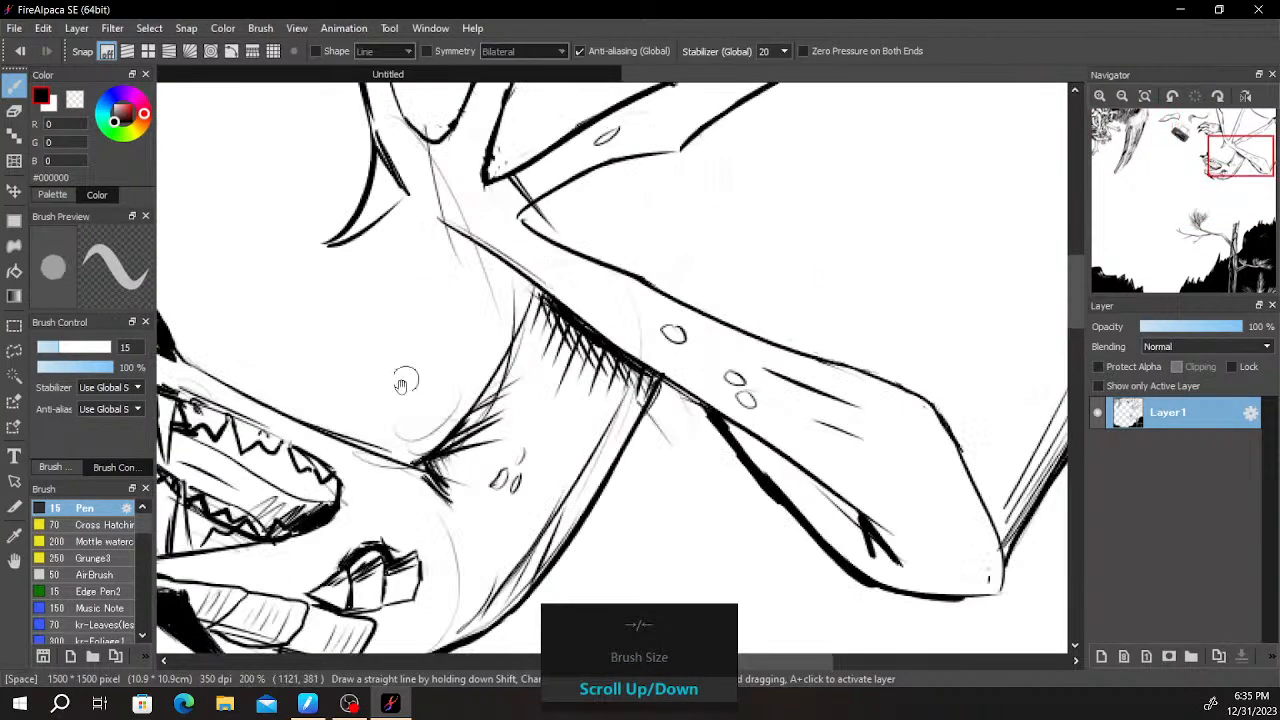
{"action": "left_click_drag", "start_coordinate": [423, 363], "coordinate": [774, 243]}
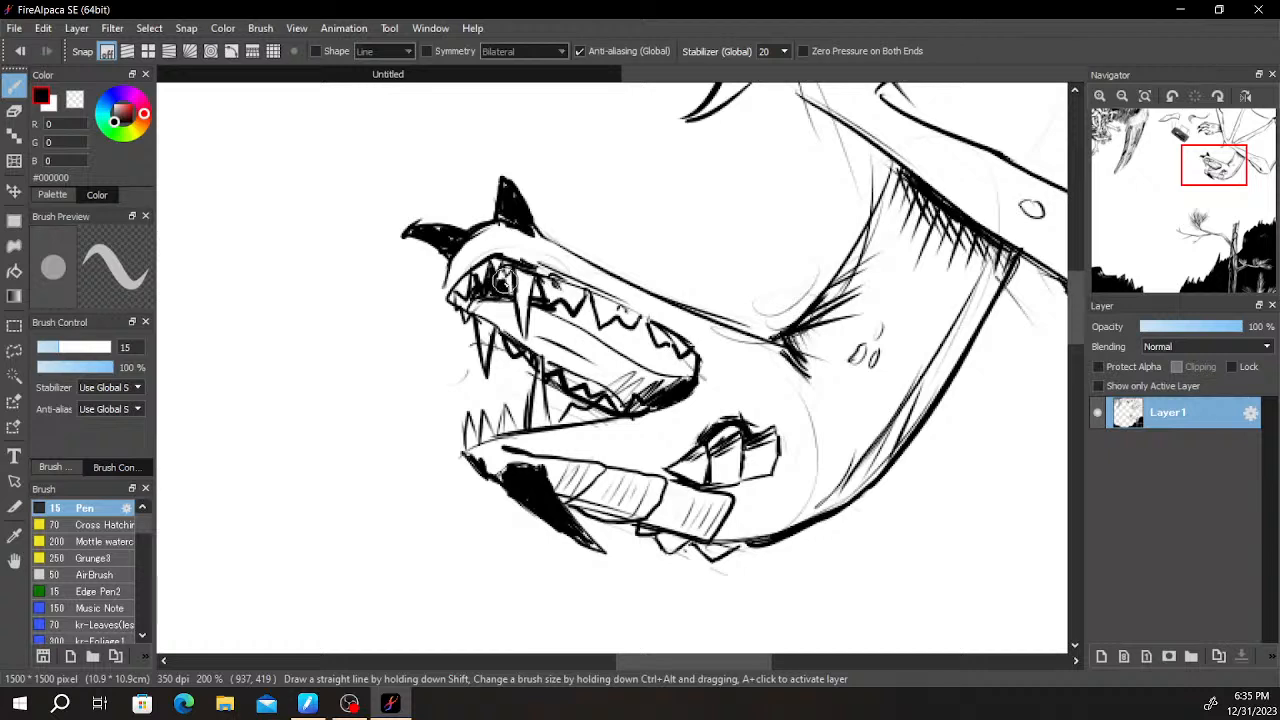
{"action": "mouse_move", "coordinate": [499, 283]}
{"action": "left_mouse_down"}
{"action": "mouse_move", "coordinate": [537, 303]}
{"action": "mouse_move", "coordinate": [536, 289]}
{"action": "mouse_move", "coordinate": [576, 322]}
{"action": "mouse_move", "coordinate": [588, 306]}
{"action": "mouse_move", "coordinate": [619, 332]}
{"action": "left_mouse_up"}
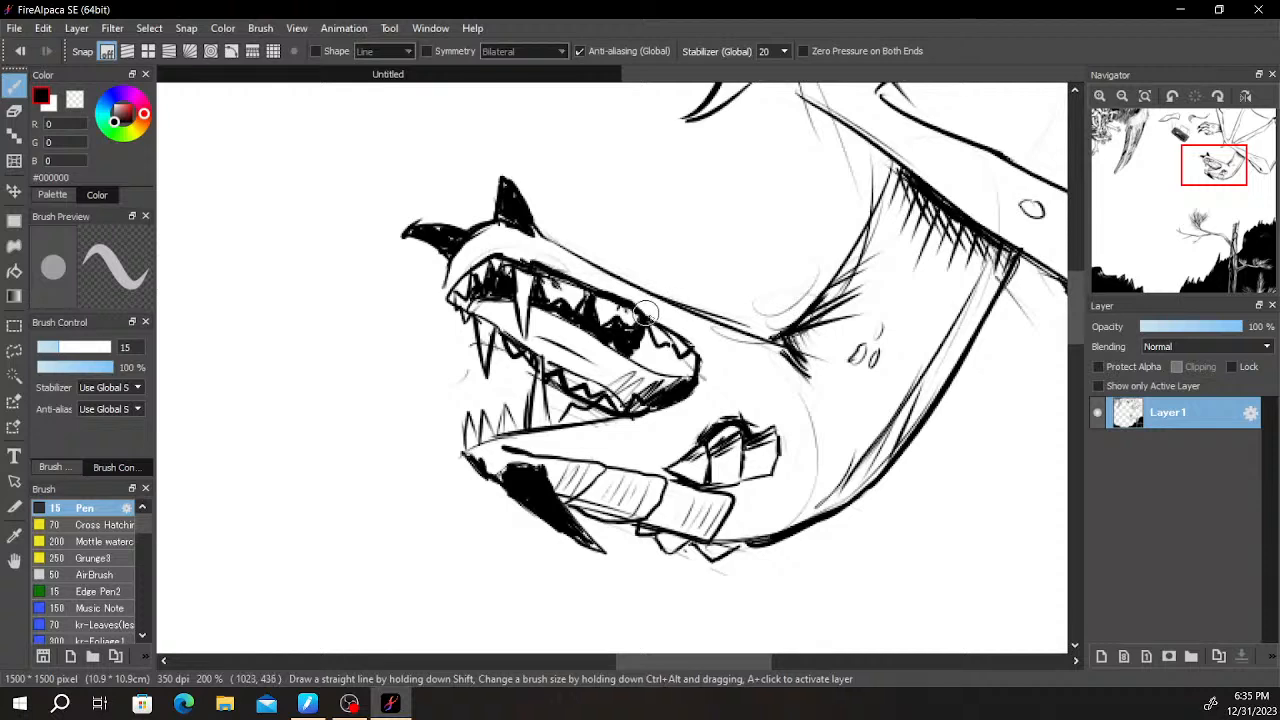
{"action": "left_click_drag", "start_coordinate": [634, 352], "coordinate": [691, 362]}
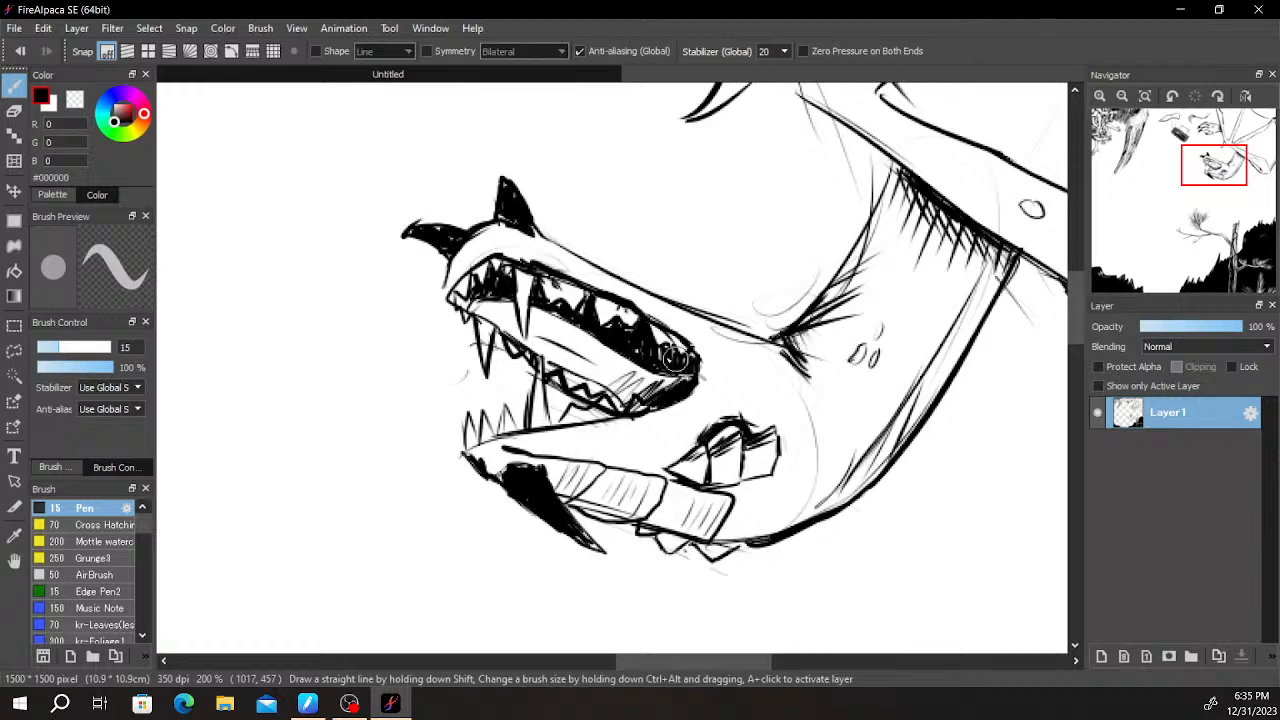
- Shade the tongue with short parallel hatching along its whole length and darken the gaps between the far-rim teeth
{"action": "scroll", "coordinate": [641, 330], "scroll_direction": "up", "scroll_amount": 2}
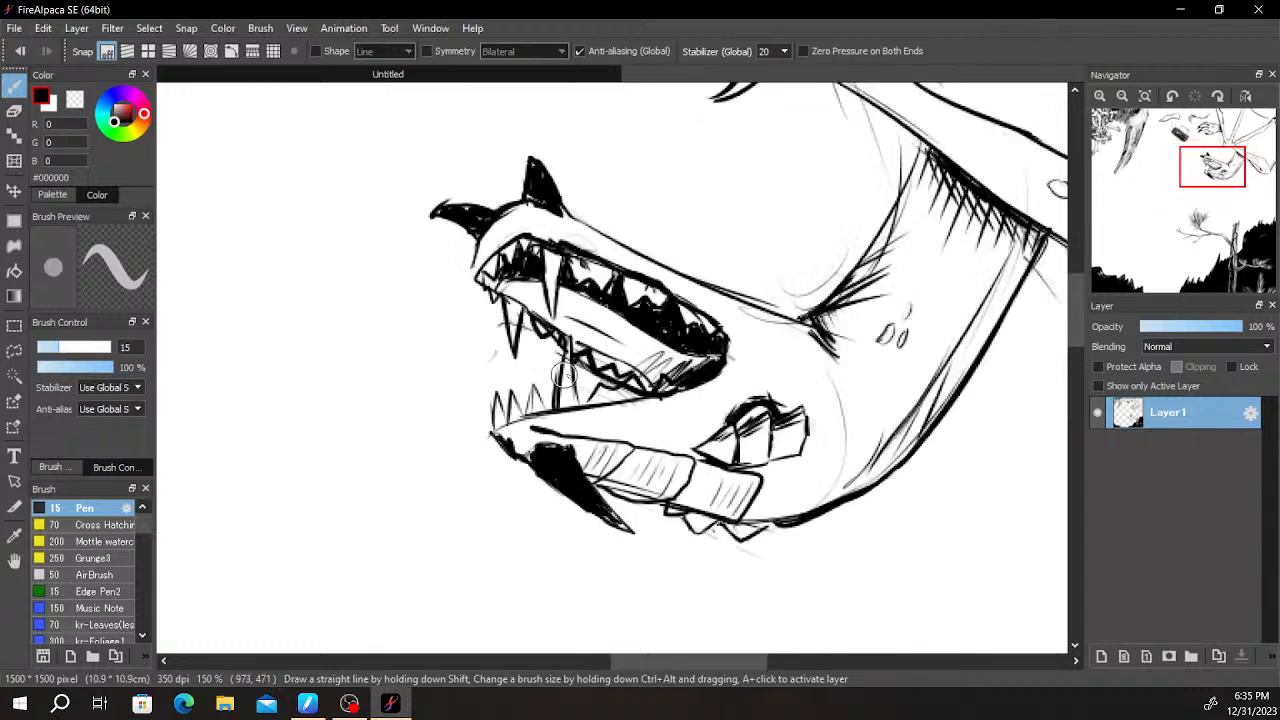
{"action": "mouse_move", "coordinate": [550, 318]}
{"action": "left_mouse_down"}
{"action": "mouse_move", "coordinate": [602, 369]}
{"action": "mouse_move", "coordinate": [647, 366]}
{"action": "mouse_move", "coordinate": [722, 405]}
{"action": "left_mouse_up"}
{"action": "mouse_move", "coordinate": [568, 248]}
{"action": "left_mouse_down"}
{"action": "mouse_move", "coordinate": [538, 270]}
{"action": "mouse_move", "coordinate": [564, 253]}
{"action": "mouse_move", "coordinate": [563, 281]}
{"action": "mouse_move", "coordinate": [582, 251]}
{"action": "mouse_move", "coordinate": [577, 284]}
{"action": "mouse_move", "coordinate": [623, 267]}
{"action": "mouse_move", "coordinate": [643, 314]}
{"action": "mouse_move", "coordinate": [755, 358]}
{"action": "left_mouse_up"}
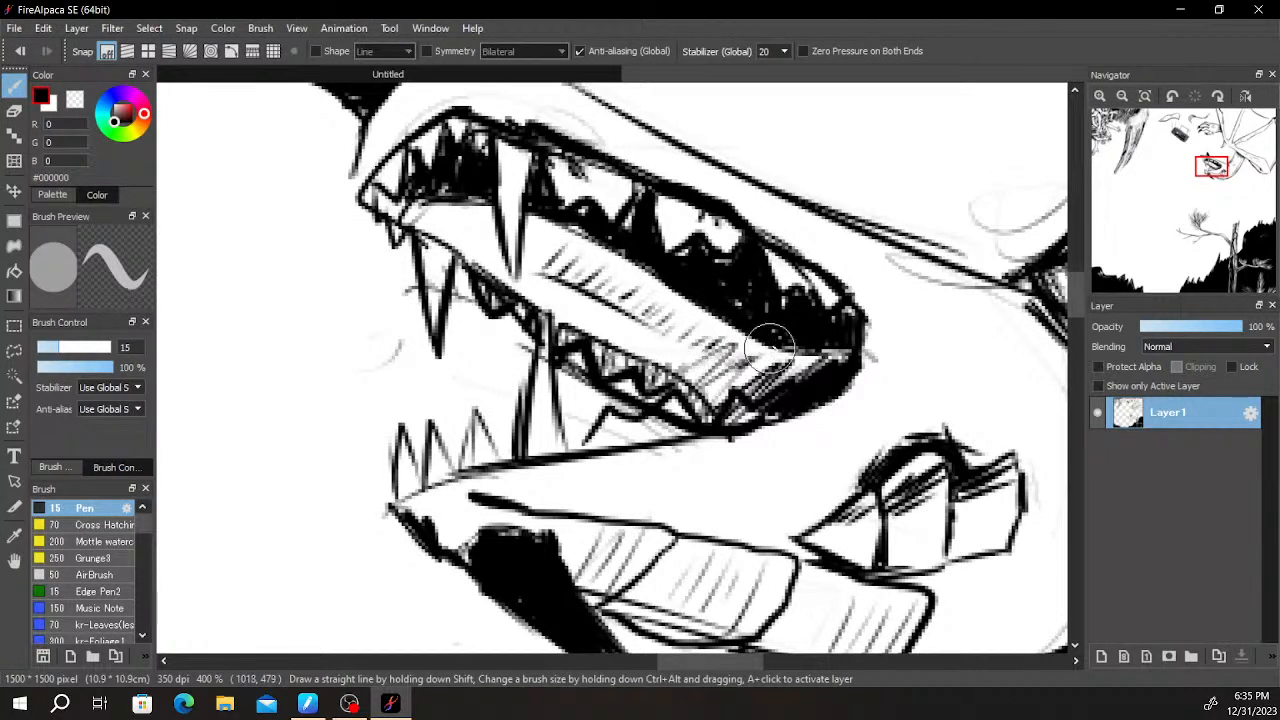
{"action": "mouse_move", "coordinate": [423, 222]}
{"action": "left_mouse_down"}
{"action": "mouse_move", "coordinate": [488, 217]}
{"action": "mouse_move", "coordinate": [488, 268]}
{"action": "mouse_move", "coordinate": [603, 243]}
{"action": "mouse_move", "coordinate": [607, 288]}
{"action": "mouse_move", "coordinate": [637, 266]}
{"action": "mouse_move", "coordinate": [644, 300]}
{"action": "mouse_move", "coordinate": [668, 298]}
{"action": "mouse_move", "coordinate": [529, 255]}
{"action": "mouse_move", "coordinate": [522, 292]}
{"action": "mouse_move", "coordinate": [533, 275]}
{"action": "mouse_move", "coordinate": [548, 280]}
{"action": "mouse_move", "coordinate": [543, 310]}
{"action": "mouse_move", "coordinate": [593, 310]}
{"action": "mouse_move", "coordinate": [615, 330]}
{"action": "mouse_move", "coordinate": [613, 350]}
{"action": "mouse_move", "coordinate": [687, 350]}
{"action": "mouse_move", "coordinate": [699, 388]}
{"action": "left_mouse_up"}
{"action": "scroll", "coordinate": [756, 317], "scroll_direction": "down", "scroll_amount": 3}
{"action": "scroll", "coordinate": [797, 307], "scroll_direction": "down", "scroll_amount": 2}
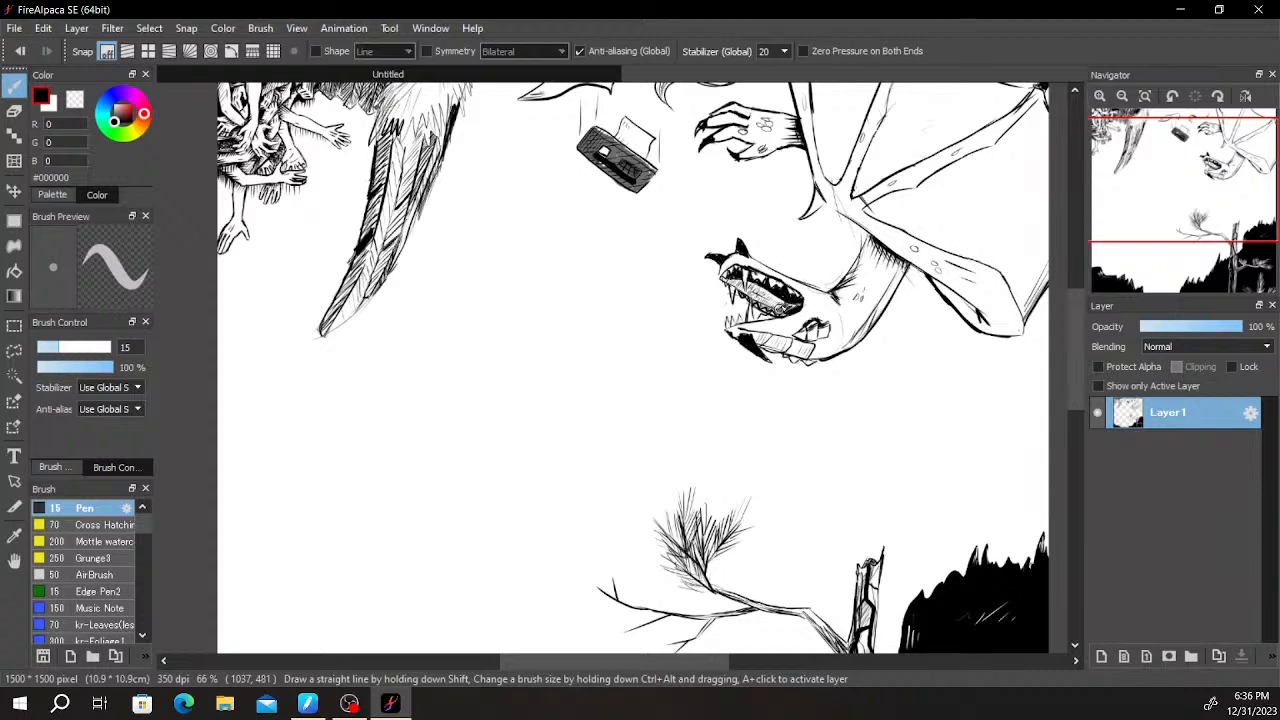
{"action": "scroll", "coordinate": [800, 221], "scroll_direction": "down", "scroll_amount": 1}
{"action": "scroll", "coordinate": [824, 228], "scroll_direction": "up", "scroll_amount": 4}
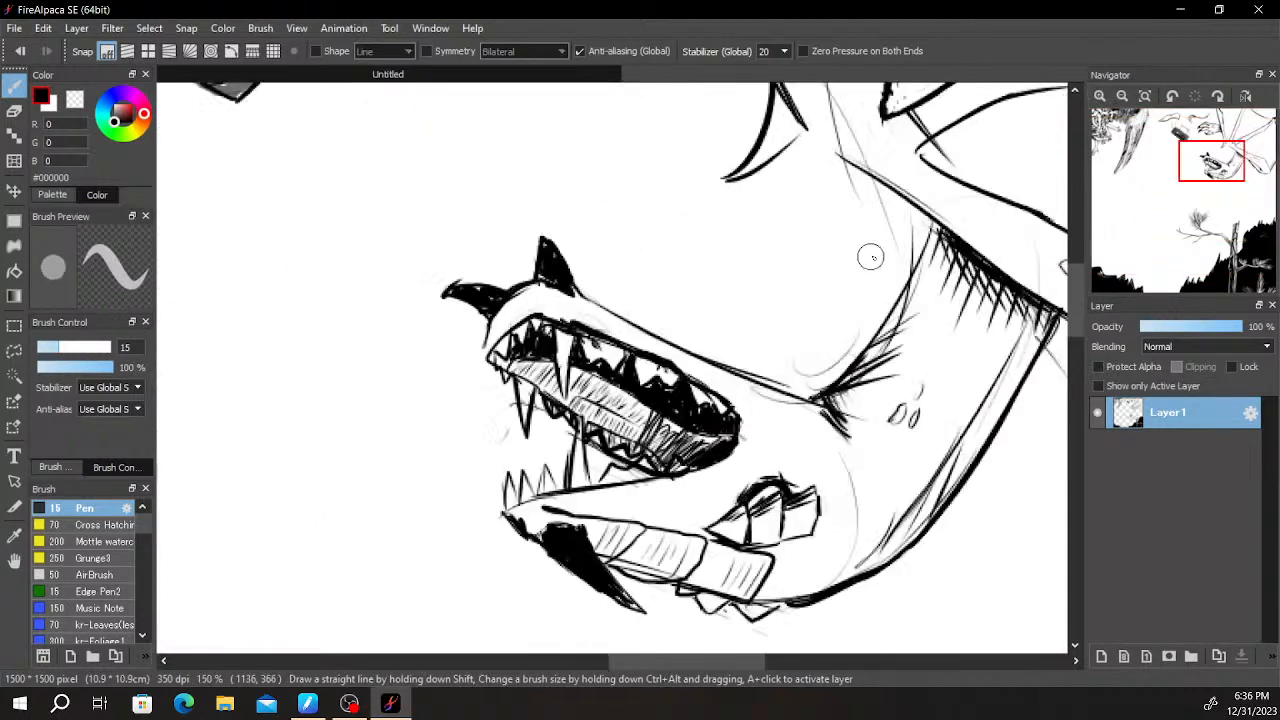
- Add a new layer beneath Layer1 and set the brush colour to mid grey #7A7A7A
{"action": "scroll", "coordinate": [1054, 177], "scroll_direction": "down", "scroll_amount": 3}
{"action": "left_click_drag", "start_coordinate": [962, 267], "coordinate": [690, 421]}
{"action": "scroll", "coordinate": [869, 288], "scroll_direction": "up", "scroll_amount": 1}
{"action": "left_click_drag", "start_coordinate": [892, 321], "coordinate": [834, 391]}
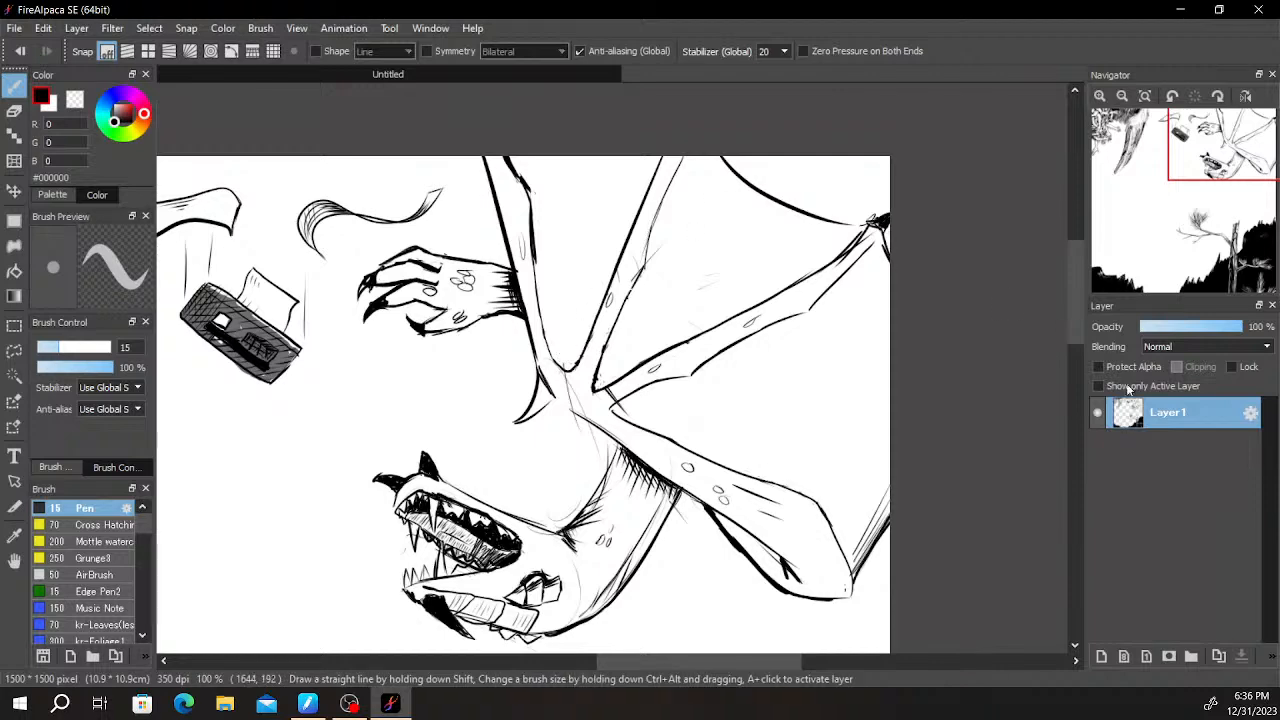
{"action": "scroll", "coordinate": [1031, 525], "scroll_direction": "down", "scroll_amount": 3}
{"action": "scroll", "coordinate": [960, 530], "scroll_direction": "up", "scroll_amount": 1}
{"action": "left_click", "coordinate": [1110, 658]}
{"action": "left_click_drag", "start_coordinate": [1183, 425], "coordinate": [1165, 452]}
{"action": "left_click_drag", "start_coordinate": [118, 118], "coordinate": [113, 113]}
- Paint the wing strut beside the clawed hand and the central wing joint grey, continuing into the base of the second strut
{"action": "scroll", "coordinate": [968, 448], "scroll_direction": "up", "scroll_amount": 3}
{"action": "scroll", "coordinate": [968, 448], "scroll_direction": "up", "scroll_amount": 2}
{"action": "scroll", "coordinate": [861, 299], "scroll_direction": "down", "scroll_amount": 3}
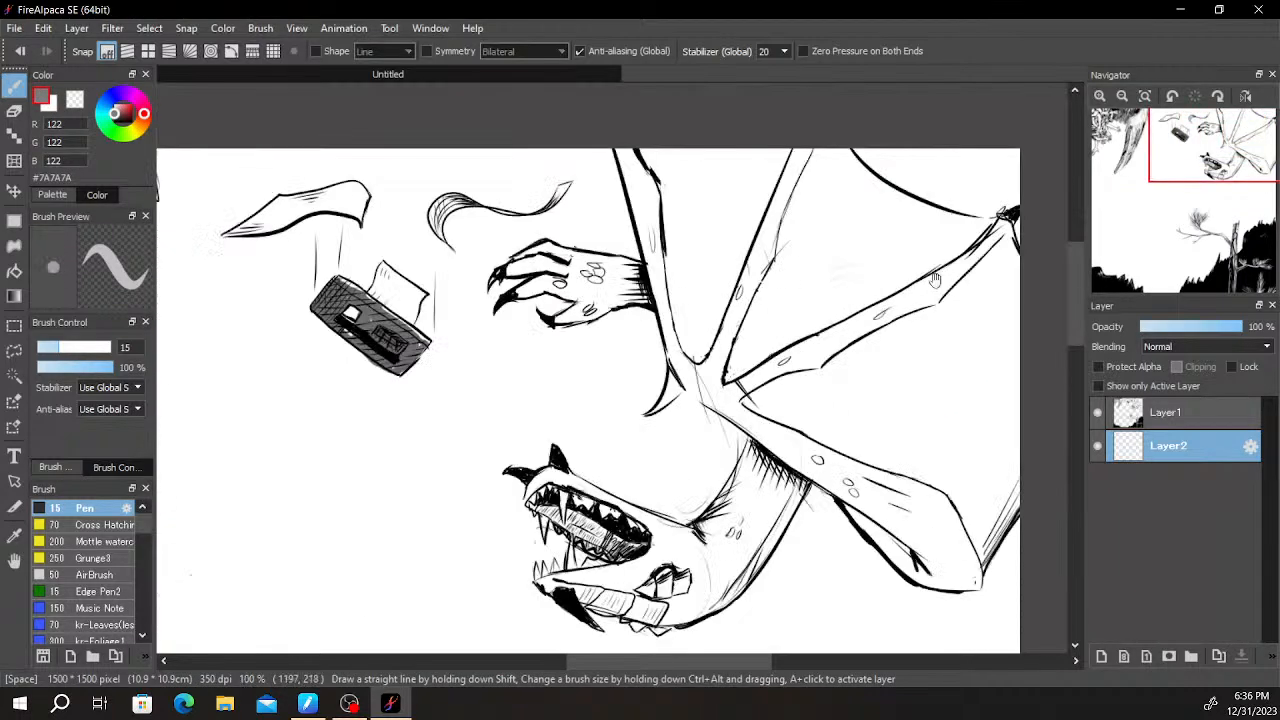
{"action": "scroll", "coordinate": [683, 389], "scroll_direction": "up", "scroll_amount": 2}
{"action": "scroll", "coordinate": [683, 389], "scroll_direction": "down", "scroll_amount": 1}
{"action": "left_click_drag", "start_coordinate": [670, 349], "coordinate": [628, 212]}
{"action": "scroll", "coordinate": [620, 230], "scroll_direction": "down", "scroll_amount": 3}
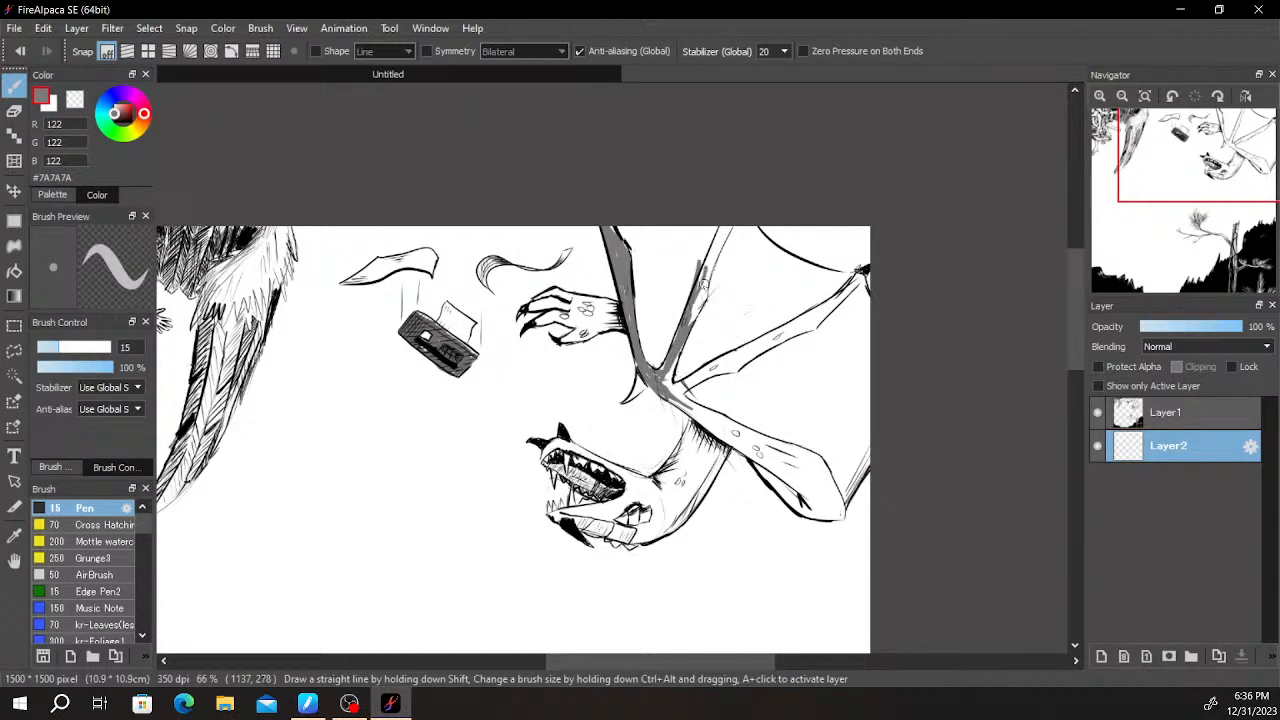
- Fill the rest of the second wing strut grey up to the canvas edge
{"action": "mouse_move", "coordinate": [697, 290]}
{"action": "left_mouse_down"}
{"action": "mouse_move", "coordinate": [695, 258]}
{"action": "mouse_move", "coordinate": [710, 253]}
{"action": "mouse_move", "coordinate": [696, 345]}
{"action": "left_mouse_up"}
{"action": "scroll", "coordinate": [692, 261], "scroll_direction": "up", "scroll_amount": 4}
{"action": "key", "text": "e"}
{"action": "scroll", "coordinate": [719, 280], "scroll_direction": "down", "scroll_amount": 3}
{"action": "key", "text": "b"}
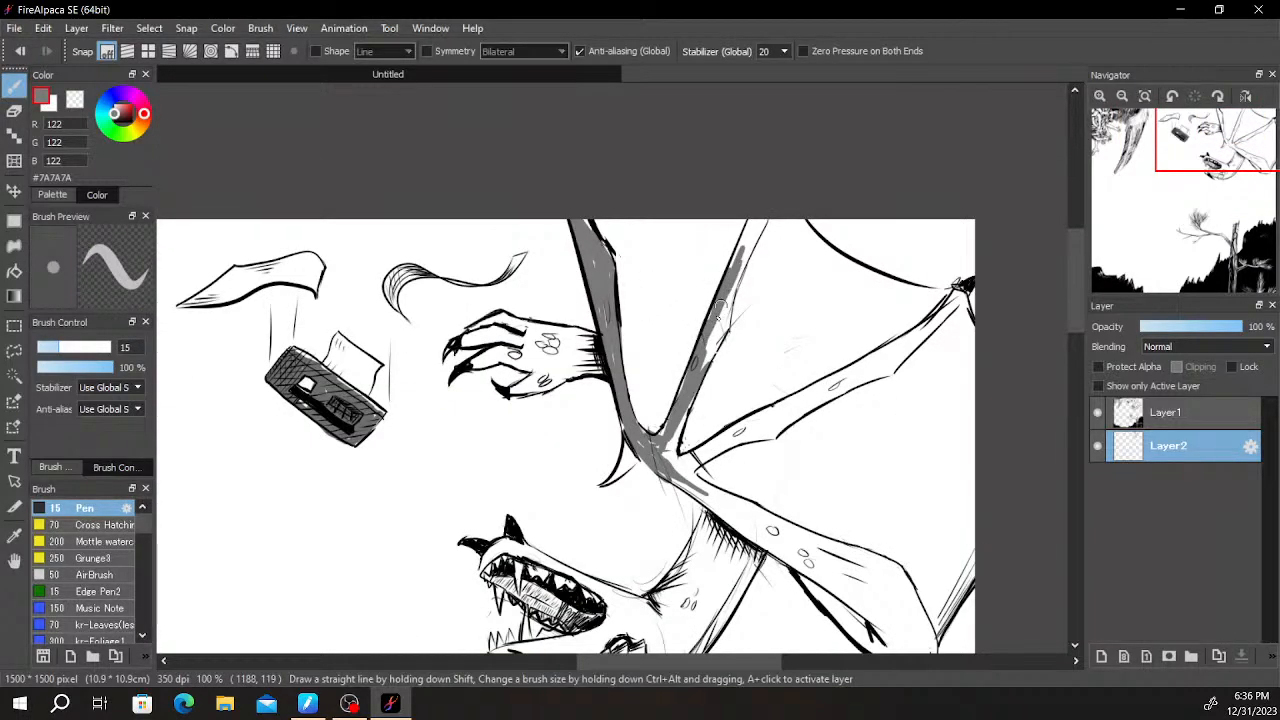
{"action": "mouse_move", "coordinate": [760, 221]}
{"action": "left_mouse_down"}
{"action": "mouse_move", "coordinate": [738, 265]}
{"action": "mouse_move", "coordinate": [750, 225]}
{"action": "left_mouse_up"}
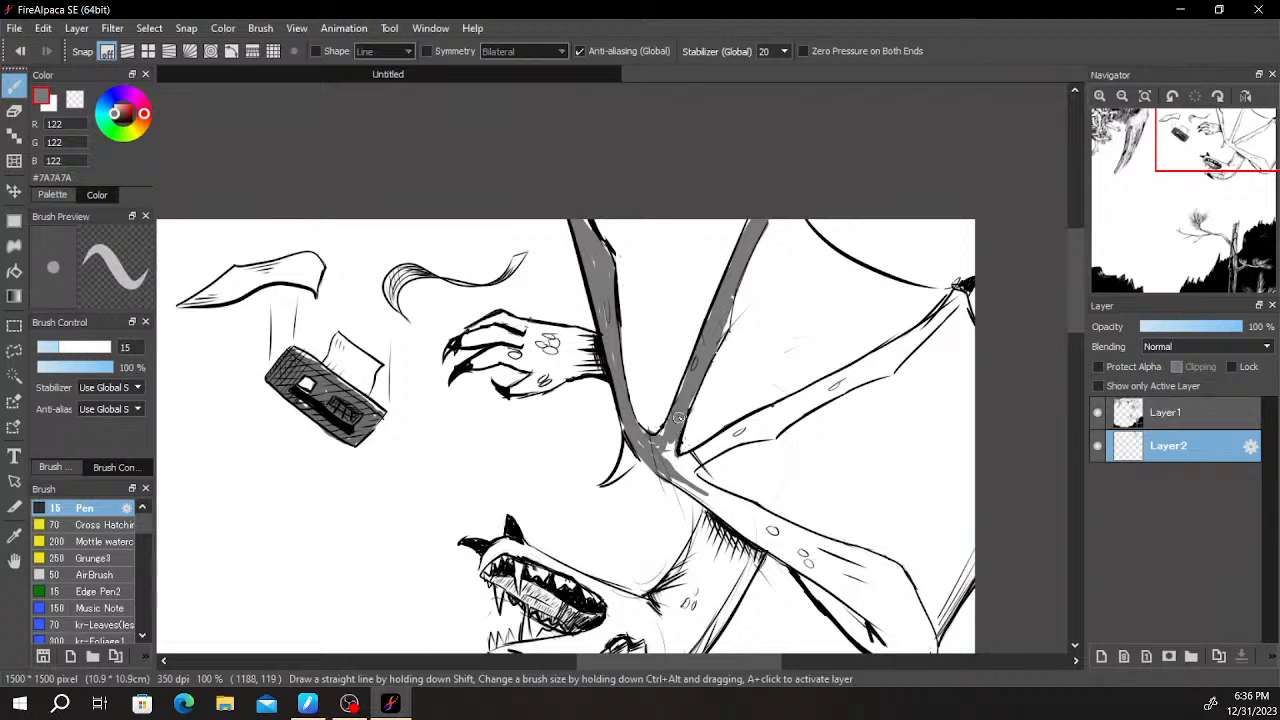
- Paint the third wing strut grey from the central joint outward towards the dark claw at the canvas edge
{"action": "left_click_drag", "start_coordinate": [734, 444], "coordinate": [742, 427]}
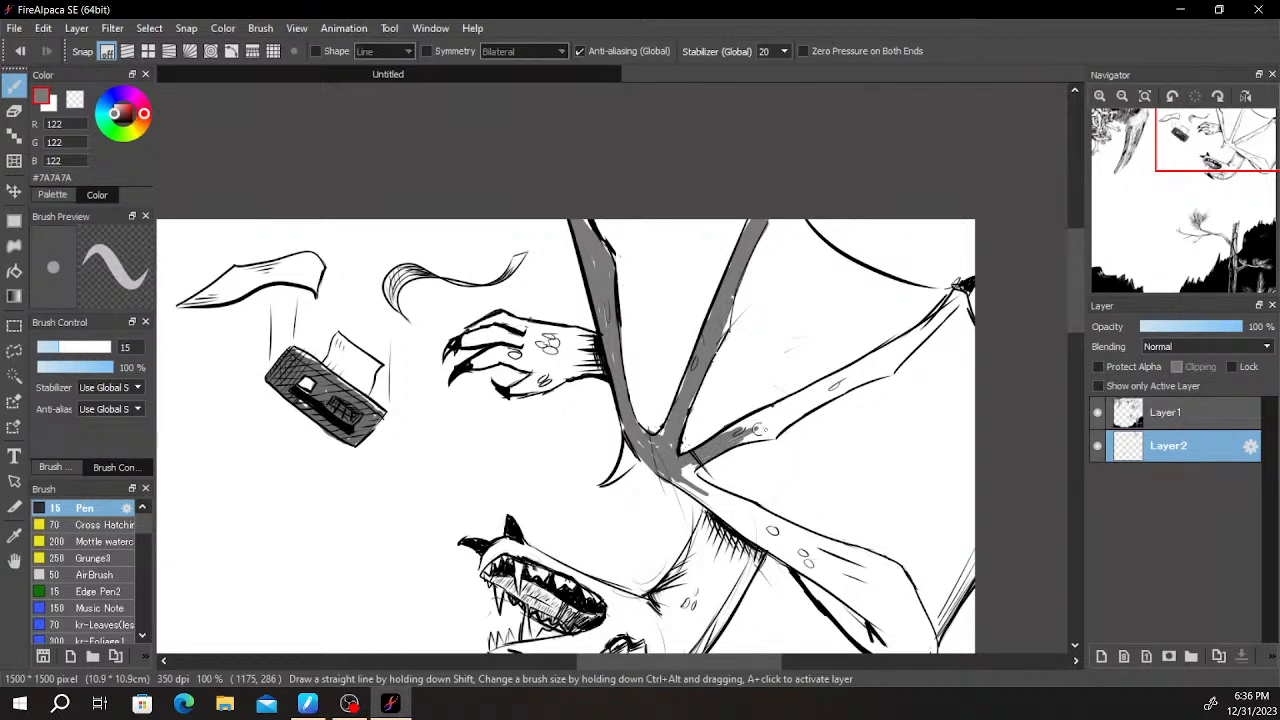
{"action": "mouse_move", "coordinate": [775, 432]}
{"action": "left_mouse_down"}
{"action": "mouse_move", "coordinate": [822, 400]}
{"action": "mouse_move", "coordinate": [735, 428]}
{"action": "mouse_move", "coordinate": [864, 366]}
{"action": "mouse_move", "coordinate": [836, 392]}
{"action": "left_mouse_up"}
{"action": "left_click_drag", "start_coordinate": [881, 349], "coordinate": [729, 397]}
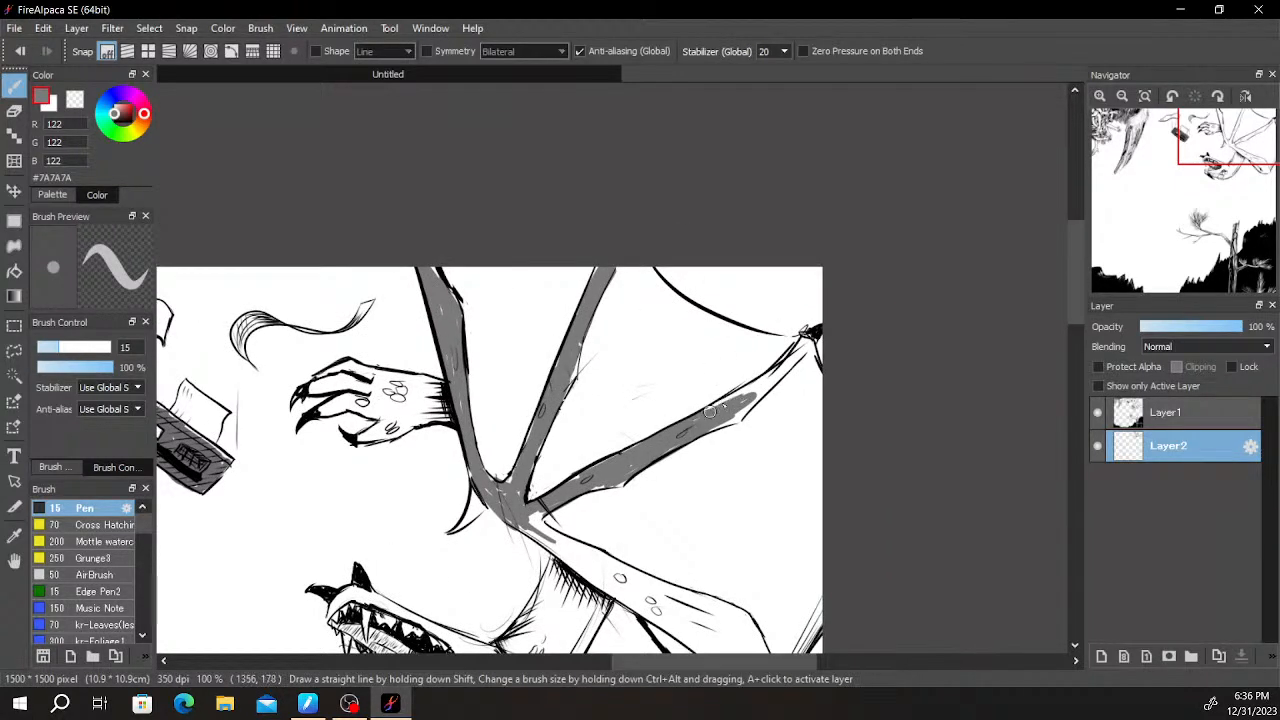
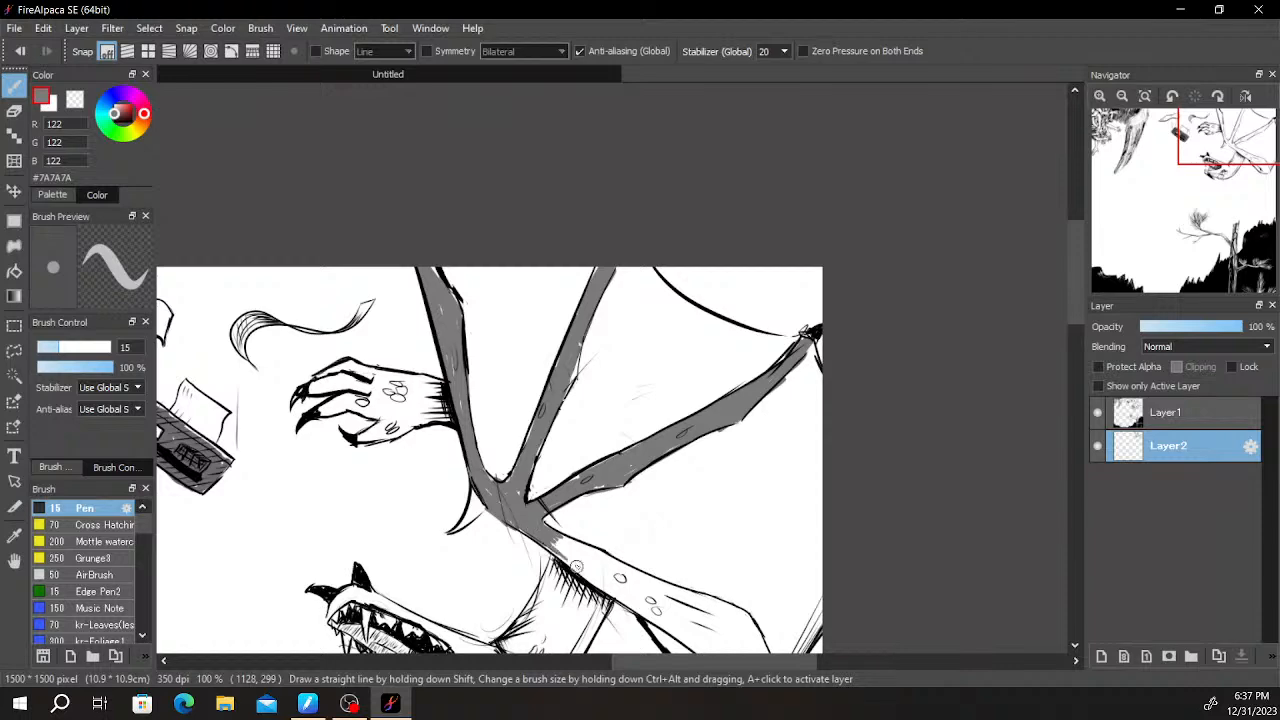
- Paint the lower wing limb grey on Layer2 with the size 15 Pen, following its outline down to the wide end
{"action": "left_click_drag", "start_coordinate": [679, 494], "coordinate": [644, 303]}
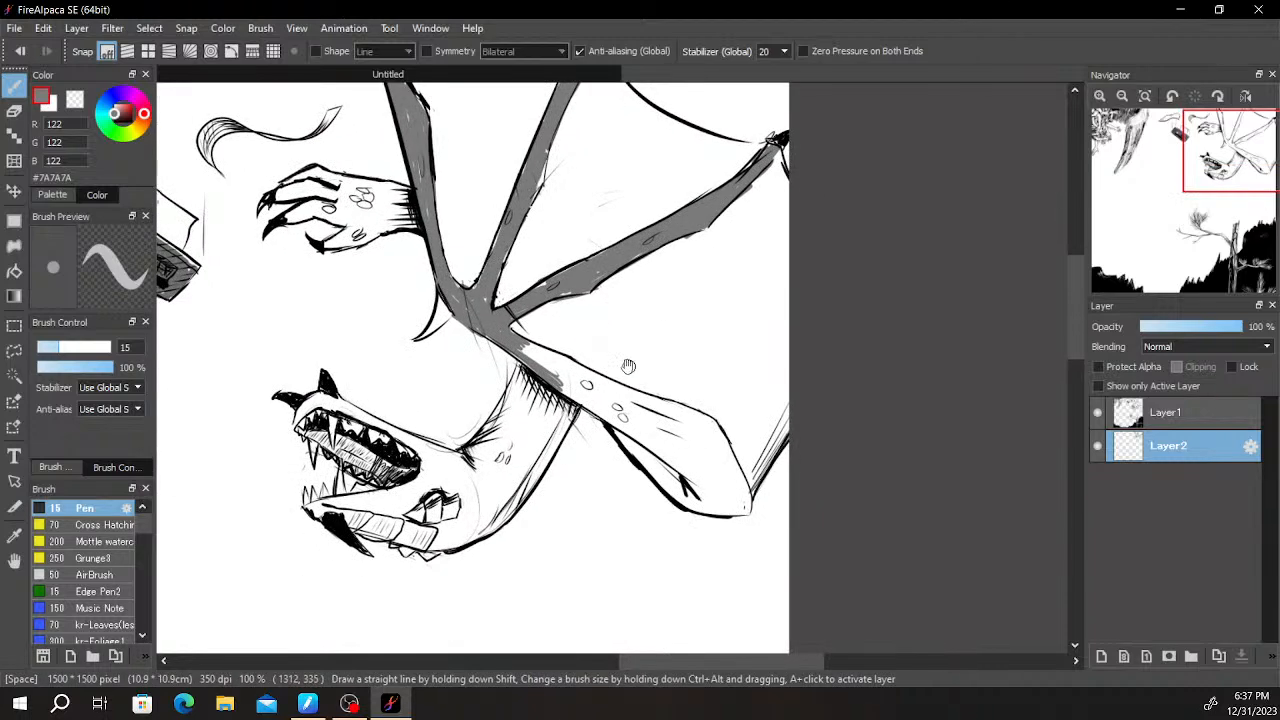
{"action": "scroll", "coordinate": [602, 377], "scroll_direction": "up", "scroll_amount": 1}
{"action": "mouse_move", "coordinate": [487, 338]}
{"action": "left_mouse_down"}
{"action": "mouse_move", "coordinate": [537, 373]}
{"action": "mouse_move", "coordinate": [531, 357]}
{"action": "mouse_move", "coordinate": [518, 343]}
{"action": "mouse_move", "coordinate": [530, 375]}
{"action": "mouse_move", "coordinate": [505, 348]}
{"action": "mouse_move", "coordinate": [521, 376]}
{"action": "mouse_move", "coordinate": [572, 394]}
{"action": "mouse_move", "coordinate": [548, 362]}
{"action": "mouse_move", "coordinate": [581, 401]}
{"action": "left_mouse_up"}
{"action": "mouse_move", "coordinate": [541, 364]}
{"action": "left_mouse_down"}
{"action": "mouse_move", "coordinate": [577, 390]}
{"action": "mouse_move", "coordinate": [549, 362]}
{"action": "left_mouse_up"}
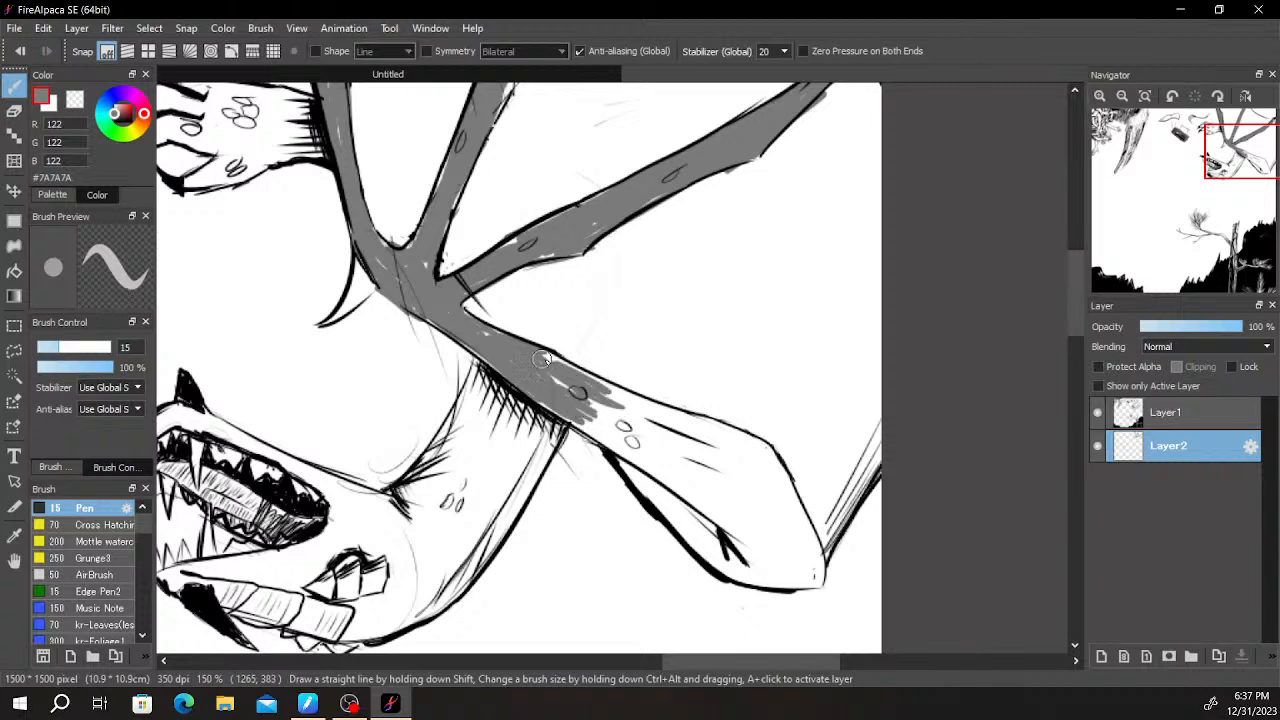
{"action": "mouse_move", "coordinate": [592, 428]}
{"action": "left_mouse_down"}
{"action": "mouse_move", "coordinate": [667, 513]}
{"action": "mouse_move", "coordinate": [662, 481]}
{"action": "mouse_move", "coordinate": [687, 503]}
{"action": "left_mouse_up"}
{"action": "mouse_move", "coordinate": [727, 567]}
{"action": "left_mouse_down"}
{"action": "mouse_move", "coordinate": [702, 524]}
{"action": "mouse_move", "coordinate": [780, 576]}
{"action": "mouse_move", "coordinate": [760, 572]}
{"action": "mouse_move", "coordinate": [740, 565]}
{"action": "mouse_move", "coordinate": [797, 579]}
{"action": "mouse_move", "coordinate": [814, 552]}
{"action": "left_mouse_up"}
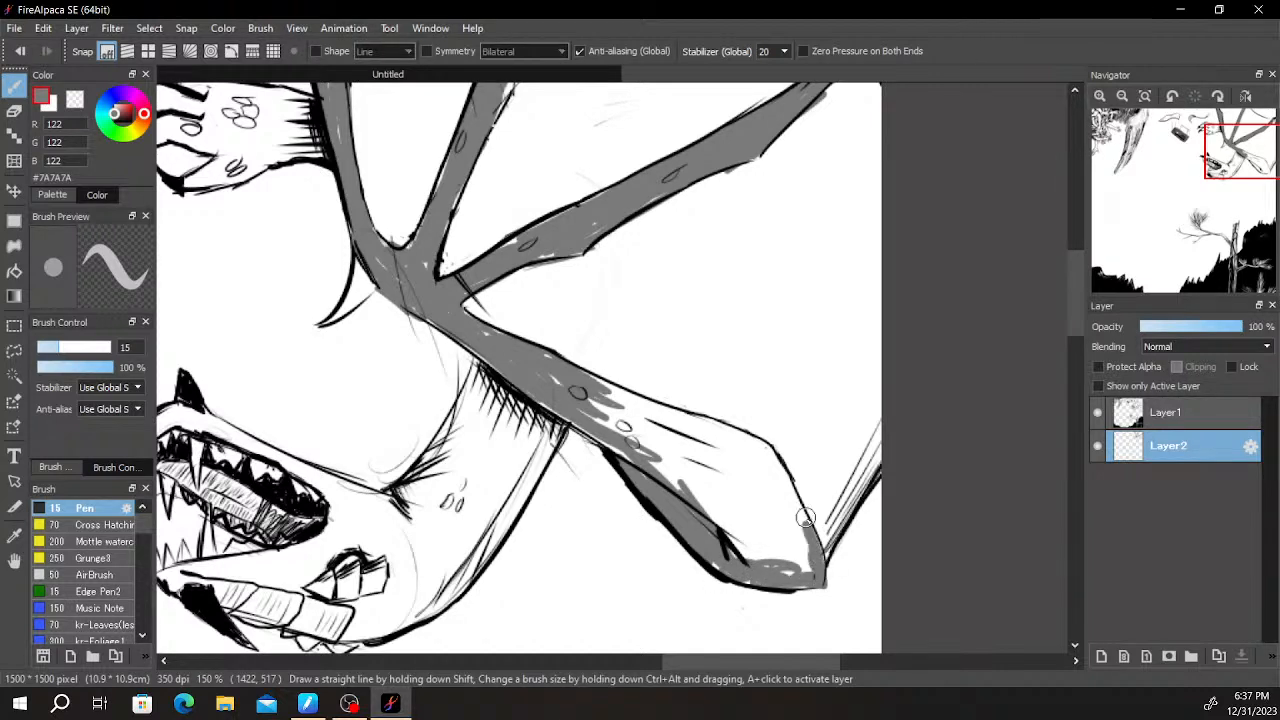
{"action": "mouse_move", "coordinate": [790, 494]}
{"action": "left_mouse_down"}
{"action": "mouse_move", "coordinate": [778, 461]}
{"action": "mouse_move", "coordinate": [734, 433]}
{"action": "left_mouse_up"}
{"action": "mouse_move", "coordinate": [622, 408]}
{"action": "left_mouse_down"}
{"action": "mouse_move", "coordinate": [694, 430]}
{"action": "mouse_move", "coordinate": [673, 407]}
{"action": "mouse_move", "coordinate": [651, 407]}
{"action": "mouse_move", "coordinate": [714, 415]}
{"action": "mouse_move", "coordinate": [744, 436]}
{"action": "mouse_move", "coordinate": [665, 451]}
{"action": "left_mouse_up"}
{"action": "scroll", "coordinate": [665, 451], "scroll_direction": "down", "scroll_amount": 4}
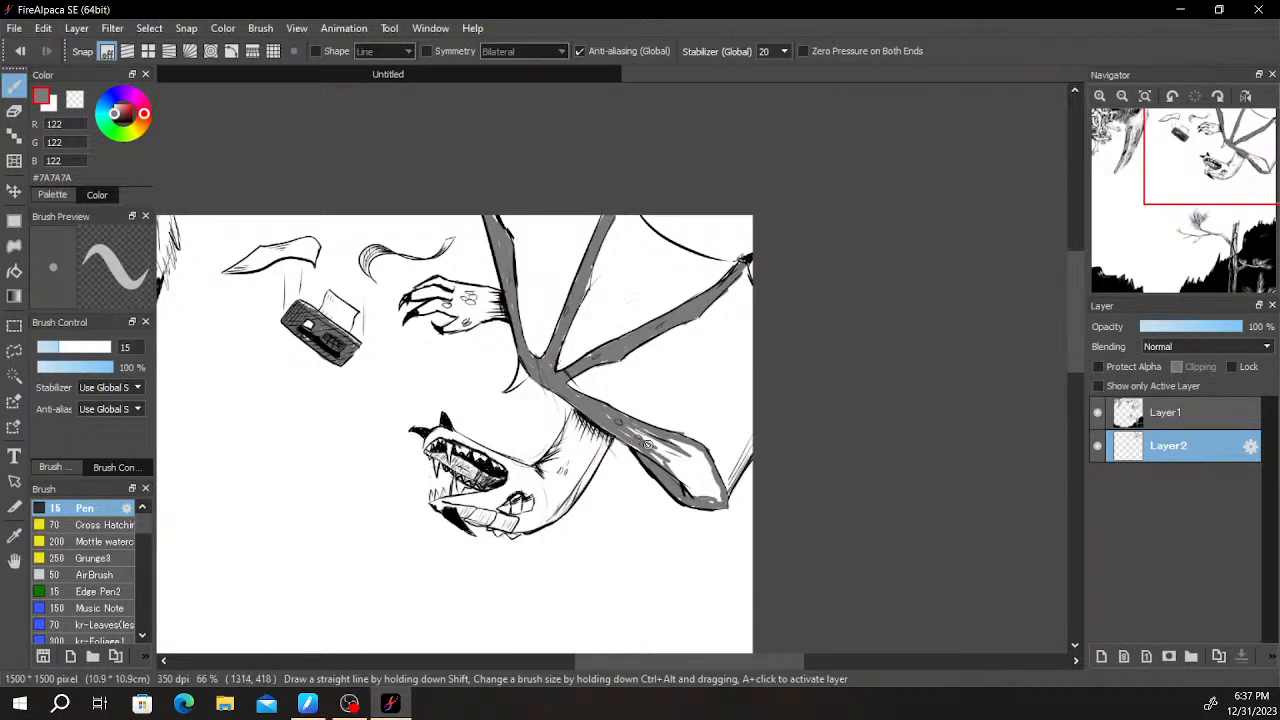
- Enlarge the Pen to size 30 and paint grey inside the wide end of the lower wing limb
{"action": "key", "text": "bracketright"}
{"action": "key", "text": "bracketright"}
{"action": "key", "text": "bracketright"}
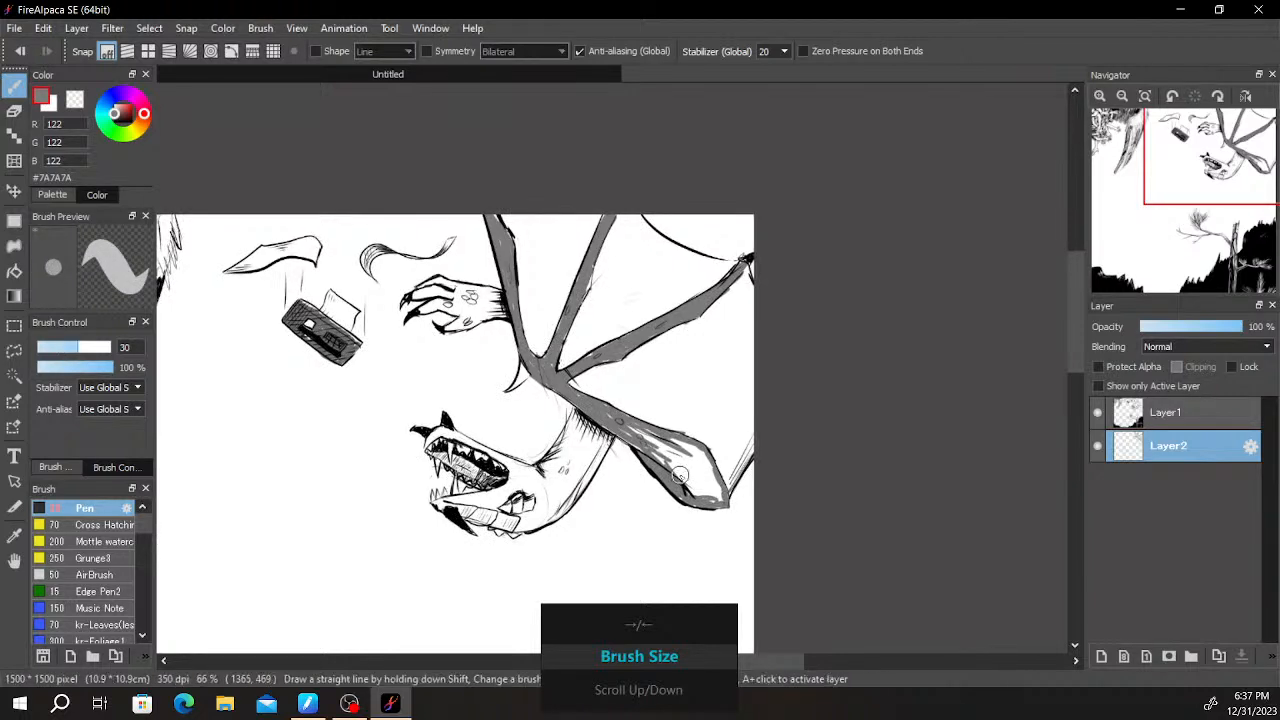
{"action": "left_click_drag", "start_coordinate": [679, 468], "coordinate": [683, 487]}
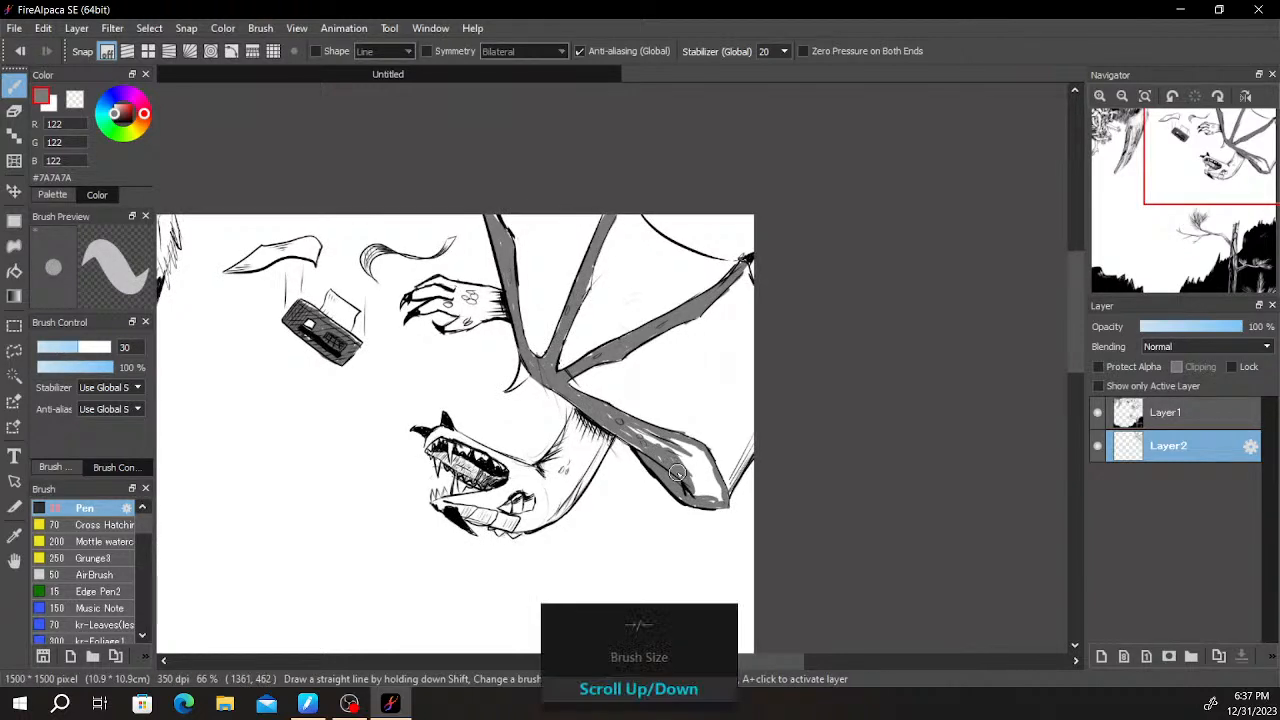
- Look over the rest of the artwork, including the tangled arms, the feathered wing, the pine tree and the black hillside
{"action": "scroll", "coordinate": [650, 438], "scroll_direction": "down", "scroll_amount": 3}
{"action": "key", "text": "space"}
{"action": "left_click_drag", "start_coordinate": [468, 398], "coordinate": [604, 338]}
{"action": "scroll", "coordinate": [604, 338], "scroll_direction": "up", "scroll_amount": 3}
{"action": "left_click_drag", "start_coordinate": [559, 384], "coordinate": [816, 457]}
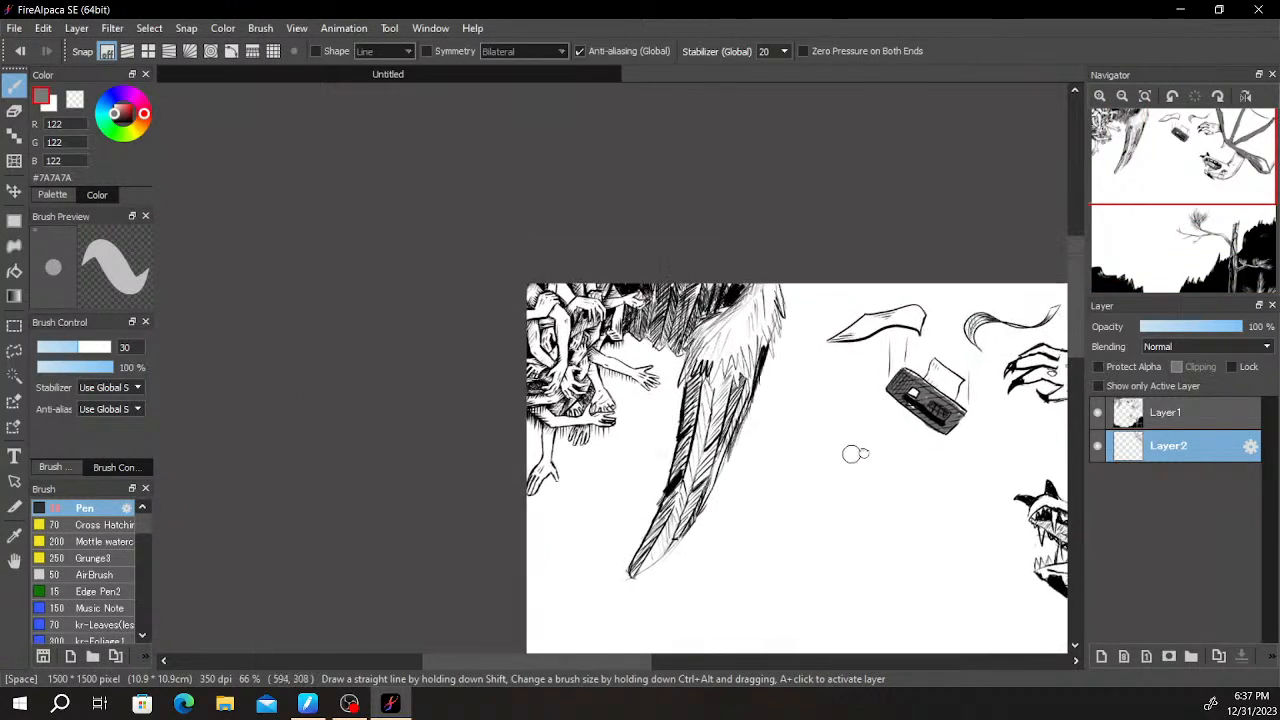
{"action": "scroll", "coordinate": [735, 422], "scroll_direction": "up", "scroll_amount": 3}
{"action": "left_click_drag", "start_coordinate": [668, 423], "coordinate": [901, 519]}
{"action": "scroll", "coordinate": [901, 519], "scroll_direction": "down", "scroll_amount": 1}
{"action": "left_click_drag", "start_coordinate": [830, 391], "coordinate": [832, 292]}
{"action": "scroll", "coordinate": [830, 292], "scroll_direction": "down", "scroll_amount": 1}
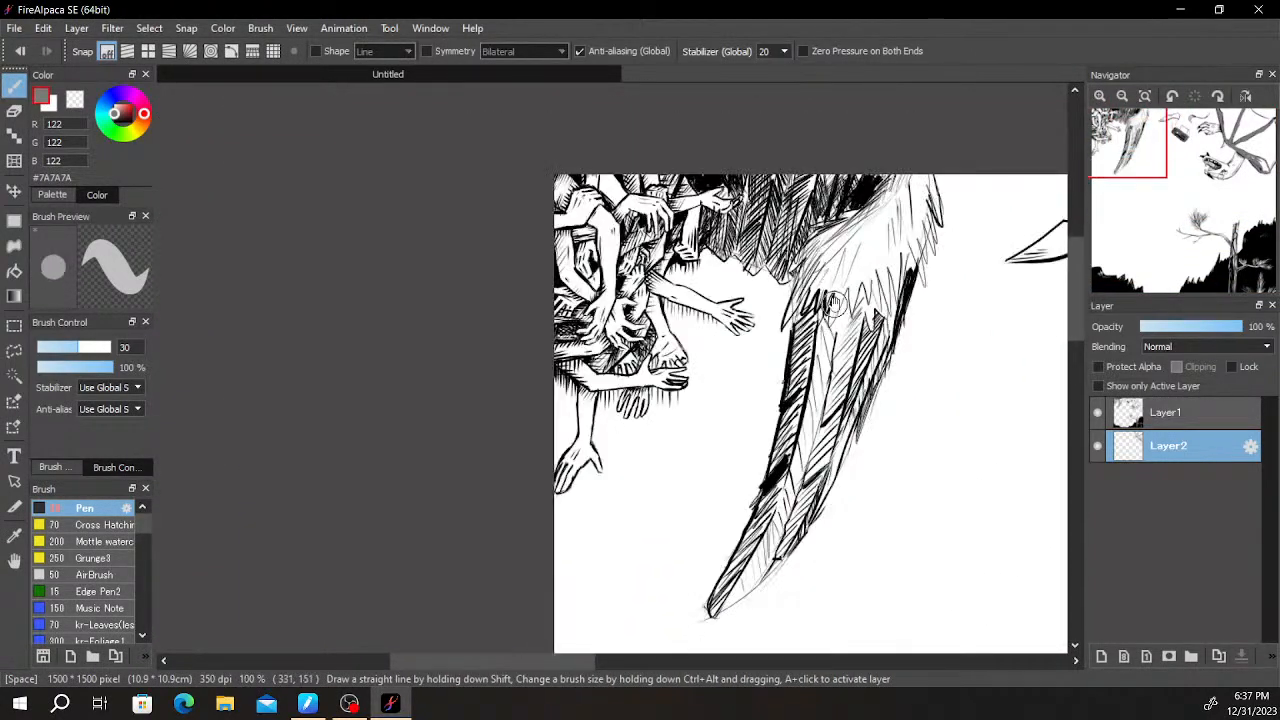
{"action": "scroll", "coordinate": [830, 292], "scroll_direction": "up", "scroll_amount": 1}
{"action": "scroll", "coordinate": [853, 340], "scroll_direction": "down", "scroll_amount": 1}
{"action": "left_click_drag", "start_coordinate": [853, 340], "coordinate": [818, 346]}
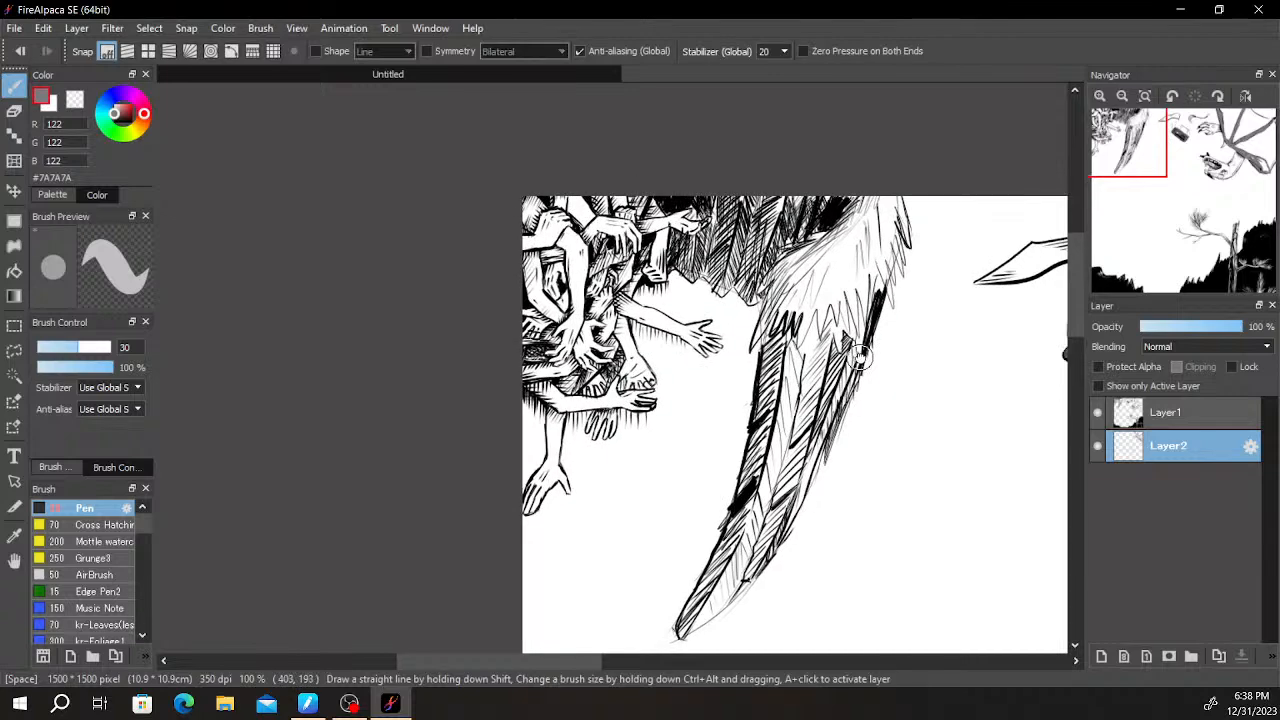
{"action": "mouse_move", "coordinate": [920, 309]}
{"action": "left_mouse_down"}
{"action": "mouse_move", "coordinate": [577, 292]}
{"action": "mouse_move", "coordinate": [826, 317]}
{"action": "mouse_move", "coordinate": [745, 313]}
{"action": "left_mouse_up"}
{"action": "left_click_drag", "start_coordinate": [843, 281], "coordinate": [800, 291]}
{"action": "scroll", "coordinate": [730, 376], "scroll_direction": "down", "scroll_amount": 1}
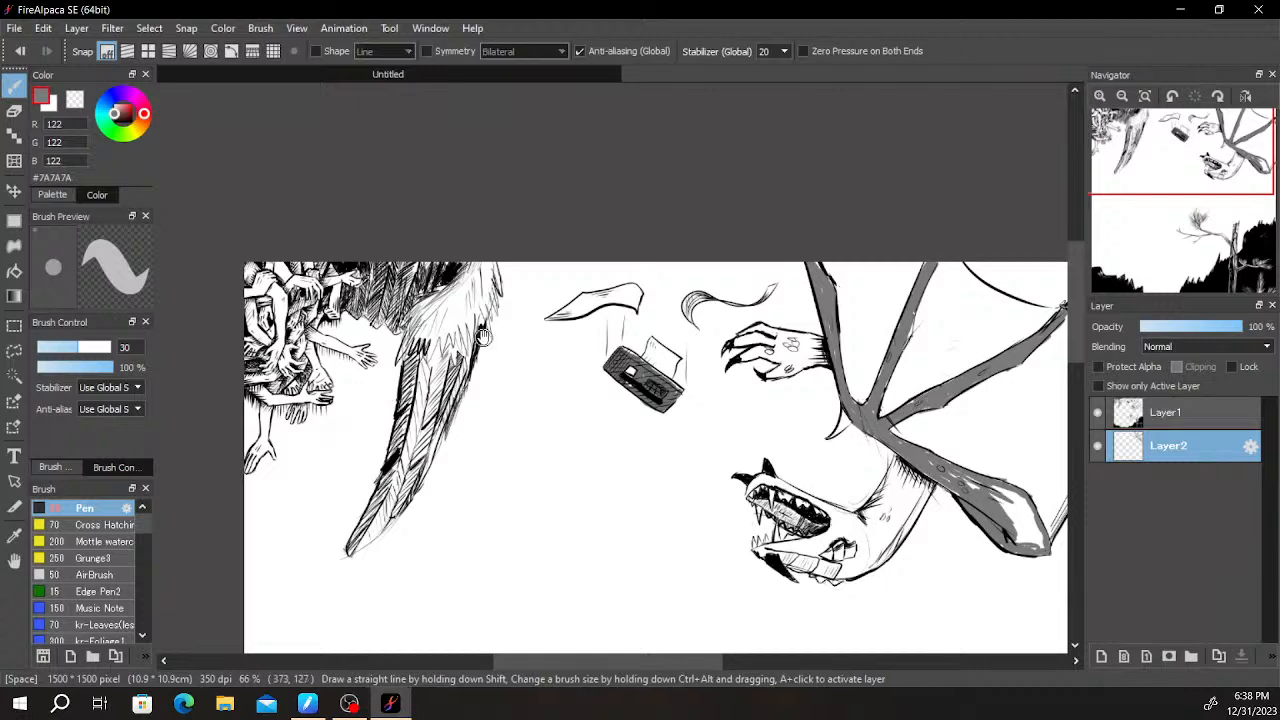
{"action": "left_click_drag", "start_coordinate": [797, 434], "coordinate": [812, 333]}
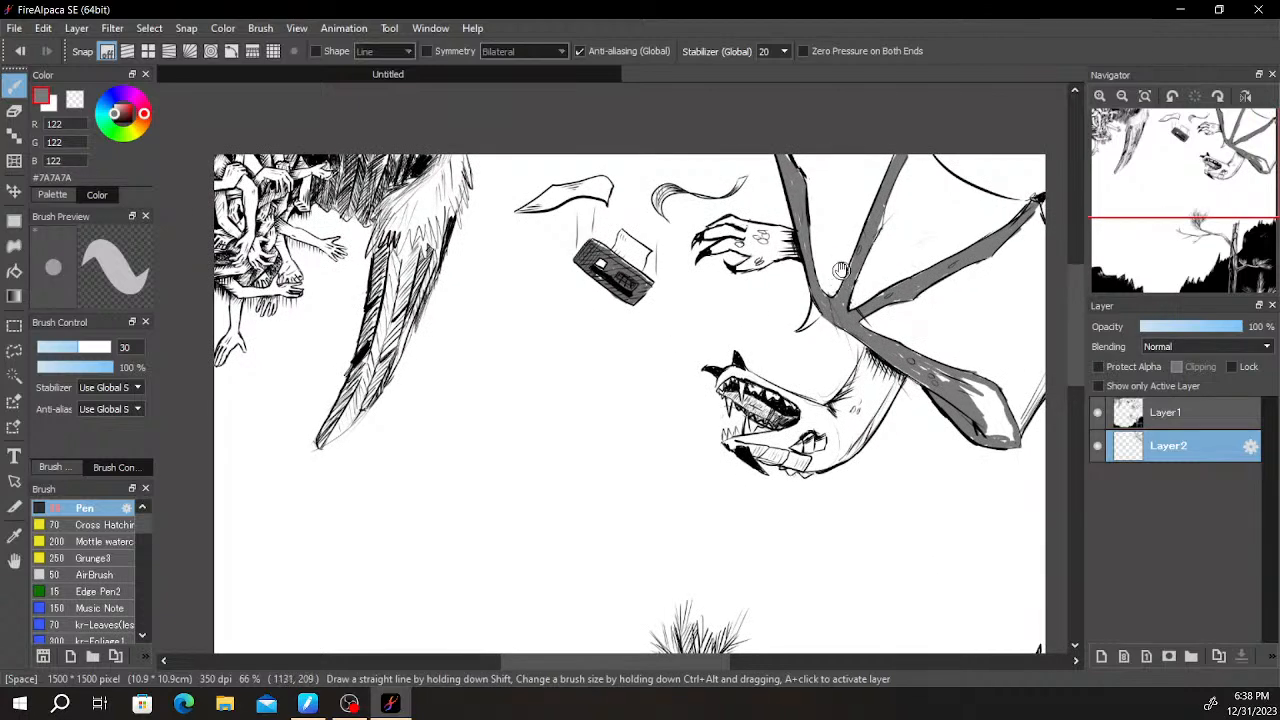
{"action": "scroll", "coordinate": [838, 272], "scroll_direction": "up", "scroll_amount": 1}
{"action": "left_click_drag", "start_coordinate": [733, 338], "coordinate": [788, 126]}
{"action": "scroll", "coordinate": [815, 137], "scroll_direction": "down", "scroll_amount": 2}
{"action": "left_click_drag", "start_coordinate": [801, 376], "coordinate": [826, 305]}
{"action": "scroll", "coordinate": [843, 255], "scroll_direction": "down", "scroll_amount": 2}
{"action": "scroll", "coordinate": [788, 444], "scroll_direction": "up", "scroll_amount": 2}
{"action": "scroll", "coordinate": [816, 397], "scroll_direction": "up", "scroll_amount": 1}
{"action": "scroll", "coordinate": [800, 314], "scroll_direction": "down", "scroll_amount": 2}
{"action": "scroll", "coordinate": [826, 305], "scroll_direction": "up", "scroll_amount": 1}
{"action": "scroll", "coordinate": [831, 375], "scroll_direction": "up", "scroll_amount": 1}
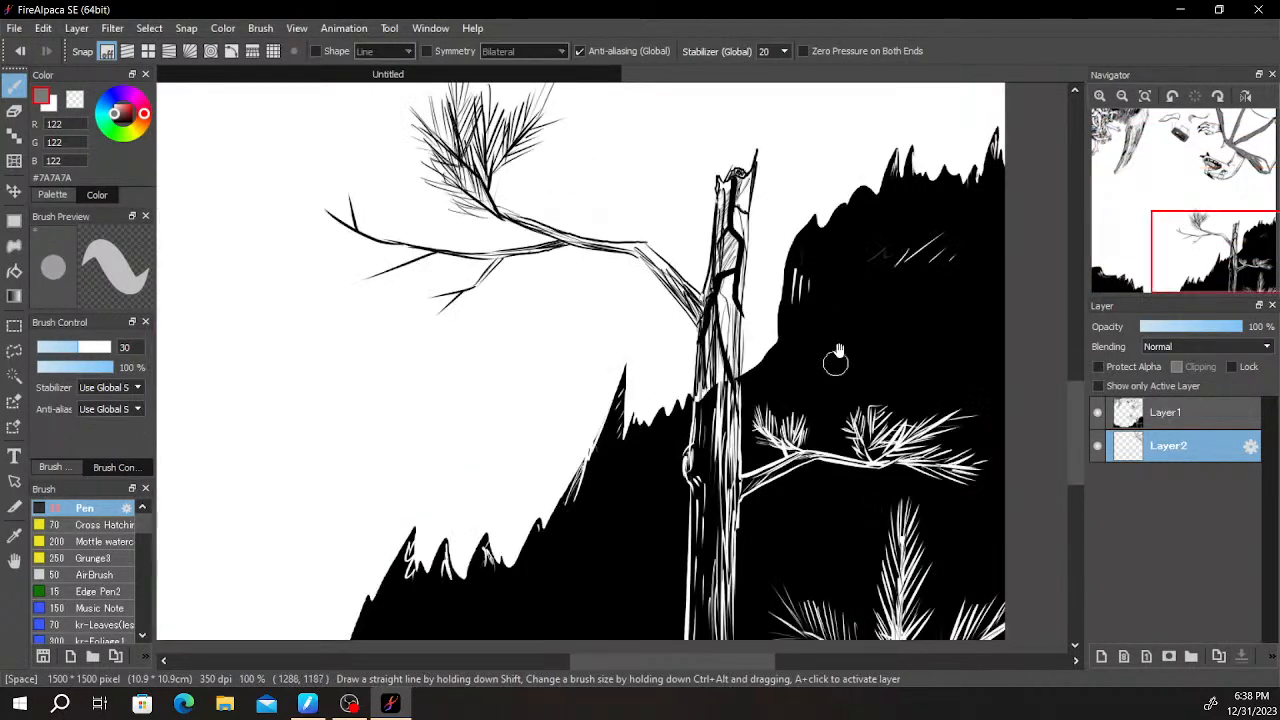
{"action": "scroll", "coordinate": [765, 208], "scroll_direction": "down", "scroll_amount": 1}
{"action": "left_click_drag", "start_coordinate": [765, 208], "coordinate": [819, 415]}
{"action": "left_click_drag", "start_coordinate": [772, 282], "coordinate": [651, 455]}
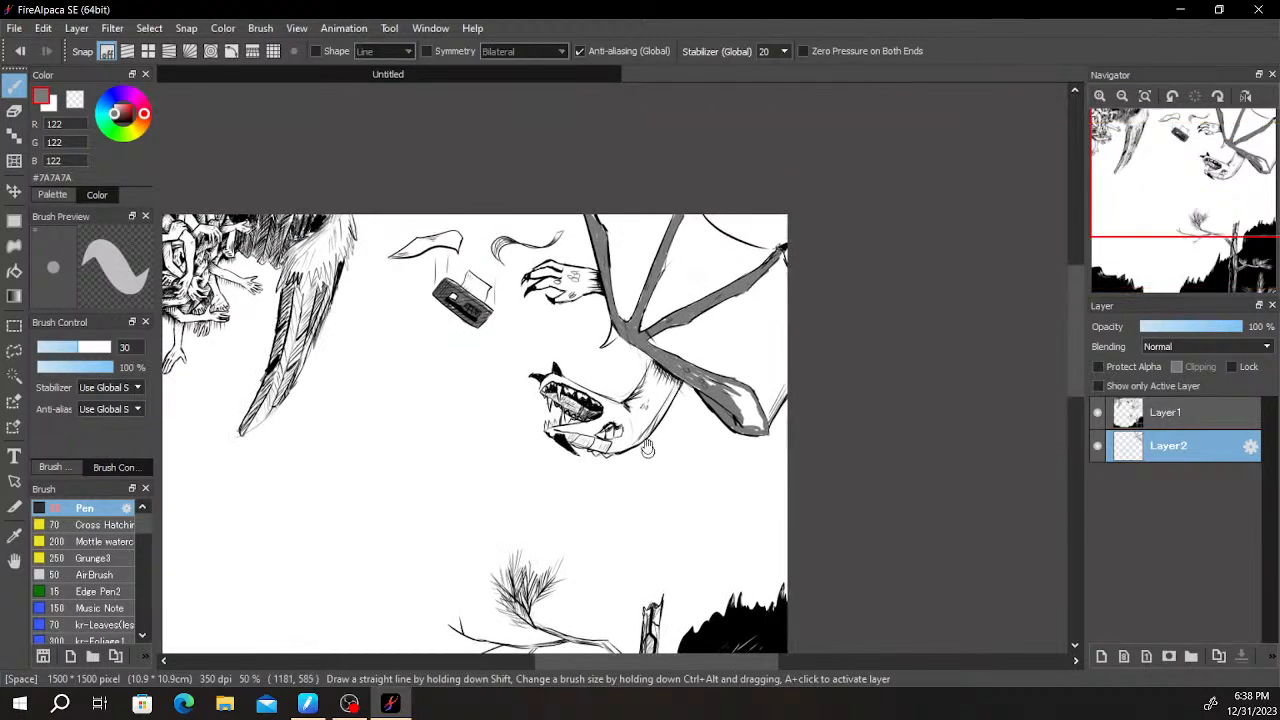
- Fill the remaining white areas inside the lower wing limb and touch up gaps near the wing joint in grey
{"action": "scroll", "coordinate": [650, 434], "scroll_direction": "up", "scroll_amount": 2}
{"action": "left_click_drag", "start_coordinate": [770, 415], "coordinate": [538, 437]}
{"action": "scroll", "coordinate": [538, 437], "scroll_direction": "up", "scroll_amount": 1}
{"action": "mouse_move", "coordinate": [634, 388]}
{"action": "left_mouse_down"}
{"action": "mouse_move", "coordinate": [587, 331]}
{"action": "mouse_move", "coordinate": [547, 320]}
{"action": "mouse_move", "coordinate": [645, 340]}
{"action": "mouse_move", "coordinate": [645, 368]}
{"action": "mouse_move", "coordinate": [700, 432]}
{"action": "mouse_move", "coordinate": [625, 400]}
{"action": "mouse_move", "coordinate": [622, 450]}
{"action": "mouse_move", "coordinate": [689, 456]}
{"action": "mouse_move", "coordinate": [655, 357]}
{"action": "mouse_move", "coordinate": [500, 306]}
{"action": "mouse_move", "coordinate": [533, 330]}
{"action": "mouse_move", "coordinate": [520, 305]}
{"action": "mouse_move", "coordinate": [434, 251]}
{"action": "mouse_move", "coordinate": [488, 271]}
{"action": "left_mouse_up"}
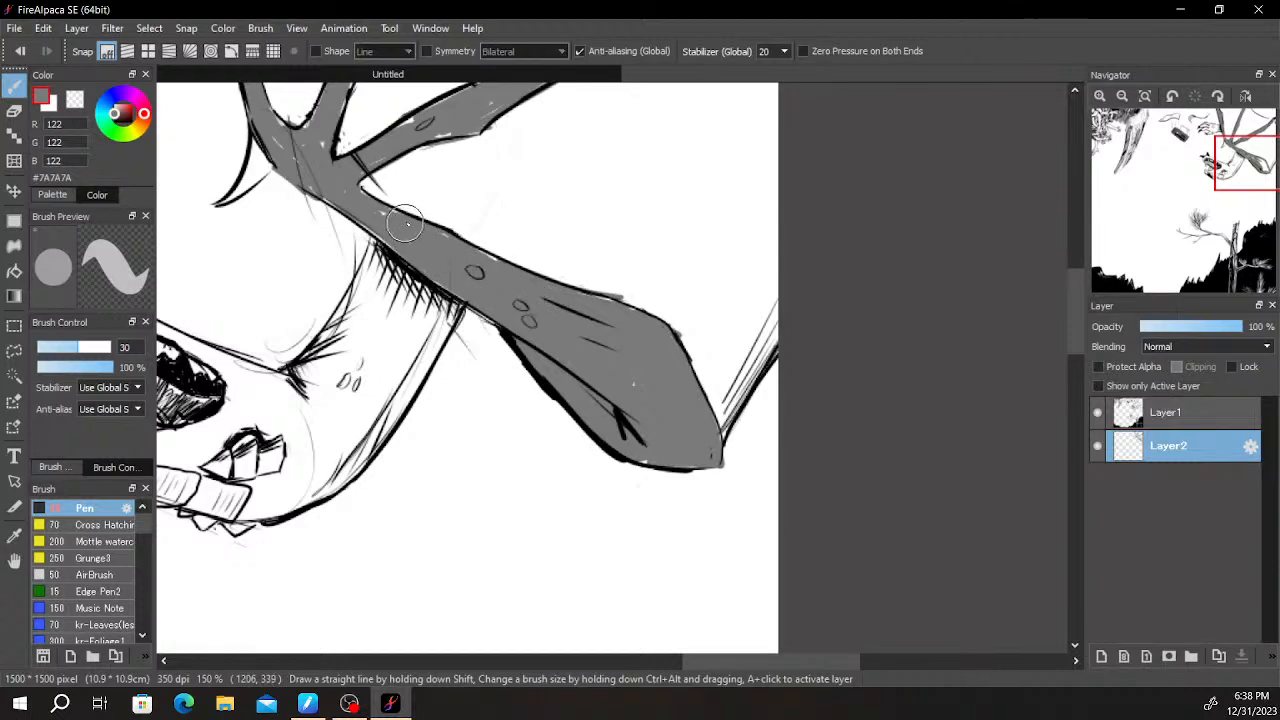
{"action": "key", "text": "space"}
{"action": "left_click_drag", "start_coordinate": [389, 203], "coordinate": [407, 225]}
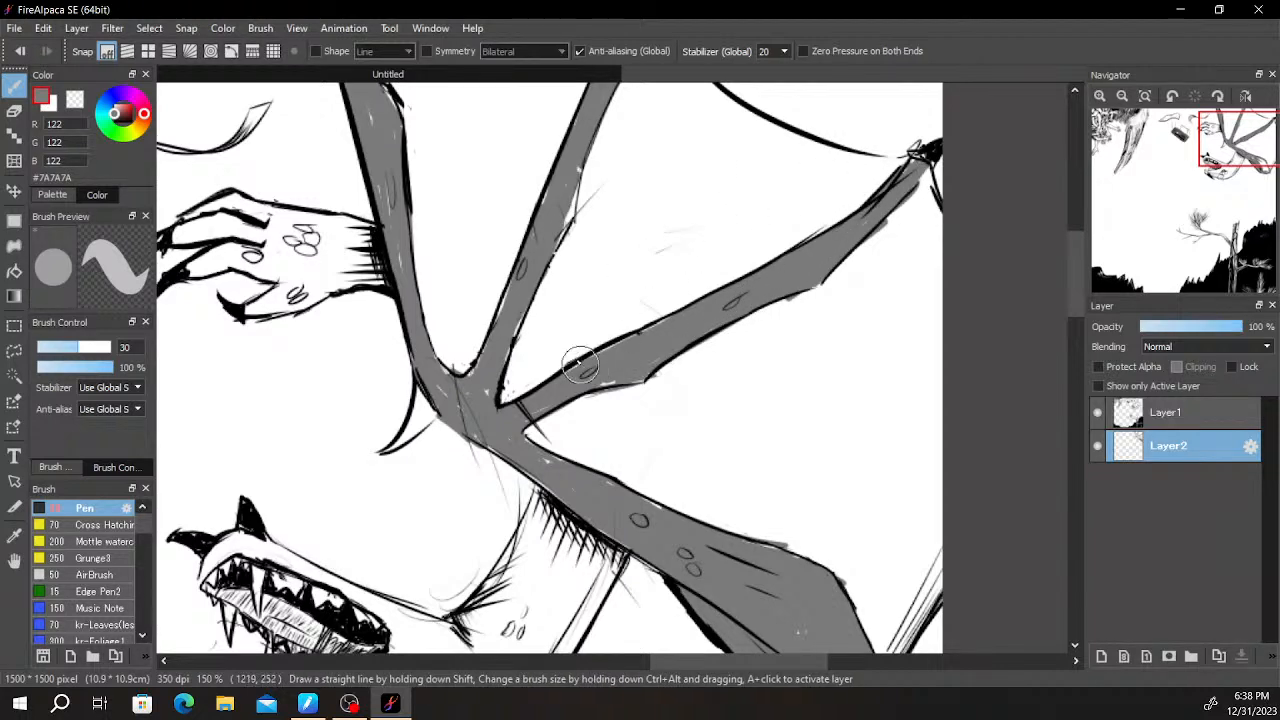
{"action": "key", "text": "space"}
{"action": "mouse_move", "coordinate": [530, 403]}
{"action": "left_mouse_down"}
{"action": "mouse_move", "coordinate": [616, 440]}
{"action": "mouse_move", "coordinate": [635, 491]}
{"action": "left_mouse_up"}
{"action": "scroll", "coordinate": [674, 301], "scroll_direction": "down", "scroll_amount": 2}
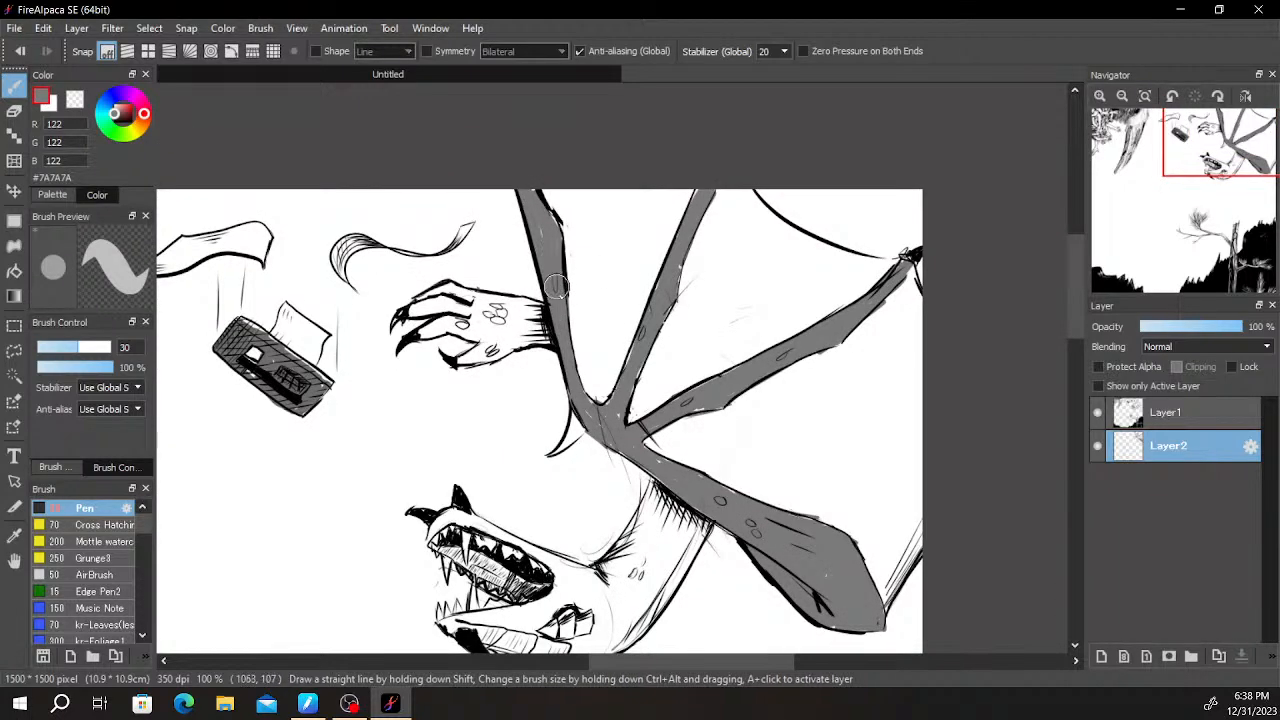
- Examine the tangled arms, the feathered wing and the falling cassette-like object beside the creature
{"action": "left_click_drag", "start_coordinate": [563, 377], "coordinate": [930, 385]}
{"action": "left_click_drag", "start_coordinate": [545, 413], "coordinate": [775, 380]}
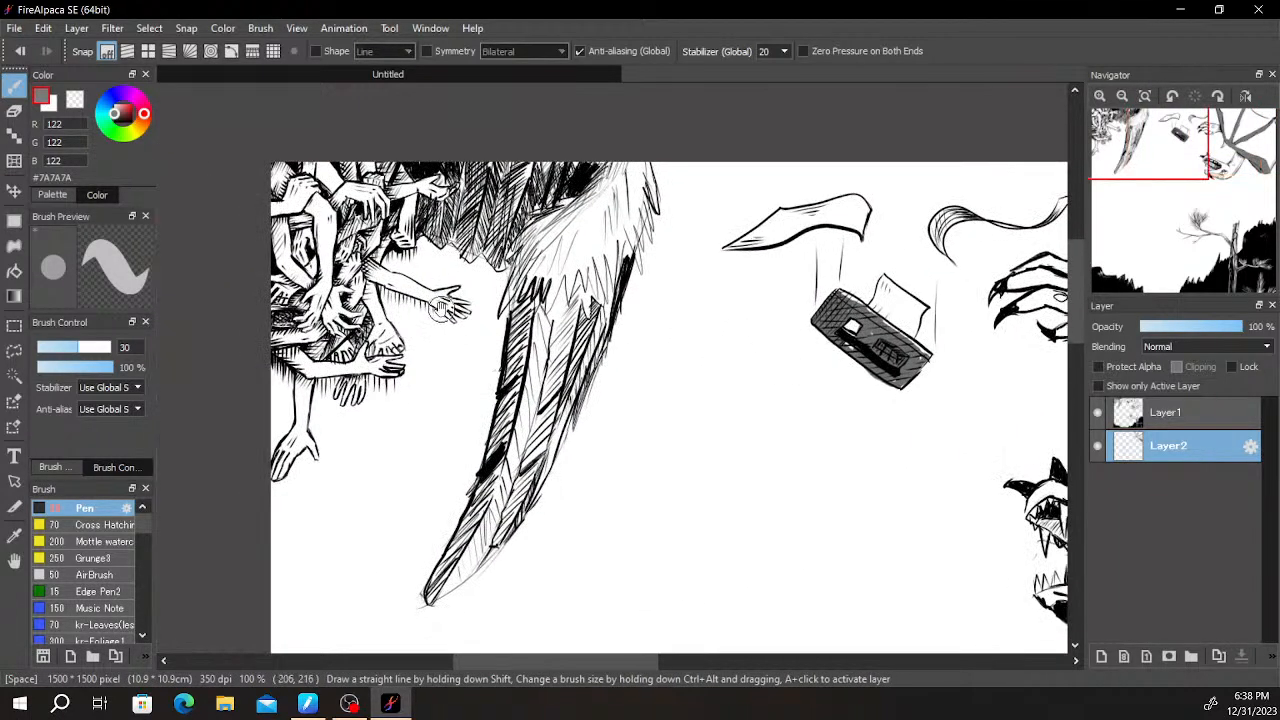
{"action": "left_click_drag", "start_coordinate": [441, 322], "coordinate": [612, 343]}
{"action": "scroll", "coordinate": [588, 297], "scroll_direction": "up", "scroll_amount": 1}
{"action": "left_click_drag", "start_coordinate": [621, 278], "coordinate": [752, 218]}
{"action": "scroll", "coordinate": [752, 218], "scroll_direction": "down", "scroll_amount": 1}
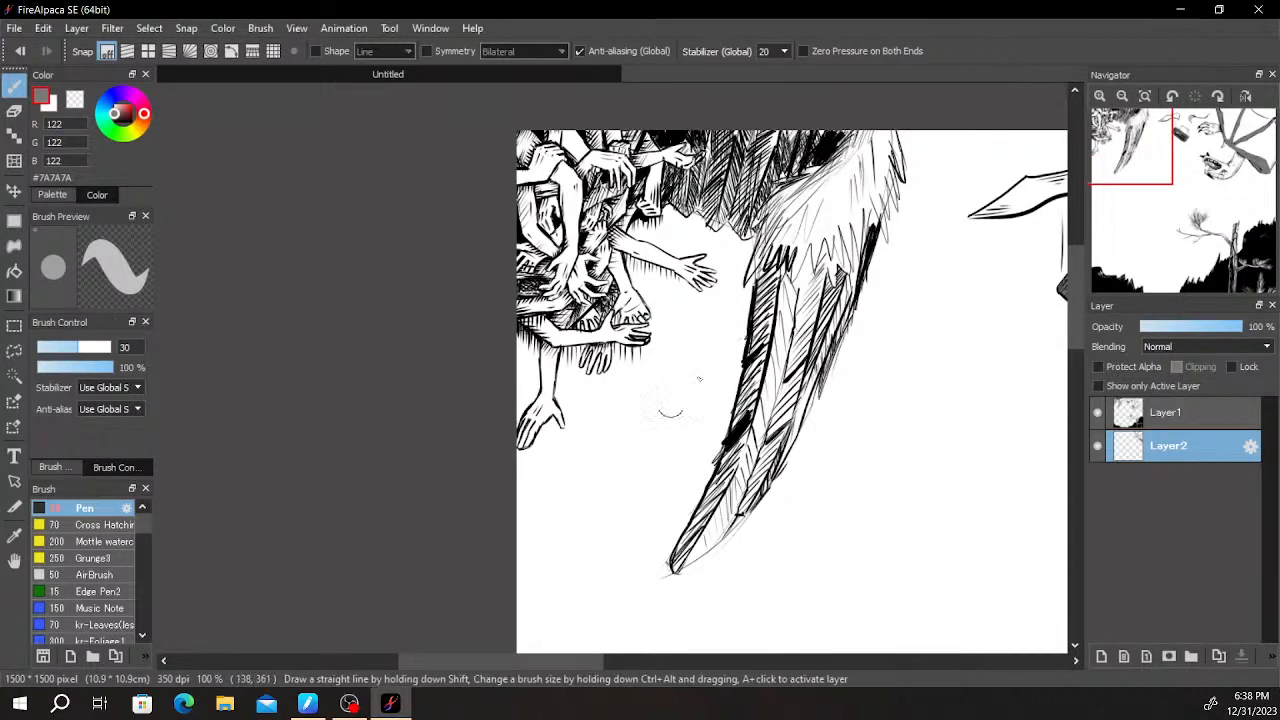
{"action": "left_click_drag", "start_coordinate": [824, 386], "coordinate": [672, 436]}
{"action": "left_click_drag", "start_coordinate": [919, 450], "coordinate": [709, 400]}
{"action": "left_click_drag", "start_coordinate": [900, 394], "coordinate": [799, 351]}
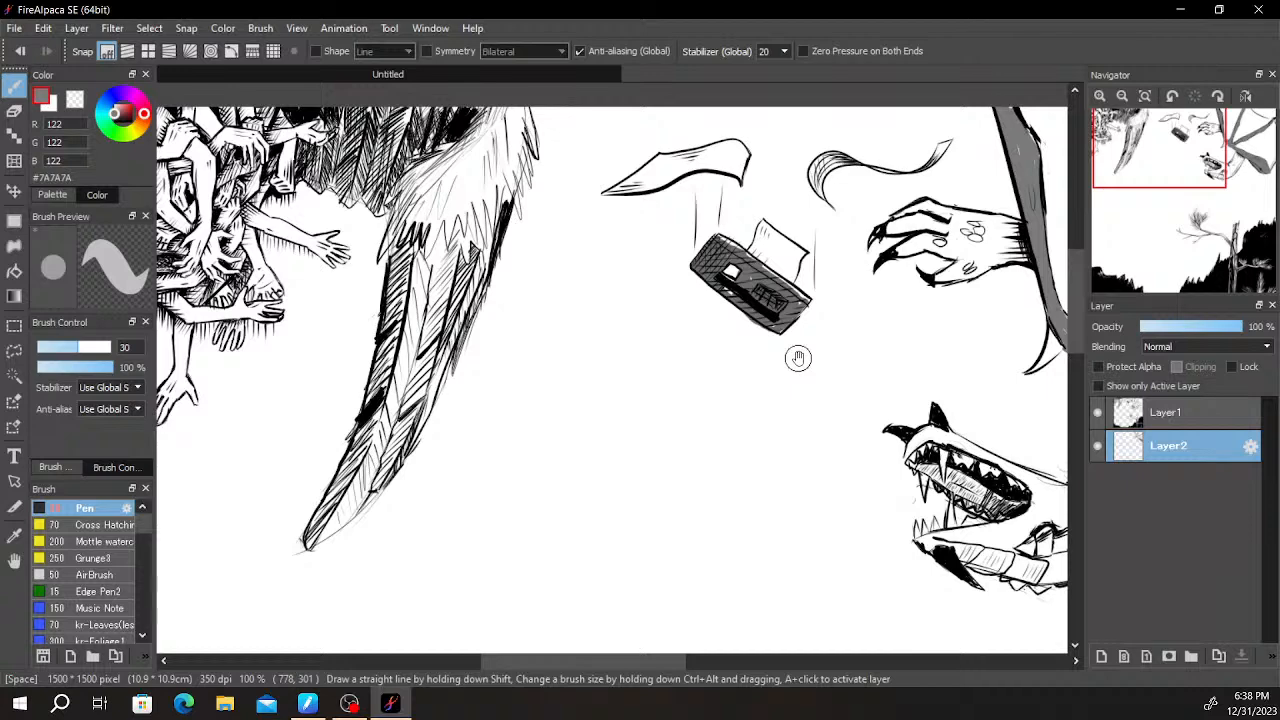
{"action": "left_click_drag", "start_coordinate": [910, 272], "coordinate": [641, 318]}
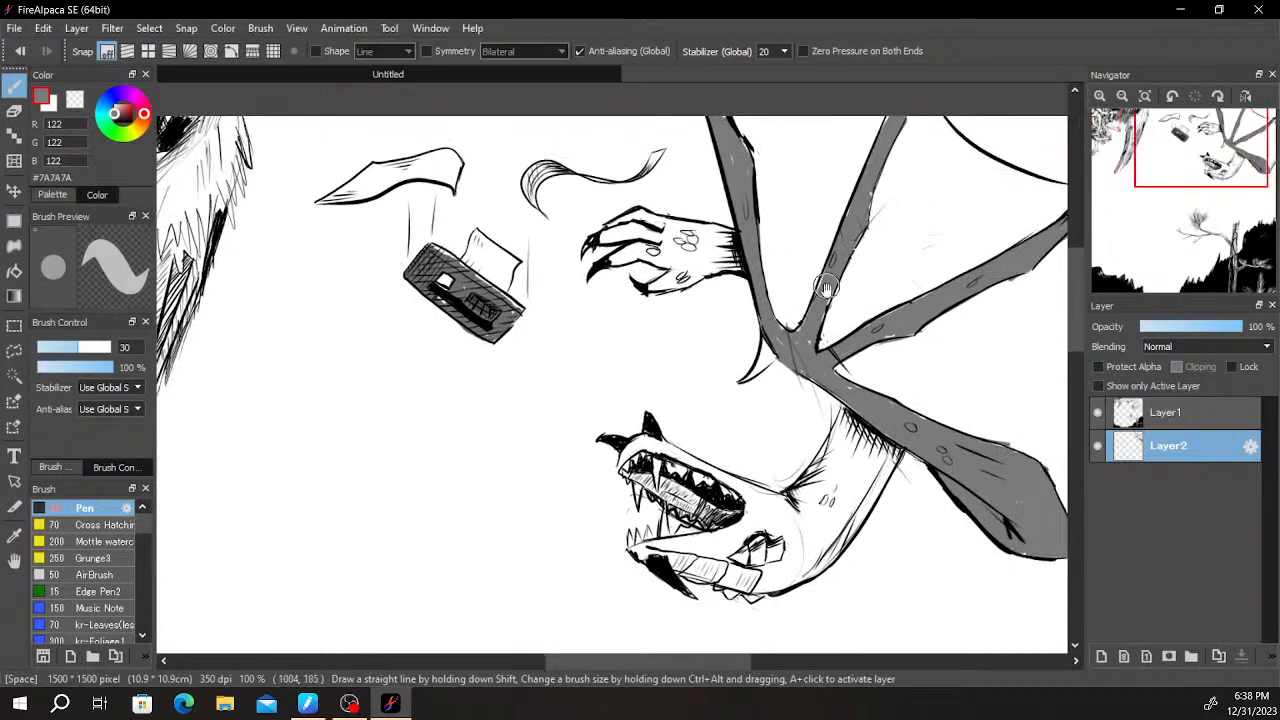
- Fill the creature's clawed hand with grey, from the fingers and palm to the wrist
{"action": "scroll", "coordinate": [772, 285], "scroll_direction": "up", "scroll_amount": 1}
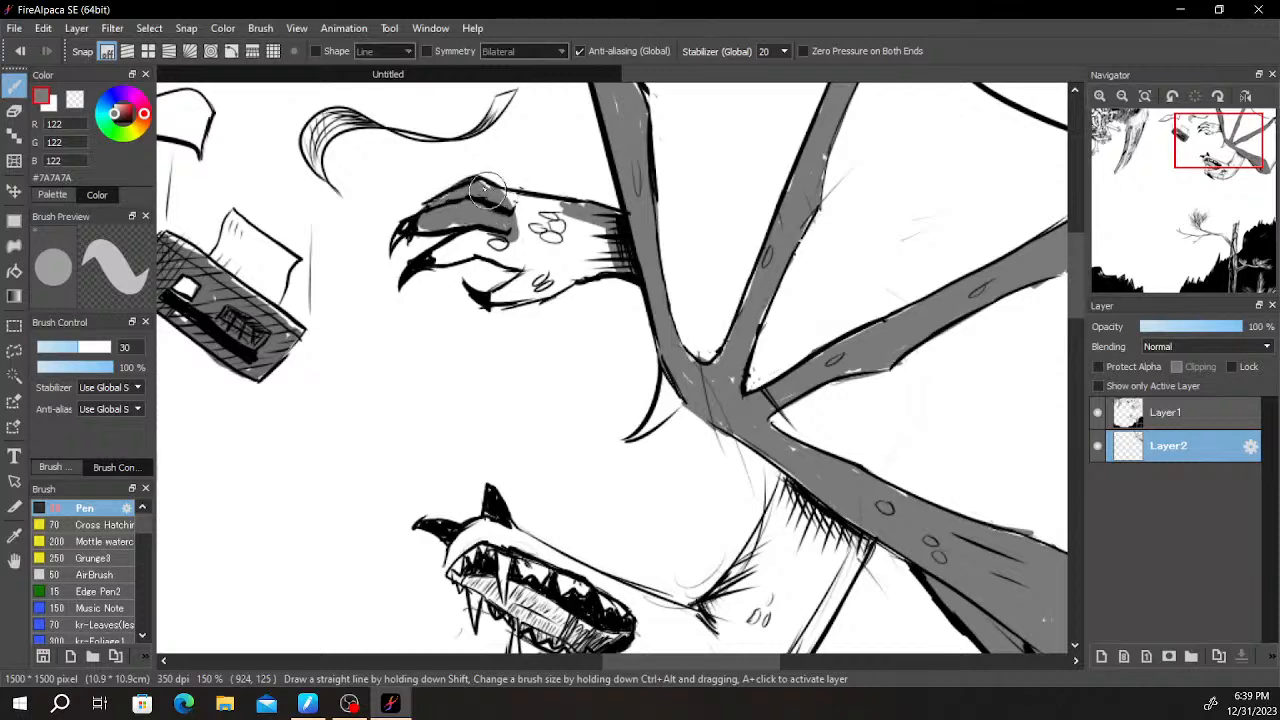
{"action": "left_click_drag", "start_coordinate": [500, 197], "coordinate": [555, 210]}
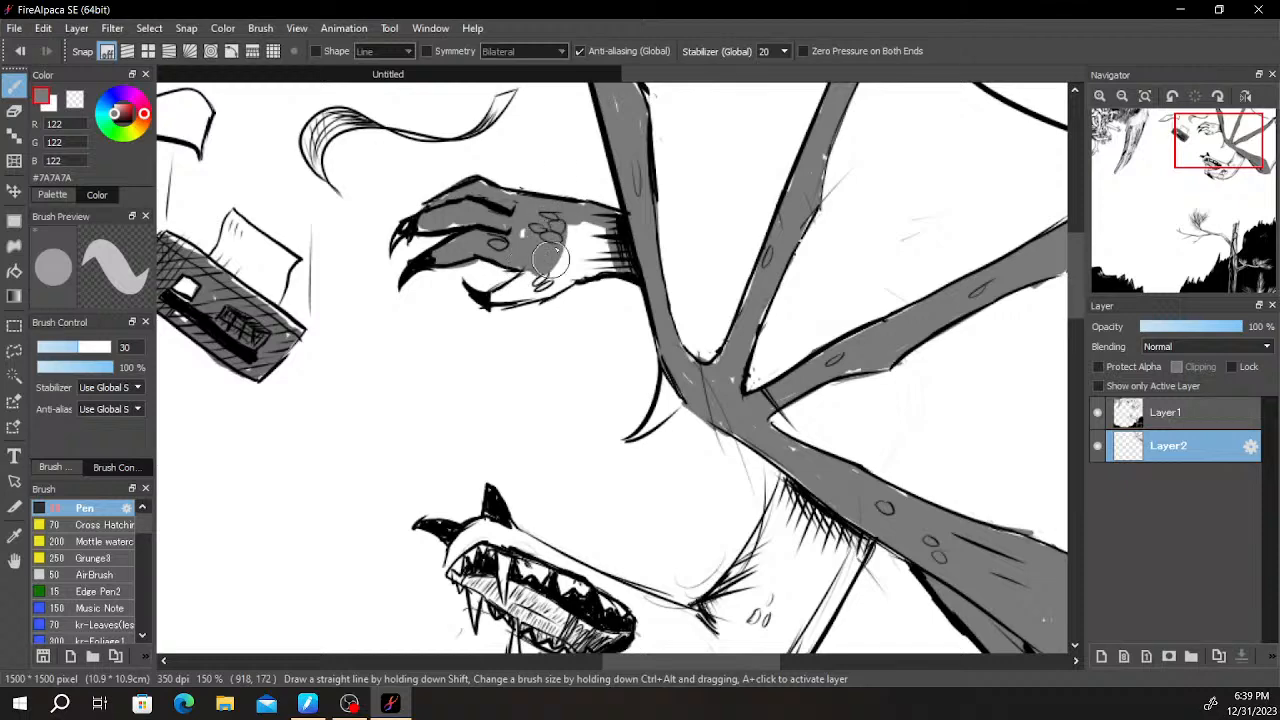
{"action": "left_click_drag", "start_coordinate": [575, 250], "coordinate": [602, 218]}
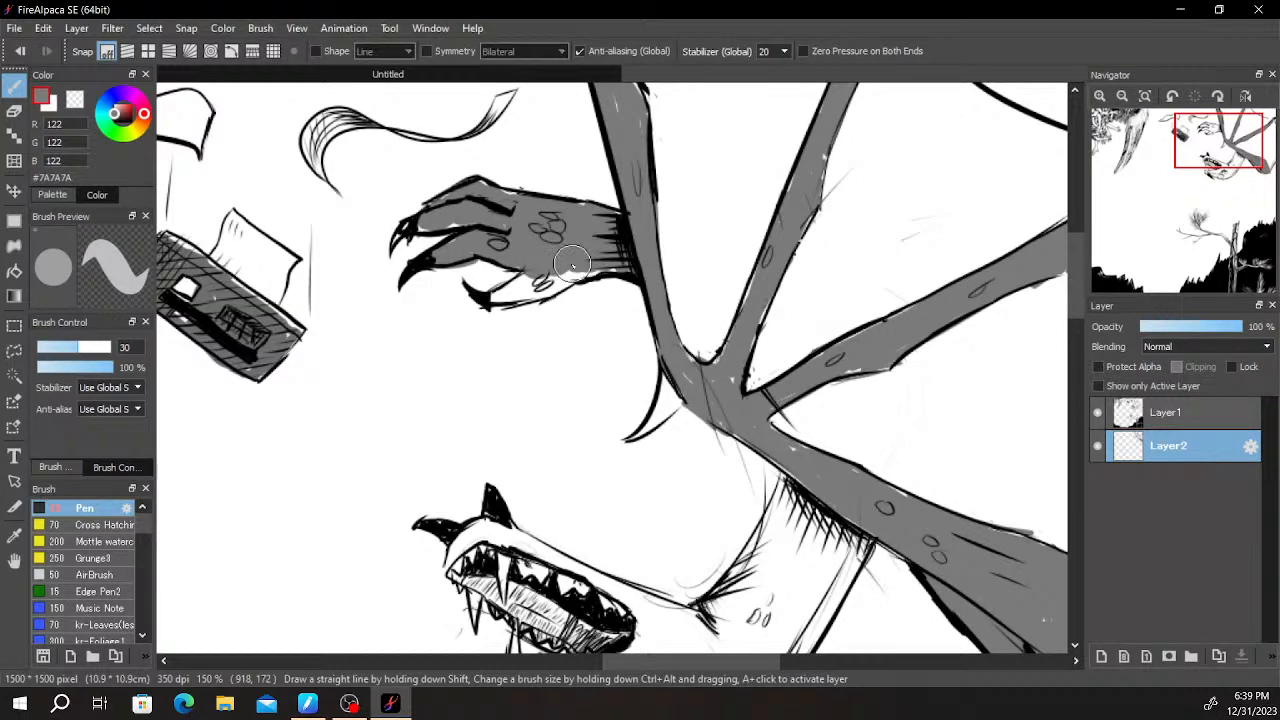
{"action": "scroll", "coordinate": [508, 208], "scroll_direction": "up", "scroll_amount": 1}
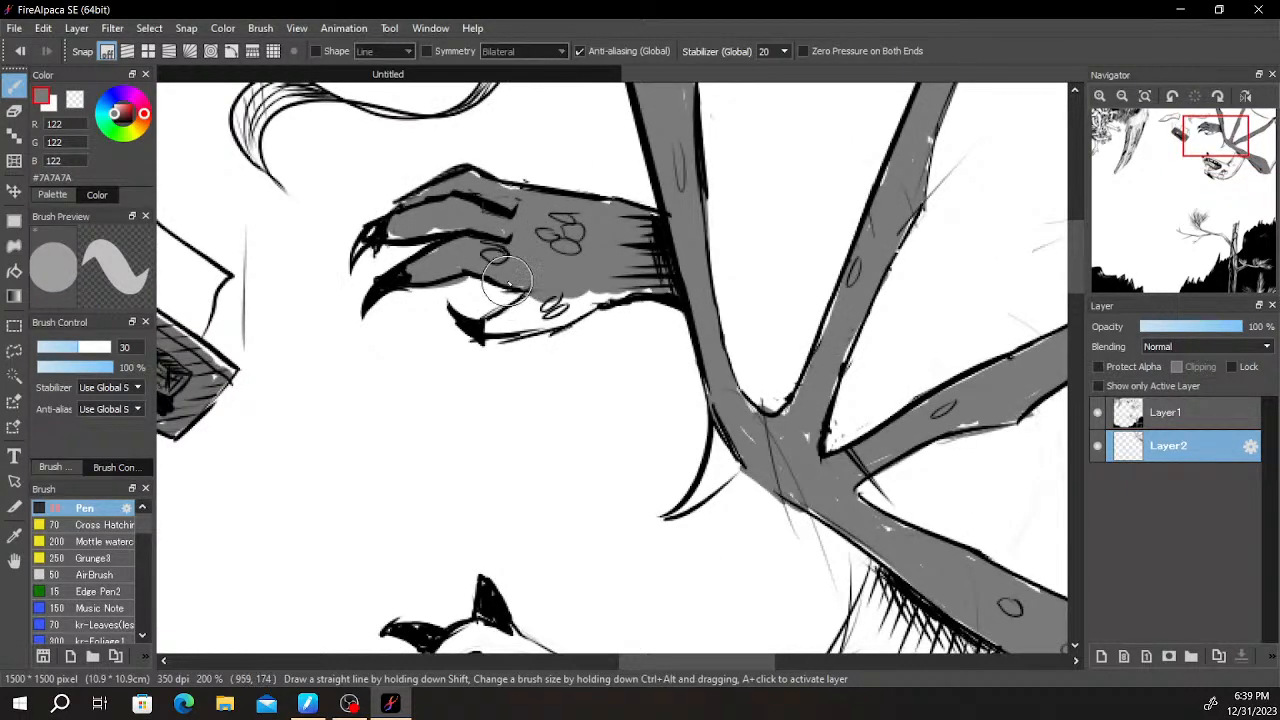
{"action": "left_click_drag", "start_coordinate": [497, 322], "coordinate": [540, 320]}
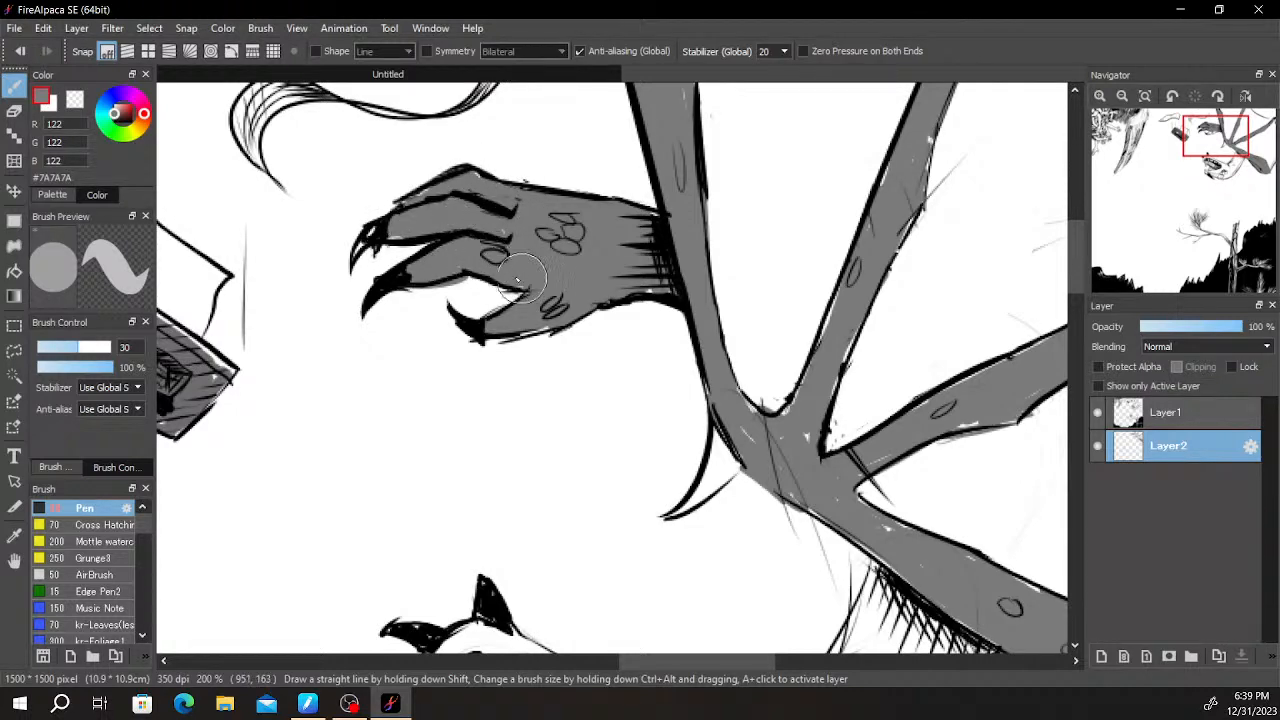
- Paint the creature's upper neck and the area around its eye grey
{"action": "scroll", "coordinate": [550, 323], "scroll_direction": "down", "scroll_amount": 3}
{"action": "key", "text": "space"}
{"action": "scroll", "coordinate": [723, 238], "scroll_direction": "up", "scroll_amount": 1}
{"action": "left_click_drag", "start_coordinate": [755, 310], "coordinate": [752, 135]}
{"action": "left_click_drag", "start_coordinate": [667, 328], "coordinate": [659, 381]}
{"action": "scroll", "coordinate": [662, 354], "scroll_direction": "up", "scroll_amount": 3}
{"action": "mouse_move", "coordinate": [682, 298]}
{"action": "left_mouse_down"}
{"action": "mouse_move", "coordinate": [657, 360]}
{"action": "mouse_move", "coordinate": [656, 330]}
{"action": "mouse_move", "coordinate": [596, 410]}
{"action": "mouse_move", "coordinate": [568, 480]}
{"action": "mouse_move", "coordinate": [551, 480]}
{"action": "mouse_move", "coordinate": [566, 451]}
{"action": "mouse_move", "coordinate": [541, 503]}
{"action": "mouse_move", "coordinate": [474, 542]}
{"action": "mouse_move", "coordinate": [487, 569]}
{"action": "mouse_move", "coordinate": [571, 543]}
{"action": "mouse_move", "coordinate": [598, 486]}
{"action": "mouse_move", "coordinate": [593, 498]}
{"action": "mouse_move", "coordinate": [677, 406]}
{"action": "mouse_move", "coordinate": [668, 438]}
{"action": "mouse_move", "coordinate": [590, 482]}
{"action": "mouse_move", "coordinate": [614, 498]}
{"action": "mouse_move", "coordinate": [776, 324]}
{"action": "mouse_move", "coordinate": [801, 333]}
{"action": "mouse_move", "coordinate": [761, 438]}
{"action": "mouse_move", "coordinate": [768, 512]}
{"action": "left_mouse_up"}
{"action": "key", "text": "space"}
{"action": "mouse_move", "coordinate": [643, 515]}
{"action": "left_mouse_down"}
{"action": "mouse_move", "coordinate": [763, 283]}
{"action": "mouse_move", "coordinate": [606, 396]}
{"action": "mouse_move", "coordinate": [584, 448]}
{"action": "mouse_move", "coordinate": [589, 475]}
{"action": "mouse_move", "coordinate": [560, 431]}
{"action": "mouse_move", "coordinate": [526, 436]}
{"action": "mouse_move", "coordinate": [483, 513]}
{"action": "mouse_move", "coordinate": [502, 488]}
{"action": "mouse_move", "coordinate": [508, 508]}
{"action": "mouse_move", "coordinate": [555, 489]}
{"action": "mouse_move", "coordinate": [538, 494]}
{"action": "mouse_move", "coordinate": [561, 463]}
{"action": "mouse_move", "coordinate": [559, 516]}
{"action": "mouse_move", "coordinate": [539, 518]}
{"action": "mouse_move", "coordinate": [548, 545]}
{"action": "mouse_move", "coordinate": [598, 518]}
{"action": "left_mouse_up"}
{"action": "key", "text": "space"}
{"action": "left_click_drag", "start_coordinate": [660, 497], "coordinate": [847, 422]}
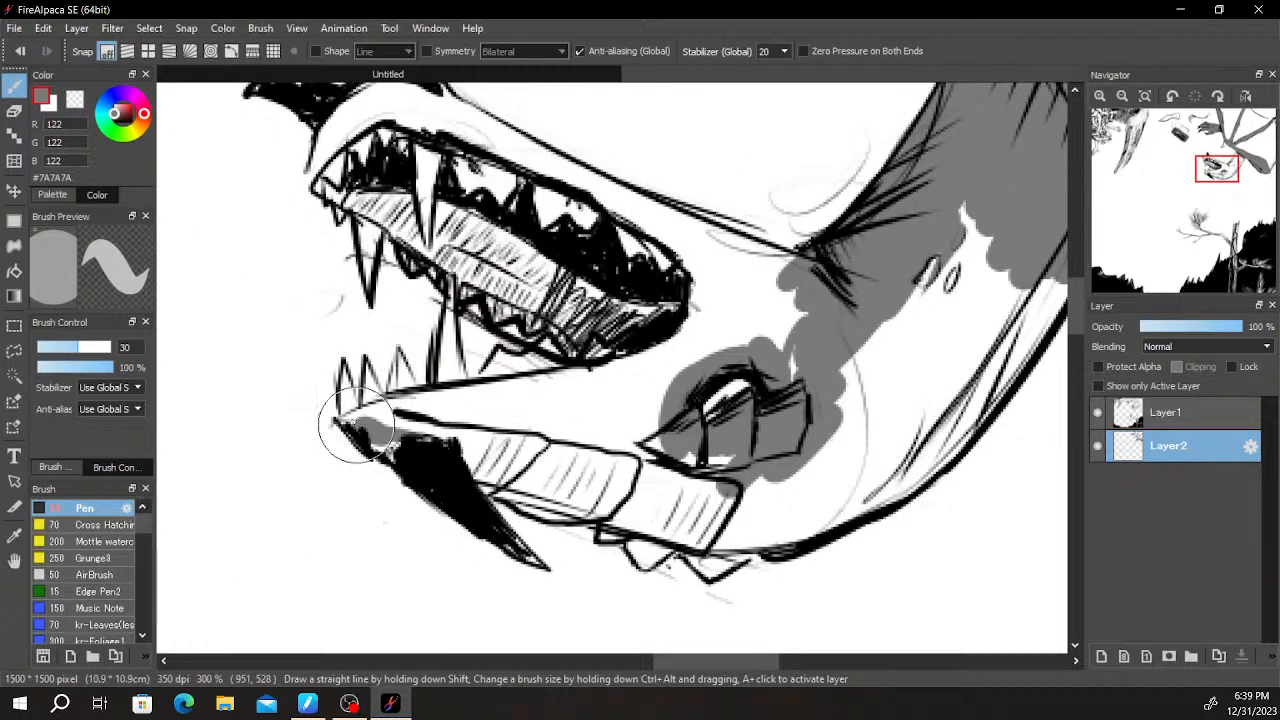
- Paint grey along the upper edge of the lower jaw, over the snout and across the cheek into the neck
{"action": "mouse_move", "coordinate": [400, 410]}
{"action": "left_mouse_down"}
{"action": "mouse_move", "coordinate": [456, 412]}
{"action": "mouse_move", "coordinate": [428, 407]}
{"action": "mouse_move", "coordinate": [465, 395]}
{"action": "mouse_move", "coordinate": [552, 457]}
{"action": "mouse_move", "coordinate": [506, 425]}
{"action": "mouse_move", "coordinate": [414, 405]}
{"action": "mouse_move", "coordinate": [662, 373]}
{"action": "mouse_move", "coordinate": [692, 330]}
{"action": "mouse_move", "coordinate": [692, 362]}
{"action": "mouse_move", "coordinate": [679, 347]}
{"action": "mouse_move", "coordinate": [709, 304]}
{"action": "mouse_move", "coordinate": [688, 252]}
{"action": "mouse_move", "coordinate": [628, 247]}
{"action": "left_mouse_up"}
{"action": "scroll", "coordinate": [305, 230], "scroll_direction": "up", "scroll_amount": 3}
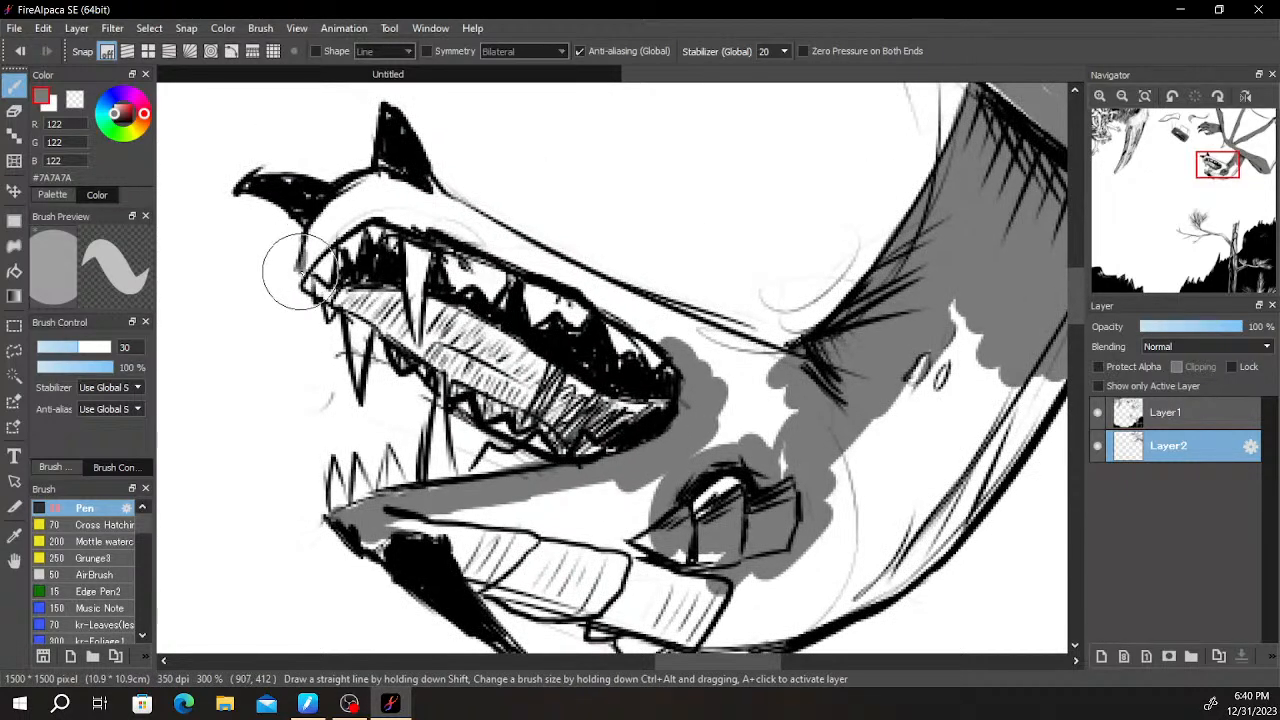
{"action": "mouse_move", "coordinate": [298, 283]}
{"action": "left_mouse_down"}
{"action": "mouse_move", "coordinate": [323, 208]}
{"action": "mouse_move", "coordinate": [318, 217]}
{"action": "mouse_move", "coordinate": [355, 192]}
{"action": "mouse_move", "coordinate": [328, 212]}
{"action": "mouse_move", "coordinate": [334, 232]}
{"action": "mouse_move", "coordinate": [378, 188]}
{"action": "mouse_move", "coordinate": [386, 207]}
{"action": "mouse_move", "coordinate": [416, 200]}
{"action": "mouse_move", "coordinate": [470, 226]}
{"action": "mouse_move", "coordinate": [436, 190]}
{"action": "mouse_move", "coordinate": [512, 252]}
{"action": "mouse_move", "coordinate": [435, 196]}
{"action": "mouse_move", "coordinate": [488, 236]}
{"action": "mouse_move", "coordinate": [412, 222]}
{"action": "mouse_move", "coordinate": [467, 232]}
{"action": "mouse_move", "coordinate": [566, 288]}
{"action": "mouse_move", "coordinate": [598, 285]}
{"action": "mouse_move", "coordinate": [561, 273]}
{"action": "mouse_move", "coordinate": [575, 265]}
{"action": "mouse_move", "coordinate": [560, 261]}
{"action": "mouse_move", "coordinate": [670, 338]}
{"action": "mouse_move", "coordinate": [638, 303]}
{"action": "mouse_move", "coordinate": [745, 357]}
{"action": "mouse_move", "coordinate": [681, 317]}
{"action": "mouse_move", "coordinate": [784, 358]}
{"action": "mouse_move", "coordinate": [767, 389]}
{"action": "mouse_move", "coordinate": [769, 370]}
{"action": "mouse_move", "coordinate": [760, 383]}
{"action": "mouse_move", "coordinate": [724, 381]}
{"action": "mouse_move", "coordinate": [692, 354]}
{"action": "mouse_move", "coordinate": [697, 395]}
{"action": "left_mouse_up"}
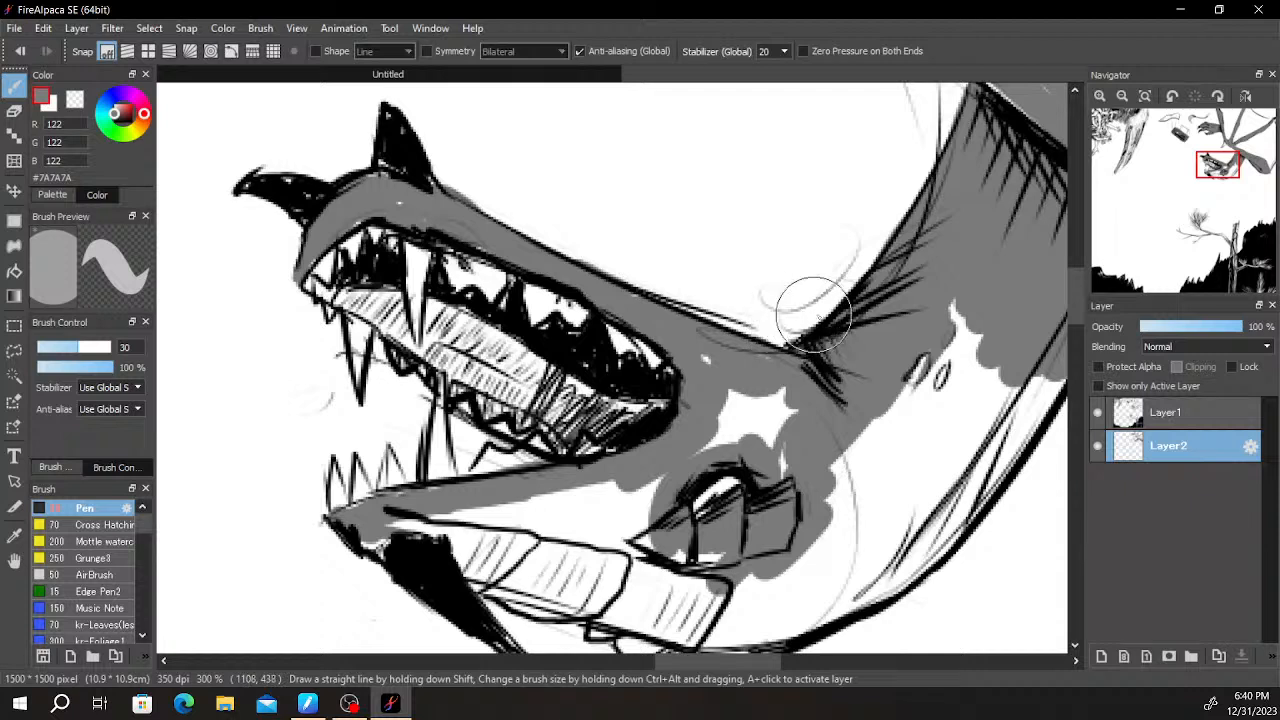
{"action": "mouse_move", "coordinate": [744, 420]}
{"action": "left_mouse_down"}
{"action": "mouse_move", "coordinate": [728, 390]}
{"action": "mouse_move", "coordinate": [730, 413]}
{"action": "mouse_move", "coordinate": [797, 457]}
{"action": "mouse_move", "coordinate": [701, 352]}
{"action": "mouse_move", "coordinate": [857, 398]}
{"action": "mouse_move", "coordinate": [949, 327]}
{"action": "mouse_move", "coordinate": [837, 498]}
{"action": "mouse_move", "coordinate": [868, 468]}
{"action": "left_mouse_up"}
{"action": "key", "text": "space"}
{"action": "left_click_drag", "start_coordinate": [921, 312], "coordinate": [857, 437]}
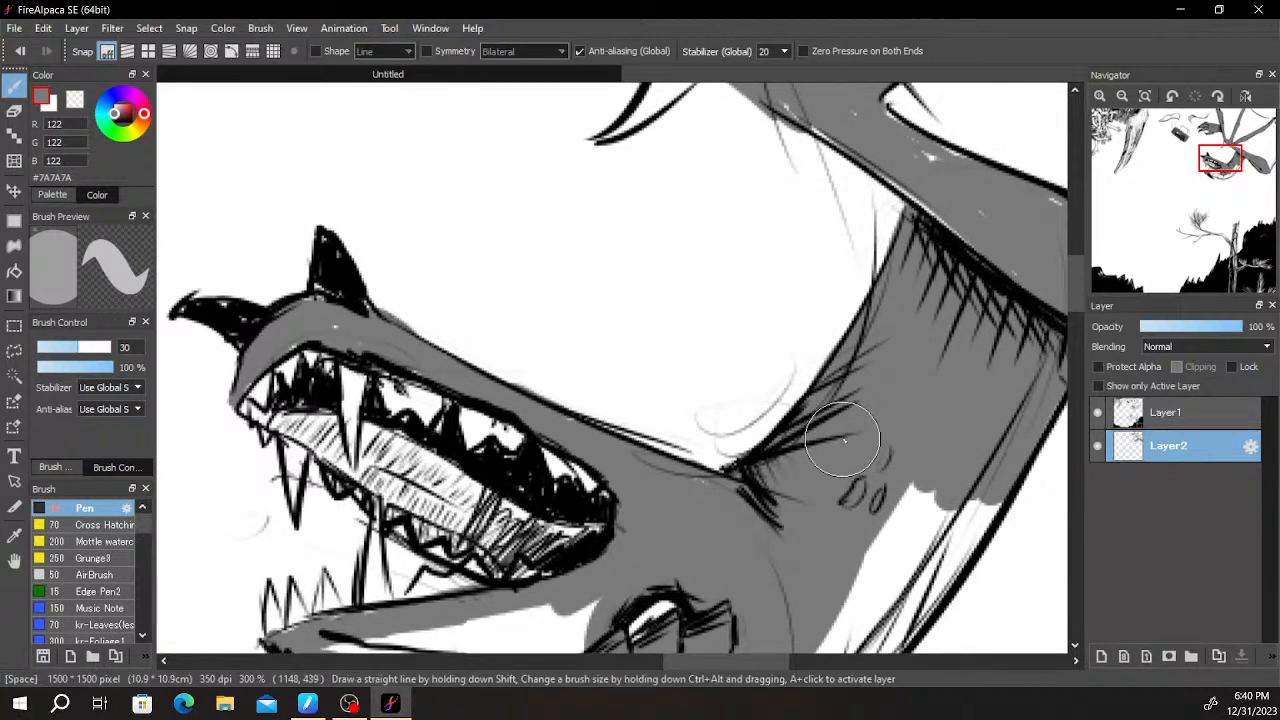
- Fill the rest of the lower jaw and its segmented plates with grey up to the eye
{"action": "left_click_drag", "start_coordinate": [650, 396], "coordinate": [835, 191]}
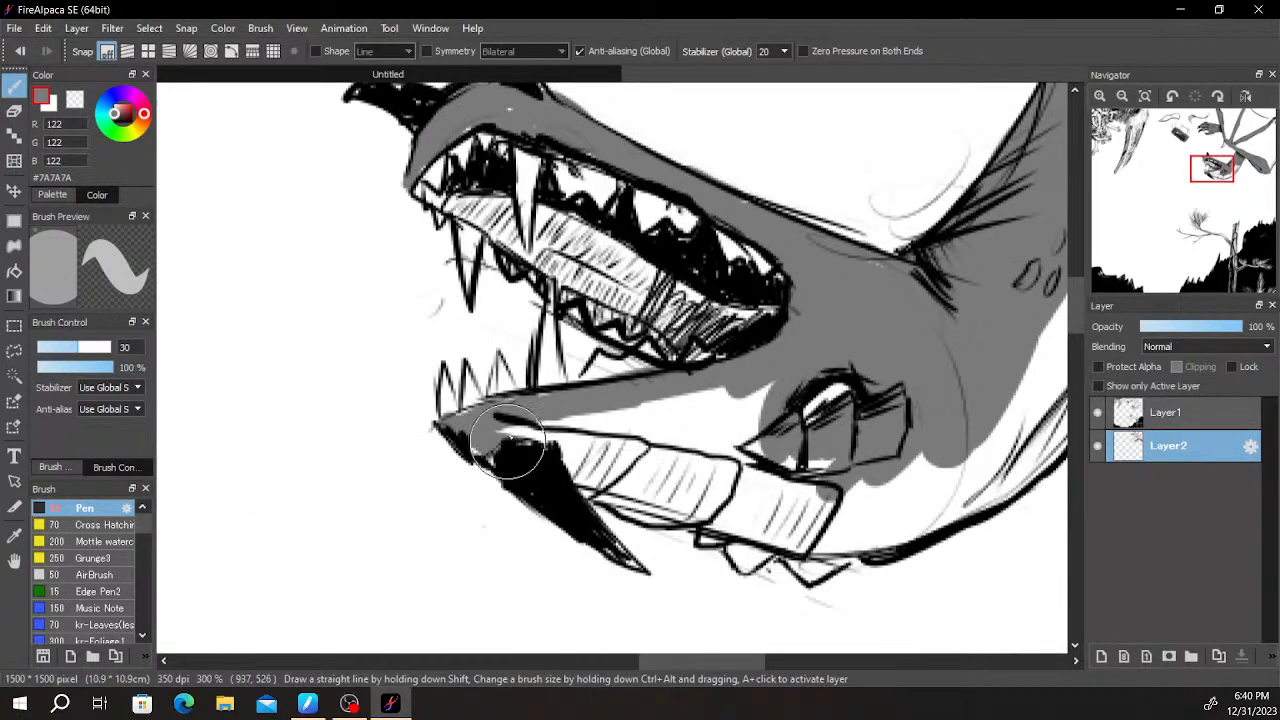
{"action": "mouse_move", "coordinate": [518, 440]}
{"action": "left_mouse_down"}
{"action": "mouse_move", "coordinate": [553, 448]}
{"action": "mouse_move", "coordinate": [633, 446]}
{"action": "mouse_move", "coordinate": [635, 435]}
{"action": "mouse_move", "coordinate": [588, 426]}
{"action": "mouse_move", "coordinate": [575, 450]}
{"action": "mouse_move", "coordinate": [621, 512]}
{"action": "mouse_move", "coordinate": [678, 508]}
{"action": "mouse_move", "coordinate": [727, 448]}
{"action": "mouse_move", "coordinate": [714, 384]}
{"action": "mouse_move", "coordinate": [739, 396]}
{"action": "mouse_move", "coordinate": [759, 349]}
{"action": "mouse_move", "coordinate": [737, 432]}
{"action": "mouse_move", "coordinate": [743, 418]}
{"action": "mouse_move", "coordinate": [706, 434]}
{"action": "mouse_move", "coordinate": [653, 426]}
{"action": "mouse_move", "coordinate": [669, 420]}
{"action": "mouse_move", "coordinate": [735, 484]}
{"action": "mouse_move", "coordinate": [803, 515]}
{"action": "mouse_move", "coordinate": [739, 512]}
{"action": "mouse_move", "coordinate": [779, 479]}
{"action": "mouse_move", "coordinate": [762, 559]}
{"action": "mouse_move", "coordinate": [751, 555]}
{"action": "mouse_move", "coordinate": [825, 507]}
{"action": "mouse_move", "coordinate": [805, 530]}
{"action": "mouse_move", "coordinate": [820, 535]}
{"action": "mouse_move", "coordinate": [914, 470]}
{"action": "left_mouse_up"}
{"action": "key", "text": "space"}
{"action": "left_click_drag", "start_coordinate": [986, 440], "coordinate": [829, 398]}
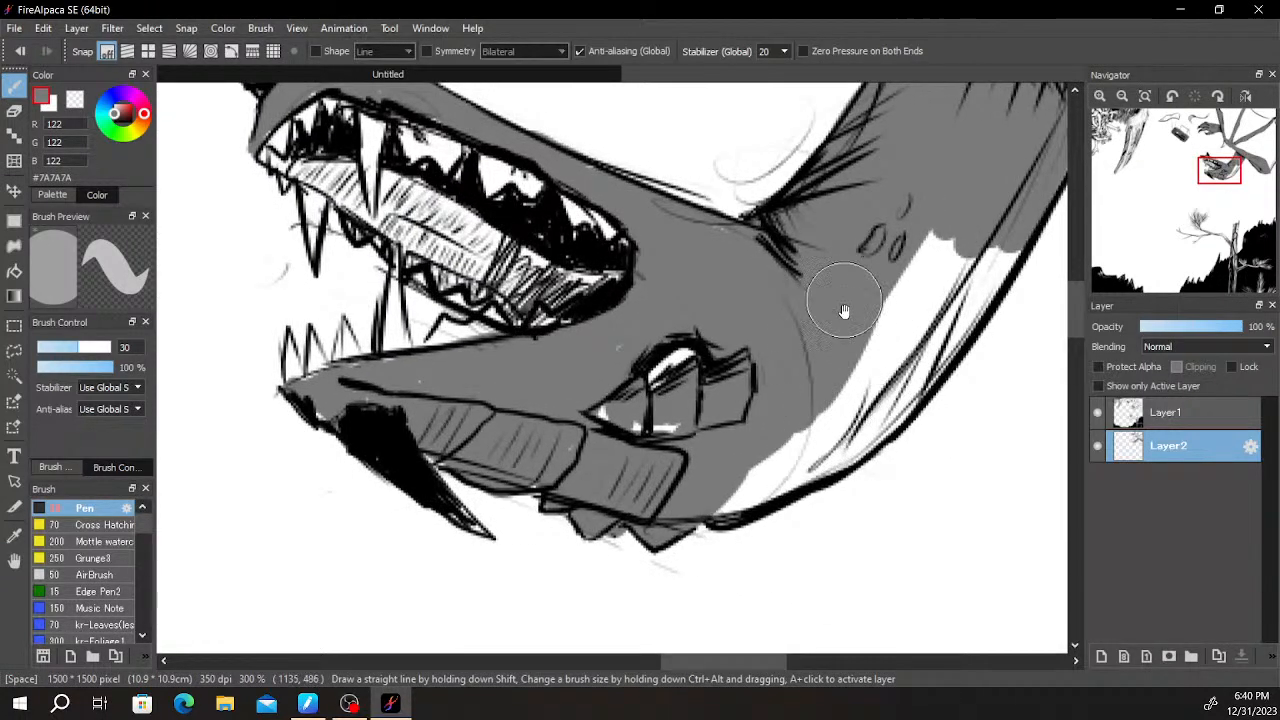
- Fill the remaining white strip along the underside of the creature's throat and neck with grey
{"action": "left_click_drag", "start_coordinate": [886, 446], "coordinate": [800, 460]}
{"action": "mouse_move", "coordinate": [608, 513]}
{"action": "left_mouse_down"}
{"action": "mouse_move", "coordinate": [778, 444]}
{"action": "mouse_move", "coordinate": [748, 460]}
{"action": "left_mouse_up"}
{"action": "key", "text": "space"}
{"action": "mouse_move", "coordinate": [840, 344]}
{"action": "left_mouse_down"}
{"action": "mouse_move", "coordinate": [664, 466]}
{"action": "mouse_move", "coordinate": [728, 377]}
{"action": "mouse_move", "coordinate": [722, 409]}
{"action": "mouse_move", "coordinate": [725, 394]}
{"action": "mouse_move", "coordinate": [657, 469]}
{"action": "mouse_move", "coordinate": [658, 507]}
{"action": "mouse_move", "coordinate": [634, 529]}
{"action": "mouse_move", "coordinate": [603, 534]}
{"action": "mouse_move", "coordinate": [588, 487]}
{"action": "mouse_move", "coordinate": [633, 418]}
{"action": "mouse_move", "coordinate": [639, 456]}
{"action": "mouse_move", "coordinate": [611, 511]}
{"action": "mouse_move", "coordinate": [567, 476]}
{"action": "left_mouse_up"}
{"action": "mouse_move", "coordinate": [395, 548]}
{"action": "left_mouse_down"}
{"action": "mouse_move", "coordinate": [330, 560]}
{"action": "mouse_move", "coordinate": [357, 567]}
{"action": "left_mouse_up"}
{"action": "left_click_drag", "start_coordinate": [381, 433], "coordinate": [683, 605]}
{"action": "mouse_move", "coordinate": [389, 381]}
{"action": "left_mouse_down"}
{"action": "mouse_move", "coordinate": [470, 440]}
{"action": "mouse_move", "coordinate": [691, 501]}
{"action": "left_mouse_up"}
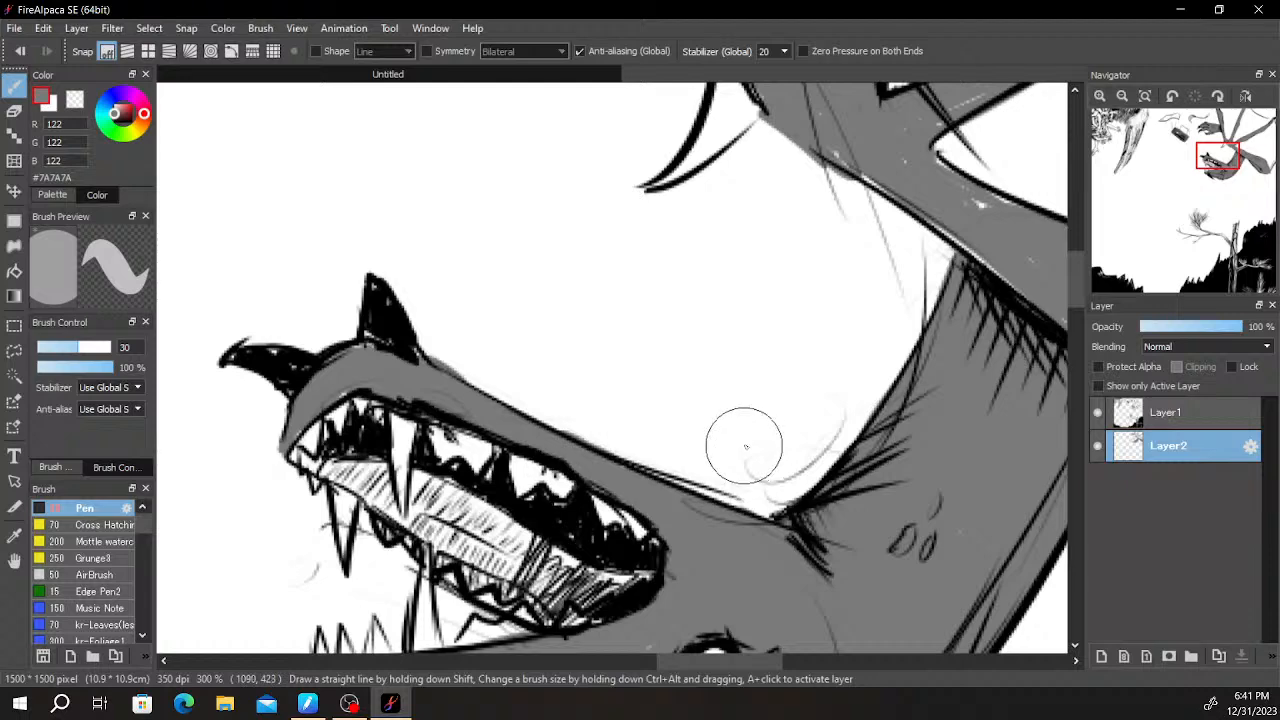
- Switch the pen to black (#000000) and paint the claws and finger details of the creature's hand
{"action": "scroll", "coordinate": [743, 443], "scroll_direction": "down", "scroll_amount": 5}
{"action": "scroll", "coordinate": [890, 338], "scroll_direction": "up", "scroll_amount": 3}
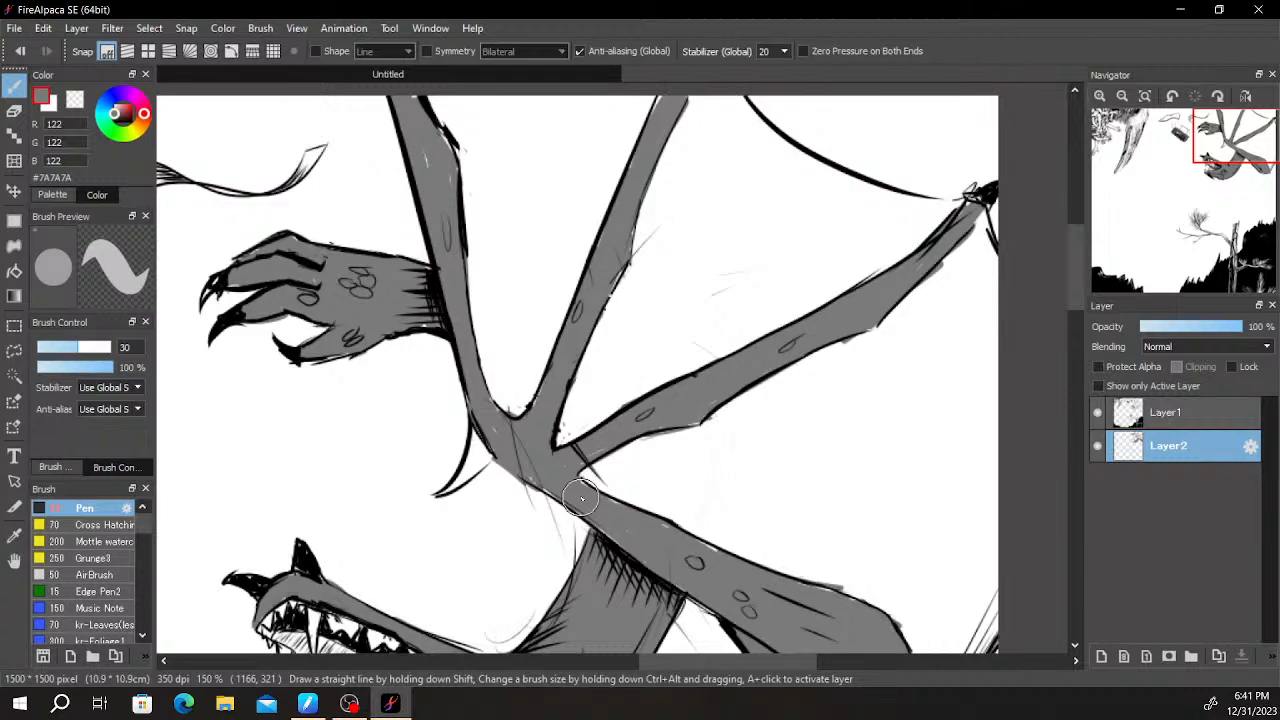
{"action": "scroll", "coordinate": [223, 290], "scroll_direction": "up", "scroll_amount": 5}
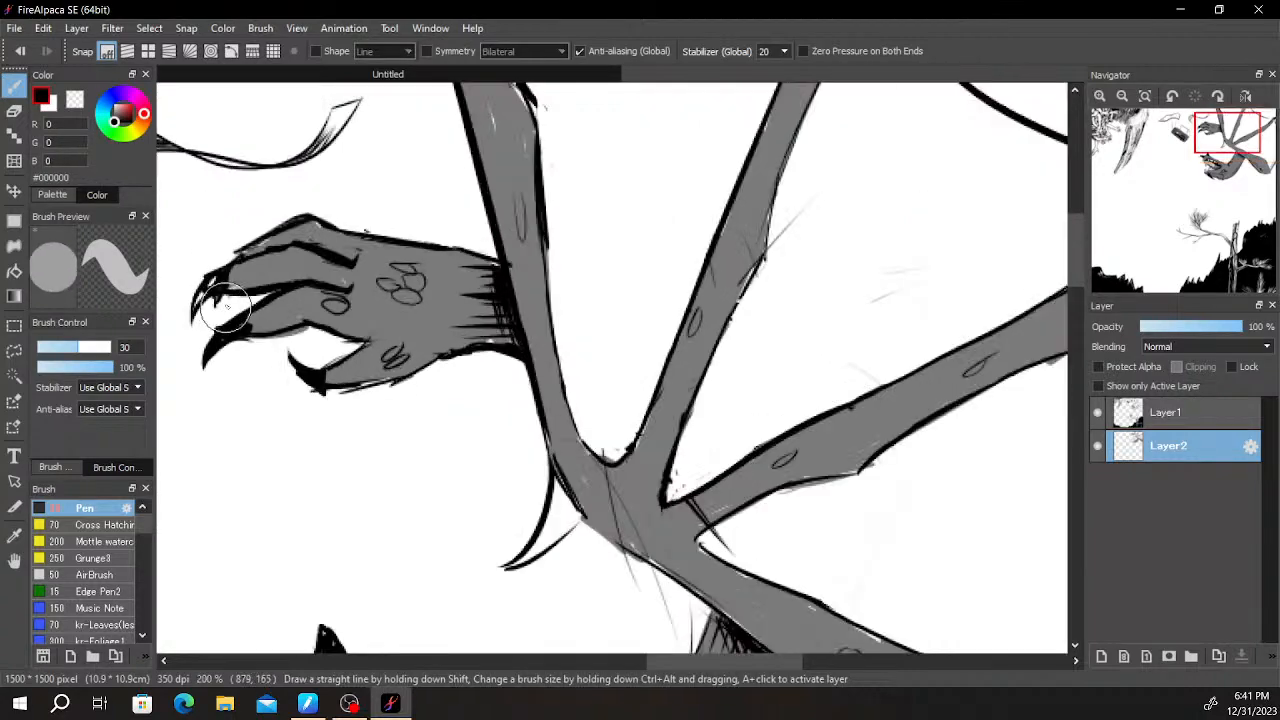
{"action": "key", "text": "space"}
{"action": "left_click_drag", "start_coordinate": [268, 284], "coordinate": [484, 285]}
{"action": "left_click_drag", "start_coordinate": [321, 336], "coordinate": [397, 252]}
{"action": "key", "text": "space"}
{"action": "left_click_drag", "start_coordinate": [534, 203], "coordinate": [424, 304]}
{"action": "left_click_drag", "start_coordinate": [382, 237], "coordinate": [349, 263]}
- Fill the curved spike beneath the wing joint with solid black
{"action": "scroll", "coordinate": [423, 166], "scroll_direction": "down", "scroll_amount": 4}
{"action": "key", "text": "space"}
{"action": "mouse_move", "coordinate": [757, 343]}
{"action": "left_mouse_down"}
{"action": "mouse_move", "coordinate": [583, 280]}
{"action": "mouse_move", "coordinate": [517, 193]}
{"action": "left_mouse_up"}
{"action": "key", "text": "ctrl+z"}
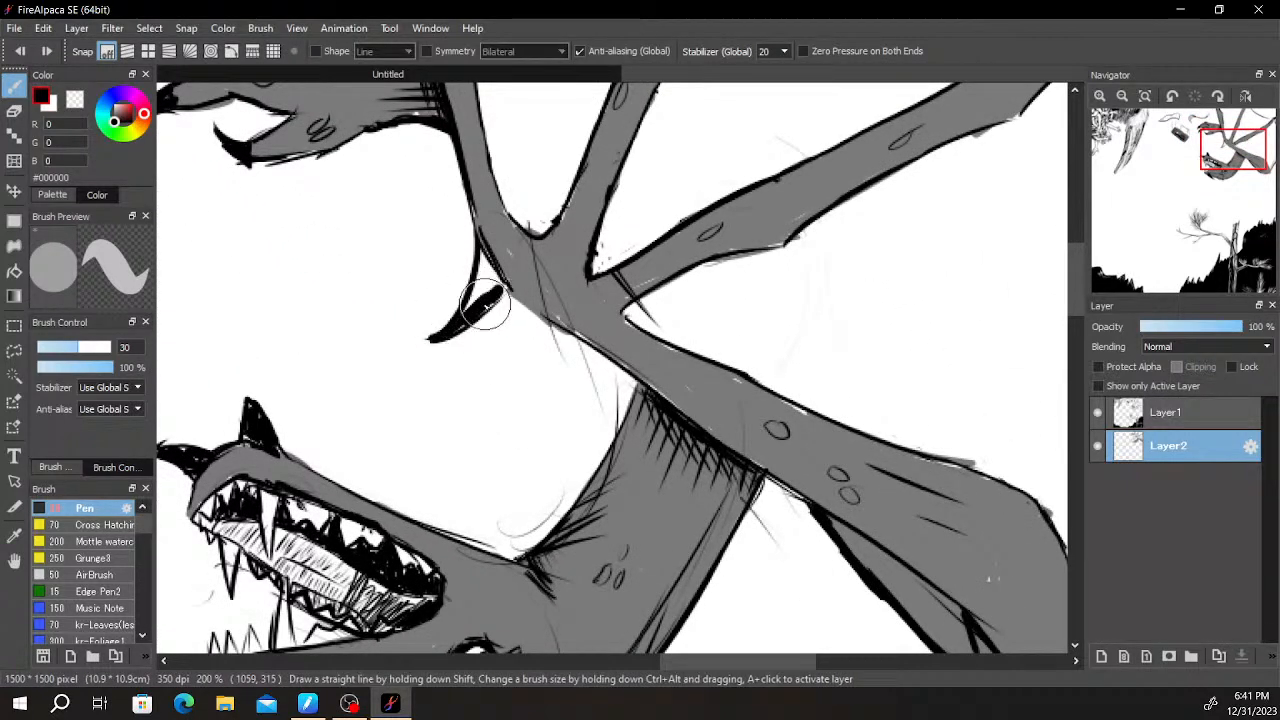
{"action": "left_click_drag", "start_coordinate": [500, 286], "coordinate": [485, 279]}
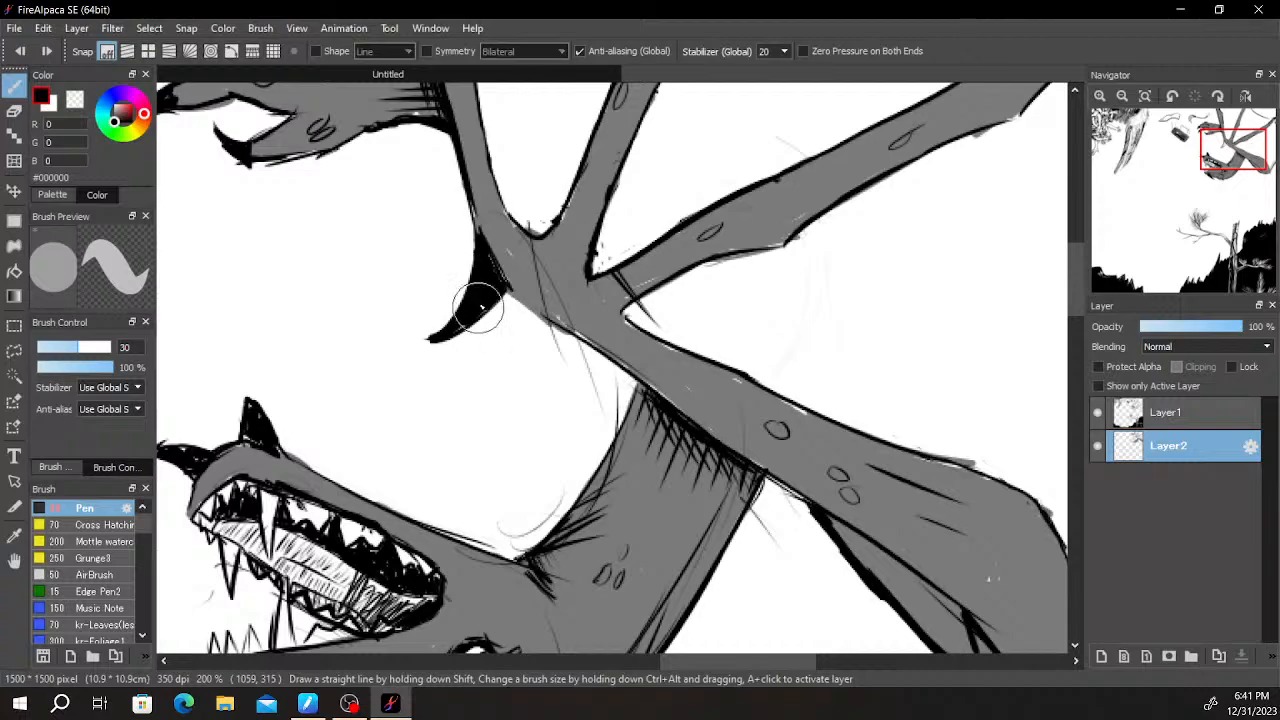
- Hatch black shading strokes along the upper edge of the creature's neck and across its middle toward the cheek
{"action": "scroll", "coordinate": [506, 215], "scroll_direction": "down", "scroll_amount": 3}
{"action": "key", "text": "space"}
{"action": "left_click_drag", "start_coordinate": [612, 246], "coordinate": [780, 303]}
{"action": "scroll", "coordinate": [738, 197], "scroll_direction": "down", "scroll_amount": 2}
{"action": "scroll", "coordinate": [730, 206], "scroll_direction": "up", "scroll_amount": 5}
{"action": "key", "text": "space"}
{"action": "left_click_drag", "start_coordinate": [571, 620], "coordinate": [674, 382]}
{"action": "key", "text": "space"}
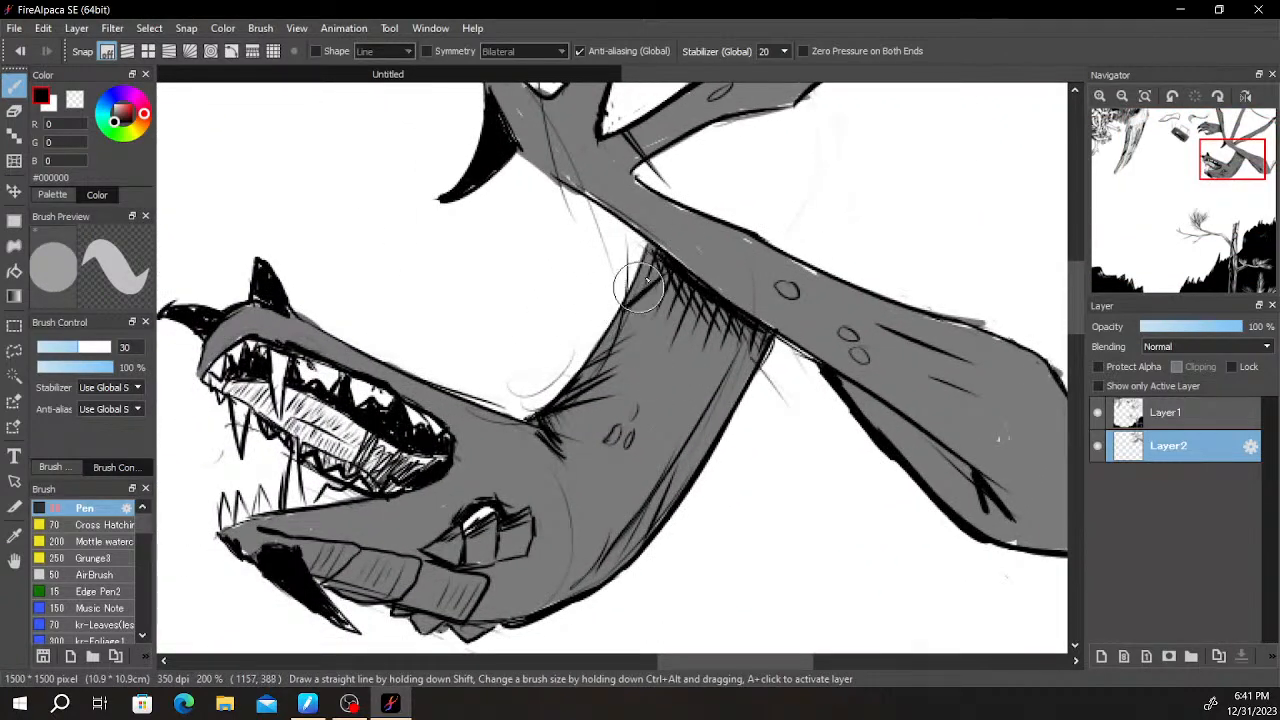
{"action": "mouse_move", "coordinate": [666, 257]}
{"action": "left_mouse_down"}
{"action": "mouse_move", "coordinate": [600, 370]}
{"action": "mouse_move", "coordinate": [640, 340]}
{"action": "mouse_move", "coordinate": [682, 367]}
{"action": "left_mouse_up"}
{"action": "mouse_move", "coordinate": [610, 537]}
{"action": "left_mouse_down"}
{"action": "mouse_move", "coordinate": [690, 430]}
{"action": "mouse_move", "coordinate": [636, 405]}
{"action": "left_mouse_up"}
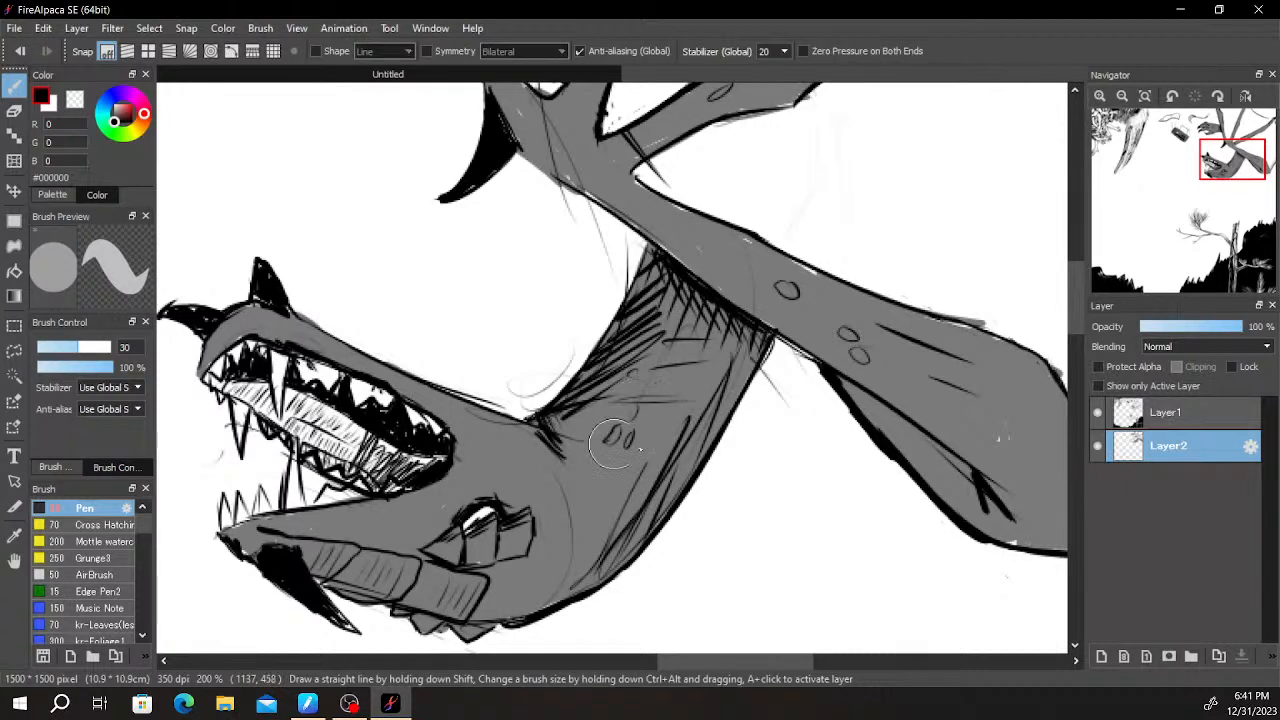
{"action": "left_click_drag", "start_coordinate": [645, 463], "coordinate": [765, 409]}
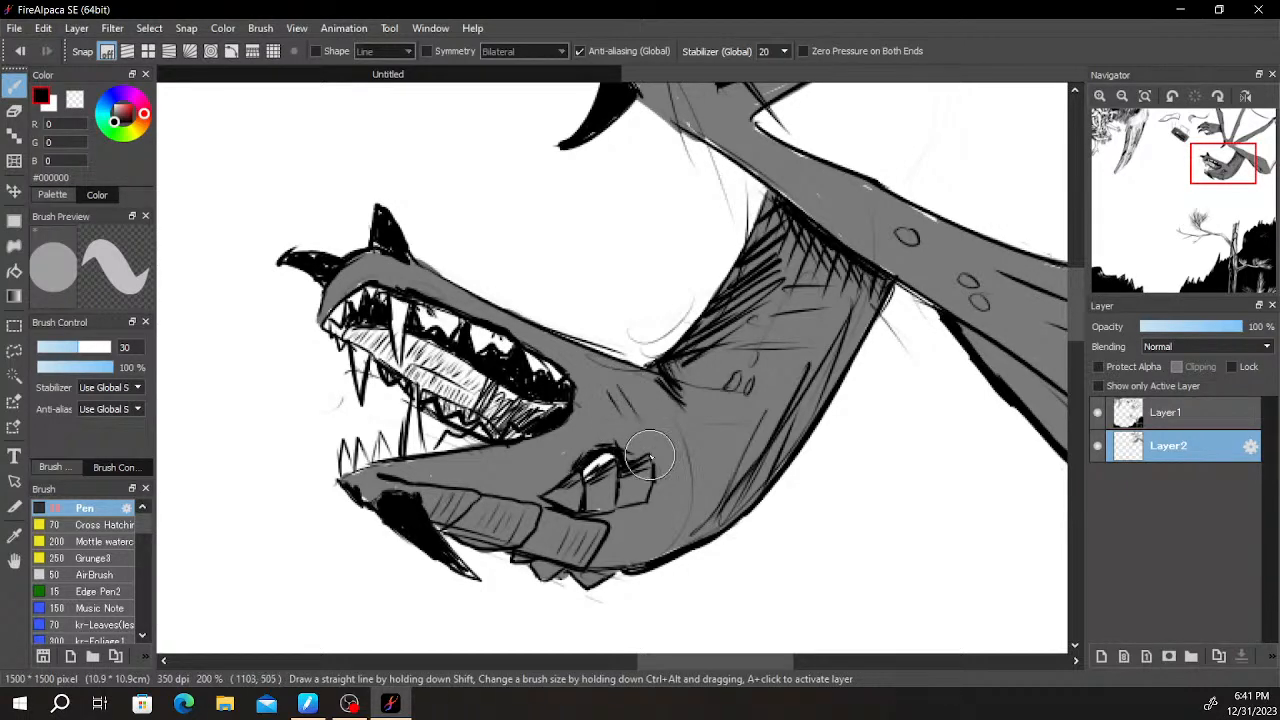
{"action": "left_click_drag", "start_coordinate": [706, 390], "coordinate": [871, 390]}
{"action": "left_click_drag", "start_coordinate": [846, 443], "coordinate": [733, 577]}
- Draw diagonal black hatch lines across the back of the creature's hand, undoing the strokes that miss
{"action": "scroll", "coordinate": [733, 577], "scroll_direction": "down", "scroll_amount": 1}
{"action": "scroll", "coordinate": [890, 365], "scroll_direction": "down", "scroll_amount": 1}
{"action": "left_click_drag", "start_coordinate": [890, 365], "coordinate": [774, 480]}
{"action": "scroll", "coordinate": [772, 474], "scroll_direction": "up", "scroll_amount": 2}
{"action": "left_click_drag", "start_coordinate": [671, 466], "coordinate": [784, 457]}
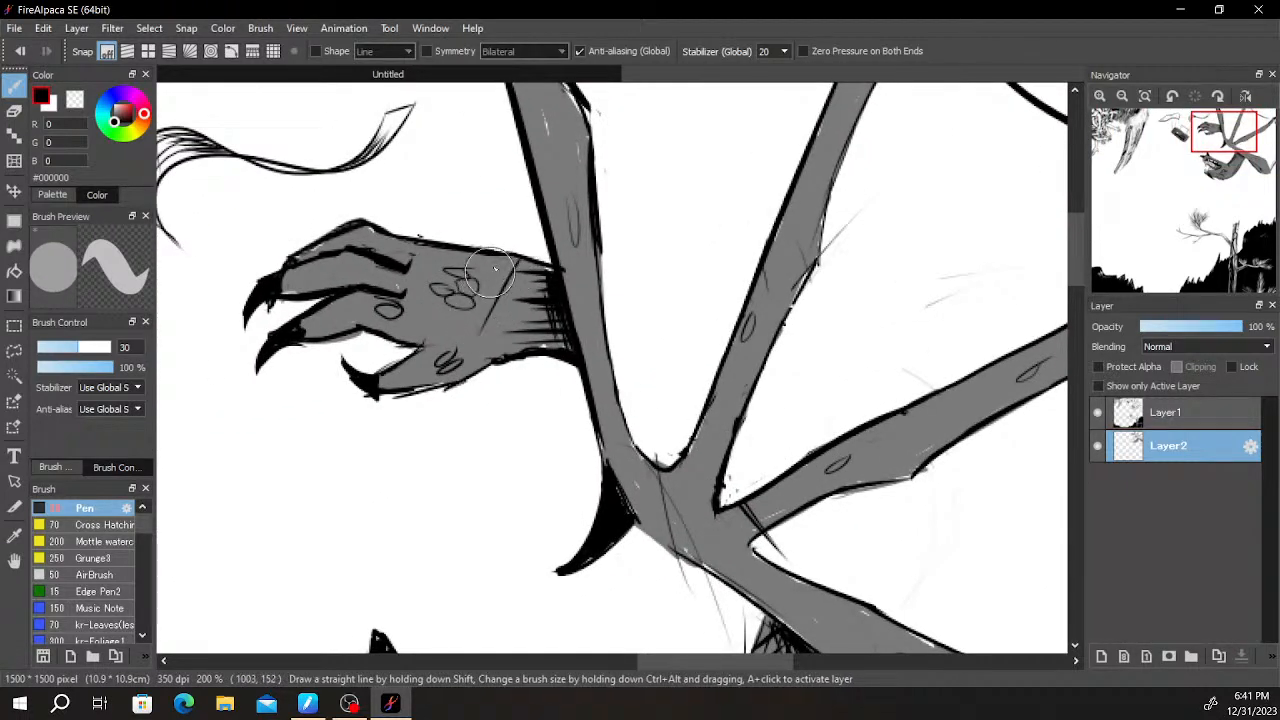
{"action": "mouse_move", "coordinate": [509, 262]}
{"action": "left_mouse_down"}
{"action": "mouse_move", "coordinate": [429, 345]}
{"action": "mouse_move", "coordinate": [465, 262]}
{"action": "mouse_move", "coordinate": [436, 333]}
{"action": "left_mouse_up"}
{"action": "key", "text": "ctrl+z"}
{"action": "key", "text": "ctrl+z"}
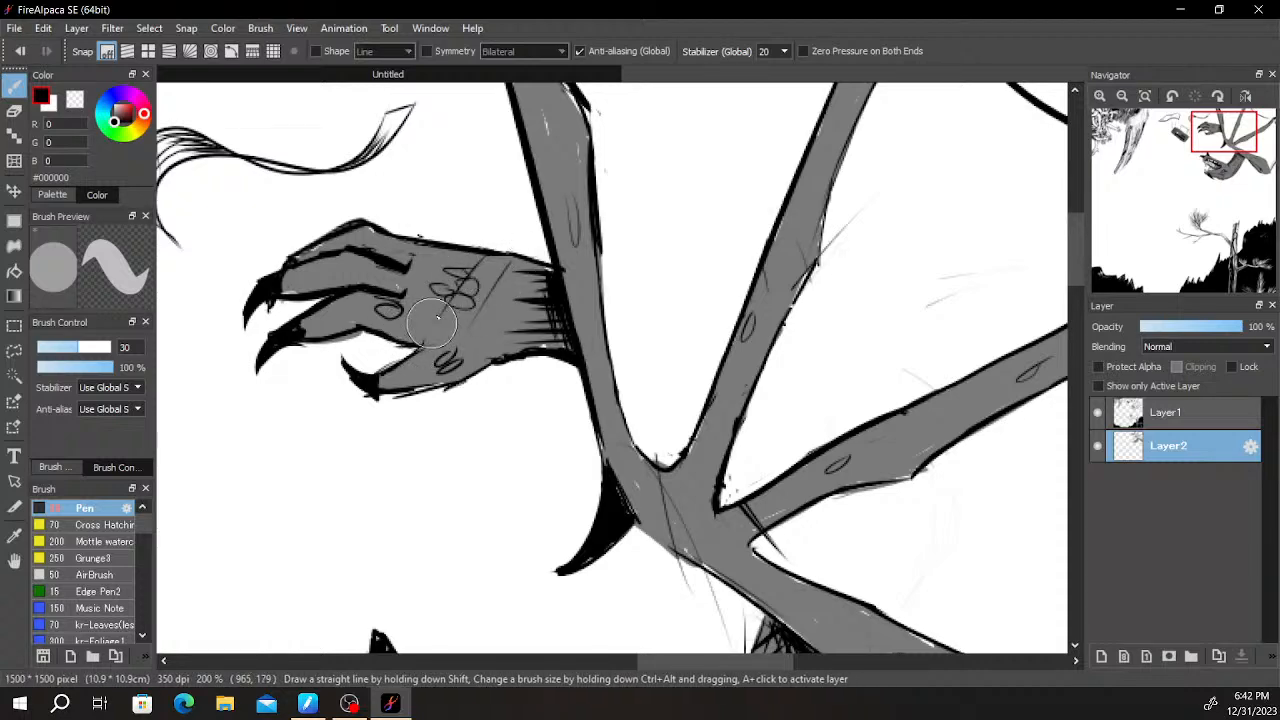
- Extend the black hatching on the creature's hand toward the wrist where it meets the wing limb
{"action": "scroll", "coordinate": [425, 299], "scroll_direction": "down", "scroll_amount": 4}
{"action": "scroll", "coordinate": [484, 297], "scroll_direction": "up", "scroll_amount": 1}
{"action": "scroll", "coordinate": [484, 297], "scroll_direction": "up", "scroll_amount": 3}
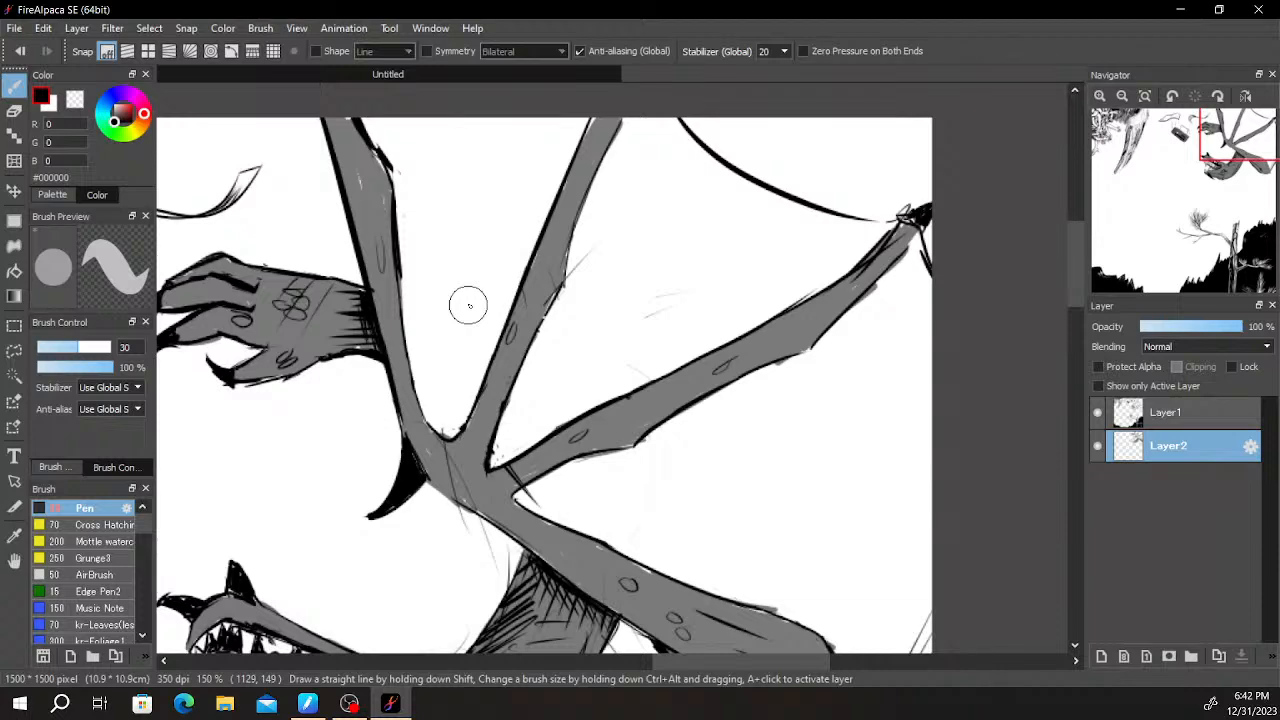
{"action": "scroll", "coordinate": [365, 295], "scroll_direction": "up", "scroll_amount": 2}
{"action": "mouse_move", "coordinate": [353, 290]}
{"action": "left_mouse_down"}
{"action": "mouse_move", "coordinate": [278, 416]}
{"action": "mouse_move", "coordinate": [372, 295]}
{"action": "mouse_move", "coordinate": [322, 392]}
{"action": "left_mouse_up"}
{"action": "left_click_drag", "start_coordinate": [374, 322], "coordinate": [335, 398]}
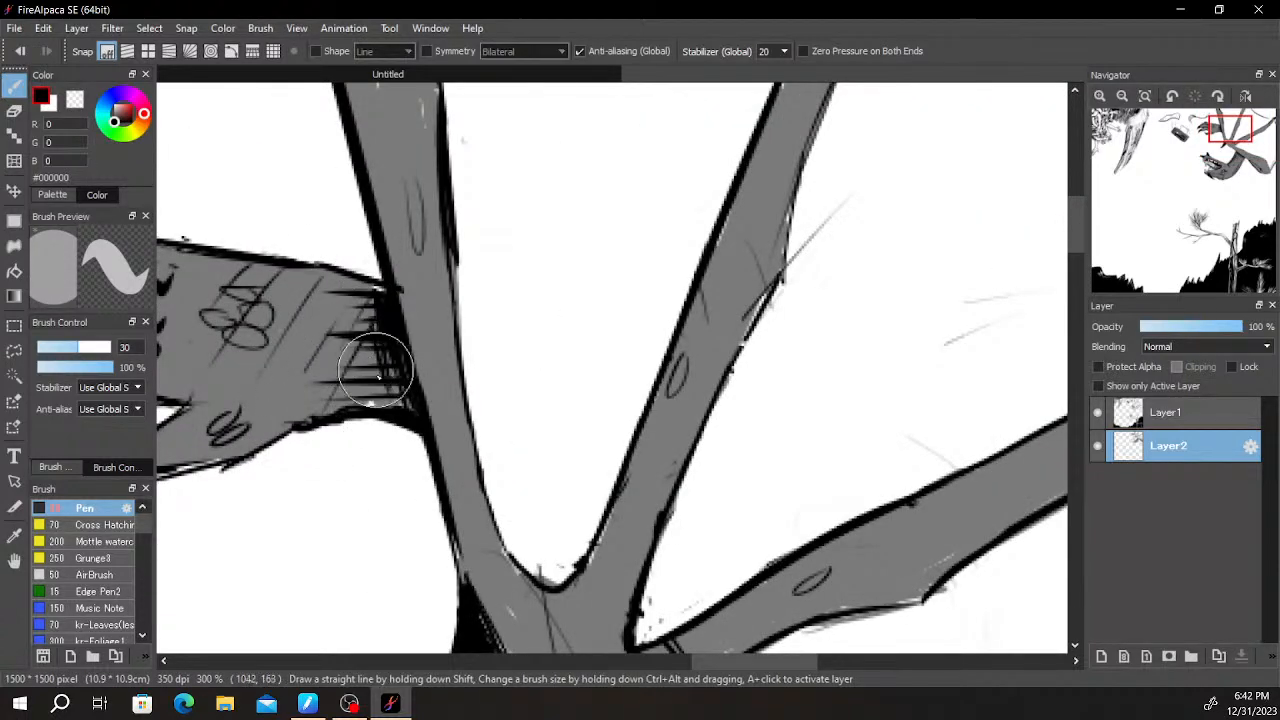
{"action": "scroll", "coordinate": [563, 414], "scroll_direction": "down", "scroll_amount": 1}
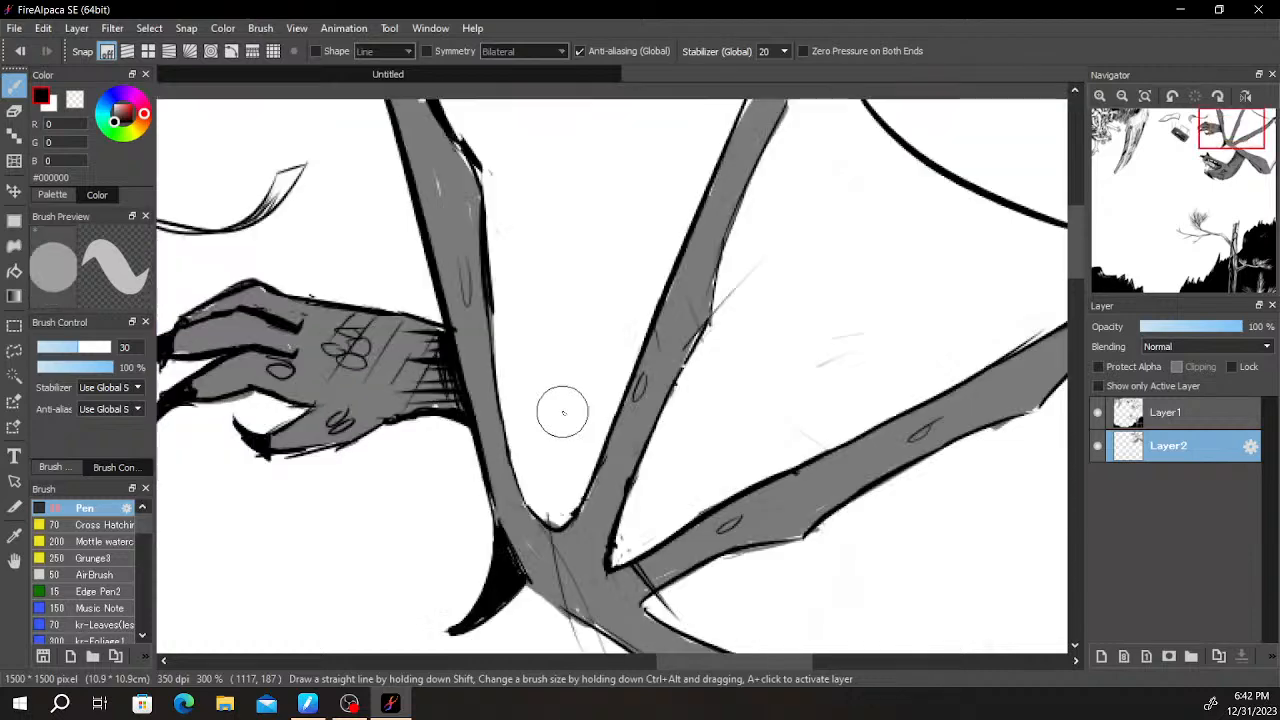
- Erase the stray lines crossing the fork of the lowest wing finger on Layer1 with the 30 px eraser
{"action": "scroll", "coordinate": [563, 412], "scroll_direction": "down", "scroll_amount": 2}
{"action": "key", "text": "space"}
{"action": "left_click_drag", "start_coordinate": [642, 520], "coordinate": [708, 452]}
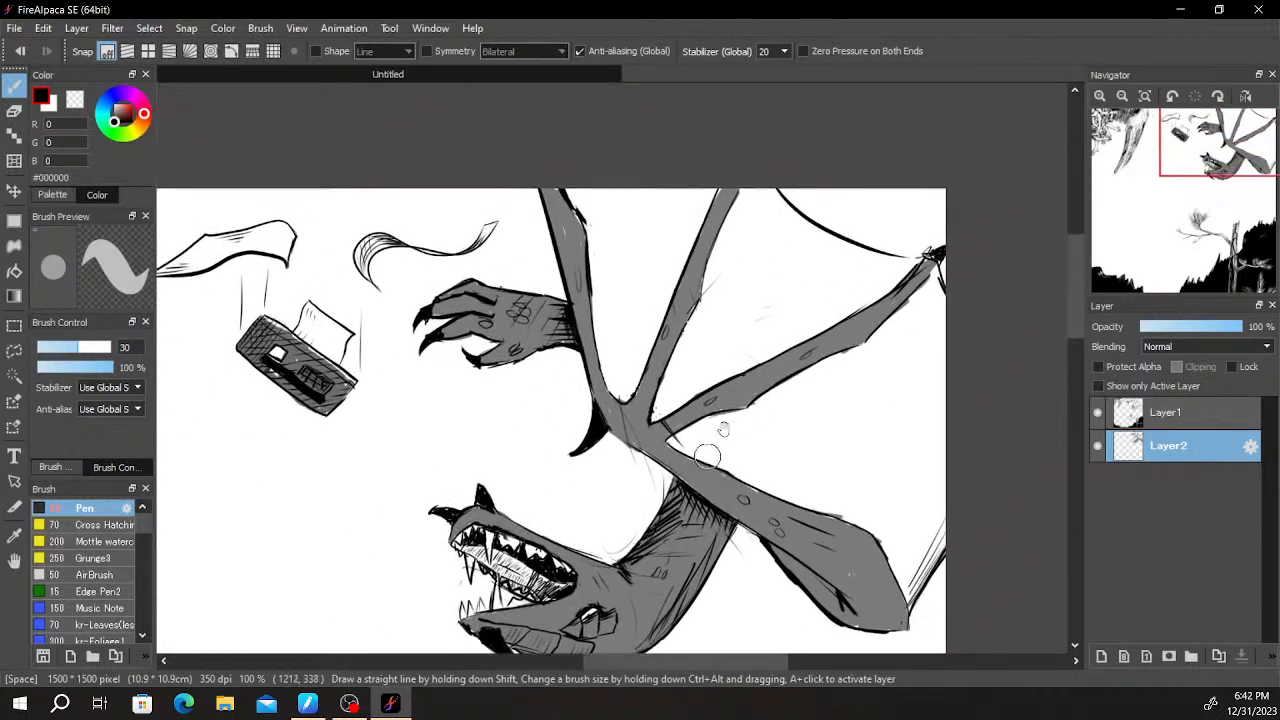
{"action": "scroll", "coordinate": [695, 446], "scroll_direction": "down", "scroll_amount": 3}
{"action": "scroll", "coordinate": [674, 390], "scroll_direction": "up", "scroll_amount": 8}
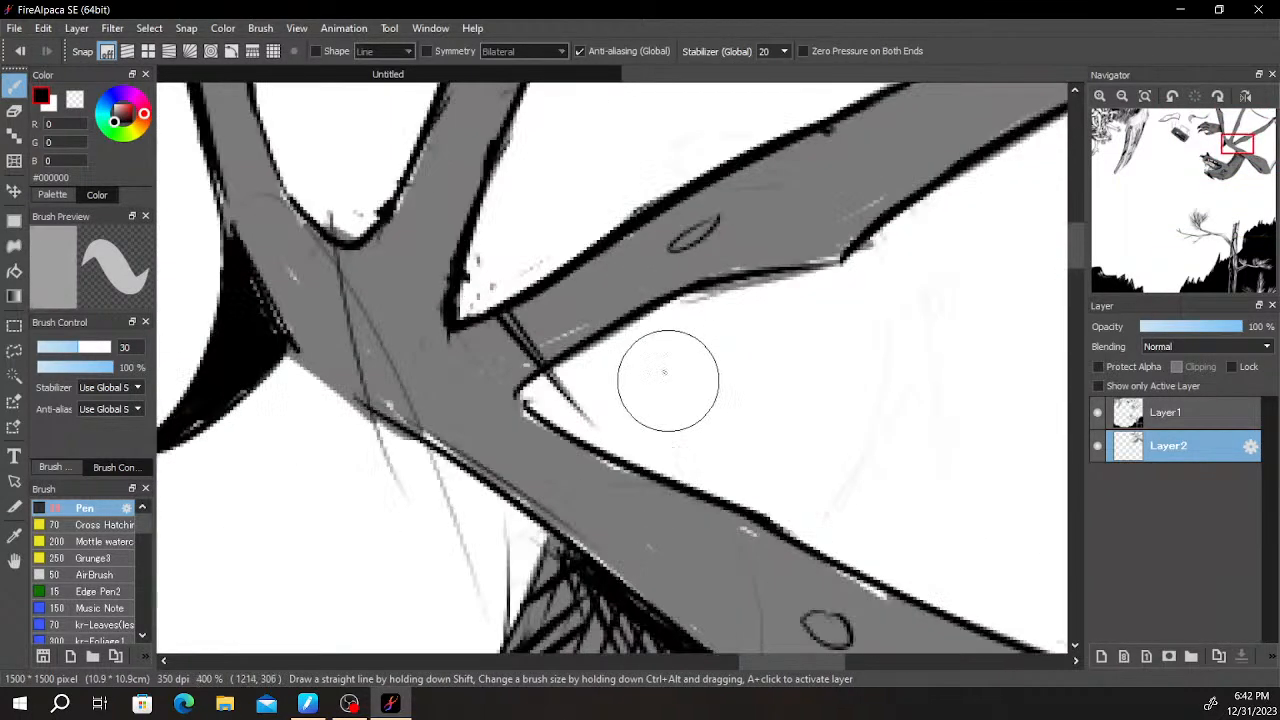
{"action": "key", "text": "e"}
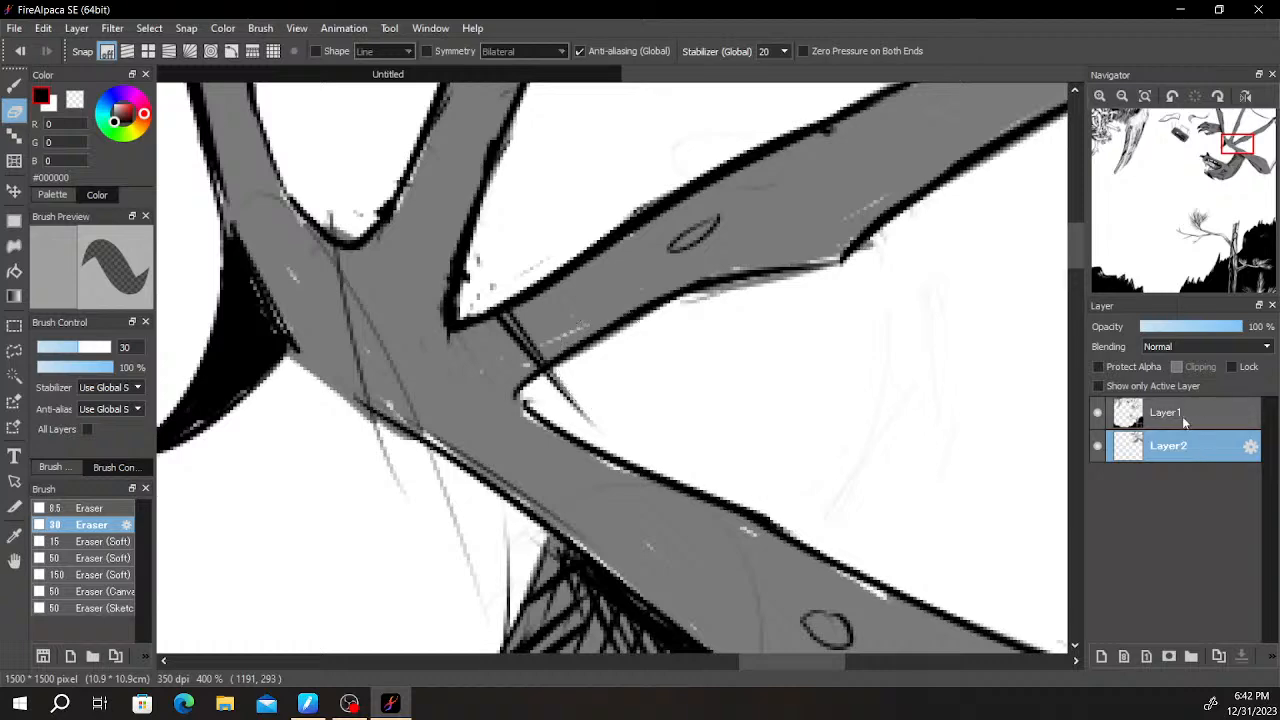
{"action": "left_click", "coordinate": [1188, 420]}
{"action": "mouse_move", "coordinate": [552, 340]}
{"action": "left_mouse_down"}
{"action": "mouse_move", "coordinate": [520, 300]}
{"action": "mouse_move", "coordinate": [530, 345]}
{"action": "mouse_move", "coordinate": [580, 330]}
{"action": "left_mouse_up"}
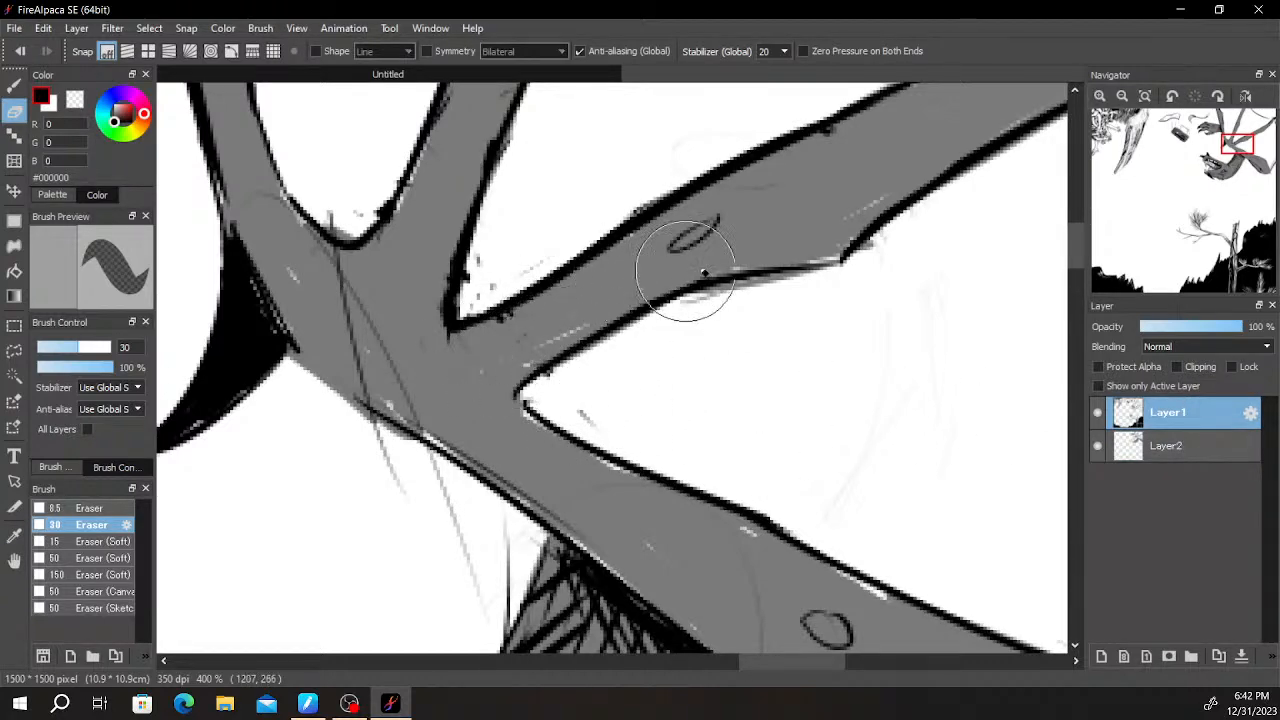
- Add a new layer beneath the grey shading on Layer2 and make it active
{"action": "scroll", "coordinate": [783, 334], "scroll_direction": "down", "scroll_amount": 5}
{"action": "left_click", "coordinate": [1185, 450]}
{"action": "left_click", "coordinate": [1100, 656]}
{"action": "left_click", "coordinate": [1188, 480]}
- Draw curved vertical black pen strokes across the inner part of the lowest wing membrane, starting at the joint
{"action": "key", "text": "b"}
{"action": "left_click_drag", "start_coordinate": [552, 325], "coordinate": [560, 357]}
{"action": "left_click_drag", "start_coordinate": [560, 319], "coordinate": [582, 372]}
{"action": "left_click_drag", "start_coordinate": [588, 307], "coordinate": [598, 377]}
{"action": "left_click_drag", "start_coordinate": [604, 305], "coordinate": [613, 378]}
{"action": "mouse_move", "coordinate": [615, 300]}
{"action": "left_mouse_down"}
{"action": "mouse_move", "coordinate": [625, 388]}
{"action": "mouse_move", "coordinate": [642, 395]}
{"action": "left_mouse_up"}
{"action": "mouse_move", "coordinate": [642, 291]}
{"action": "left_mouse_down"}
{"action": "mouse_move", "coordinate": [652, 396]}
{"action": "mouse_move", "coordinate": [664, 398]}
{"action": "left_mouse_up"}
{"action": "left_click_drag", "start_coordinate": [662, 285], "coordinate": [690, 425]}
{"action": "left_click_drag", "start_coordinate": [698, 284], "coordinate": [712, 414]}
{"action": "mouse_move", "coordinate": [711, 232]}
{"action": "left_mouse_down"}
{"action": "mouse_move", "coordinate": [737, 438]}
{"action": "mouse_move", "coordinate": [750, 446]}
{"action": "left_mouse_up"}
{"action": "mouse_move", "coordinate": [740, 224]}
{"action": "left_mouse_down"}
{"action": "mouse_move", "coordinate": [760, 450]}
{"action": "mouse_move", "coordinate": [792, 460]}
{"action": "left_mouse_up"}
{"action": "mouse_move", "coordinate": [782, 216]}
{"action": "left_mouse_down"}
{"action": "mouse_move", "coordinate": [806, 468]}
{"action": "mouse_move", "coordinate": [812, 456]}
{"action": "left_mouse_up"}
- Continue the long vertical strokes across the outer part of the lowest wing membrane up to the canvas edge
{"action": "mouse_move", "coordinate": [811, 380]}
{"action": "left_mouse_down"}
{"action": "mouse_move", "coordinate": [676, 358]}
{"action": "mouse_move", "coordinate": [626, 374]}
{"action": "left_mouse_up"}
{"action": "mouse_move", "coordinate": [640, 194]}
{"action": "left_mouse_down"}
{"action": "mouse_move", "coordinate": [652, 478]}
{"action": "mouse_move", "coordinate": [650, 448]}
{"action": "left_mouse_up"}
{"action": "left_click_drag", "start_coordinate": [646, 266], "coordinate": [664, 486]}
{"action": "mouse_move", "coordinate": [632, 172]}
{"action": "left_mouse_down"}
{"action": "mouse_move", "coordinate": [666, 488]}
{"action": "mouse_move", "coordinate": [698, 510]}
{"action": "left_mouse_up"}
{"action": "left_click_drag", "start_coordinate": [672, 166], "coordinate": [686, 406]}
{"action": "mouse_move", "coordinate": [694, 140]}
{"action": "left_mouse_down"}
{"action": "mouse_move", "coordinate": [704, 510]}
{"action": "mouse_move", "coordinate": [708, 436]}
{"action": "left_mouse_up"}
{"action": "left_click_drag", "start_coordinate": [713, 118], "coordinate": [720, 484]}
{"action": "left_click_drag", "start_coordinate": [718, 290], "coordinate": [641, 428]}
{"action": "mouse_move", "coordinate": [636, 254]}
{"action": "left_mouse_down"}
{"action": "mouse_move", "coordinate": [652, 587]}
{"action": "mouse_move", "coordinate": [641, 274]}
{"action": "mouse_move", "coordinate": [664, 528]}
{"action": "left_mouse_up"}
{"action": "mouse_move", "coordinate": [650, 275]}
{"action": "left_mouse_down"}
{"action": "mouse_move", "coordinate": [672, 520]}
{"action": "mouse_move", "coordinate": [663, 279]}
{"action": "mouse_move", "coordinate": [660, 443]}
{"action": "mouse_move", "coordinate": [650, 252]}
{"action": "left_mouse_up"}
{"action": "left_click_drag", "start_coordinate": [643, 451], "coordinate": [668, 293]}
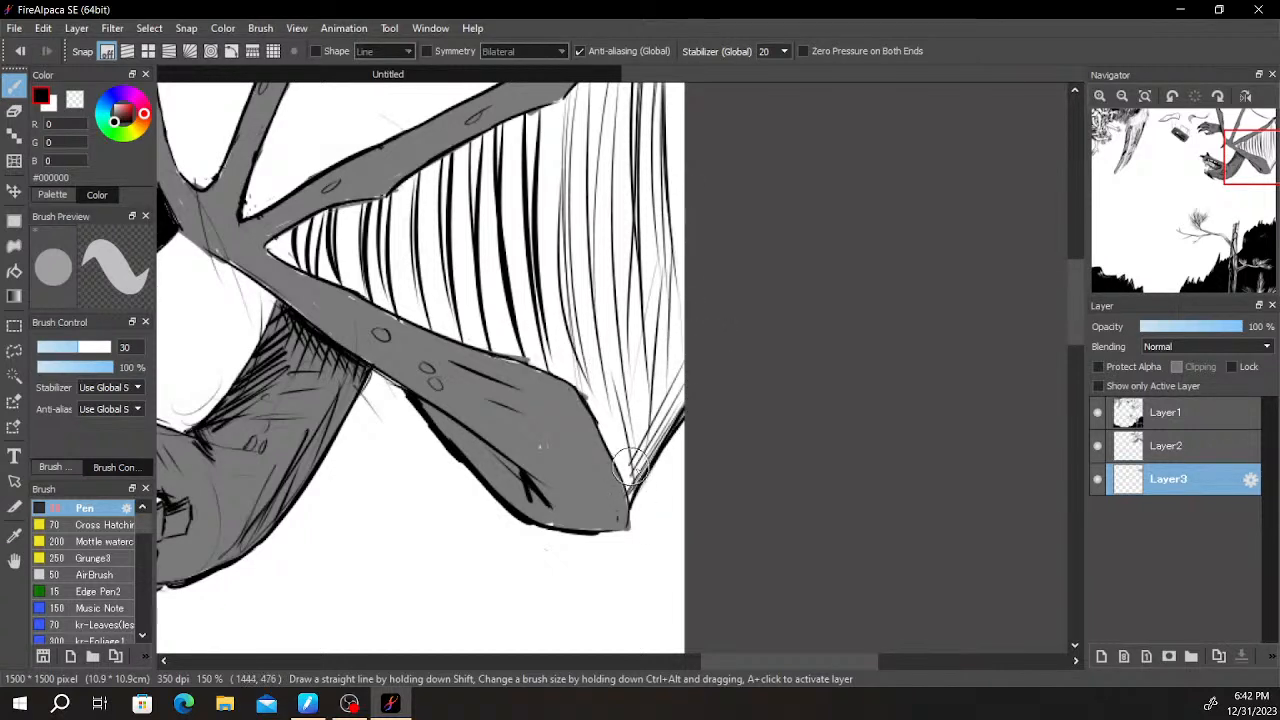
- Hatch thick diagonal strokes in the lowest membrane's outer lower corner and add vertical lines along its outer edge
{"action": "mouse_move", "coordinate": [628, 487]}
{"action": "left_mouse_down"}
{"action": "mouse_move", "coordinate": [682, 398]}
{"action": "mouse_move", "coordinate": [668, 388]}
{"action": "left_mouse_up"}
{"action": "key", "text": "ctrl+z"}
{"action": "left_click_drag", "start_coordinate": [629, 460], "coordinate": [700, 342]}
{"action": "key", "text": "ctrl+z"}
{"action": "key", "text": "ctrl+z"}
{"action": "mouse_move", "coordinate": [620, 446]}
{"action": "left_mouse_down"}
{"action": "mouse_move", "coordinate": [700, 313]}
{"action": "mouse_move", "coordinate": [619, 443]}
{"action": "mouse_move", "coordinate": [682, 345]}
{"action": "left_mouse_up"}
{"action": "mouse_move", "coordinate": [620, 412]}
{"action": "left_mouse_down"}
{"action": "mouse_move", "coordinate": [690, 432]}
{"action": "mouse_move", "coordinate": [849, 415]}
{"action": "mouse_move", "coordinate": [813, 378]}
{"action": "mouse_move", "coordinate": [831, 248]}
{"action": "left_mouse_up"}
{"action": "mouse_move", "coordinate": [778, 140]}
{"action": "left_mouse_down"}
{"action": "mouse_move", "coordinate": [775, 328]}
{"action": "mouse_move", "coordinate": [790, 358]}
{"action": "left_mouse_up"}
{"action": "left_click_drag", "start_coordinate": [780, 176], "coordinate": [792, 372]}
- Cross-hatch the lowest wing membrane with long, roughly horizontal black strokes from the joint toward the canvas edge
{"action": "left_click_drag", "start_coordinate": [384, 358], "coordinate": [596, 278]}
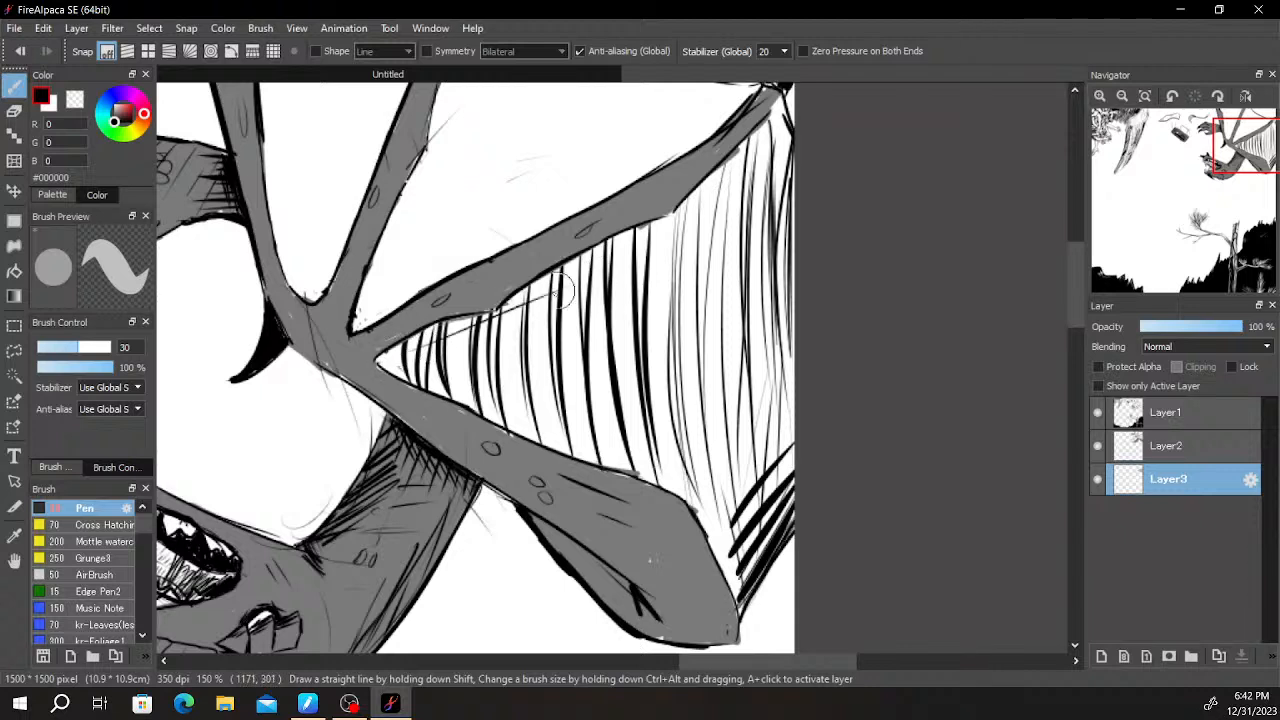
{"action": "left_click_drag", "start_coordinate": [484, 311], "coordinate": [715, 195]}
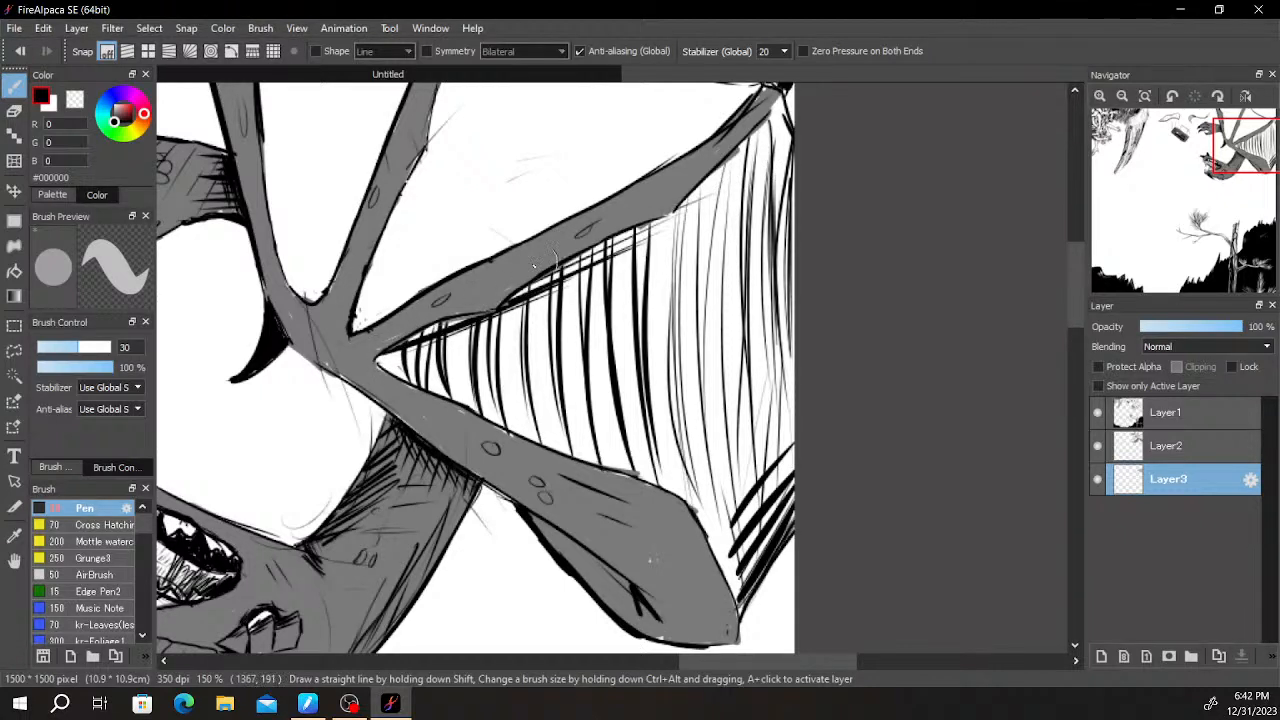
{"action": "left_click_drag", "start_coordinate": [452, 328], "coordinate": [728, 282]}
{"action": "left_click_drag", "start_coordinate": [408, 360], "coordinate": [690, 318]}
{"action": "left_click_drag", "start_coordinate": [452, 381], "coordinate": [724, 382]}
{"action": "mouse_move", "coordinate": [470, 410]}
{"action": "left_mouse_down"}
{"action": "mouse_move", "coordinate": [796, 390]}
{"action": "mouse_move", "coordinate": [796, 418]}
{"action": "left_mouse_up"}
{"action": "left_click_drag", "start_coordinate": [487, 443], "coordinate": [796, 440]}
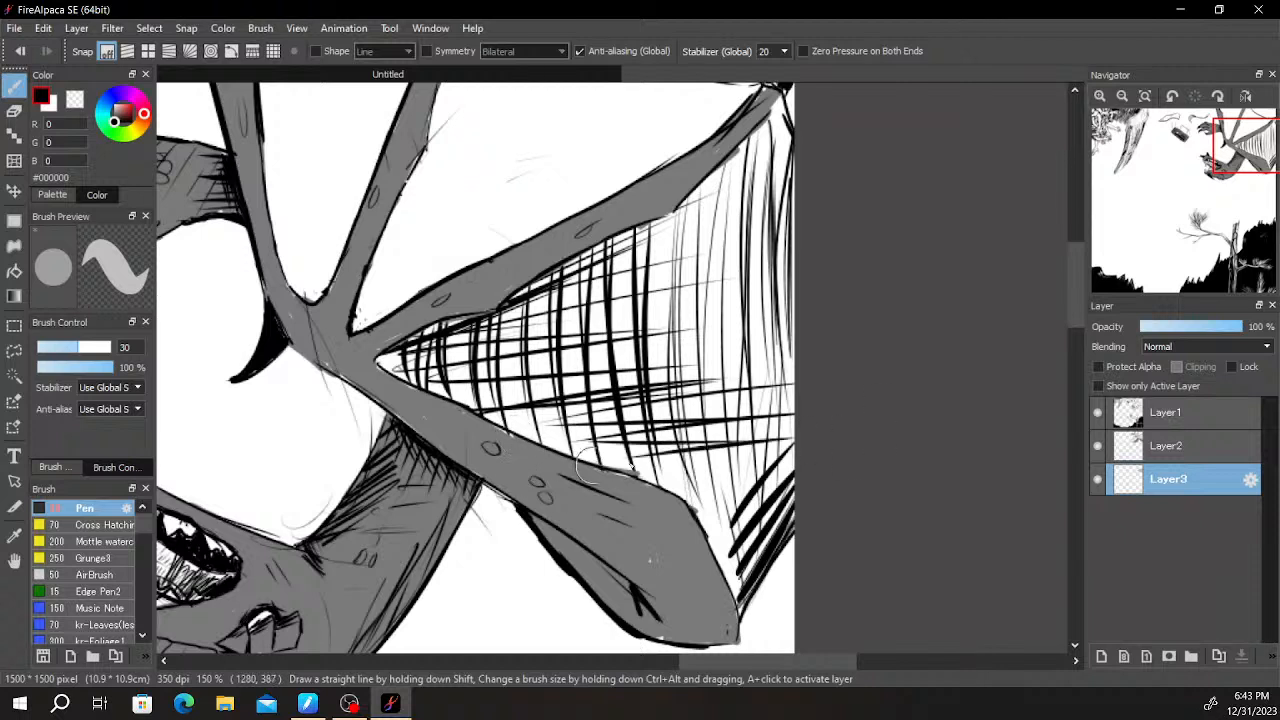
{"action": "left_click_drag", "start_coordinate": [562, 466], "coordinate": [770, 456]}
{"action": "left_click_drag", "start_coordinate": [640, 470], "coordinate": [800, 485]}
{"action": "left_click_drag", "start_coordinate": [775, 537], "coordinate": [795, 535]}
- Darken the lowest membrane near the joint and along its lower edge with dense cross-hatching
{"action": "mouse_move", "coordinate": [556, 466]}
{"action": "left_mouse_down"}
{"action": "mouse_move", "coordinate": [682, 452]}
{"action": "mouse_move", "coordinate": [694, 422]}
{"action": "left_mouse_up"}
{"action": "left_click_drag", "start_coordinate": [518, 439], "coordinate": [650, 416]}
{"action": "left_click_drag", "start_coordinate": [558, 410], "coordinate": [420, 405]}
{"action": "left_click_drag", "start_coordinate": [546, 362], "coordinate": [410, 395]}
{"action": "mouse_move", "coordinate": [498, 332]}
{"action": "left_mouse_down"}
{"action": "mouse_move", "coordinate": [378, 372]}
{"action": "mouse_move", "coordinate": [478, 372]}
{"action": "mouse_move", "coordinate": [425, 385]}
{"action": "left_mouse_up"}
{"action": "mouse_move", "coordinate": [466, 400]}
{"action": "left_mouse_down"}
{"action": "mouse_move", "coordinate": [542, 396]}
{"action": "mouse_move", "coordinate": [486, 420]}
{"action": "mouse_move", "coordinate": [634, 443]}
{"action": "left_mouse_up"}
{"action": "left_click_drag", "start_coordinate": [586, 477], "coordinate": [700, 467]}
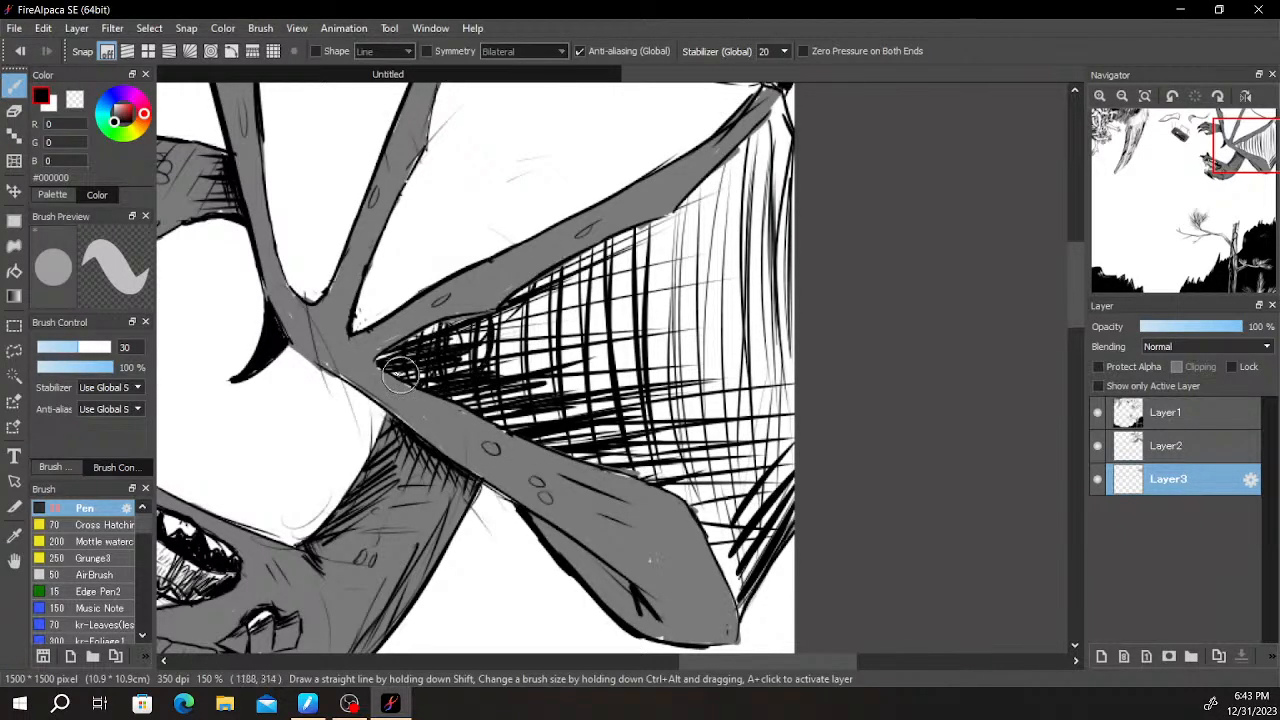
{"action": "left_click_drag", "start_coordinate": [532, 304], "coordinate": [466, 412]}
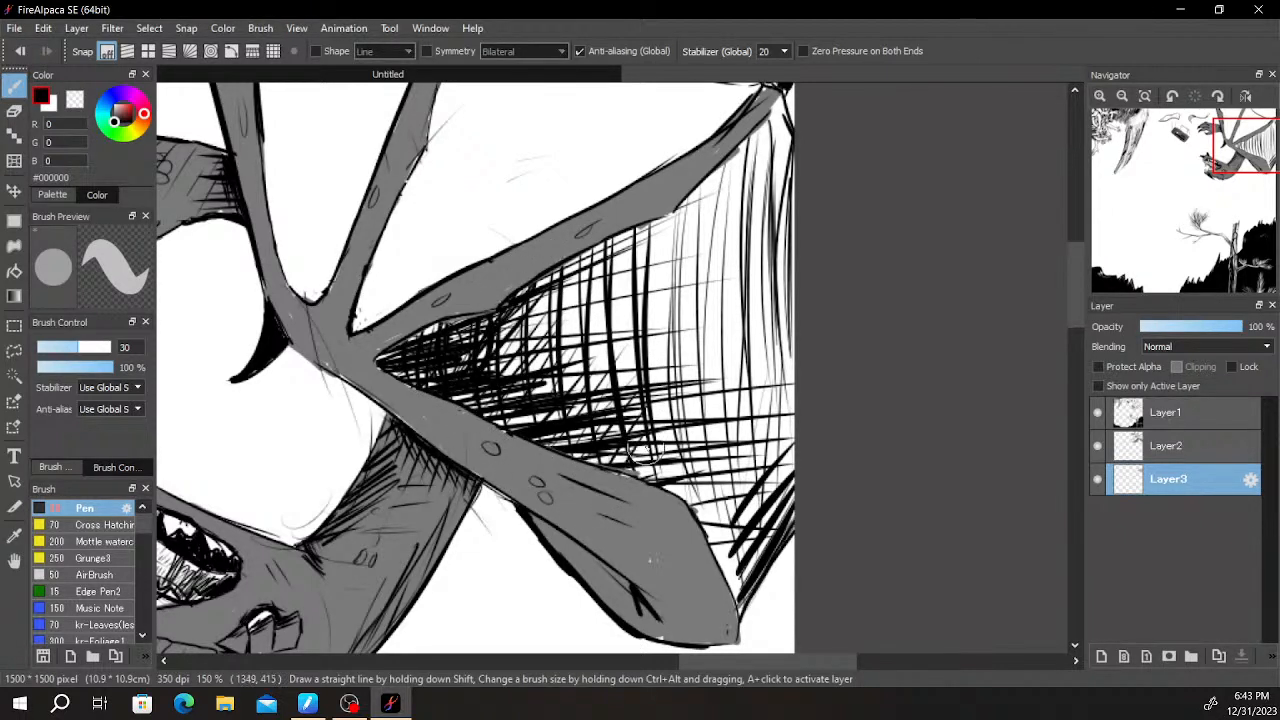
- Add more diagonal strokes to the lowest membrane's outer lower corner, beside the limb's tip
{"action": "left_click_drag", "start_coordinate": [726, 452], "coordinate": [690, 525]}
{"action": "left_click_drag", "start_coordinate": [774, 508], "coordinate": [728, 580]}
{"action": "left_click_drag", "start_coordinate": [772, 515], "coordinate": [740, 598]}
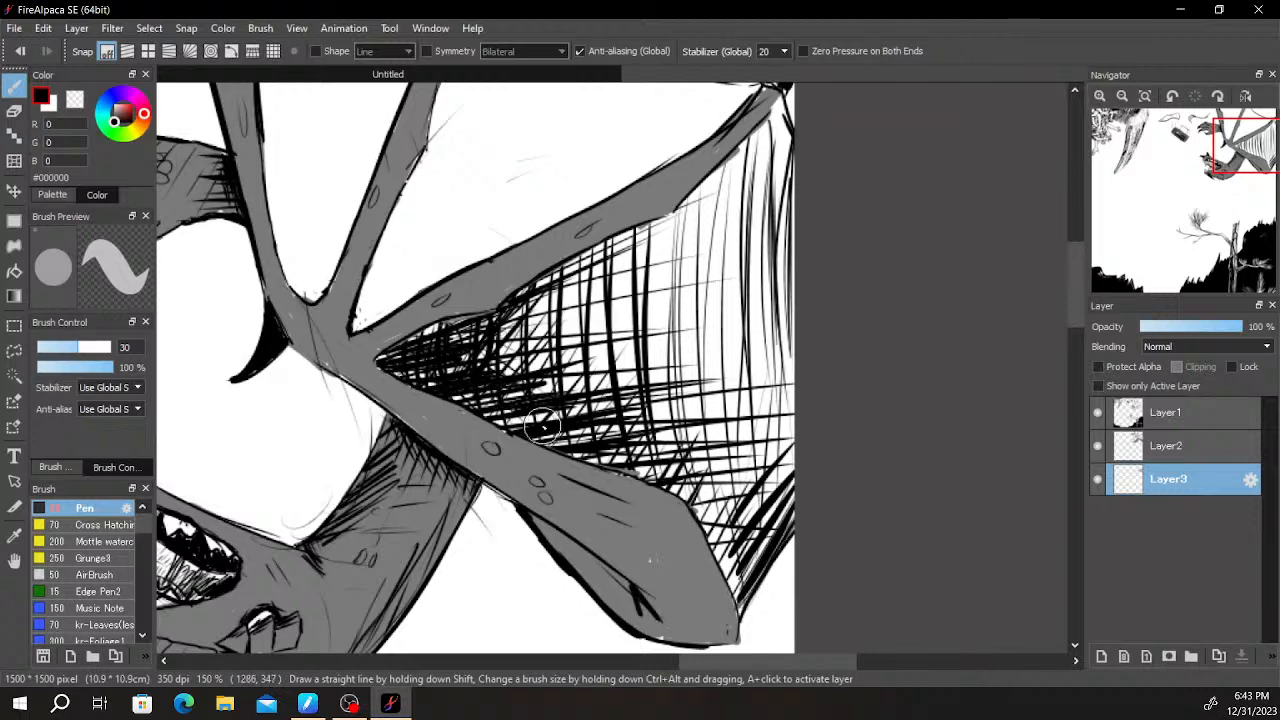
- Blacken the inner corner of the middle wing membrane and hatch horizontal strokes across its lower part
{"action": "mouse_move", "coordinate": [649, 262]}
{"action": "left_mouse_down"}
{"action": "mouse_move", "coordinate": [669, 280]}
{"action": "mouse_move", "coordinate": [713, 403]}
{"action": "left_mouse_up"}
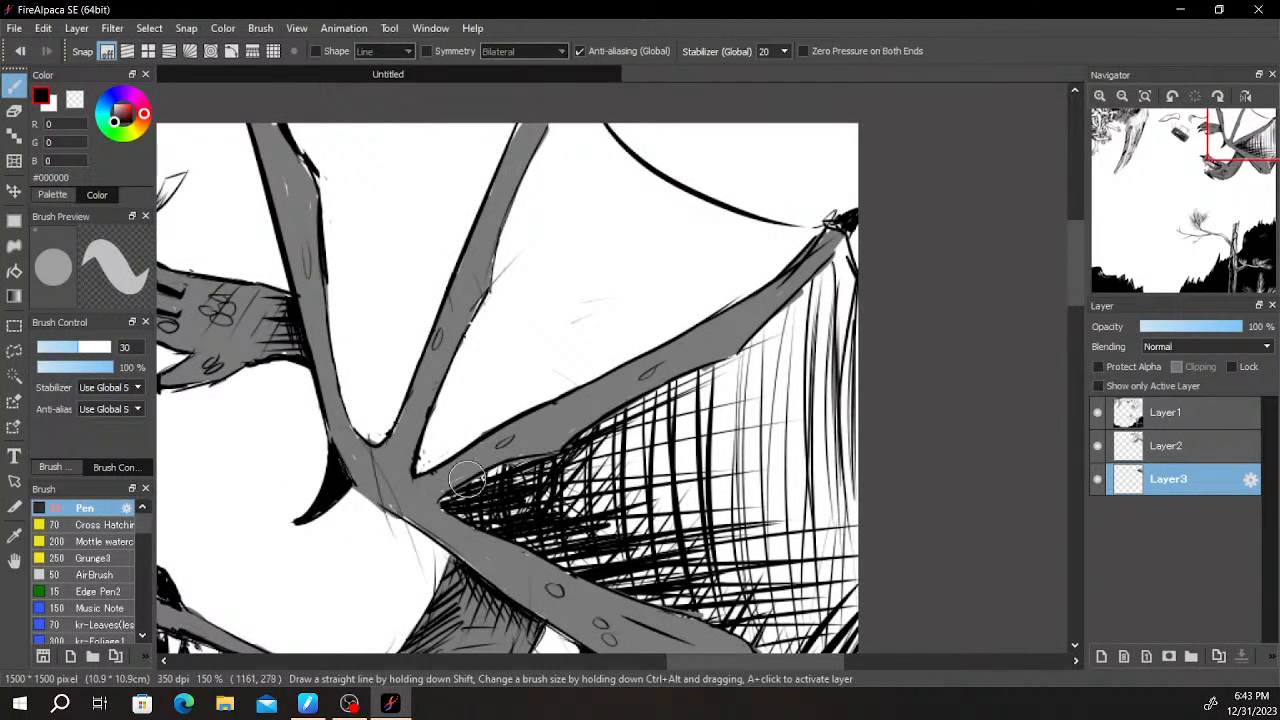
{"action": "mouse_move", "coordinate": [427, 492]}
{"action": "left_mouse_down"}
{"action": "mouse_move", "coordinate": [458, 380]}
{"action": "mouse_move", "coordinate": [448, 470]}
{"action": "mouse_move", "coordinate": [474, 402]}
{"action": "left_mouse_up"}
{"action": "mouse_move", "coordinate": [560, 380]}
{"action": "left_mouse_down"}
{"action": "mouse_move", "coordinate": [560, 350]}
{"action": "mouse_move", "coordinate": [652, 362]}
{"action": "left_mouse_up"}
{"action": "mouse_move", "coordinate": [453, 425]}
{"action": "left_mouse_down"}
{"action": "mouse_move", "coordinate": [705, 352]}
{"action": "mouse_move", "coordinate": [672, 330]}
{"action": "mouse_move", "coordinate": [675, 310]}
{"action": "mouse_move", "coordinate": [470, 322]}
{"action": "left_mouse_up"}
{"action": "mouse_move", "coordinate": [496, 312]}
{"action": "left_mouse_down"}
{"action": "mouse_move", "coordinate": [760, 300]}
{"action": "mouse_move", "coordinate": [558, 294]}
{"action": "left_mouse_up"}
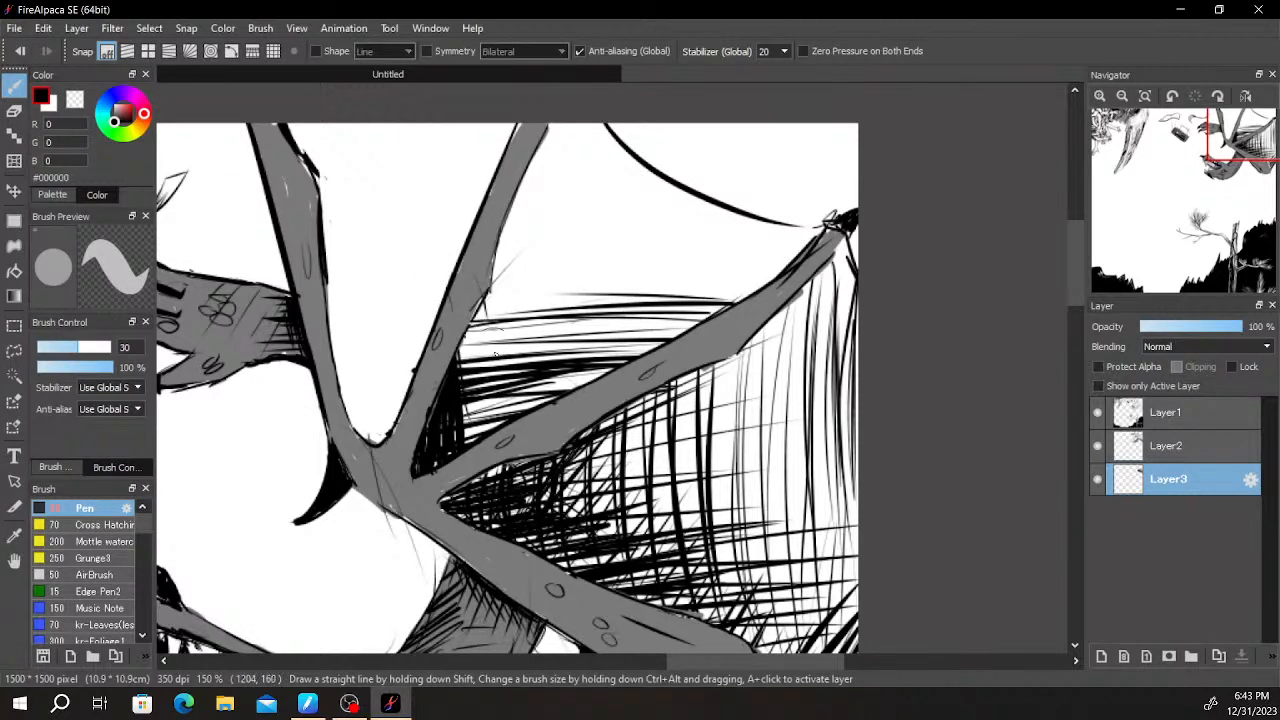
- Draw curved strokes from the upper wing finger down across the middle membrane over the horizontal hatching
{"action": "left_click_drag", "start_coordinate": [508, 250], "coordinate": [480, 338]}
{"action": "mouse_move", "coordinate": [526, 180]}
{"action": "left_mouse_down"}
{"action": "mouse_move", "coordinate": [516, 302]}
{"action": "mouse_move", "coordinate": [556, 362]}
{"action": "left_mouse_up"}
{"action": "left_click_drag", "start_coordinate": [492, 284], "coordinate": [578, 334]}
{"action": "left_click_drag", "start_coordinate": [508, 260], "coordinate": [556, 314]}
{"action": "left_click_drag", "start_coordinate": [522, 246], "coordinate": [590, 312]}
{"action": "mouse_move", "coordinate": [528, 198]}
{"action": "left_mouse_down"}
{"action": "mouse_move", "coordinate": [622, 296]}
{"action": "mouse_move", "coordinate": [720, 320]}
{"action": "left_mouse_up"}
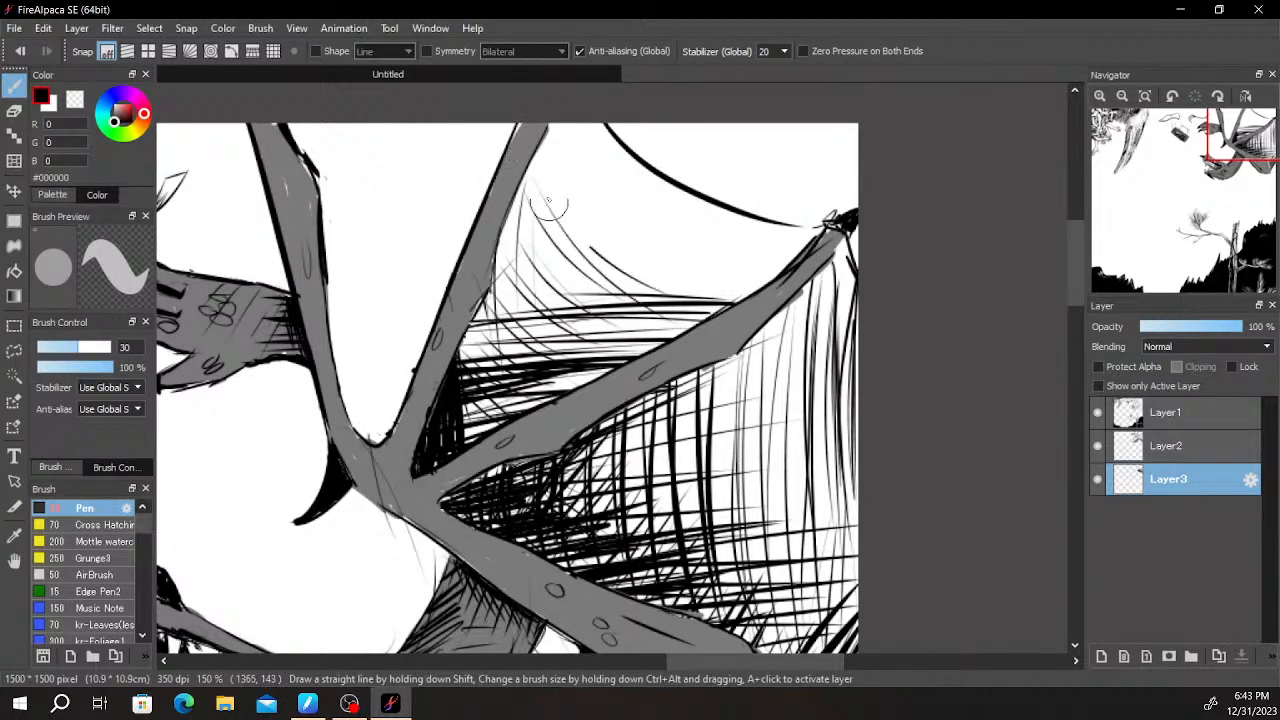
- Fill the upper part of the middle membrane with sweeping curved lines running toward the wing finger's tip
{"action": "left_click_drag", "start_coordinate": [580, 190], "coordinate": [736, 262]}
{"action": "left_click_drag", "start_coordinate": [592, 148], "coordinate": [786, 258]}
{"action": "left_click_drag", "start_coordinate": [640, 204], "coordinate": [750, 248]}
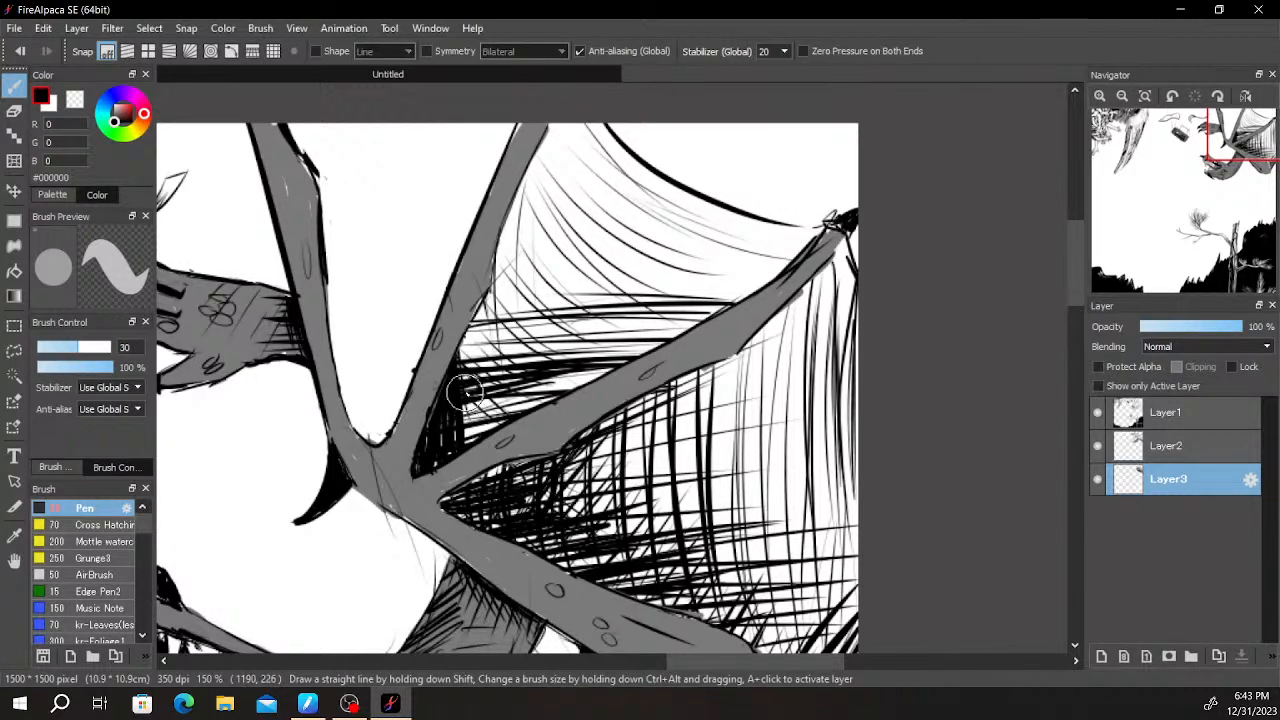
- Hatch diagonal black strokes across the base of the membrane between the two uppermost wing fingers
{"action": "scroll", "coordinate": [350, 397], "scroll_direction": "up", "scroll_amount": 1}
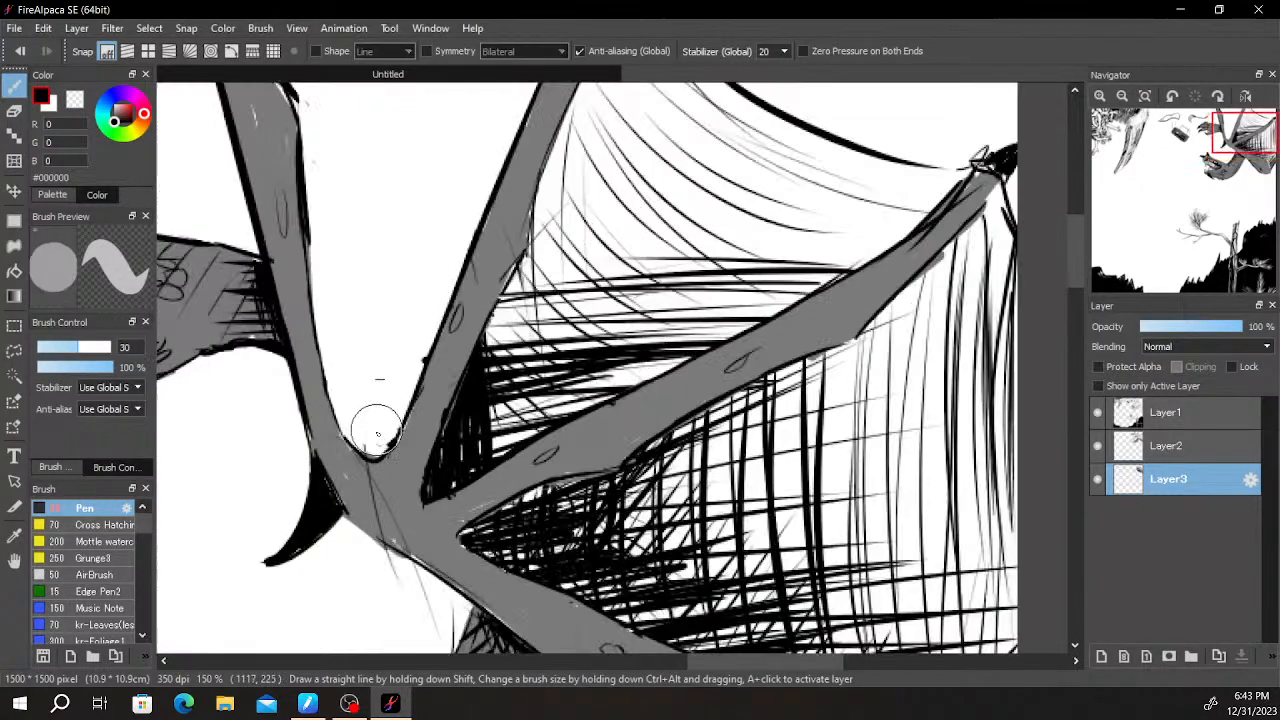
{"action": "left_click_drag", "start_coordinate": [353, 446], "coordinate": [424, 370]}
{"action": "left_click_drag", "start_coordinate": [340, 425], "coordinate": [432, 351]}
{"action": "mouse_move", "coordinate": [336, 413]}
{"action": "left_mouse_down"}
{"action": "mouse_move", "coordinate": [438, 334]}
{"action": "mouse_move", "coordinate": [445, 310]}
{"action": "left_mouse_up"}
{"action": "left_click_drag", "start_coordinate": [331, 386], "coordinate": [460, 276]}
{"action": "left_click_drag", "start_coordinate": [323, 363], "coordinate": [463, 266]}
{"action": "left_click_drag", "start_coordinate": [322, 357], "coordinate": [471, 246]}
{"action": "left_click_drag", "start_coordinate": [336, 330], "coordinate": [473, 238]}
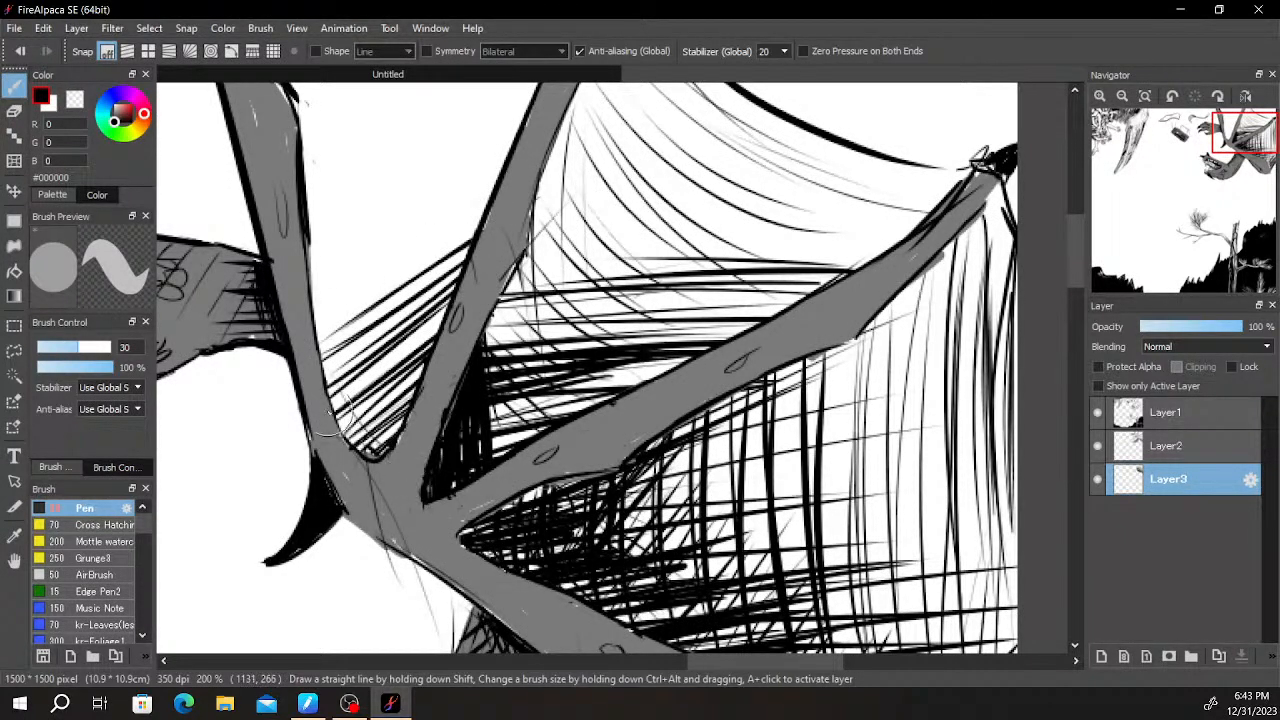
- Cross-hatch the membrane between the two uppermost wing fingers with black diagonal strokes running against the existing ones
{"action": "left_click_drag", "start_coordinate": [328, 385], "coordinate": [384, 436]}
{"action": "left_click_drag", "start_coordinate": [318, 350], "coordinate": [394, 428]}
{"action": "left_click_drag", "start_coordinate": [314, 306], "coordinate": [400, 412]}
{"action": "left_click_drag", "start_coordinate": [311, 266], "coordinate": [426, 400]}
{"action": "left_click_drag", "start_coordinate": [309, 228], "coordinate": [390, 370]}
{"action": "left_click_drag", "start_coordinate": [304, 182], "coordinate": [400, 352]}
{"action": "left_click_drag", "start_coordinate": [302, 145], "coordinate": [414, 296]}
{"action": "mouse_move", "coordinate": [328, 102]}
{"action": "left_mouse_down"}
{"action": "mouse_move", "coordinate": [386, 227]}
{"action": "mouse_move", "coordinate": [522, 254]}
{"action": "left_mouse_up"}
- Hatch crosswise black strokes from finger to finger up the lower and middle part of the uppermost membrane
{"action": "left_click_drag", "start_coordinate": [524, 507], "coordinate": [664, 432]}
{"action": "mouse_move", "coordinate": [514, 490]}
{"action": "left_mouse_down"}
{"action": "mouse_move", "coordinate": [586, 472]}
{"action": "mouse_move", "coordinate": [636, 480]}
{"action": "left_mouse_up"}
{"action": "mouse_move", "coordinate": [503, 452]}
{"action": "left_mouse_down"}
{"action": "mouse_move", "coordinate": [604, 454]}
{"action": "mouse_move", "coordinate": [648, 437]}
{"action": "left_mouse_up"}
{"action": "left_click_drag", "start_coordinate": [514, 507], "coordinate": [600, 524]}
{"action": "mouse_move", "coordinate": [497, 555]}
{"action": "left_mouse_down"}
{"action": "mouse_move", "coordinate": [582, 598]}
{"action": "mouse_move", "coordinate": [612, 540]}
{"action": "left_mouse_up"}
{"action": "left_click_drag", "start_coordinate": [520, 576], "coordinate": [614, 538]}
{"action": "left_click_drag", "start_coordinate": [482, 516], "coordinate": [602, 560]}
{"action": "left_click_drag", "start_coordinate": [530, 532], "coordinate": [636, 506]}
{"action": "left_click_drag", "start_coordinate": [508, 470], "coordinate": [628, 418]}
{"action": "mouse_move", "coordinate": [510, 408]}
{"action": "left_mouse_down"}
{"action": "mouse_move", "coordinate": [636, 442]}
{"action": "mouse_move", "coordinate": [656, 390]}
{"action": "left_mouse_up"}
{"action": "left_click_drag", "start_coordinate": [516, 372], "coordinate": [686, 332]}
{"action": "left_click_drag", "start_coordinate": [496, 292], "coordinate": [650, 290]}
- Extend the hatching with lightly curved horizontal strokes across the upper part of the uppermost membrane
{"action": "left_click_drag", "start_coordinate": [480, 218], "coordinate": [556, 258]}
{"action": "left_click_drag", "start_coordinate": [610, 285], "coordinate": [697, 278]}
{"action": "left_click_drag", "start_coordinate": [546, 290], "coordinate": [678, 236]}
{"action": "left_click_drag", "start_coordinate": [466, 230], "coordinate": [668, 196]}
{"action": "left_click_drag", "start_coordinate": [600, 232], "coordinate": [720, 184]}
{"action": "left_click_drag", "start_coordinate": [468, 210], "coordinate": [662, 184]}
{"action": "left_click_drag", "start_coordinate": [612, 202], "coordinate": [744, 196]}
{"action": "left_click_drag", "start_coordinate": [424, 222], "coordinate": [562, 174]}
{"action": "left_click_drag", "start_coordinate": [572, 206], "coordinate": [648, 202]}
{"action": "left_click_drag", "start_coordinate": [468, 256], "coordinate": [654, 262]}
{"action": "mouse_move", "coordinate": [696, 264]}
{"action": "left_mouse_down"}
{"action": "mouse_move", "coordinate": [558, 302]}
{"action": "mouse_move", "coordinate": [696, 308]}
{"action": "left_mouse_up"}
{"action": "mouse_move", "coordinate": [700, 306]}
{"action": "left_mouse_down"}
{"action": "mouse_move", "coordinate": [568, 340]}
{"action": "mouse_move", "coordinate": [668, 362]}
{"action": "left_mouse_up"}
{"action": "mouse_move", "coordinate": [682, 350]}
{"action": "left_mouse_down"}
{"action": "mouse_move", "coordinate": [556, 394]}
{"action": "mouse_move", "coordinate": [634, 412]}
{"action": "left_mouse_up"}
{"action": "left_click_drag", "start_coordinate": [660, 412], "coordinate": [600, 438]}
{"action": "scroll", "coordinate": [486, 460], "scroll_direction": "down", "scroll_amount": 3}
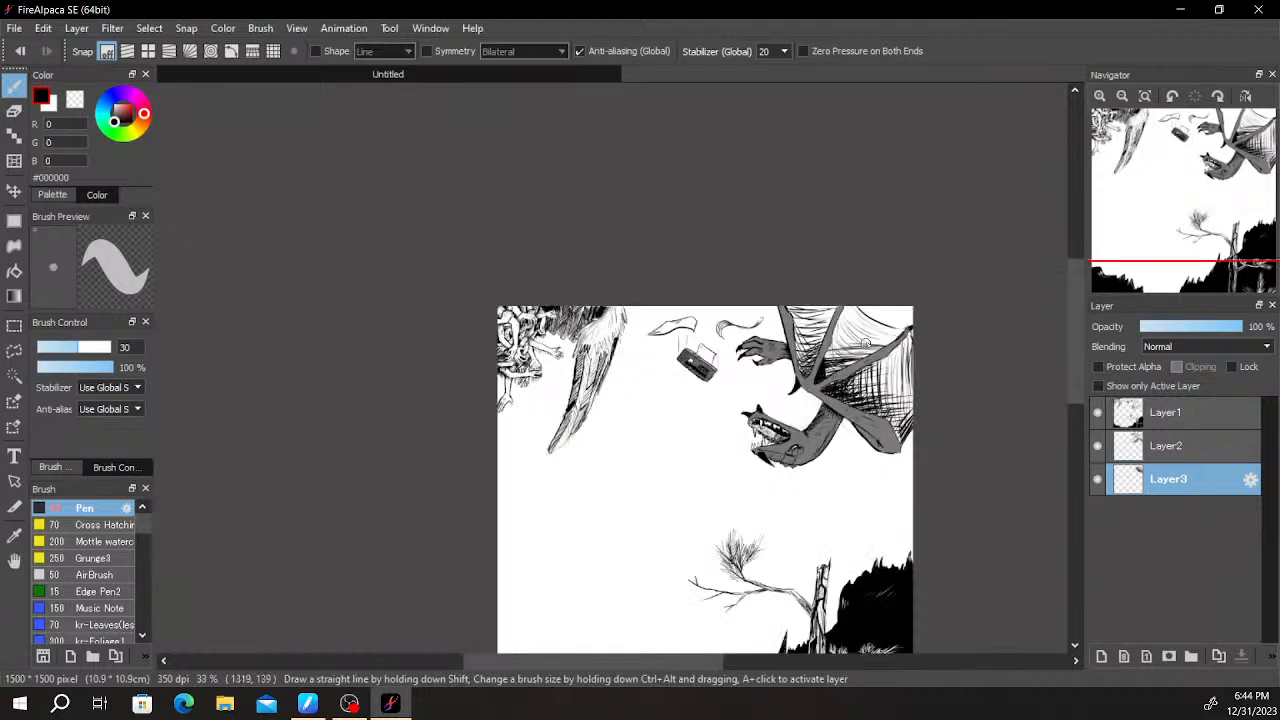
- Add more sweeping curved lines across the upper part of the middle membrane toward the wing finger's tip
{"action": "scroll", "coordinate": [904, 326], "scroll_direction": "up", "scroll_amount": 2}
{"action": "mouse_move", "coordinate": [626, 256]}
{"action": "left_mouse_down"}
{"action": "mouse_move", "coordinate": [827, 339]}
{"action": "mouse_move", "coordinate": [796, 354]}
{"action": "mouse_move", "coordinate": [764, 403]}
{"action": "left_mouse_up"}
{"action": "left_click_drag", "start_coordinate": [562, 376], "coordinate": [620, 444]}
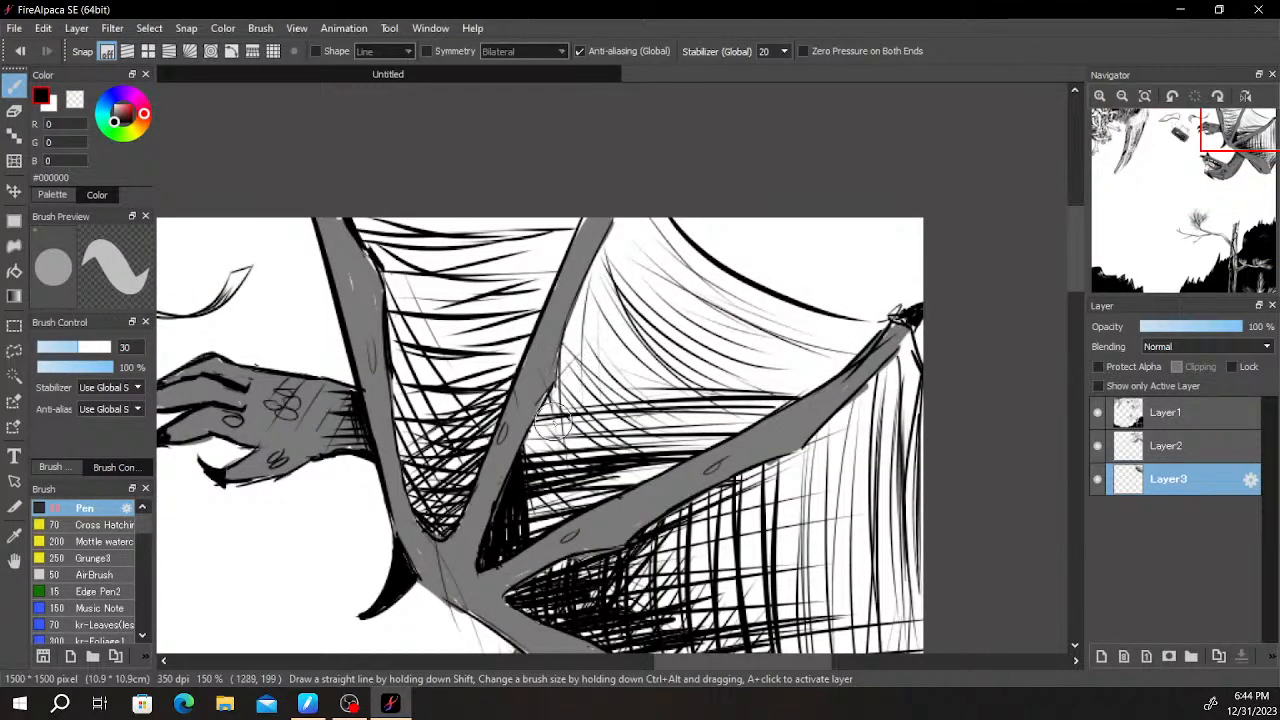
{"action": "left_click_drag", "start_coordinate": [608, 288], "coordinate": [750, 387]}
{"action": "left_click_drag", "start_coordinate": [580, 308], "coordinate": [690, 420]}
{"action": "left_click_drag", "start_coordinate": [622, 268], "coordinate": [773, 363]}
{"action": "mouse_move", "coordinate": [622, 220]}
{"action": "left_mouse_down"}
{"action": "mouse_move", "coordinate": [824, 360]}
{"action": "mouse_move", "coordinate": [846, 336]}
{"action": "left_mouse_up"}
{"action": "left_click_drag", "start_coordinate": [682, 264], "coordinate": [872, 347]}
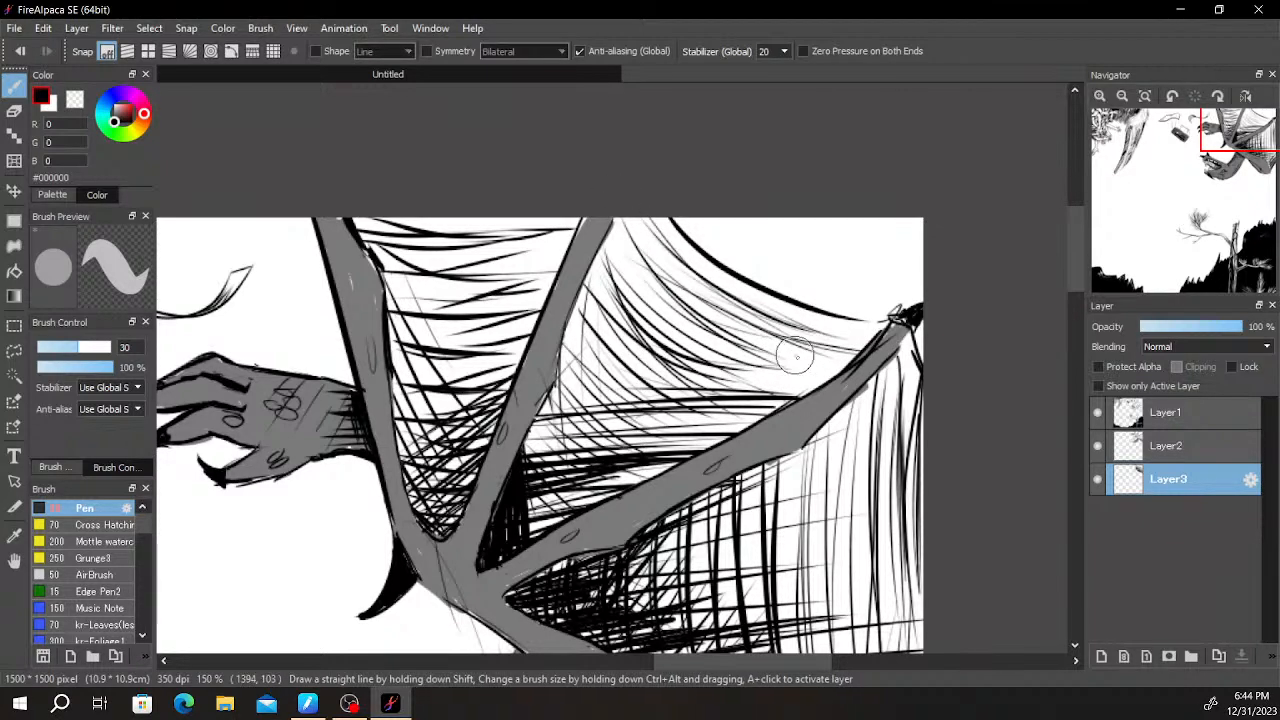
{"action": "scroll", "coordinate": [724, 482], "scroll_direction": "down", "scroll_amount": 6}
{"action": "scroll", "coordinate": [720, 484], "scroll_direction": "up", "scroll_amount": 6}
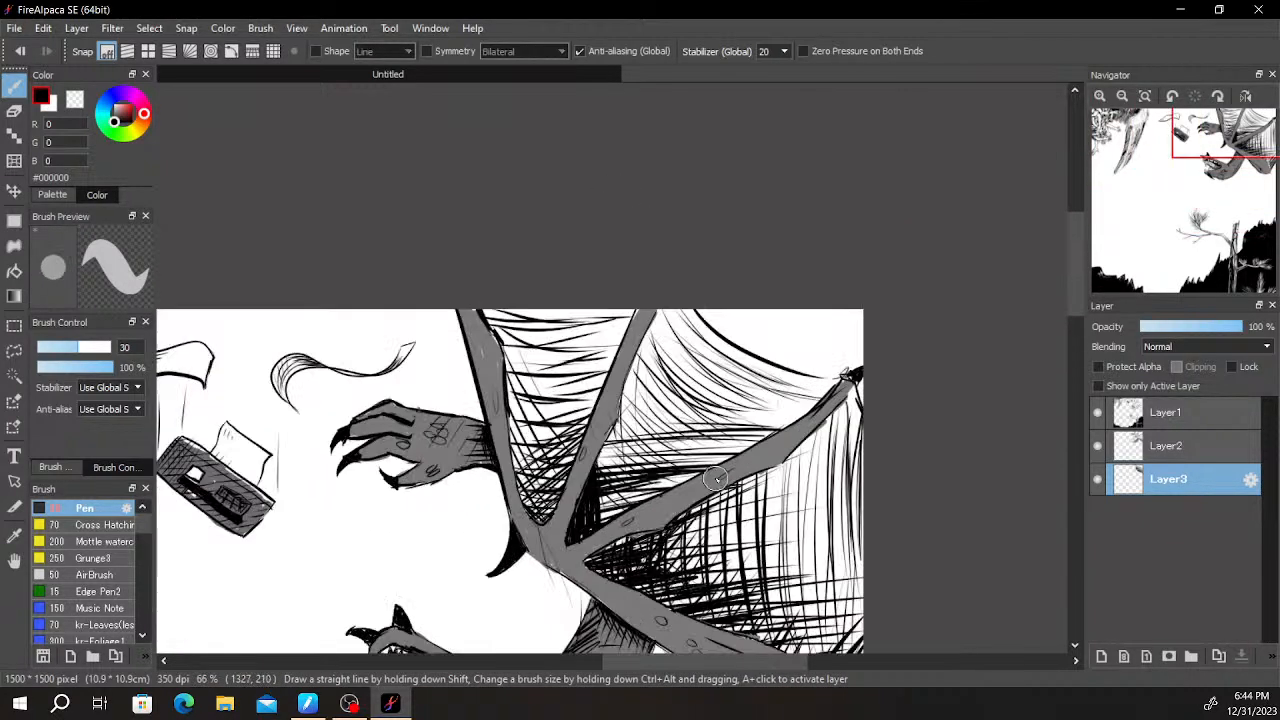
- Darken the uppermost membrane with lengthwise strokes crossed by dense horizontal strokes between its two wing fingers
{"action": "mouse_move", "coordinate": [704, 519]}
{"action": "left_mouse_down"}
{"action": "mouse_move", "coordinate": [796, 297]}
{"action": "mouse_move", "coordinate": [860, 251]}
{"action": "mouse_move", "coordinate": [818, 317]}
{"action": "mouse_move", "coordinate": [886, 283]}
{"action": "left_mouse_up"}
{"action": "scroll", "coordinate": [888, 285], "scroll_direction": "down", "scroll_amount": 3}
{"action": "scroll", "coordinate": [942, 272], "scroll_direction": "down", "scroll_amount": 2}
{"action": "scroll", "coordinate": [918, 274], "scroll_direction": "up", "scroll_amount": 3}
{"action": "left_click_drag", "start_coordinate": [825, 332], "coordinate": [709, 575]}
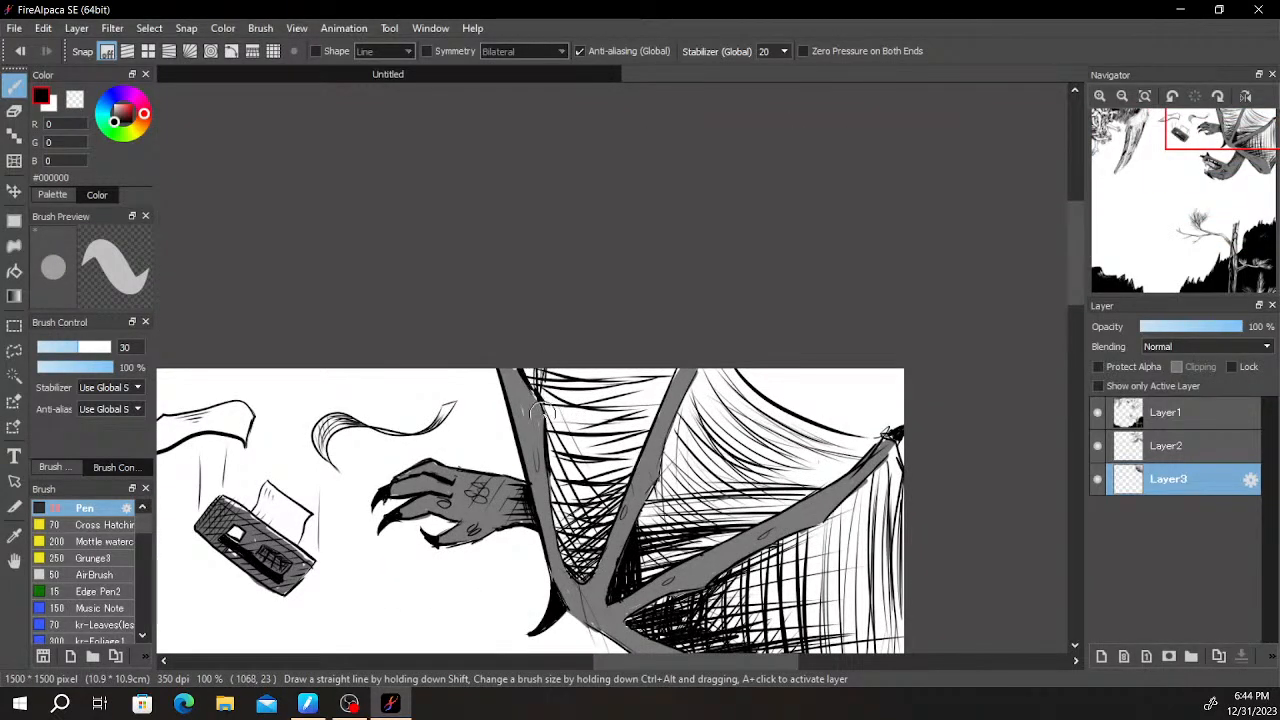
{"action": "left_click_drag", "start_coordinate": [559, 476], "coordinate": [569, 518]}
{"action": "left_click_drag", "start_coordinate": [602, 353], "coordinate": [613, 390]}
{"action": "left_click_drag", "start_coordinate": [649, 432], "coordinate": [658, 352]}
{"action": "mouse_move", "coordinate": [630, 472]}
{"action": "left_mouse_down"}
{"action": "mouse_move", "coordinate": [658, 370]}
{"action": "mouse_move", "coordinate": [628, 365]}
{"action": "left_mouse_up"}
{"action": "left_click_drag", "start_coordinate": [563, 537], "coordinate": [595, 557]}
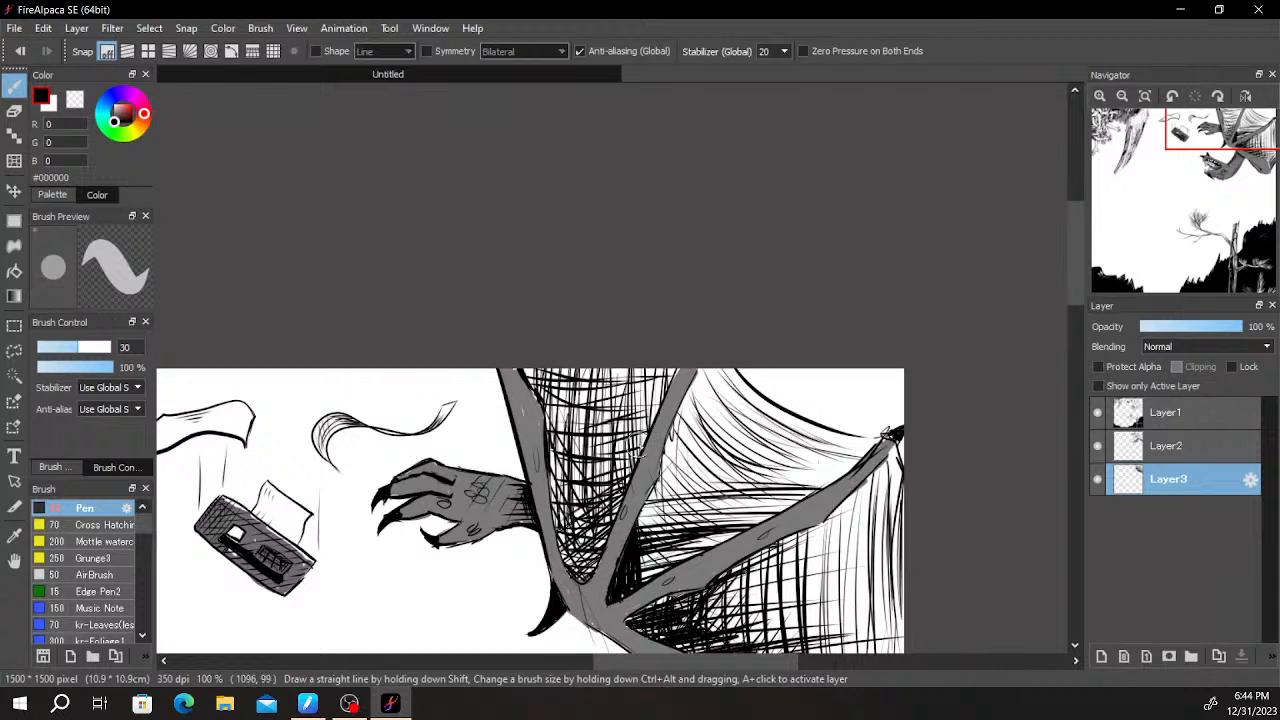
{"action": "left_click_drag", "start_coordinate": [521, 409], "coordinate": [666, 402]}
{"action": "mouse_move", "coordinate": [518, 380]}
{"action": "left_mouse_down"}
{"action": "mouse_move", "coordinate": [676, 386]}
{"action": "mouse_move", "coordinate": [677, 367]}
{"action": "left_mouse_up"}
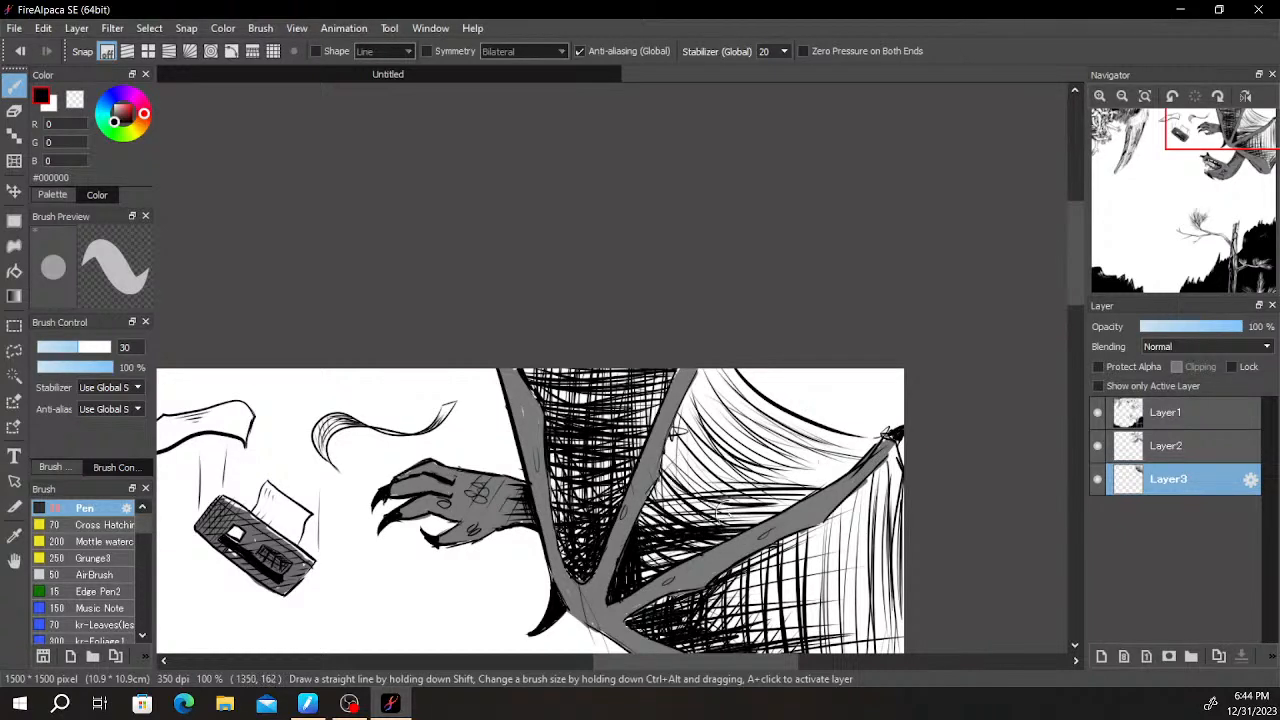
- Thicken the middle membrane's shading with dense, bold curved strokes following its outer edge
{"action": "mouse_move", "coordinate": [704, 482]}
{"action": "left_mouse_down"}
{"action": "mouse_move", "coordinate": [752, 498]}
{"action": "mouse_move", "coordinate": [808, 492]}
{"action": "left_mouse_up"}
{"action": "mouse_move", "coordinate": [674, 432]}
{"action": "left_mouse_down"}
{"action": "mouse_move", "coordinate": [816, 482]}
{"action": "mouse_move", "coordinate": [865, 478]}
{"action": "left_mouse_up"}
{"action": "left_click_drag", "start_coordinate": [694, 402], "coordinate": [836, 468]}
{"action": "mouse_move", "coordinate": [690, 380]}
{"action": "left_mouse_down"}
{"action": "mouse_move", "coordinate": [790, 446]}
{"action": "mouse_move", "coordinate": [872, 473]}
{"action": "left_mouse_up"}
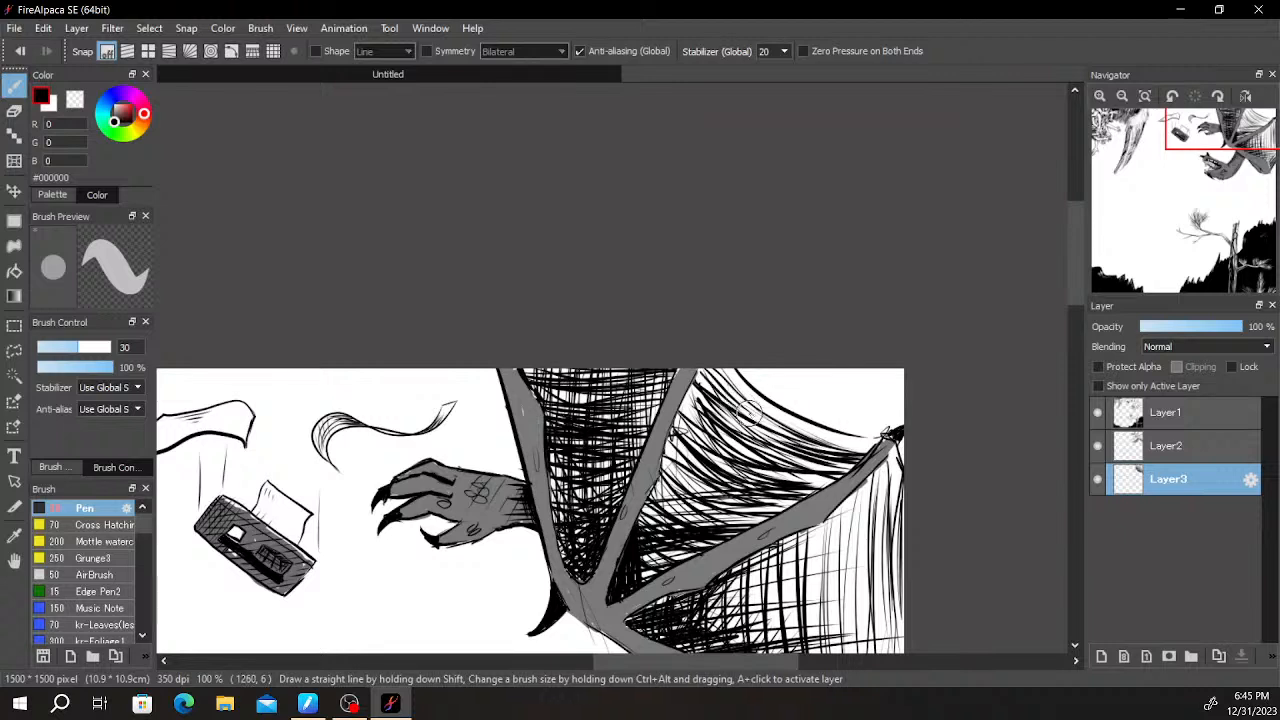
{"action": "mouse_move", "coordinate": [668, 455]}
{"action": "left_mouse_down"}
{"action": "mouse_move", "coordinate": [714, 484]}
{"action": "mouse_move", "coordinate": [704, 518]}
{"action": "left_mouse_up"}
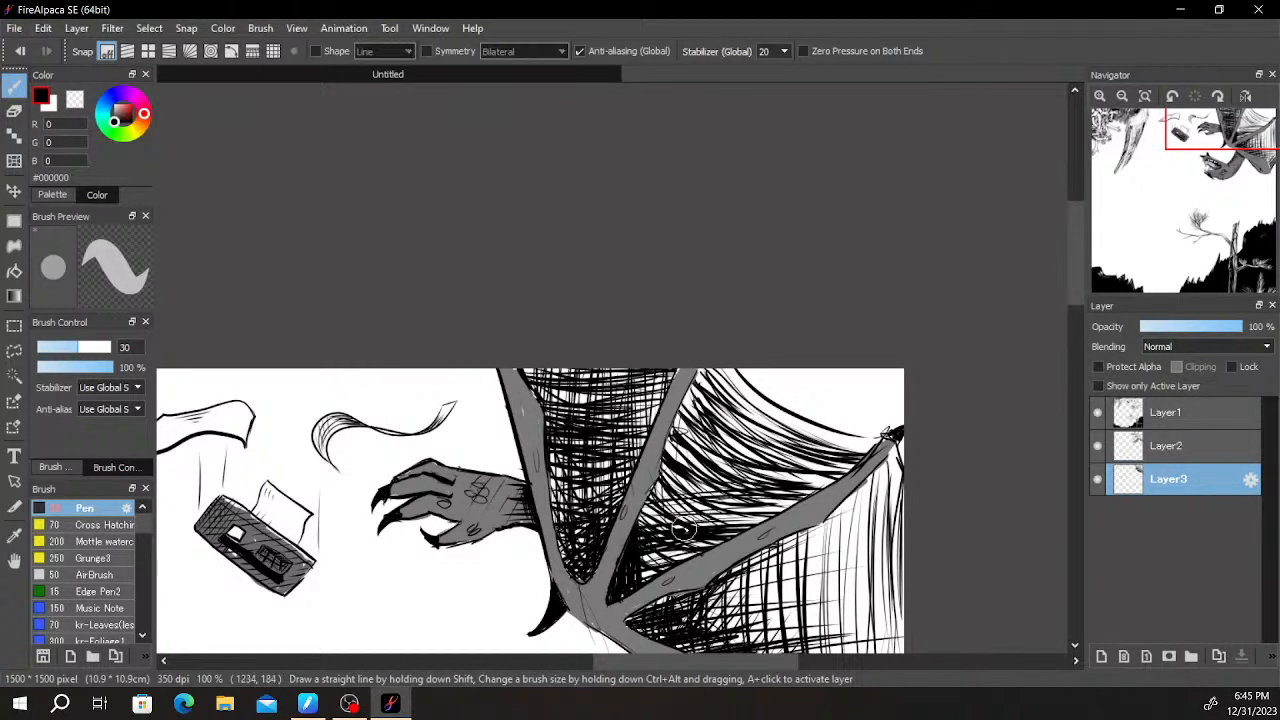
{"action": "left_click_drag", "start_coordinate": [711, 437], "coordinate": [765, 461]}
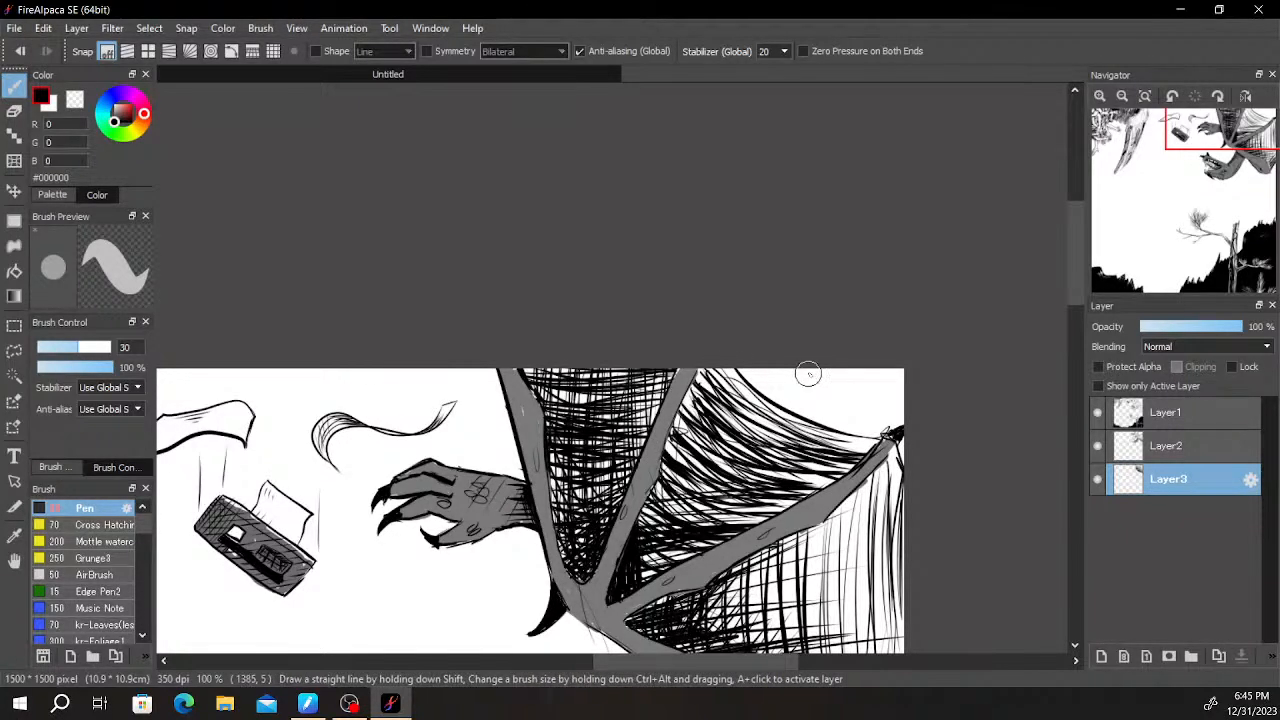
- Blacken the inner corners of the wing membranes where the wing fingers meet
{"action": "scroll", "coordinate": [856, 436], "scroll_direction": "down", "scroll_amount": 1}
{"action": "scroll", "coordinate": [773, 520], "scroll_direction": "up", "scroll_amount": 1}
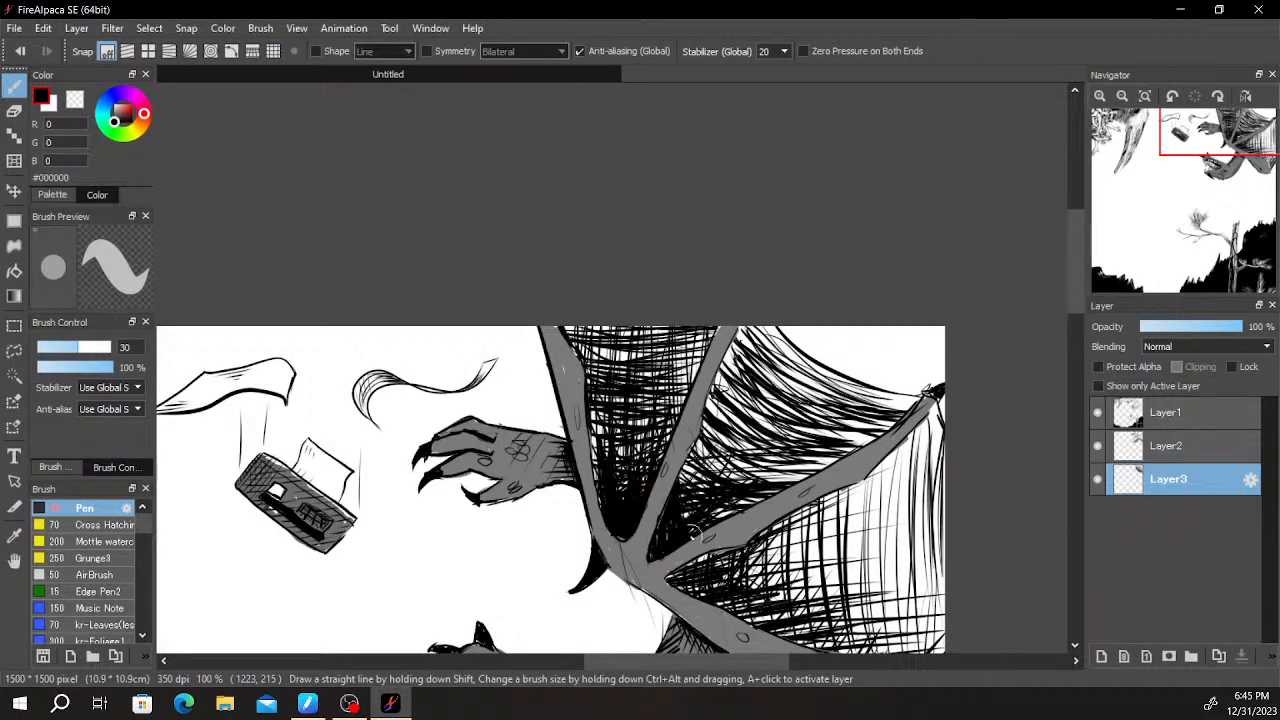
{"action": "left_click_drag", "start_coordinate": [785, 570], "coordinate": [709, 477]}
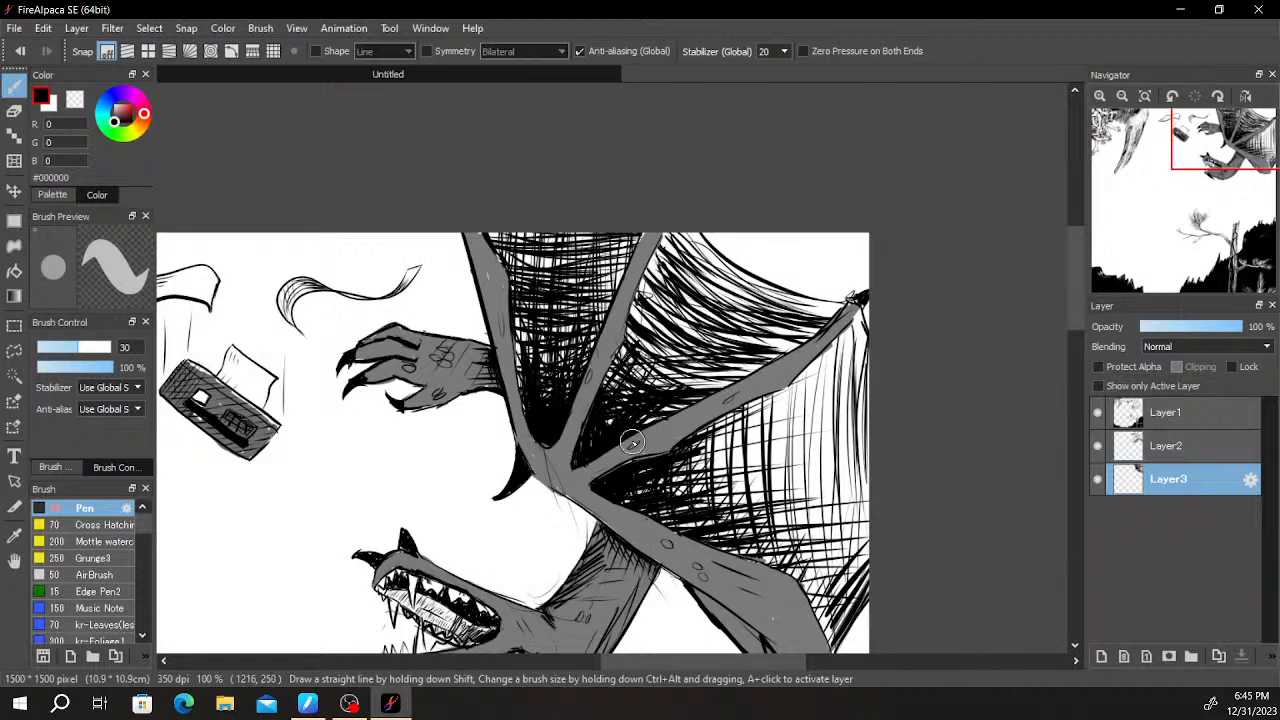
- Hatch additional vertical black strokes down from the wing finger across the lower membrane
{"action": "mouse_move", "coordinate": [631, 439]}
{"action": "left_mouse_down"}
{"action": "mouse_move", "coordinate": [533, 369]}
{"action": "mouse_move", "coordinate": [513, 281]}
{"action": "left_mouse_up"}
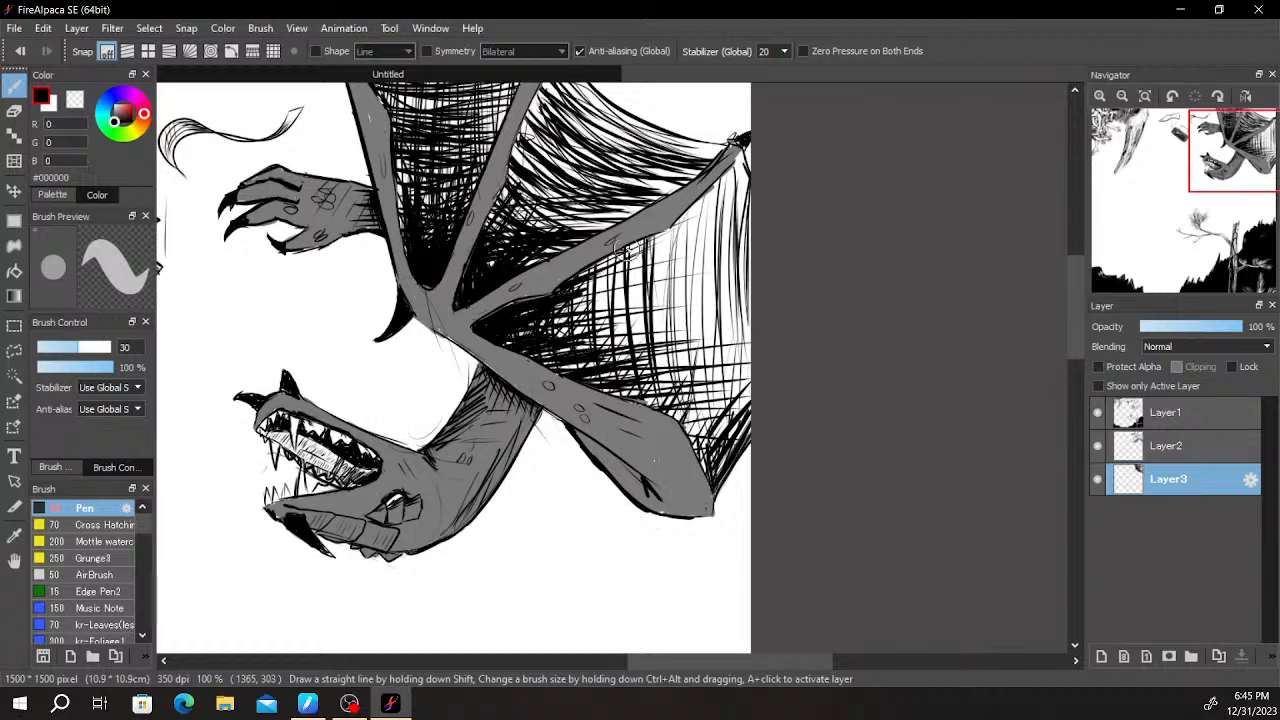
{"action": "left_click_drag", "start_coordinate": [633, 244], "coordinate": [637, 331]}
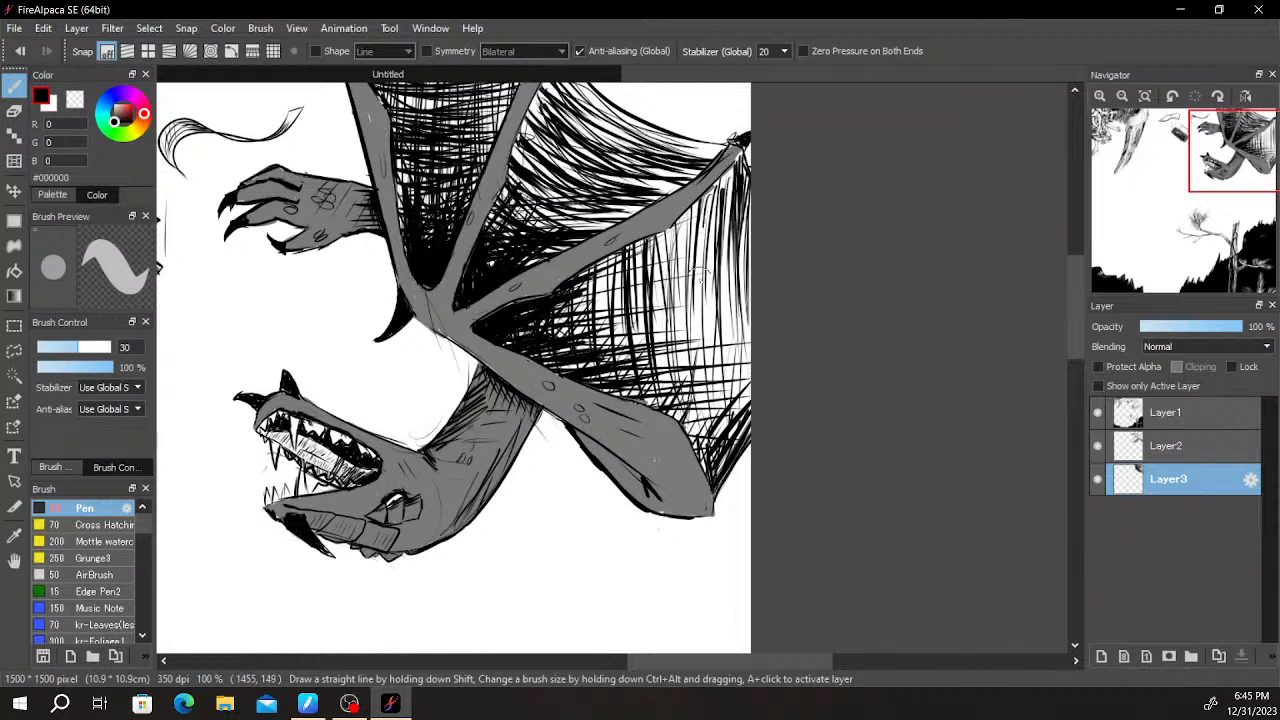
{"action": "left_click_drag", "start_coordinate": [604, 257], "coordinate": [601, 328]}
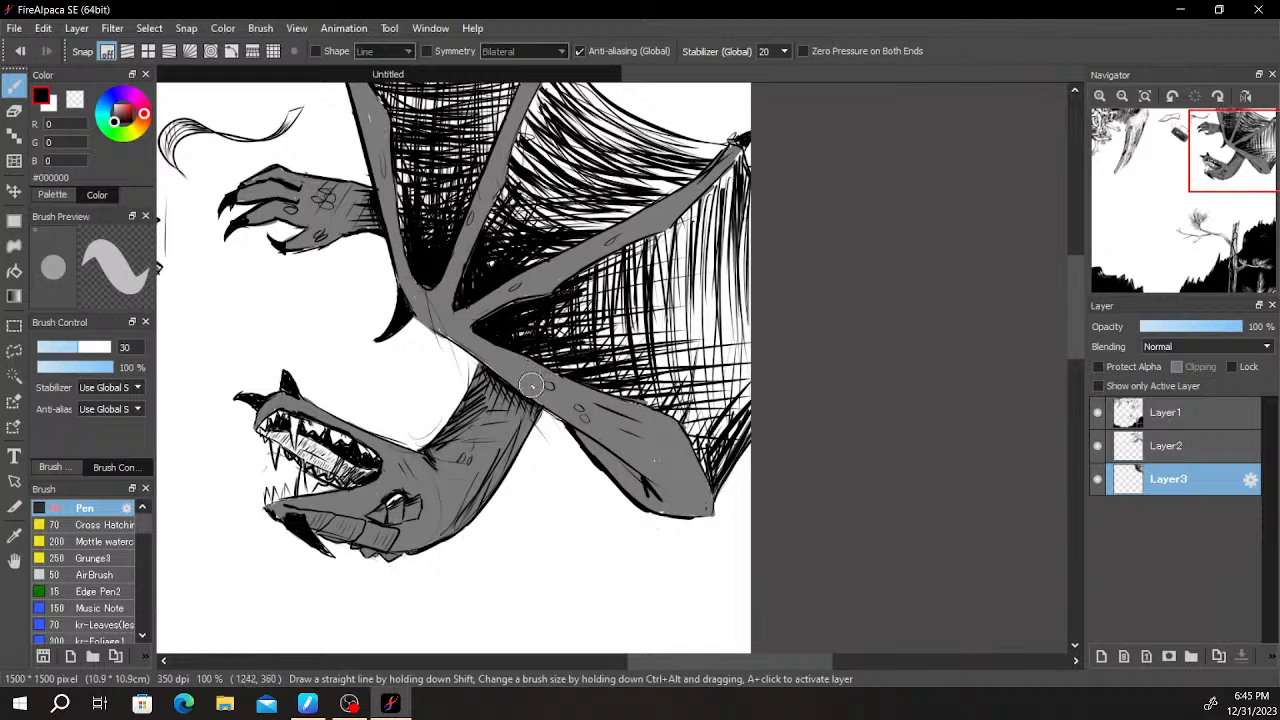
- Make Layer1 active and darken the corner of the neck directly beneath the wing arm with black strokes
{"action": "scroll", "coordinate": [533, 381], "scroll_direction": "up", "scroll_amount": 6}
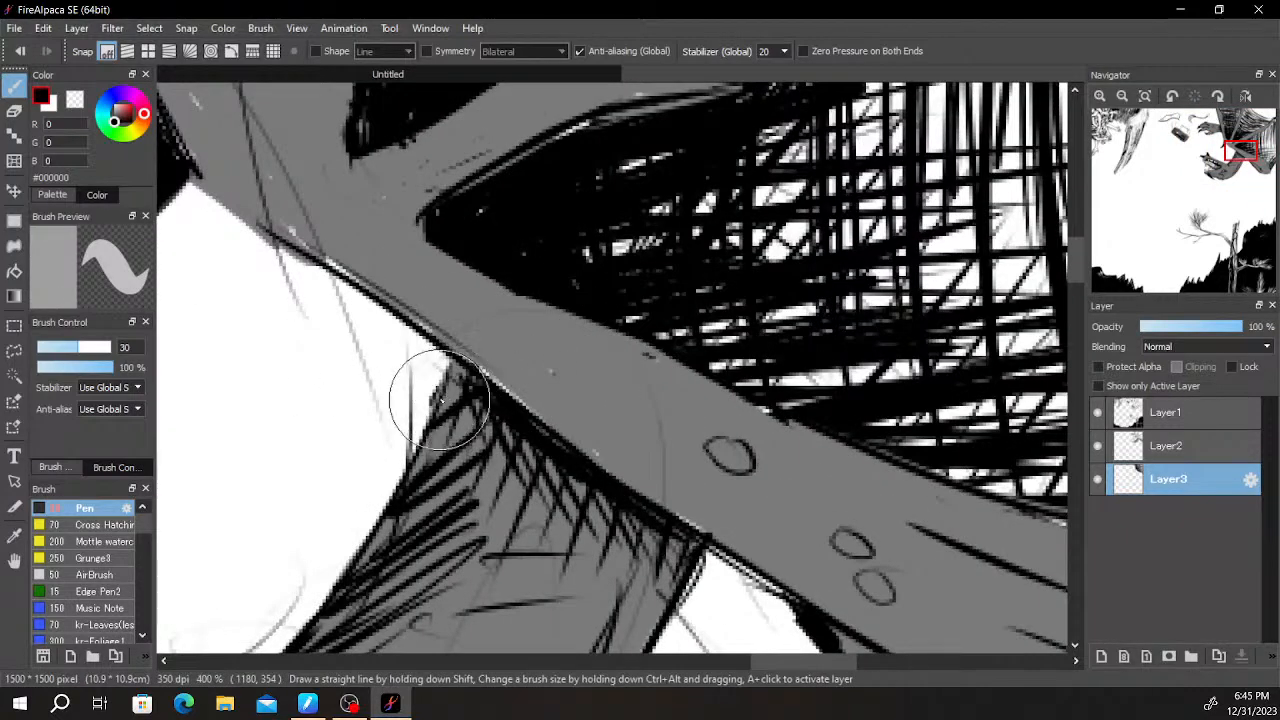
{"action": "left_click", "coordinate": [1159, 414]}
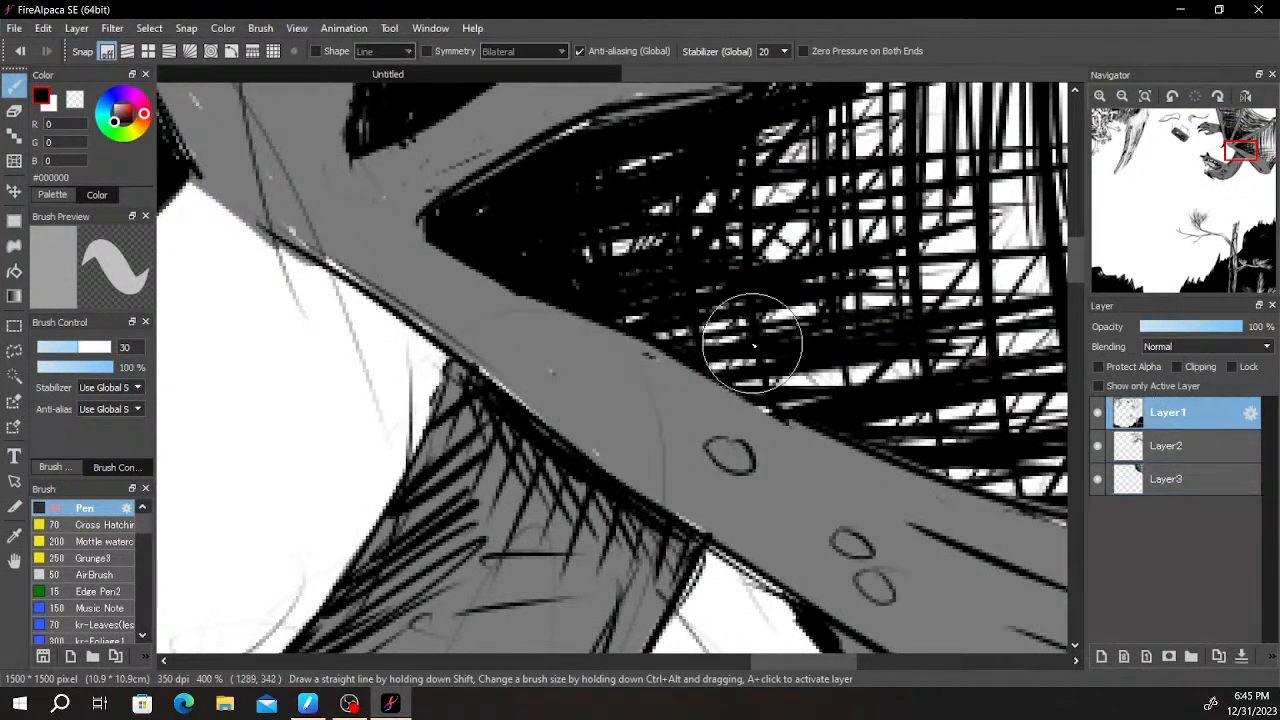
{"action": "mouse_move", "coordinate": [465, 385]}
{"action": "left_mouse_down"}
{"action": "mouse_move", "coordinate": [415, 472]}
{"action": "mouse_move", "coordinate": [457, 403]}
{"action": "mouse_move", "coordinate": [432, 511]}
{"action": "mouse_move", "coordinate": [459, 463]}
{"action": "mouse_move", "coordinate": [455, 538]}
{"action": "left_mouse_up"}
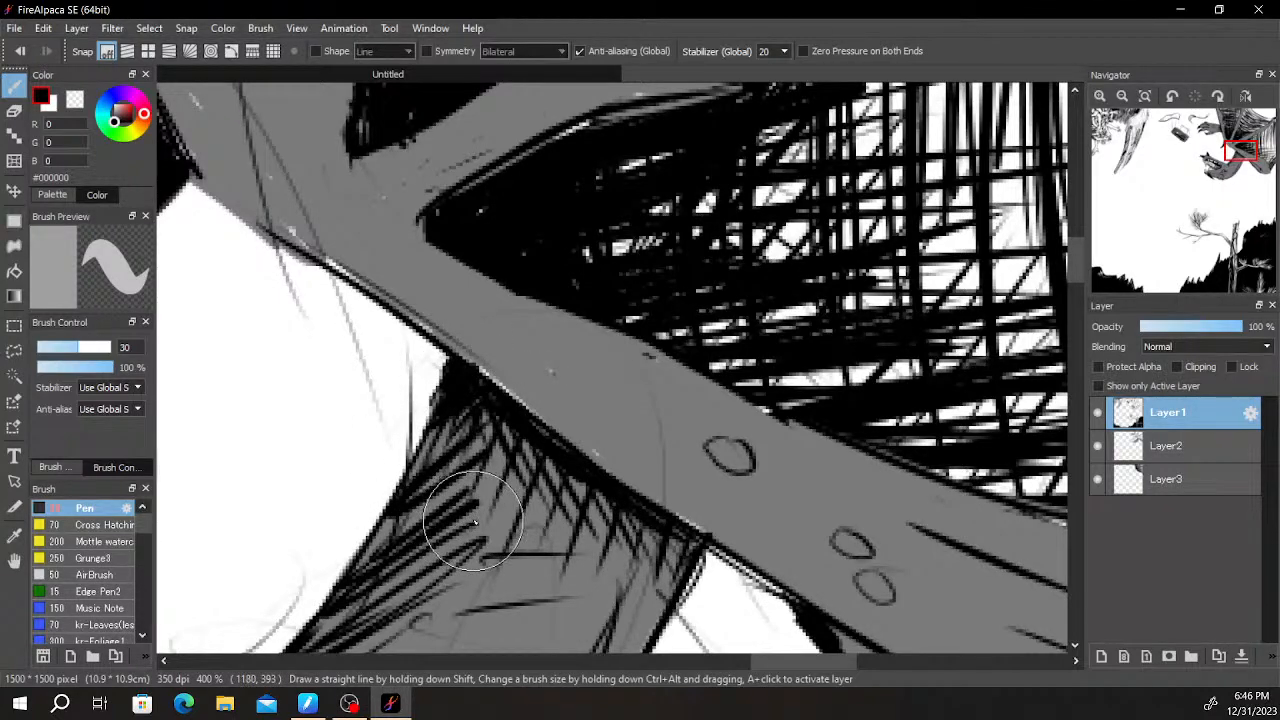
- Add dense black hatching to the creature's wrist where it meets the wing
{"action": "scroll", "coordinate": [471, 521], "scroll_direction": "down", "scroll_amount": 3}
{"action": "left_click_drag", "start_coordinate": [539, 288], "coordinate": [747, 418]}
{"action": "left_click_drag", "start_coordinate": [573, 403], "coordinate": [763, 409]}
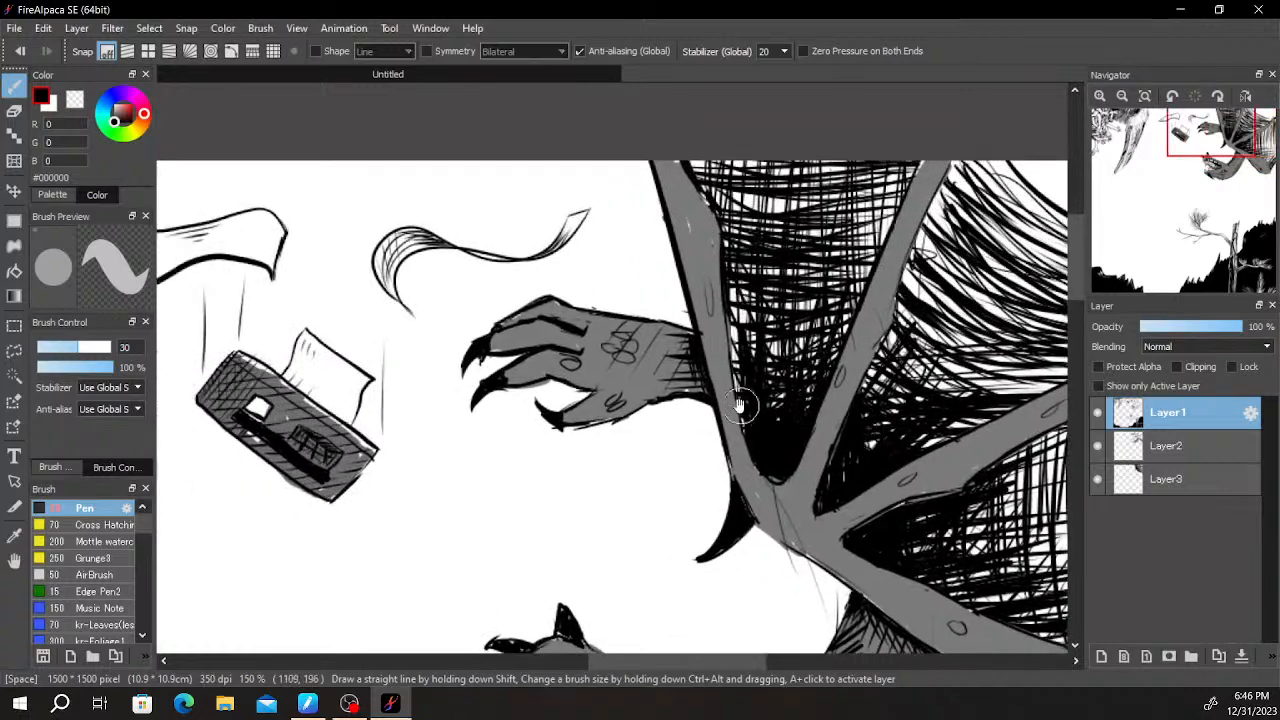
{"action": "scroll", "coordinate": [725, 384], "scroll_direction": "up", "scroll_amount": 2}
{"action": "mouse_move", "coordinate": [662, 303]}
{"action": "left_mouse_down"}
{"action": "mouse_move", "coordinate": [660, 397]}
{"action": "mouse_move", "coordinate": [658, 382]}
{"action": "mouse_move", "coordinate": [677, 403]}
{"action": "mouse_move", "coordinate": [699, 390]}
{"action": "mouse_move", "coordinate": [632, 396]}
{"action": "left_mouse_up"}
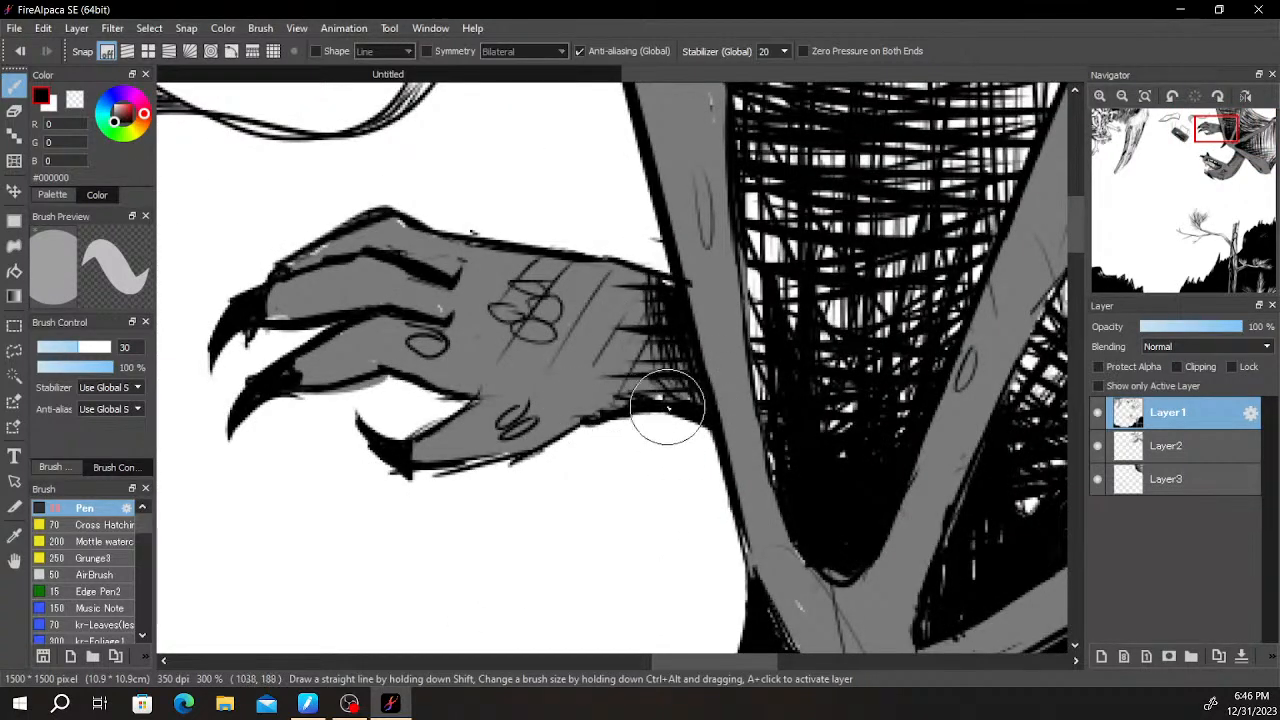
- Erase stray marks along the lower outline of the creature's wrist with the size 30 Eraser
{"action": "scroll", "coordinate": [613, 398], "scroll_direction": "up", "scroll_amount": 4}
{"action": "key", "text": "e"}
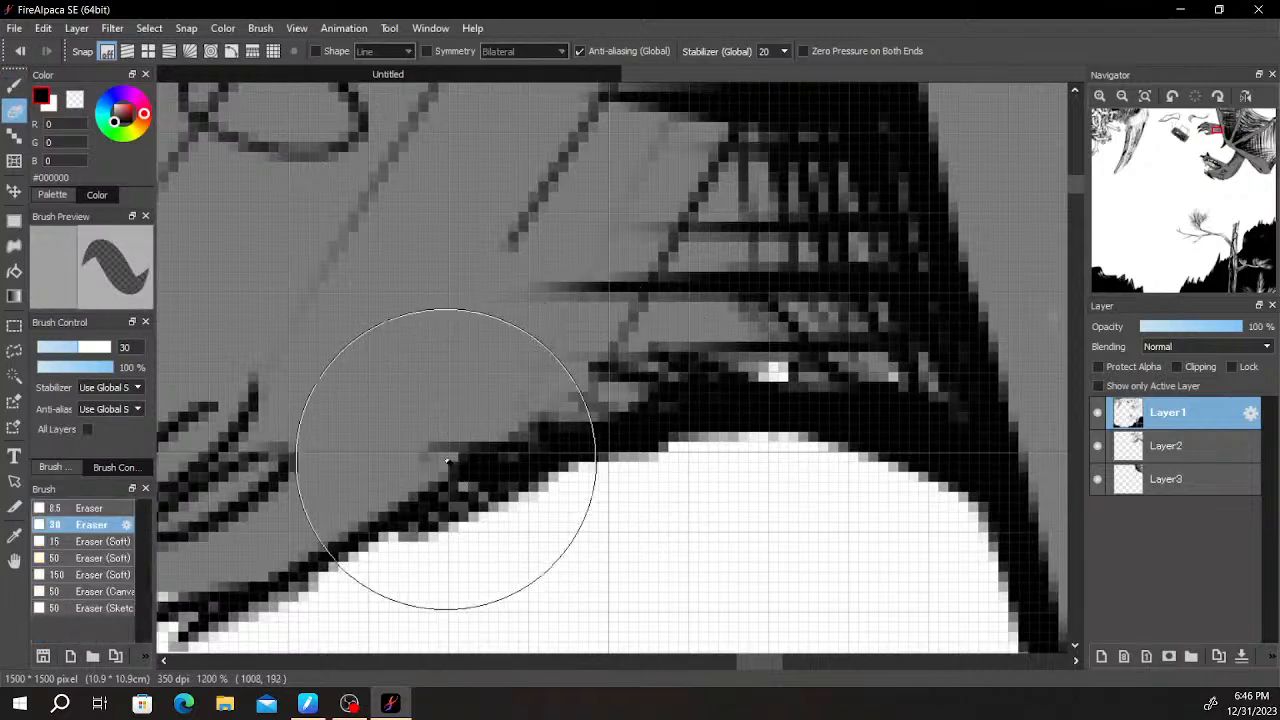
{"action": "left_click_drag", "start_coordinate": [575, 431], "coordinate": [434, 482]}
{"action": "mouse_move", "coordinate": [522, 423]}
{"action": "left_mouse_down"}
{"action": "mouse_move", "coordinate": [401, 468]}
{"action": "mouse_move", "coordinate": [412, 472]}
{"action": "left_mouse_up"}
{"action": "scroll", "coordinate": [684, 369], "scroll_direction": "down", "scroll_amount": 5}
{"action": "scroll", "coordinate": [701, 362], "scroll_direction": "up", "scroll_amount": 4}
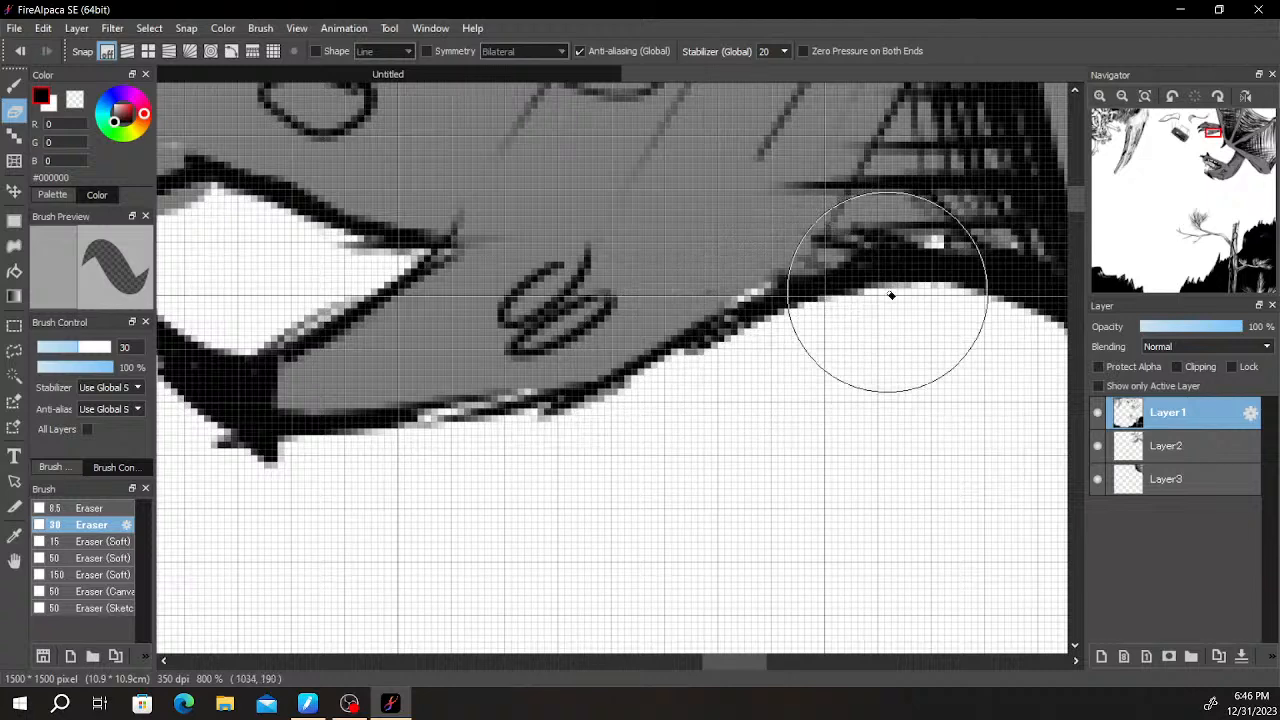
{"action": "scroll", "coordinate": [862, 341], "scroll_direction": "down", "scroll_amount": 1}
{"action": "scroll", "coordinate": [862, 341], "scroll_direction": "down", "scroll_amount": 1}
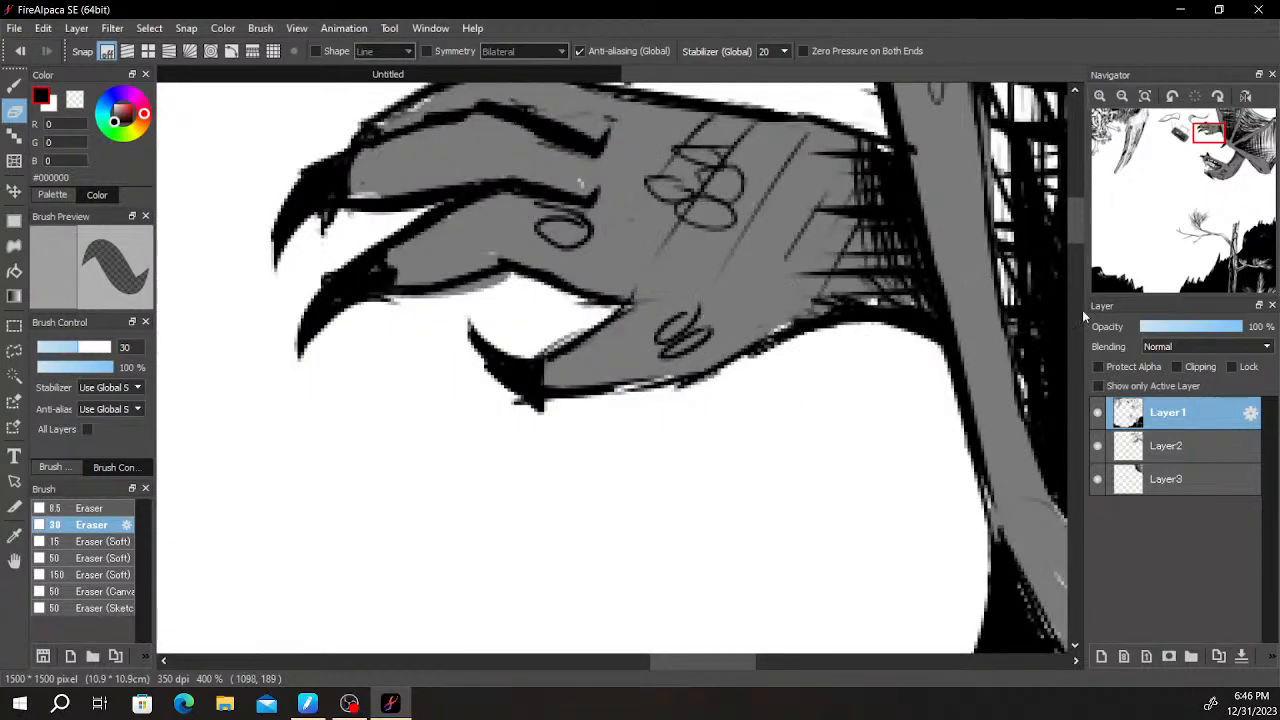
- Thicken the black outlines of the clawed hand's thumb and fingers with the Pen brush
{"action": "key", "text": "b"}
{"action": "mouse_move", "coordinate": [551, 380]}
{"action": "left_mouse_down"}
{"action": "mouse_move", "coordinate": [642, 382]}
{"action": "mouse_move", "coordinate": [612, 383]}
{"action": "left_mouse_up"}
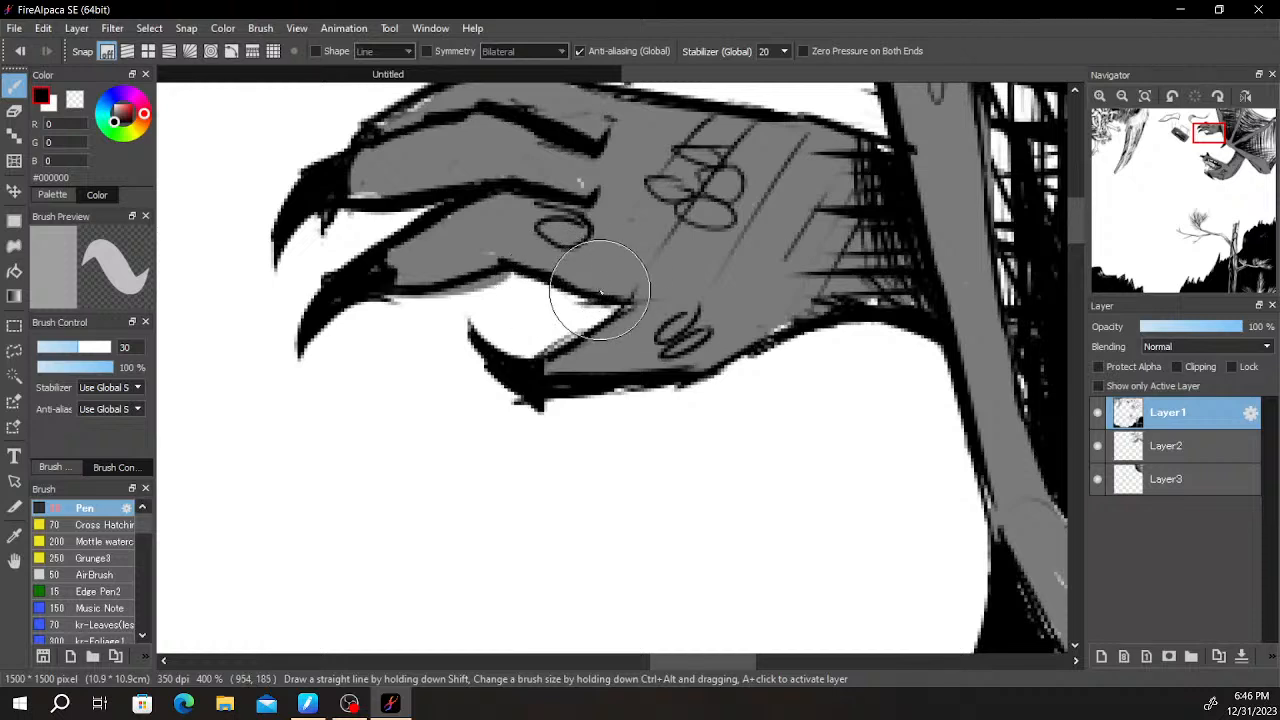
{"action": "mouse_move", "coordinate": [394, 289]}
{"action": "left_mouse_down"}
{"action": "mouse_move", "coordinate": [499, 263]}
{"action": "mouse_move", "coordinate": [408, 290]}
{"action": "mouse_move", "coordinate": [479, 263]}
{"action": "mouse_move", "coordinate": [626, 311]}
{"action": "mouse_move", "coordinate": [550, 289]}
{"action": "mouse_move", "coordinate": [596, 296]}
{"action": "left_mouse_up"}
{"action": "mouse_move", "coordinate": [363, 203]}
{"action": "left_mouse_down"}
{"action": "mouse_move", "coordinate": [409, 183]}
{"action": "mouse_move", "coordinate": [530, 176]}
{"action": "mouse_move", "coordinate": [438, 185]}
{"action": "mouse_move", "coordinate": [527, 163]}
{"action": "mouse_move", "coordinate": [399, 182]}
{"action": "mouse_move", "coordinate": [459, 163]}
{"action": "left_mouse_up"}
{"action": "left_click_drag", "start_coordinate": [577, 158], "coordinate": [522, 355]}
{"action": "mouse_move", "coordinate": [368, 297]}
{"action": "left_mouse_down"}
{"action": "mouse_move", "coordinate": [328, 306]}
{"action": "mouse_move", "coordinate": [312, 333]}
{"action": "mouse_move", "coordinate": [357, 312]}
{"action": "mouse_move", "coordinate": [358, 356]}
{"action": "mouse_move", "coordinate": [344, 312]}
{"action": "left_mouse_up"}
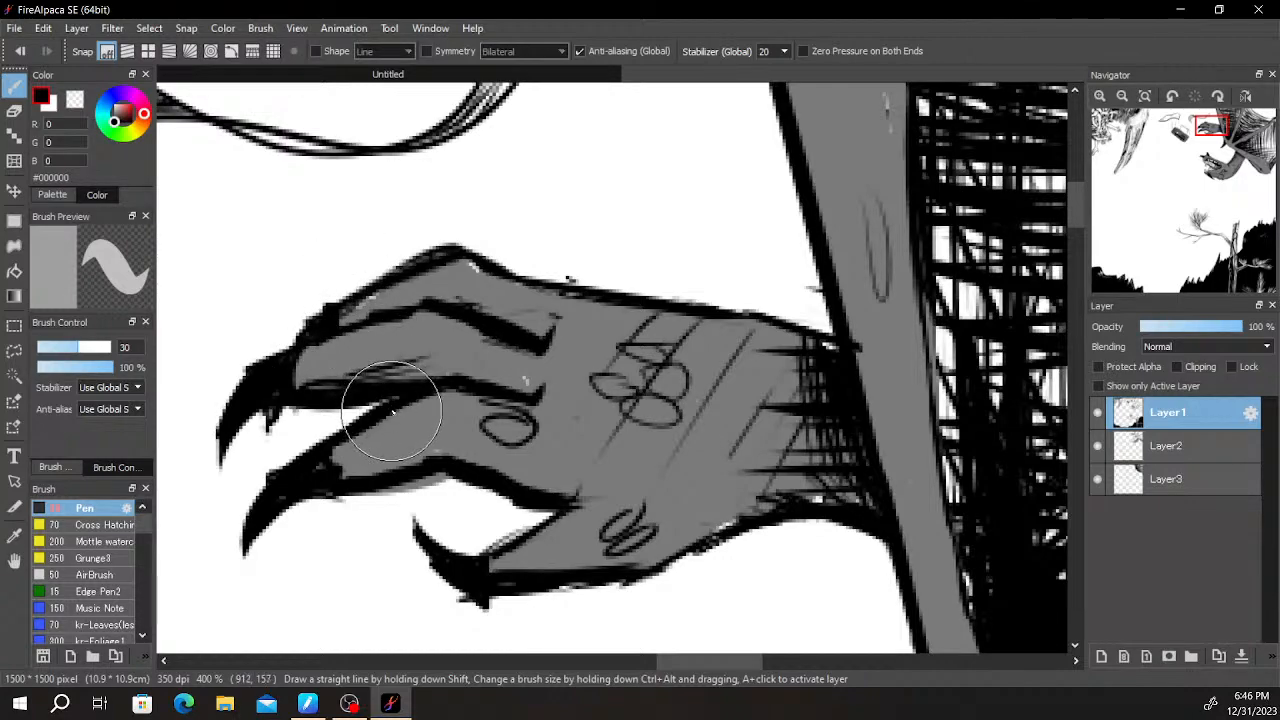
- Draw black shading lines along the edge of the uppermost wing finger beside the hand
{"action": "scroll", "coordinate": [614, 209], "scroll_direction": "down", "scroll_amount": 5}
{"action": "scroll", "coordinate": [592, 256], "scroll_direction": "up", "scroll_amount": 5}
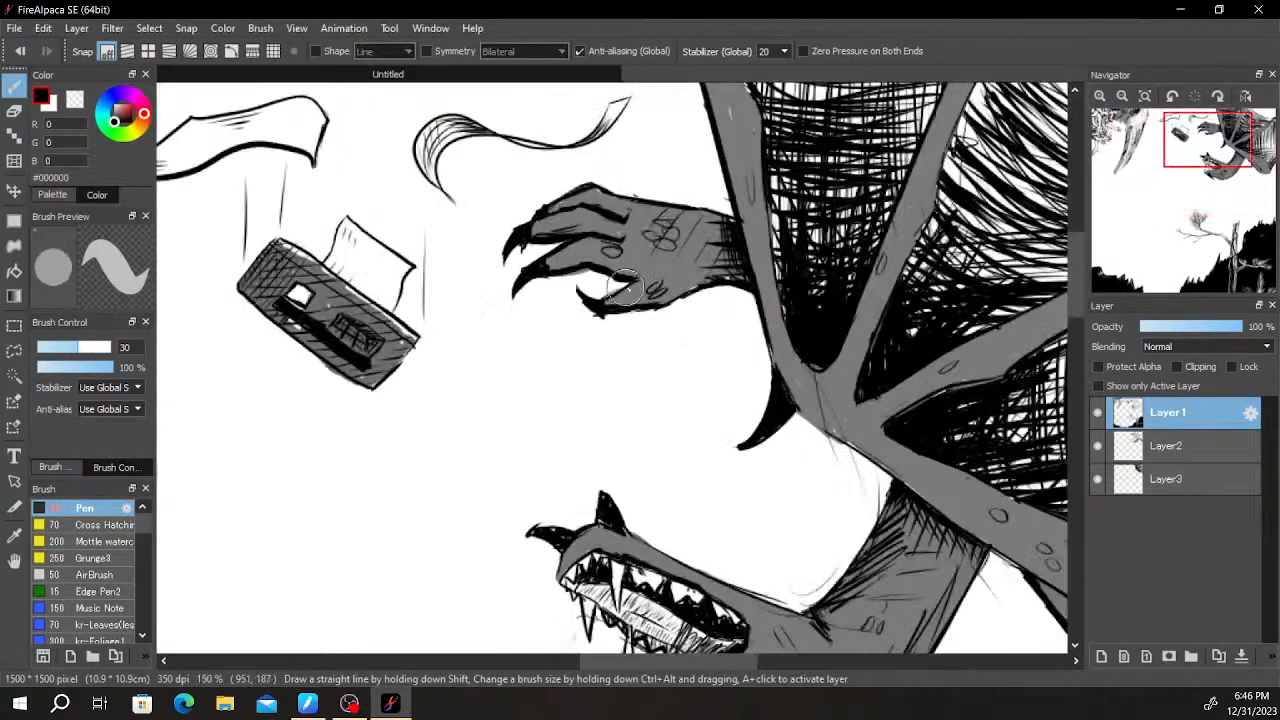
{"action": "left_click_drag", "start_coordinate": [735, 275], "coordinate": [580, 415]}
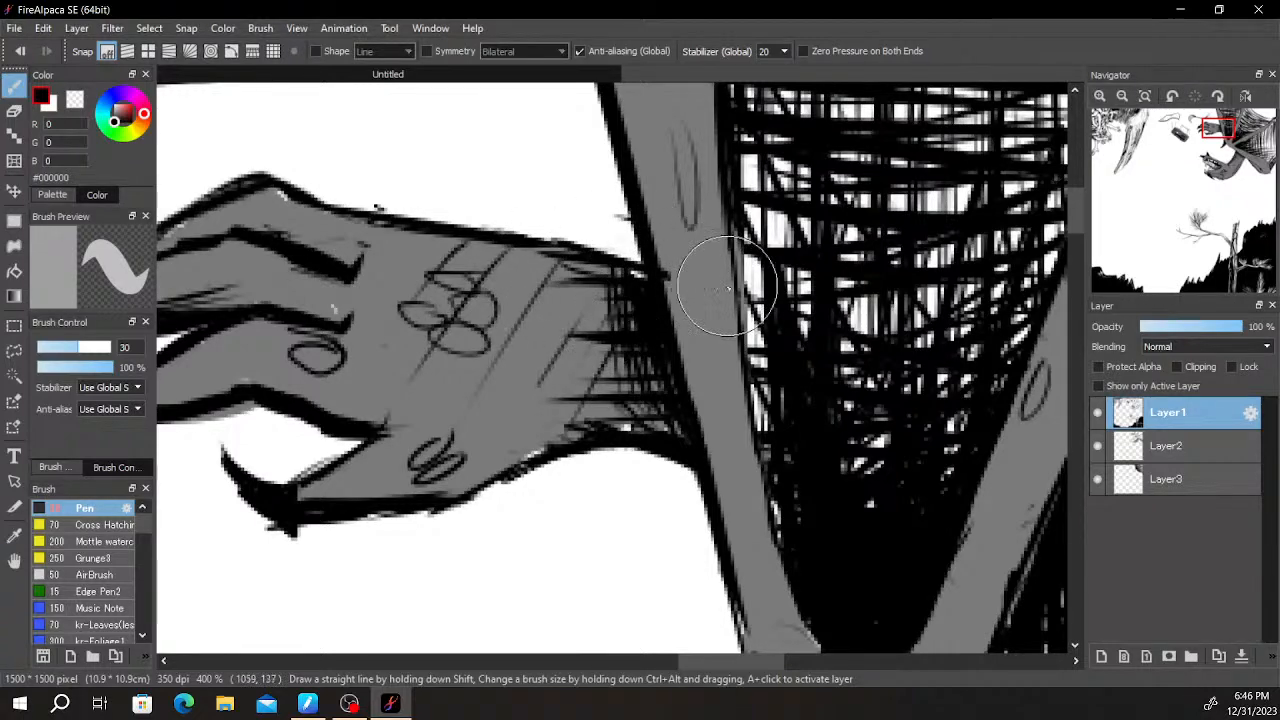
{"action": "scroll", "coordinate": [640, 300], "scroll_direction": "down", "scroll_amount": 5}
{"action": "scroll", "coordinate": [632, 346], "scroll_direction": "up", "scroll_amount": 2}
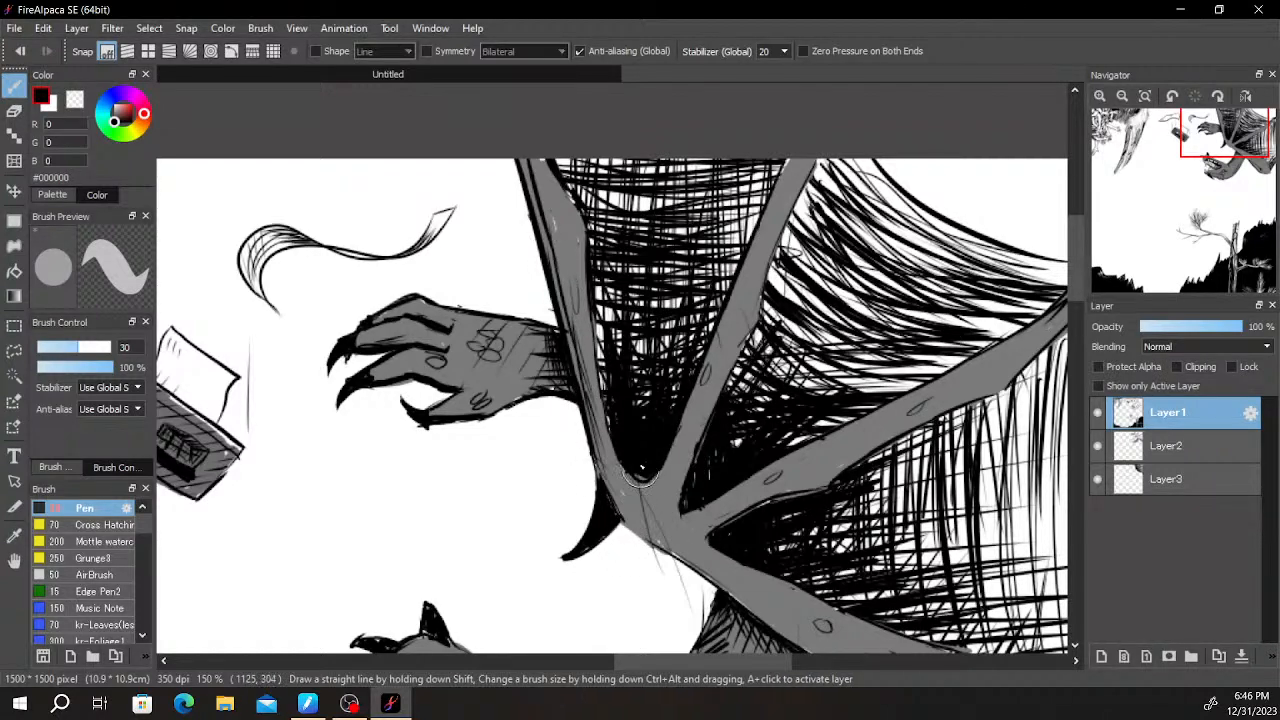
- Shade the edges of the second wing finger with black lines running along its length
{"action": "scroll", "coordinate": [833, 172], "scroll_direction": "down", "scroll_amount": 2}
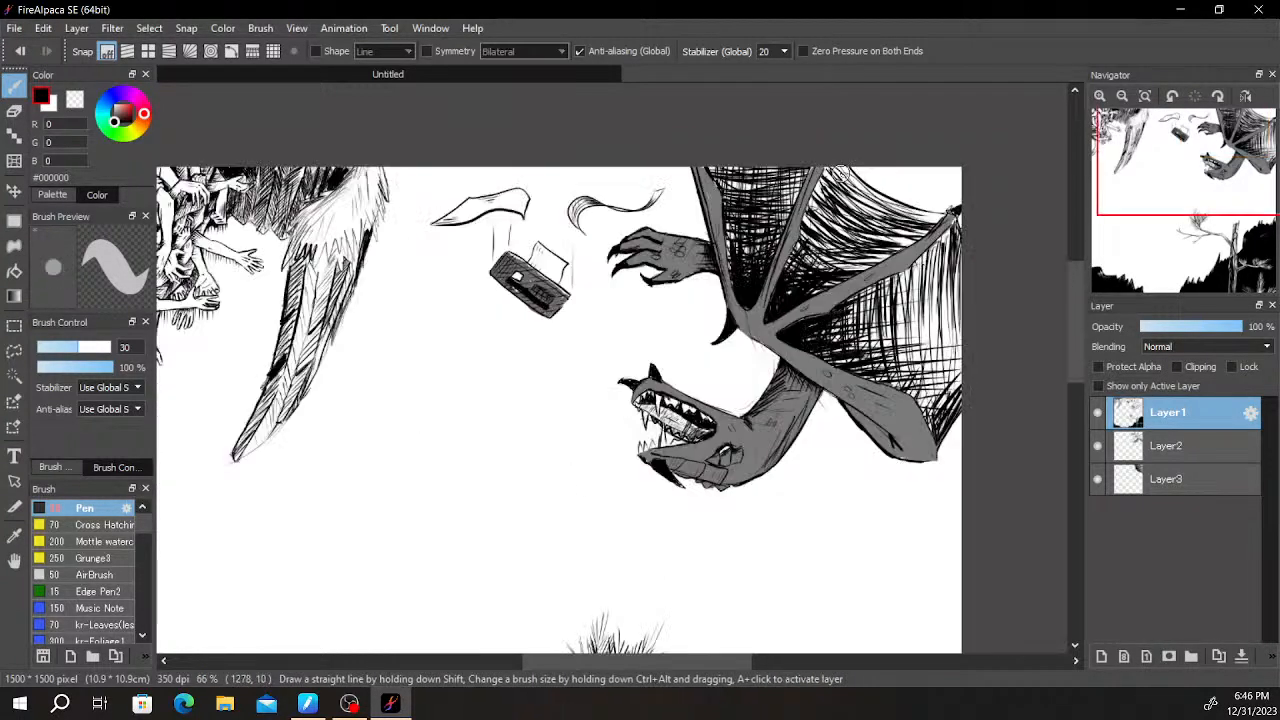
{"action": "scroll", "coordinate": [921, 305], "scroll_direction": "up", "scroll_amount": 3}
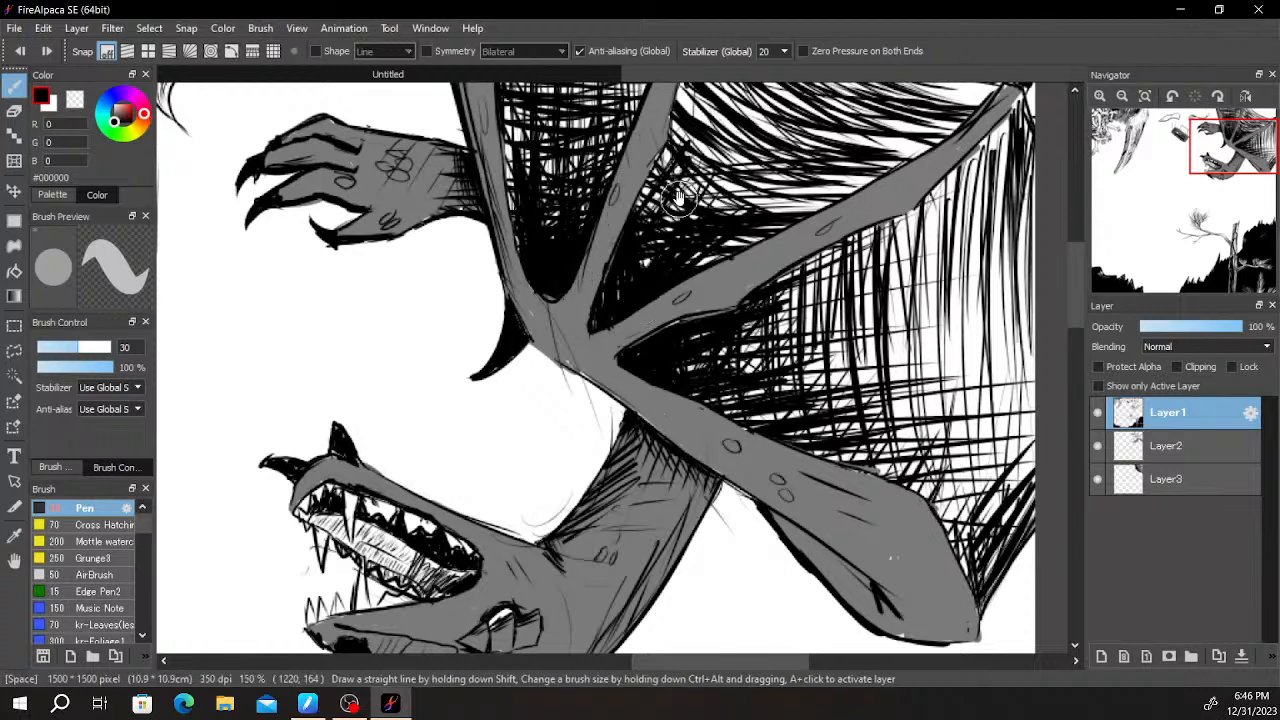
{"action": "scroll", "coordinate": [573, 295], "scroll_direction": "down", "scroll_amount": 1}
{"action": "left_click_drag", "start_coordinate": [556, 308], "coordinate": [486, 460]}
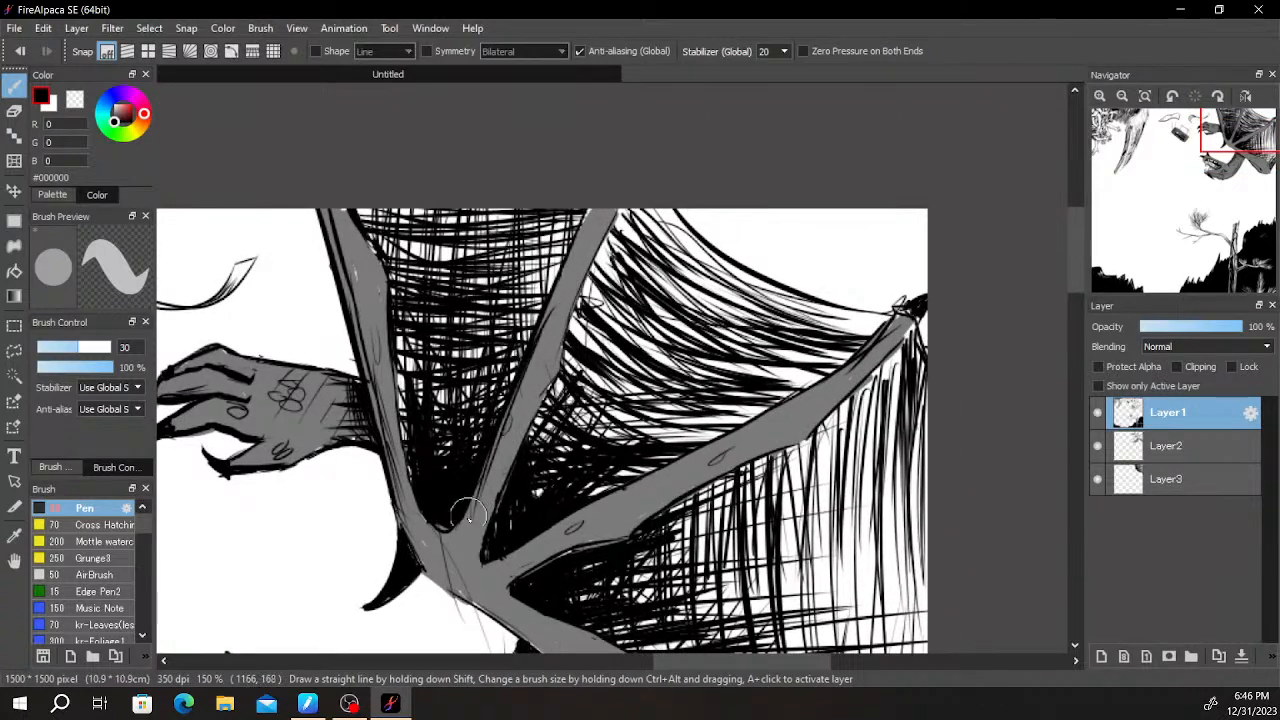
{"action": "key", "text": "space"}
{"action": "left_click_drag", "start_coordinate": [720, 327], "coordinate": [745, 207]}
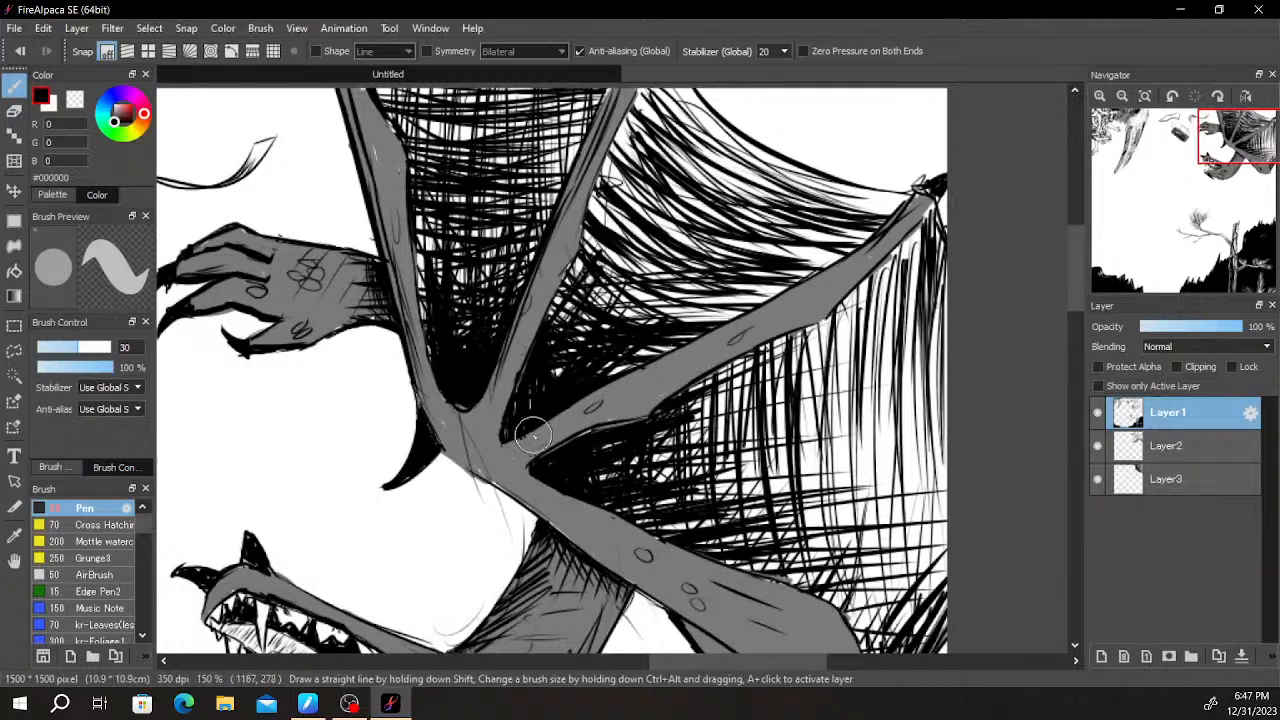
- Add fine black shading lines along the third wing finger and around the wing joint
{"action": "left_click_drag", "start_coordinate": [588, 403], "coordinate": [740, 330]}
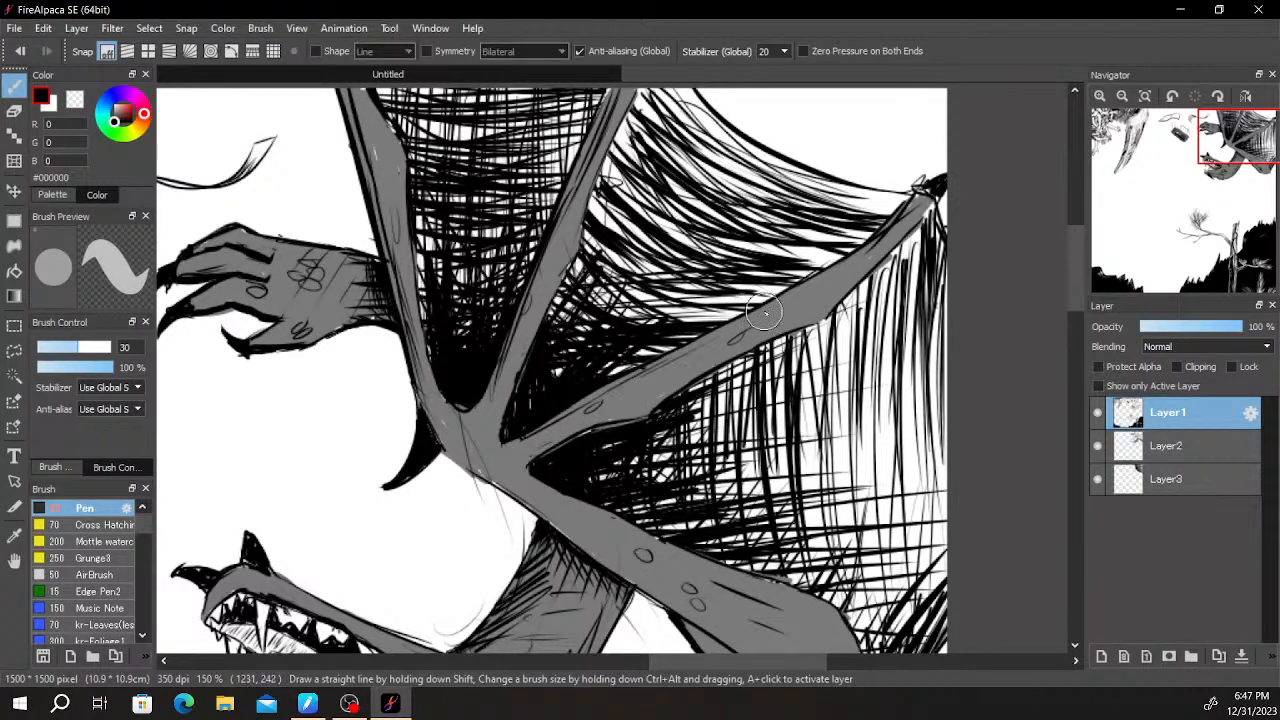
{"action": "left_click_drag", "start_coordinate": [840, 274], "coordinate": [857, 261]}
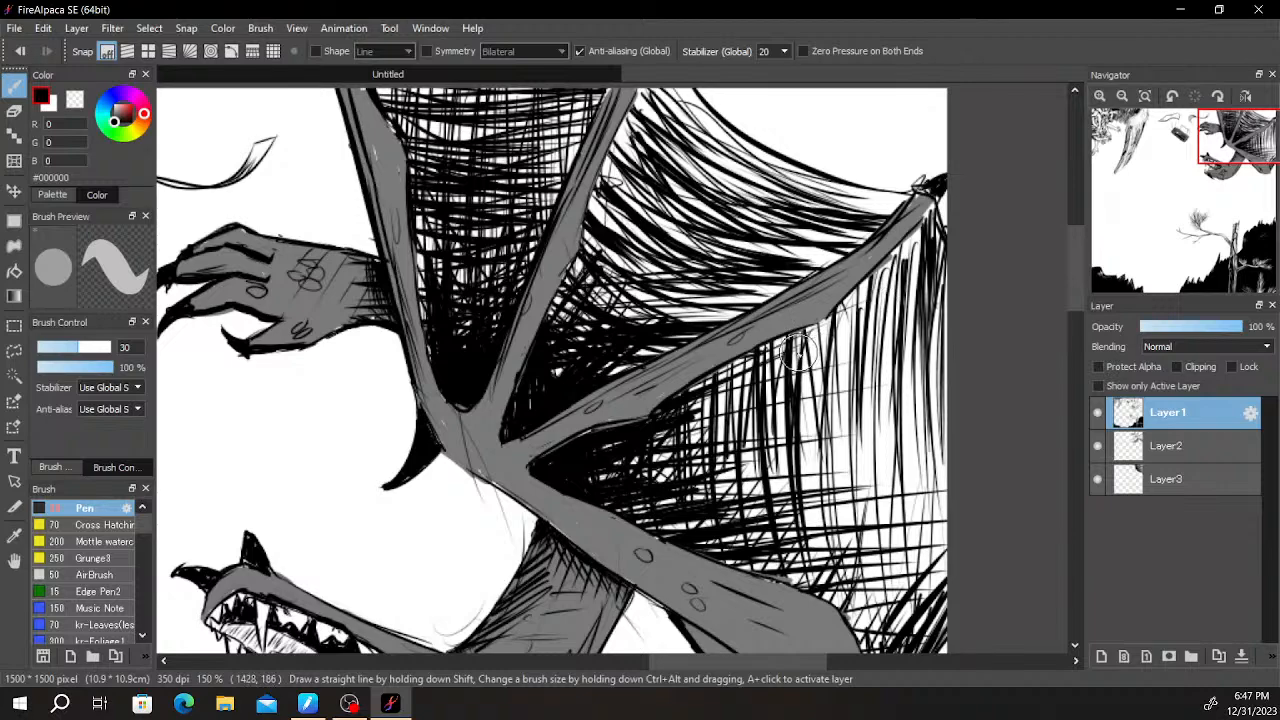
{"action": "left_click_drag", "start_coordinate": [699, 436], "coordinate": [790, 332]}
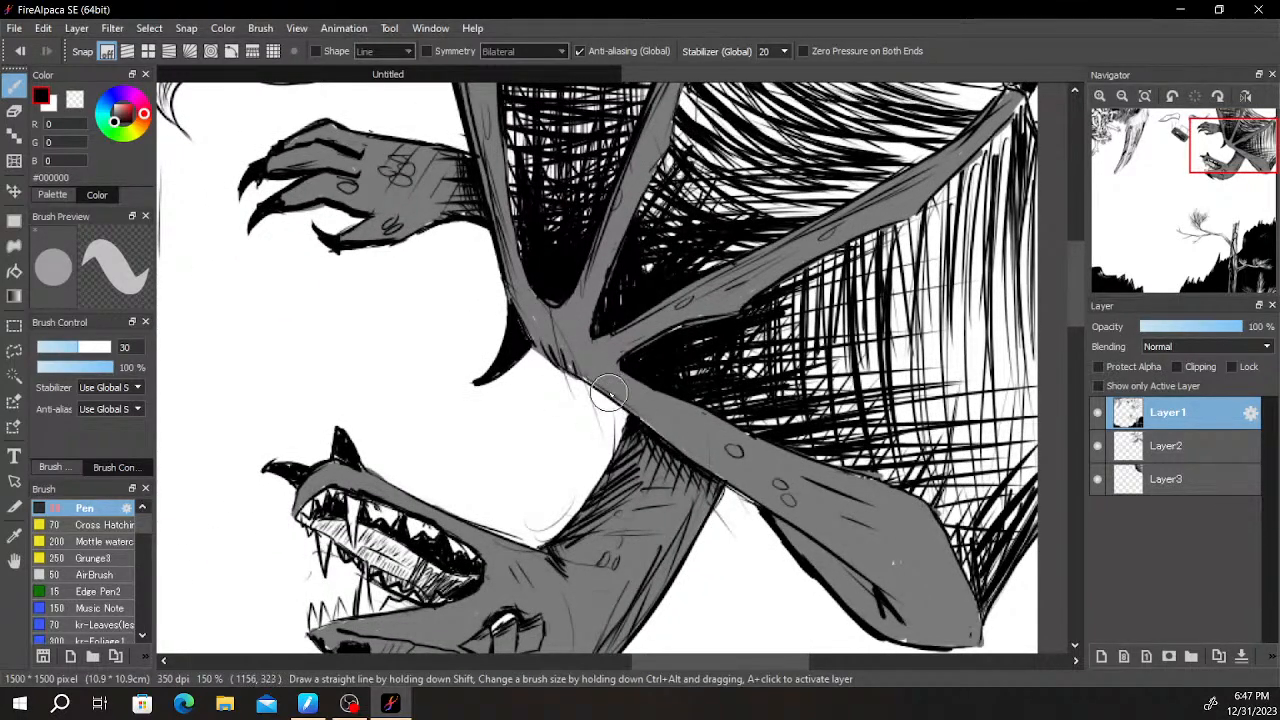
- Thicken the lower black outline of the wing arm from the thumb claw to the neck and add short hatching along it
{"action": "scroll", "coordinate": [608, 391], "scroll_direction": "up", "scroll_amount": 3}
{"action": "mouse_move", "coordinate": [560, 371]}
{"action": "left_mouse_down"}
{"action": "mouse_move", "coordinate": [541, 323]}
{"action": "mouse_move", "coordinate": [559, 350]}
{"action": "left_mouse_up"}
{"action": "mouse_move", "coordinate": [587, 383]}
{"action": "left_mouse_down"}
{"action": "mouse_move", "coordinate": [574, 348]}
{"action": "mouse_move", "coordinate": [595, 347]}
{"action": "left_mouse_up"}
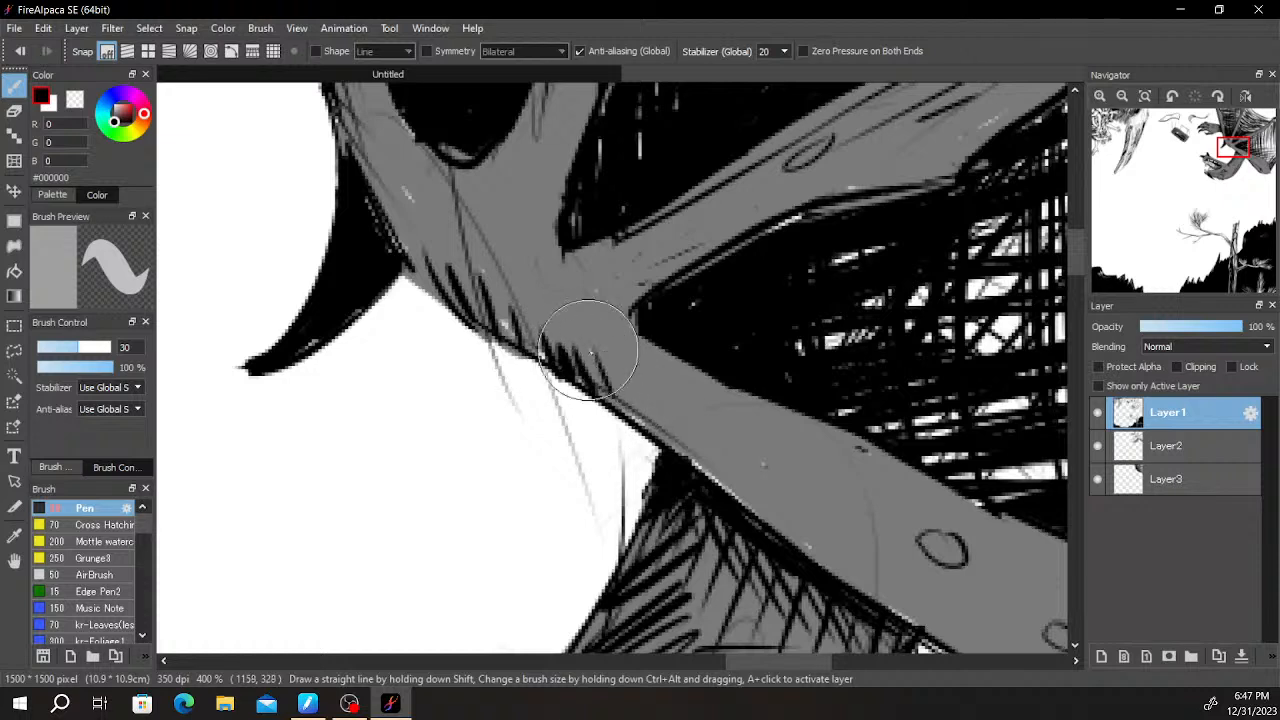
{"action": "mouse_move", "coordinate": [412, 280]}
{"action": "left_mouse_down"}
{"action": "mouse_move", "coordinate": [505, 361]}
{"action": "mouse_move", "coordinate": [492, 342]}
{"action": "mouse_move", "coordinate": [659, 449]}
{"action": "left_mouse_up"}
{"action": "mouse_move", "coordinate": [617, 390]}
{"action": "left_mouse_down"}
{"action": "mouse_move", "coordinate": [704, 483]}
{"action": "mouse_move", "coordinate": [715, 451]}
{"action": "mouse_move", "coordinate": [657, 335]}
{"action": "mouse_move", "coordinate": [604, 331]}
{"action": "mouse_move", "coordinate": [638, 370]}
{"action": "mouse_move", "coordinate": [633, 320]}
{"action": "left_mouse_up"}
{"action": "mouse_move", "coordinate": [648, 350]}
{"action": "left_mouse_down"}
{"action": "mouse_move", "coordinate": [664, 390]}
{"action": "mouse_move", "coordinate": [671, 367]}
{"action": "left_mouse_up"}
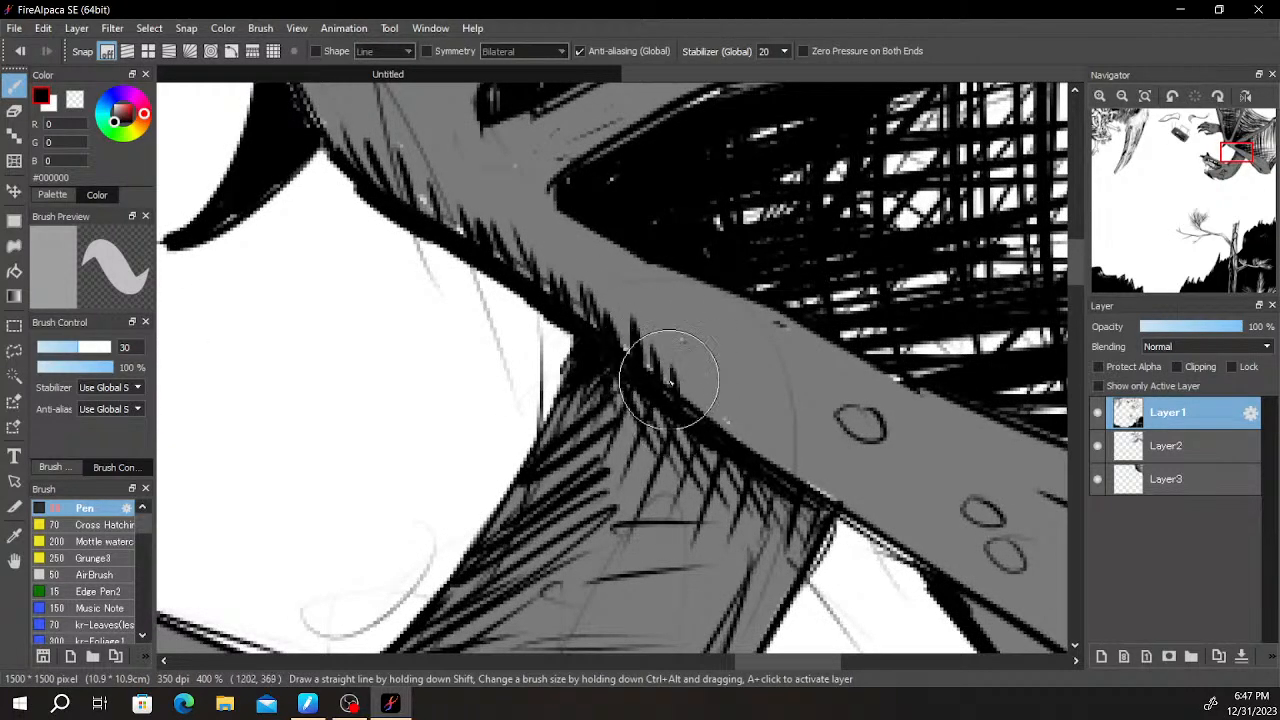
{"action": "mouse_move", "coordinate": [712, 427]}
{"action": "left_mouse_down"}
{"action": "mouse_move", "coordinate": [737, 400]}
{"action": "mouse_move", "coordinate": [794, 452]}
{"action": "left_mouse_up"}
{"action": "left_click_drag", "start_coordinate": [869, 405], "coordinate": [766, 508]}
{"action": "scroll", "coordinate": [766, 506], "scroll_direction": "down", "scroll_amount": 5}
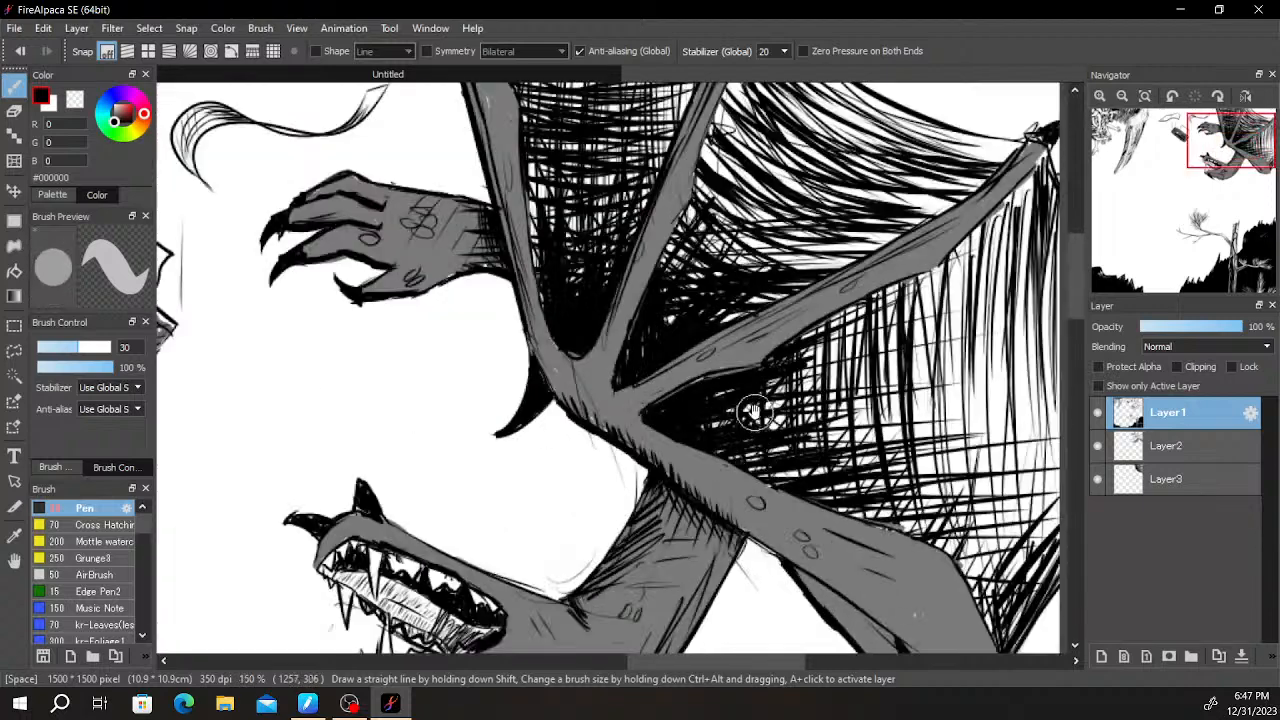
{"action": "scroll", "coordinate": [743, 401], "scroll_direction": "up", "scroll_amount": 3}
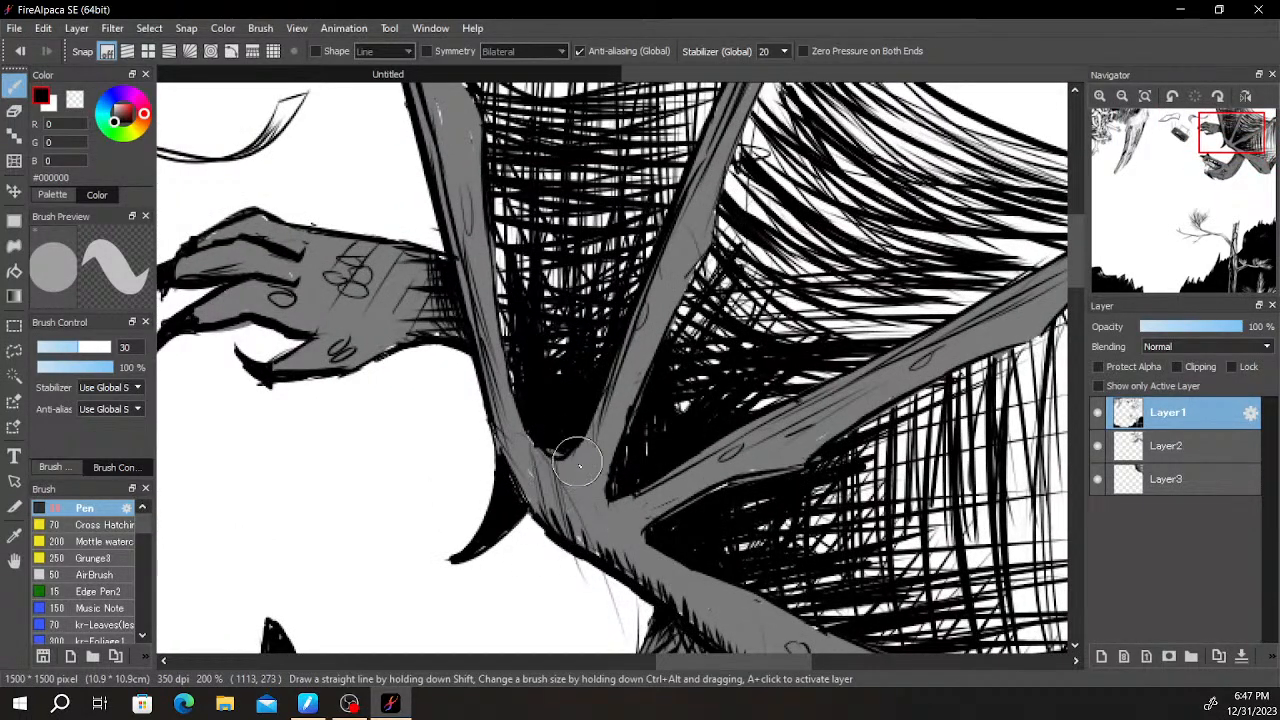
{"action": "left_click_drag", "start_coordinate": [640, 565], "coordinate": [635, 372]}
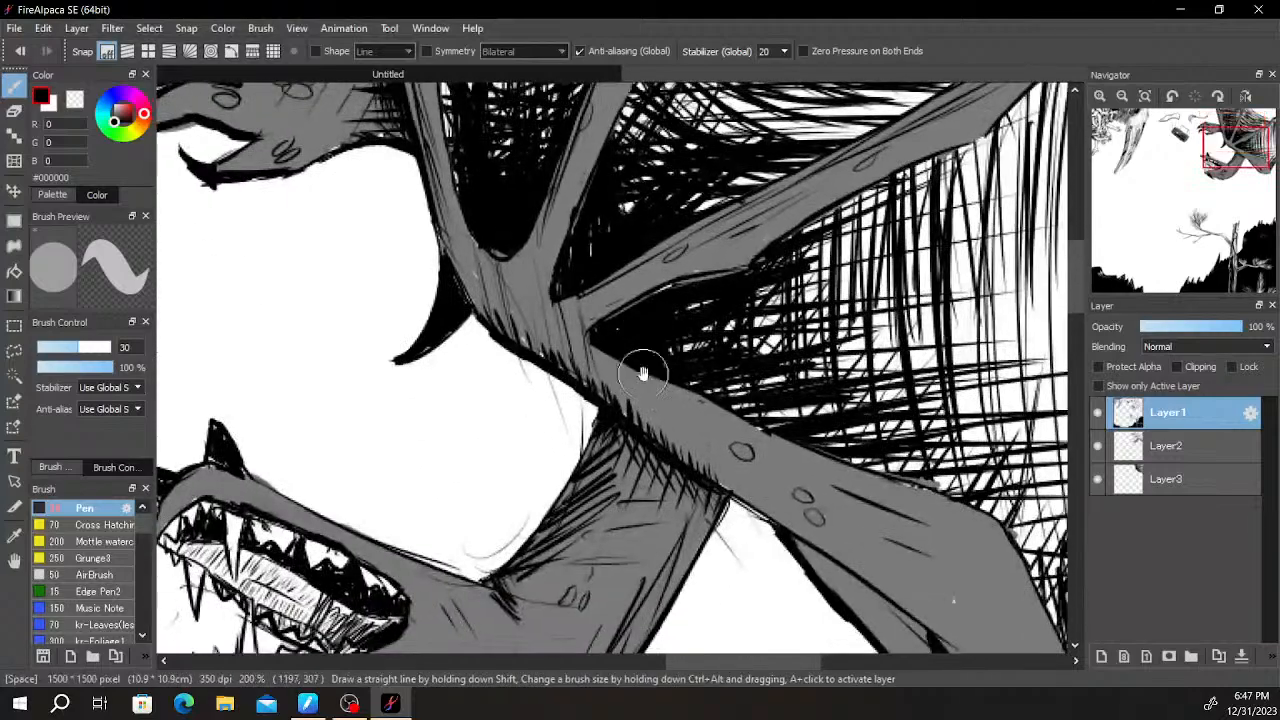
- Thicken the black outline along the lower edge of the hatched tongue, from the back teeth to the tip of the snout
{"action": "scroll", "coordinate": [720, 470], "scroll_direction": "down", "scroll_amount": 4}
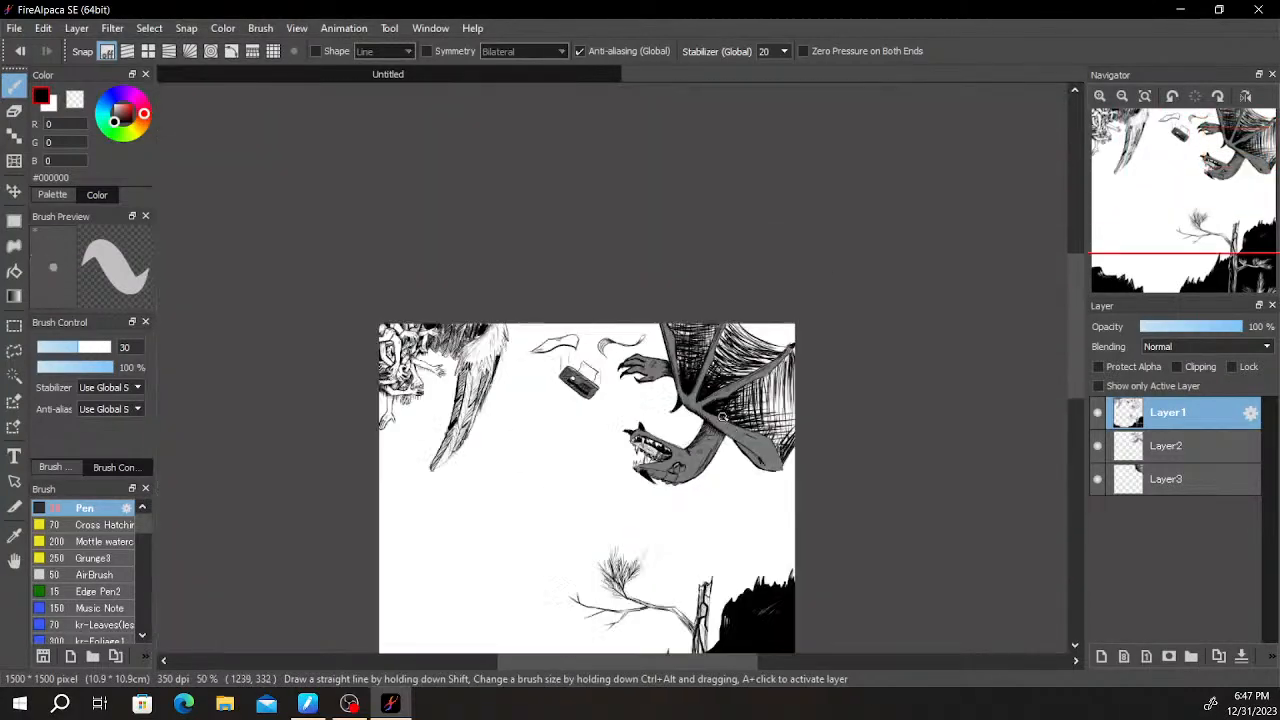
{"action": "scroll", "coordinate": [741, 260], "scroll_direction": "up", "scroll_amount": 2}
{"action": "scroll", "coordinate": [741, 260], "scroll_direction": "up", "scroll_amount": 2}
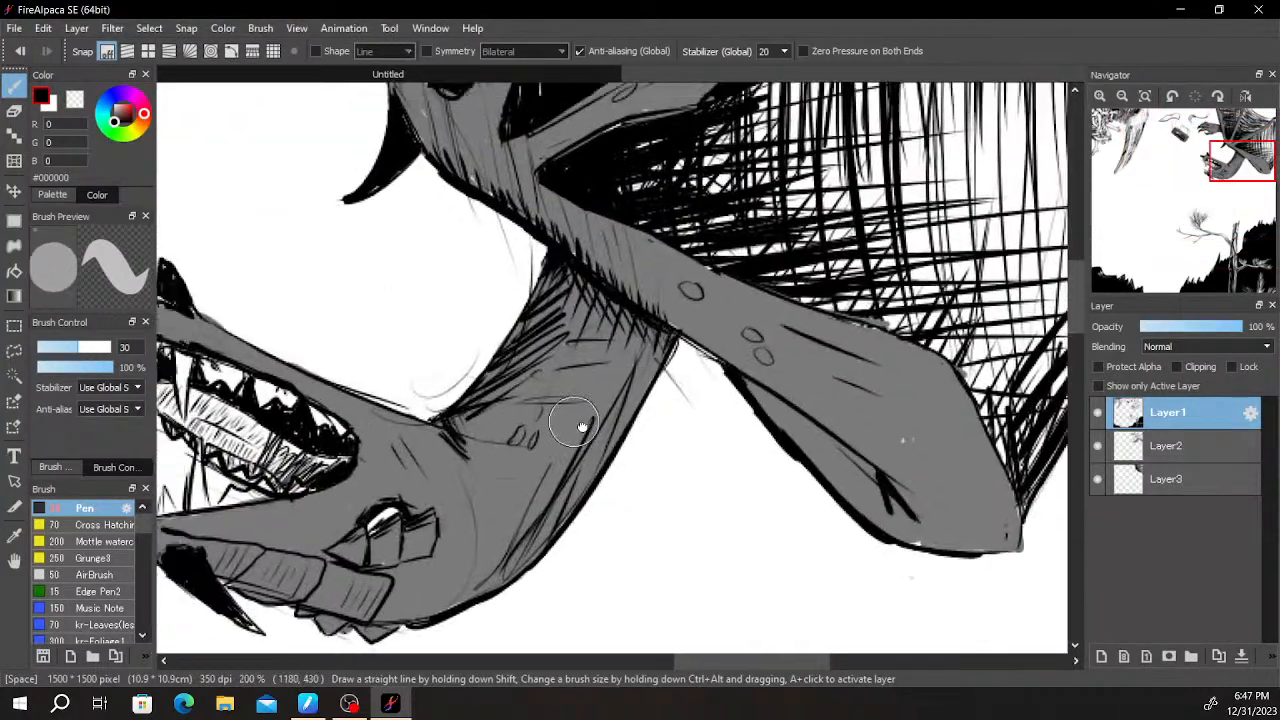
{"action": "left_click_drag", "start_coordinate": [864, 402], "coordinate": [880, 412]}
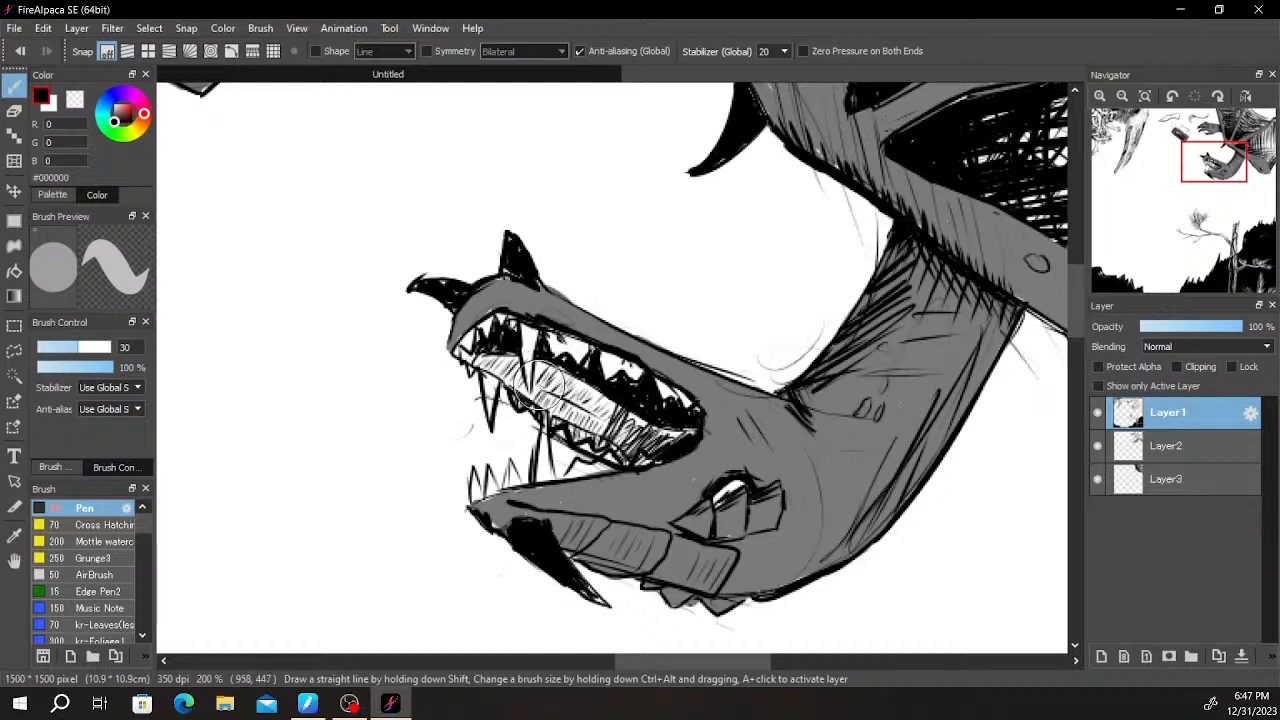
{"action": "scroll", "coordinate": [545, 388], "scroll_direction": "up", "scroll_amount": 1}
{"action": "scroll", "coordinate": [600, 350], "scroll_direction": "down", "scroll_amount": 3}
{"action": "scroll", "coordinate": [702, 294], "scroll_direction": "up", "scroll_amount": 2}
{"action": "scroll", "coordinate": [702, 294], "scroll_direction": "up", "scroll_amount": 3}
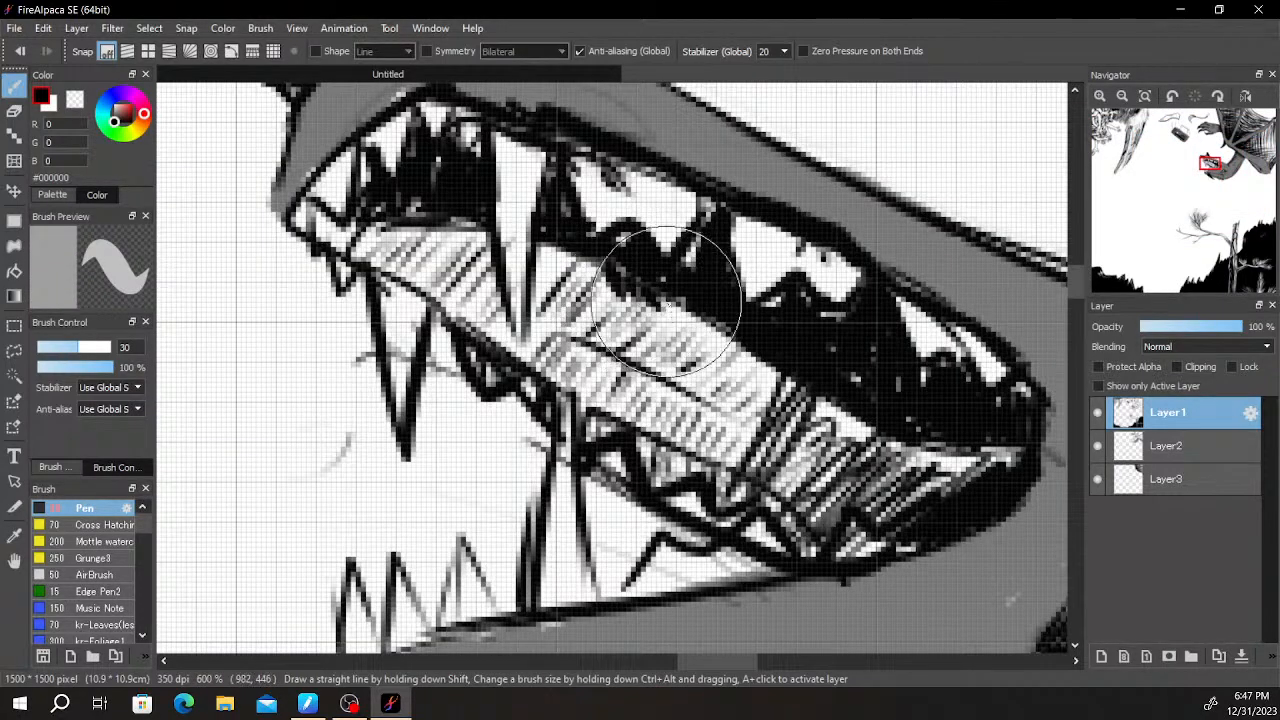
{"action": "key", "text": "space"}
{"action": "left_click_drag", "start_coordinate": [806, 384], "coordinate": [853, 322]}
{"action": "scroll", "coordinate": [853, 322], "scroll_direction": "down", "scroll_amount": 1}
{"action": "scroll", "coordinate": [835, 370], "scroll_direction": "down", "scroll_amount": 2}
{"action": "scroll", "coordinate": [832, 384], "scroll_direction": "up", "scroll_amount": 3}
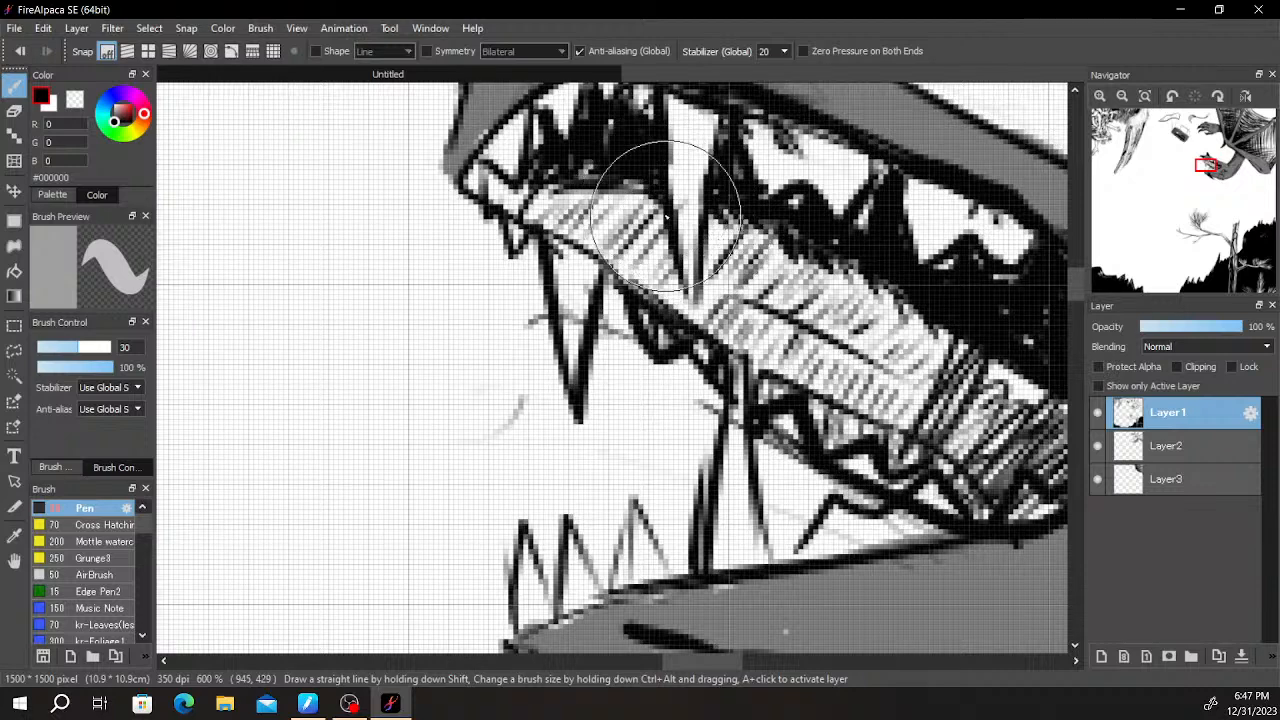
{"action": "scroll", "coordinate": [630, 320], "scroll_direction": "up", "scroll_amount": 1}
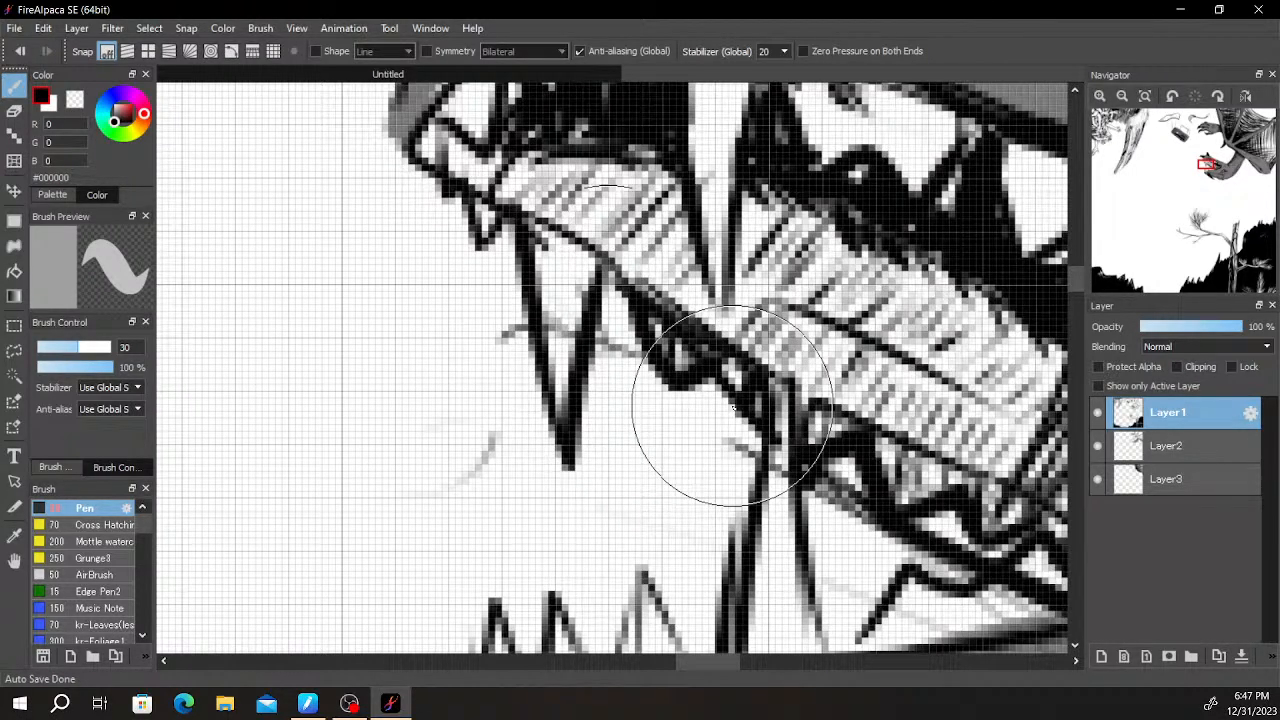
{"action": "mouse_move", "coordinate": [512, 201]}
{"action": "left_mouse_down"}
{"action": "mouse_move", "coordinate": [610, 277]}
{"action": "mouse_move", "coordinate": [533, 231]}
{"action": "mouse_move", "coordinate": [679, 297]}
{"action": "mouse_move", "coordinate": [644, 291]}
{"action": "mouse_move", "coordinate": [701, 311]}
{"action": "mouse_move", "coordinate": [808, 393]}
{"action": "left_mouse_up"}
{"action": "mouse_move", "coordinate": [748, 364]}
{"action": "left_mouse_down"}
{"action": "mouse_move", "coordinate": [816, 412]}
{"action": "mouse_move", "coordinate": [900, 430]}
{"action": "mouse_move", "coordinate": [800, 405]}
{"action": "mouse_move", "coordinate": [820, 415]}
{"action": "mouse_move", "coordinate": [998, 474]}
{"action": "mouse_move", "coordinate": [982, 484]}
{"action": "left_mouse_up"}
{"action": "scroll", "coordinate": [945, 479], "scroll_direction": "down", "scroll_amount": 3}
{"action": "scroll", "coordinate": [832, 414], "scroll_direction": "up", "scroll_amount": 3}
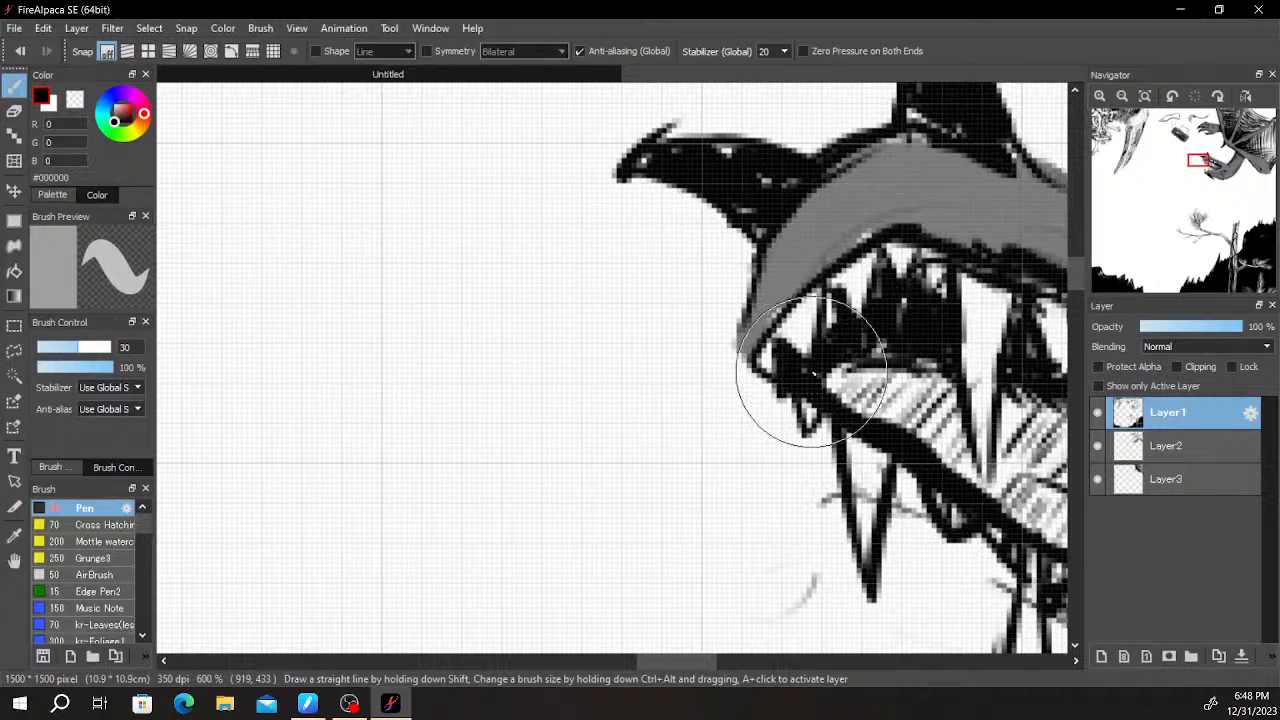
{"action": "scroll", "coordinate": [876, 347], "scroll_direction": "down", "scroll_amount": 3}
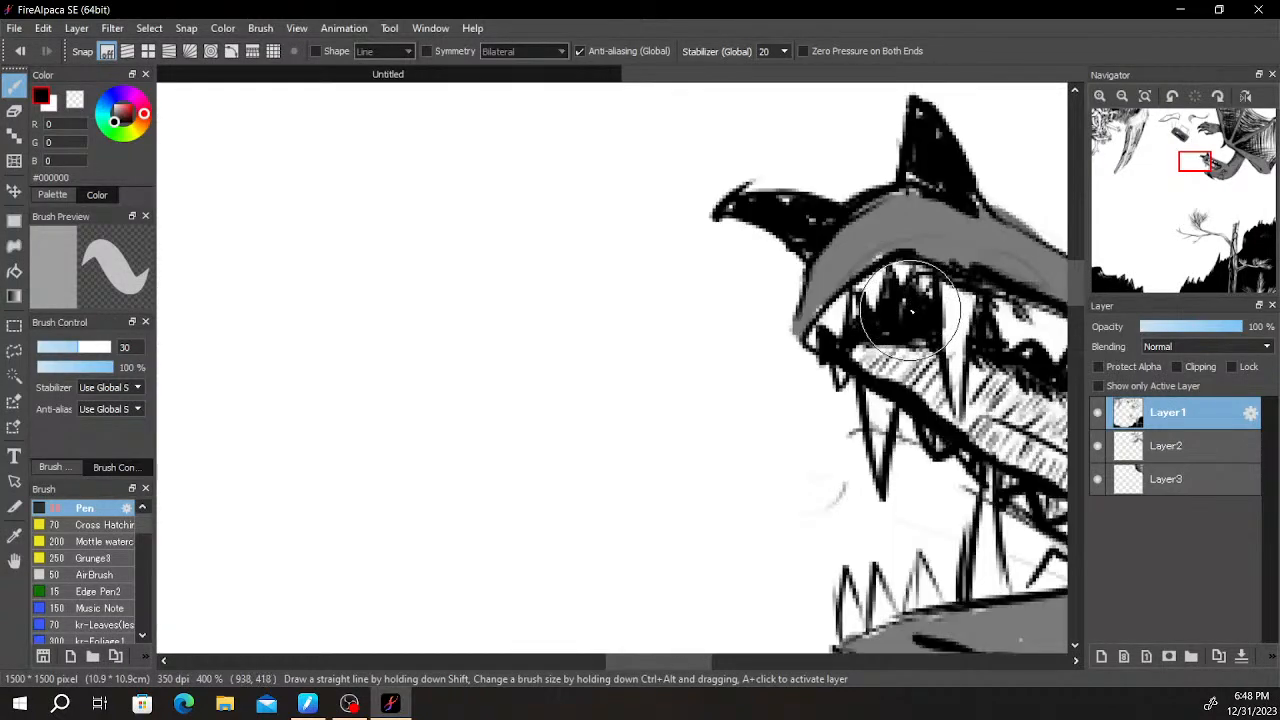
- Thicken the outlines of the lower front teeth and fill the gaps beside the large fang with small hatched teeth
{"action": "scroll", "coordinate": [880, 340], "scroll_direction": "up", "scroll_amount": 1}
{"action": "scroll", "coordinate": [900, 320], "scroll_direction": "down", "scroll_amount": 4}
{"action": "scroll", "coordinate": [931, 307], "scroll_direction": "up", "scroll_amount": 6}
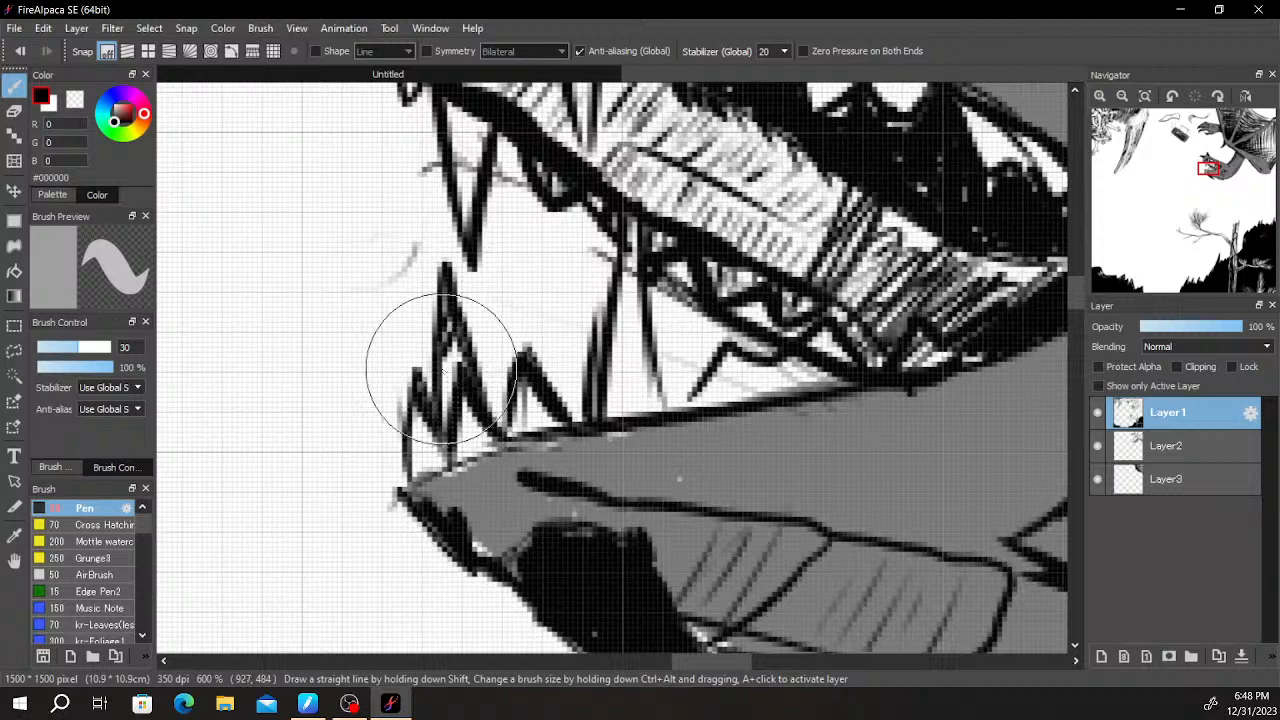
{"action": "left_click_drag", "start_coordinate": [560, 395], "coordinate": [585, 375]}
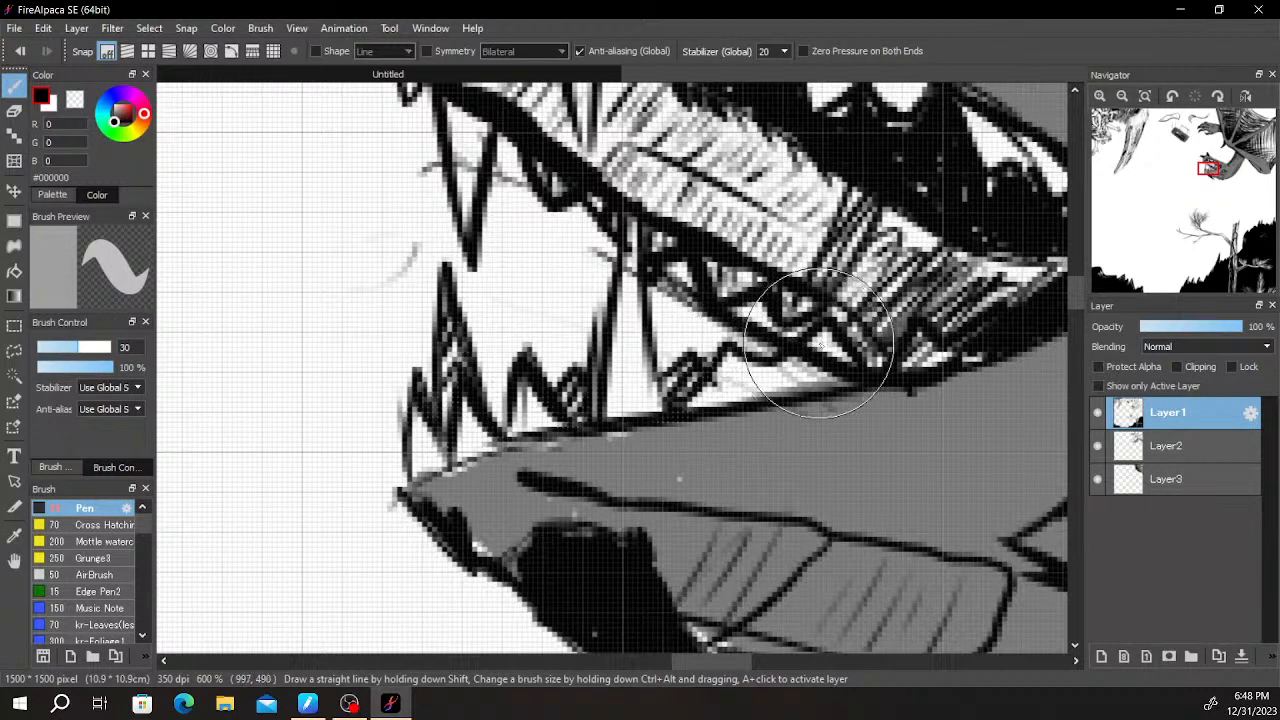
- Erase the stray lines inside the back lower tooth at the corner of the mouth, undoing the last erasure
{"action": "scroll", "coordinate": [815, 345], "scroll_direction": "down", "scroll_amount": 3}
{"action": "scroll", "coordinate": [860, 345], "scroll_direction": "up", "scroll_amount": 6}
{"action": "key", "text": "e"}
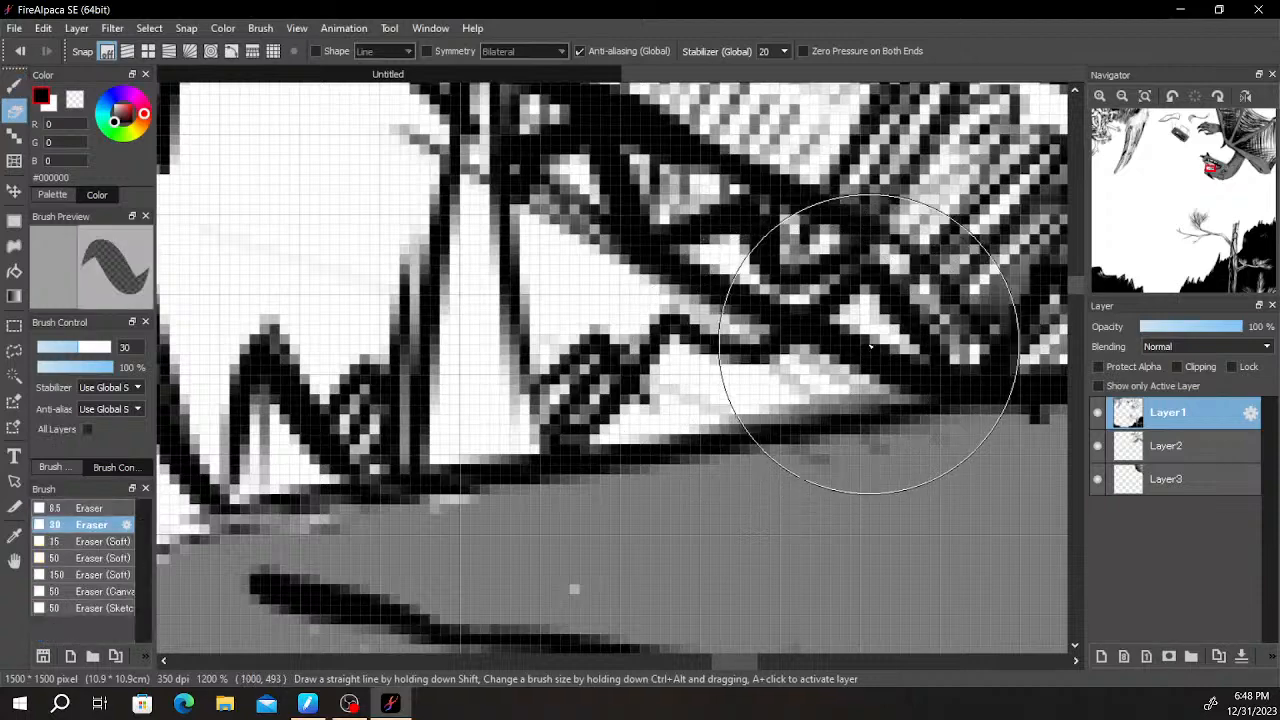
{"action": "left_click_drag", "start_coordinate": [858, 360], "coordinate": [880, 384]}
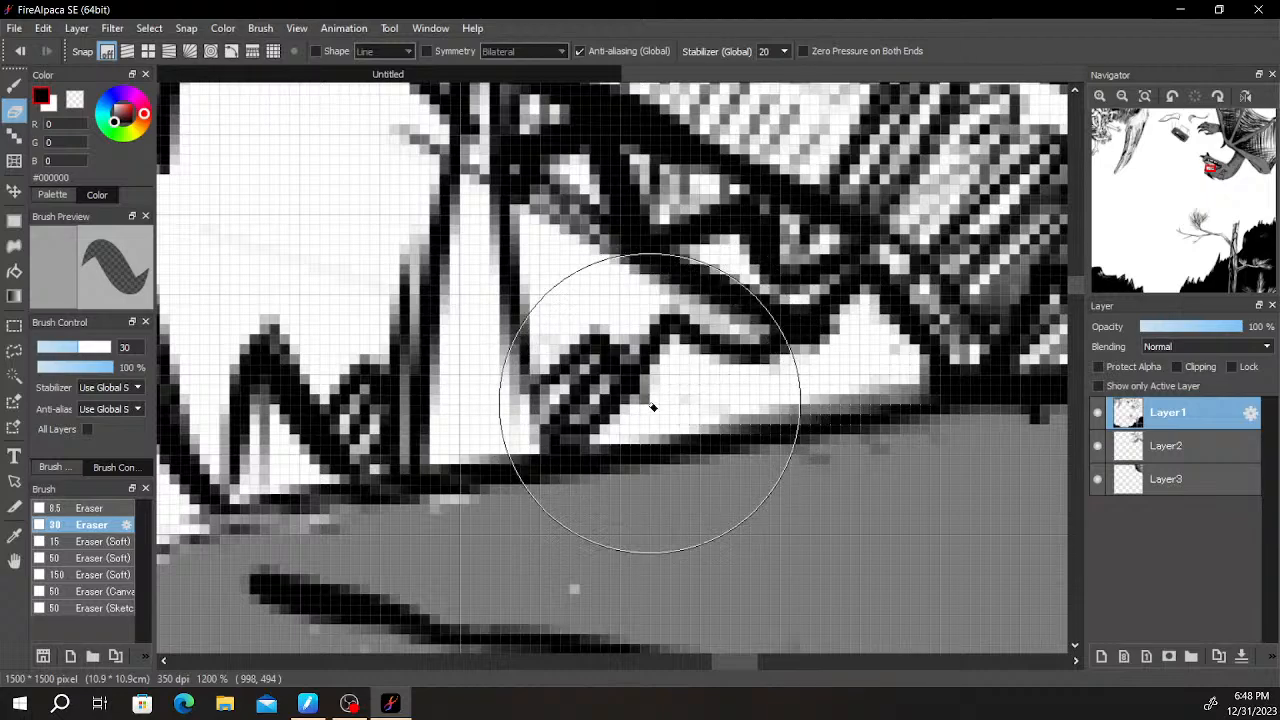
{"action": "key", "text": "space"}
{"action": "left_click_drag", "start_coordinate": [797, 337], "coordinate": [549, 316]}
{"action": "left_click_drag", "start_coordinate": [709, 343], "coordinate": [586, 374]}
{"action": "left_click_drag", "start_coordinate": [794, 337], "coordinate": [749, 346]}
{"action": "key", "text": "ctrl+z"}
{"action": "scroll", "coordinate": [724, 322], "scroll_direction": "down", "scroll_amount": 1}
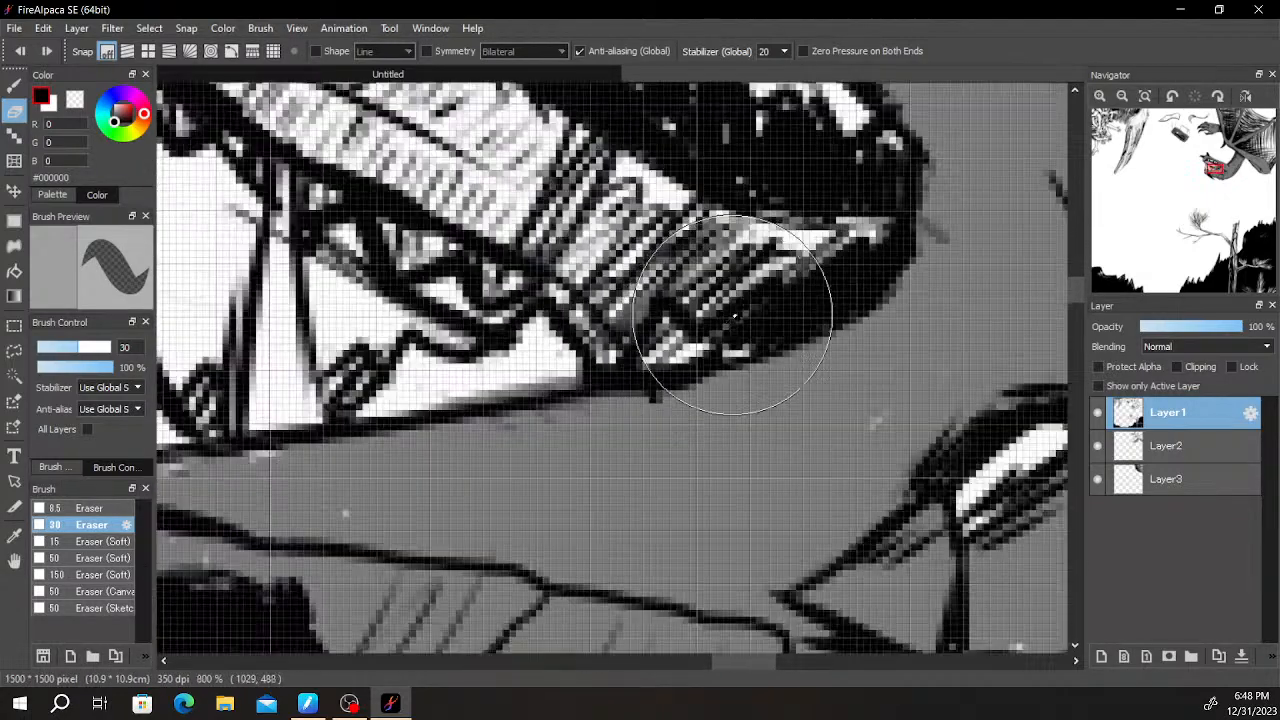
- Add short diagonal black hatching strokes to the creature's jaw with the Pen brush
{"action": "scroll", "coordinate": [724, 322], "scroll_direction": "down", "scroll_amount": 5}
{"action": "scroll", "coordinate": [700, 340], "scroll_direction": "up", "scroll_amount": 5}
{"action": "key", "text": "b"}
{"action": "mouse_move", "coordinate": [360, 432]}
{"action": "left_mouse_down"}
{"action": "mouse_move", "coordinate": [417, 350]}
{"action": "mouse_move", "coordinate": [567, 265]}
{"action": "left_mouse_up"}
{"action": "key", "text": "space"}
{"action": "left_click_drag", "start_coordinate": [449, 357], "coordinate": [492, 317]}
{"action": "left_click_drag", "start_coordinate": [407, 360], "coordinate": [444, 322]}
{"action": "left_click_drag", "start_coordinate": [352, 366], "coordinate": [396, 318]}
{"action": "scroll", "coordinate": [330, 365], "scroll_direction": "down", "scroll_amount": 5}
{"action": "left_click_drag", "start_coordinate": [706, 252], "coordinate": [651, 429]}
- Draw a vertical black line with a jagged zigzag line beside it, rising from the wing's upper edge near its tip
{"action": "scroll", "coordinate": [640, 436], "scroll_direction": "down", "scroll_amount": 2}
{"action": "scroll", "coordinate": [735, 313], "scroll_direction": "down", "scroll_amount": 1}
{"action": "scroll", "coordinate": [714, 367], "scroll_direction": "up", "scroll_amount": 4}
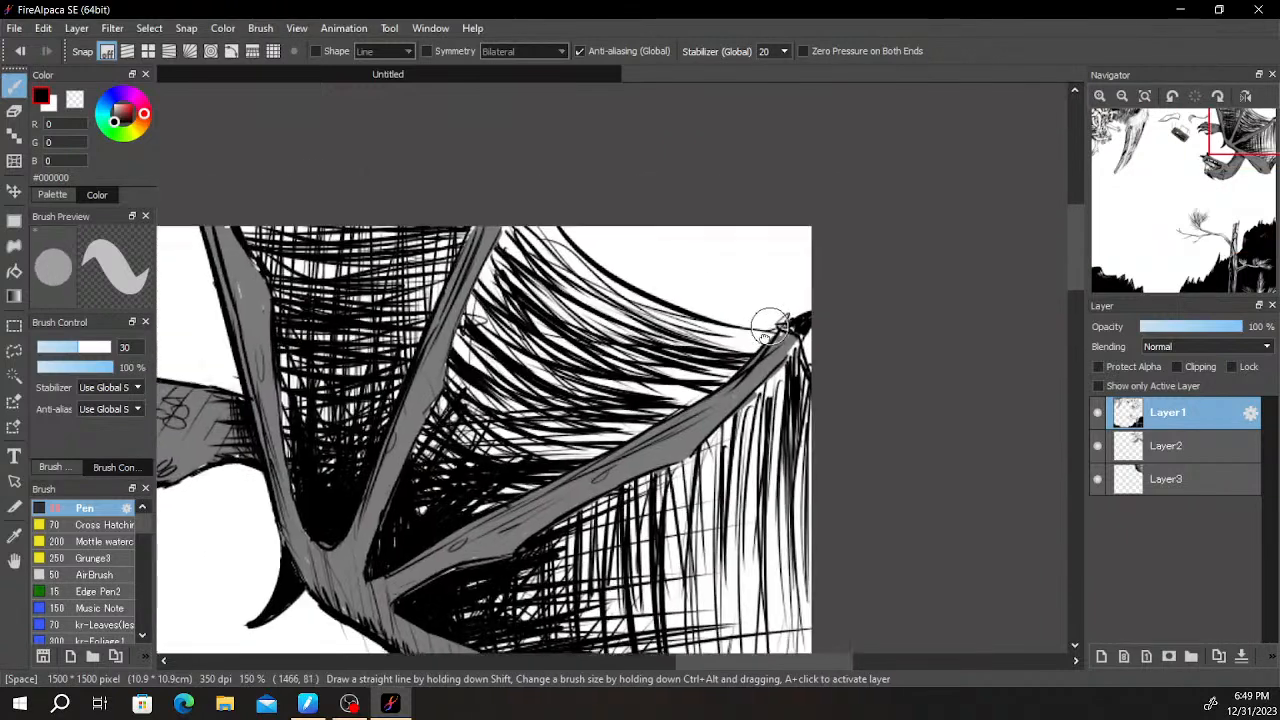
{"action": "scroll", "coordinate": [760, 311], "scroll_direction": "down", "scroll_amount": 2}
{"action": "left_click_drag", "start_coordinate": [760, 311], "coordinate": [710, 377]}
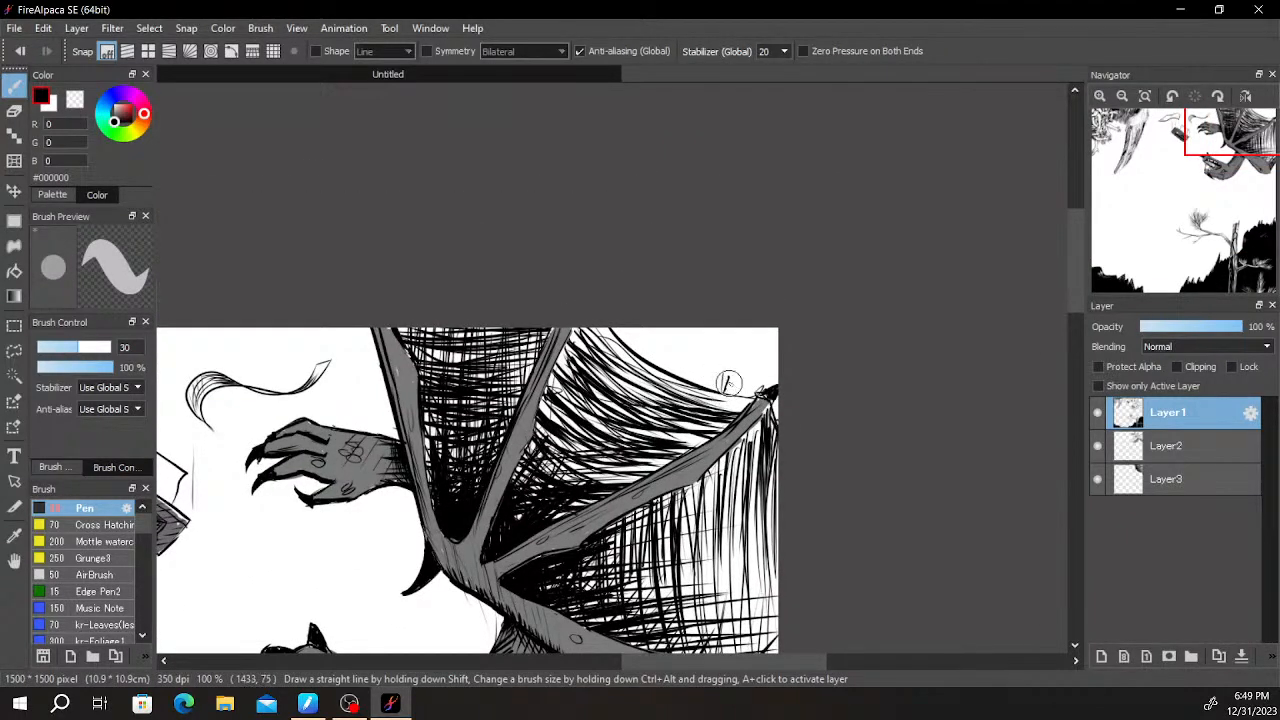
{"action": "left_click_drag", "start_coordinate": [723, 388], "coordinate": [724, 328]}
{"action": "scroll", "coordinate": [725, 360], "scroll_direction": "up", "scroll_amount": 5}
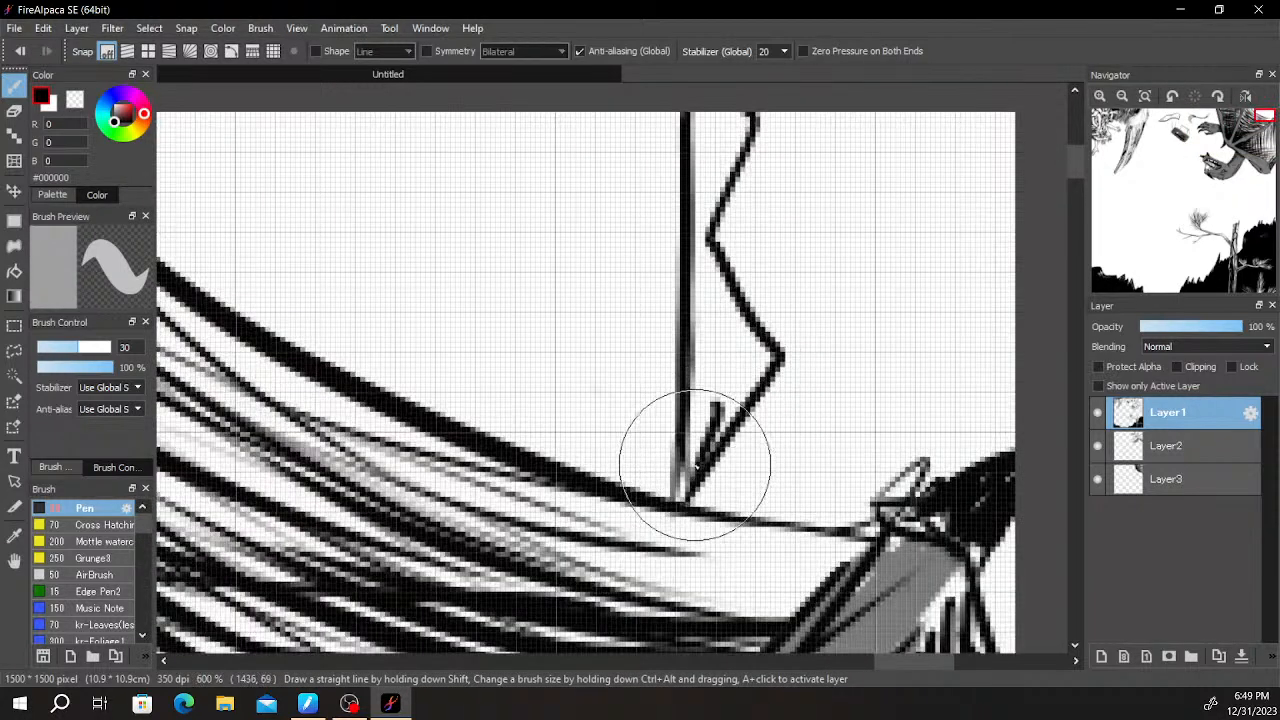
- Fill the narrow strip between the vertical line and the zigzag with short horizontal black hatch lines
{"action": "key", "text": "e"}
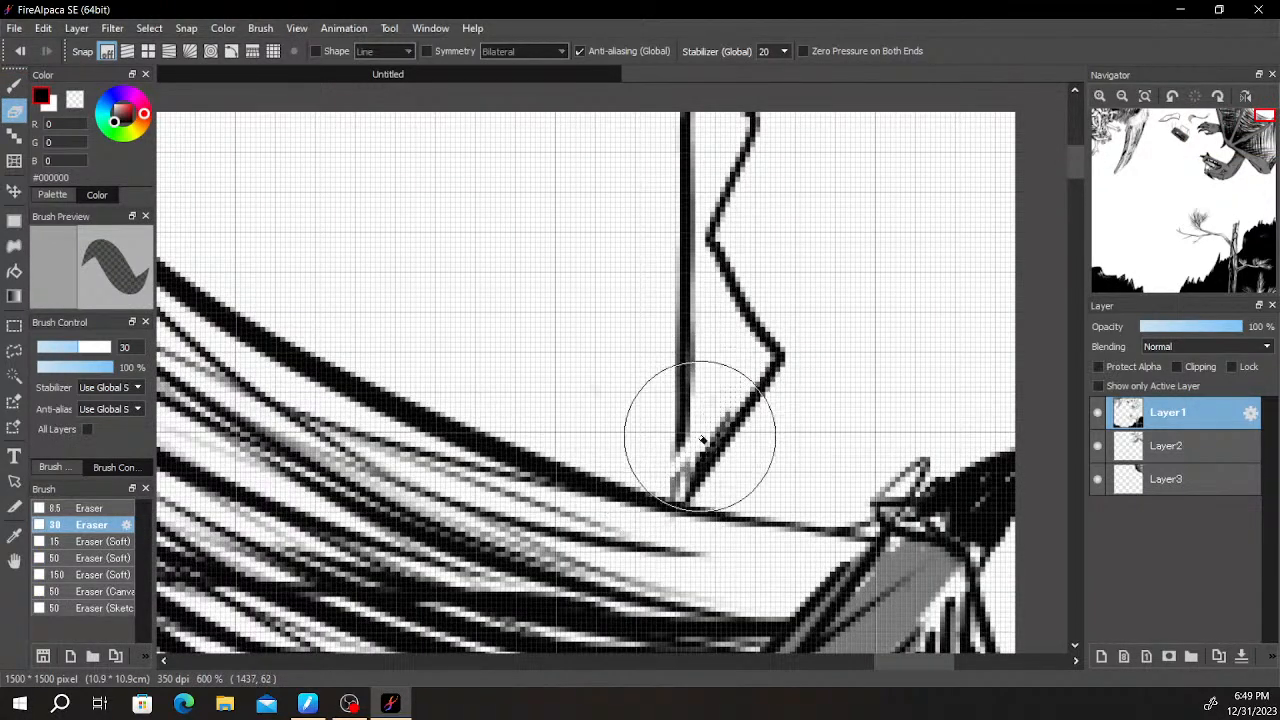
{"action": "key", "text": "b"}
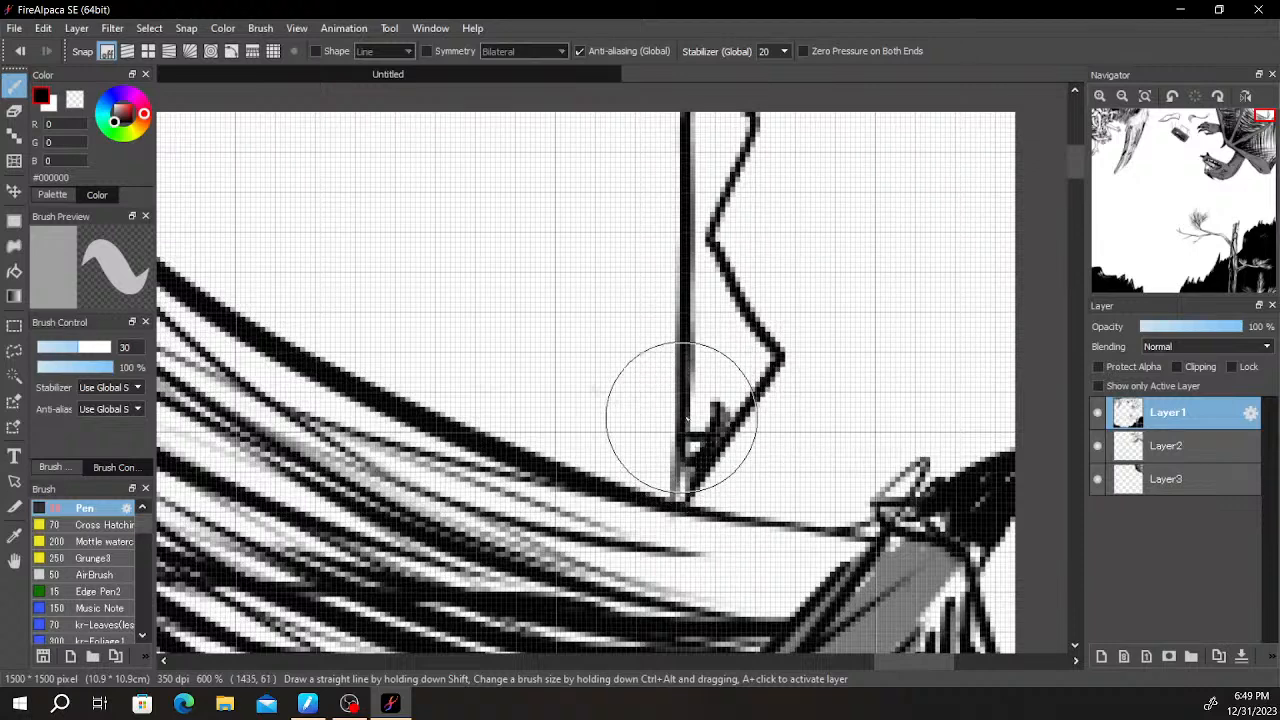
{"action": "mouse_move", "coordinate": [715, 264]}
{"action": "left_mouse_down"}
{"action": "mouse_move", "coordinate": [686, 405]}
{"action": "mouse_move", "coordinate": [698, 424]}
{"action": "mouse_move", "coordinate": [690, 397]}
{"action": "left_mouse_up"}
{"action": "mouse_move", "coordinate": [659, 365]}
{"action": "left_mouse_down"}
{"action": "mouse_move", "coordinate": [660, 318]}
{"action": "mouse_move", "coordinate": [706, 311]}
{"action": "mouse_move", "coordinate": [666, 295]}
{"action": "mouse_move", "coordinate": [713, 291]}
{"action": "left_mouse_up"}
{"action": "left_click_drag", "start_coordinate": [664, 266], "coordinate": [722, 263]}
{"action": "scroll", "coordinate": [775, 249], "scroll_direction": "down", "scroll_amount": 6}
{"action": "left_click_drag", "start_coordinate": [827, 261], "coordinate": [866, 213]}
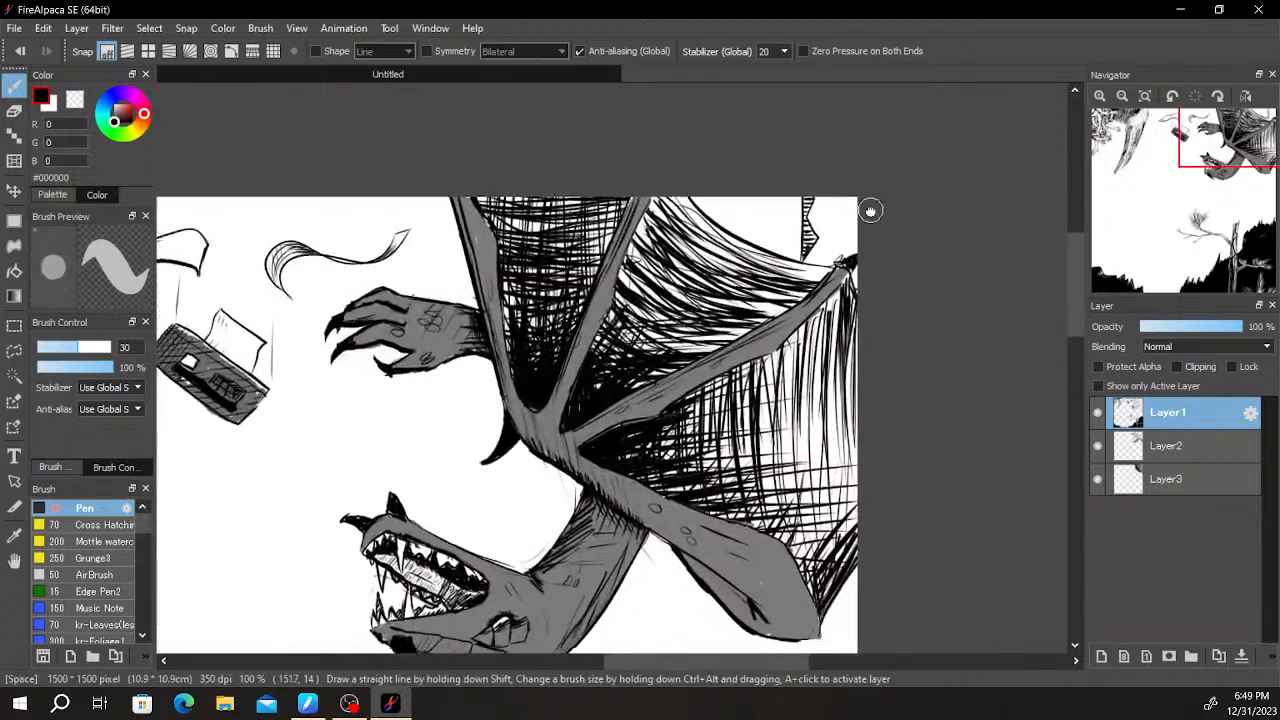
- Hatch inward from the vertical line with short curved strokes and from the wing's curved upper edge with dense horizontal strokes
{"action": "scroll", "coordinate": [806, 206], "scroll_direction": "up", "scroll_amount": 3}
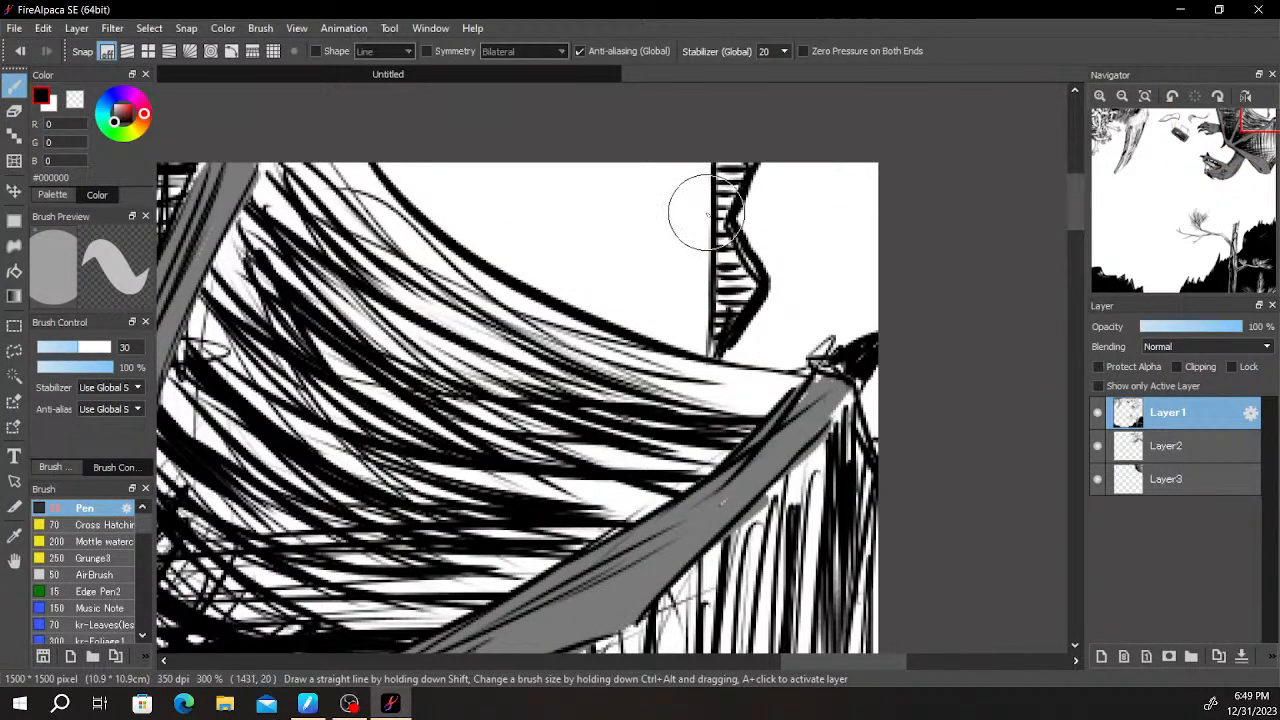
{"action": "left_click_drag", "start_coordinate": [700, 313], "coordinate": [817, 437]}
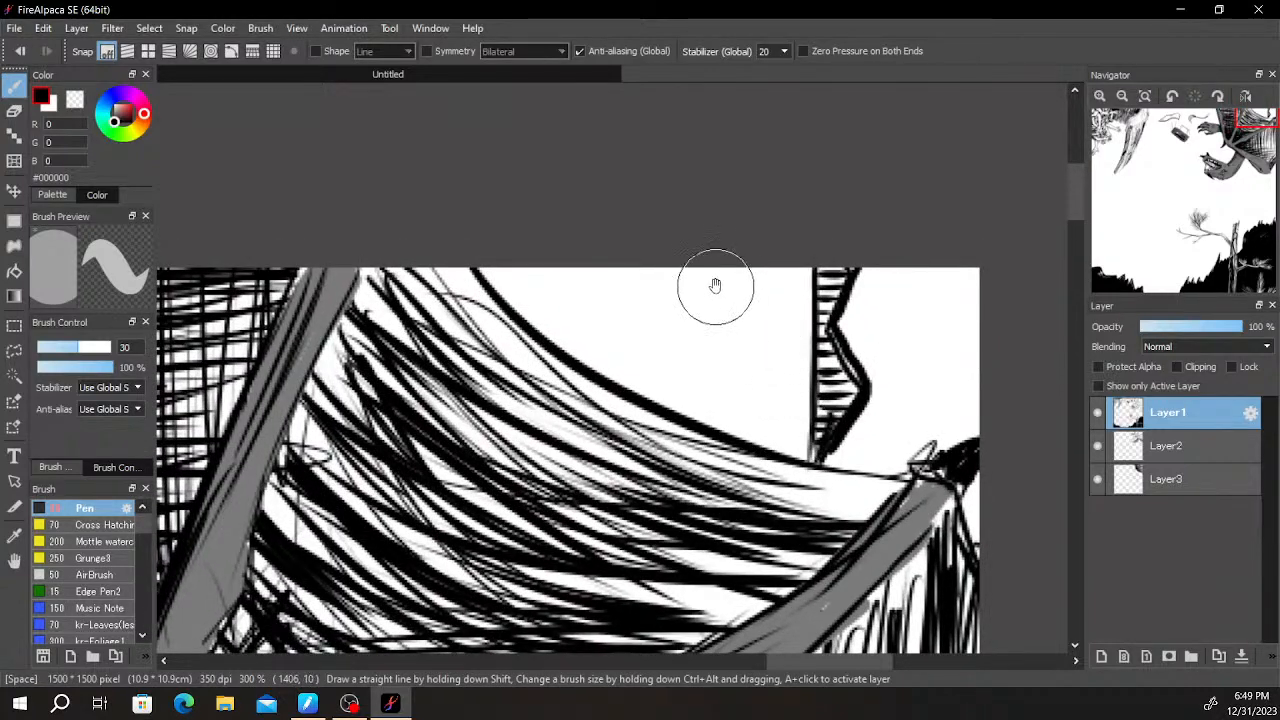
{"action": "left_click_drag", "start_coordinate": [619, 330], "coordinate": [604, 377]}
{"action": "key", "text": "ctrl+z"}
{"action": "mouse_move", "coordinate": [763, 322]}
{"action": "left_mouse_down"}
{"action": "mouse_move", "coordinate": [797, 370]}
{"action": "mouse_move", "coordinate": [795, 383]}
{"action": "mouse_move", "coordinate": [780, 376]}
{"action": "mouse_move", "coordinate": [792, 403]}
{"action": "mouse_move", "coordinate": [778, 370]}
{"action": "mouse_move", "coordinate": [796, 449]}
{"action": "left_mouse_up"}
{"action": "mouse_move", "coordinate": [769, 393]}
{"action": "left_mouse_down"}
{"action": "mouse_move", "coordinate": [790, 441]}
{"action": "mouse_move", "coordinate": [795, 502]}
{"action": "left_mouse_up"}
{"action": "left_click_drag", "start_coordinate": [765, 450], "coordinate": [788, 495]}
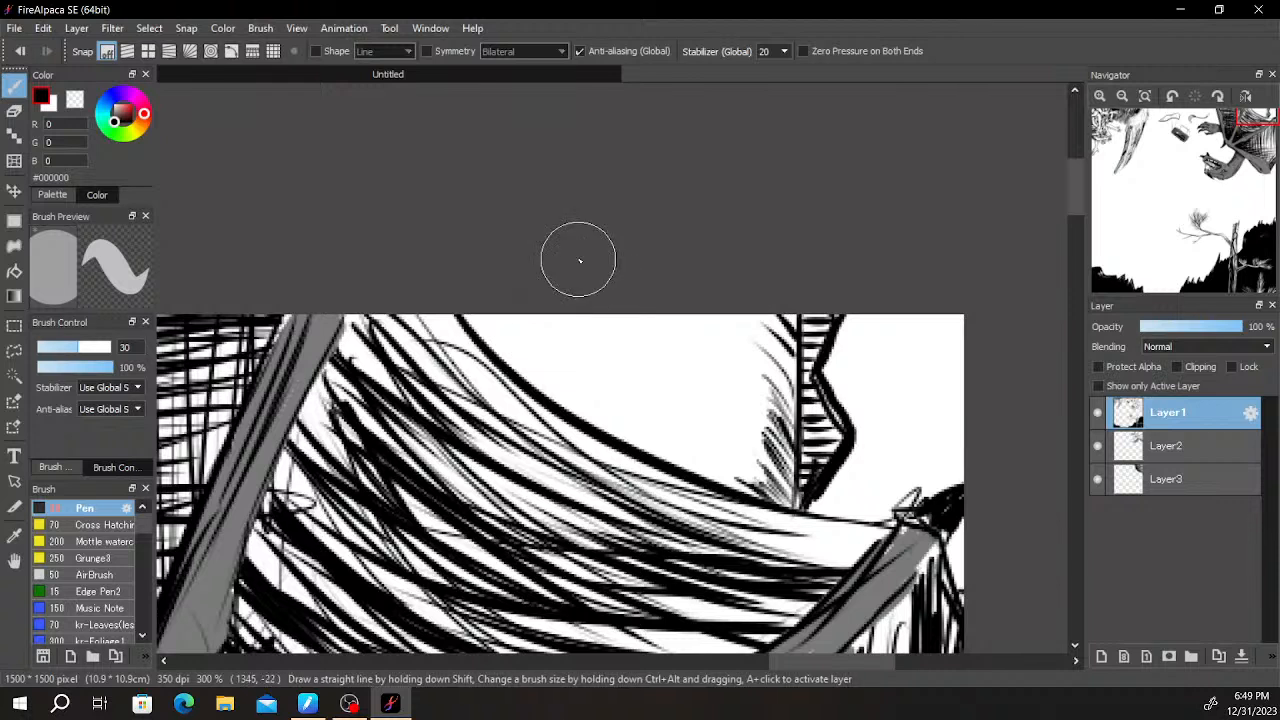
{"action": "mouse_move", "coordinate": [603, 280]}
{"action": "left_mouse_down"}
{"action": "mouse_move", "coordinate": [479, 322]}
{"action": "mouse_move", "coordinate": [545, 314]}
{"action": "mouse_move", "coordinate": [481, 333]}
{"action": "mouse_move", "coordinate": [573, 344]}
{"action": "mouse_move", "coordinate": [551, 355]}
{"action": "mouse_move", "coordinate": [580, 360]}
{"action": "mouse_move", "coordinate": [551, 385]}
{"action": "mouse_move", "coordinate": [585, 425]}
{"action": "left_mouse_up"}
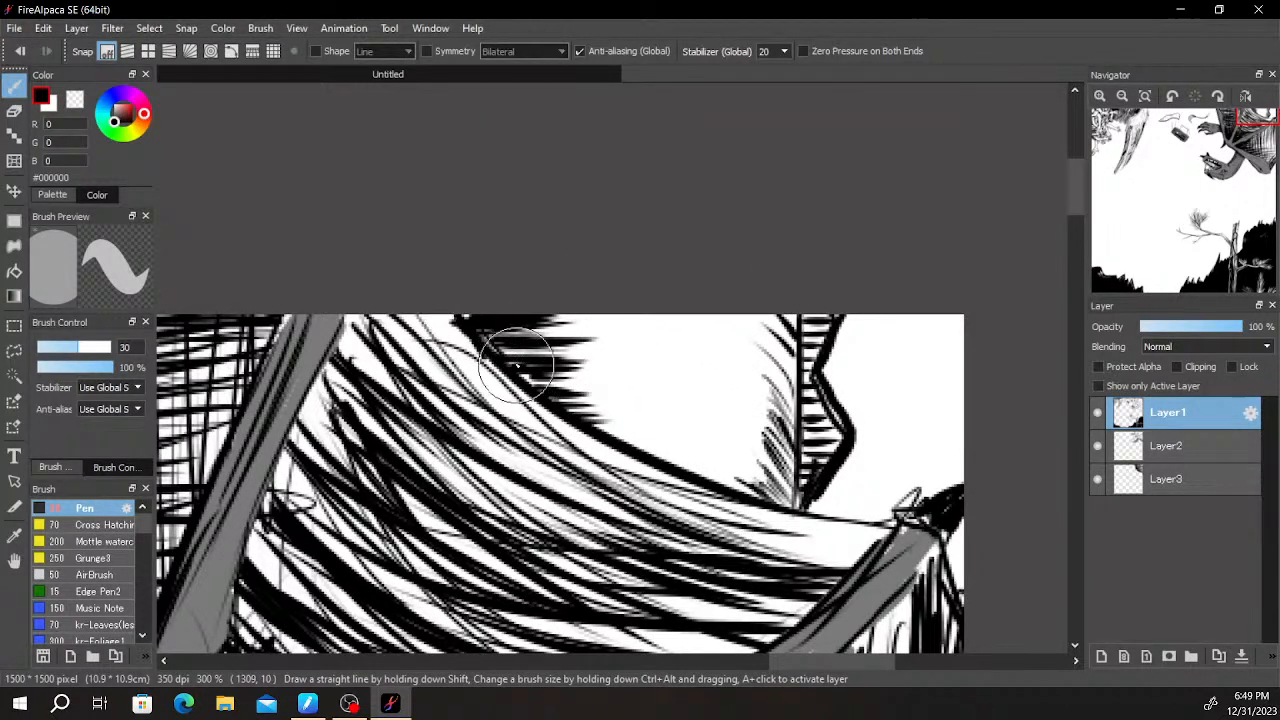
{"action": "left_click_drag", "start_coordinate": [479, 352], "coordinate": [590, 432]}
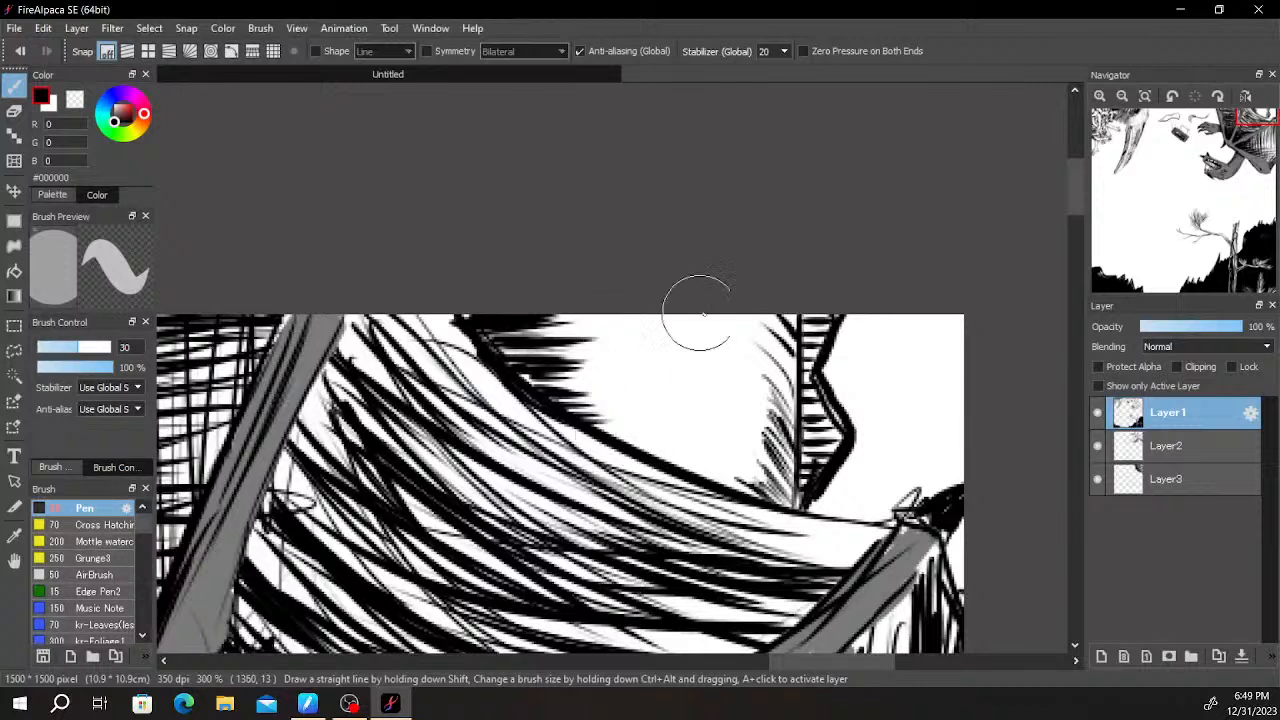
- Draw small oval spots in the white area between the wing's curved edge and the jagged strip
{"action": "left_click_drag", "start_coordinate": [586, 321], "coordinate": [611, 328]}
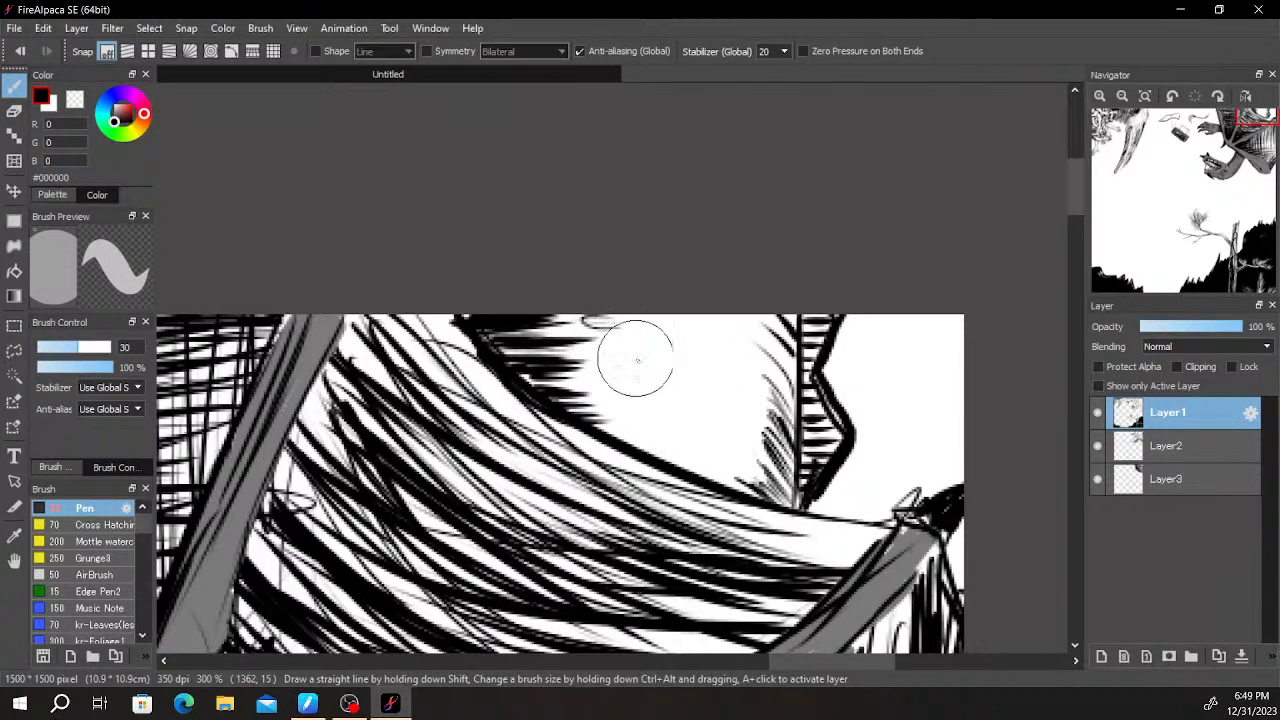
{"action": "left_click_drag", "start_coordinate": [621, 343], "coordinate": [690, 330]}
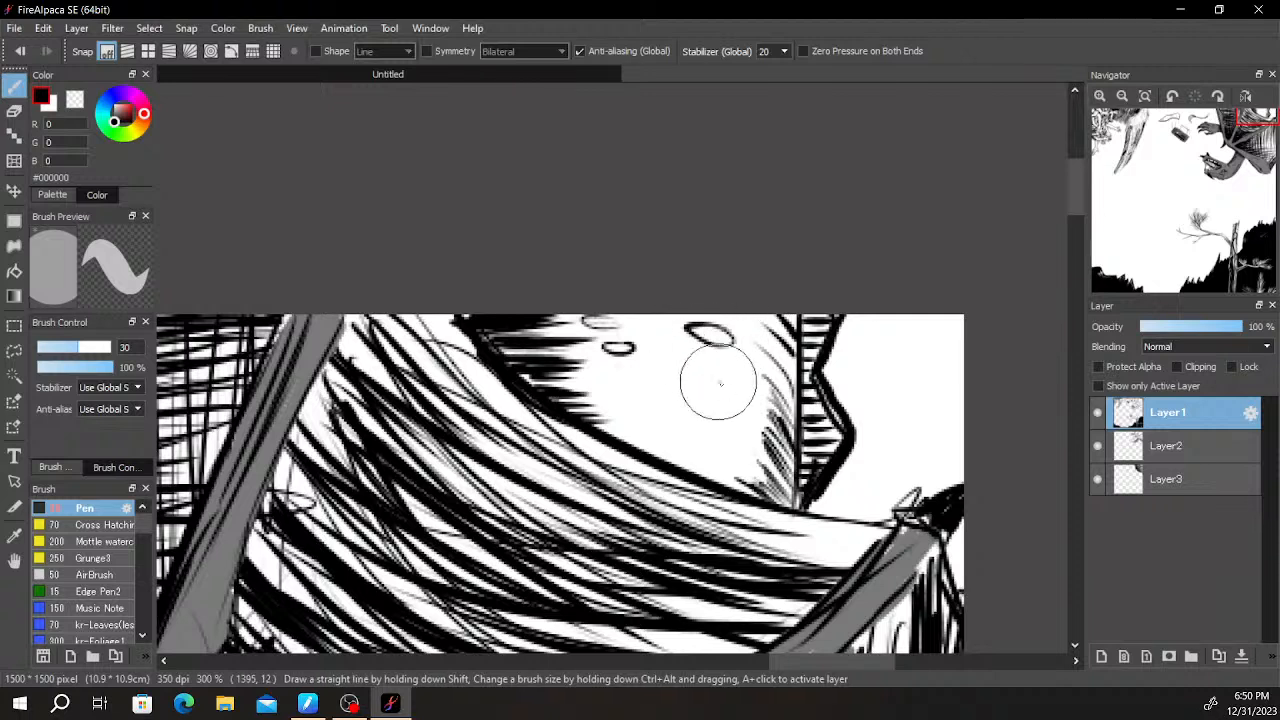
{"action": "left_click_drag", "start_coordinate": [731, 374], "coordinate": [734, 372]}
{"action": "key", "text": "ctrl+z"}
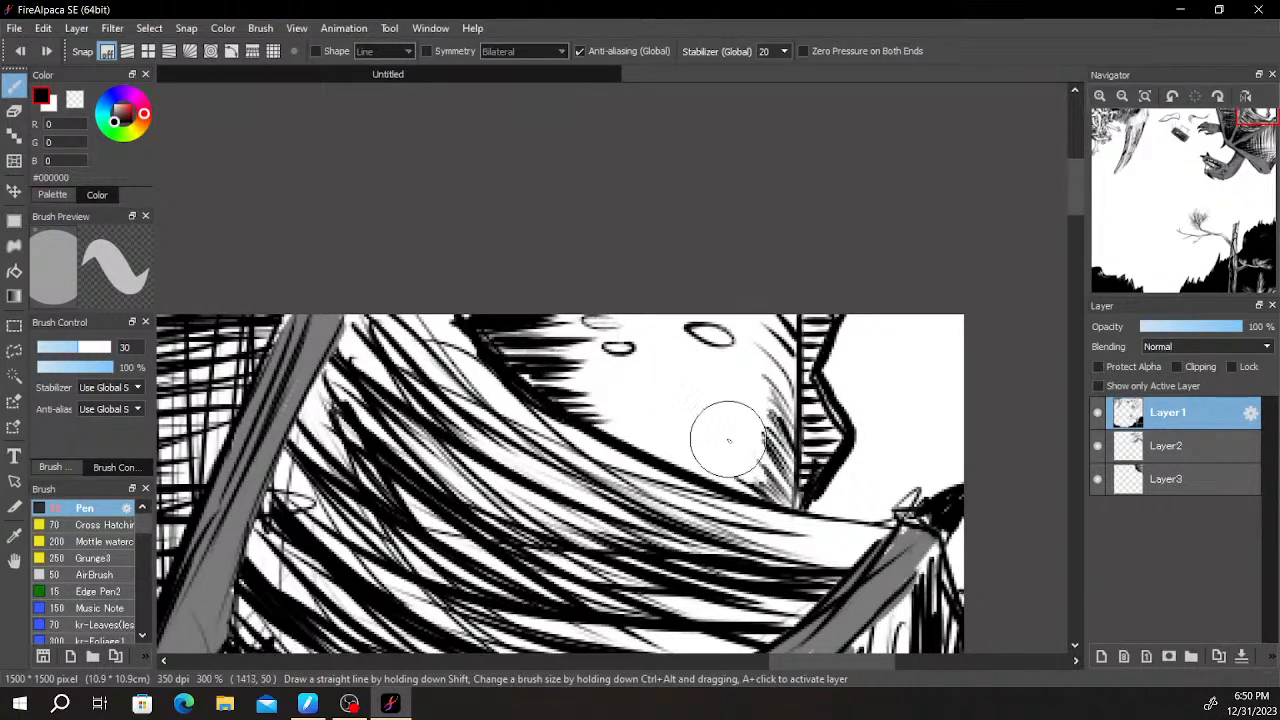
{"action": "left_click_drag", "start_coordinate": [710, 428], "coordinate": [708, 442]}
{"action": "key", "text": "ctrl+z"}
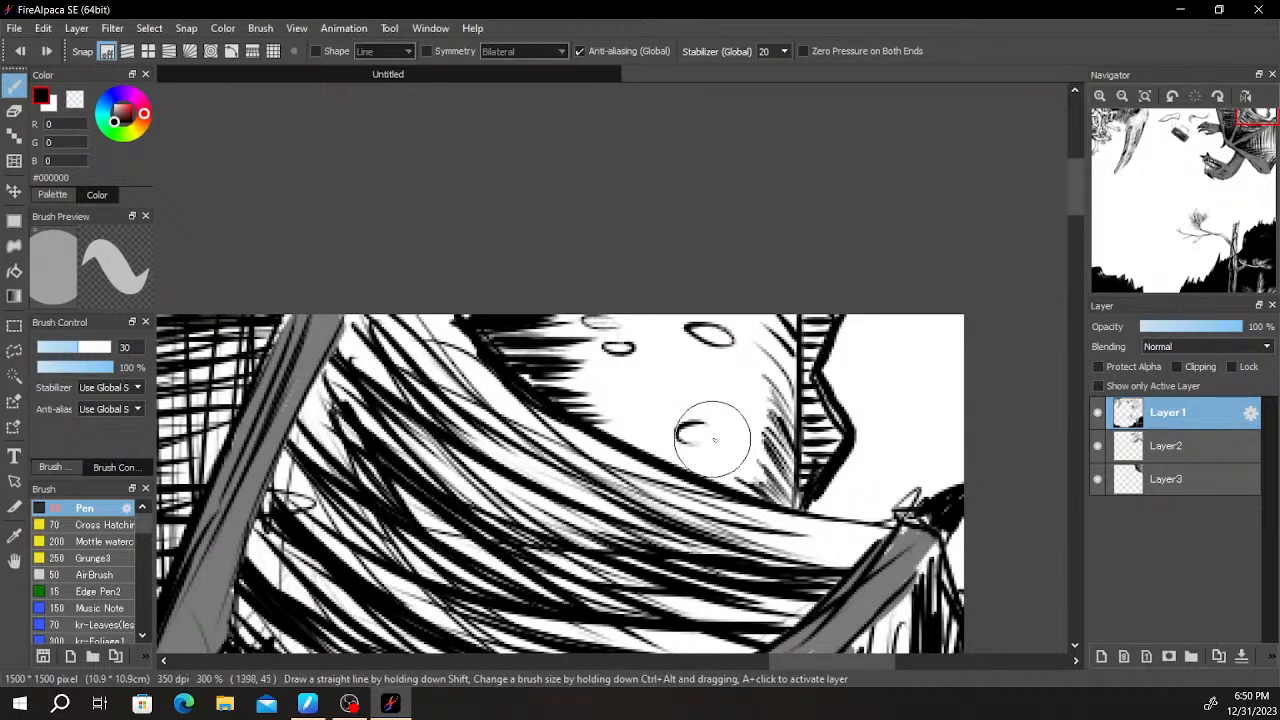
- Fill the spotted area between the wing's curved edge and the jagged strip with fine, roughly horizontal shading lines
{"action": "mouse_move", "coordinate": [640, 378]}
{"action": "left_mouse_down"}
{"action": "mouse_move", "coordinate": [696, 414]}
{"action": "mouse_move", "coordinate": [599, 418]}
{"action": "mouse_move", "coordinate": [728, 481]}
{"action": "mouse_move", "coordinate": [717, 472]}
{"action": "mouse_move", "coordinate": [728, 455]}
{"action": "mouse_move", "coordinate": [773, 452]}
{"action": "mouse_move", "coordinate": [643, 430]}
{"action": "mouse_move", "coordinate": [758, 460]}
{"action": "mouse_move", "coordinate": [650, 407]}
{"action": "mouse_move", "coordinate": [724, 443]}
{"action": "mouse_move", "coordinate": [795, 443]}
{"action": "mouse_move", "coordinate": [667, 397]}
{"action": "mouse_move", "coordinate": [787, 402]}
{"action": "mouse_move", "coordinate": [565, 358]}
{"action": "mouse_move", "coordinate": [777, 368]}
{"action": "mouse_move", "coordinate": [555, 329]}
{"action": "mouse_move", "coordinate": [788, 367]}
{"action": "mouse_move", "coordinate": [606, 321]}
{"action": "mouse_move", "coordinate": [785, 344]}
{"action": "mouse_move", "coordinate": [583, 345]}
{"action": "mouse_move", "coordinate": [745, 390]}
{"action": "left_mouse_up"}
{"action": "left_click_drag", "start_coordinate": [600, 410], "coordinate": [740, 458]}
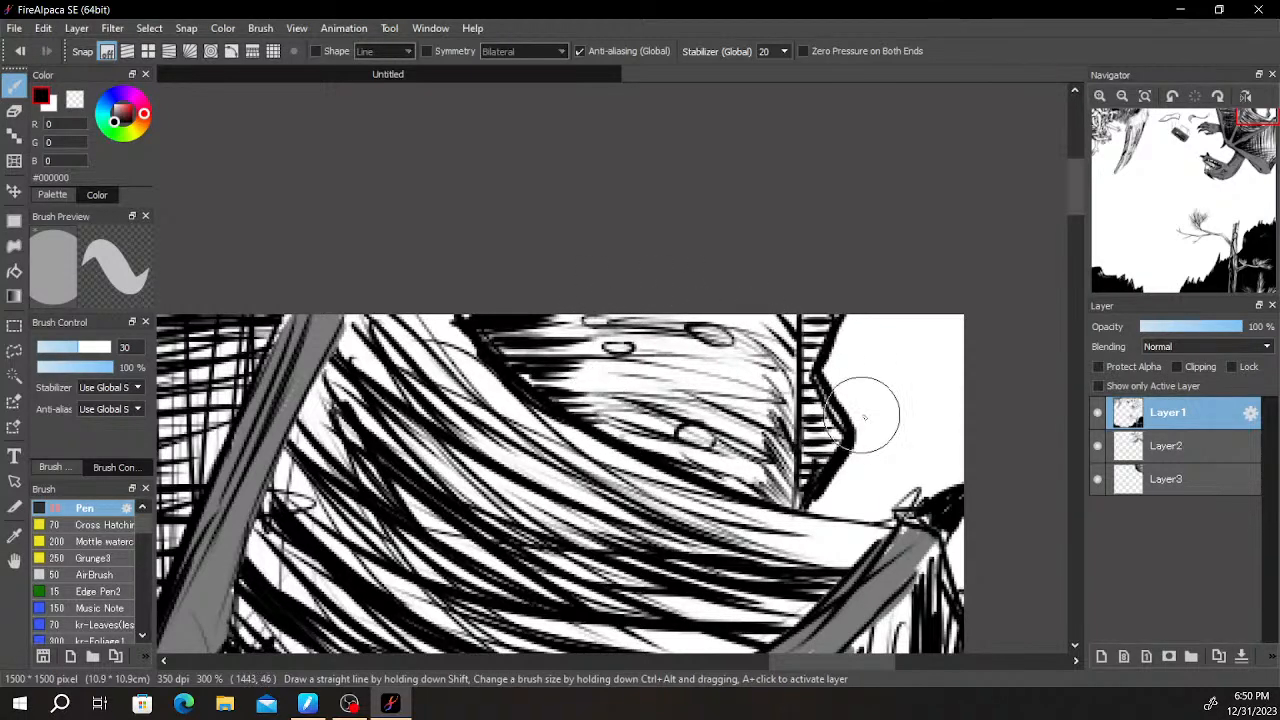
{"action": "scroll", "coordinate": [879, 420], "scroll_direction": "down", "scroll_amount": 4}
{"action": "scroll", "coordinate": [830, 430], "scroll_direction": "down", "scroll_amount": 1}
{"action": "scroll", "coordinate": [835, 456], "scroll_direction": "up", "scroll_amount": 1}
{"action": "left_click_drag", "start_coordinate": [829, 478], "coordinate": [768, 301]}
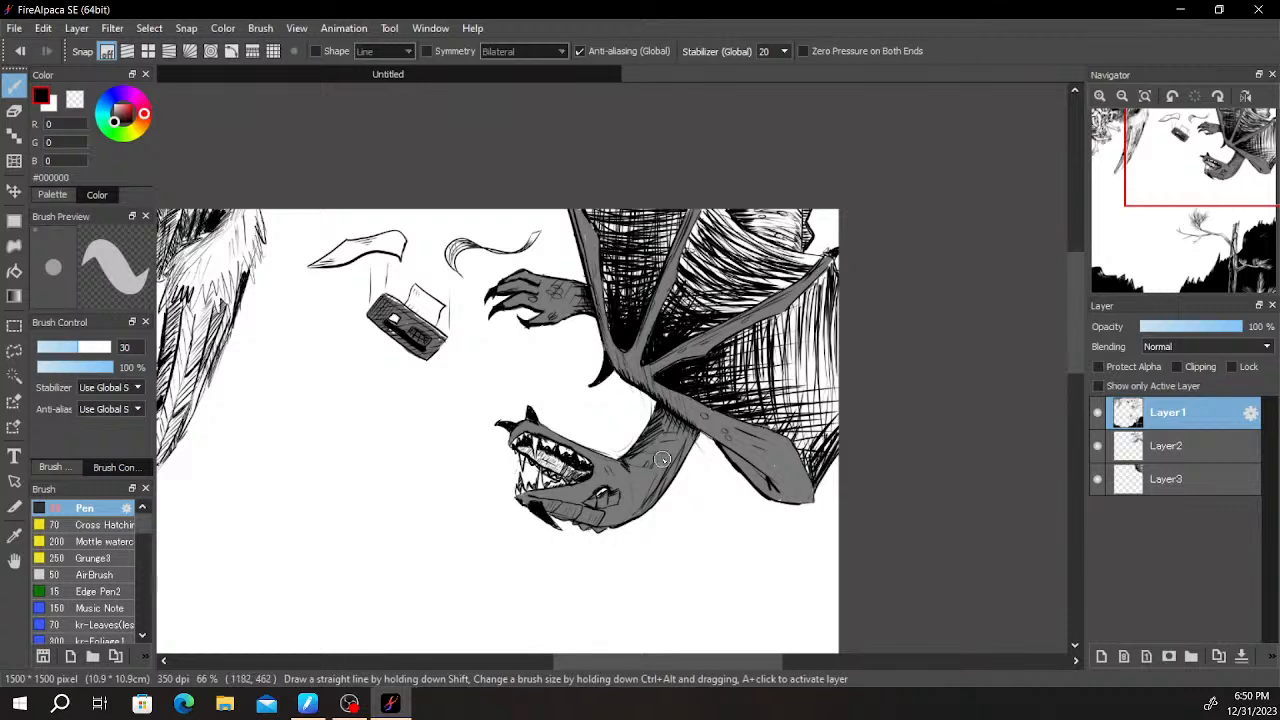
- Paint the spotted, hatched shape behind the wing grey (#7A7A7A) on Layer2, covering the remaining white specks along its edges
{"action": "left_click", "coordinate": [598, 478], "text": "alt"}
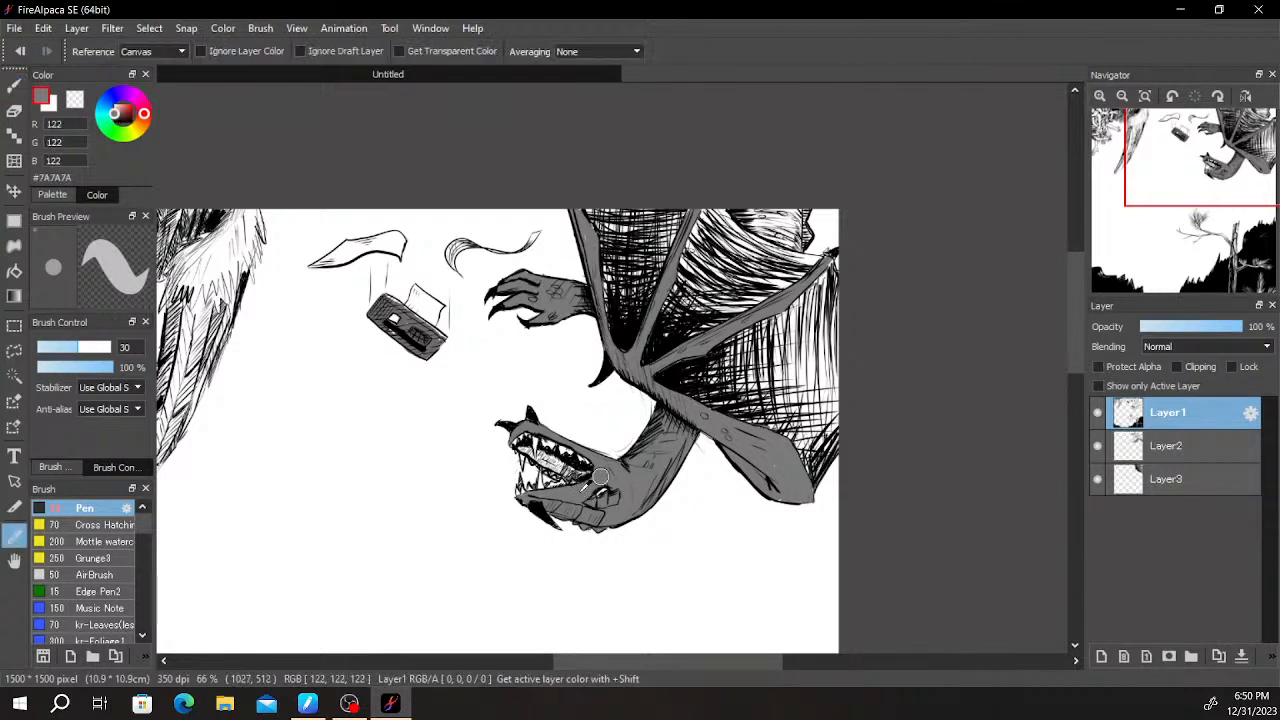
{"action": "left_click", "coordinate": [1155, 481]}
{"action": "left_click", "coordinate": [1099, 481]}
{"action": "left_click", "coordinate": [1099, 481]}
{"action": "left_click", "coordinate": [1153, 450]}
{"action": "scroll", "coordinate": [950, 350], "scroll_direction": "down", "scroll_amount": 2}
{"action": "scroll", "coordinate": [805, 250], "scroll_direction": "up", "scroll_amount": 4}
{"action": "left_click_drag", "start_coordinate": [838, 243], "coordinate": [498, 525]}
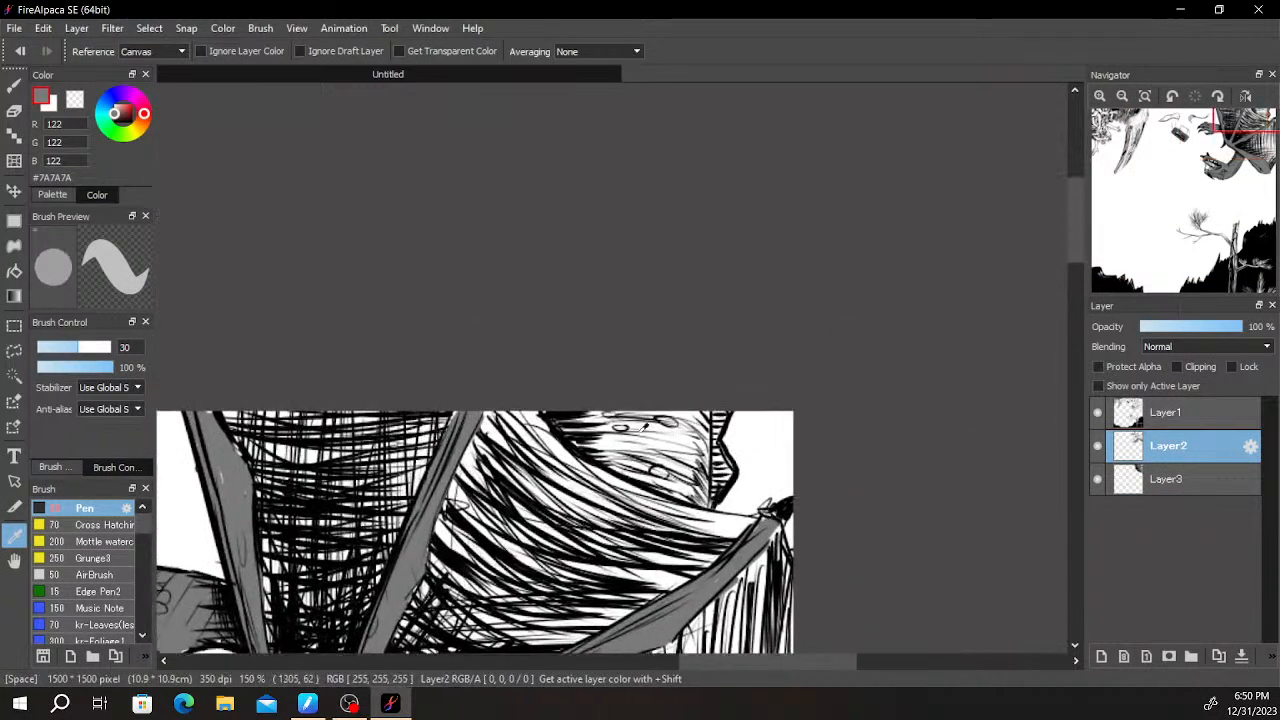
{"action": "left_click", "coordinate": [398, 580]}
{"action": "key", "text": "b"}
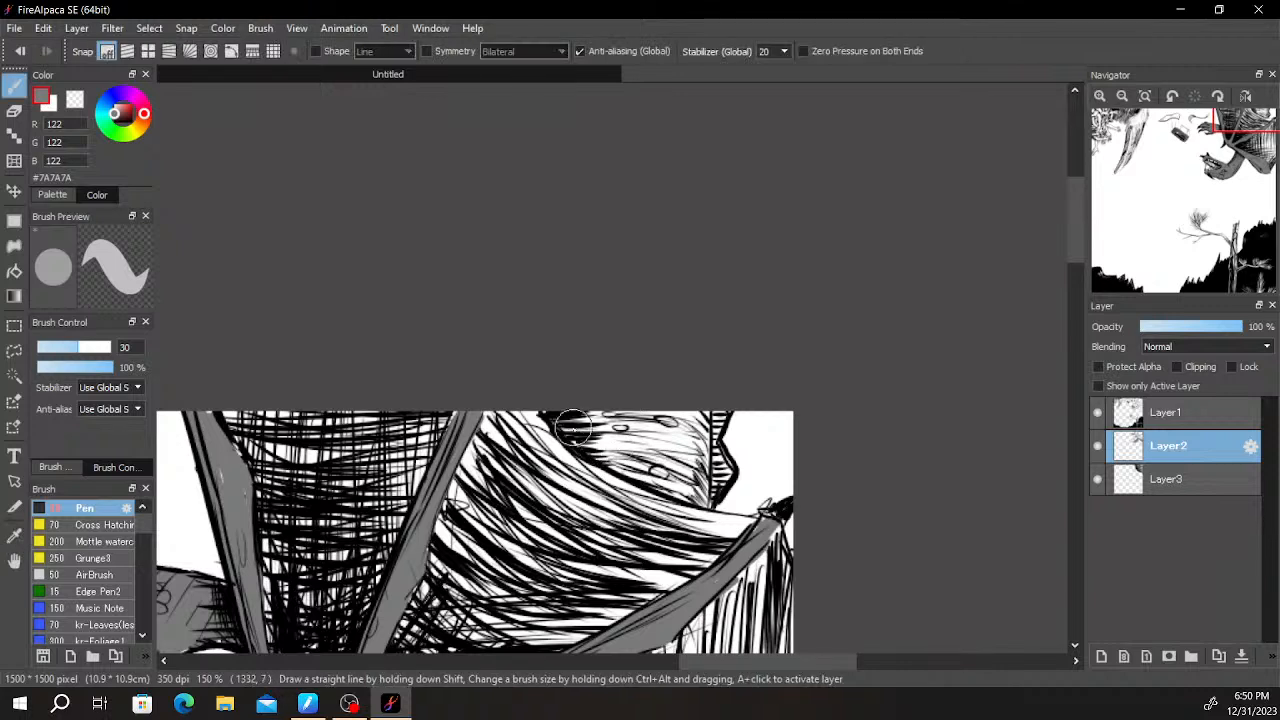
{"action": "mouse_move", "coordinate": [622, 455]}
{"action": "left_mouse_down"}
{"action": "mouse_move", "coordinate": [639, 406]}
{"action": "mouse_move", "coordinate": [681, 417]}
{"action": "mouse_move", "coordinate": [687, 480]}
{"action": "left_mouse_up"}
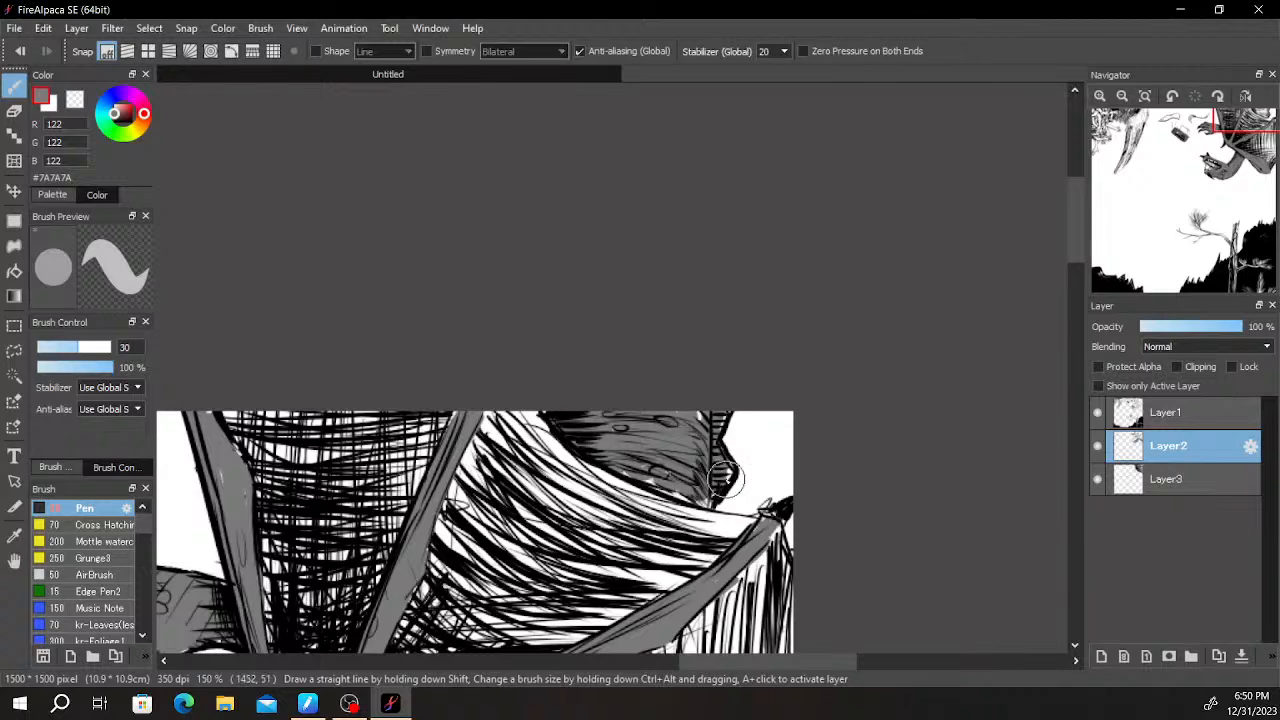
{"action": "scroll", "coordinate": [690, 490], "scroll_direction": "up", "scroll_amount": 3}
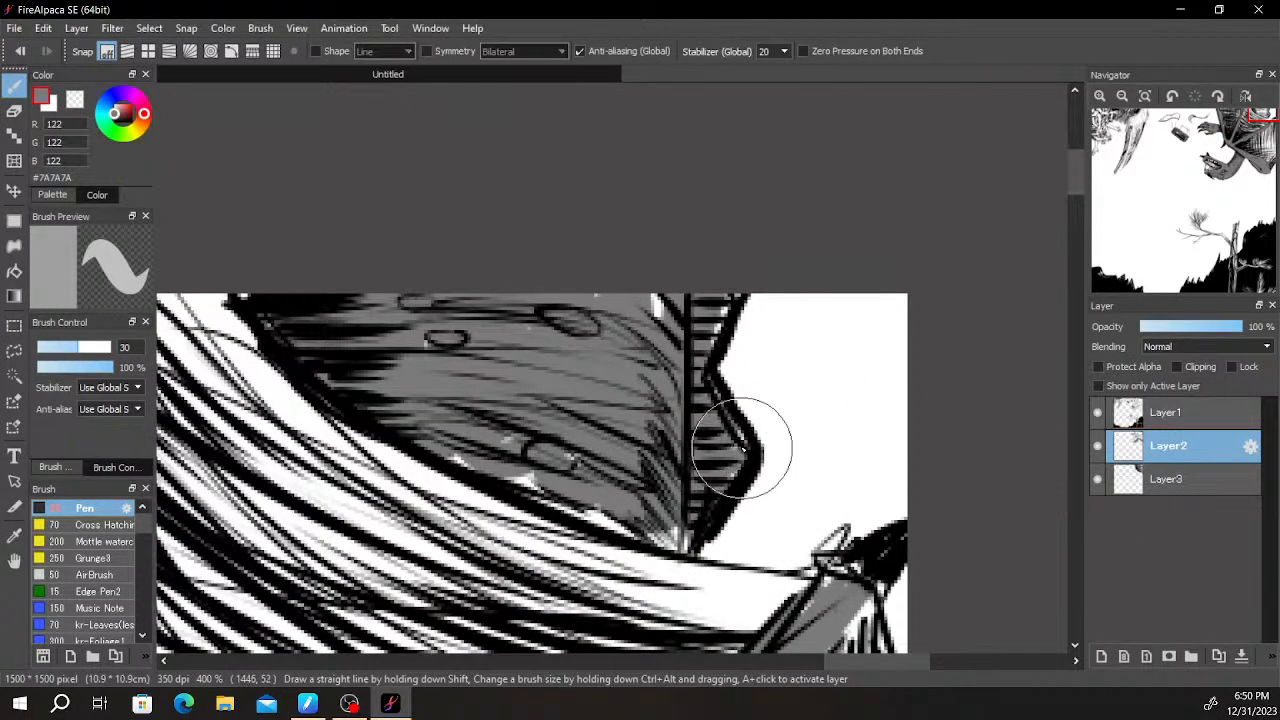
{"action": "left_click_drag", "start_coordinate": [646, 342], "coordinate": [657, 324]}
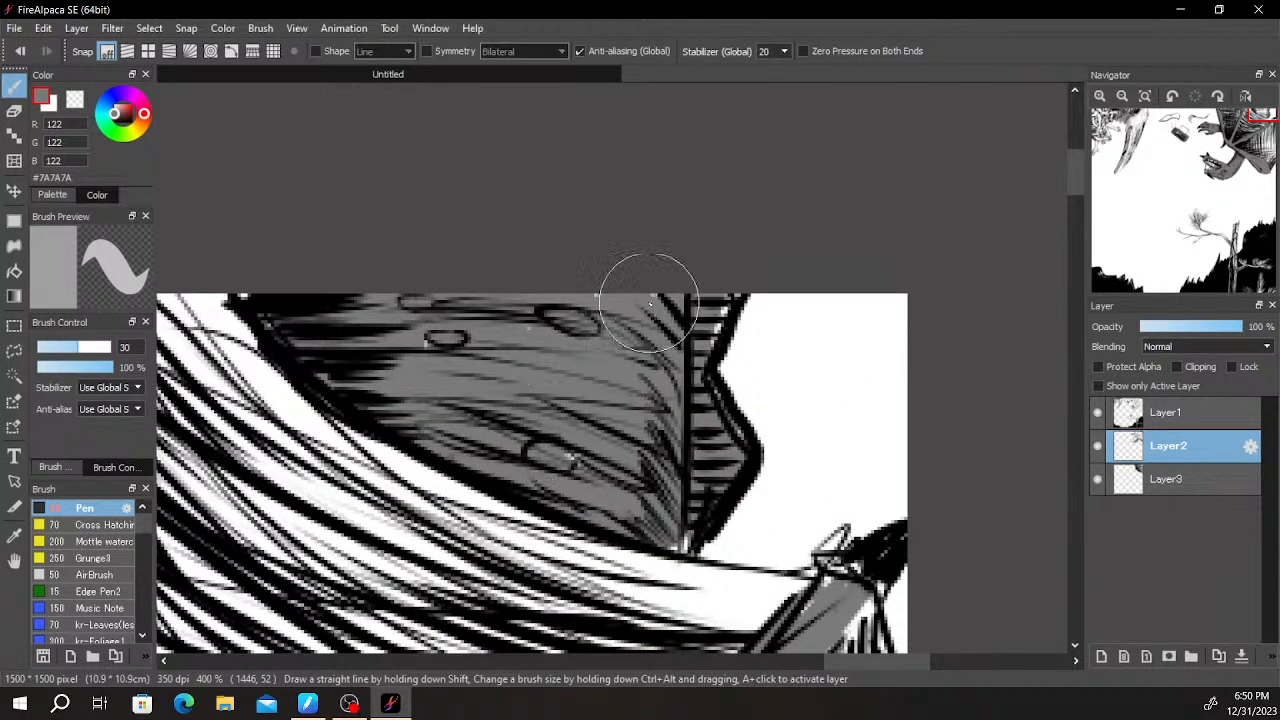
- On Layer1, reinforce the hatching in the narrow jagged strip beside the spotted shape with black strokes
{"action": "left_click", "coordinate": [1172, 416]}
{"action": "left_click_drag", "start_coordinate": [115, 119], "coordinate": [102, 139]}
{"action": "mouse_move", "coordinate": [692, 298]}
{"action": "left_mouse_down"}
{"action": "mouse_move", "coordinate": [700, 344]}
{"action": "mouse_move", "coordinate": [701, 311]}
{"action": "mouse_move", "coordinate": [732, 346]}
{"action": "mouse_move", "coordinate": [716, 284]}
{"action": "mouse_move", "coordinate": [735, 367]}
{"action": "mouse_move", "coordinate": [697, 396]}
{"action": "mouse_move", "coordinate": [697, 378]}
{"action": "mouse_move", "coordinate": [735, 467]}
{"action": "left_mouse_up"}
{"action": "left_click_drag", "start_coordinate": [692, 420], "coordinate": [744, 506]}
{"action": "left_click_drag", "start_coordinate": [688, 408], "coordinate": [734, 490]}
{"action": "mouse_move", "coordinate": [690, 453]}
{"action": "left_mouse_down"}
{"action": "mouse_move", "coordinate": [722, 506]}
{"action": "mouse_move", "coordinate": [710, 538]}
{"action": "left_mouse_up"}
- Examine the whole composition, from the winged creature down to the tree and the black rocky ground
{"action": "scroll", "coordinate": [700, 542], "scroll_direction": "down", "scroll_amount": 5}
{"action": "key", "text": "space"}
{"action": "left_click_drag", "start_coordinate": [814, 467], "coordinate": [893, 310]}
{"action": "scroll", "coordinate": [893, 310], "scroll_direction": "down", "scroll_amount": 1}
{"action": "left_click_drag", "start_coordinate": [789, 382], "coordinate": [851, 355]}
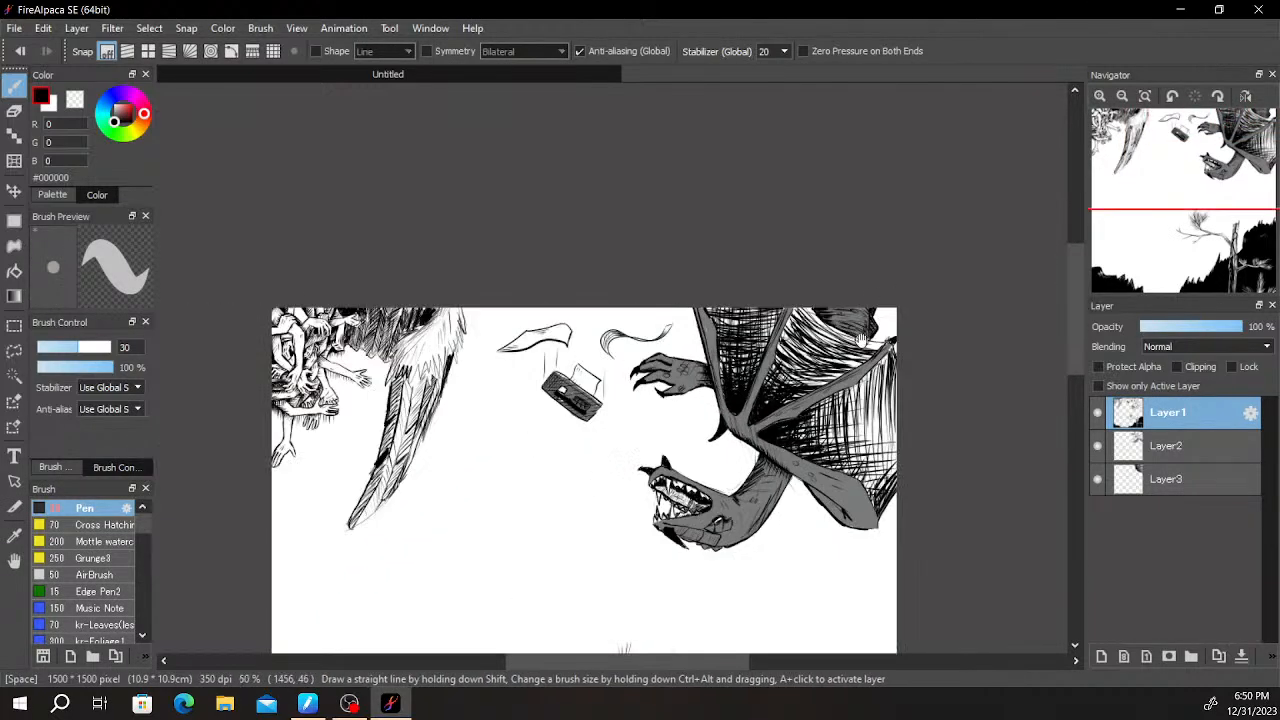
{"action": "scroll", "coordinate": [851, 355], "scroll_direction": "up", "scroll_amount": 3}
{"action": "scroll", "coordinate": [851, 355], "scroll_direction": "down", "scroll_amount": 1}
{"action": "left_click_drag", "start_coordinate": [627, 520], "coordinate": [796, 350]}
{"action": "scroll", "coordinate": [796, 350], "scroll_direction": "down", "scroll_amount": 4}
{"action": "scroll", "coordinate": [843, 329], "scroll_direction": "up", "scroll_amount": 2}
{"action": "left_click_drag", "start_coordinate": [857, 414], "coordinate": [1054, 304]}
{"action": "scroll", "coordinate": [911, 346], "scroll_direction": "up", "scroll_amount": 1}
{"action": "left_click_drag", "start_coordinate": [870, 384], "coordinate": [974, 252]}
{"action": "scroll", "coordinate": [860, 360], "scroll_direction": "up", "scroll_amount": 1}
{"action": "scroll", "coordinate": [960, 296], "scroll_direction": "down", "scroll_amount": 1}
{"action": "mouse_move", "coordinate": [940, 318]}
{"action": "left_mouse_down"}
{"action": "mouse_move", "coordinate": [741, 395]}
{"action": "mouse_move", "coordinate": [934, 336]}
{"action": "left_mouse_up"}
{"action": "scroll", "coordinate": [780, 391], "scroll_direction": "up", "scroll_amount": 1}
{"action": "left_click_drag", "start_coordinate": [762, 424], "coordinate": [757, 391]}
{"action": "scroll", "coordinate": [757, 409], "scroll_direction": "down", "scroll_amount": 4}
{"action": "scroll", "coordinate": [824, 360], "scroll_direction": "up", "scroll_amount": 5}
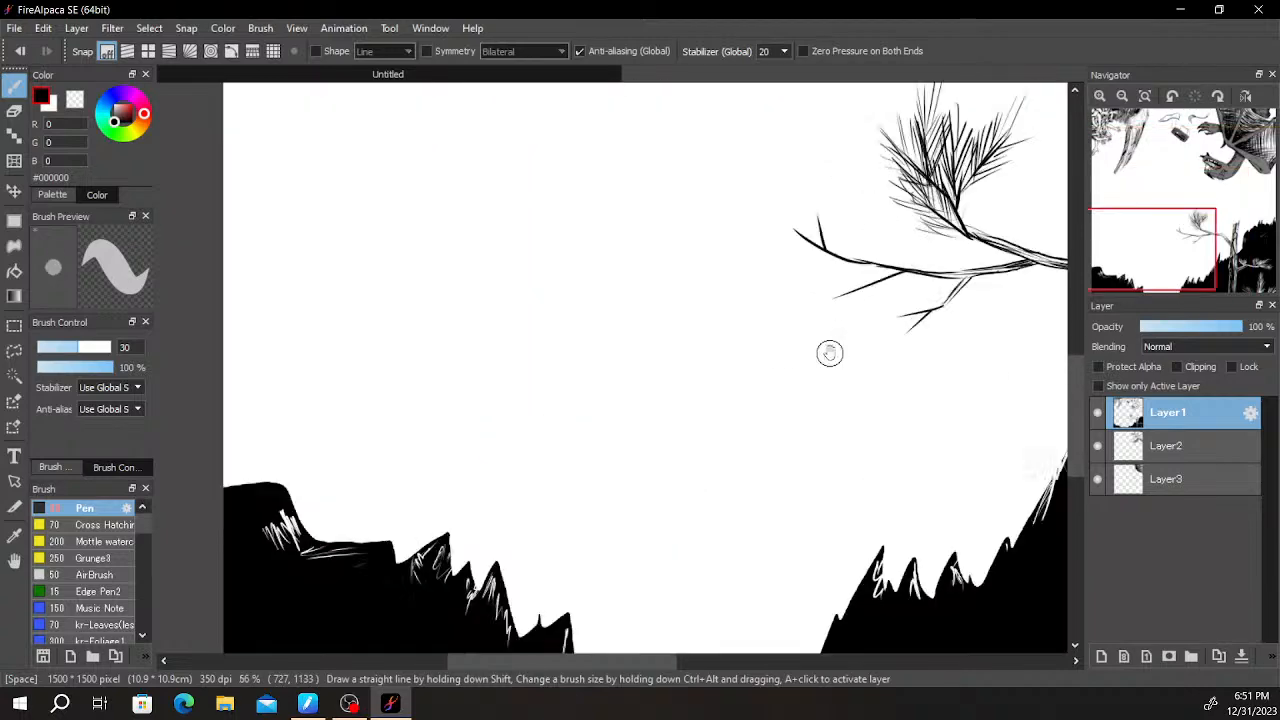
{"action": "scroll", "coordinate": [787, 374], "scroll_direction": "down", "scroll_amount": 4}
{"action": "scroll", "coordinate": [787, 374], "scroll_direction": "up", "scroll_amount": 5}
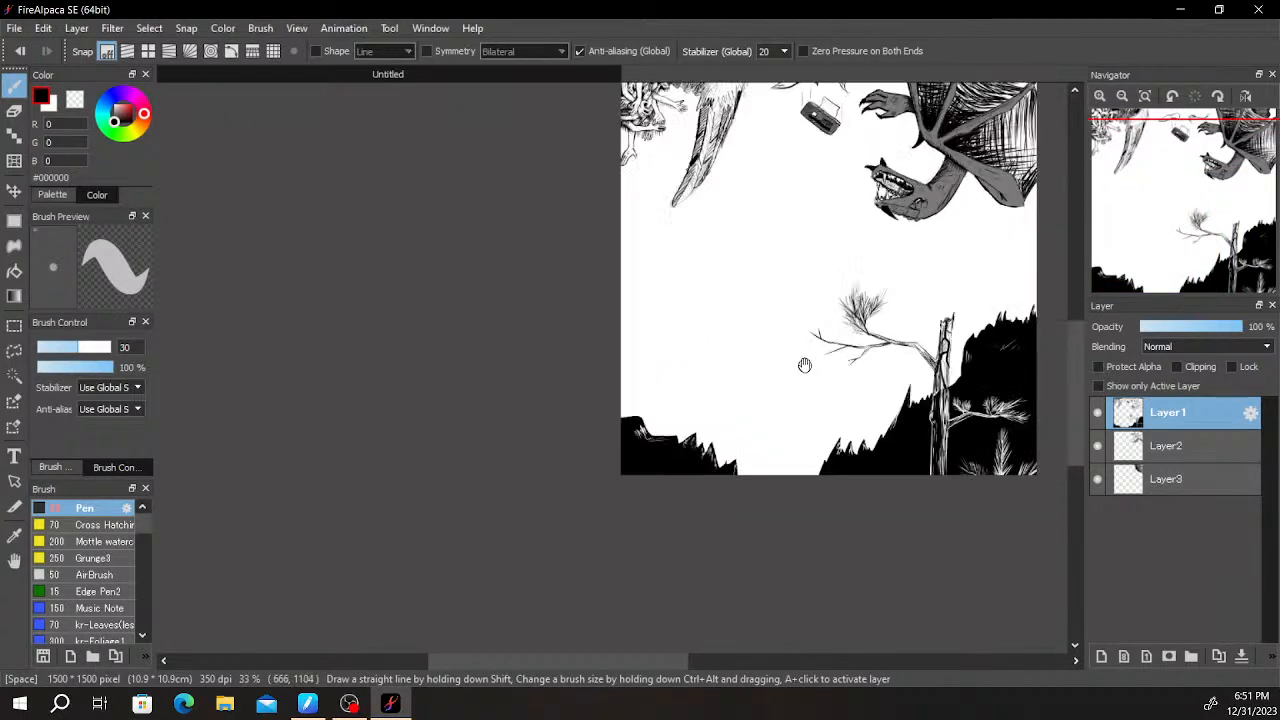
- Draw a small cloaked figure holding an upright spear on the left rock ledge, and erase the stray lines inside its arm
{"action": "scroll", "coordinate": [660, 384], "scroll_direction": "up", "scroll_amount": 1}
{"action": "left_click_drag", "start_coordinate": [620, 408], "coordinate": [779, 431]}
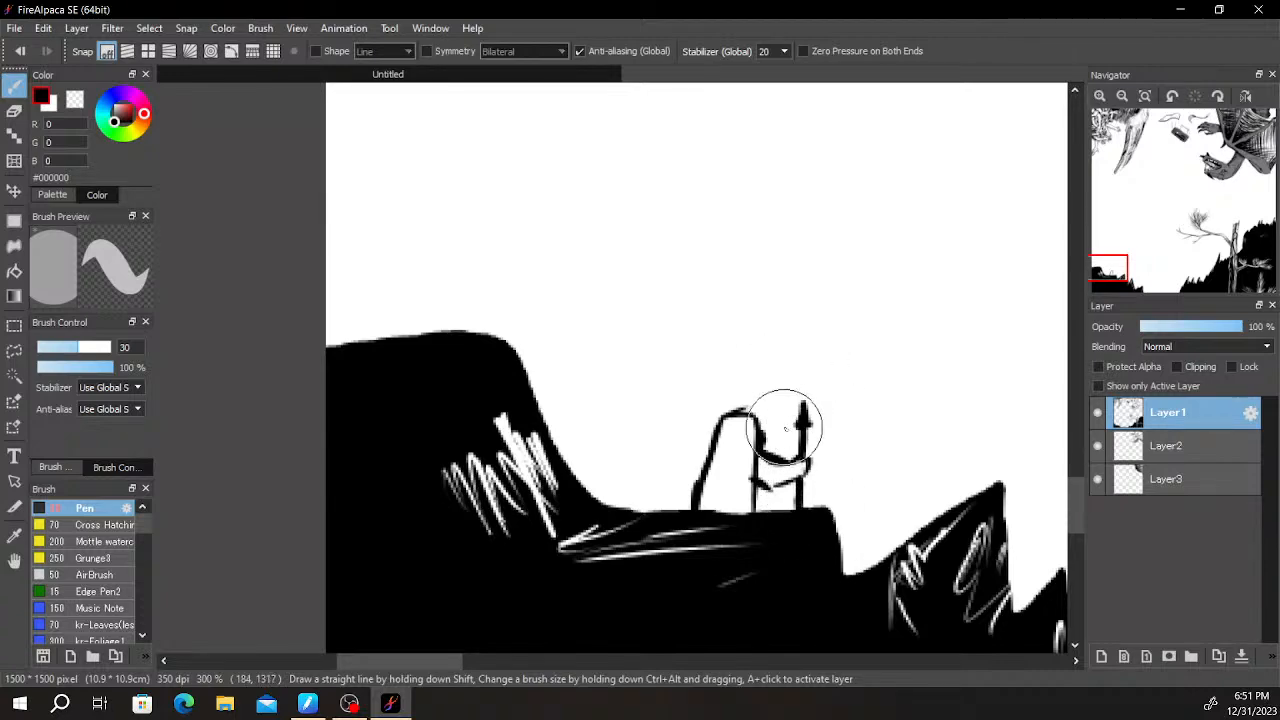
{"action": "scroll", "coordinate": [785, 425], "scroll_direction": "up", "scroll_amount": 5}
{"action": "key", "text": "e"}
{"action": "mouse_move", "coordinate": [823, 445]}
{"action": "left_mouse_down"}
{"action": "mouse_move", "coordinate": [814, 429]}
{"action": "mouse_move", "coordinate": [829, 386]}
{"action": "mouse_move", "coordinate": [829, 429]}
{"action": "mouse_move", "coordinate": [900, 412]}
{"action": "left_mouse_up"}
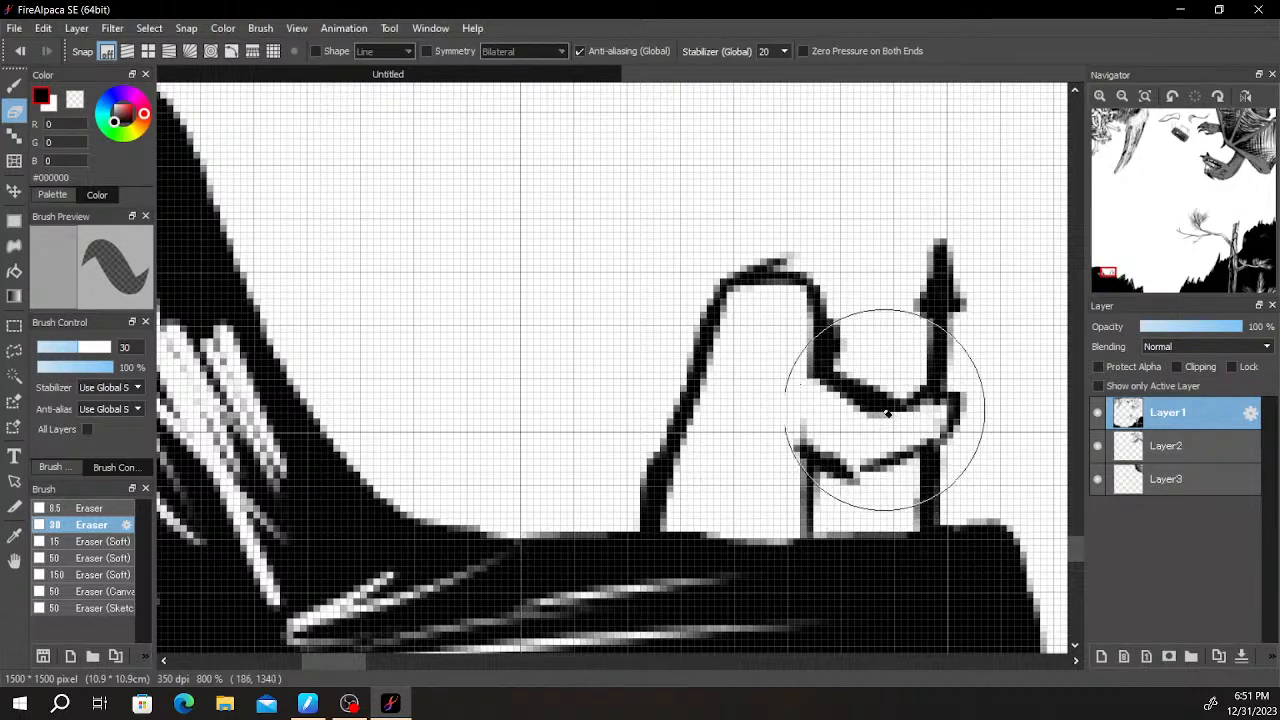
{"action": "key", "text": "b"}
{"action": "mouse_move", "coordinate": [799, 394]}
{"action": "left_mouse_down"}
{"action": "mouse_move", "coordinate": [793, 424]}
{"action": "mouse_move", "coordinate": [770, 426]}
{"action": "left_mouse_up"}
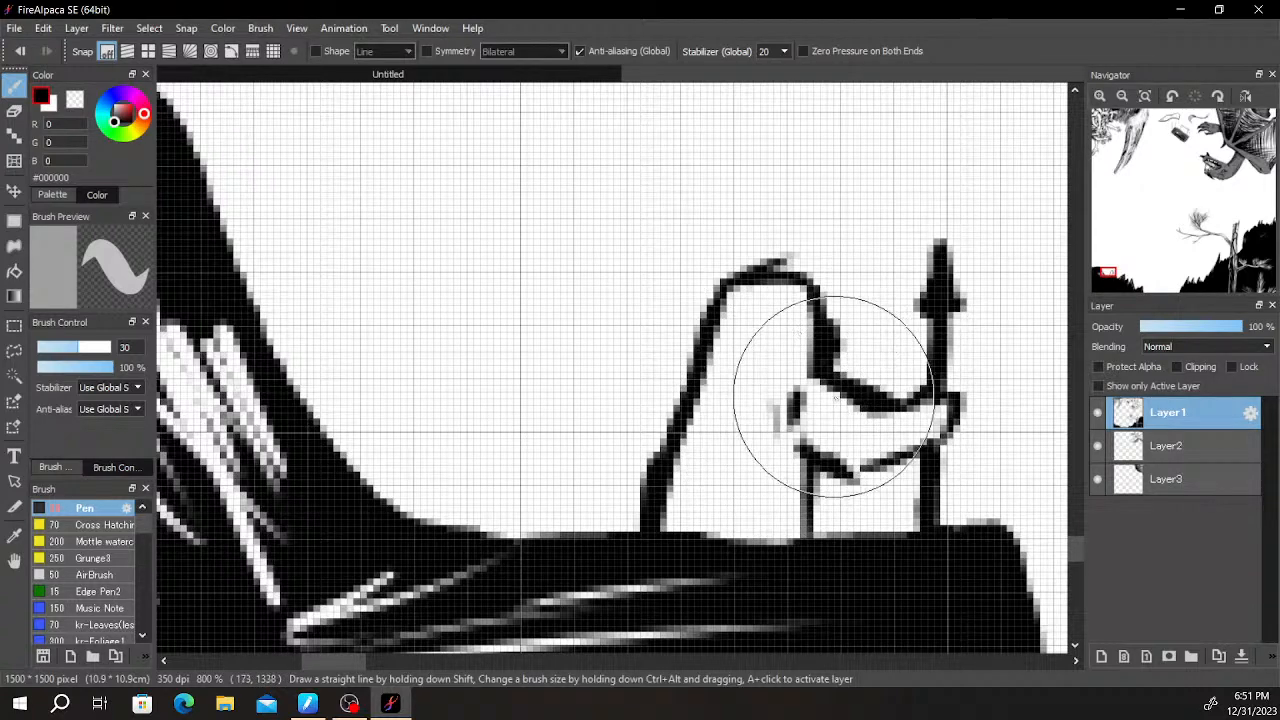
{"action": "key", "text": "ctrl+z"}
{"action": "key", "text": "ctrl+z"}
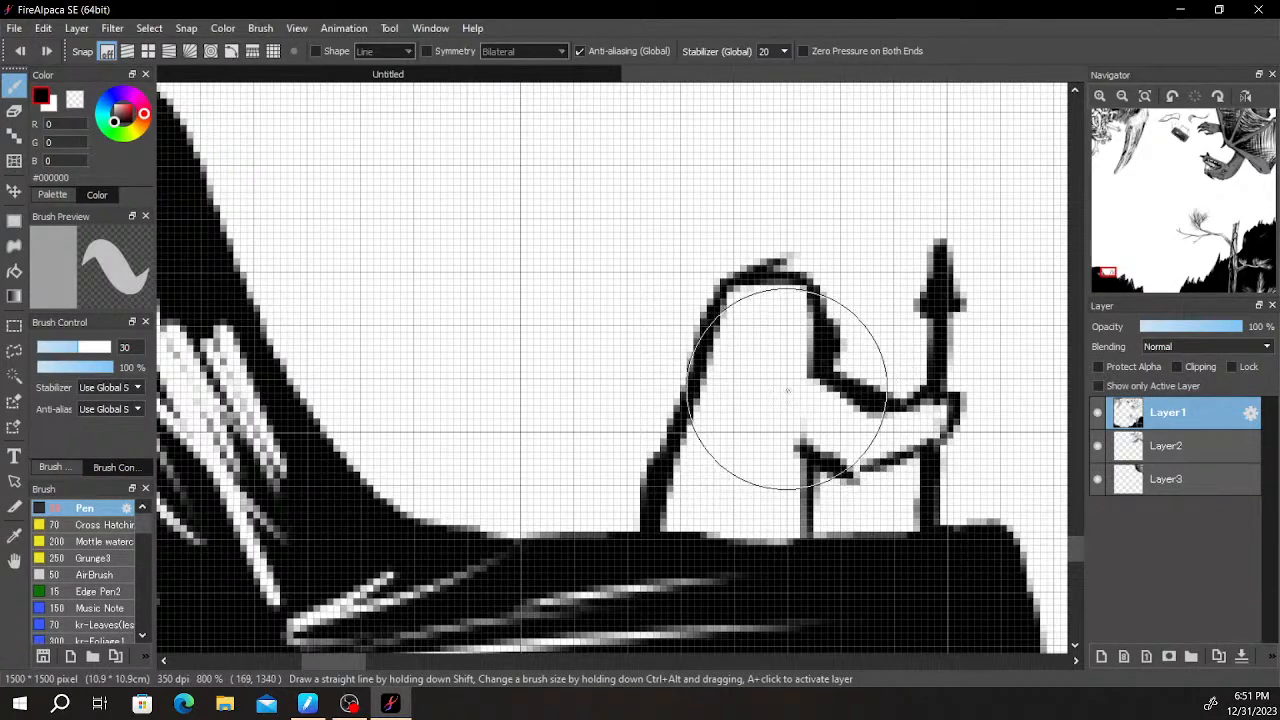
- Draw short black fold strokes where the small figure's arm joins its body
{"action": "mouse_move", "coordinate": [802, 395]}
{"action": "left_mouse_down"}
{"action": "mouse_move", "coordinate": [900, 377]}
{"action": "mouse_move", "coordinate": [828, 427]}
{"action": "left_mouse_up"}
{"action": "mouse_move", "coordinate": [879, 373]}
{"action": "left_mouse_down"}
{"action": "mouse_move", "coordinate": [932, 354]}
{"action": "mouse_move", "coordinate": [864, 429]}
{"action": "left_mouse_up"}
{"action": "left_click_drag", "start_coordinate": [781, 297], "coordinate": [777, 363]}
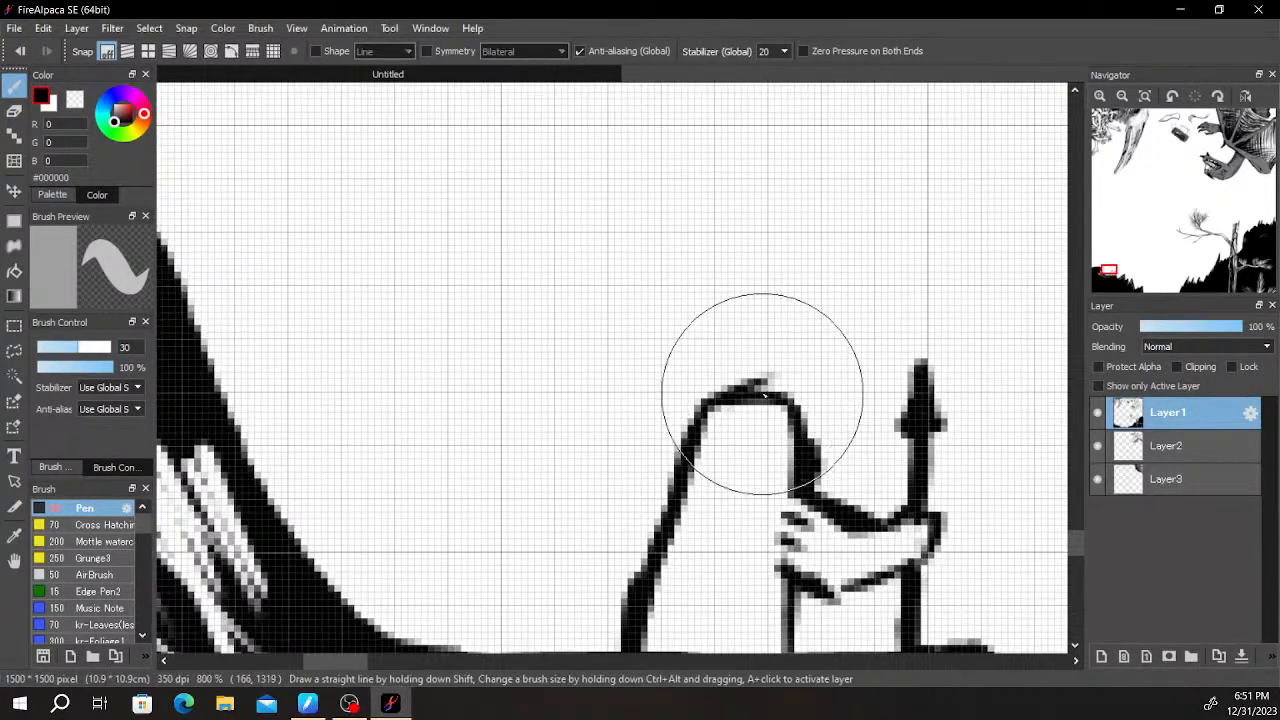
- Fill the small figure's cloak and sleeve with vertical black stripes
{"action": "scroll", "coordinate": [777, 366], "scroll_direction": "down", "scroll_amount": 10}
{"action": "scroll", "coordinate": [860, 363], "scroll_direction": "up", "scroll_amount": 12}
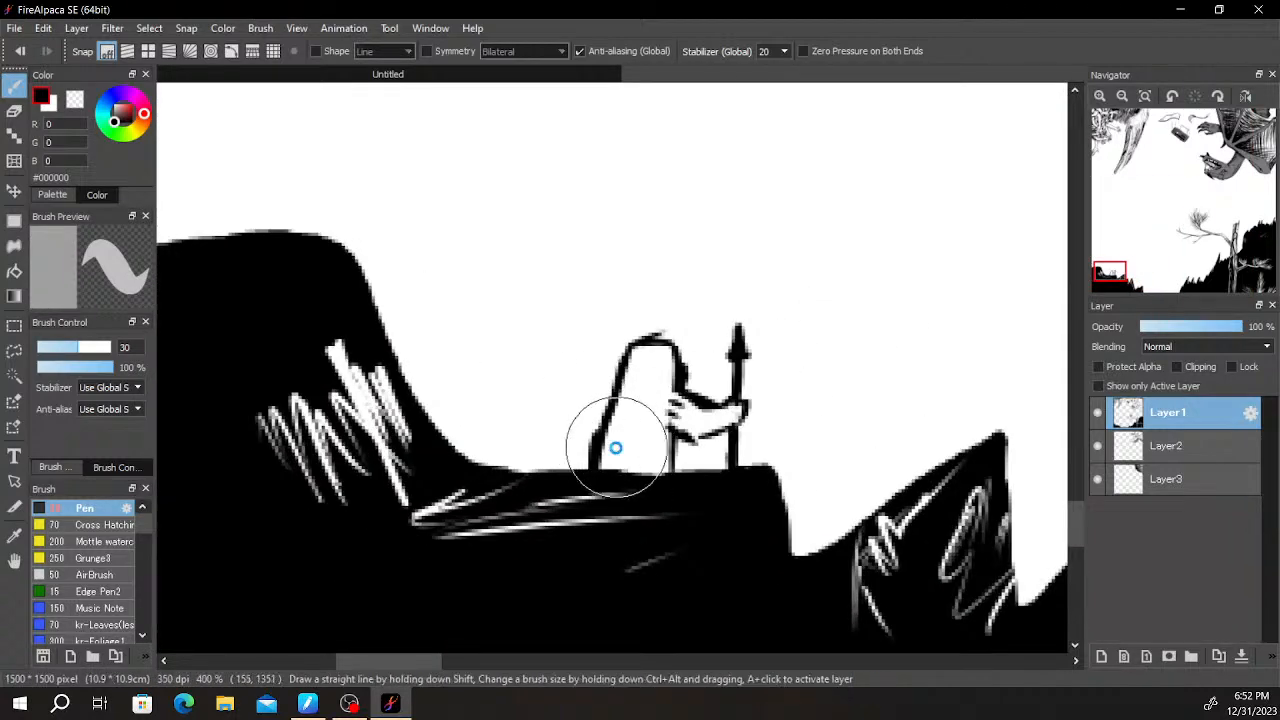
{"action": "scroll", "coordinate": [601, 445], "scroll_direction": "up", "scroll_amount": 2}
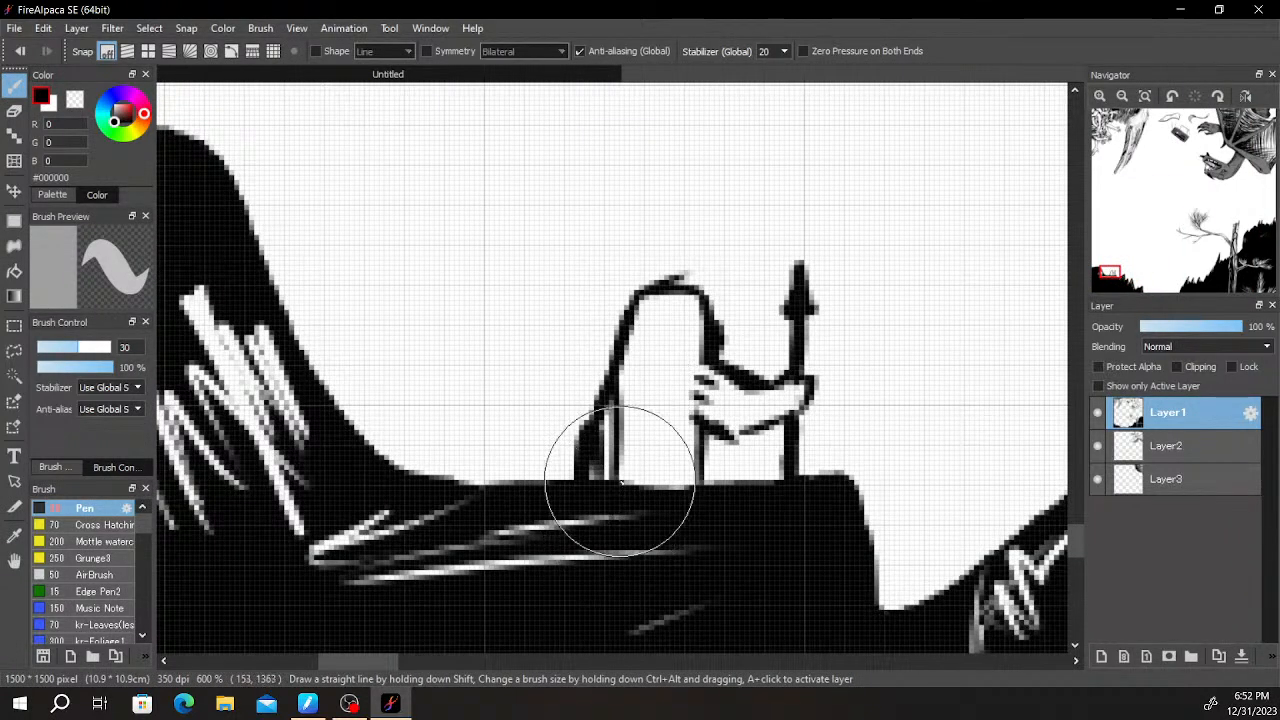
{"action": "left_click_drag", "start_coordinate": [631, 334], "coordinate": [637, 425]}
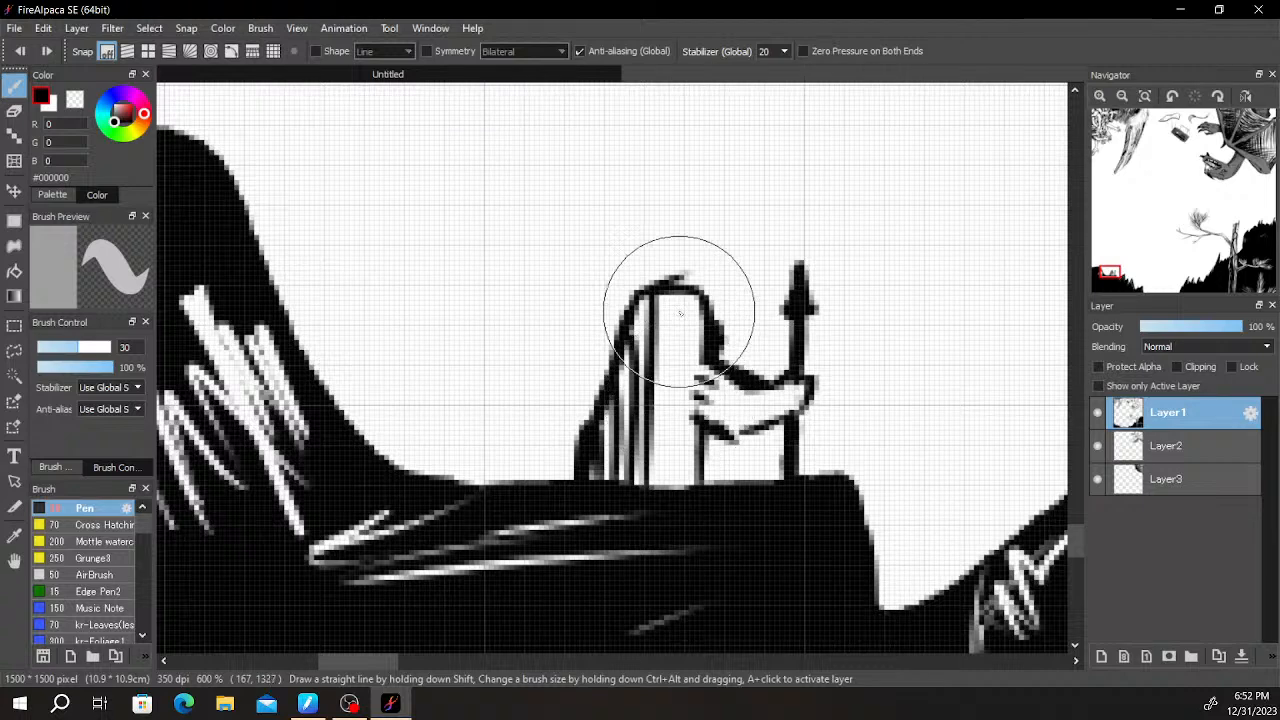
{"action": "left_click_drag", "start_coordinate": [683, 313], "coordinate": [665, 500]}
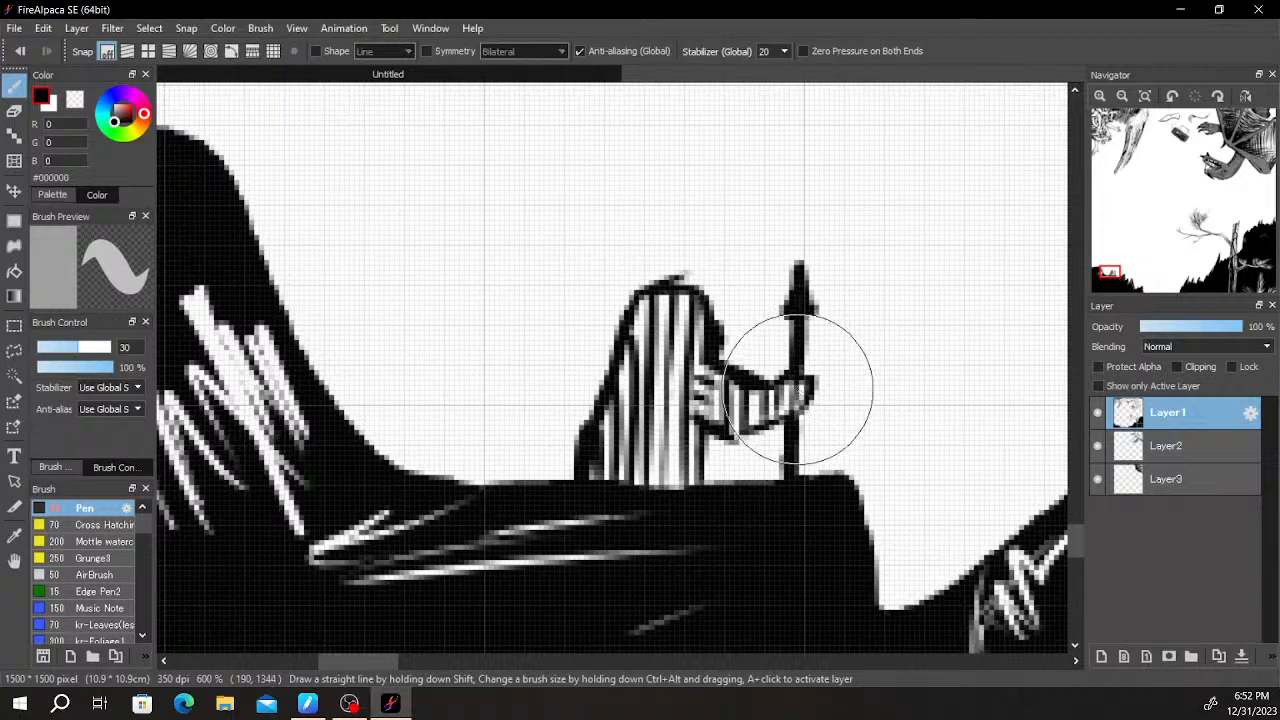
- Darken the back edge and base of the striped cloak with additional short black strokes
{"action": "scroll", "coordinate": [793, 388], "scroll_direction": "down", "scroll_amount": 2}
{"action": "scroll", "coordinate": [783, 388], "scroll_direction": "up", "scroll_amount": 2}
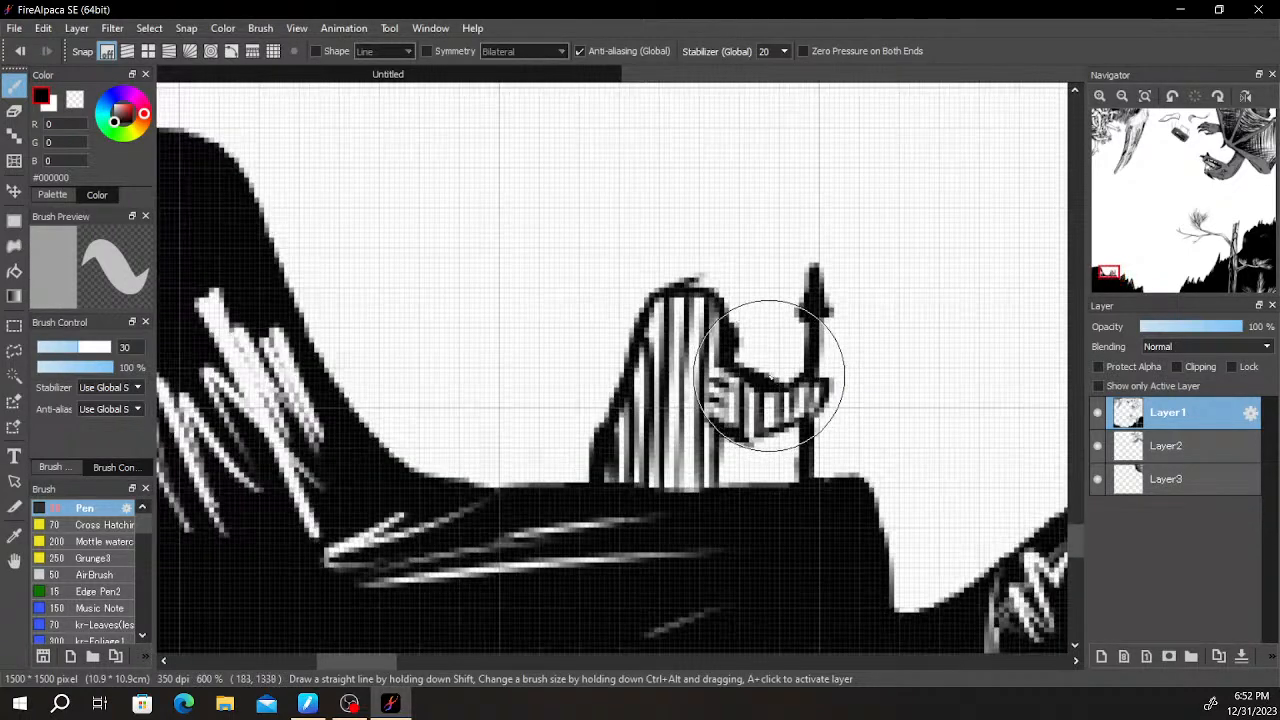
{"action": "scroll", "coordinate": [650, 355], "scroll_direction": "down", "scroll_amount": 2}
{"action": "scroll", "coordinate": [725, 428], "scroll_direction": "up", "scroll_amount": 2}
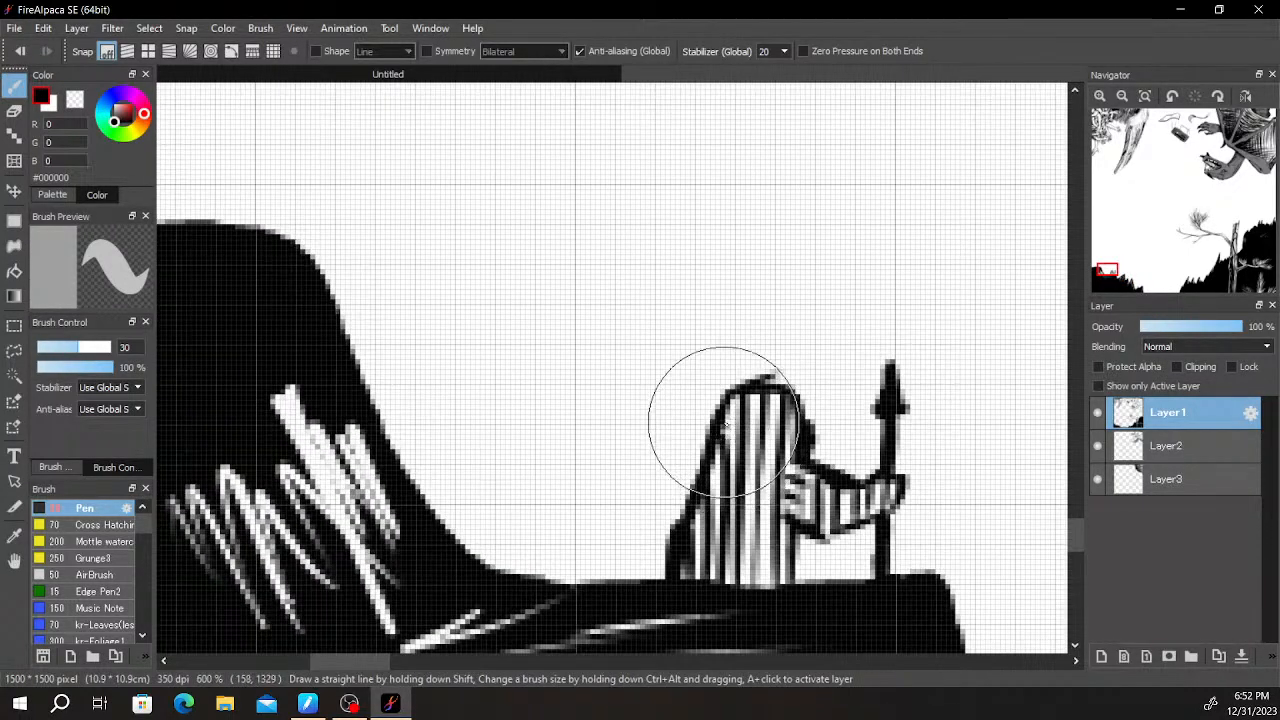
{"action": "mouse_move", "coordinate": [769, 396]}
{"action": "left_mouse_down"}
{"action": "mouse_move", "coordinate": [774, 411]}
{"action": "mouse_move", "coordinate": [760, 403]}
{"action": "left_mouse_up"}
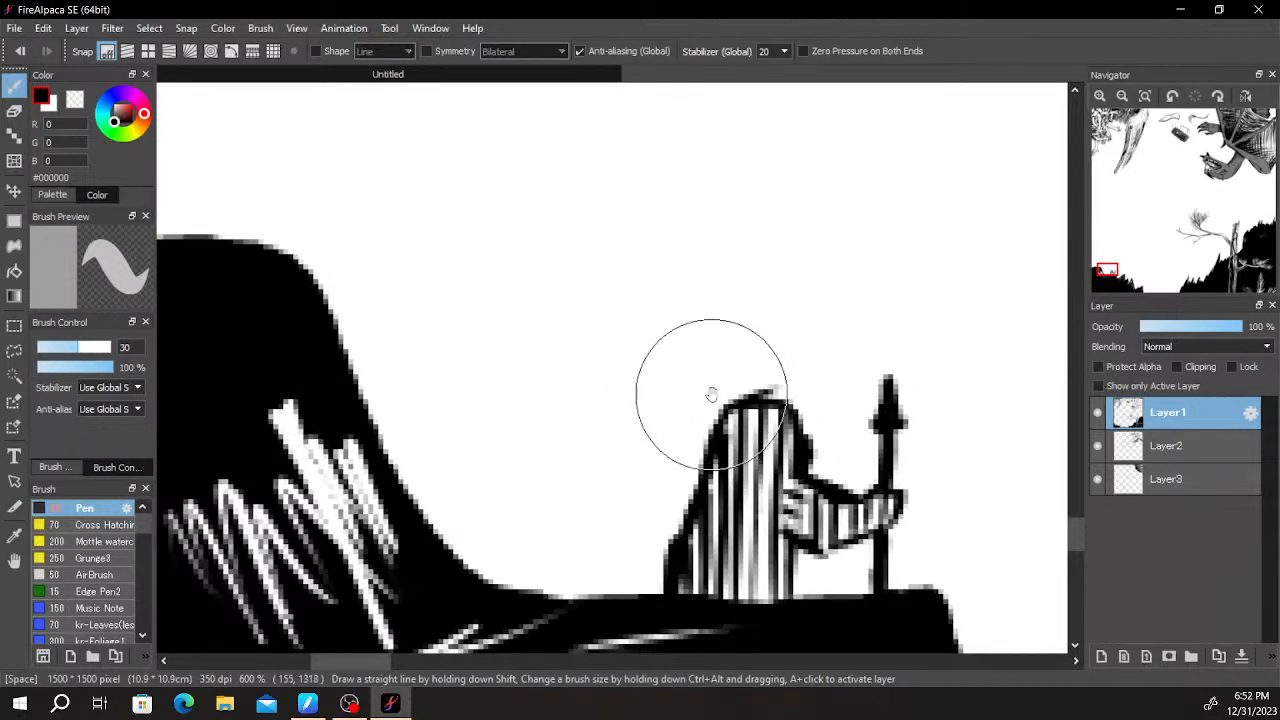
{"action": "scroll", "coordinate": [765, 350], "scroll_direction": "down", "scroll_amount": 3}
{"action": "scroll", "coordinate": [800, 400], "scroll_direction": "up", "scroll_amount": 4}
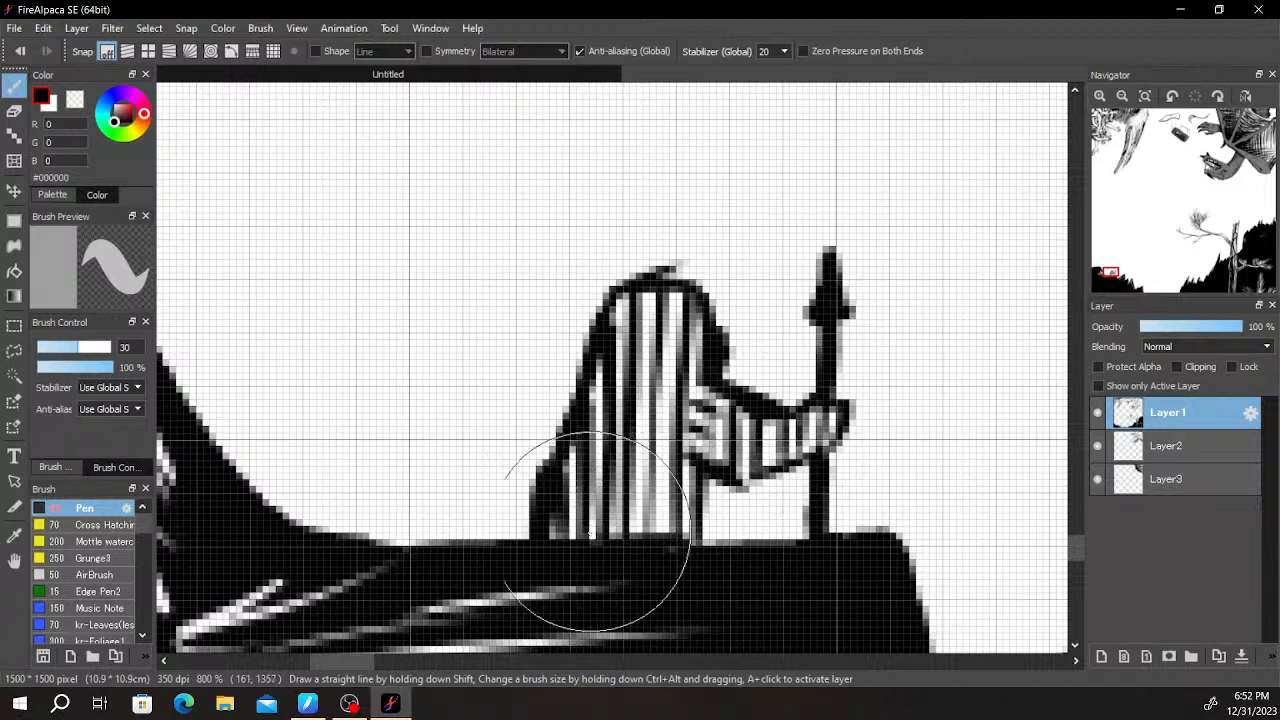
{"action": "mouse_move", "coordinate": [626, 518]}
{"action": "left_mouse_down"}
{"action": "mouse_move", "coordinate": [688, 513]}
{"action": "mouse_move", "coordinate": [684, 534]}
{"action": "mouse_move", "coordinate": [577, 517]}
{"action": "mouse_move", "coordinate": [566, 561]}
{"action": "mouse_move", "coordinate": [584, 513]}
{"action": "mouse_move", "coordinate": [648, 525]}
{"action": "mouse_move", "coordinate": [584, 516]}
{"action": "mouse_move", "coordinate": [616, 455]}
{"action": "mouse_move", "coordinate": [584, 472]}
{"action": "mouse_move", "coordinate": [624, 495]}
{"action": "mouse_move", "coordinate": [641, 528]}
{"action": "mouse_move", "coordinate": [655, 481]}
{"action": "mouse_move", "coordinate": [855, 343]}
{"action": "left_mouse_up"}
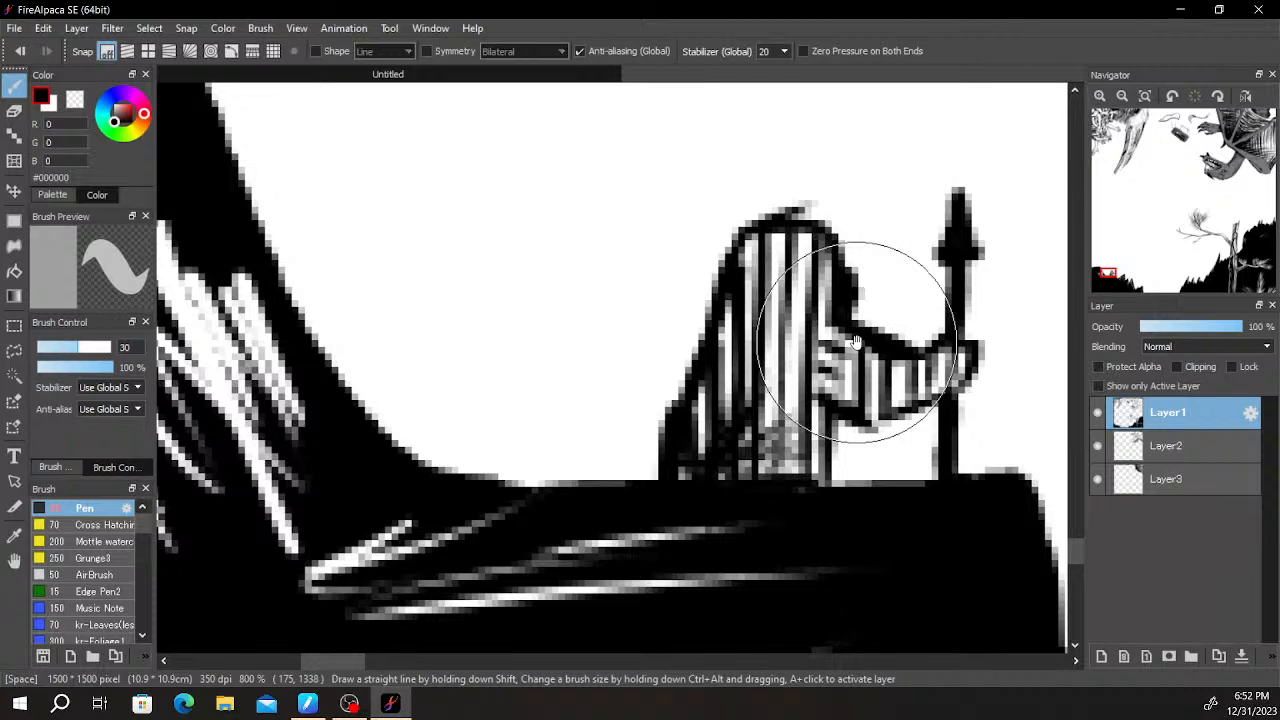
{"action": "mouse_move", "coordinate": [687, 407]}
{"action": "left_mouse_down"}
{"action": "mouse_move", "coordinate": [700, 489]}
{"action": "mouse_move", "coordinate": [657, 551]}
{"action": "mouse_move", "coordinate": [692, 509]}
{"action": "left_mouse_up"}
{"action": "left_click_drag", "start_coordinate": [704, 436], "coordinate": [729, 466]}
{"action": "left_click_drag", "start_coordinate": [797, 371], "coordinate": [689, 363]}
- Draw a taller second figure's body sides, small base arch and raised left arm between the cliff slope and the spear holder
{"action": "scroll", "coordinate": [744, 360], "scroll_direction": "down", "scroll_amount": 3}
{"action": "left_click_drag", "start_coordinate": [848, 367], "coordinate": [836, 345]}
{"action": "scroll", "coordinate": [834, 341], "scroll_direction": "down", "scroll_amount": 2}
{"action": "scroll", "coordinate": [834, 341], "scroll_direction": "up", "scroll_amount": 2}
{"action": "left_click_drag", "start_coordinate": [576, 412], "coordinate": [616, 531]}
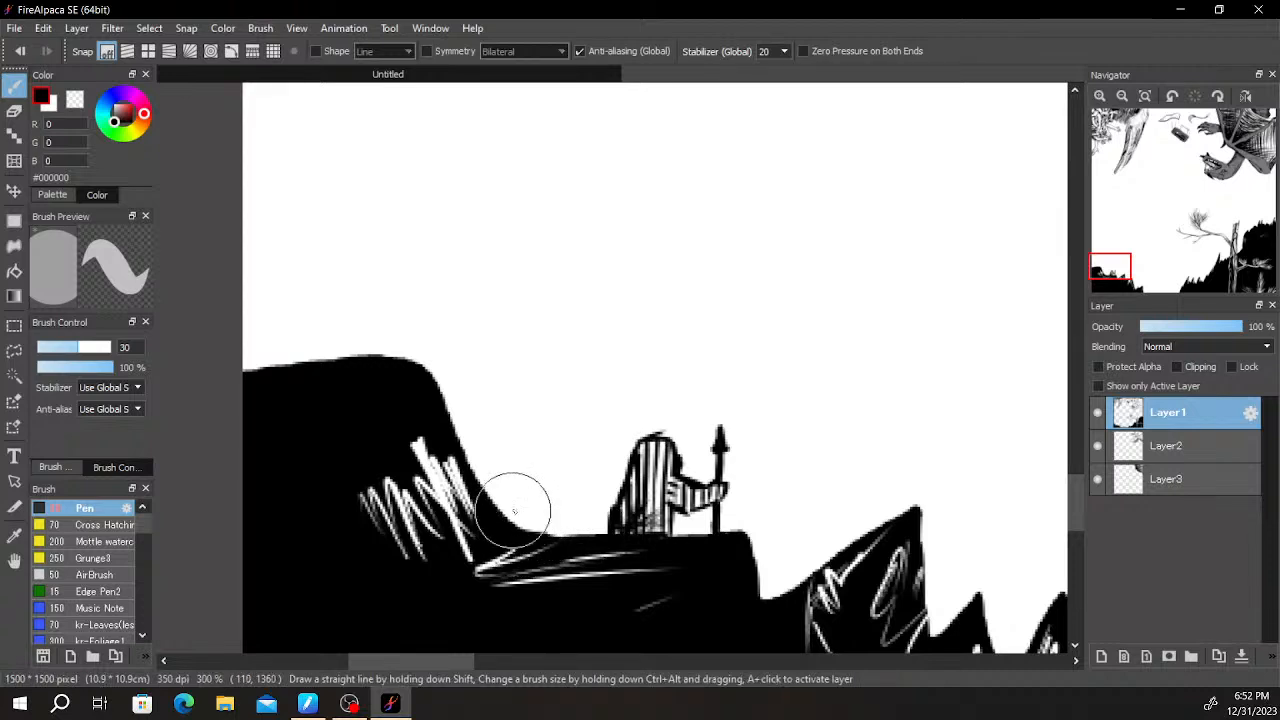
{"action": "left_click_drag", "start_coordinate": [512, 540], "coordinate": [517, 470]}
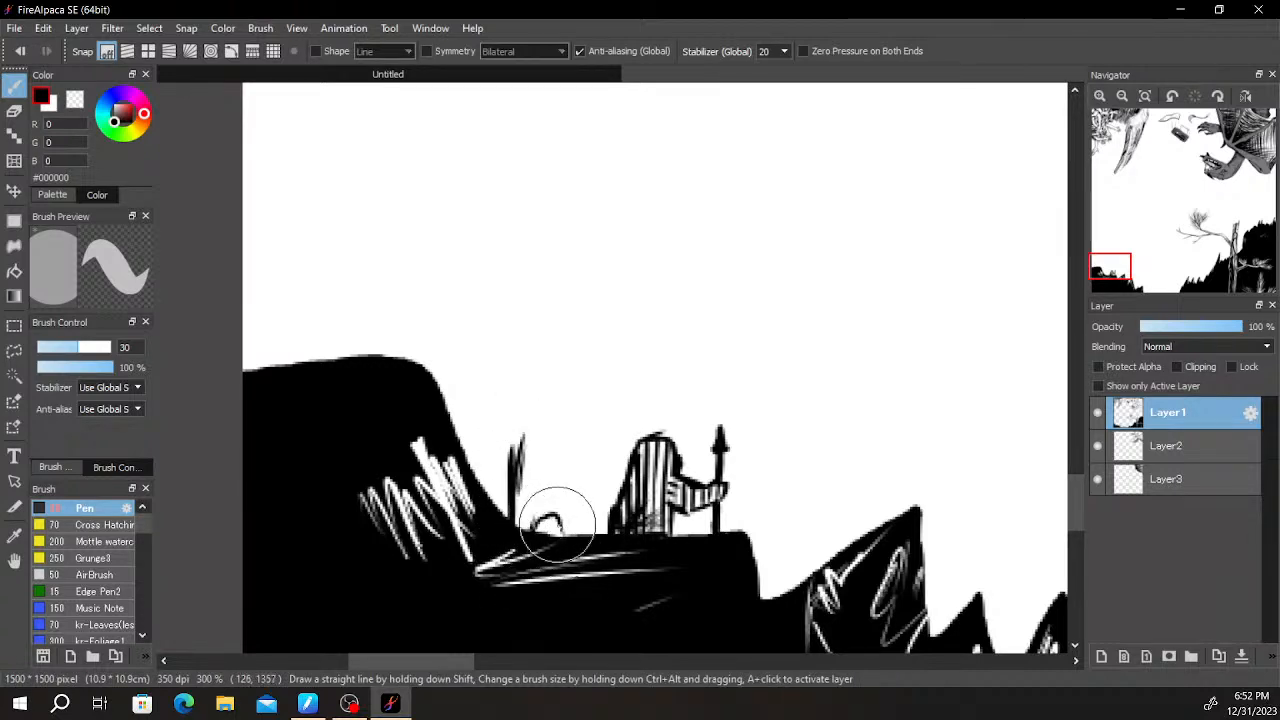
{"action": "scroll", "coordinate": [574, 507], "scroll_direction": "up", "scroll_amount": 1}
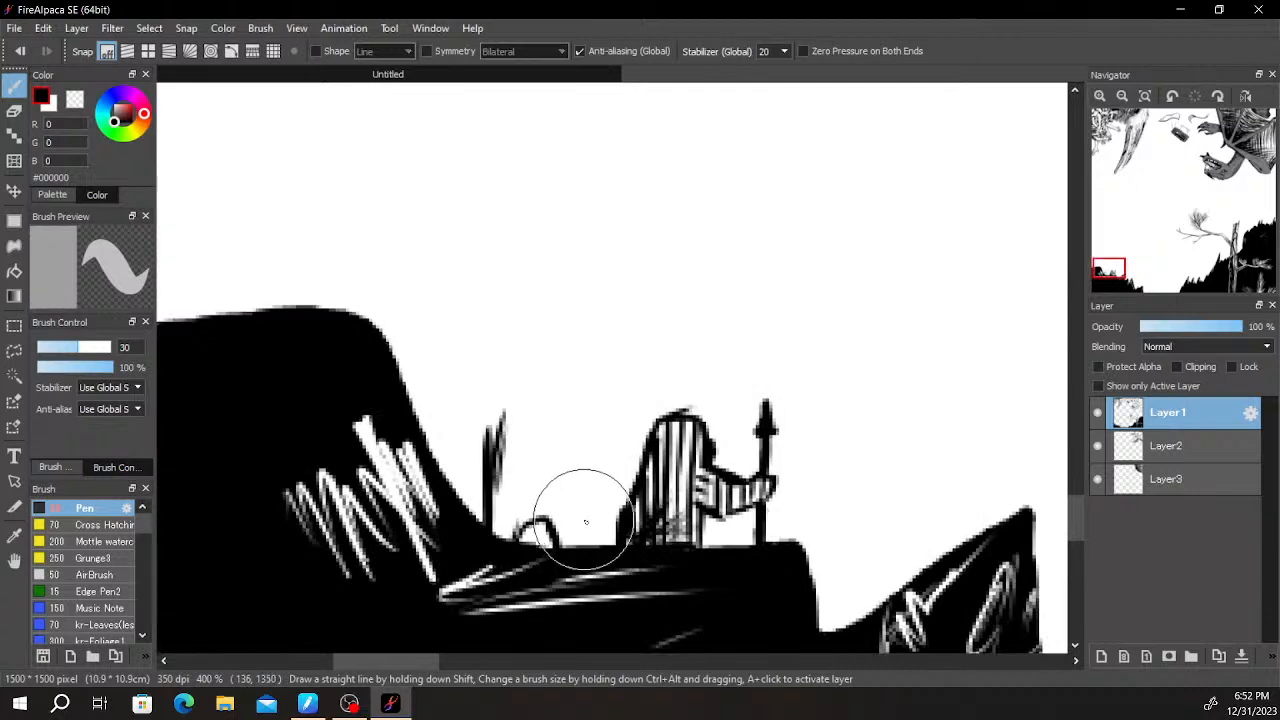
{"action": "left_click_drag", "start_coordinate": [572, 540], "coordinate": [580, 410]}
{"action": "left_click_drag", "start_coordinate": [486, 458], "coordinate": [460, 378]}
{"action": "key", "text": "ctrl+z"}
{"action": "mouse_move", "coordinate": [484, 461]}
{"action": "left_mouse_down"}
{"action": "mouse_move", "coordinate": [463, 402]}
{"action": "mouse_move", "coordinate": [469, 284]}
{"action": "mouse_move", "coordinate": [476, 335]}
{"action": "mouse_move", "coordinate": [471, 292]}
{"action": "mouse_move", "coordinate": [502, 298]}
{"action": "mouse_move", "coordinate": [502, 408]}
{"action": "left_mouse_up"}
{"action": "key", "text": "ctrl+z"}
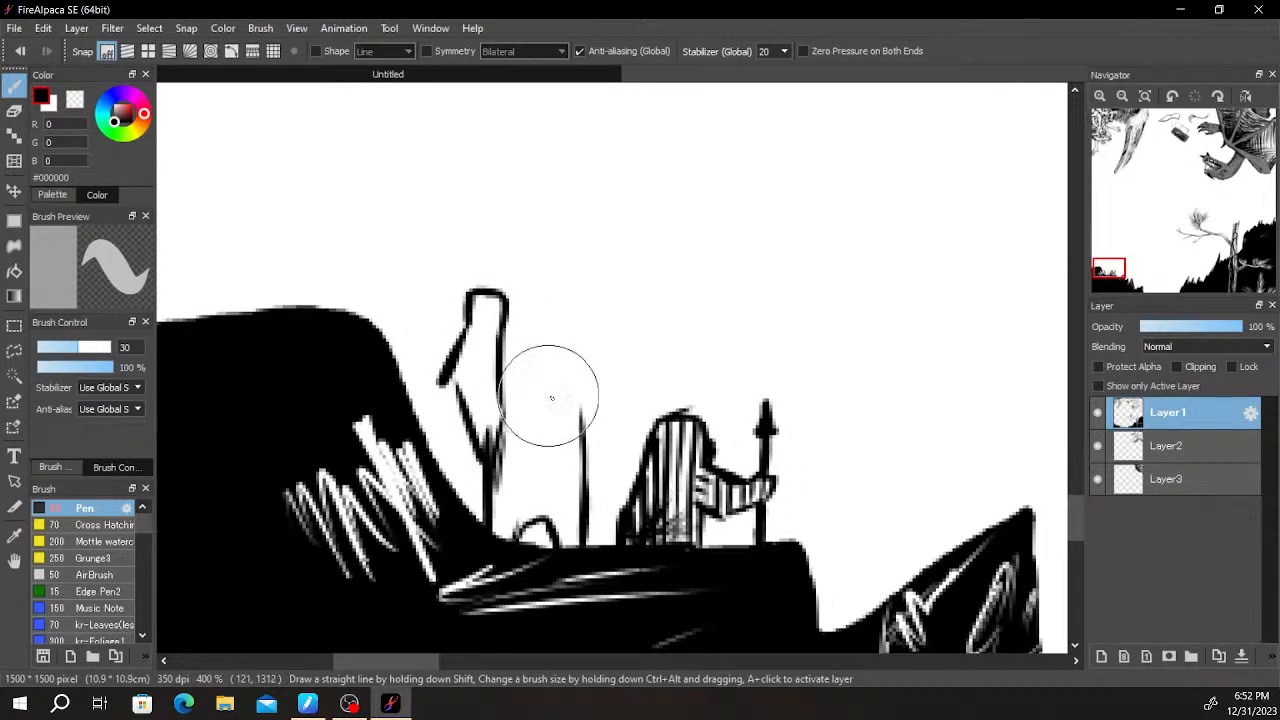
- Draw the second figure's raised right arm and the rounded top of its head between the arms
{"action": "left_click_drag", "start_coordinate": [579, 413], "coordinate": [593, 339]}
{"action": "key", "text": "ctrl+z"}
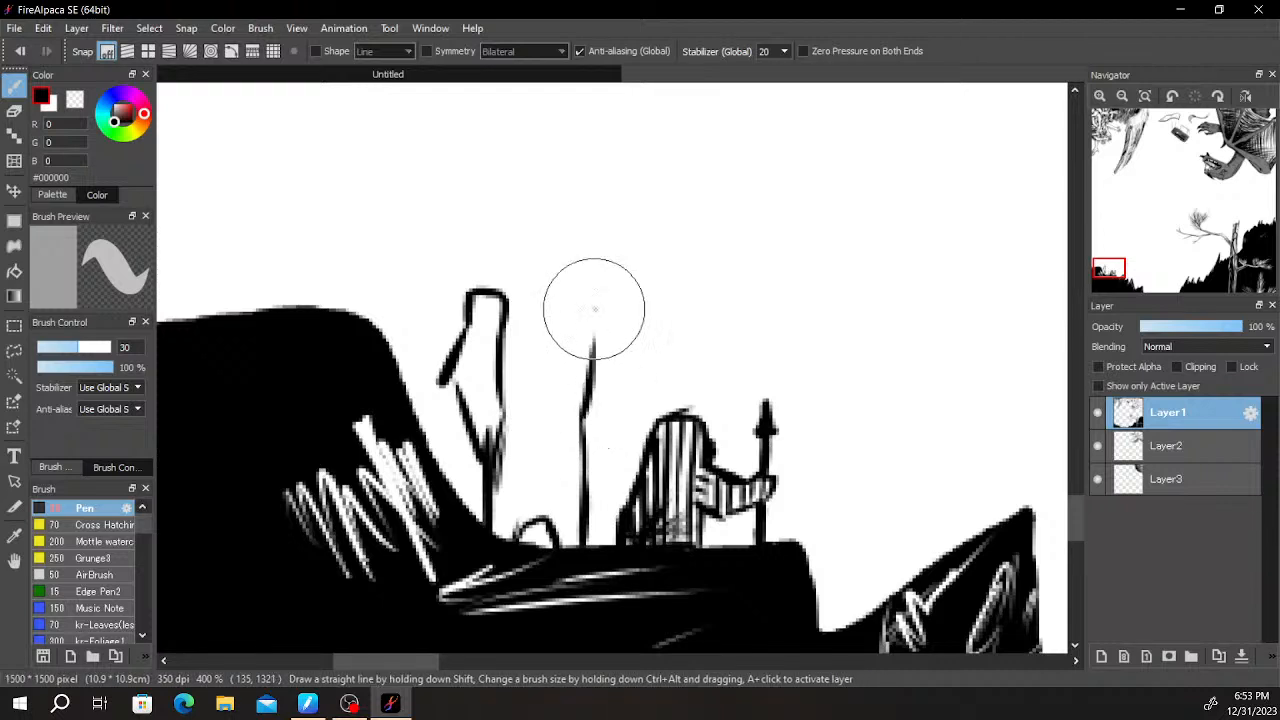
{"action": "mouse_move", "coordinate": [586, 398]}
{"action": "left_mouse_down"}
{"action": "mouse_move", "coordinate": [584, 309]}
{"action": "mouse_move", "coordinate": [598, 290]}
{"action": "mouse_move", "coordinate": [625, 298]}
{"action": "mouse_move", "coordinate": [628, 350]}
{"action": "mouse_move", "coordinate": [628, 318]}
{"action": "left_mouse_up"}
{"action": "mouse_move", "coordinate": [612, 428]}
{"action": "left_mouse_down"}
{"action": "mouse_move", "coordinate": [575, 475]}
{"action": "mouse_move", "coordinate": [591, 471]}
{"action": "left_mouse_up"}
{"action": "left_click_drag", "start_coordinate": [513, 388], "coordinate": [517, 376]}
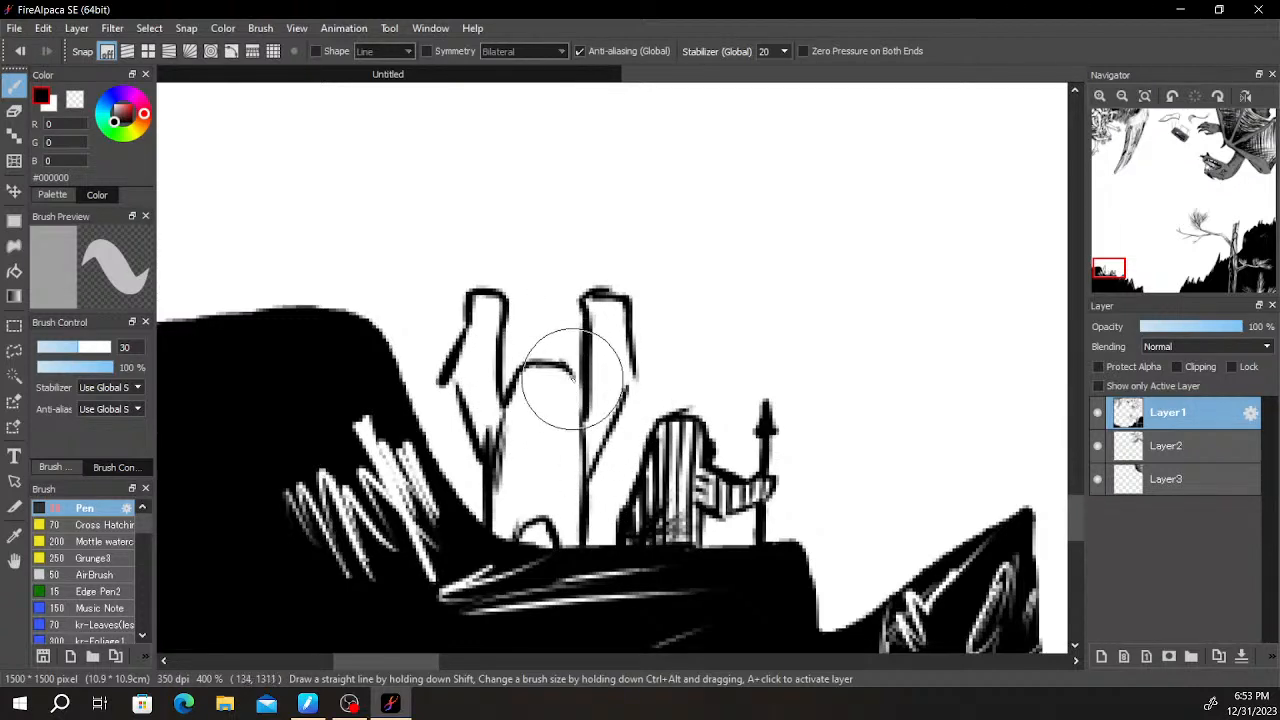
- Draw a horizontal spear across the second figure's raised hands, extending past both sides with a barbed tip on the right end
{"action": "left_click_drag", "start_coordinate": [514, 312], "coordinate": [593, 312]}
{"action": "left_click_drag", "start_coordinate": [516, 313], "coordinate": [622, 312]}
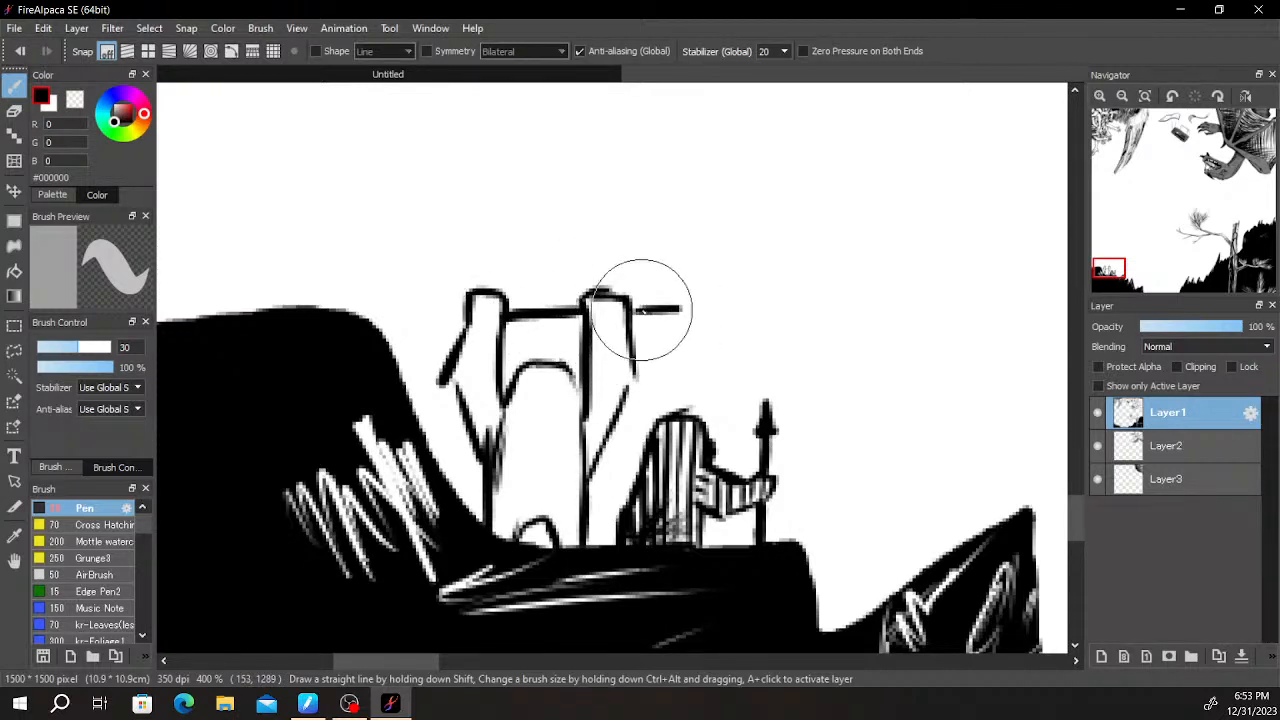
{"action": "left_click_drag", "start_coordinate": [647, 311], "coordinate": [737, 292]}
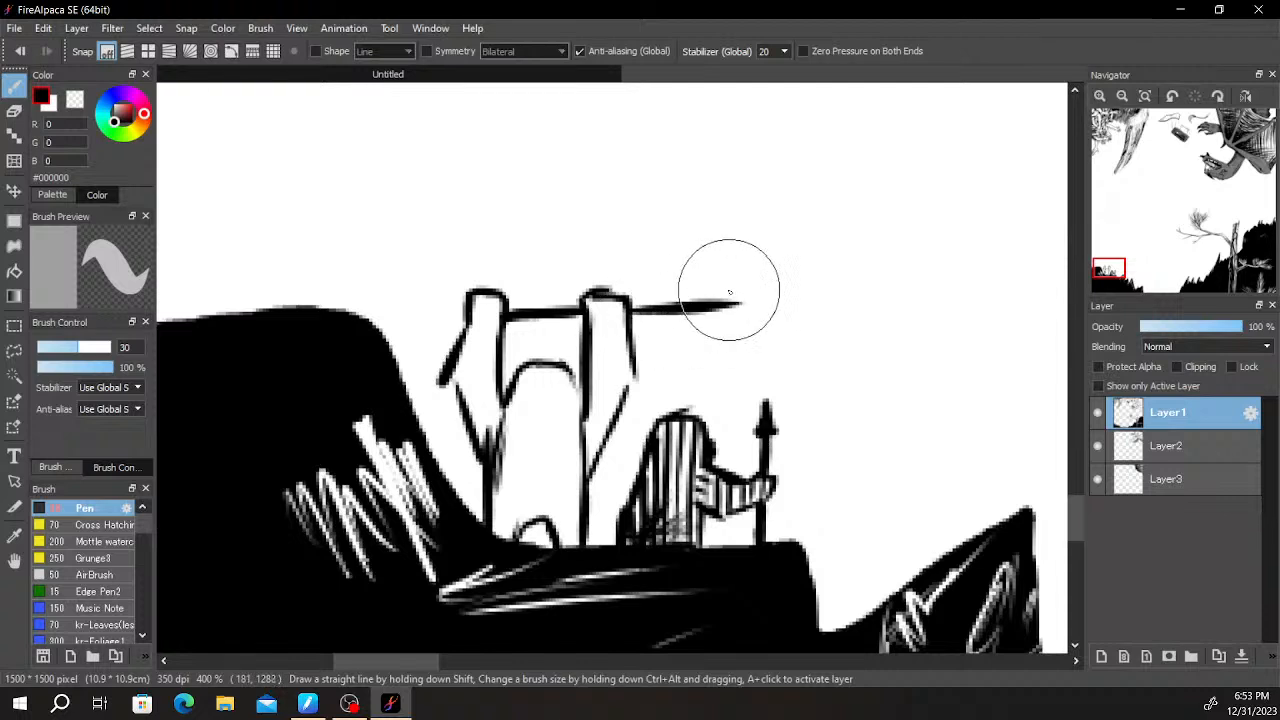
{"action": "key", "text": "ctrl+z"}
{"action": "left_click_drag", "start_coordinate": [640, 316], "coordinate": [755, 302]}
{"action": "key", "text": "ctrl+z"}
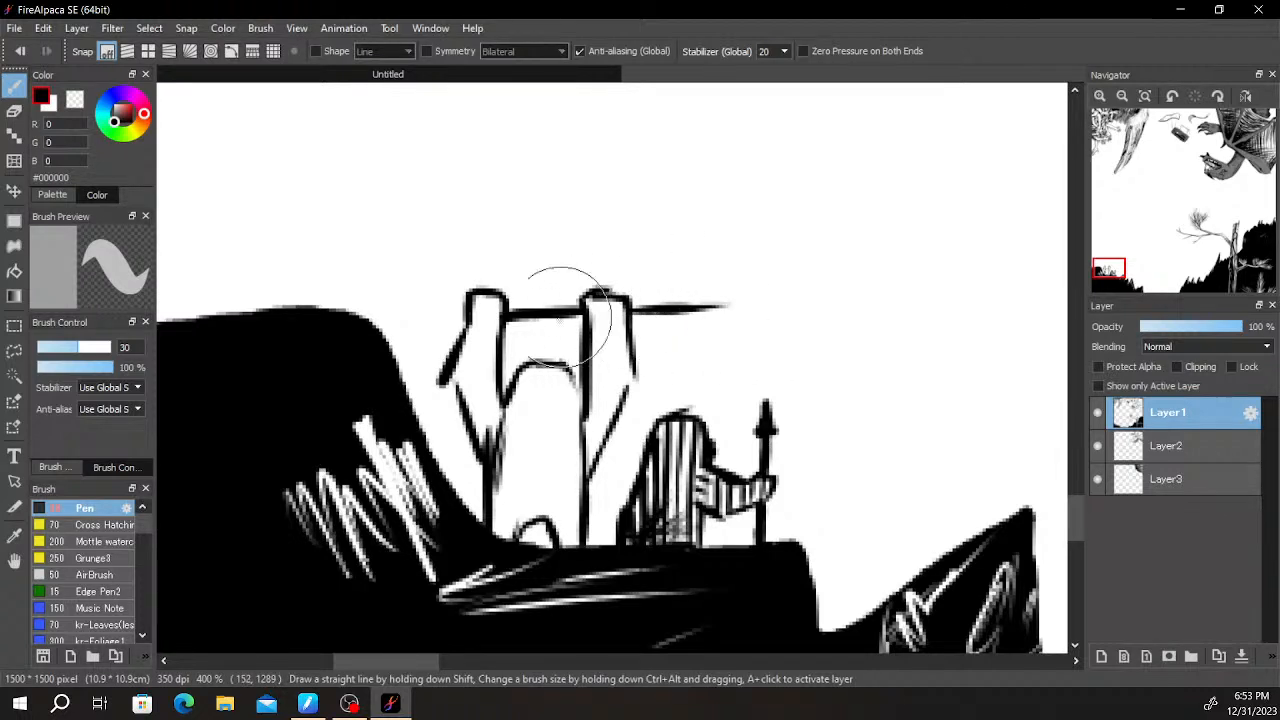
{"action": "mouse_move", "coordinate": [461, 317]}
{"action": "left_mouse_down"}
{"action": "mouse_move", "coordinate": [422, 322]}
{"action": "mouse_move", "coordinate": [457, 322]}
{"action": "left_mouse_up"}
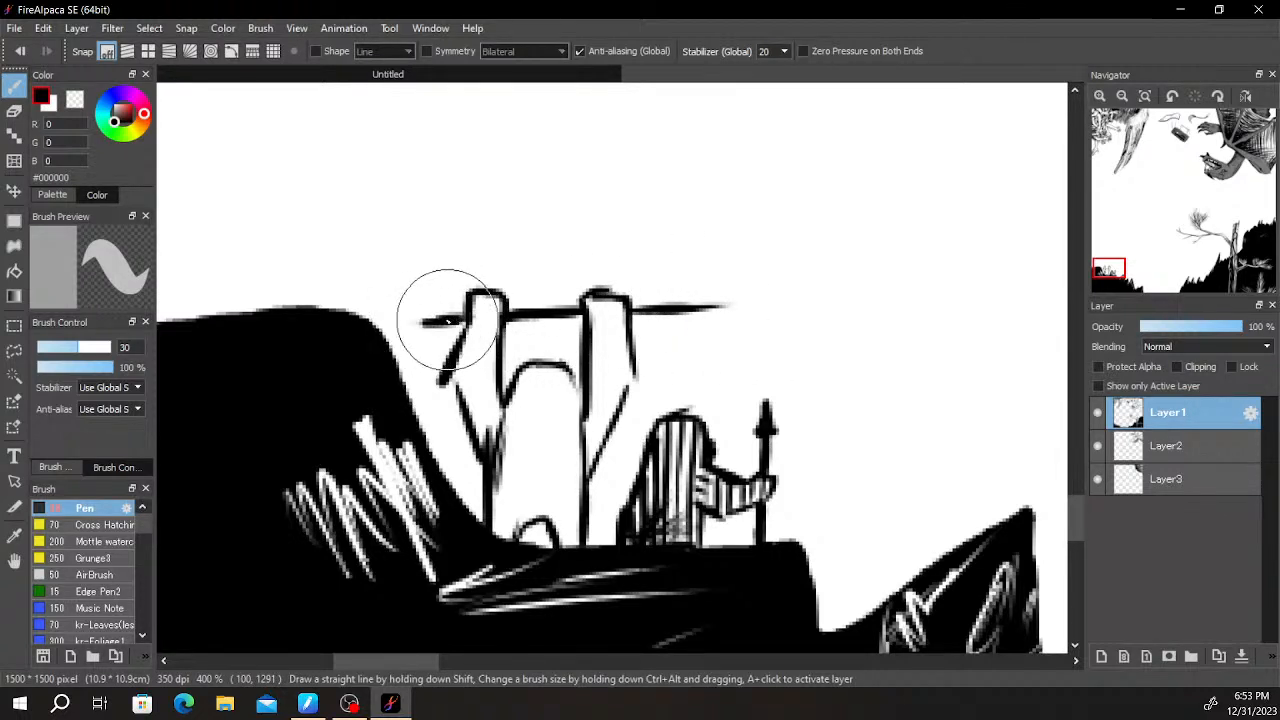
{"action": "mouse_move", "coordinate": [714, 303]}
{"action": "left_mouse_down"}
{"action": "mouse_move", "coordinate": [688, 300]}
{"action": "mouse_move", "coordinate": [674, 322]}
{"action": "mouse_move", "coordinate": [670, 298]}
{"action": "left_mouse_up"}
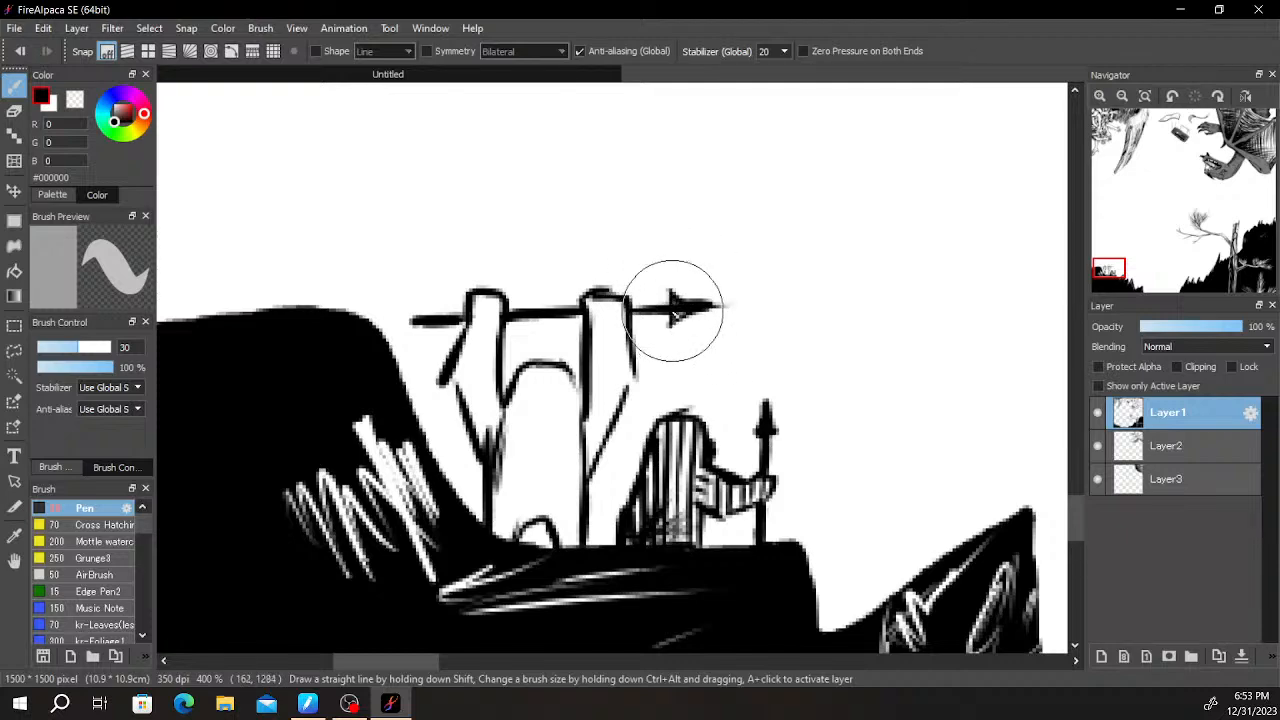
- Fill the second figure's body and sleeves with vertical black stripes, and mark the cuffs below its hands
{"action": "scroll", "coordinate": [490, 467], "scroll_direction": "down", "scroll_amount": 2}
{"action": "scroll", "coordinate": [502, 434], "scroll_direction": "up", "scroll_amount": 2}
{"action": "mouse_move", "coordinate": [462, 370]}
{"action": "left_mouse_down"}
{"action": "mouse_move", "coordinate": [459, 413]}
{"action": "mouse_move", "coordinate": [469, 367]}
{"action": "mouse_move", "coordinate": [467, 429]}
{"action": "mouse_move", "coordinate": [477, 341]}
{"action": "mouse_move", "coordinate": [475, 357]}
{"action": "mouse_move", "coordinate": [495, 365]}
{"action": "mouse_move", "coordinate": [479, 362]}
{"action": "mouse_move", "coordinate": [488, 453]}
{"action": "mouse_move", "coordinate": [500, 420]}
{"action": "mouse_move", "coordinate": [503, 567]}
{"action": "mouse_move", "coordinate": [502, 487]}
{"action": "mouse_move", "coordinate": [503, 541]}
{"action": "mouse_move", "coordinate": [513, 438]}
{"action": "mouse_move", "coordinate": [513, 553]}
{"action": "mouse_move", "coordinate": [527, 407]}
{"action": "mouse_move", "coordinate": [527, 557]}
{"action": "mouse_move", "coordinate": [547, 402]}
{"action": "mouse_move", "coordinate": [552, 525]}
{"action": "mouse_move", "coordinate": [564, 485]}
{"action": "mouse_move", "coordinate": [578, 544]}
{"action": "mouse_move", "coordinate": [597, 434]}
{"action": "mouse_move", "coordinate": [597, 457]}
{"action": "mouse_move", "coordinate": [593, 363]}
{"action": "mouse_move", "coordinate": [598, 410]}
{"action": "mouse_move", "coordinate": [610, 356]}
{"action": "mouse_move", "coordinate": [612, 458]}
{"action": "mouse_move", "coordinate": [625, 387]}
{"action": "mouse_move", "coordinate": [605, 364]}
{"action": "mouse_move", "coordinate": [603, 457]}
{"action": "mouse_move", "coordinate": [615, 365]}
{"action": "mouse_move", "coordinate": [617, 439]}
{"action": "mouse_move", "coordinate": [617, 381]}
{"action": "mouse_move", "coordinate": [598, 367]}
{"action": "mouse_move", "coordinate": [628, 337]}
{"action": "left_mouse_up"}
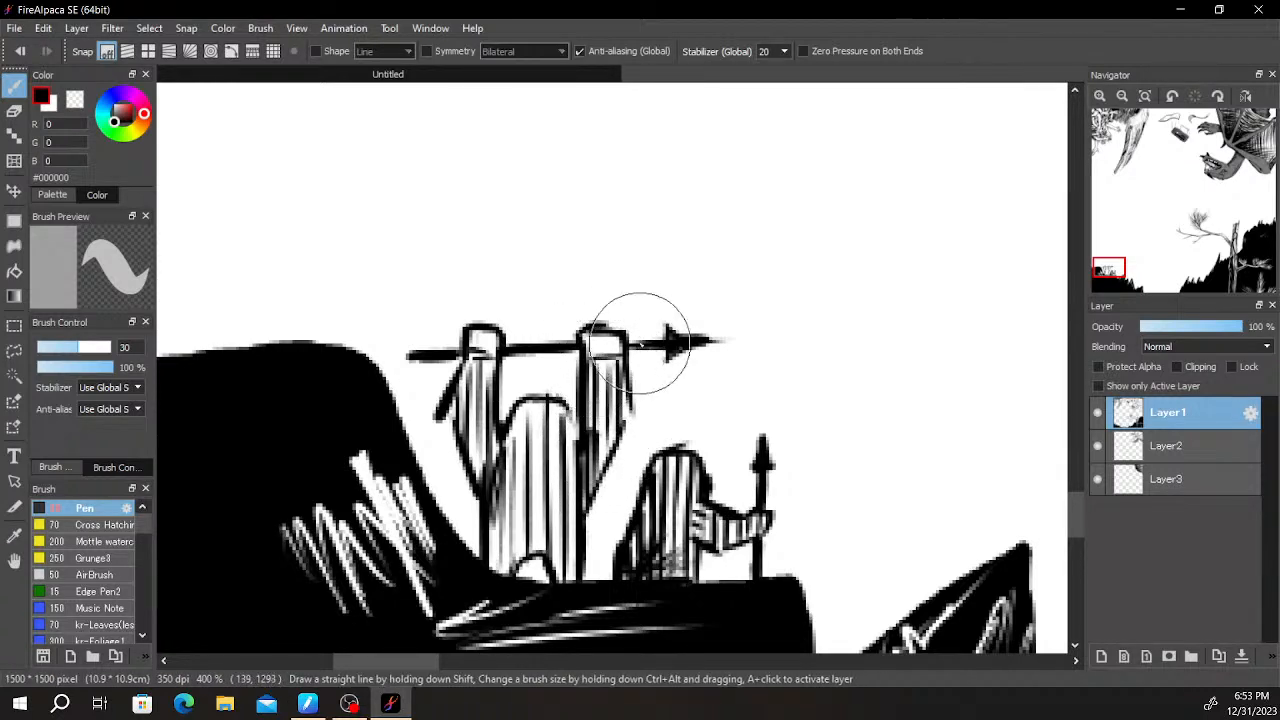
- Blacken the smaller figure's hand where it grips the upright spear
{"action": "left_click_drag", "start_coordinate": [757, 523], "coordinate": [760, 528]}
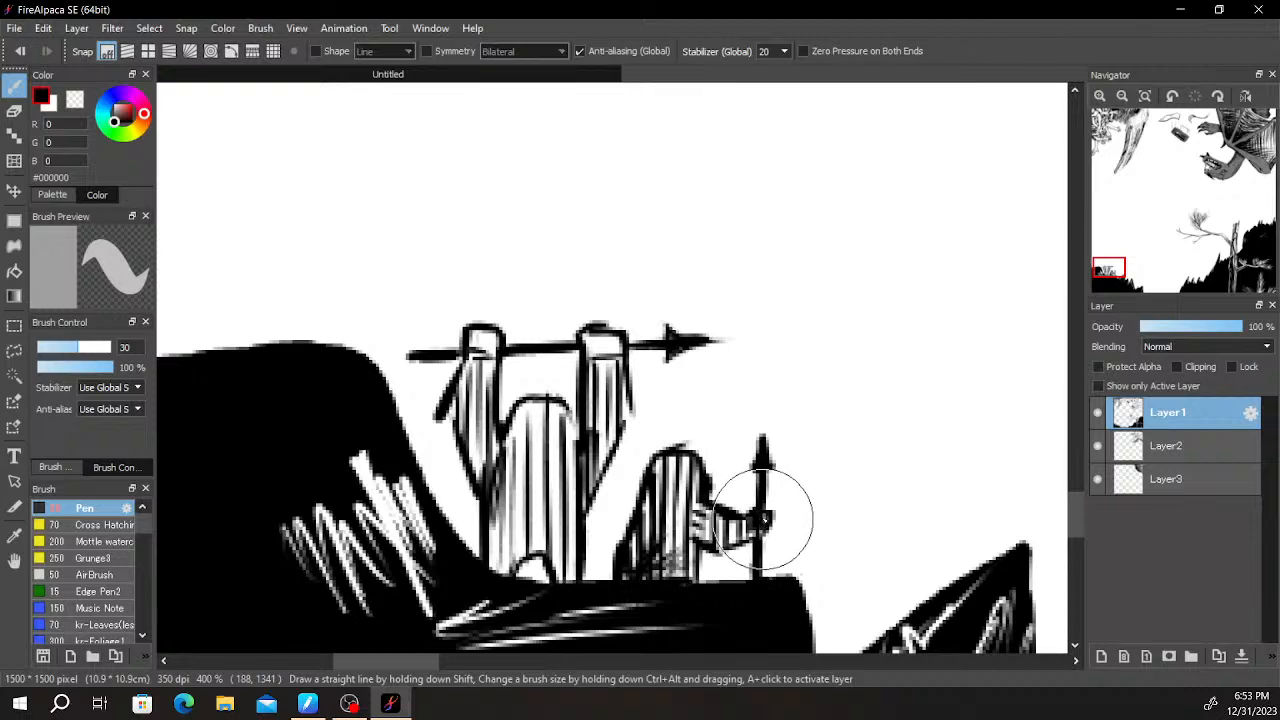
{"action": "scroll", "coordinate": [777, 429], "scroll_direction": "down", "scroll_amount": 5}
{"action": "key", "text": "space"}
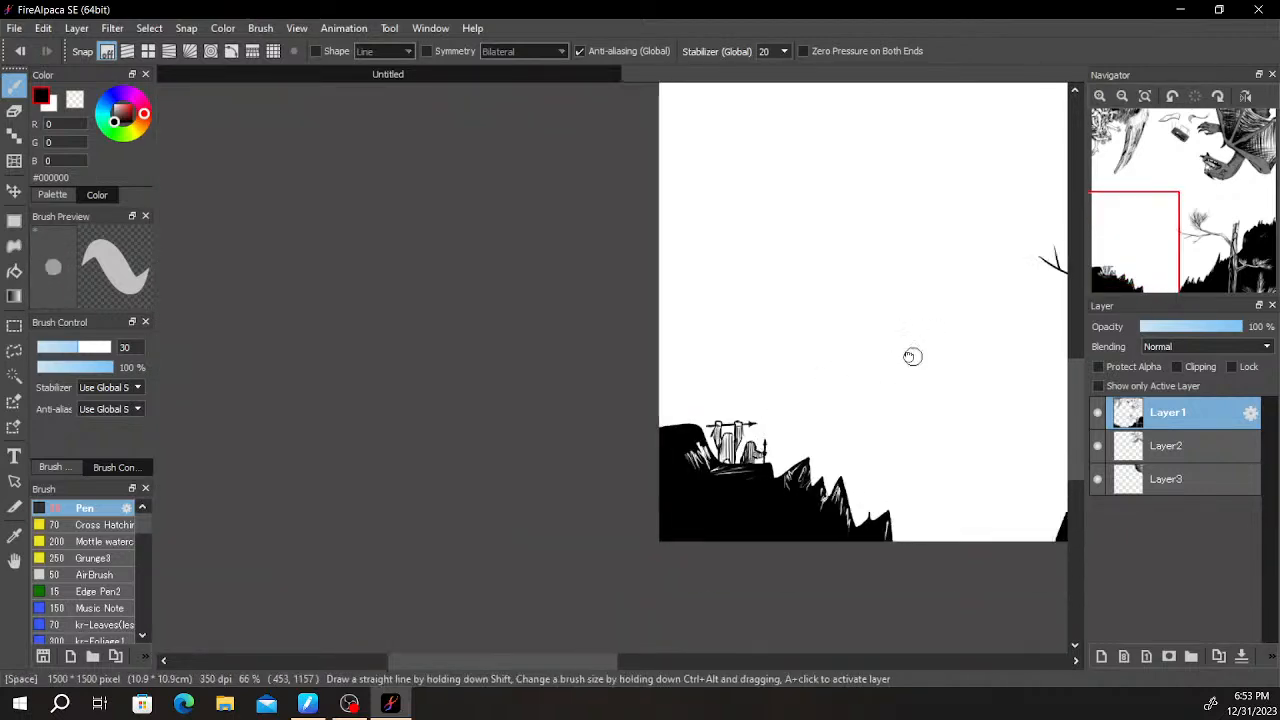
- Examine the ledge figures against the tree, the cliffs and the winged creature across the whole picture
{"action": "left_click_drag", "start_coordinate": [940, 346], "coordinate": [733, 375]}
{"action": "left_click_drag", "start_coordinate": [887, 378], "coordinate": [795, 385]}
{"action": "scroll", "coordinate": [871, 335], "scroll_direction": "down", "scroll_amount": 1}
{"action": "left_click_drag", "start_coordinate": [874, 343], "coordinate": [790, 421]}
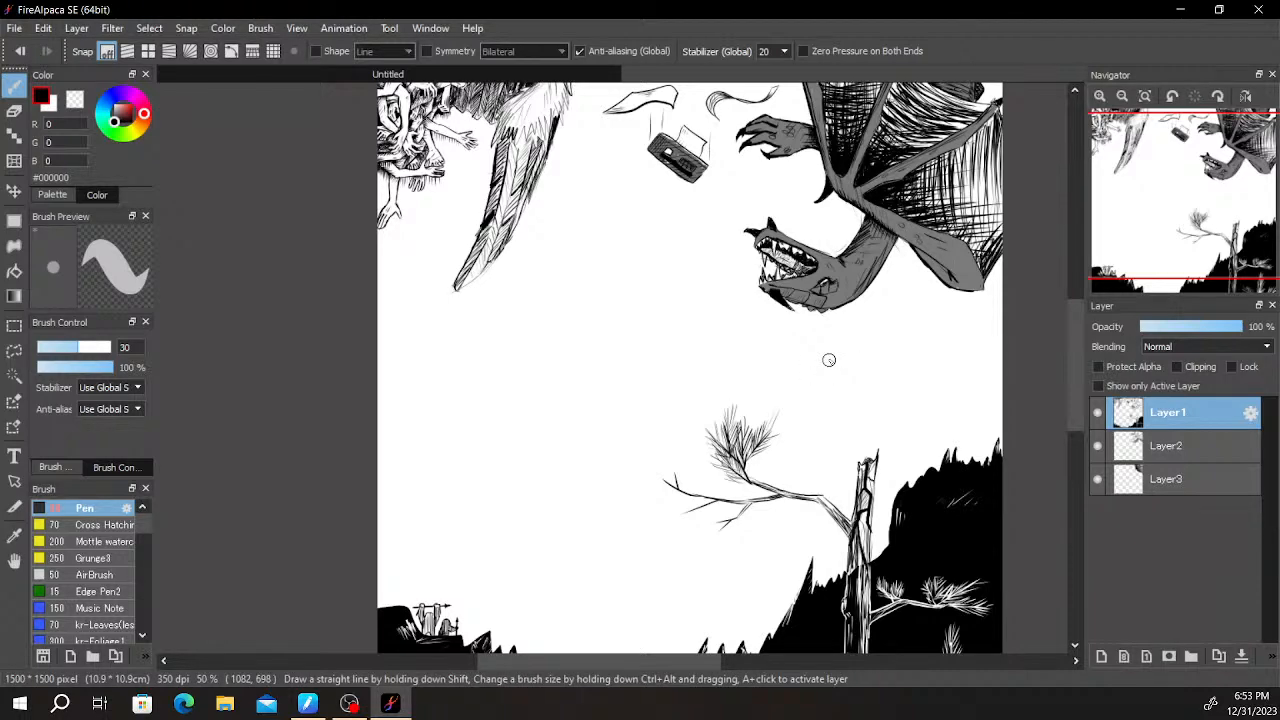
{"action": "scroll", "coordinate": [829, 360], "scroll_direction": "up", "scroll_amount": 2}
{"action": "left_click_drag", "start_coordinate": [513, 549], "coordinate": [625, 238]}
{"action": "left_click_drag", "start_coordinate": [433, 443], "coordinate": [788, 245]}
{"action": "left_click_drag", "start_coordinate": [632, 361], "coordinate": [758, 365]}
- Thicken the outer edge of the taller figure's right sleeve in black and fill the gap between its left arm and body
{"action": "scroll", "coordinate": [758, 364], "scroll_direction": "up", "scroll_amount": 6}
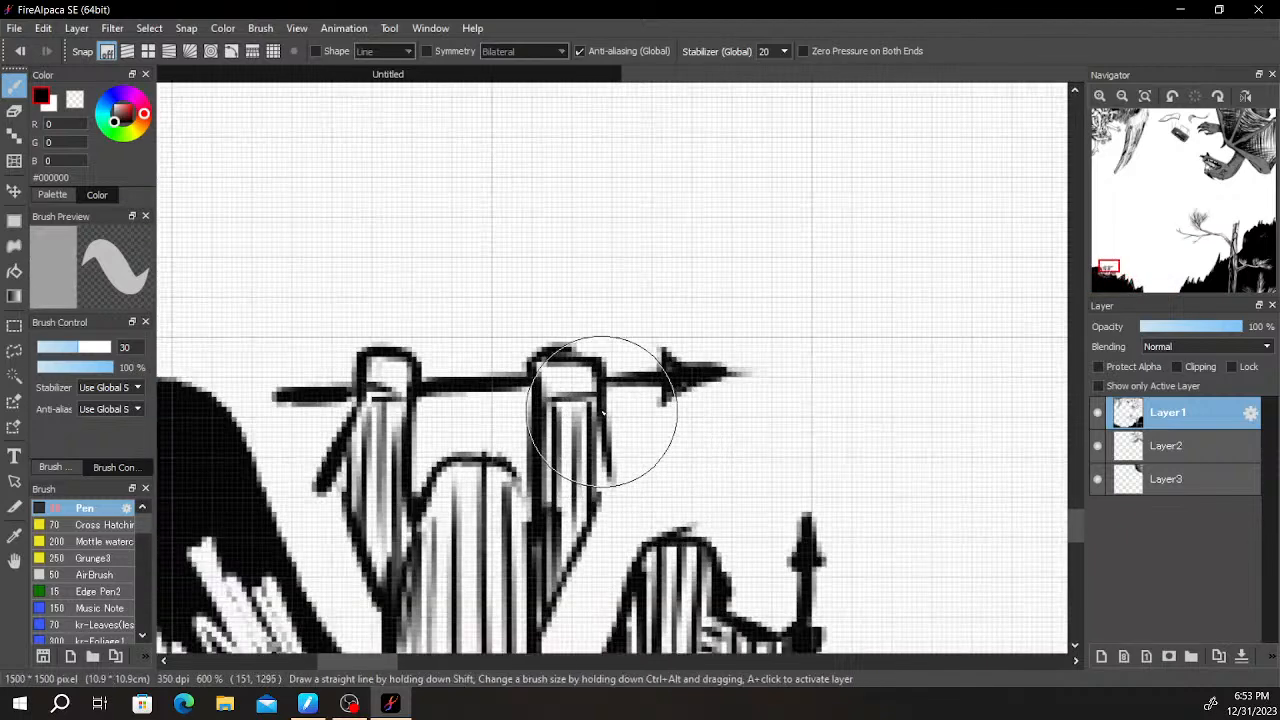
{"action": "mouse_move", "coordinate": [602, 412]}
{"action": "left_mouse_down"}
{"action": "mouse_move", "coordinate": [617, 490]}
{"action": "mouse_move", "coordinate": [605, 446]}
{"action": "mouse_move", "coordinate": [614, 485]}
{"action": "mouse_move", "coordinate": [678, 395]}
{"action": "left_mouse_up"}
{"action": "scroll", "coordinate": [600, 422], "scroll_direction": "up", "scroll_amount": 1}
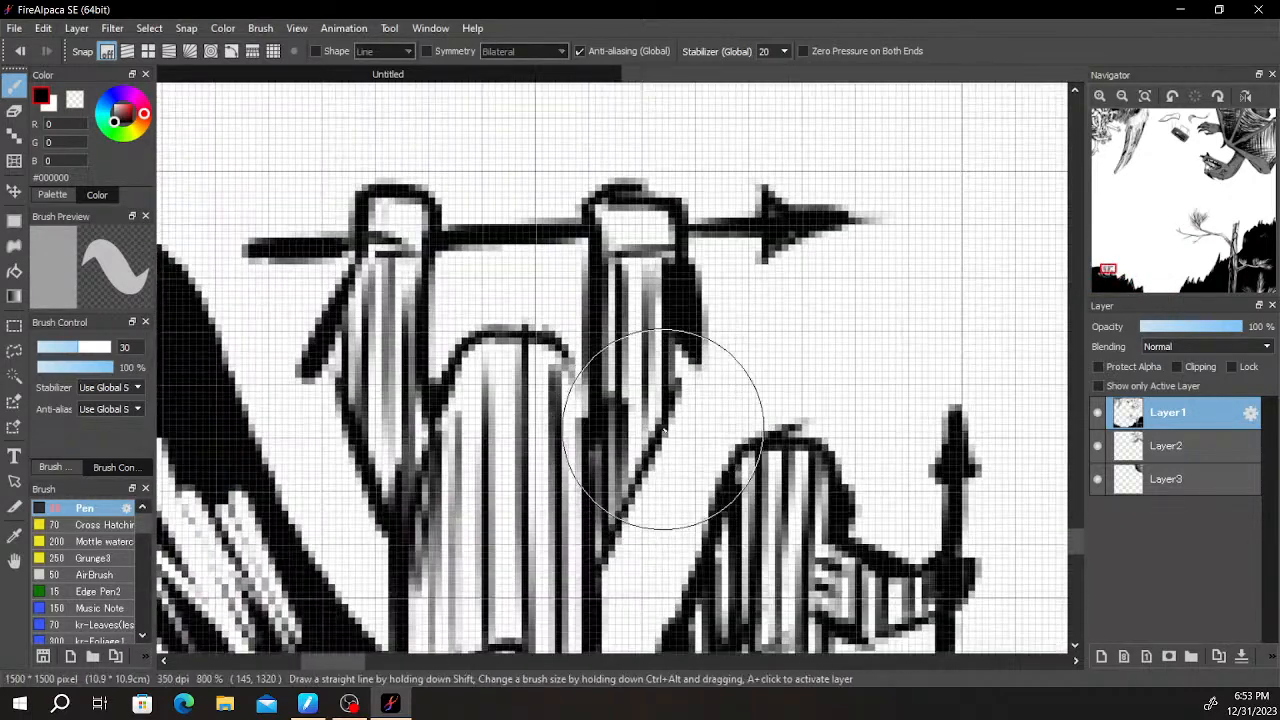
{"action": "mouse_move", "coordinate": [610, 432]}
{"action": "left_mouse_down"}
{"action": "mouse_move", "coordinate": [631, 494]}
{"action": "mouse_move", "coordinate": [708, 428]}
{"action": "left_mouse_up"}
{"action": "mouse_move", "coordinate": [522, 425]}
{"action": "left_mouse_down"}
{"action": "mouse_move", "coordinate": [503, 506]}
{"action": "mouse_move", "coordinate": [491, 505]}
{"action": "mouse_move", "coordinate": [518, 450]}
{"action": "mouse_move", "coordinate": [503, 380]}
{"action": "left_mouse_up"}
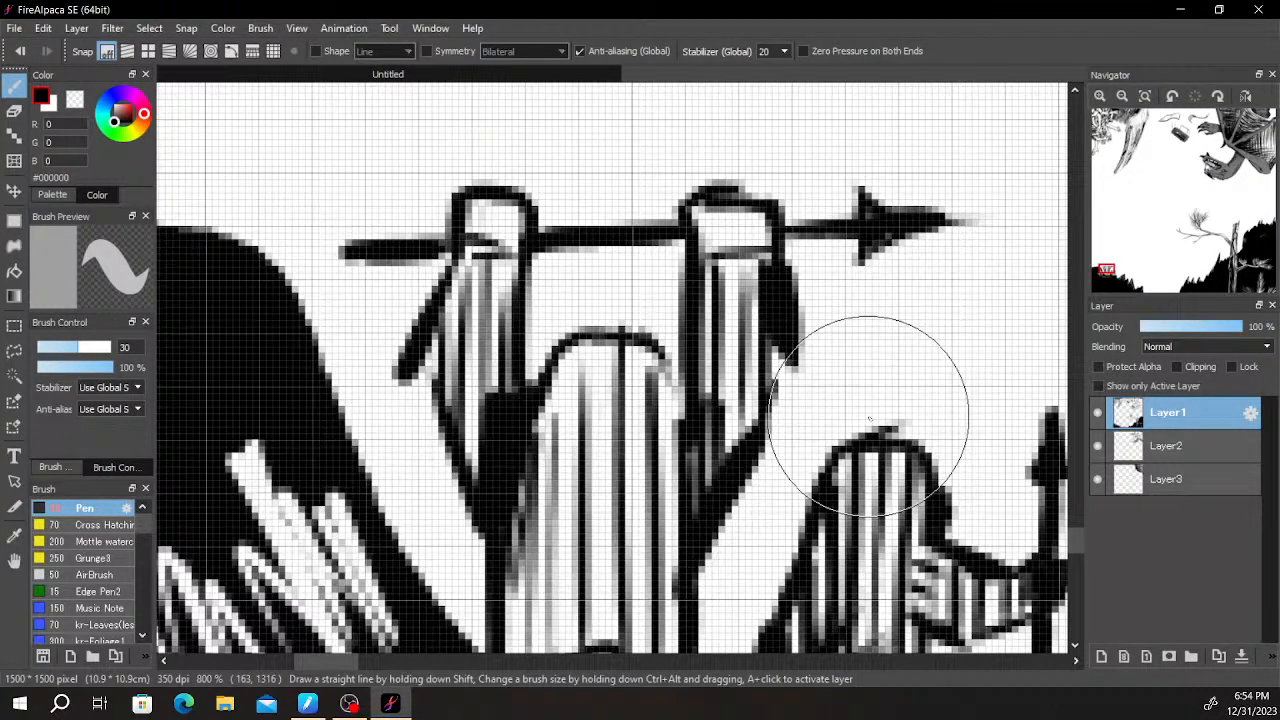
{"action": "scroll", "coordinate": [868, 416], "scroll_direction": "down", "scroll_amount": 3}
{"action": "scroll", "coordinate": [901, 430], "scroll_direction": "up", "scroll_amount": 3}
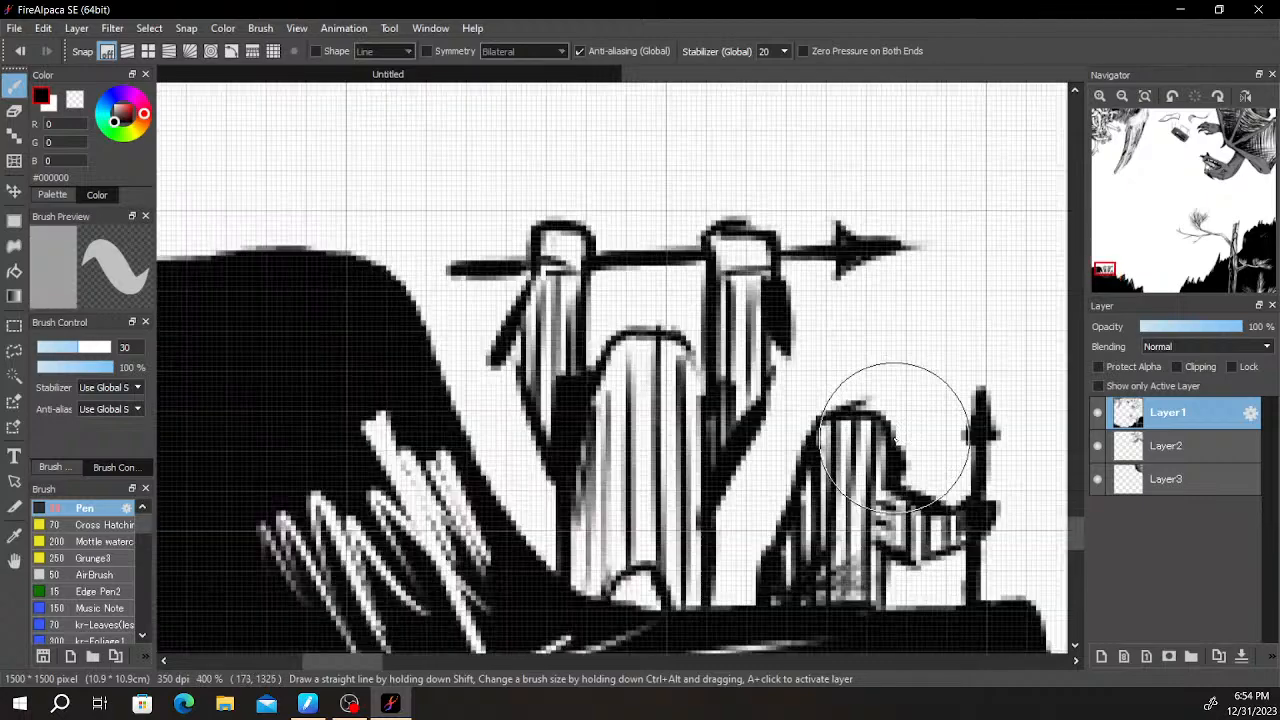
- Add short jagged black shading strokes across the upper left part of the taller figure's striped body
{"action": "mouse_move", "coordinate": [811, 369]}
{"action": "left_mouse_down"}
{"action": "mouse_move", "coordinate": [869, 303]}
{"action": "mouse_move", "coordinate": [811, 457]}
{"action": "mouse_move", "coordinate": [870, 517]}
{"action": "left_mouse_up"}
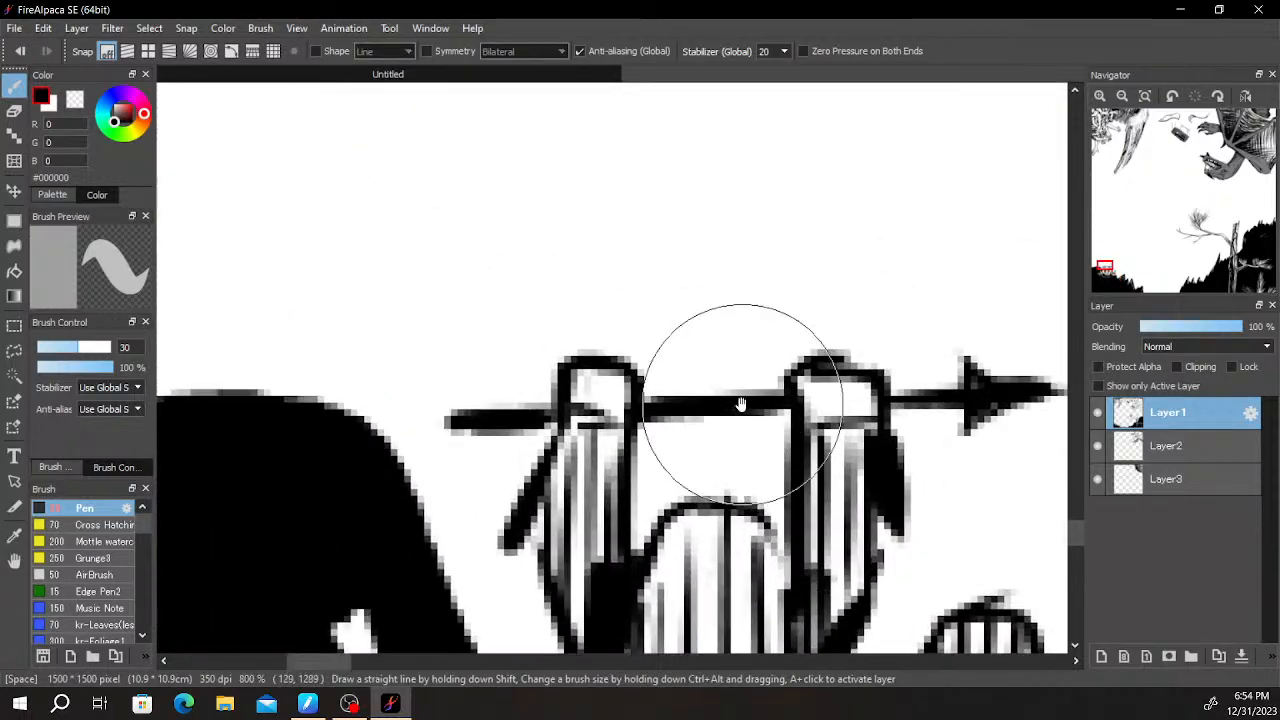
{"action": "scroll", "coordinate": [747, 407], "scroll_direction": "down", "scroll_amount": 3}
{"action": "left_click_drag", "start_coordinate": [863, 437], "coordinate": [834, 343]}
{"action": "scroll", "coordinate": [755, 428], "scroll_direction": "up", "scroll_amount": 3}
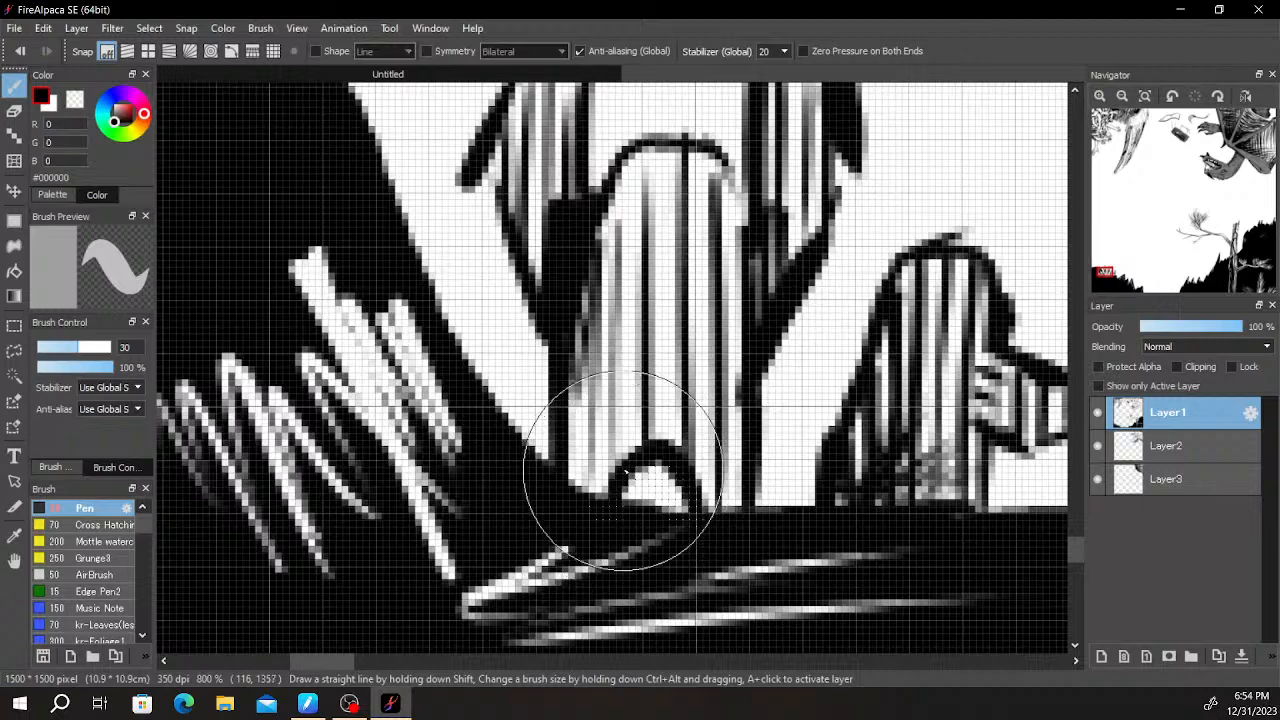
{"action": "left_click_drag", "start_coordinate": [671, 523], "coordinate": [704, 572]}
{"action": "scroll", "coordinate": [586, 400], "scroll_direction": "down", "scroll_amount": 1}
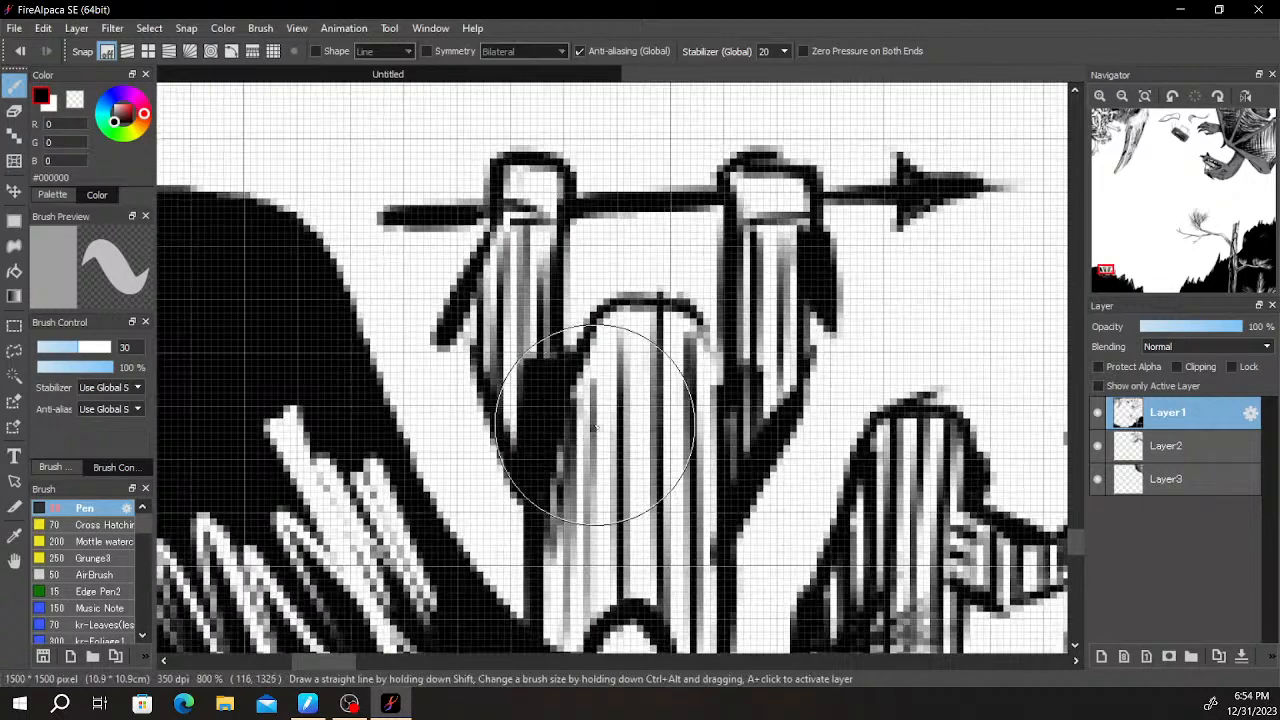
{"action": "scroll", "coordinate": [695, 431], "scroll_direction": "down", "scroll_amount": 1}
{"action": "scroll", "coordinate": [698, 431], "scroll_direction": "down", "scroll_amount": 2}
{"action": "scroll", "coordinate": [803, 337], "scroll_direction": "up", "scroll_amount": 1}
{"action": "left_click_drag", "start_coordinate": [791, 388], "coordinate": [824, 317]}
{"action": "scroll", "coordinate": [805, 342], "scroll_direction": "up", "scroll_amount": 1}
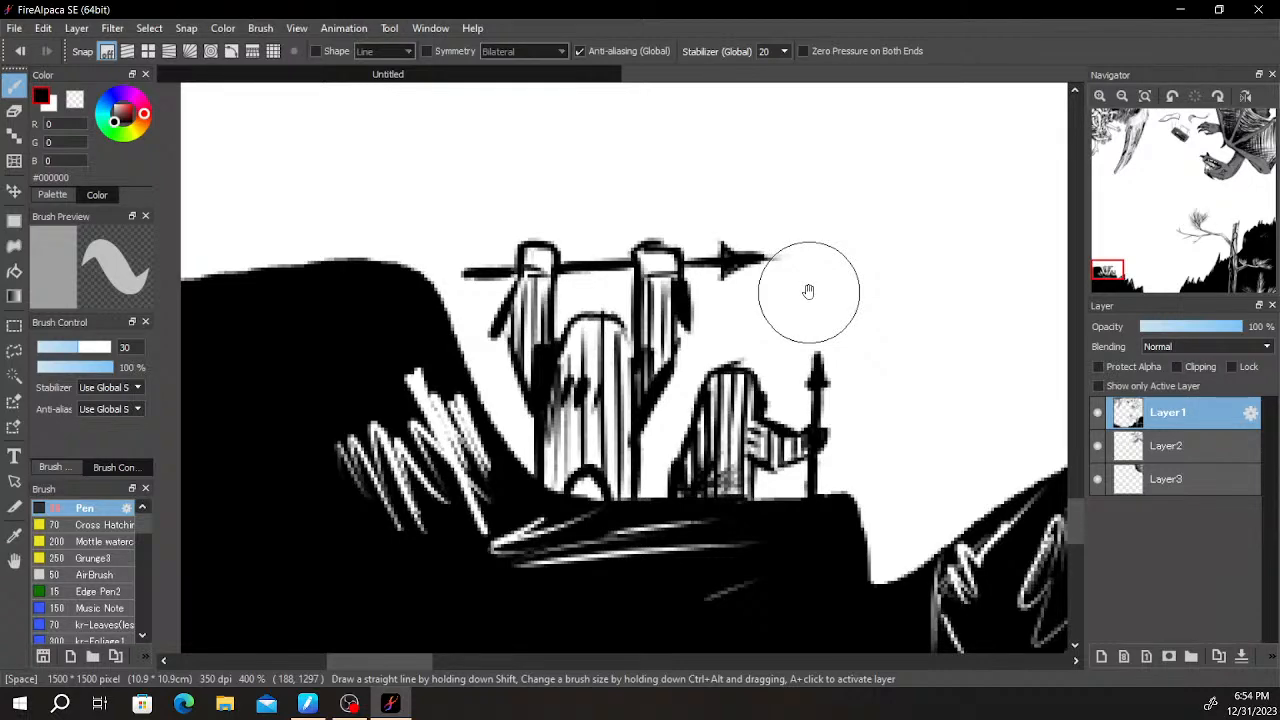
- Extend the black hanging tip of the taller figure's right sleeve downwards and thicken its left arm's inner edge
{"action": "scroll", "coordinate": [808, 292], "scroll_direction": "down", "scroll_amount": 2}
{"action": "scroll", "coordinate": [808, 292], "scroll_direction": "up", "scroll_amount": 4}
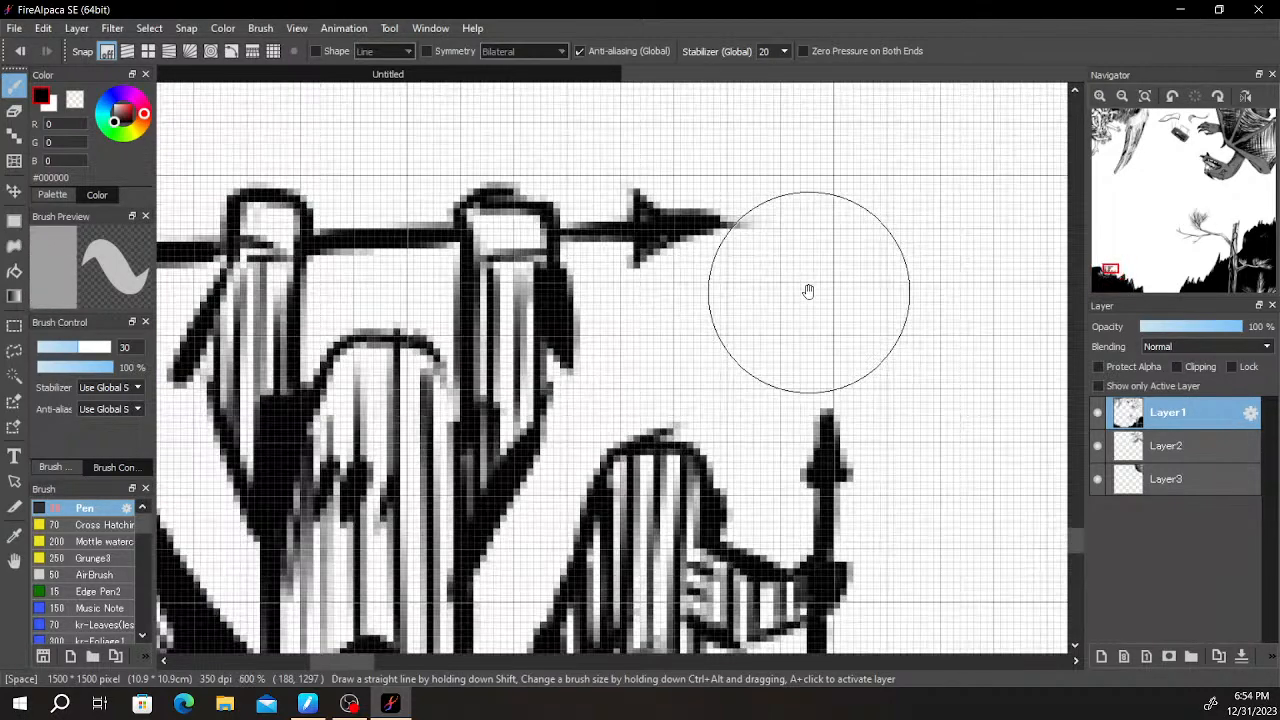
{"action": "left_click_drag", "start_coordinate": [740, 369], "coordinate": [772, 390]}
{"action": "mouse_move", "coordinate": [691, 398]}
{"action": "left_mouse_down"}
{"action": "mouse_move", "coordinate": [715, 461]}
{"action": "mouse_move", "coordinate": [675, 511]}
{"action": "mouse_move", "coordinate": [675, 467]}
{"action": "mouse_move", "coordinate": [650, 516]}
{"action": "left_mouse_up"}
{"action": "left_click_drag", "start_coordinate": [680, 455], "coordinate": [661, 495]}
{"action": "scroll", "coordinate": [660, 495], "scroll_direction": "down", "scroll_amount": 1}
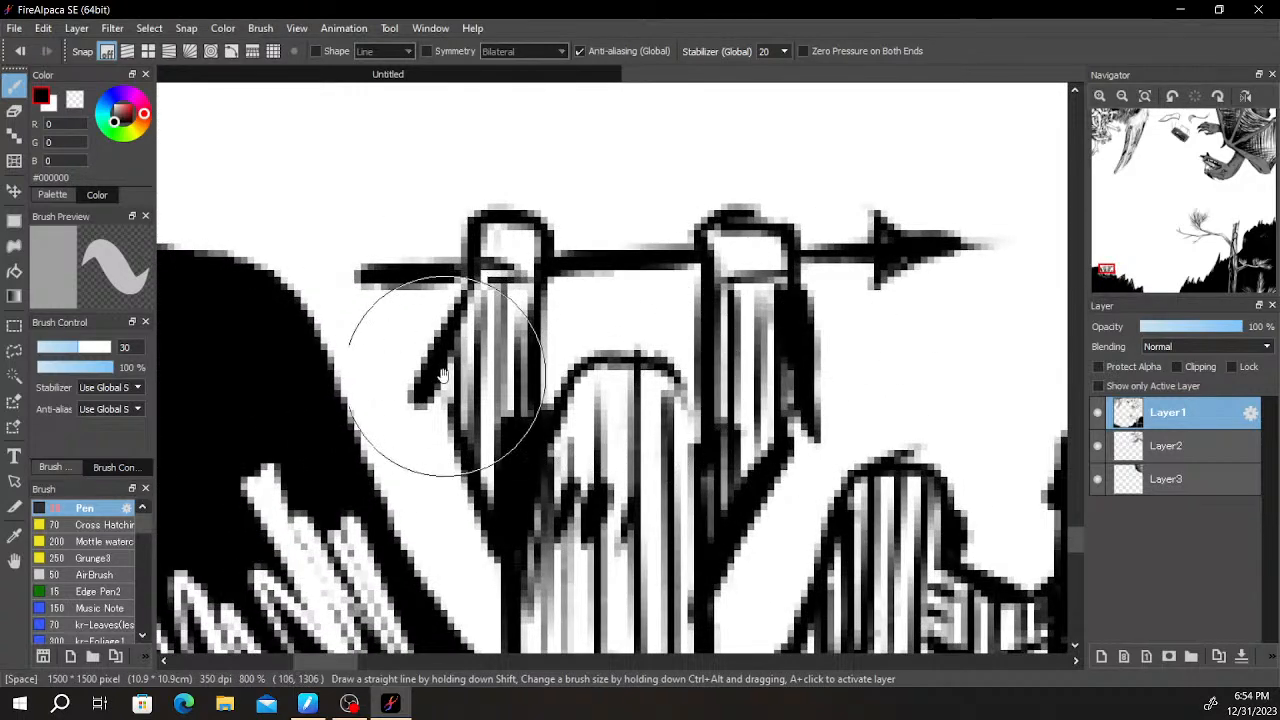
- Thin the hanging outer edge of the taller figure's left sleeve with the Eraser
{"action": "scroll", "coordinate": [440, 365], "scroll_direction": "up", "scroll_amount": 1}
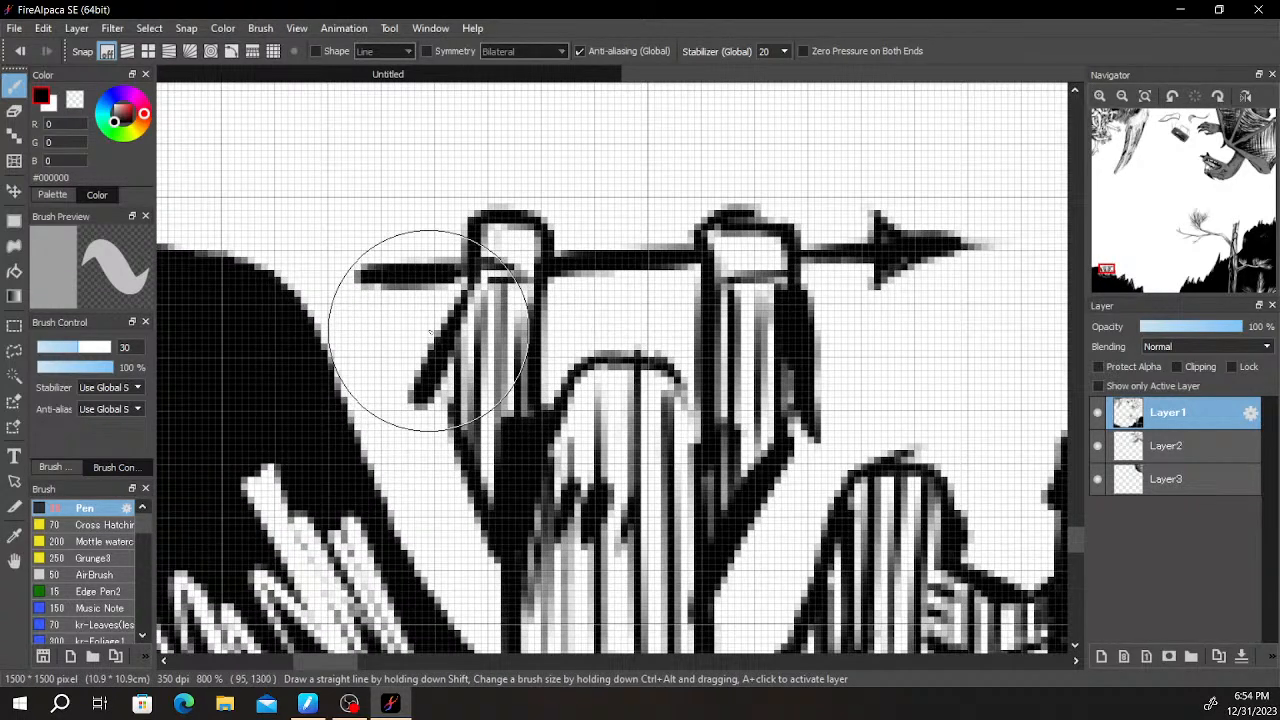
{"action": "key", "text": "e"}
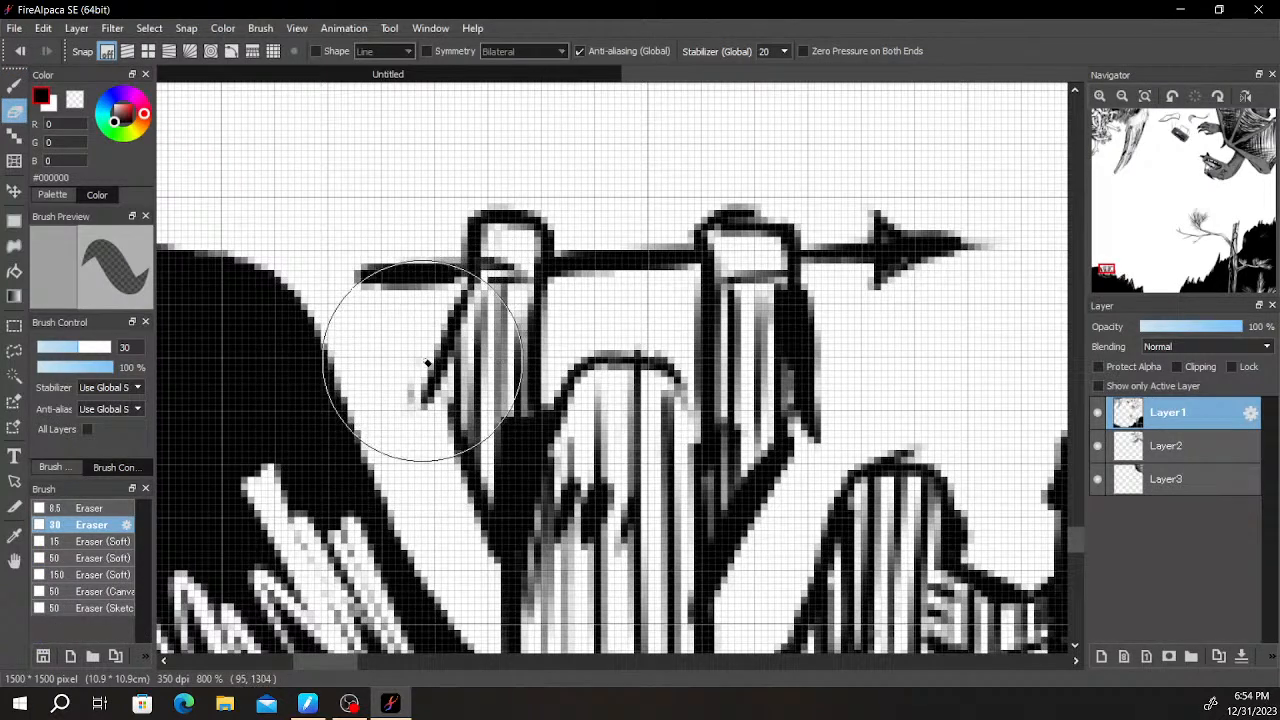
{"action": "scroll", "coordinate": [417, 379], "scroll_direction": "down", "scroll_amount": 5}
{"action": "key", "text": "space"}
- Examine the two ledge figures up close and against the surrounding rocks and empty background
{"action": "left_click_drag", "start_coordinate": [690, 322], "coordinate": [589, 360]}
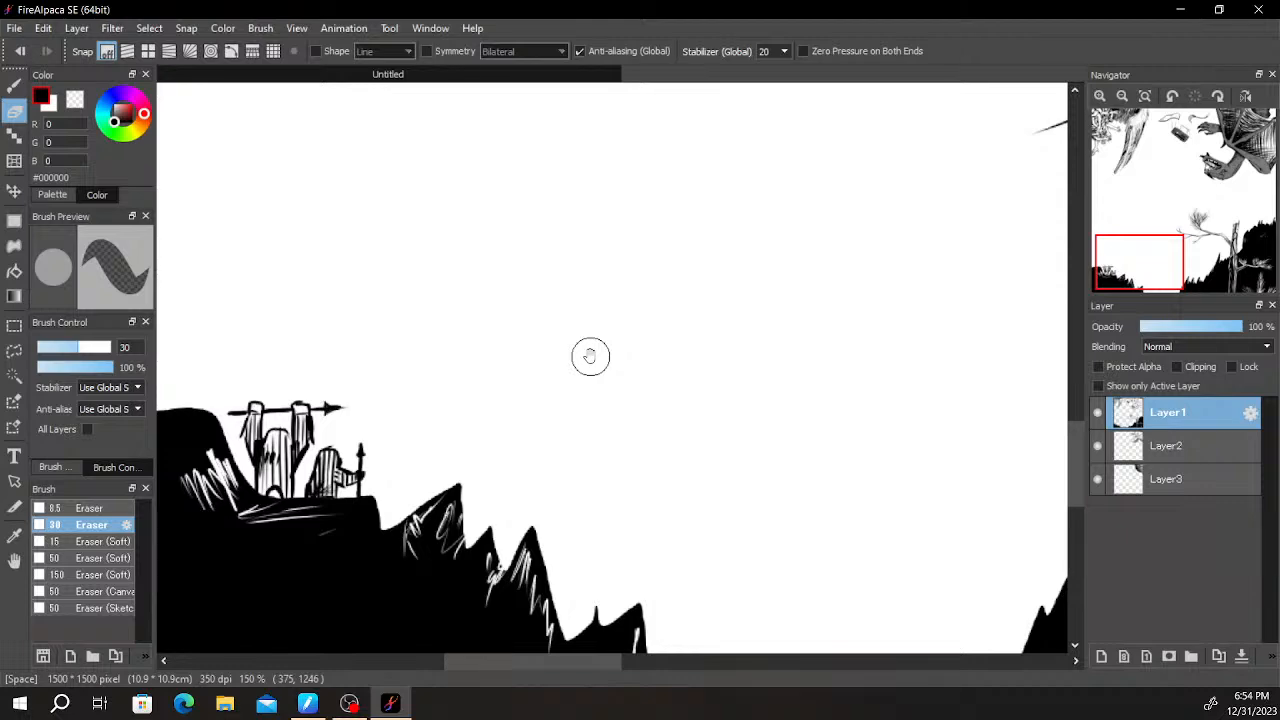
{"action": "scroll", "coordinate": [590, 357], "scroll_direction": "down", "scroll_amount": 2}
{"action": "scroll", "coordinate": [823, 324], "scroll_direction": "down", "scroll_amount": 1}
{"action": "scroll", "coordinate": [823, 329], "scroll_direction": "up", "scroll_amount": 2}
{"action": "scroll", "coordinate": [625, 405], "scroll_direction": "up", "scroll_amount": 2}
{"action": "left_click_drag", "start_coordinate": [494, 440], "coordinate": [970, 335]}
{"action": "scroll", "coordinate": [515, 380], "scroll_direction": "up", "scroll_amount": 2}
{"action": "left_click_drag", "start_coordinate": [510, 398], "coordinate": [740, 371]}
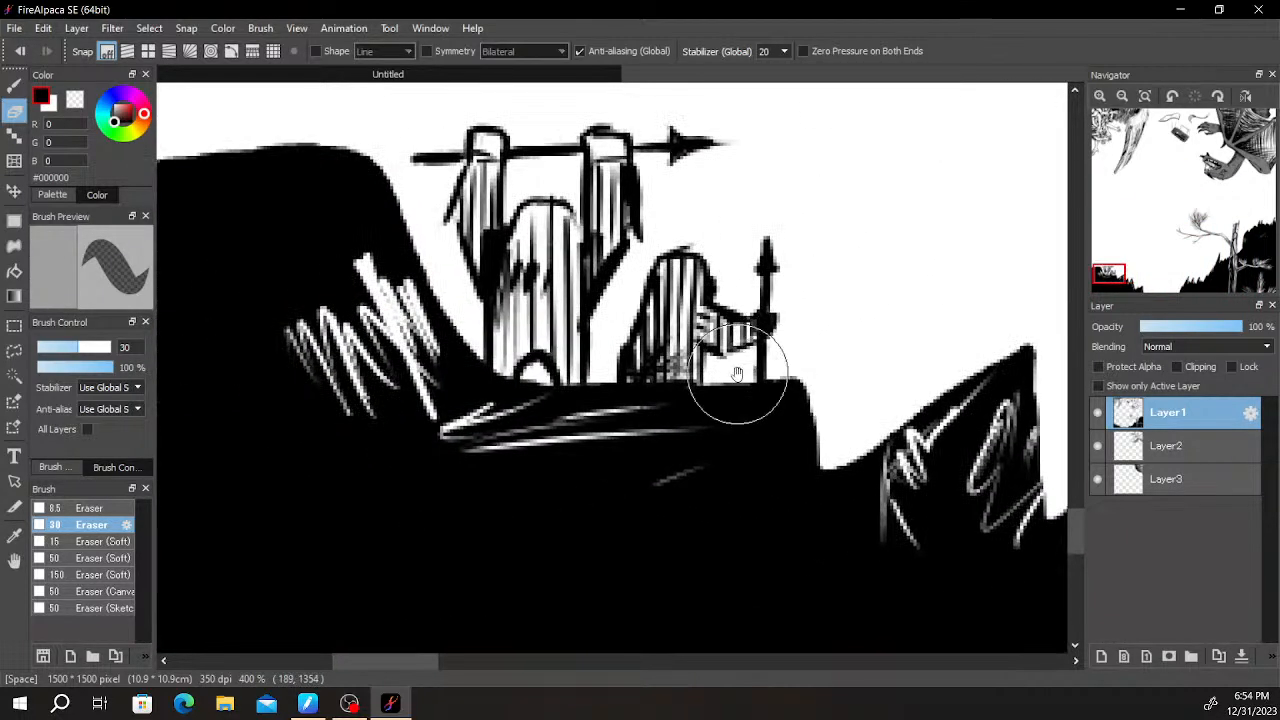
{"action": "left_click_drag", "start_coordinate": [735, 322], "coordinate": [875, 466]}
{"action": "scroll", "coordinate": [865, 440], "scroll_direction": "down", "scroll_amount": 2}
{"action": "left_click_drag", "start_coordinate": [902, 375], "coordinate": [849, 460]}
{"action": "left_click_drag", "start_coordinate": [859, 385], "coordinate": [808, 303]}
{"action": "scroll", "coordinate": [864, 304], "scroll_direction": "down", "scroll_amount": 1}
{"action": "left_click_drag", "start_coordinate": [907, 304], "coordinate": [722, 330]}
{"action": "left_click_drag", "start_coordinate": [834, 337], "coordinate": [797, 236]}
{"action": "scroll", "coordinate": [765, 240], "scroll_direction": "down", "scroll_amount": 1}
- Erase a deep, narrow V-shaped notch into the black rock between the figures' ledge and the first peak
{"action": "scroll", "coordinate": [675, 358], "scroll_direction": "up", "scroll_amount": 2}
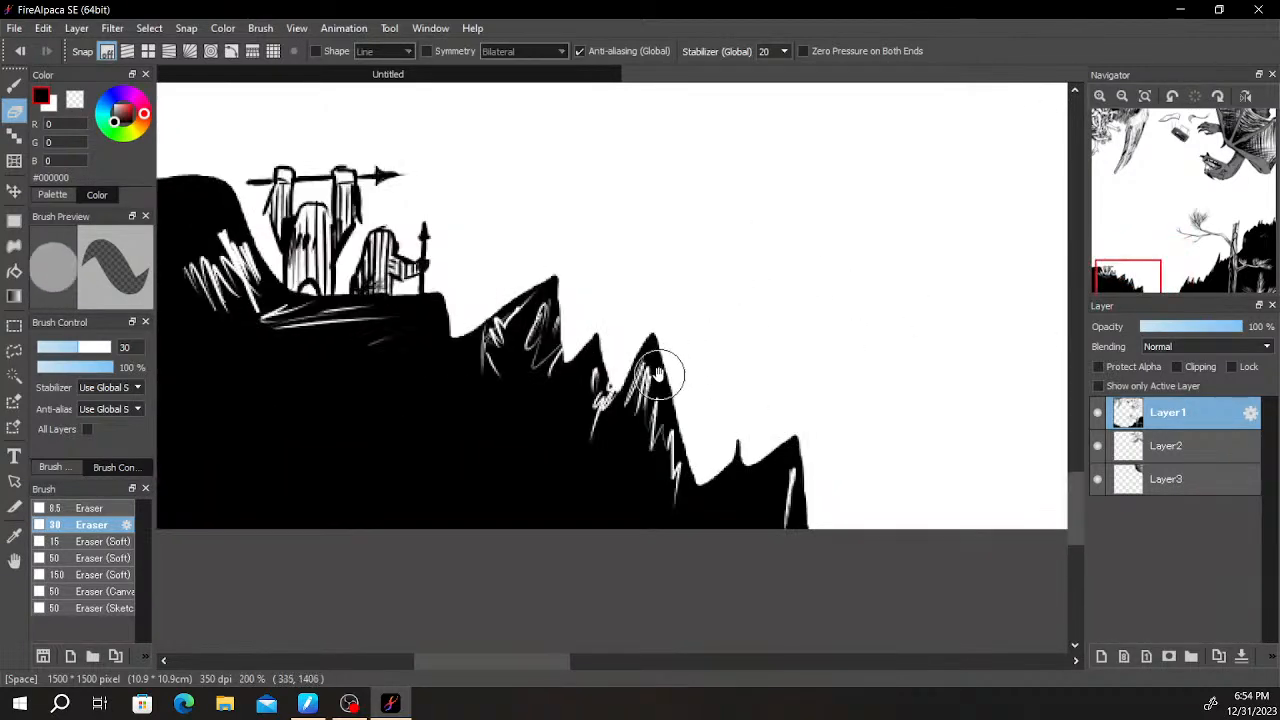
{"action": "scroll", "coordinate": [660, 373], "scroll_direction": "up", "scroll_amount": 1}
{"action": "key", "text": "b"}
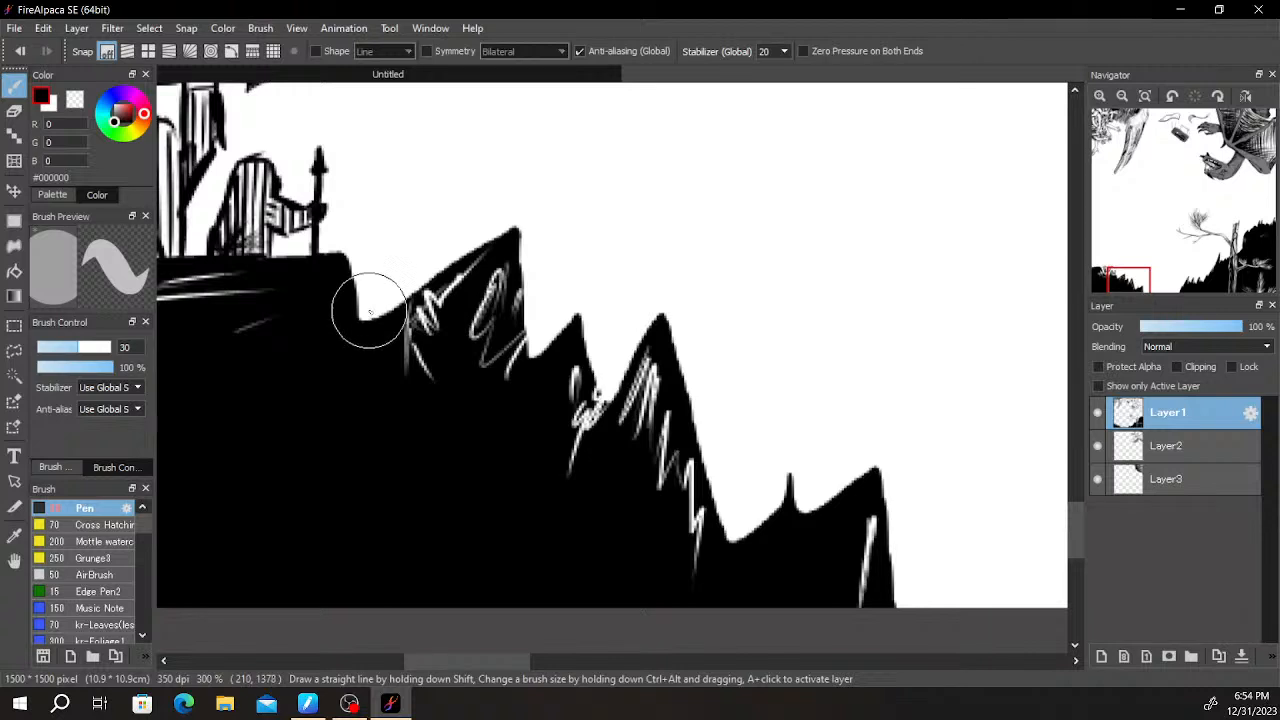
{"action": "key", "text": "e"}
{"action": "left_click_drag", "start_coordinate": [374, 314], "coordinate": [376, 354]}
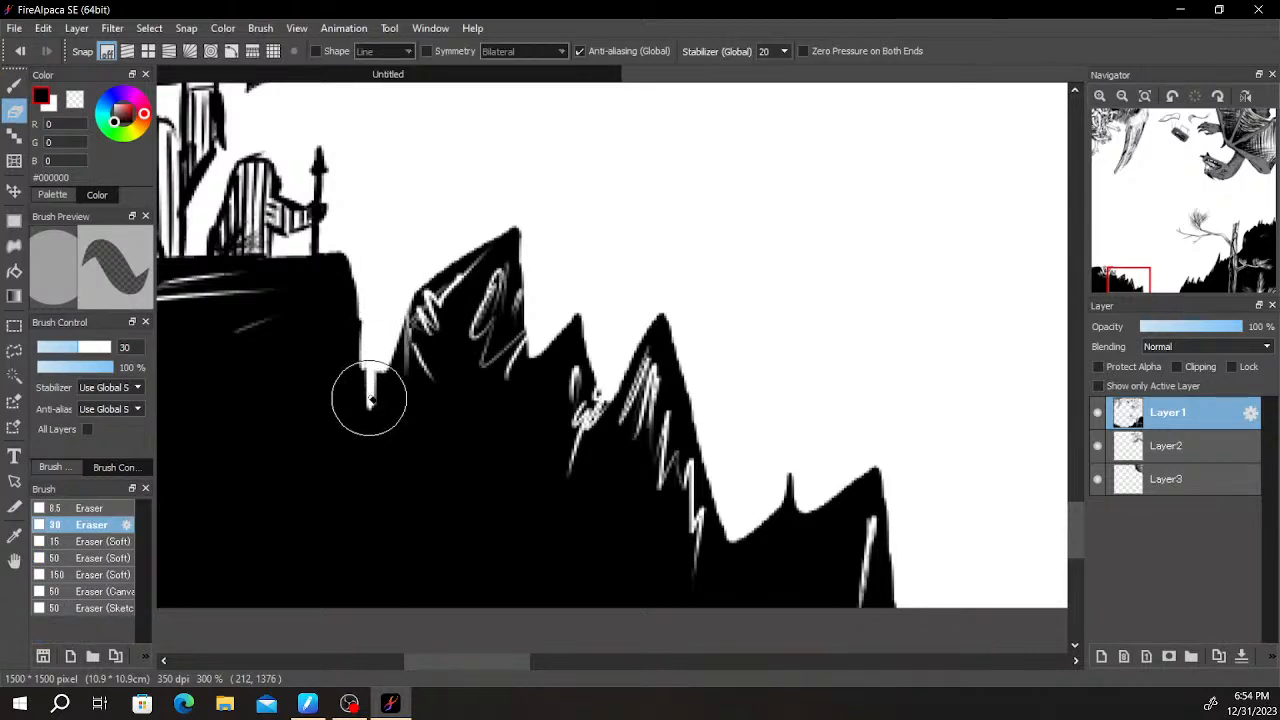
{"action": "left_click_drag", "start_coordinate": [369, 401], "coordinate": [368, 281]}
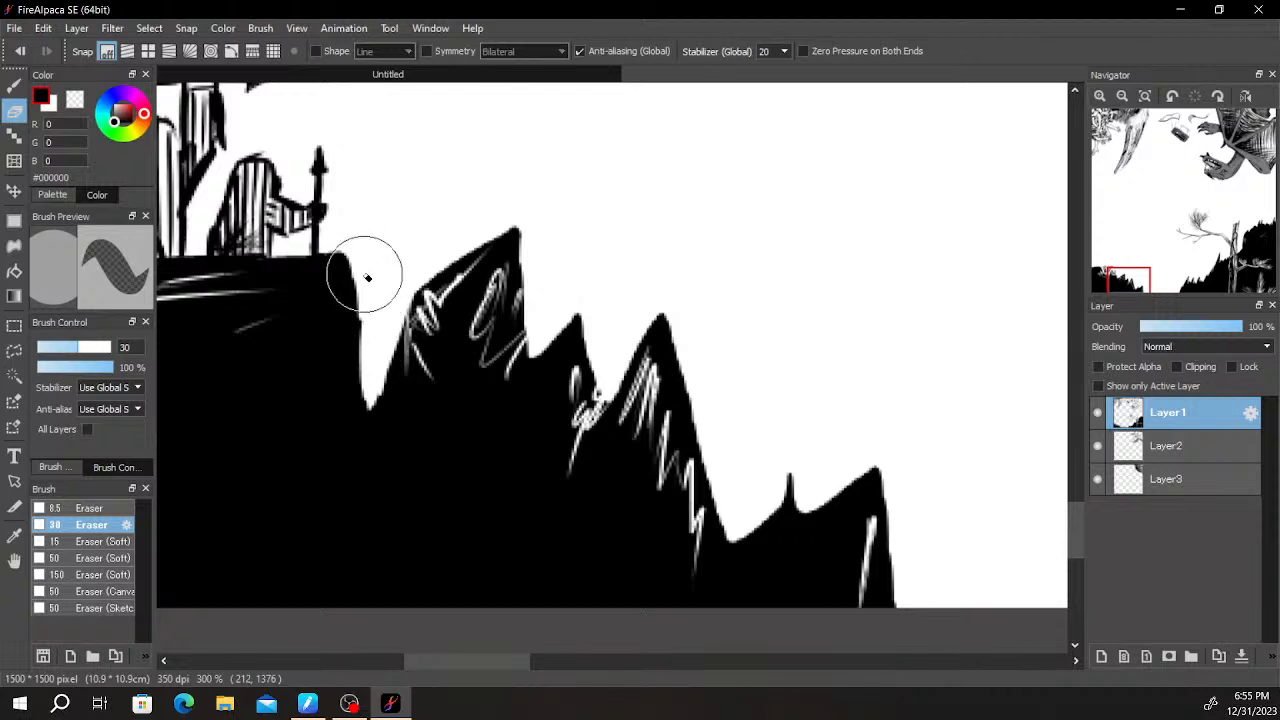
- Erase jagged white nicks along the right edges of the first and second peaks beside the ledge
{"action": "key", "text": "b"}
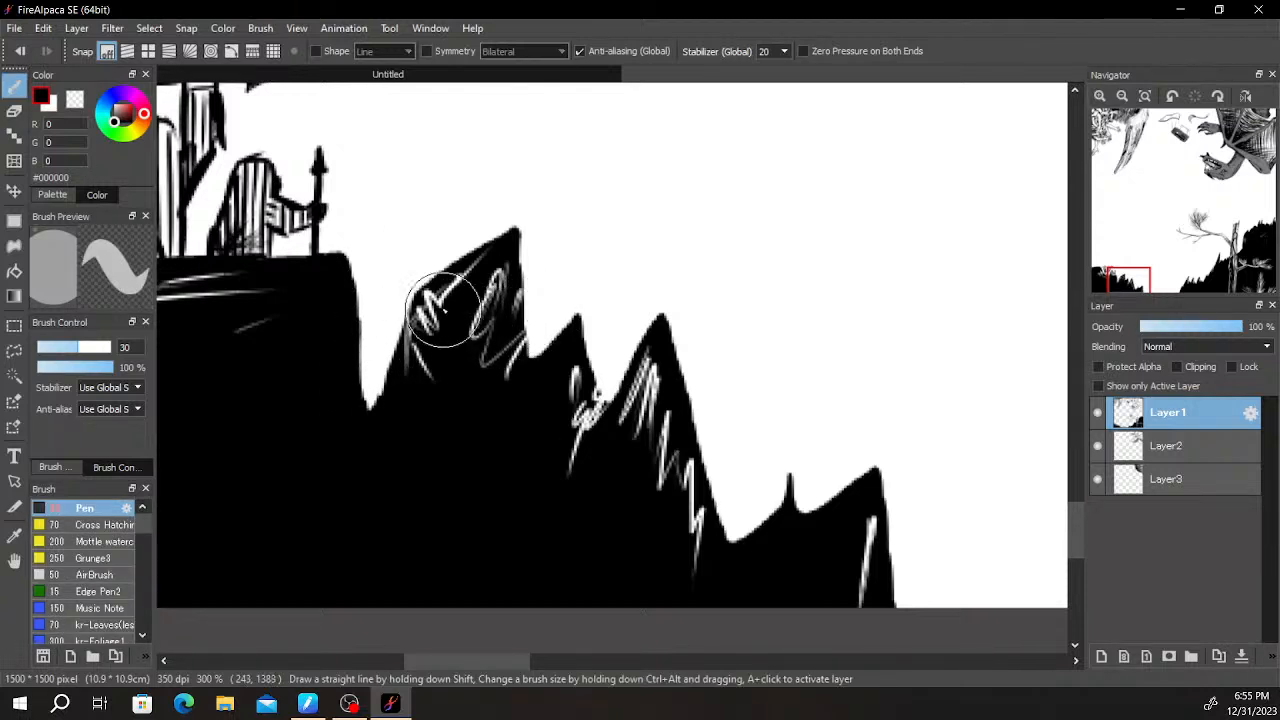
{"action": "key", "text": "e"}
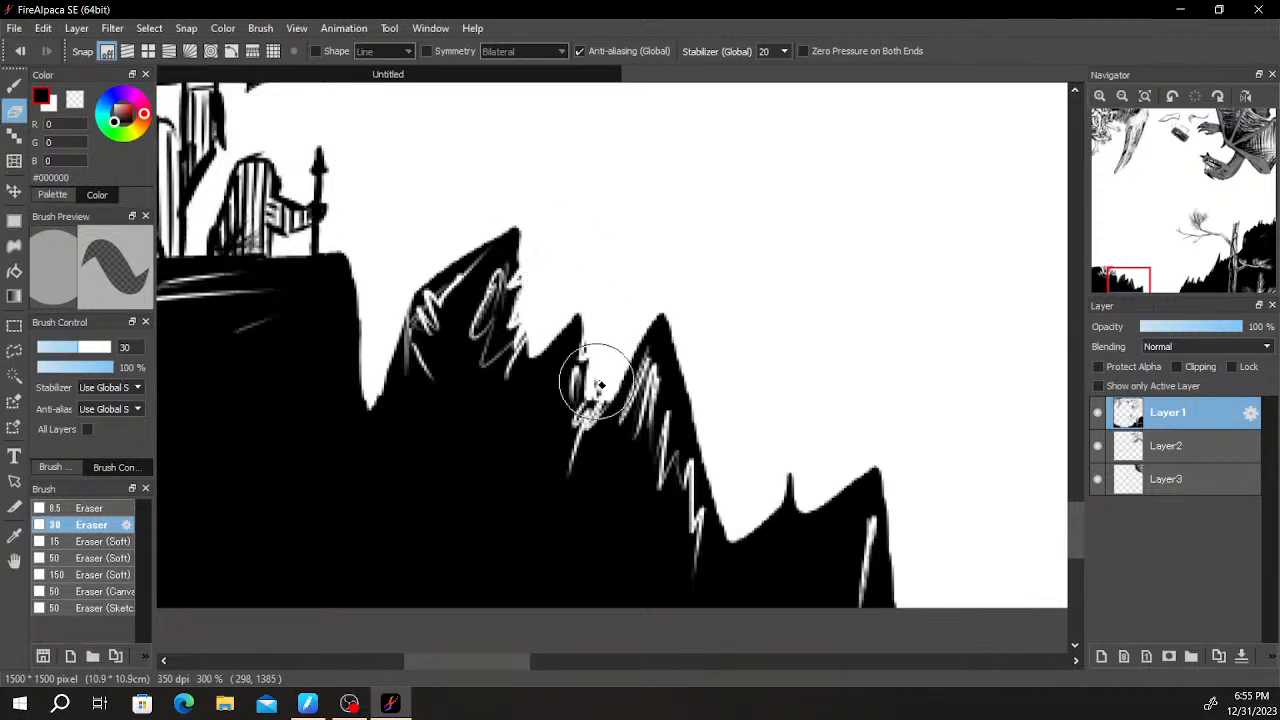
{"action": "scroll", "coordinate": [598, 302], "scroll_direction": "down", "scroll_amount": 5}
{"action": "left_click_drag", "start_coordinate": [802, 296], "coordinate": [716, 353]}
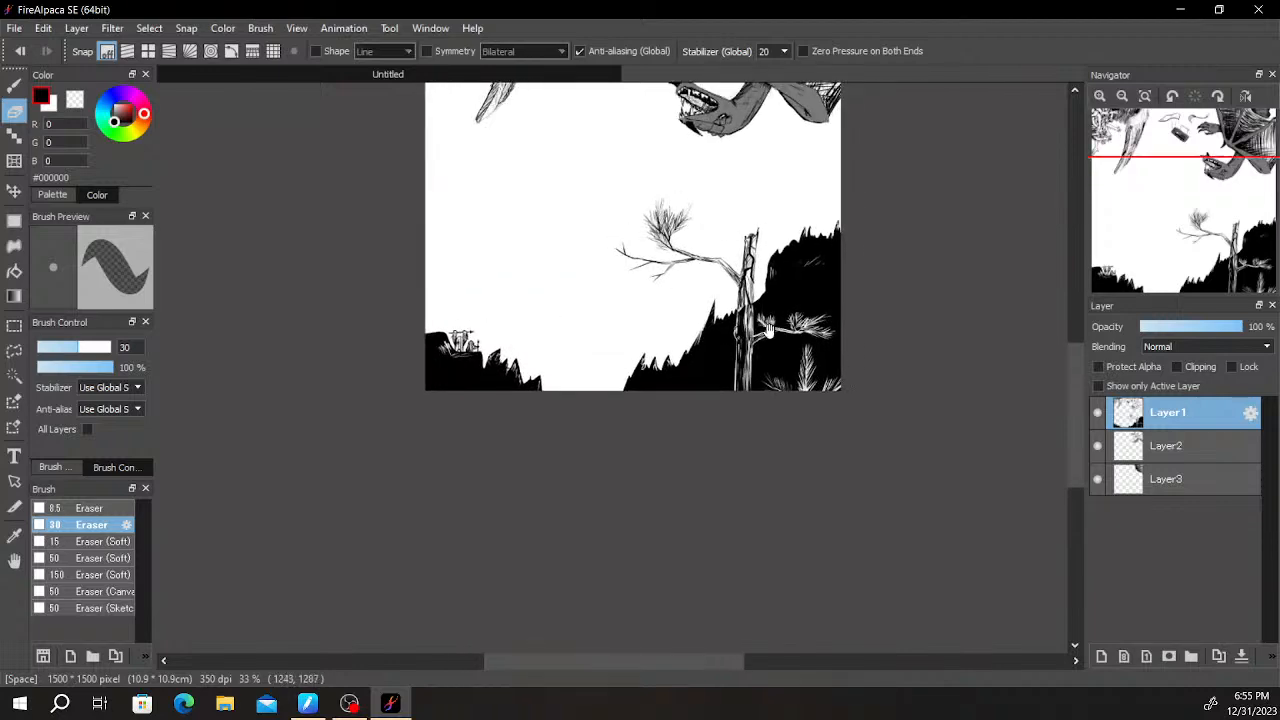
- Erase thin white highlights along the tall spike and the slope edge to the left of the tree trunk
{"action": "scroll", "coordinate": [768, 332], "scroll_direction": "up", "scroll_amount": 2}
{"action": "left_click_drag", "start_coordinate": [808, 252], "coordinate": [738, 339]}
{"action": "scroll", "coordinate": [740, 341], "scroll_direction": "up", "scroll_amount": 2}
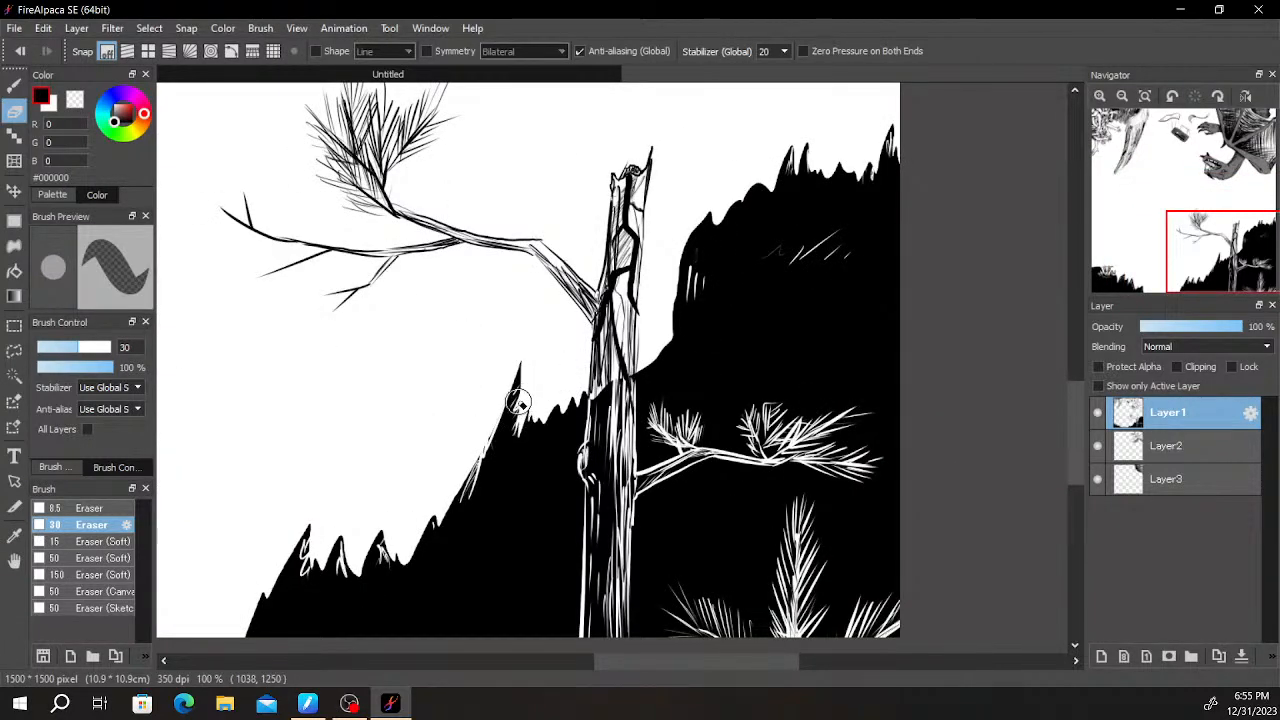
{"action": "left_click_drag", "start_coordinate": [420, 478], "coordinate": [518, 386]}
{"action": "mouse_move", "coordinate": [482, 445]}
{"action": "left_mouse_down"}
{"action": "mouse_move", "coordinate": [488, 467]}
{"action": "mouse_move", "coordinate": [461, 474]}
{"action": "left_mouse_up"}
{"action": "scroll", "coordinate": [530, 332], "scroll_direction": "down", "scroll_amount": 3}
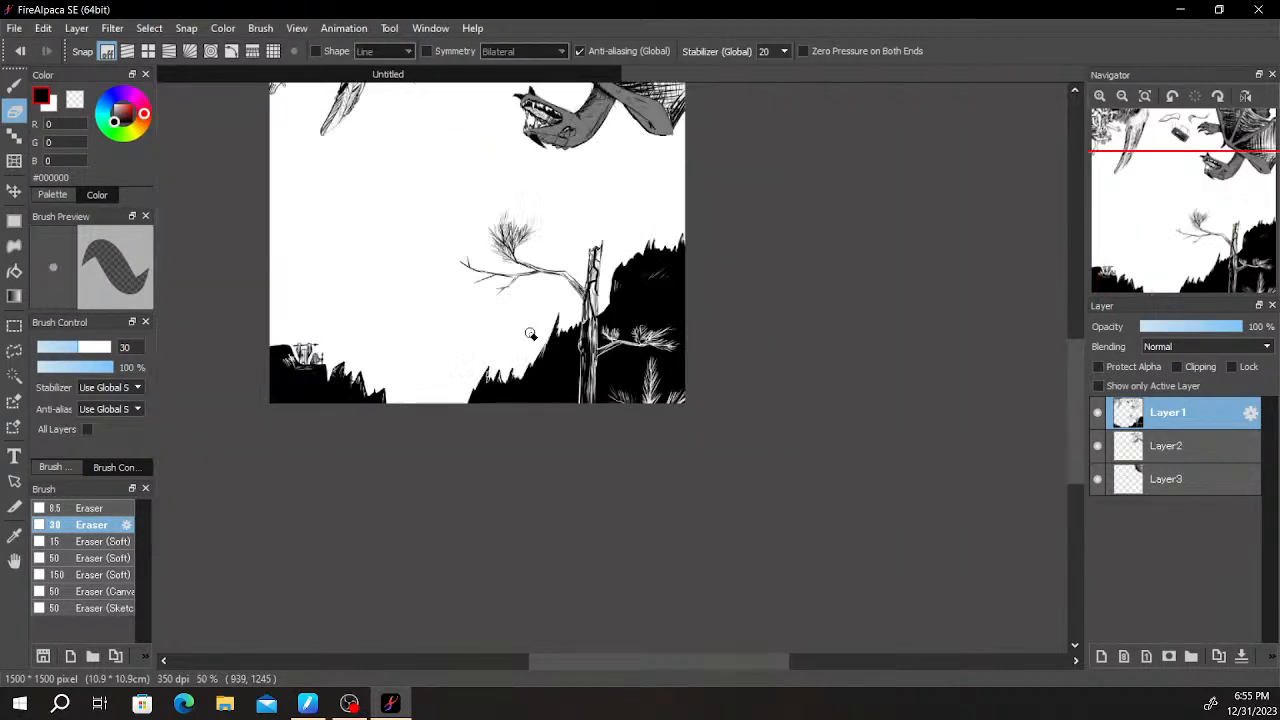
- Draw a long two-humped hill line with the Pen from the canvas's left edge down to the spiky slope by the tree
{"action": "left_click_drag", "start_coordinate": [663, 315], "coordinate": [774, 300]}
{"action": "scroll", "coordinate": [774, 300], "scroll_direction": "down", "scroll_amount": 2}
{"action": "scroll", "coordinate": [769, 303], "scroll_direction": "up", "scroll_amount": 2}
{"action": "left_click_drag", "start_coordinate": [770, 253], "coordinate": [732, 416]}
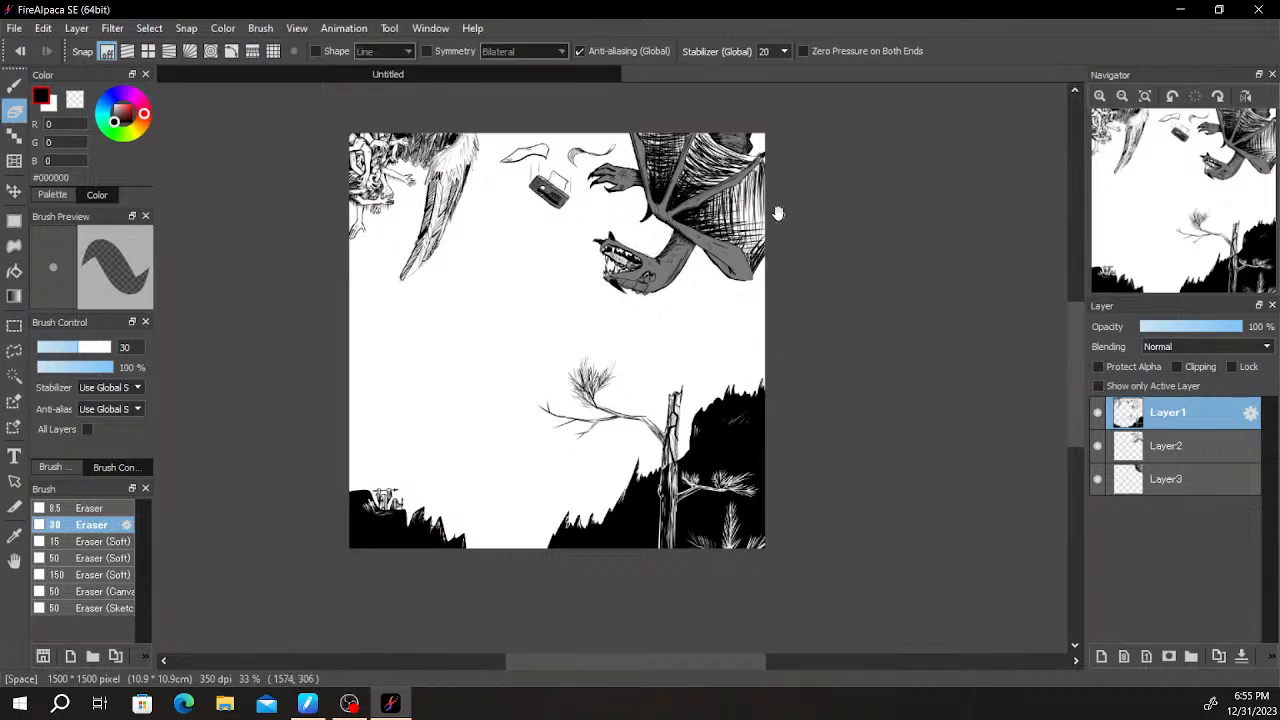
{"action": "scroll", "coordinate": [567, 346], "scroll_direction": "up", "scroll_amount": 2}
{"action": "left_click_drag", "start_coordinate": [443, 417], "coordinate": [531, 346]}
{"action": "left_click_drag", "start_coordinate": [646, 308], "coordinate": [749, 314]}
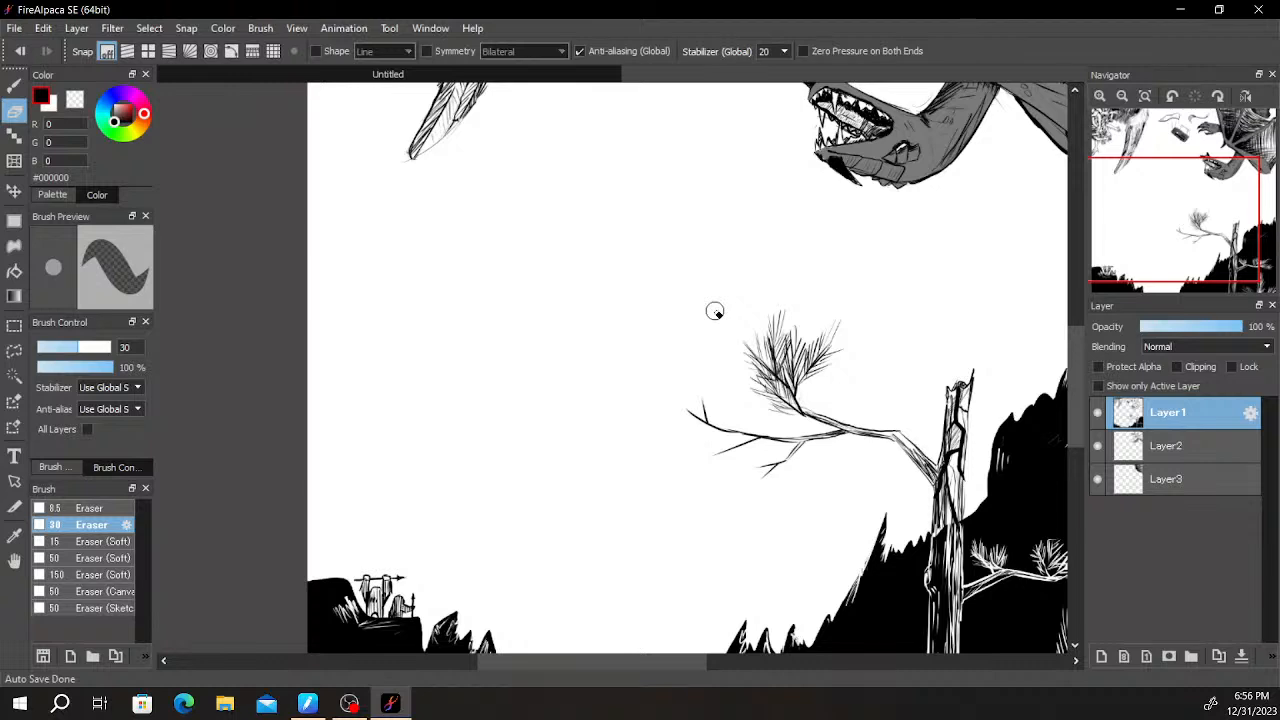
{"action": "key", "text": "b"}
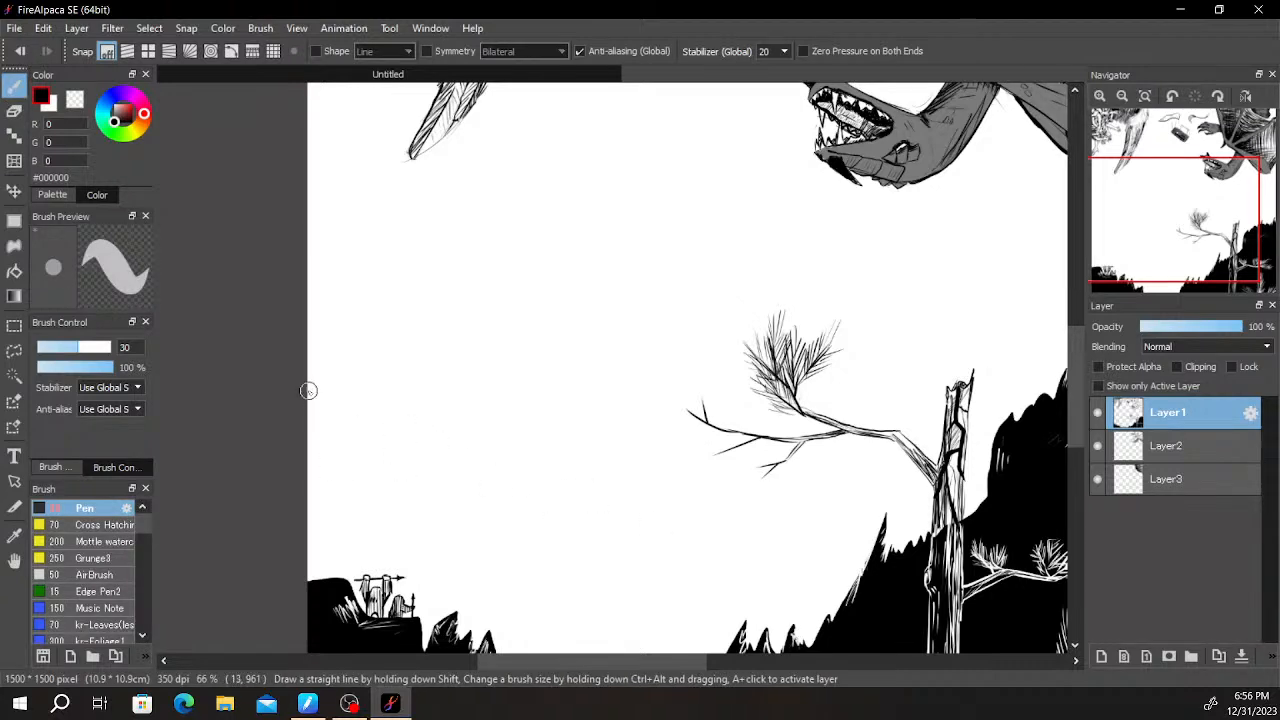
{"action": "left_click_drag", "start_coordinate": [303, 418], "coordinate": [351, 391]}
{"action": "left_click_drag", "start_coordinate": [397, 445], "coordinate": [403, 453]}
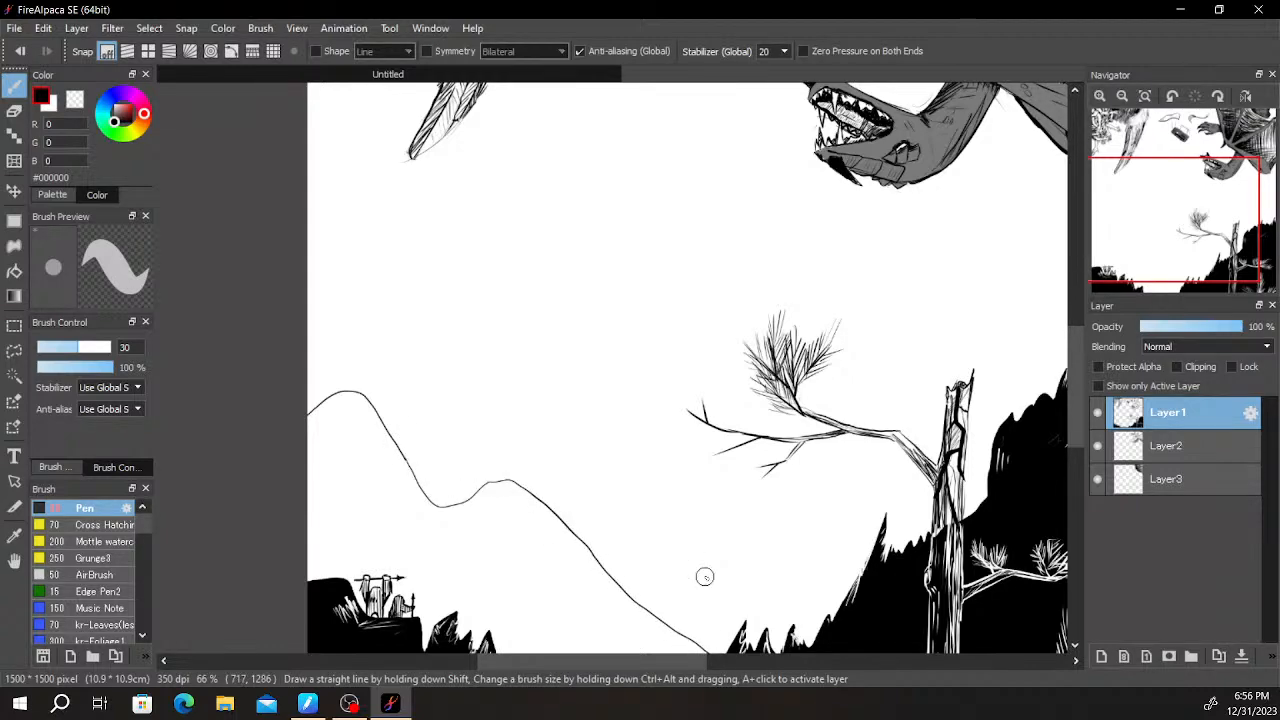
- Draw a fainter ridge line beneath the hill's first hump and a small closed angular rock outline below it
{"action": "scroll", "coordinate": [705, 577], "scroll_direction": "down", "scroll_amount": 1}
{"action": "scroll", "coordinate": [705, 577], "scroll_direction": "down", "scroll_amount": 2}
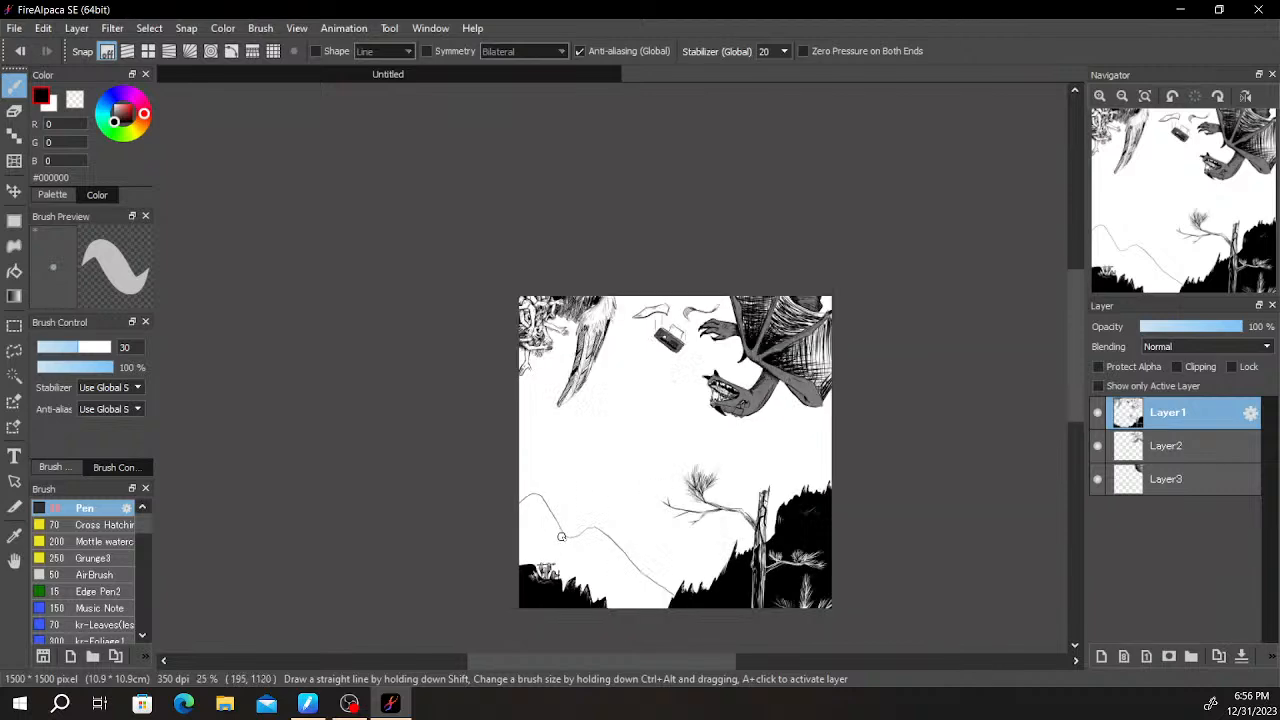
{"action": "scroll", "coordinate": [578, 387], "scroll_direction": "up", "scroll_amount": 3}
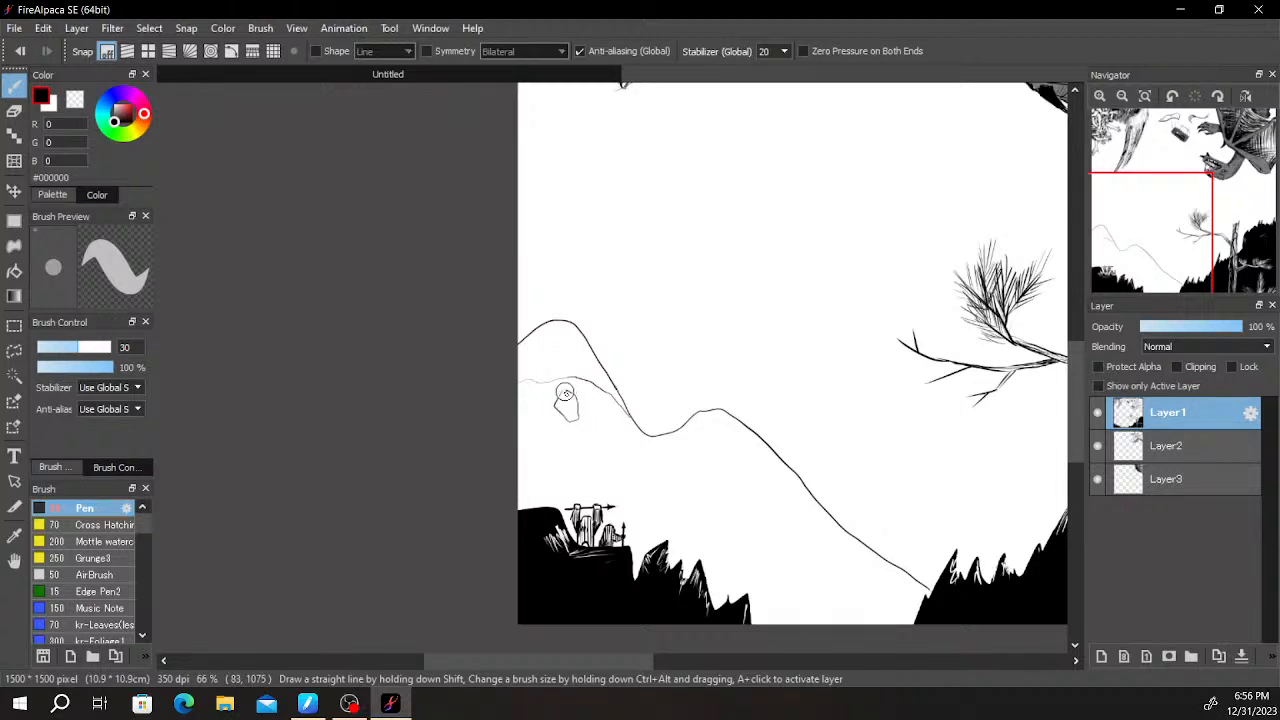
{"action": "scroll", "coordinate": [565, 392], "scroll_direction": "up", "scroll_amount": 4}
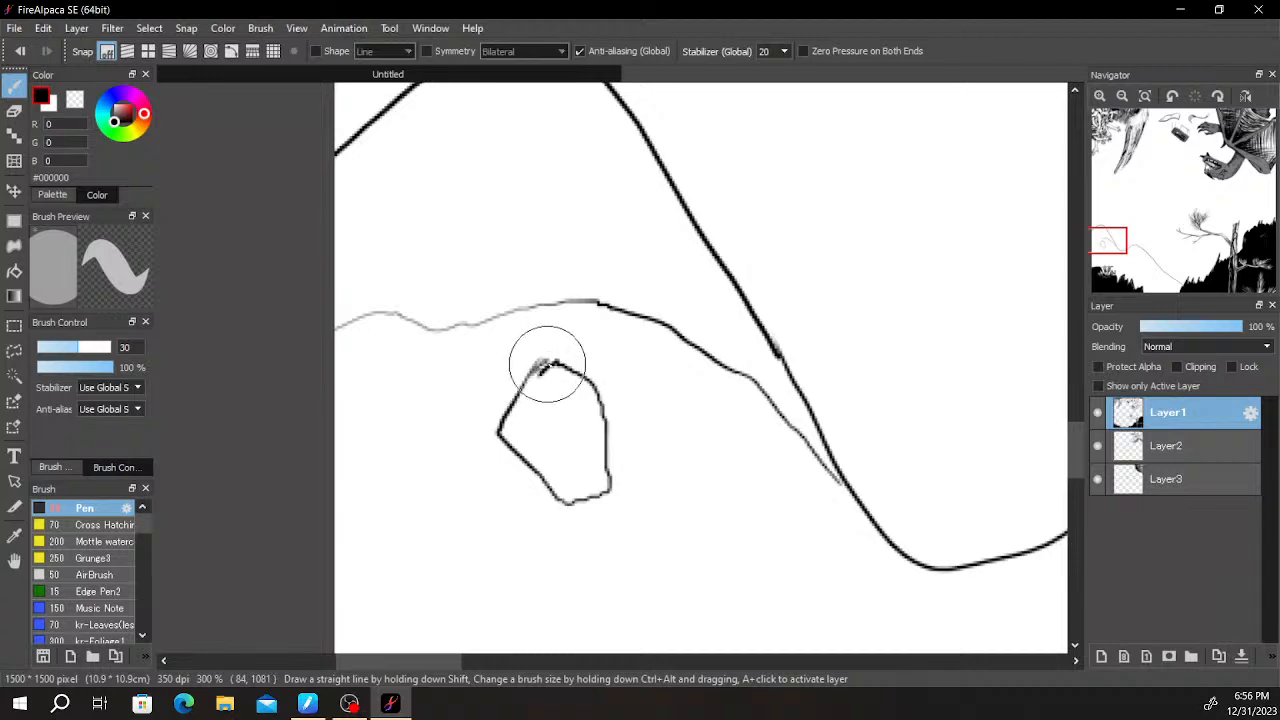
{"action": "scroll", "coordinate": [571, 337], "scroll_direction": "down", "scroll_amount": 4}
{"action": "scroll", "coordinate": [642, 350], "scroll_direction": "up", "scroll_amount": 1}
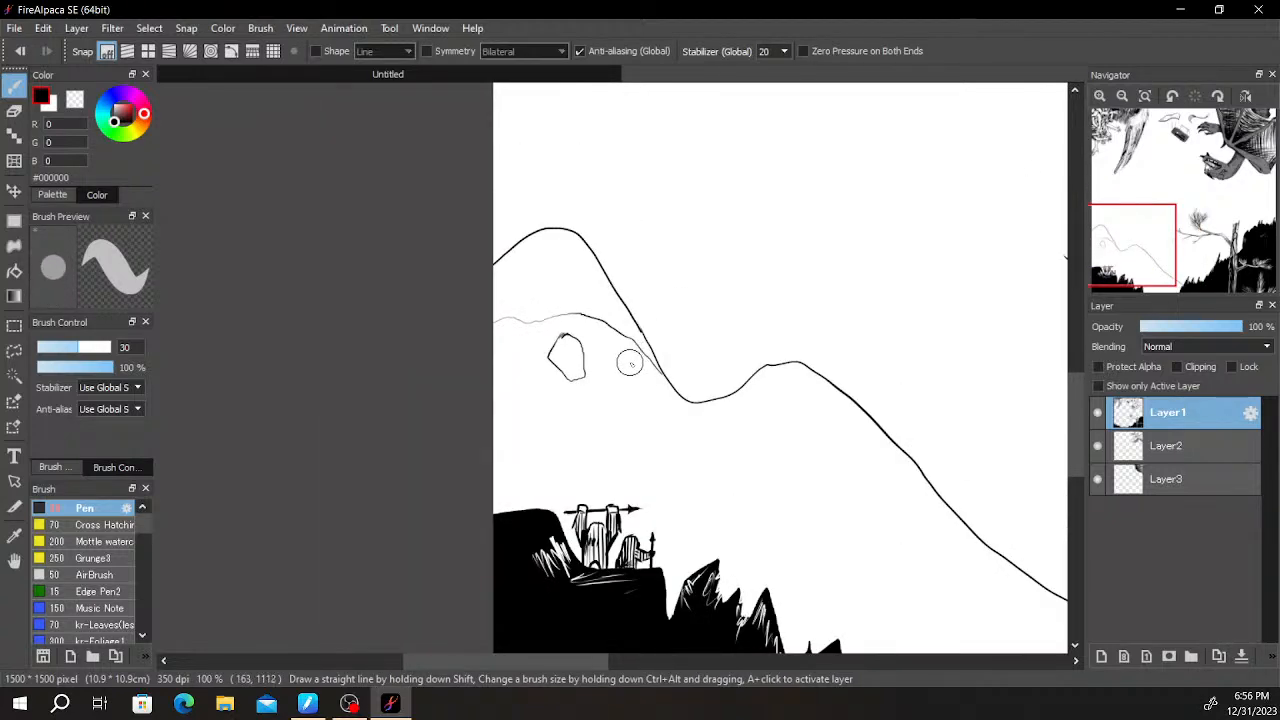
{"action": "scroll", "coordinate": [629, 363], "scroll_direction": "down", "scroll_amount": 1}
{"action": "scroll", "coordinate": [629, 360], "scroll_direction": "up", "scroll_amount": 2}
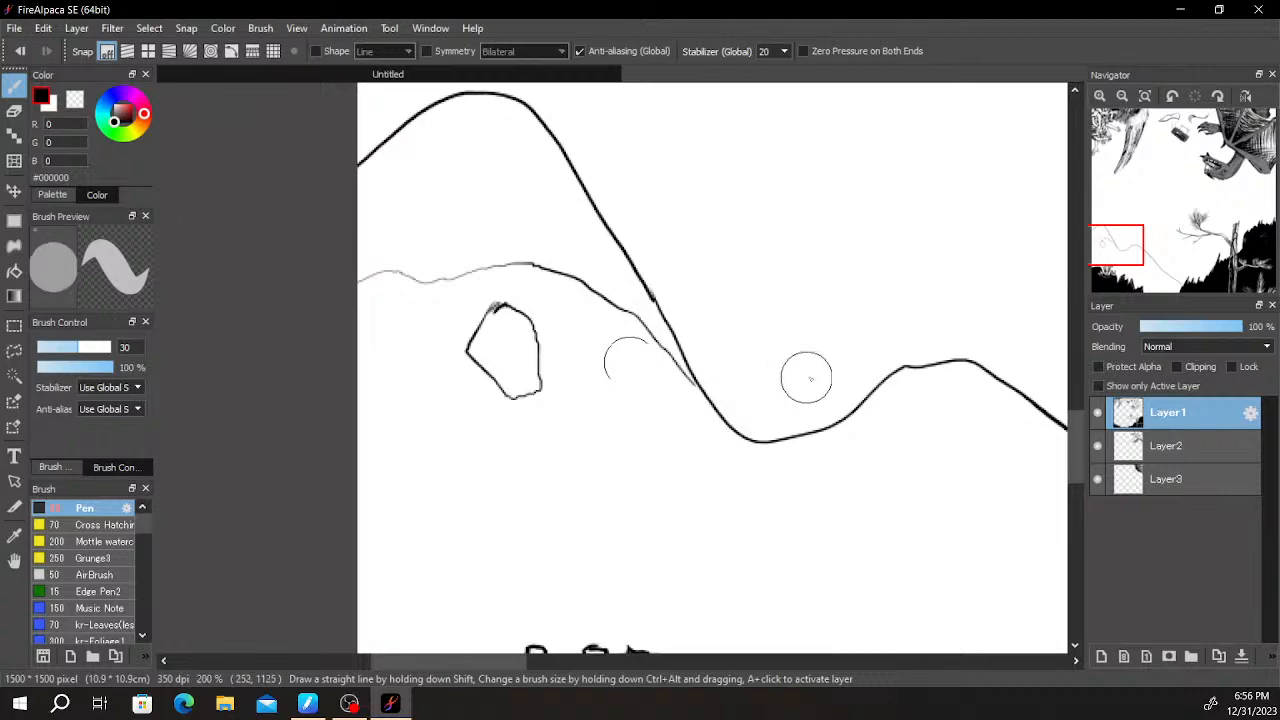
- Thicken the black outlines of the large spear-carrying figure's arms, hands and head on the ledge
{"action": "scroll", "coordinate": [805, 375], "scroll_direction": "down", "scroll_amount": 3}
{"action": "left_click_drag", "start_coordinate": [924, 333], "coordinate": [774, 380]}
{"action": "scroll", "coordinate": [774, 380], "scroll_direction": "up", "scroll_amount": 3}
{"action": "left_click_drag", "start_coordinate": [734, 432], "coordinate": [909, 286]}
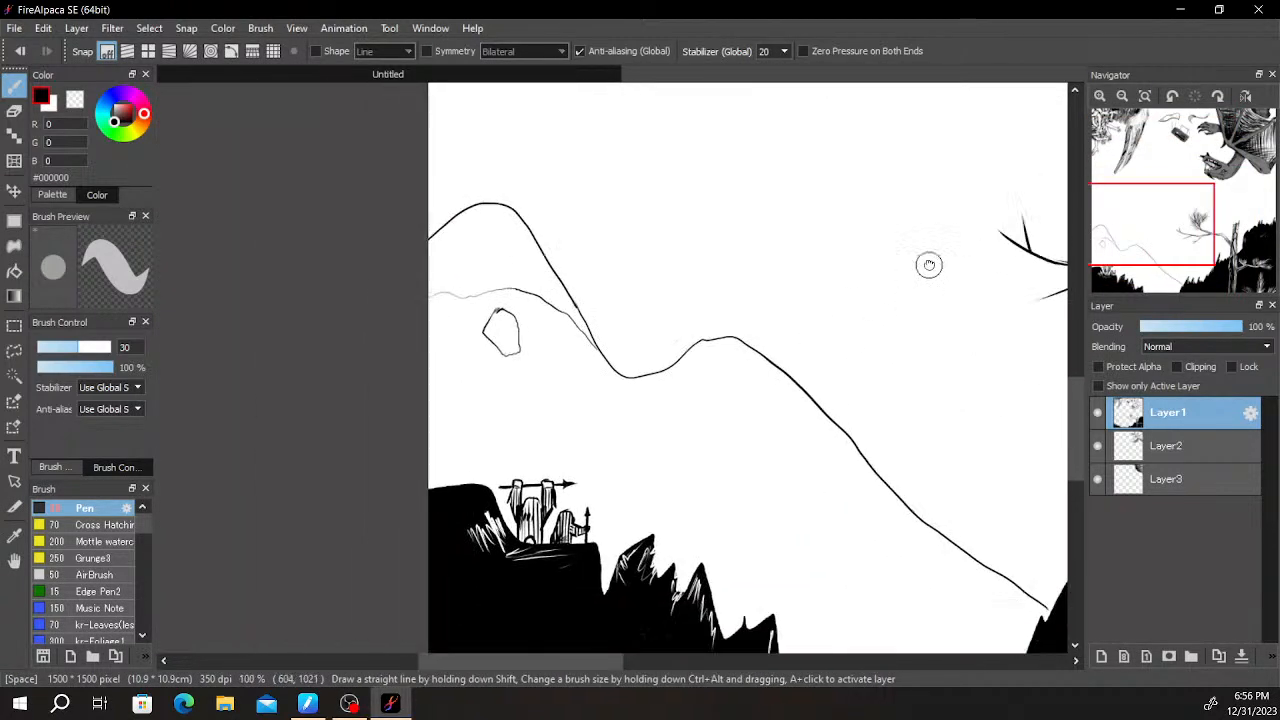
{"action": "scroll", "coordinate": [670, 421], "scroll_direction": "up", "scroll_amount": 2}
{"action": "left_click_drag", "start_coordinate": [559, 486], "coordinate": [711, 306]}
{"action": "scroll", "coordinate": [711, 306], "scroll_direction": "up", "scroll_amount": 2}
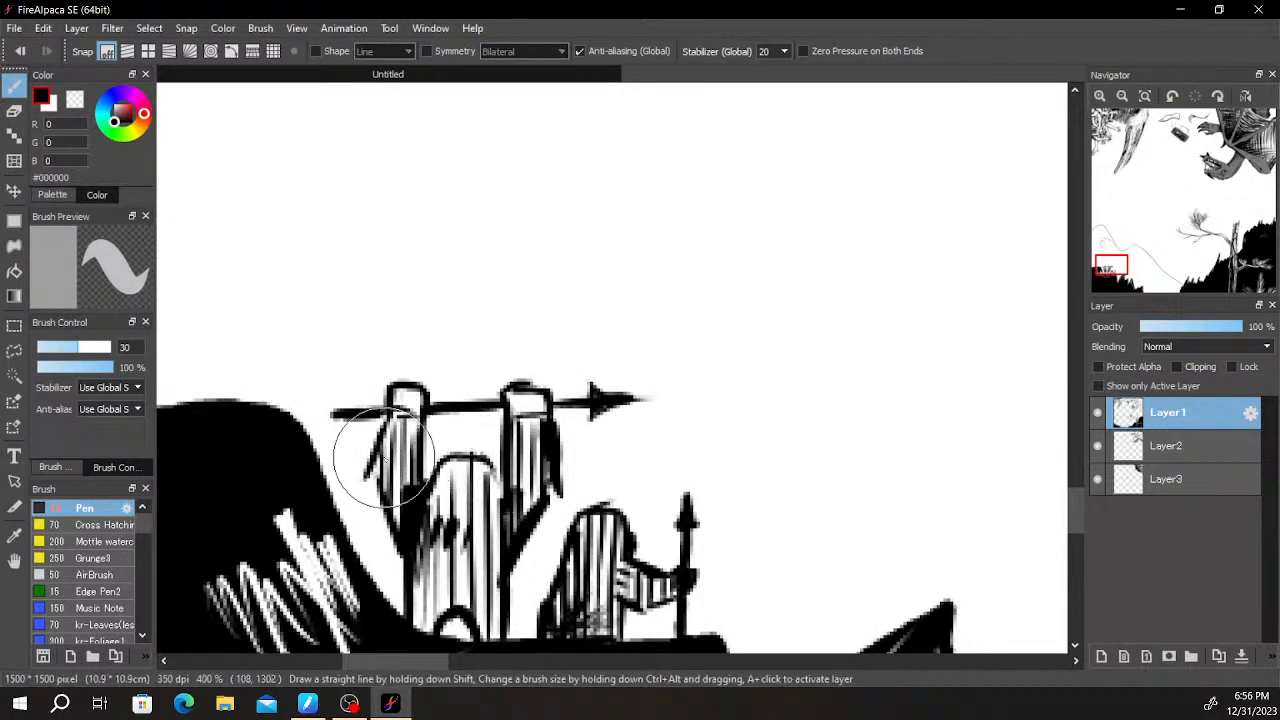
{"action": "mouse_move", "coordinate": [386, 421]}
{"action": "left_mouse_down"}
{"action": "mouse_move", "coordinate": [359, 486]}
{"action": "mouse_move", "coordinate": [378, 493]}
{"action": "mouse_move", "coordinate": [397, 540]}
{"action": "mouse_move", "coordinate": [381, 504]}
{"action": "mouse_move", "coordinate": [404, 532]}
{"action": "left_mouse_up"}
{"action": "mouse_move", "coordinate": [563, 484]}
{"action": "left_mouse_down"}
{"action": "mouse_move", "coordinate": [535, 514]}
{"action": "mouse_move", "coordinate": [546, 501]}
{"action": "mouse_move", "coordinate": [504, 464]}
{"action": "mouse_move", "coordinate": [415, 489]}
{"action": "left_mouse_up"}
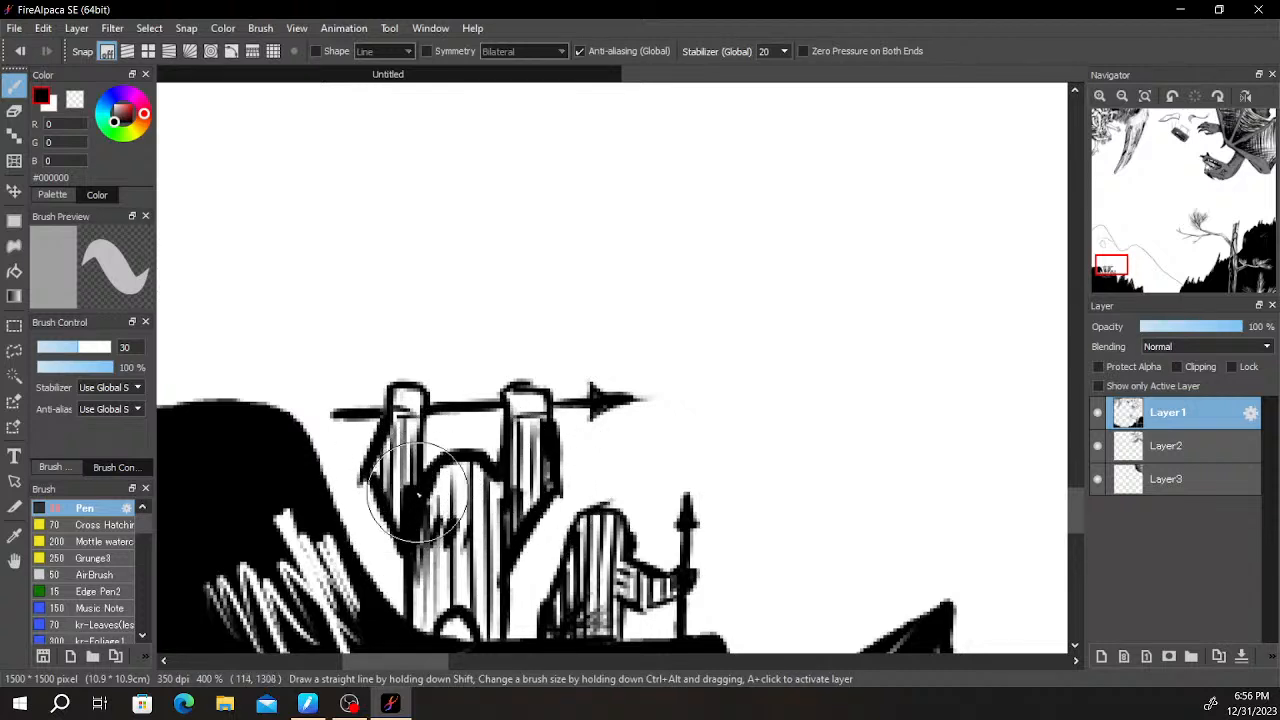
{"action": "scroll", "coordinate": [505, 422], "scroll_direction": "up", "scroll_amount": 2}
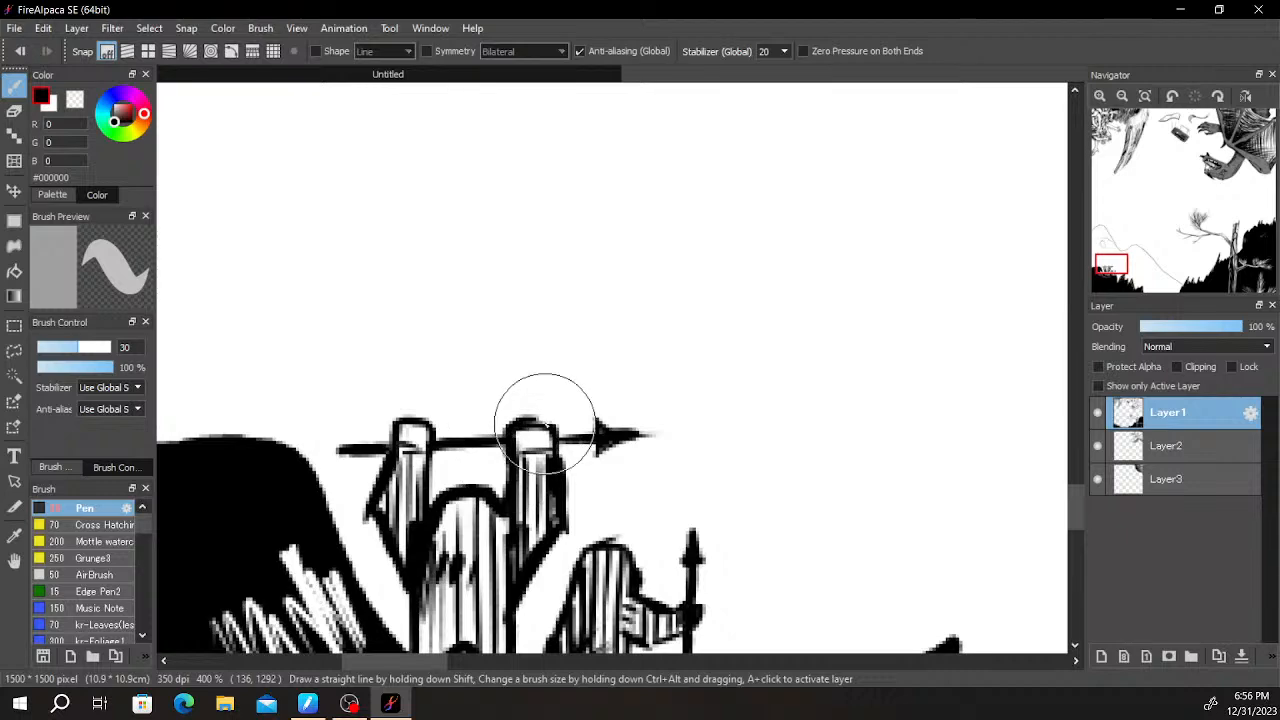
{"action": "mouse_move", "coordinate": [545, 416]}
{"action": "left_mouse_down"}
{"action": "mouse_move", "coordinate": [563, 437]}
{"action": "mouse_move", "coordinate": [556, 468]}
{"action": "left_mouse_up"}
{"action": "left_click_drag", "start_coordinate": [386, 428], "coordinate": [427, 440]}
- Thicken the black outlines of the smaller spear-carrying figure's body and outstretched arm
{"action": "mouse_move", "coordinate": [779, 345]}
{"action": "left_mouse_down"}
{"action": "mouse_move", "coordinate": [680, 377]}
{"action": "mouse_move", "coordinate": [746, 177]}
{"action": "left_mouse_up"}
{"action": "mouse_move", "coordinate": [508, 508]}
{"action": "left_mouse_down"}
{"action": "mouse_move", "coordinate": [535, 389]}
{"action": "mouse_move", "coordinate": [554, 367]}
{"action": "mouse_move", "coordinate": [604, 370]}
{"action": "mouse_move", "coordinate": [614, 422]}
{"action": "left_mouse_up"}
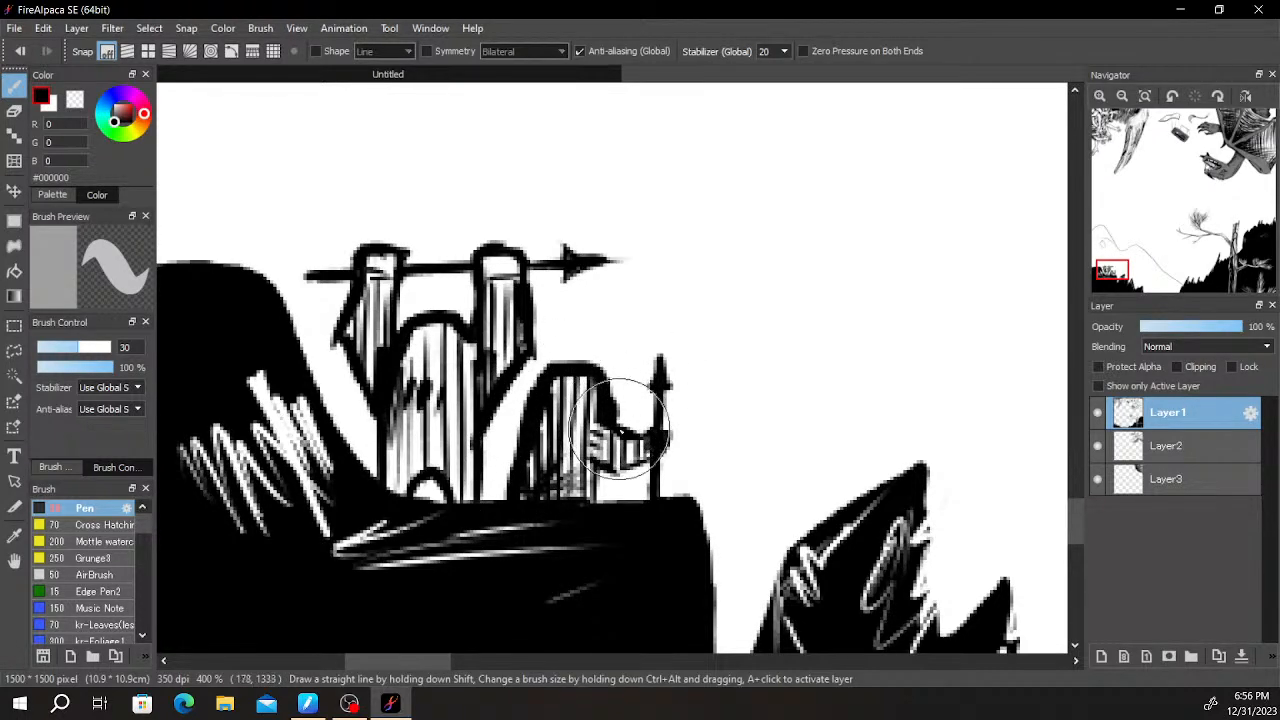
{"action": "mouse_move", "coordinate": [590, 465]}
{"action": "left_mouse_down"}
{"action": "mouse_move", "coordinate": [580, 485]}
{"action": "mouse_move", "coordinate": [630, 470]}
{"action": "mouse_move", "coordinate": [665, 433]}
{"action": "left_mouse_up"}
{"action": "left_click_drag", "start_coordinate": [602, 474], "coordinate": [598, 489]}
- Sample the grey #7A7A7A from the dragon's neck and make Layer3 the active layer
{"action": "scroll", "coordinate": [616, 413], "scroll_direction": "down", "scroll_amount": 3}
{"action": "left_click_drag", "start_coordinate": [854, 315], "coordinate": [720, 408]}
{"action": "scroll", "coordinate": [745, 388], "scroll_direction": "down", "scroll_amount": 4}
{"action": "scroll", "coordinate": [720, 408], "scroll_direction": "up", "scroll_amount": 2}
{"action": "mouse_move", "coordinate": [777, 371]}
{"action": "left_mouse_down"}
{"action": "mouse_move", "coordinate": [805, 332]}
{"action": "mouse_move", "coordinate": [761, 321]}
{"action": "mouse_move", "coordinate": [646, 478]}
{"action": "left_mouse_up"}
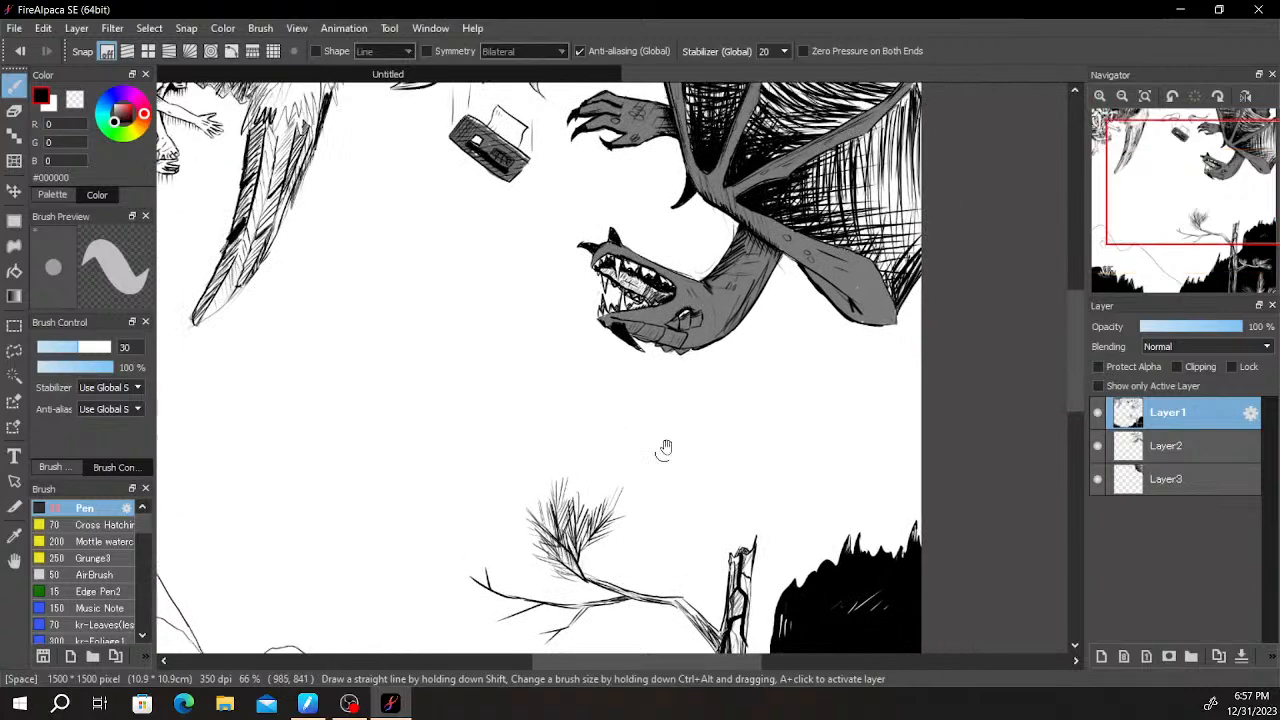
{"action": "left_click_drag", "start_coordinate": [783, 348], "coordinate": [690, 429]}
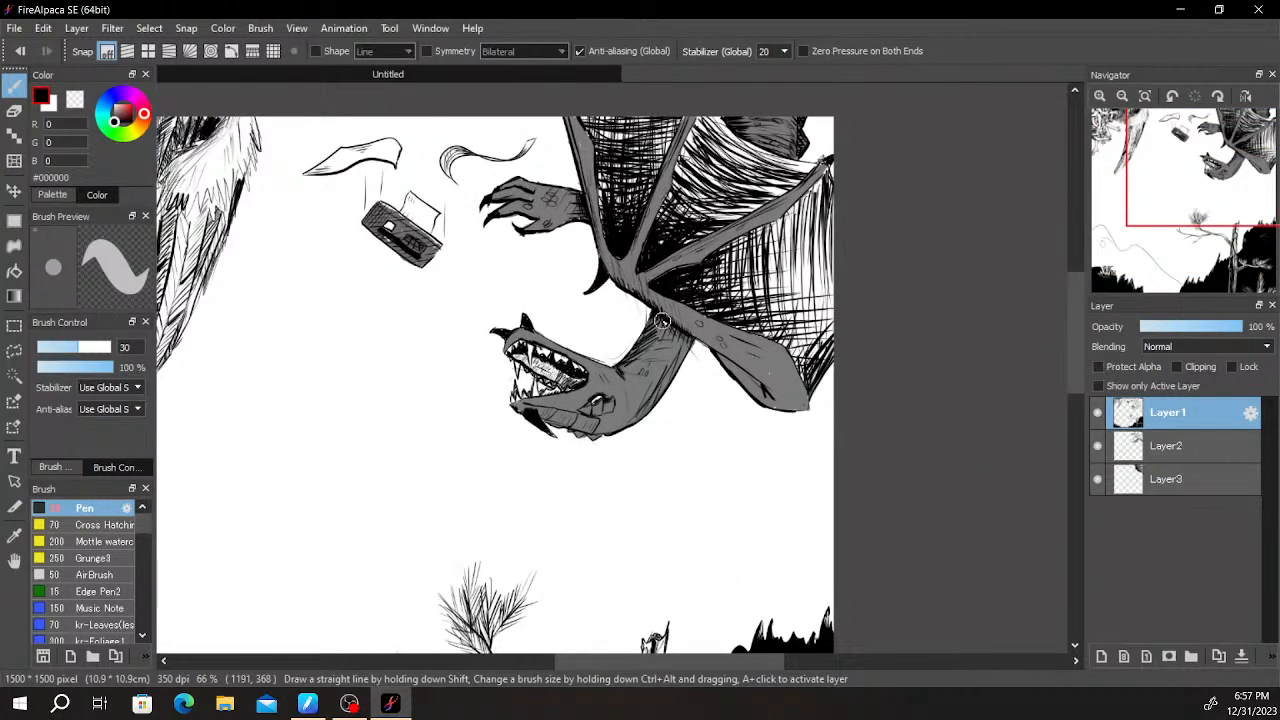
{"action": "left_click", "coordinate": [633, 401], "text": "alt"}
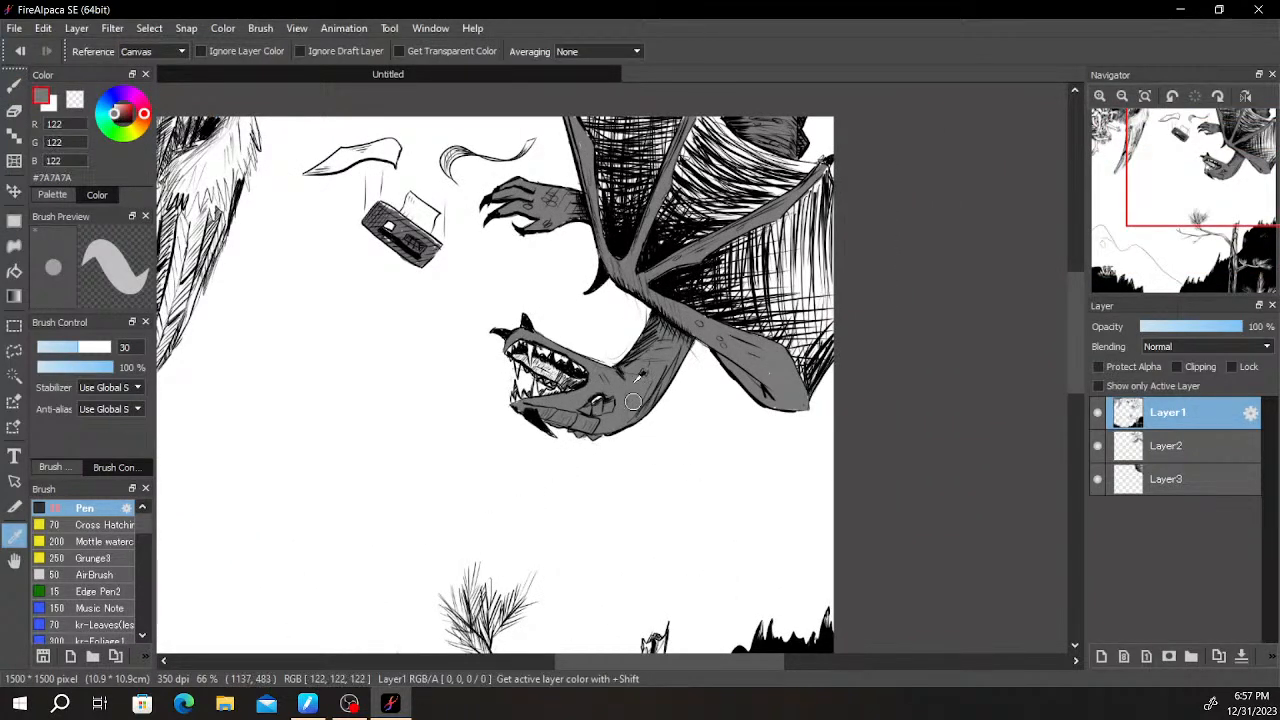
{"action": "left_click", "coordinate": [1166, 479]}
- Paint a grey Pen border on Layer3 below the hill's upper ridge, from the canvas's left edge down to the spiky slope
{"action": "scroll", "coordinate": [940, 512], "scroll_direction": "down", "scroll_amount": 2}
{"action": "left_click_drag", "start_coordinate": [585, 597], "coordinate": [774, 337]}
{"action": "scroll", "coordinate": [772, 340], "scroll_direction": "up", "scroll_amount": 3}
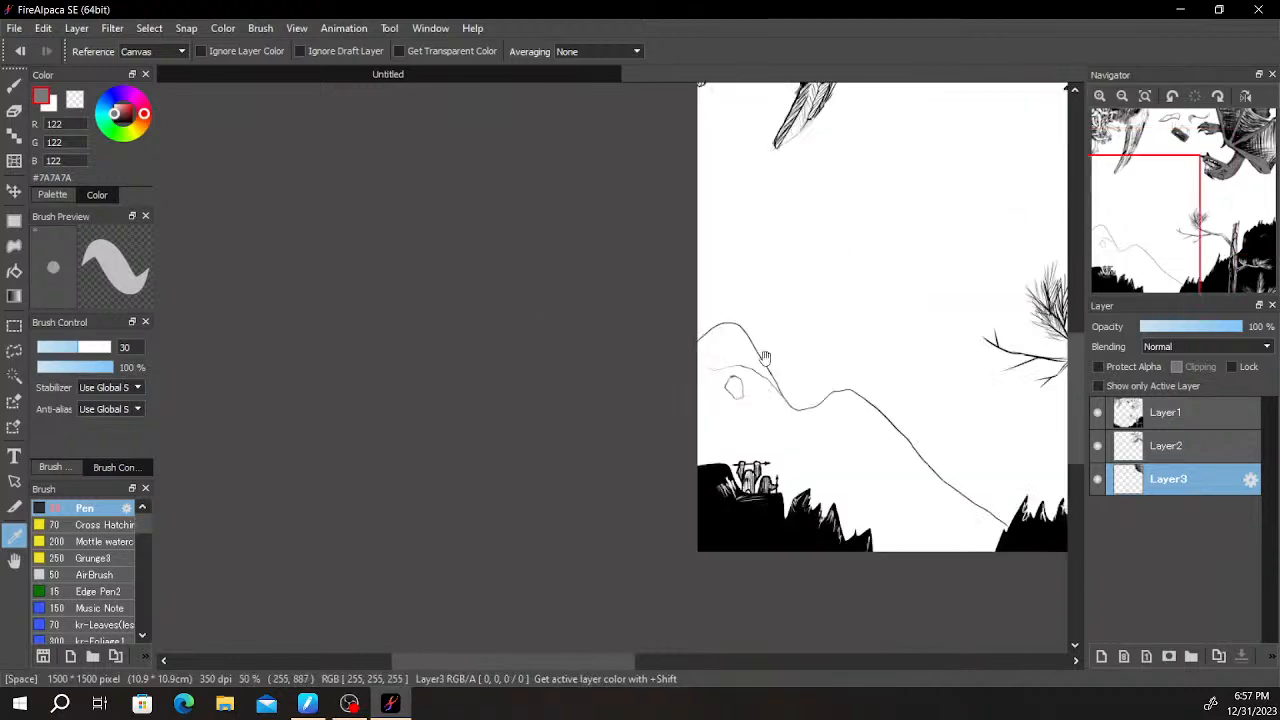
{"action": "key", "text": "b"}
{"action": "mouse_move", "coordinate": [666, 398]}
{"action": "left_mouse_down"}
{"action": "mouse_move", "coordinate": [651, 363]}
{"action": "mouse_move", "coordinate": [666, 334]}
{"action": "mouse_move", "coordinate": [735, 318]}
{"action": "mouse_move", "coordinate": [778, 330]}
{"action": "mouse_move", "coordinate": [830, 394]}
{"action": "mouse_move", "coordinate": [862, 408]}
{"action": "mouse_move", "coordinate": [938, 382]}
{"action": "mouse_move", "coordinate": [1011, 409]}
{"action": "mouse_move", "coordinate": [1063, 440]}
{"action": "mouse_move", "coordinate": [1064, 455]}
{"action": "left_mouse_up"}
{"action": "mouse_move", "coordinate": [1040, 402]}
{"action": "left_mouse_down"}
{"action": "mouse_move", "coordinate": [973, 358]}
{"action": "mouse_move", "coordinate": [717, 306]}
{"action": "left_mouse_up"}
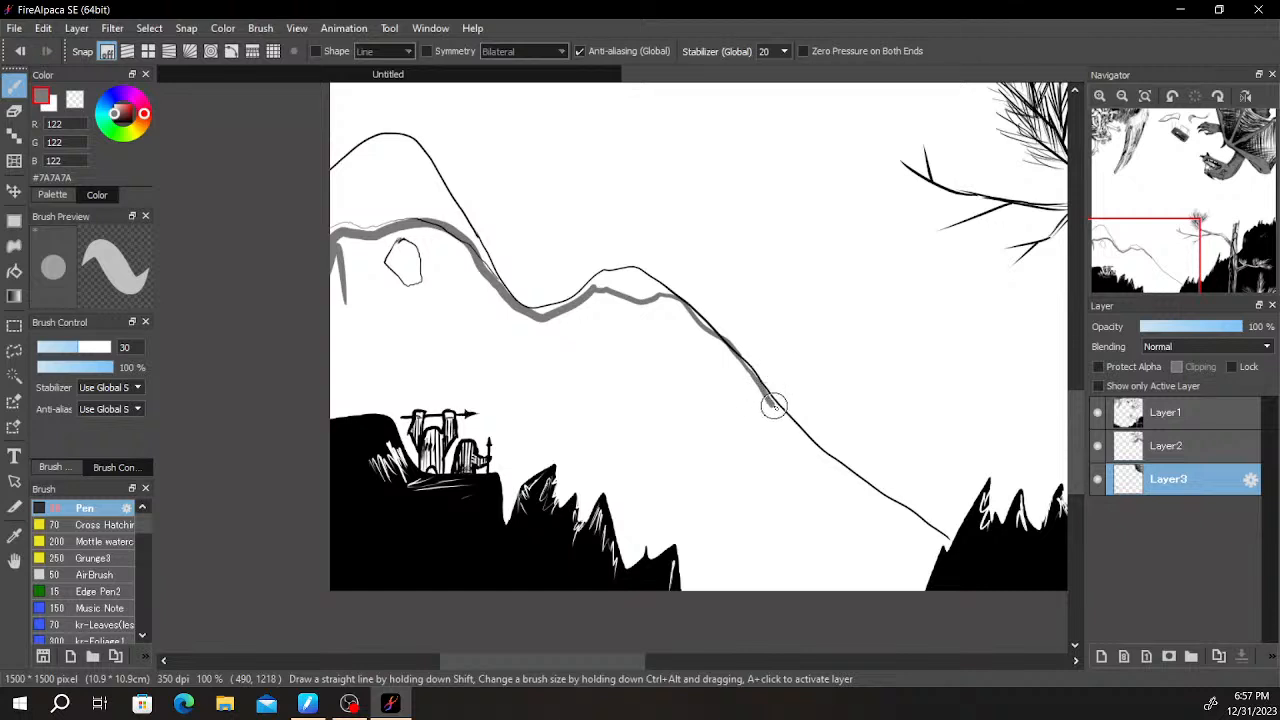
{"action": "left_click_drag", "start_coordinate": [849, 475], "coordinate": [887, 501]}
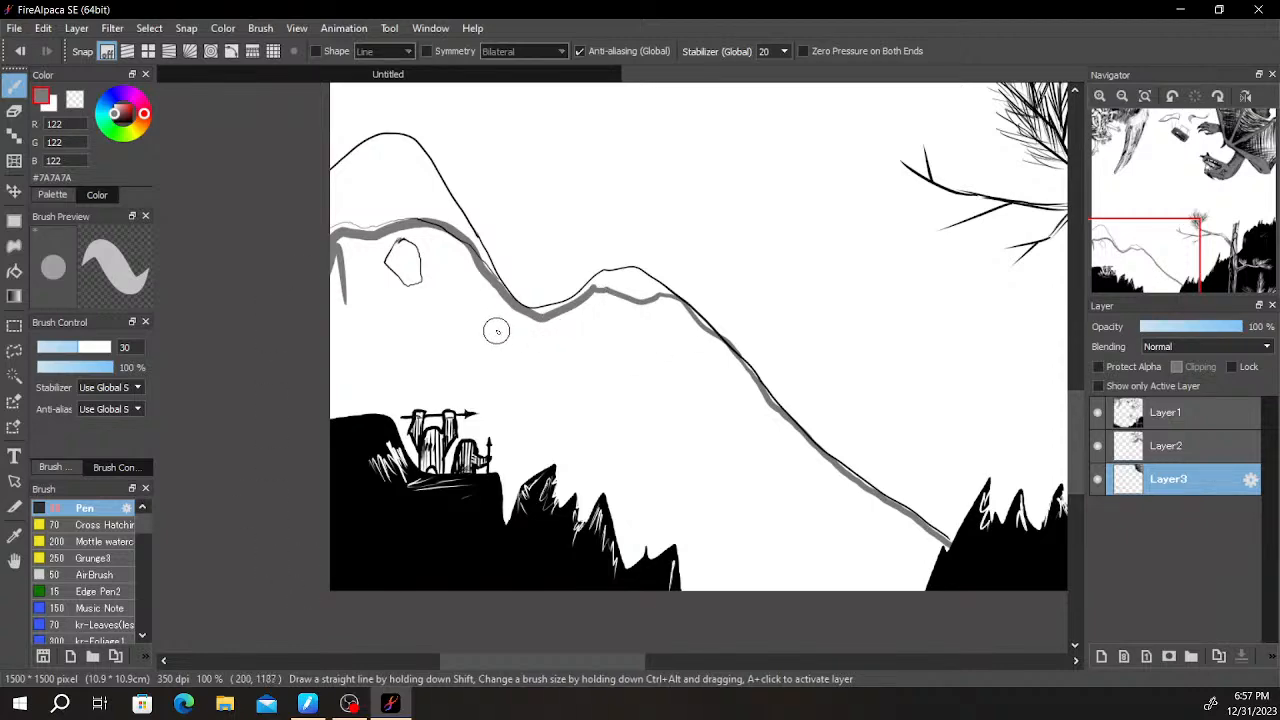
- Fill the hill area below the grey border with #7A7A7A using the Bucket
{"action": "scroll", "coordinate": [523, 337], "scroll_direction": "down", "scroll_amount": 1}
{"action": "key", "text": "g"}
{"action": "left_click", "coordinate": [693, 404]}
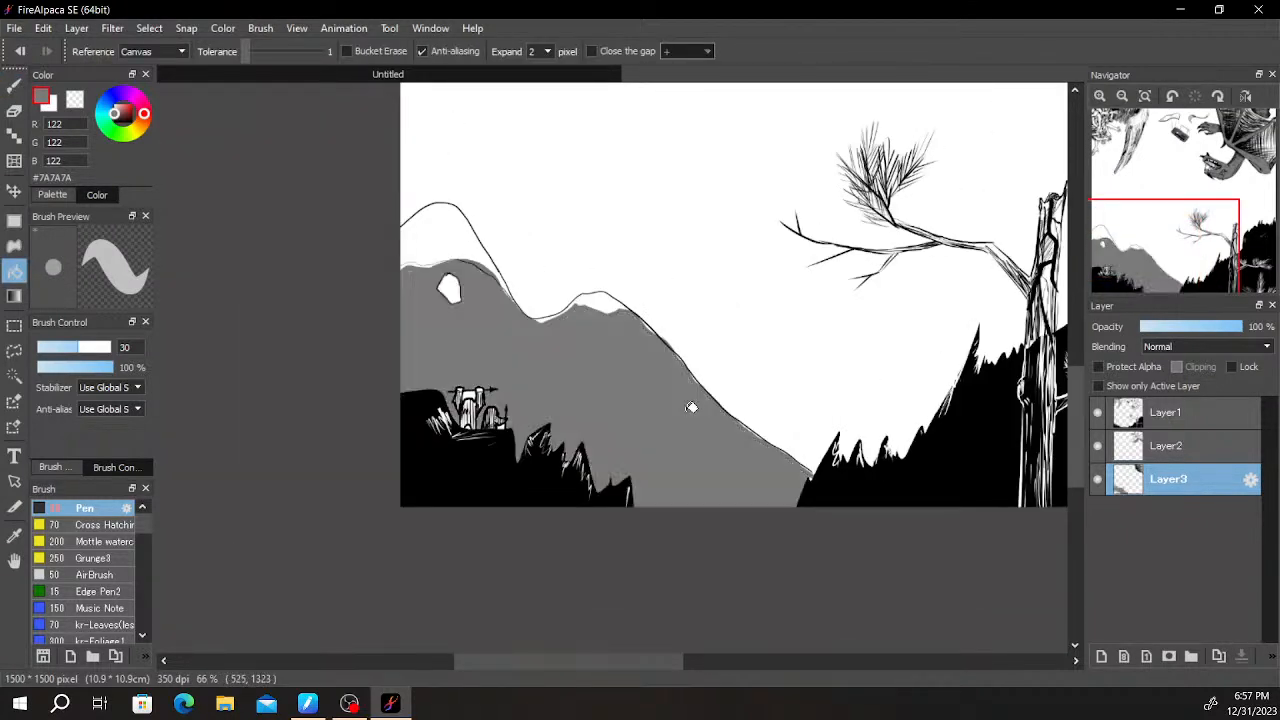
- Paint grey into the white gap beneath the smaller figure's outstretched arm
{"action": "scroll", "coordinate": [693, 404], "scroll_direction": "up", "scroll_amount": 3}
{"action": "scroll", "coordinate": [597, 471], "scroll_direction": "up", "scroll_amount": 1}
{"action": "scroll", "coordinate": [446, 487], "scroll_direction": "up", "scroll_amount": 2}
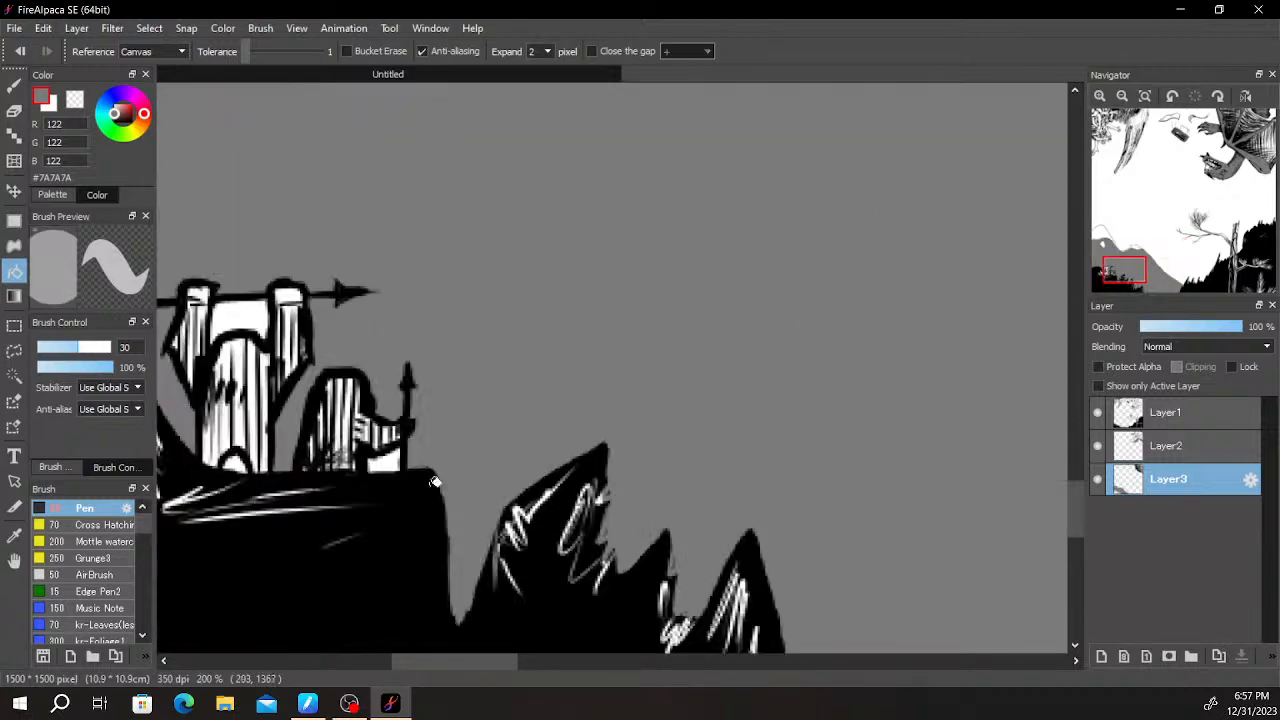
{"action": "key", "text": "b"}
{"action": "mouse_move", "coordinate": [374, 460]}
{"action": "left_mouse_down"}
{"action": "mouse_move", "coordinate": [398, 468]}
{"action": "mouse_move", "coordinate": [366, 457]}
{"action": "mouse_move", "coordinate": [373, 475]}
{"action": "left_mouse_up"}
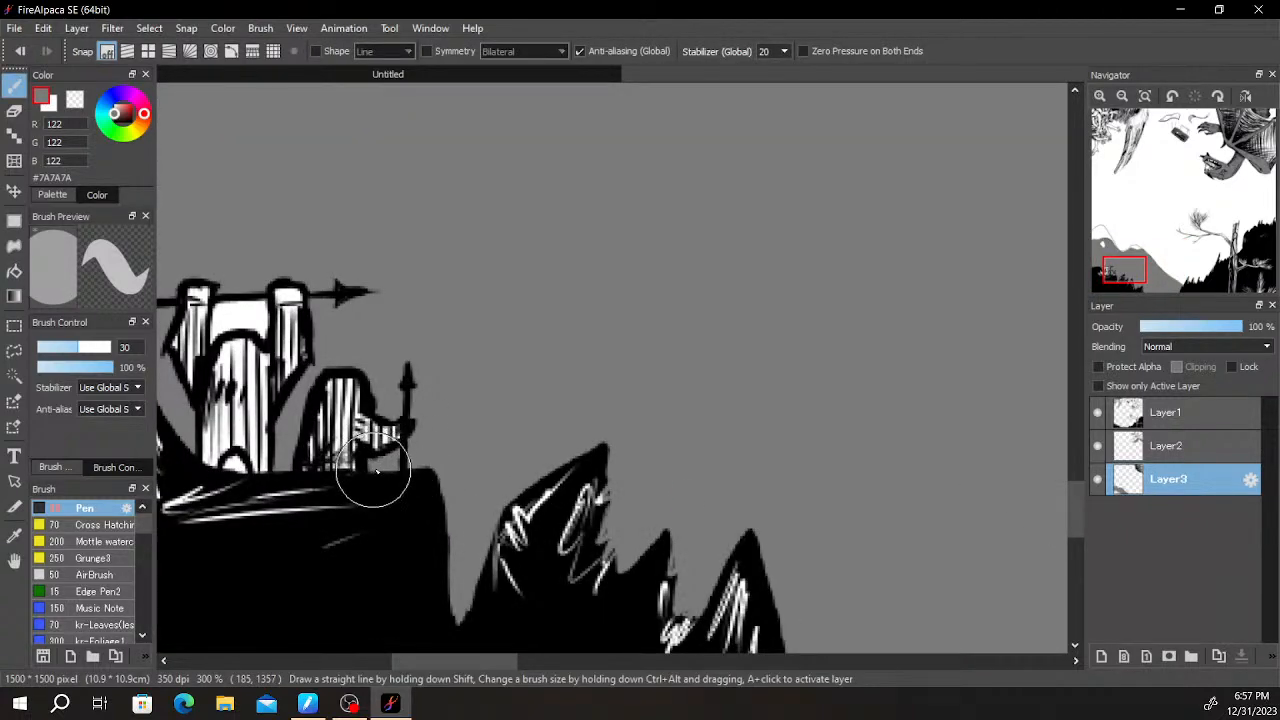
- Touch up the grey fill along the ridge edge around the dip between the humps and at the canvas's left edge
{"action": "scroll", "coordinate": [373, 470], "scroll_direction": "down", "scroll_amount": 1}
{"action": "left_click_drag", "start_coordinate": [551, 393], "coordinate": [600, 677]}
{"action": "mouse_move", "coordinate": [668, 412]}
{"action": "left_mouse_down"}
{"action": "mouse_move", "coordinate": [639, 385]}
{"action": "mouse_move", "coordinate": [611, 410]}
{"action": "mouse_move", "coordinate": [523, 438]}
{"action": "mouse_move", "coordinate": [594, 418]}
{"action": "left_mouse_up"}
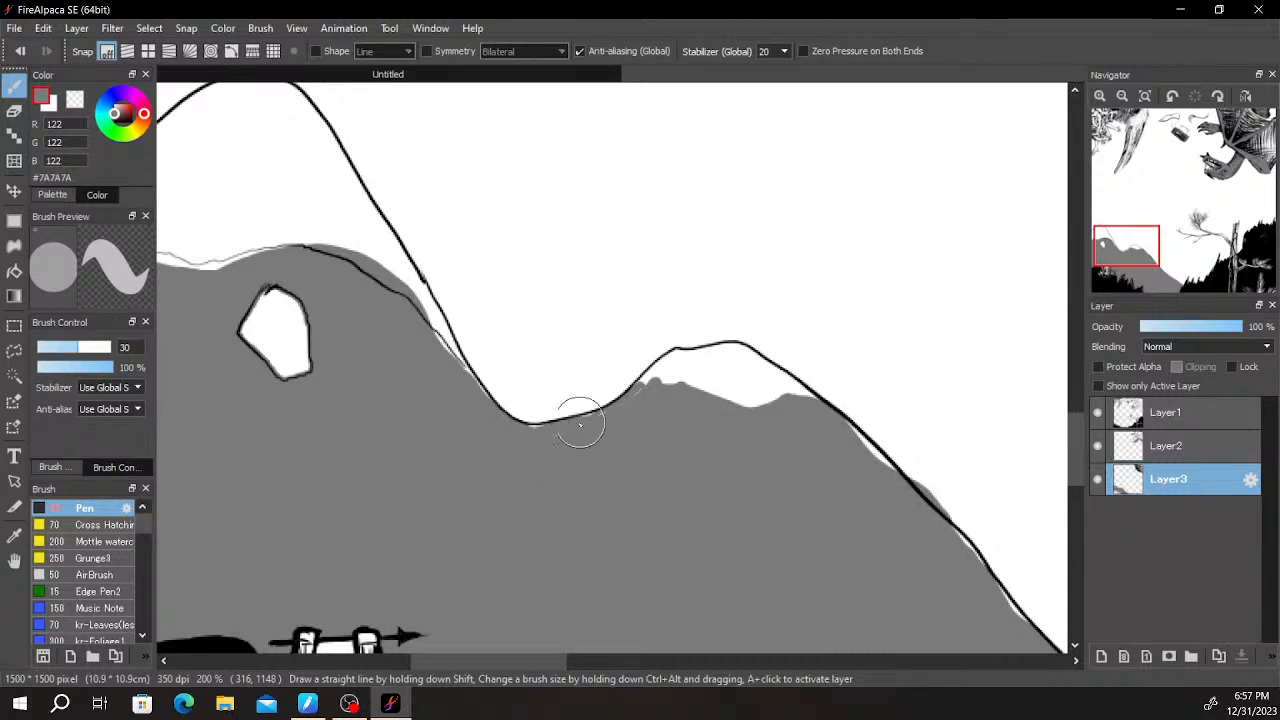
{"action": "left_click_drag", "start_coordinate": [453, 354], "coordinate": [696, 465]}
{"action": "mouse_move", "coordinate": [423, 382]}
{"action": "left_mouse_down"}
{"action": "mouse_move", "coordinate": [363, 386]}
{"action": "mouse_move", "coordinate": [420, 386]}
{"action": "mouse_move", "coordinate": [434, 366]}
{"action": "left_mouse_up"}
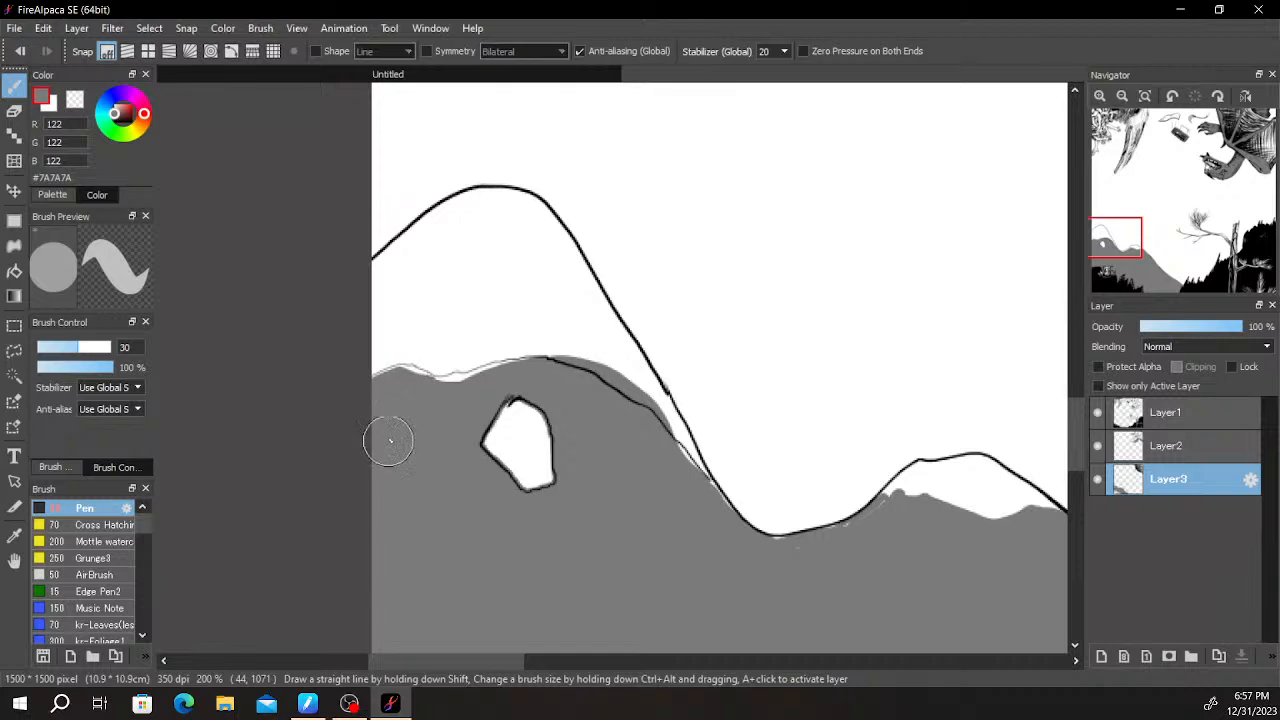
{"action": "scroll", "coordinate": [797, 342], "scroll_direction": "down", "scroll_amount": 5}
{"action": "left_click_drag", "start_coordinate": [795, 345], "coordinate": [811, 254]}
{"action": "scroll", "coordinate": [823, 264], "scroll_direction": "down", "scroll_amount": 1}
- Draw two groups of short slanted black hatch marks on the grey hill's slopes on Layer1
{"action": "scroll", "coordinate": [823, 267], "scroll_direction": "up", "scroll_amount": 3}
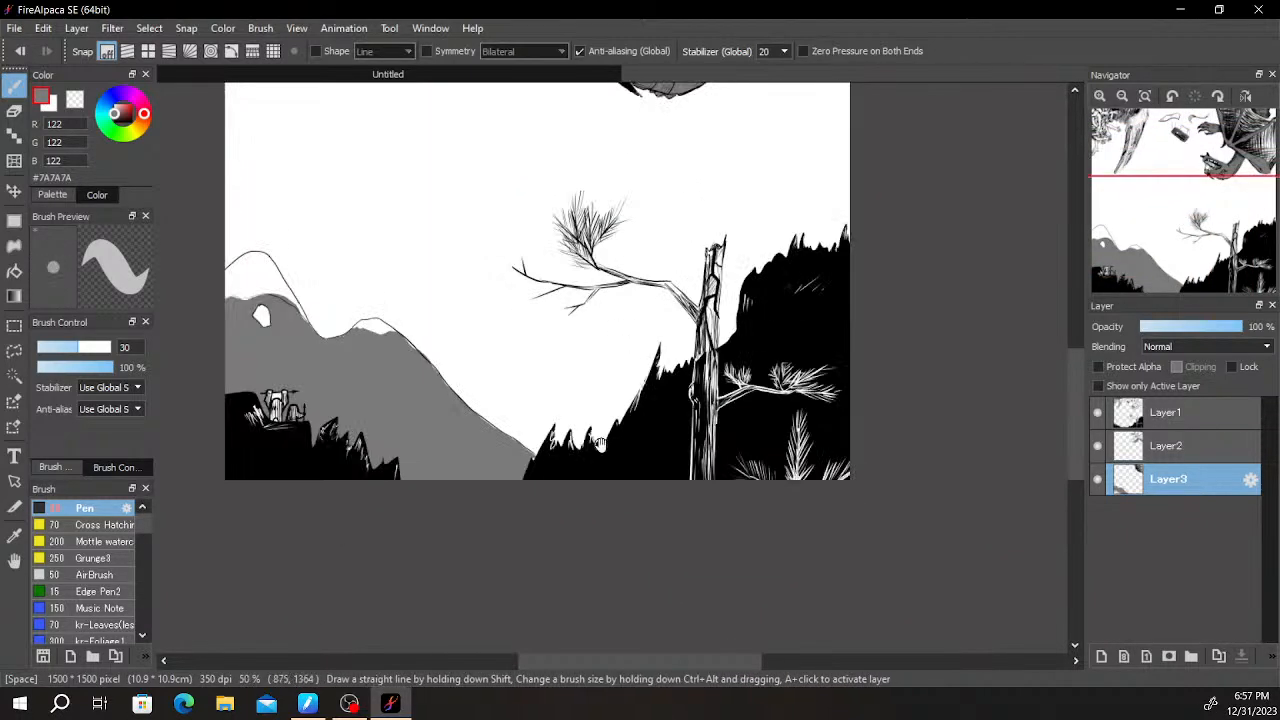
{"action": "left_click_drag", "start_coordinate": [591, 433], "coordinate": [796, 466]}
{"action": "left_click_drag", "start_coordinate": [117, 118], "coordinate": [94, 183]}
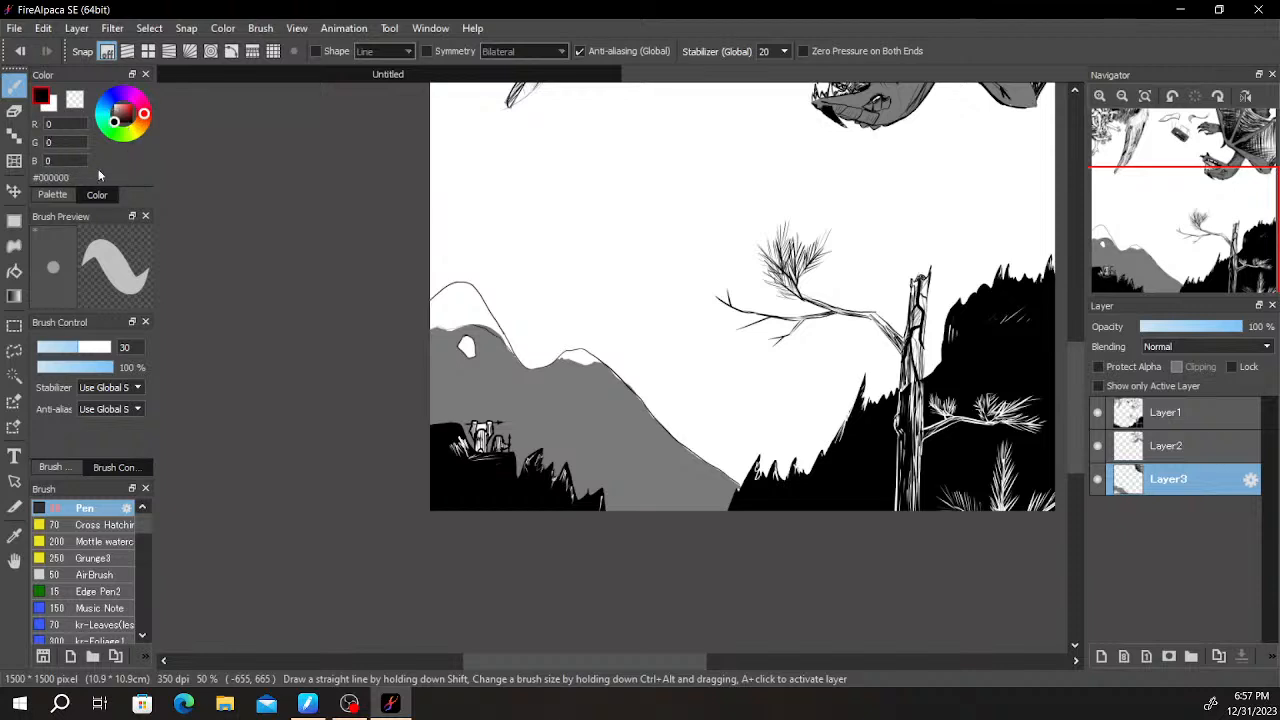
{"action": "left_click", "coordinate": [1165, 411]}
{"action": "scroll", "coordinate": [609, 390], "scroll_direction": "up", "scroll_amount": 2}
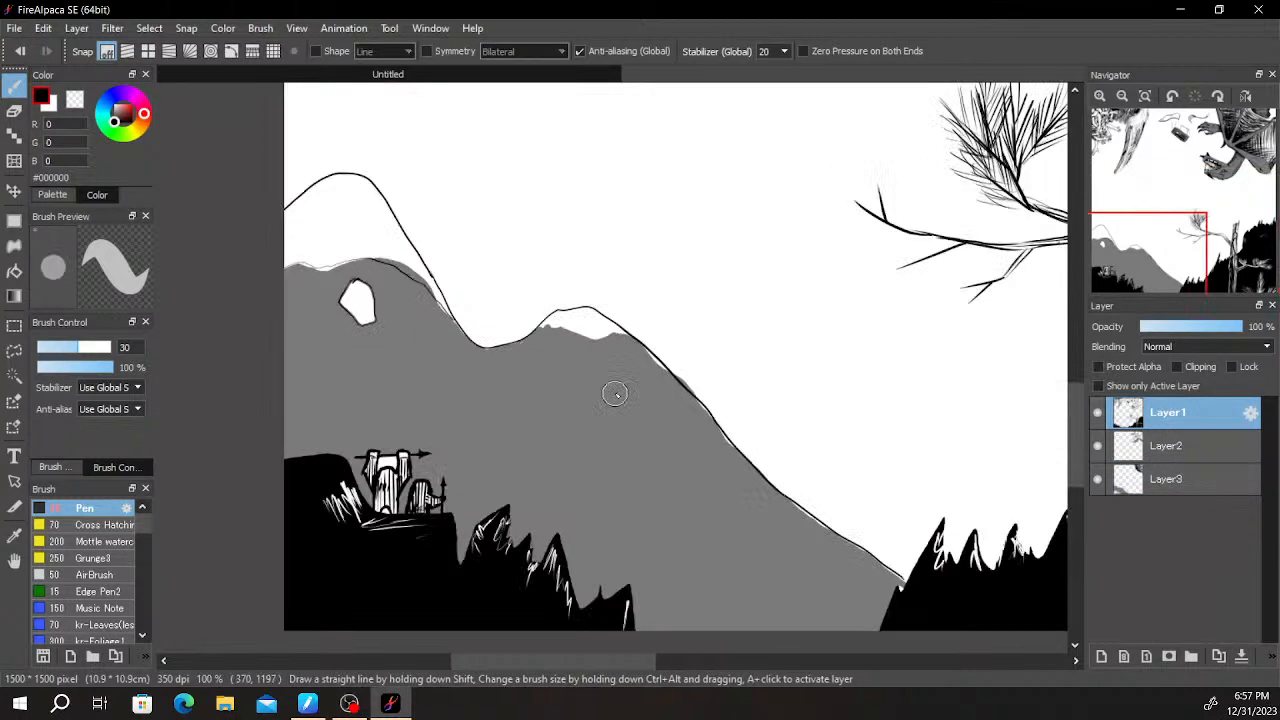
{"action": "left_click_drag", "start_coordinate": [701, 427], "coordinate": [722, 495]}
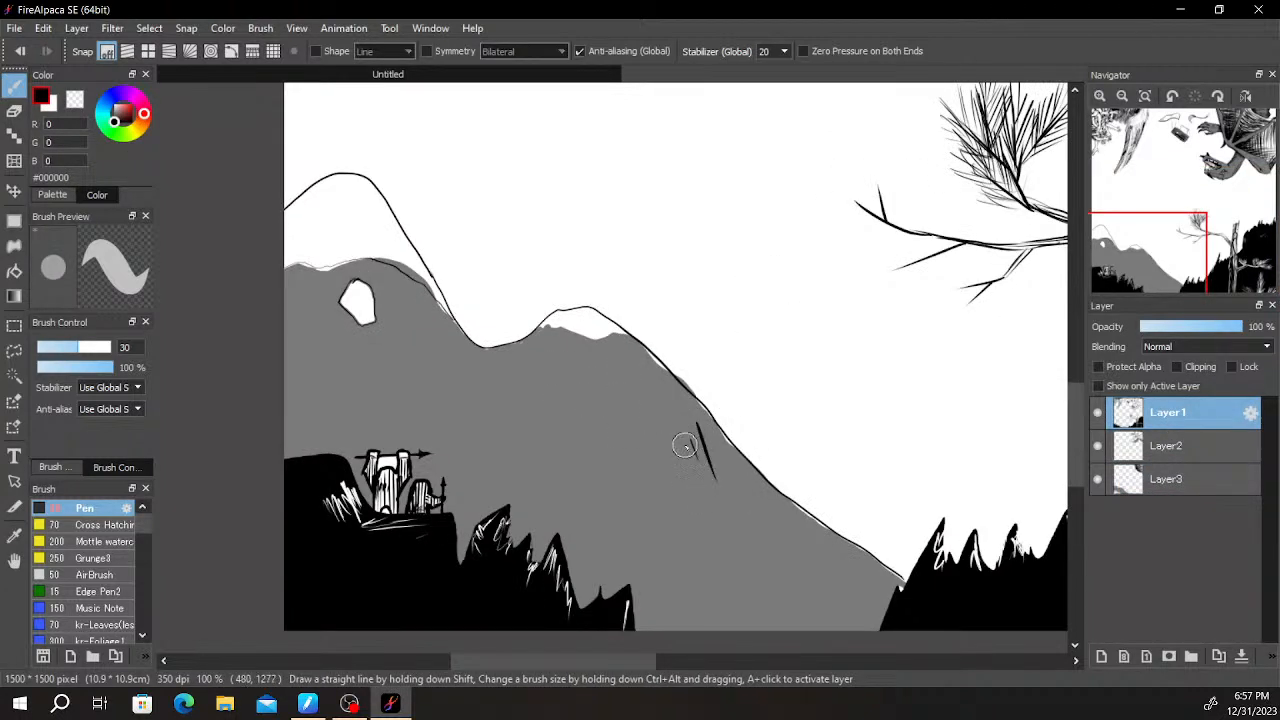
{"action": "mouse_move", "coordinate": [481, 368]}
{"action": "left_mouse_down"}
{"action": "mouse_move", "coordinate": [525, 487]}
{"action": "mouse_move", "coordinate": [492, 440]}
{"action": "left_mouse_up"}
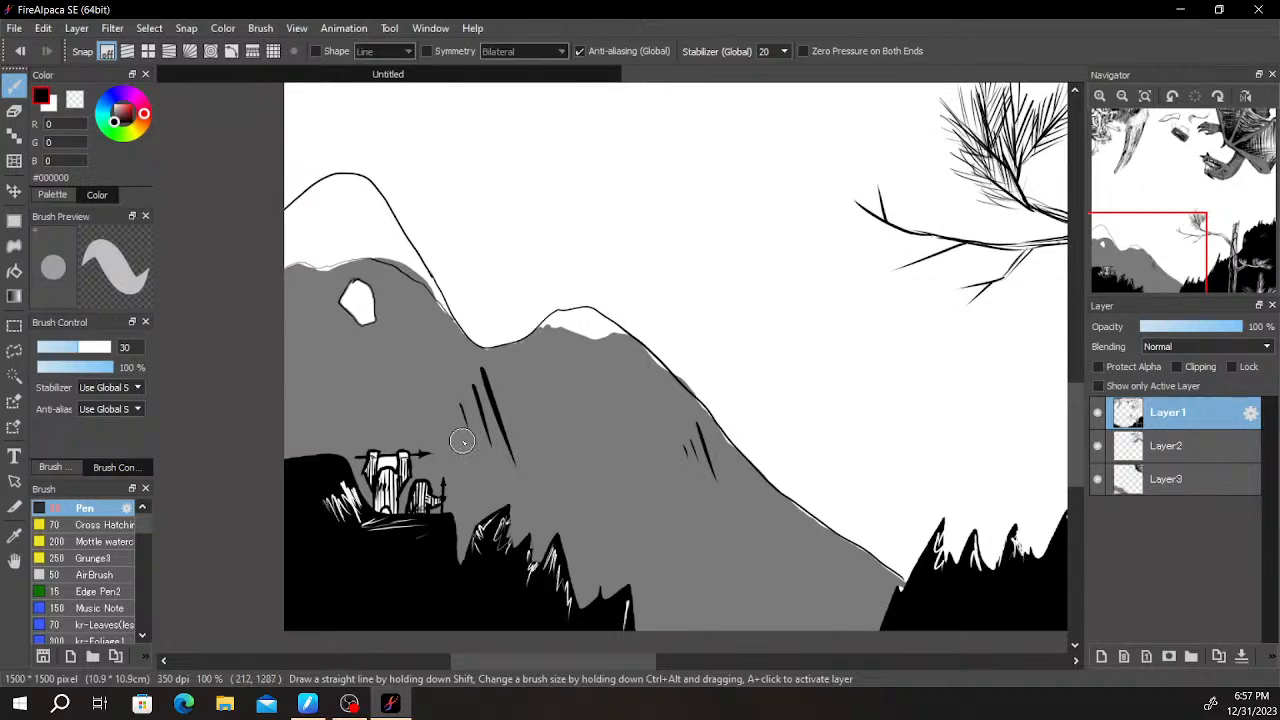
- Draw a long bent crease line down the middle of the grey hill and a shorter one low on its right slope
{"action": "left_click_drag", "start_coordinate": [778, 436], "coordinate": [780, 314]}
{"action": "scroll", "coordinate": [785, 288], "scroll_direction": "down", "scroll_amount": 4}
{"action": "scroll", "coordinate": [795, 304], "scroll_direction": "up", "scroll_amount": 4}
{"action": "left_click_drag", "start_coordinate": [758, 379], "coordinate": [766, 357]}
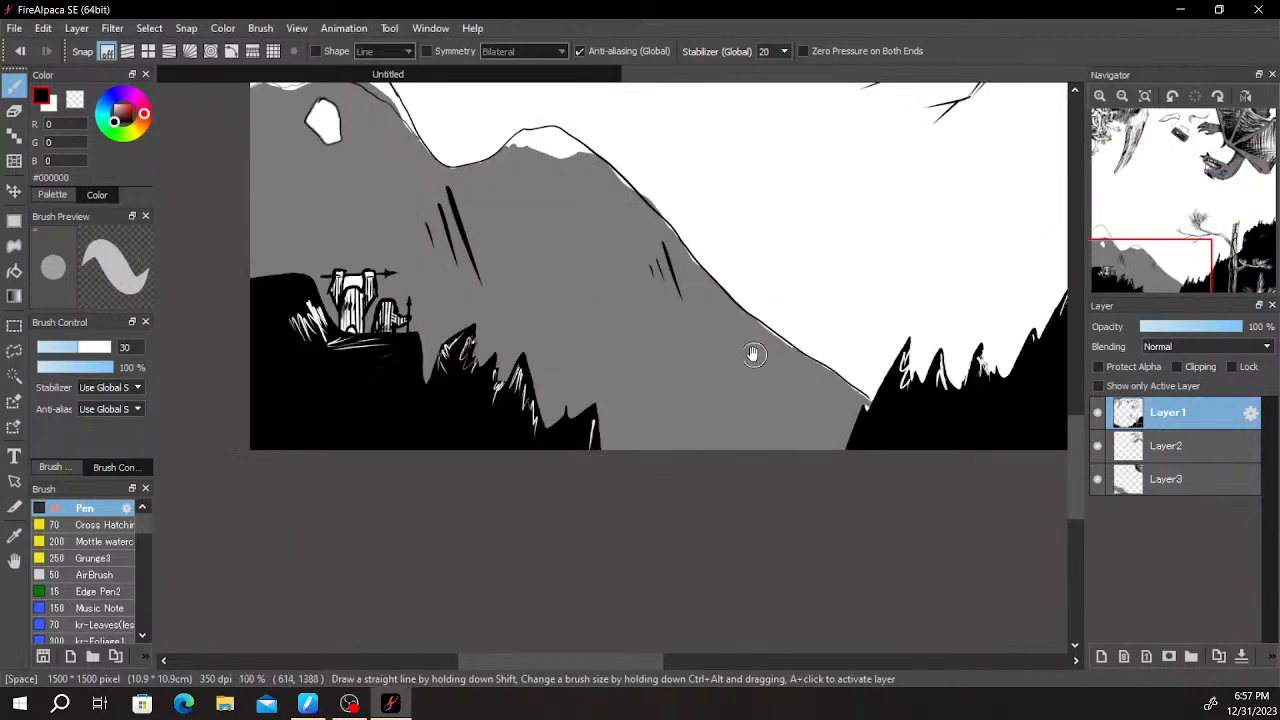
{"action": "mouse_move", "coordinate": [549, 204]}
{"action": "left_mouse_down"}
{"action": "mouse_move", "coordinate": [540, 260]}
{"action": "mouse_move", "coordinate": [615, 400]}
{"action": "left_mouse_up"}
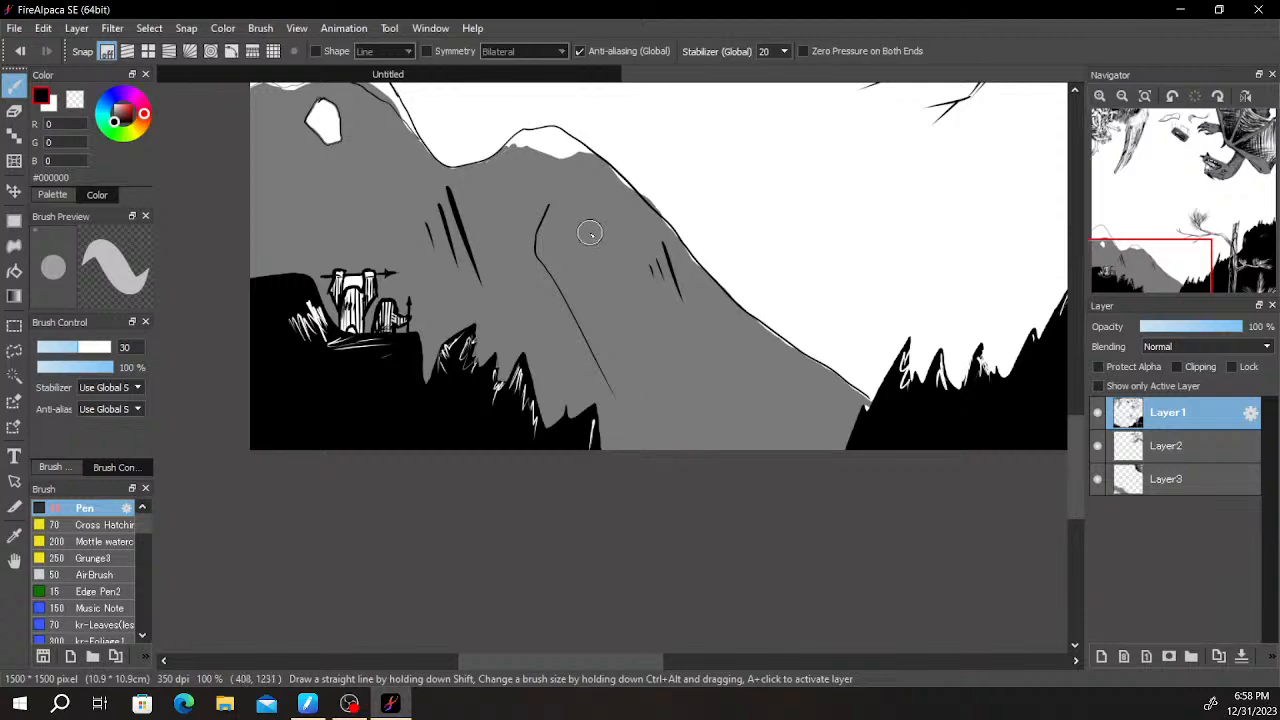
{"action": "scroll", "coordinate": [866, 423], "scroll_direction": "down", "scroll_amount": 4}
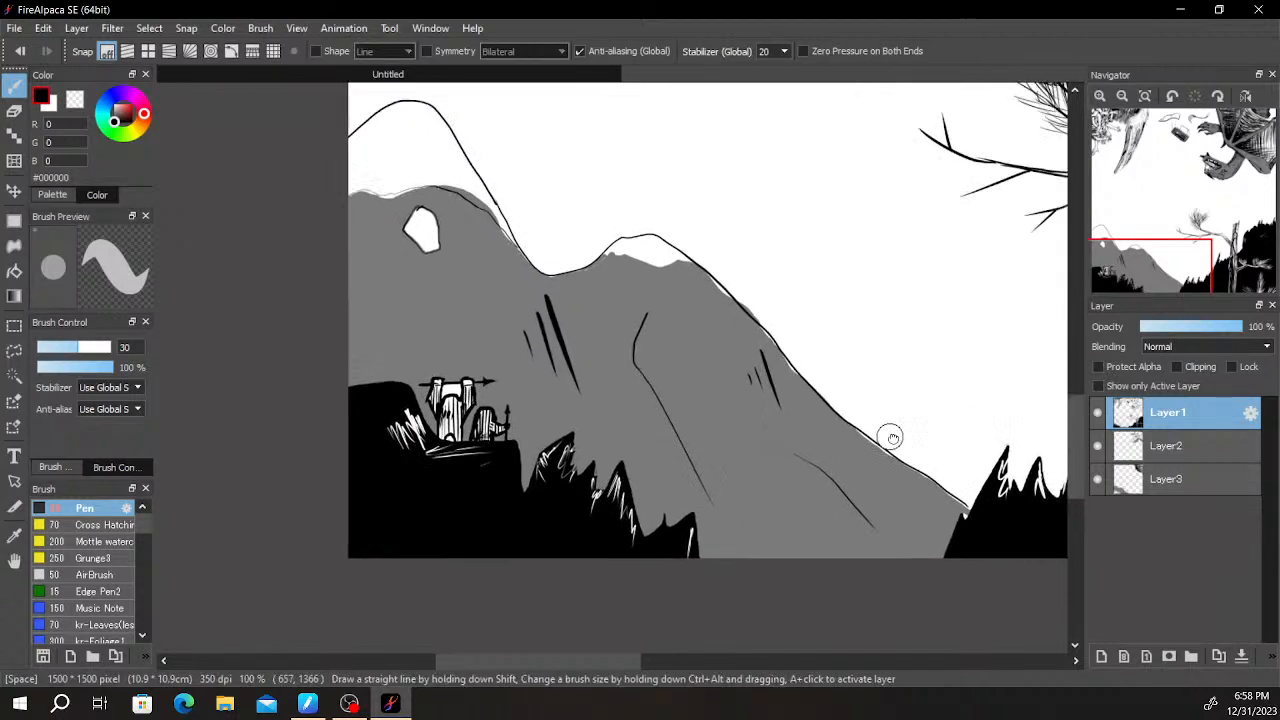
{"action": "left_click_drag", "start_coordinate": [923, 358], "coordinate": [832, 407]}
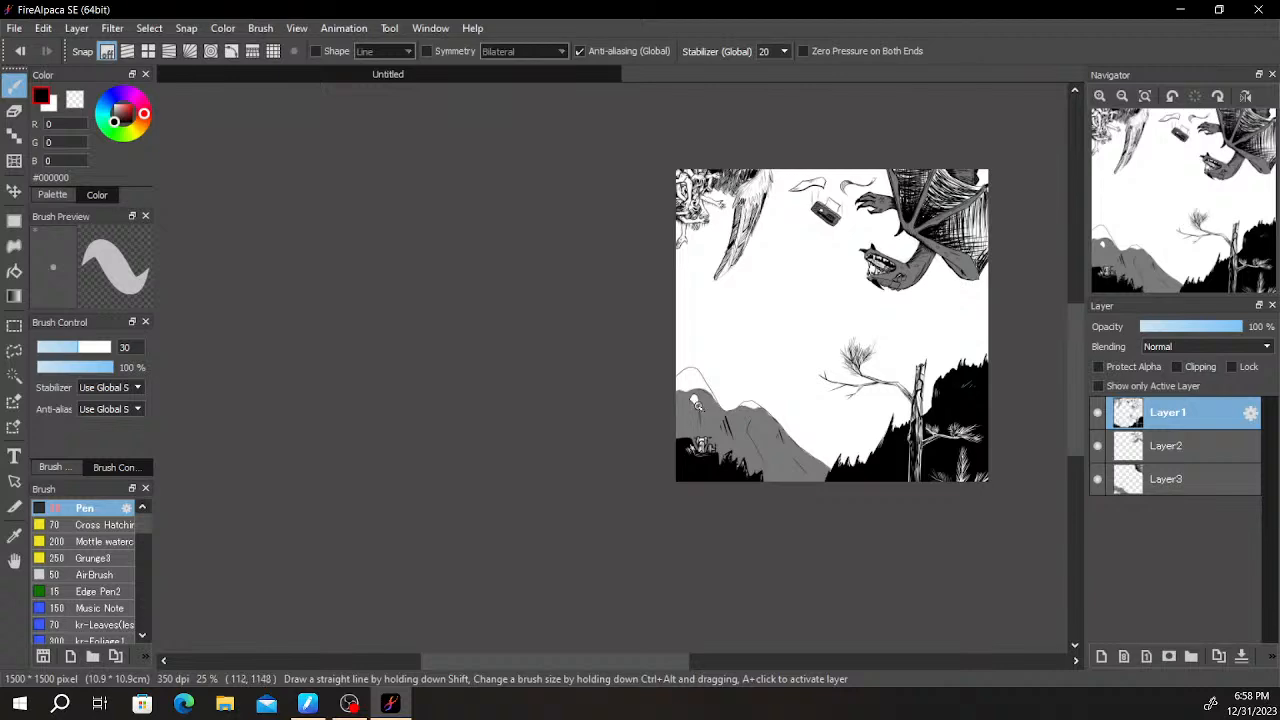
- Draw thin black crease lines running down from the white rock and near the canvas's left edge
{"action": "scroll", "coordinate": [711, 420], "scroll_direction": "up", "scroll_amount": 6}
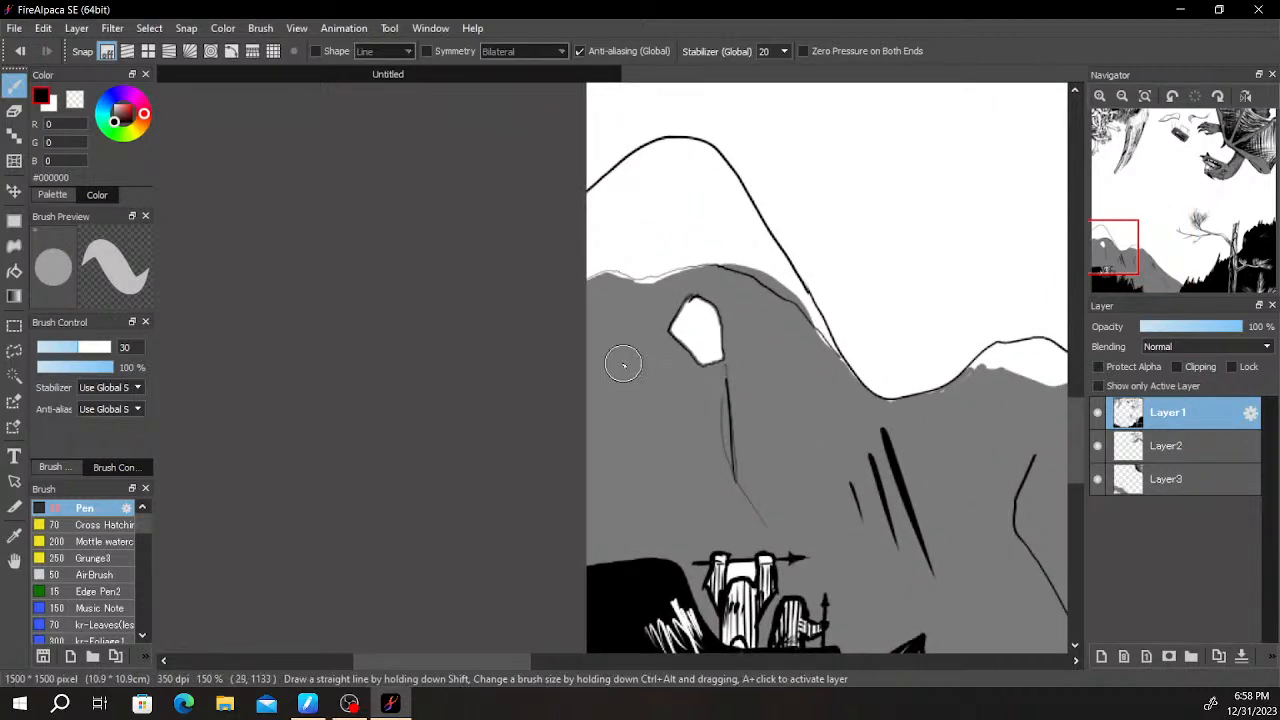
{"action": "scroll", "coordinate": [794, 314], "scroll_direction": "down", "scroll_amount": 3}
{"action": "left_click_drag", "start_coordinate": [864, 279], "coordinate": [783, 455]}
{"action": "scroll", "coordinate": [786, 451], "scroll_direction": "up", "scroll_amount": 2}
{"action": "scroll", "coordinate": [780, 460], "scroll_direction": "down", "scroll_amount": 3}
{"action": "left_click_drag", "start_coordinate": [809, 406], "coordinate": [792, 338]}
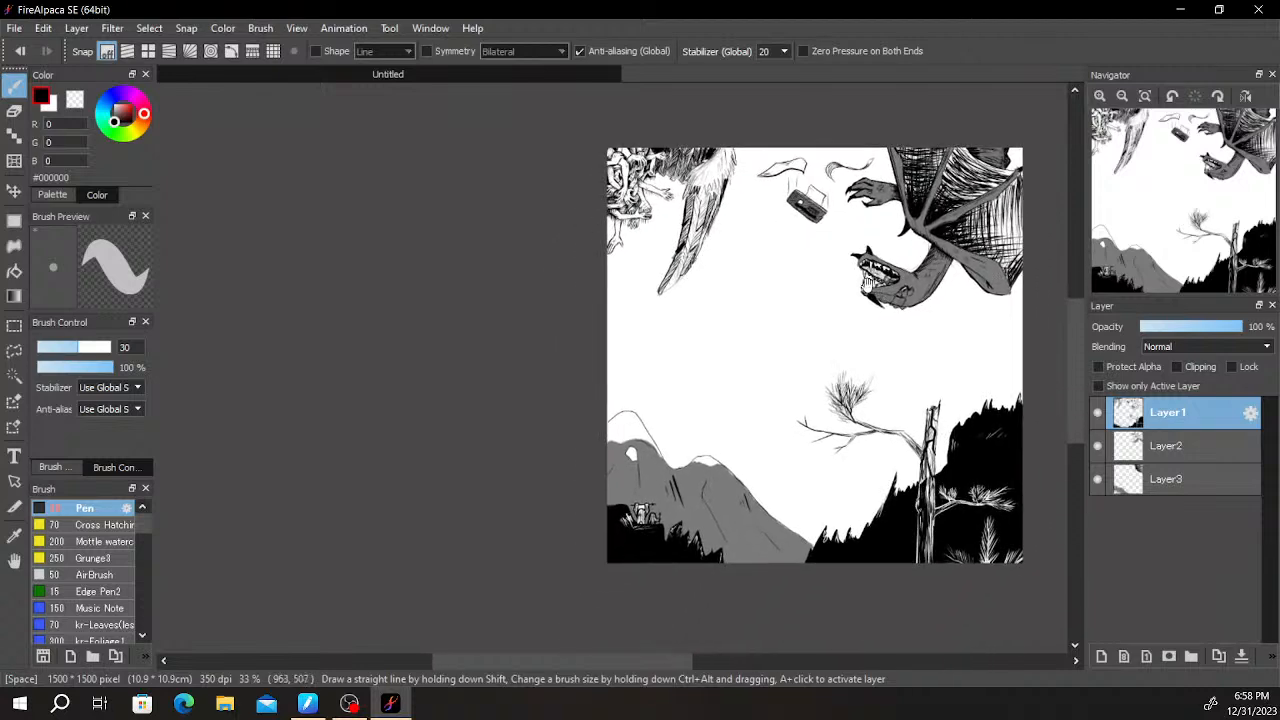
- Paint the white gap between the large figure's raised arms with the hill's grey #7A7A7A on Layer3
{"action": "left_click_drag", "start_coordinate": [884, 305], "coordinate": [849, 303]}
{"action": "left_click_drag", "start_coordinate": [939, 308], "coordinate": [909, 309]}
{"action": "scroll", "coordinate": [909, 309], "scroll_direction": "up", "scroll_amount": 1}
{"action": "mouse_move", "coordinate": [832, 359]}
{"action": "left_mouse_down"}
{"action": "mouse_move", "coordinate": [889, 317]}
{"action": "mouse_move", "coordinate": [863, 297]}
{"action": "left_mouse_up"}
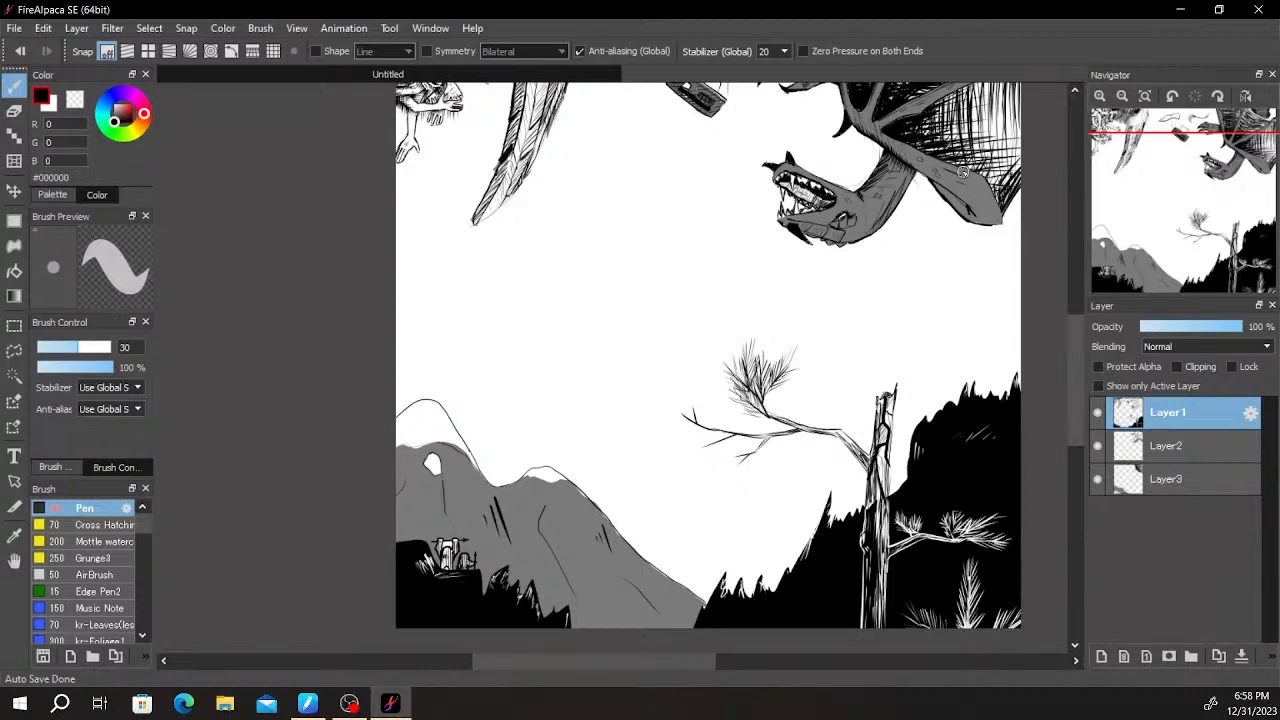
{"action": "scroll", "coordinate": [462, 480], "scroll_direction": "up", "scroll_amount": 6}
{"action": "left_click_drag", "start_coordinate": [449, 537], "coordinate": [857, 134]}
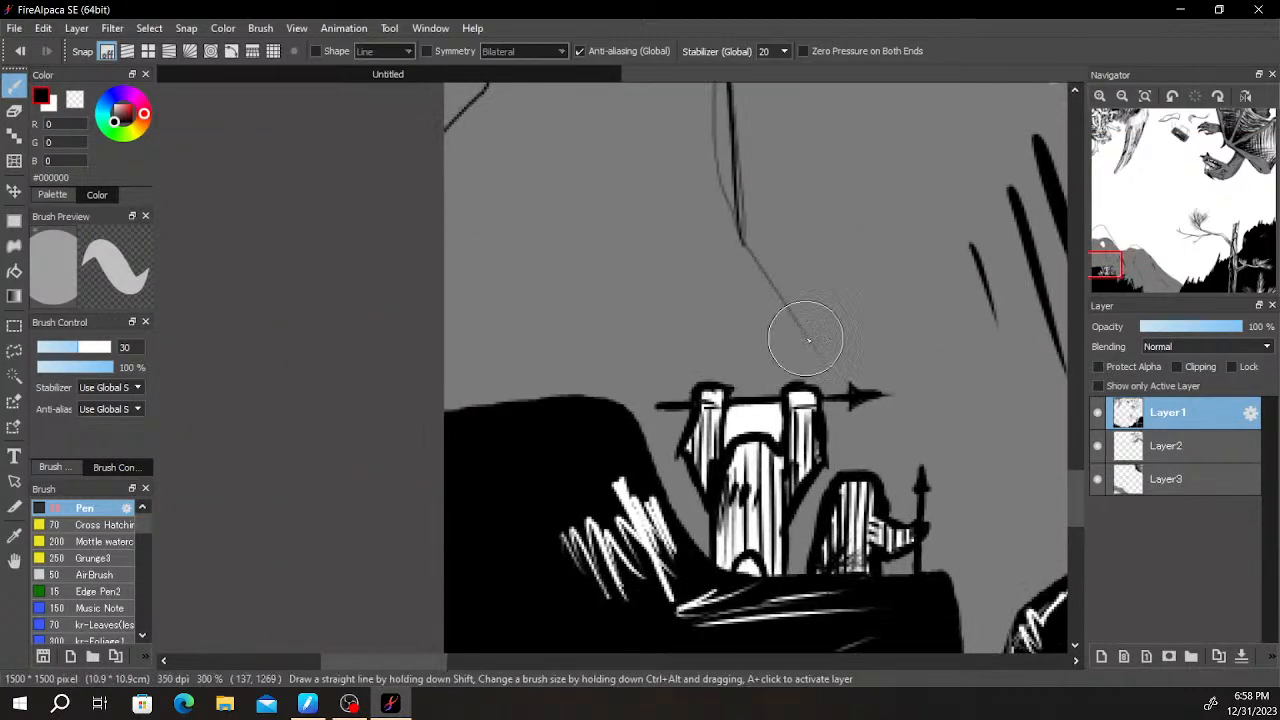
{"action": "key", "text": "i"}
{"action": "left_click", "coordinate": [688, 287]}
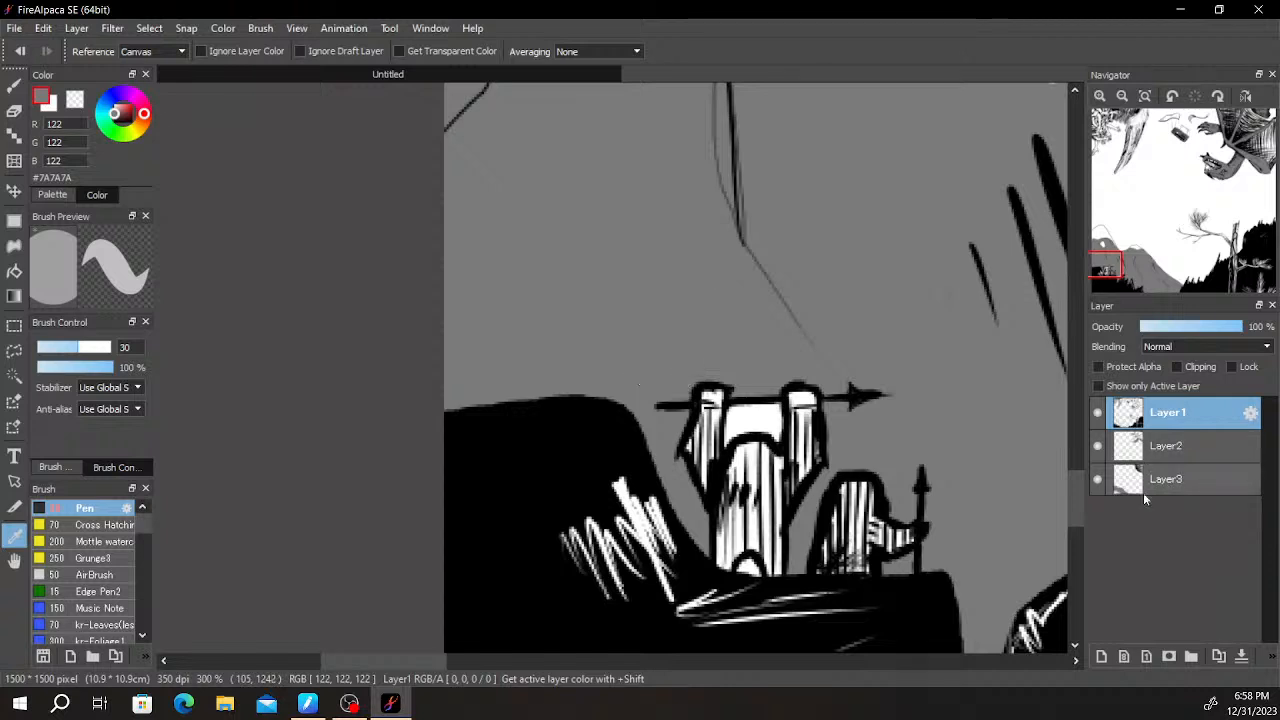
{"action": "left_click", "coordinate": [1148, 480]}
{"action": "key", "text": "b"}
{"action": "left_click_drag", "start_coordinate": [732, 432], "coordinate": [761, 410]}
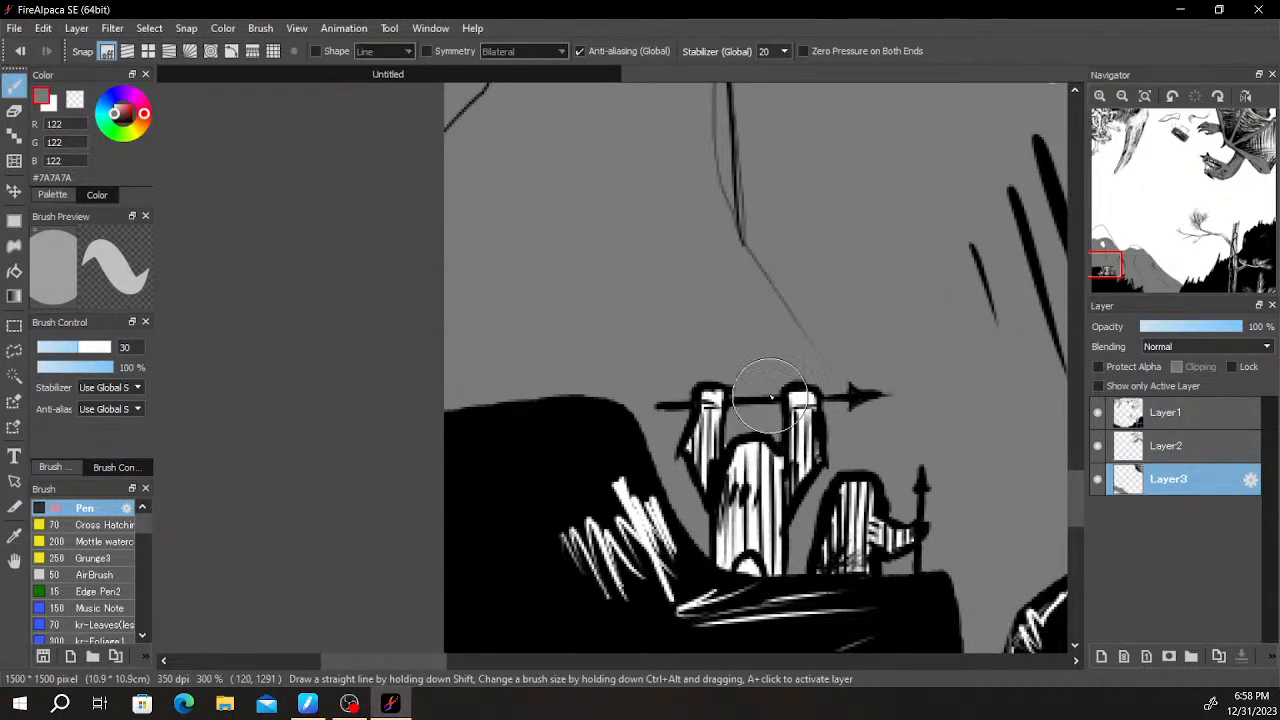
- Examine the composition from the hill and tree up to the clustered hands, feathered wing and dragon
{"action": "scroll", "coordinate": [775, 436], "scroll_direction": "down", "scroll_amount": 5}
{"action": "key", "text": "space"}
{"action": "left_click_drag", "start_coordinate": [979, 278], "coordinate": [730, 464]}
{"action": "scroll", "coordinate": [817, 416], "scroll_direction": "up", "scroll_amount": 1}
{"action": "left_click_drag", "start_coordinate": [856, 396], "coordinate": [798, 388]}
{"action": "mouse_move", "coordinate": [913, 390]}
{"action": "left_mouse_down"}
{"action": "mouse_move", "coordinate": [889, 391]}
{"action": "mouse_move", "coordinate": [926, 386]}
{"action": "left_mouse_up"}
{"action": "left_click_drag", "start_coordinate": [682, 376], "coordinate": [782, 598]}
{"action": "scroll", "coordinate": [648, 392], "scroll_direction": "up", "scroll_amount": 3}
{"action": "mouse_move", "coordinate": [535, 235]}
{"action": "left_mouse_down"}
{"action": "mouse_move", "coordinate": [592, 489]}
{"action": "mouse_move", "coordinate": [591, 422]}
{"action": "mouse_move", "coordinate": [633, 486]}
{"action": "mouse_move", "coordinate": [575, 440]}
{"action": "mouse_move", "coordinate": [585, 495]}
{"action": "mouse_move", "coordinate": [610, 470]}
{"action": "mouse_move", "coordinate": [624, 478]}
{"action": "mouse_move", "coordinate": [680, 420]}
{"action": "mouse_move", "coordinate": [759, 384]}
{"action": "mouse_move", "coordinate": [765, 410]}
{"action": "mouse_move", "coordinate": [805, 415]}
{"action": "left_mouse_up"}
{"action": "key", "text": "ctrl+z"}
{"action": "mouse_move", "coordinate": [599, 406]}
{"action": "left_mouse_down"}
{"action": "mouse_move", "coordinate": [637, 398]}
{"action": "mouse_move", "coordinate": [829, 552]}
{"action": "left_mouse_up"}
{"action": "scroll", "coordinate": [669, 331], "scroll_direction": "down", "scroll_amount": 3}
{"action": "scroll", "coordinate": [660, 448], "scroll_direction": "up", "scroll_amount": 2}
{"action": "key", "text": "space"}
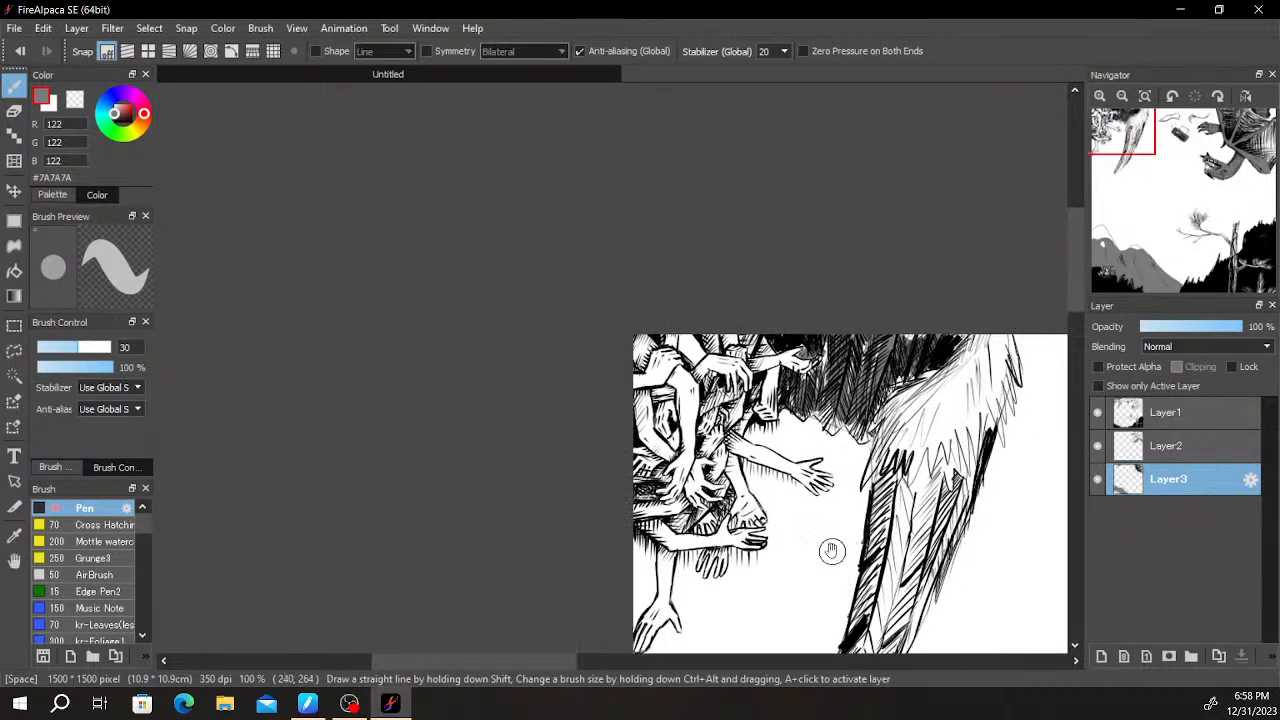
{"action": "left_click_drag", "start_coordinate": [771, 509], "coordinate": [848, 243]}
{"action": "scroll", "coordinate": [860, 300], "scroll_direction": "down", "scroll_amount": 3}
{"action": "scroll", "coordinate": [905, 258], "scroll_direction": "up", "scroll_amount": 1}
{"action": "left_click_drag", "start_coordinate": [907, 275], "coordinate": [953, 234]}
{"action": "mouse_move", "coordinate": [840, 323]}
{"action": "left_mouse_down"}
{"action": "mouse_move", "coordinate": [851, 354]}
{"action": "mouse_move", "coordinate": [826, 429]}
{"action": "mouse_move", "coordinate": [810, 312]}
{"action": "left_mouse_up"}
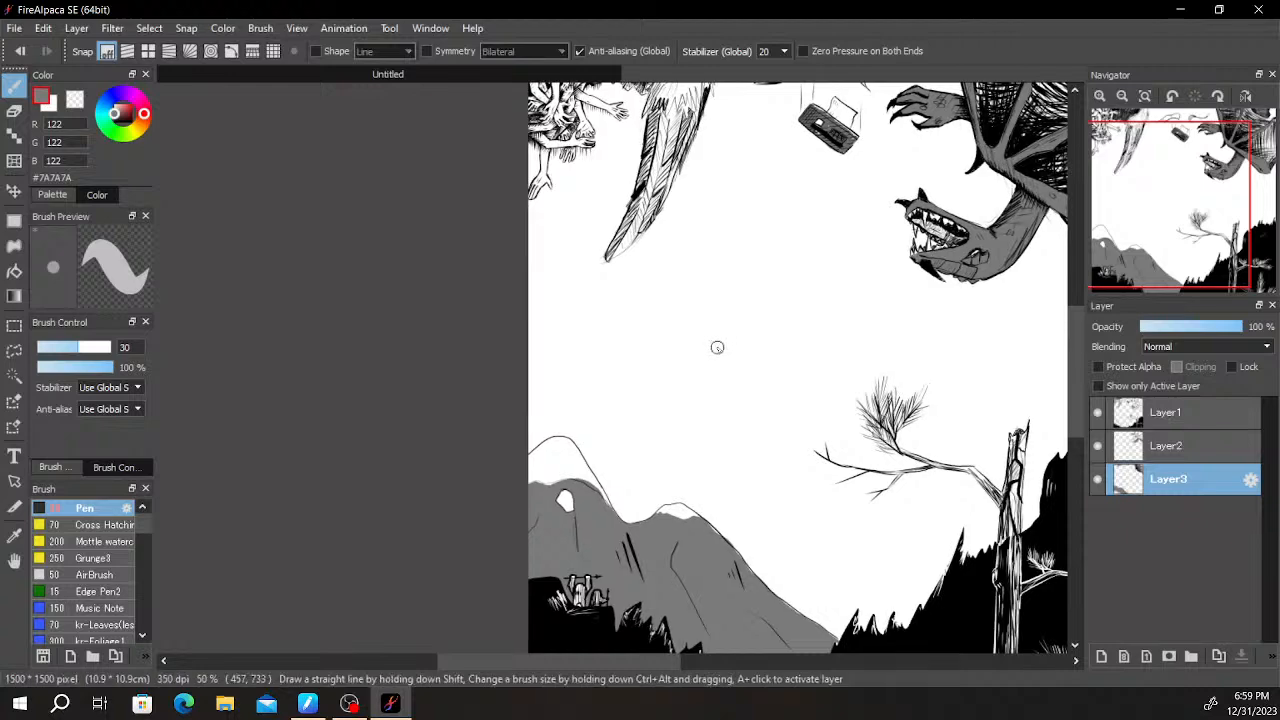
- Set the pen colour to black #000000 and examine the empty sky between the feathered wing, dragon, tree and hill
{"action": "scroll", "coordinate": [712, 352], "scroll_direction": "up", "scroll_amount": 1}
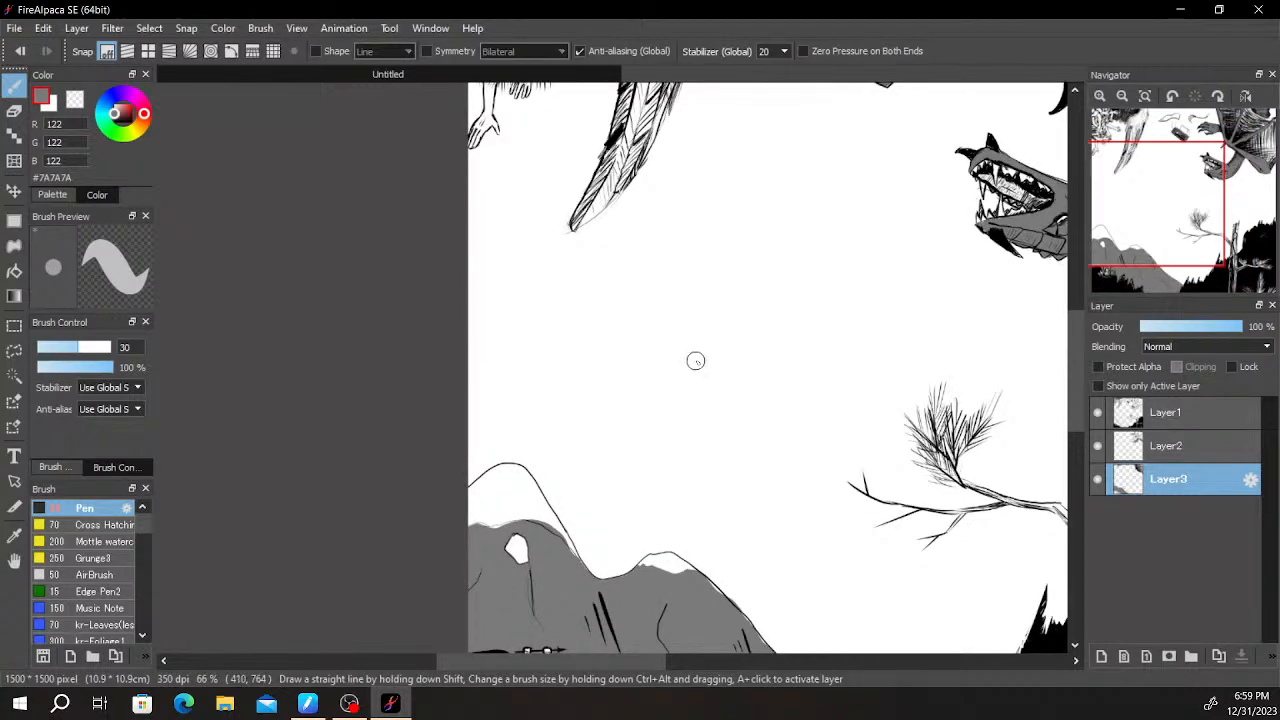
{"action": "left_click_drag", "start_coordinate": [123, 116], "coordinate": [114, 158]}
{"action": "key", "text": "space"}
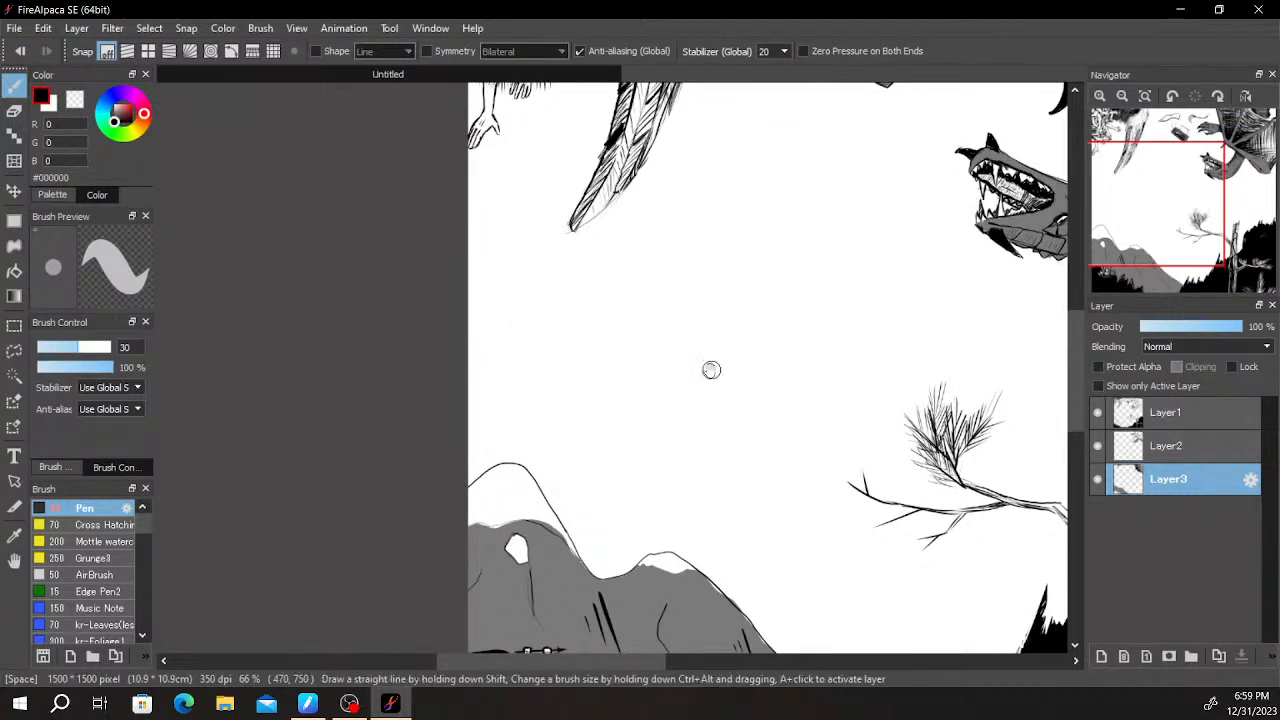
{"action": "scroll", "coordinate": [703, 391], "scroll_direction": "up", "scroll_amount": 1}
{"action": "left_click_drag", "start_coordinate": [764, 376], "coordinate": [556, 498]}
{"action": "scroll", "coordinate": [649, 438], "scroll_direction": "down", "scroll_amount": 2}
{"action": "left_click_drag", "start_coordinate": [655, 449], "coordinate": [691, 463]}
{"action": "scroll", "coordinate": [757, 288], "scroll_direction": "up", "scroll_amount": 2}
{"action": "scroll", "coordinate": [692, 461], "scroll_direction": "down", "scroll_amount": 2}
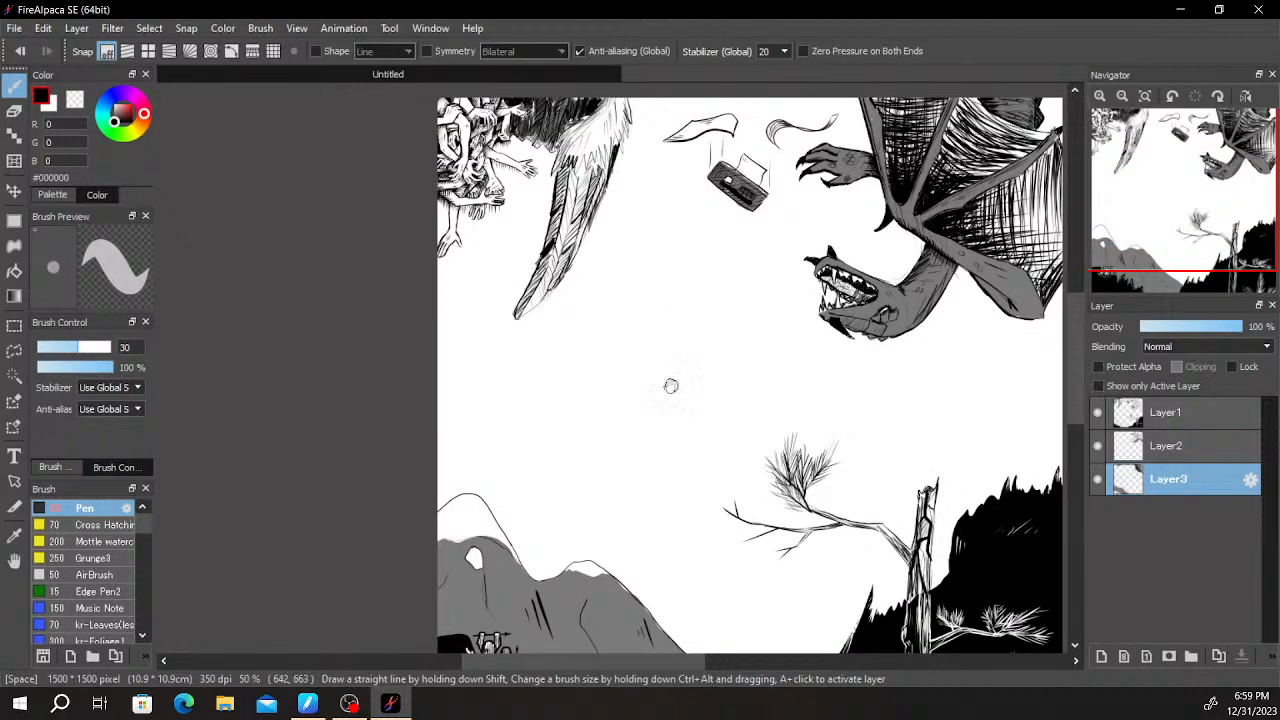
{"action": "scroll", "coordinate": [604, 418], "scroll_direction": "up", "scroll_amount": 3}
{"action": "left_click_drag", "start_coordinate": [603, 391], "coordinate": [676, 436]}
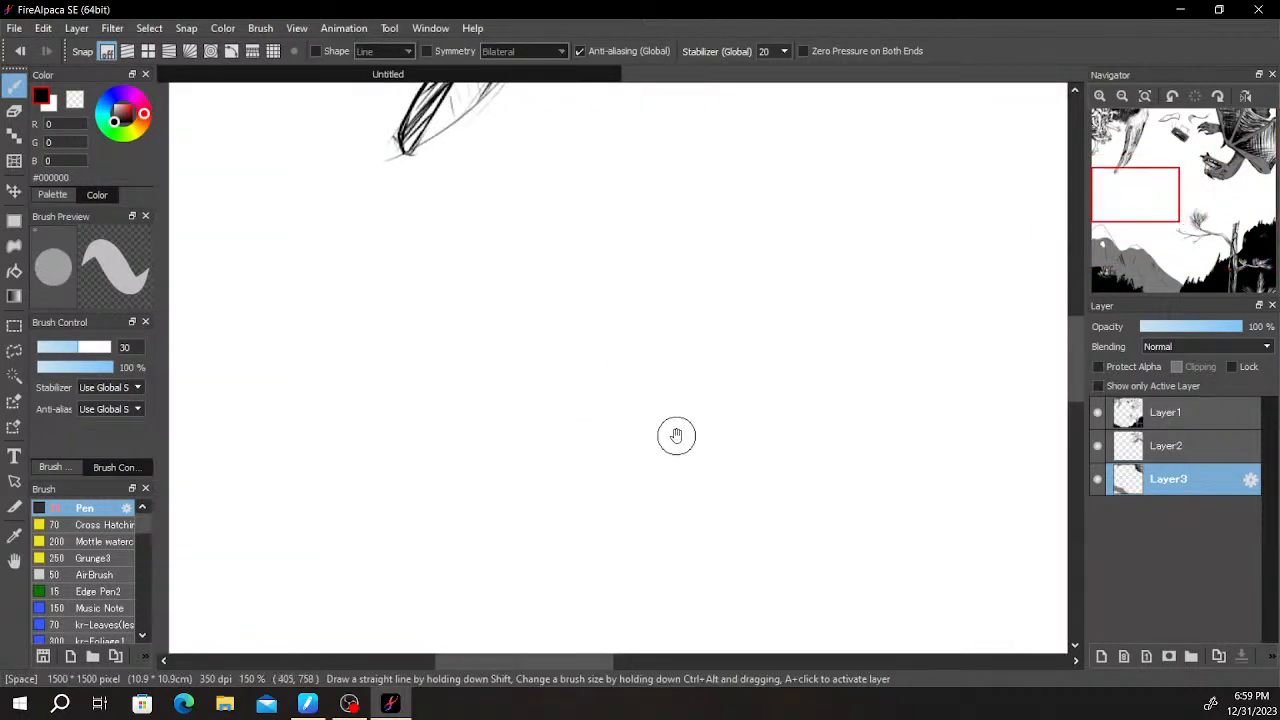
{"action": "left_click_drag", "start_coordinate": [708, 284], "coordinate": [629, 496]}
{"action": "scroll", "coordinate": [629, 502], "scroll_direction": "down", "scroll_amount": 1}
{"action": "scroll", "coordinate": [580, 453], "scroll_direction": "up", "scroll_amount": 2}
{"action": "mouse_move", "coordinate": [275, 395]}
{"action": "left_mouse_down"}
{"action": "mouse_move", "coordinate": [345, 361]}
{"action": "mouse_move", "coordinate": [363, 334]}
{"action": "mouse_move", "coordinate": [317, 378]}
{"action": "left_mouse_up"}
{"action": "key", "text": "ctrl+z"}
{"action": "mouse_move", "coordinate": [318, 328]}
{"action": "left_mouse_down"}
{"action": "mouse_move", "coordinate": [334, 367]}
{"action": "mouse_move", "coordinate": [394, 286]}
{"action": "mouse_move", "coordinate": [366, 319]}
{"action": "left_mouse_up"}
{"action": "mouse_move", "coordinate": [348, 271]}
{"action": "left_mouse_down"}
{"action": "mouse_move", "coordinate": [360, 326]}
{"action": "mouse_move", "coordinate": [349, 332]}
{"action": "left_mouse_up"}
{"action": "left_click_drag", "start_coordinate": [549, 358], "coordinate": [582, 265]}
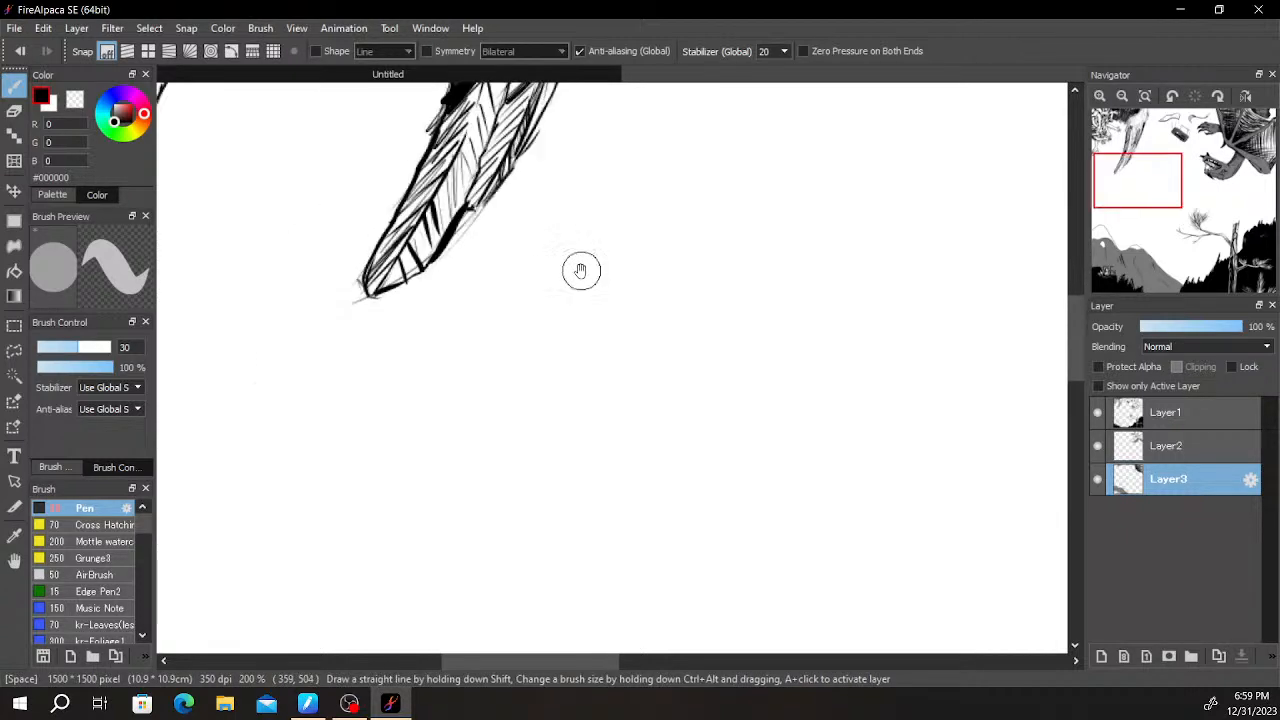
- Paint the small white arch at the base of the large spear-carrying figure with the hill's grey #7A7A7A on Layer3
{"action": "scroll", "coordinate": [582, 265], "scroll_direction": "down", "scroll_amount": 5}
{"action": "scroll", "coordinate": [695, 345], "scroll_direction": "up", "scroll_amount": 7}
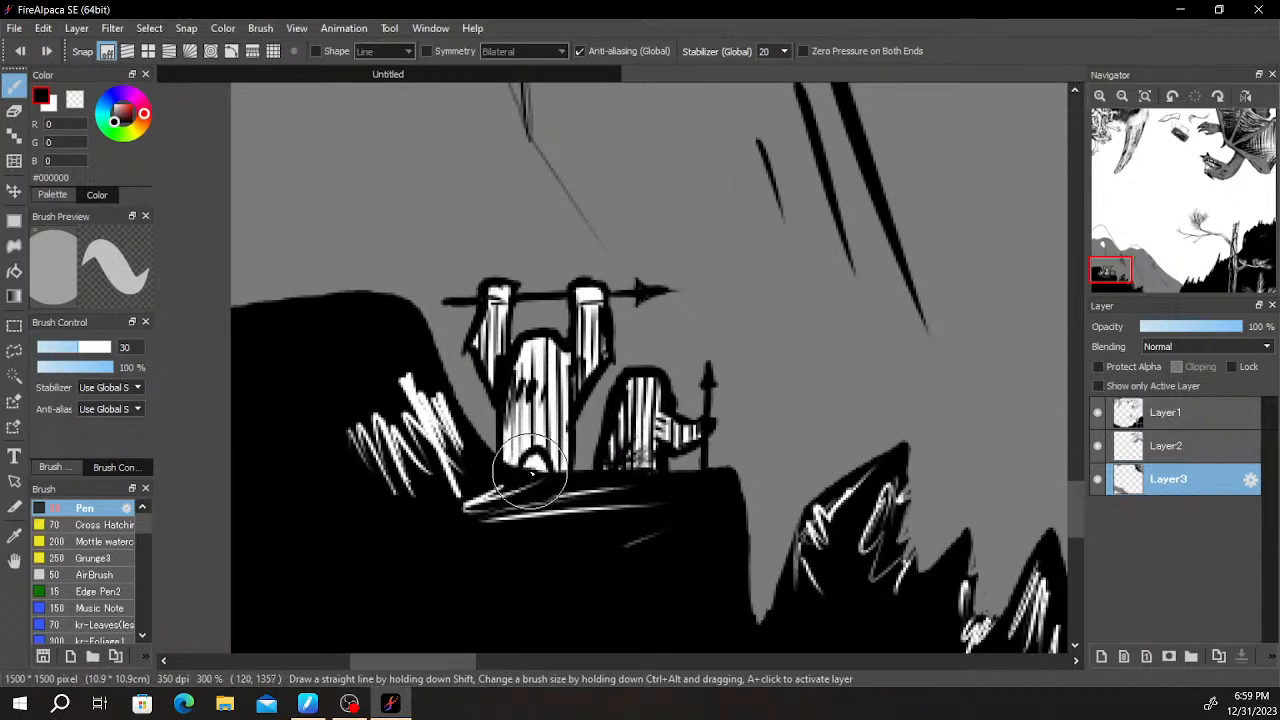
{"action": "left_click_drag", "start_coordinate": [533, 467], "coordinate": [541, 479]}
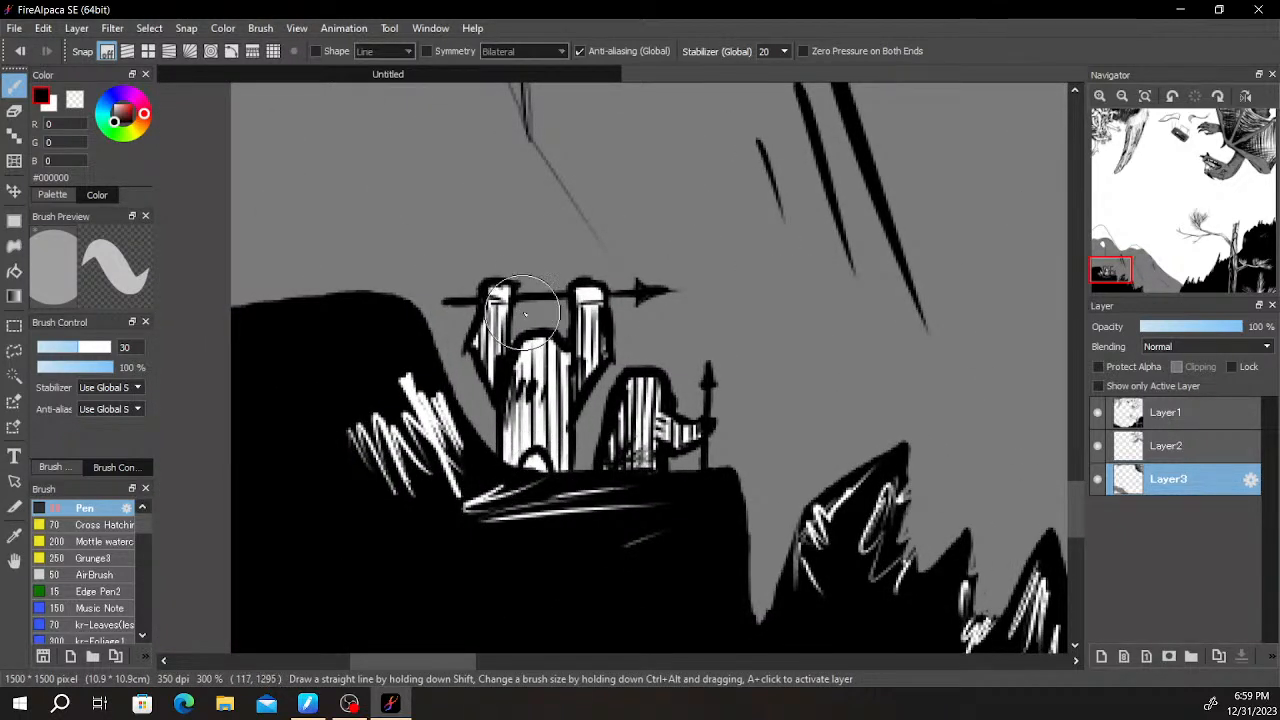
{"action": "left_click_drag", "start_coordinate": [114, 122], "coordinate": [112, 114]}
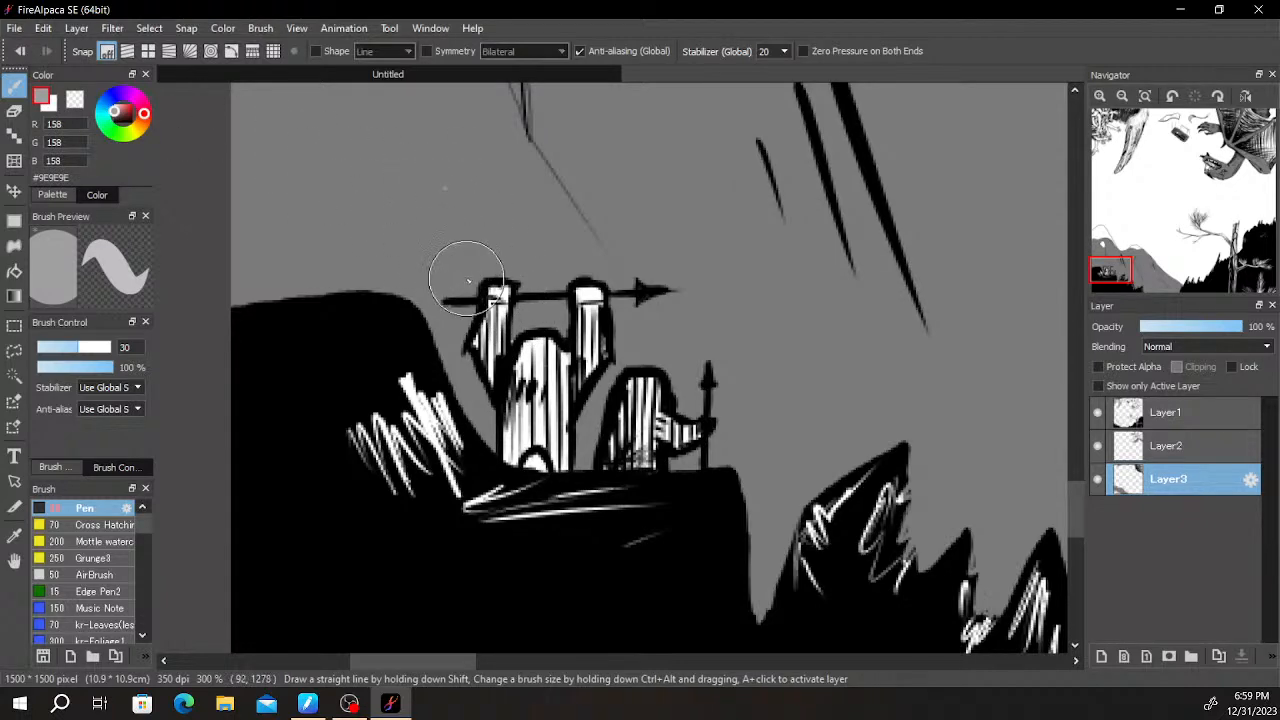
{"action": "left_click", "coordinate": [509, 217], "text": "alt"}
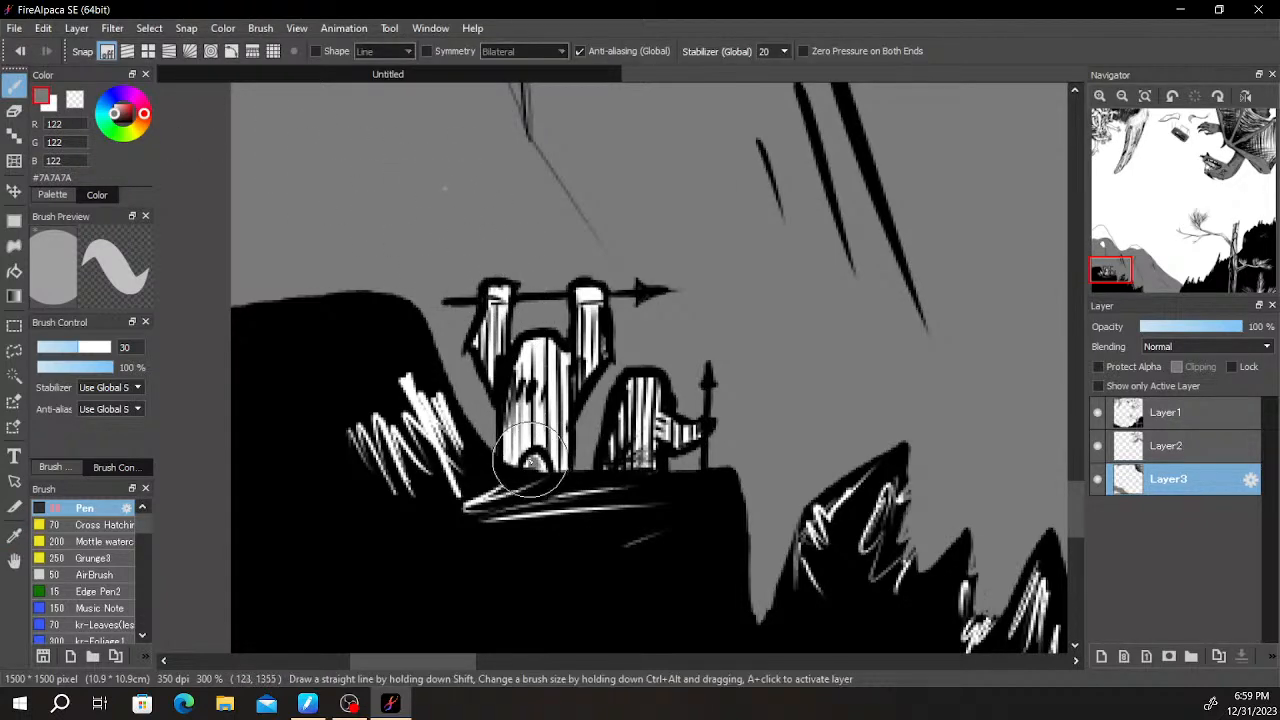
{"action": "scroll", "coordinate": [535, 460], "scroll_direction": "down", "scroll_amount": 6}
- Try a diagonal black #000000 pen stroke on Layer3 in the empty sky between the hill and the dragon
{"action": "mouse_move", "coordinate": [647, 336]}
{"action": "left_mouse_down"}
{"action": "mouse_move", "coordinate": [674, 300]}
{"action": "mouse_move", "coordinate": [657, 400]}
{"action": "mouse_move", "coordinate": [714, 366]}
{"action": "mouse_move", "coordinate": [745, 378]}
{"action": "mouse_move", "coordinate": [821, 280]}
{"action": "left_mouse_up"}
{"action": "scroll", "coordinate": [769, 331], "scroll_direction": "up", "scroll_amount": 1}
{"action": "left_click_drag", "start_coordinate": [120, 119], "coordinate": [103, 177]}
{"action": "left_click_drag", "start_coordinate": [549, 296], "coordinate": [666, 240]}
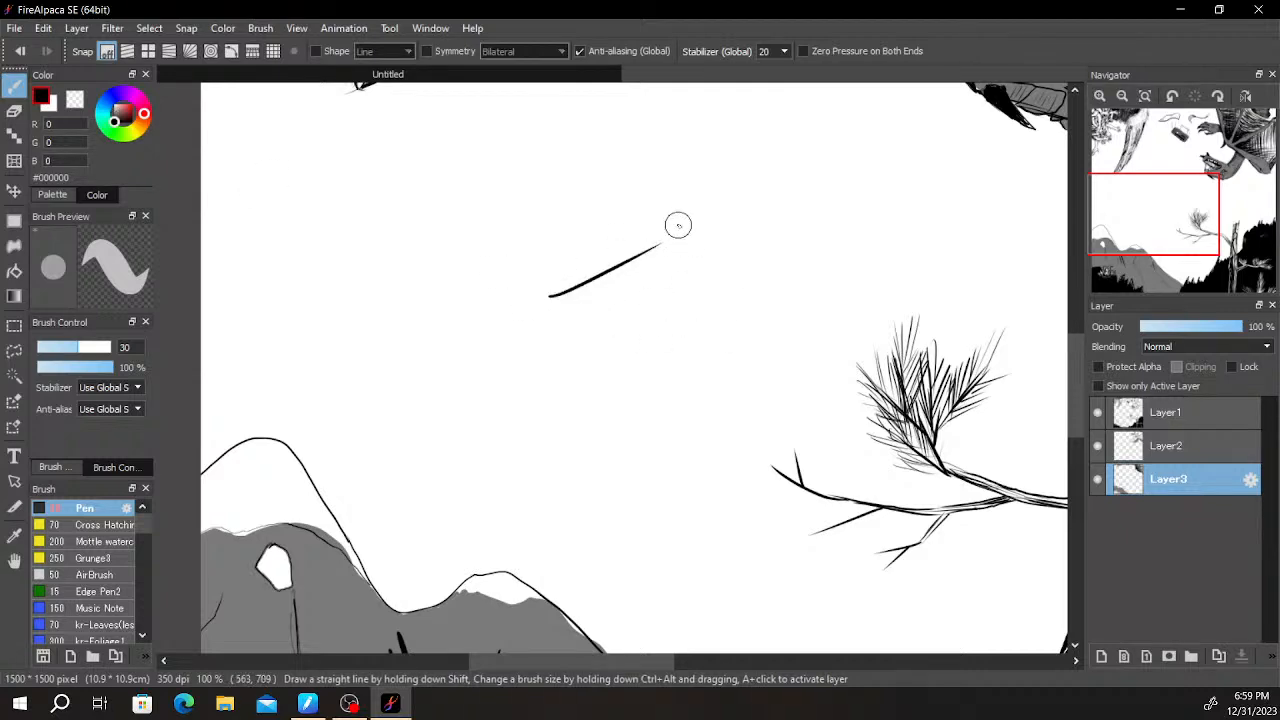
{"action": "scroll", "coordinate": [690, 245], "scroll_direction": "down", "scroll_amount": 1}
{"action": "scroll", "coordinate": [666, 263], "scroll_direction": "up", "scroll_amount": 1}
{"action": "key", "text": "ctrl+z"}
{"action": "left_click_drag", "start_coordinate": [666, 254], "coordinate": [598, 335]}
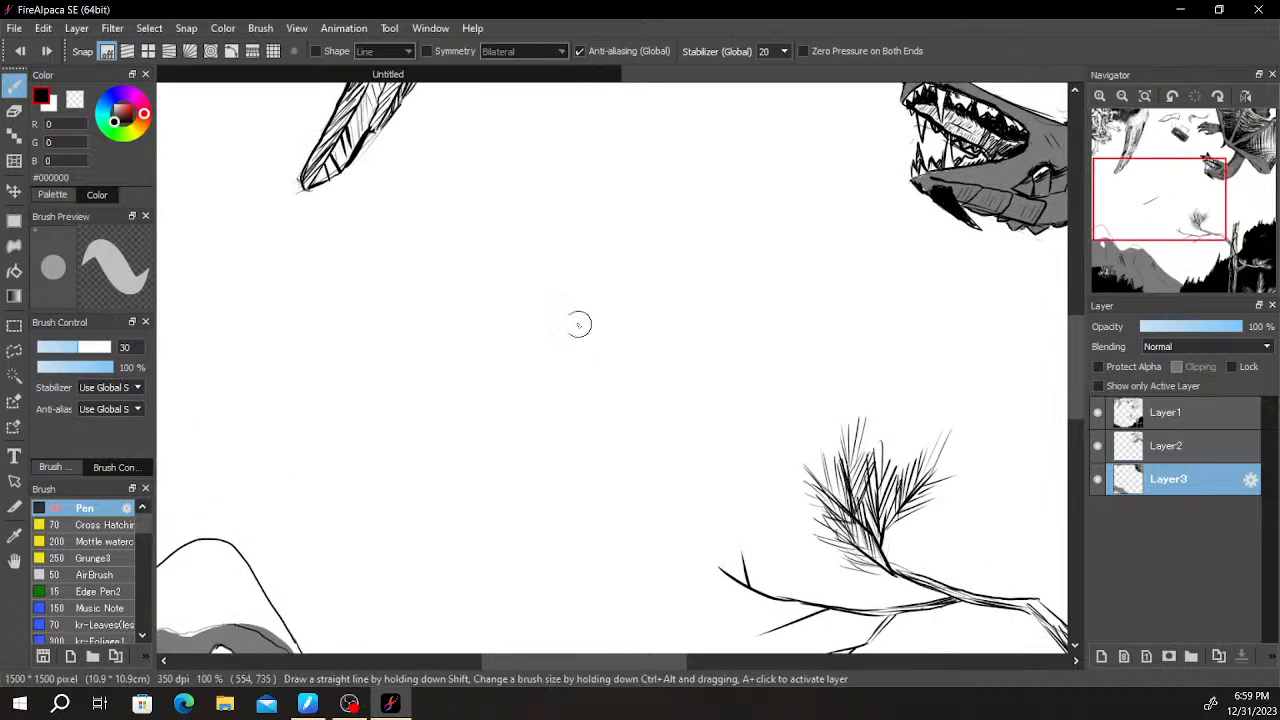
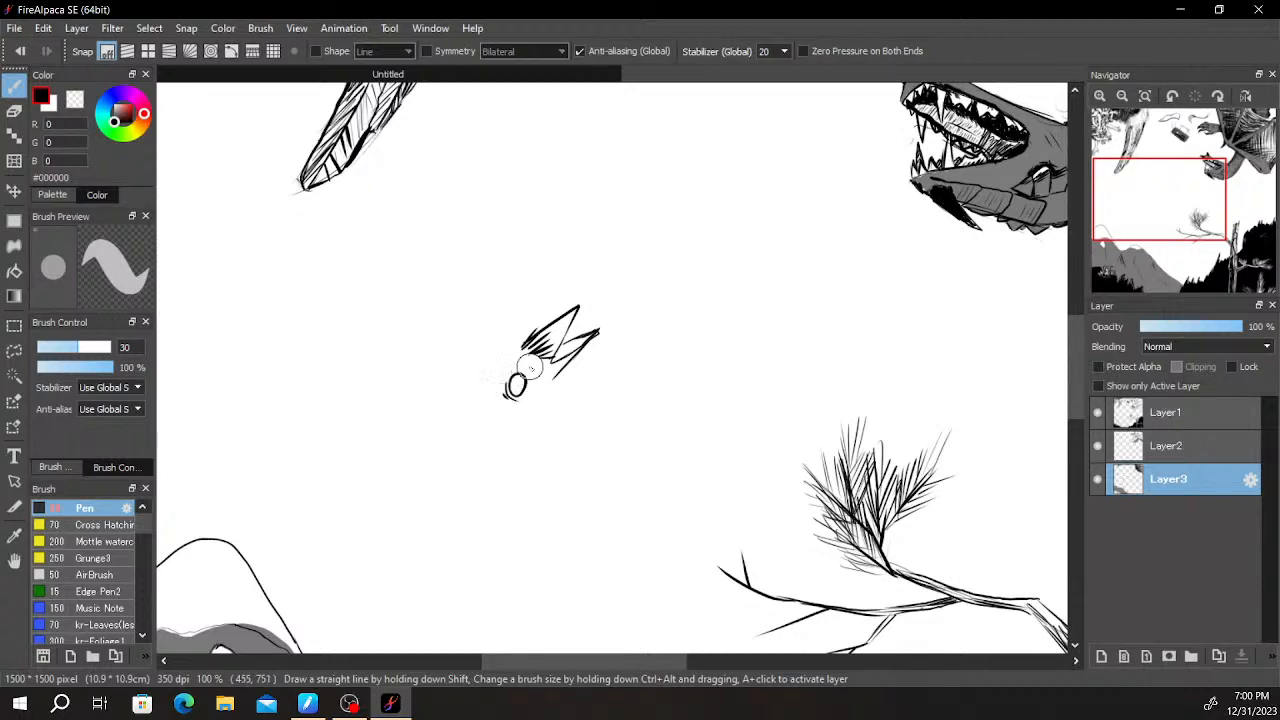
- Add short curved black #000000 pen strokes around the small oval eye below the spiky tuft on Layer3
{"action": "scroll", "coordinate": [529, 370], "scroll_direction": "up", "scroll_amount": 2}
{"action": "left_click_drag", "start_coordinate": [506, 378], "coordinate": [516, 441]}
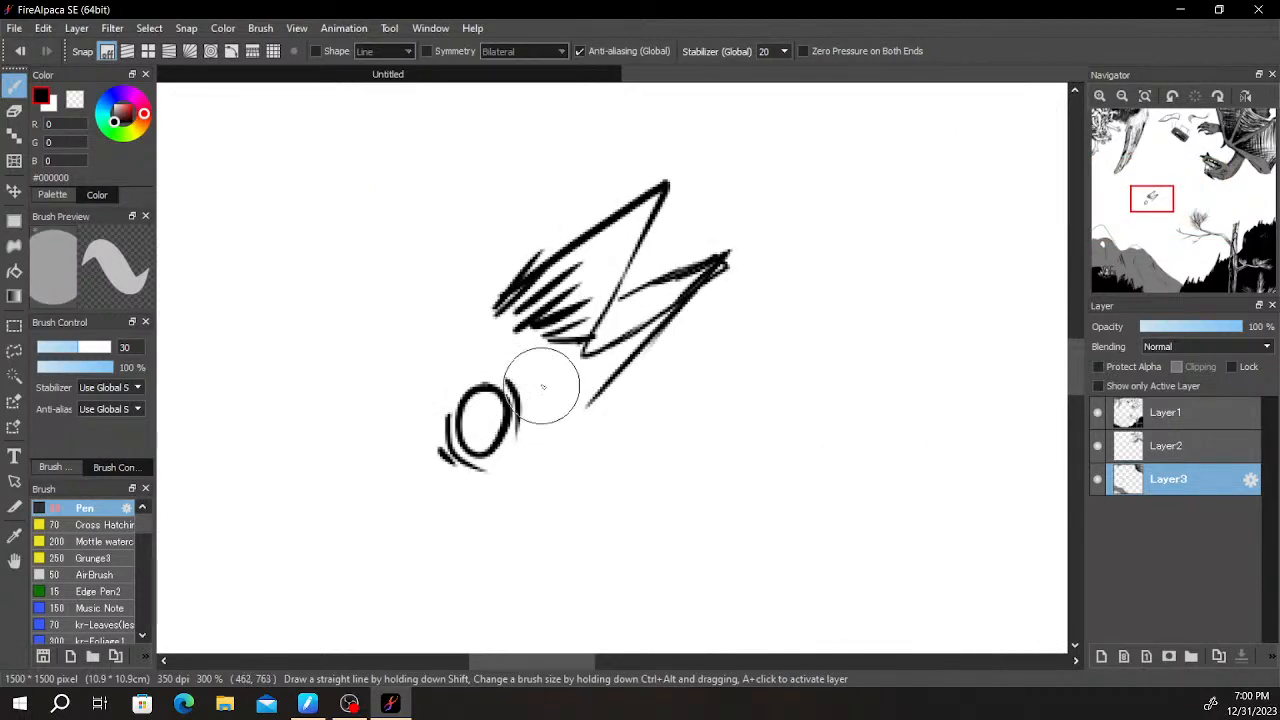
{"action": "scroll", "coordinate": [539, 393], "scroll_direction": "down", "scroll_amount": 2}
{"action": "mouse_move", "coordinate": [543, 380]}
{"action": "left_mouse_down"}
{"action": "mouse_move", "coordinate": [608, 357]}
{"action": "mouse_move", "coordinate": [700, 251]}
{"action": "mouse_move", "coordinate": [731, 274]}
{"action": "mouse_move", "coordinate": [729, 249]}
{"action": "mouse_move", "coordinate": [714, 292]}
{"action": "mouse_move", "coordinate": [757, 303]}
{"action": "left_mouse_up"}
{"action": "key", "text": "ctrl+z"}
{"action": "left_click_drag", "start_coordinate": [713, 200], "coordinate": [686, 213]}
{"action": "key", "text": "ctrl+z"}
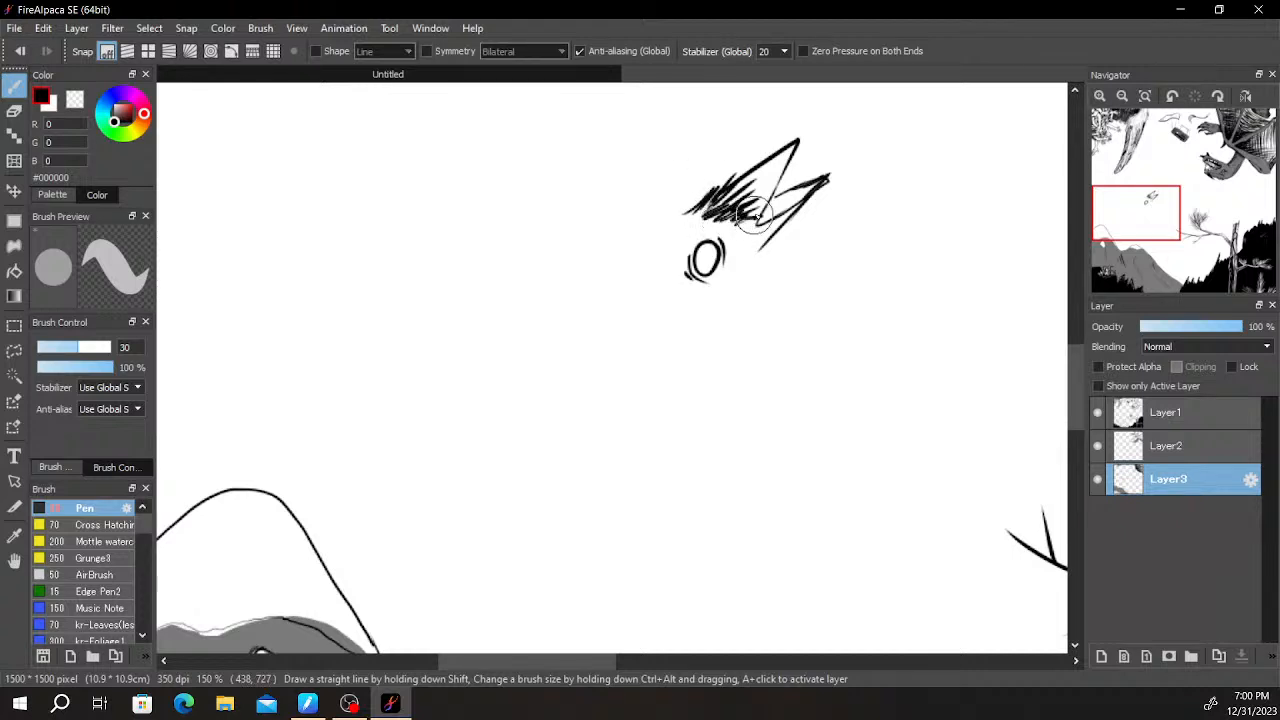
{"action": "mouse_move", "coordinate": [649, 256]}
{"action": "left_mouse_down"}
{"action": "mouse_move", "coordinate": [744, 190]}
{"action": "mouse_move", "coordinate": [622, 261]}
{"action": "mouse_move", "coordinate": [586, 304]}
{"action": "left_mouse_up"}
{"action": "key", "text": "ctrl+z"}
{"action": "key", "text": "ctrl+z"}
- Draw a black brow line sloping down from the spiky tuft and add short dash strokes around its lower end
{"action": "left_click_drag", "start_coordinate": [757, 266], "coordinate": [800, 249]}
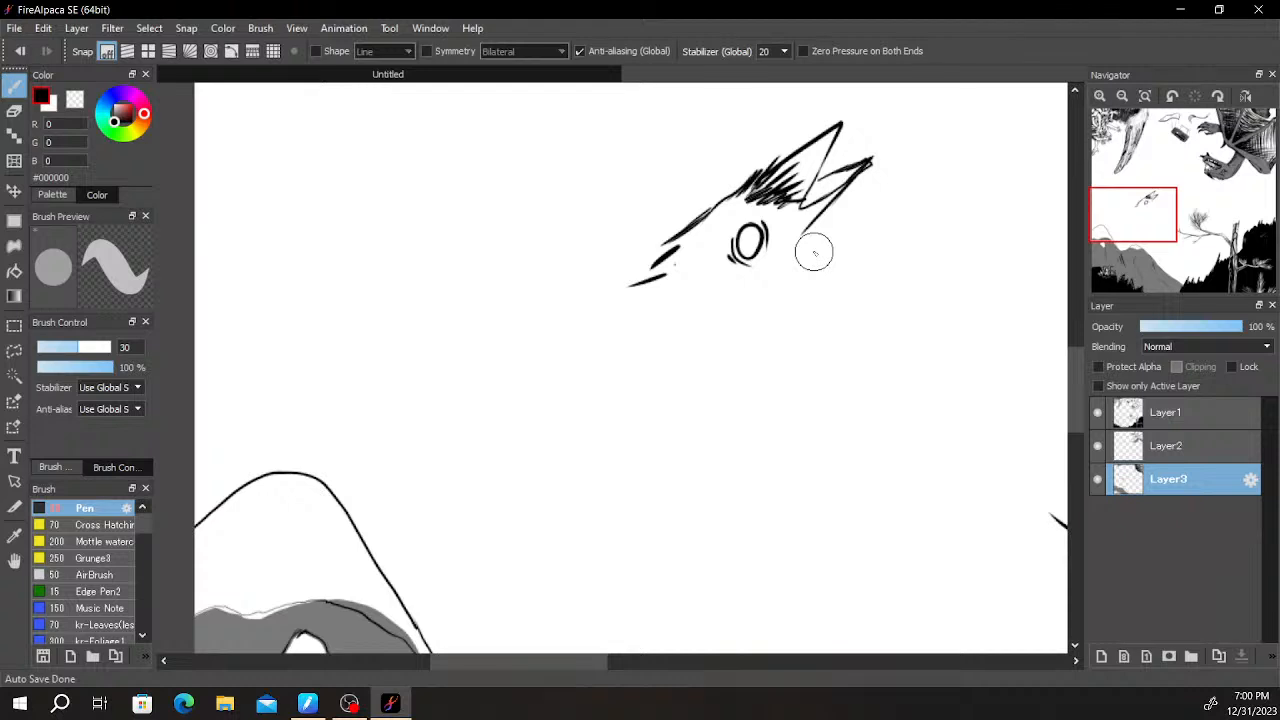
{"action": "scroll", "coordinate": [745, 325], "scroll_direction": "down", "scroll_amount": 1}
{"action": "scroll", "coordinate": [755, 360], "scroll_direction": "up", "scroll_amount": 2}
{"action": "left_click_drag", "start_coordinate": [613, 295], "coordinate": [603, 420]}
{"action": "left_click_drag", "start_coordinate": [602, 341], "coordinate": [540, 335]}
{"action": "key", "text": "ctrl+z"}
{"action": "mouse_move", "coordinate": [632, 356]}
{"action": "left_mouse_down"}
{"action": "mouse_move", "coordinate": [622, 376]}
{"action": "mouse_move", "coordinate": [641, 396]}
{"action": "left_mouse_up"}
{"action": "left_click_drag", "start_coordinate": [729, 365], "coordinate": [812, 343]}
{"action": "mouse_move", "coordinate": [680, 375]}
{"action": "left_mouse_down"}
{"action": "mouse_move", "coordinate": [760, 385]}
{"action": "mouse_move", "coordinate": [743, 380]}
{"action": "mouse_move", "coordinate": [626, 505]}
{"action": "mouse_move", "coordinate": [626, 444]}
{"action": "left_mouse_up"}
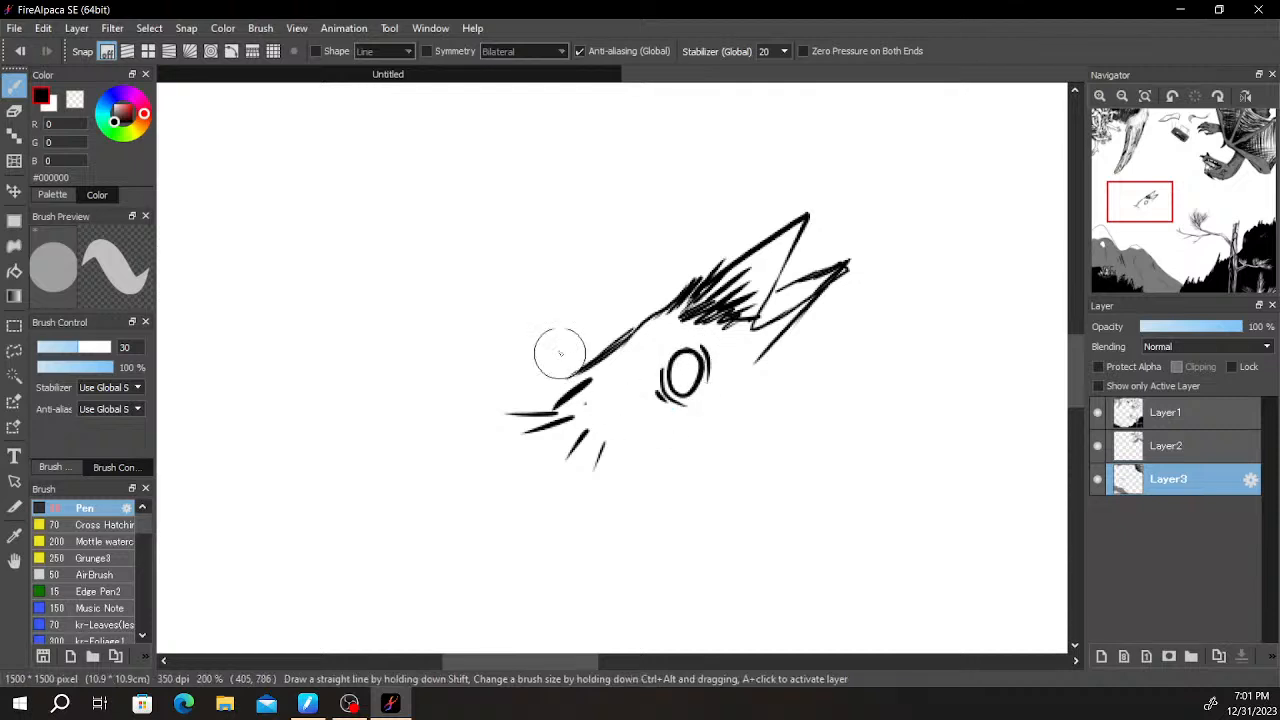
{"action": "mouse_move", "coordinate": [491, 346]}
{"action": "left_mouse_down"}
{"action": "mouse_move", "coordinate": [537, 399]}
{"action": "mouse_move", "coordinate": [469, 309]}
{"action": "left_mouse_up"}
{"action": "key", "text": "ctrl+z"}
{"action": "mouse_move", "coordinate": [549, 399]}
{"action": "left_mouse_down"}
{"action": "mouse_move", "coordinate": [457, 306]}
{"action": "mouse_move", "coordinate": [499, 280]}
{"action": "mouse_move", "coordinate": [574, 264]}
{"action": "left_mouse_up"}
{"action": "key", "text": "ctrl+z"}
{"action": "mouse_move", "coordinate": [457, 306]}
{"action": "left_mouse_down"}
{"action": "mouse_move", "coordinate": [540, 249]}
{"action": "mouse_move", "coordinate": [612, 360]}
{"action": "left_mouse_up"}
{"action": "key", "text": "ctrl+z"}
{"action": "key", "text": "ctrl+z"}
{"action": "mouse_move", "coordinate": [509, 256]}
{"action": "left_mouse_down"}
{"action": "mouse_move", "coordinate": [545, 240]}
{"action": "mouse_move", "coordinate": [588, 332]}
{"action": "left_mouse_up"}
{"action": "key", "text": "ctrl+z"}
- Outline a large rounded triangular shape rising from the lower end of the brow line
{"action": "left_click_drag", "start_coordinate": [614, 232], "coordinate": [537, 383]}
{"action": "left_click_drag", "start_coordinate": [605, 276], "coordinate": [545, 391]}
{"action": "mouse_move", "coordinate": [776, 262]}
{"action": "left_mouse_down"}
{"action": "mouse_move", "coordinate": [700, 301]}
{"action": "mouse_move", "coordinate": [758, 276]}
{"action": "mouse_move", "coordinate": [781, 236]}
{"action": "left_mouse_up"}
{"action": "left_click_drag", "start_coordinate": [739, 289], "coordinate": [768, 240]}
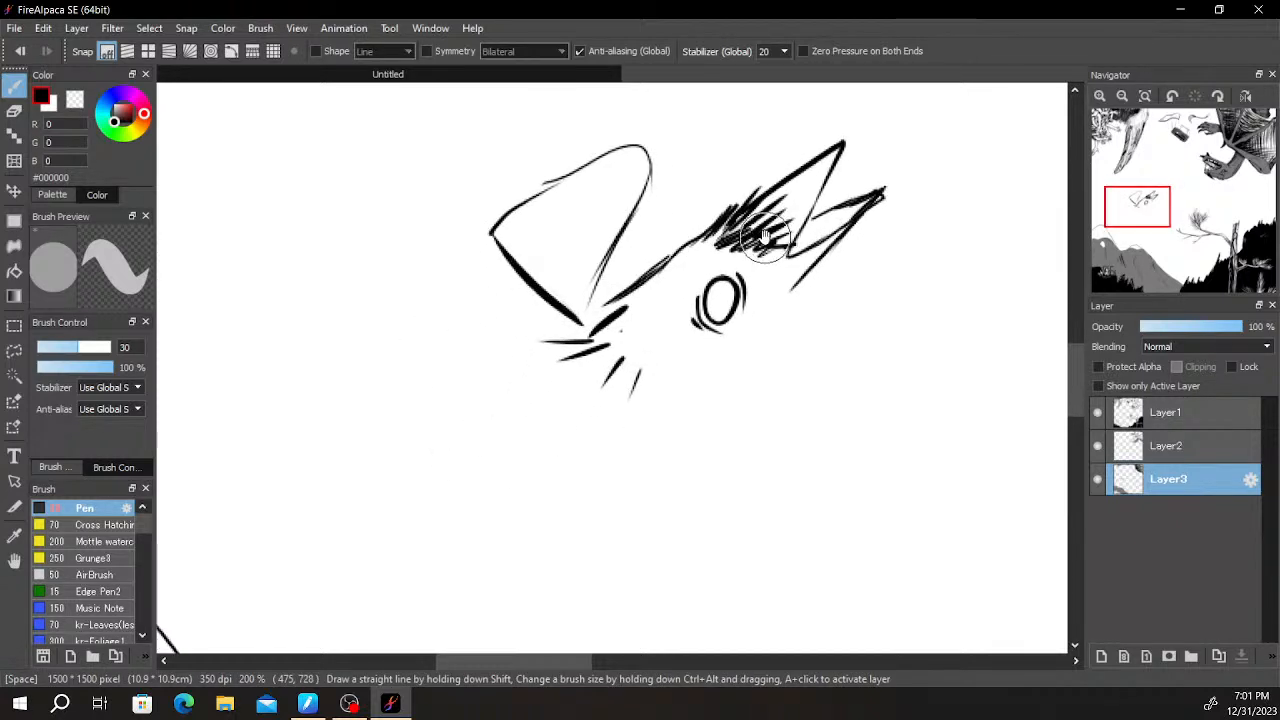
- Double the rounded triangle's upper and lower outer edges with roughly parallel black pen strokes
{"action": "left_click_drag", "start_coordinate": [638, 340], "coordinate": [738, 389]}
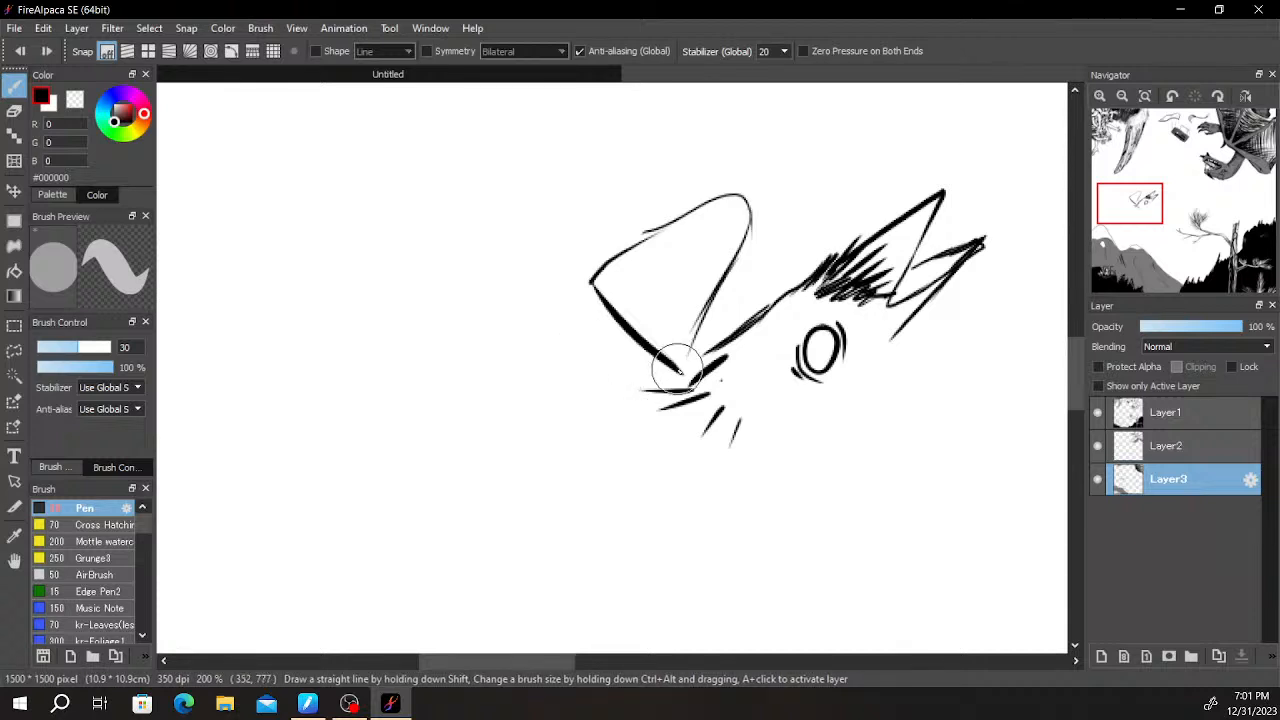
{"action": "mouse_move", "coordinate": [565, 294]}
{"action": "left_mouse_down"}
{"action": "mouse_move", "coordinate": [564, 264]}
{"action": "mouse_move", "coordinate": [723, 193]}
{"action": "left_mouse_up"}
{"action": "key", "text": "ctrl+z"}
{"action": "left_click_drag", "start_coordinate": [598, 256], "coordinate": [708, 192]}
{"action": "left_click_drag", "start_coordinate": [621, 233], "coordinate": [726, 189]}
{"action": "mouse_move", "coordinate": [658, 220]}
{"action": "left_mouse_down"}
{"action": "mouse_move", "coordinate": [764, 194]}
{"action": "mouse_move", "coordinate": [654, 232]}
{"action": "left_mouse_up"}
{"action": "key", "text": "ctrl+z"}
{"action": "left_click_drag", "start_coordinate": [735, 210], "coordinate": [626, 253]}
{"action": "mouse_move", "coordinate": [685, 217]}
{"action": "left_mouse_down"}
{"action": "mouse_move", "coordinate": [615, 268]}
{"action": "mouse_move", "coordinate": [638, 380]}
{"action": "left_mouse_up"}
{"action": "key", "text": "ctrl+z"}
{"action": "left_click_drag", "start_coordinate": [567, 295], "coordinate": [651, 386]}
{"action": "key", "text": "ctrl+z"}
{"action": "left_click_drag", "start_coordinate": [567, 296], "coordinate": [635, 368]}
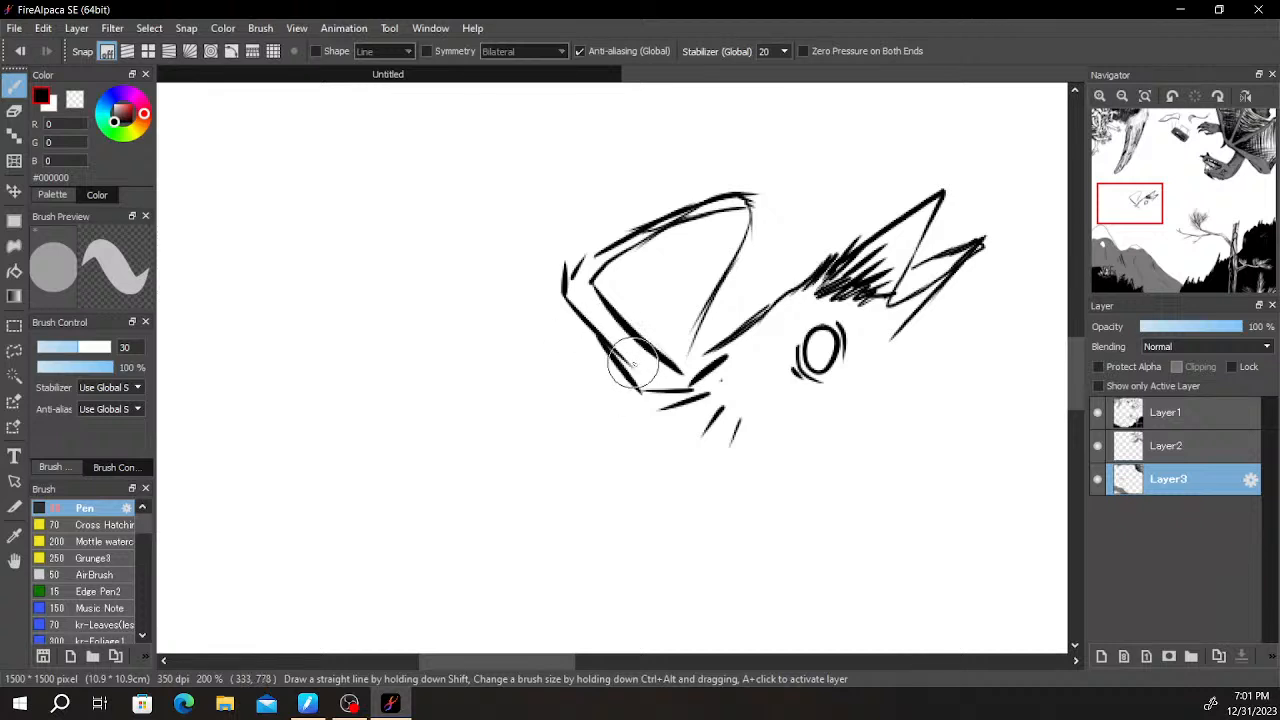
- Hatch the inside of the rounded triangle with spaced, slanted black strokes
{"action": "left_click_drag", "start_coordinate": [841, 346], "coordinate": [889, 318]}
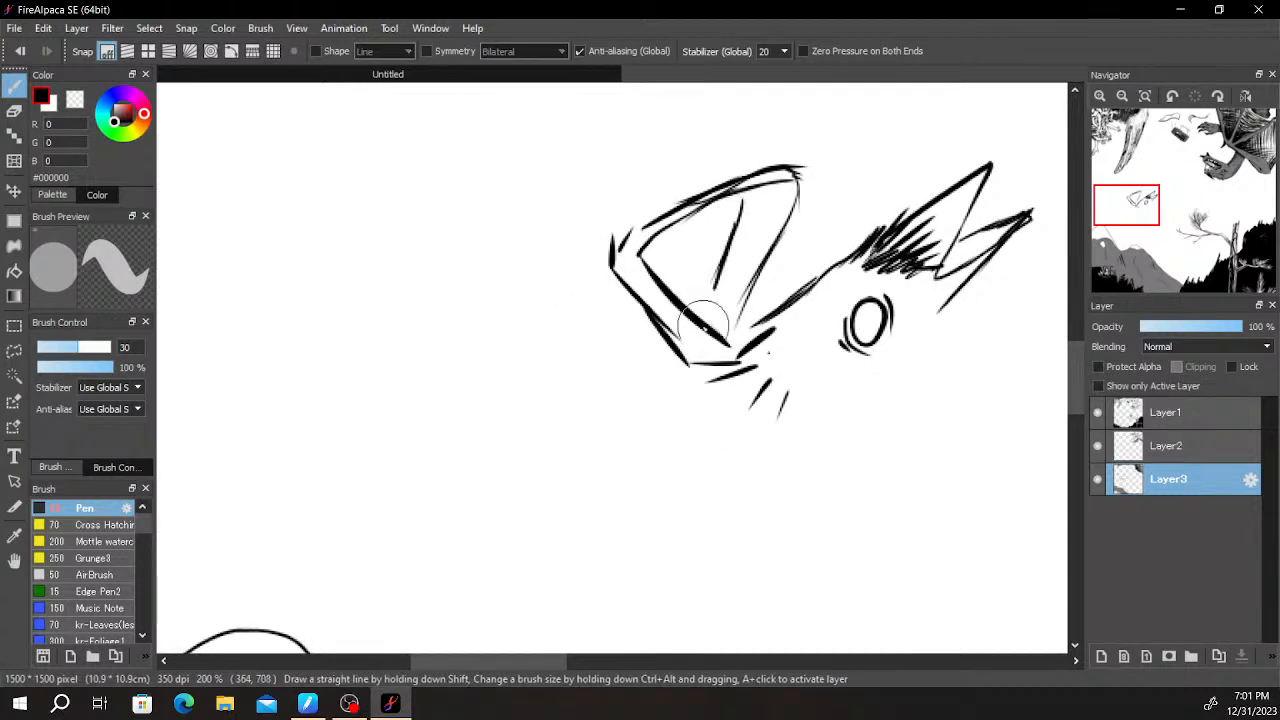
{"action": "key", "text": "ctrl+z"}
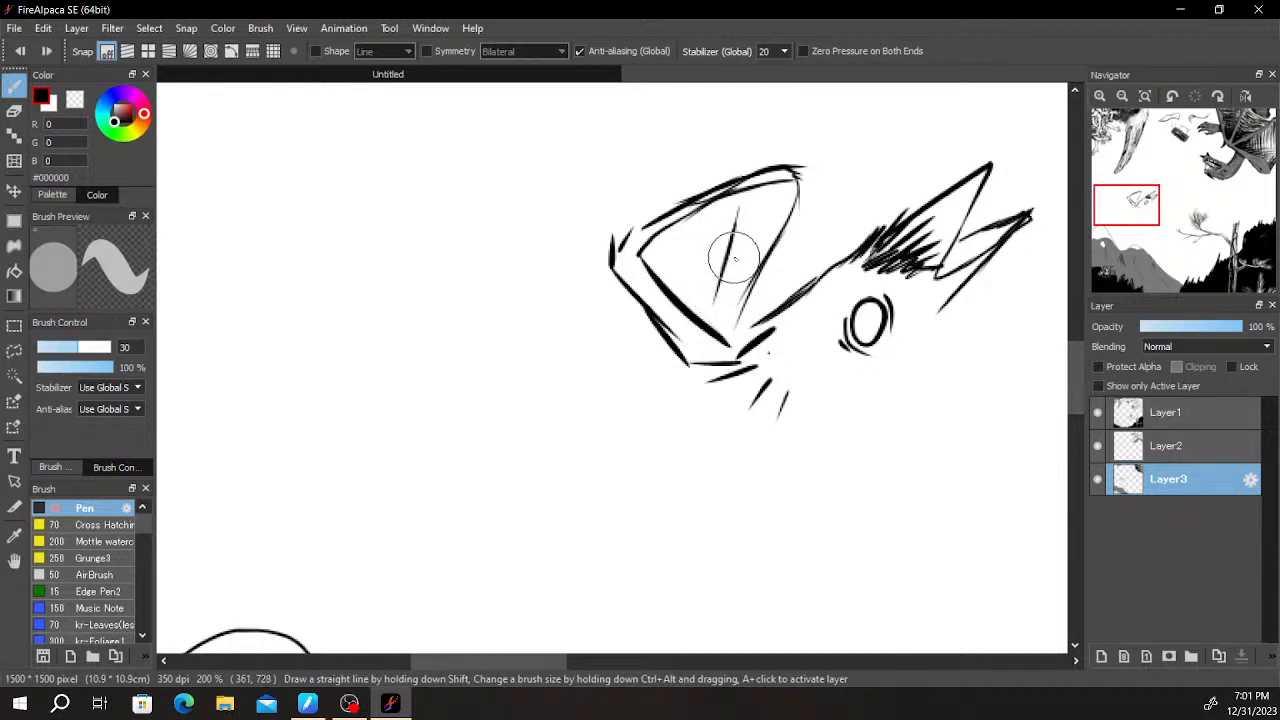
{"action": "key", "text": "ctrl+z"}
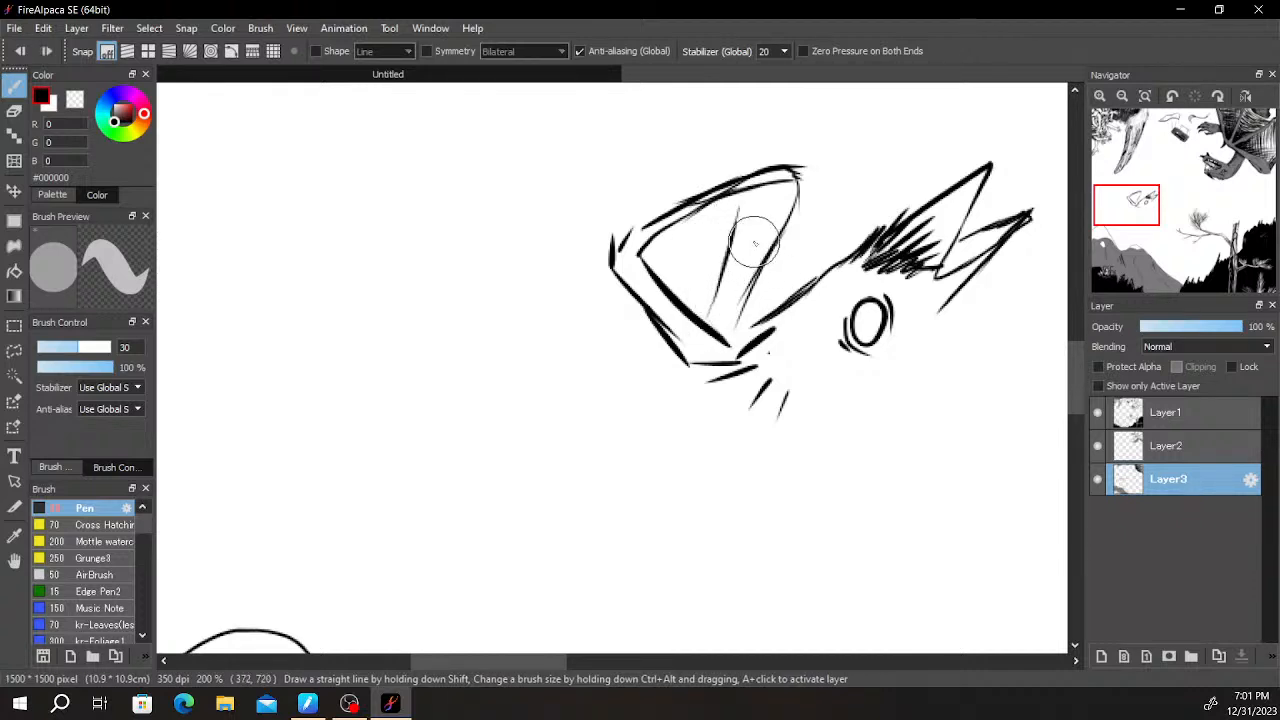
{"action": "left_click_drag", "start_coordinate": [766, 212], "coordinate": [733, 294]}
{"action": "mouse_move", "coordinate": [750, 238]}
{"action": "left_mouse_down"}
{"action": "mouse_move", "coordinate": [719, 316]}
{"action": "mouse_move", "coordinate": [736, 301]}
{"action": "left_mouse_up"}
{"action": "left_click_drag", "start_coordinate": [713, 227], "coordinate": [690, 308]}
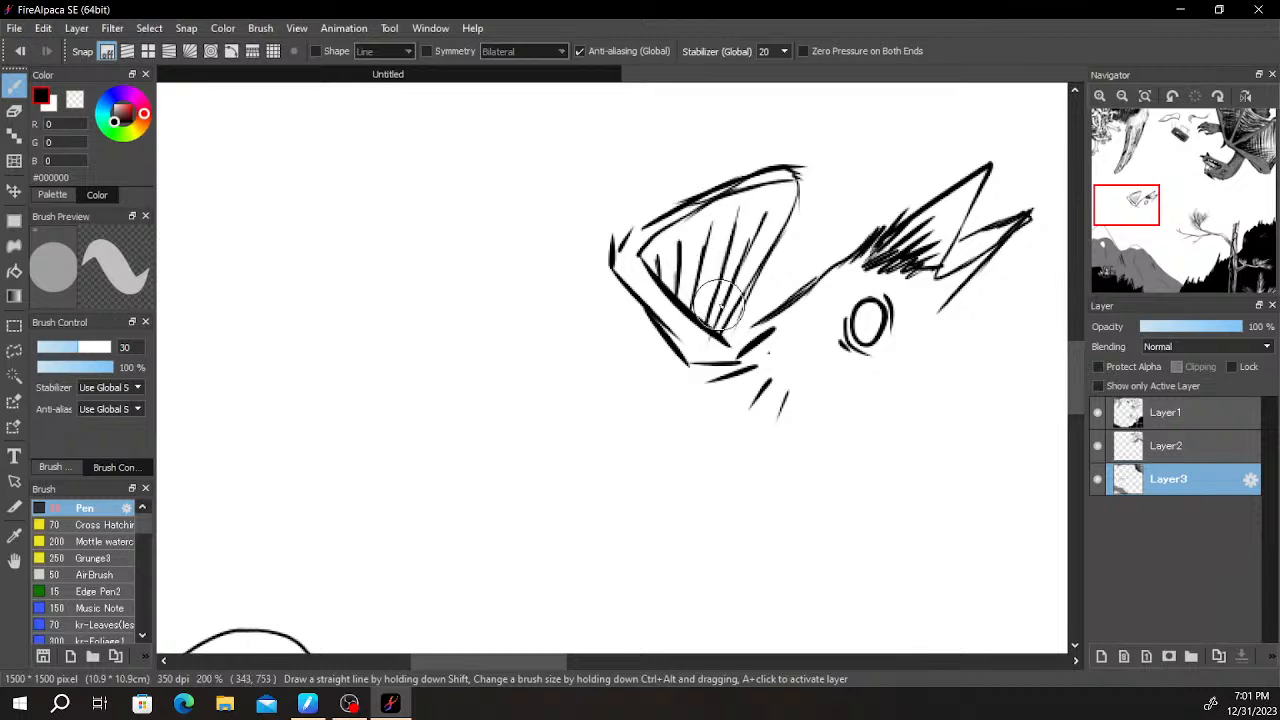
- Fill the band between the triangle's double outlines with solid black and thicken the hatching inside it
{"action": "scroll", "coordinate": [713, 215], "scroll_direction": "down", "scroll_amount": 4}
{"action": "scroll", "coordinate": [729, 220], "scroll_direction": "up", "scroll_amount": 6}
{"action": "left_click_drag", "start_coordinate": [613, 184], "coordinate": [611, 232]}
{"action": "mouse_move", "coordinate": [597, 221]}
{"action": "left_mouse_down"}
{"action": "mouse_move", "coordinate": [547, 350]}
{"action": "mouse_move", "coordinate": [500, 400]}
{"action": "left_mouse_up"}
{"action": "left_click_drag", "start_coordinate": [615, 185], "coordinate": [555, 253]}
{"action": "mouse_move", "coordinate": [549, 283]}
{"action": "left_mouse_down"}
{"action": "mouse_move", "coordinate": [489, 420]}
{"action": "mouse_move", "coordinate": [568, 176]}
{"action": "mouse_move", "coordinate": [507, 356]}
{"action": "mouse_move", "coordinate": [592, 165]}
{"action": "mouse_move", "coordinate": [610, 141]}
{"action": "mouse_move", "coordinate": [602, 187]}
{"action": "mouse_move", "coordinate": [627, 138]}
{"action": "mouse_move", "coordinate": [632, 163]}
{"action": "mouse_move", "coordinate": [640, 143]}
{"action": "mouse_move", "coordinate": [617, 212]}
{"action": "mouse_move", "coordinate": [601, 172]}
{"action": "mouse_move", "coordinate": [589, 205]}
{"action": "mouse_move", "coordinate": [589, 130]}
{"action": "mouse_move", "coordinate": [560, 236]}
{"action": "mouse_move", "coordinate": [572, 140]}
{"action": "mouse_move", "coordinate": [482, 343]}
{"action": "mouse_move", "coordinate": [486, 380]}
{"action": "mouse_move", "coordinate": [499, 206]}
{"action": "mouse_move", "coordinate": [519, 146]}
{"action": "mouse_move", "coordinate": [507, 268]}
{"action": "mouse_move", "coordinate": [482, 320]}
{"action": "mouse_move", "coordinate": [478, 300]}
{"action": "mouse_move", "coordinate": [470, 342]}
{"action": "mouse_move", "coordinate": [521, 147]}
{"action": "mouse_move", "coordinate": [465, 247]}
{"action": "mouse_move", "coordinate": [481, 268]}
{"action": "mouse_move", "coordinate": [437, 390]}
{"action": "mouse_move", "coordinate": [463, 380]}
{"action": "mouse_move", "coordinate": [481, 178]}
{"action": "mouse_move", "coordinate": [462, 262]}
{"action": "mouse_move", "coordinate": [447, 260]}
{"action": "mouse_move", "coordinate": [426, 294]}
{"action": "mouse_move", "coordinate": [433, 343]}
{"action": "mouse_move", "coordinate": [447, 197]}
{"action": "mouse_move", "coordinate": [433, 218]}
{"action": "mouse_move", "coordinate": [456, 203]}
{"action": "mouse_move", "coordinate": [409, 330]}
{"action": "mouse_move", "coordinate": [416, 355]}
{"action": "mouse_move", "coordinate": [530, 173]}
{"action": "mouse_move", "coordinate": [505, 170]}
{"action": "mouse_move", "coordinate": [504, 149]}
{"action": "mouse_move", "coordinate": [482, 175]}
{"action": "mouse_move", "coordinate": [612, 135]}
{"action": "mouse_move", "coordinate": [586, 114]}
{"action": "mouse_move", "coordinate": [423, 206]}
{"action": "mouse_move", "coordinate": [366, 210]}
{"action": "mouse_move", "coordinate": [328, 250]}
{"action": "mouse_move", "coordinate": [309, 286]}
{"action": "mouse_move", "coordinate": [329, 337]}
{"action": "mouse_move", "coordinate": [415, 425]}
{"action": "mouse_move", "coordinate": [493, 393]}
{"action": "left_mouse_up"}
- Paint a thick black ring around the oval eye, leaving its centre white
{"action": "left_click_drag", "start_coordinate": [834, 376], "coordinate": [743, 329]}
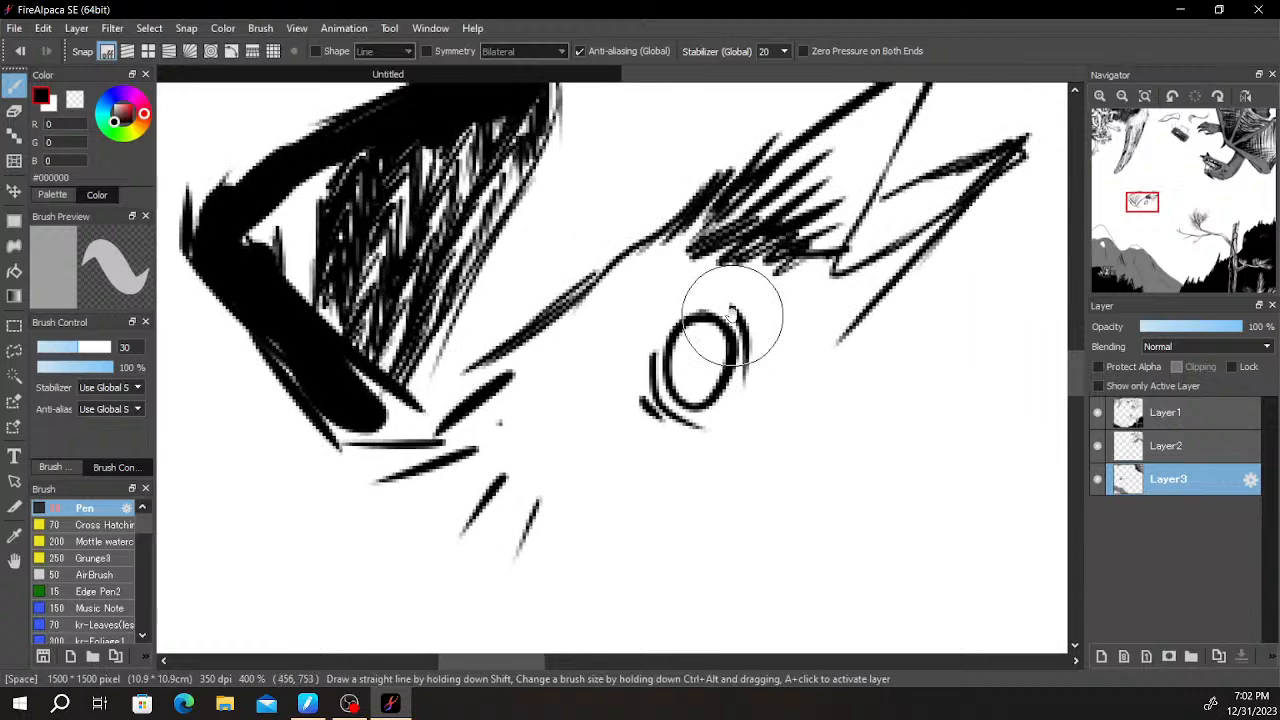
{"action": "mouse_move", "coordinate": [643, 352]}
{"action": "left_mouse_down"}
{"action": "mouse_move", "coordinate": [651, 403]}
{"action": "mouse_move", "coordinate": [654, 334]}
{"action": "mouse_move", "coordinate": [672, 310]}
{"action": "mouse_move", "coordinate": [744, 312]}
{"action": "mouse_move", "coordinate": [725, 419]}
{"action": "mouse_move", "coordinate": [671, 439]}
{"action": "mouse_move", "coordinate": [708, 429]}
{"action": "mouse_move", "coordinate": [697, 419]}
{"action": "mouse_move", "coordinate": [729, 394]}
{"action": "mouse_move", "coordinate": [682, 426]}
{"action": "mouse_move", "coordinate": [757, 367]}
{"action": "mouse_move", "coordinate": [710, 423]}
{"action": "mouse_move", "coordinate": [660, 442]}
{"action": "mouse_move", "coordinate": [624, 398]}
{"action": "mouse_move", "coordinate": [651, 407]}
{"action": "mouse_move", "coordinate": [649, 322]}
{"action": "mouse_move", "coordinate": [679, 307]}
{"action": "mouse_move", "coordinate": [626, 379]}
{"action": "mouse_move", "coordinate": [662, 299]}
{"action": "mouse_move", "coordinate": [657, 341]}
{"action": "mouse_move", "coordinate": [692, 284]}
{"action": "mouse_move", "coordinate": [634, 363]}
{"action": "mouse_move", "coordinate": [682, 306]}
{"action": "mouse_move", "coordinate": [752, 302]}
{"action": "mouse_move", "coordinate": [742, 308]}
{"action": "mouse_move", "coordinate": [757, 386]}
{"action": "mouse_move", "coordinate": [755, 318]}
{"action": "mouse_move", "coordinate": [714, 304]}
{"action": "mouse_move", "coordinate": [635, 428]}
{"action": "left_mouse_up"}
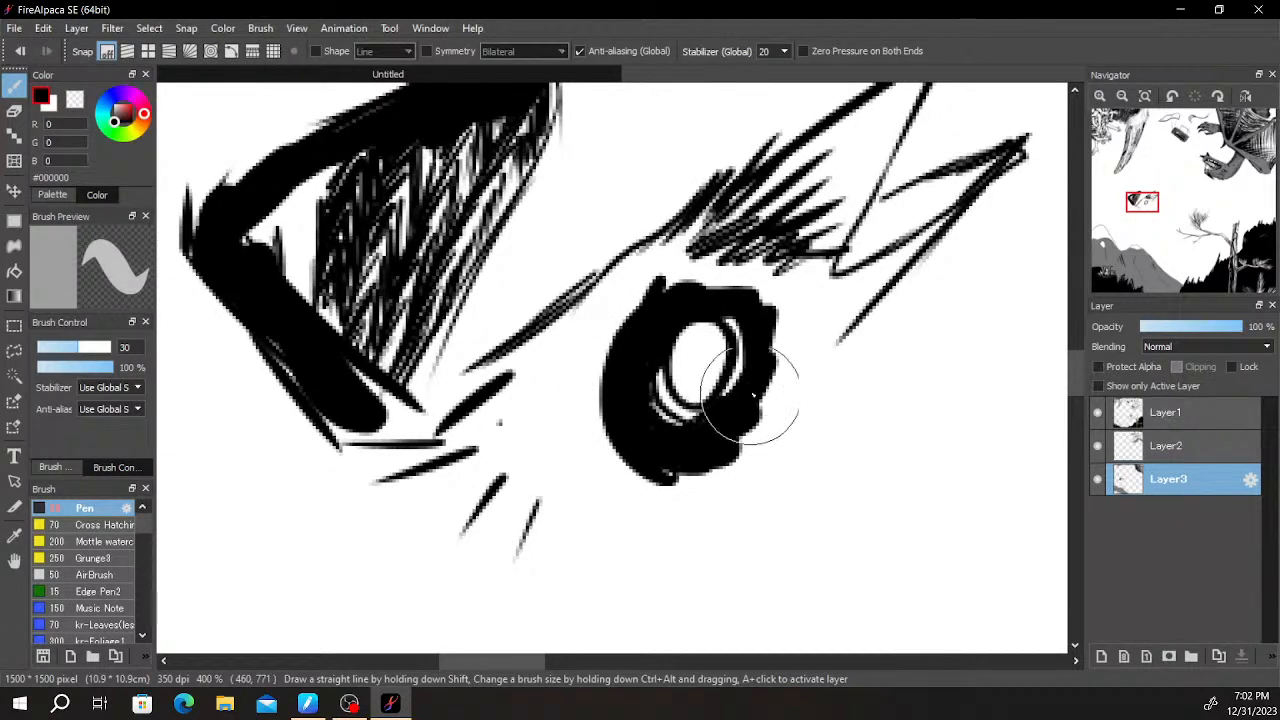
{"action": "left_click_drag", "start_coordinate": [838, 312], "coordinate": [700, 495]}
- Hatch both pointed spikes behind the eye with black strokes running along their length
{"action": "left_click_drag", "start_coordinate": [590, 375], "coordinate": [724, 284]}
{"action": "left_click_drag", "start_coordinate": [617, 392], "coordinate": [794, 219]}
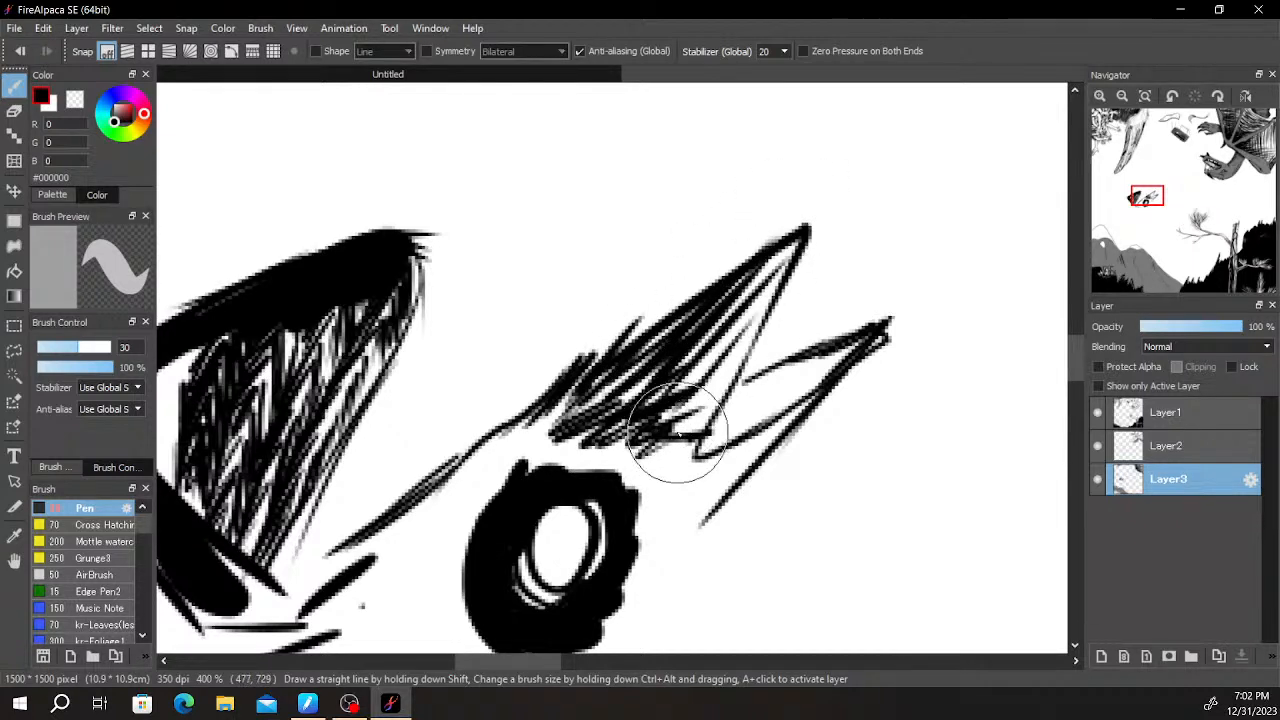
{"action": "left_click_drag", "start_coordinate": [697, 472], "coordinate": [755, 408]}
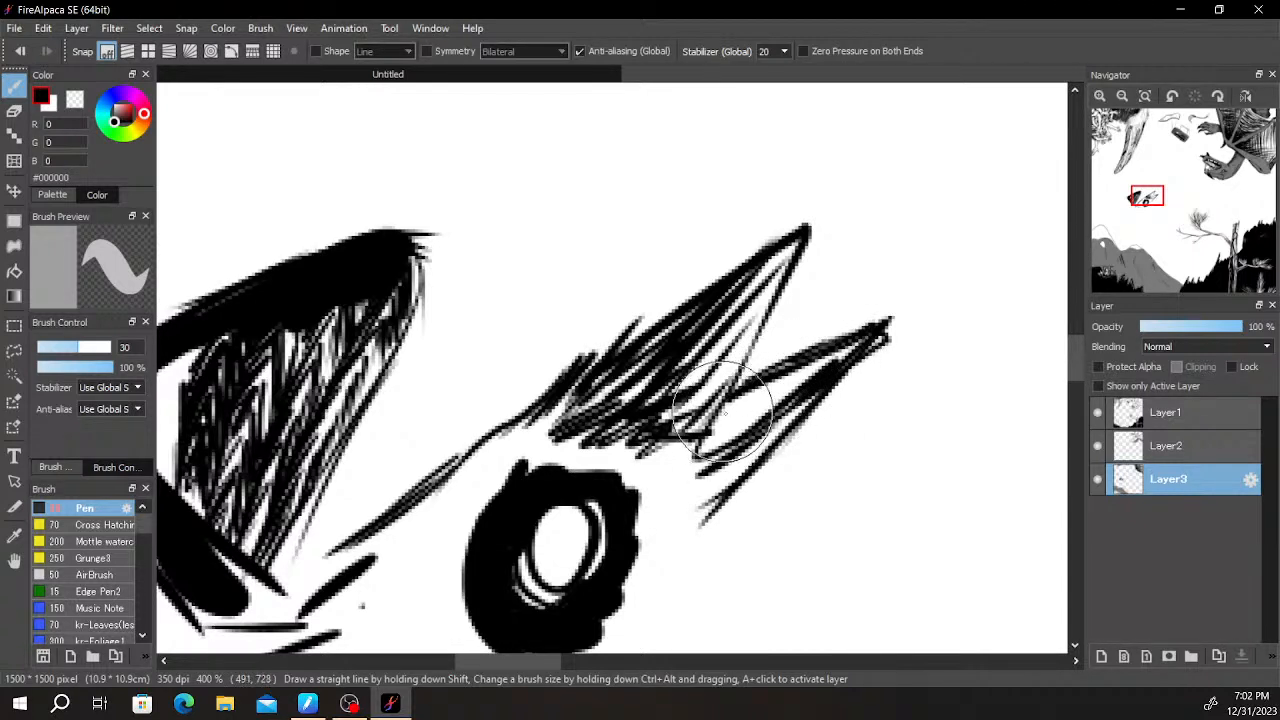
{"action": "mouse_move", "coordinate": [733, 407]}
{"action": "left_mouse_down"}
{"action": "mouse_move", "coordinate": [717, 445]}
{"action": "mouse_move", "coordinate": [752, 387]}
{"action": "mouse_move", "coordinate": [762, 414]}
{"action": "mouse_move", "coordinate": [792, 366]}
{"action": "mouse_move", "coordinate": [790, 380]}
{"action": "mouse_move", "coordinate": [807, 380]}
{"action": "mouse_move", "coordinate": [832, 349]}
{"action": "left_mouse_up"}
{"action": "scroll", "coordinate": [843, 372], "scroll_direction": "down", "scroll_amount": 5}
{"action": "scroll", "coordinate": [868, 360], "scroll_direction": "up", "scroll_amount": 4}
{"action": "left_click_drag", "start_coordinate": [629, 423], "coordinate": [810, 276]}
{"action": "mouse_move", "coordinate": [800, 214]}
{"action": "left_mouse_down"}
{"action": "mouse_move", "coordinate": [734, 346]}
{"action": "mouse_move", "coordinate": [748, 326]}
{"action": "mouse_move", "coordinate": [749, 338]}
{"action": "mouse_move", "coordinate": [724, 362]}
{"action": "mouse_move", "coordinate": [778, 285]}
{"action": "left_mouse_up"}
{"action": "scroll", "coordinate": [777, 275], "scroll_direction": "down", "scroll_amount": 2}
{"action": "left_click_drag", "start_coordinate": [777, 350], "coordinate": [880, 268]}
- Fill the brow with solid black down to the eye's ring and touch up the thin lines around the white centre
{"action": "scroll", "coordinate": [777, 309], "scroll_direction": "up", "scroll_amount": 2}
{"action": "left_click_drag", "start_coordinate": [682, 354], "coordinate": [770, 312]}
{"action": "mouse_move", "coordinate": [766, 194]}
{"action": "left_mouse_down"}
{"action": "mouse_move", "coordinate": [732, 213]}
{"action": "mouse_move", "coordinate": [755, 224]}
{"action": "mouse_move", "coordinate": [745, 255]}
{"action": "left_mouse_up"}
{"action": "key", "text": "ctrl+z"}
{"action": "key", "text": "ctrl+z"}
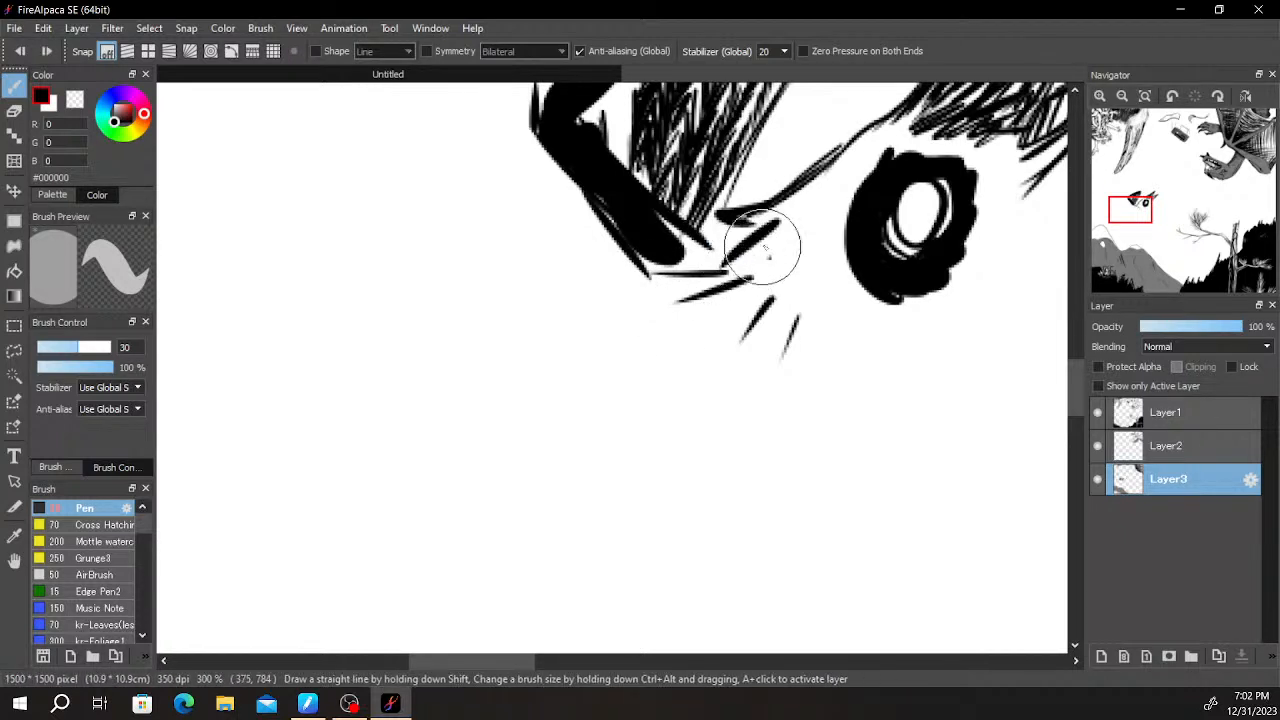
{"action": "mouse_move", "coordinate": [769, 206]}
{"action": "left_mouse_down"}
{"action": "mouse_move", "coordinate": [720, 233]}
{"action": "mouse_move", "coordinate": [753, 243]}
{"action": "mouse_move", "coordinate": [630, 370]}
{"action": "left_mouse_up"}
{"action": "mouse_move", "coordinate": [696, 260]}
{"action": "left_mouse_down"}
{"action": "mouse_move", "coordinate": [647, 325]}
{"action": "mouse_move", "coordinate": [633, 372]}
{"action": "mouse_move", "coordinate": [706, 363]}
{"action": "mouse_move", "coordinate": [773, 309]}
{"action": "left_mouse_up"}
{"action": "mouse_move", "coordinate": [830, 263]}
{"action": "left_mouse_down"}
{"action": "mouse_move", "coordinate": [852, 232]}
{"action": "mouse_move", "coordinate": [857, 262]}
{"action": "mouse_move", "coordinate": [837, 286]}
{"action": "mouse_move", "coordinate": [863, 276]}
{"action": "mouse_move", "coordinate": [888, 289]}
{"action": "mouse_move", "coordinate": [905, 275]}
{"action": "mouse_move", "coordinate": [907, 313]}
{"action": "mouse_move", "coordinate": [874, 303]}
{"action": "left_mouse_up"}
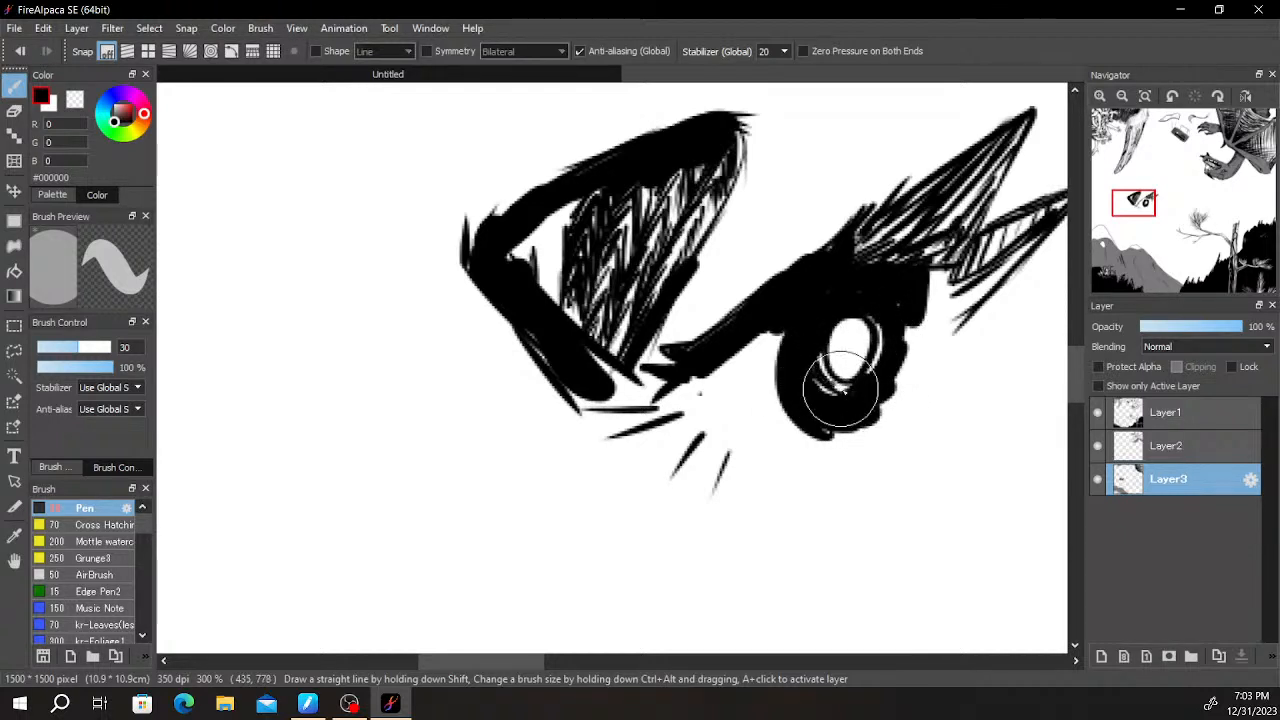
{"action": "left_click_drag", "start_coordinate": [858, 395], "coordinate": [823, 380]}
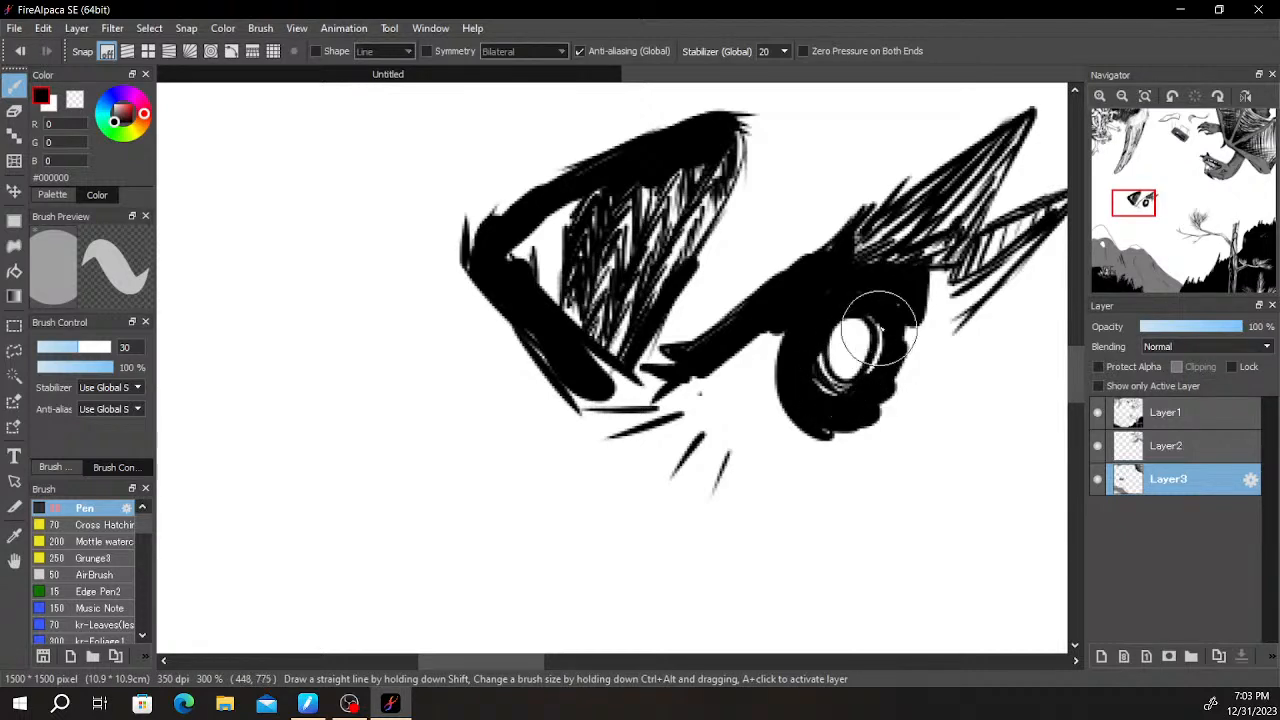
- Draw a tapering black line running down from the rear corner of the eye beneath the spikes
{"action": "mouse_move", "coordinate": [943, 367]}
{"action": "left_mouse_down"}
{"action": "mouse_move", "coordinate": [929, 357]}
{"action": "mouse_move", "coordinate": [829, 423]}
{"action": "left_mouse_up"}
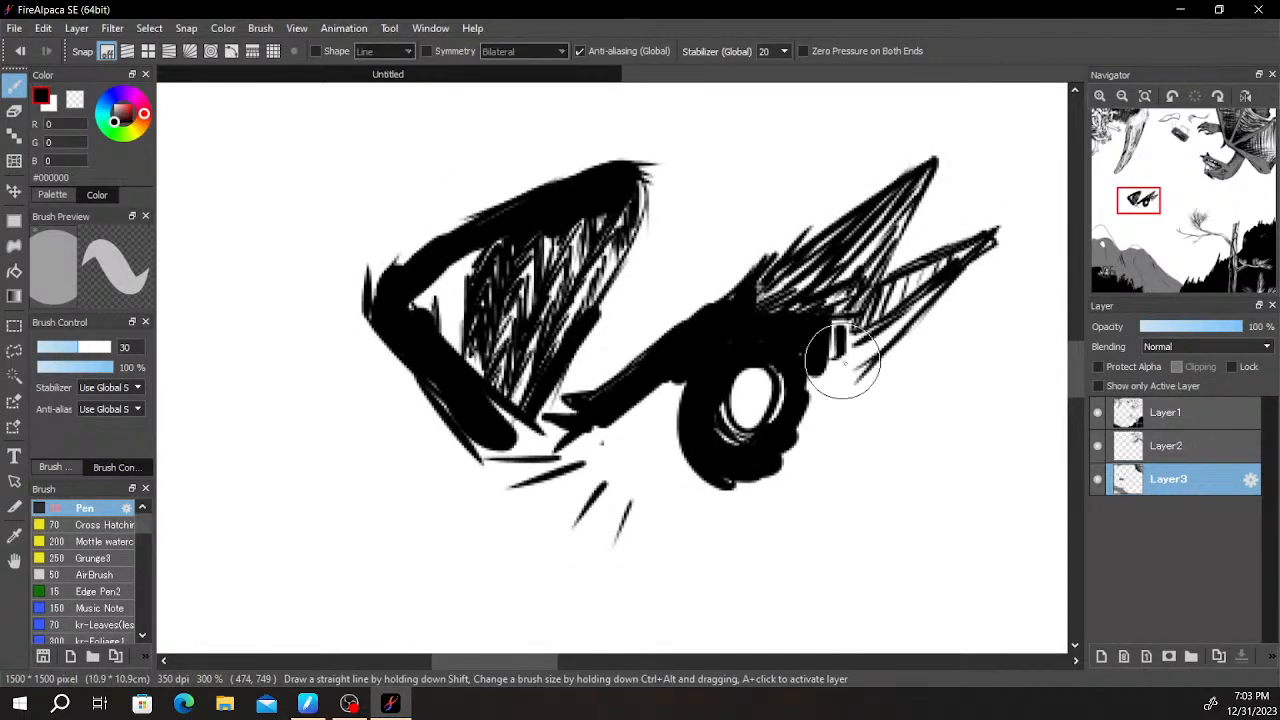
{"action": "mouse_move", "coordinate": [780, 522]}
{"action": "left_mouse_down"}
{"action": "mouse_move", "coordinate": [782, 408]}
{"action": "mouse_move", "coordinate": [822, 410]}
{"action": "left_mouse_up"}
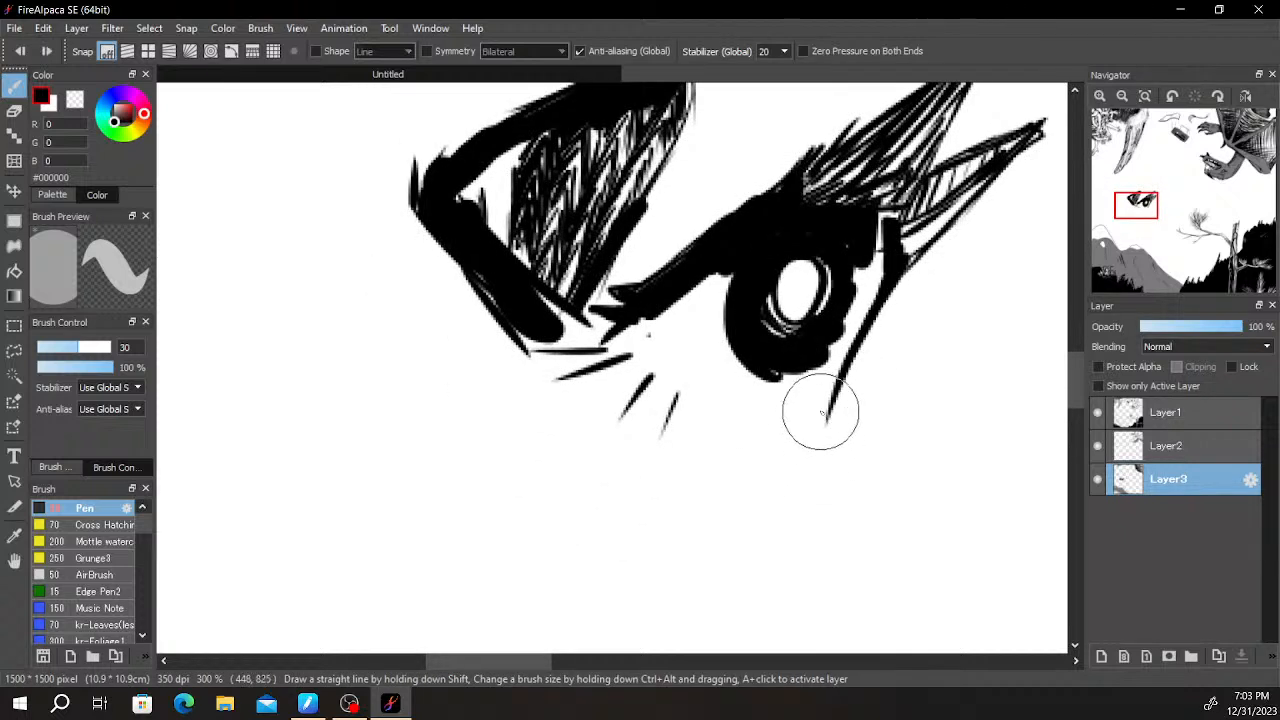
{"action": "key", "text": "ctrl+z"}
{"action": "mouse_move", "coordinate": [815, 412]}
{"action": "left_mouse_down"}
{"action": "mouse_move", "coordinate": [748, 514]}
{"action": "mouse_move", "coordinate": [916, 280]}
{"action": "left_mouse_up"}
{"action": "scroll", "coordinate": [916, 280], "scroll_direction": "down", "scroll_amount": 5}
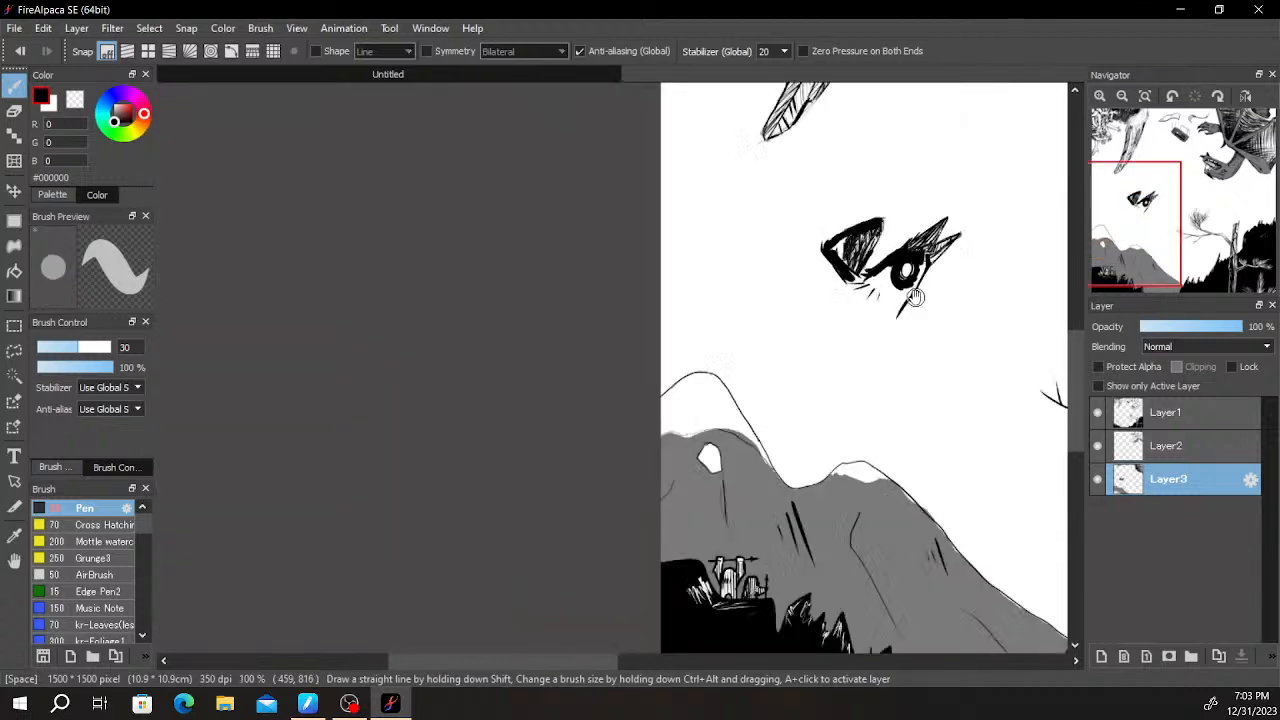
{"action": "scroll", "coordinate": [806, 407], "scroll_direction": "up", "scroll_amount": 3}
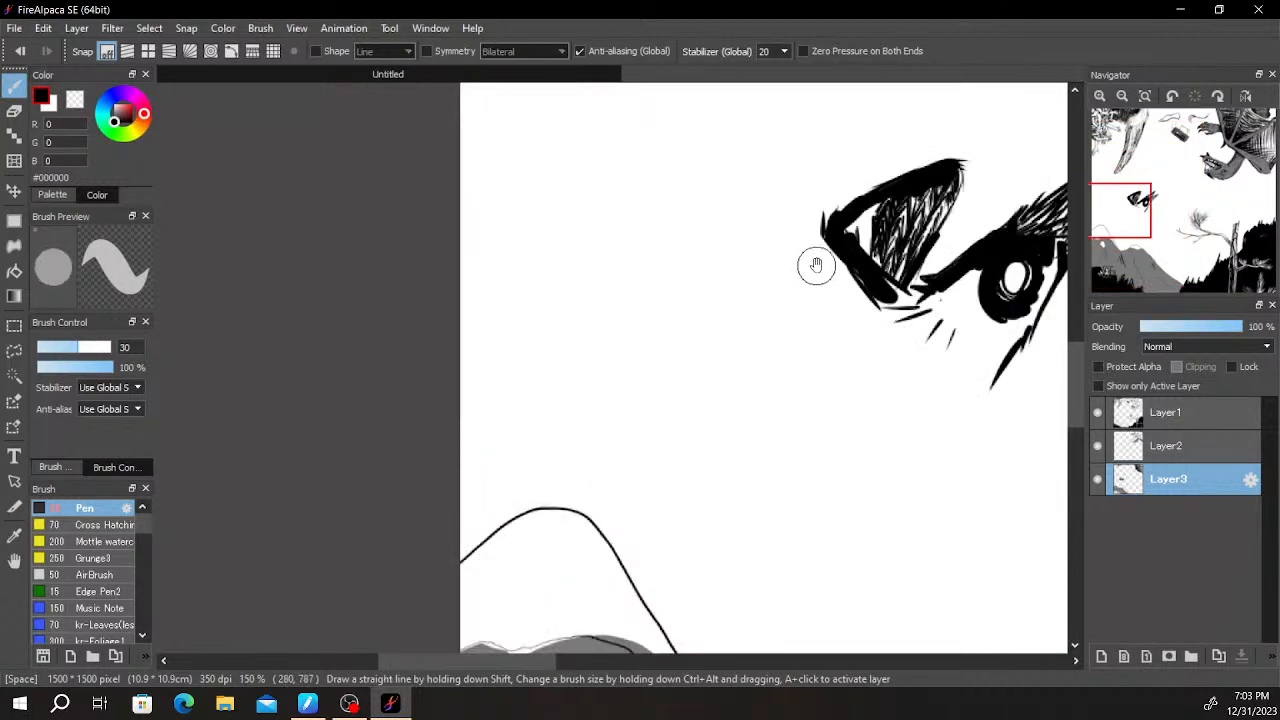
- Draw a pointed nose outline descending from the rounded triangle's outer corner, with a thin line beneath it
{"action": "key", "text": "ctrl+z"}
{"action": "left_click_drag", "start_coordinate": [812, 236], "coordinate": [755, 350]}
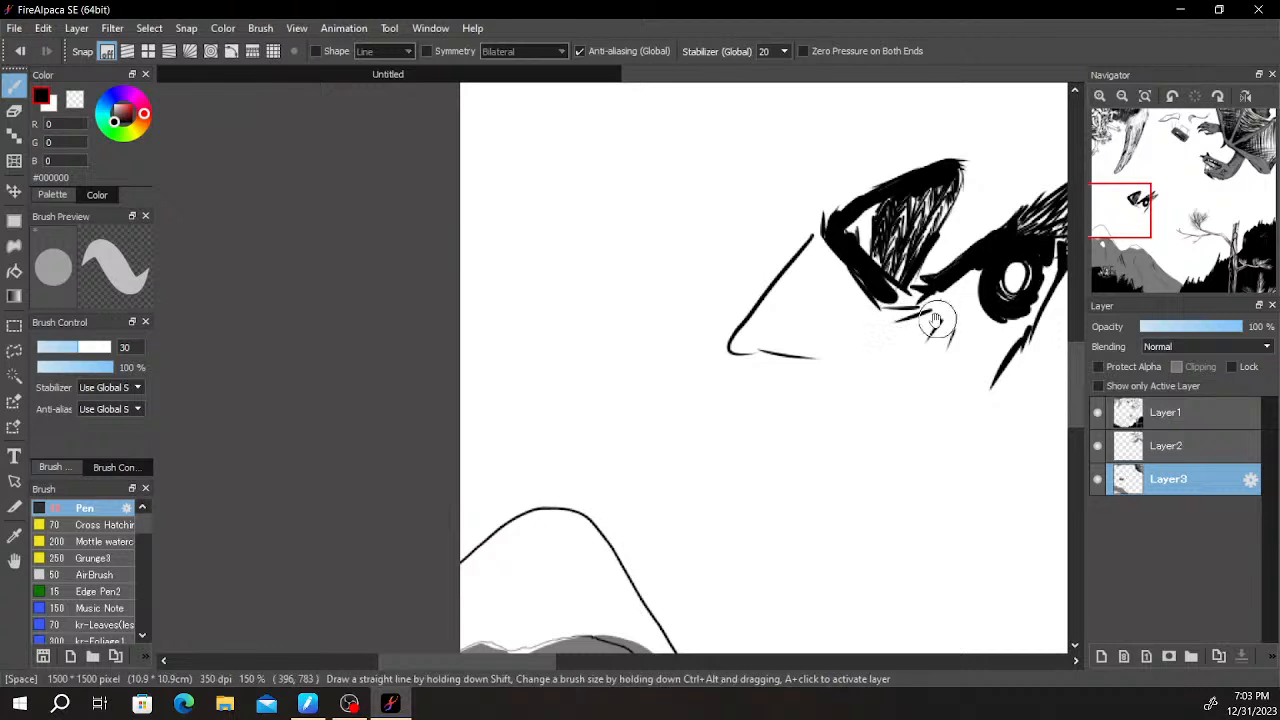
{"action": "left_click_drag", "start_coordinate": [950, 305], "coordinate": [964, 266]}
{"action": "left_click_drag", "start_coordinate": [840, 316], "coordinate": [749, 346]}
{"action": "mouse_move", "coordinate": [1066, 307]}
{"action": "left_mouse_down"}
{"action": "mouse_move", "coordinate": [834, 311]}
{"action": "mouse_move", "coordinate": [946, 330]}
{"action": "left_mouse_up"}
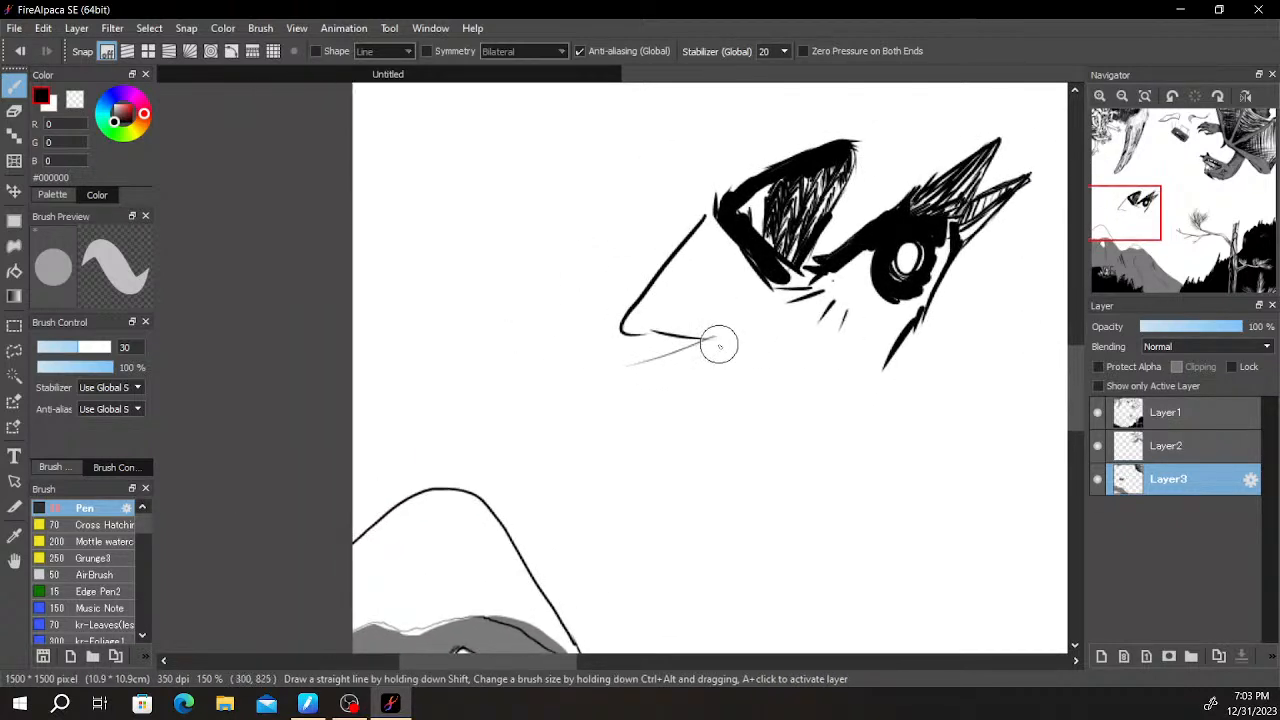
- Extend a long curved line from under the nose towards the canvas's left edge and end it in a fan of pointed strokes
{"action": "mouse_move", "coordinate": [476, 326]}
{"action": "left_mouse_down"}
{"action": "mouse_move", "coordinate": [408, 293]}
{"action": "mouse_move", "coordinate": [478, 346]}
{"action": "left_mouse_up"}
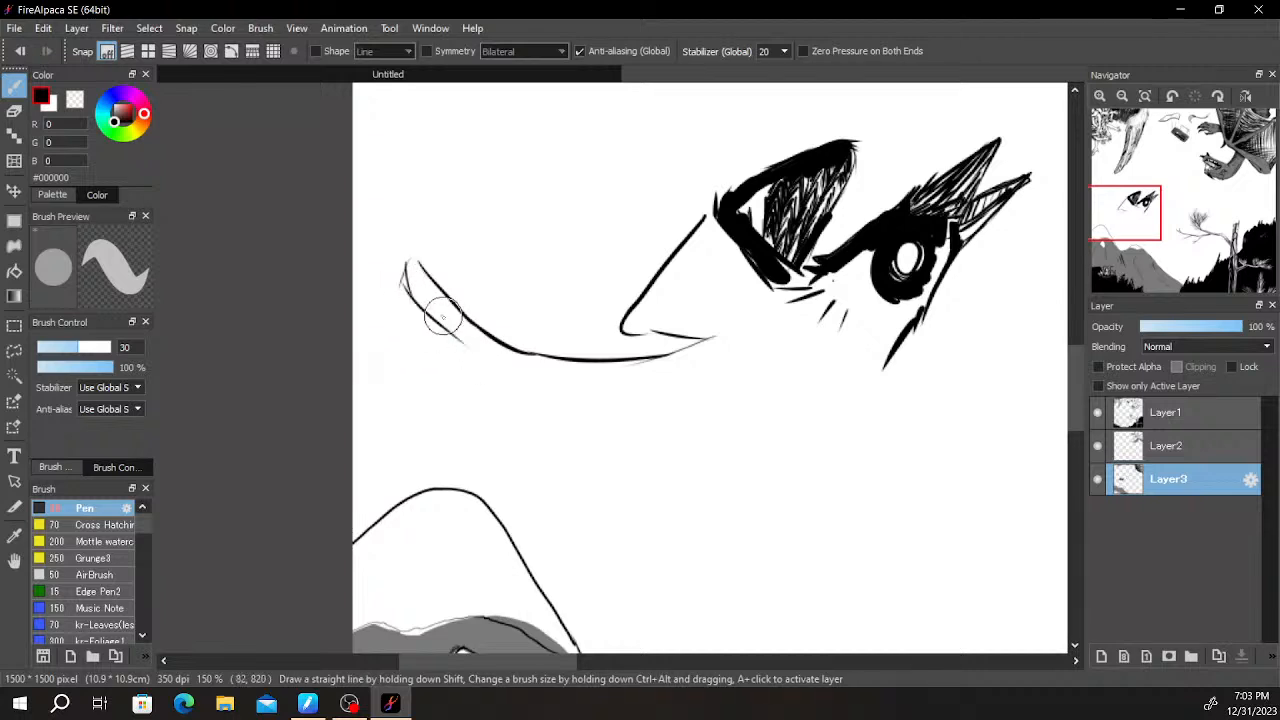
{"action": "mouse_move", "coordinate": [381, 270]}
{"action": "left_mouse_down"}
{"action": "mouse_move", "coordinate": [363, 266]}
{"action": "mouse_move", "coordinate": [408, 324]}
{"action": "left_mouse_up"}
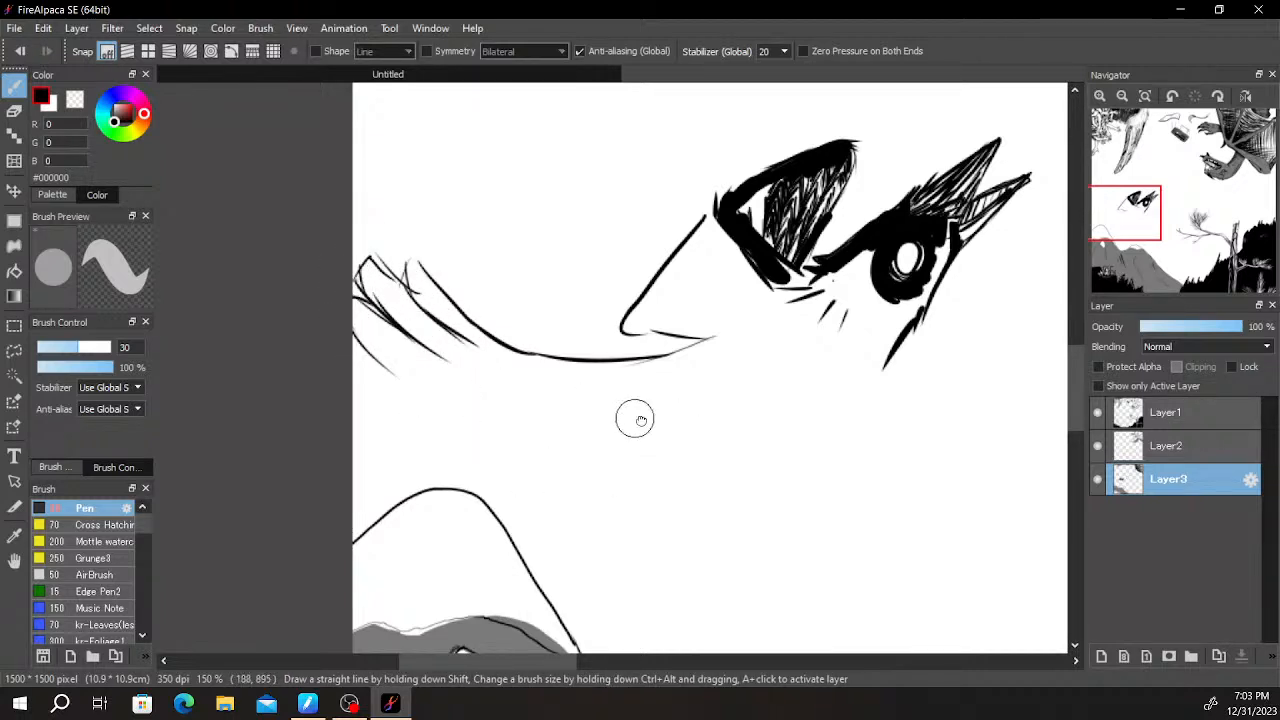
{"action": "left_click_drag", "start_coordinate": [620, 414], "coordinate": [693, 441]}
{"action": "mouse_move", "coordinate": [418, 372]}
{"action": "left_mouse_down"}
{"action": "mouse_move", "coordinate": [590, 432]}
{"action": "mouse_move", "coordinate": [425, 390]}
{"action": "left_mouse_up"}
{"action": "mouse_move", "coordinate": [425, 418]}
{"action": "left_mouse_down"}
{"action": "mouse_move", "coordinate": [483, 452]}
{"action": "mouse_move", "coordinate": [428, 437]}
{"action": "mouse_move", "coordinate": [548, 440]}
{"action": "left_mouse_up"}
{"action": "mouse_move", "coordinate": [454, 433]}
{"action": "left_mouse_down"}
{"action": "mouse_move", "coordinate": [595, 441]}
{"action": "mouse_move", "coordinate": [539, 441]}
{"action": "mouse_move", "coordinate": [470, 464]}
{"action": "mouse_move", "coordinate": [550, 441]}
{"action": "mouse_move", "coordinate": [421, 478]}
{"action": "mouse_move", "coordinate": [479, 462]}
{"action": "mouse_move", "coordinate": [431, 488]}
{"action": "mouse_move", "coordinate": [478, 498]}
{"action": "left_mouse_up"}
{"action": "mouse_move", "coordinate": [552, 480]}
{"action": "left_mouse_down"}
{"action": "mouse_move", "coordinate": [459, 502]}
{"action": "mouse_move", "coordinate": [560, 456]}
{"action": "mouse_move", "coordinate": [460, 515]}
{"action": "left_mouse_up"}
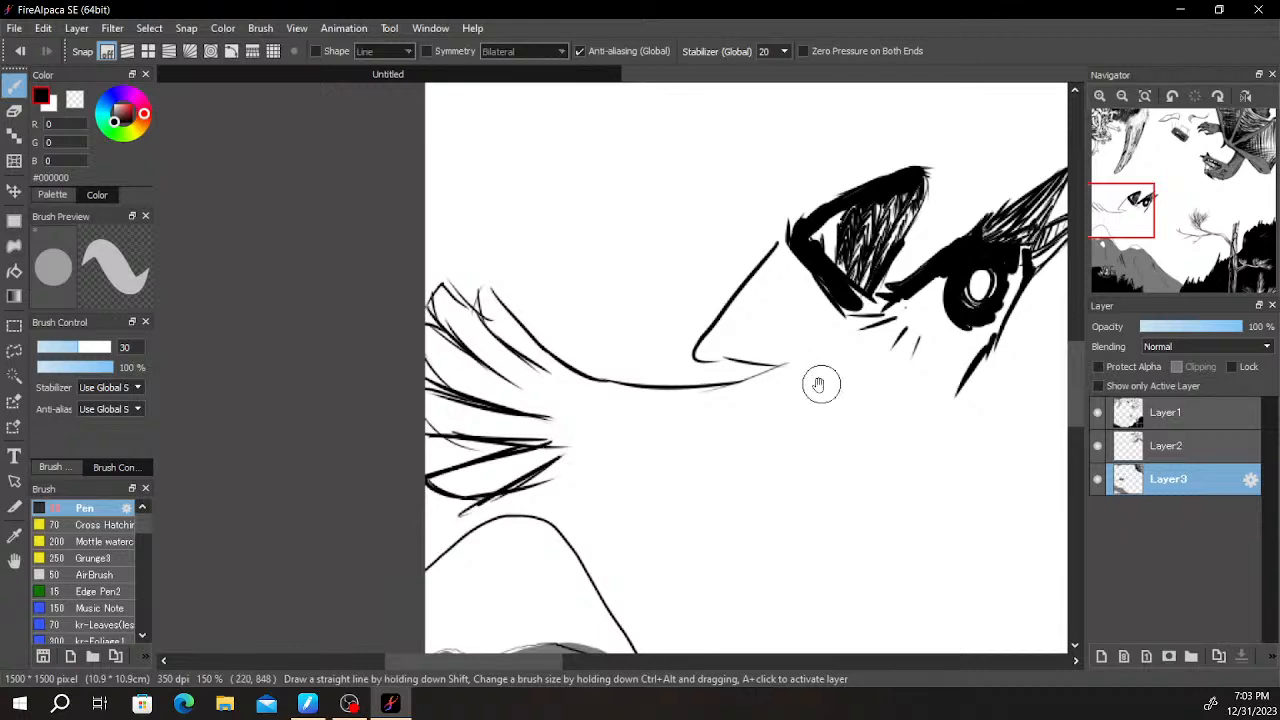
- Examine the new face against the feathered wing, dragon, tree and hill around it
{"action": "left_click_drag", "start_coordinate": [815, 375], "coordinate": [480, 410]}
{"action": "scroll", "coordinate": [790, 338], "scroll_direction": "down", "scroll_amount": 6}
{"action": "scroll", "coordinate": [809, 336], "scroll_direction": "up", "scroll_amount": 3}
{"action": "left_click_drag", "start_coordinate": [762, 398], "coordinate": [755, 366]}
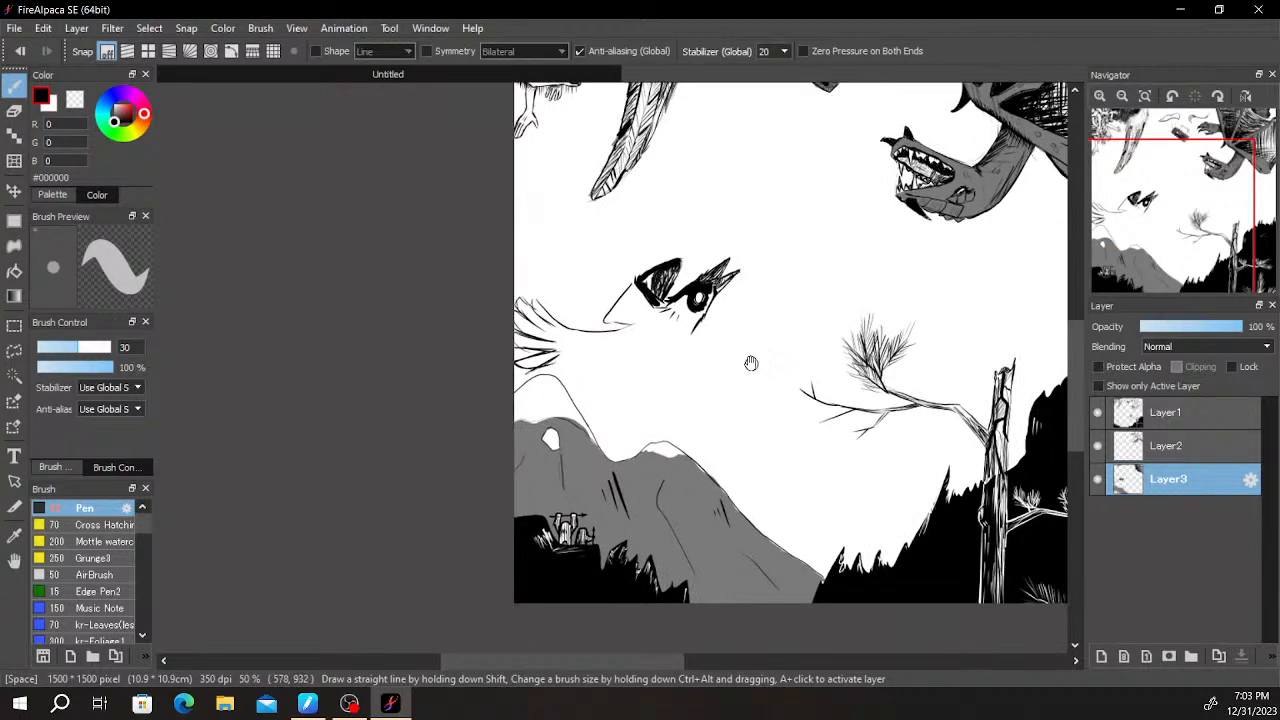
{"action": "scroll", "coordinate": [763, 341], "scroll_direction": "up", "scroll_amount": 2}
{"action": "left_click_drag", "start_coordinate": [592, 398], "coordinate": [713, 374]}
{"action": "scroll", "coordinate": [713, 374], "scroll_direction": "up", "scroll_amount": 1}
{"action": "left_click_drag", "start_coordinate": [266, 328], "coordinate": [462, 424]}
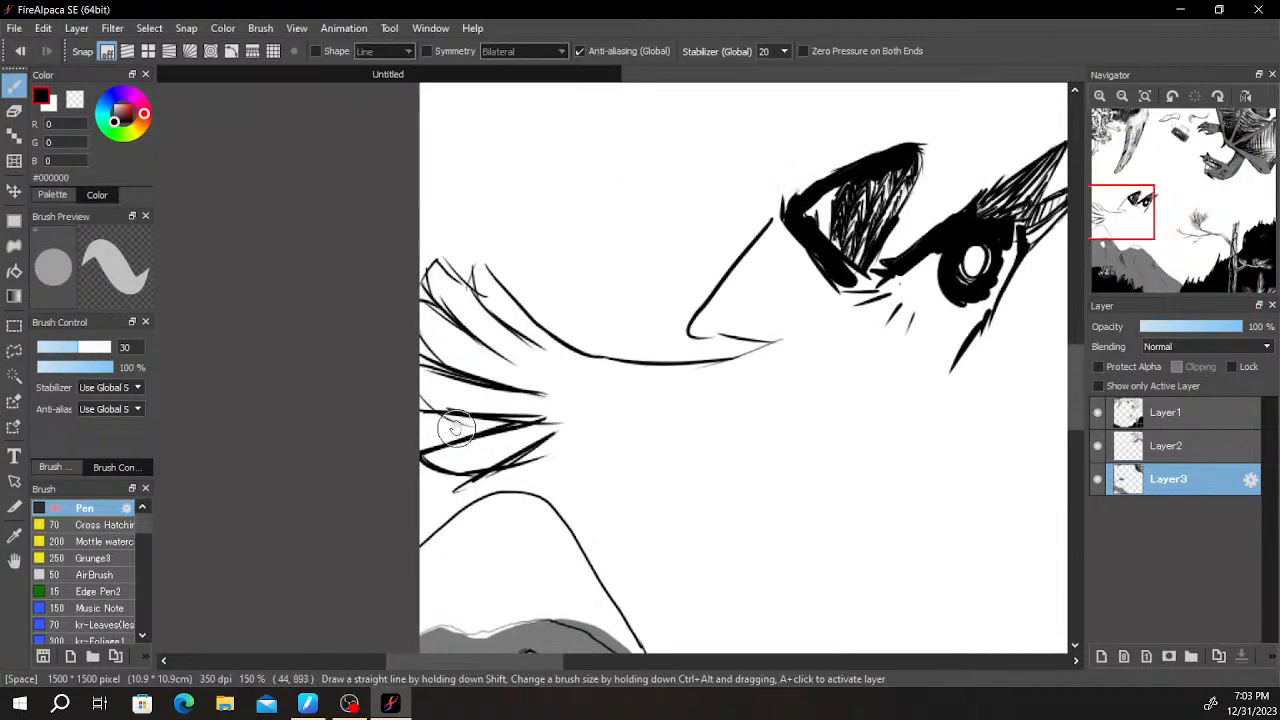
{"action": "left_click_drag", "start_coordinate": [584, 431], "coordinate": [443, 411]}
{"action": "mouse_move", "coordinate": [675, 378]}
{"action": "left_mouse_down"}
{"action": "mouse_move", "coordinate": [623, 363]}
{"action": "mouse_move", "coordinate": [540, 374]}
{"action": "mouse_move", "coordinate": [471, 606]}
{"action": "left_mouse_up"}
{"action": "scroll", "coordinate": [562, 367], "scroll_direction": "down", "scroll_amount": 1}
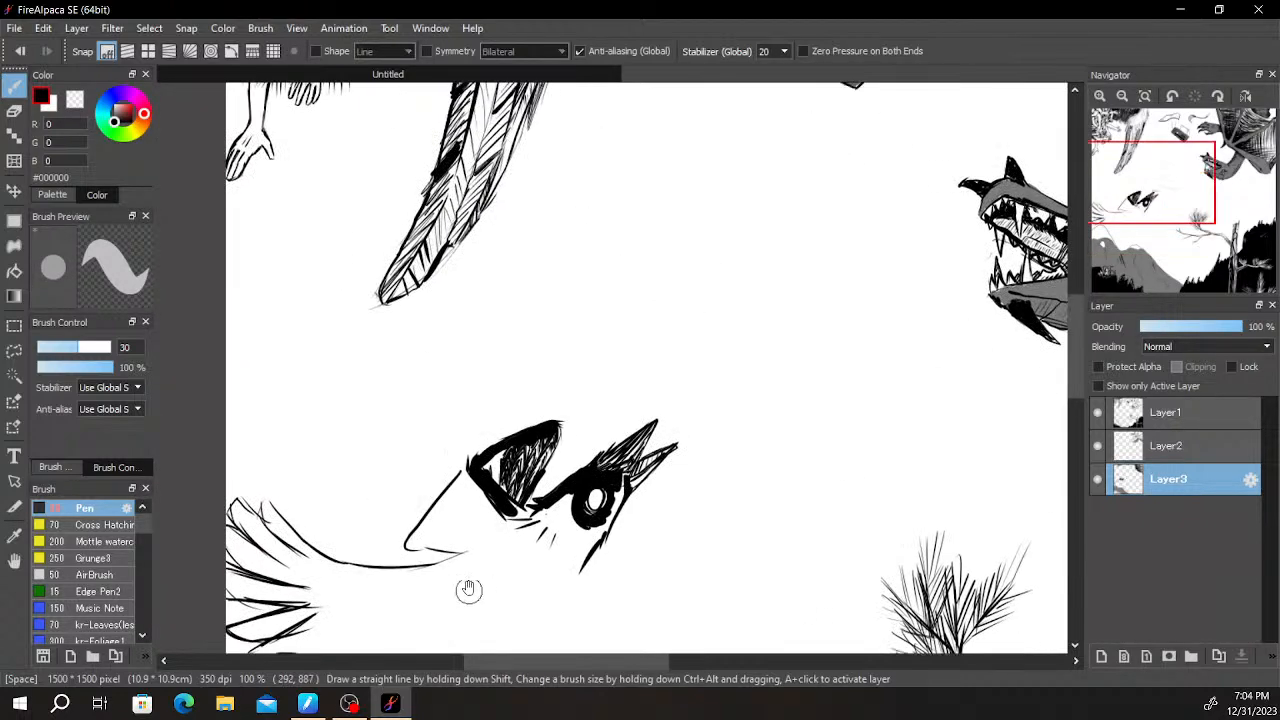
- Fill the white gap in the rounded triangle's outer corner with black and darken the hatching beside it
{"action": "scroll", "coordinate": [478, 512], "scroll_direction": "up", "scroll_amount": 5}
{"action": "mouse_move", "coordinate": [538, 326]}
{"action": "left_mouse_down"}
{"action": "mouse_move", "coordinate": [499, 397]}
{"action": "mouse_move", "coordinate": [514, 400]}
{"action": "mouse_move", "coordinate": [529, 443]}
{"action": "mouse_move", "coordinate": [491, 534]}
{"action": "mouse_move", "coordinate": [550, 316]}
{"action": "mouse_move", "coordinate": [506, 376]}
{"action": "mouse_move", "coordinate": [506, 482]}
{"action": "mouse_move", "coordinate": [558, 492]}
{"action": "mouse_move", "coordinate": [531, 491]}
{"action": "mouse_move", "coordinate": [570, 380]}
{"action": "mouse_move", "coordinate": [557, 298]}
{"action": "mouse_move", "coordinate": [471, 337]}
{"action": "mouse_move", "coordinate": [548, 348]}
{"action": "mouse_move", "coordinate": [571, 371]}
{"action": "mouse_move", "coordinate": [514, 371]}
{"action": "mouse_move", "coordinate": [643, 340]}
{"action": "mouse_move", "coordinate": [726, 410]}
{"action": "left_mouse_up"}
{"action": "scroll", "coordinate": [785, 350], "scroll_direction": "down", "scroll_amount": 3}
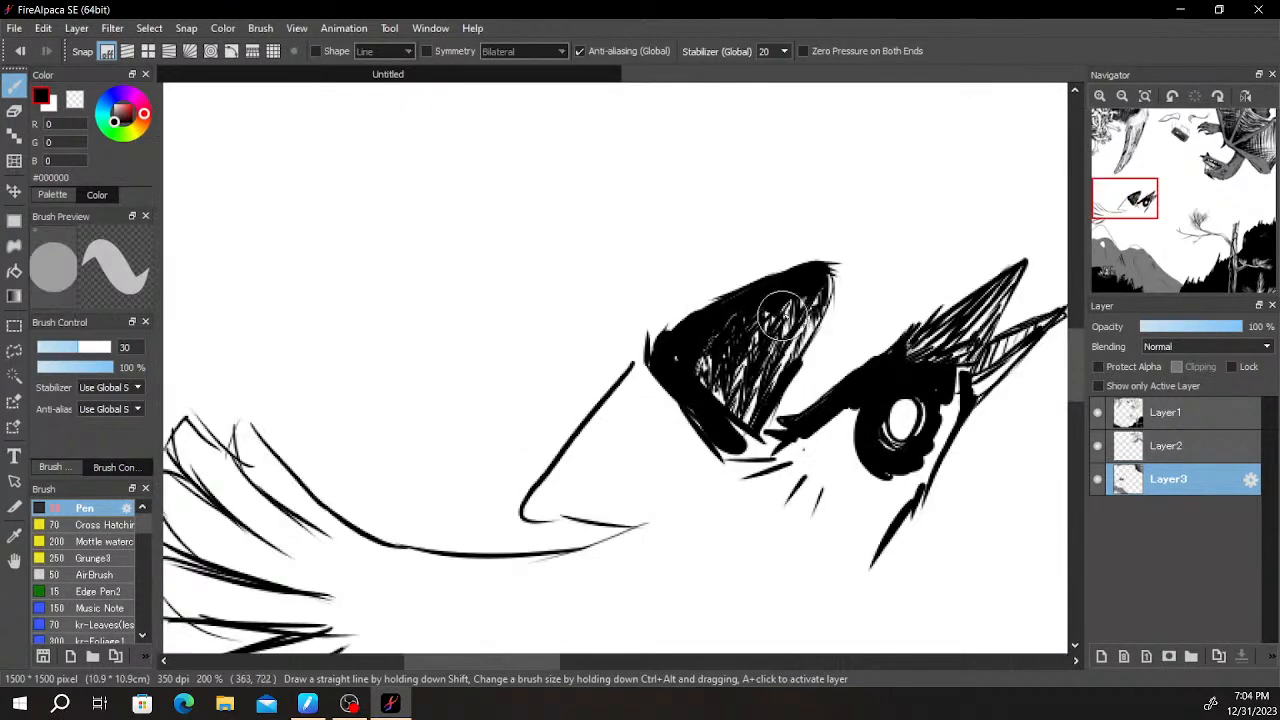
- Fill the outline below the rounded triangle with zigzag hatching and thicken its upper and lower edges in black
{"action": "left_click_drag", "start_coordinate": [857, 325], "coordinate": [900, 205]}
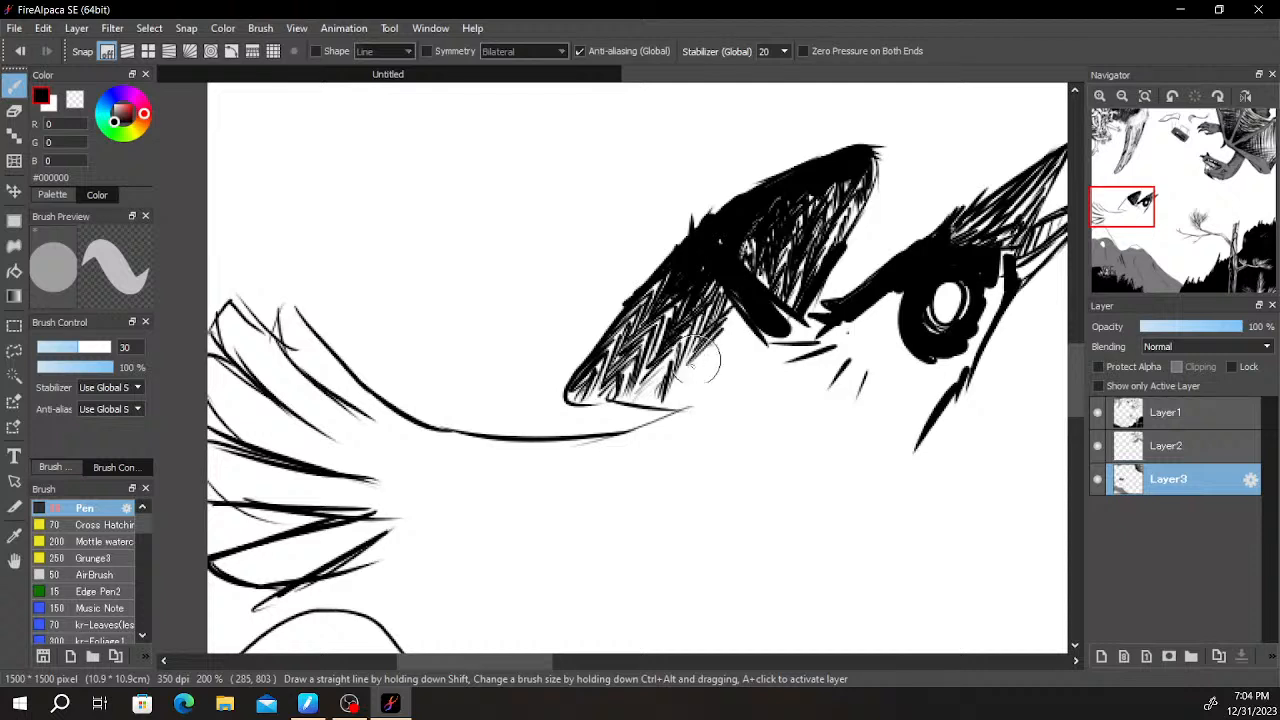
{"action": "left_click_drag", "start_coordinate": [770, 342], "coordinate": [690, 398]}
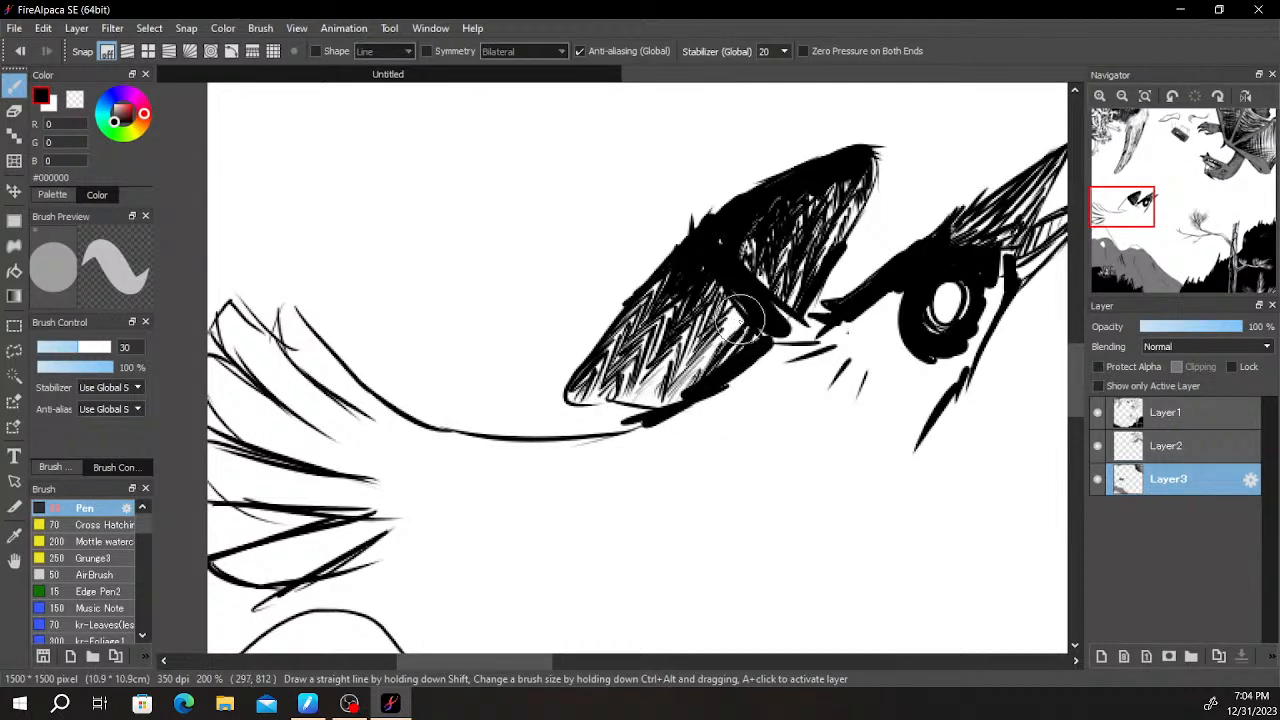
{"action": "left_click_drag", "start_coordinate": [732, 343], "coordinate": [692, 330]}
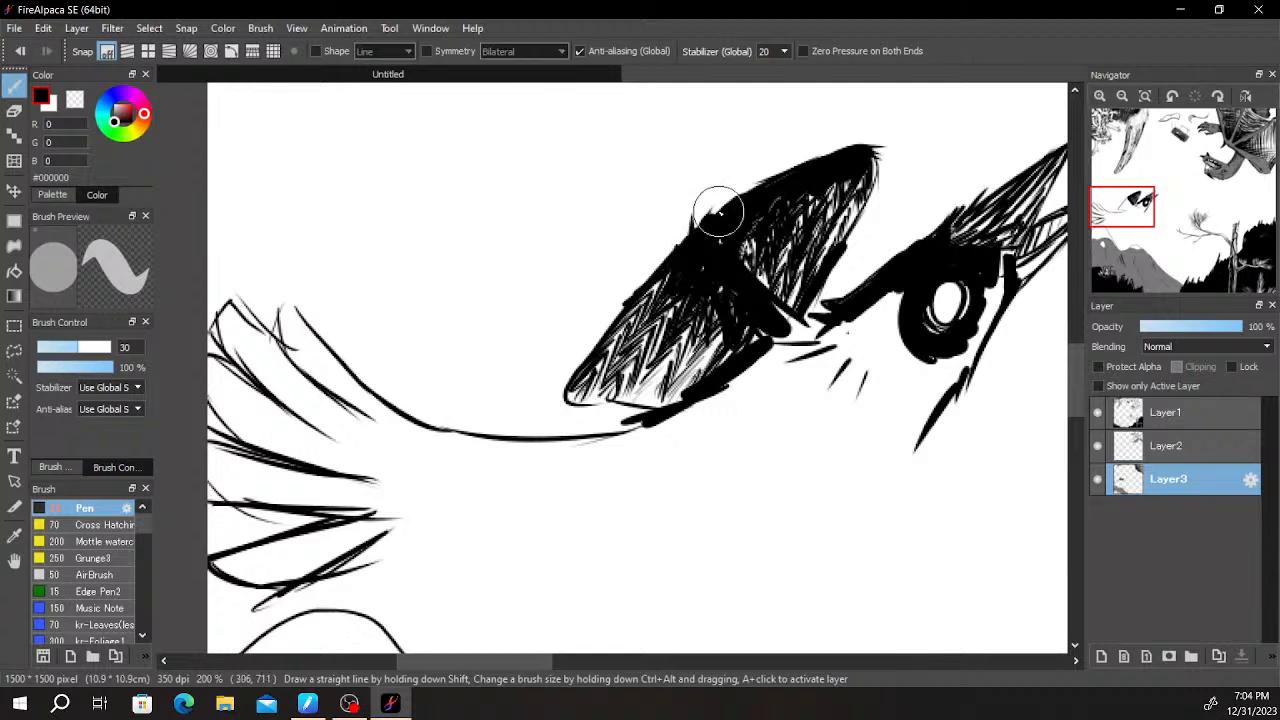
{"action": "scroll", "coordinate": [718, 213], "scroll_direction": "down", "scroll_amount": 2}
{"action": "scroll", "coordinate": [714, 214], "scroll_direction": "up", "scroll_amount": 4}
{"action": "mouse_move", "coordinate": [703, 257]}
{"action": "left_mouse_down"}
{"action": "mouse_move", "coordinate": [660, 290]}
{"action": "mouse_move", "coordinate": [630, 268]}
{"action": "mouse_move", "coordinate": [586, 160]}
{"action": "mouse_move", "coordinate": [490, 150]}
{"action": "left_mouse_up"}
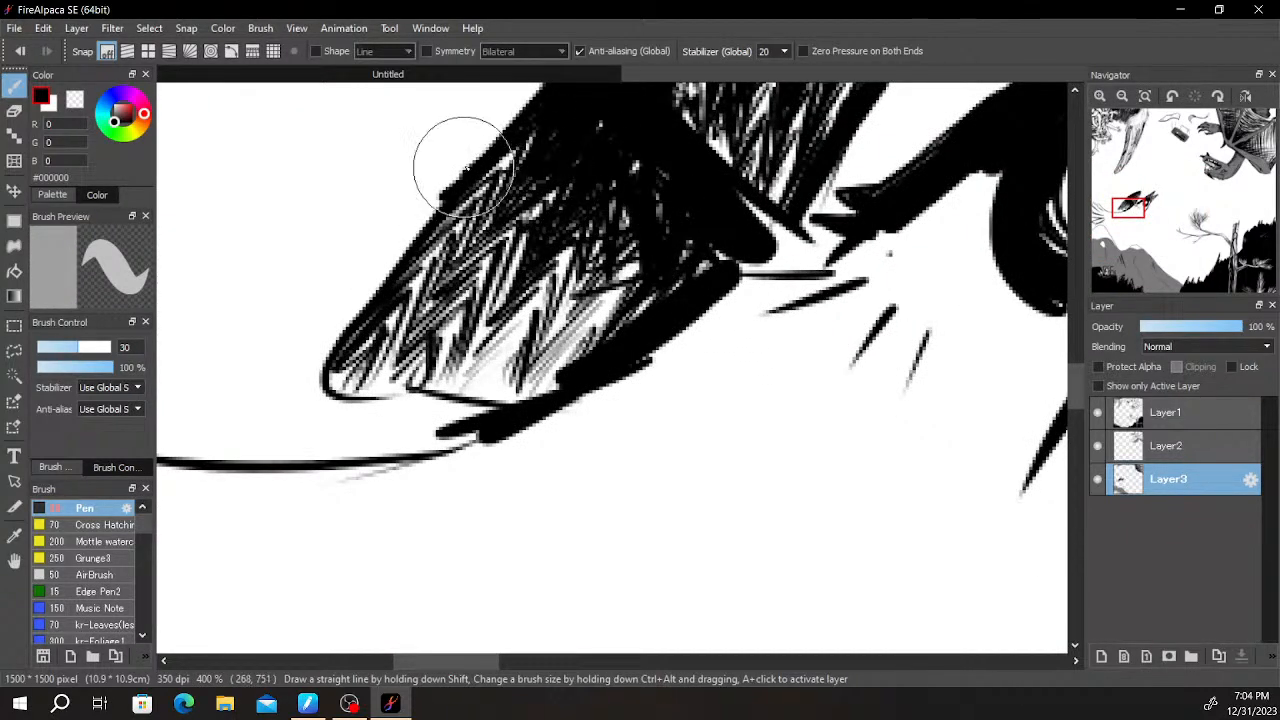
- Fill the space between the hatched wing shape and the eye with black, ending the underside in jagged feather strokes
{"action": "scroll", "coordinate": [709, 178], "scroll_direction": "down", "scroll_amount": 3}
{"action": "left_click_drag", "start_coordinate": [815, 283], "coordinate": [746, 340]}
{"action": "scroll", "coordinate": [802, 303], "scroll_direction": "up", "scroll_amount": 2}
{"action": "mouse_move", "coordinate": [781, 221]}
{"action": "left_mouse_down"}
{"action": "mouse_move", "coordinate": [731, 333]}
{"action": "mouse_move", "coordinate": [645, 320]}
{"action": "mouse_move", "coordinate": [663, 409]}
{"action": "mouse_move", "coordinate": [560, 385]}
{"action": "mouse_move", "coordinate": [596, 366]}
{"action": "mouse_move", "coordinate": [565, 430]}
{"action": "mouse_move", "coordinate": [589, 442]}
{"action": "mouse_move", "coordinate": [643, 418]}
{"action": "mouse_move", "coordinate": [634, 429]}
{"action": "mouse_move", "coordinate": [643, 409]}
{"action": "mouse_move", "coordinate": [631, 386]}
{"action": "mouse_move", "coordinate": [597, 446]}
{"action": "left_mouse_up"}
{"action": "mouse_move", "coordinate": [620, 385]}
{"action": "left_mouse_down"}
{"action": "mouse_move", "coordinate": [575, 420]}
{"action": "mouse_move", "coordinate": [540, 420]}
{"action": "mouse_move", "coordinate": [506, 374]}
{"action": "mouse_move", "coordinate": [555, 362]}
{"action": "left_mouse_up"}
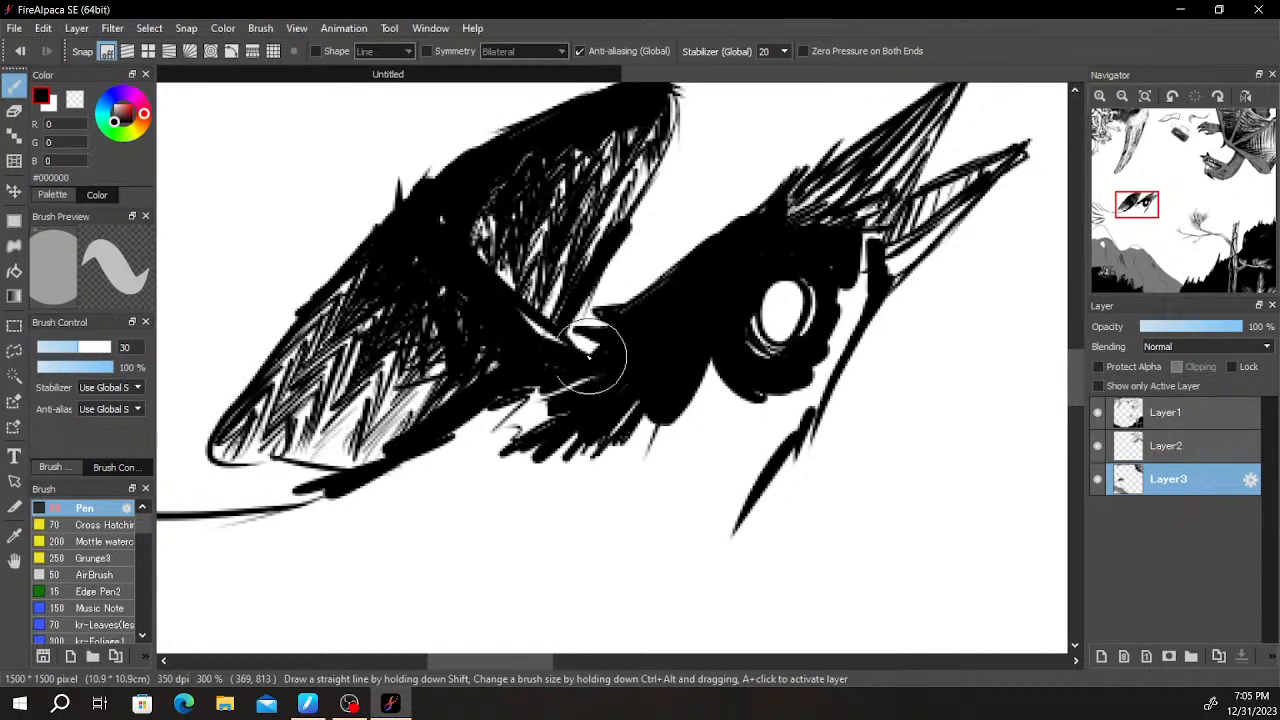
{"action": "left_click_drag", "start_coordinate": [550, 337], "coordinate": [693, 367]}
- Blacken the white gaps between the eye patch, the beak base and the throat line
{"action": "key", "text": "space"}
{"action": "left_click_drag", "start_coordinate": [709, 432], "coordinate": [757, 360]}
{"action": "mouse_move", "coordinate": [865, 231]}
{"action": "left_mouse_down"}
{"action": "mouse_move", "coordinate": [686, 427]}
{"action": "mouse_move", "coordinate": [790, 310]}
{"action": "mouse_move", "coordinate": [730, 357]}
{"action": "mouse_move", "coordinate": [825, 289]}
{"action": "mouse_move", "coordinate": [770, 351]}
{"action": "mouse_move", "coordinate": [725, 370]}
{"action": "left_mouse_up"}
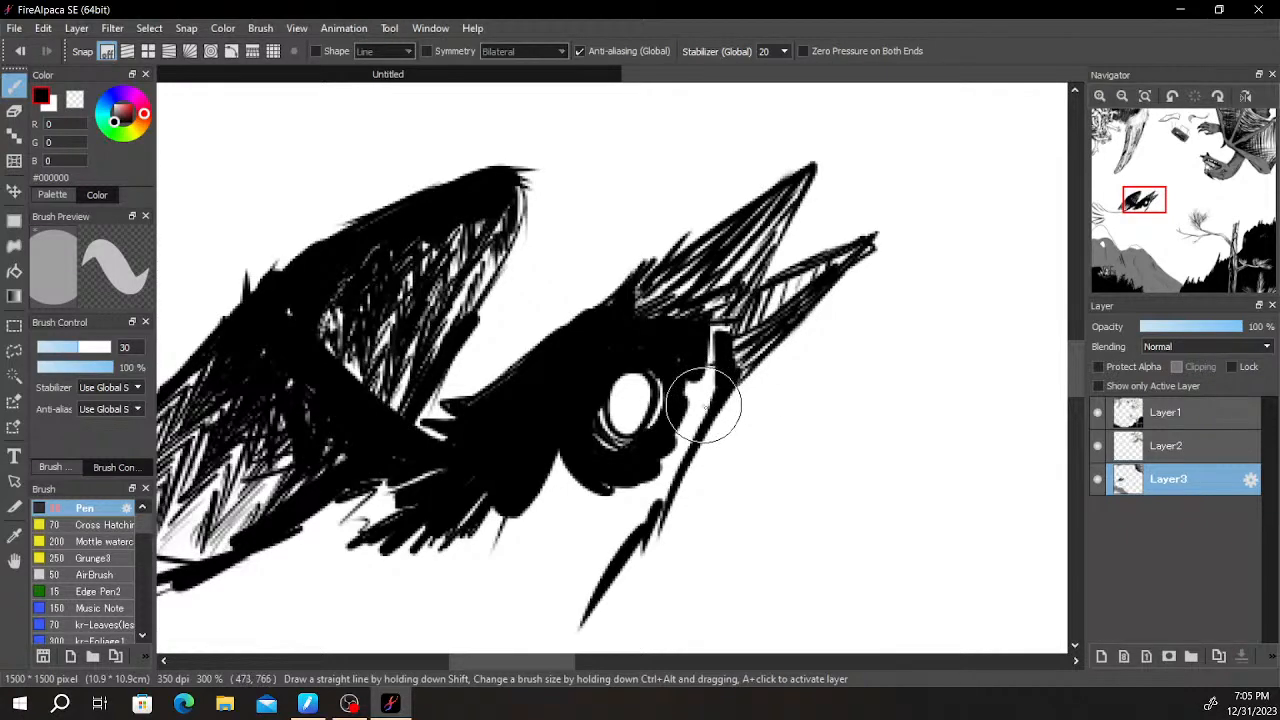
{"action": "scroll", "coordinate": [714, 392], "scroll_direction": "up", "scroll_amount": 2}
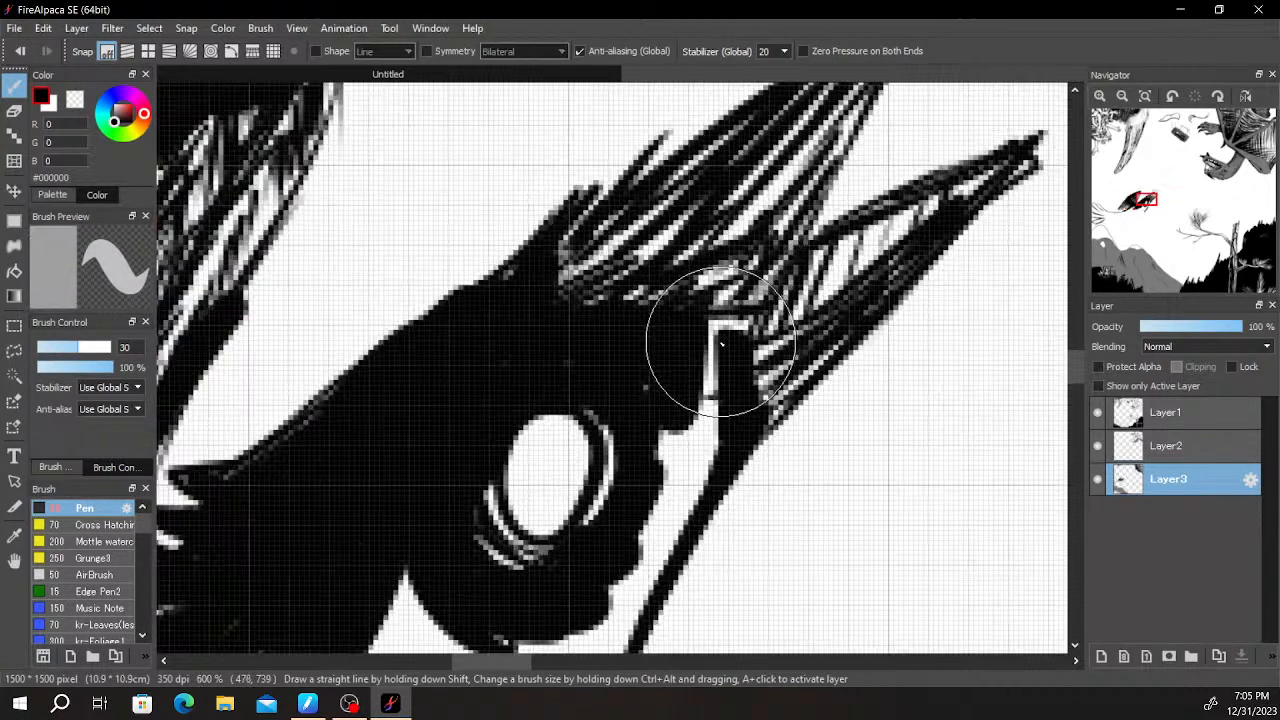
{"action": "scroll", "coordinate": [690, 345], "scroll_direction": "down", "scroll_amount": 2}
{"action": "scroll", "coordinate": [727, 325], "scroll_direction": "up", "scroll_amount": 5}
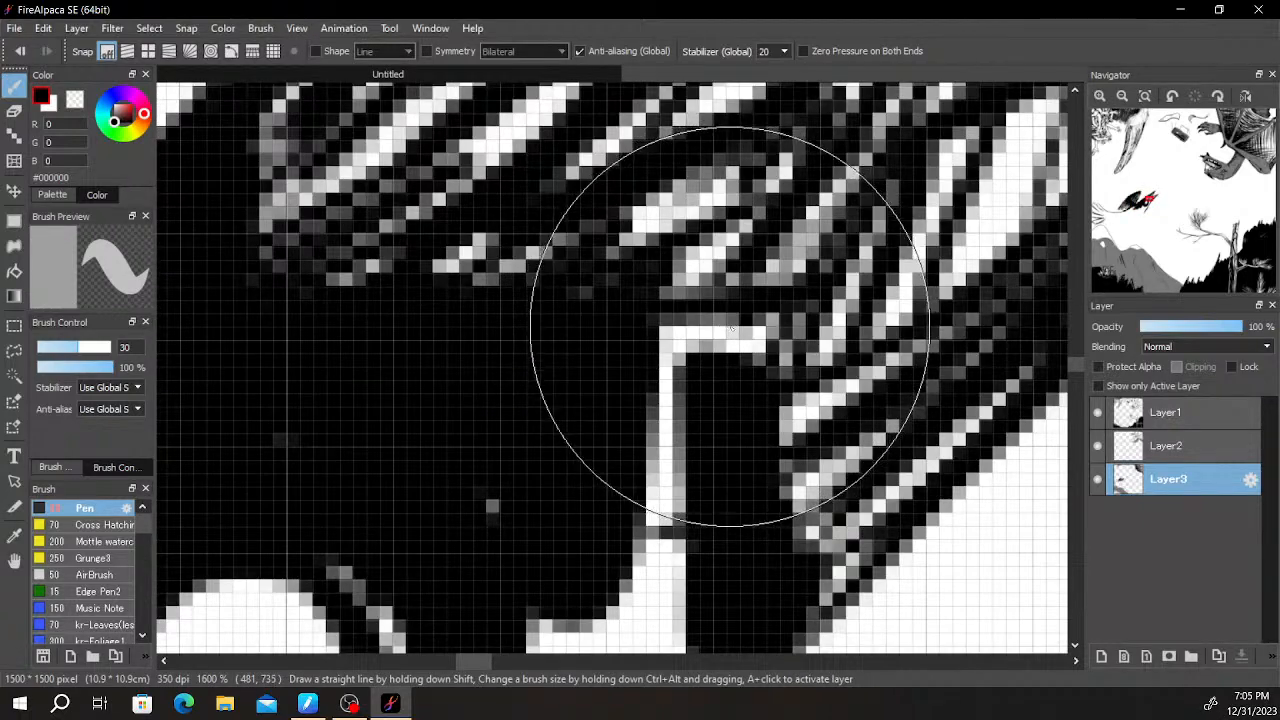
{"action": "mouse_move", "coordinate": [776, 336]}
{"action": "left_mouse_down"}
{"action": "mouse_move", "coordinate": [672, 346]}
{"action": "mouse_move", "coordinate": [714, 351]}
{"action": "mouse_move", "coordinate": [680, 317]}
{"action": "mouse_move", "coordinate": [706, 280]}
{"action": "left_mouse_up"}
{"action": "scroll", "coordinate": [714, 300], "scroll_direction": "down", "scroll_amount": 1}
{"action": "mouse_move", "coordinate": [707, 343]}
{"action": "left_mouse_down"}
{"action": "mouse_move", "coordinate": [645, 472]}
{"action": "mouse_move", "coordinate": [676, 457]}
{"action": "mouse_move", "coordinate": [716, 309]}
{"action": "mouse_move", "coordinate": [676, 376]}
{"action": "mouse_move", "coordinate": [697, 383]}
{"action": "mouse_move", "coordinate": [653, 478]}
{"action": "mouse_move", "coordinate": [666, 406]}
{"action": "mouse_move", "coordinate": [634, 460]}
{"action": "mouse_move", "coordinate": [602, 481]}
{"action": "mouse_move", "coordinate": [563, 485]}
{"action": "left_mouse_up"}
- Add jagged black feather strokes under the eye and across the bird's throat to close the white gaps
{"action": "scroll", "coordinate": [694, 352], "scroll_direction": "down", "scroll_amount": 3}
{"action": "left_click_drag", "start_coordinate": [480, 474], "coordinate": [521, 356]}
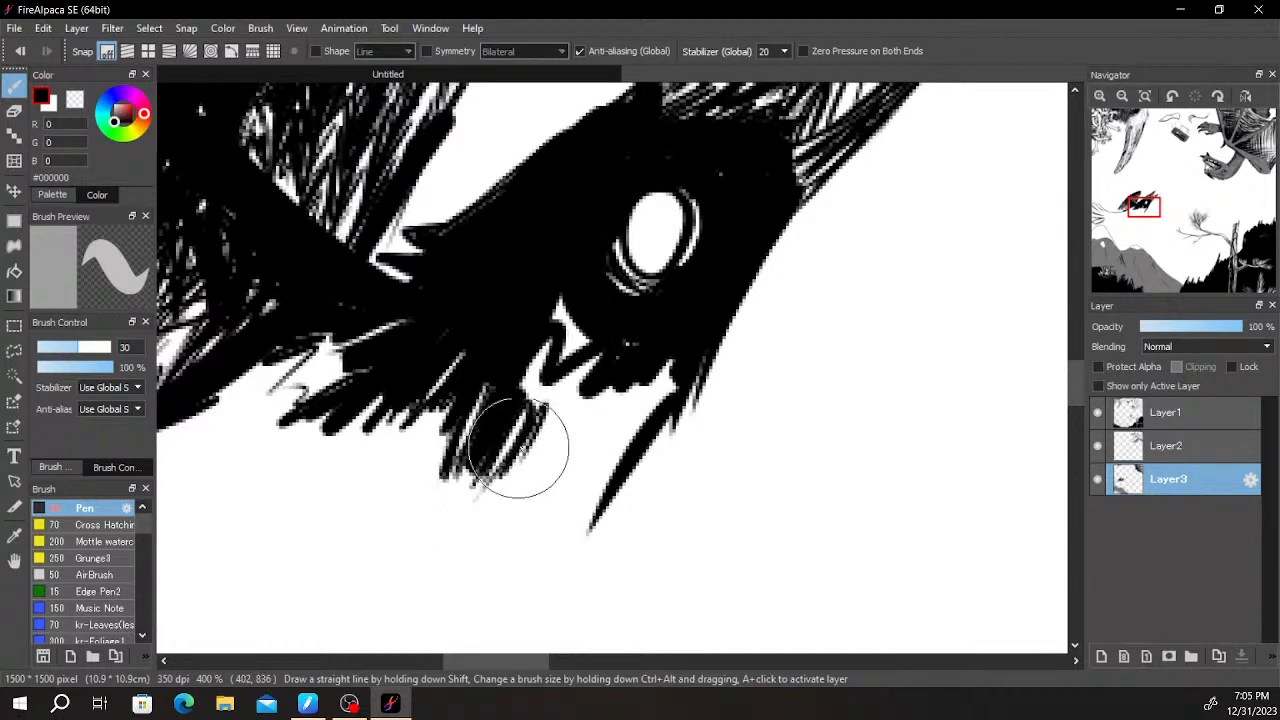
{"action": "mouse_move", "coordinate": [541, 385]}
{"action": "left_mouse_down"}
{"action": "mouse_move", "coordinate": [539, 341]}
{"action": "mouse_move", "coordinate": [568, 300]}
{"action": "mouse_move", "coordinate": [507, 494]}
{"action": "mouse_move", "coordinate": [608, 365]}
{"action": "mouse_move", "coordinate": [551, 402]}
{"action": "mouse_move", "coordinate": [578, 432]}
{"action": "mouse_move", "coordinate": [573, 497]}
{"action": "mouse_move", "coordinate": [585, 489]}
{"action": "mouse_move", "coordinate": [563, 532]}
{"action": "mouse_move", "coordinate": [577, 505]}
{"action": "left_mouse_up"}
{"action": "left_click_drag", "start_coordinate": [641, 403], "coordinate": [713, 284]}
{"action": "mouse_move", "coordinate": [656, 372]}
{"action": "left_mouse_down"}
{"action": "mouse_move", "coordinate": [675, 414]}
{"action": "mouse_move", "coordinate": [735, 341]}
{"action": "mouse_move", "coordinate": [628, 517]}
{"action": "left_mouse_up"}
- Draw a long curved line from the bird's throat down towards the bare branch as the leading edge of the lower wing
{"action": "scroll", "coordinate": [658, 366], "scroll_direction": "down", "scroll_amount": 5}
{"action": "scroll", "coordinate": [729, 337], "scroll_direction": "up", "scroll_amount": 3}
{"action": "scroll", "coordinate": [634, 470], "scroll_direction": "down", "scroll_amount": 2}
{"action": "mouse_move", "coordinate": [577, 311]}
{"action": "left_mouse_down"}
{"action": "mouse_move", "coordinate": [563, 337]}
{"action": "mouse_move", "coordinate": [680, 478]}
{"action": "left_mouse_up"}
{"action": "key", "text": "ctrl+z"}
{"action": "mouse_move", "coordinate": [563, 340]}
{"action": "left_mouse_down"}
{"action": "mouse_move", "coordinate": [687, 503]}
{"action": "mouse_move", "coordinate": [734, 498]}
{"action": "left_mouse_up"}
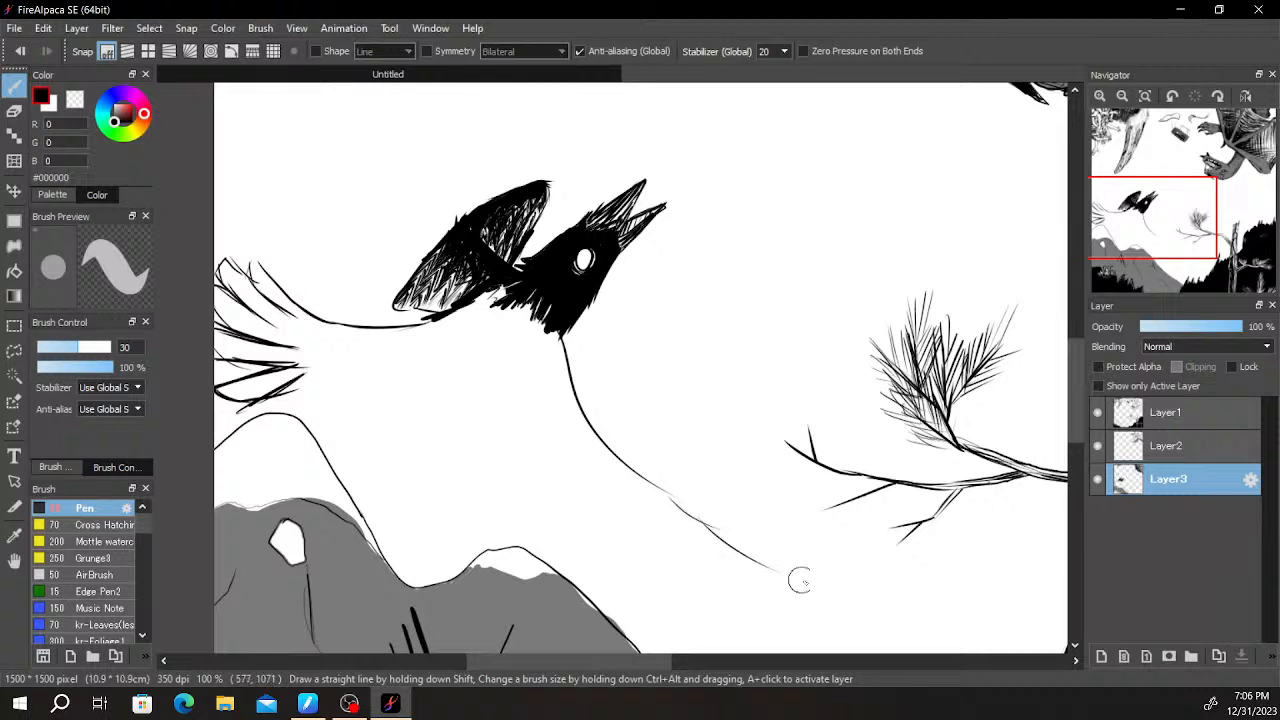
- Draw long pointed feather tips at the end of the curved line and narrower ones reaching down to the hill
{"action": "mouse_move", "coordinate": [699, 508]}
{"action": "left_mouse_down"}
{"action": "mouse_move", "coordinate": [841, 550]}
{"action": "mouse_move", "coordinate": [663, 547]}
{"action": "left_mouse_up"}
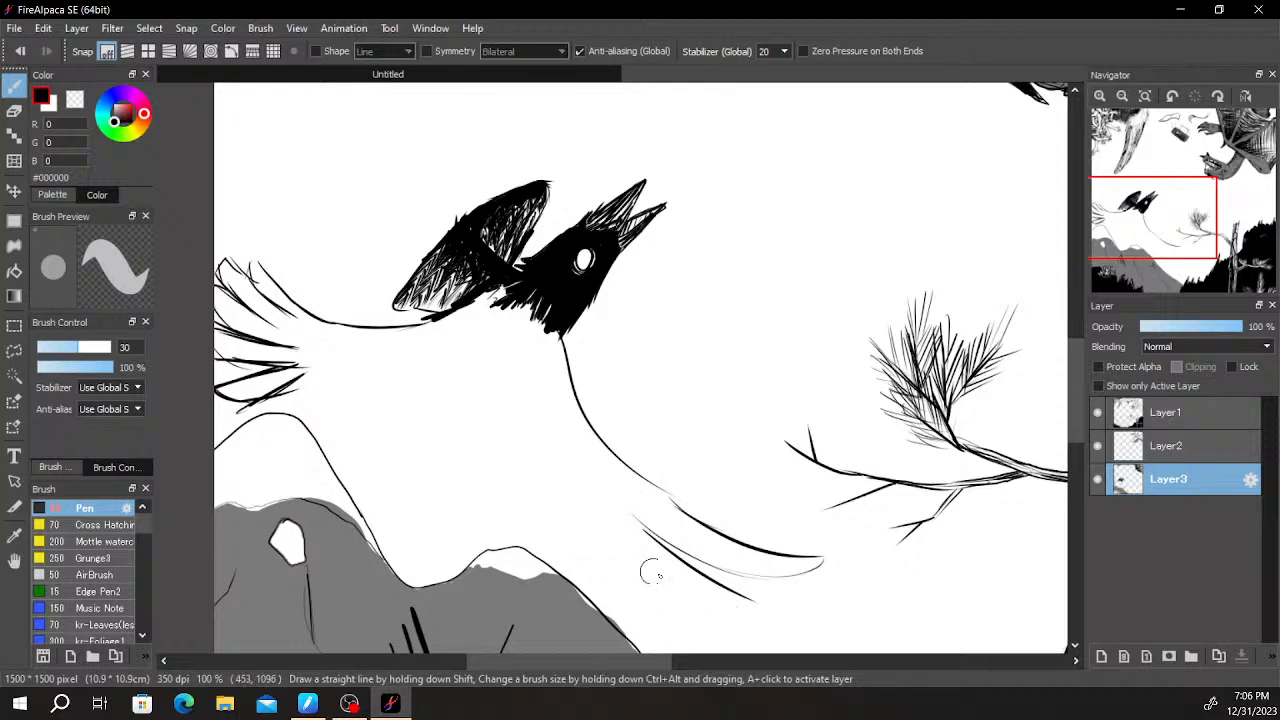
{"action": "mouse_move", "coordinate": [757, 603]}
{"action": "left_mouse_down"}
{"action": "mouse_move", "coordinate": [607, 537]}
{"action": "mouse_move", "coordinate": [764, 612]}
{"action": "mouse_move", "coordinate": [722, 609]}
{"action": "mouse_move", "coordinate": [598, 512]}
{"action": "left_mouse_up"}
{"action": "key", "text": "ctrl+z"}
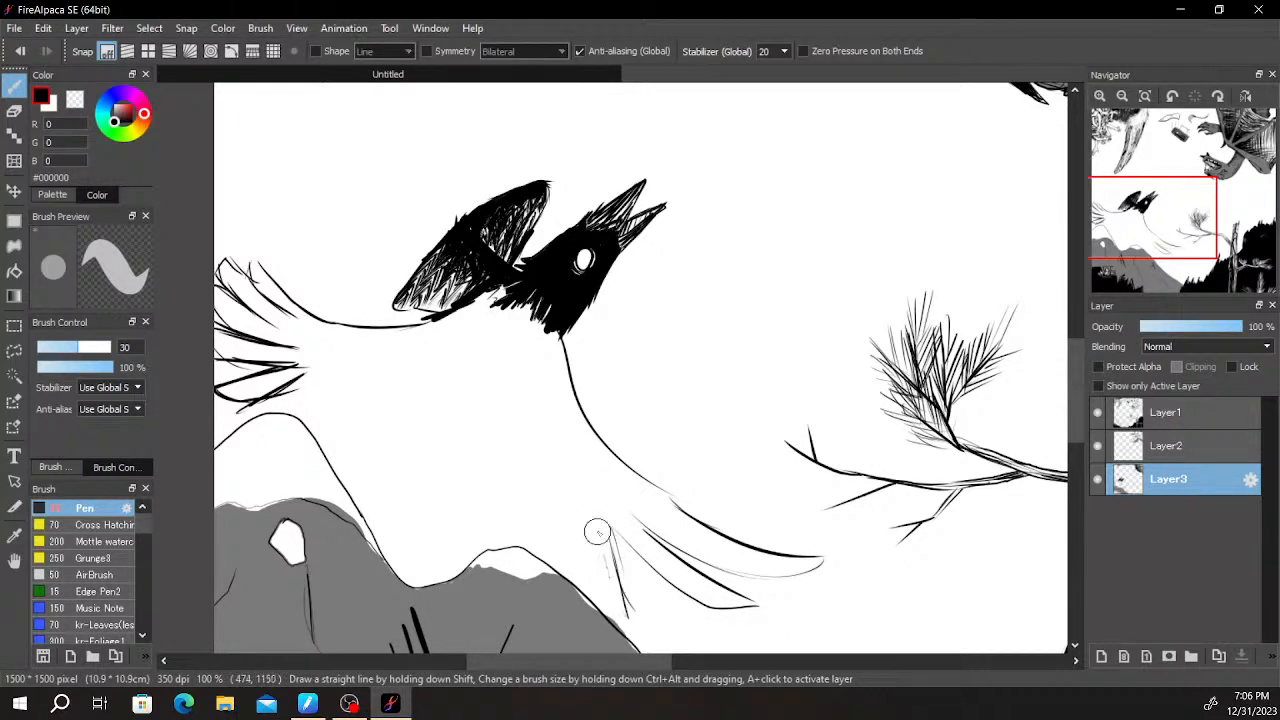
{"action": "key", "text": "ctrl+z"}
{"action": "mouse_move", "coordinate": [580, 513]}
{"action": "left_mouse_down"}
{"action": "mouse_move", "coordinate": [582, 604]}
{"action": "mouse_move", "coordinate": [585, 514]}
{"action": "mouse_move", "coordinate": [592, 604]}
{"action": "mouse_move", "coordinate": [562, 502]}
{"action": "mouse_move", "coordinate": [604, 626]}
{"action": "left_mouse_up"}
{"action": "key", "text": "ctrl+z"}
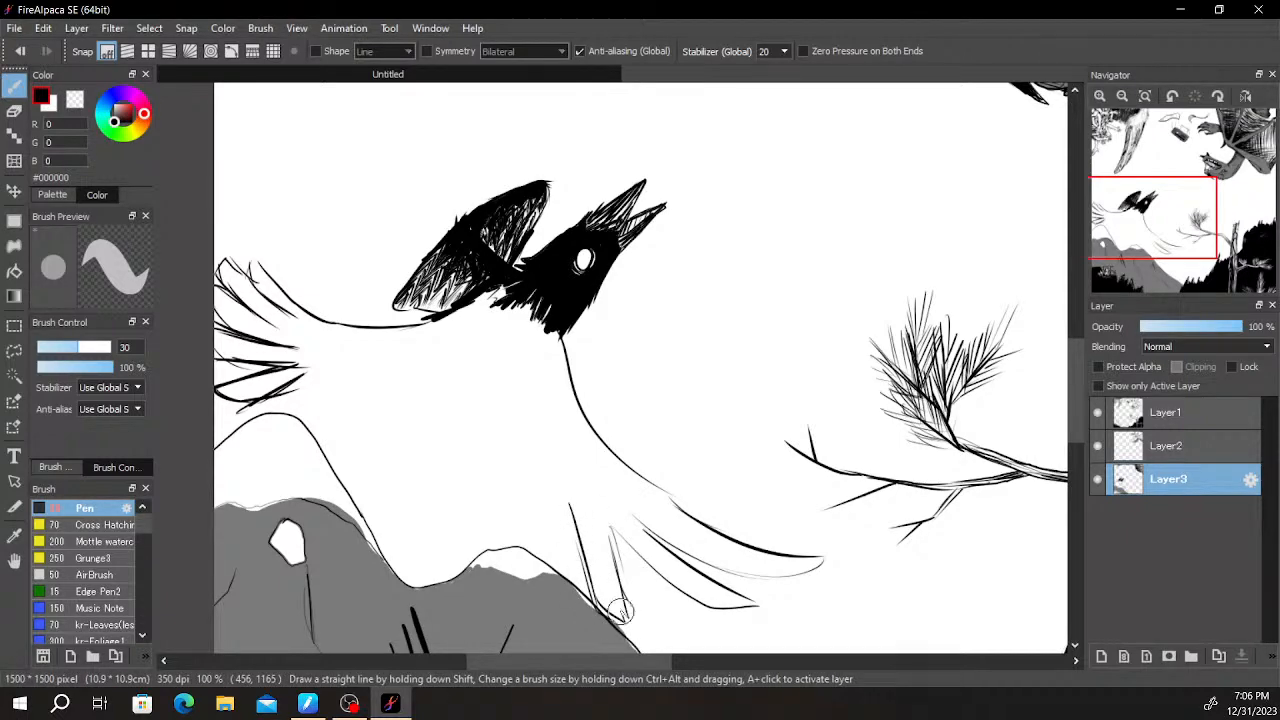
- Draw the lower wing's rear edge from a short slanted line down to the hill and add feather tips beside it
{"action": "scroll", "coordinate": [735, 470], "scroll_direction": "down", "scroll_amount": 2}
{"action": "scroll", "coordinate": [700, 480], "scroll_direction": "up", "scroll_amount": 4}
{"action": "scroll", "coordinate": [866, 377], "scroll_direction": "down", "scroll_amount": 2}
{"action": "left_click_drag", "start_coordinate": [779, 371], "coordinate": [816, 446]}
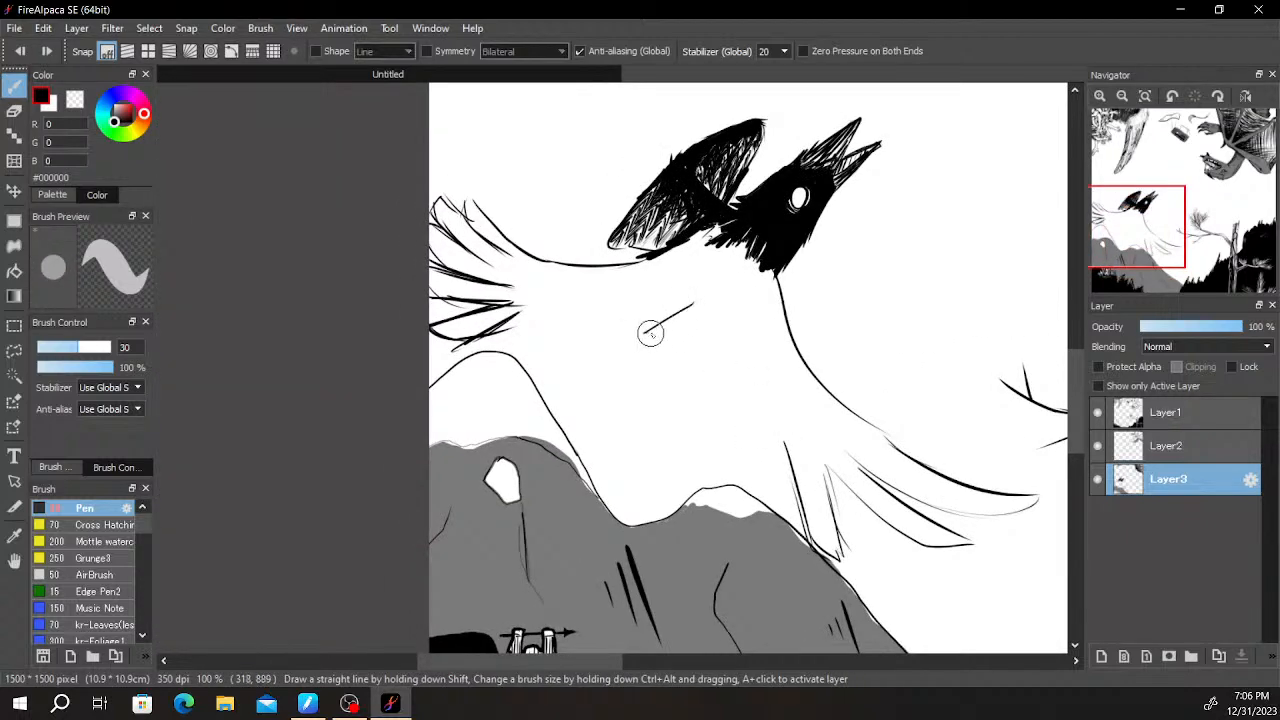
{"action": "mouse_move", "coordinate": [652, 341]}
{"action": "left_mouse_down"}
{"action": "mouse_move", "coordinate": [680, 436]}
{"action": "mouse_move", "coordinate": [735, 526]}
{"action": "left_mouse_up"}
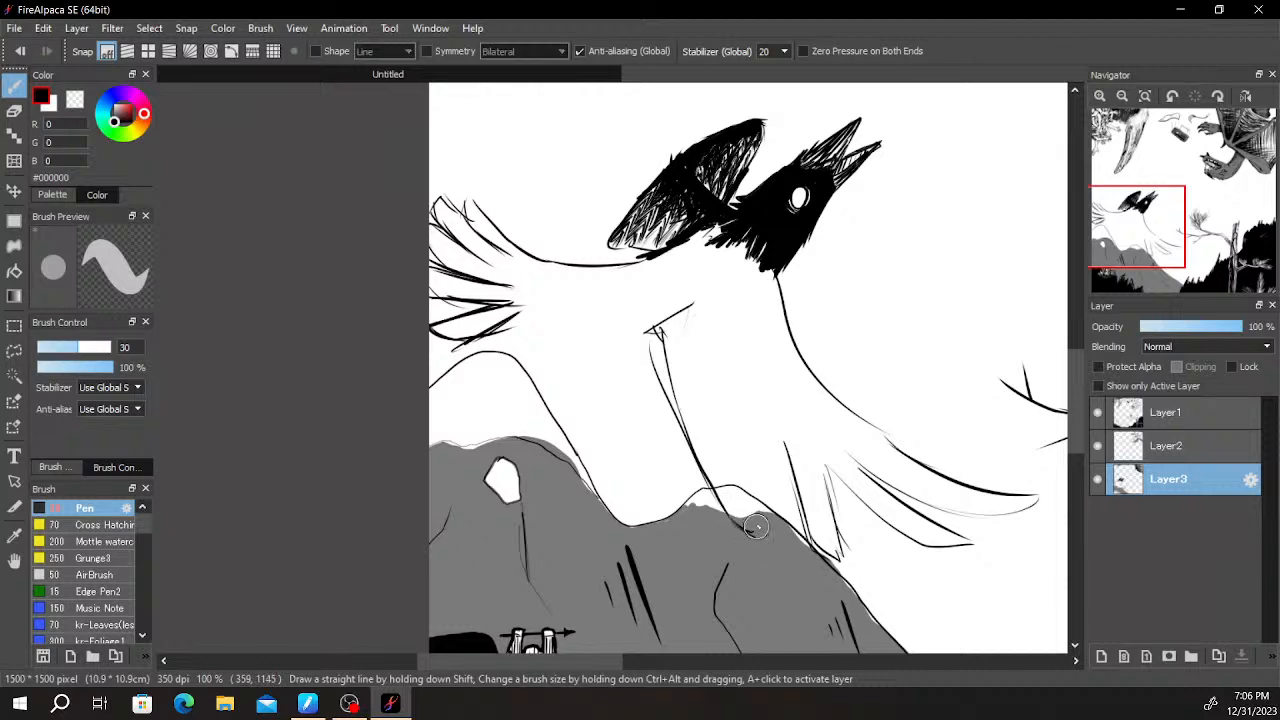
{"action": "key", "text": "ctrl+z"}
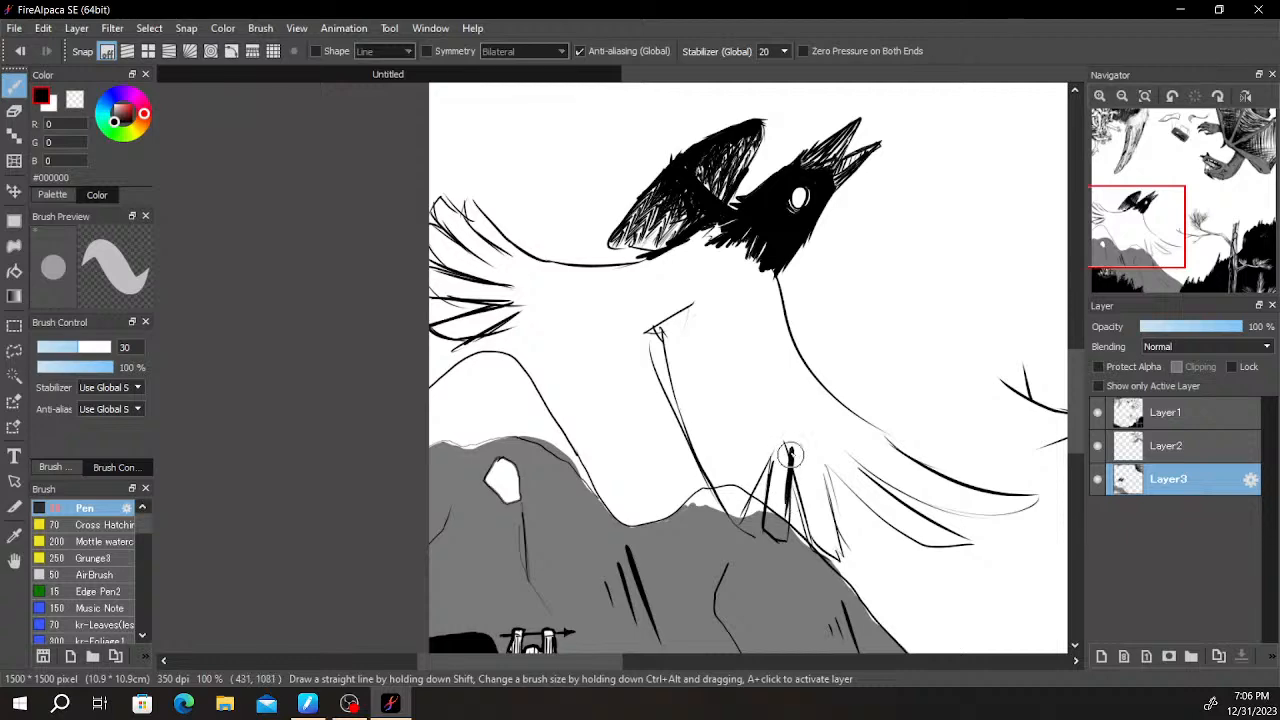
{"action": "scroll", "coordinate": [793, 370], "scroll_direction": "down", "scroll_amount": 3}
{"action": "scroll", "coordinate": [826, 258], "scroll_direction": "up", "scroll_amount": 2}
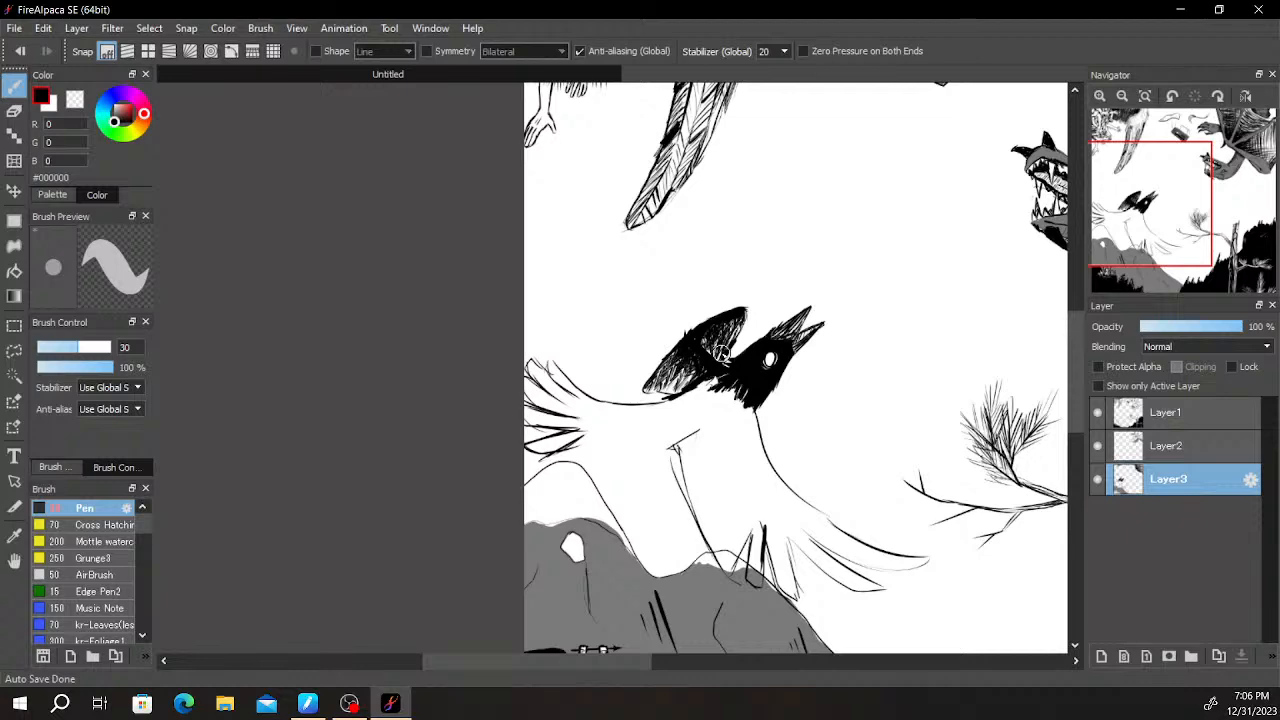
- Extend the head's black down the start of the breast line and along the back beneath the hatched wing
{"action": "scroll", "coordinate": [720, 352], "scroll_direction": "down", "scroll_amount": 1}
{"action": "scroll", "coordinate": [834, 420], "scroll_direction": "up", "scroll_amount": 3}
{"action": "key", "text": "space"}
{"action": "left_click_drag", "start_coordinate": [732, 473], "coordinate": [820, 334]}
{"action": "mouse_move", "coordinate": [646, 237]}
{"action": "left_mouse_down"}
{"action": "mouse_move", "coordinate": [644, 308]}
{"action": "mouse_move", "coordinate": [680, 364]}
{"action": "mouse_move", "coordinate": [603, 192]}
{"action": "mouse_move", "coordinate": [631, 232]}
{"action": "mouse_move", "coordinate": [634, 215]}
{"action": "mouse_move", "coordinate": [587, 174]}
{"action": "mouse_move", "coordinate": [596, 155]}
{"action": "mouse_move", "coordinate": [605, 200]}
{"action": "mouse_move", "coordinate": [640, 195]}
{"action": "left_mouse_up"}
{"action": "key", "text": "ctrl+z"}
{"action": "mouse_move", "coordinate": [634, 244]}
{"action": "left_mouse_down"}
{"action": "mouse_move", "coordinate": [641, 258]}
{"action": "mouse_move", "coordinate": [652, 245]}
{"action": "mouse_move", "coordinate": [669, 332]}
{"action": "left_mouse_up"}
{"action": "left_click_drag", "start_coordinate": [523, 191], "coordinate": [527, 150]}
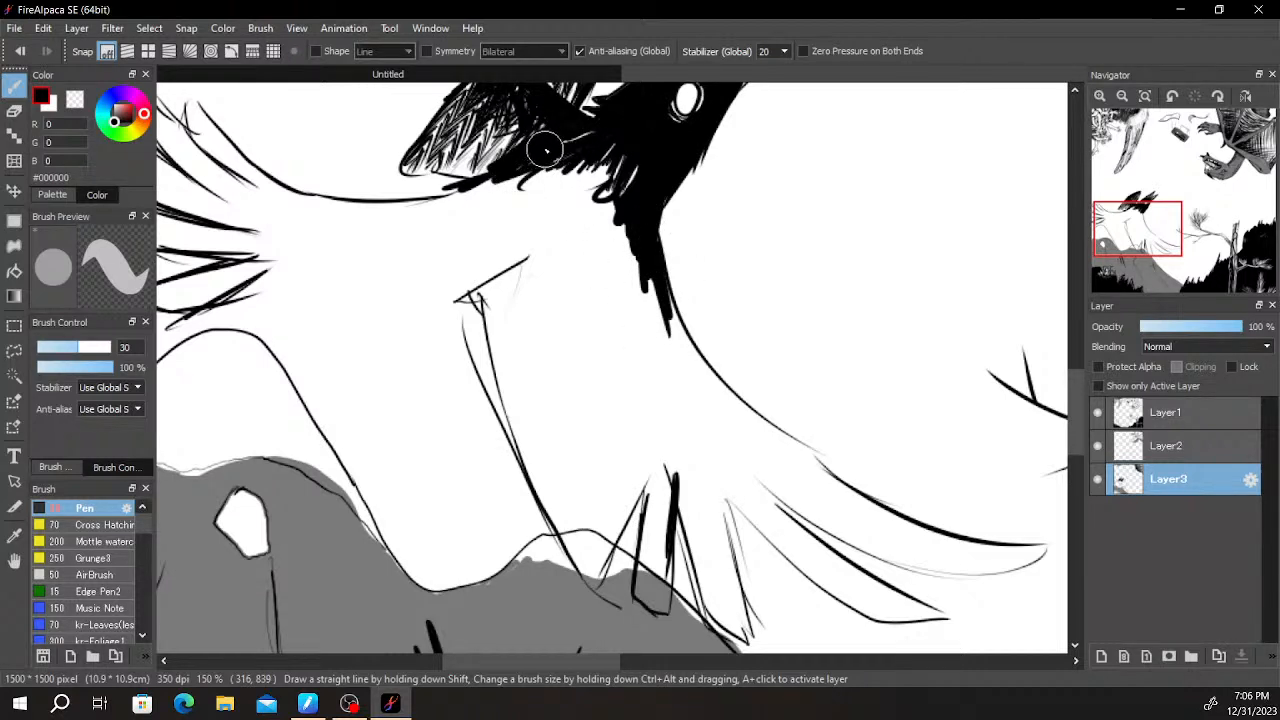
{"action": "mouse_move", "coordinate": [536, 156]}
{"action": "left_mouse_down"}
{"action": "mouse_move", "coordinate": [513, 183]}
{"action": "mouse_move", "coordinate": [420, 208]}
{"action": "left_mouse_up"}
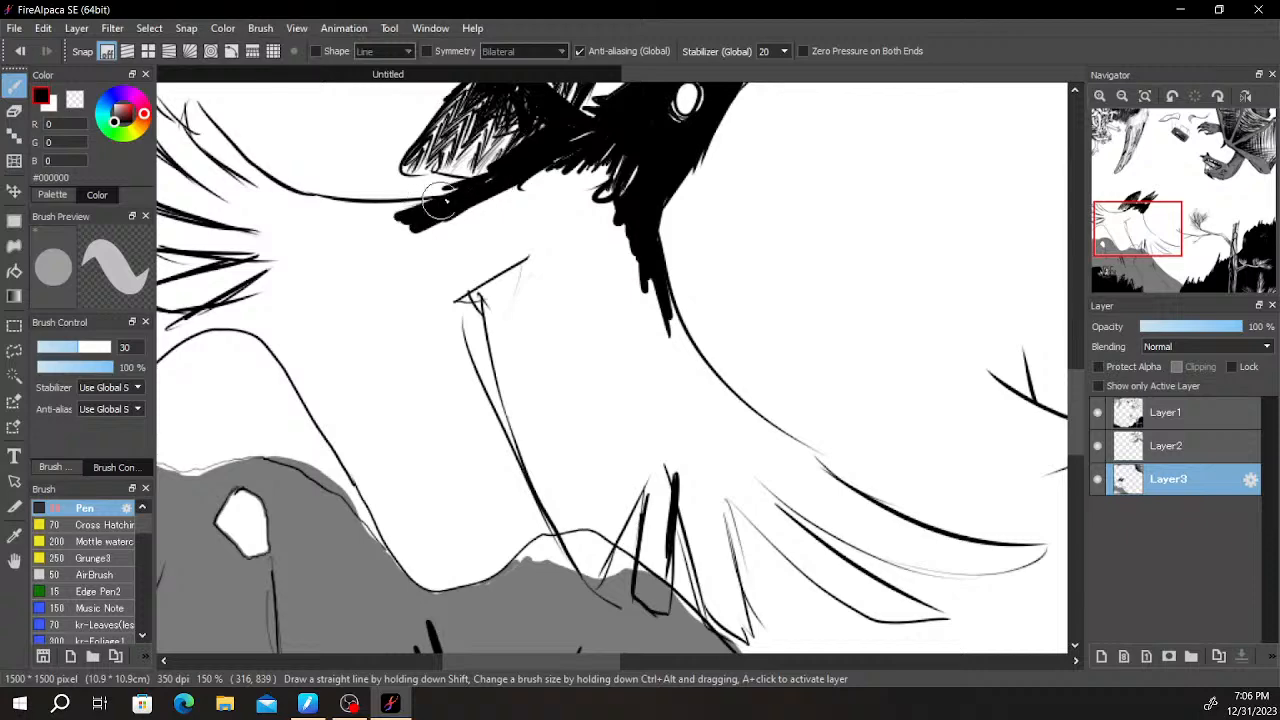
- Draw a long lower tail feather over the hill outline and a belly line running from it towards the lower wing
{"action": "left_click_drag", "start_coordinate": [516, 222], "coordinate": [786, 357]}
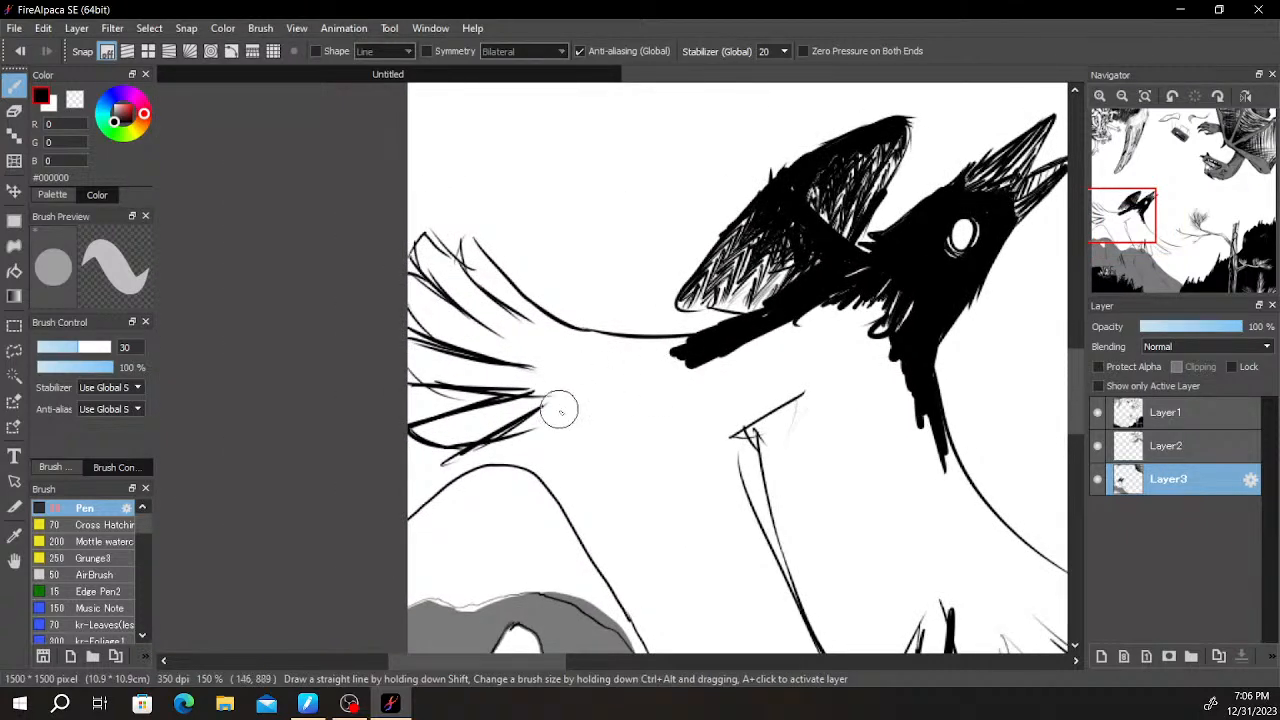
{"action": "key", "text": "ctrl+z"}
{"action": "mouse_move", "coordinate": [558, 407]}
{"action": "left_mouse_down"}
{"action": "mouse_move", "coordinate": [462, 513]}
{"action": "mouse_move", "coordinate": [535, 488]}
{"action": "mouse_move", "coordinate": [575, 447]}
{"action": "mouse_move", "coordinate": [648, 446]}
{"action": "left_mouse_up"}
{"action": "key", "text": "ctrl+z"}
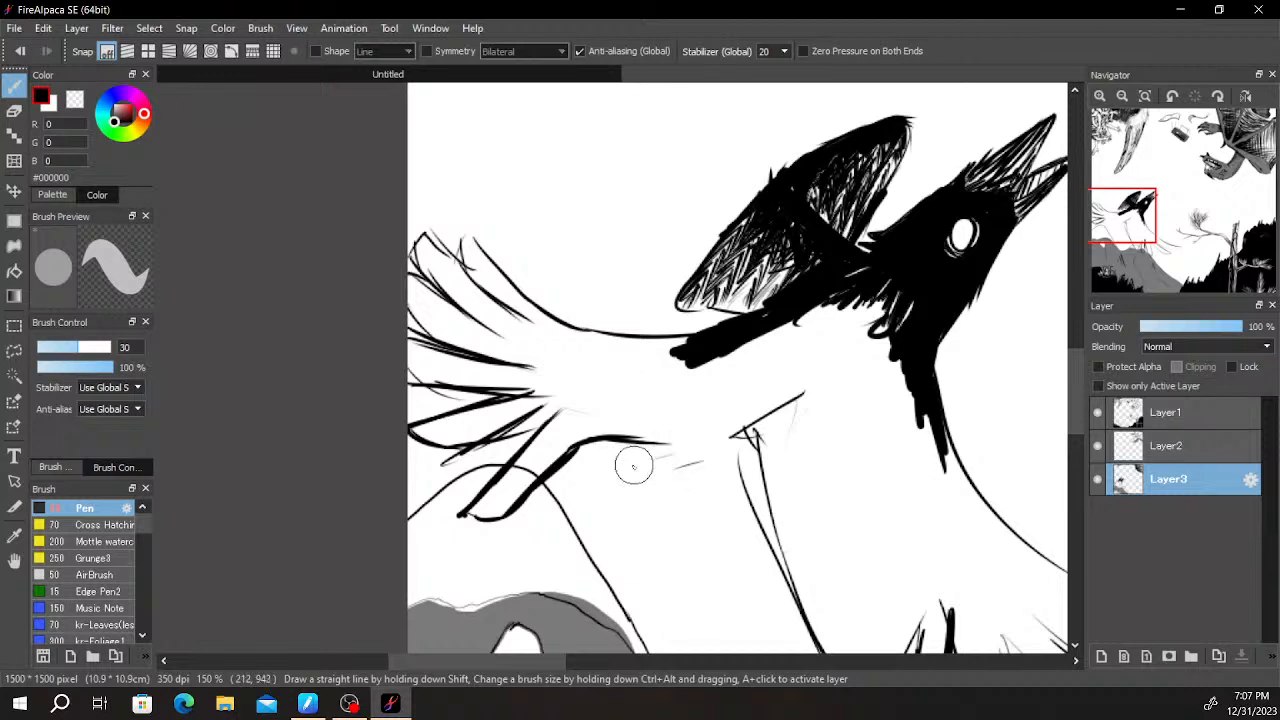
- Draw a thick black leg folded under the belly, ending in a rounded, curled foot
{"action": "mouse_move", "coordinate": [666, 448]}
{"action": "left_mouse_down"}
{"action": "mouse_move", "coordinate": [656, 486]}
{"action": "mouse_move", "coordinate": [631, 490]}
{"action": "mouse_move", "coordinate": [712, 479]}
{"action": "mouse_move", "coordinate": [664, 492]}
{"action": "mouse_move", "coordinate": [712, 511]}
{"action": "mouse_move", "coordinate": [723, 503]}
{"action": "mouse_move", "coordinate": [701, 490]}
{"action": "mouse_move", "coordinate": [733, 492]}
{"action": "mouse_move", "coordinate": [712, 512]}
{"action": "mouse_move", "coordinate": [727, 510]}
{"action": "mouse_move", "coordinate": [690, 487]}
{"action": "mouse_move", "coordinate": [726, 497]}
{"action": "left_mouse_up"}
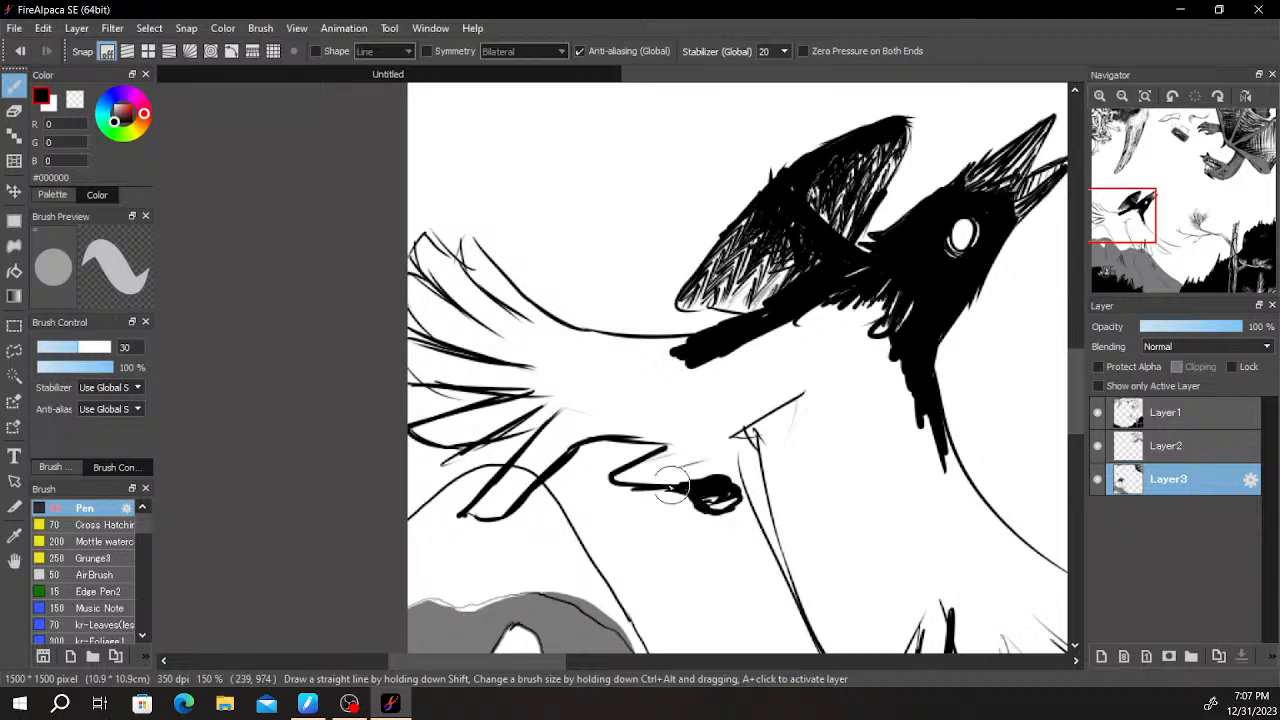
{"action": "mouse_move", "coordinate": [637, 478]}
{"action": "left_mouse_down"}
{"action": "mouse_move", "coordinate": [733, 455]}
{"action": "mouse_move", "coordinate": [647, 462]}
{"action": "mouse_move", "coordinate": [636, 467]}
{"action": "mouse_move", "coordinate": [743, 439]}
{"action": "mouse_move", "coordinate": [646, 466]}
{"action": "left_mouse_up"}
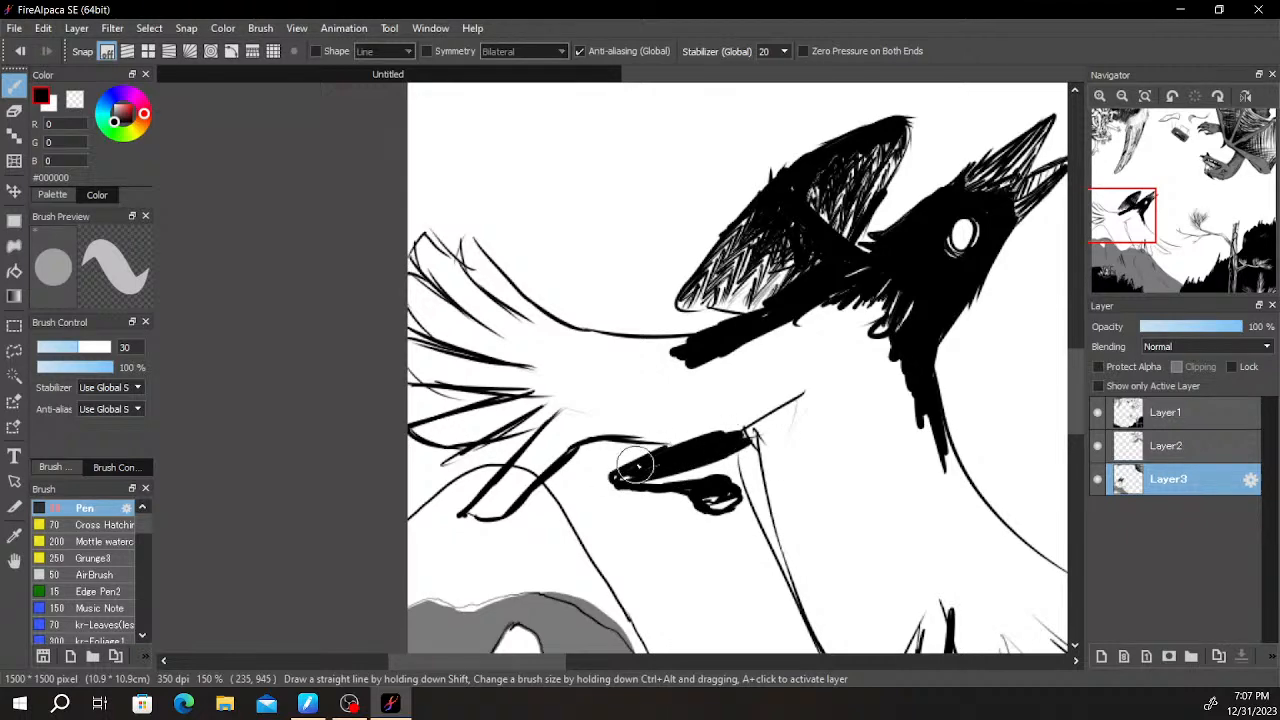
{"action": "scroll", "coordinate": [632, 475], "scroll_direction": "down", "scroll_amount": 1}
{"action": "scroll", "coordinate": [549, 197], "scroll_direction": "up", "scroll_amount": 1}
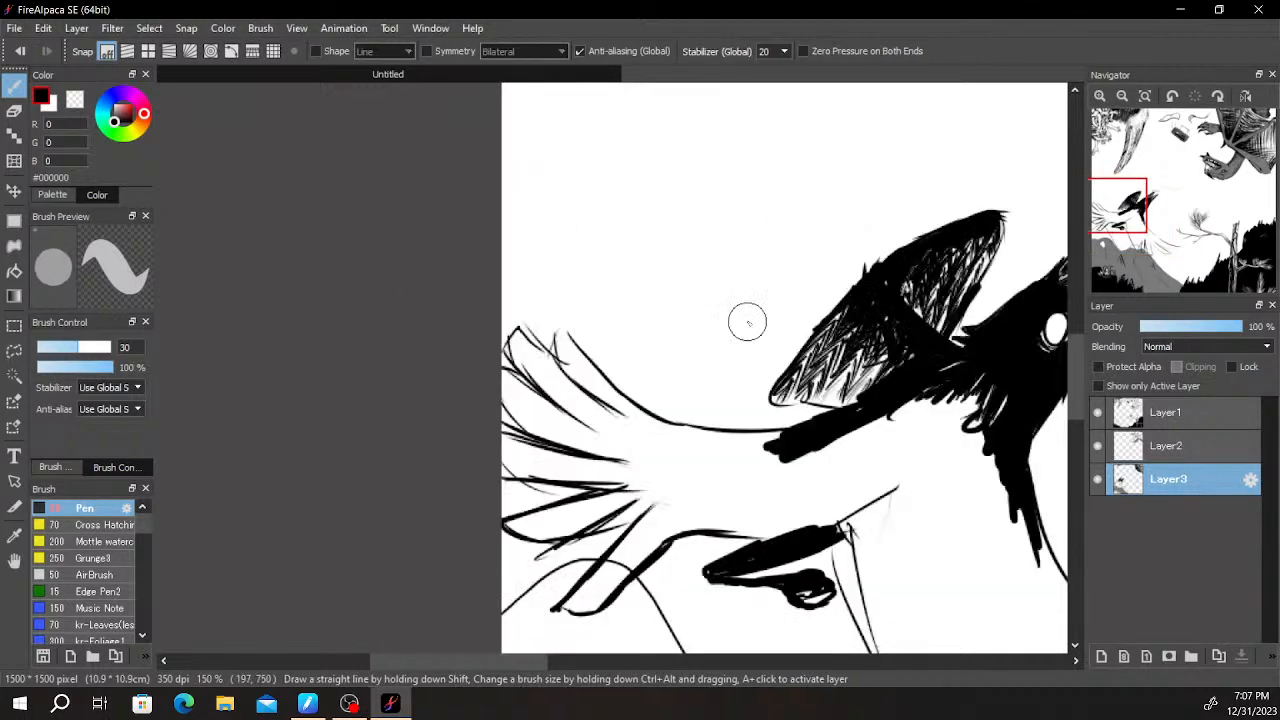
{"action": "scroll", "coordinate": [778, 402], "scroll_direction": "down", "scroll_amount": 1}
{"action": "scroll", "coordinate": [846, 463], "scroll_direction": "up", "scroll_amount": 2}
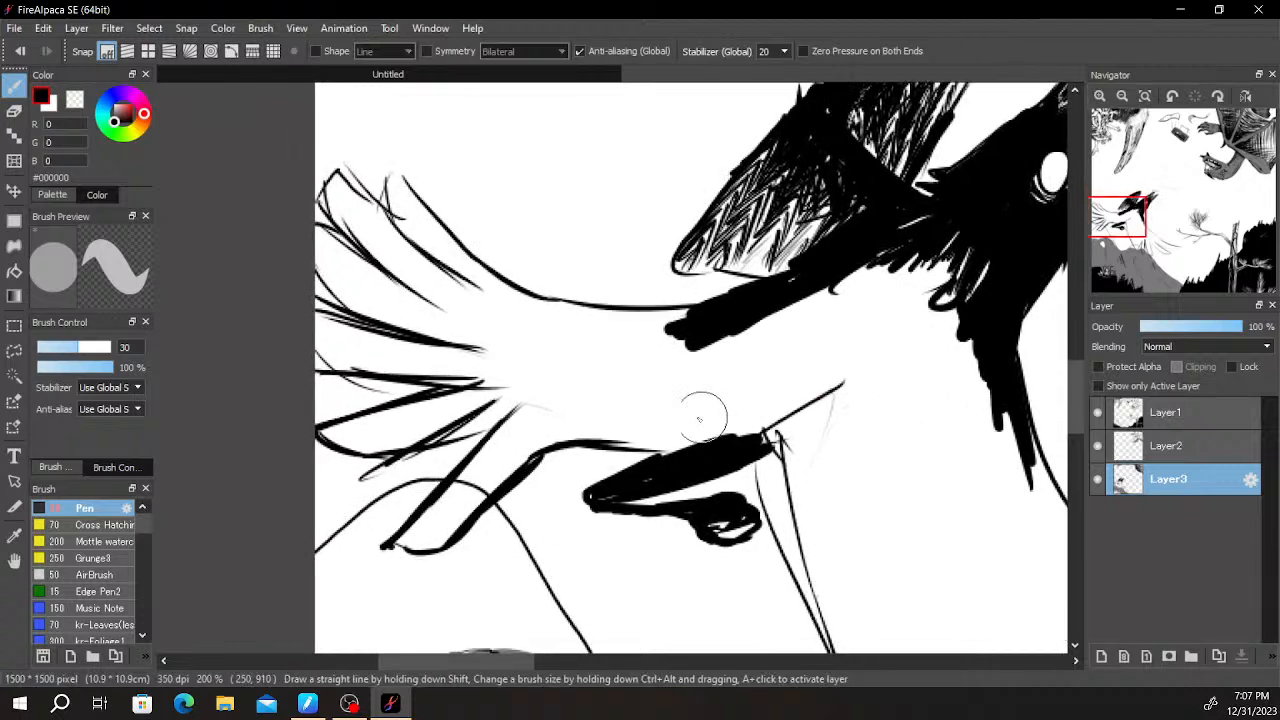
- Erase the stretch of back line near the tail and redraw it as a thicker line joining the black band
{"action": "mouse_move", "coordinate": [555, 393]}
{"action": "left_mouse_down"}
{"action": "mouse_move", "coordinate": [529, 357]}
{"action": "mouse_move", "coordinate": [557, 300]}
{"action": "mouse_move", "coordinate": [482, 268]}
{"action": "mouse_move", "coordinate": [570, 304]}
{"action": "left_mouse_up"}
{"action": "key", "text": "ctrl+z"}
{"action": "key", "text": "e"}
{"action": "mouse_move", "coordinate": [478, 245]}
{"action": "left_mouse_down"}
{"action": "mouse_move", "coordinate": [578, 300]}
{"action": "mouse_move", "coordinate": [665, 294]}
{"action": "left_mouse_up"}
{"action": "key", "text": "b"}
{"action": "mouse_move", "coordinate": [541, 299]}
{"action": "left_mouse_down"}
{"action": "mouse_move", "coordinate": [627, 322]}
{"action": "mouse_move", "coordinate": [791, 263]}
{"action": "left_mouse_up"}
- Erase the stray strokes at the tail base and redraw the lower tail feathers with thick black lines
{"action": "scroll", "coordinate": [864, 285], "scroll_direction": "down", "scroll_amount": 5}
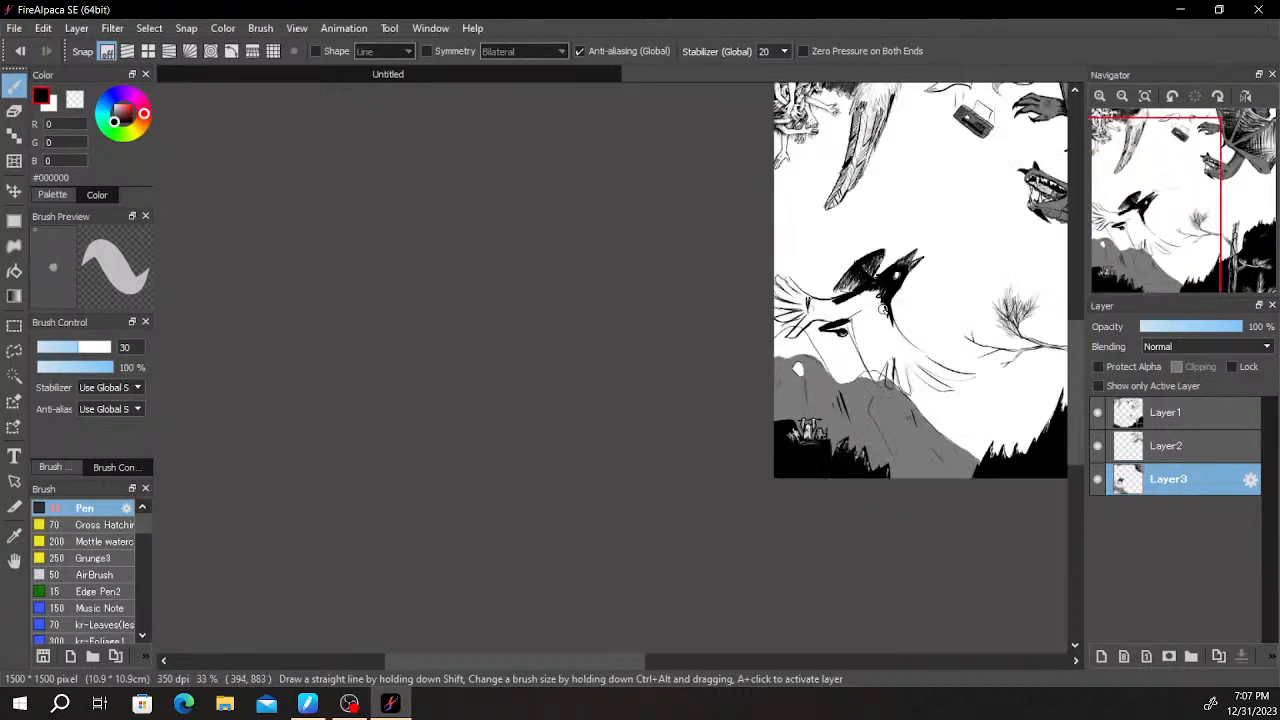
{"action": "scroll", "coordinate": [879, 305], "scroll_direction": "up", "scroll_amount": 5}
{"action": "mouse_move", "coordinate": [430, 341]}
{"action": "left_mouse_down"}
{"action": "mouse_move", "coordinate": [478, 366]}
{"action": "mouse_move", "coordinate": [567, 372]}
{"action": "left_mouse_up"}
{"action": "key", "text": "e"}
{"action": "mouse_move", "coordinate": [597, 282]}
{"action": "left_mouse_down"}
{"action": "mouse_move", "coordinate": [592, 272]}
{"action": "mouse_move", "coordinate": [576, 285]}
{"action": "mouse_move", "coordinate": [597, 304]}
{"action": "mouse_move", "coordinate": [600, 223]}
{"action": "mouse_move", "coordinate": [637, 314]}
{"action": "mouse_move", "coordinate": [669, 336]}
{"action": "mouse_move", "coordinate": [600, 389]}
{"action": "left_mouse_up"}
{"action": "key", "text": "b"}
{"action": "left_click_drag", "start_coordinate": [665, 364], "coordinate": [517, 462]}
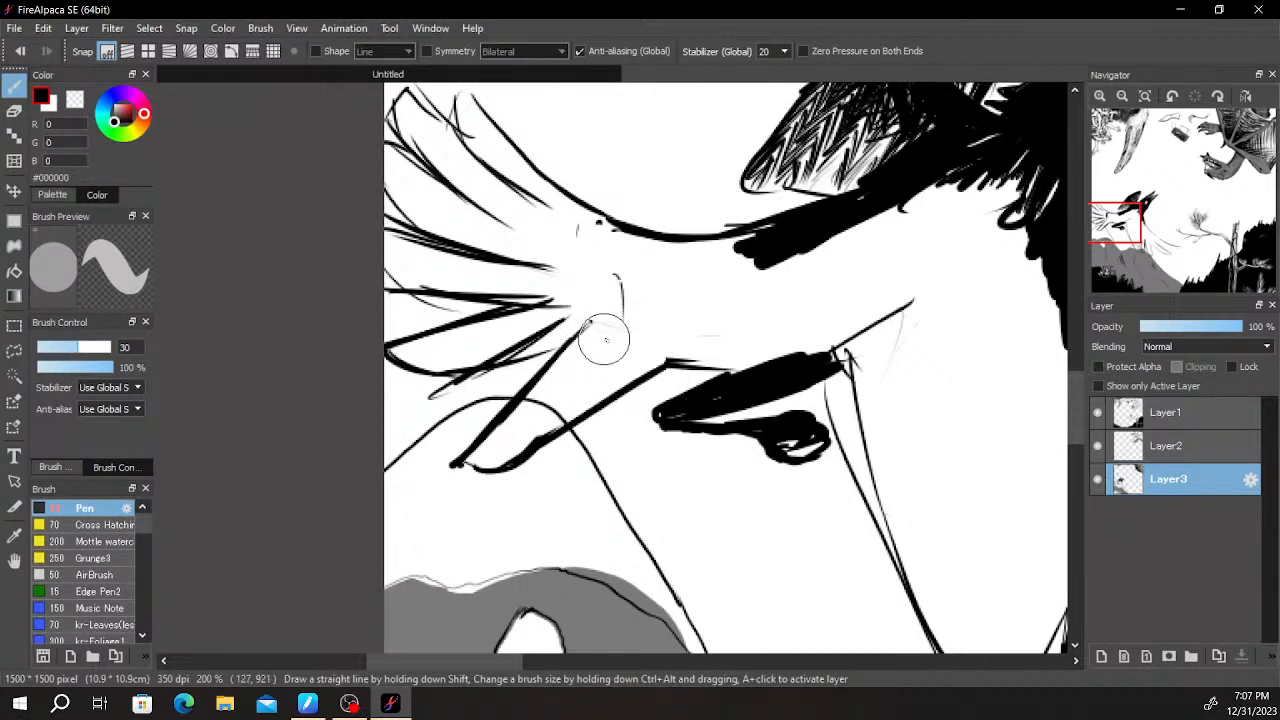
{"action": "mouse_move", "coordinate": [608, 345]}
{"action": "left_mouse_down"}
{"action": "mouse_move", "coordinate": [503, 433]}
{"action": "mouse_move", "coordinate": [464, 462]}
{"action": "left_mouse_up"}
{"action": "left_click_drag", "start_coordinate": [607, 337], "coordinate": [468, 373]}
- Extend the middle and upper tail feathers inward to the body with thicker tapered strokes
{"action": "left_click_drag", "start_coordinate": [630, 292], "coordinate": [470, 313]}
{"action": "mouse_move", "coordinate": [620, 270]}
{"action": "left_mouse_down"}
{"action": "mouse_move", "coordinate": [562, 265]}
{"action": "mouse_move", "coordinate": [567, 280]}
{"action": "mouse_move", "coordinate": [630, 277]}
{"action": "mouse_move", "coordinate": [515, 260]}
{"action": "left_mouse_up"}
{"action": "key", "text": "ctrl+z"}
{"action": "key", "text": "ctrl+z"}
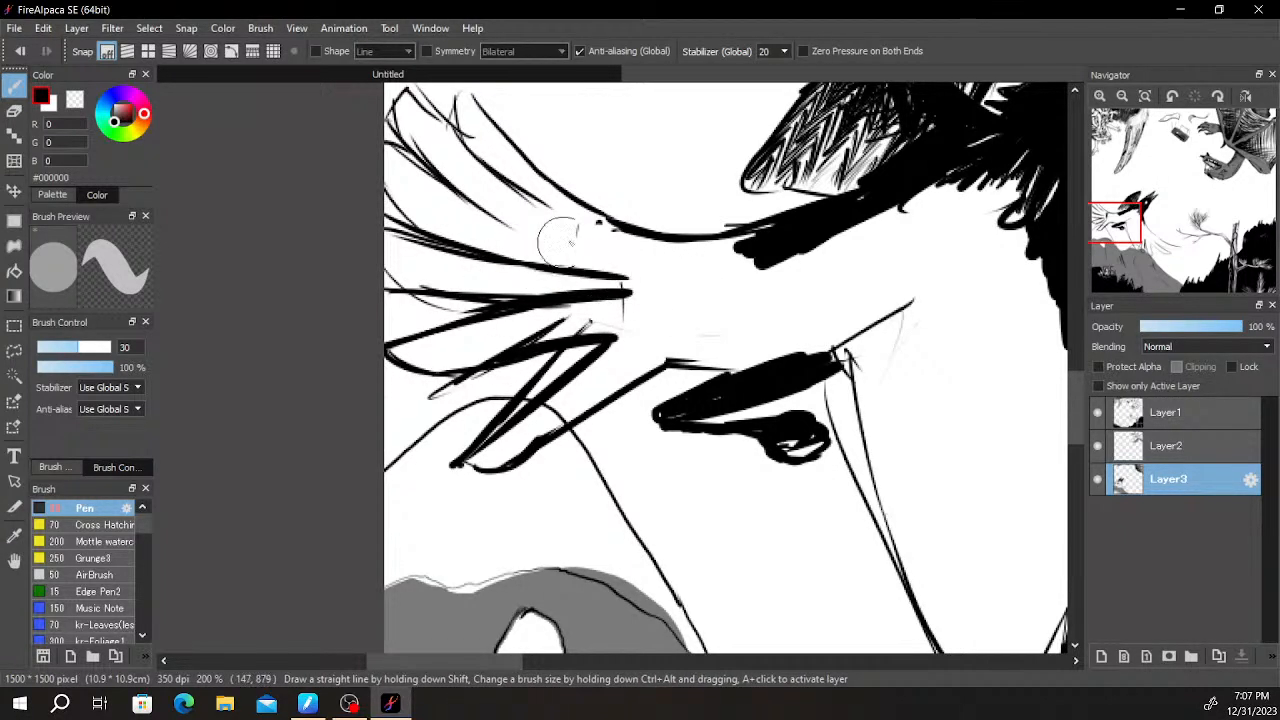
{"action": "left_click_drag", "start_coordinate": [623, 257], "coordinate": [530, 224]}
{"action": "left_click", "coordinate": [613, 230]}
{"action": "left_click_drag", "start_coordinate": [637, 246], "coordinate": [512, 180]}
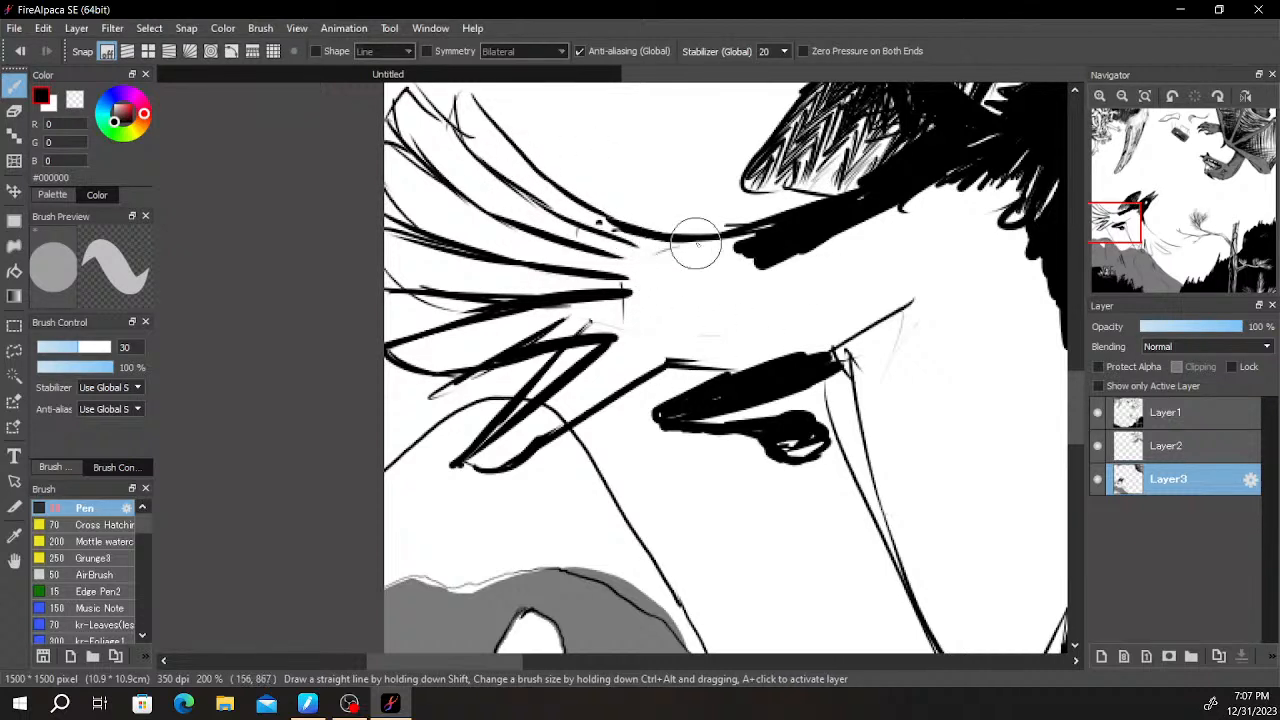
- Fill the rear of the body with black and draw slanted feather lines across the top of the lower wing
{"action": "mouse_move", "coordinate": [660, 252]}
{"action": "left_mouse_down"}
{"action": "mouse_move", "coordinate": [638, 293]}
{"action": "mouse_move", "coordinate": [728, 303]}
{"action": "mouse_move", "coordinate": [750, 276]}
{"action": "mouse_move", "coordinate": [716, 308]}
{"action": "mouse_move", "coordinate": [720, 361]}
{"action": "mouse_move", "coordinate": [778, 373]}
{"action": "mouse_move", "coordinate": [981, 294]}
{"action": "mouse_move", "coordinate": [711, 396]}
{"action": "left_mouse_up"}
{"action": "mouse_move", "coordinate": [545, 424]}
{"action": "left_mouse_down"}
{"action": "mouse_move", "coordinate": [612, 457]}
{"action": "mouse_move", "coordinate": [596, 477]}
{"action": "mouse_move", "coordinate": [728, 417]}
{"action": "mouse_move", "coordinate": [691, 297]}
{"action": "left_mouse_up"}
{"action": "mouse_move", "coordinate": [566, 331]}
{"action": "left_mouse_down"}
{"action": "mouse_move", "coordinate": [745, 218]}
{"action": "mouse_move", "coordinate": [740, 230]}
{"action": "left_mouse_up"}
{"action": "left_click_drag", "start_coordinate": [585, 368], "coordinate": [735, 282]}
{"action": "left_click_drag", "start_coordinate": [629, 482], "coordinate": [764, 325]}
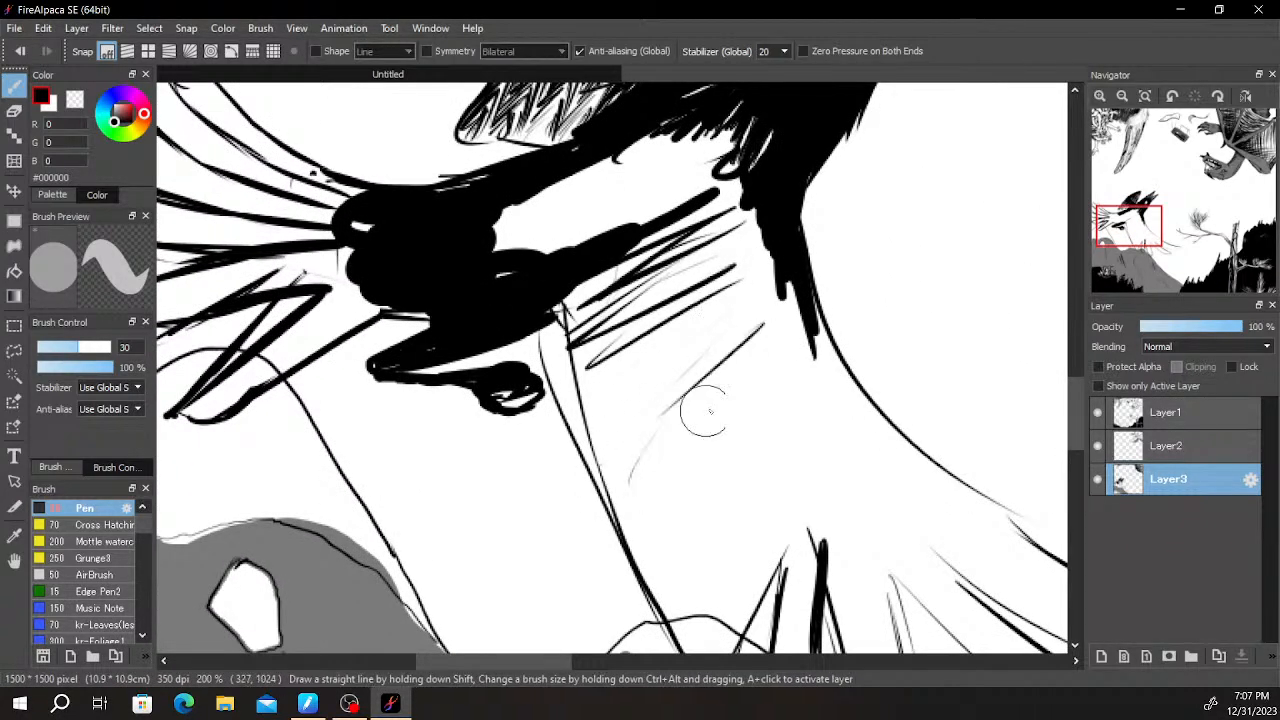
- Continue the slanted feather lines down the lower wing's rear edge to the hill
{"action": "left_click_drag", "start_coordinate": [595, 445], "coordinate": [766, 302]}
{"action": "left_click_drag", "start_coordinate": [605, 540], "coordinate": [776, 317]}
{"action": "left_click_drag", "start_coordinate": [771, 428], "coordinate": [739, 287]}
{"action": "left_click_drag", "start_coordinate": [748, 250], "coordinate": [619, 474]}
{"action": "left_click_drag", "start_coordinate": [768, 276], "coordinate": [659, 481]}
{"action": "key", "text": "ctrl+z"}
{"action": "left_click_drag", "start_coordinate": [771, 284], "coordinate": [686, 460]}
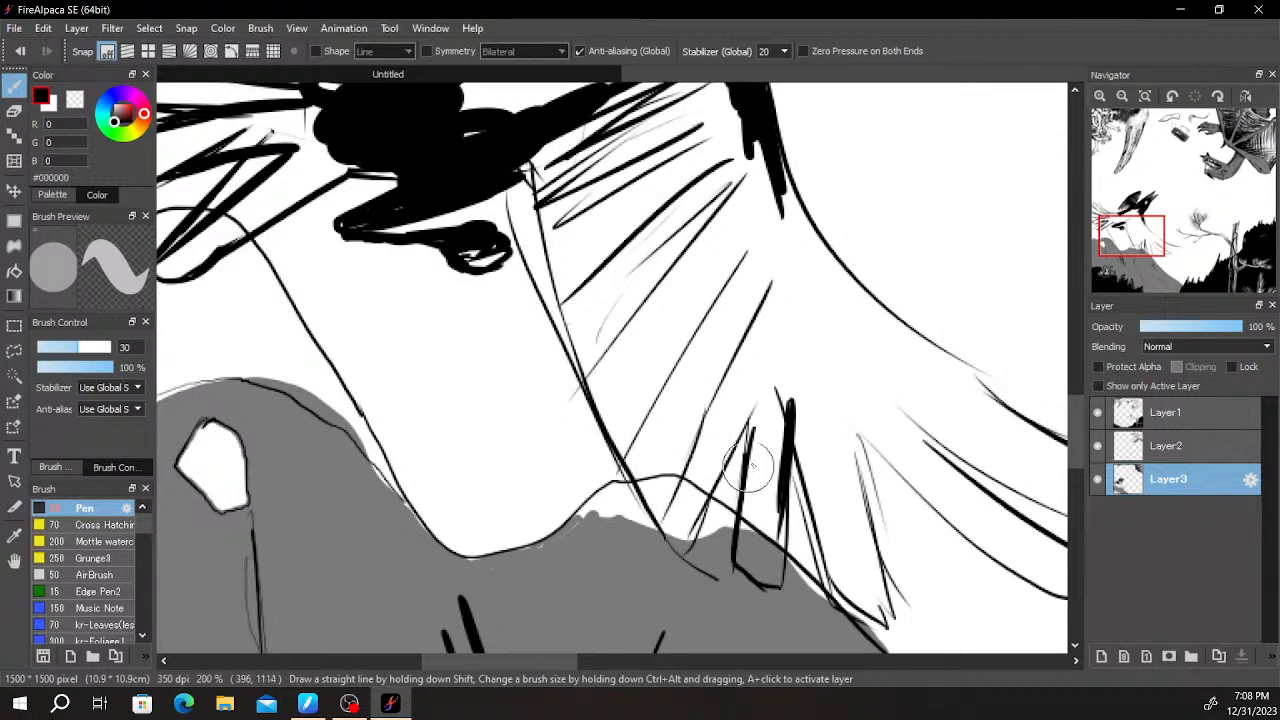
- Add feather lines fanning out from the middle of the lower wing to its outer tips
{"action": "left_click_drag", "start_coordinate": [818, 266], "coordinate": [784, 410]}
{"action": "left_click_drag", "start_coordinate": [850, 470], "coordinate": [695, 345]}
{"action": "left_click_drag", "start_coordinate": [635, 180], "coordinate": [613, 320]}
{"action": "left_click_drag", "start_coordinate": [677, 210], "coordinate": [674, 330]}
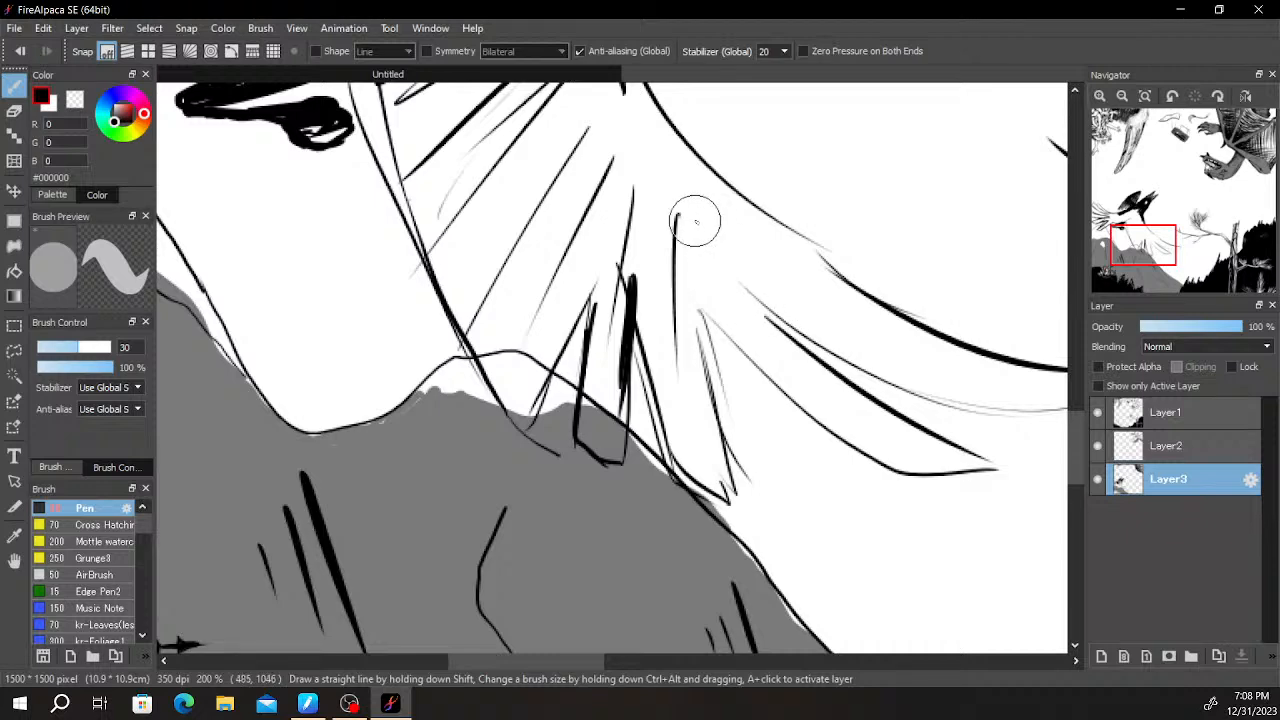
{"action": "left_click_drag", "start_coordinate": [700, 225], "coordinate": [775, 358]}
{"action": "left_click_drag", "start_coordinate": [776, 250], "coordinate": [902, 352]}
{"action": "left_click_drag", "start_coordinate": [814, 277], "coordinate": [905, 490]}
- Thicken the lower wing's leading edge with solid black from the throat along the curved line
{"action": "mouse_move", "coordinate": [703, 297]}
{"action": "left_mouse_down"}
{"action": "mouse_move", "coordinate": [786, 386]}
{"action": "mouse_move", "coordinate": [703, 256]}
{"action": "mouse_move", "coordinate": [829, 443]}
{"action": "mouse_move", "coordinate": [706, 229]}
{"action": "mouse_move", "coordinate": [760, 304]}
{"action": "mouse_move", "coordinate": [707, 260]}
{"action": "left_mouse_up"}
{"action": "key", "text": "ctrl+z"}
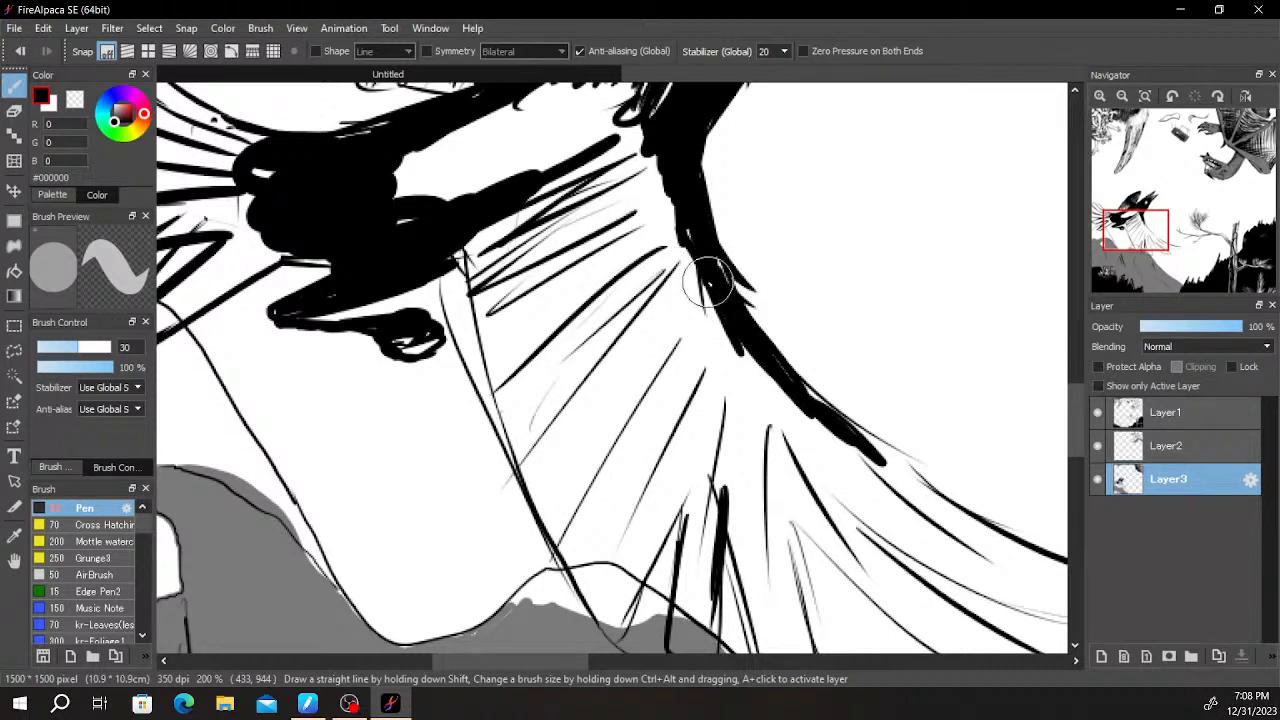
{"action": "mouse_move", "coordinate": [722, 305]}
{"action": "left_mouse_down"}
{"action": "mouse_move", "coordinate": [720, 323]}
{"action": "mouse_move", "coordinate": [674, 218]}
{"action": "left_mouse_up"}
{"action": "mouse_move", "coordinate": [668, 252]}
{"action": "left_mouse_down"}
{"action": "mouse_move", "coordinate": [638, 119]}
{"action": "mouse_move", "coordinate": [592, 161]}
{"action": "mouse_move", "coordinate": [623, 154]}
{"action": "left_mouse_up"}
- Fill the top of the lower wing, just beneath the body, with dense slanted black hatching
{"action": "mouse_move", "coordinate": [560, 180]}
{"action": "left_mouse_down"}
{"action": "mouse_move", "coordinate": [522, 190]}
{"action": "mouse_move", "coordinate": [650, 175]}
{"action": "mouse_move", "coordinate": [628, 160]}
{"action": "mouse_move", "coordinate": [556, 215]}
{"action": "mouse_move", "coordinate": [540, 190]}
{"action": "mouse_move", "coordinate": [495, 235]}
{"action": "mouse_move", "coordinate": [509, 194]}
{"action": "mouse_move", "coordinate": [468, 243]}
{"action": "mouse_move", "coordinate": [505, 228]}
{"action": "mouse_move", "coordinate": [458, 262]}
{"action": "mouse_move", "coordinate": [545, 205]}
{"action": "mouse_move", "coordinate": [574, 218]}
{"action": "mouse_move", "coordinate": [630, 180]}
{"action": "mouse_move", "coordinate": [640, 195]}
{"action": "mouse_move", "coordinate": [485, 280]}
{"action": "mouse_move", "coordinate": [470, 265]}
{"action": "mouse_move", "coordinate": [460, 280]}
{"action": "mouse_move", "coordinate": [585, 216]}
{"action": "mouse_move", "coordinate": [650, 220]}
{"action": "mouse_move", "coordinate": [595, 232]}
{"action": "mouse_move", "coordinate": [640, 190]}
{"action": "mouse_move", "coordinate": [670, 215]}
{"action": "mouse_move", "coordinate": [550, 272]}
{"action": "mouse_move", "coordinate": [562, 258]}
{"action": "left_mouse_up"}
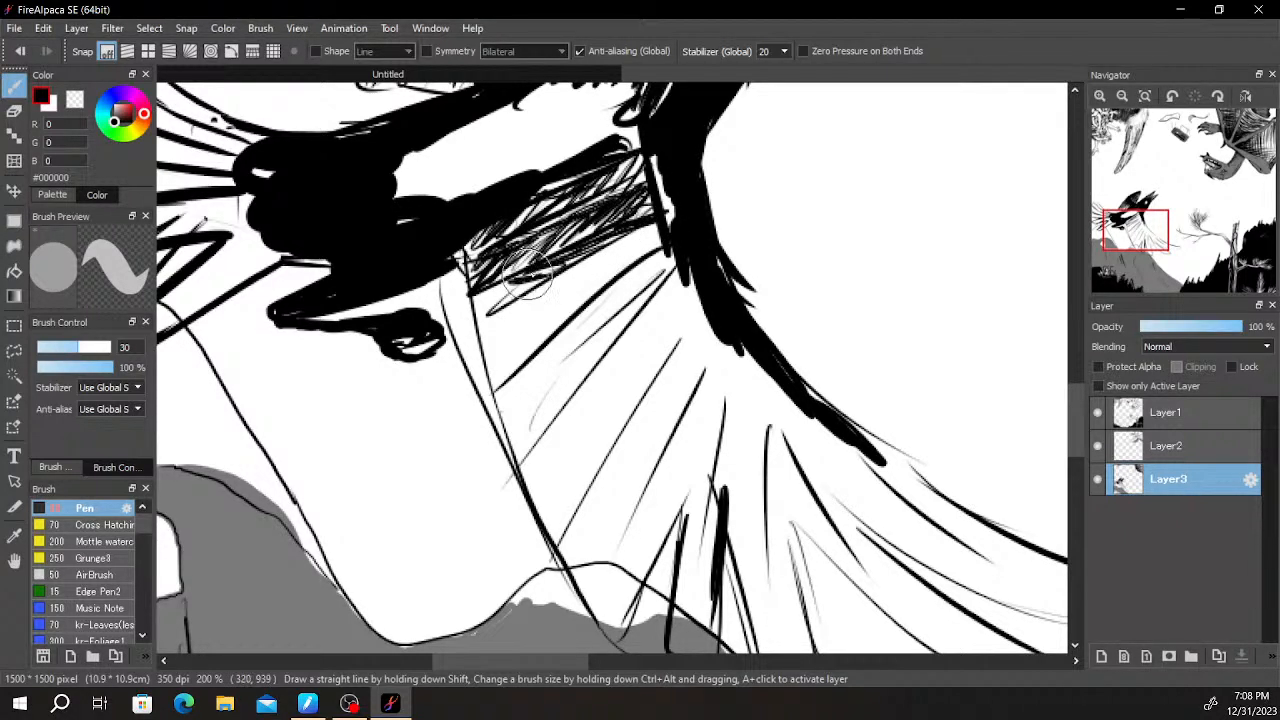
{"action": "left_click_drag", "start_coordinate": [497, 292], "coordinate": [488, 322]}
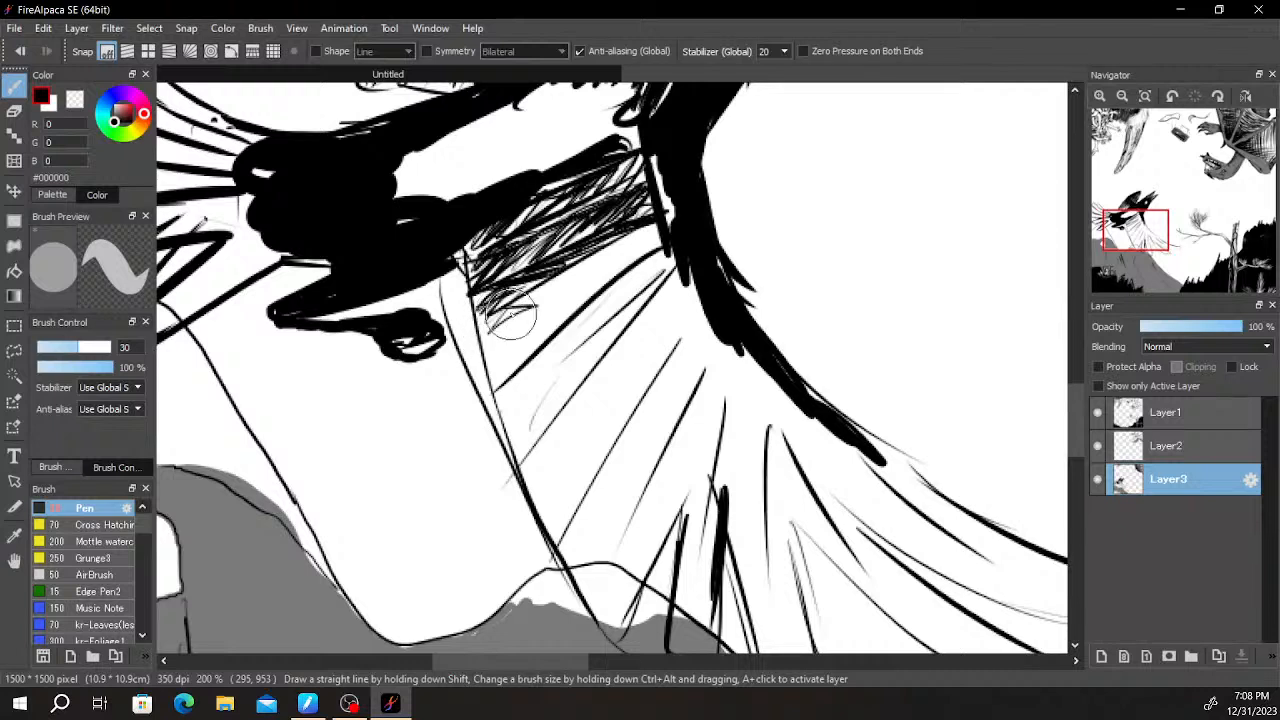
{"action": "left_click_drag", "start_coordinate": [516, 281], "coordinate": [524, 291]}
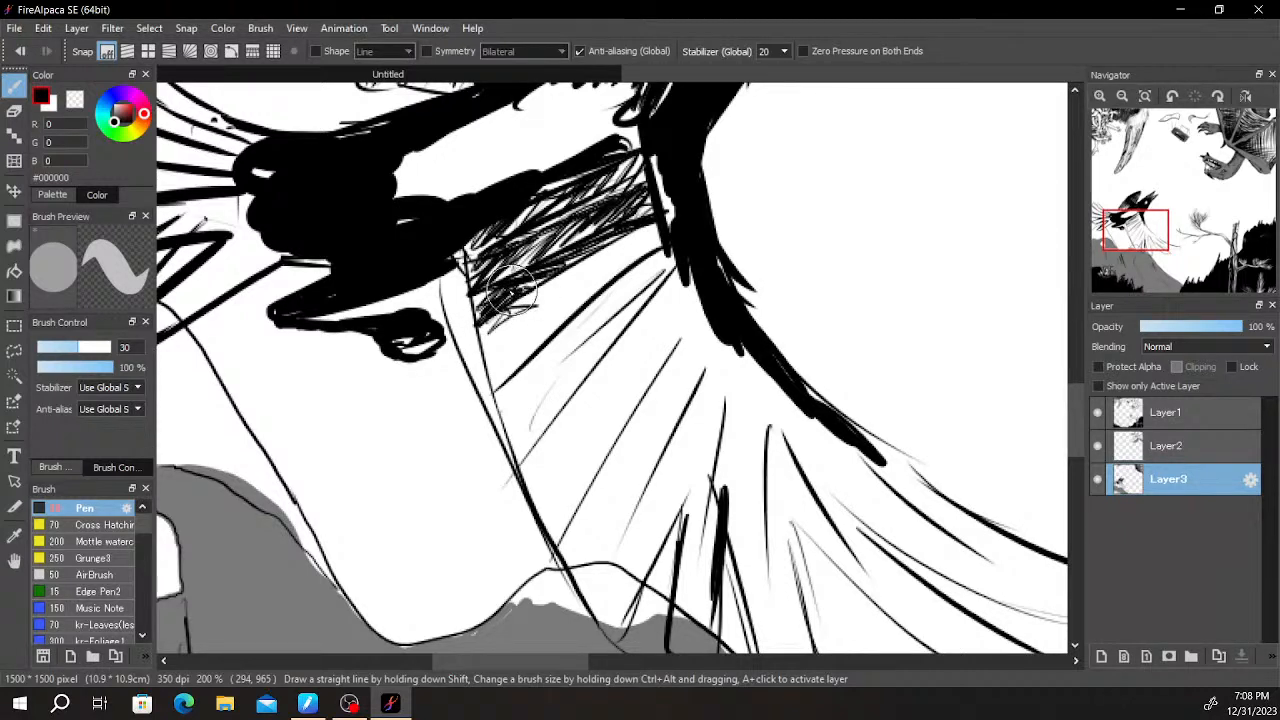
{"action": "left_click_drag", "start_coordinate": [548, 213], "coordinate": [592, 175]}
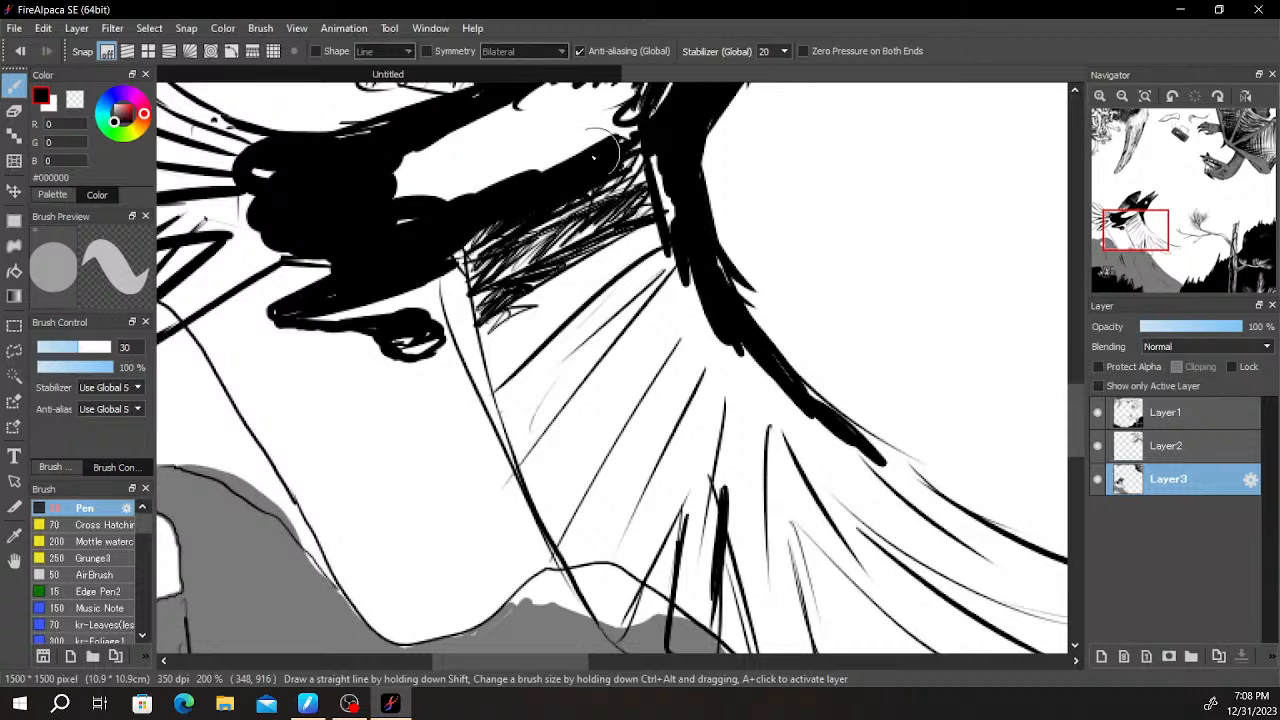
- Fill the remaining white patches along the bird's body and at the base of its neck with solid black
{"action": "mouse_move", "coordinate": [605, 148]}
{"action": "left_mouse_down"}
{"action": "mouse_move", "coordinate": [520, 320]}
{"action": "mouse_move", "coordinate": [535, 318]}
{"action": "mouse_move", "coordinate": [430, 343]}
{"action": "left_mouse_up"}
{"action": "key", "text": "ctrl+z"}
{"action": "left_click_drag", "start_coordinate": [523, 325], "coordinate": [527, 302]}
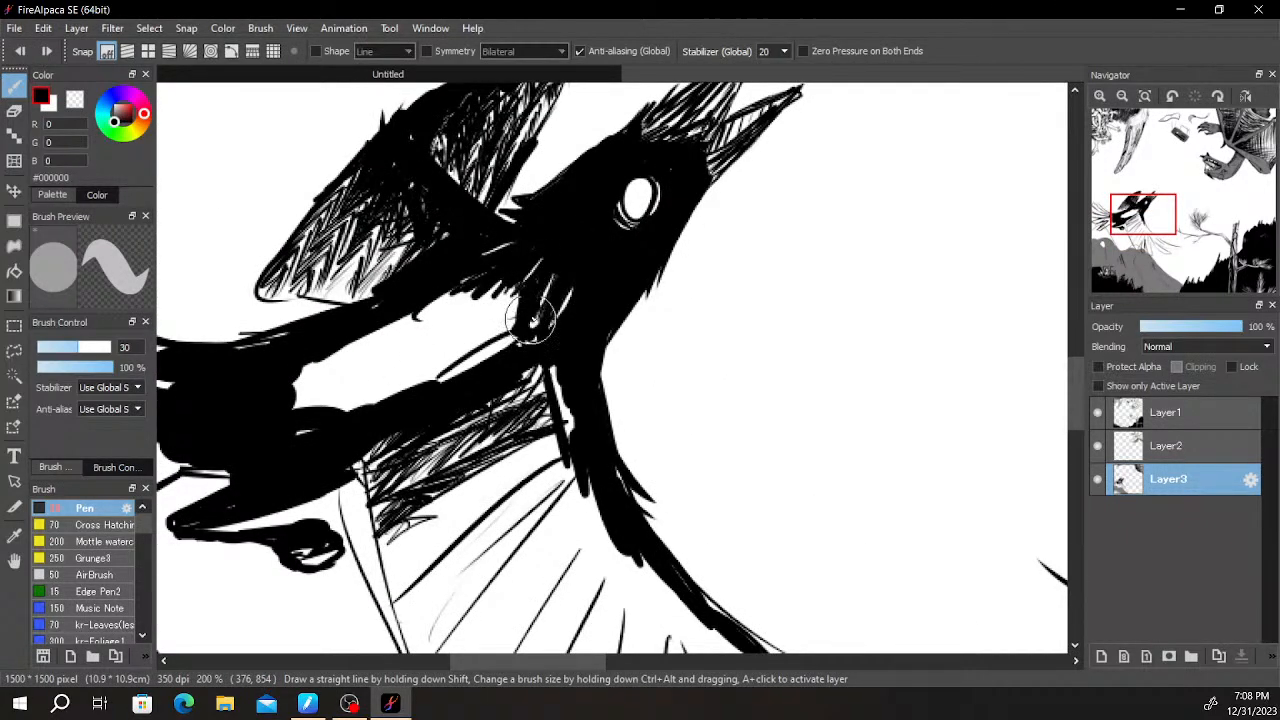
{"action": "left_click_drag", "start_coordinate": [460, 366], "coordinate": [484, 356]}
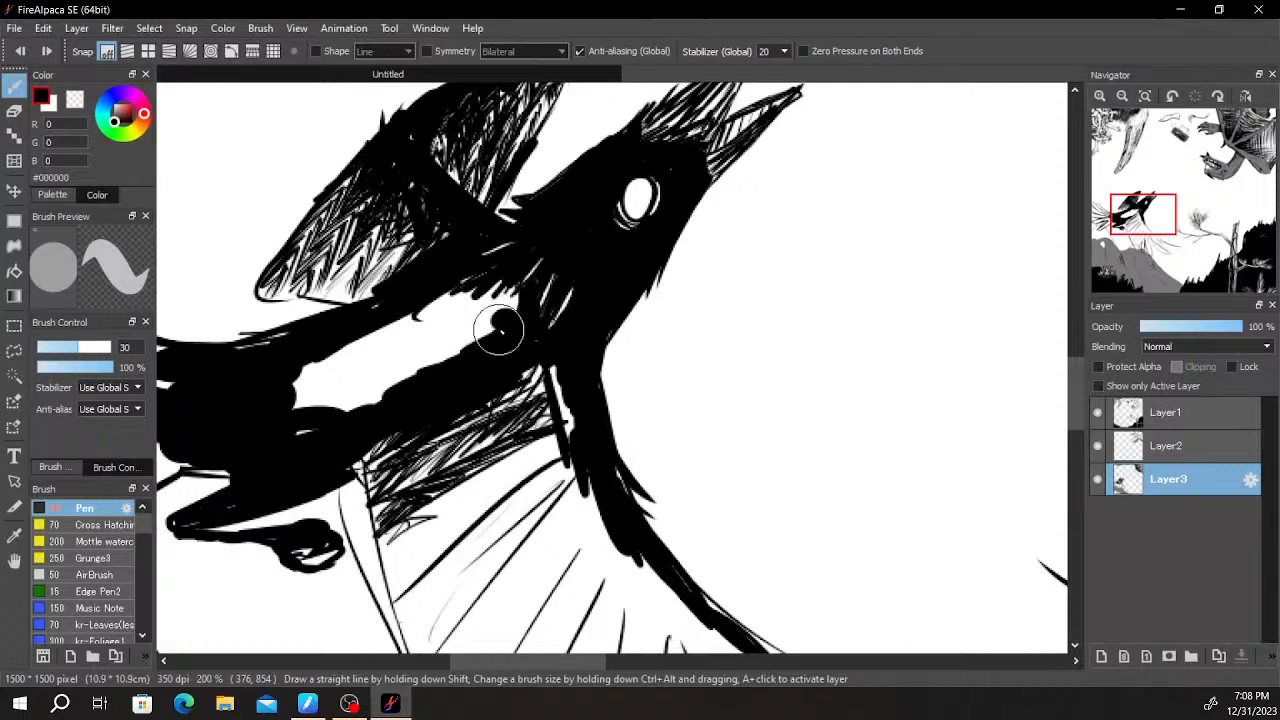
{"action": "mouse_move", "coordinate": [496, 313]}
{"action": "left_mouse_down"}
{"action": "mouse_move", "coordinate": [434, 323]}
{"action": "mouse_move", "coordinate": [391, 363]}
{"action": "mouse_move", "coordinate": [329, 353]}
{"action": "left_mouse_up"}
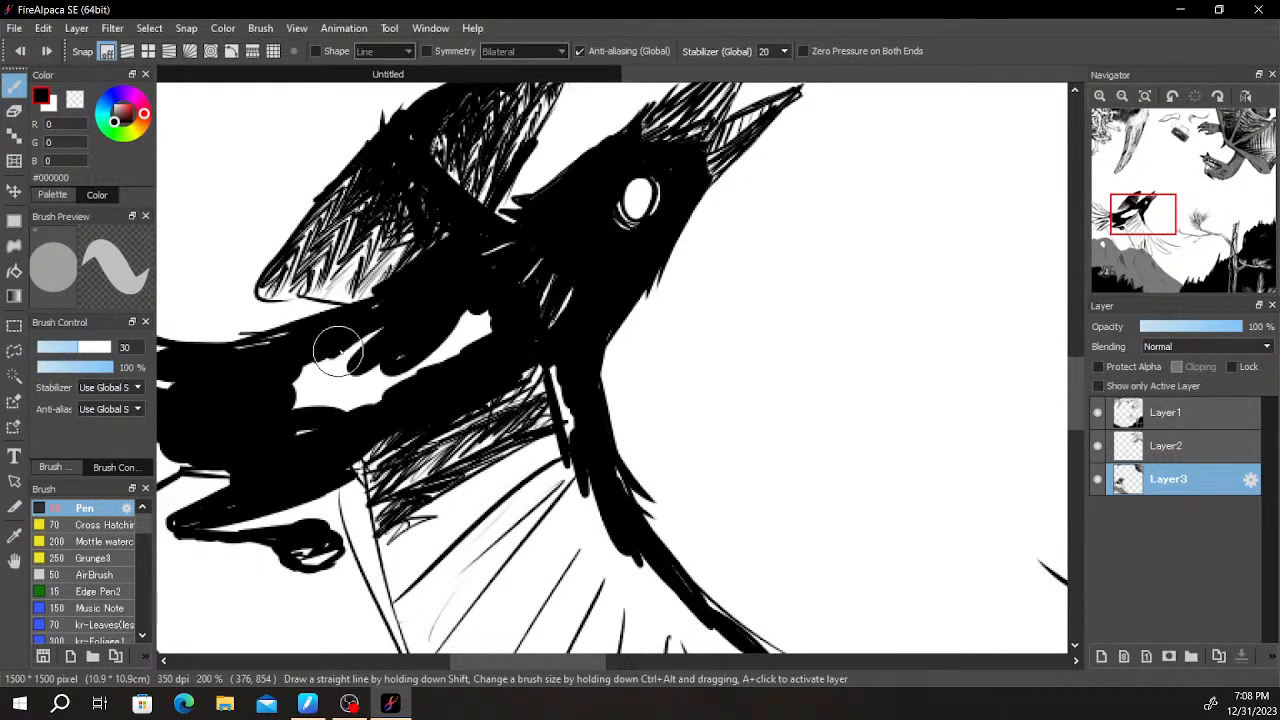
{"action": "left_click_drag", "start_coordinate": [375, 297], "coordinate": [440, 260]}
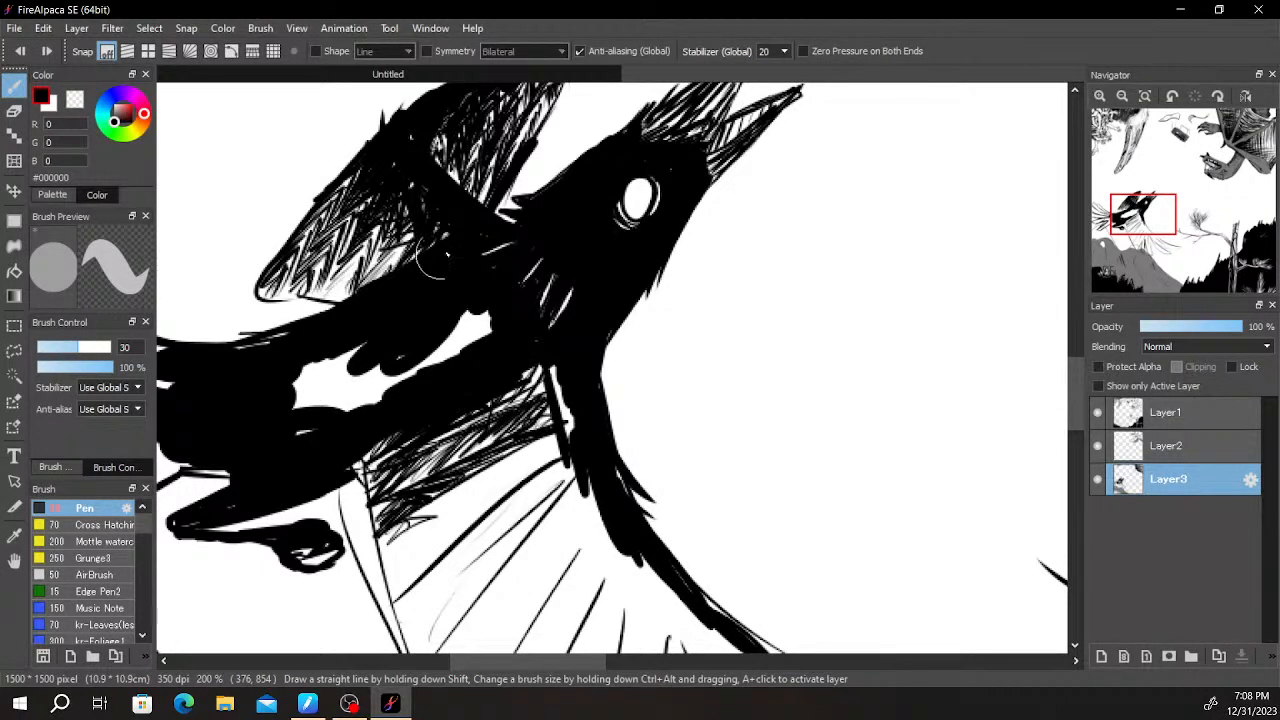
{"action": "mouse_move", "coordinate": [376, 341]}
{"action": "left_mouse_down"}
{"action": "mouse_move", "coordinate": [297, 384]}
{"action": "mouse_move", "coordinate": [400, 362]}
{"action": "mouse_move", "coordinate": [398, 380]}
{"action": "mouse_move", "coordinate": [467, 349]}
{"action": "mouse_move", "coordinate": [501, 313]}
{"action": "mouse_move", "coordinate": [461, 316]}
{"action": "left_mouse_up"}
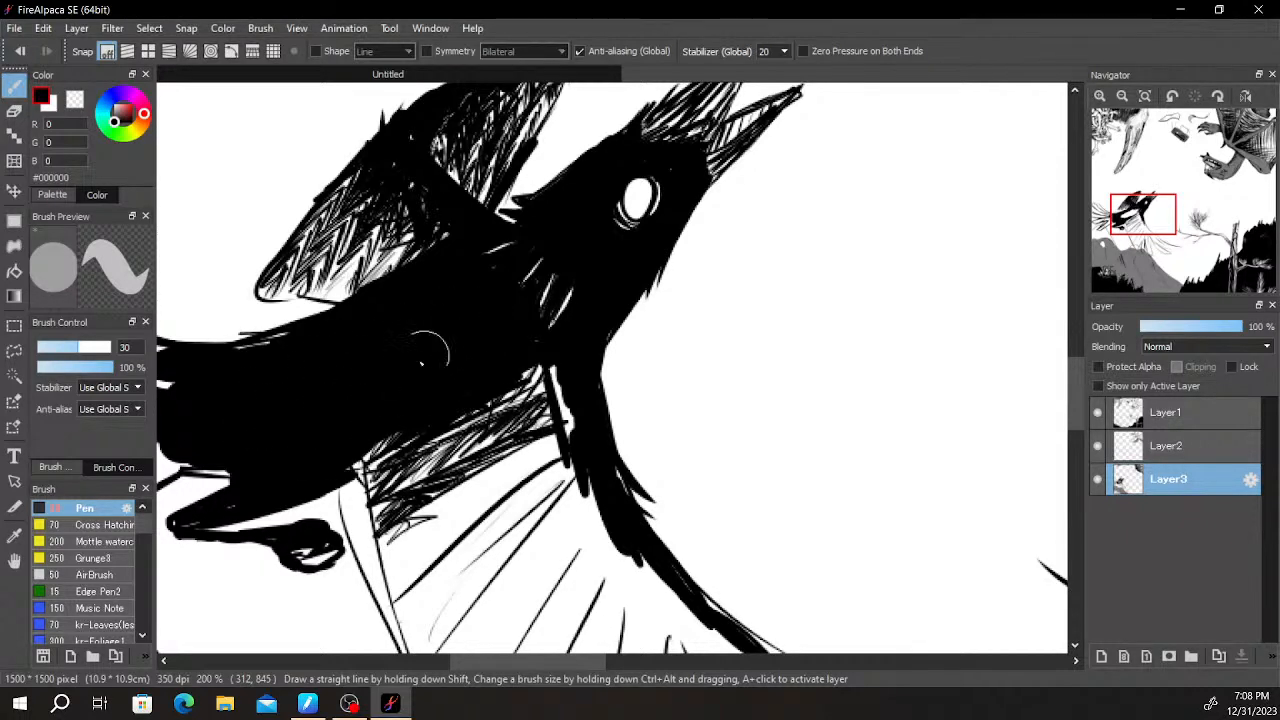
- Crosshatch the upper part of the lower wing and darken its rear edge with short black strokes
{"action": "mouse_move", "coordinate": [464, 387]}
{"action": "left_mouse_down"}
{"action": "mouse_move", "coordinate": [503, 263]}
{"action": "mouse_move", "coordinate": [462, 272]}
{"action": "mouse_move", "coordinate": [490, 270]}
{"action": "mouse_move", "coordinate": [522, 396]}
{"action": "mouse_move", "coordinate": [570, 330]}
{"action": "mouse_move", "coordinate": [610, 315]}
{"action": "left_mouse_up"}
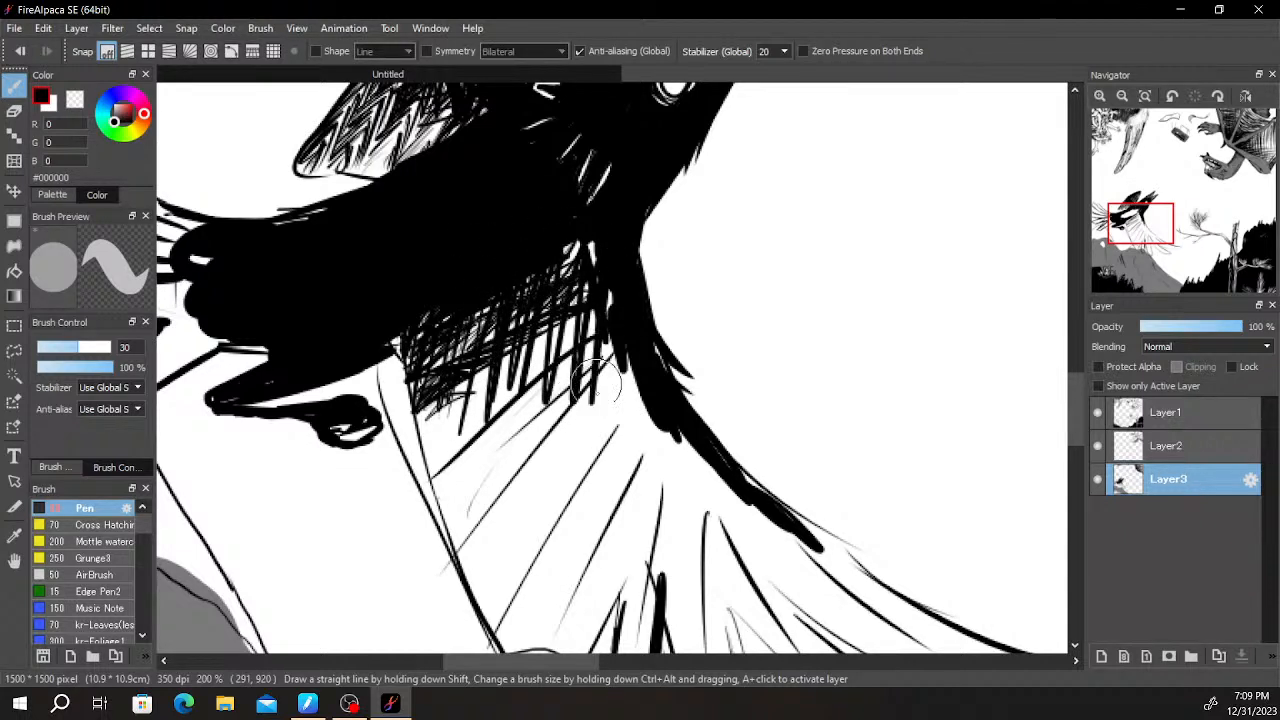
{"action": "mouse_move", "coordinate": [593, 268]}
{"action": "left_mouse_down"}
{"action": "mouse_move", "coordinate": [501, 296]}
{"action": "mouse_move", "coordinate": [473, 261]}
{"action": "mouse_move", "coordinate": [596, 320]}
{"action": "left_mouse_up"}
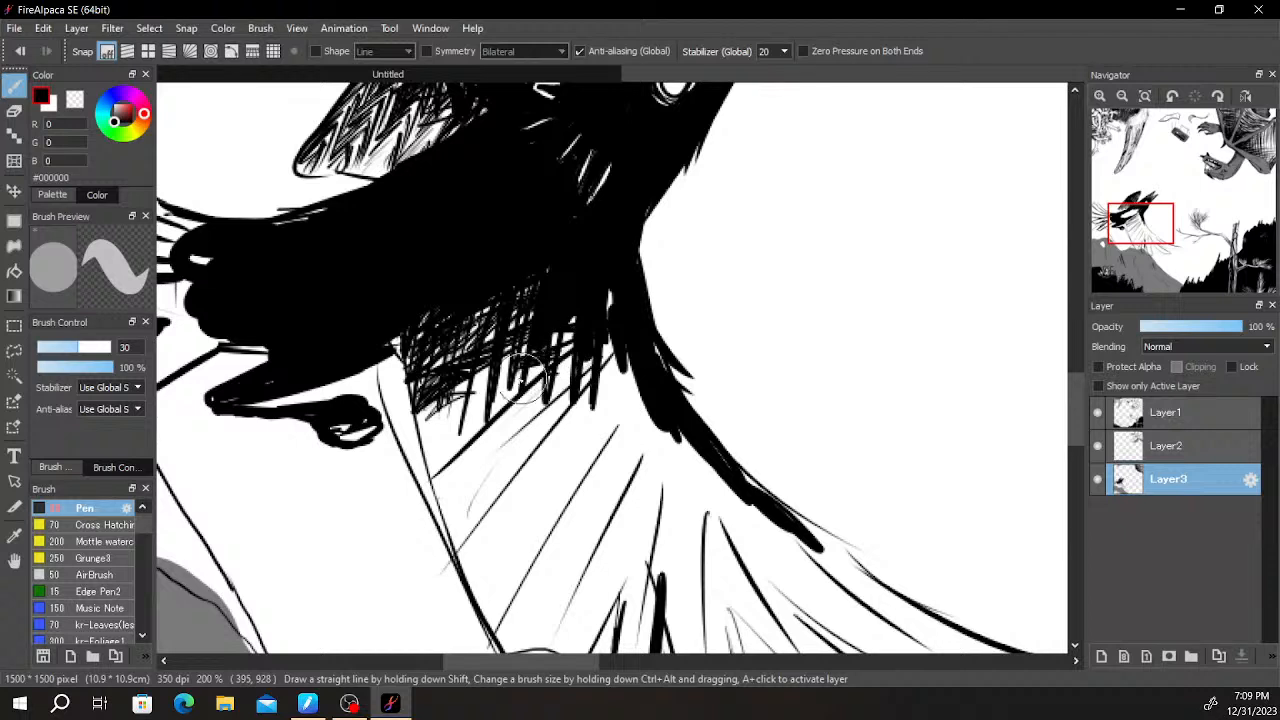
{"action": "mouse_move", "coordinate": [484, 400]}
{"action": "left_mouse_down"}
{"action": "mouse_move", "coordinate": [437, 444]}
{"action": "mouse_move", "coordinate": [453, 426]}
{"action": "mouse_move", "coordinate": [430, 479]}
{"action": "mouse_move", "coordinate": [441, 496]}
{"action": "mouse_move", "coordinate": [480, 462]}
{"action": "mouse_move", "coordinate": [535, 369]}
{"action": "mouse_move", "coordinate": [560, 412]}
{"action": "mouse_move", "coordinate": [593, 362]}
{"action": "mouse_move", "coordinate": [577, 304]}
{"action": "mouse_move", "coordinate": [608, 284]}
{"action": "mouse_move", "coordinate": [588, 372]}
{"action": "mouse_move", "coordinate": [551, 386]}
{"action": "mouse_move", "coordinate": [545, 406]}
{"action": "mouse_move", "coordinate": [557, 406]}
{"action": "mouse_move", "coordinate": [525, 439]}
{"action": "mouse_move", "coordinate": [442, 491]}
{"action": "mouse_move", "coordinate": [482, 504]}
{"action": "mouse_move", "coordinate": [475, 564]}
{"action": "mouse_move", "coordinate": [598, 391]}
{"action": "mouse_move", "coordinate": [570, 374]}
{"action": "mouse_move", "coordinate": [428, 422]}
{"action": "mouse_move", "coordinate": [429, 499]}
{"action": "mouse_move", "coordinate": [446, 506]}
{"action": "mouse_move", "coordinate": [451, 561]}
{"action": "mouse_move", "coordinate": [479, 588]}
{"action": "left_mouse_up"}
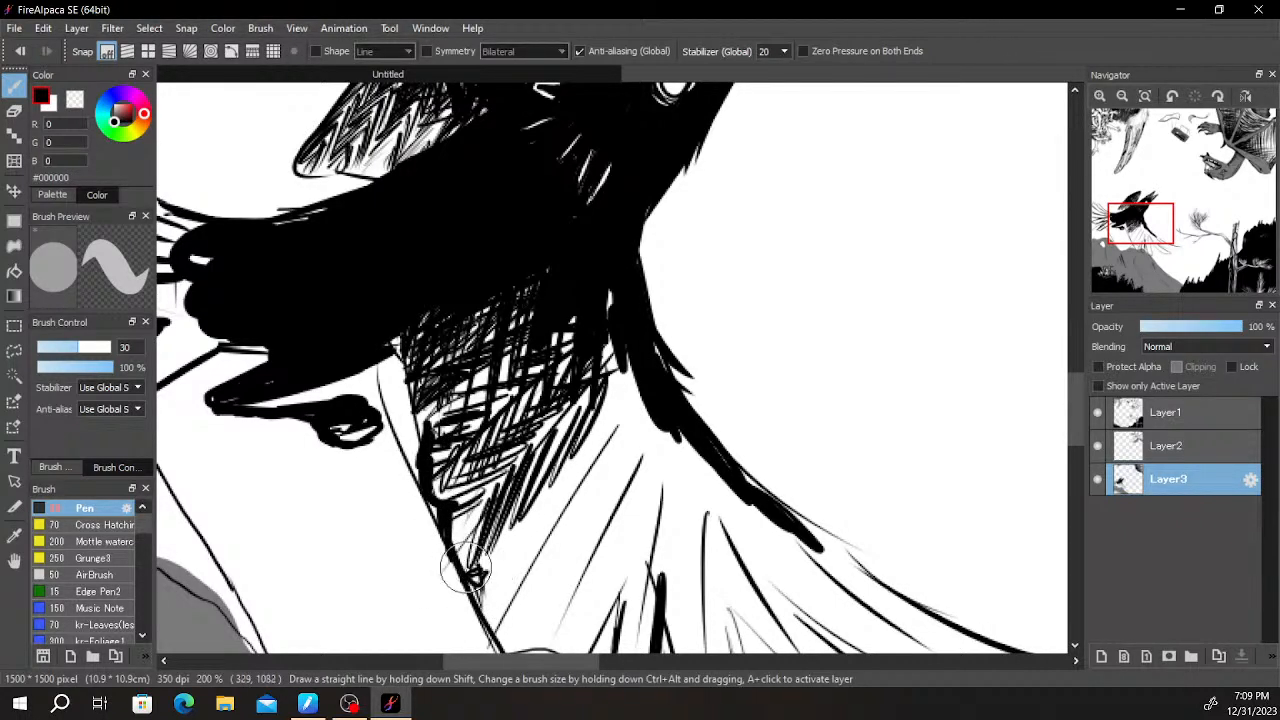
{"action": "left_click_drag", "start_coordinate": [455, 515], "coordinate": [448, 548]}
{"action": "mouse_move", "coordinate": [480, 495]}
{"action": "left_mouse_down"}
{"action": "mouse_move", "coordinate": [509, 318]}
{"action": "mouse_move", "coordinate": [566, 487]}
{"action": "mouse_move", "coordinate": [503, 323]}
{"action": "left_mouse_up"}
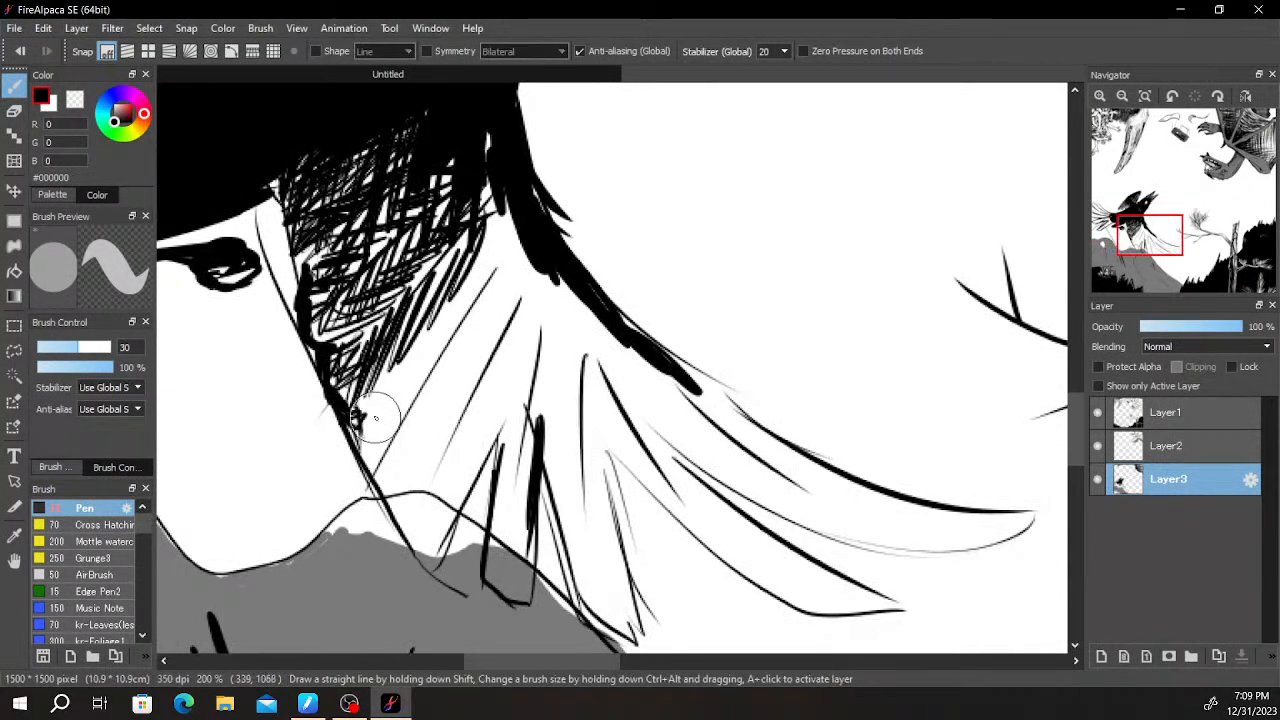
- Hatch the lower wing's middle feathers down to their tips over the hill and darken the area along the leading edge
{"action": "mouse_move", "coordinate": [515, 236]}
{"action": "left_mouse_down"}
{"action": "mouse_move", "coordinate": [429, 310]}
{"action": "mouse_move", "coordinate": [482, 292]}
{"action": "mouse_move", "coordinate": [465, 315]}
{"action": "mouse_move", "coordinate": [379, 382]}
{"action": "mouse_move", "coordinate": [377, 403]}
{"action": "mouse_move", "coordinate": [423, 383]}
{"action": "mouse_move", "coordinate": [367, 474]}
{"action": "mouse_move", "coordinate": [400, 455]}
{"action": "mouse_move", "coordinate": [397, 437]}
{"action": "mouse_move", "coordinate": [405, 500]}
{"action": "mouse_move", "coordinate": [441, 368]}
{"action": "mouse_move", "coordinate": [457, 355]}
{"action": "mouse_move", "coordinate": [464, 402]}
{"action": "mouse_move", "coordinate": [510, 305]}
{"action": "mouse_move", "coordinate": [523, 225]}
{"action": "mouse_move", "coordinate": [491, 231]}
{"action": "left_mouse_up"}
{"action": "mouse_move", "coordinate": [508, 343]}
{"action": "left_mouse_down"}
{"action": "mouse_move", "coordinate": [400, 300]}
{"action": "mouse_move", "coordinate": [370, 230]}
{"action": "mouse_move", "coordinate": [420, 460]}
{"action": "mouse_move", "coordinate": [418, 497]}
{"action": "mouse_move", "coordinate": [405, 480]}
{"action": "mouse_move", "coordinate": [420, 500]}
{"action": "mouse_move", "coordinate": [415, 530]}
{"action": "mouse_move", "coordinate": [440, 520]}
{"action": "mouse_move", "coordinate": [555, 293]}
{"action": "mouse_move", "coordinate": [440, 430]}
{"action": "mouse_move", "coordinate": [470, 420]}
{"action": "mouse_move", "coordinate": [424, 526]}
{"action": "left_mouse_up"}
{"action": "scroll", "coordinate": [545, 368], "scroll_direction": "down", "scroll_amount": 4}
{"action": "scroll", "coordinate": [625, 315], "scroll_direction": "up", "scroll_amount": 4}
{"action": "mouse_move", "coordinate": [590, 362]}
{"action": "left_mouse_down"}
{"action": "mouse_move", "coordinate": [472, 370]}
{"action": "mouse_move", "coordinate": [763, 176]}
{"action": "left_mouse_up"}
{"action": "left_click_drag", "start_coordinate": [526, 374], "coordinate": [683, 206]}
{"action": "mouse_move", "coordinate": [502, 268]}
{"action": "left_mouse_down"}
{"action": "mouse_move", "coordinate": [434, 470]}
{"action": "mouse_move", "coordinate": [446, 480]}
{"action": "mouse_move", "coordinate": [468, 435]}
{"action": "mouse_move", "coordinate": [452, 572]}
{"action": "mouse_move", "coordinate": [468, 540]}
{"action": "mouse_move", "coordinate": [467, 415]}
{"action": "mouse_move", "coordinate": [470, 400]}
{"action": "mouse_move", "coordinate": [482, 430]}
{"action": "mouse_move", "coordinate": [512, 260]}
{"action": "mouse_move", "coordinate": [495, 263]}
{"action": "mouse_move", "coordinate": [468, 312]}
{"action": "mouse_move", "coordinate": [477, 207]}
{"action": "mouse_move", "coordinate": [405, 245]}
{"action": "mouse_move", "coordinate": [455, 190]}
{"action": "mouse_move", "coordinate": [455, 372]}
{"action": "mouse_move", "coordinate": [522, 304]}
{"action": "mouse_move", "coordinate": [512, 490]}
{"action": "mouse_move", "coordinate": [526, 553]}
{"action": "mouse_move", "coordinate": [540, 530]}
{"action": "mouse_move", "coordinate": [550, 550]}
{"action": "mouse_move", "coordinate": [558, 540]}
{"action": "mouse_move", "coordinate": [560, 452]}
{"action": "mouse_move", "coordinate": [542, 372]}
{"action": "mouse_move", "coordinate": [535, 398]}
{"action": "mouse_move", "coordinate": [540, 285]}
{"action": "mouse_move", "coordinate": [522, 275]}
{"action": "mouse_move", "coordinate": [587, 452]}
{"action": "mouse_move", "coordinate": [613, 485]}
{"action": "mouse_move", "coordinate": [615, 468]}
{"action": "mouse_move", "coordinate": [739, 566]}
{"action": "mouse_move", "coordinate": [552, 323]}
{"action": "mouse_move", "coordinate": [590, 385]}
{"action": "left_mouse_up"}
{"action": "mouse_move", "coordinate": [626, 434]}
{"action": "left_mouse_down"}
{"action": "mouse_move", "coordinate": [662, 487]}
{"action": "mouse_move", "coordinate": [585, 410]}
{"action": "mouse_move", "coordinate": [605, 415]}
{"action": "mouse_move", "coordinate": [577, 335]}
{"action": "mouse_move", "coordinate": [547, 315]}
{"action": "mouse_move", "coordinate": [540, 267]}
{"action": "mouse_move", "coordinate": [544, 305]}
{"action": "mouse_move", "coordinate": [523, 354]}
{"action": "mouse_move", "coordinate": [499, 272]}
{"action": "mouse_move", "coordinate": [511, 264]}
{"action": "mouse_move", "coordinate": [358, 295]}
{"action": "mouse_move", "coordinate": [355, 415]}
{"action": "mouse_move", "coordinate": [305, 385]}
{"action": "left_mouse_up"}
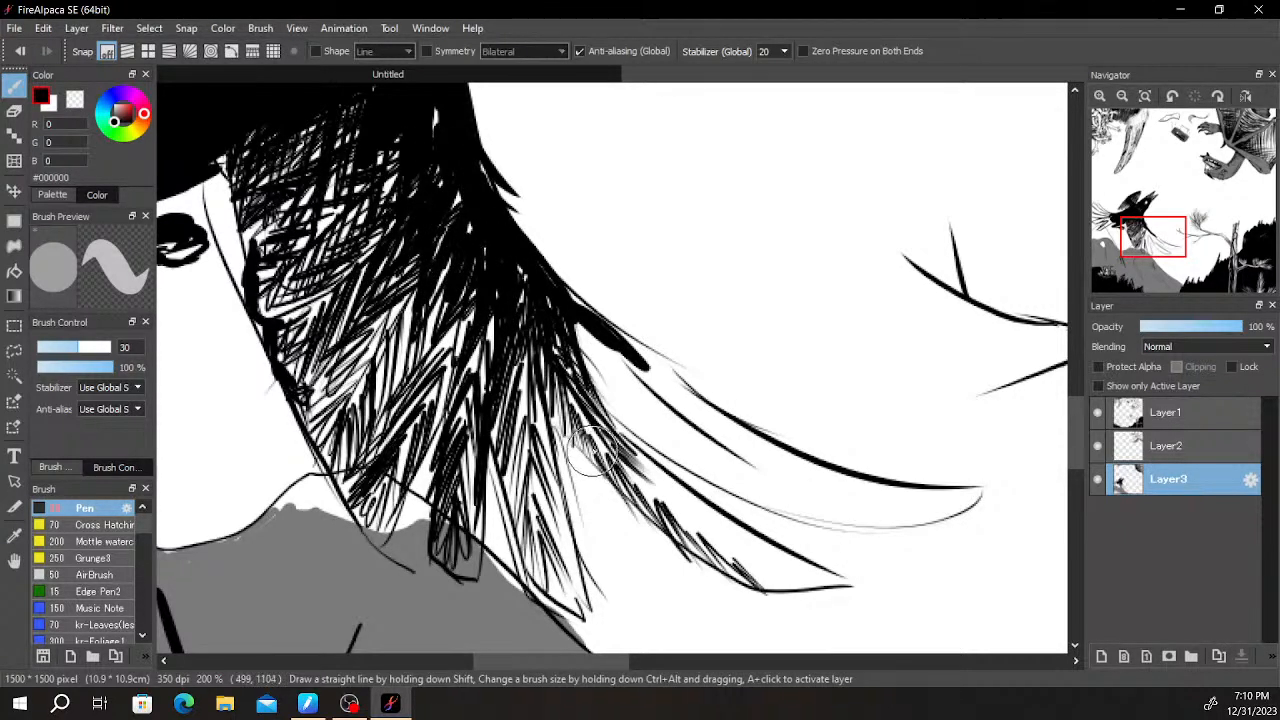
- Hatch the lower wing's two long outer feathers with short slanted strokes from their bases to their tips
{"action": "mouse_move", "coordinate": [684, 505]}
{"action": "left_mouse_down"}
{"action": "mouse_move", "coordinate": [705, 530]}
{"action": "mouse_move", "coordinate": [694, 543]}
{"action": "mouse_move", "coordinate": [782, 573]}
{"action": "mouse_move", "coordinate": [600, 442]}
{"action": "left_mouse_up"}
{"action": "mouse_move", "coordinate": [638, 352]}
{"action": "left_mouse_down"}
{"action": "mouse_move", "coordinate": [570, 382]}
{"action": "mouse_move", "coordinate": [612, 350]}
{"action": "left_mouse_up"}
{"action": "mouse_move", "coordinate": [630, 432]}
{"action": "left_mouse_down"}
{"action": "mouse_move", "coordinate": [644, 379]}
{"action": "mouse_move", "coordinate": [676, 465]}
{"action": "mouse_move", "coordinate": [701, 434]}
{"action": "mouse_move", "coordinate": [759, 505]}
{"action": "mouse_move", "coordinate": [774, 506]}
{"action": "mouse_move", "coordinate": [762, 478]}
{"action": "mouse_move", "coordinate": [891, 520]}
{"action": "mouse_move", "coordinate": [867, 513]}
{"action": "mouse_move", "coordinate": [975, 500]}
{"action": "left_mouse_up"}
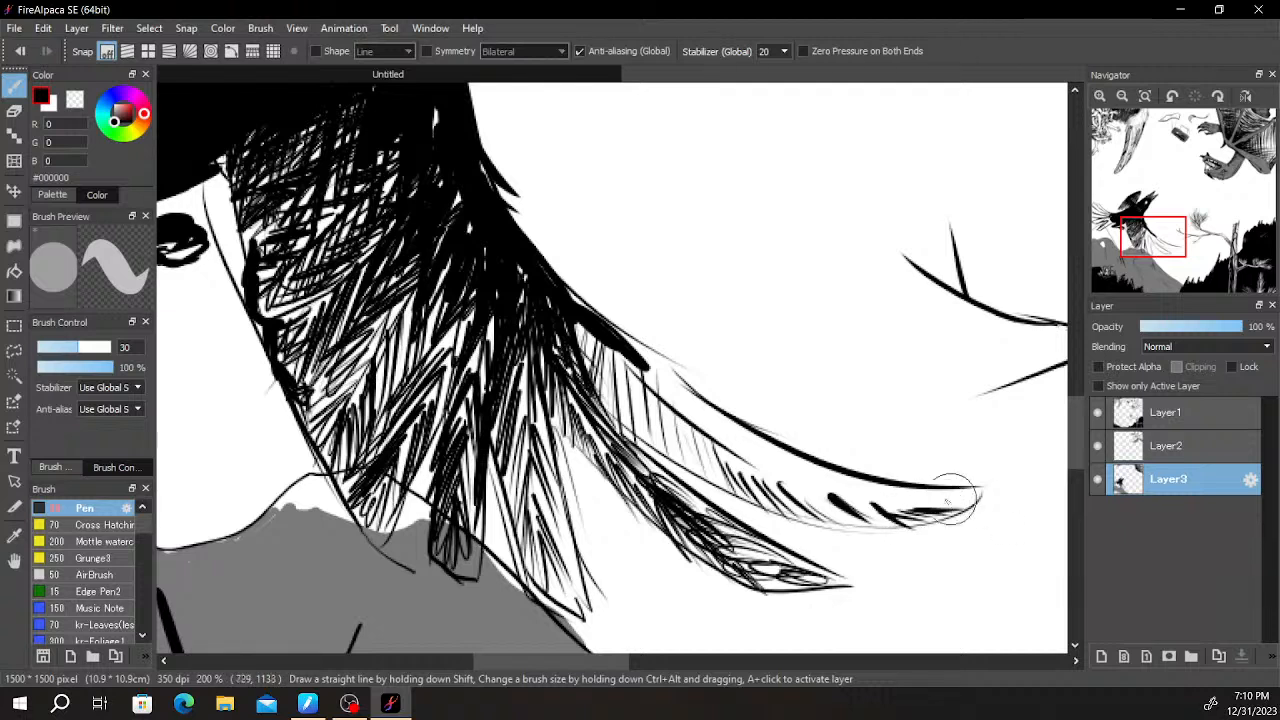
{"action": "left_click_drag", "start_coordinate": [868, 500], "coordinate": [796, 482]}
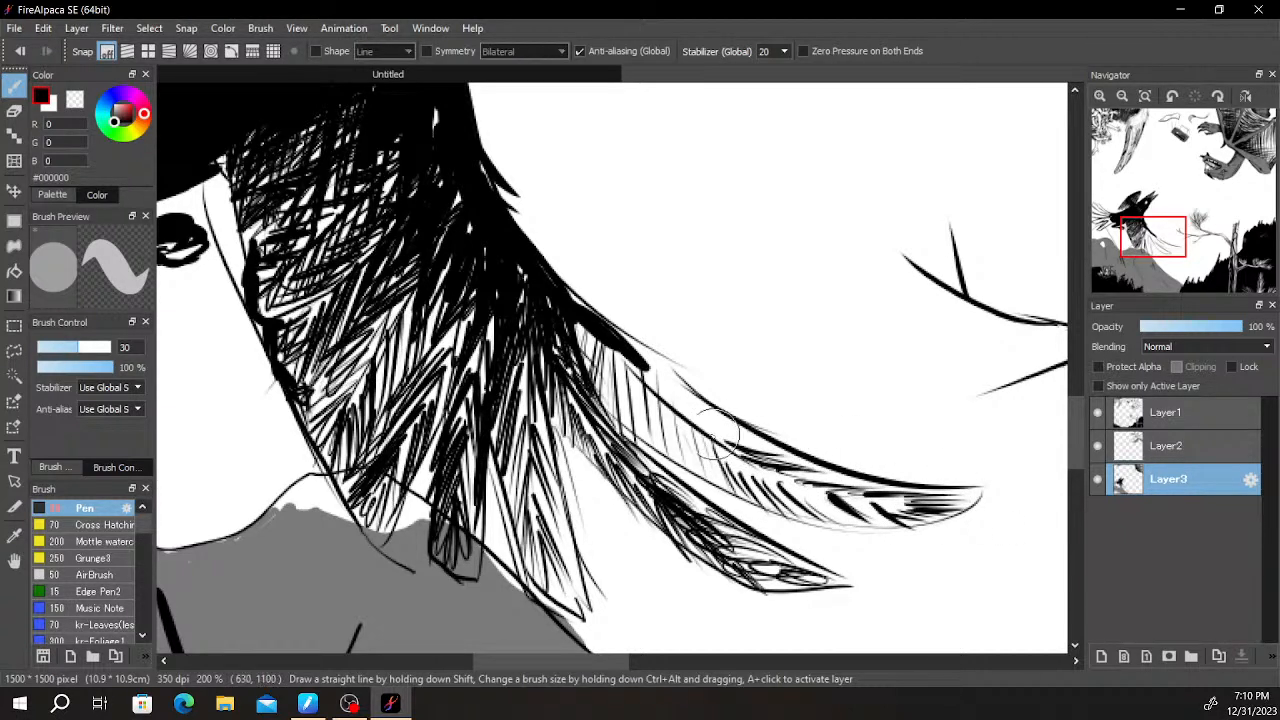
{"action": "mouse_move", "coordinate": [667, 401]}
{"action": "left_mouse_down"}
{"action": "mouse_move", "coordinate": [637, 371]}
{"action": "mouse_move", "coordinate": [696, 393]}
{"action": "left_mouse_up"}
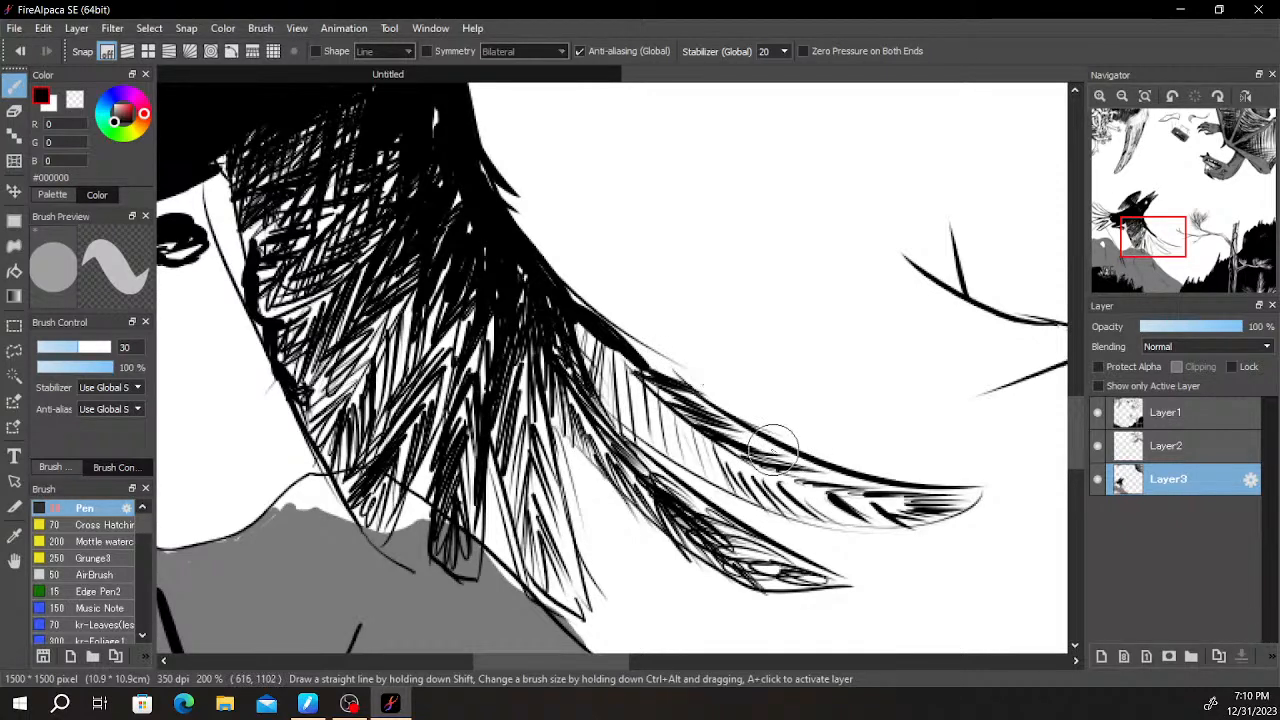
- Crosshatch the outermost feather of the lower wing and add ragged black strokes along its leading edge
{"action": "left_click_drag", "start_coordinate": [607, 365], "coordinate": [563, 378]}
{"action": "mouse_move", "coordinate": [578, 317]}
{"action": "left_mouse_down"}
{"action": "mouse_move", "coordinate": [581, 393]}
{"action": "mouse_move", "coordinate": [592, 396]}
{"action": "mouse_move", "coordinate": [614, 346]}
{"action": "mouse_move", "coordinate": [623, 373]}
{"action": "mouse_move", "coordinate": [593, 425]}
{"action": "left_mouse_up"}
{"action": "mouse_move", "coordinate": [646, 385]}
{"action": "left_mouse_down"}
{"action": "mouse_move", "coordinate": [638, 423]}
{"action": "mouse_move", "coordinate": [696, 411]}
{"action": "mouse_move", "coordinate": [711, 465]}
{"action": "left_mouse_up"}
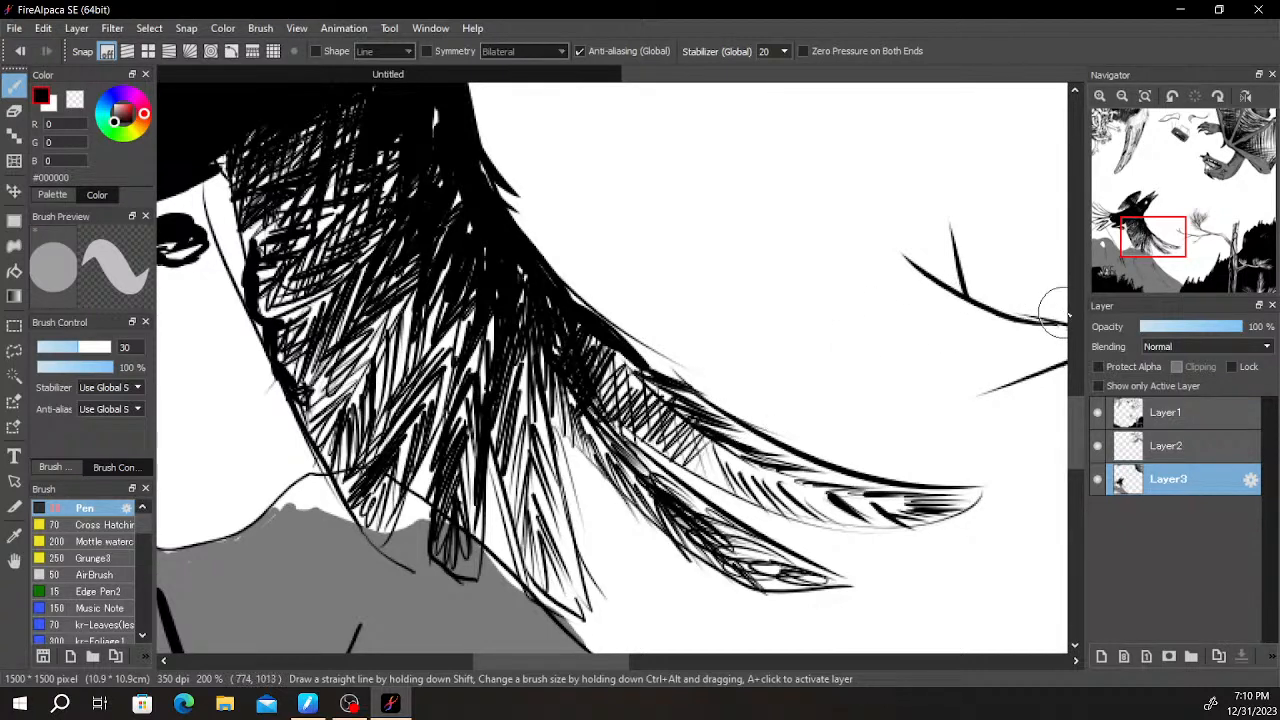
{"action": "left_click_drag", "start_coordinate": [611, 341], "coordinate": [632, 368]}
{"action": "mouse_move", "coordinate": [676, 421]}
{"action": "left_mouse_down"}
{"action": "mouse_move", "coordinate": [762, 484]}
{"action": "mouse_move", "coordinate": [786, 474]}
{"action": "mouse_move", "coordinate": [843, 518]}
{"action": "mouse_move", "coordinate": [891, 527]}
{"action": "left_mouse_up"}
{"action": "scroll", "coordinate": [920, 503], "scroll_direction": "down", "scroll_amount": 1}
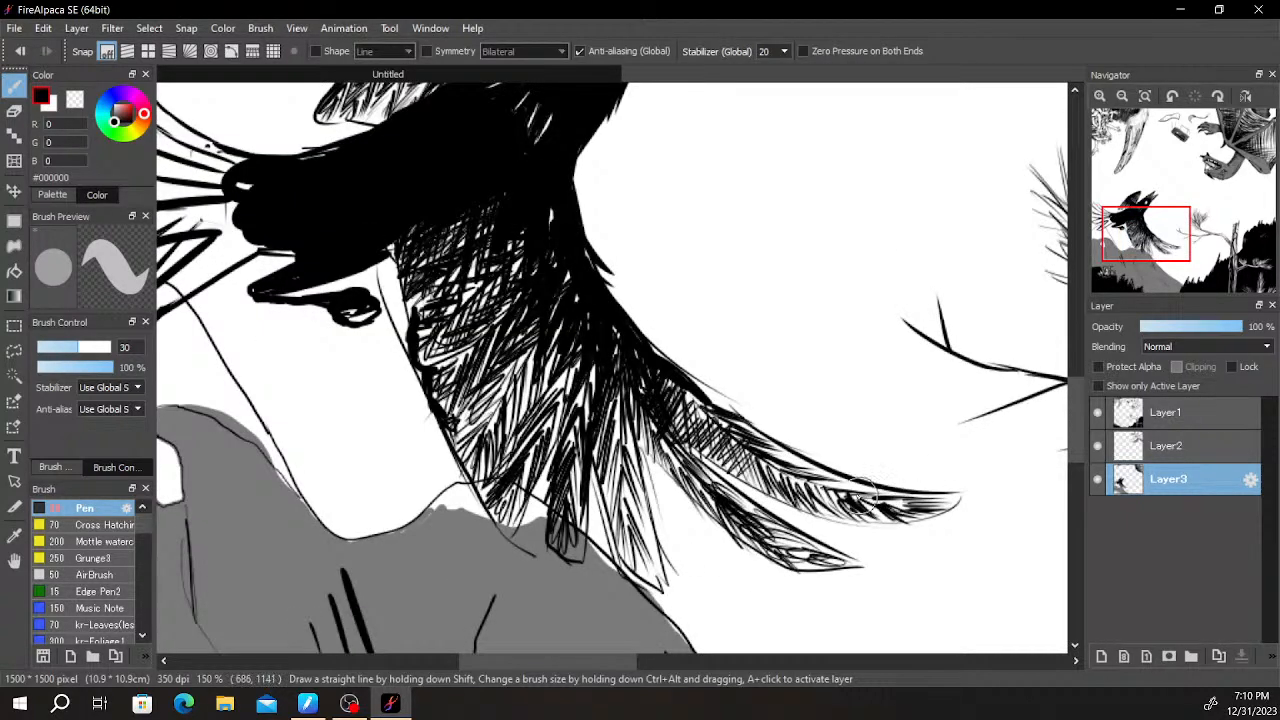
{"action": "mouse_move", "coordinate": [745, 435]}
{"action": "left_mouse_down"}
{"action": "mouse_move", "coordinate": [688, 382]}
{"action": "mouse_move", "coordinate": [703, 383]}
{"action": "left_mouse_up"}
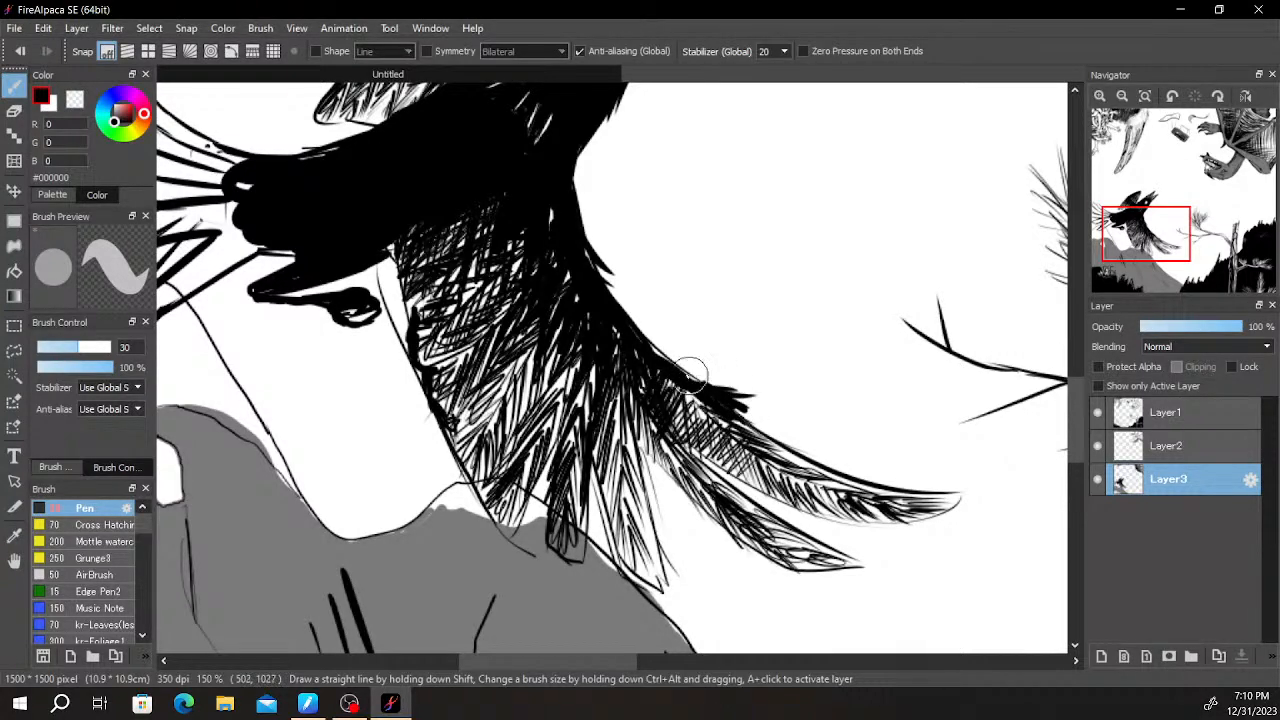
- Hatch the lowest tail feather and thicken the line between the tail feathers above it
{"action": "scroll", "coordinate": [755, 228], "scroll_direction": "down", "scroll_amount": 4}
{"action": "left_click_drag", "start_coordinate": [857, 275], "coordinate": [1026, 434]}
{"action": "scroll", "coordinate": [980, 400], "scroll_direction": "up", "scroll_amount": 2}
{"action": "scroll", "coordinate": [654, 366], "scroll_direction": "up", "scroll_amount": 3}
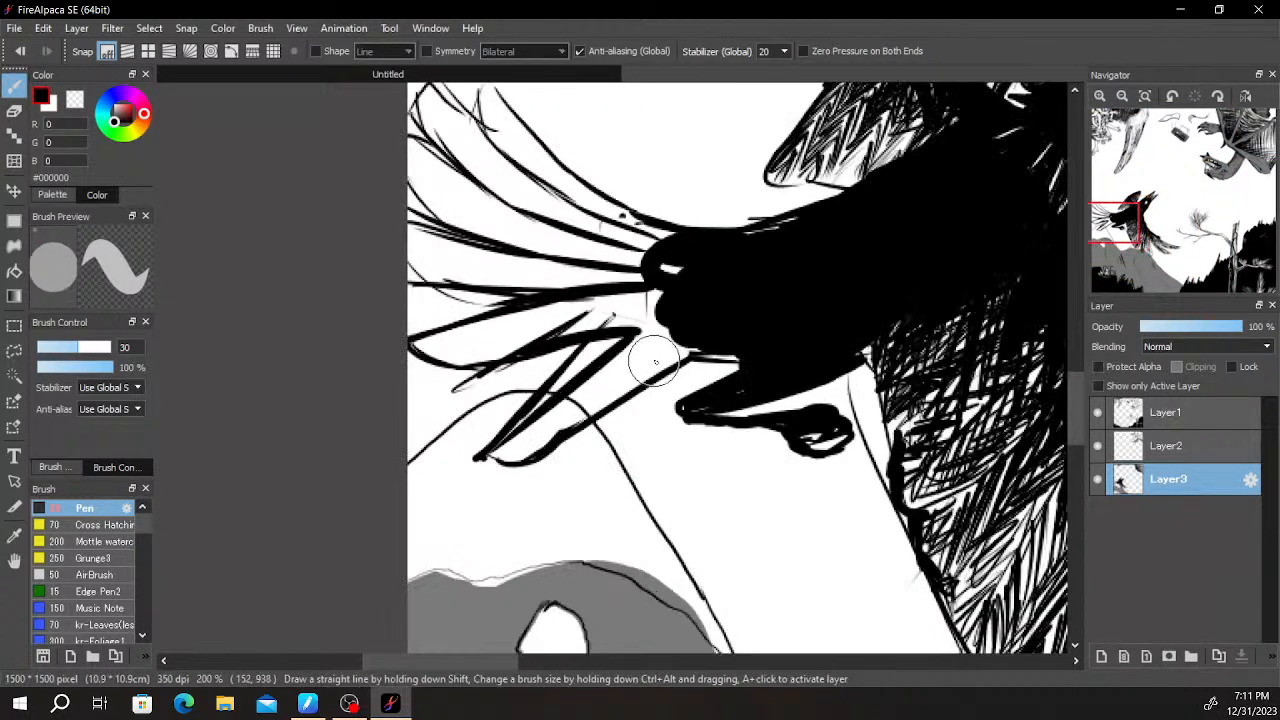
{"action": "mouse_move", "coordinate": [660, 335]}
{"action": "left_mouse_down"}
{"action": "mouse_move", "coordinate": [486, 443]}
{"action": "mouse_move", "coordinate": [557, 420]}
{"action": "mouse_move", "coordinate": [650, 350]}
{"action": "mouse_move", "coordinate": [595, 410]}
{"action": "mouse_move", "coordinate": [643, 362]}
{"action": "mouse_move", "coordinate": [662, 374]}
{"action": "left_mouse_up"}
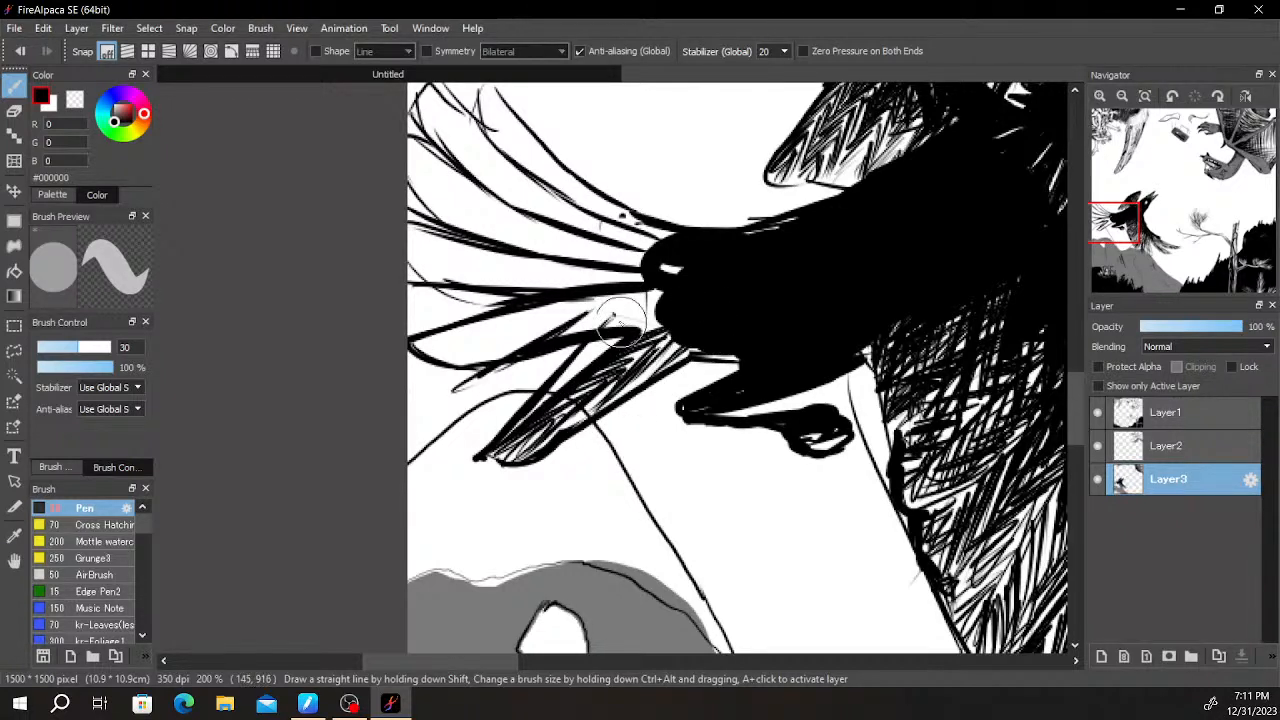
{"action": "left_click_drag", "start_coordinate": [585, 305], "coordinate": [556, 303]}
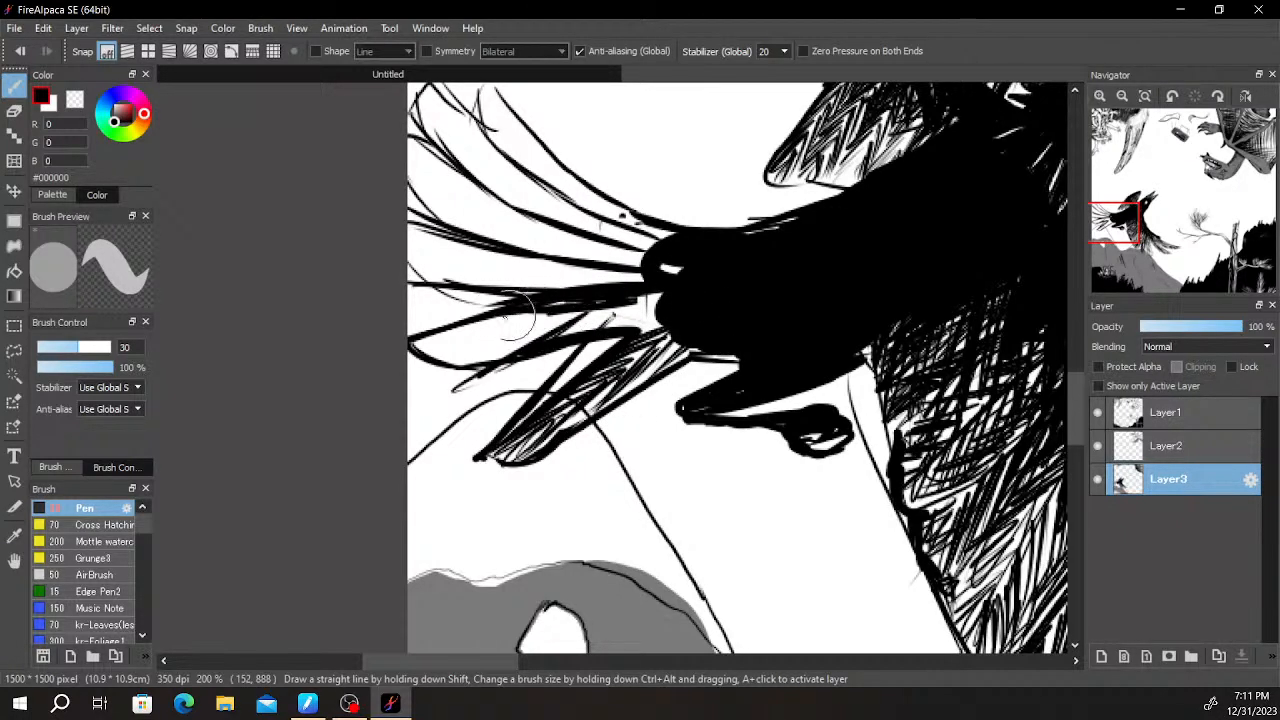
- Hatch the remaining tail feathers up to the top one and blend the tail base into the black body
{"action": "mouse_move", "coordinate": [490, 330]}
{"action": "left_mouse_down"}
{"action": "mouse_move", "coordinate": [420, 352]}
{"action": "mouse_move", "coordinate": [495, 330]}
{"action": "mouse_move", "coordinate": [545, 340]}
{"action": "mouse_move", "coordinate": [640, 305]}
{"action": "mouse_move", "coordinate": [623, 268]}
{"action": "mouse_move", "coordinate": [500, 265]}
{"action": "mouse_move", "coordinate": [420, 245]}
{"action": "mouse_move", "coordinate": [400, 266]}
{"action": "mouse_move", "coordinate": [570, 270]}
{"action": "mouse_move", "coordinate": [560, 297]}
{"action": "mouse_move", "coordinate": [663, 264]}
{"action": "mouse_move", "coordinate": [560, 247]}
{"action": "mouse_move", "coordinate": [450, 171]}
{"action": "mouse_move", "coordinate": [441, 188]}
{"action": "mouse_move", "coordinate": [494, 214]}
{"action": "left_mouse_up"}
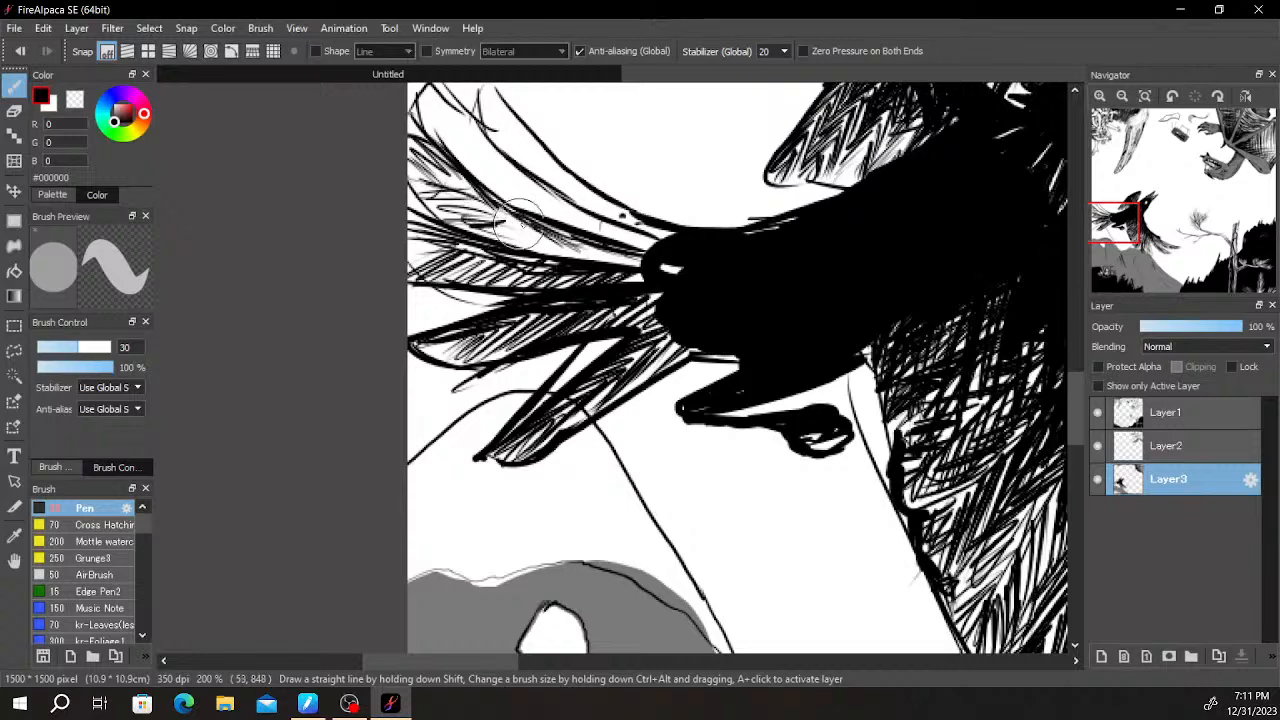
{"action": "mouse_move", "coordinate": [594, 245]}
{"action": "left_mouse_down"}
{"action": "mouse_move", "coordinate": [647, 258]}
{"action": "mouse_move", "coordinate": [617, 257]}
{"action": "left_mouse_up"}
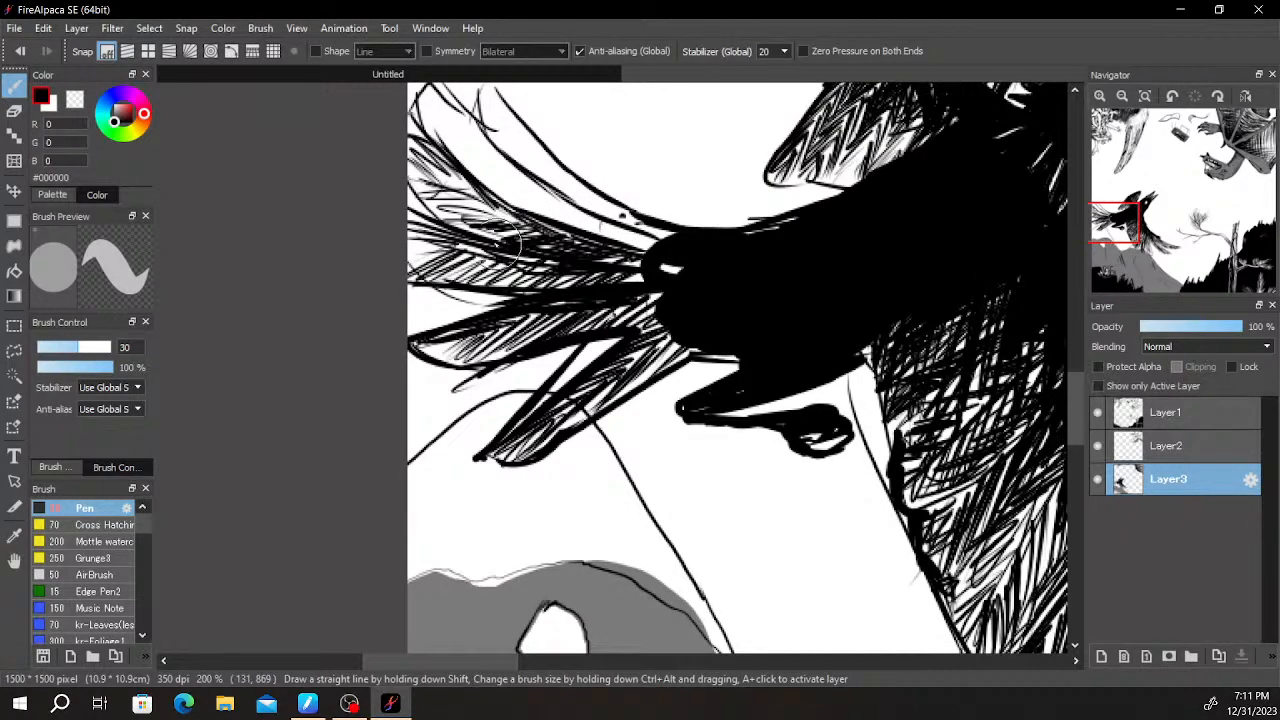
{"action": "left_click_drag", "start_coordinate": [457, 222], "coordinate": [425, 197]}
{"action": "left_click_drag", "start_coordinate": [468, 120], "coordinate": [443, 130]}
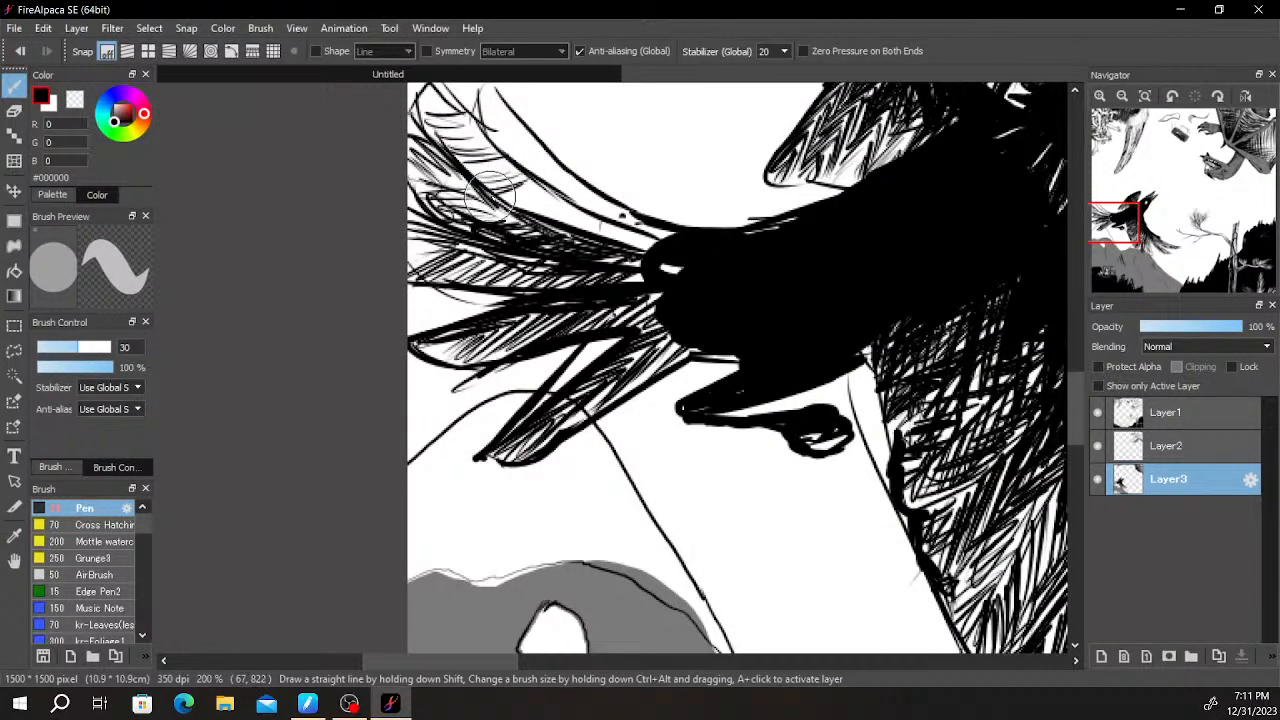
{"action": "mouse_move", "coordinate": [557, 203]}
{"action": "left_mouse_down"}
{"action": "mouse_move", "coordinate": [620, 232]}
{"action": "mouse_move", "coordinate": [567, 217]}
{"action": "mouse_move", "coordinate": [438, 128]}
{"action": "mouse_move", "coordinate": [458, 118]}
{"action": "mouse_move", "coordinate": [482, 180]}
{"action": "left_mouse_up"}
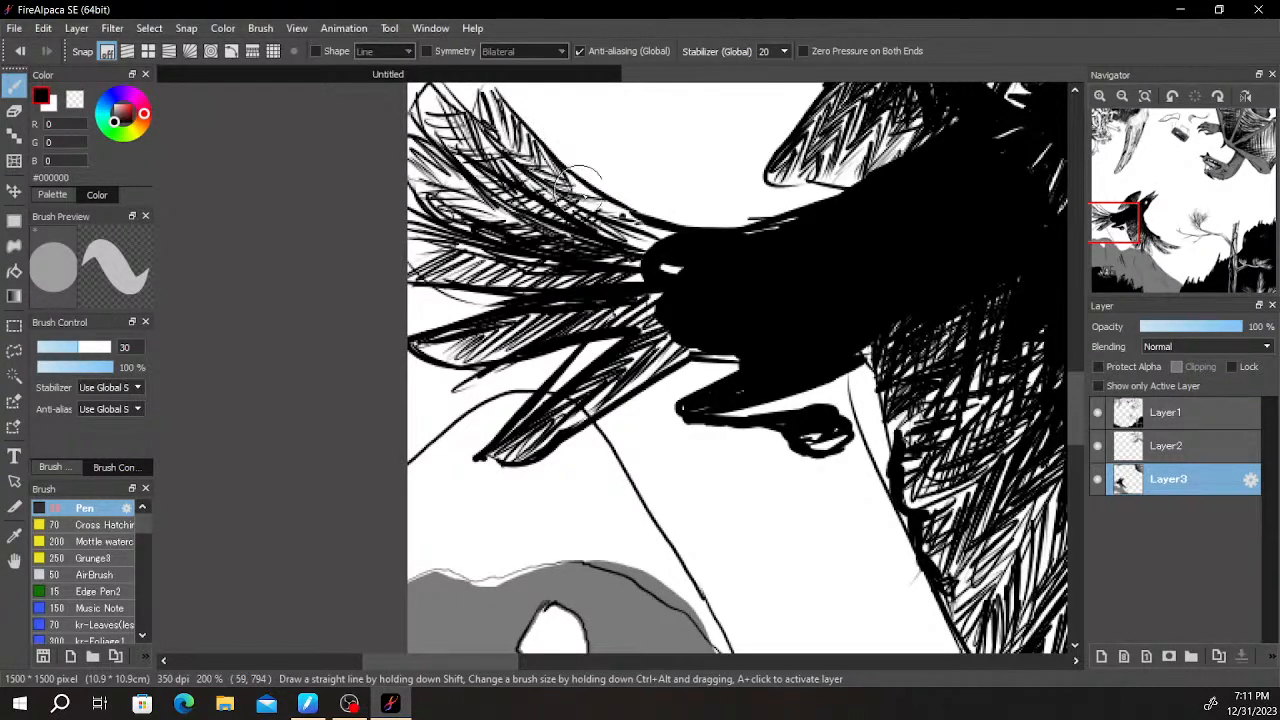
{"action": "mouse_move", "coordinate": [674, 245]}
{"action": "left_mouse_down"}
{"action": "mouse_move", "coordinate": [650, 243]}
{"action": "mouse_move", "coordinate": [671, 251]}
{"action": "mouse_move", "coordinate": [636, 328]}
{"action": "mouse_move", "coordinate": [692, 324]}
{"action": "left_mouse_up"}
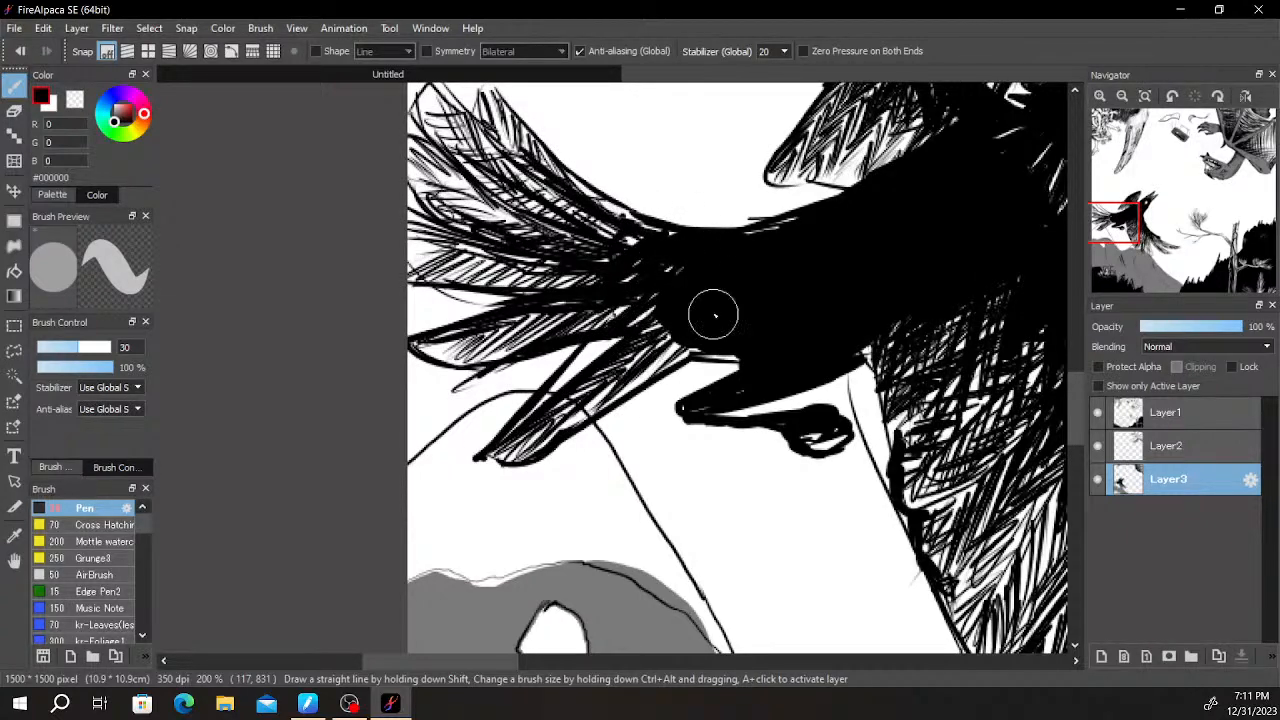
- Draw a slanted solid black exclamation mark in the sky in front of the bird's open beak
{"action": "scroll", "coordinate": [832, 192], "scroll_direction": "down", "scroll_amount": 6}
{"action": "left_click_drag", "start_coordinate": [1058, 196], "coordinate": [877, 274]}
{"action": "scroll", "coordinate": [877, 274], "scroll_direction": "up", "scroll_amount": 3}
{"action": "left_click_drag", "start_coordinate": [640, 276], "coordinate": [864, 263]}
{"action": "scroll", "coordinate": [864, 263], "scroll_direction": "up", "scroll_amount": 1}
{"action": "scroll", "coordinate": [605, 345], "scroll_direction": "up", "scroll_amount": 1}
{"action": "left_click_drag", "start_coordinate": [634, 303], "coordinate": [757, 466]}
{"action": "left_click_drag", "start_coordinate": [823, 237], "coordinate": [797, 354]}
{"action": "key", "text": "ctrl+z"}
{"action": "mouse_move", "coordinate": [803, 231]}
{"action": "left_mouse_down"}
{"action": "mouse_move", "coordinate": [829, 251]}
{"action": "mouse_move", "coordinate": [757, 388]}
{"action": "mouse_move", "coordinate": [757, 357]}
{"action": "left_mouse_up"}
{"action": "key", "text": "ctrl+z"}
{"action": "left_click_drag", "start_coordinate": [800, 229], "coordinate": [778, 318]}
{"action": "left_click_drag", "start_coordinate": [802, 266], "coordinate": [801, 290]}
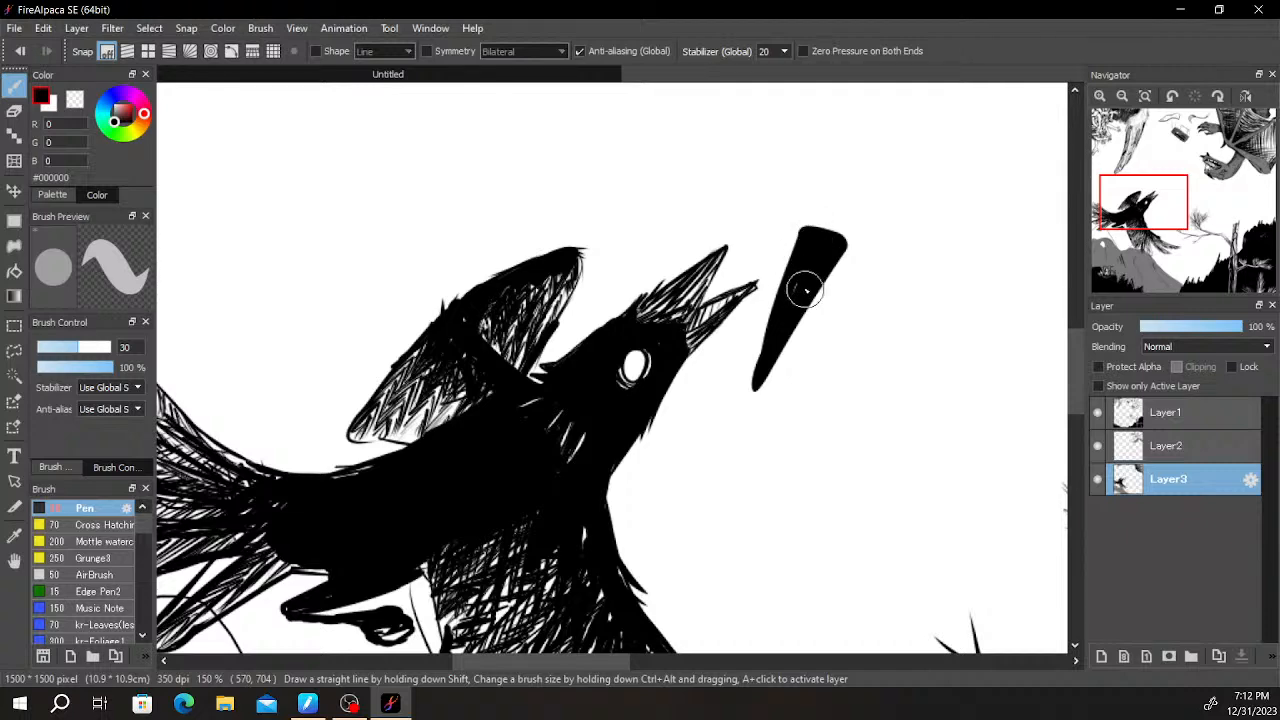
{"action": "left_click_drag", "start_coordinate": [738, 431], "coordinate": [740, 440]}
- Thicken the black outline of the mountain peak under the bird's tail and down into the valley toward the lower wing
{"action": "scroll", "coordinate": [746, 377], "scroll_direction": "down", "scroll_amount": 6}
{"action": "scroll", "coordinate": [746, 377], "scroll_direction": "up", "scroll_amount": 3}
{"action": "mouse_move", "coordinate": [950, 262]}
{"action": "left_mouse_down"}
{"action": "mouse_move", "coordinate": [855, 226]}
{"action": "mouse_move", "coordinate": [791, 276]}
{"action": "left_mouse_up"}
{"action": "scroll", "coordinate": [859, 225], "scroll_direction": "down", "scroll_amount": 2}
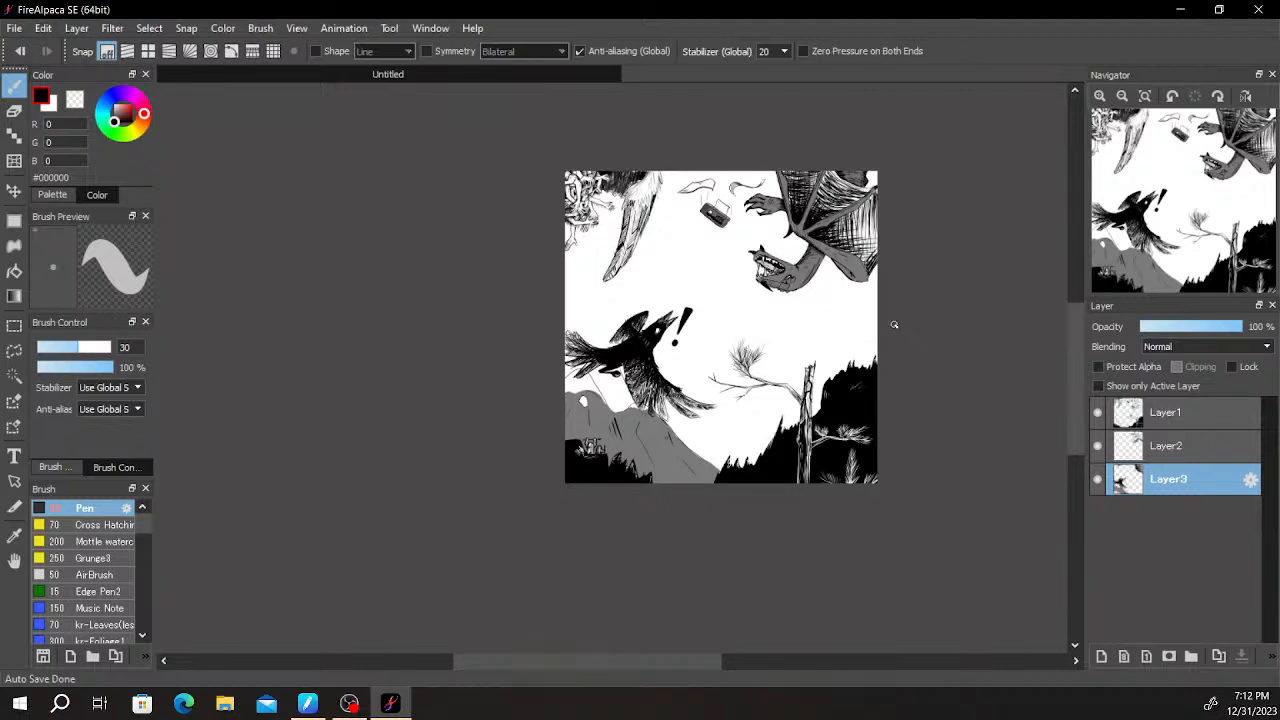
{"action": "scroll", "coordinate": [600, 406], "scroll_direction": "up", "scroll_amount": 5}
{"action": "left_click_drag", "start_coordinate": [538, 353], "coordinate": [673, 623]}
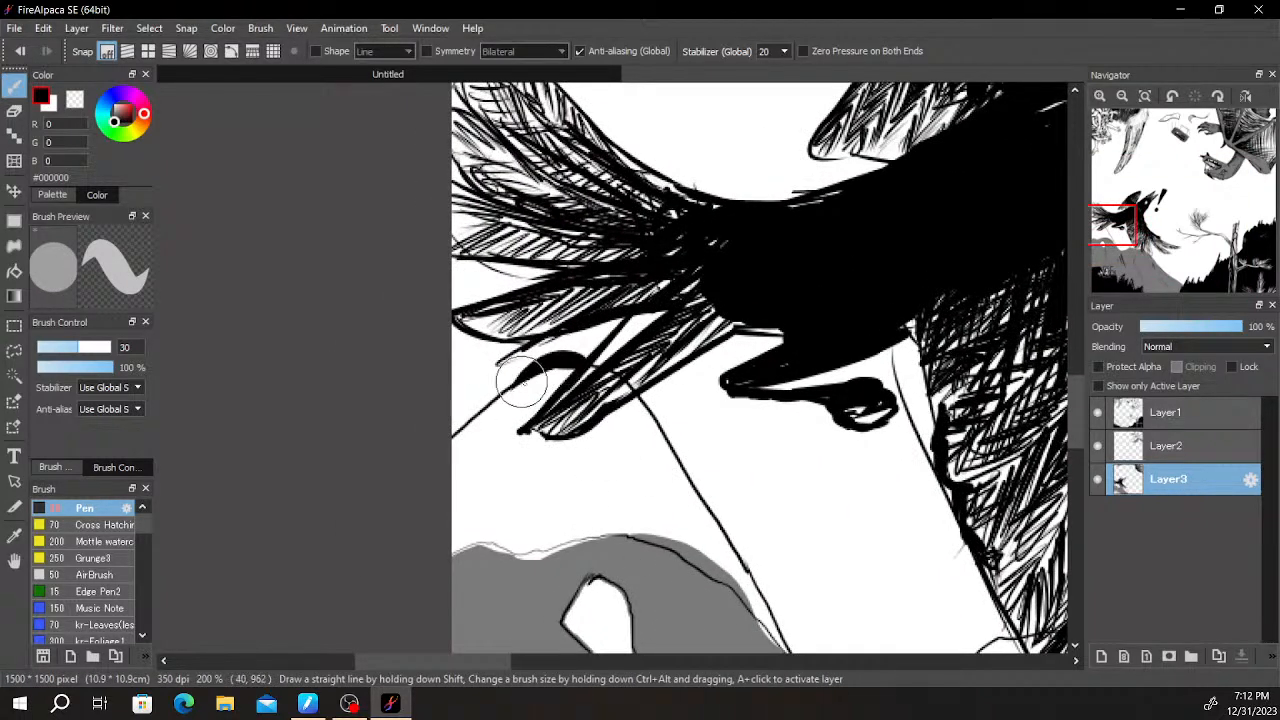
{"action": "left_click_drag", "start_coordinate": [706, 394], "coordinate": [642, 334]}
{"action": "mouse_move", "coordinate": [568, 320]}
{"action": "left_mouse_down"}
{"action": "mouse_move", "coordinate": [676, 508]}
{"action": "mouse_move", "coordinate": [728, 578]}
{"action": "left_mouse_up"}
{"action": "left_click_drag", "start_coordinate": [742, 508], "coordinate": [678, 366]}
{"action": "mouse_move", "coordinate": [658, 412]}
{"action": "left_mouse_down"}
{"action": "mouse_move", "coordinate": [714, 514]}
{"action": "mouse_move", "coordinate": [798, 482]}
{"action": "mouse_move", "coordinate": [790, 505]}
{"action": "mouse_move", "coordinate": [774, 506]}
{"action": "mouse_move", "coordinate": [880, 438]}
{"action": "left_mouse_up"}
- Continue the thick black mountain outline from beneath the lower wing down the slope to the dark trees
{"action": "left_click_drag", "start_coordinate": [1022, 479], "coordinate": [799, 457]}
{"action": "mouse_move", "coordinate": [703, 412]}
{"action": "left_mouse_down"}
{"action": "mouse_move", "coordinate": [634, 355]}
{"action": "mouse_move", "coordinate": [705, 386]}
{"action": "left_mouse_up"}
{"action": "mouse_move", "coordinate": [758, 427]}
{"action": "left_mouse_down"}
{"action": "mouse_move", "coordinate": [831, 494]}
{"action": "mouse_move", "coordinate": [829, 473]}
{"action": "mouse_move", "coordinate": [732, 383]}
{"action": "mouse_move", "coordinate": [882, 559]}
{"action": "mouse_move", "coordinate": [912, 586]}
{"action": "left_mouse_up"}
{"action": "left_click_drag", "start_coordinate": [895, 520], "coordinate": [787, 363]}
{"action": "mouse_move", "coordinate": [808, 431]}
{"action": "left_mouse_down"}
{"action": "mouse_move", "coordinate": [867, 514]}
{"action": "mouse_move", "coordinate": [897, 516]}
{"action": "mouse_move", "coordinate": [867, 497]}
{"action": "mouse_move", "coordinate": [968, 573]}
{"action": "mouse_move", "coordinate": [1018, 583]}
{"action": "left_mouse_up"}
{"action": "left_click_drag", "start_coordinate": [986, 490], "coordinate": [734, 268]}
{"action": "left_click_drag", "start_coordinate": [734, 363], "coordinate": [856, 447]}
{"action": "left_click_drag", "start_coordinate": [734, 357], "coordinate": [763, 371]}
- Review the whole picture, checking the bird, the exclamation mark and the mountain outline against the rest of the scene
{"action": "scroll", "coordinate": [813, 390], "scroll_direction": "down", "scroll_amount": 6}
{"action": "left_click_drag", "start_coordinate": [912, 359], "coordinate": [903, 265]}
{"action": "scroll", "coordinate": [928, 283], "scroll_direction": "down", "scroll_amount": 1}
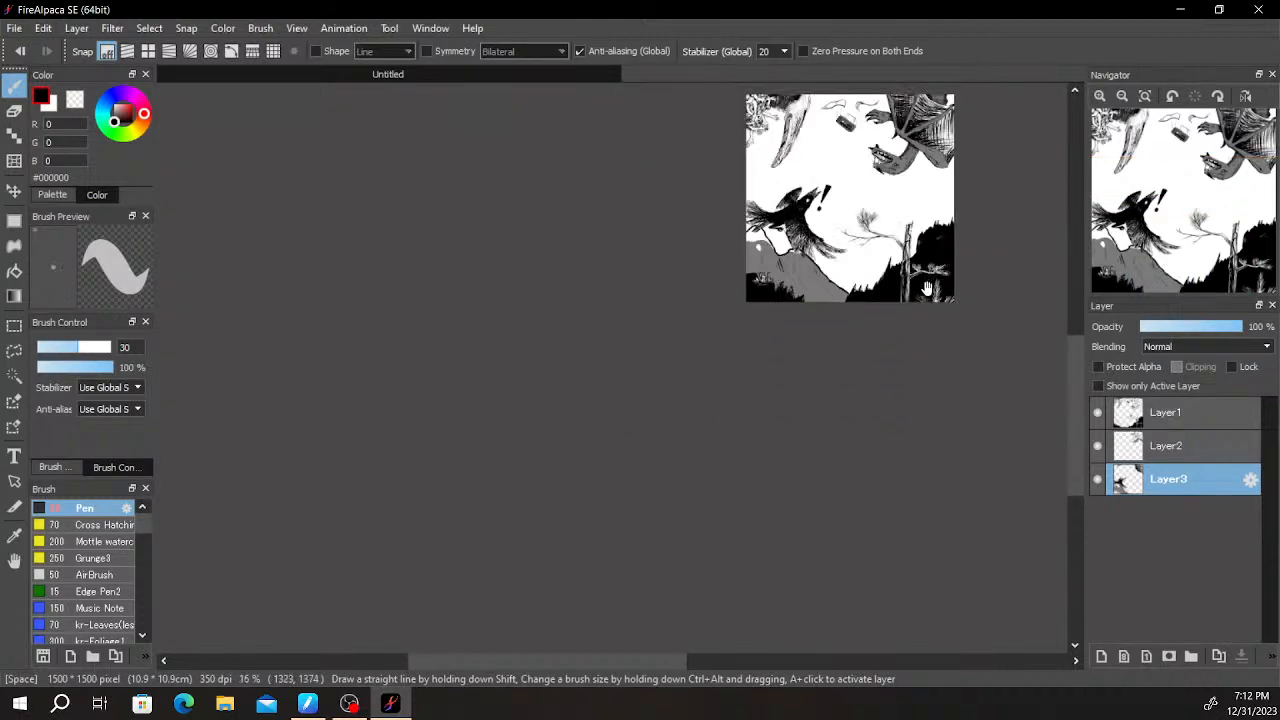
{"action": "scroll", "coordinate": [925, 289], "scroll_direction": "up", "scroll_amount": 2}
{"action": "left_click_drag", "start_coordinate": [582, 239], "coordinate": [588, 430]}
{"action": "scroll", "coordinate": [588, 430], "scroll_direction": "up", "scroll_amount": 2}
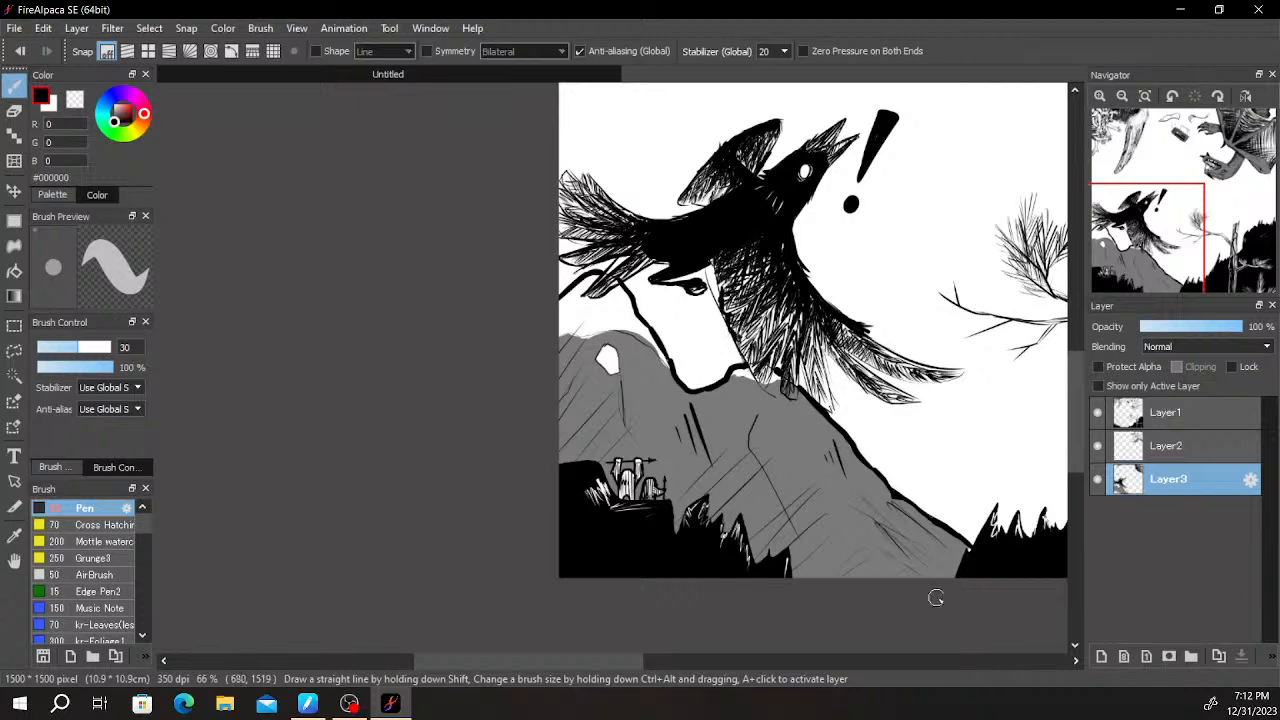
{"action": "scroll", "coordinate": [900, 490], "scroll_direction": "down", "scroll_amount": 3}
{"action": "scroll", "coordinate": [1040, 370], "scroll_direction": "up", "scroll_amount": 1}
{"action": "left_click_drag", "start_coordinate": [918, 468], "coordinate": [849, 383]}
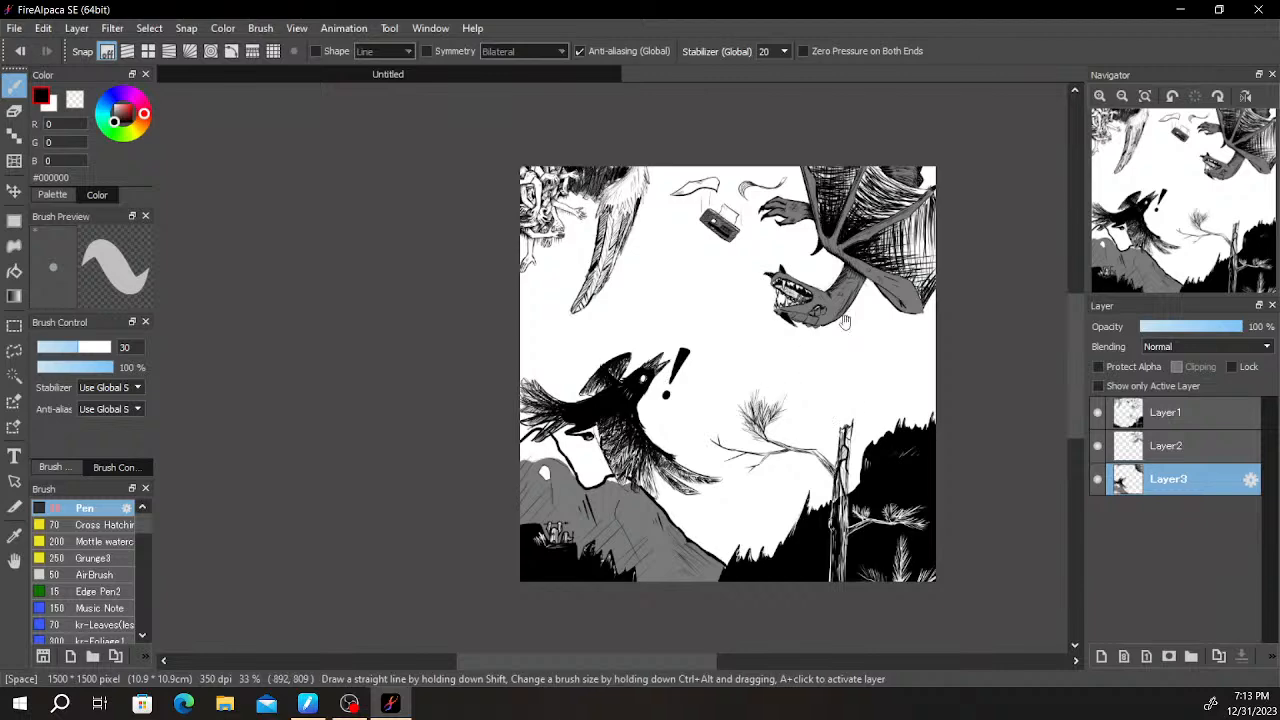
{"action": "scroll", "coordinate": [703, 484], "scroll_direction": "up", "scroll_amount": 1}
{"action": "scroll", "coordinate": [702, 486], "scroll_direction": "down", "scroll_amount": 1}
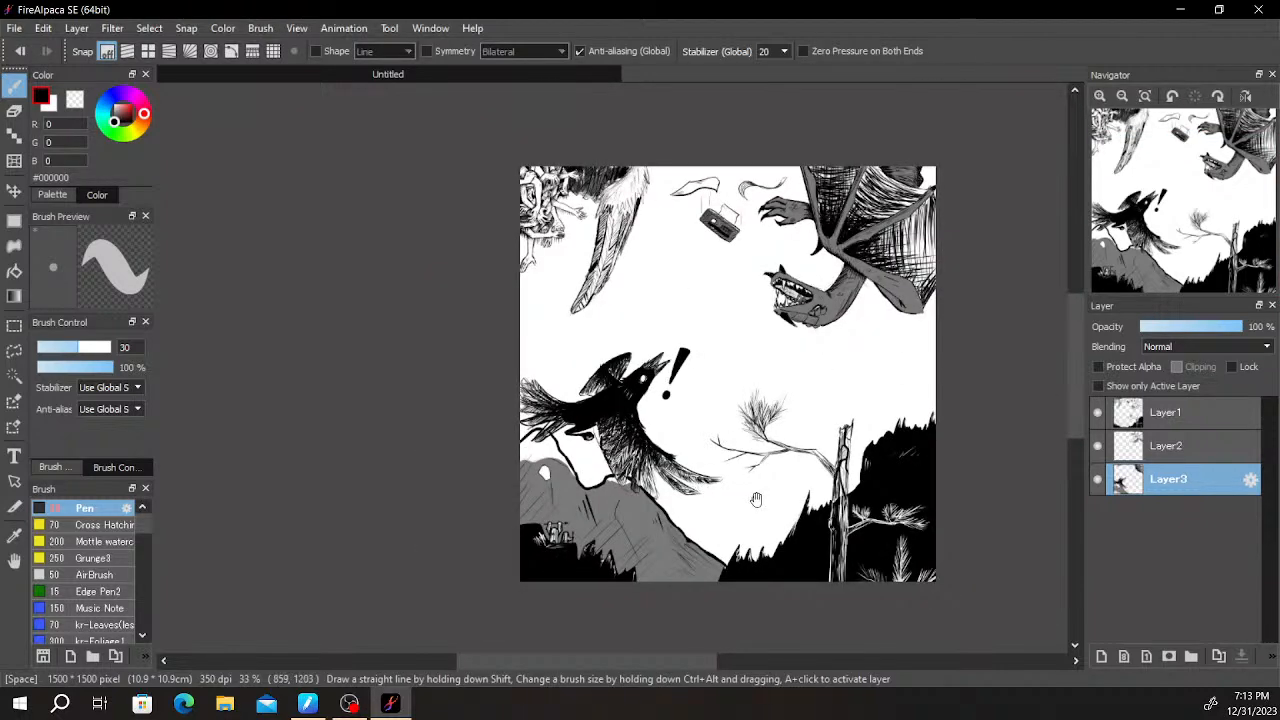
- Inspect the small figures on the ledge, the upper half of the scene and the bird's lower wing
{"action": "scroll", "coordinate": [550, 550], "scroll_direction": "up", "scroll_amount": 6}
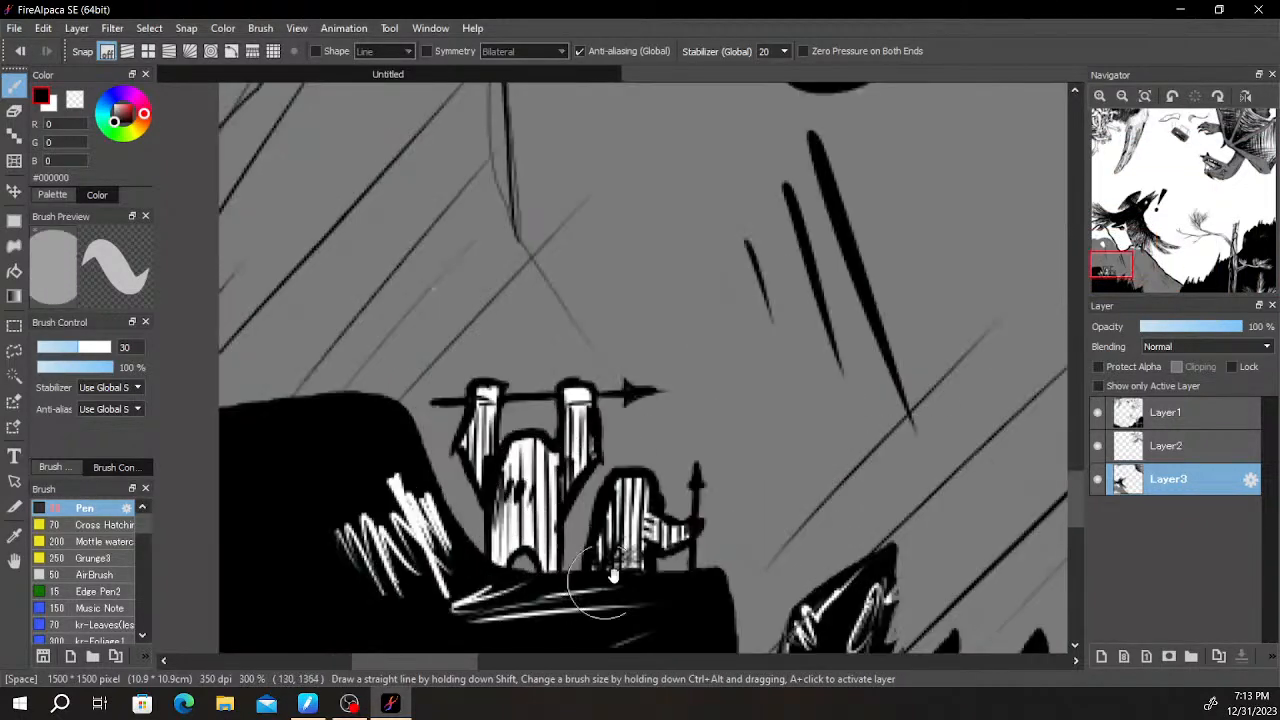
{"action": "scroll", "coordinate": [660, 500], "scroll_direction": "down", "scroll_amount": 2}
{"action": "scroll", "coordinate": [700, 460], "scroll_direction": "up", "scroll_amount": 1}
{"action": "scroll", "coordinate": [734, 413], "scroll_direction": "down", "scroll_amount": 5}
{"action": "scroll", "coordinate": [720, 420], "scroll_direction": "down", "scroll_amount": 1}
{"action": "left_click_drag", "start_coordinate": [735, 413], "coordinate": [705, 383]}
{"action": "scroll", "coordinate": [643, 448], "scroll_direction": "up", "scroll_amount": 2}
{"action": "scroll", "coordinate": [665, 429], "scroll_direction": "down", "scroll_amount": 1}
{"action": "scroll", "coordinate": [728, 374], "scroll_direction": "up", "scroll_amount": 2}
{"action": "left_click_drag", "start_coordinate": [746, 342], "coordinate": [794, 508]}
{"action": "scroll", "coordinate": [780, 488], "scroll_direction": "down", "scroll_amount": 1}
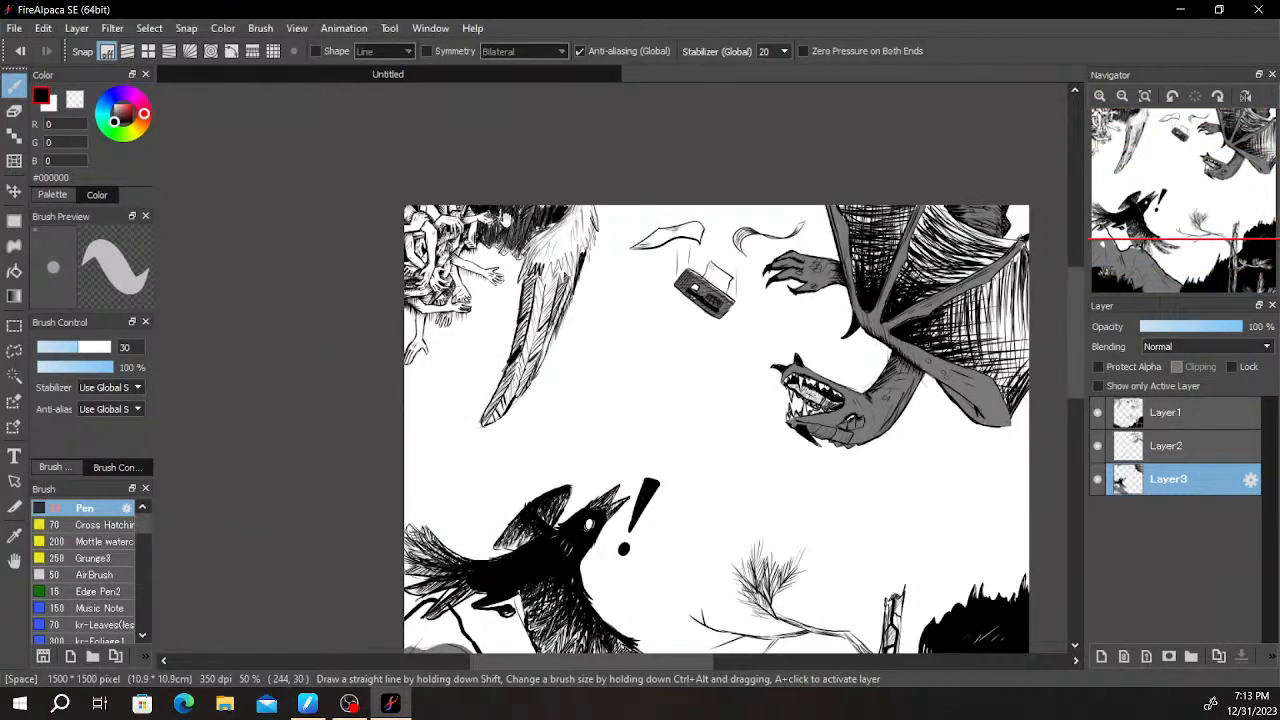
{"action": "scroll", "coordinate": [505, 219], "scroll_direction": "up", "scroll_amount": 1}
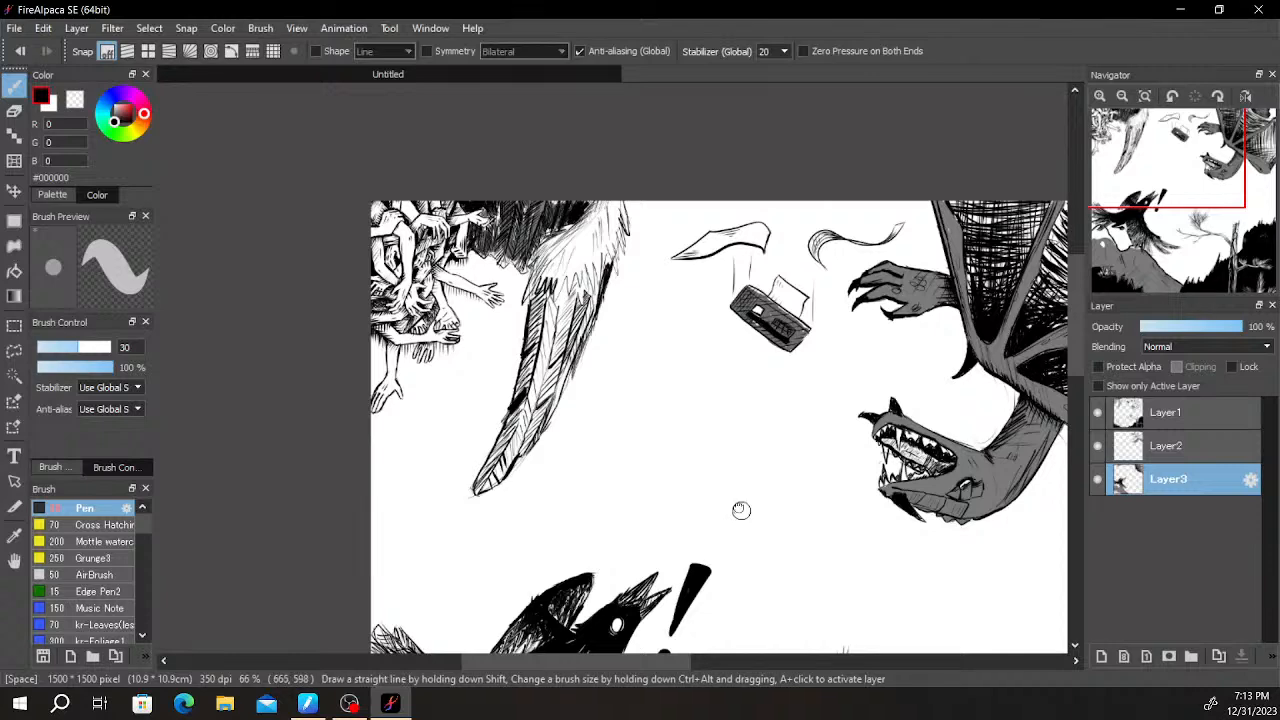
{"action": "left_click_drag", "start_coordinate": [709, 503], "coordinate": [671, 284]}
{"action": "left_click_drag", "start_coordinate": [735, 452], "coordinate": [675, 352]}
{"action": "left_click_drag", "start_coordinate": [763, 430], "coordinate": [740, 280]}
{"action": "scroll", "coordinate": [671, 443], "scroll_direction": "up", "scroll_amount": 1}
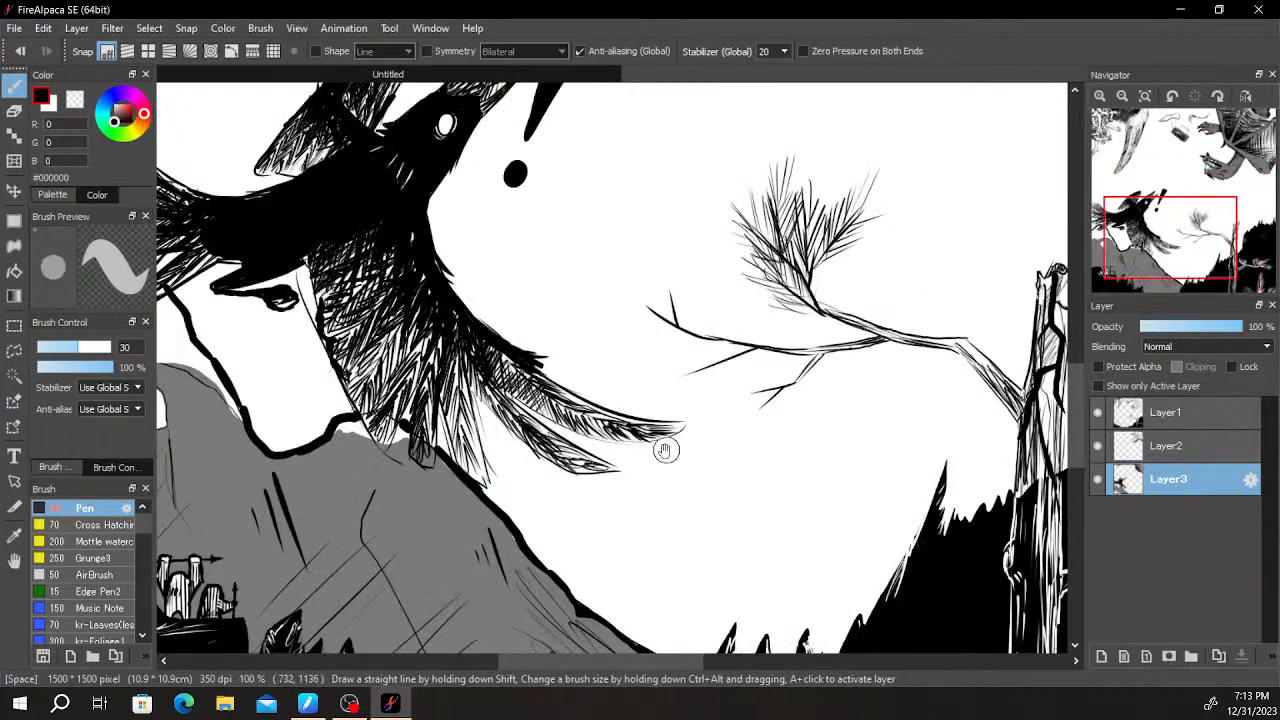
- Touch up the black where the bird's lower wing meets its body, beside the white gap above the mountain
{"action": "key", "text": "e"}
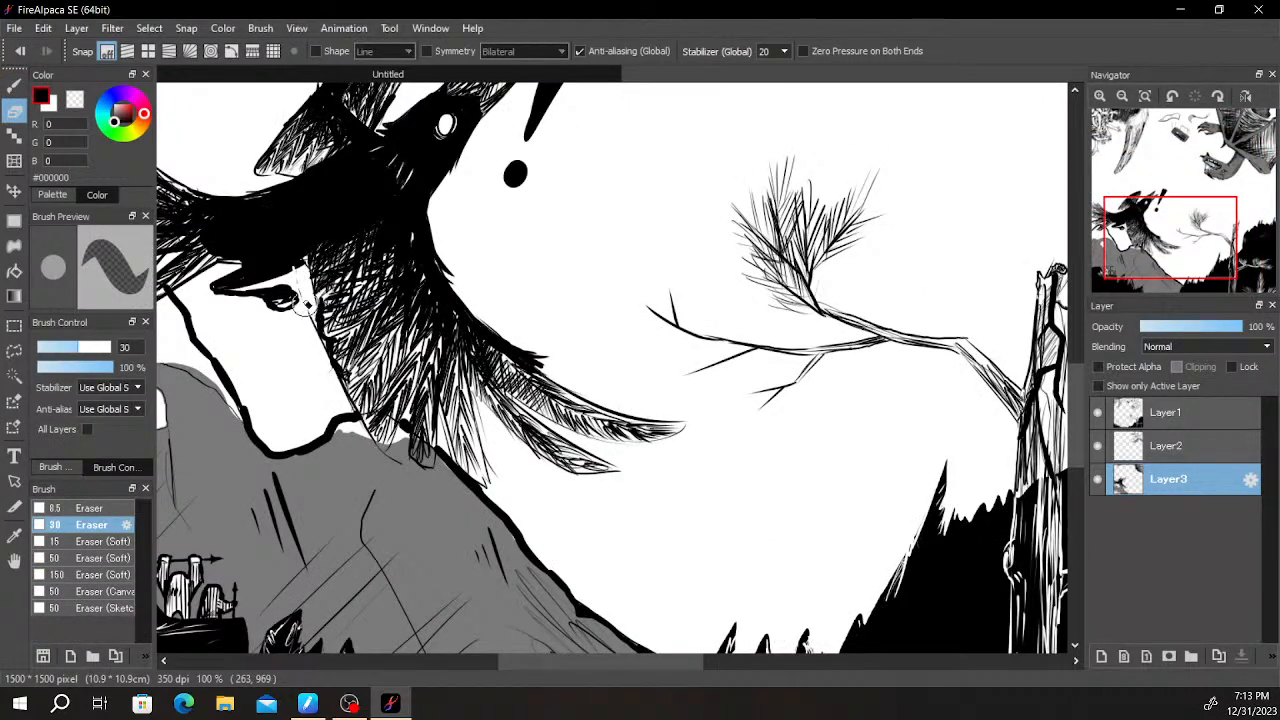
{"action": "key", "text": "b"}
{"action": "scroll", "coordinate": [291, 290], "scroll_direction": "up", "scroll_amount": 2}
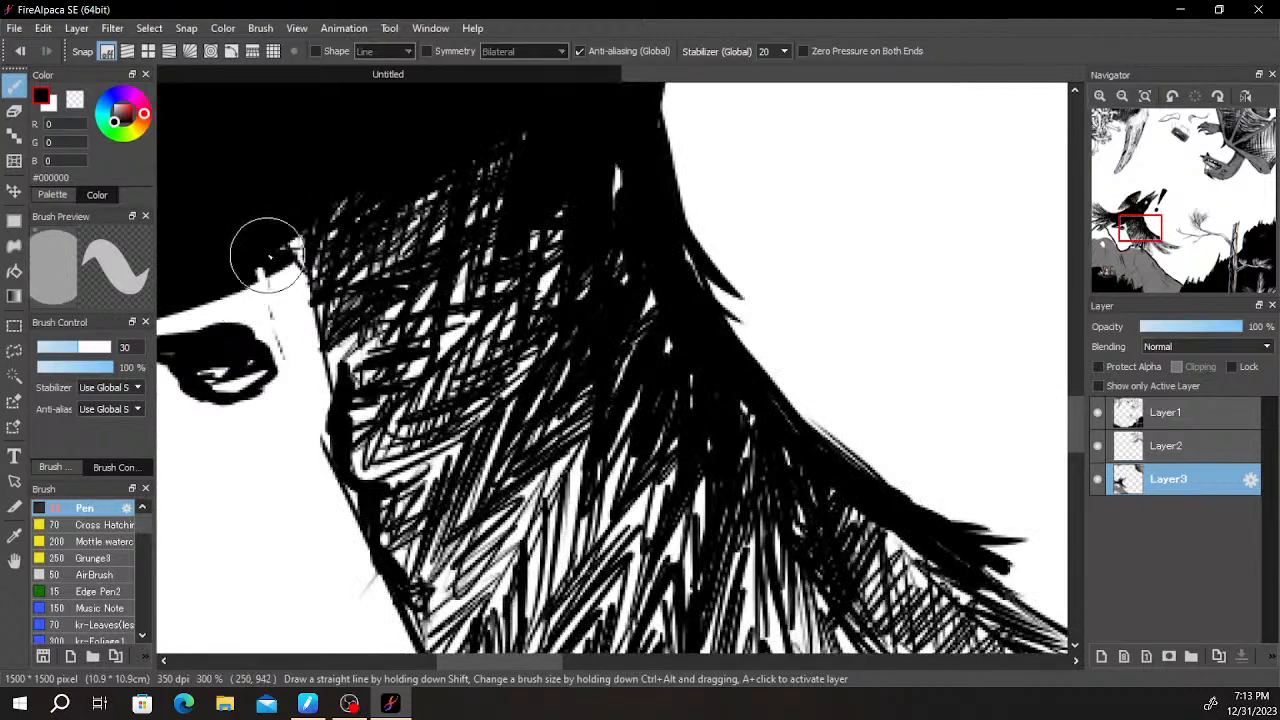
{"action": "scroll", "coordinate": [314, 214], "scroll_direction": "down", "scroll_amount": 8}
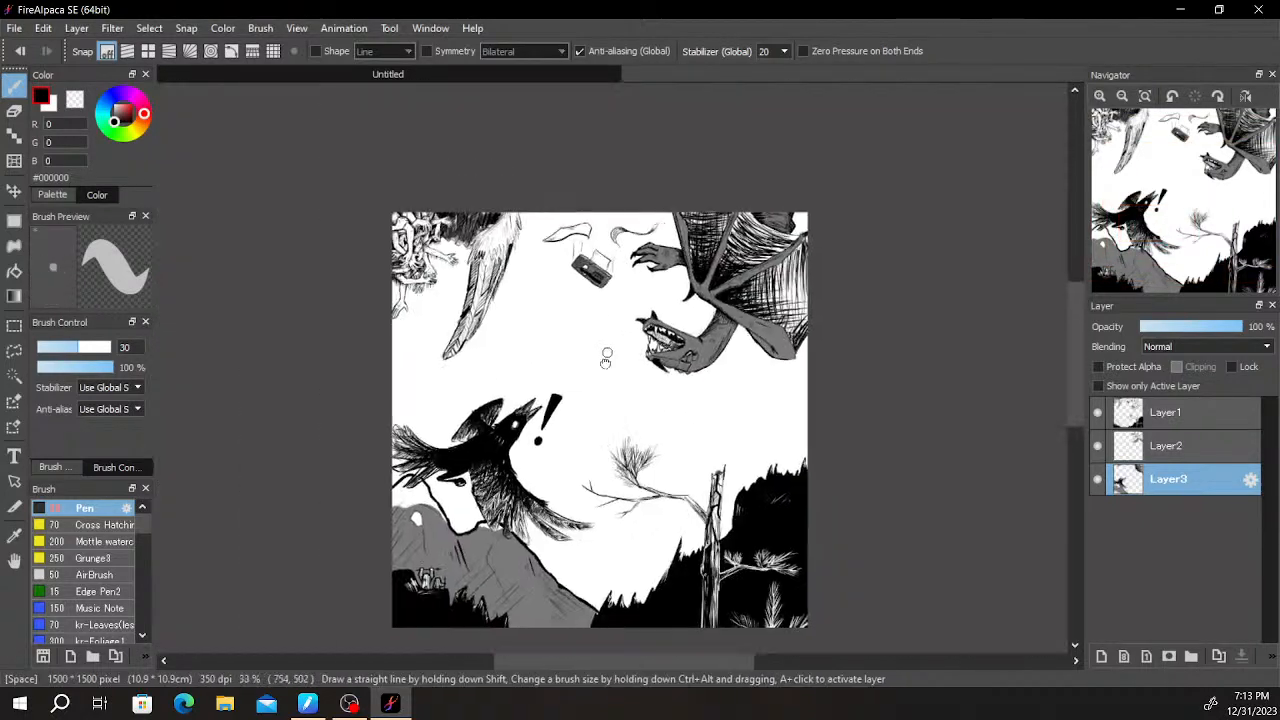
{"action": "left_click_drag", "start_coordinate": [605, 362], "coordinate": [659, 278]}
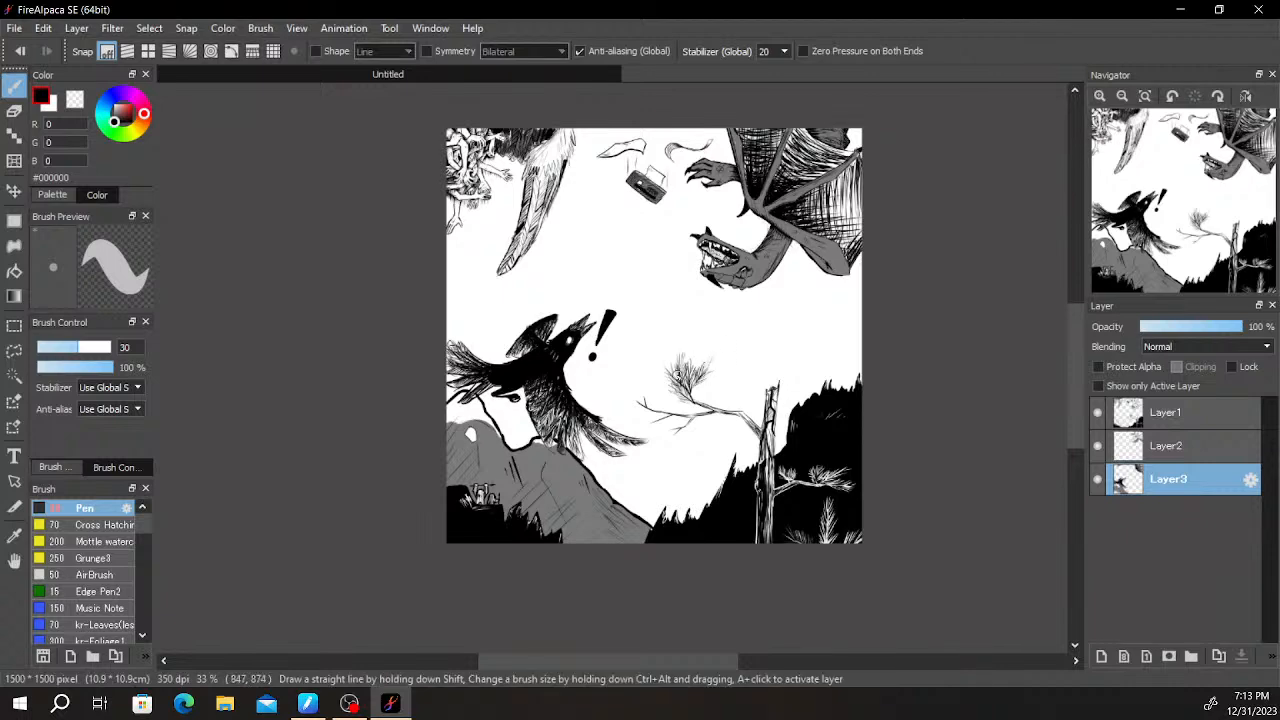
- Draw upright black pine needles fanning out from the tip of the long branch nearest the bird
{"action": "scroll", "coordinate": [676, 396], "scroll_direction": "up", "scroll_amount": 4}
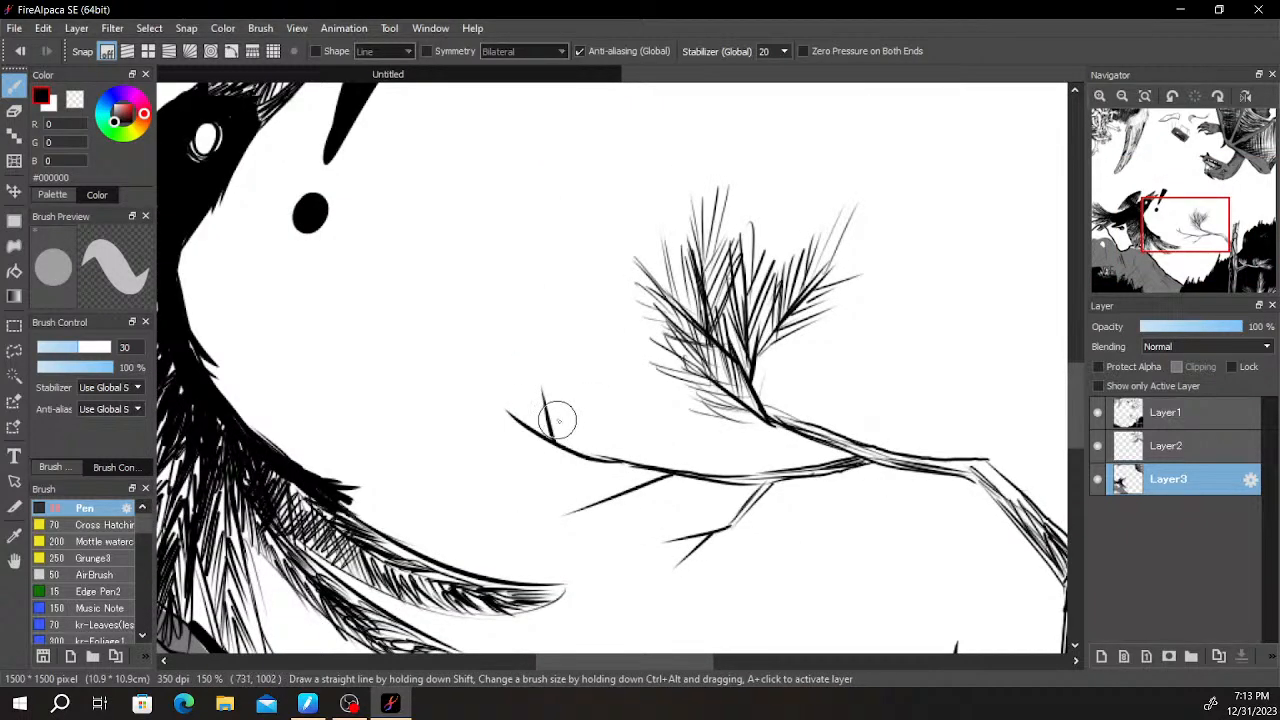
{"action": "mouse_move", "coordinate": [553, 443]}
{"action": "left_mouse_down"}
{"action": "mouse_move", "coordinate": [481, 307]}
{"action": "mouse_move", "coordinate": [510, 367]}
{"action": "mouse_move", "coordinate": [516, 299]}
{"action": "left_mouse_up"}
{"action": "left_click_drag", "start_coordinate": [527, 396], "coordinate": [525, 312]}
{"action": "mouse_move", "coordinate": [536, 405]}
{"action": "left_mouse_down"}
{"action": "mouse_move", "coordinate": [532, 315]}
{"action": "mouse_move", "coordinate": [536, 342]}
{"action": "left_mouse_up"}
{"action": "mouse_move", "coordinate": [532, 412]}
{"action": "left_mouse_down"}
{"action": "mouse_move", "coordinate": [483, 353]}
{"action": "mouse_move", "coordinate": [479, 310]}
{"action": "mouse_move", "coordinate": [492, 341]}
{"action": "mouse_move", "coordinate": [478, 248]}
{"action": "left_mouse_up"}
{"action": "left_click_drag", "start_coordinate": [503, 330], "coordinate": [492, 242]}
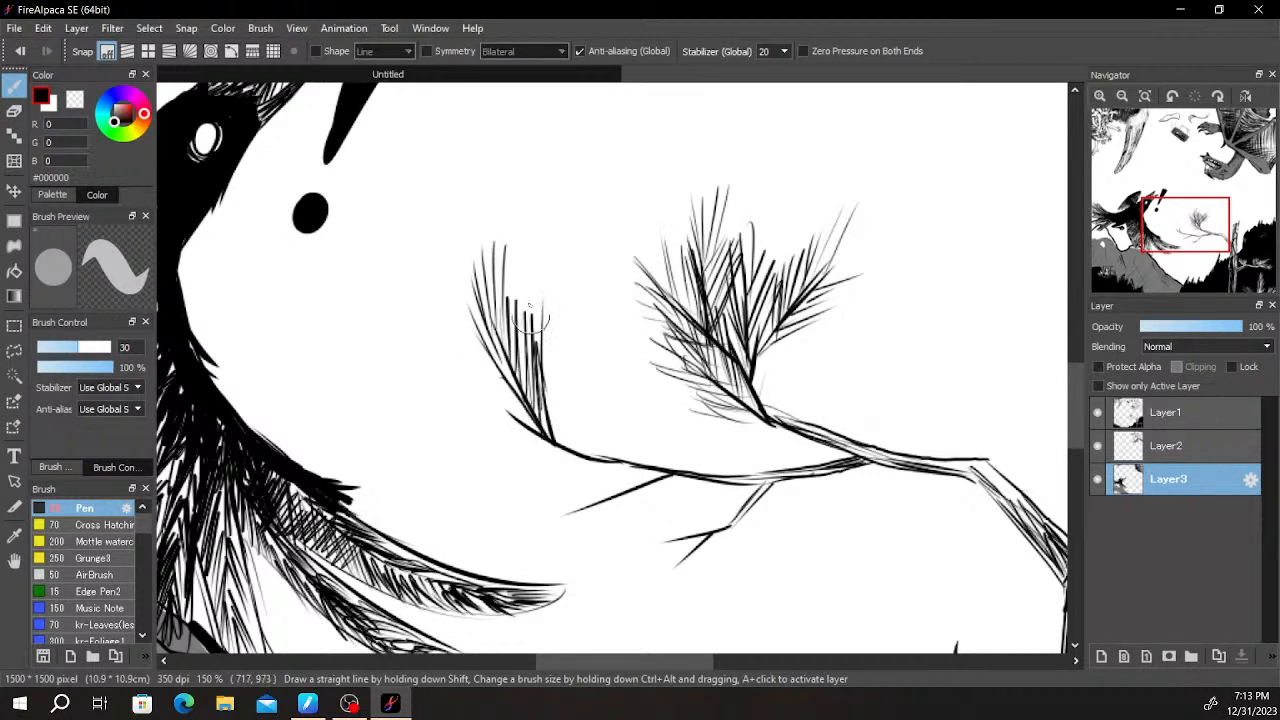
{"action": "left_click_drag", "start_coordinate": [542, 345], "coordinate": [566, 251]}
{"action": "mouse_move", "coordinate": [556, 316]}
{"action": "left_mouse_down"}
{"action": "mouse_move", "coordinate": [583, 282]}
{"action": "mouse_move", "coordinate": [565, 340]}
{"action": "left_mouse_up"}
{"action": "mouse_move", "coordinate": [584, 322]}
{"action": "left_mouse_down"}
{"action": "mouse_move", "coordinate": [566, 378]}
{"action": "mouse_move", "coordinate": [574, 440]}
{"action": "mouse_move", "coordinate": [549, 376]}
{"action": "left_mouse_up"}
- Fill out the outer and lower side of that branch-tip cluster with denser slanted needles
{"action": "mouse_move", "coordinate": [563, 444]}
{"action": "left_mouse_down"}
{"action": "mouse_move", "coordinate": [522, 356]}
{"action": "mouse_move", "coordinate": [506, 252]}
{"action": "left_mouse_up"}
{"action": "left_click_drag", "start_coordinate": [492, 408], "coordinate": [444, 358]}
{"action": "left_click_drag", "start_coordinate": [524, 432], "coordinate": [420, 340]}
{"action": "left_click_drag", "start_coordinate": [462, 380], "coordinate": [420, 304]}
{"action": "mouse_move", "coordinate": [498, 418]}
{"action": "left_mouse_down"}
{"action": "mouse_move", "coordinate": [436, 310]}
{"action": "mouse_move", "coordinate": [536, 446]}
{"action": "left_mouse_up"}
{"action": "left_click_drag", "start_coordinate": [490, 348], "coordinate": [542, 433]}
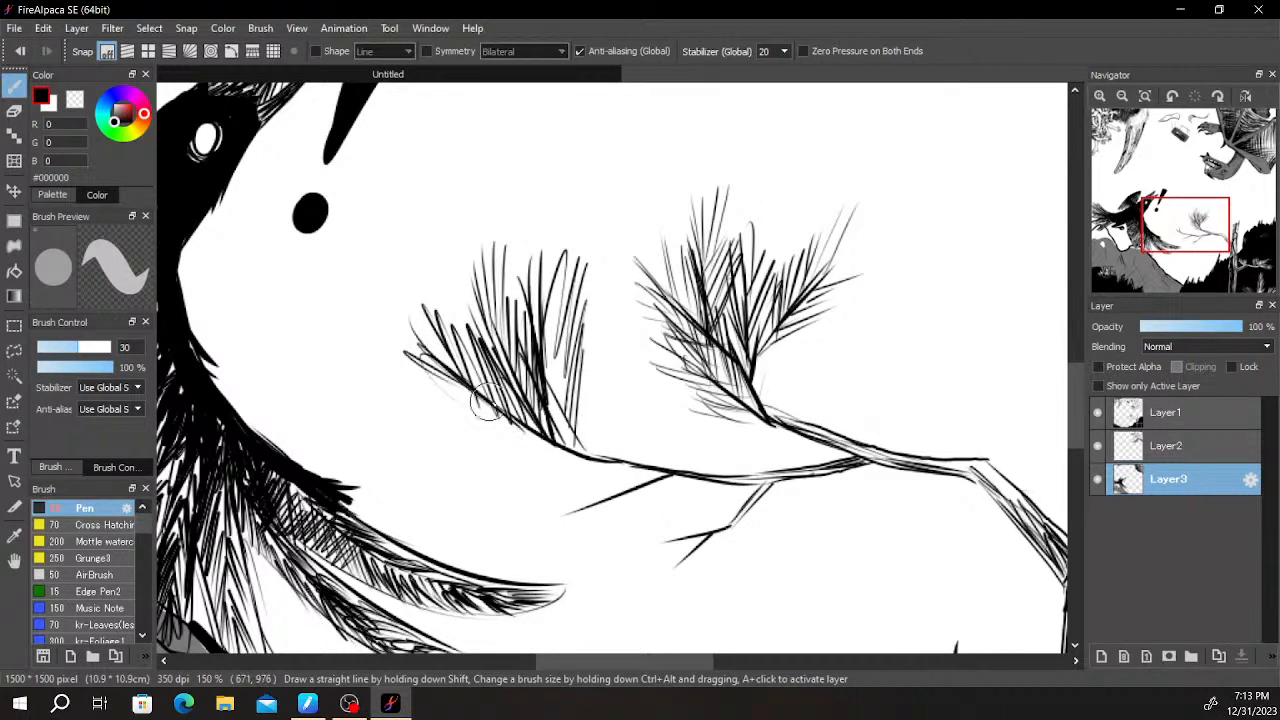
{"action": "left_click_drag", "start_coordinate": [446, 383], "coordinate": [510, 421]}
{"action": "left_click_drag", "start_coordinate": [456, 413], "coordinate": [545, 443]}
{"action": "left_click_drag", "start_coordinate": [406, 355], "coordinate": [464, 398]}
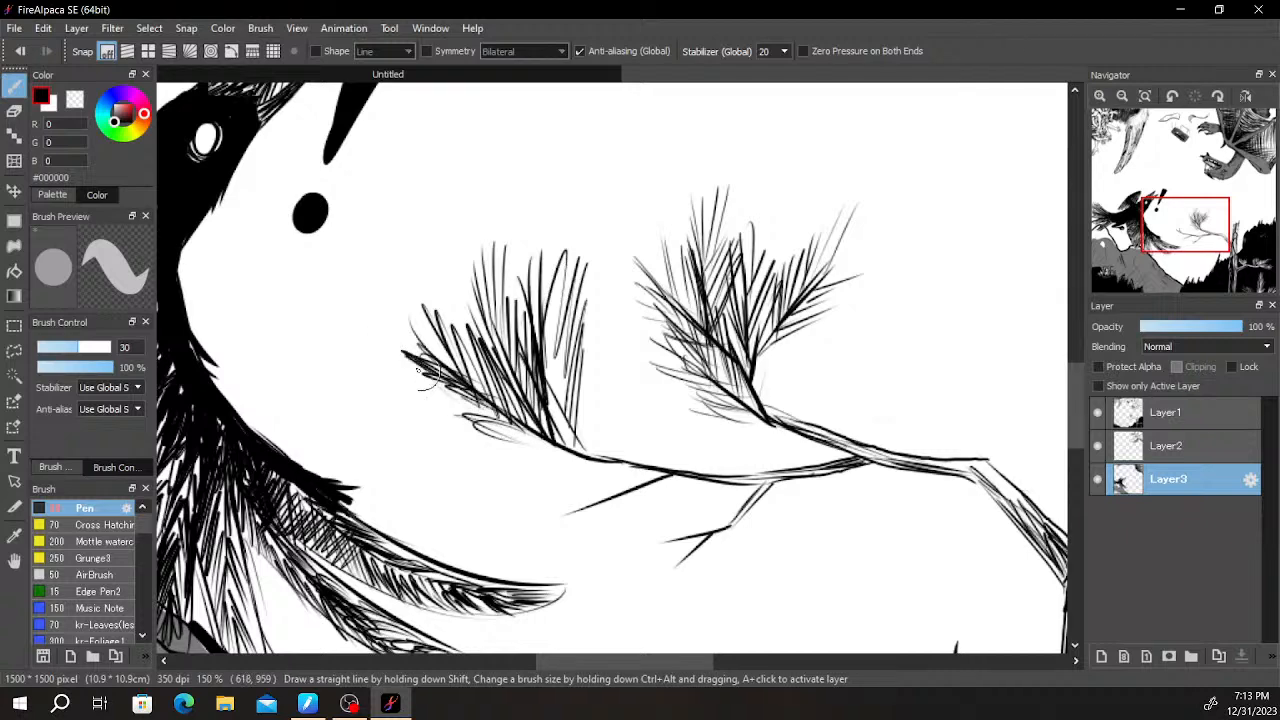
- Draw slanted pine needles along the short twig hanging beneath the long branch
{"action": "left_click_drag", "start_coordinate": [674, 410], "coordinate": [603, 269]}
{"action": "mouse_move", "coordinate": [597, 328]}
{"action": "left_mouse_down"}
{"action": "mouse_move", "coordinate": [496, 341]}
{"action": "mouse_move", "coordinate": [409, 389]}
{"action": "left_mouse_up"}
{"action": "mouse_move", "coordinate": [518, 354]}
{"action": "left_mouse_down"}
{"action": "mouse_move", "coordinate": [429, 409]}
{"action": "mouse_move", "coordinate": [452, 404]}
{"action": "left_mouse_up"}
{"action": "mouse_move", "coordinate": [584, 338]}
{"action": "left_mouse_down"}
{"action": "mouse_move", "coordinate": [538, 404]}
{"action": "mouse_move", "coordinate": [550, 400]}
{"action": "left_mouse_up"}
{"action": "mouse_move", "coordinate": [714, 326]}
{"action": "left_mouse_down"}
{"action": "mouse_move", "coordinate": [569, 418]}
{"action": "mouse_move", "coordinate": [540, 414]}
{"action": "left_mouse_up"}
- Thicken the lower forked twig and surround both of its prongs with pine needles
{"action": "mouse_move", "coordinate": [635, 400]}
{"action": "left_mouse_down"}
{"action": "mouse_move", "coordinate": [514, 411]}
{"action": "mouse_move", "coordinate": [574, 457]}
{"action": "mouse_move", "coordinate": [560, 467]}
{"action": "left_mouse_up"}
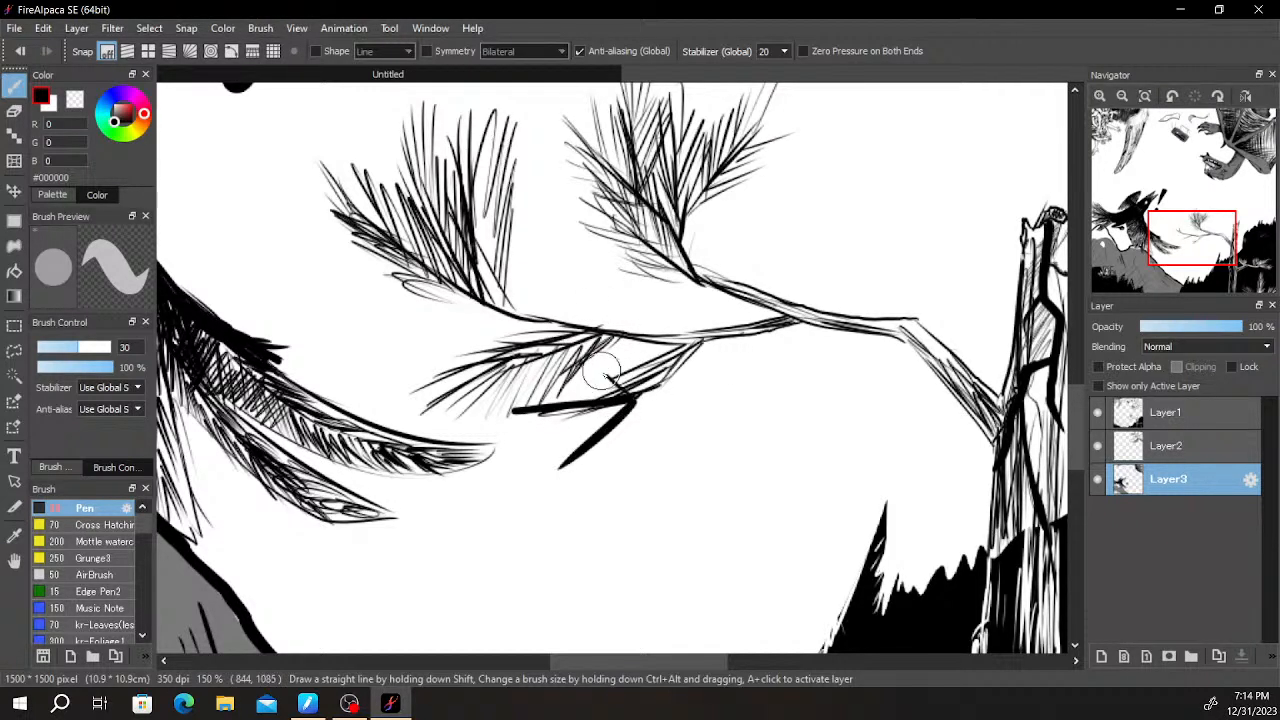
{"action": "mouse_move", "coordinate": [608, 362]}
{"action": "left_mouse_down"}
{"action": "mouse_move", "coordinate": [520, 420]}
{"action": "mouse_move", "coordinate": [484, 418]}
{"action": "left_mouse_up"}
{"action": "left_click_drag", "start_coordinate": [550, 378], "coordinate": [458, 412]}
{"action": "left_click_drag", "start_coordinate": [546, 414], "coordinate": [480, 460]}
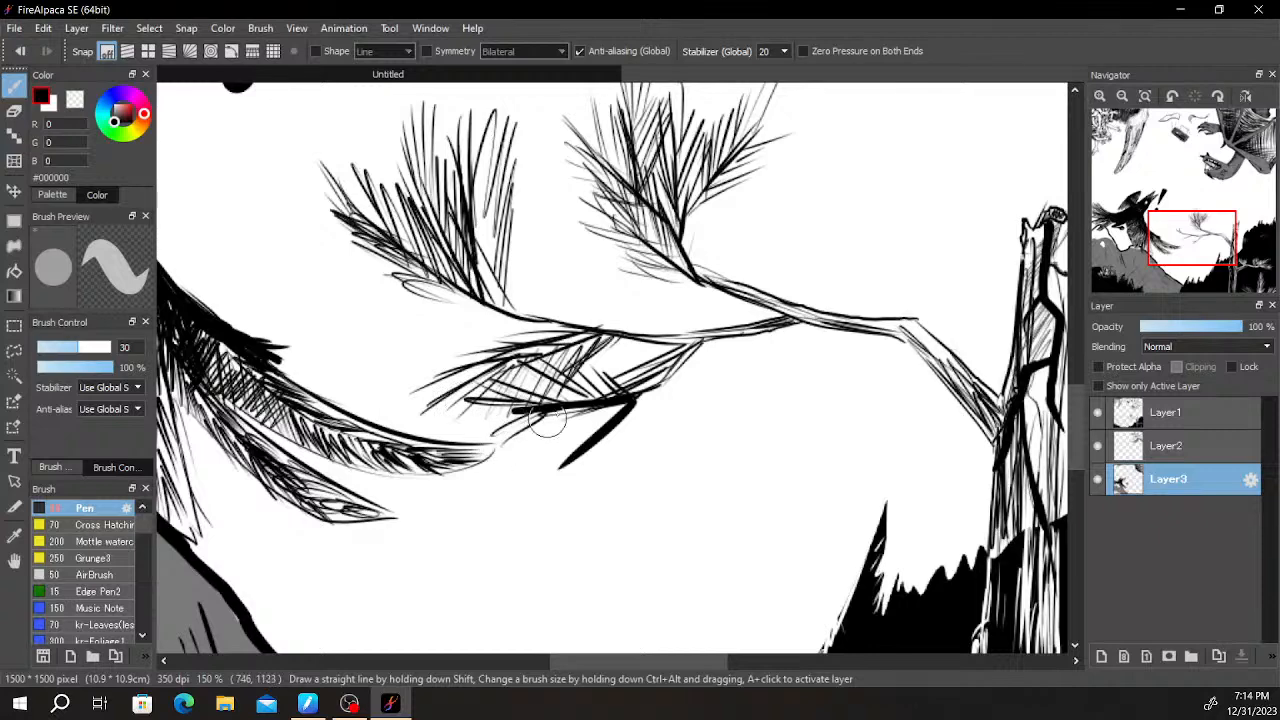
{"action": "left_click_drag", "start_coordinate": [634, 399], "coordinate": [574, 440]}
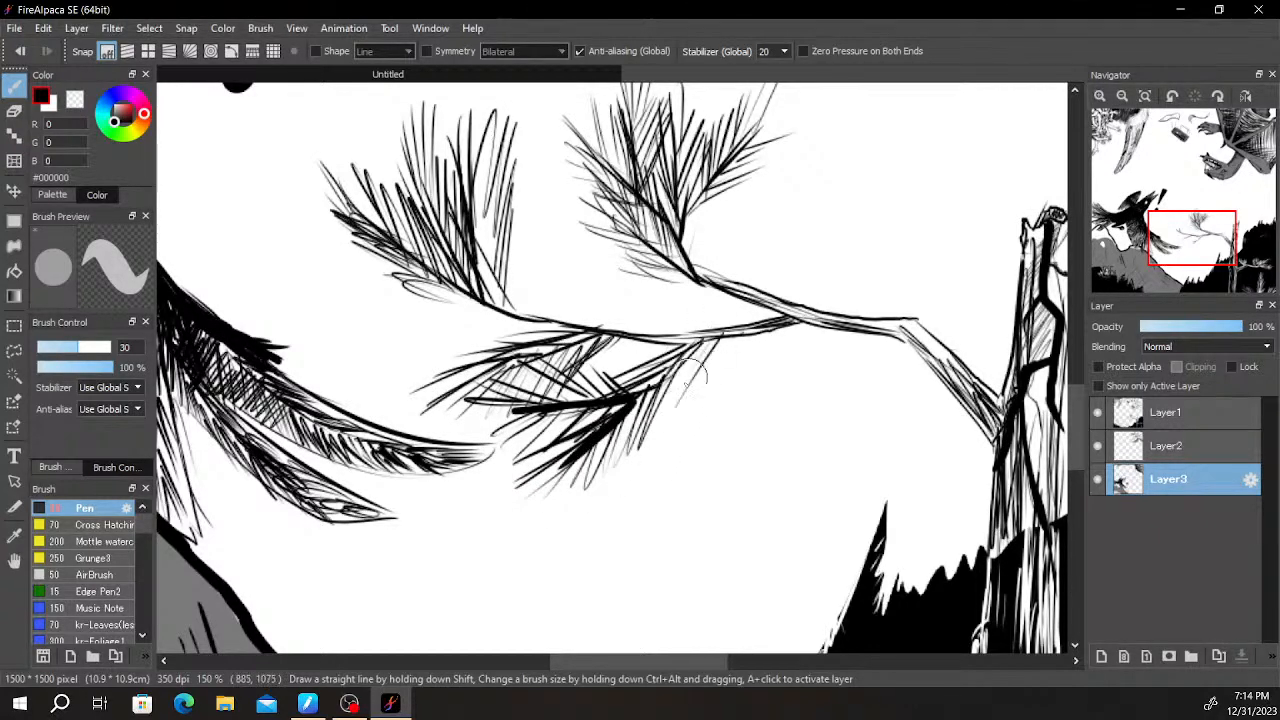
- Review the new pine needles against the tree trunk, the dark hills and the dragon's head
{"action": "scroll", "coordinate": [734, 451], "scroll_direction": "down", "scroll_amount": 5}
{"action": "scroll", "coordinate": [765, 422], "scroll_direction": "up", "scroll_amount": 6}
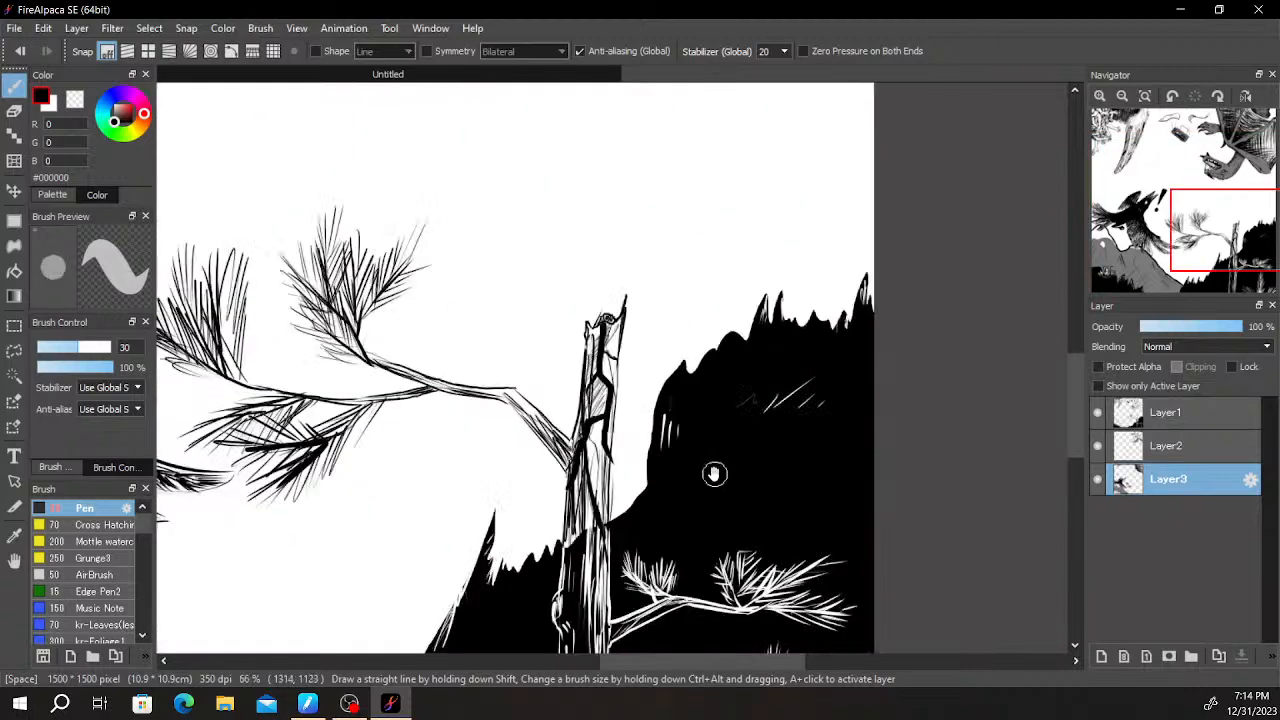
{"action": "scroll", "coordinate": [693, 415], "scroll_direction": "down", "scroll_amount": 6}
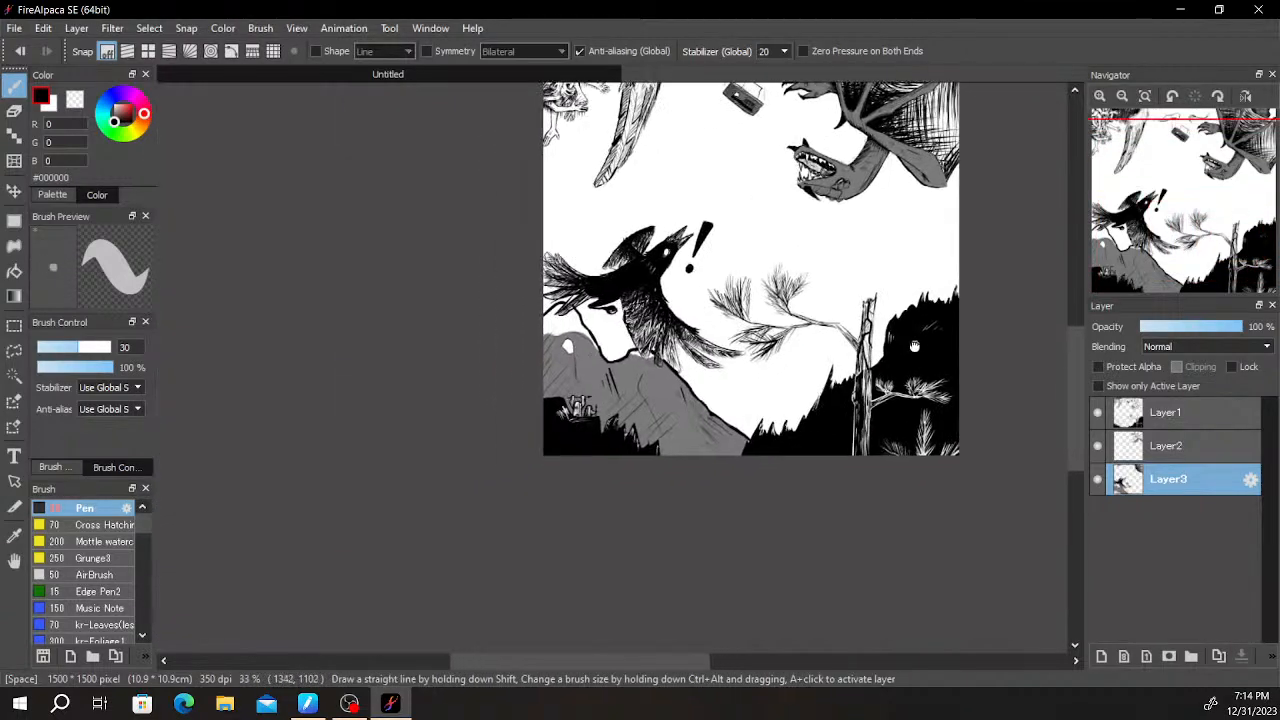
{"action": "scroll", "coordinate": [811, 363], "scroll_direction": "up", "scroll_amount": 3}
{"action": "left_click_drag", "start_coordinate": [816, 422], "coordinate": [820, 469]}
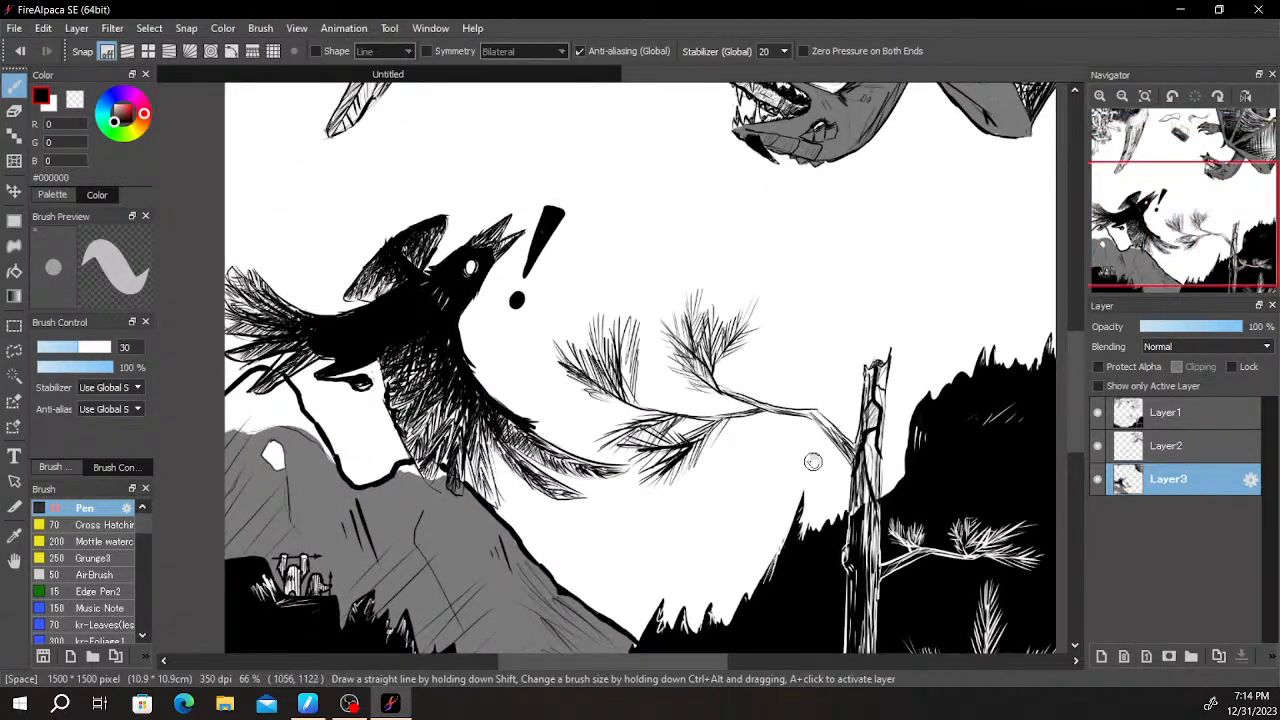
{"action": "scroll", "coordinate": [811, 463], "scroll_direction": "down", "scroll_amount": 4}
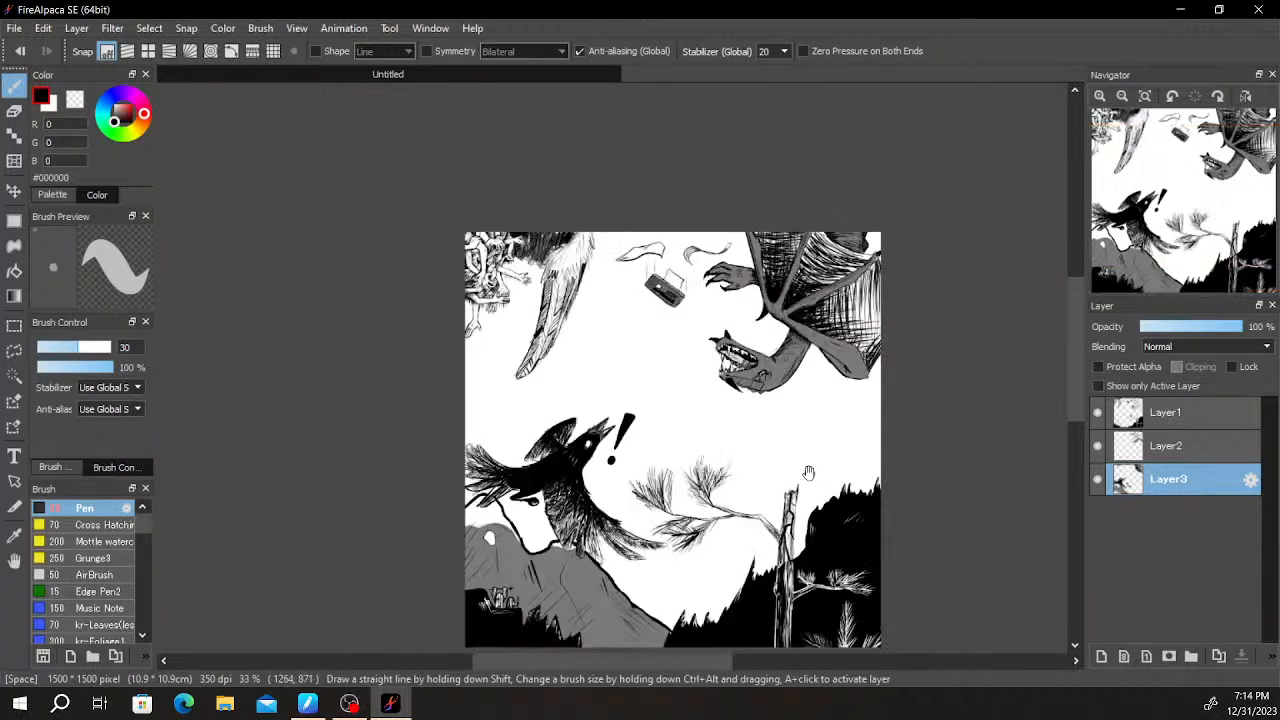
{"action": "scroll", "coordinate": [807, 457], "scroll_direction": "up", "scroll_amount": 2}
{"action": "left_click_drag", "start_coordinate": [758, 390], "coordinate": [850, 523]}
{"action": "scroll", "coordinate": [711, 405], "scroll_direction": "down", "scroll_amount": 1}
{"action": "scroll", "coordinate": [711, 405], "scroll_direction": "down", "scroll_amount": 1}
{"action": "scroll", "coordinate": [732, 456], "scroll_direction": "up", "scroll_amount": 2}
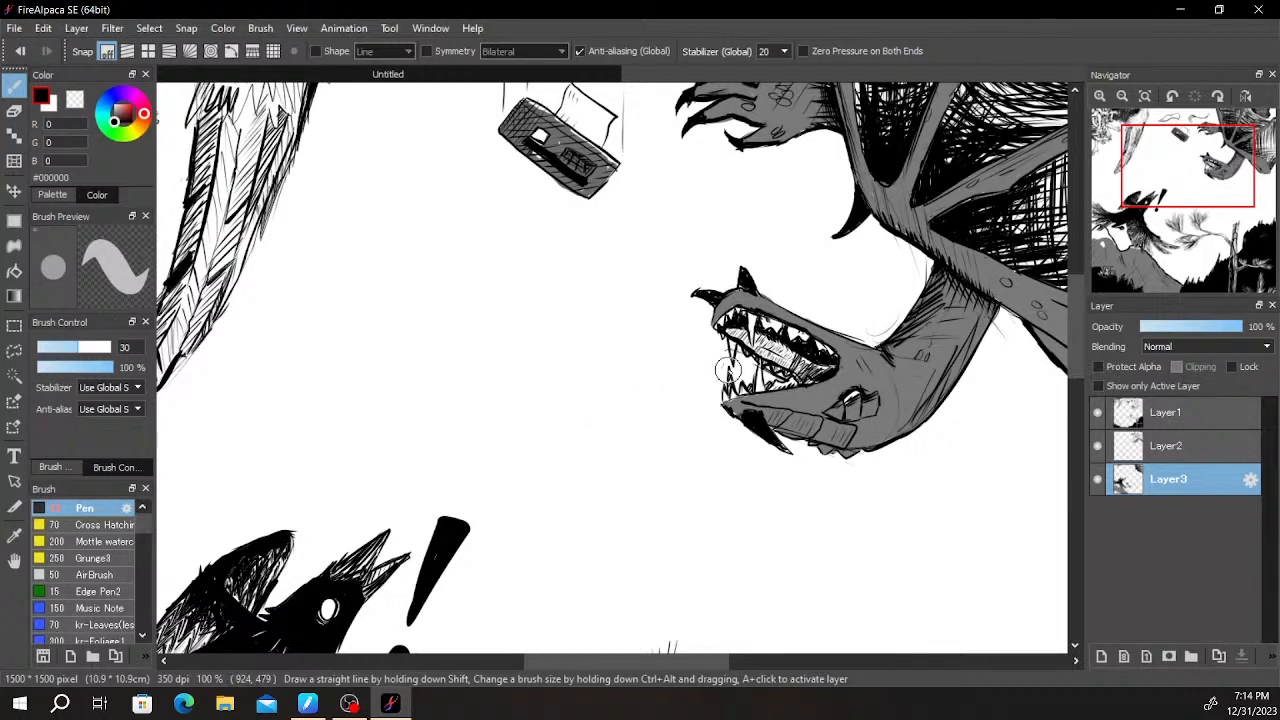
{"action": "scroll", "coordinate": [728, 368], "scroll_direction": "down", "scroll_amount": 3}
{"action": "scroll", "coordinate": [723, 406], "scroll_direction": "up", "scroll_amount": 1}
{"action": "scroll", "coordinate": [717, 415], "scroll_direction": "down", "scroll_amount": 1}
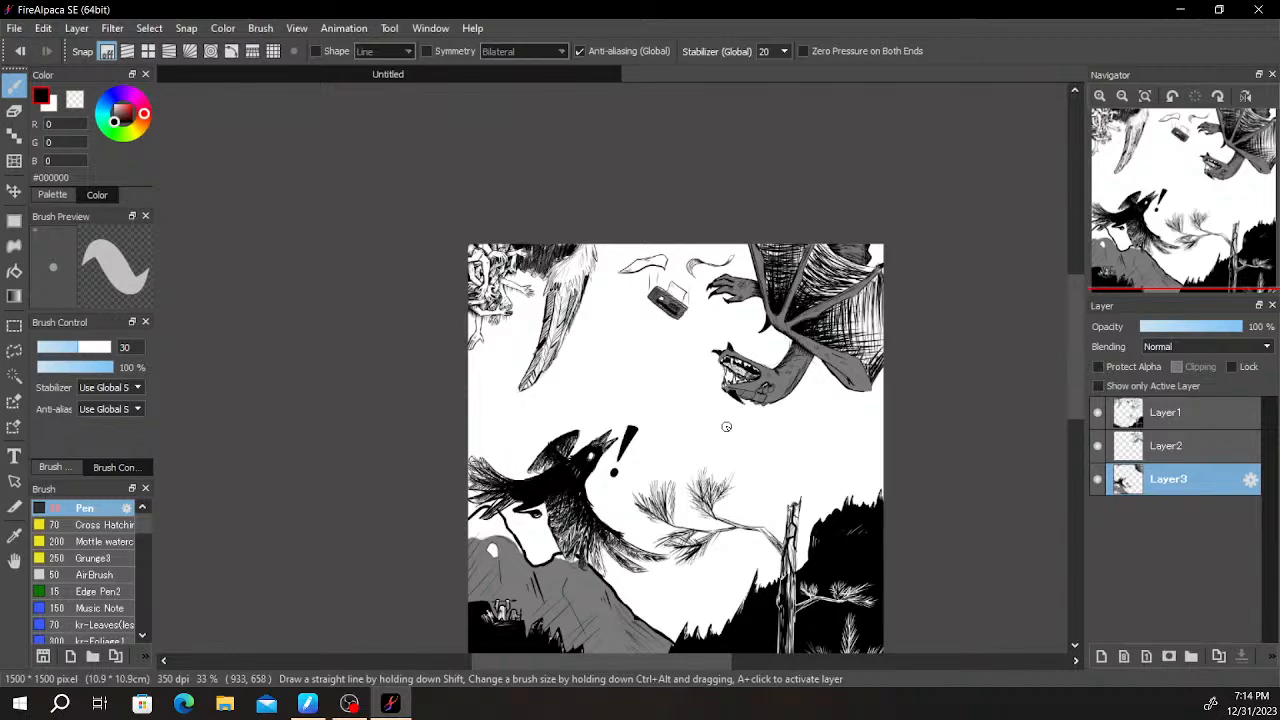
- Examine the whole composition and the small armed figures on the dark ledge
{"action": "scroll", "coordinate": [726, 427], "scroll_direction": "down", "scroll_amount": 1}
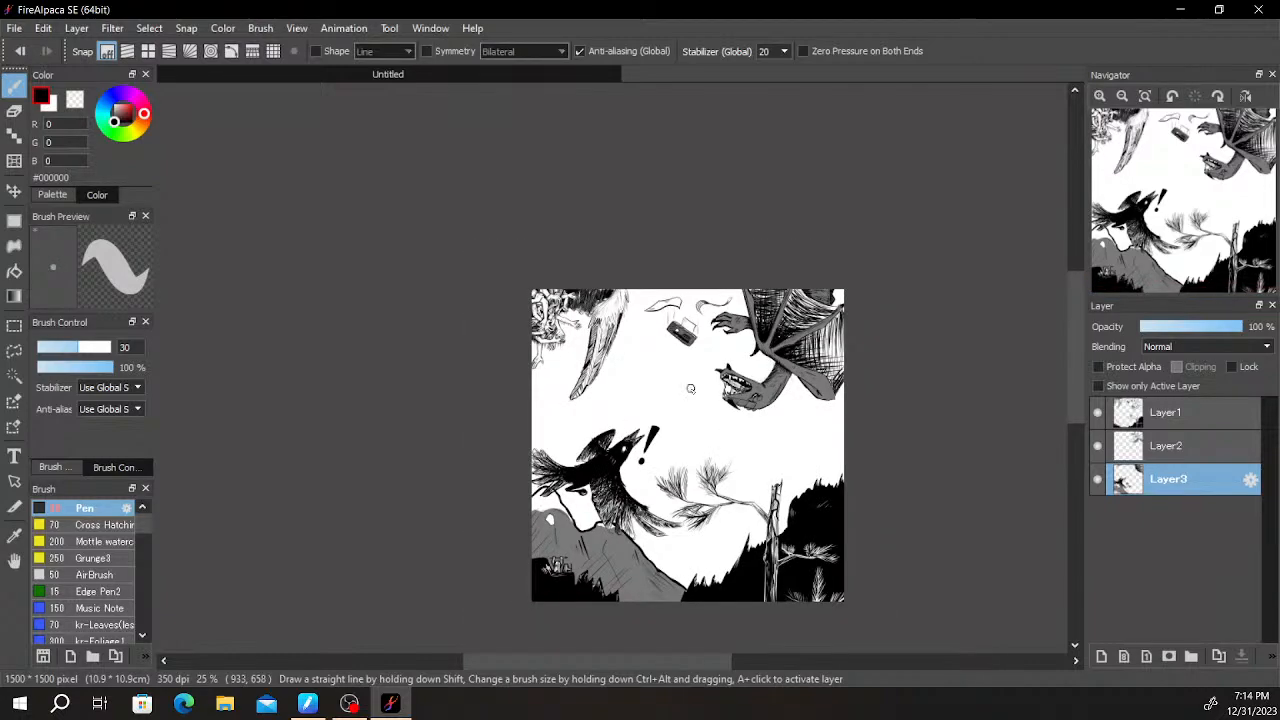
{"action": "scroll", "coordinate": [691, 400], "scroll_direction": "up", "scroll_amount": 3}
{"action": "scroll", "coordinate": [703, 420], "scroll_direction": "down", "scroll_amount": 2}
{"action": "scroll", "coordinate": [572, 531], "scroll_direction": "up", "scroll_amount": 1}
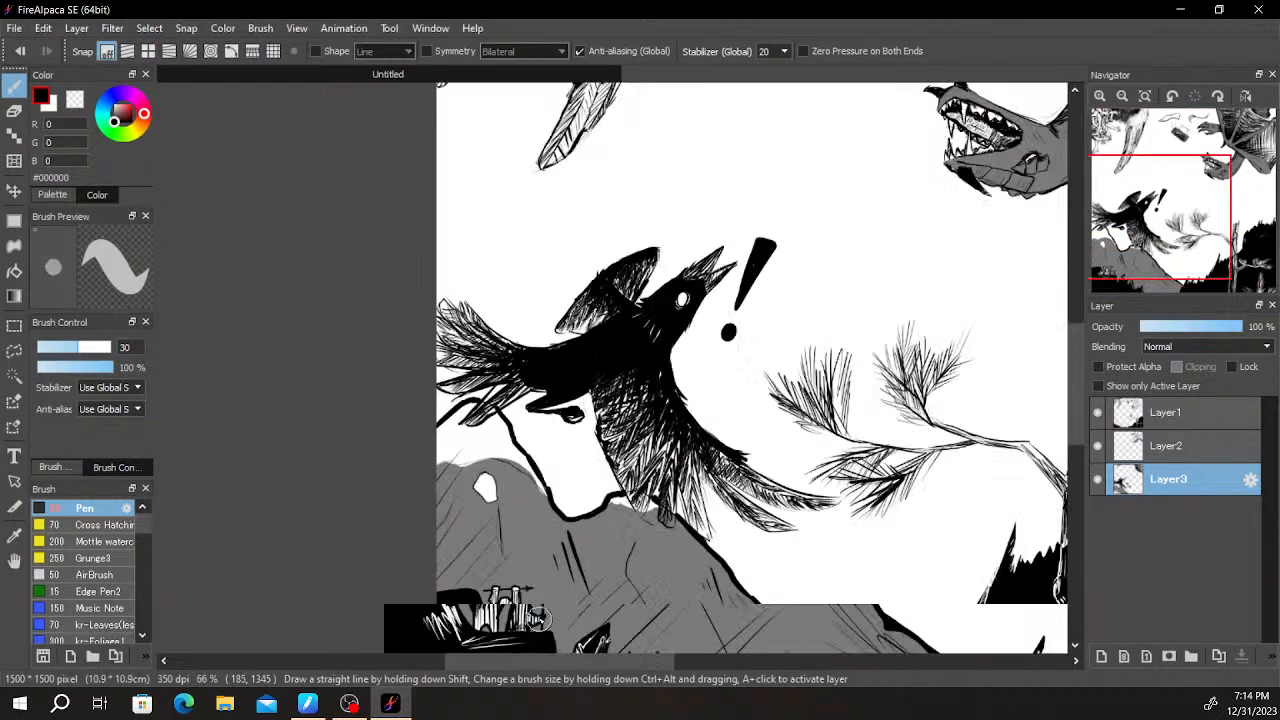
{"action": "scroll", "coordinate": [538, 618], "scroll_direction": "up", "scroll_amount": 5}
{"action": "scroll", "coordinate": [690, 335], "scroll_direction": "down", "scroll_amount": 1}
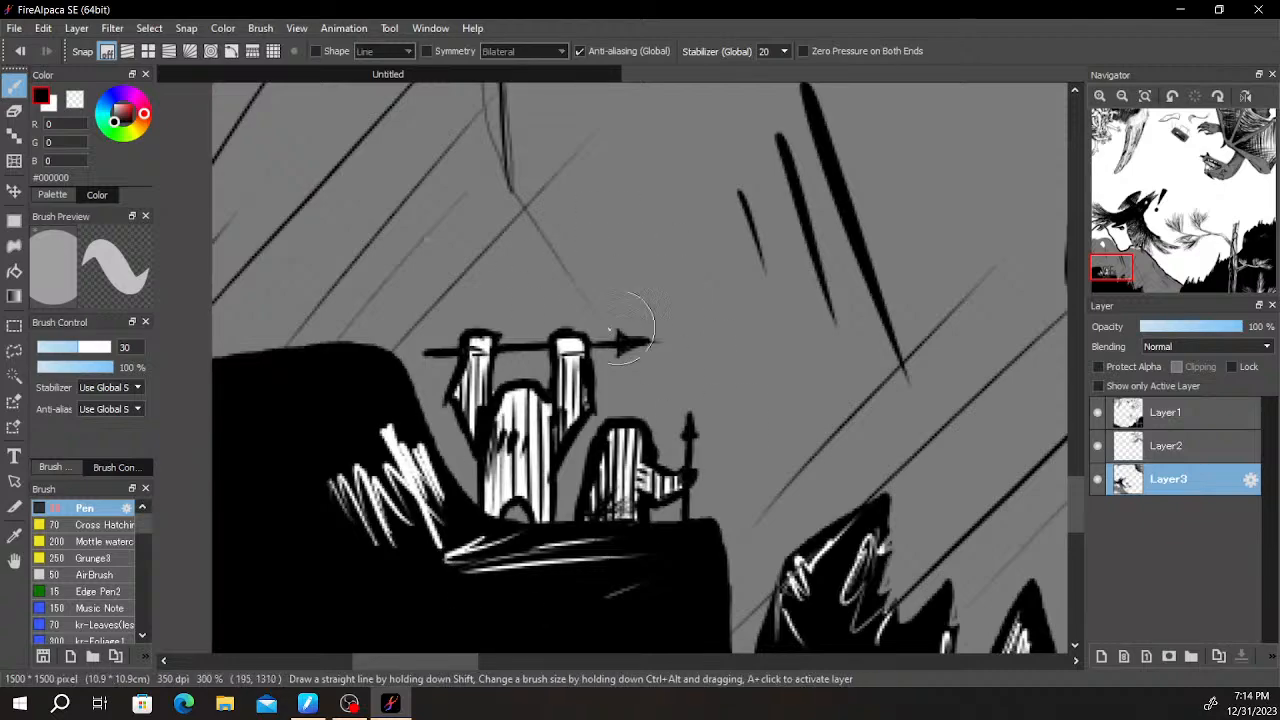
{"action": "scroll", "coordinate": [637, 358], "scroll_direction": "down", "scroll_amount": 5}
{"action": "scroll", "coordinate": [660, 385], "scroll_direction": "up", "scroll_amount": 1}
{"action": "left_click_drag", "start_coordinate": [790, 264], "coordinate": [656, 514]}
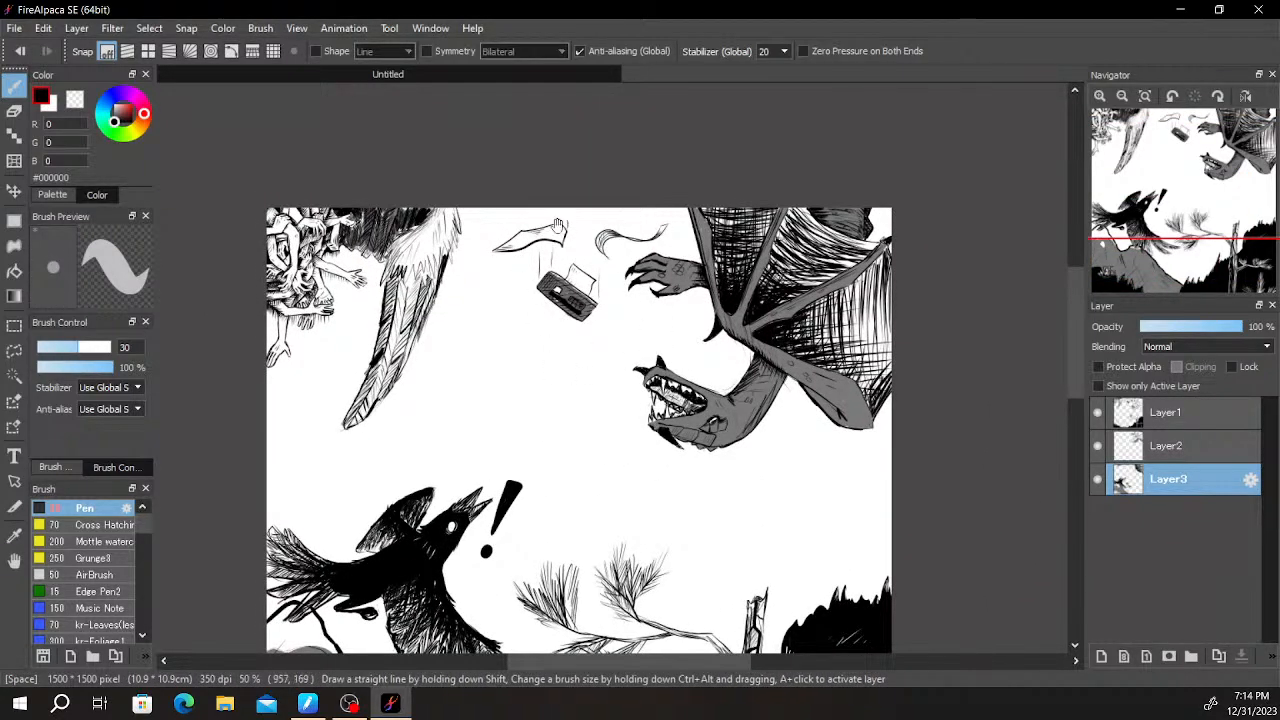
- Review the upper half of the picture and the empty sky between the bird, the wing and the dragon
{"action": "scroll", "coordinate": [625, 290], "scroll_direction": "up", "scroll_amount": 1}
{"action": "scroll", "coordinate": [611, 383], "scroll_direction": "up", "scroll_amount": 3}
{"action": "left_click_drag", "start_coordinate": [655, 310], "coordinate": [603, 591]}
{"action": "scroll", "coordinate": [603, 591], "scroll_direction": "down", "scroll_amount": 3}
{"action": "scroll", "coordinate": [706, 456], "scroll_direction": "up", "scroll_amount": 2}
{"action": "left_click_drag", "start_coordinate": [708, 457], "coordinate": [725, 512]}
{"action": "scroll", "coordinate": [725, 490], "scroll_direction": "down", "scroll_amount": 6}
{"action": "left_click_drag", "start_coordinate": [737, 469], "coordinate": [768, 276]}
{"action": "scroll", "coordinate": [754, 312], "scroll_direction": "up", "scroll_amount": 4}
{"action": "scroll", "coordinate": [772, 343], "scroll_direction": "up", "scroll_amount": 1}
{"action": "left_click_drag", "start_coordinate": [774, 347], "coordinate": [821, 317]}
{"action": "scroll", "coordinate": [821, 317], "scroll_direction": "down", "scroll_amount": 3}
{"action": "left_click_drag", "start_coordinate": [799, 420], "coordinate": [787, 327]}
{"action": "scroll", "coordinate": [787, 327], "scroll_direction": "up", "scroll_amount": 3}
{"action": "left_click_drag", "start_coordinate": [773, 438], "coordinate": [765, 456]}
{"action": "scroll", "coordinate": [755, 403], "scroll_direction": "down", "scroll_amount": 3}
{"action": "left_click_drag", "start_coordinate": [833, 432], "coordinate": [761, 360]}
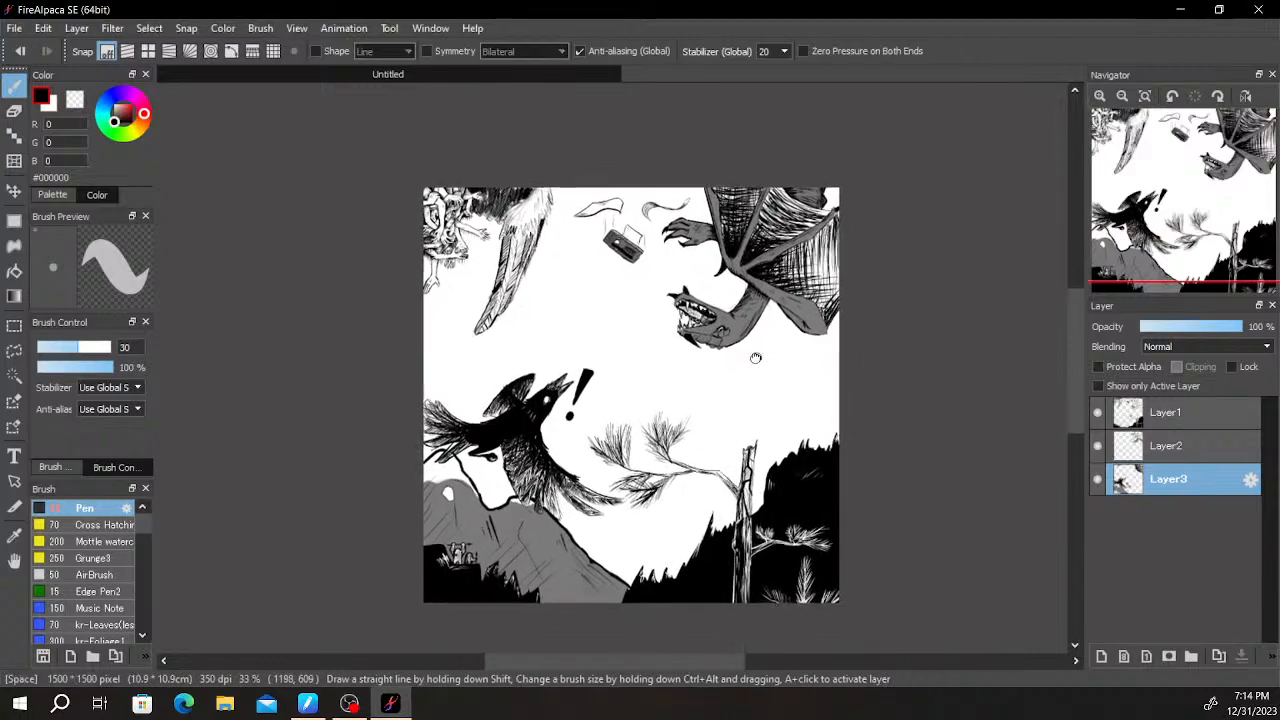
{"action": "scroll", "coordinate": [761, 360], "scroll_direction": "up", "scroll_amount": 2}
{"action": "left_click_drag", "start_coordinate": [660, 343], "coordinate": [808, 382]}
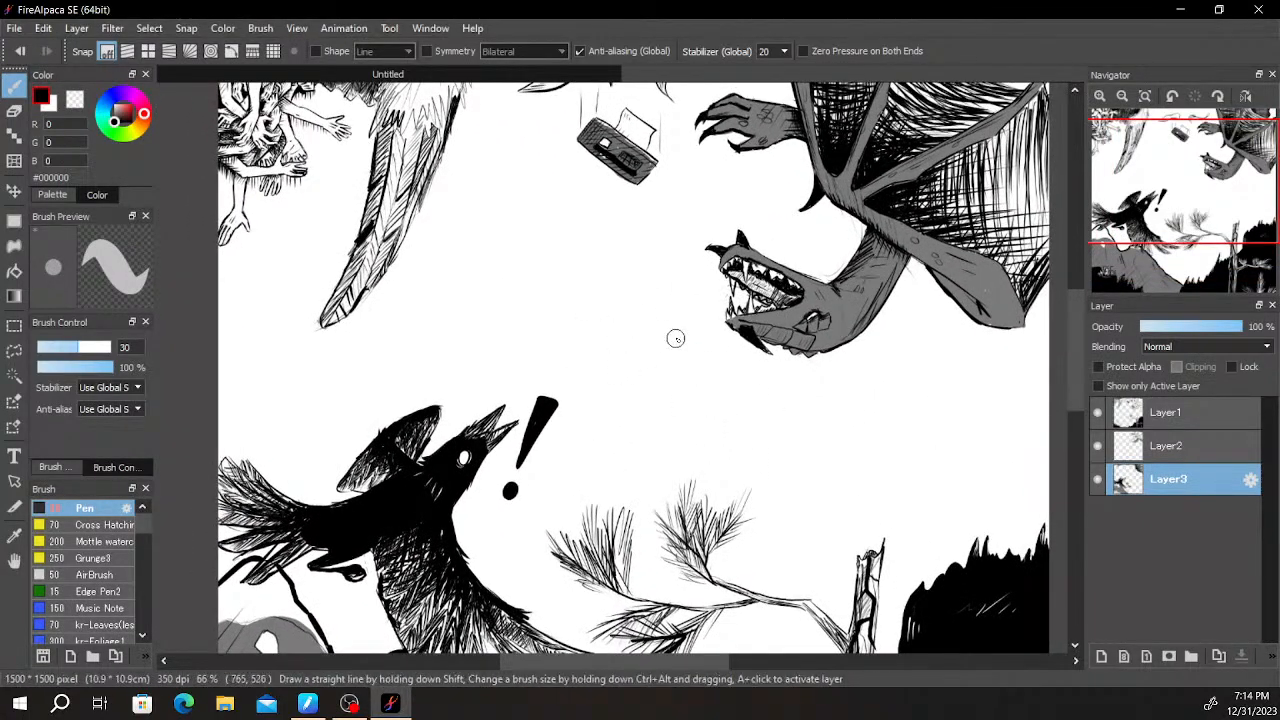
{"action": "scroll", "coordinate": [780, 288], "scroll_direction": "down", "scroll_amount": 1}
{"action": "left_click_drag", "start_coordinate": [880, 346], "coordinate": [772, 343]}
{"action": "scroll", "coordinate": [800, 249], "scroll_direction": "down", "scroll_amount": 2}
{"action": "scroll", "coordinate": [800, 249], "scroll_direction": "up", "scroll_amount": 1}
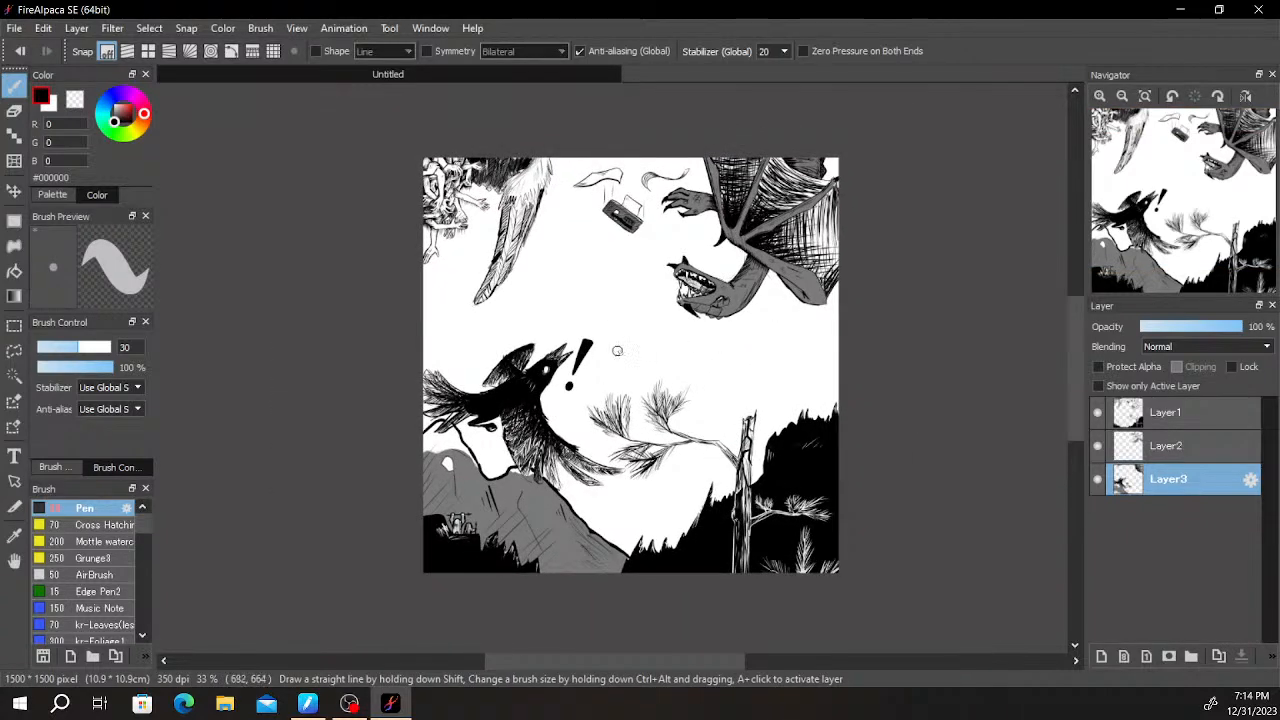
- Draw a circle with thin guide lines and a bold black outline in the sky between the exclamation mark and the dragon's head
{"action": "scroll", "coordinate": [644, 332], "scroll_direction": "up", "scroll_amount": 3}
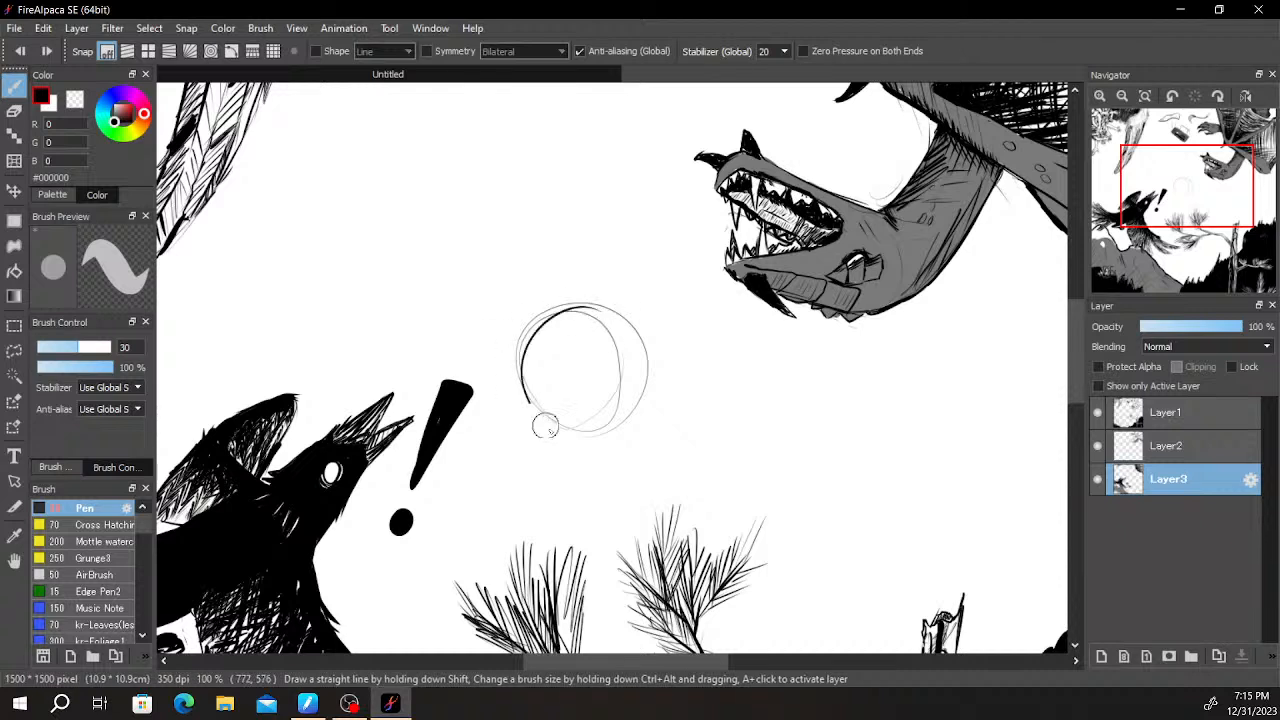
{"action": "key", "text": "ctrl+z"}
{"action": "left_click_drag", "start_coordinate": [587, 306], "coordinate": [517, 373]}
{"action": "key", "text": "ctrl+z"}
{"action": "mouse_move", "coordinate": [590, 307]}
{"action": "left_mouse_down"}
{"action": "mouse_move", "coordinate": [511, 367]}
{"action": "mouse_move", "coordinate": [549, 312]}
{"action": "mouse_move", "coordinate": [522, 341]}
{"action": "mouse_move", "coordinate": [547, 336]}
{"action": "mouse_move", "coordinate": [608, 404]}
{"action": "left_mouse_up"}
{"action": "key", "text": "ctrl+z"}
{"action": "key", "text": "ctrl+z"}
{"action": "key", "text": "ctrl+z"}
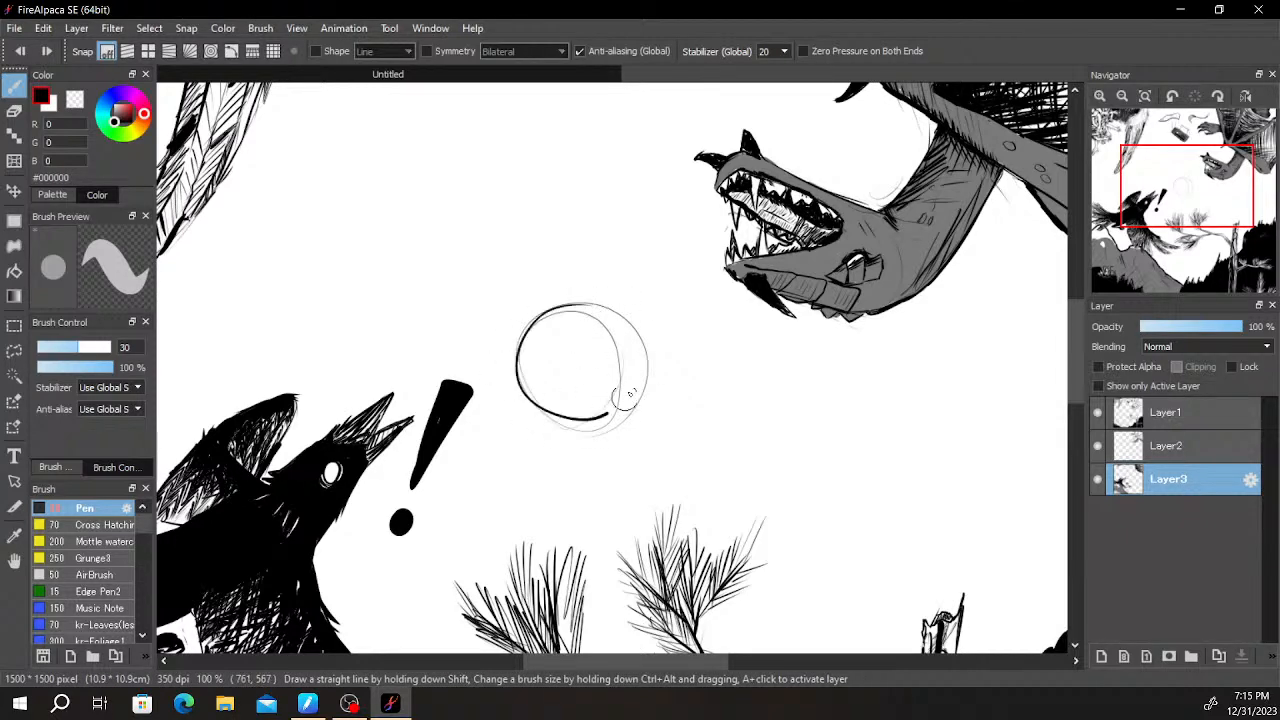
{"action": "scroll", "coordinate": [623, 316], "scroll_direction": "up", "scroll_amount": 4}
{"action": "scroll", "coordinate": [600, 352], "scroll_direction": "down", "scroll_amount": 6}
{"action": "scroll", "coordinate": [602, 344], "scroll_direction": "up", "scroll_amount": 2}
{"action": "scroll", "coordinate": [602, 344], "scroll_direction": "up", "scroll_amount": 2}
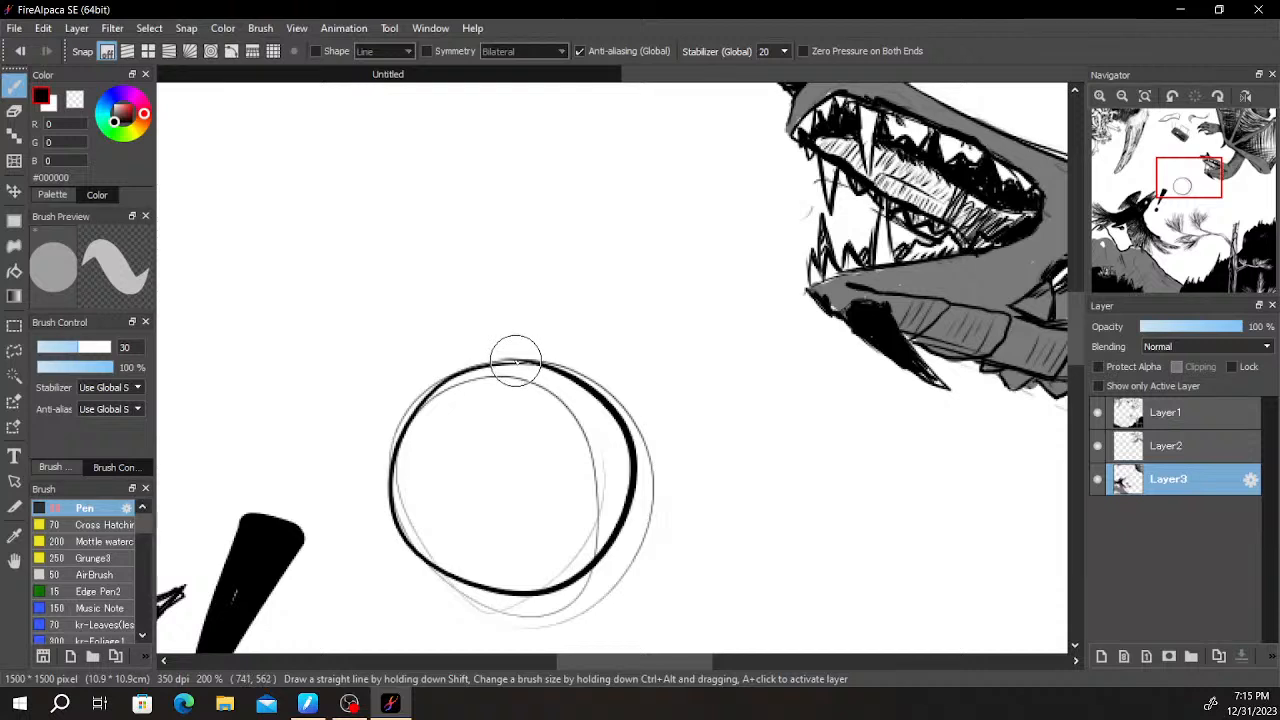
{"action": "left_click_drag", "start_coordinate": [515, 361], "coordinate": [516, 266]}
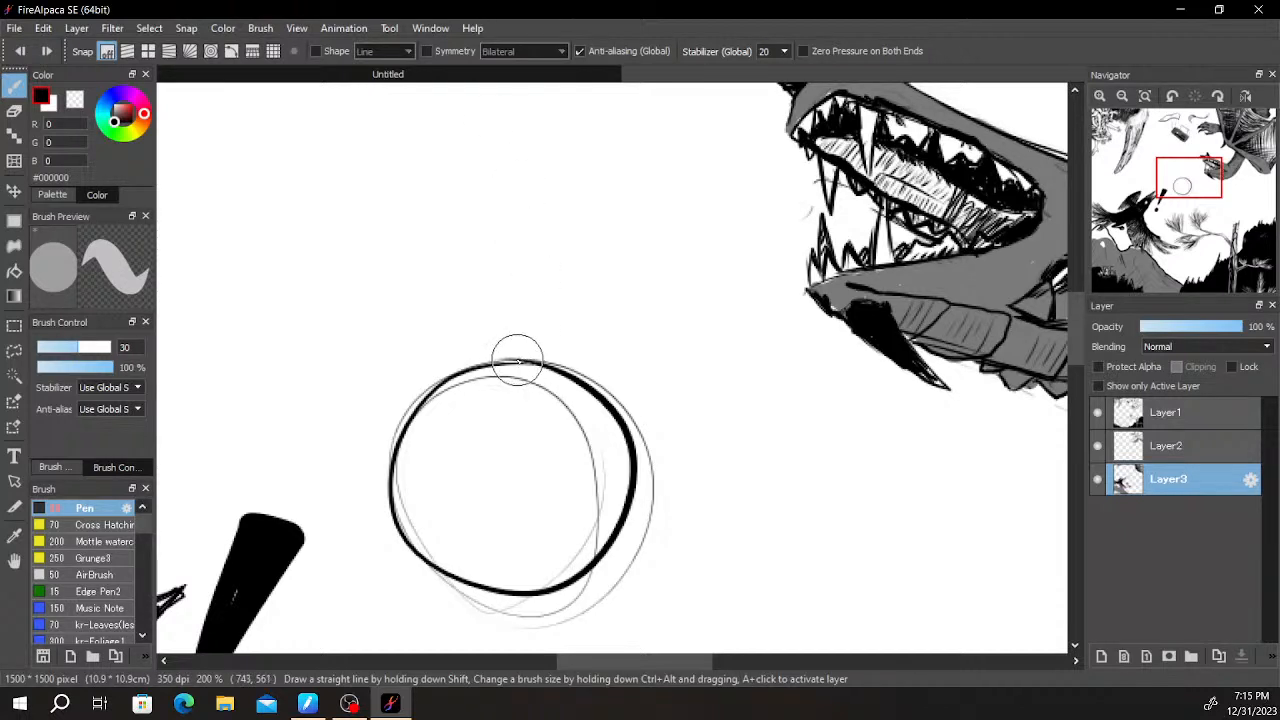
{"action": "mouse_move", "coordinate": [511, 356]}
{"action": "left_mouse_down"}
{"action": "mouse_move", "coordinate": [437, 376]}
{"action": "mouse_move", "coordinate": [470, 357]}
{"action": "mouse_move", "coordinate": [540, 351]}
{"action": "left_mouse_up"}
{"action": "mouse_move", "coordinate": [427, 388]}
{"action": "left_mouse_down"}
{"action": "mouse_move", "coordinate": [391, 468]}
{"action": "mouse_move", "coordinate": [389, 546]}
{"action": "mouse_move", "coordinate": [384, 508]}
{"action": "mouse_move", "coordinate": [408, 545]}
{"action": "left_mouse_up"}
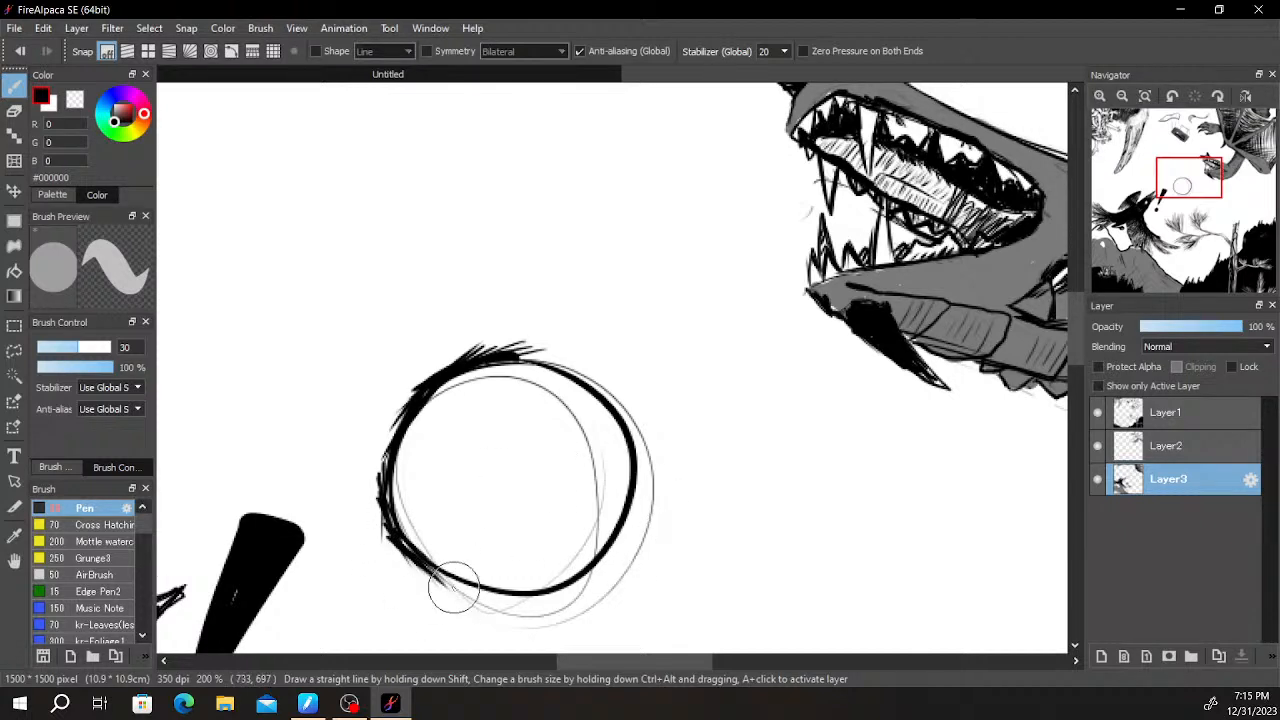
{"action": "key", "text": "ctrl+z"}
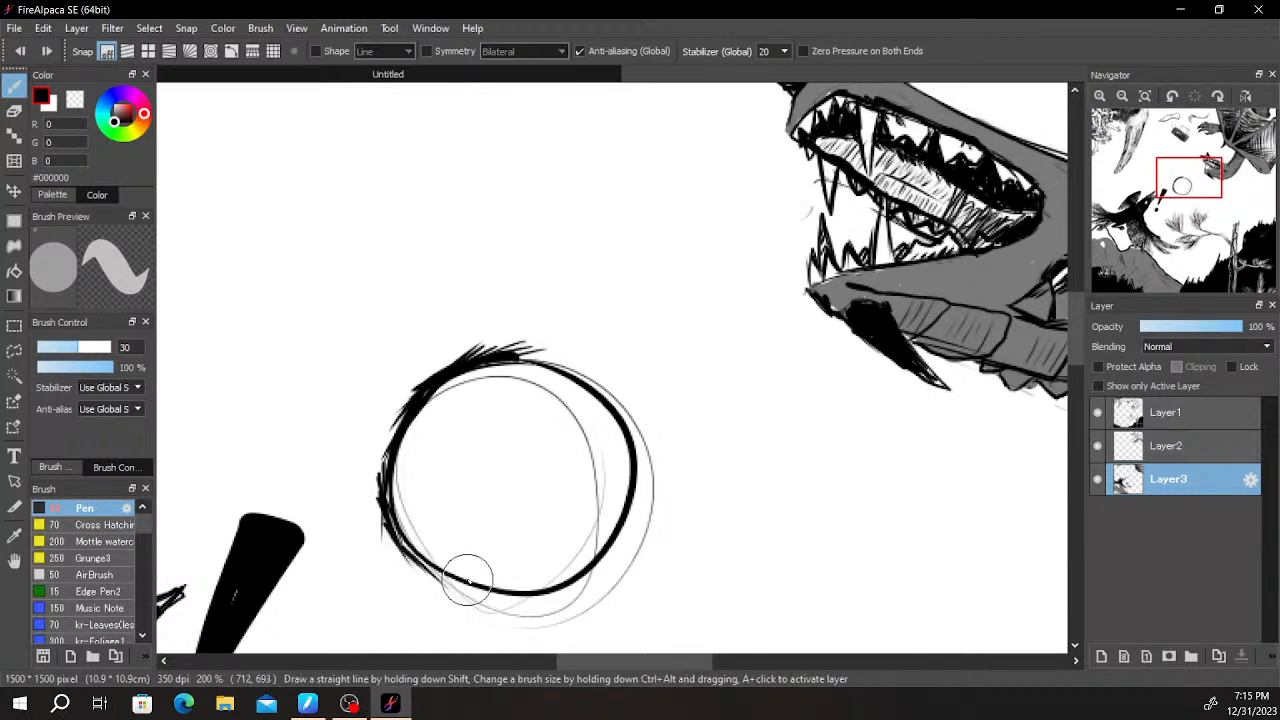
{"action": "key", "text": "ctrl+z"}
{"action": "key", "text": "ctrl+z"}
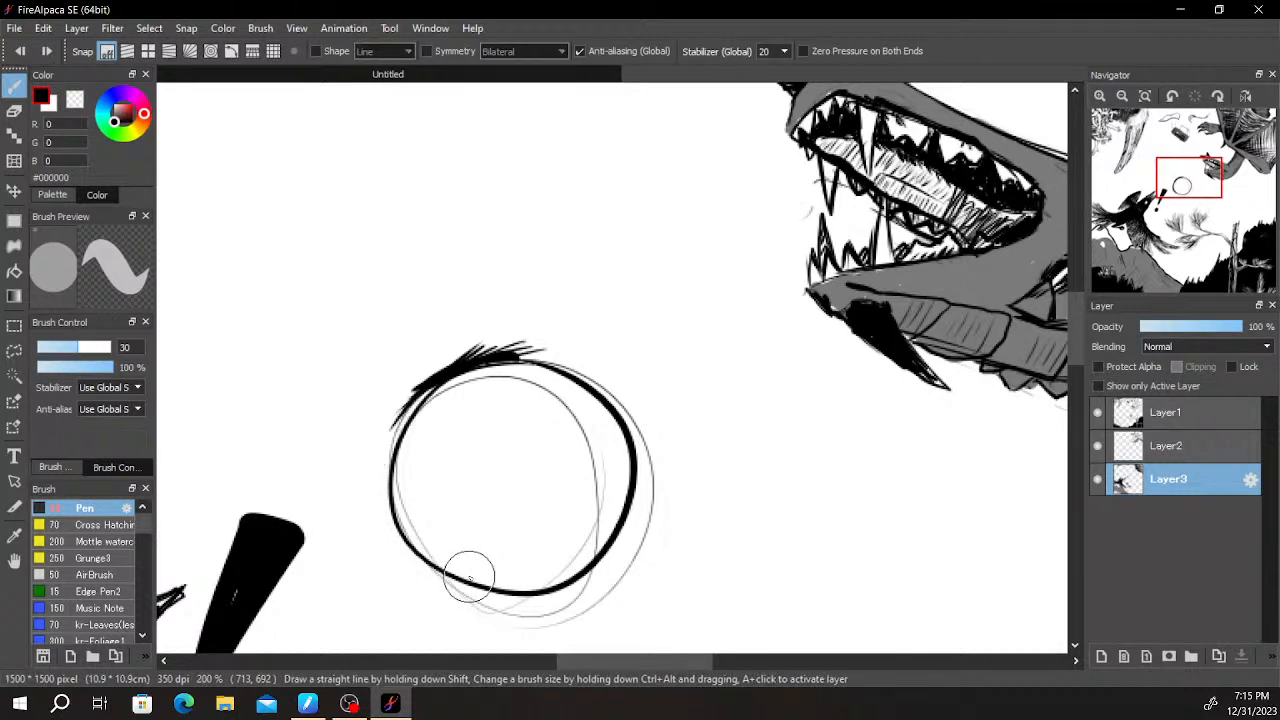
{"action": "key", "text": "ctrl+z"}
{"action": "key", "text": "ctrl+z"}
{"action": "key", "text": "ctrl+z"}
{"action": "key", "text": "ctrl+z"}
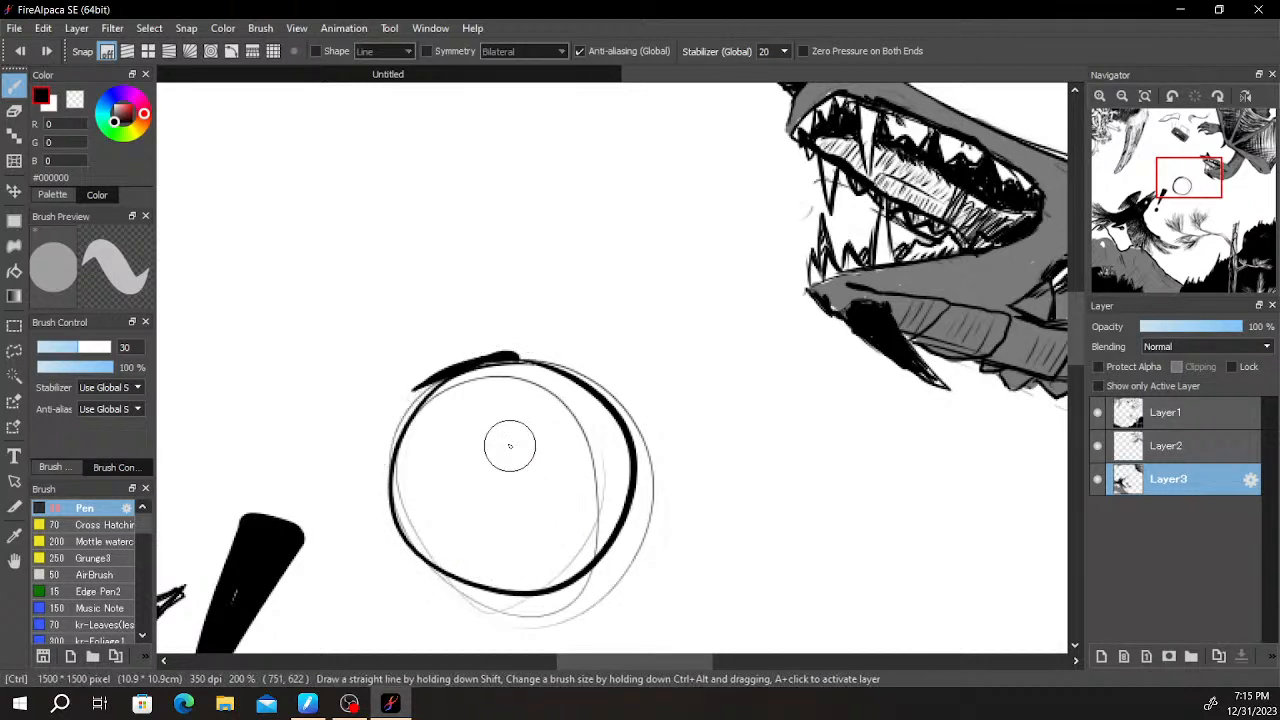
- Fill the inside of the circle with solid black strokes, leaving a thin white ring inside its bold outline
{"action": "mouse_move", "coordinate": [437, 417]}
{"action": "left_mouse_down"}
{"action": "mouse_move", "coordinate": [407, 459]}
{"action": "mouse_move", "coordinate": [411, 443]}
{"action": "mouse_move", "coordinate": [420, 545]}
{"action": "mouse_move", "coordinate": [426, 525]}
{"action": "mouse_move", "coordinate": [503, 565]}
{"action": "mouse_move", "coordinate": [426, 549]}
{"action": "mouse_move", "coordinate": [466, 575]}
{"action": "mouse_move", "coordinate": [449, 561]}
{"action": "mouse_move", "coordinate": [553, 573]}
{"action": "left_mouse_up"}
{"action": "key", "text": "ctrl+z"}
{"action": "key", "text": "ctrl+z"}
{"action": "mouse_move", "coordinate": [446, 557]}
{"action": "left_mouse_down"}
{"action": "mouse_move", "coordinate": [562, 571]}
{"action": "mouse_move", "coordinate": [587, 557]}
{"action": "mouse_move", "coordinate": [614, 486]}
{"action": "left_mouse_up"}
{"action": "key", "text": "ctrl+z"}
{"action": "key", "text": "ctrl+z"}
{"action": "key", "text": "ctrl+z"}
{"action": "mouse_move", "coordinate": [572, 567]}
{"action": "left_mouse_down"}
{"action": "mouse_move", "coordinate": [610, 517]}
{"action": "mouse_move", "coordinate": [609, 454]}
{"action": "mouse_move", "coordinate": [553, 421]}
{"action": "mouse_move", "coordinate": [540, 378]}
{"action": "mouse_move", "coordinate": [508, 378]}
{"action": "mouse_move", "coordinate": [434, 438]}
{"action": "left_mouse_up"}
{"action": "key", "text": "ctrl+z"}
{"action": "mouse_move", "coordinate": [480, 393]}
{"action": "left_mouse_down"}
{"action": "mouse_move", "coordinate": [424, 427]}
{"action": "mouse_move", "coordinate": [452, 396]}
{"action": "mouse_move", "coordinate": [421, 437]}
{"action": "mouse_move", "coordinate": [411, 506]}
{"action": "mouse_move", "coordinate": [488, 577]}
{"action": "mouse_move", "coordinate": [554, 575]}
{"action": "mouse_move", "coordinate": [607, 515]}
{"action": "mouse_move", "coordinate": [611, 464]}
{"action": "mouse_move", "coordinate": [616, 485]}
{"action": "mouse_move", "coordinate": [578, 415]}
{"action": "mouse_move", "coordinate": [595, 424]}
{"action": "mouse_move", "coordinate": [533, 400]}
{"action": "mouse_move", "coordinate": [523, 378]}
{"action": "mouse_move", "coordinate": [542, 386]}
{"action": "mouse_move", "coordinate": [477, 396]}
{"action": "mouse_move", "coordinate": [448, 534]}
{"action": "mouse_move", "coordinate": [519, 519]}
{"action": "mouse_move", "coordinate": [534, 490]}
{"action": "mouse_move", "coordinate": [542, 507]}
{"action": "mouse_move", "coordinate": [549, 472]}
{"action": "mouse_move", "coordinate": [566, 532]}
{"action": "mouse_move", "coordinate": [580, 515]}
{"action": "mouse_move", "coordinate": [579, 453]}
{"action": "mouse_move", "coordinate": [552, 413]}
{"action": "mouse_move", "coordinate": [499, 409]}
{"action": "mouse_move", "coordinate": [507, 436]}
{"action": "mouse_move", "coordinate": [548, 421]}
{"action": "left_mouse_up"}
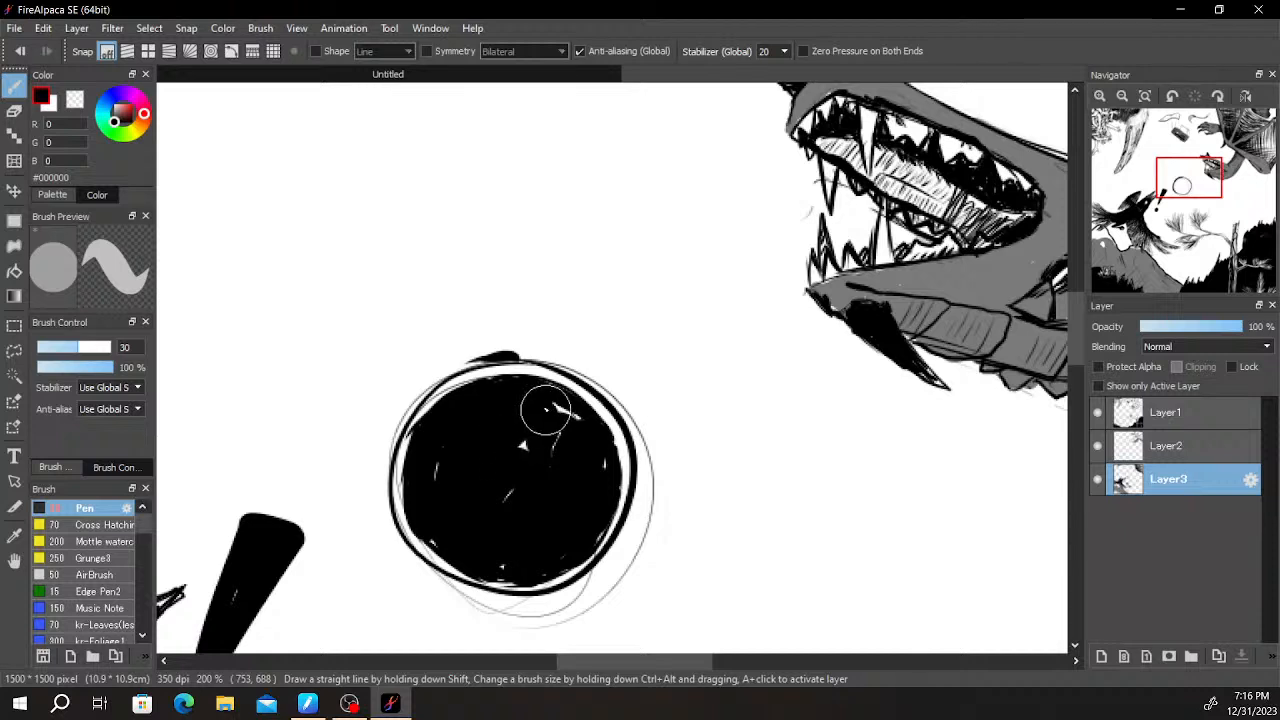
- Draw a tall narrow spike on top of the circle and shorter pointed spikes on its upper-left and upper-right edges
{"action": "left_click_drag", "start_coordinate": [509, 203], "coordinate": [493, 342]}
{"action": "left_click_drag", "start_coordinate": [515, 189], "coordinate": [515, 362]}
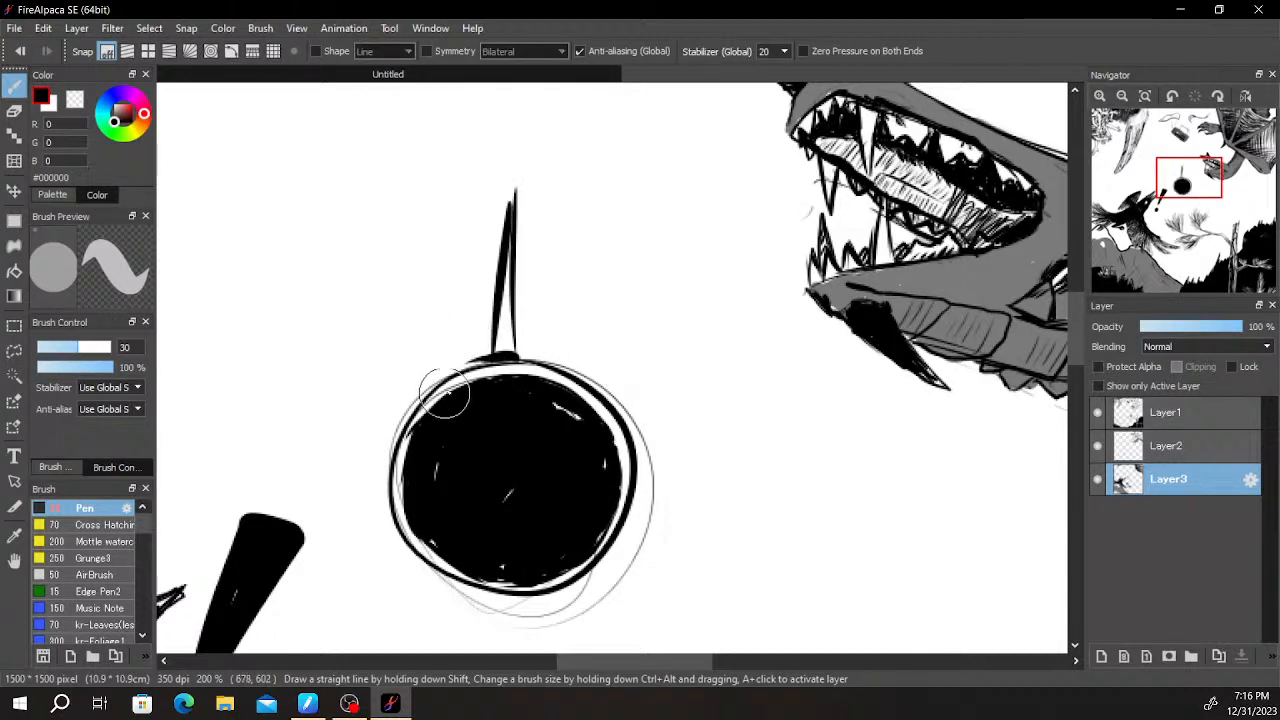
{"action": "mouse_move", "coordinate": [434, 330]}
{"action": "left_mouse_down"}
{"action": "mouse_move", "coordinate": [459, 363]}
{"action": "mouse_move", "coordinate": [450, 384]}
{"action": "left_mouse_up"}
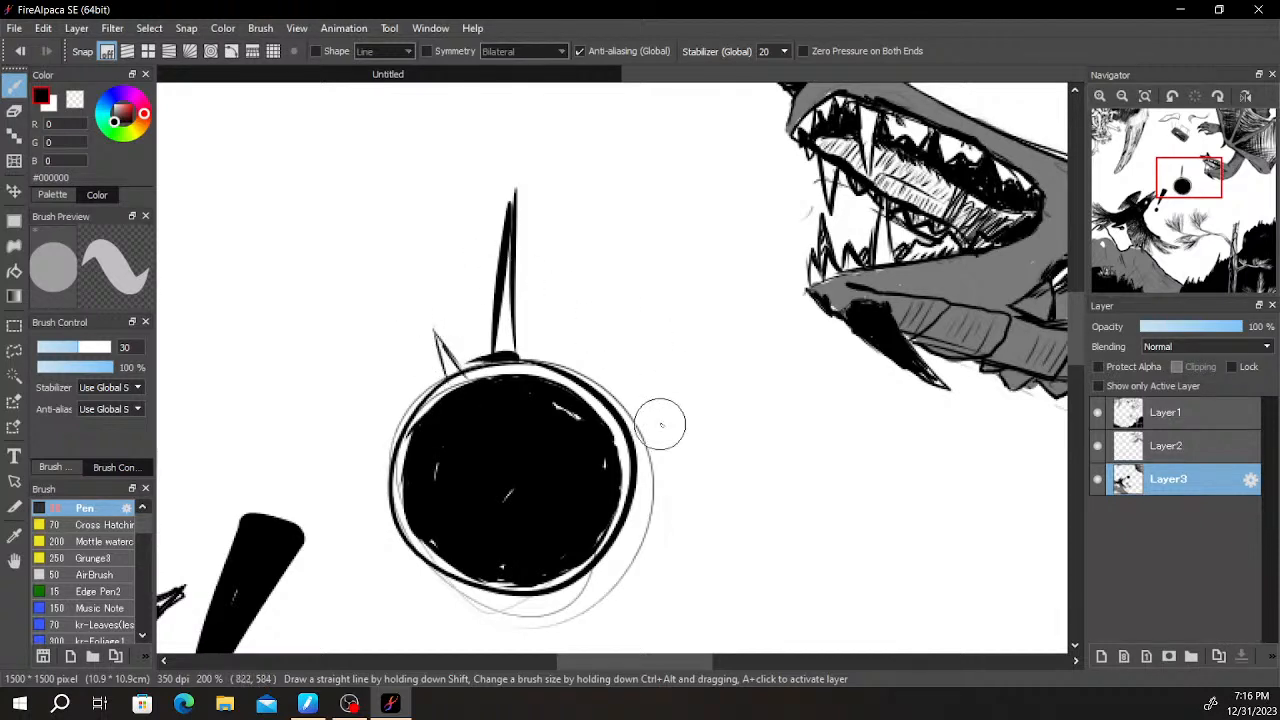
{"action": "left_click_drag", "start_coordinate": [606, 385], "coordinate": [666, 330]}
{"action": "left_click_drag", "start_coordinate": [602, 408], "coordinate": [664, 330]}
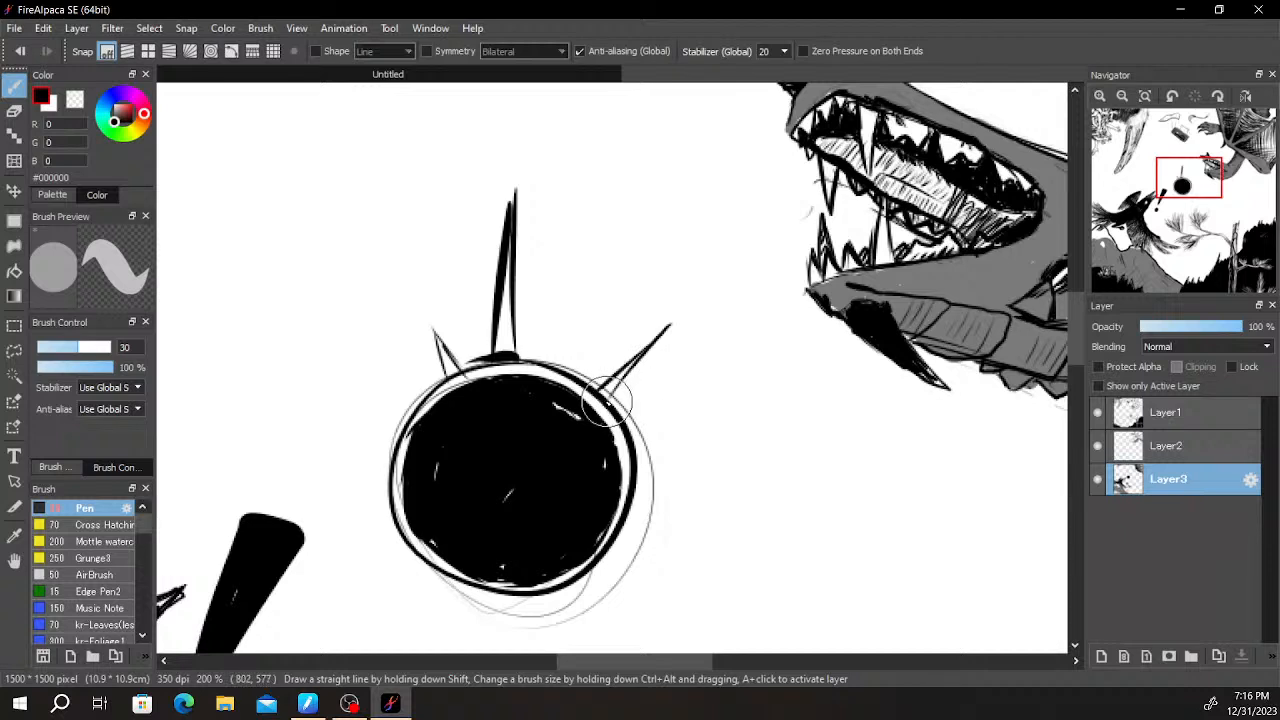
{"action": "left_click_drag", "start_coordinate": [639, 381], "coordinate": [612, 402]}
{"action": "left_click_drag", "start_coordinate": [638, 379], "coordinate": [610, 414]}
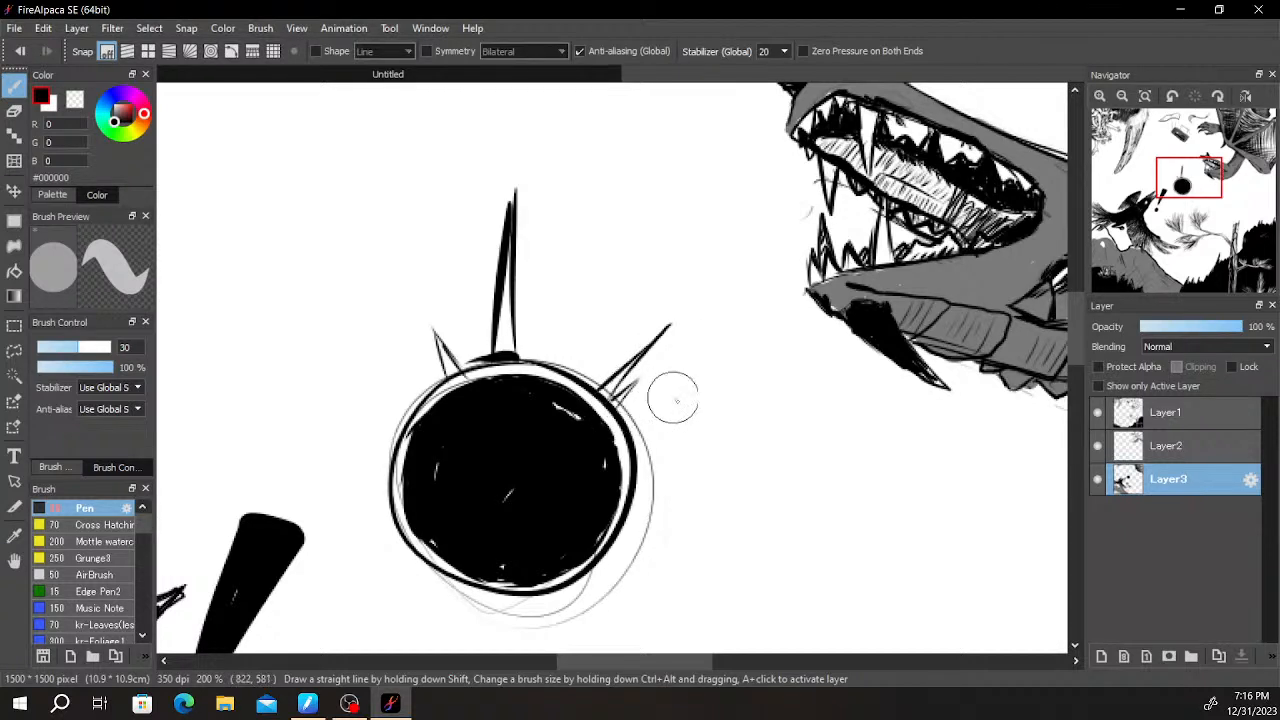
- Draw a long tapering horizontal spike from the circle's right edge, ending in a sharp tip below the dragon's jaw
{"action": "left_click_drag", "start_coordinate": [637, 477], "coordinate": [837, 434]}
{"action": "key", "text": "ctrl+z"}
{"action": "left_click_drag", "start_coordinate": [640, 474], "coordinate": [903, 447]}
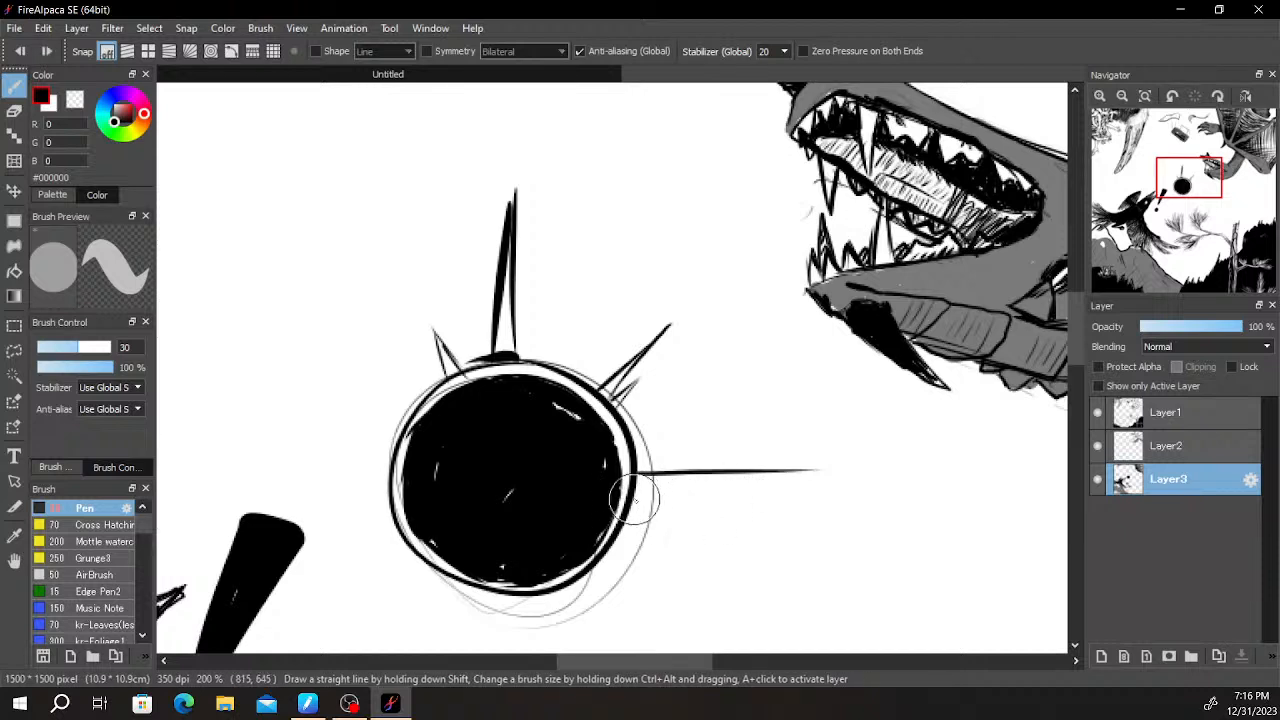
{"action": "left_click_drag", "start_coordinate": [634, 496], "coordinate": [865, 476]}
{"action": "key", "text": "ctrl+z"}
{"action": "left_click_drag", "start_coordinate": [636, 495], "coordinate": [900, 475]}
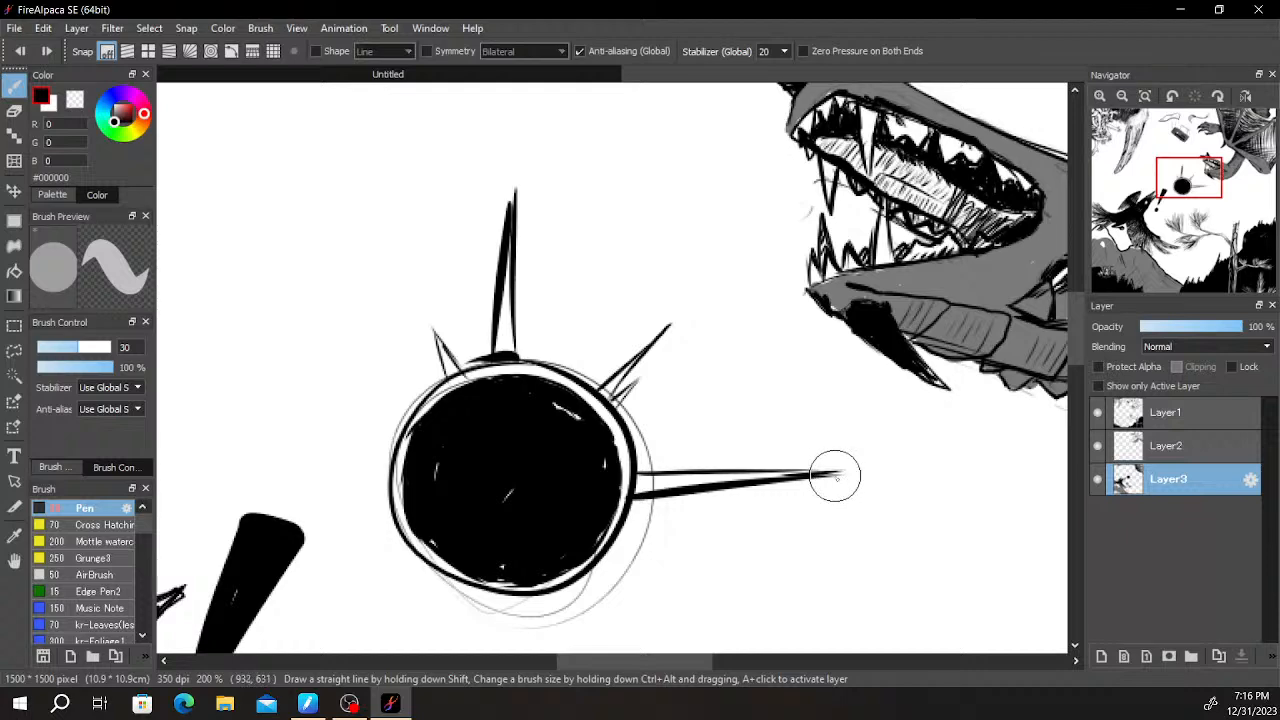
{"action": "scroll", "coordinate": [839, 485], "scroll_direction": "down", "scroll_amount": 4}
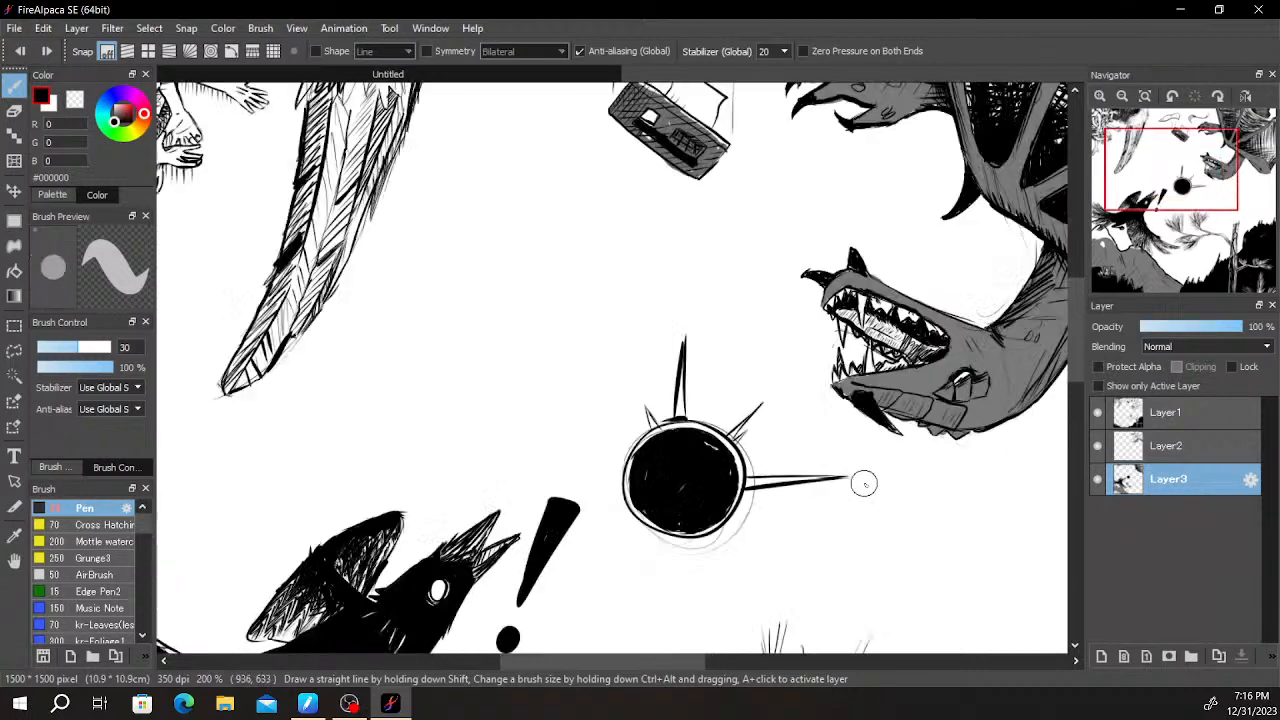
{"action": "scroll", "coordinate": [847, 502], "scroll_direction": "up", "scroll_amount": 4}
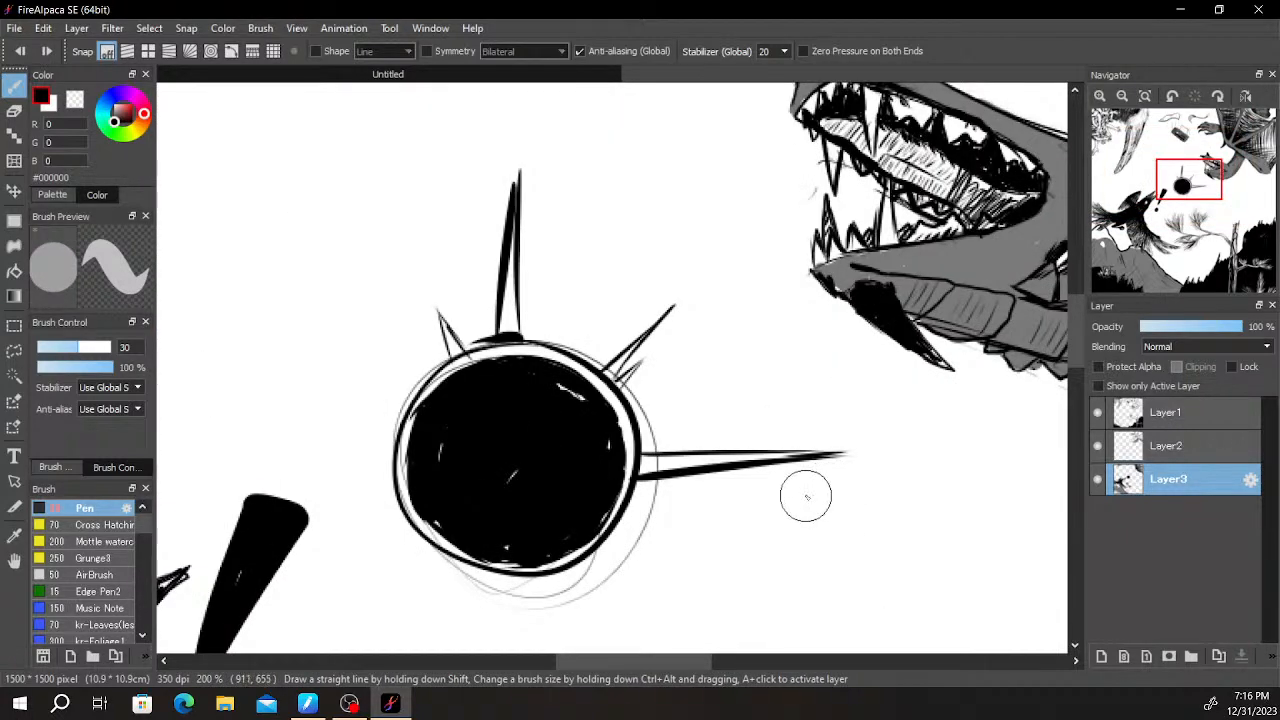
{"action": "scroll", "coordinate": [857, 480], "scroll_direction": "up", "scroll_amount": 3}
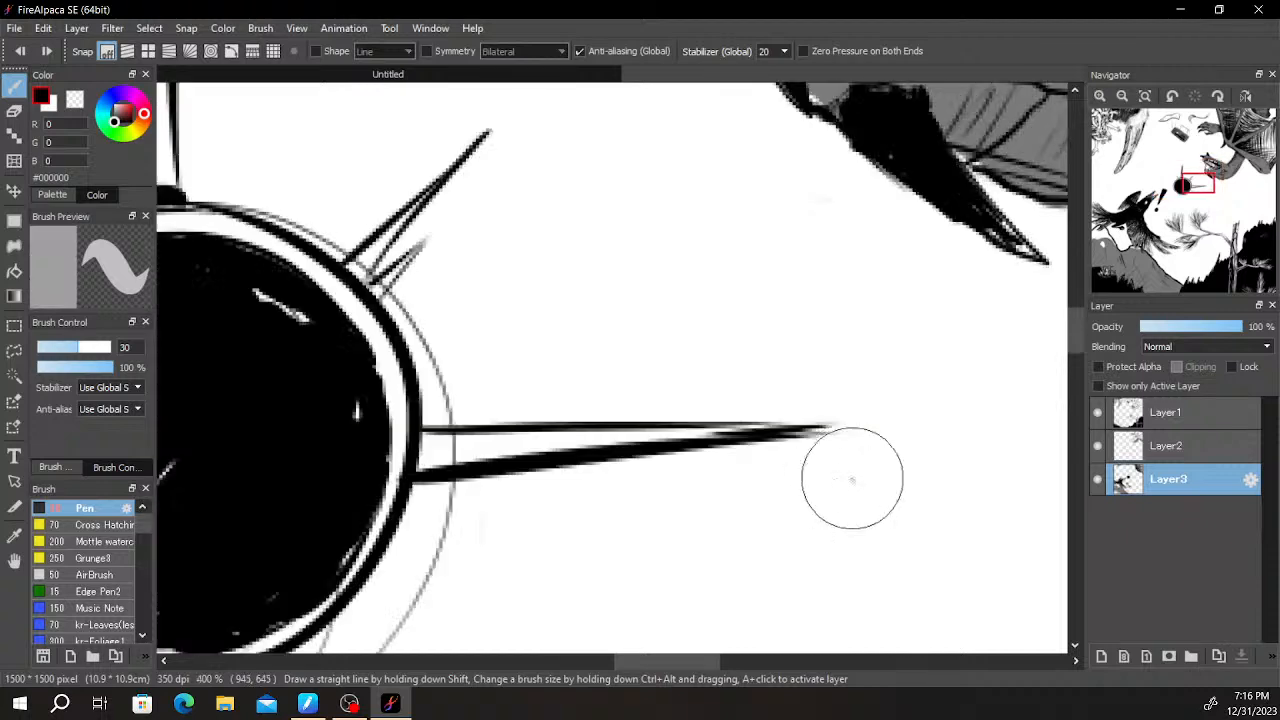
{"action": "scroll", "coordinate": [755, 475], "scroll_direction": "down", "scroll_amount": 2}
{"action": "key", "text": "space"}
{"action": "left_click_drag", "start_coordinate": [722, 494], "coordinate": [855, 468]}
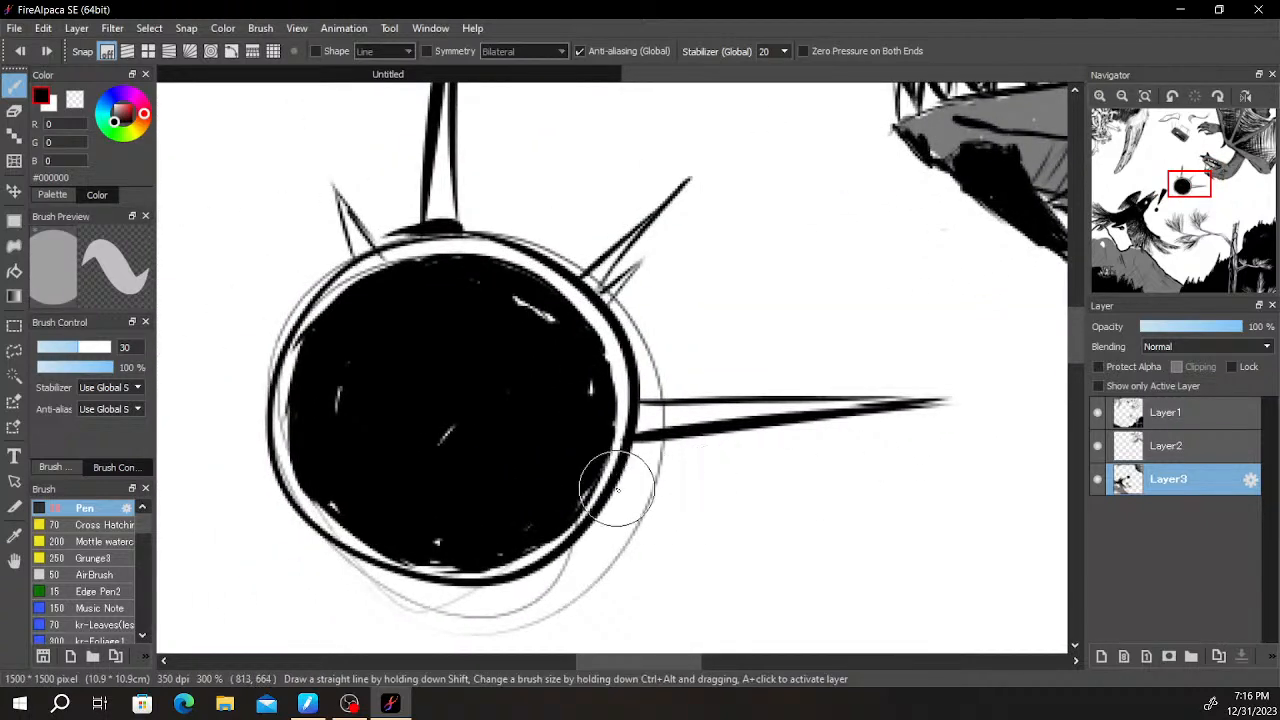
{"action": "left_click_drag", "start_coordinate": [632, 488], "coordinate": [872, 528]}
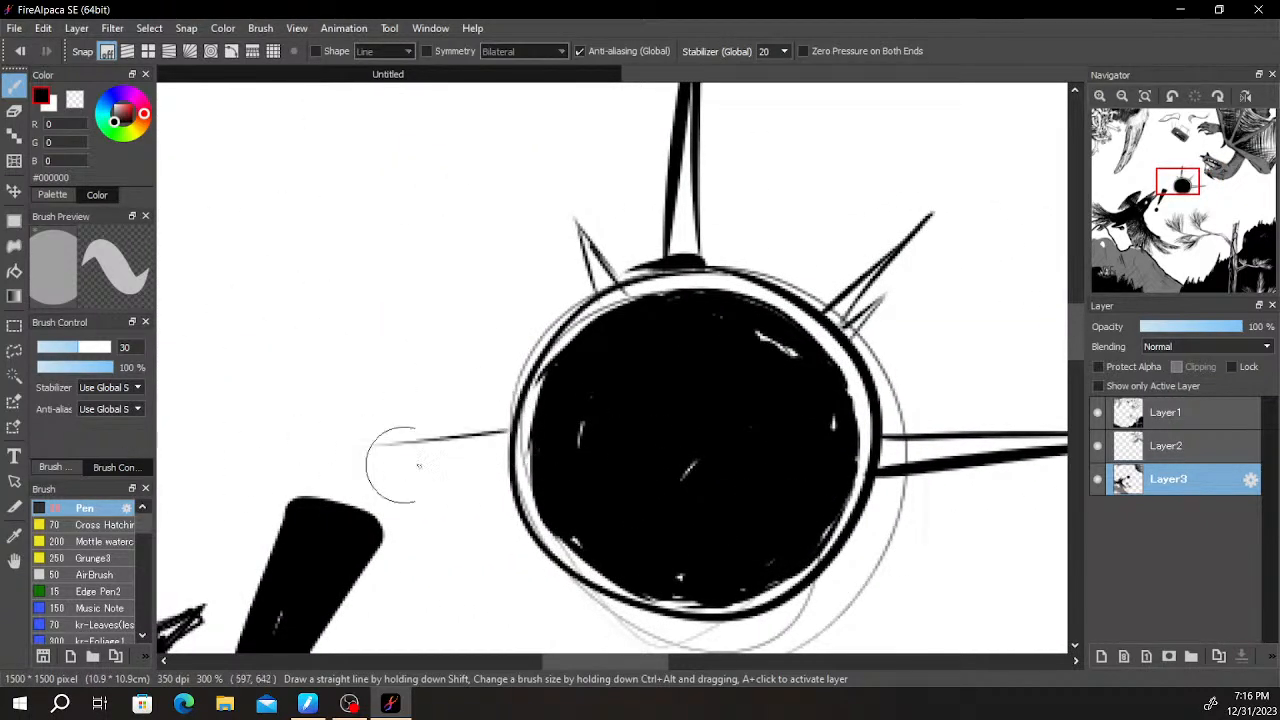
{"action": "left_click_drag", "start_coordinate": [309, 440], "coordinate": [511, 438]}
{"action": "key", "text": "ctrl+t"}
{"action": "key", "text": "Return"}
{"action": "scroll", "coordinate": [511, 435], "scroll_direction": "down", "scroll_amount": 3}
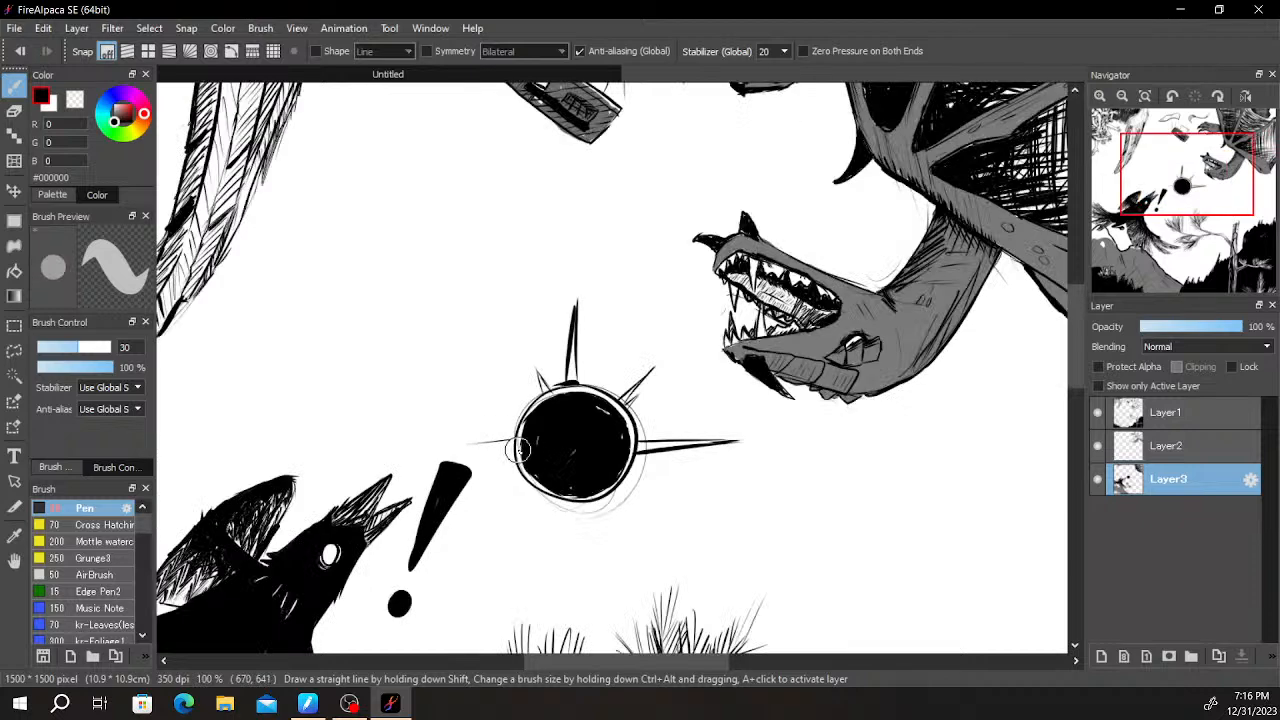
{"action": "scroll", "coordinate": [505, 428], "scroll_direction": "up", "scroll_amount": 3}
{"action": "key", "text": "ctrl+z"}
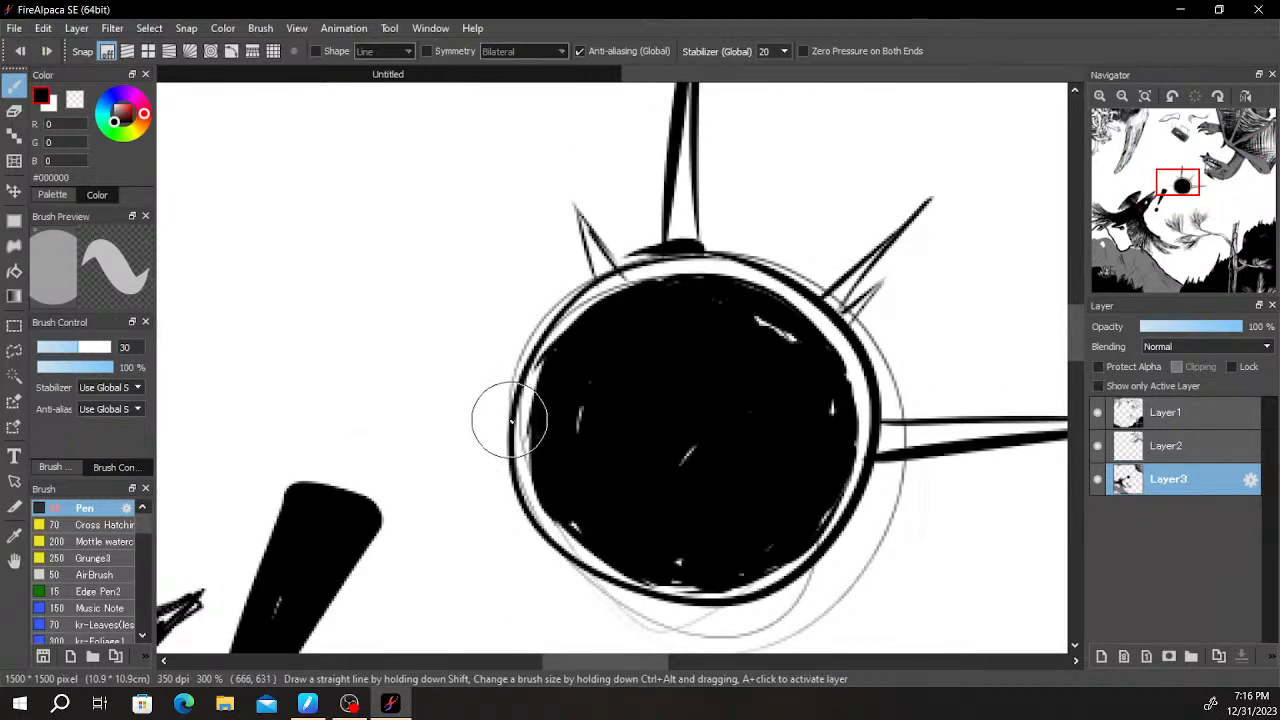
{"action": "left_click_drag", "start_coordinate": [442, 416], "coordinate": [234, 415]}
{"action": "key", "text": "ctrl+z"}
{"action": "left_click_drag", "start_coordinate": [511, 417], "coordinate": [190, 436]}
{"action": "key", "text": "ctrl+z"}
{"action": "left_click_drag", "start_coordinate": [514, 430], "coordinate": [258, 430]}
{"action": "key", "text": "ctrl+z"}
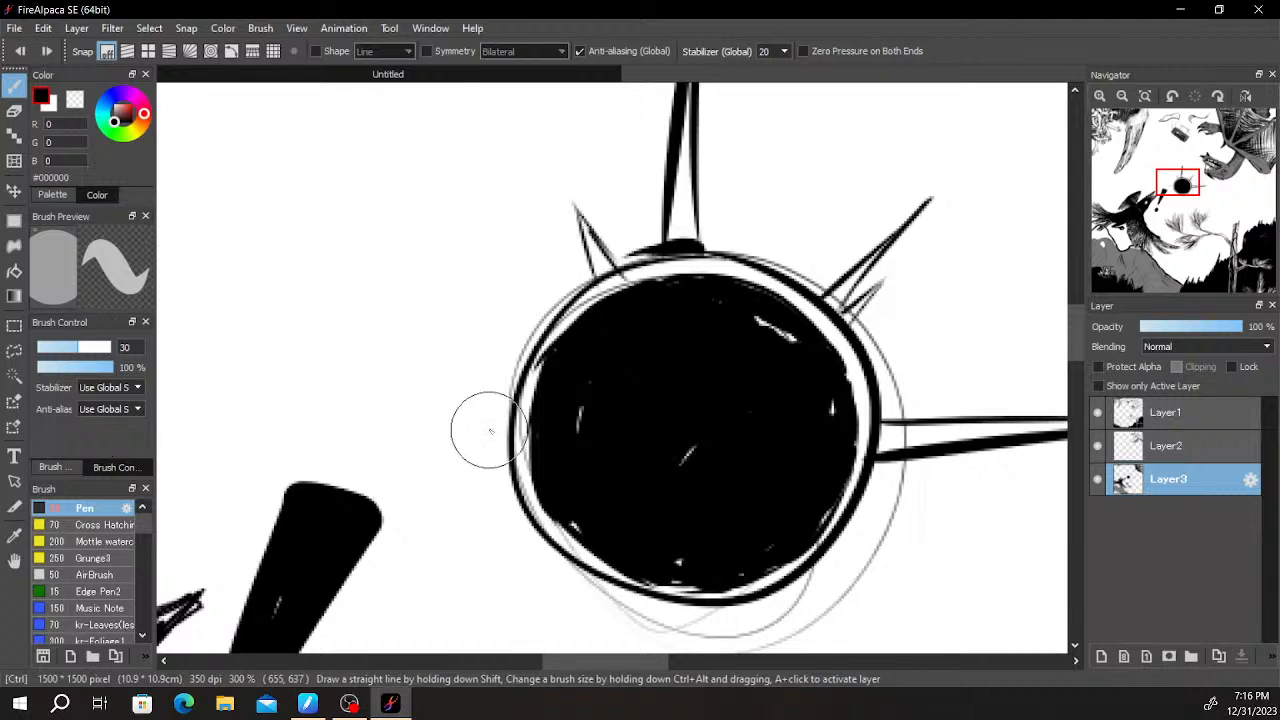
- Draw a long thin horizontal spike from the circle's left edge, with two lines meeting in a point above the exclamation mark
{"action": "mouse_move", "coordinate": [519, 410]}
{"action": "left_mouse_down"}
{"action": "mouse_move", "coordinate": [222, 437]}
{"action": "mouse_move", "coordinate": [514, 440]}
{"action": "left_mouse_up"}
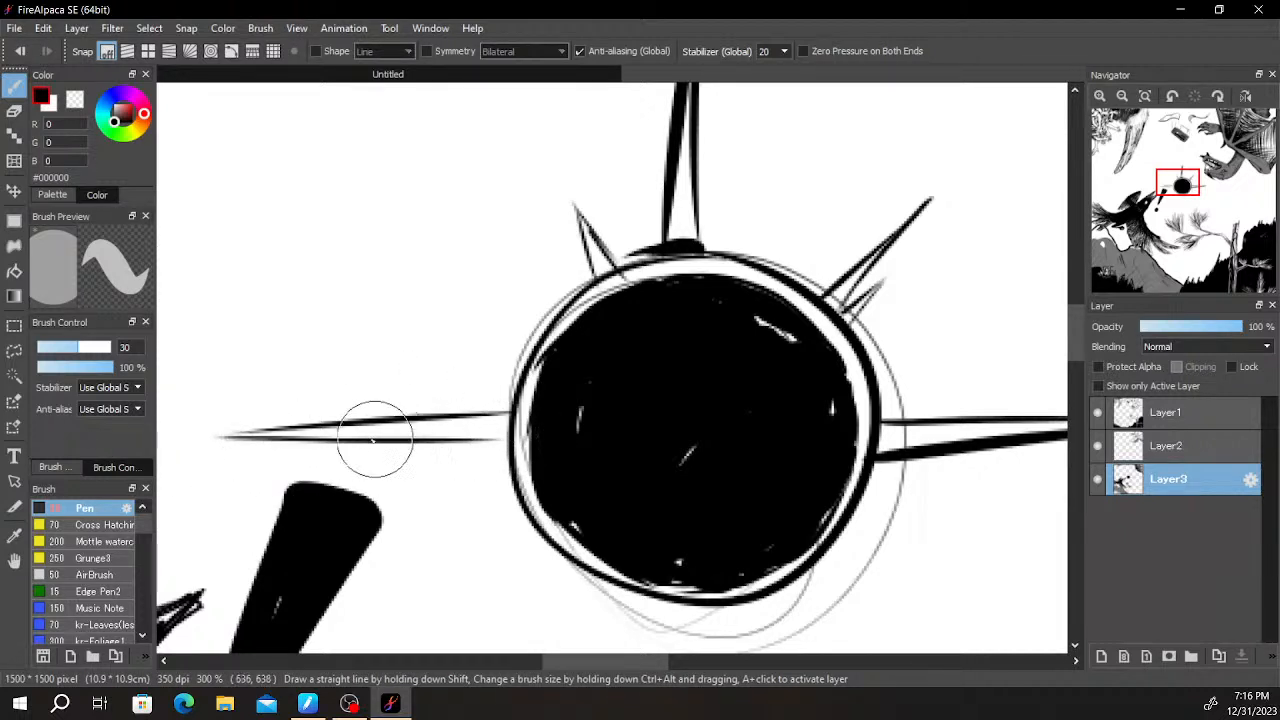
{"action": "left_click_drag", "start_coordinate": [212, 436], "coordinate": [339, 433]}
{"action": "key", "text": "ctrl+z"}
{"action": "left_click_drag", "start_coordinate": [212, 435], "coordinate": [349, 444]}
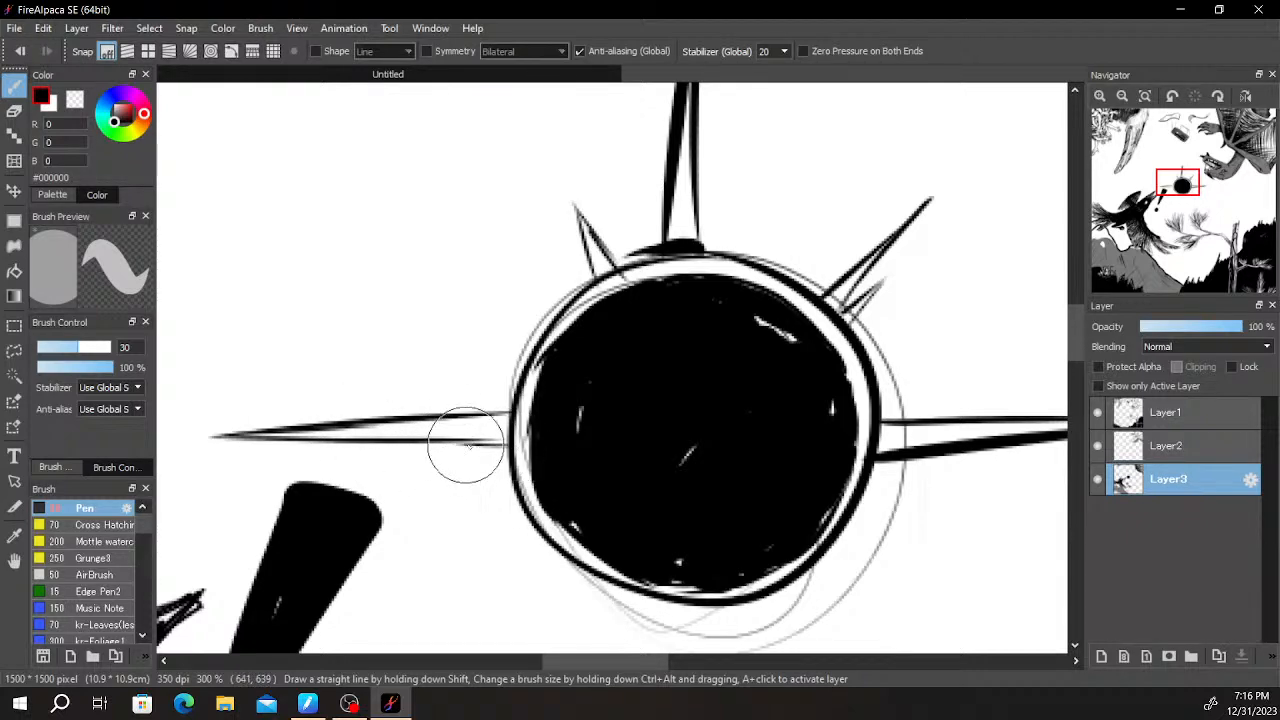
- Draw two short pointed spikes on the circle's lower-left edge, the lower one longer than the other
{"action": "scroll", "coordinate": [507, 447], "scroll_direction": "up", "scroll_amount": 5}
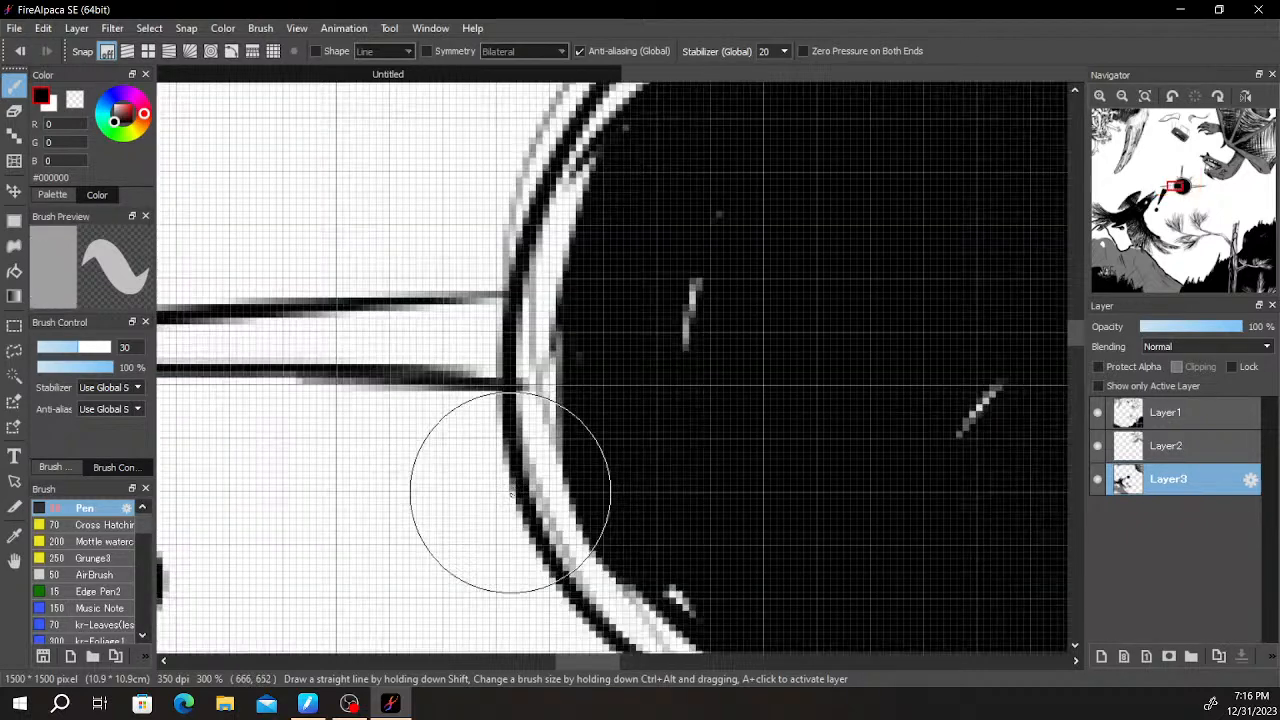
{"action": "scroll", "coordinate": [500, 286], "scroll_direction": "down", "scroll_amount": 2}
{"action": "key", "text": "e"}
{"action": "key", "text": "b"}
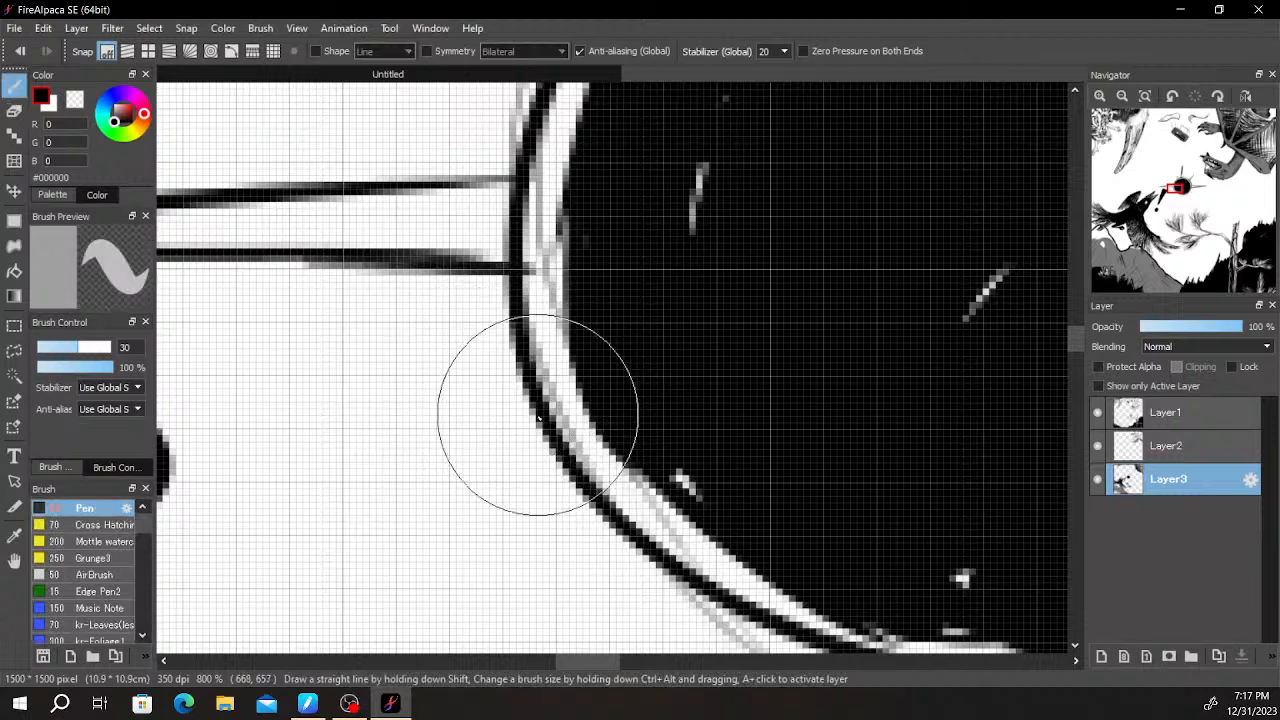
{"action": "mouse_move", "coordinate": [545, 405]}
{"action": "left_mouse_down"}
{"action": "mouse_move", "coordinate": [440, 493]}
{"action": "mouse_move", "coordinate": [564, 433]}
{"action": "mouse_move", "coordinate": [380, 642]}
{"action": "left_mouse_up"}
{"action": "left_click_drag", "start_coordinate": [582, 488], "coordinate": [701, 329]}
{"action": "key", "text": "ctrl+z"}
{"action": "left_click_drag", "start_coordinate": [495, 520], "coordinate": [688, 333]}
{"action": "mouse_move", "coordinate": [616, 430]}
{"action": "left_mouse_down"}
{"action": "mouse_move", "coordinate": [751, 346]}
{"action": "mouse_move", "coordinate": [882, 361]}
{"action": "mouse_move", "coordinate": [642, 321]}
{"action": "left_mouse_up"}
{"action": "scroll", "coordinate": [720, 374], "scroll_direction": "down", "scroll_amount": 3}
- Draw a long tapering spike straight down from the circle's bottom edge and sharpen its tip above the pine branches
{"action": "scroll", "coordinate": [700, 406], "scroll_direction": "down", "scroll_amount": 2}
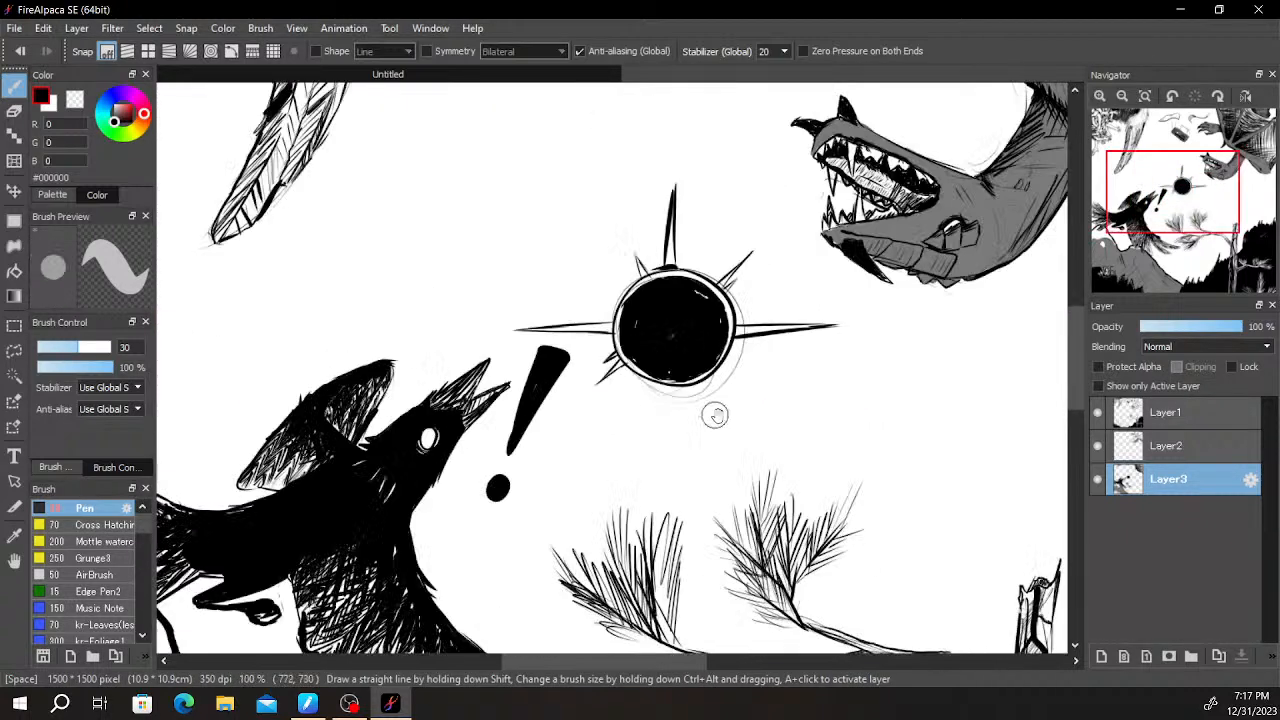
{"action": "scroll", "coordinate": [731, 402], "scroll_direction": "down", "scroll_amount": 2}
{"action": "scroll", "coordinate": [730, 431], "scroll_direction": "up", "scroll_amount": 4}
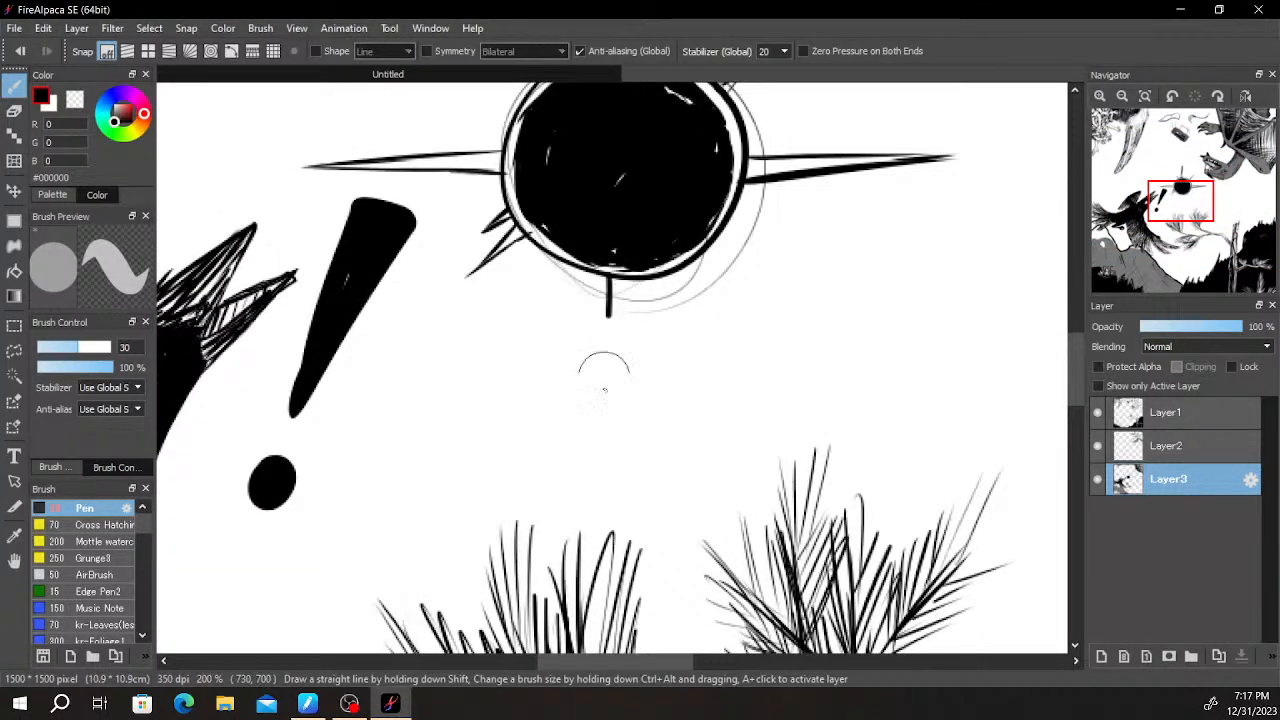
{"action": "scroll", "coordinate": [603, 420], "scroll_direction": "up", "scroll_amount": 3}
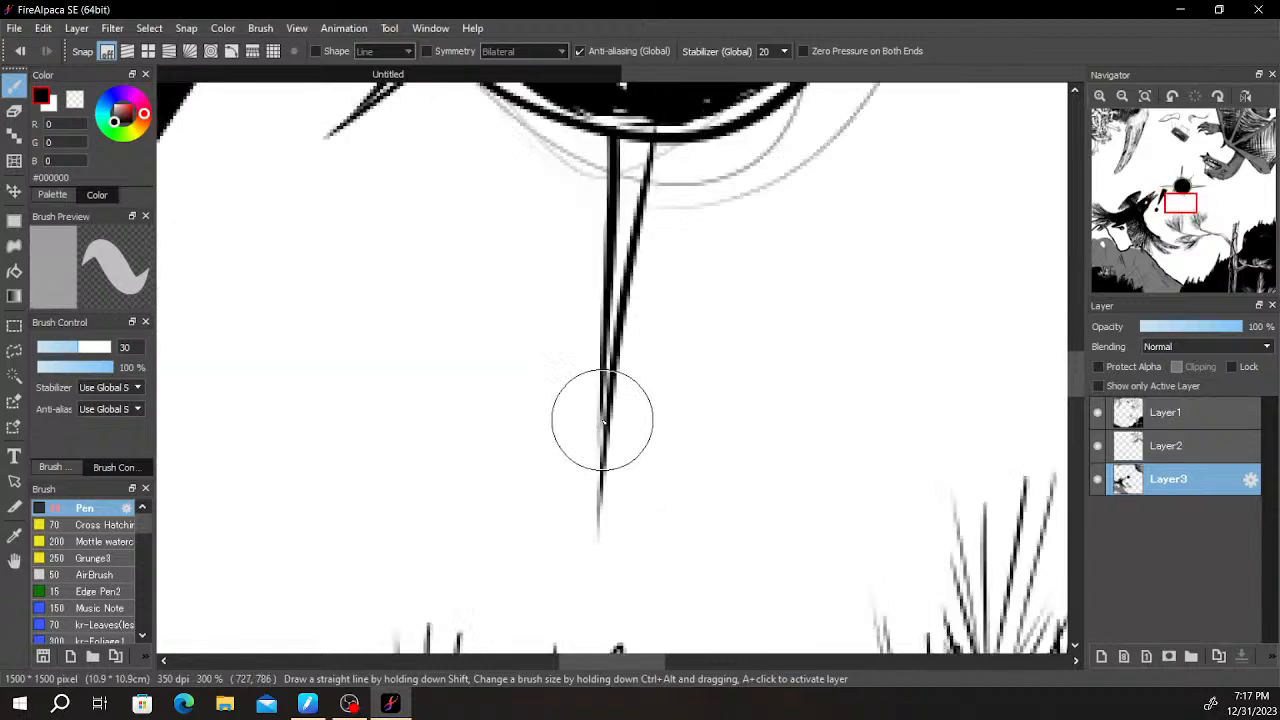
{"action": "left_click_drag", "start_coordinate": [597, 394], "coordinate": [594, 522]}
{"action": "left_click_drag", "start_coordinate": [597, 436], "coordinate": [595, 555]}
{"action": "scroll", "coordinate": [571, 286], "scroll_direction": "down", "scroll_amount": 4}
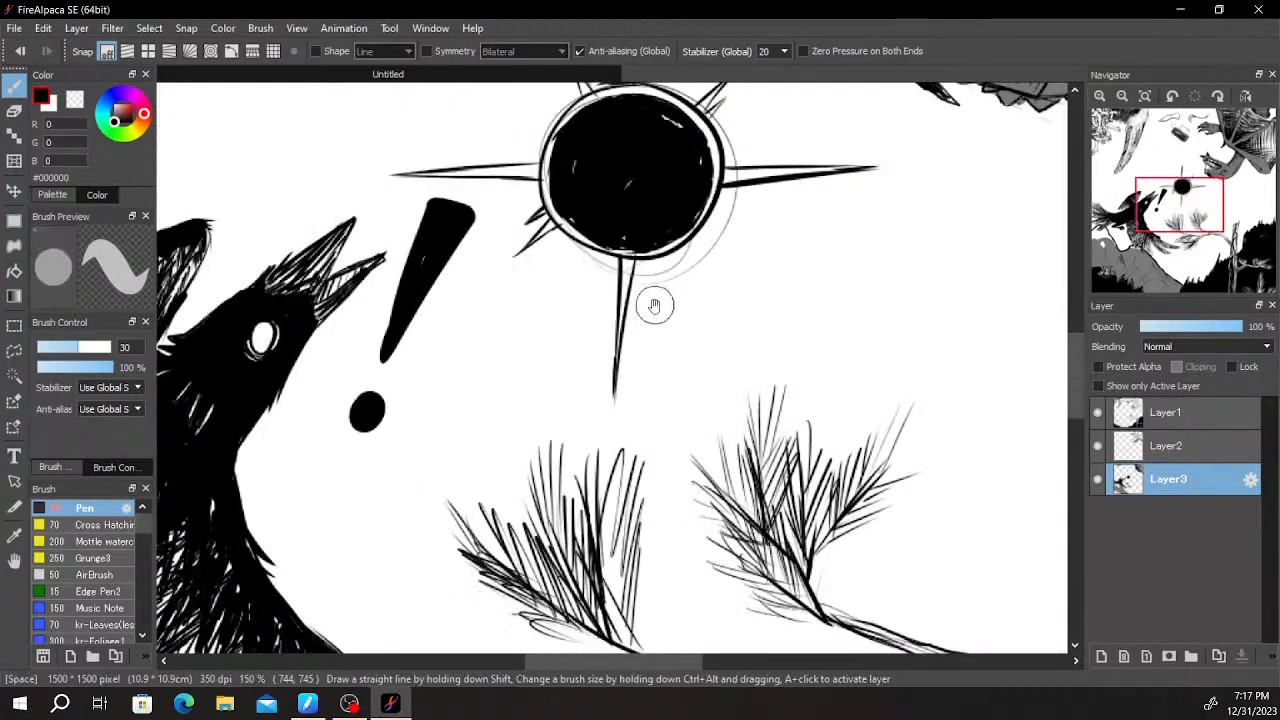
- Erase the circle's outline between the two base lines of the bottom spike so the spike opens into the white ring
{"action": "scroll", "coordinate": [603, 437], "scroll_direction": "up", "scroll_amount": 4}
{"action": "key", "text": "e"}
{"action": "mouse_move", "coordinate": [543, 309]}
{"action": "left_mouse_down"}
{"action": "mouse_move", "coordinate": [563, 306]}
{"action": "mouse_move", "coordinate": [574, 329]}
{"action": "mouse_move", "coordinate": [545, 297]}
{"action": "left_mouse_up"}
{"action": "scroll", "coordinate": [545, 297], "scroll_direction": "down", "scroll_amount": 3}
{"action": "scroll", "coordinate": [600, 343], "scroll_direction": "up", "scroll_amount": 2}
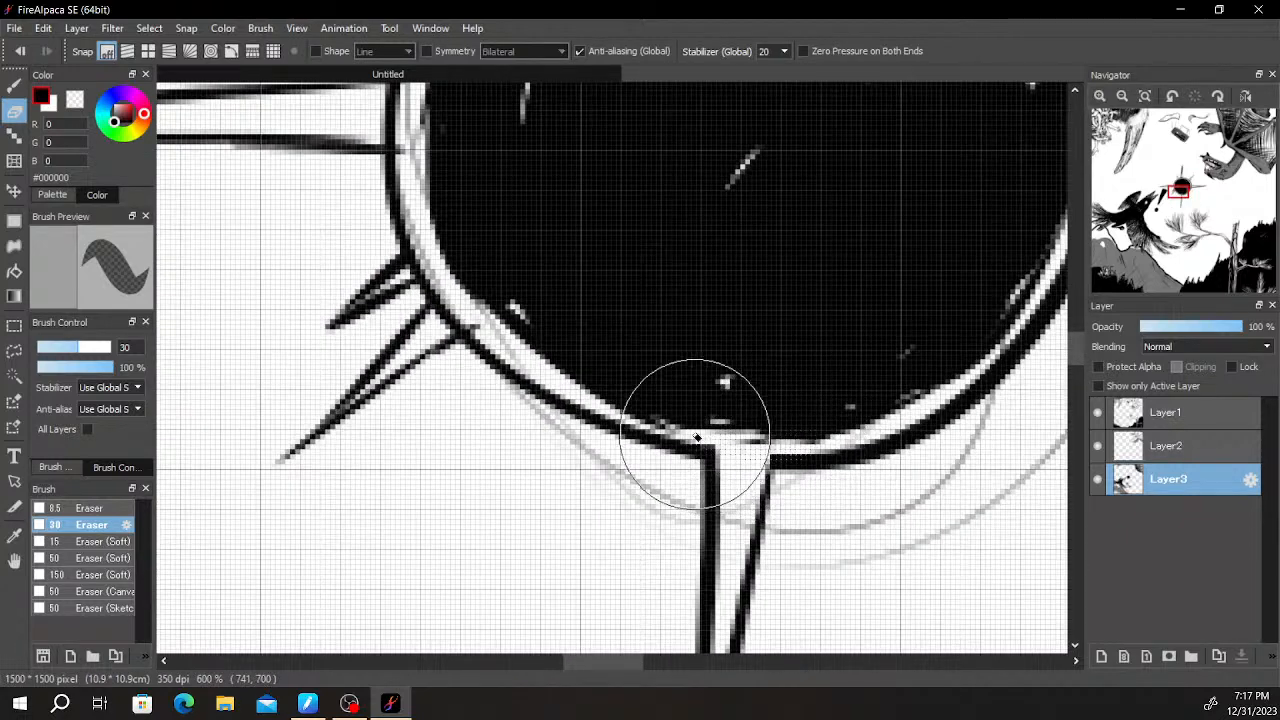
{"action": "left_click_drag", "start_coordinate": [604, 372], "coordinate": [608, 489]}
{"action": "left_click_drag", "start_coordinate": [701, 345], "coordinate": [783, 261]}
- Paint over the small white gaps inside the black disc with the black Pen brush
{"action": "key", "text": "b"}
{"action": "scroll", "coordinate": [745, 314], "scroll_direction": "down", "scroll_amount": 3}
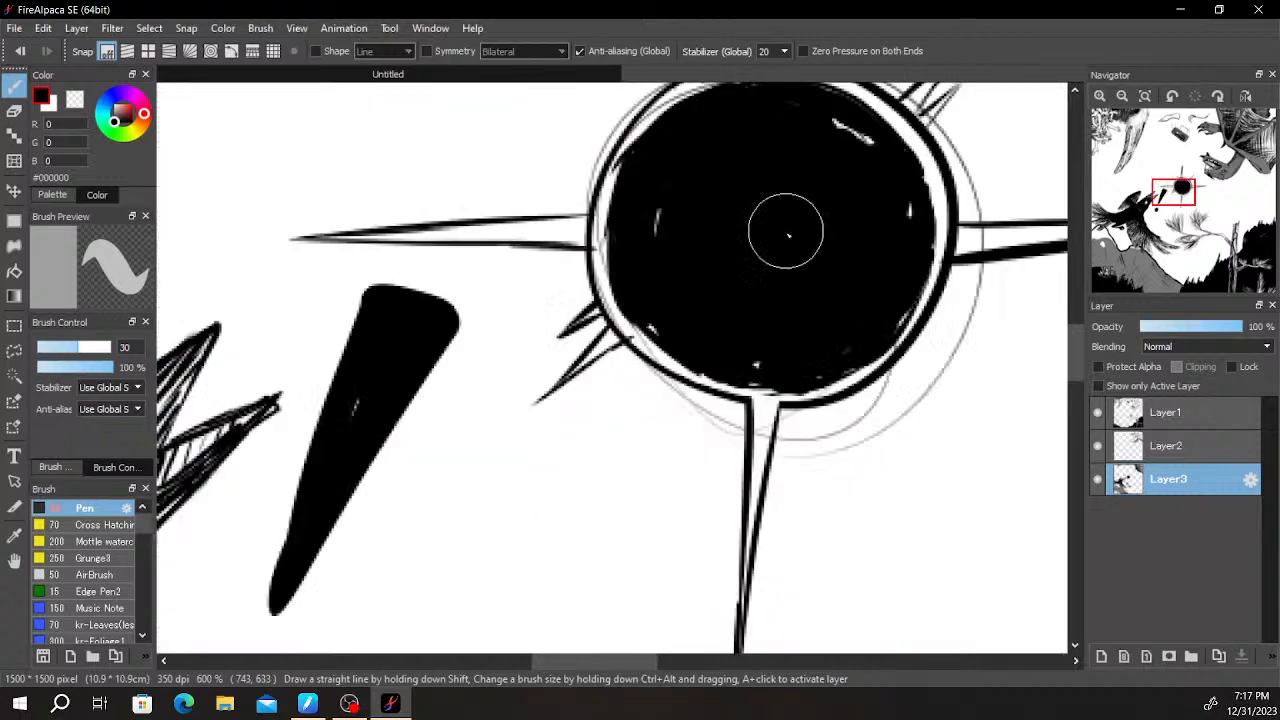
{"action": "left_click_drag", "start_coordinate": [830, 177], "coordinate": [868, 224]}
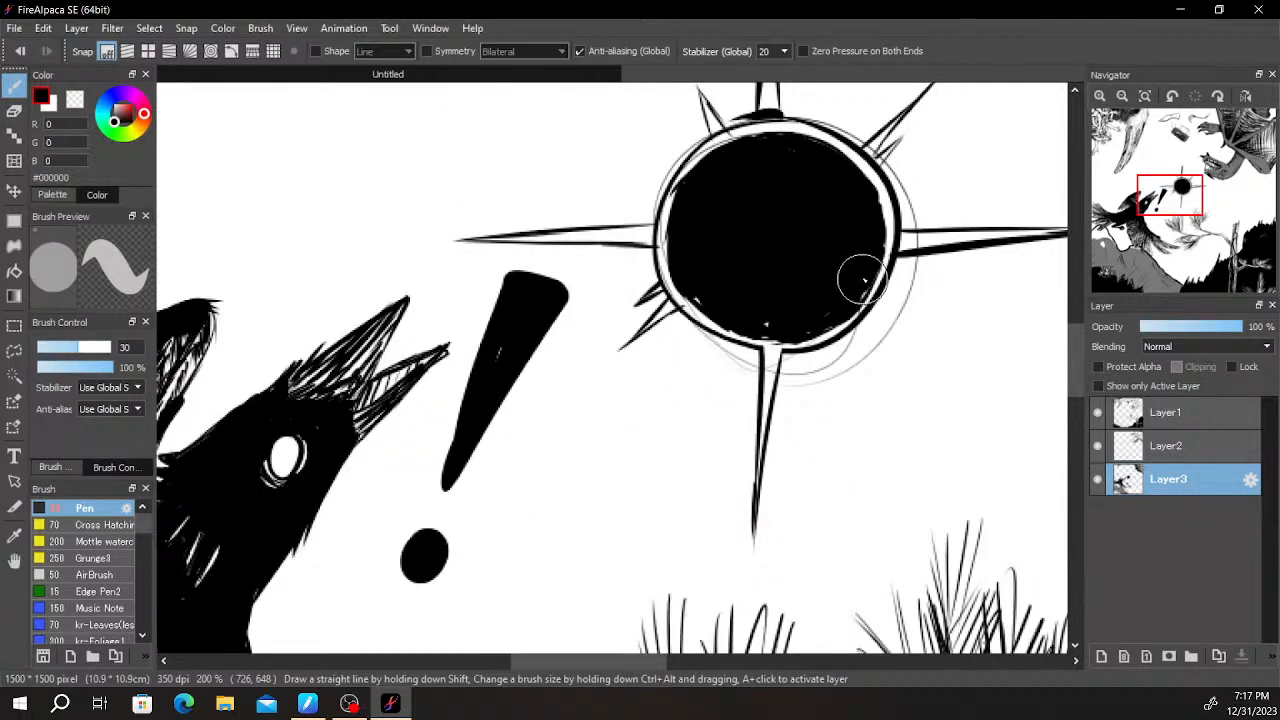
{"action": "scroll", "coordinate": [700, 296], "scroll_direction": "down", "scroll_amount": 2}
{"action": "scroll", "coordinate": [740, 275], "scroll_direction": "up", "scroll_amount": 8}
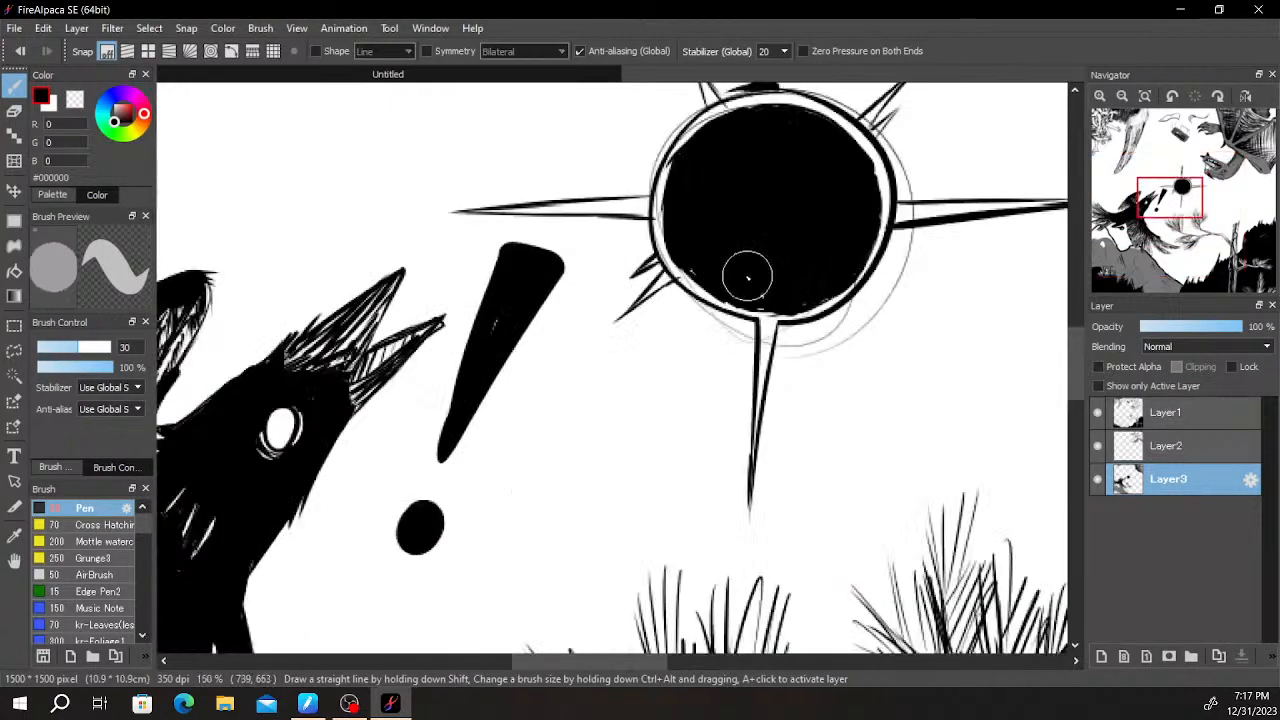
- Erase the circle's outline at the bases of the two lower-left spikes and the left spike so they open into the white ring
{"action": "key", "text": "e"}
{"action": "mouse_move", "coordinate": [630, 250]}
{"action": "left_mouse_down"}
{"action": "mouse_move", "coordinate": [614, 263]}
{"action": "mouse_move", "coordinate": [608, 251]}
{"action": "mouse_move", "coordinate": [608, 263]}
{"action": "mouse_move", "coordinate": [659, 247]}
{"action": "left_mouse_up"}
{"action": "scroll", "coordinate": [680, 262], "scroll_direction": "down", "scroll_amount": 1}
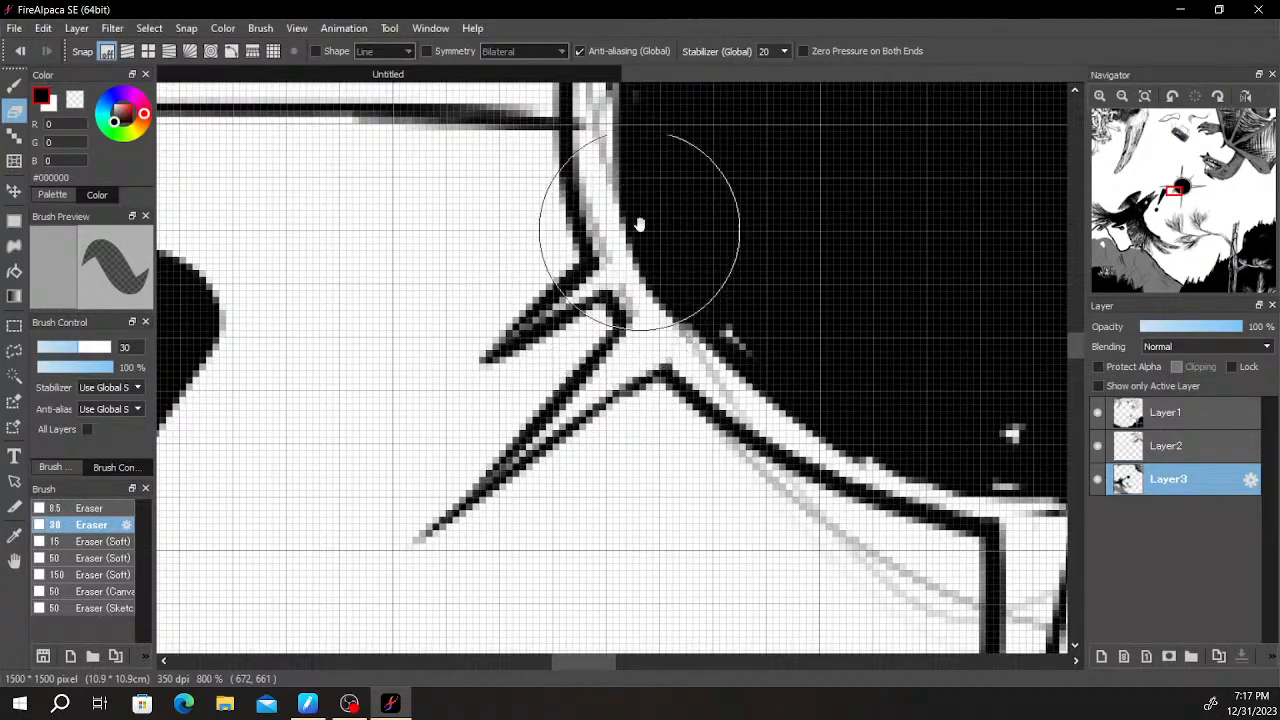
{"action": "left_click_drag", "start_coordinate": [622, 175], "coordinate": [629, 392]}
{"action": "left_click_drag", "start_coordinate": [591, 313], "coordinate": [598, 357]}
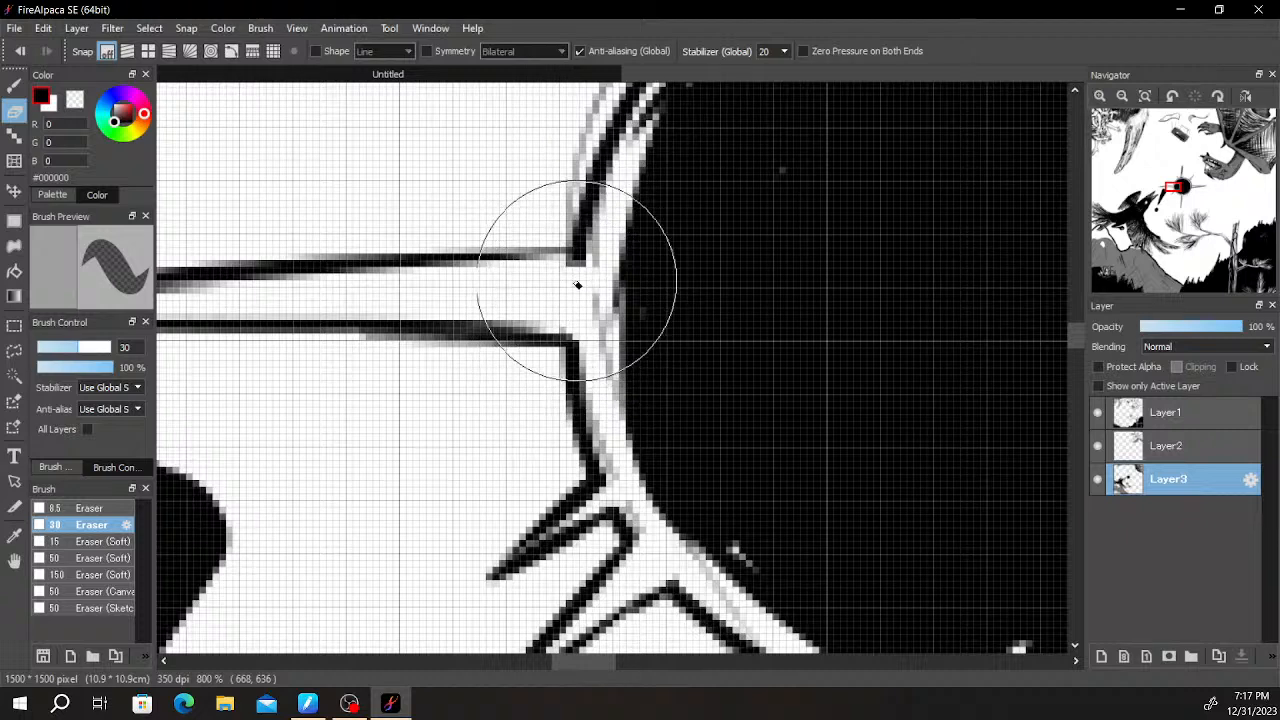
- Erase the circle's outline at the bases of the top, upper-left and upper-right spikes to open them into the white ring
{"action": "left_click_drag", "start_coordinate": [702, 196], "coordinate": [504, 548]}
{"action": "left_click_drag", "start_coordinate": [443, 486], "coordinate": [590, 302]}
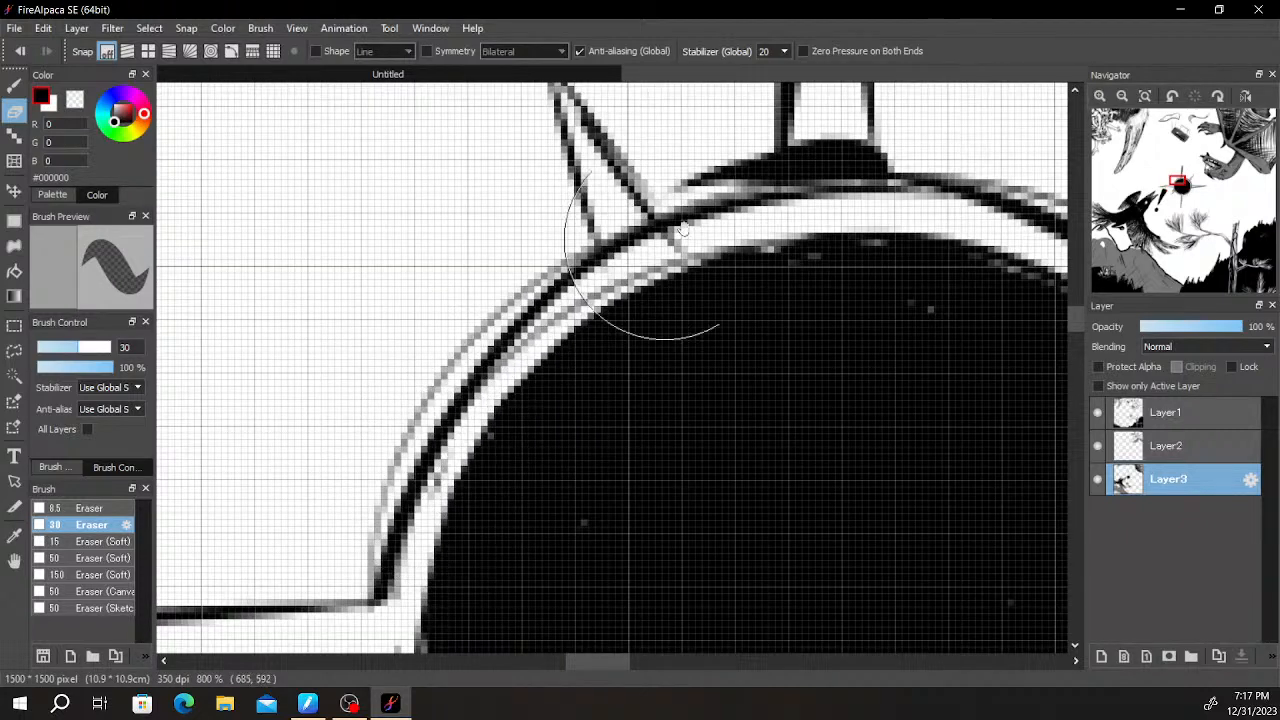
{"action": "left_click_drag", "start_coordinate": [799, 202], "coordinate": [611, 354]}
{"action": "mouse_move", "coordinate": [622, 297]}
{"action": "left_mouse_down"}
{"action": "mouse_move", "coordinate": [619, 339]}
{"action": "mouse_move", "coordinate": [659, 319]}
{"action": "left_mouse_up"}
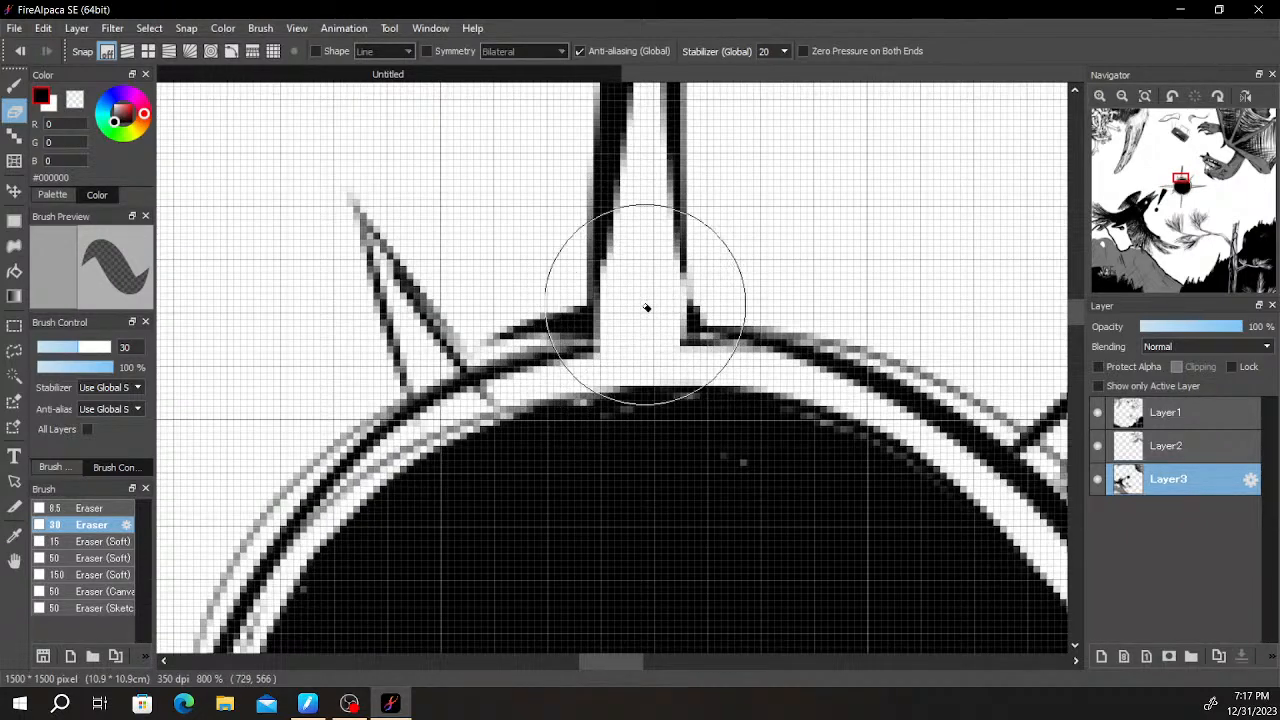
{"action": "mouse_move", "coordinate": [449, 382]}
{"action": "left_mouse_down"}
{"action": "mouse_move", "coordinate": [430, 394]}
{"action": "mouse_move", "coordinate": [460, 378]}
{"action": "left_mouse_up"}
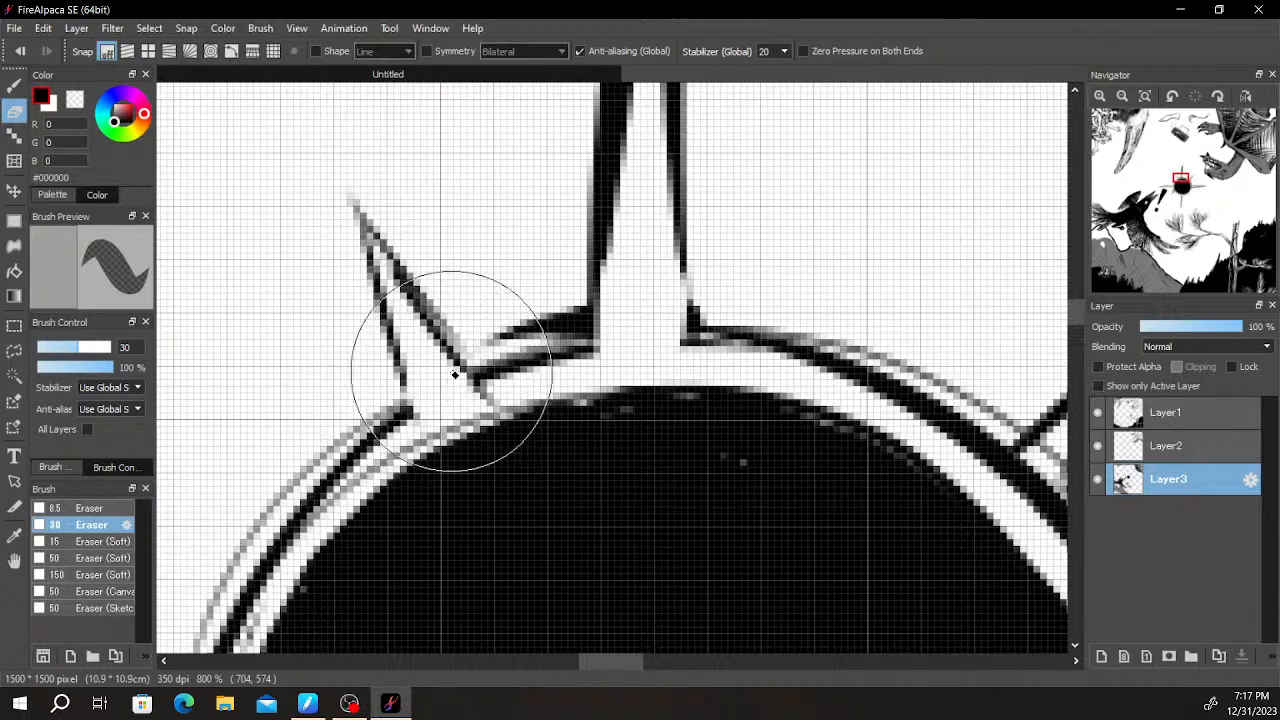
{"action": "scroll", "coordinate": [645, 264], "scroll_direction": "down", "scroll_amount": 3}
{"action": "scroll", "coordinate": [655, 270], "scroll_direction": "up", "scroll_amount": 5}
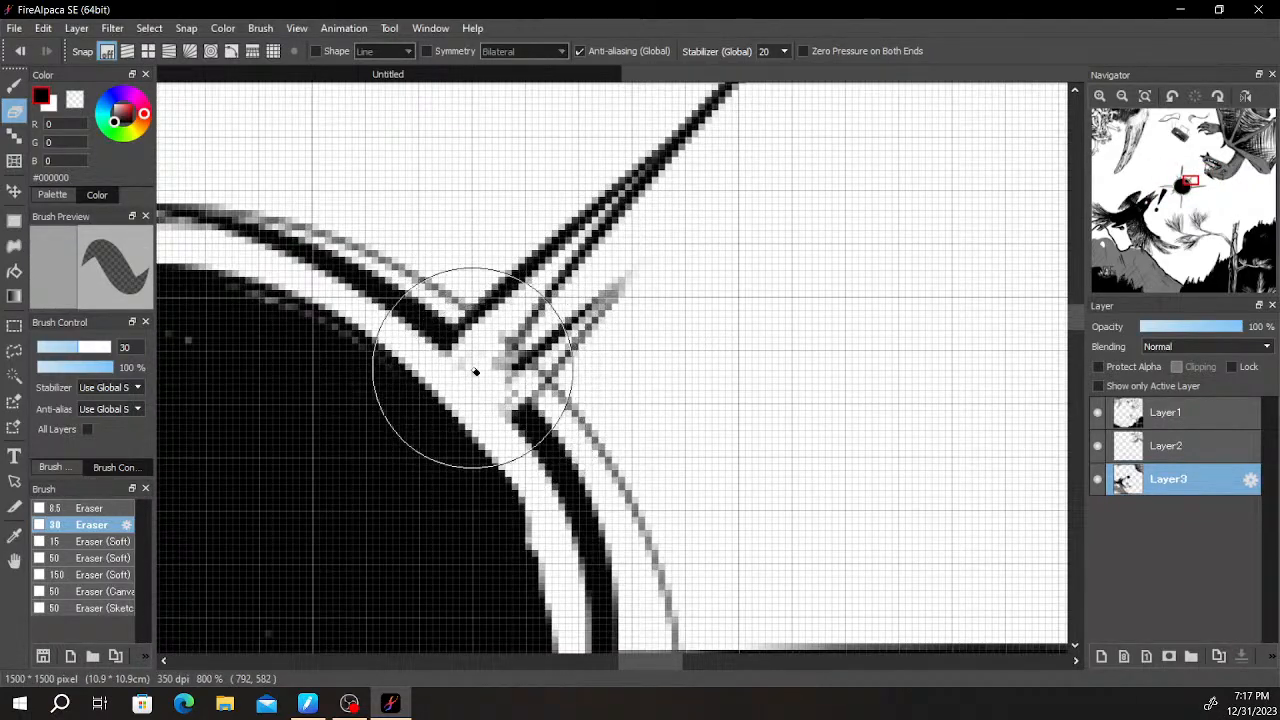
- Erase the circle's outline between the two base lines of the right spike
{"action": "scroll", "coordinate": [561, 363], "scroll_direction": "down", "scroll_amount": 2}
{"action": "mouse_move", "coordinate": [613, 503]}
{"action": "left_mouse_down"}
{"action": "mouse_move", "coordinate": [691, 277]}
{"action": "mouse_move", "coordinate": [737, 237]}
{"action": "left_mouse_up"}
{"action": "scroll", "coordinate": [777, 246], "scroll_direction": "up", "scroll_amount": 1}
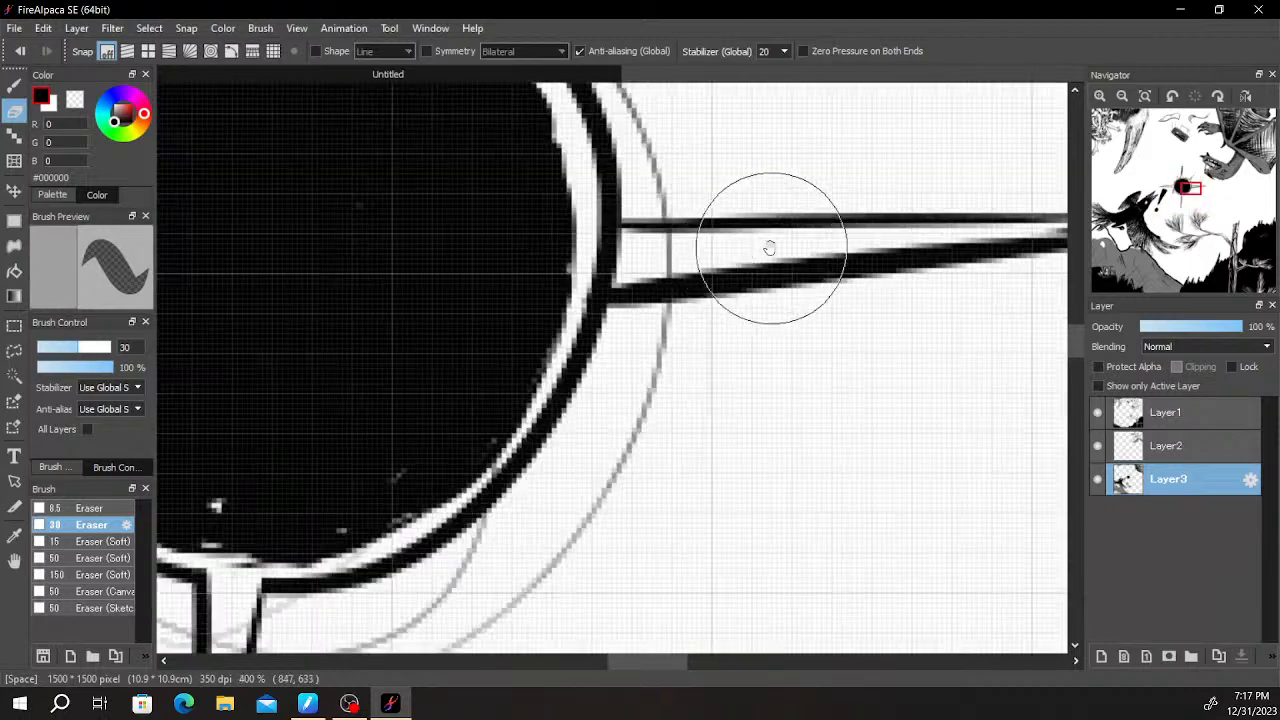
{"action": "scroll", "coordinate": [643, 261], "scroll_direction": "up", "scroll_amount": 1}
{"action": "left_click_drag", "start_coordinate": [606, 277], "coordinate": [600, 233]}
{"action": "scroll", "coordinate": [663, 229], "scroll_direction": "down", "scroll_amount": 5}
{"action": "scroll", "coordinate": [793, 260], "scroll_direction": "down", "scroll_amount": 5}
{"action": "scroll", "coordinate": [790, 347], "scroll_direction": "up", "scroll_amount": 3}
{"action": "scroll", "coordinate": [790, 347], "scroll_direction": "down", "scroll_amount": 1}
{"action": "scroll", "coordinate": [790, 347], "scroll_direction": "up", "scroll_amount": 4}
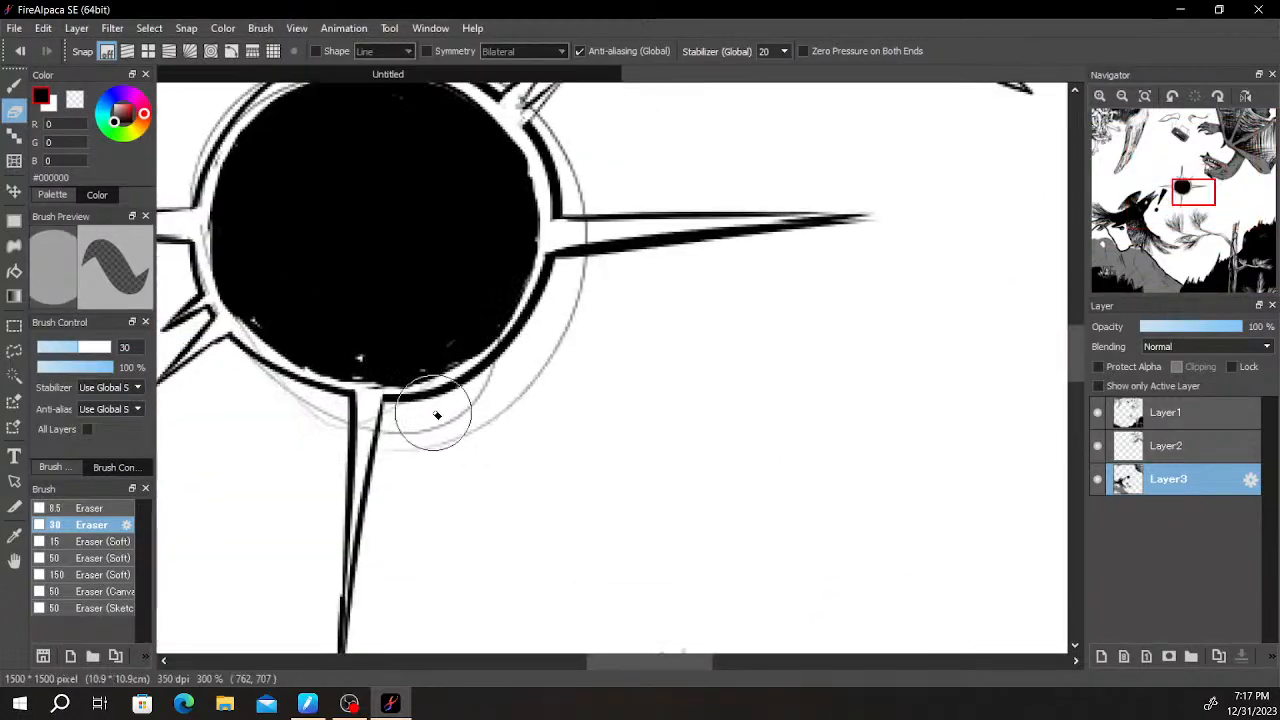
- Hatch short tapered black Pen strokes outward along the sun's lower-right rim, from the bottom spike to the right spike
{"action": "key", "text": "b"}
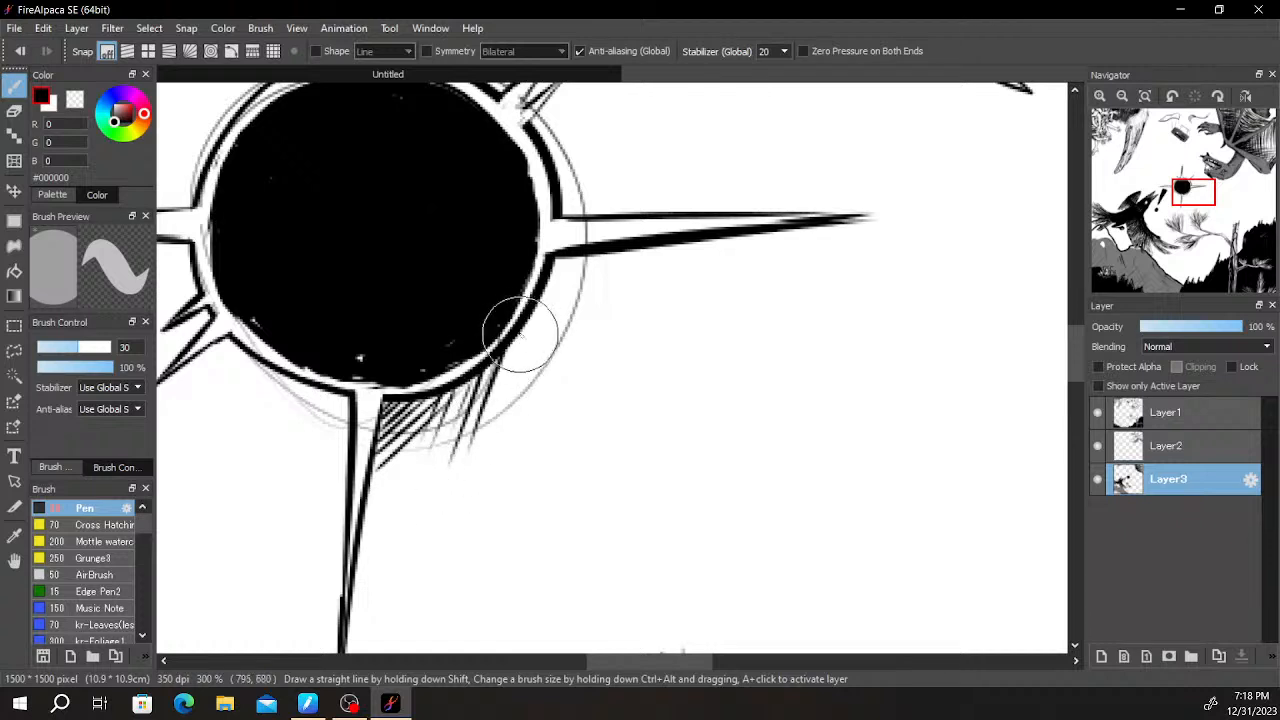
{"action": "left_click_drag", "start_coordinate": [598, 323], "coordinate": [518, 360]}
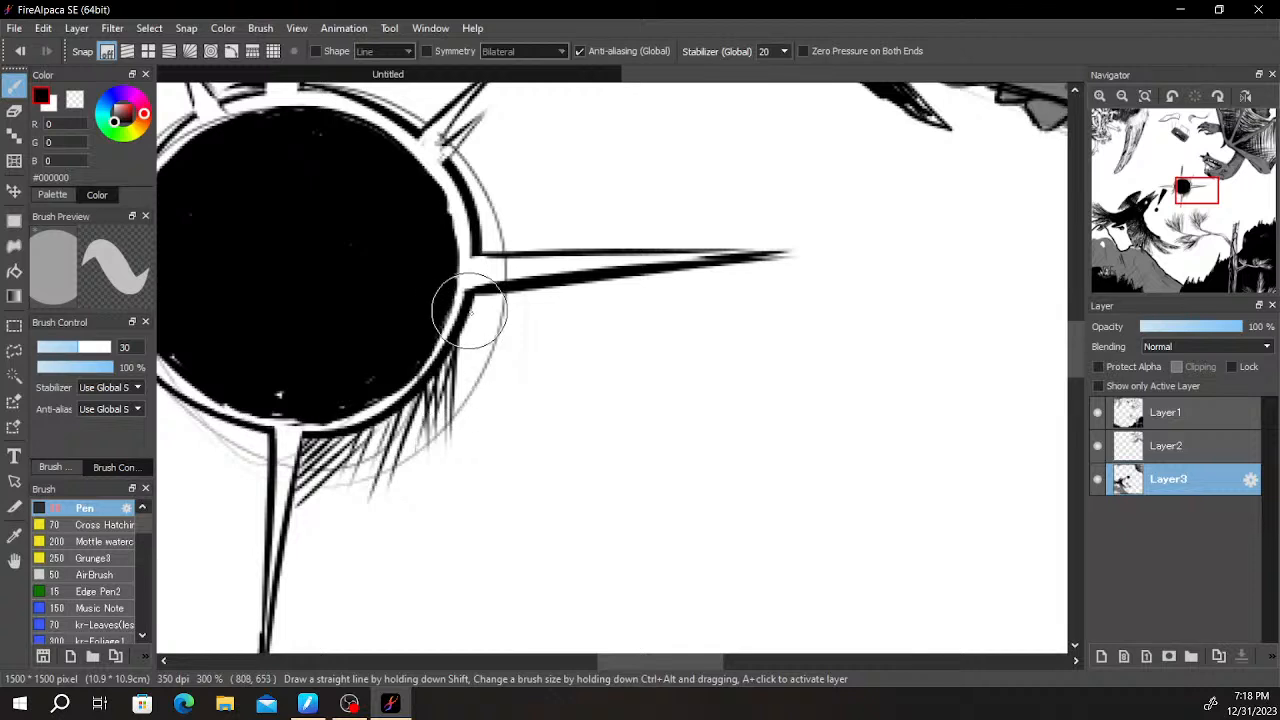
{"action": "left_click_drag", "start_coordinate": [557, 247], "coordinate": [543, 386]}
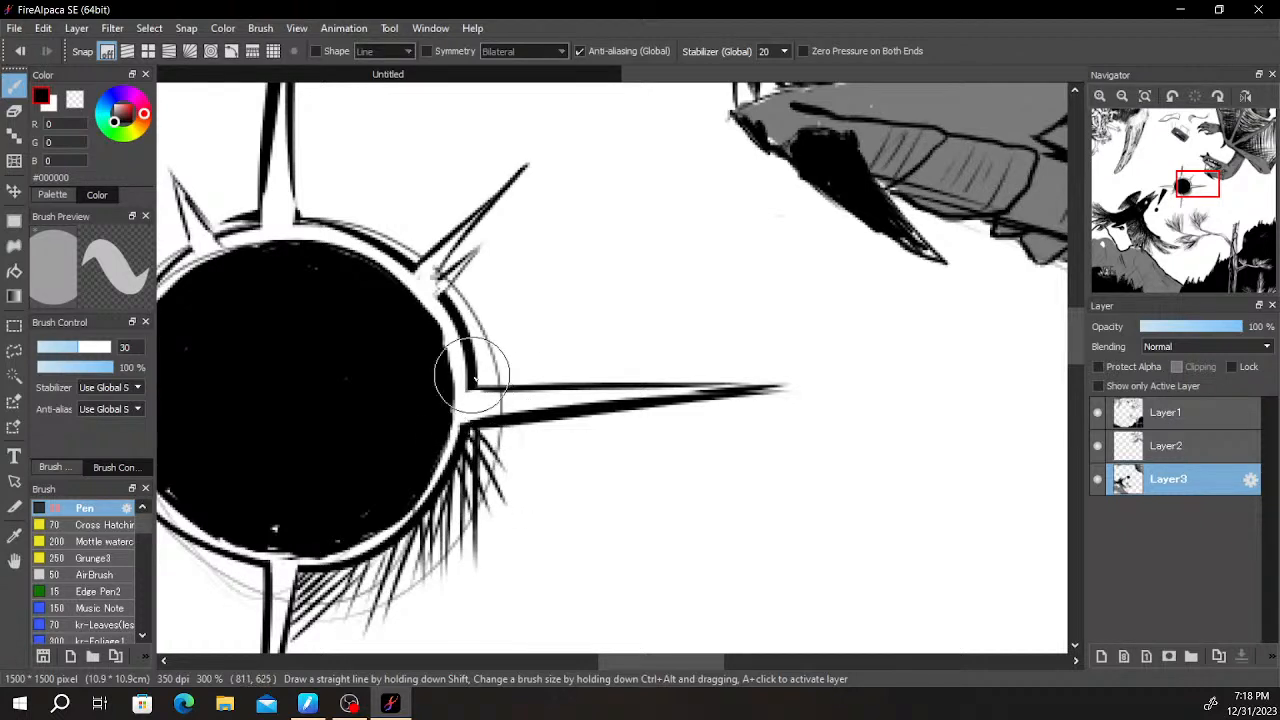
- Hatch short tapered strokes along the upper-right rim from the right spike to just past the upper-right spikes
{"action": "left_click_drag", "start_coordinate": [505, 299], "coordinate": [520, 392]}
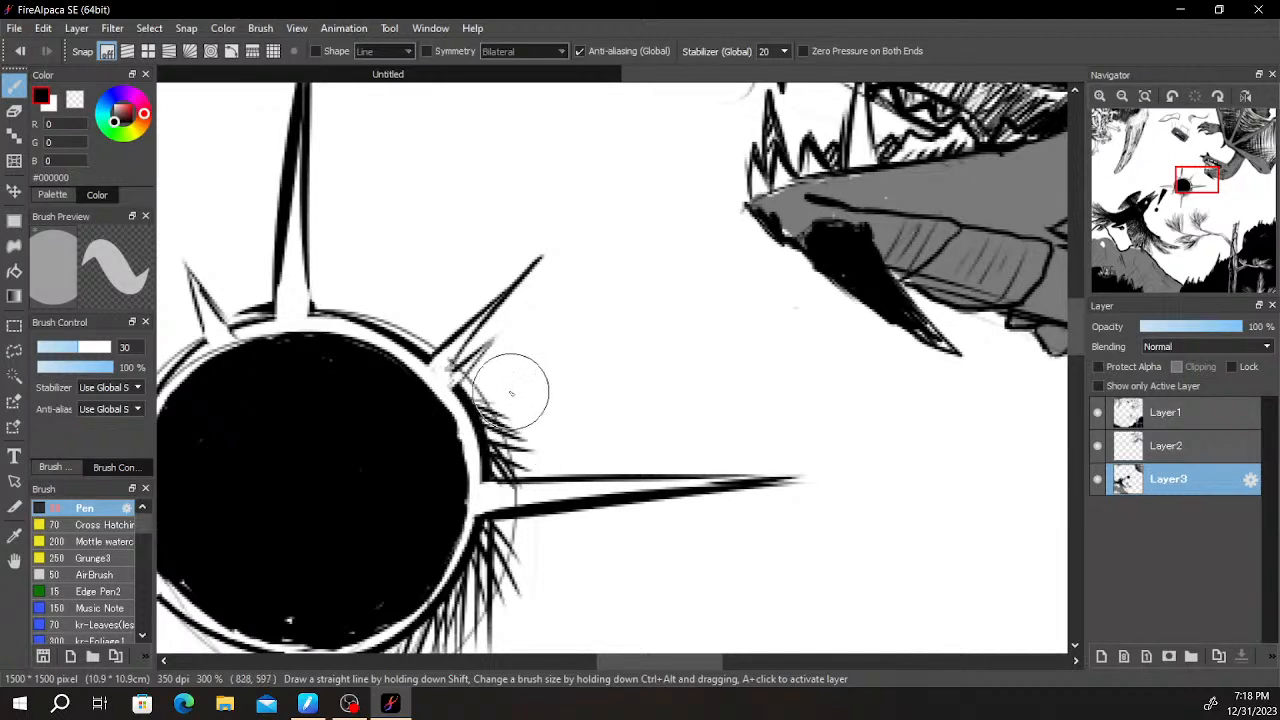
{"action": "key", "text": "ctrl+z"}
{"action": "left_click_drag", "start_coordinate": [460, 382], "coordinate": [541, 380]}
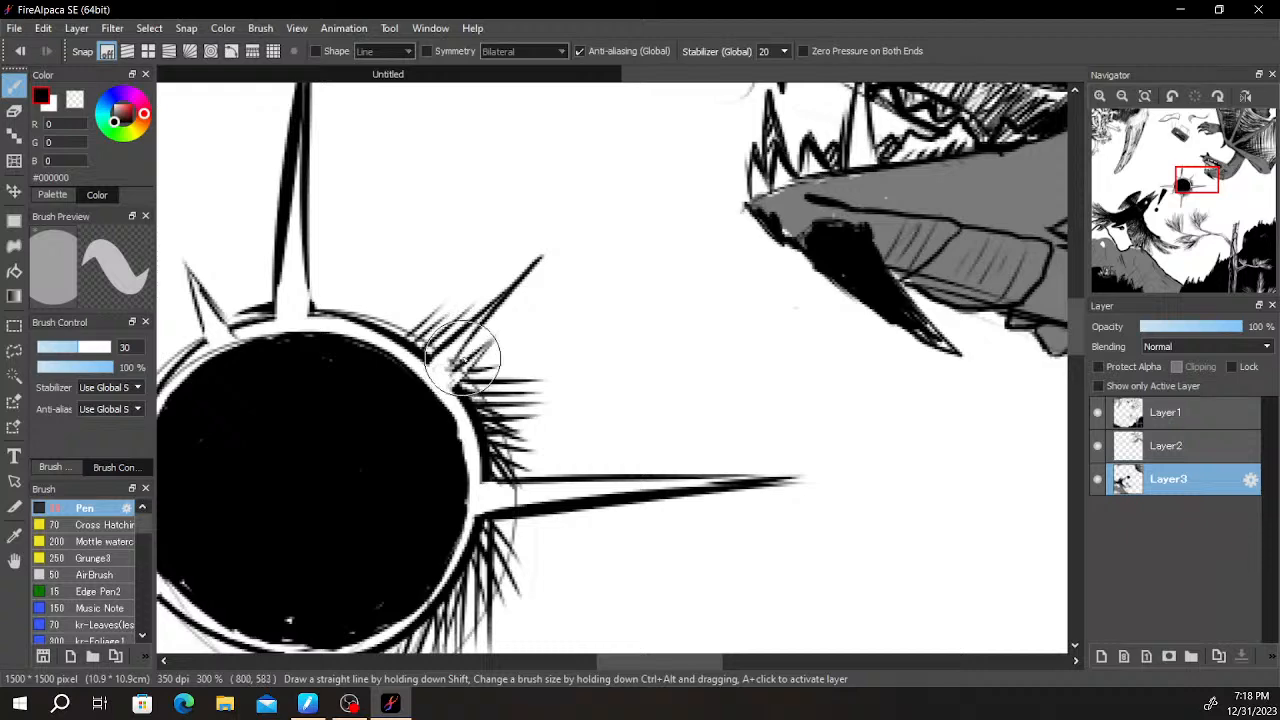
{"action": "left_click_drag", "start_coordinate": [538, 334], "coordinate": [690, 178]}
{"action": "scroll", "coordinate": [688, 190], "scroll_direction": "down", "scroll_amount": 3}
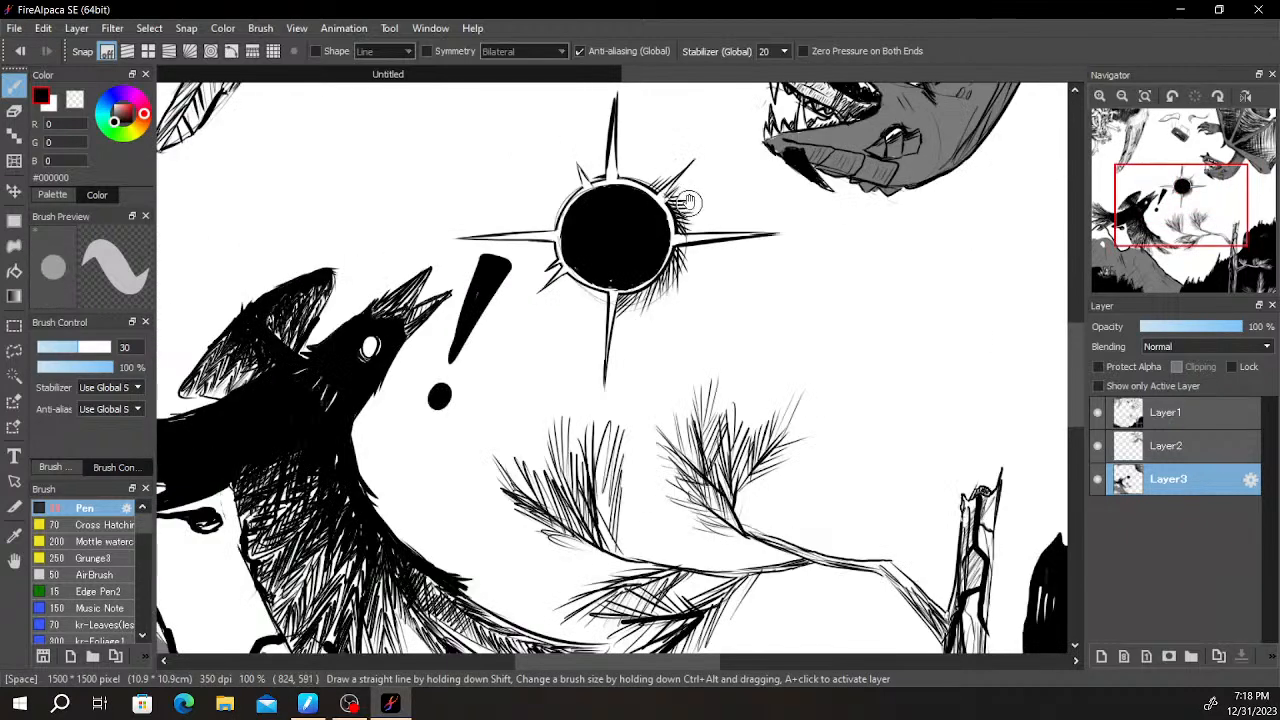
- Draw a fan of longer tapered strokes on the rim between the upper-right spike and the top spike
{"action": "scroll", "coordinate": [686, 203], "scroll_direction": "up", "scroll_amount": 3}
{"action": "scroll", "coordinate": [600, 168], "scroll_direction": "up", "scroll_amount": 2}
{"action": "left_click_drag", "start_coordinate": [595, 170], "coordinate": [527, 356]}
{"action": "scroll", "coordinate": [525, 356], "scroll_direction": "up", "scroll_amount": 2}
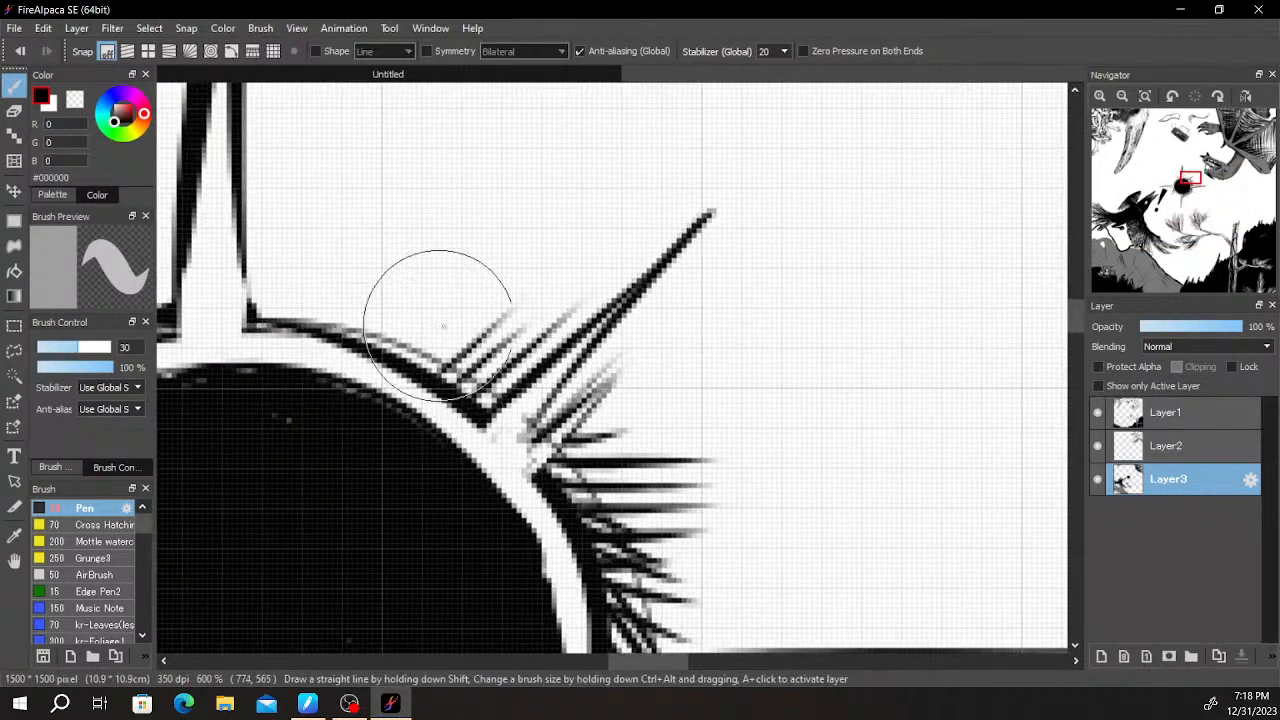
{"action": "scroll", "coordinate": [355, 300], "scroll_direction": "up", "scroll_amount": 1}
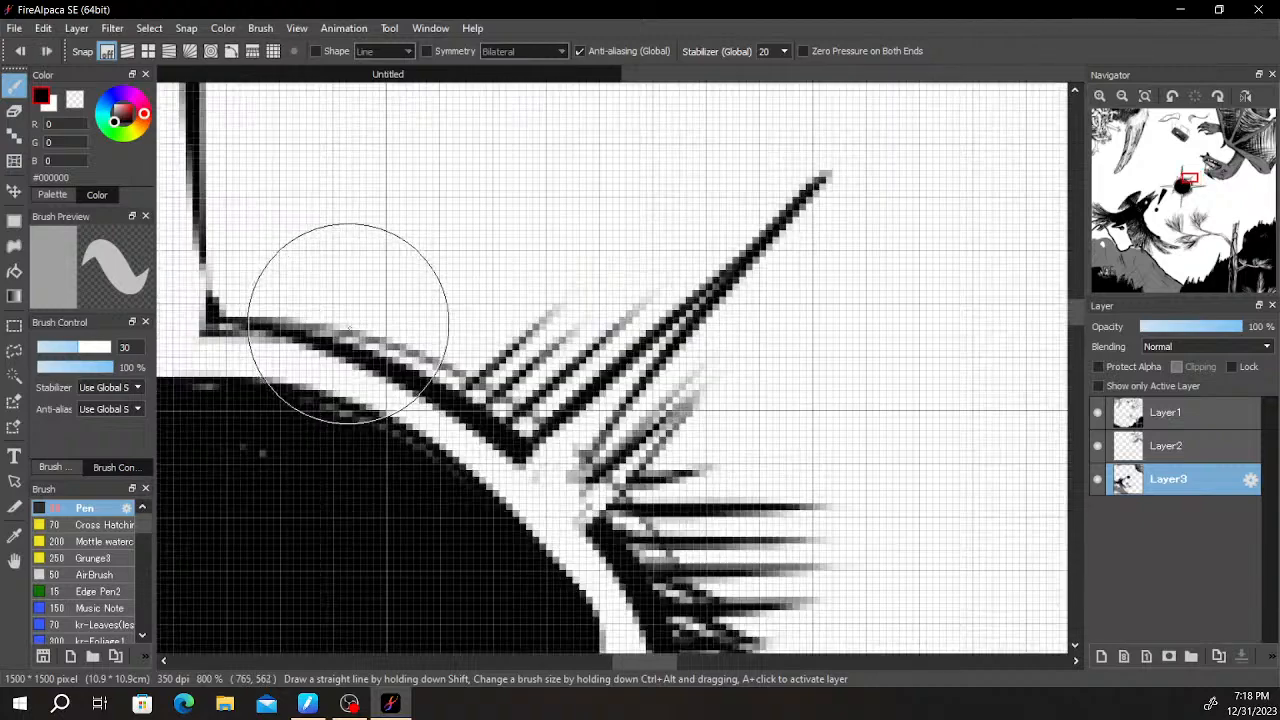
{"action": "mouse_move", "coordinate": [343, 332]}
{"action": "left_mouse_down"}
{"action": "mouse_move", "coordinate": [382, 220]}
{"action": "mouse_move", "coordinate": [420, 183]}
{"action": "left_mouse_up"}
{"action": "mouse_move", "coordinate": [405, 367]}
{"action": "left_mouse_down"}
{"action": "mouse_move", "coordinate": [492, 120]}
{"action": "mouse_move", "coordinate": [537, 138]}
{"action": "left_mouse_up"}
{"action": "left_click_drag", "start_coordinate": [474, 388], "coordinate": [582, 138]}
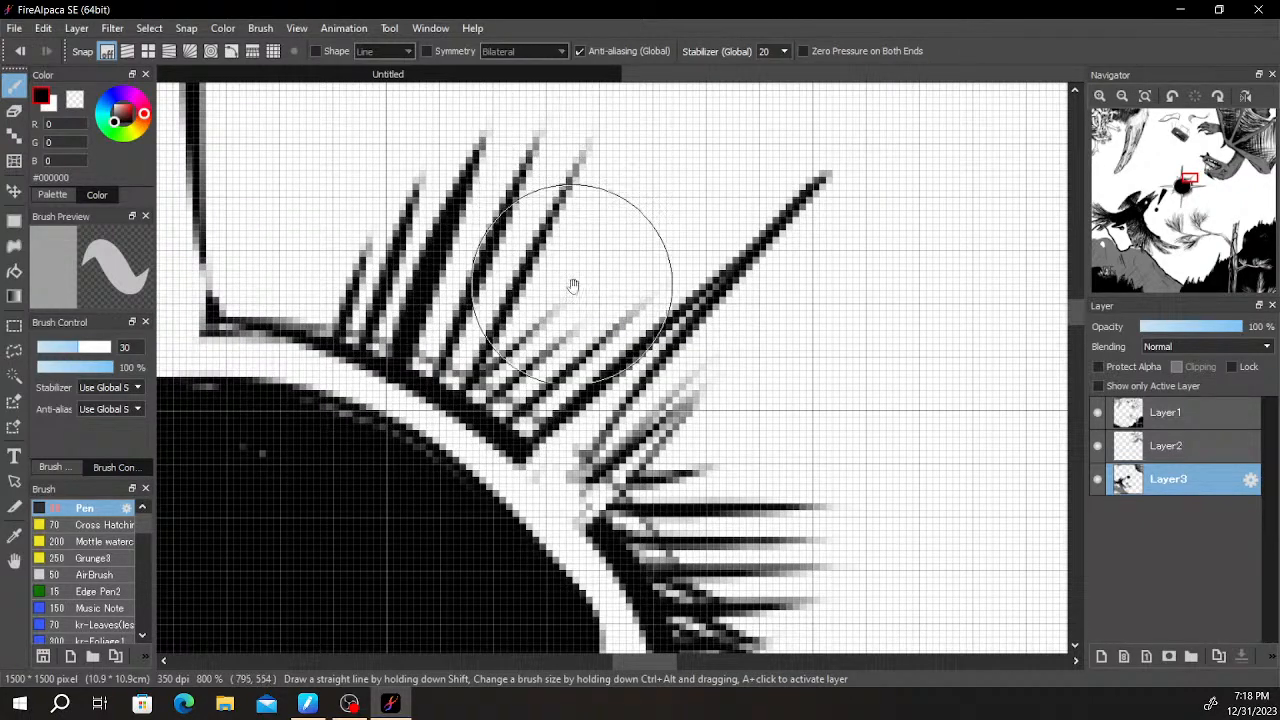
- Fill the rim just right of the top spike with long, nearly upright tapered strokes
{"action": "scroll", "coordinate": [696, 214], "scroll_direction": "down", "scroll_amount": 7}
{"action": "key", "text": "space"}
{"action": "scroll", "coordinate": [696, 214], "scroll_direction": "up", "scroll_amount": 6}
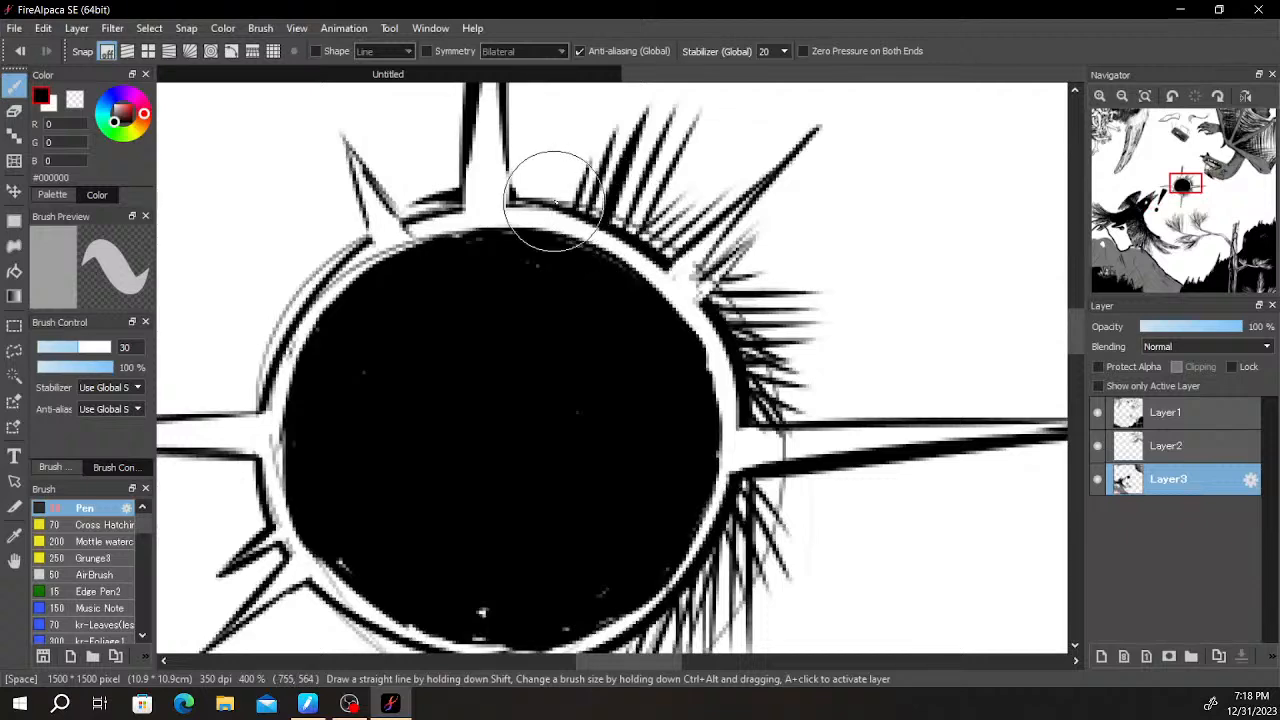
{"action": "scroll", "coordinate": [543, 205], "scroll_direction": "up", "scroll_amount": 1}
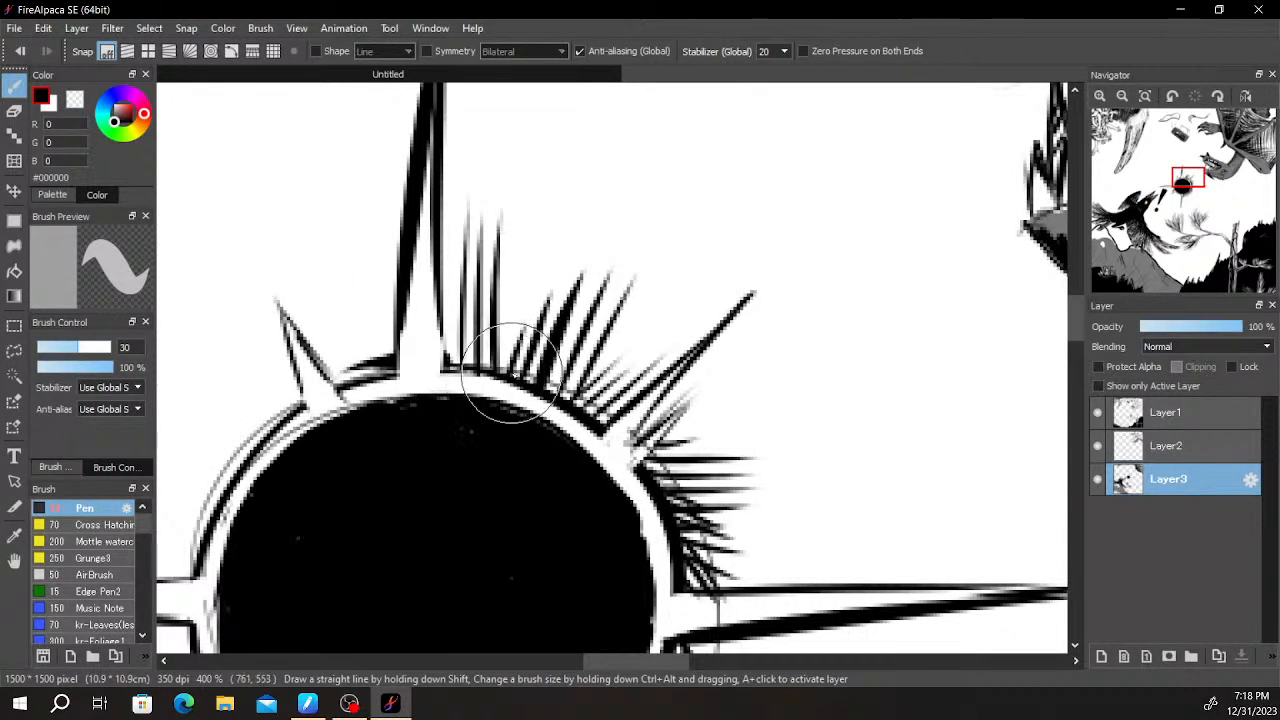
{"action": "left_click_drag", "start_coordinate": [559, 401], "coordinate": [566, 190]}
- Add long tapered strokes on the rim between the top spike and the upper-left spike
{"action": "key", "text": "space"}
{"action": "left_click_drag", "start_coordinate": [540, 322], "coordinate": [650, 272]}
{"action": "key", "text": "space"}
{"action": "left_click_drag", "start_coordinate": [496, 322], "coordinate": [503, 399]}
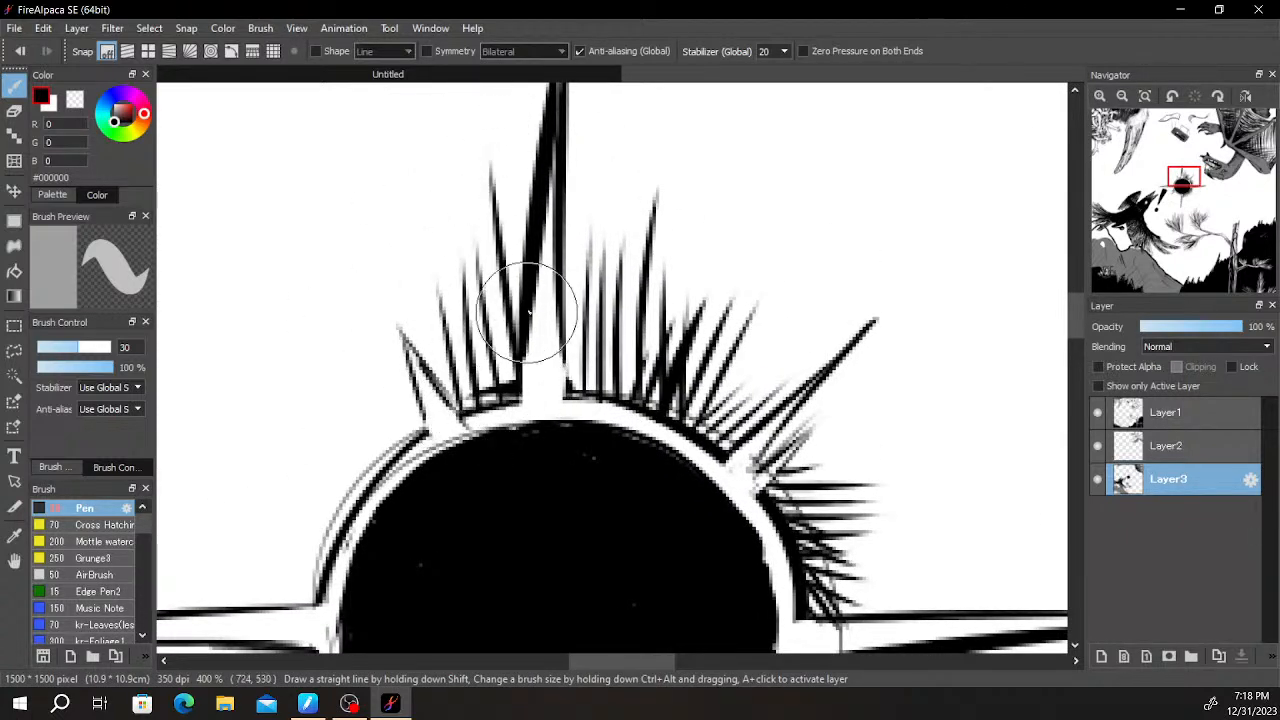
- Draw diagonal tapered strokes radiating from the rim on both sides of the upper-left spike
{"action": "key", "text": "space"}
{"action": "left_click_drag", "start_coordinate": [516, 352], "coordinate": [604, 206]}
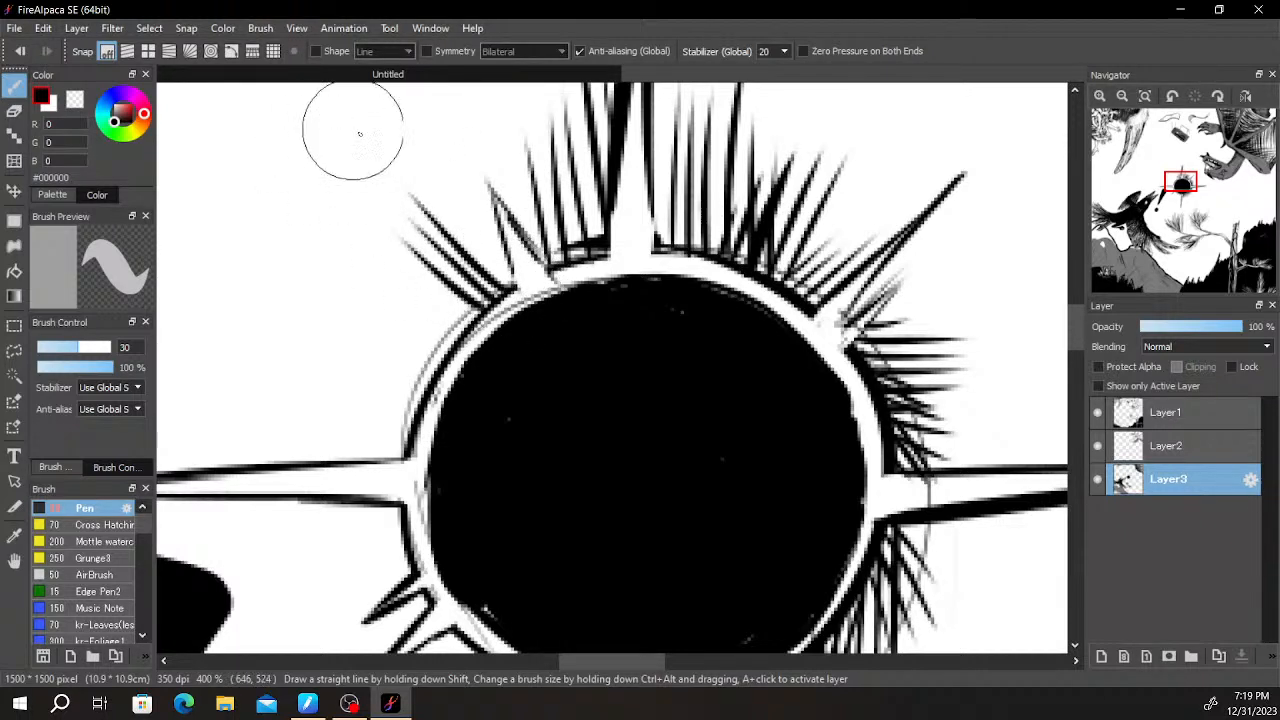
{"action": "left_click_drag", "start_coordinate": [505, 235], "coordinate": [415, 105]}
{"action": "mouse_move", "coordinate": [544, 252]}
{"action": "left_mouse_down"}
{"action": "mouse_move", "coordinate": [462, 122]}
{"action": "mouse_move", "coordinate": [496, 152]}
{"action": "left_mouse_up"}
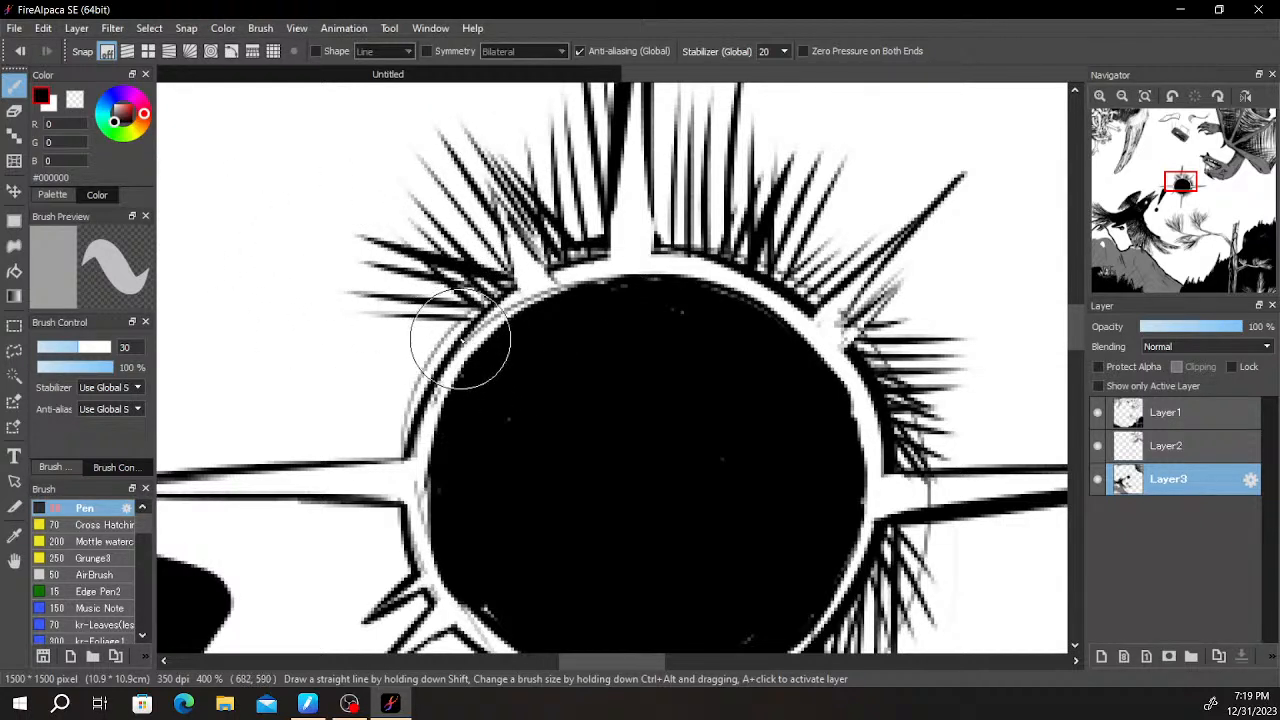
- Continue the radiating strokes down the sun's left rim to the upper edge of the left spike
{"action": "left_click_drag", "start_coordinate": [460, 338], "coordinate": [305, 318]}
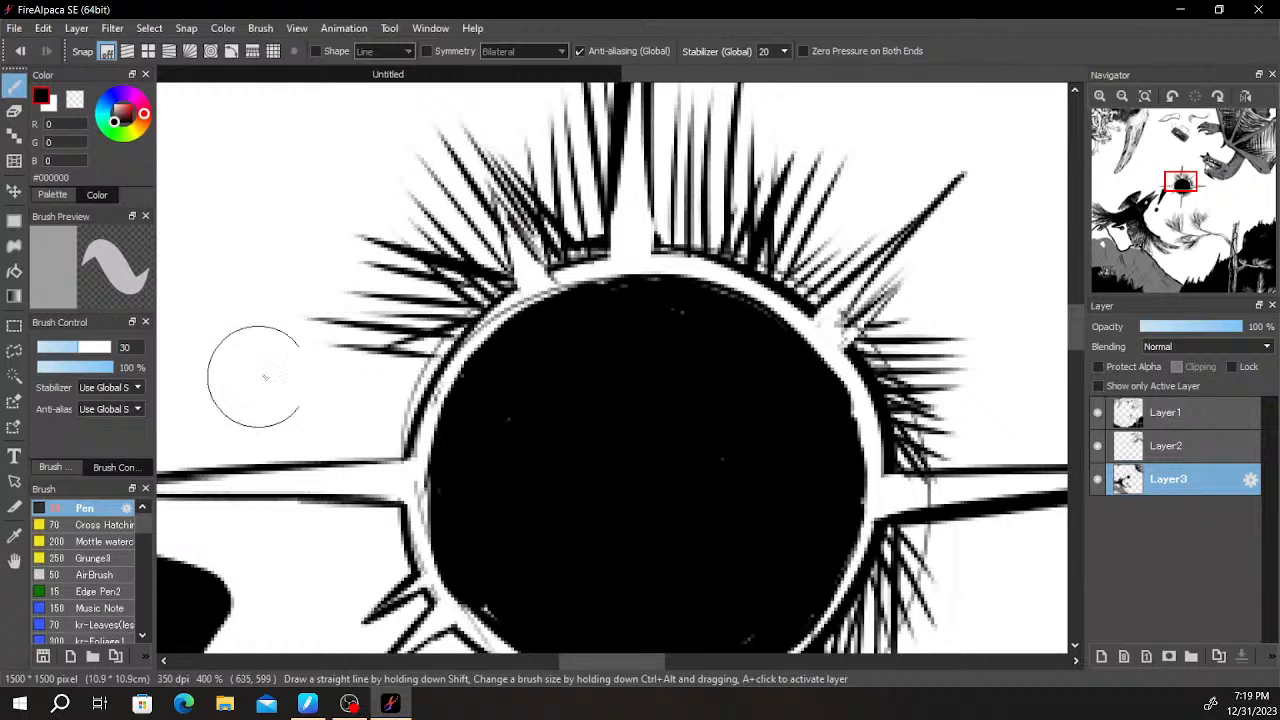
{"action": "left_click_drag", "start_coordinate": [436, 368], "coordinate": [330, 430]}
{"action": "left_click_drag", "start_coordinate": [418, 398], "coordinate": [300, 468]}
{"action": "mouse_move", "coordinate": [410, 424]}
{"action": "left_mouse_down"}
{"action": "mouse_move", "coordinate": [357, 460]}
{"action": "mouse_move", "coordinate": [367, 466]}
{"action": "left_mouse_up"}
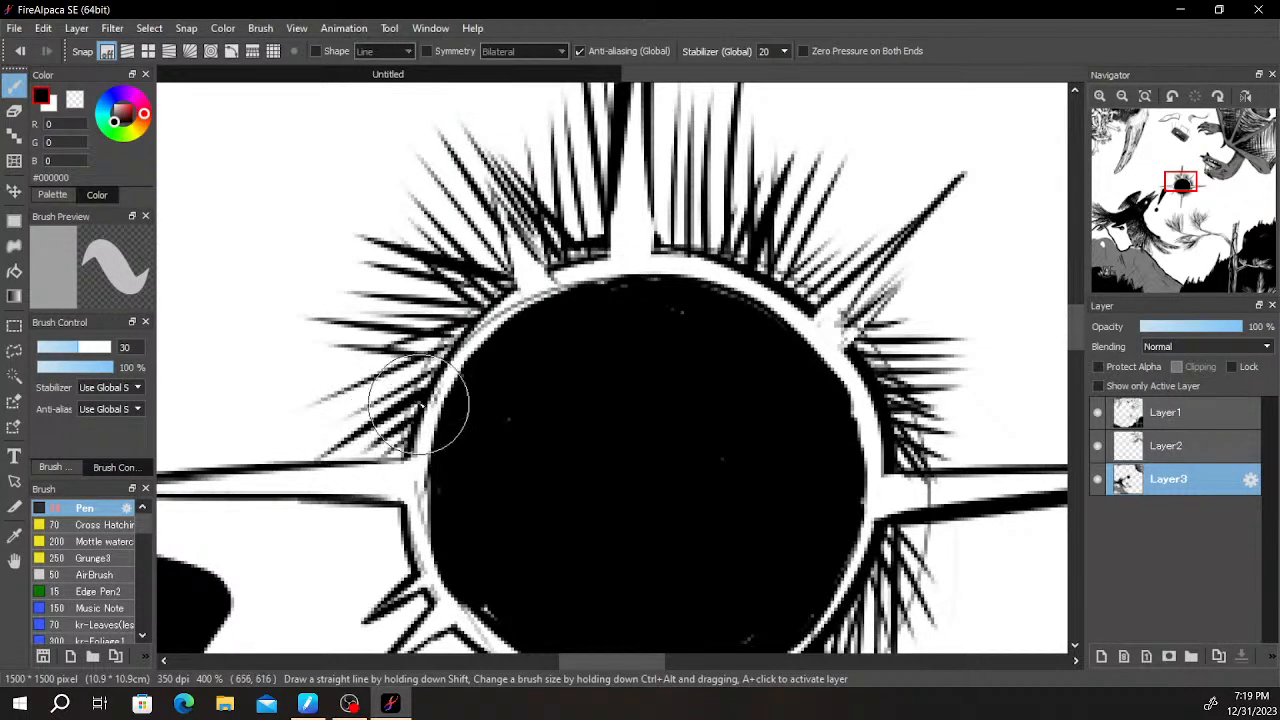
- Hatch strokes around the left spike's base, between the lower-left spikes and along the lower-left rim to the bottom spike
{"action": "scroll", "coordinate": [495, 377], "scroll_direction": "down", "scroll_amount": 3}
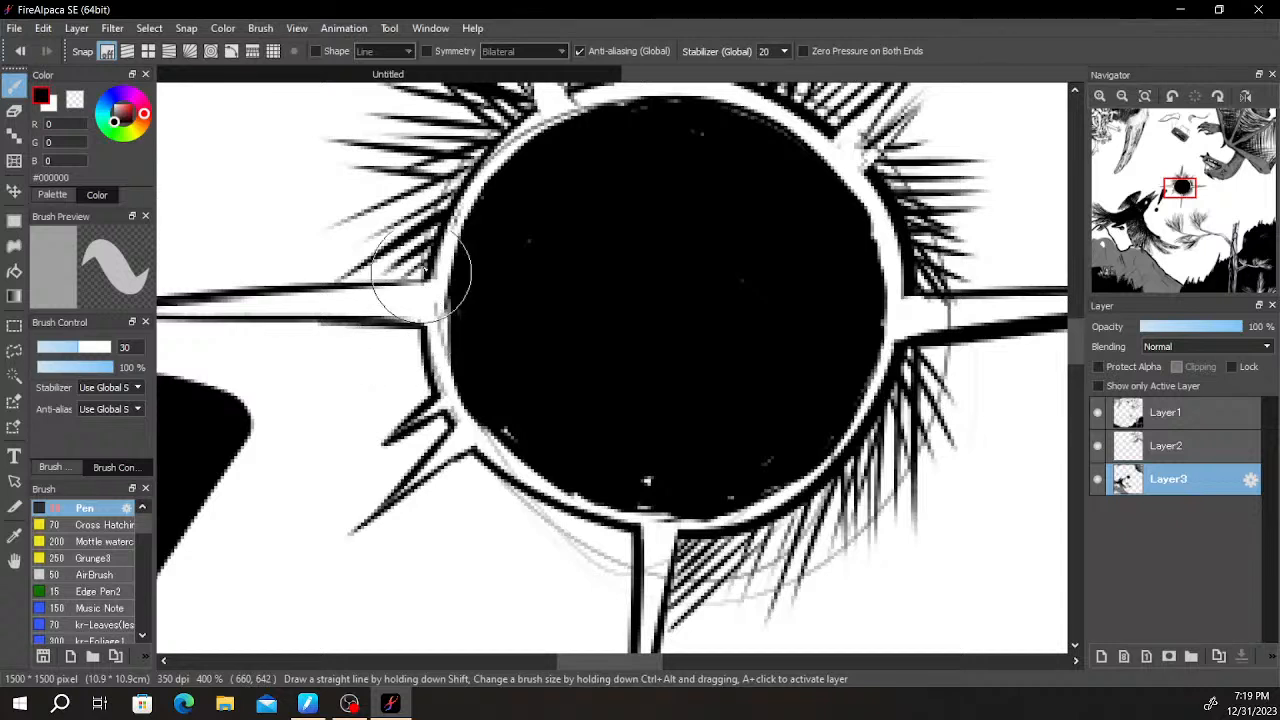
{"action": "left_click_drag", "start_coordinate": [429, 225], "coordinate": [395, 270]}
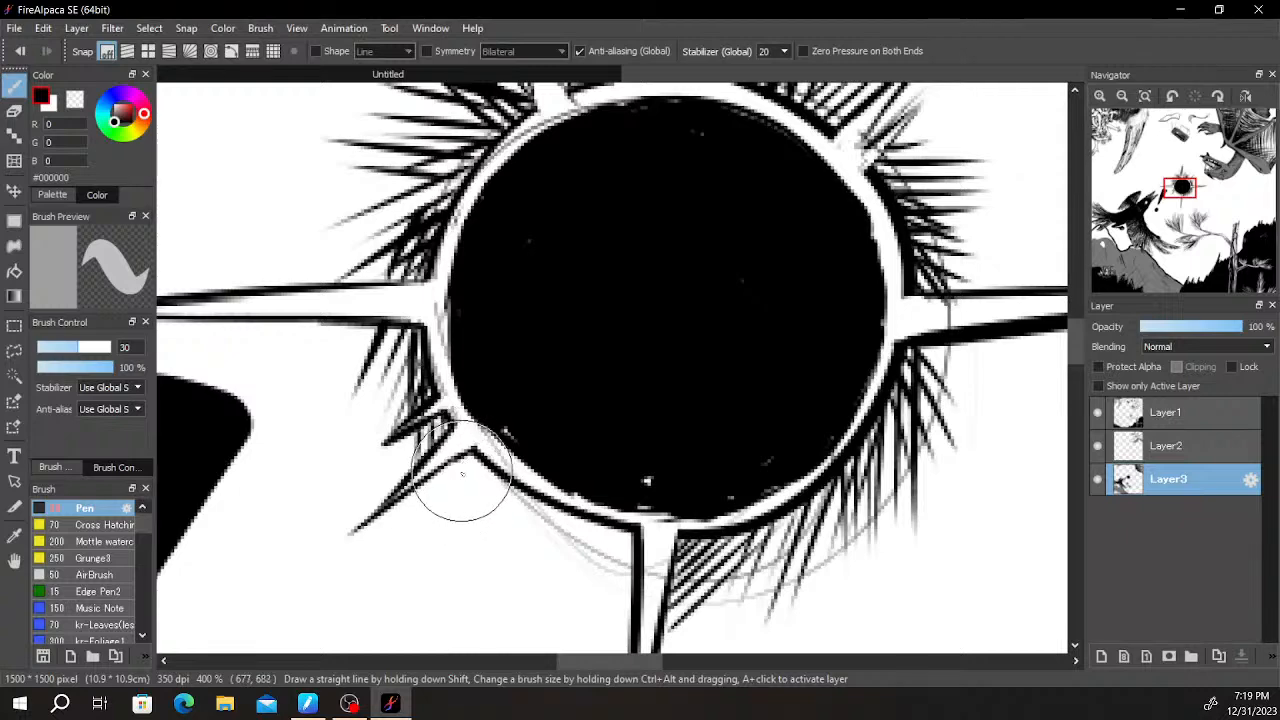
{"action": "left_click_drag", "start_coordinate": [451, 463], "coordinate": [476, 505]}
{"action": "left_click_drag", "start_coordinate": [472, 460], "coordinate": [505, 545]}
{"action": "left_click_drag", "start_coordinate": [505, 445], "coordinate": [562, 592]}
{"action": "left_click_drag", "start_coordinate": [518, 492], "coordinate": [574, 592]}
{"action": "left_click_drag", "start_coordinate": [586, 513], "coordinate": [516, 434]}
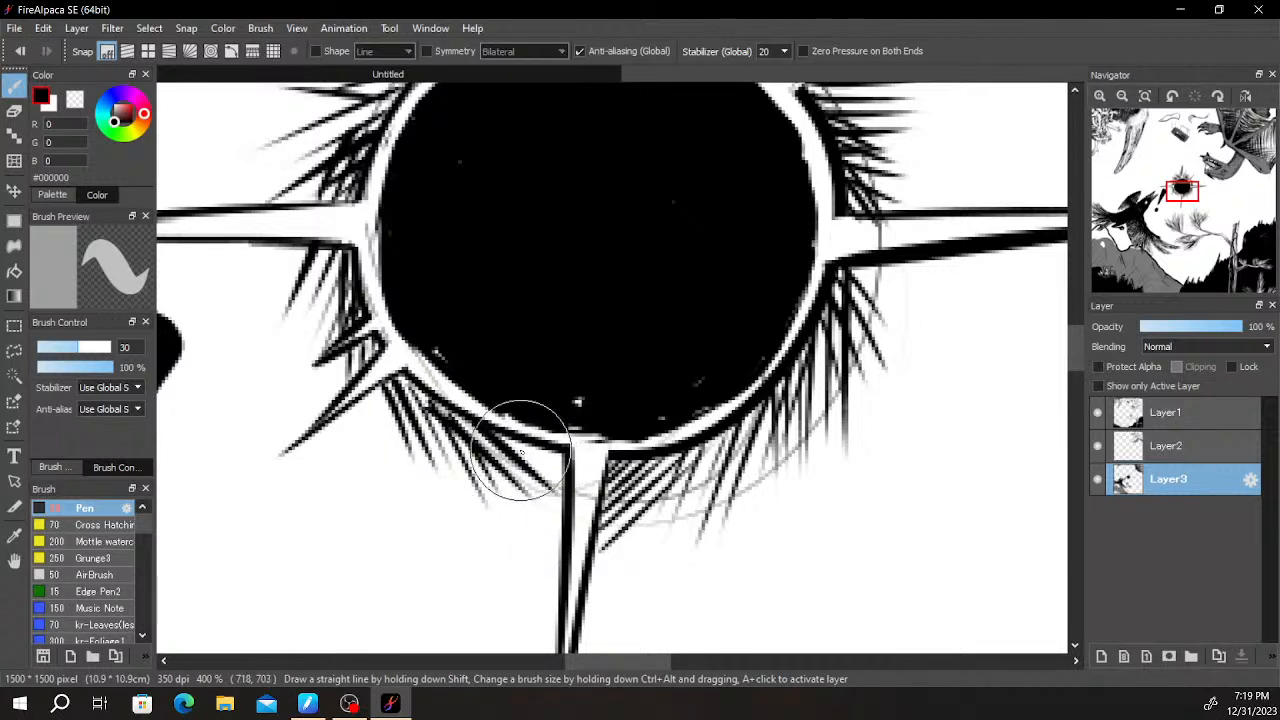
- Draw short horizontal hatch lines under the rim on the left side of the bottom spike's base
{"action": "mouse_move", "coordinate": [876, 352]}
{"action": "left_mouse_down"}
{"action": "mouse_move", "coordinate": [728, 535]}
{"action": "mouse_move", "coordinate": [800, 280]}
{"action": "left_mouse_up"}
{"action": "scroll", "coordinate": [728, 536], "scroll_direction": "down", "scroll_amount": 4}
{"action": "scroll", "coordinate": [728, 536], "scroll_direction": "up", "scroll_amount": 5}
{"action": "left_click_drag", "start_coordinate": [582, 389], "coordinate": [874, 355]}
{"action": "mouse_move", "coordinate": [651, 414]}
{"action": "left_mouse_down"}
{"action": "mouse_move", "coordinate": [550, 388]}
{"action": "mouse_move", "coordinate": [471, 404]}
{"action": "left_mouse_up"}
{"action": "left_click_drag", "start_coordinate": [649, 438], "coordinate": [562, 437]}
{"action": "left_click_drag", "start_coordinate": [655, 464], "coordinate": [518, 462]}
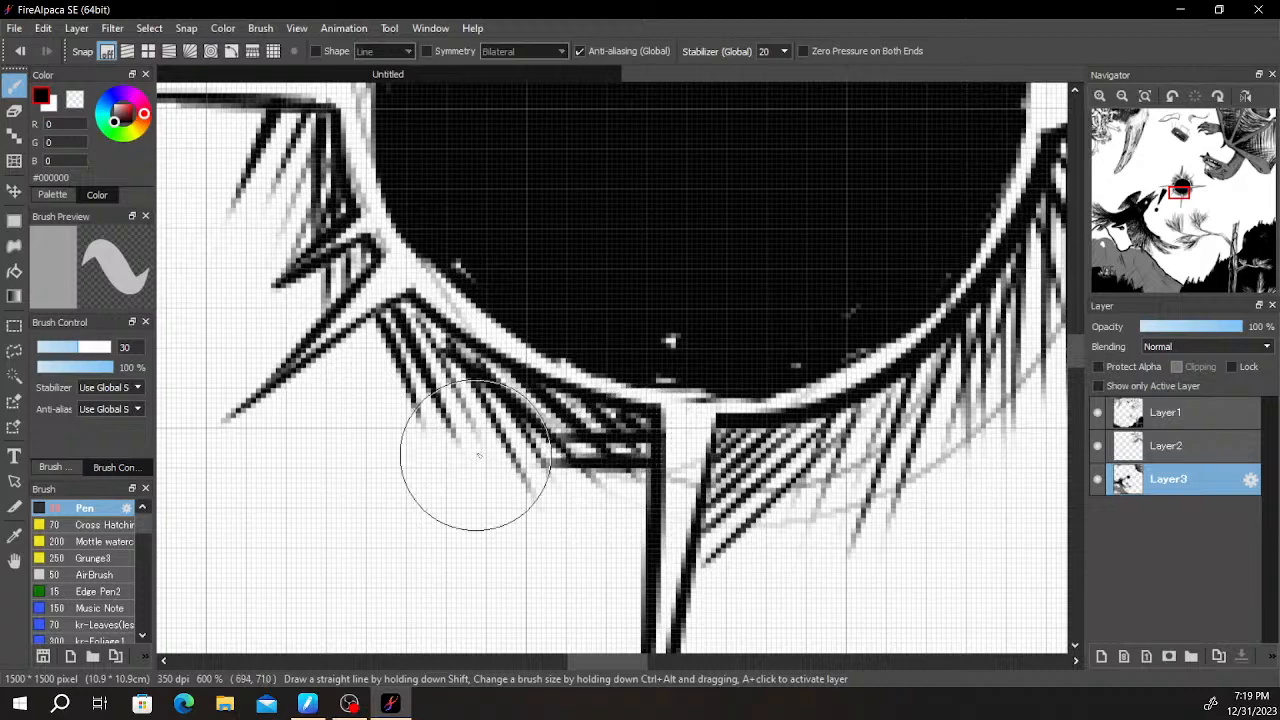
- Draw short horizontal hatch lines across the existing hatching on the right side of the bottom spike's base
{"action": "left_click_drag", "start_coordinate": [718, 443], "coordinate": [811, 444]}
{"action": "left_click_drag", "start_coordinate": [714, 467], "coordinate": [868, 457]}
{"action": "left_click_drag", "start_coordinate": [704, 490], "coordinate": [867, 463]}
{"action": "scroll", "coordinate": [865, 473], "scroll_direction": "down", "scroll_amount": 8}
{"action": "left_click_drag", "start_coordinate": [928, 496], "coordinate": [856, 460]}
{"action": "scroll", "coordinate": [872, 458], "scroll_direction": "down", "scroll_amount": 2}
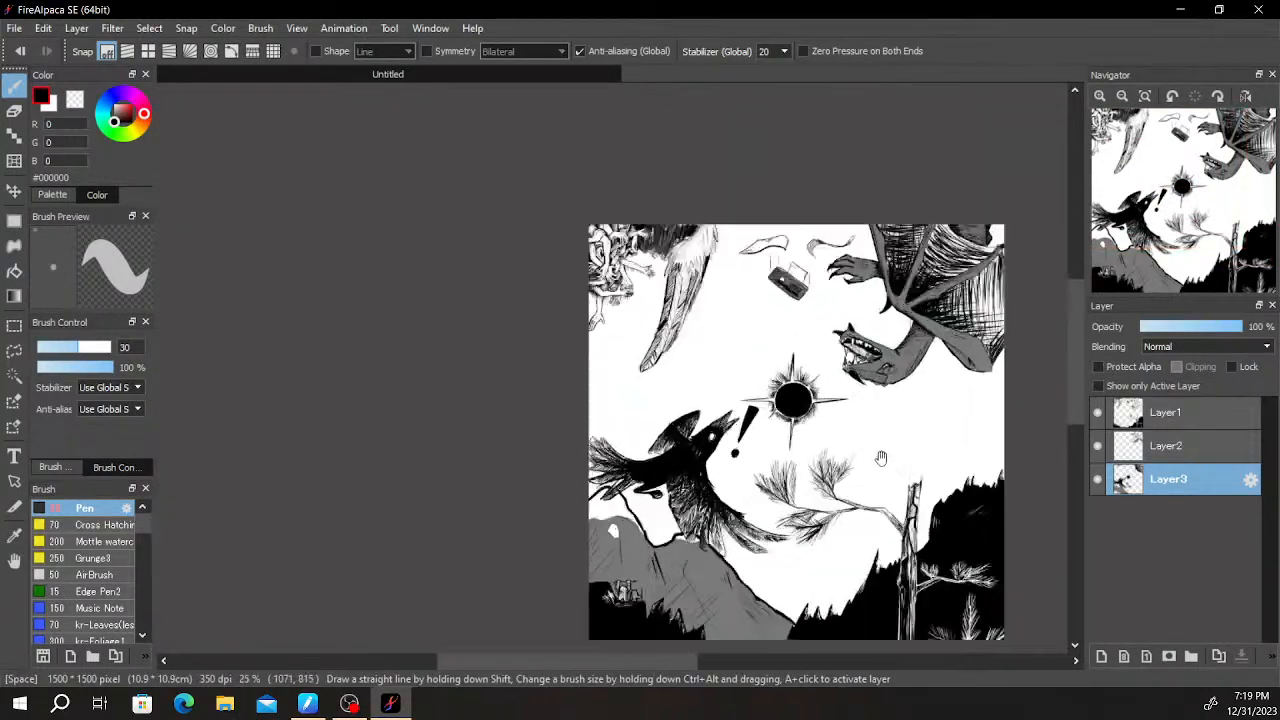
- Darken the hatching on both sides of the bottom spike's base with denser black Pen strokes
{"action": "scroll", "coordinate": [872, 463], "scroll_direction": "up", "scroll_amount": 5}
{"action": "left_click_drag", "start_coordinate": [597, 374], "coordinate": [583, 480]}
{"action": "scroll", "coordinate": [581, 479], "scroll_direction": "up", "scroll_amount": 2}
{"action": "left_click_drag", "start_coordinate": [437, 459], "coordinate": [612, 584]}
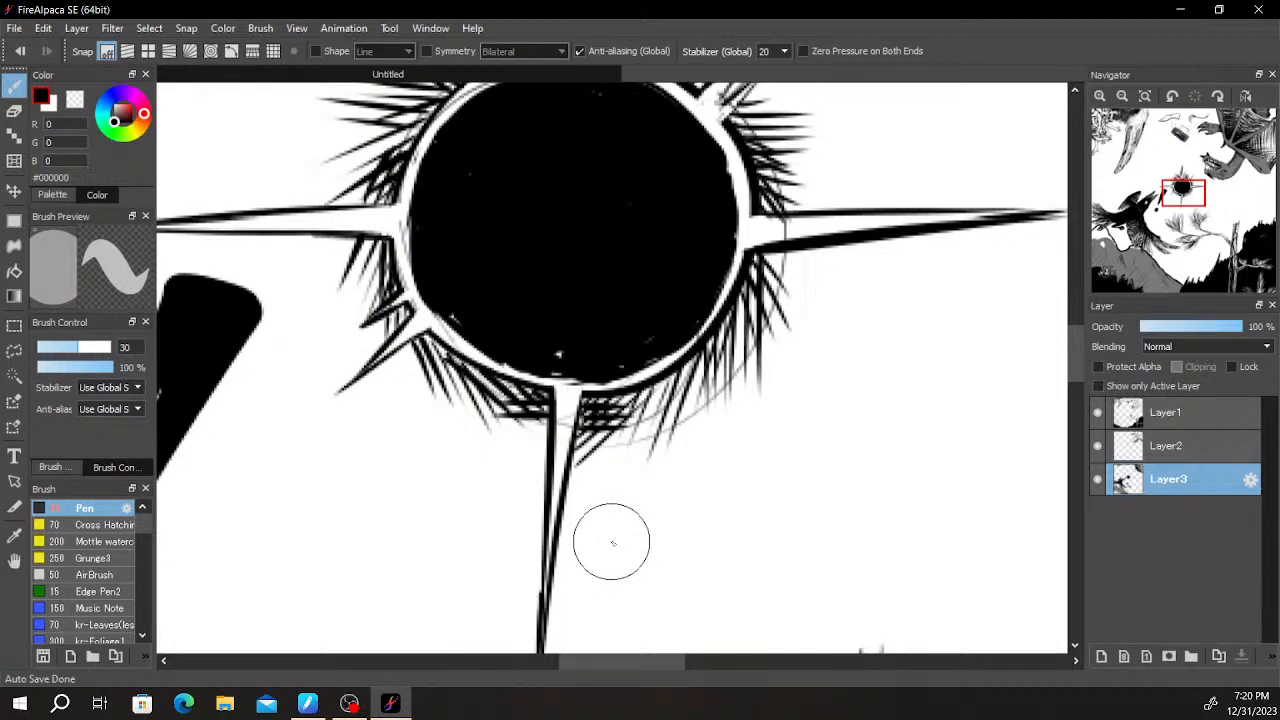
{"action": "scroll", "coordinate": [610, 540], "scroll_direction": "down", "scroll_amount": 3}
{"action": "scroll", "coordinate": [608, 534], "scroll_direction": "up", "scroll_amount": 4}
{"action": "scroll", "coordinate": [593, 483], "scroll_direction": "down", "scroll_amount": 1}
{"action": "scroll", "coordinate": [593, 483], "scroll_direction": "up", "scroll_amount": 4}
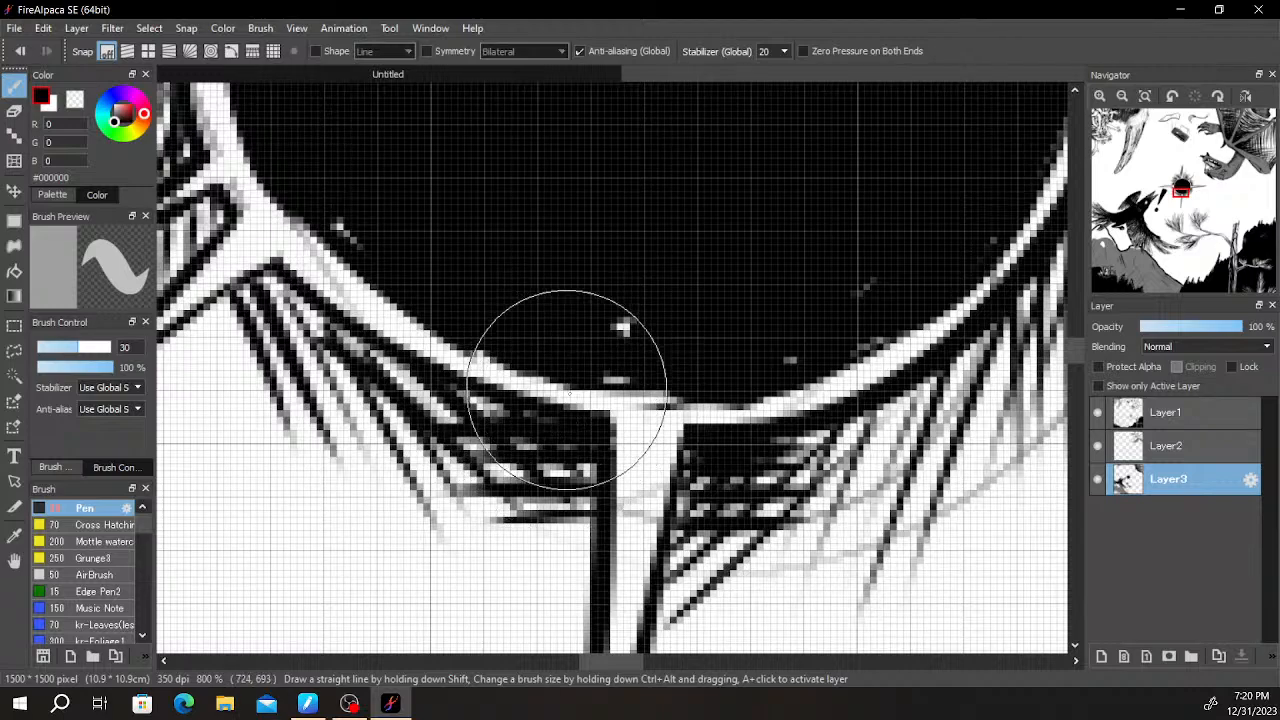
- Examine the sun's hatched rim up close and its look within the whole composition
{"action": "scroll", "coordinate": [864, 336], "scroll_direction": "down", "scroll_amount": 5}
{"action": "left_click_drag", "start_coordinate": [868, 334], "coordinate": [623, 594]}
{"action": "scroll", "coordinate": [683, 478], "scroll_direction": "down", "scroll_amount": 3}
{"action": "scroll", "coordinate": [700, 470], "scroll_direction": "up", "scroll_amount": 4}
{"action": "scroll", "coordinate": [514, 486], "scroll_direction": "up", "scroll_amount": 4}
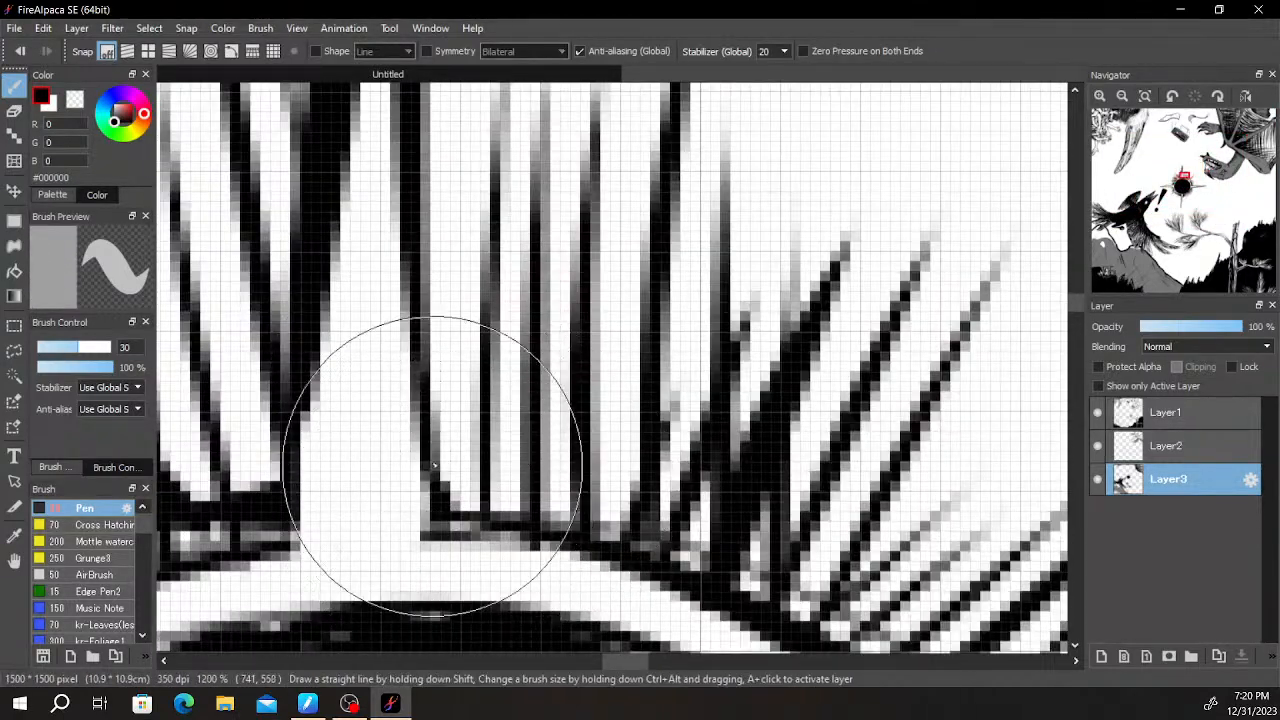
{"action": "scroll", "coordinate": [440, 484], "scroll_direction": "down", "scroll_amount": 8}
{"action": "left_click_drag", "start_coordinate": [636, 424], "coordinate": [662, 309]}
{"action": "scroll", "coordinate": [677, 307], "scroll_direction": "down", "scroll_amount": 3}
{"action": "scroll", "coordinate": [758, 322], "scroll_direction": "up", "scroll_amount": 2}
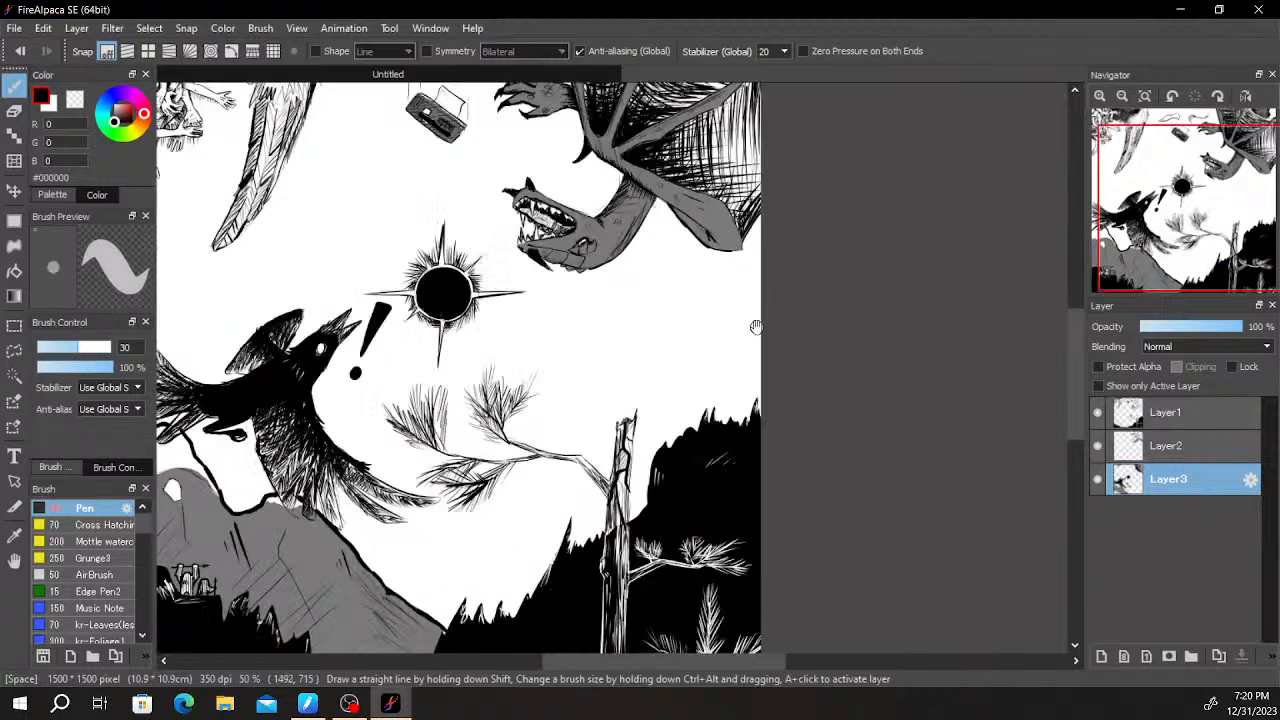
{"action": "scroll", "coordinate": [757, 326], "scroll_direction": "down", "scroll_amount": 4}
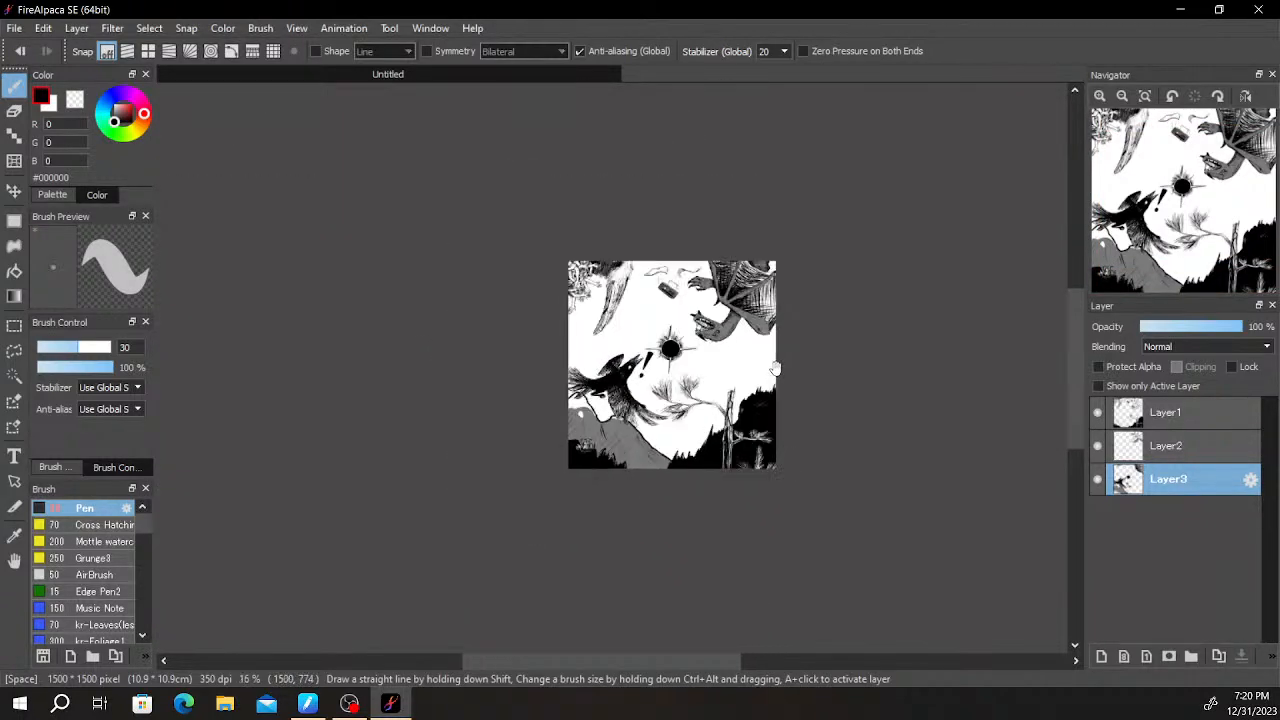
{"action": "scroll", "coordinate": [775, 369], "scroll_direction": "up", "scroll_amount": 2}
{"action": "scroll", "coordinate": [765, 384], "scroll_direction": "up", "scroll_amount": 1}
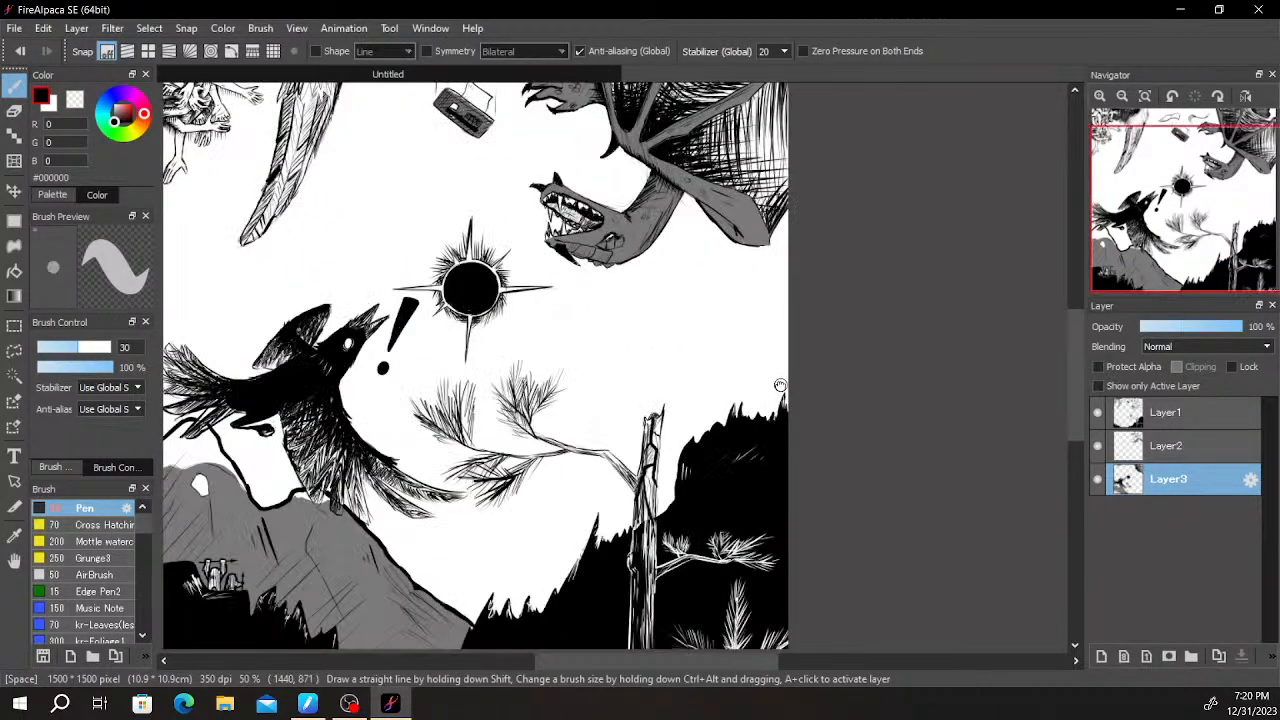
- Add a new layer beneath all the others and set the drawing colour to dark red #6E0000
{"action": "left_click_drag", "start_coordinate": [776, 384], "coordinate": [864, 405]}
{"action": "left_click", "coordinate": [1101, 656]}
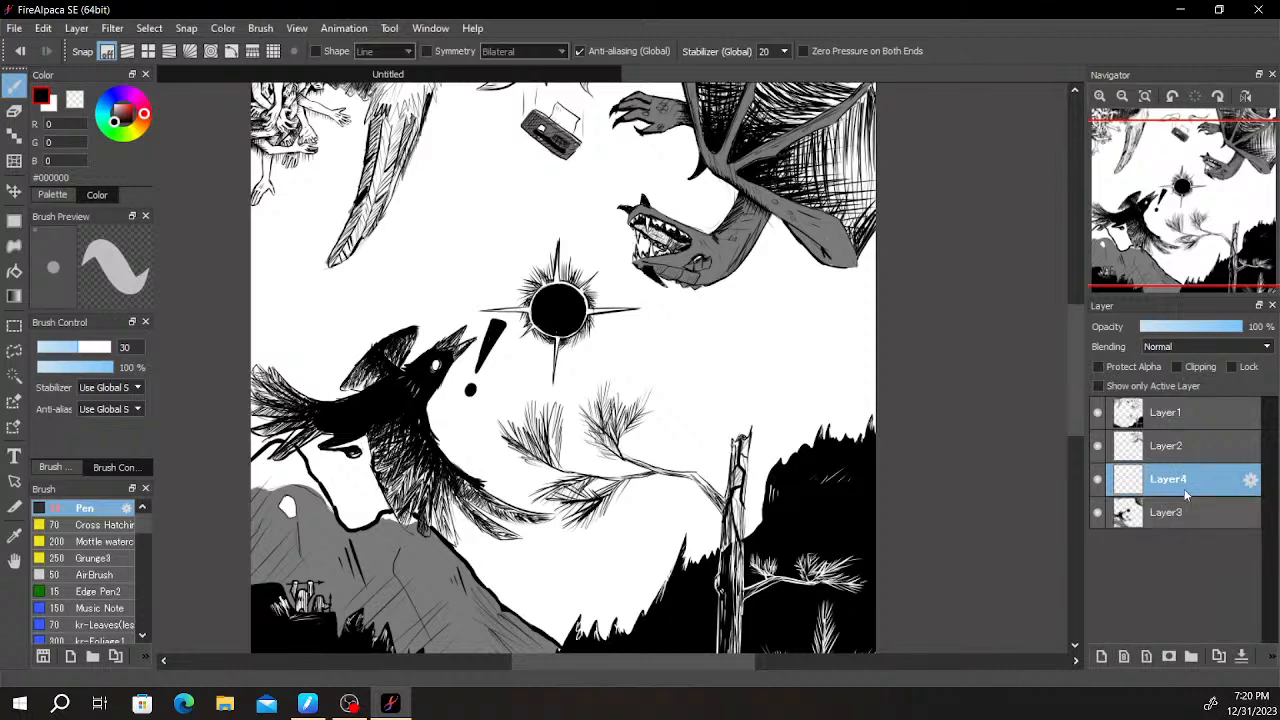
{"action": "scroll", "coordinate": [594, 256], "scroll_direction": "down", "scroll_amount": 1}
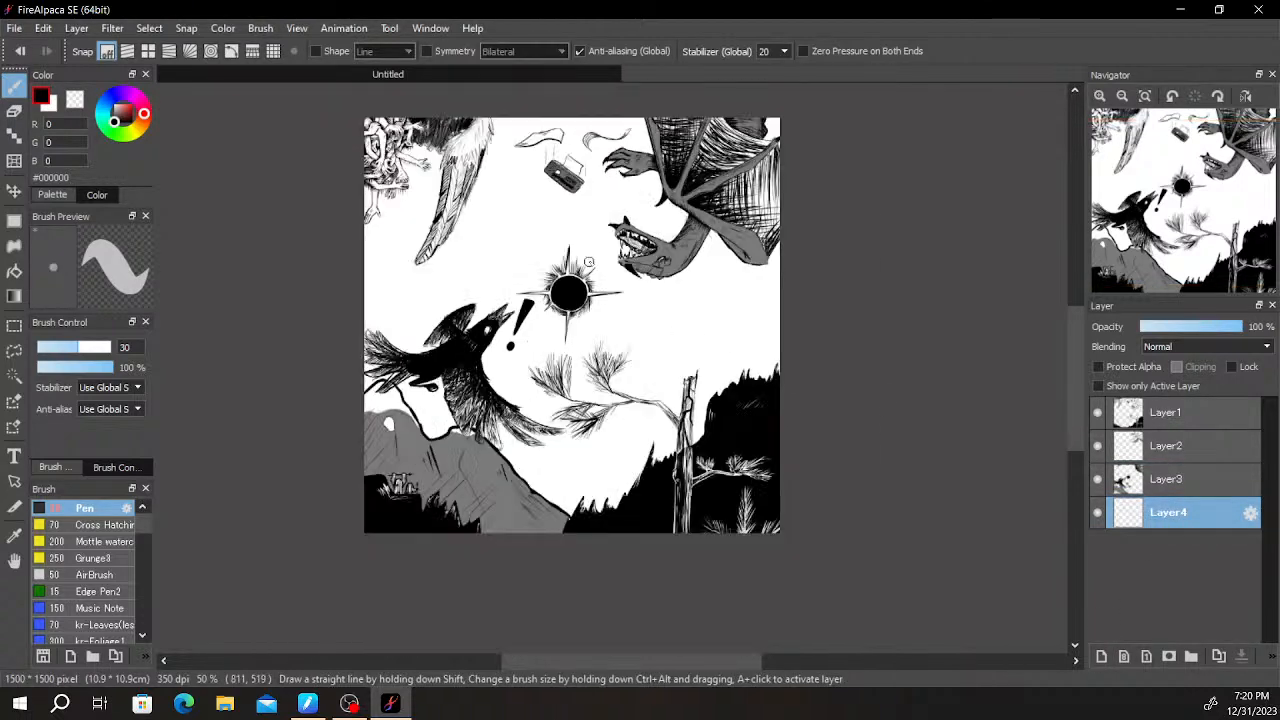
{"action": "left_click_drag", "start_coordinate": [583, 300], "coordinate": [573, 375]}
{"action": "left_click", "coordinate": [127, 116]}
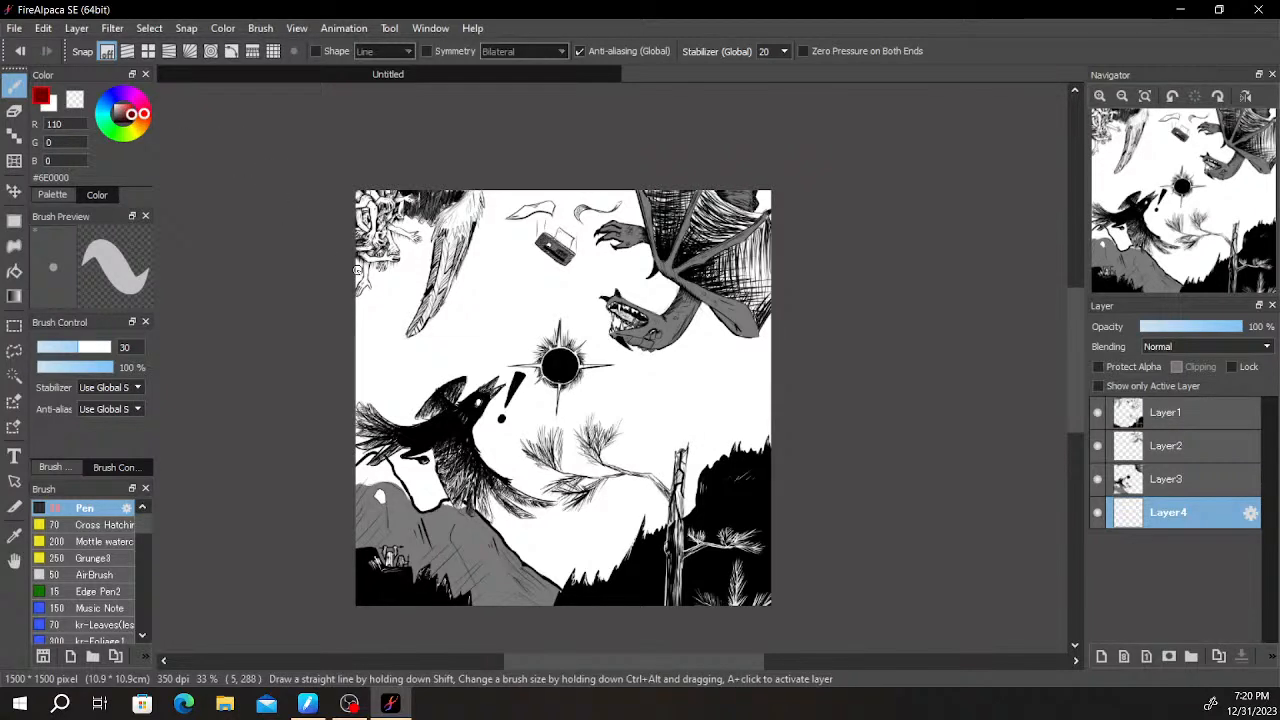
- Try filling the white sky on the new bottom layer with dark red using the Bucket tool
{"action": "key", "text": "g"}
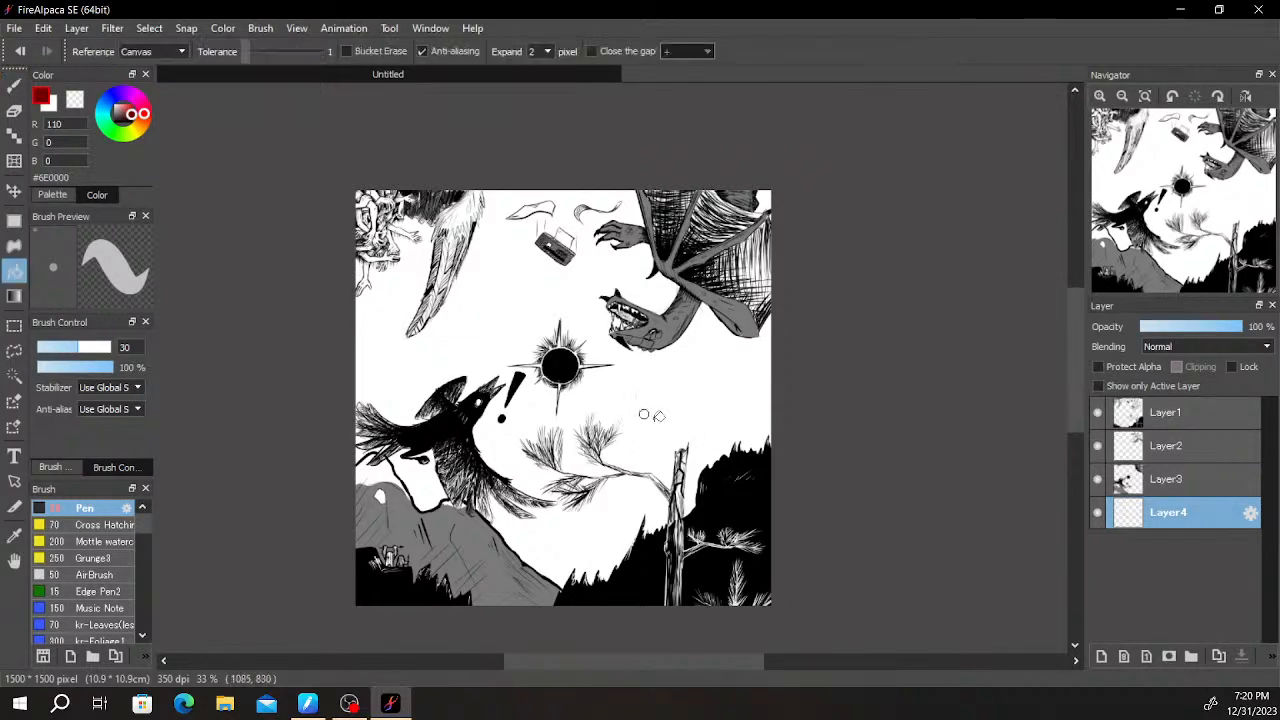
{"action": "left_click", "coordinate": [664, 398]}
{"action": "key", "text": "m"}
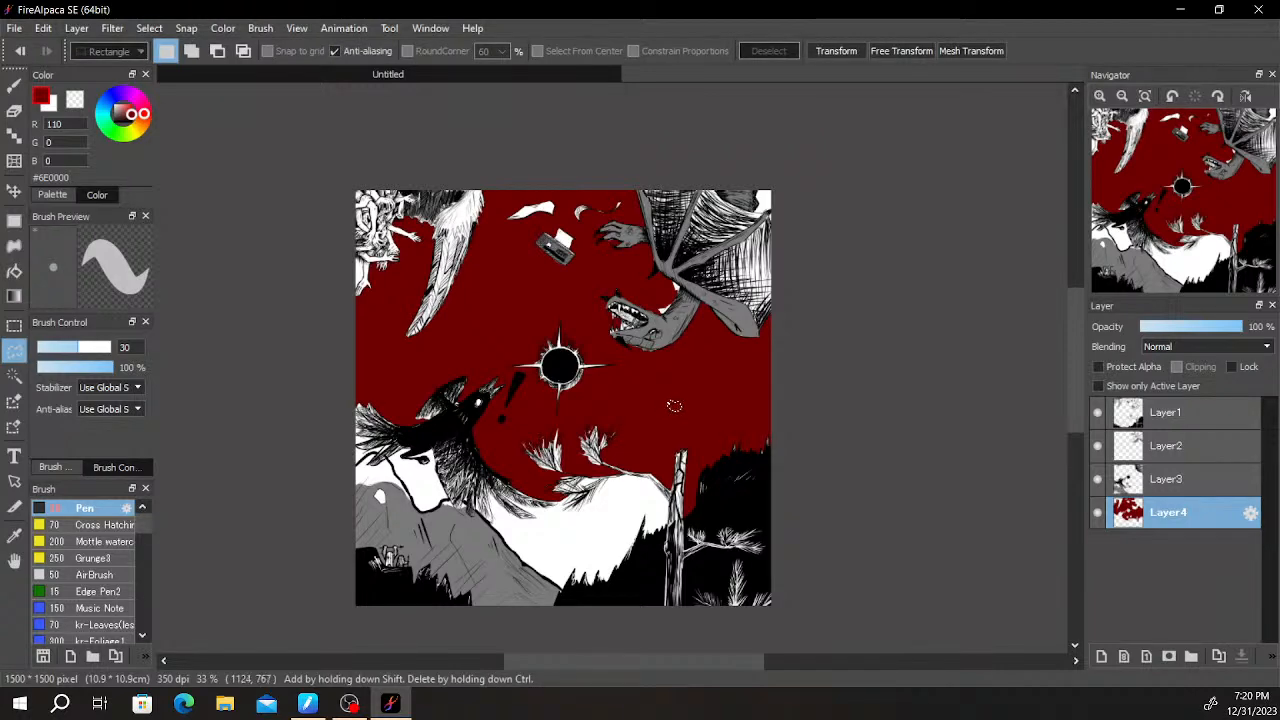
{"action": "key", "text": "ctrl+z"}
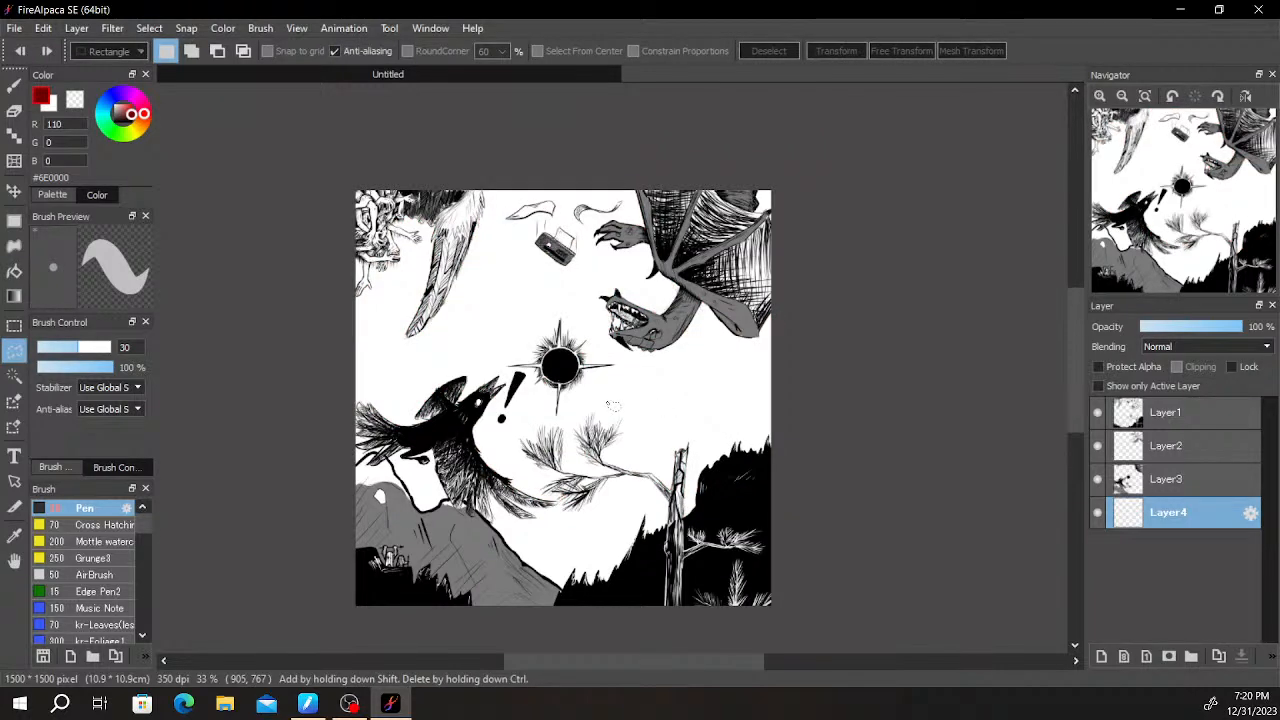
- Set the Pen size to 200 and paint dark red around the bird's open beak
{"action": "scroll", "coordinate": [612, 405], "scroll_direction": "up", "scroll_amount": 2}
{"action": "key", "text": "b"}
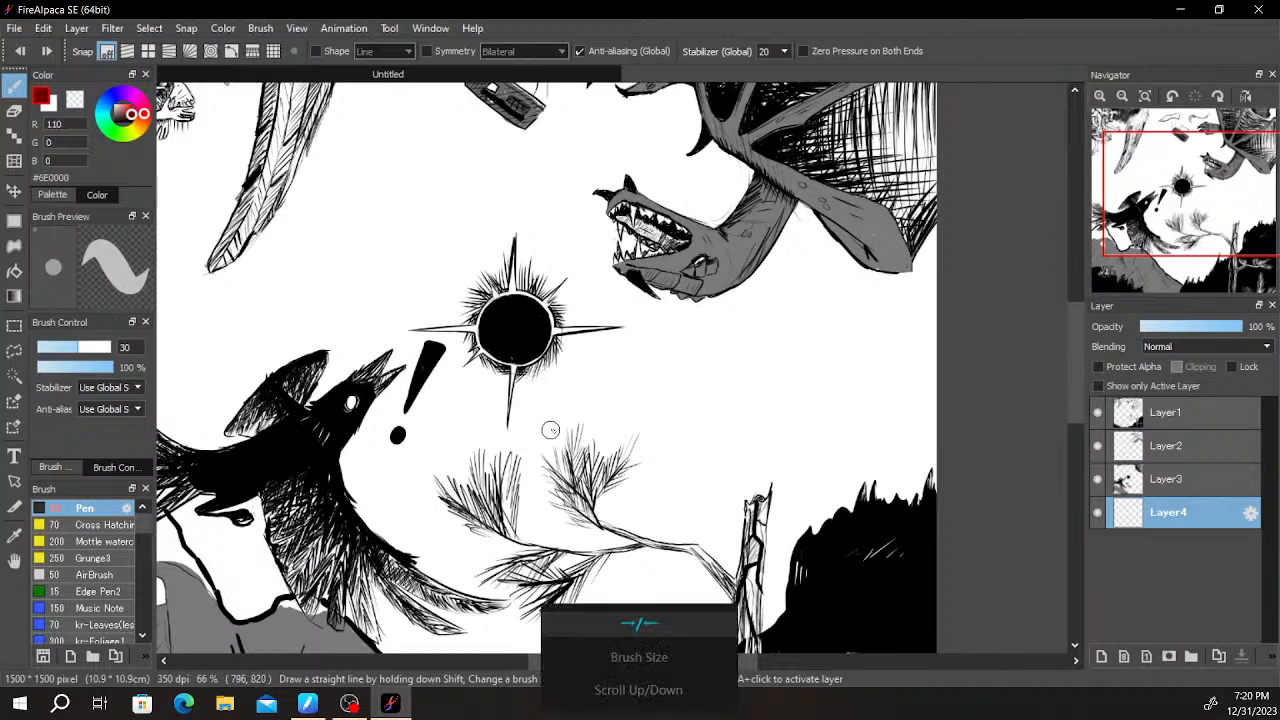
{"action": "key", "text": "bracketright"}
{"action": "key", "text": "bracketright"}
{"action": "key", "text": "bracketright"}
{"action": "key", "text": "bracketright"}
{"action": "key", "text": "bracketright"}
{"action": "key", "text": "bracketright"}
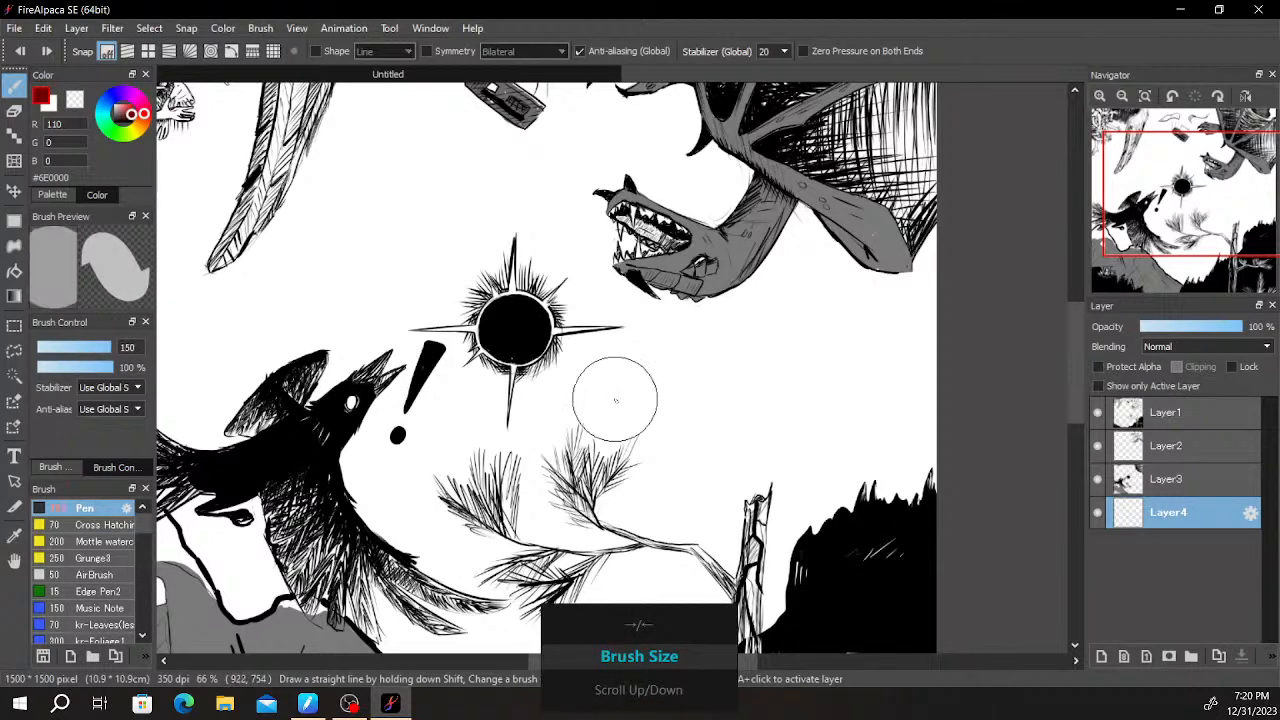
{"action": "scroll", "coordinate": [612, 405], "scroll_direction": "up", "scroll_amount": 3}
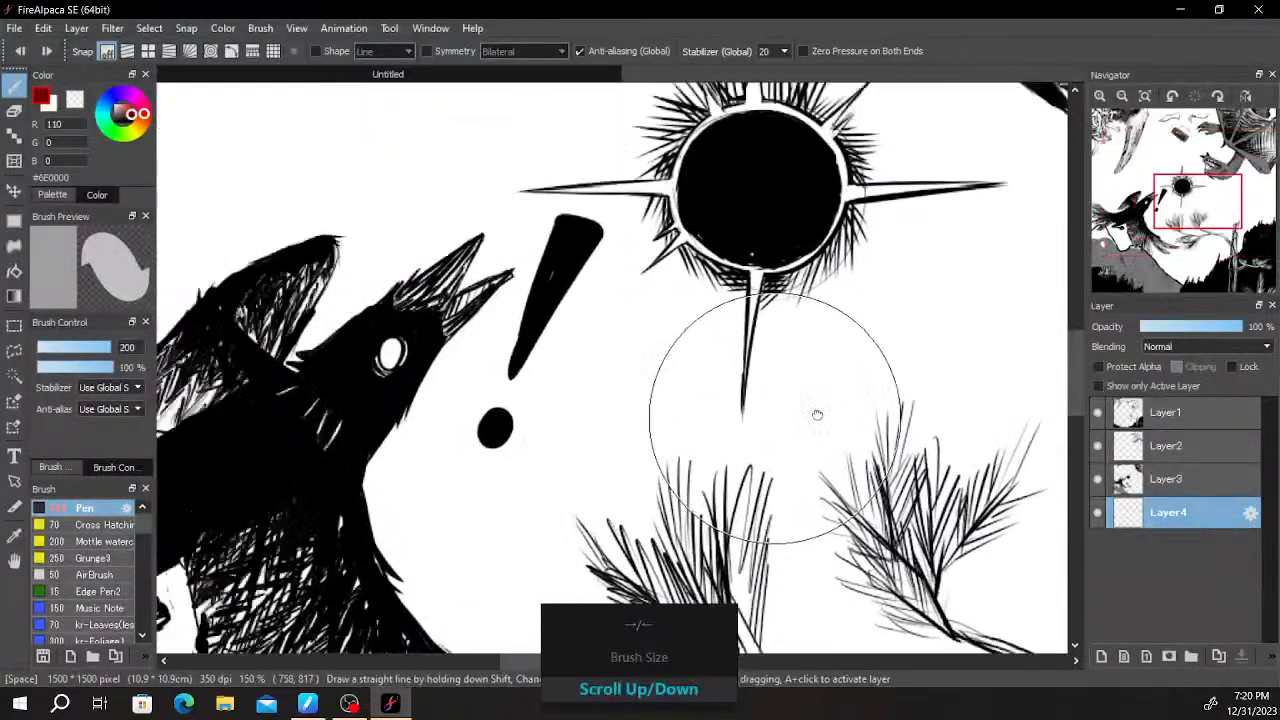
{"action": "left_click_drag", "start_coordinate": [562, 362], "coordinate": [576, 344]}
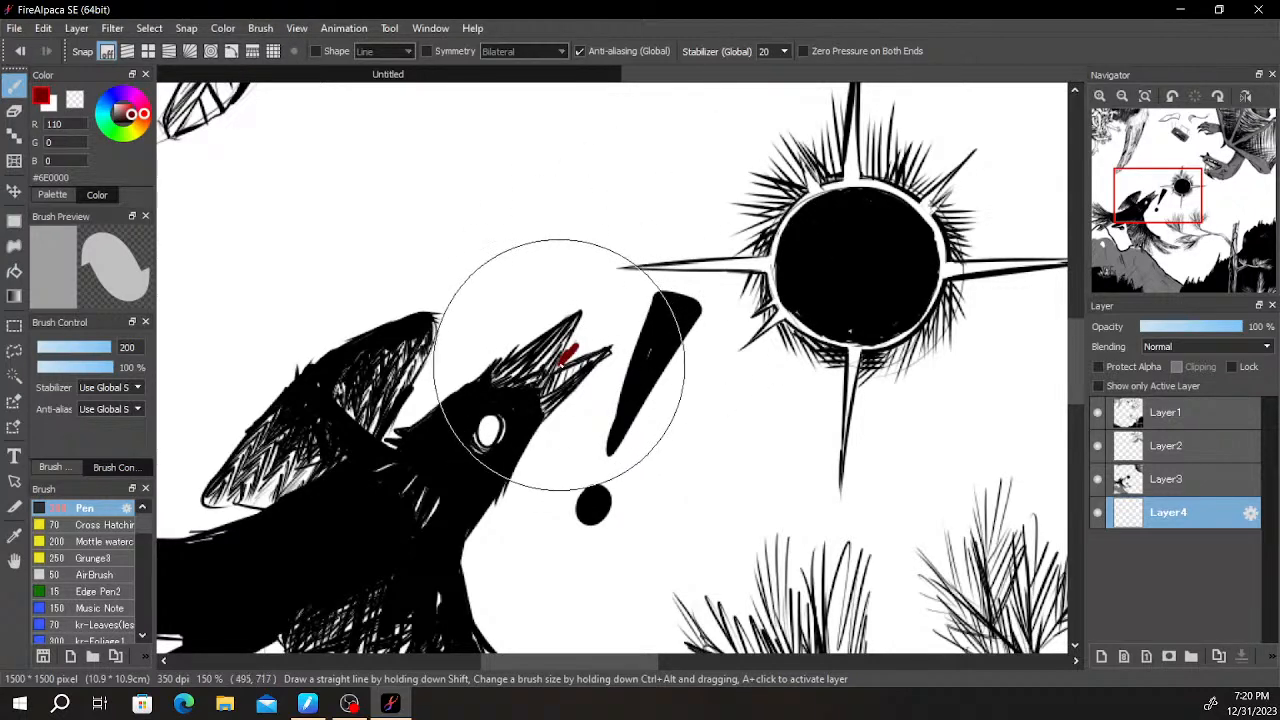
{"action": "mouse_move", "coordinate": [557, 357]}
{"action": "left_mouse_down"}
{"action": "mouse_move", "coordinate": [589, 313]}
{"action": "mouse_move", "coordinate": [567, 352]}
{"action": "mouse_move", "coordinate": [619, 339]}
{"action": "mouse_move", "coordinate": [516, 481]}
{"action": "mouse_move", "coordinate": [526, 456]}
{"action": "mouse_move", "coordinate": [469, 560]}
{"action": "mouse_move", "coordinate": [490, 364]}
{"action": "mouse_move", "coordinate": [465, 345]}
{"action": "left_mouse_up"}
{"action": "mouse_move", "coordinate": [455, 401]}
{"action": "left_mouse_down"}
{"action": "mouse_move", "coordinate": [502, 504]}
{"action": "mouse_move", "coordinate": [521, 521]}
{"action": "mouse_move", "coordinate": [486, 436]}
{"action": "mouse_move", "coordinate": [452, 440]}
{"action": "mouse_move", "coordinate": [555, 515]}
{"action": "mouse_move", "coordinate": [600, 438]}
{"action": "mouse_move", "coordinate": [546, 340]}
{"action": "left_mouse_up"}
- Paint a dark red band down the bird's breast to the tip of its uppermost tail feather
{"action": "key", "text": "space"}
{"action": "key", "text": "space"}
{"action": "left_click_drag", "start_coordinate": [509, 395], "coordinate": [591, 438]}
{"action": "mouse_move", "coordinate": [511, 390]}
{"action": "left_mouse_down"}
{"action": "mouse_move", "coordinate": [619, 451]}
{"action": "mouse_move", "coordinate": [593, 446]}
{"action": "mouse_move", "coordinate": [707, 464]}
{"action": "left_mouse_up"}
{"action": "key", "text": "ctrl+t"}
{"action": "key", "text": "Escape"}
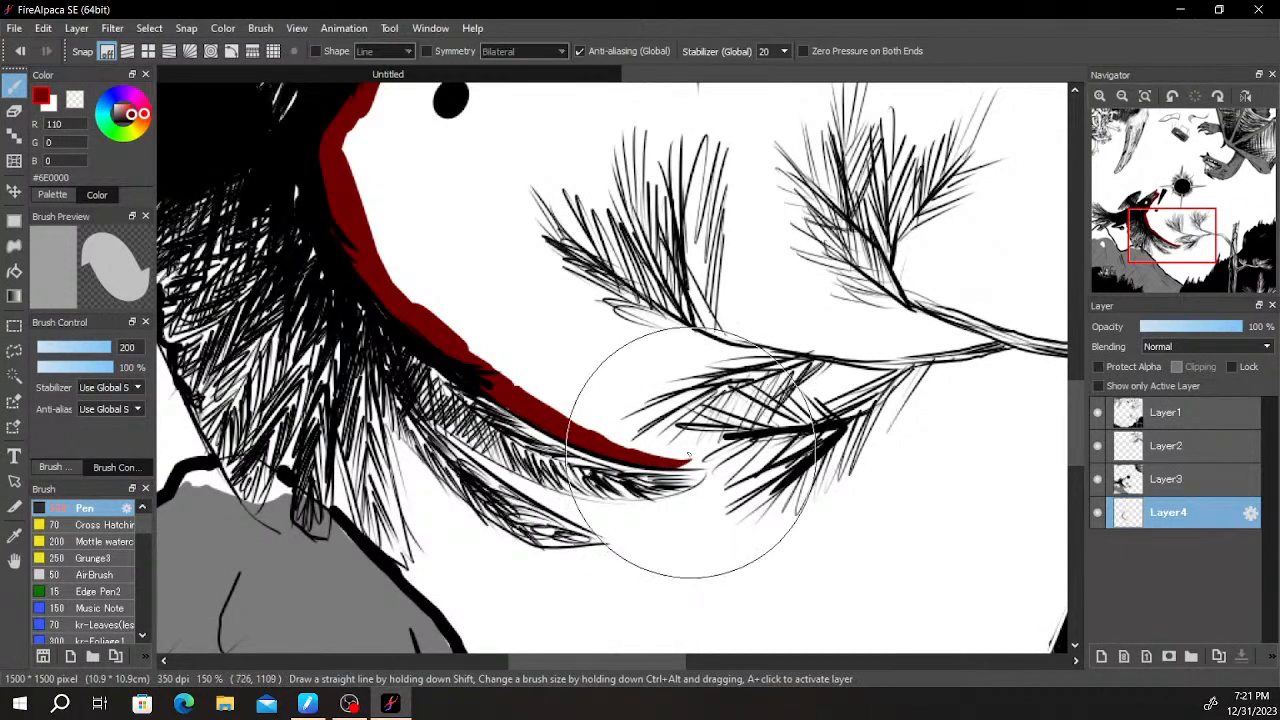
{"action": "mouse_move", "coordinate": [663, 457]}
{"action": "left_mouse_down"}
{"action": "mouse_move", "coordinate": [700, 420]}
{"action": "mouse_move", "coordinate": [760, 407]}
{"action": "left_mouse_up"}
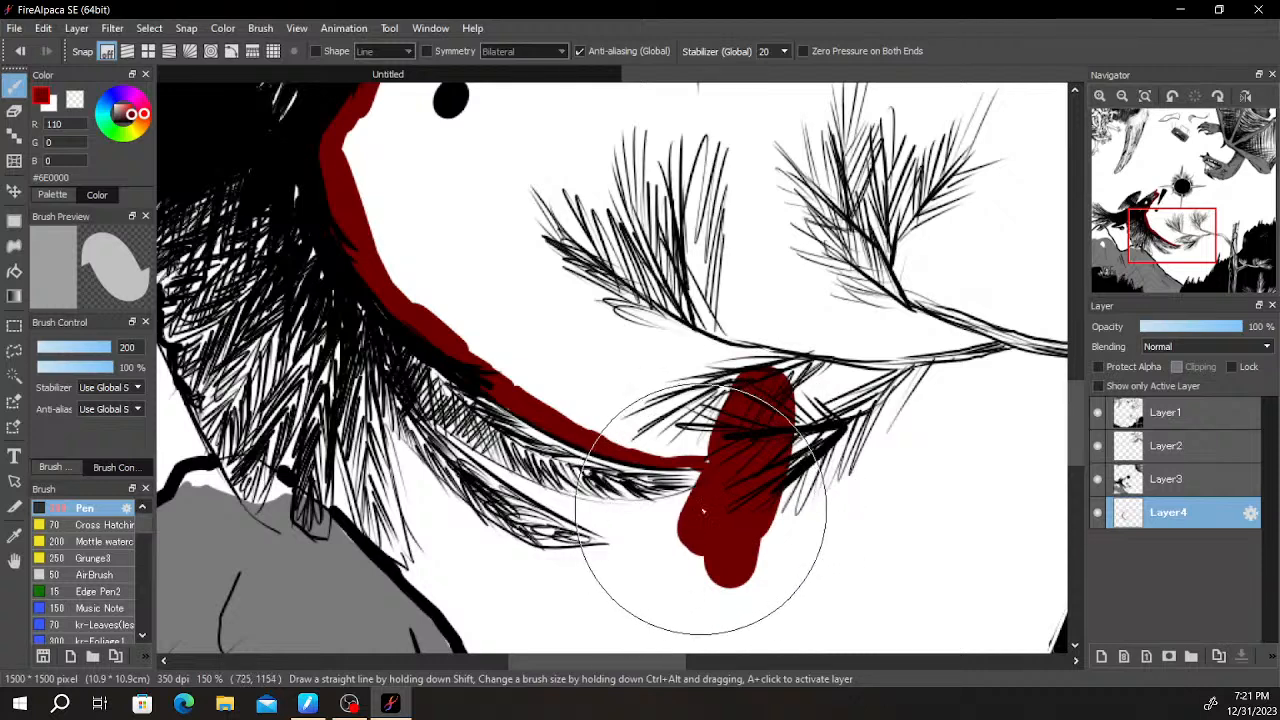
{"action": "key", "text": "ctrl+z"}
- Paint dark red along the underside of the upper tail feather and between it and the feather below
{"action": "left_click_drag", "start_coordinate": [436, 430], "coordinate": [590, 507]}
{"action": "left_click_drag", "start_coordinate": [507, 479], "coordinate": [719, 505]}
{"action": "mouse_move", "coordinate": [583, 503]}
{"action": "left_mouse_down"}
{"action": "mouse_move", "coordinate": [685, 505]}
{"action": "mouse_move", "coordinate": [653, 510]}
{"action": "mouse_move", "coordinate": [697, 492]}
{"action": "left_mouse_up"}
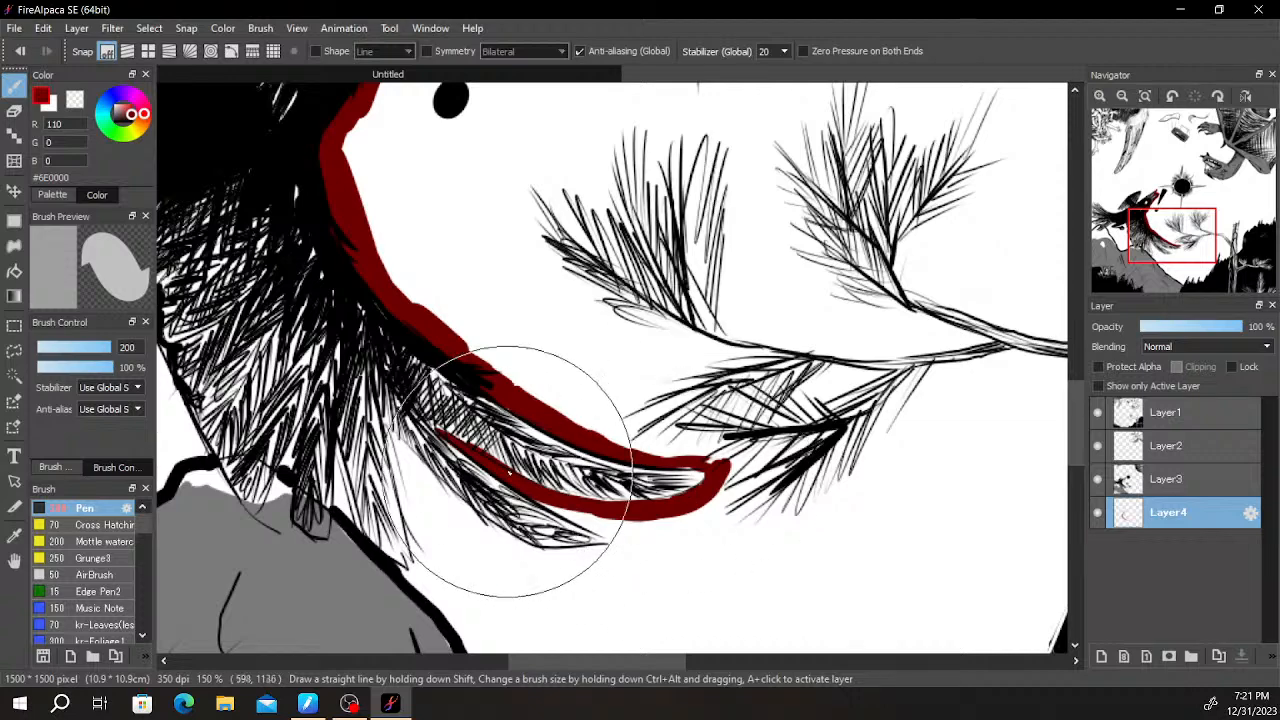
{"action": "mouse_move", "coordinate": [548, 500]}
{"action": "left_mouse_down"}
{"action": "mouse_move", "coordinate": [612, 537]}
{"action": "mouse_move", "coordinate": [680, 543]}
{"action": "mouse_move", "coordinate": [670, 538]}
{"action": "left_mouse_up"}
{"action": "scroll", "coordinate": [668, 375], "scroll_direction": "down", "scroll_amount": 6}
{"action": "scroll", "coordinate": [700, 378], "scroll_direction": "up", "scroll_amount": 4}
{"action": "left_click_drag", "start_coordinate": [541, 533], "coordinate": [720, 568]}
{"action": "scroll", "coordinate": [472, 474], "scroll_direction": "up", "scroll_amount": 1}
- Fill the white gap beneath the bird's body and the areas around its lower tail feathers with dark red
{"action": "left_click_drag", "start_coordinate": [429, 412], "coordinate": [501, 534]}
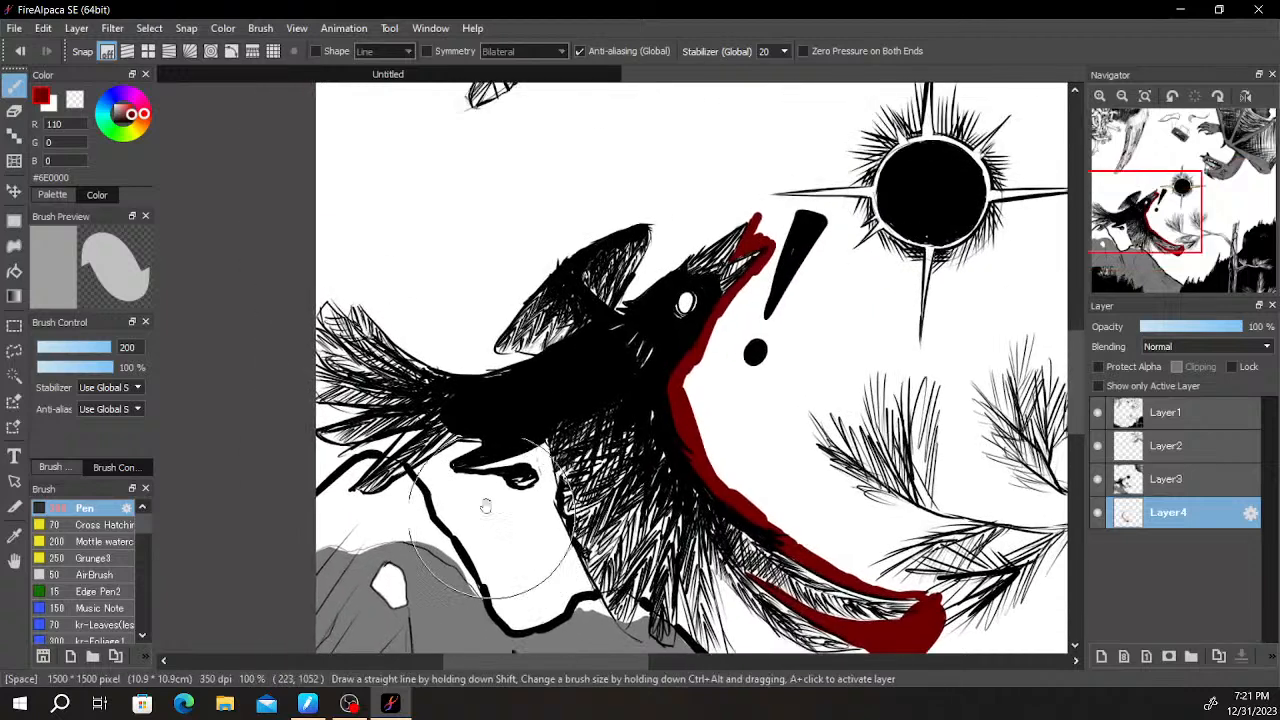
{"action": "mouse_move", "coordinate": [416, 478]}
{"action": "left_mouse_down"}
{"action": "mouse_move", "coordinate": [476, 448]}
{"action": "mouse_move", "coordinate": [432, 500]}
{"action": "mouse_move", "coordinate": [507, 598]}
{"action": "mouse_move", "coordinate": [578, 579]}
{"action": "mouse_move", "coordinate": [548, 530]}
{"action": "left_mouse_up"}
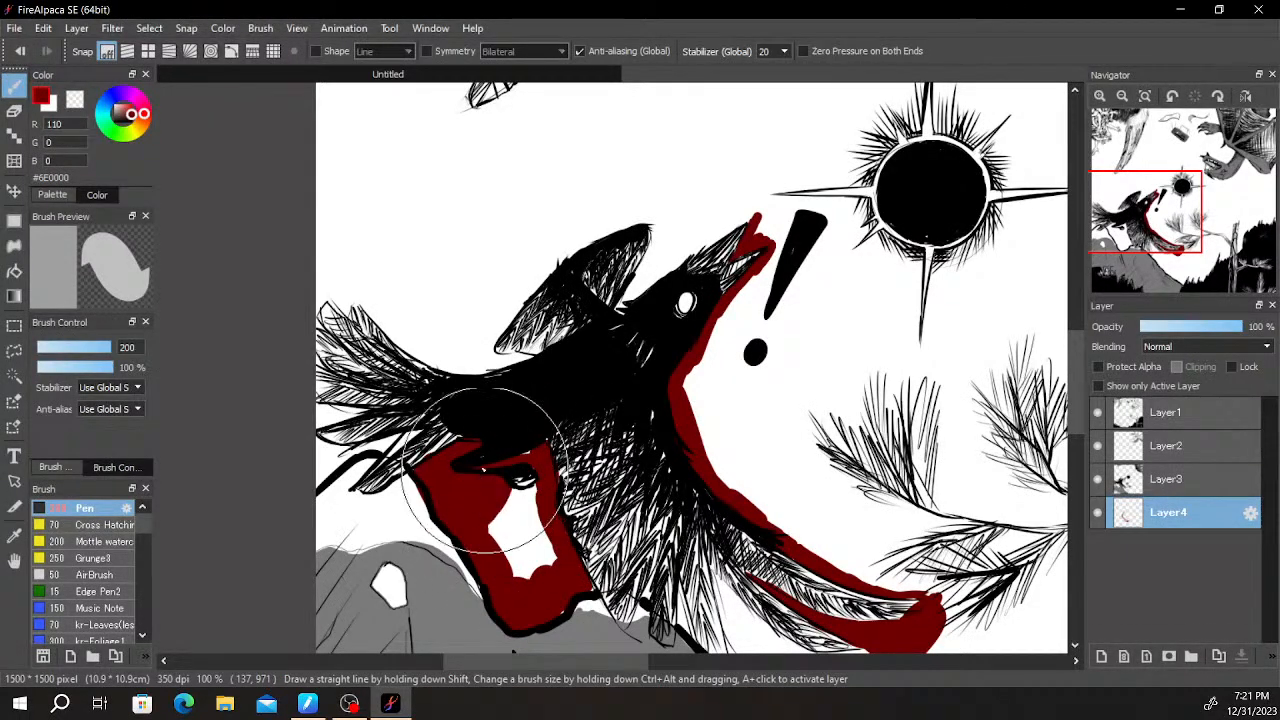
{"action": "left_click_drag", "start_coordinate": [803, 524], "coordinate": [544, 352]}
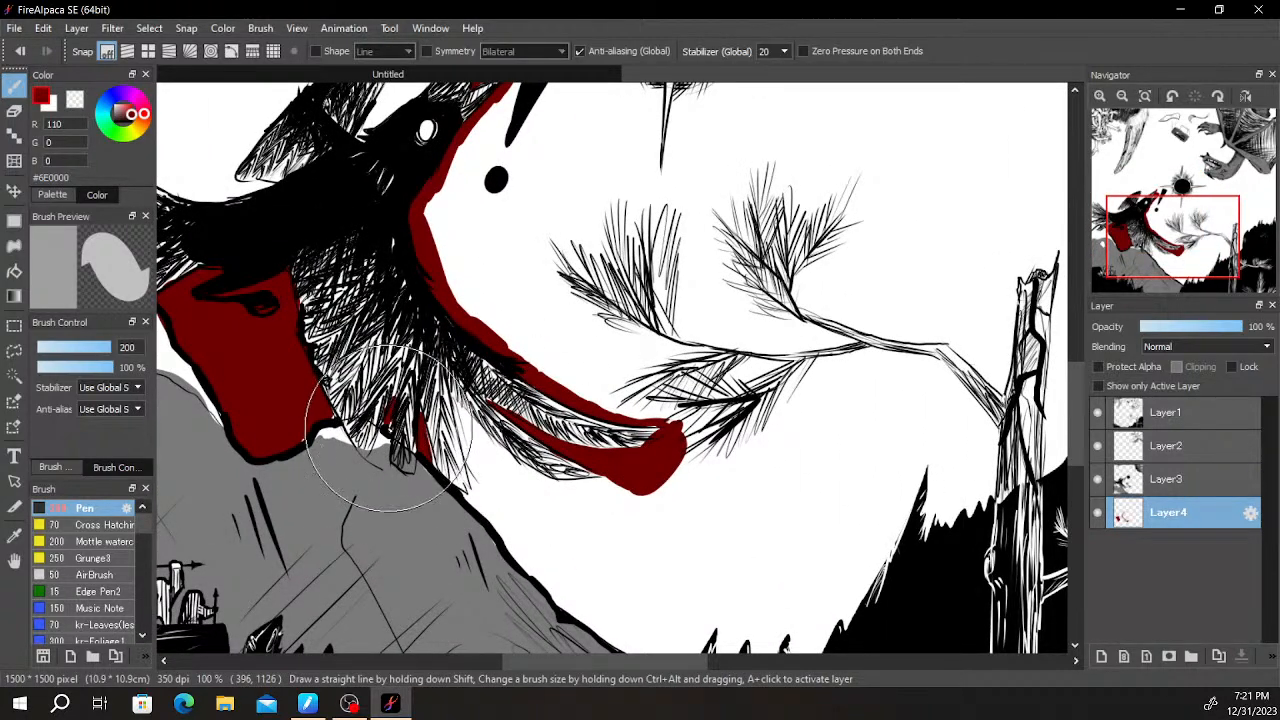
{"action": "left_click_drag", "start_coordinate": [459, 402], "coordinate": [478, 504]}
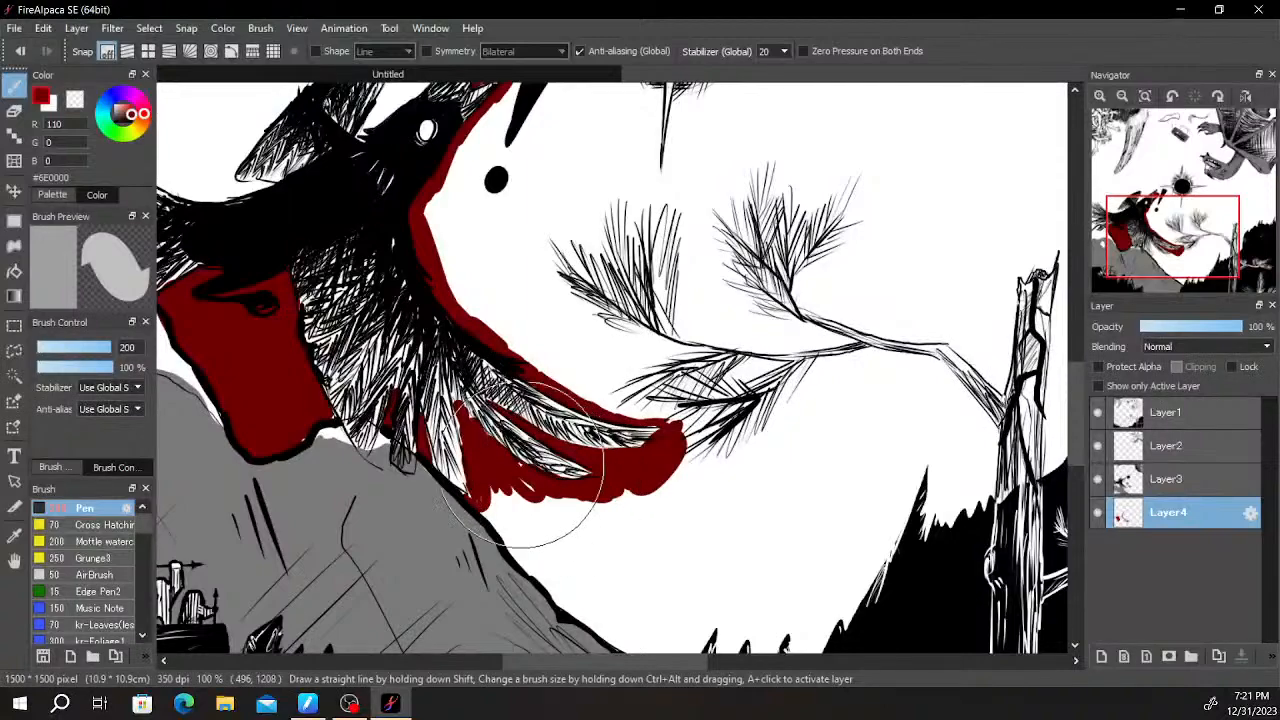
- Paint a dark red band along the mountain slope from the tail feathers down towards the dark forest
{"action": "scroll", "coordinate": [490, 507], "scroll_direction": "down", "scroll_amount": 5}
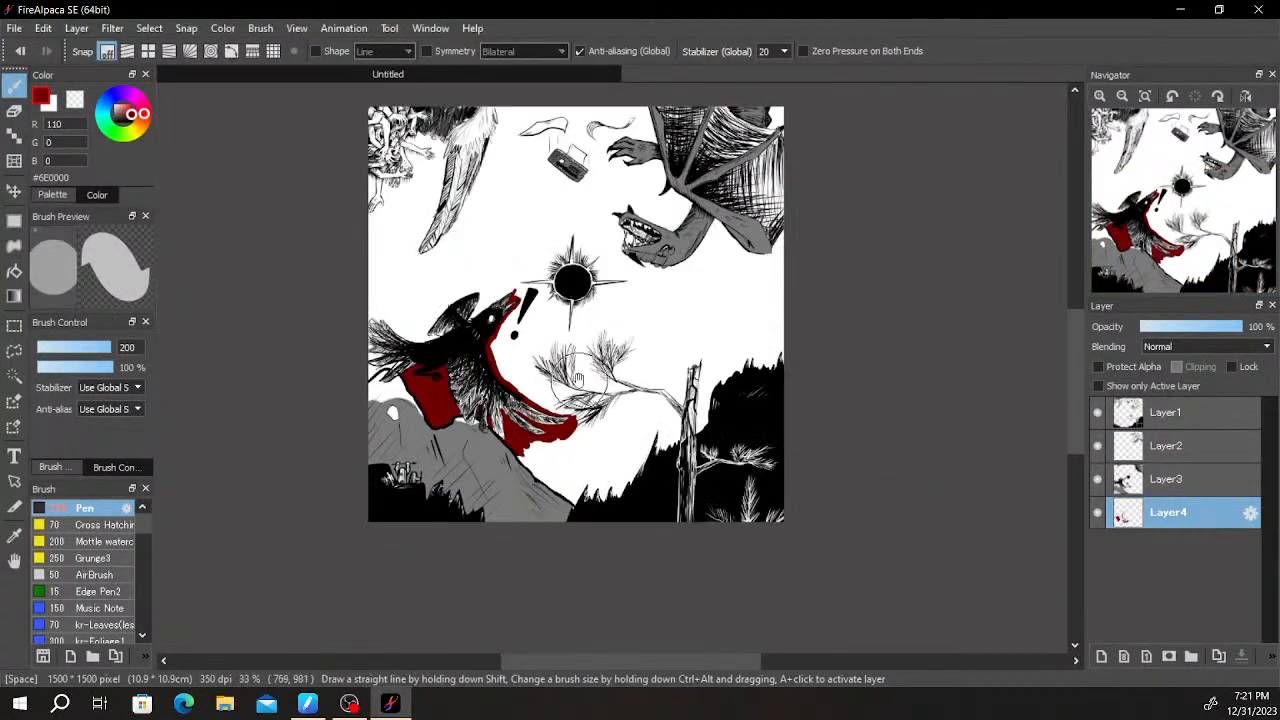
{"action": "left_click_drag", "start_coordinate": [614, 452], "coordinate": [564, 530]}
{"action": "scroll", "coordinate": [468, 449], "scroll_direction": "up", "scroll_amount": 1}
{"action": "scroll", "coordinate": [441, 380], "scroll_direction": "up", "scroll_amount": 3}
{"action": "mouse_move", "coordinate": [439, 391]}
{"action": "left_mouse_down"}
{"action": "mouse_move", "coordinate": [397, 320]}
{"action": "mouse_move", "coordinate": [392, 266]}
{"action": "left_mouse_up"}
{"action": "left_click_drag", "start_coordinate": [266, 337], "coordinate": [388, 467]}
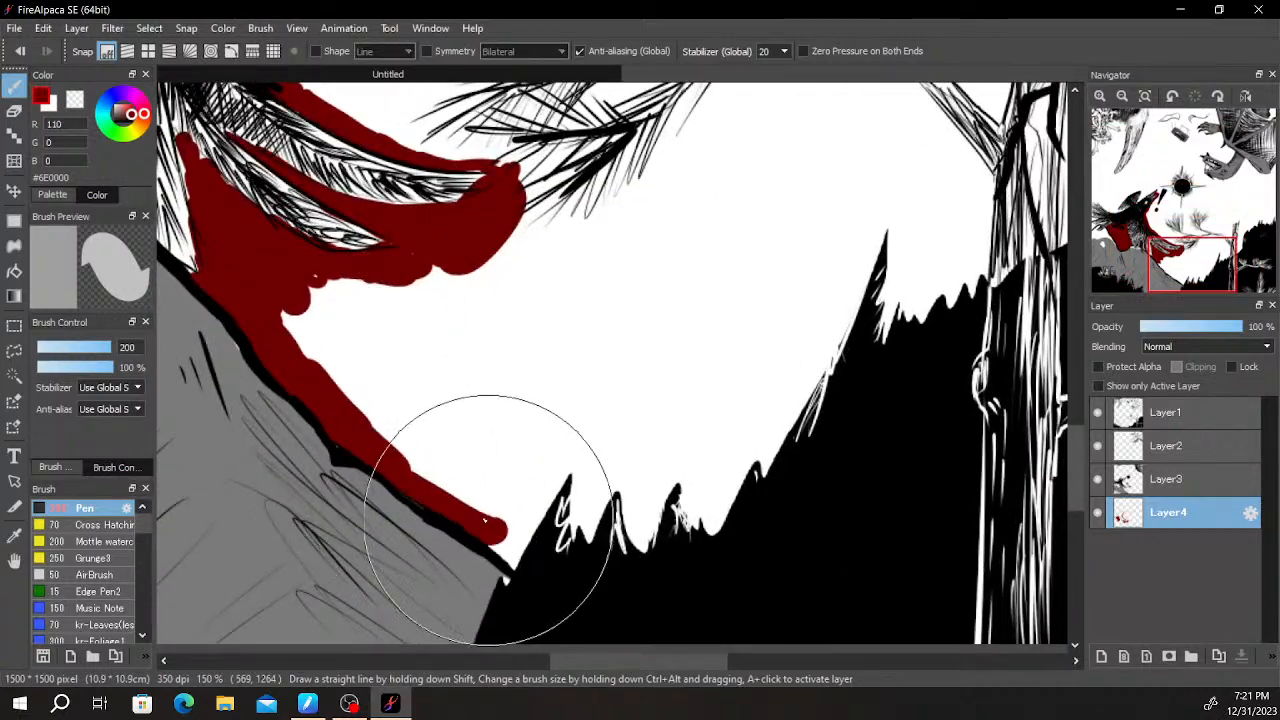
- Paint a dark red edge along the jagged treetops, up the bare trunk and under its long branch
{"action": "mouse_move", "coordinate": [524, 514]}
{"action": "left_mouse_down"}
{"action": "mouse_move", "coordinate": [560, 496]}
{"action": "mouse_move", "coordinate": [580, 543]}
{"action": "left_mouse_up"}
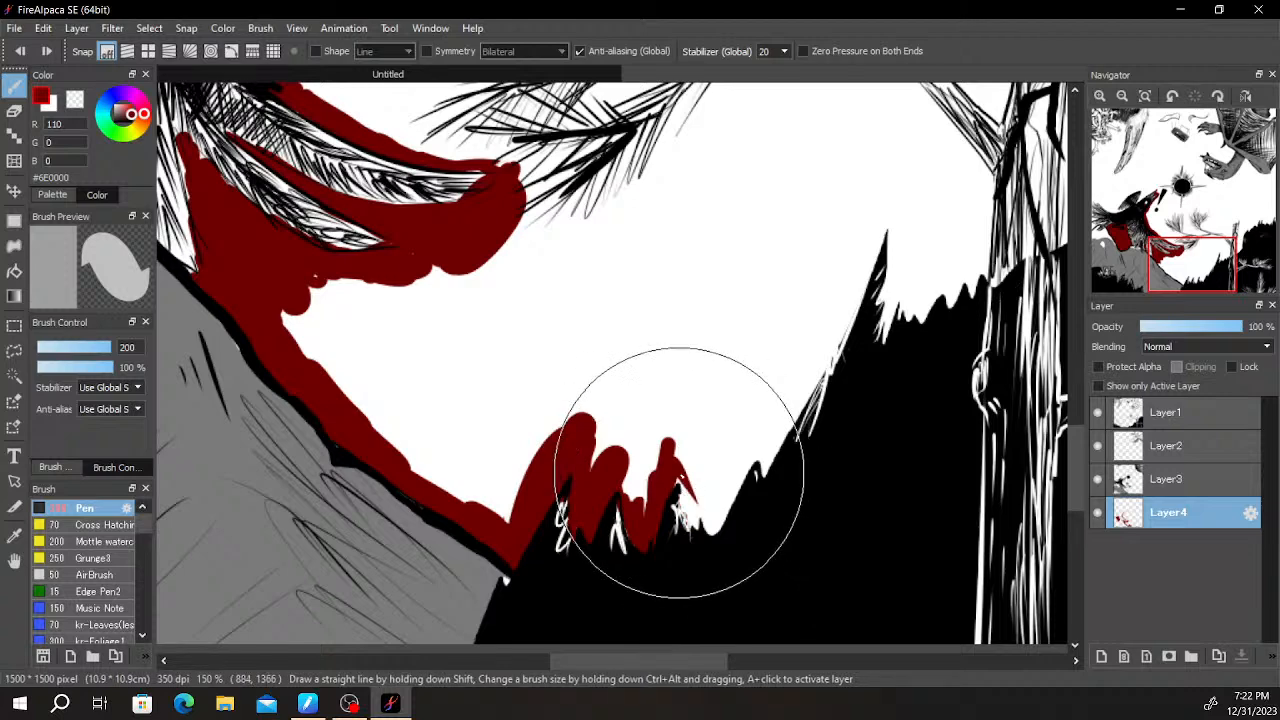
{"action": "mouse_move", "coordinate": [720, 535]}
{"action": "left_mouse_down"}
{"action": "mouse_move", "coordinate": [734, 486]}
{"action": "mouse_move", "coordinate": [777, 457]}
{"action": "mouse_move", "coordinate": [829, 251]}
{"action": "mouse_move", "coordinate": [836, 310]}
{"action": "left_mouse_up"}
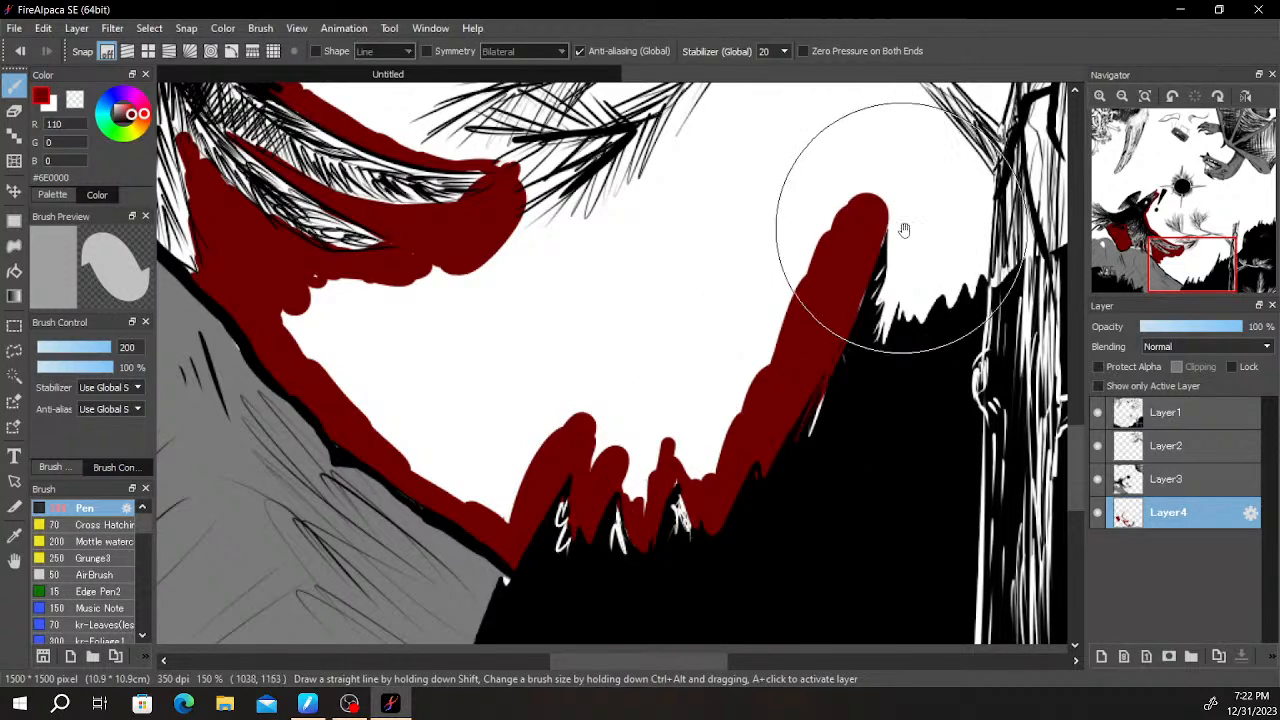
{"action": "left_click_drag", "start_coordinate": [875, 236], "coordinate": [757, 396]}
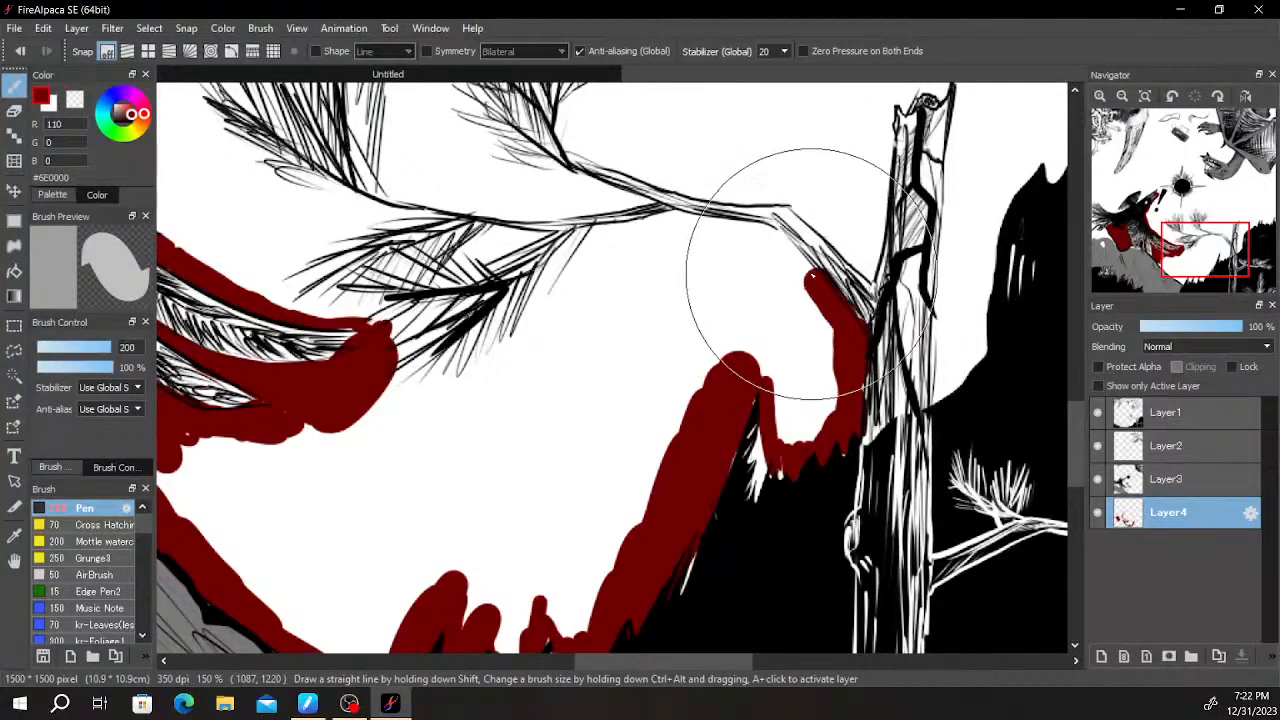
{"action": "mouse_move", "coordinate": [730, 224]}
{"action": "left_mouse_down"}
{"action": "mouse_move", "coordinate": [674, 217]}
{"action": "mouse_move", "coordinate": [578, 245]}
{"action": "mouse_move", "coordinate": [527, 308]}
{"action": "left_mouse_up"}
- Erase the dark red paint overlapping the long branch and the edge of the tree trunk
{"action": "key", "text": "e"}
{"action": "scroll", "coordinate": [668, 233], "scroll_direction": "up", "scroll_amount": 3}
{"action": "mouse_move", "coordinate": [652, 238]}
{"action": "left_mouse_down"}
{"action": "mouse_move", "coordinate": [645, 254]}
{"action": "mouse_move", "coordinate": [762, 372]}
{"action": "left_mouse_up"}
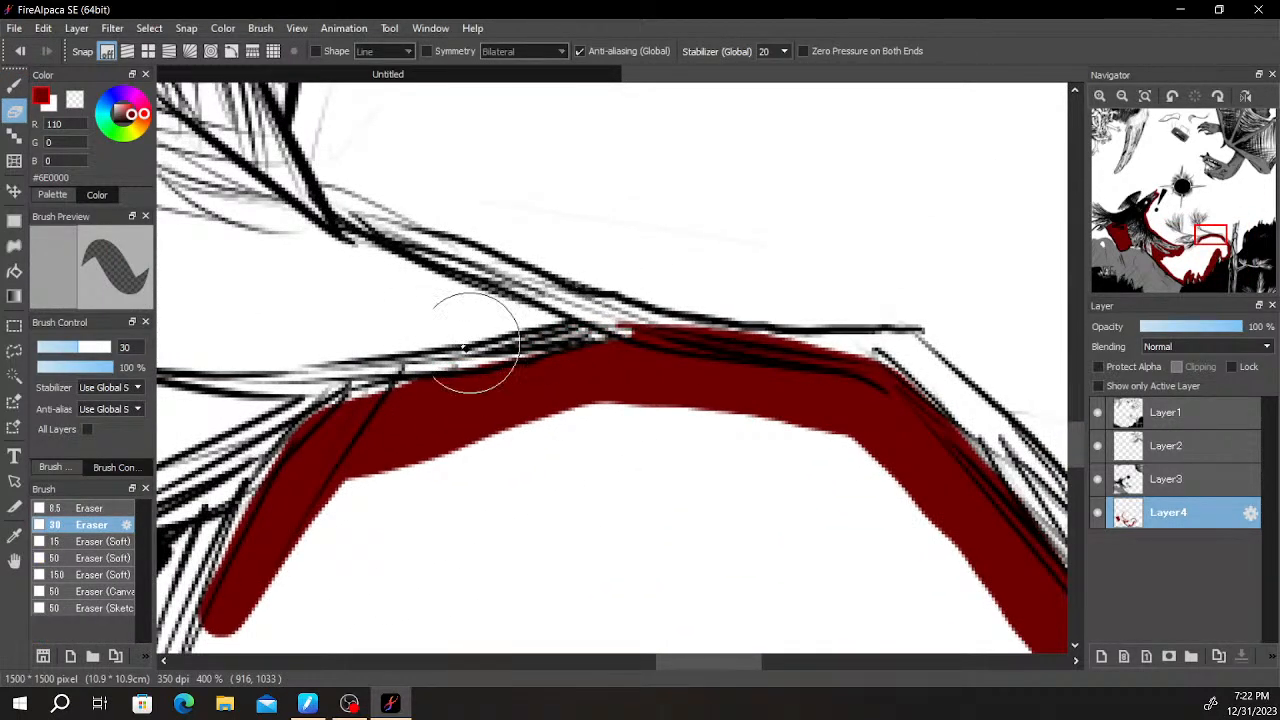
{"action": "left_click_drag", "start_coordinate": [927, 363], "coordinate": [556, 357]}
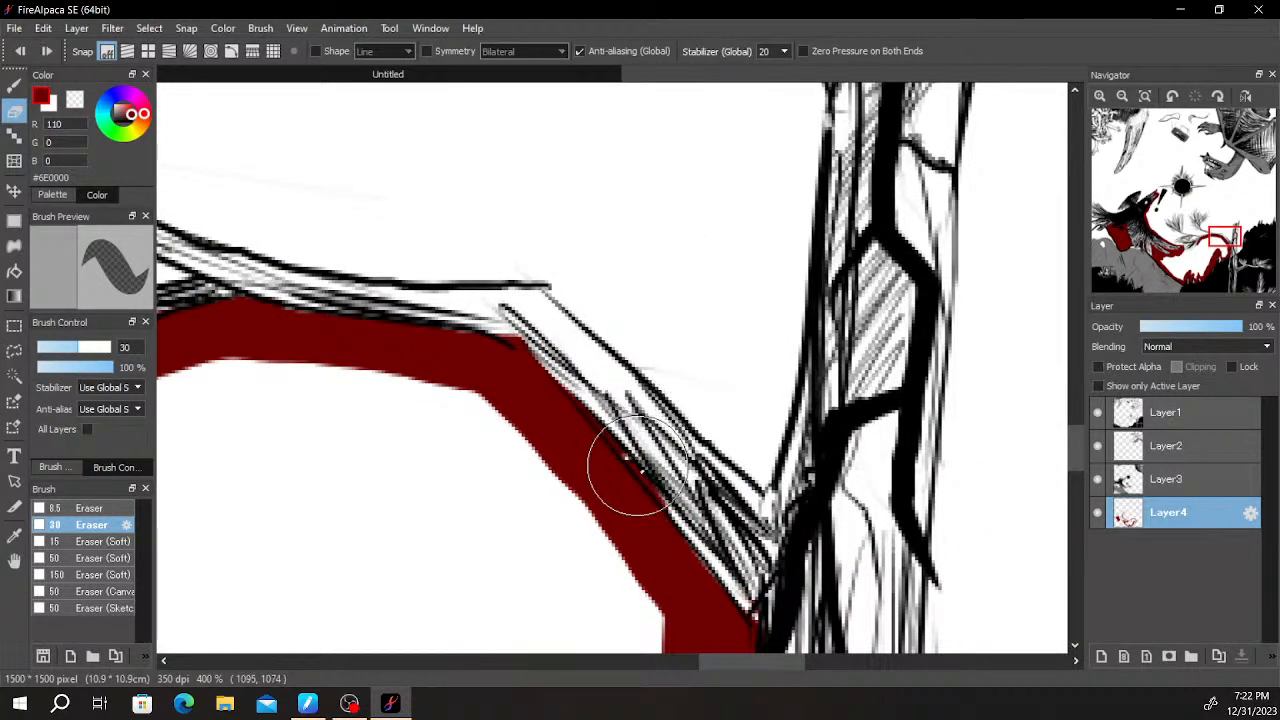
{"action": "left_click_drag", "start_coordinate": [671, 516], "coordinate": [496, 252]}
{"action": "left_click_drag", "start_coordinate": [637, 443], "coordinate": [568, 240]}
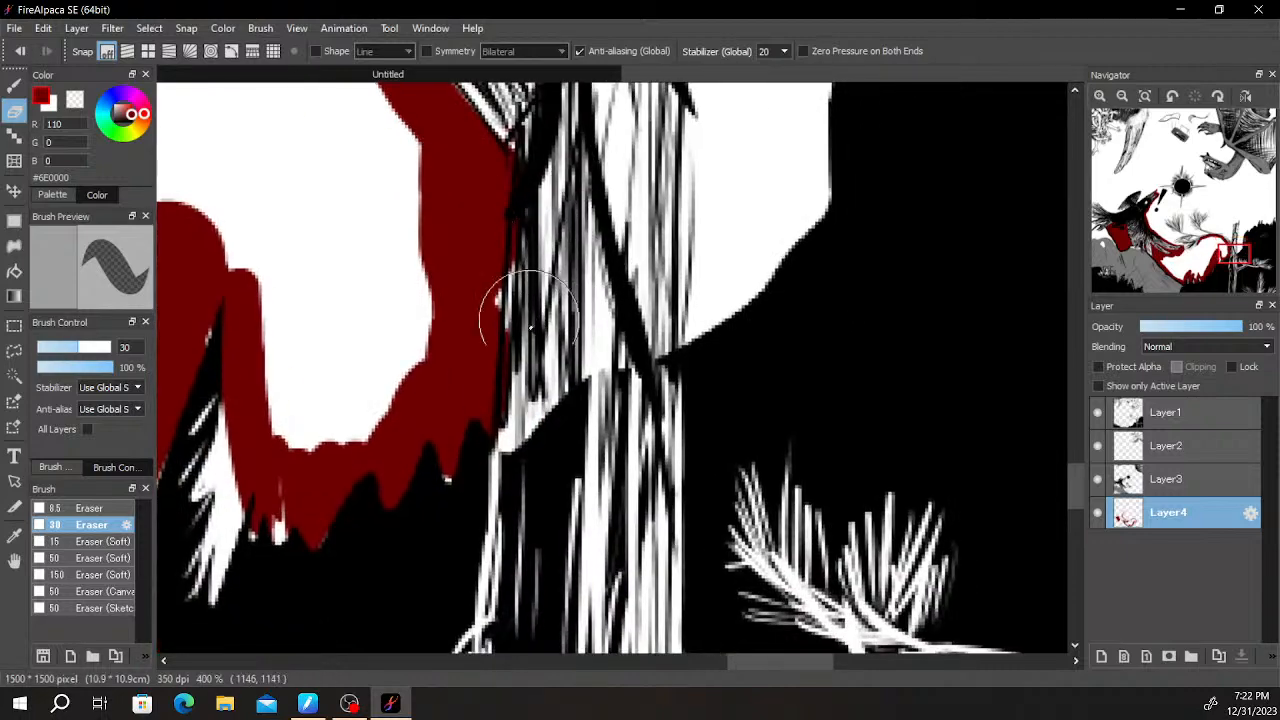
- Paint dark red behind and around the needle clusters of the long pine branch with the Pen
{"action": "scroll", "coordinate": [530, 190], "scroll_direction": "down", "scroll_amount": 3}
{"action": "key", "text": "b"}
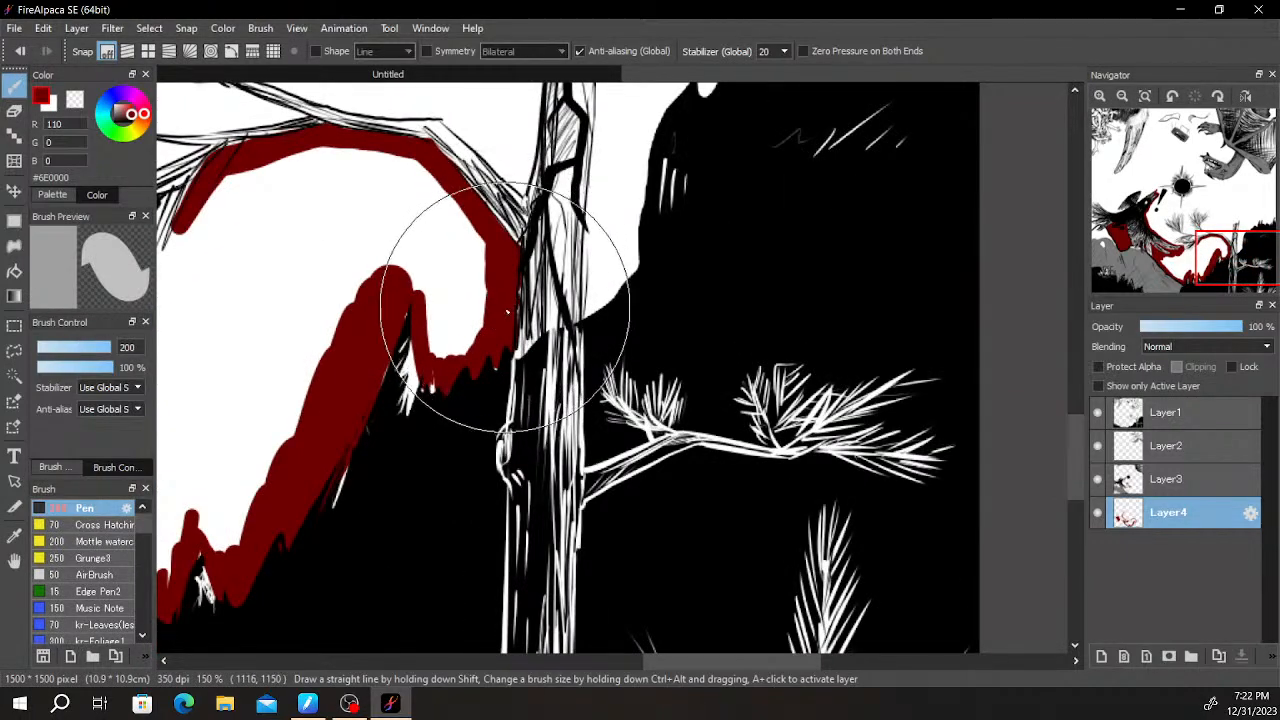
{"action": "scroll", "coordinate": [507, 301], "scroll_direction": "down", "scroll_amount": 3}
{"action": "left_click_drag", "start_coordinate": [541, 281], "coordinate": [681, 380]}
{"action": "scroll", "coordinate": [668, 350], "scroll_direction": "up", "scroll_amount": 3}
{"action": "left_click_drag", "start_coordinate": [426, 411], "coordinate": [650, 323]}
{"action": "mouse_move", "coordinate": [482, 330]}
{"action": "left_mouse_down"}
{"action": "mouse_move", "coordinate": [443, 311]}
{"action": "mouse_move", "coordinate": [275, 296]}
{"action": "left_mouse_up"}
{"action": "mouse_move", "coordinate": [330, 219]}
{"action": "left_mouse_down"}
{"action": "mouse_move", "coordinate": [428, 390]}
{"action": "mouse_move", "coordinate": [438, 384]}
{"action": "left_mouse_up"}
{"action": "left_click_drag", "start_coordinate": [415, 470], "coordinate": [333, 448]}
- Paint a dark red outline around the hatching on the lower half of the black sun
{"action": "mouse_move", "coordinate": [441, 487]}
{"action": "left_mouse_down"}
{"action": "mouse_move", "coordinate": [409, 306]}
{"action": "mouse_move", "coordinate": [432, 277]}
{"action": "mouse_move", "coordinate": [352, 214]}
{"action": "mouse_move", "coordinate": [358, 272]}
{"action": "mouse_move", "coordinate": [531, 449]}
{"action": "mouse_move", "coordinate": [620, 292]}
{"action": "mouse_move", "coordinate": [794, 277]}
{"action": "mouse_move", "coordinate": [785, 325]}
{"action": "left_mouse_up"}
{"action": "mouse_move", "coordinate": [785, 325]}
{"action": "left_mouse_down"}
{"action": "mouse_move", "coordinate": [765, 410]}
{"action": "mouse_move", "coordinate": [879, 680]}
{"action": "left_mouse_up"}
{"action": "scroll", "coordinate": [580, 455], "scroll_direction": "up", "scroll_amount": 2}
{"action": "left_click_drag", "start_coordinate": [560, 370], "coordinate": [500, 521]}
{"action": "mouse_move", "coordinate": [514, 454]}
{"action": "left_mouse_down"}
{"action": "mouse_move", "coordinate": [621, 373]}
{"action": "mouse_move", "coordinate": [517, 419]}
{"action": "left_mouse_up"}
{"action": "key", "text": "ctrl+z"}
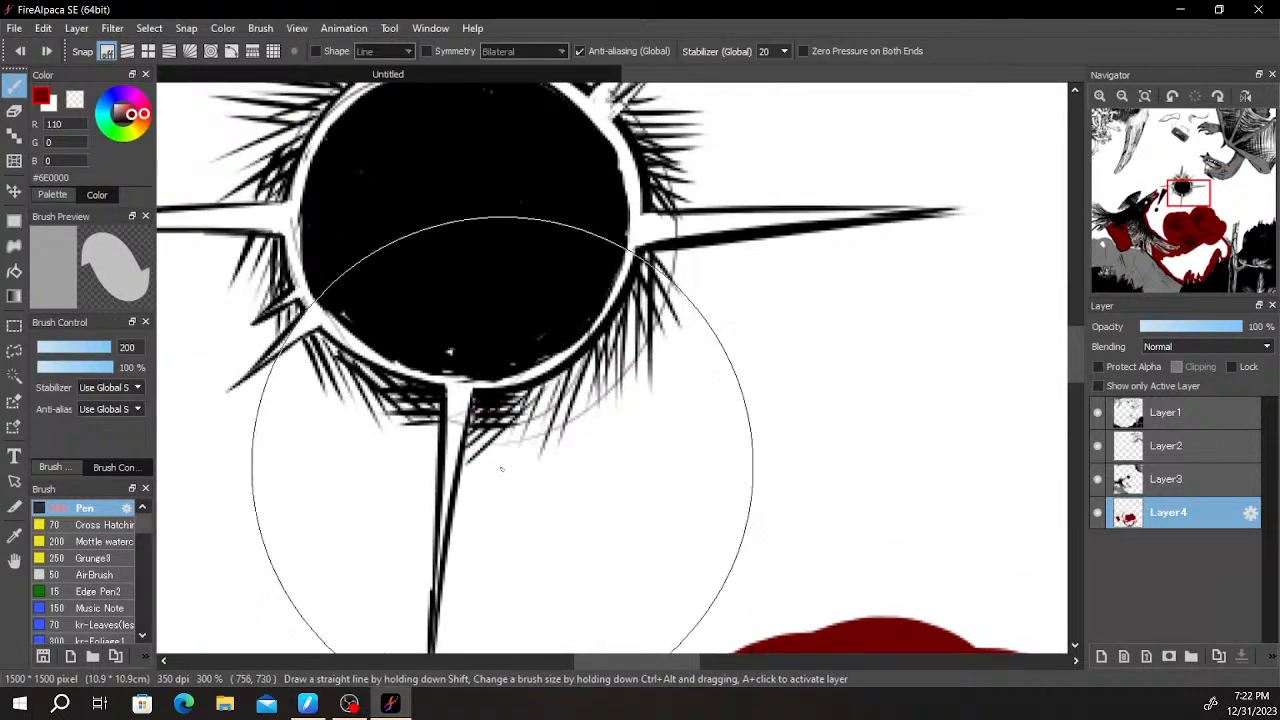
{"action": "mouse_move", "coordinate": [476, 470]}
{"action": "left_mouse_down"}
{"action": "mouse_move", "coordinate": [597, 431]}
{"action": "mouse_move", "coordinate": [641, 395]}
{"action": "mouse_move", "coordinate": [693, 247]}
{"action": "left_mouse_up"}
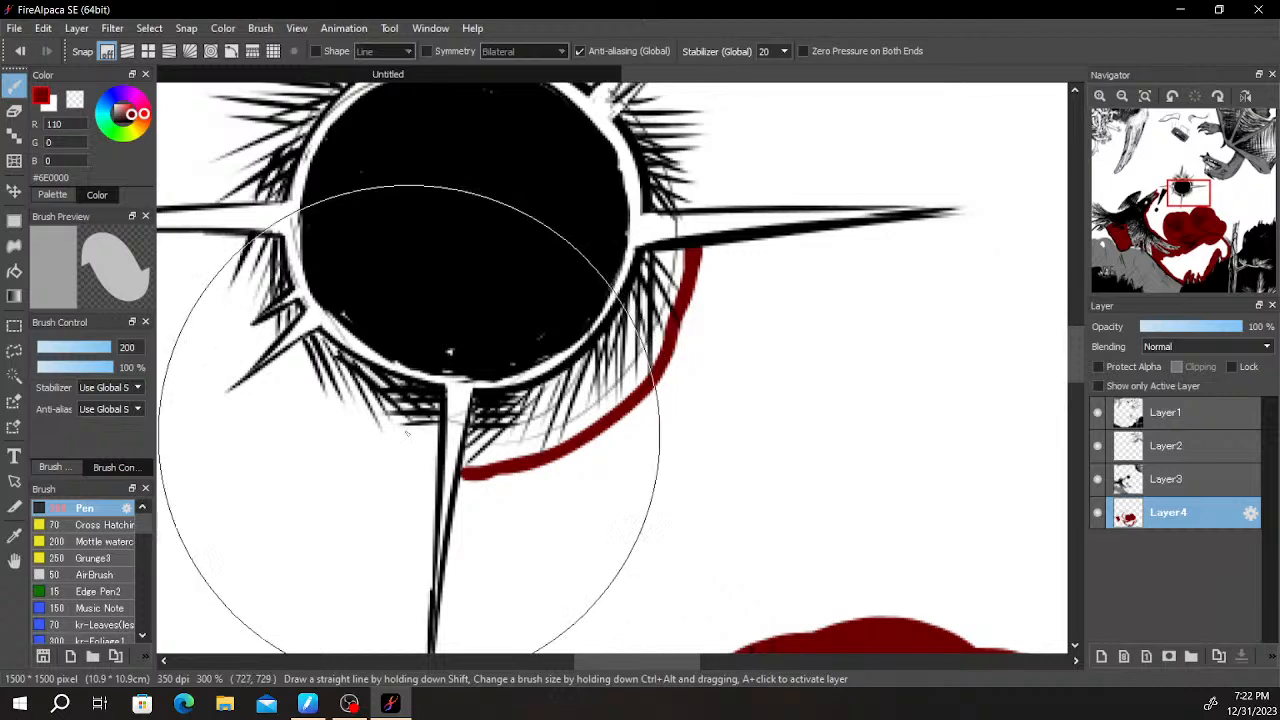
{"action": "left_click_drag", "start_coordinate": [287, 355], "coordinate": [368, 441]}
{"action": "mouse_move", "coordinate": [443, 471]}
{"action": "left_mouse_down"}
{"action": "mouse_move", "coordinate": [397, 461]}
{"action": "mouse_move", "coordinate": [240, 311]}
{"action": "left_mouse_up"}
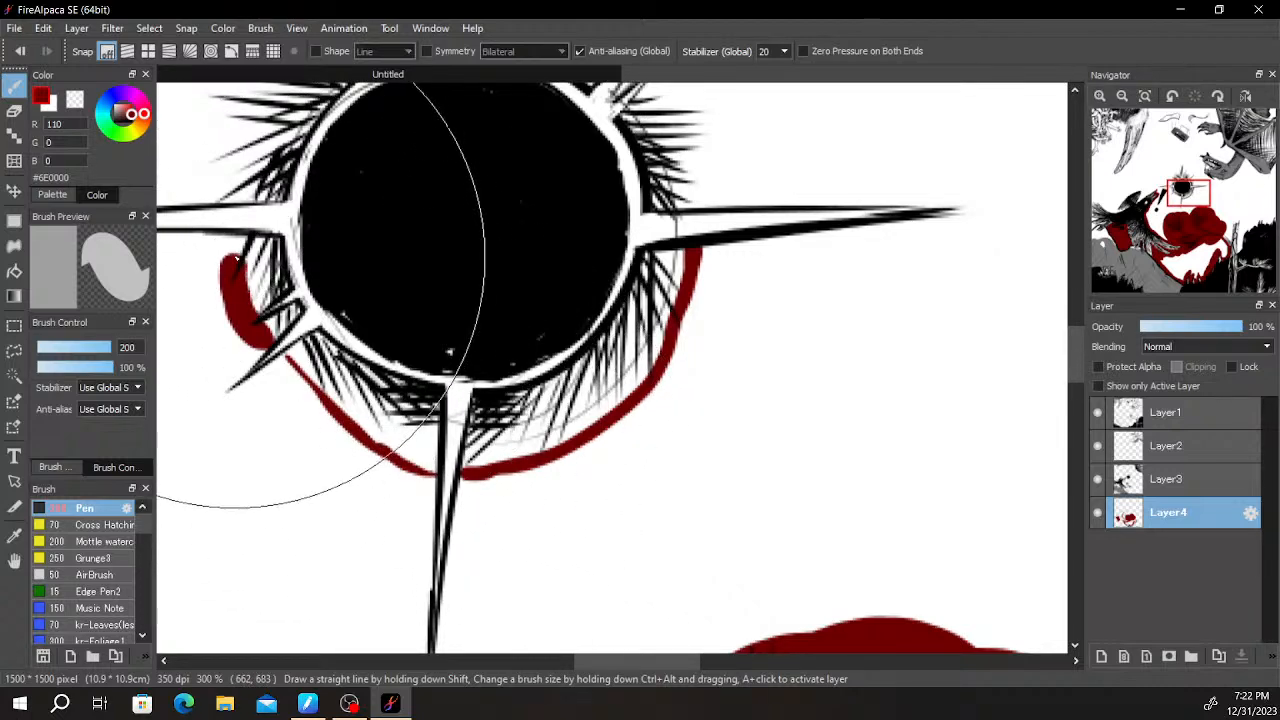
- Continue the dark red outline around the hatching on the sun's upper-left side
{"action": "left_click_drag", "start_coordinate": [301, 179], "coordinate": [353, 400]}
{"action": "left_click", "coordinate": [284, 410]}
{"action": "key", "text": "ctrl+z"}
{"action": "left_click_drag", "start_coordinate": [284, 418], "coordinate": [299, 358]}
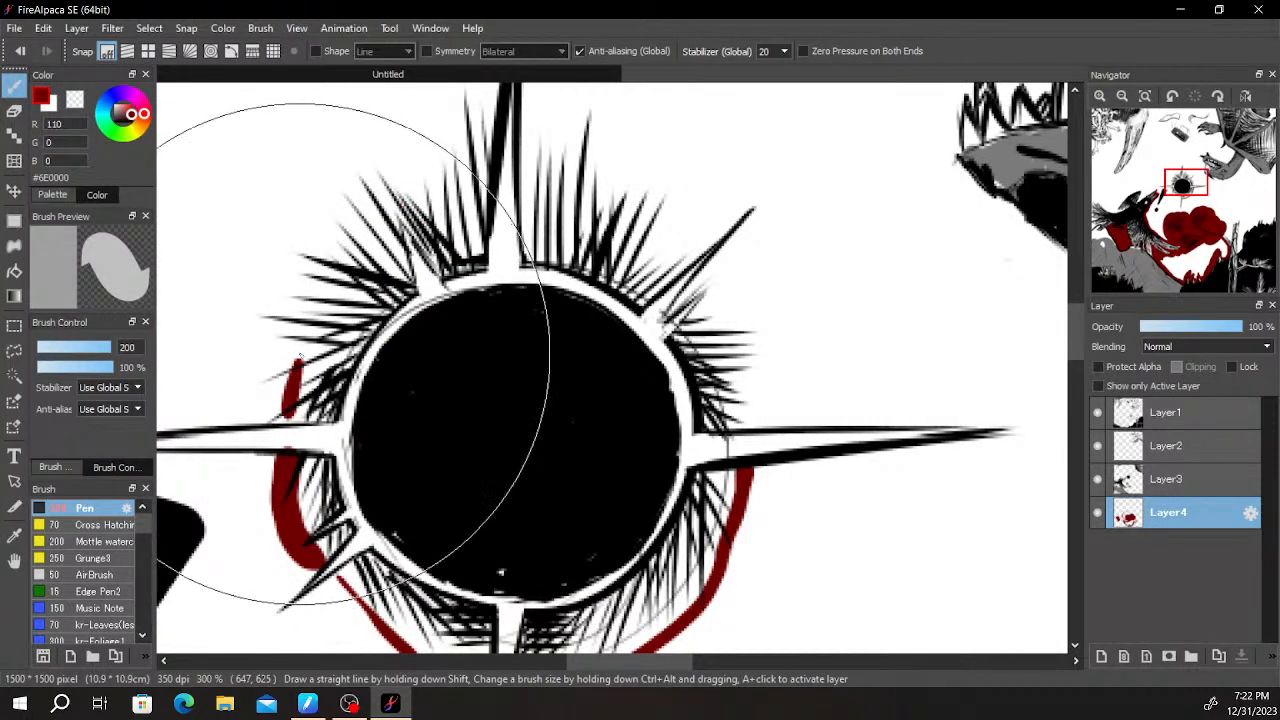
{"action": "left_click_drag", "start_coordinate": [430, 220], "coordinate": [484, 200]}
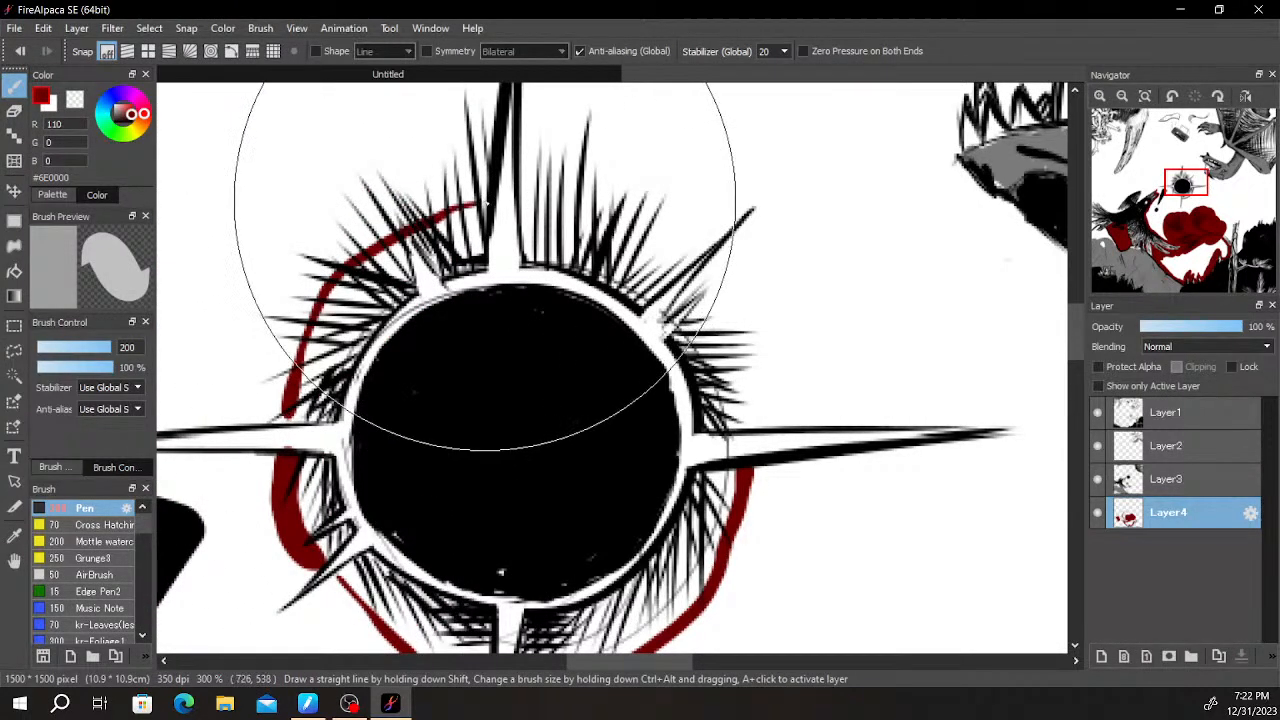
{"action": "key", "text": "ctrl+z"}
{"action": "mouse_move", "coordinate": [275, 425]}
{"action": "left_mouse_down"}
{"action": "mouse_move", "coordinate": [319, 324]}
{"action": "mouse_move", "coordinate": [382, 220]}
{"action": "left_mouse_up"}
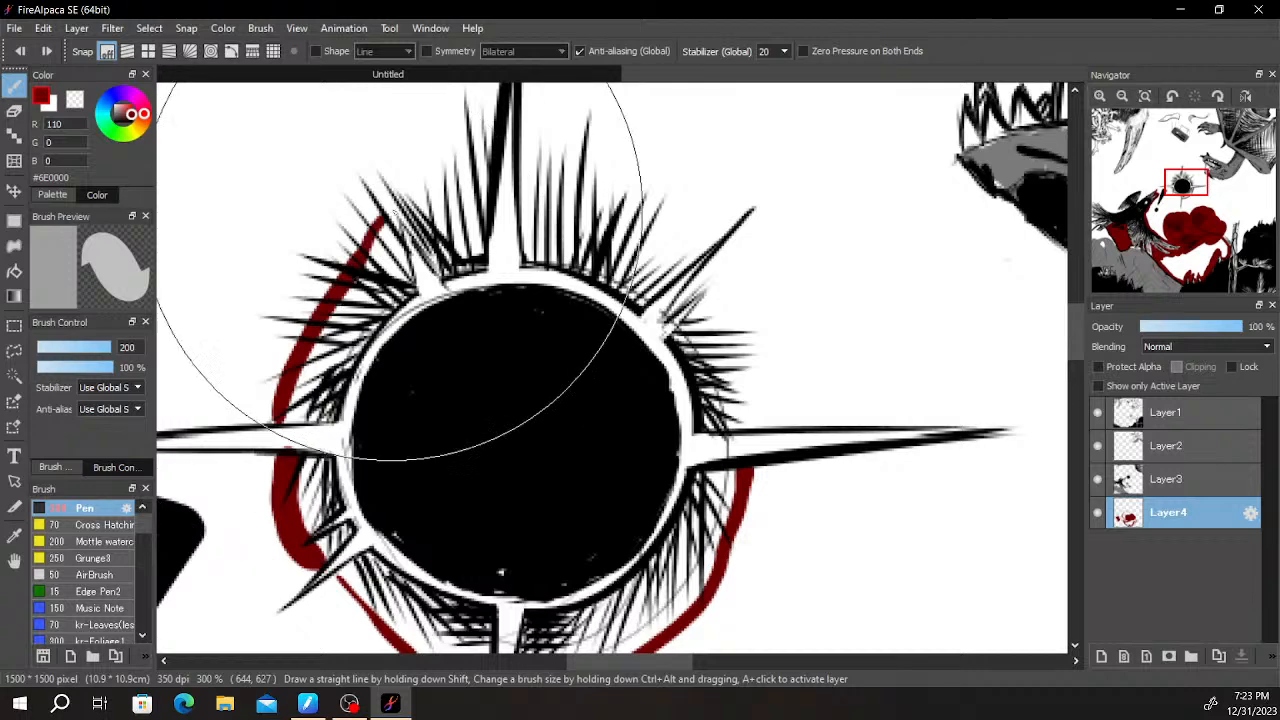
- Extend the dark red outline across the sun's top, around the upper-right diagonal spike and down to the right spike
{"action": "mouse_move", "coordinate": [460, 202]}
{"action": "left_mouse_down"}
{"action": "mouse_move", "coordinate": [555, 173]}
{"action": "mouse_move", "coordinate": [513, 210]}
{"action": "mouse_move", "coordinate": [694, 230]}
{"action": "mouse_move", "coordinate": [798, 215]}
{"action": "mouse_move", "coordinate": [797, 257]}
{"action": "mouse_move", "coordinate": [764, 270]}
{"action": "left_mouse_up"}
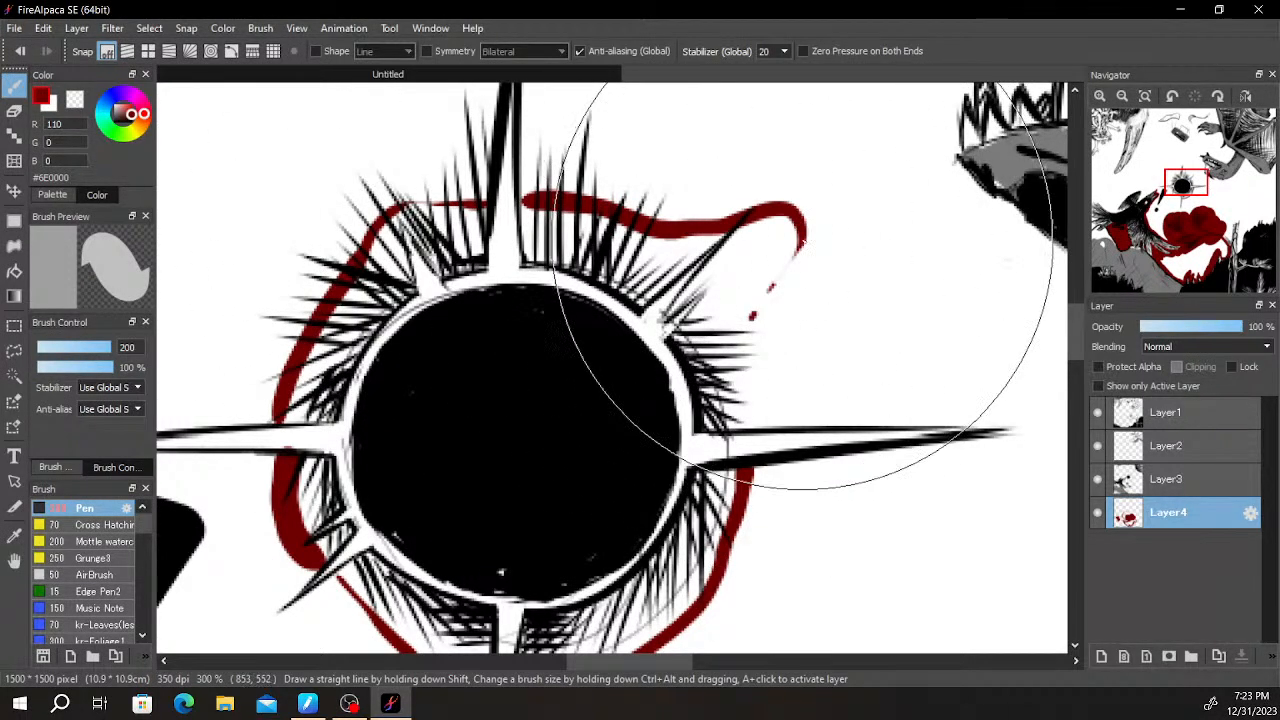
{"action": "left_click_drag", "start_coordinate": [802, 230], "coordinate": [744, 342]}
{"action": "mouse_move", "coordinate": [765, 217]}
{"action": "left_mouse_down"}
{"action": "mouse_move", "coordinate": [743, 299]}
{"action": "mouse_move", "coordinate": [747, 375]}
{"action": "left_mouse_up"}
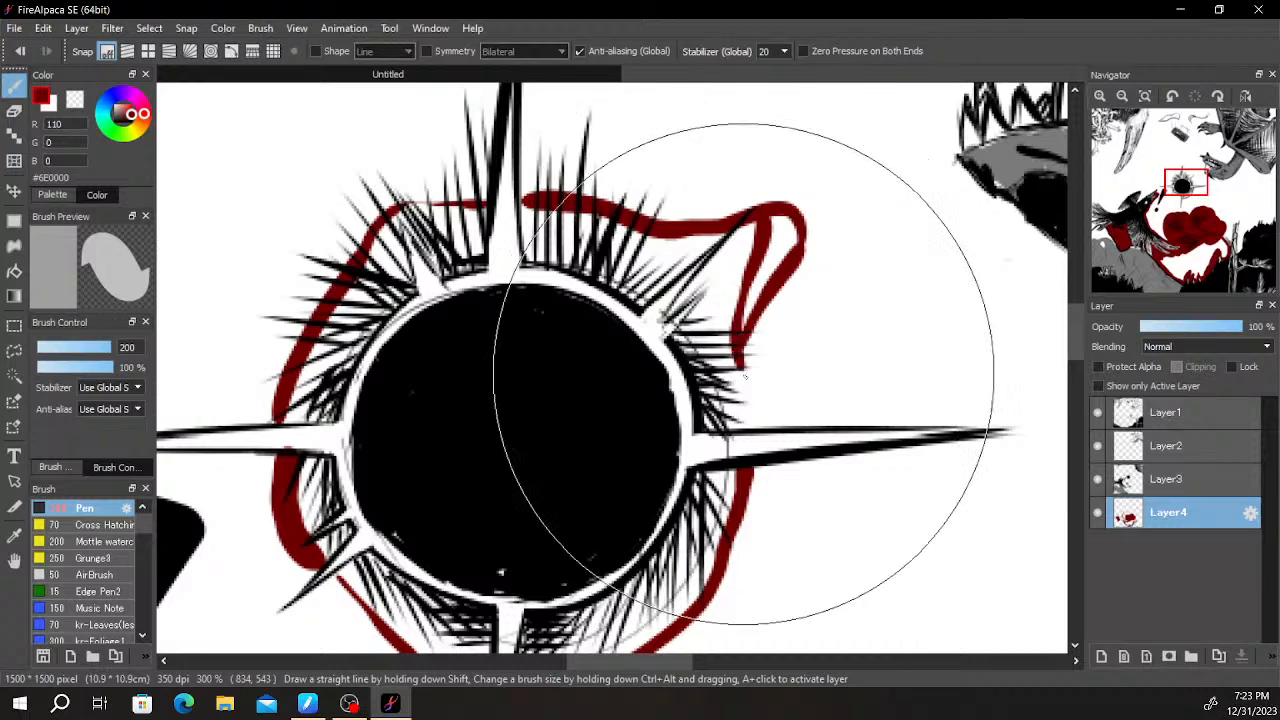
{"action": "mouse_move", "coordinate": [742, 228]}
{"action": "left_mouse_down"}
{"action": "mouse_move", "coordinate": [736, 330]}
{"action": "mouse_move", "coordinate": [757, 408]}
{"action": "left_mouse_up"}
{"action": "scroll", "coordinate": [753, 410], "scroll_direction": "down", "scroll_amount": 4}
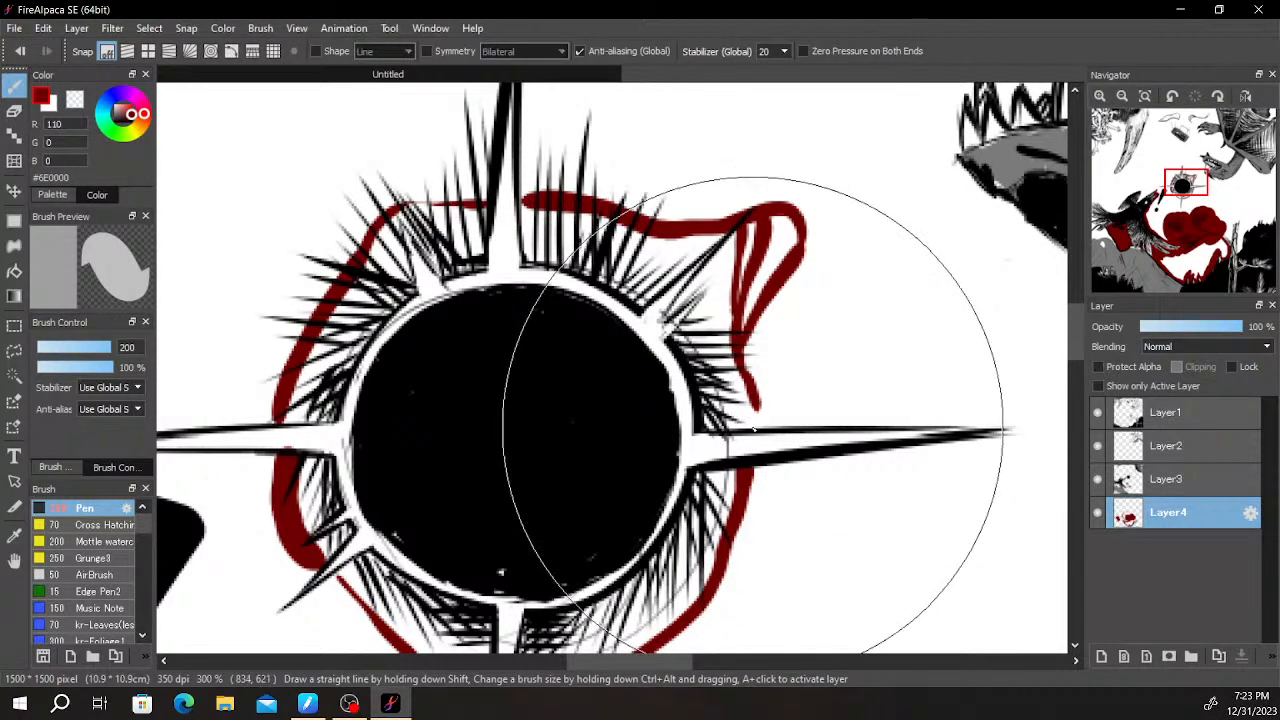
- Fill dark red around the sun's top spike and down the outside of its upper-left hatching to the left spike
{"action": "scroll", "coordinate": [723, 300], "scroll_direction": "up", "scroll_amount": 3}
{"action": "left_click_drag", "start_coordinate": [792, 291], "coordinate": [788, 331]}
{"action": "scroll", "coordinate": [890, 312], "scroll_direction": "down", "scroll_amount": 3}
{"action": "scroll", "coordinate": [828, 308], "scroll_direction": "up", "scroll_amount": 2}
{"action": "left_click_drag", "start_coordinate": [663, 234], "coordinate": [696, 232]}
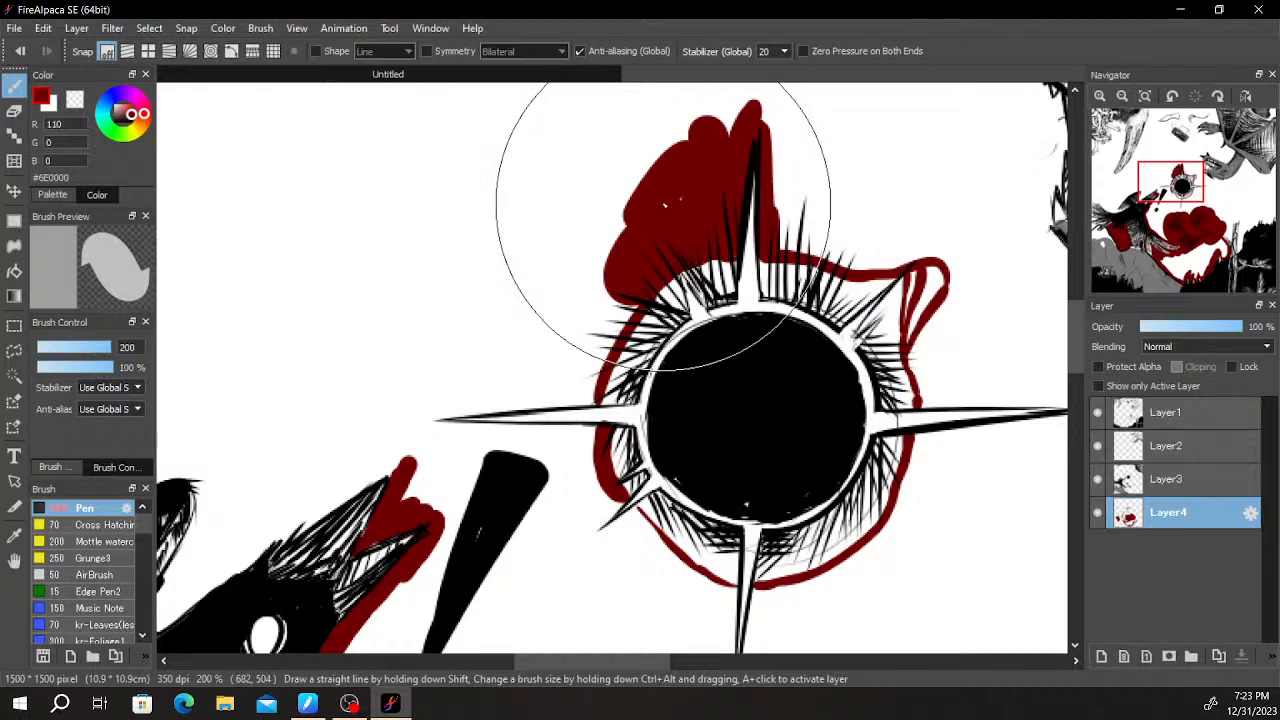
{"action": "scroll", "coordinate": [640, 195], "scroll_direction": "down", "scroll_amount": 2}
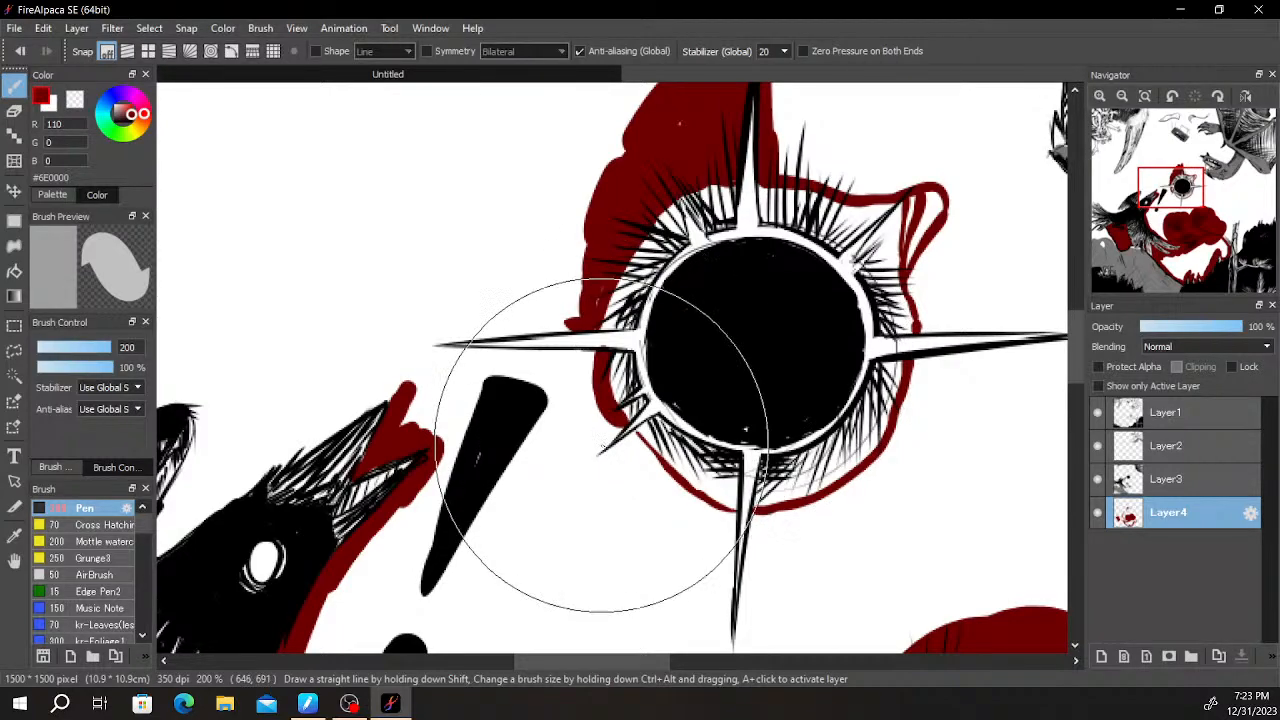
{"action": "left_click_drag", "start_coordinate": [619, 457], "coordinate": [722, 467]}
{"action": "scroll", "coordinate": [719, 457], "scroll_direction": "up", "scroll_amount": 1}
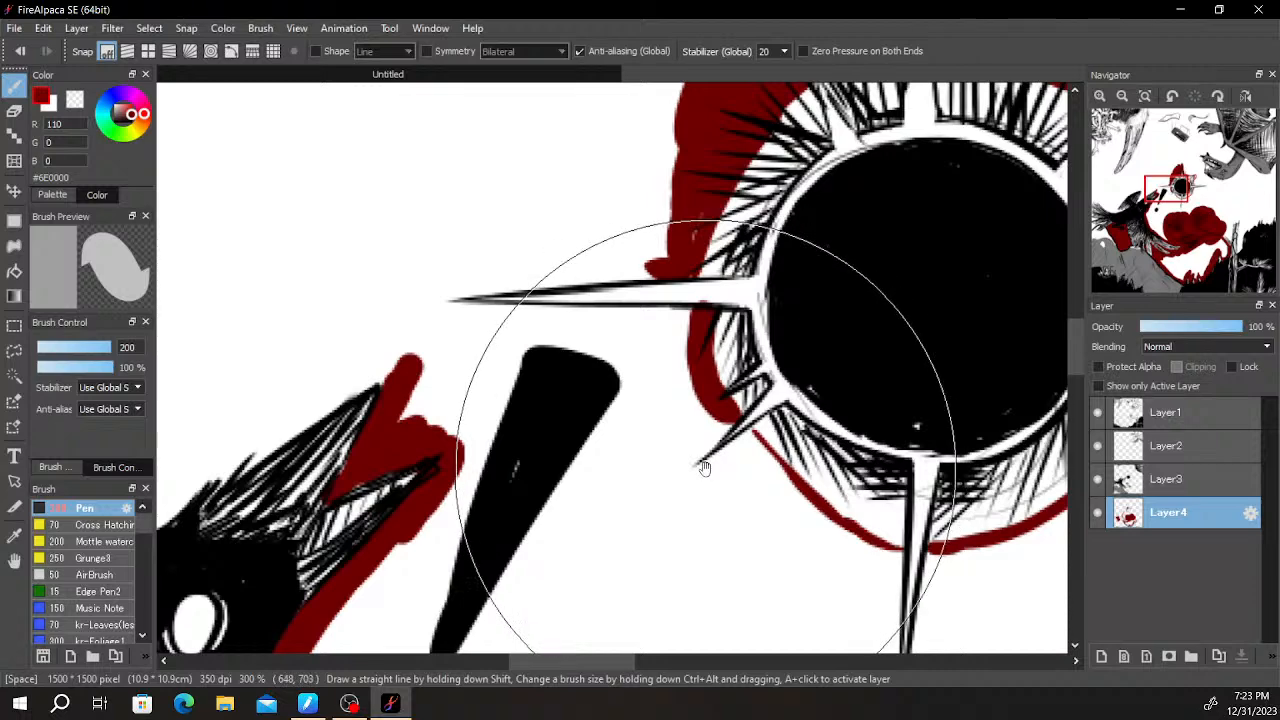
{"action": "left_click_drag", "start_coordinate": [612, 410], "coordinate": [632, 481]}
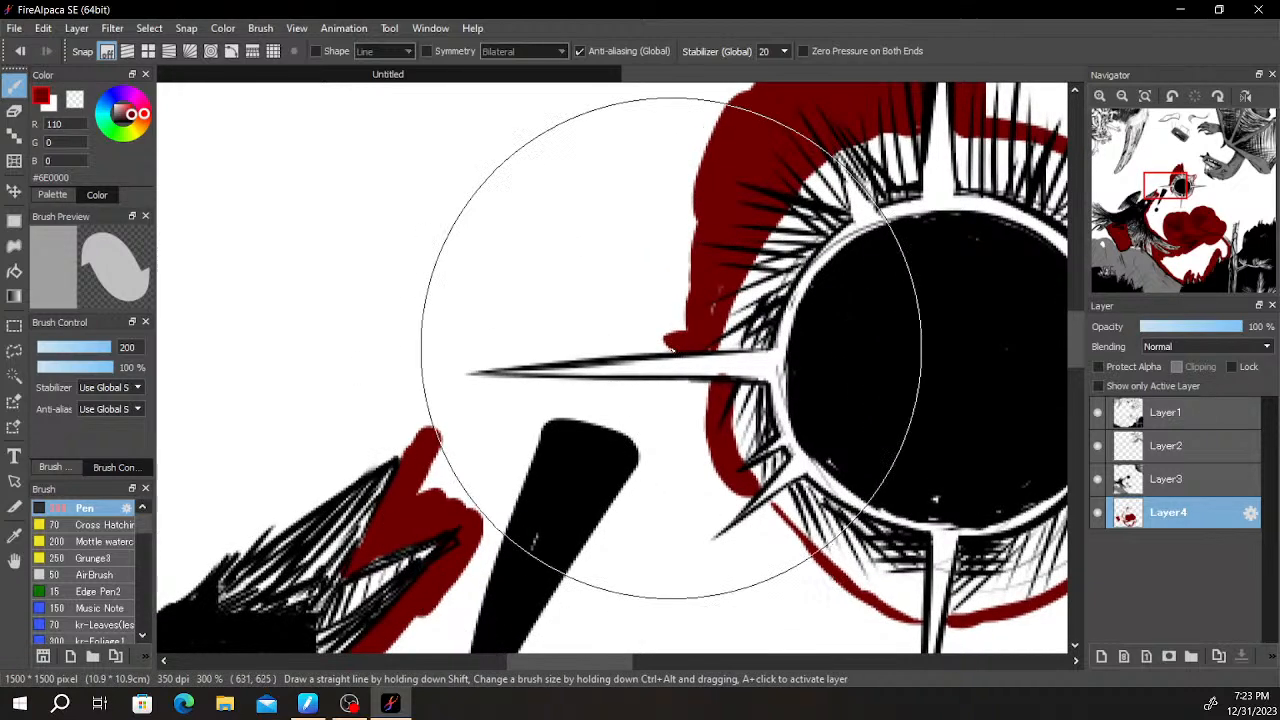
- Paint dark red along both edges of the sun's left spike and erase the spill inside it
{"action": "left_click_drag", "start_coordinate": [671, 337], "coordinate": [440, 362]}
{"action": "left_click_drag", "start_coordinate": [600, 347], "coordinate": [391, 380]}
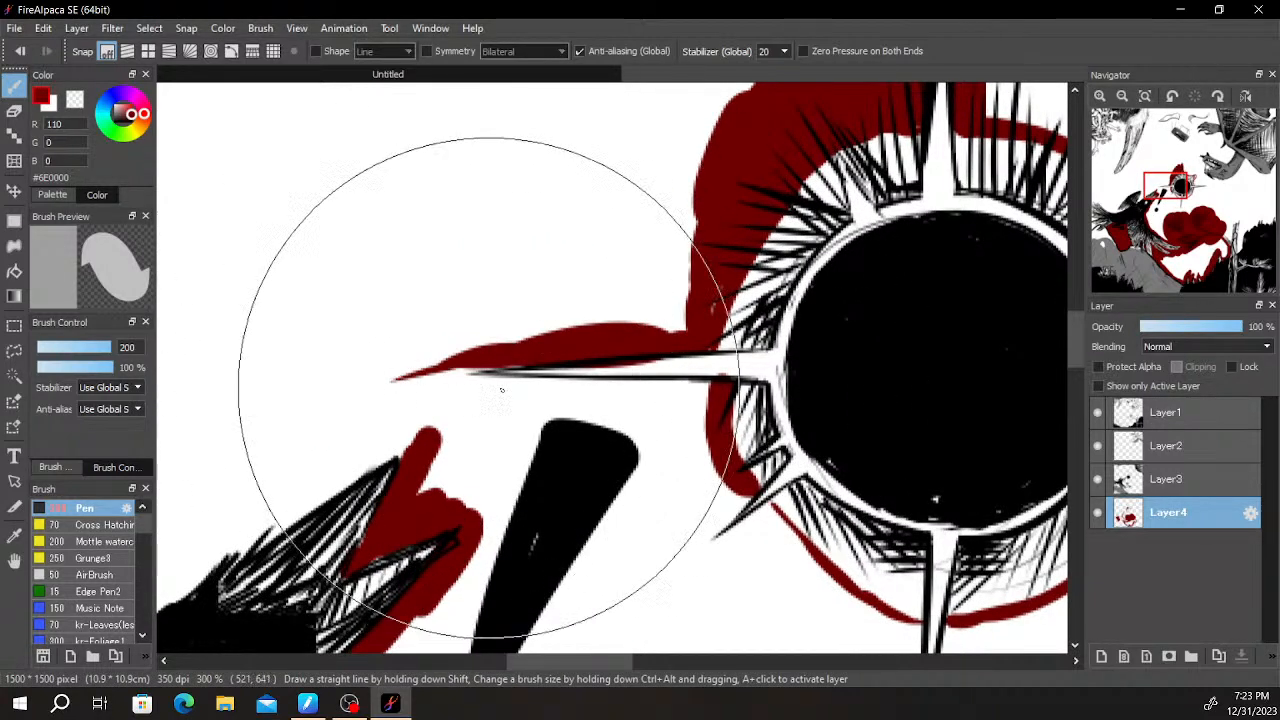
{"action": "mouse_move", "coordinate": [712, 404]}
{"action": "left_mouse_down"}
{"action": "mouse_move", "coordinate": [428, 389]}
{"action": "mouse_move", "coordinate": [721, 388]}
{"action": "mouse_move", "coordinate": [628, 394]}
{"action": "mouse_move", "coordinate": [691, 387]}
{"action": "mouse_move", "coordinate": [443, 376]}
{"action": "left_mouse_up"}
{"action": "left_click_drag", "start_coordinate": [542, 382], "coordinate": [443, 379]}
{"action": "left_click_drag", "start_coordinate": [552, 386], "coordinate": [495, 383]}
{"action": "scroll", "coordinate": [579, 368], "scroll_direction": "up", "scroll_amount": 3}
{"action": "key", "text": "e"}
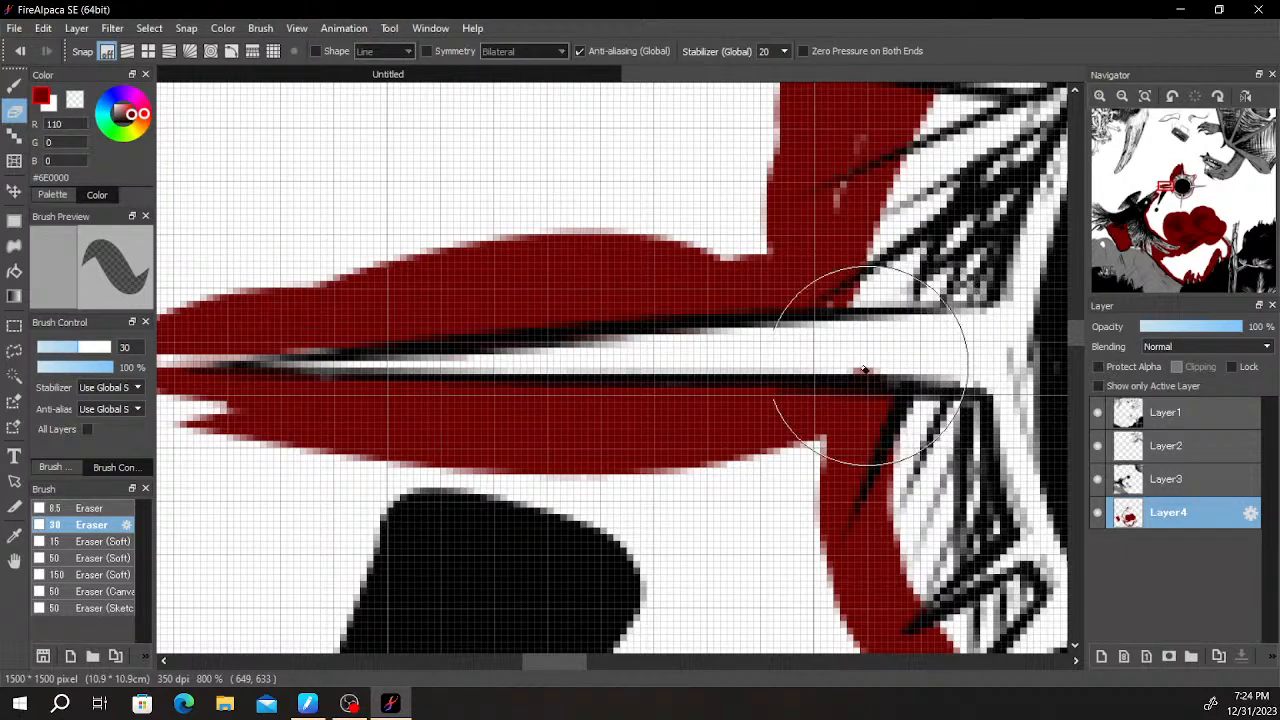
{"action": "key", "text": "b"}
{"action": "scroll", "coordinate": [450, 378], "scroll_direction": "down", "scroll_amount": 2}
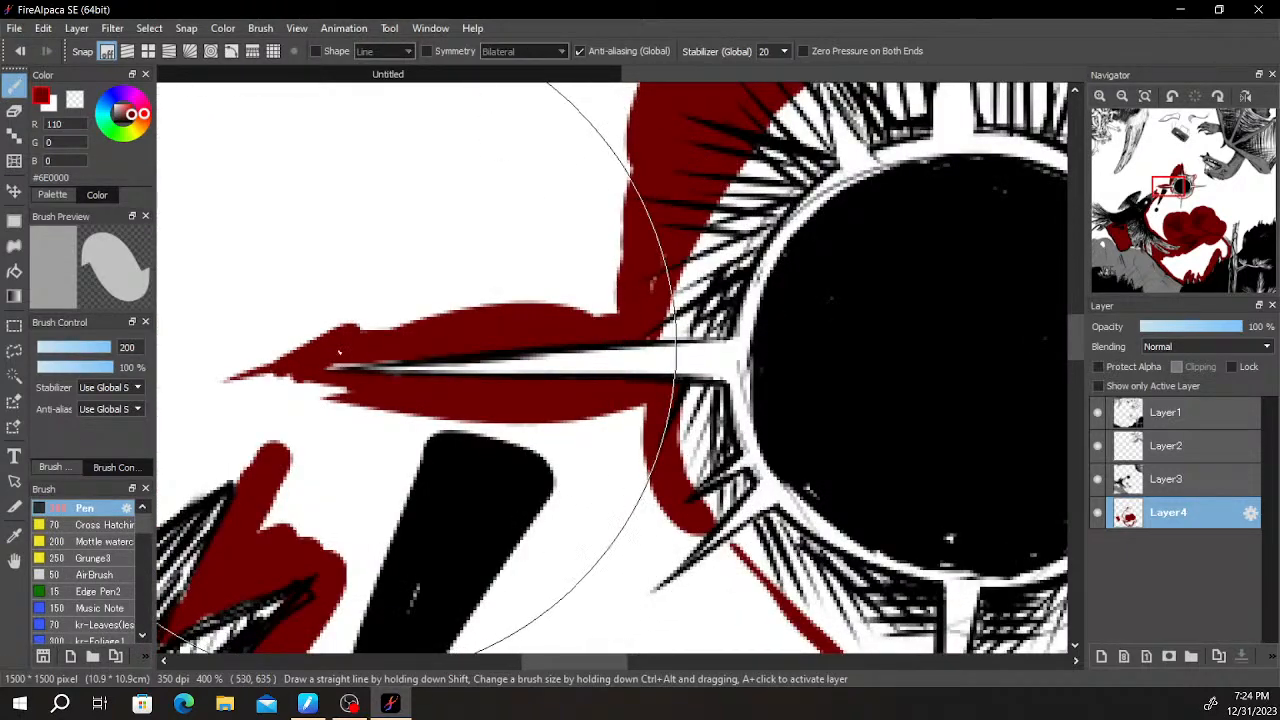
- Extend the dark red around the left spike's tip and down to the lower-left diagonal spike
{"action": "mouse_move", "coordinate": [405, 415]}
{"action": "left_mouse_down"}
{"action": "mouse_move", "coordinate": [316, 395]}
{"action": "mouse_move", "coordinate": [359, 410]}
{"action": "mouse_move", "coordinate": [279, 402]}
{"action": "mouse_move", "coordinate": [278, 342]}
{"action": "mouse_move", "coordinate": [462, 313]}
{"action": "mouse_move", "coordinate": [390, 314]}
{"action": "mouse_move", "coordinate": [628, 290]}
{"action": "mouse_move", "coordinate": [618, 253]}
{"action": "mouse_move", "coordinate": [636, 162]}
{"action": "mouse_move", "coordinate": [486, 305]}
{"action": "mouse_move", "coordinate": [430, 298]}
{"action": "left_mouse_up"}
{"action": "scroll", "coordinate": [489, 283], "scroll_direction": "down", "scroll_amount": 2}
{"action": "scroll", "coordinate": [499, 296], "scroll_direction": "up", "scroll_amount": 2}
{"action": "left_click_drag", "start_coordinate": [503, 383], "coordinate": [425, 306]}
{"action": "mouse_move", "coordinate": [303, 312]}
{"action": "left_mouse_down"}
{"action": "mouse_move", "coordinate": [643, 429]}
{"action": "mouse_move", "coordinate": [500, 386]}
{"action": "mouse_move", "coordinate": [571, 386]}
{"action": "mouse_move", "coordinate": [588, 367]}
{"action": "mouse_move", "coordinate": [524, 307]}
{"action": "mouse_move", "coordinate": [378, 315]}
{"action": "mouse_move", "coordinate": [467, 306]}
{"action": "left_mouse_up"}
{"action": "scroll", "coordinate": [537, 333], "scroll_direction": "down", "scroll_amount": 1}
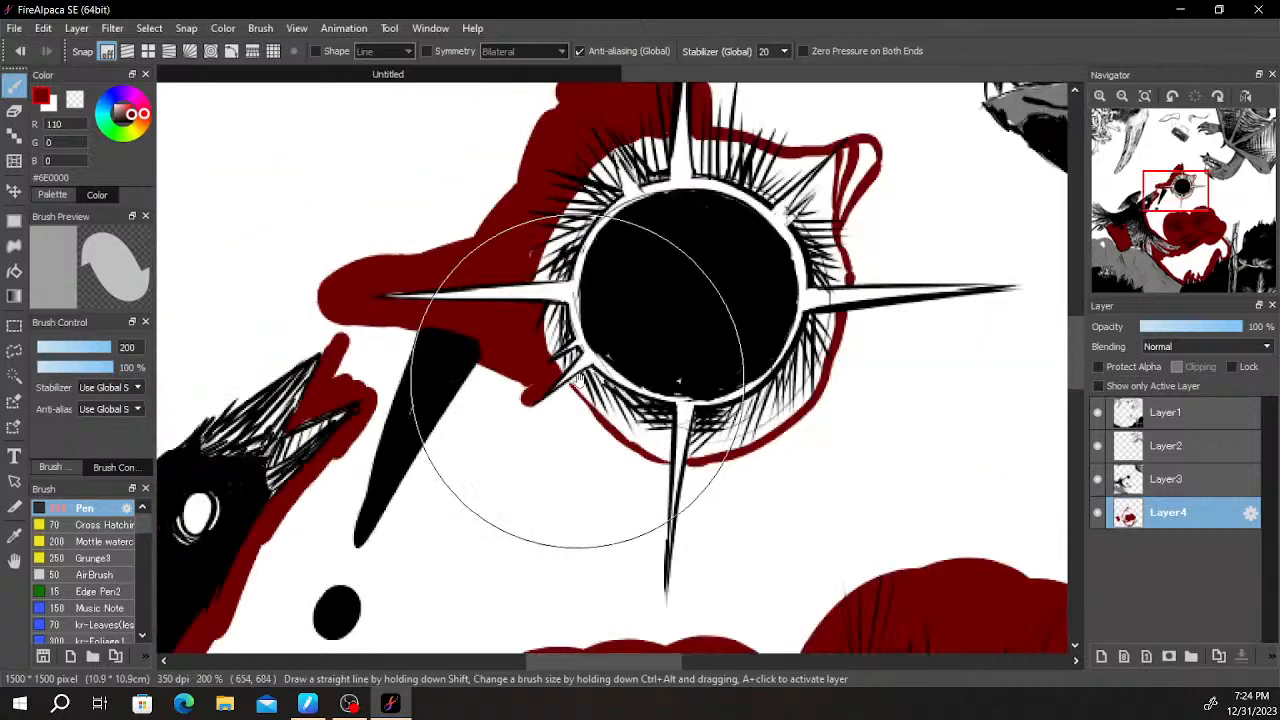
- Thicken the dark red on the sun's lower-left edge and paint along both sides and the tip of the bottom spike
{"action": "left_click_drag", "start_coordinate": [533, 451], "coordinate": [565, 323]}
{"action": "mouse_move", "coordinate": [583, 280]}
{"action": "left_mouse_down"}
{"action": "mouse_move", "coordinate": [601, 267]}
{"action": "mouse_move", "coordinate": [567, 281]}
{"action": "mouse_move", "coordinate": [599, 262]}
{"action": "mouse_move", "coordinate": [641, 308]}
{"action": "mouse_move", "coordinate": [600, 283]}
{"action": "mouse_move", "coordinate": [699, 356]}
{"action": "mouse_move", "coordinate": [690, 465]}
{"action": "left_mouse_up"}
{"action": "left_click_drag", "start_coordinate": [690, 350], "coordinate": [686, 412]}
{"action": "left_click_drag", "start_coordinate": [723, 340], "coordinate": [708, 425]}
{"action": "key", "text": "ctrl+z"}
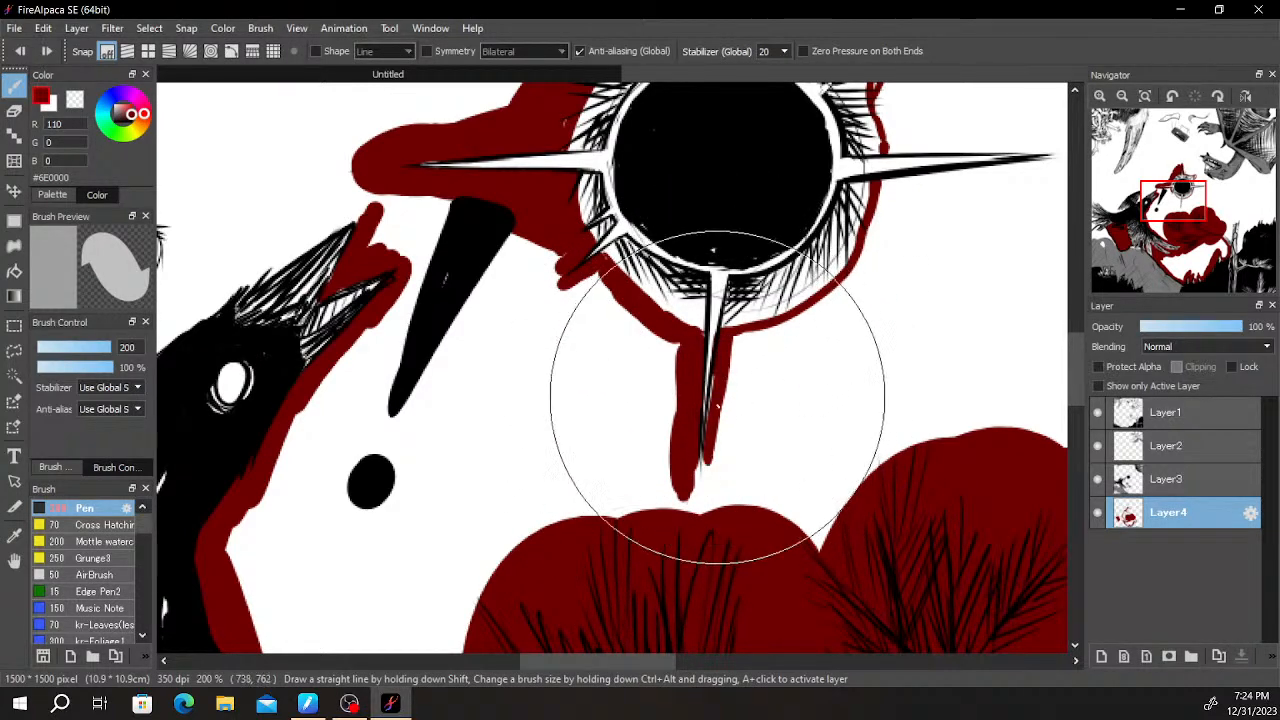
{"action": "mouse_move", "coordinate": [707, 476]}
{"action": "left_mouse_down"}
{"action": "mouse_move", "coordinate": [708, 443]}
{"action": "mouse_move", "coordinate": [693, 466]}
{"action": "left_mouse_up"}
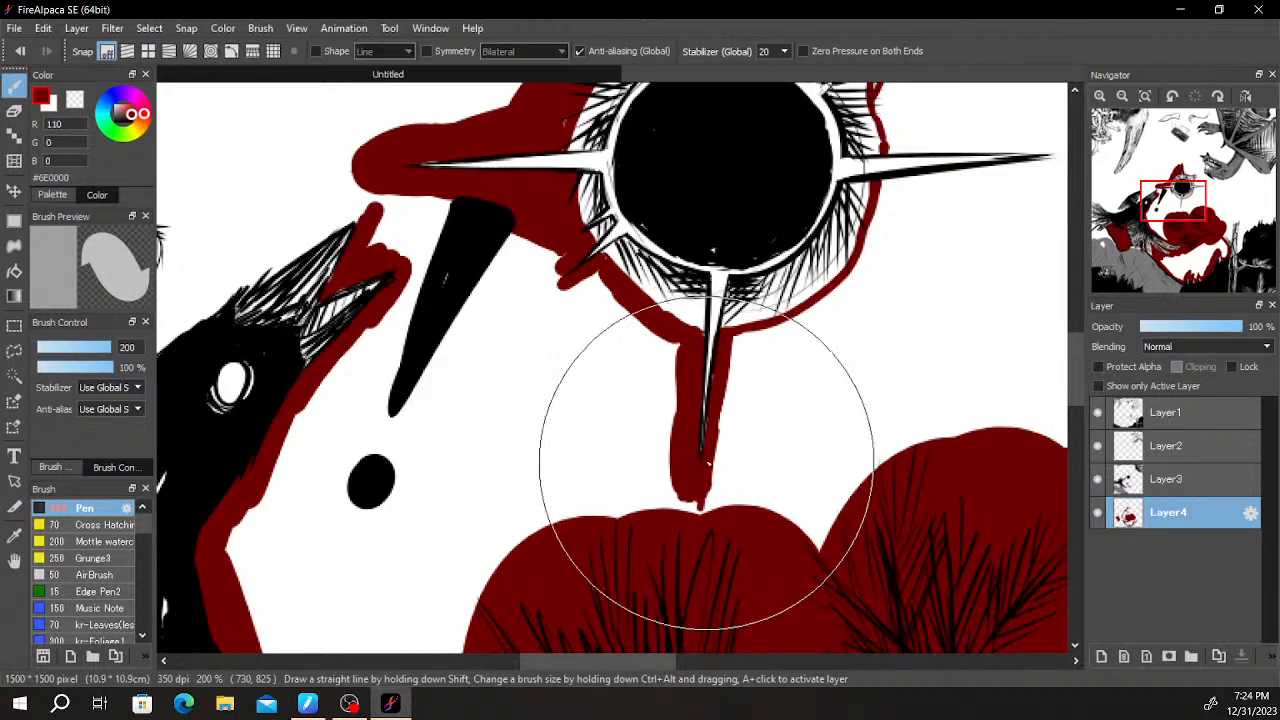
- Widen the dark red band around the sun's lower half and continue it along the underside of the right spike
{"action": "left_click_drag", "start_coordinate": [870, 382], "coordinate": [851, 490]}
{"action": "mouse_move", "coordinate": [594, 427]}
{"action": "left_mouse_down"}
{"action": "mouse_move", "coordinate": [575, 383]}
{"action": "mouse_move", "coordinate": [561, 399]}
{"action": "mouse_move", "coordinate": [592, 477]}
{"action": "mouse_move", "coordinate": [651, 543]}
{"action": "mouse_move", "coordinate": [636, 500]}
{"action": "mouse_move", "coordinate": [644, 575]}
{"action": "left_mouse_up"}
{"action": "mouse_move", "coordinate": [705, 605]}
{"action": "left_mouse_down"}
{"action": "mouse_move", "coordinate": [720, 471]}
{"action": "mouse_move", "coordinate": [843, 390]}
{"action": "mouse_move", "coordinate": [876, 292]}
{"action": "mouse_move", "coordinate": [918, 286]}
{"action": "left_mouse_up"}
{"action": "left_click_drag", "start_coordinate": [1040, 275], "coordinate": [1042, 276]}
{"action": "left_click_drag", "start_coordinate": [996, 281], "coordinate": [771, 398]}
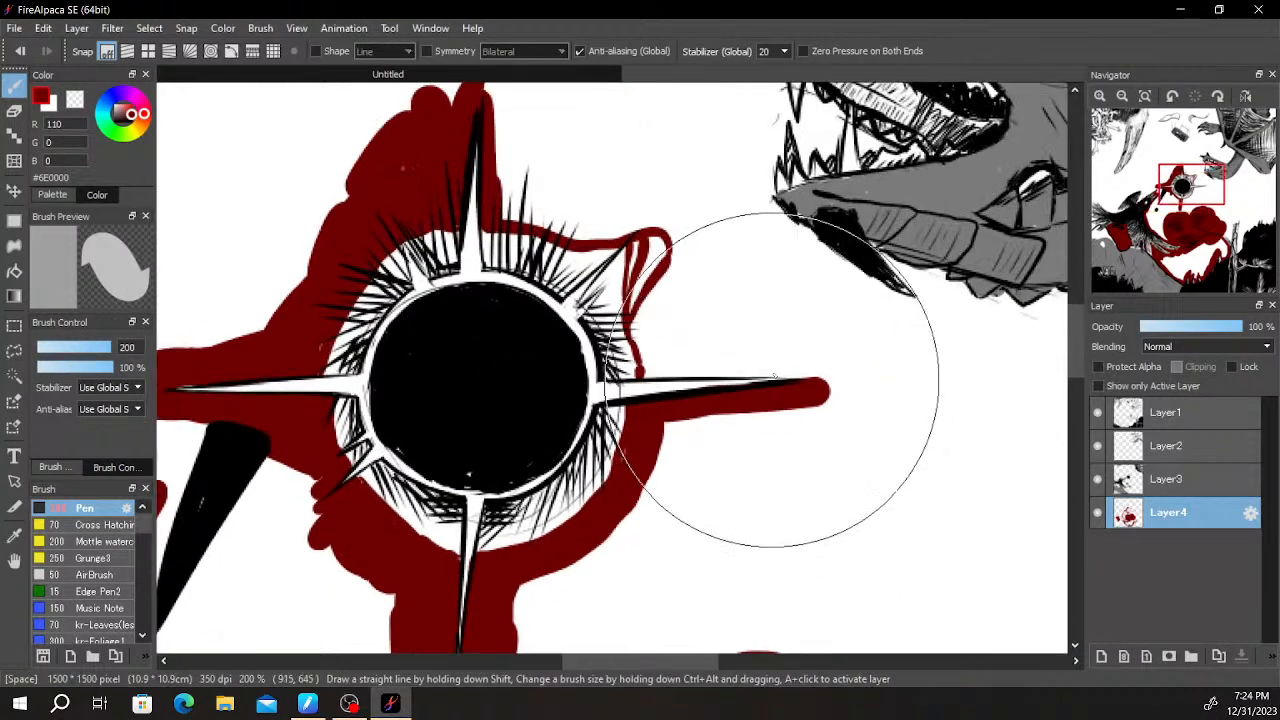
- Paint dark red along the upper edge of the right spike and erase the spill inside it
{"action": "left_click_drag", "start_coordinate": [651, 369], "coordinate": [834, 370]}
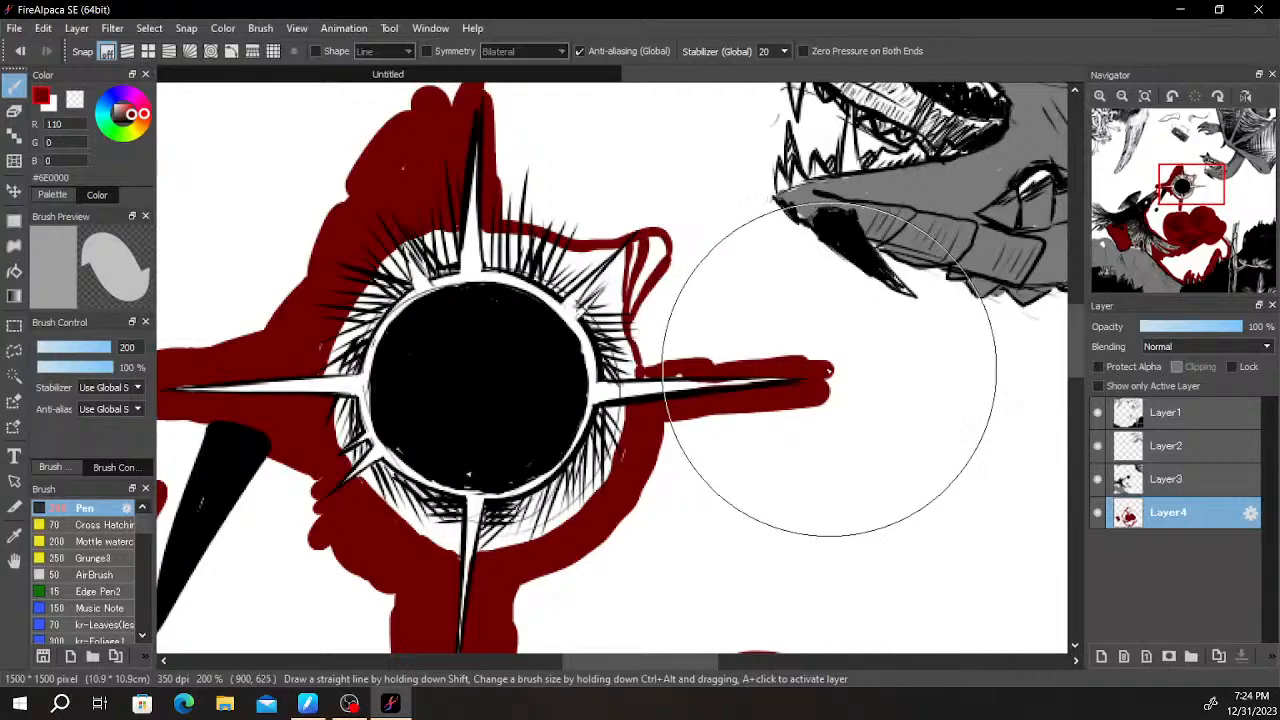
{"action": "scroll", "coordinate": [720, 390], "scroll_direction": "up", "scroll_amount": 1}
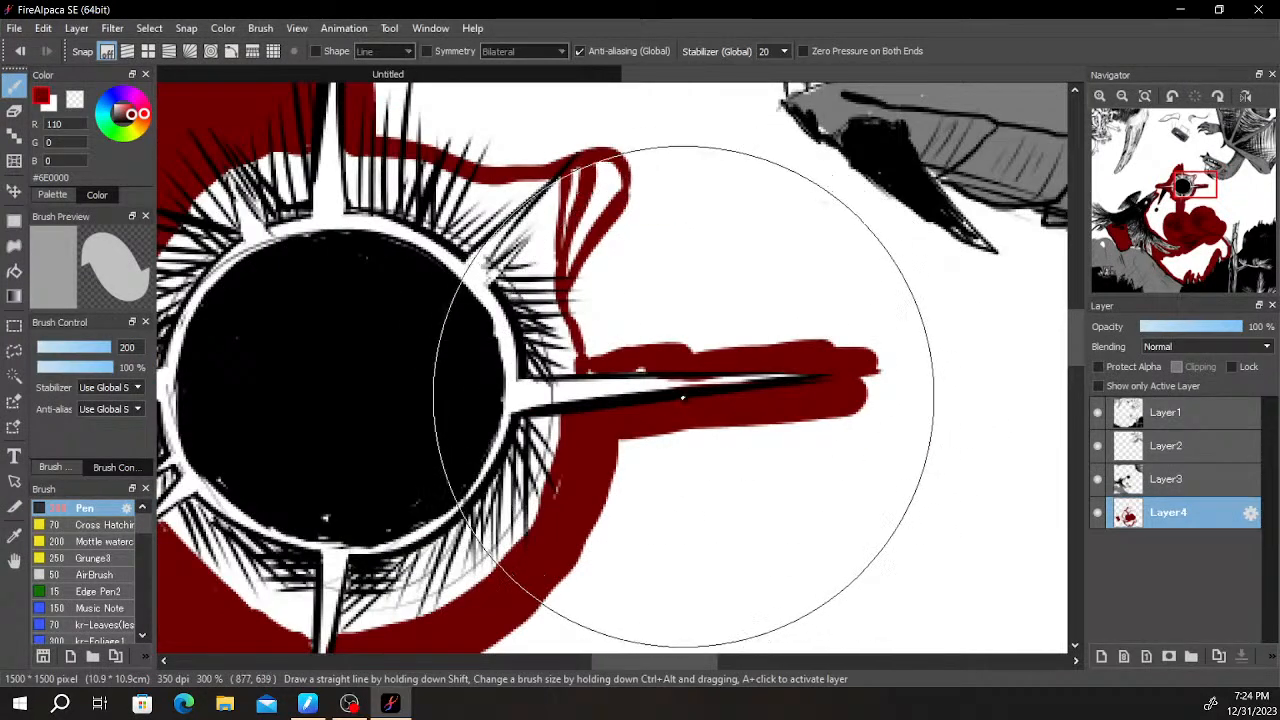
{"action": "key", "text": "e"}
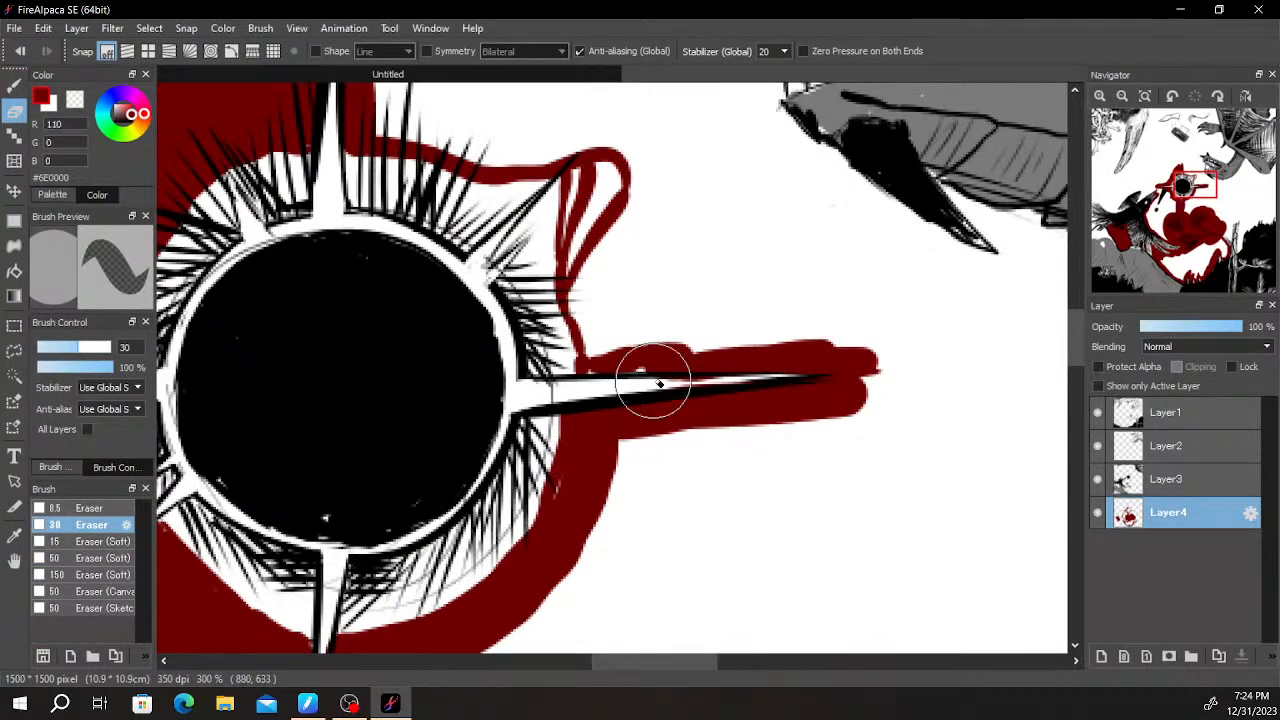
{"action": "key", "text": "b"}
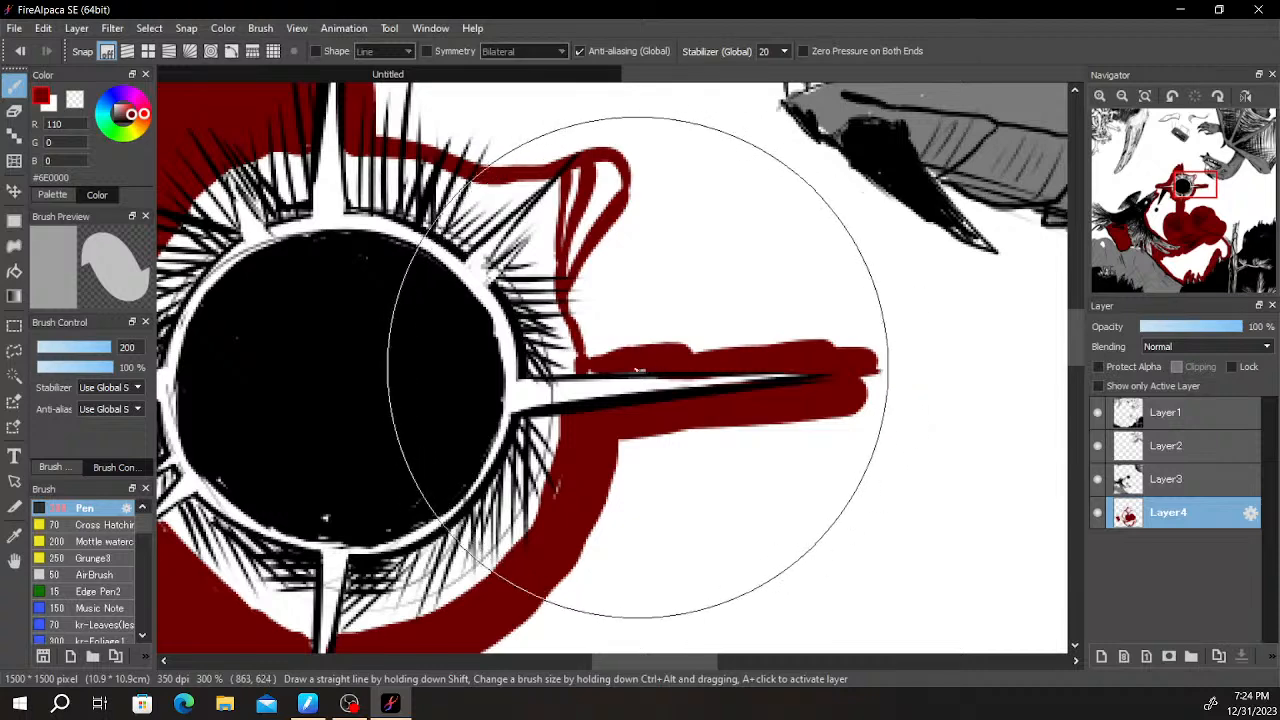
- Fill the area between the upper-right diagonal spike and the right spike with dark red
{"action": "mouse_move", "coordinate": [588, 350]}
{"action": "left_mouse_down"}
{"action": "mouse_move", "coordinate": [586, 180]}
{"action": "mouse_move", "coordinate": [605, 255]}
{"action": "mouse_move", "coordinate": [600, 305]}
{"action": "mouse_move", "coordinate": [640, 300]}
{"action": "mouse_move", "coordinate": [698, 208]}
{"action": "mouse_move", "coordinate": [686, 303]}
{"action": "left_mouse_up"}
{"action": "key", "text": "e"}
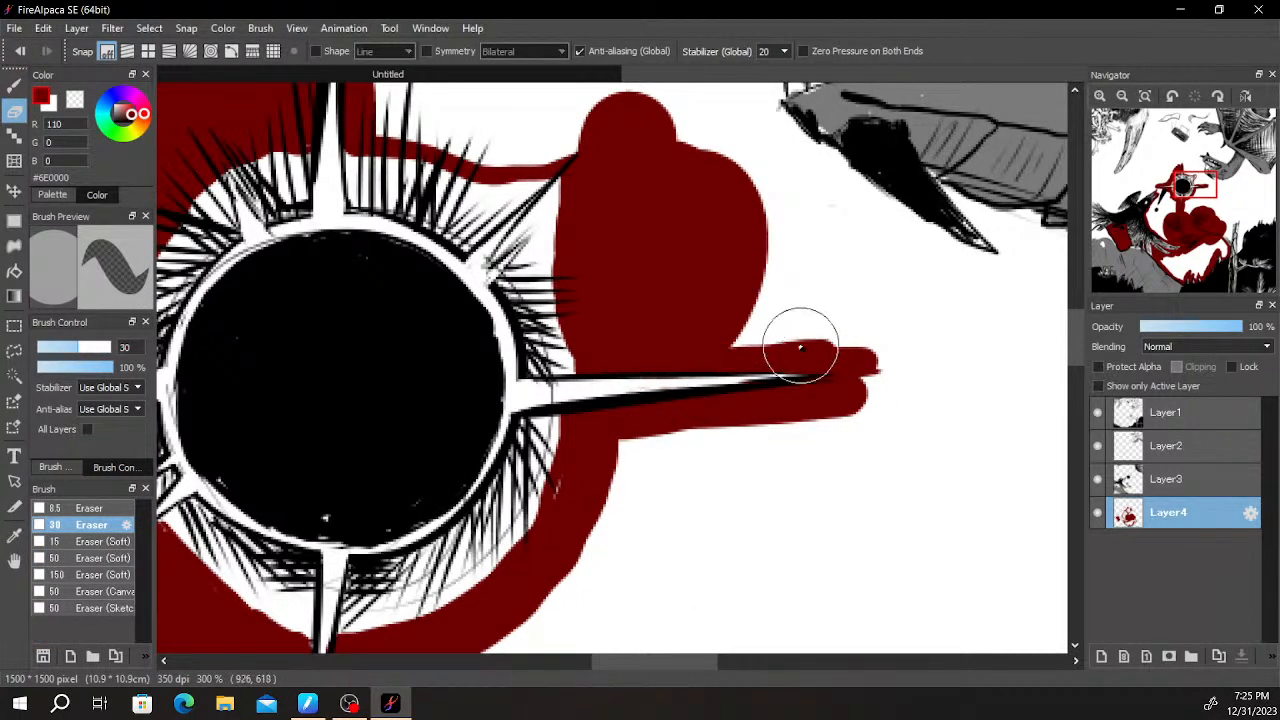
{"action": "key", "text": "b"}
- Widen the dark red above the sun and fill the area from its upper-left side to the bird's beak
{"action": "left_click_drag", "start_coordinate": [640, 220], "coordinate": [652, 532]}
{"action": "mouse_move", "coordinate": [434, 321]}
{"action": "left_mouse_down"}
{"action": "mouse_move", "coordinate": [404, 409]}
{"action": "mouse_move", "coordinate": [411, 428]}
{"action": "mouse_move", "coordinate": [409, 349]}
{"action": "mouse_move", "coordinate": [449, 429]}
{"action": "mouse_move", "coordinate": [508, 443]}
{"action": "mouse_move", "coordinate": [575, 400]}
{"action": "mouse_move", "coordinate": [565, 410]}
{"action": "mouse_move", "coordinate": [606, 456]}
{"action": "left_mouse_up"}
{"action": "mouse_move", "coordinate": [588, 317]}
{"action": "left_mouse_down"}
{"action": "mouse_move", "coordinate": [616, 428]}
{"action": "mouse_move", "coordinate": [594, 457]}
{"action": "mouse_move", "coordinate": [457, 346]}
{"action": "mouse_move", "coordinate": [345, 405]}
{"action": "left_mouse_up"}
{"action": "left_click_drag", "start_coordinate": [590, 277], "coordinate": [686, 251]}
{"action": "left_click_drag", "start_coordinate": [571, 425], "coordinate": [716, 199]}
{"action": "mouse_move", "coordinate": [484, 400]}
{"action": "left_mouse_down"}
{"action": "mouse_move", "coordinate": [549, 394]}
{"action": "mouse_move", "coordinate": [566, 426]}
{"action": "mouse_move", "coordinate": [548, 372]}
{"action": "left_mouse_up"}
{"action": "scroll", "coordinate": [580, 345], "scroll_direction": "down", "scroll_amount": 3}
{"action": "left_click_drag", "start_coordinate": [805, 273], "coordinate": [655, 220]}
{"action": "scroll", "coordinate": [691, 363], "scroll_direction": "down", "scroll_amount": 1}
{"action": "scroll", "coordinate": [680, 380], "scroll_direction": "up", "scroll_amount": 2}
- Fill dark red around the black exclamation mark, between the bird, the sun's bottom spike and the pine branch
{"action": "left_click_drag", "start_coordinate": [457, 426], "coordinate": [655, 399]}
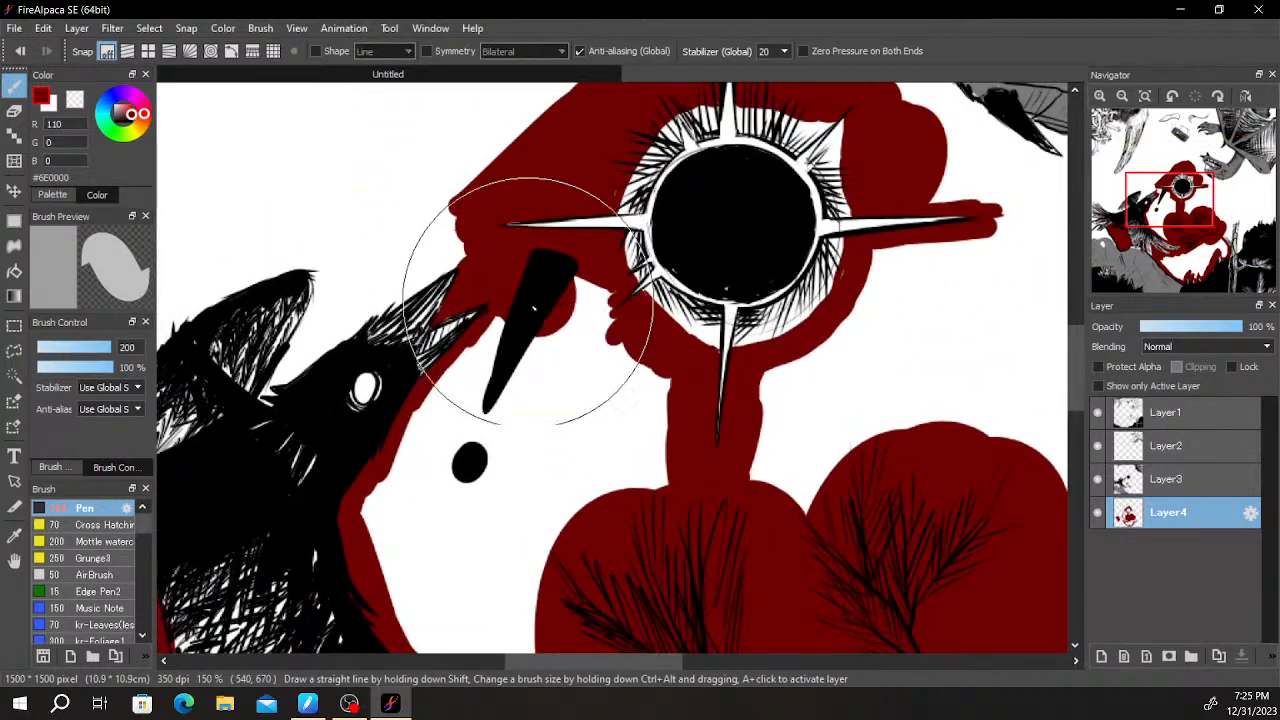
{"action": "left_click_drag", "start_coordinate": [644, 395], "coordinate": [662, 387]}
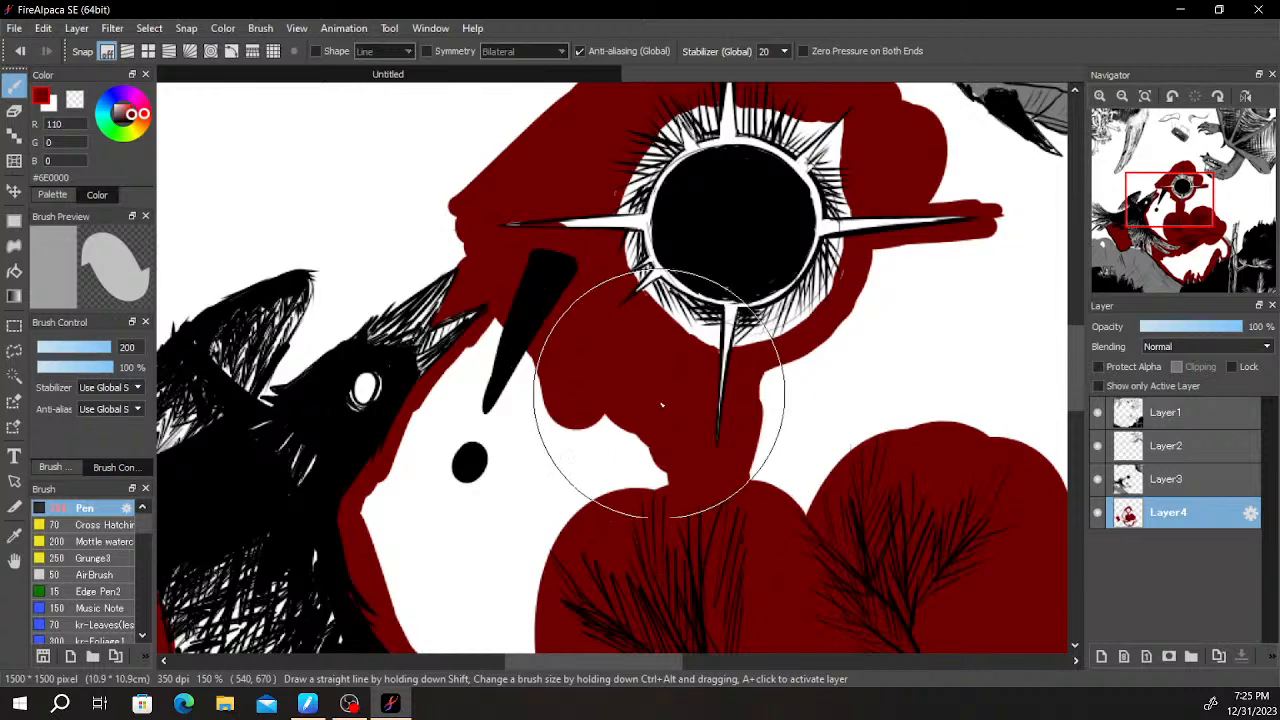
{"action": "left_click_drag", "start_coordinate": [585, 410], "coordinate": [508, 470]}
{"action": "mouse_move", "coordinate": [419, 477]}
{"action": "left_mouse_down"}
{"action": "mouse_move", "coordinate": [426, 458]}
{"action": "mouse_move", "coordinate": [397, 555]}
{"action": "mouse_move", "coordinate": [427, 458]}
{"action": "left_mouse_up"}
{"action": "mouse_move", "coordinate": [427, 577]}
{"action": "left_mouse_down"}
{"action": "mouse_move", "coordinate": [458, 367]}
{"action": "mouse_move", "coordinate": [516, 274]}
{"action": "left_mouse_up"}
{"action": "left_click_drag", "start_coordinate": [529, 416], "coordinate": [623, 543]}
{"action": "scroll", "coordinate": [604, 440], "scroll_direction": "down", "scroll_amount": 4}
- Fill dark red from below the sun's right spike down past the pine needles toward the broken tree trunk
{"action": "mouse_move", "coordinate": [688, 416]}
{"action": "left_mouse_down"}
{"action": "mouse_move", "coordinate": [618, 414]}
{"action": "mouse_move", "coordinate": [529, 566]}
{"action": "left_mouse_up"}
{"action": "scroll", "coordinate": [618, 414], "scroll_direction": "up", "scroll_amount": 4}
{"action": "scroll", "coordinate": [529, 566], "scroll_direction": "up", "scroll_amount": 2}
{"action": "scroll", "coordinate": [620, 388], "scroll_direction": "down", "scroll_amount": 1}
{"action": "mouse_move", "coordinate": [719, 175]}
{"action": "left_mouse_down"}
{"action": "mouse_move", "coordinate": [611, 205]}
{"action": "mouse_move", "coordinate": [587, 184]}
{"action": "mouse_move", "coordinate": [499, 349]}
{"action": "mouse_move", "coordinate": [420, 446]}
{"action": "mouse_move", "coordinate": [430, 512]}
{"action": "mouse_move", "coordinate": [479, 458]}
{"action": "mouse_move", "coordinate": [513, 495]}
{"action": "mouse_move", "coordinate": [583, 320]}
{"action": "mouse_move", "coordinate": [578, 331]}
{"action": "mouse_move", "coordinate": [629, 284]}
{"action": "mouse_move", "coordinate": [760, 223]}
{"action": "mouse_move", "coordinate": [785, 177]}
{"action": "mouse_move", "coordinate": [798, 429]}
{"action": "mouse_move", "coordinate": [580, 451]}
{"action": "left_mouse_up"}
{"action": "scroll", "coordinate": [850, 428], "scroll_direction": "down", "scroll_amount": 1}
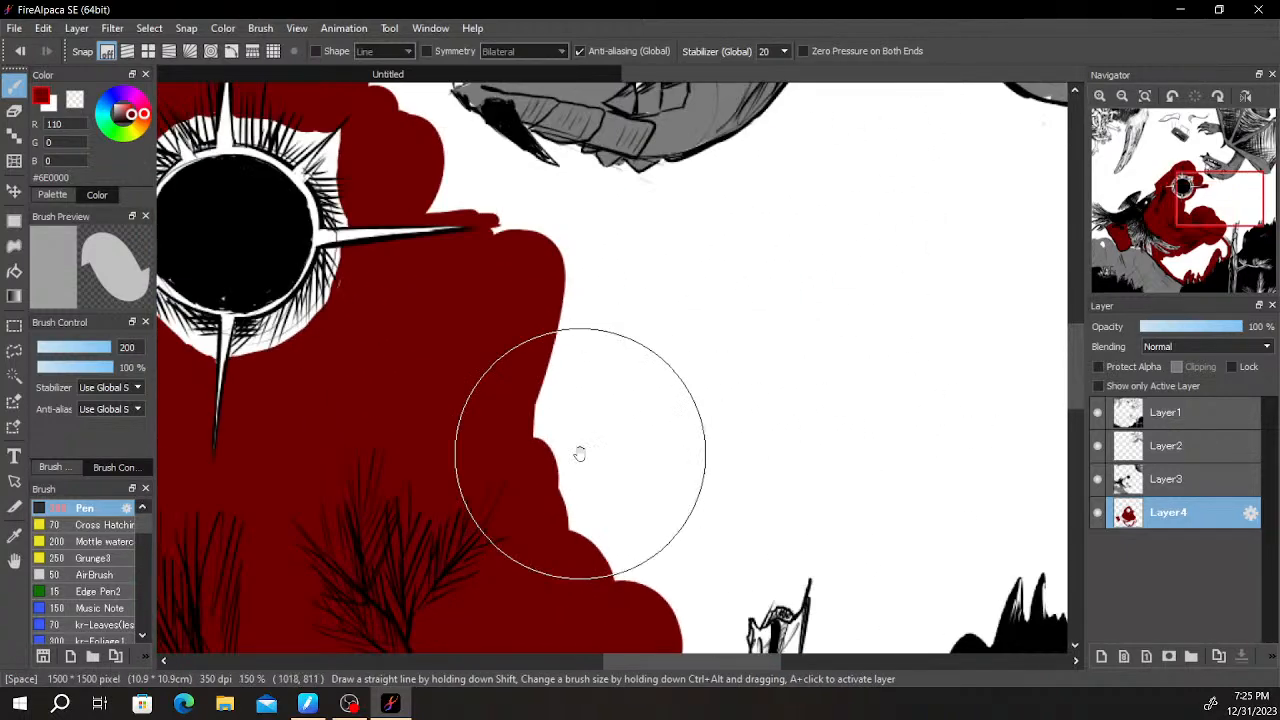
{"action": "scroll", "coordinate": [728, 457], "scroll_direction": "down", "scroll_amount": 2}
{"action": "left_click_drag", "start_coordinate": [728, 457], "coordinate": [727, 340]}
{"action": "scroll", "coordinate": [682, 371], "scroll_direction": "up", "scroll_amount": 1}
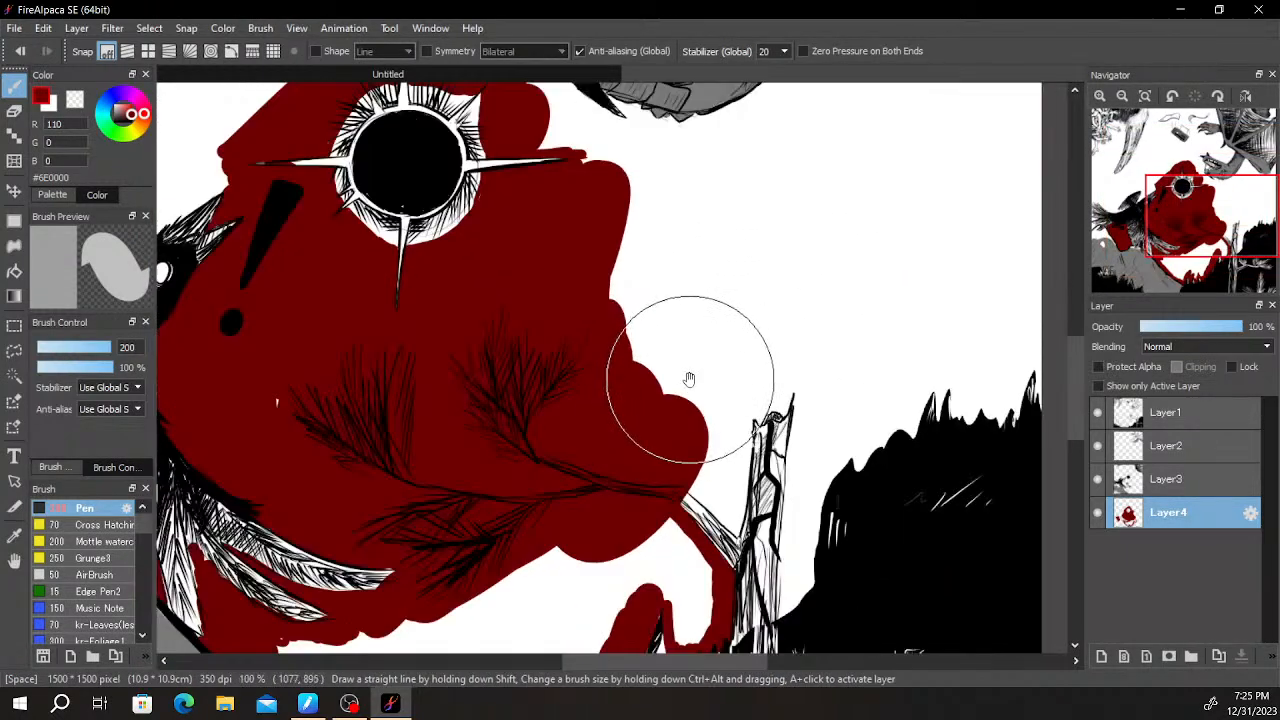
- Erase the dark red inside the outlines of the upper pine branch
{"action": "scroll", "coordinate": [691, 385], "scroll_direction": "up", "scroll_amount": 1}
{"action": "scroll", "coordinate": [738, 338], "scroll_direction": "down", "scroll_amount": 1}
{"action": "scroll", "coordinate": [746, 343], "scroll_direction": "up", "scroll_amount": 1}
{"action": "scroll", "coordinate": [729, 364], "scroll_direction": "down", "scroll_amount": 1}
{"action": "scroll", "coordinate": [720, 376], "scroll_direction": "up", "scroll_amount": 1}
{"action": "scroll", "coordinate": [673, 420], "scroll_direction": "up", "scroll_amount": 2}
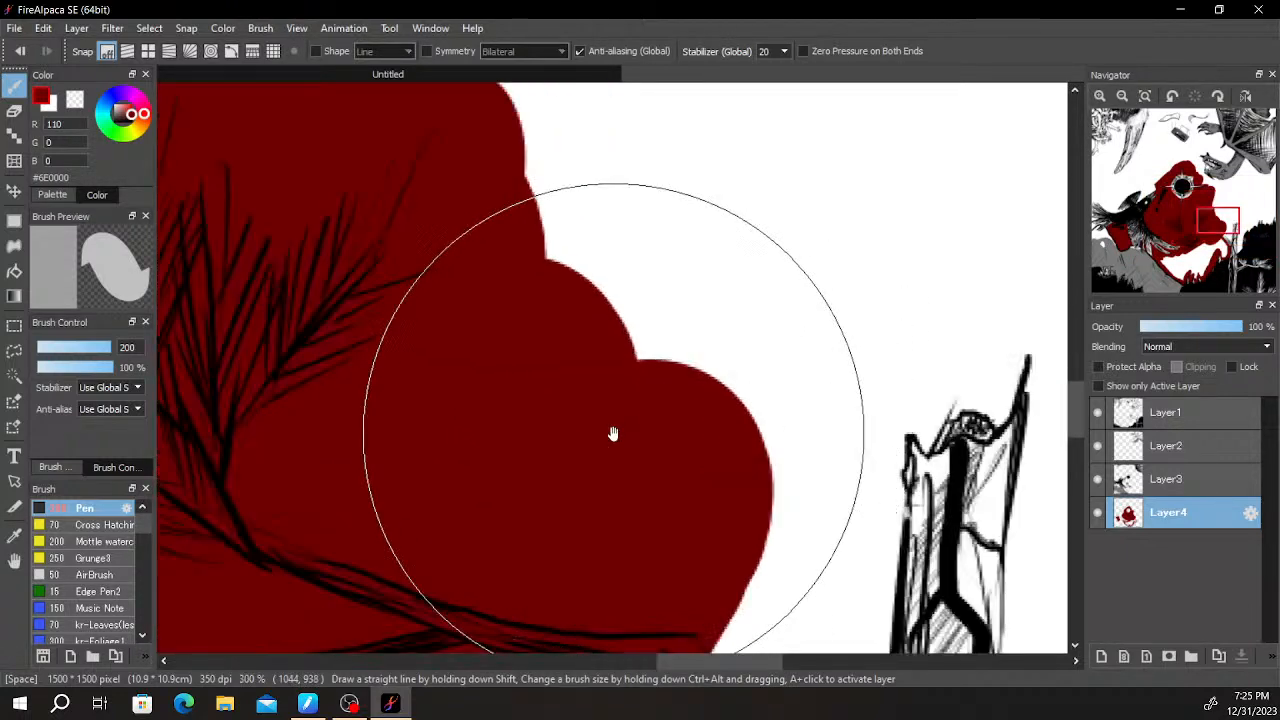
{"action": "scroll", "coordinate": [618, 440], "scroll_direction": "down", "scroll_amount": 1}
{"action": "left_click_drag", "start_coordinate": [643, 446], "coordinate": [760, 254]}
{"action": "key", "text": "e"}
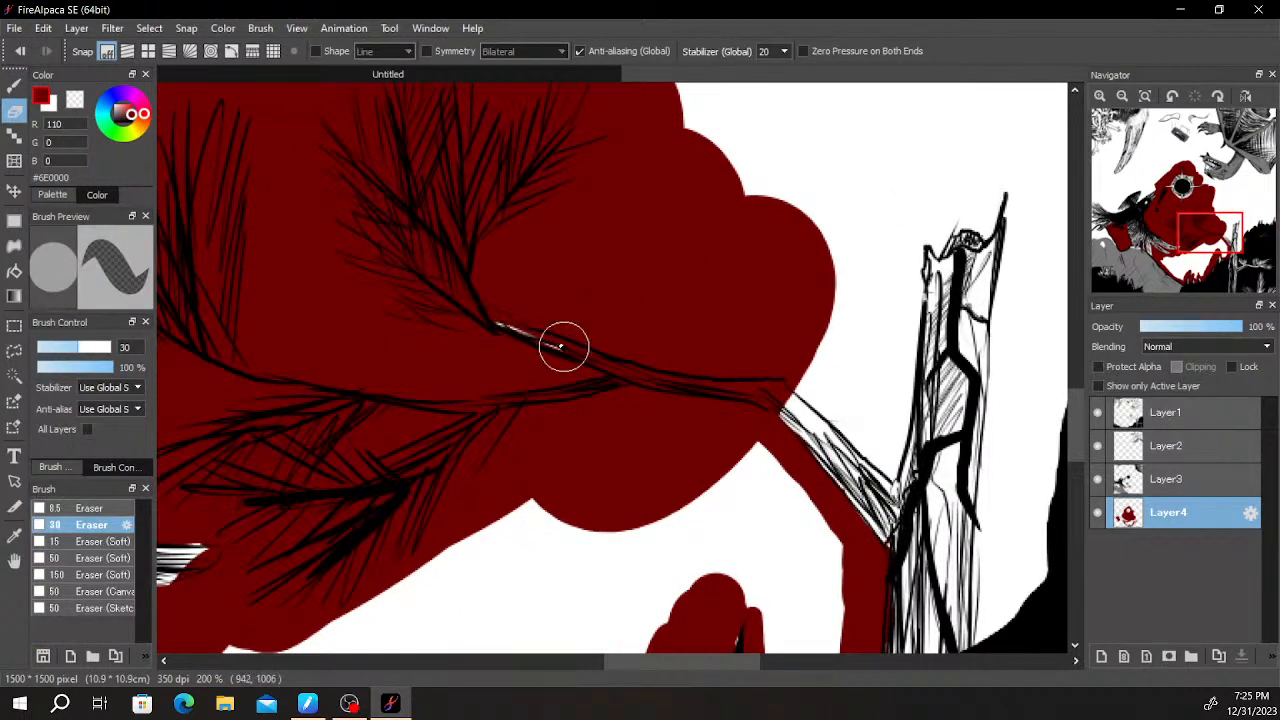
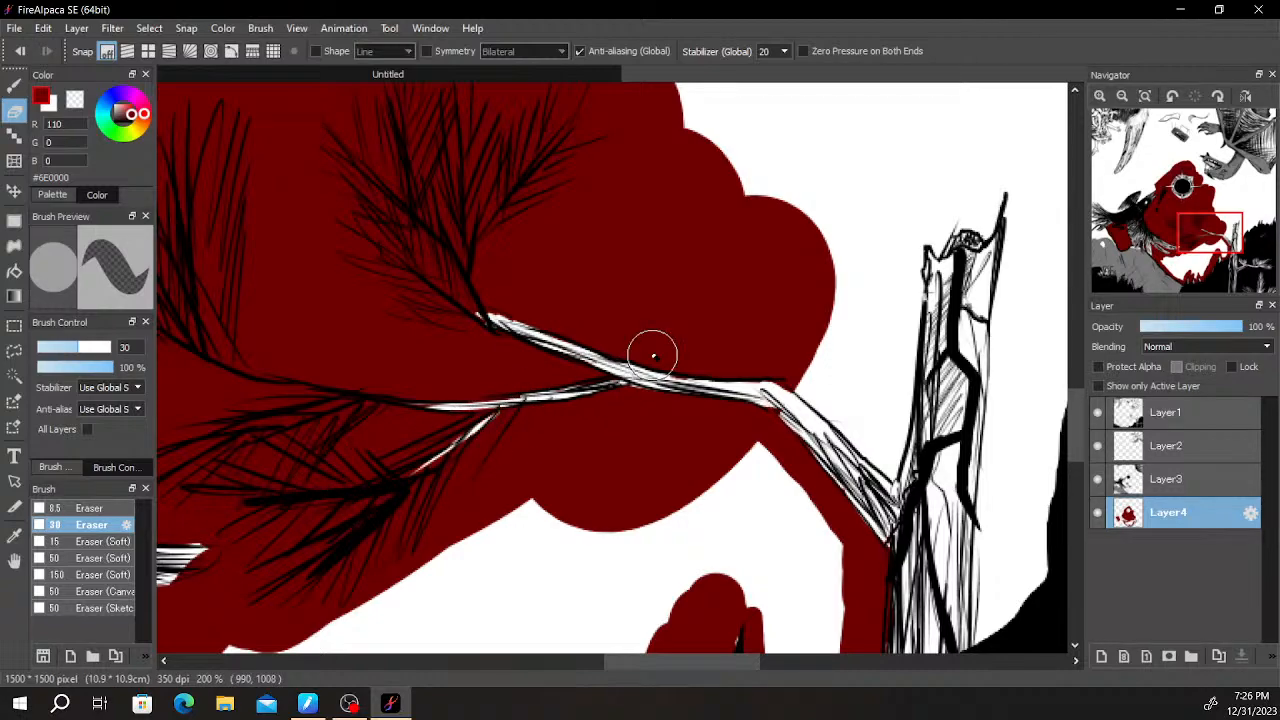
- Fill dark red between the bird's raised wing and the back of its head
{"action": "scroll", "coordinate": [838, 393], "scroll_direction": "down", "scroll_amount": 3}
{"action": "scroll", "coordinate": [857, 450], "scroll_direction": "up", "scroll_amount": 2}
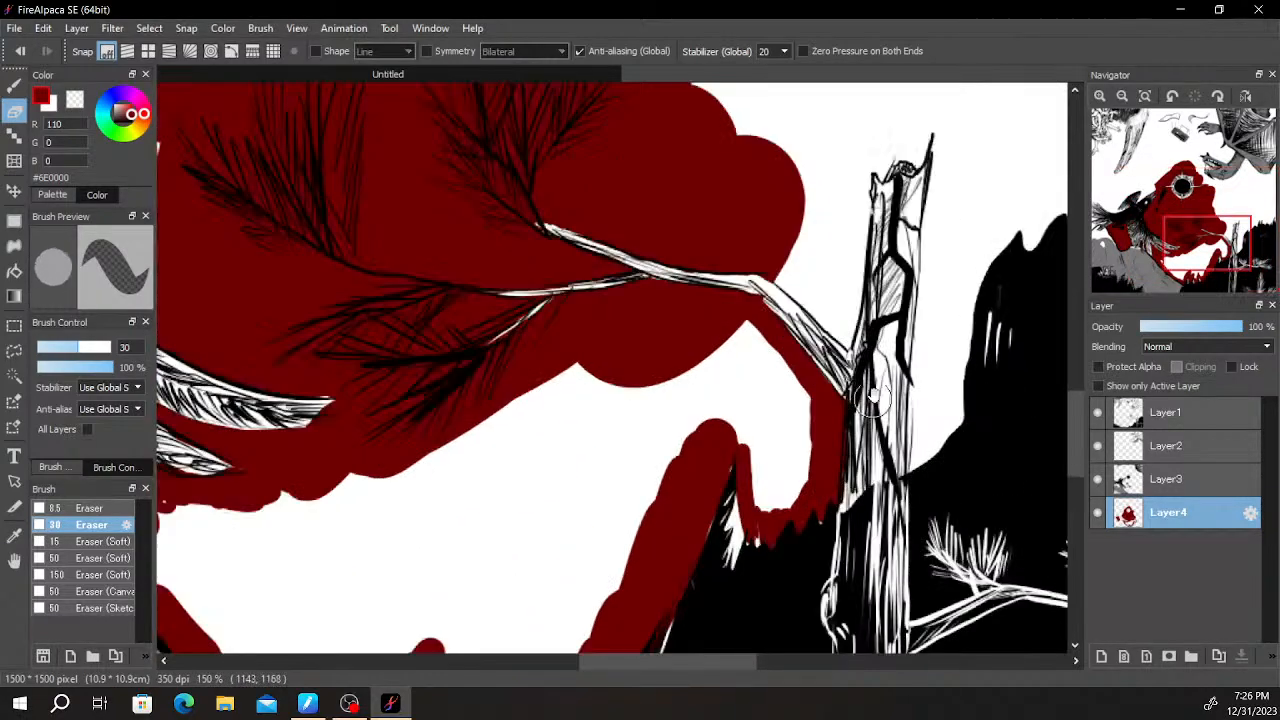
{"action": "scroll", "coordinate": [862, 450], "scroll_direction": "down", "scroll_amount": 1}
{"action": "left_click_drag", "start_coordinate": [897, 348], "coordinate": [793, 529]}
{"action": "scroll", "coordinate": [793, 529], "scroll_direction": "down", "scroll_amount": 3}
{"action": "scroll", "coordinate": [793, 529], "scroll_direction": "up", "scroll_amount": 2}
{"action": "left_click_drag", "start_coordinate": [538, 450], "coordinate": [825, 412]}
{"action": "scroll", "coordinate": [745, 361], "scroll_direction": "up", "scroll_amount": 2}
{"action": "key", "text": "b"}
{"action": "mouse_move", "coordinate": [496, 300]}
{"action": "left_mouse_down"}
{"action": "mouse_move", "coordinate": [549, 258]}
{"action": "mouse_move", "coordinate": [524, 293]}
{"action": "mouse_move", "coordinate": [574, 258]}
{"action": "mouse_move", "coordinate": [545, 288]}
{"action": "mouse_move", "coordinate": [559, 288]}
{"action": "mouse_move", "coordinate": [610, 241]}
{"action": "mouse_move", "coordinate": [578, 250]}
{"action": "left_mouse_up"}
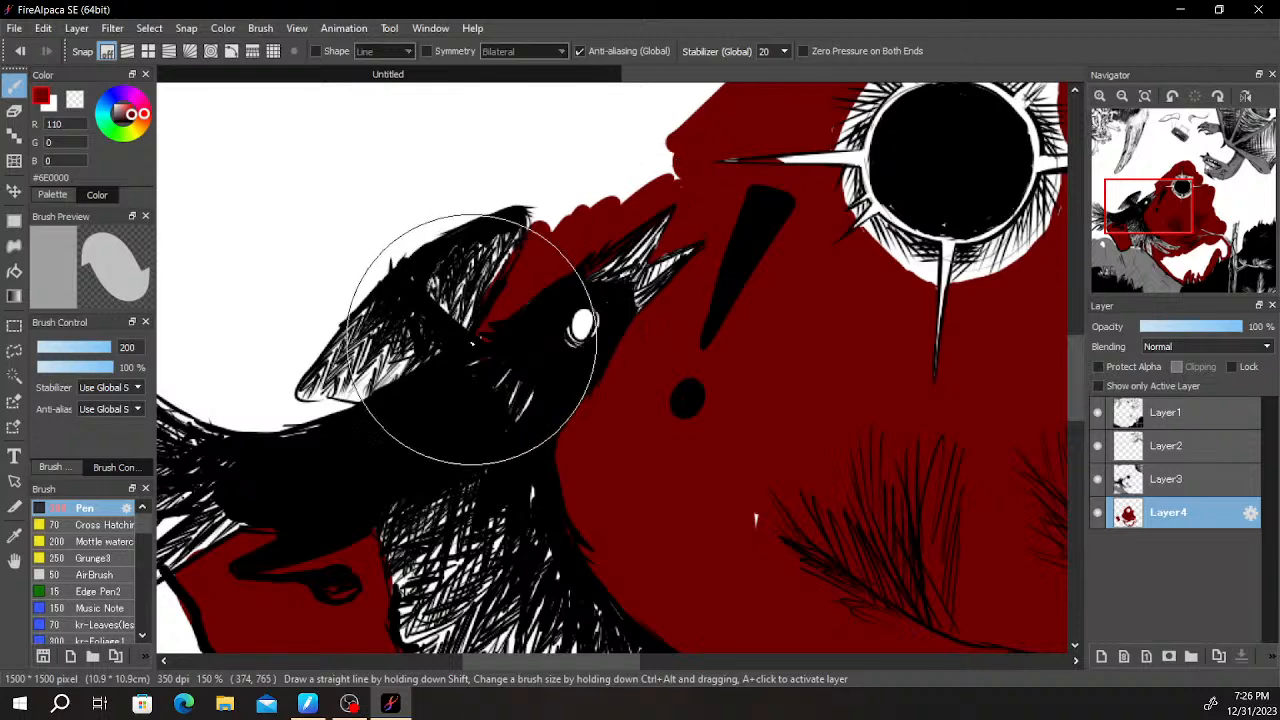
- Erase the dark red overlapping the inner feathers of the bird's raised wing
{"action": "scroll", "coordinate": [470, 370], "scroll_direction": "up", "scroll_amount": 2}
{"action": "key", "text": "e"}
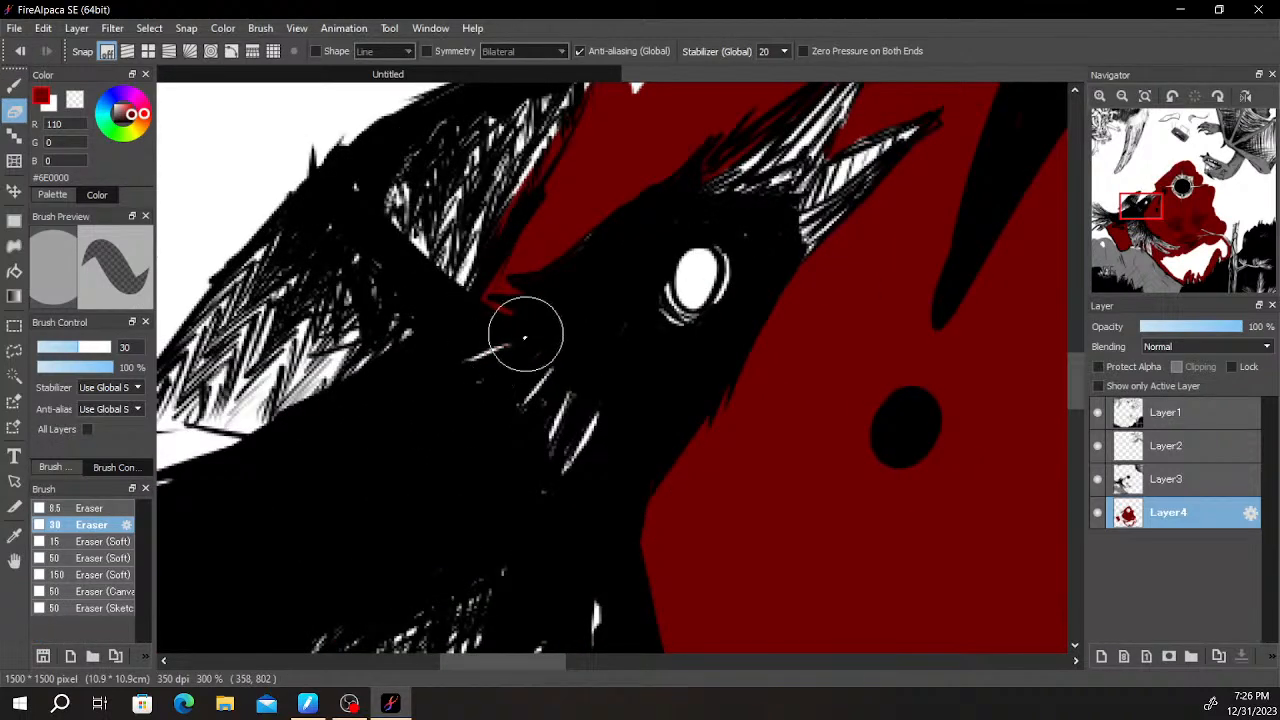
{"action": "scroll", "coordinate": [524, 336], "scroll_direction": "down", "scroll_amount": 2}
{"action": "scroll", "coordinate": [540, 346], "scroll_direction": "up", "scroll_amount": 2}
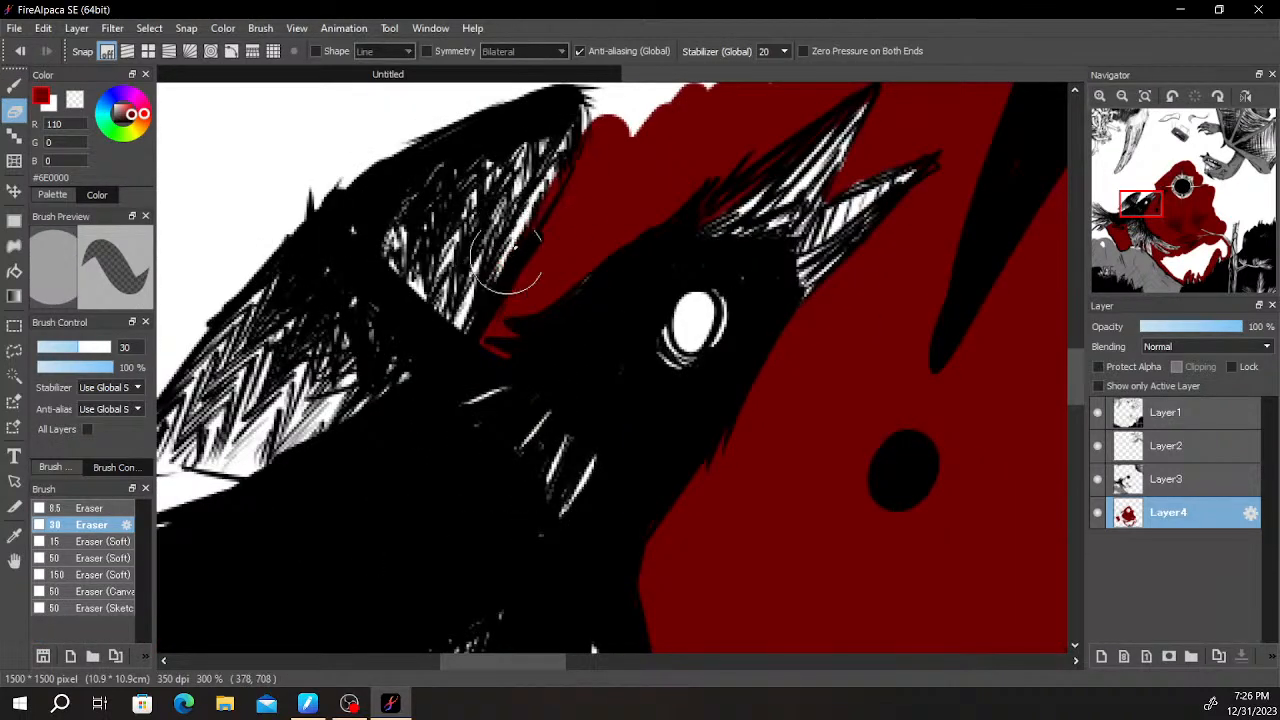
{"action": "scroll", "coordinate": [551, 434], "scroll_direction": "down", "scroll_amount": 2}
- Paint dark red around the raised wing's outer edge and fill the gap between the beak and the sun's left spike
{"action": "key", "text": "b"}
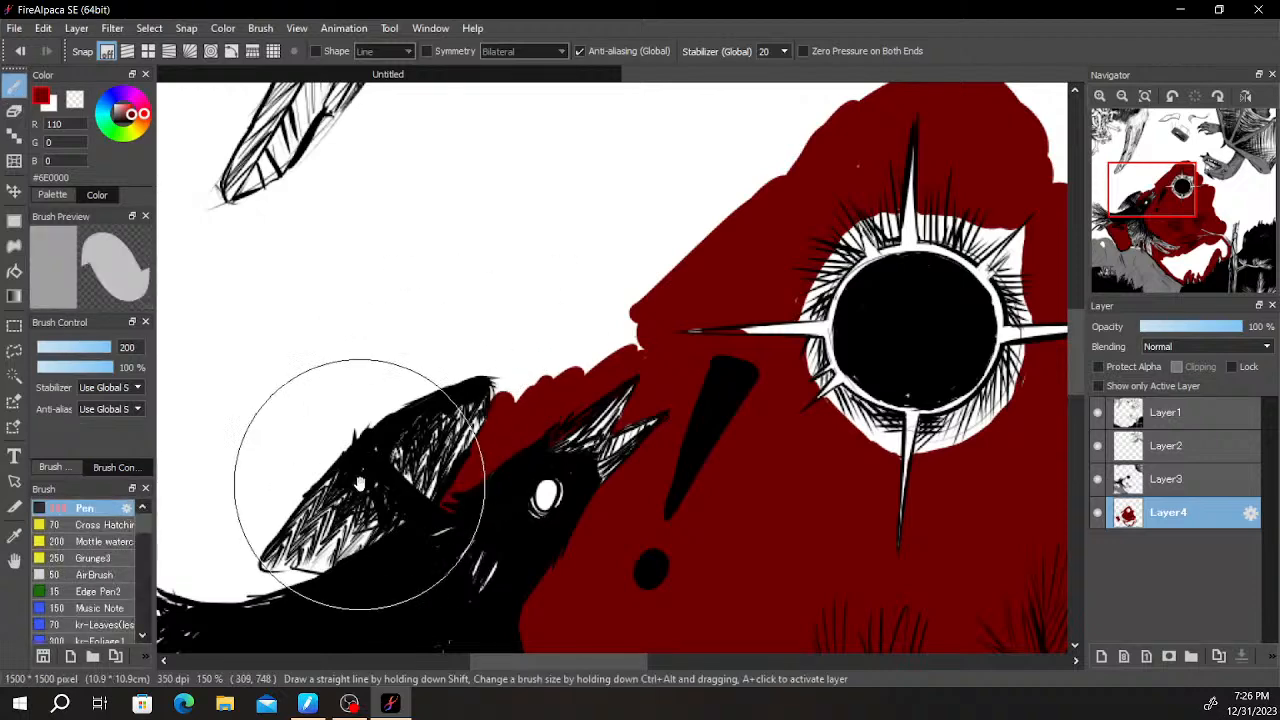
{"action": "scroll", "coordinate": [514, 371], "scroll_direction": "up", "scroll_amount": 1}
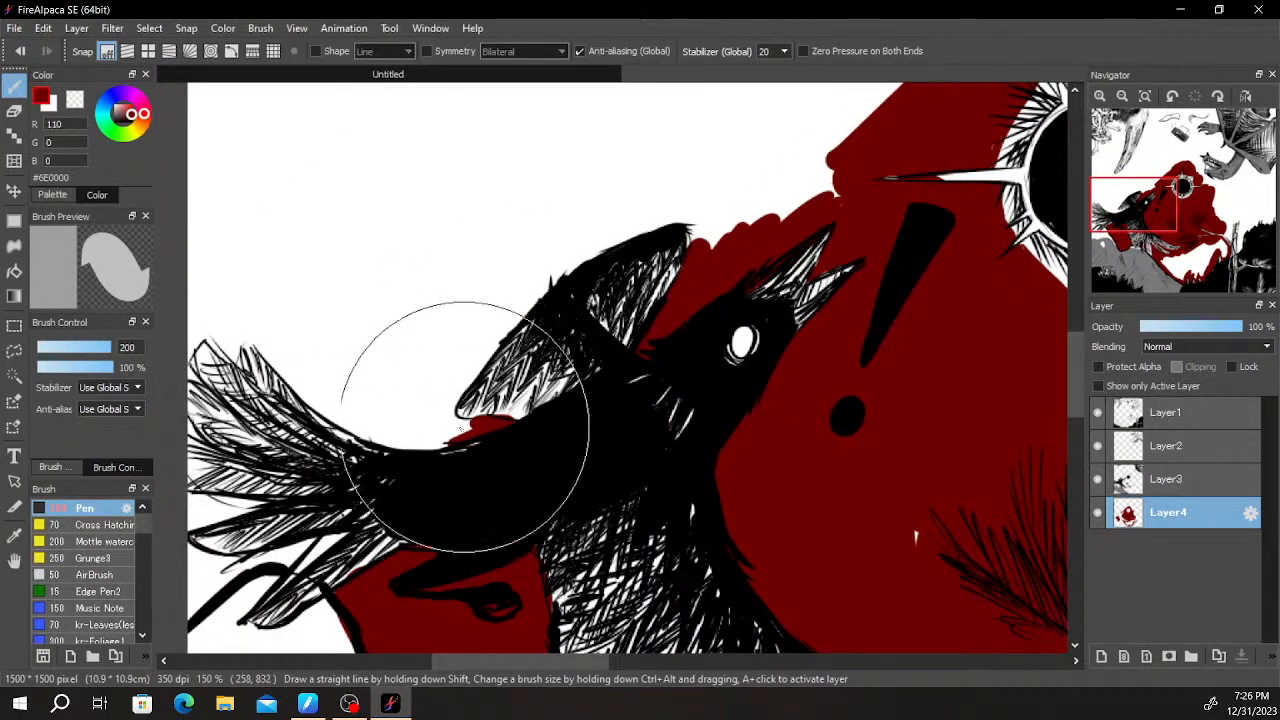
{"action": "mouse_move", "coordinate": [447, 418]}
{"action": "left_mouse_down"}
{"action": "mouse_move", "coordinate": [469, 365]}
{"action": "mouse_move", "coordinate": [617, 214]}
{"action": "mouse_move", "coordinate": [599, 240]}
{"action": "mouse_move", "coordinate": [721, 226]}
{"action": "mouse_move", "coordinate": [714, 244]}
{"action": "mouse_move", "coordinate": [700, 232]}
{"action": "mouse_move", "coordinate": [748, 229]}
{"action": "mouse_move", "coordinate": [808, 170]}
{"action": "mouse_move", "coordinate": [836, 183]}
{"action": "left_mouse_up"}
{"action": "key", "text": "space"}
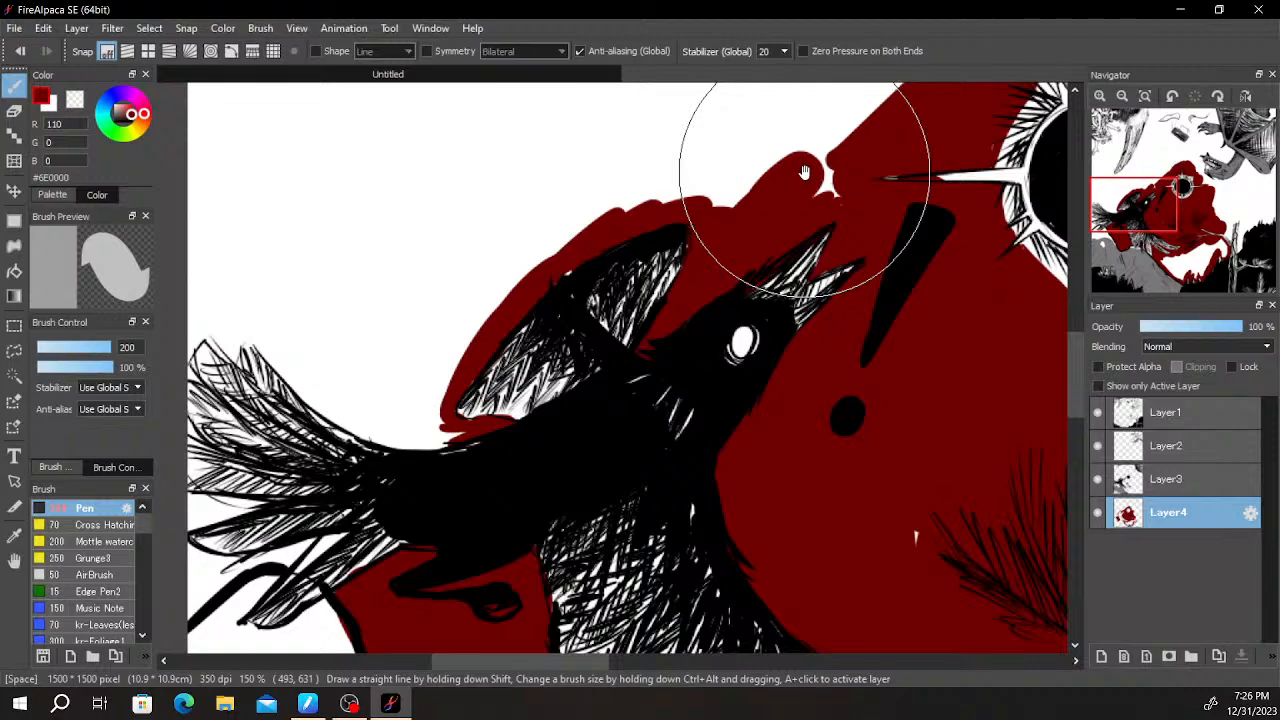
{"action": "scroll", "coordinate": [788, 184], "scroll_direction": "down", "scroll_amount": 1}
{"action": "left_click_drag", "start_coordinate": [786, 186], "coordinate": [691, 317]}
{"action": "scroll", "coordinate": [662, 315], "scroll_direction": "up", "scroll_amount": 2}
{"action": "mouse_move", "coordinate": [563, 310]}
{"action": "left_mouse_down"}
{"action": "mouse_move", "coordinate": [754, 263]}
{"action": "mouse_move", "coordinate": [620, 315]}
{"action": "mouse_move", "coordinate": [832, 194]}
{"action": "mouse_move", "coordinate": [520, 314]}
{"action": "mouse_move", "coordinate": [803, 214]}
{"action": "mouse_move", "coordinate": [750, 246]}
{"action": "mouse_move", "coordinate": [773, 311]}
{"action": "left_mouse_up"}
- Erase the dark red inside the outline of the sun's left spike
{"action": "key", "text": "e"}
{"action": "scroll", "coordinate": [862, 313], "scroll_direction": "up", "scroll_amount": 3}
{"action": "mouse_move", "coordinate": [946, 274]}
{"action": "left_mouse_down"}
{"action": "mouse_move", "coordinate": [719, 346]}
{"action": "mouse_move", "coordinate": [797, 311]}
{"action": "mouse_move", "coordinate": [548, 310]}
{"action": "left_mouse_up"}
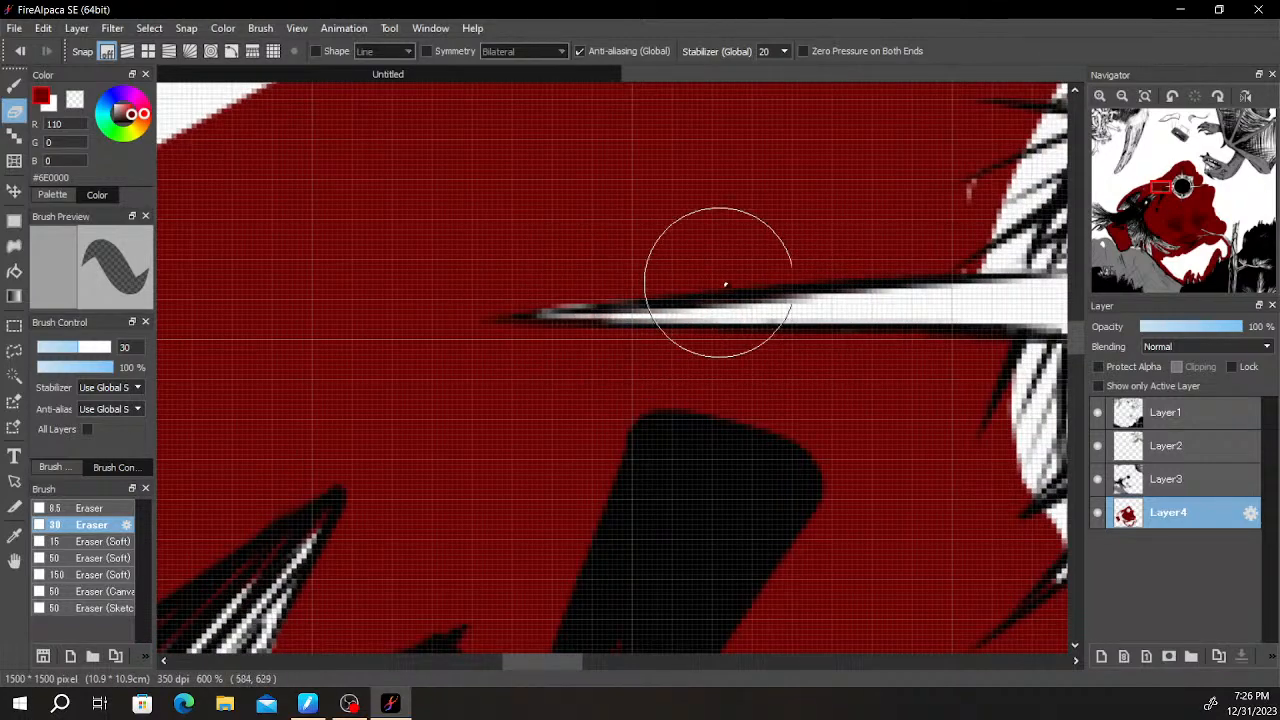
{"action": "scroll", "coordinate": [983, 256], "scroll_direction": "down", "scroll_amount": 5}
- Clean the dark red out of the sun's rays and its small lower-left spike
{"action": "left_click_drag", "start_coordinate": [953, 298], "coordinate": [620, 428]}
{"action": "scroll", "coordinate": [755, 356], "scroll_direction": "up", "scroll_amount": 3}
{"action": "left_click_drag", "start_coordinate": [681, 396], "coordinate": [640, 456]}
{"action": "scroll", "coordinate": [640, 456], "scroll_direction": "down", "scroll_amount": 3}
{"action": "scroll", "coordinate": [686, 410], "scroll_direction": "up", "scroll_amount": 3}
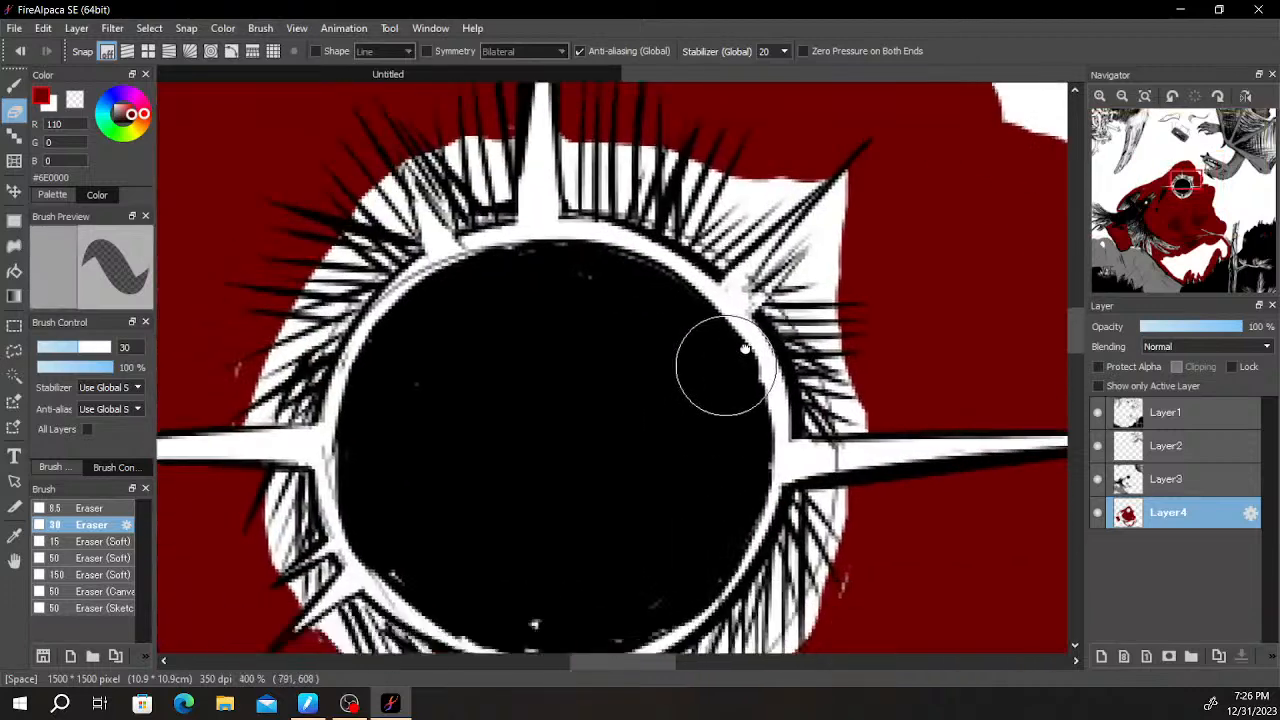
{"action": "scroll", "coordinate": [575, 420], "scroll_direction": "up", "scroll_amount": 1}
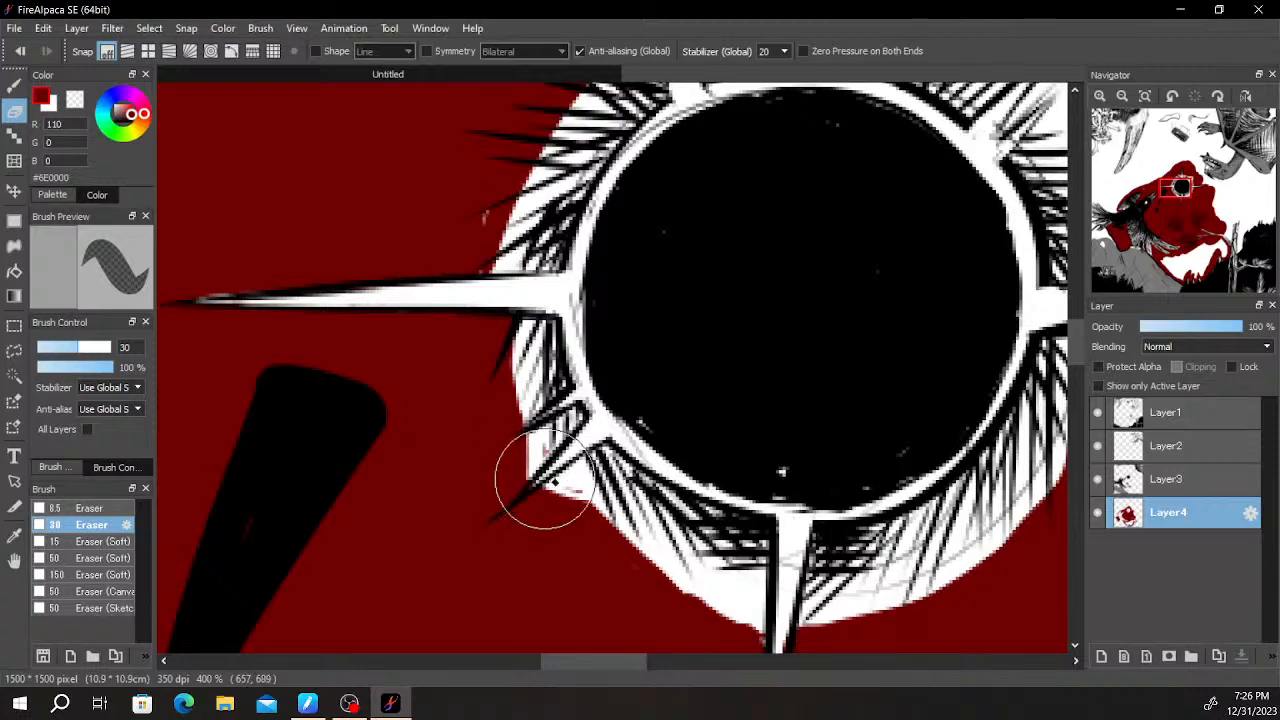
{"action": "scroll", "coordinate": [563, 450], "scroll_direction": "down", "scroll_amount": 5}
{"action": "scroll", "coordinate": [667, 438], "scroll_direction": "up", "scroll_amount": 2}
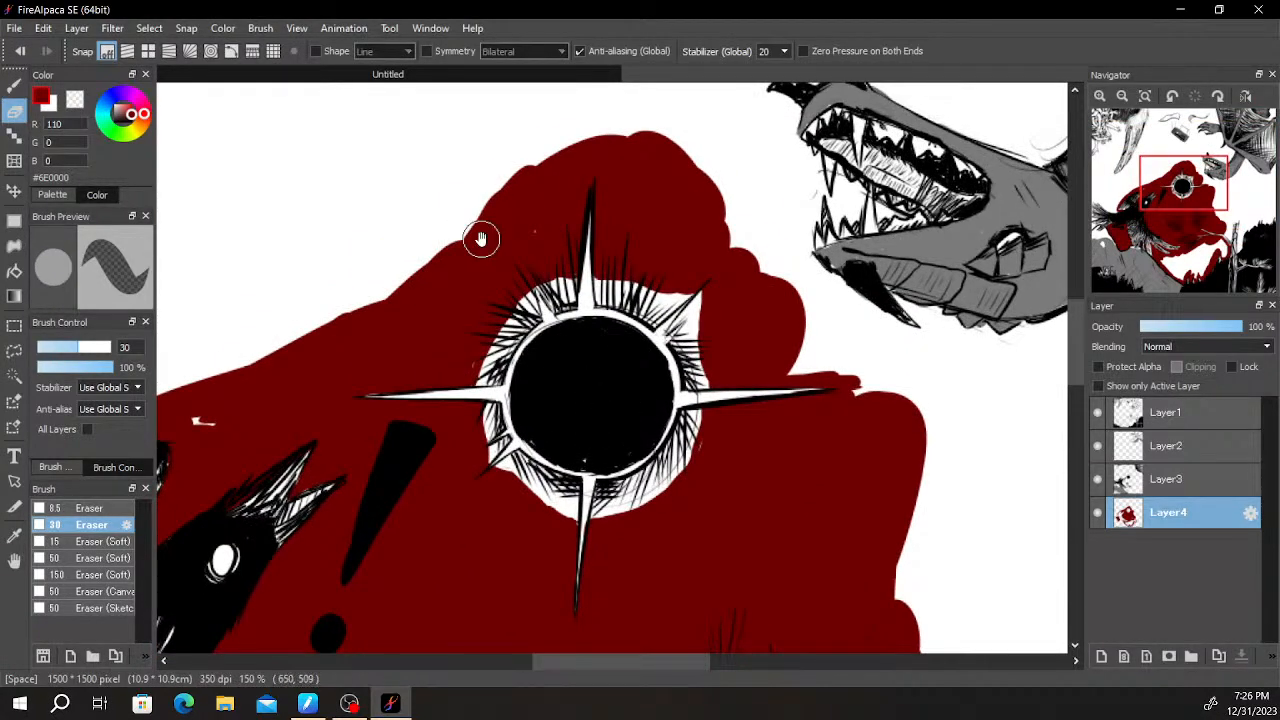
- Paint dark red along the bird's back from tail to raised wing and erase the overlap on the wing's lower edge
{"action": "scroll", "coordinate": [507, 322], "scroll_direction": "down", "scroll_amount": 4}
{"action": "scroll", "coordinate": [560, 303], "scroll_direction": "up", "scroll_amount": 3}
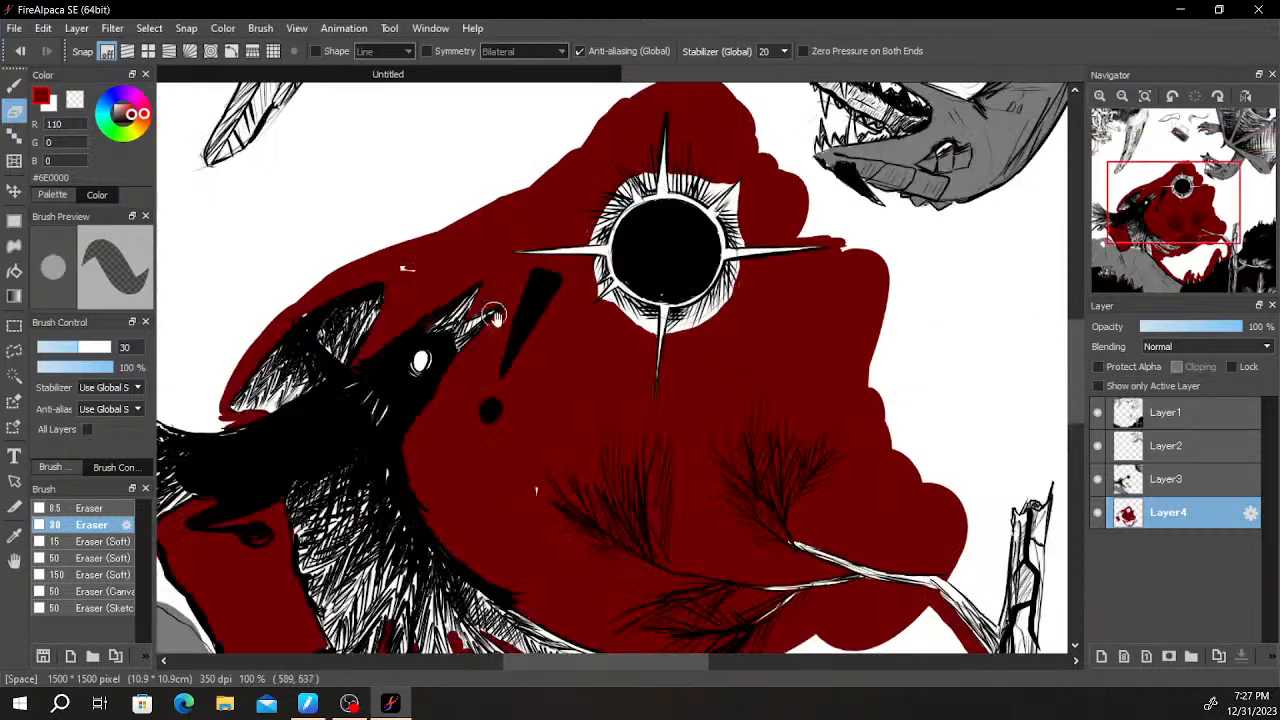
{"action": "key", "text": "b"}
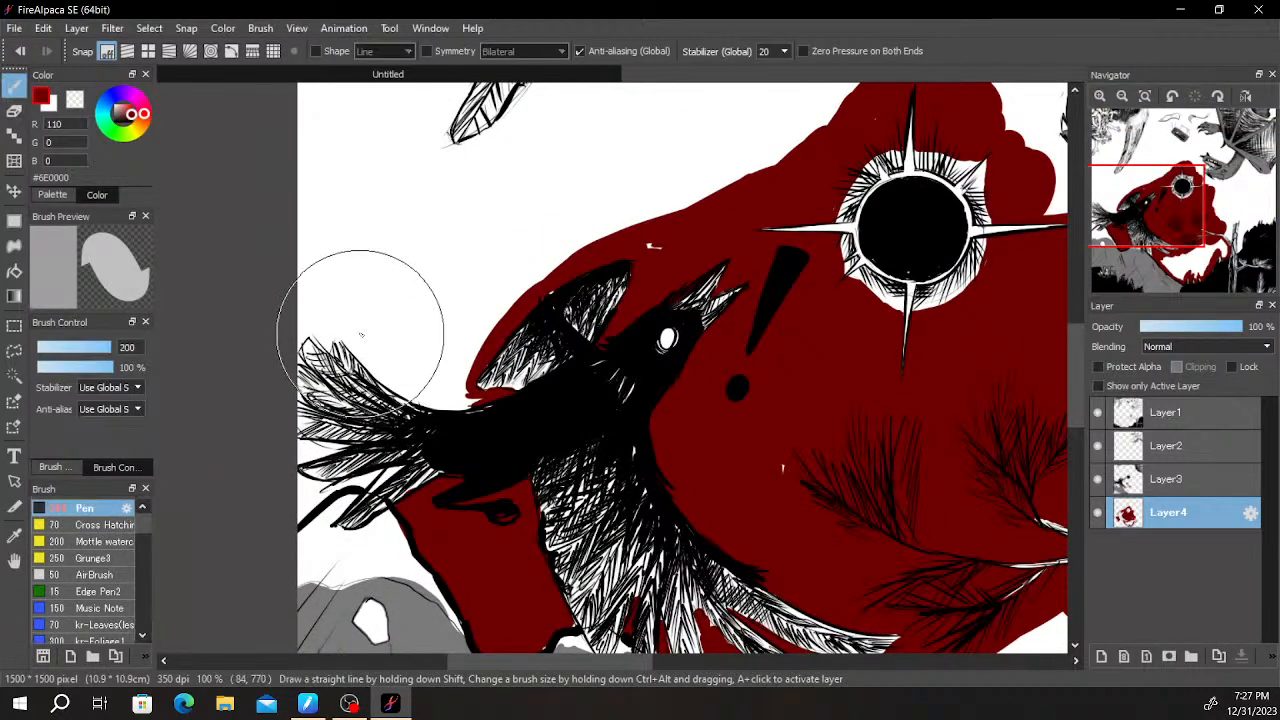
{"action": "mouse_move", "coordinate": [362, 347]}
{"action": "left_mouse_down"}
{"action": "mouse_move", "coordinate": [412, 385]}
{"action": "mouse_move", "coordinate": [382, 375]}
{"action": "mouse_move", "coordinate": [380, 356]}
{"action": "mouse_move", "coordinate": [456, 409]}
{"action": "mouse_move", "coordinate": [417, 385]}
{"action": "mouse_move", "coordinate": [451, 395]}
{"action": "left_mouse_up"}
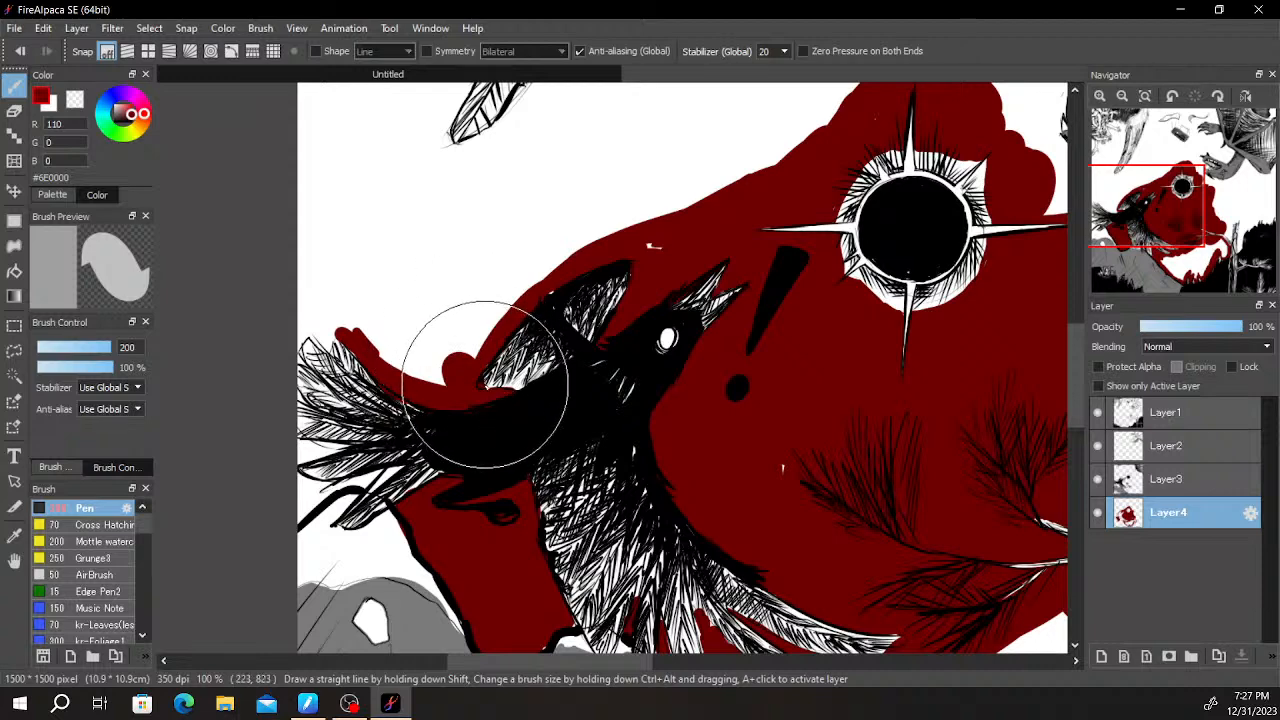
{"action": "scroll", "coordinate": [484, 384], "scroll_direction": "up", "scroll_amount": 2}
{"action": "key", "text": "e"}
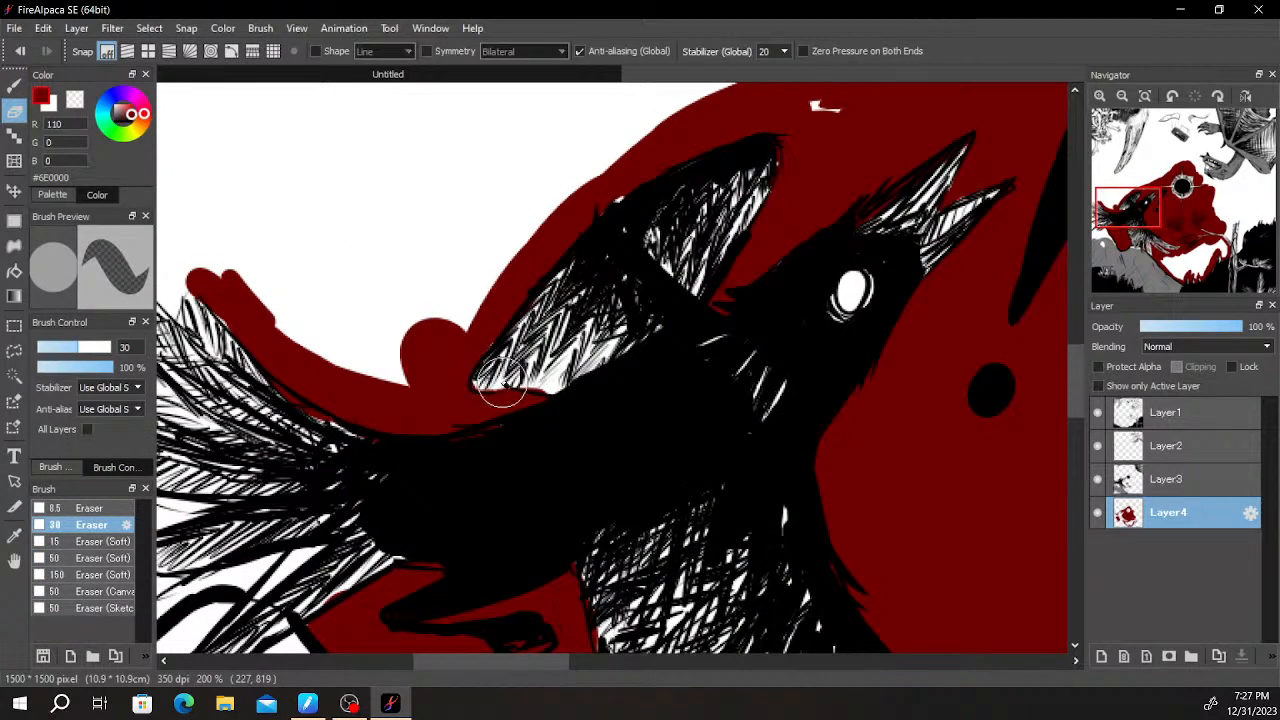
{"action": "key", "text": "b"}
- Extend the dark red over the tips of the bird's upper tail feathers to the left canvas edge
{"action": "scroll", "coordinate": [494, 349], "scroll_direction": "down", "scroll_amount": 3}
{"action": "left_click_drag", "start_coordinate": [394, 320], "coordinate": [543, 357]}
{"action": "scroll", "coordinate": [541, 357], "scroll_direction": "up", "scroll_amount": 3}
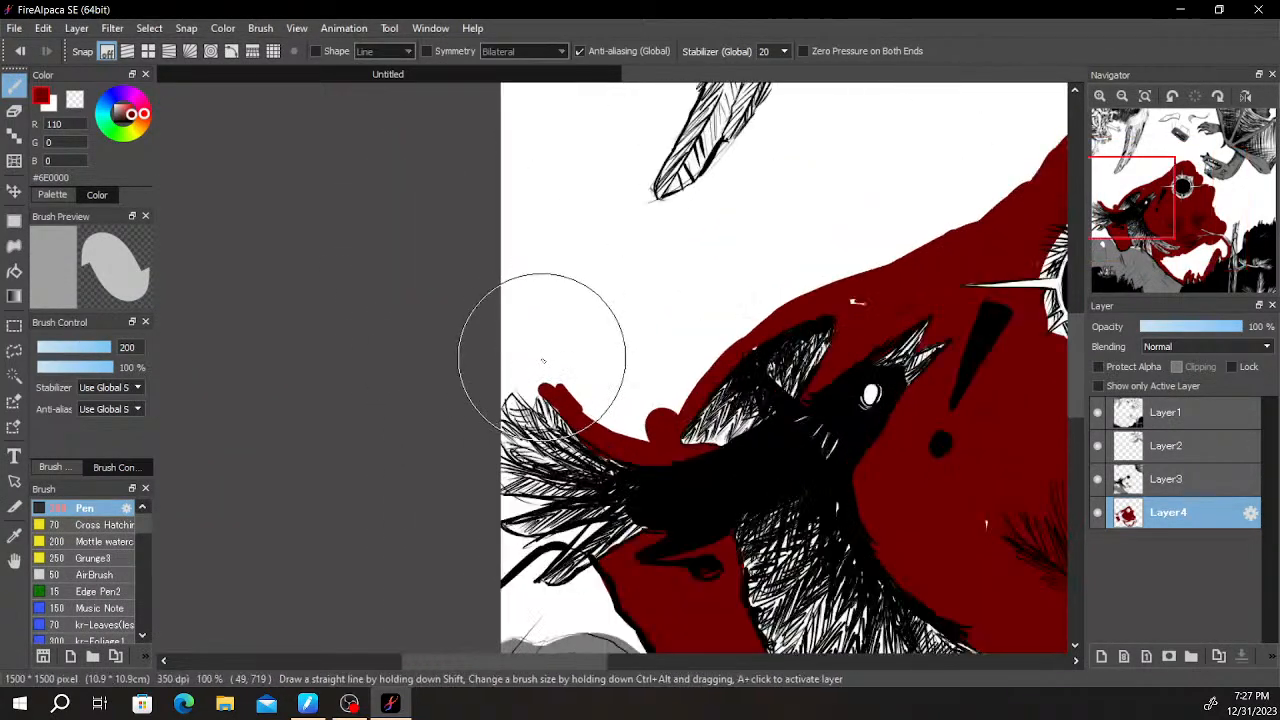
{"action": "mouse_move", "coordinate": [521, 426]}
{"action": "left_mouse_down"}
{"action": "mouse_move", "coordinate": [583, 461]}
{"action": "mouse_move", "coordinate": [473, 416]}
{"action": "mouse_move", "coordinate": [453, 452]}
{"action": "mouse_move", "coordinate": [577, 399]}
{"action": "left_mouse_up"}
{"action": "scroll", "coordinate": [572, 397], "scroll_direction": "down", "scroll_amount": 2}
{"action": "scroll", "coordinate": [600, 430], "scroll_direction": "up", "scroll_amount": 1}
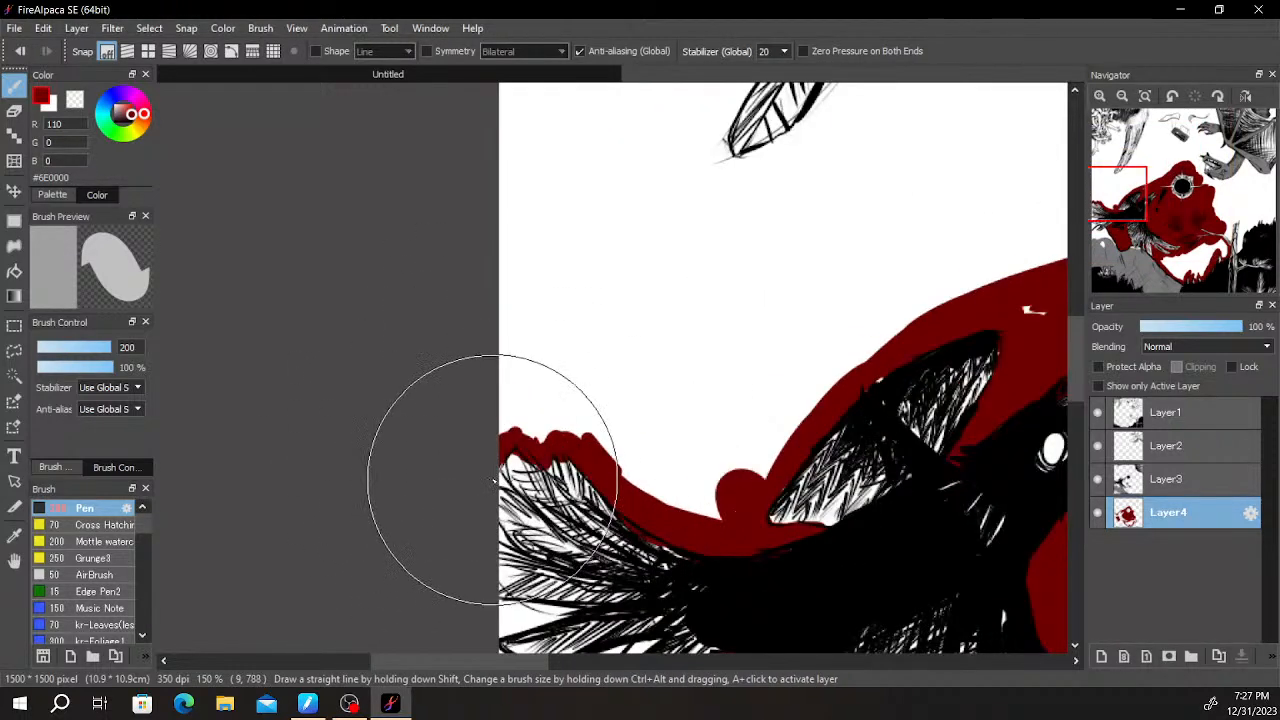
{"action": "left_click_drag", "start_coordinate": [509, 488], "coordinate": [504, 481]}
- Fill dark red into the gaps between the bird's tail feathers and under the tail
{"action": "left_click_drag", "start_coordinate": [614, 401], "coordinate": [622, 233]}
{"action": "left_click_drag", "start_coordinate": [497, 374], "coordinate": [519, 378]}
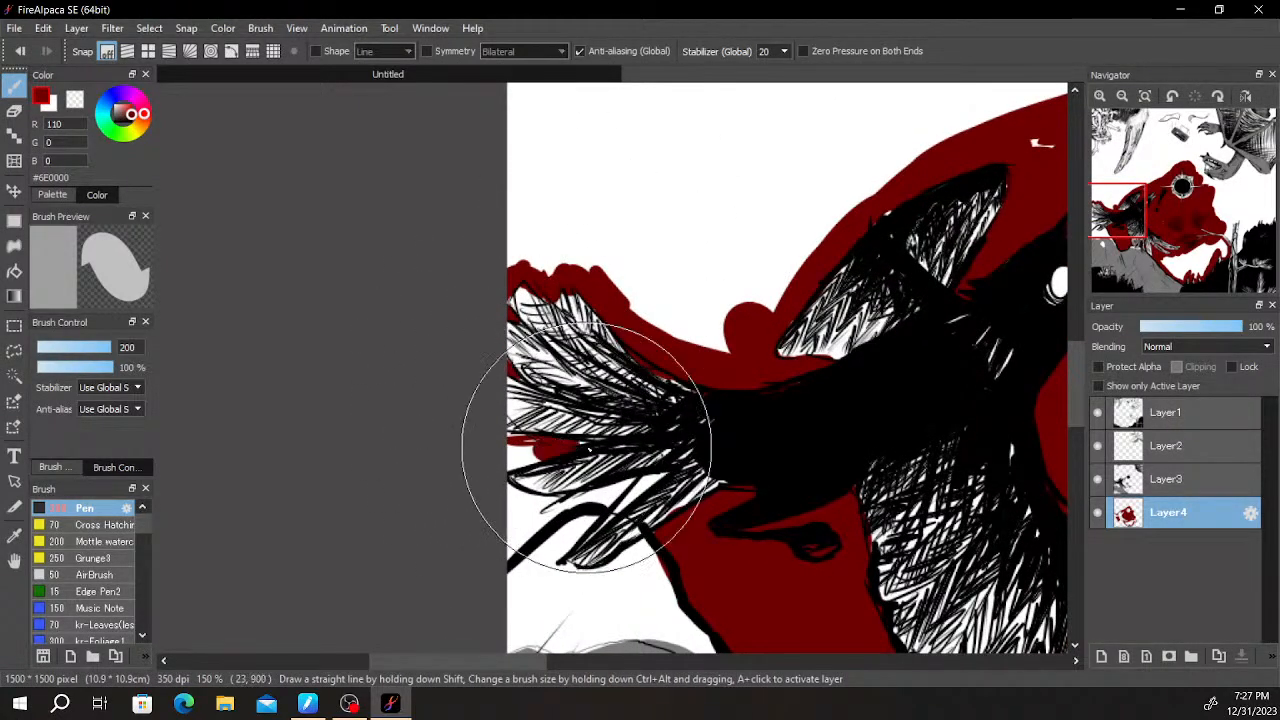
{"action": "left_click_drag", "start_coordinate": [510, 509], "coordinate": [532, 510]}
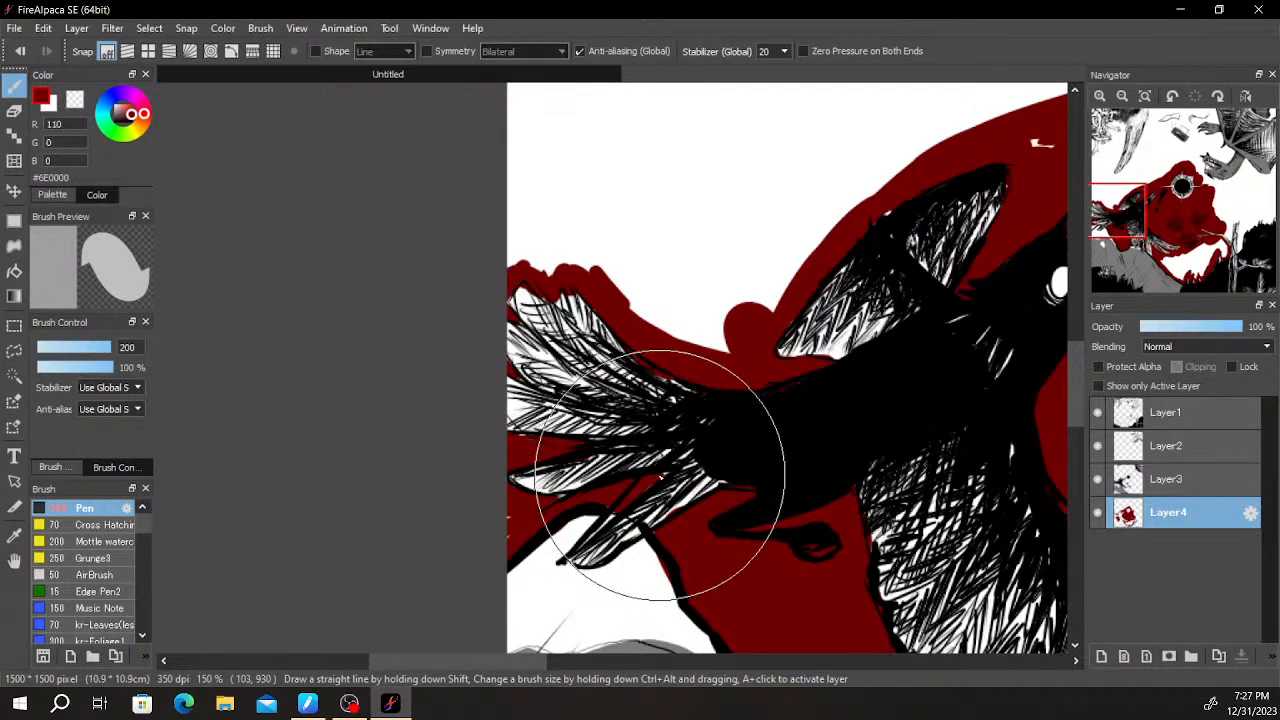
- Outline the broken tree trunk's upper part in dark red and fill the gap between the trunk and the pine branch
{"action": "scroll", "coordinate": [690, 470], "scroll_direction": "down", "scroll_amount": 6}
{"action": "left_click_drag", "start_coordinate": [850, 500], "coordinate": [770, 519]}
{"action": "scroll", "coordinate": [770, 519], "scroll_direction": "up", "scroll_amount": 4}
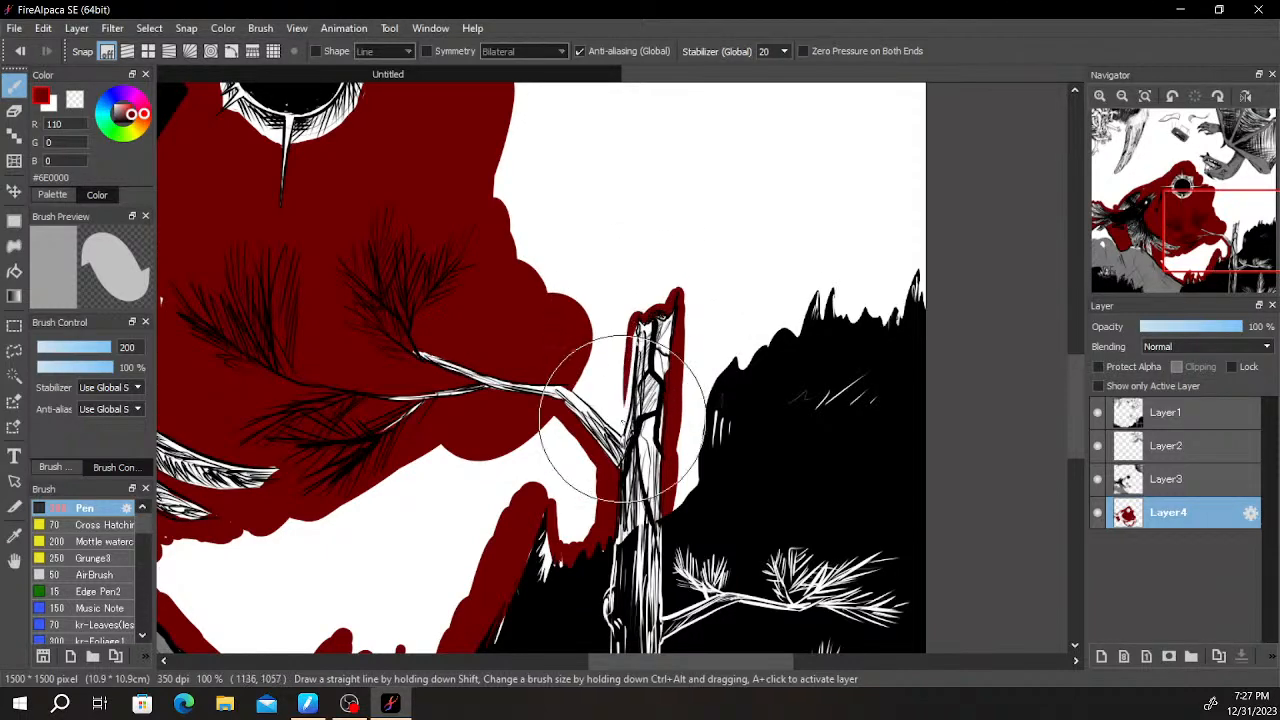
{"action": "scroll", "coordinate": [640, 325], "scroll_direction": "up", "scroll_amount": 2}
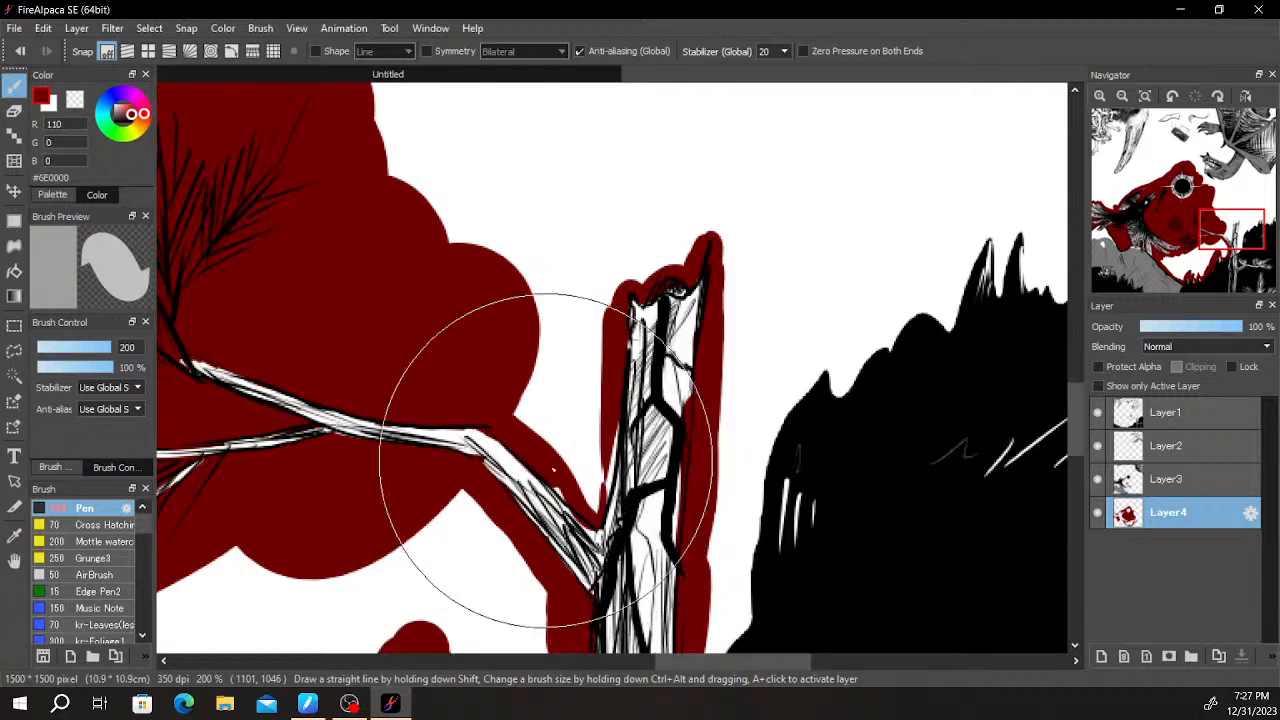
{"action": "mouse_move", "coordinate": [557, 479]}
{"action": "left_mouse_down"}
{"action": "mouse_move", "coordinate": [596, 457]}
{"action": "mouse_move", "coordinate": [587, 512]}
{"action": "mouse_move", "coordinate": [589, 439]}
{"action": "mouse_move", "coordinate": [565, 389]}
{"action": "mouse_move", "coordinate": [513, 344]}
{"action": "mouse_move", "coordinate": [547, 350]}
{"action": "left_mouse_up"}
- Erase the dark red overlapping the jagged top of the broken tree trunk
{"action": "scroll", "coordinate": [685, 174], "scroll_direction": "down", "scroll_amount": 4}
{"action": "scroll", "coordinate": [709, 277], "scroll_direction": "up", "scroll_amount": 4}
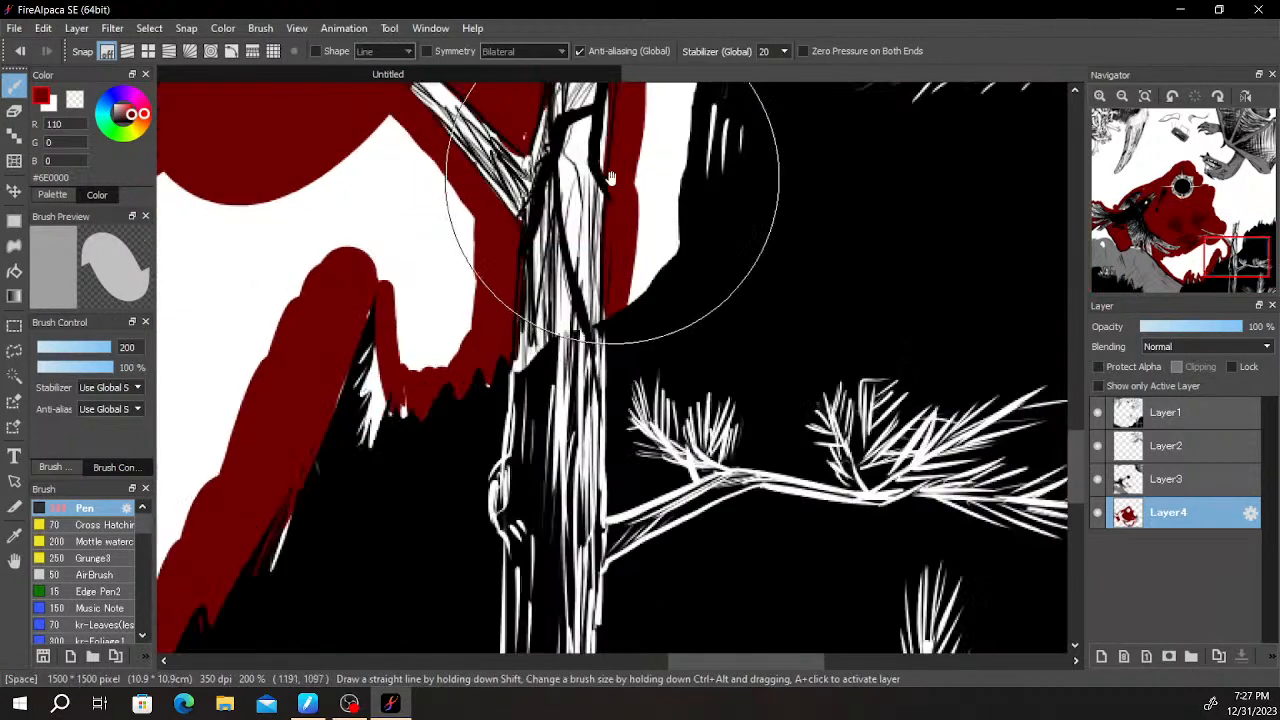
{"action": "scroll", "coordinate": [580, 300], "scroll_direction": "down", "scroll_amount": 4}
{"action": "scroll", "coordinate": [520, 410], "scroll_direction": "up", "scroll_amount": 4}
{"action": "key", "text": "e"}
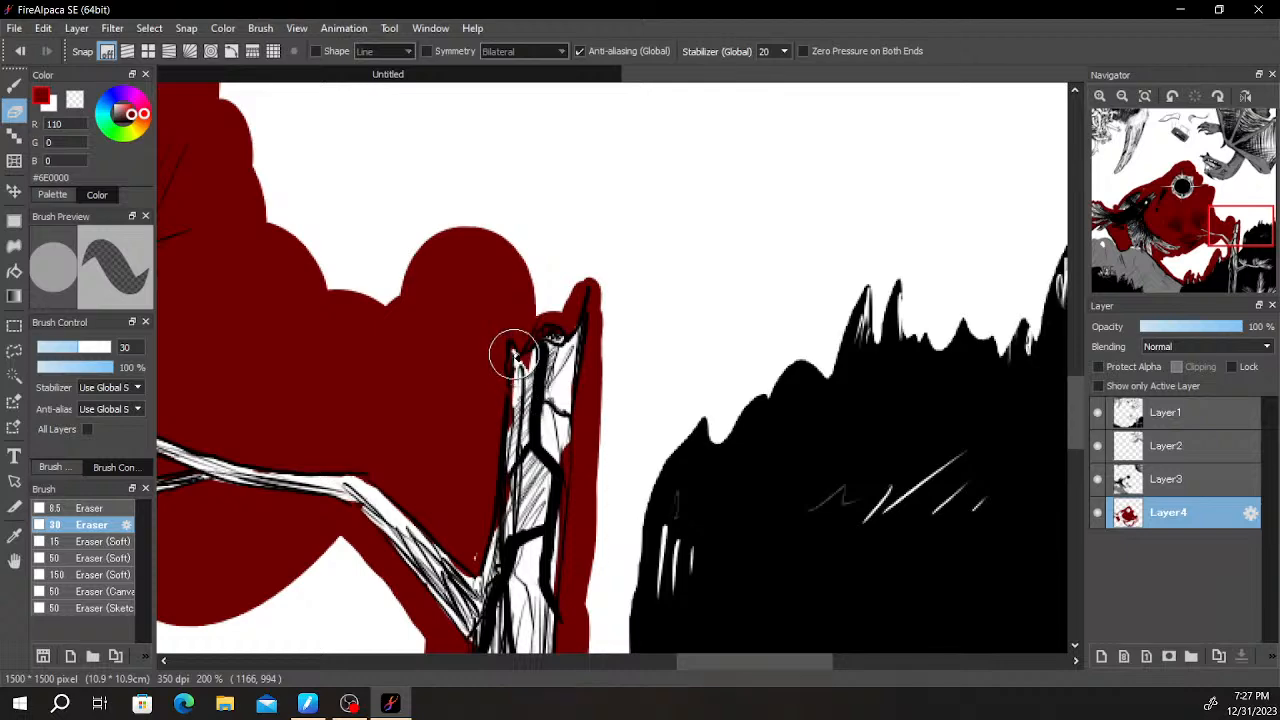
- Fill dark red between the broken trunk and the black forest, following its slope up to the first pointed treetop
{"action": "key", "text": "b"}
{"action": "scroll", "coordinate": [600, 360], "scroll_direction": "down", "scroll_amount": 3}
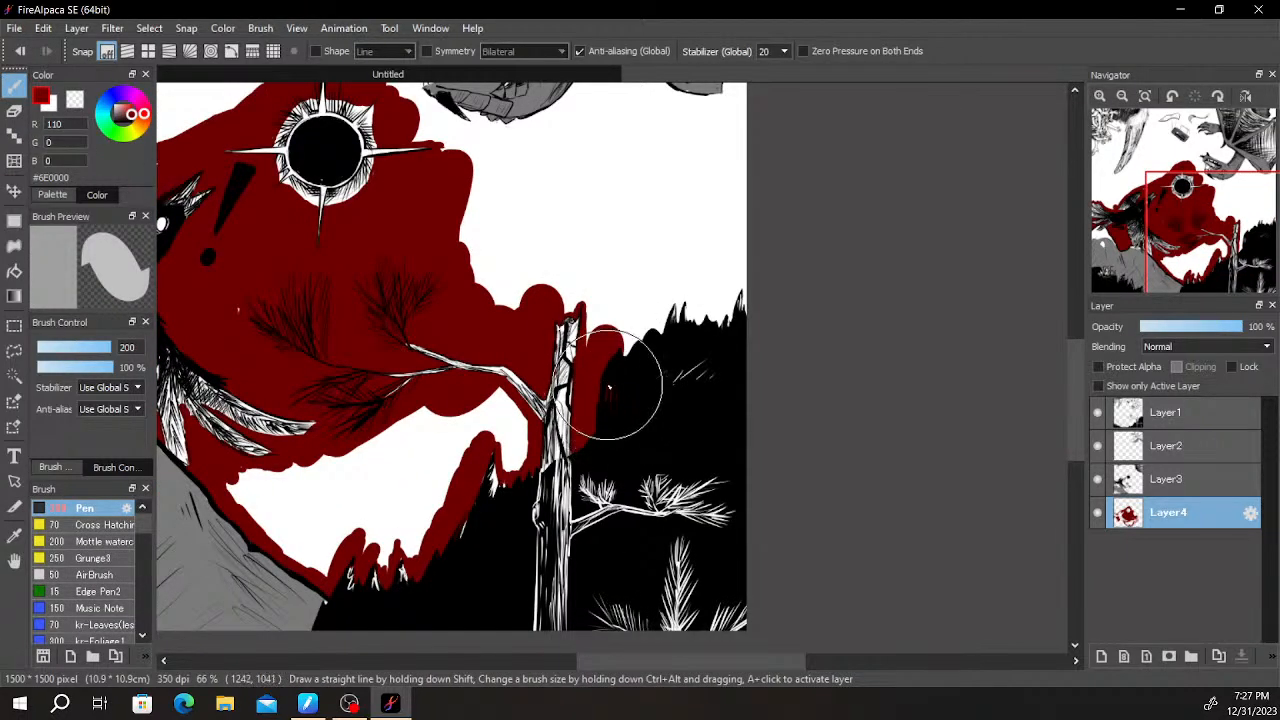
{"action": "key", "text": "e"}
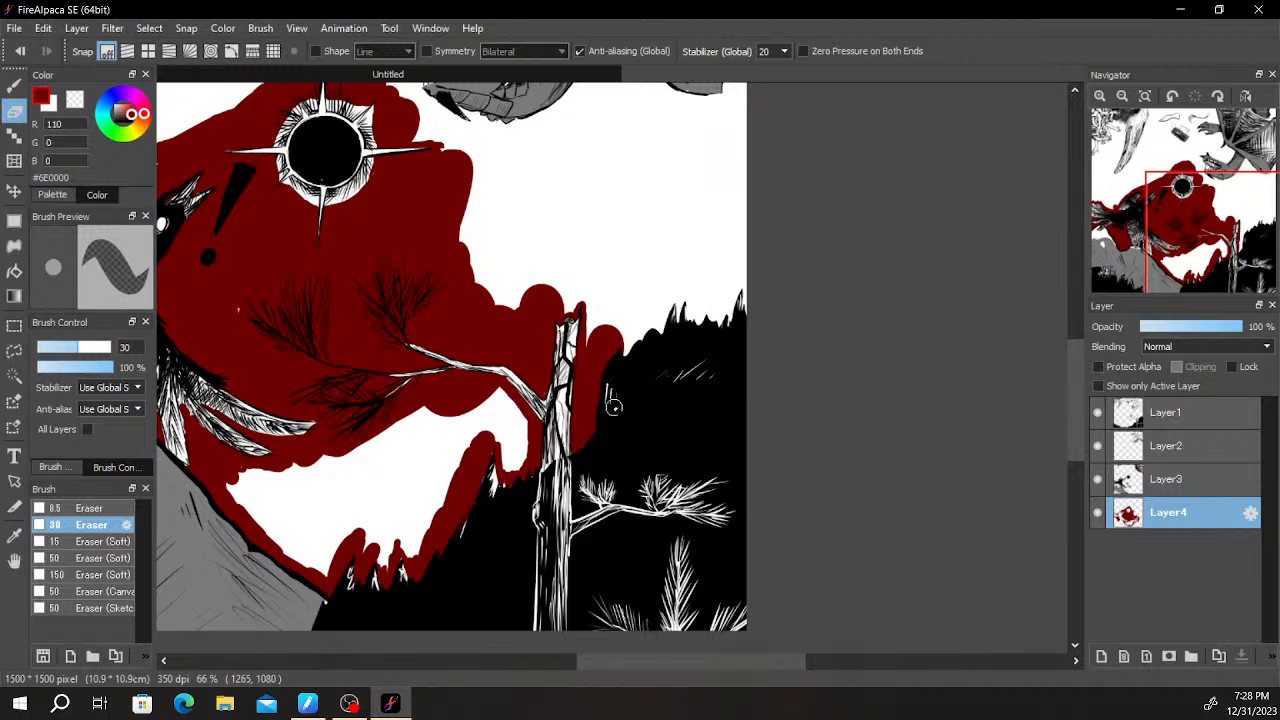
{"action": "key", "text": "b"}
{"action": "scroll", "coordinate": [613, 354], "scroll_direction": "up", "scroll_amount": 3}
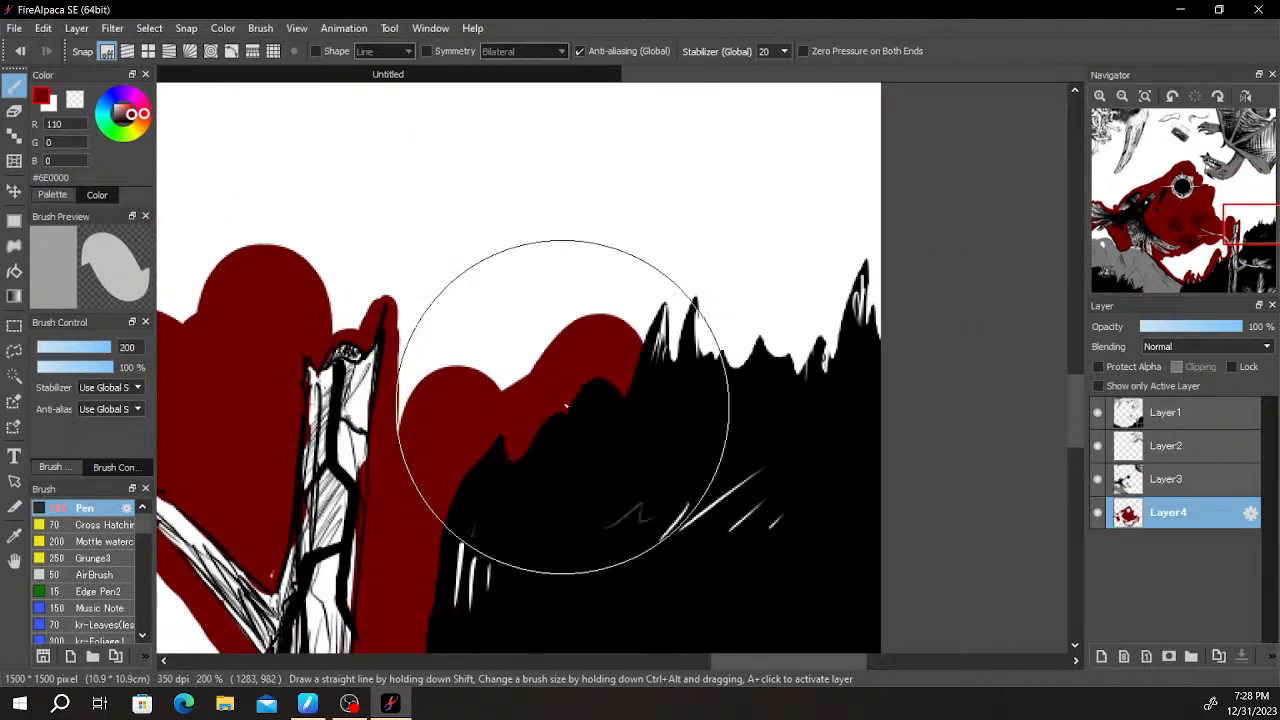
{"action": "mouse_move", "coordinate": [639, 281]}
{"action": "left_mouse_down"}
{"action": "mouse_move", "coordinate": [677, 294]}
{"action": "mouse_move", "coordinate": [700, 360]}
{"action": "mouse_move", "coordinate": [694, 337]}
{"action": "mouse_move", "coordinate": [653, 330]}
{"action": "left_mouse_up"}
- Erase the dark red inside the first pointed treetop and paint dark red around the neighbouring one
{"action": "key", "text": "e"}
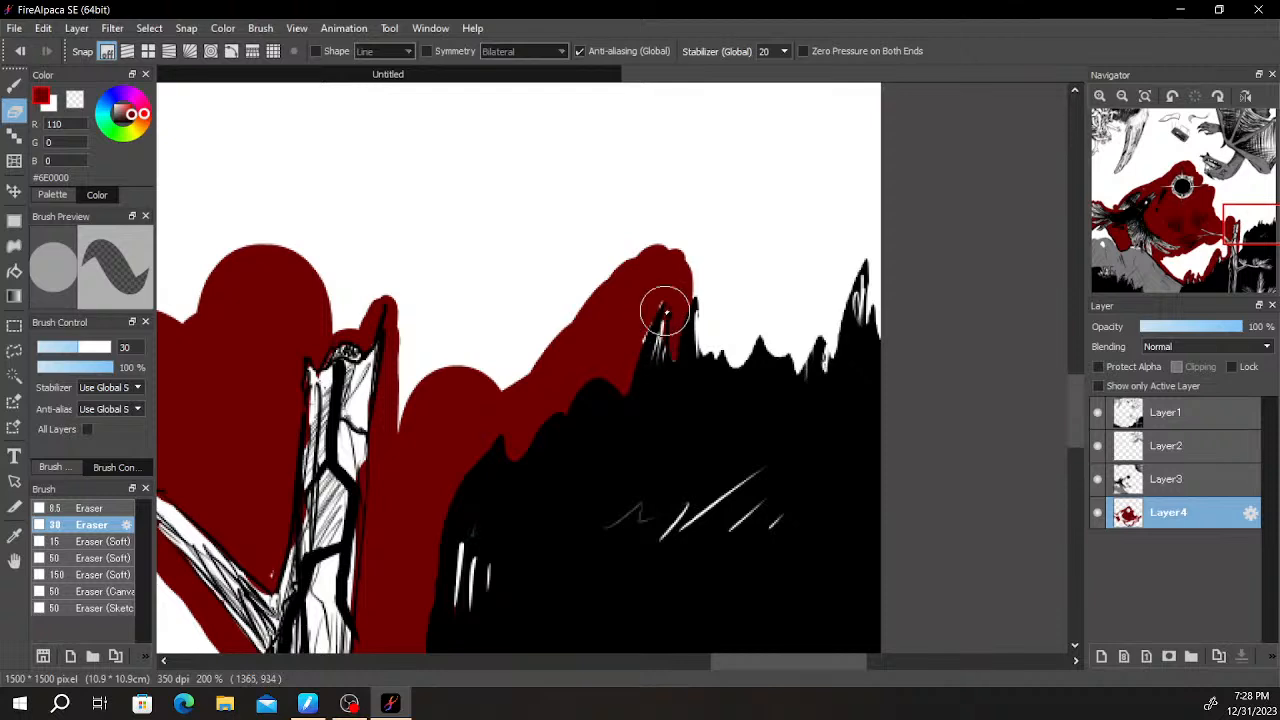
{"action": "key", "text": "b"}
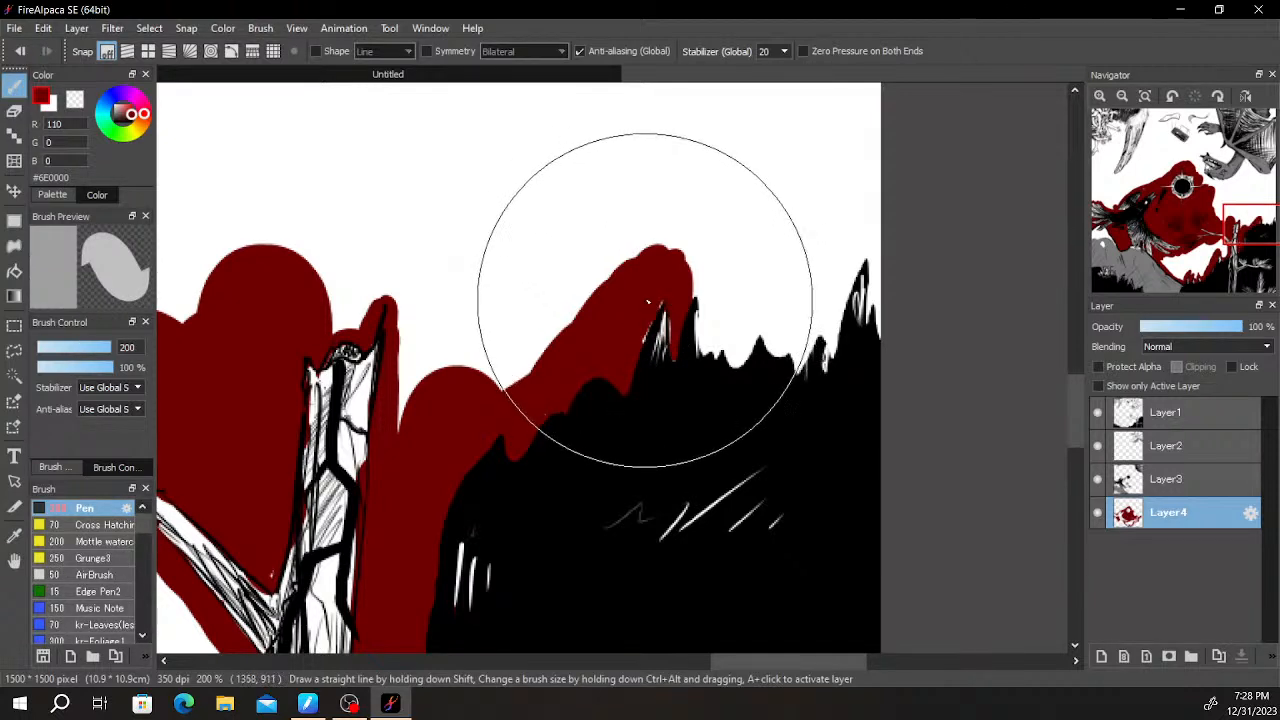
{"action": "mouse_move", "coordinate": [700, 283]}
{"action": "left_mouse_down"}
{"action": "mouse_move", "coordinate": [712, 356]}
{"action": "mouse_move", "coordinate": [695, 283]}
{"action": "left_mouse_up"}
{"action": "key", "text": "e"}
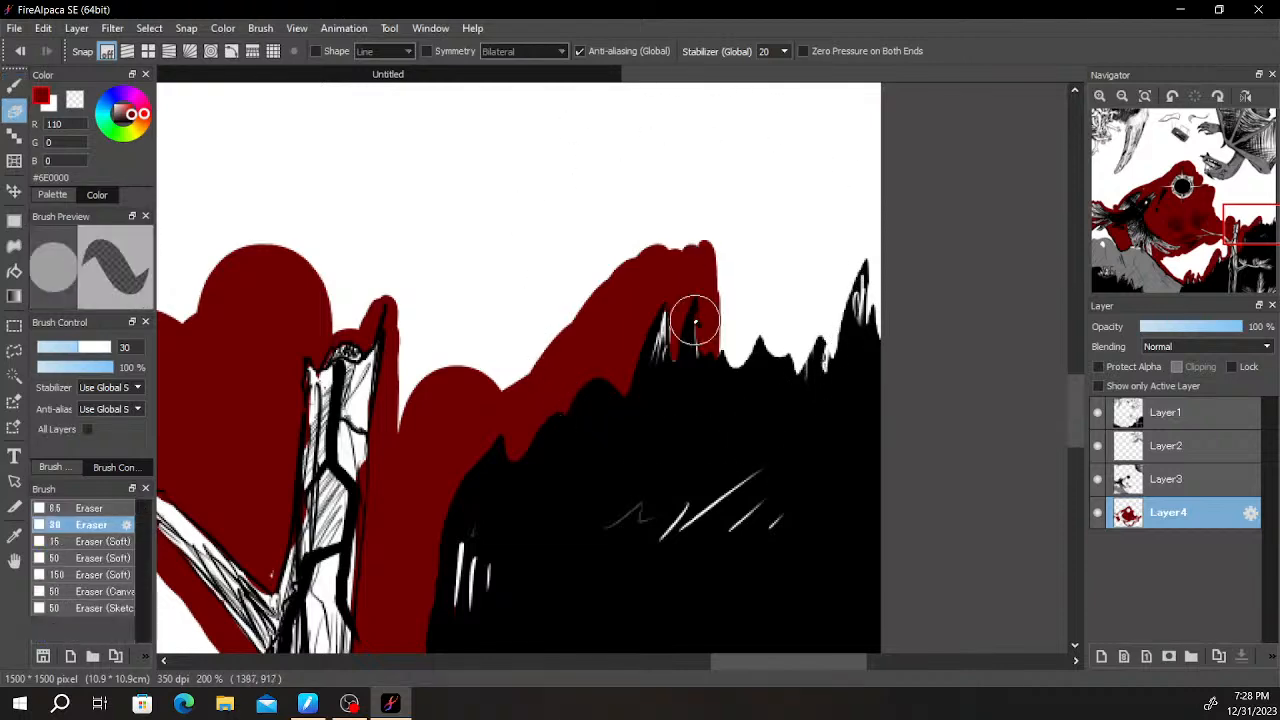
- Paint dark red above the remaining black treetops to the right canvas edge
{"action": "key", "text": "b"}
{"action": "mouse_move", "coordinate": [703, 403]}
{"action": "left_mouse_down"}
{"action": "mouse_move", "coordinate": [731, 343]}
{"action": "mouse_move", "coordinate": [771, 374]}
{"action": "mouse_move", "coordinate": [805, 318]}
{"action": "mouse_move", "coordinate": [771, 317]}
{"action": "mouse_move", "coordinate": [832, 329]}
{"action": "mouse_move", "coordinate": [847, 283]}
{"action": "mouse_move", "coordinate": [871, 274]}
{"action": "mouse_move", "coordinate": [827, 277]}
{"action": "mouse_move", "coordinate": [843, 229]}
{"action": "left_mouse_up"}
{"action": "key", "text": "space"}
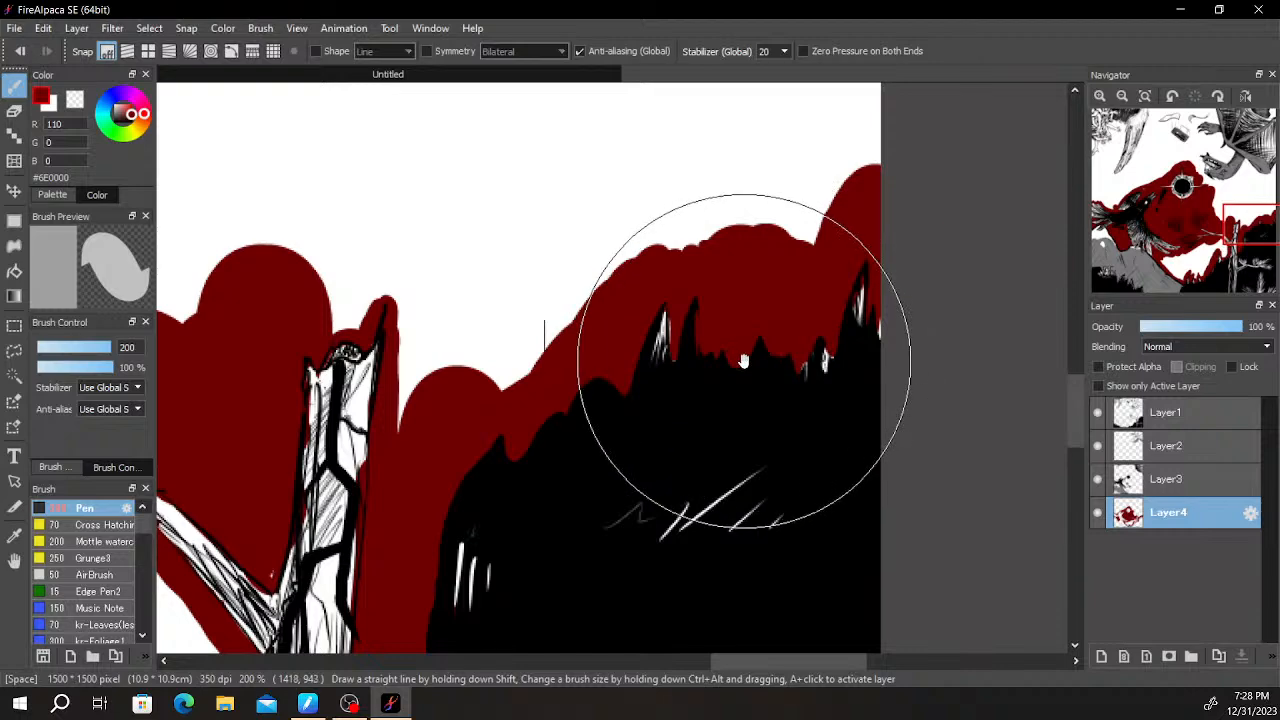
- Fill dark red above the broken trunk and join it to the red band over the black forest
{"action": "mouse_move", "coordinate": [749, 294]}
{"action": "left_mouse_down"}
{"action": "mouse_move", "coordinate": [808, 392]}
{"action": "mouse_move", "coordinate": [766, 386]}
{"action": "mouse_move", "coordinate": [797, 357]}
{"action": "left_mouse_up"}
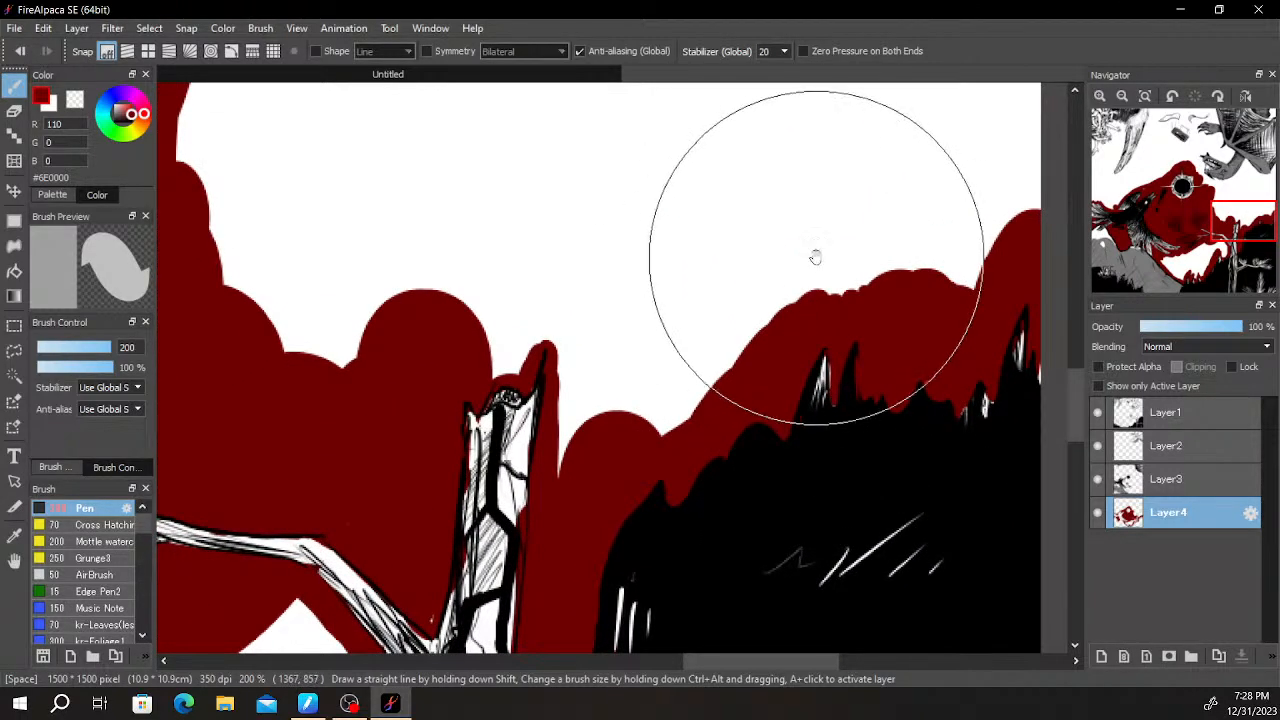
{"action": "left_click_drag", "start_coordinate": [823, 300], "coordinate": [743, 343]}
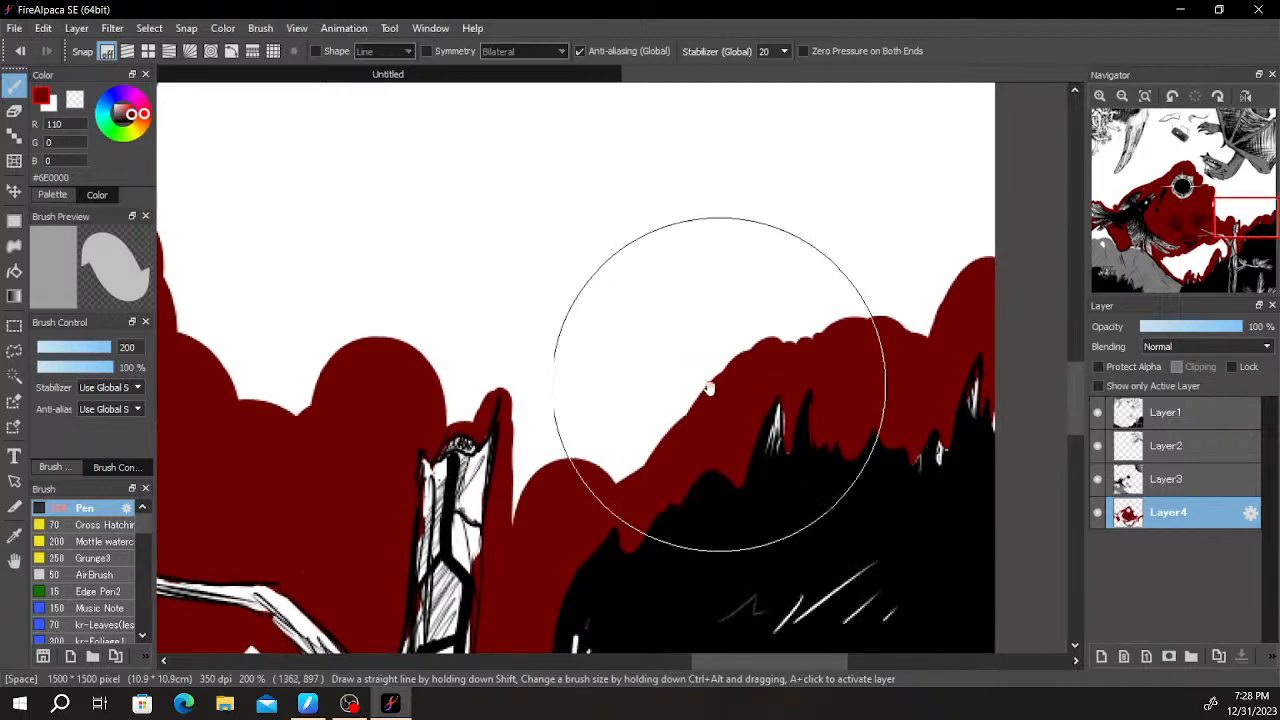
{"action": "mouse_move", "coordinate": [532, 428]}
{"action": "left_mouse_down"}
{"action": "mouse_move", "coordinate": [525, 388]}
{"action": "mouse_move", "coordinate": [445, 405]}
{"action": "left_mouse_up"}
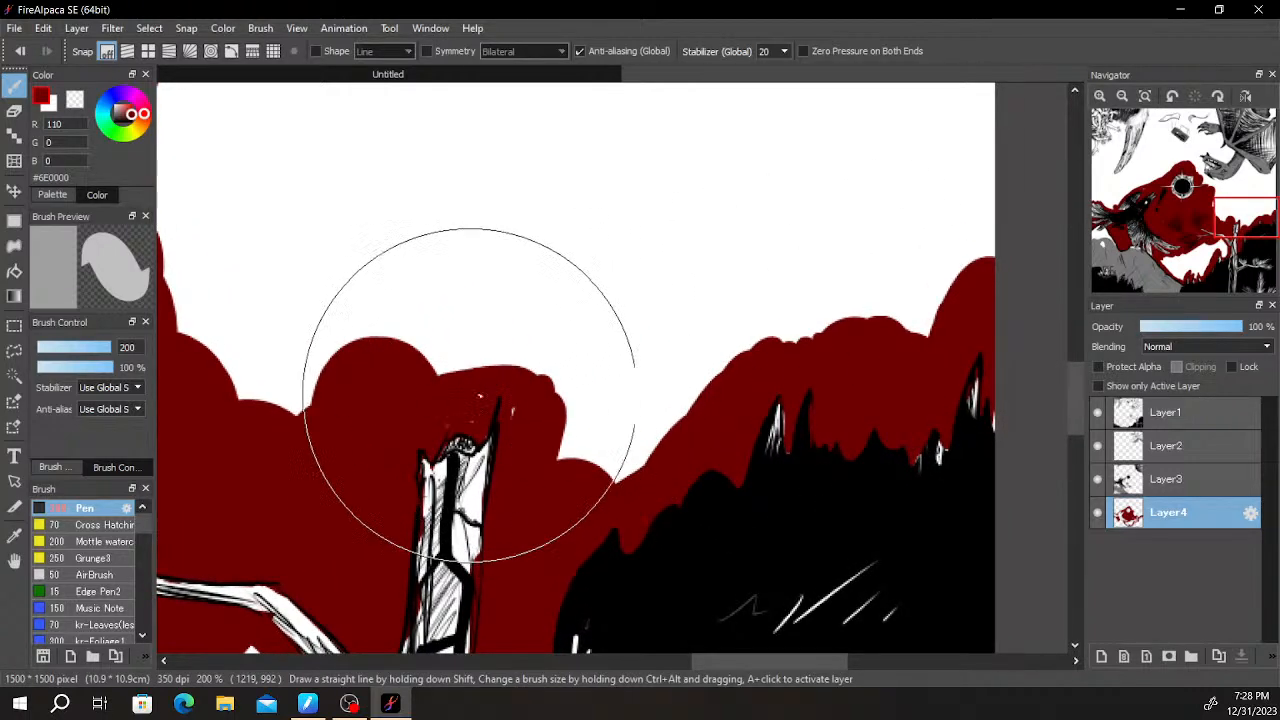
{"action": "mouse_move", "coordinate": [605, 478]}
{"action": "left_mouse_down"}
{"action": "mouse_move", "coordinate": [563, 486]}
{"action": "mouse_move", "coordinate": [609, 471]}
{"action": "mouse_move", "coordinate": [549, 386]}
{"action": "mouse_move", "coordinate": [590, 368]}
{"action": "mouse_move", "coordinate": [848, 355]}
{"action": "left_mouse_up"}
- Fill the gaps between the grey creature's upper and lower teeth with dark red
{"action": "scroll", "coordinate": [850, 350], "scroll_direction": "down", "scroll_amount": 1}
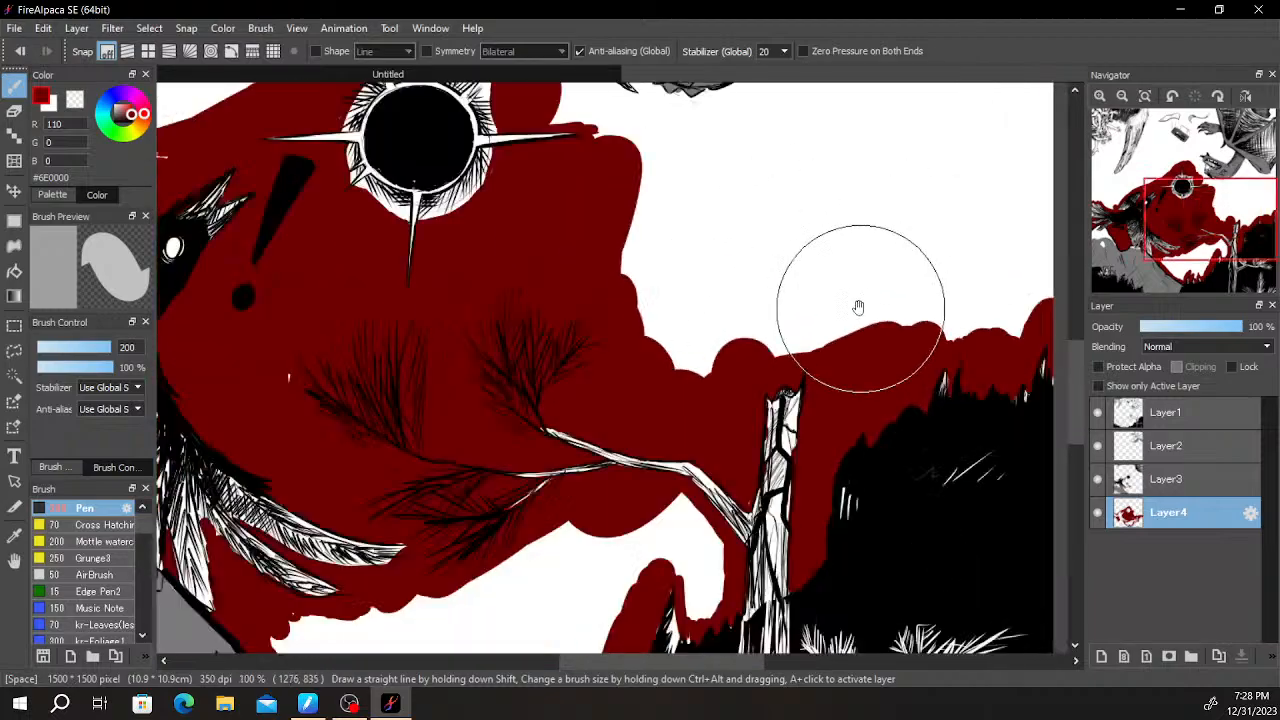
{"action": "left_click_drag", "start_coordinate": [890, 255], "coordinate": [766, 397]}
{"action": "scroll", "coordinate": [768, 394], "scroll_direction": "down", "scroll_amount": 4}
{"action": "scroll", "coordinate": [776, 328], "scroll_direction": "up", "scroll_amount": 4}
{"action": "left_click_drag", "start_coordinate": [773, 328], "coordinate": [834, 400]}
{"action": "scroll", "coordinate": [757, 391], "scroll_direction": "up", "scroll_amount": 6}
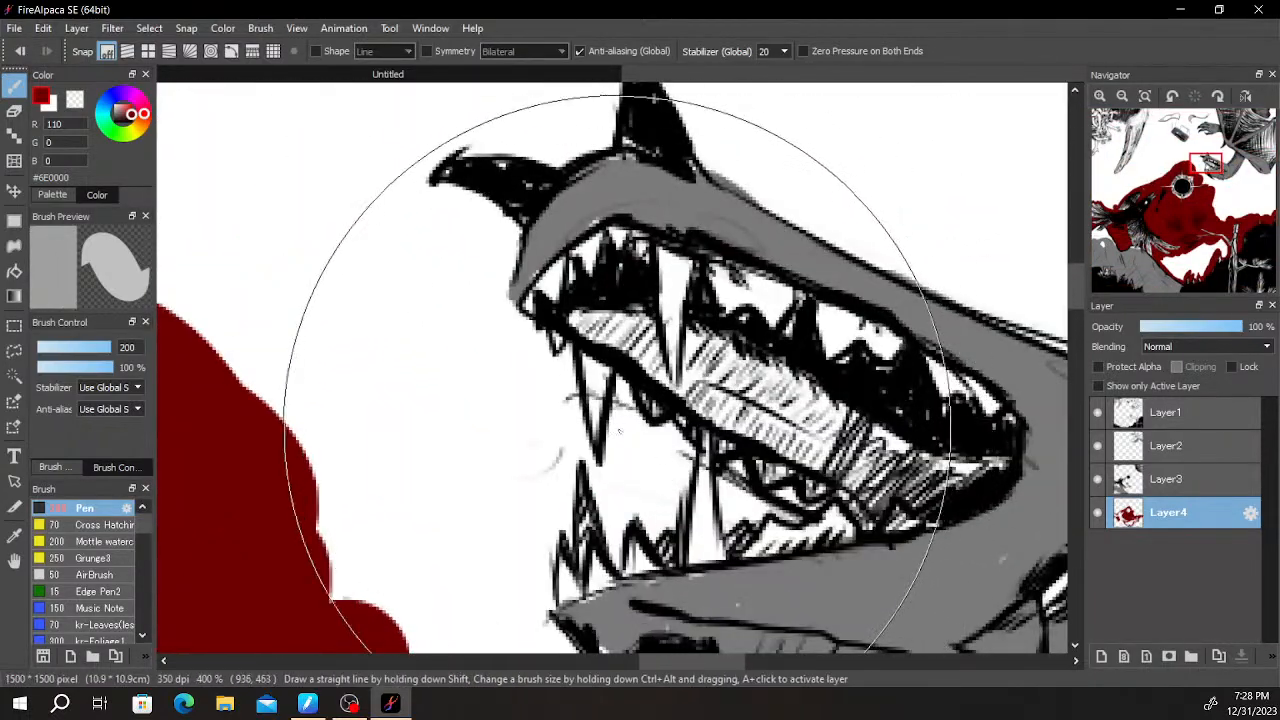
{"action": "mouse_move", "coordinate": [622, 400]}
{"action": "left_mouse_down"}
{"action": "mouse_move", "coordinate": [612, 493]}
{"action": "mouse_move", "coordinate": [620, 451]}
{"action": "mouse_move", "coordinate": [674, 460]}
{"action": "mouse_move", "coordinate": [669, 469]}
{"action": "mouse_move", "coordinate": [687, 456]}
{"action": "mouse_move", "coordinate": [660, 522]}
{"action": "mouse_move", "coordinate": [660, 478]}
{"action": "left_mouse_up"}
{"action": "key", "text": "ctrl+z"}
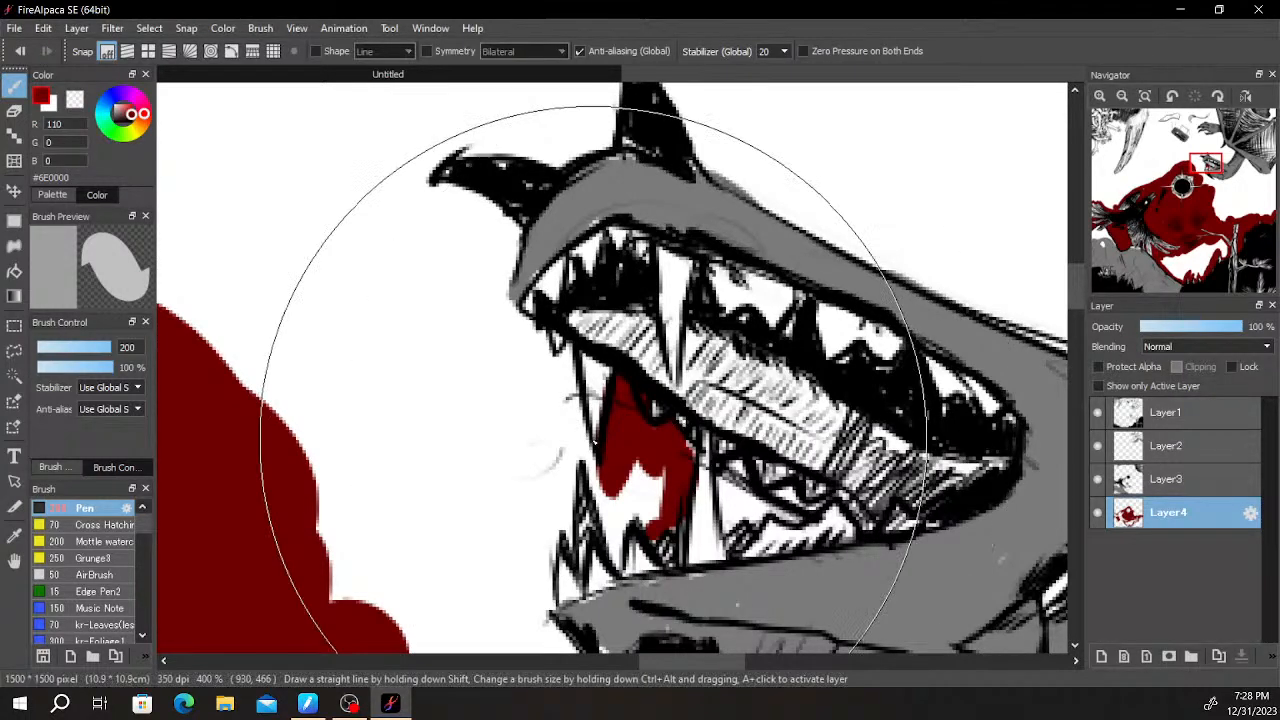
{"action": "scroll", "coordinate": [651, 440], "scroll_direction": "up", "scroll_amount": 1}
{"action": "mouse_move", "coordinate": [605, 492]}
{"action": "left_mouse_down"}
{"action": "mouse_move", "coordinate": [584, 558]}
{"action": "mouse_move", "coordinate": [588, 492]}
{"action": "left_mouse_up"}
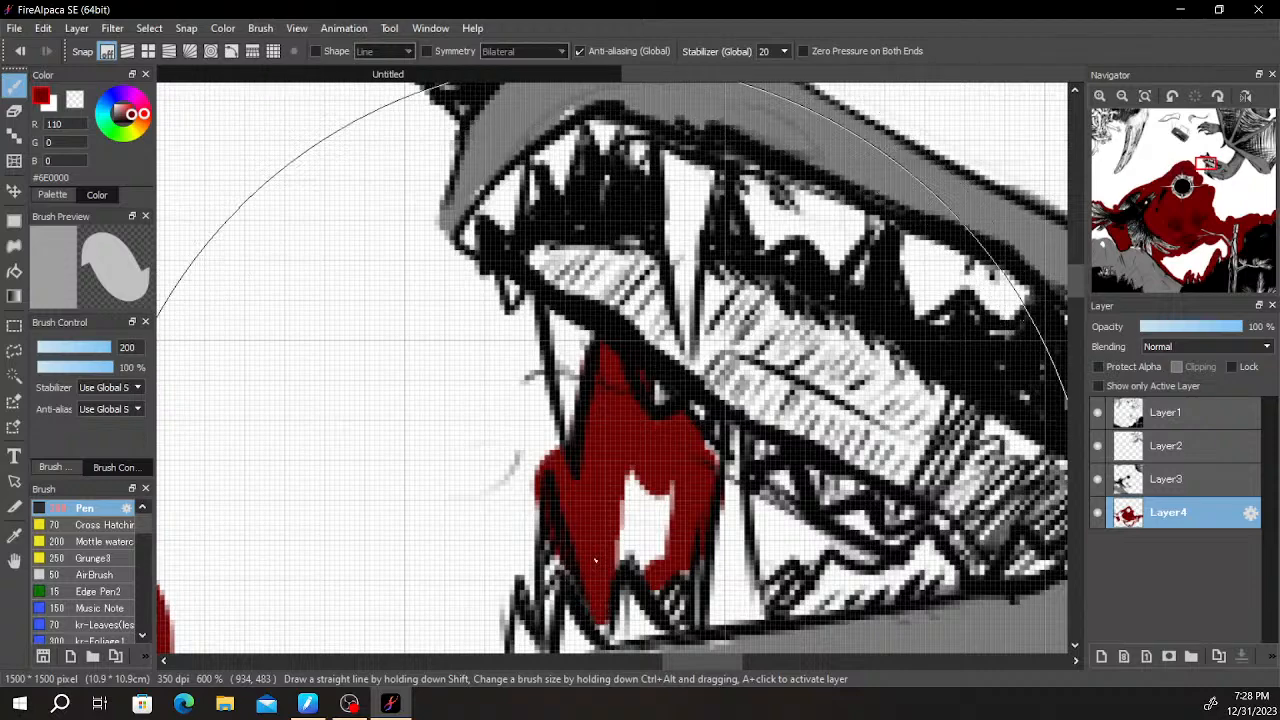
{"action": "mouse_move", "coordinate": [623, 553]}
{"action": "left_mouse_down"}
{"action": "mouse_move", "coordinate": [646, 542]}
{"action": "mouse_move", "coordinate": [665, 504]}
{"action": "mouse_move", "coordinate": [708, 514]}
{"action": "mouse_move", "coordinate": [712, 535]}
{"action": "left_mouse_up"}
{"action": "scroll", "coordinate": [666, 505], "scroll_direction": "down", "scroll_amount": 2}
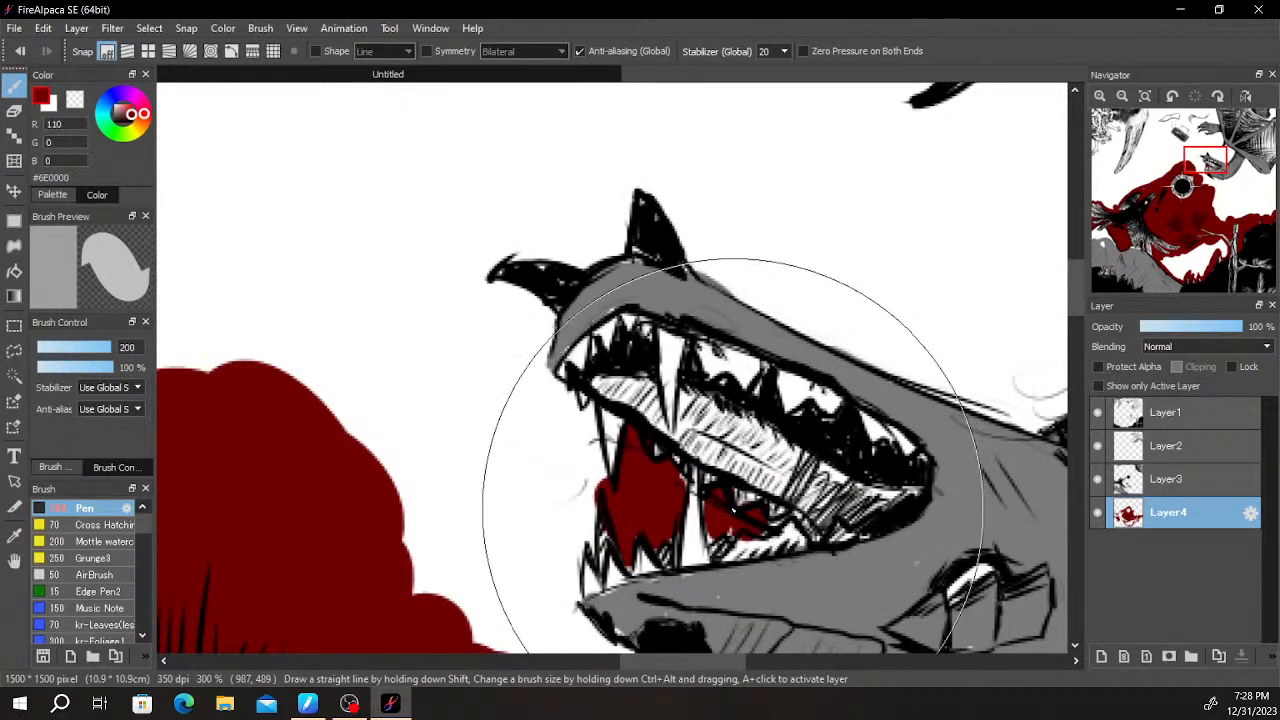
{"action": "left_click", "coordinate": [1165, 412]}
{"action": "scroll", "coordinate": [864, 486], "scroll_direction": "up", "scroll_amount": 3}
{"action": "key", "text": "e"}
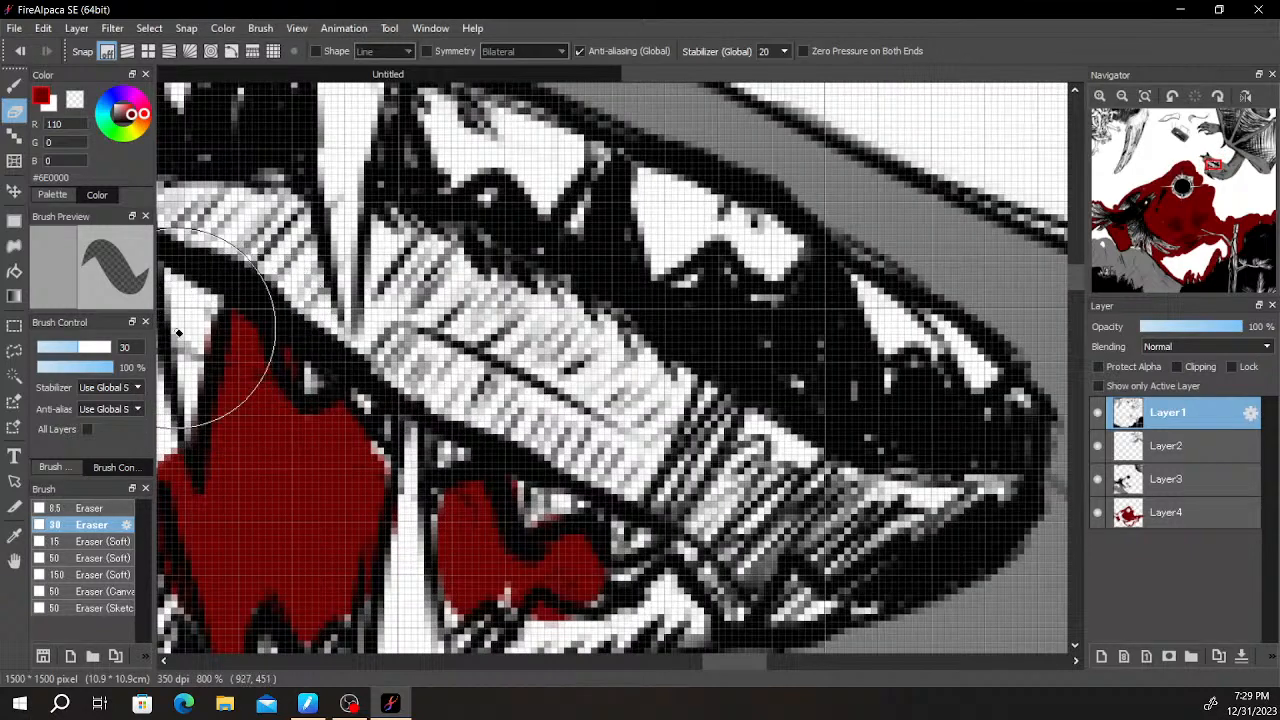
{"action": "scroll", "coordinate": [226, 326], "scroll_direction": "down", "scroll_amount": 2}
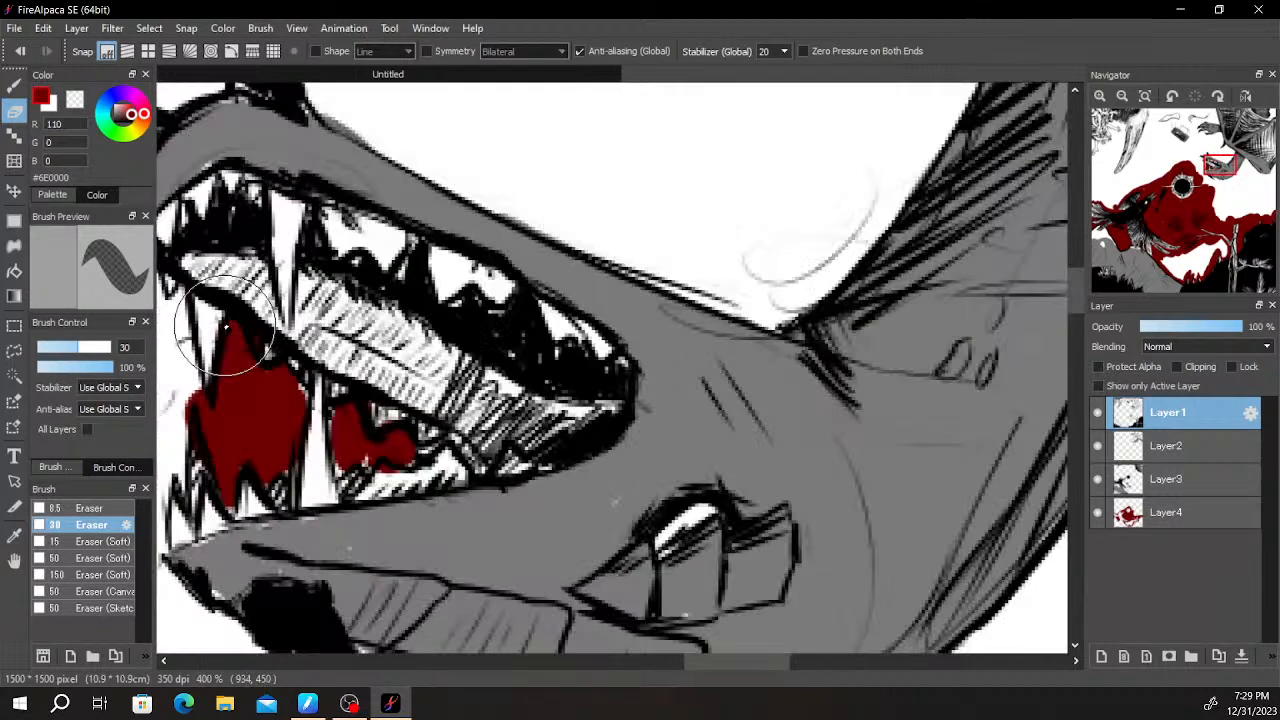
{"action": "key", "text": "b"}
{"action": "scroll", "coordinate": [552, 370], "scroll_direction": "down", "scroll_amount": 1}
{"action": "scroll", "coordinate": [540, 380], "scroll_direction": "down", "scroll_amount": 1}
{"action": "scroll", "coordinate": [498, 417], "scroll_direction": "up", "scroll_amount": 1}
{"action": "scroll", "coordinate": [426, 415], "scroll_direction": "down", "scroll_amount": 1}
{"action": "scroll", "coordinate": [370, 410], "scroll_direction": "up", "scroll_amount": 1}
{"action": "left_click_drag", "start_coordinate": [357, 398], "coordinate": [469, 450]}
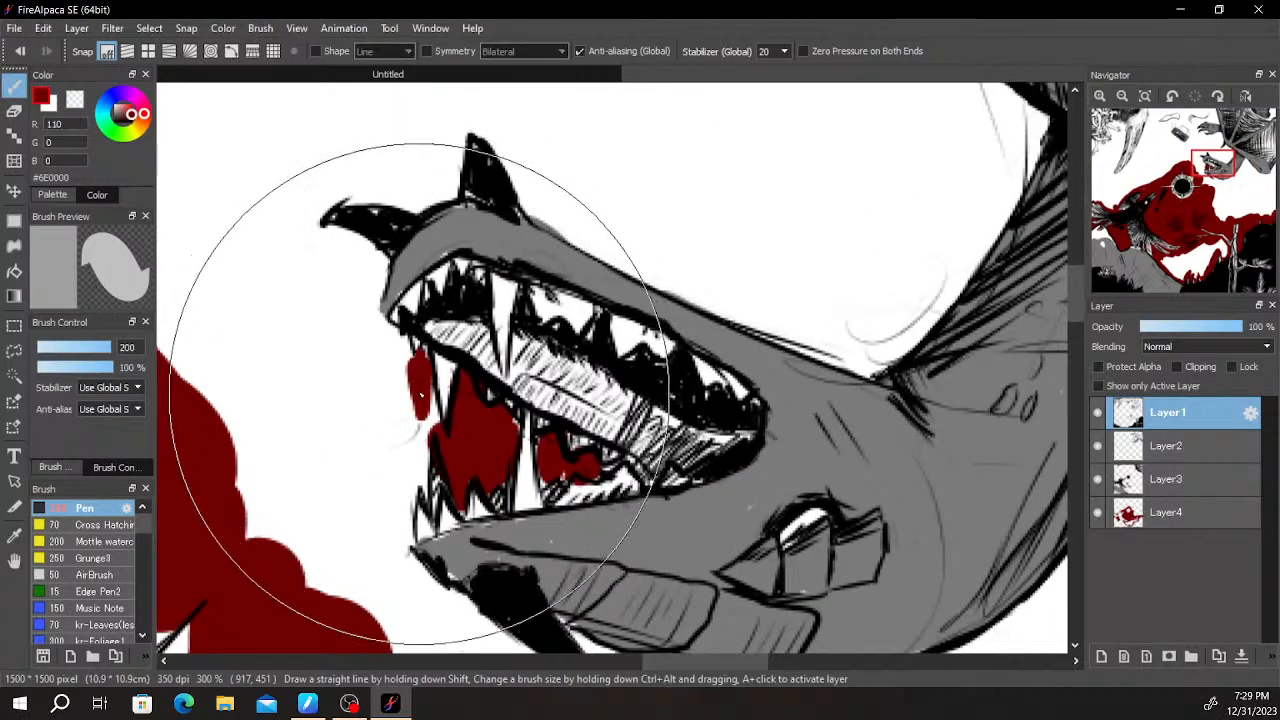
{"action": "left_click", "coordinate": [430, 428]}
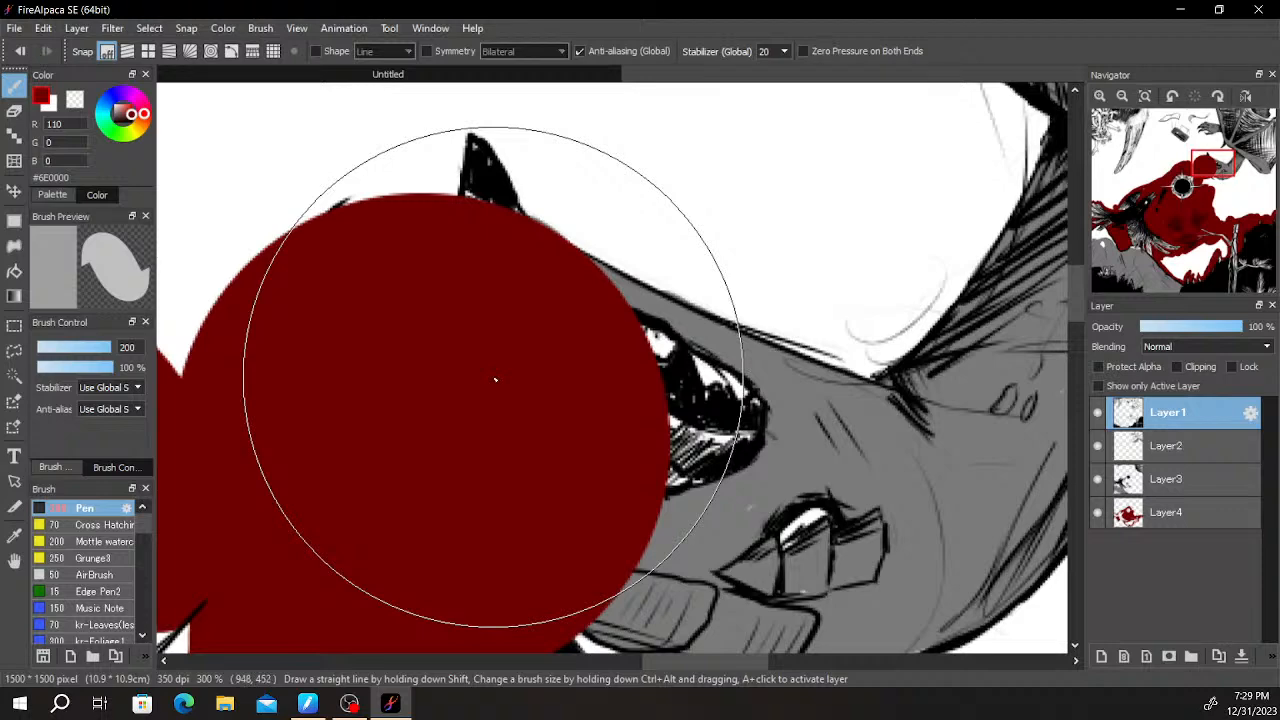
{"action": "key", "text": "ctrl+z"}
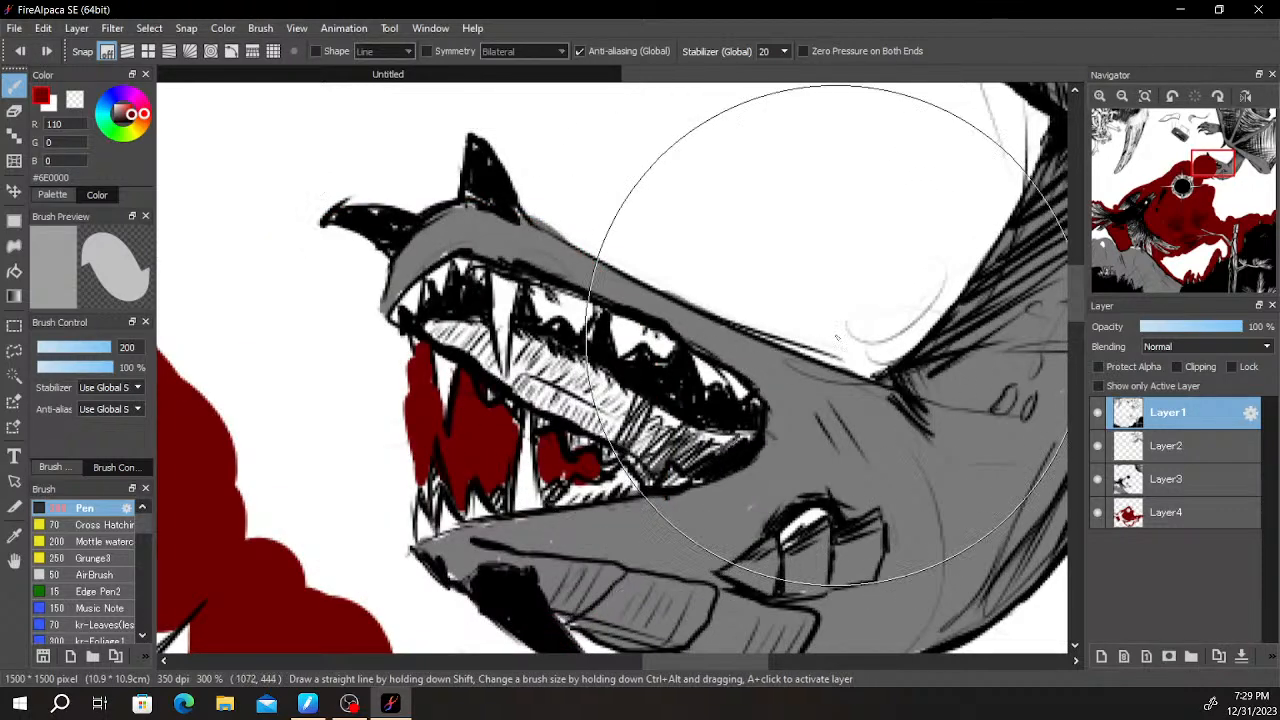
- Outline the front of the creature's mouth, its snout and both horns in dark red on Layer4
{"action": "left_click", "coordinate": [1160, 512]}
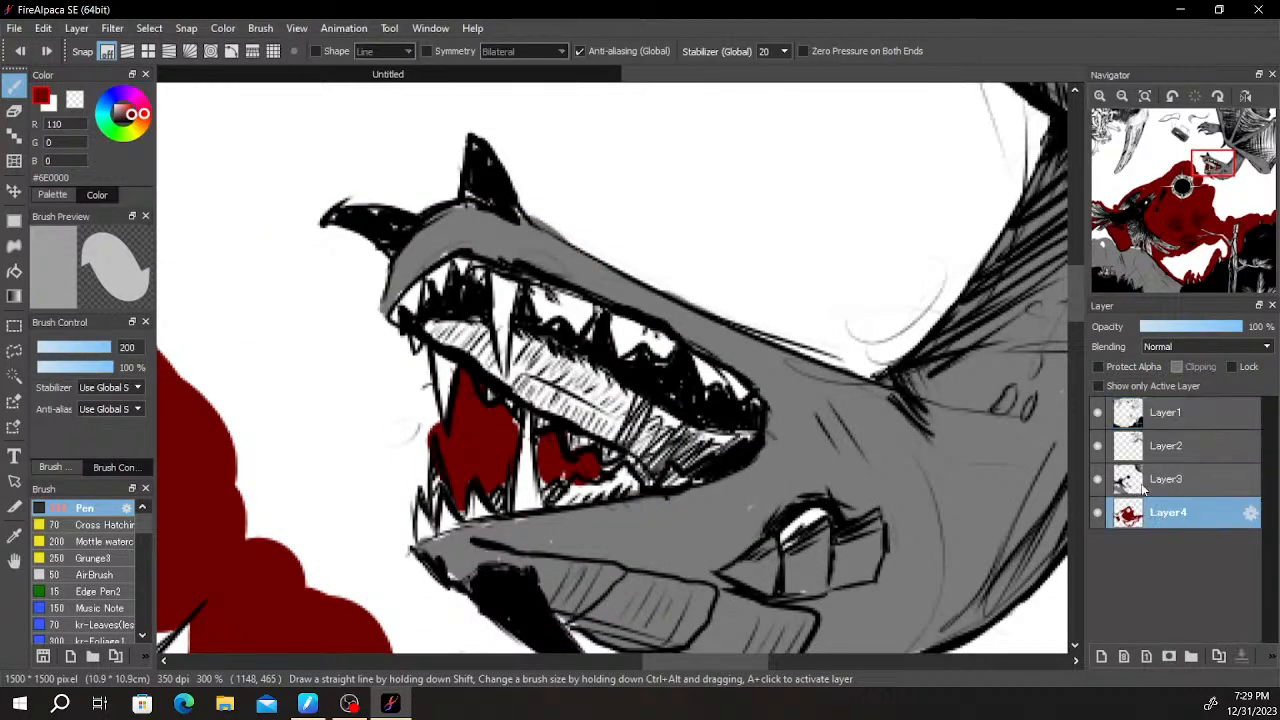
{"action": "left_click", "coordinate": [430, 400]}
{"action": "key", "text": "ctrl+z"}
{"action": "mouse_move", "coordinate": [428, 411]}
{"action": "left_mouse_down"}
{"action": "mouse_move", "coordinate": [418, 349]}
{"action": "mouse_move", "coordinate": [406, 360]}
{"action": "mouse_move", "coordinate": [367, 312]}
{"action": "mouse_move", "coordinate": [375, 228]}
{"action": "mouse_move", "coordinate": [358, 258]}
{"action": "left_mouse_up"}
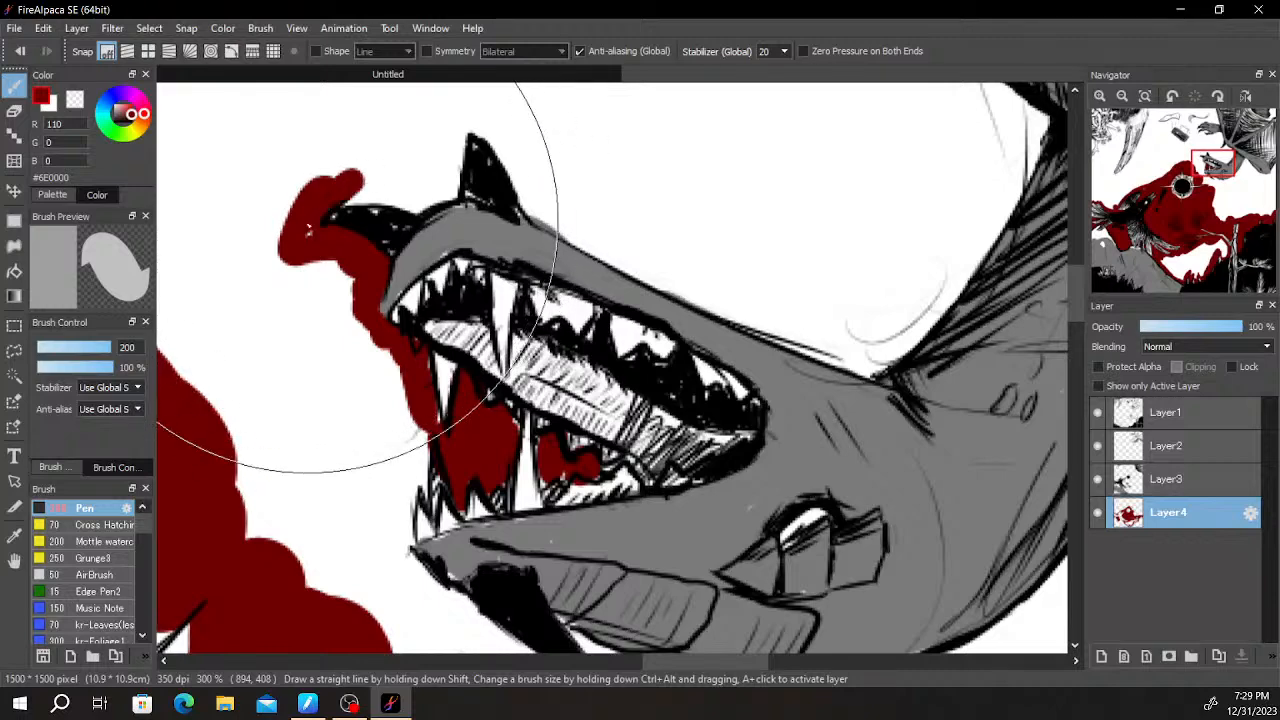
{"action": "mouse_move", "coordinate": [413, 203]}
{"action": "left_mouse_down"}
{"action": "mouse_move", "coordinate": [453, 183]}
{"action": "mouse_move", "coordinate": [457, 110]}
{"action": "mouse_move", "coordinate": [520, 152]}
{"action": "mouse_move", "coordinate": [529, 167]}
{"action": "mouse_move", "coordinate": [475, 125]}
{"action": "mouse_move", "coordinate": [545, 220]}
{"action": "mouse_move", "coordinate": [624, 243]}
{"action": "left_mouse_up"}
- Fill dark red between the creature's head, neck and wing arm, continuing up the wing towards the clawed hand
{"action": "scroll", "coordinate": [800, 197], "scroll_direction": "down", "scroll_amount": 2}
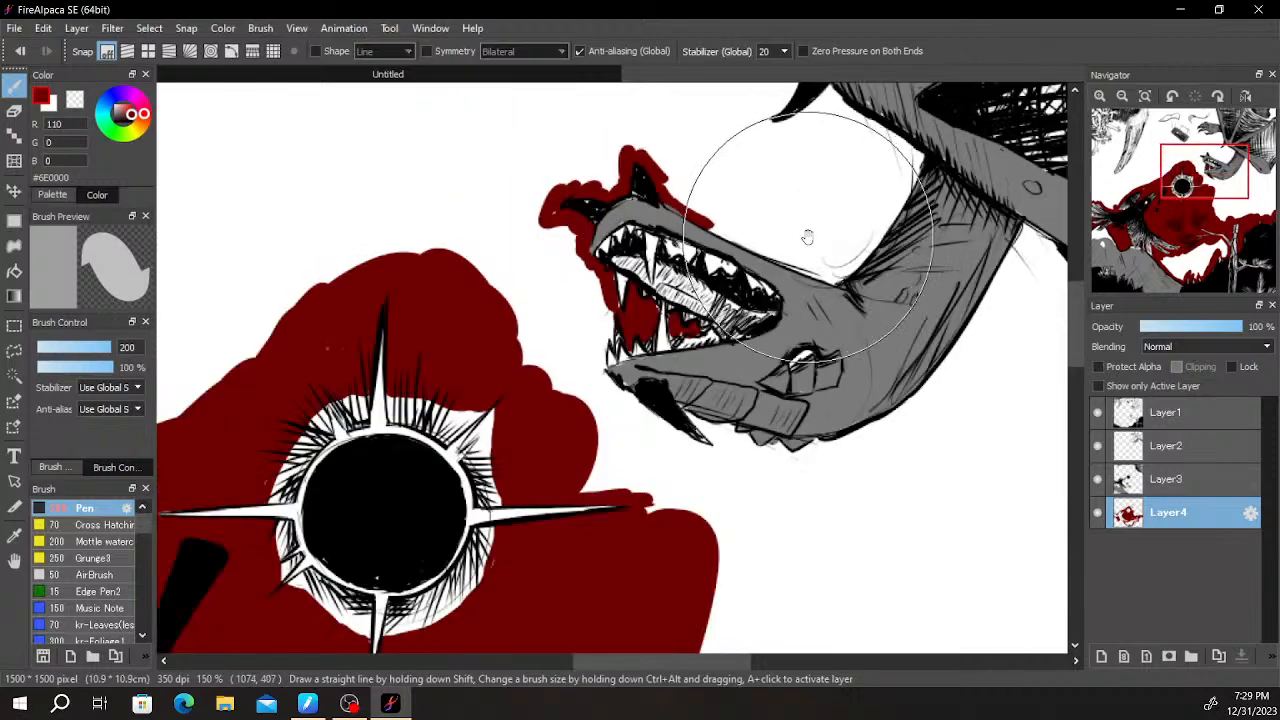
{"action": "scroll", "coordinate": [868, 195], "scroll_direction": "up", "scroll_amount": 1}
{"action": "left_click_drag", "start_coordinate": [868, 195], "coordinate": [685, 255]}
{"action": "mouse_move", "coordinate": [615, 130]}
{"action": "left_mouse_down"}
{"action": "mouse_move", "coordinate": [733, 217]}
{"action": "mouse_move", "coordinate": [733, 247]}
{"action": "mouse_move", "coordinate": [653, 350]}
{"action": "mouse_move", "coordinate": [621, 365]}
{"action": "mouse_move", "coordinate": [443, 276]}
{"action": "left_mouse_up"}
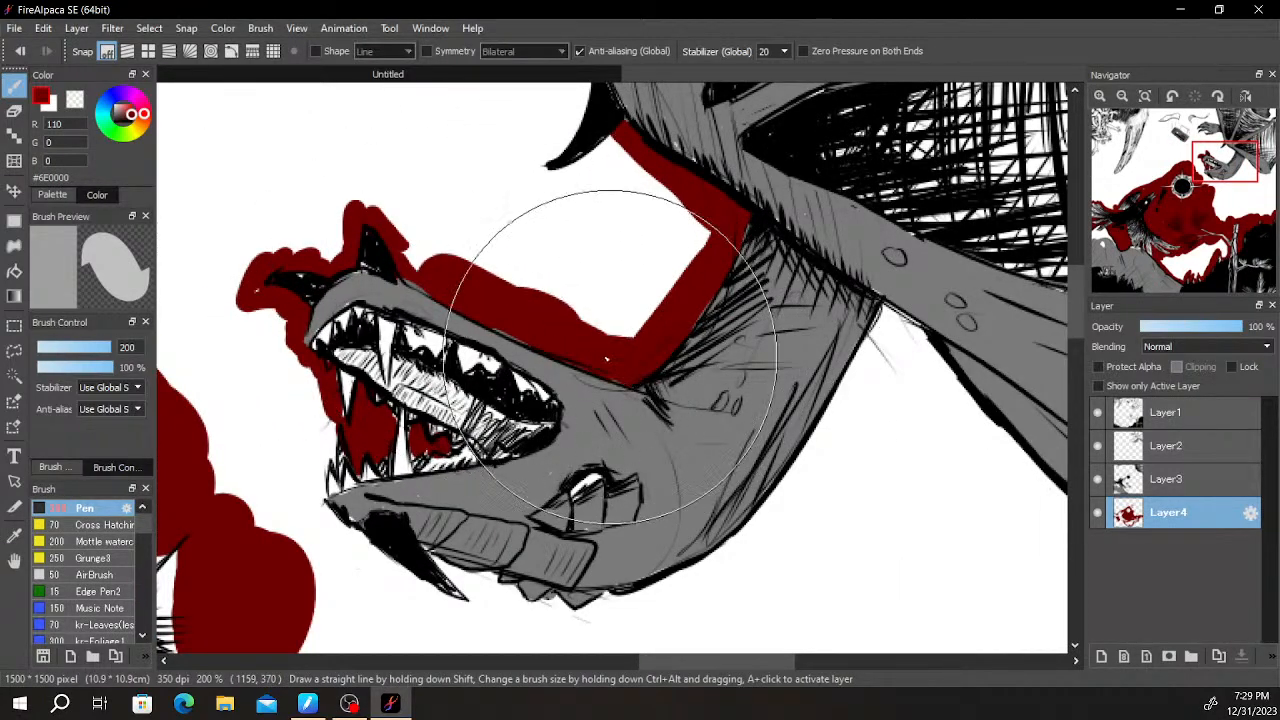
{"action": "left_click_drag", "start_coordinate": [598, 275], "coordinate": [557, 573]}
{"action": "mouse_move", "coordinate": [585, 437]}
{"action": "left_mouse_down"}
{"action": "mouse_move", "coordinate": [530, 336]}
{"action": "mouse_move", "coordinate": [534, 380]}
{"action": "mouse_move", "coordinate": [500, 468]}
{"action": "mouse_move", "coordinate": [533, 495]}
{"action": "mouse_move", "coordinate": [562, 471]}
{"action": "mouse_move", "coordinate": [498, 502]}
{"action": "mouse_move", "coordinate": [437, 479]}
{"action": "mouse_move", "coordinate": [397, 520]}
{"action": "mouse_move", "coordinate": [358, 486]}
{"action": "mouse_move", "coordinate": [502, 583]}
{"action": "mouse_move", "coordinate": [606, 570]}
{"action": "left_mouse_up"}
{"action": "left_click_drag", "start_coordinate": [492, 312], "coordinate": [533, 463]}
{"action": "left_click_drag", "start_coordinate": [531, 467], "coordinate": [538, 446]}
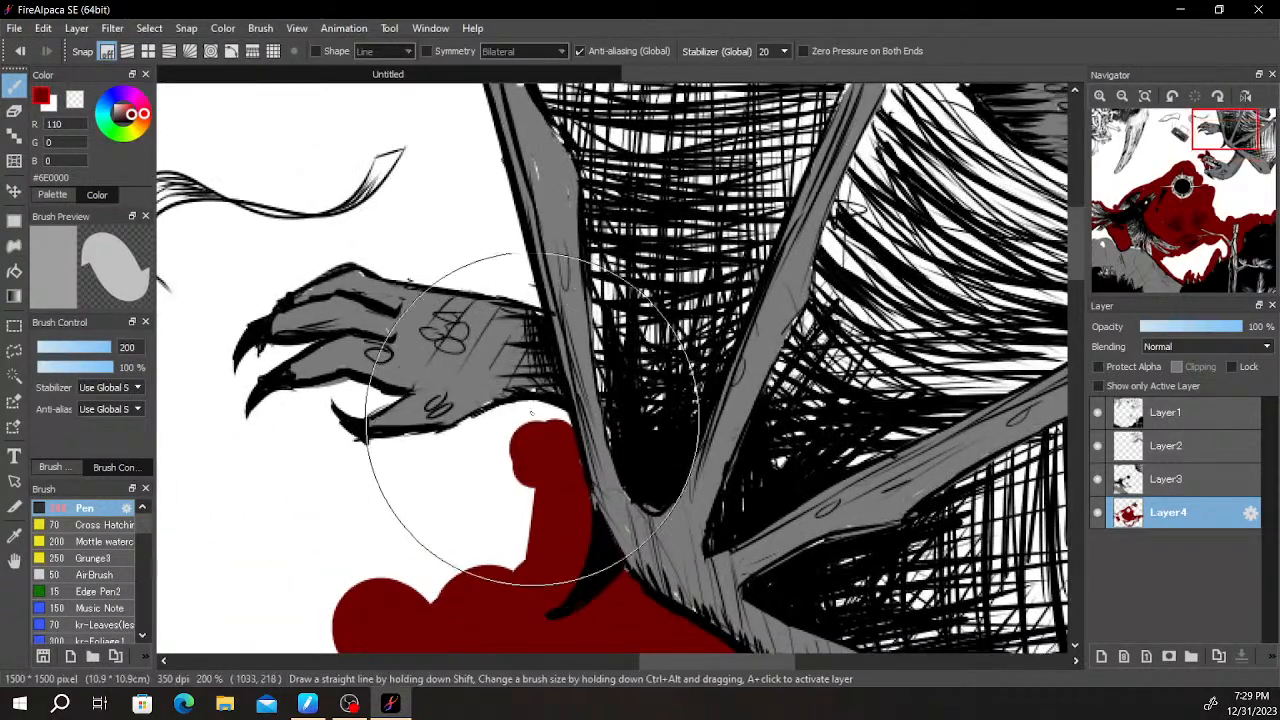
- Paint dark red around the clawed hand and up beside the wing to the upper canvas edge
{"action": "mouse_move", "coordinate": [387, 463]}
{"action": "left_mouse_down"}
{"action": "mouse_move", "coordinate": [349, 452]}
{"action": "mouse_move", "coordinate": [384, 388]}
{"action": "mouse_move", "coordinate": [297, 408]}
{"action": "mouse_move", "coordinate": [240, 343]}
{"action": "mouse_move", "coordinate": [340, 313]}
{"action": "left_mouse_up"}
{"action": "mouse_move", "coordinate": [400, 271]}
{"action": "left_mouse_down"}
{"action": "mouse_move", "coordinate": [500, 257]}
{"action": "mouse_move", "coordinate": [494, 236]}
{"action": "left_mouse_up"}
{"action": "left_click_drag", "start_coordinate": [491, 208], "coordinate": [497, 486]}
{"action": "left_click_drag", "start_coordinate": [495, 480], "coordinate": [431, 457]}
{"action": "mouse_move", "coordinate": [432, 453]}
{"action": "left_mouse_down"}
{"action": "mouse_move", "coordinate": [563, 323]}
{"action": "mouse_move", "coordinate": [589, 223]}
{"action": "mouse_move", "coordinate": [519, 213]}
{"action": "left_mouse_up"}
{"action": "scroll", "coordinate": [655, 245], "scroll_direction": "down", "scroll_amount": 2}
{"action": "scroll", "coordinate": [659, 187], "scroll_direction": "down", "scroll_amount": 1}
{"action": "mouse_move", "coordinate": [877, 184]}
{"action": "left_mouse_down"}
{"action": "mouse_move", "coordinate": [665, 189]}
{"action": "mouse_move", "coordinate": [573, 458]}
{"action": "left_mouse_up"}
{"action": "scroll", "coordinate": [665, 188], "scroll_direction": "up", "scroll_amount": 3}
{"action": "mouse_move", "coordinate": [545, 406]}
{"action": "left_mouse_down"}
{"action": "mouse_move", "coordinate": [524, 438]}
{"action": "mouse_move", "coordinate": [586, 424]}
{"action": "mouse_move", "coordinate": [592, 362]}
{"action": "left_mouse_up"}
{"action": "mouse_move", "coordinate": [558, 425]}
{"action": "left_mouse_down"}
{"action": "mouse_move", "coordinate": [551, 349]}
{"action": "mouse_move", "coordinate": [556, 387]}
{"action": "mouse_move", "coordinate": [591, 400]}
{"action": "mouse_move", "coordinate": [616, 391]}
{"action": "mouse_move", "coordinate": [628, 299]}
{"action": "mouse_move", "coordinate": [664, 384]}
{"action": "mouse_move", "coordinate": [596, 277]}
{"action": "left_mouse_up"}
- Paint dark red along the back of the creature's neck and under its jaw, joining it to the red around the sun
{"action": "scroll", "coordinate": [632, 300], "scroll_direction": "down", "scroll_amount": 5}
{"action": "scroll", "coordinate": [590, 411], "scroll_direction": "up", "scroll_amount": 4}
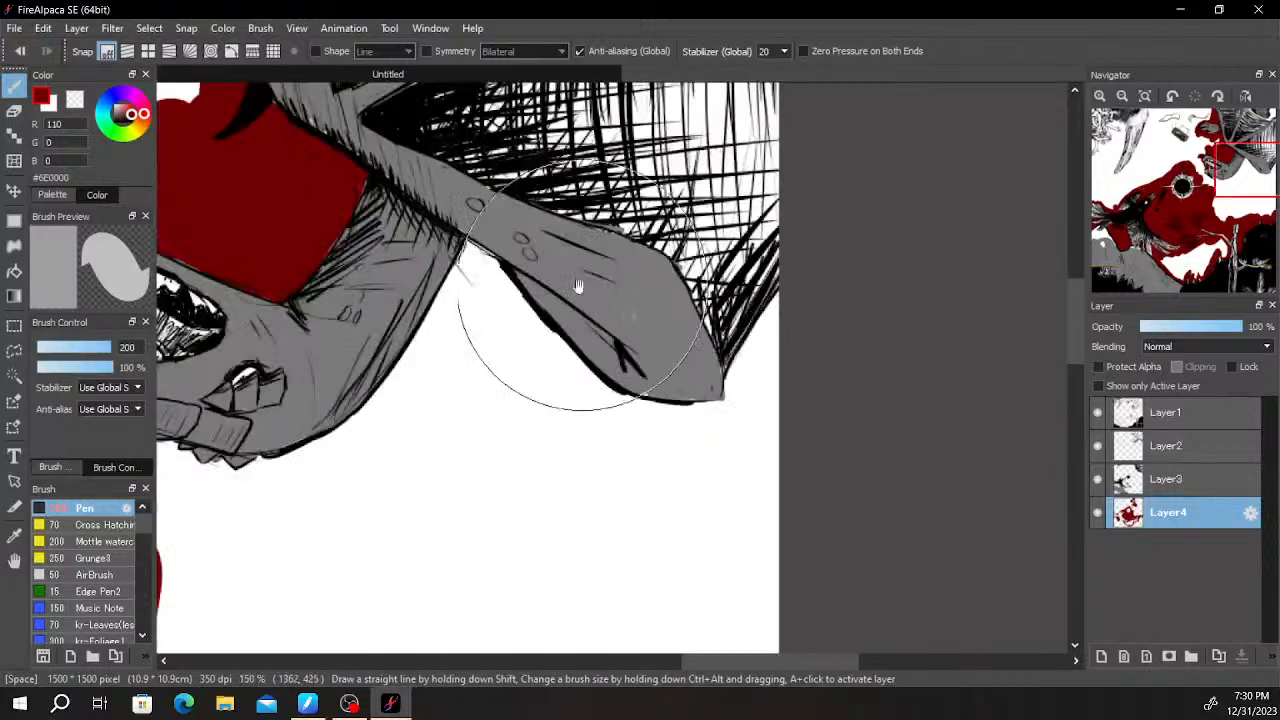
{"action": "left_click_drag", "start_coordinate": [467, 280], "coordinate": [317, 518]}
{"action": "left_click_drag", "start_coordinate": [399, 426], "coordinate": [604, 436]}
{"action": "left_click_drag", "start_coordinate": [391, 500], "coordinate": [314, 444]}
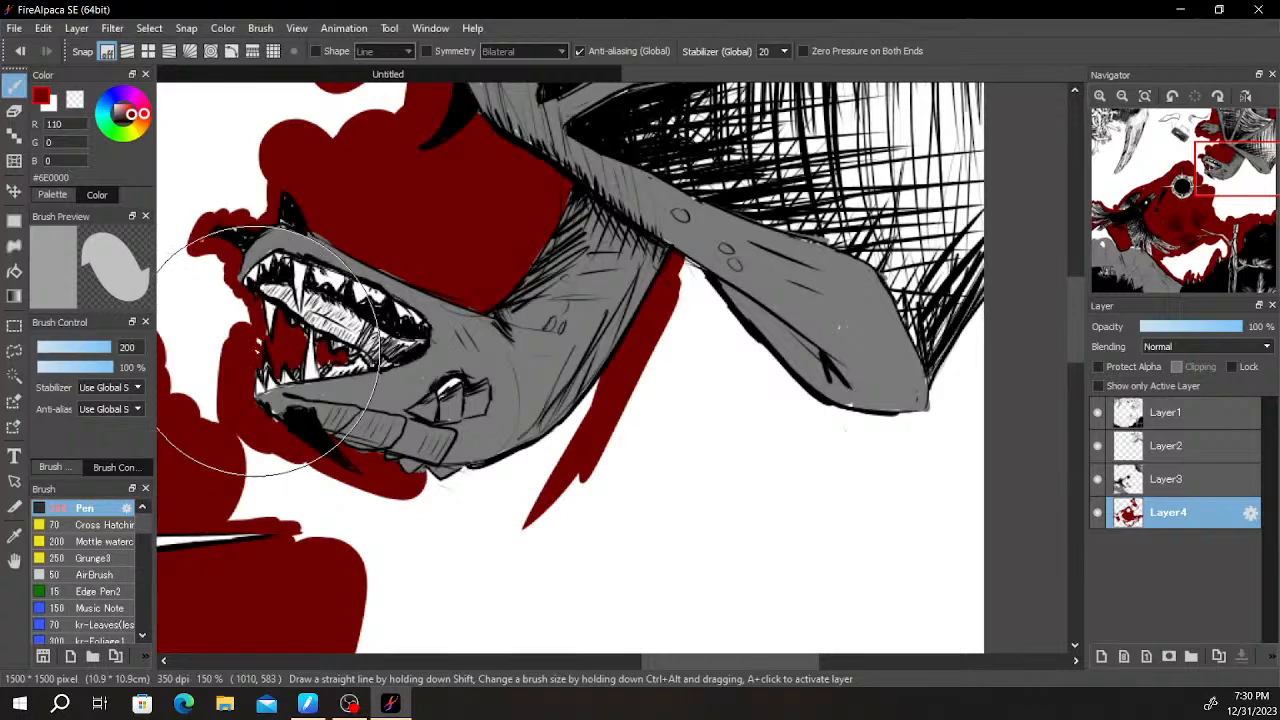
{"action": "left_click_drag", "start_coordinate": [237, 320], "coordinate": [215, 400]}
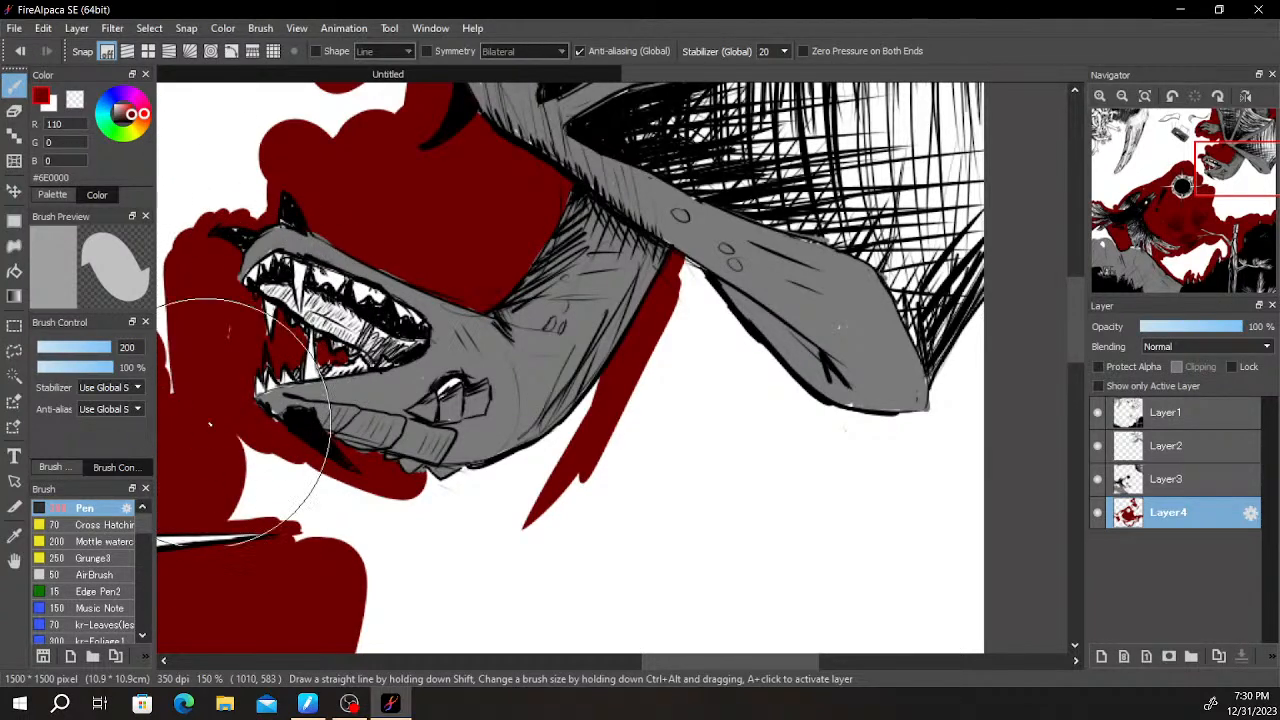
{"action": "mouse_move", "coordinate": [258, 509]}
{"action": "left_mouse_down"}
{"action": "mouse_move", "coordinate": [372, 354]}
{"action": "mouse_move", "coordinate": [423, 357]}
{"action": "mouse_move", "coordinate": [486, 423]}
{"action": "mouse_move", "coordinate": [755, 263]}
{"action": "mouse_move", "coordinate": [723, 244]}
{"action": "left_mouse_up"}
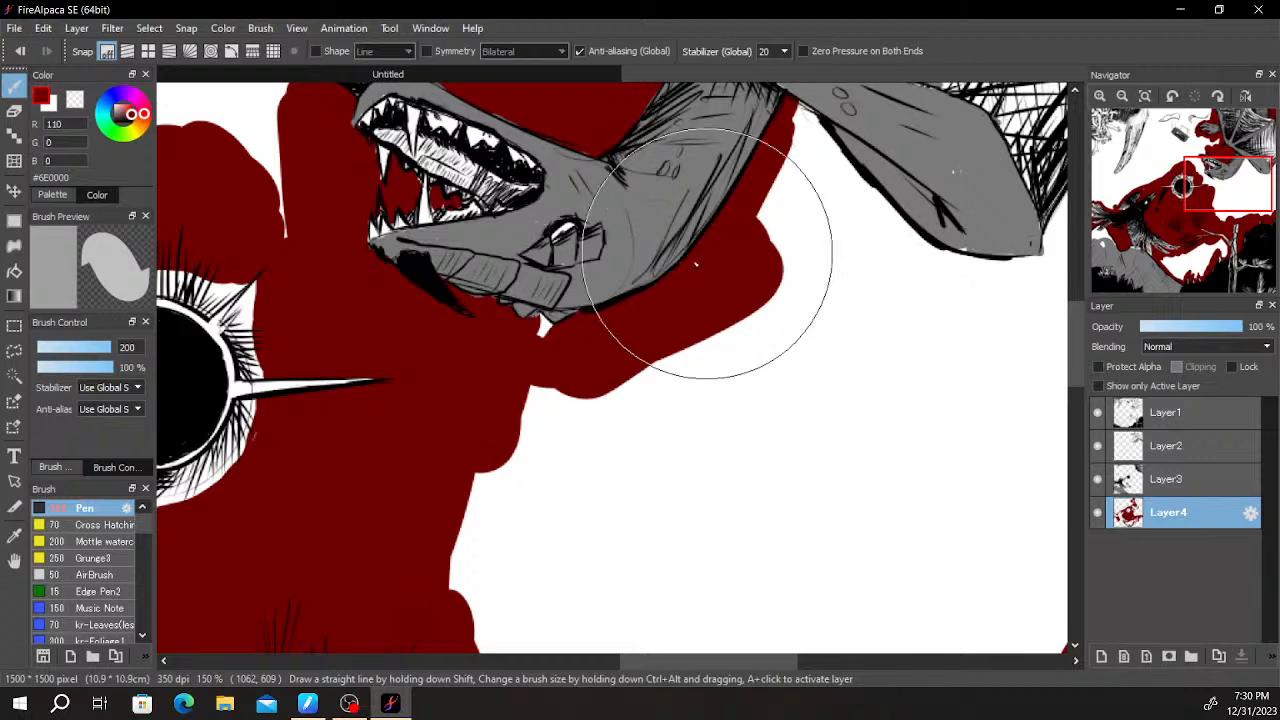
- Fill the white area beneath the creature and its wing down to the black forest and right canvas edge with dark red
{"action": "mouse_move", "coordinate": [545, 338]}
{"action": "left_mouse_down"}
{"action": "mouse_move", "coordinate": [540, 406]}
{"action": "mouse_move", "coordinate": [485, 551]}
{"action": "mouse_move", "coordinate": [590, 465]}
{"action": "left_mouse_up"}
{"action": "scroll", "coordinate": [628, 431], "scroll_direction": "down", "scroll_amount": 4}
{"action": "mouse_move", "coordinate": [729, 449]}
{"action": "left_mouse_down"}
{"action": "mouse_move", "coordinate": [723, 349]}
{"action": "mouse_move", "coordinate": [630, 430]}
{"action": "mouse_move", "coordinate": [669, 360]}
{"action": "left_mouse_up"}
{"action": "scroll", "coordinate": [712, 307], "scroll_direction": "up", "scroll_amount": 2}
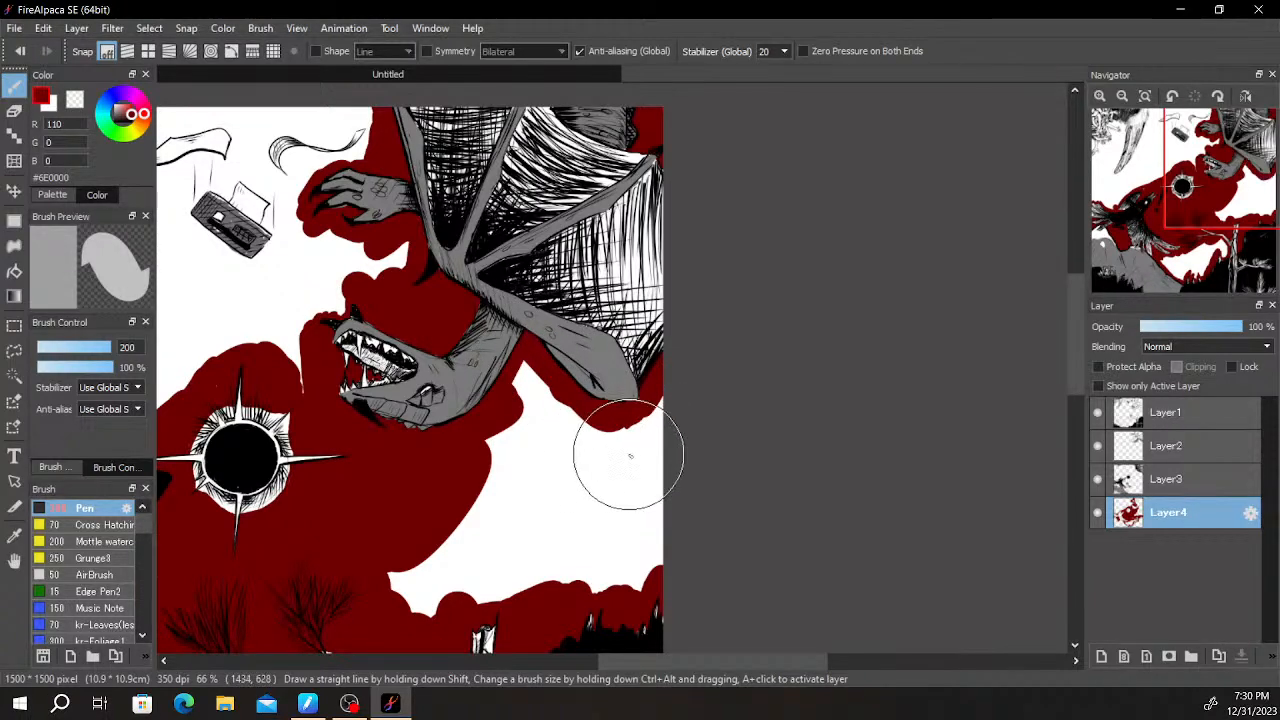
{"action": "left_click_drag", "start_coordinate": [600, 517], "coordinate": [586, 500]}
{"action": "scroll", "coordinate": [578, 470], "scroll_direction": "up", "scroll_amount": 5}
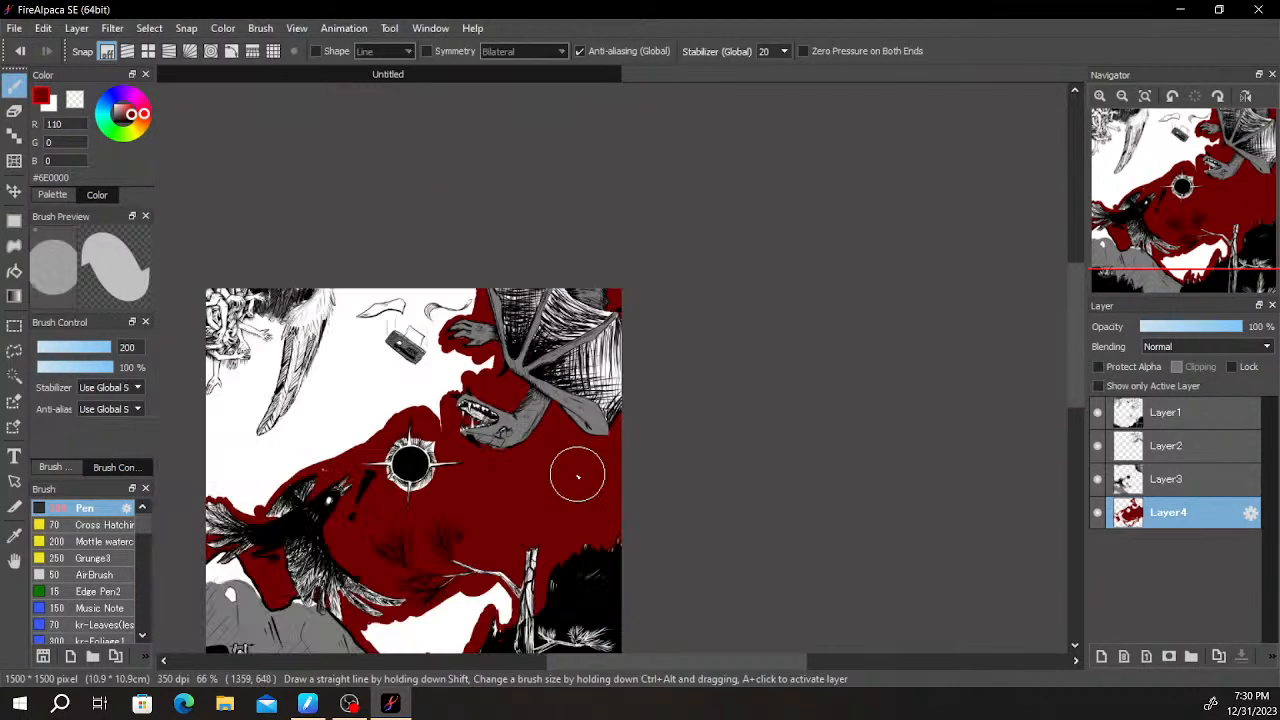
- Check the composition in a horizontally flipped canvas view and flip it back
{"action": "key", "text": "h"}
{"action": "scroll", "coordinate": [583, 491], "scroll_direction": "down", "scroll_amount": 5}
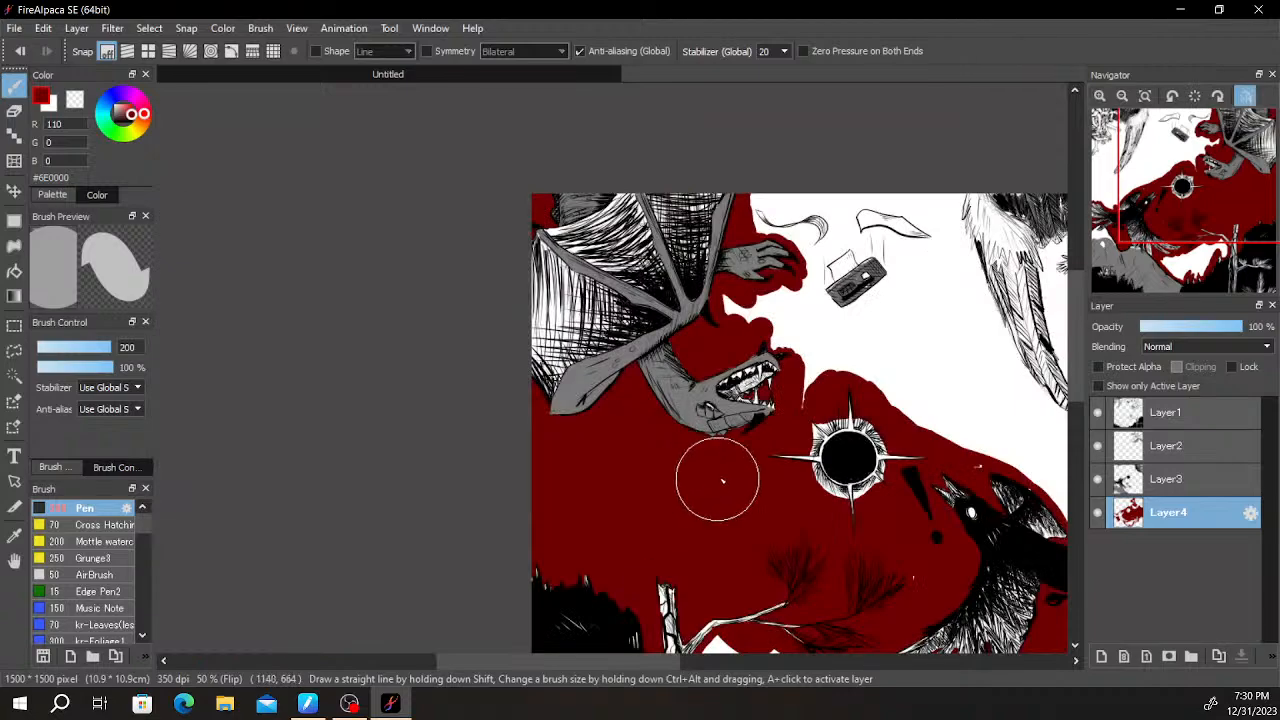
{"action": "key", "text": "h"}
{"action": "scroll", "coordinate": [723, 458], "scroll_direction": "down", "scroll_amount": 2}
{"action": "left_click_drag", "start_coordinate": [663, 497], "coordinate": [643, 397]}
{"action": "scroll", "coordinate": [643, 400], "scroll_direction": "up", "scroll_amount": 2}
{"action": "scroll", "coordinate": [641, 415], "scroll_direction": "up", "scroll_amount": 2}
{"action": "scroll", "coordinate": [602, 460], "scroll_direction": "down", "scroll_amount": 2}
{"action": "scroll", "coordinate": [490, 493], "scroll_direction": "up", "scroll_amount": 2}
- Fill the white area below the bare branch, between the mountain and the black treetops, with dark red
{"action": "left_click_drag", "start_coordinate": [468, 498], "coordinate": [680, 429]}
{"action": "scroll", "coordinate": [672, 431], "scroll_direction": "up", "scroll_amount": 1}
{"action": "mouse_move", "coordinate": [402, 505]}
{"action": "left_mouse_down"}
{"action": "mouse_move", "coordinate": [556, 514]}
{"action": "mouse_move", "coordinate": [621, 491]}
{"action": "left_mouse_up"}
{"action": "scroll", "coordinate": [375, 432], "scroll_direction": "down", "scroll_amount": 3}
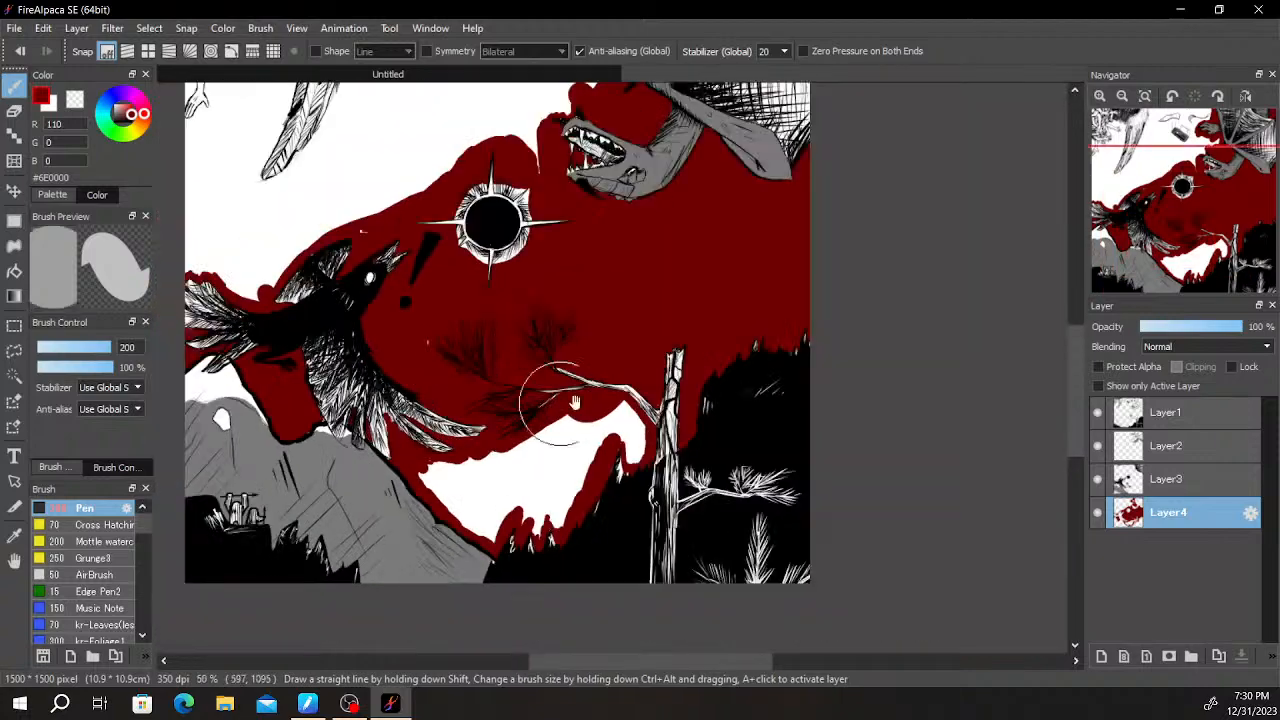
{"action": "left_click_drag", "start_coordinate": [630, 440], "coordinate": [493, 403]}
{"action": "scroll", "coordinate": [368, 450], "scroll_direction": "up", "scroll_amount": 1}
{"action": "key", "text": "g"}
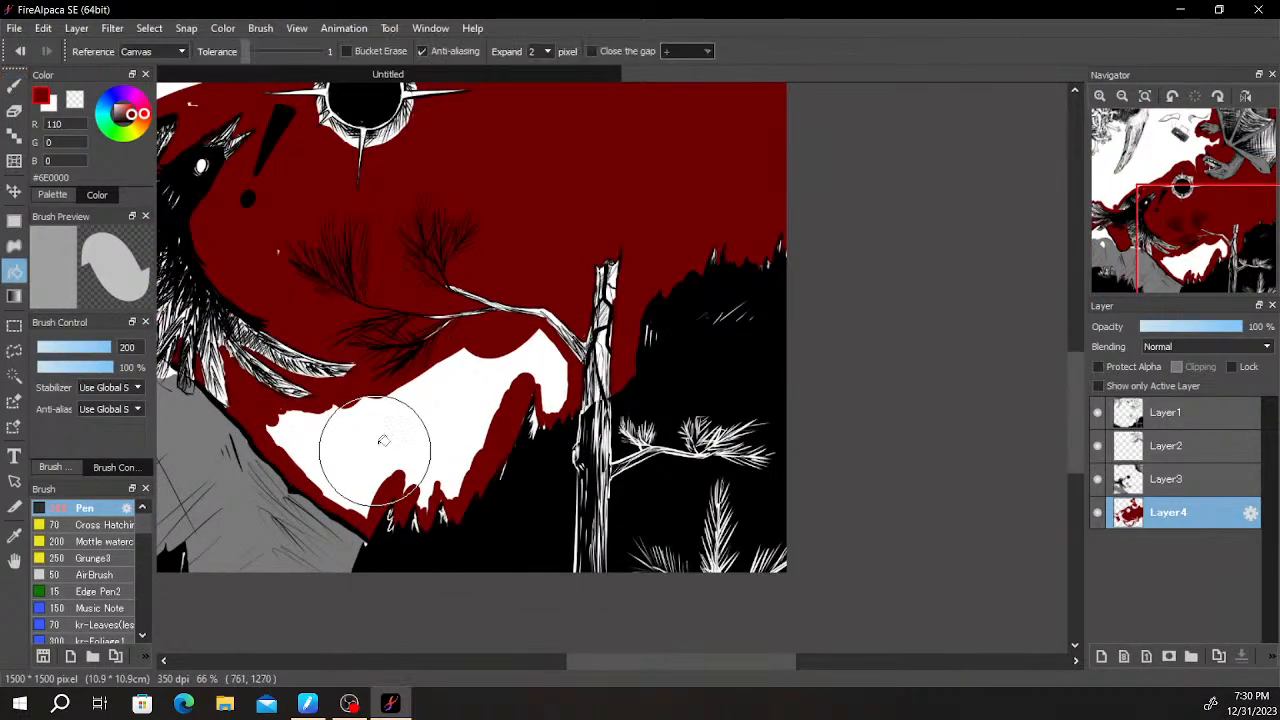
{"action": "key", "text": "b"}
{"action": "scroll", "coordinate": [438, 448], "scroll_direction": "up", "scroll_amount": 2}
{"action": "scroll", "coordinate": [414, 466], "scroll_direction": "down", "scroll_amount": 2}
{"action": "left_click_drag", "start_coordinate": [504, 405], "coordinate": [594, 614]}
{"action": "left_click_drag", "start_coordinate": [444, 335], "coordinate": [588, 542]}
- Outline the tilted hatched box and the paper sticking out of it in dark red
{"action": "scroll", "coordinate": [587, 539], "scroll_direction": "down", "scroll_amount": 1}
{"action": "scroll", "coordinate": [451, 359], "scroll_direction": "up", "scroll_amount": 1}
{"action": "left_click_drag", "start_coordinate": [560, 379], "coordinate": [423, 486]}
{"action": "scroll", "coordinate": [491, 414], "scroll_direction": "up", "scroll_amount": 2}
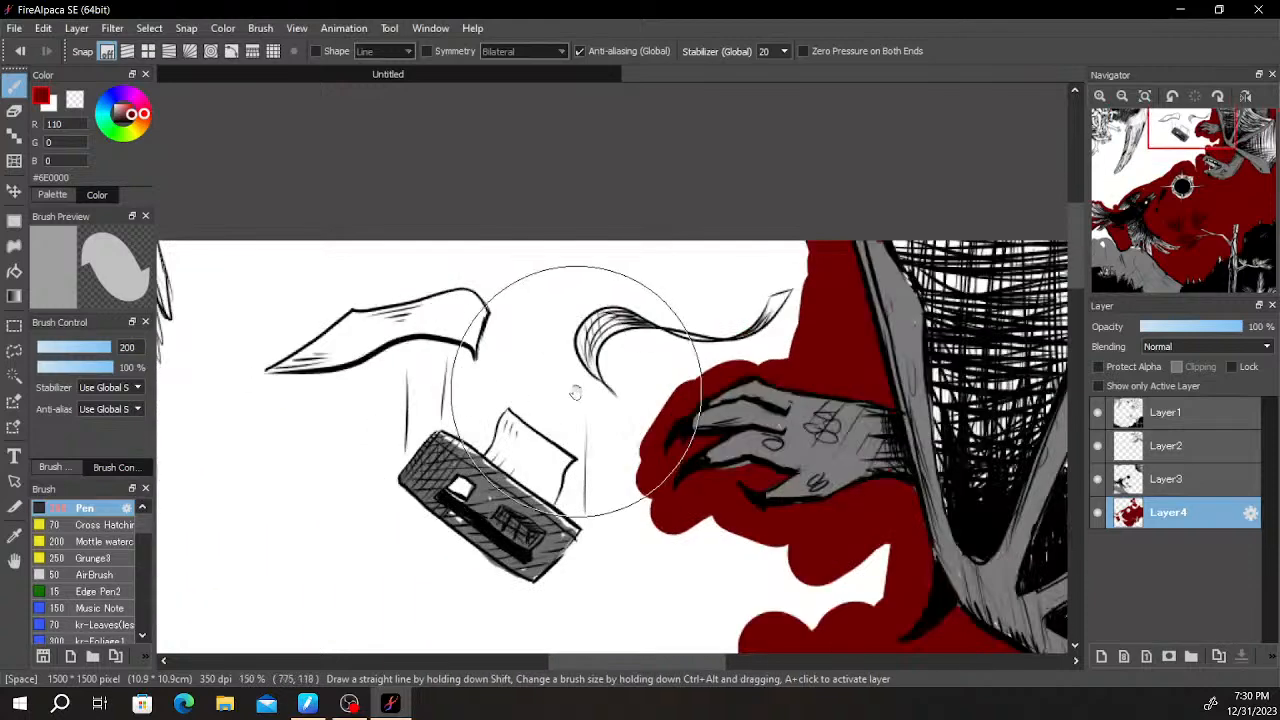
{"action": "scroll", "coordinate": [560, 405], "scroll_direction": "up", "scroll_amount": 1}
{"action": "left_click_drag", "start_coordinate": [544, 423], "coordinate": [569, 325]}
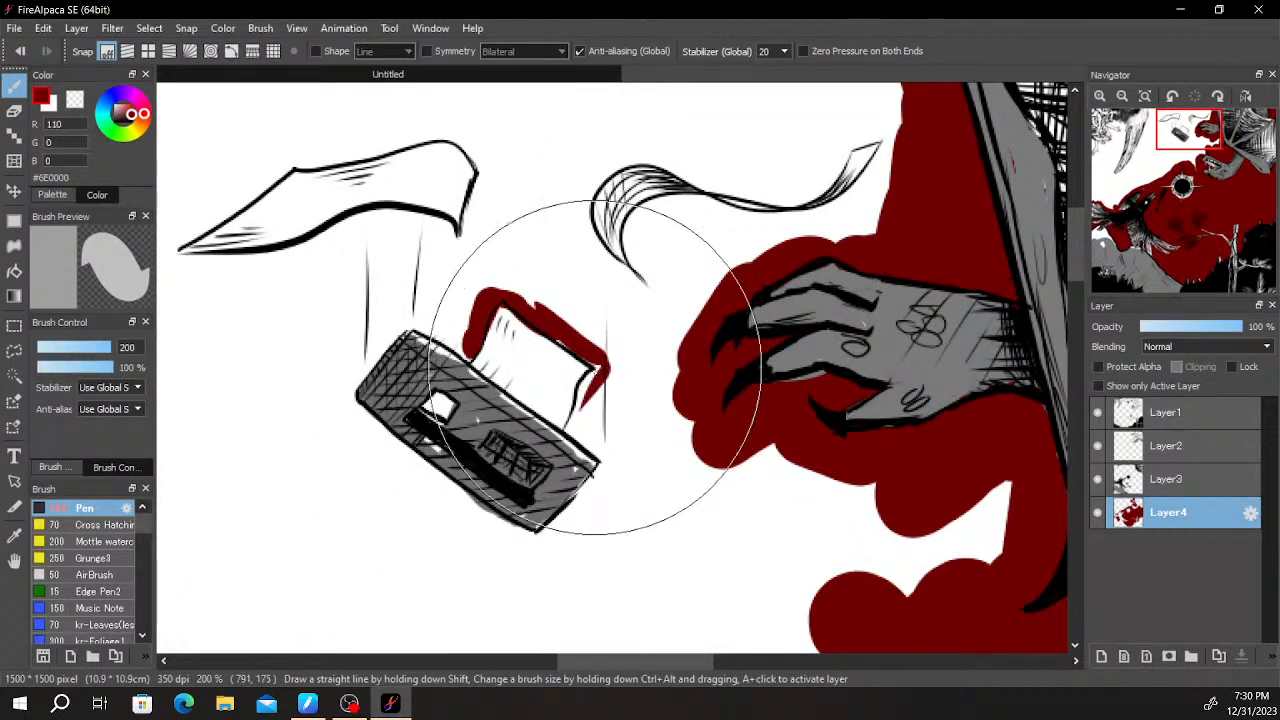
{"action": "mouse_move", "coordinate": [572, 437]}
{"action": "left_mouse_down"}
{"action": "mouse_move", "coordinate": [590, 467]}
{"action": "mouse_move", "coordinate": [569, 561]}
{"action": "mouse_move", "coordinate": [518, 575]}
{"action": "mouse_move", "coordinate": [555, 538]}
{"action": "mouse_move", "coordinate": [492, 545]}
{"action": "mouse_move", "coordinate": [367, 440]}
{"action": "mouse_move", "coordinate": [415, 493]}
{"action": "mouse_move", "coordinate": [329, 406]}
{"action": "mouse_move", "coordinate": [365, 363]}
{"action": "mouse_move", "coordinate": [440, 340]}
{"action": "mouse_move", "coordinate": [464, 355]}
{"action": "mouse_move", "coordinate": [432, 311]}
{"action": "mouse_move", "coordinate": [402, 307]}
{"action": "mouse_move", "coordinate": [443, 261]}
{"action": "mouse_move", "coordinate": [437, 229]}
{"action": "mouse_move", "coordinate": [381, 217]}
{"action": "mouse_move", "coordinate": [302, 254]}
{"action": "left_mouse_up"}
- Outline the floating sheet above the box in dark red and join it to the red around the box
{"action": "left_click_drag", "start_coordinate": [409, 220], "coordinate": [643, 227]}
{"action": "left_click_drag", "start_coordinate": [526, 262], "coordinate": [395, 269]}
{"action": "left_click_drag", "start_coordinate": [535, 255], "coordinate": [408, 271]}
{"action": "mouse_move", "coordinate": [494, 182]}
{"action": "left_mouse_down"}
{"action": "mouse_move", "coordinate": [387, 259]}
{"action": "mouse_move", "coordinate": [459, 212]}
{"action": "left_mouse_up"}
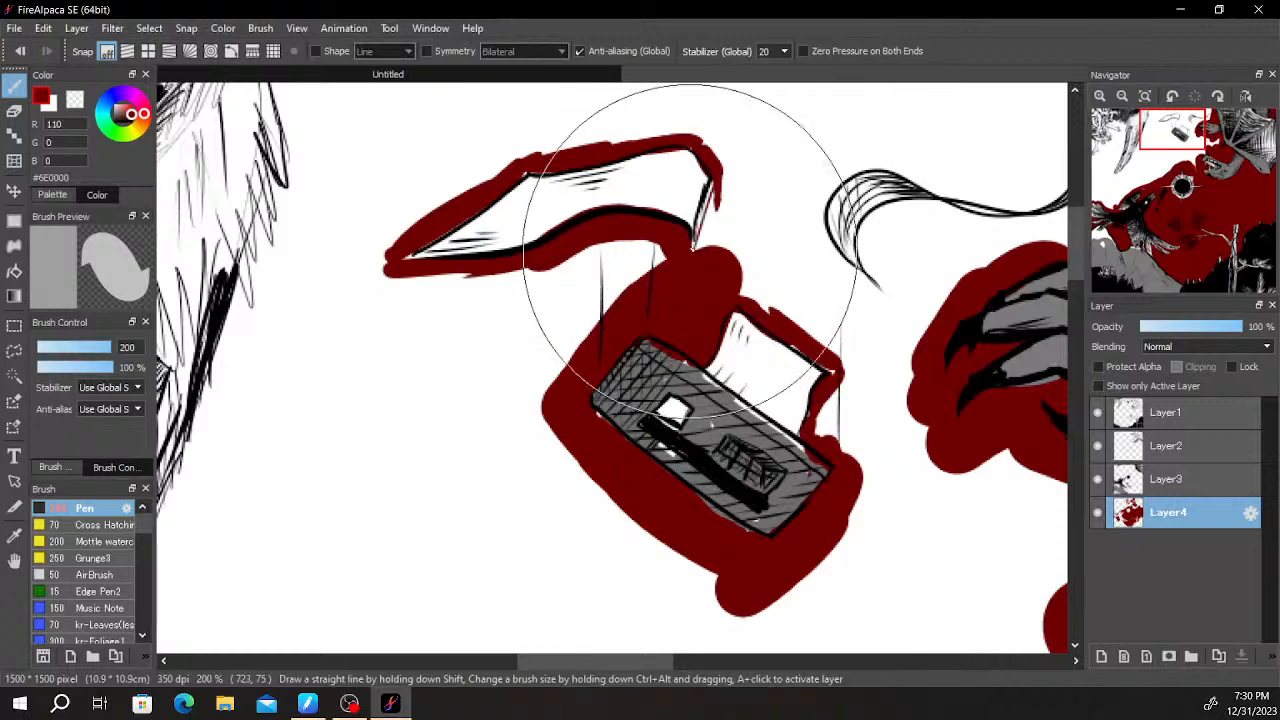
- Paint dark red between the sheet and the curled ribbon and along the ribbon's underside, erasing the spill at its tip
{"action": "mouse_move", "coordinate": [714, 150]}
{"action": "left_mouse_down"}
{"action": "mouse_move", "coordinate": [757, 150]}
{"action": "mouse_move", "coordinate": [760, 214]}
{"action": "mouse_move", "coordinate": [797, 265]}
{"action": "mouse_move", "coordinate": [560, 345]}
{"action": "mouse_move", "coordinate": [614, 340]}
{"action": "mouse_move", "coordinate": [618, 300]}
{"action": "mouse_move", "coordinate": [680, 290]}
{"action": "mouse_move", "coordinate": [725, 310]}
{"action": "mouse_move", "coordinate": [706, 288]}
{"action": "mouse_move", "coordinate": [849, 287]}
{"action": "mouse_move", "coordinate": [833, 297]}
{"action": "left_mouse_up"}
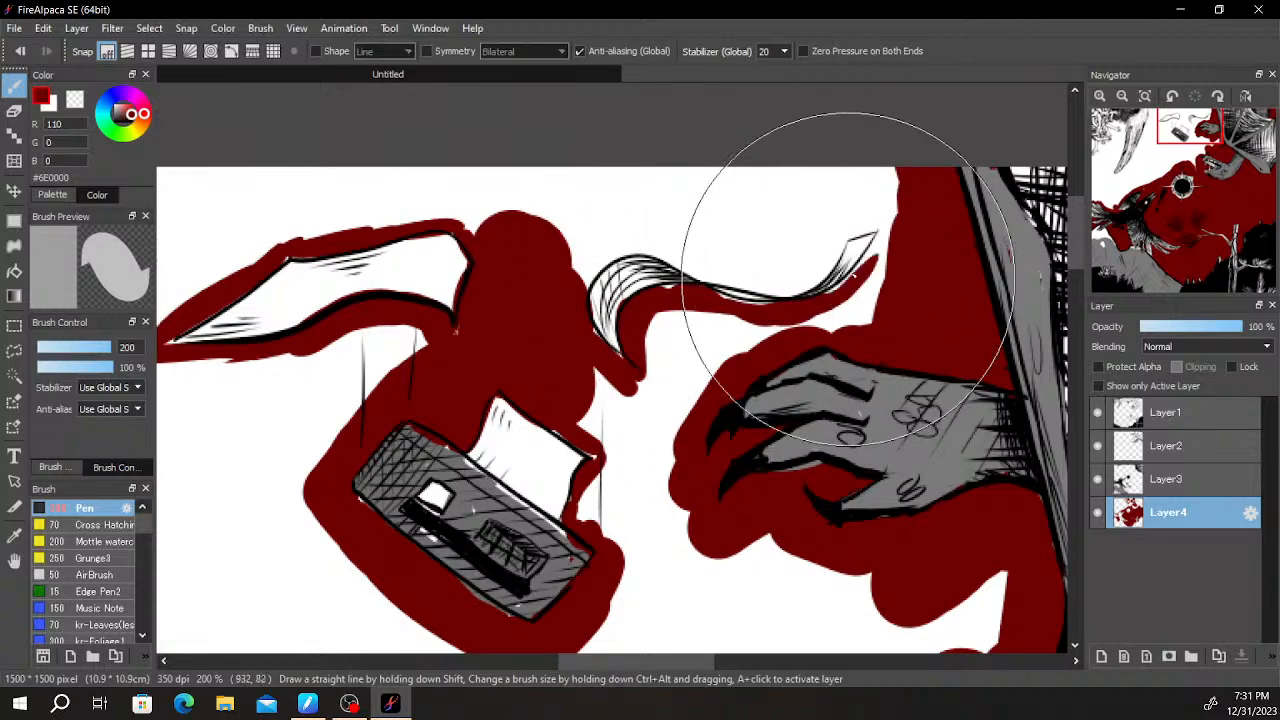
{"action": "key", "text": "e"}
{"action": "scroll", "coordinate": [845, 270], "scroll_direction": "up", "scroll_amount": 2}
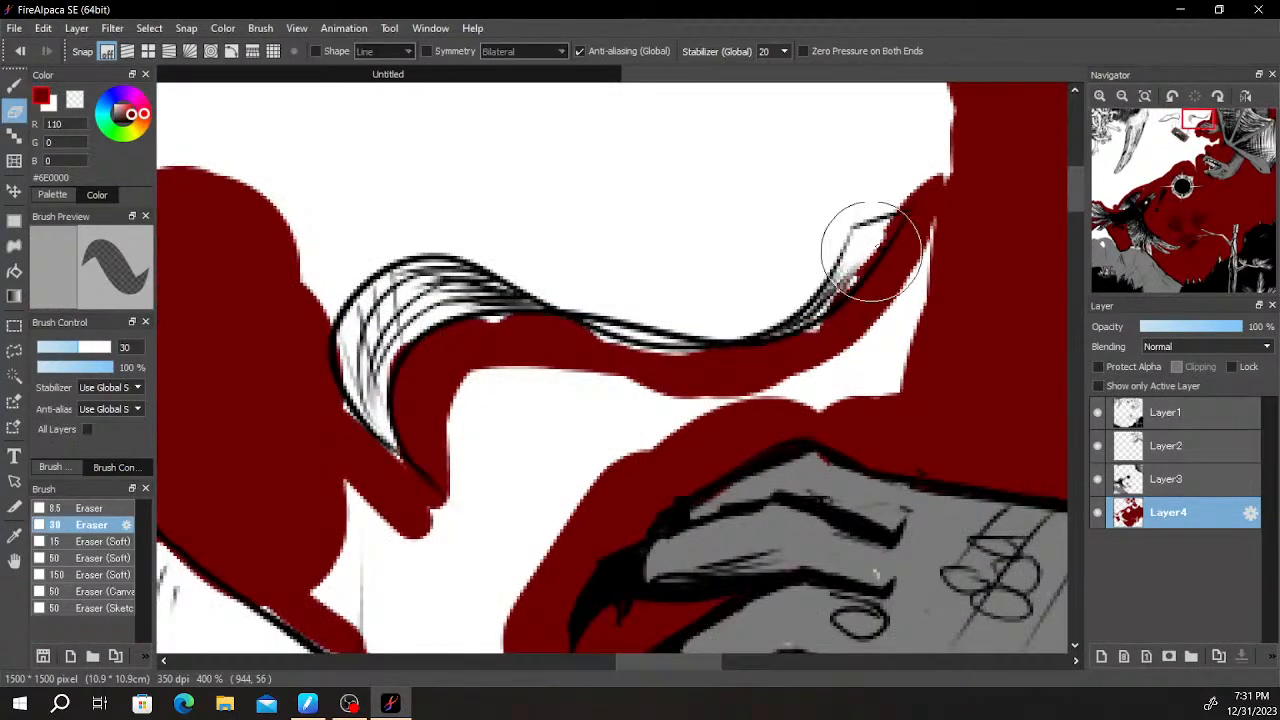
{"action": "key", "text": "b"}
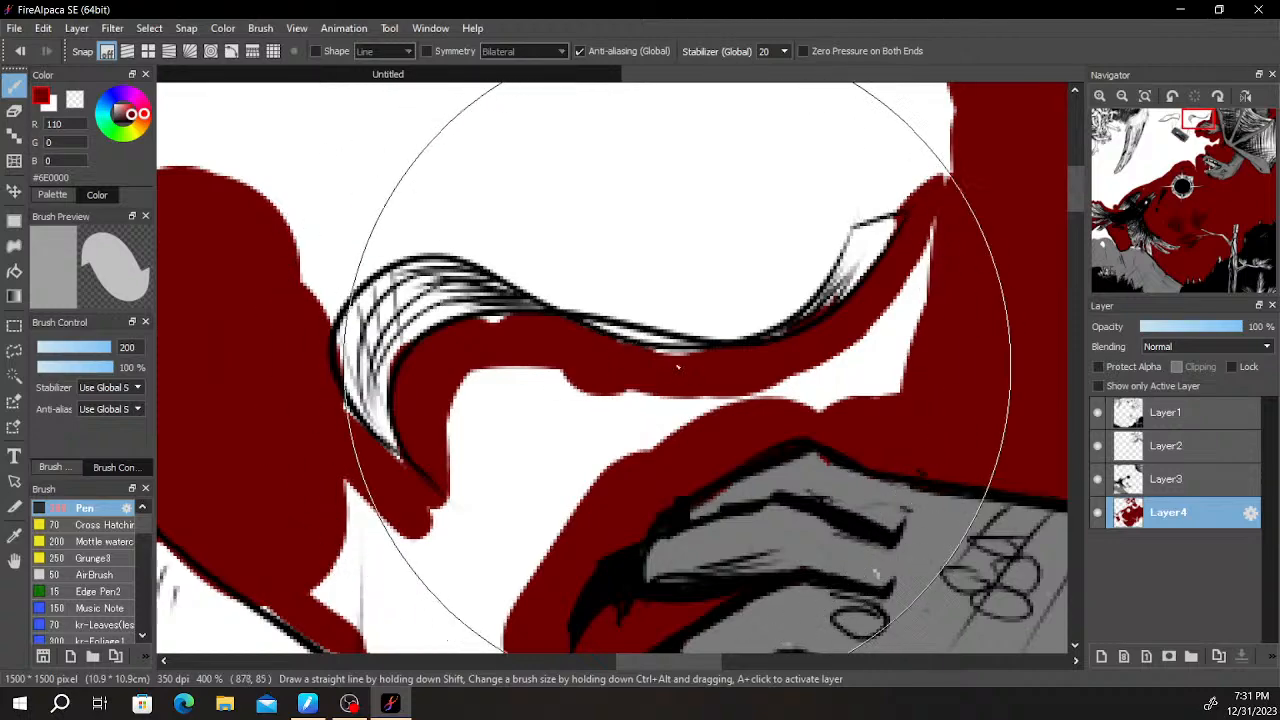
- Paint a dark red border around the curled end and along the upper edge of the ribbon
{"action": "scroll", "coordinate": [508, 420], "scroll_direction": "down", "scroll_amount": 2}
{"action": "scroll", "coordinate": [512, 477], "scroll_direction": "up", "scroll_amount": 1}
{"action": "left_click_drag", "start_coordinate": [514, 485], "coordinate": [534, 358]}
{"action": "scroll", "coordinate": [594, 376], "scroll_direction": "up", "scroll_amount": 1}
{"action": "scroll", "coordinate": [602, 354], "scroll_direction": "down", "scroll_amount": 1}
{"action": "scroll", "coordinate": [542, 245], "scroll_direction": "up", "scroll_amount": 1}
{"action": "left_click_drag", "start_coordinate": [540, 240], "coordinate": [463, 463]}
{"action": "mouse_move", "coordinate": [395, 380]}
{"action": "left_mouse_down"}
{"action": "mouse_move", "coordinate": [473, 307]}
{"action": "mouse_move", "coordinate": [420, 357]}
{"action": "mouse_move", "coordinate": [725, 389]}
{"action": "mouse_move", "coordinate": [802, 315]}
{"action": "left_mouse_up"}
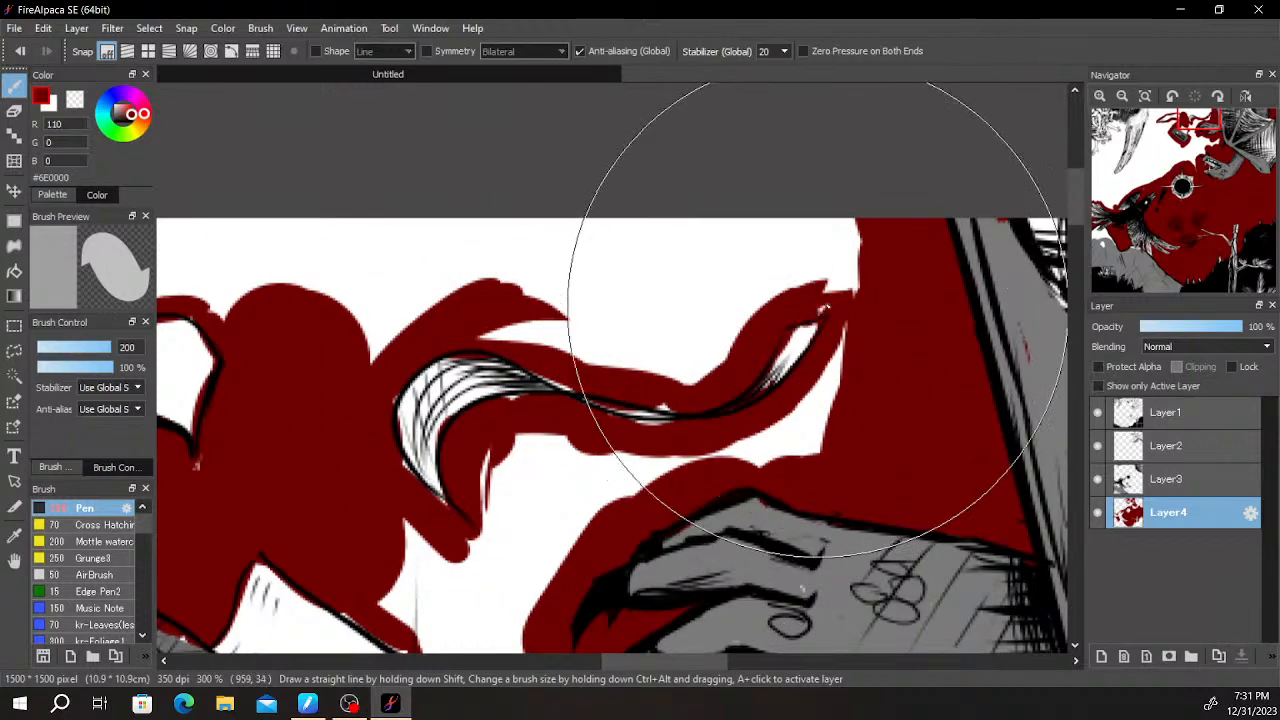
- Erase the dark red inside the ribbon's narrow middle and fill dark red in the space above the ribbon
{"action": "key", "text": "e"}
{"action": "scroll", "coordinate": [790, 355], "scroll_direction": "up", "scroll_amount": 1}
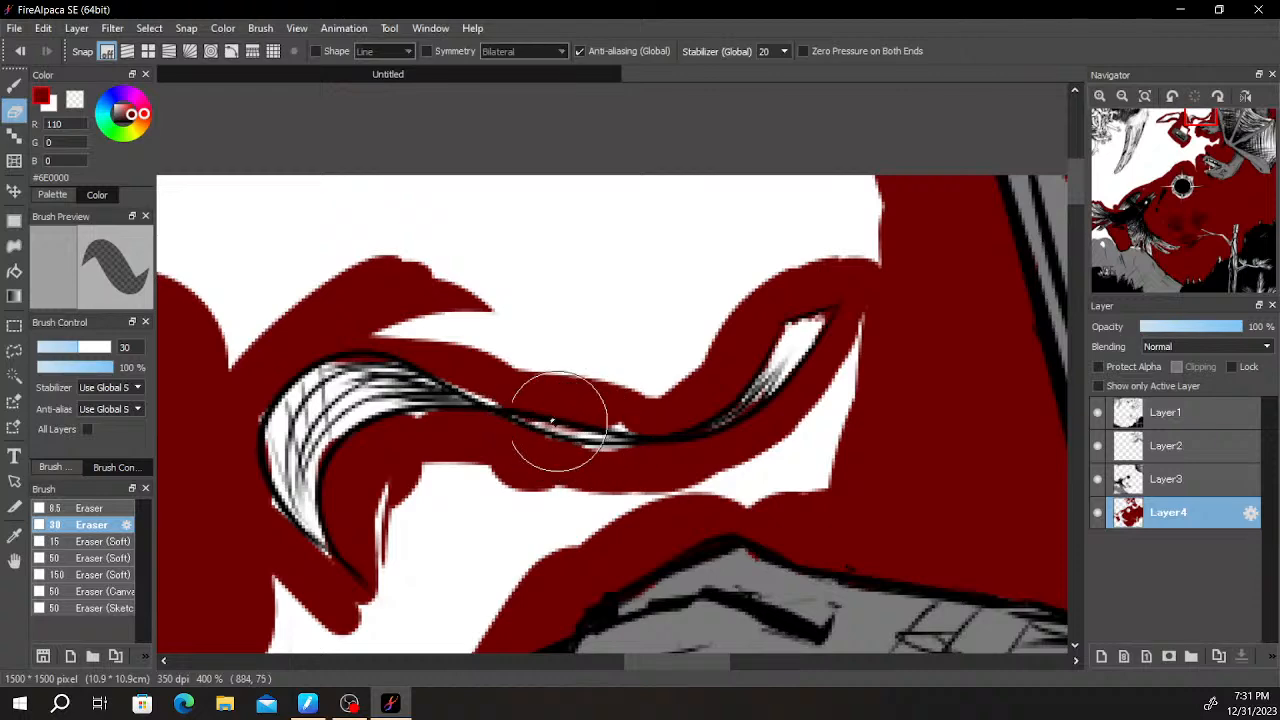
{"action": "key", "text": "b"}
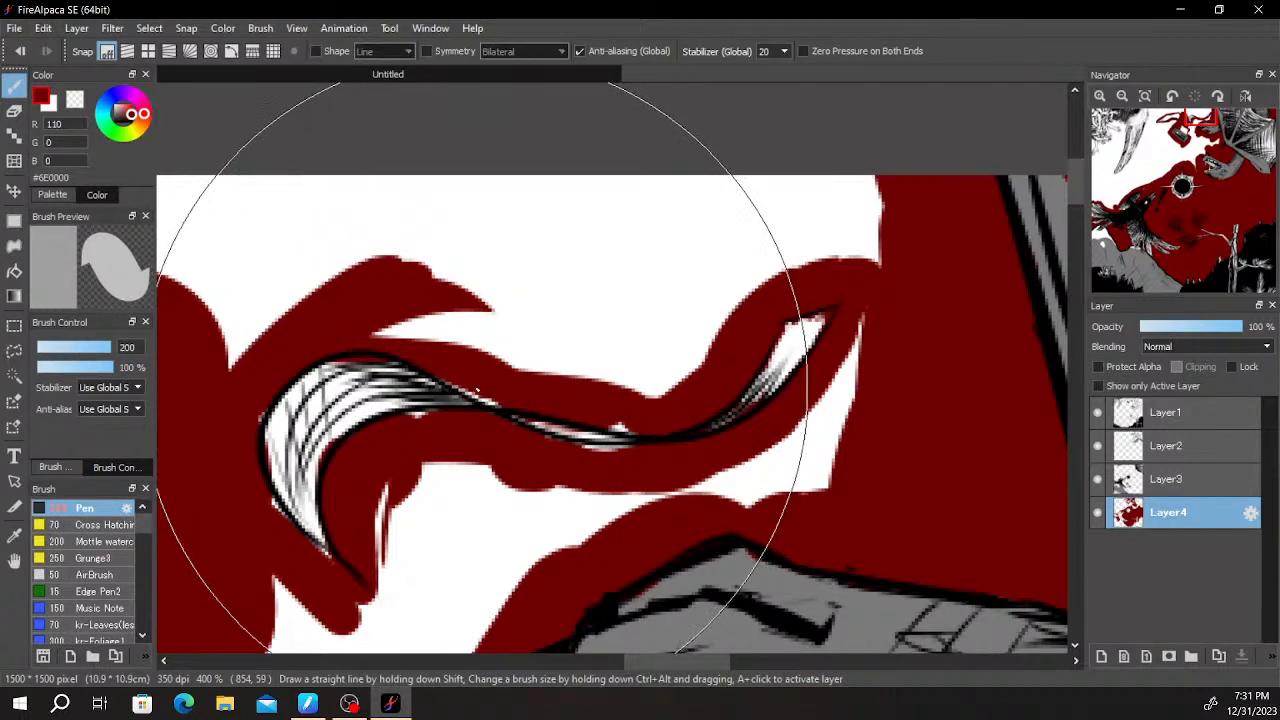
{"action": "left_click_drag", "start_coordinate": [475, 340], "coordinate": [487, 312]}
{"action": "scroll", "coordinate": [487, 312], "scroll_direction": "down", "scroll_amount": 1}
{"action": "mouse_move", "coordinate": [629, 234]}
{"action": "left_mouse_down"}
{"action": "mouse_move", "coordinate": [529, 291]}
{"action": "mouse_move", "coordinate": [651, 271]}
{"action": "mouse_move", "coordinate": [756, 185]}
{"action": "mouse_move", "coordinate": [800, 314]}
{"action": "mouse_move", "coordinate": [757, 457]}
{"action": "mouse_move", "coordinate": [735, 330]}
{"action": "left_mouse_up"}
- Erase the dark red inside the ribbon's tip and extend the red above the ribbon to the canvas edge
{"action": "key", "text": "e"}
{"action": "scroll", "coordinate": [735, 330], "scroll_direction": "up", "scroll_amount": 2}
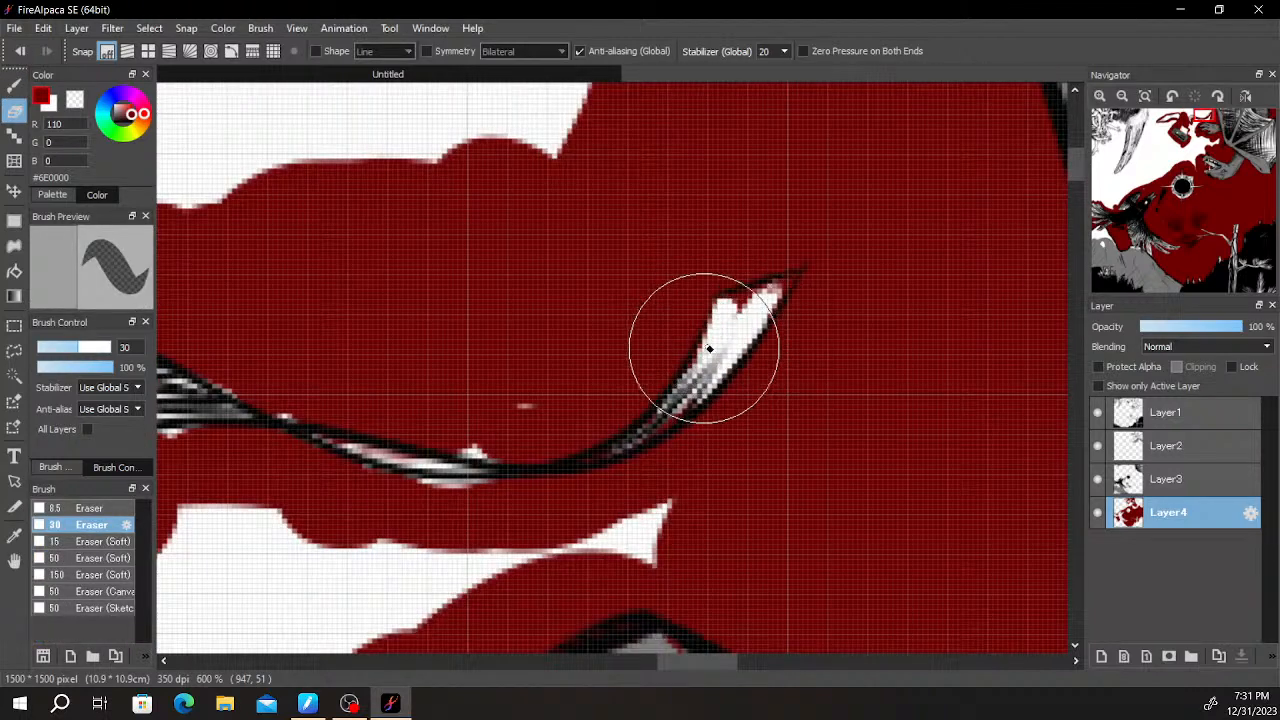
{"action": "key", "text": "b"}
{"action": "scroll", "coordinate": [698, 398], "scroll_direction": "down", "scroll_amount": 3}
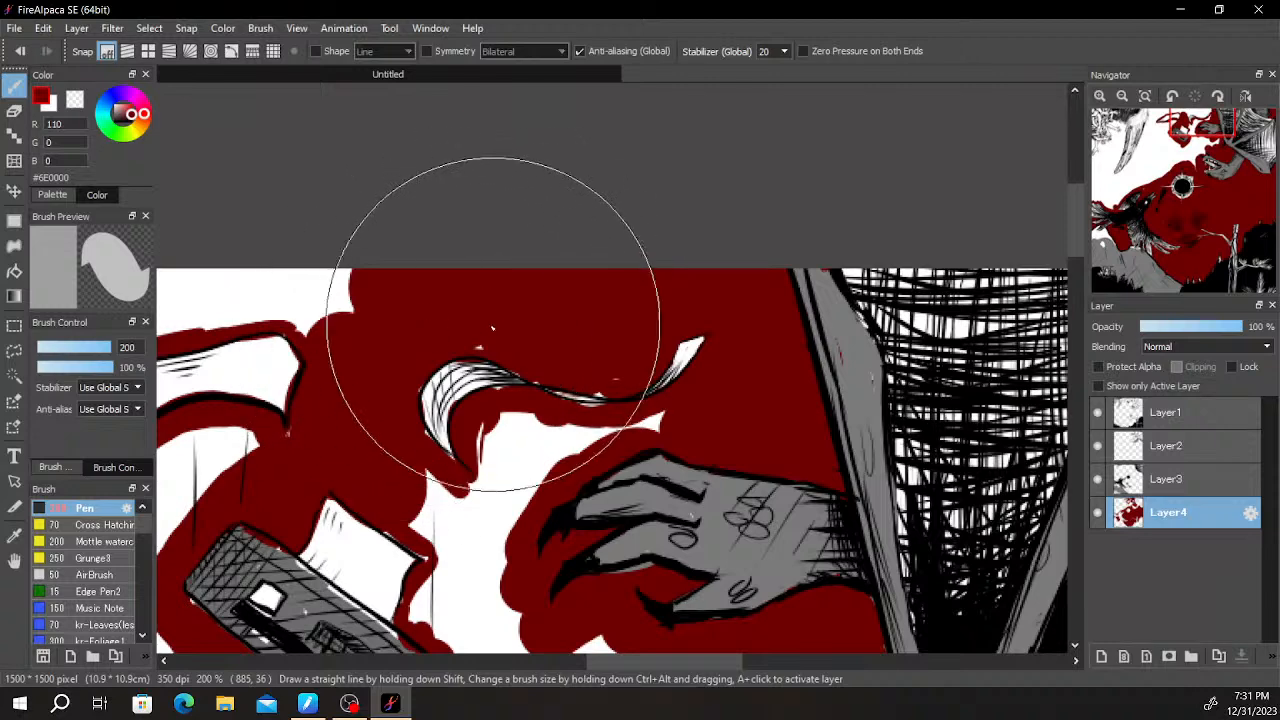
- Cover the remaining white gaps above the curled ribbon with dark red
{"action": "left_click_drag", "start_coordinate": [460, 272], "coordinate": [757, 289]}
{"action": "left_click_drag", "start_coordinate": [453, 304], "coordinate": [650, 228]}
{"action": "mouse_move", "coordinate": [493, 317]}
{"action": "left_mouse_down"}
{"action": "mouse_move", "coordinate": [620, 303]}
{"action": "mouse_move", "coordinate": [626, 317]}
{"action": "left_mouse_up"}
- Paint a dark red border along the upper outer edge of the feathered wing, undoing one misplaced stroke
{"action": "mouse_move", "coordinate": [500, 203]}
{"action": "left_mouse_down"}
{"action": "mouse_move", "coordinate": [520, 223]}
{"action": "mouse_move", "coordinate": [520, 301]}
{"action": "mouse_move", "coordinate": [501, 314]}
{"action": "mouse_move", "coordinate": [450, 480]}
{"action": "left_mouse_up"}
{"action": "key", "text": "ctrl+z"}
{"action": "left_click_drag", "start_coordinate": [463, 416], "coordinate": [476, 465]}
{"action": "left_click_drag", "start_coordinate": [475, 482], "coordinate": [513, 310]}
{"action": "left_click_drag", "start_coordinate": [485, 304], "coordinate": [463, 384]}
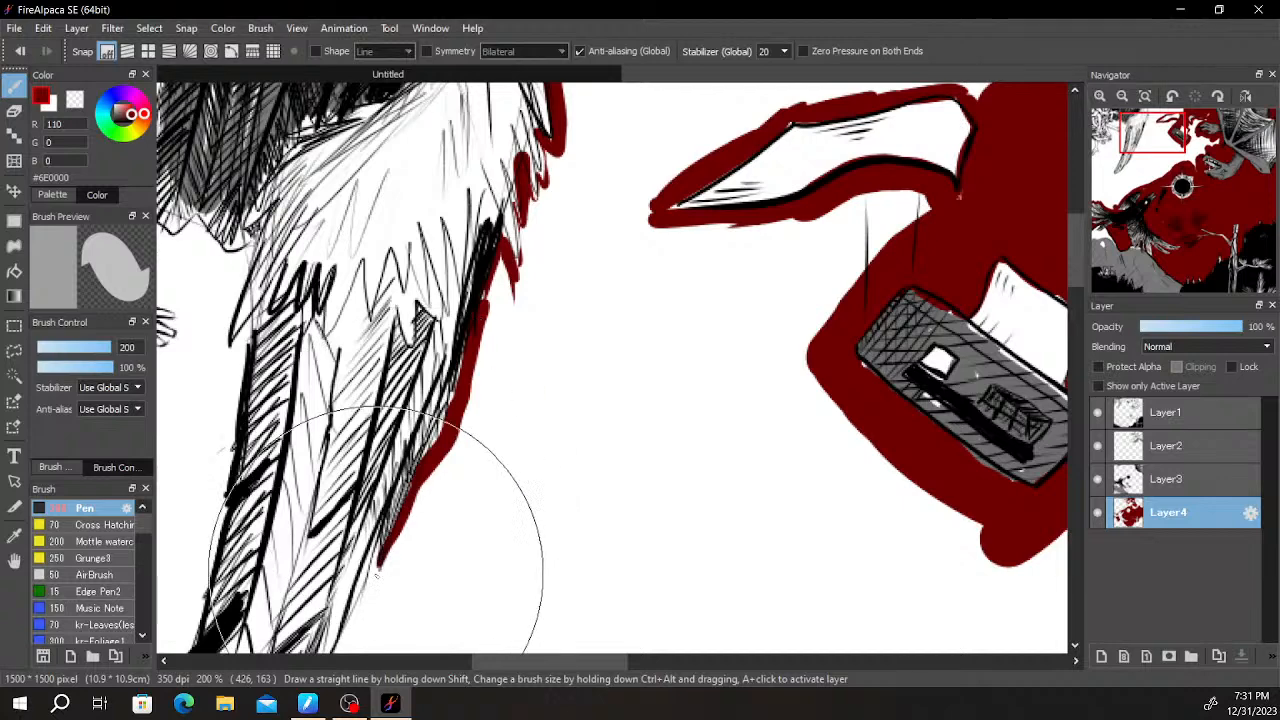
- Continue the dark red border down the wing's outer edge and around its pointed tip
{"action": "mouse_move", "coordinate": [350, 610]}
{"action": "left_mouse_down"}
{"action": "mouse_move", "coordinate": [465, 470]}
{"action": "mouse_move", "coordinate": [484, 330]}
{"action": "left_mouse_up"}
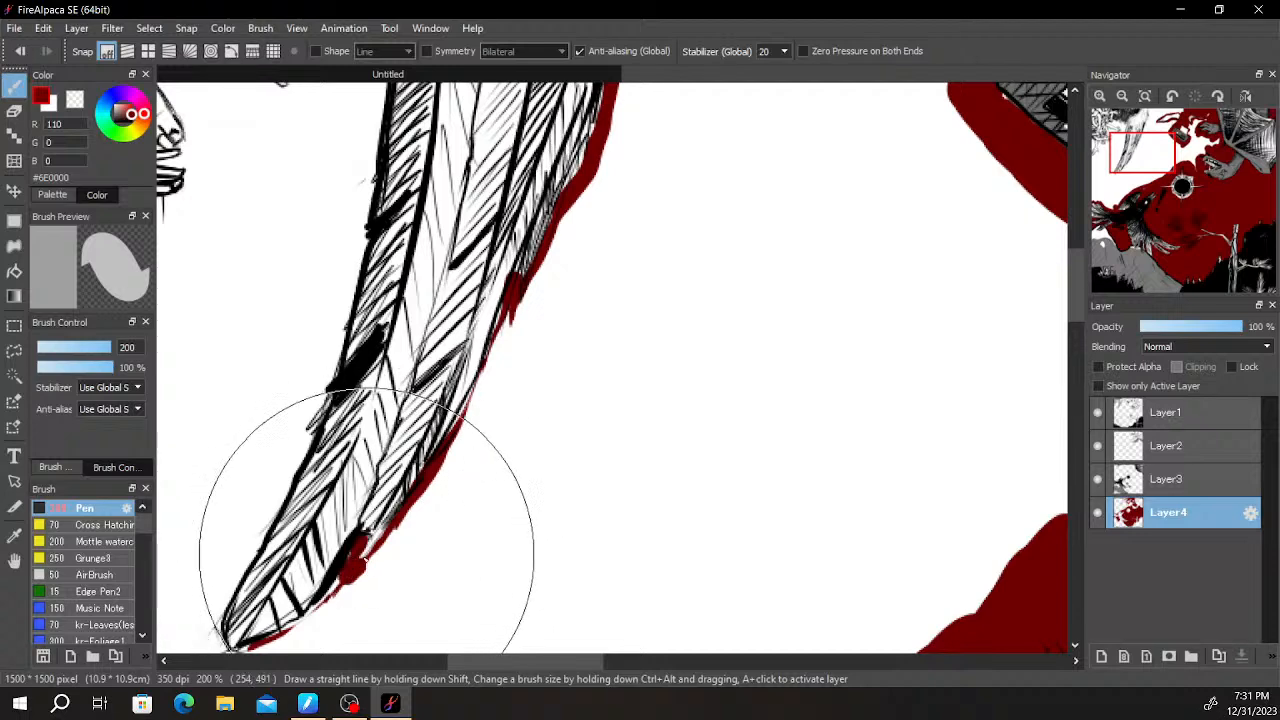
{"action": "scroll", "coordinate": [365, 568], "scroll_direction": "down", "scroll_amount": 4}
{"action": "scroll", "coordinate": [563, 391], "scroll_direction": "up", "scroll_amount": 3}
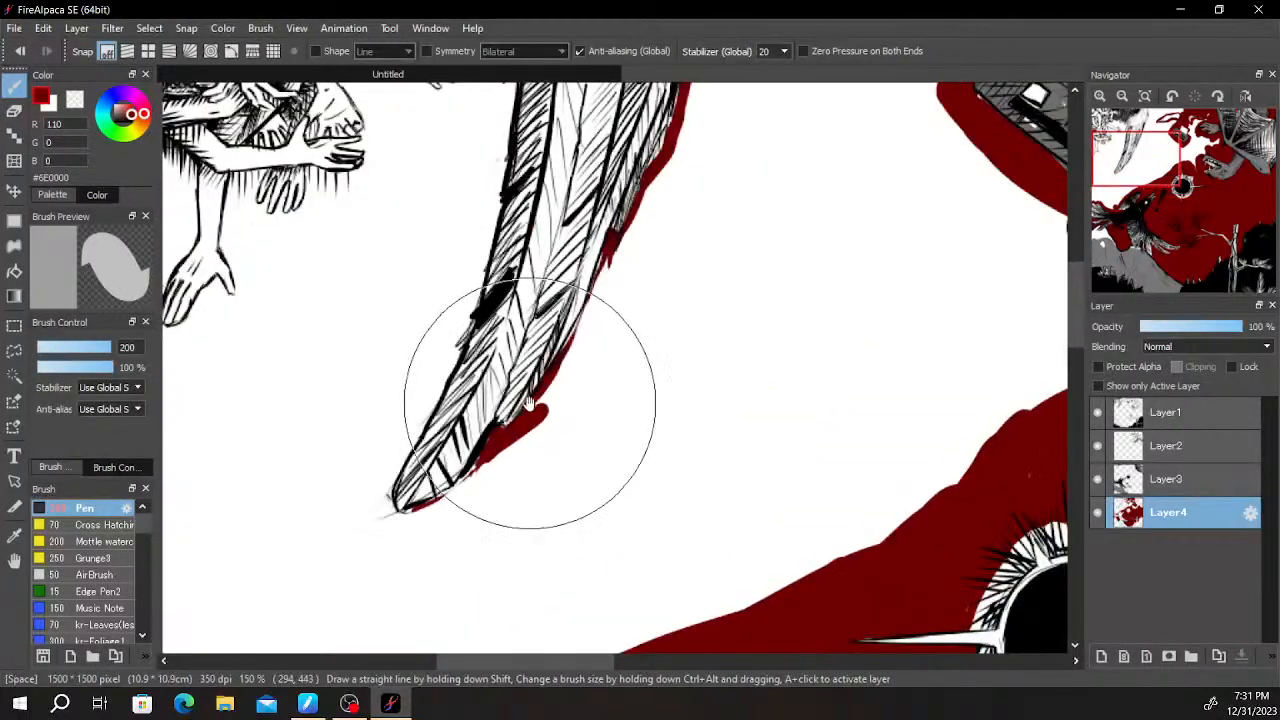
{"action": "mouse_move", "coordinate": [604, 396]}
{"action": "left_mouse_down"}
{"action": "mouse_move", "coordinate": [690, 275]}
{"action": "mouse_move", "coordinate": [656, 280]}
{"action": "left_mouse_up"}
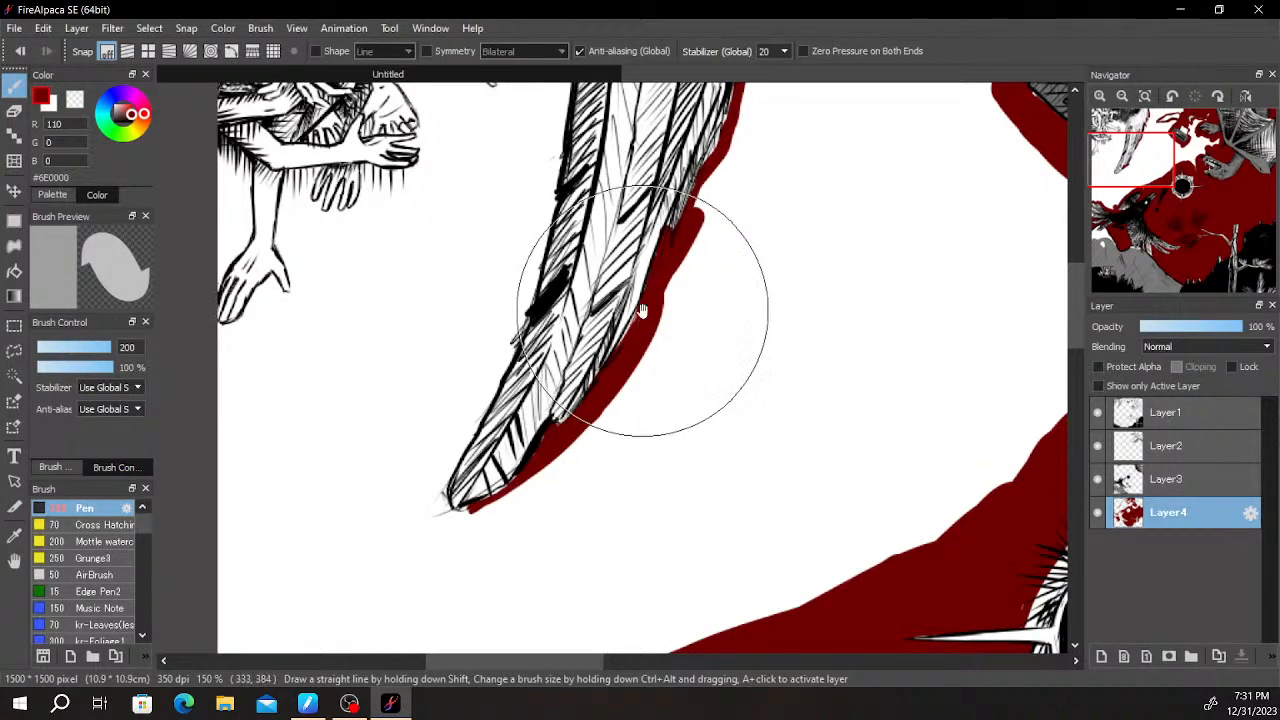
{"action": "scroll", "coordinate": [600, 400], "scroll_direction": "up", "scroll_amount": 2}
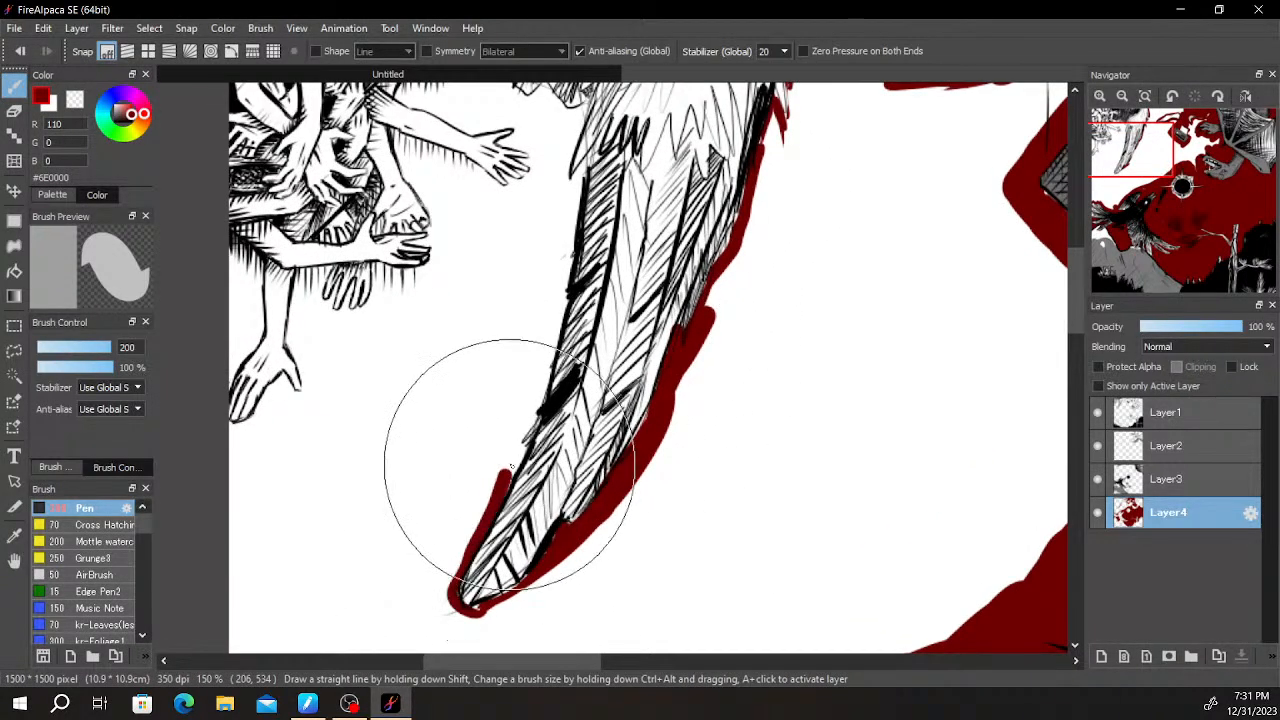
- Paint dark red up the wing's inner edge and along the jagged underside of the dark feathers to the cluster of arms
{"action": "mouse_move", "coordinate": [540, 383]}
{"action": "left_mouse_down"}
{"action": "mouse_move", "coordinate": [543, 291]}
{"action": "mouse_move", "coordinate": [584, 166]}
{"action": "left_mouse_up"}
{"action": "scroll", "coordinate": [568, 175], "scroll_direction": "up", "scroll_amount": 4}
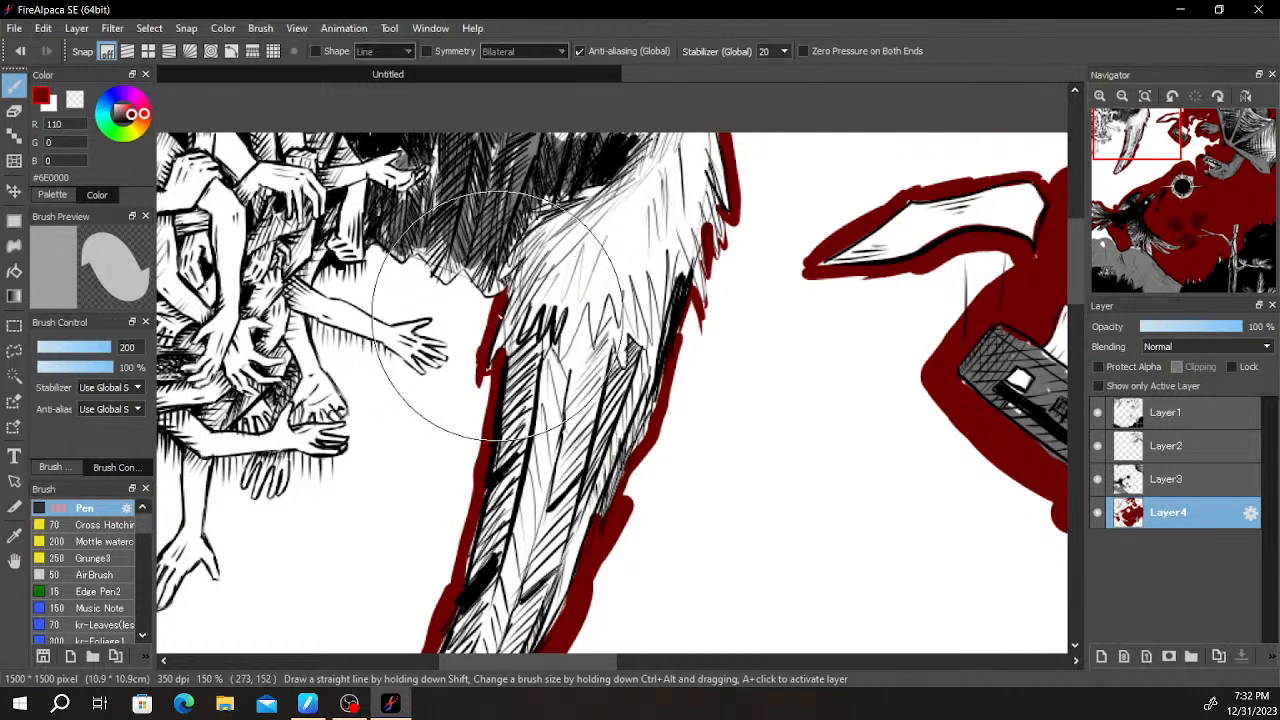
{"action": "left_click_drag", "start_coordinate": [468, 284], "coordinate": [456, 278]}
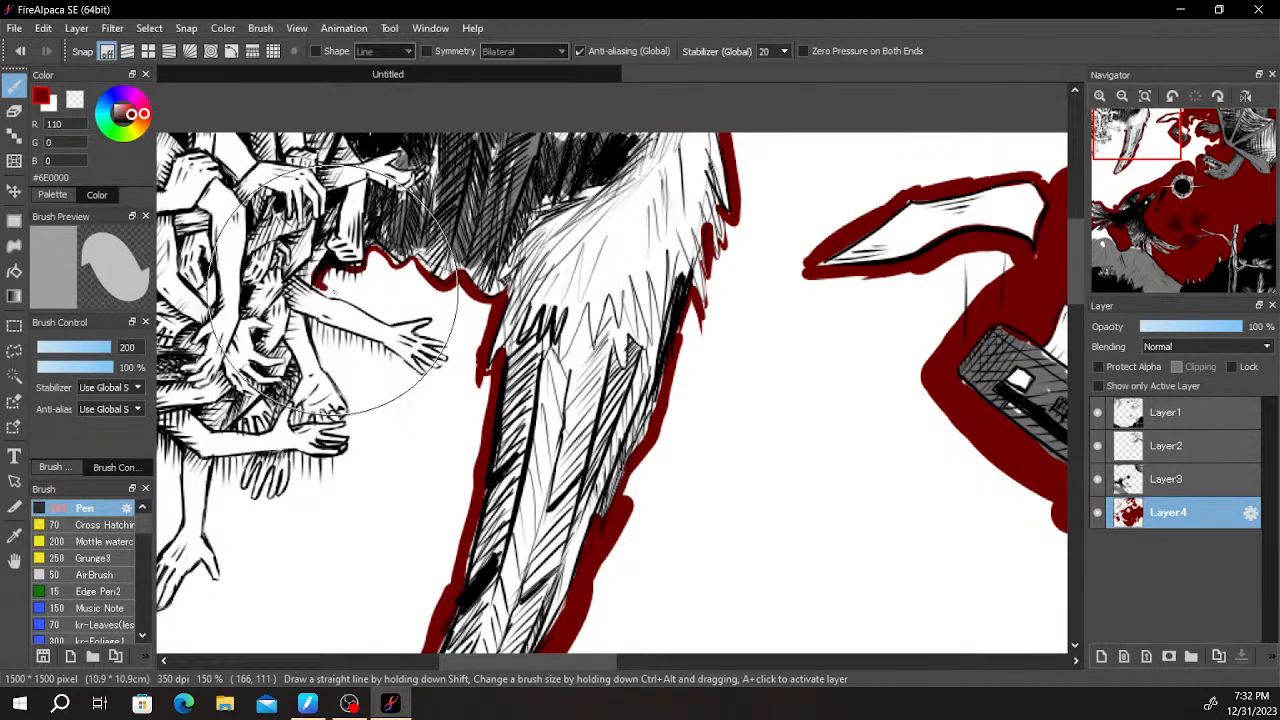
- Outline the outstretched arm's upper edge, its hand and fingers, and the underside near its wrist in dark red
{"action": "left_click_drag", "start_coordinate": [369, 311], "coordinate": [414, 320]}
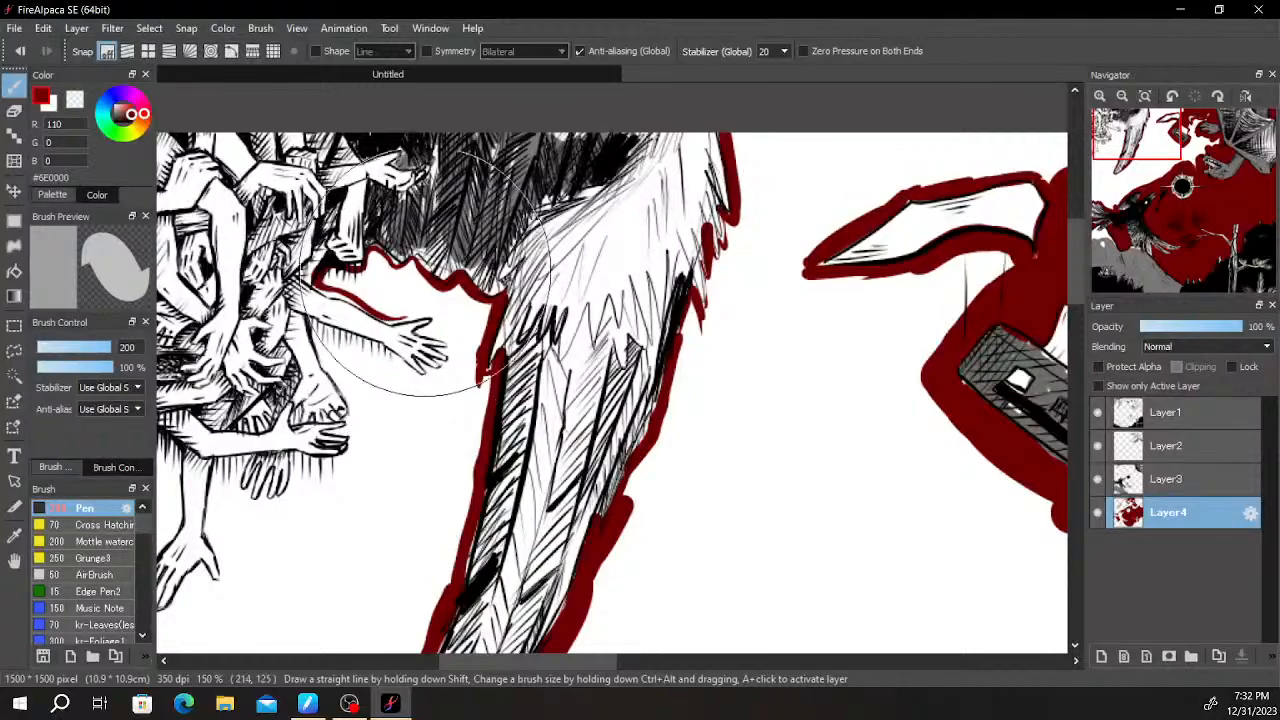
{"action": "scroll", "coordinate": [448, 240], "scroll_direction": "down", "scroll_amount": 2}
{"action": "scroll", "coordinate": [446, 242], "scroll_direction": "up", "scroll_amount": 3}
{"action": "scroll", "coordinate": [448, 240], "scroll_direction": "up", "scroll_amount": 3}
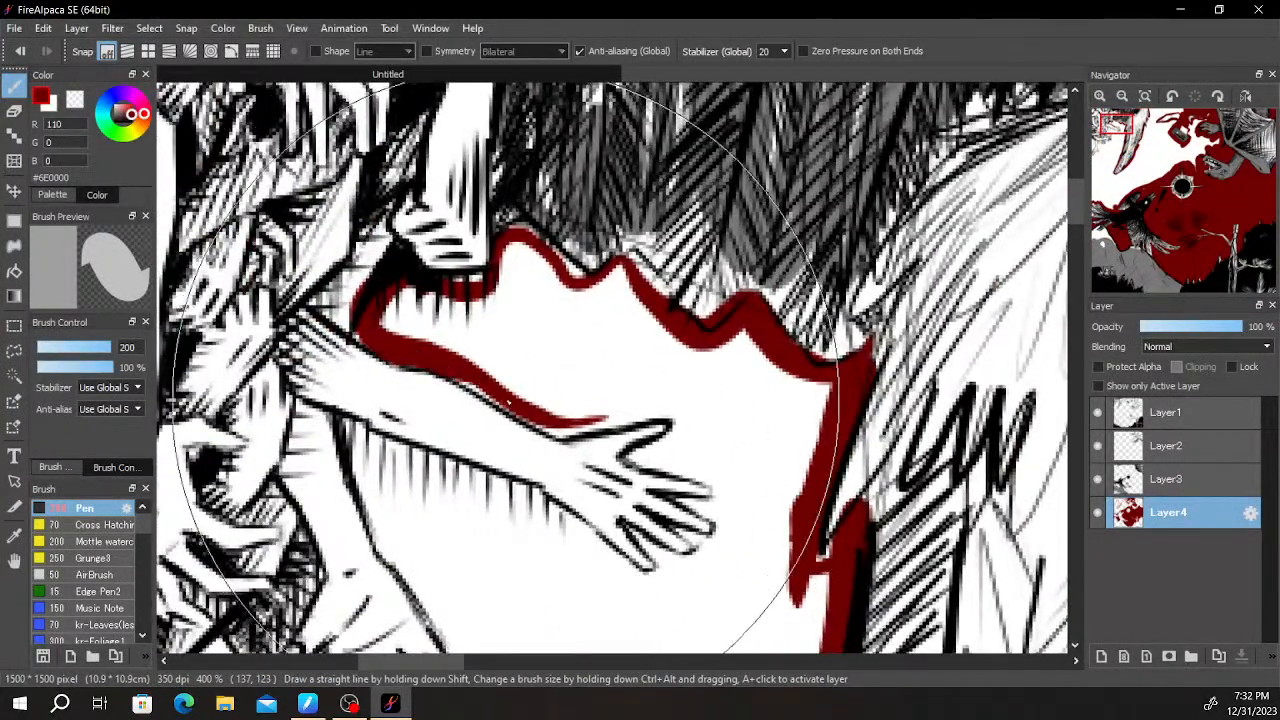
{"action": "mouse_move", "coordinate": [603, 421]}
{"action": "left_mouse_down"}
{"action": "mouse_move", "coordinate": [690, 415]}
{"action": "mouse_move", "coordinate": [525, 402]}
{"action": "mouse_move", "coordinate": [570, 368]}
{"action": "mouse_move", "coordinate": [572, 382]}
{"action": "mouse_move", "coordinate": [563, 353]}
{"action": "mouse_move", "coordinate": [573, 388]}
{"action": "mouse_move", "coordinate": [545, 408]}
{"action": "mouse_move", "coordinate": [572, 408]}
{"action": "mouse_move", "coordinate": [545, 410]}
{"action": "mouse_move", "coordinate": [618, 435]}
{"action": "mouse_move", "coordinate": [625, 448]}
{"action": "mouse_move", "coordinate": [585, 425]}
{"action": "mouse_move", "coordinate": [612, 457]}
{"action": "left_mouse_up"}
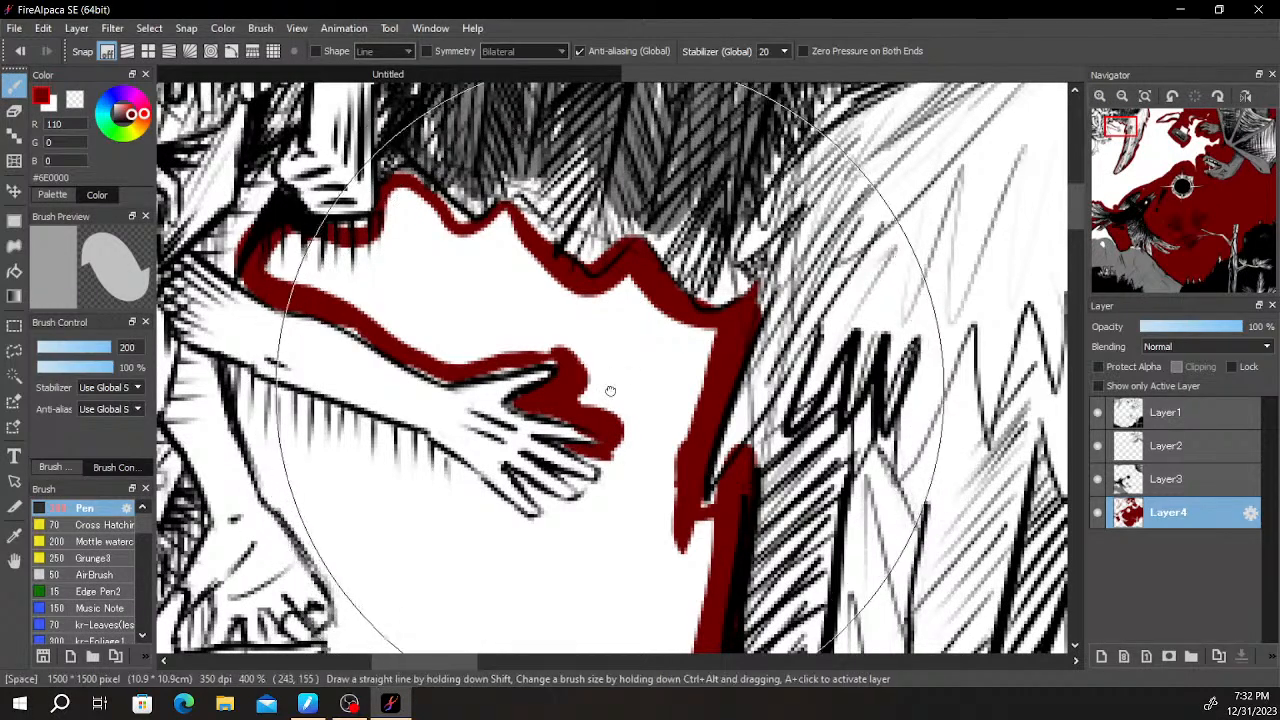
{"action": "left_click_drag", "start_coordinate": [606, 389], "coordinate": [635, 327]}
{"action": "mouse_move", "coordinate": [615, 398]}
{"action": "left_mouse_down"}
{"action": "mouse_move", "coordinate": [629, 428]}
{"action": "mouse_move", "coordinate": [635, 409]}
{"action": "mouse_move", "coordinate": [618, 434]}
{"action": "mouse_move", "coordinate": [534, 408]}
{"action": "mouse_move", "coordinate": [584, 458]}
{"action": "mouse_move", "coordinate": [566, 440]}
{"action": "mouse_move", "coordinate": [623, 444]}
{"action": "mouse_move", "coordinate": [588, 466]}
{"action": "mouse_move", "coordinate": [561, 463]}
{"action": "mouse_move", "coordinate": [493, 391]}
{"action": "mouse_move", "coordinate": [543, 401]}
{"action": "mouse_move", "coordinate": [493, 391]}
{"action": "mouse_move", "coordinate": [543, 411]}
{"action": "mouse_move", "coordinate": [551, 464]}
{"action": "left_mouse_up"}
{"action": "key", "text": "ctrl+z"}
{"action": "left_click_drag", "start_coordinate": [430, 383], "coordinate": [456, 387]}
- Paint dark red along the lower leg and foot and fill the strip beneath the outstretched arm
{"action": "mouse_move", "coordinate": [261, 303]}
{"action": "left_mouse_down"}
{"action": "mouse_move", "coordinate": [322, 465]}
{"action": "mouse_move", "coordinate": [363, 524]}
{"action": "mouse_move", "coordinate": [386, 409]}
{"action": "left_mouse_up"}
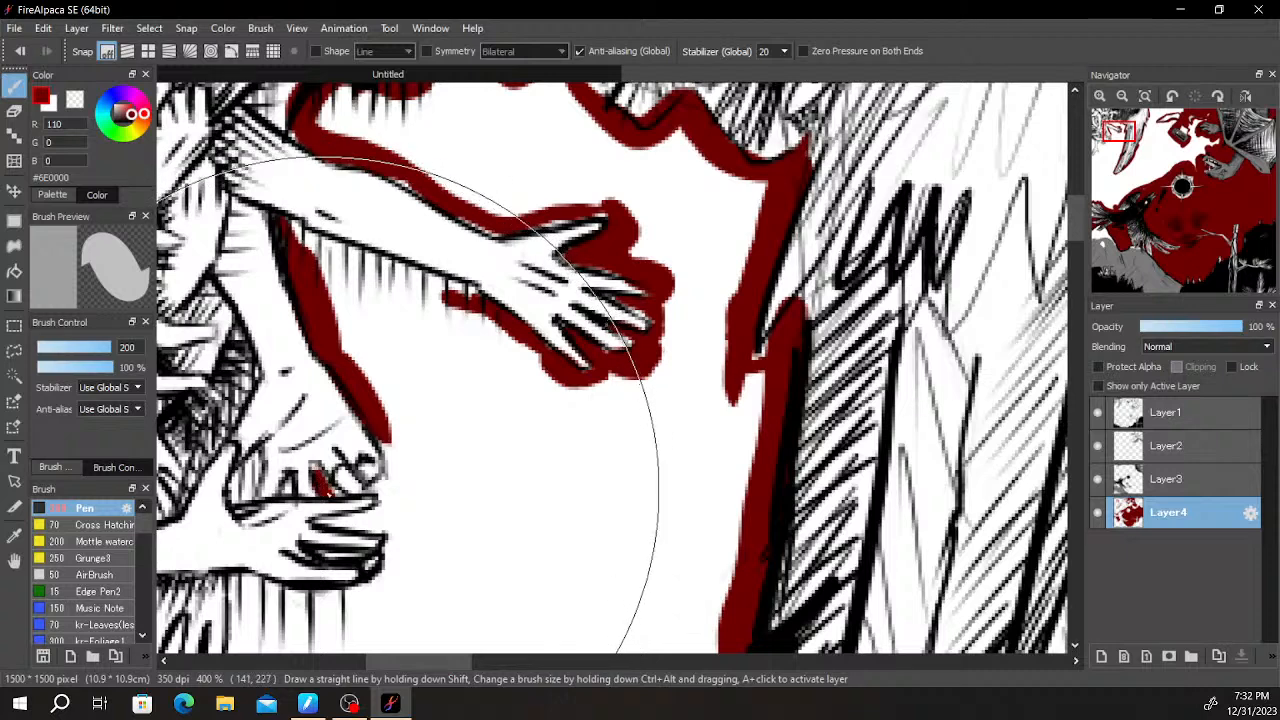
{"action": "left_click_drag", "start_coordinate": [387, 464], "coordinate": [402, 422]}
{"action": "key", "text": "ctrl+z"}
{"action": "mouse_move", "coordinate": [278, 232]}
{"action": "left_mouse_down"}
{"action": "mouse_move", "coordinate": [368, 272]}
{"action": "mouse_move", "coordinate": [331, 260]}
{"action": "mouse_move", "coordinate": [476, 306]}
{"action": "left_mouse_up"}
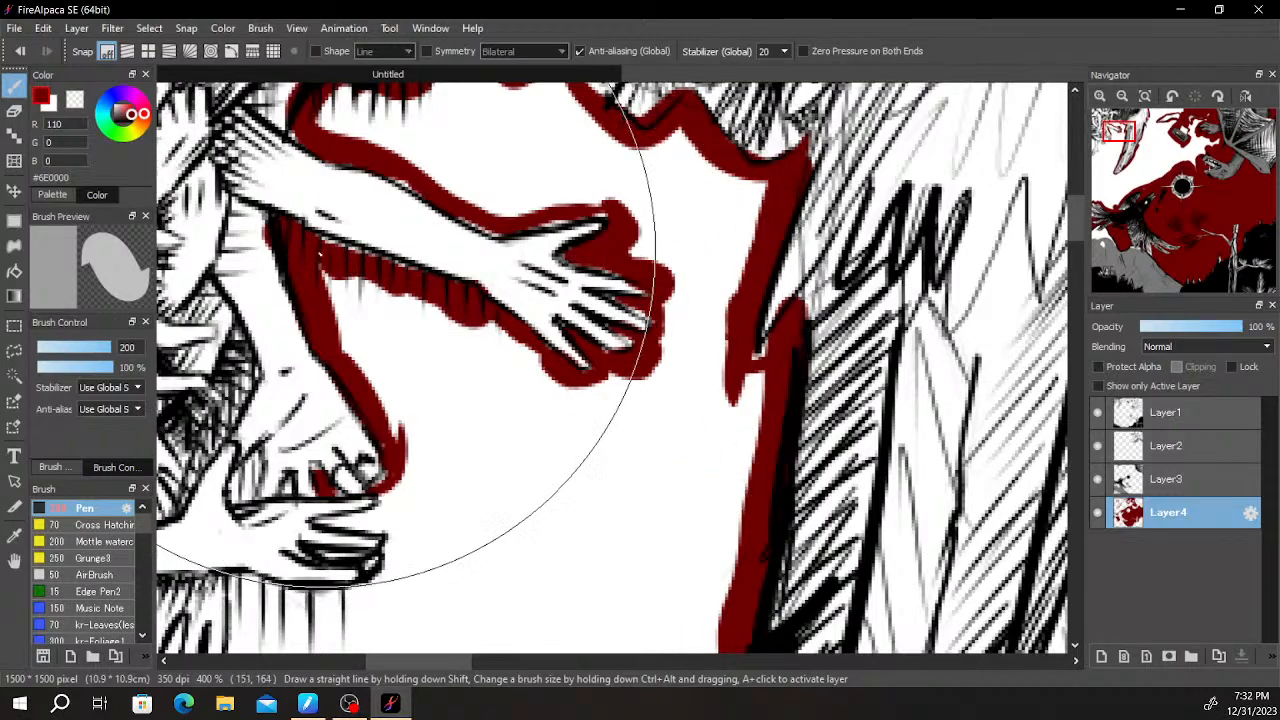
{"action": "scroll", "coordinate": [408, 350], "scroll_direction": "down", "scroll_amount": 2}
{"action": "scroll", "coordinate": [424, 362], "scroll_direction": "up", "scroll_amount": 1}
{"action": "left_click_drag", "start_coordinate": [440, 356], "coordinate": [440, 224]}
{"action": "scroll", "coordinate": [490, 270], "scroll_direction": "down", "scroll_amount": 4}
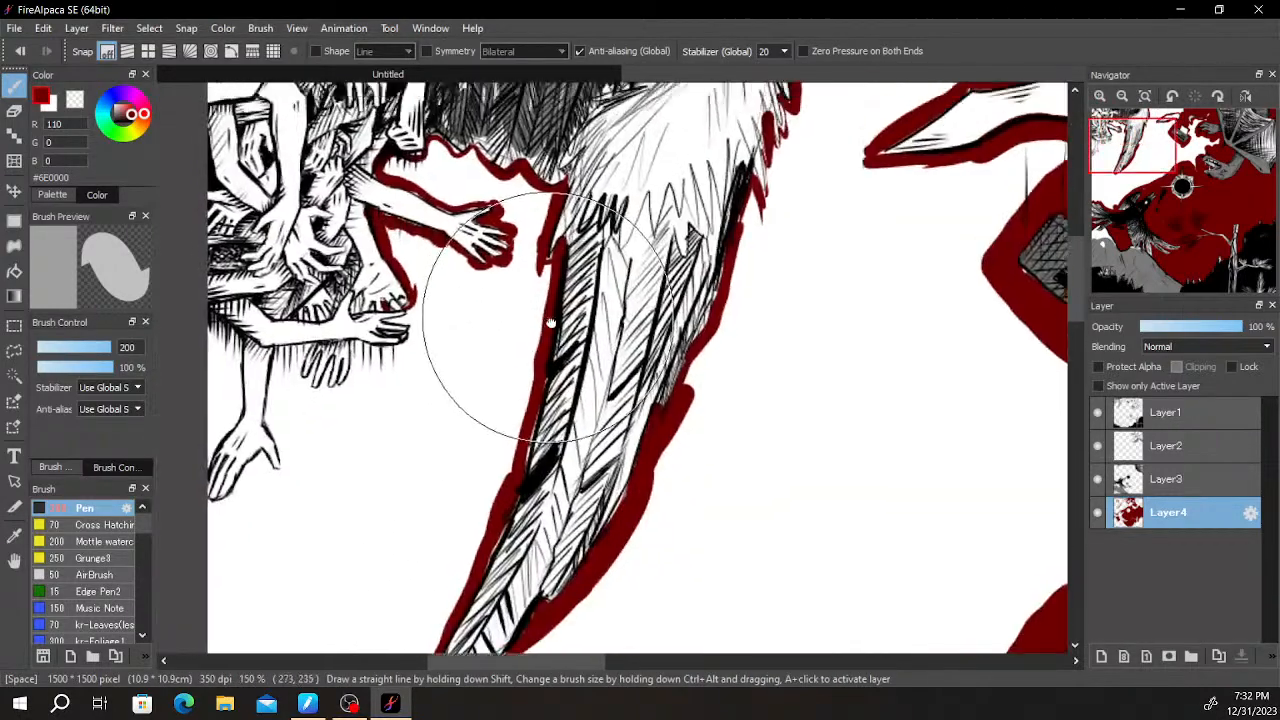
- Thicken the dark red between the dark feathers' underside and the outstretched arm
{"action": "scroll", "coordinate": [545, 345], "scroll_direction": "up", "scroll_amount": 4}
{"action": "mouse_move", "coordinate": [402, 112]}
{"action": "left_mouse_down"}
{"action": "mouse_move", "coordinate": [424, 338]}
{"action": "mouse_move", "coordinate": [388, 316]}
{"action": "mouse_move", "coordinate": [432, 328]}
{"action": "mouse_move", "coordinate": [405, 310]}
{"action": "mouse_move", "coordinate": [449, 302]}
{"action": "left_mouse_up"}
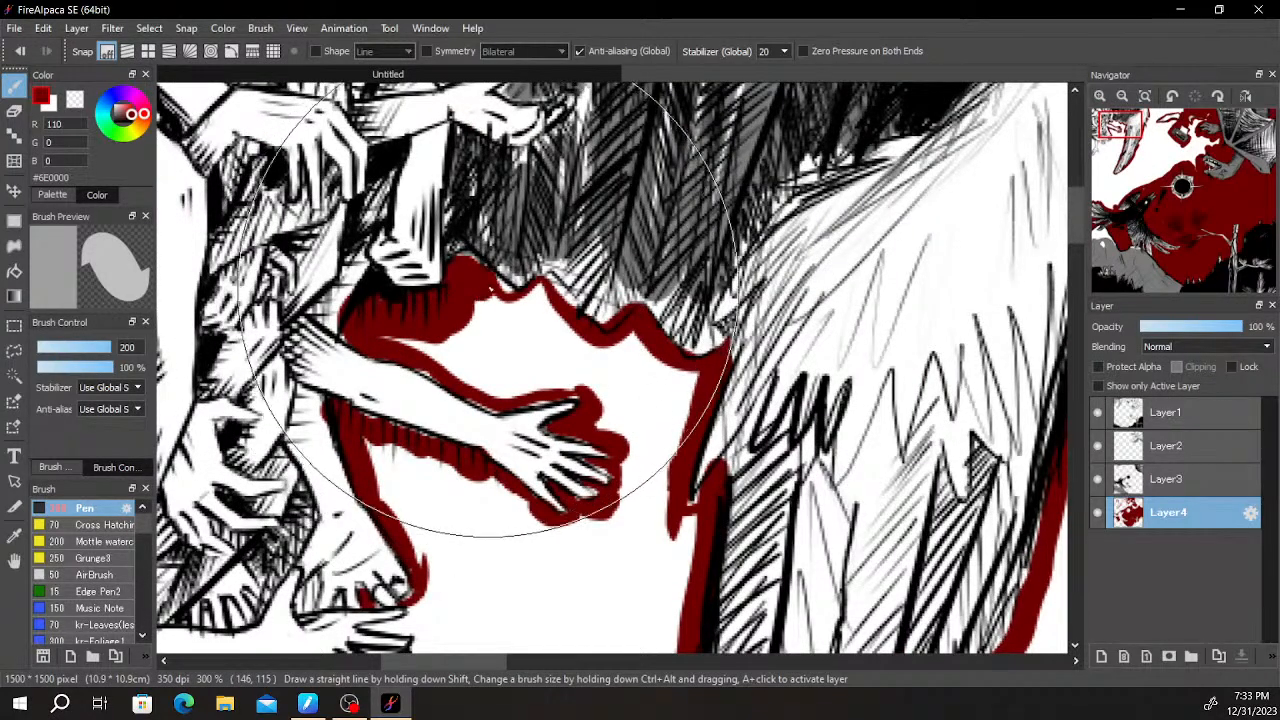
{"action": "scroll", "coordinate": [560, 297], "scroll_direction": "down", "scroll_amount": 2}
{"action": "left_click_drag", "start_coordinate": [560, 297], "coordinate": [588, 205]}
{"action": "mouse_move", "coordinate": [516, 316]}
{"action": "left_mouse_down"}
{"action": "mouse_move", "coordinate": [549, 246]}
{"action": "mouse_move", "coordinate": [515, 235]}
{"action": "mouse_move", "coordinate": [624, 204]}
{"action": "left_mouse_up"}
- Paint a dark red border around the fingers and underside of the lower hand, undoing the last stray mark
{"action": "scroll", "coordinate": [543, 241], "scroll_direction": "up", "scroll_amount": 4}
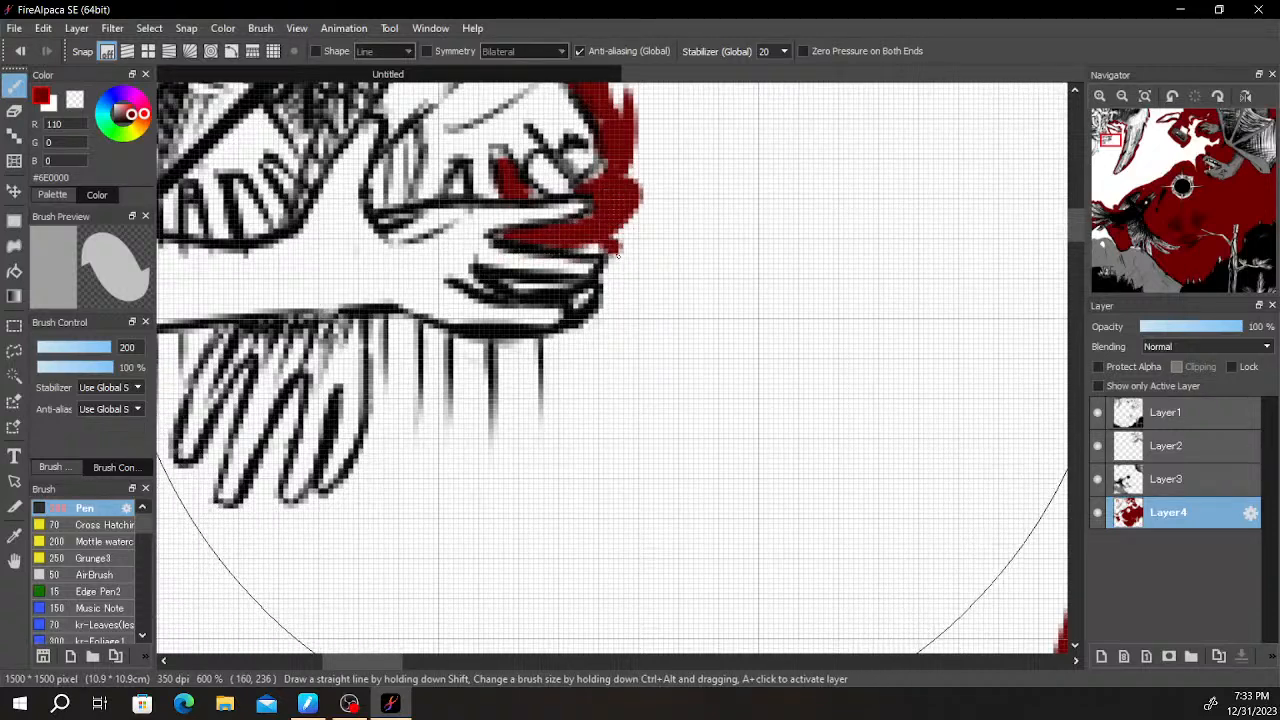
{"action": "mouse_move", "coordinate": [545, 348]}
{"action": "left_mouse_down"}
{"action": "mouse_move", "coordinate": [497, 360]}
{"action": "mouse_move", "coordinate": [378, 323]}
{"action": "left_mouse_up"}
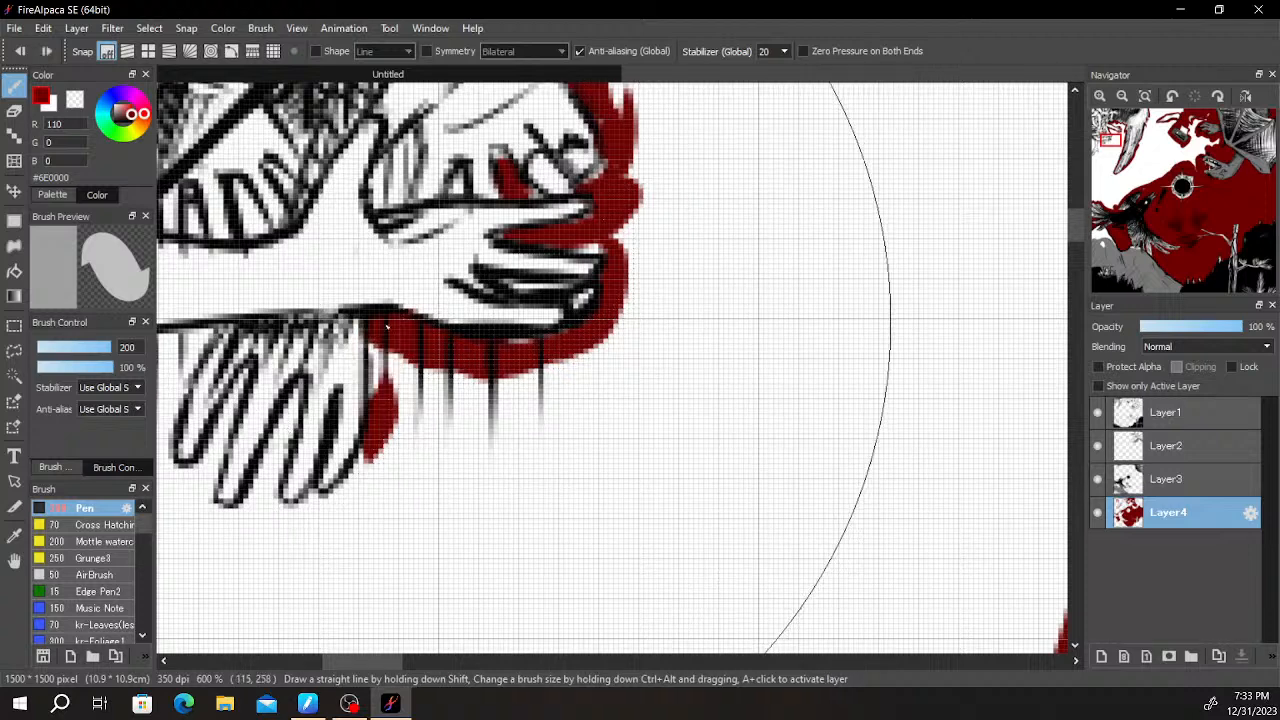
{"action": "left_click", "coordinate": [384, 355]}
{"action": "scroll", "coordinate": [389, 361], "scroll_direction": "down", "scroll_amount": 4}
{"action": "key", "text": "ctrl+z"}
{"action": "scroll", "coordinate": [388, 362], "scroll_direction": "up", "scroll_amount": 3}
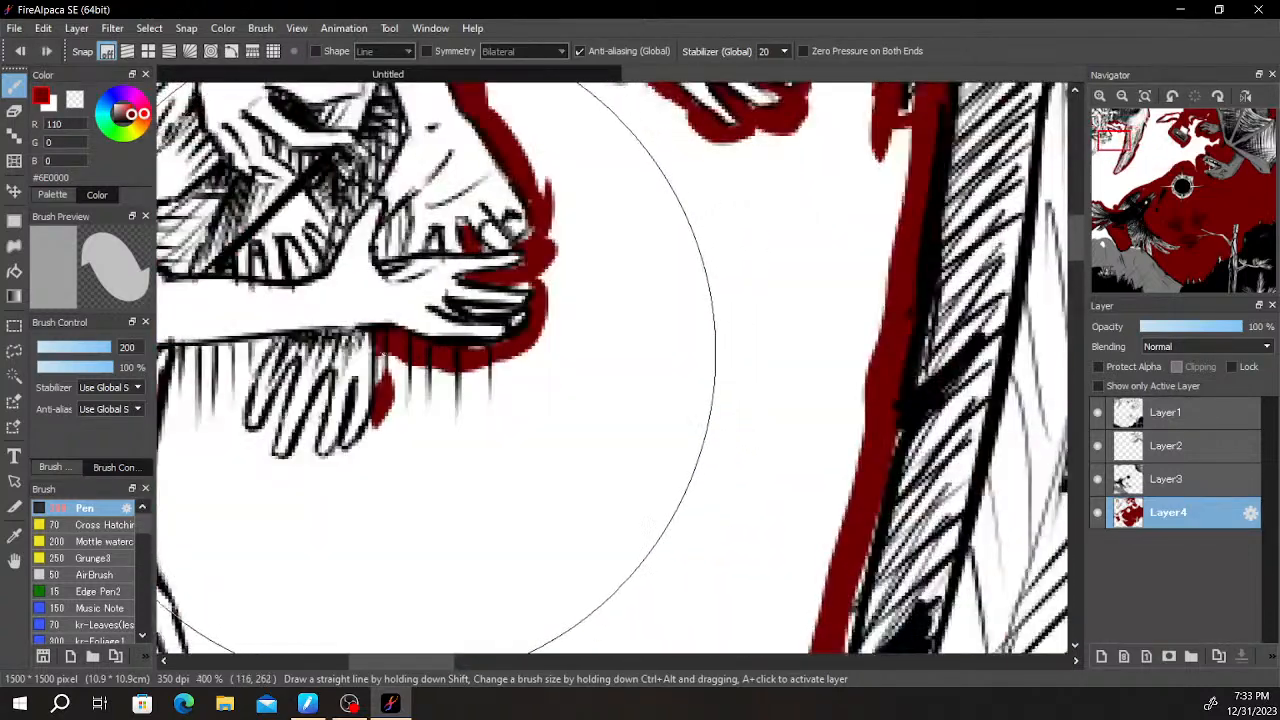
- Paint dark red around and between the small hanging hand's fingers and erase the spill on them
{"action": "mouse_move", "coordinate": [391, 367]}
{"action": "left_mouse_down"}
{"action": "mouse_move", "coordinate": [390, 419]}
{"action": "mouse_move", "coordinate": [355, 464]}
{"action": "mouse_move", "coordinate": [375, 428]}
{"action": "mouse_move", "coordinate": [320, 471]}
{"action": "mouse_move", "coordinate": [312, 419]}
{"action": "mouse_move", "coordinate": [305, 449]}
{"action": "mouse_move", "coordinate": [315, 412]}
{"action": "mouse_move", "coordinate": [320, 466]}
{"action": "mouse_move", "coordinate": [280, 476]}
{"action": "left_mouse_up"}
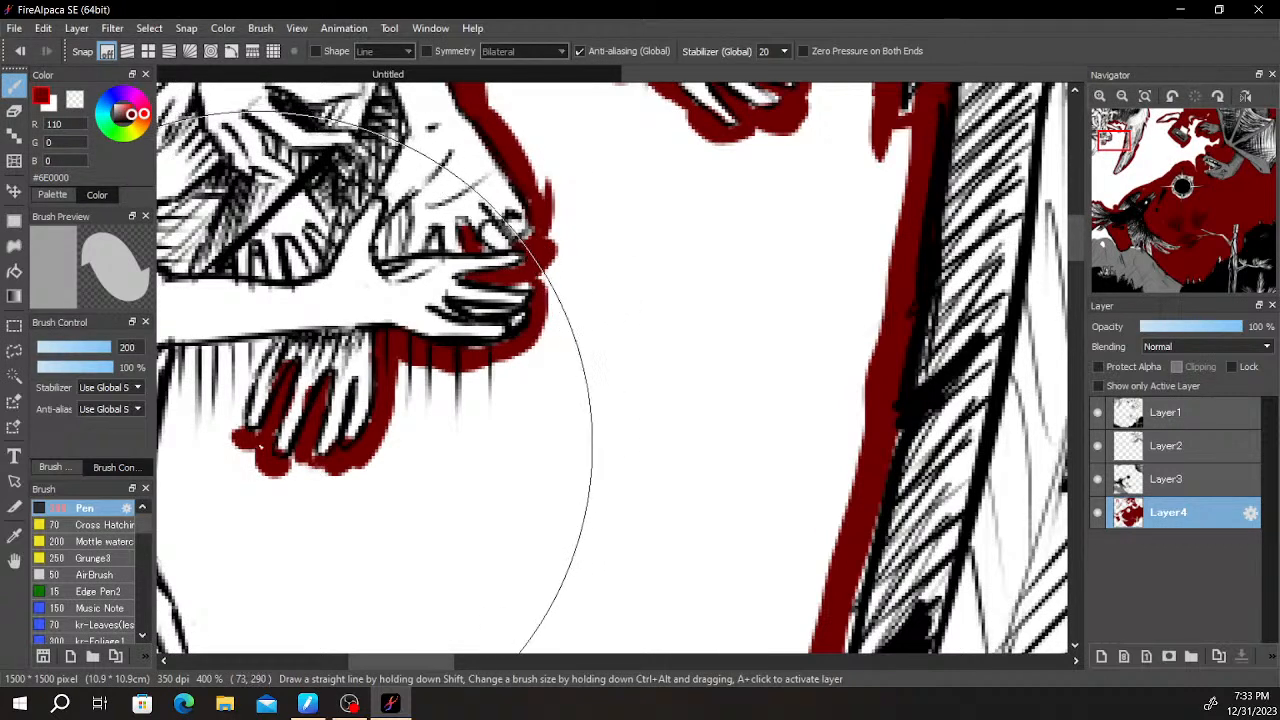
{"action": "left_click_drag", "start_coordinate": [229, 408], "coordinate": [244, 375]}
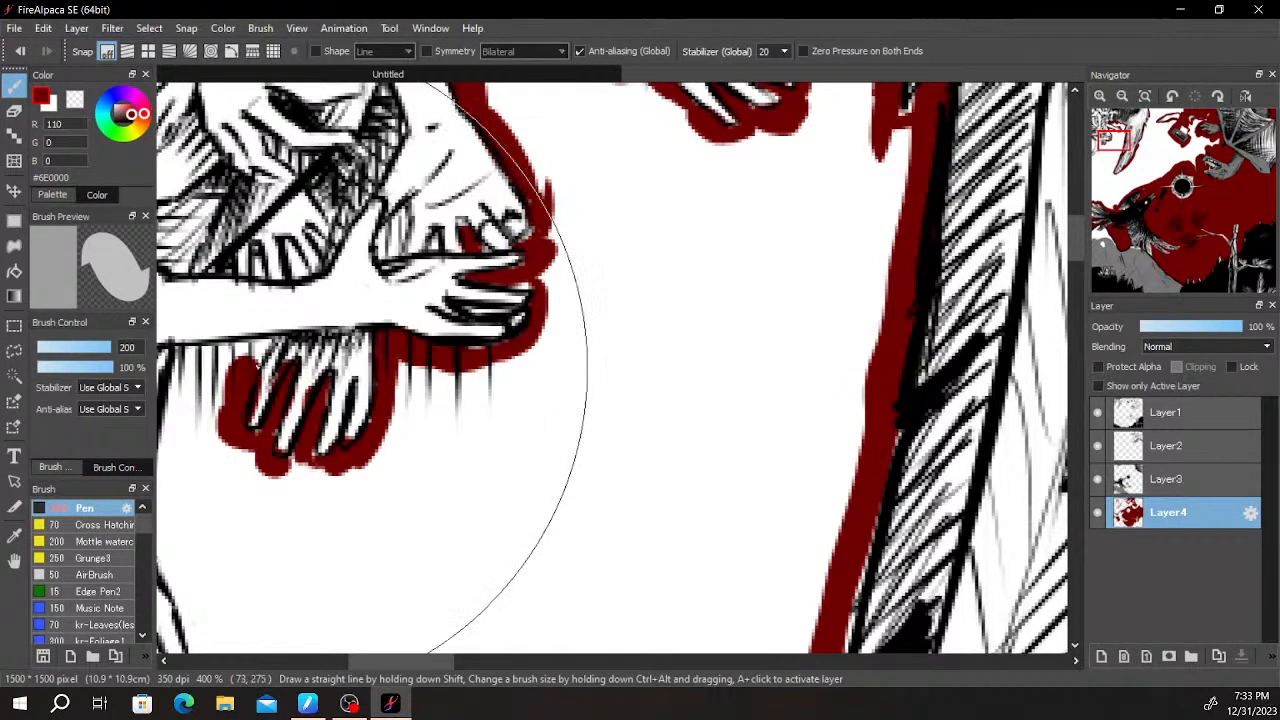
{"action": "key", "text": "e"}
{"action": "scroll", "coordinate": [262, 399], "scroll_direction": "up", "scroll_amount": 2}
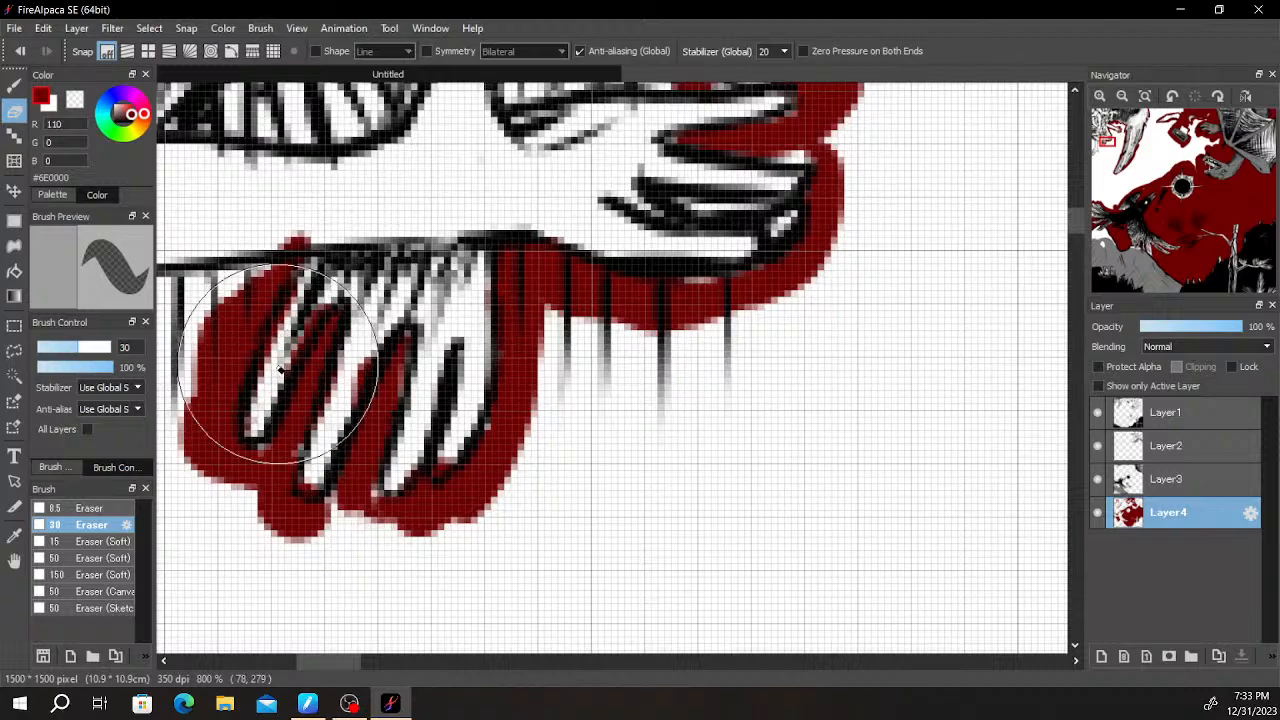
{"action": "left_click_drag", "start_coordinate": [340, 426], "coordinate": [372, 354]}
{"action": "scroll", "coordinate": [367, 246], "scroll_direction": "down", "scroll_amount": 2}
{"action": "key", "text": "b"}
{"action": "scroll", "coordinate": [309, 280], "scroll_direction": "down", "scroll_amount": 1}
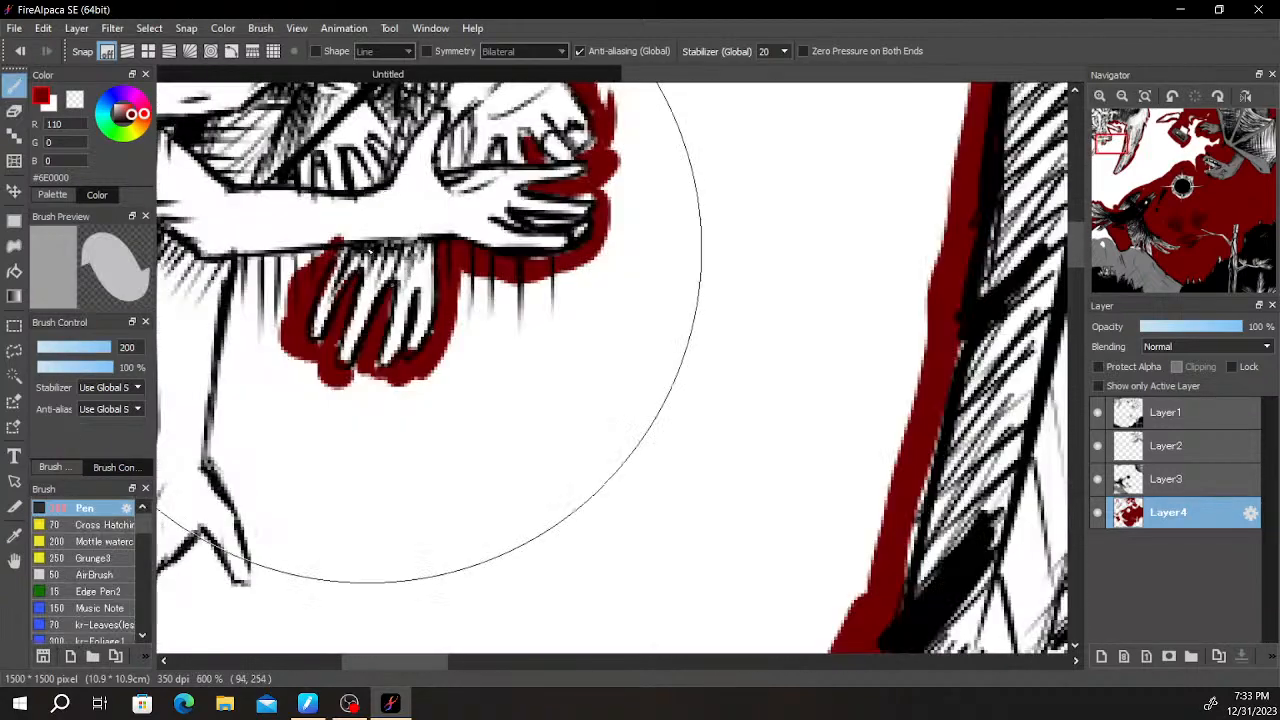
- Paint a dark red border down the hanging arm's inner side and around its thumb and fingertips
{"action": "mouse_move", "coordinate": [309, 280]}
{"action": "left_mouse_down"}
{"action": "mouse_move", "coordinate": [383, 384]}
{"action": "mouse_move", "coordinate": [385, 468]}
{"action": "mouse_move", "coordinate": [419, 508]}
{"action": "mouse_move", "coordinate": [395, 453]}
{"action": "mouse_move", "coordinate": [410, 547]}
{"action": "mouse_move", "coordinate": [377, 514]}
{"action": "mouse_move", "coordinate": [388, 532]}
{"action": "mouse_move", "coordinate": [362, 530]}
{"action": "mouse_move", "coordinate": [337, 566]}
{"action": "mouse_move", "coordinate": [325, 550]}
{"action": "mouse_move", "coordinate": [320, 565]}
{"action": "mouse_move", "coordinate": [345, 527]}
{"action": "mouse_move", "coordinate": [283, 608]}
{"action": "left_mouse_up"}
{"action": "key", "text": "ctrl+z"}
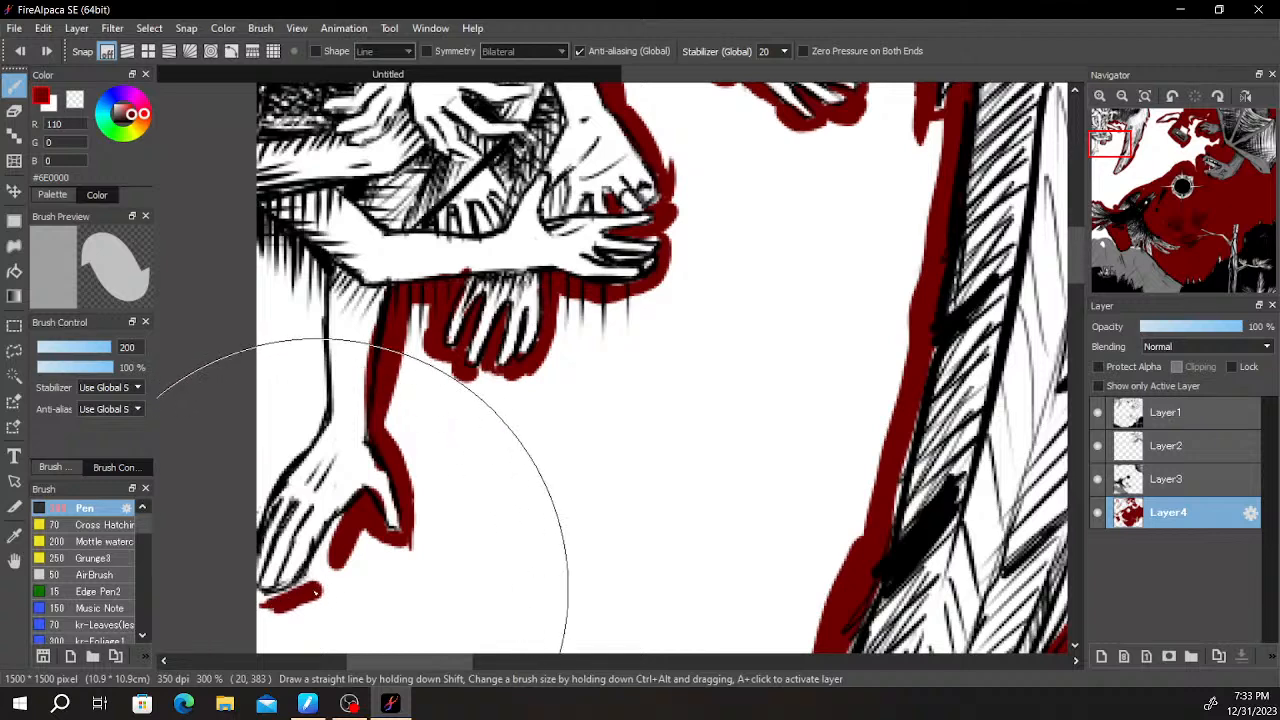
{"action": "left_click_drag", "start_coordinate": [344, 536], "coordinate": [271, 609]}
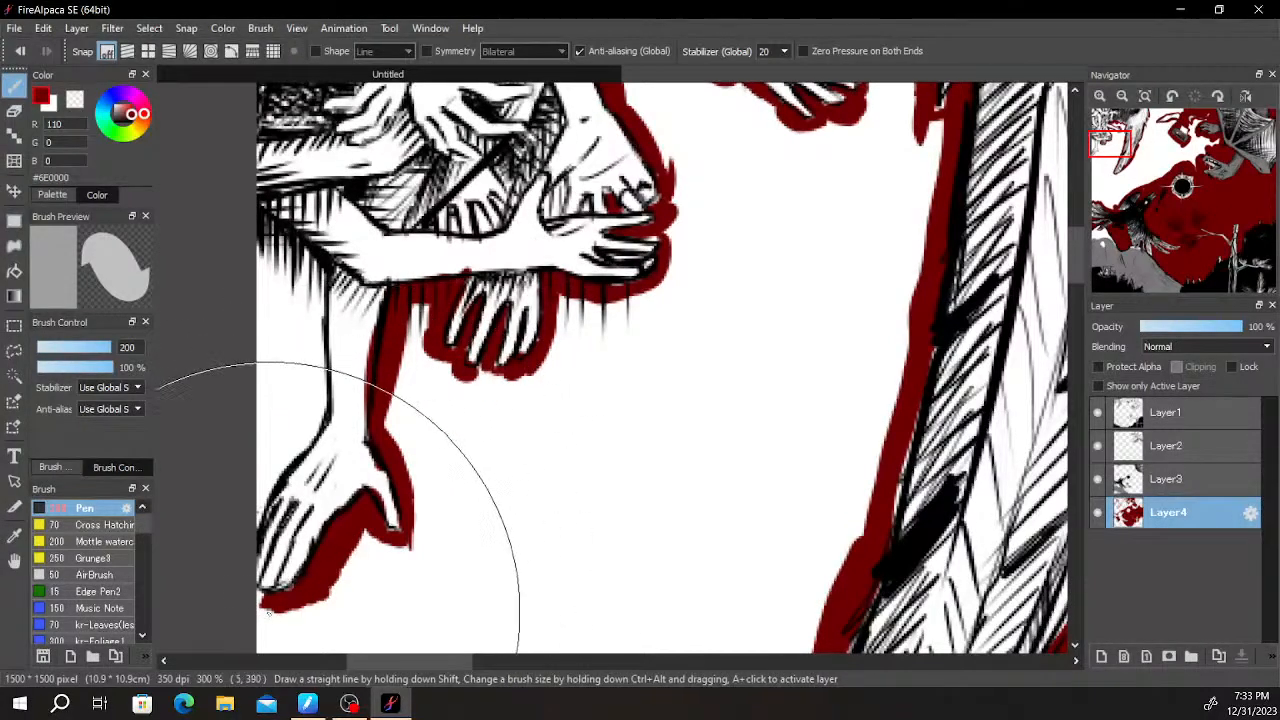
- Fill the space between the hanging arm and the canvas edge with dark red and clean up its upper boundary
{"action": "mouse_move", "coordinate": [297, 400]}
{"action": "left_mouse_down"}
{"action": "mouse_move", "coordinate": [233, 557]}
{"action": "mouse_move", "coordinate": [237, 538]}
{"action": "left_mouse_up"}
{"action": "mouse_move", "coordinate": [280, 470]}
{"action": "left_mouse_down"}
{"action": "mouse_move", "coordinate": [294, 311]}
{"action": "mouse_move", "coordinate": [298, 345]}
{"action": "left_mouse_up"}
{"action": "key", "text": "e"}
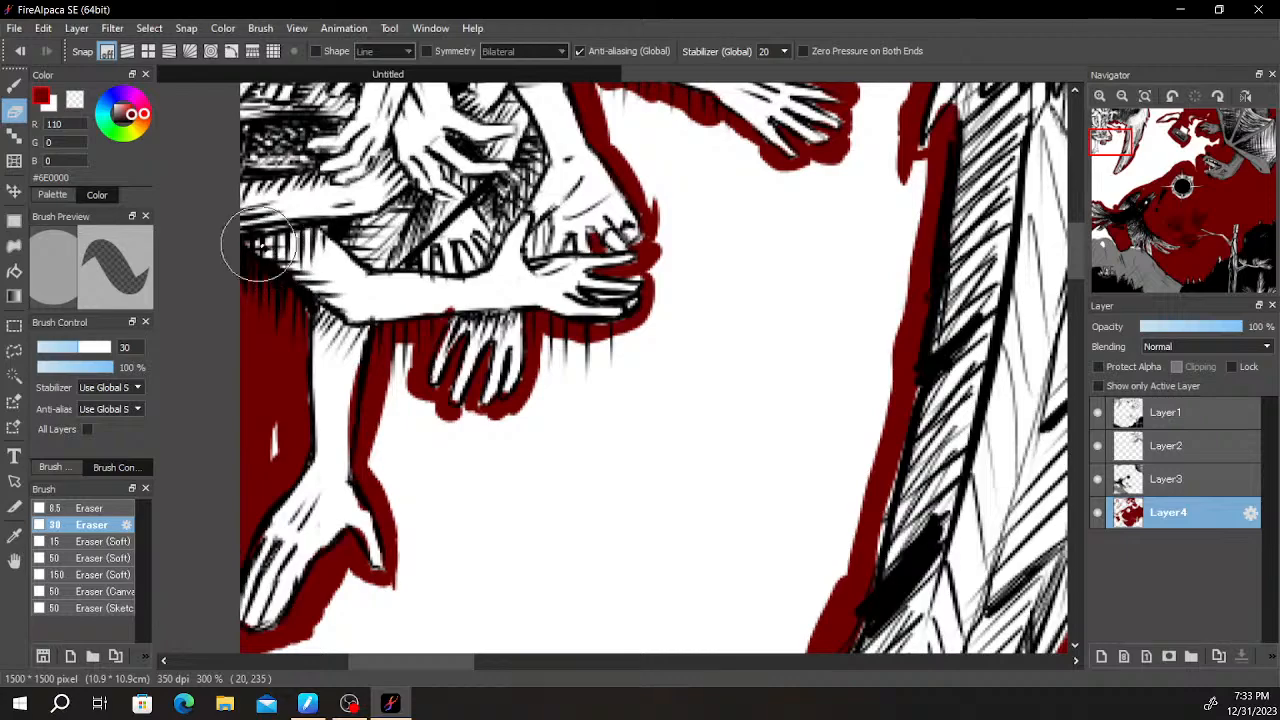
{"action": "scroll", "coordinate": [346, 261], "scroll_direction": "down", "scroll_amount": 2}
{"action": "scroll", "coordinate": [340, 352], "scroll_direction": "up", "scroll_amount": 2}
{"action": "key", "text": "b"}
{"action": "left_click_drag", "start_coordinate": [260, 371], "coordinate": [290, 356]}
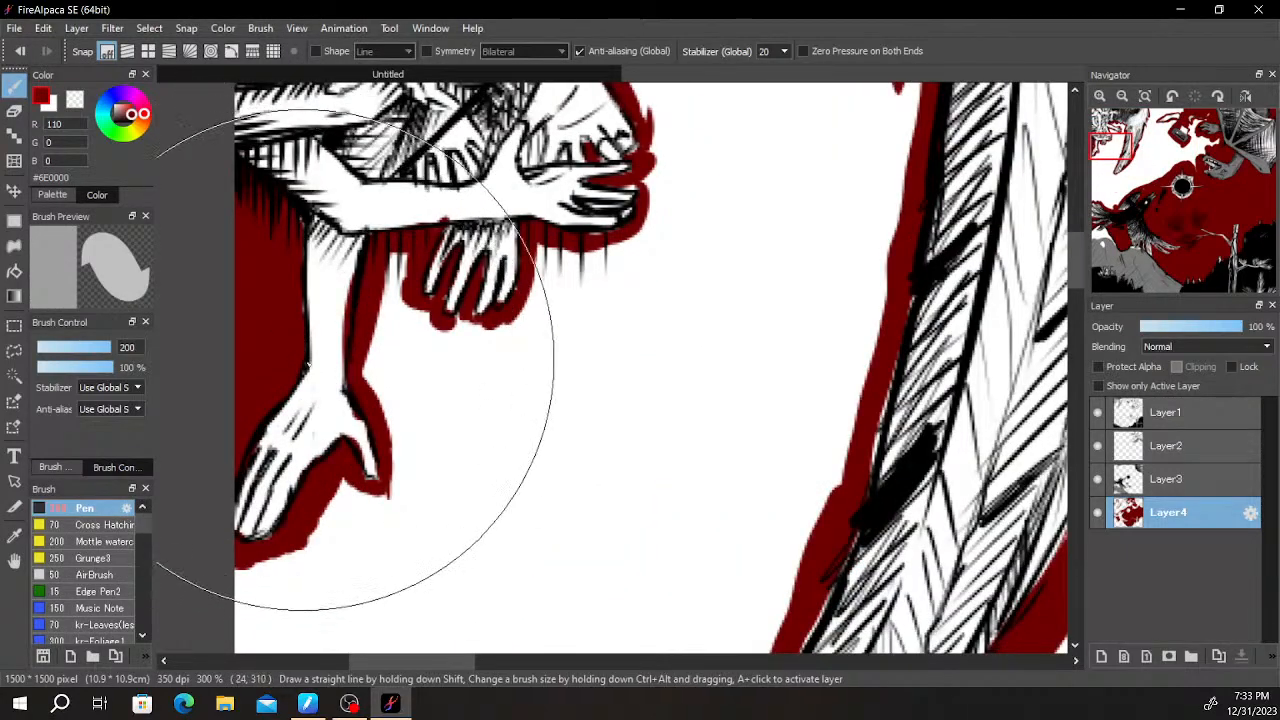
- Fill the area between the hanging arm and the small hanging hand with dark red, extending it below the lower hand
{"action": "mouse_move", "coordinate": [389, 334]}
{"action": "left_mouse_down"}
{"action": "mouse_move", "coordinate": [380, 351]}
{"action": "mouse_move", "coordinate": [385, 363]}
{"action": "mouse_move", "coordinate": [412, 351]}
{"action": "mouse_move", "coordinate": [416, 372]}
{"action": "mouse_move", "coordinate": [436, 347]}
{"action": "mouse_move", "coordinate": [452, 400]}
{"action": "mouse_move", "coordinate": [473, 398]}
{"action": "mouse_move", "coordinate": [521, 386]}
{"action": "mouse_move", "coordinate": [550, 314]}
{"action": "mouse_move", "coordinate": [528, 423]}
{"action": "mouse_move", "coordinate": [437, 497]}
{"action": "left_mouse_up"}
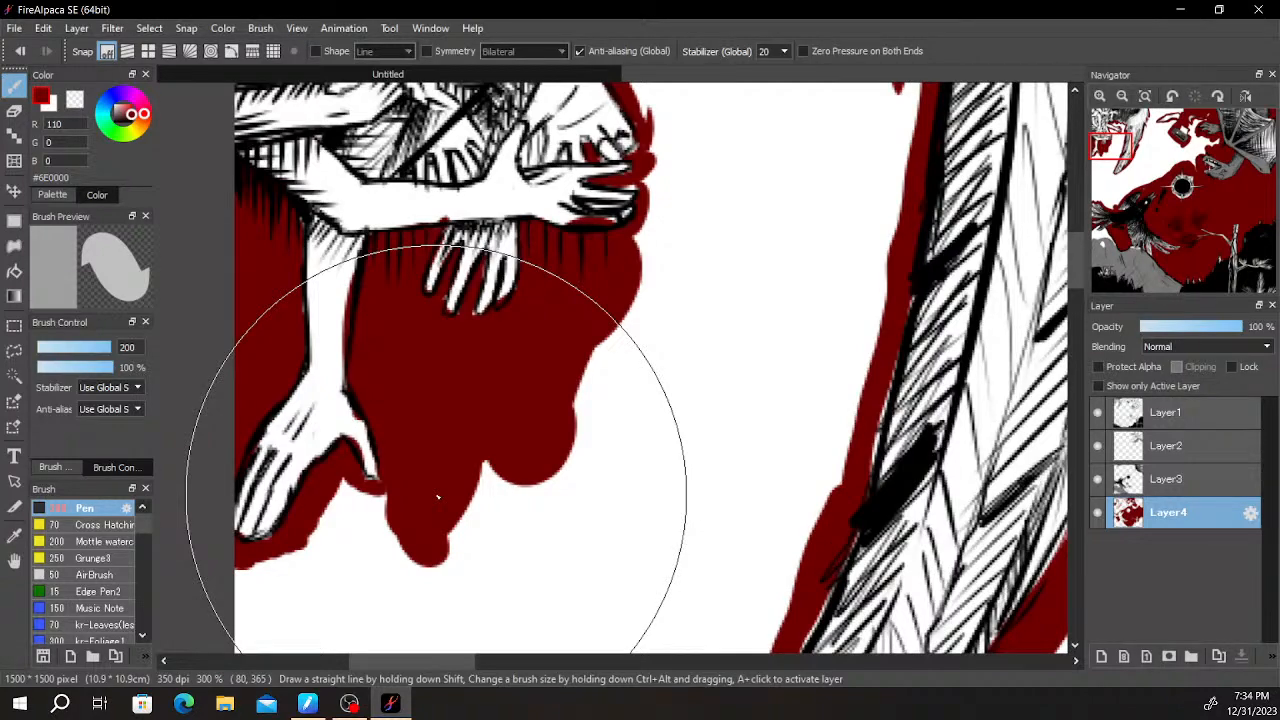
{"action": "scroll", "coordinate": [680, 312], "scroll_direction": "down", "scroll_amount": 2}
{"action": "scroll", "coordinate": [677, 307], "scroll_direction": "up", "scroll_amount": 3}
{"action": "left_click_drag", "start_coordinate": [606, 290], "coordinate": [557, 449]}
- Erase the dark red spill inside the lower hand's bottom edge
{"action": "scroll", "coordinate": [520, 388], "scroll_direction": "up", "scroll_amount": 2}
{"action": "key", "text": "e"}
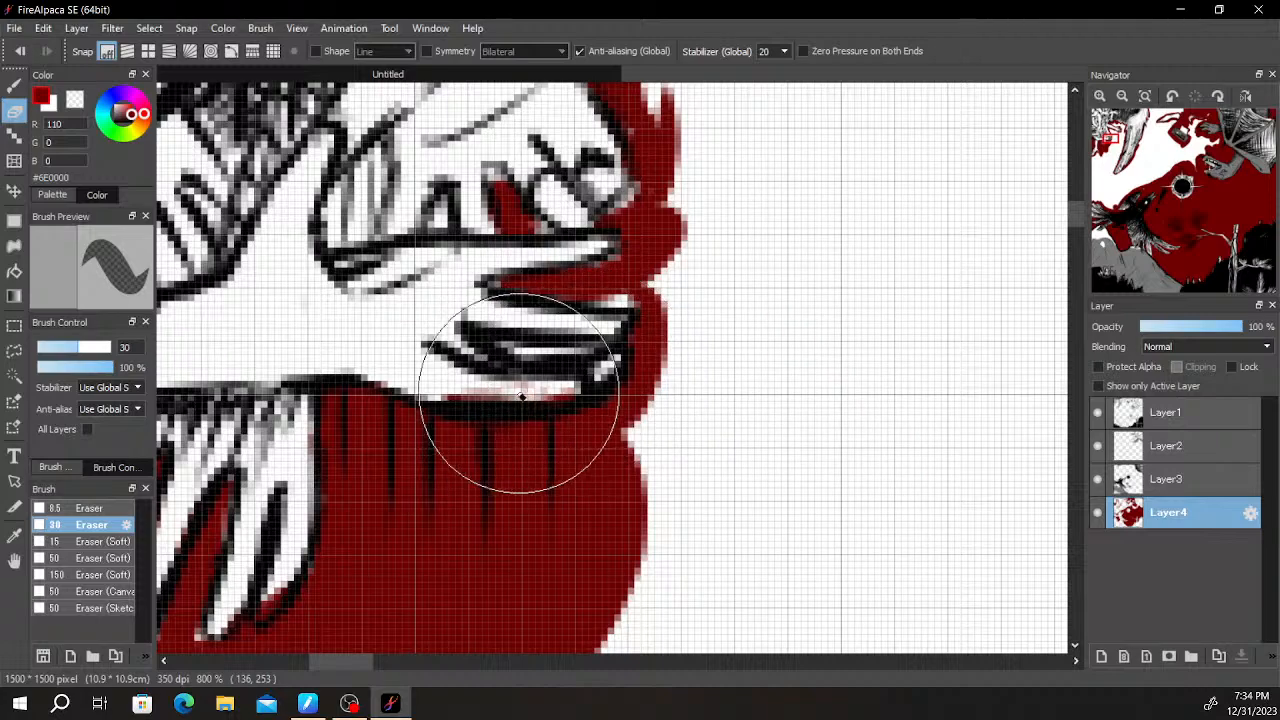
{"action": "scroll", "coordinate": [660, 343], "scroll_direction": "down", "scroll_amount": 3}
{"action": "left_click_drag", "start_coordinate": [708, 308], "coordinate": [602, 389]}
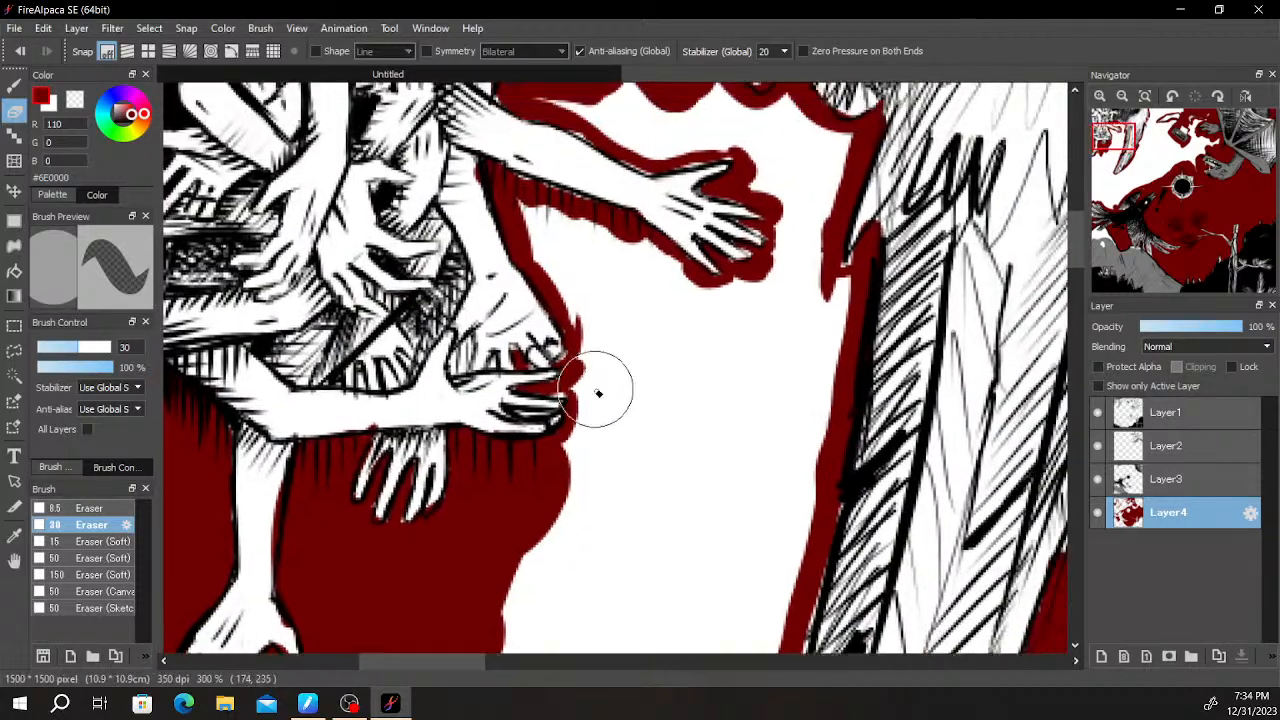
- Extend the dark red beside the lower hand and foot into the space beneath the outstretched arm
{"action": "key", "text": "b"}
{"action": "scroll", "coordinate": [582, 395], "scroll_direction": "up", "scroll_amount": 2}
{"action": "scroll", "coordinate": [595, 372], "scroll_direction": "down", "scroll_amount": 2}
{"action": "left_click_drag", "start_coordinate": [634, 346], "coordinate": [563, 463]}
{"action": "left_click", "coordinate": [484, 361]}
{"action": "scroll", "coordinate": [605, 352], "scroll_direction": "down", "scroll_amount": 4}
{"action": "mouse_move", "coordinate": [638, 366]}
{"action": "left_mouse_down"}
{"action": "mouse_move", "coordinate": [640, 297]}
{"action": "mouse_move", "coordinate": [663, 397]}
{"action": "mouse_move", "coordinate": [700, 349]}
{"action": "left_mouse_up"}
{"action": "scroll", "coordinate": [630, 374], "scroll_direction": "up", "scroll_amount": 4}
{"action": "scroll", "coordinate": [620, 372], "scroll_direction": "down", "scroll_amount": 4}
{"action": "left_click_drag", "start_coordinate": [620, 374], "coordinate": [674, 383]}
{"action": "scroll", "coordinate": [674, 383], "scroll_direction": "up", "scroll_amount": 1}
{"action": "scroll", "coordinate": [703, 328], "scroll_direction": "down", "scroll_amount": 3}
{"action": "scroll", "coordinate": [703, 328], "scroll_direction": "up", "scroll_amount": 1}
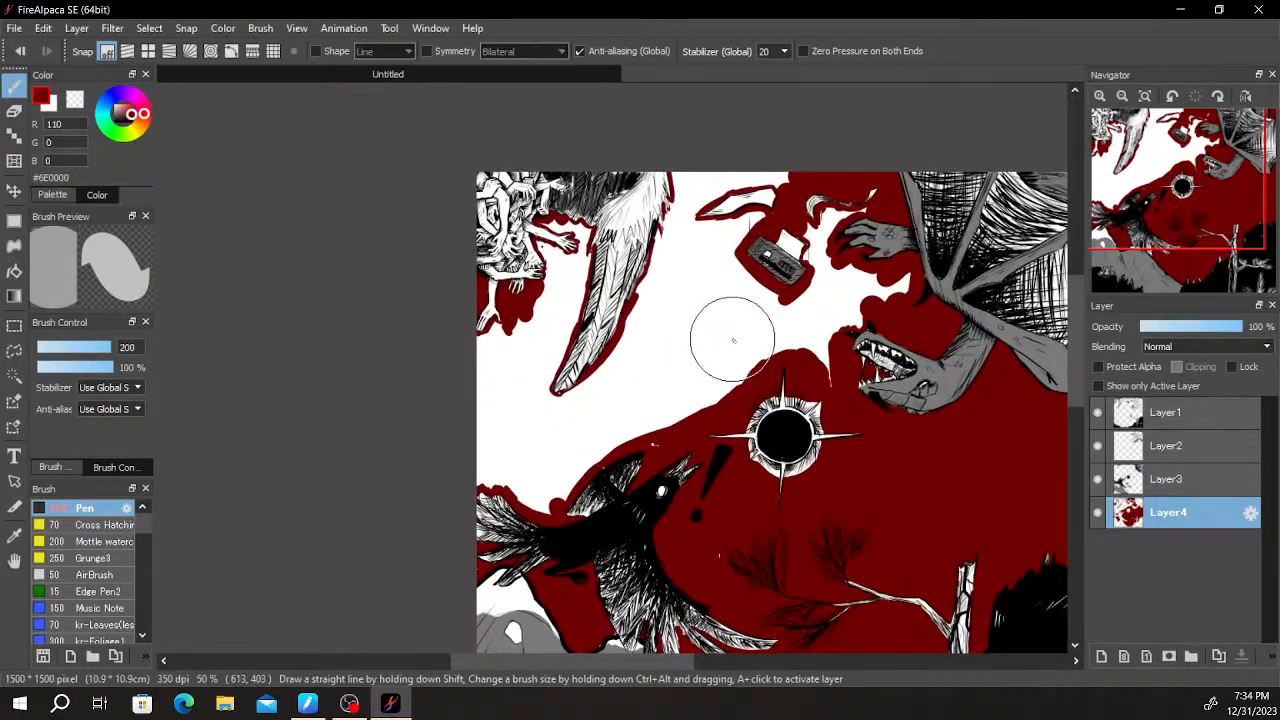
- Bucket-fill the remaining white sky around the wing, floating objects and creature with dark red
{"action": "key", "text": "f"}
{"action": "left_click", "coordinate": [687, 332]}
{"action": "left_click_drag", "start_coordinate": [733, 310], "coordinate": [558, 430]}
{"action": "scroll", "coordinate": [737, 303], "scroll_direction": "up", "scroll_amount": 3}
{"action": "scroll", "coordinate": [600, 370], "scroll_direction": "down", "scroll_amount": 3}
{"action": "left_click_drag", "start_coordinate": [622, 332], "coordinate": [435, 336]}
{"action": "scroll", "coordinate": [780, 205], "scroll_direction": "down", "scroll_amount": 1}
{"action": "left_click_drag", "start_coordinate": [793, 334], "coordinate": [745, 293]}
{"action": "scroll", "coordinate": [778, 308], "scroll_direction": "up", "scroll_amount": 1}
{"action": "scroll", "coordinate": [800, 305], "scroll_direction": "down", "scroll_amount": 1}
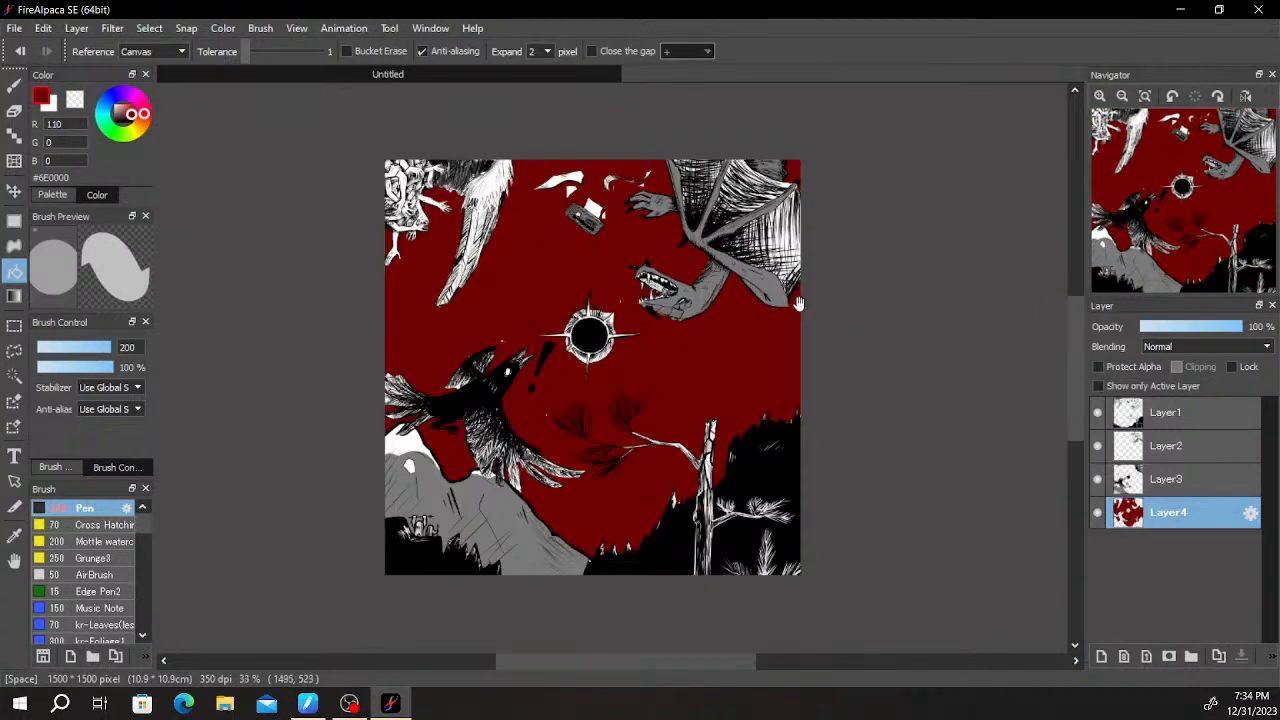
{"action": "mouse_move", "coordinate": [1173, 166]}
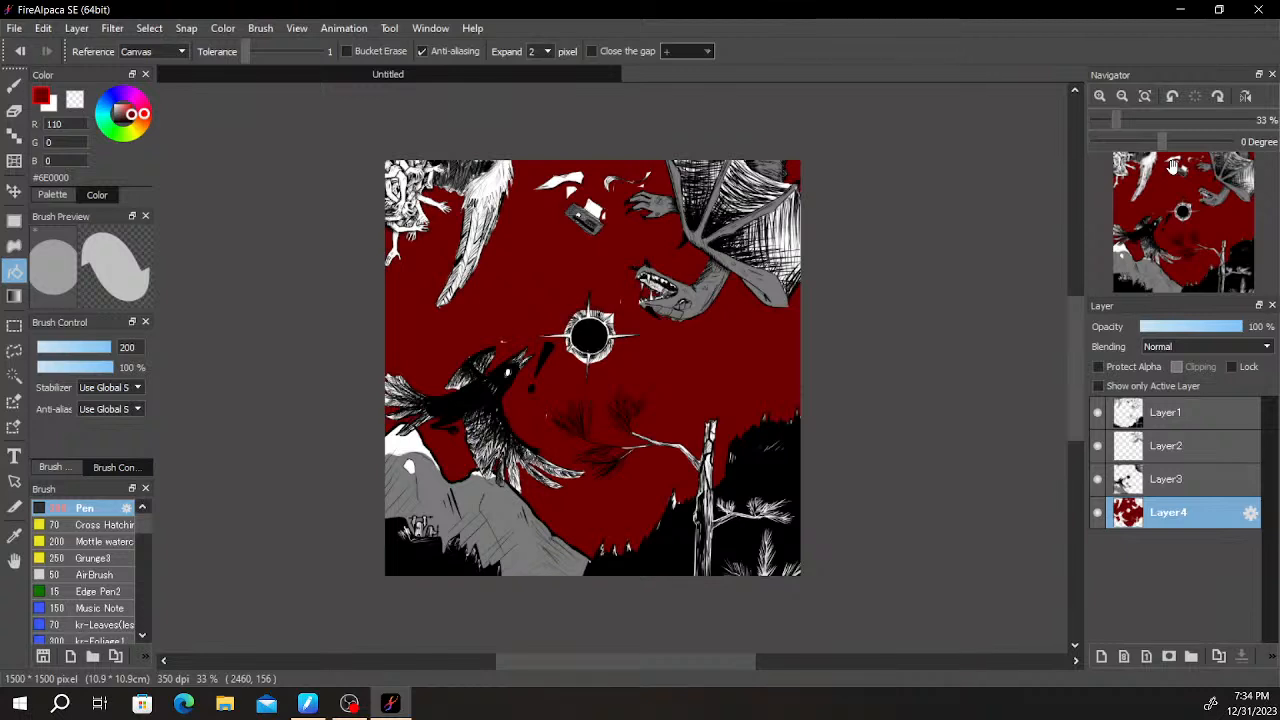